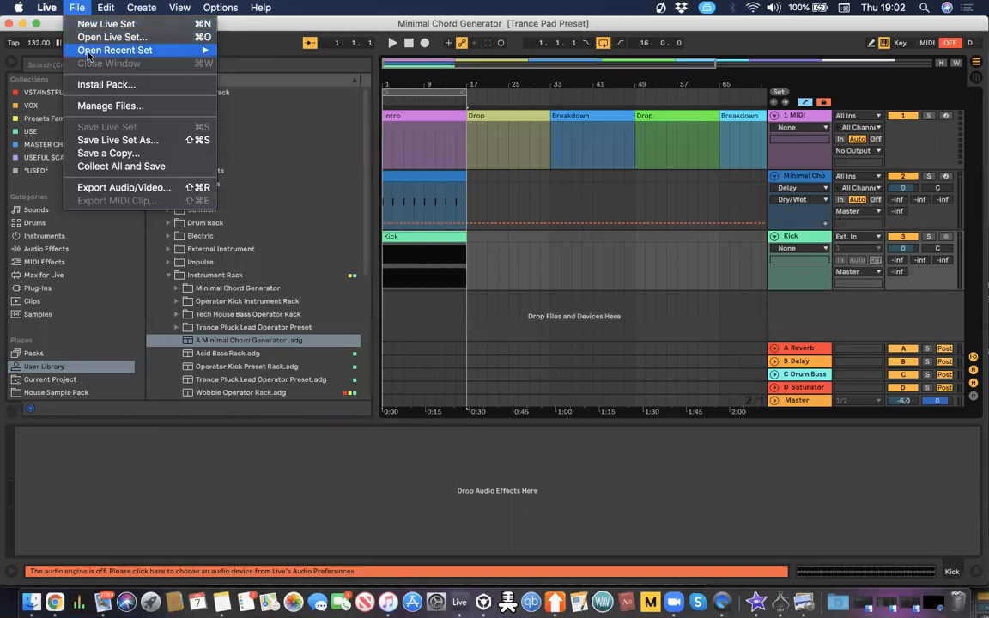
Step: Load the Wobble Operator Rack preset from the User Library's Instrument Rack folder onto a new track
click(457, 355)
scroll(219, 300, down, 4)
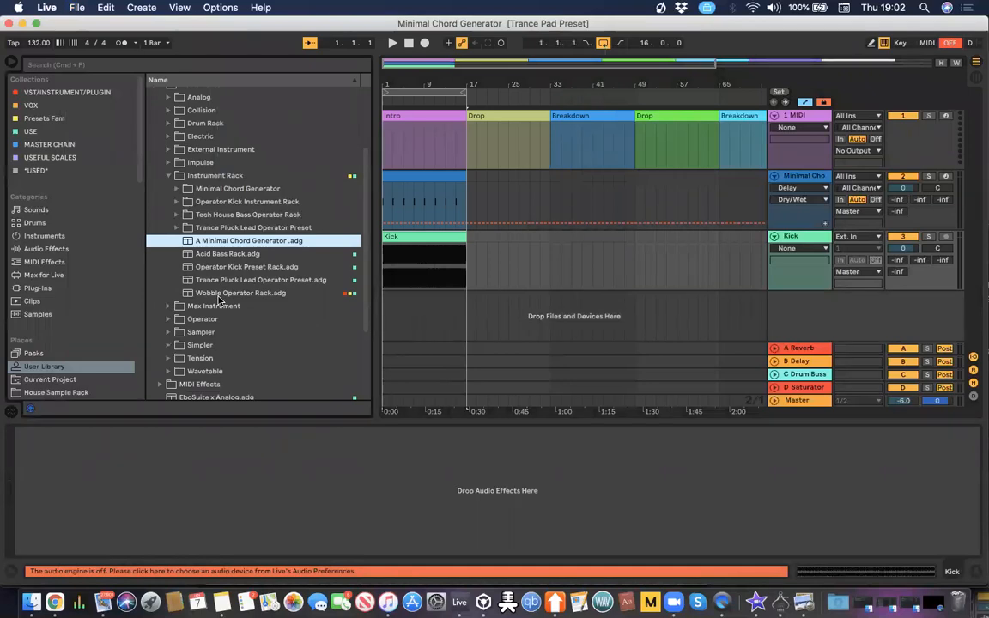
drag(220, 294, 464, 309)
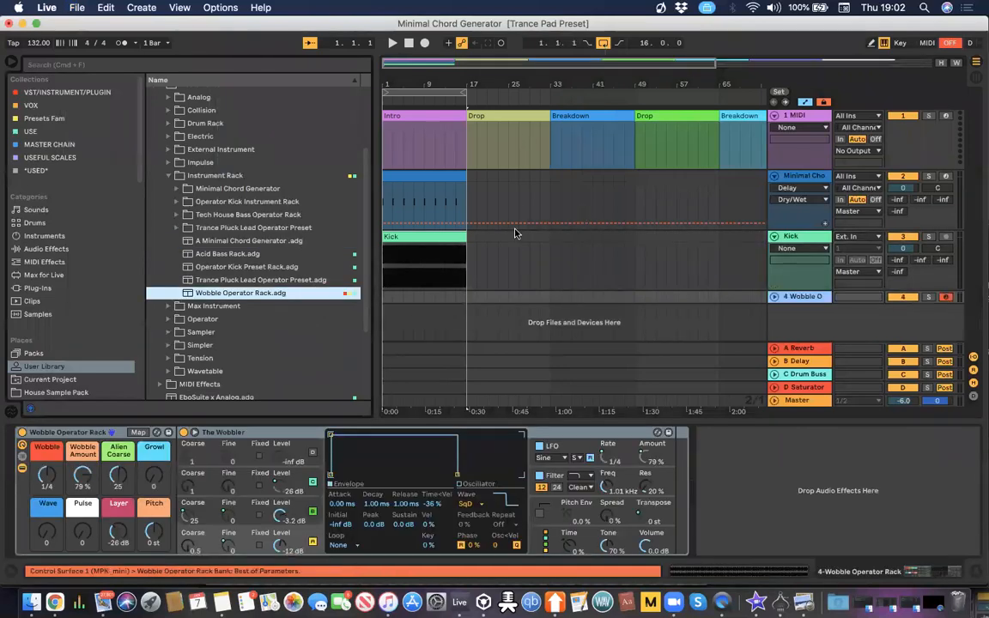
Step: Delete the Kick track and unfold the Wobble Operator Rack track
click(803, 233)
key(Delete)
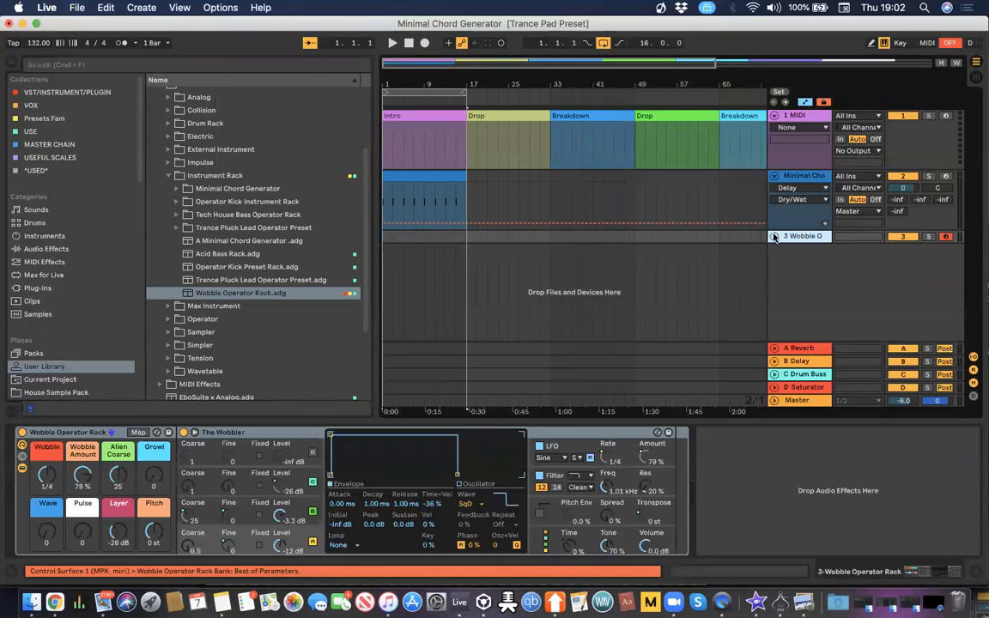
click(774, 237)
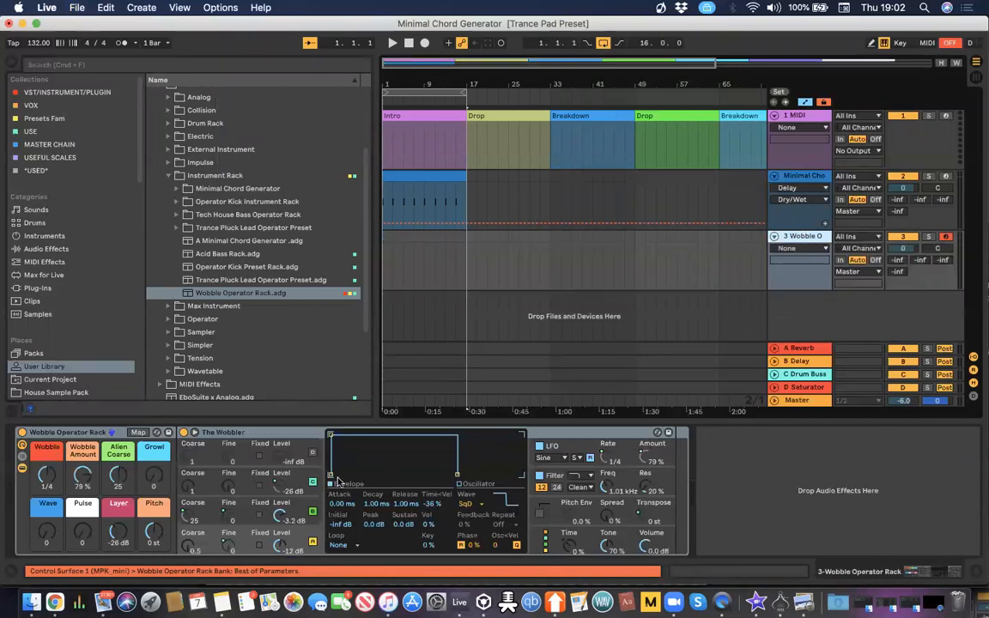
Step: Switch to full-screen view and remove the Wobble Operator Rack from its track, keeping the MIDI track
click(204, 434)
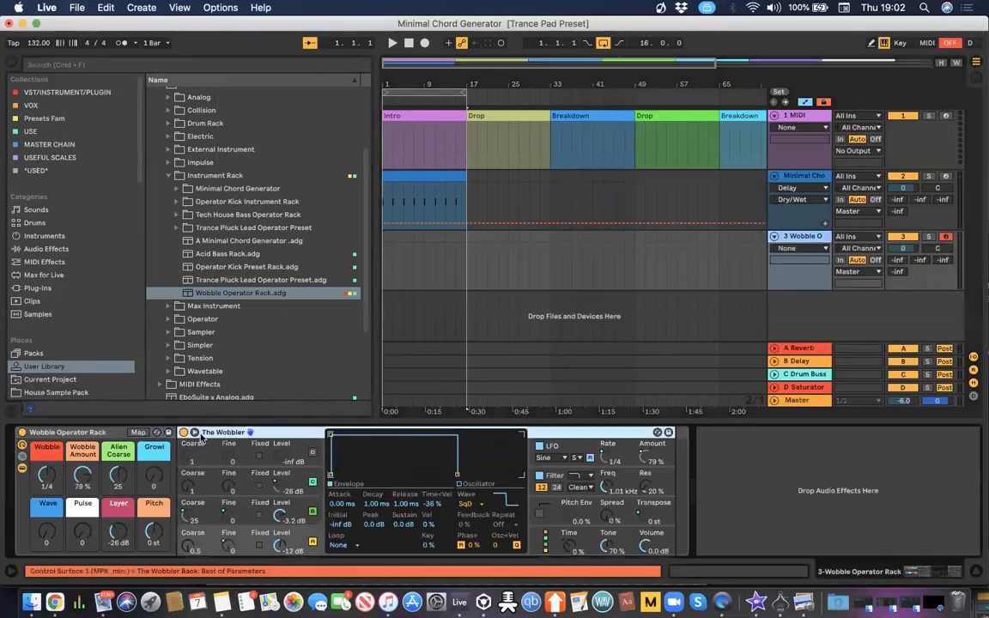
key(ctrl+super+f)
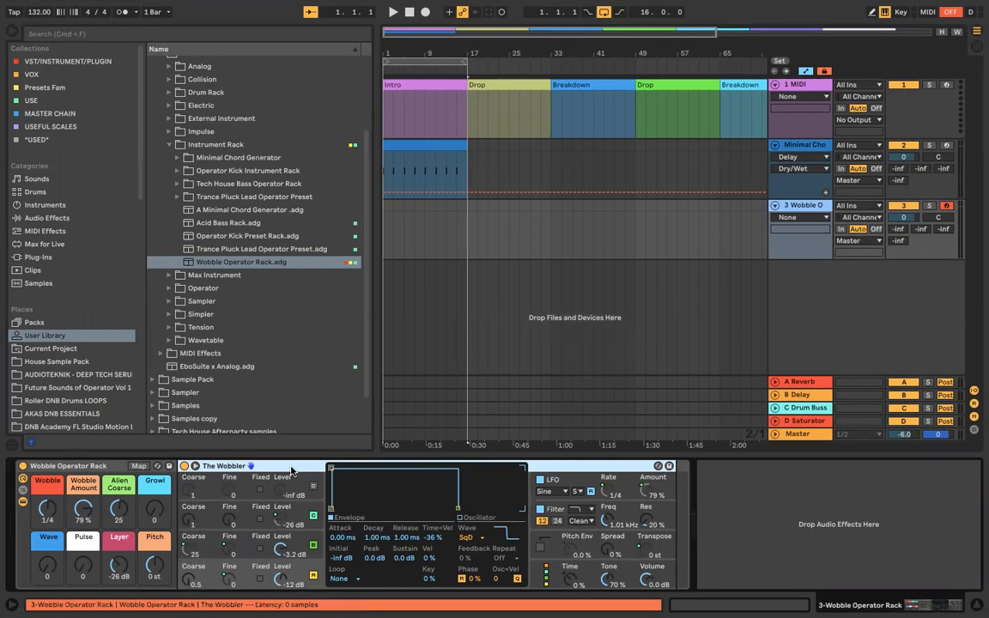
click(120, 466)
key(Delete)
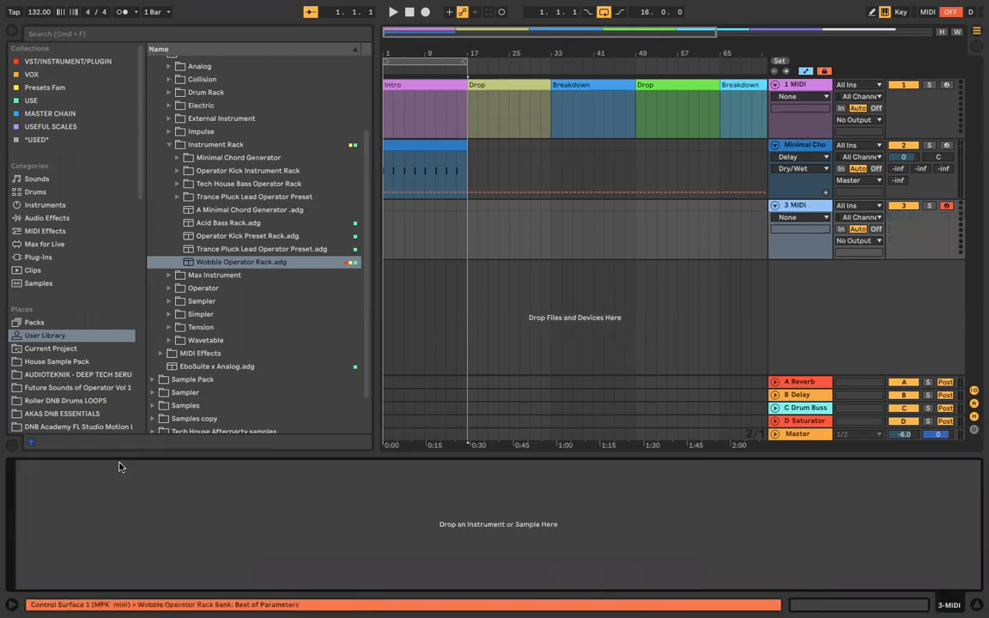
Step: Search the User Library for "oper", expand the Operator preset folder, and clear the search
click(190, 33)
text(oper)
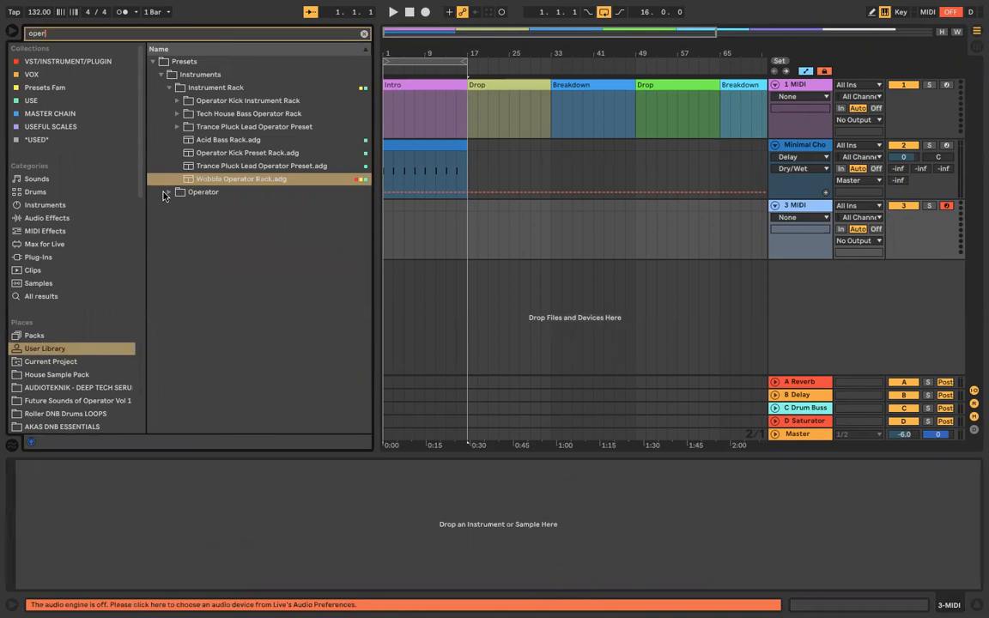
click(168, 192)
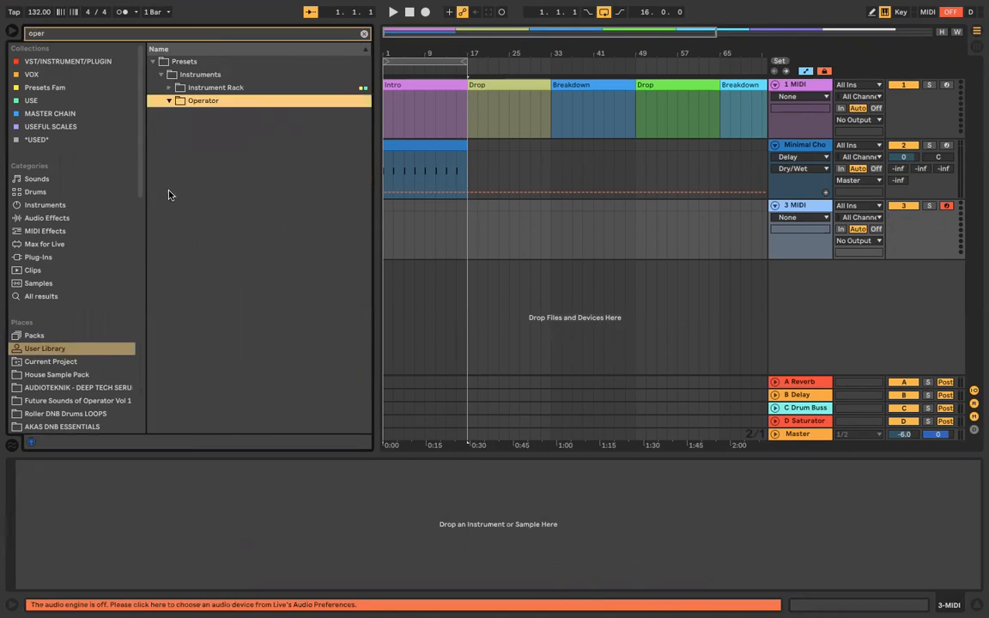
click(364, 33)
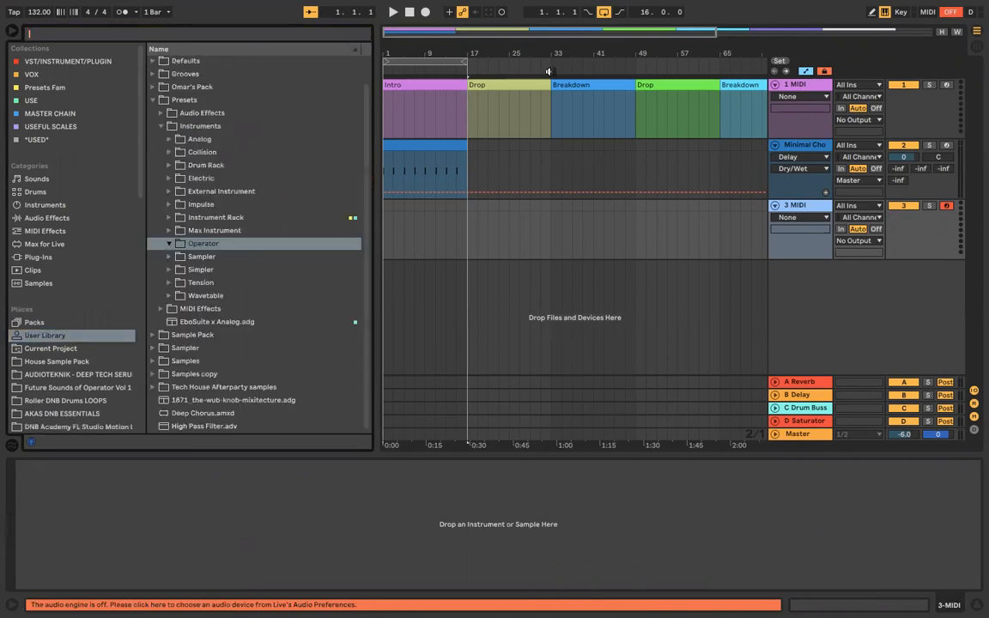
Step: Delete the Minimal Chord Generator track
click(798, 145)
key(Delete)
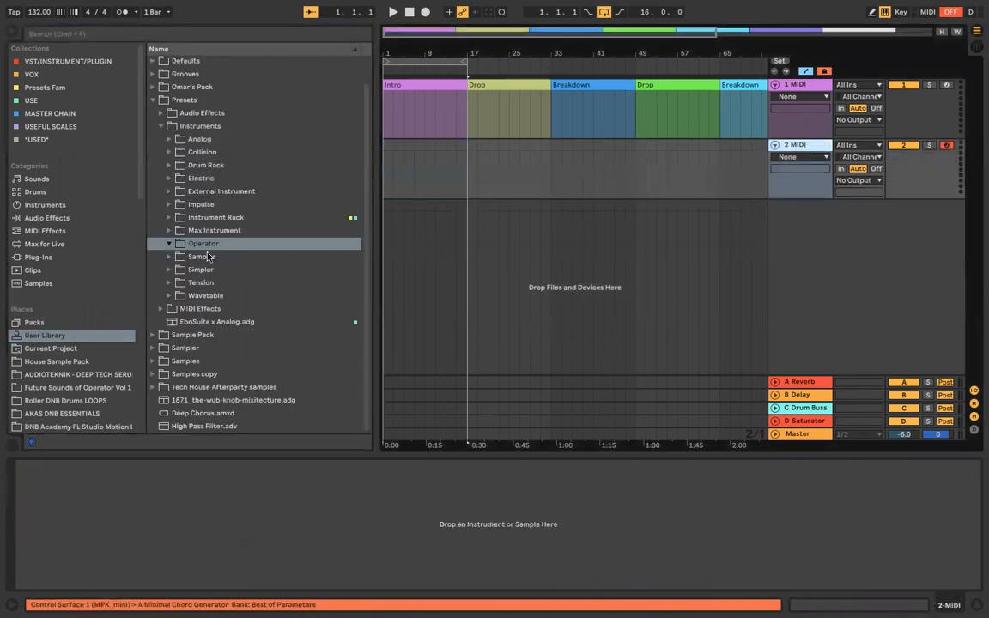
Step: Load the default Operator instrument from the Instruments category onto the empty MIDI track 2
click(52, 206)
key(Up)
key(Up)
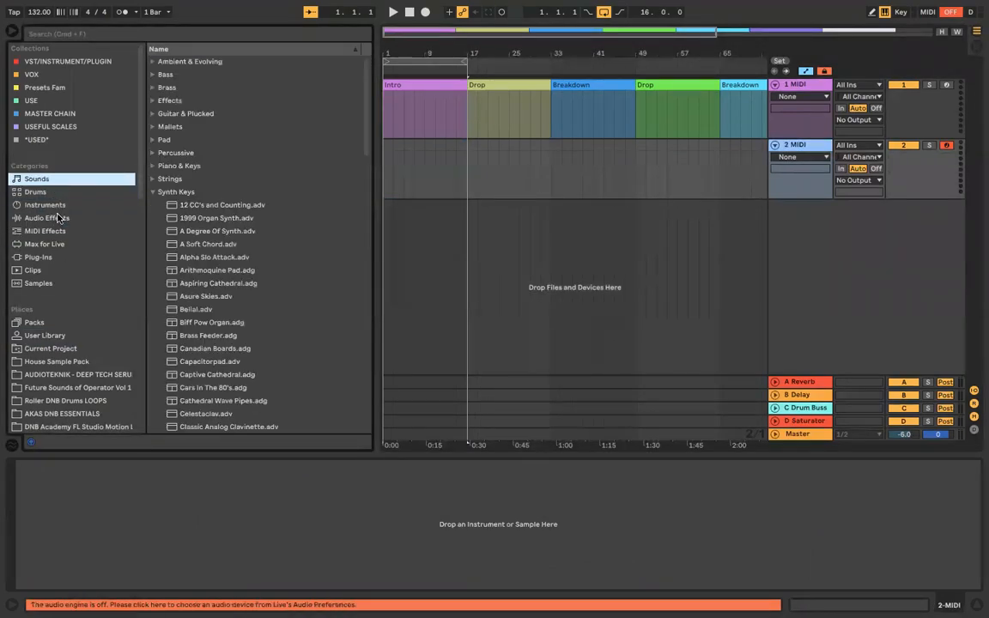
key(Down)
key(Down)
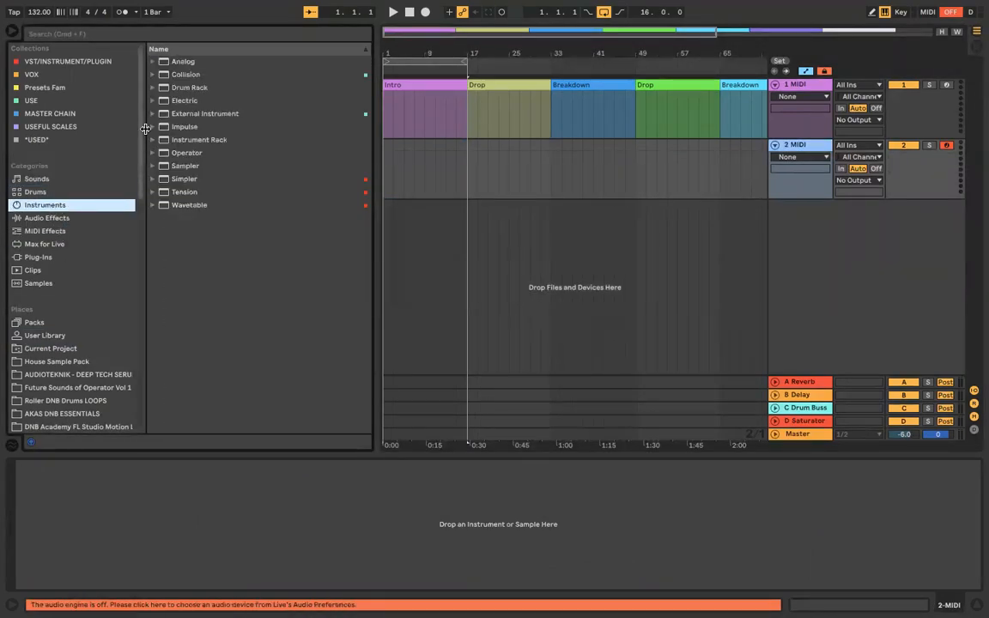
click(154, 152)
drag(276, 152, 399, 196)
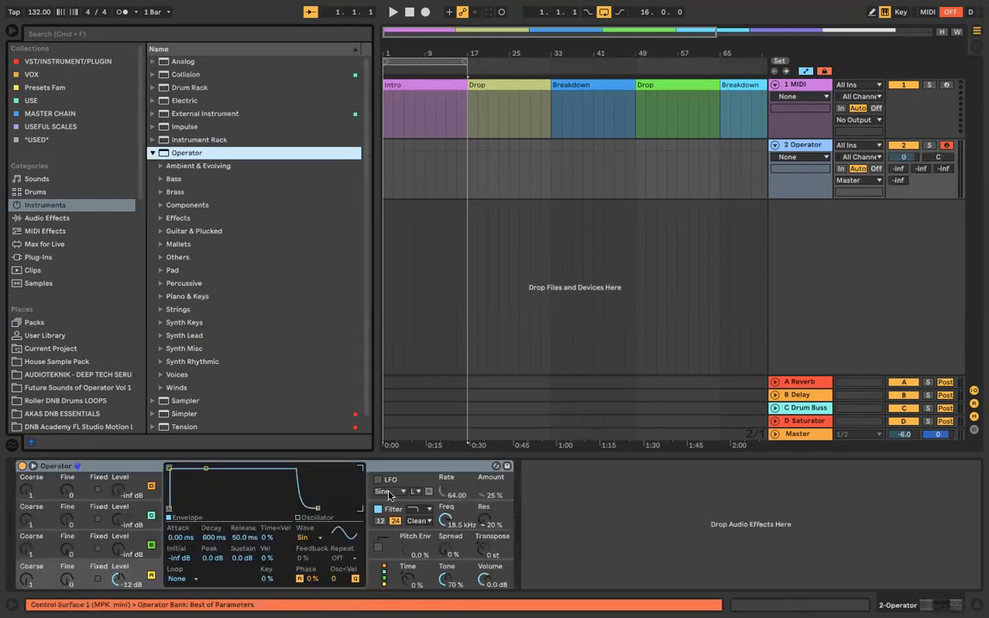
click(123, 464)
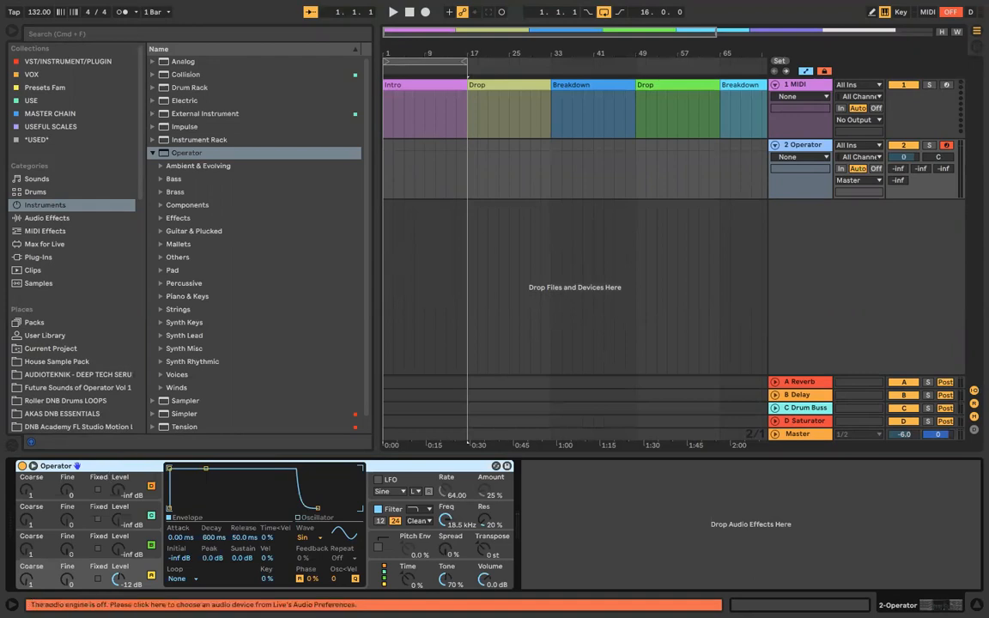
Step: Set the audio output device to MacBook Pro Speakers in the preferences and close them
key(super+comma)
click(566, 204)
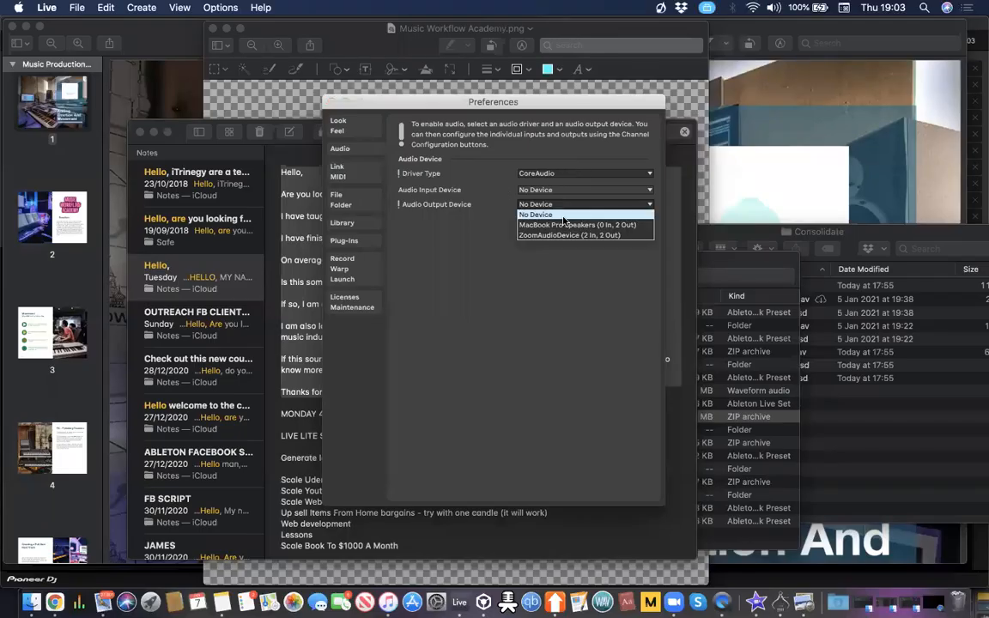
click(563, 223)
key(super+comma)
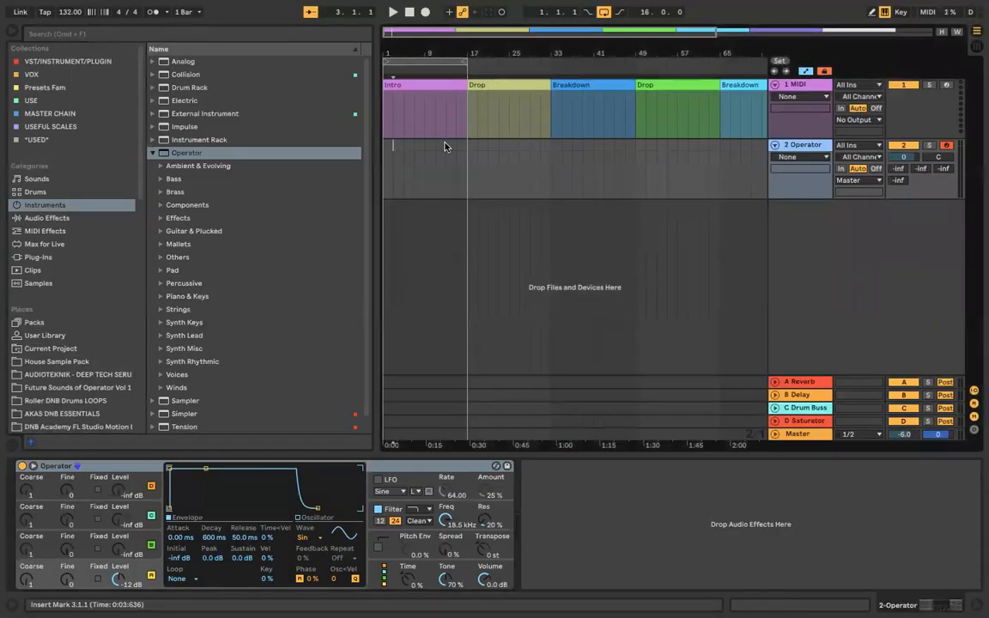
Step: Examine the arrangement timeline around the Intro and first Drop at different zoom levels
scroll(446, 146, up, 5)
scroll(445, 146, left, 3)
scroll(446, 146, down, 2)
scroll(443, 146, up, 10)
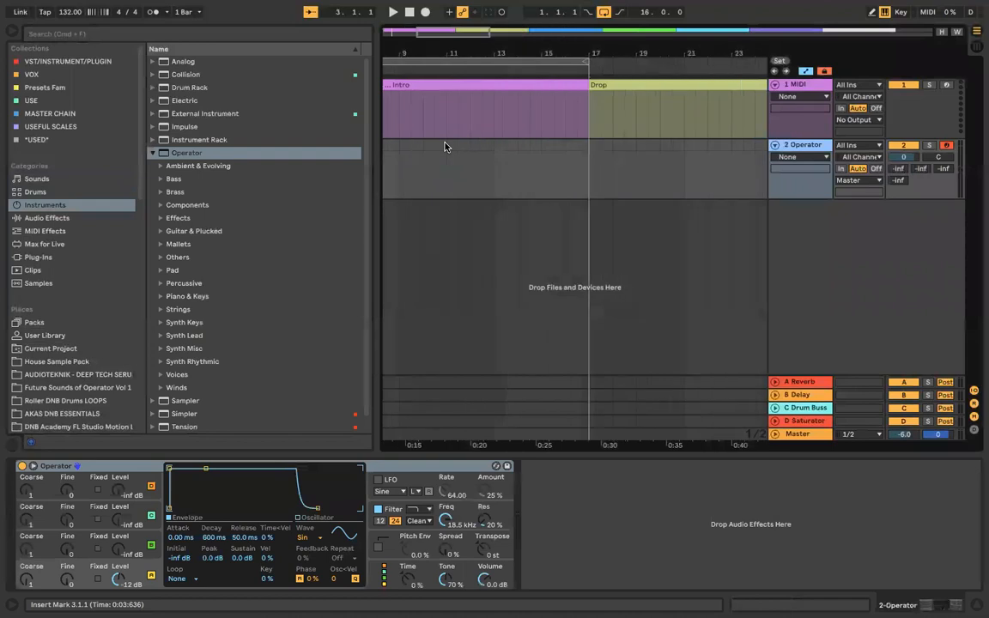
scroll(447, 137, down, 10)
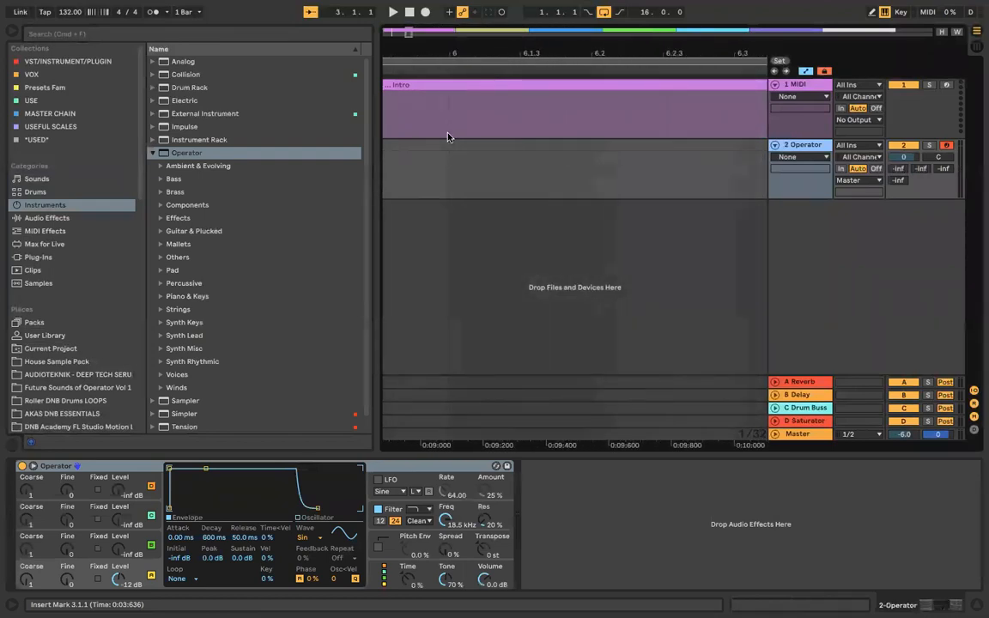
scroll(448, 137, up, 4)
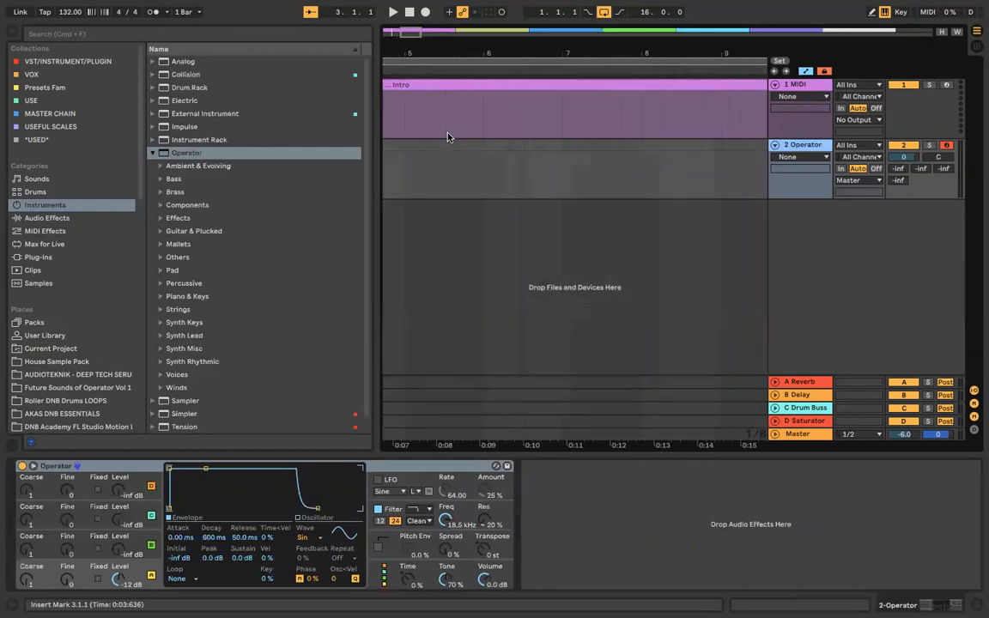
scroll(447, 138, down, 4)
scroll(447, 138, up, 3)
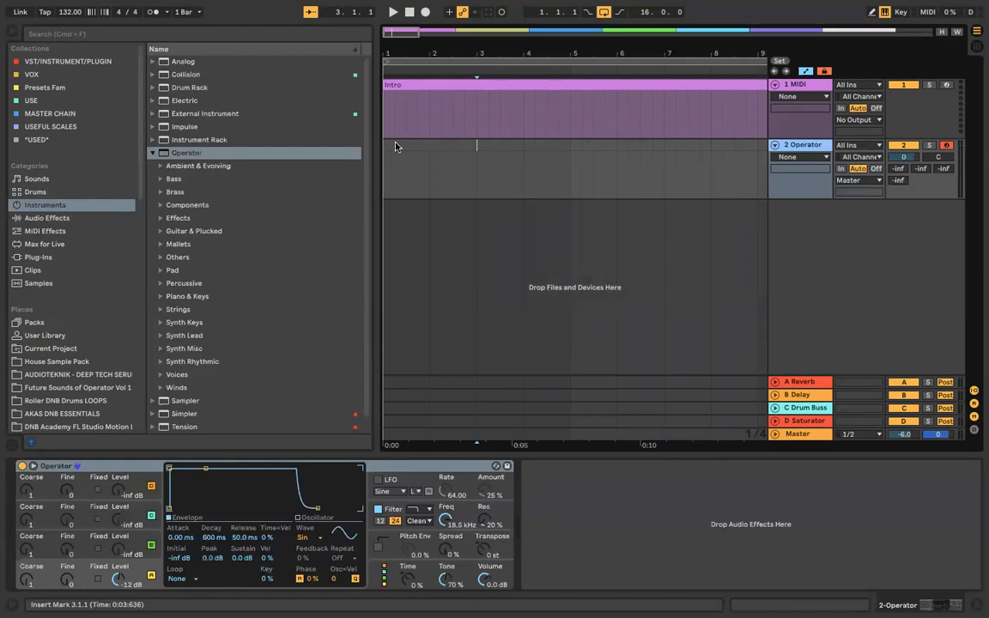
scroll(509, 187, down, 2)
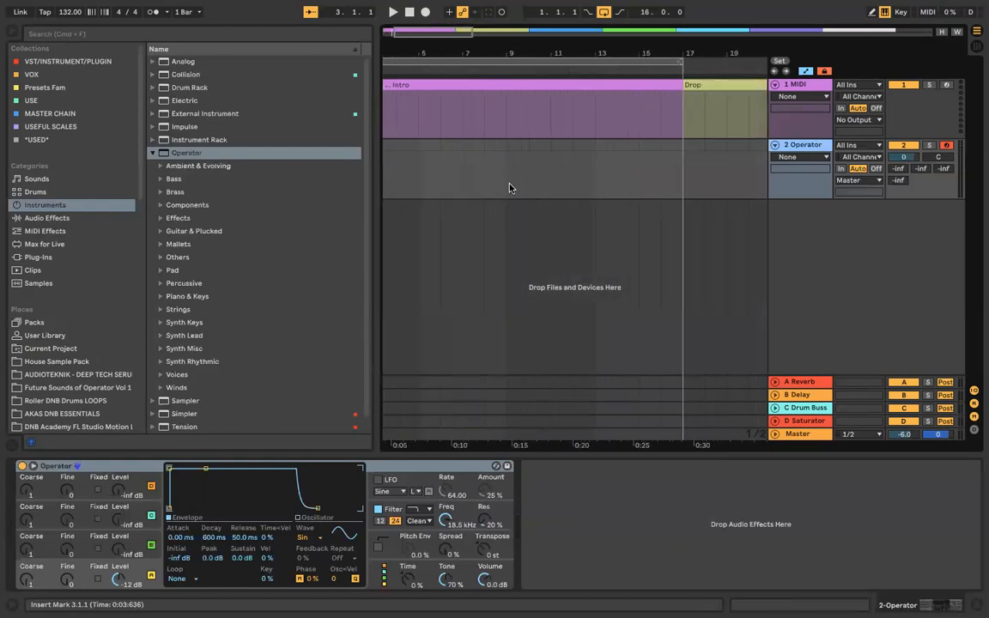
scroll(420, 171, down, 1)
scroll(420, 171, left, 1)
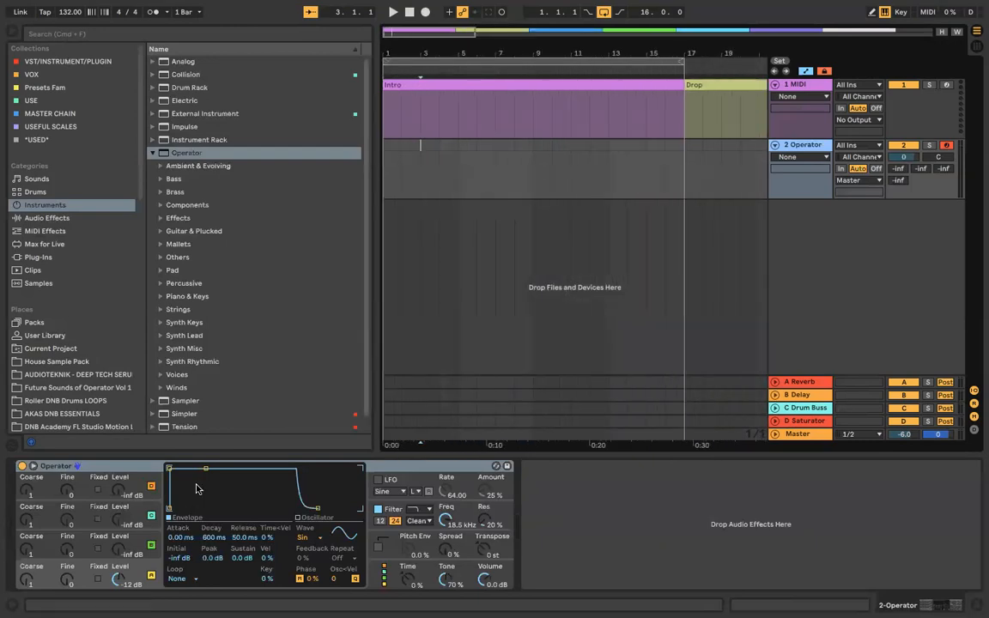
Step: Slightly lengthen oscillator A's envelope decay and create a one-bar MIDI clip at bar 1 of the Operator track
mouse_move(204, 489)
mouse_down()
mouse_move(202, 498)
mouse_move(207, 469)
mouse_up()
double_click(396, 143)
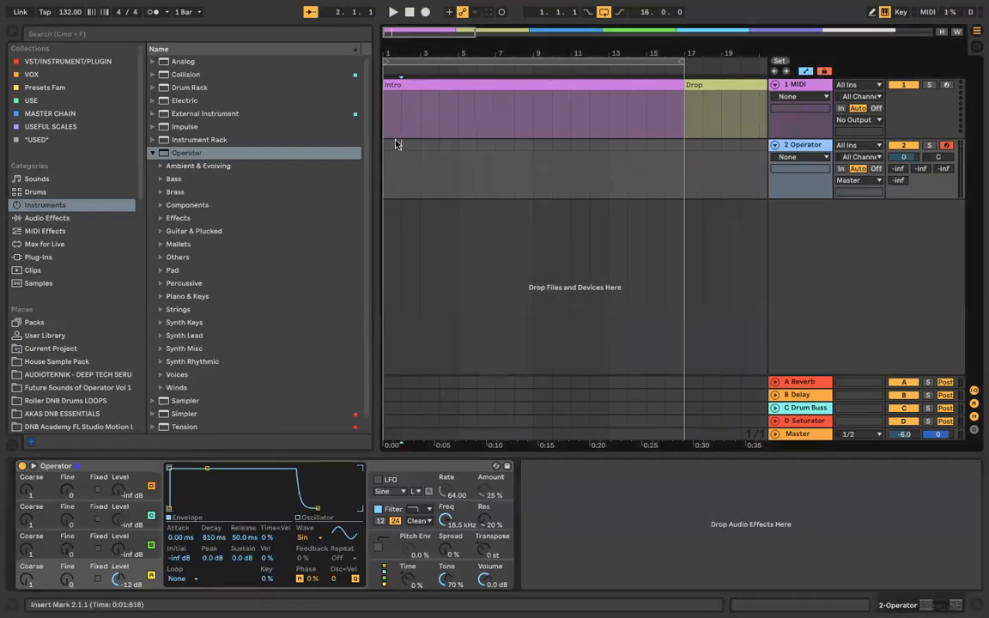
click(181, 351)
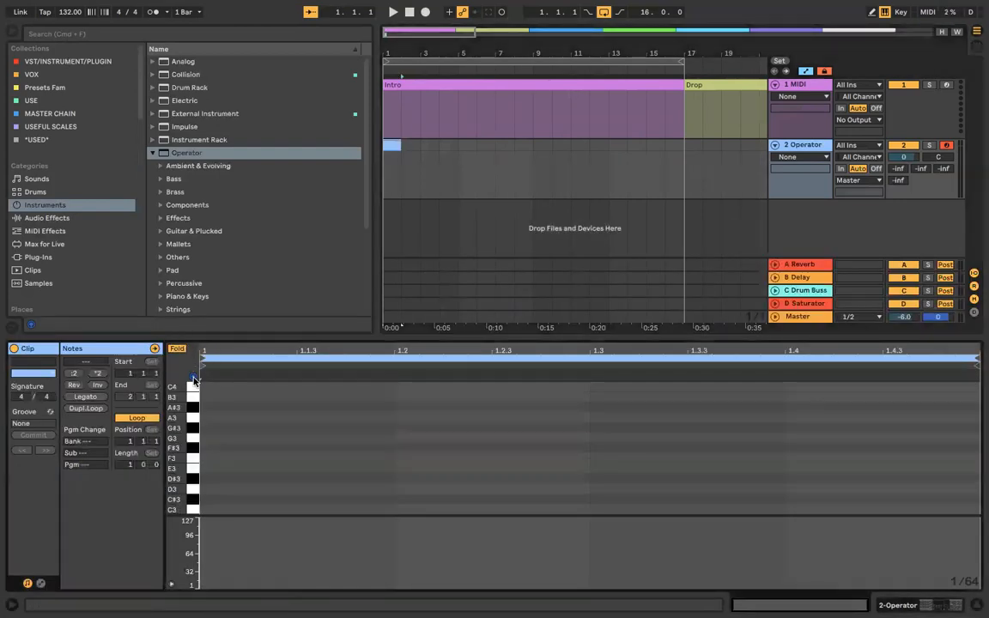
Step: Add a C4 note at the start of the clip and extend it with Legato to fill the whole bar
click(194, 390)
double_click(204, 389)
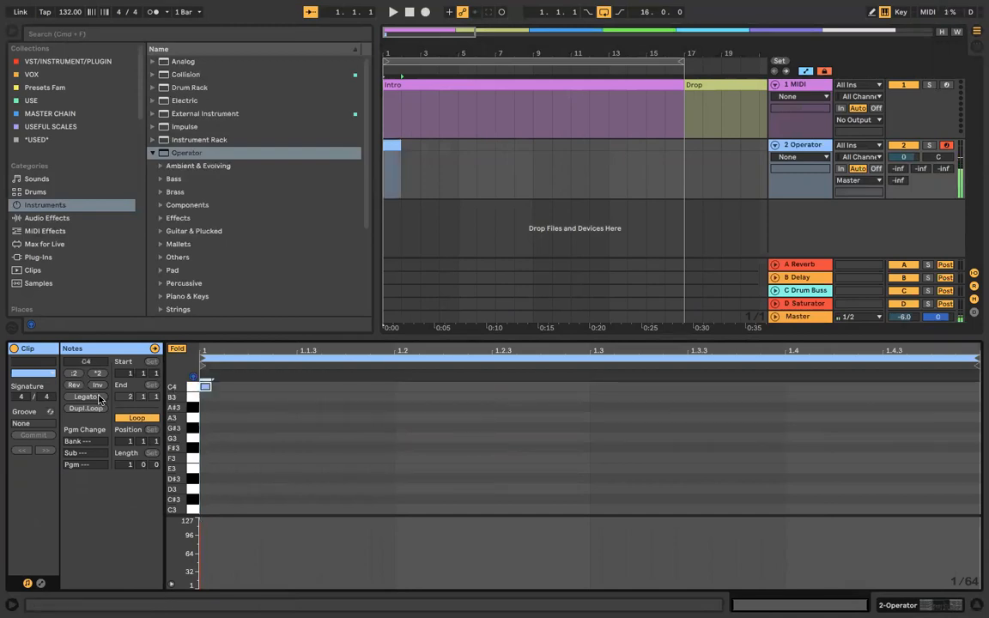
click(97, 398)
double_click(249, 388)
double_click(207, 389)
click(85, 398)
Step: Return from the clip's note editor to the Operator device and switch off oscillators C and D
click(393, 146)
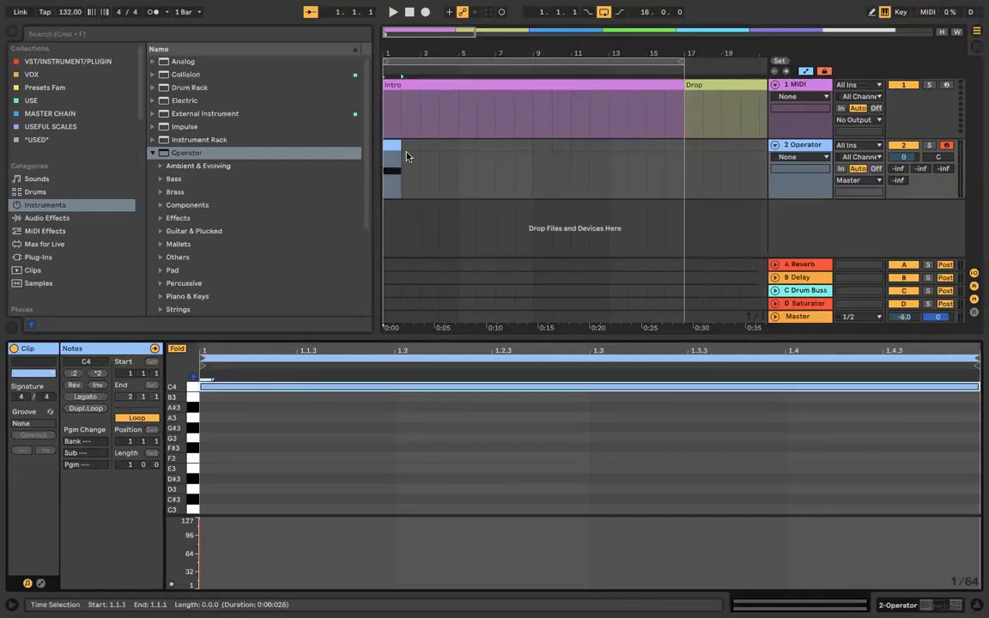
double_click(416, 338)
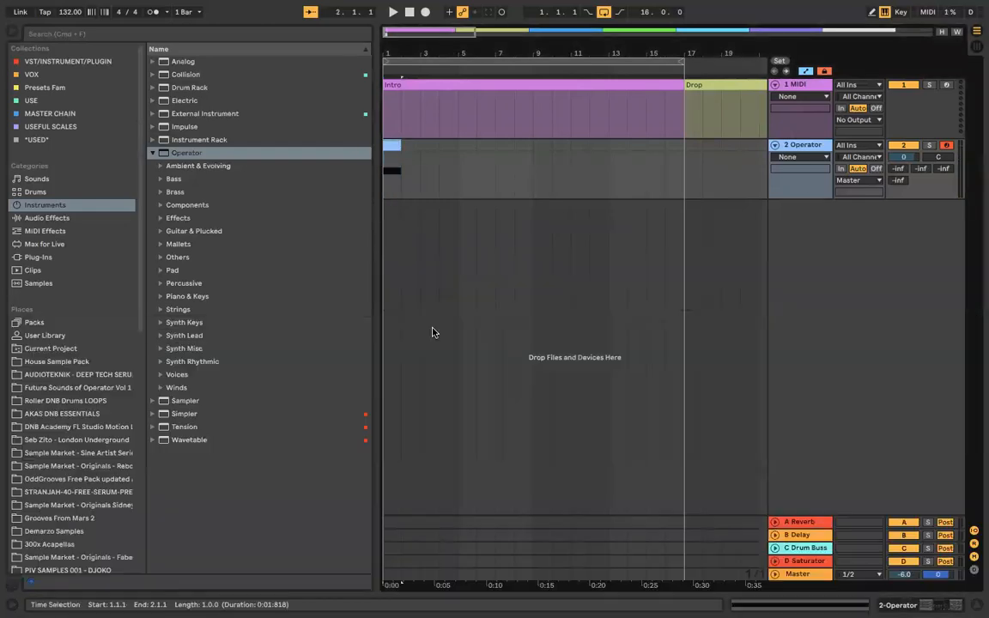
double_click(809, 149)
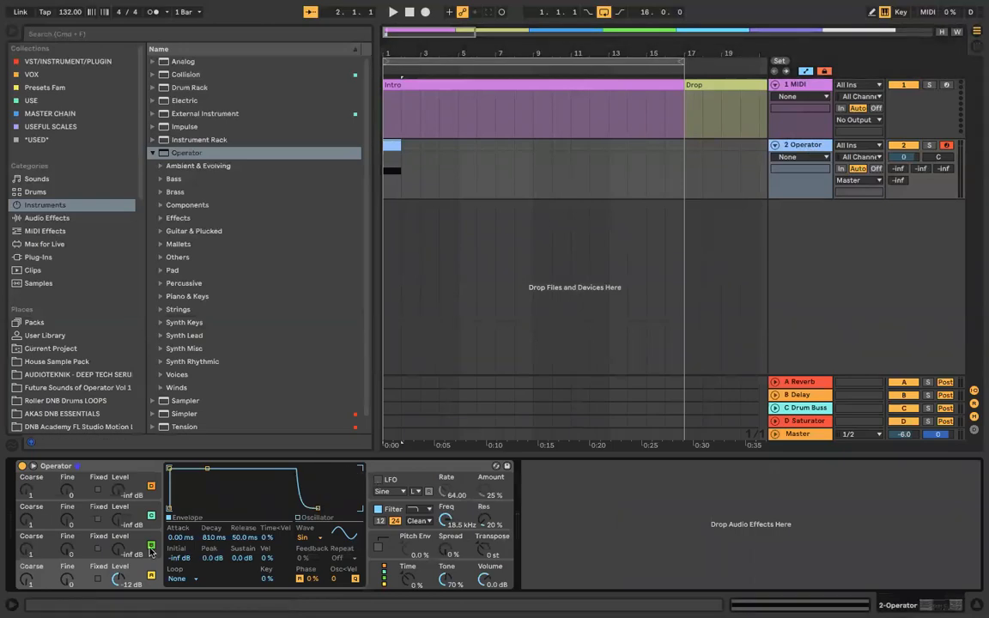
click(152, 515)
click(152, 486)
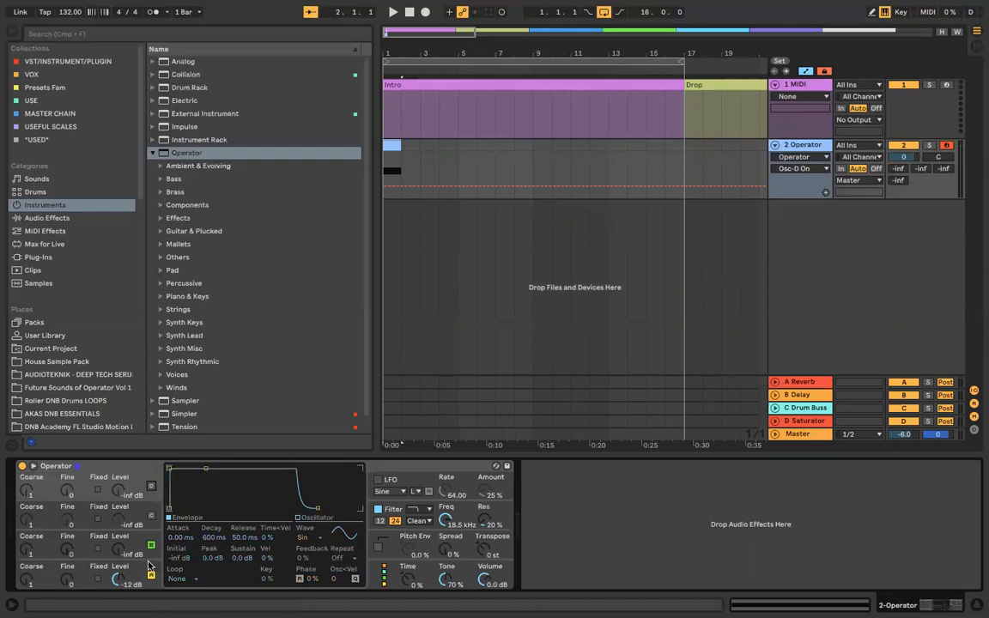
Step: Look through Operator's individual oscillators and their envelope settings one after another
click(141, 543)
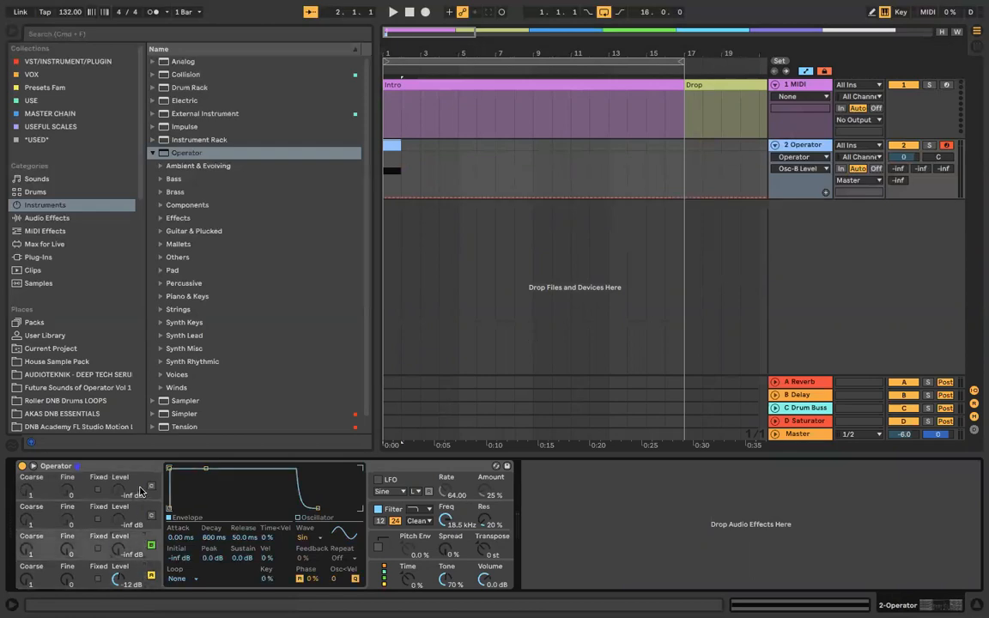
click(137, 571)
click(137, 542)
click(137, 514)
click(144, 543)
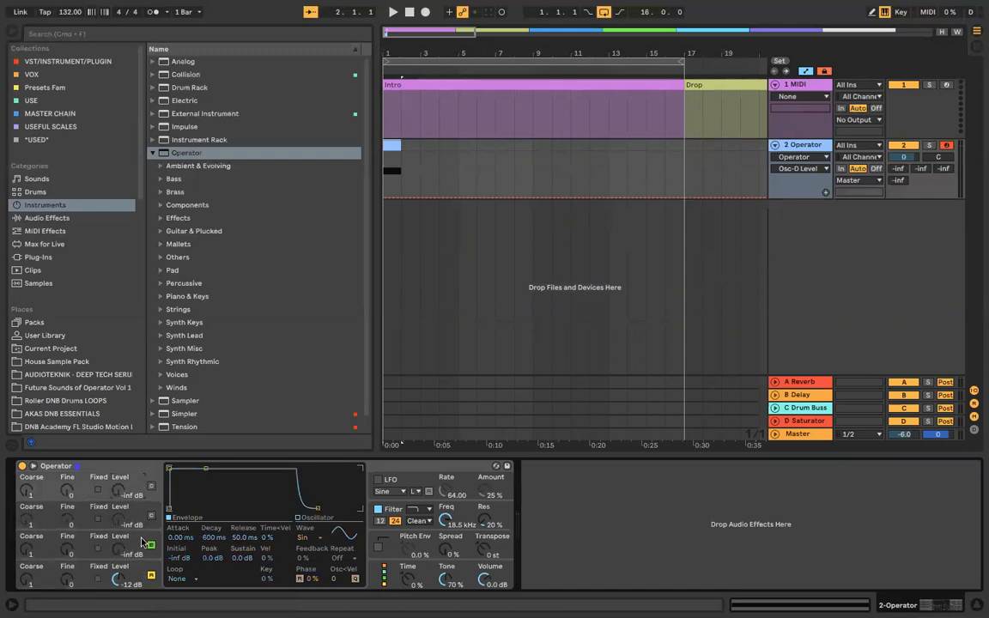
click(104, 541)
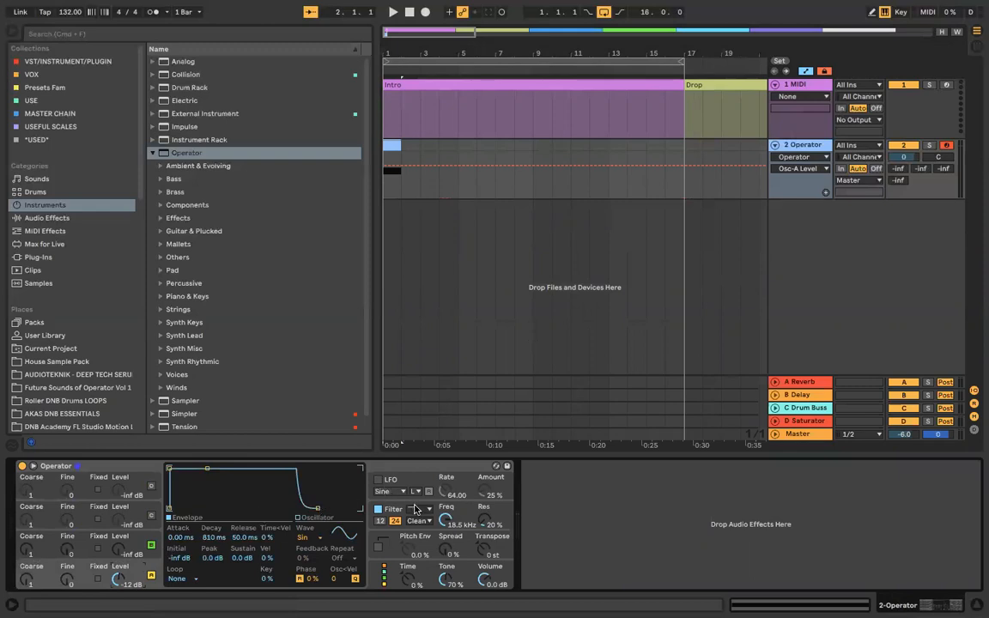
Step: Turn on Operator's LFO, route it to the filter instead of oscillators A and B, and lower the filter frequency to 188 Hz
click(379, 482)
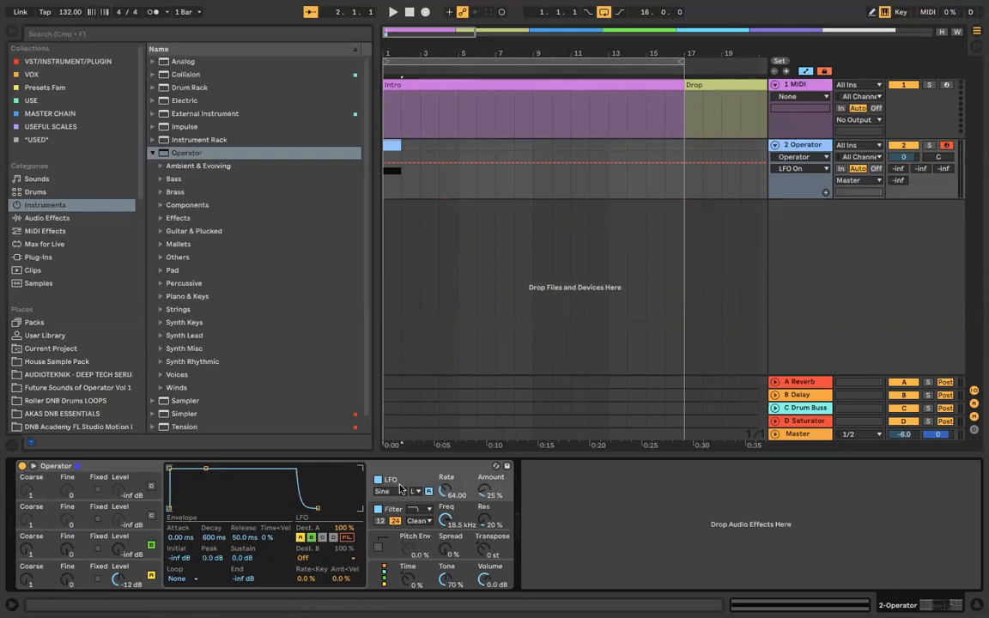
click(300, 537)
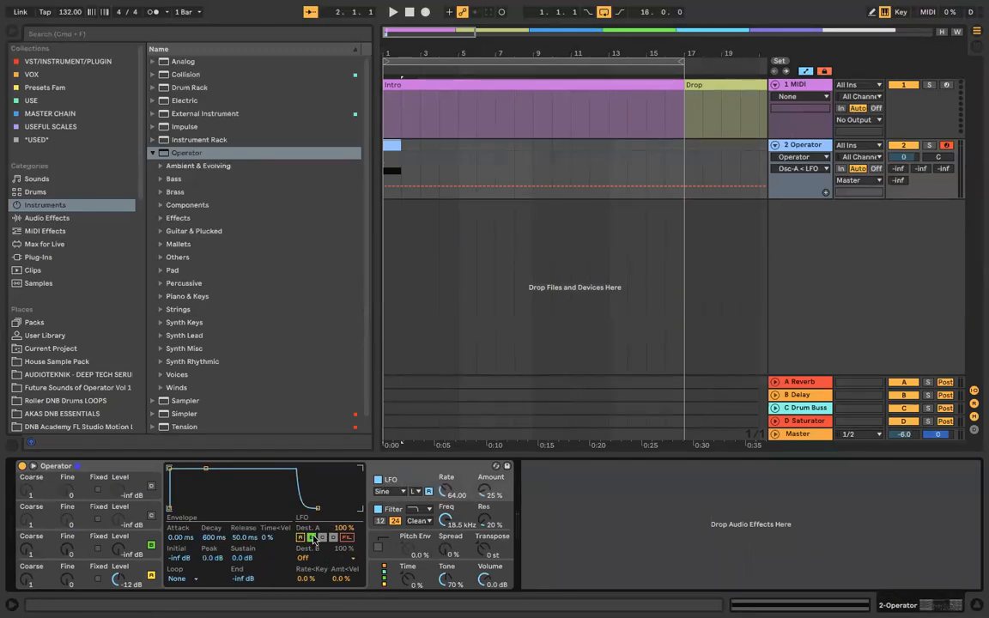
click(312, 538)
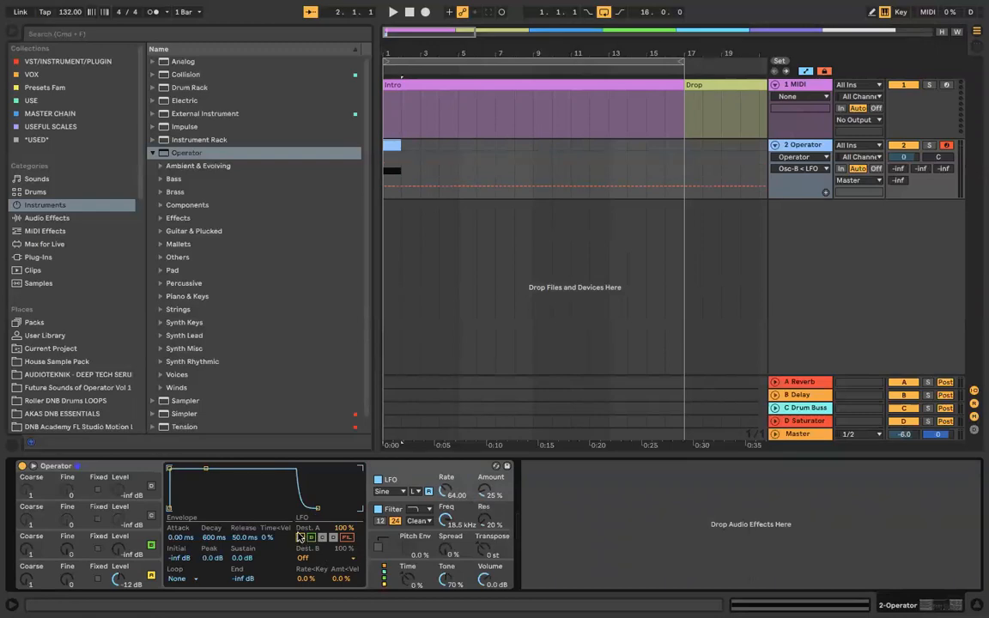
click(347, 539)
drag(446, 515, 445, 522)
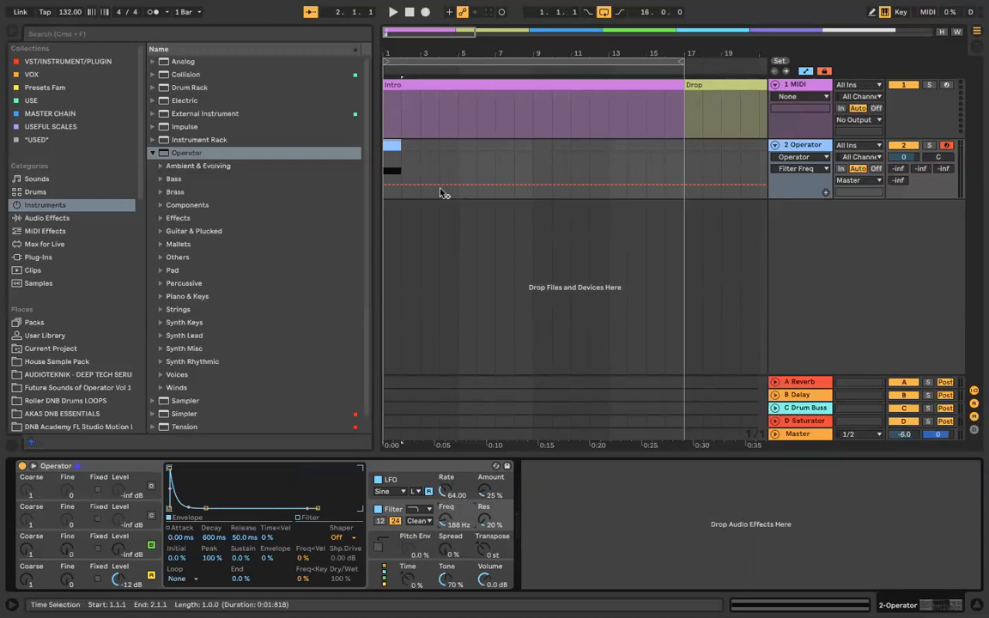
Step: Repeat the one-bar clip on the Operator track up to bar 17, solo the track and play it back
drag(401, 148, 677, 149)
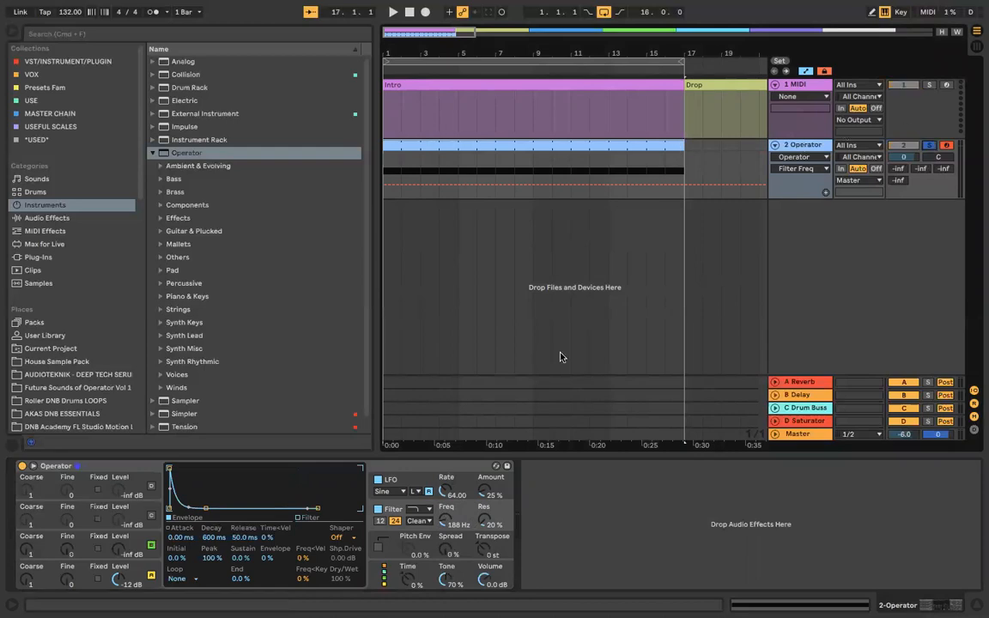
key(space)
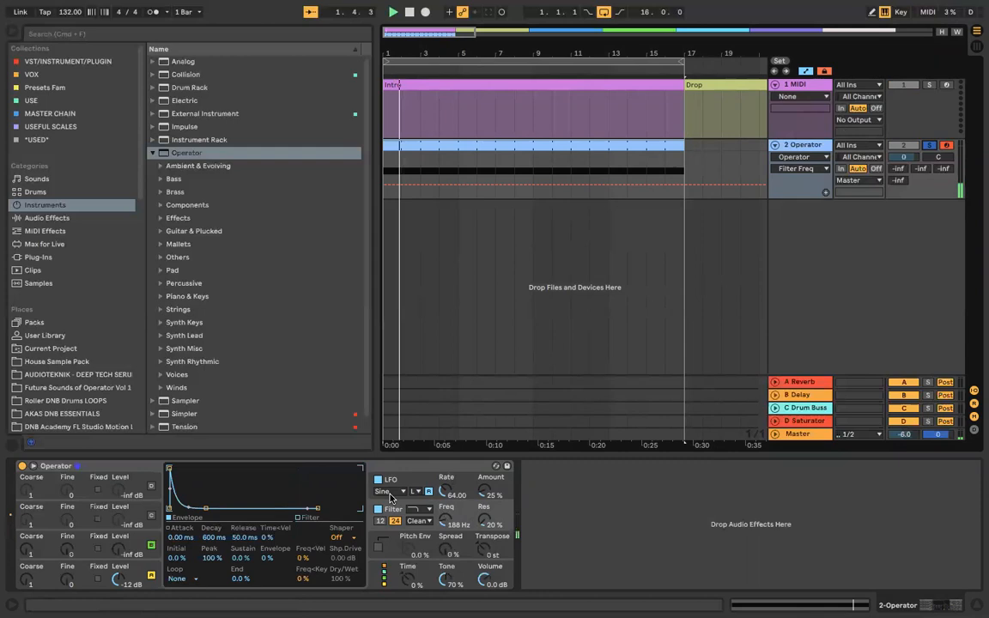
key(XF86AudioRaiseVolume)
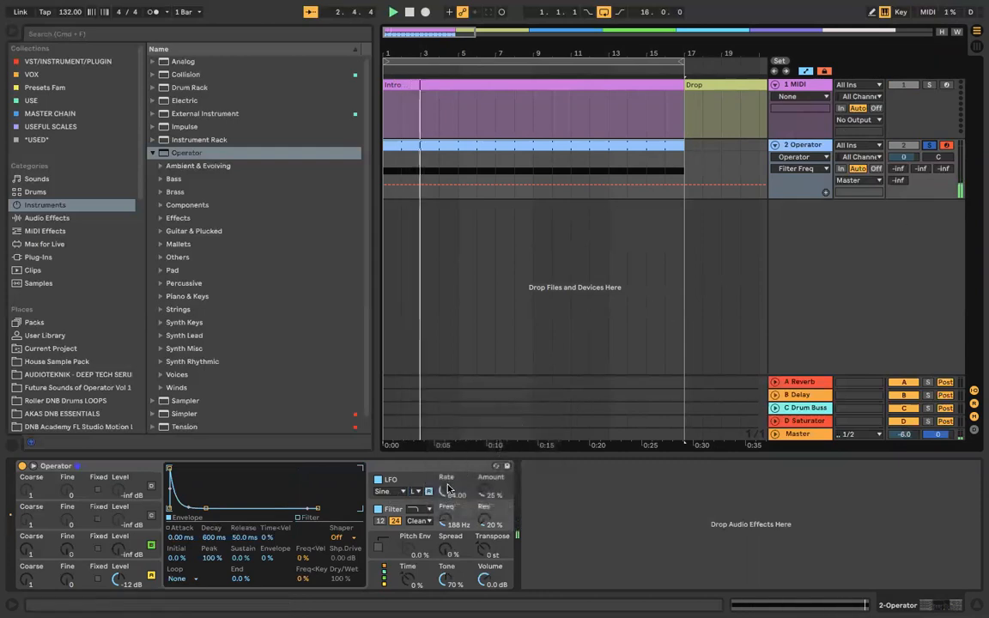
Step: Set the LFO amount to 100 % with a rate of about 69, and change oscillator A's waveform to Square D
drag(486, 491, 447, 485)
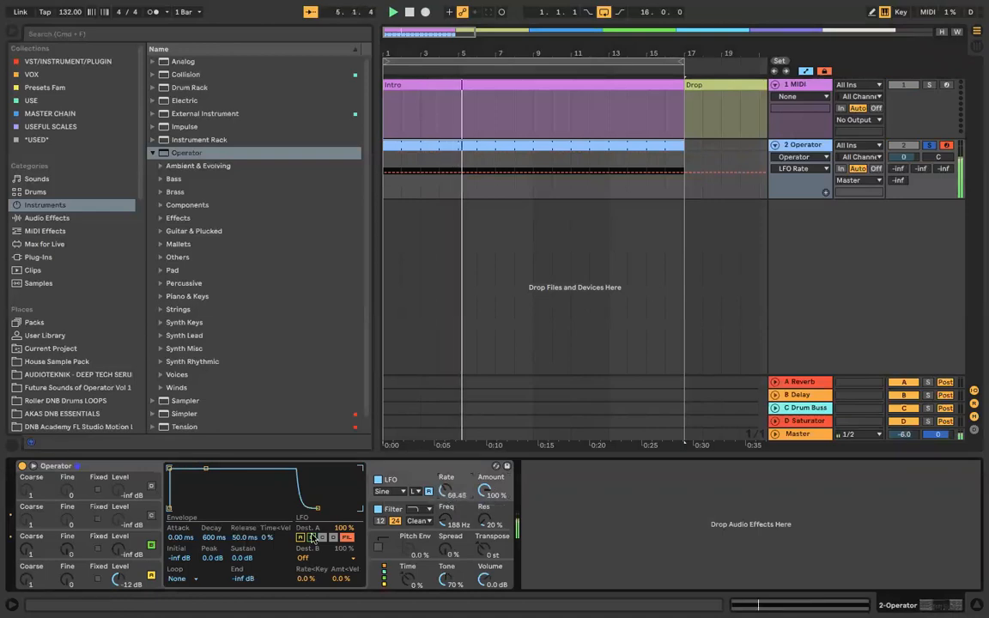
click(137, 569)
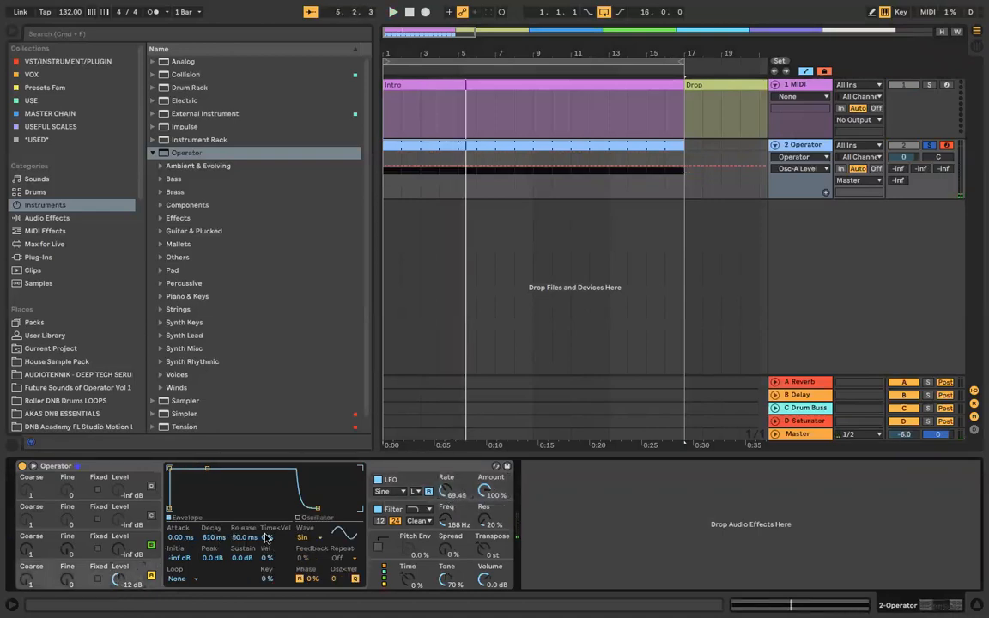
click(301, 537)
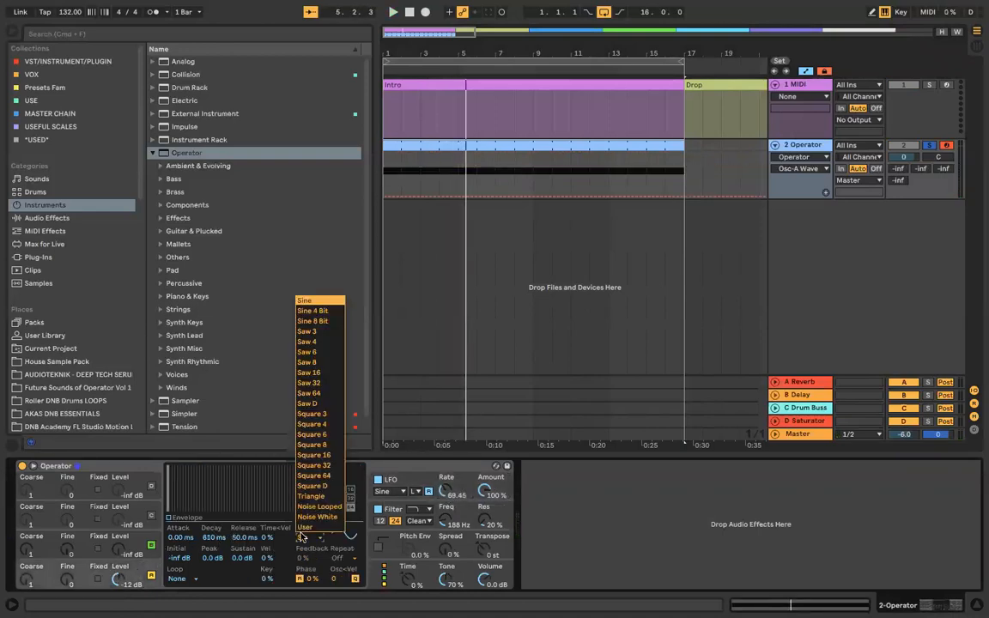
click(312, 486)
key(space)
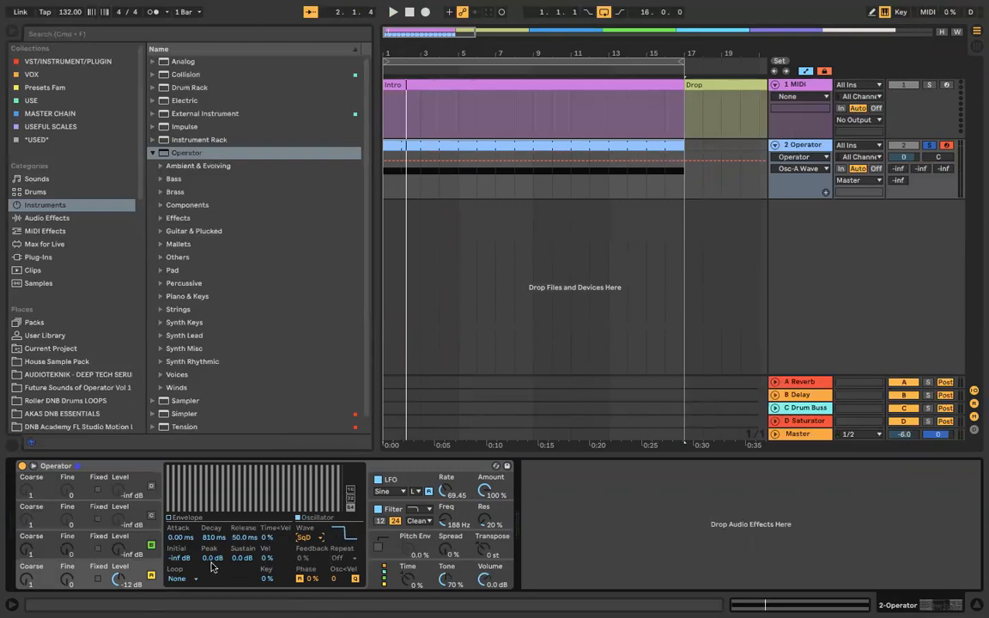
Step: Look through Operator's filter, LFO, pitch envelope and global settings one after another
click(394, 509)
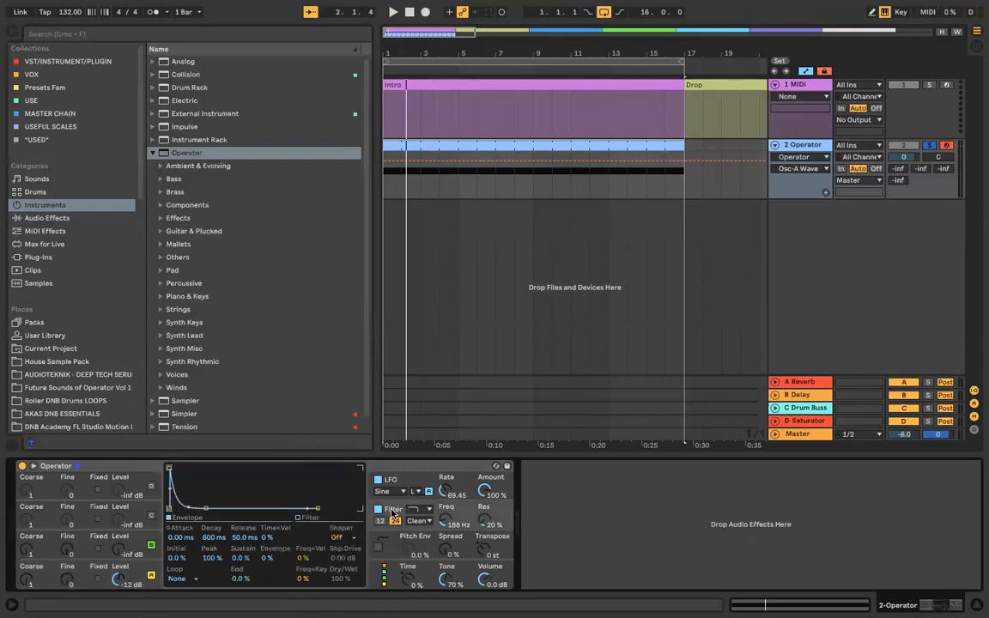
click(390, 480)
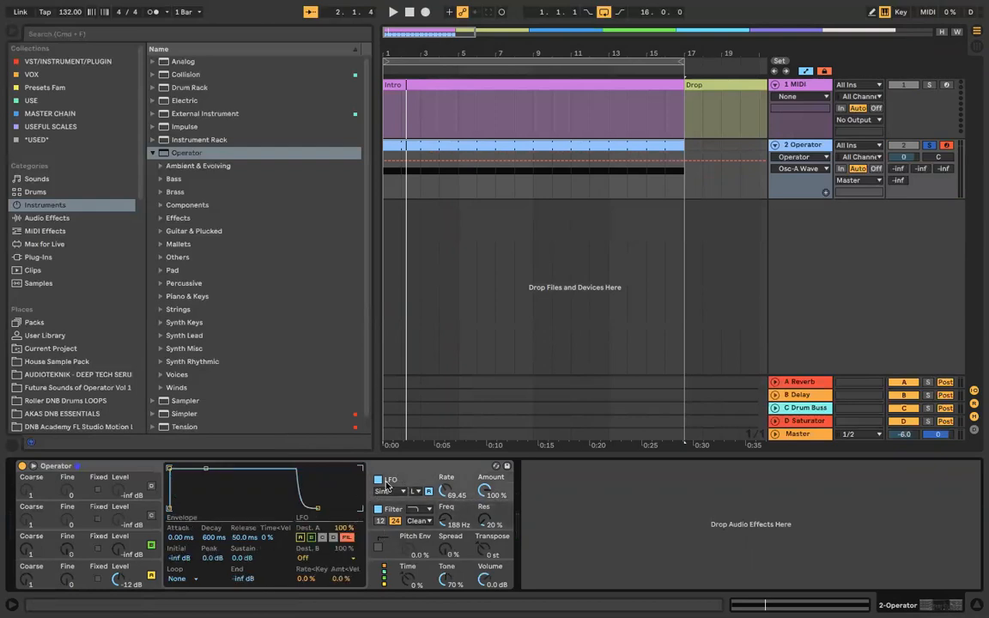
click(391, 508)
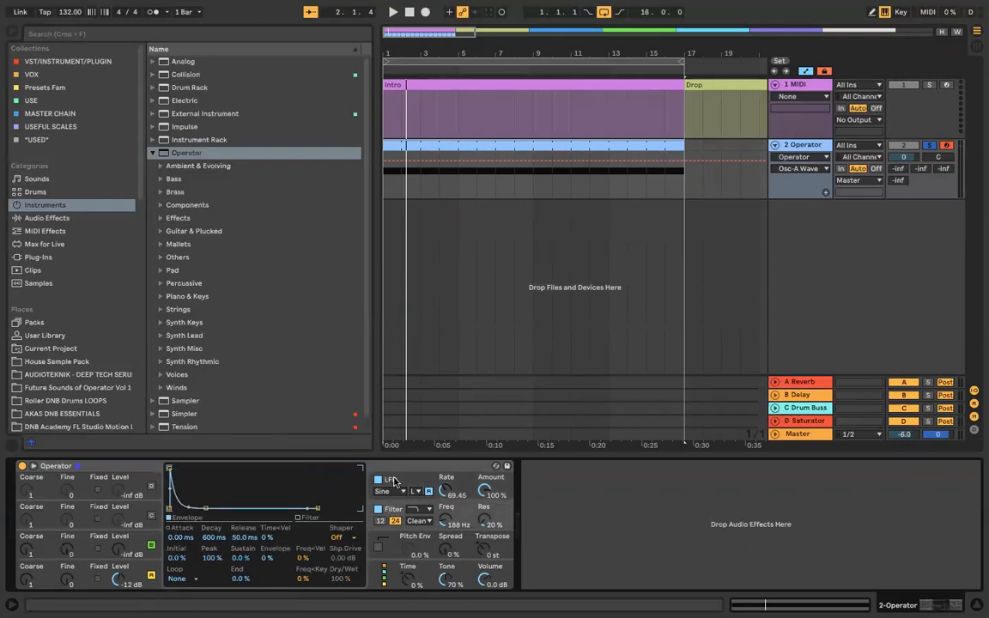
click(394, 480)
click(389, 537)
click(390, 564)
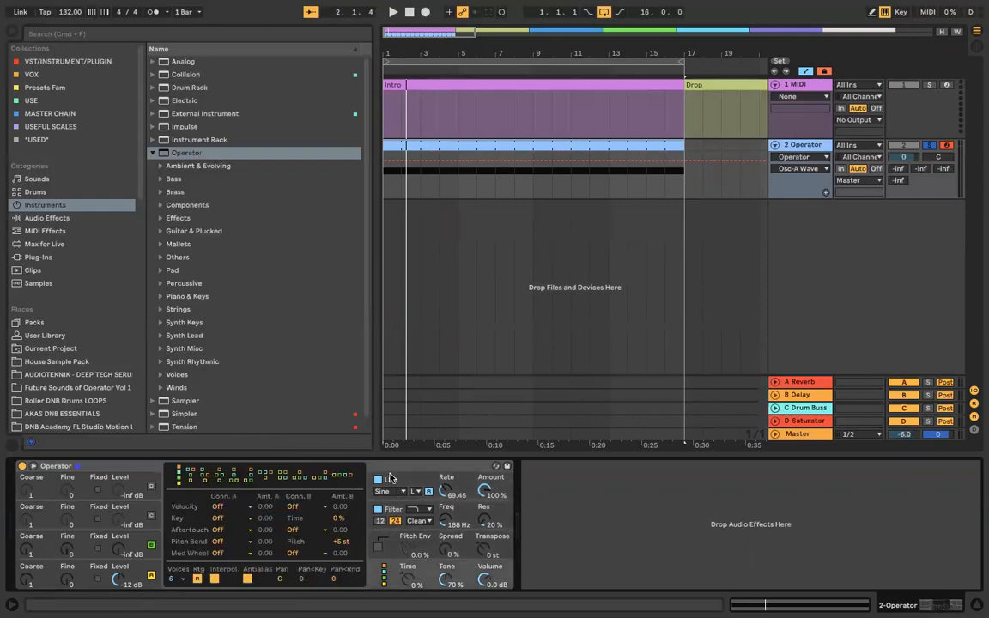
click(394, 480)
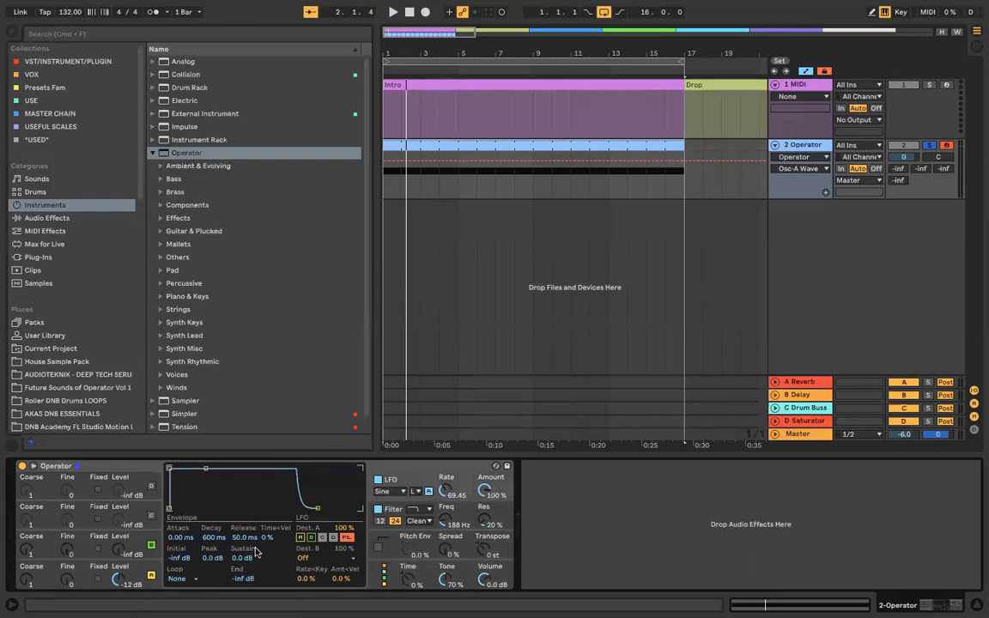
Step: Set the filter's envelope amount to 50 % and play the loop
click(396, 511)
click(267, 558)
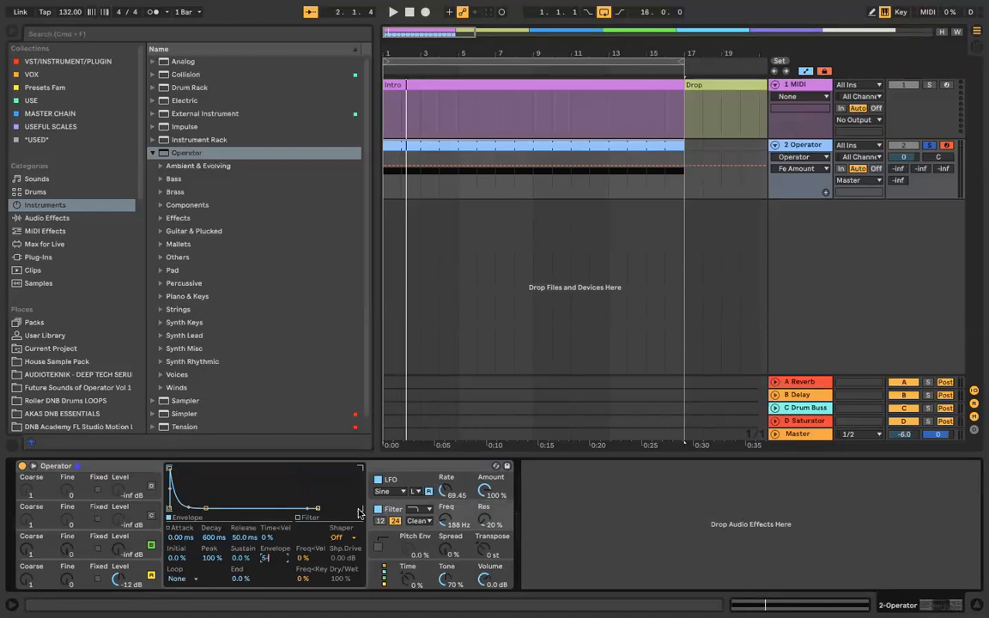
key(space)
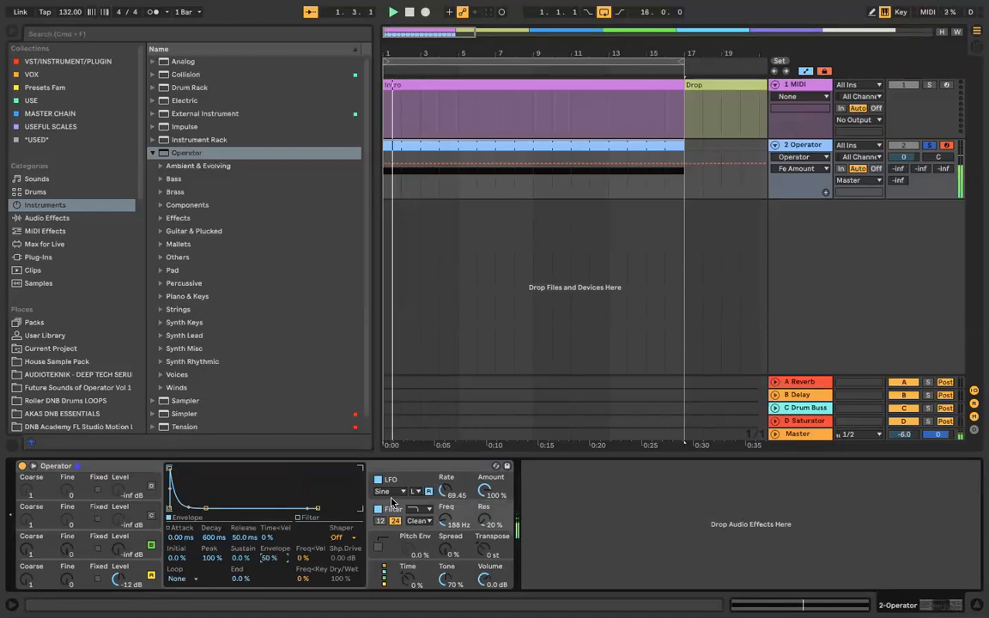
Step: Switch the LFO range to Sync and set its rate to 1/12 during playback
drag(445, 490, 445, 492)
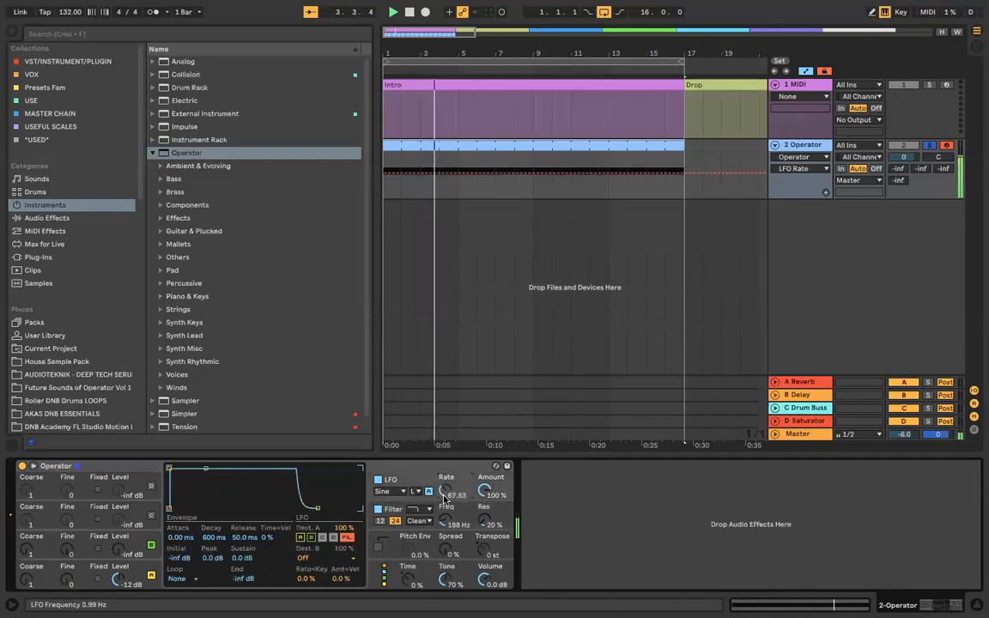
click(417, 492)
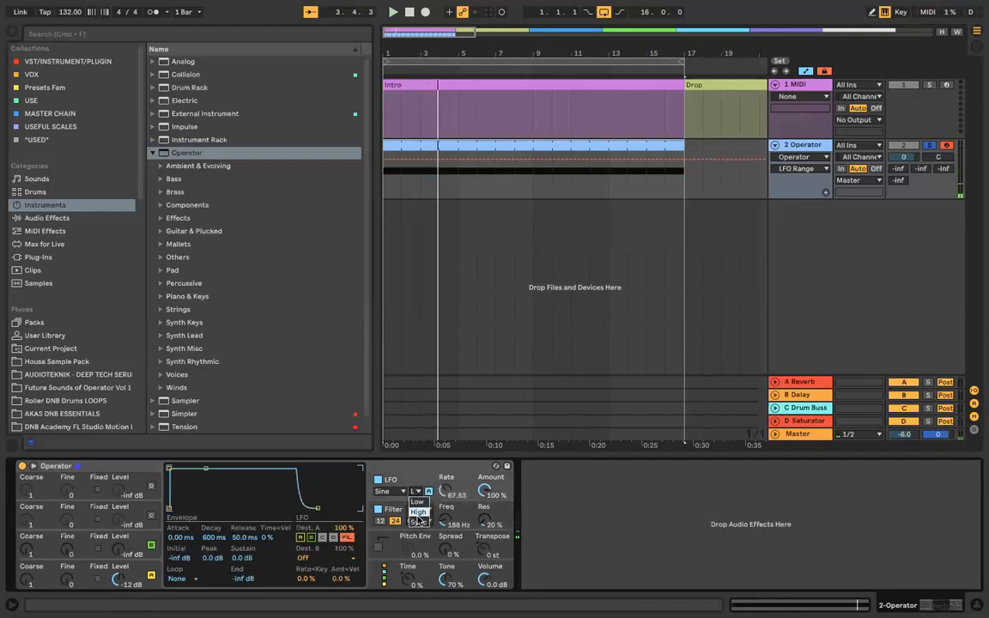
click(419, 522)
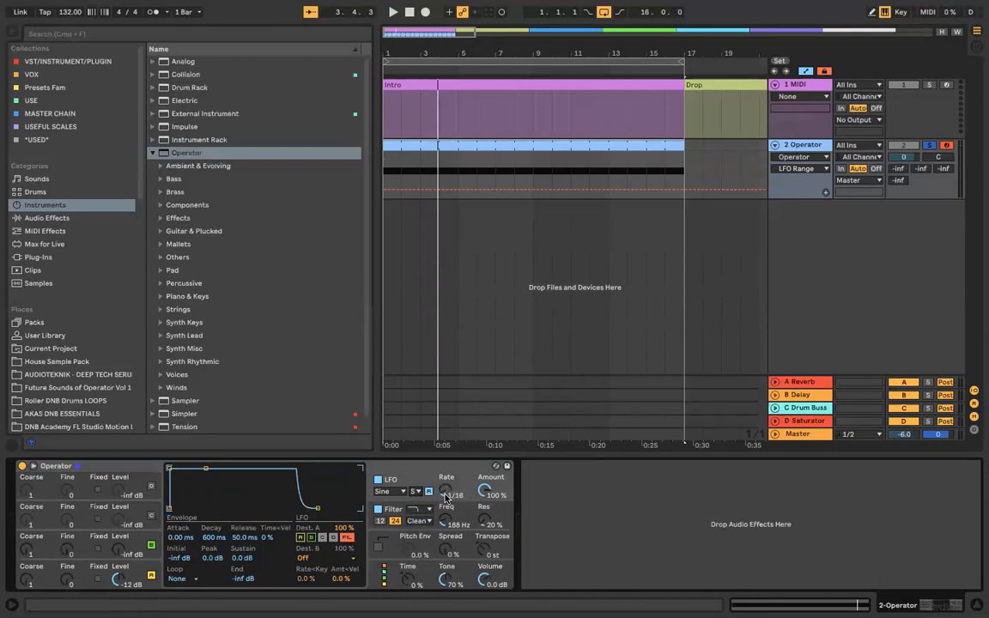
key(space)
drag(445, 495, 445, 487)
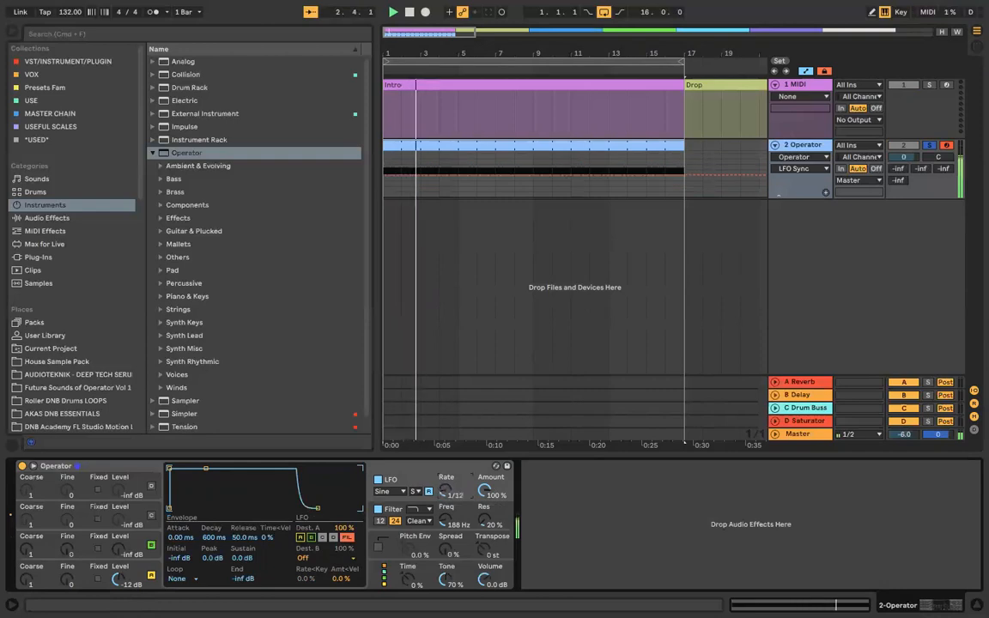
Step: Shape the LFO envelope to an 11.9 ms attack and -12 dB peak, and set the synced LFO rate to 1/6
key(space)
drag(169, 469, 195, 480)
key(space)
mouse_move(445, 490)
mouse_down()
mouse_move(445, 466)
mouse_move(446, 477)
mouse_up()
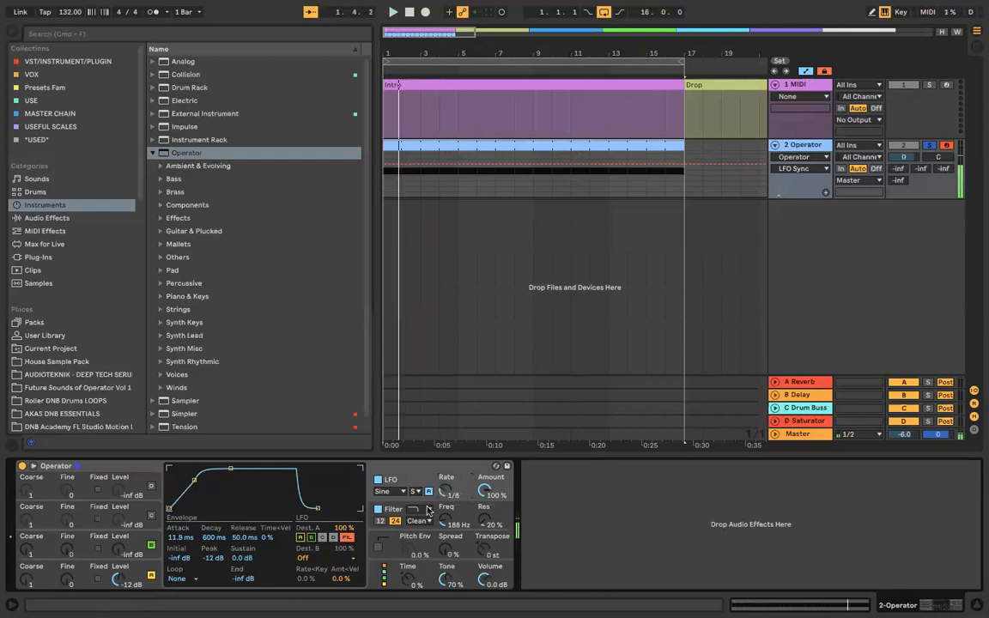
key(XF86AudioRaiseVolume)
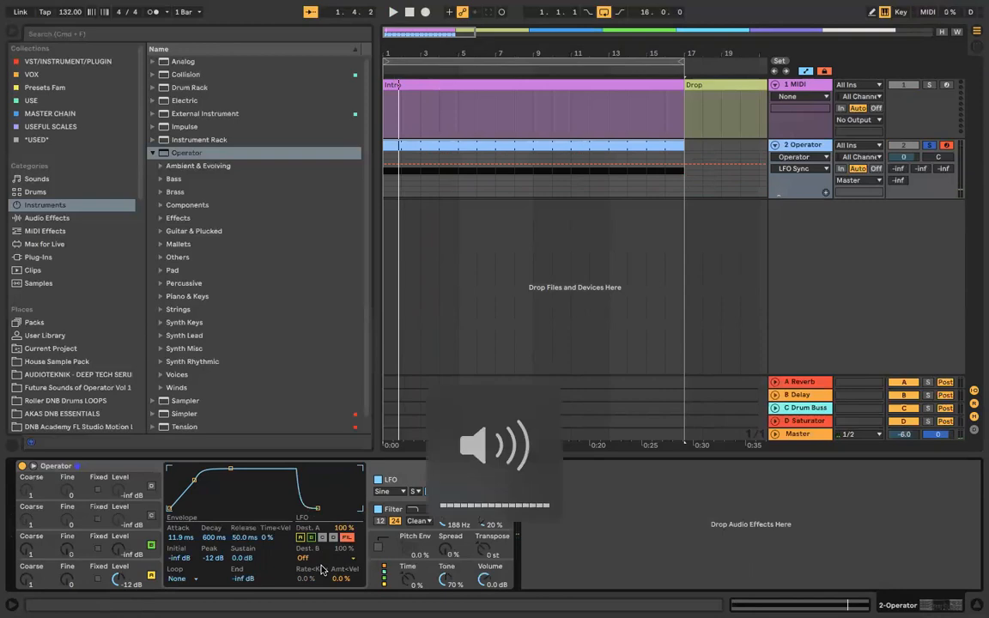
Step: Review the available targets for the LFO's destination B, leaving it set to Off
click(305, 556)
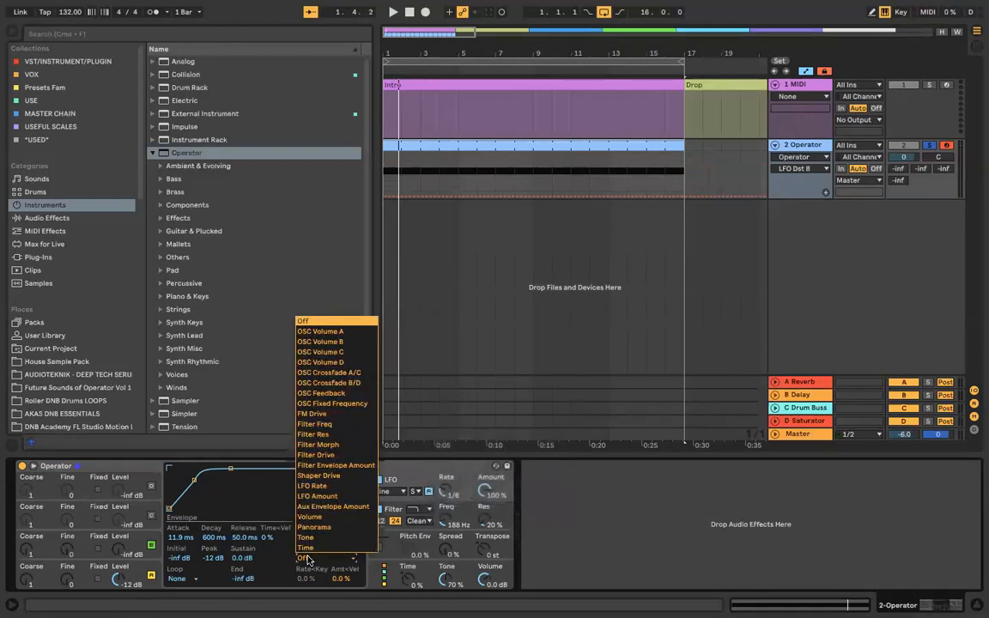
click(304, 559)
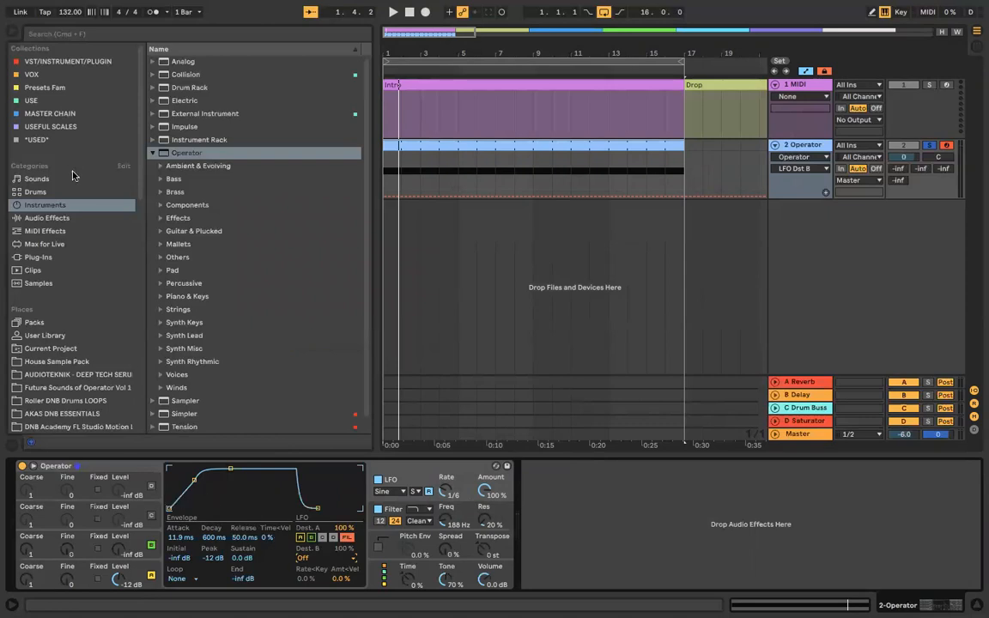
Step: Browse the Instruments category and collapse the Operator preset folder to view the list of instruments
click(36, 191)
click(44, 204)
scroll(183, 204, down, 1)
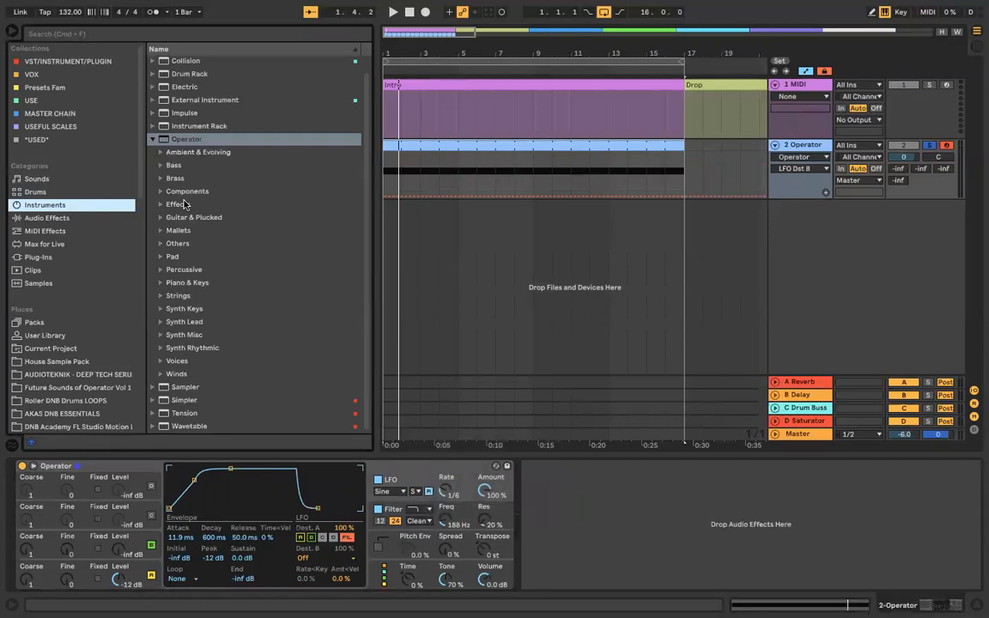
click(153, 143)
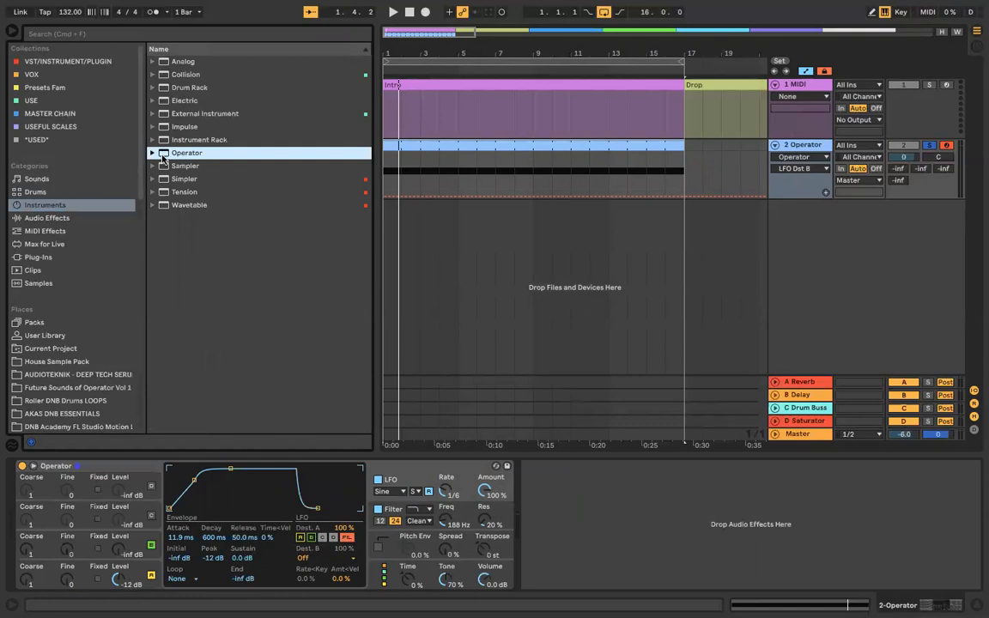
click(182, 205)
click(193, 165)
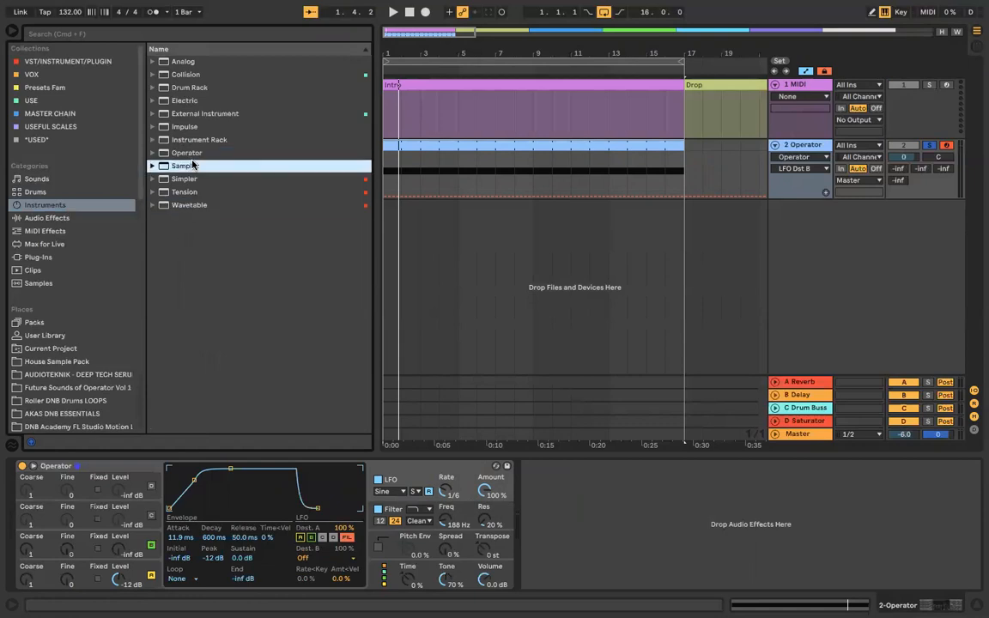
Step: Shorten the LFO envelope attack to 3.60 ms with a -19 dB peak, and raise oscillator B's level to -7.0 dB
drag(203, 468, 186, 489)
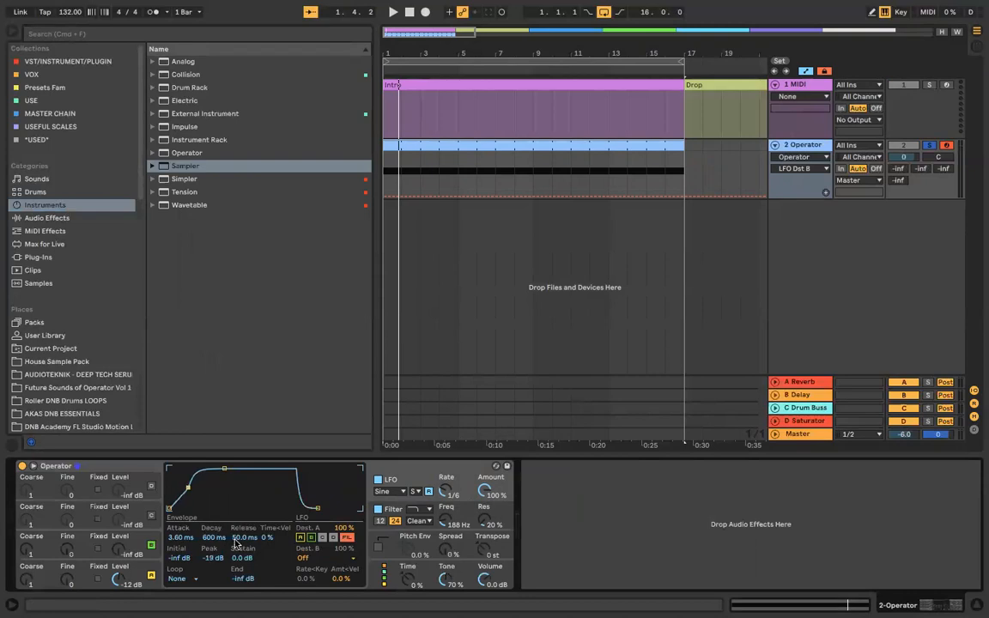
key(space)
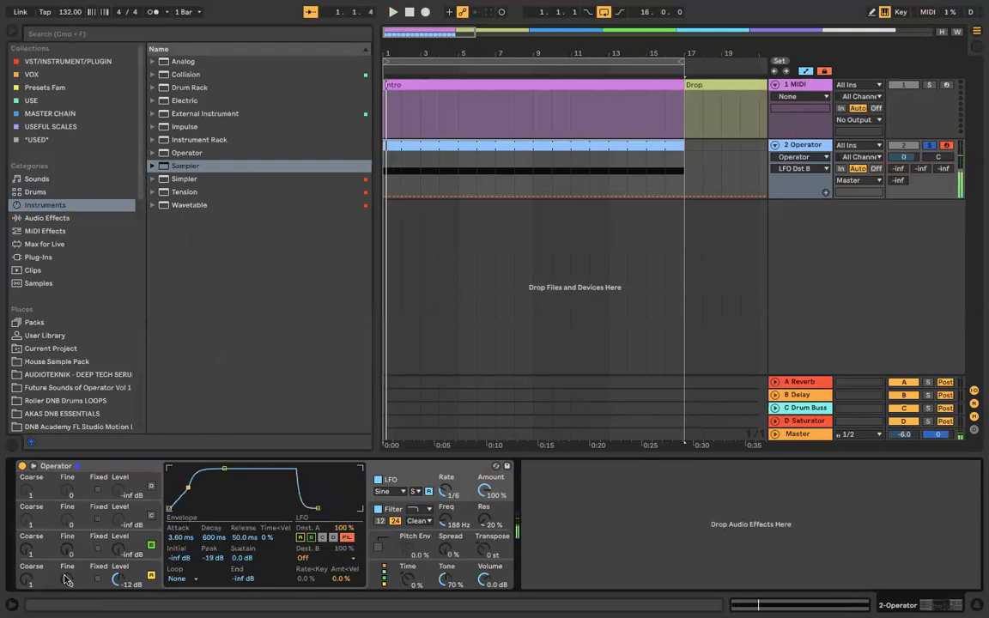
drag(118, 551, 118, 549)
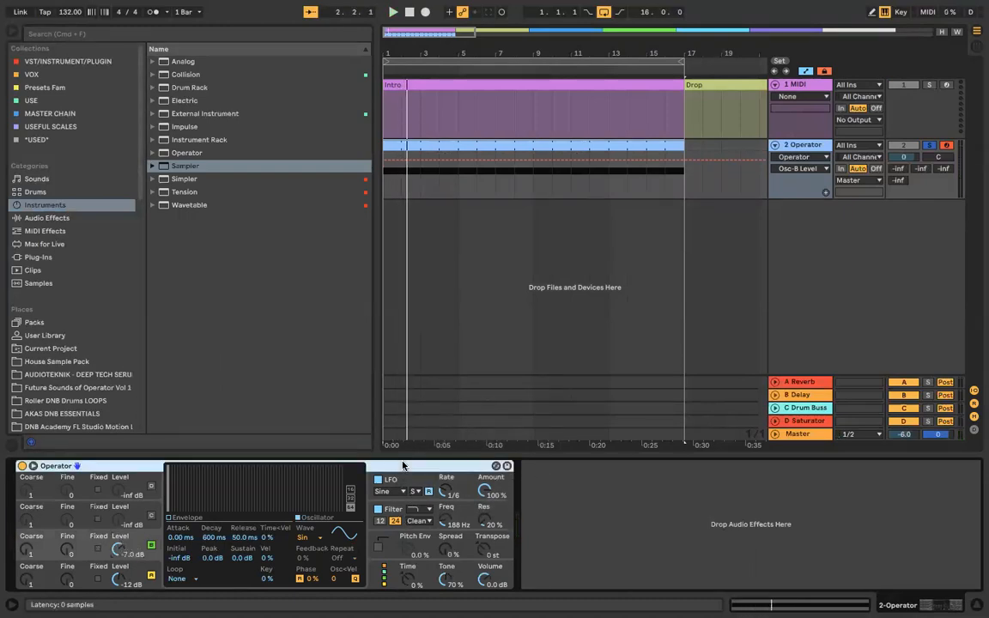
Step: Delete the Operator device from the track, search the browser for "wobble" and load Wobble Operator Rack.adg in its place
key(Delete)
click(260, 38)
text(wo)
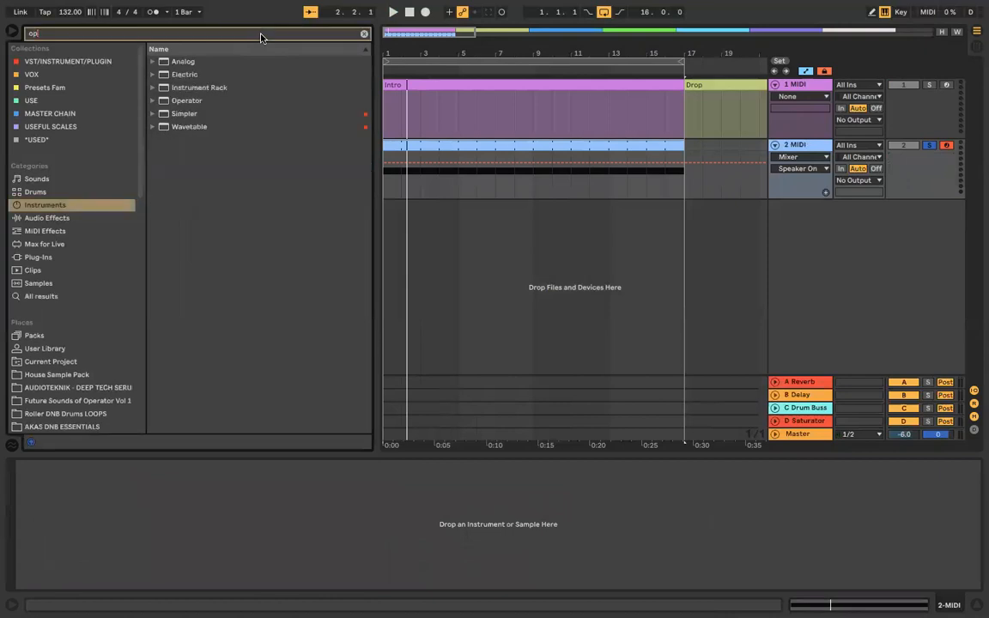
text(bbl)
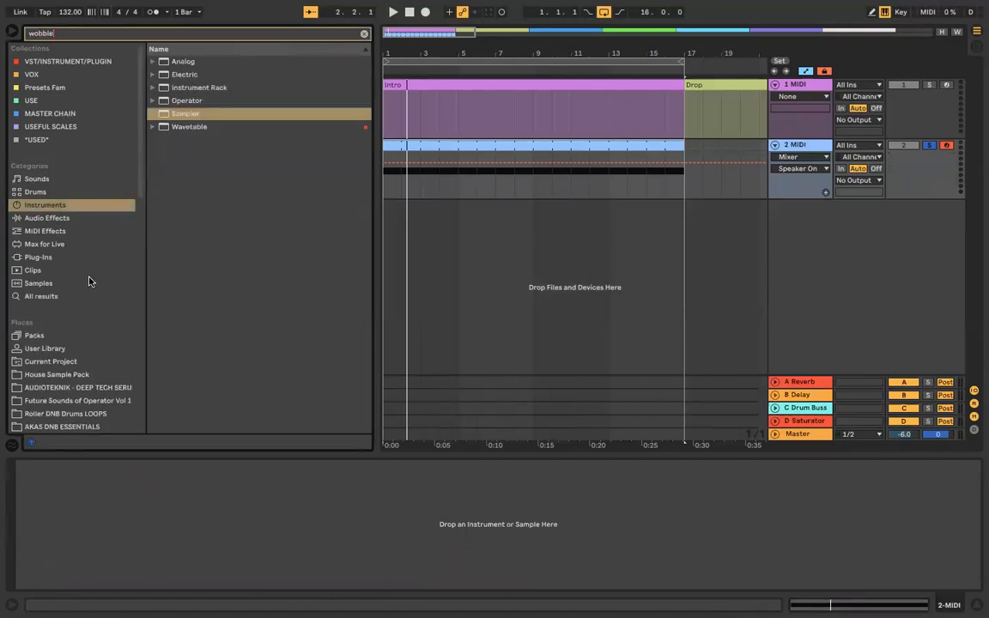
text(e)
double_click(216, 62)
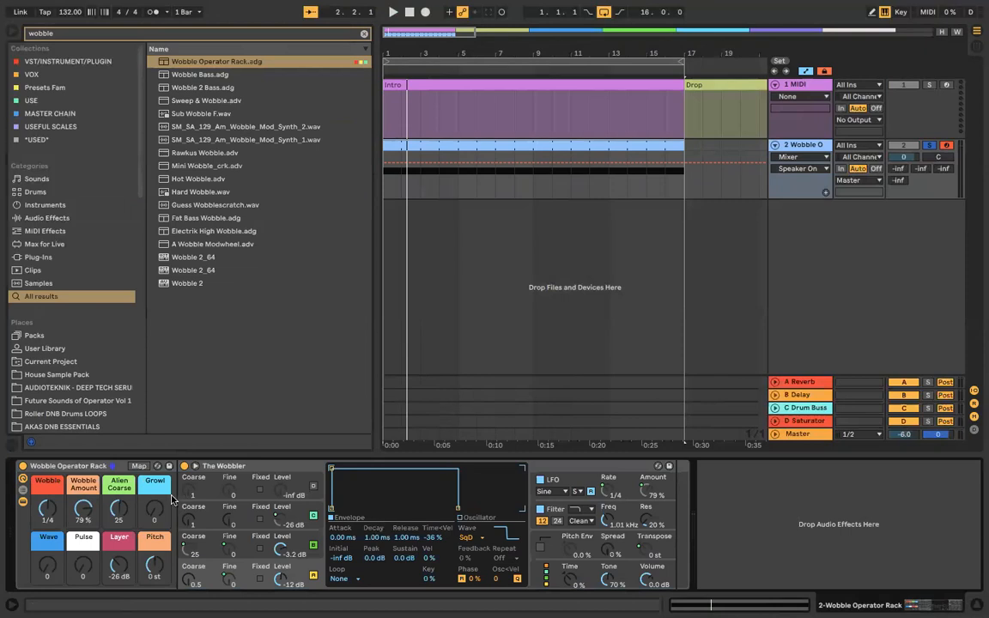
Step: Set the rack's Wobble macro to 1/16 and raise the Growl macro to 385
drag(56, 509, 57, 491)
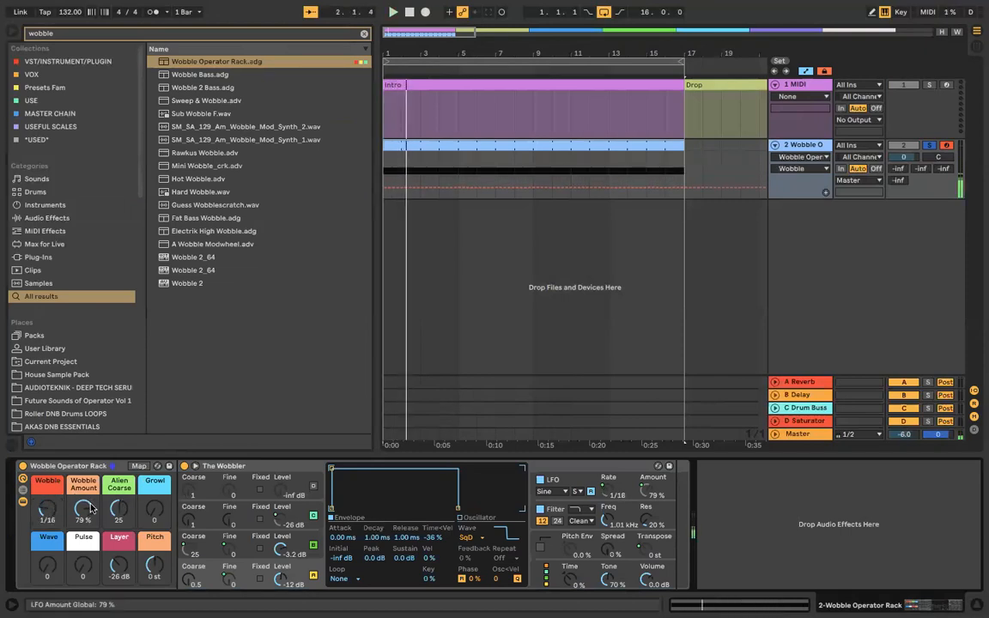
drag(153, 513, 154, 481)
click(85, 511)
click(609, 493)
click(648, 491)
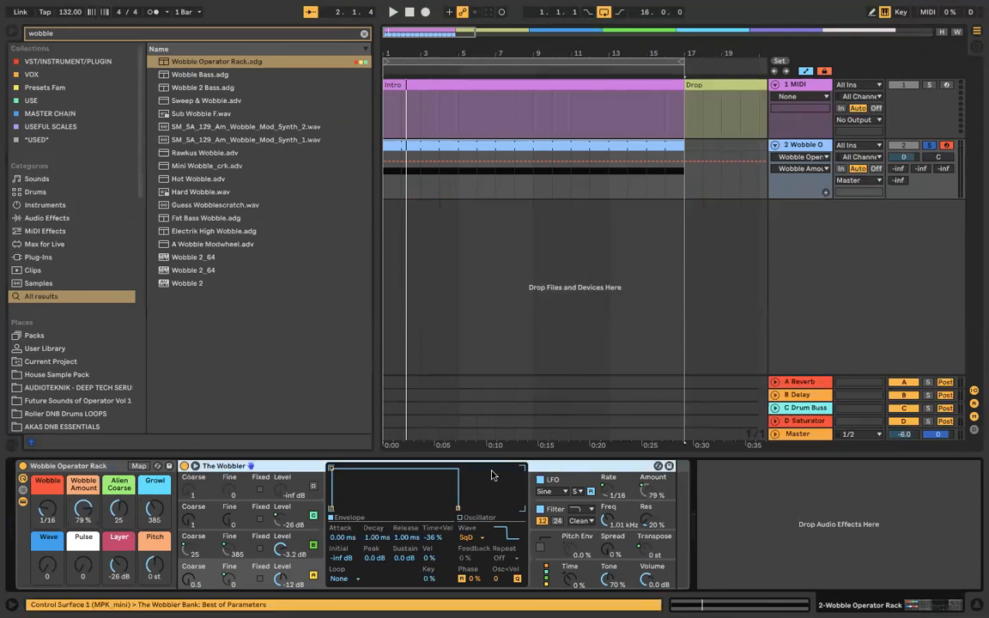
Step: Inspect the macro mapping options of the LFO rate and oscillator C level, and set the Growl macro to 425
right_click(603, 498)
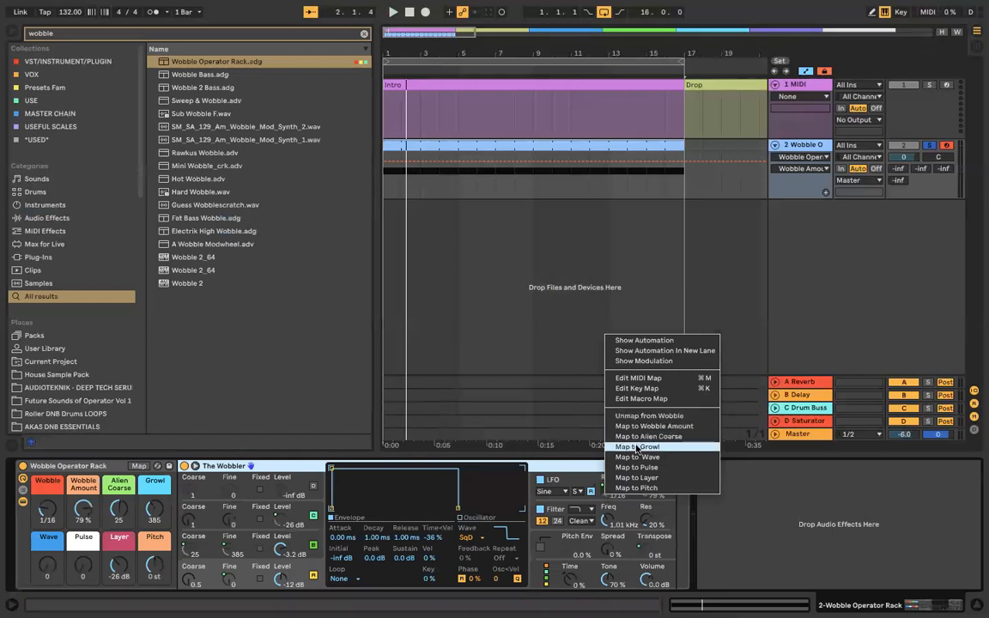
click(589, 469)
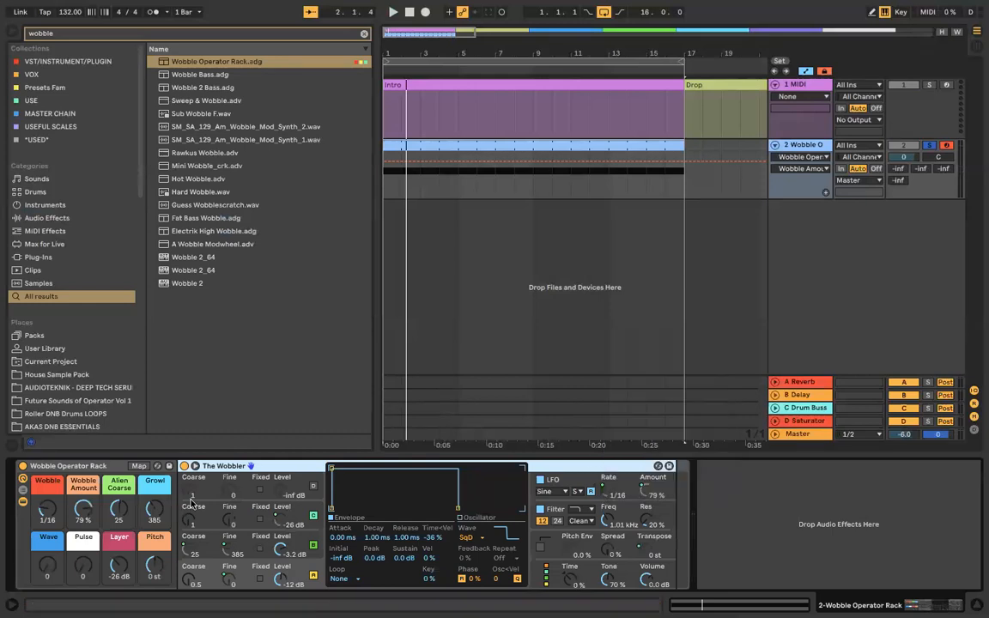
drag(156, 521, 157, 516)
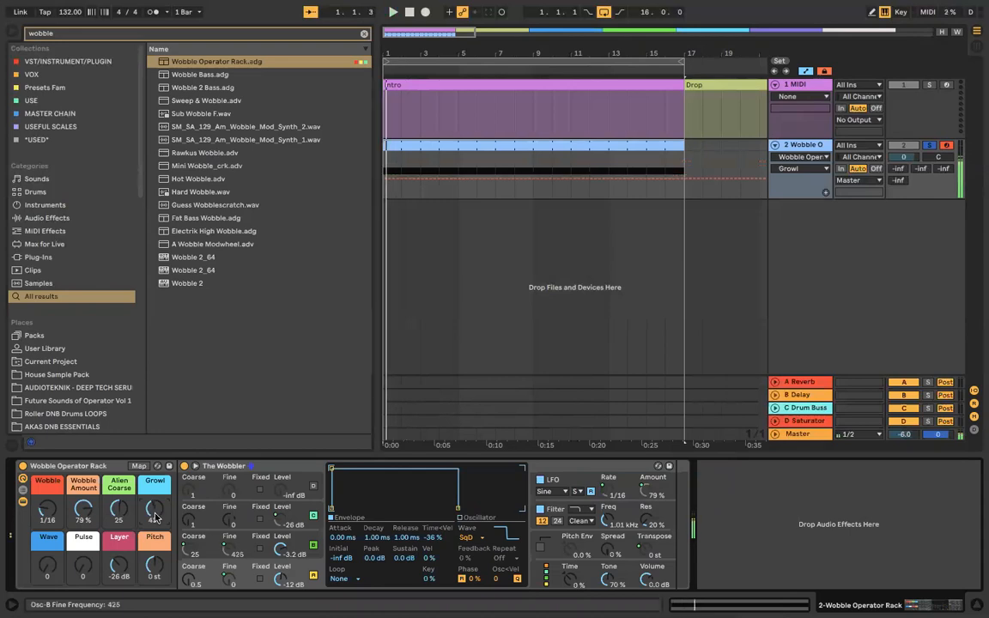
right_click(282, 522)
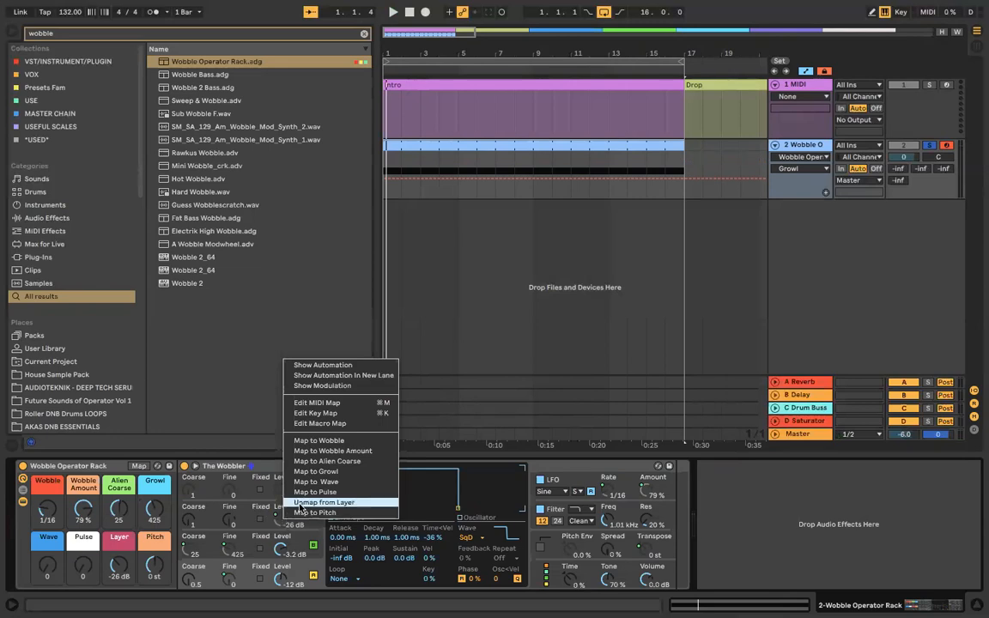
click(302, 503)
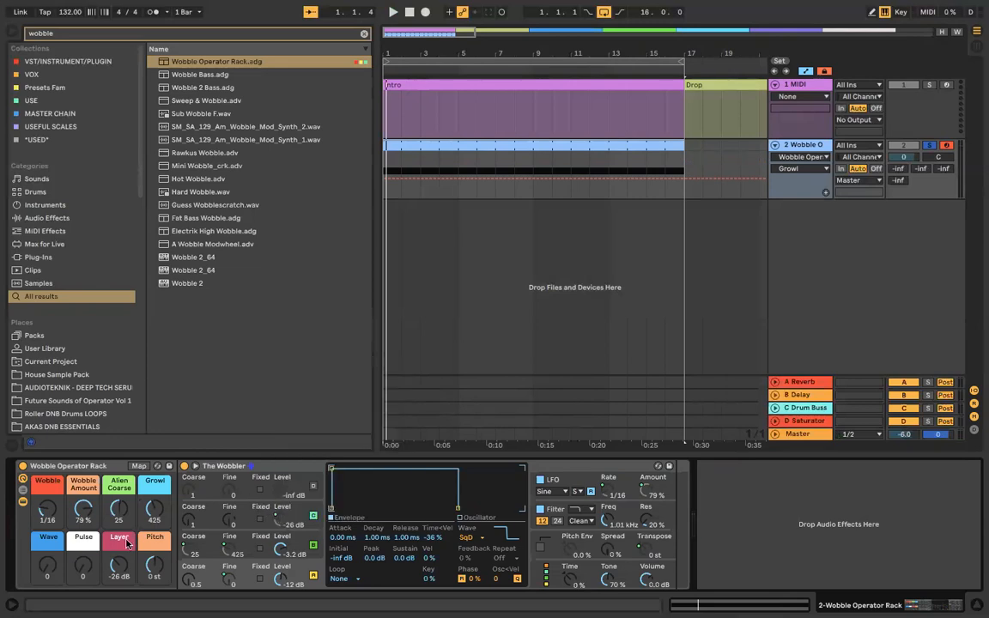
Step: Inspect the Layer and Pitch macro options, try Pitch down to -24 st, and check the Pulse macro
right_click(118, 559)
right_click(118, 559)
right_click(146, 564)
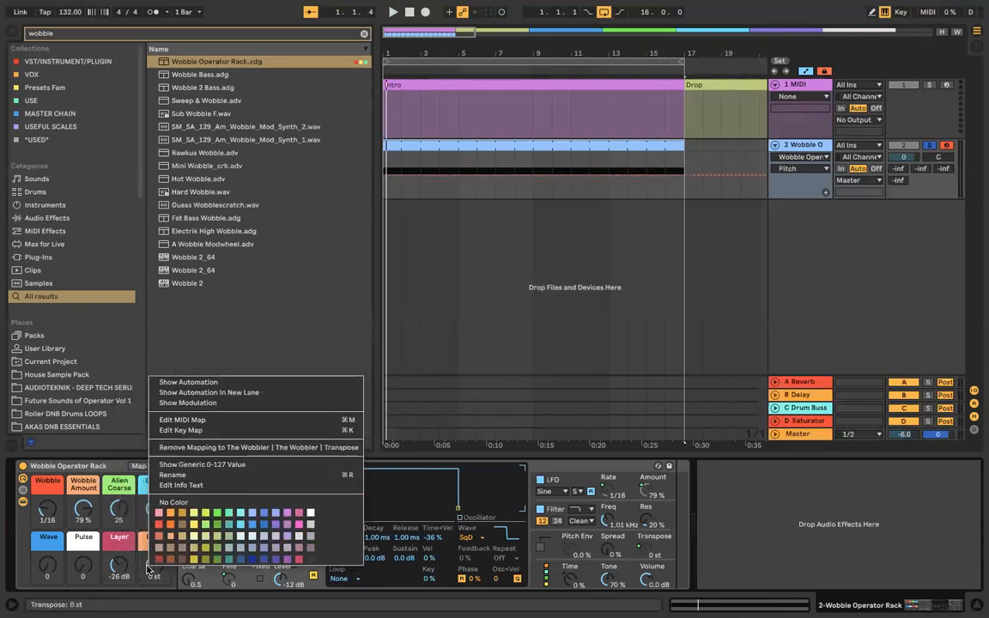
click(127, 498)
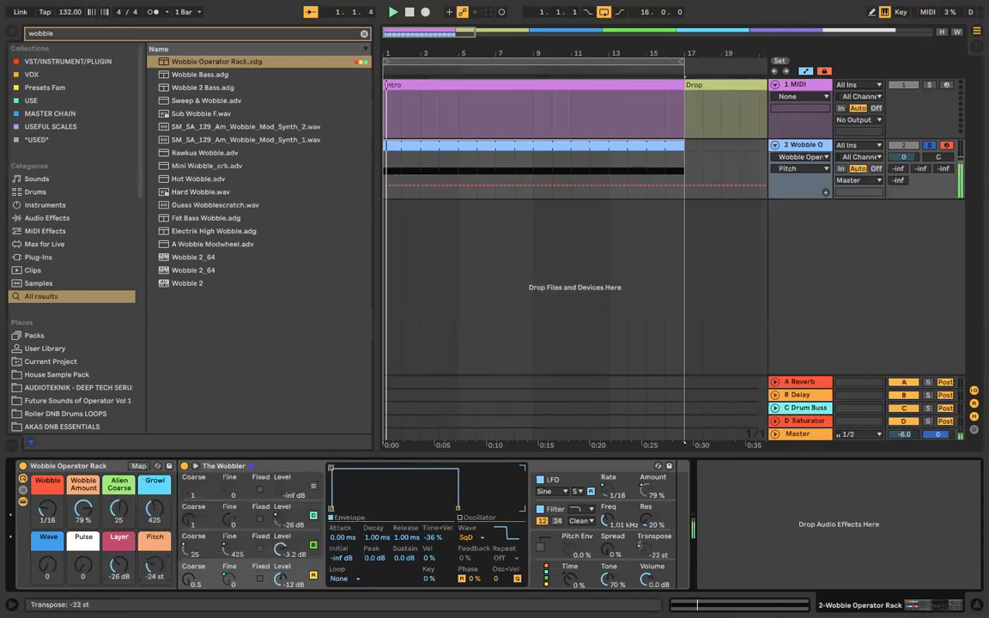
right_click(75, 573)
click(84, 573)
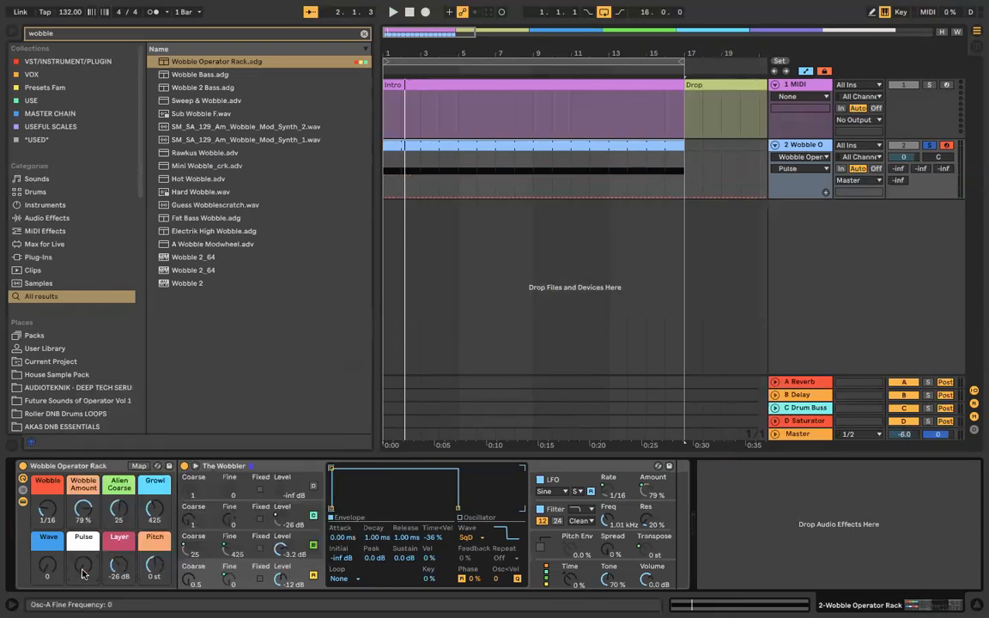
Step: Check oscillator A's fine tuning, which the Pulse macro controls, and set the Wave macro to 1
right_click(74, 515)
click(74, 516)
click(227, 578)
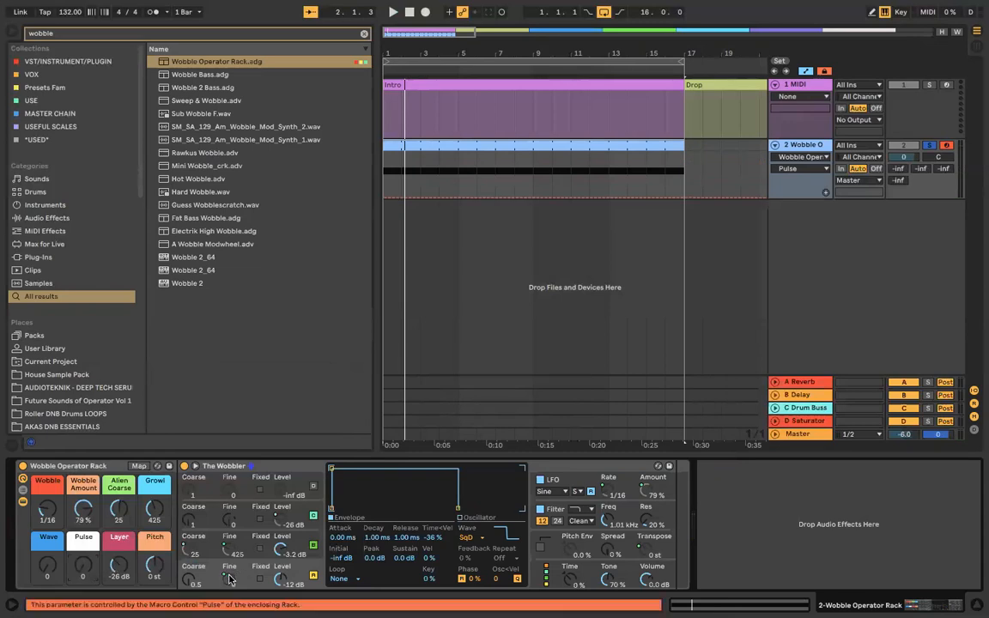
right_click(46, 560)
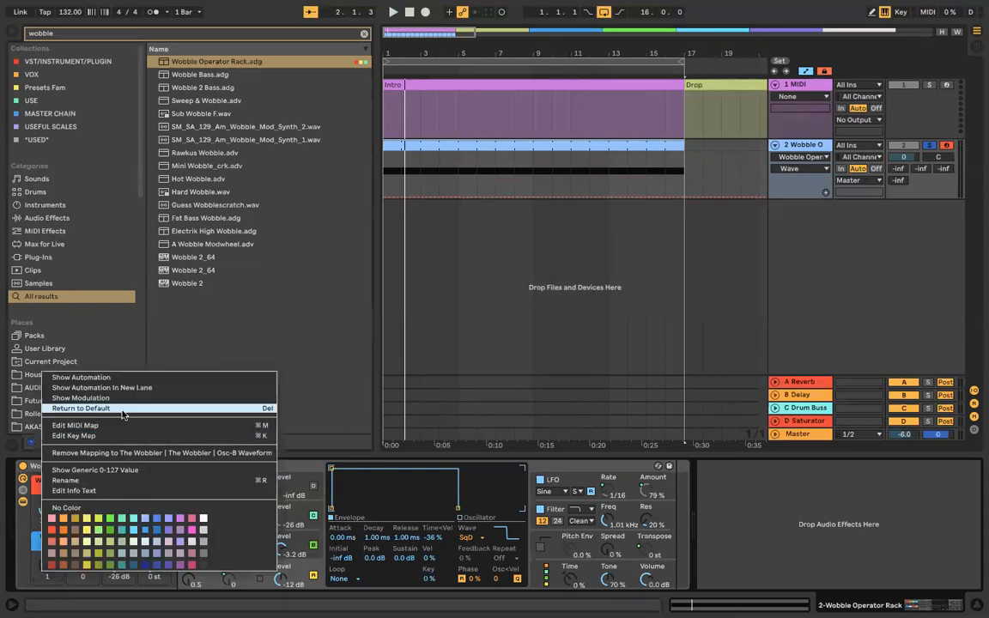
click(29, 550)
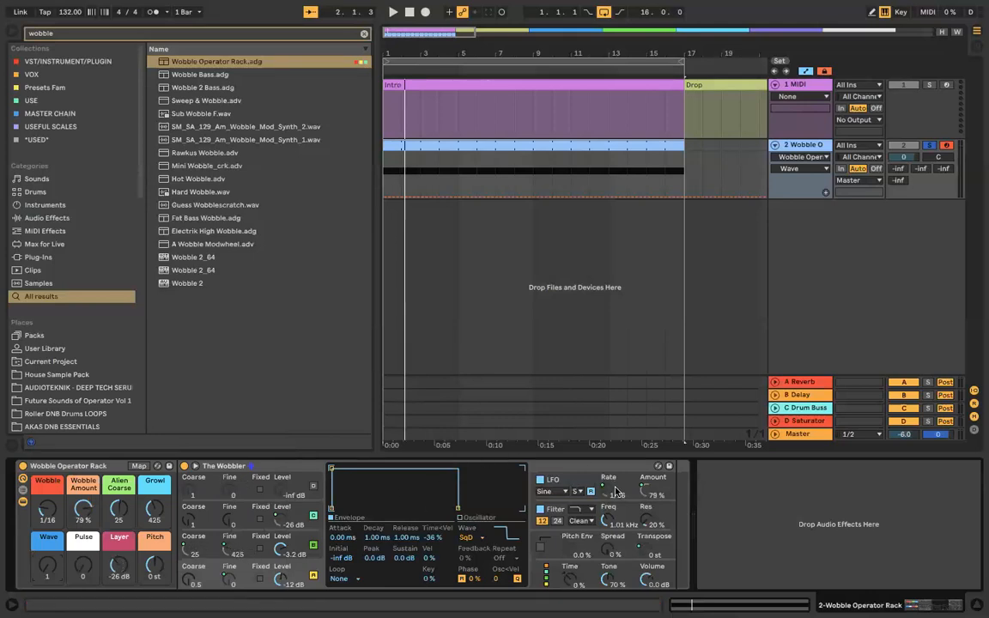
Step: Delete the Wobble Operator Rack from the second track
click(547, 469)
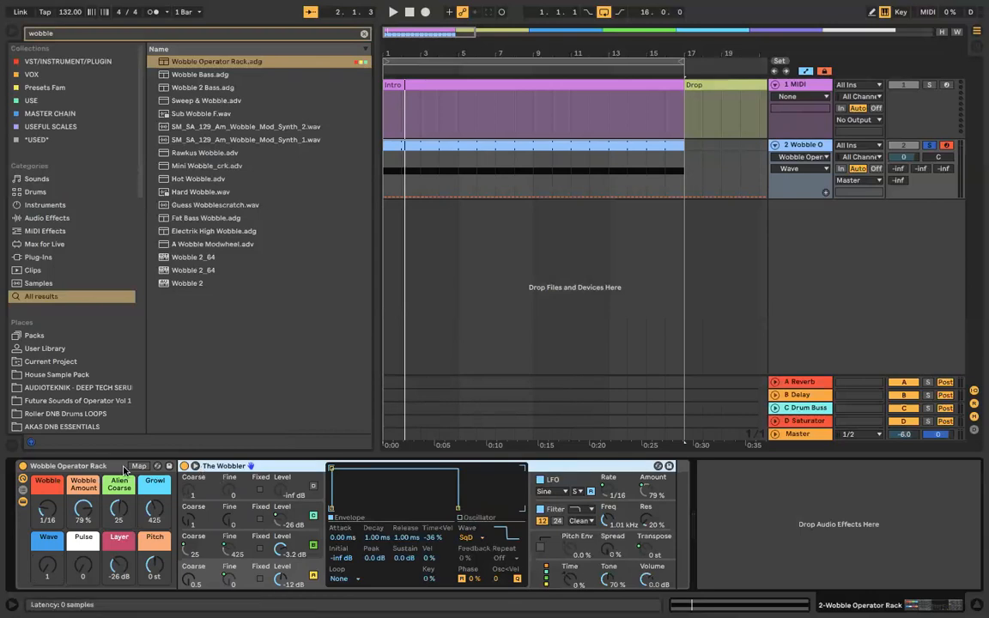
click(114, 466)
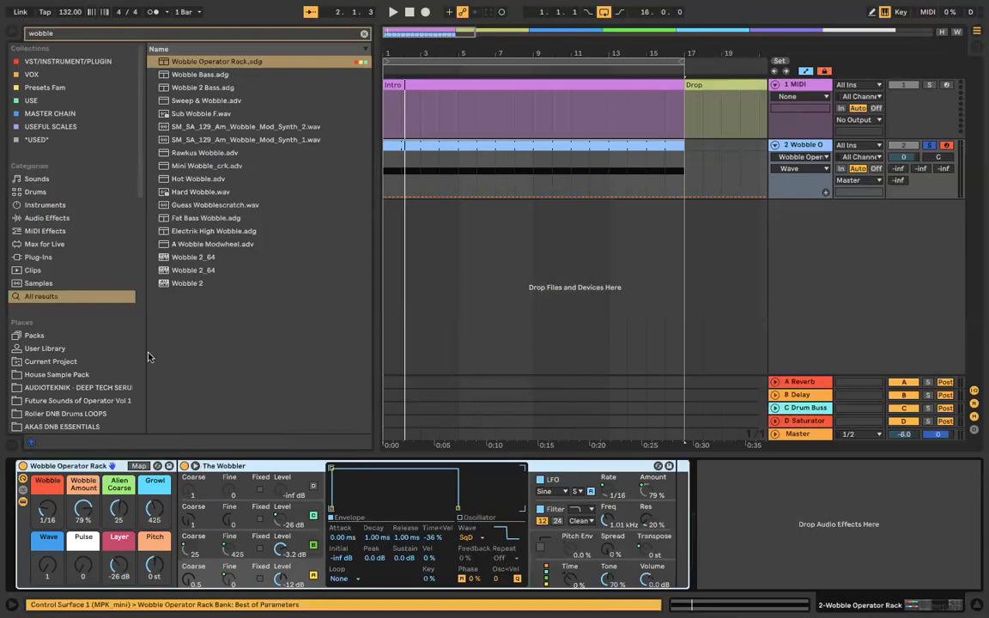
key(Delete)
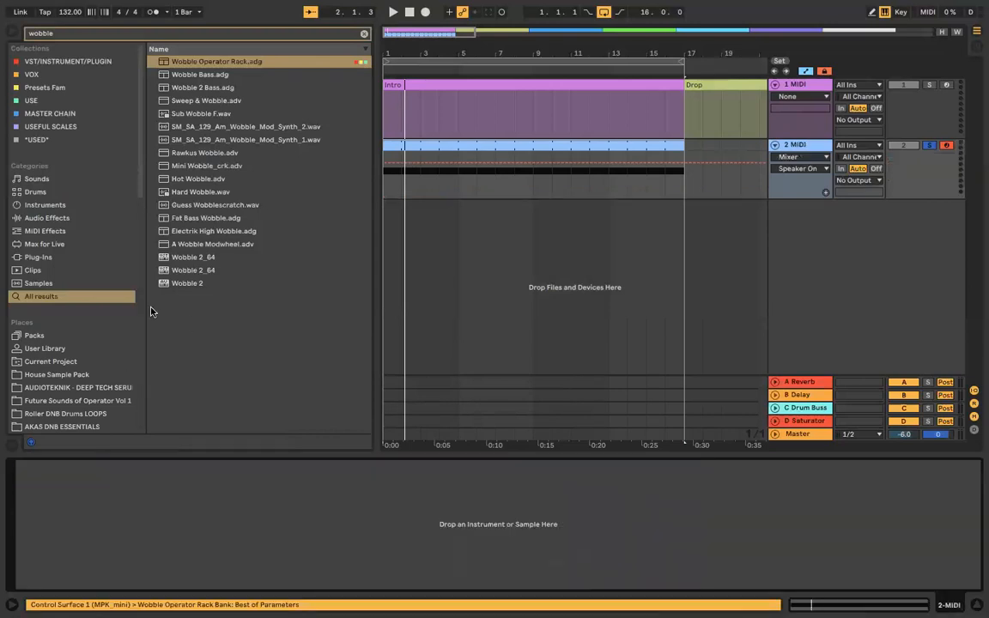
Step: Load the Wobble 2 plug-in on a new track, close its window and delete that track
click(197, 284)
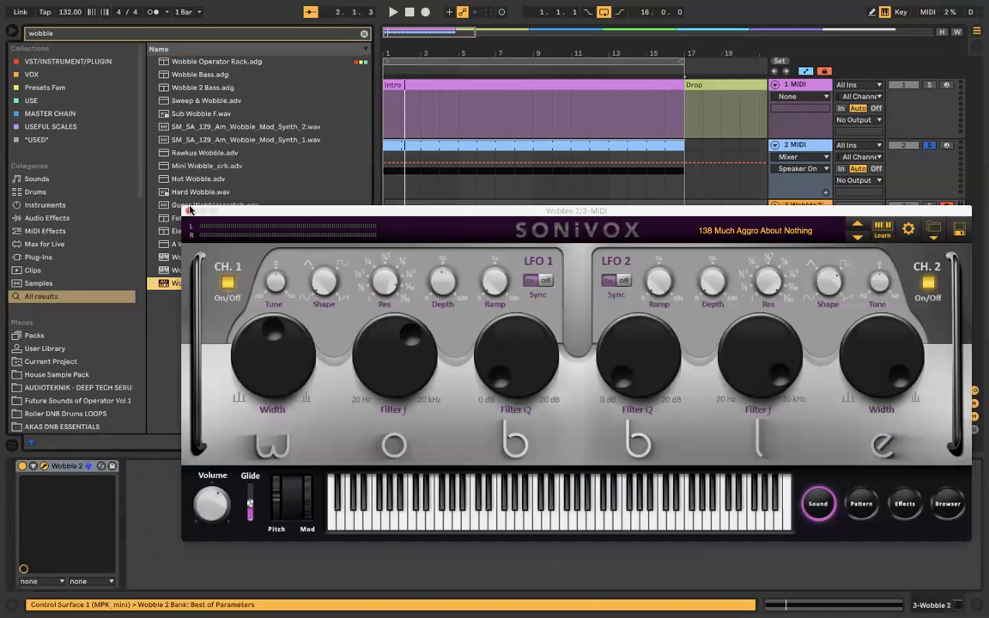
click(189, 210)
click(796, 207)
key(Delete)
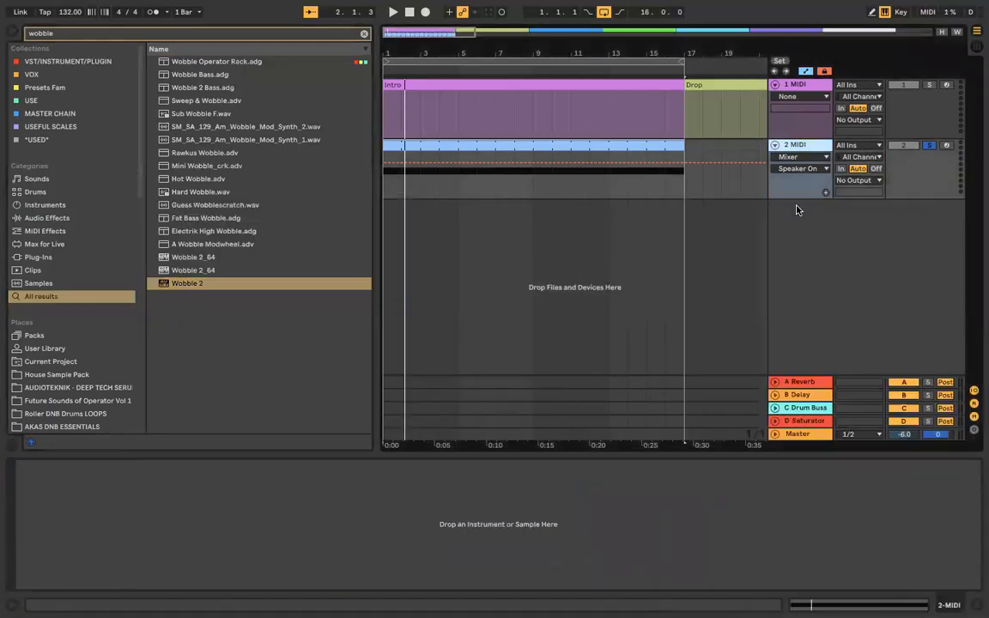
Step: Clear the browser search and delete the second MIDI track
click(364, 34)
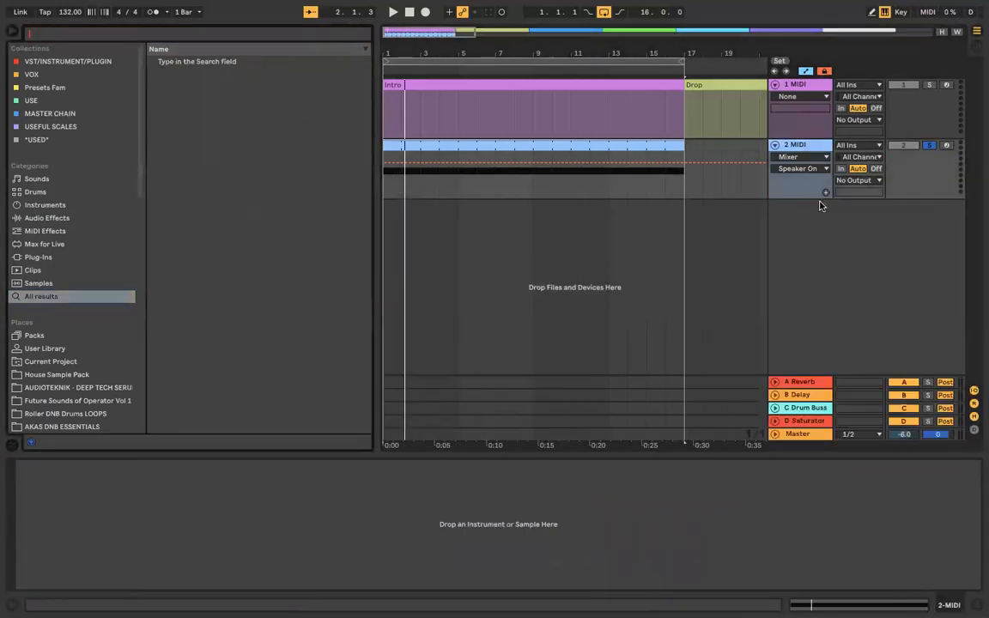
click(813, 146)
key(Delete)
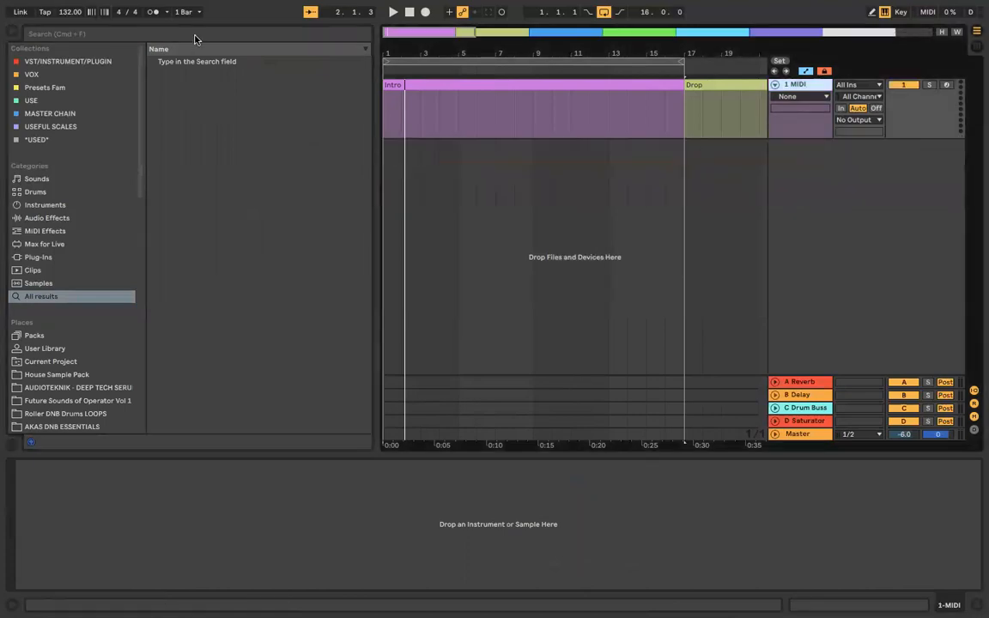
Step: Search the browser for "trance" and load Trance Pluck Lead Operator Preset.adg onto a new track
click(195, 36)
text(trance)
drag(227, 61, 404, 172)
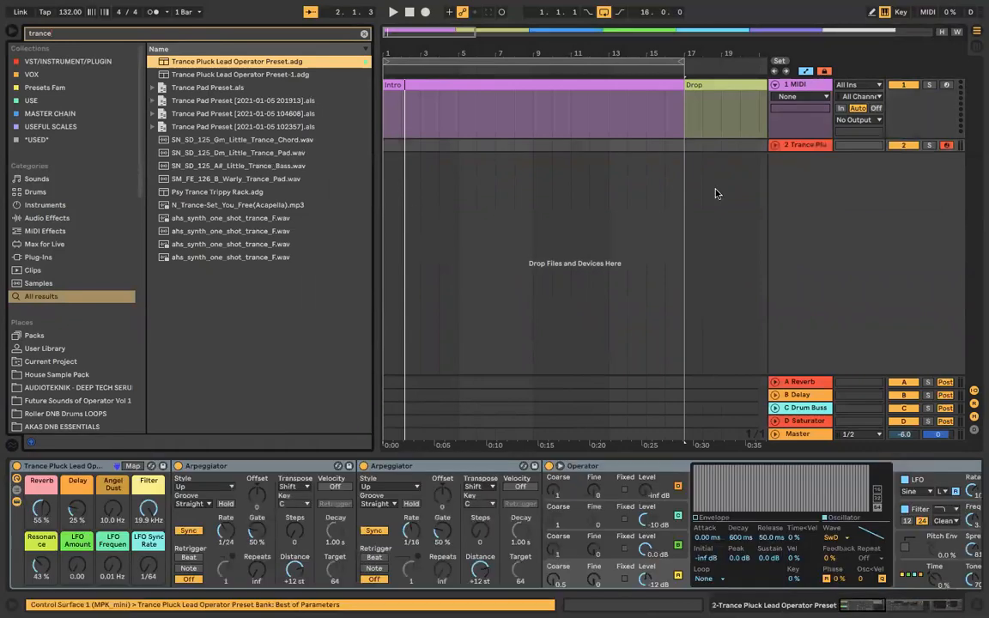
Step: Create a one-bar MIDI clip at the start of the Trance Pluck track with a C4 note extended to the full bar using Legato
double_click(397, 146)
double_click(205, 387)
key(Right)
key(Right)
key(Right)
key(Right)
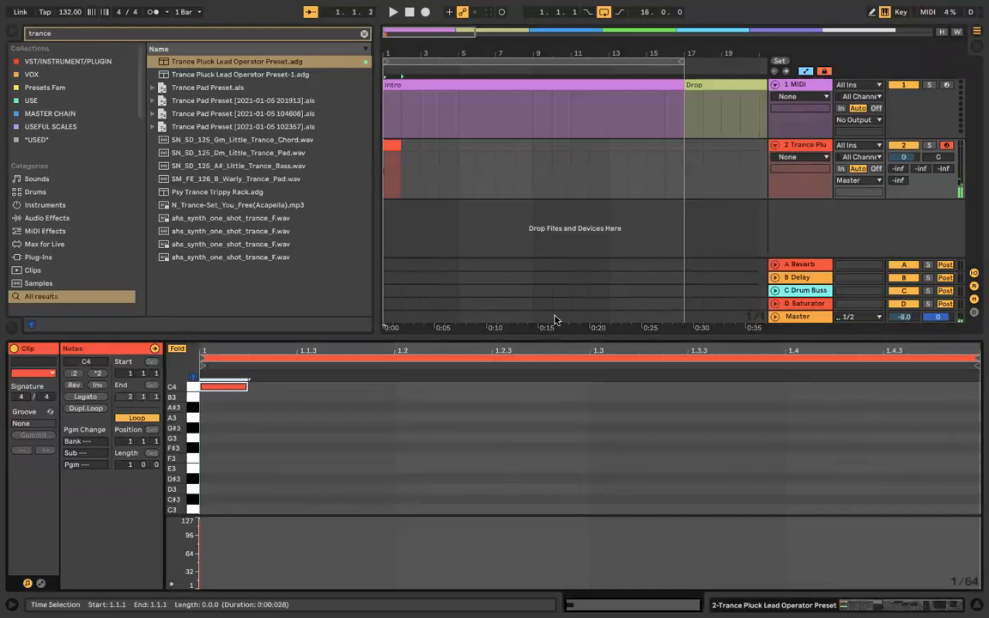
click(100, 396)
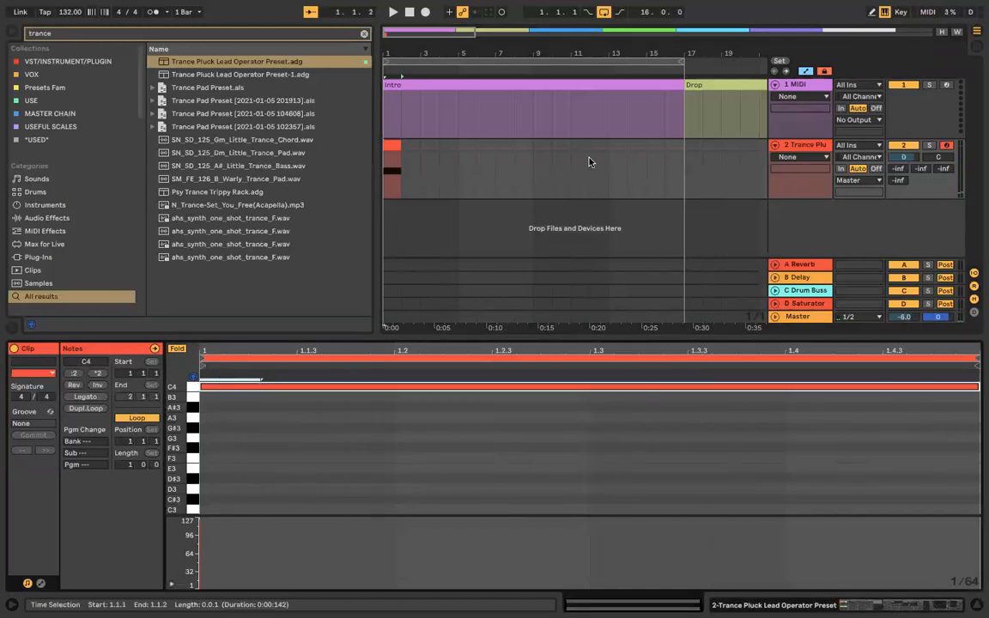
Step: Shorten the arrangement loop to eight bars
click(802, 148)
drag(678, 62, 533, 62)
Step: Look through the Trance Pluck Lead rack's device chain, from the macros and Arpeggiators to EQ Eight and Auto Filter
double_click(803, 145)
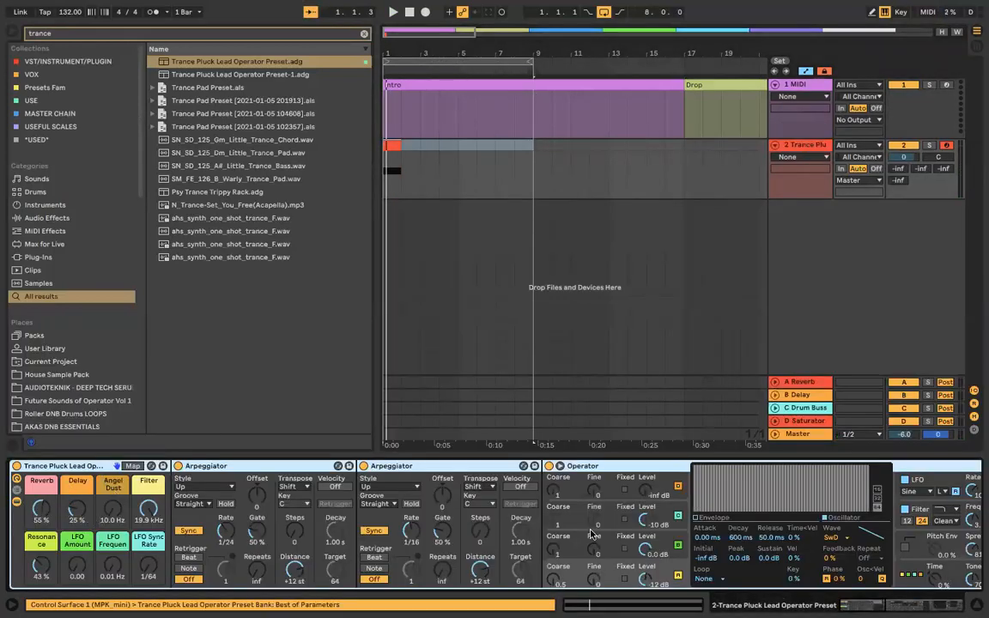
scroll(591, 534, right, 8)
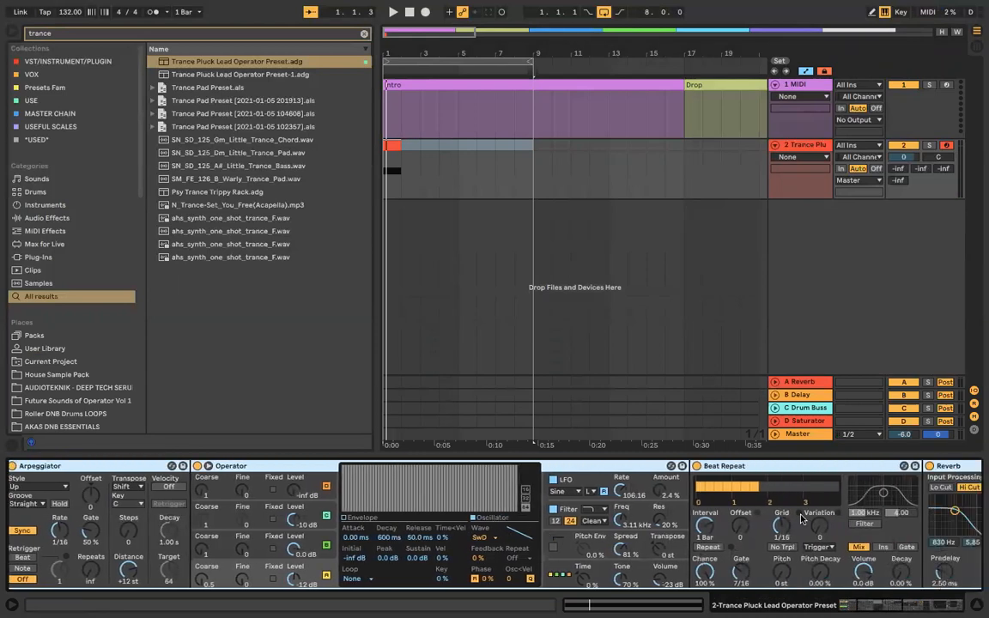
scroll(800, 518, right, 15)
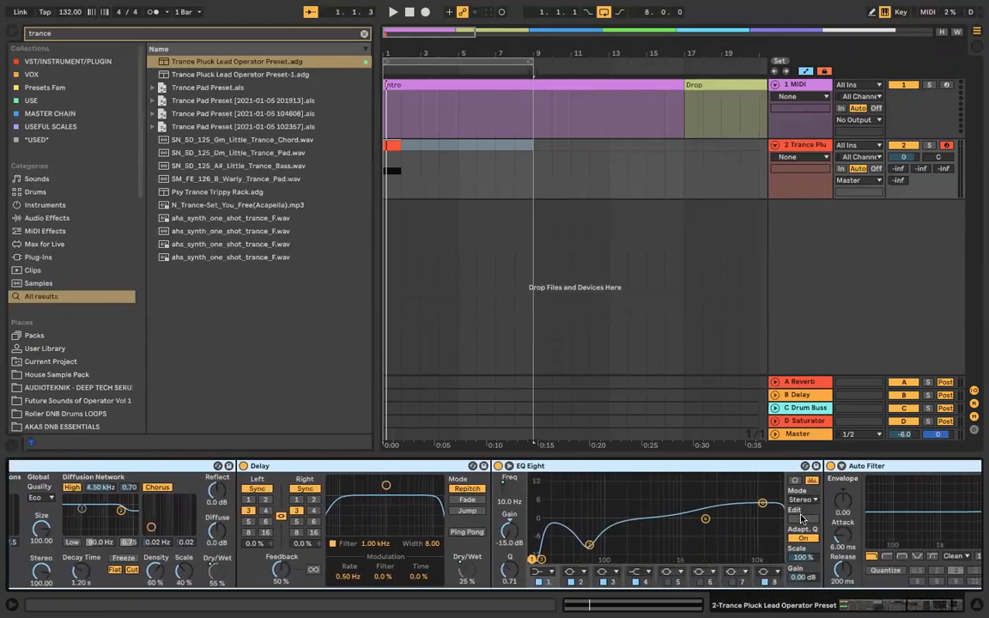
scroll(801, 519, left, 20)
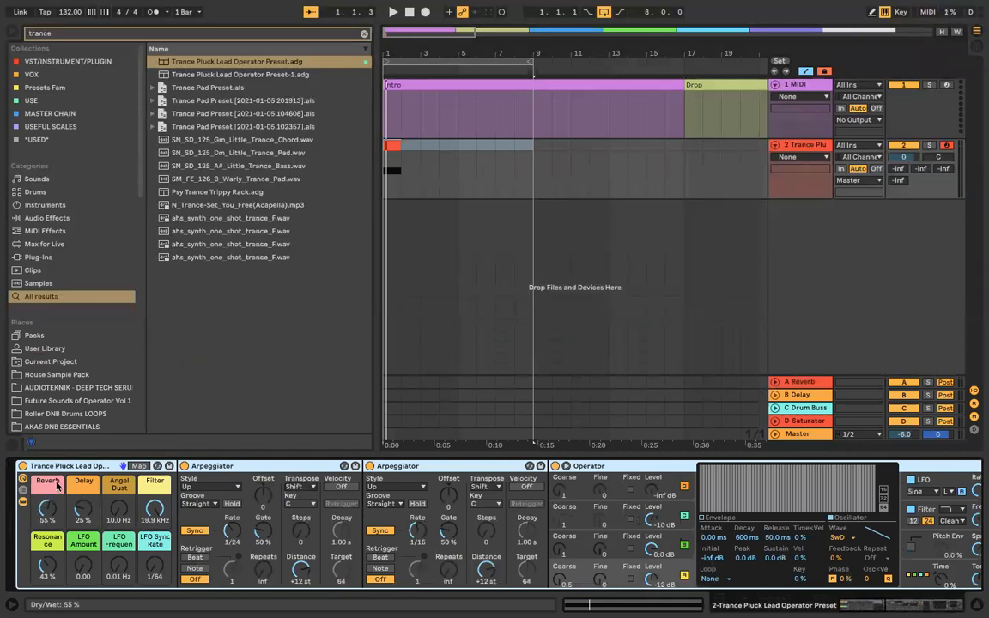
Step: Loop the one-bar clip and raise the Angel Dust macro to about 1.20 kHz while auditioning it
click(393, 144)
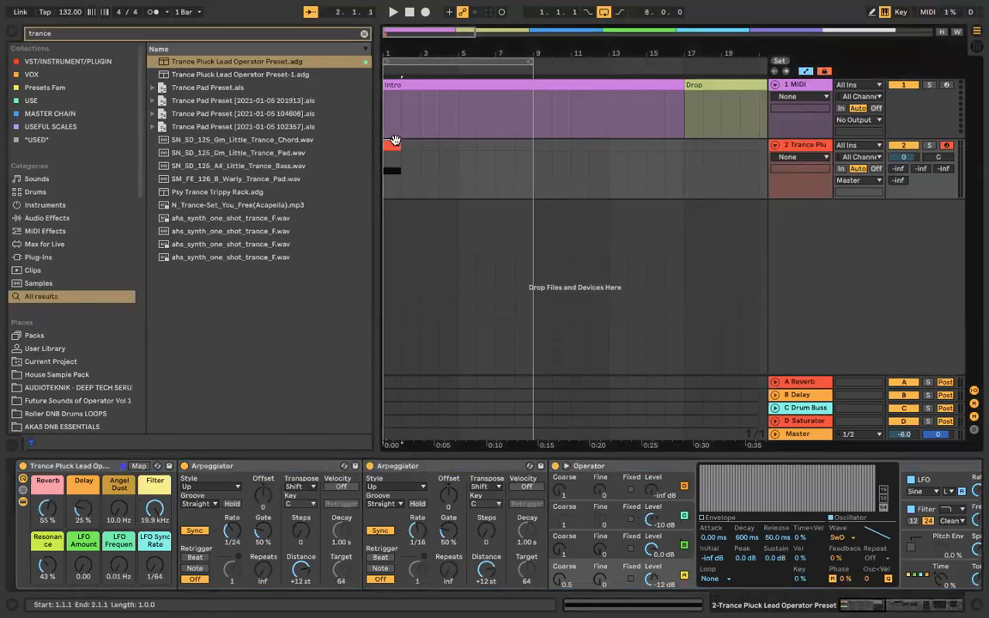
key(super+l)
drag(118, 509, 118, 395)
key(space)
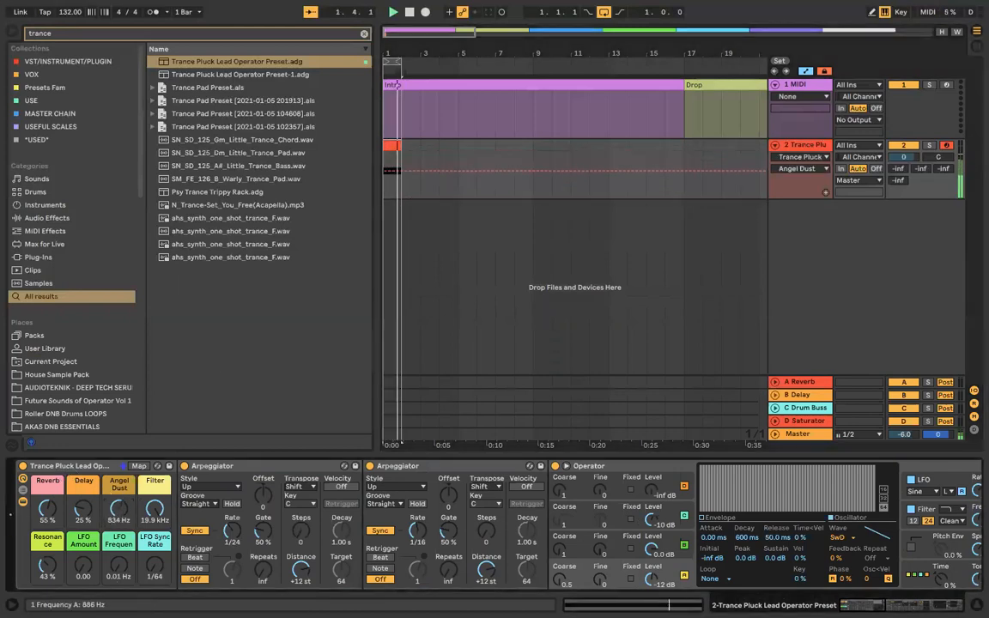
Step: Show the automation lane for the frequency of band 8 in EQ Eight
scroll(118, 504, right, 3)
scroll(118, 504, right, 15)
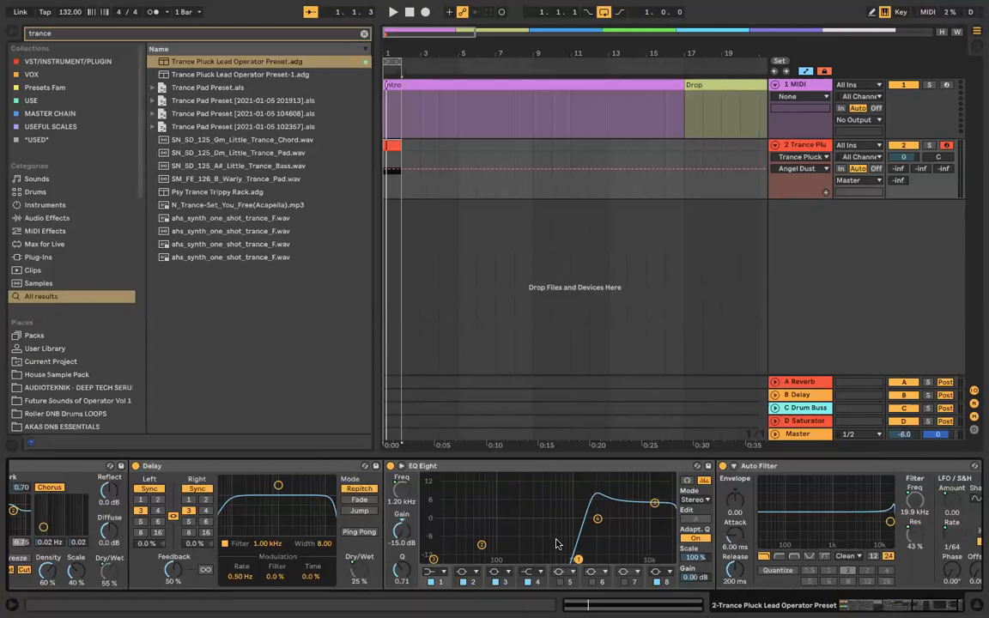
click(654, 503)
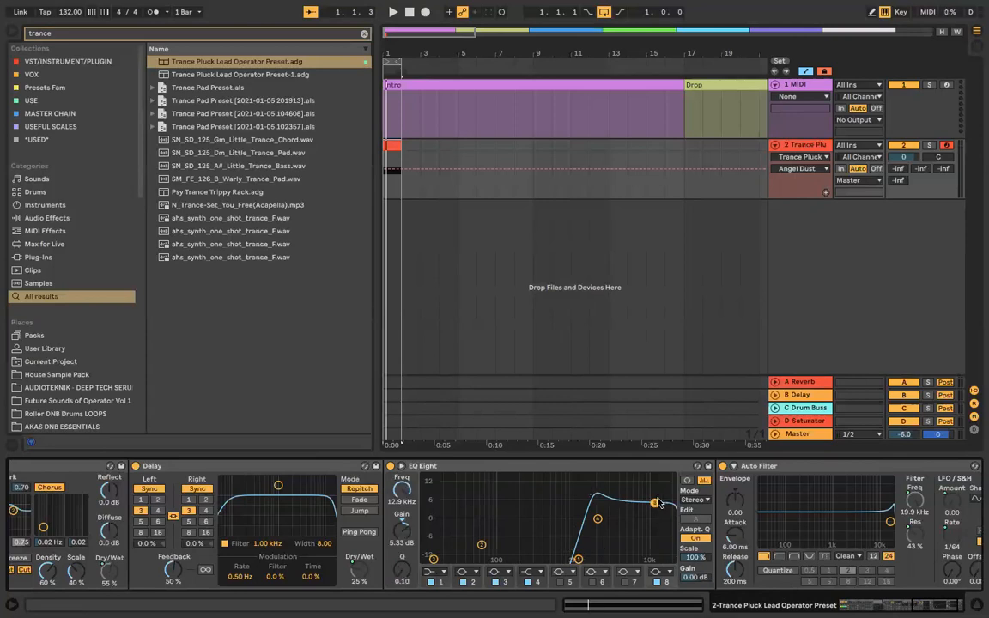
right_click(419, 501)
click(417, 300)
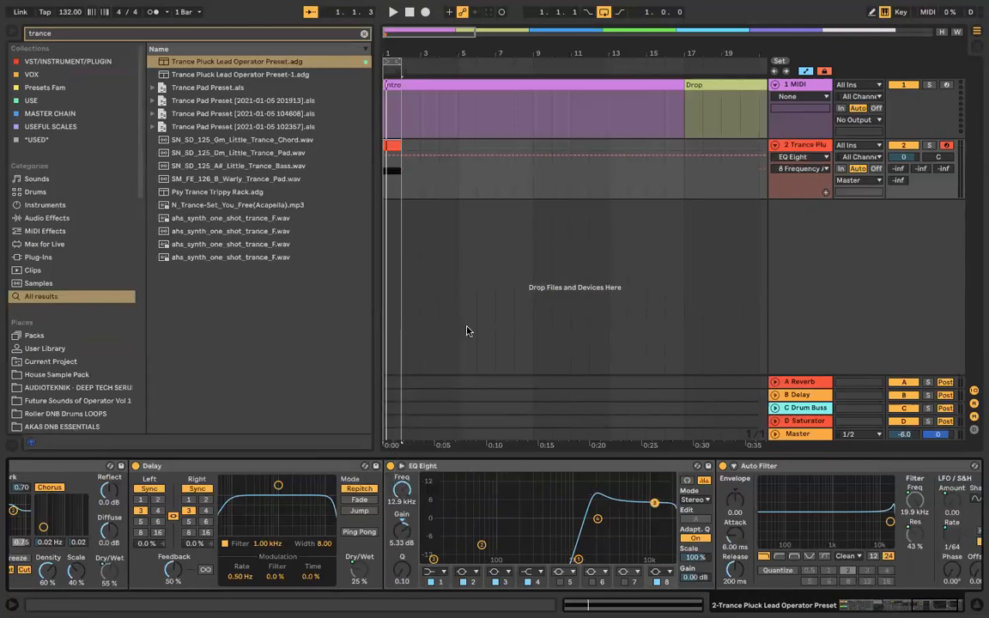
Step: Draw band 8 frequency automation in bar 1, rising from about 130 Hz to a peak before mid-bar and falling to a low value
key(plus)
key(plus)
key(plus)
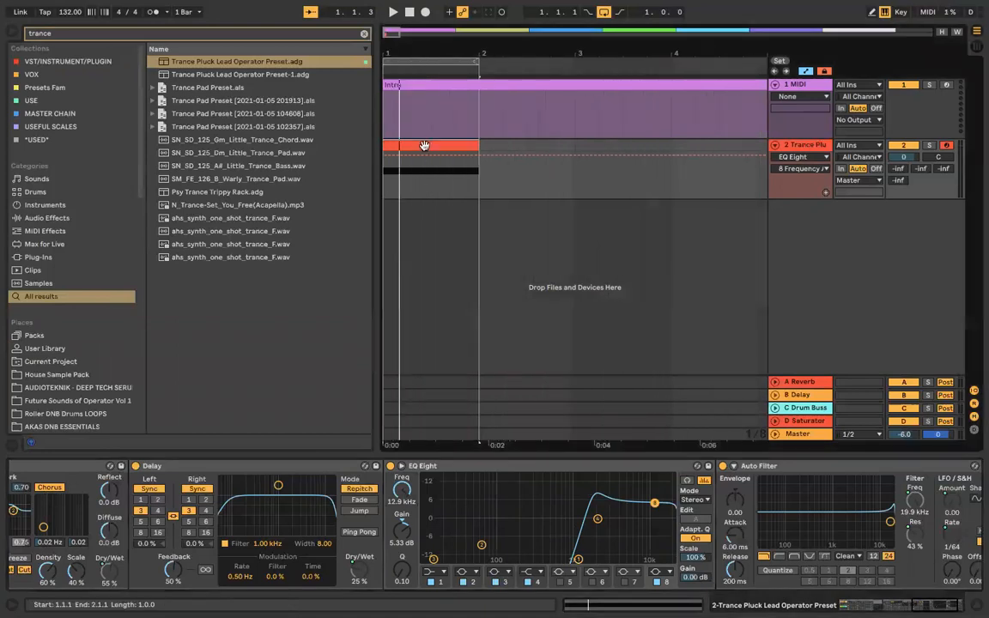
click(391, 156)
drag(384, 157, 384, 182)
drag(443, 157, 444, 191)
Step: Delete the one-bar clip on the Trance Pluck track and remove its band 8 frequency automation points
drag(495, 151, 375, 148)
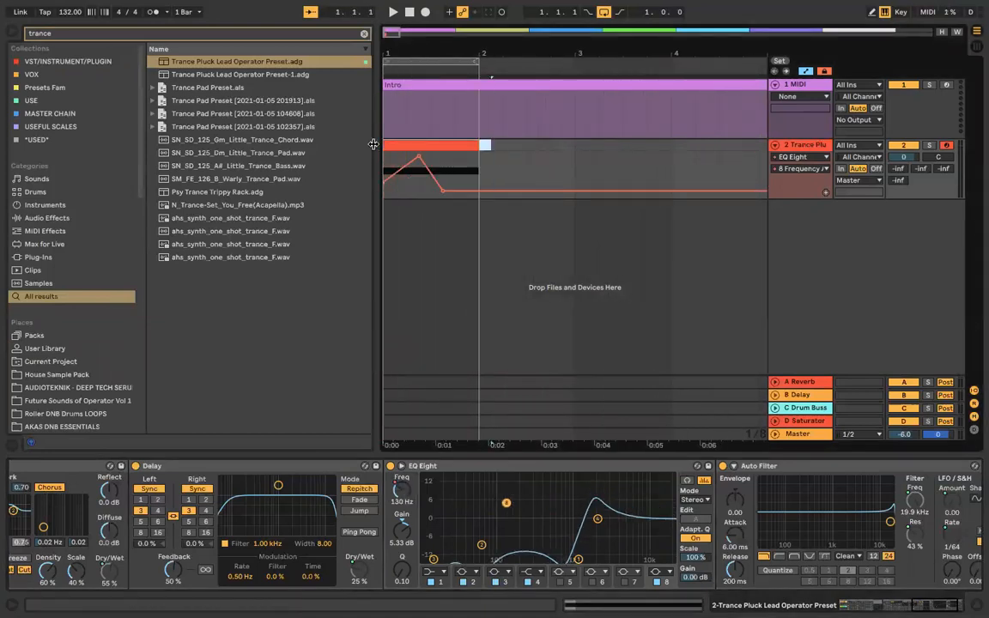
key(Delete)
drag(478, 144, 384, 153)
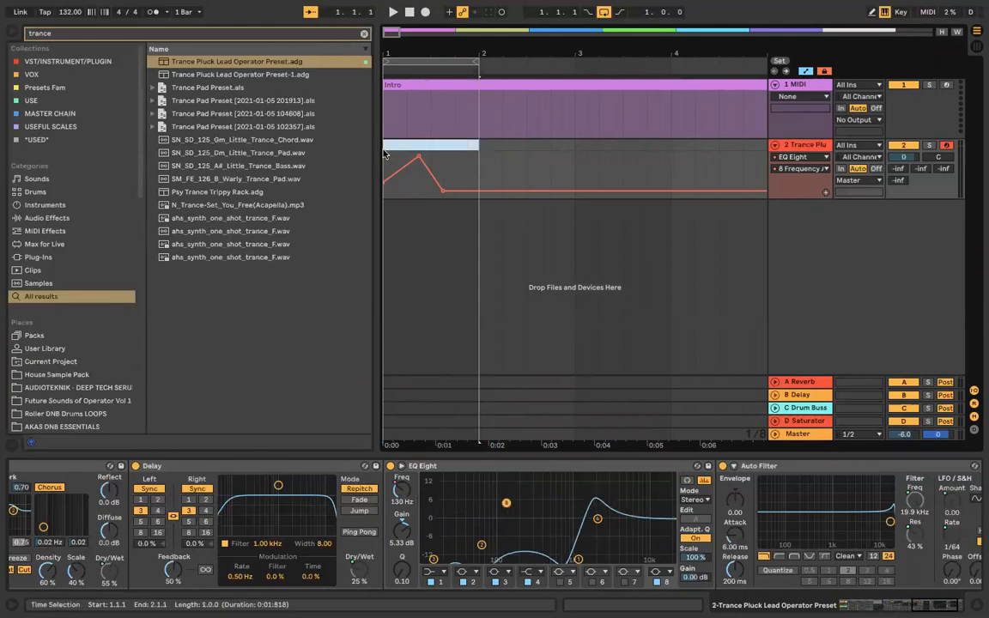
click(443, 190)
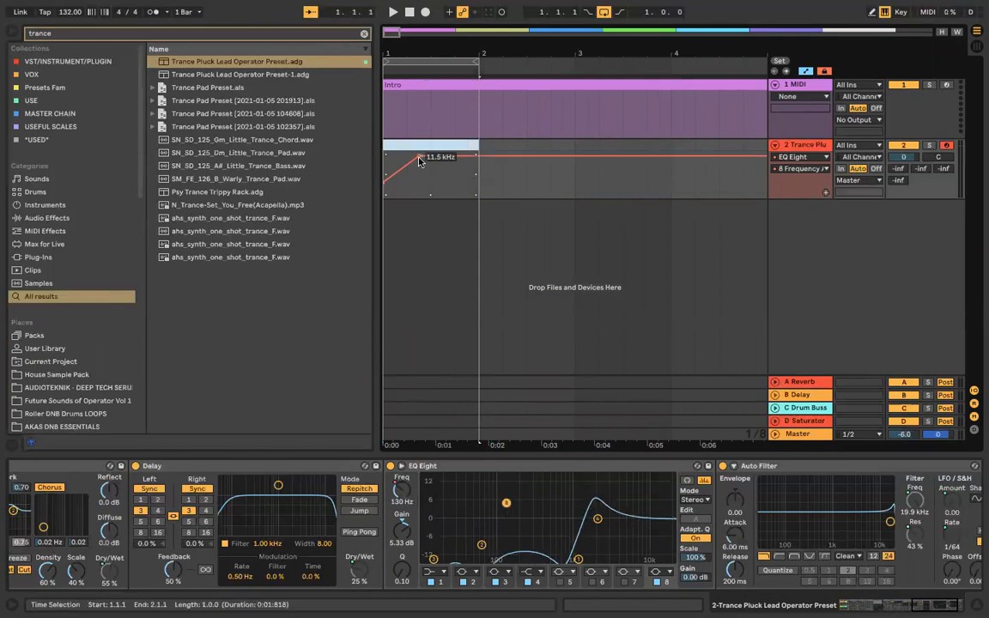
click(388, 186)
click(384, 184)
click(418, 158)
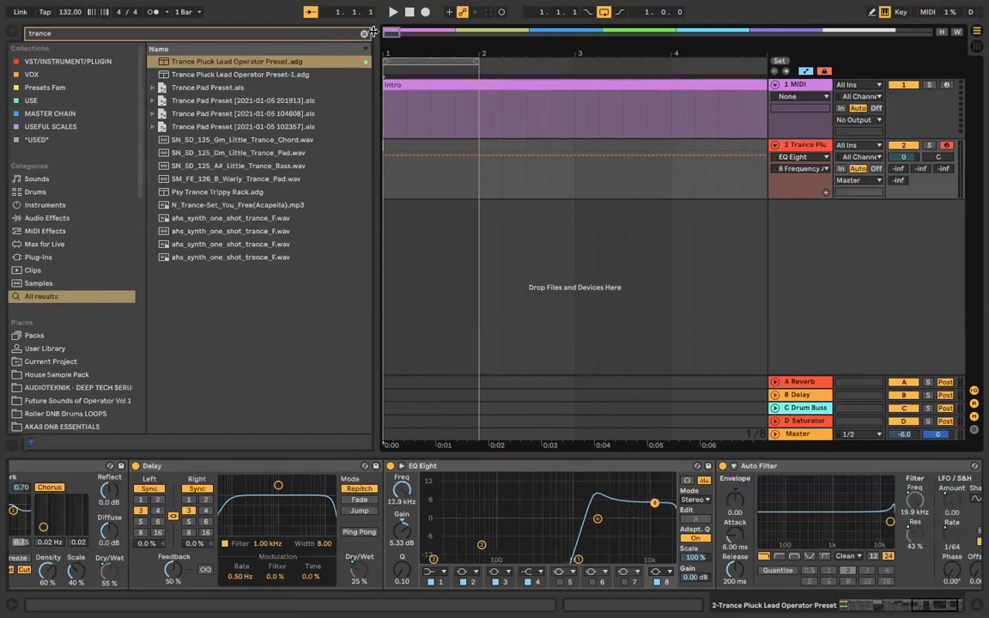
Step: Clear the trance search term from the browser
click(364, 35)
click(428, 166)
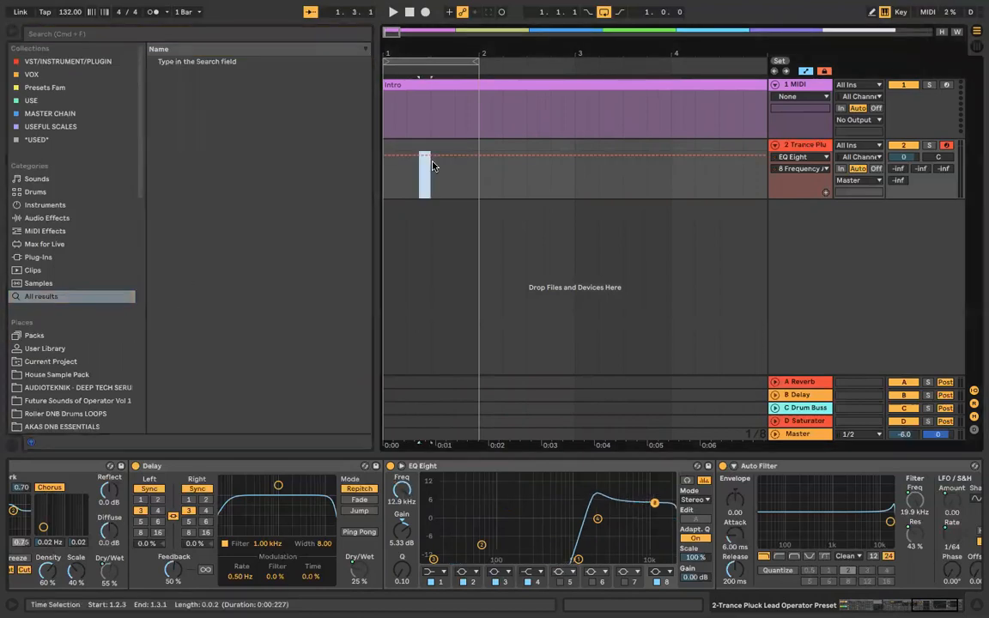
click(434, 166)
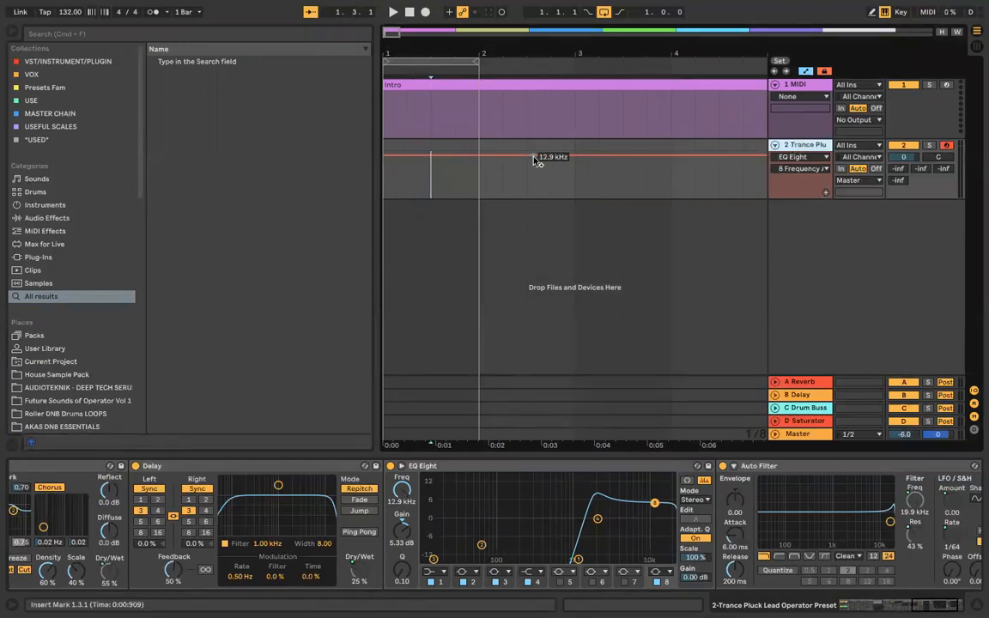
click(136, 36)
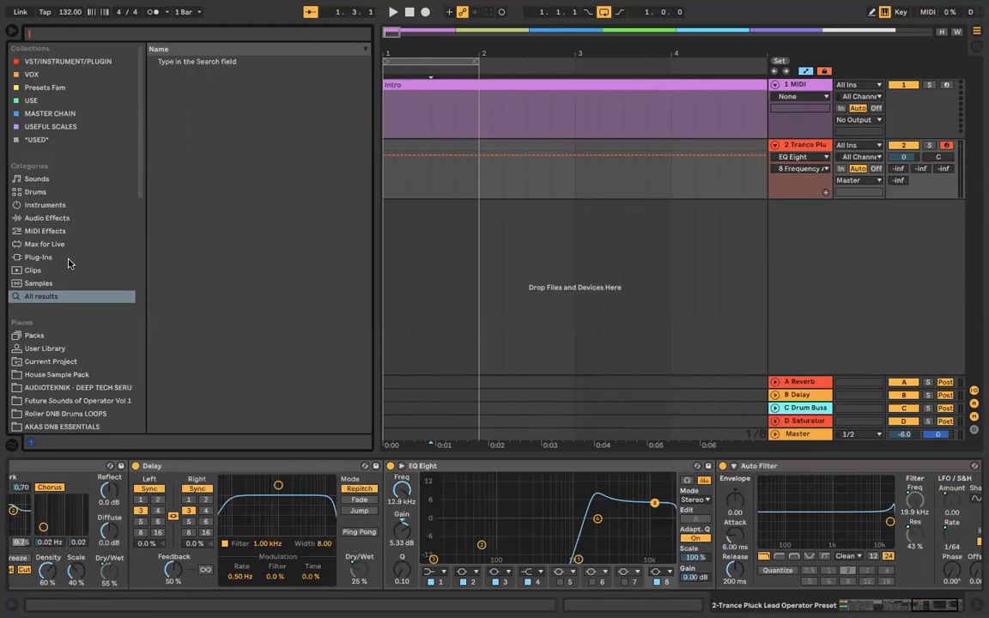
Step: Look through the AUDIOTEKNIK, Future Sounds of Operator Vol 1 and House Sample Pack folders for sounds
click(73, 398)
click(73, 378)
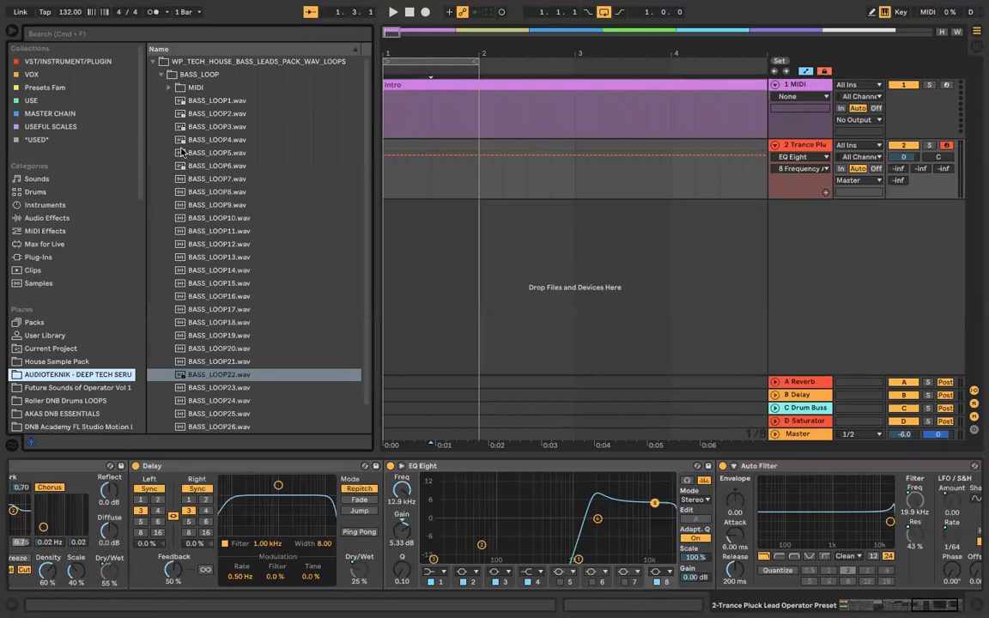
click(148, 61)
click(68, 387)
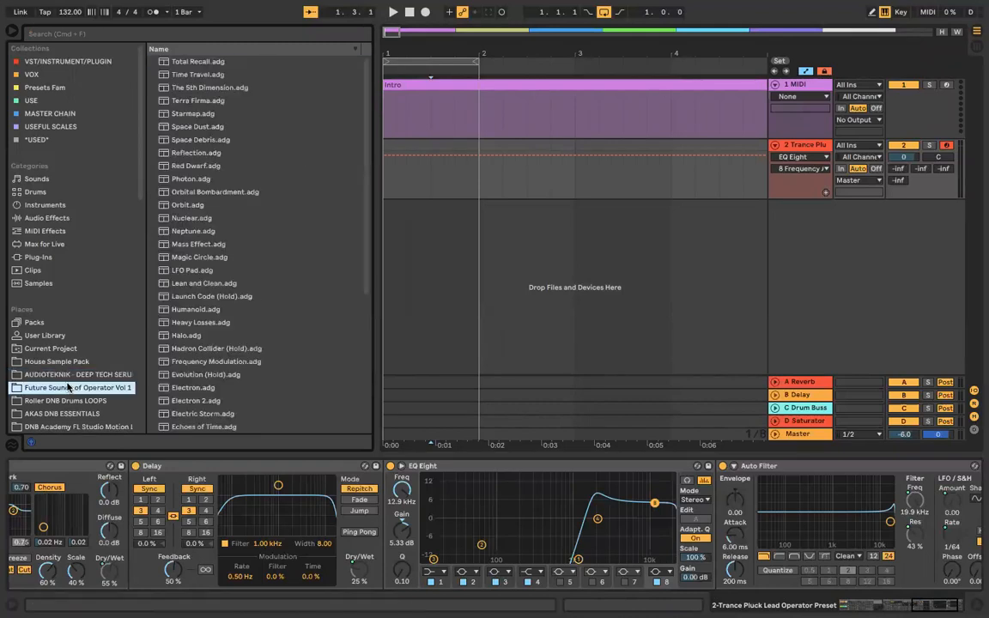
click(54, 361)
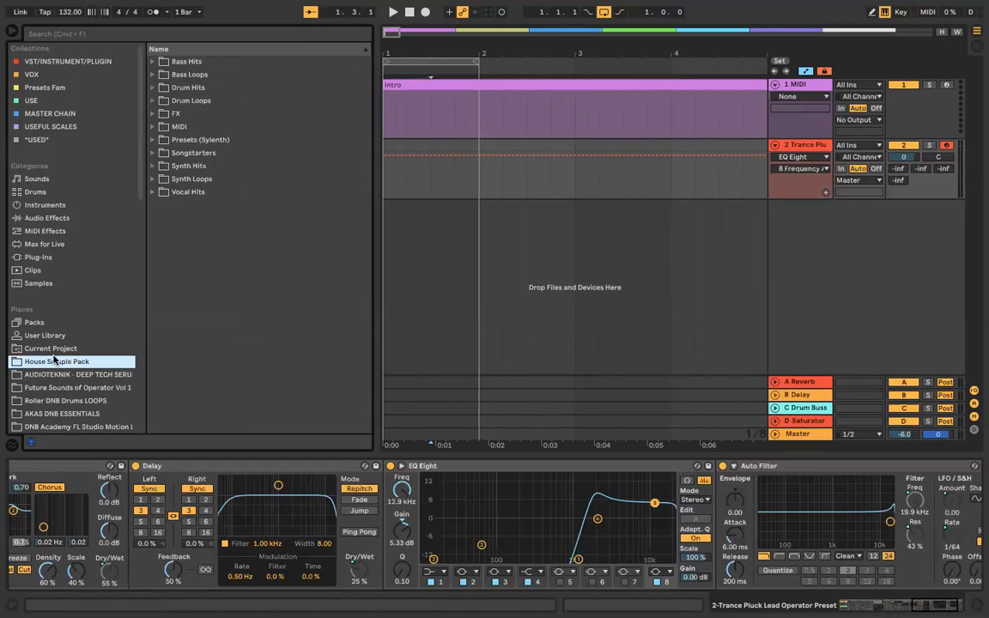
Step: Open the House Sample Pack's Drum Hits claps and preview 02_PH_Clap.wav
scroll(70, 337, down, 1)
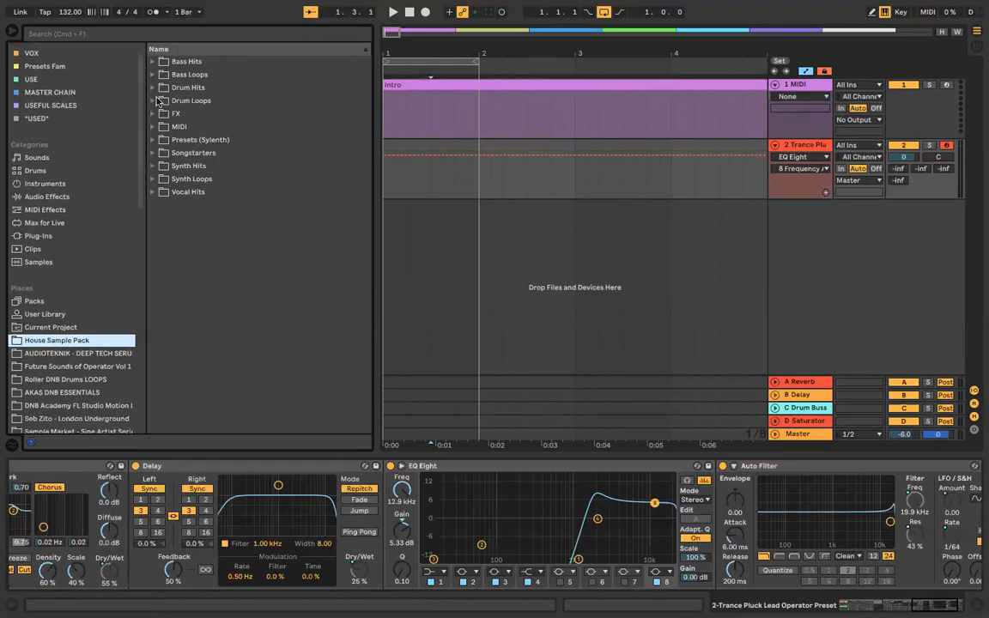
click(153, 88)
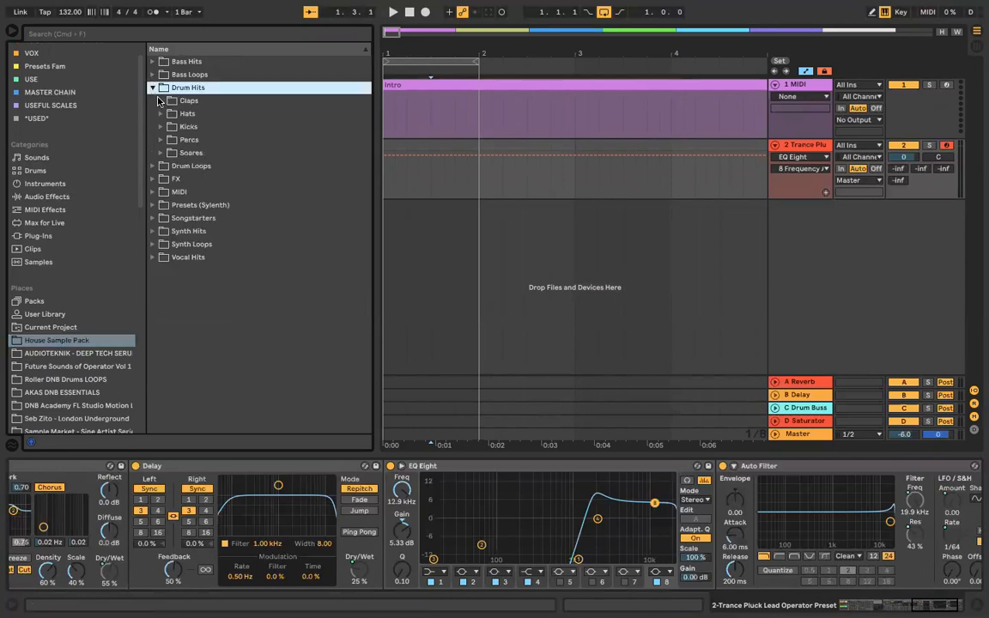
click(159, 100)
click(162, 114)
click(190, 127)
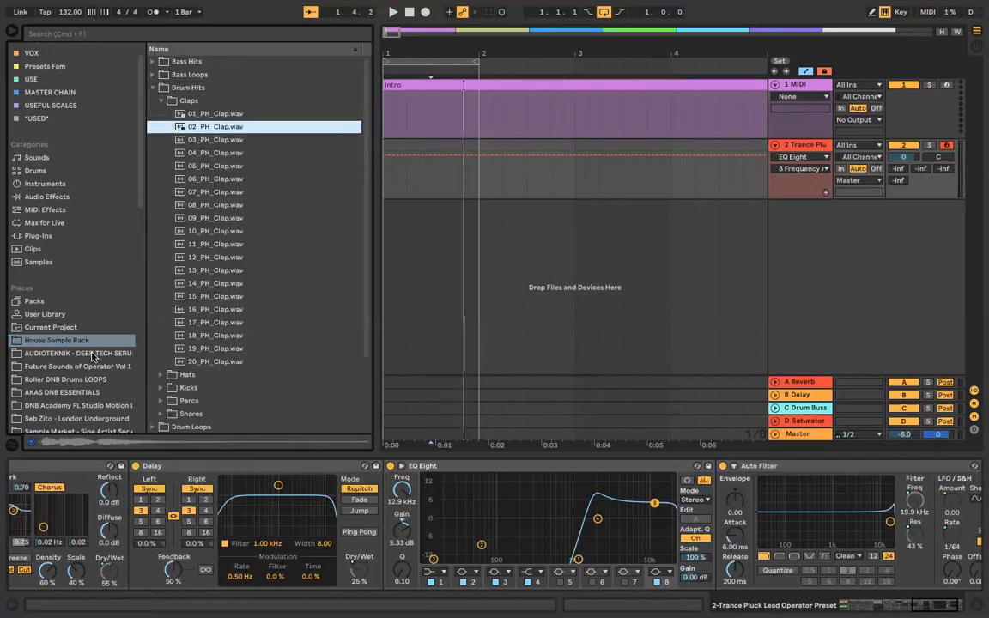
Step: Add X1P_Kit1_CHat_1.wav from the London Underground pack's X1P_DRUMS folder to a new audio track
scroll(93, 356, down, 2)
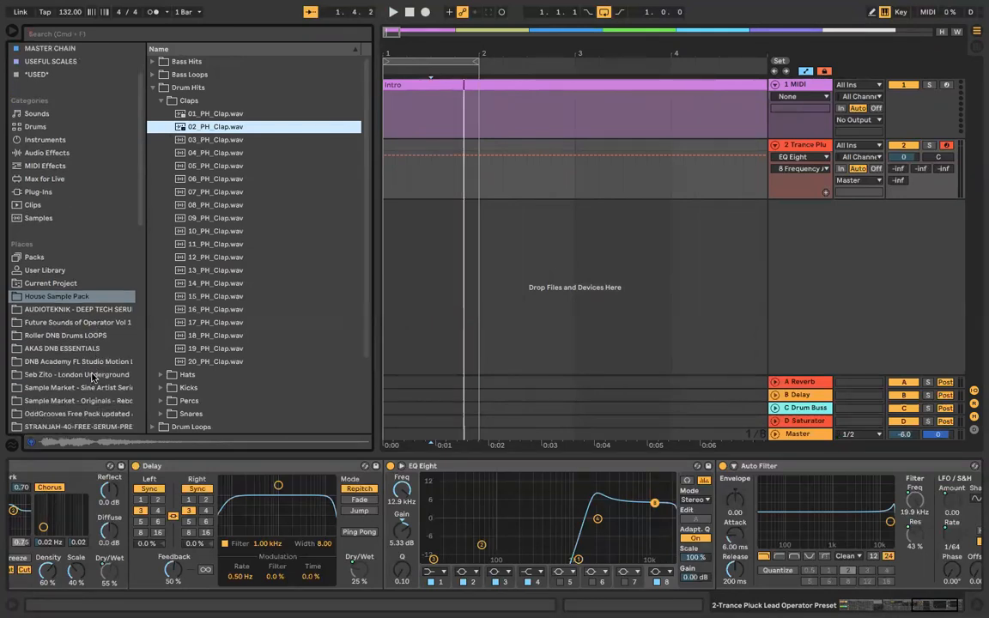
click(92, 375)
click(153, 87)
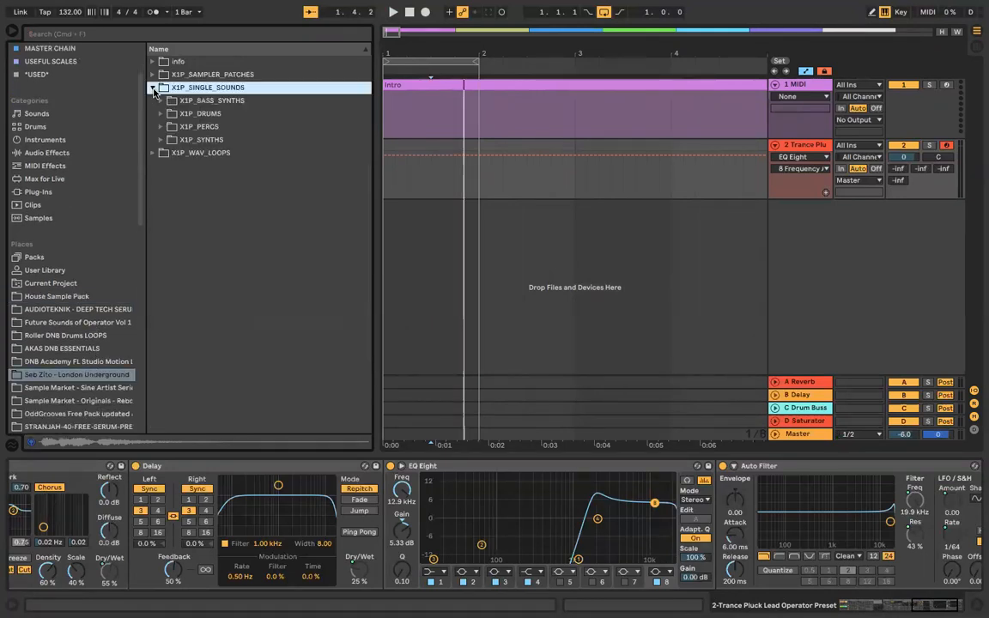
click(162, 113)
click(178, 127)
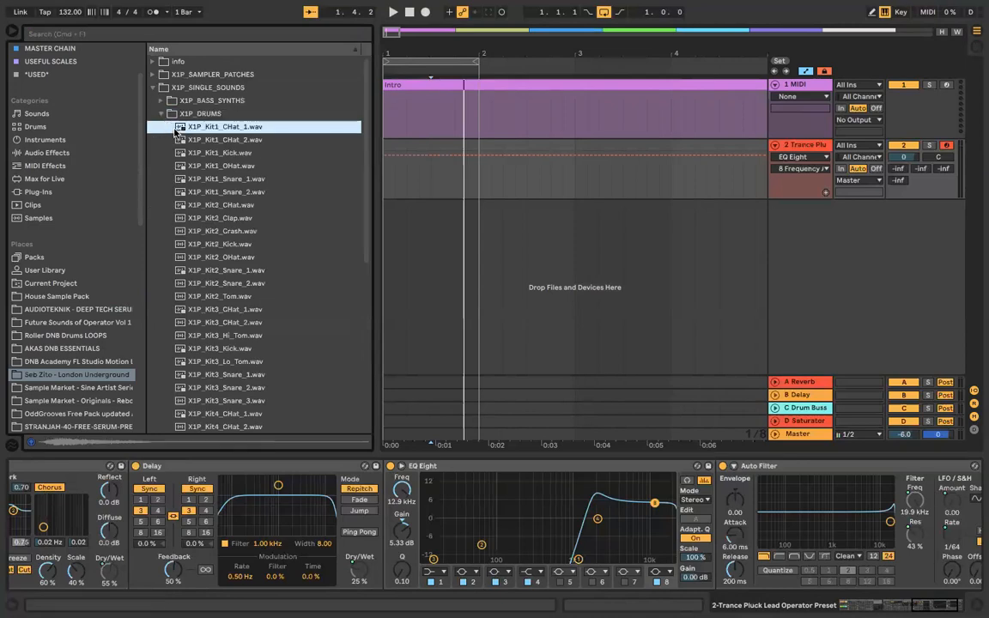
drag(220, 126, 400, 225)
Step: Cut the closed hat clip and paste it at position 1.1.3 on the new audio track
scroll(400, 225, up, 10)
key(Delete)
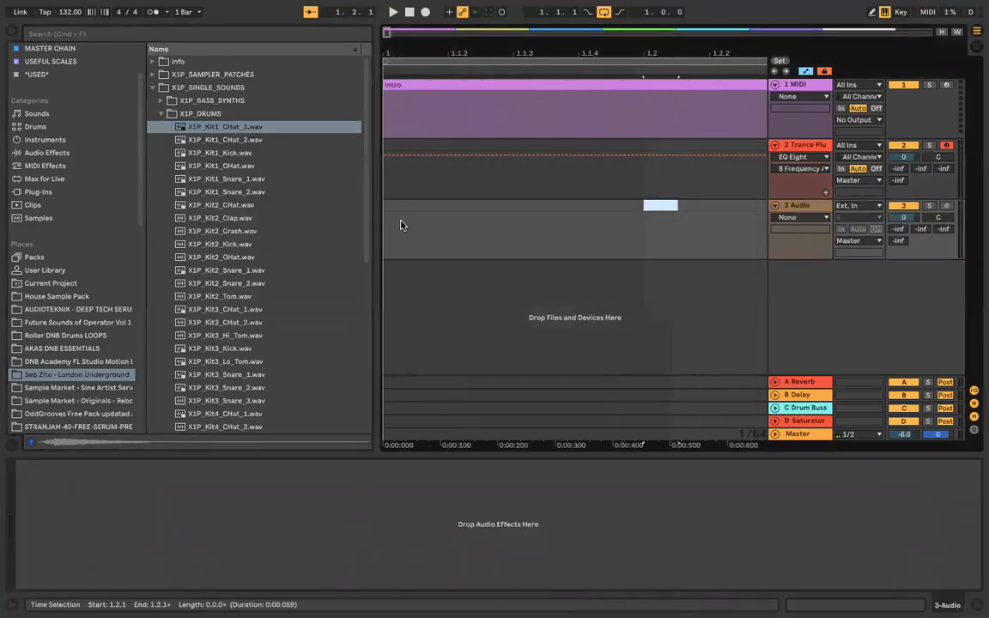
scroll(400, 225, down, 3)
scroll(566, 211, down, 2)
click(588, 210)
key(super+v)
scroll(579, 209, down, 5)
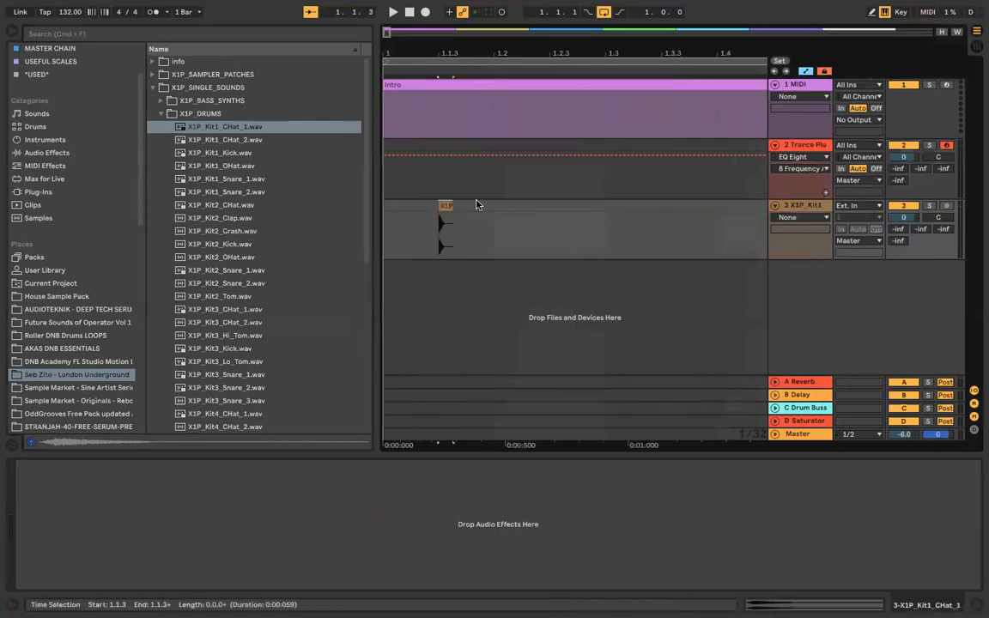
Step: Trim the closed hat clip's leading silence, shift its start slightly ahead of 1.1.3, and audition it
scroll(463, 205, up, 8)
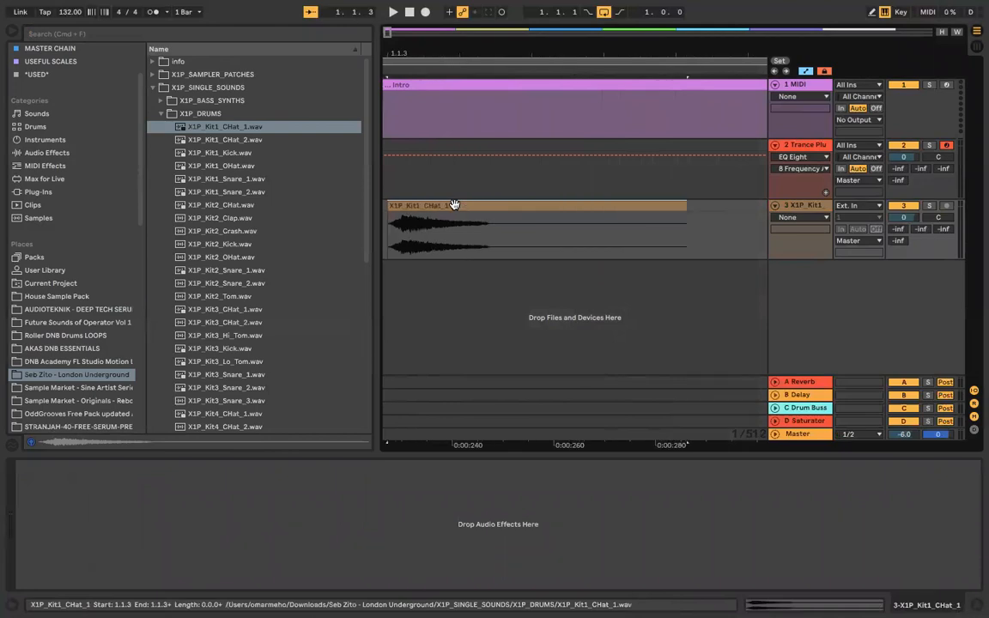
scroll(433, 208, left, 3)
scroll(536, 203, up, 3)
mouse_move(472, 210)
mouse_down()
mouse_move(506, 210)
mouse_move(491, 218)
mouse_move(410, 206)
mouse_move(455, 207)
mouse_up()
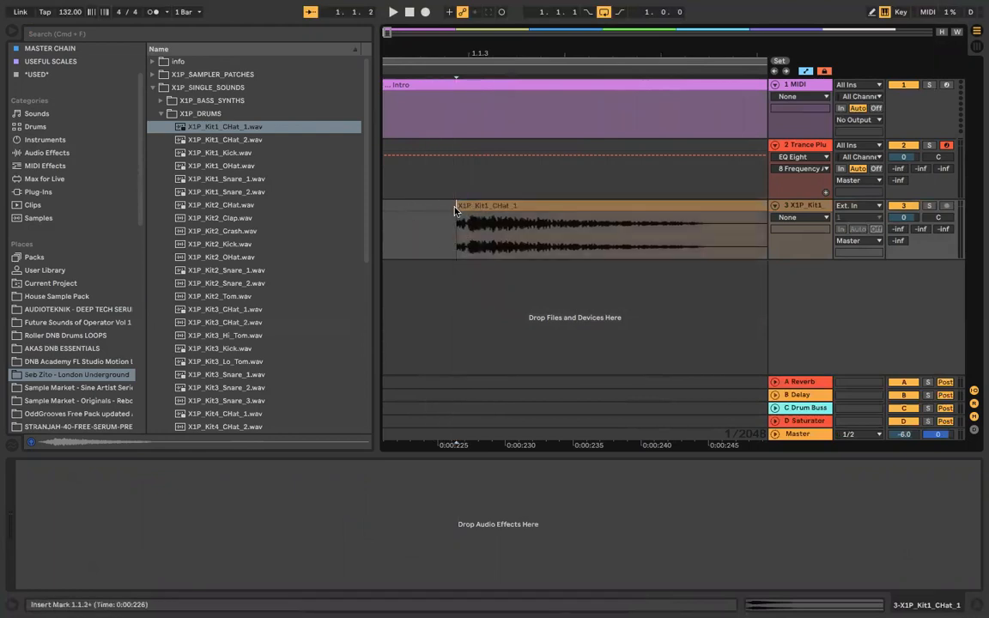
key(minus)
click(442, 214)
key(space)
key(minus)
key(minus)
key(minus)
key(space)
Step: Duplicate the first beat of the closed hat track, 1.1.1 to 1.2.1, three times to fill bar 1
click(465, 206)
key(plus)
key(plus)
key(plus)
key(plus)
key(plus)
key(minus)
key(minus)
key(minus)
key(minus)
key(minus)
key(minus)
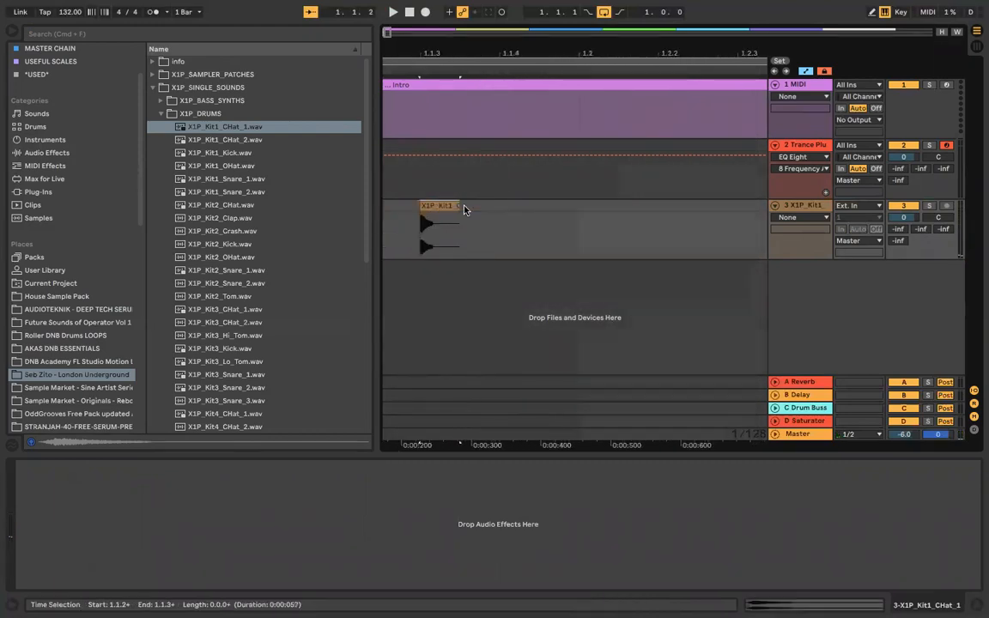
key(minus)
drag(458, 212, 361, 215)
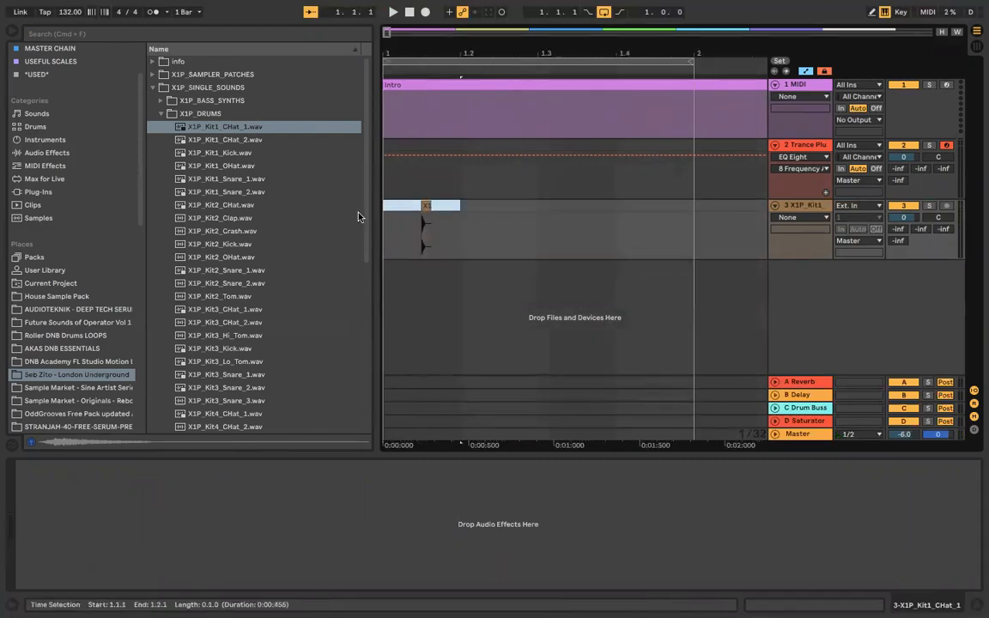
key(ctrl+d)
key(ctrl+d)
key(ctrl+d)
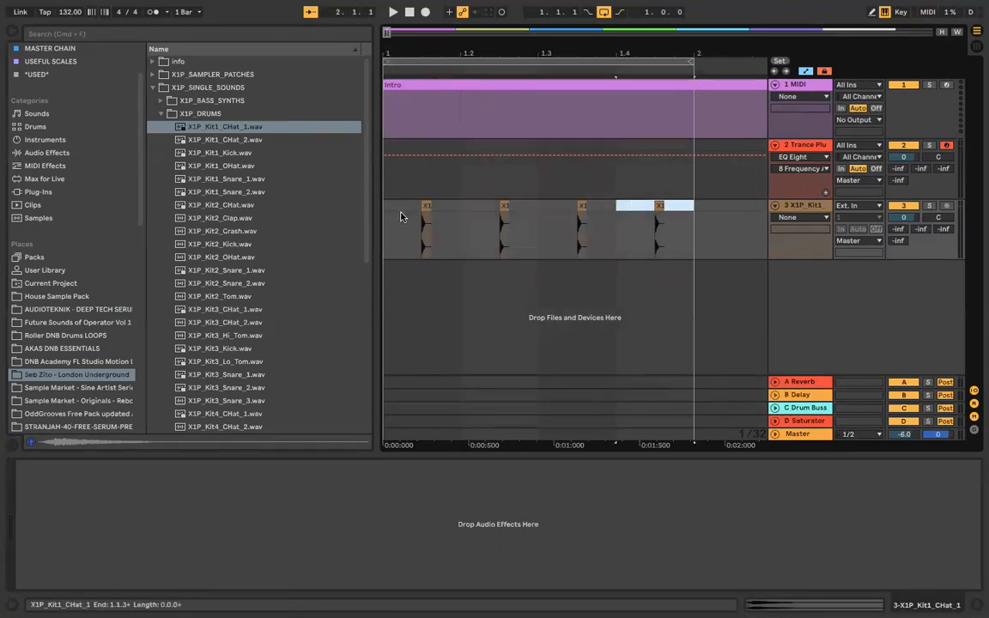
Step: Audition the closed hat loop and set its track's A-Reverb send to -21.0 dB
click(400, 215)
key(space)
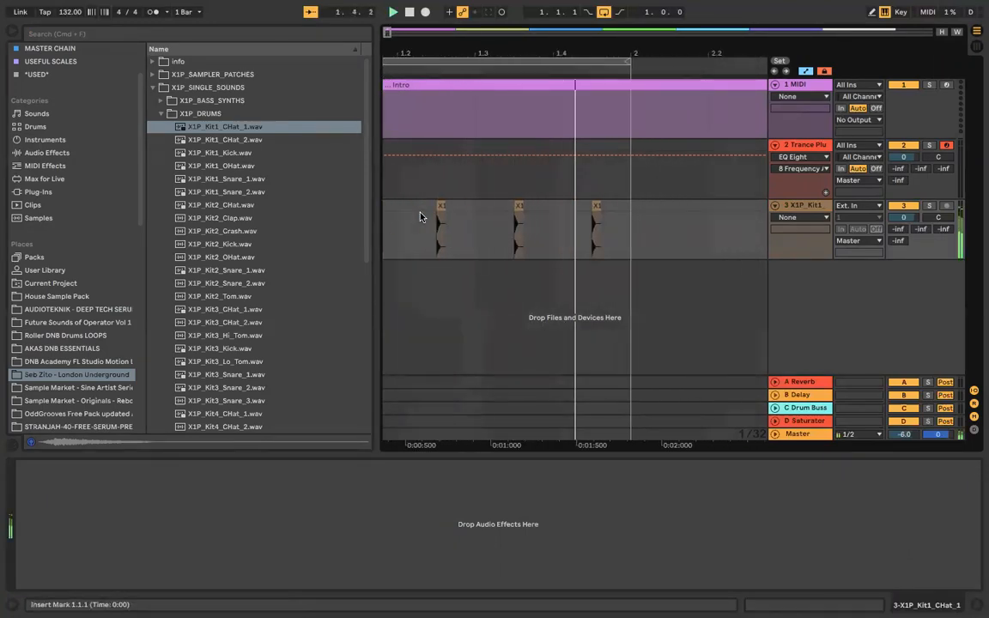
key(space)
drag(898, 229, 898, 202)
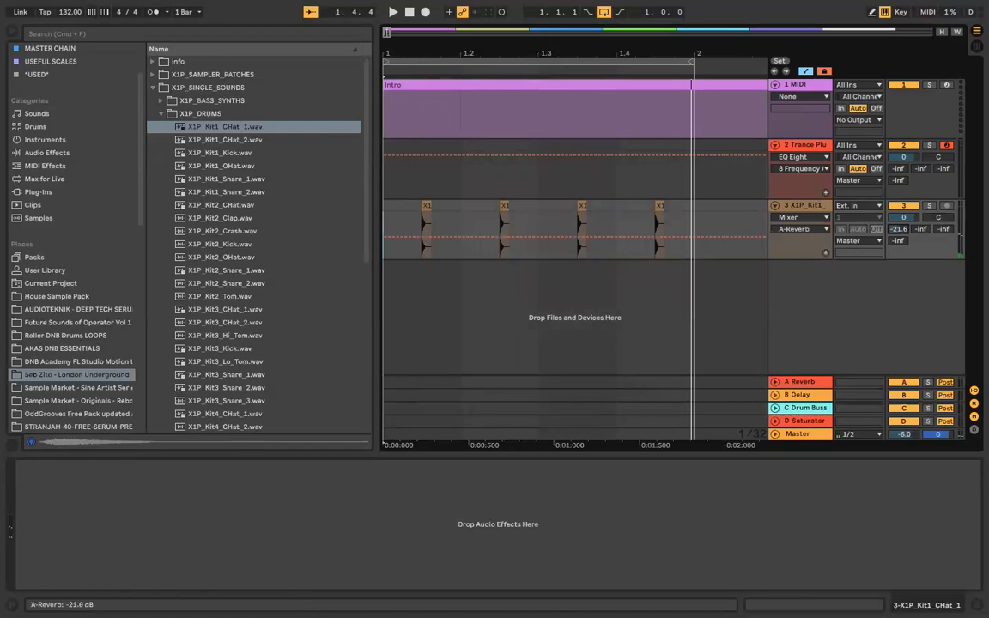
key(space)
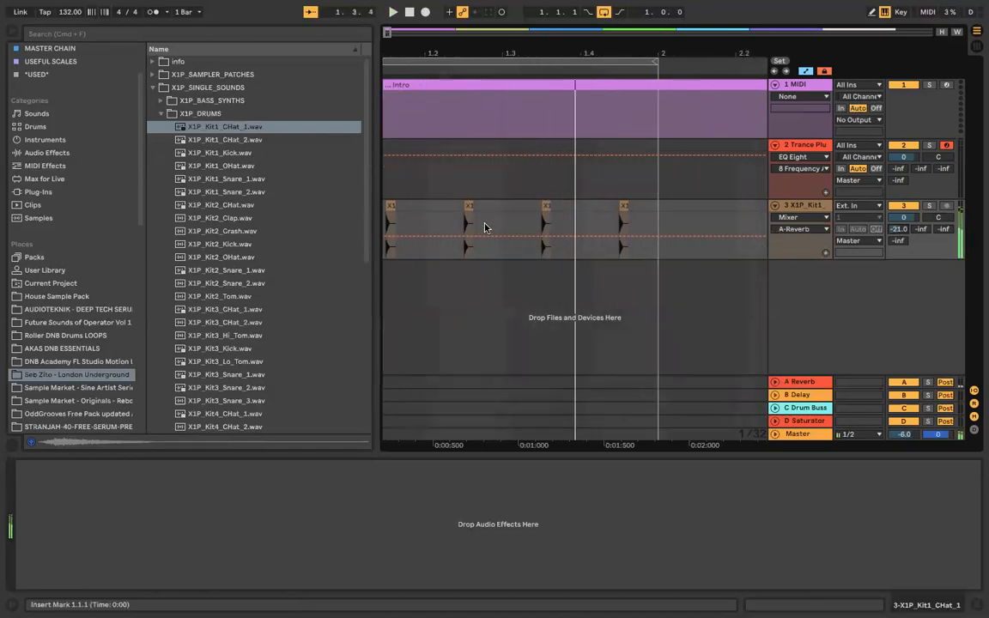
Step: Place X1P_Kit1_OHat.wav on a new audio track from 1.1.3 to 1.2.1 and duplicate that beat three times across bar 1
drag(211, 168, 424, 283)
drag(521, 265, 521, 265)
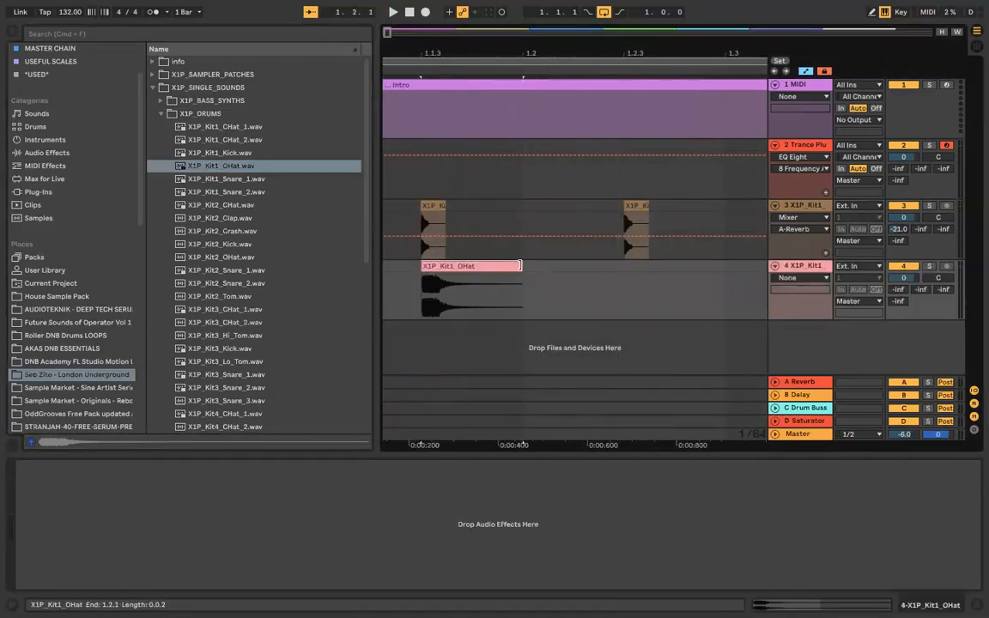
scroll(522, 269, down, 3)
drag(446, 273, 381, 275)
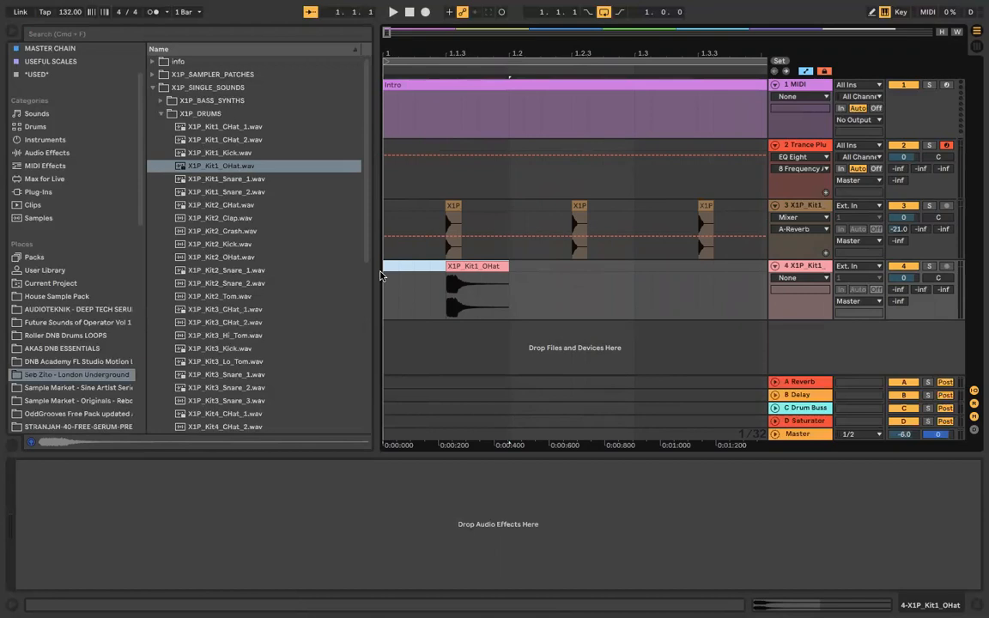
key(super+d)
key(super+d)
key(super+d)
Step: Shorten the four open hat clips, the first two to the closed hats' length and the last two to a sixteenth note
scroll(455, 283, down, 3)
scroll(455, 282, up, 3)
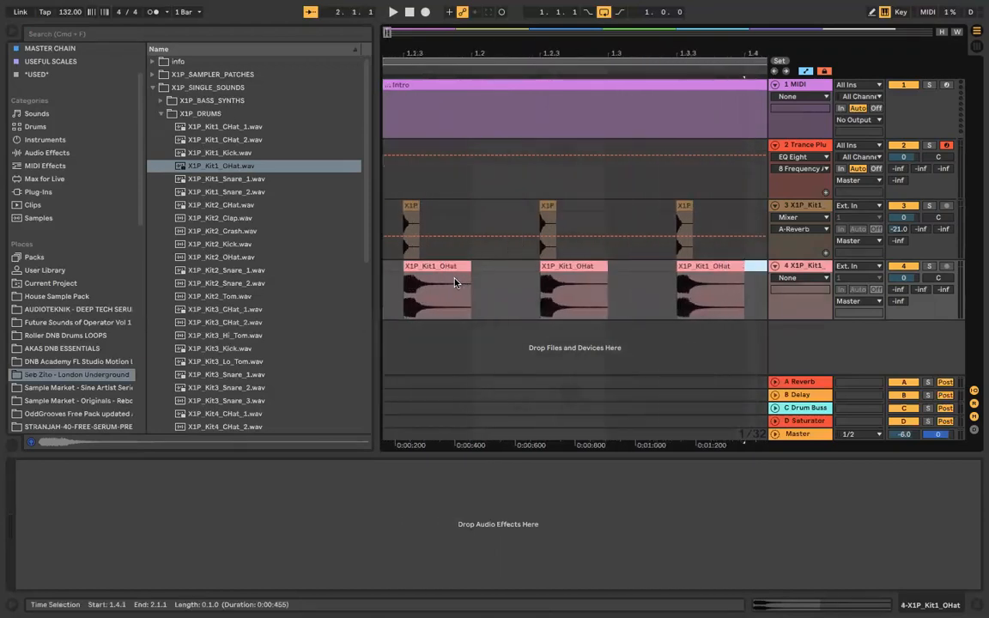
drag(470, 268, 419, 269)
drag(607, 267, 553, 267)
drag(742, 269, 647, 268)
scroll(687, 267, right, 5)
scroll(648, 267, down, 3)
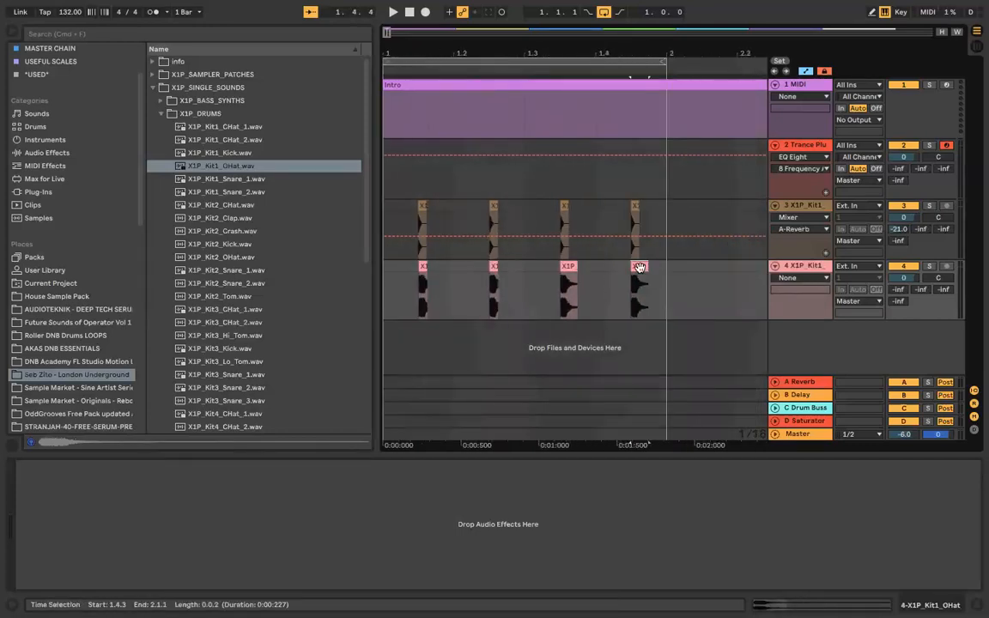
Step: Play the hat loop and set the open hat track's volume to -4.4 dB and B-Delay send to -29.0 dB
click(388, 282)
key(space)
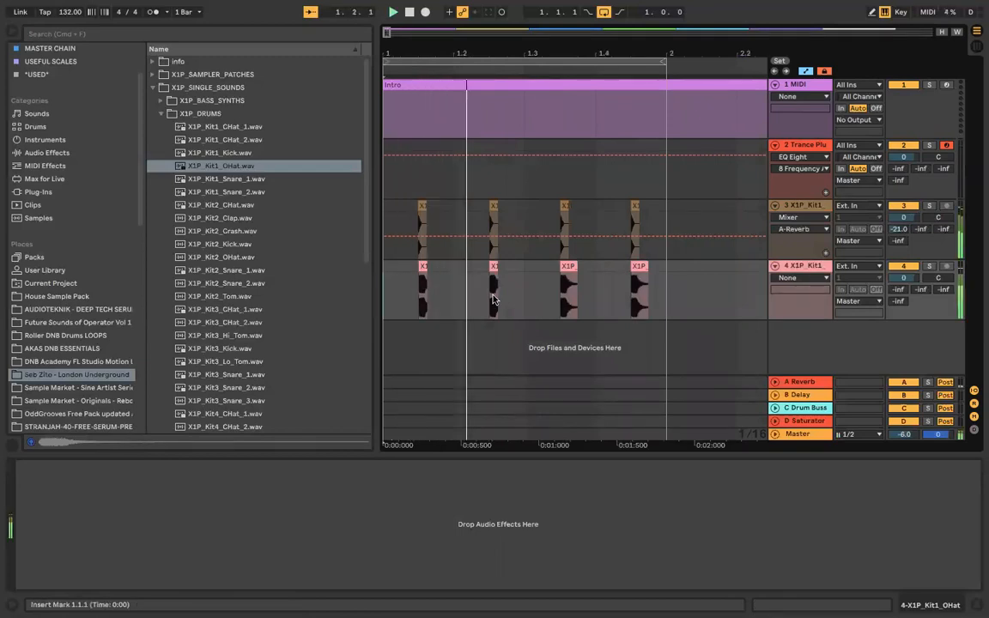
mouse_move(901, 279)
mouse_down()
mouse_move(901, 291)
mouse_move(917, 280)
mouse_up()
key(space)
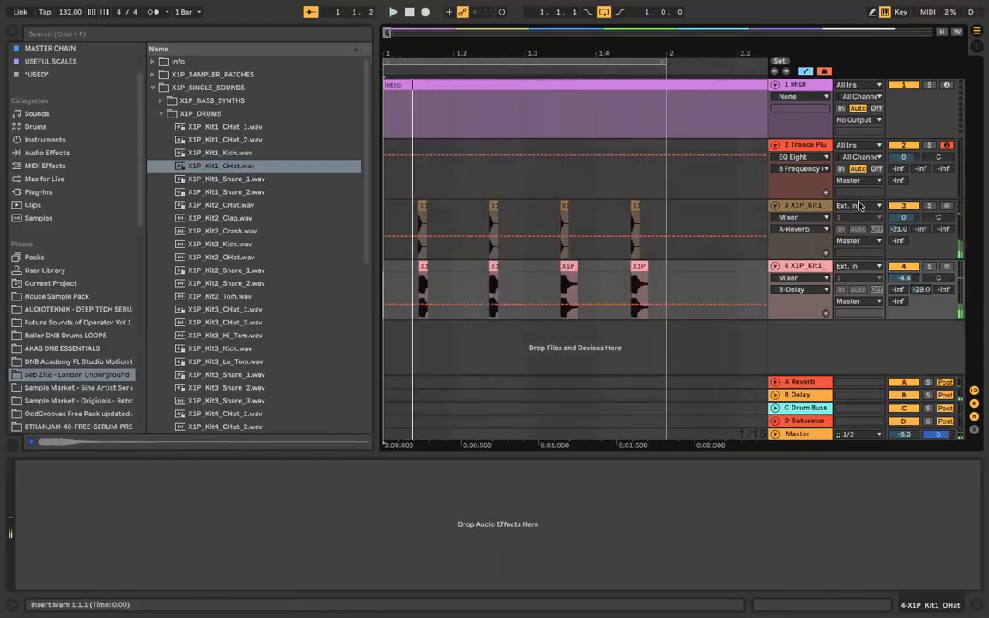
Step: Inspect the ValhallaSupermassive settings on the B Delay return track and close the plug-in window
click(796, 395)
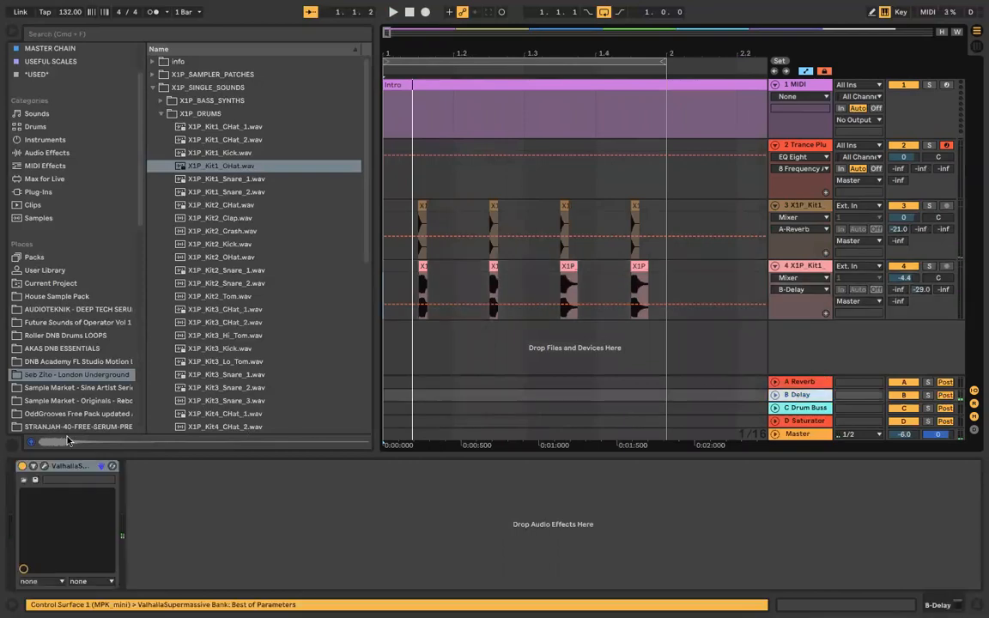
click(23, 479)
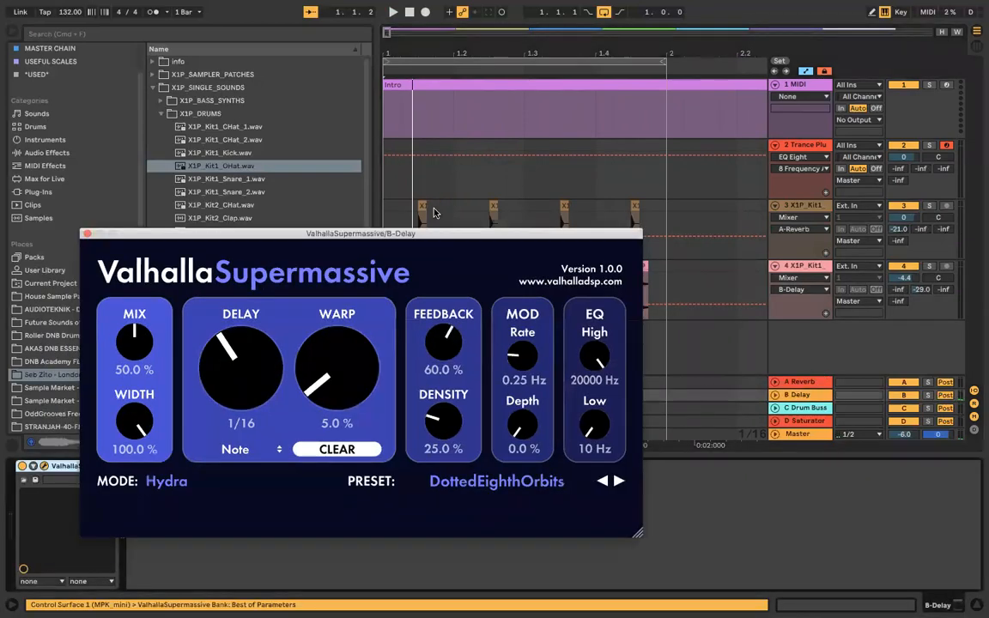
drag(100, 238, 176, 215)
click(161, 211)
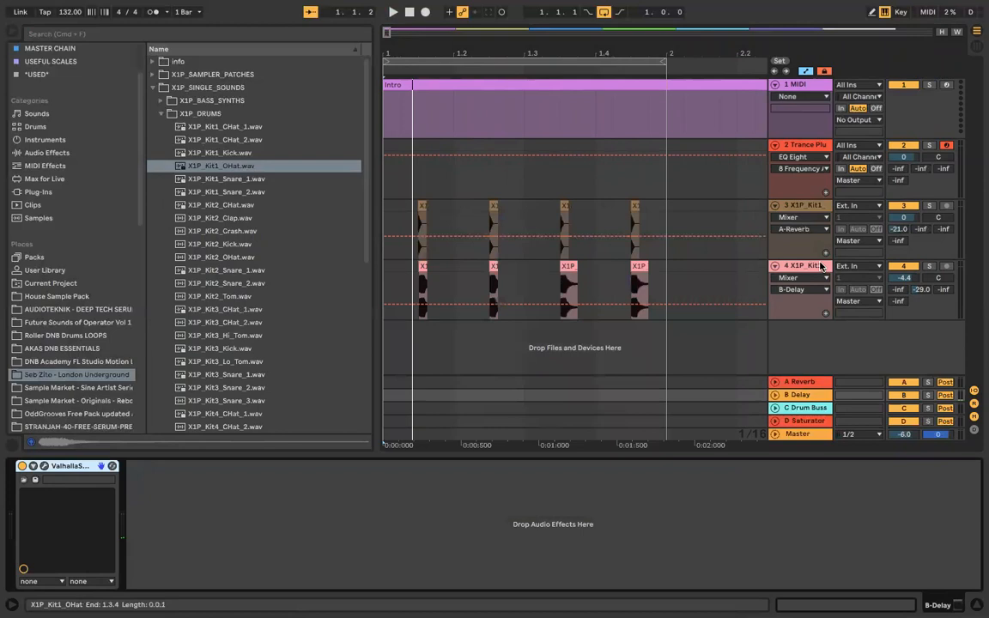
Step: Place X1P_Kit2_Kick.wav at 1.1.1 on a new audio track and duplicate it three times to fill bar 1 with a kick on every beat
click(385, 283)
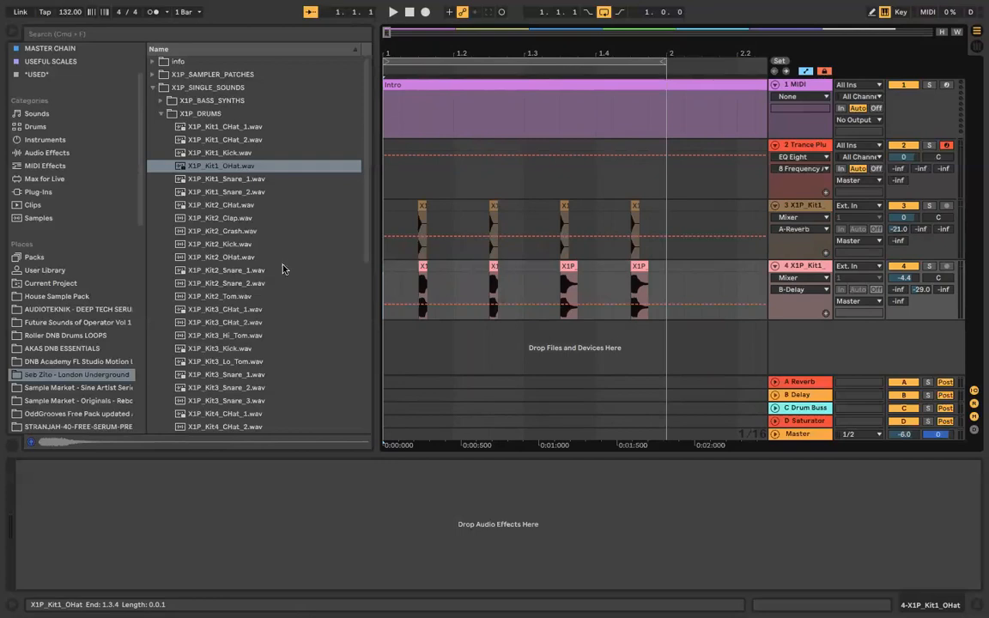
click(230, 246)
drag(230, 248, 453, 328)
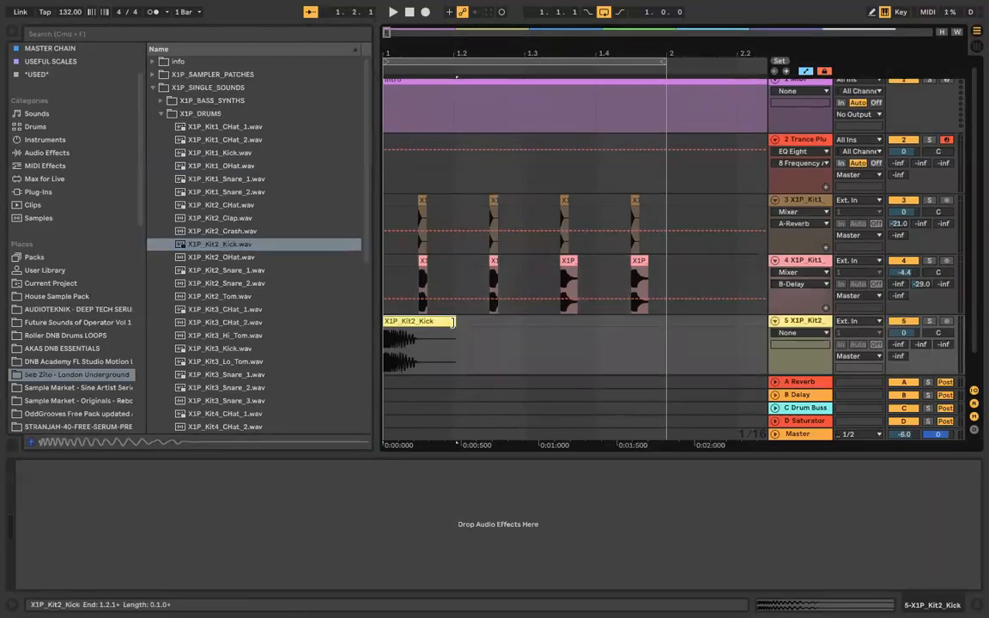
click(404, 335)
key(ctrl+d)
key(ctrl+d)
key(ctrl+d)
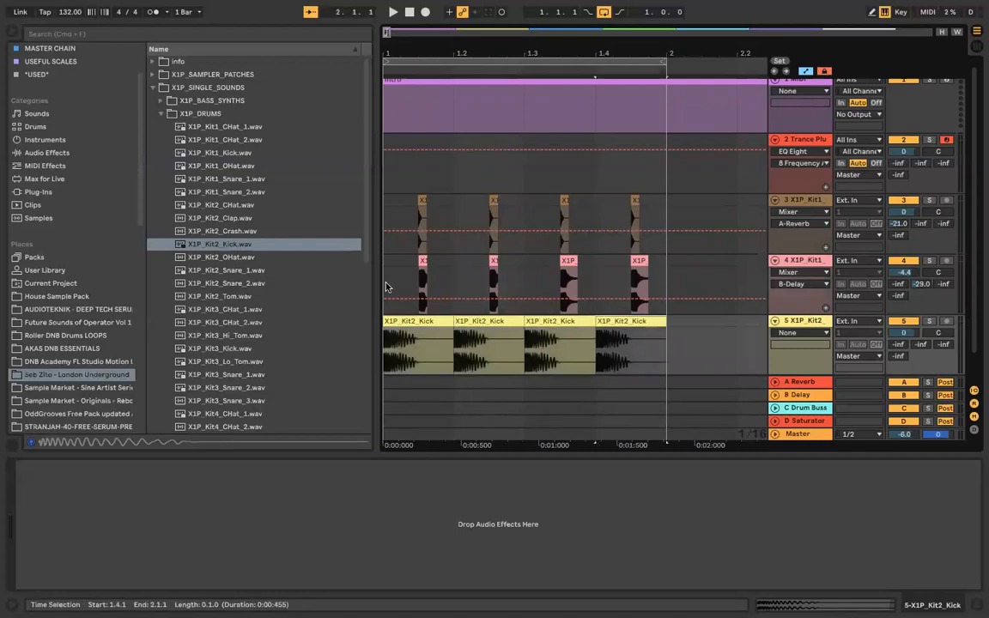
Step: Play the loop from 1.1.1 and set the open hat track's A-Reverb send to -44.0 dB and B-Delay send to -40.0 dB
click(387, 286)
key(space)
key(minus)
key(plus)
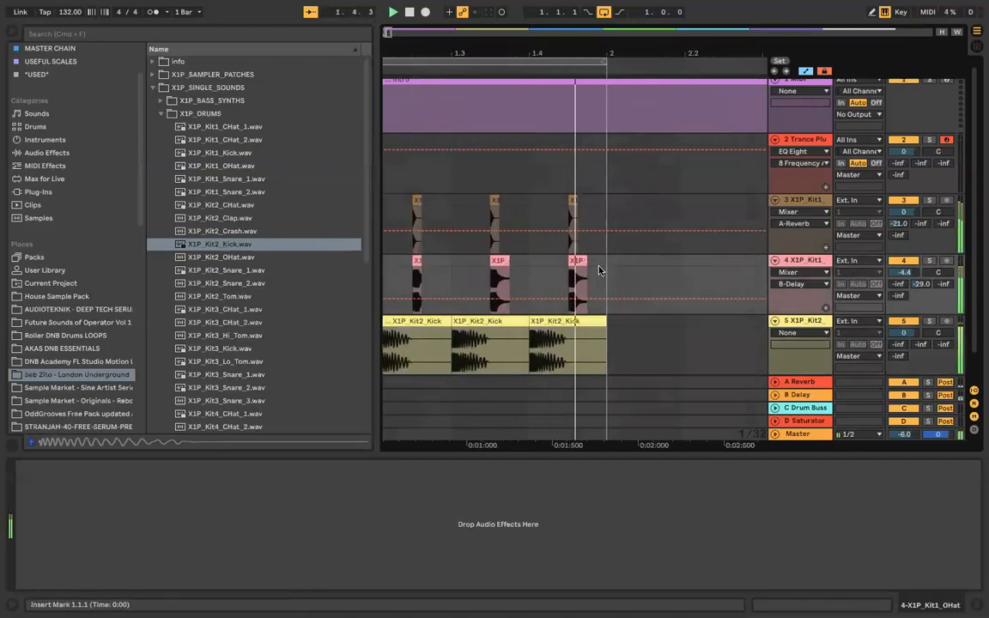
drag(898, 285, 922, 295)
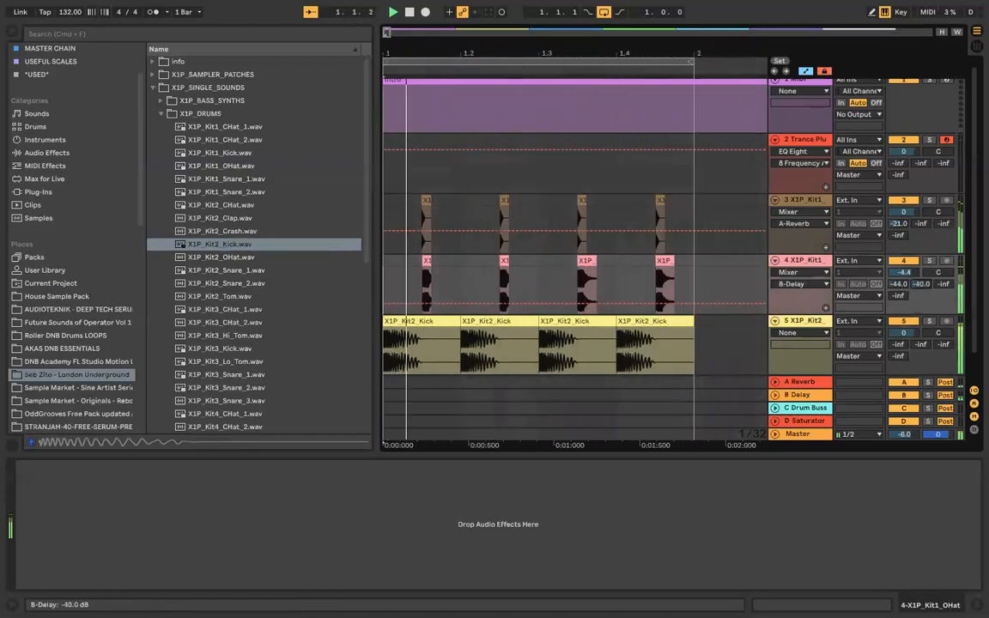
Step: Audition hats, claps, kicks and other one-shots across the kits in the X1P_DRUMS folder
scroll(585, 294, down, 1)
scroll(326, 292, down, 5)
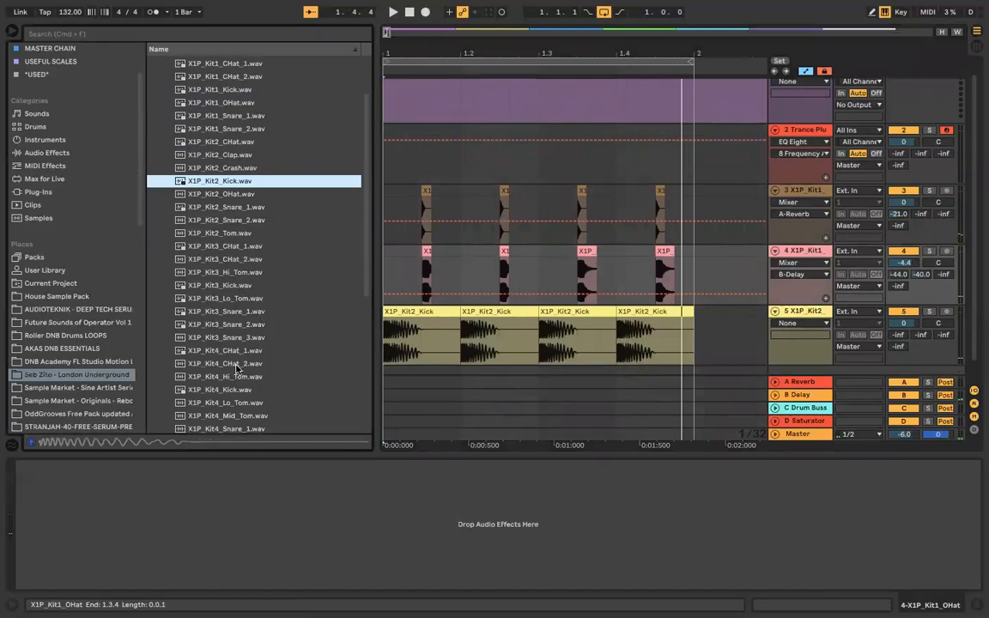
scroll(215, 348, down, 5)
click(238, 327)
scroll(240, 327, down, 6)
click(239, 325)
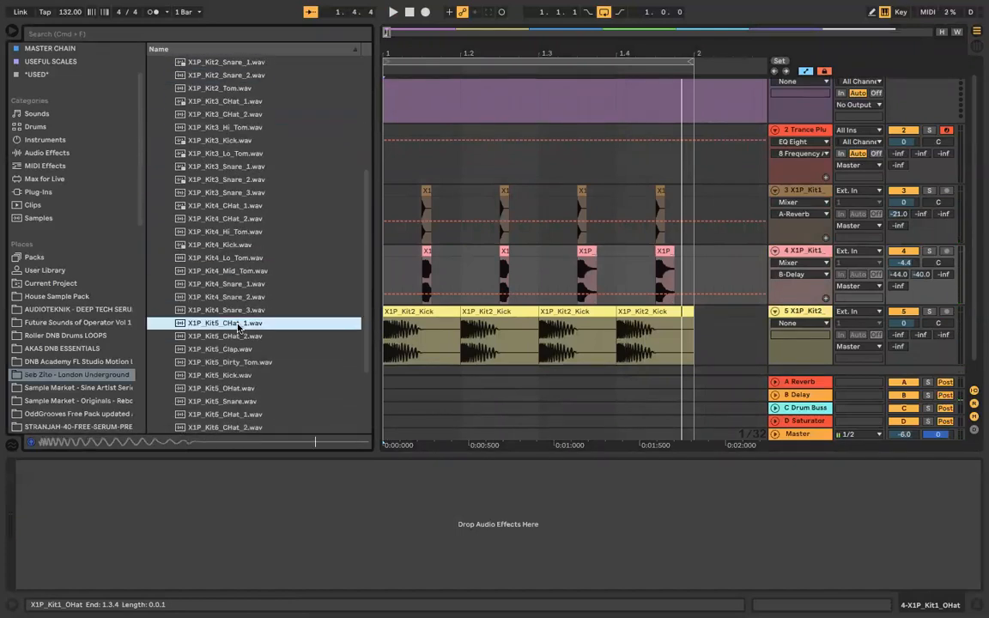
click(242, 337)
click(242, 350)
click(234, 373)
click(237, 350)
click(236, 388)
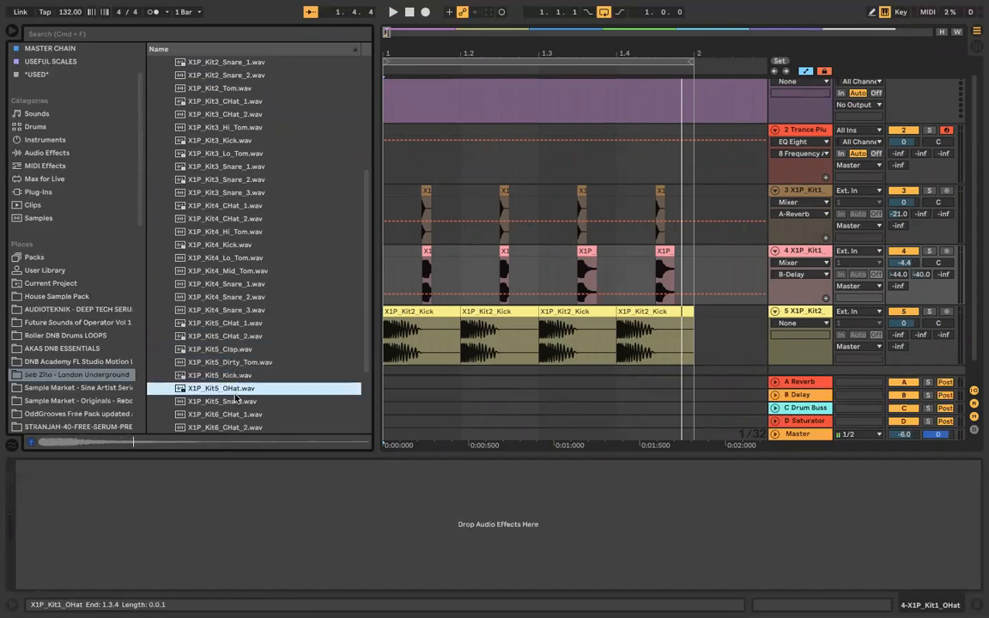
click(235, 400)
scroll(235, 395, down, 5)
click(236, 391)
click(236, 326)
scroll(237, 326, up, 12)
click(237, 315)
scroll(237, 313, up, 2)
scroll(237, 315, up, 1)
click(220, 126)
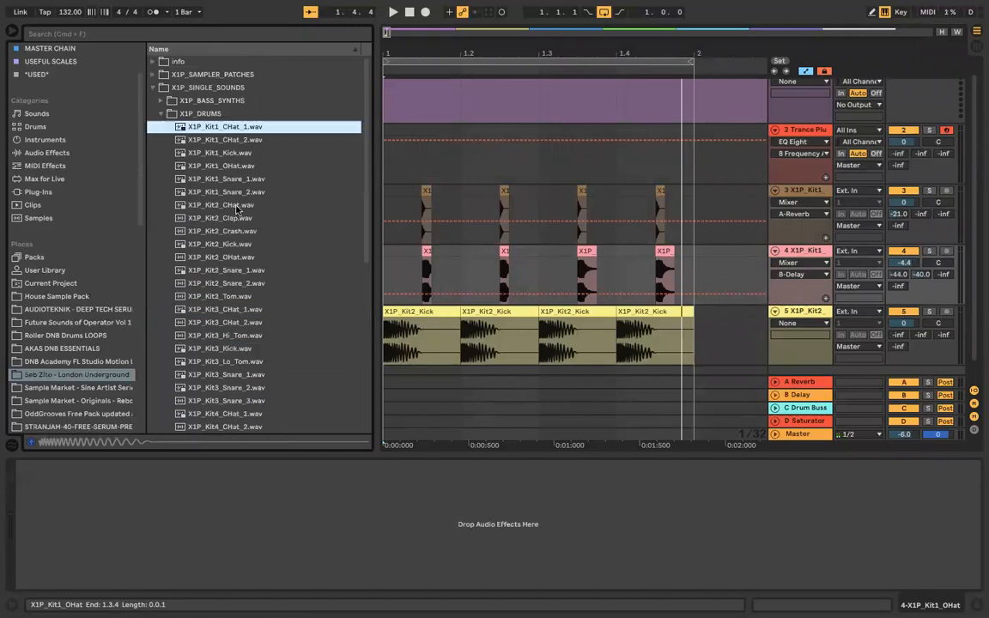
Step: Place X1P_Kit2_Clap.wav at 1.2.1 on a new audio track and duplicate the first two beats so a clap also falls on 1.4
click(217, 218)
drag(409, 262, 463, 339)
drag(538, 333, 376, 316)
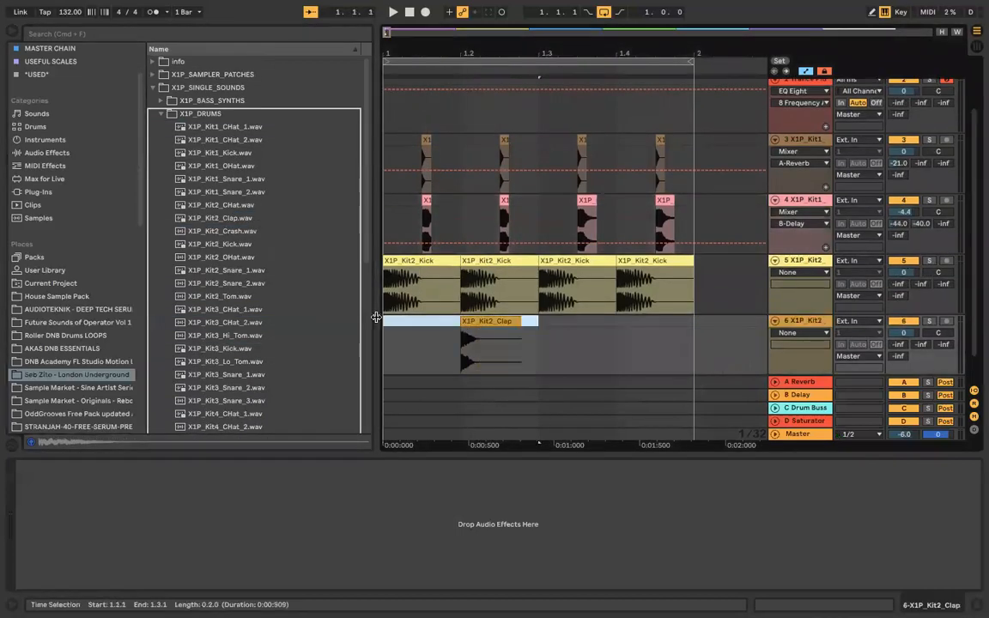
key(super+d)
Step: Play back the one-bar loop of hats, kick and clap, and stop it
click(388, 331)
key(space)
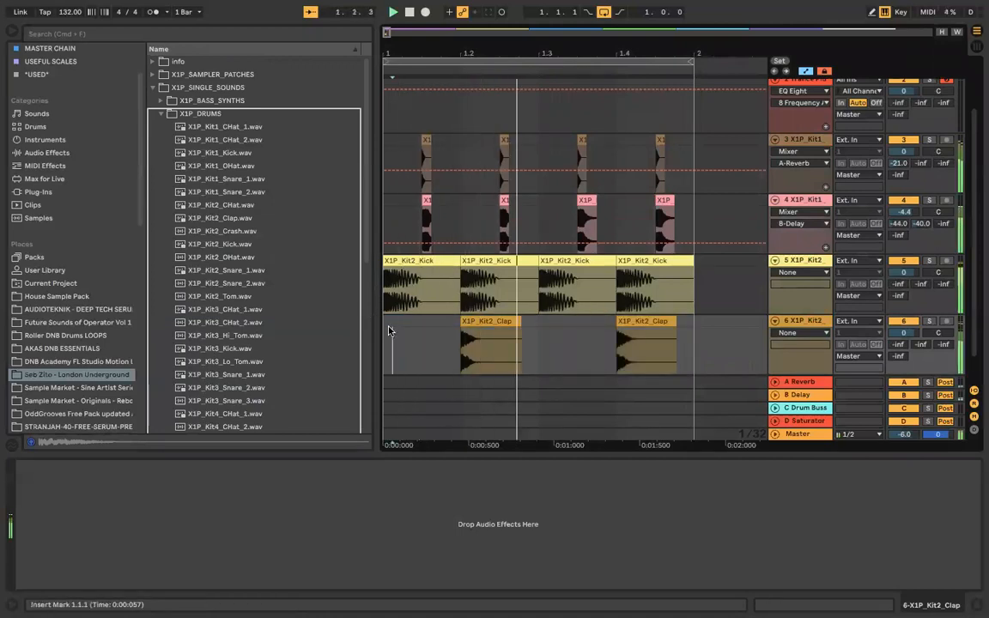
scroll(388, 332, down, 3)
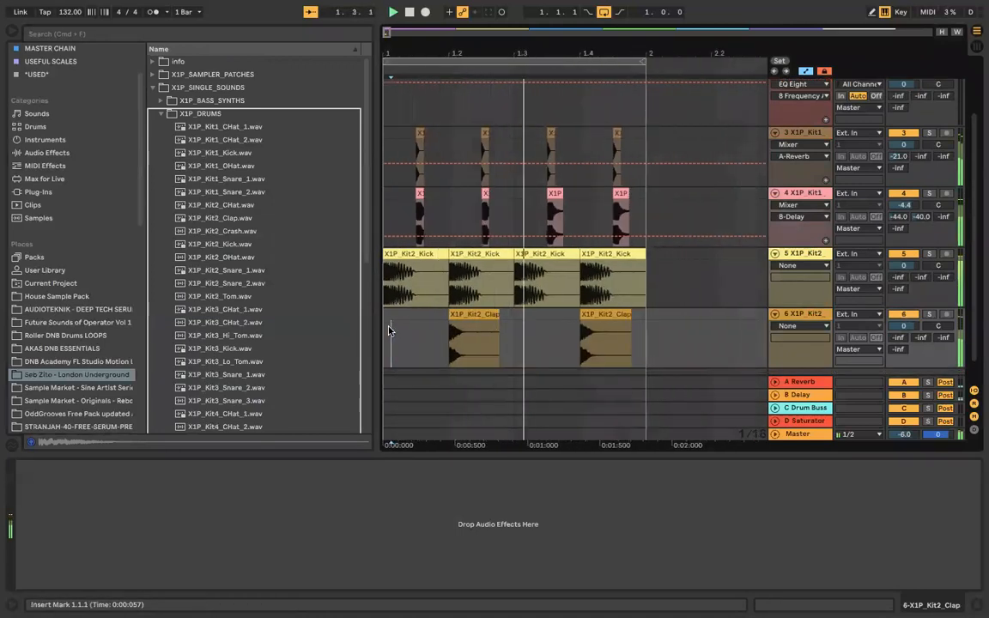
scroll(388, 331, down, 1)
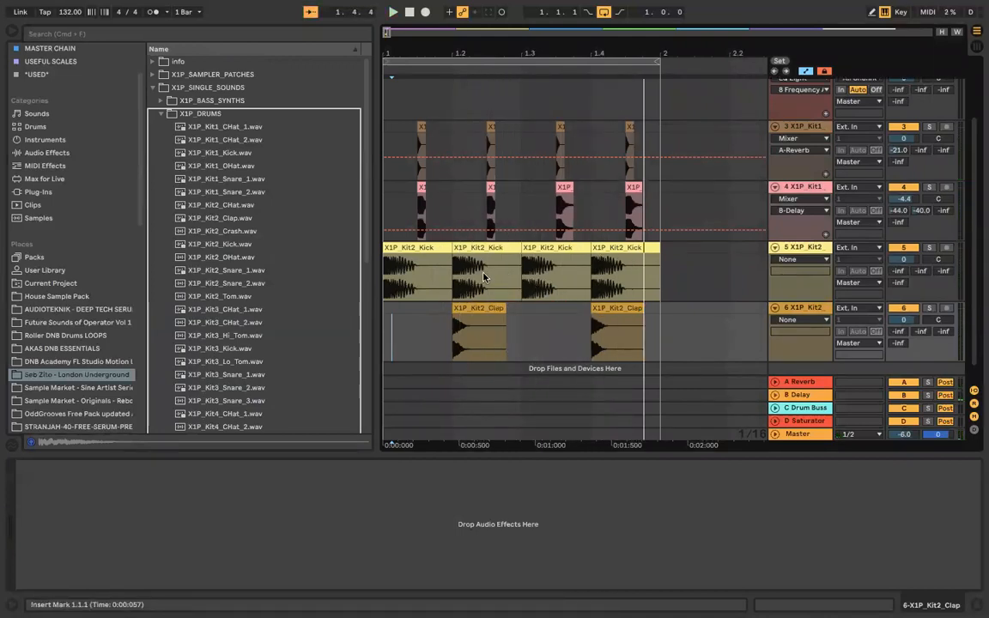
key(space)
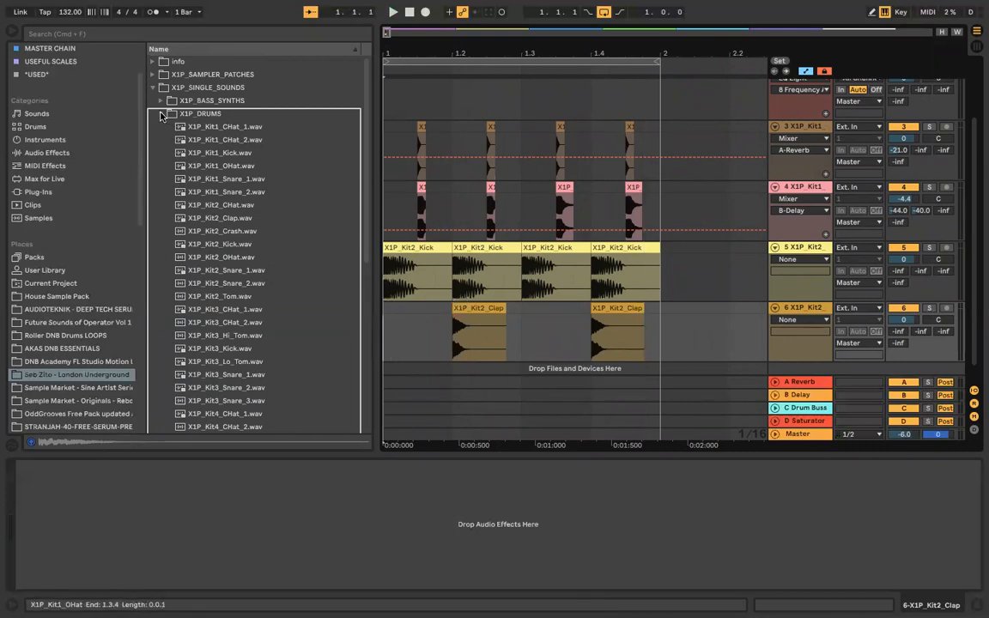
key(XF86AudioRaiseVolume)
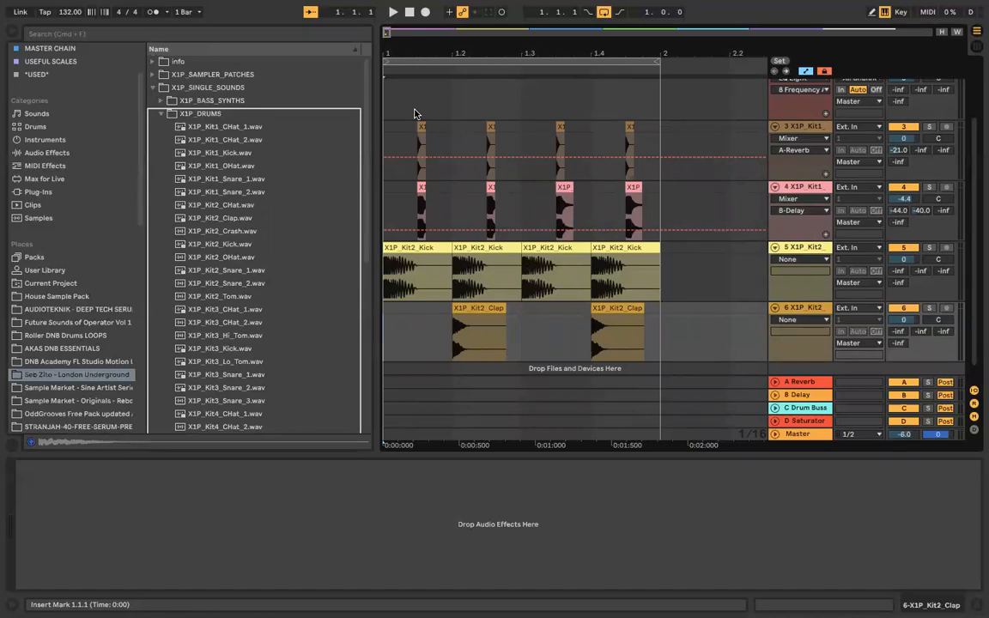
key(space)
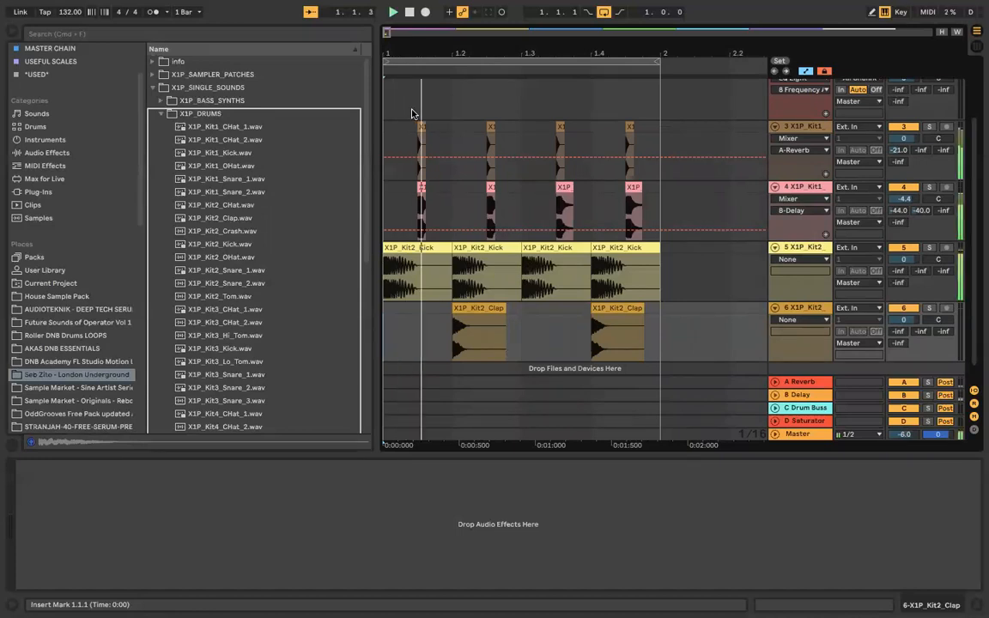
scroll(382, 188, right, 3)
key(space)
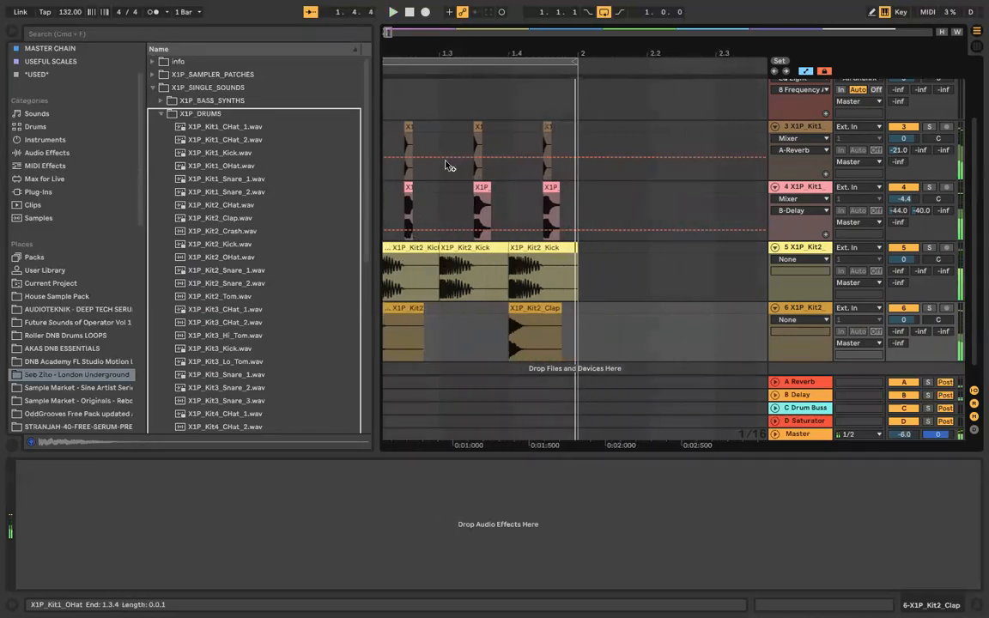
scroll(446, 163, left, 3)
Step: Collapse X1P_DRUMS, expand the X1P_SYNTHS folder and audition its chord samples, including X1P_A_Kit5_Crd_Synth.wav and X1P_A_MeloCrd_Synth.wav
click(159, 113)
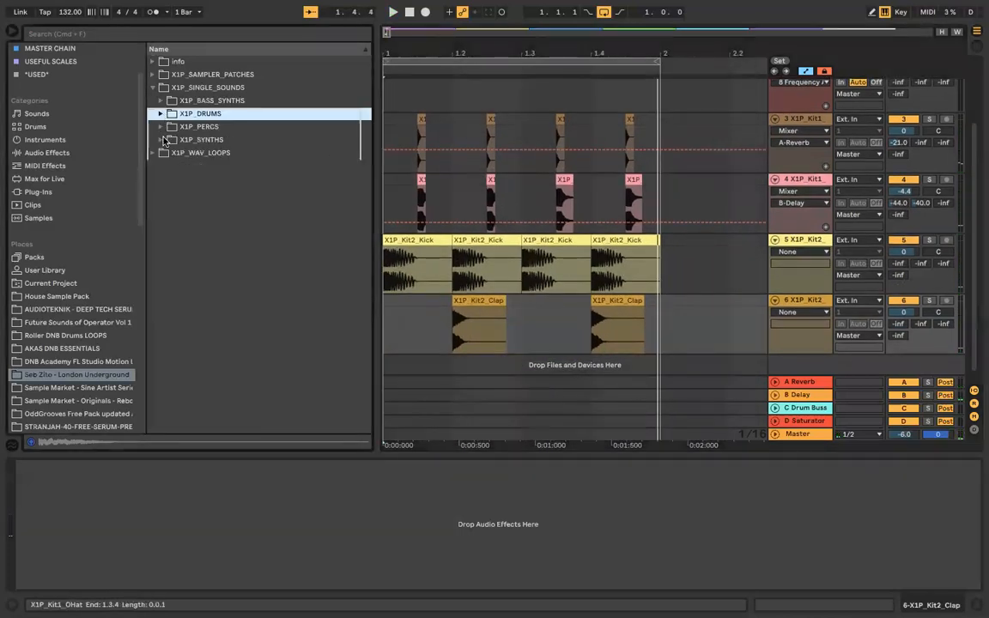
click(160, 139)
click(163, 152)
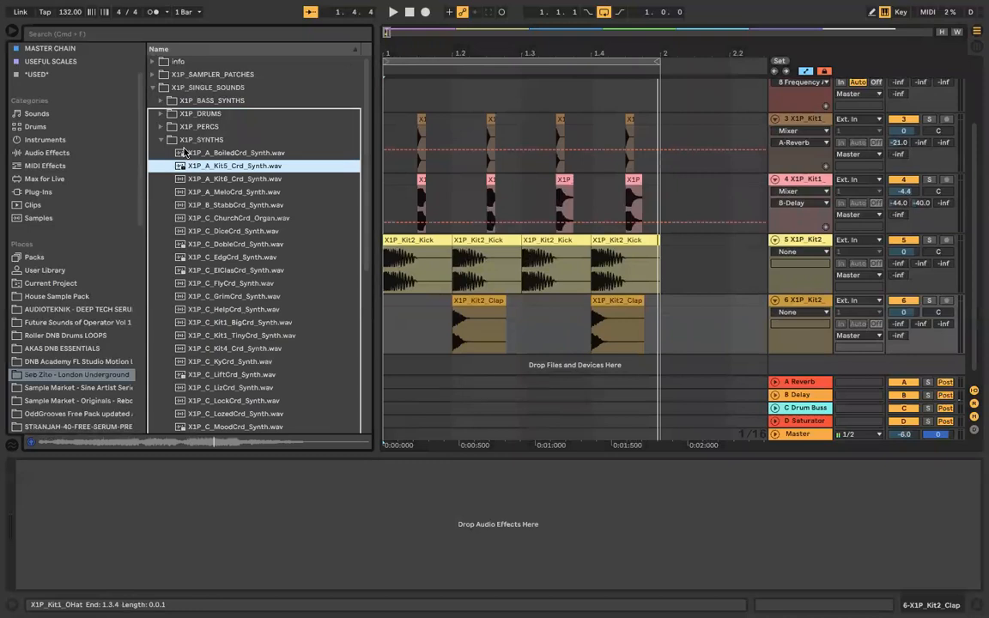
click(176, 191)
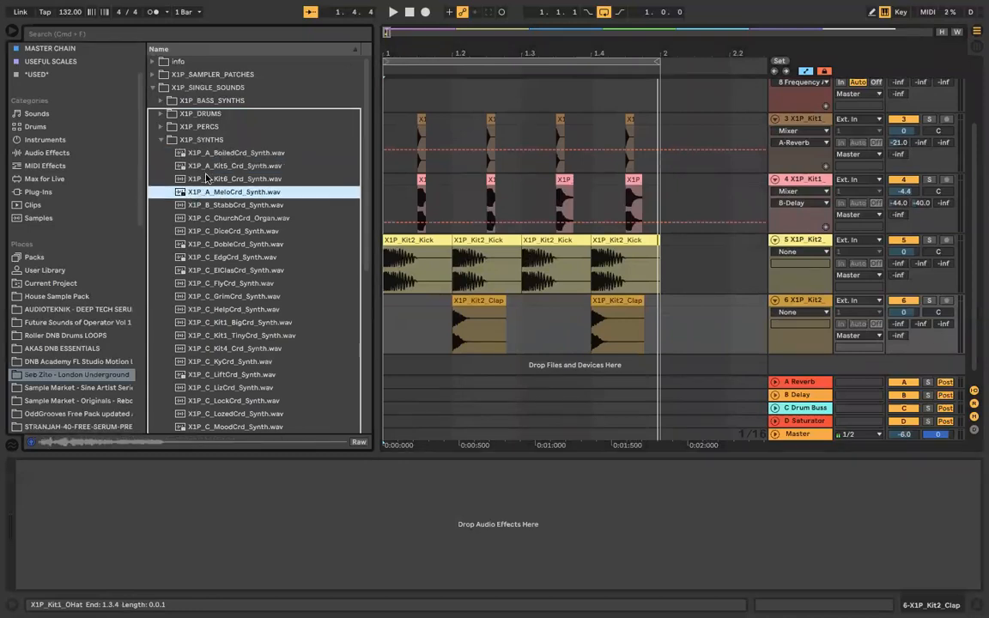
click(68, 361)
click(72, 375)
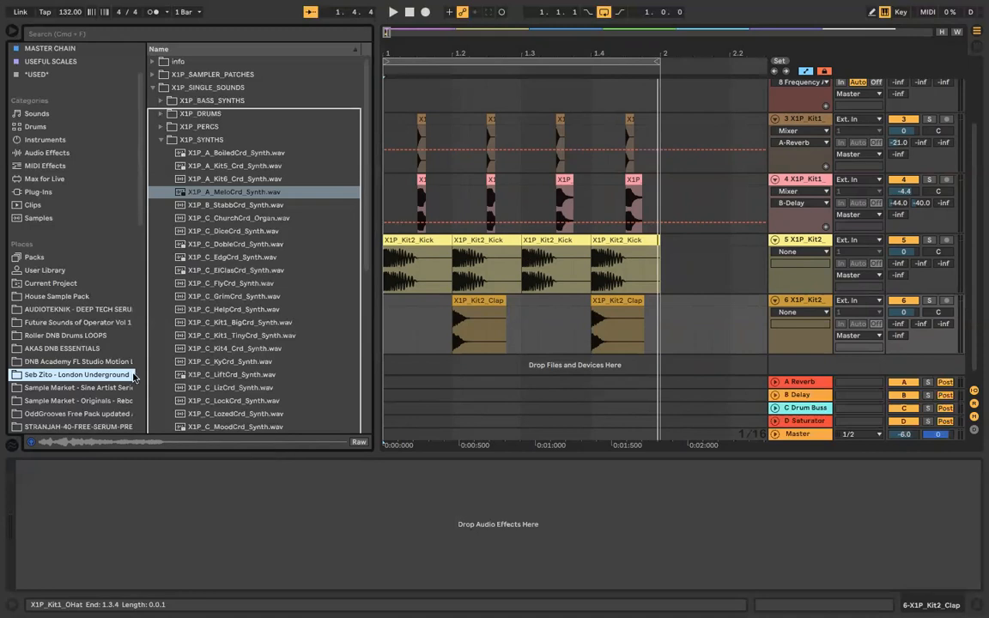
Step: Narrow the browser slightly to widen the arrangement and put the insert marker at 1.1.1
mouse_move(377, 336)
mouse_down()
mouse_move(386, 325)
mouse_move(357, 328)
mouse_up()
click(392, 329)
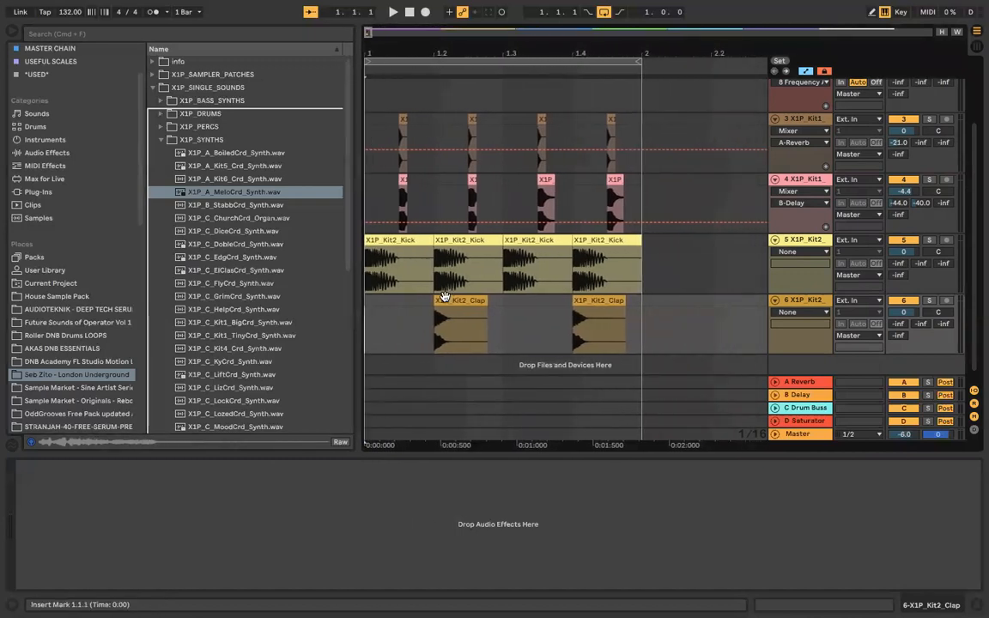
scroll(475, 236, up, 5)
scroll(476, 236, down, 4)
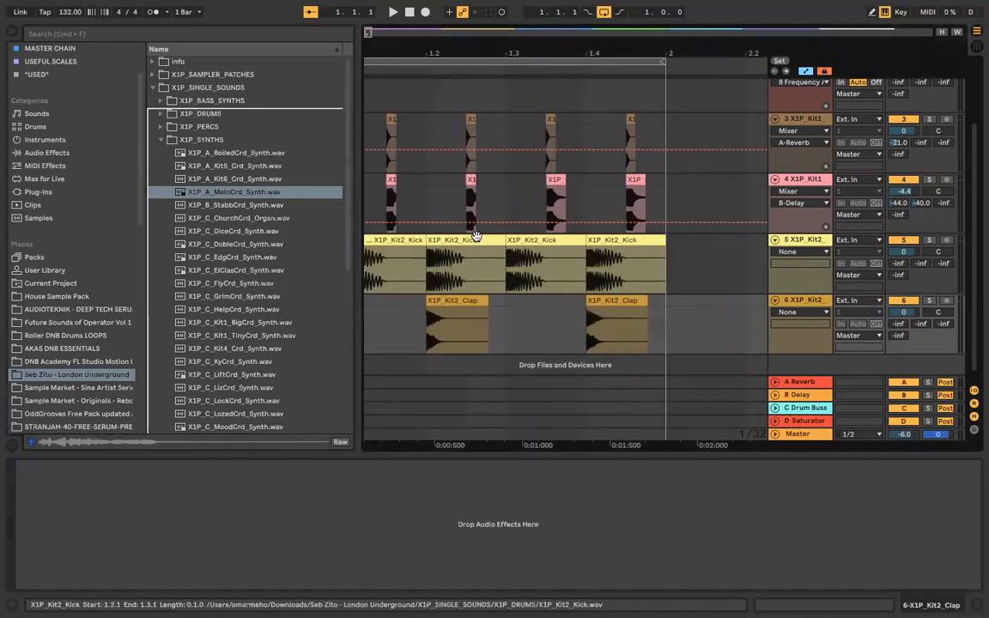
click(367, 181)
click(668, 186)
drag(367, 184, 665, 199)
click(427, 181)
click(386, 198)
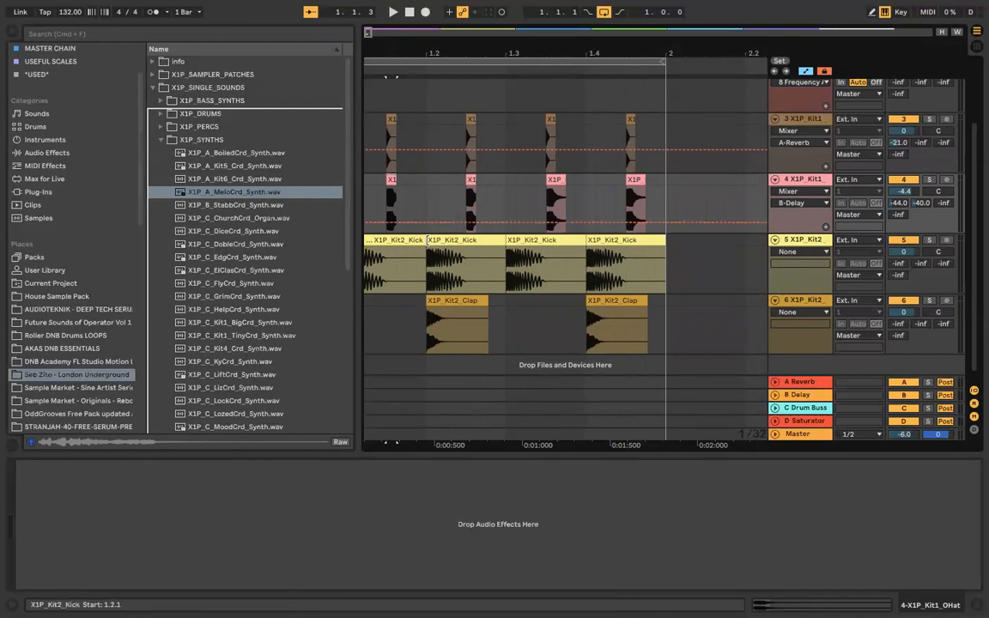
key(ctrl+Left)
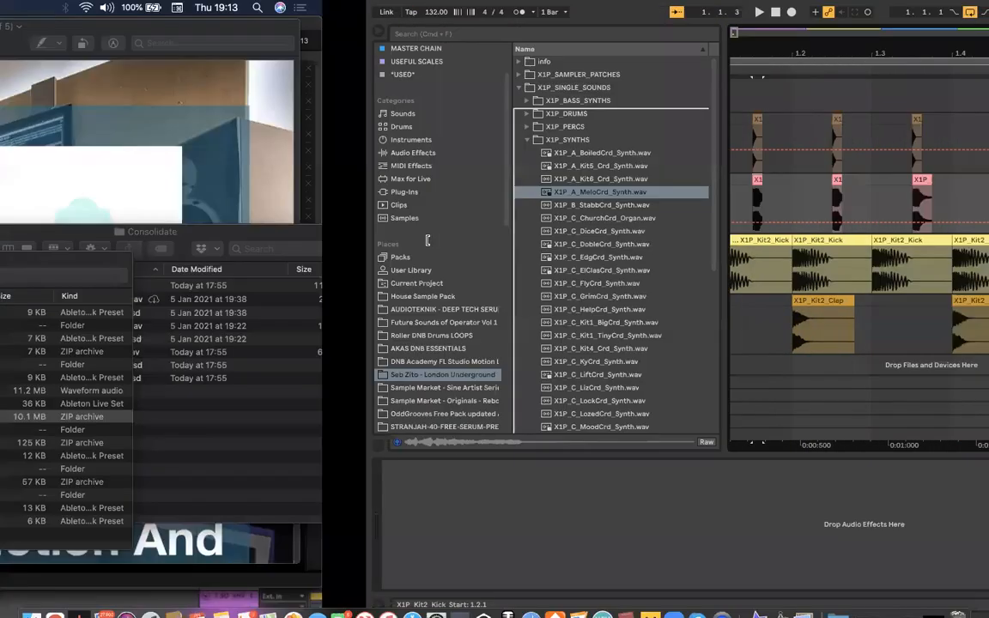
key(ctrl+Right)
mouse_move(372, 601)
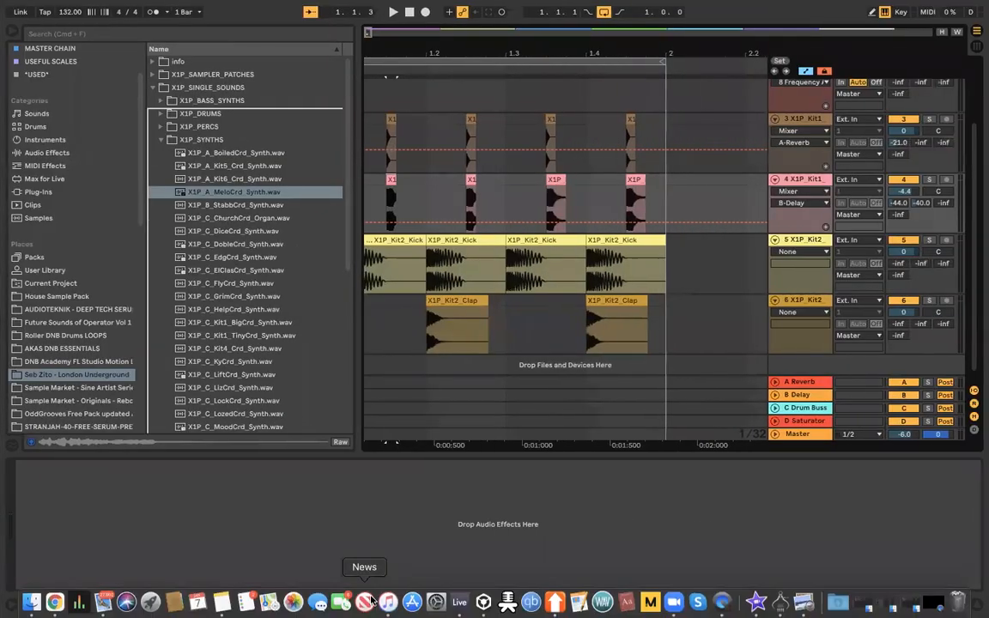
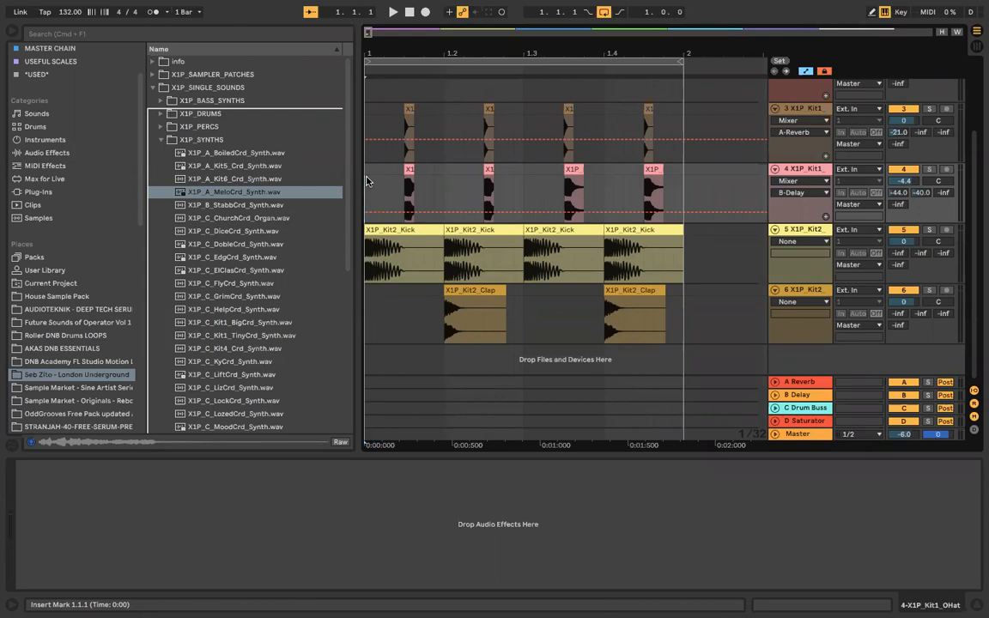
Step: Play the full drum loop from the start of bar 1
scroll(366, 182, down, 2)
scroll(365, 182, up, 3)
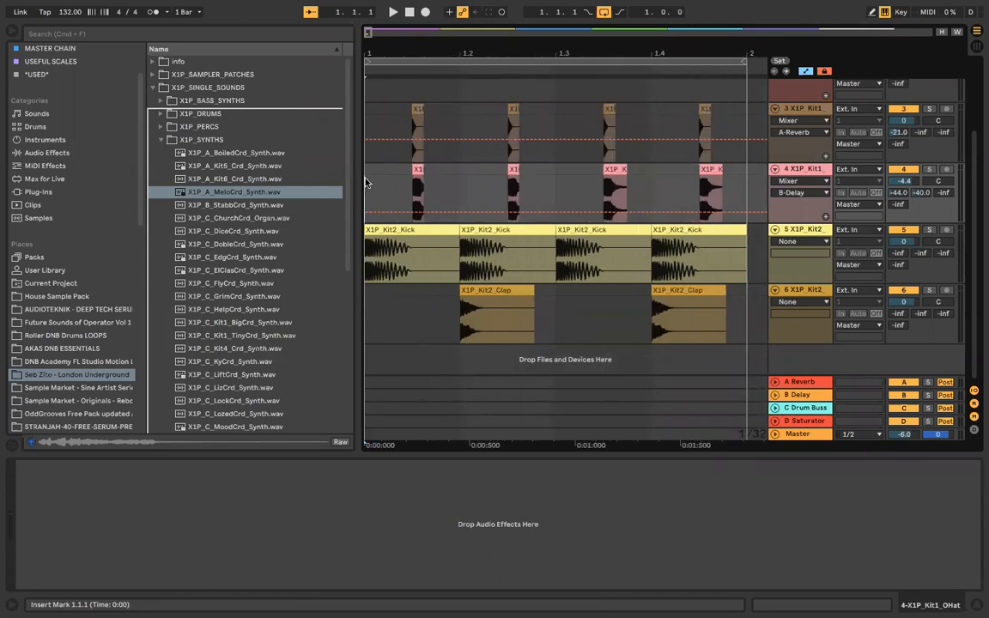
key(space)
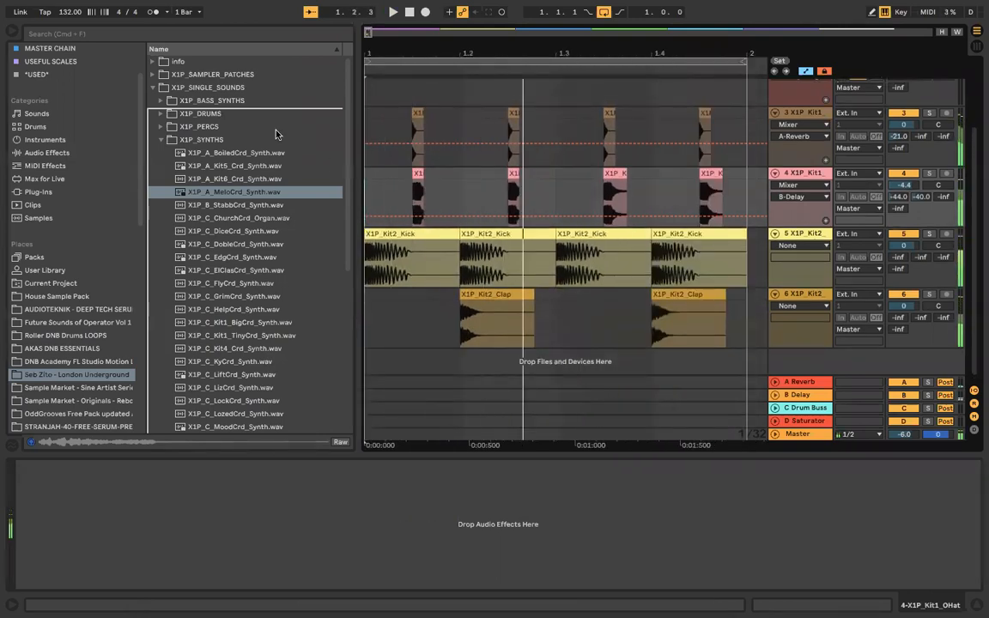
Step: Collapse X1P_SYNTHS, expand X1P_BASS_SYNTHS and audition its bass samples from X1P_A_Aci_Syn_Bass.wav through to X1P_B_Kit4_Syn_Bass.wav
click(162, 139)
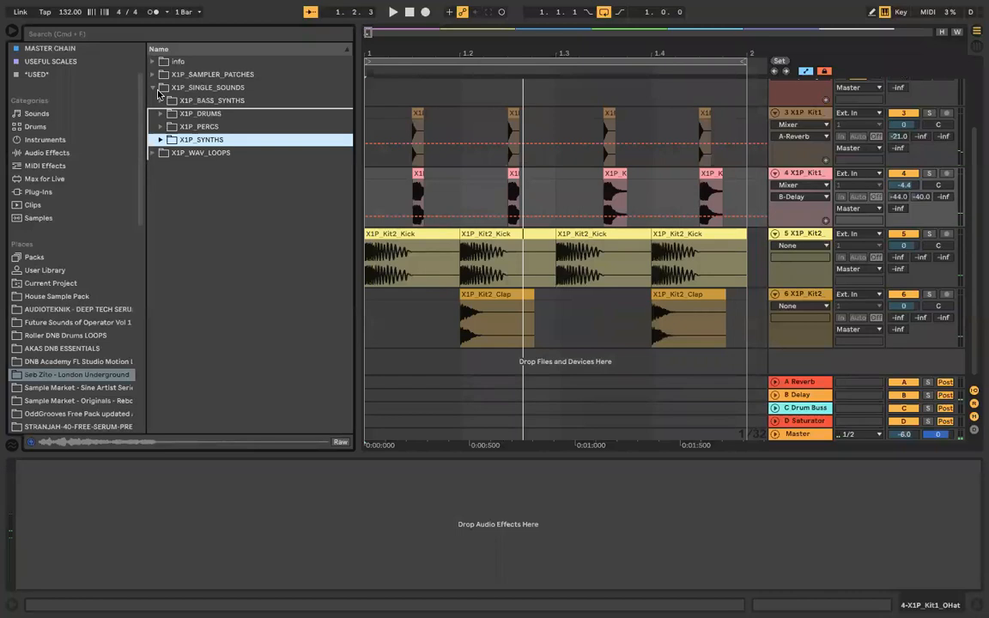
click(160, 100)
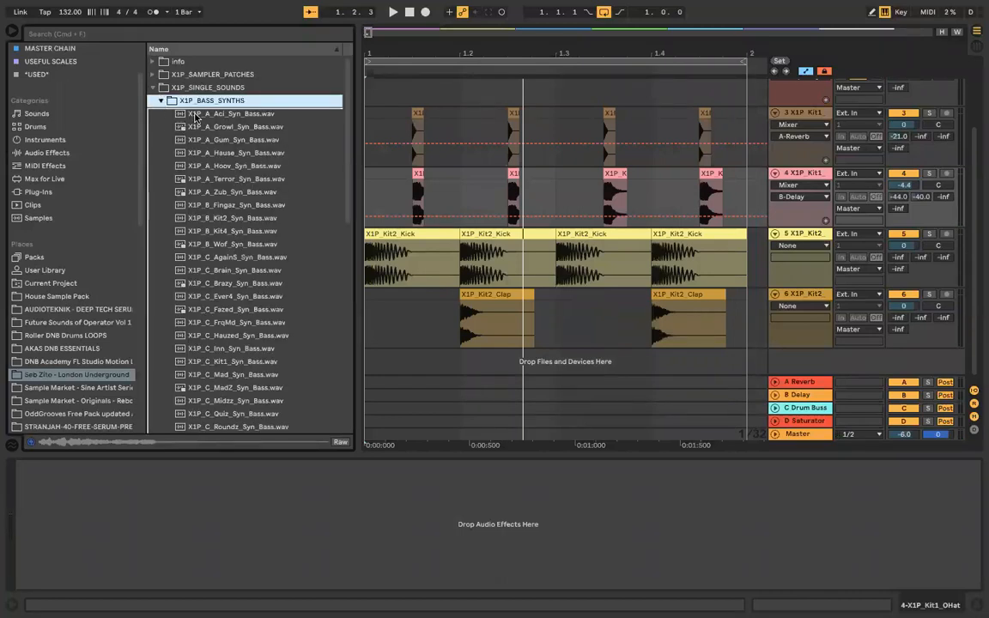
key(Down)
key(Down)
key(Down)
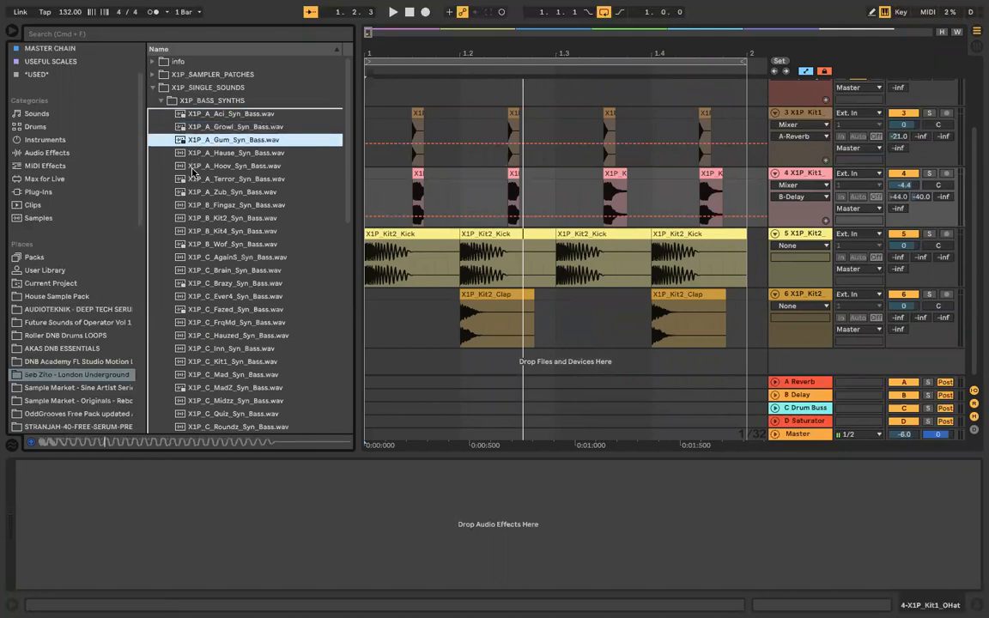
key(Down)
key(Down)
key(Down)
key(Down)
key(Down)
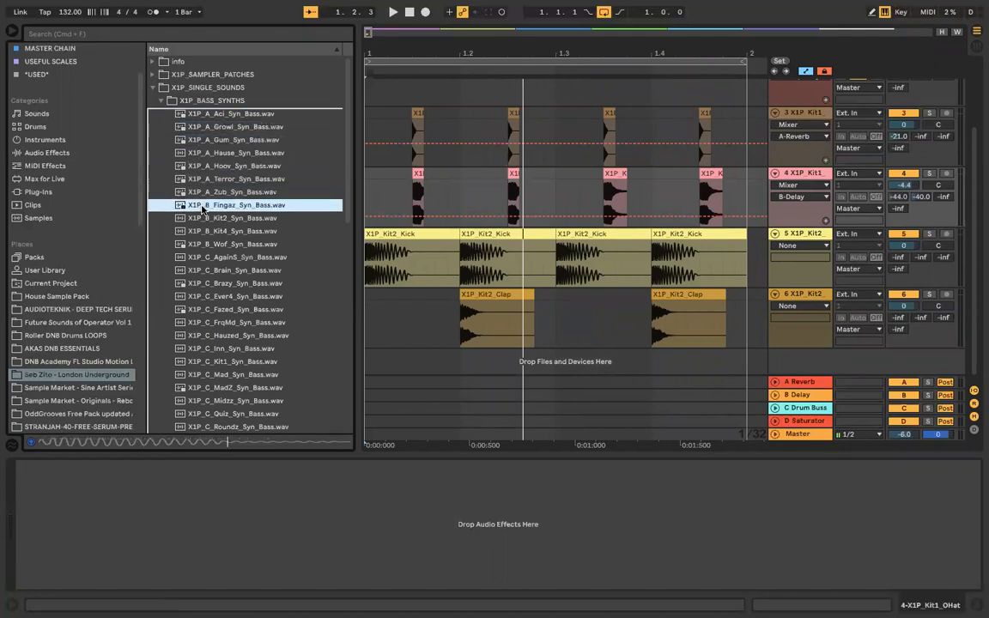
click(204, 232)
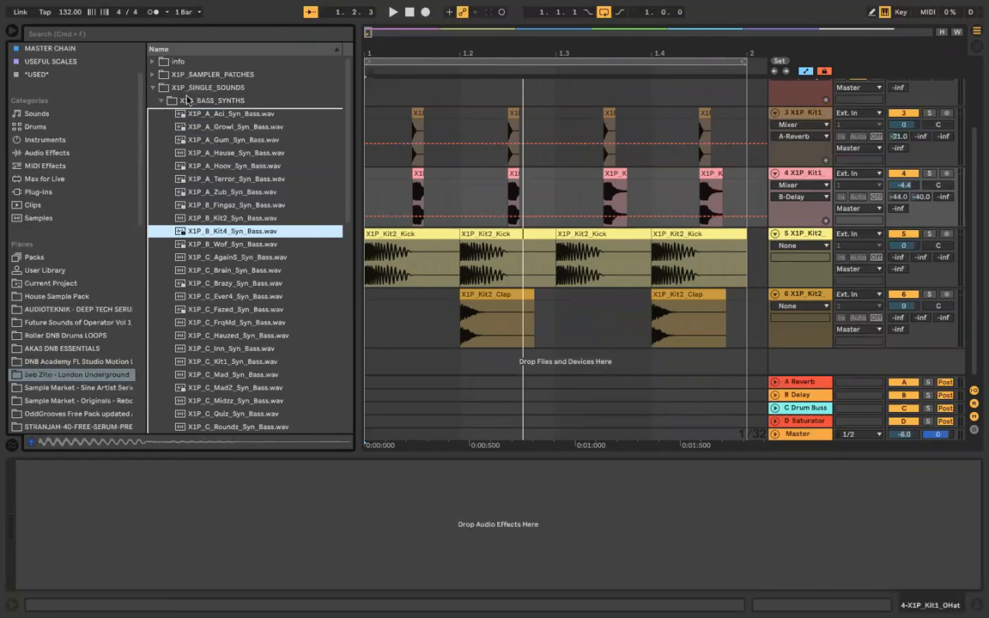
Step: Insert a new MIDI track below the clap track
right_click(823, 370)
click(837, 382)
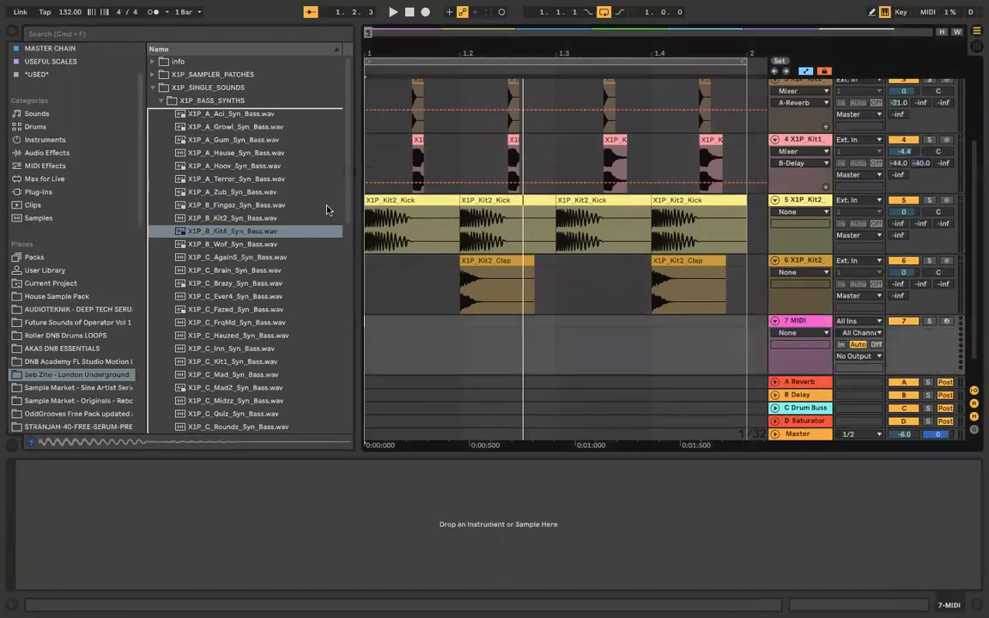
Step: Load X1P_B_Kit4_Syn_Bass.wav into a Simpler on the new MIDI track and audition the sample again
drag(261, 235, 519, 512)
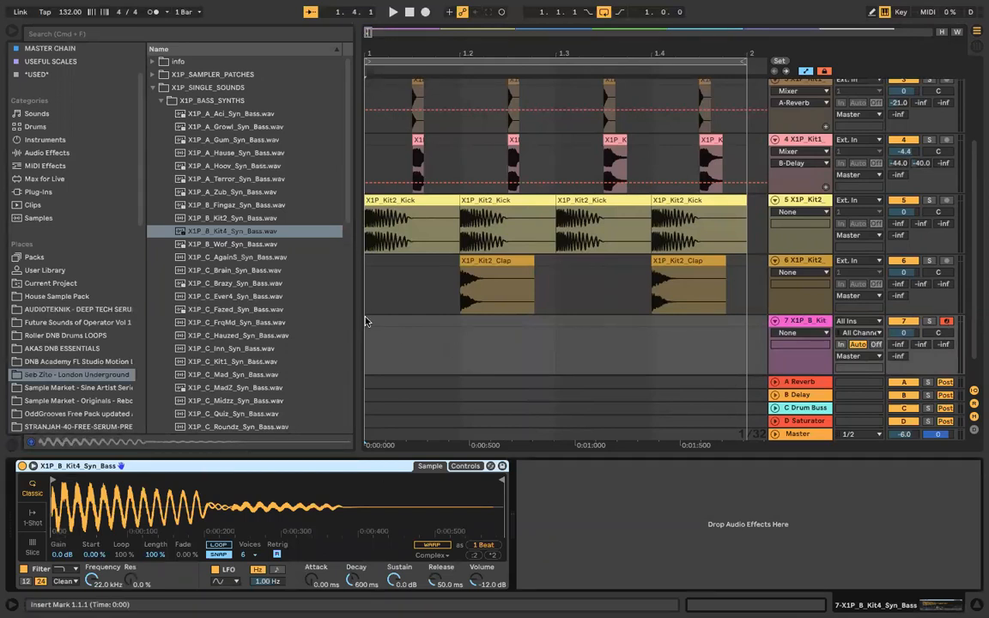
click(264, 232)
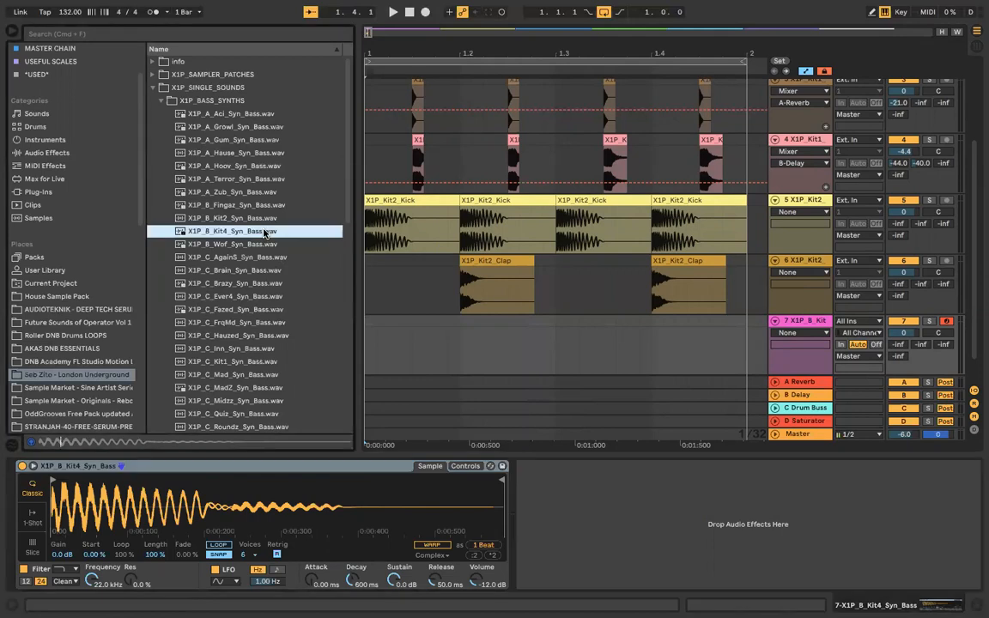
Step: Audition further samples in X1P_BASS_SYNTHS from X1P_B_Wof_Syn_Bass.wav down to X1P_D_Lowit_Syn_Bass.wav
click(260, 247)
click(262, 272)
click(258, 298)
click(233, 346)
scroll(233, 346, down, 3)
click(233, 332)
click(235, 320)
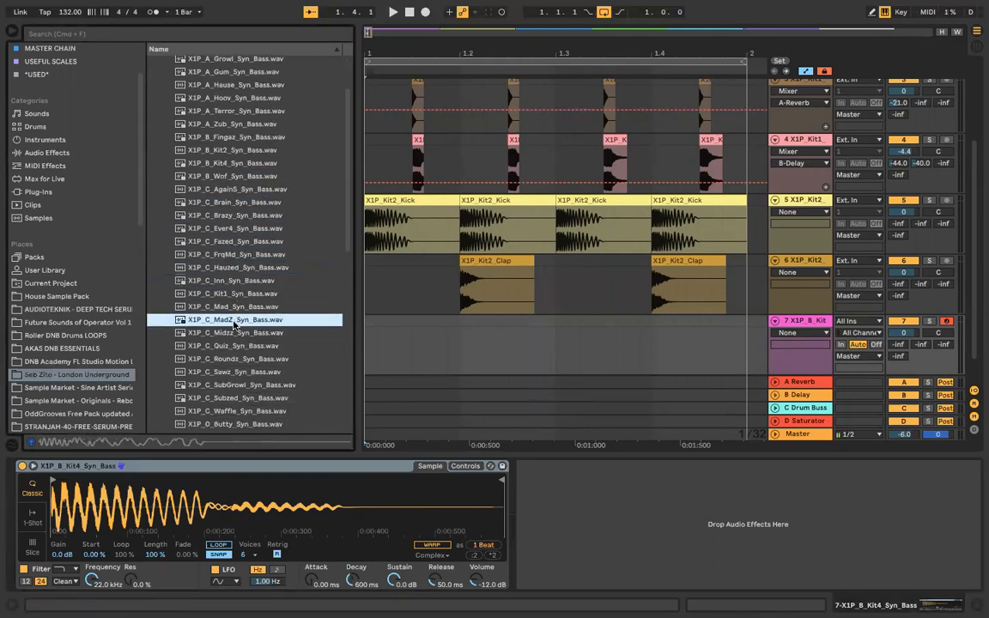
click(225, 345)
click(221, 357)
click(225, 372)
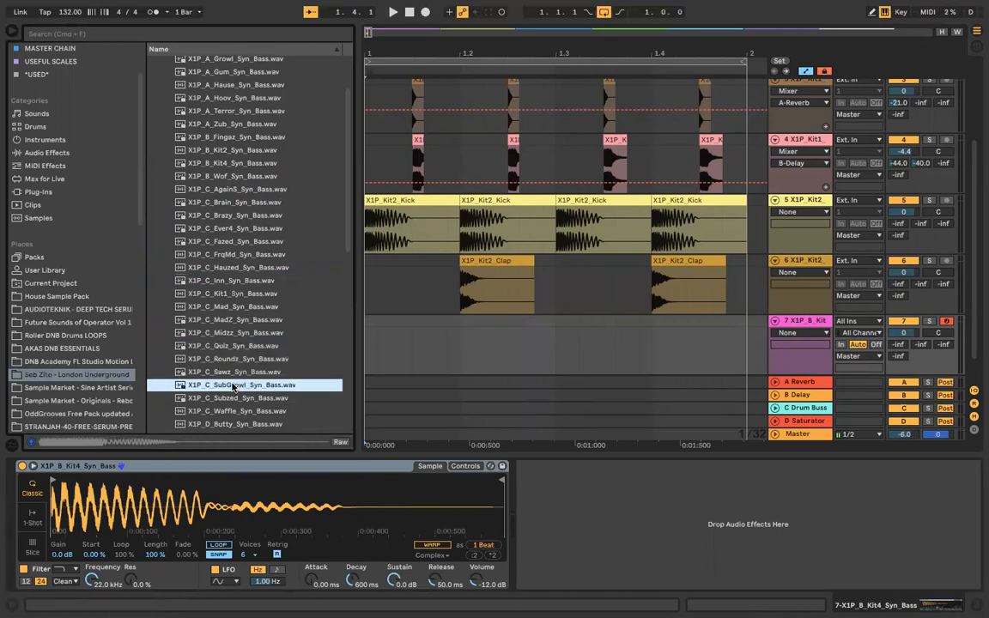
click(232, 385)
scroll(232, 388, down, 2)
click(231, 384)
click(234, 397)
scroll(234, 398, down, 3)
click(232, 359)
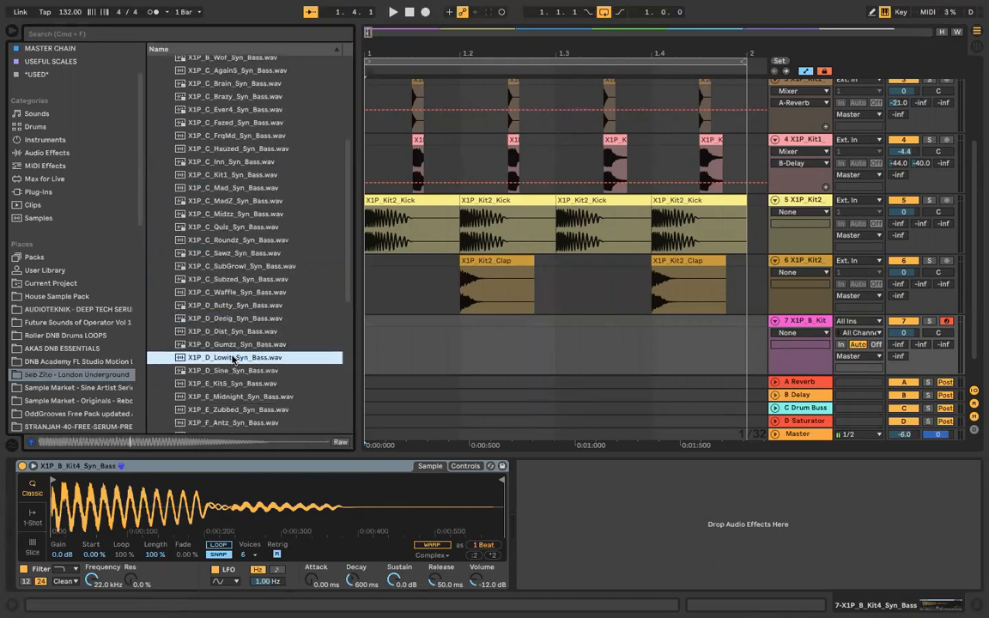
Step: Replace the Simpler sample on the MIDI track with X1P_D_Lowit_Syn_Bass.wav
scroll(232, 359, down, 3)
click(233, 355)
click(241, 287)
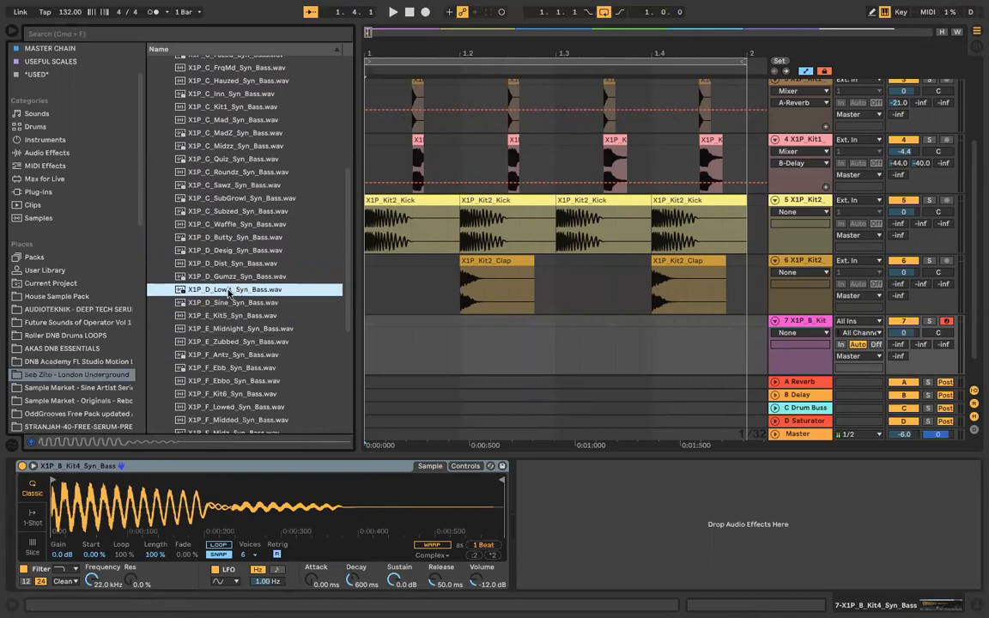
double_click(228, 293)
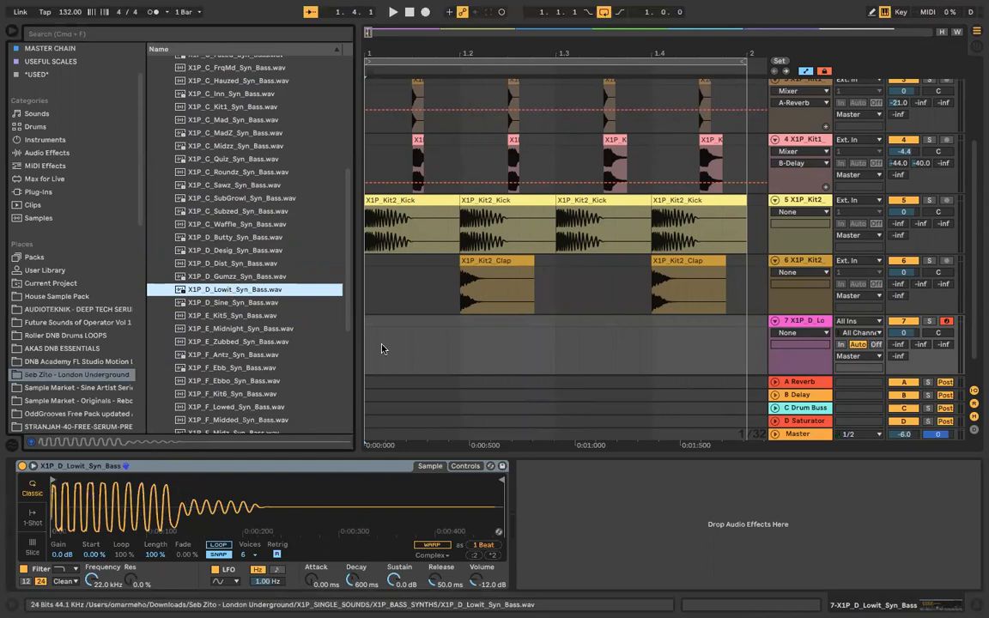
Step: Try X1P_D_Lowit_Syn_Bass.wav as an audio clip at the start of bar 1 on a new track, play it and undo
drag(320, 293, 369, 359)
key(space)
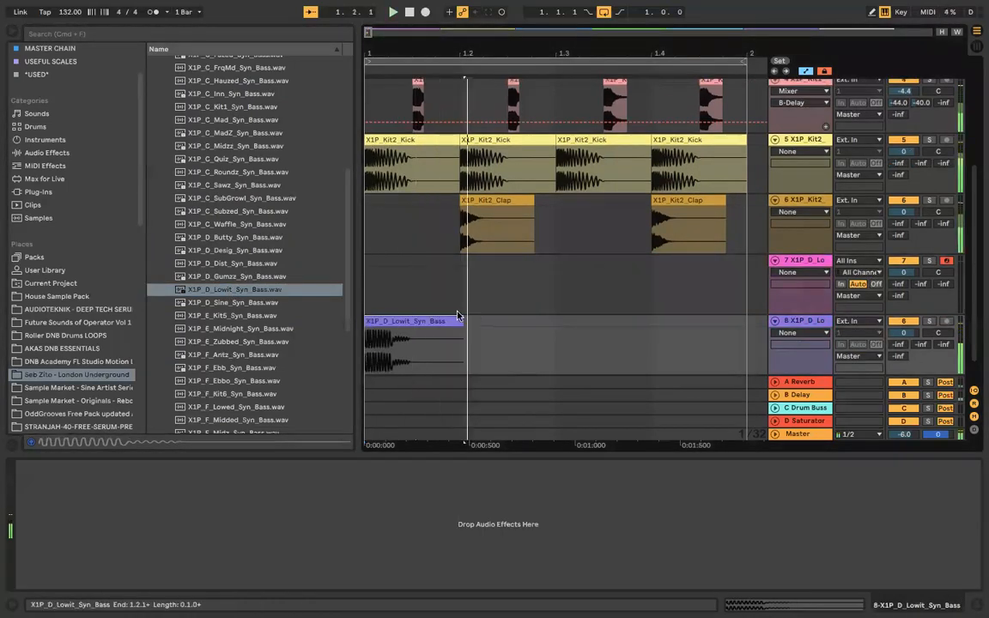
key(super+z)
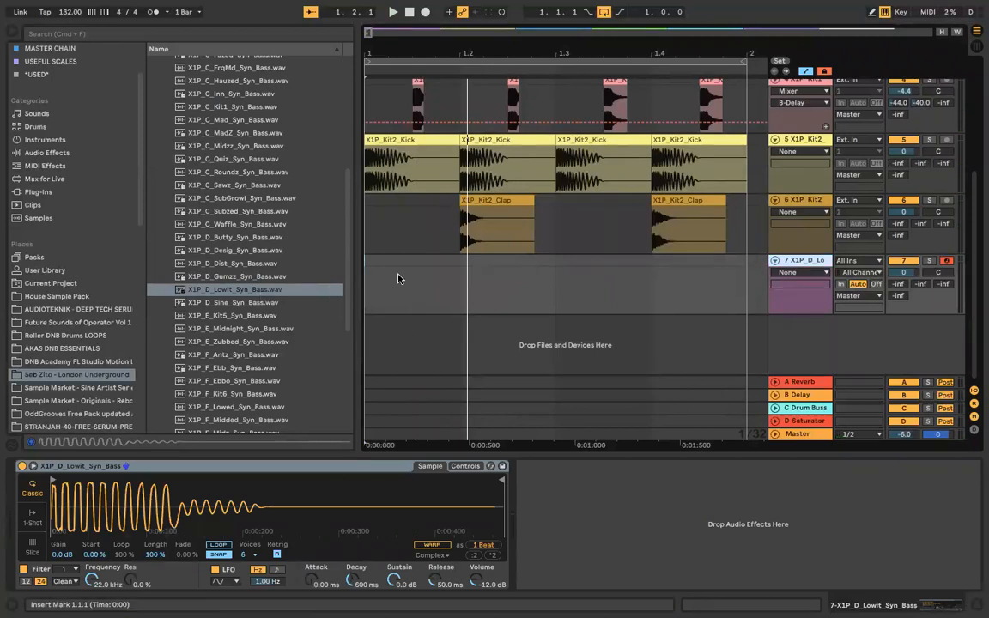
Step: Create a one-beat MIDI clip at 1.1.1 on the bass track and add a short F3 note between 1.1.2 and 1.1.3
double_click(369, 267)
drag(374, 205, 454, 207)
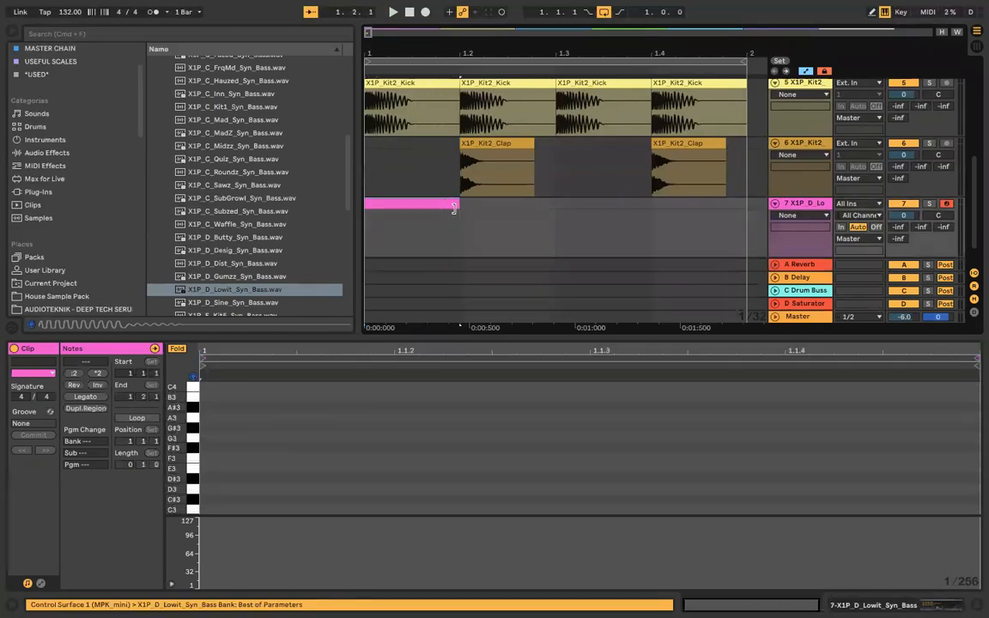
click(192, 462)
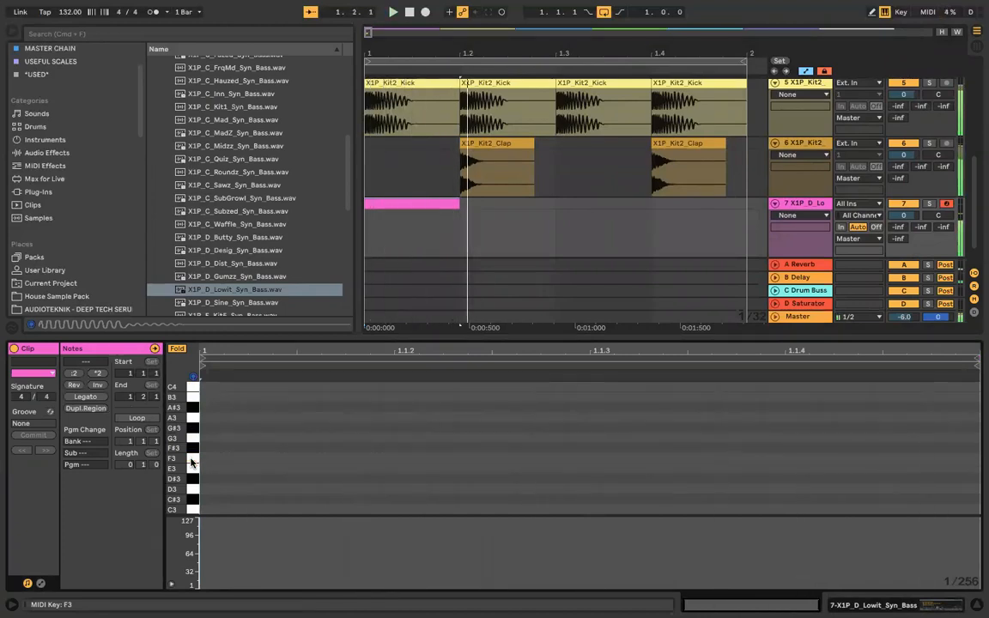
click(521, 456)
double_click(521, 457)
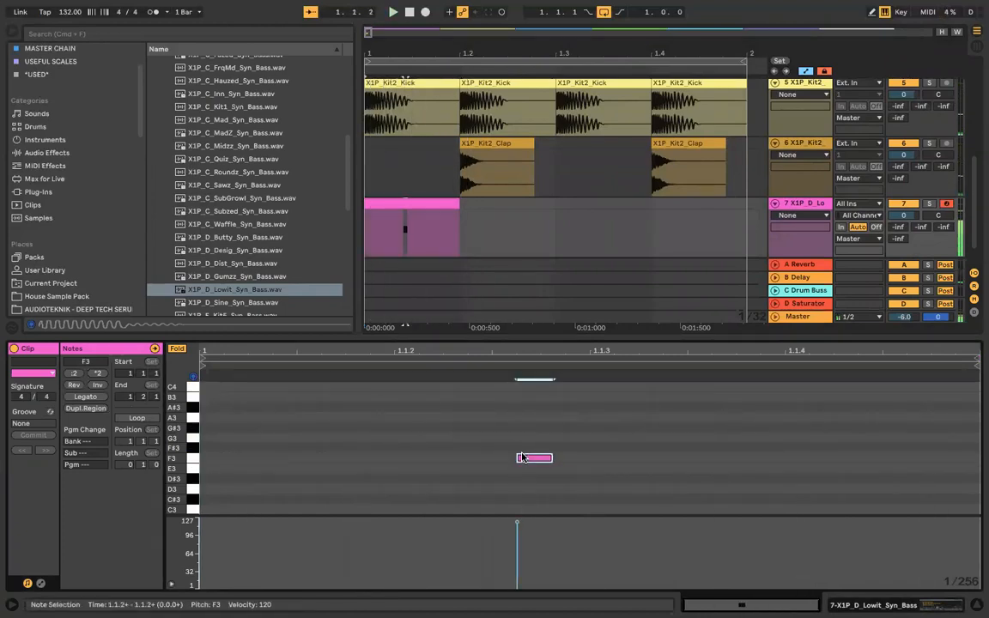
Step: Lengthen the F3 note so it ends at 1.1.4
key(shift+Right)
key(shift+Right)
key(shift+Right)
key(shift+Right)
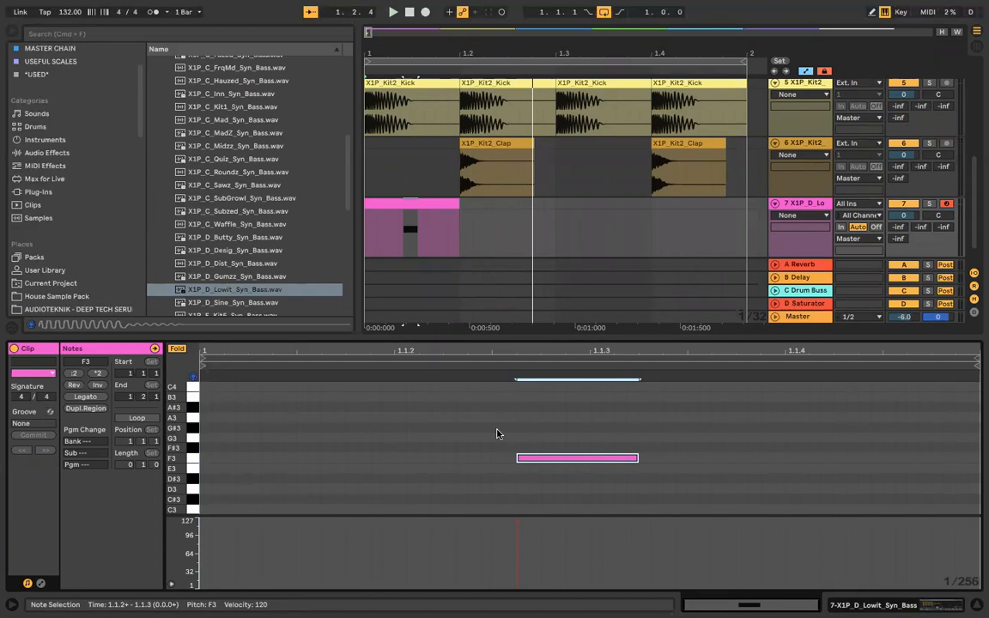
key(shift+Right)
key(shift+Right)
key(shift+Right)
key(shift+Right)
key(shift+Right)
key(shift+Right)
key(shift+Right)
key(shift+Right)
key(shift+Right)
key(shift+Right)
key(shift+Right)
key(shift+Right)
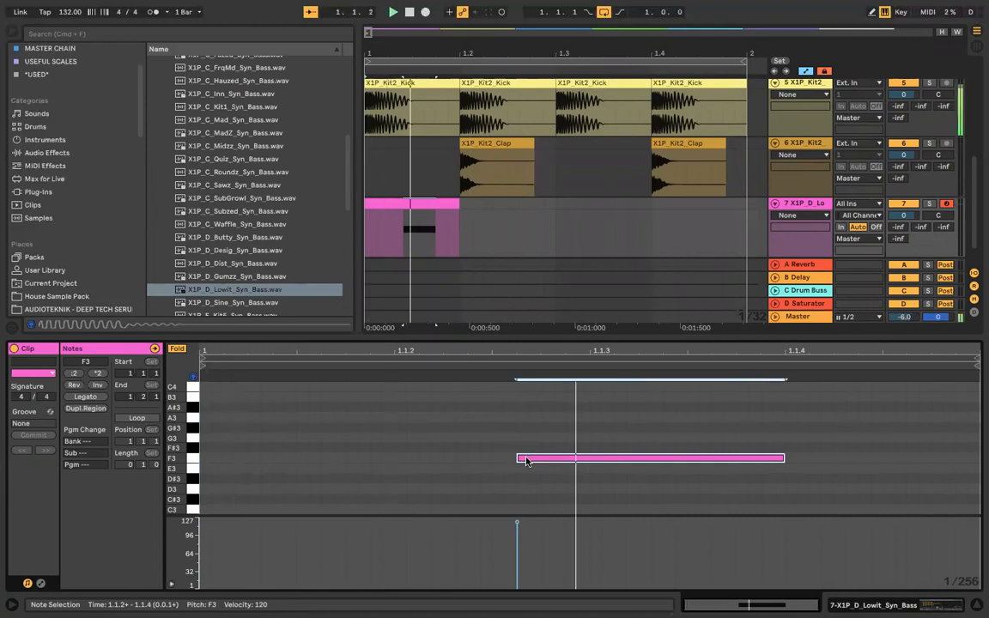
Step: Duplicate the one-beat bass clip three times to fill bar 1
click(455, 205)
mouse_move(445, 204)
mouse_down()
mouse_move(700, 216)
mouse_move(450, 212)
mouse_up()
key(super+d)
key(super+d)
key(super+d)
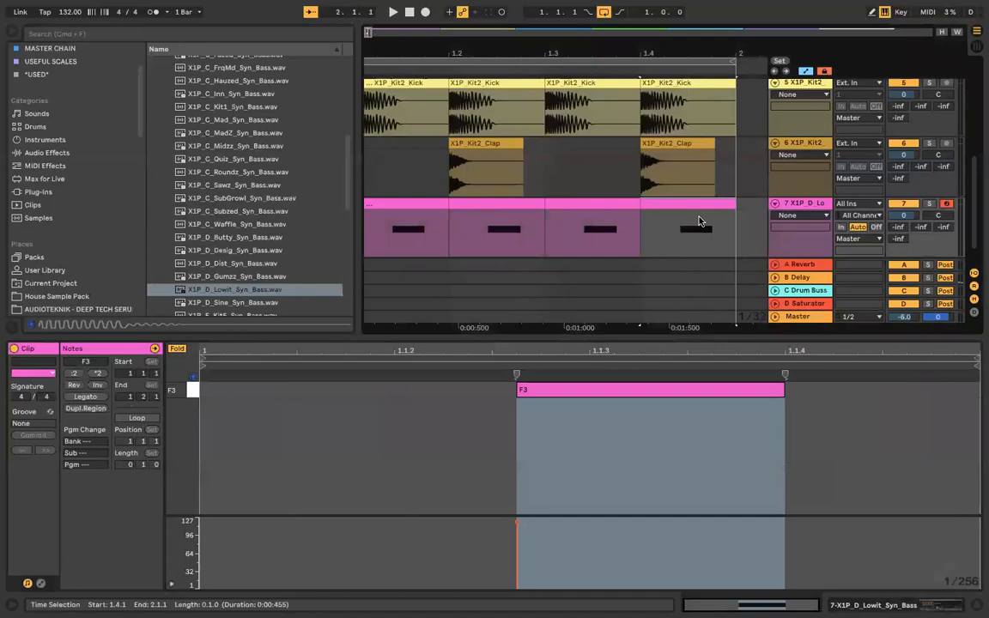
Step: Try consolidating the four bass clips into one, play the loop and undo the consolidation
drag(735, 225, 300, 223)
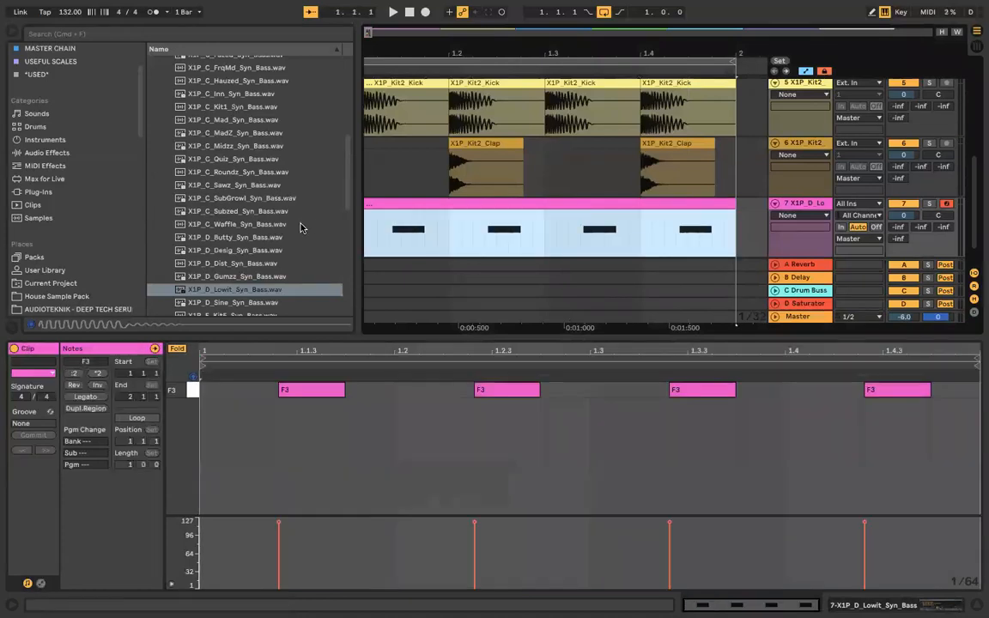
key(space)
scroll(547, 217, right, 3)
key(space)
scroll(549, 217, left, 2)
key(super+z)
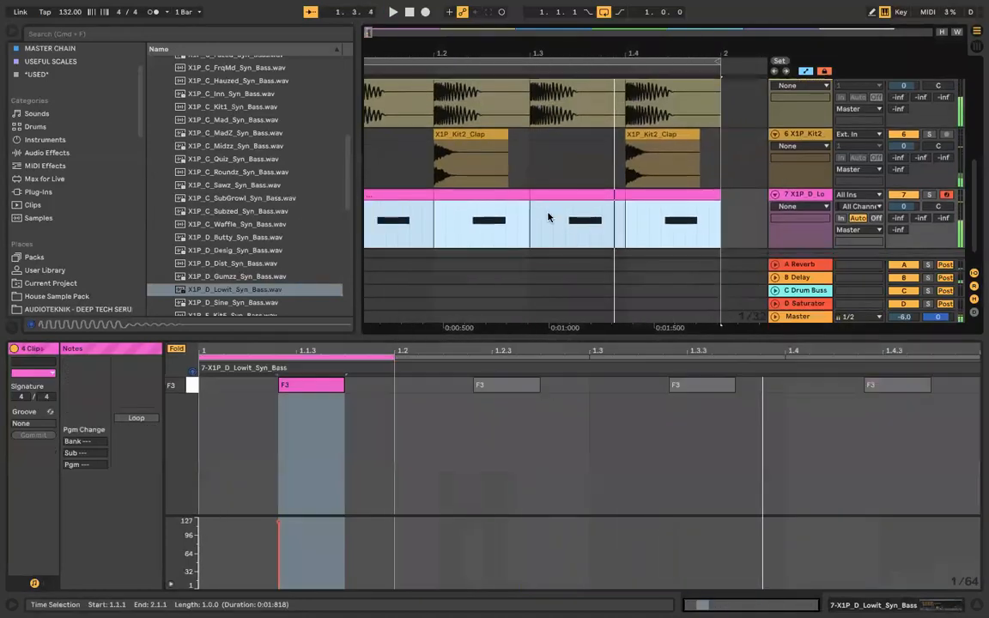
Step: Delete the bass clips on beats 2 and 4 of the bar
scroll(426, 211, left, 2)
click(486, 203)
key(Delete)
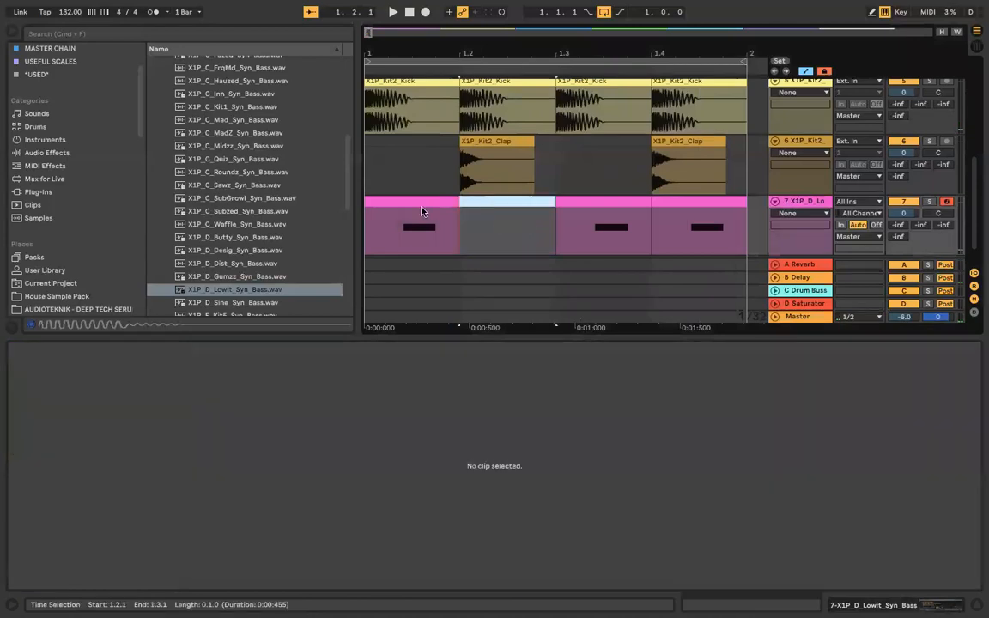
click(677, 212)
key(Delete)
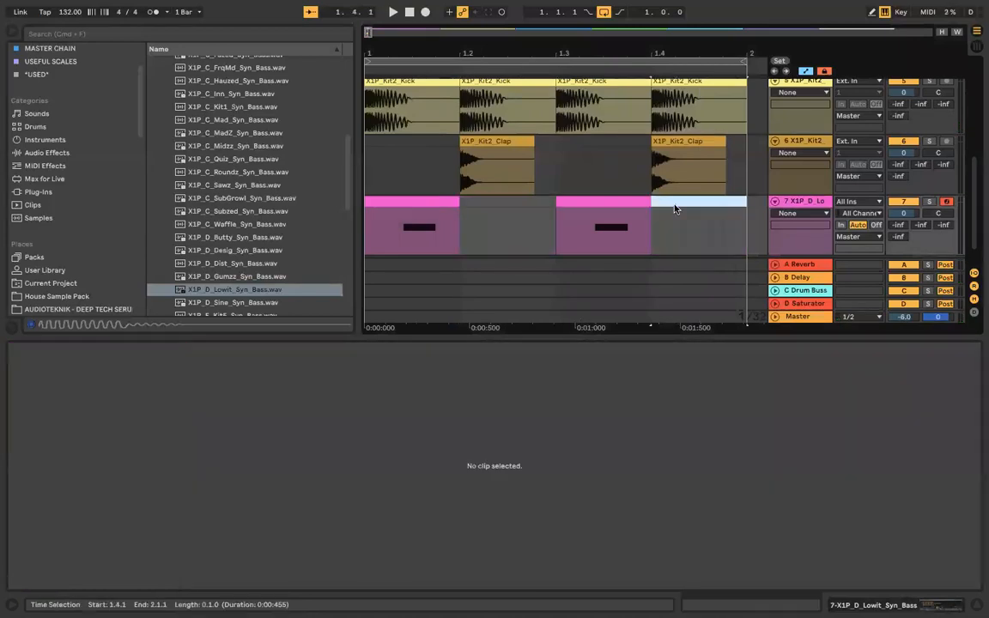
Step: Play the loop with the two remaining bass clips from the start of bar 1
key(space)
scroll(369, 163, right, 2)
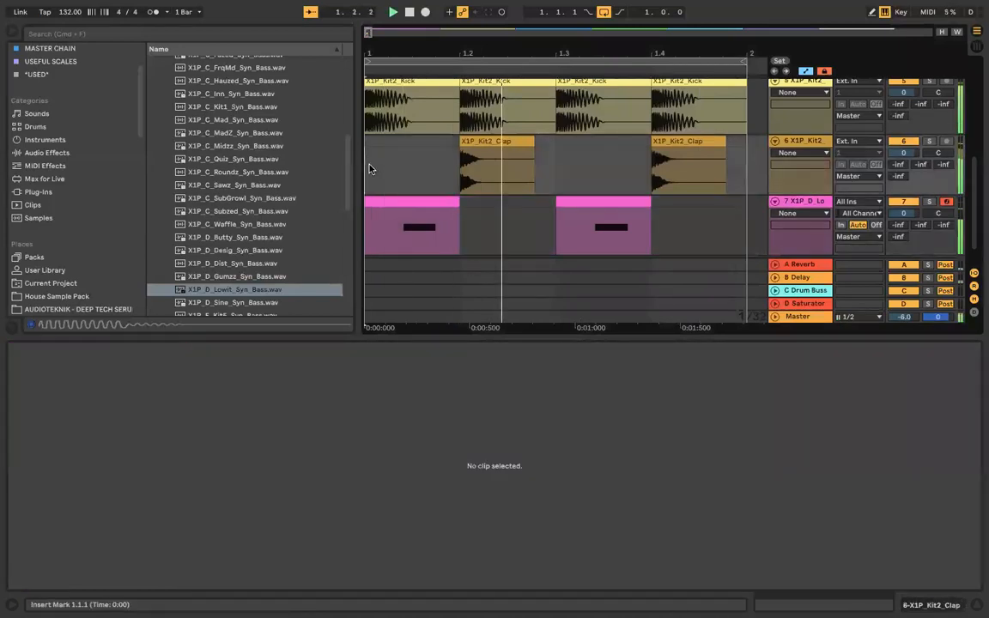
scroll(378, 174, down, 1)
scroll(378, 174, left, 2)
scroll(379, 174, down, 1)
scroll(379, 174, up, 1)
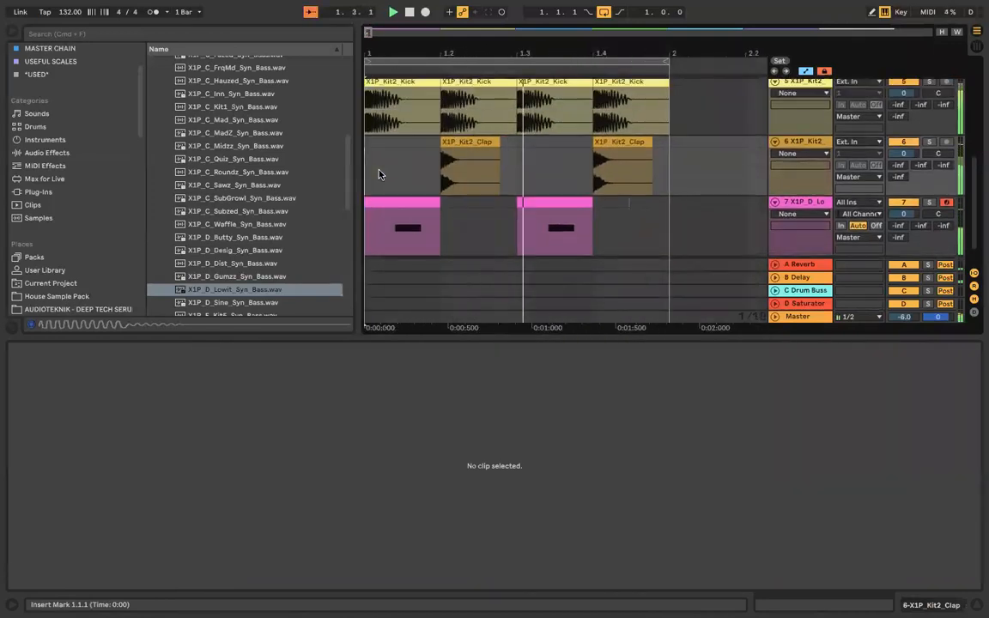
scroll(379, 172, down, 2)
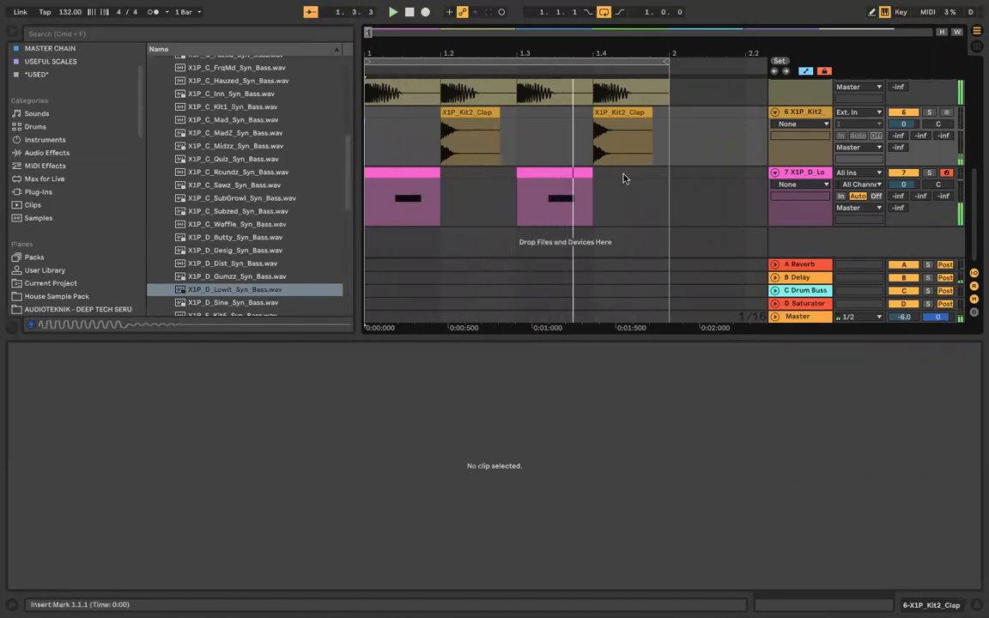
Step: Consolidate bar 1 of the bass track into one clip and lengthen both F3 notes to end at 1.2 and 1.4
drag(661, 179, 363, 179)
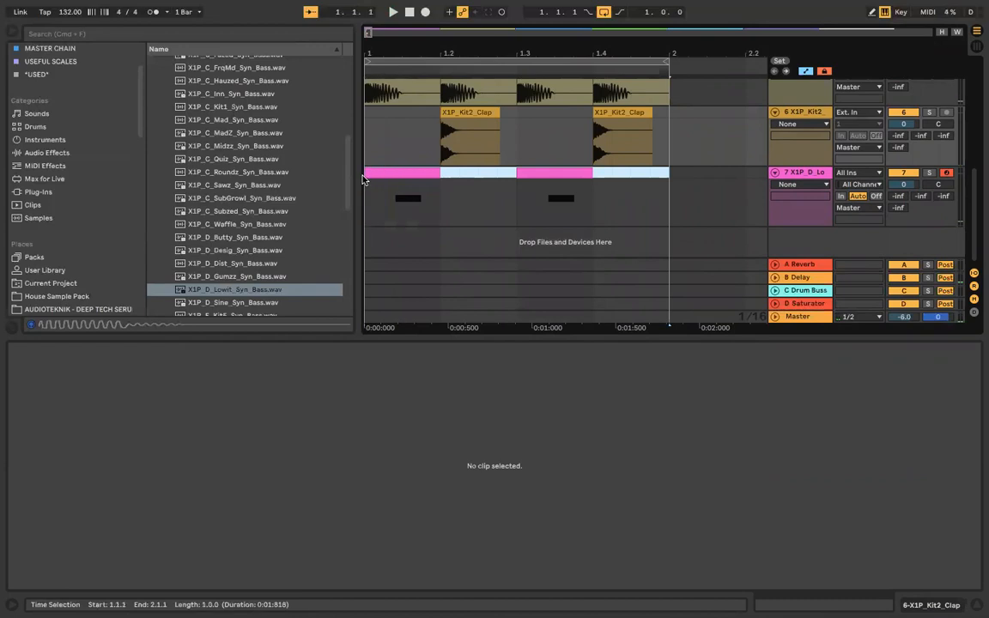
click(357, 454)
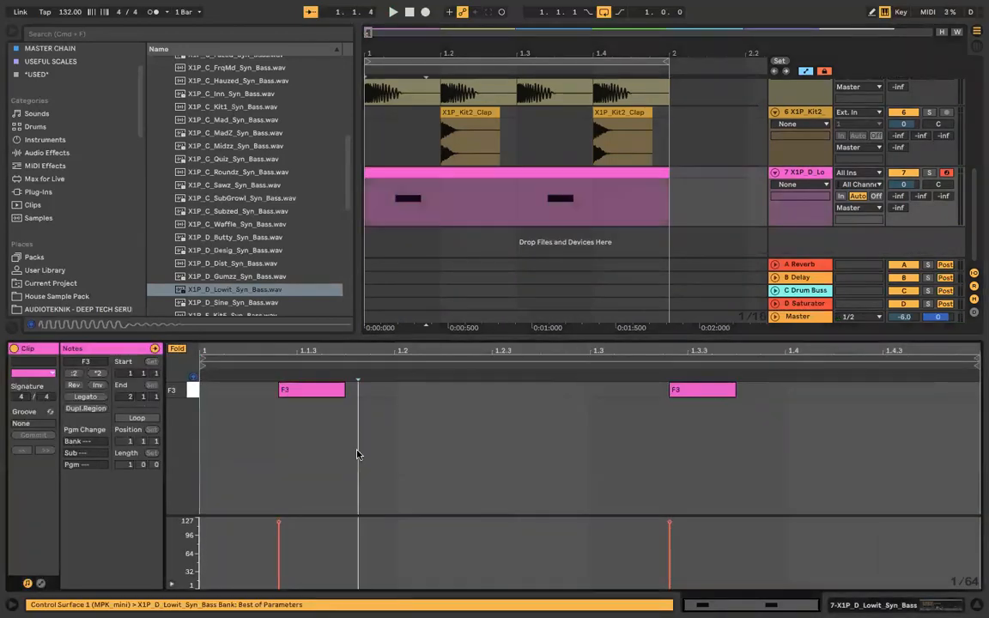
key(super+a)
key(shift+Right)
key(shift+Right)
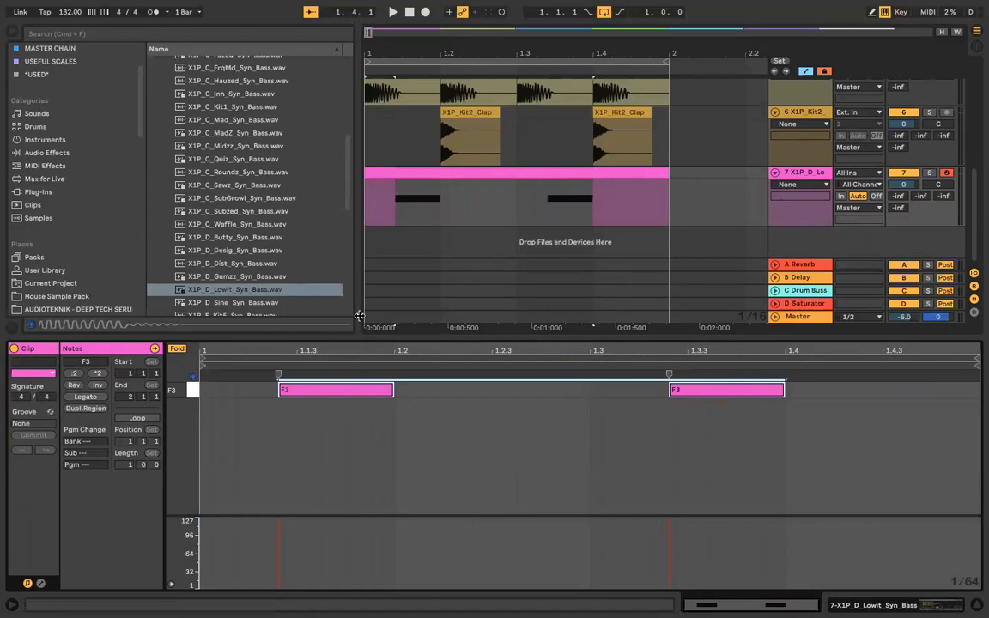
click(364, 129)
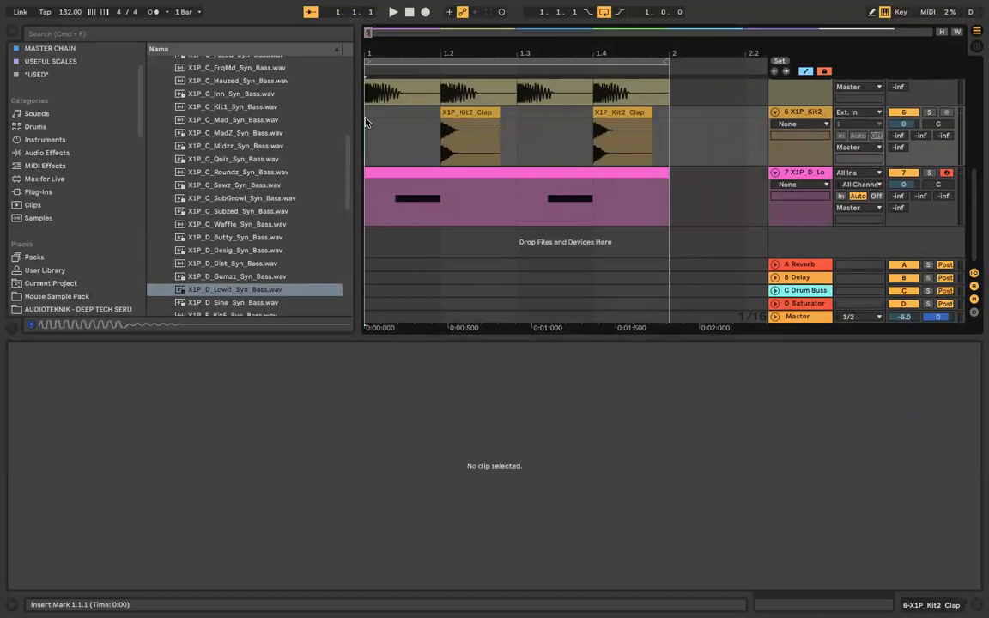
click(141, 7)
mouse_move(76, 8)
mouse_move(101, 49)
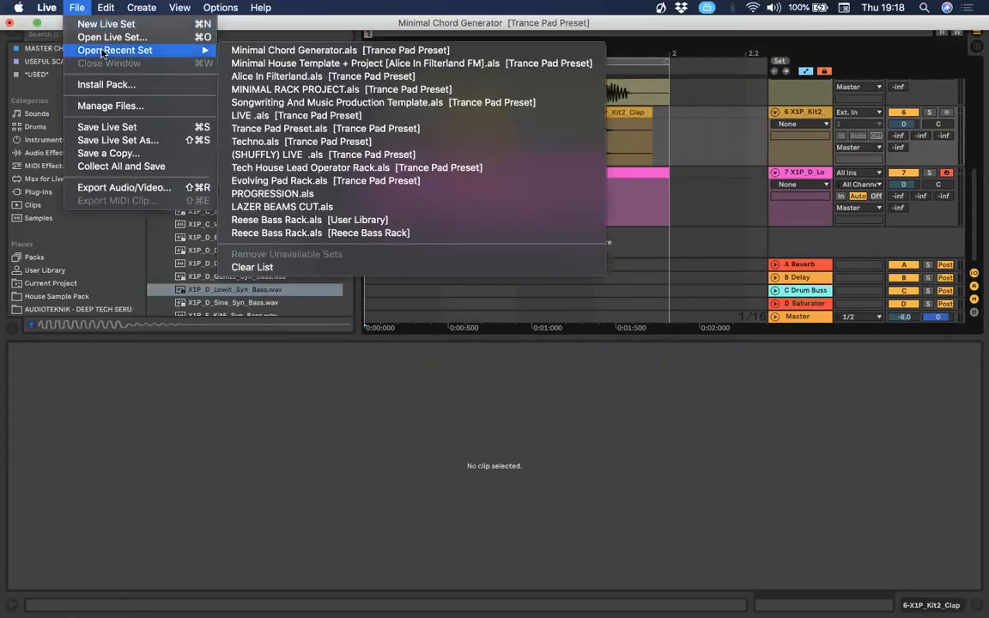
key(super+shift+slash)
key(Escape)
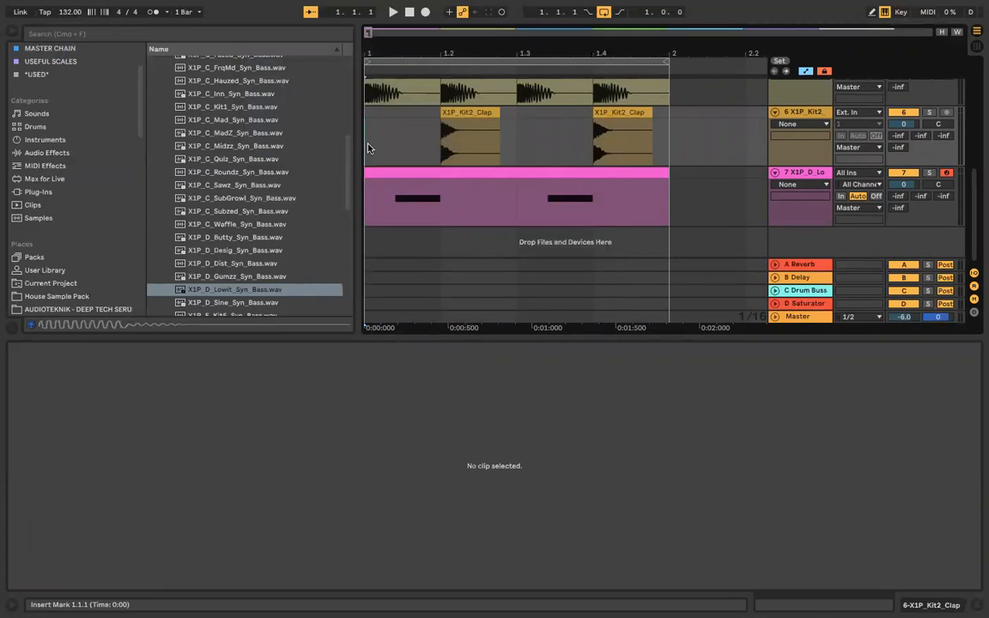
Step: Show the User Library in the browser and look over the kick, clap and bass tracks in the arrangement
click(79, 270)
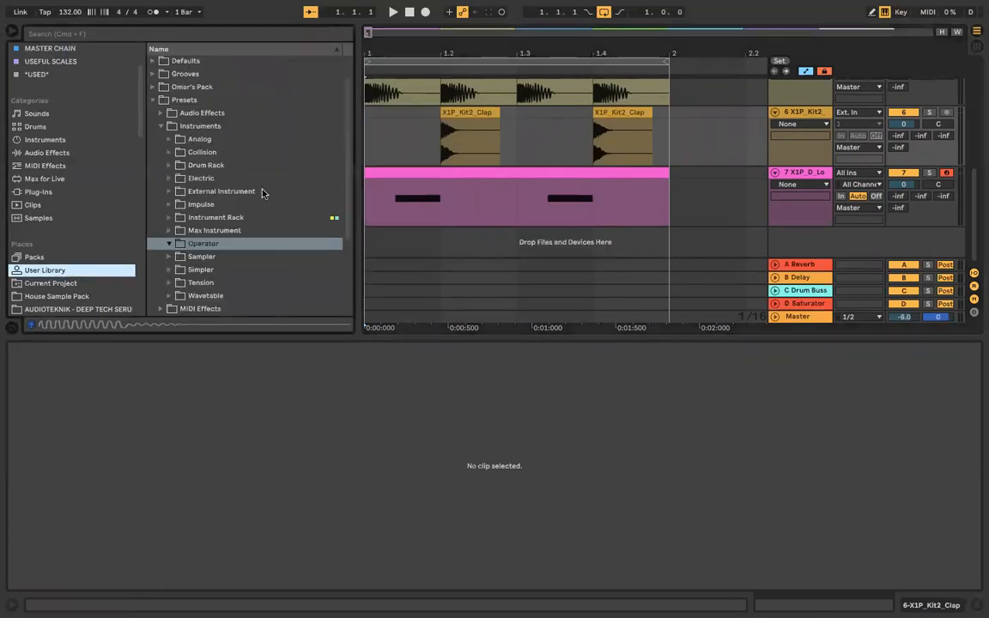
click(107, 7)
click(107, 6)
click(371, 124)
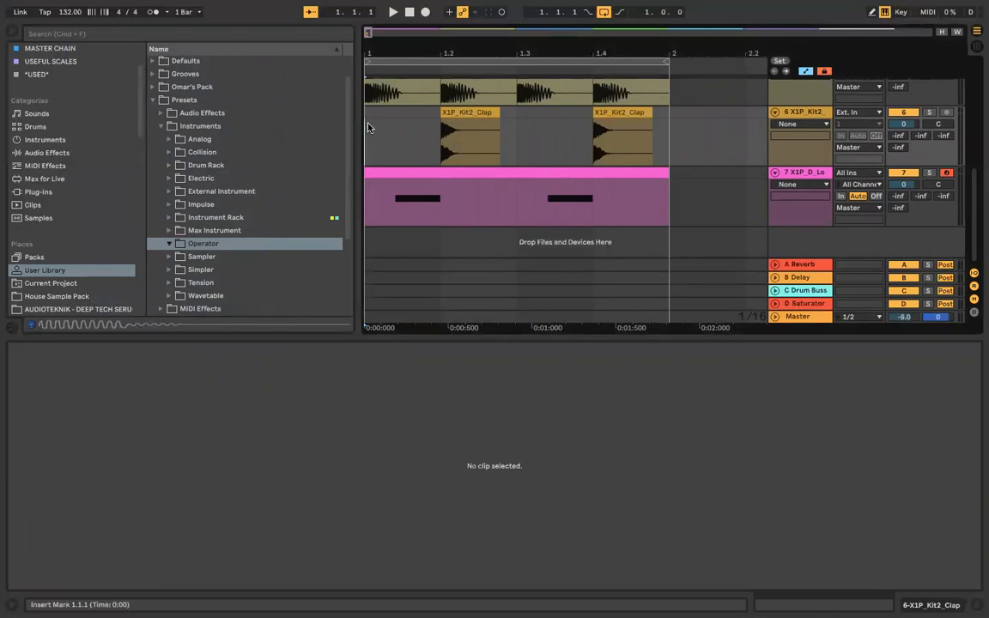
scroll(368, 128, up, 5)
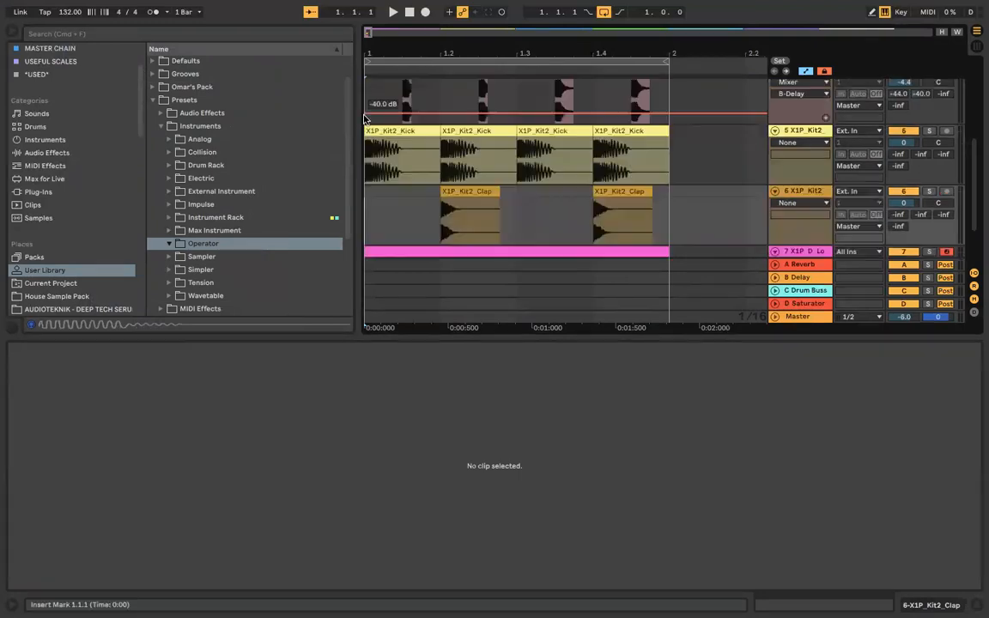
scroll(364, 118, down, 2)
scroll(364, 118, down, 2)
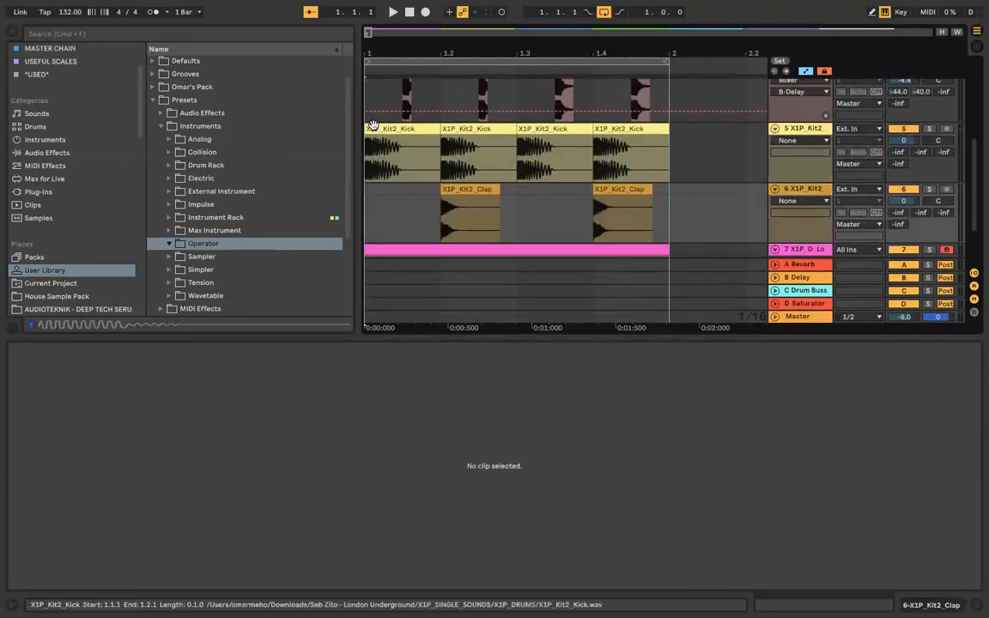
mouse_move(243, 4)
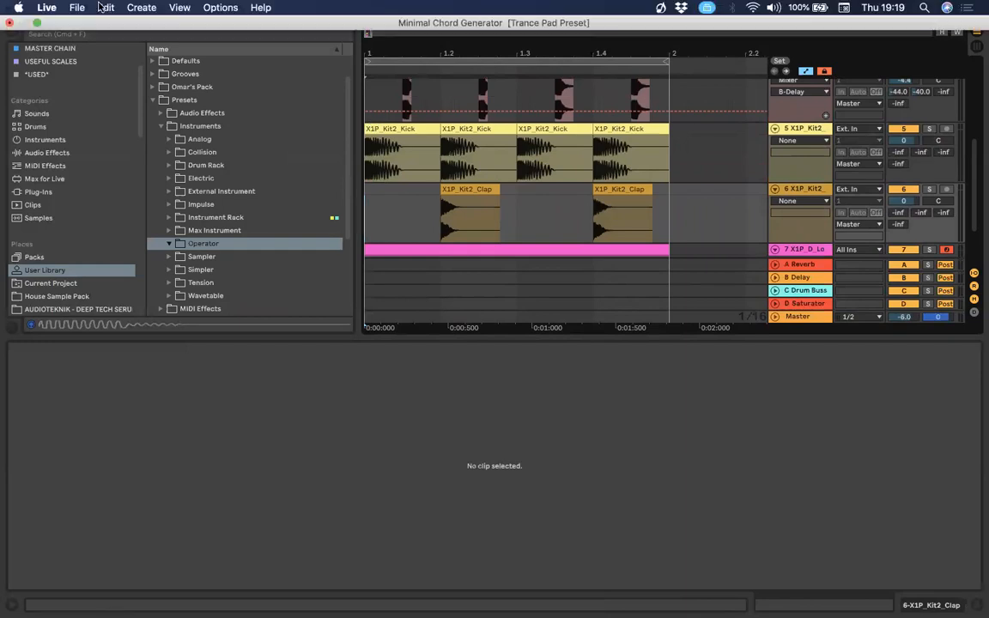
click(86, 7)
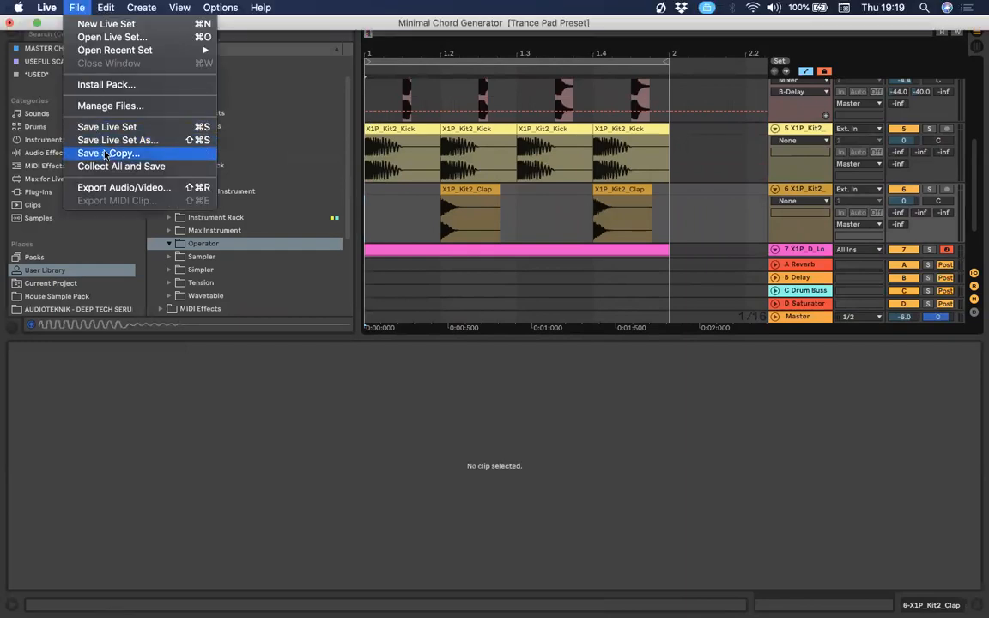
click(343, 168)
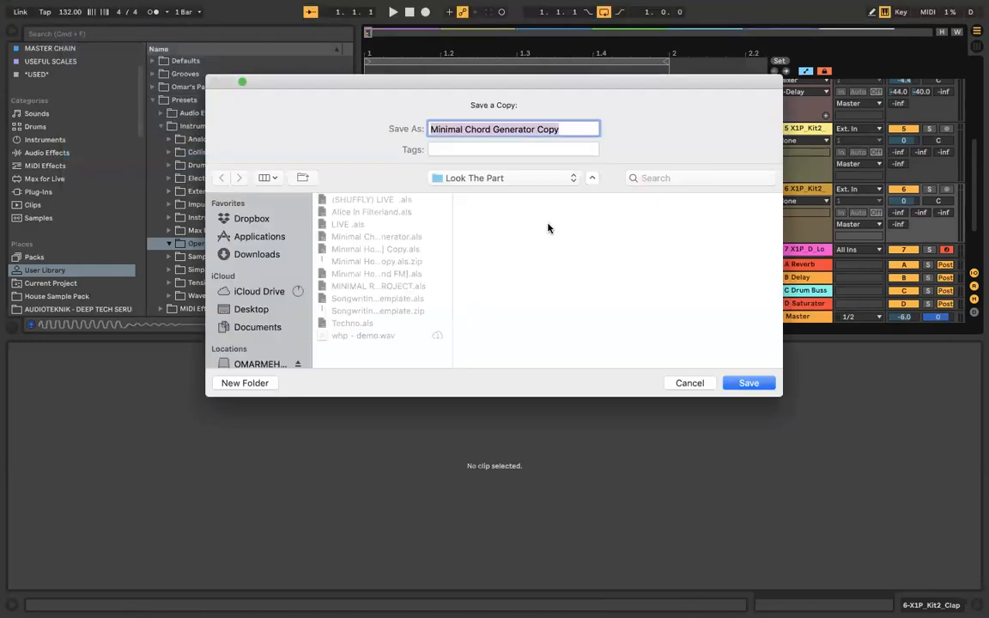
click(706, 387)
Step: Play the loop and open the bass clip's notes for editing
key(space)
scroll(368, 198, down, 3)
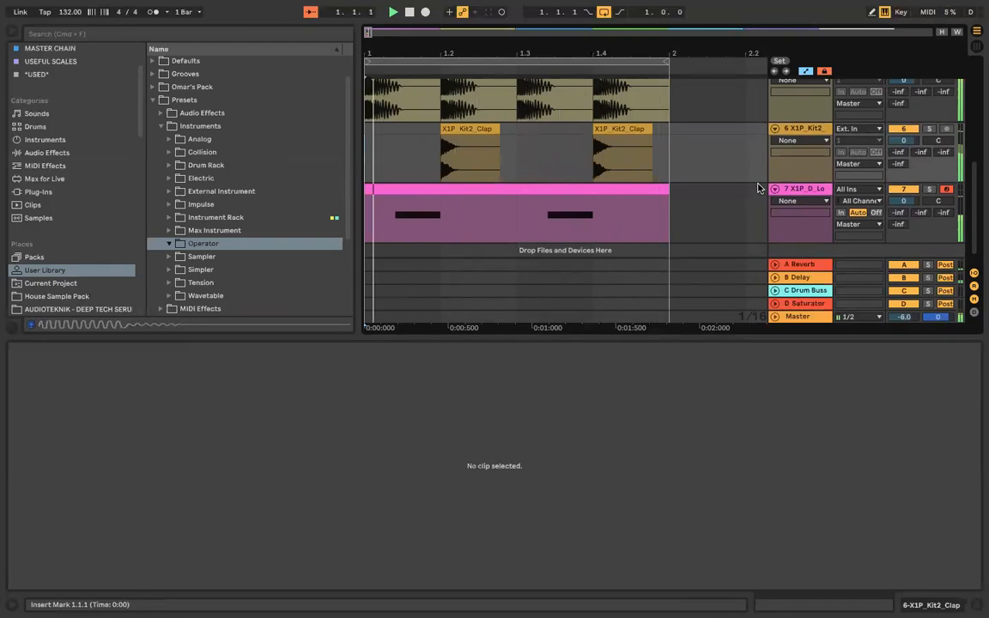
click(536, 213)
click(444, 413)
key(space)
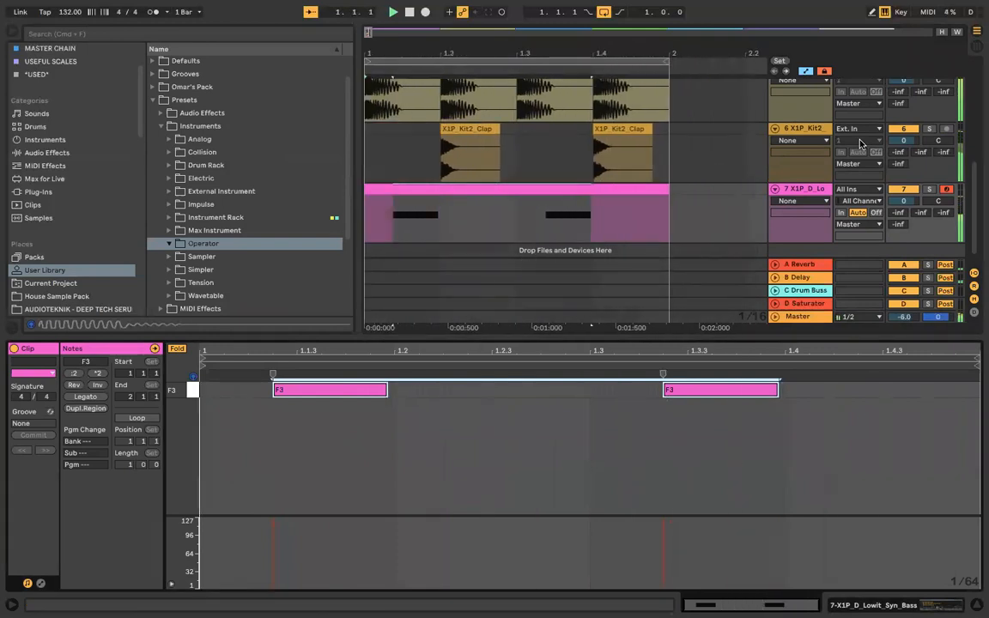
Step: Shorten both F3 notes in the bass clip to very brief stabs
key(shift+Left)
key(shift+Left)
key(shift+Left)
key(shift+Left)
key(shift+Left)
key(shift+Left)
key(shift+Left)
key(shift+Left)
key(shift+Left)
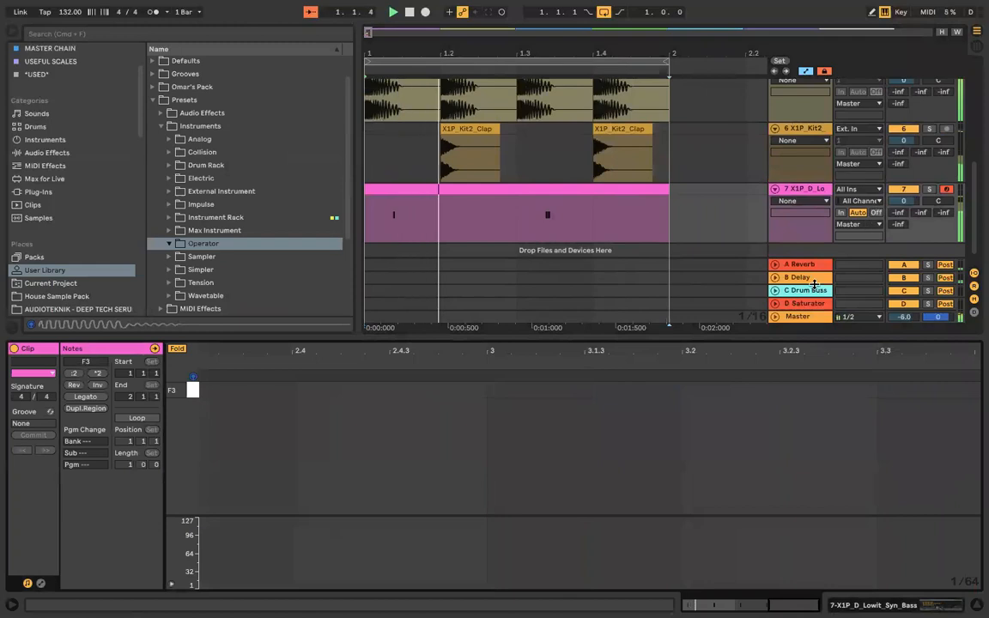
Step: Undo the last duplications of the short F3 note in the bass clip
scroll(684, 419, down, 3)
scroll(236, 411, up, 4)
scroll(237, 411, left, 2)
key(super+z)
key(super+z)
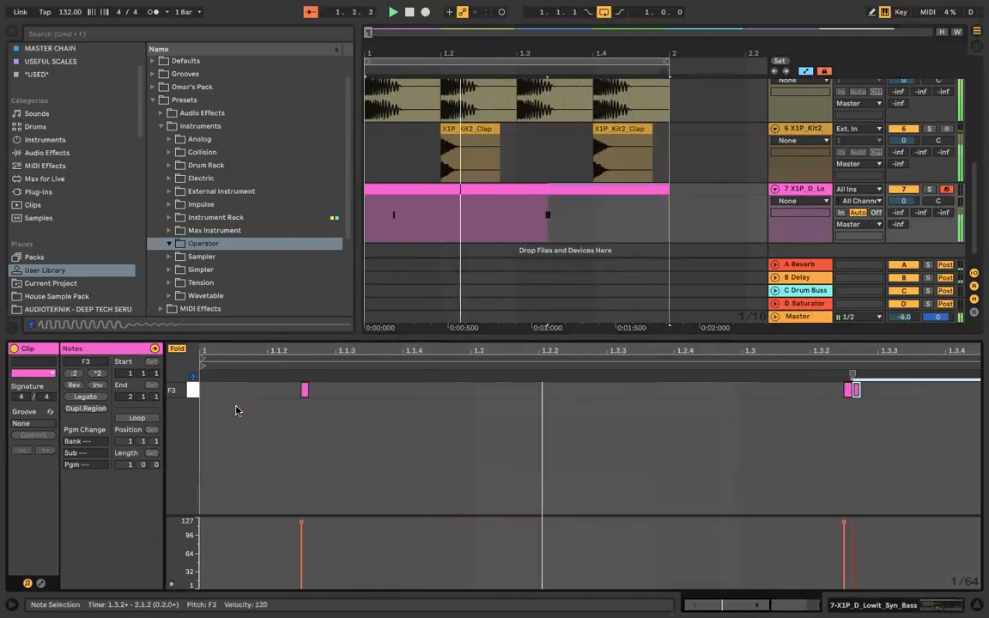
Step: Duplicate the first short F3 note three times to form a four-note roll around 1.1.3
drag(311, 393, 317, 391)
click(313, 390)
key(super+d)
key(super+d)
key(super+d)
key(space)
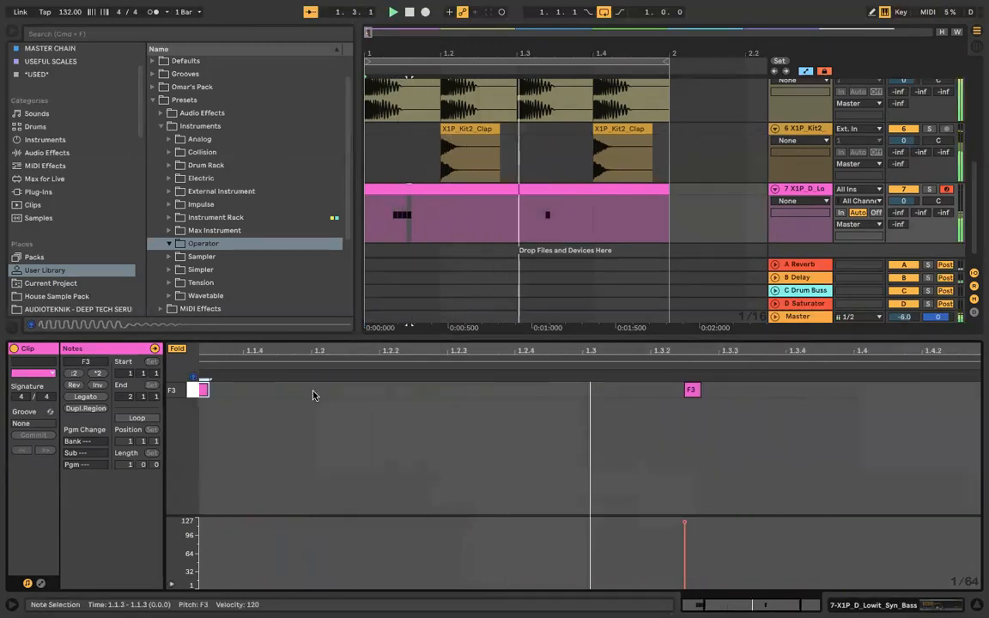
click(442, 212)
scroll(442, 212, left, 1)
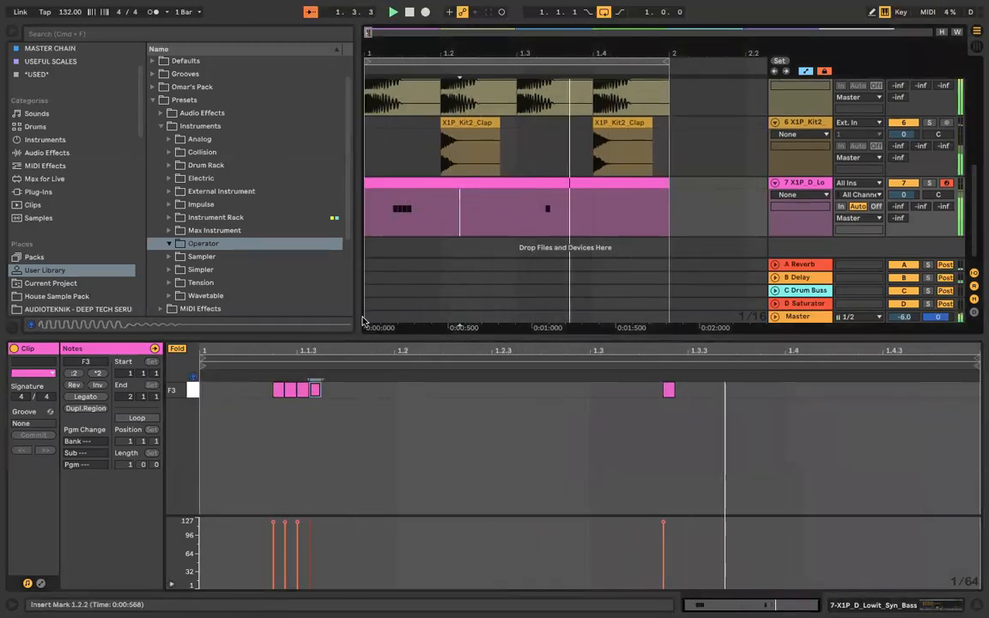
Step: Ramp the velocities of the four rolled F3 notes upward from about 70 to 96 and play the loop
scroll(464, 176, down, 1)
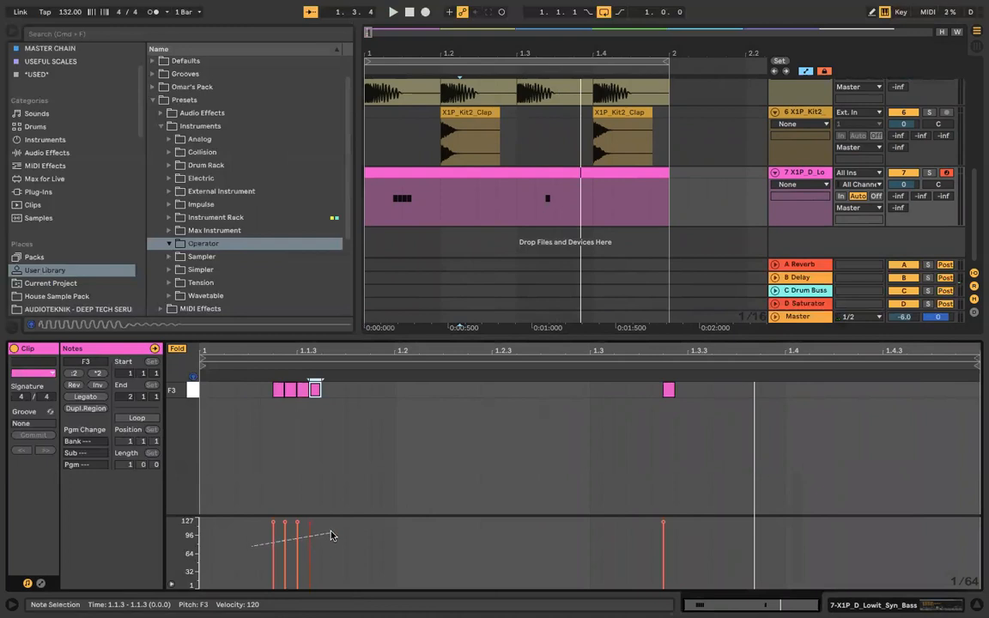
click(287, 459)
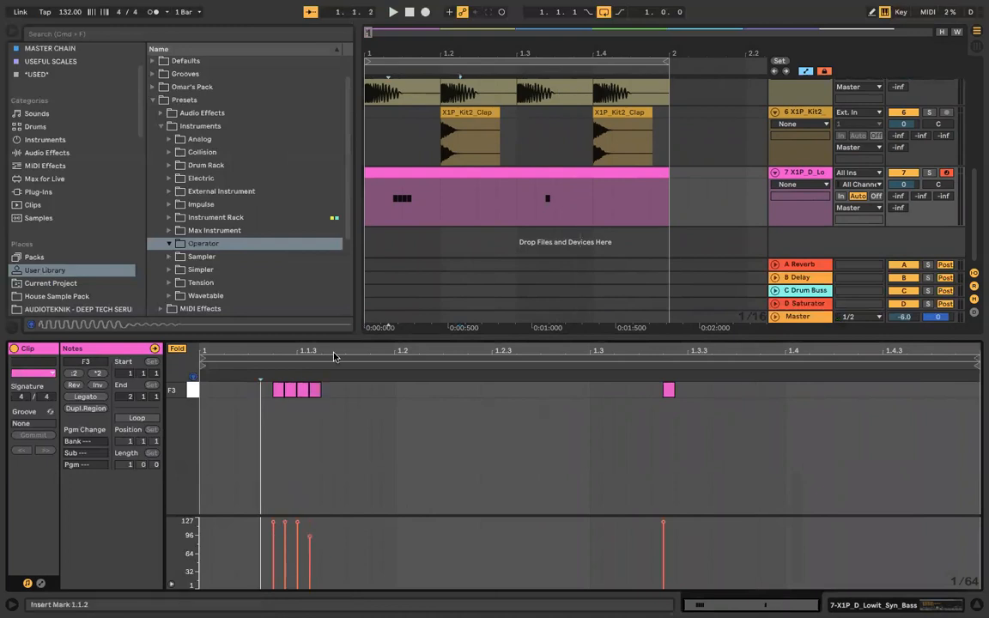
click(277, 455)
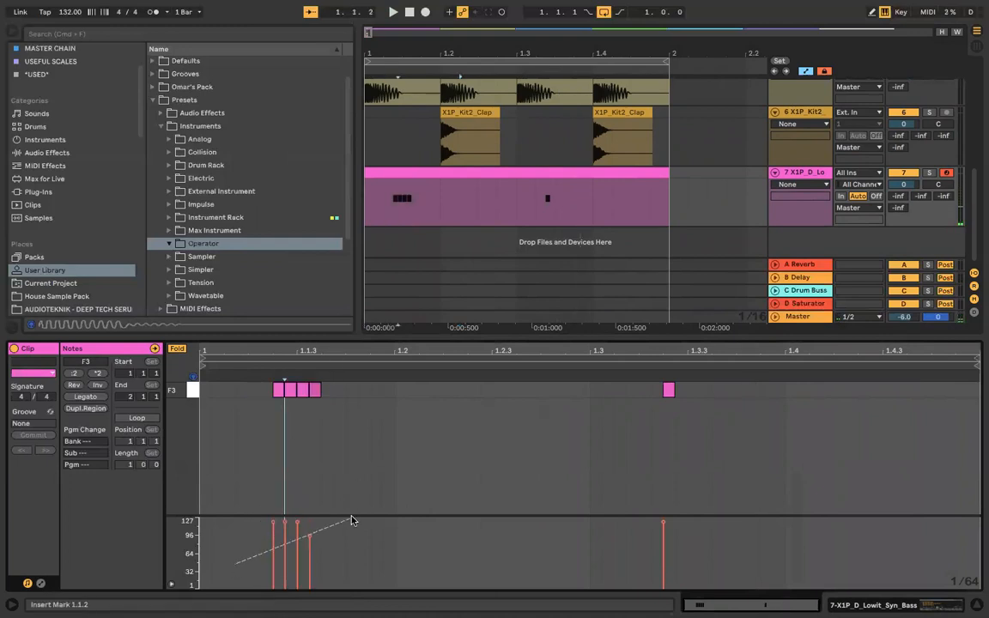
key(space)
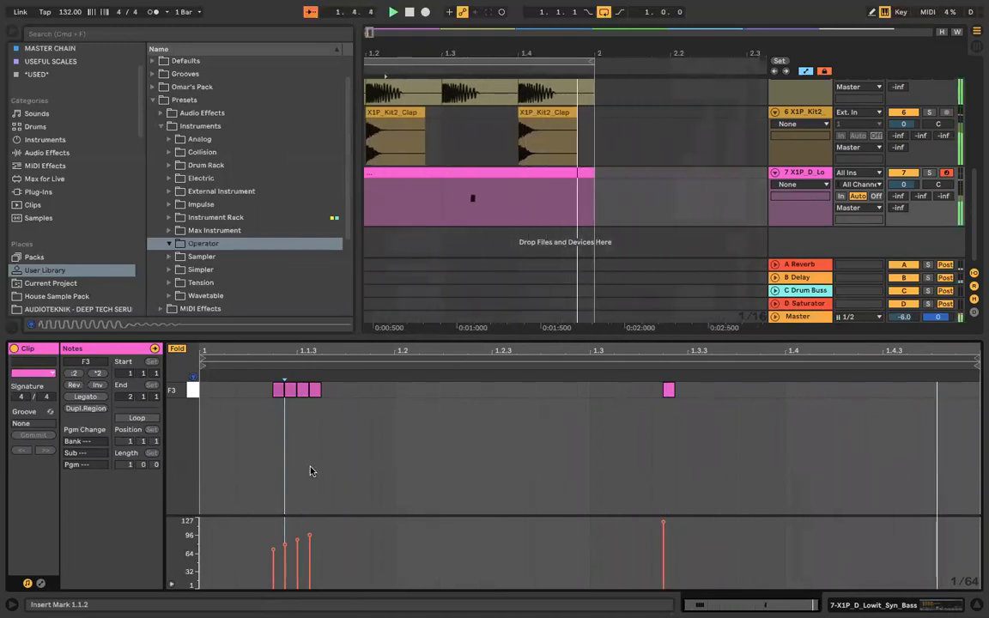
click(441, 234)
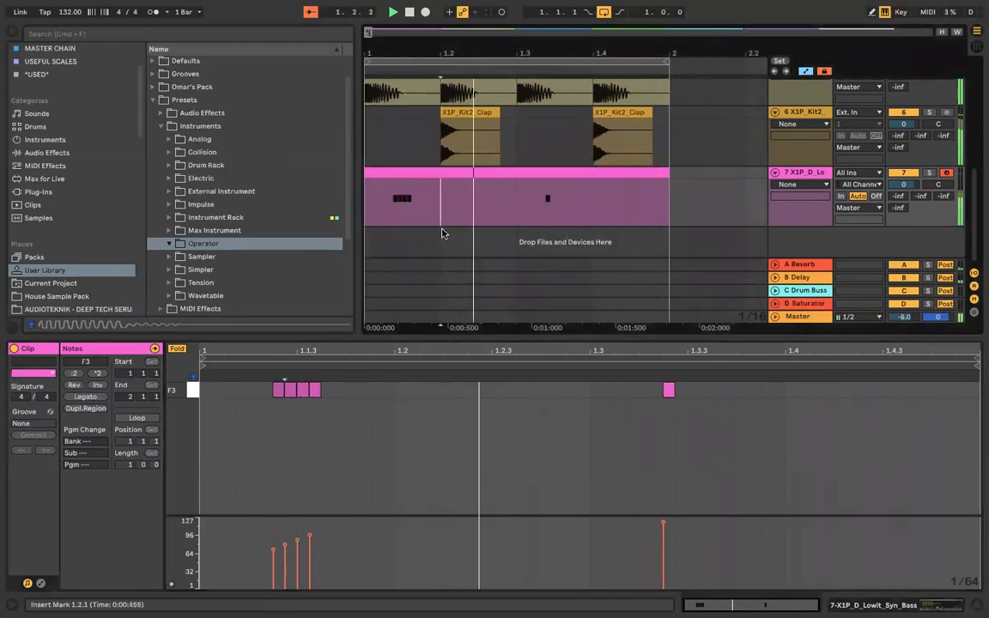
Step: Search all browser content for "phone" and place 132_Phonedial_Synth_Gm.wav on a new audio track at the start of bar 1
click(236, 33)
text(phone)
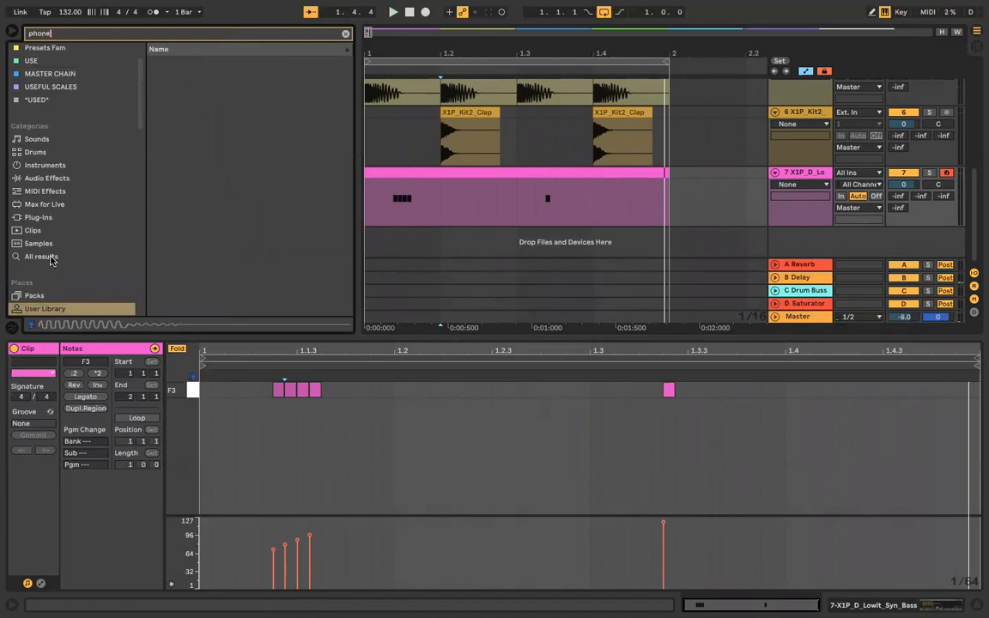
click(50, 256)
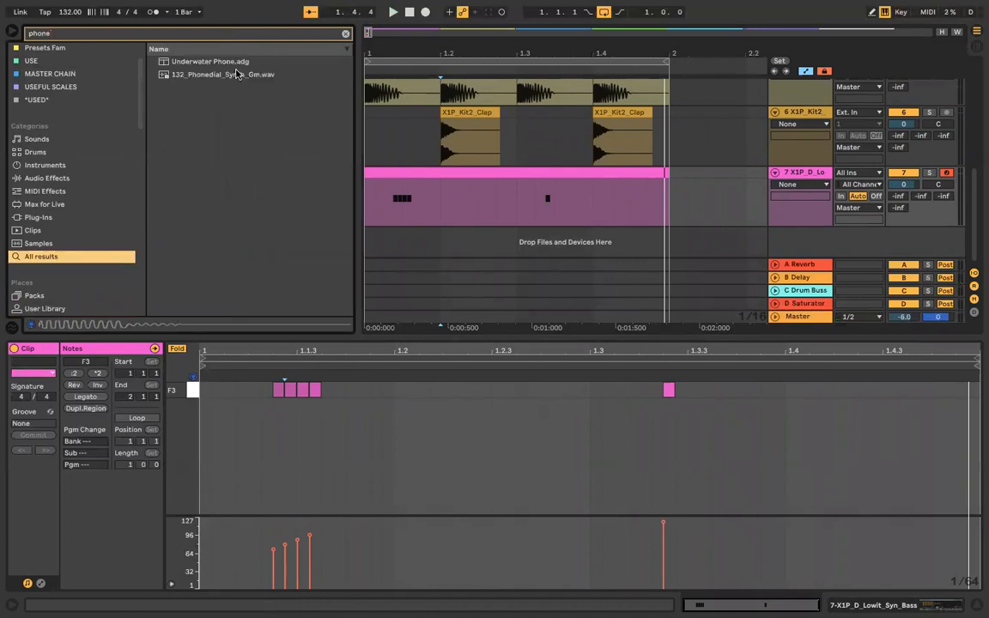
click(230, 76)
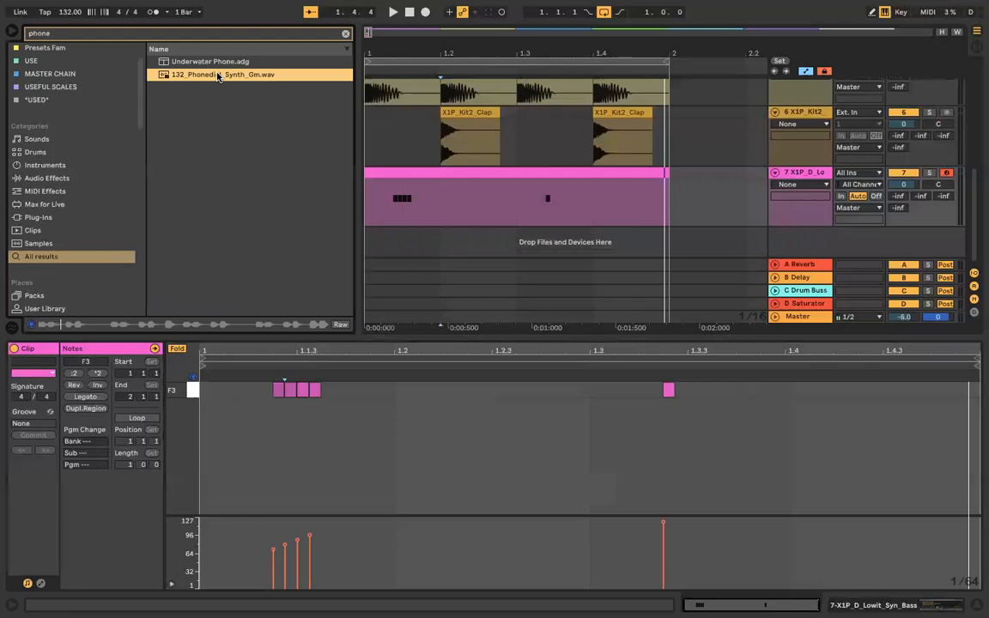
drag(279, 89, 371, 244)
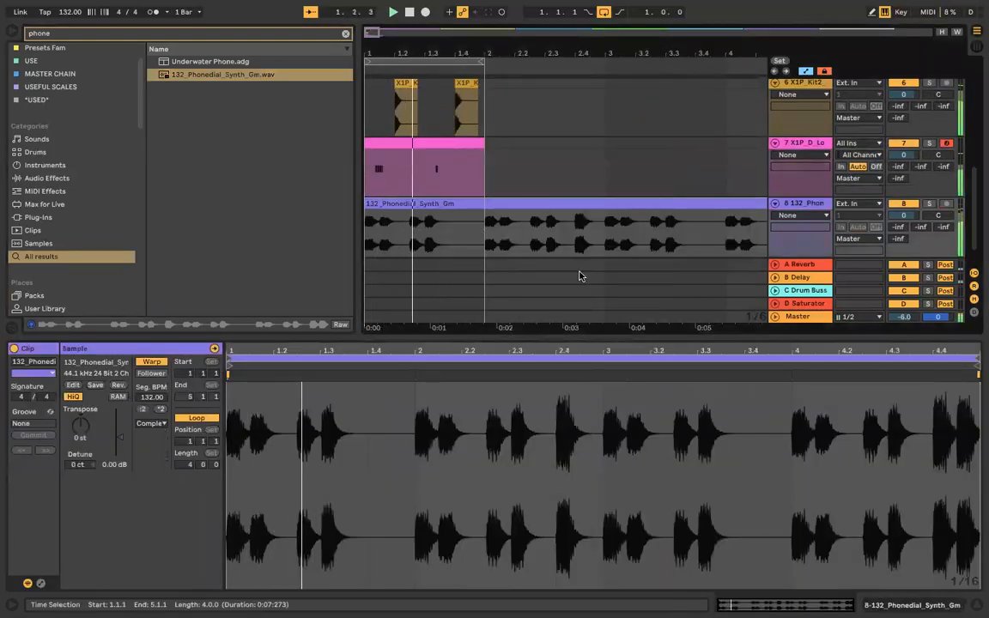
Step: Split the Phonedial synth clip at 1.1.2 and trim the start of its second part to 1.2.2
click(902, 216)
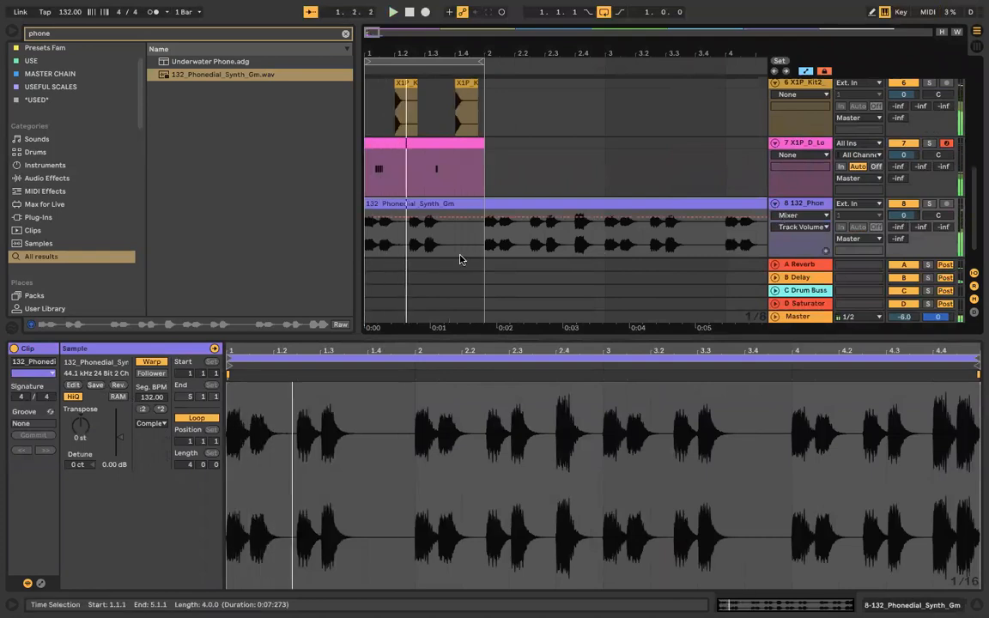
scroll(393, 239, down, 1)
scroll(385, 236, up, 5)
click(397, 227)
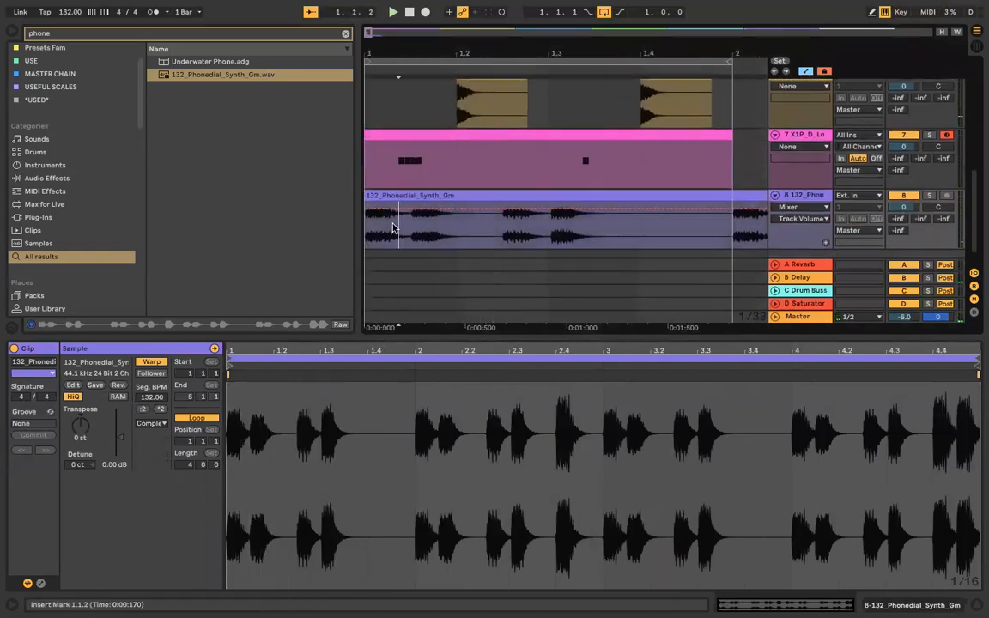
key(super+e)
scroll(400, 225, up, 3)
drag(403, 197, 556, 203)
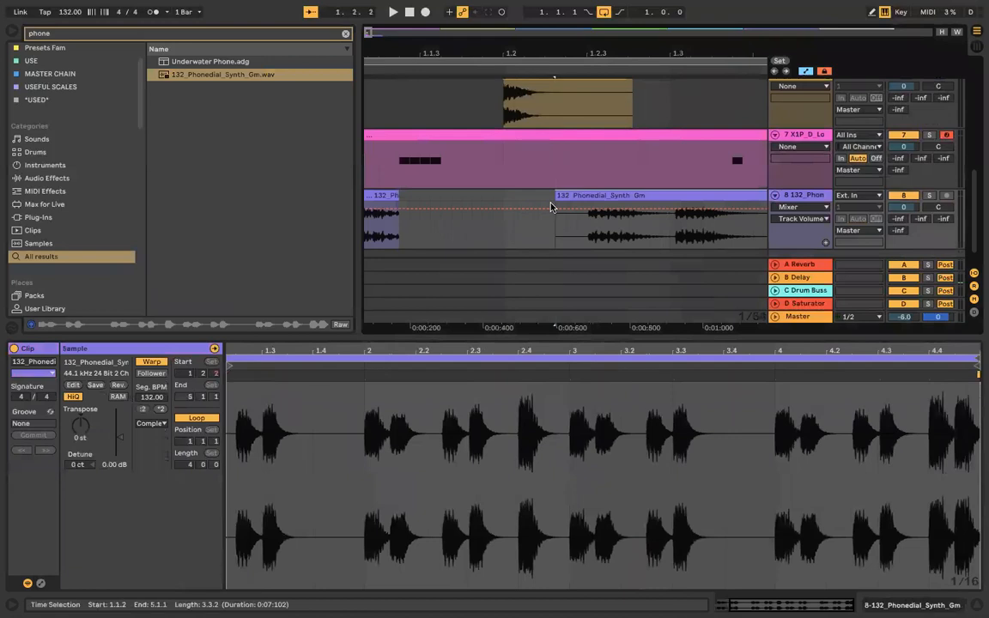
Step: Trim the end of the first Phonedial clip so it stops slightly before the bass note roll
scroll(554, 205, left, 2)
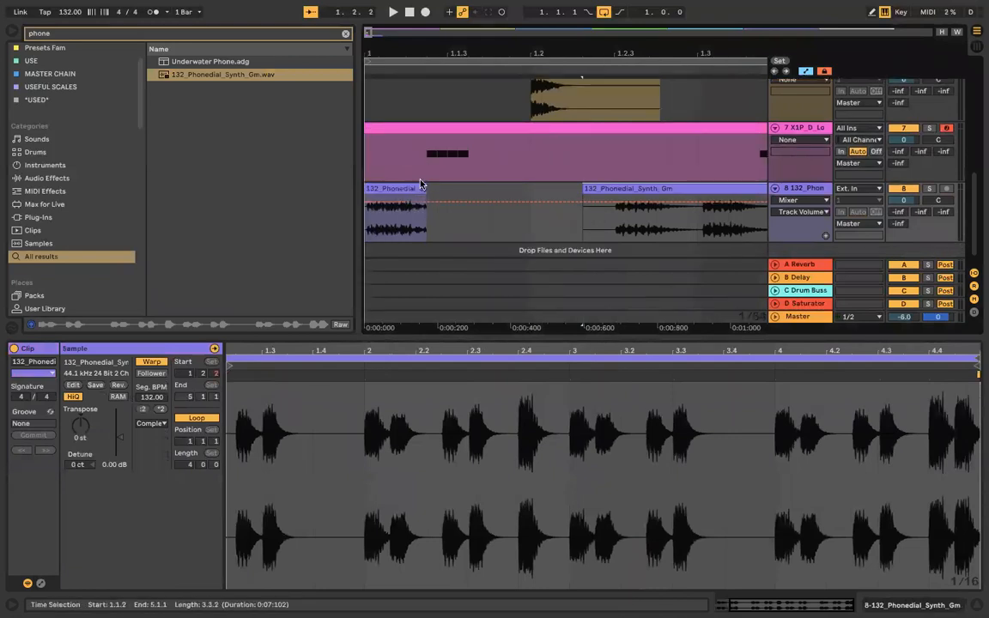
scroll(429, 152, up, 2)
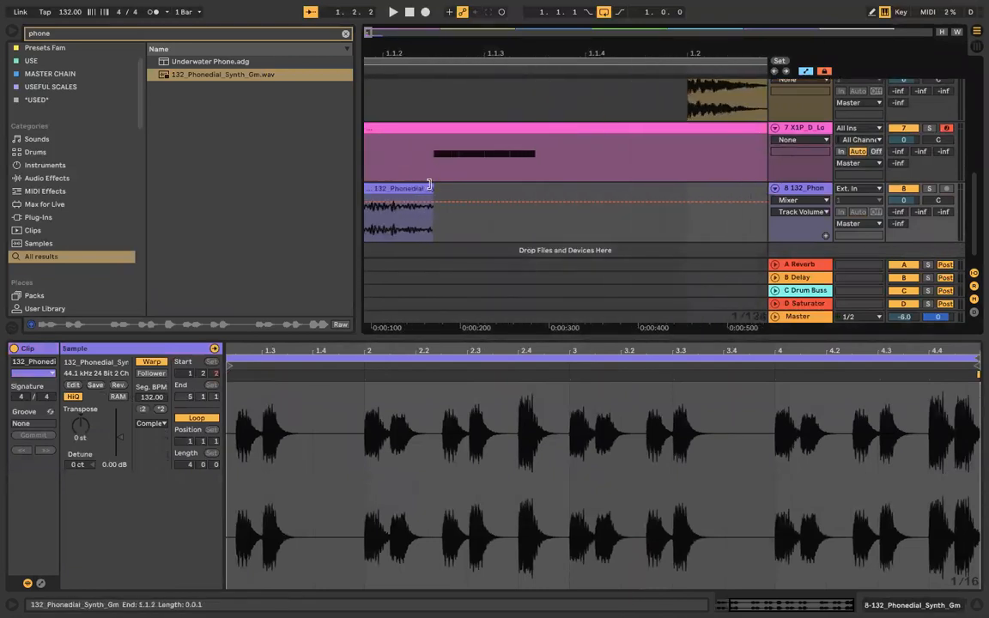
click(427, 187)
scroll(424, 187, up, 2)
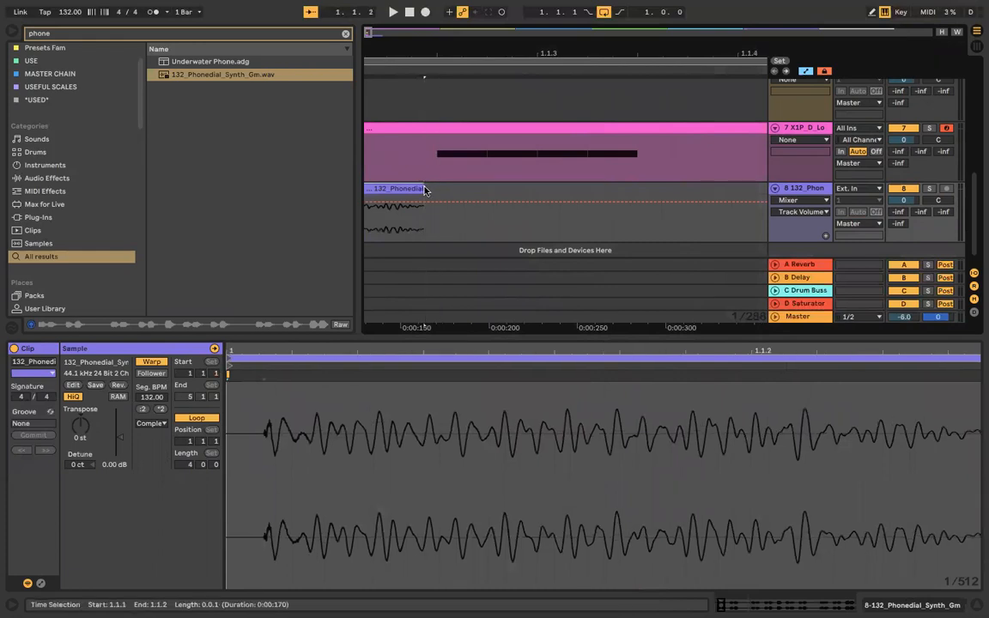
scroll(412, 183, down, 5)
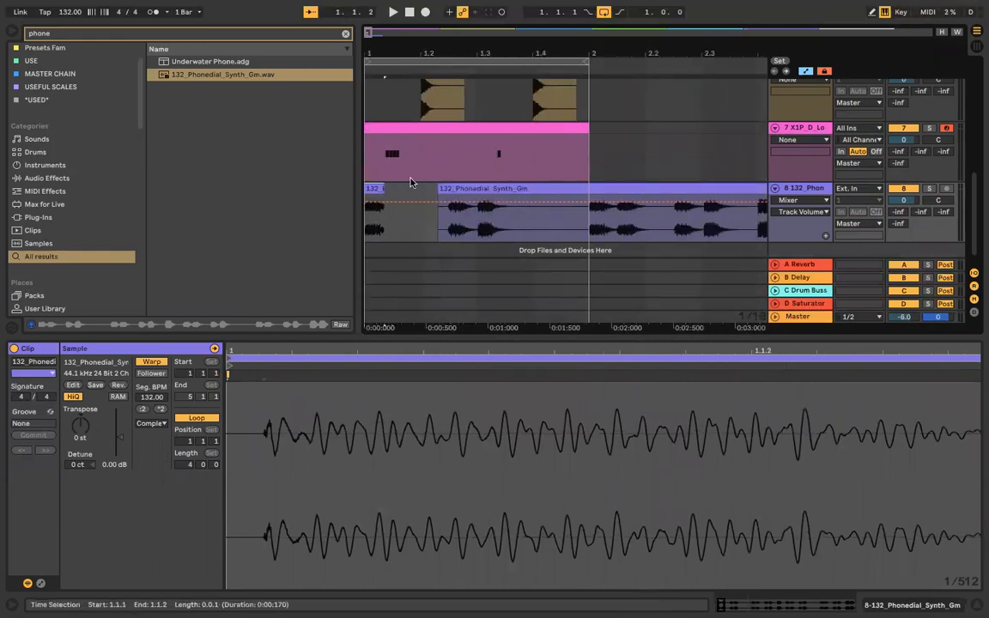
Step: Split the second Phonedial clip at 1.4.1 and delete everything after that point on its track
click(377, 107)
click(601, 193)
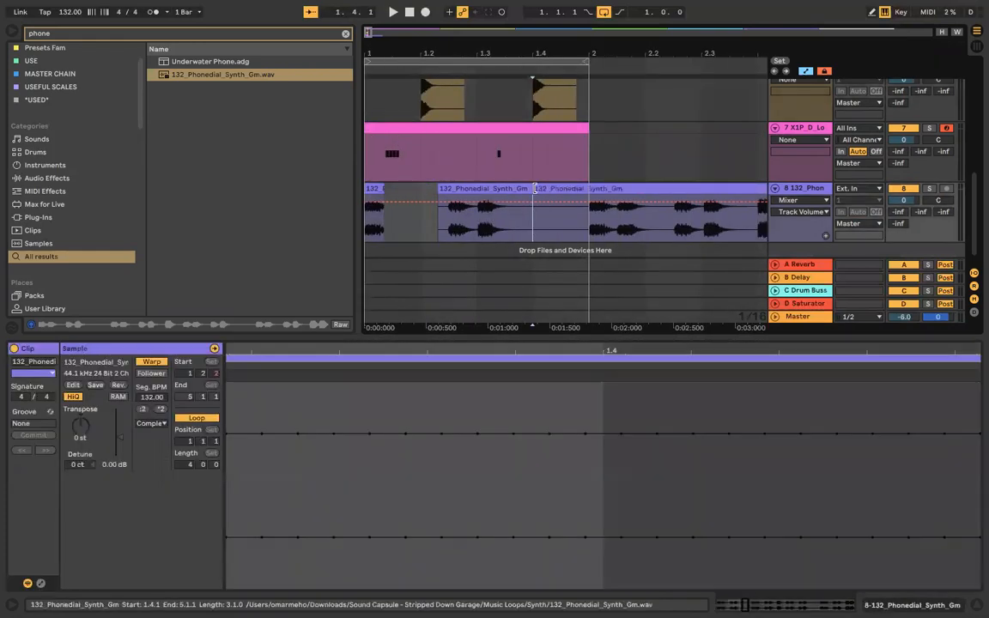
key(Delete)
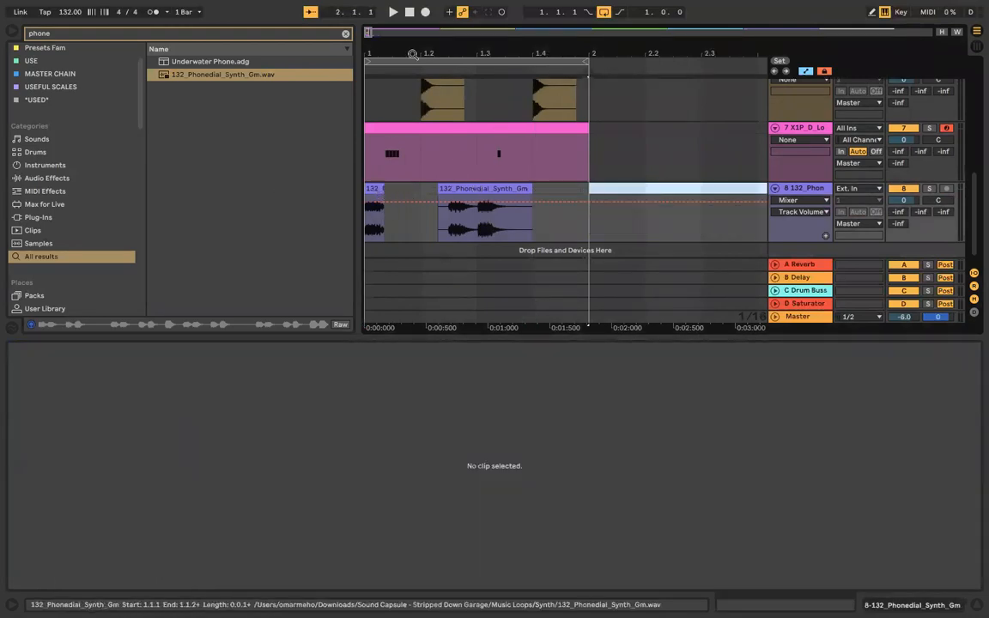
Step: Examine how the end of the first Phonedial clip lines up with the bass notes and the drum tracks
scroll(388, 177, up, 5)
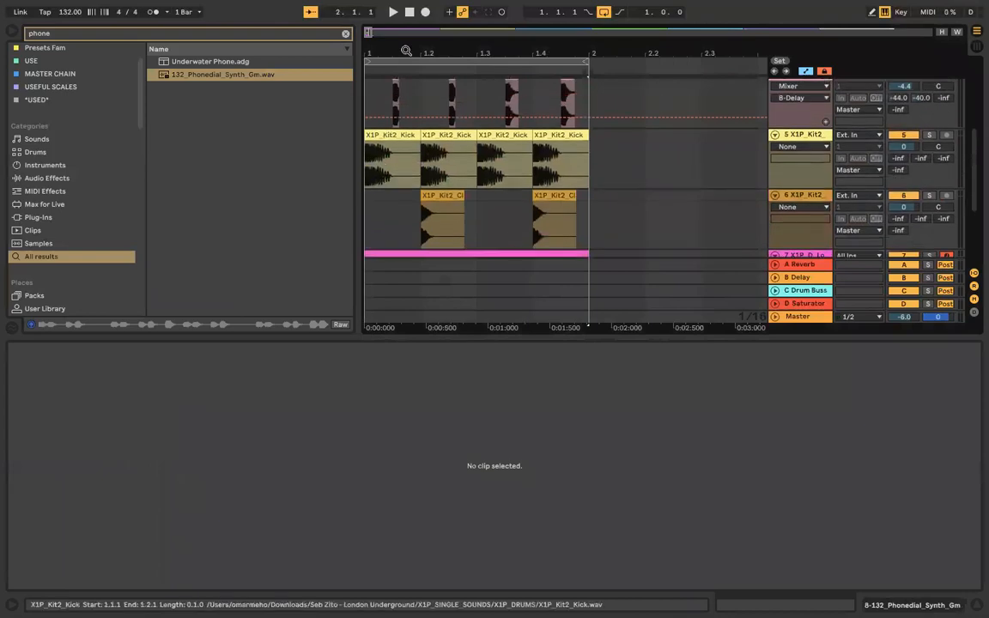
scroll(387, 133, down, 3)
scroll(386, 133, down, 1)
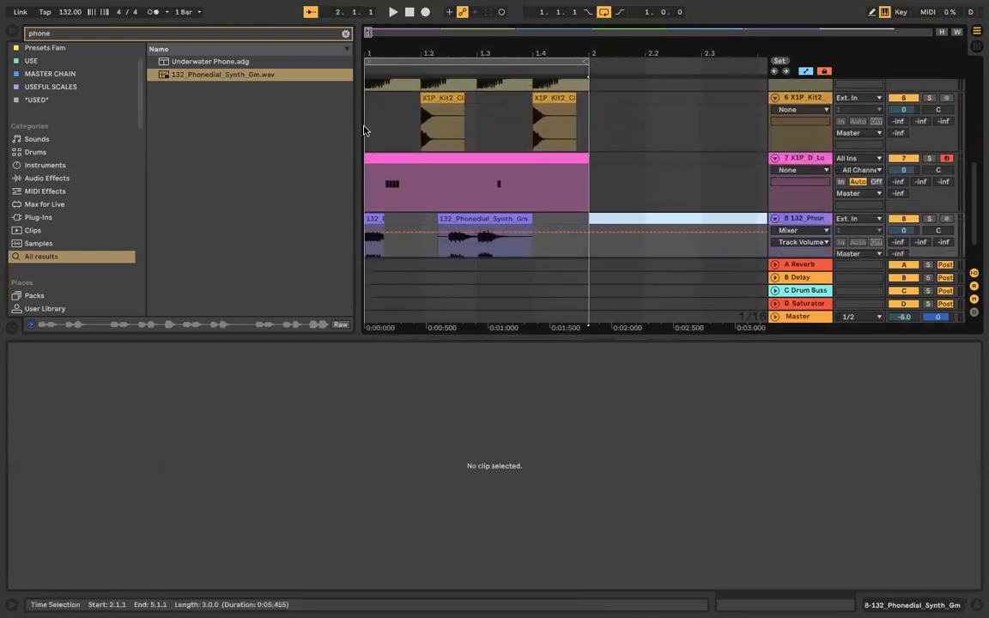
scroll(364, 130, up, 5)
click(384, 225)
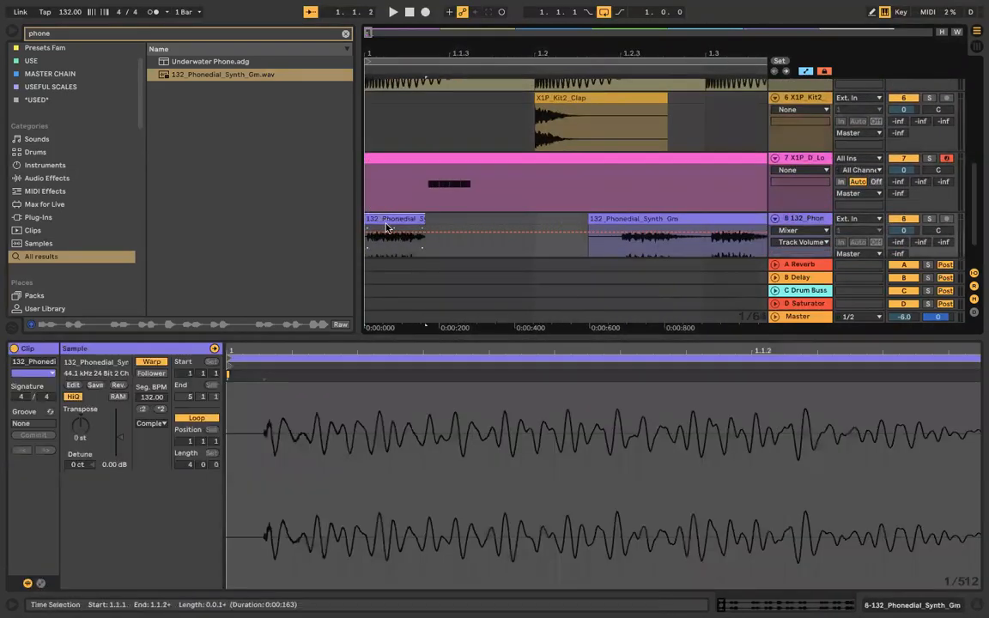
click(437, 189)
scroll(424, 202, up, 3)
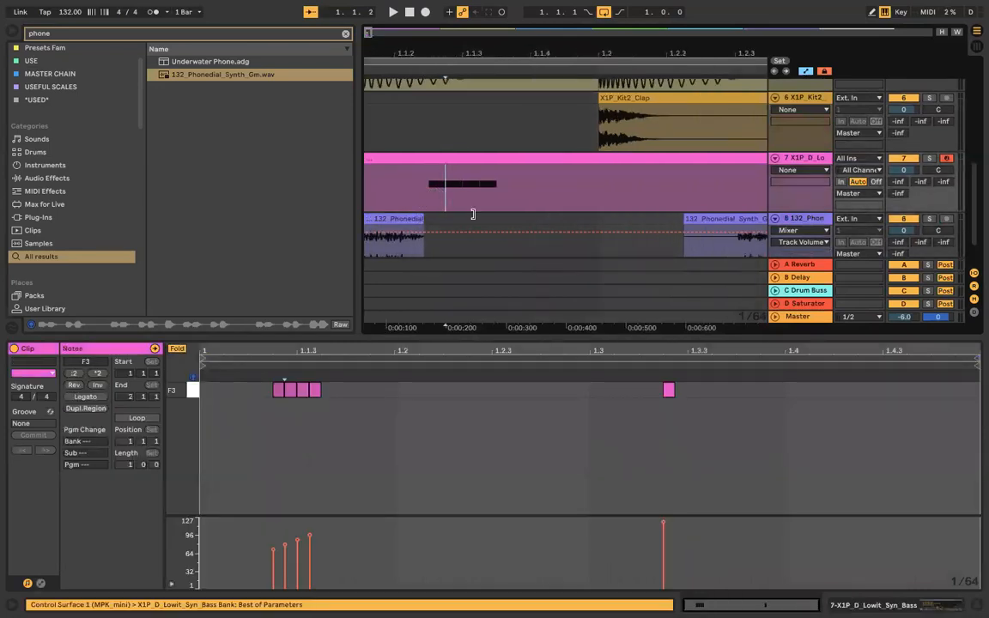
click(419, 219)
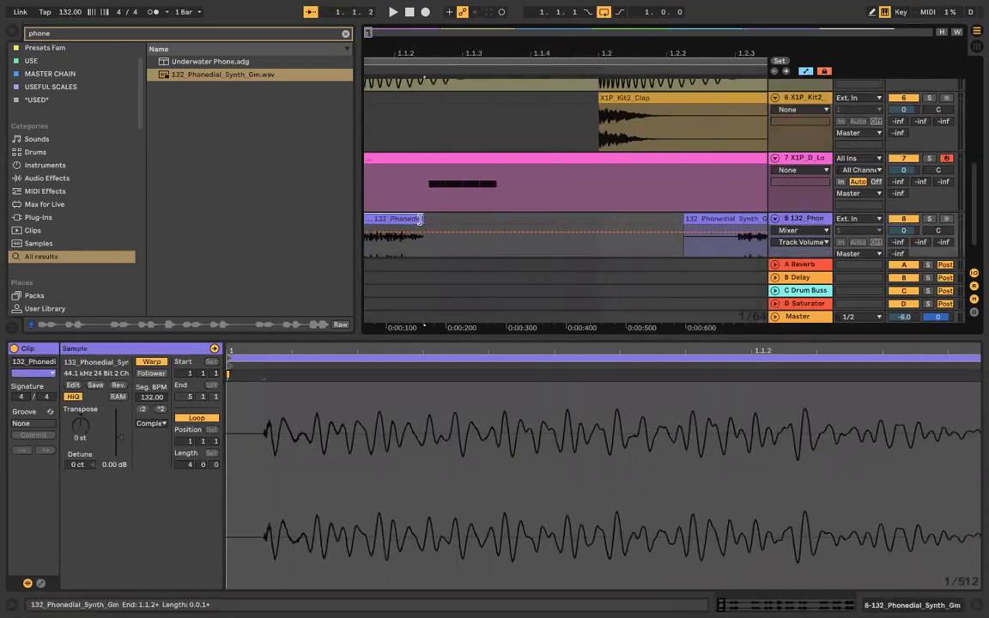
Step: Play the loop from the start of bar 1 and lower the Phonedial track volume to -8.7 dB
scroll(366, 152, down, 4)
click(368, 126)
key(space)
scroll(389, 143, down, 3)
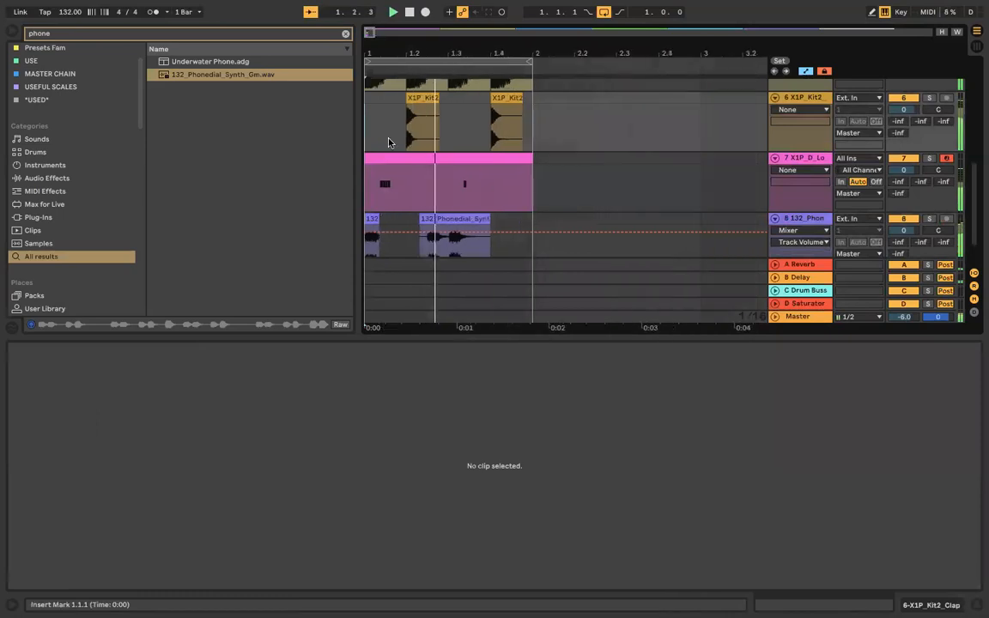
scroll(424, 197, down, 2)
drag(906, 230, 906, 254)
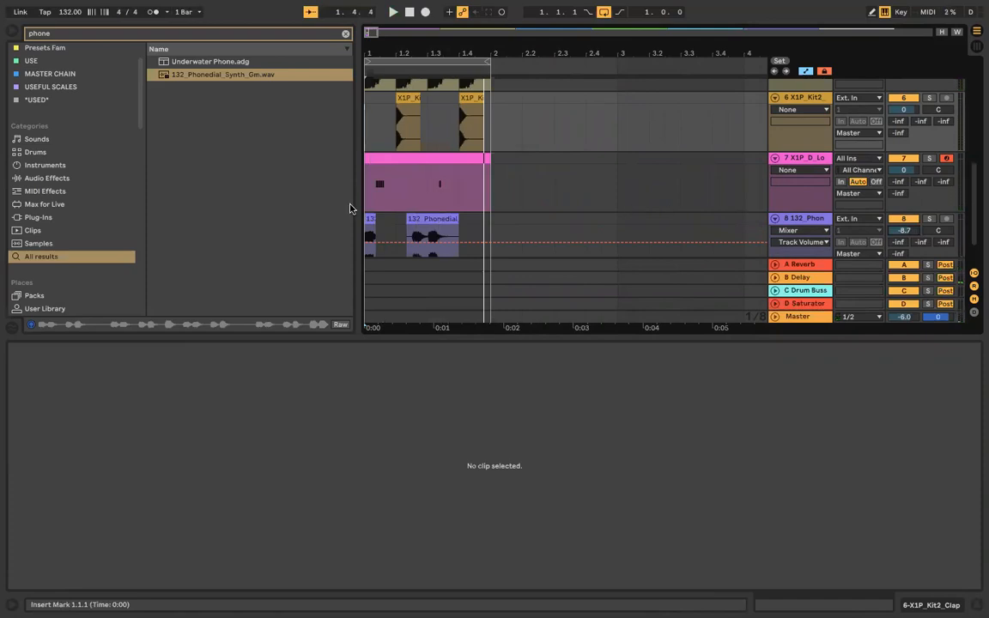
scroll(381, 226, down, 1)
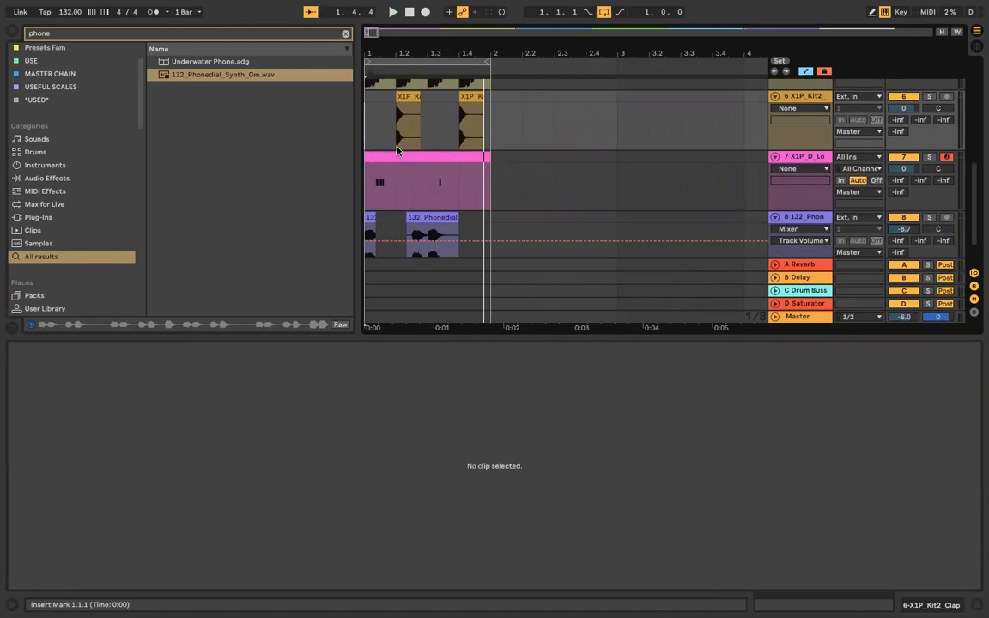
Step: Try moving the first Phonedial clip so it starts together with the bass note roll, and play the loop
key(plus)
mouse_move(376, 217)
mouse_down()
mouse_move(398, 223)
mouse_move(393, 216)
mouse_up()
click(366, 222)
key(space)
key(minus)
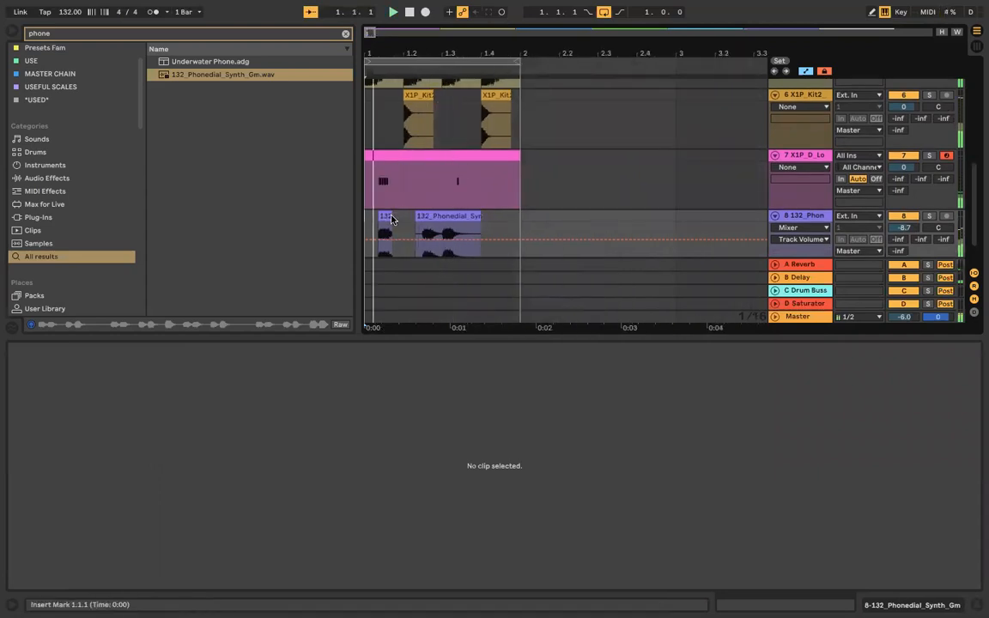
key(space)
Step: Try placing a copy of the short Phonedial clip at the start of bar 1, ahead of the moved one, and play the loop
click(383, 217)
key(plus)
scroll(377, 222, left, 1)
click(366, 228)
key(super+v)
click(371, 195)
key(space)
key(minus)
key(space)
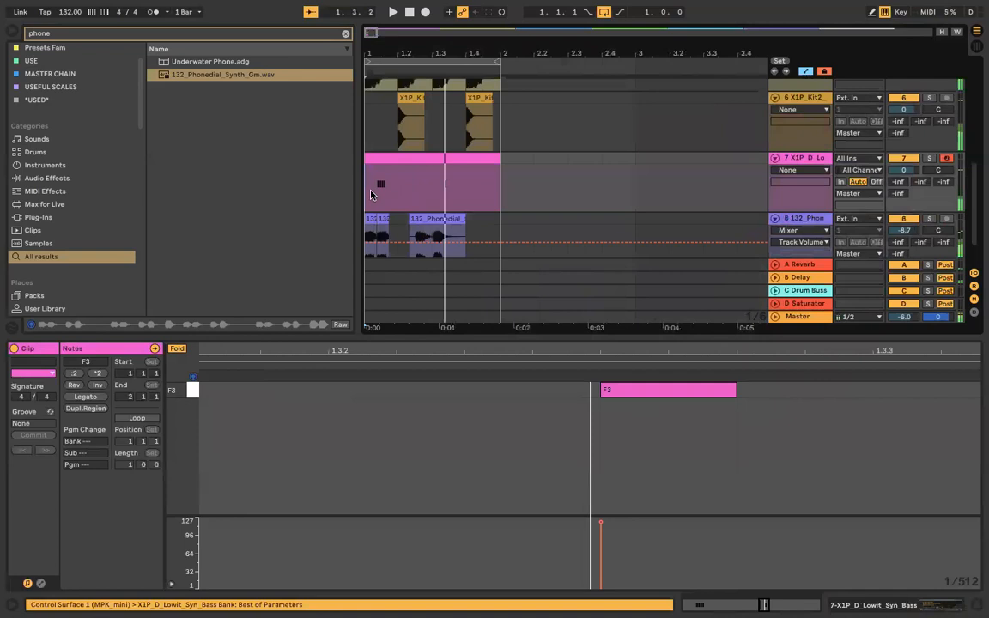
Step: Undo the copying and moving of the short Phonedial clip and play the loop from the start of bar 1
key(super+z)
click(369, 191)
key(space)
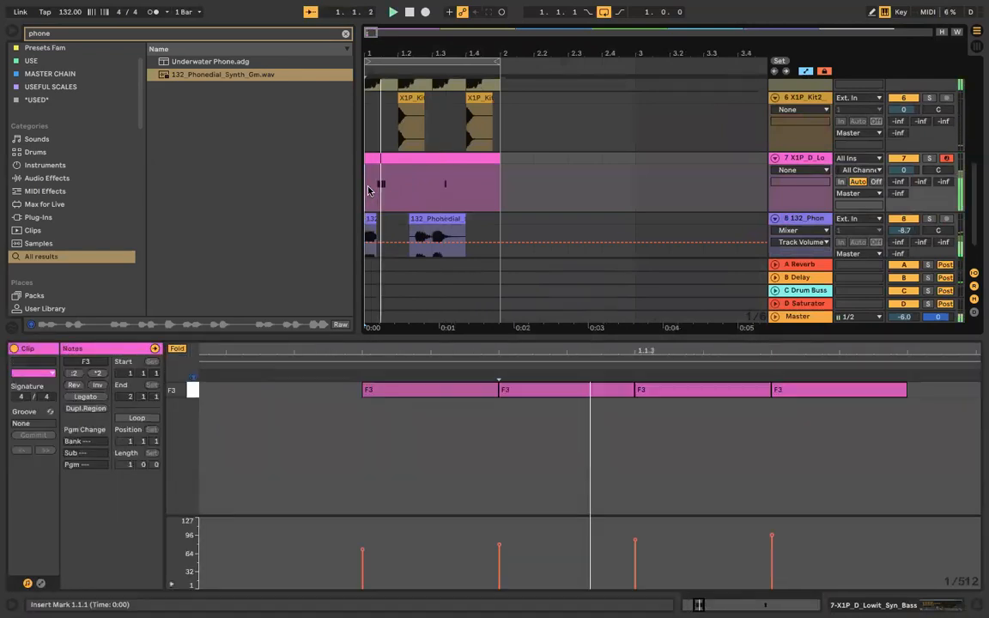
key(space)
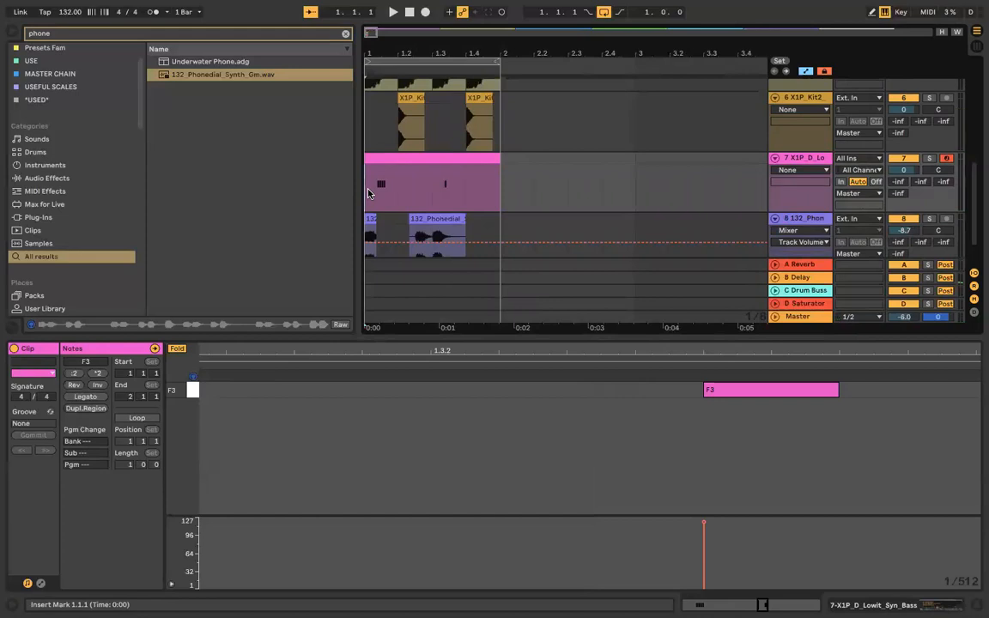
scroll(377, 134, up, 1)
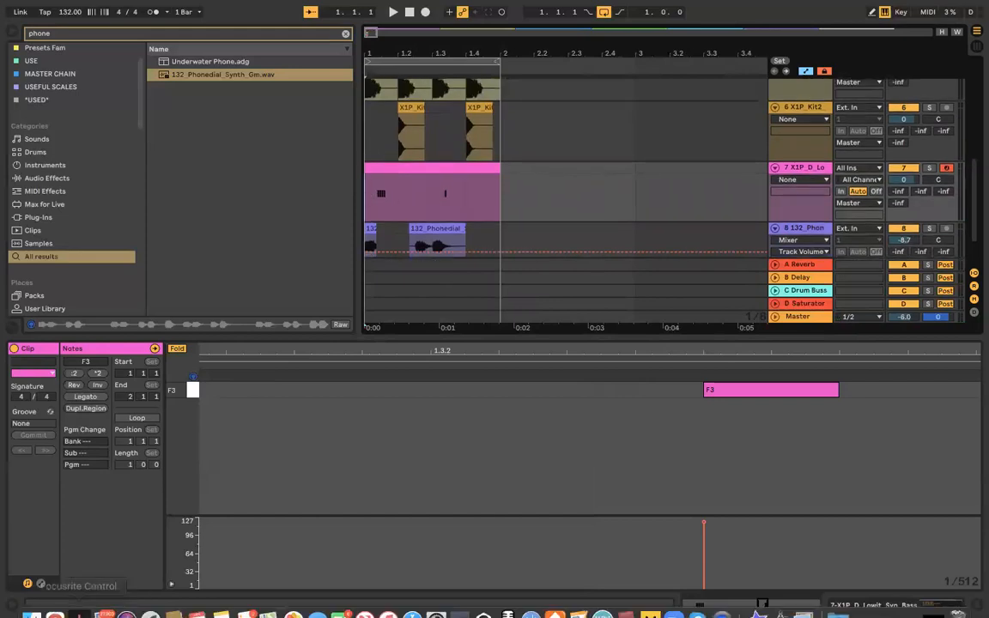
Step: Switch to Chrome and open YouTube in a new tab
click(56, 603)
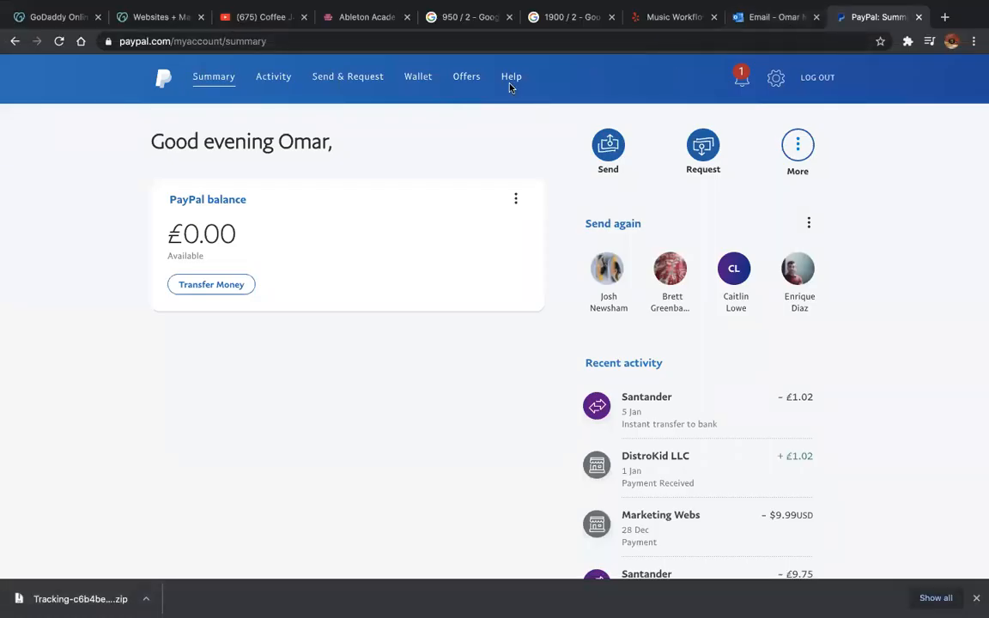
click(944, 17)
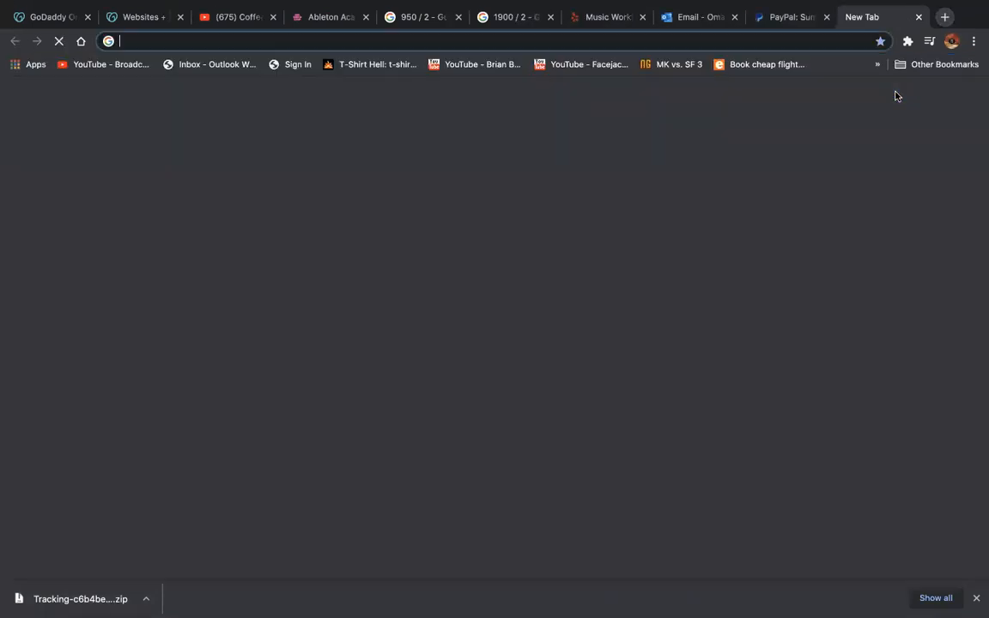
text(you)
key(Return)
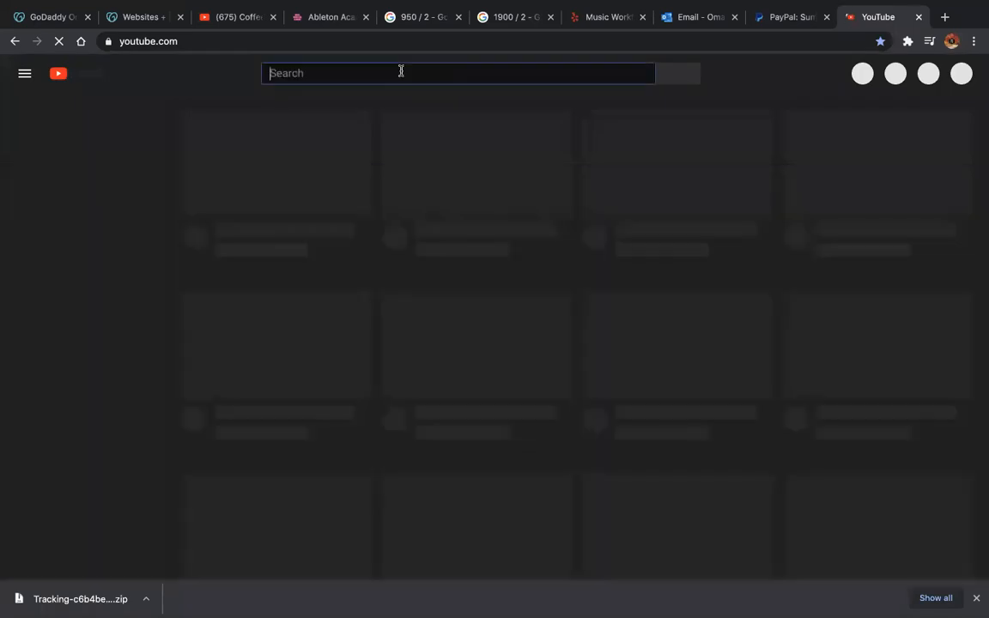
Step: Search YouTube for "cellphone ringing"
text(phone)
key(BackSpace)
key(BackSpace)
key(BackSpace)
key(BackSpace)
key(BackSpace)
text(cellphone ringing)
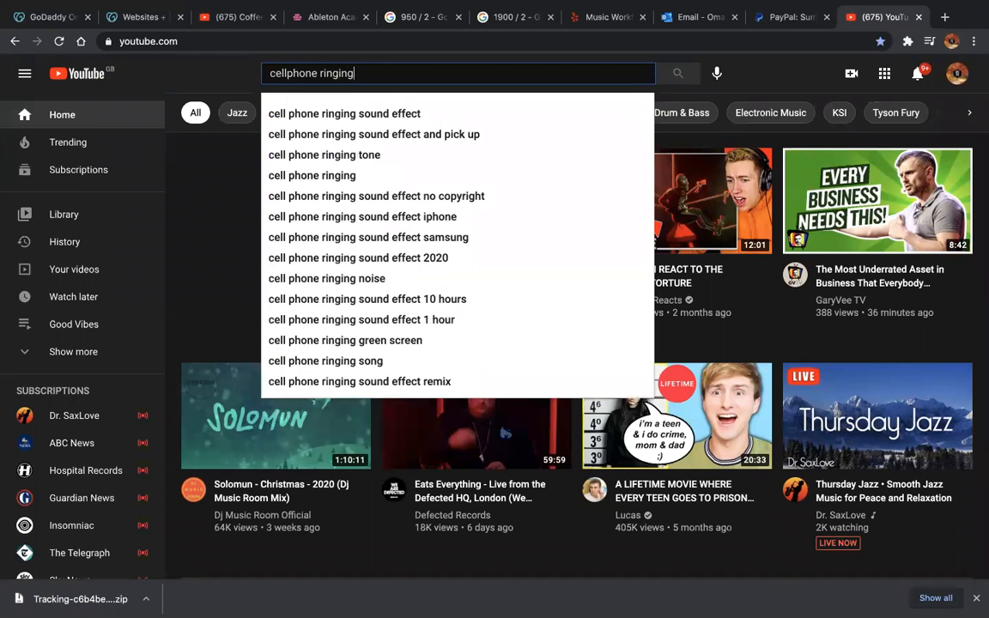
key(Return)
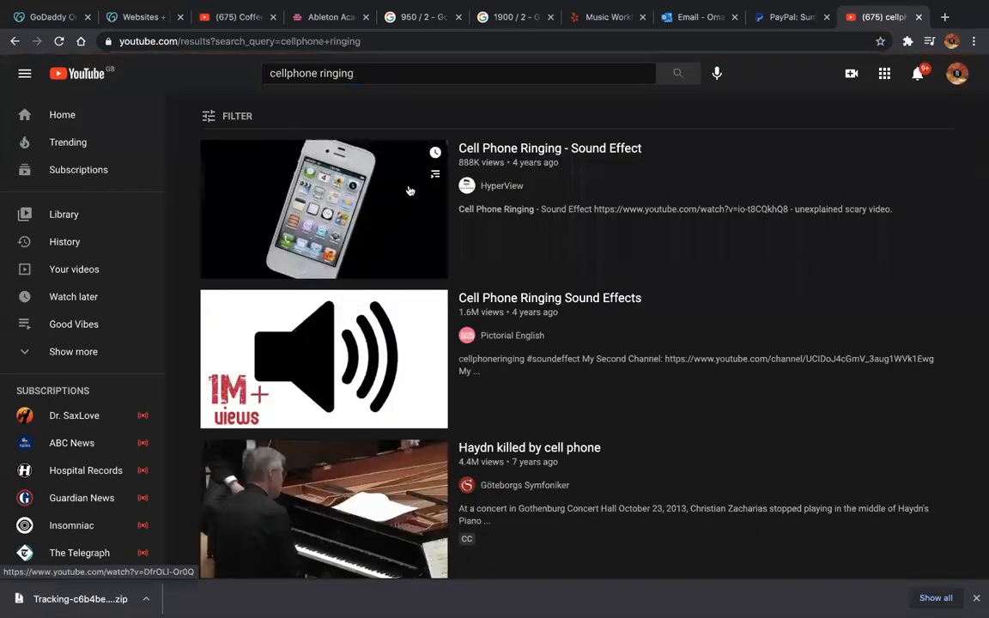
Step: Look through the search results for a suitable phone ringing sound effect
scroll(345, 335, down, 4)
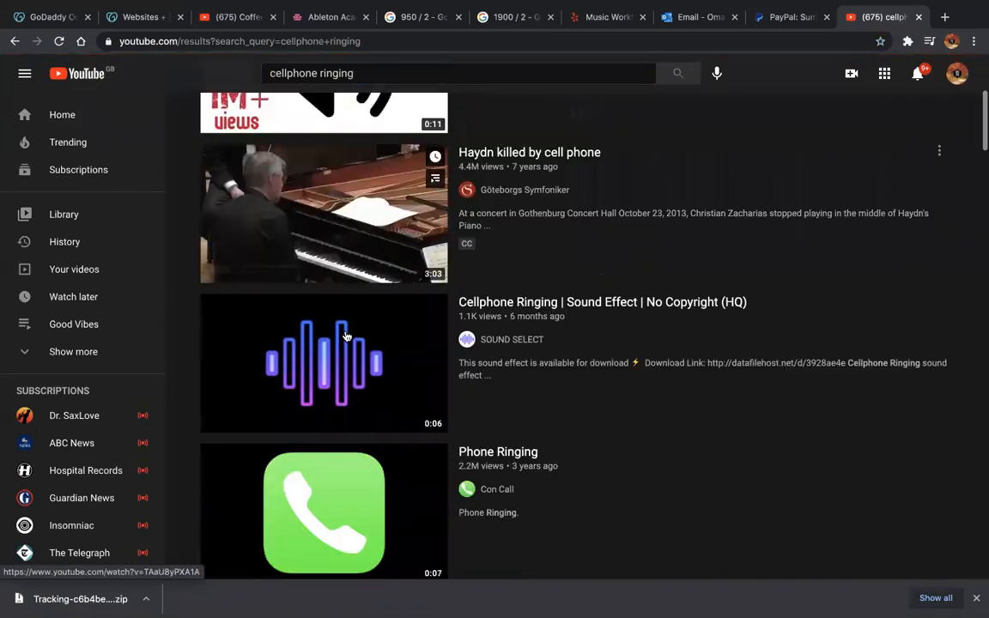
scroll(292, 342, down, 4)
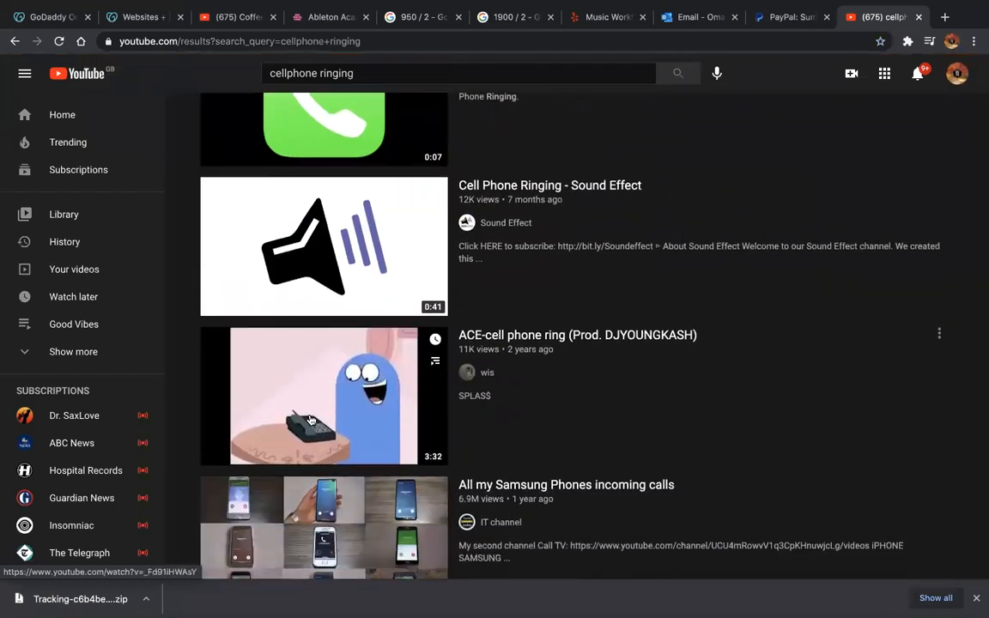
scroll(314, 395, down, 1)
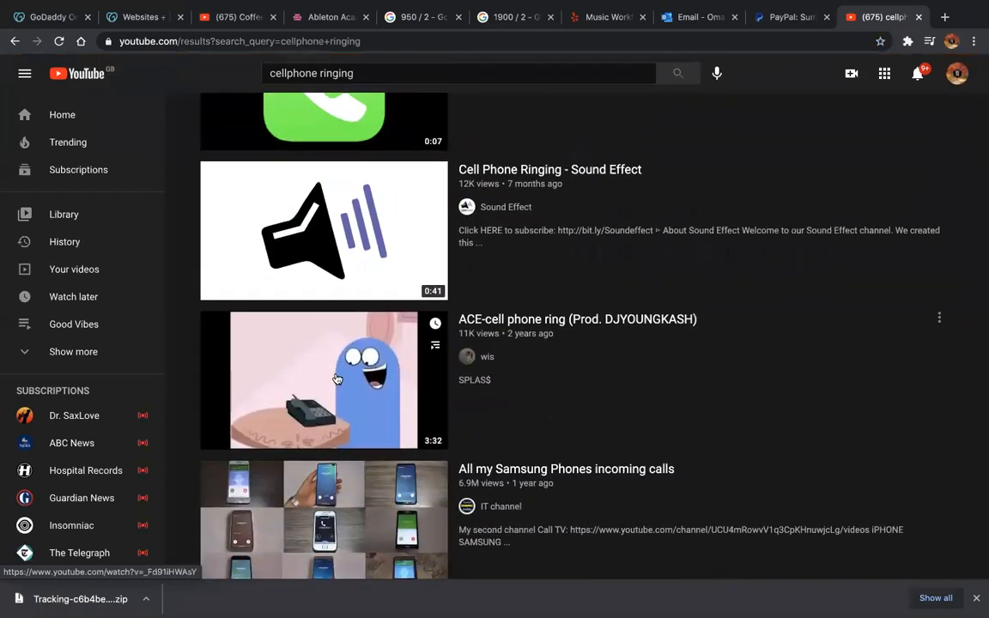
scroll(336, 380, down, 3)
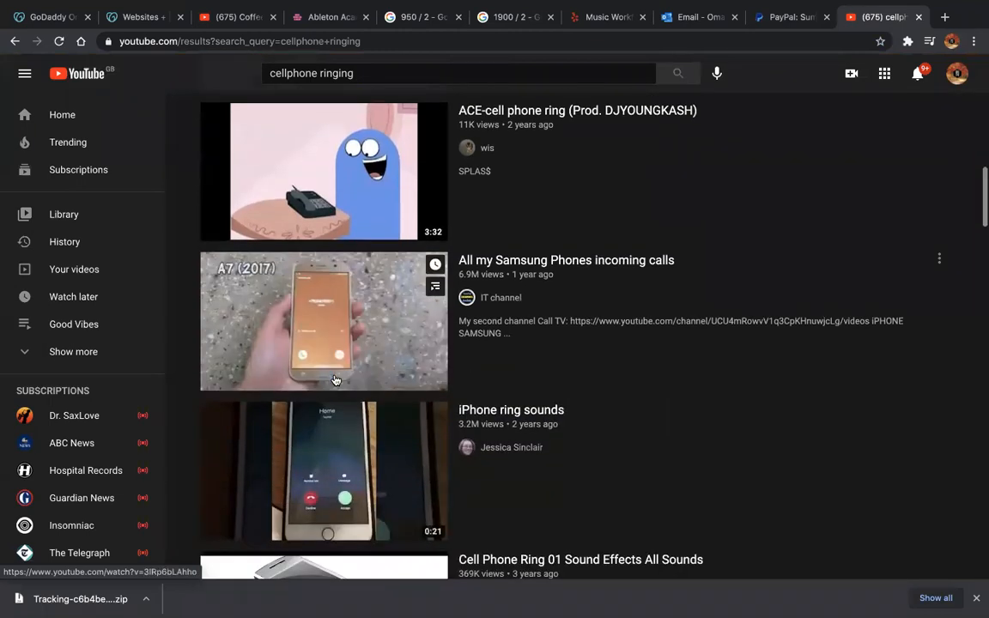
scroll(336, 380, down, 2)
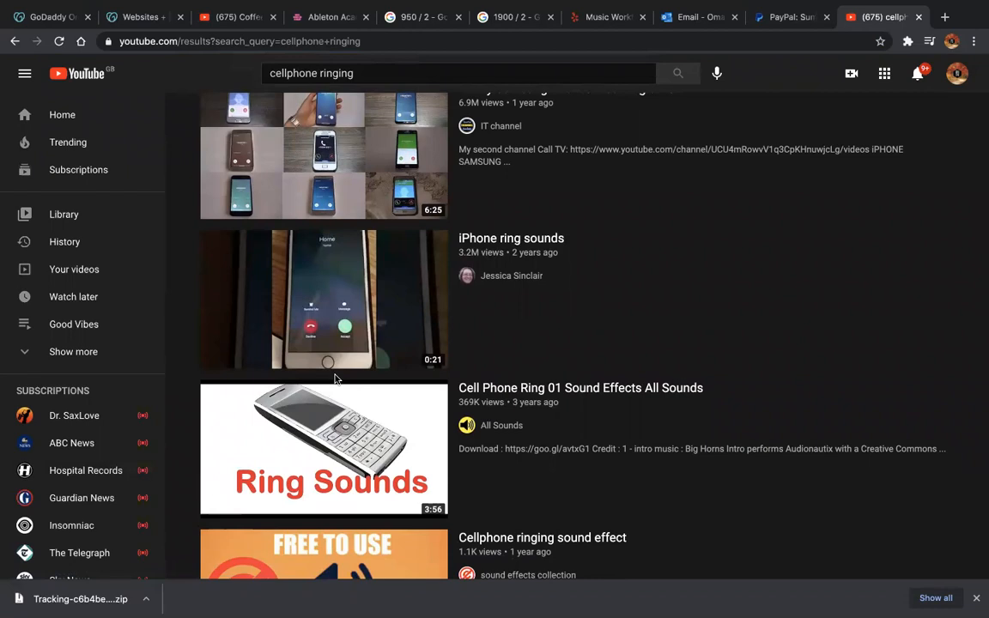
scroll(336, 378, down, 5)
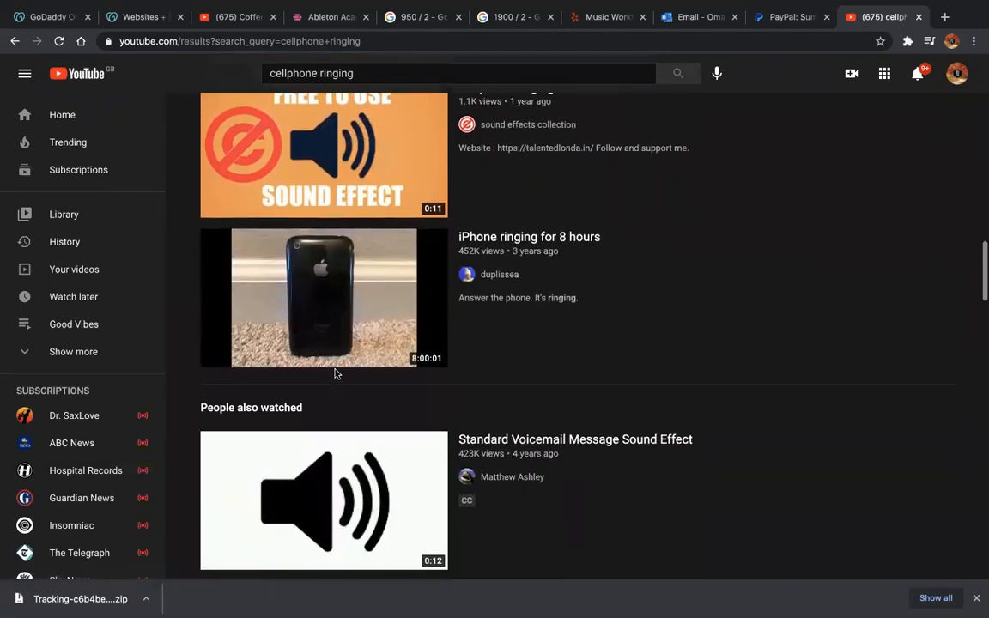
scroll(336, 373, down, 4)
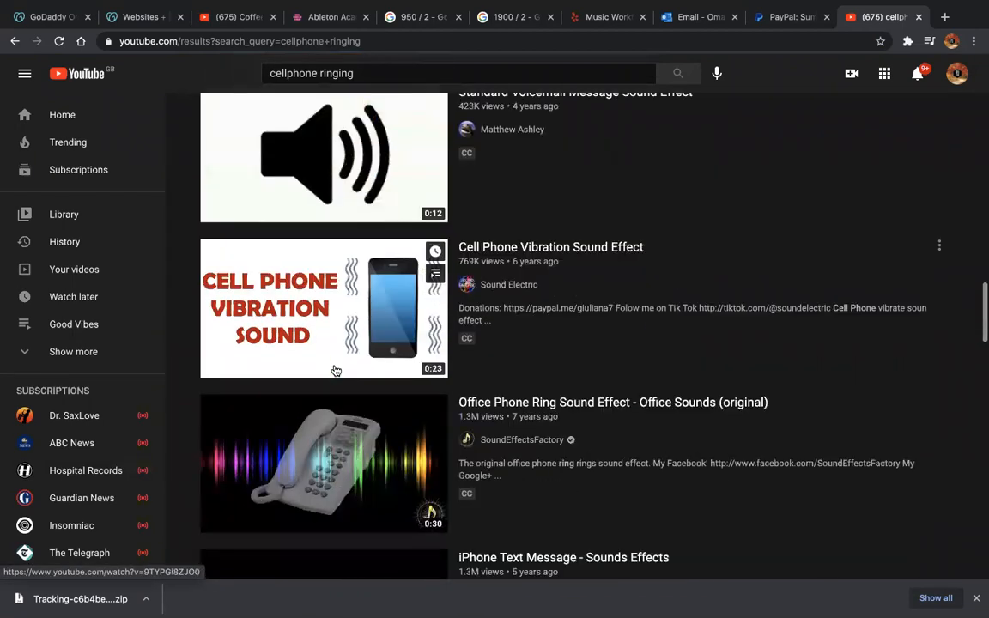
scroll(336, 371, down, 2)
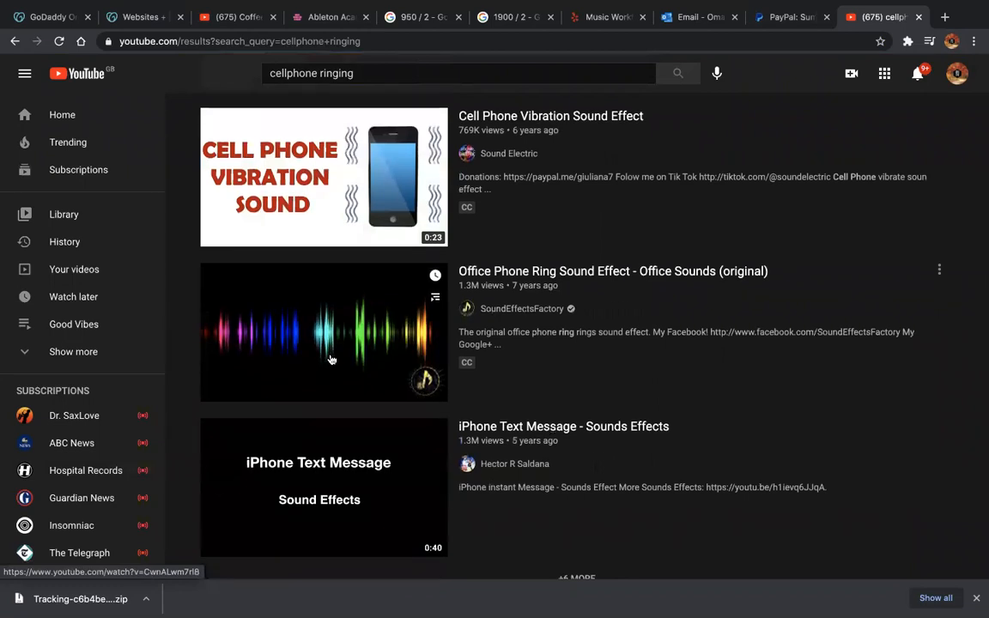
Step: Listen to the start of the "Office Phone Ring Sound Effect - Office Sounds (original)" video, give it a like and pause it
click(407, 321)
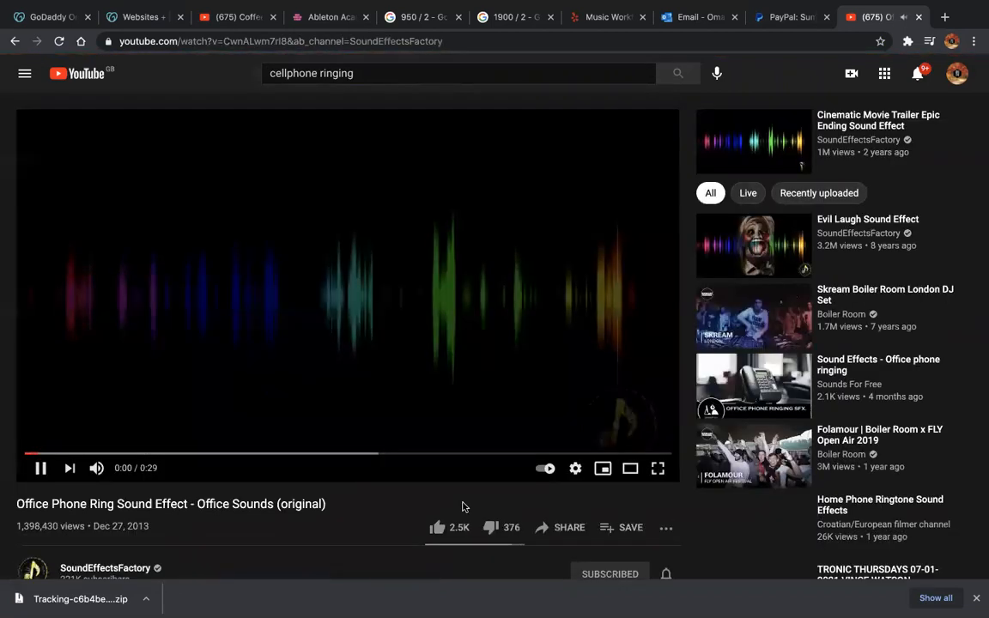
click(452, 518)
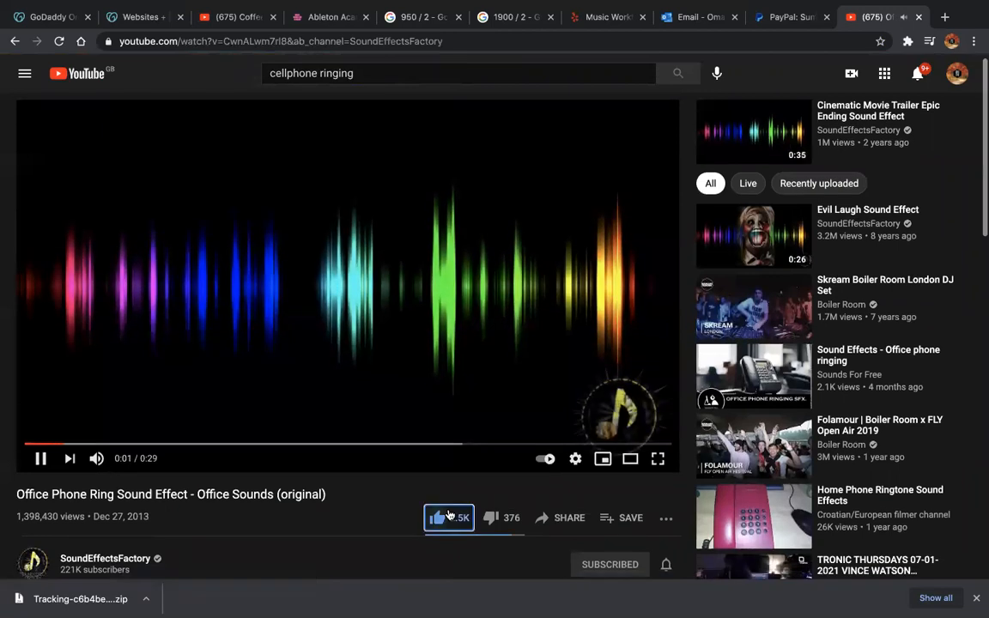
click(308, 465)
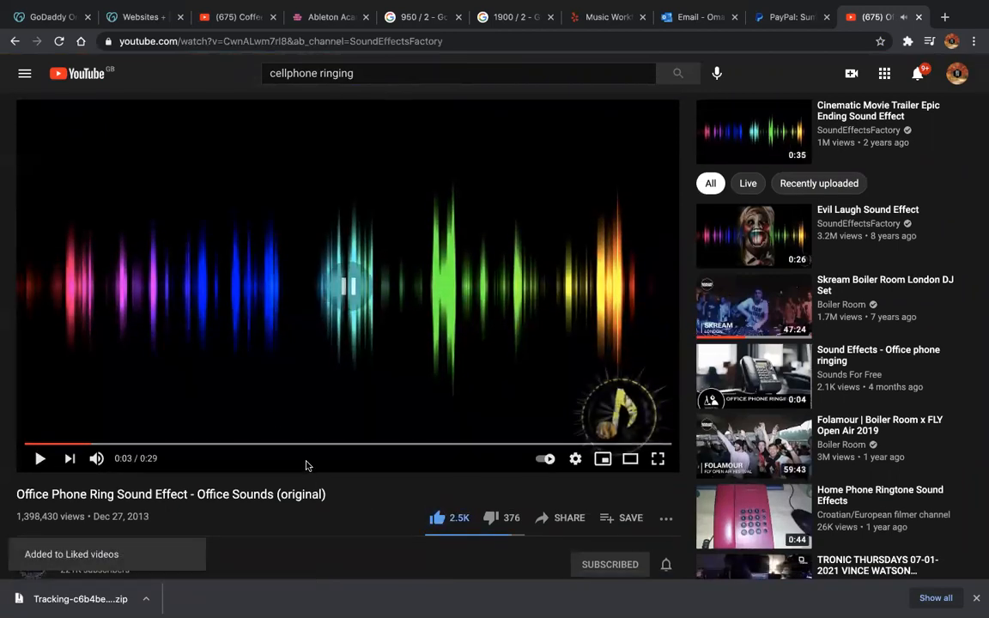
Step: Return to the results and listen to part of the "Cellphone ringing sound effect" video with the gold-framed title, pausing it midway
click(15, 41)
scroll(386, 379, down, 4)
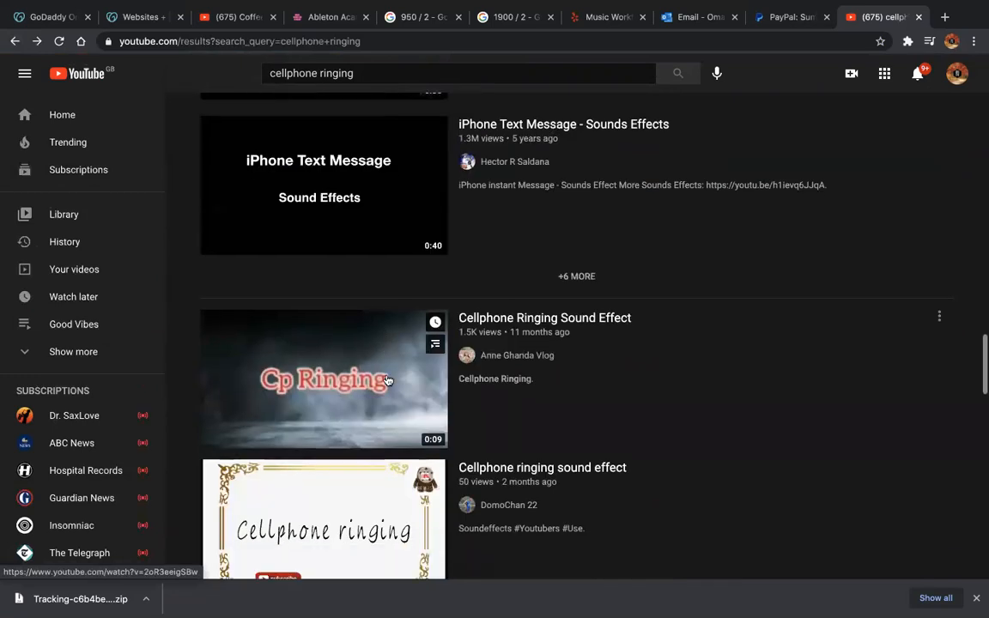
scroll(387, 380, down, 2)
click(386, 399)
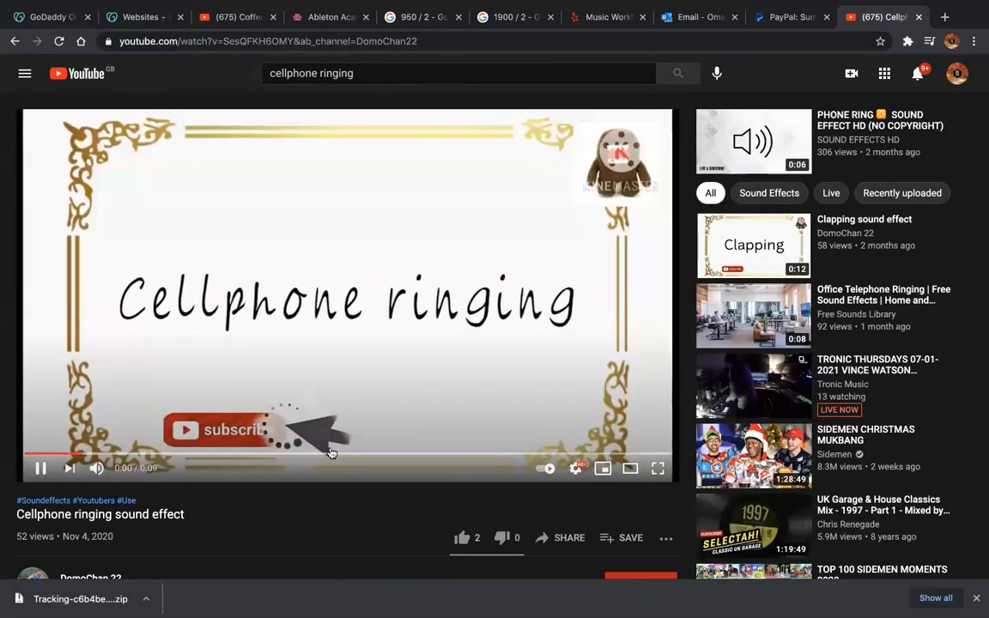
click(167, 434)
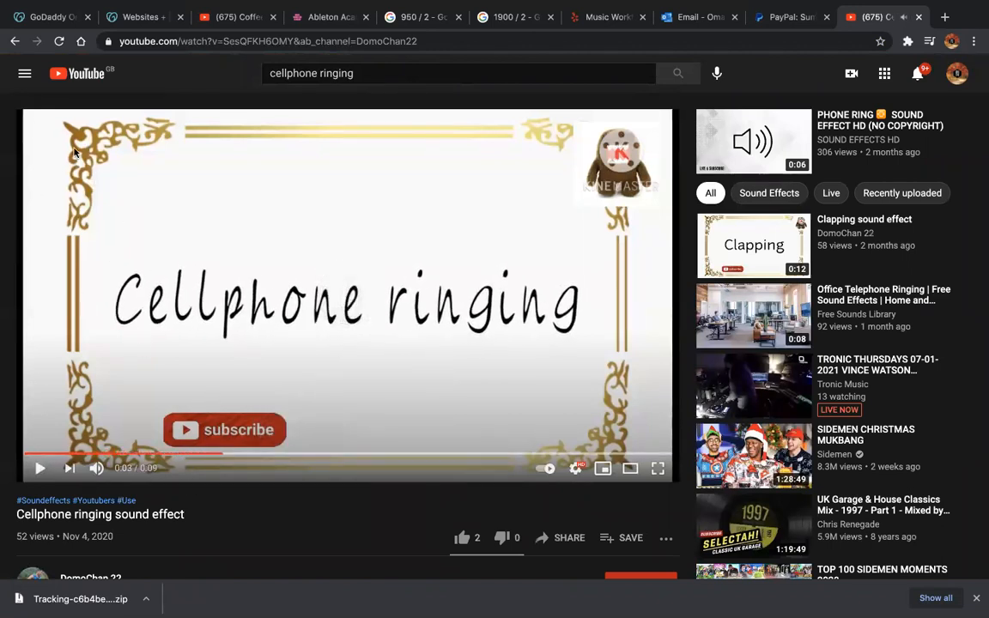
click(74, 152)
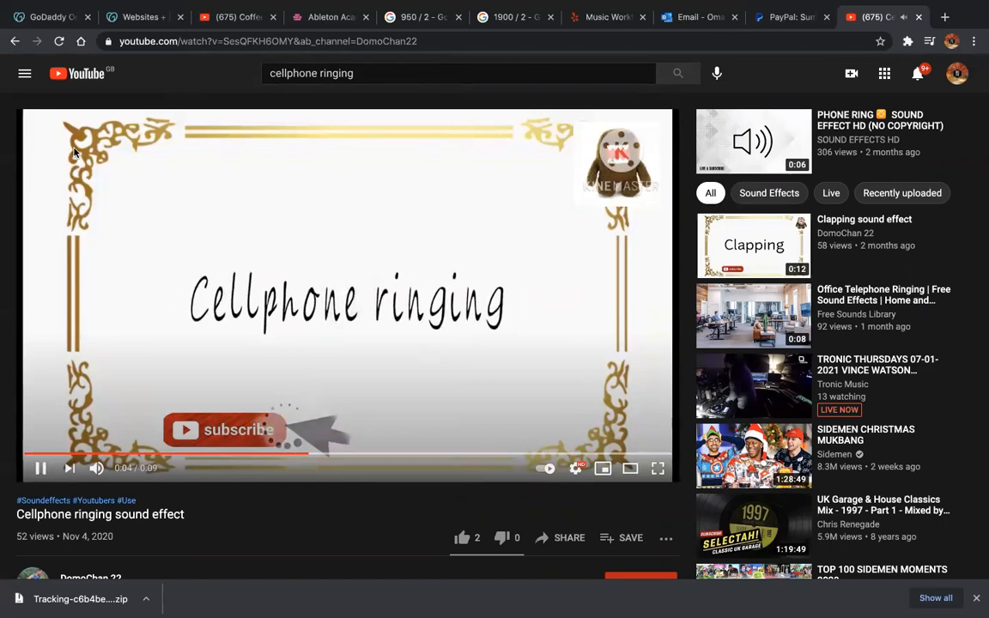
click(95, 127)
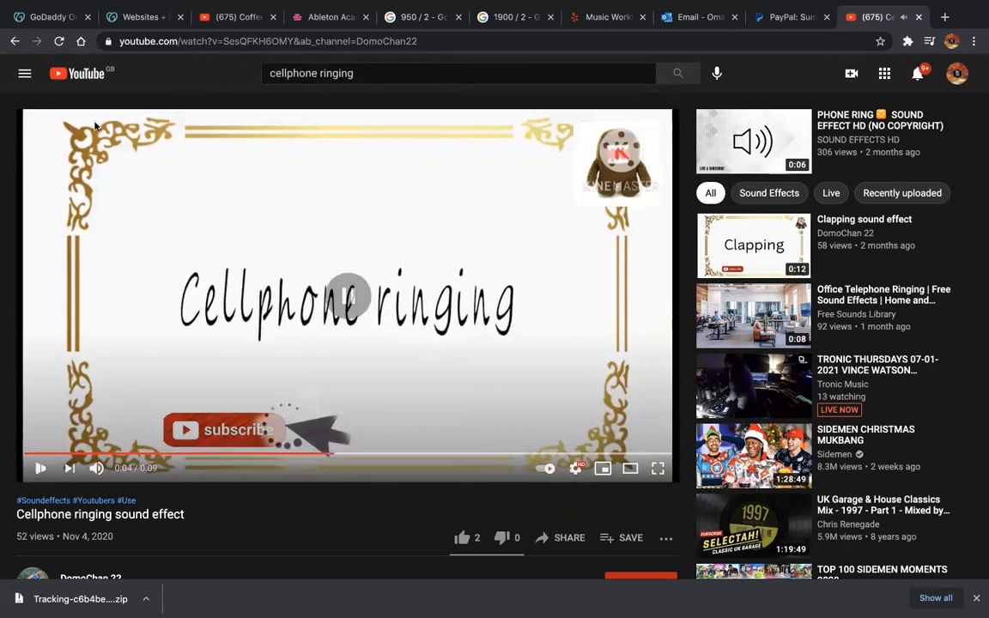
Step: Return to the results and listen to HyperView's "Cell Phone Ringing - Sound Effect" video
click(16, 42)
scroll(342, 304, down, 10)
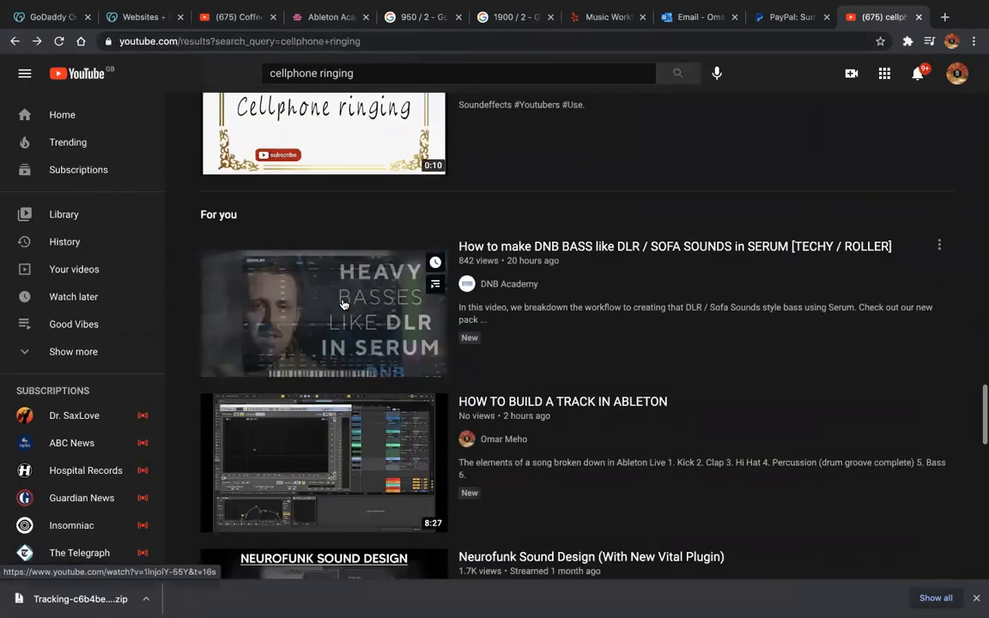
scroll(343, 305, up, 15)
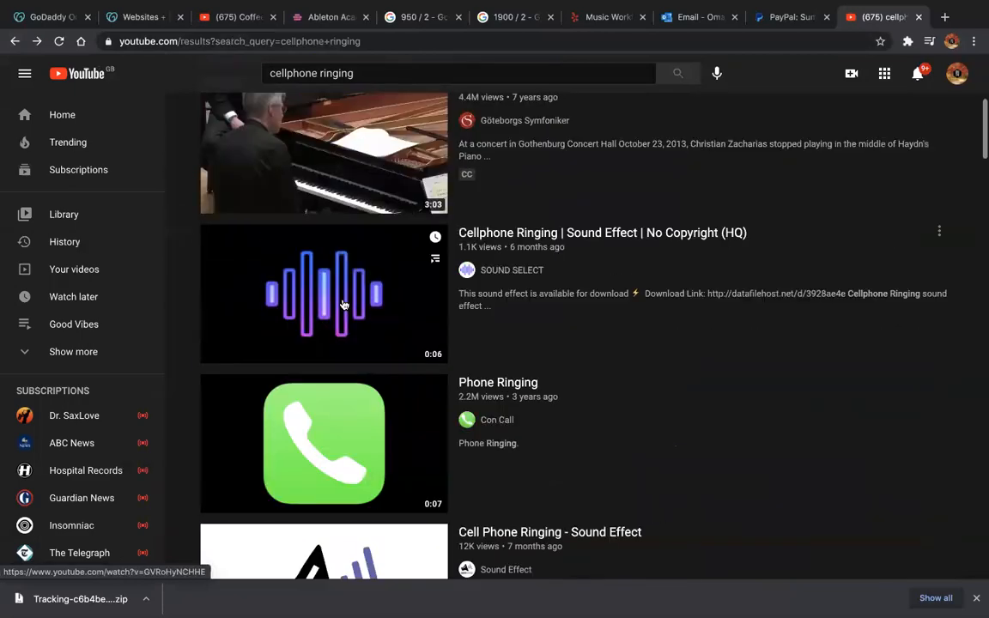
click(244, 215)
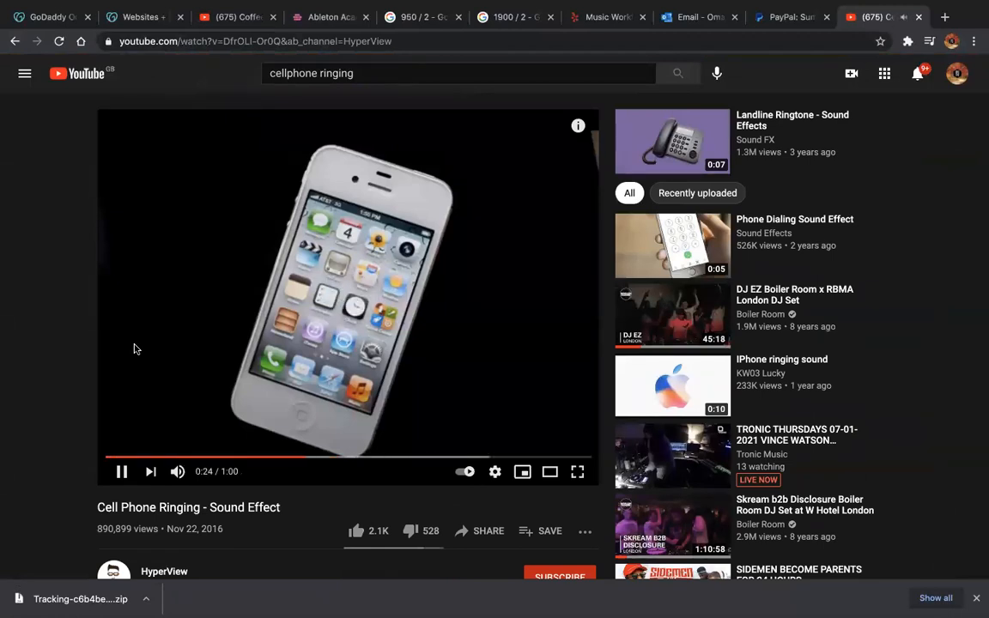
click(134, 348)
Step: Play the suggested "Landline Ringtone - Sound Effects" video, pause it and copy its web address
click(823, 118)
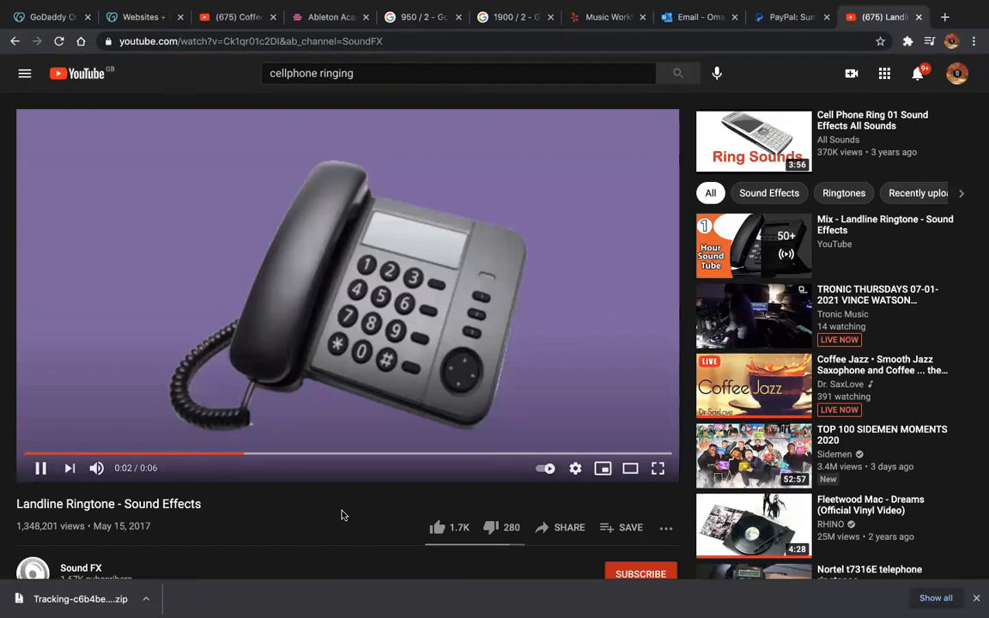
click(308, 345)
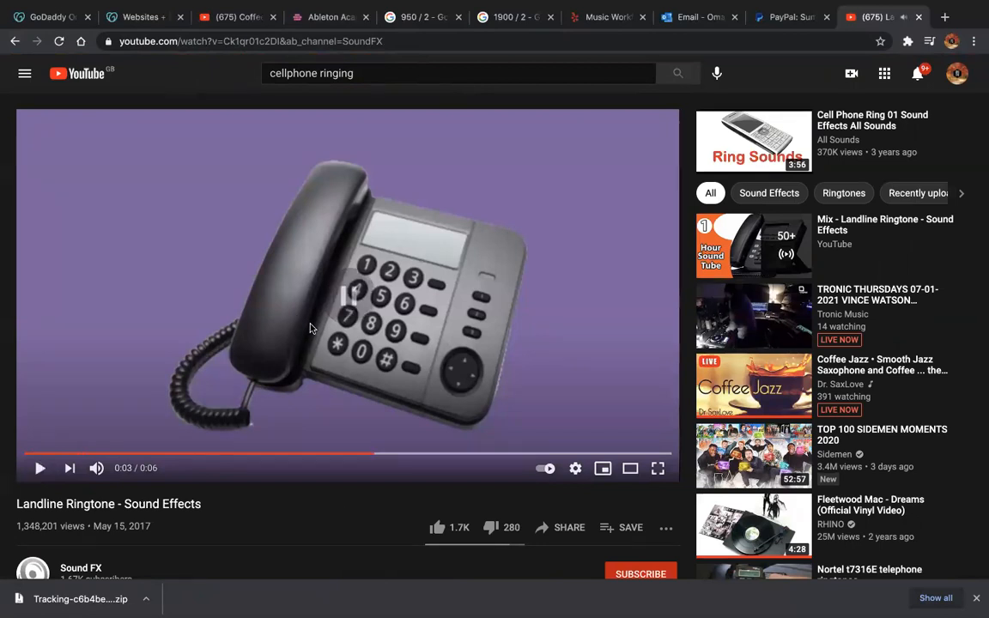
right_click(341, 41)
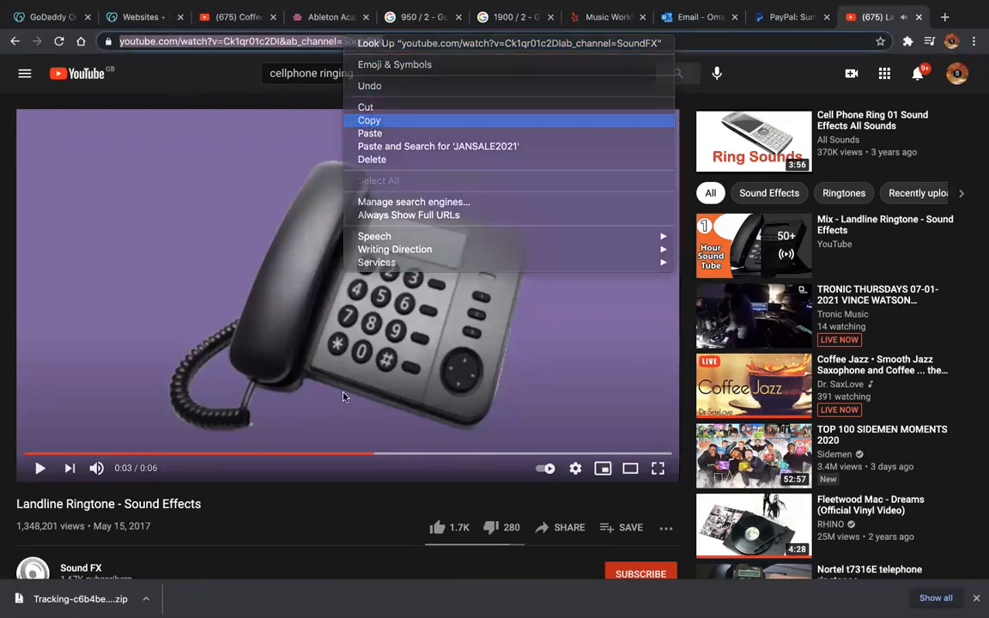
click(368, 120)
mouse_move(388, 602)
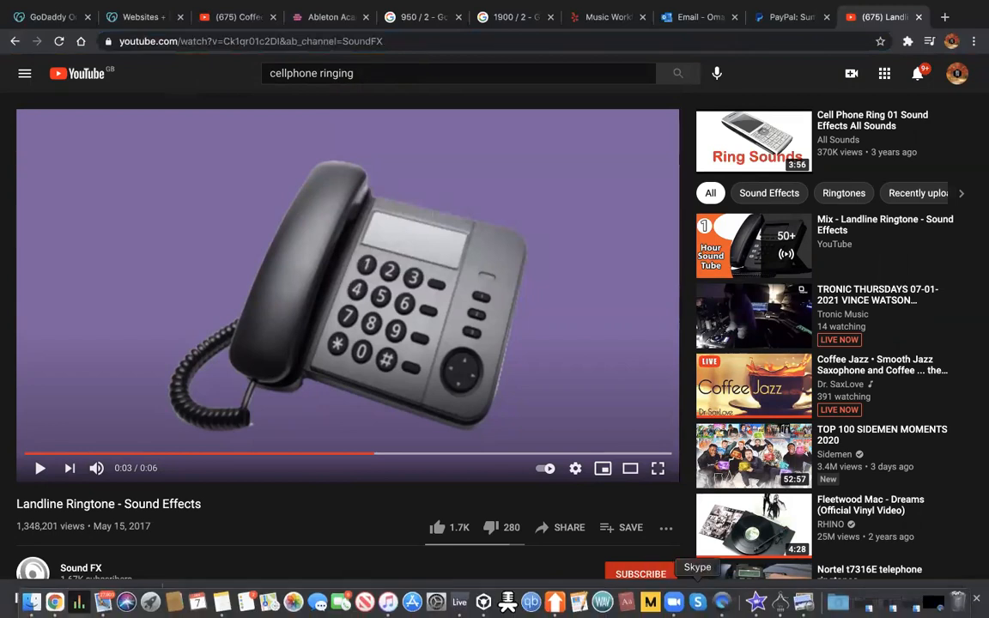
Step: Search the web in a new tab for "youtube converter 320" and open the 320YouTube converter site
click(943, 23)
text(youtube cov)
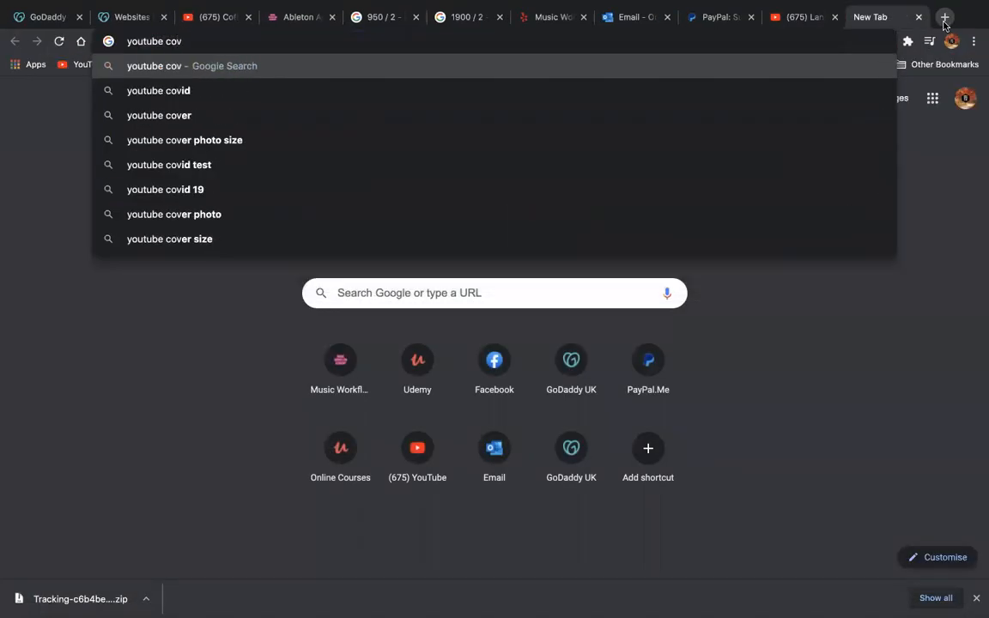
key(Return)
click(413, 83)
key(BackSpace)
text(nverter mac)
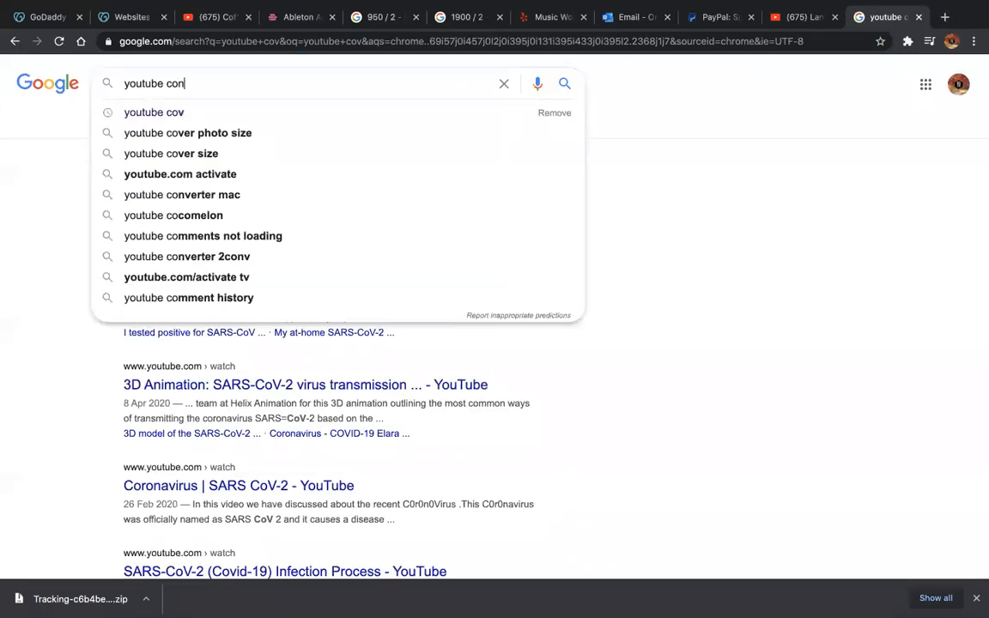
key(BackSpace)
key(BackSpace)
text(320)
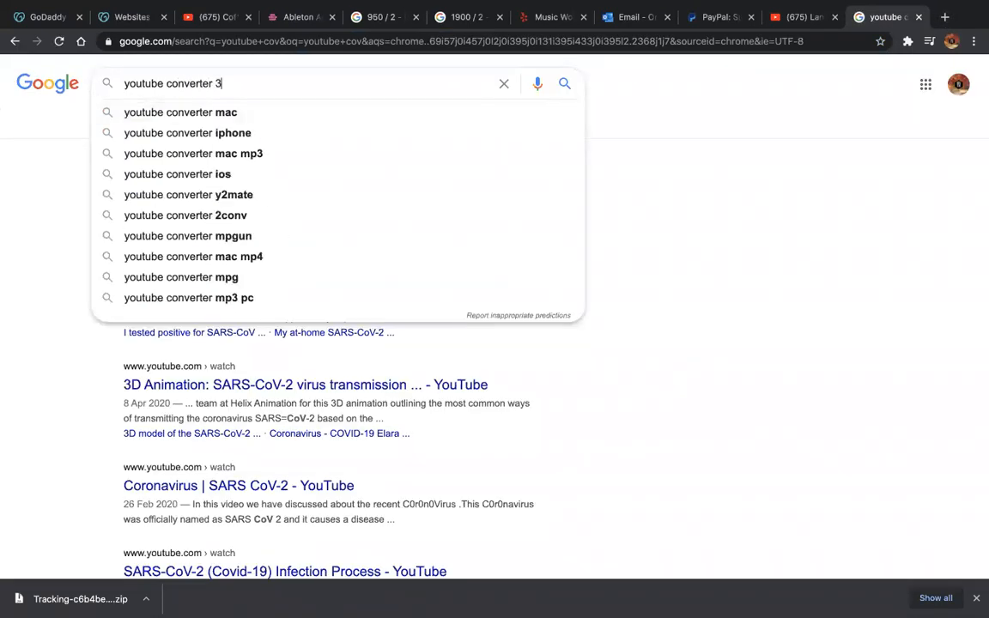
key(Return)
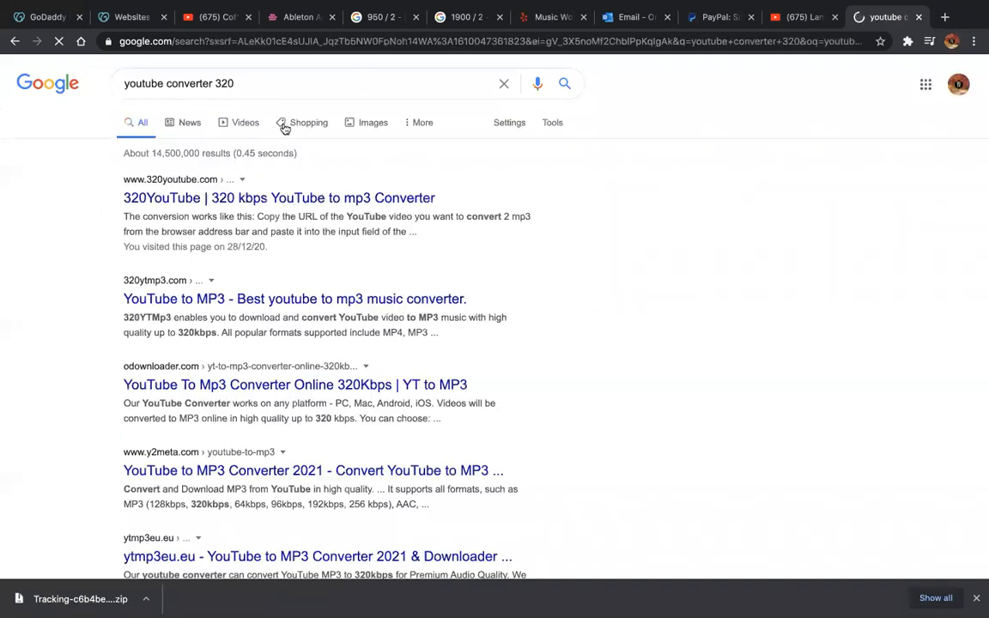
click(247, 196)
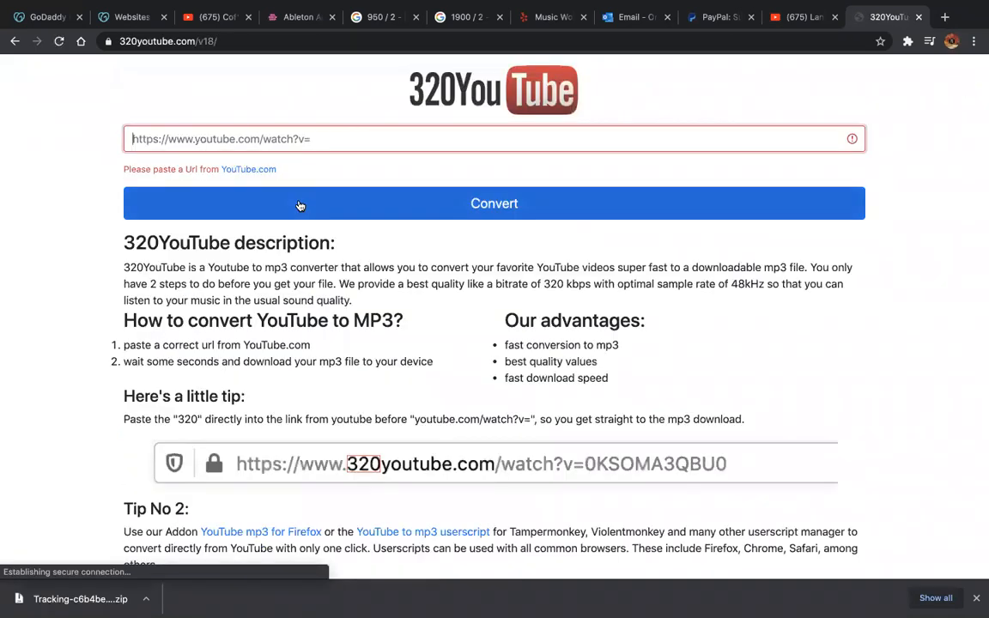
Step: Convert the copied "Landline Ringtone - Sound Effects" link on 320YouTube and download the result as an MP3
text(https://www.youtube.com/watch?v=Ck1qr01c2DI&ab_channel=SoundFX)
click(287, 194)
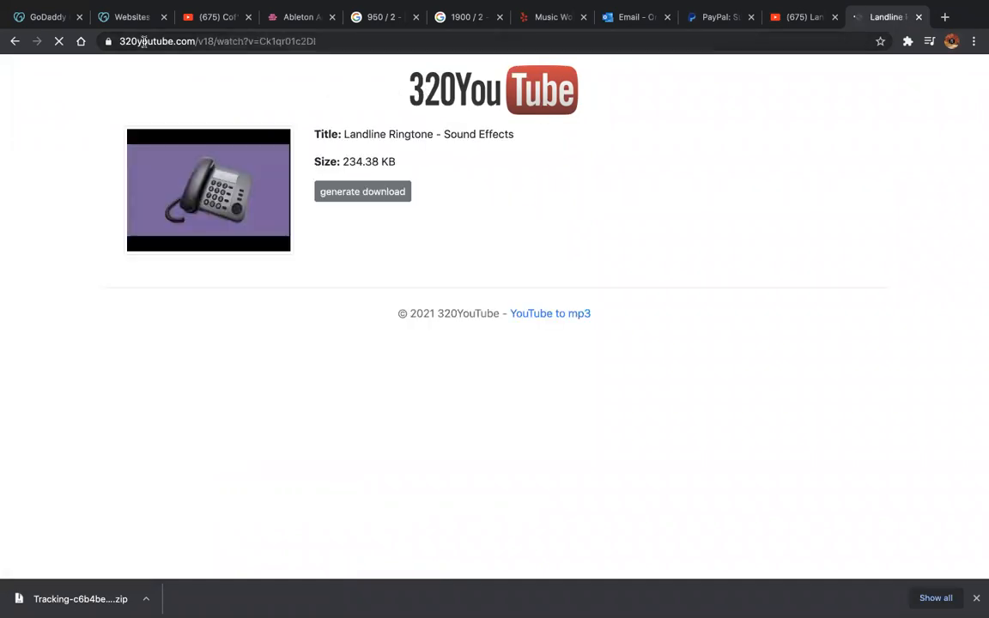
click(348, 191)
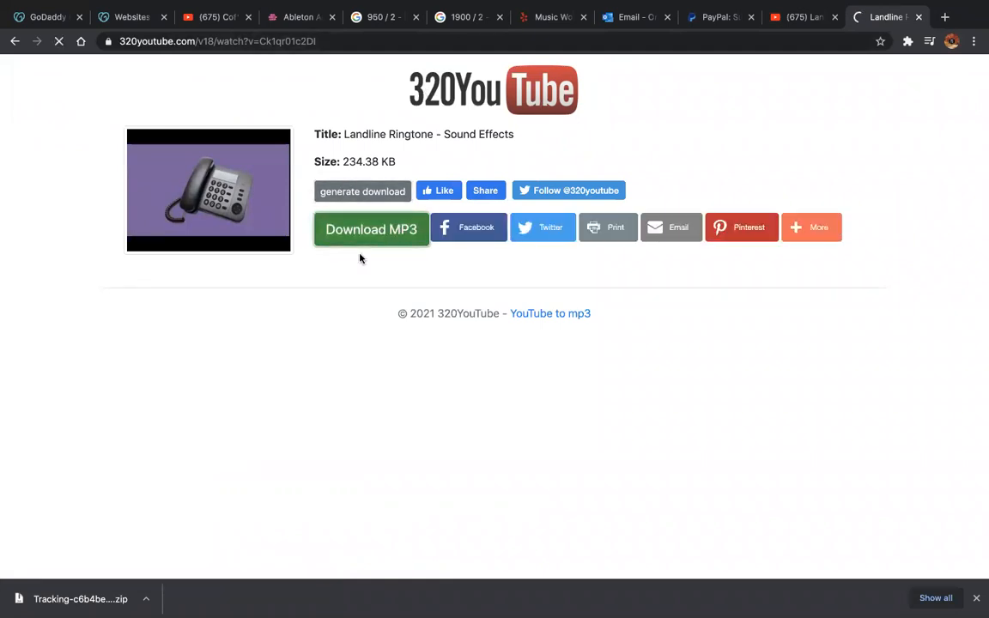
Step: Bookmark the current 320YouTube download page in the browser
click(249, 8)
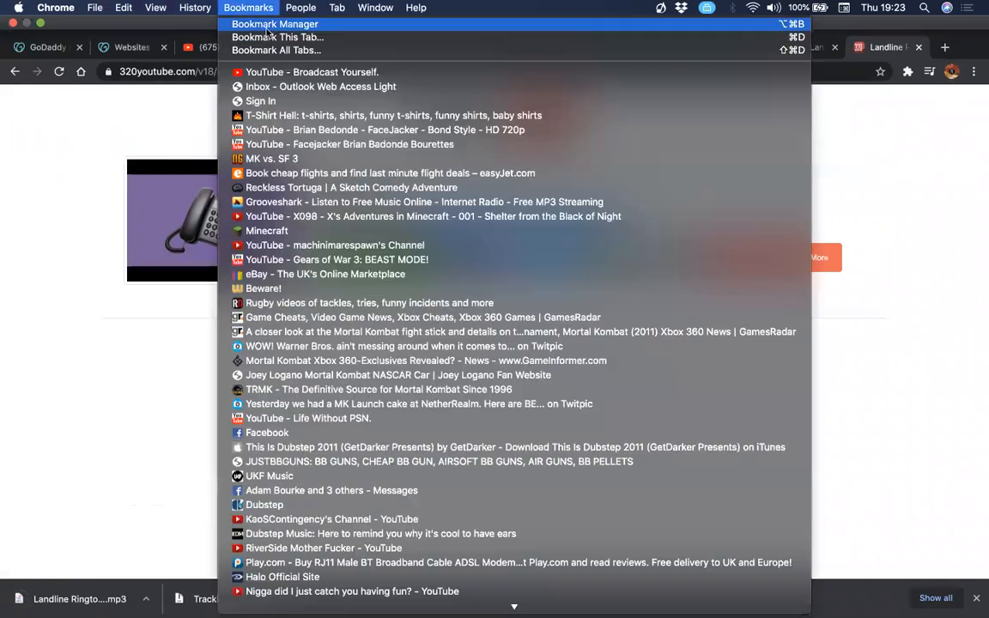
click(269, 39)
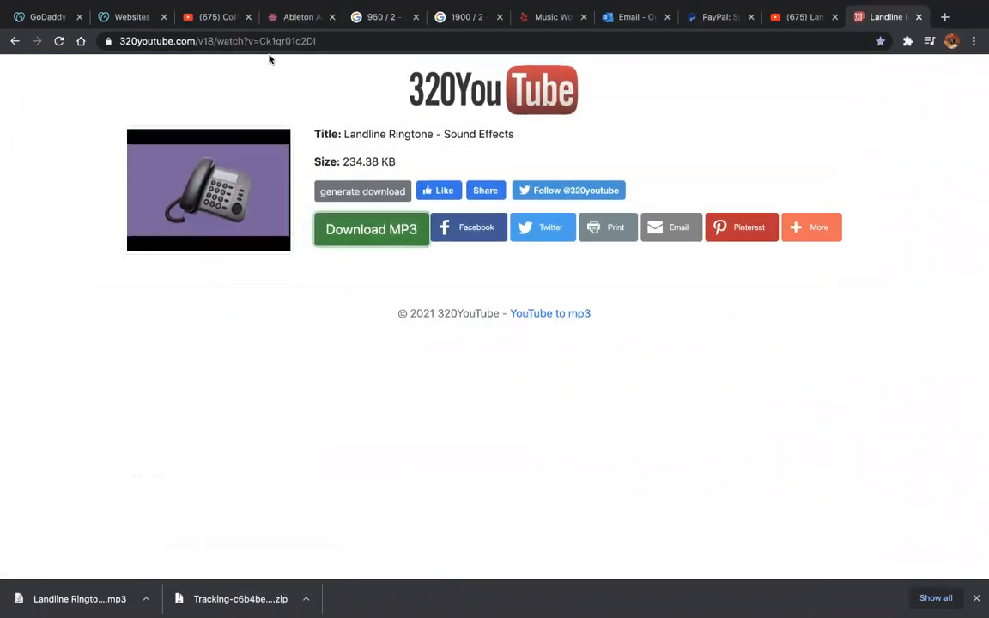
click(344, 408)
Step: Switch to Ableton Live and add the downloaded Landline Ringtone MP3 from Downloads as a new audio track below the Phonedial track
mouse_move(436, 603)
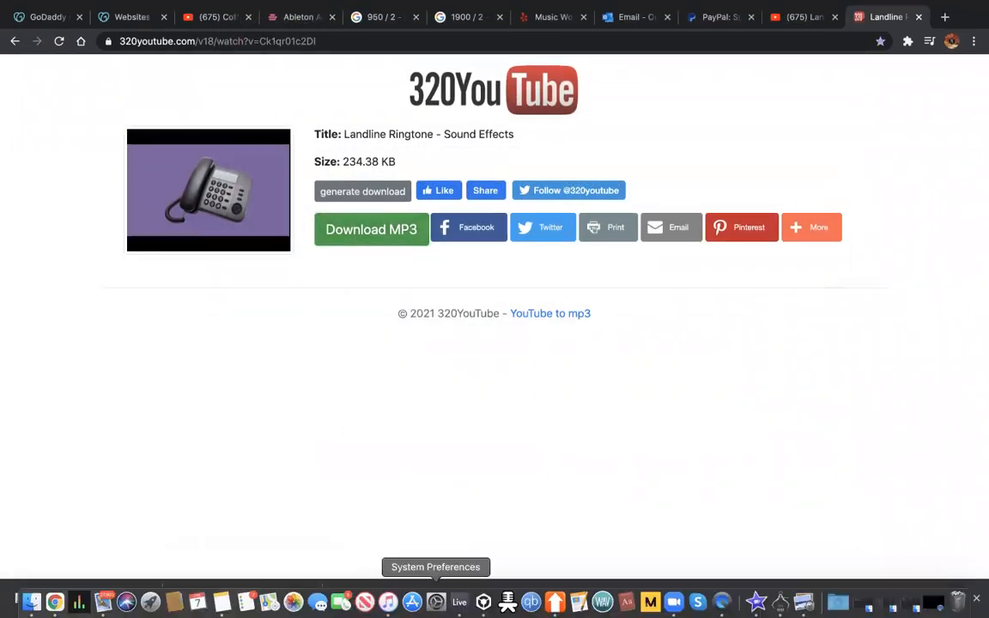
click(459, 602)
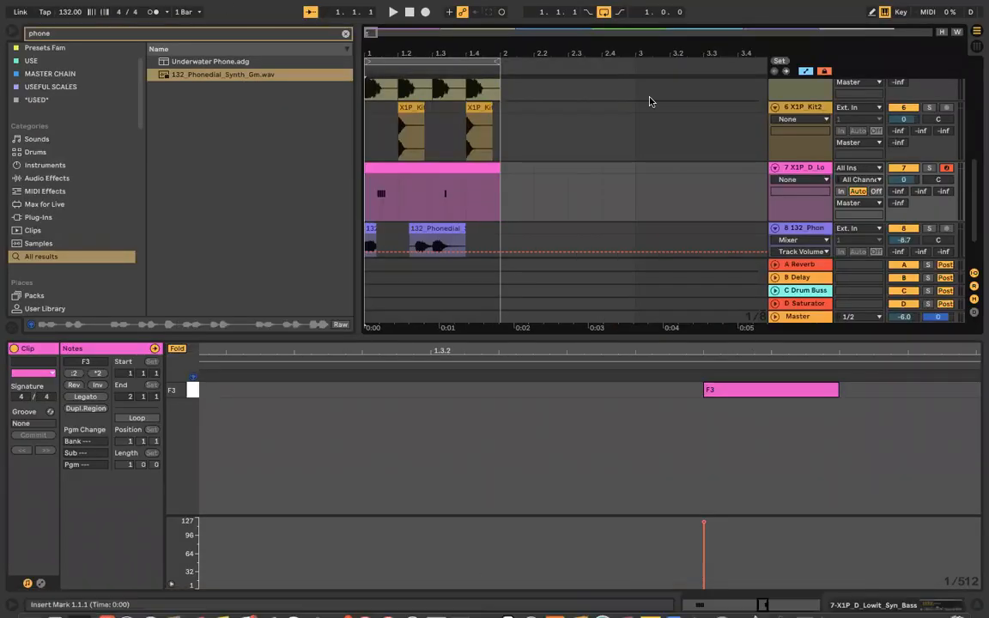
scroll(649, 101, down, 3)
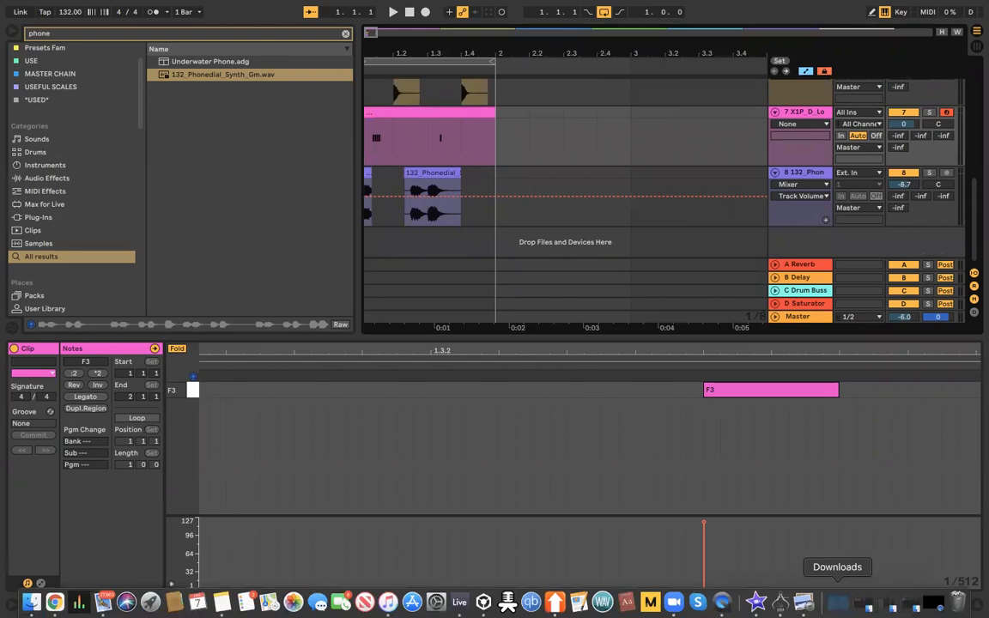
click(837, 600)
drag(382, 172, 382, 245)
scroll(395, 236, down, 5)
click(473, 233)
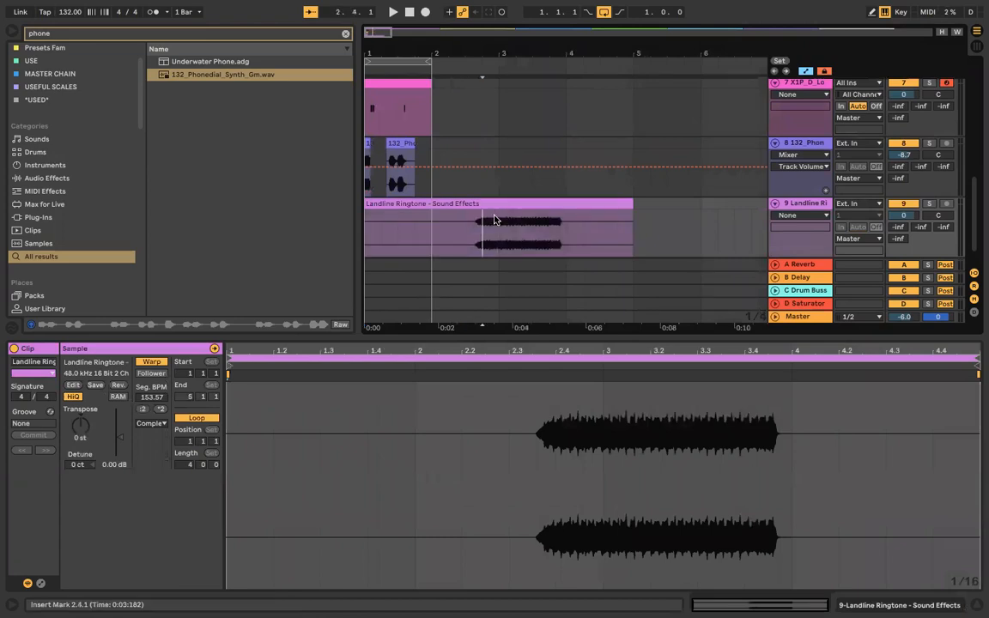
Step: Cut the leading silence off the Landline Ringtone clip up to 2.2.1 and move the remainder to 1.1.1
click(453, 221)
key(super+e)
drag(505, 202, 395, 214)
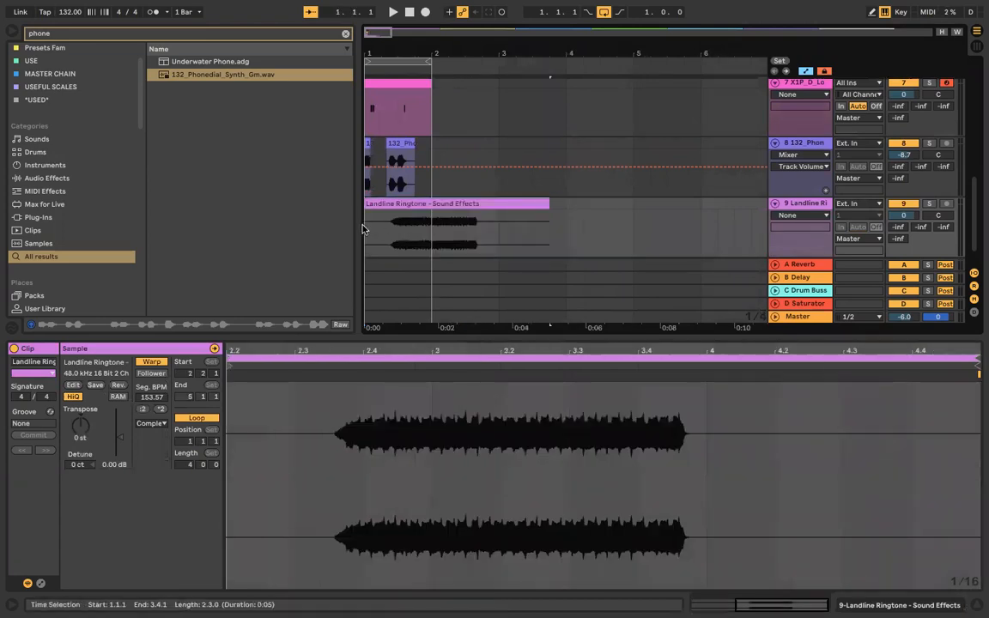
Step: Play the loop, then cut the Landline Ringtone clip's end at 2.1.1 and shift its start to 1.2.3
key(space)
scroll(412, 233, up, 2)
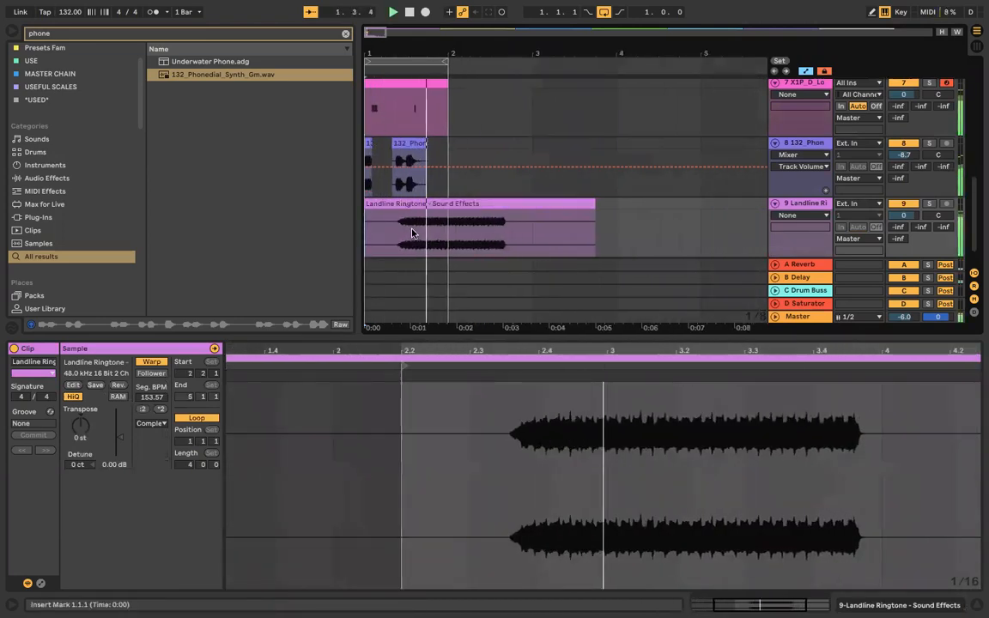
drag(587, 203, 437, 207)
key(space)
scroll(476, 204, up, 3)
key(Right)
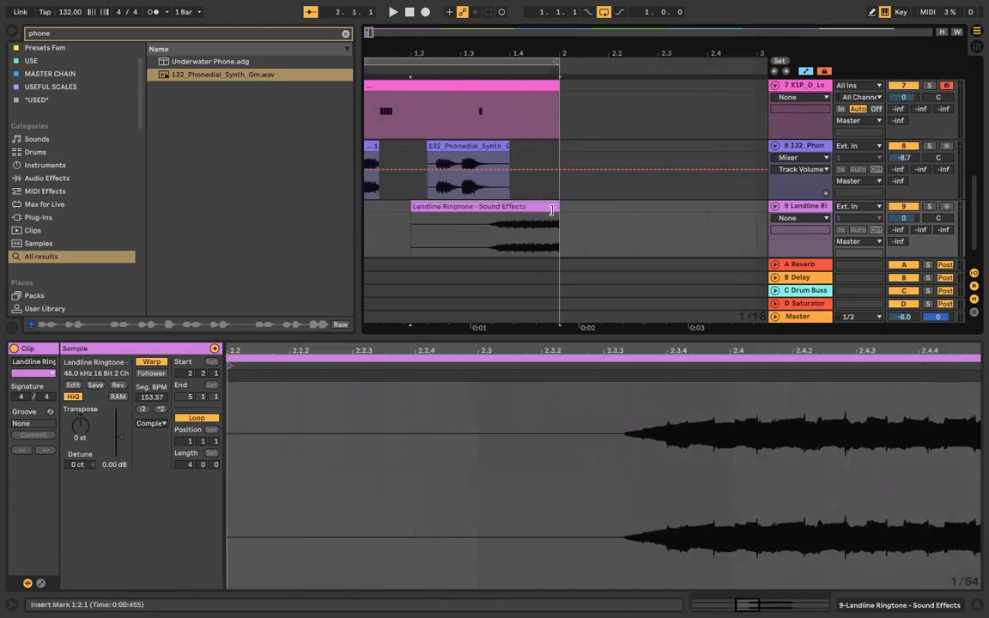
key(Right)
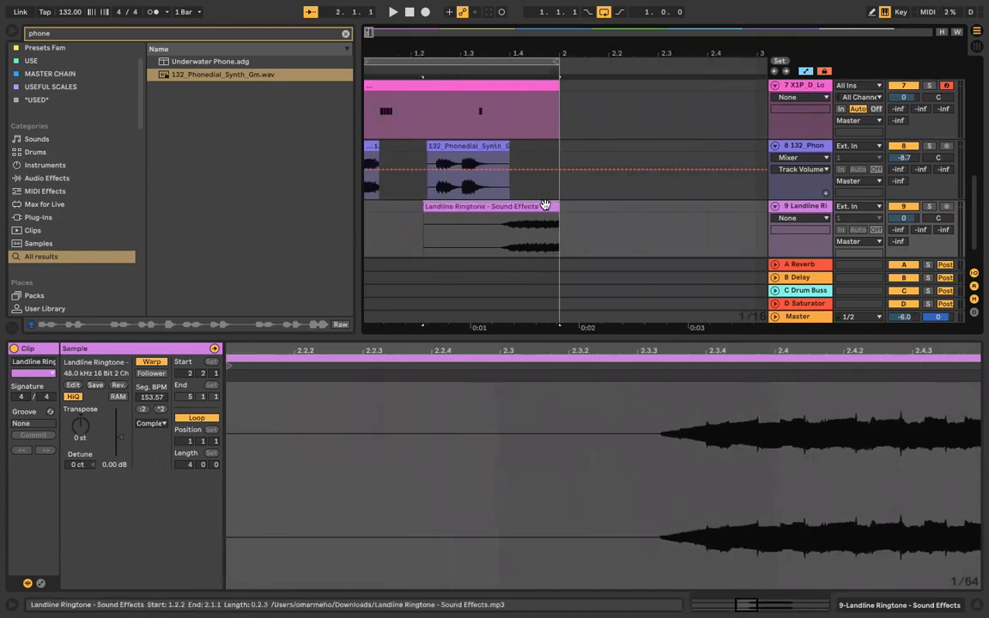
key(Right)
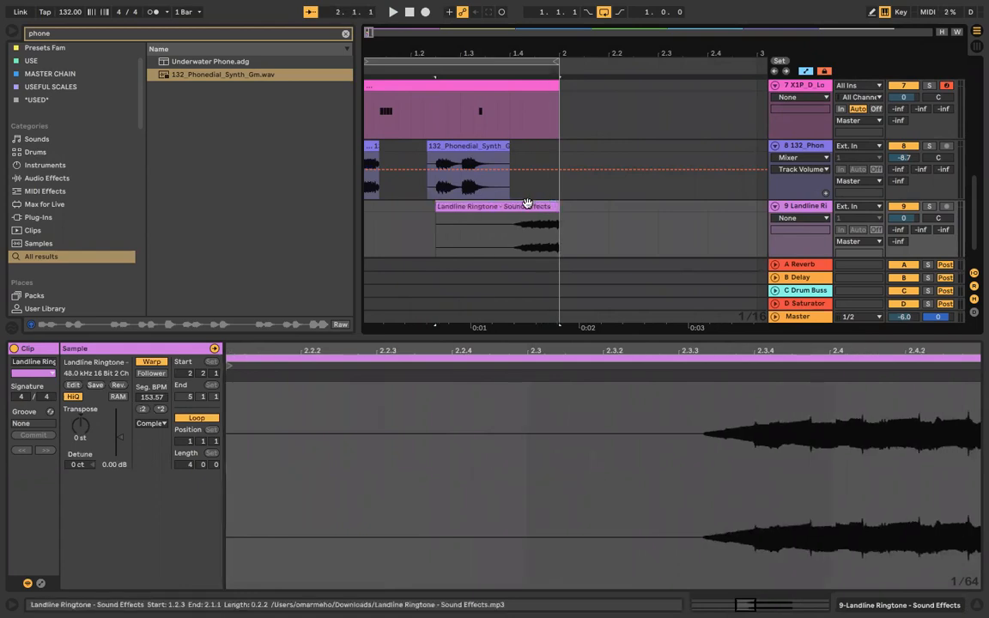
Step: Trim the Landline Ringtone clip to start at the ring's onset on 1.4.1 and rename it Ringtone
scroll(425, 218, up, 2)
scroll(394, 214, down, 2)
drag(393, 206, 476, 207)
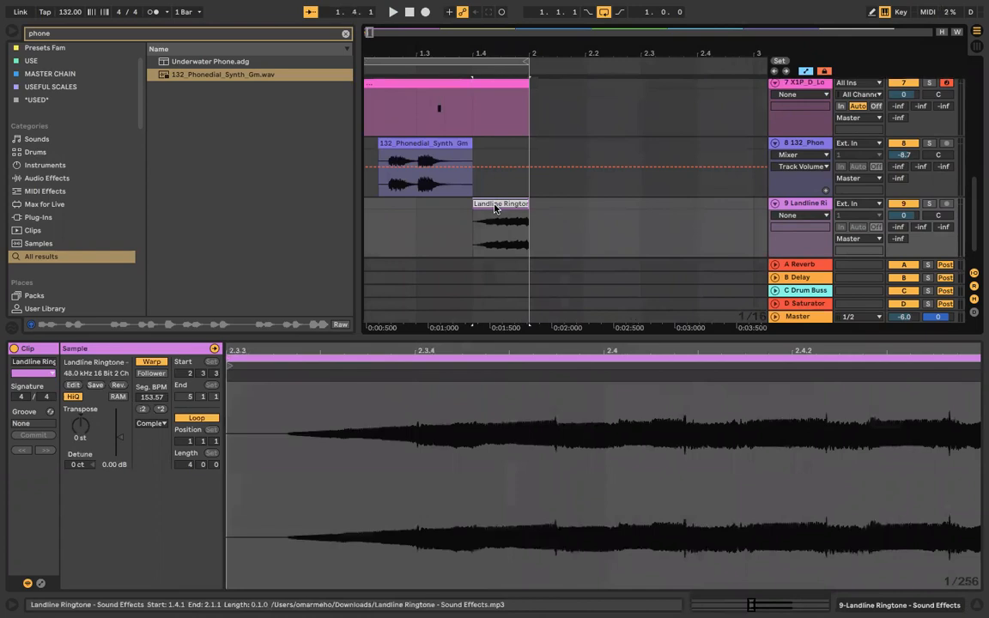
text(one)
key(Return)
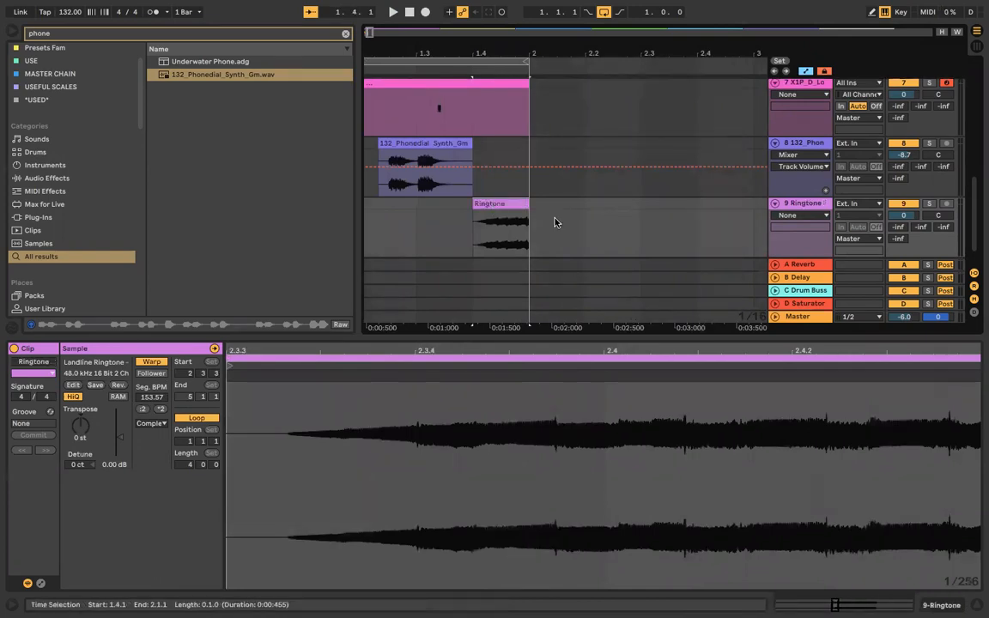
scroll(756, 202, left, 2)
scroll(569, 194, down, 1)
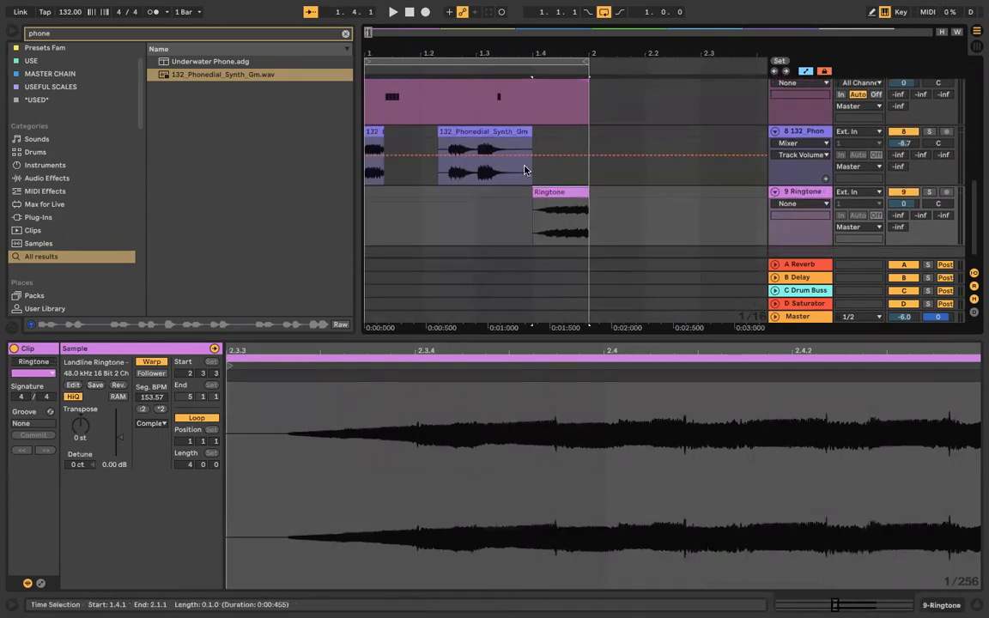
key(minus)
key(minus)
key(plus)
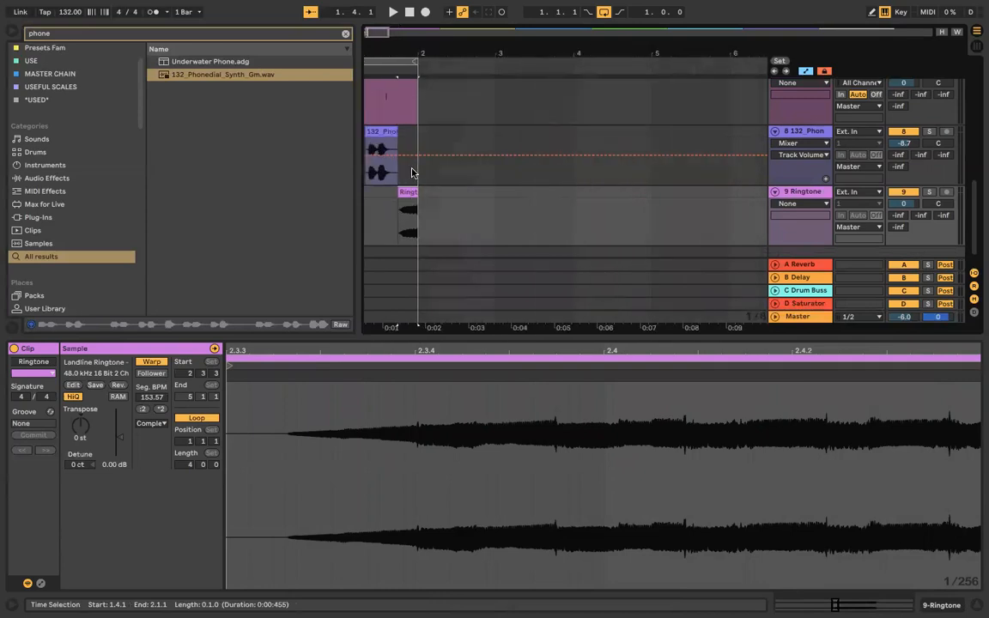
scroll(411, 173, left, 1)
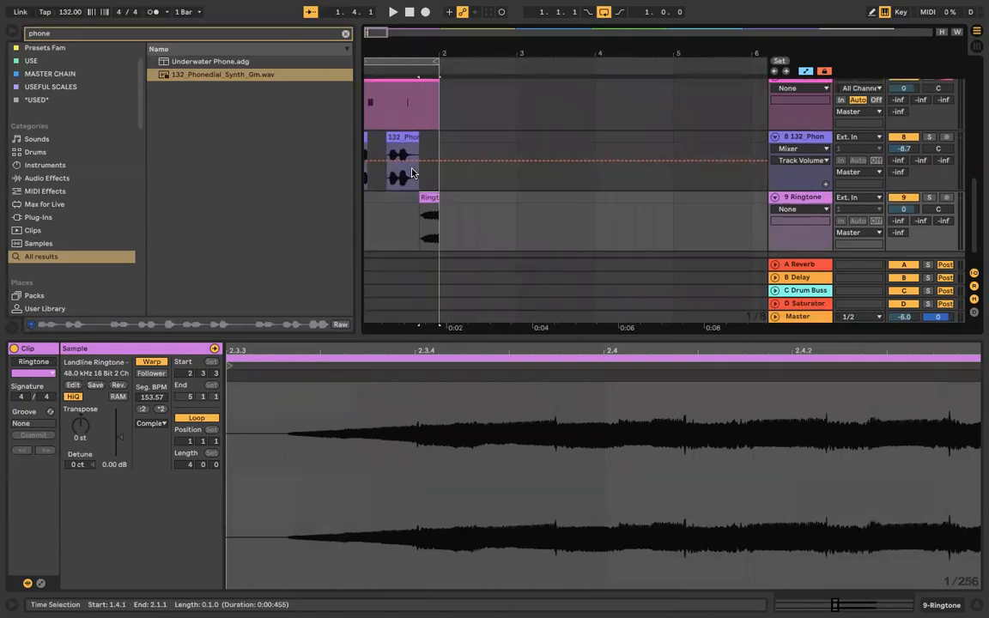
scroll(414, 172, down, 1)
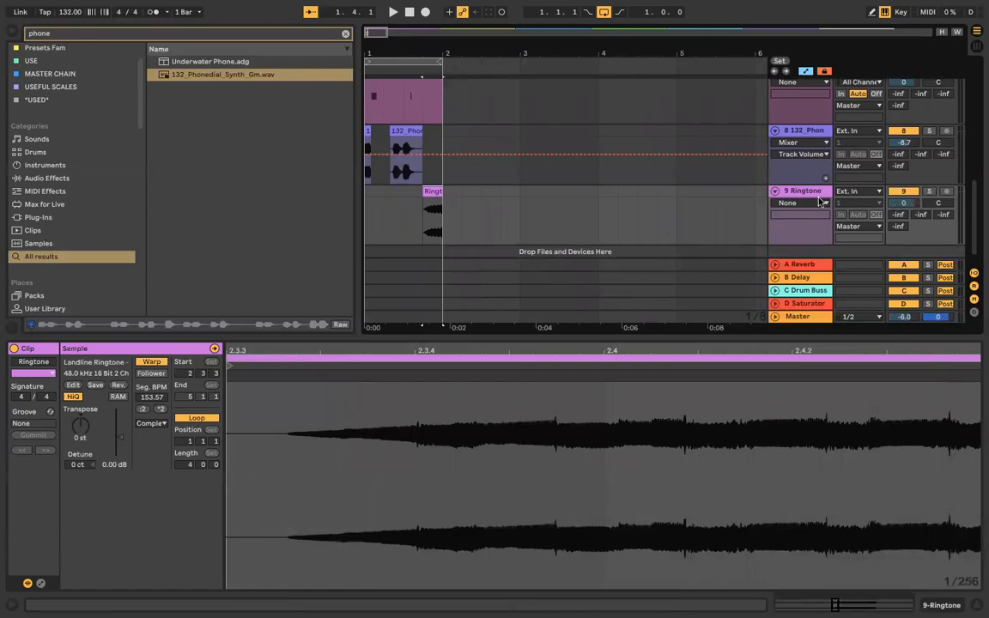
scroll(426, 185, up, 3)
scroll(424, 186, up, 4)
scroll(424, 185, down, 2)
scroll(424, 185, left, 1)
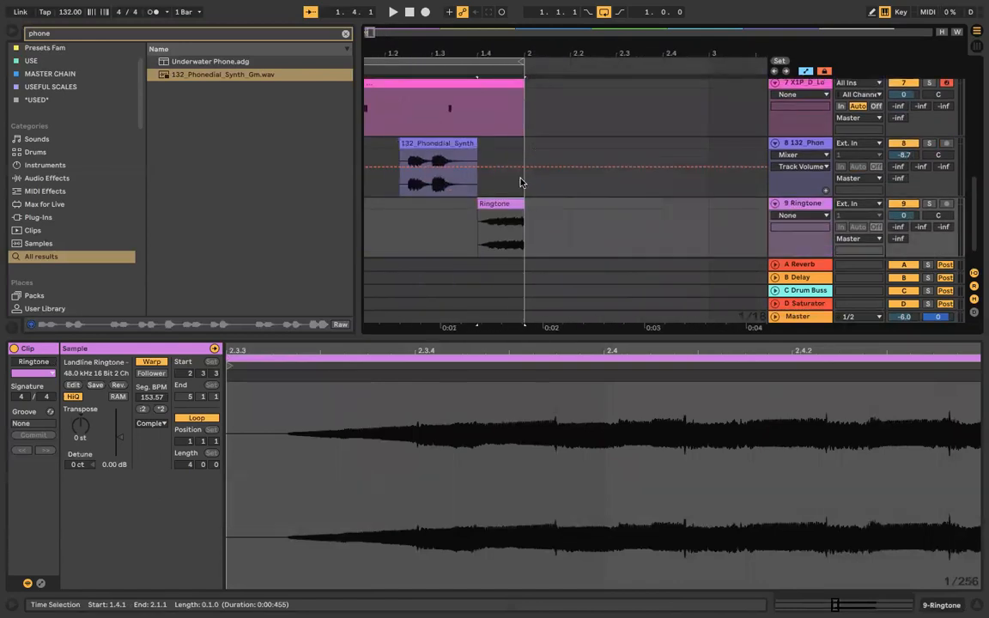
Step: Hide the automation in the arrangement and place the insert marker at 1.2.1 on the Phonedial track
click(804, 70)
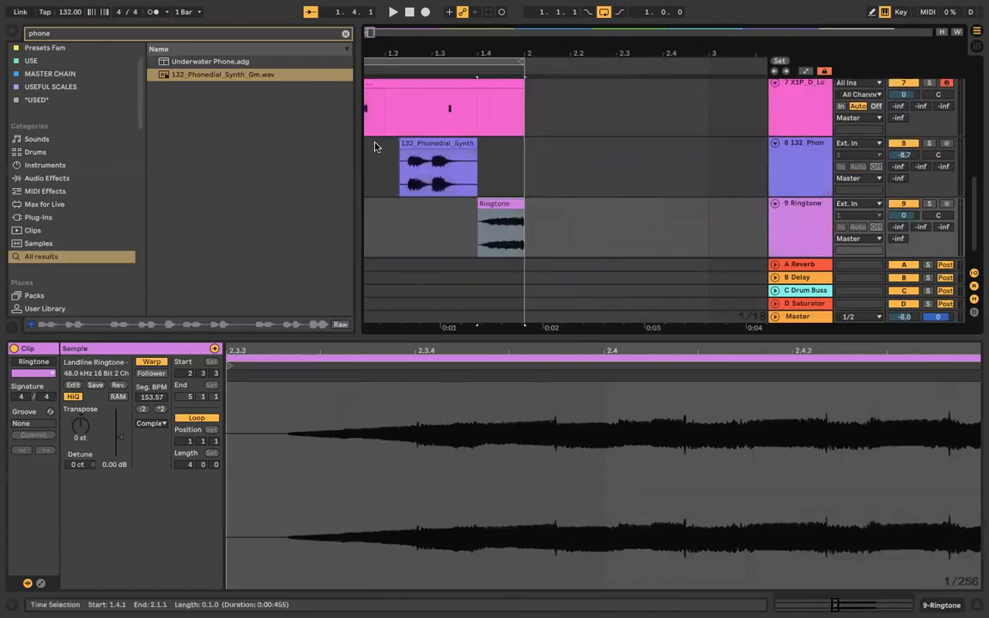
scroll(389, 149, left, 2)
click(405, 149)
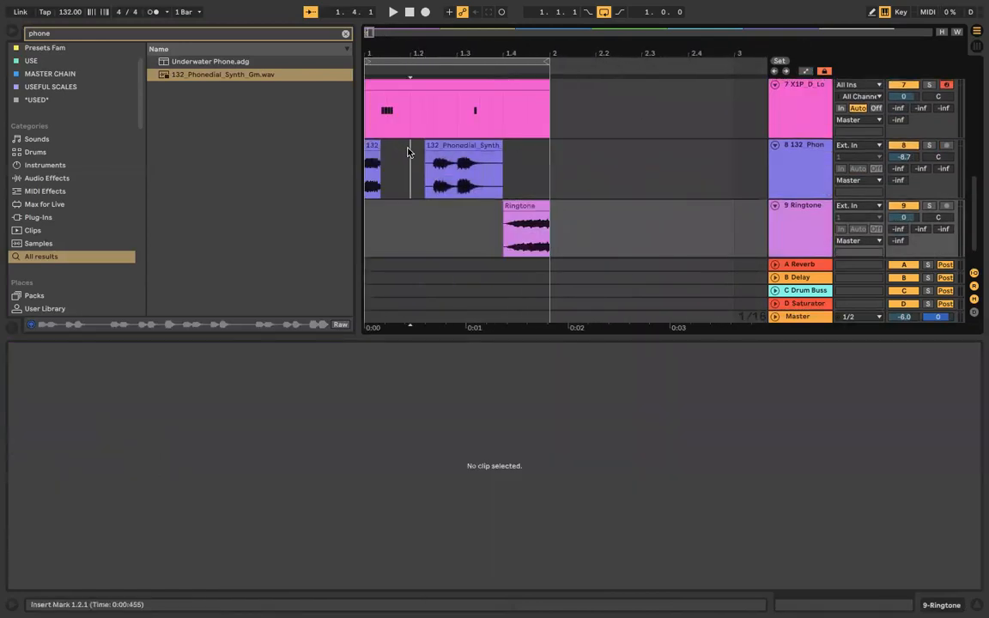
scroll(408, 147, down, 2)
drag(392, 150, 420, 151)
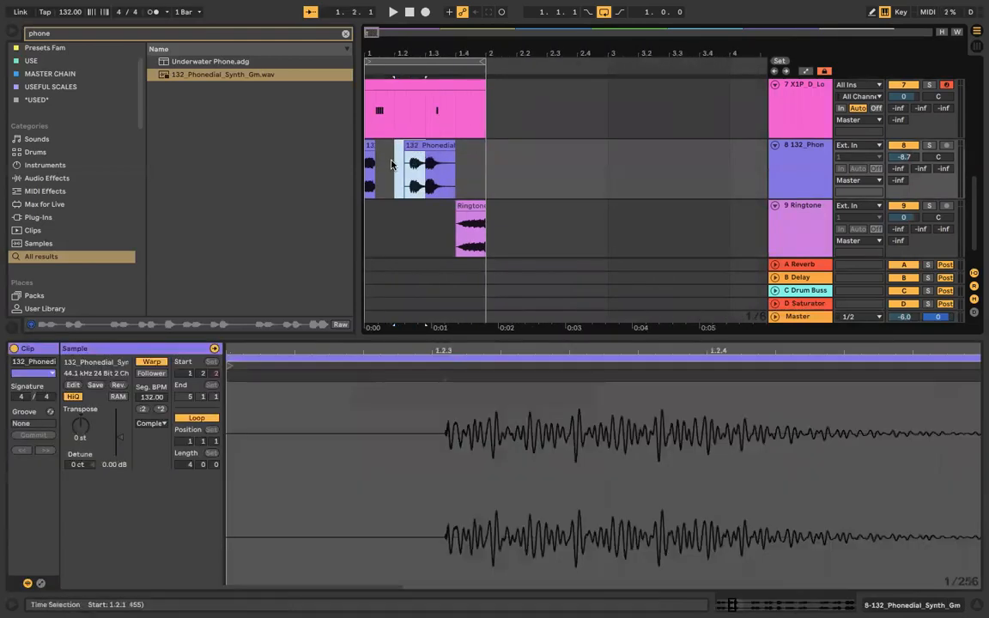
click(392, 164)
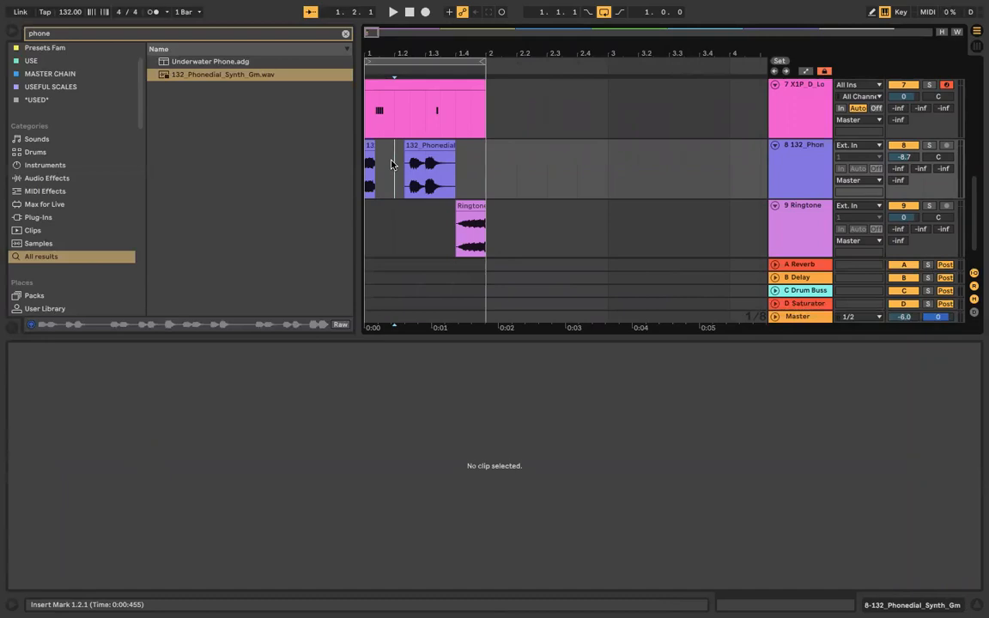
Step: Search the browser for "over" to find the Overdrive effect
scroll(421, 168, up, 4)
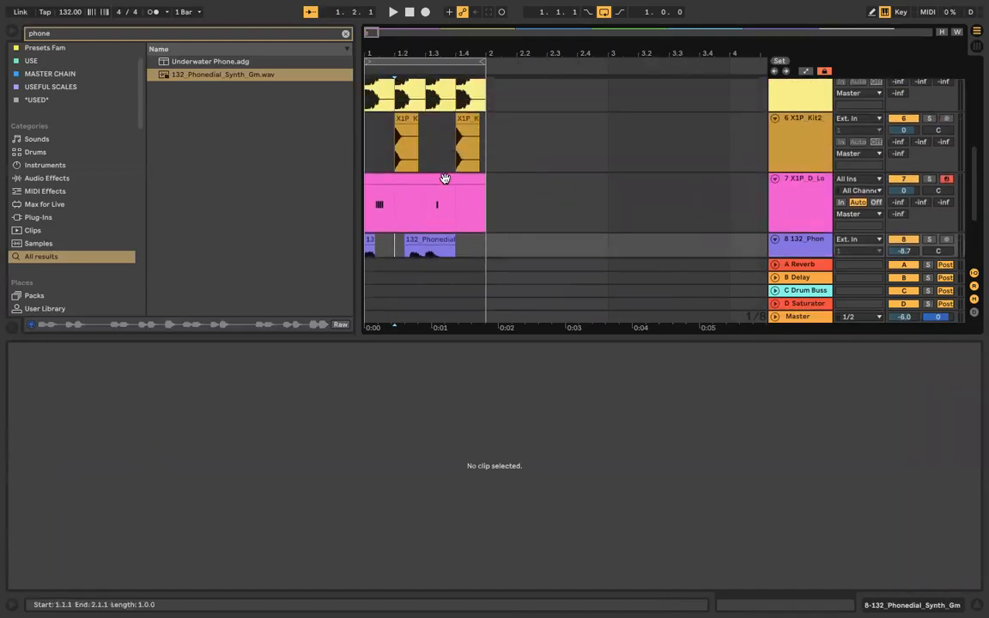
scroll(437, 146, down, 5)
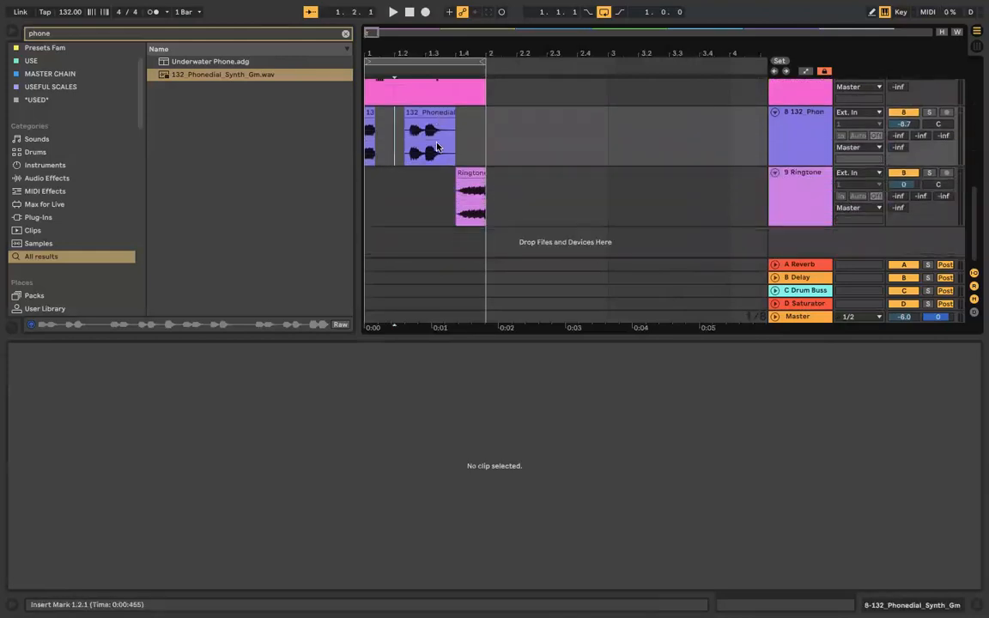
scroll(420, 124, up, 6)
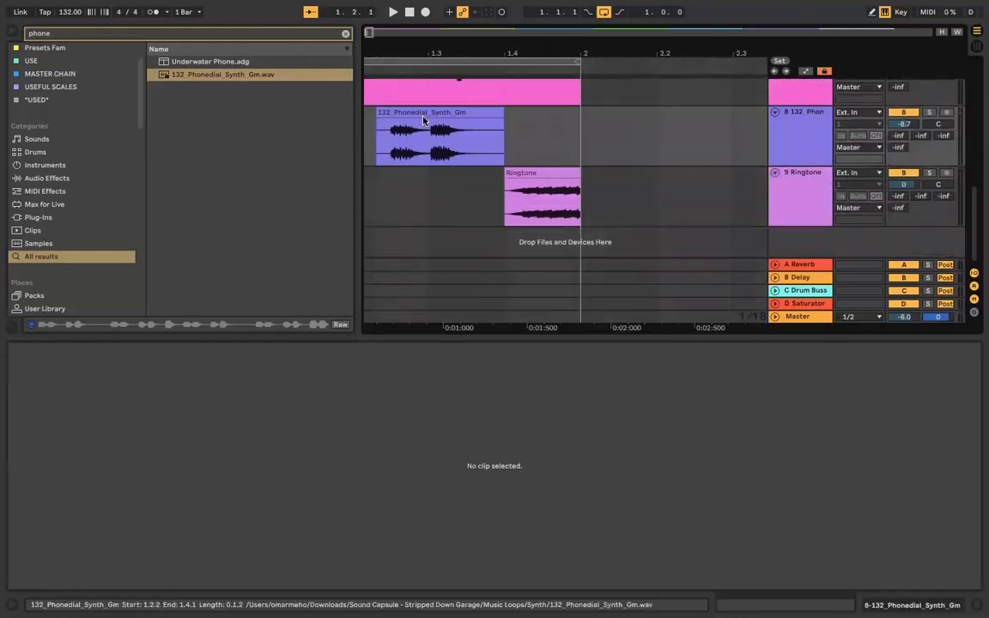
scroll(421, 120, down, 4)
click(268, 28)
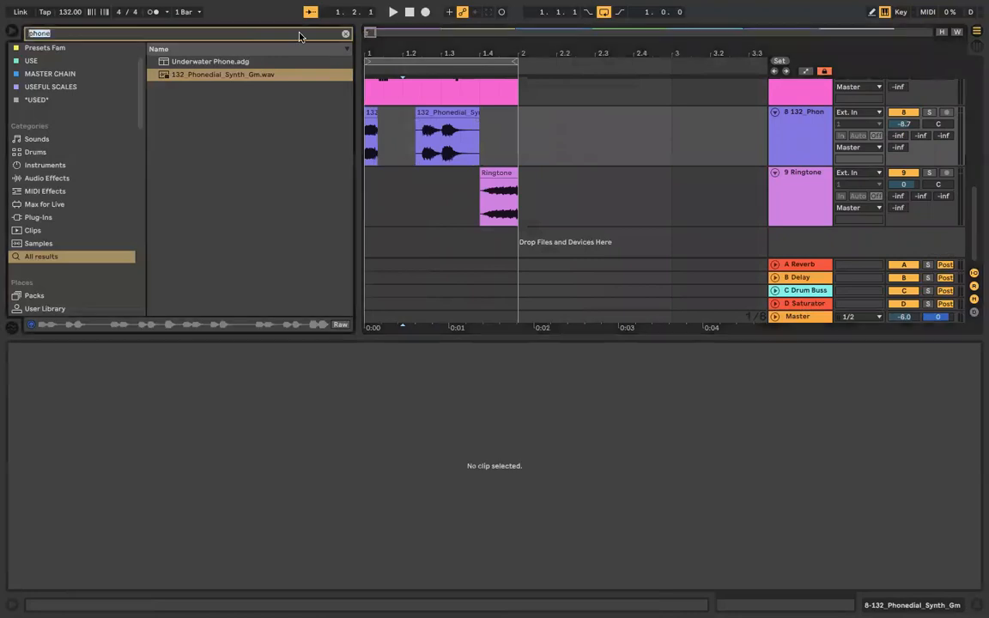
text(over)
Step: Add Overdrive to the X1P_D_Lowit_Syn_Bass track after its Simpler, then solo the track and play the loop
click(410, 116)
scroll(413, 117, up, 4)
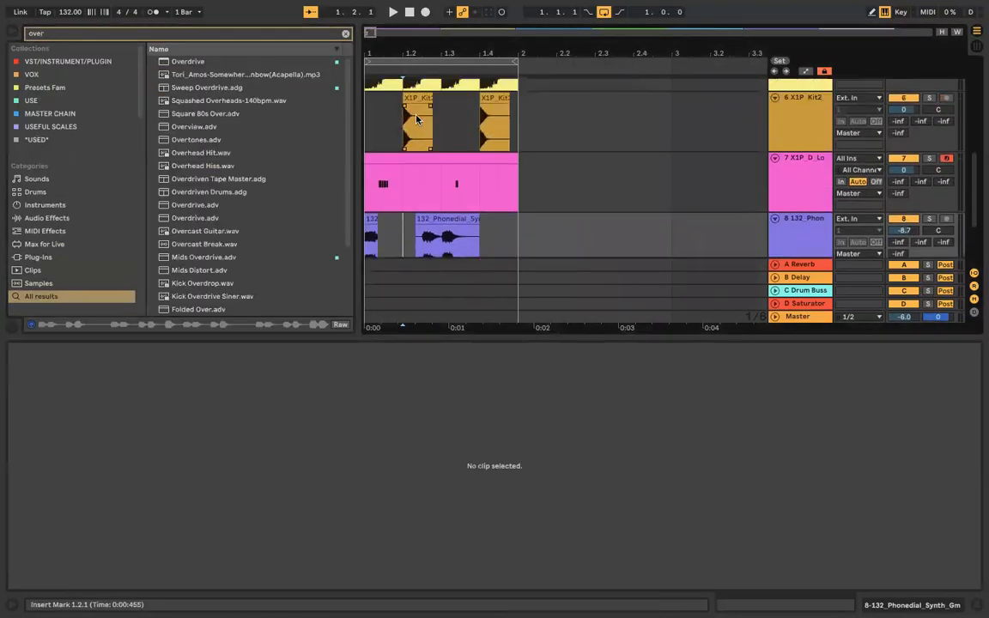
scroll(413, 116, up, 4)
click(219, 63)
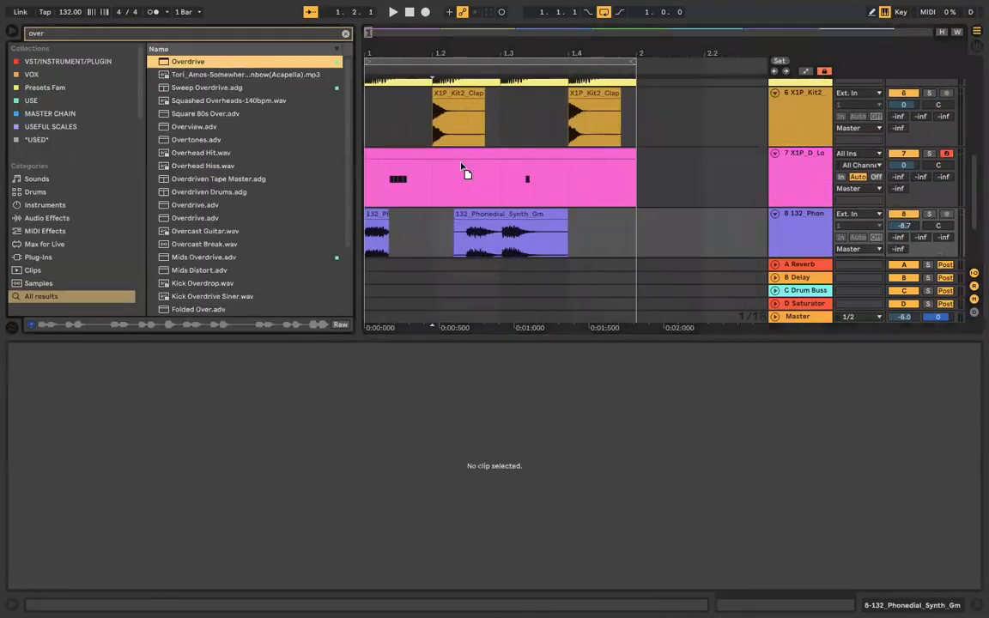
drag(464, 170, 468, 171)
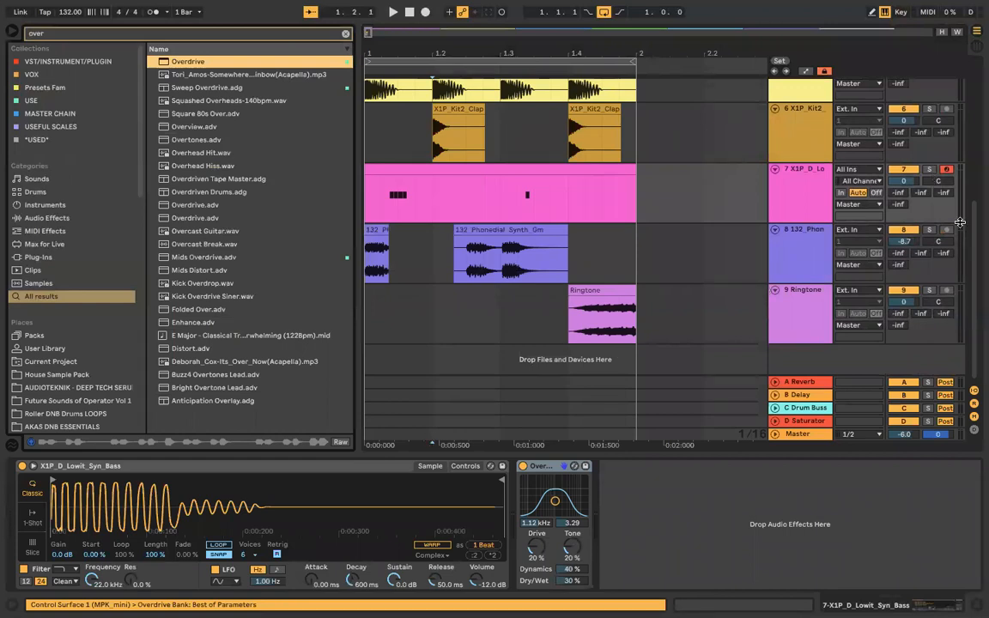
click(934, 170)
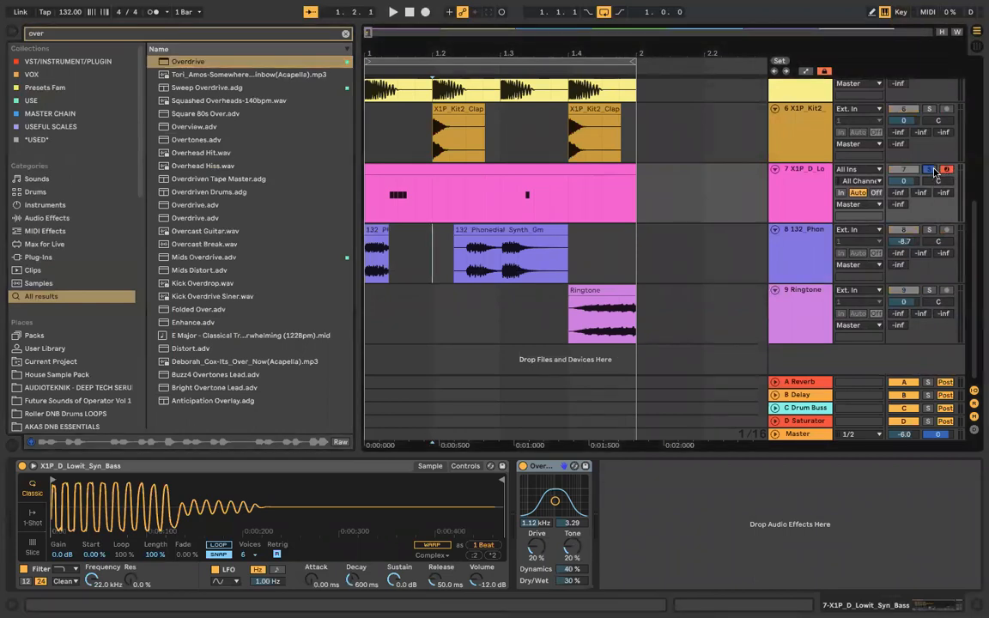
key(space)
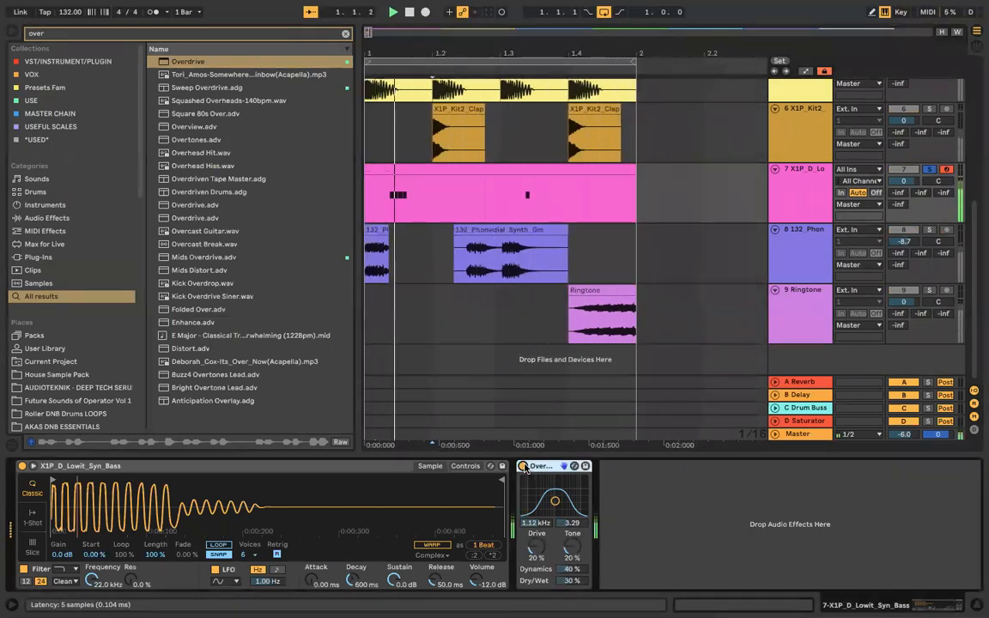
Step: Solo the X1P_Kit2_Clap track, add Overdrive with its filter at 842 Hz and bandwidth 9.00, and compare it with the effect bypassed
click(928, 110)
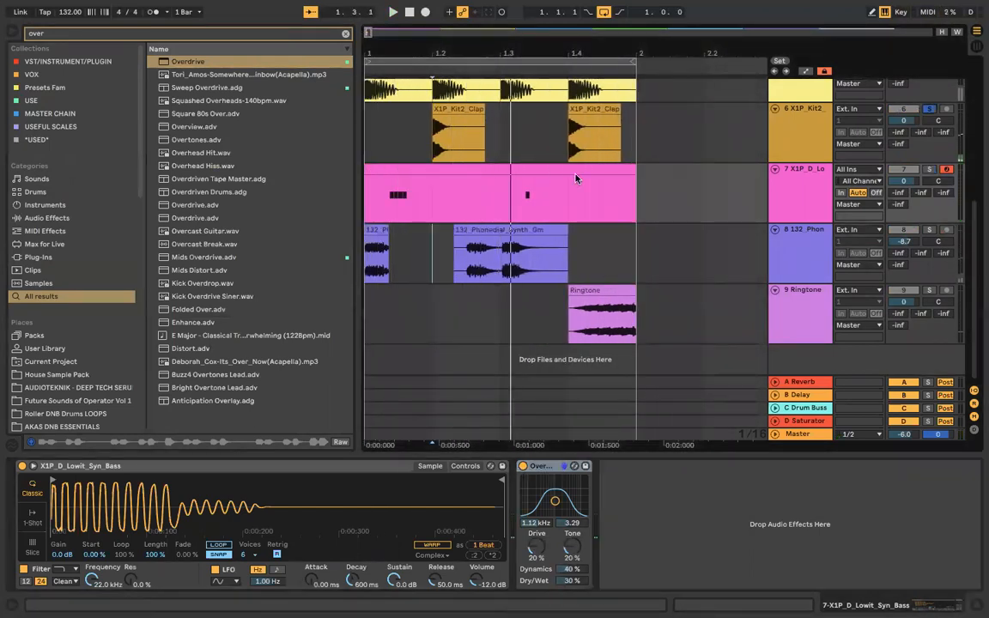
drag(190, 62, 473, 128)
drag(53, 502, 51, 479)
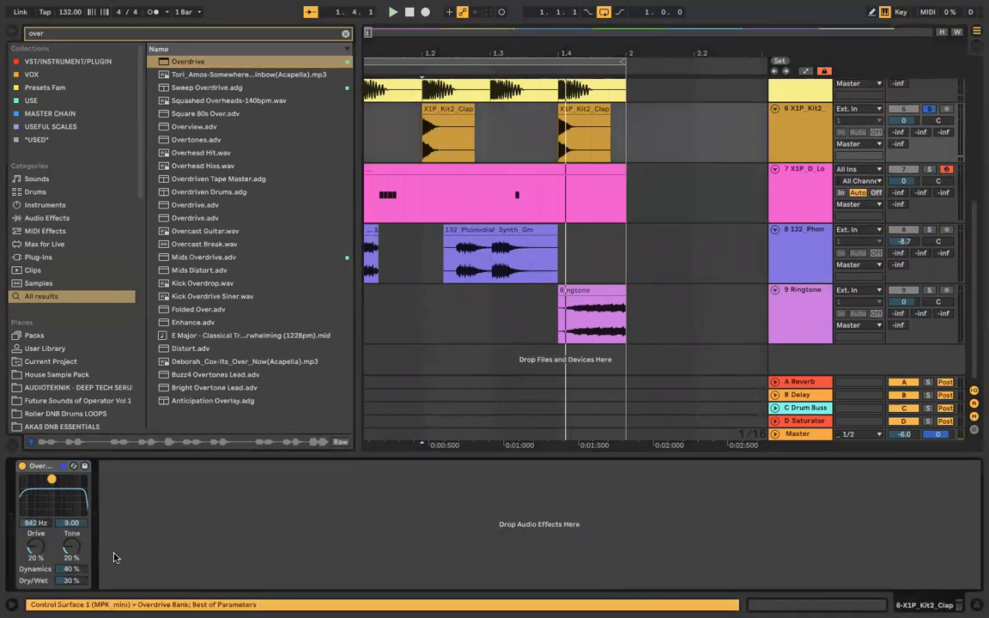
click(22, 467)
click(22, 468)
Step: Set the clap's Overdrive to 83% Drive, 59% Tone, 16% Dry/Wet and a 1.04 kHz filter, comparing it with the bypassed sound
drag(79, 583, 51, 494)
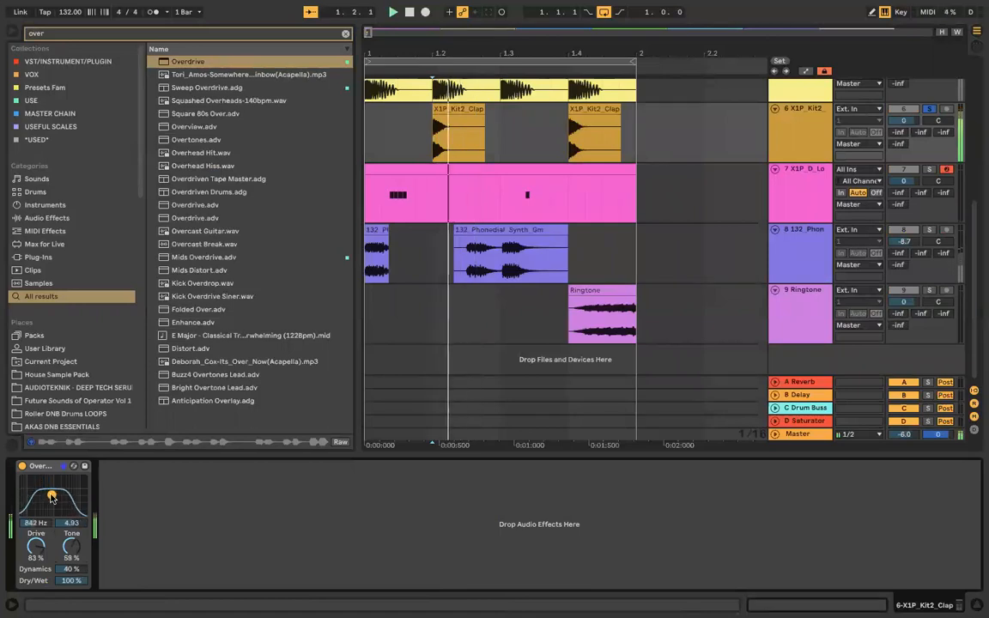
mouse_move(69, 580)
mouse_down()
mouse_move(69, 604)
mouse_move(68, 582)
mouse_up()
mouse_move(52, 494)
mouse_down()
mouse_move(26, 478)
mouse_move(45, 486)
mouse_up()
click(22, 467)
click(22, 467)
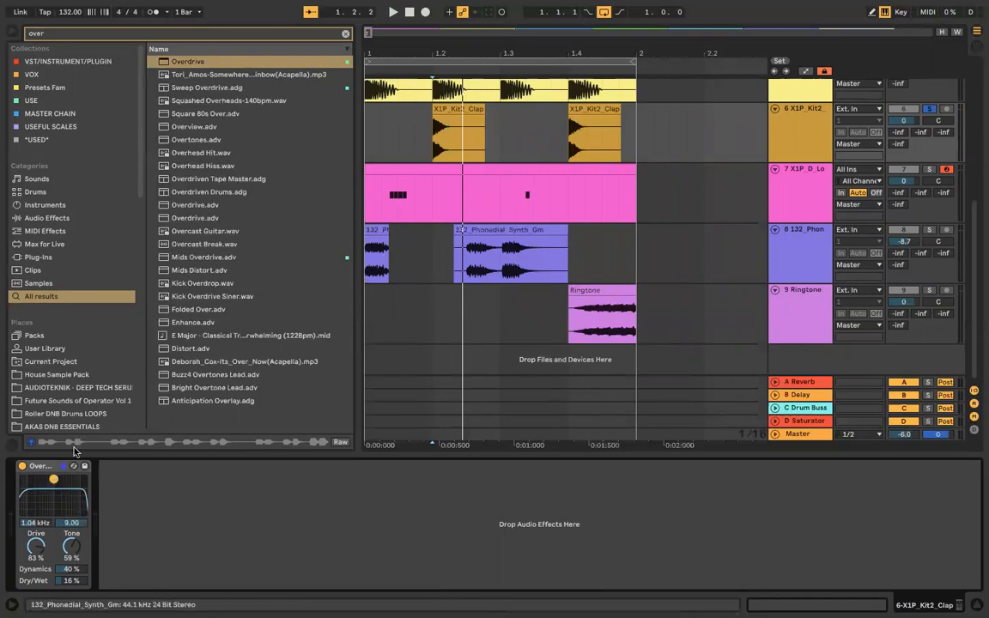
Step: Put a copy of the clap's Overdrive on the soloed 132_Phonedial_Synth_Gm track while keeping the clap's own Overdrive
key(Delete)
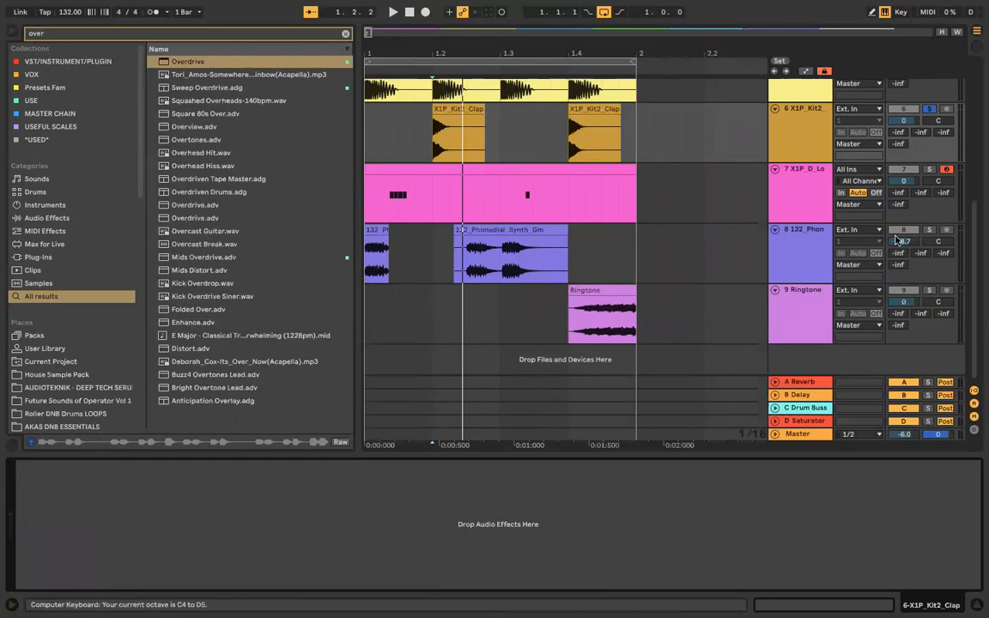
click(927, 230)
key(ctrl+z)
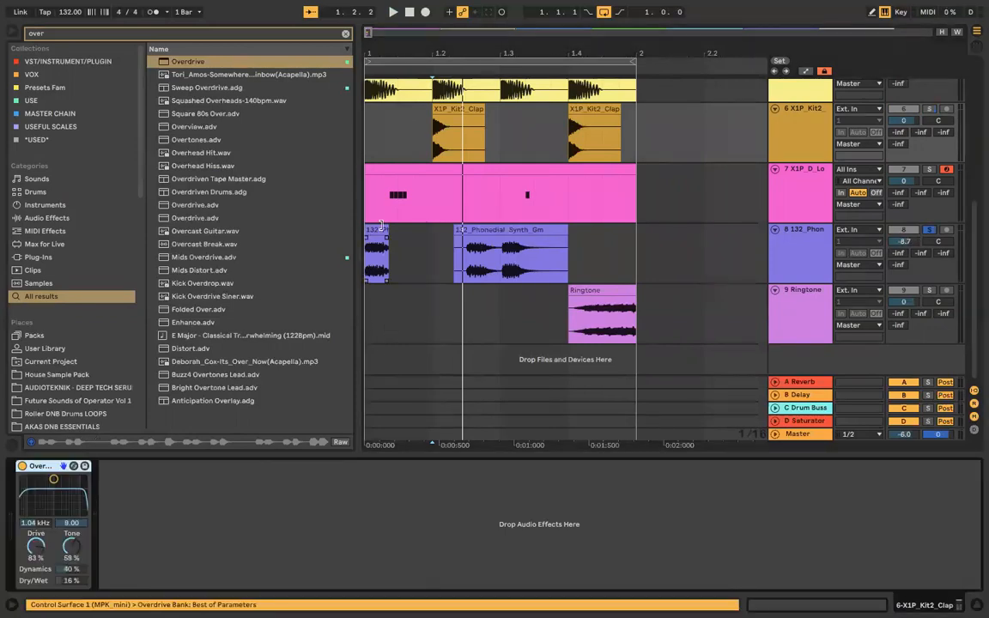
click(366, 247)
key(space)
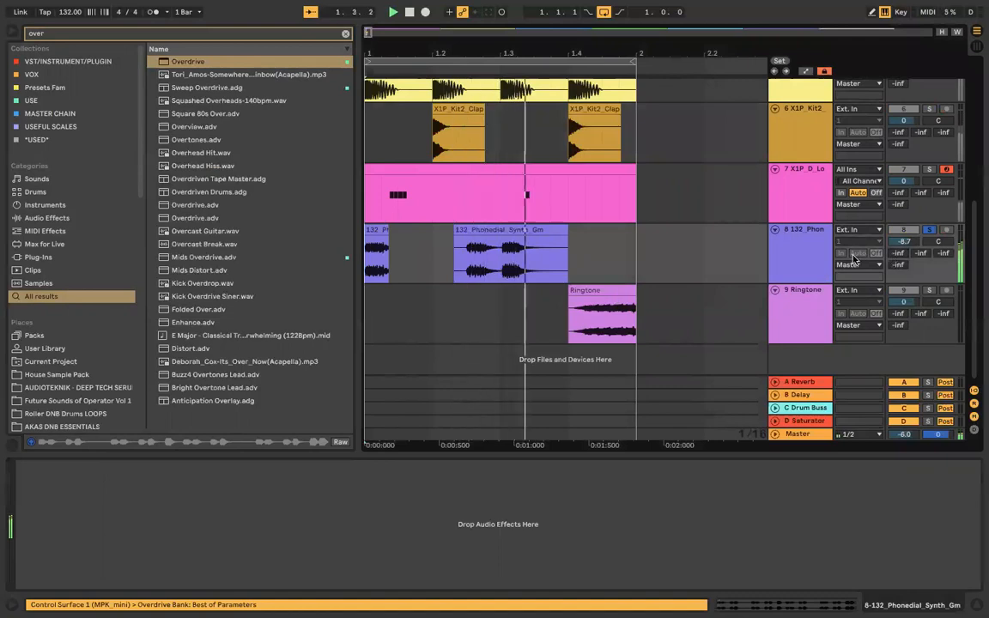
click(801, 259)
click(554, 522)
key(ctrl+v)
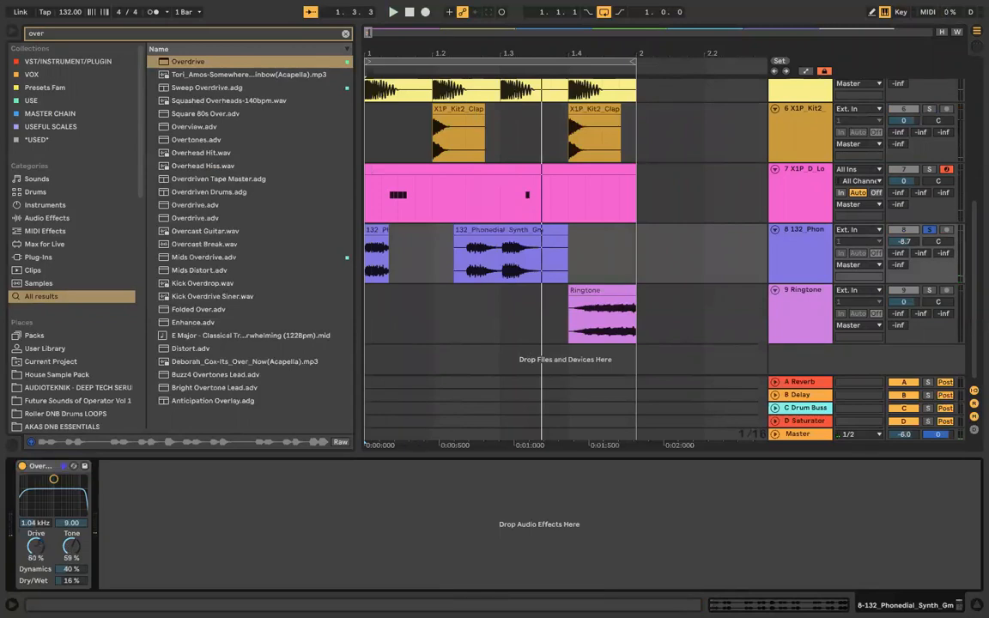
Step: Play the soloed Phonedial track and set its Overdrive to 22% Drive and 40% Tone
scroll(446, 248, up, 5)
scroll(447, 248, down, 4)
key(space)
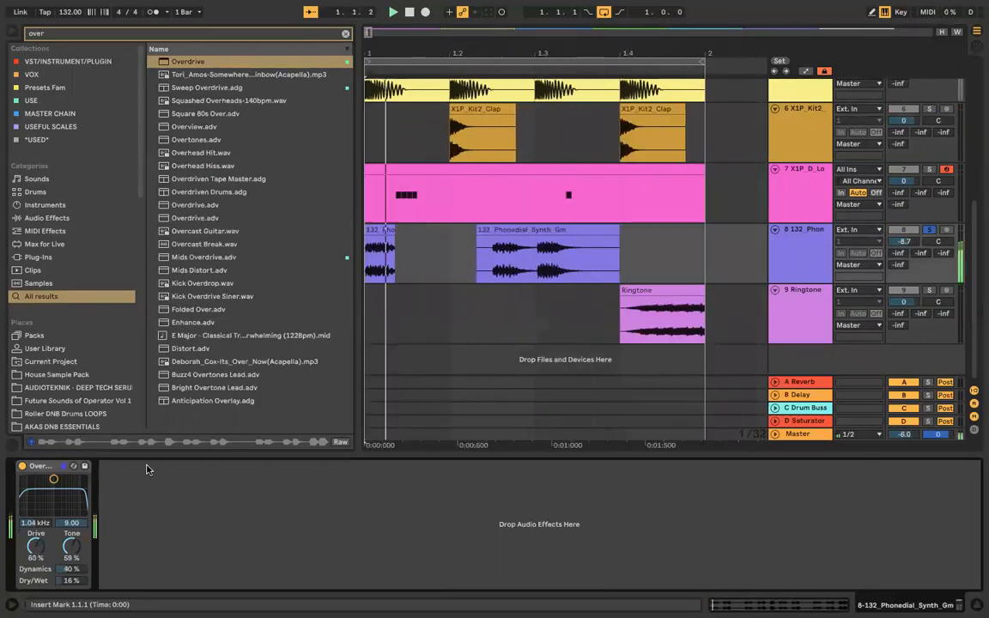
drag(66, 547, 41, 572)
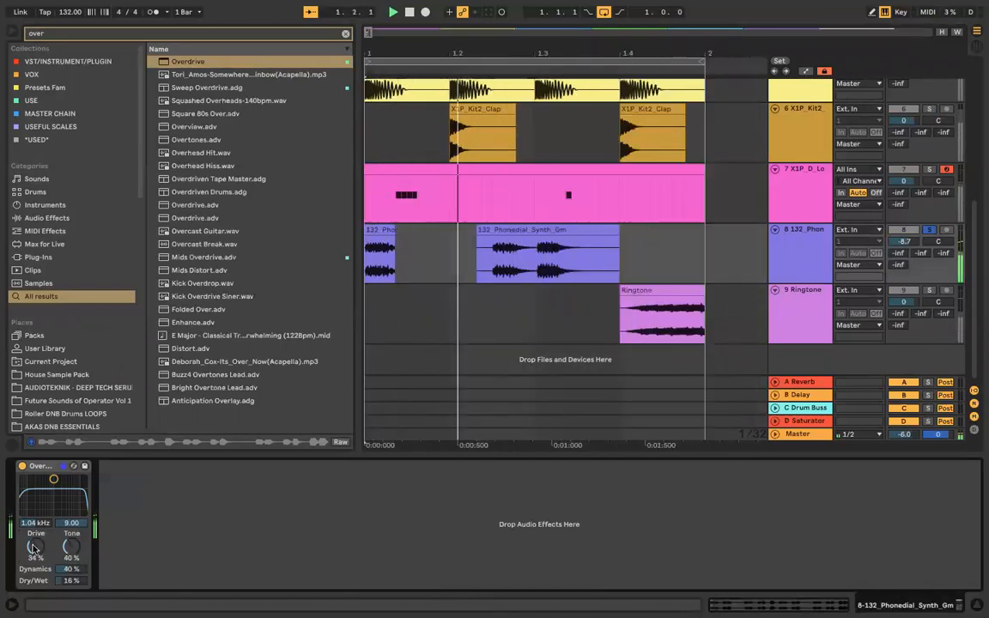
drag(37, 542, 37, 553)
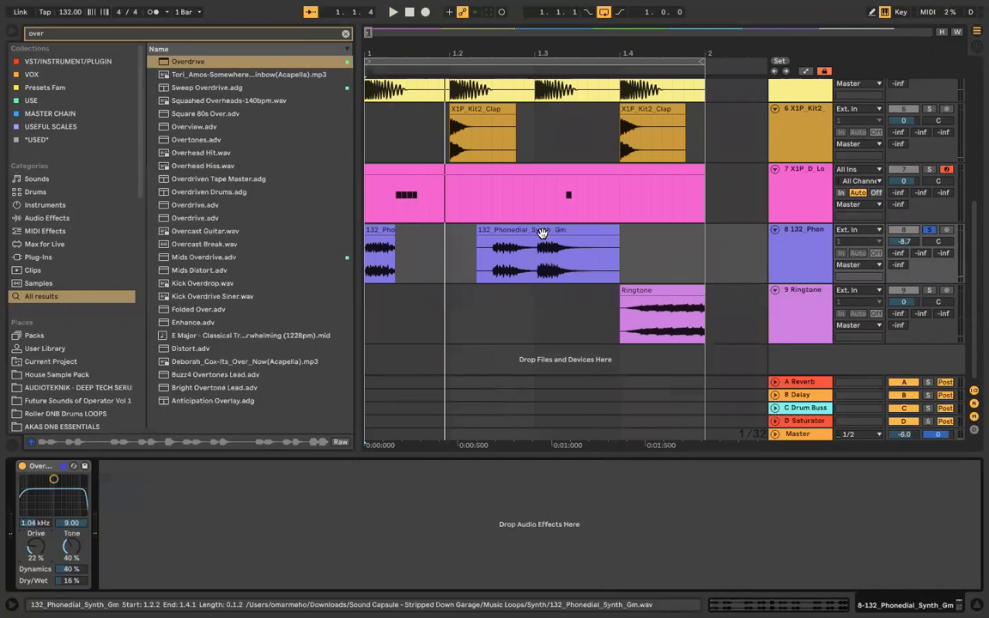
Step: Find SPAN in the browser, add it after the Overdrive on the Phonedial track, and move its window clear of the Overdrive controls
click(148, 37)
text(sp)
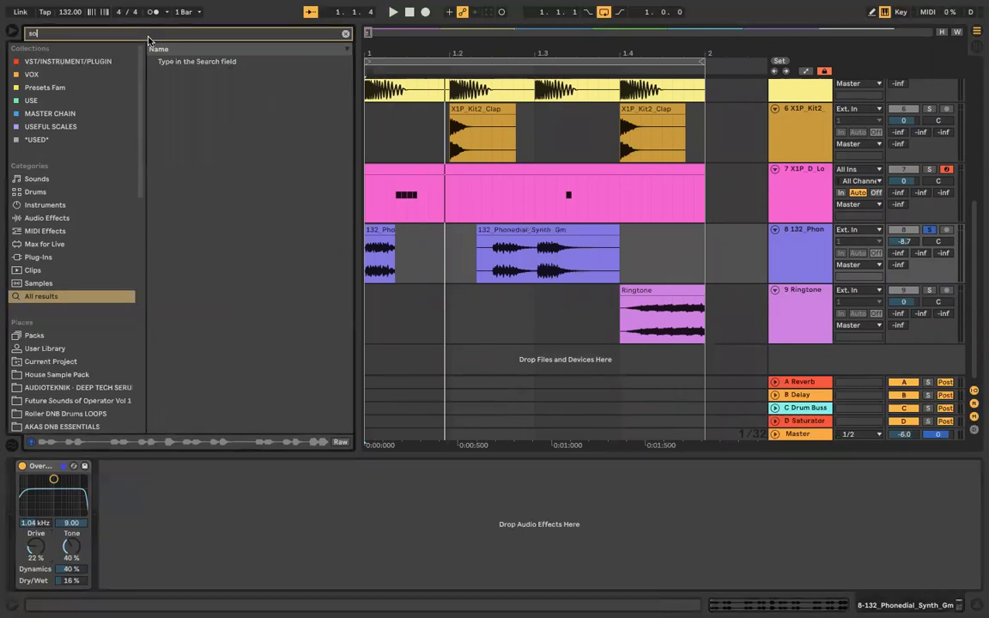
text(an)
drag(182, 105, 502, 225)
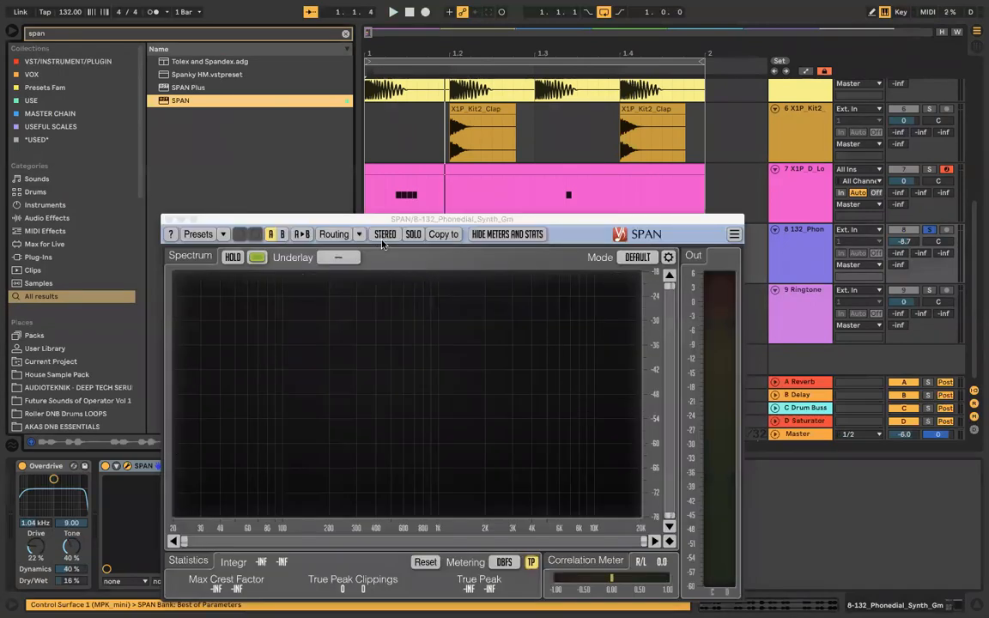
drag(389, 220, 621, 285)
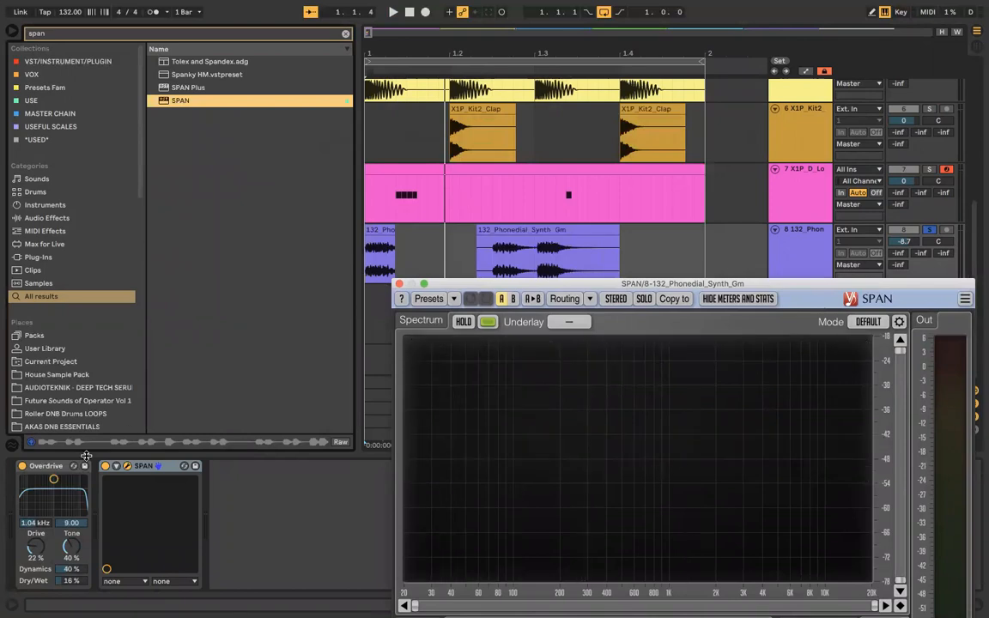
Step: Play the Phonedial track, compare its SPAN spectrum with Overdrive on and off, and close the analyzer window
key(space)
click(22, 467)
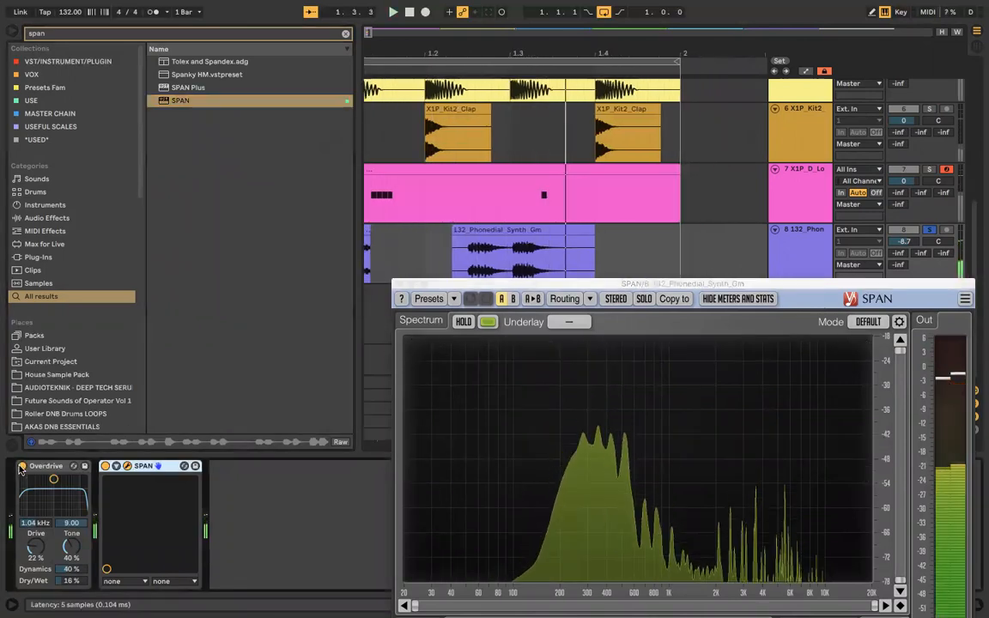
click(22, 466)
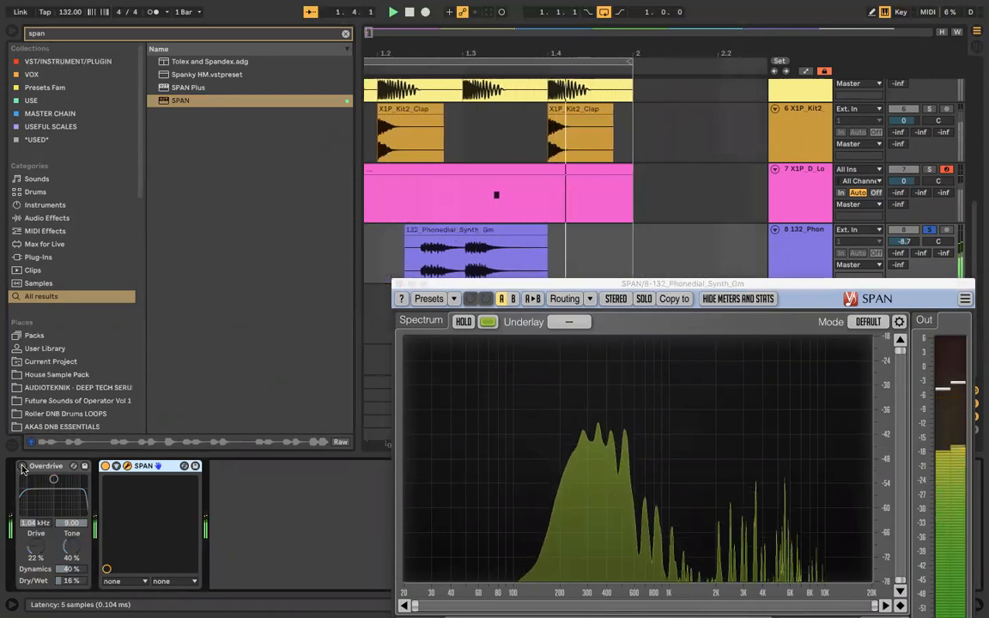
click(23, 467)
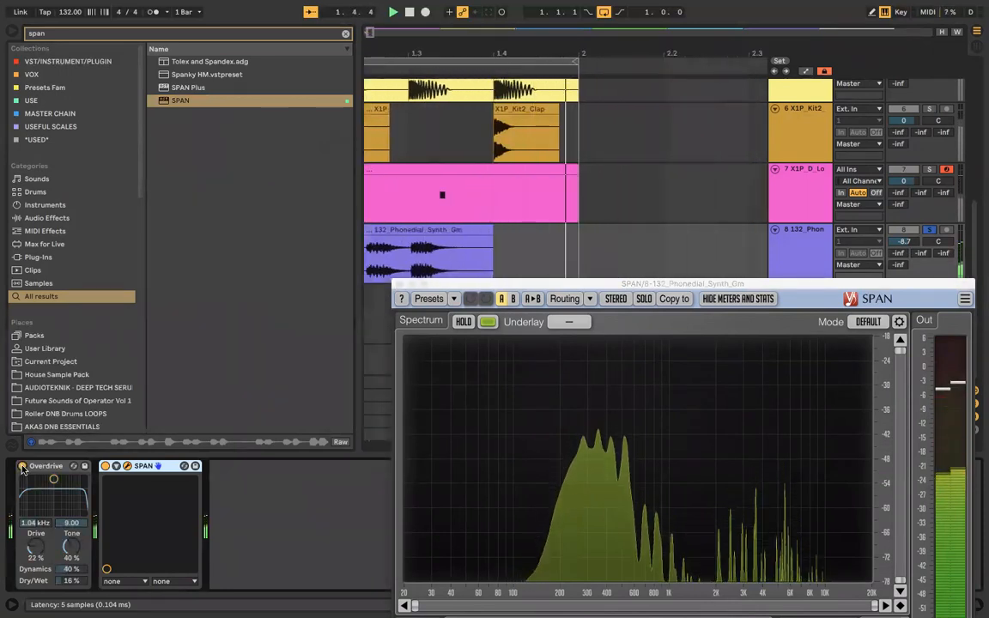
click(397, 284)
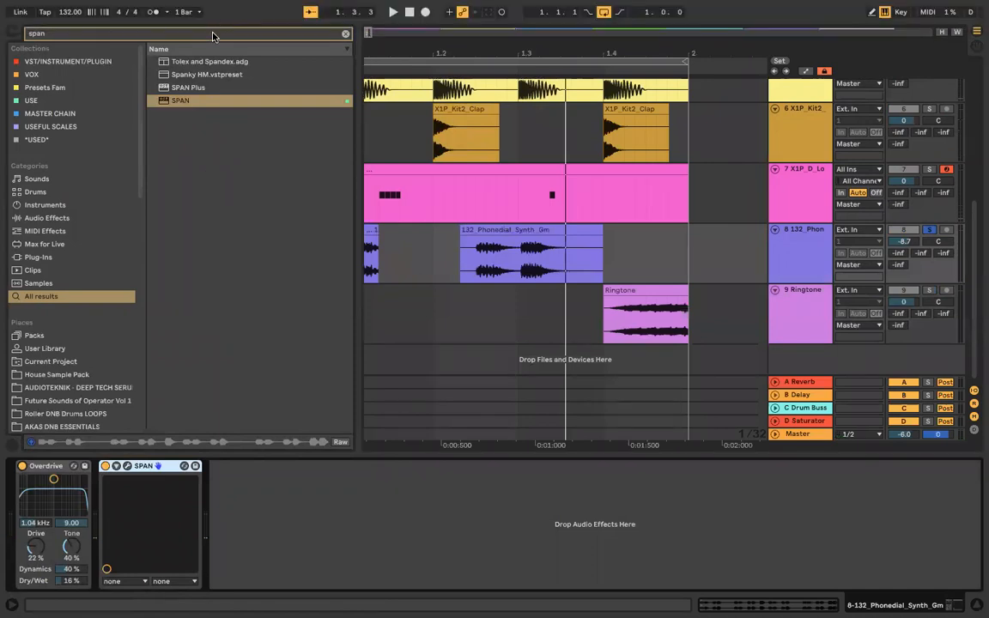
Step: Find Saturator with the search "sat" and put it after the Phonedial track's Overdrive in place of SPAN
click(212, 34)
text(sat)
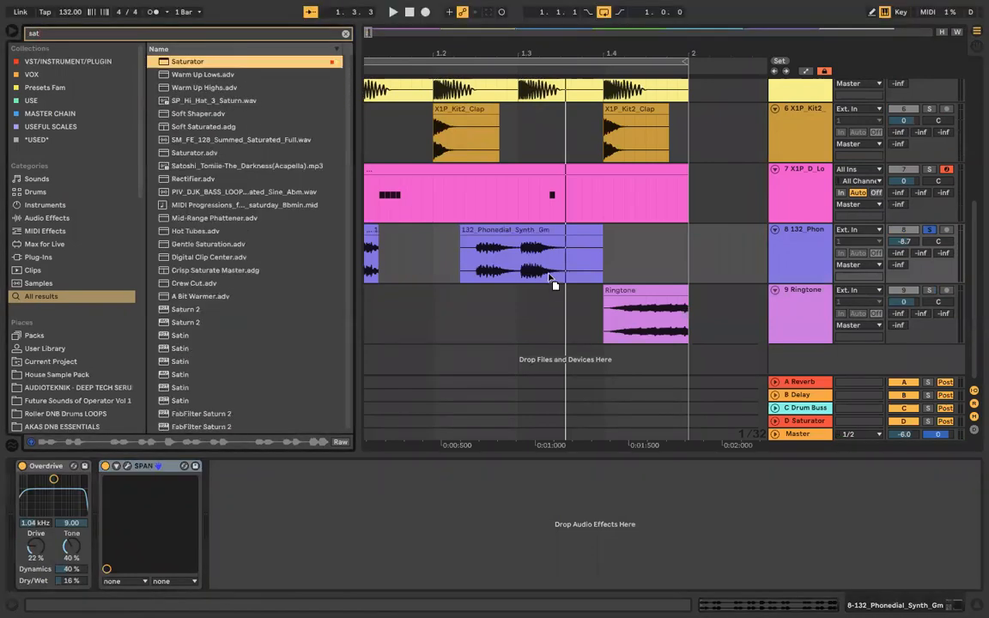
key(Return)
click(163, 468)
key(Delete)
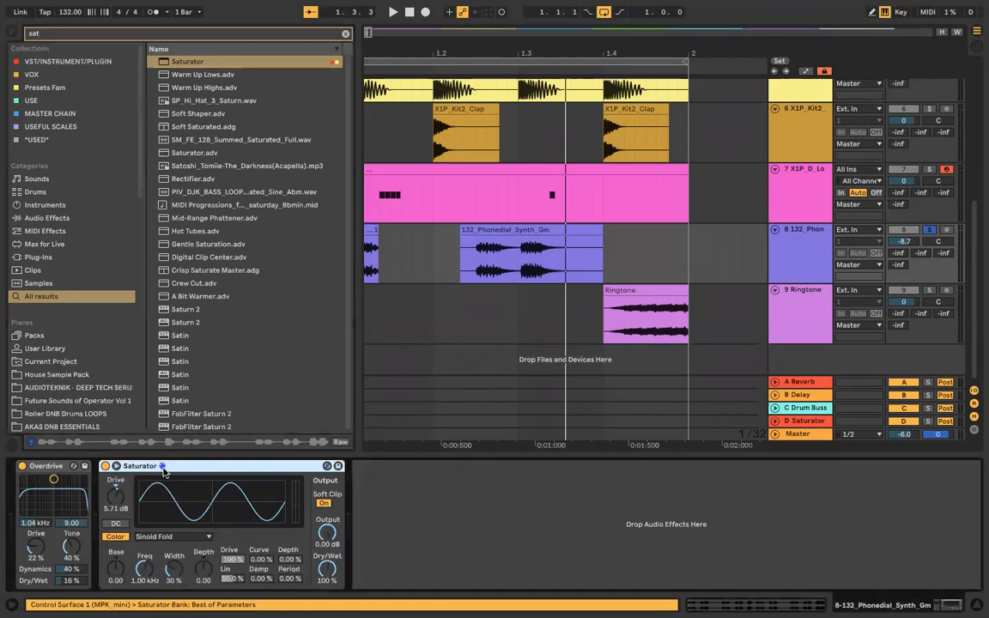
key(super+z)
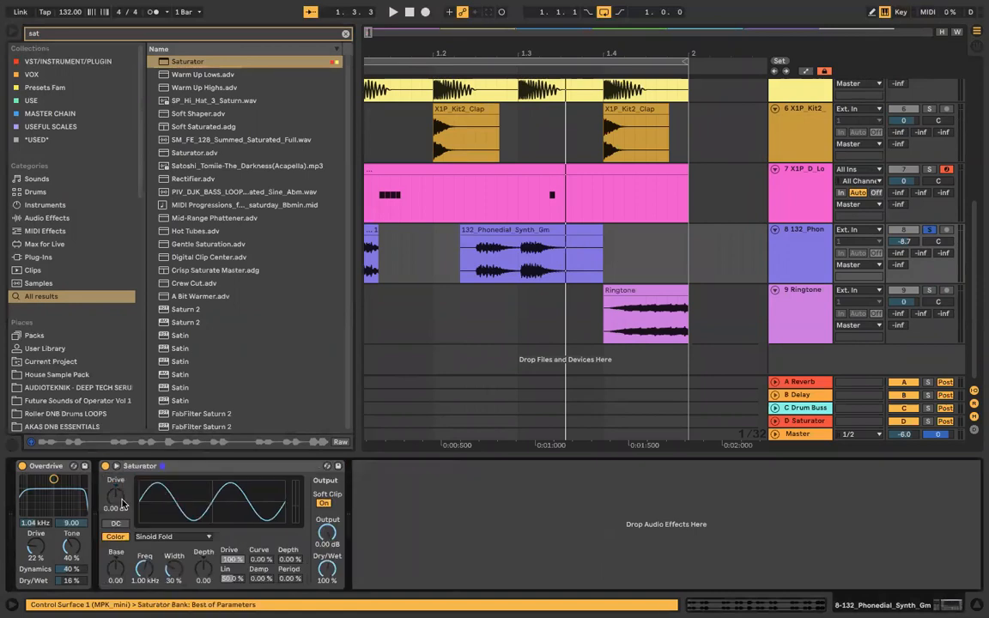
Step: Set the Phonedial Saturator's Drive to 2.29 dB while listening to the loop
click(156, 535)
click(120, 507)
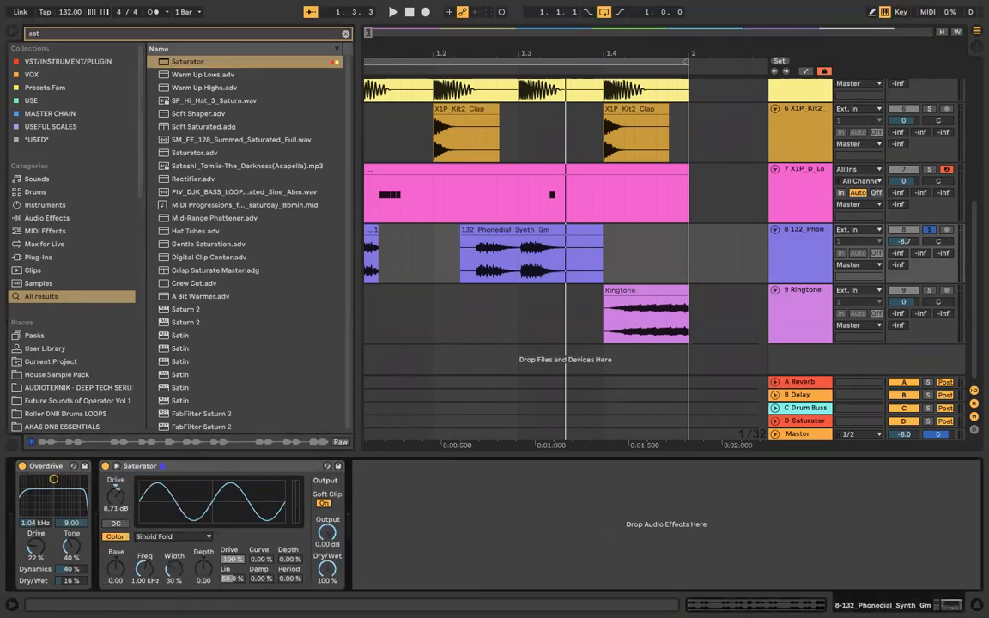
key(space)
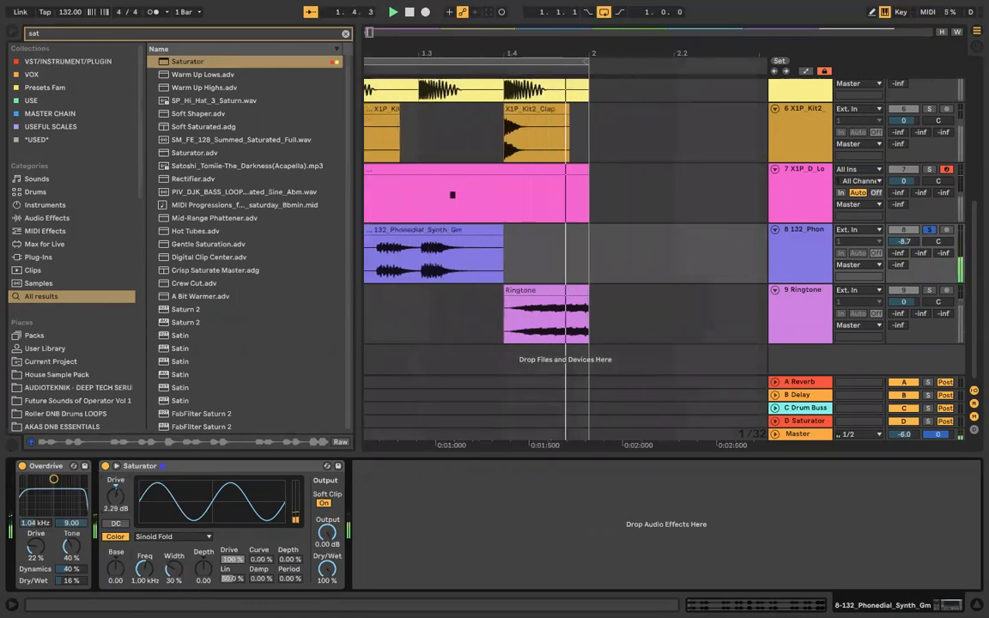
right_click(114, 563)
key(Escape)
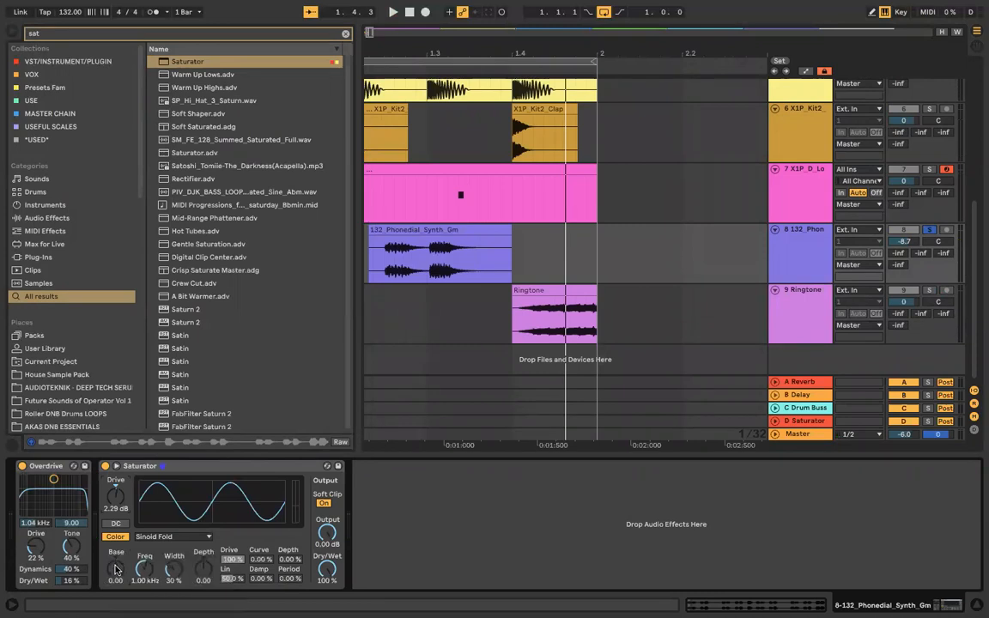
Step: Set the Saturator's Base to 6.86 and Width to 100% while the Phonedial loop plays
key(space)
mouse_move(116, 569)
mouse_down()
mouse_move(116, 537)
mouse_move(116, 588)
mouse_move(116, 569)
mouse_up()
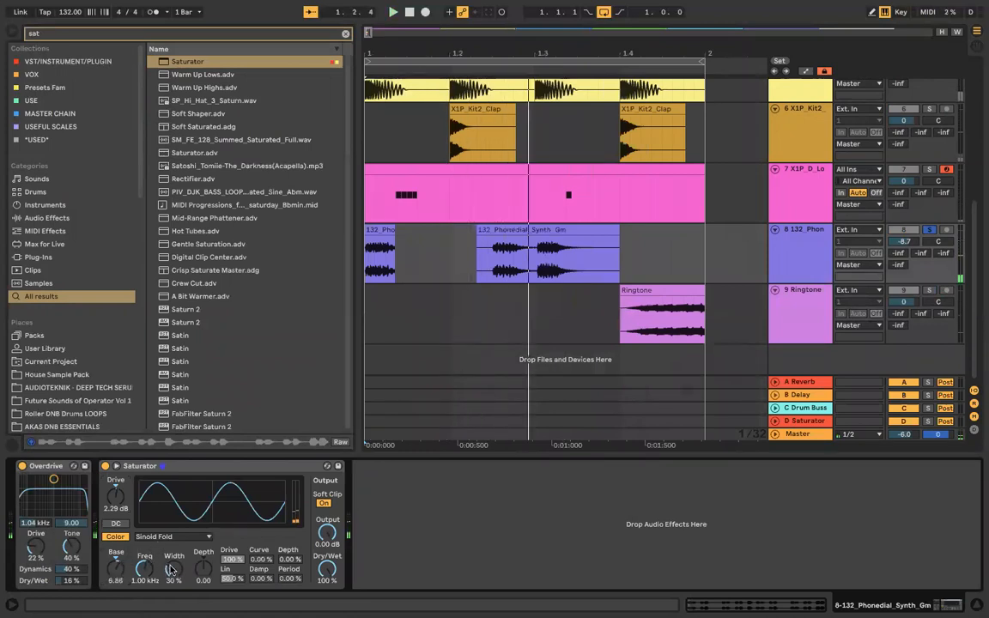
drag(174, 571, 174, 558)
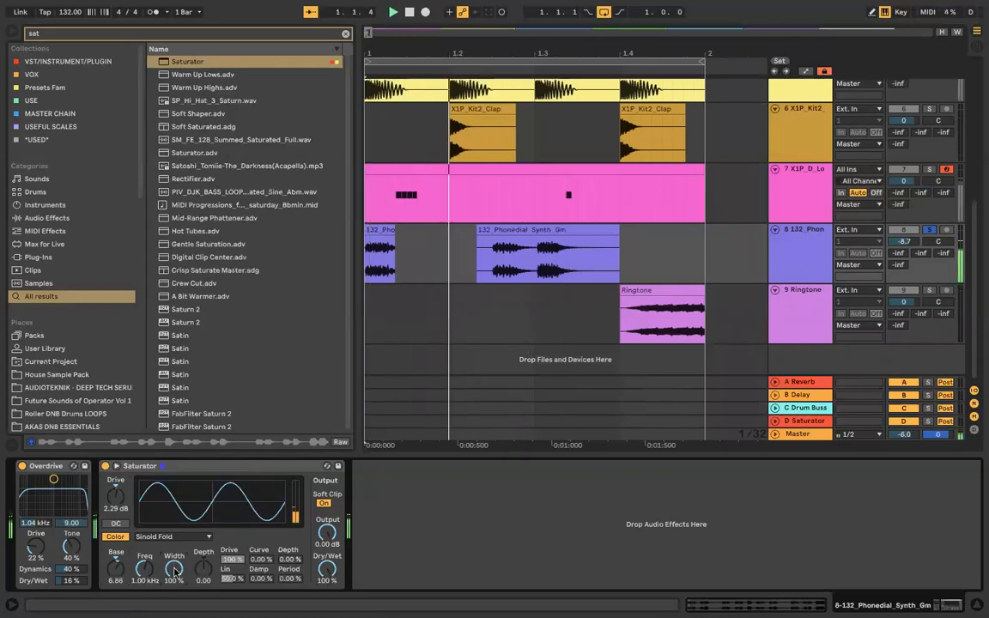
Step: Set the Saturator's Freq to 961 Hz, Width to 66%, Depth to 0.00 and Drive to 5.14 dB
drag(174, 568, 206, 573)
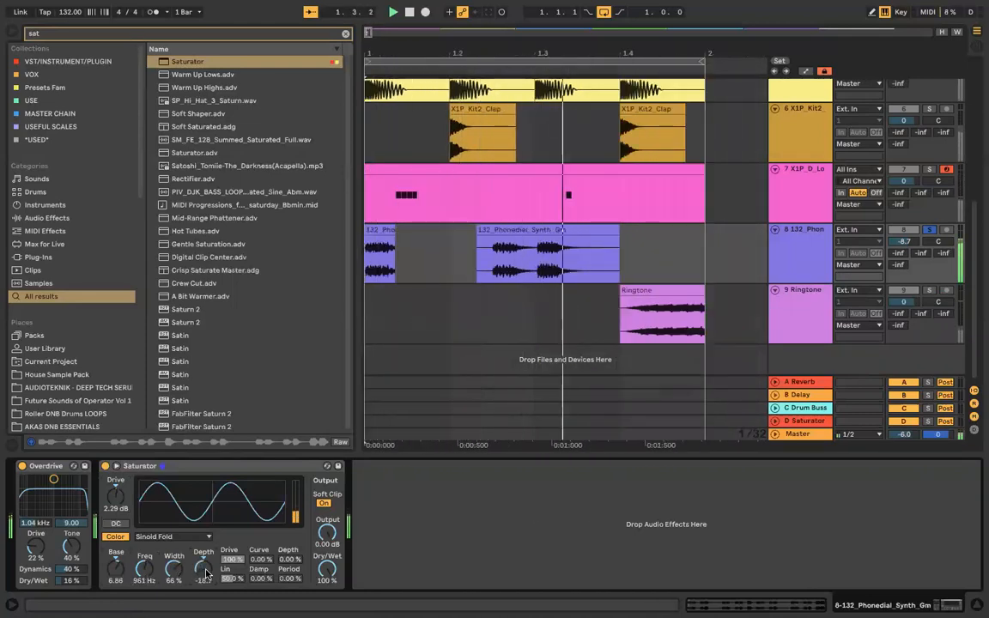
double_click(206, 573)
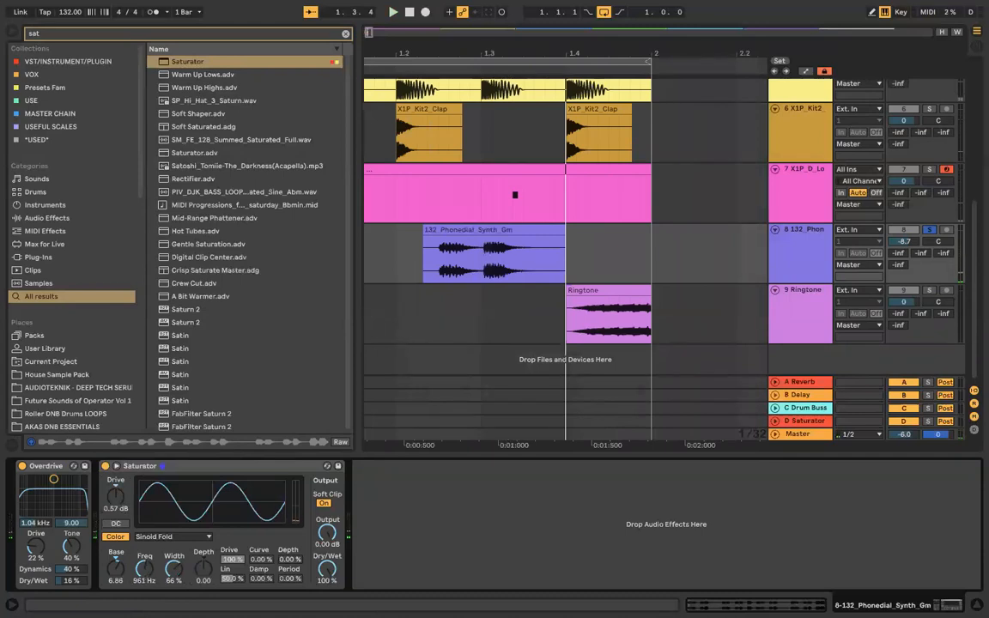
drag(116, 499, 117, 492)
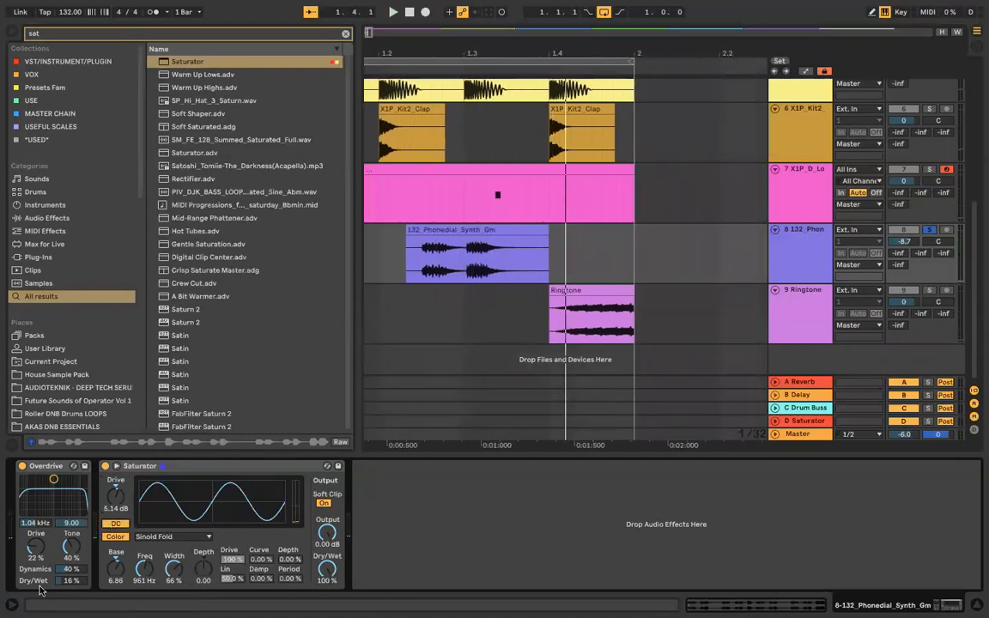
Step: Read the help text for the Saturator's DC filter, and compare the Phonedial sound with Saturator and Overdrive off and on
click(12, 604)
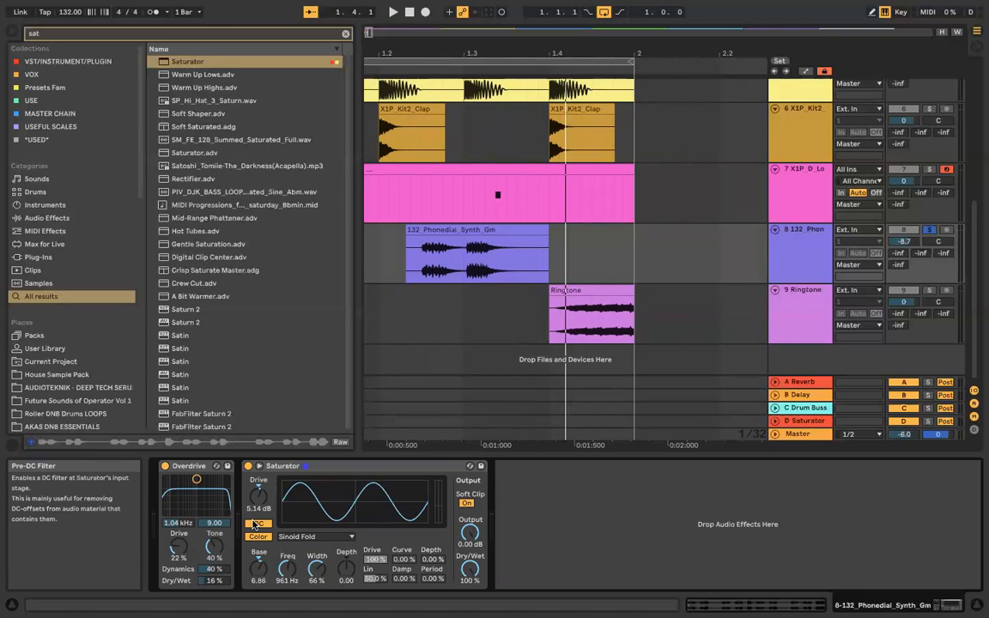
click(6, 606)
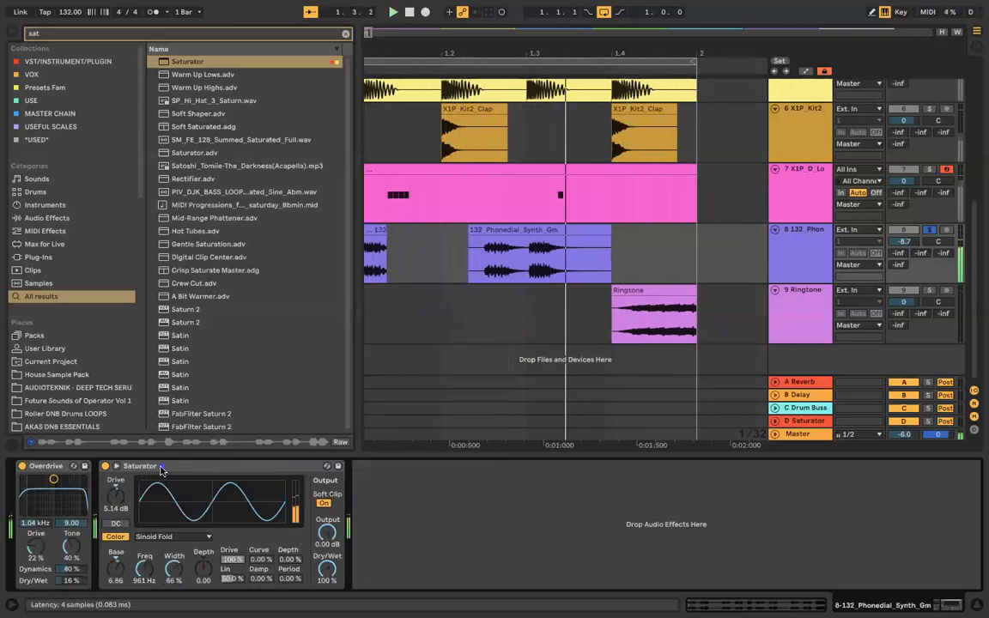
click(104, 466)
click(23, 466)
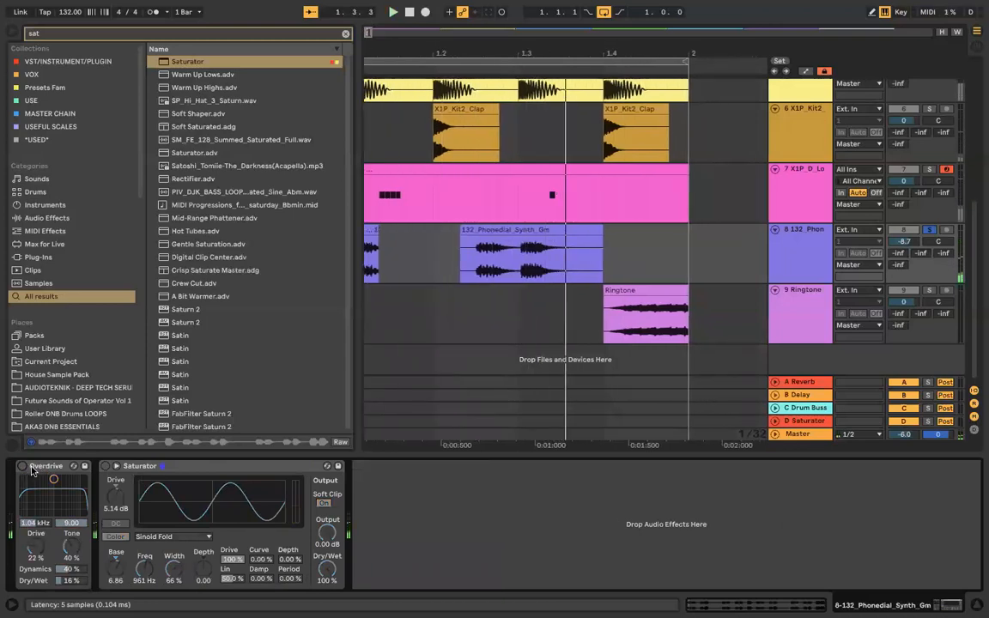
click(23, 466)
click(105, 466)
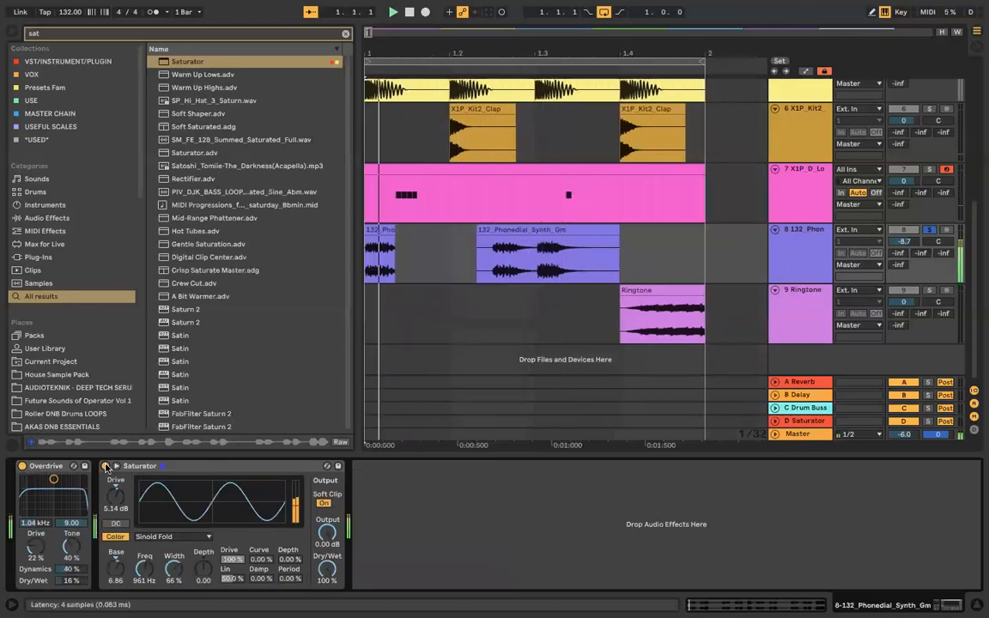
Step: Find Delay with the search "del", put it after the Phonedial track's Saturator and set its Dry/Wet to 10%
click(195, 469)
scroll(477, 218, down, 3)
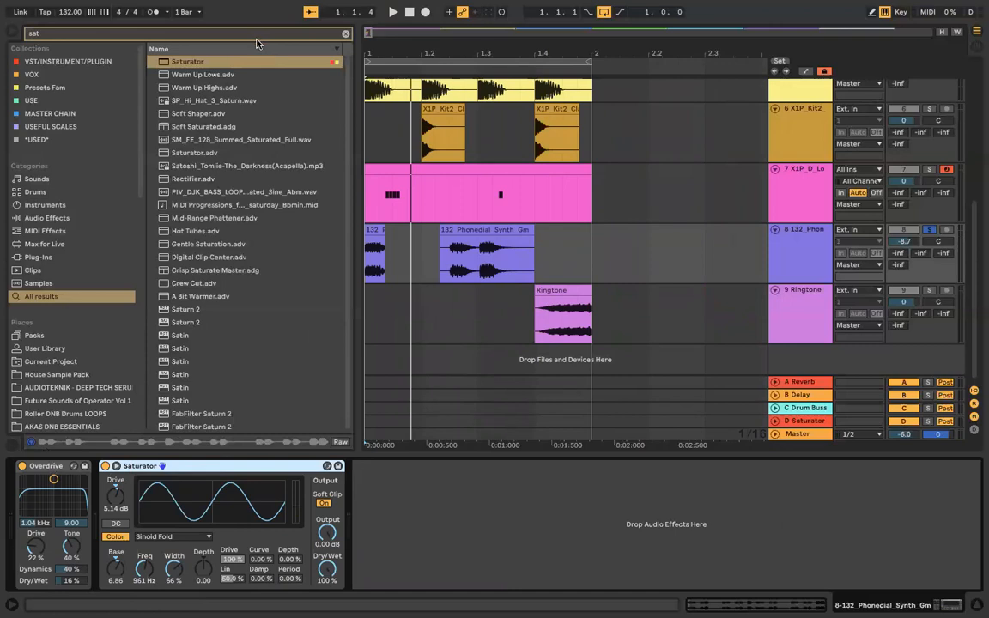
click(57, 469)
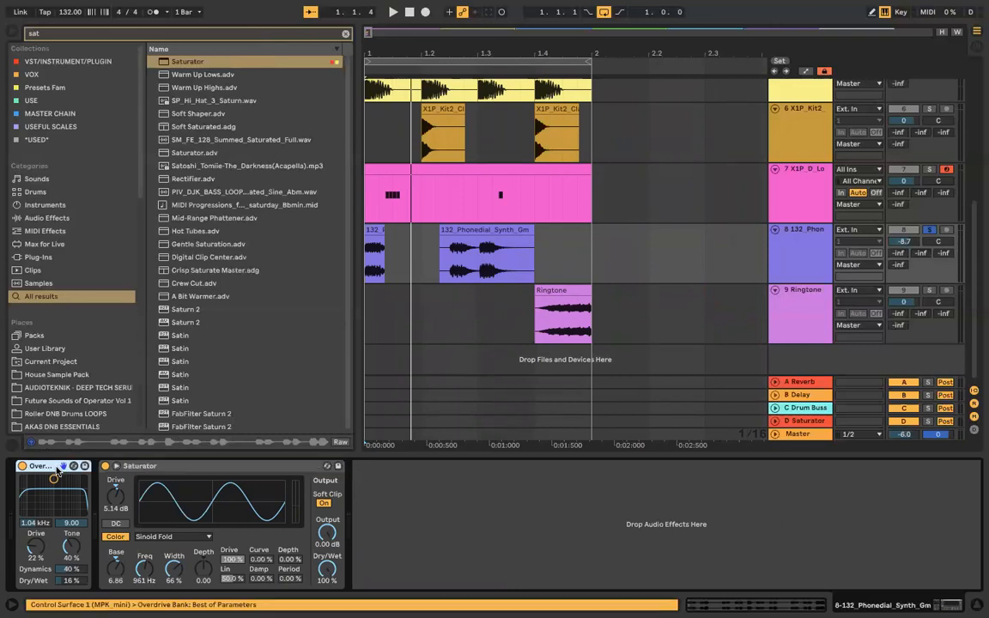
click(164, 468)
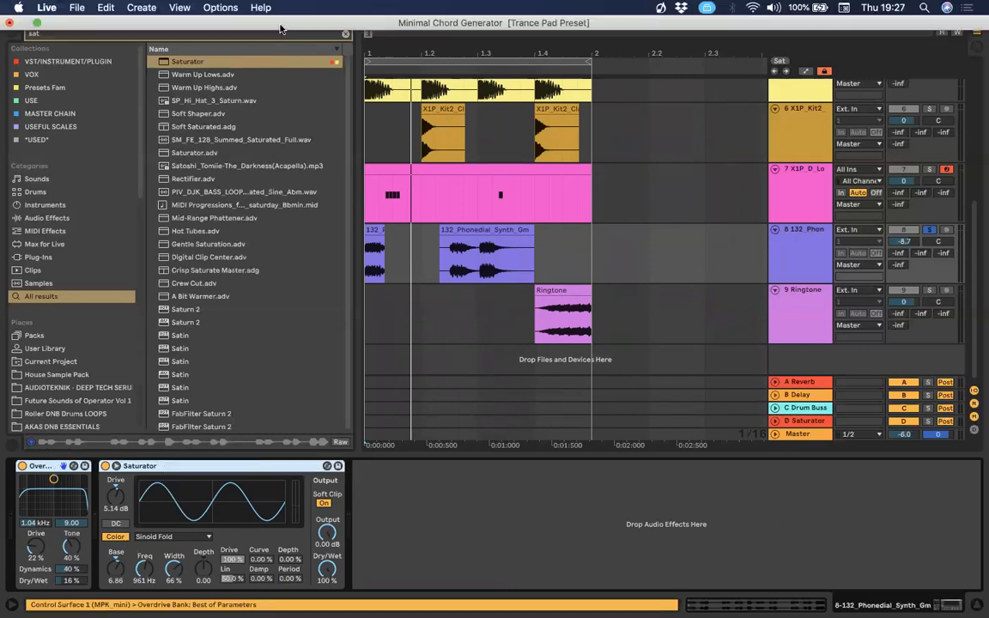
text(de)
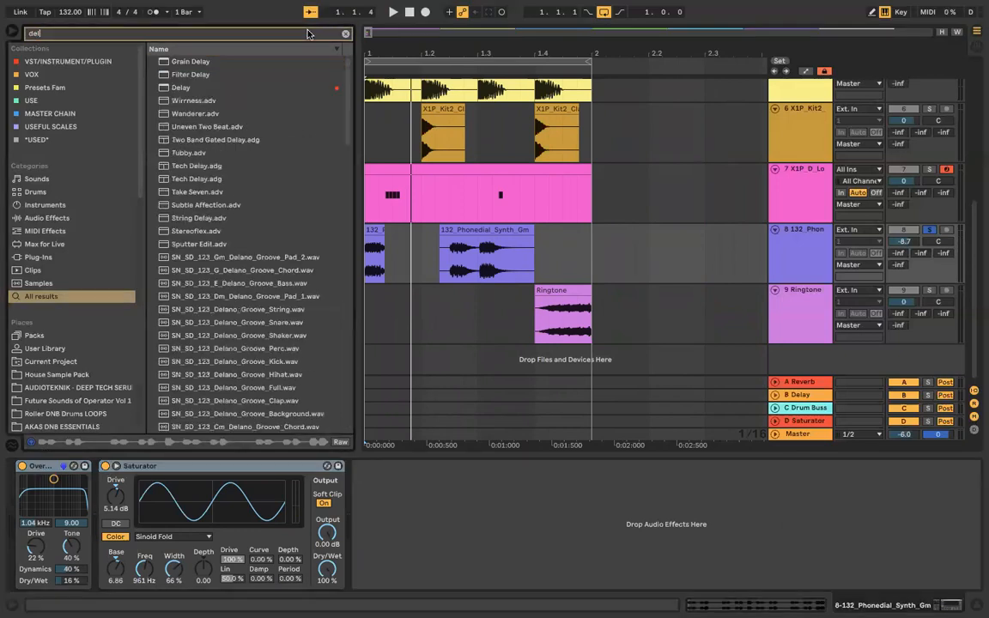
text(l)
drag(185, 88, 436, 532)
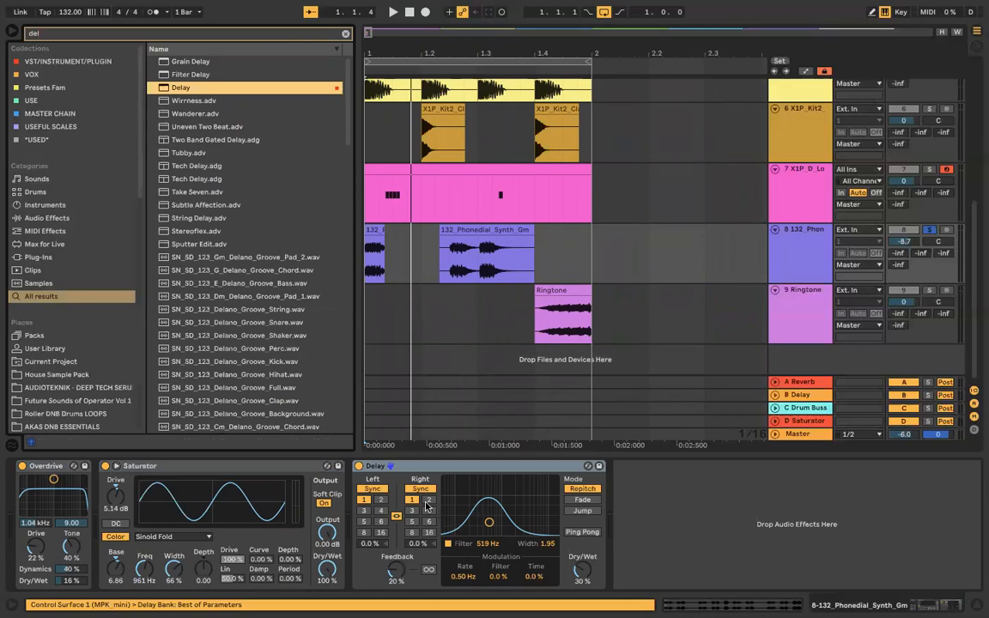
key(space)
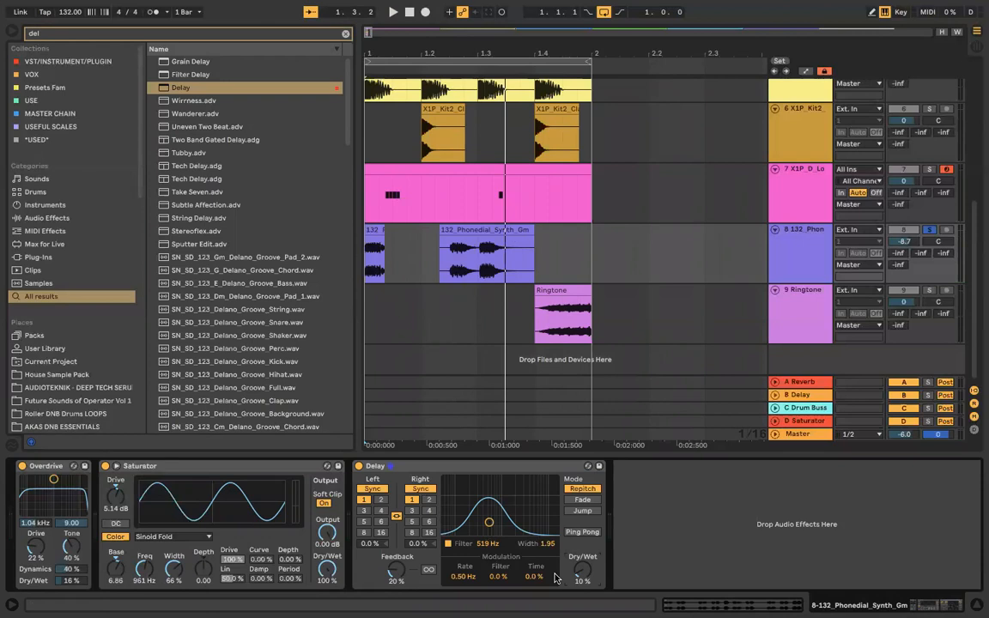
Step: Try the Delay off and on and with its filter at 966 Hz and Width 6.88, and delete the device
click(359, 466)
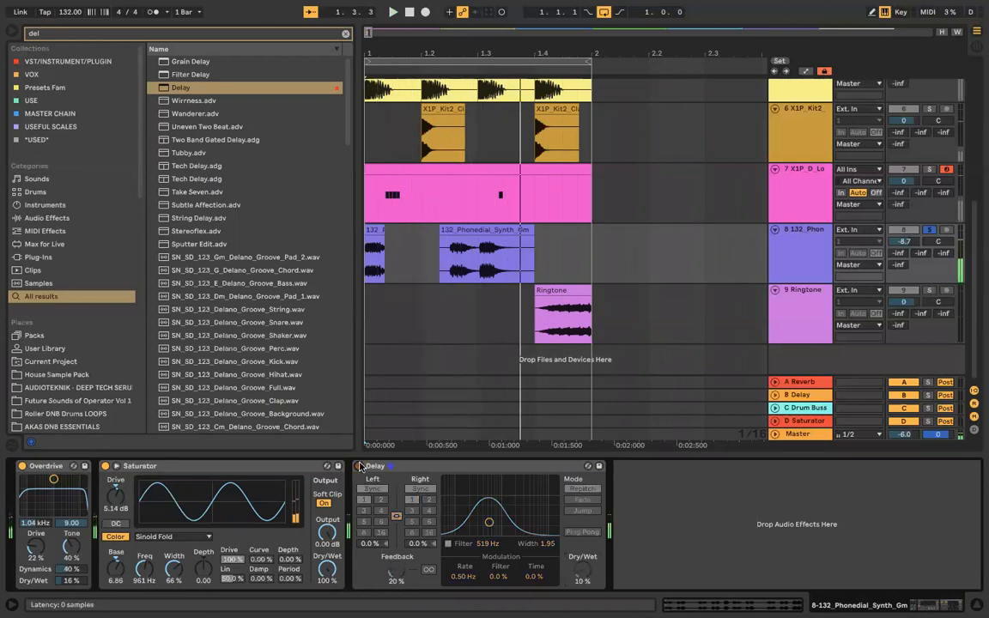
click(359, 467)
mouse_move(488, 507)
mouse_down()
mouse_move(467, 501)
mouse_move(500, 496)
mouse_move(501, 480)
mouse_move(500, 492)
mouse_up()
key(space)
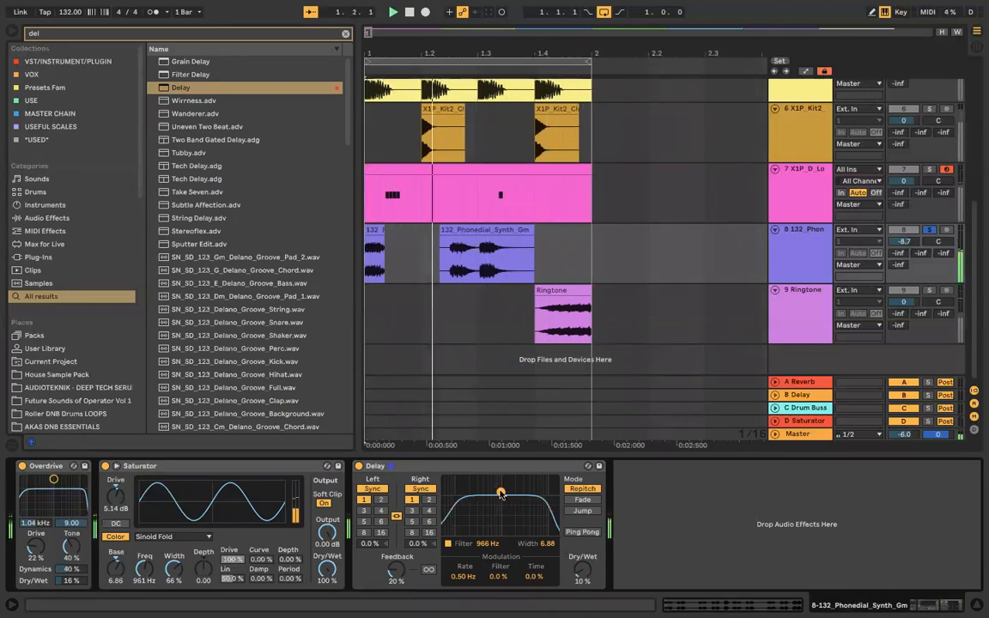
click(500, 470)
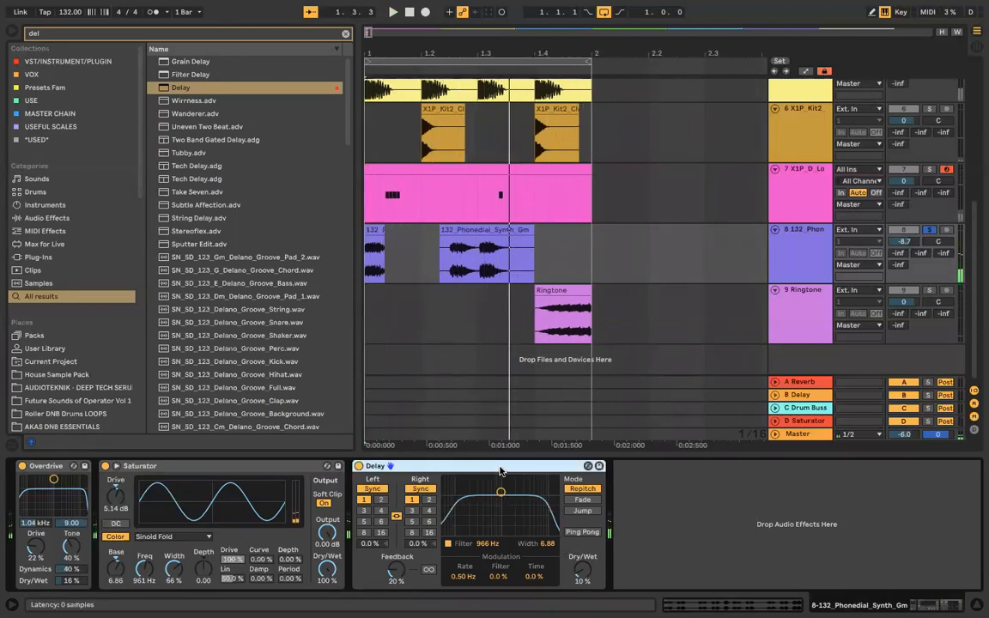
key(Delete)
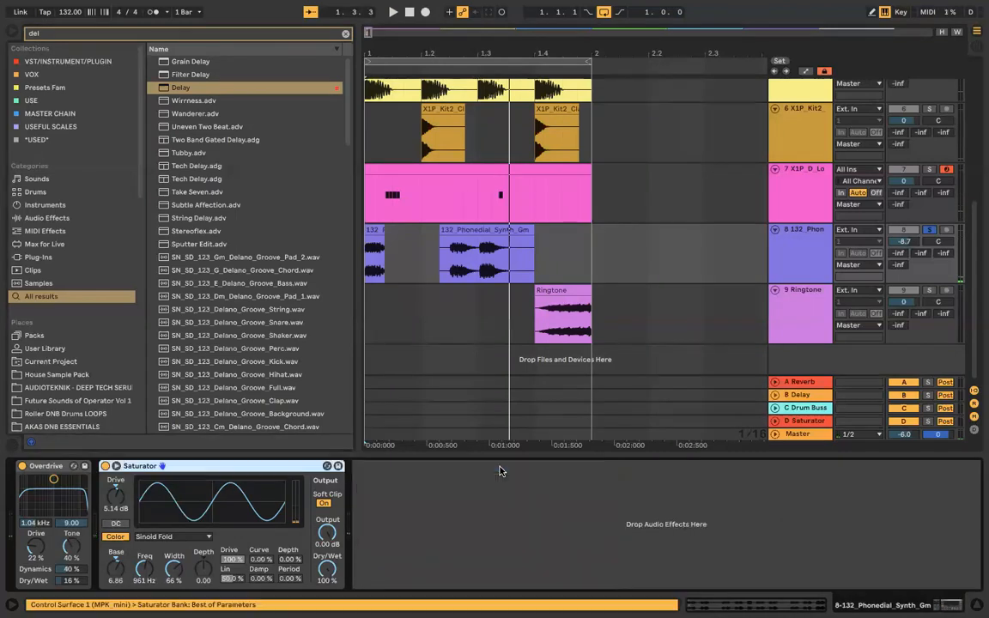
Step: Try Grain Delay after the Saturator with Frequency 3.78 Hz, Pitch -29.5 and DryWet 17%, and delete it
double_click(163, 61)
key(space)
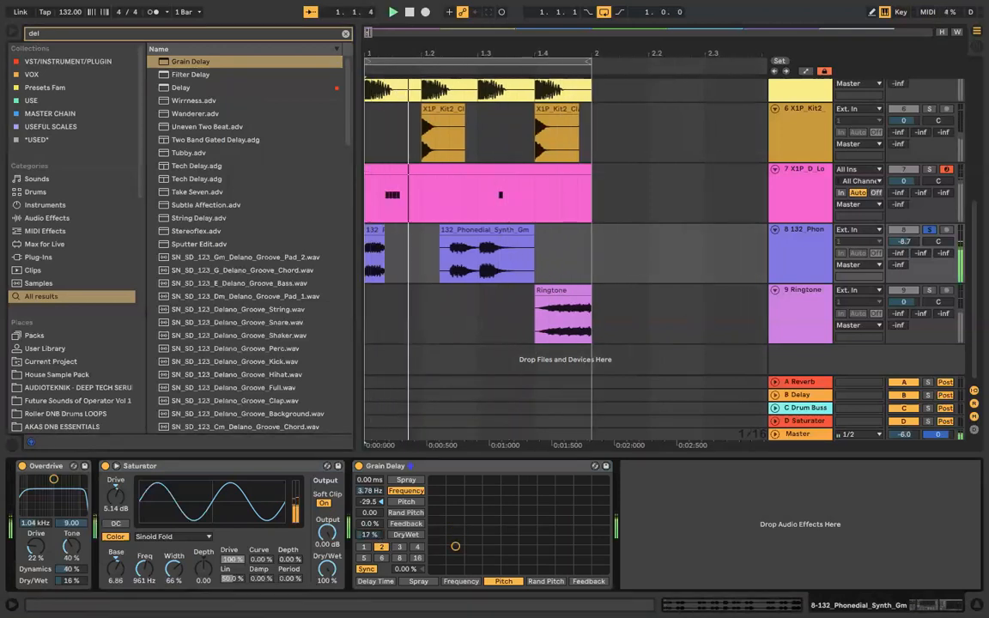
click(453, 466)
key(Delete)
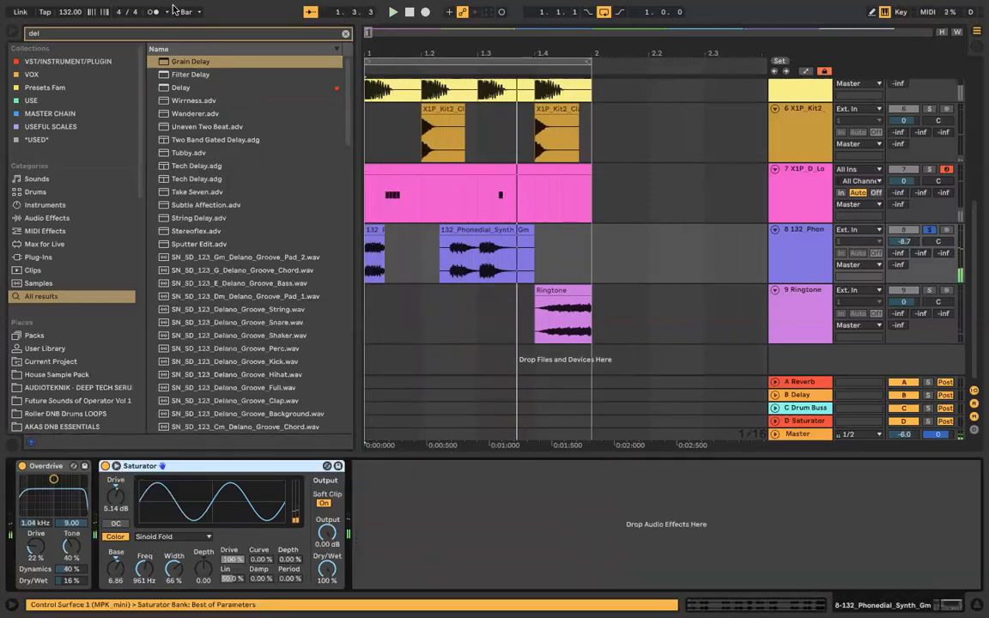
Step: Find Resonators with the search "res", tag it for the USE collection and put it after the Phonedial track's Saturator
click(176, 37)
text(res)
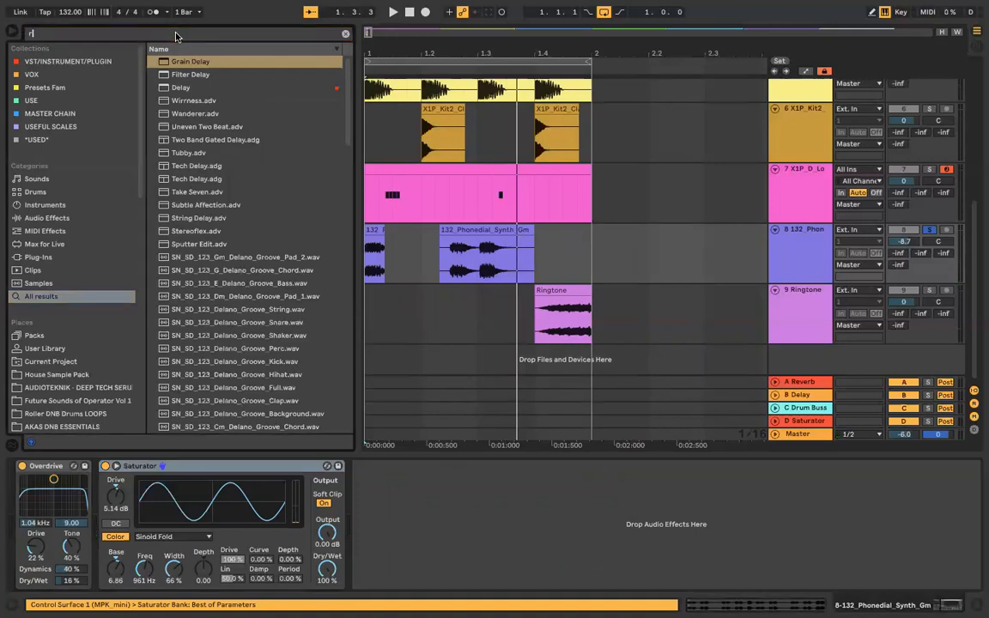
right_click(198, 63)
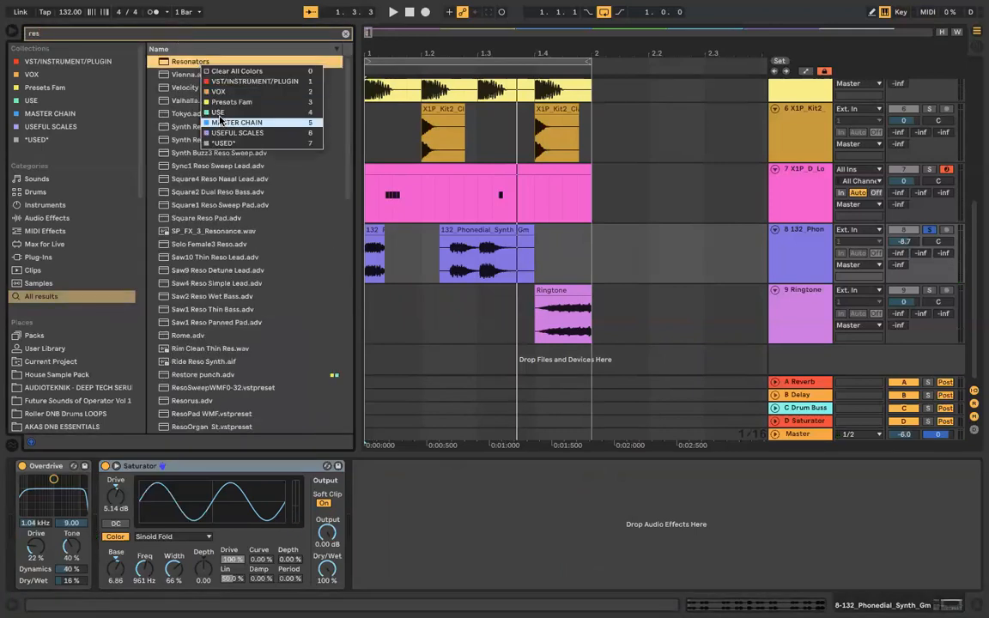
click(220, 112)
drag(202, 63, 395, 453)
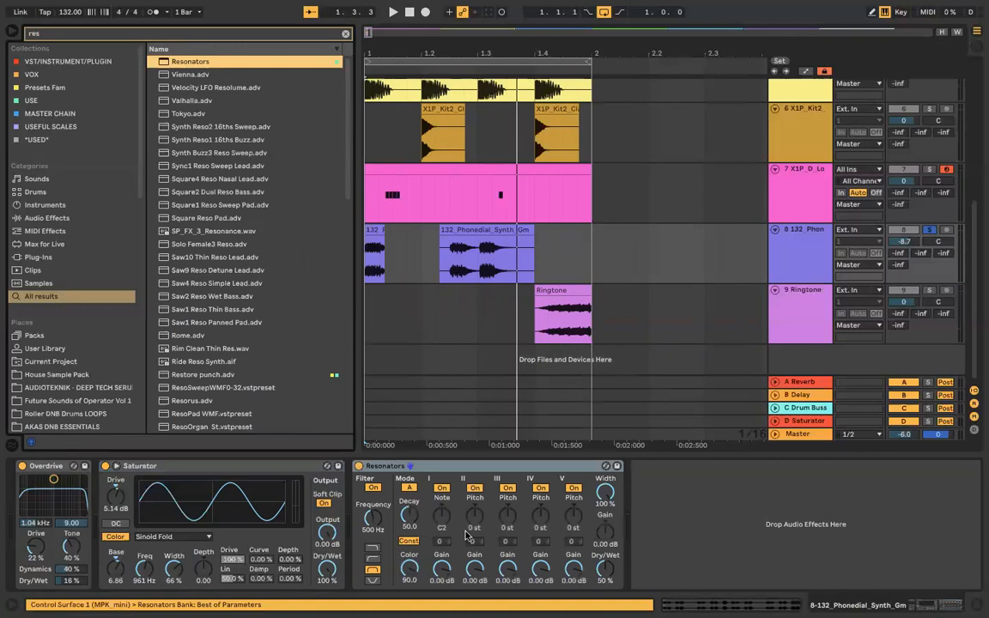
Step: Set the Resonators' Note to F2, Pitches II to V to +9, -9, -7 and -9 st, and Dry/Wet to 48% while the loop plays
click(479, 472)
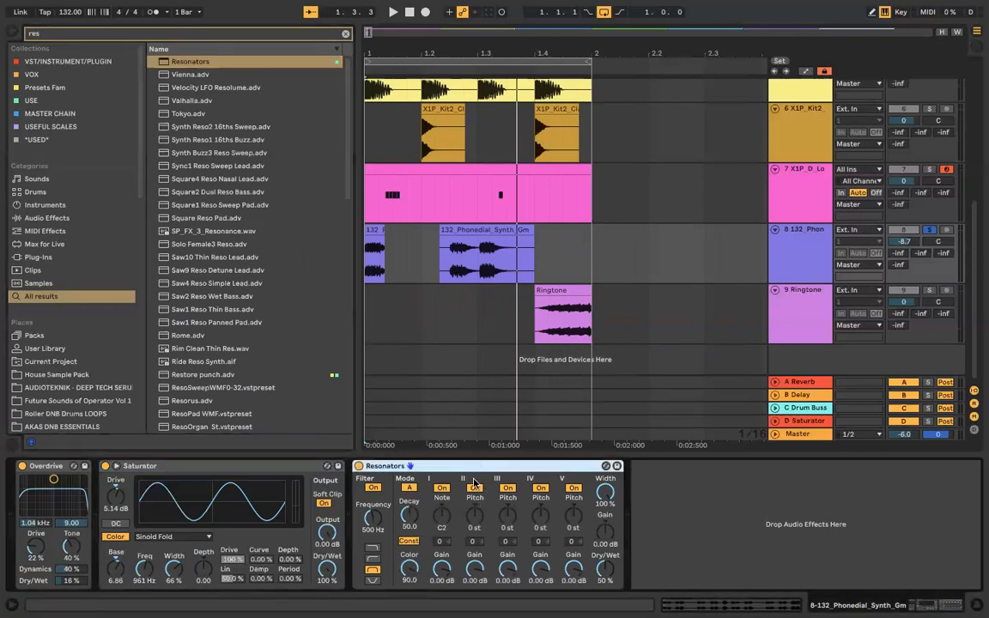
drag(441, 515, 574, 506)
key(space)
drag(599, 559, 599, 524)
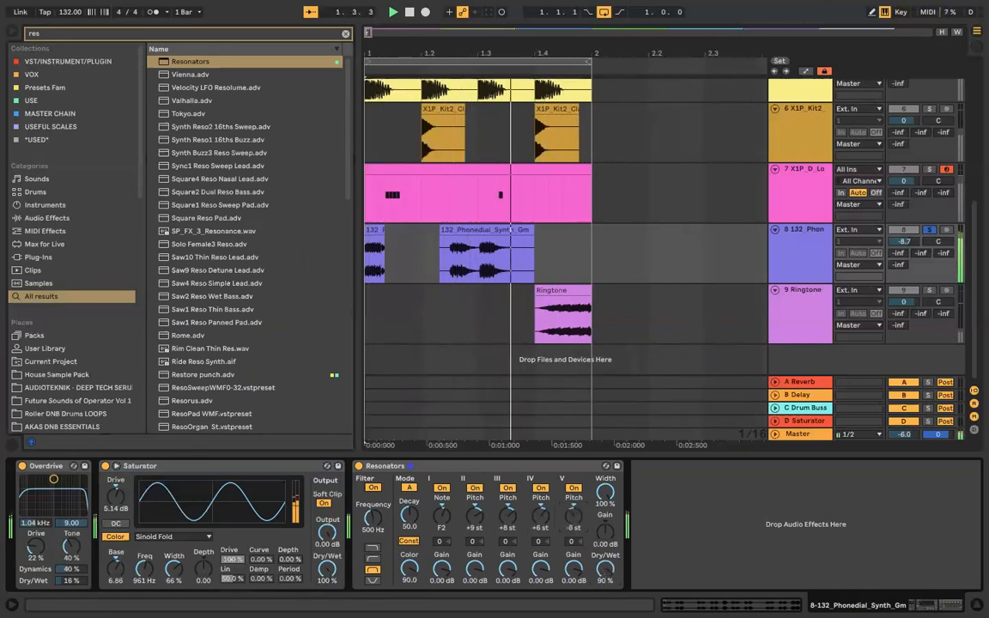
drag(604, 569, 604, 581)
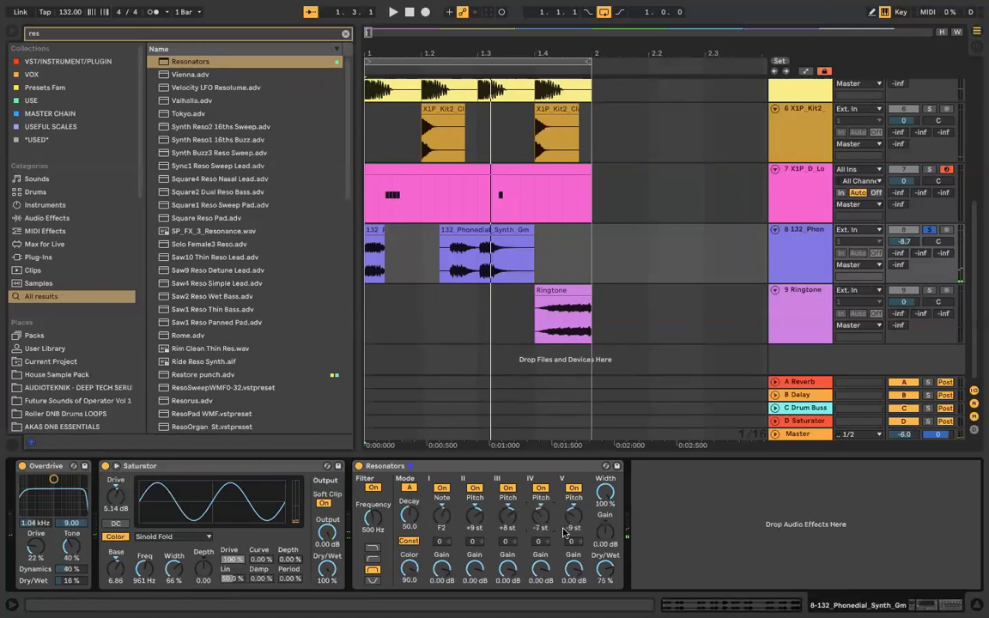
drag(605, 568, 604, 592)
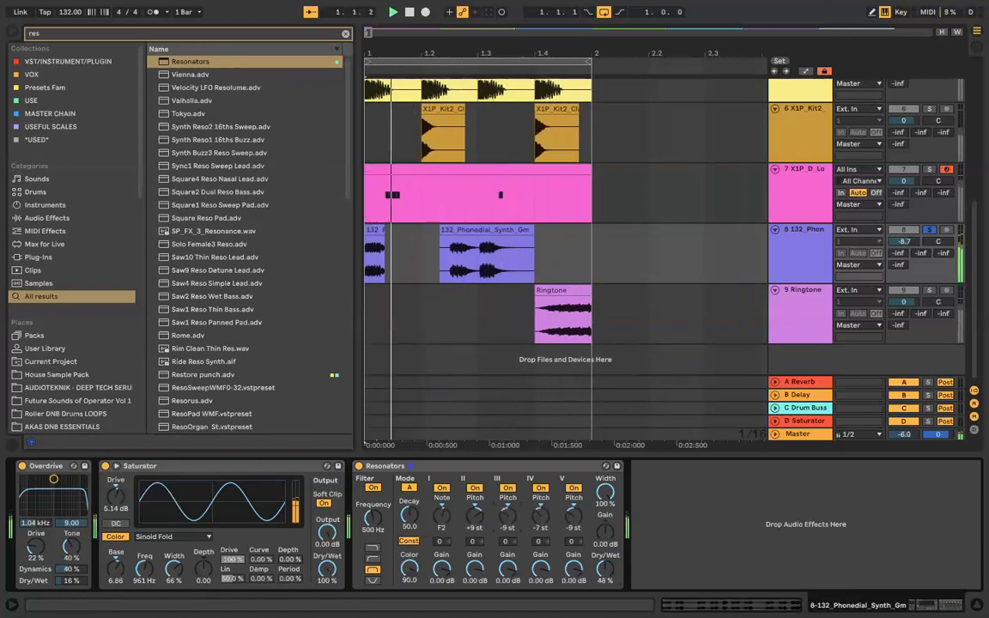
Step: Copy the Resonators device from the 132_Phonedial track to the soloed X1P_Kit2_Kick track
click(565, 465)
scroll(626, 356, up, 3)
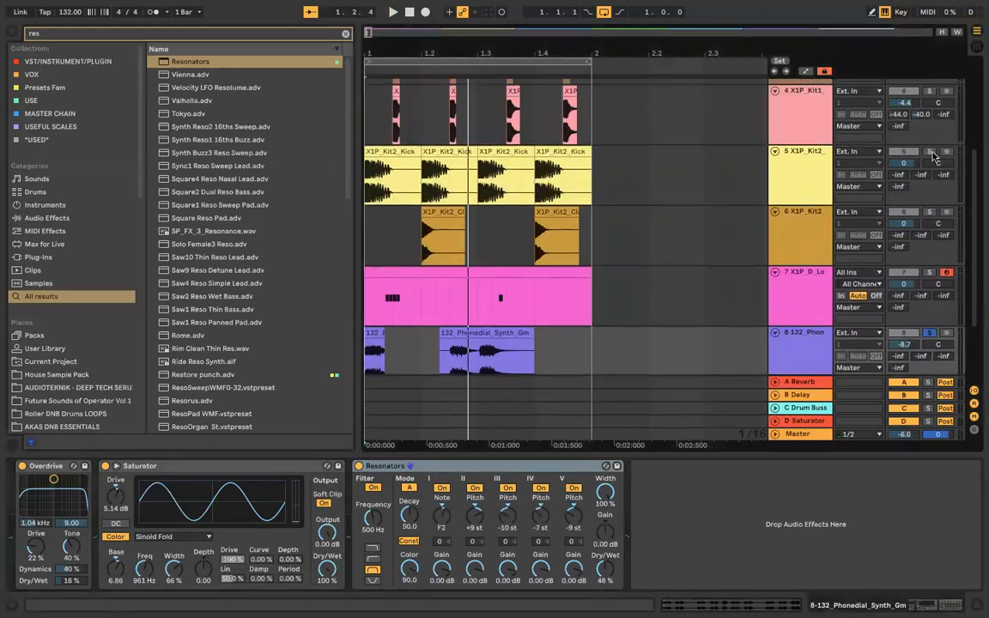
click(797, 153)
click(410, 176)
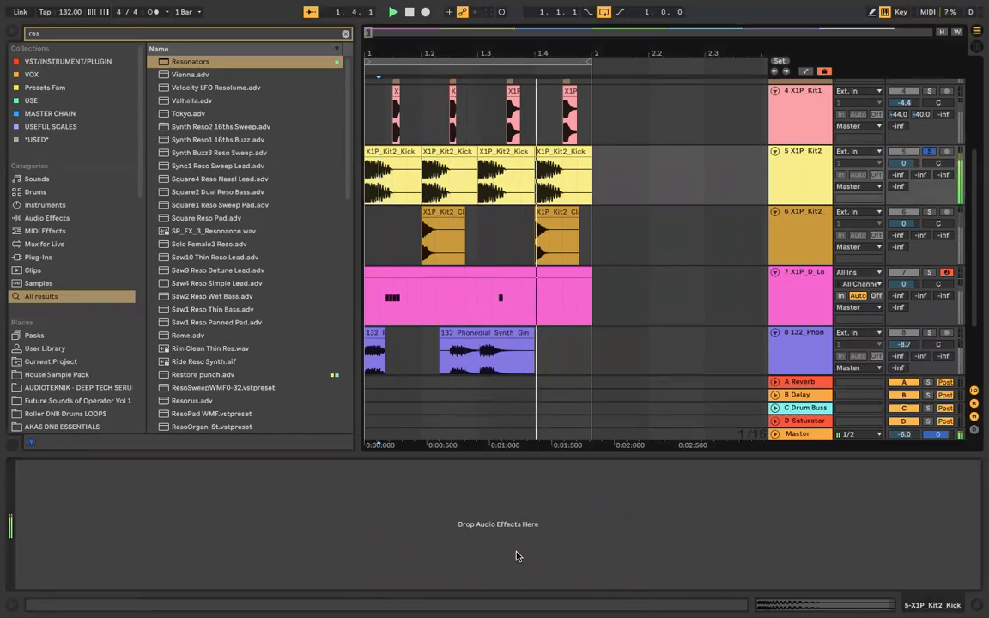
key(Return)
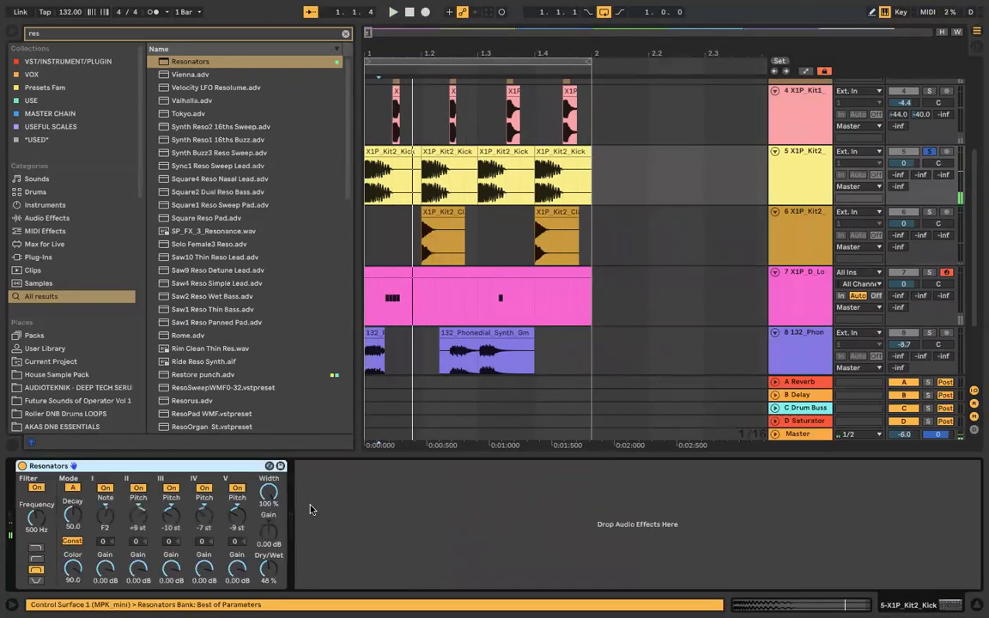
Step: On the kick's Resonators, set Dry/Wet to 34%, pitches III and IV to +5 st, and pitch V to 0 st
mouse_move(269, 569)
mouse_down()
mouse_move(269, 581)
mouse_move(269, 541)
mouse_move(268, 587)
mouse_up()
double_click(237, 515)
double_click(204, 515)
drag(204, 515, 170, 489)
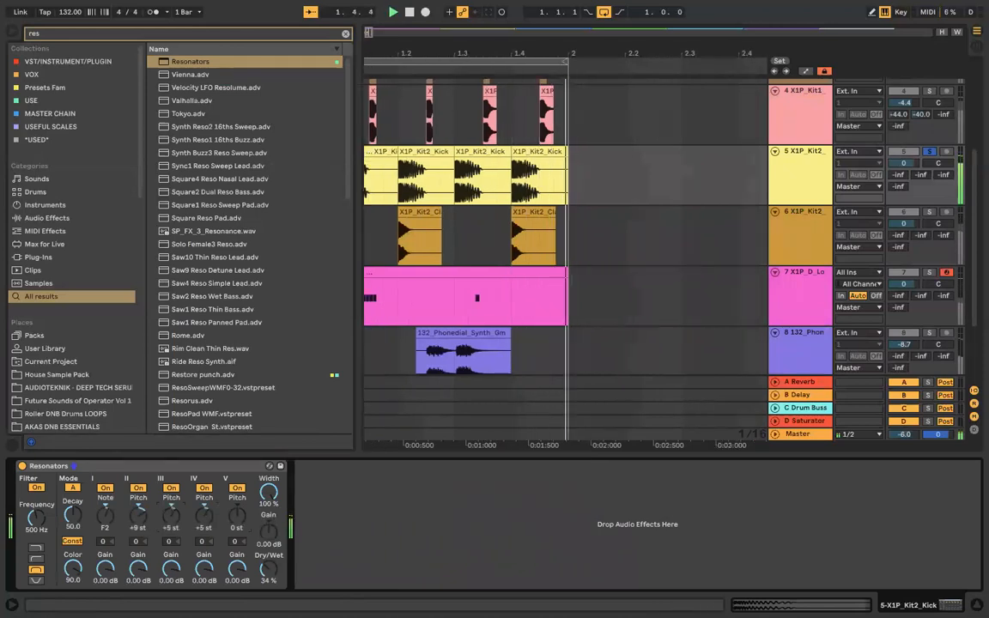
Step: Unsolo the kick track to play it within the full mix, and solo it again
click(929, 152)
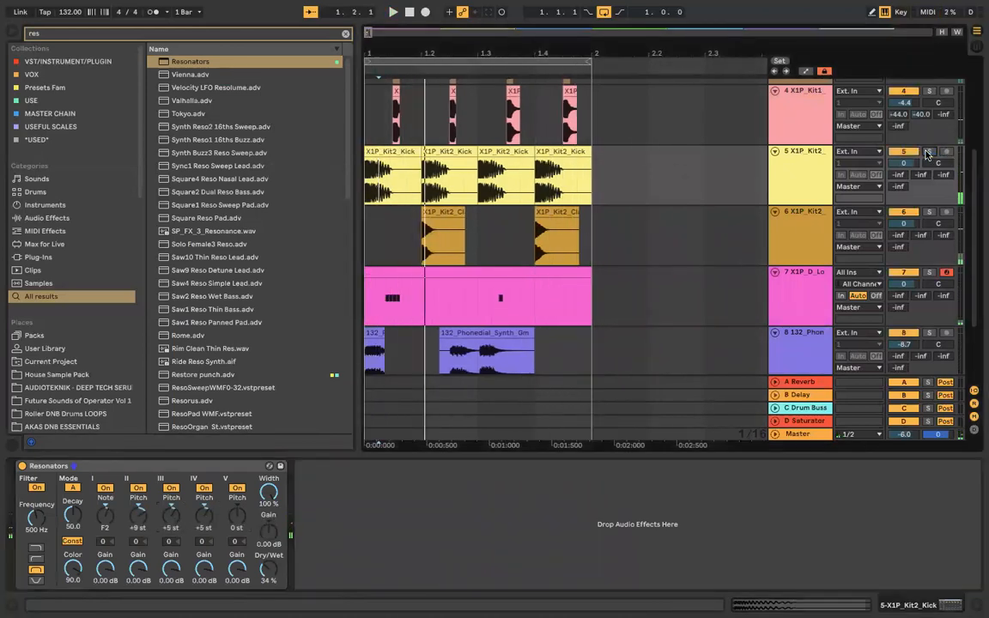
key(space)
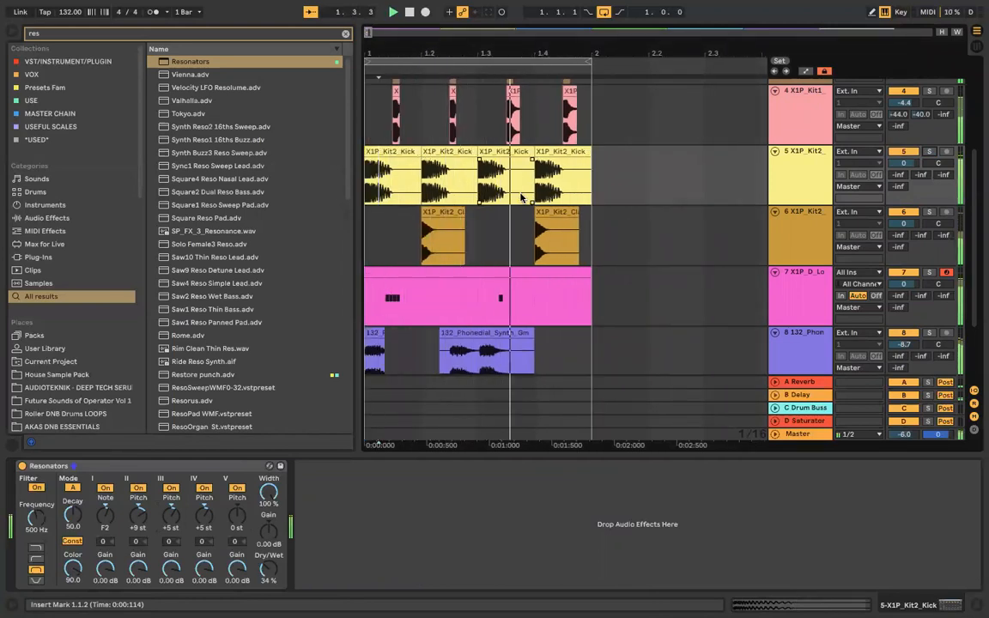
scroll(520, 197, right, 2)
scroll(521, 197, left, 2)
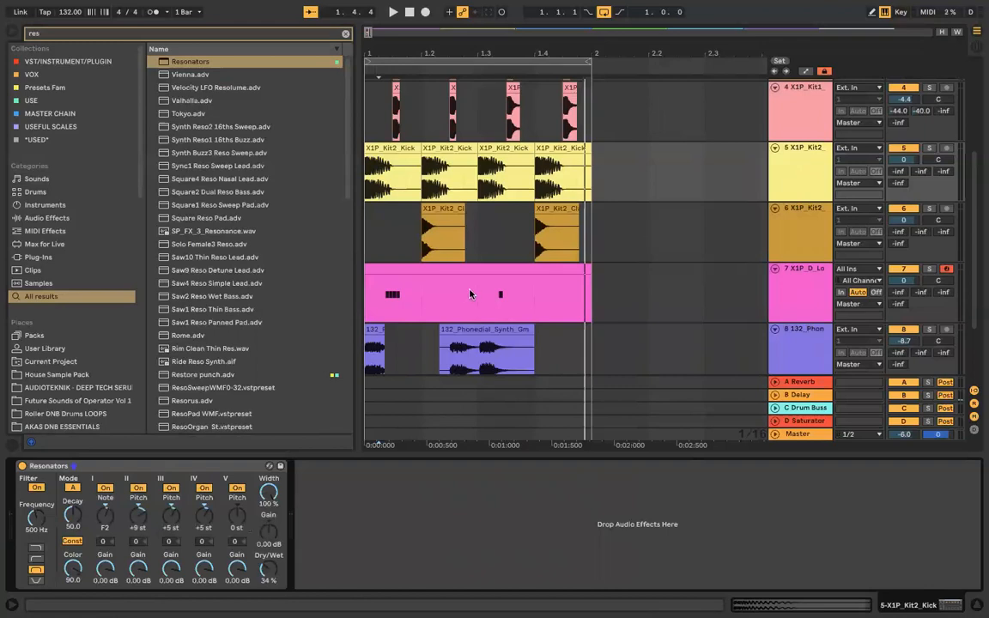
click(929, 149)
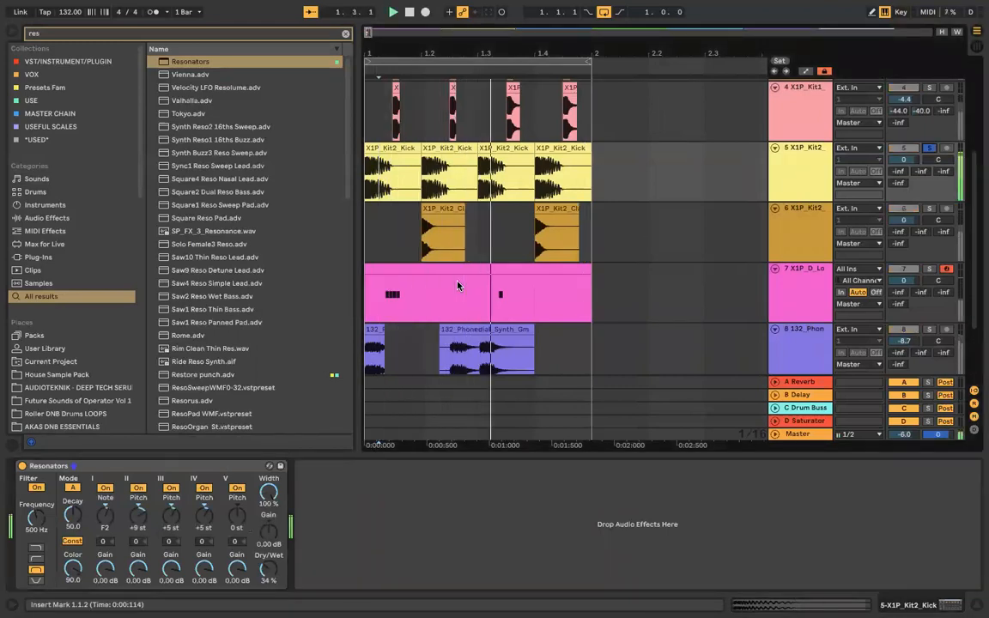
Step: Set the kick's Resonators pitches II to V to -19, -8, -7 and +24 st, filter frequency to 1.60 kHz and Dry/Wet to 90%
drag(266, 573, 266, 557)
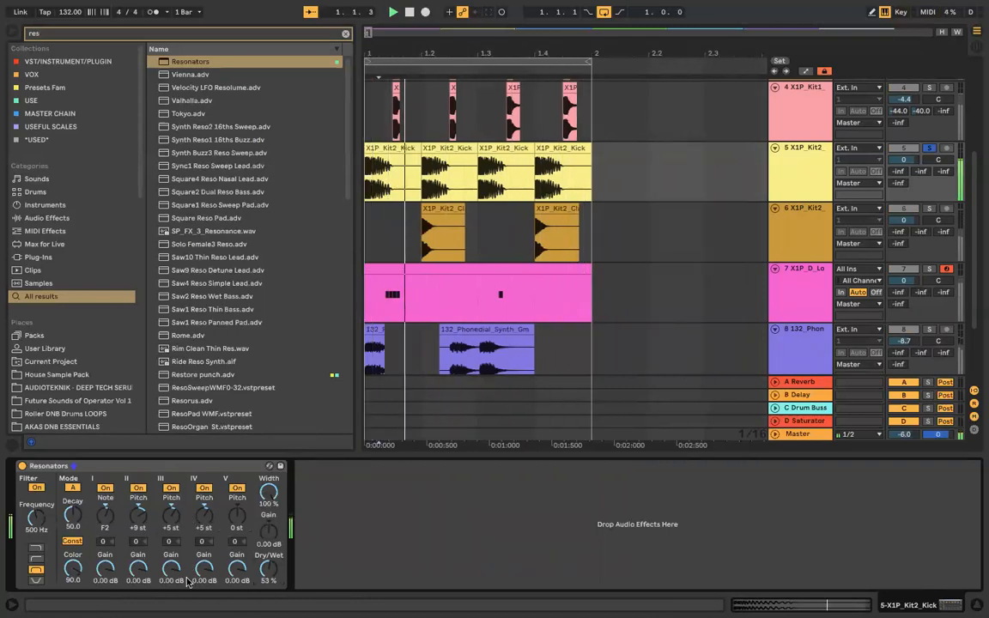
drag(236, 515, 237, 477)
drag(204, 515, 204, 487)
drag(138, 517, 138, 563)
drag(169, 519, 204, 564)
drag(237, 516, 237, 494)
drag(269, 569, 269, 538)
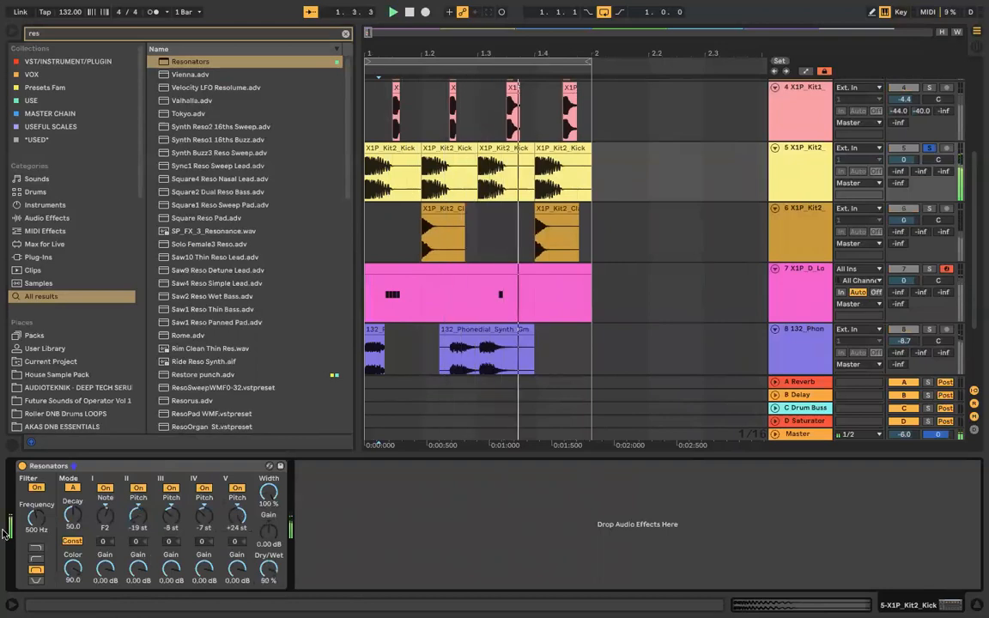
drag(36, 519, 36, 498)
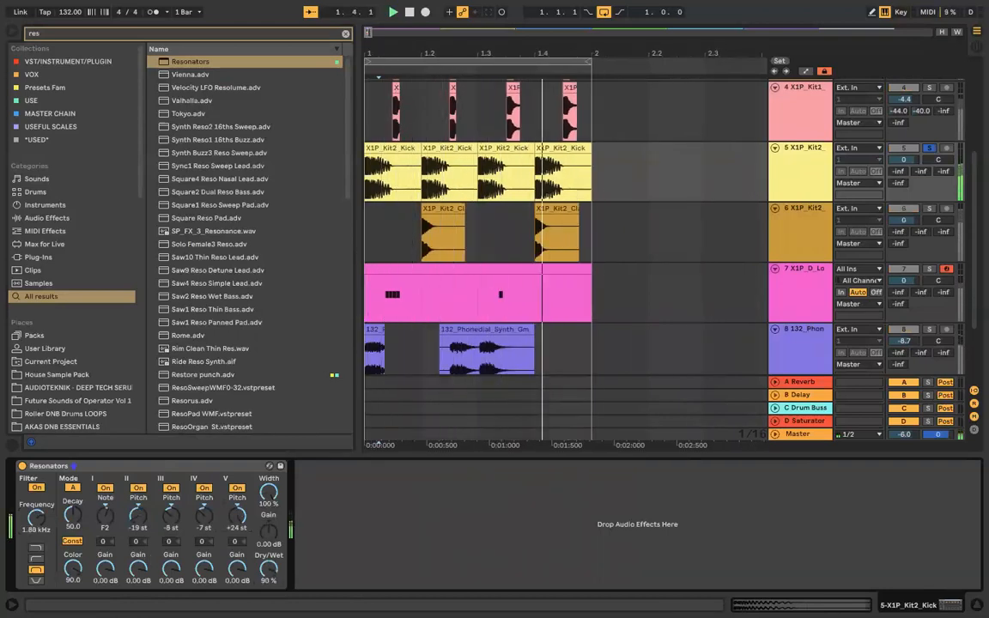
Step: Show the Resonators Dry/Wet automation on the kick track and ramp it from 0% at beat 1.3 to 90% at bar 2
right_click(267, 569)
click(292, 506)
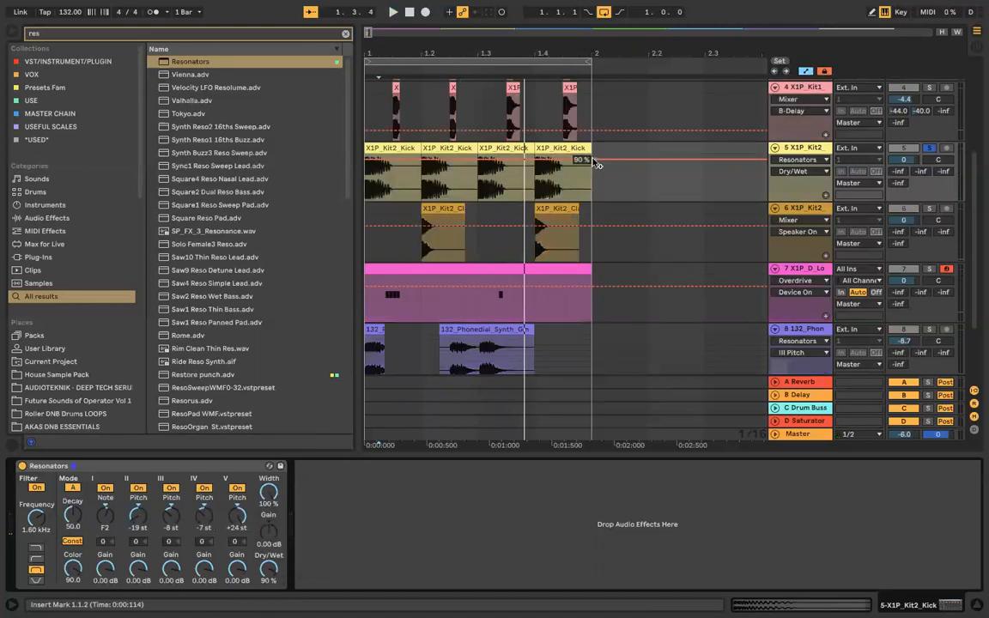
click(592, 159)
drag(560, 160, 427, 194)
key(space)
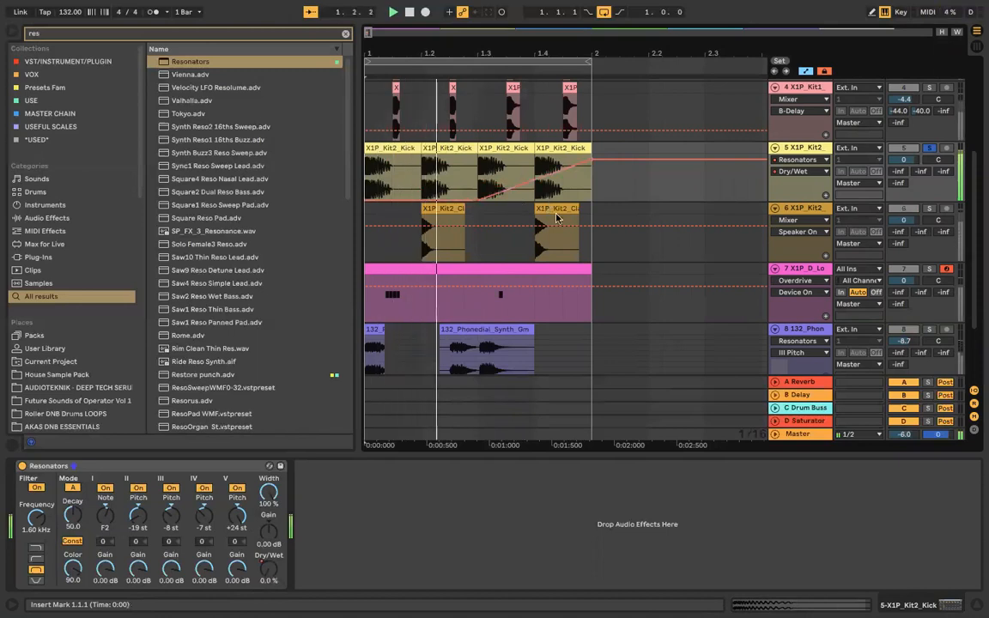
Step: Try starting the kick's Dry/Wet automation ramp at bar 1 instead of beat 1.3
scroll(474, 198, down, 1)
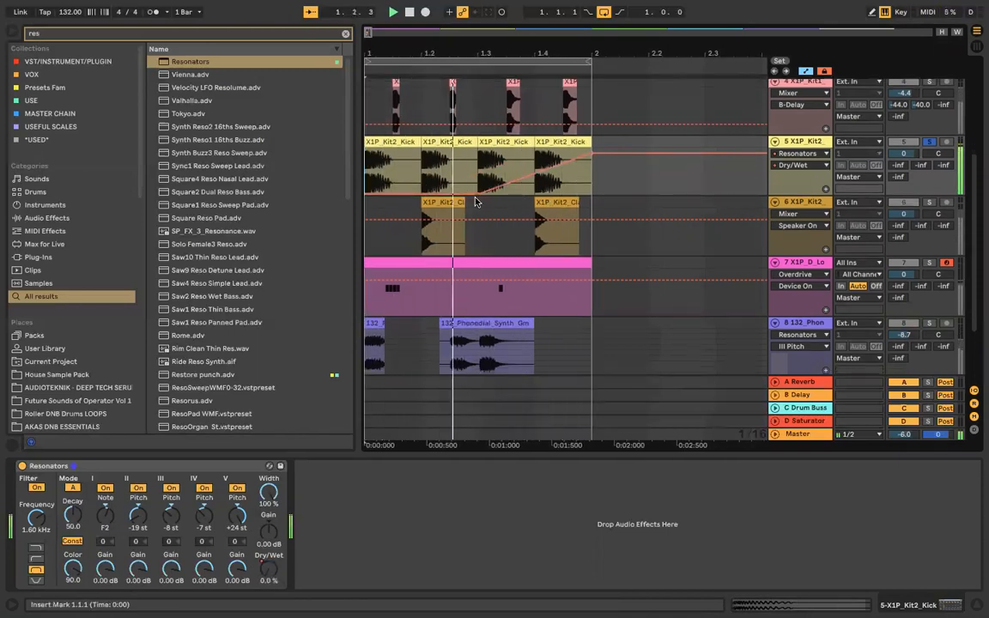
drag(477, 195, 364, 194)
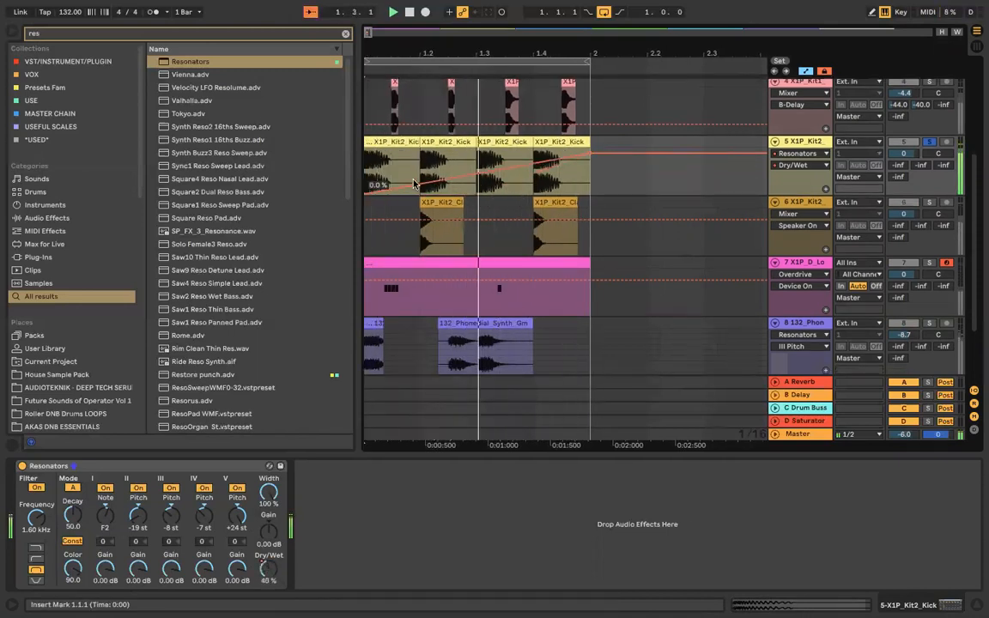
key(minus)
key(minus)
drag(436, 163, 436, 186)
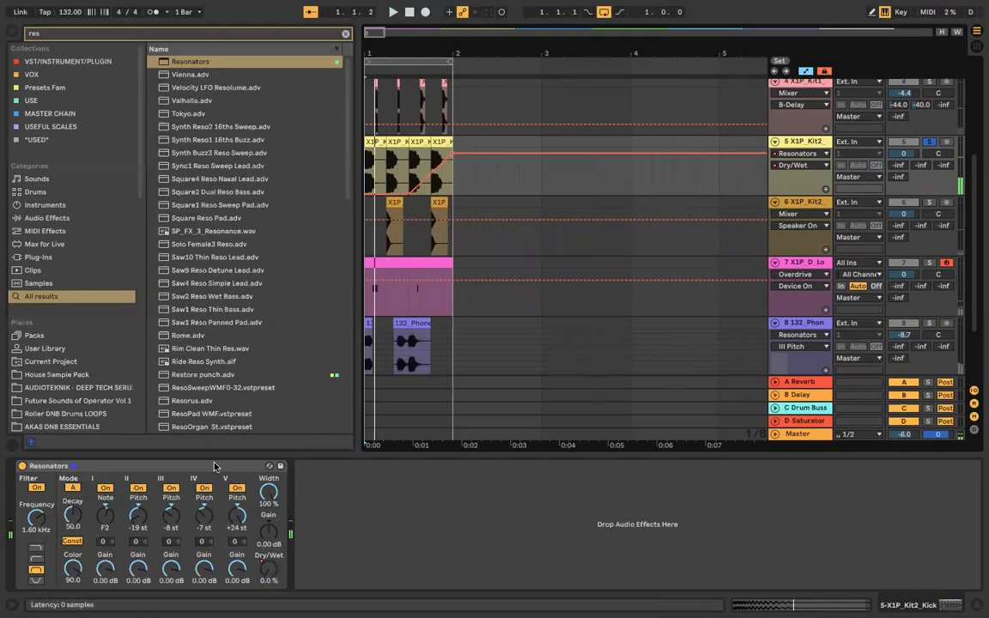
Step: Delete the Resonators device from the kick track and look through its presets among the audio effects
key(Delete)
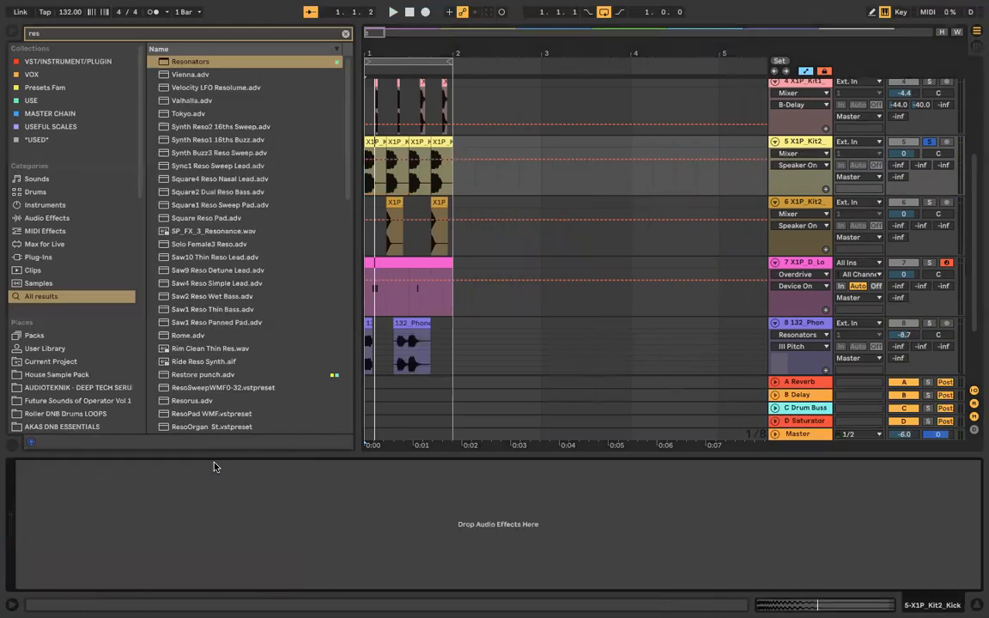
click(346, 35)
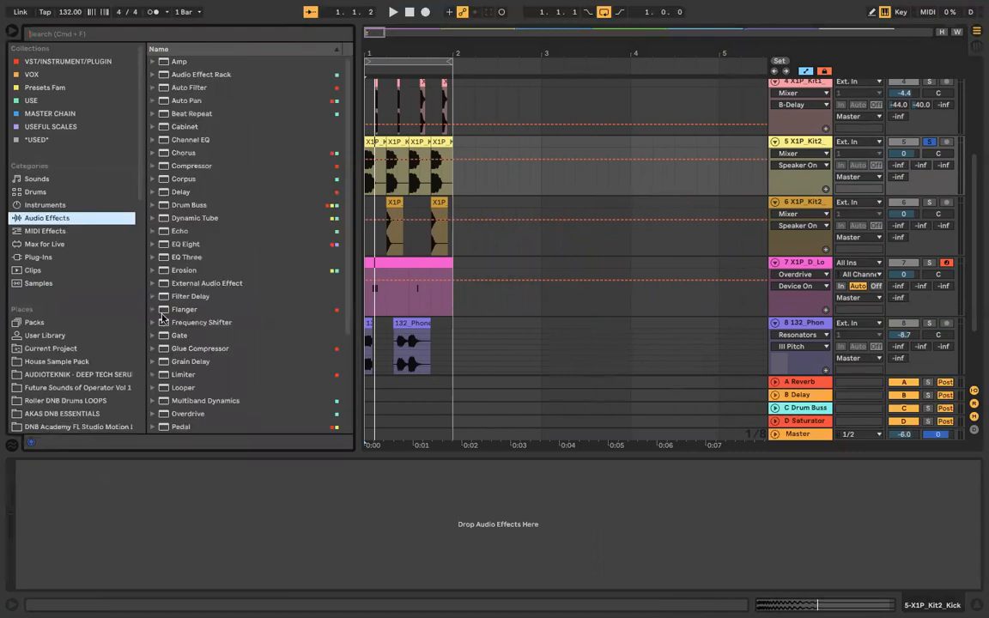
scroll(162, 317, down, 5)
click(153, 336)
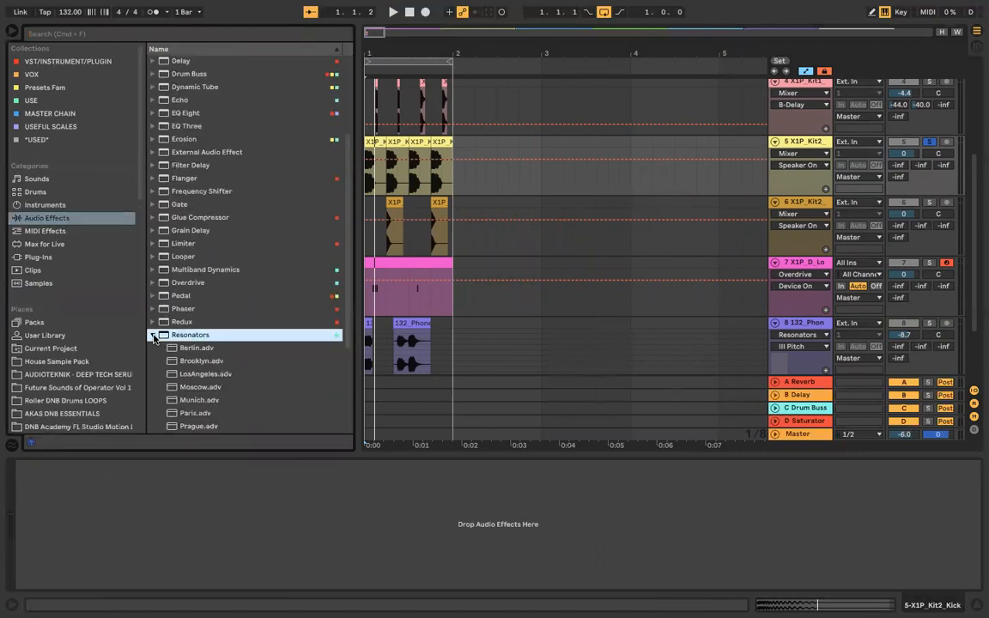
scroll(184, 335, down, 5)
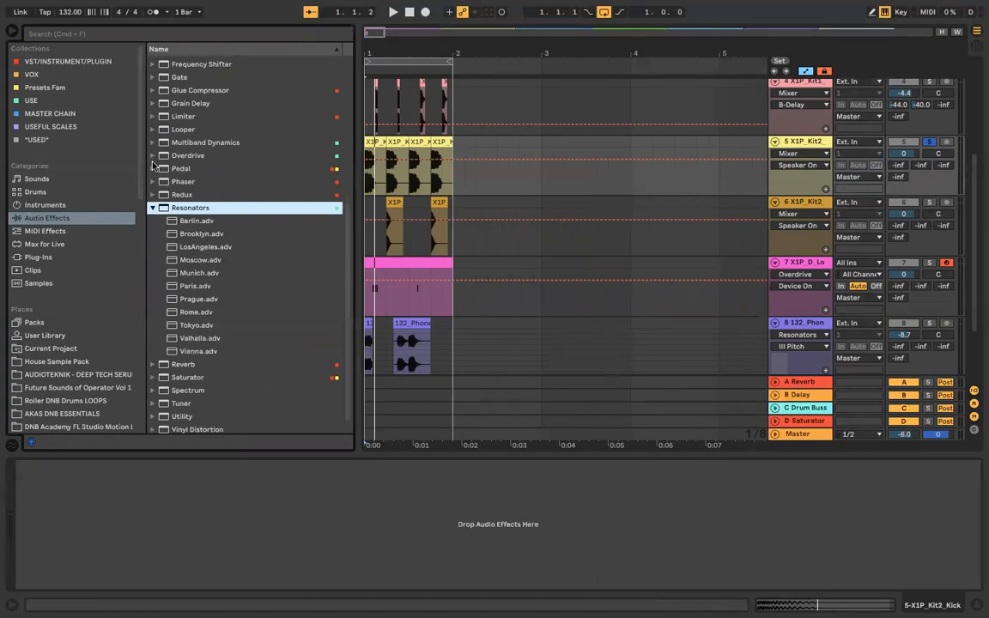
click(152, 207)
scroll(171, 283, up, 5)
Step: Find Corpus by searching the audio effects for "co" and add it to the kick track
click(206, 34)
text(co)
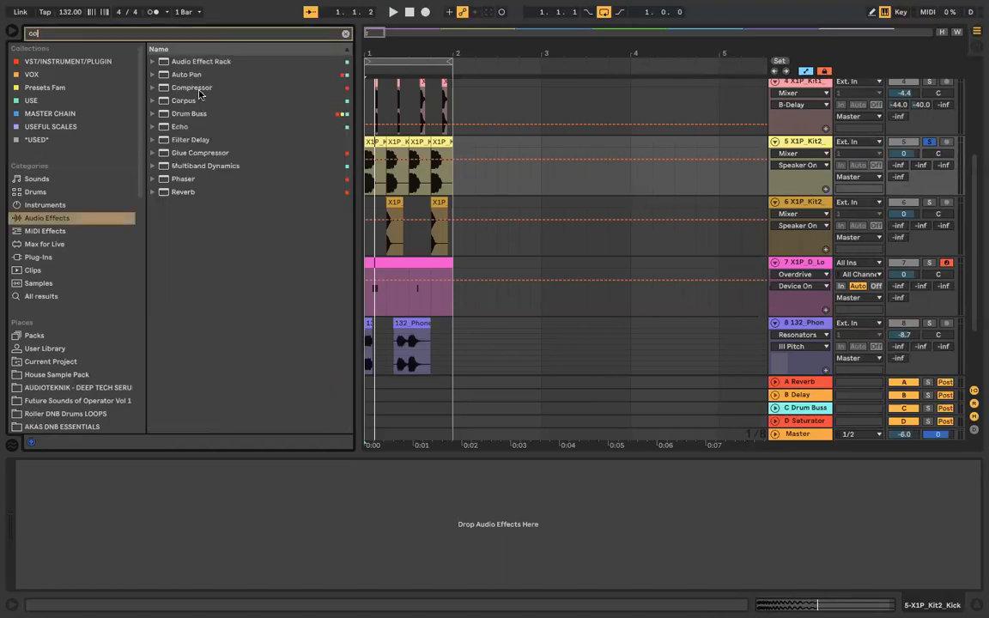
drag(197, 101, 397, 146)
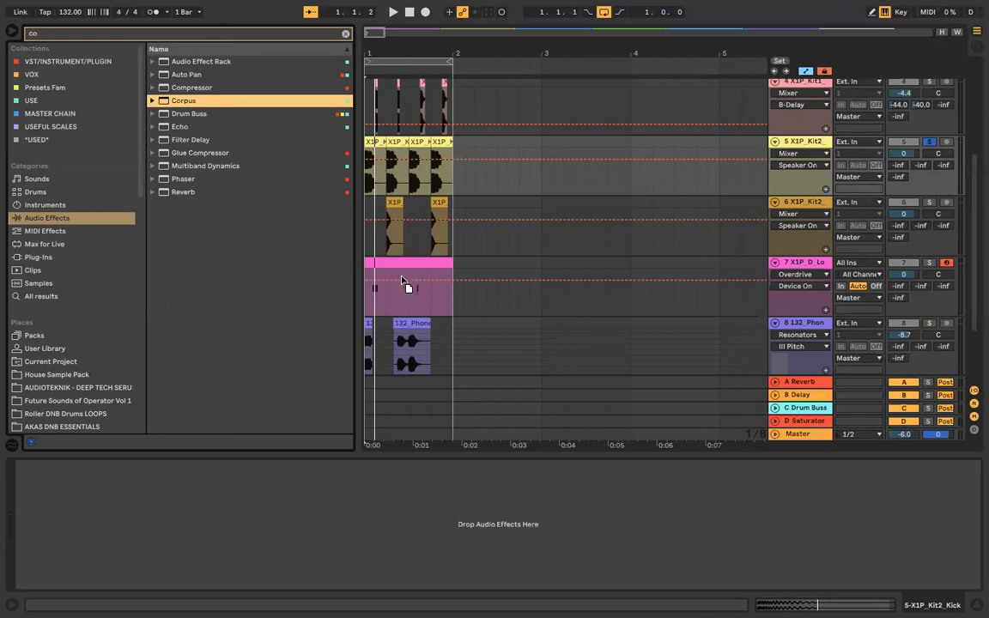
key(Return)
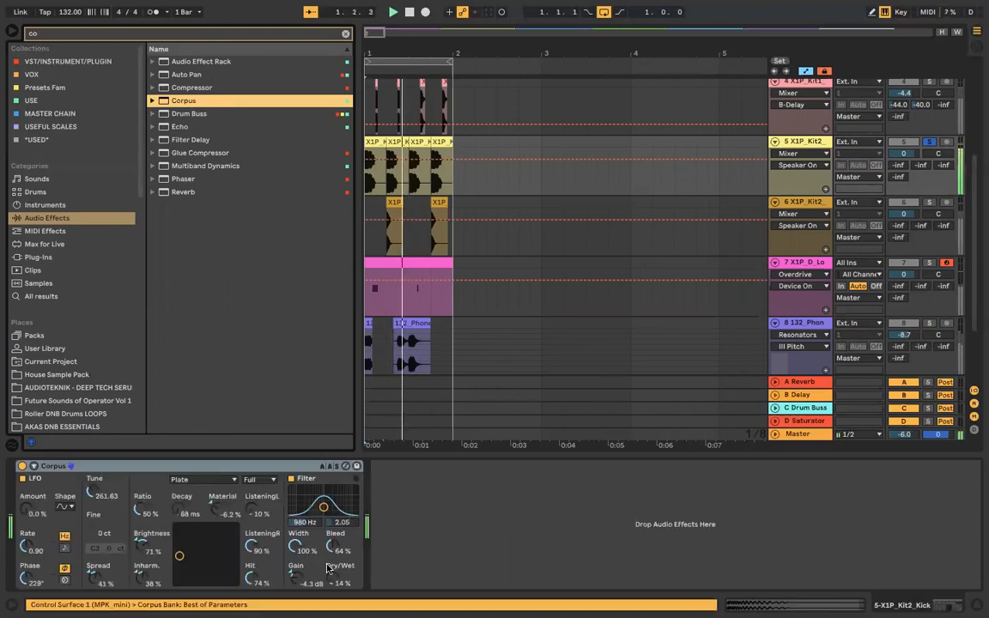
Step: Set the Corpus resonance type to Tube and its Dry/Wet to 54%
click(336, 581)
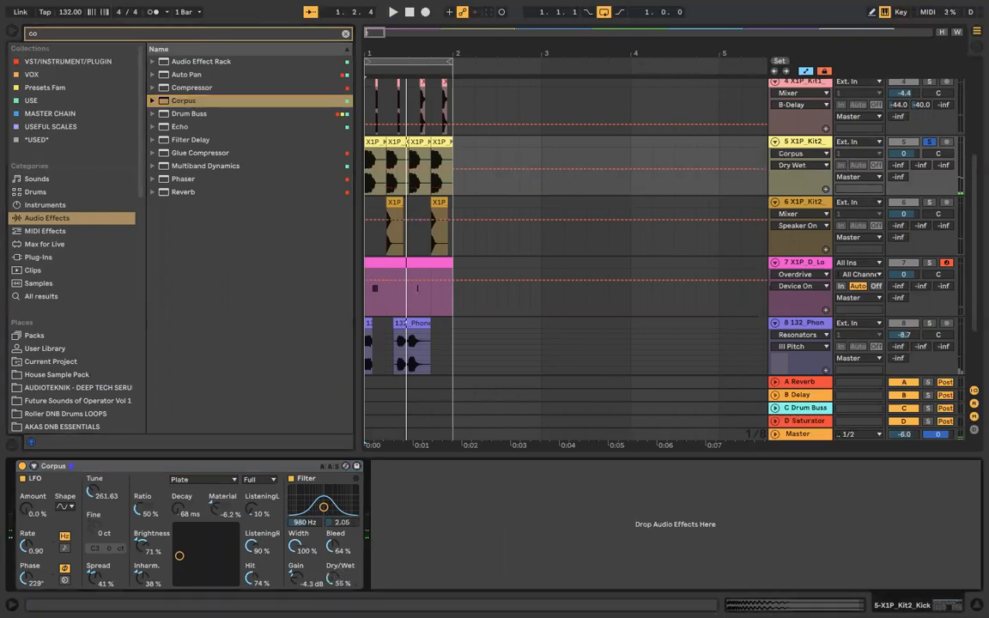
click(191, 481)
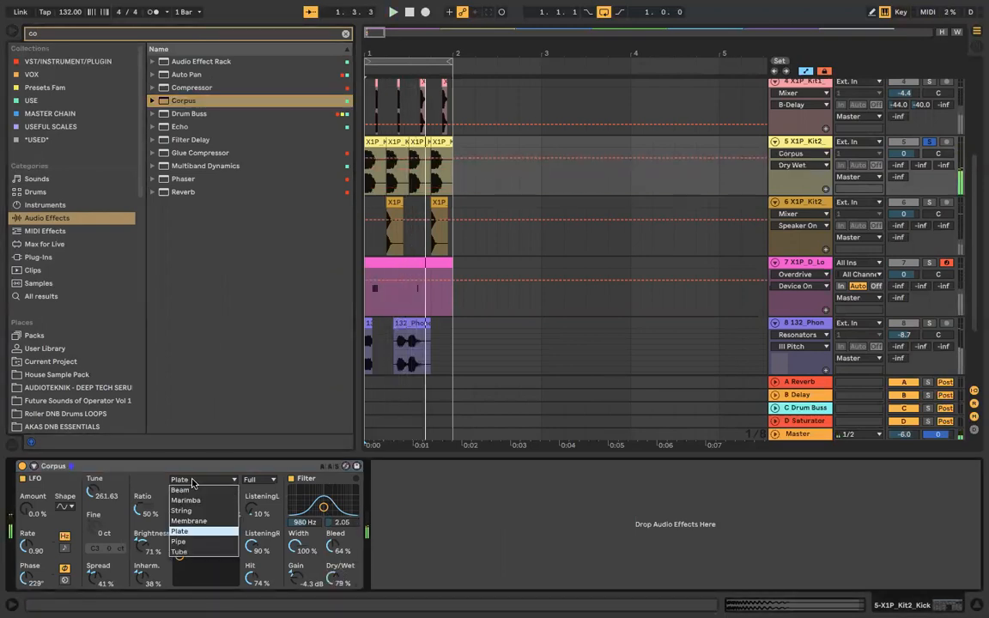
click(194, 552)
drag(331, 574, 330, 579)
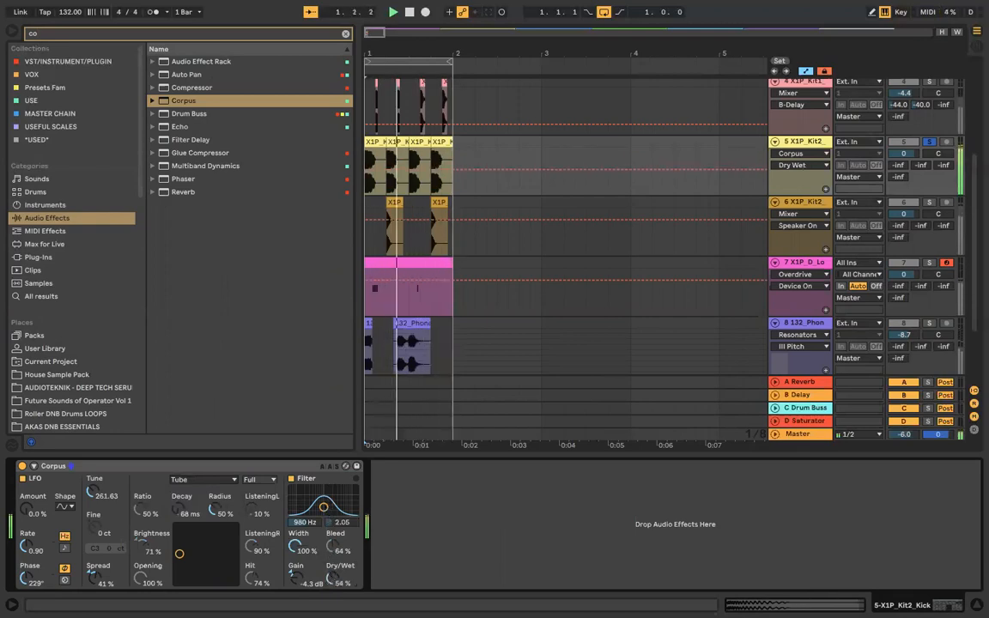
Step: Turn off the Corpus filter and set Radius to 92%, Decay to 24.3 s and Dry/Wet to 38%
click(291, 478)
drag(179, 554, 217, 552)
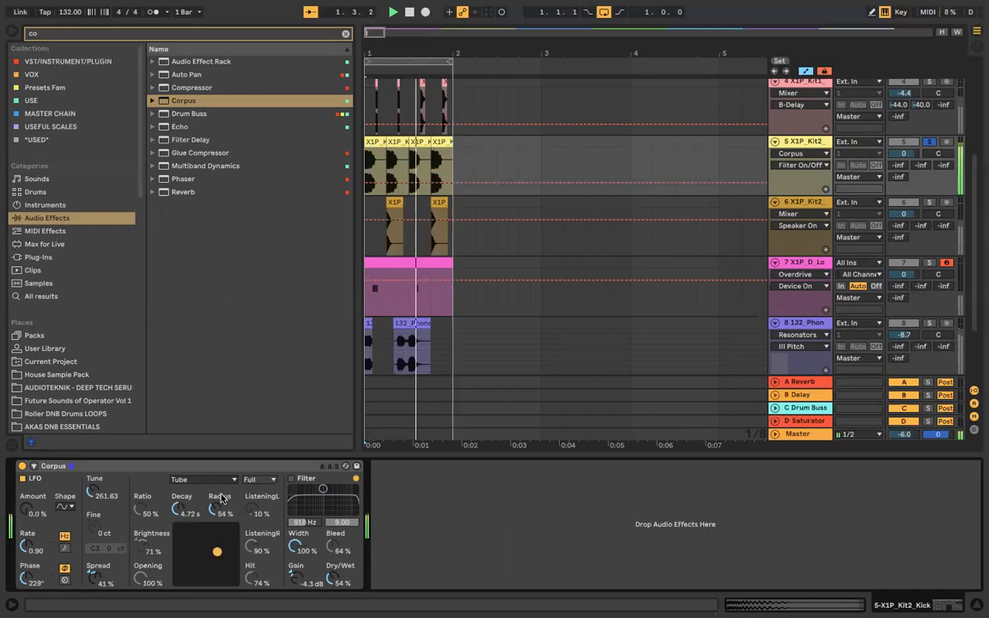
drag(221, 497, 220, 468)
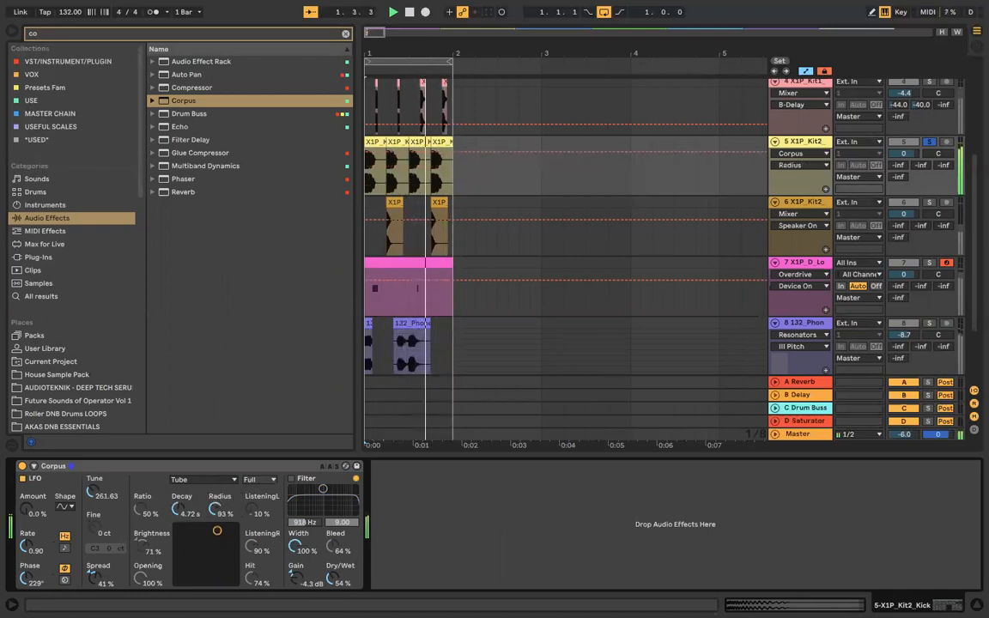
drag(180, 511, 181, 485)
drag(333, 579, 334, 593)
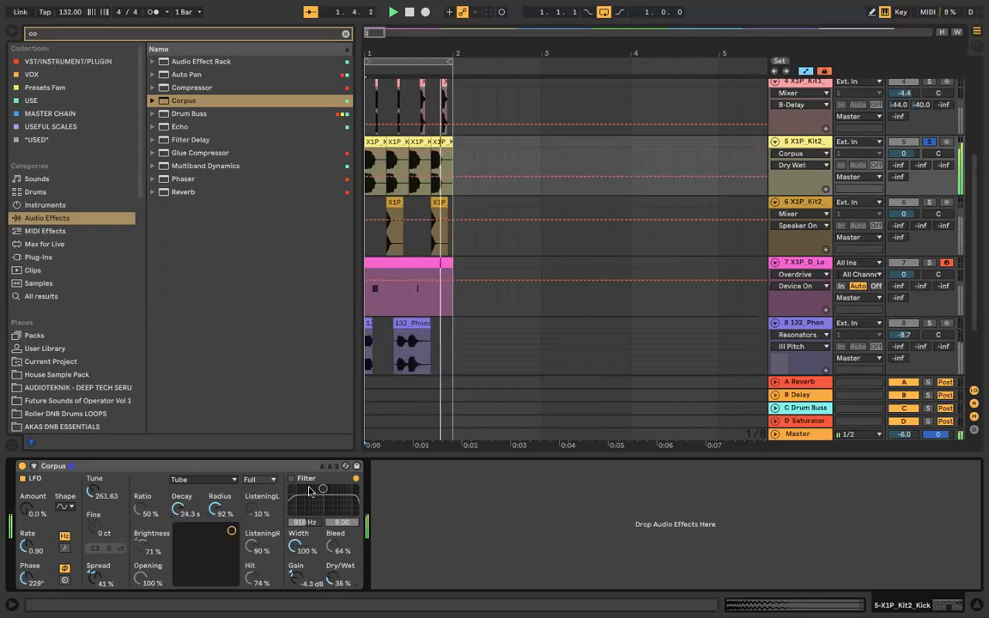
Step: Turn on the Corpus filter at 1.05 kHz with a bandwidth of 3.59, and set the resonator quality to Few
click(292, 479)
drag(323, 489, 325, 504)
click(273, 481)
click(269, 501)
Step: Switch Corpus to the Pipe type and set Radius to about 75%, LFO Amount to 69% and Dry/Wet to 34%
click(228, 481)
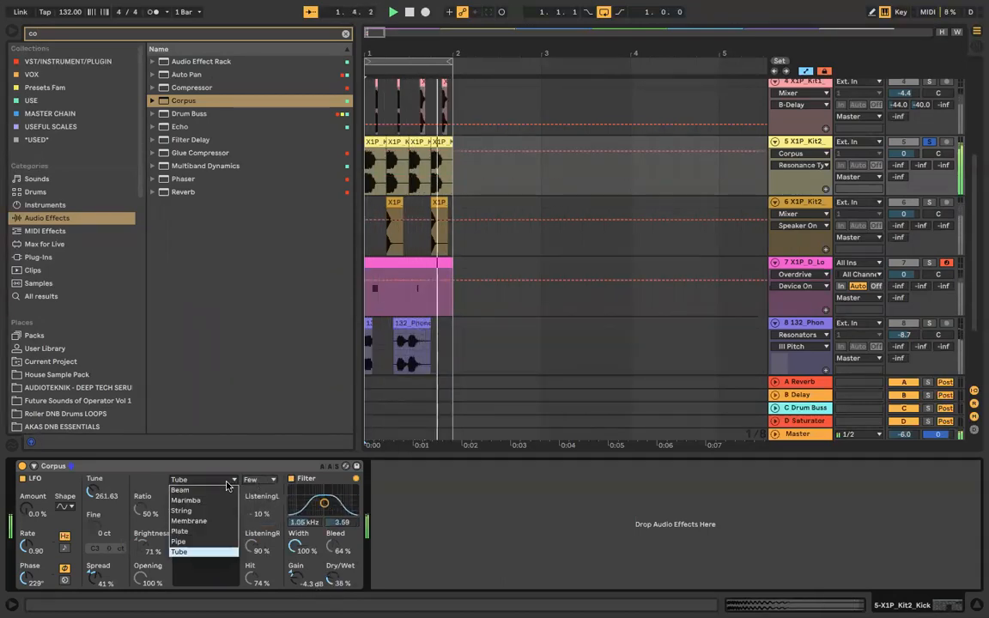
click(206, 541)
mouse_move(227, 533)
mouse_down()
mouse_move(208, 550)
mouse_move(224, 540)
mouse_up()
key(space)
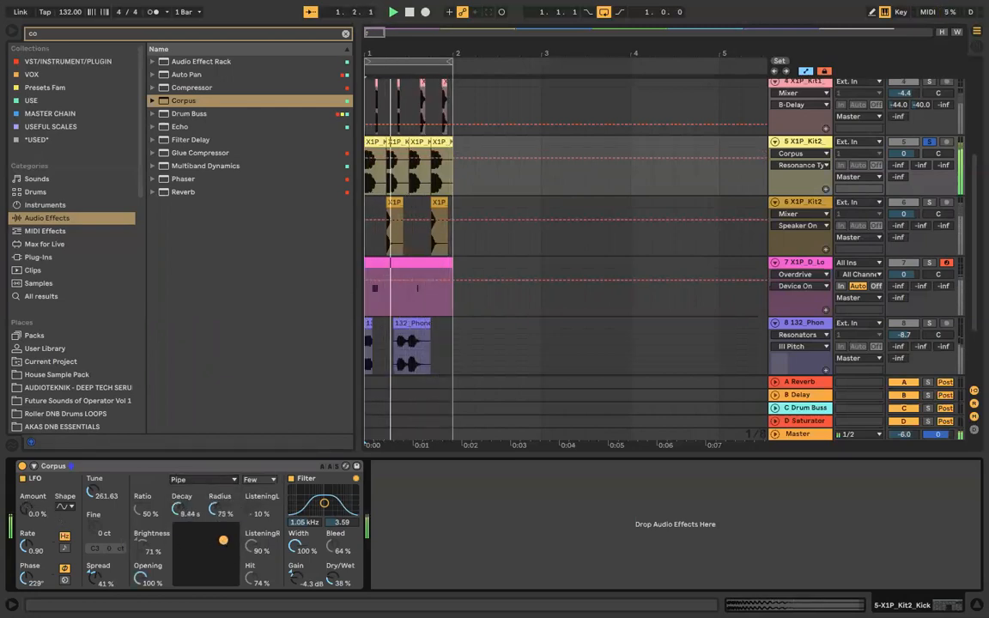
drag(332, 578, 332, 582)
Step: Switch Corpus to the Plate type and set Decay to 13.9 s, Material to 58% and Dry/Wet to 65%
click(230, 482)
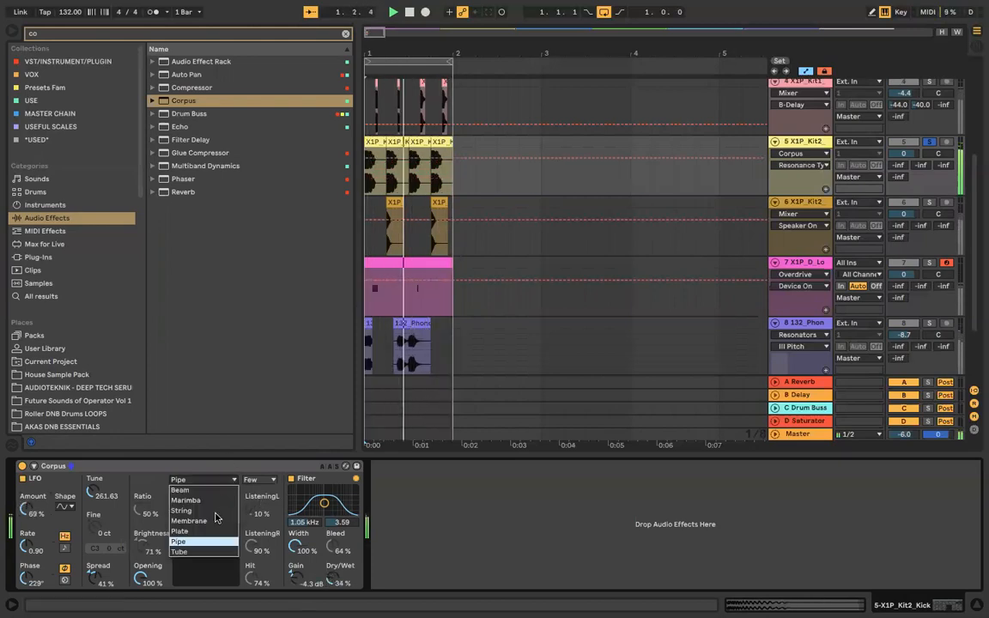
click(191, 532)
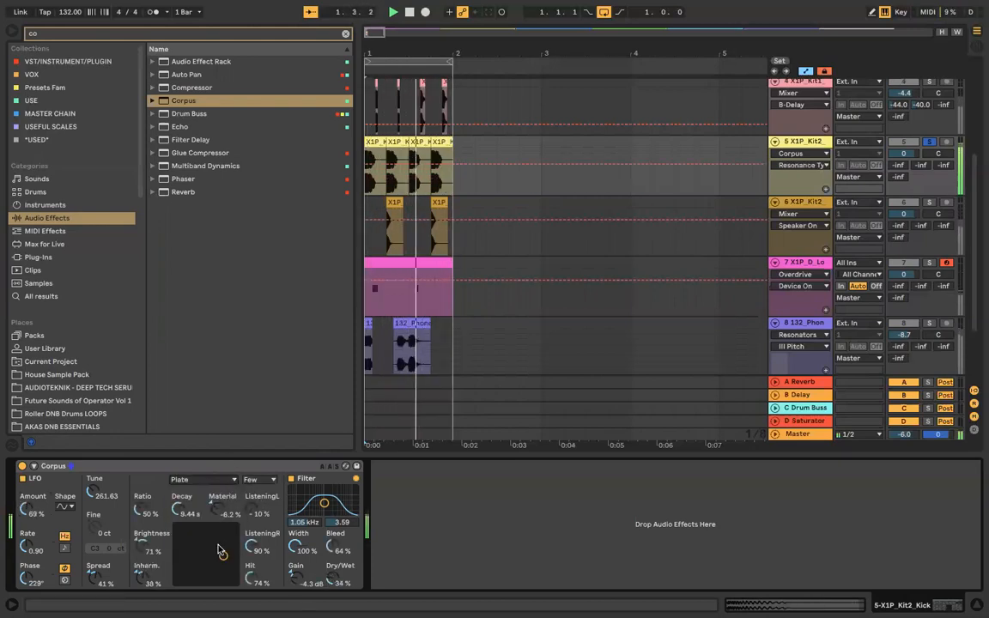
mouse_move(223, 556)
mouse_down()
mouse_move(208, 553)
mouse_move(225, 547)
mouse_move(233, 529)
mouse_move(227, 539)
mouse_up()
drag(336, 577, 335, 535)
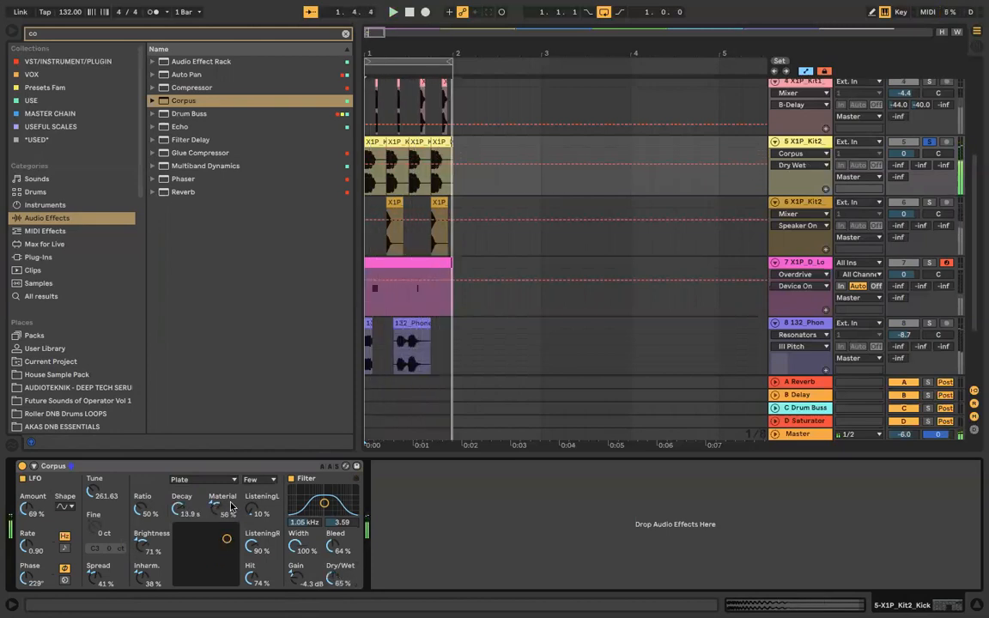
Step: Switch Corpus to the Membrane type with resonator quality Full and reduce Dry/Wet to 2.3%
click(202, 479)
click(187, 466)
click(259, 479)
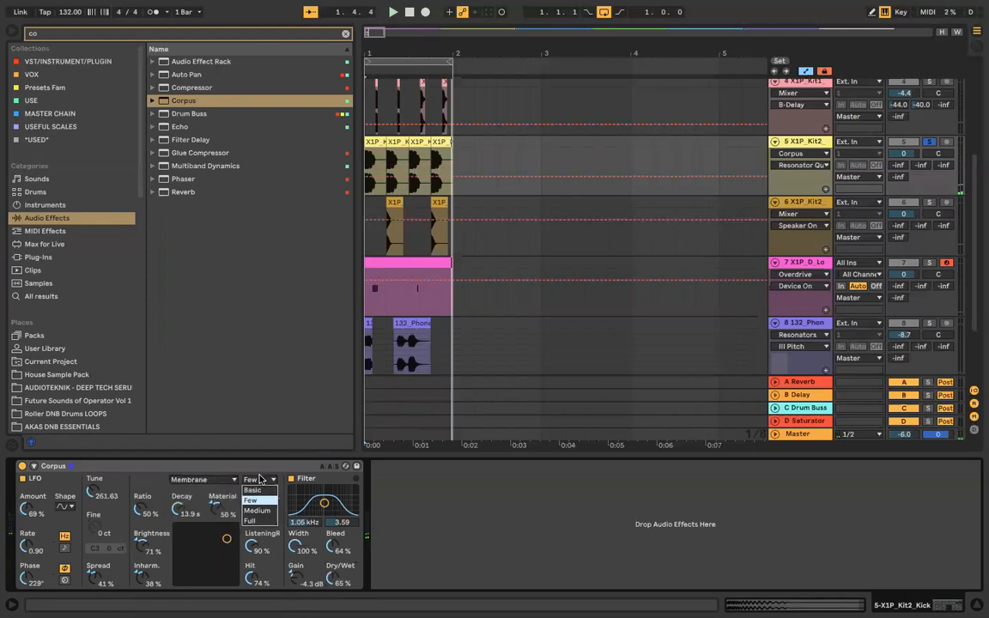
click(234, 469)
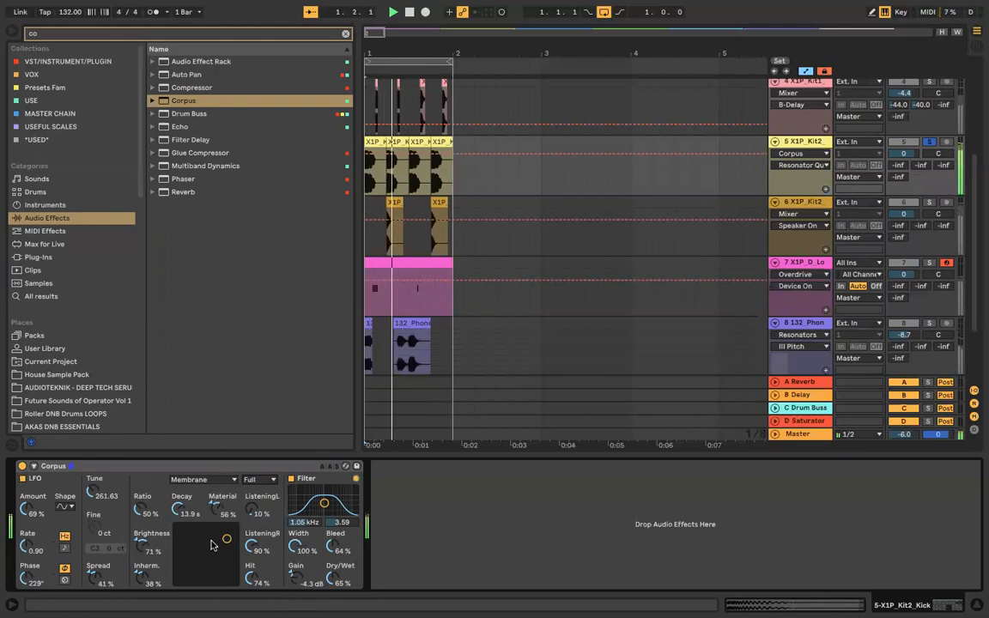
drag(332, 578, 332, 616)
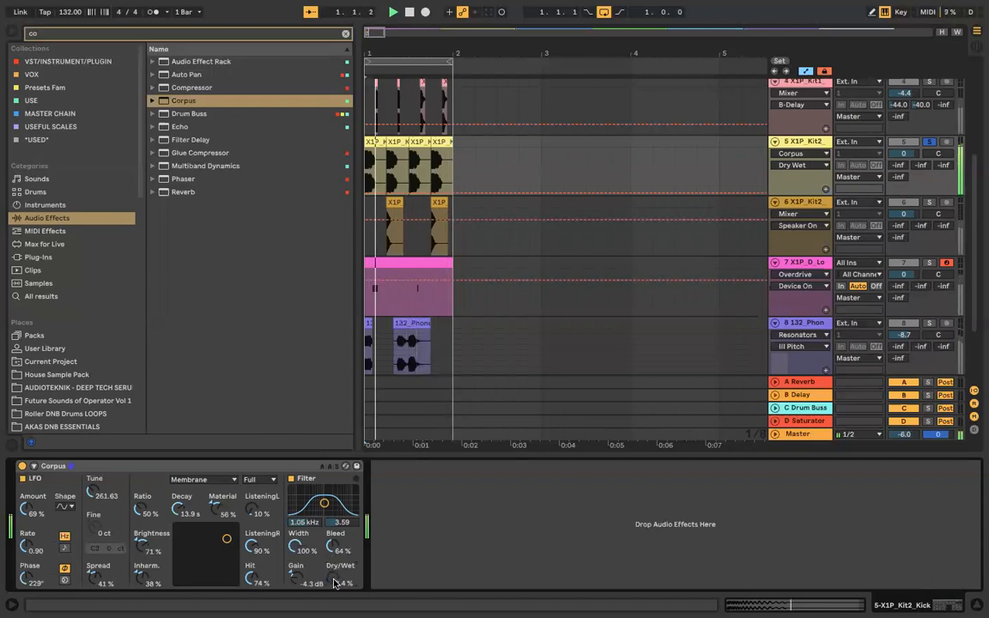
drag(334, 580, 333, 578)
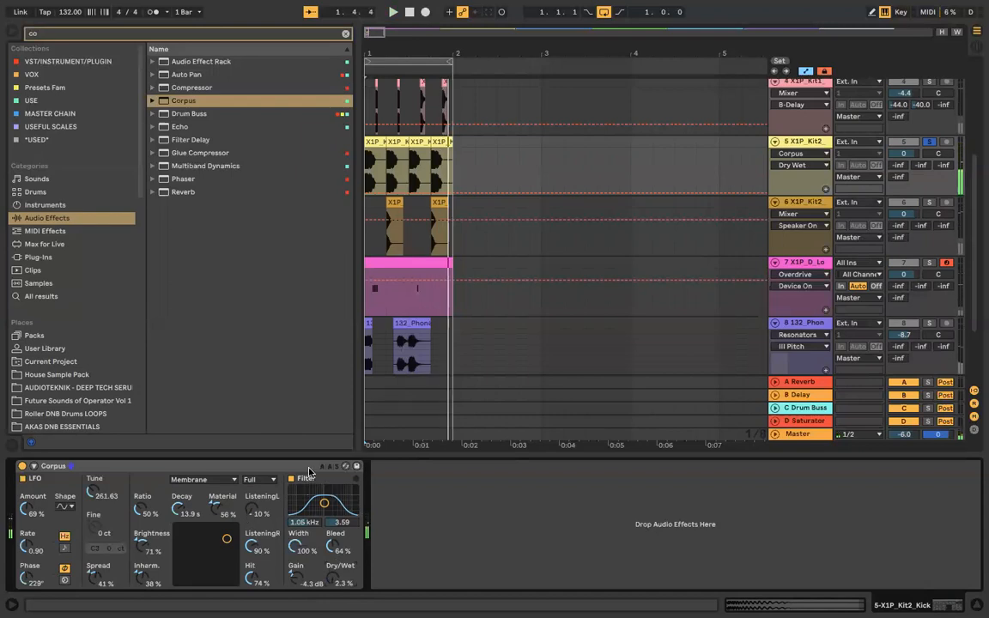
Step: Remove Corpus from the kick track and clear the browser search
click(298, 471)
key(Delete)
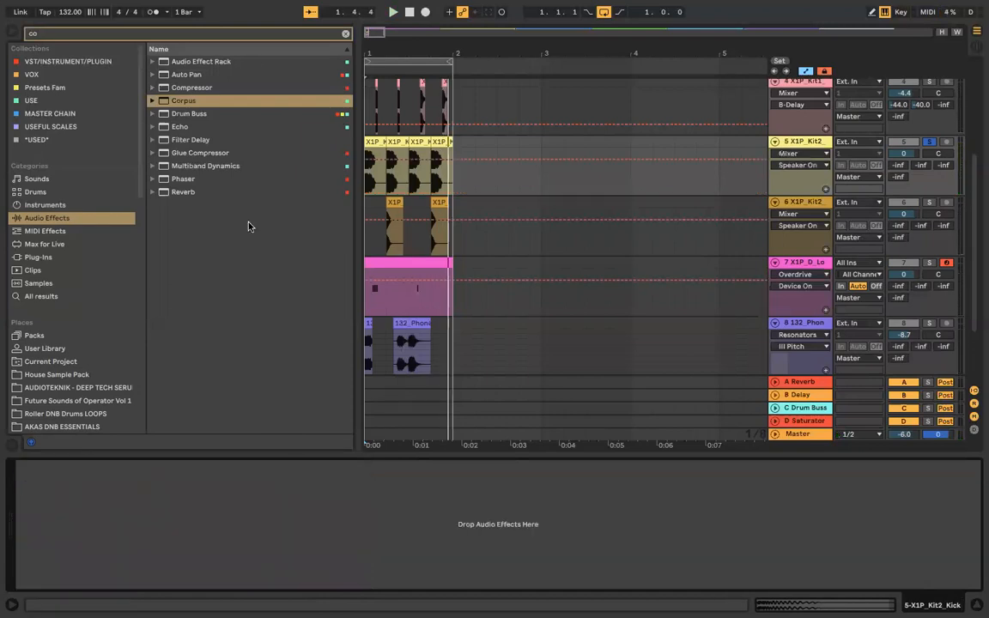
click(345, 35)
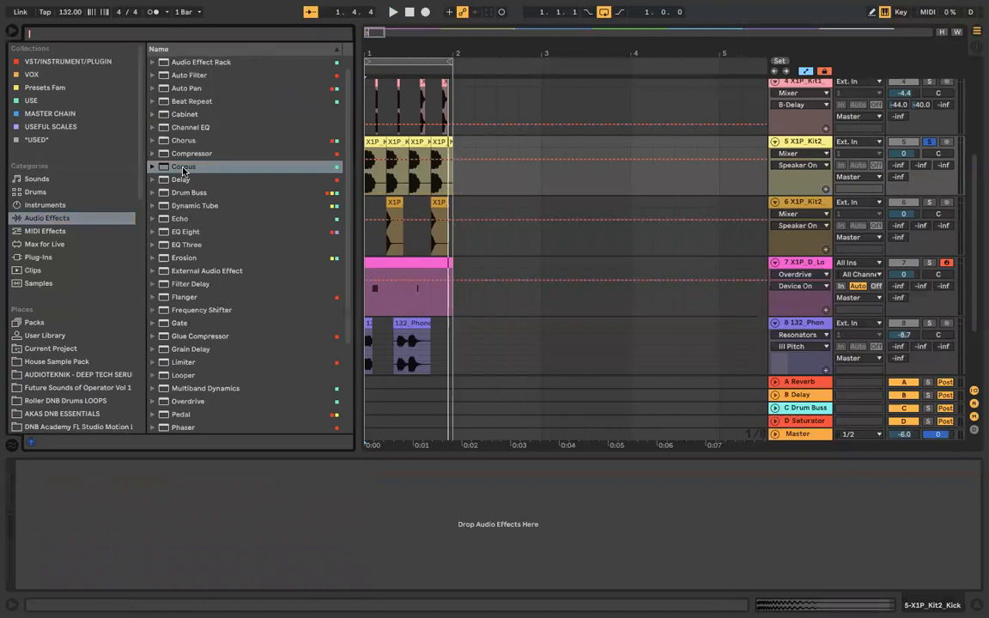
Step: Find Erosion among the audio effects, view its presets, and add the default device to the kick track
scroll(183, 170, down, 3)
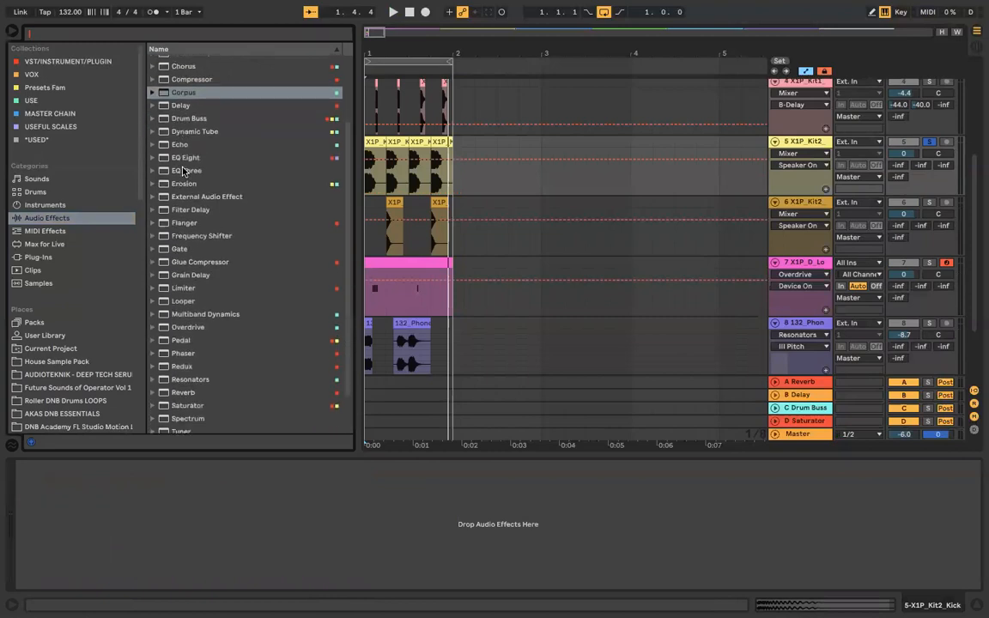
scroll(181, 171, up, 3)
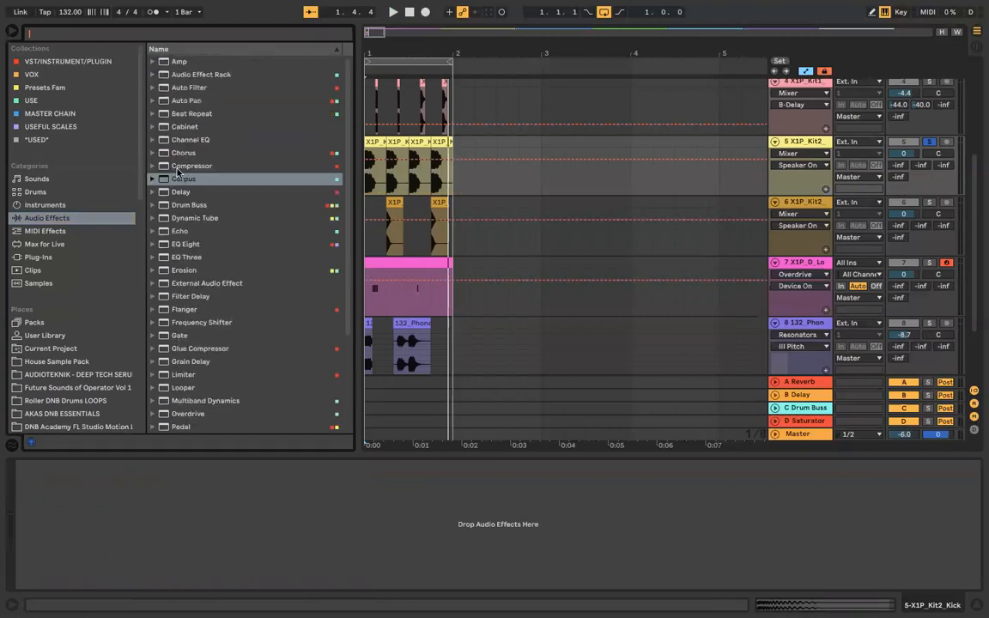
click(182, 274)
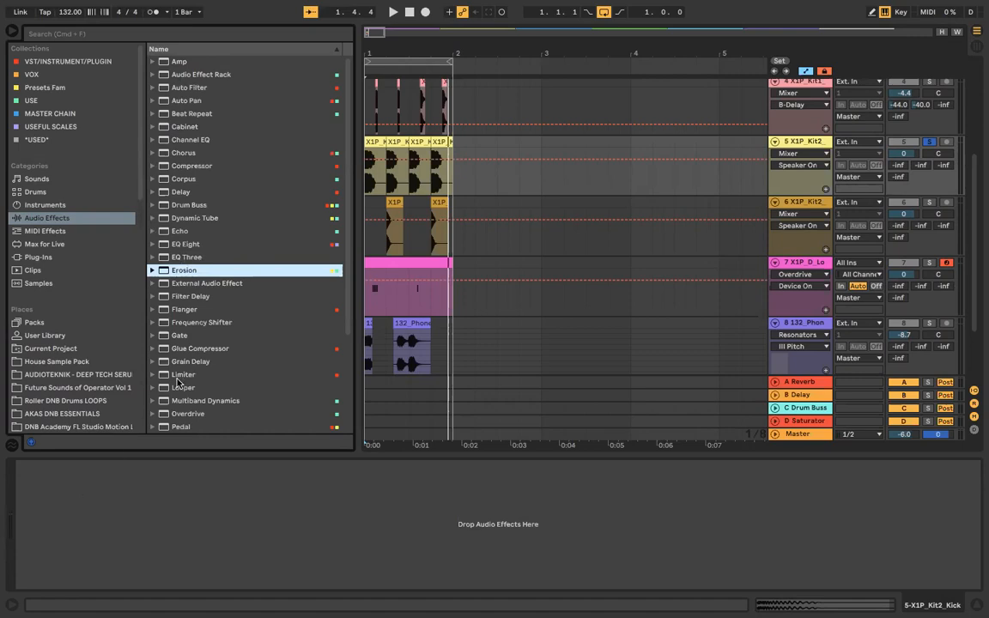
click(152, 270)
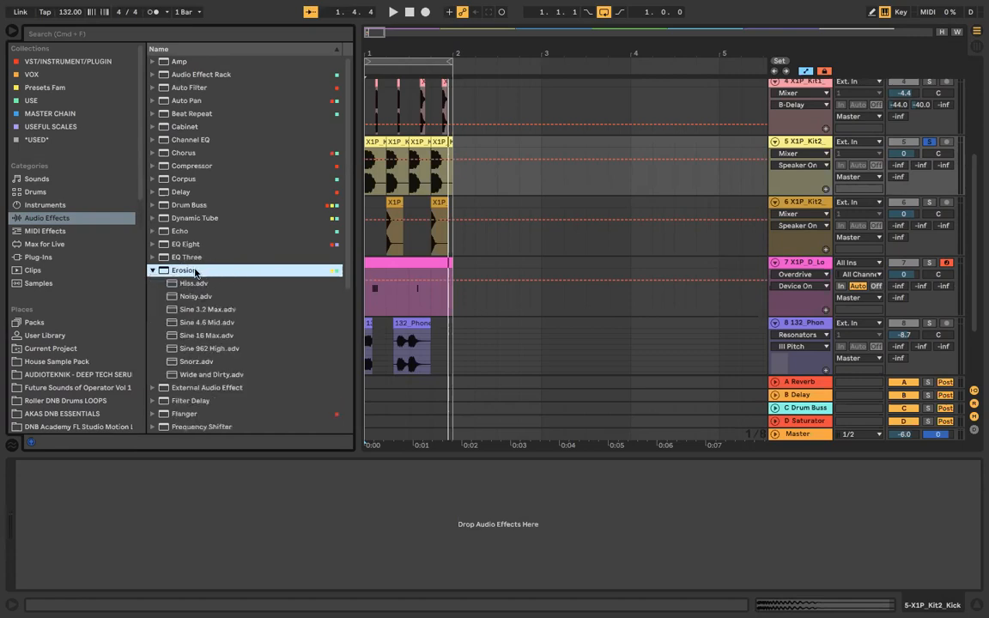
click(152, 270)
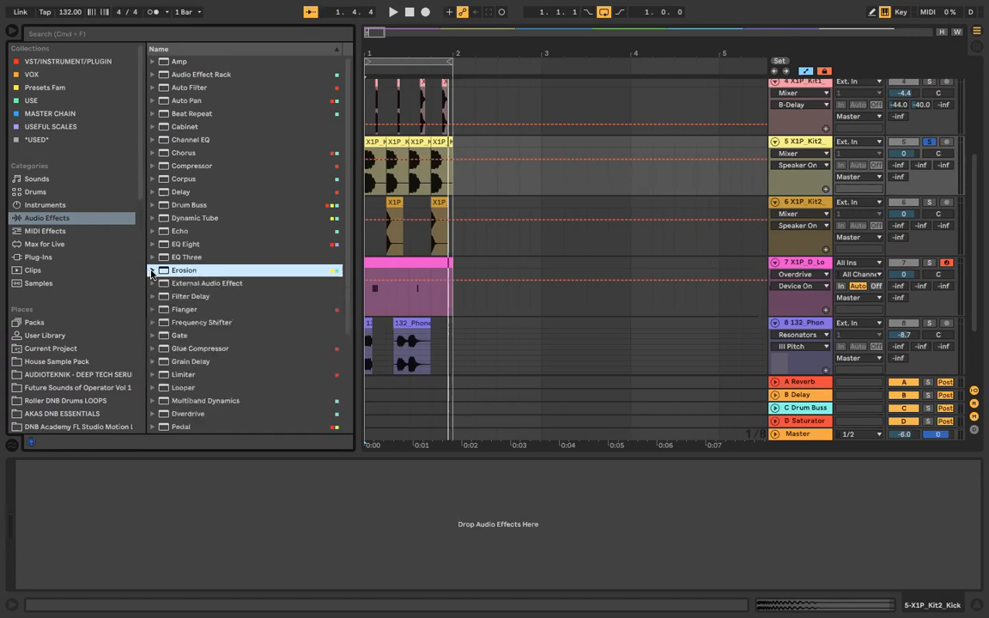
drag(152, 273, 391, 148)
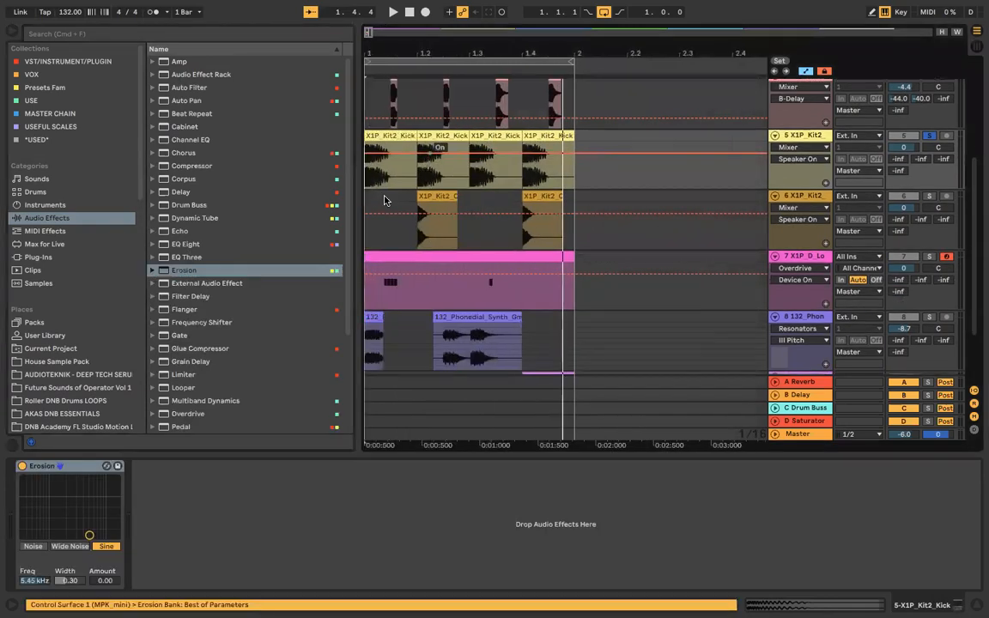
Step: Set Erosion to Wide Noise at 2.43 kHz with Amount 28.6, and compare the kick with the effect bypassed
click(70, 544)
drag(89, 535, 71, 513)
key(space)
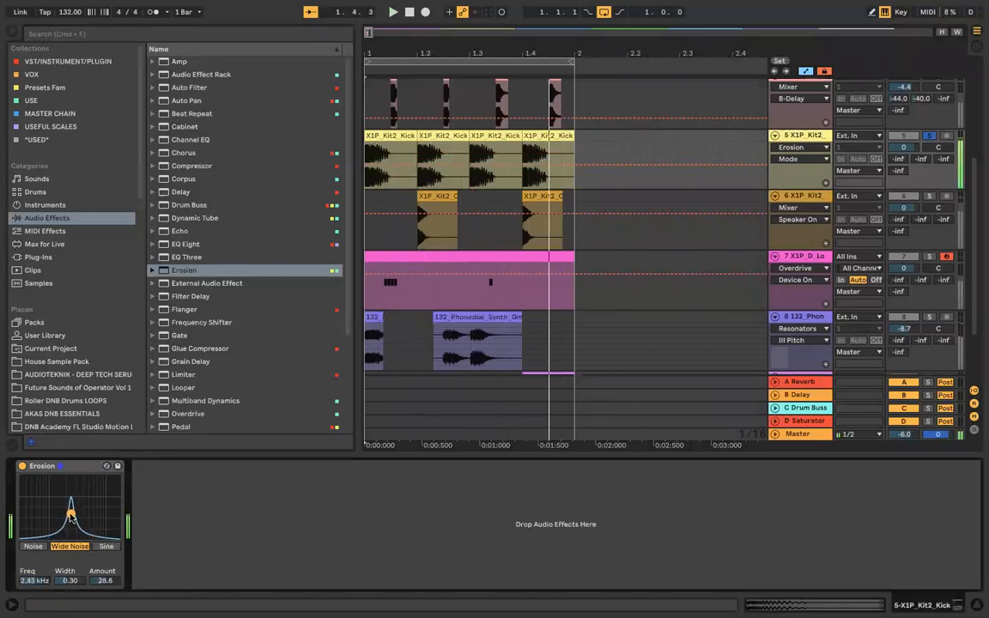
click(21, 465)
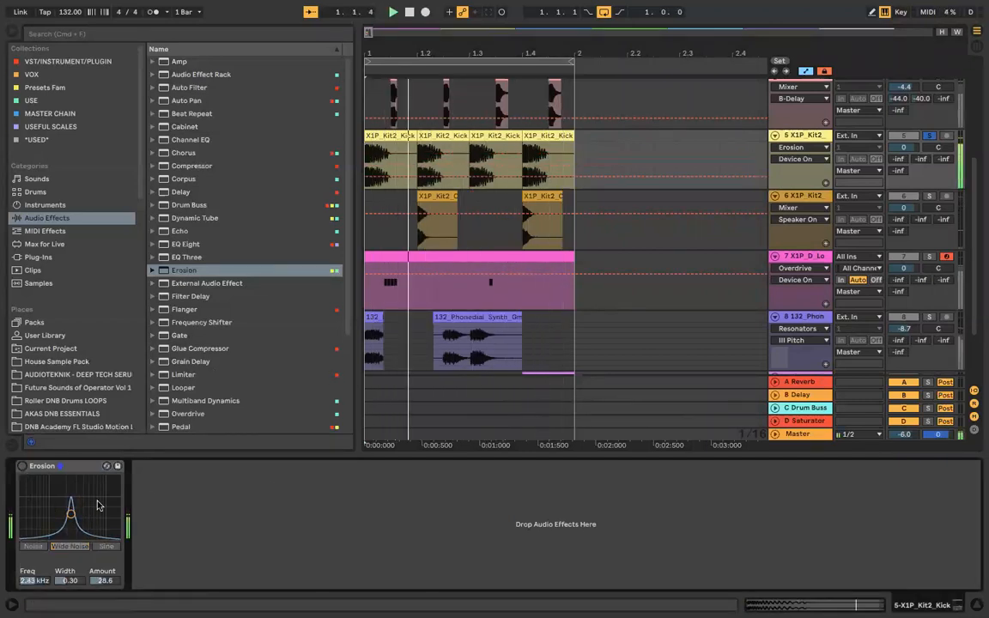
click(21, 465)
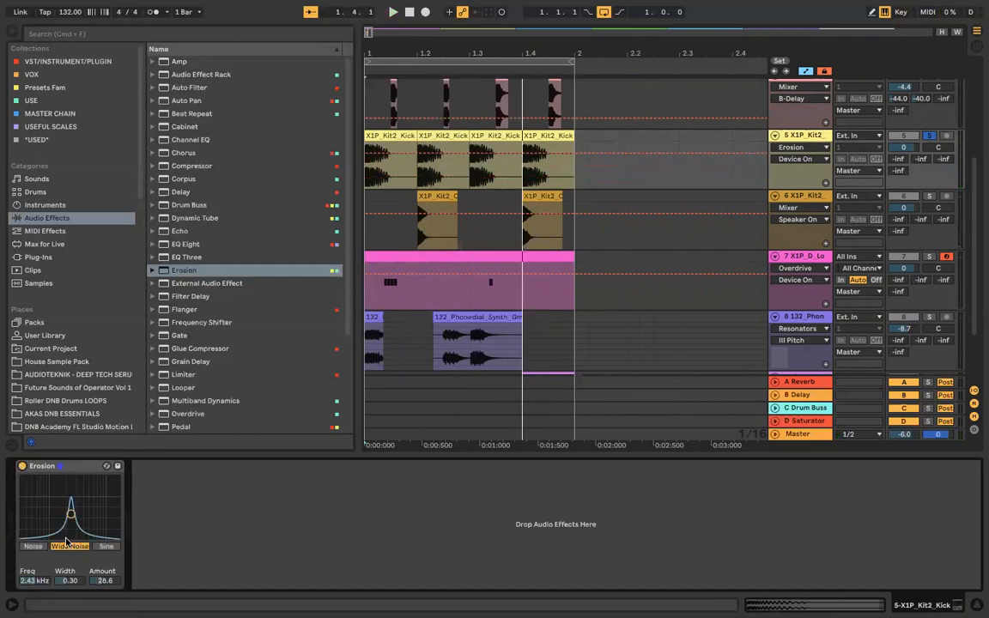
Step: Lower the Erosion noise frequency to 550 Hz and raise Amount to 200 while listening to the kick
mouse_move(72, 515)
mouse_down()
mouse_move(71, 484)
mouse_move(70, 513)
mouse_up()
key(space)
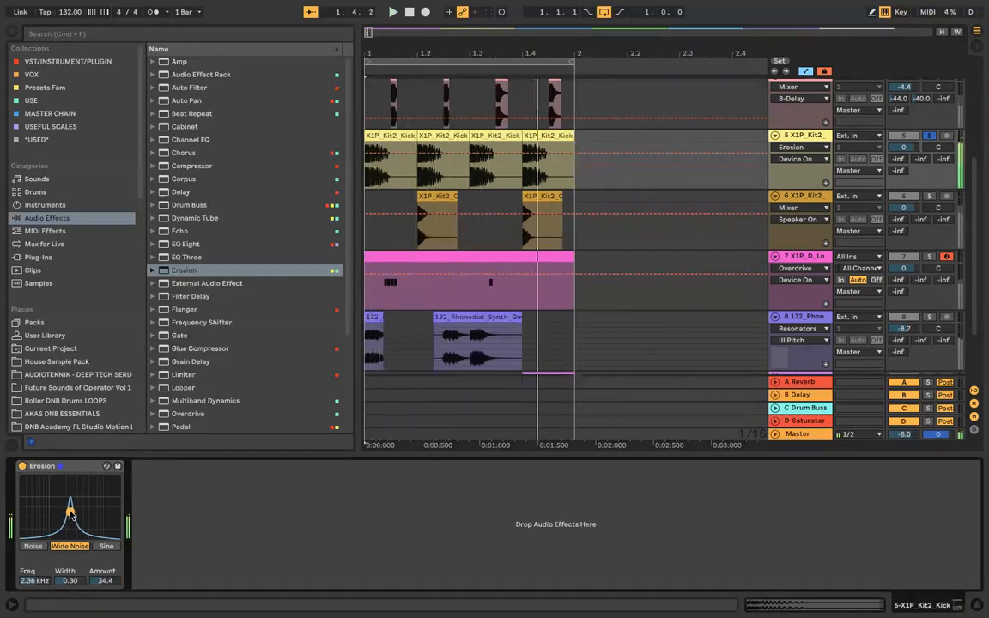
drag(70, 512, 66, 483)
key(super+z)
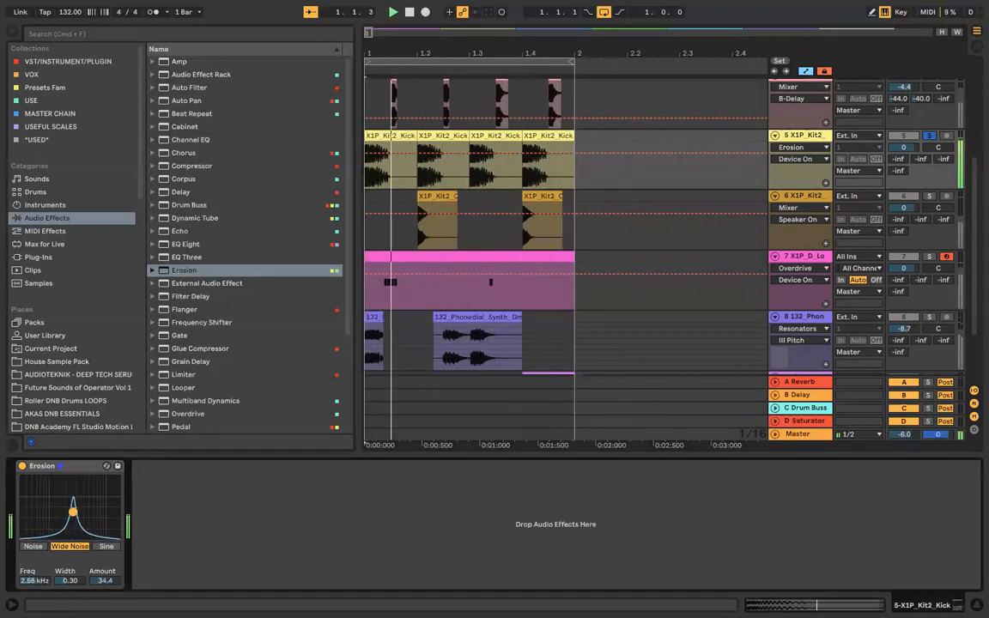
key(super+shift+z)
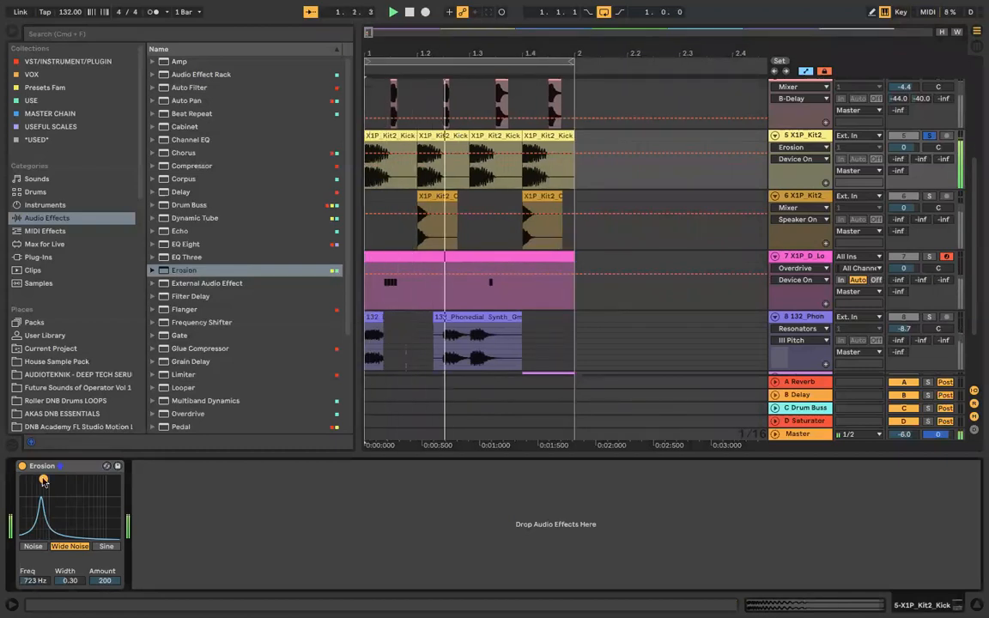
mouse_move(43, 480)
mouse_down()
mouse_move(53, 492)
mouse_move(57, 479)
mouse_move(37, 481)
mouse_up()
key(space)
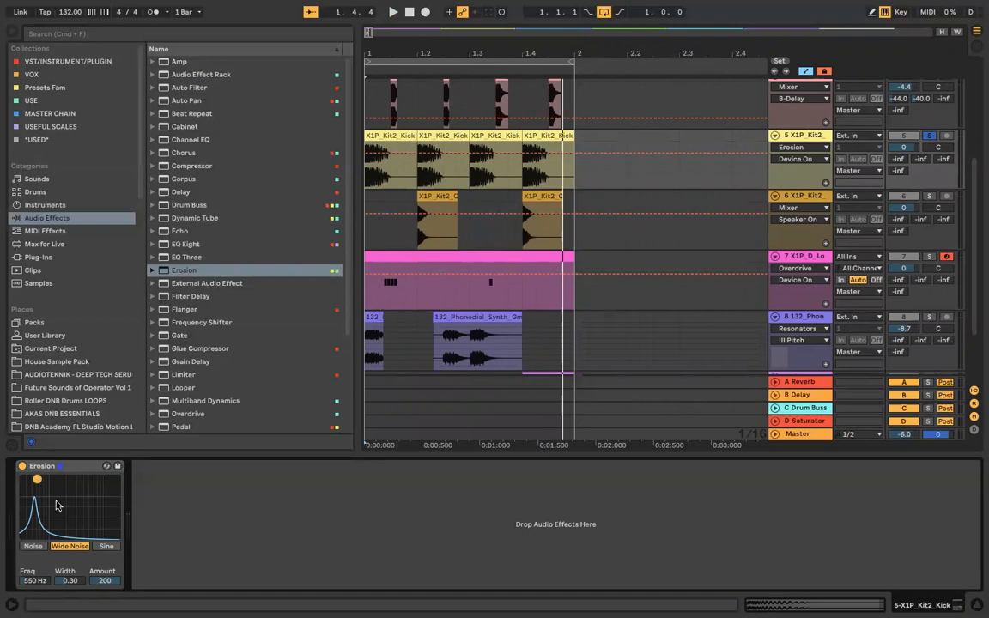
Step: Remove Erosion from the kick track
click(72, 464)
key(Delete)
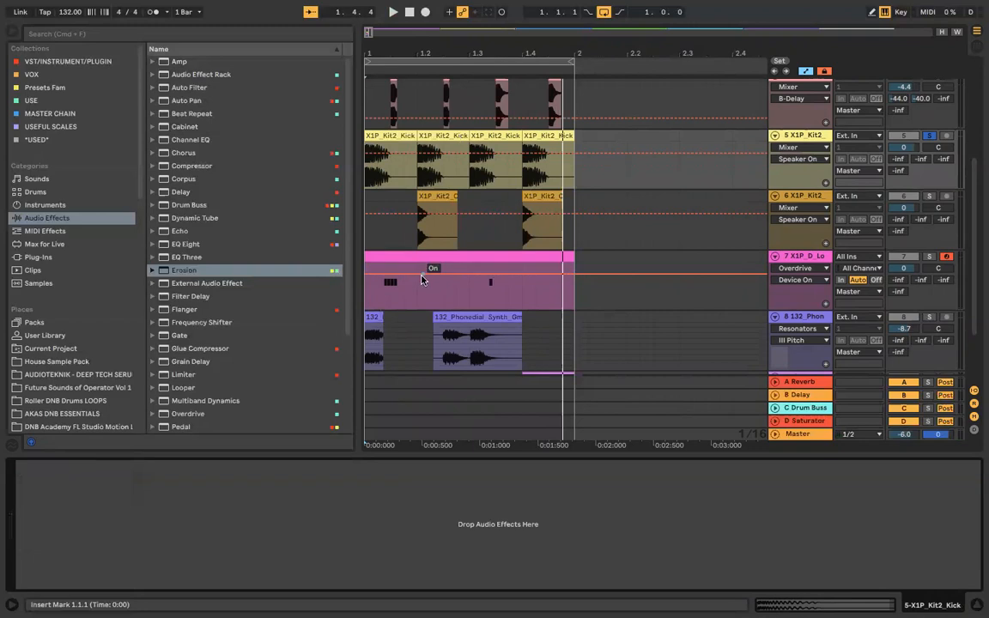
scroll(424, 279, down, 3)
click(442, 170)
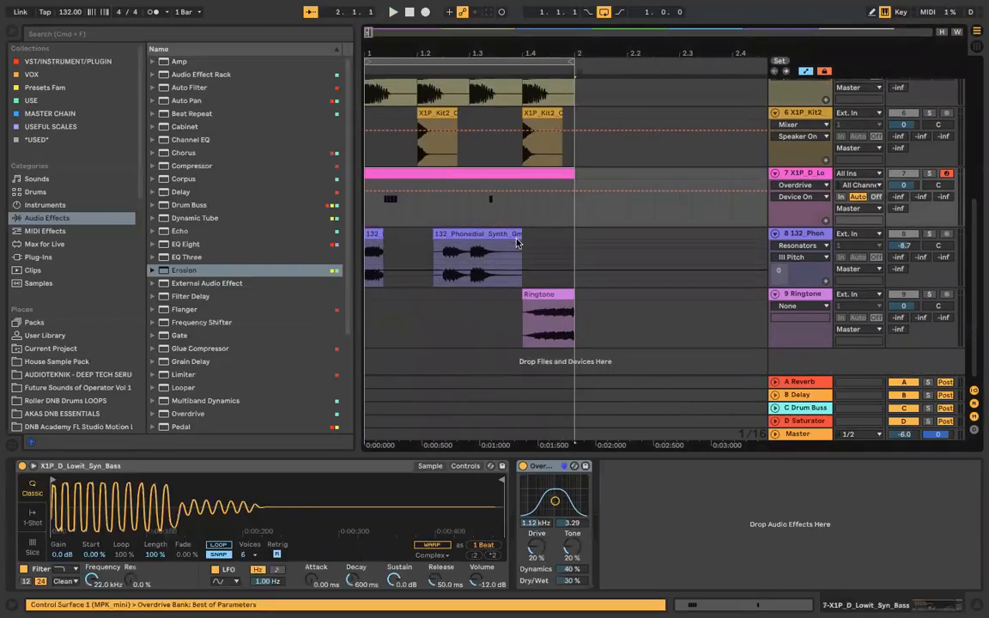
scroll(518, 244, up, 2)
scroll(518, 244, down, 5)
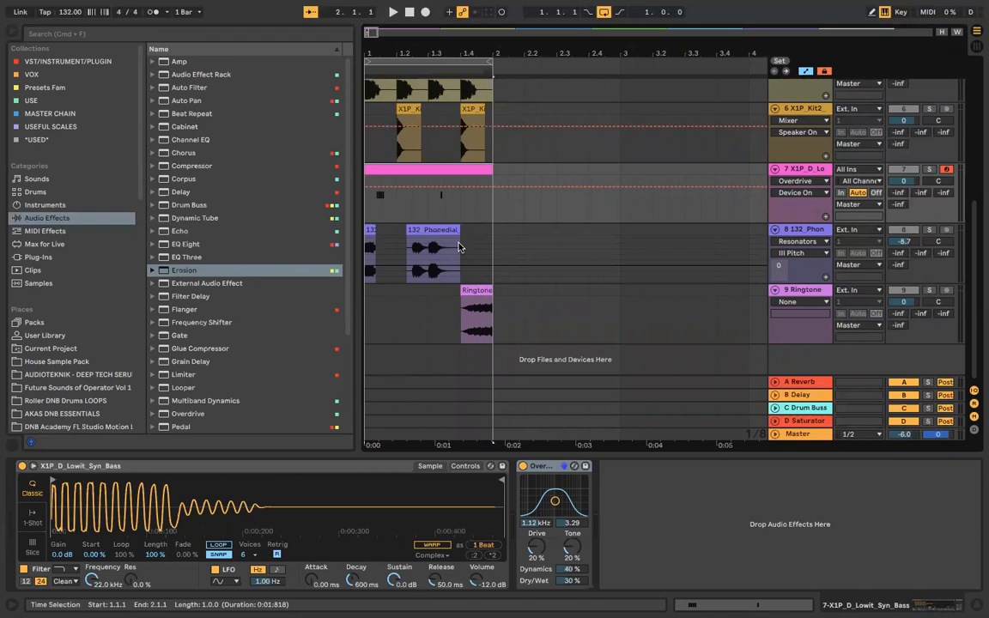
click(482, 291)
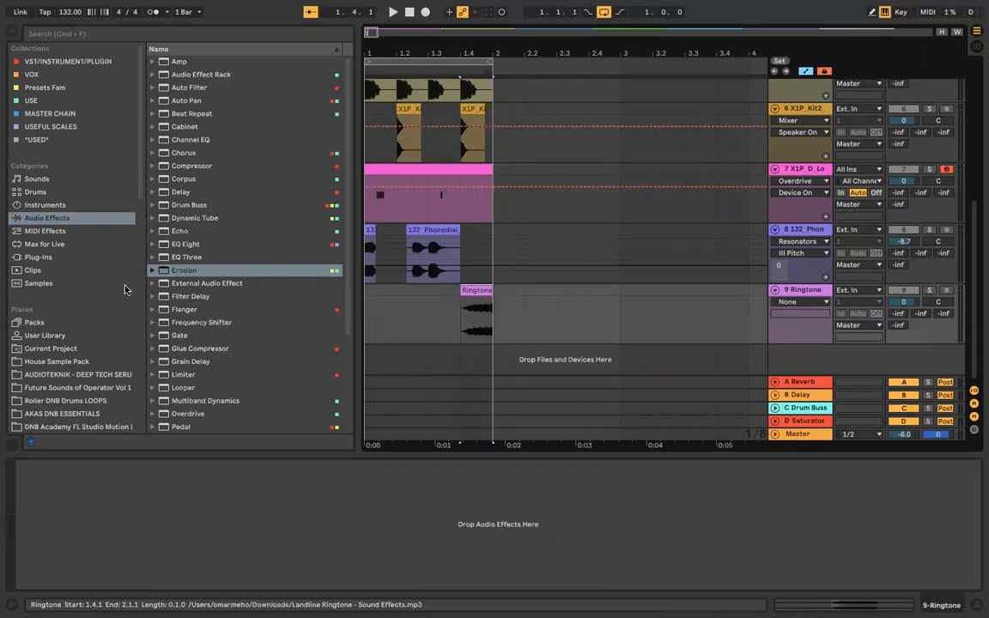
scroll(60, 311, down, 5)
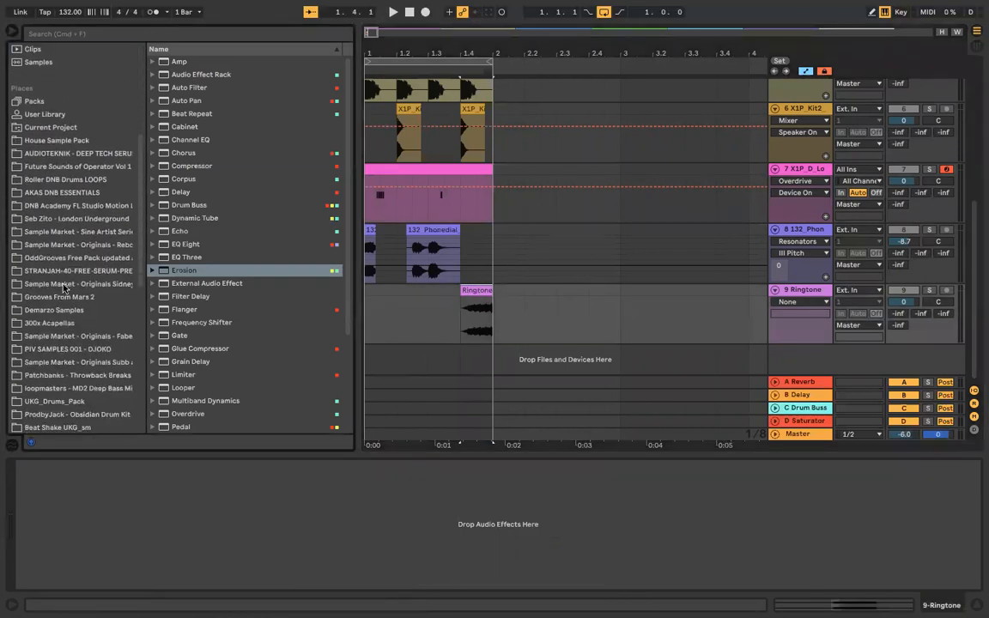
scroll(65, 284, up, 5)
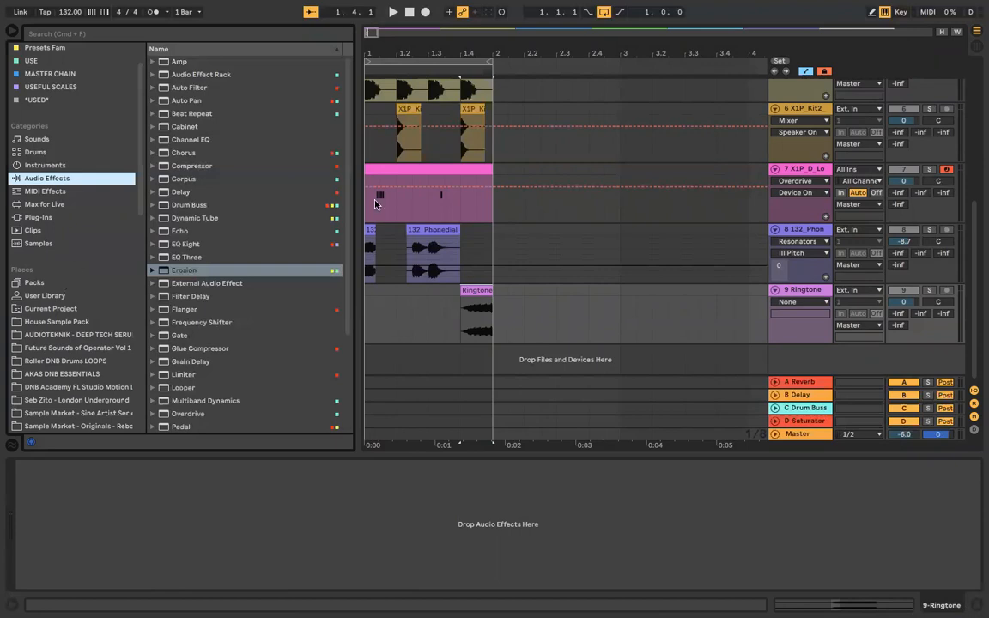
click(382, 170)
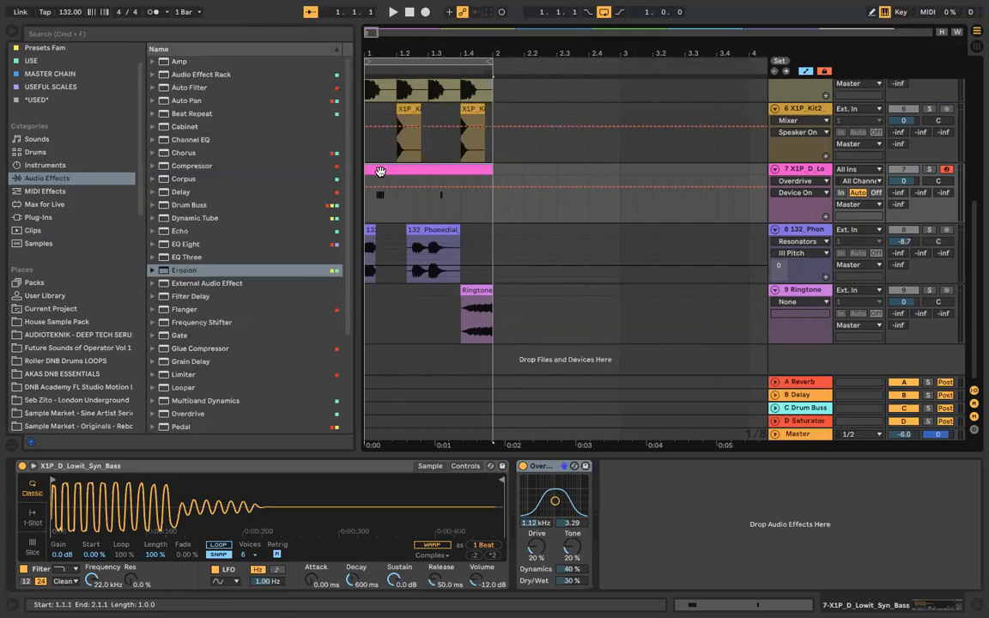
Step: Search the browser for "808" across all results
click(213, 34)
text(808)
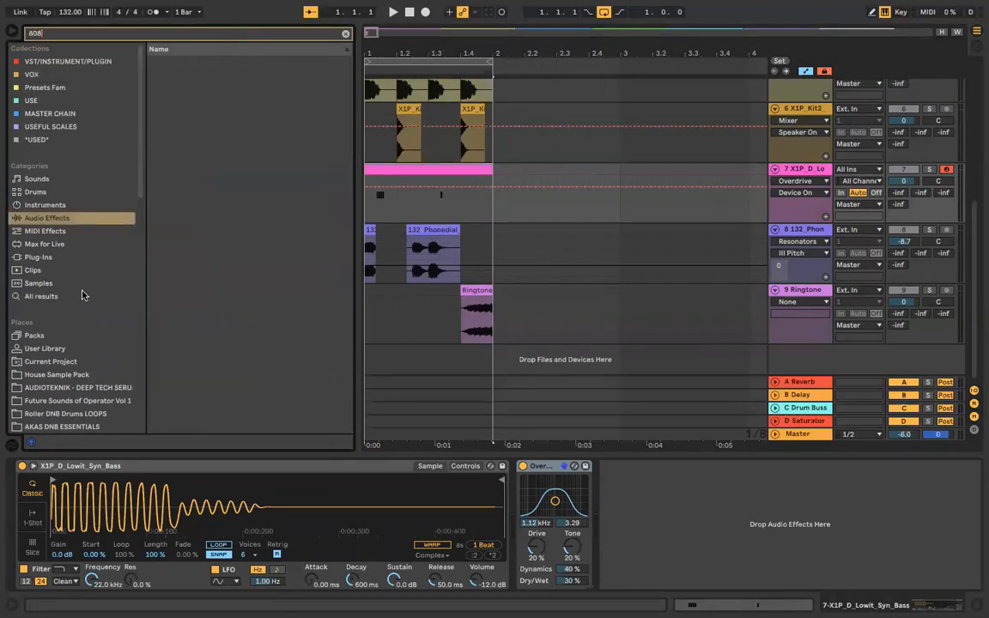
click(84, 295)
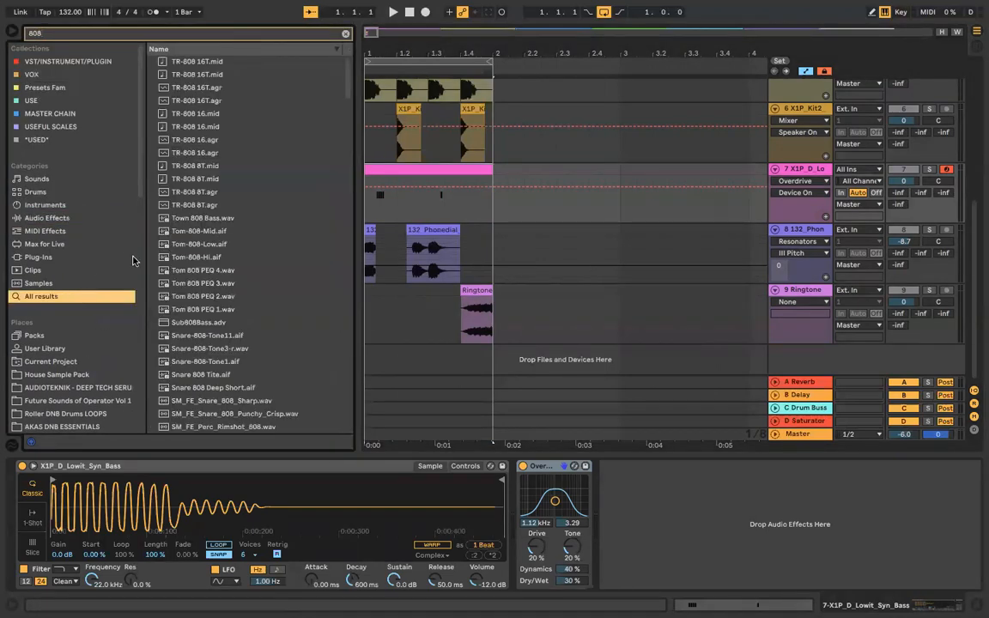
Step: Audition several 808 samples from the results, including Snare-808-Tone1.aif, Rim-808.aif and OSDN - 808 (11).wav
scroll(195, 200, down, 2)
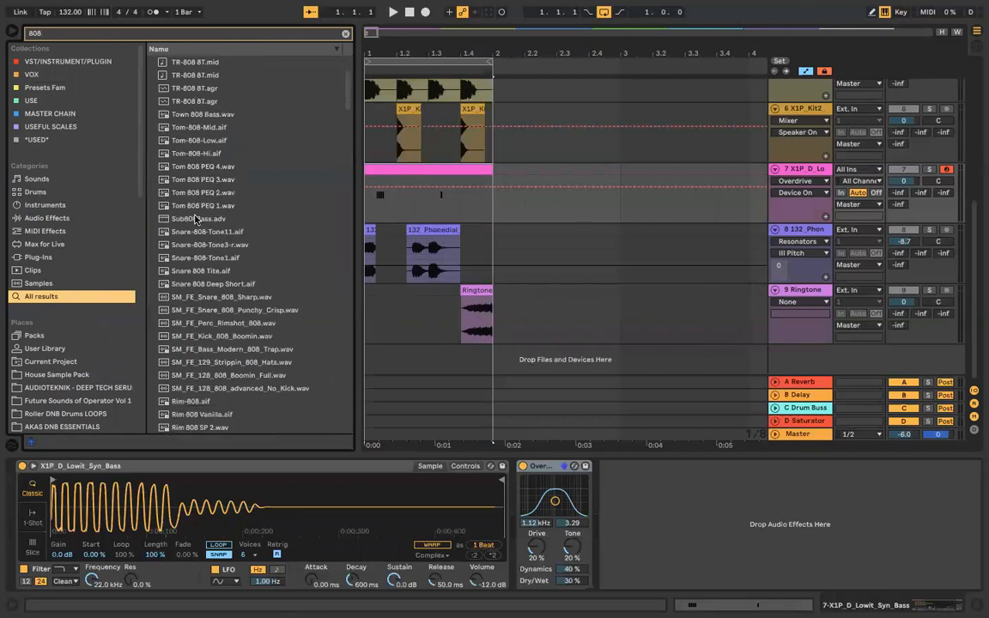
click(196, 218)
click(197, 255)
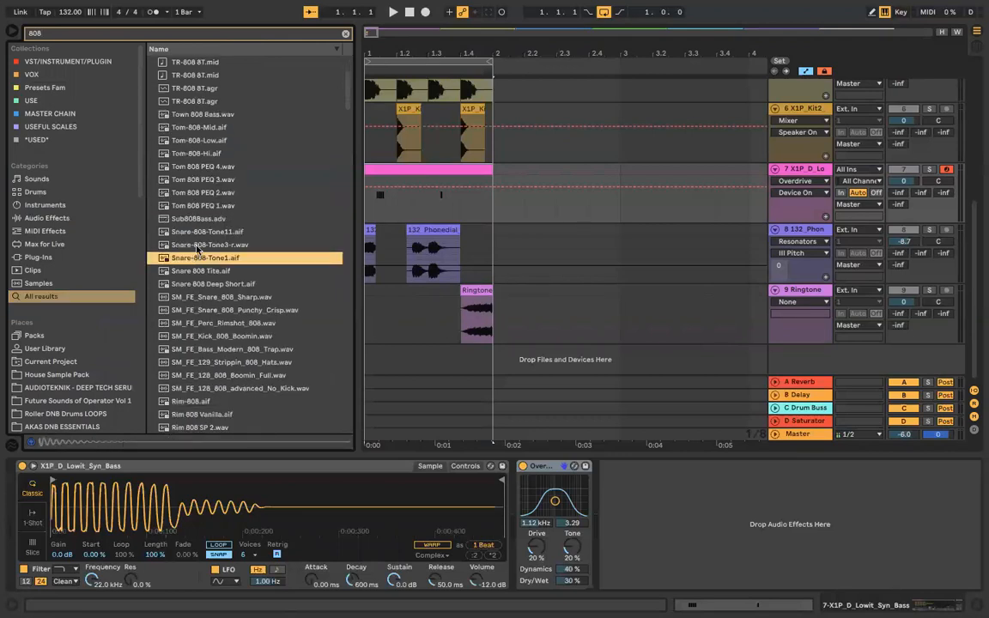
click(197, 246)
click(191, 401)
scroll(204, 354, down, 3)
click(204, 352)
scroll(203, 351, down, 2)
click(203, 347)
click(204, 372)
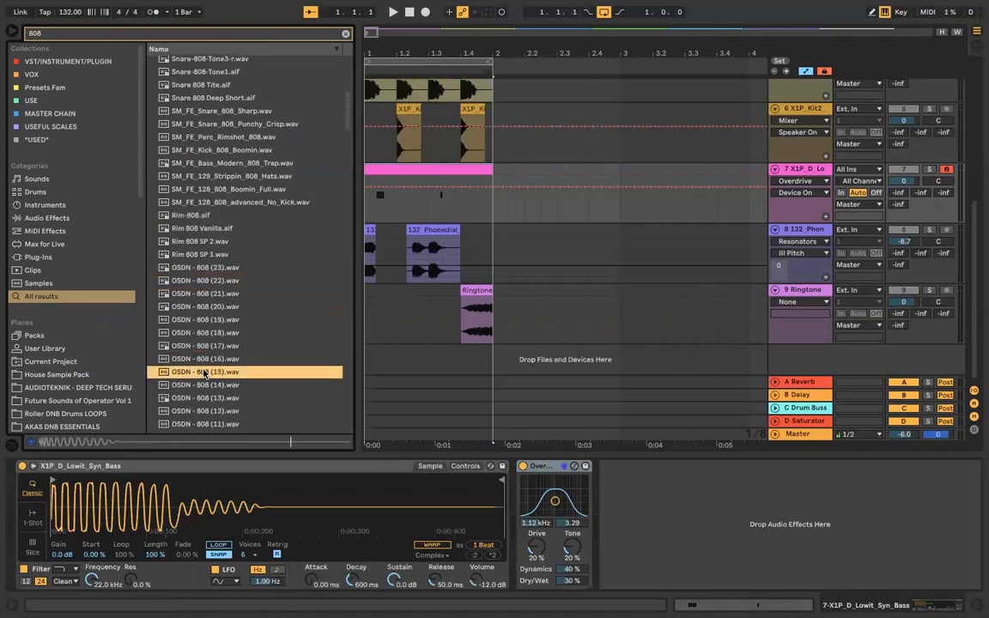
scroll(203, 370, down, 2)
click(204, 369)
scroll(203, 370, down, 1)
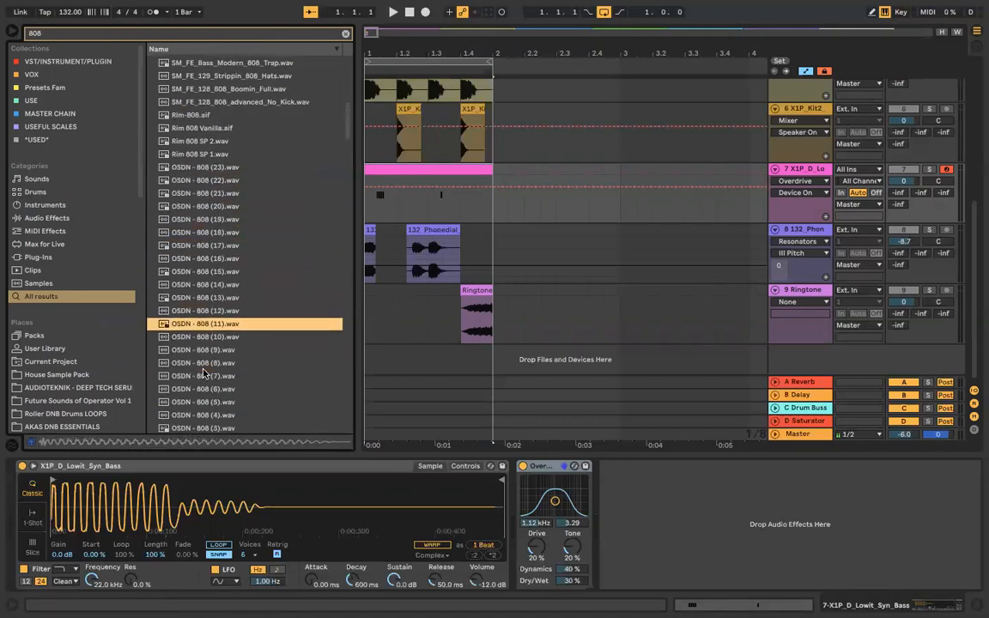
Step: Add OSDN - 808 (7).wav on a new audio track and delete the X1P_D_Lowit_Syn_Bass track
click(202, 376)
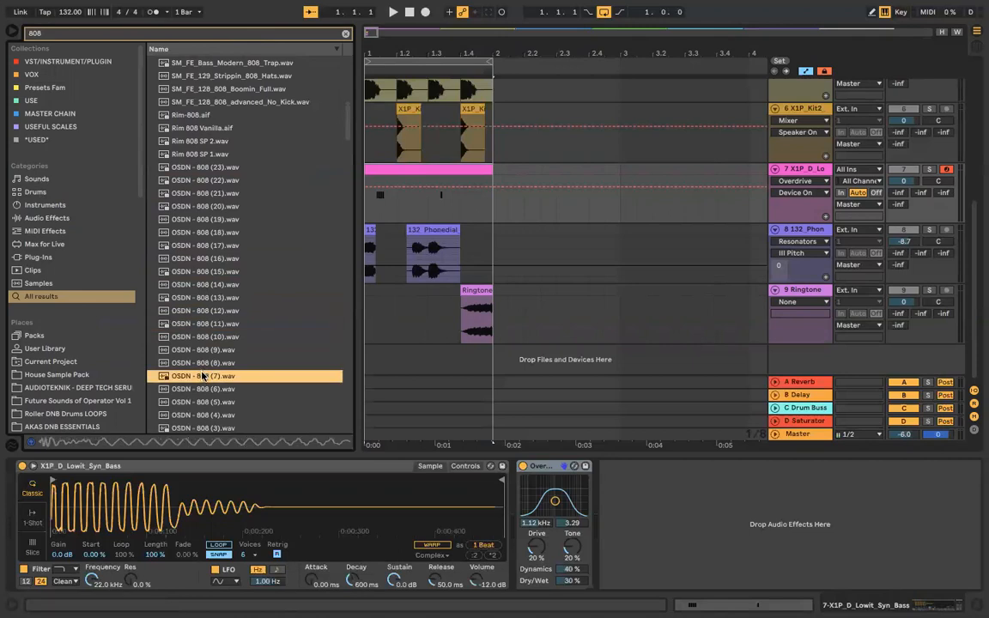
drag(203, 376, 845, 143)
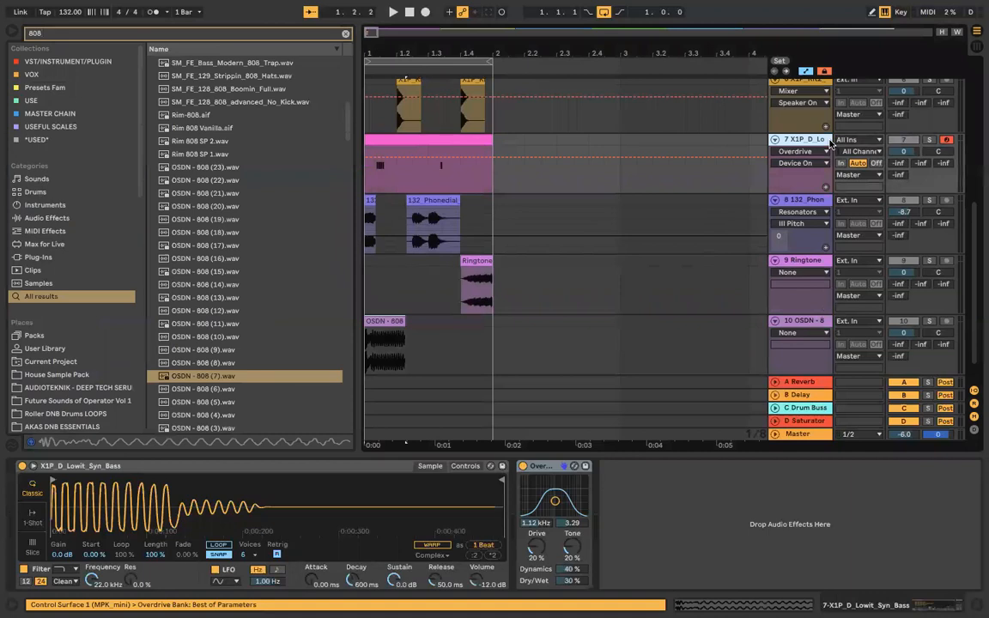
key(Delete)
Step: Trim the OSDN - 808 (7) clip to end at 1.2.1 and solo its track
drag(416, 265, 405, 265)
click(930, 267)
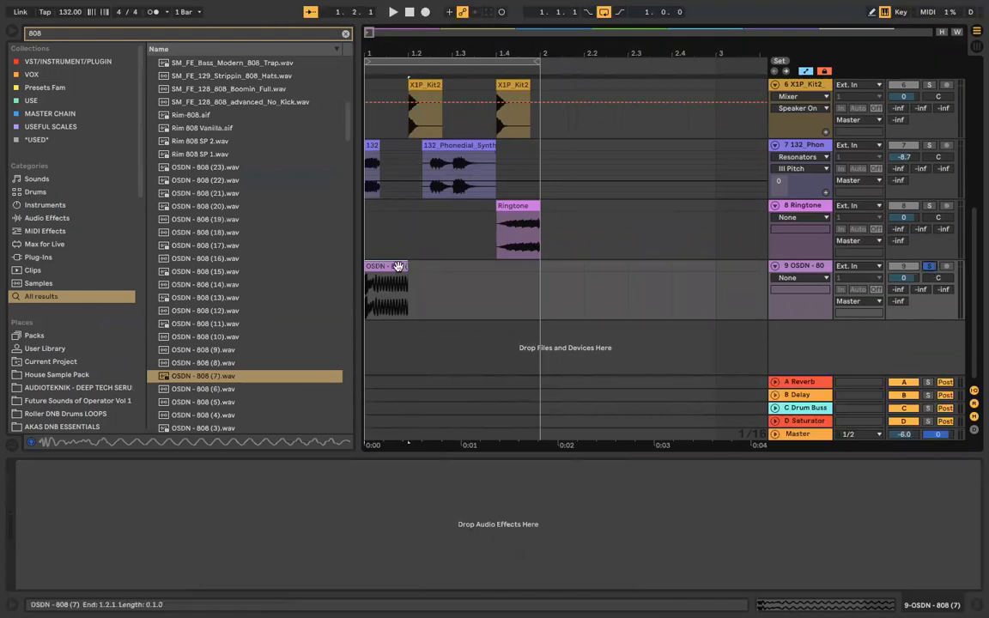
Step: Duplicate the OSDN - 808 (7) clip, shorten the copy to half a beat, and repeat it up to 1.3.1
key(space)
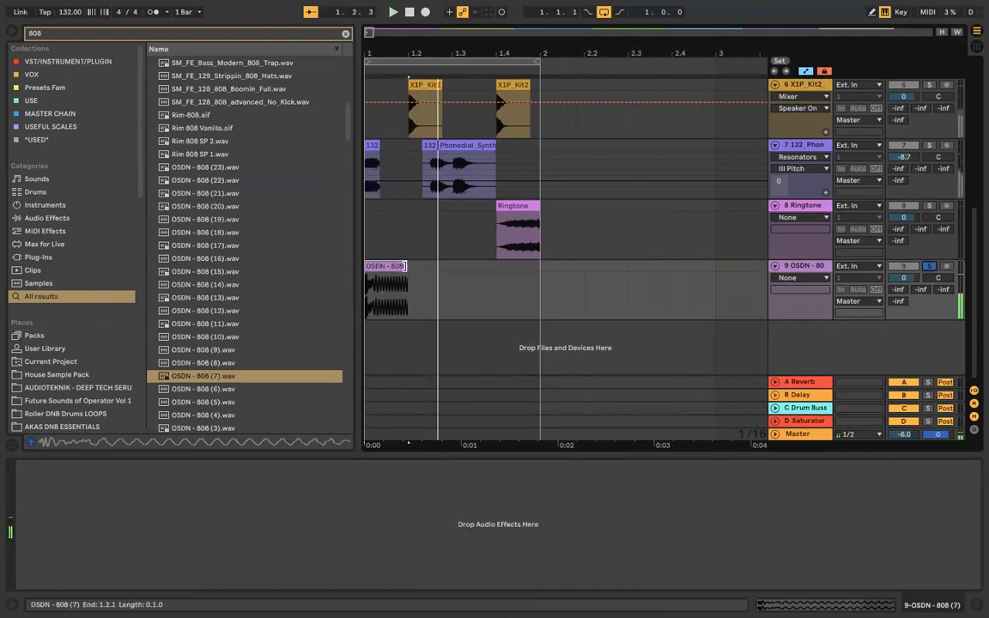
key(super+d)
key(super+z)
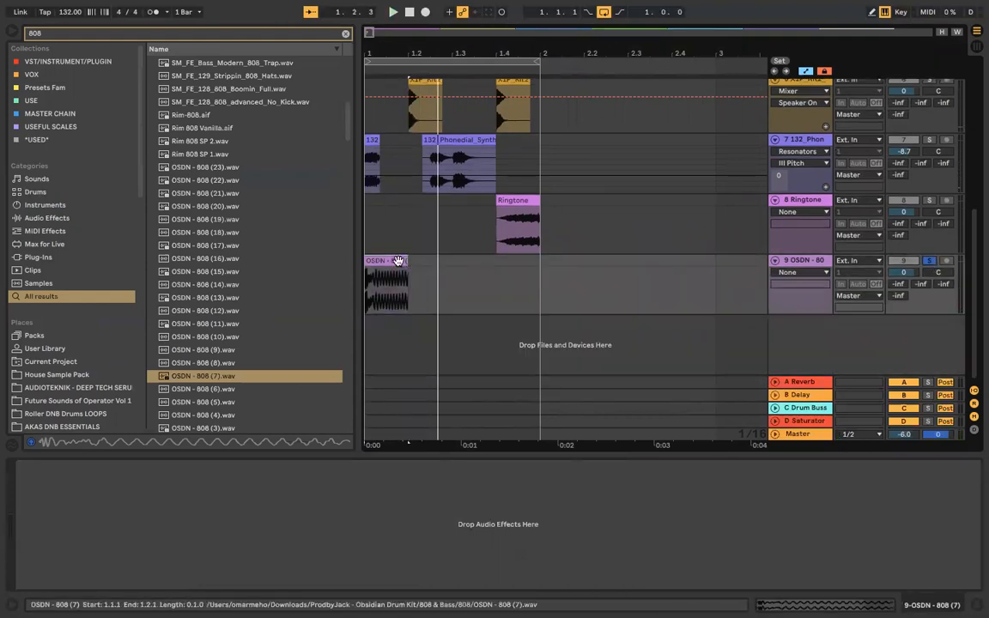
key(space)
key(super+d)
drag(451, 260, 369, 267)
key(super+d)
click(376, 271)
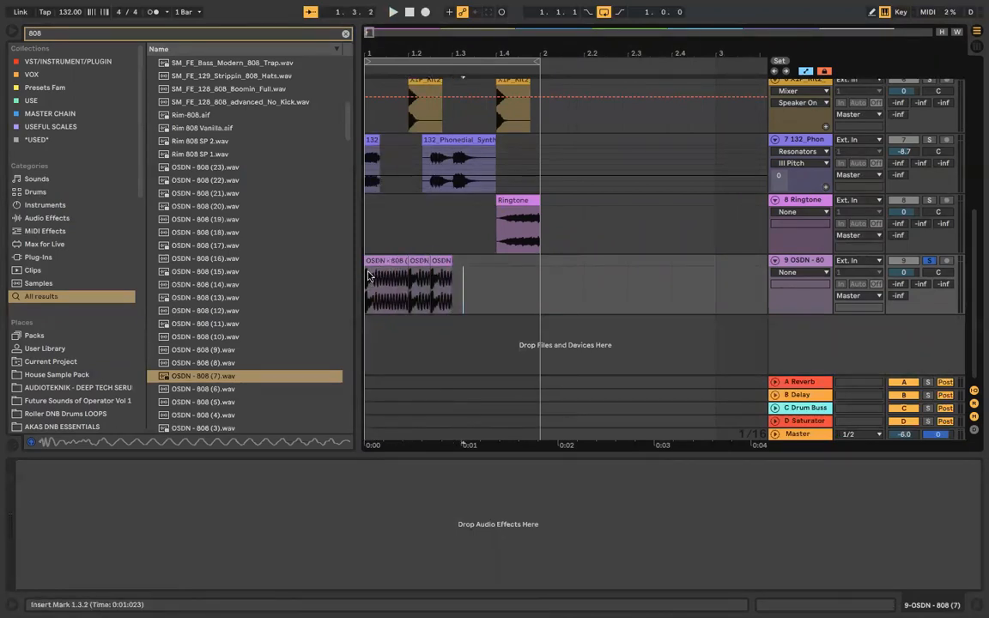
Step: Reverse the half-beat 808 clip at 1.2.1 and play the loop from the start
click(414, 262)
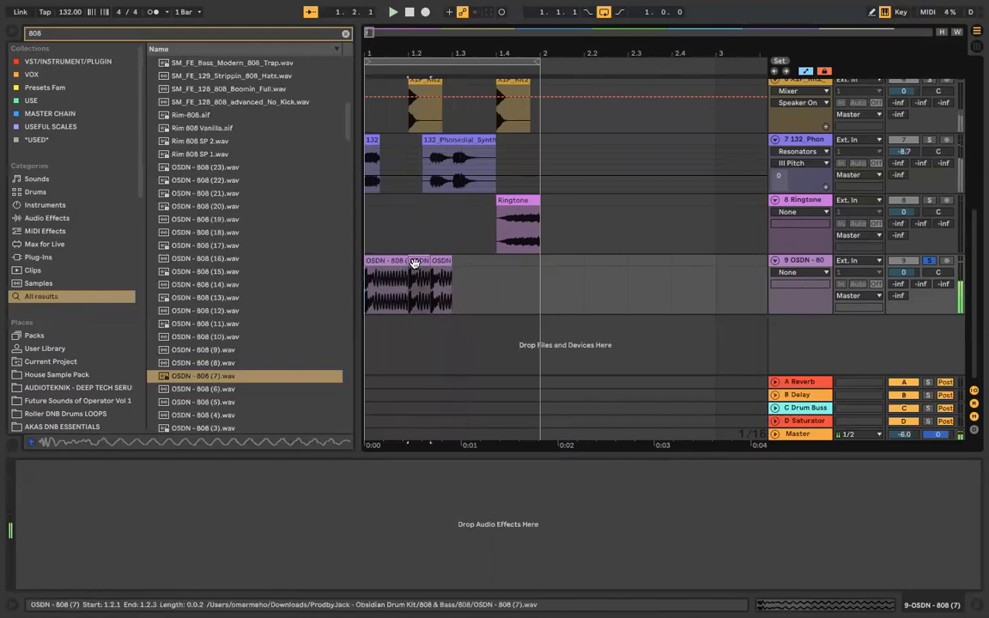
scroll(414, 263, up, 5)
key(r)
click(507, 261)
scroll(508, 265, down, 5)
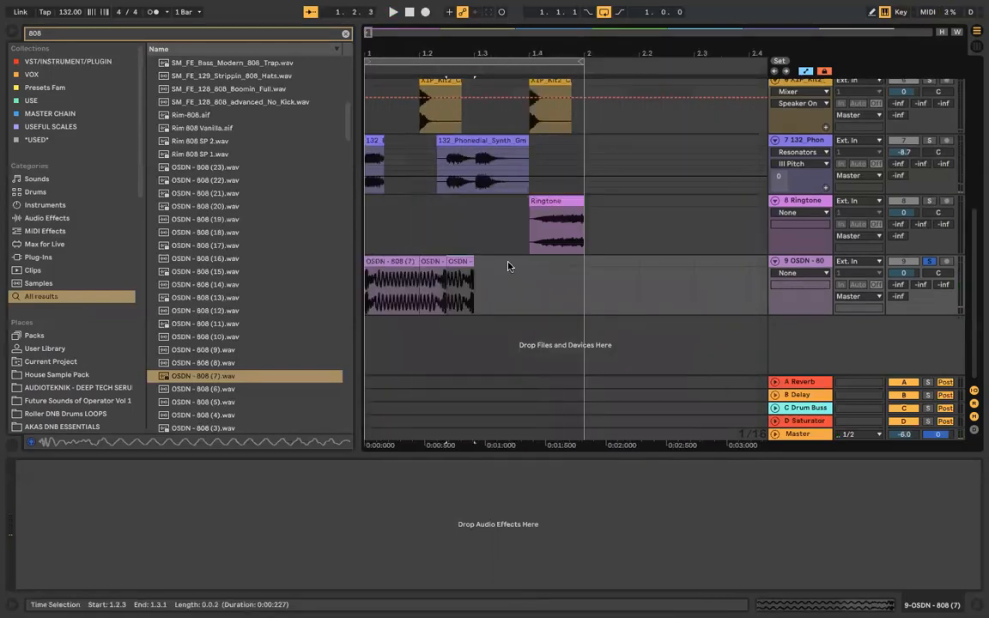
click(367, 239)
key(space)
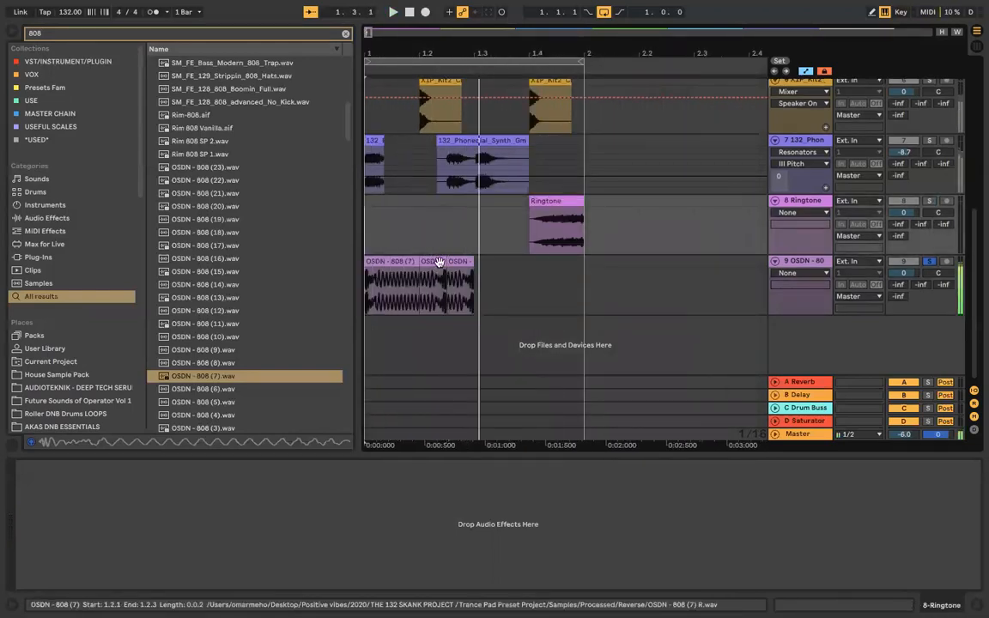
Step: Shorten the first 808 clip to leave a gap before 1.2.1 and play it back
scroll(418, 262, up, 5)
drag(418, 262, 407, 263)
scroll(407, 263, down, 5)
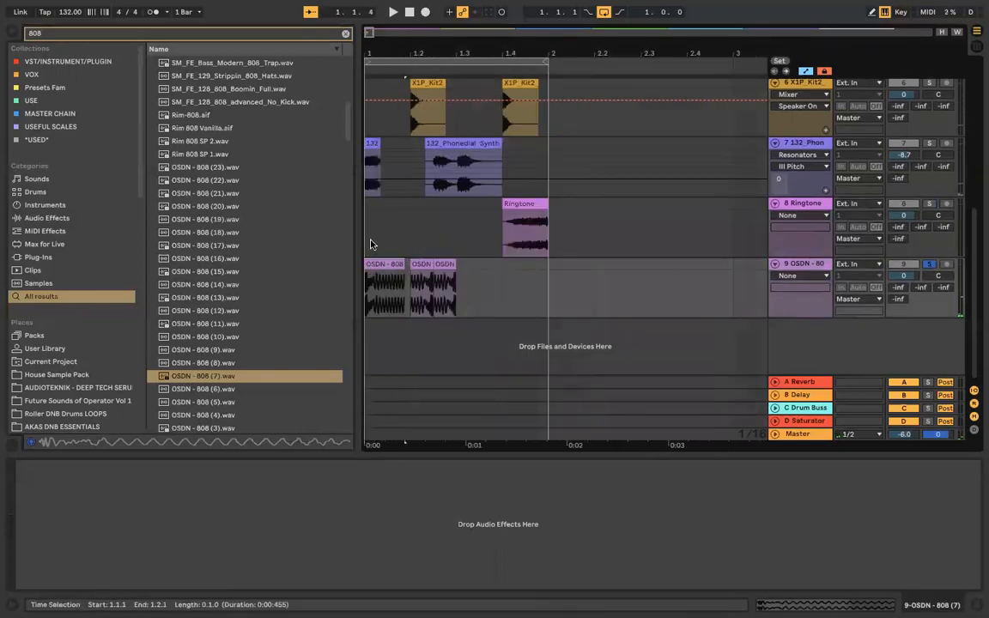
click(371, 245)
key(space)
Step: Extend the end of the first 808 clip closer to 1.2.1 and replay the loop
scroll(399, 246, up, 1)
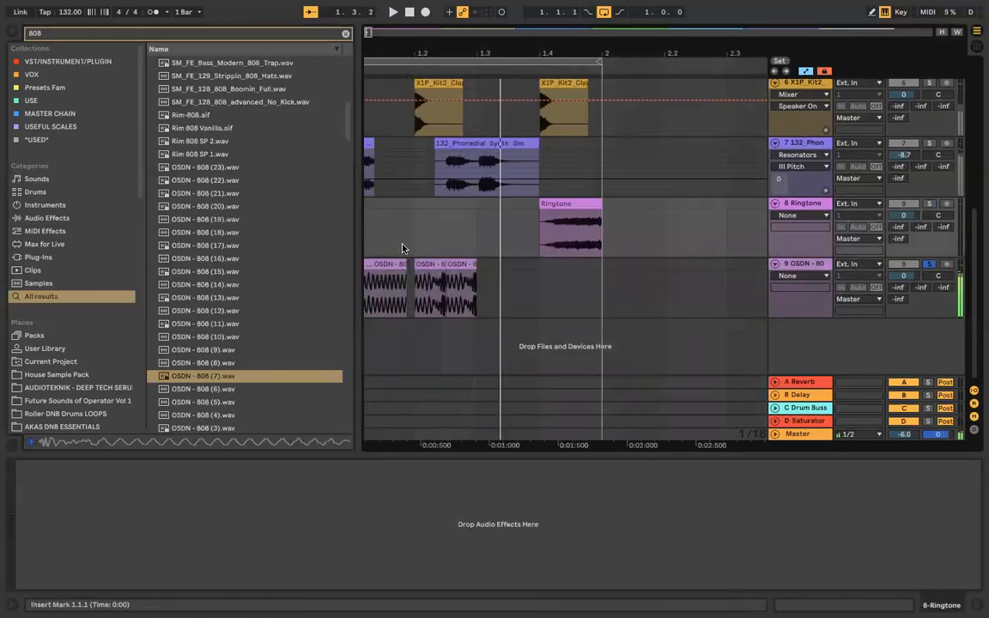
scroll(402, 248, up, 4)
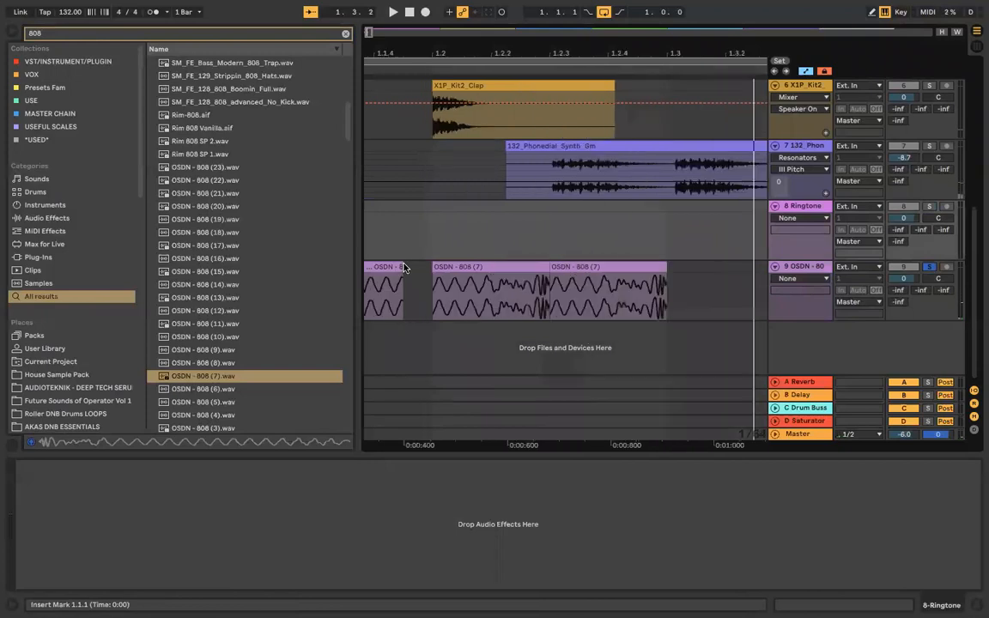
drag(403, 267, 419, 267)
scroll(417, 264, down, 5)
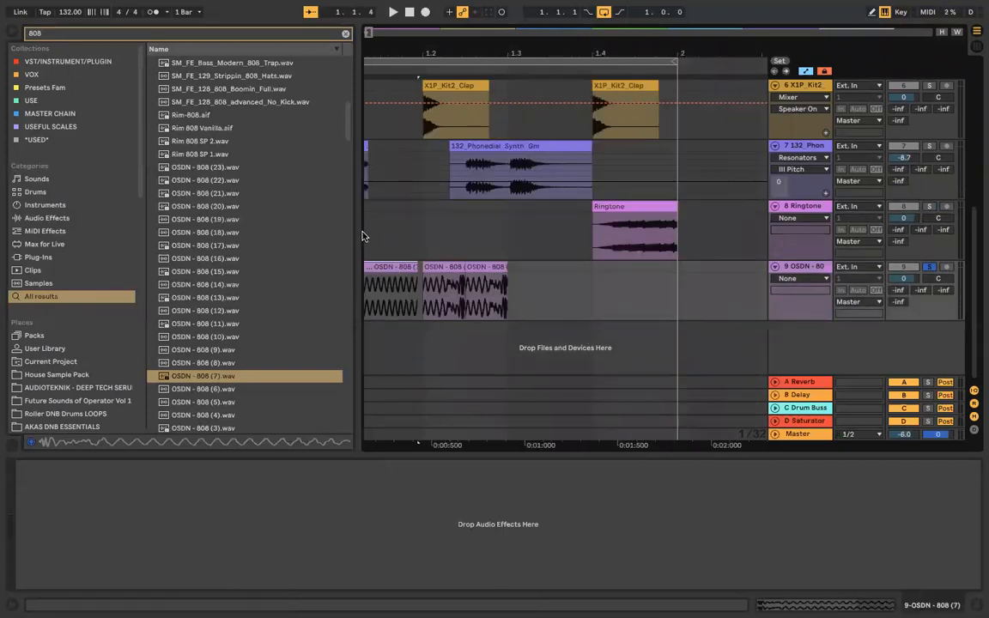
scroll(365, 236, left, 2)
click(369, 236)
key(space)
Step: Trim the start of the reversed 808 clip to just after 1.2.1 and play the loop
scroll(439, 245, up, 4)
drag(463, 267, 483, 267)
scroll(440, 244, down, 4)
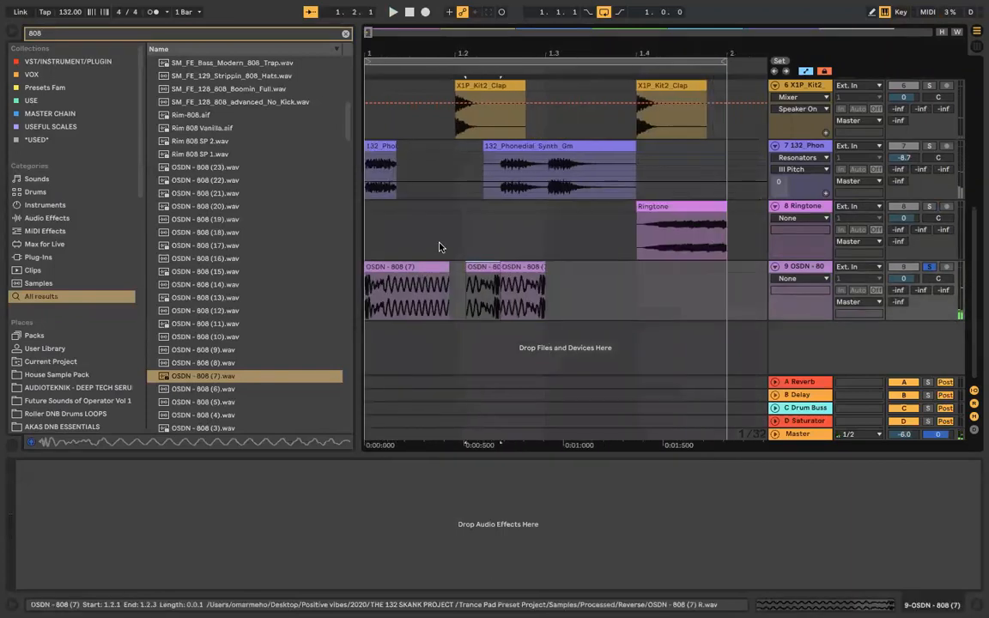
click(371, 230)
key(space)
Step: Delete the 808 copies after 1.2.1 and extend the remaining 808 clip to just past 1.2.2
scroll(373, 230, down, 5)
drag(440, 266, 400, 267)
key(Delete)
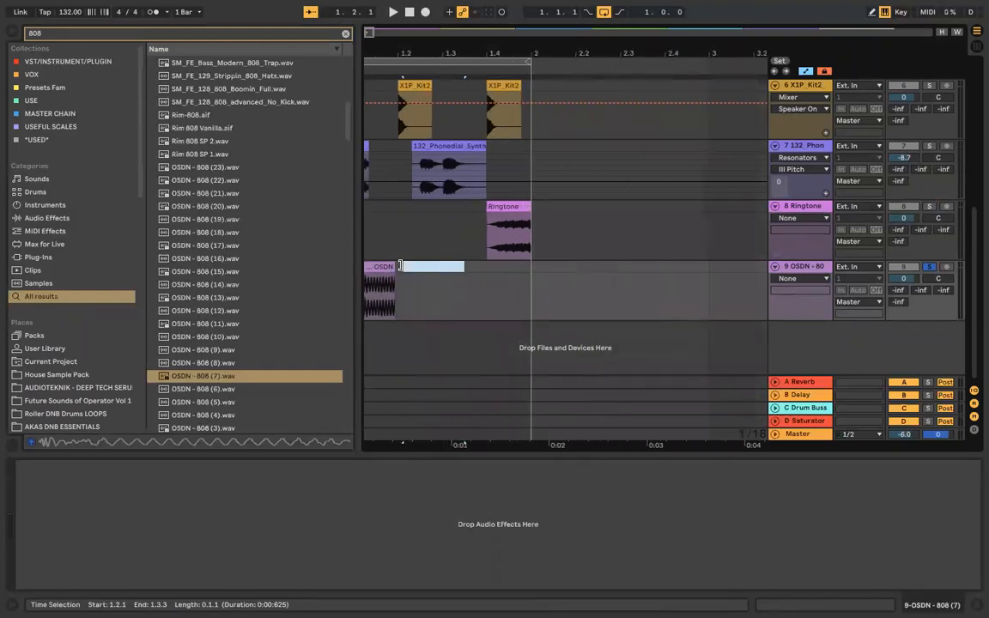
scroll(454, 249, down, 2)
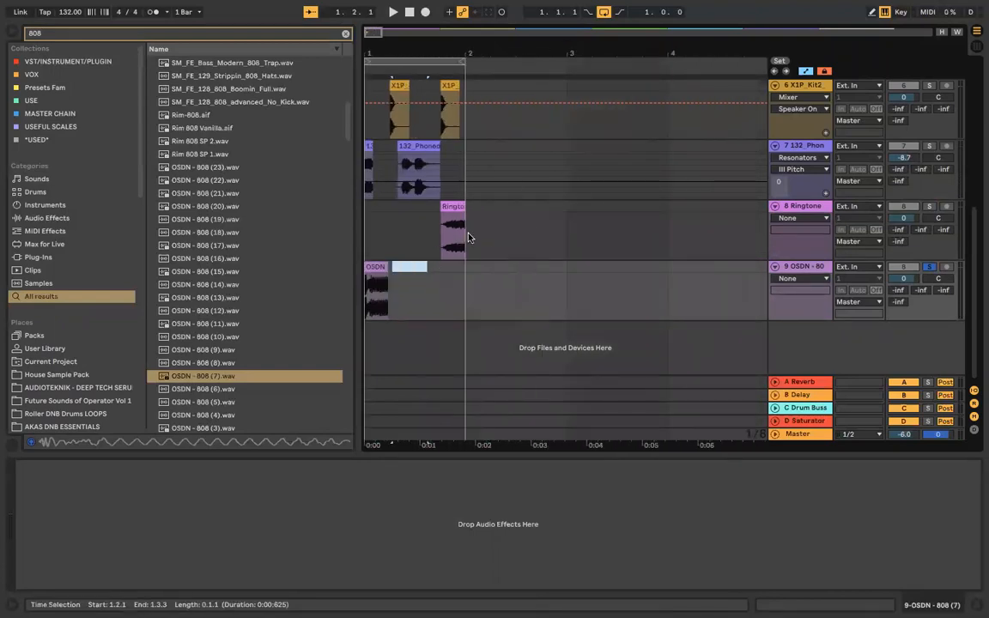
click(391, 270)
scroll(399, 267, up, 3)
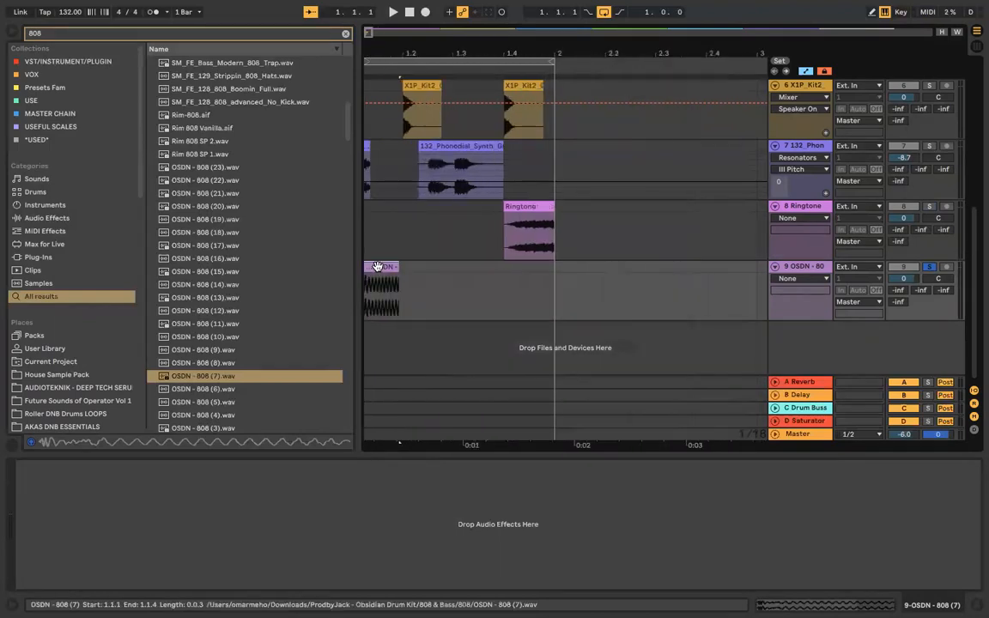
drag(408, 267, 444, 272)
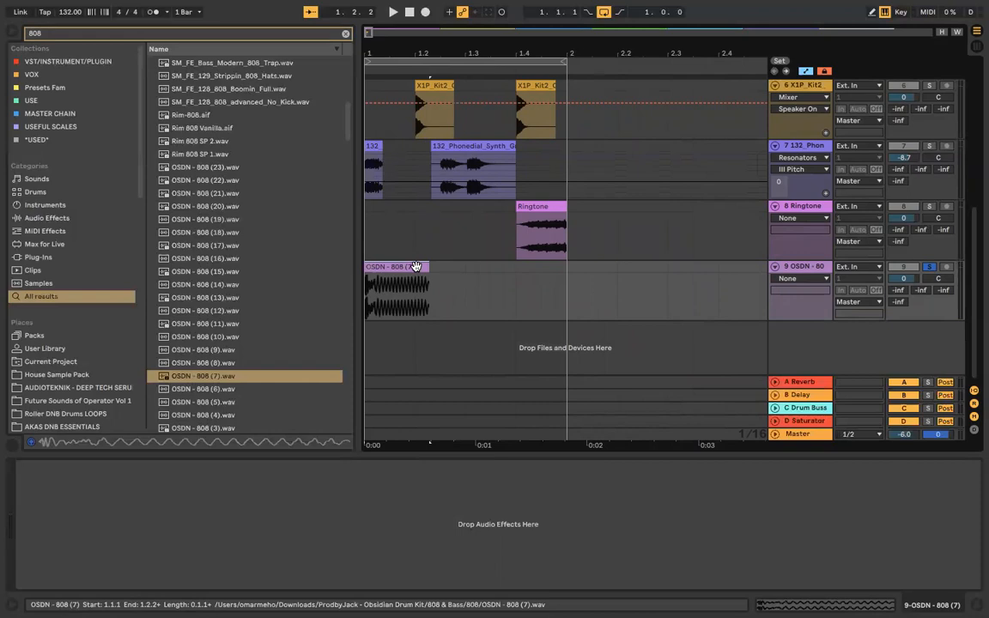
Step: Delete the OSDN - 808 (7) clip and turn off solo on track 9
key(Delete)
scroll(466, 251, up, 5)
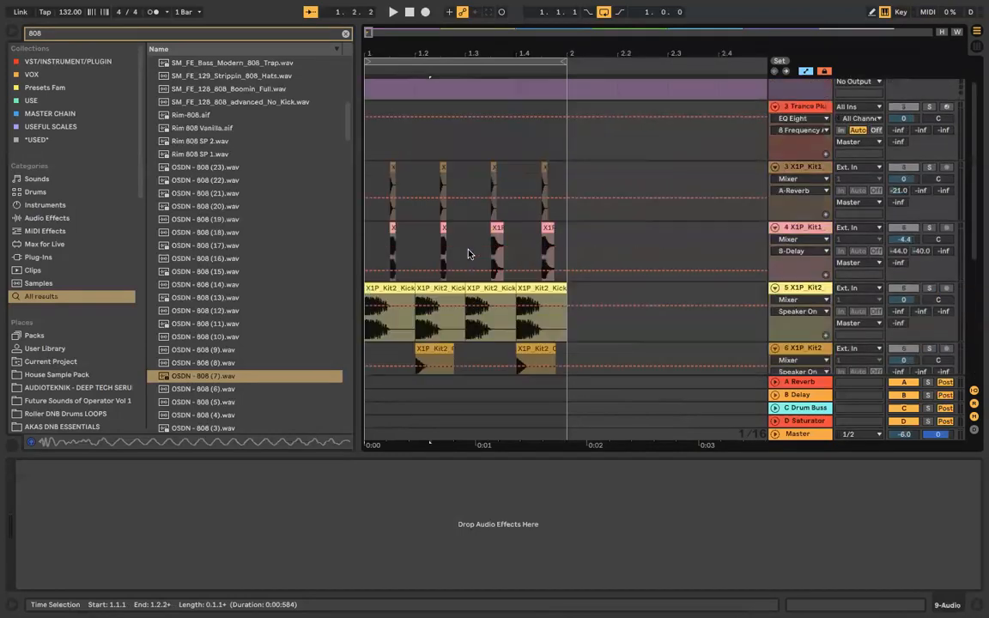
key(minus)
scroll(519, 235, down, 5)
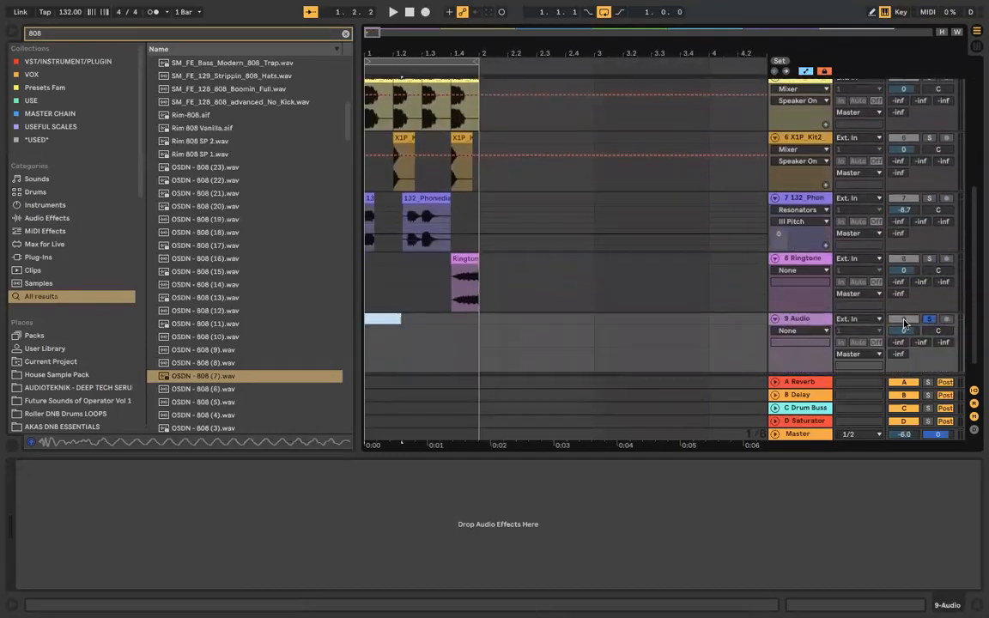
click(930, 319)
scroll(549, 337, down, 2)
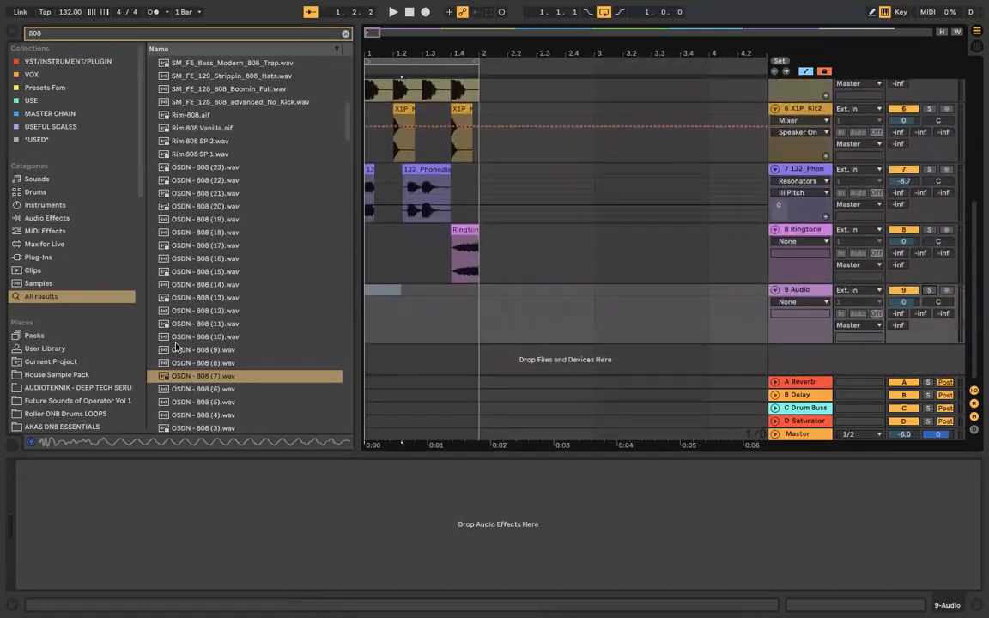
Step: Clear the 808 search from the browser
scroll(97, 308, down, 10)
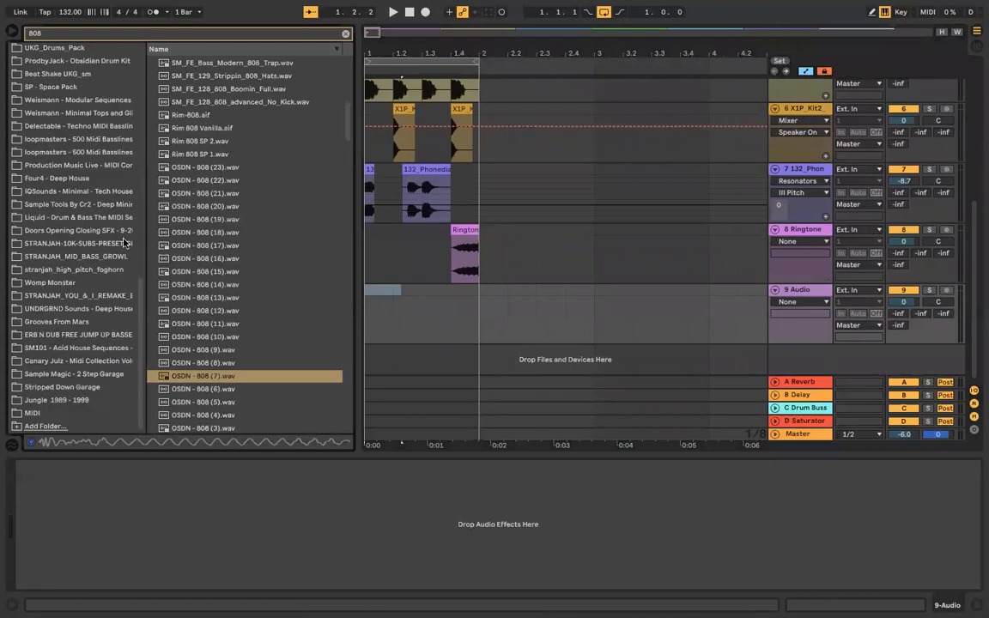
scroll(125, 243, up, 10)
click(254, 32)
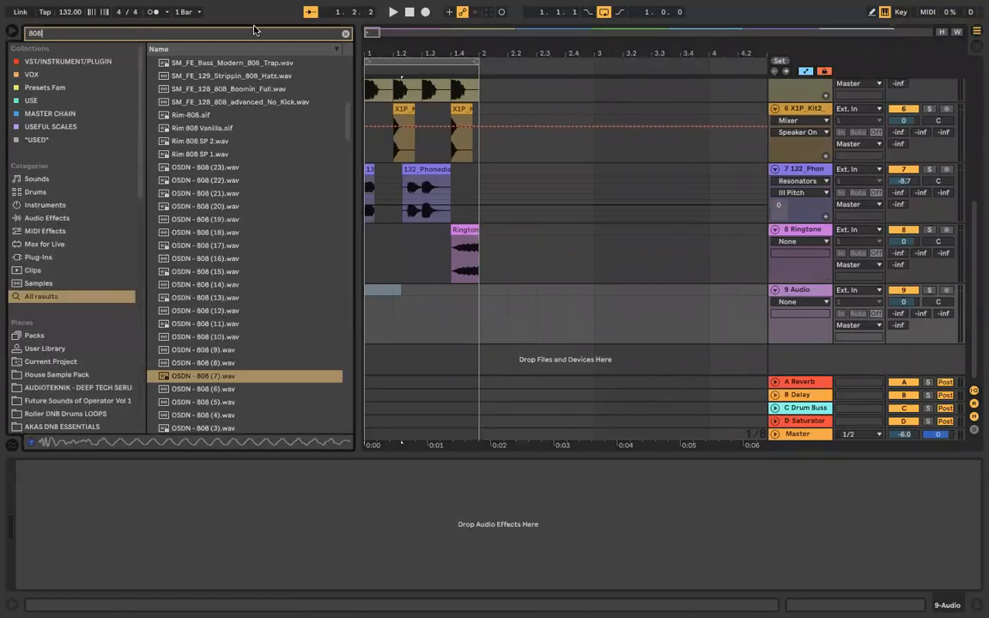
key(BackSpace)
key(BackSpace)
key(BackSpace)
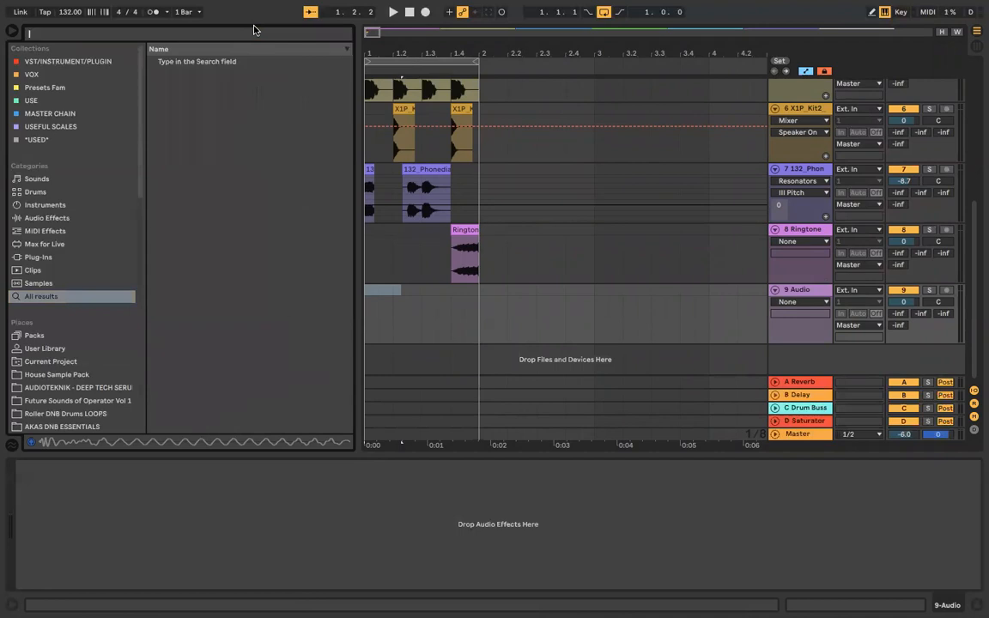
click(381, 290)
scroll(366, 292, up, 4)
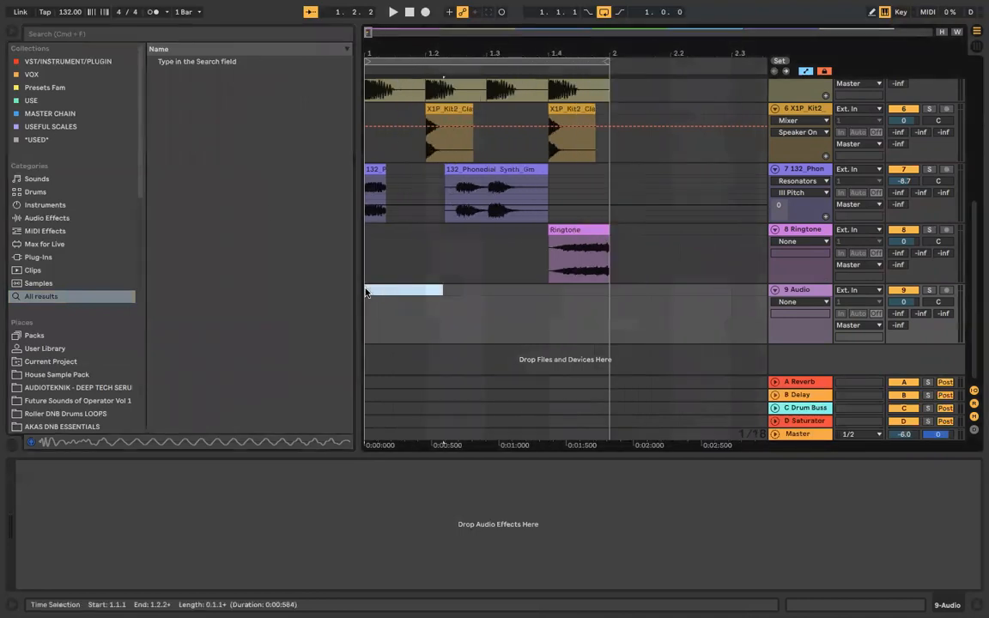
Step: Search the browser for "acid" across all results
click(99, 35)
text(acud==)
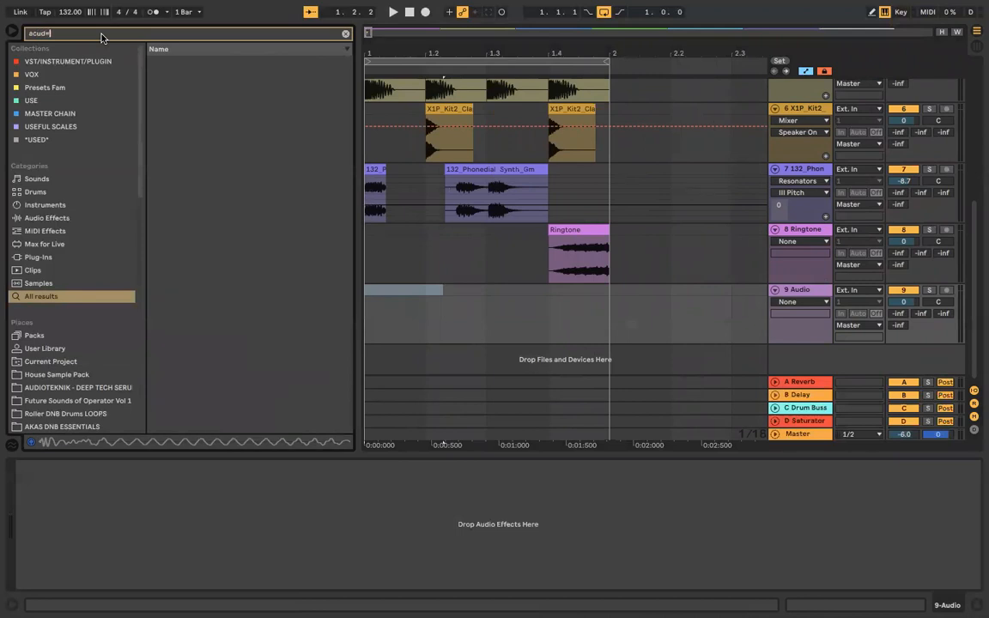
key(BackSpace)
key(BackSpace)
key(BackSpace)
key(BackSpace)
text(id)
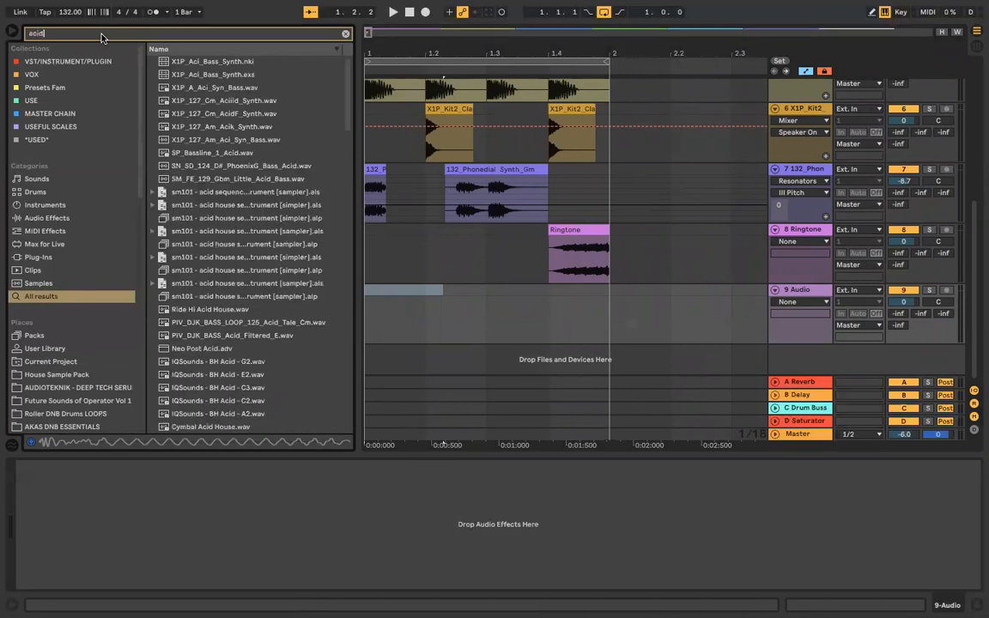
Step: Audition acid samples such as SP_Bassline_1_Acid.wav, X1P_127_Cm_AcidF_Synth.wav, SM_FE_129_Gbm_Little_Acid_Bass.wav and PIV_DJK_BASS_Acid_Filtered_E.wav
click(163, 73)
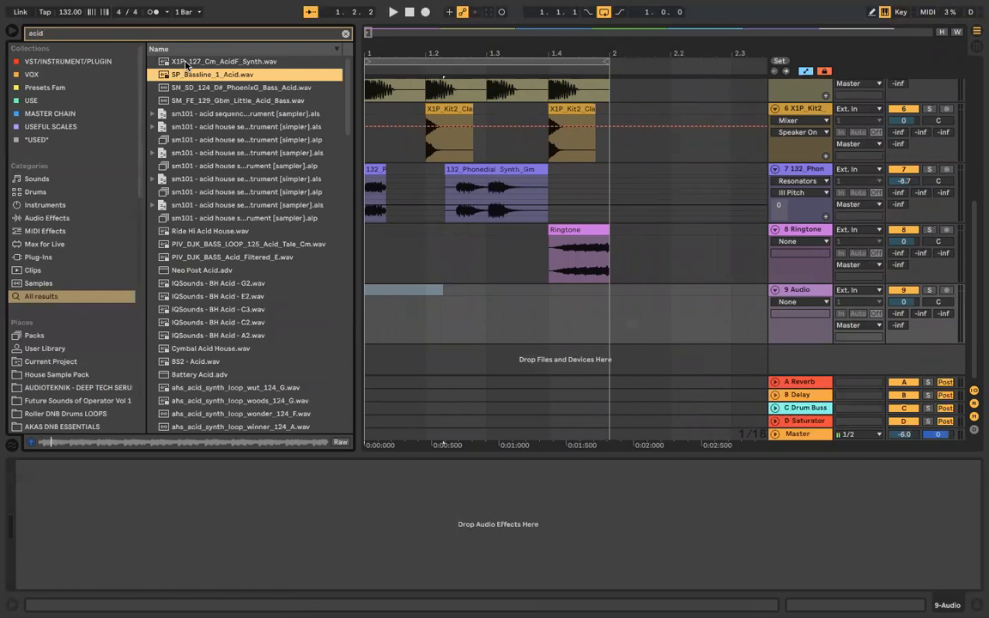
click(184, 63)
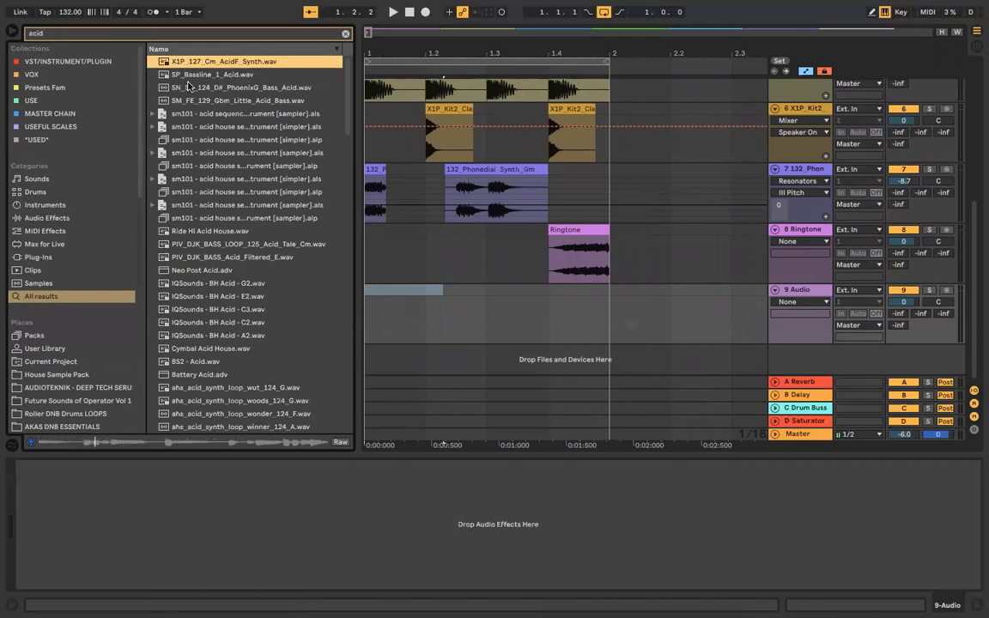
click(190, 88)
click(194, 101)
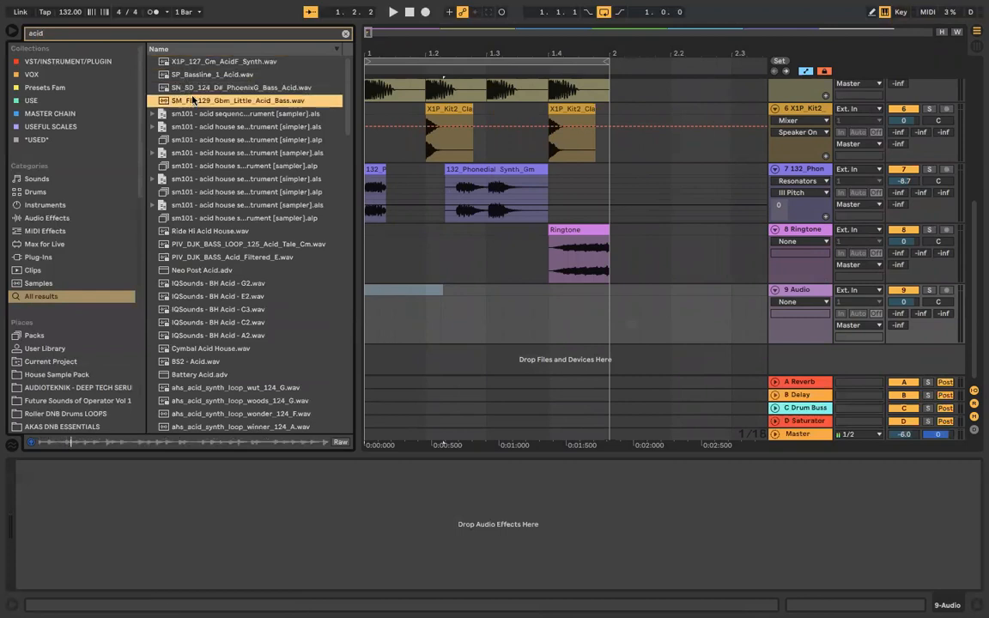
click(242, 235)
click(245, 251)
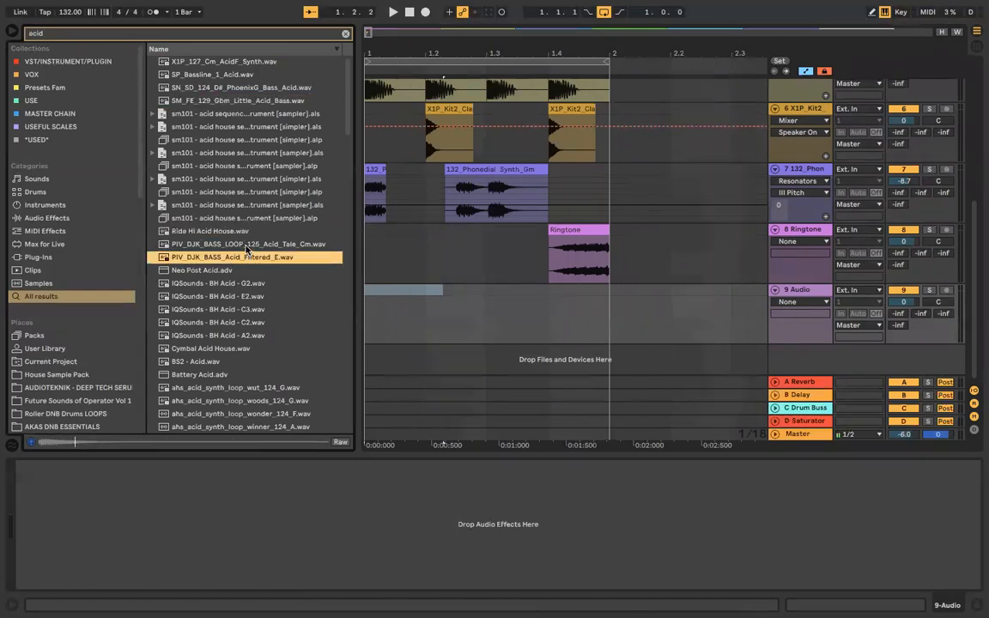
key(Up)
Step: Place PIV_DJK_BASS_LOOP_125_Acid_Tale_Cm.wav at the start of track 9 and split out a short slice at 1.4.3
drag(246, 248, 371, 306)
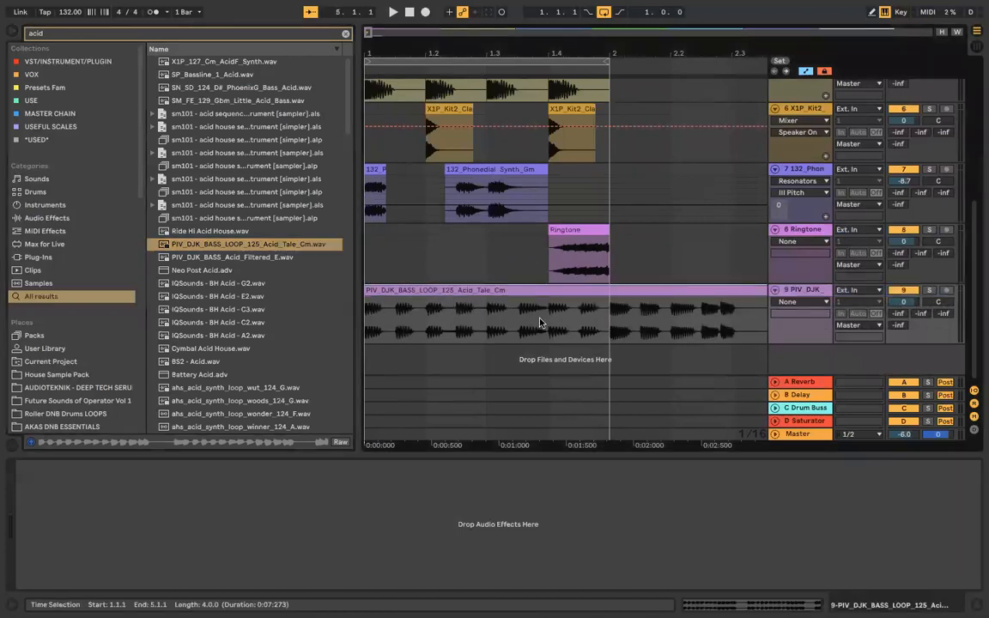
click(583, 307)
scroll(583, 306, up, 3)
click(590, 307)
key(super+e)
click(578, 310)
key(super+e)
Step: Duplicate the short bass slice three times to fill up to bar 2 and delete the rest of the loop
click(584, 290)
key(super+d)
key(super+d)
key(super+d)
scroll(586, 290, down, 3)
click(630, 292)
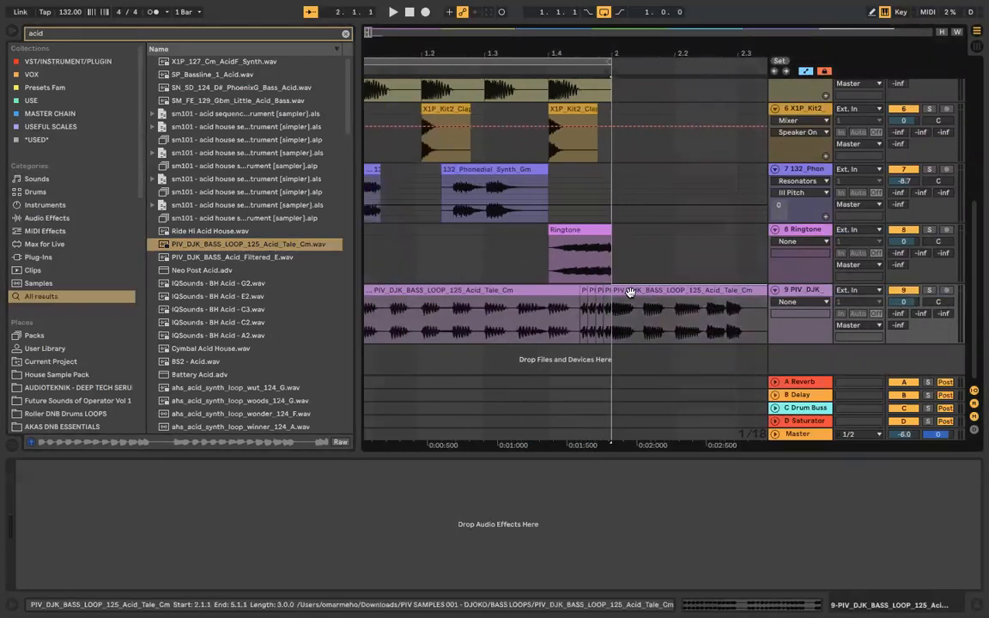
key(Delete)
Step: Play the loop from near its start and solo the PIV_DJK bass loop track
click(373, 245)
key(space)
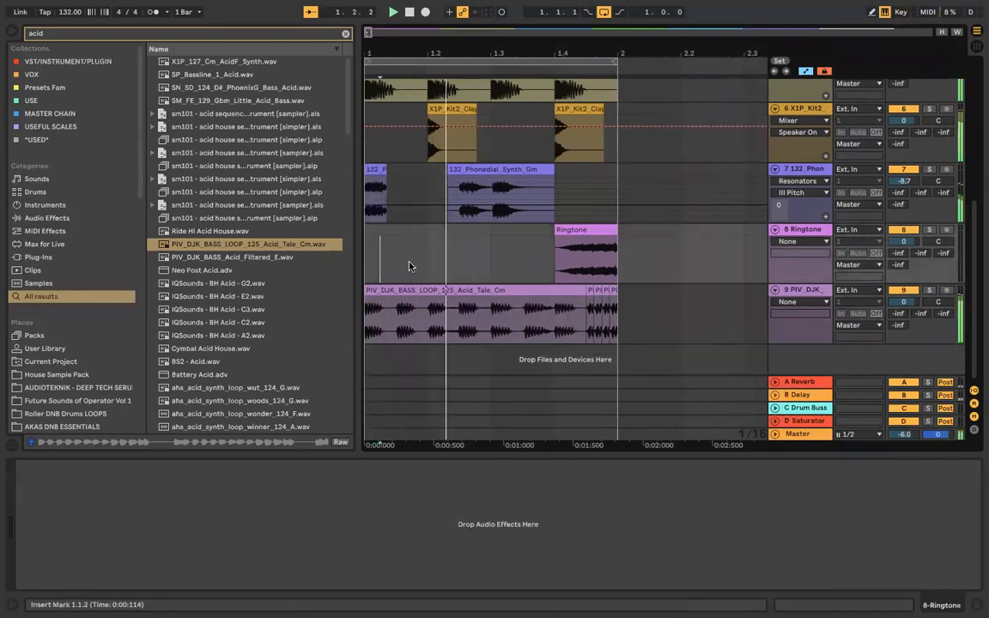
click(929, 291)
scroll(733, 316, down, 3)
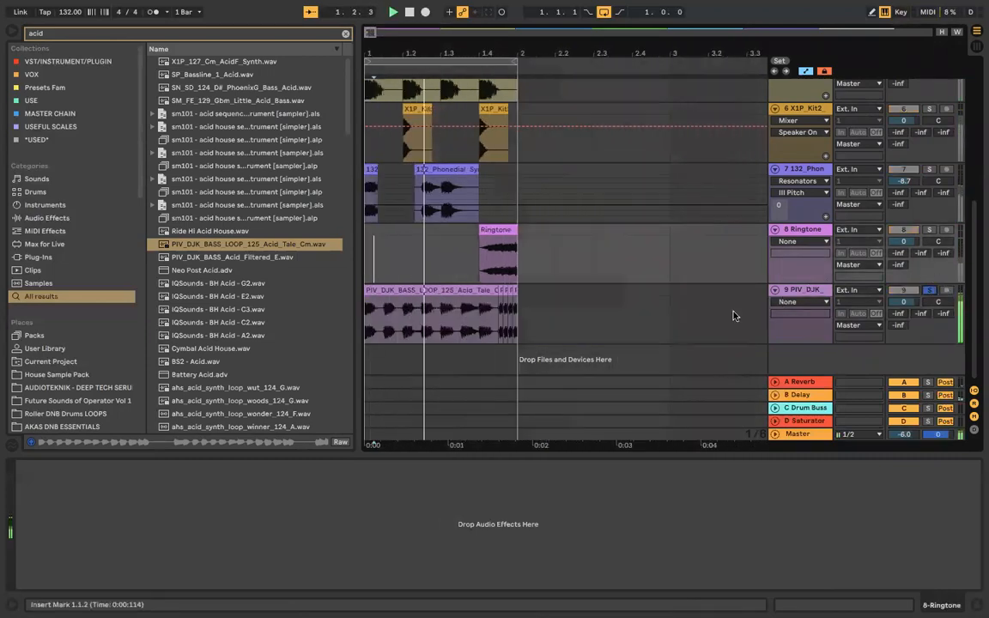
scroll(734, 316, down, 3)
scroll(734, 315, up, 3)
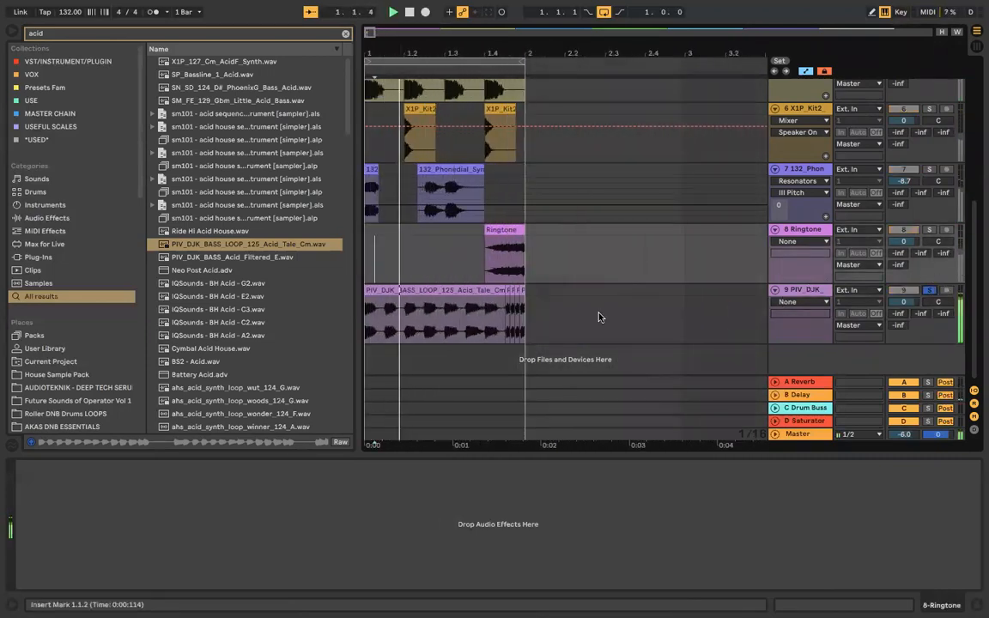
Step: Replace the repeated slices by extending the main bass loop clip to the start of bar 2
click(518, 291)
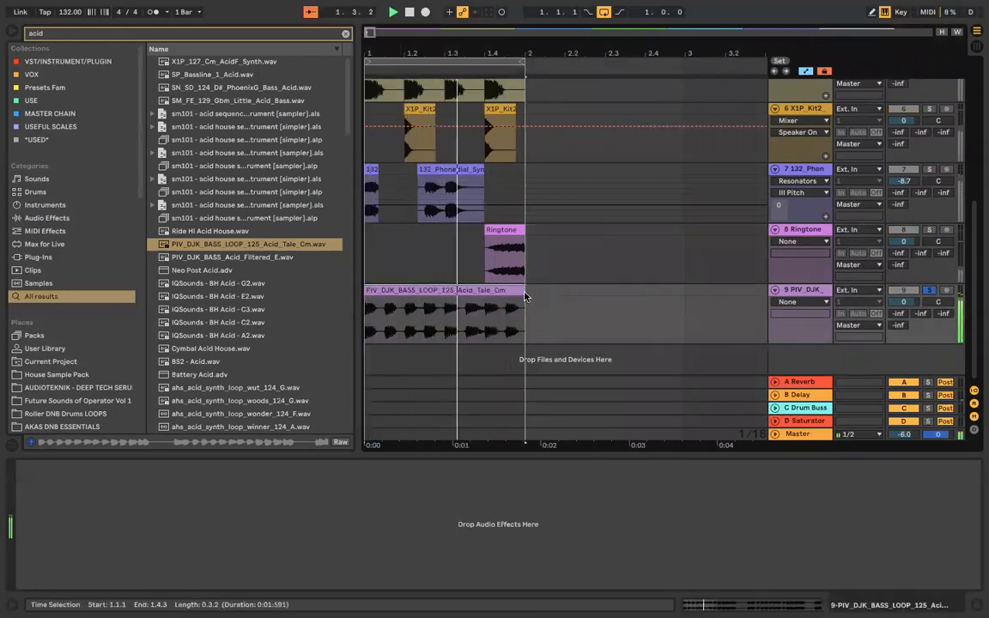
scroll(522, 300, up, 2)
scroll(519, 300, down, 4)
scroll(517, 300, up, 3)
scroll(519, 300, up, 3)
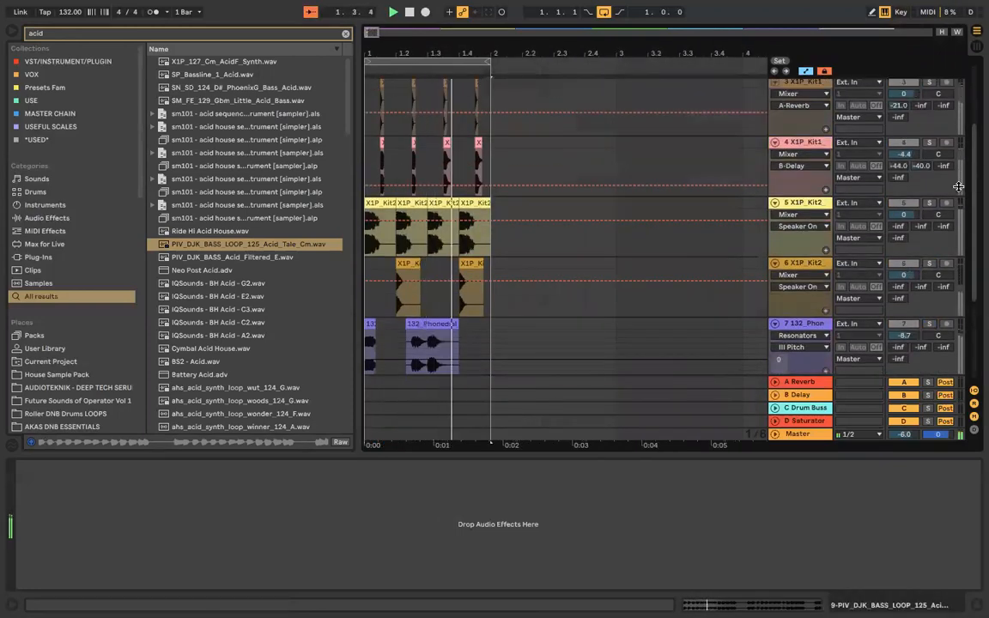
Step: Solo the X1P_Kit2 track 5 and lower the 132_Phonedial track's volume to about -11.8 dB
click(930, 205)
scroll(748, 239, down, 2)
scroll(748, 239, down, 2)
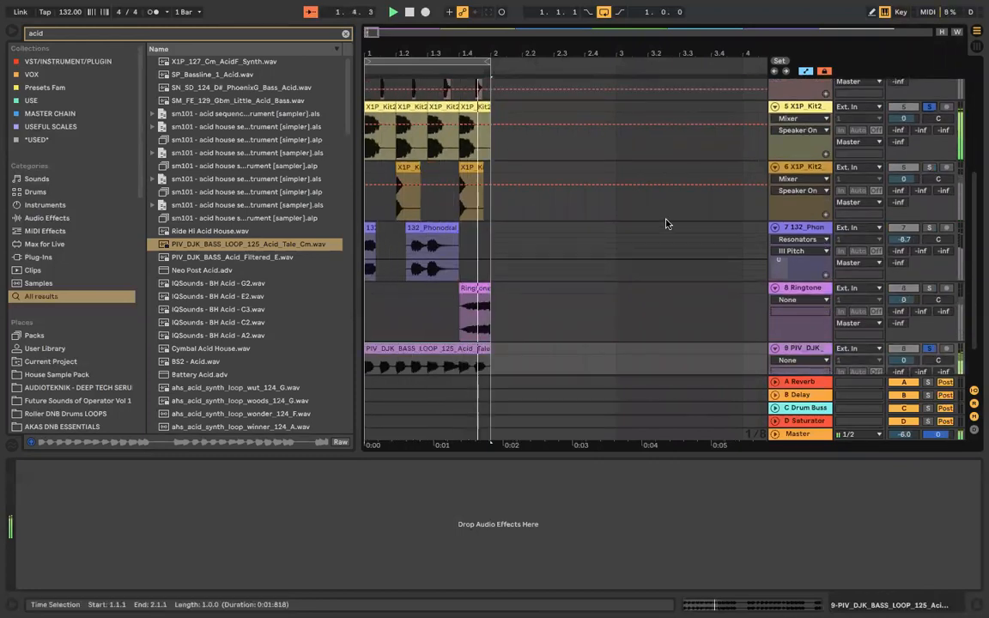
drag(904, 238, 903, 249)
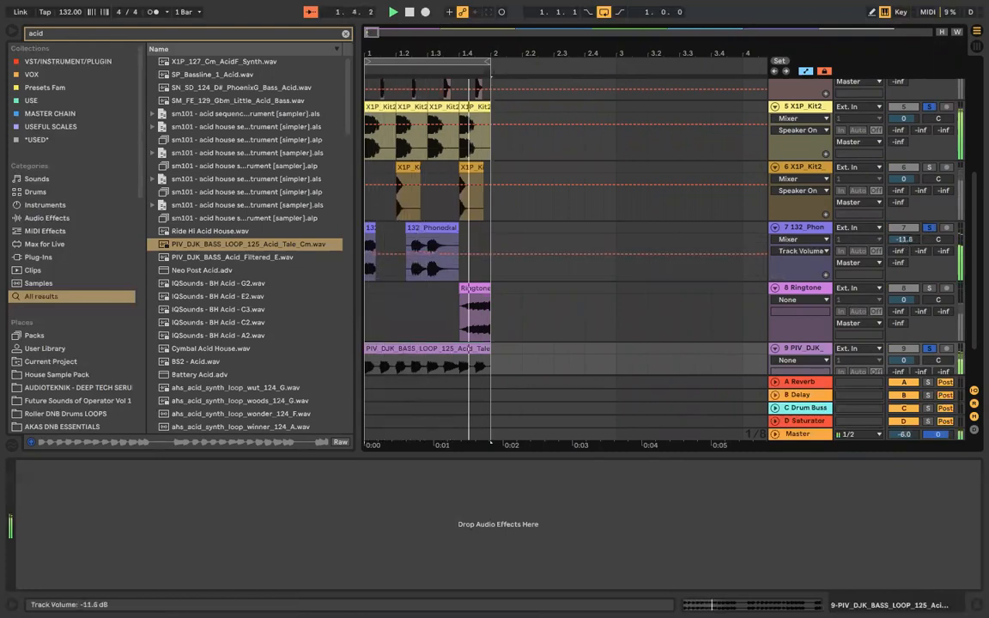
Step: Remove the effects from the 132_Phonedial track and set its volume to -5.2 dB, reverb send to -22.8 dB and delay send to -35.0 dB
click(802, 227)
key(Delete)
key(Delete)
key(Delete)
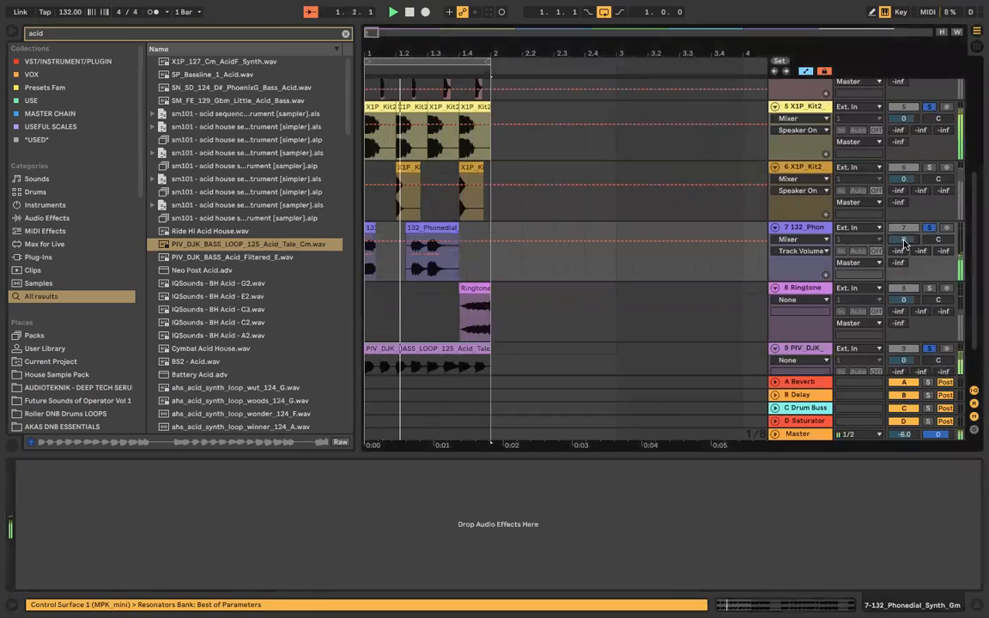
drag(916, 249, 903, 242)
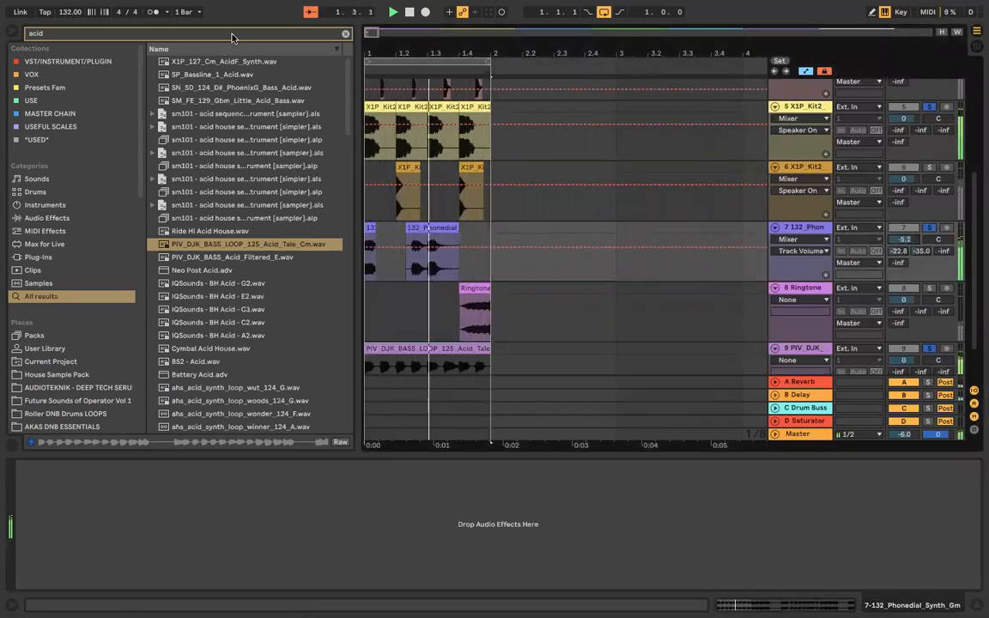
Step: Find the Delay effect and add it to the 132_Phonedial track with Dry/Wet at 25 %
click(208, 30)
text(del)
double_click(178, 87)
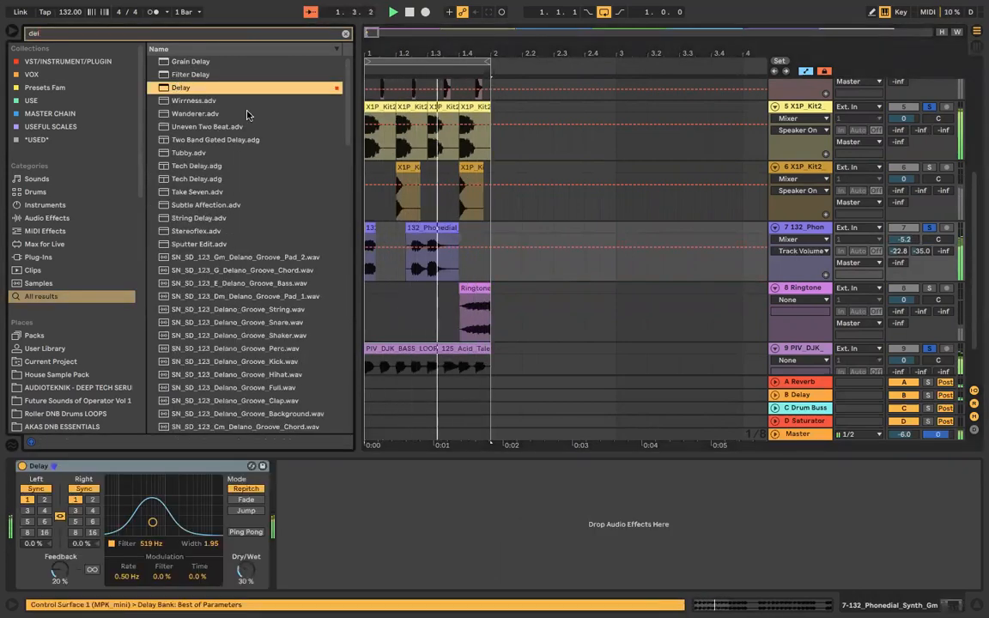
drag(246, 561, 249, 564)
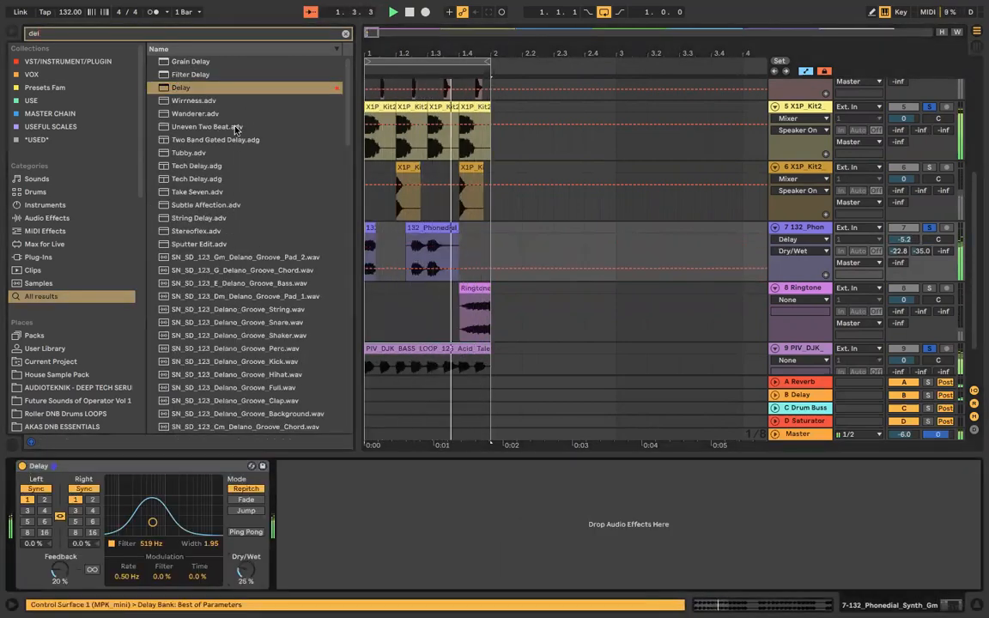
Step: Find the Echo effect and add it after the Delay on track 7 with Dry/Wet at 20 %
click(252, 34)
text(ech)
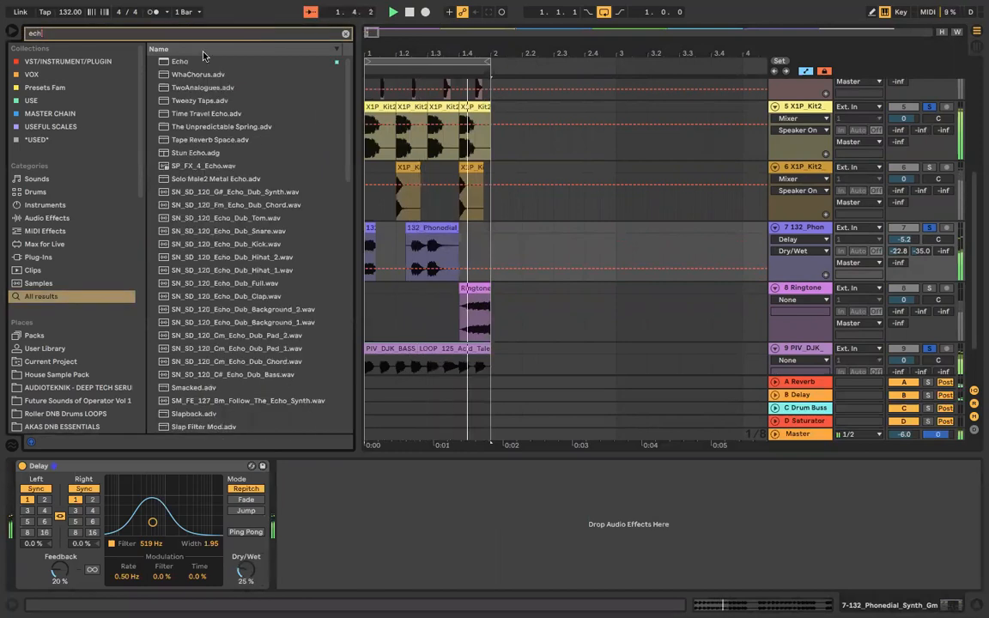
double_click(204, 60)
click(602, 572)
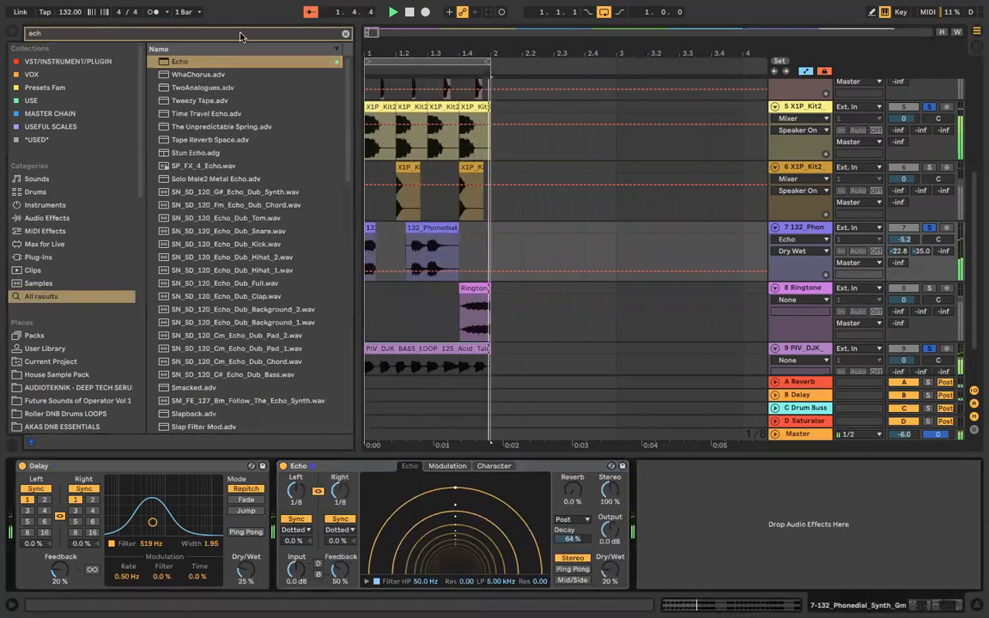
Step: Find the Reverb effect and add it after the Echo on track 7 with Dry/Wet at about 8.7 %
key(ctrl+f)
text(rev)
key(Down)
key(Return)
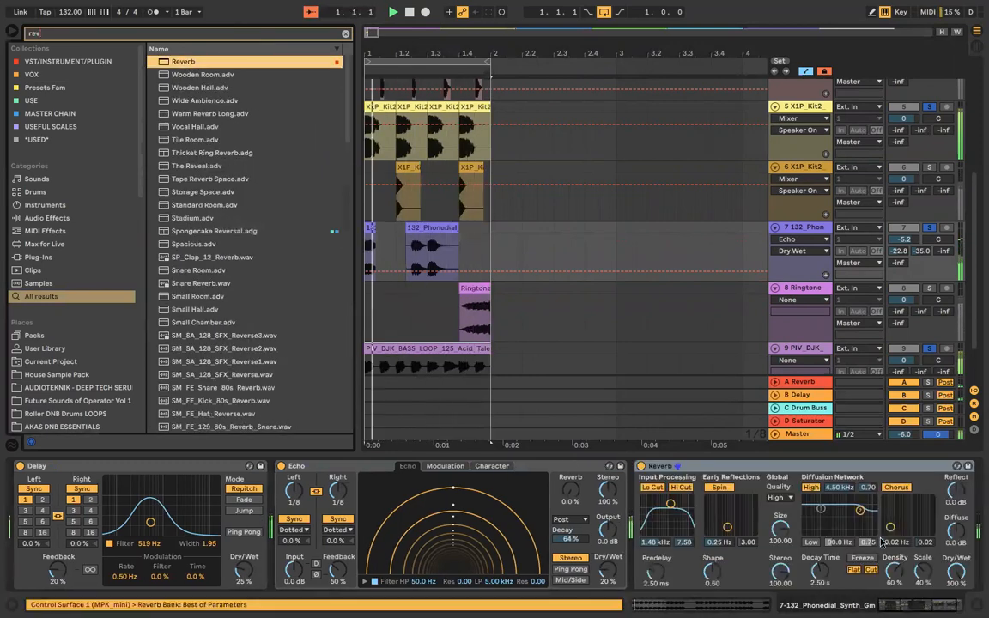
drag(956, 573, 956, 617)
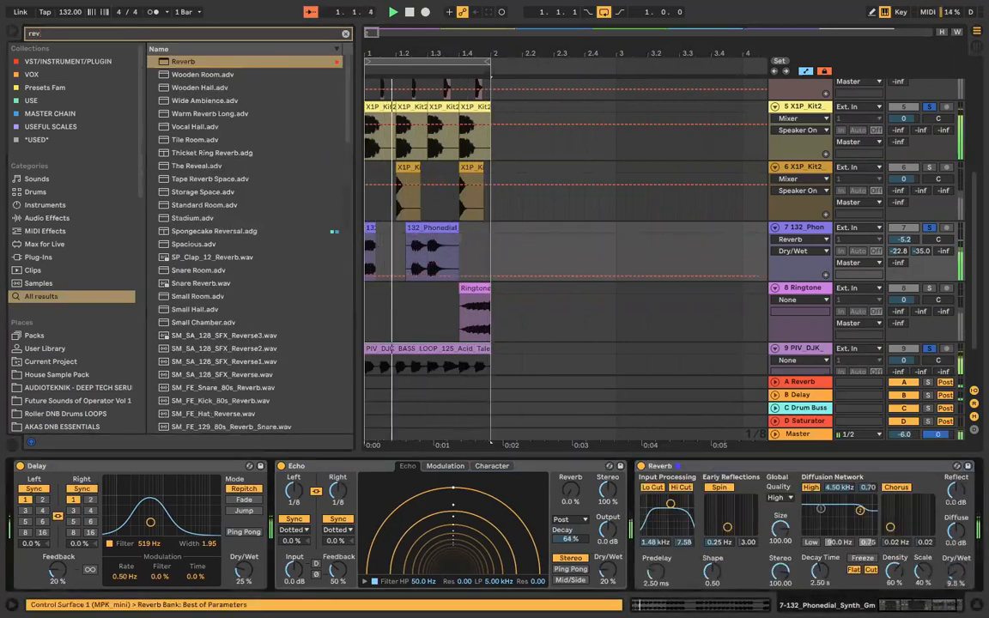
Step: Add an EQ Eight to the end of track 7's effect chain and move its band 1 low cut to about 29.7 Hz
key(ctrl+f)
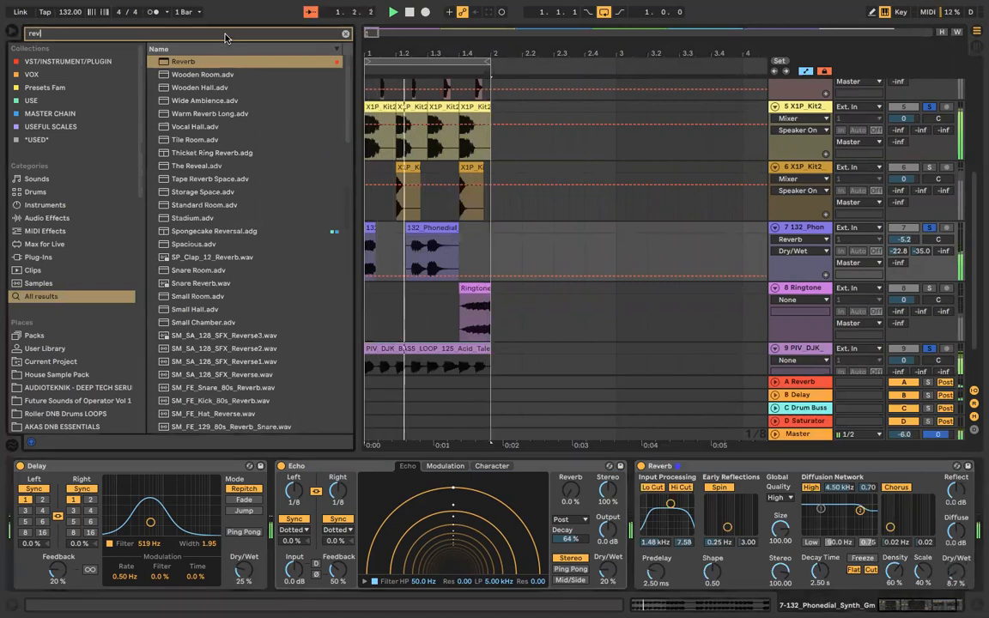
text(eq)
click(174, 74)
double_click(174, 74)
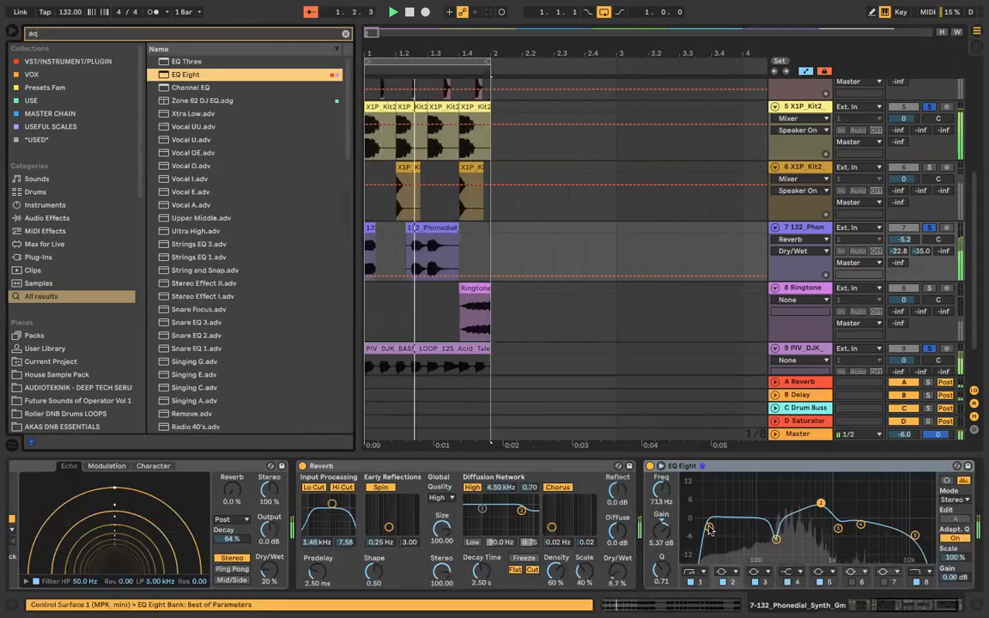
drag(759, 534, 717, 532)
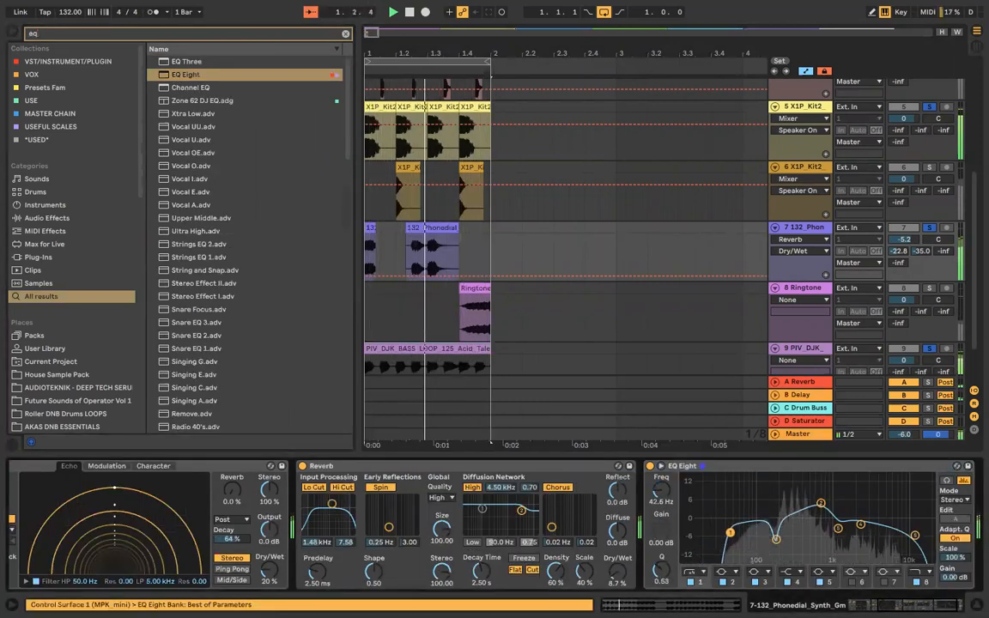
Step: Add tracks 6, 4 and 3 to the soloed tracks and lower track 3's volume to -4.0 dB
scroll(687, 283, up, 2)
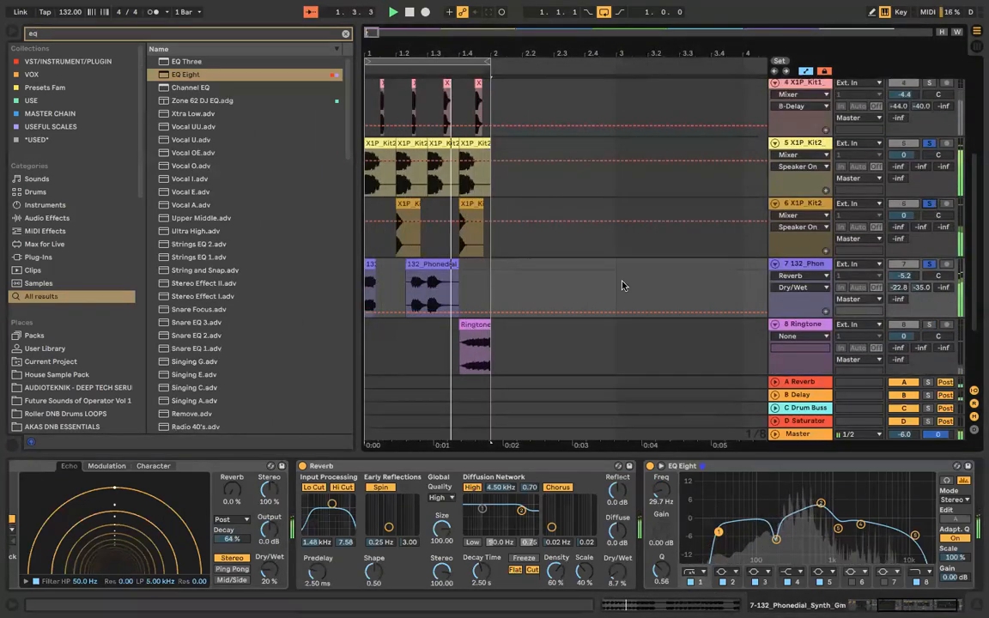
scroll(635, 282, down, 1)
scroll(934, 223, up, 4)
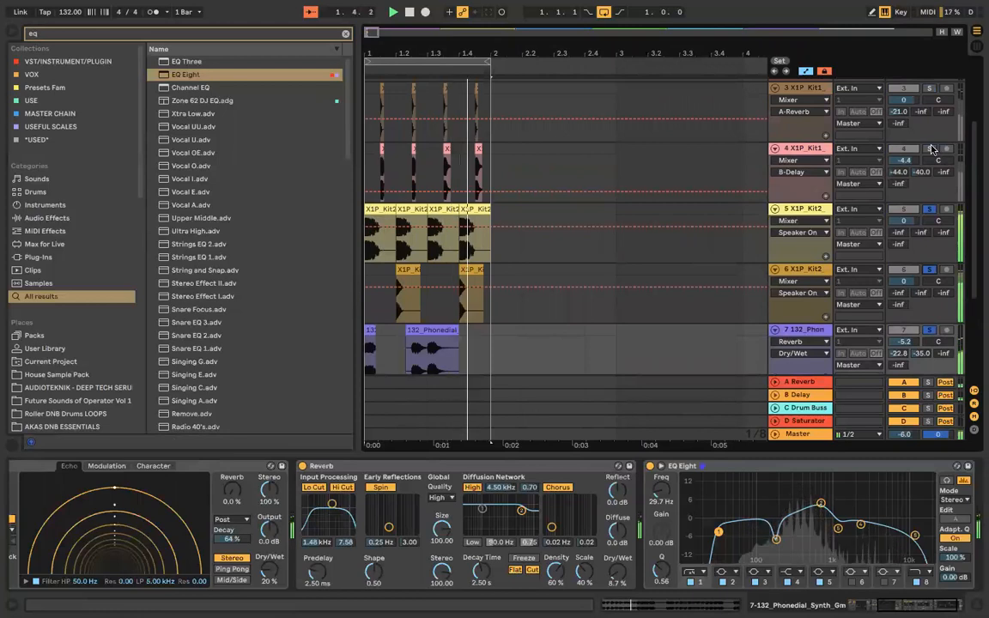
scroll(934, 131, up, 1)
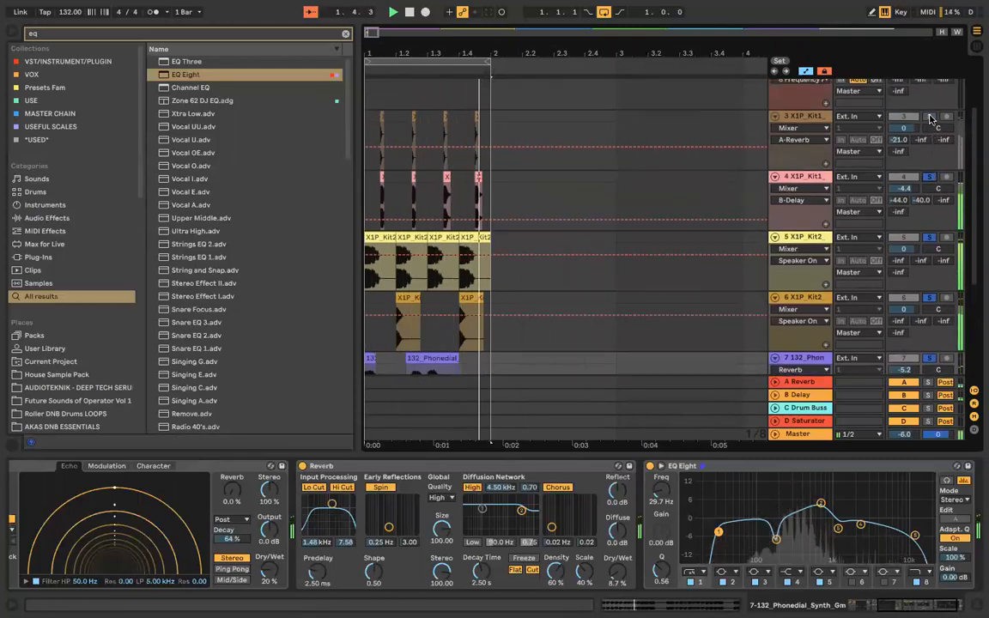
drag(904, 128, 904, 135)
scroll(776, 240, down, 1)
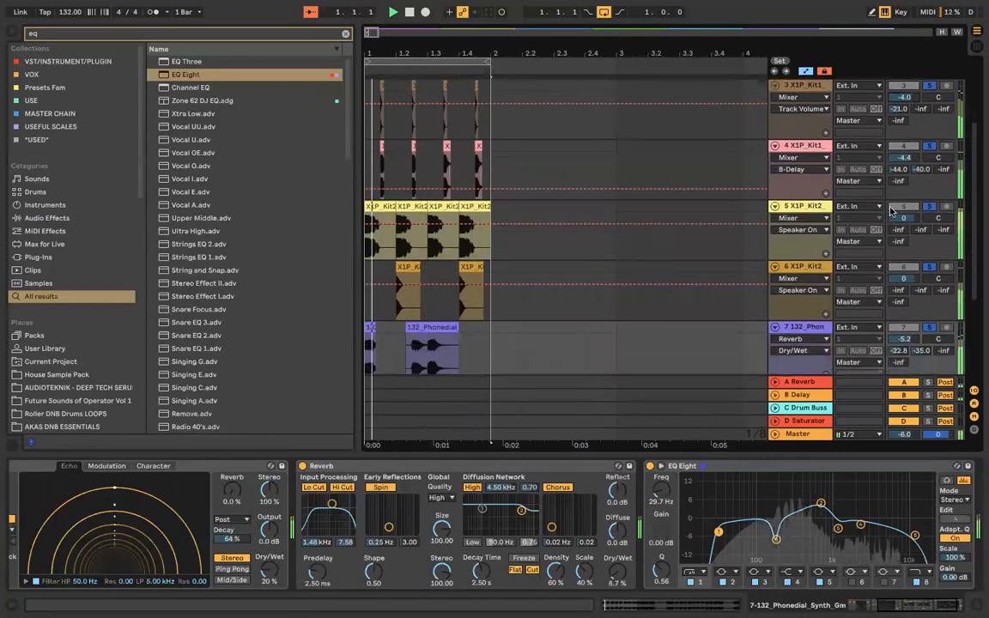
Step: Solo the Ringtone track and set its volume to -7.1 dB, reverb send to -14.0 dB and delay send to -32.5 dB
scroll(899, 190, up, 1)
scroll(923, 124, down, 3)
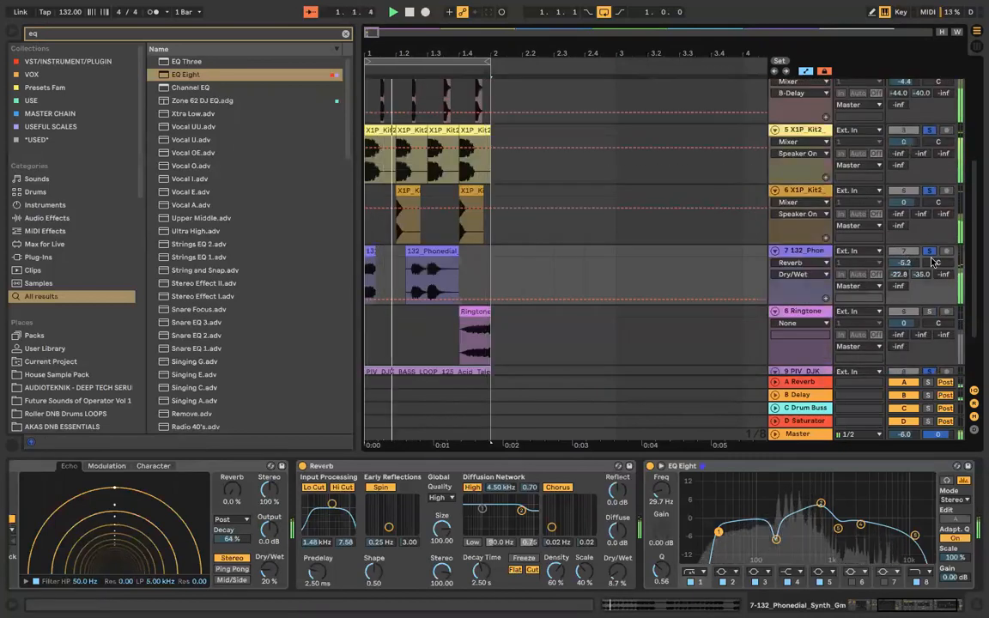
click(932, 312)
mouse_move(905, 324)
mouse_down()
mouse_move(905, 342)
mouse_move(899, 309)
mouse_up()
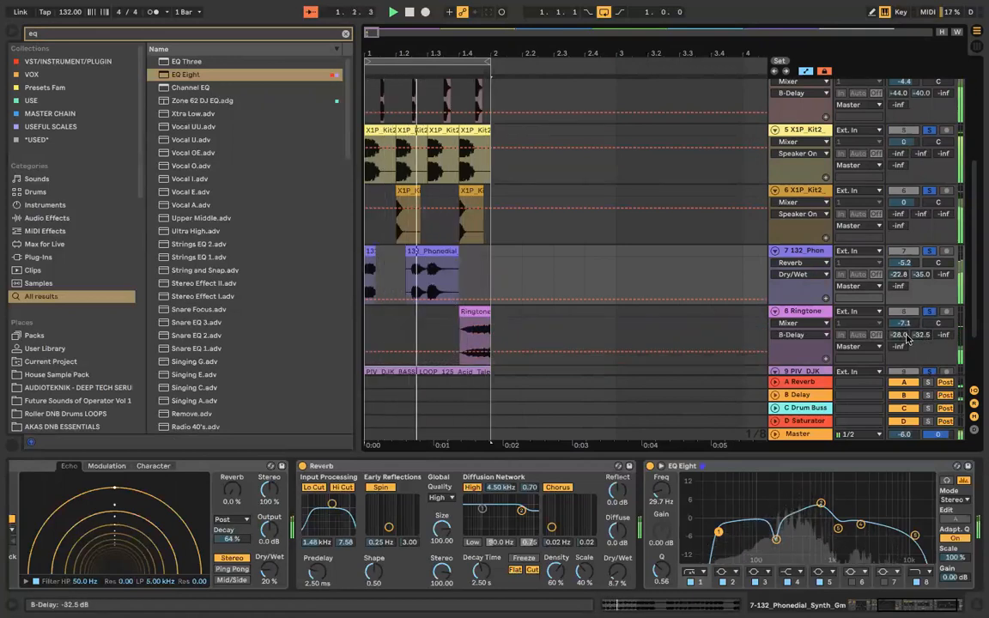
Step: Reverse the Ringtone clip on track 8
click(486, 310)
click(479, 311)
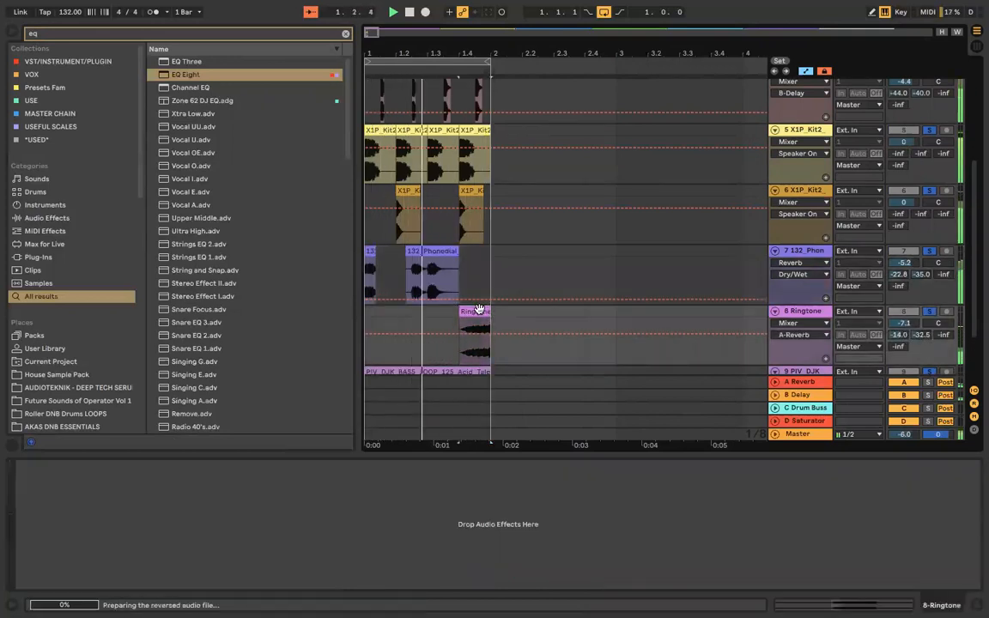
scroll(471, 331, down, 3)
scroll(471, 331, up, 2)
scroll(464, 279, down, 2)
scroll(457, 272, up, 4)
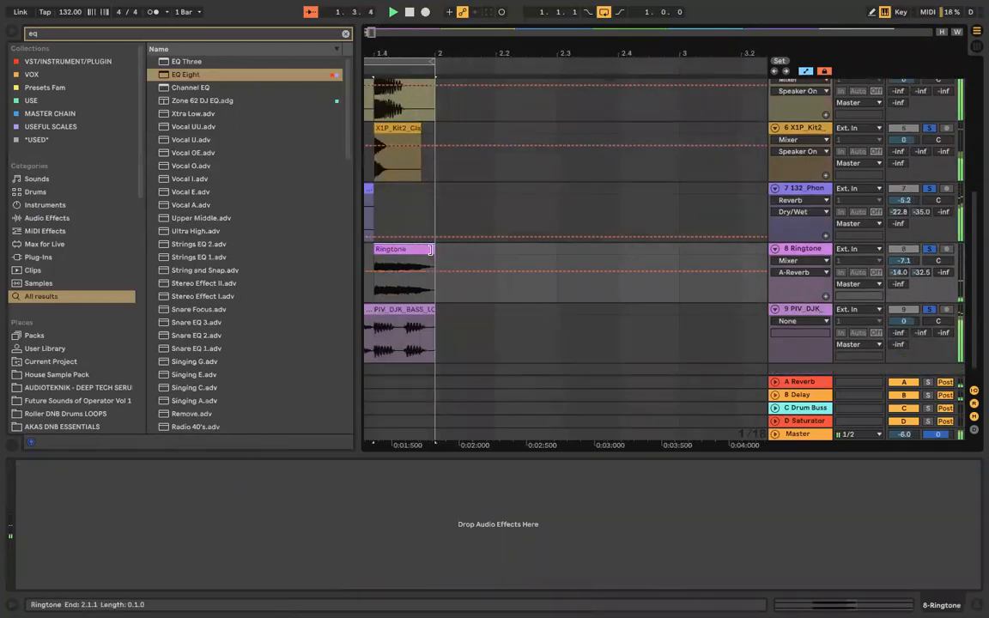
Step: Trim the tail of the Ringtone clip and extend the clip so that it ends at 2.1.1
scroll(432, 249, up, 1)
drag(432, 249, 419, 252)
scroll(419, 252, down, 2)
scroll(420, 253, down, 1)
scroll(420, 254, left, 3)
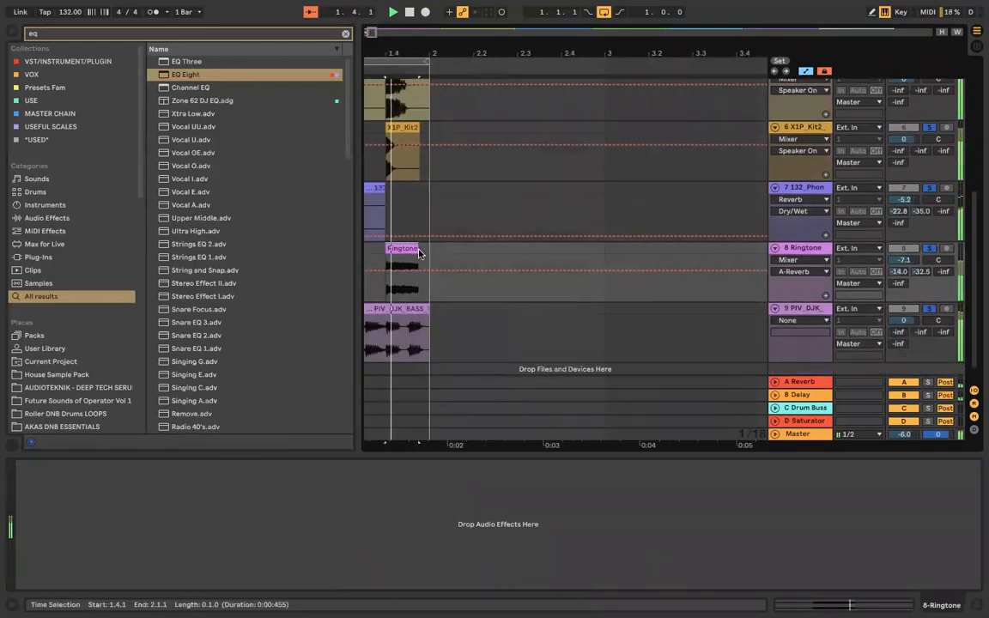
scroll(521, 255, left, 1)
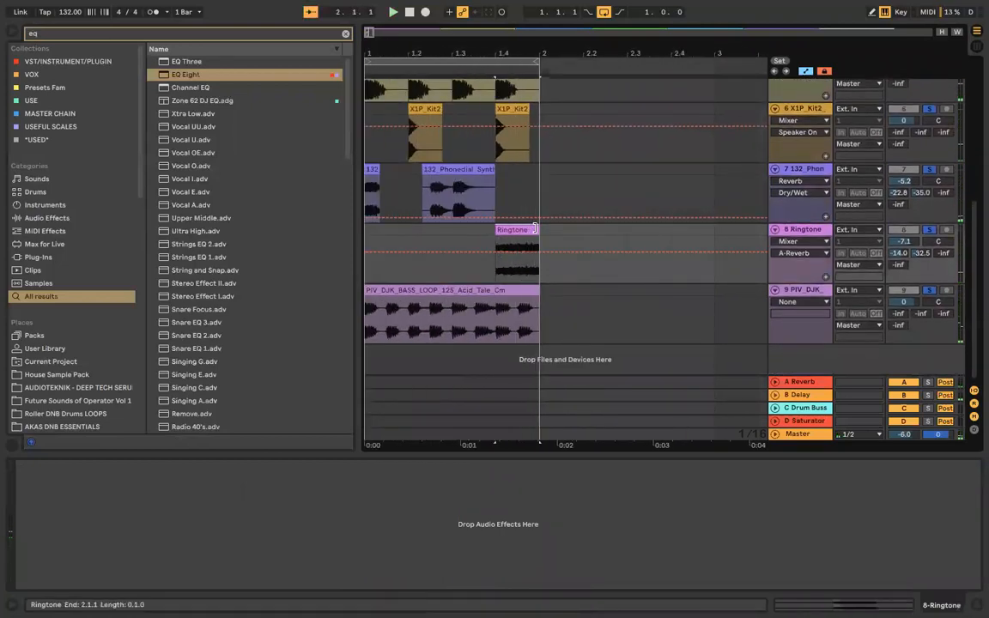
scroll(437, 293, down, 1)
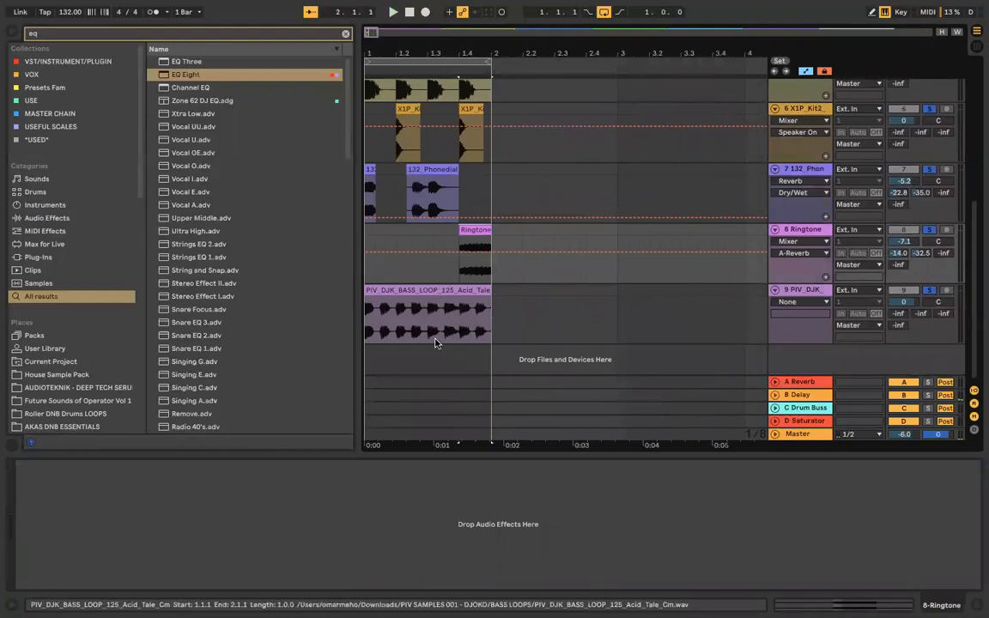
Step: Add EQ Eight to the solo PIV_DJK bass track, leave only band 8 active and lower its high cut to about 880 Hz
click(424, 290)
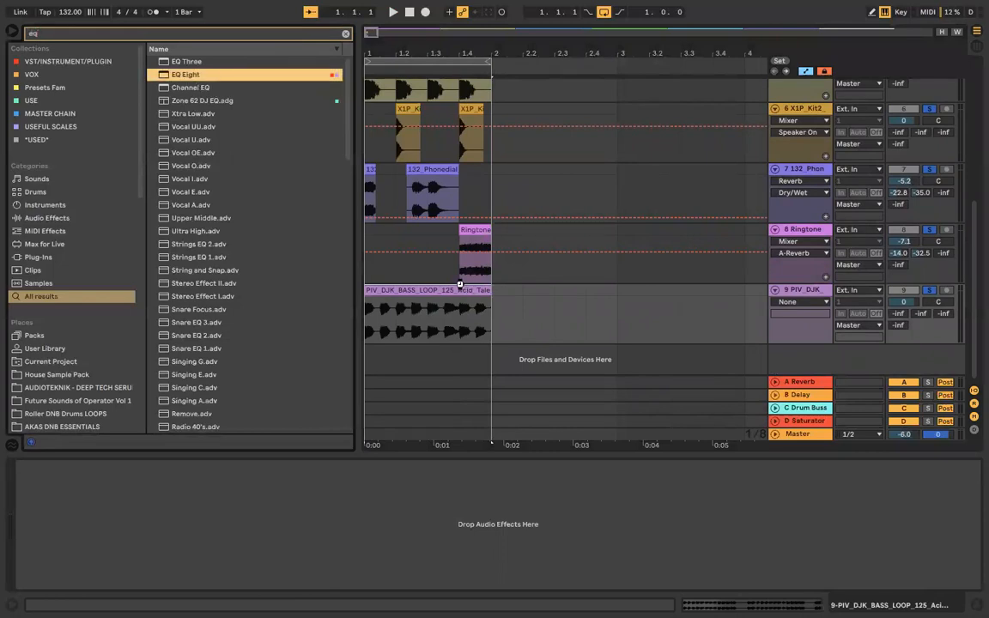
key(Return)
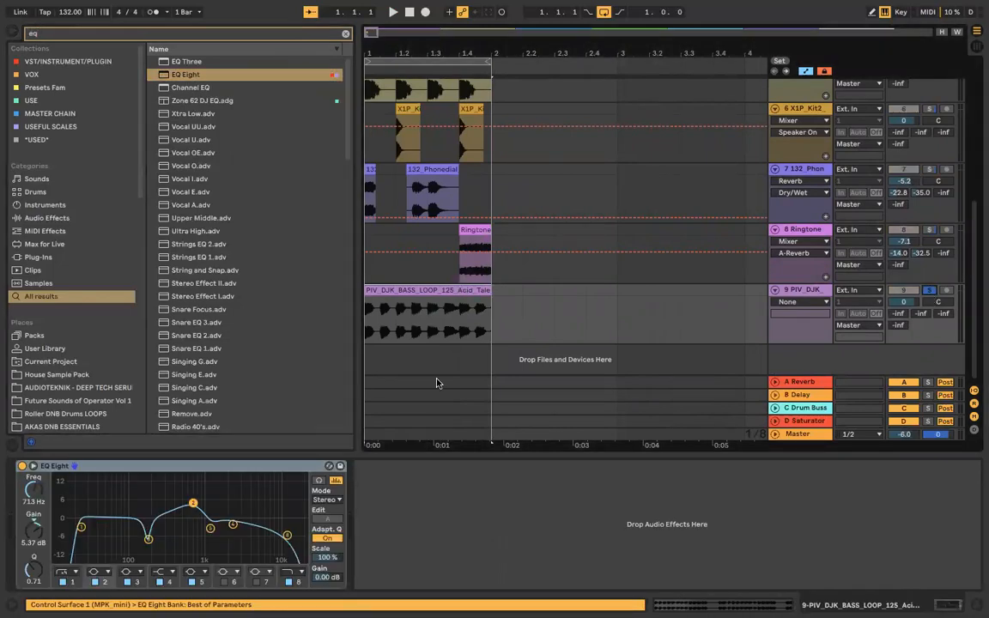
click(71, 582)
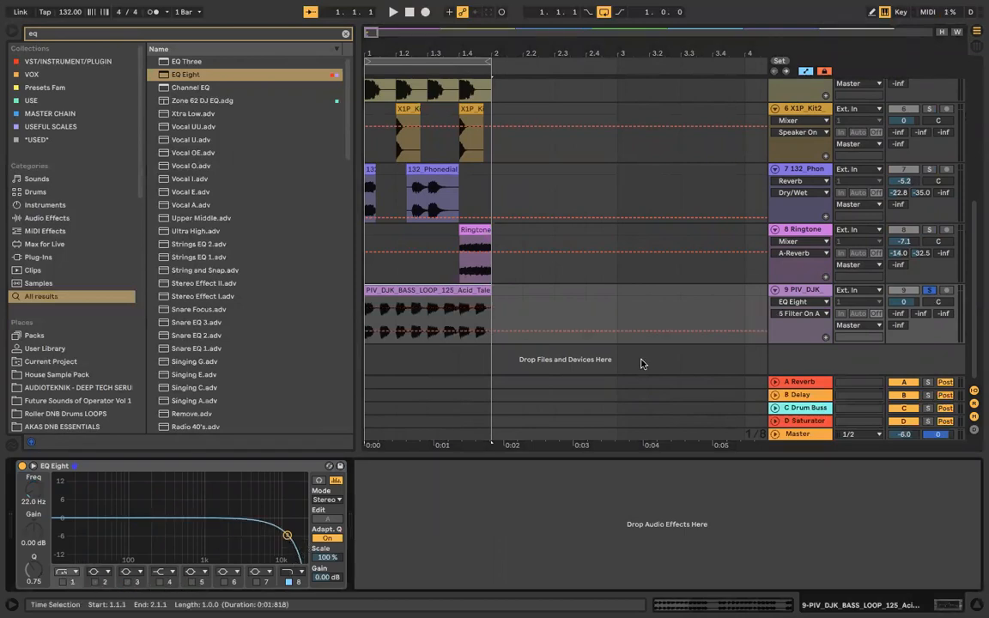
key(space)
drag(287, 536, 199, 534)
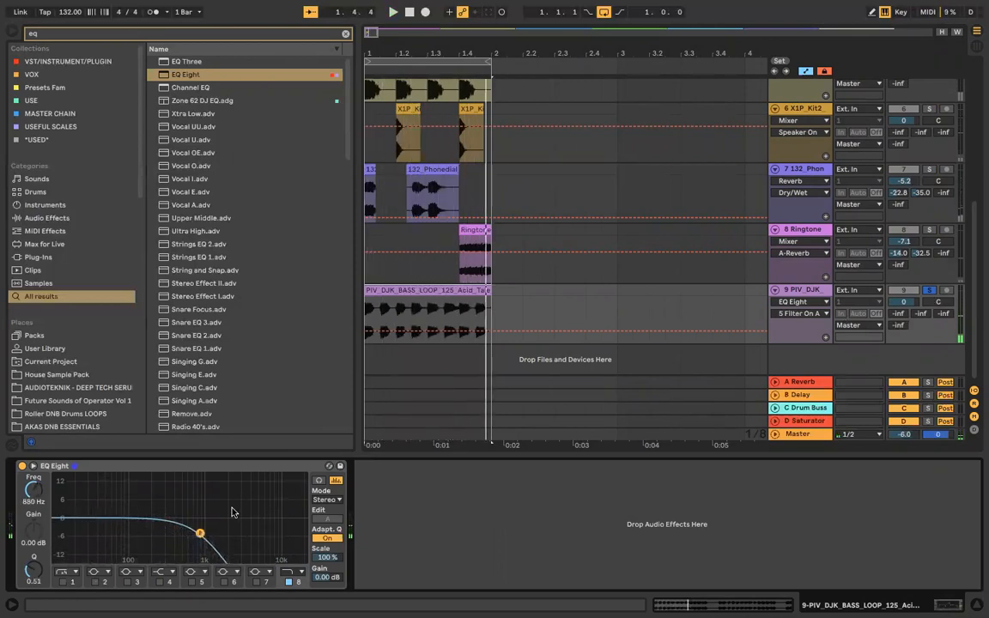
Step: Open the 300x Acapellas folder in the browser and clear the search text
click(268, 32)
scroll(43, 348, down, 10)
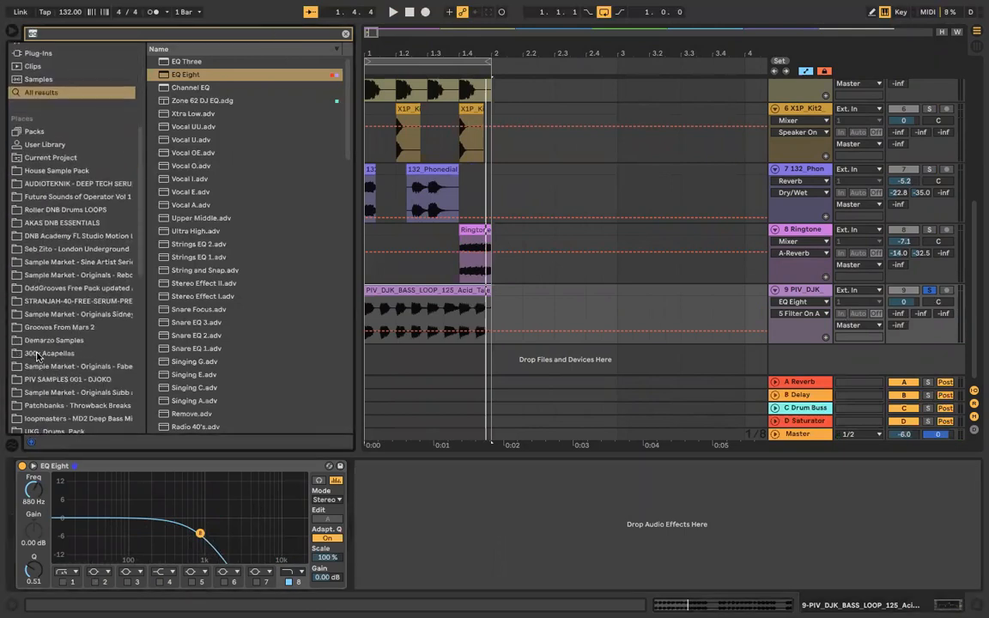
scroll(60, 337, up, 2)
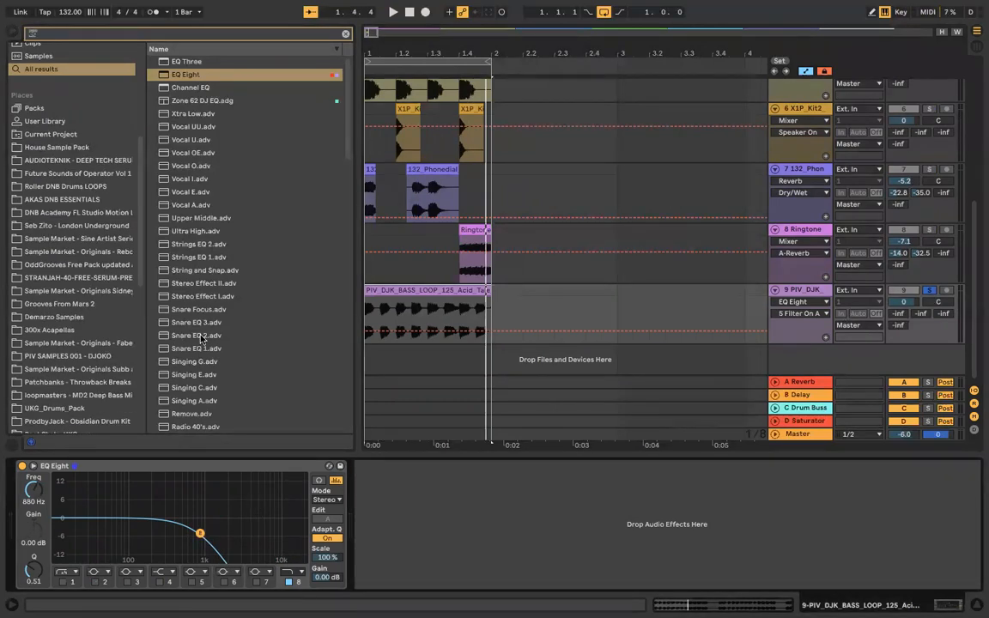
click(70, 333)
click(346, 36)
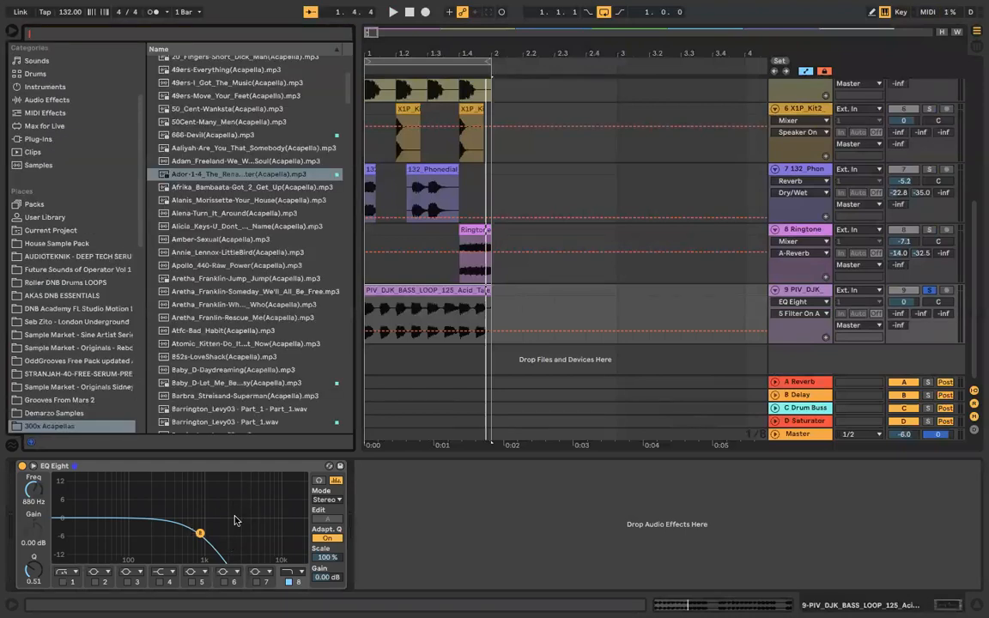
Step: Preview Aretha Franklin acapellas and place Aretha_Franklin-Jump_Jump(Acapella).mp3 at the start of a new track 10
click(285, 292)
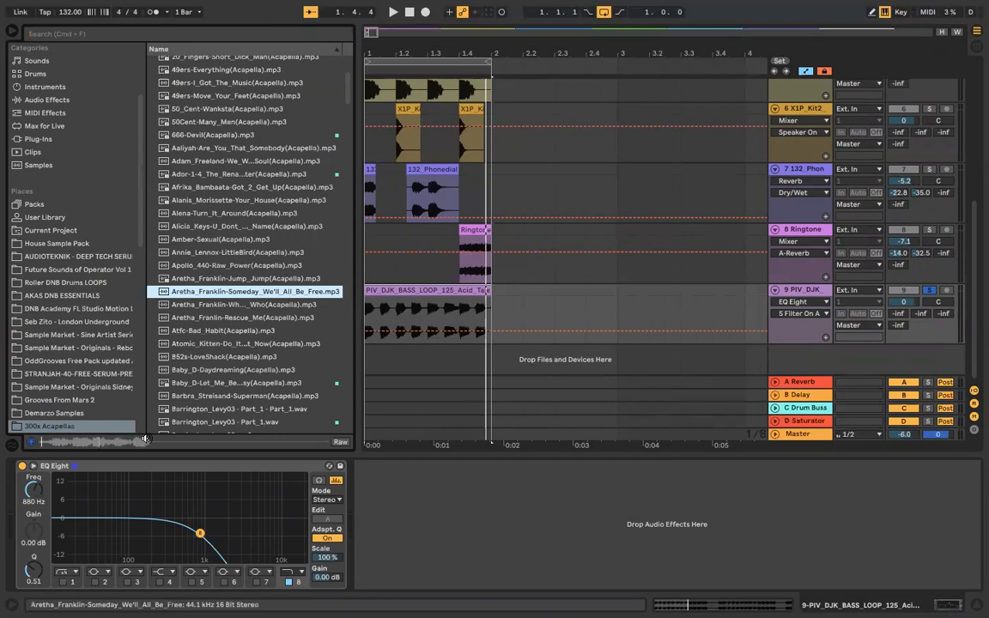
click(263, 280)
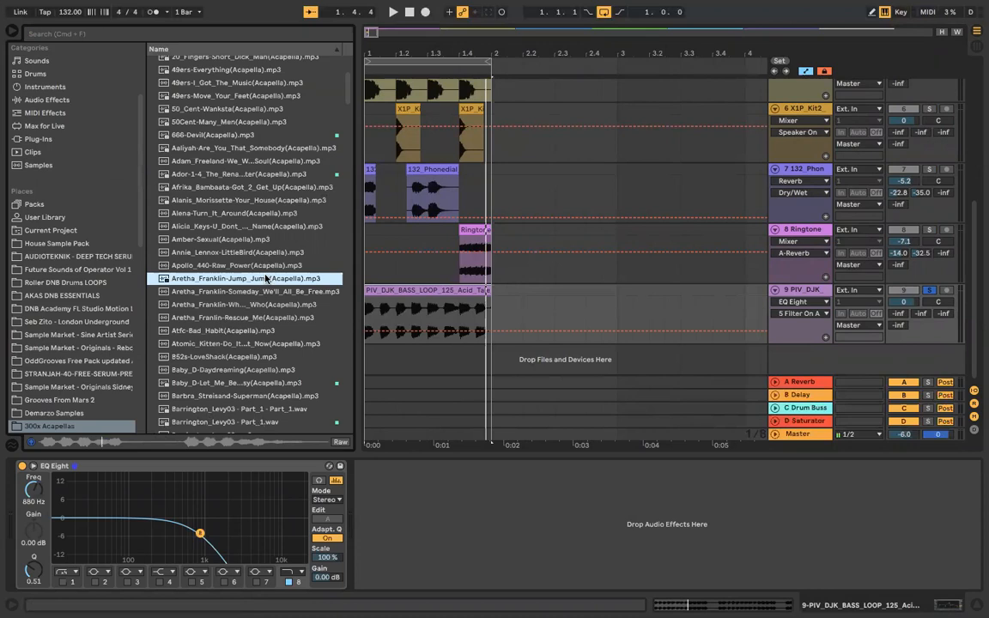
drag(264, 278, 374, 352)
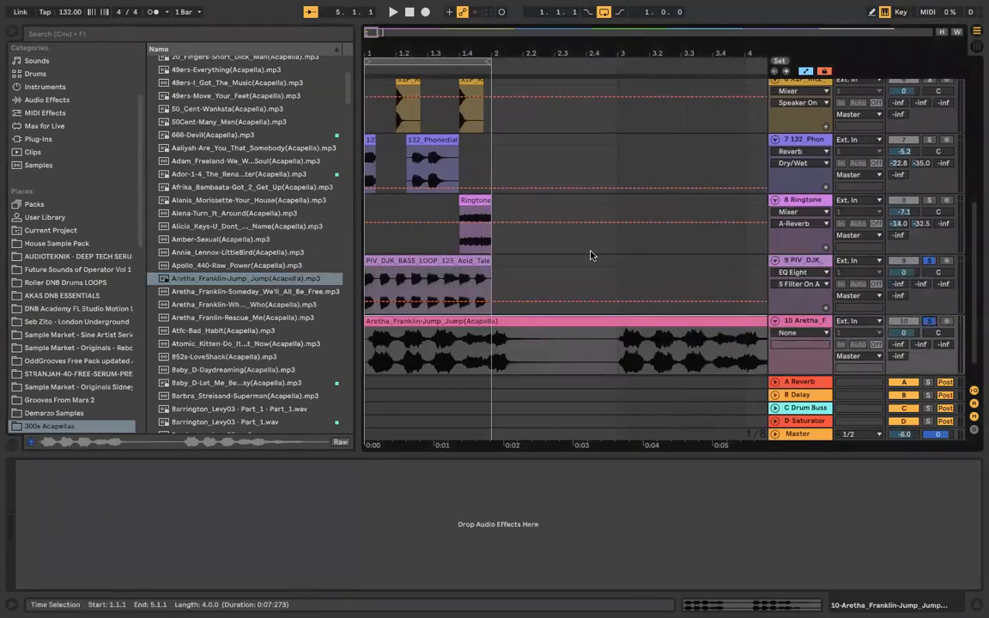
Step: Play the acapella with the bass, lengthen the loop region to bar 3 and extend the PIV_DJK bass clip to 3.1.1
key(space)
drag(602, 72, 616, 70)
key(space)
drag(490, 260, 617, 260)
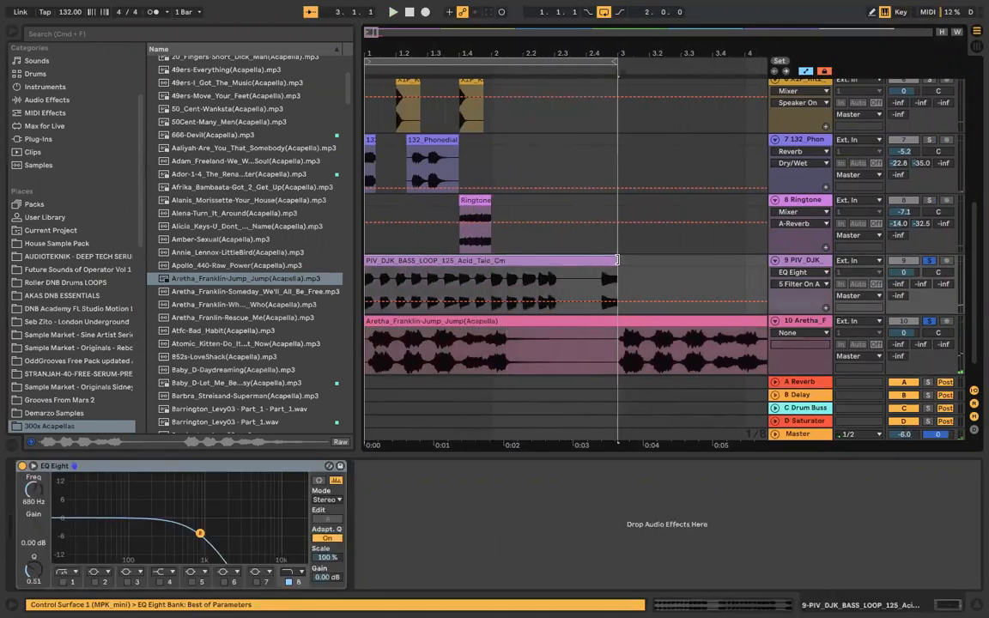
Step: Play the bass and acapella loop and add EQ Eight to the Aretha Franklin acapella track
key(space)
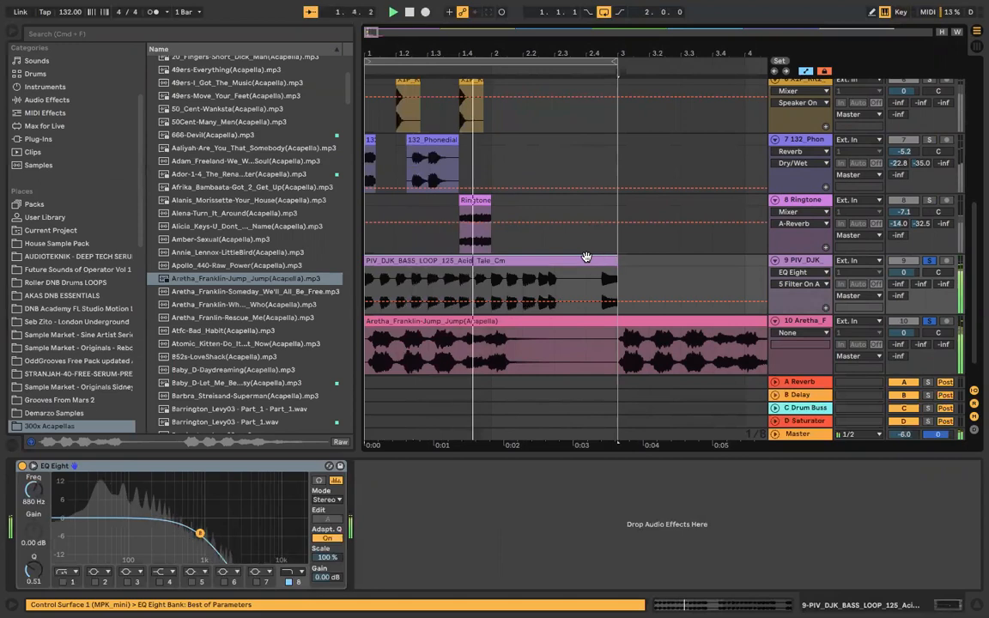
key(minus)
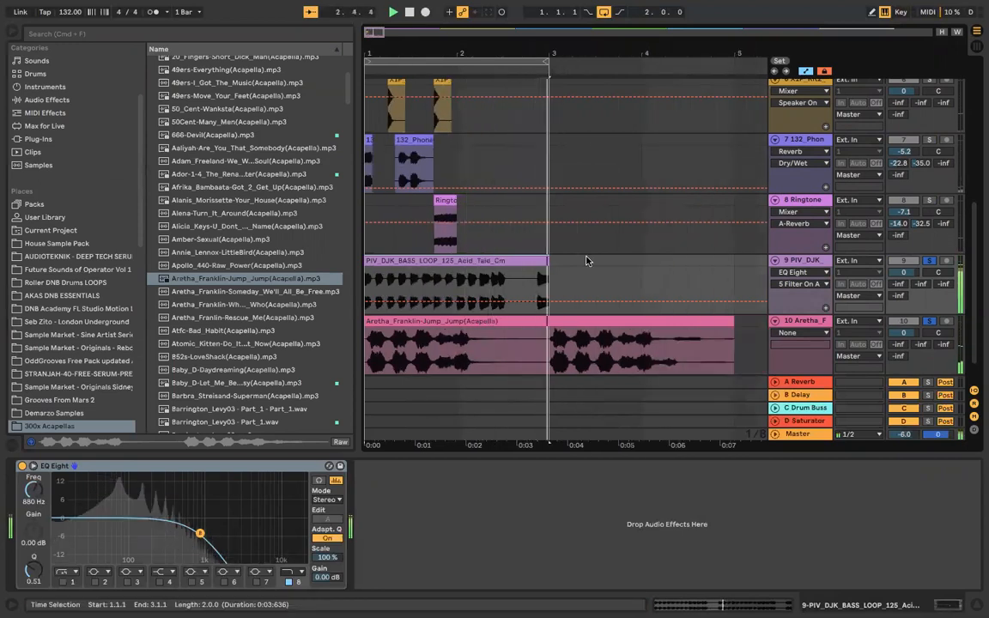
scroll(587, 261, down, 1)
scroll(587, 261, up, 1)
scroll(587, 261, down, 3)
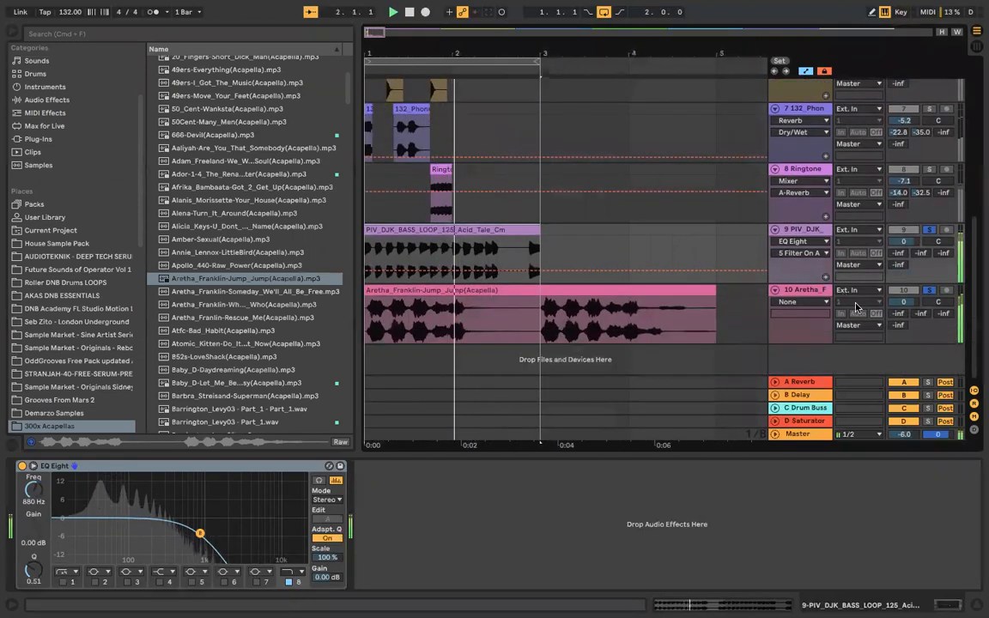
click(821, 290)
key(space)
click(275, 36)
text(d)
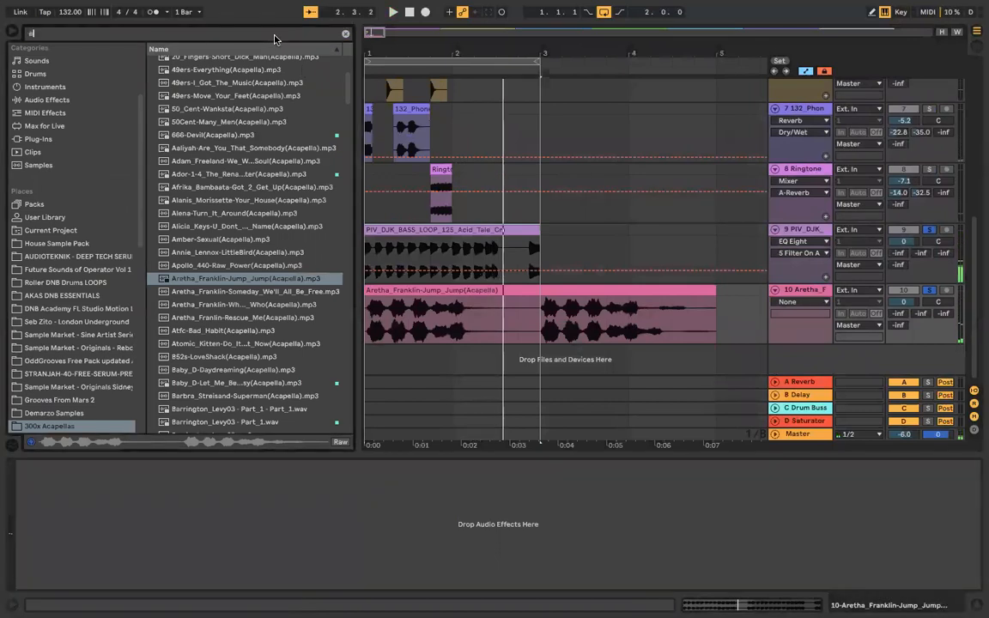
text(q)
click(191, 75)
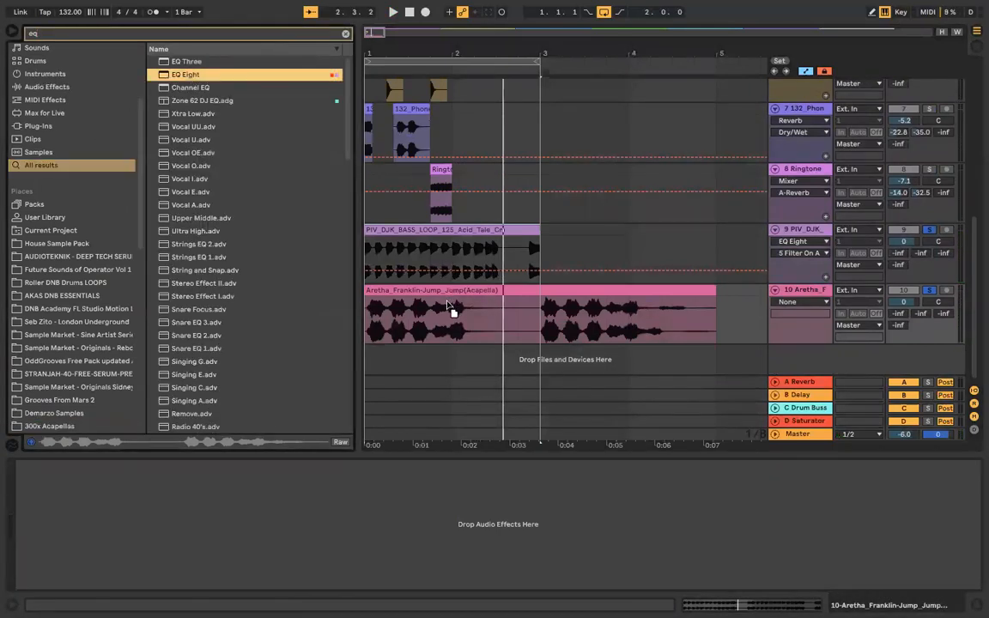
drag(447, 305, 445, 307)
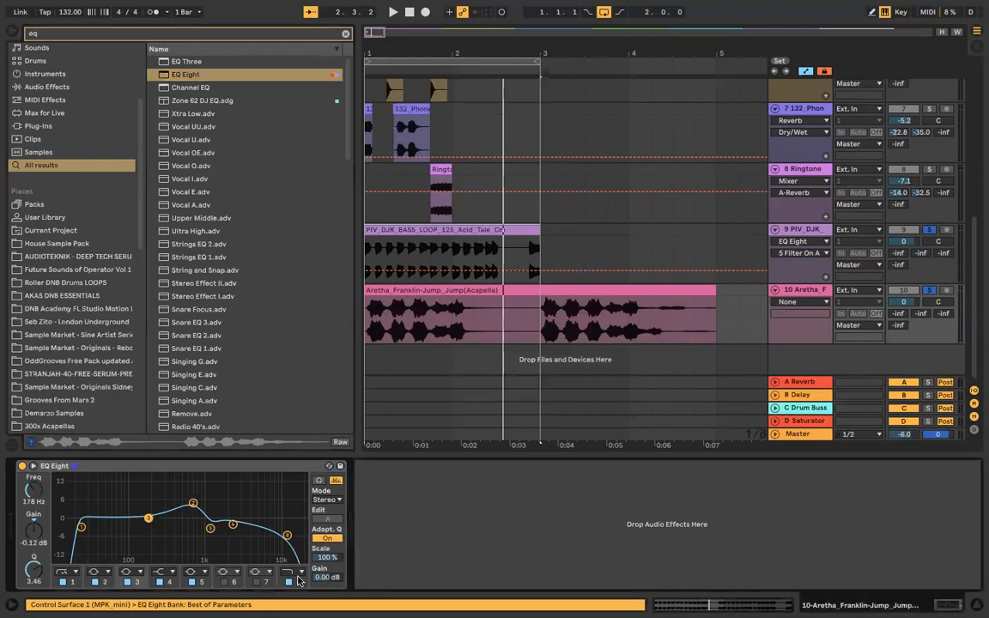
Step: Turn off band 8 of the acapella's EQ Eight, set band 1's low cut to about 344 Hz and unsolo the bass
click(292, 581)
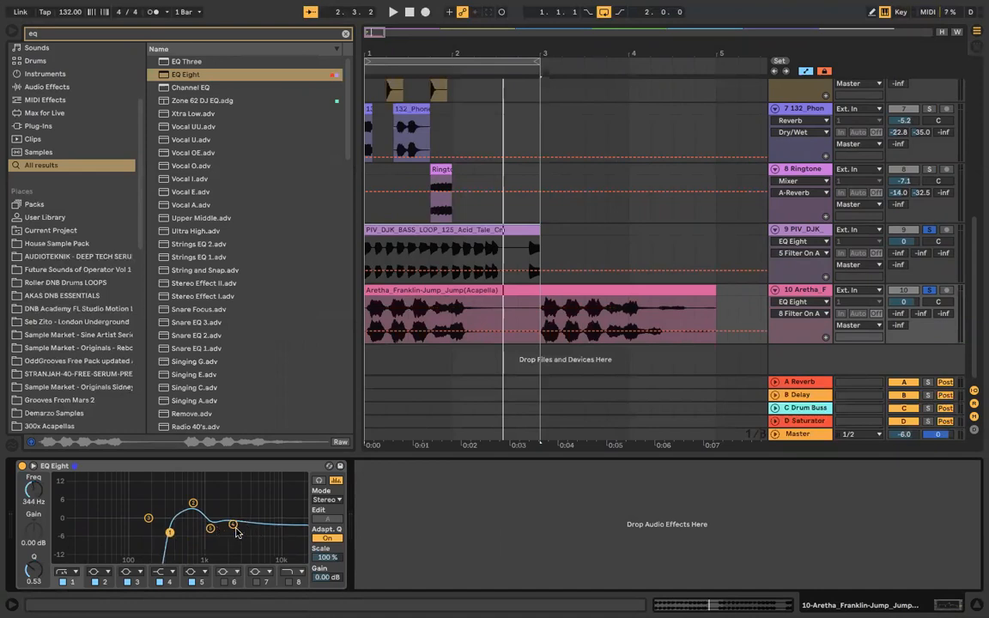
key(space)
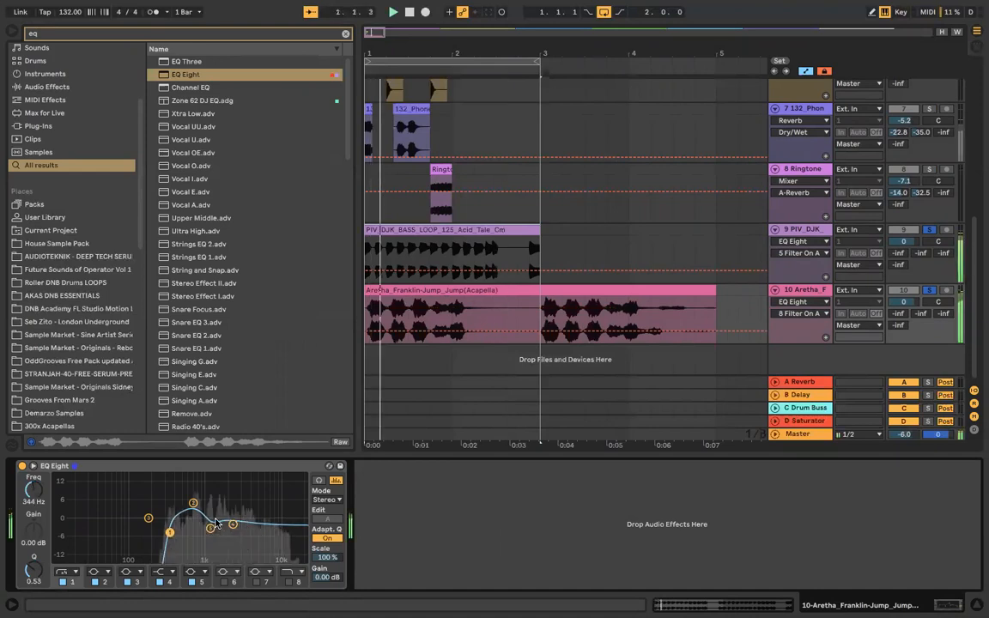
click(22, 466)
click(933, 292)
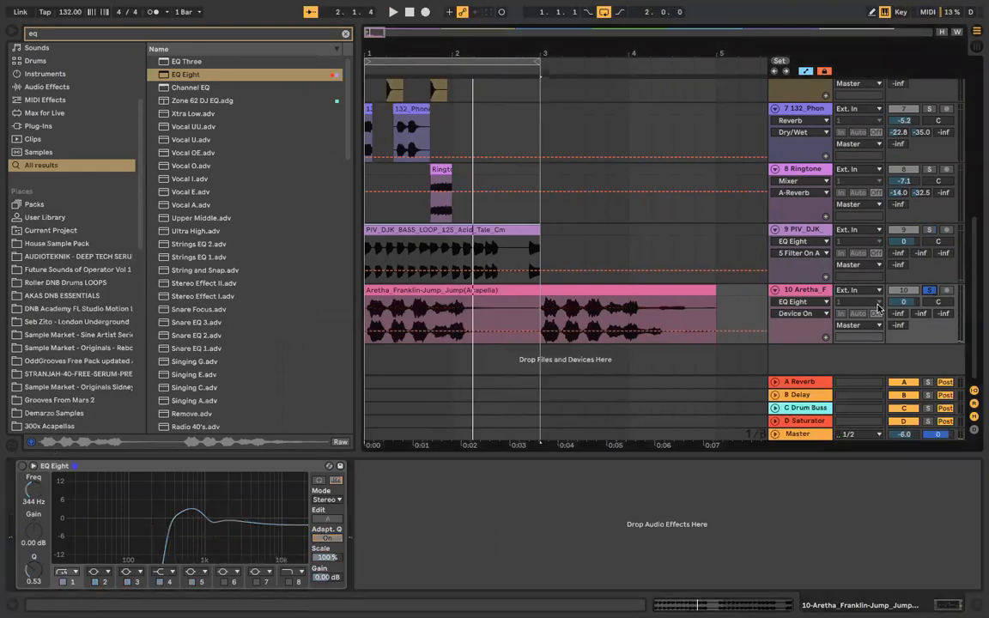
Step: Leave only band 1 active in the acapella's EQ Eight and set its low cut to about 417 Hz with Q 0.72
click(22, 466)
click(62, 582)
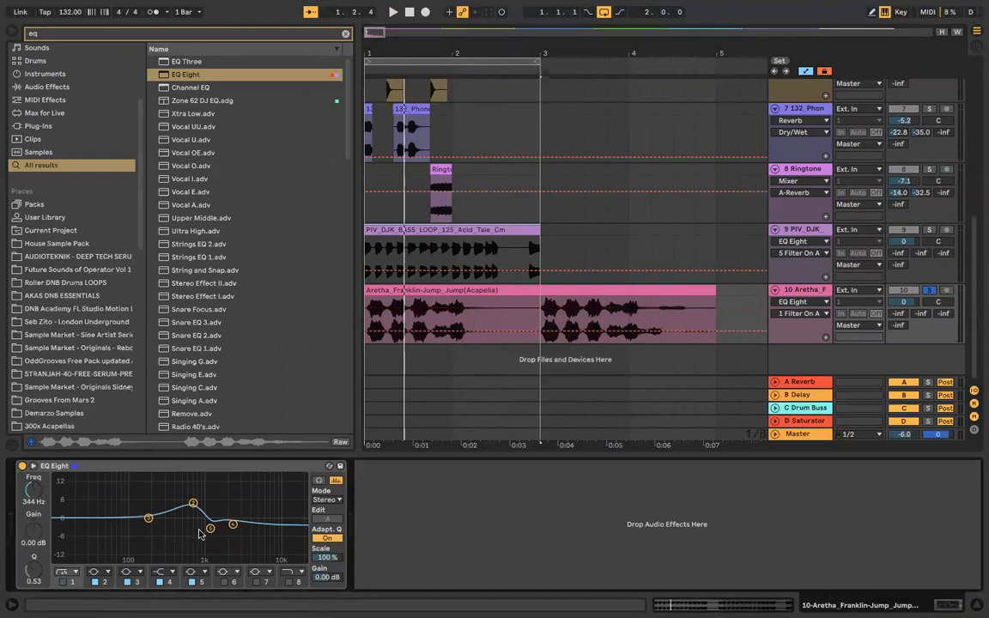
click(159, 582)
click(191, 582)
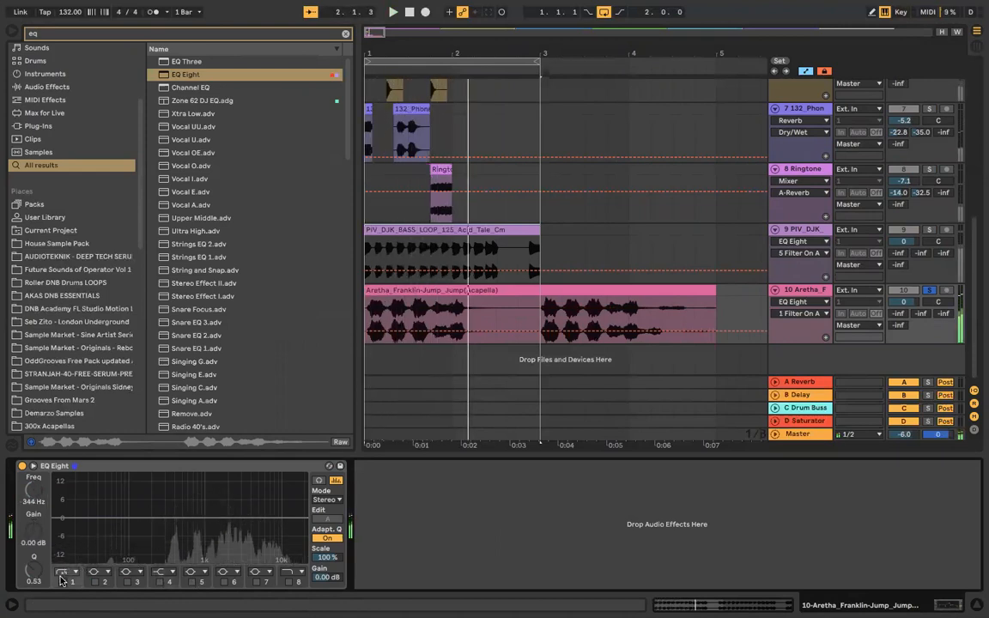
click(63, 582)
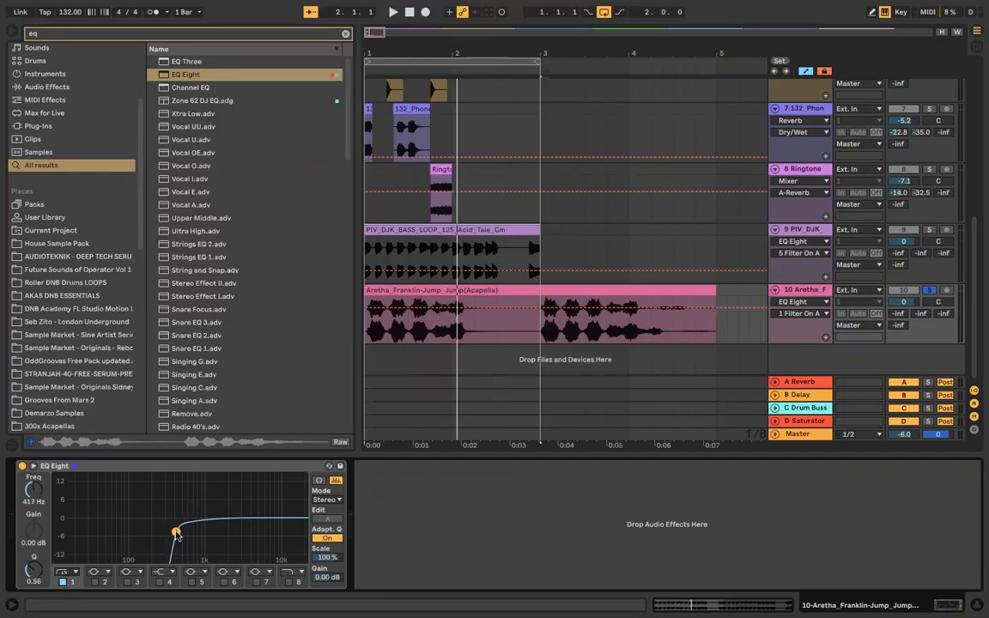
mouse_move(176, 532)
mouse_down()
mouse_move(270, 529)
mouse_move(175, 533)
mouse_up()
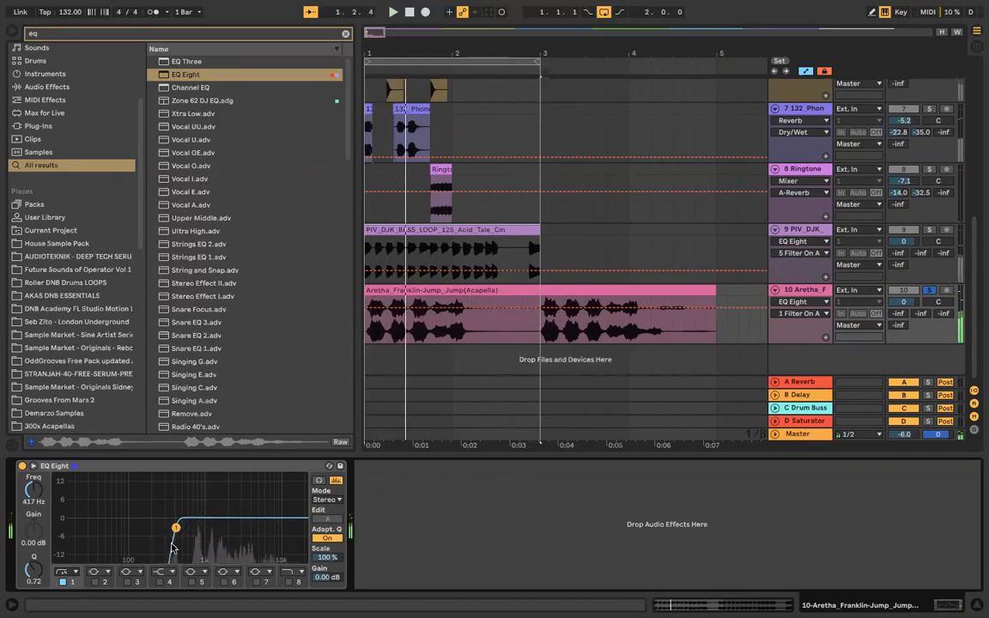
Step: Compare the solo acapella with and without the EQ Eight low cut by bypassing and re-enabling it during playback
click(23, 466)
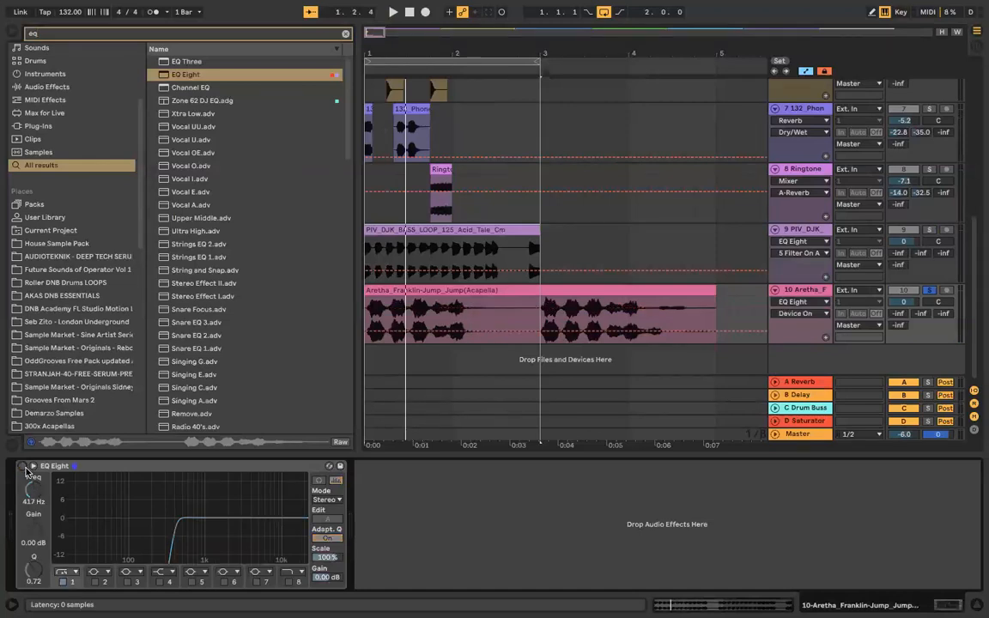
click(23, 466)
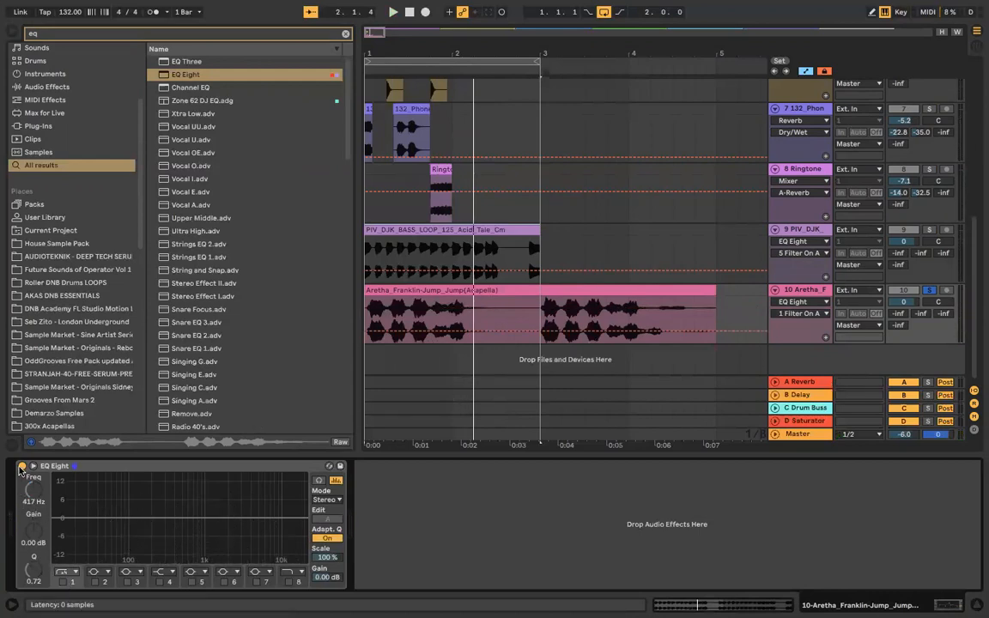
click(64, 581)
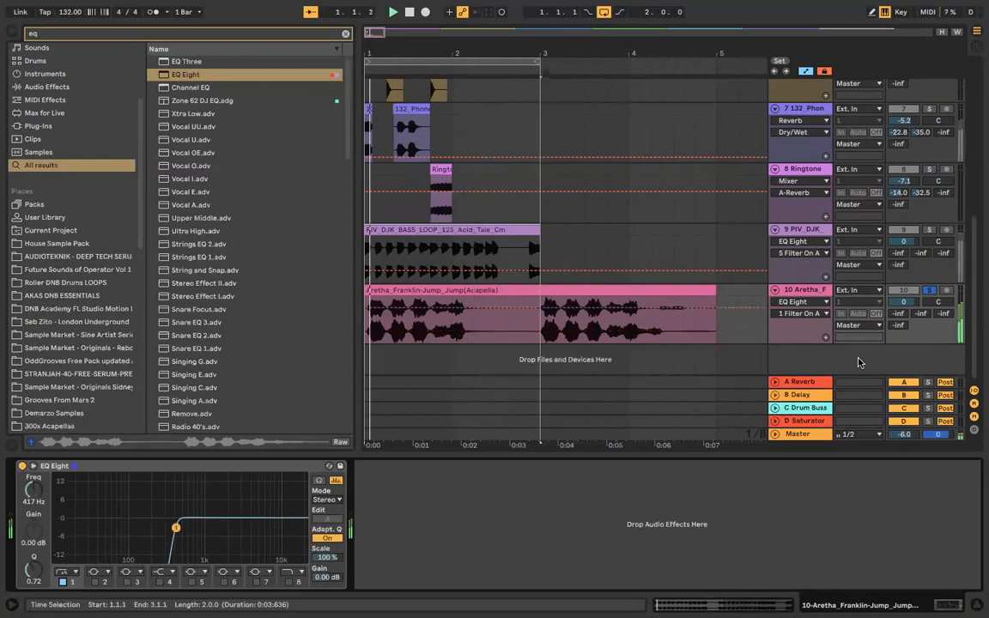
key(space)
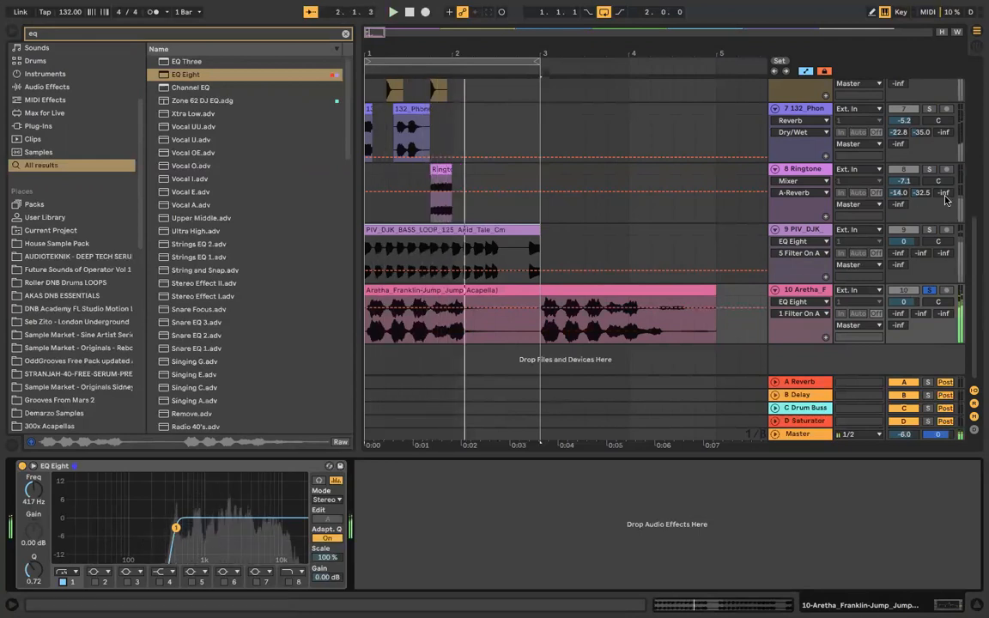
Step: Solo the PIV_DJK bass alongside the acapella, play from 1.1.1 and lower the bass EQ Eight high cut to about 562 Hz
click(928, 230)
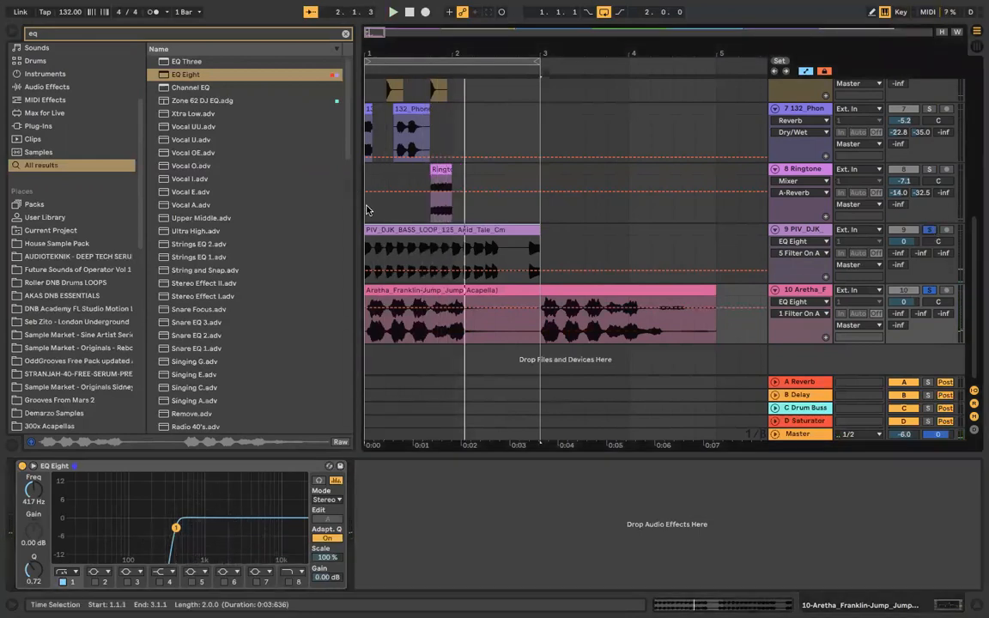
click(395, 228)
key(space)
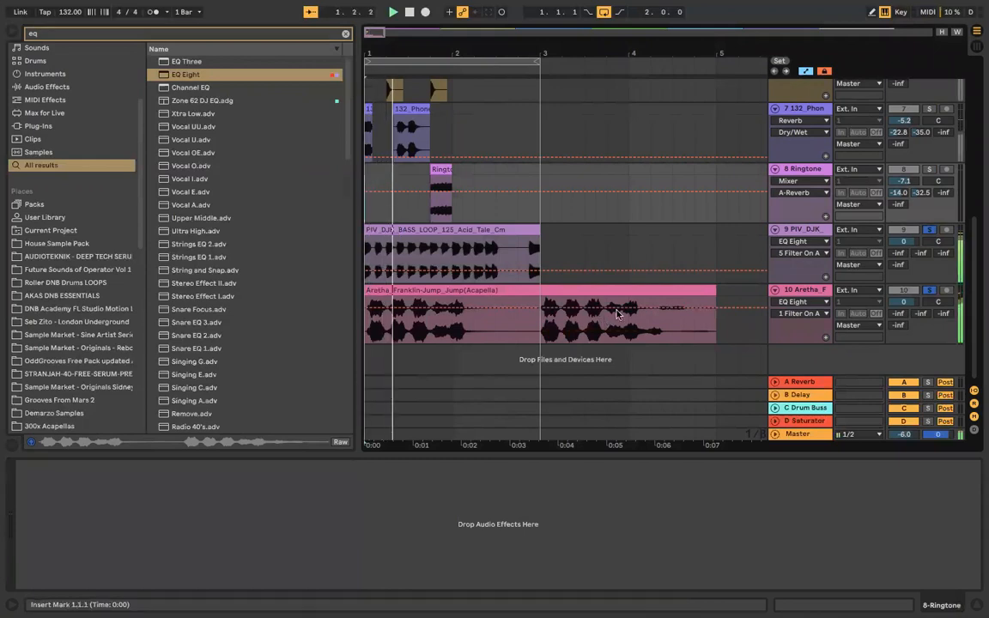
click(807, 229)
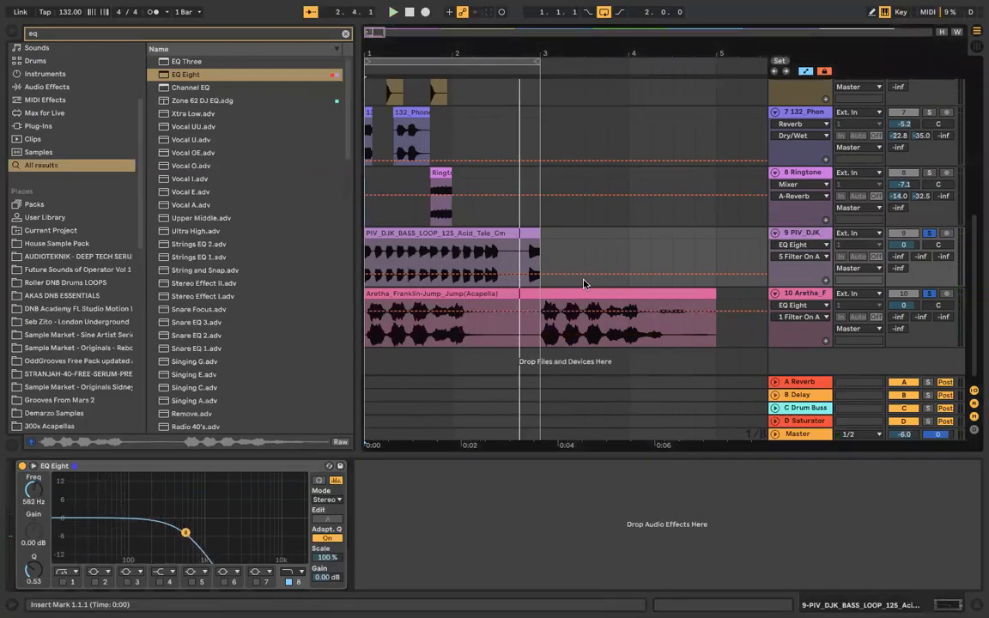
Step: Solo only the acapella, sweep its band 1 low cut up to about 1.11 kHz and settle it at about 391 Hz
click(809, 291)
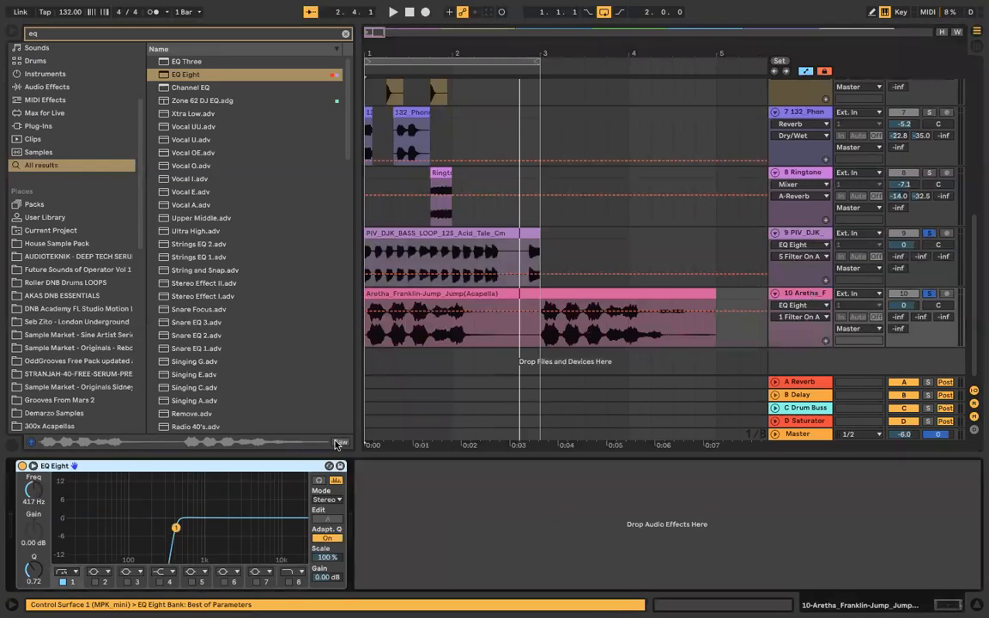
key(space)
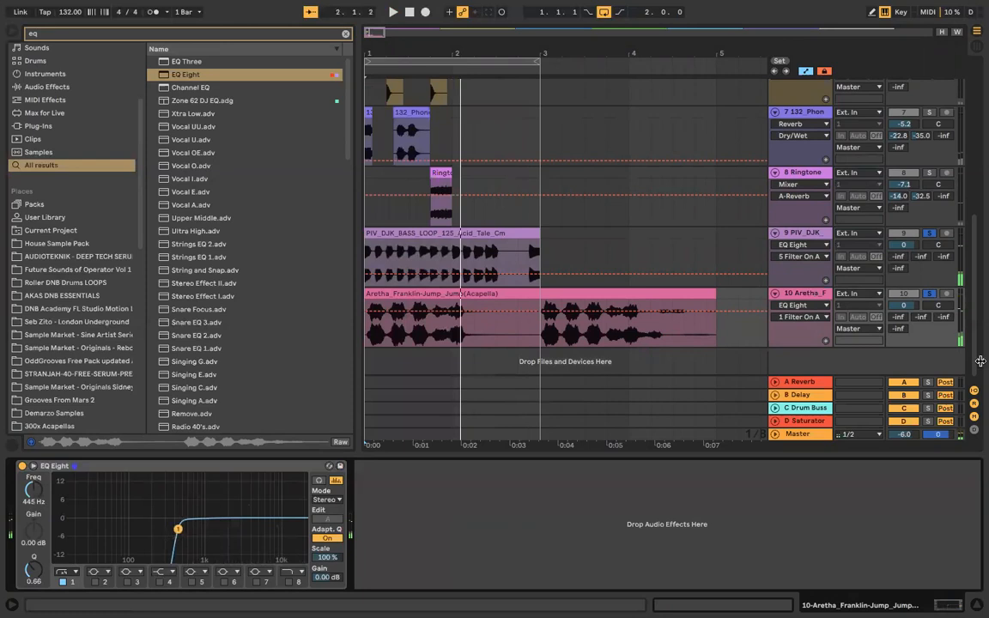
click(929, 294)
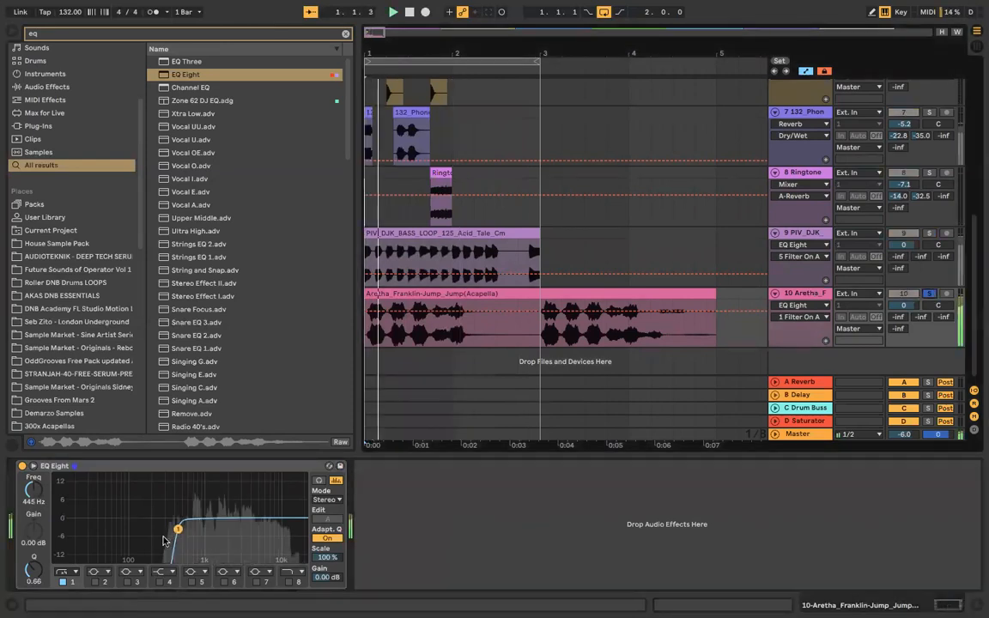
drag(178, 528, 207, 530)
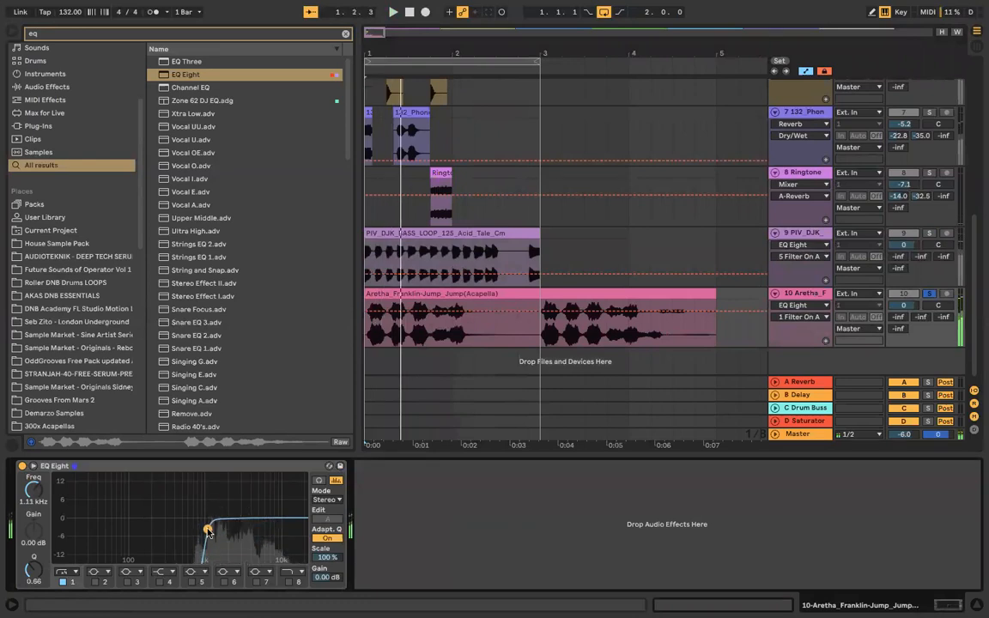
drag(122, 526, 170, 528)
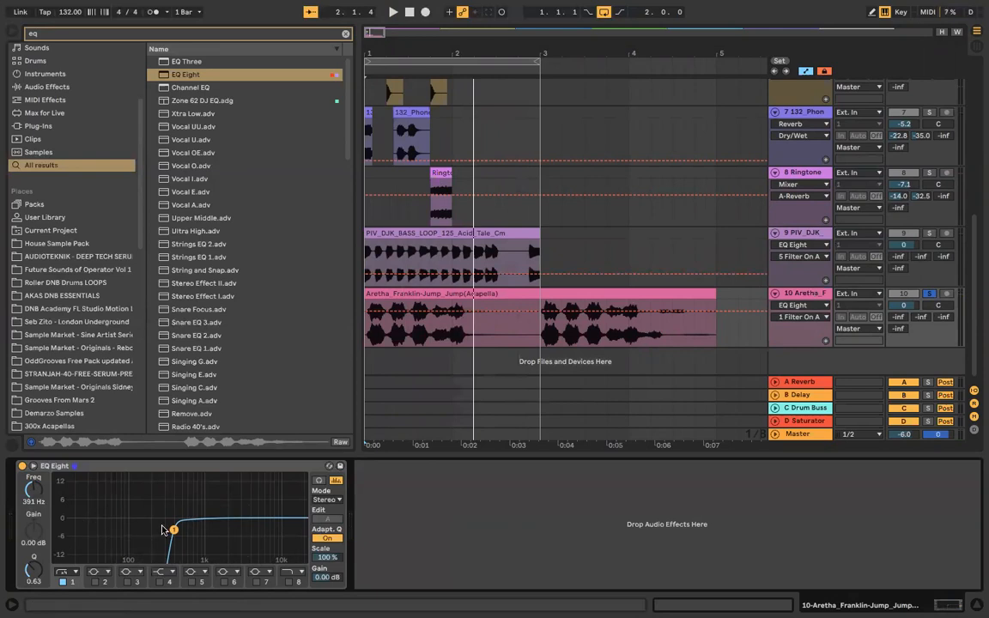
Step: Solo the bass again and enable band 3 on the acapella's EQ Eight with a 2.36 dB boost at about 2.11 kHz
click(928, 233)
key(space)
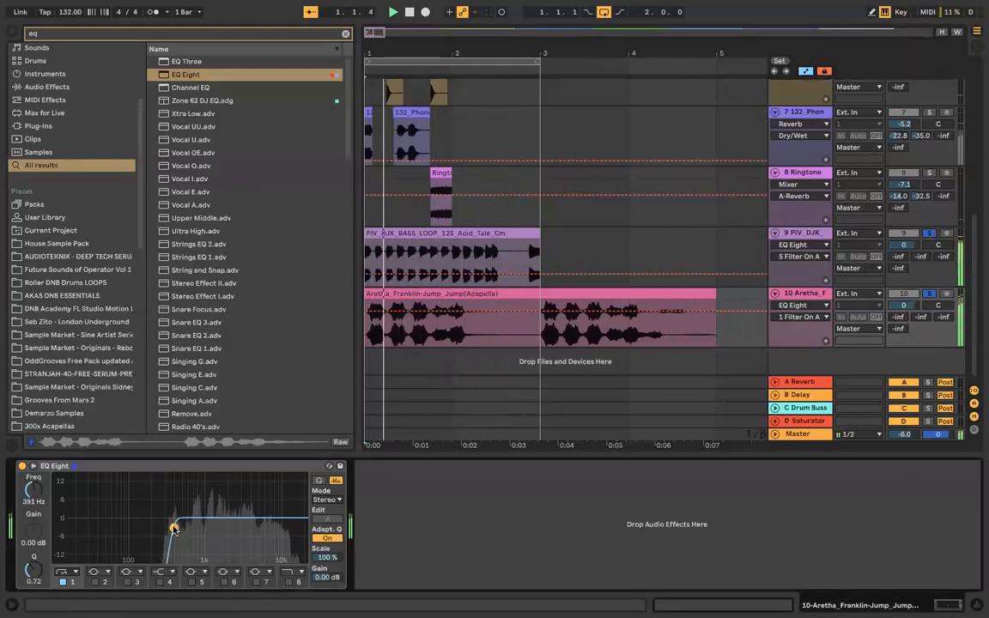
click(127, 582)
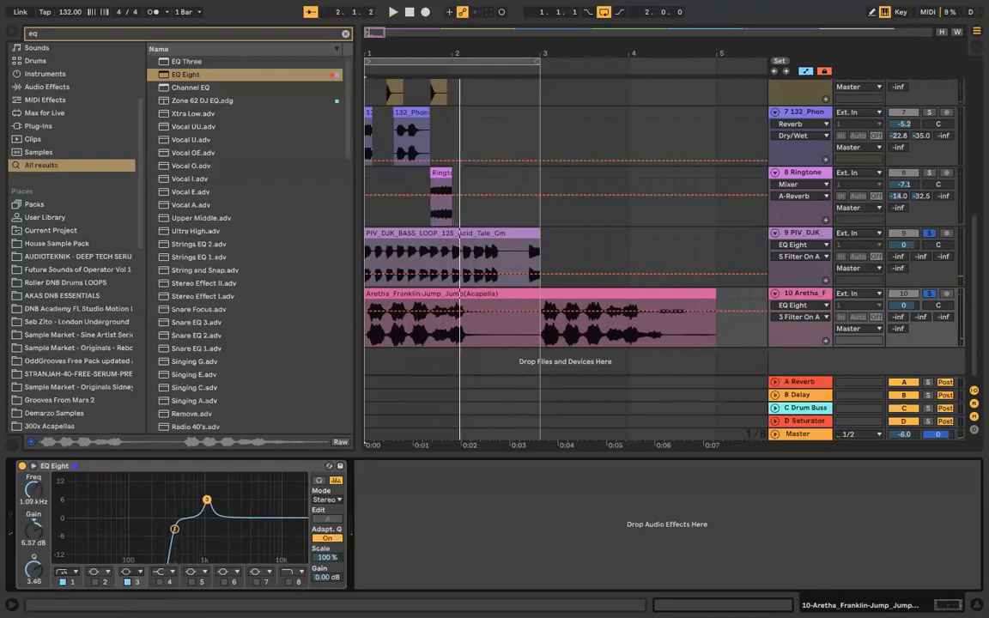
drag(202, 497, 228, 512)
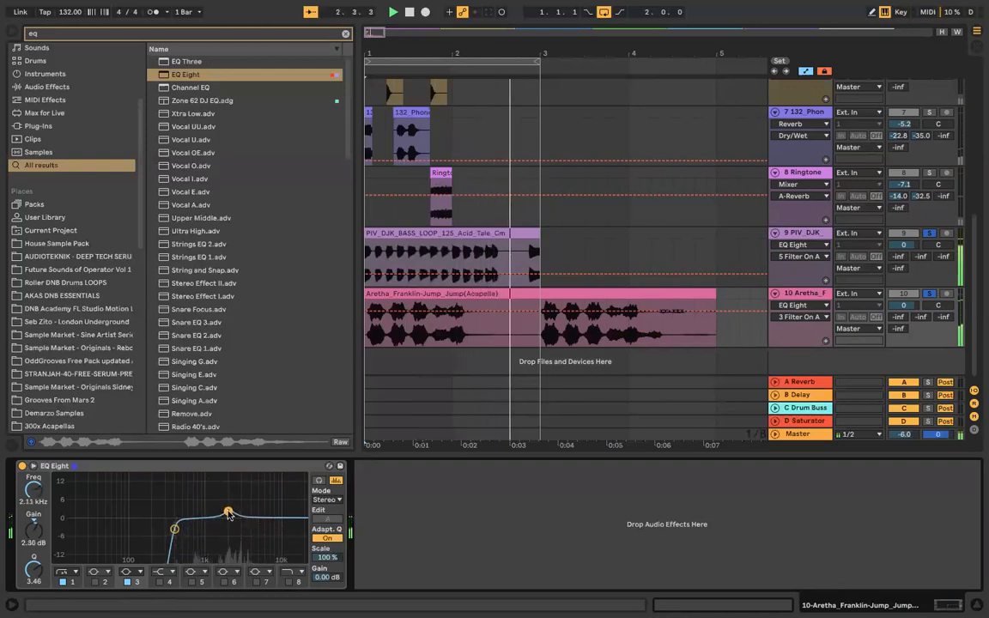
Step: Duplicate the bar 1 kick clips of track 5 X1P_Kit2 into bar 2 and solo the kick track
scroll(639, 332, up, 8)
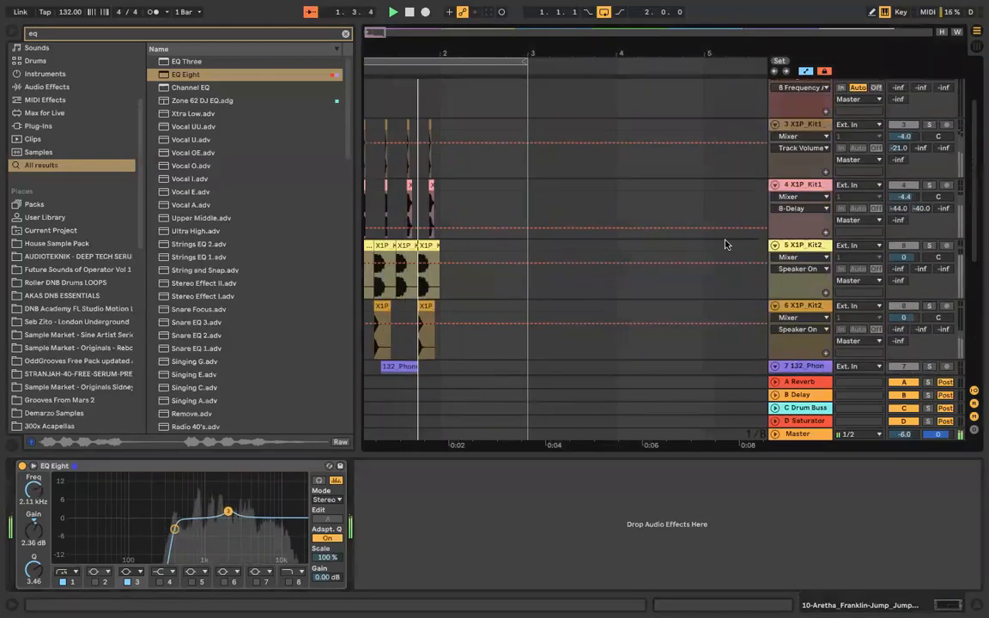
drag(451, 260, 366, 262)
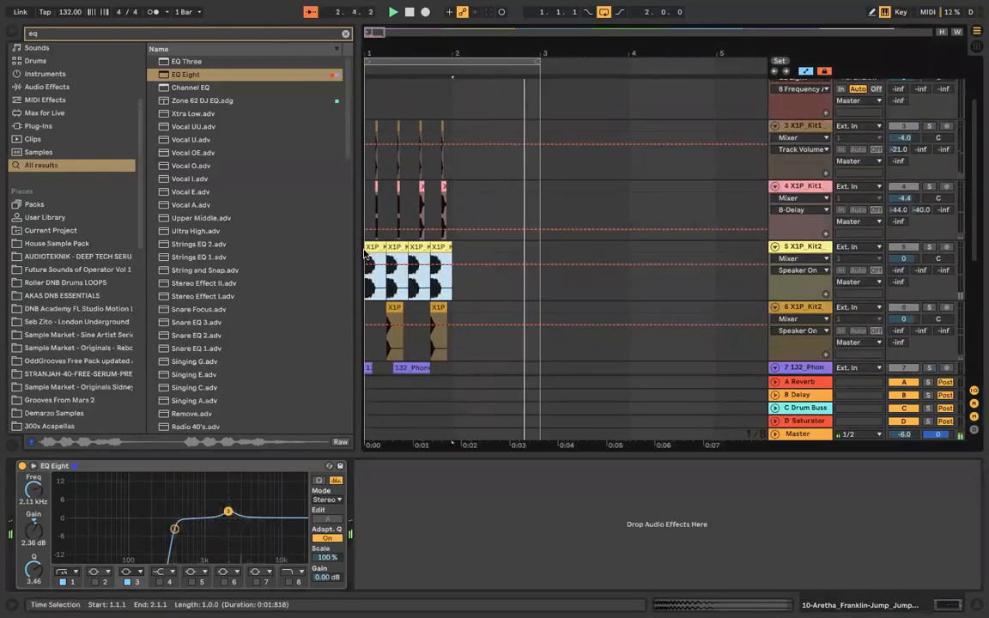
key(super+d)
click(814, 247)
click(933, 251)
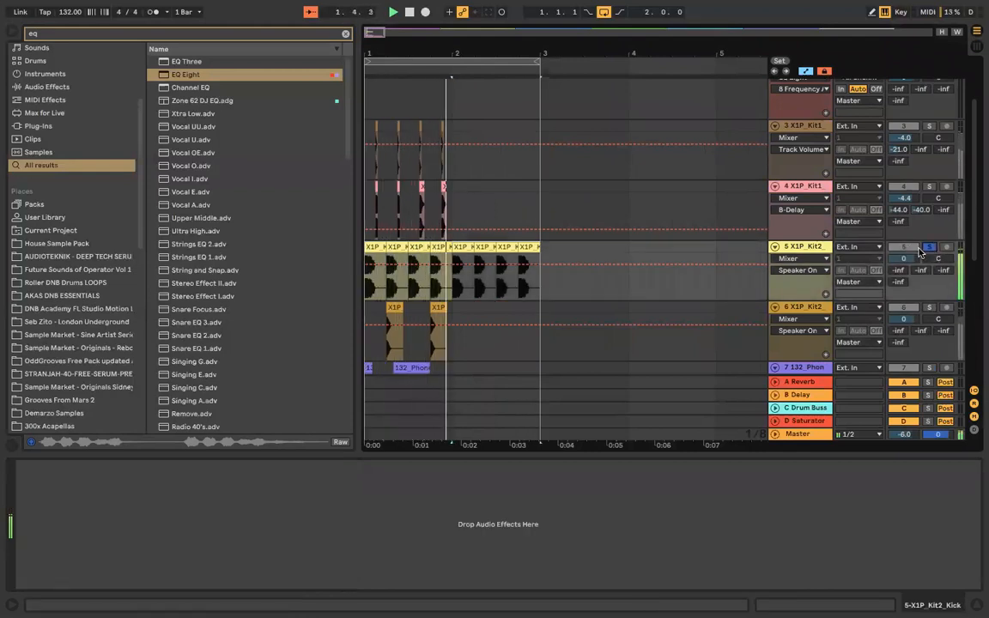
Step: Split the acapella clip on track 10 near the onset of its first vocal note
scroll(920, 250, down, 1)
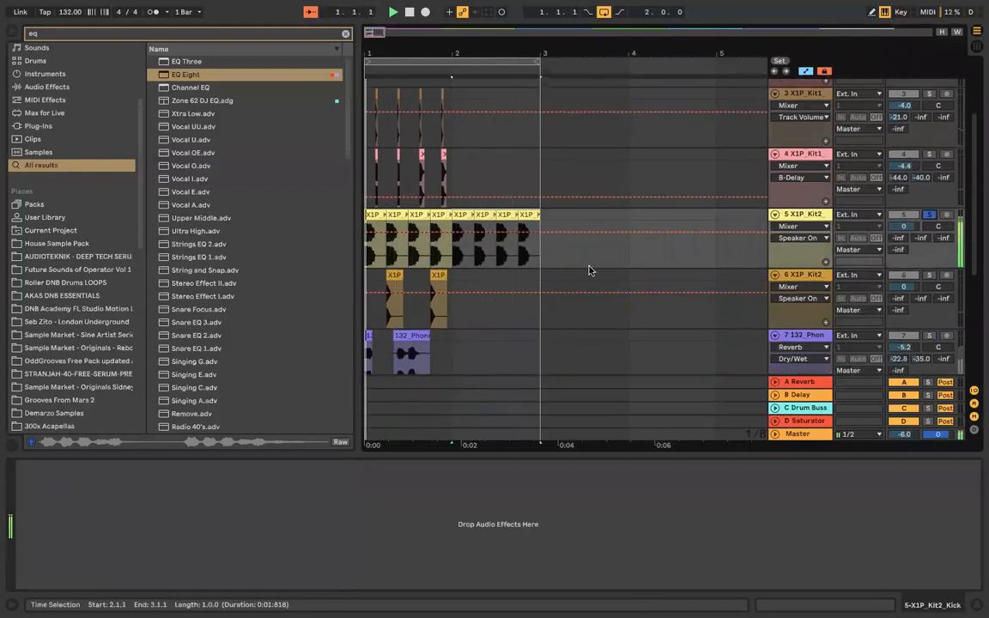
scroll(566, 291, down, 8)
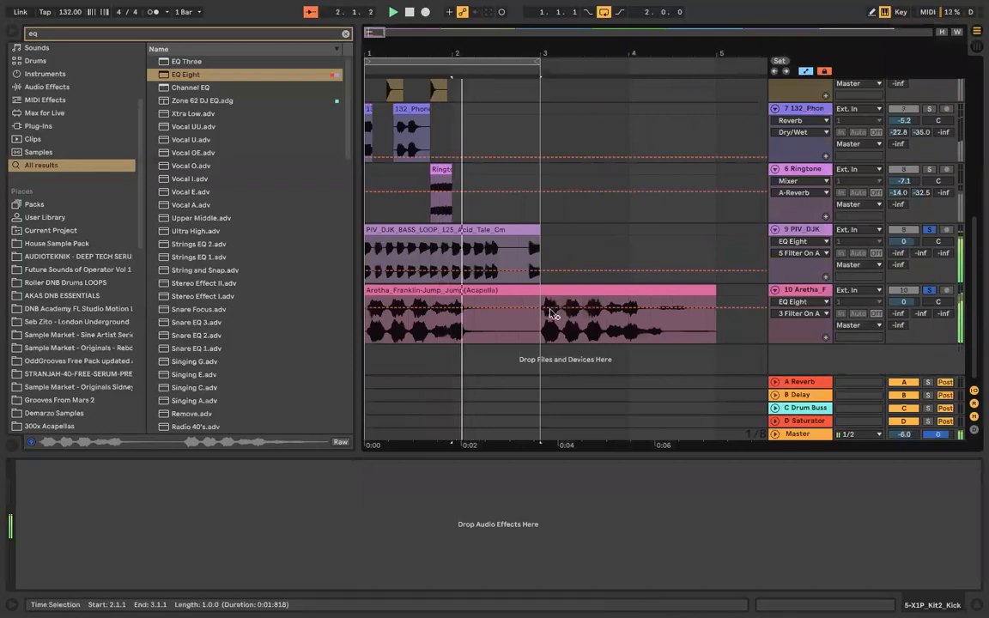
ctrl+scroll(398, 349, up, 6)
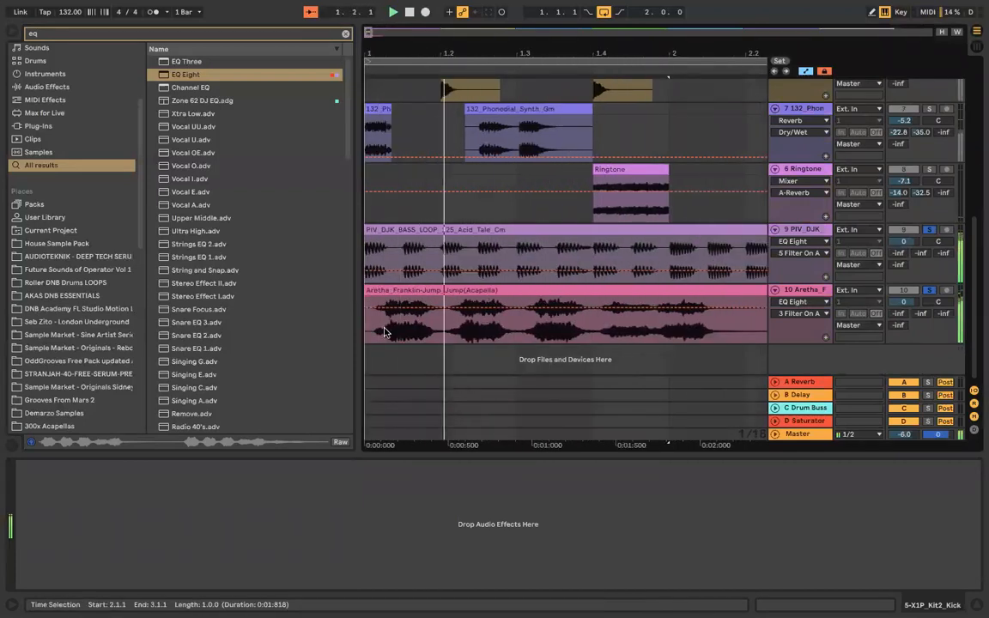
click(384, 332)
ctrl+scroll(387, 329, up, 3)
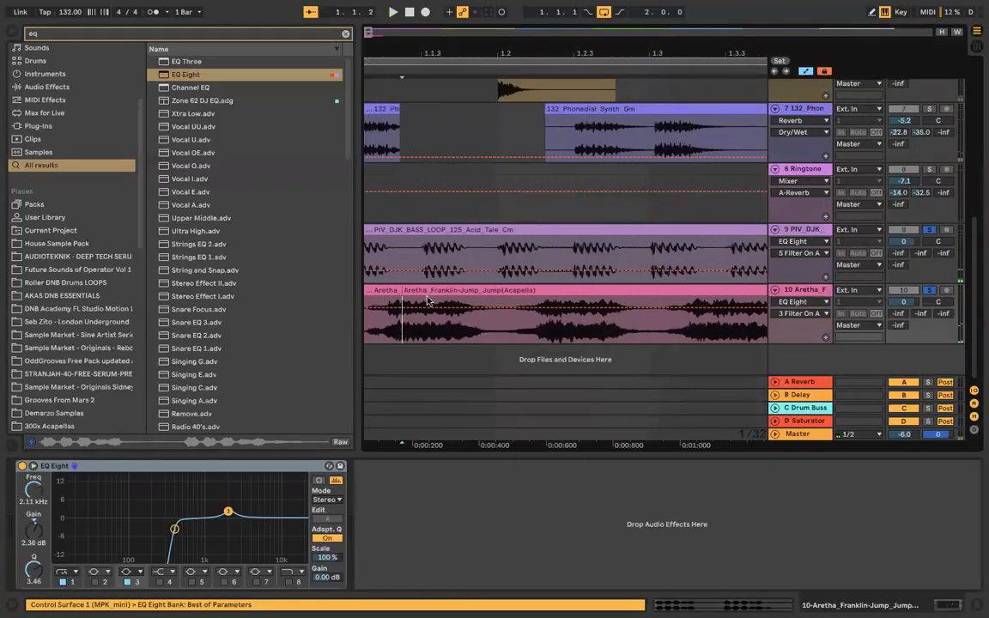
Step: Try the split acapella clip moved to the start of bar 1 and restore it to one unsplit clip
ctrl+scroll(380, 286, down, 5)
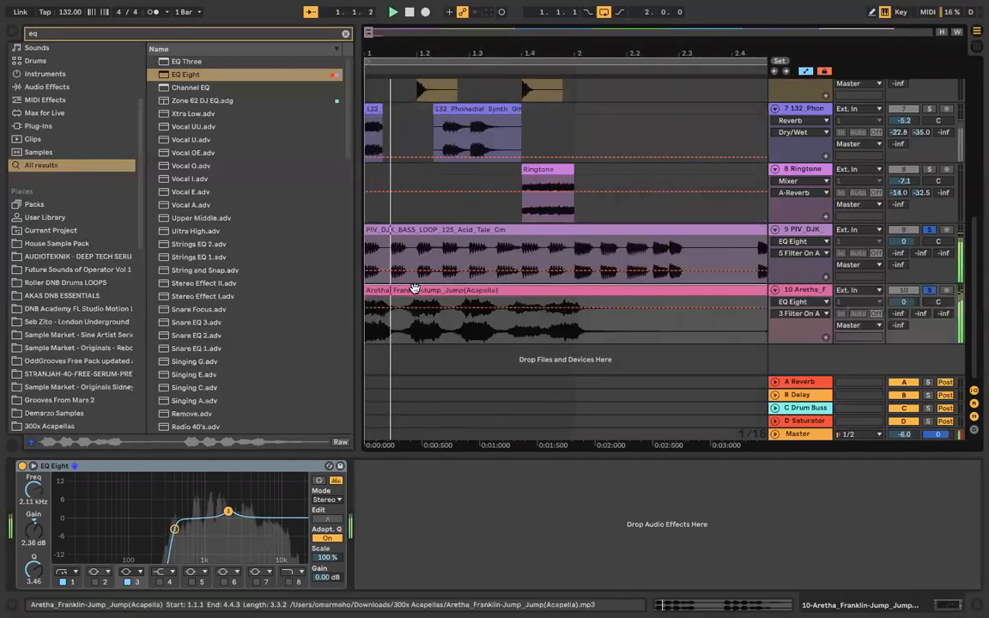
ctrl+scroll(414, 289, down, 4)
key(space)
ctrl+scroll(413, 289, up, 3)
drag(413, 289, 412, 288)
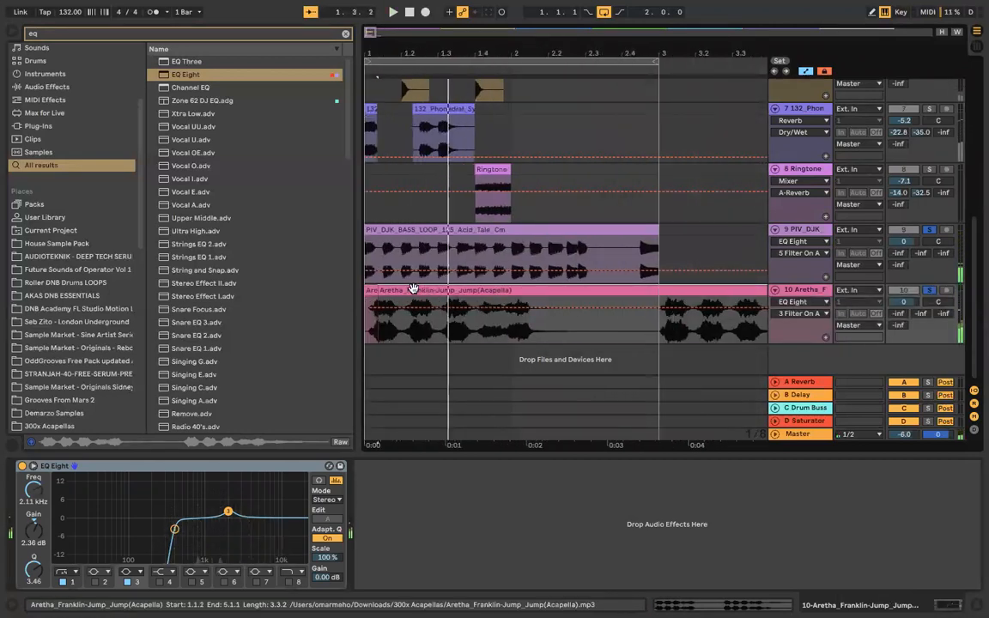
ctrl+scroll(413, 289, down, 4)
click(429, 228)
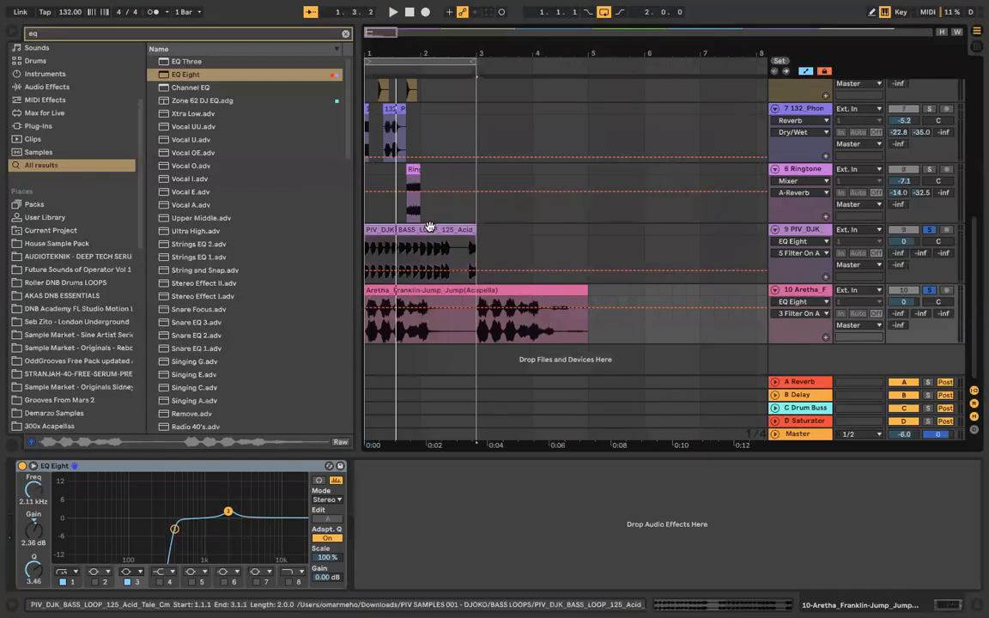
Step: Search the browser for the Compressor and add it to the acapella track after EQ Eight
click(193, 35)
text(side)
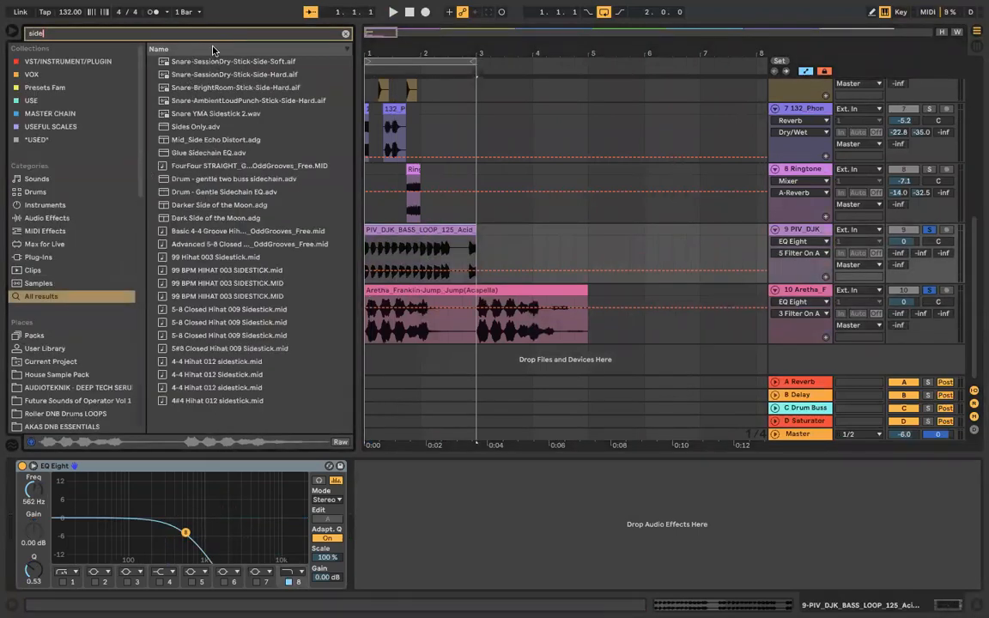
click(213, 35)
text(comp)
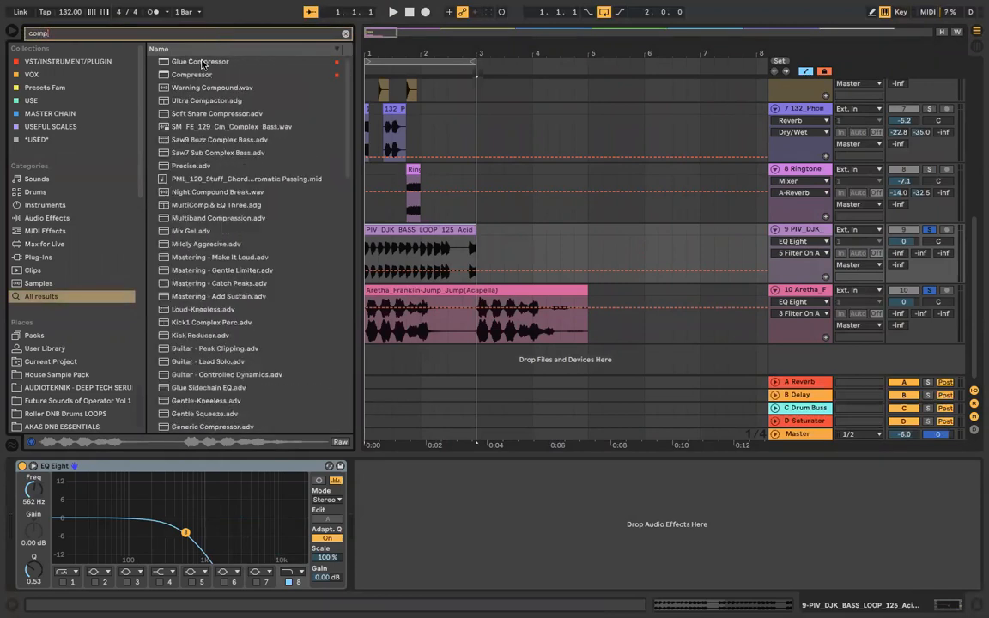
click(177, 73)
drag(457, 313, 457, 316)
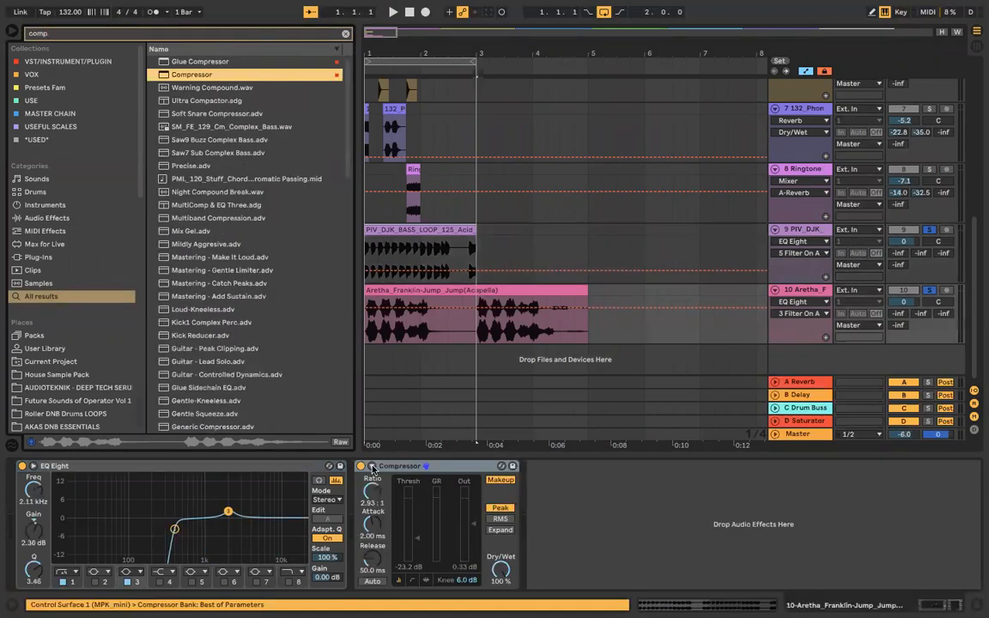
Step: Sidechain the Compressor to 5-X1P Kit2 Kick and set EQ Eight band 3 to -3.35 dB at 2.20 kHz
click(372, 467)
click(383, 500)
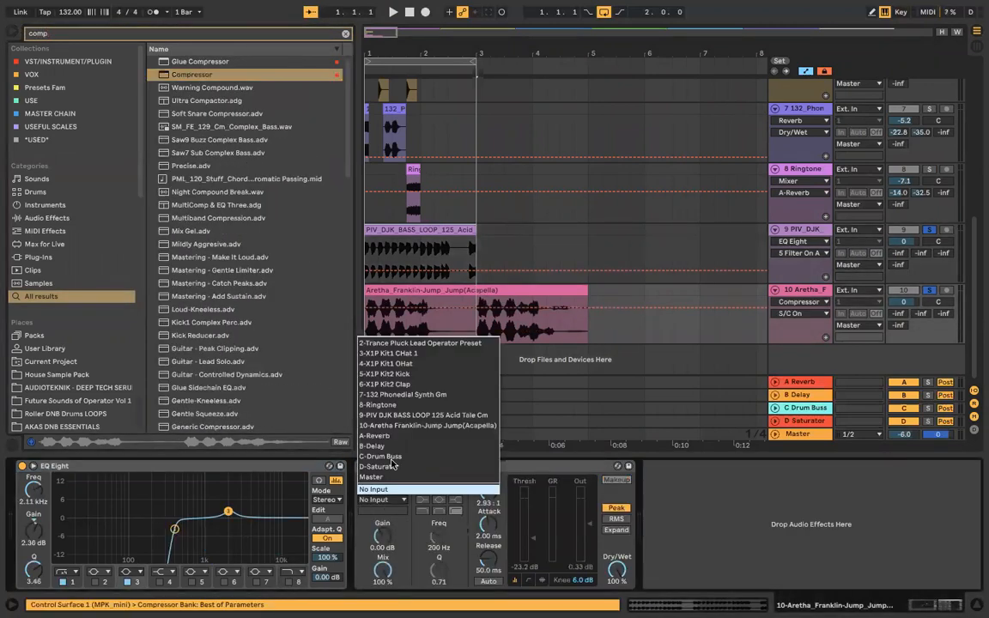
click(406, 375)
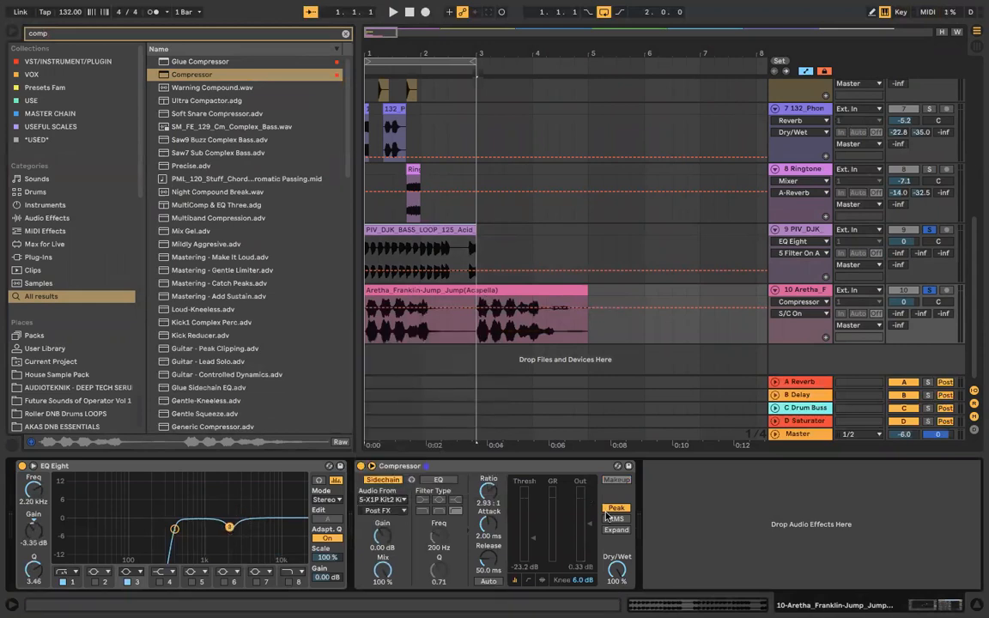
Step: Set the Compressor's threshold to -7.58 dB and enable its sidechain EQ while auditioning the vocal with the bass
key(space)
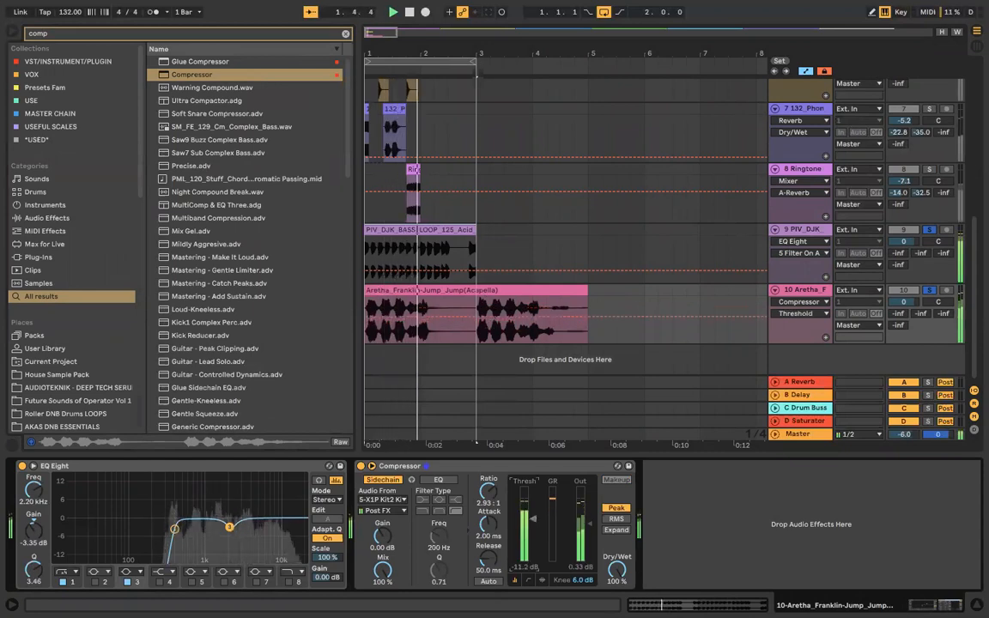
key(space)
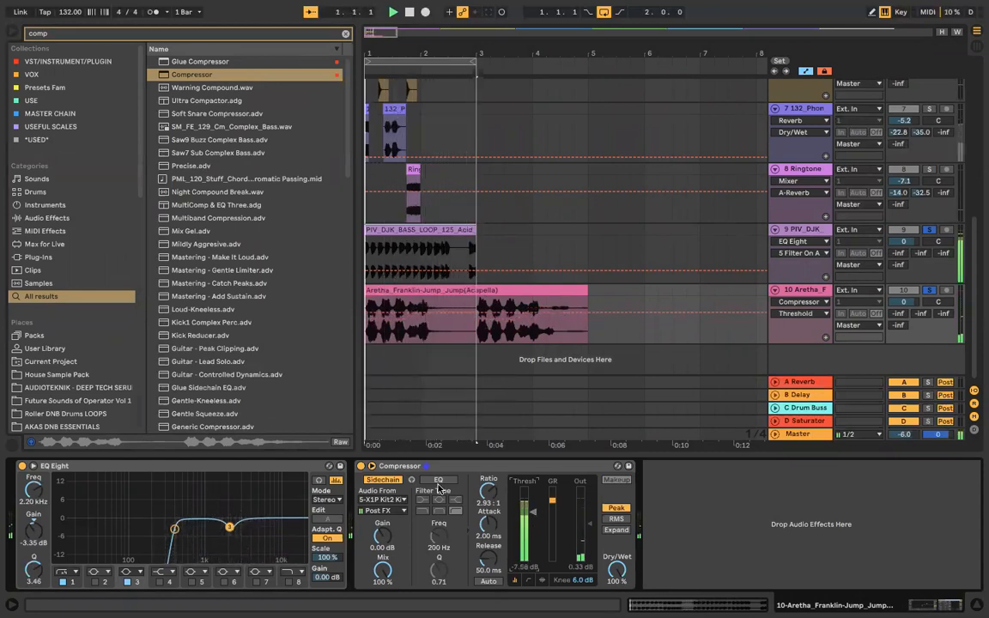
key(space)
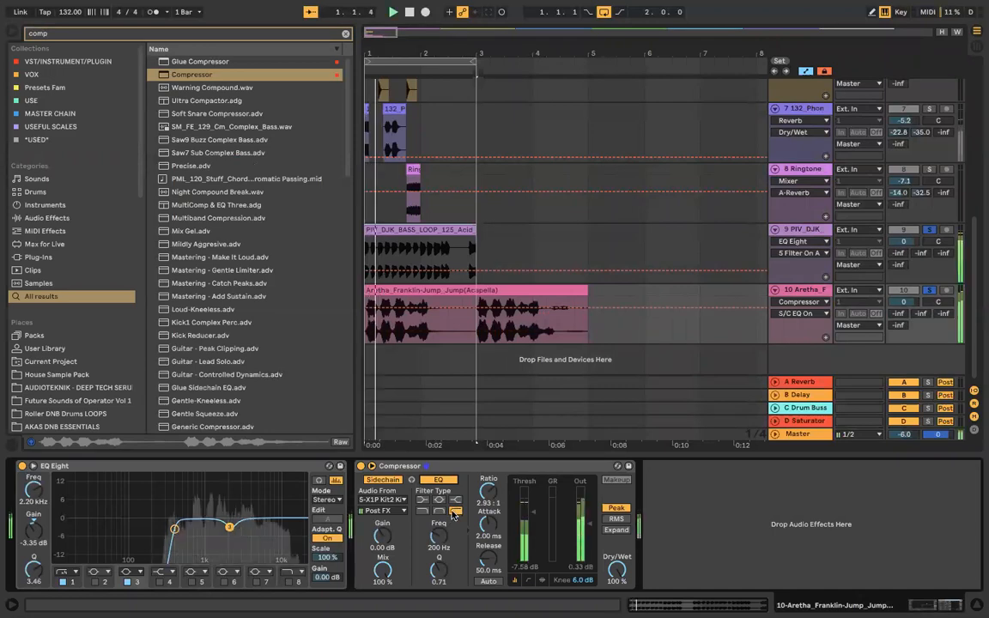
key(space)
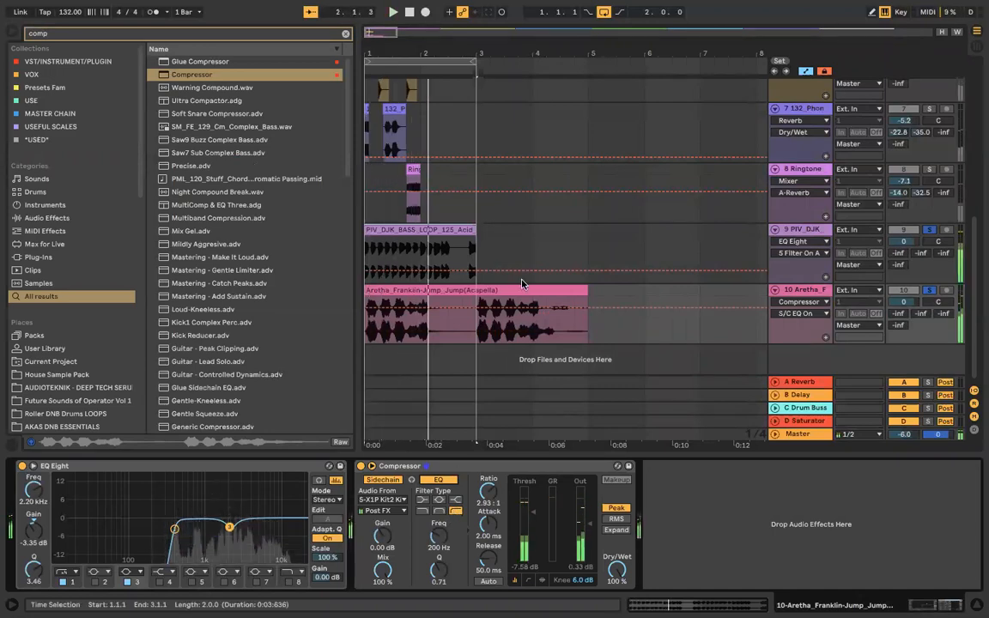
Step: Split the acapella clip on track 10 at 1.2.1
key(plus)
key(plus)
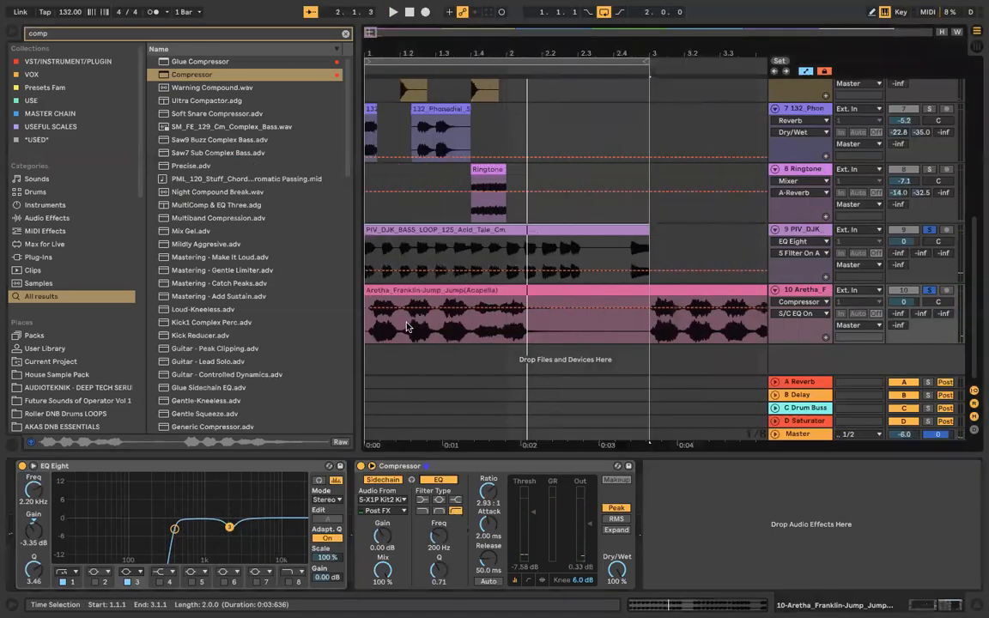
click(408, 327)
key(plus)
key(plus)
key(plus)
key(plus)
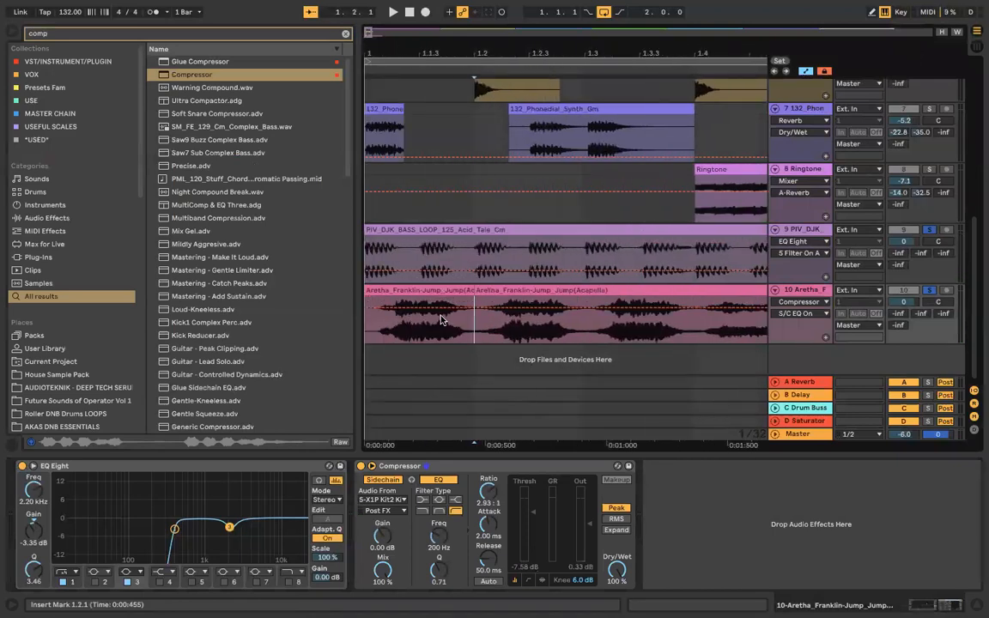
Step: Add a warp marker just after 1.1.2 in the first acapella segment, shift it to before 1.1.2 and audition the timing
double_click(437, 291)
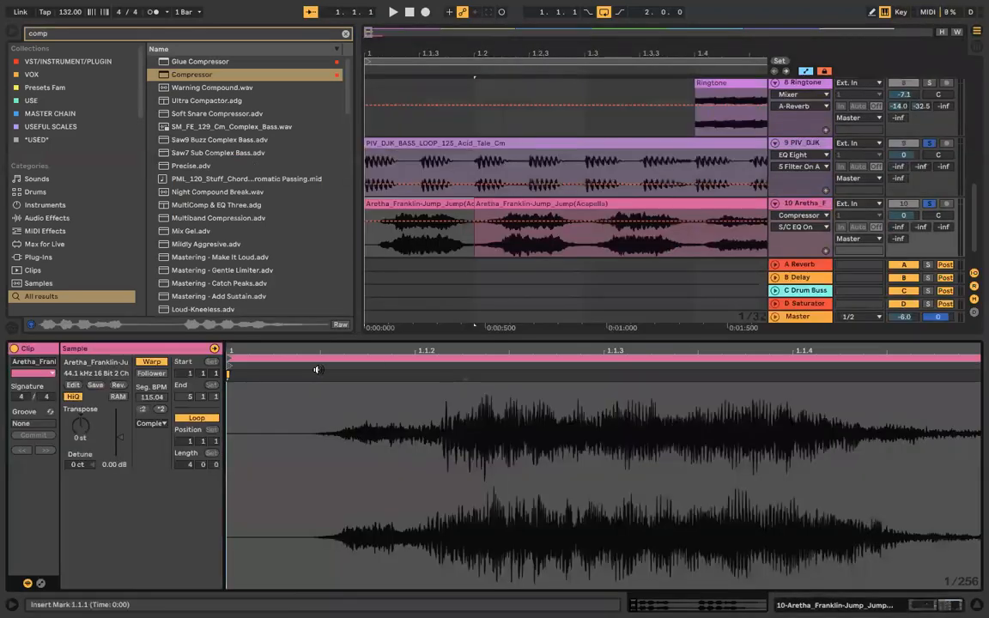
click(450, 378)
drag(445, 375, 321, 375)
key(space)
scroll(320, 387, down, 5)
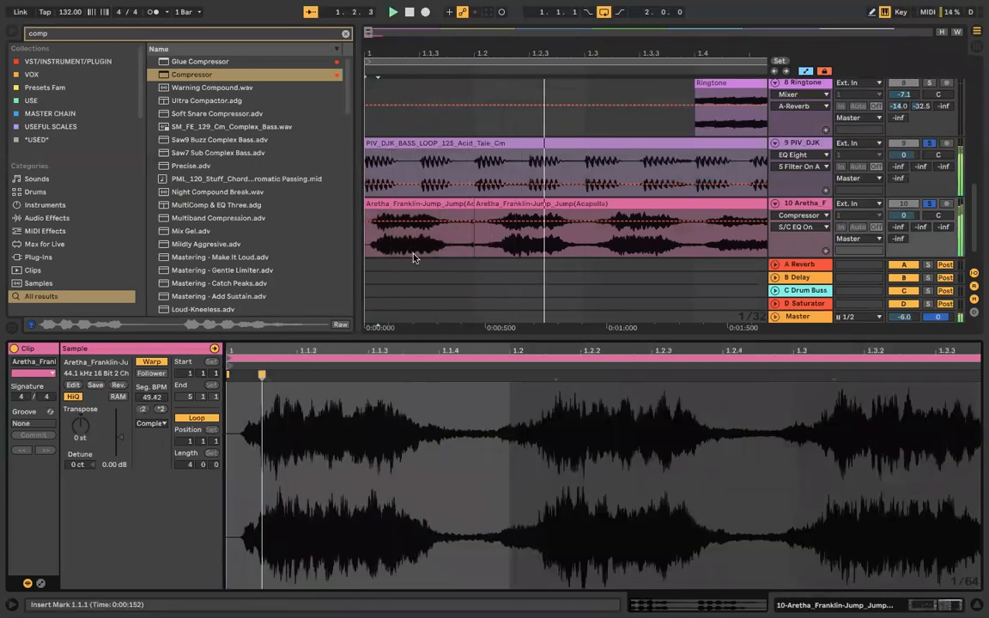
key(space)
Step: Duplicate the first one-beat acapella segment seven times up to bar 3 and play the repeated vocal
click(462, 205)
scroll(470, 208, down, 5)
key(super+d)
key(super+d)
key(super+d)
key(super+d)
key(super+d)
key(super+d)
key(super+d)
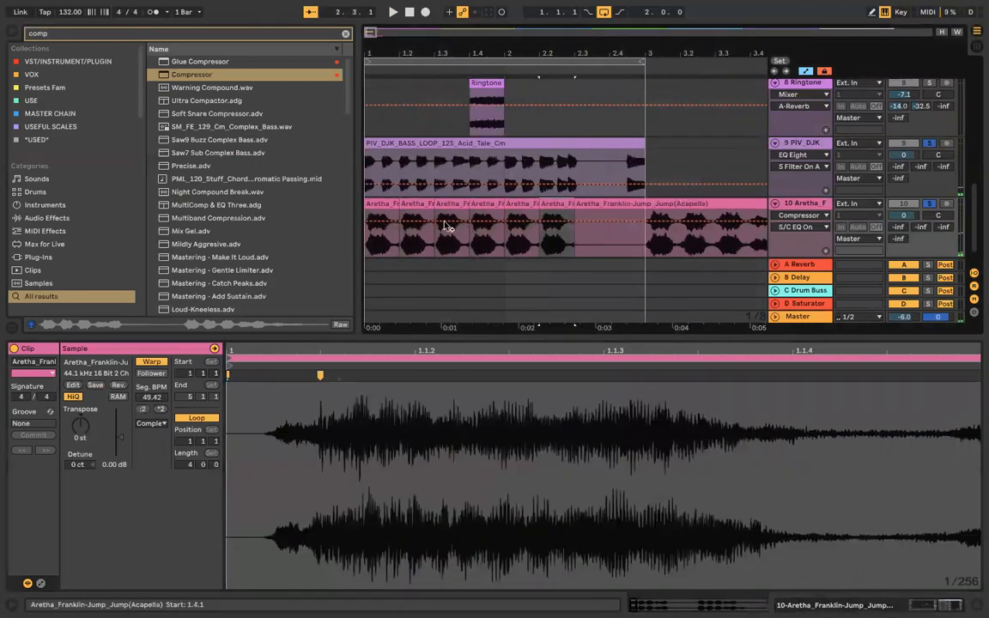
click(367, 243)
key(space)
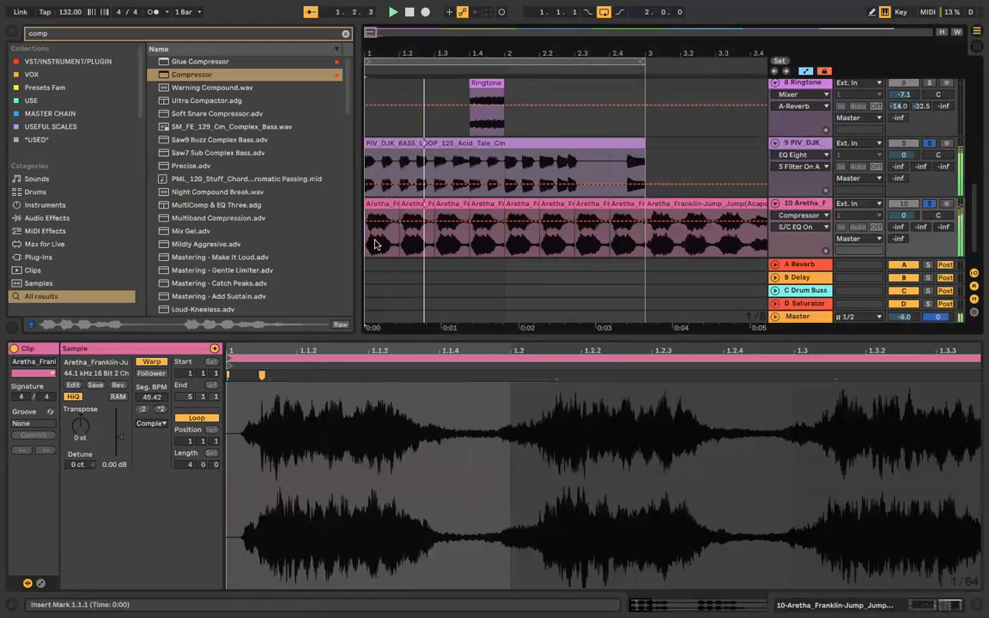
Step: Undo the acapella segment's duplicates and its added warp marker
scroll(435, 213, up, 5)
drag(447, 201, 430, 200)
key(super+z)
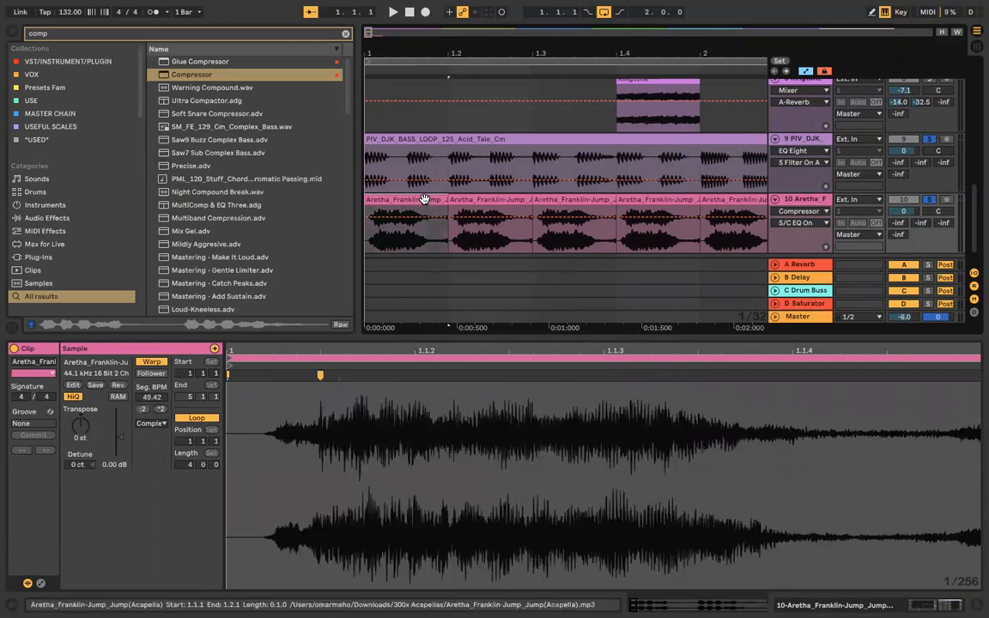
key(super+z)
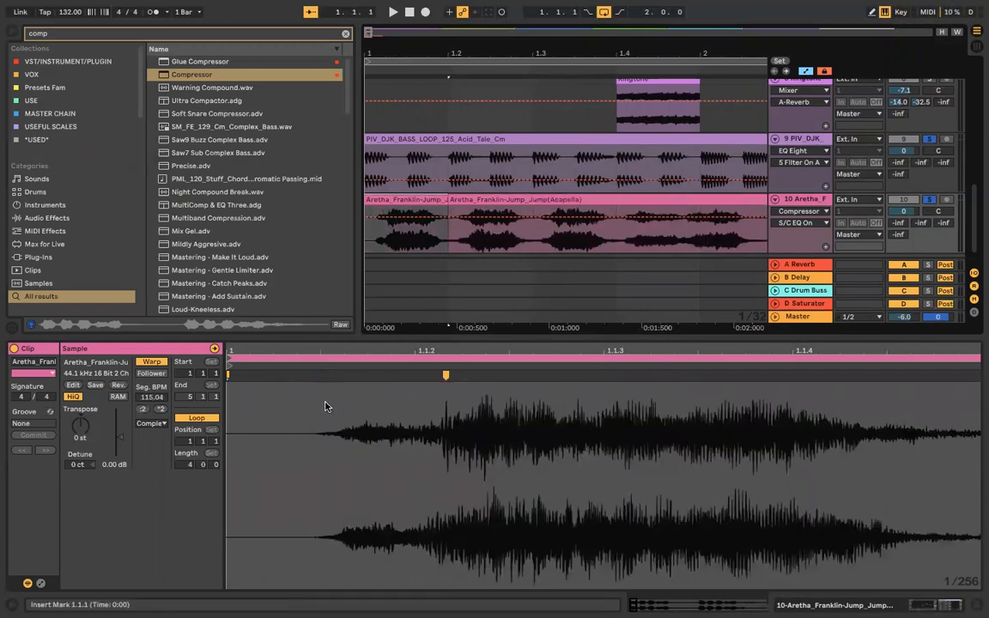
key(super+z)
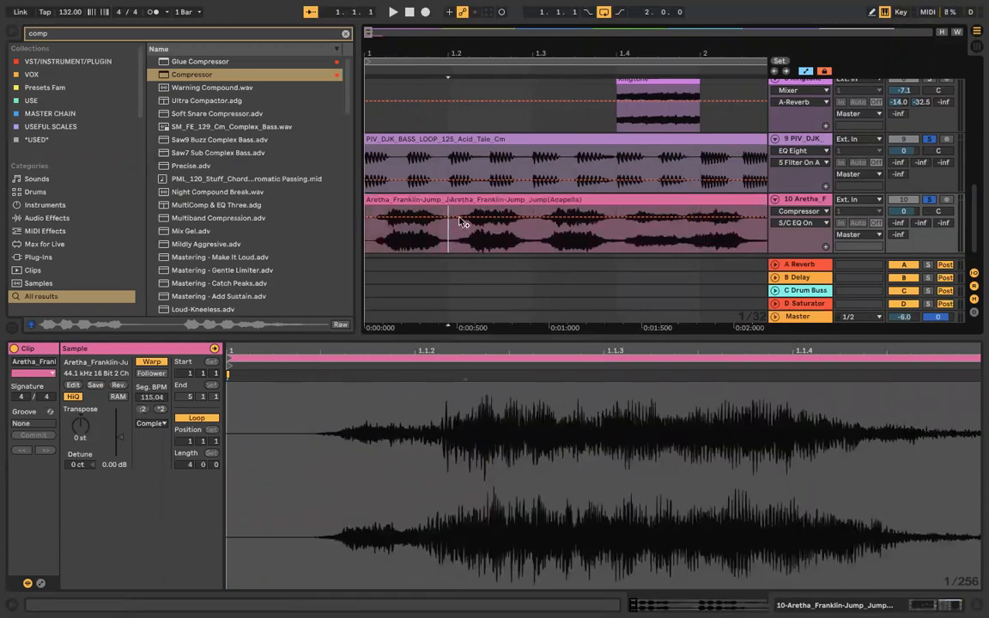
Step: Try stretching the end of the first acapella segment with two warp markers around 1.1.4, and undo the stretch
click(435, 198)
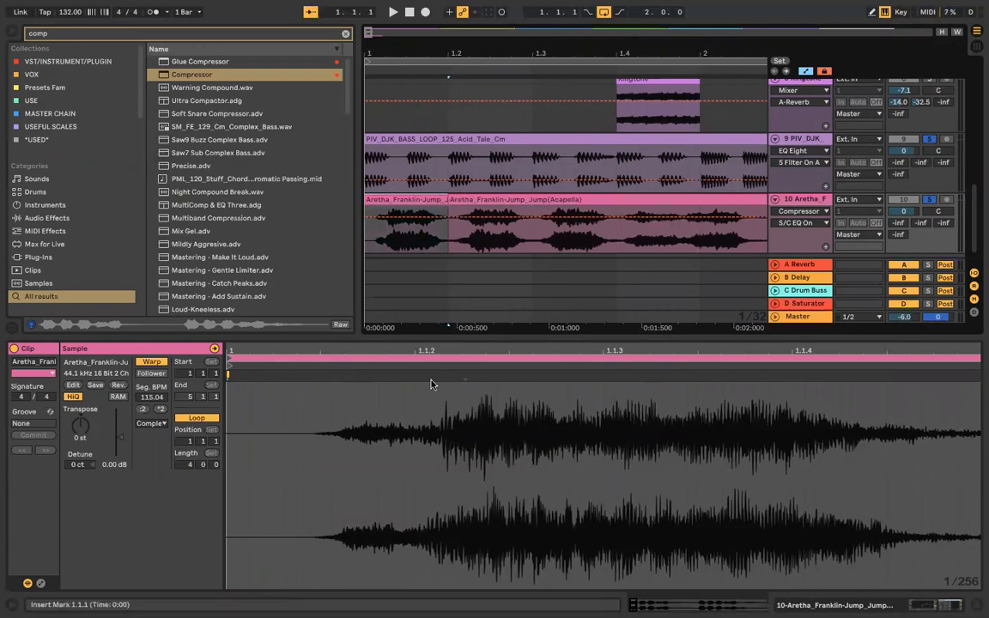
click(341, 376)
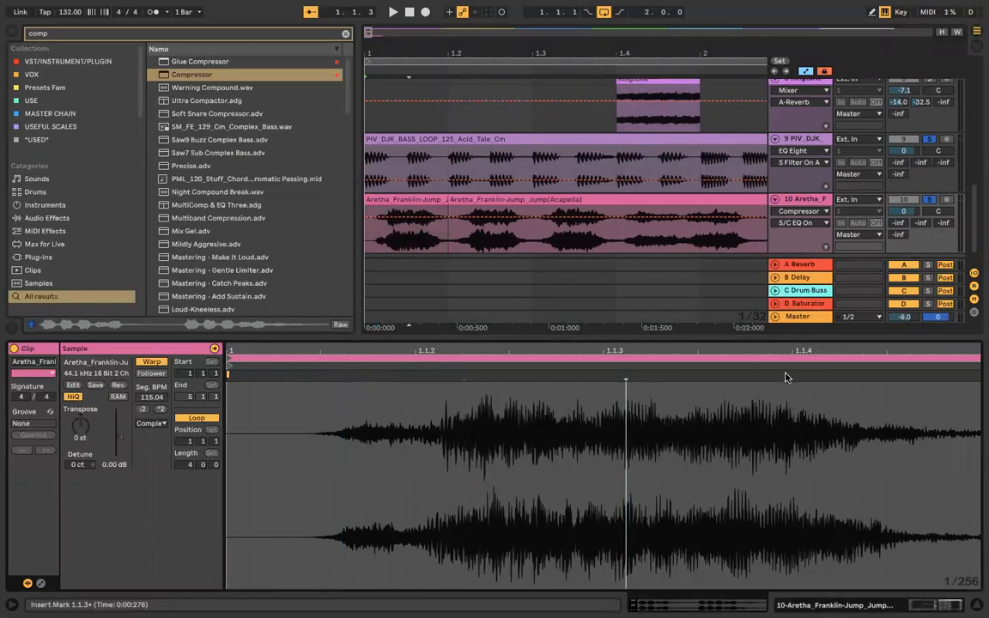
mouse_move(907, 374)
mouse_down()
mouse_move(957, 375)
mouse_move(912, 378)
mouse_up()
key(space)
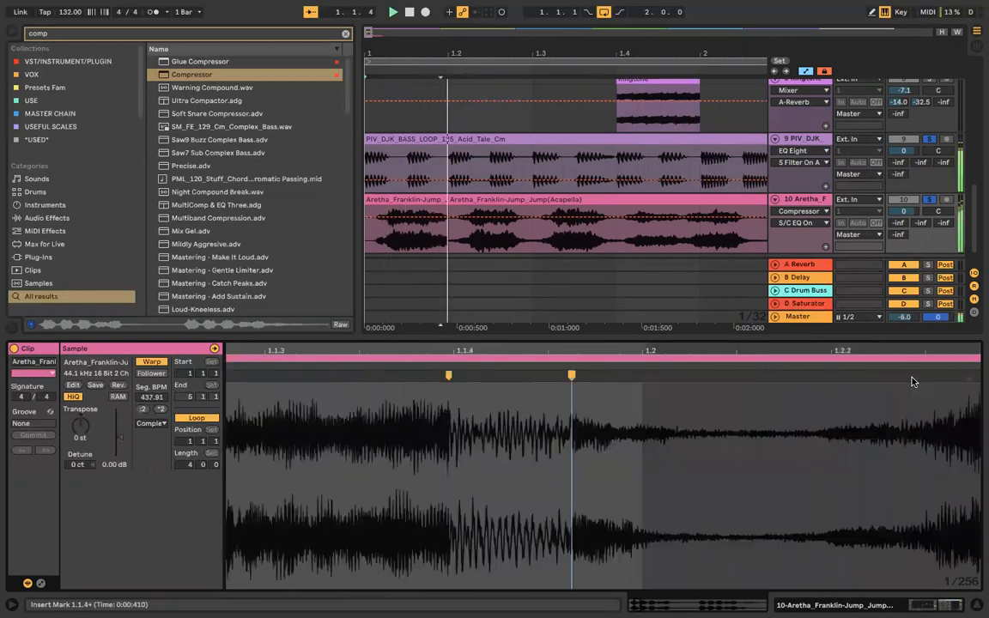
scroll(538, 382, left, 3)
scroll(525, 402, down, 3)
key(space)
key(ctrl+z)
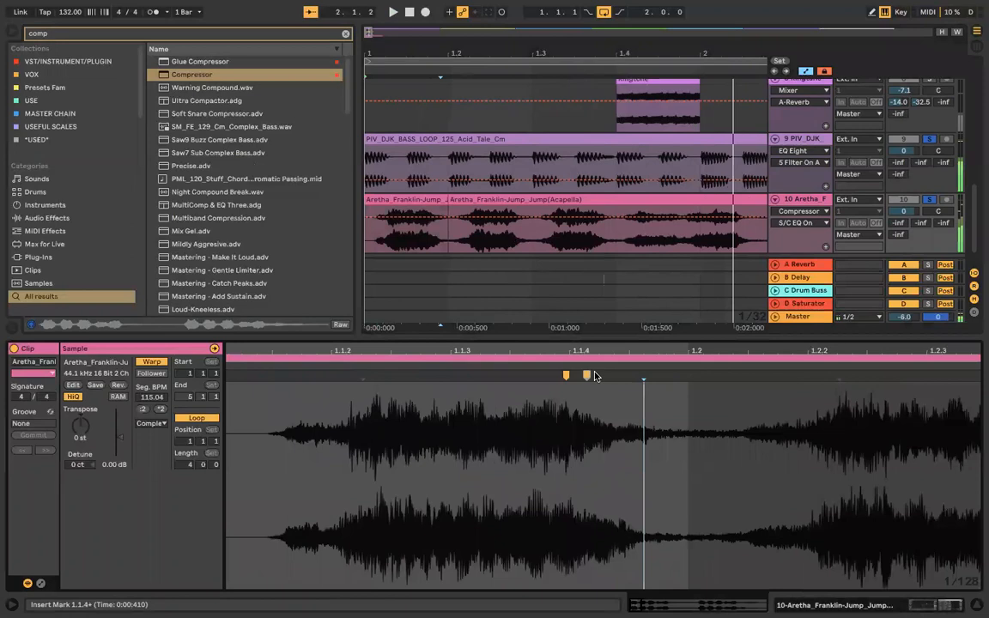
Step: Shift the warp marker before 1.1.4 slightly earlier and audition the first acapella segment
mouse_move(562, 375)
mouse_down()
mouse_move(410, 376)
mouse_move(539, 376)
mouse_up()
key(space)
key(space)
click(445, 376)
key(space)
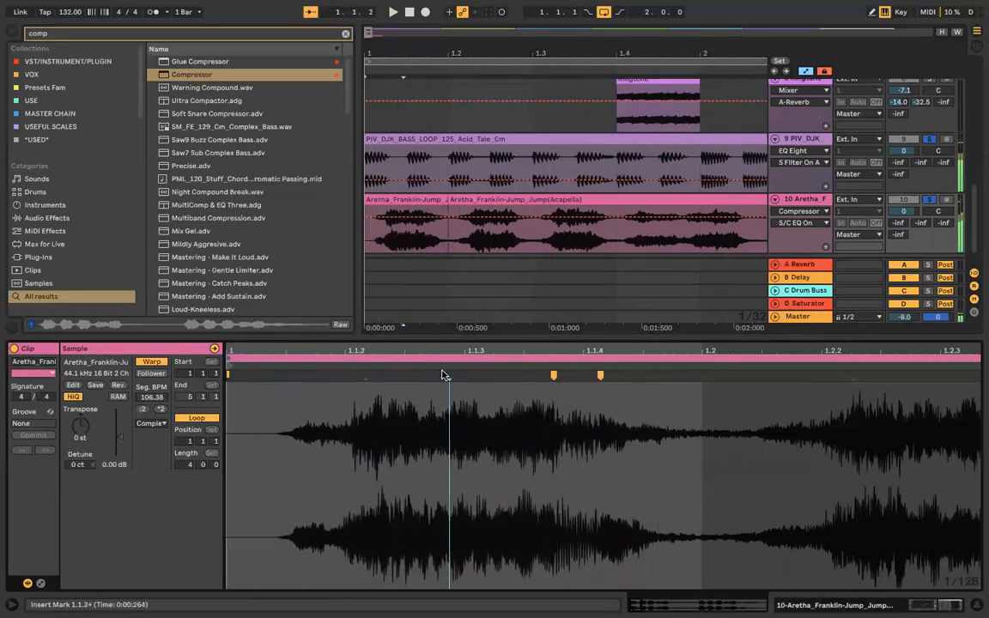
Step: Add more warp markers across the first acapella note and drag them to reshape its onset and tail
mouse_move(443, 375)
mouse_down()
mouse_move(271, 375)
mouse_move(360, 380)
mouse_up()
scroll(334, 407, down, 5)
click(335, 407)
double_click(289, 375)
double_click(300, 376)
mouse_move(300, 376)
mouse_down()
mouse_move(283, 396)
mouse_move(262, 396)
mouse_up()
click(347, 376)
double_click(355, 377)
drag(355, 377, 403, 379)
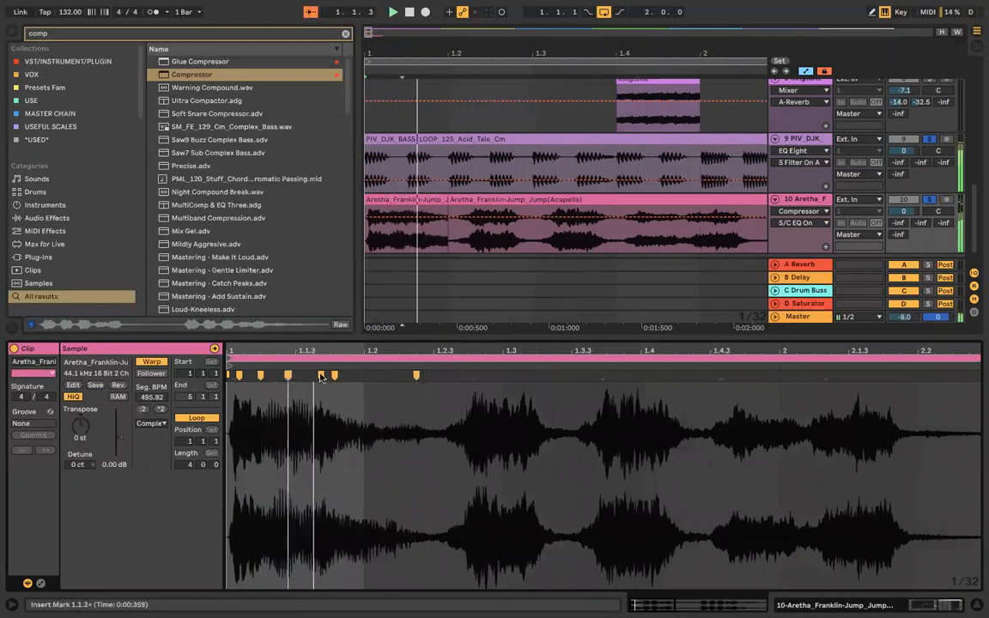
Step: Extend the second acapella clip's start back to 1.1.1, replacing the warped first segment
click(443, 200)
drag(444, 200, 366, 201)
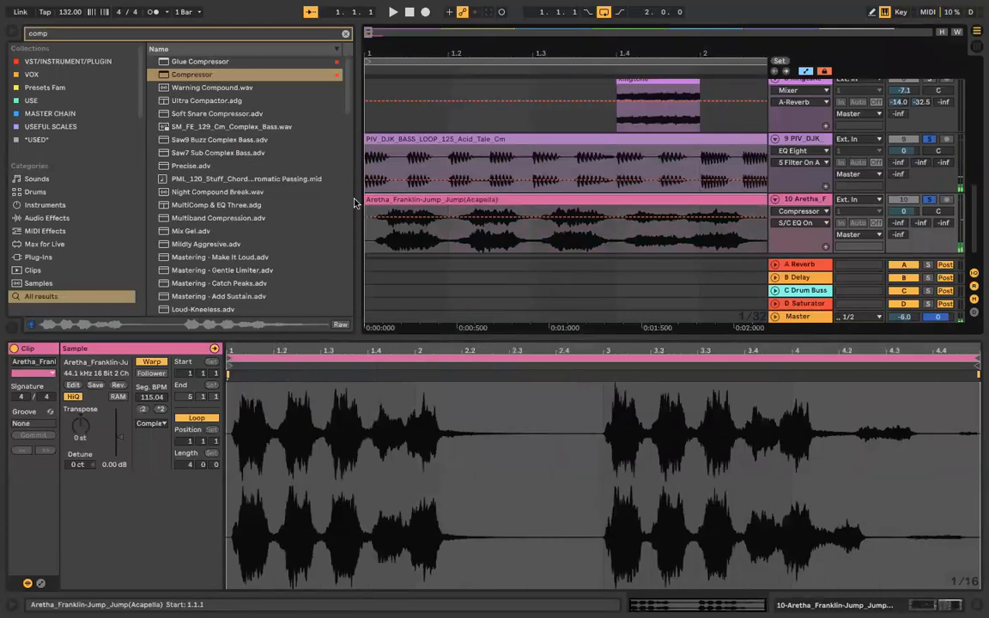
Step: Try stretching the whole acapella with a warp marker moved to about 3.4.4 and 4.4.2, and delete the marker
double_click(325, 379)
mouse_move(325, 379)
mouse_down()
mouse_move(585, 360)
mouse_move(777, 364)
mouse_up()
key(space)
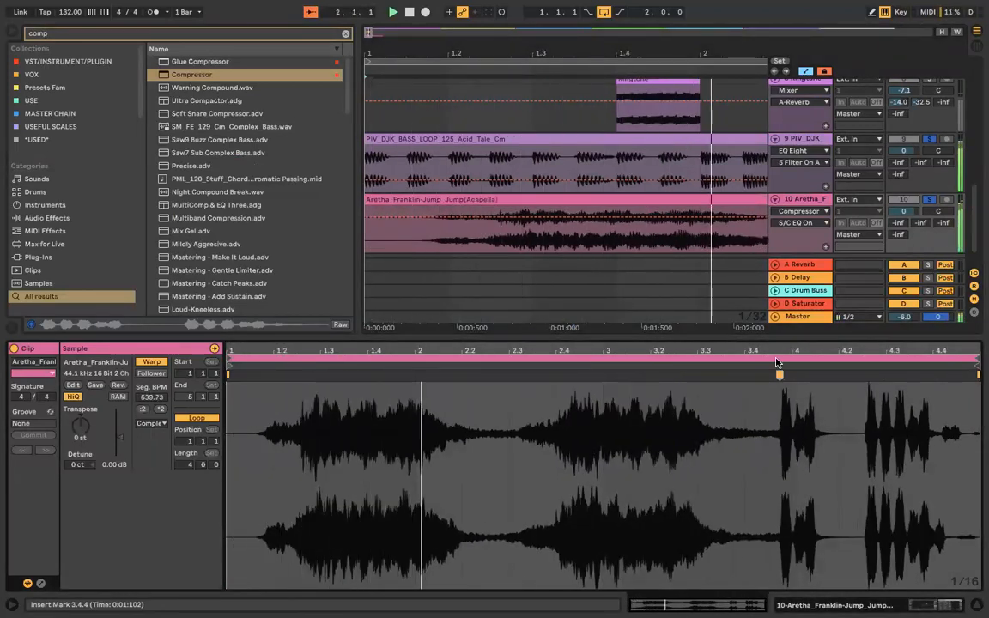
scroll(667, 287, down, 5)
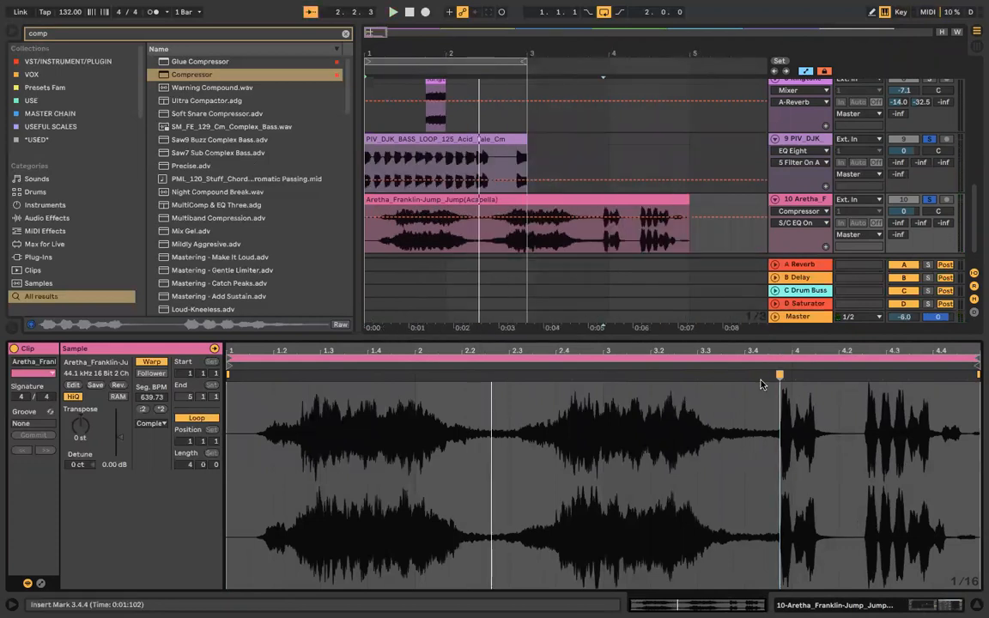
drag(777, 374, 951, 374)
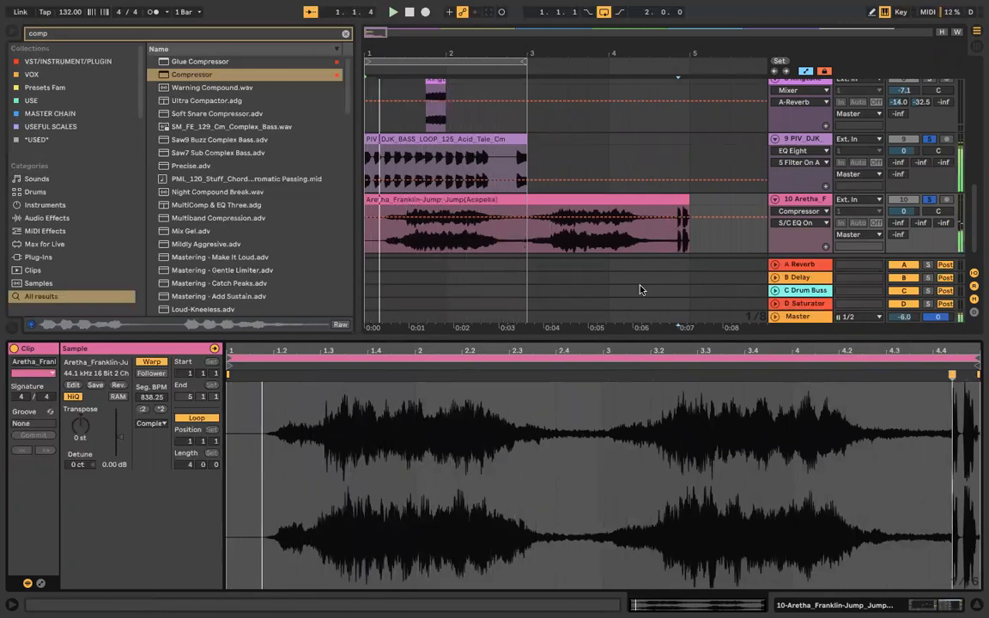
double_click(952, 375)
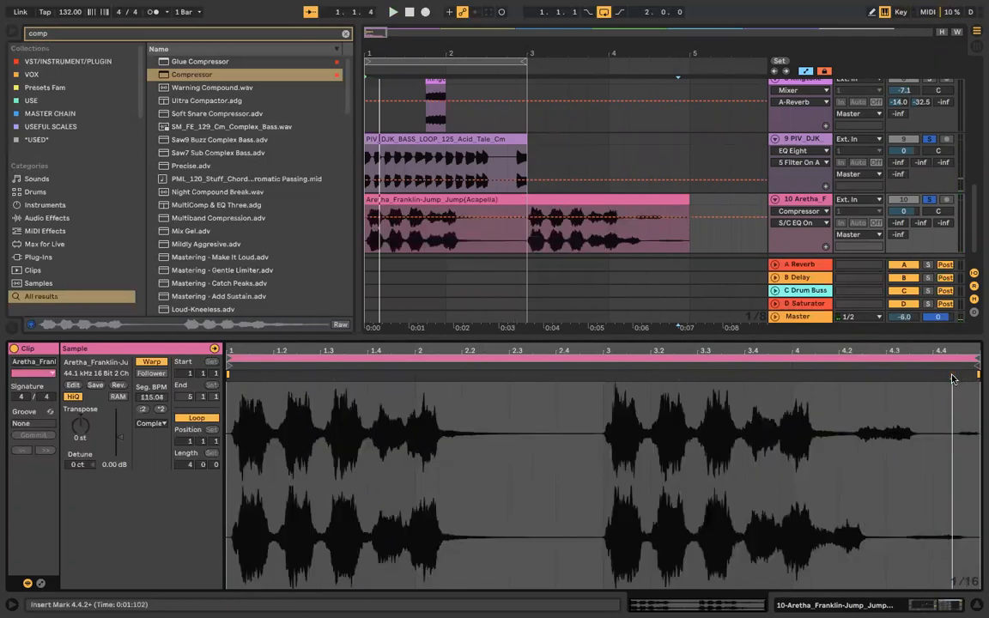
Step: Play the unwarped acapella together with the bass from the start of bar 1
scroll(526, 448, up, 5)
scroll(525, 449, left, 10)
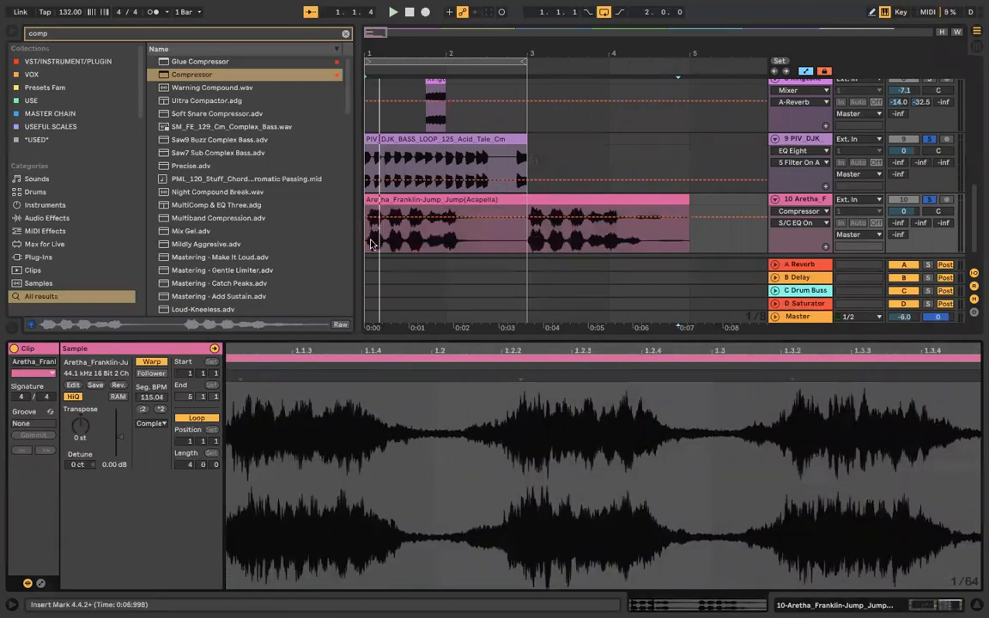
click(367, 243)
scroll(368, 243, up, 3)
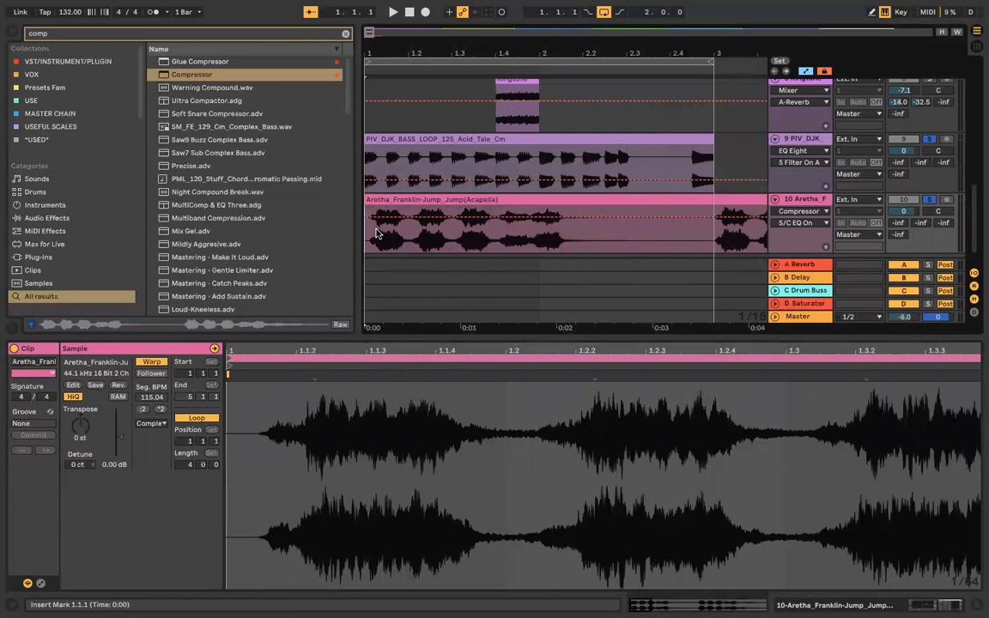
key(space)
scroll(375, 233, up, 2)
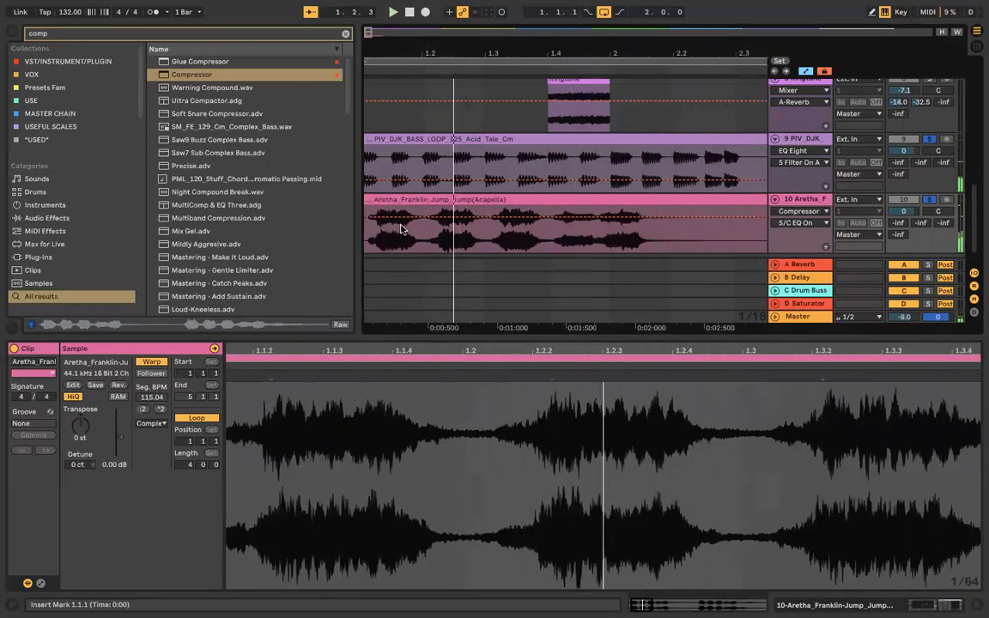
Step: Split the acapella clip at 1.2.1 and open the first one-beat segment's waveform
scroll(423, 239, down, 1)
scroll(423, 238, left, 1)
click(421, 220)
key(super+e)
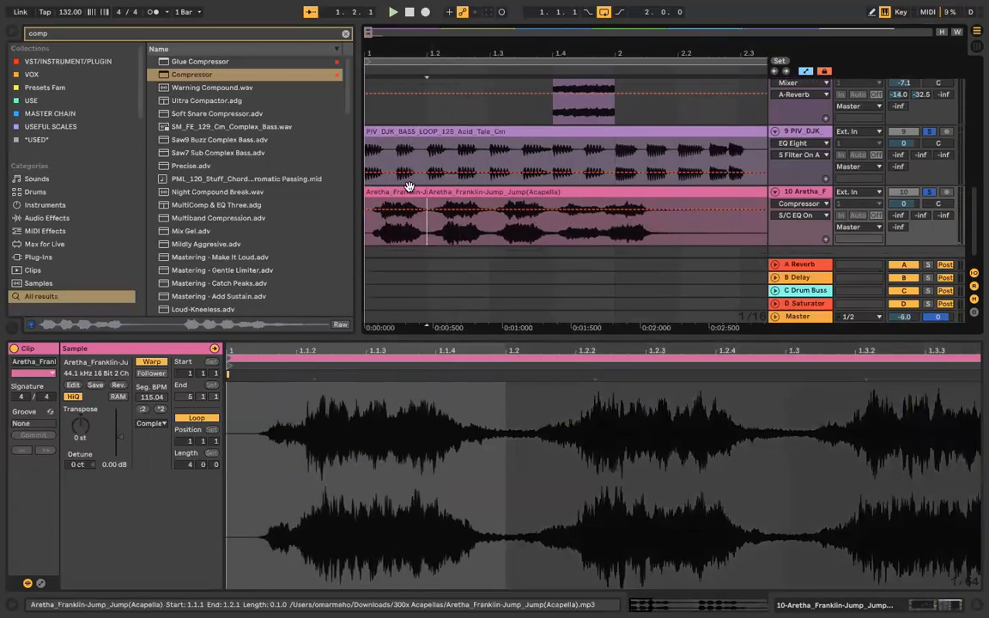
click(406, 191)
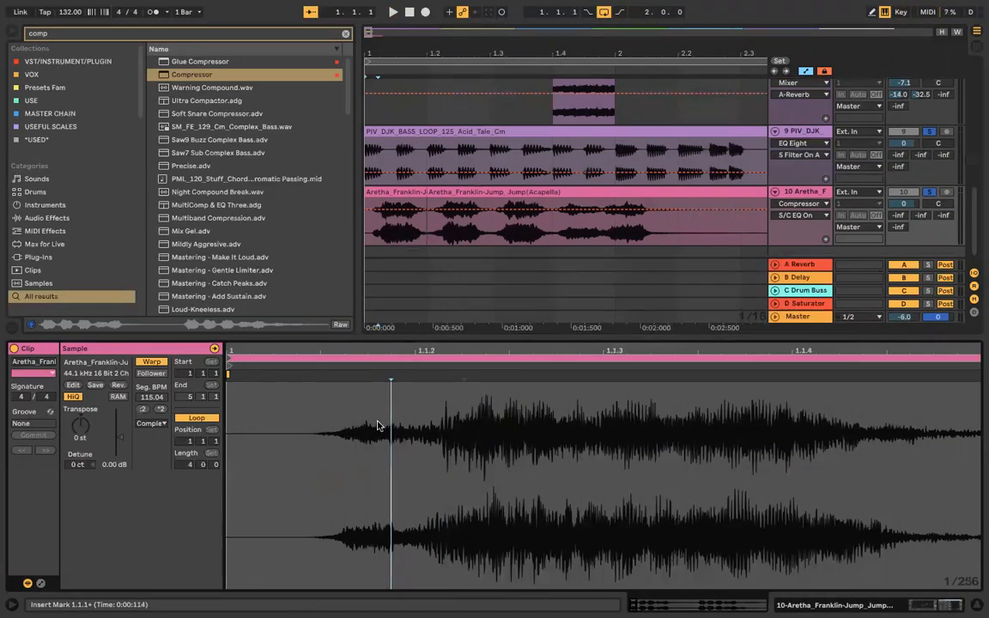
Step: Try to pull the first acapella note's onset closer to 1.1.1 with a warp marker
scroll(445, 408, up, 2)
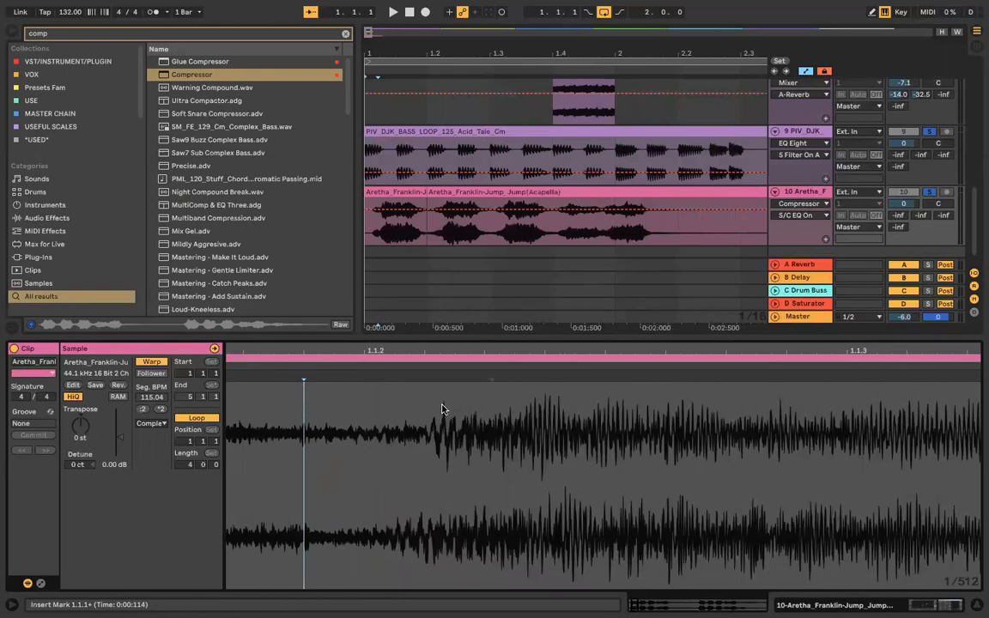
scroll(442, 404, down, 5)
scroll(343, 412, up, 2)
scroll(343, 412, left, 2)
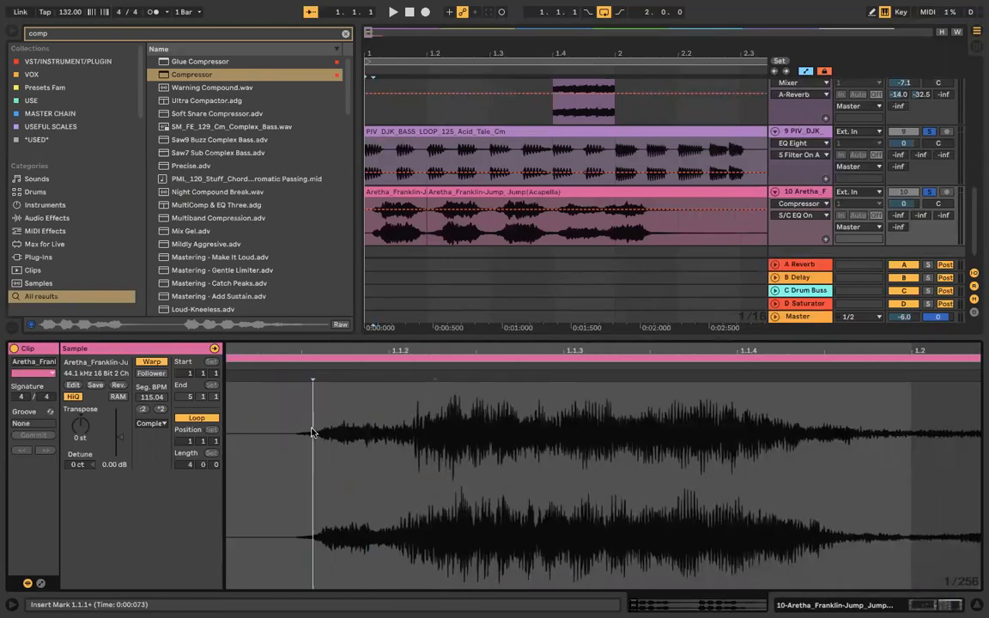
key(space)
click(430, 394)
drag(427, 375, 314, 386)
scroll(314, 386, up, 10)
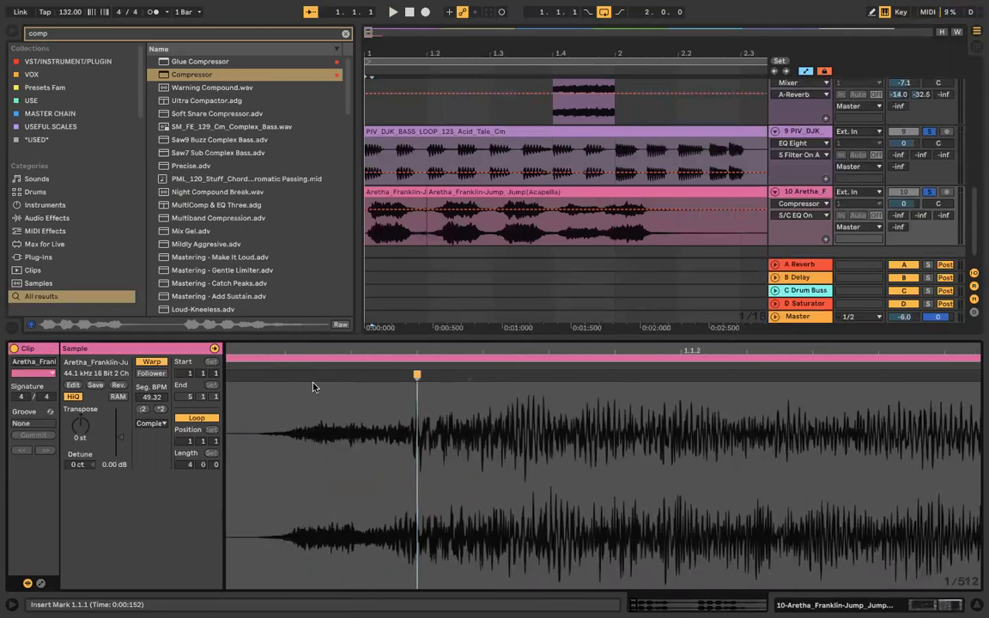
scroll(470, 397, down, 5)
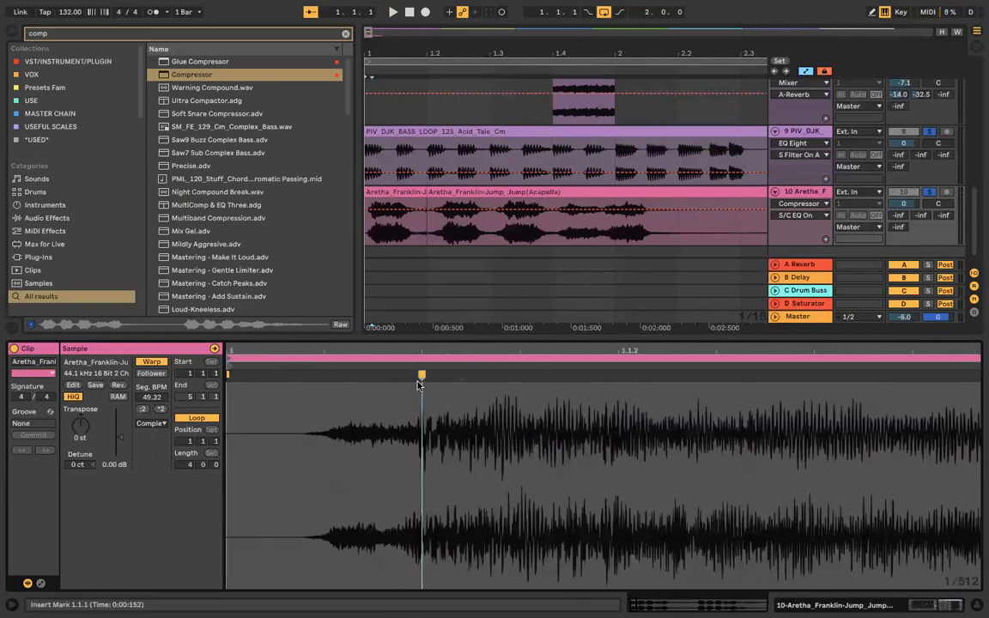
Step: Place a warp marker on the first note's loud onset, shift it towards 1.1.1, and play the result
scroll(419, 386, down, 4)
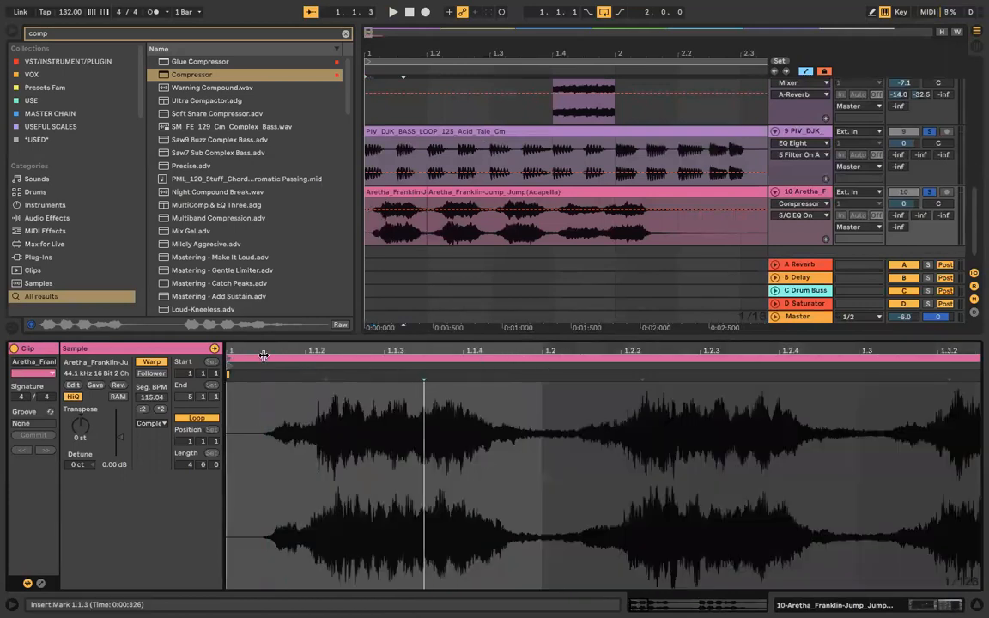
scroll(265, 394, up, 3)
mouse_move(374, 376)
mouse_down()
mouse_move(249, 375)
mouse_move(271, 375)
mouse_up()
scroll(272, 414, down, 2)
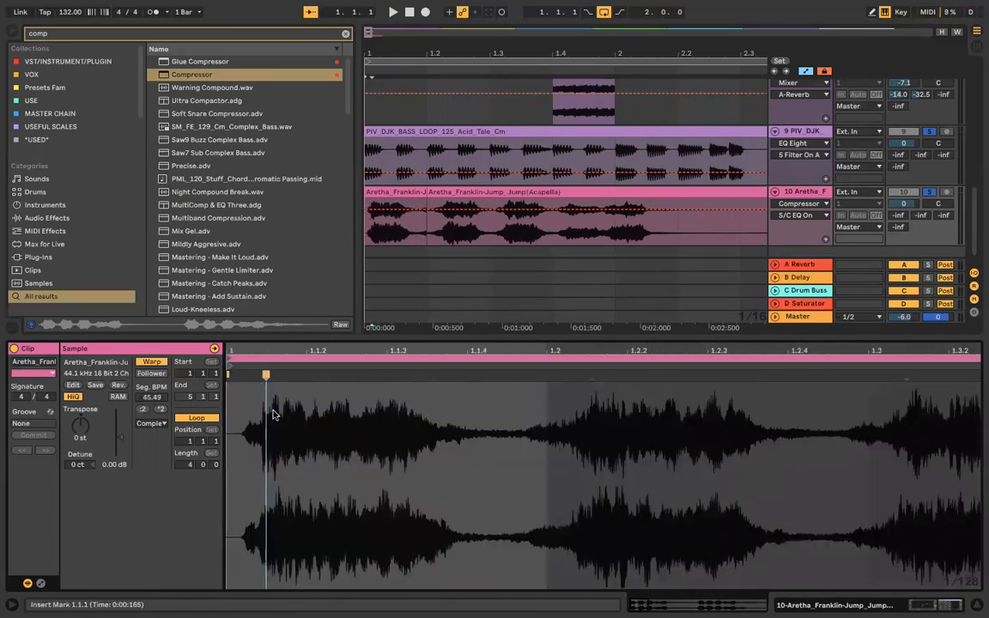
key(space)
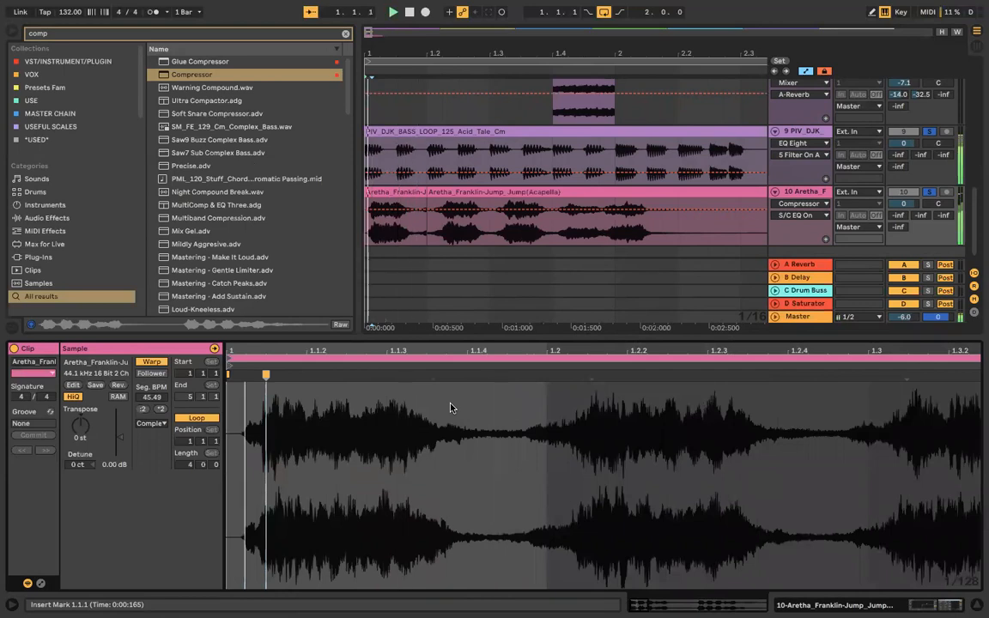
Step: Split the first acapella segment at about 1.1.4 and delete everything after the split
scroll(403, 235, up, 3)
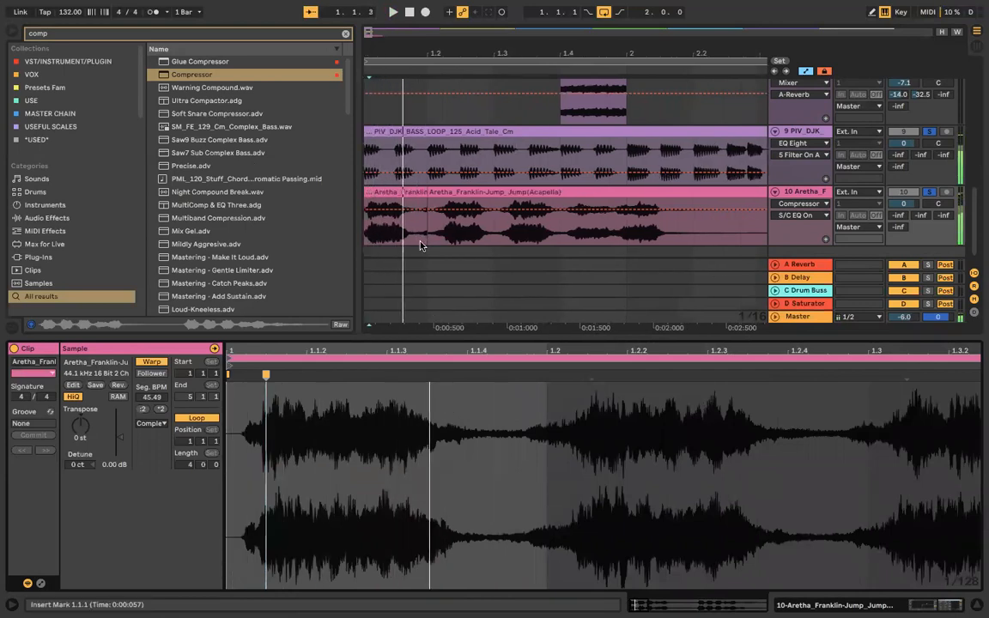
key(space)
click(404, 234)
key(super+e)
click(426, 198)
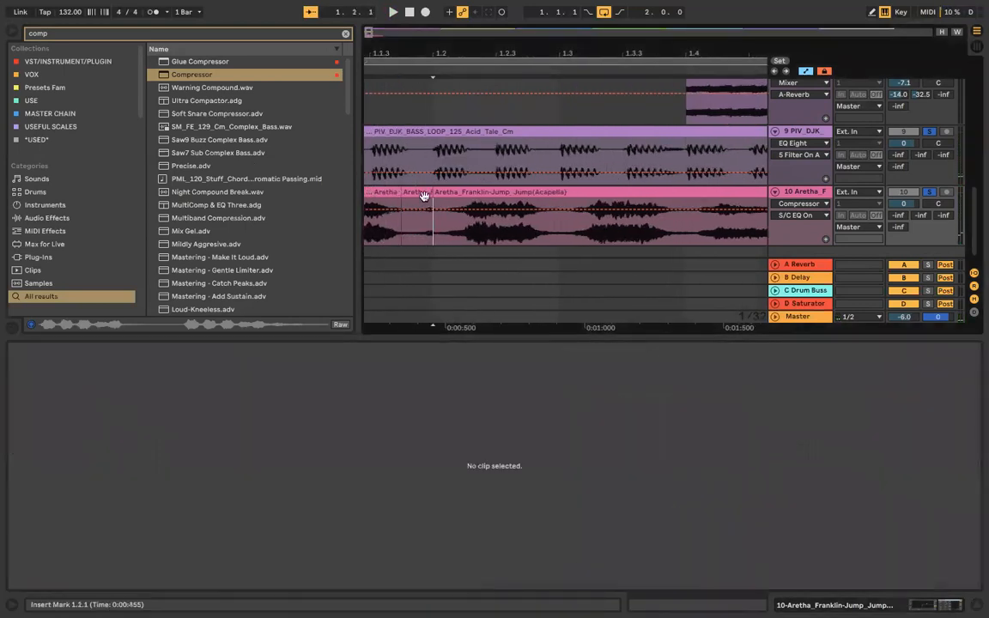
click(424, 193)
scroll(423, 192, up, 2)
key(Delete)
click(476, 192)
key(Delete)
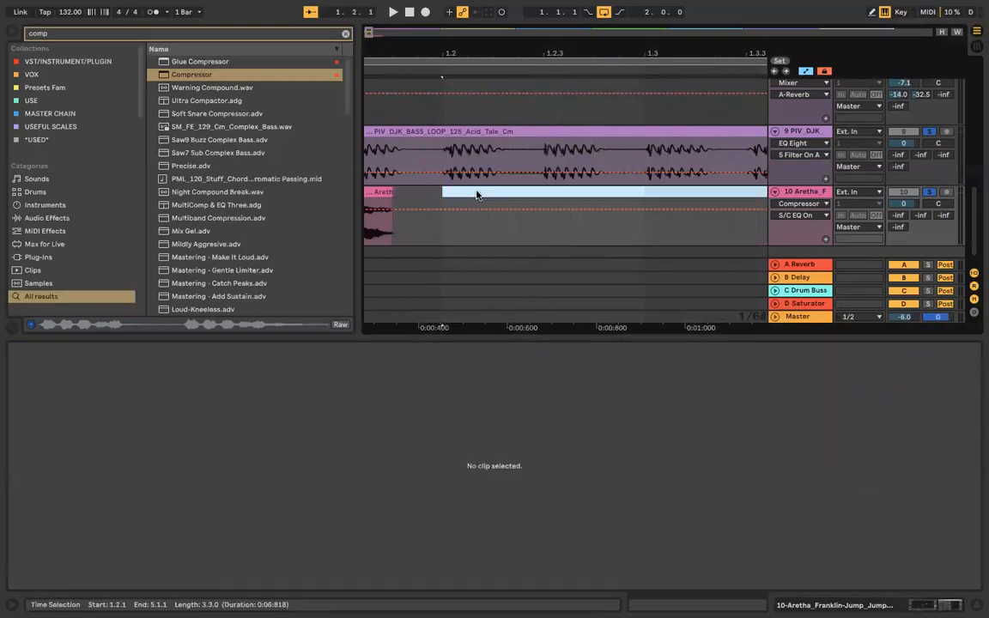
Step: Duplicate the acapella beat from 1.1.1 to 1.2.1 repeatedly until it reaches 3.1.1, and play the loop
scroll(476, 193, down, 2)
scroll(476, 194, left, 1)
drag(485, 220, 338, 186)
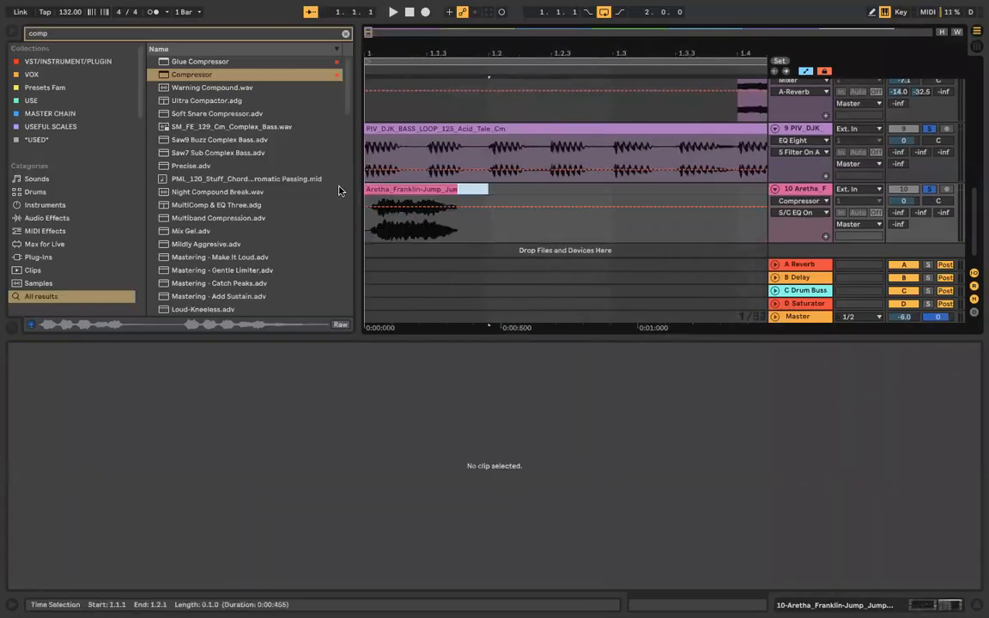
key(super+d)
key(super+d)
key(super+d)
scroll(449, 202, down, 3)
key(super+d)
key(super+d)
key(super+d)
key(super+d)
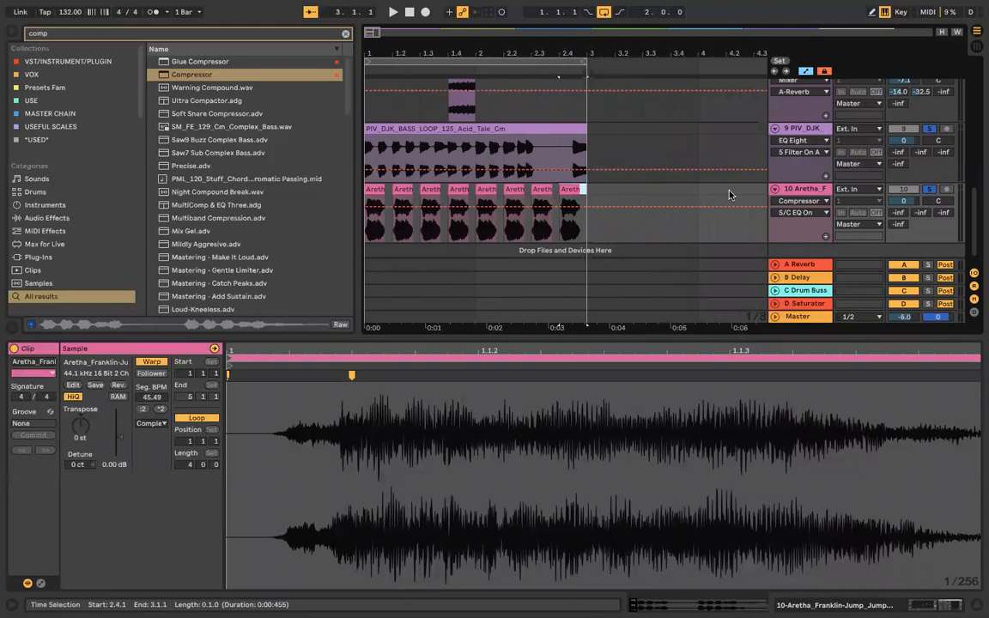
key(space)
scroll(610, 221, down, 1)
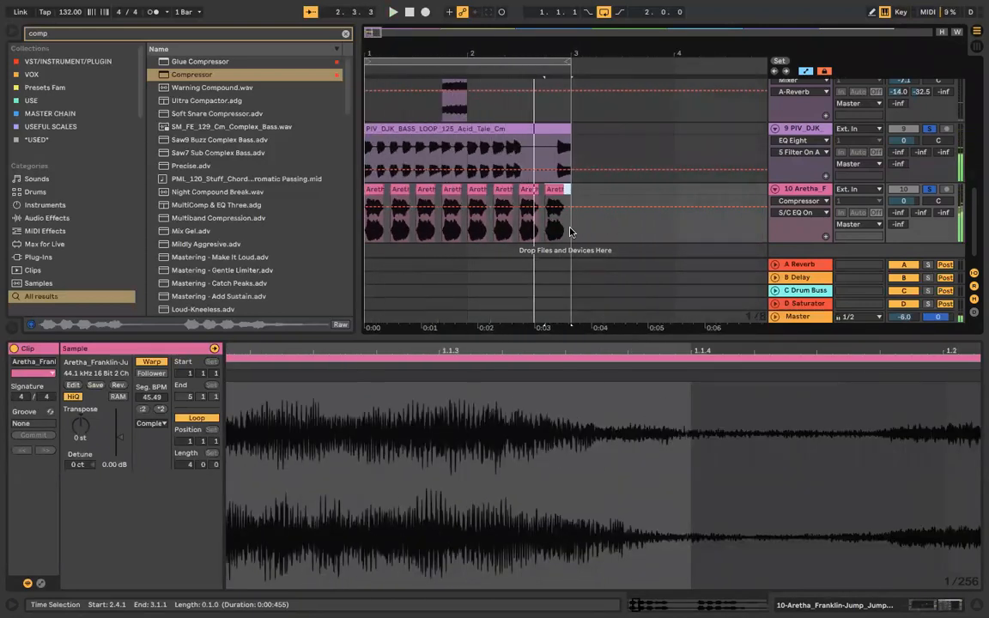
key(space)
Step: Consolidate the acapella's first beat, from 1.1.1 to 1.2.1, into a single clip
click(571, 232)
click(386, 191)
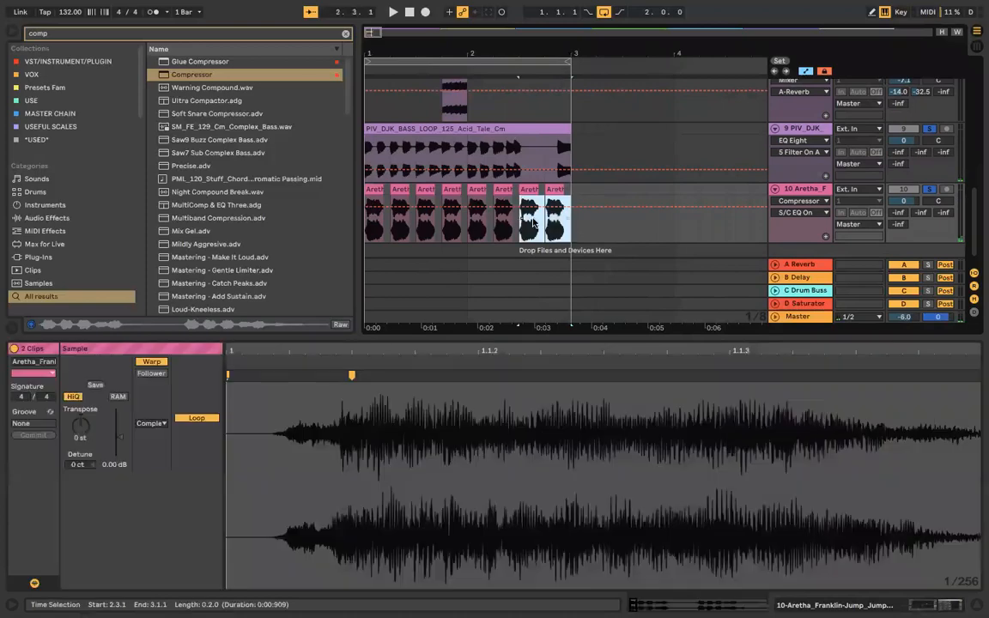
click(392, 190)
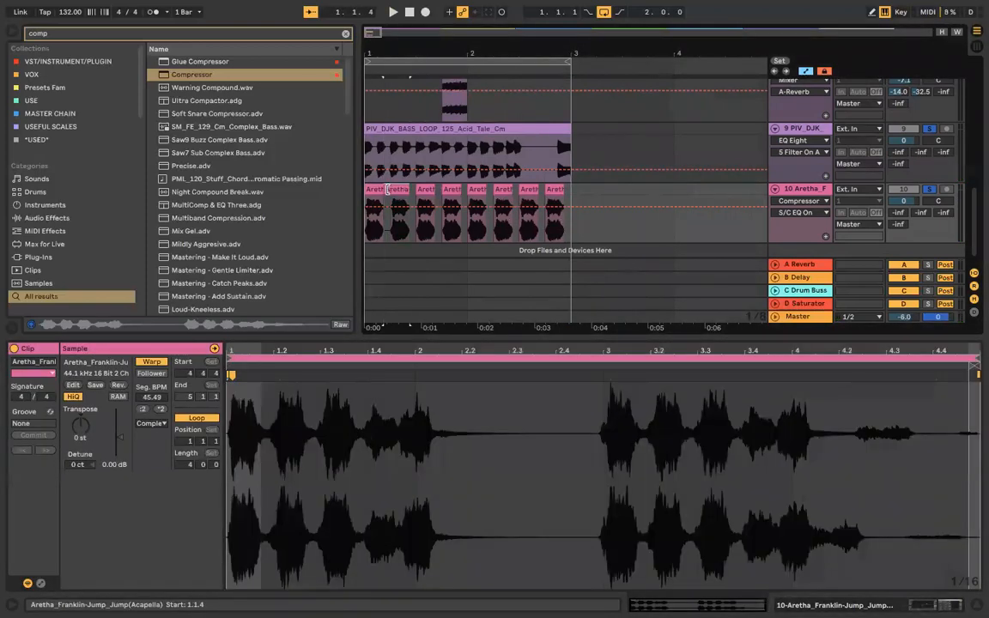
click(392, 199)
drag(360, 187, 358, 182)
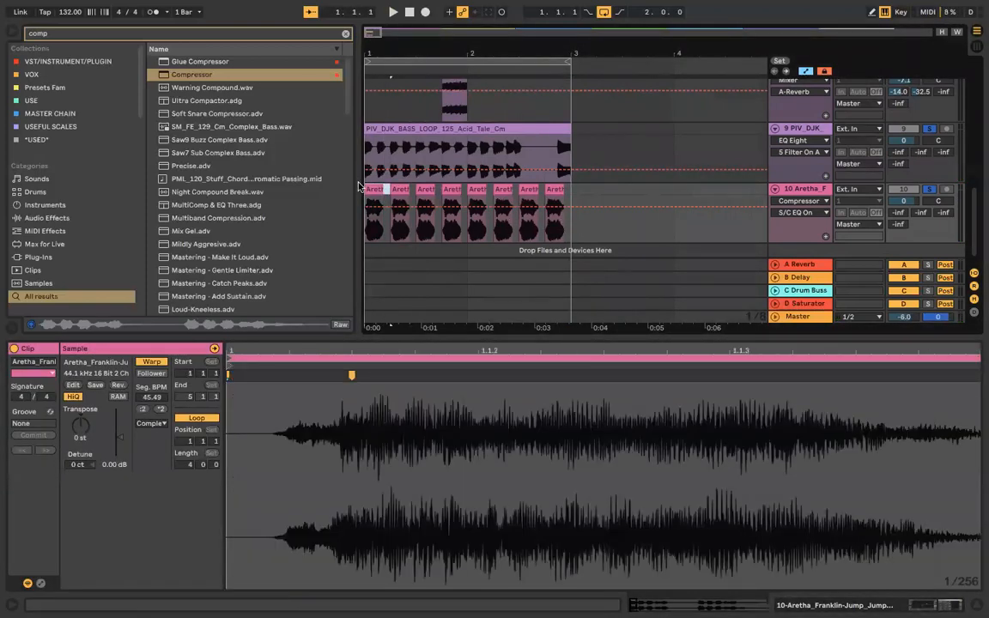
click(379, 196)
Step: Warp the consolidated clip's tail with markers at about 1.1.3 and 1.2.1, and play it
click(606, 377)
double_click(788, 379)
mouse_move(788, 380)
mouse_down()
mouse_move(981, 382)
mouse_move(928, 380)
mouse_up()
key(space)
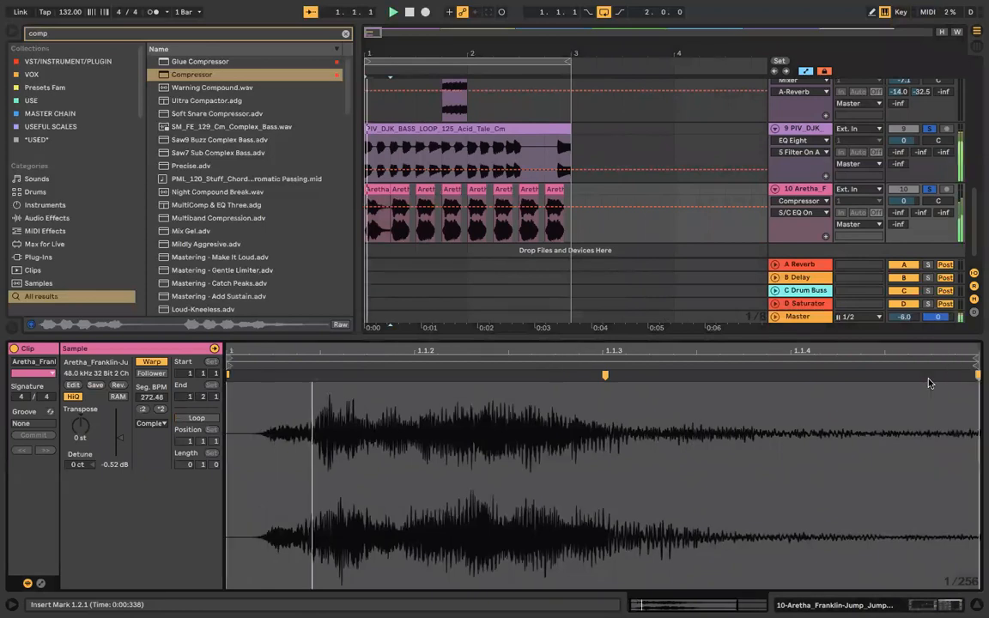
key(space)
Step: Duplicate the consolidated one-beat clip across bars 1 and 2, replacing the earlier copies
click(378, 186)
key(super+d)
key(super+d)
key(super+d)
key(super+d)
key(super+d)
key(super+d)
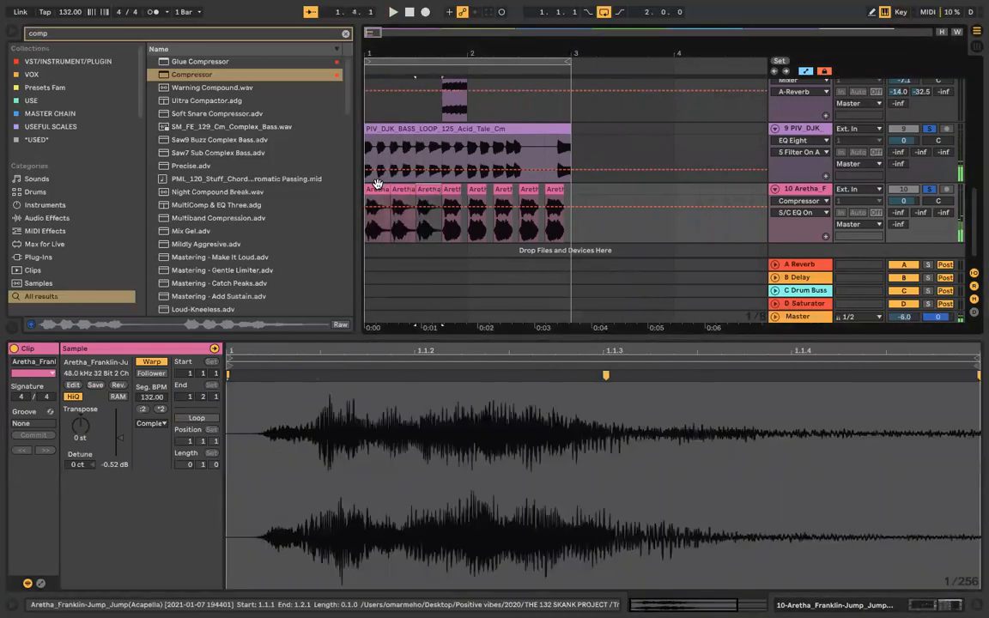
Step: Play from 1.1.1 and set the acapella track to -3.6 dB, with A-Reverb at -18.4 dB and B-Delay at -28.0 dB
click(371, 218)
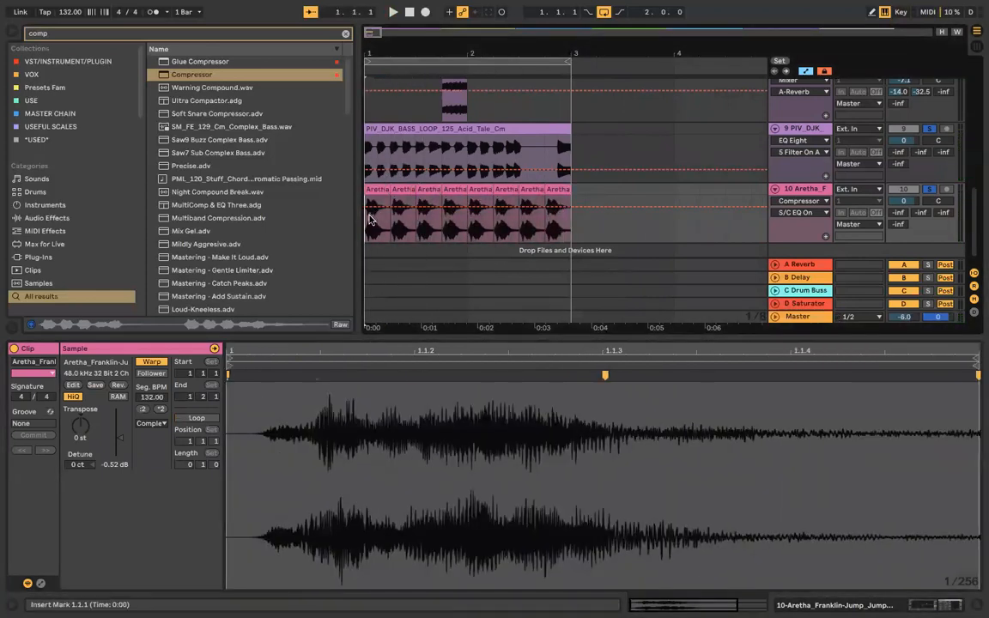
key(space)
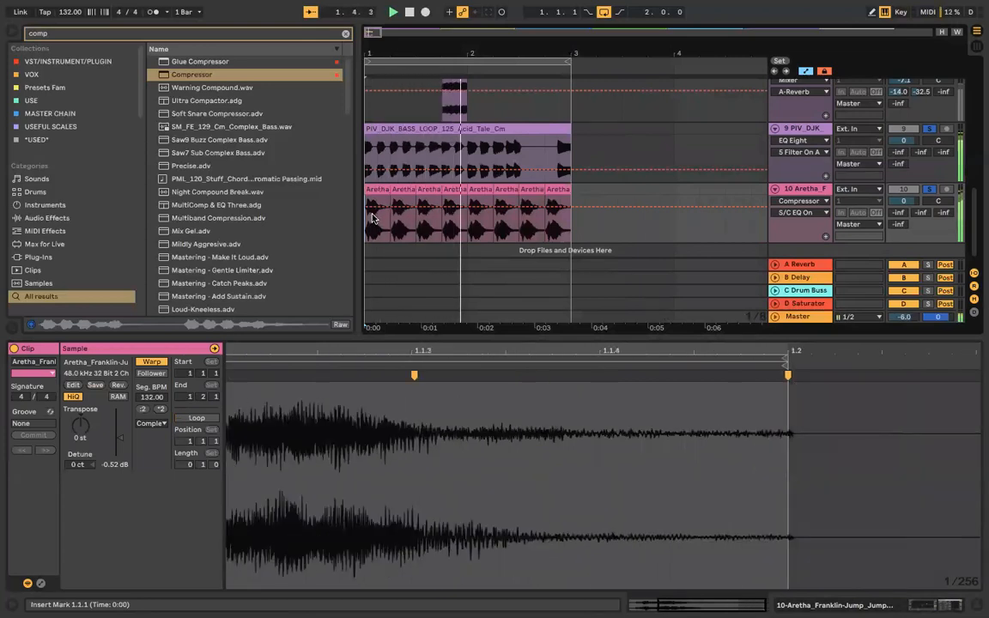
scroll(375, 217, down, 1)
drag(899, 201, 920, 204)
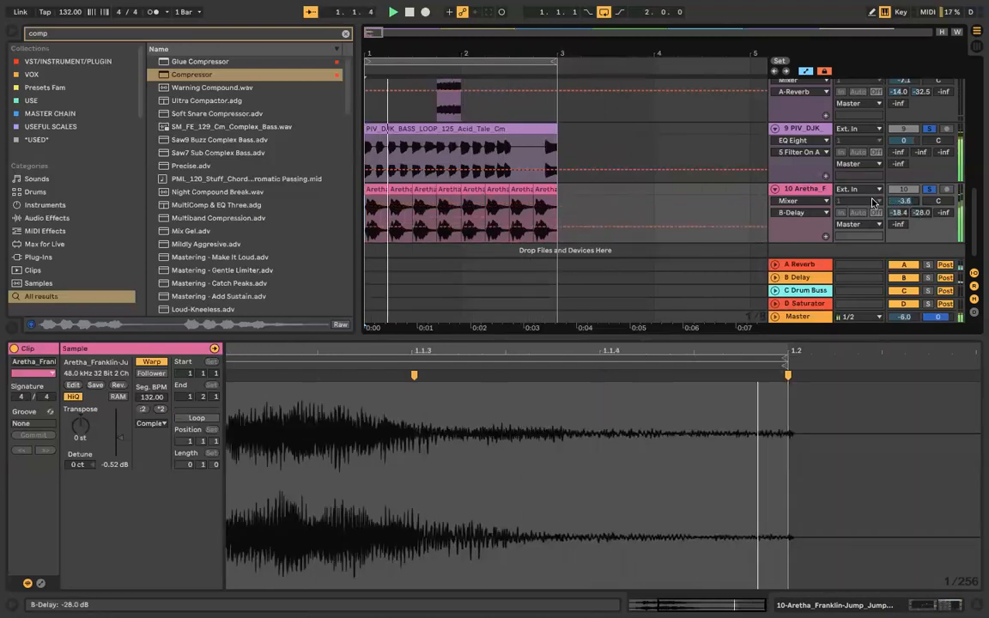
drag(562, 200, 320, 194)
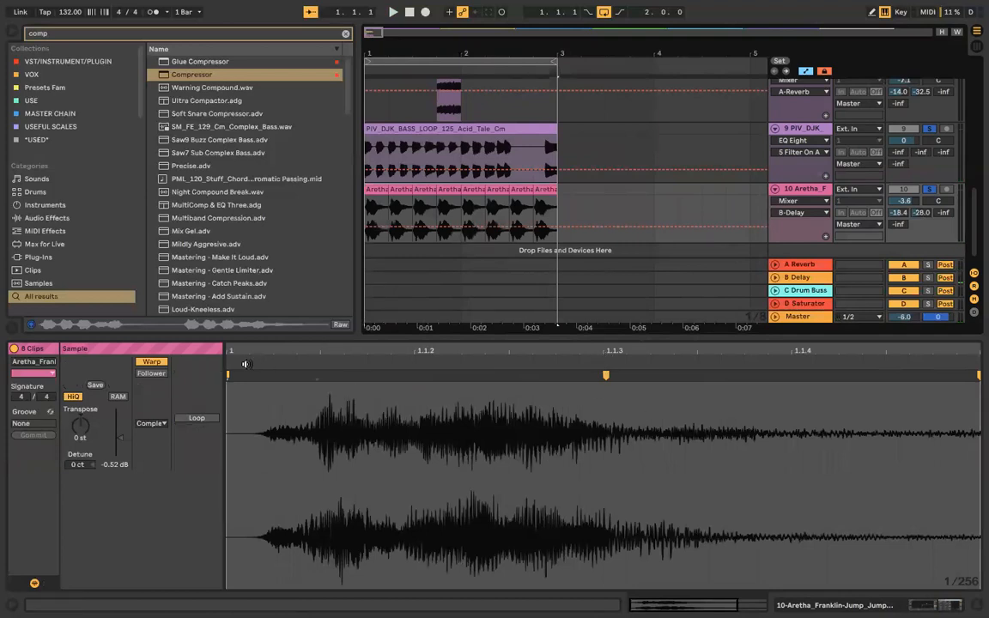
drag(591, 196, 302, 193)
key(Delete)
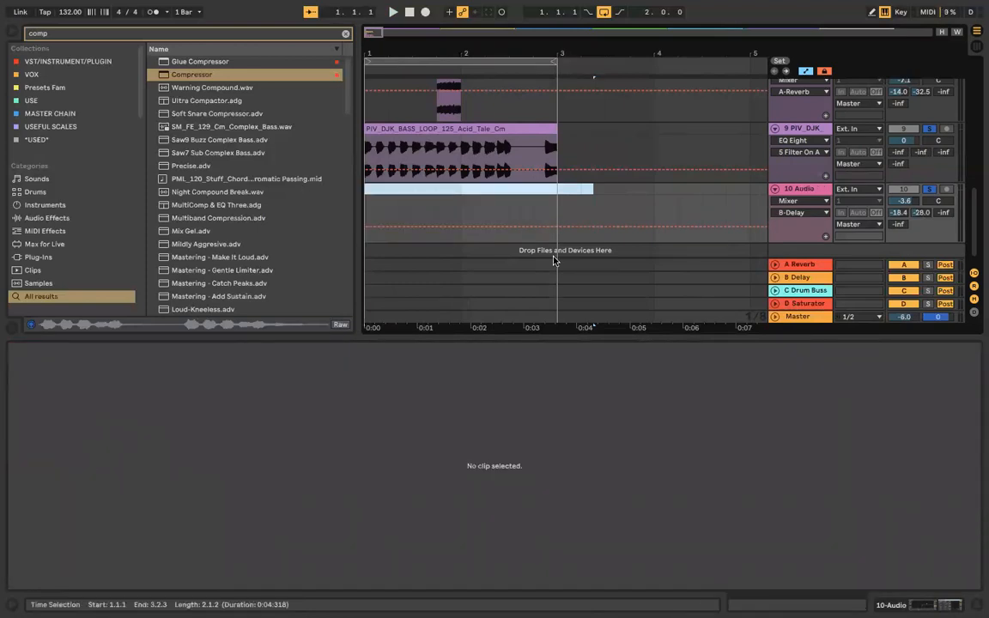
scroll(225, 239, down, 10)
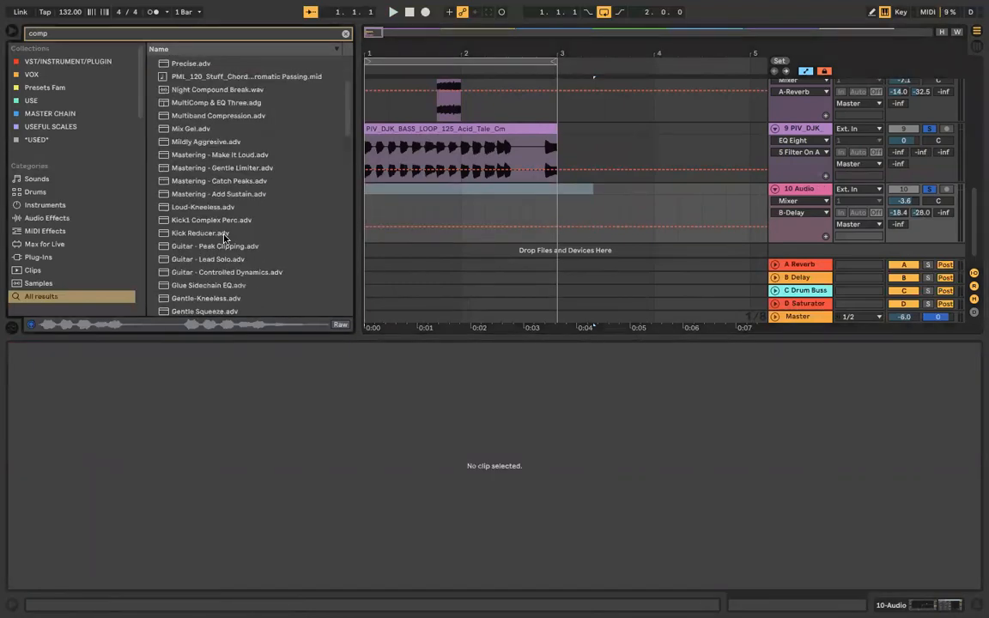
key(ctrl+z)
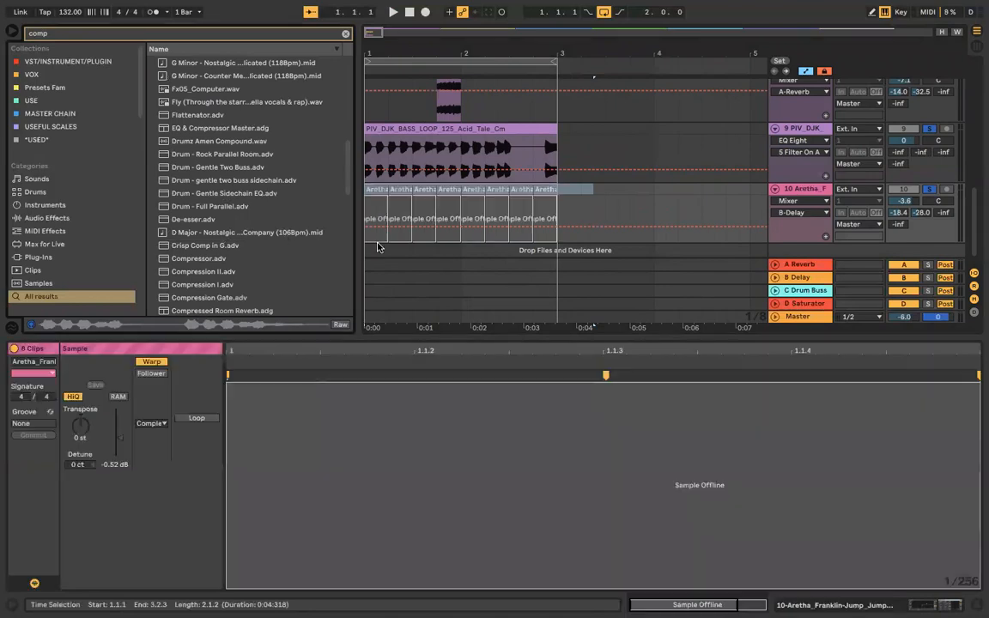
Step: Remove the warp marker at 1.1.3 from all eight acapella clips
double_click(606, 374)
scroll(466, 395, down, 3)
click(825, 379)
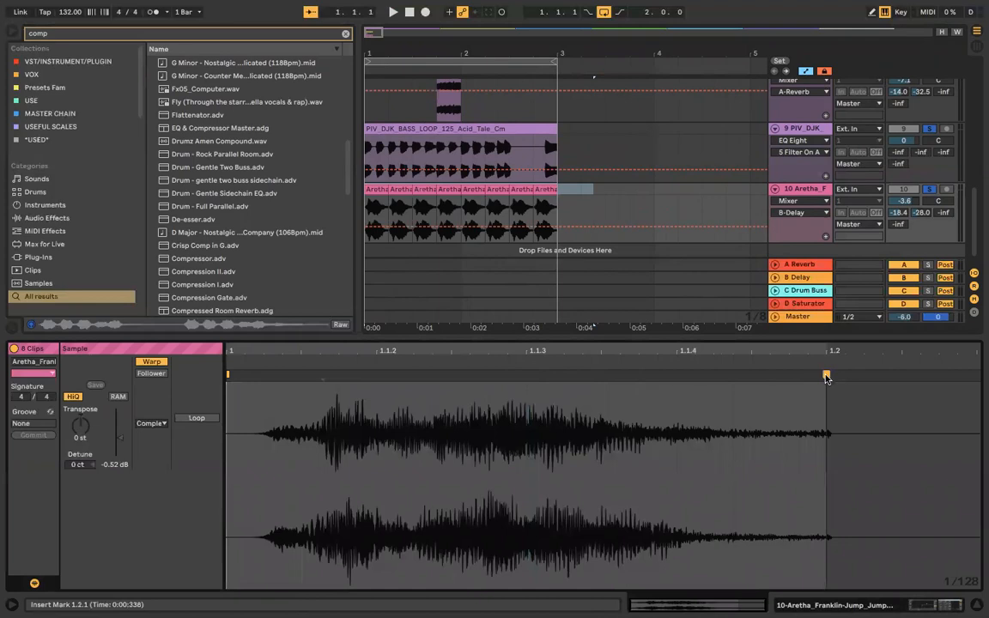
Step: Place a warp marker on the shared note onset of the eight clips and move it to about 1.1.1 during playback
scroll(618, 442, down, 1)
mouse_move(315, 375)
mouse_down()
mouse_move(265, 375)
mouse_move(646, 375)
mouse_move(314, 376)
mouse_up()
mouse_move(254, 364)
mouse_down()
mouse_move(449, 353)
mouse_move(296, 373)
mouse_move(472, 372)
mouse_up()
key(space)
mouse_move(567, 371)
mouse_down()
mouse_move(595, 375)
mouse_move(267, 369)
mouse_move(221, 378)
mouse_move(267, 370)
mouse_move(230, 378)
mouse_up()
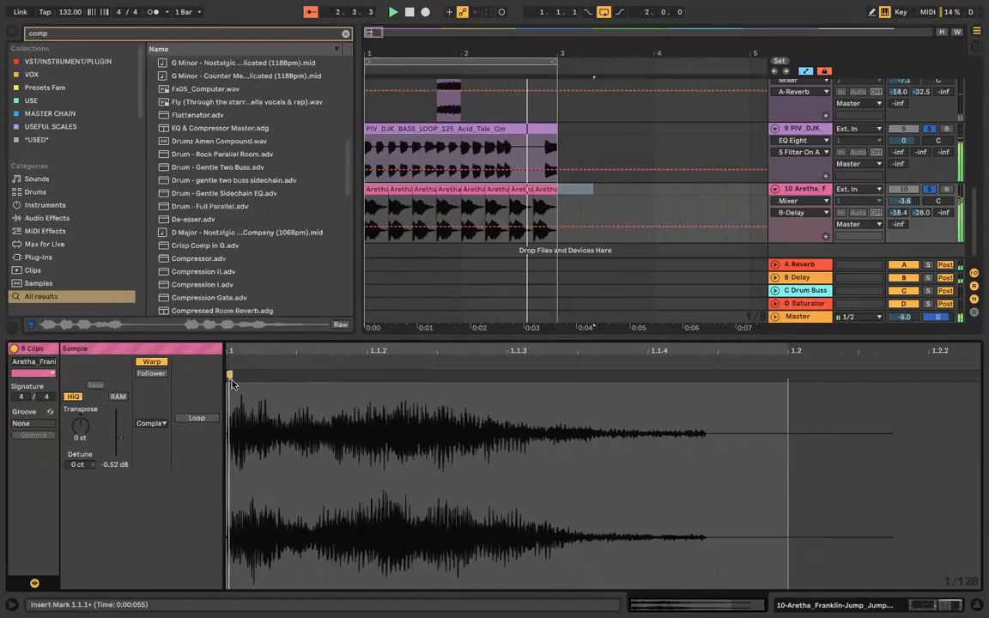
Step: Pin a warp marker near 1.1.1 in the eight clips and move the onset marker to just after 1.1.4
scroll(236, 402, up, 5)
double_click(229, 375)
drag(233, 375, 527, 384)
scroll(526, 382, down, 5)
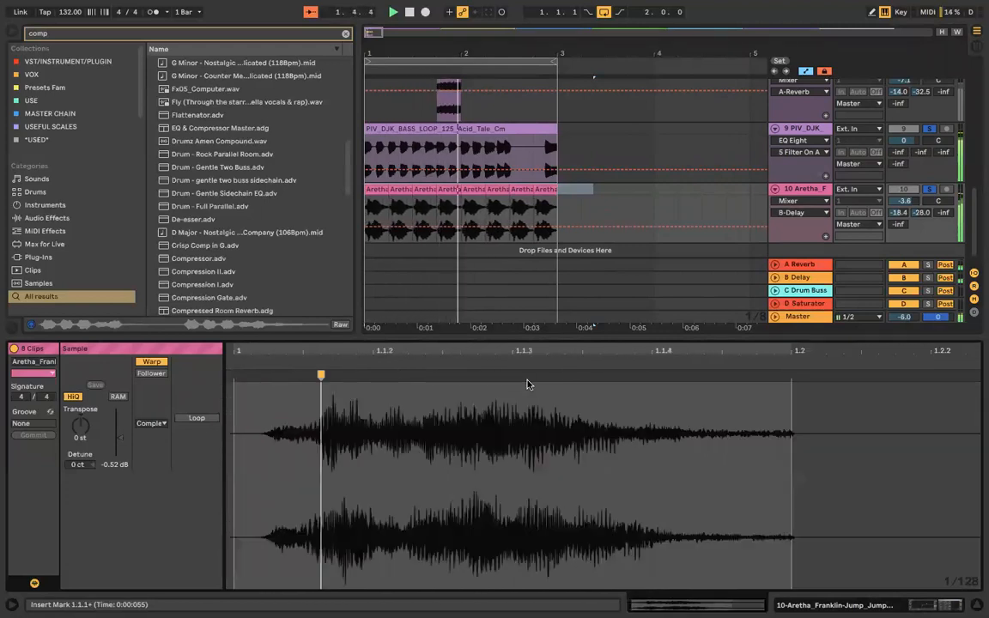
double_click(241, 375)
drag(322, 376, 696, 376)
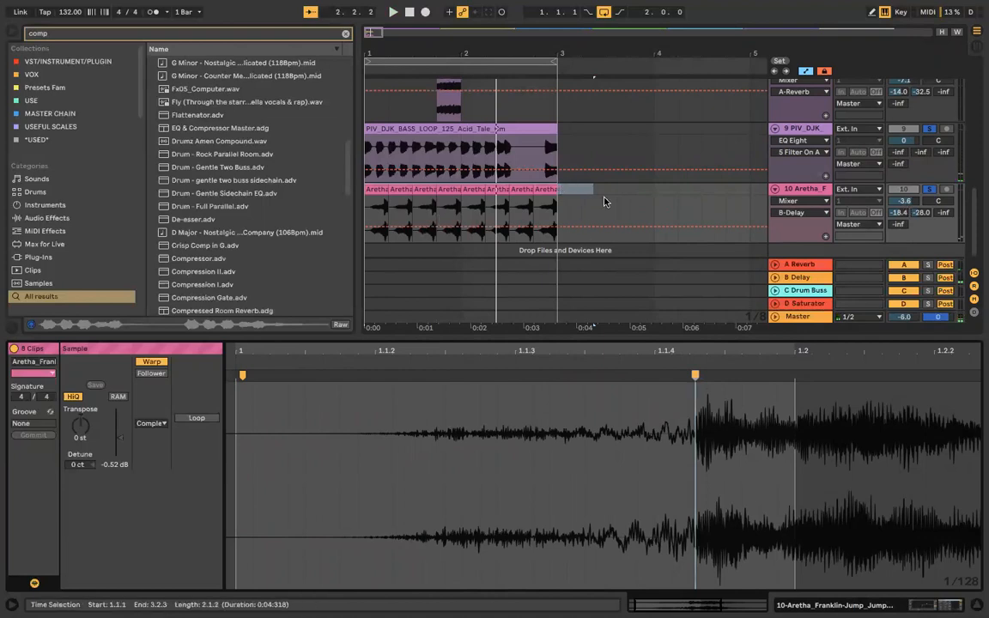
Step: Play the loop, lower the acapella track to -11.7 dB, and set its A-Reverb send to -11.6 dB
drag(903, 201, 904, 220)
key(space)
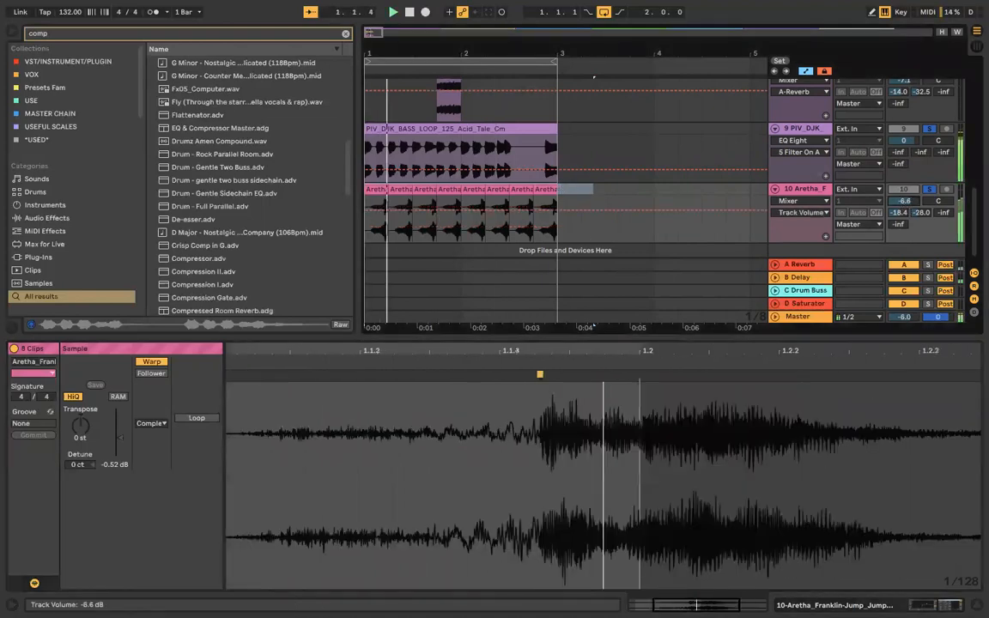
drag(900, 204, 902, 180)
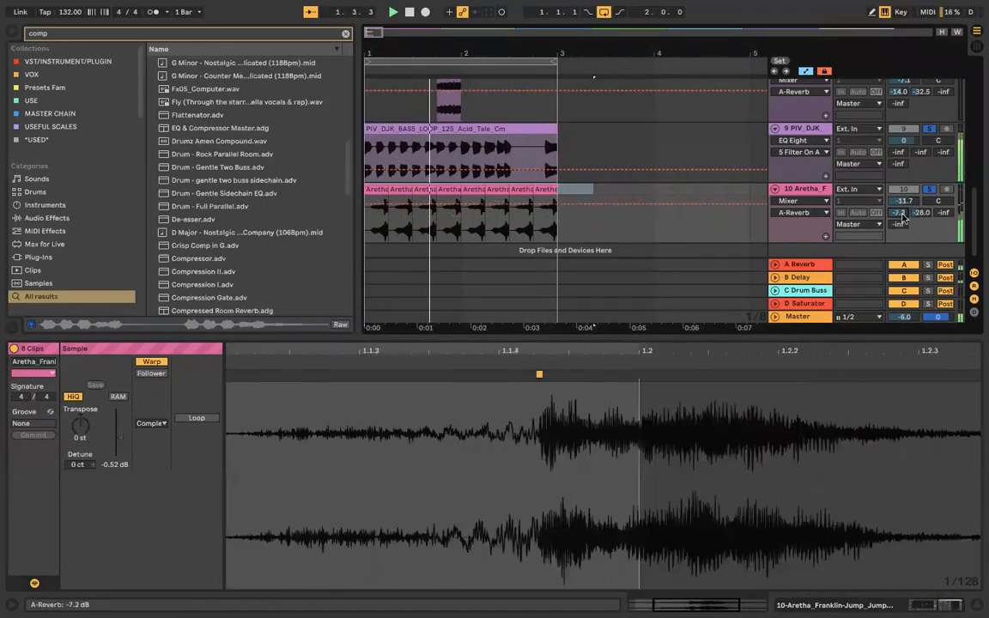
Step: Open the acapella track's devices, search for "rev", and add the Reverb effect after the Compressor
double_click(804, 191)
click(278, 46)
click(277, 32)
text(rev)
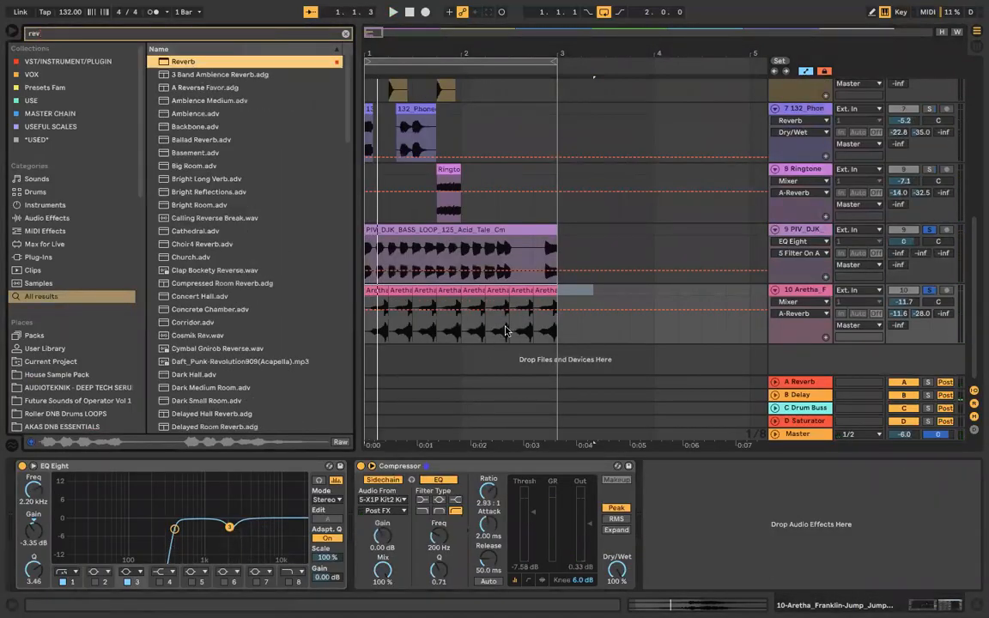
key(Return)
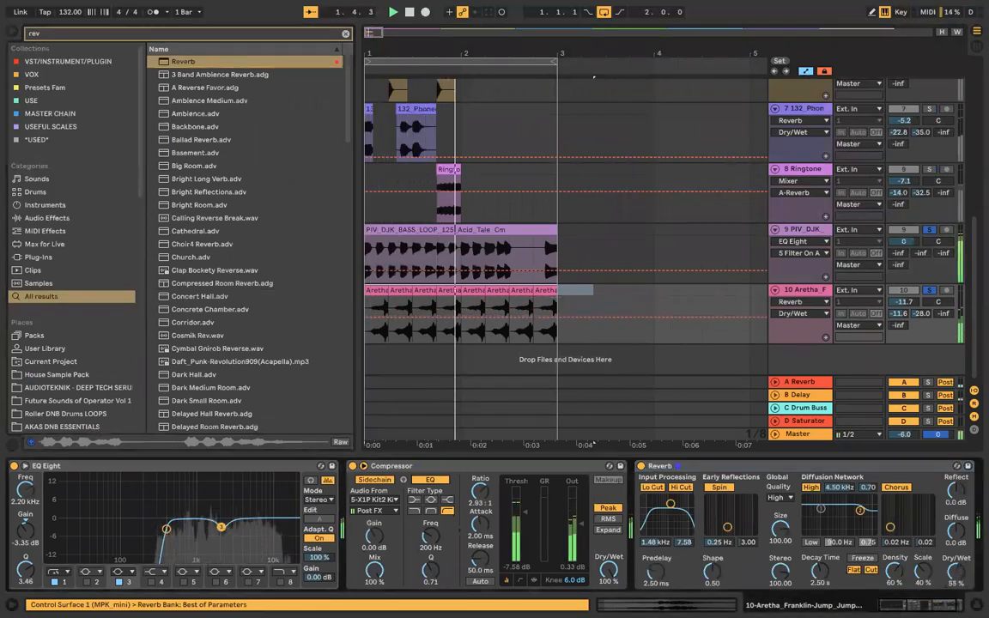
click(904, 313)
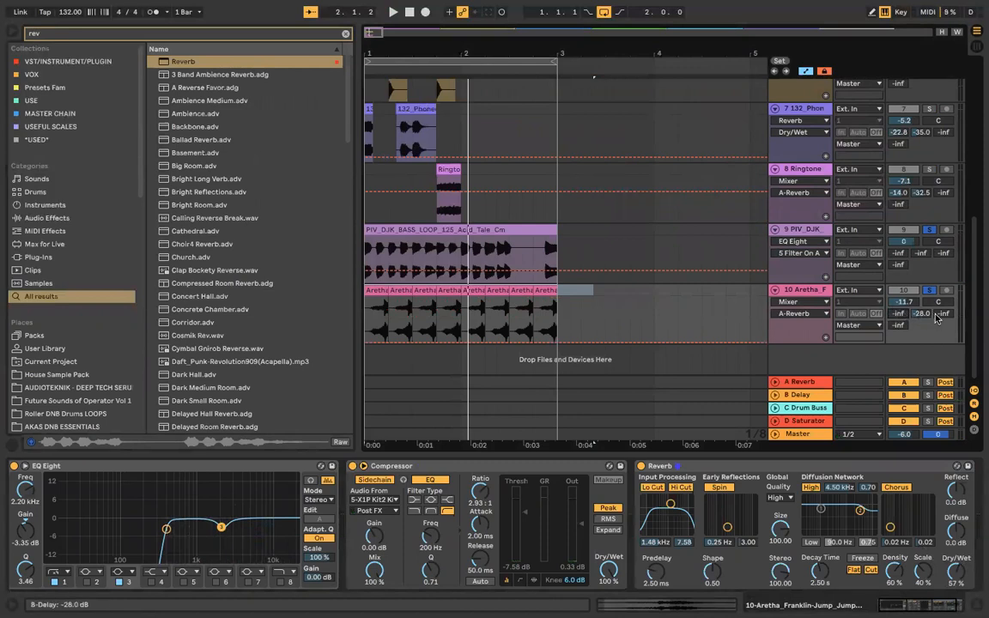
click(804, 382)
click(797, 397)
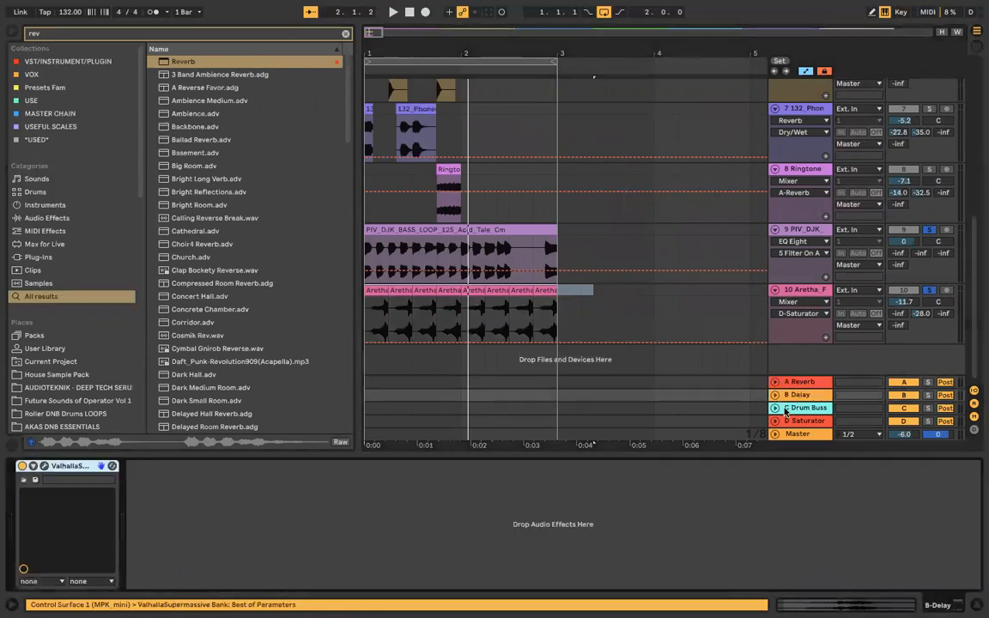
right_click(784, 411)
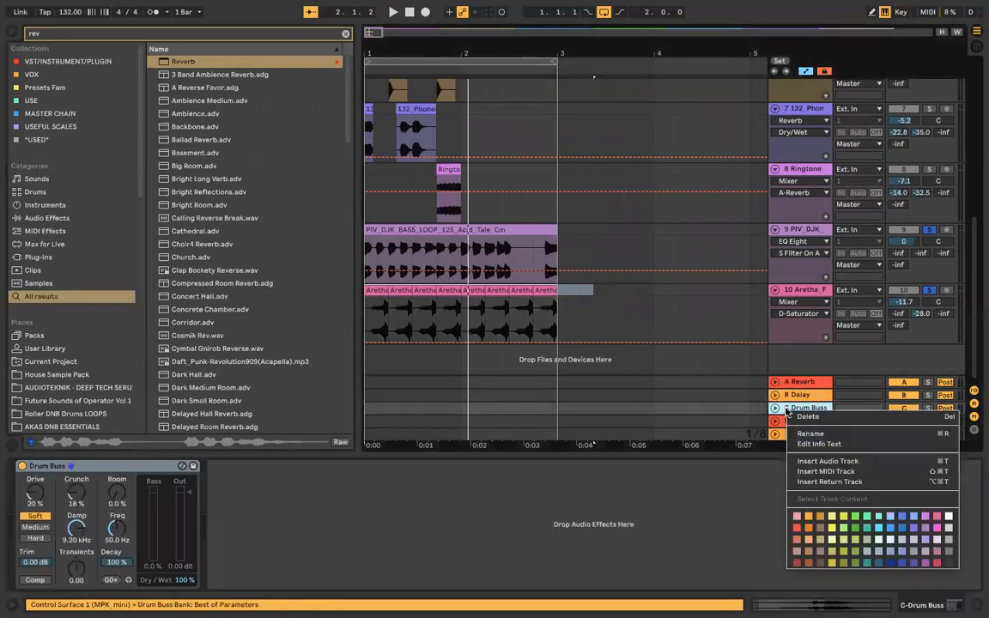
click(869, 482)
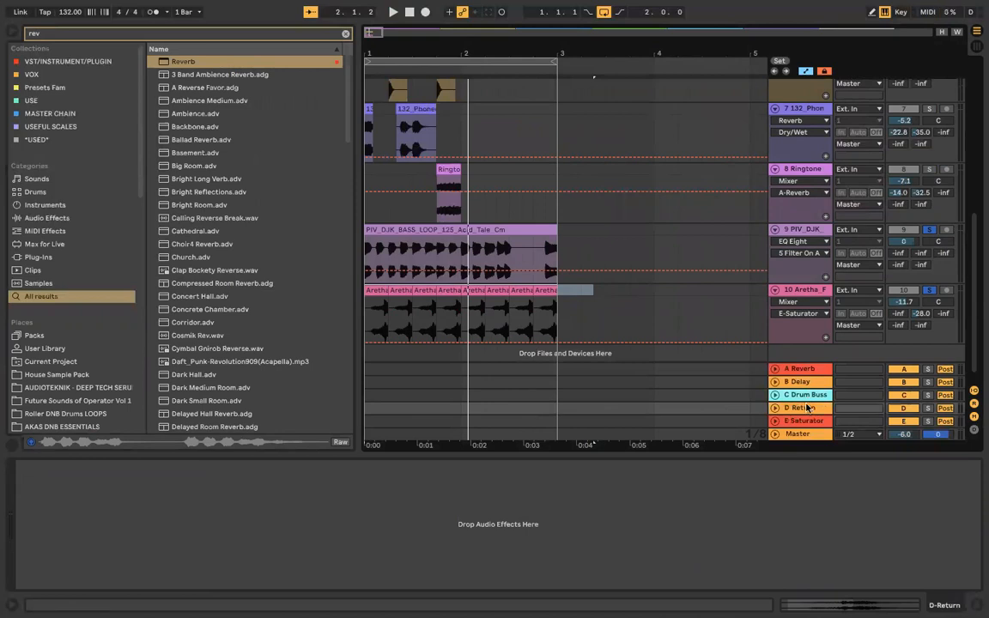
key(Delete)
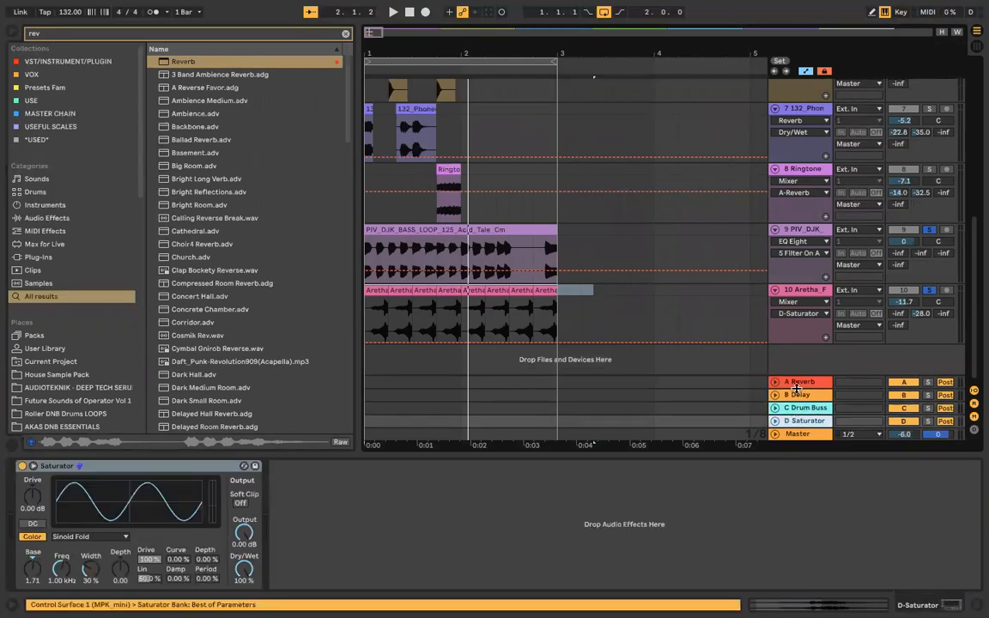
Step: Set the acapella track's A-Reverb send to -19.0 dB and play the loop
drag(901, 316, 903, 318)
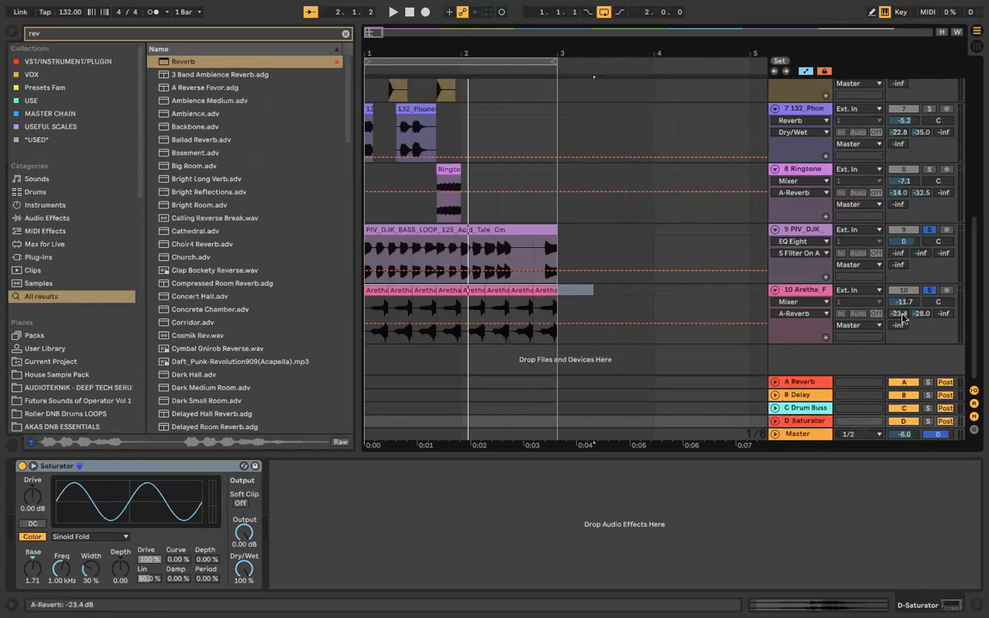
key(space)
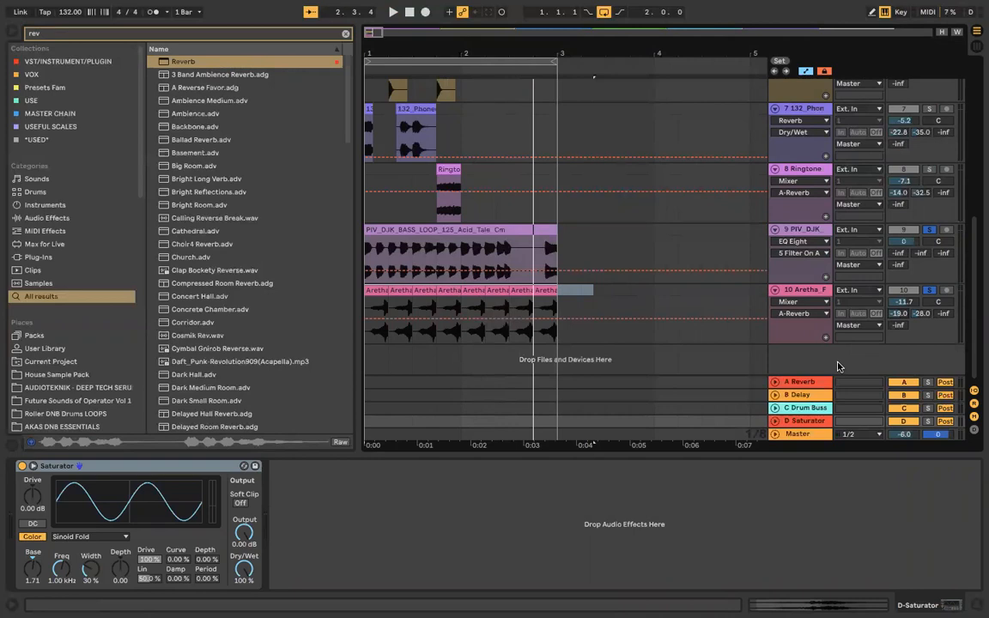
Step: In the A Reverb return's Reverb, switch off Lo Cut, set the early reflections to 0.46 Hz and 18.2, and play the loop
click(814, 376)
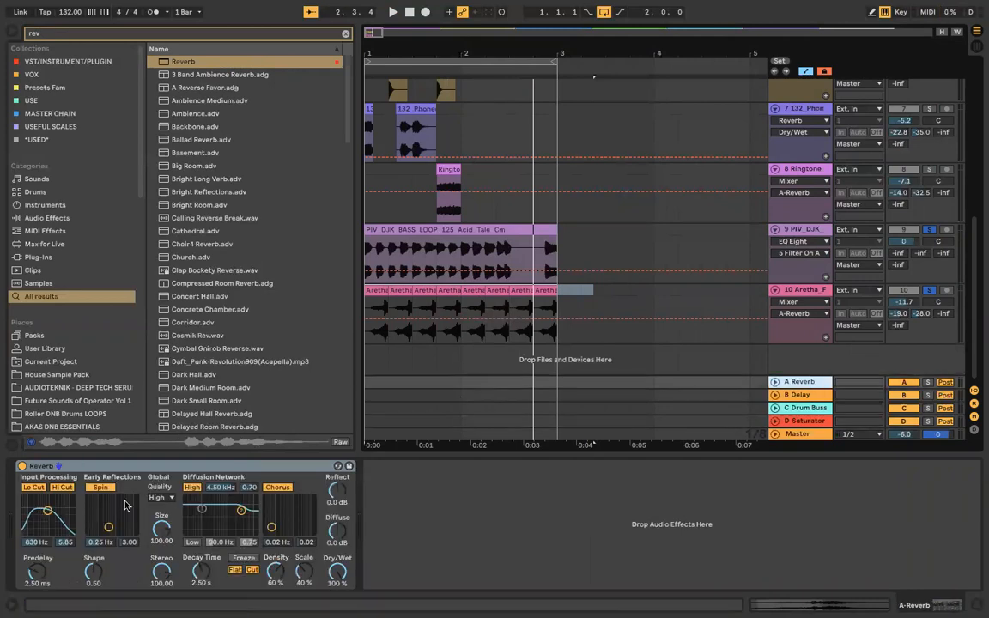
click(175, 470)
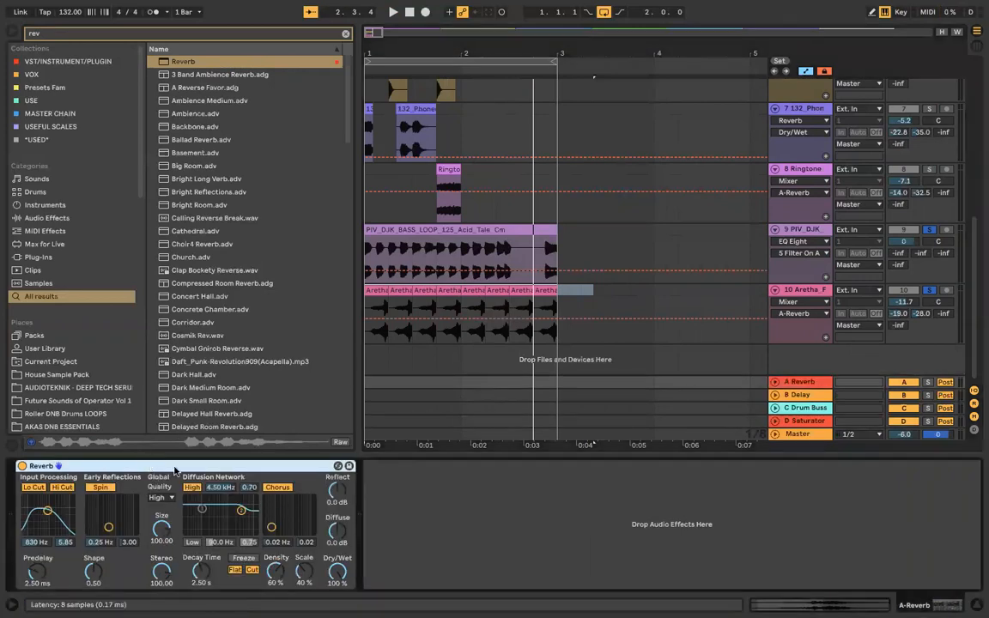
click(34, 487)
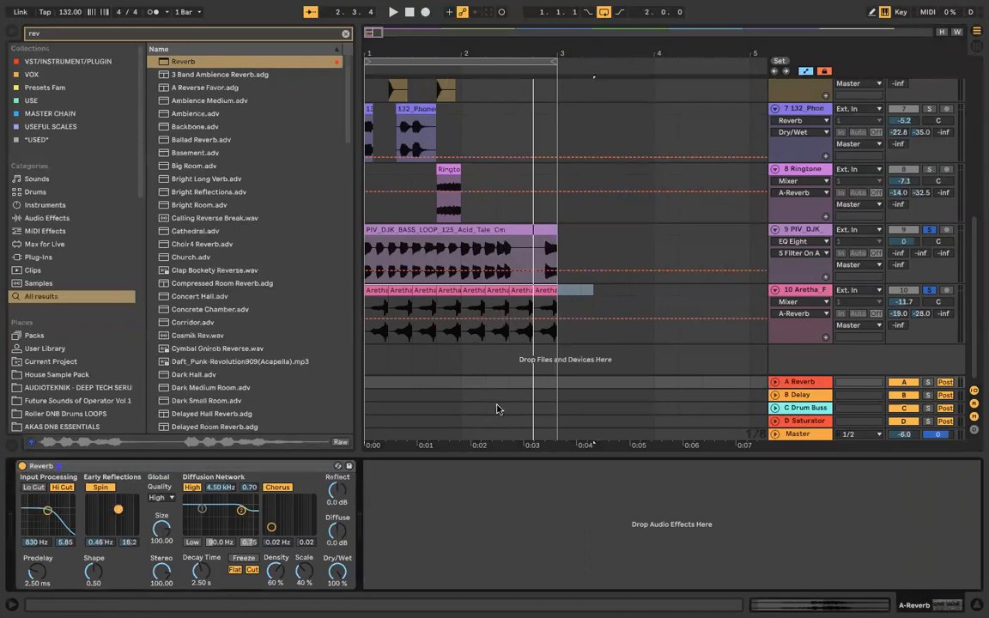
key(space)
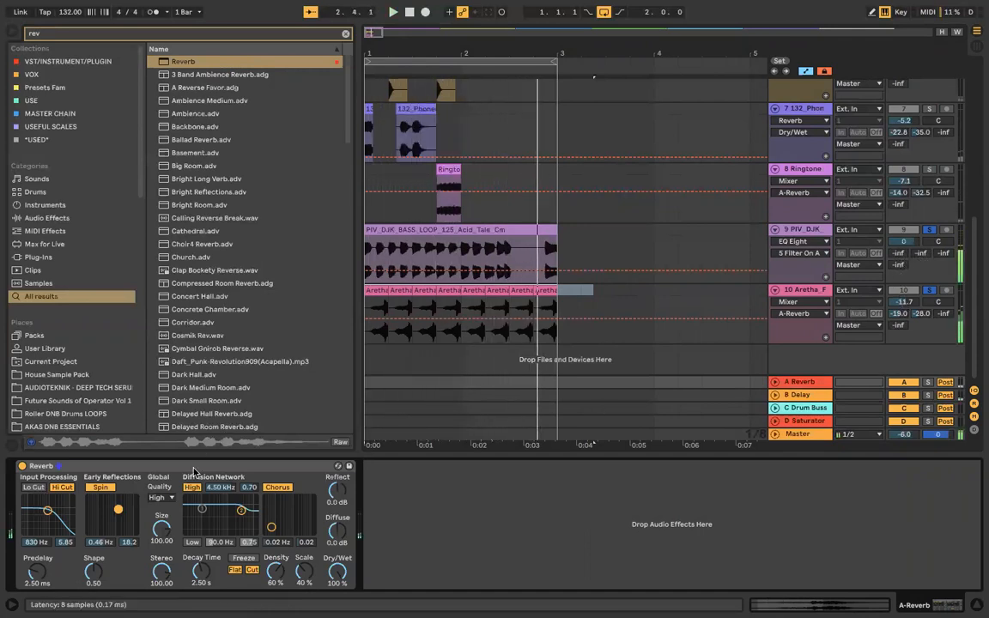
Step: Solo the Ringtone track, play from 1.1.1, and duplicate the track's first bar into bar 2
scroll(475, 336, down, 2)
scroll(475, 335, down, 2)
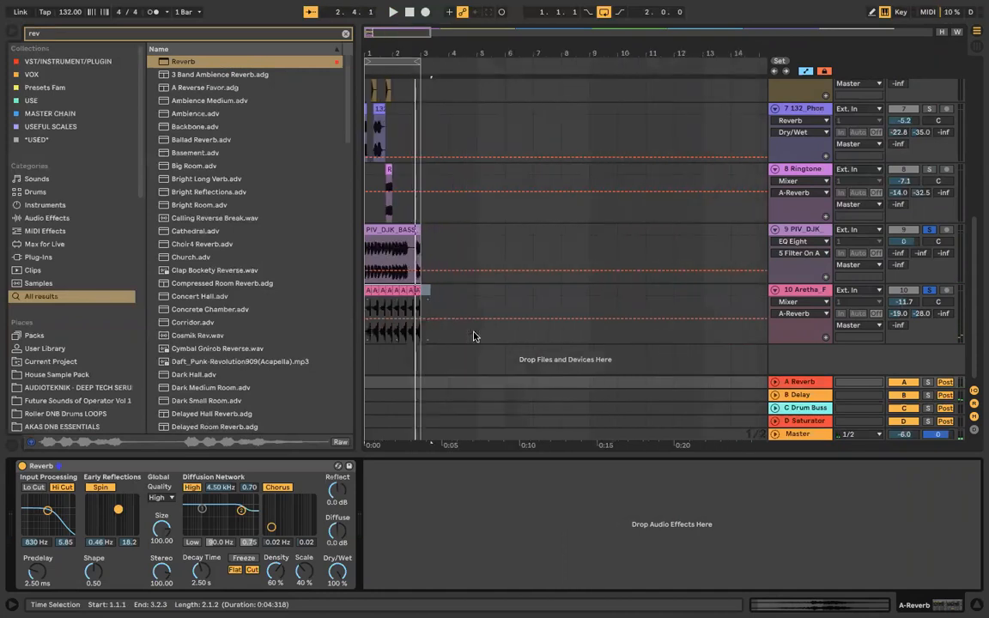
scroll(457, 331, up, 3)
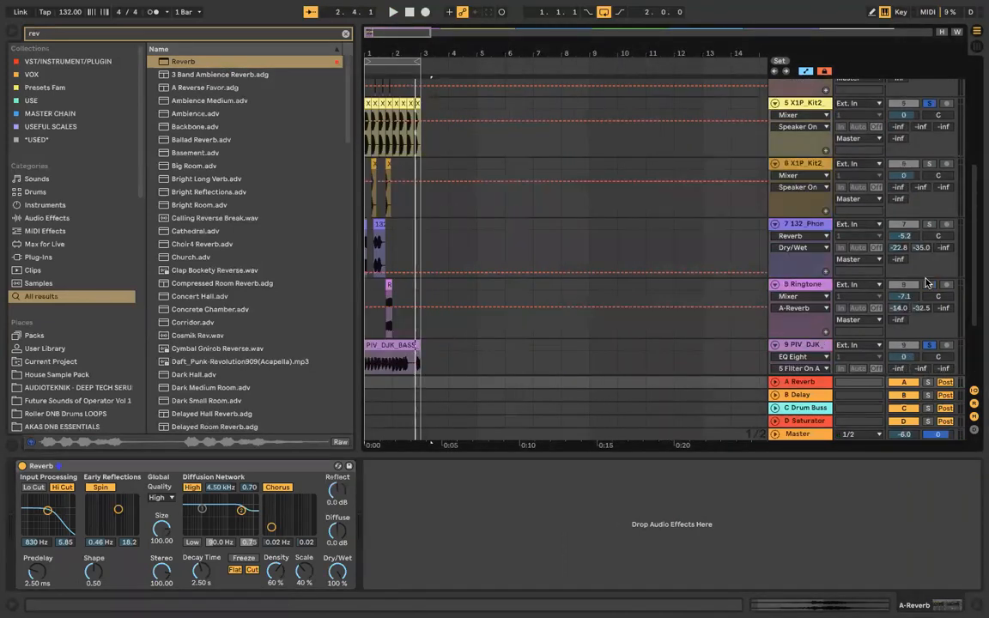
click(365, 290)
key(space)
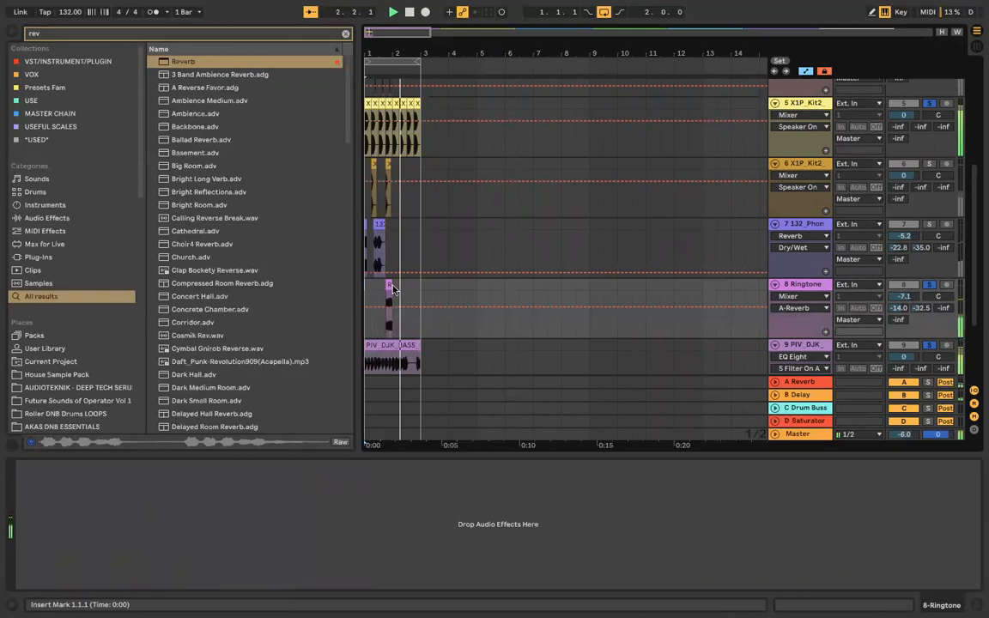
scroll(433, 289, up, 3)
key(space)
drag(372, 283, 427, 286)
key(ctrl+d)
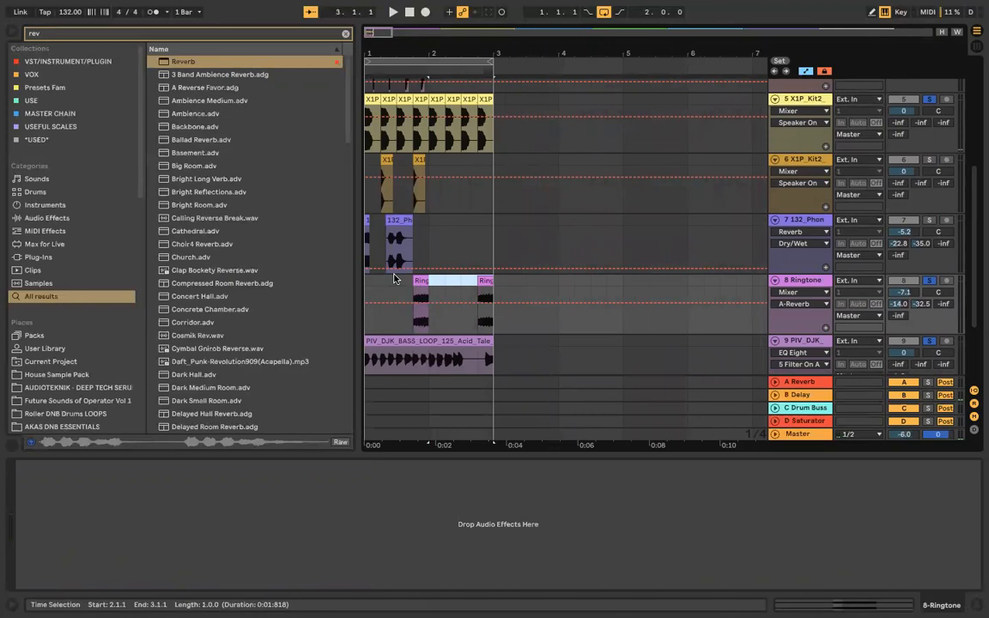
Step: Search for "echo", add the Echo effect to the Ringtone track with 33% Dry/Wet, and play the loop
click(225, 33)
text(r)
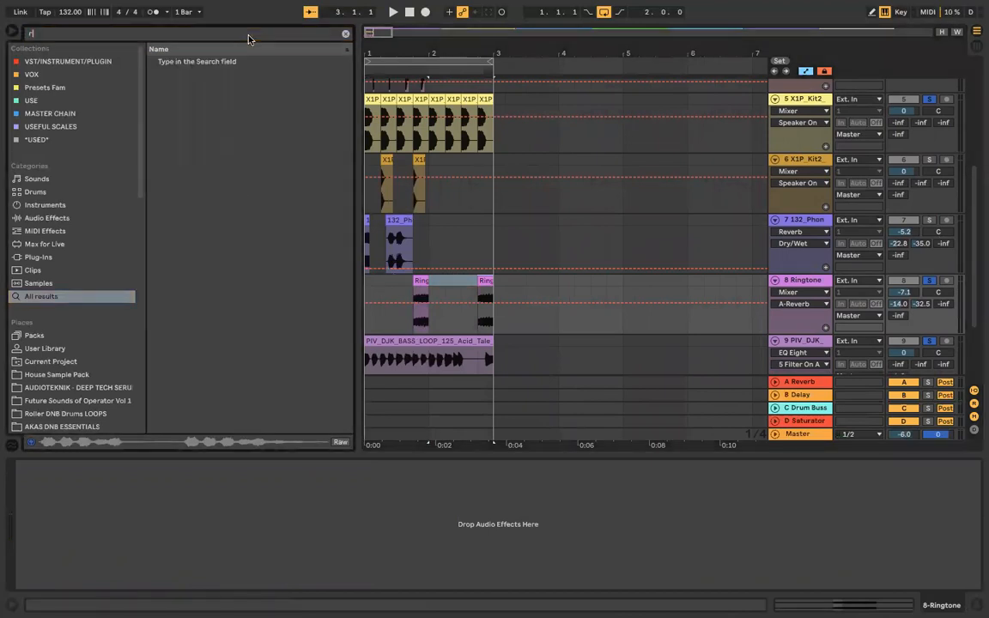
key(BackSpace)
text(echo)
drag(215, 61, 404, 293)
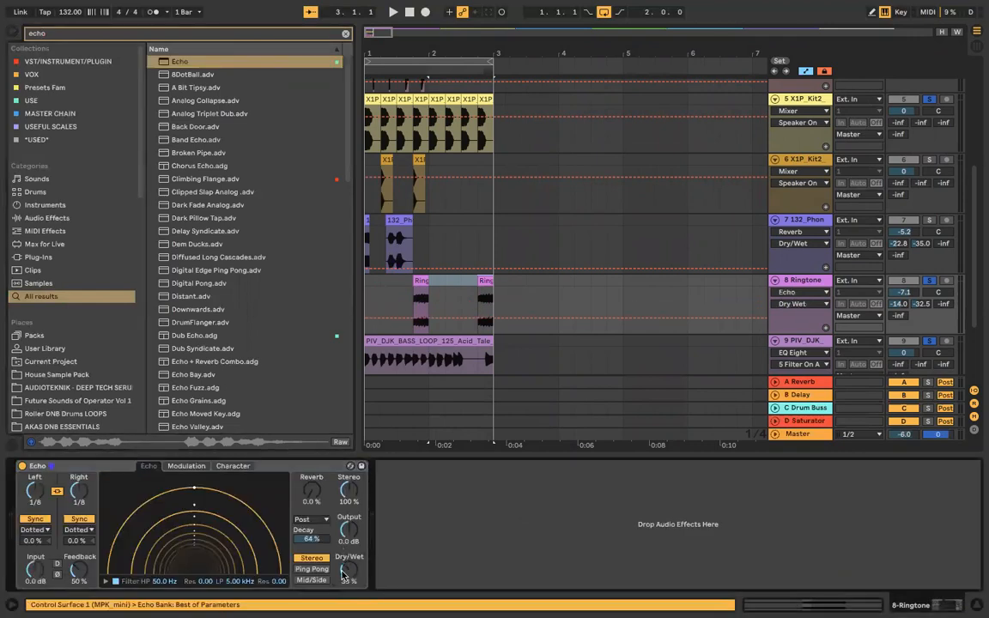
click(366, 299)
key(space)
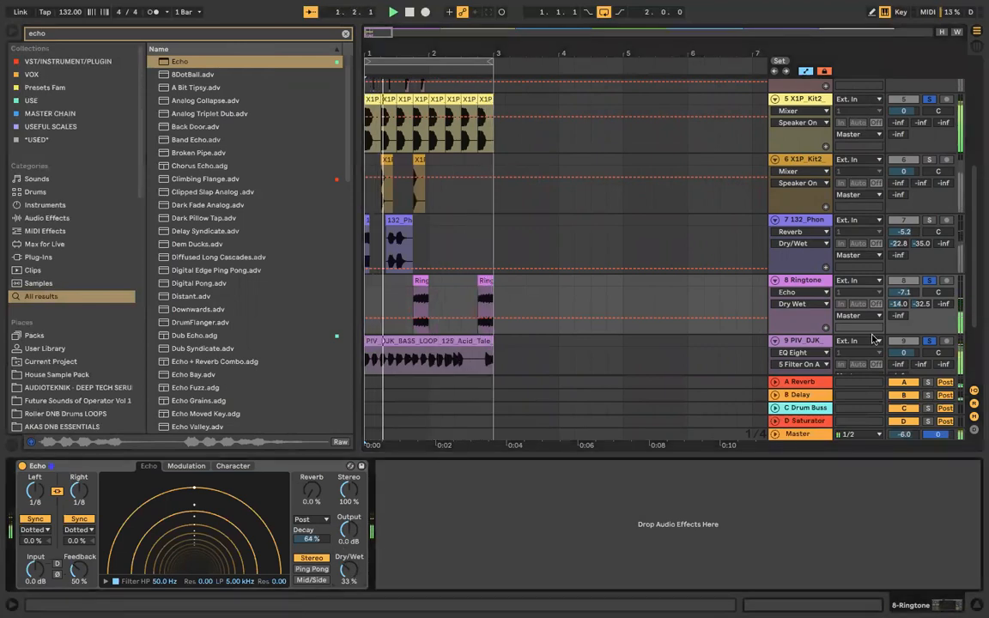
Step: Search the browser for "sid" and look through the results for a sidechain device
text(s)
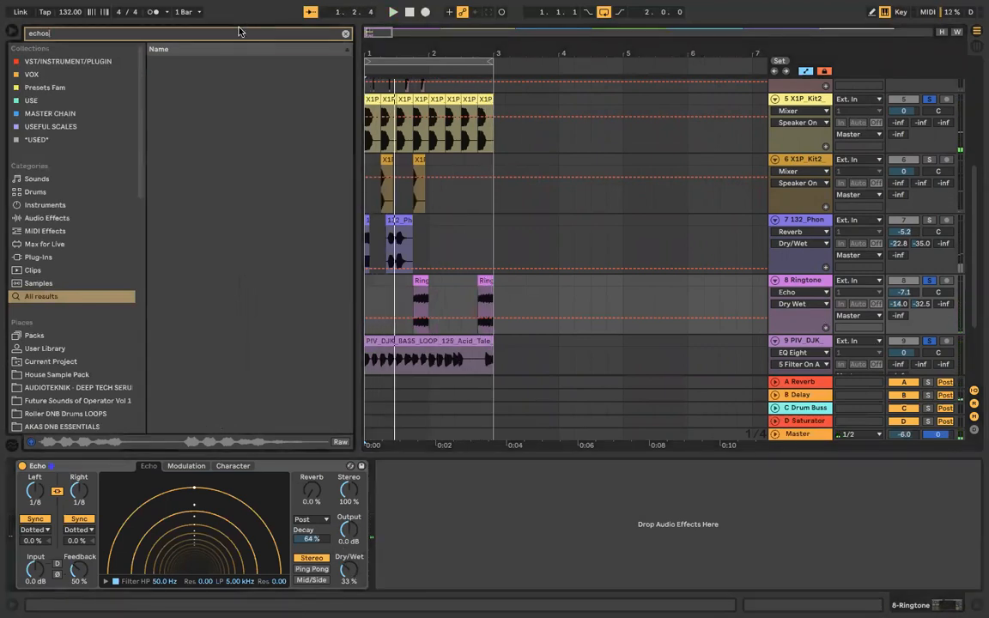
key(BackSpace)
key(BackSpace)
key(BackSpace)
key(BackSpace)
key(BackSpace)
text(sid)
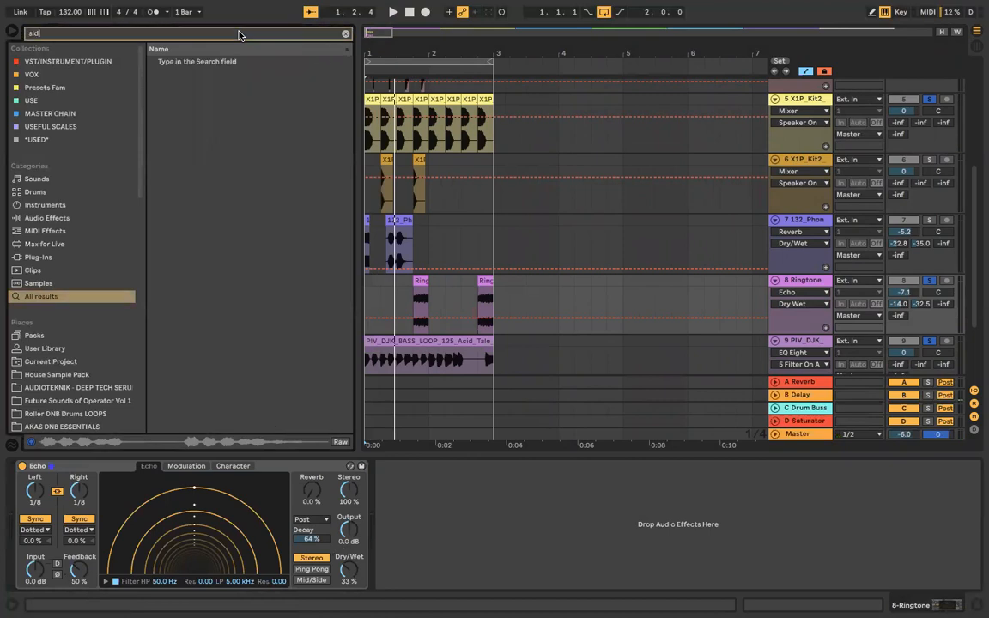
scroll(234, 125, down, 1)
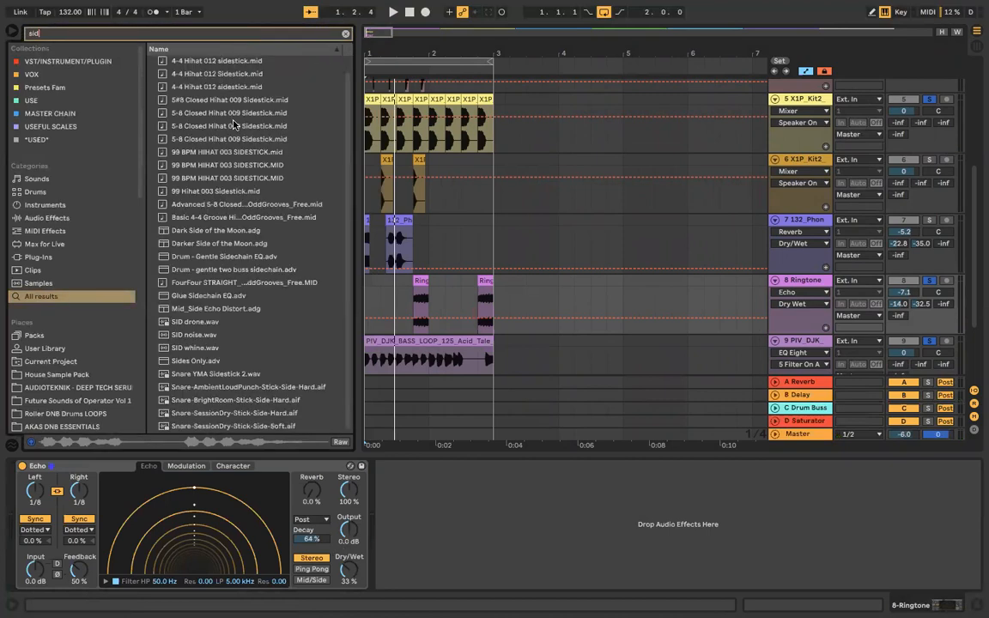
scroll(212, 309, up, 1)
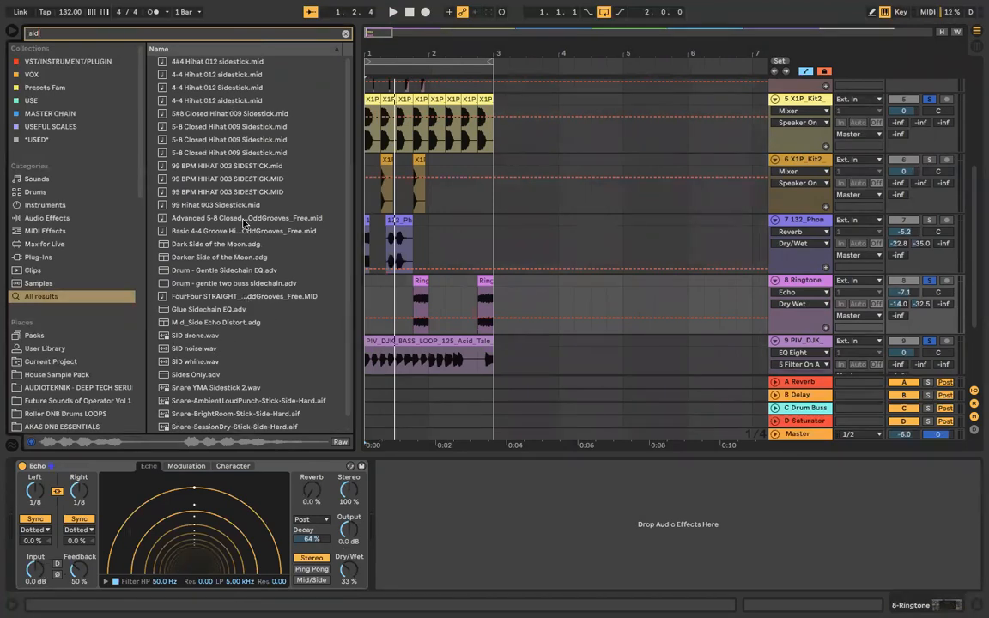
scroll(216, 310, down, 1)
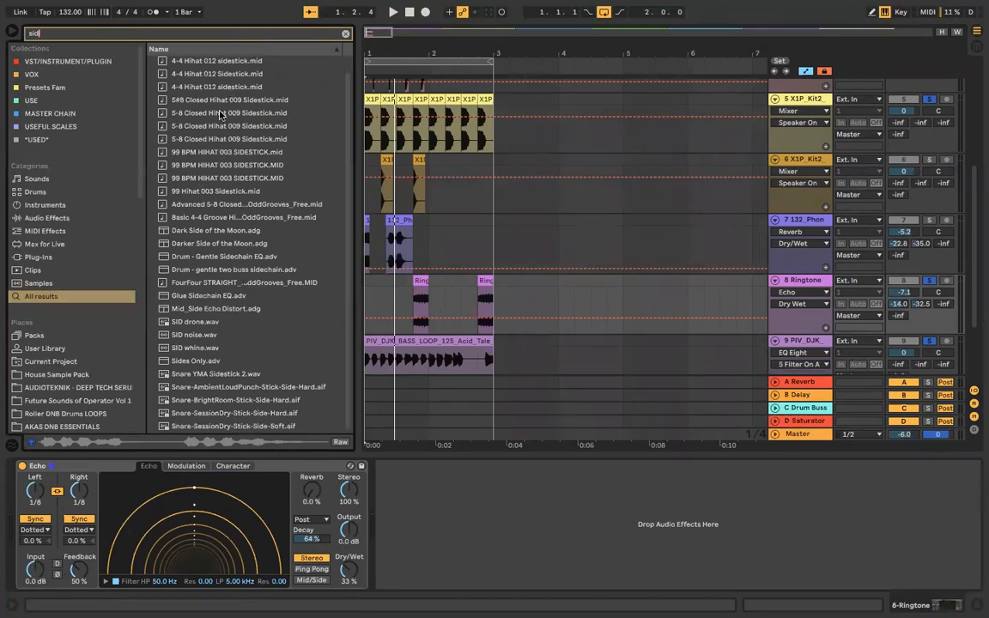
Step: Search for "comp", add the Compressor after the Echo, and sidechain it to 5-X1P Kit2 Kick
text(comp)
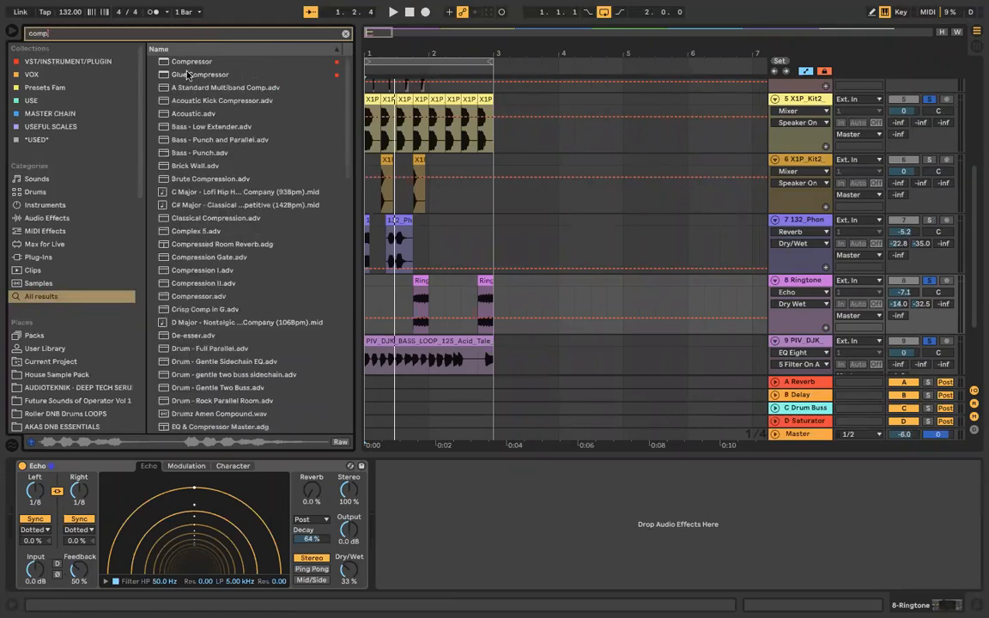
key(Return)
click(393, 466)
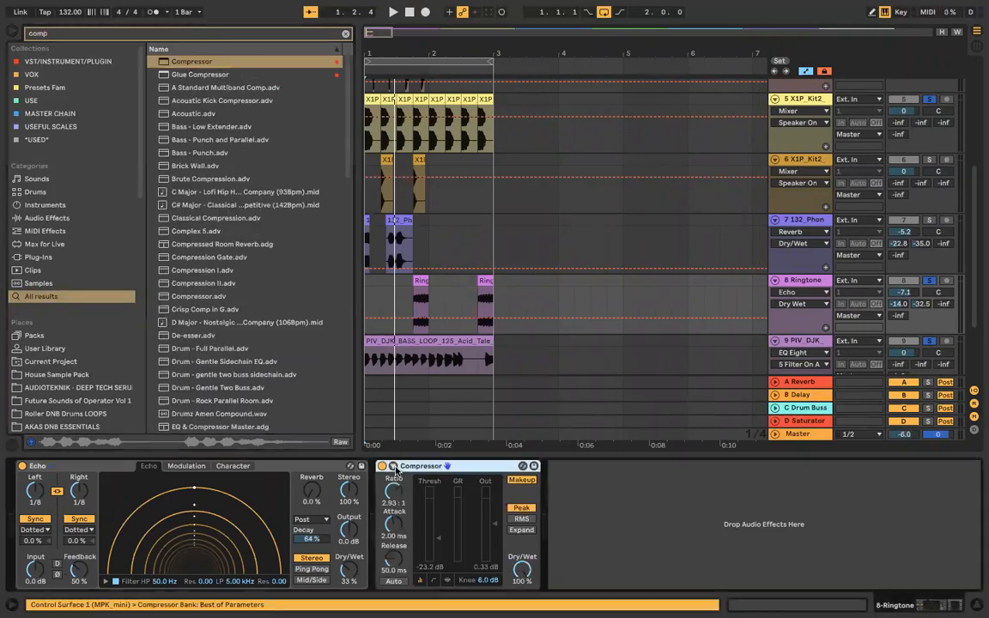
click(401, 479)
click(396, 499)
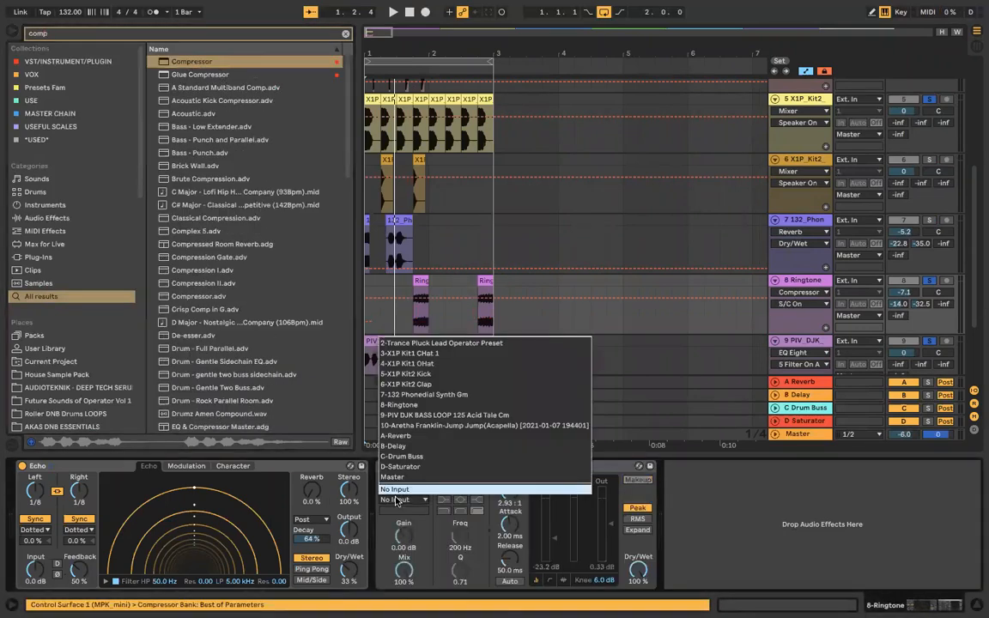
click(410, 374)
Step: Enable the Compressor's sidechain EQ with the band-pass filter type during playback and hide the device view
key(space)
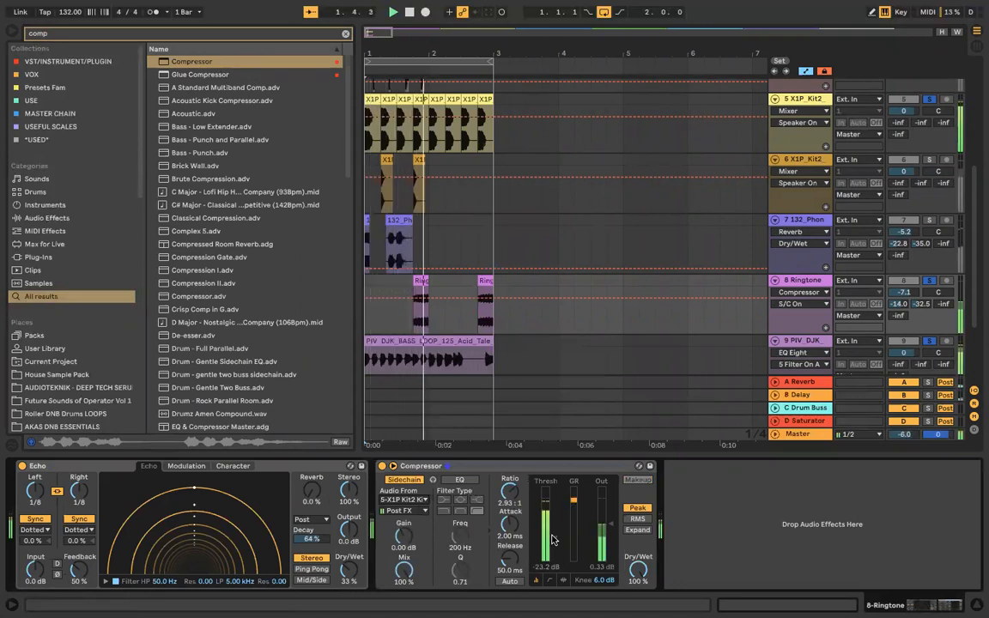
click(460, 510)
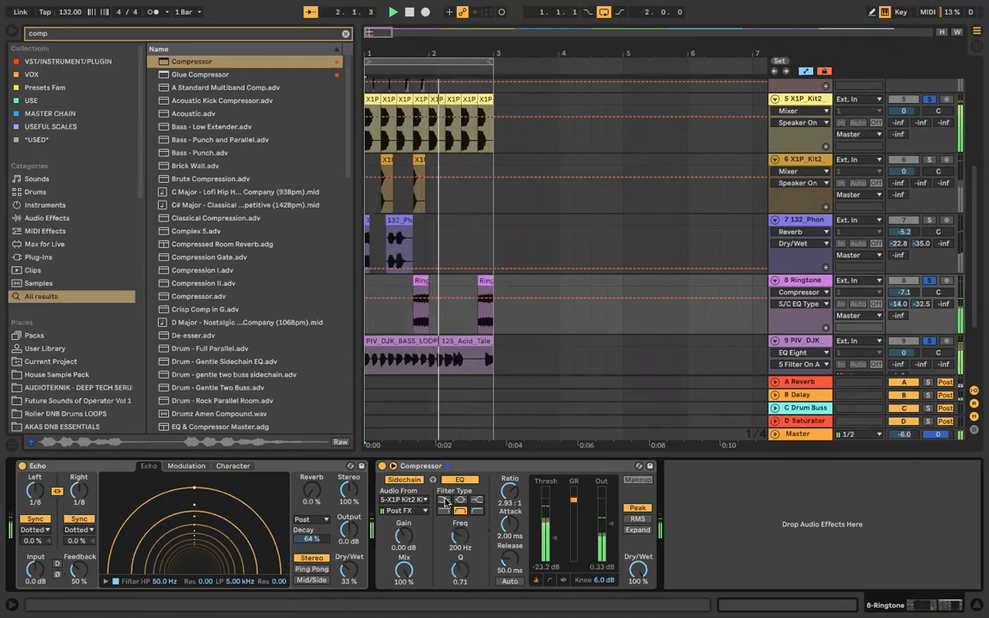
click(977, 605)
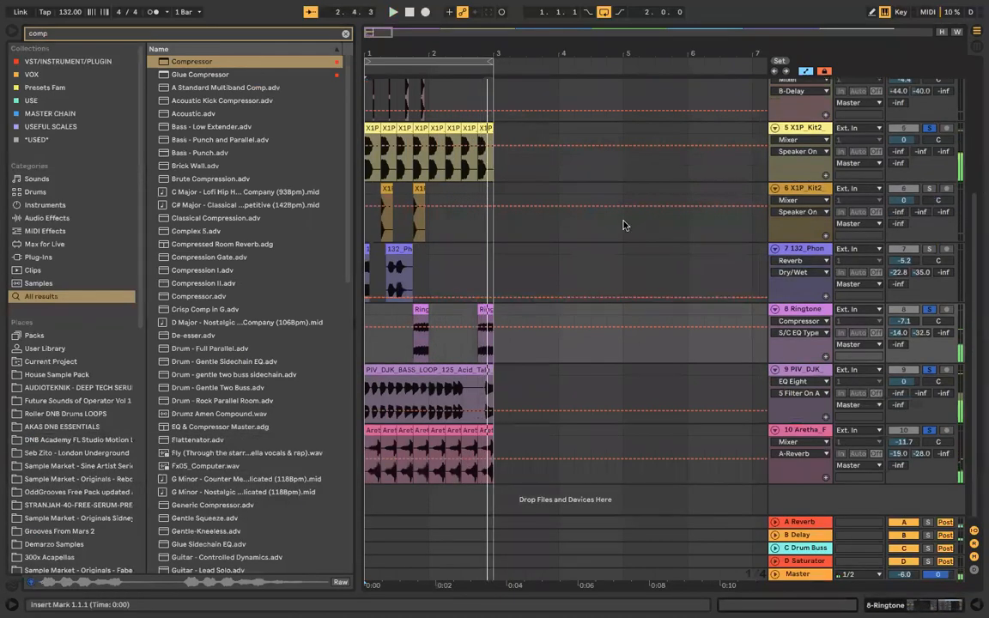
Step: Duplicate the first bar of the X1P Kit2 Clap and X1P Kit1 OHat tracks into bar 2, with the clap soloed
drag(427, 210, 368, 199)
key(super+d)
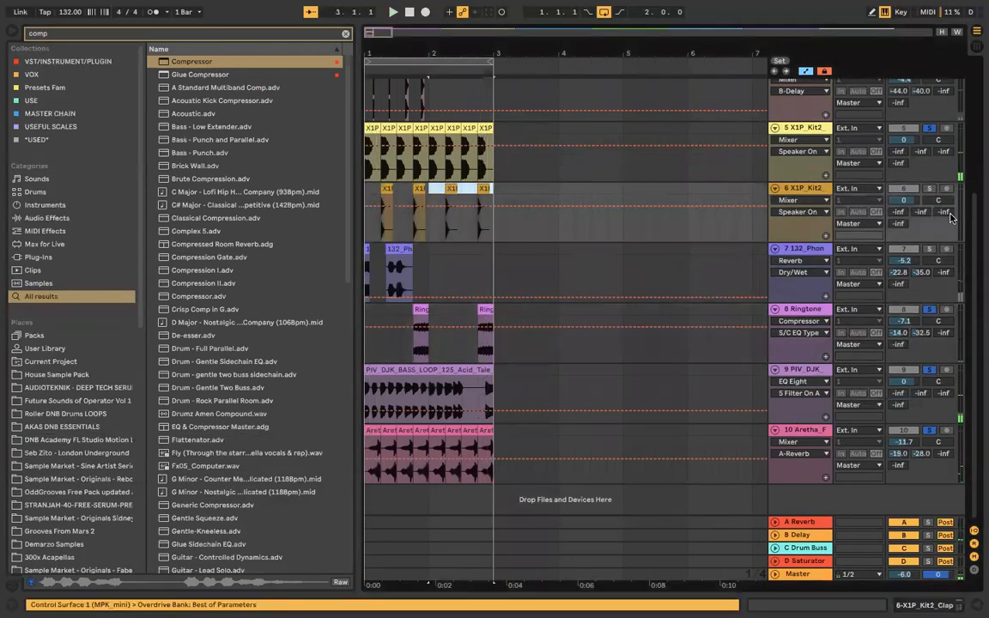
scroll(655, 225, up, 1)
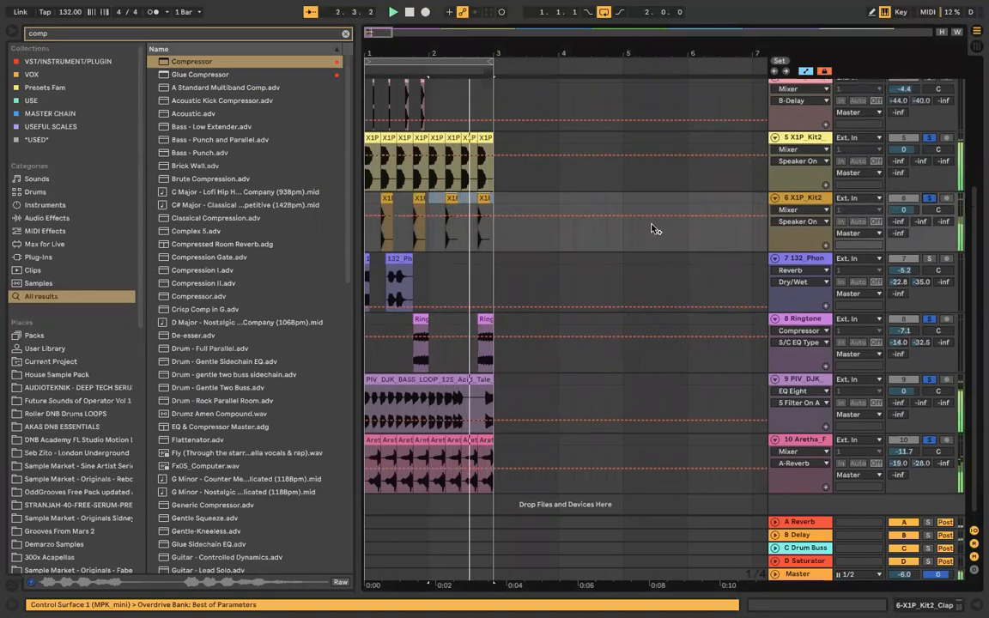
scroll(656, 225, up, 3)
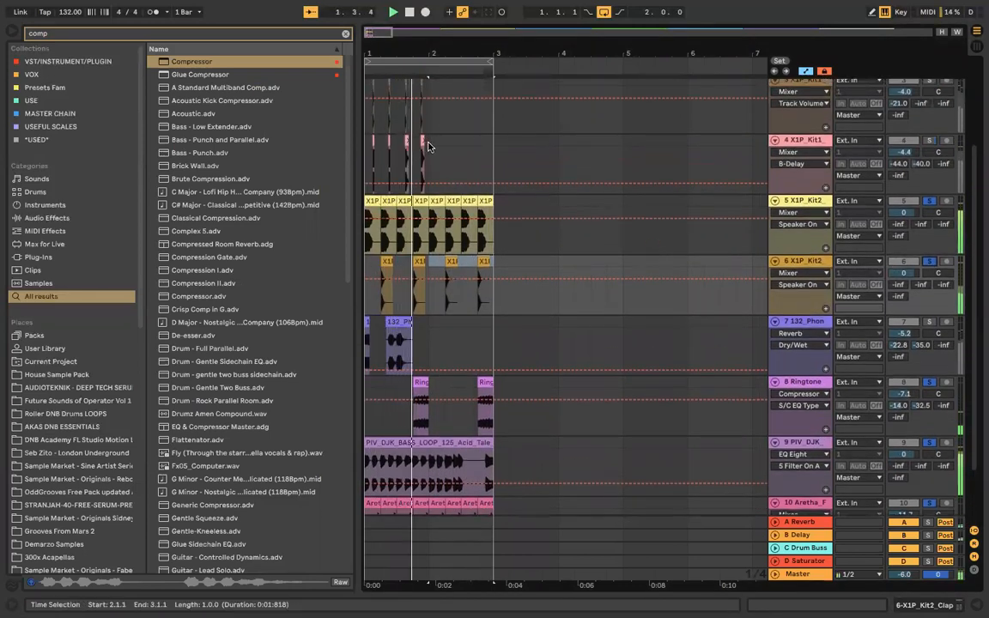
drag(426, 142, 352, 146)
key(super+d)
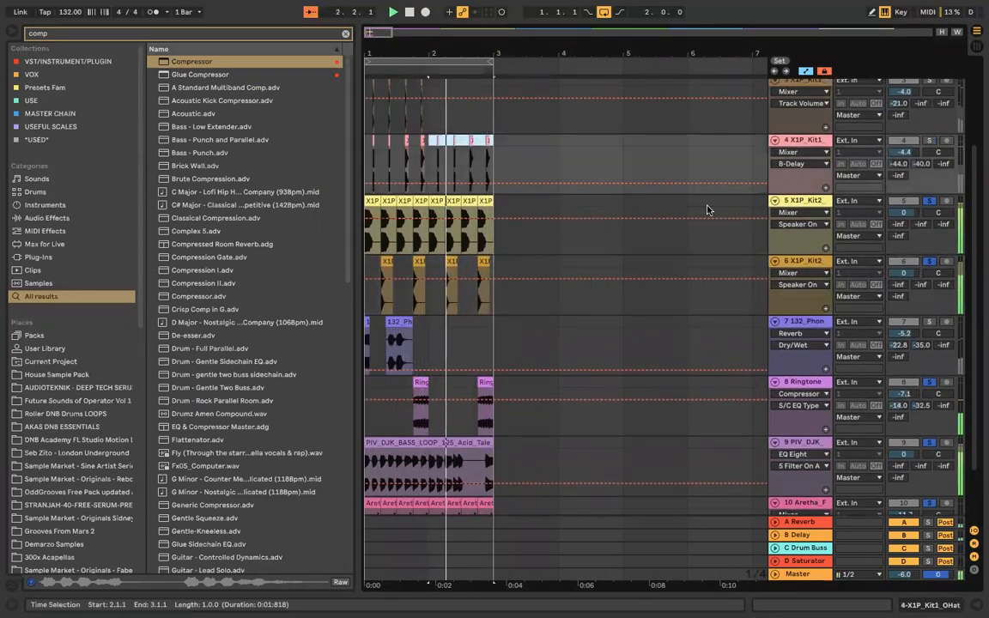
Step: Lower the X1P Kit1 OHat track's volume to -11.0 dB and clear the track solos
drag(903, 152, 903, 174)
click(927, 142)
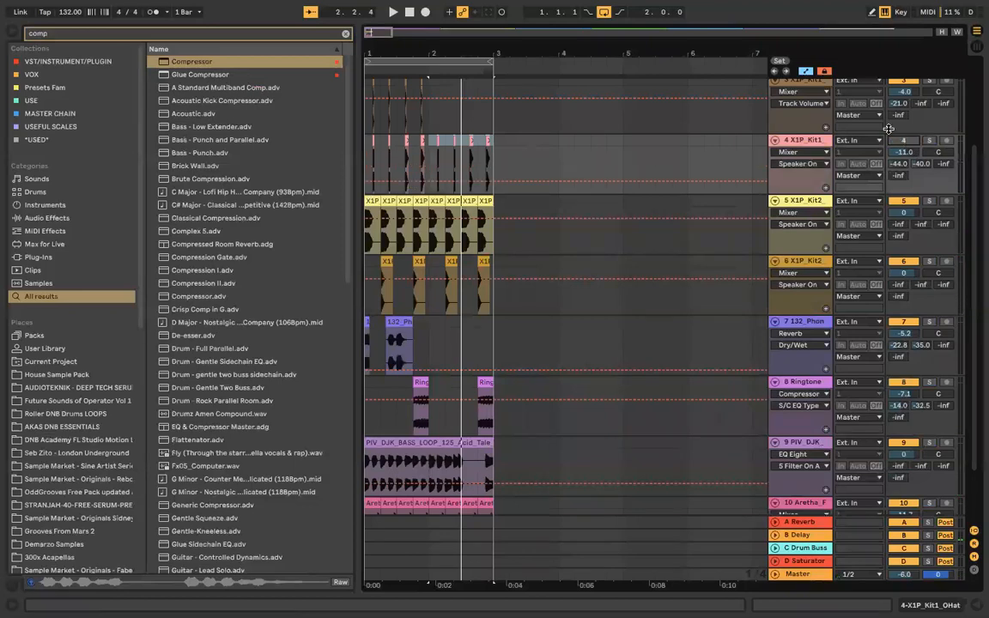
scroll(898, 121, up, 1)
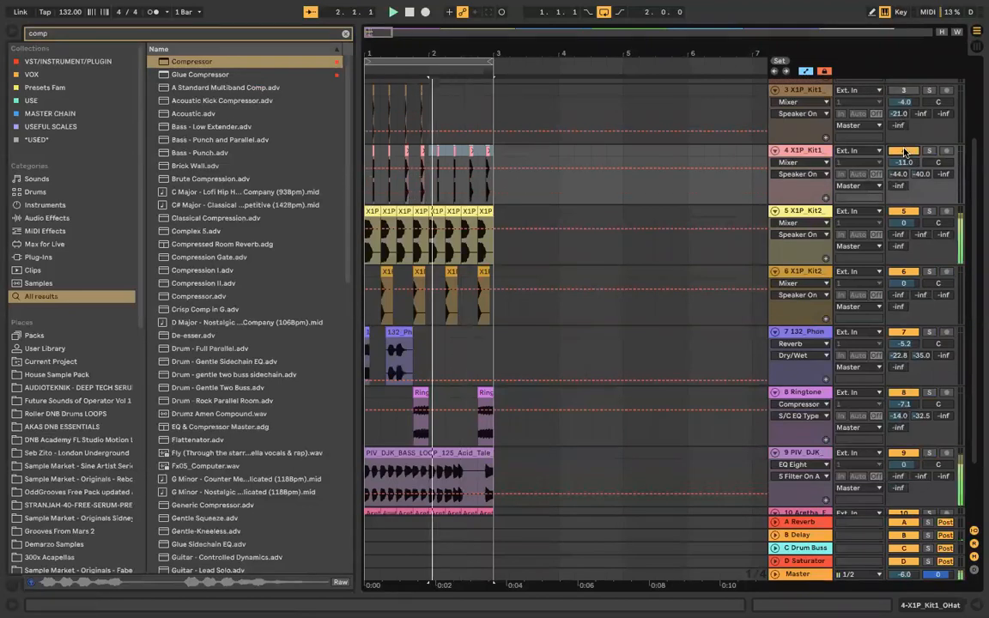
Step: Stop playback, search for "eq", and add EQ Eight to the X1P Kit1 OHat track
key(space)
drag(495, 192, 430, 156)
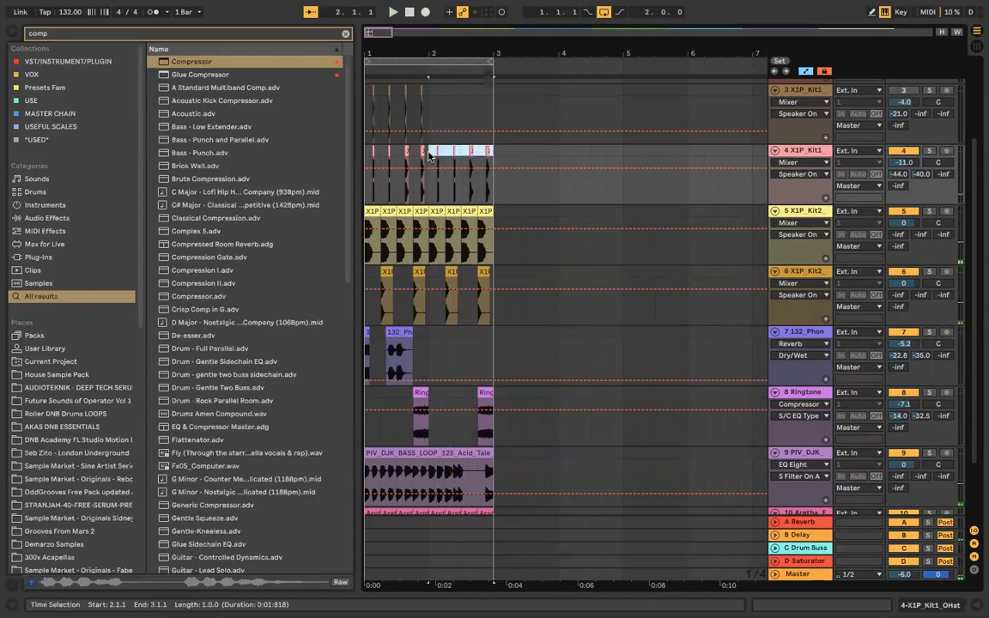
click(285, 32)
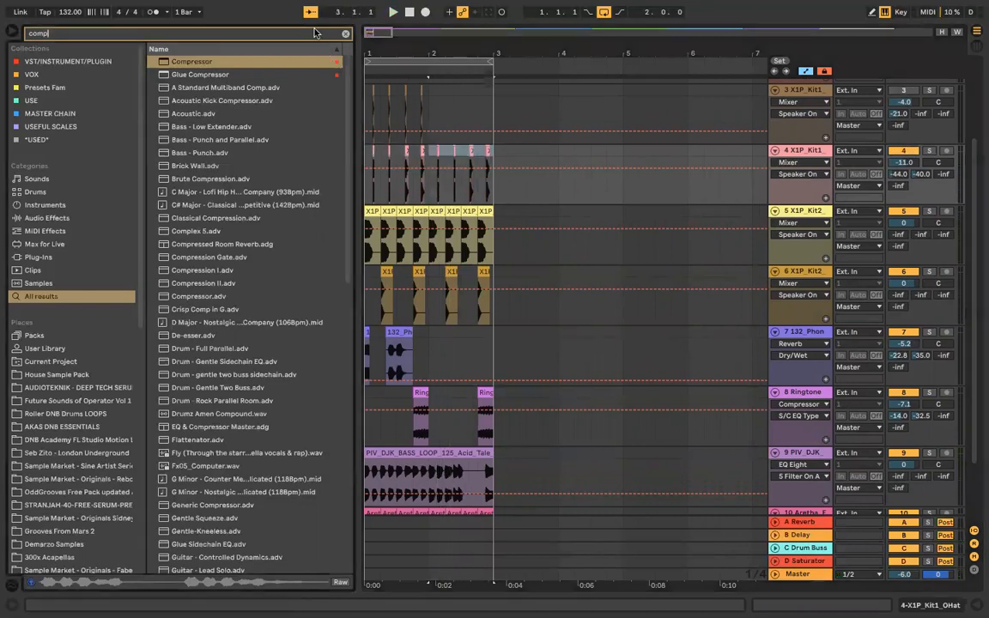
text(eq)
click(231, 75)
drag(419, 163, 420, 163)
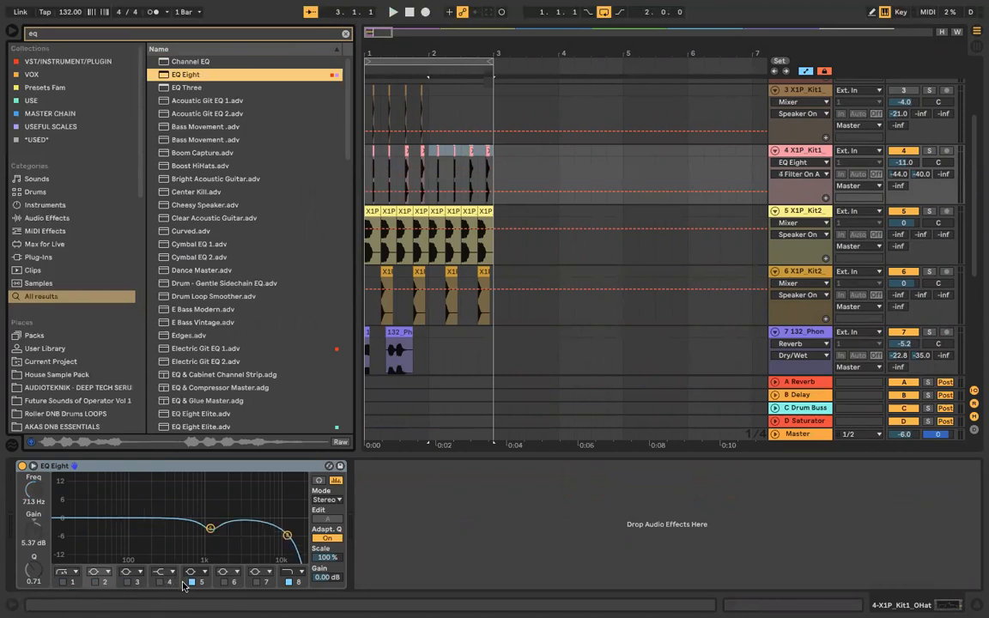
Step: Solo the X1P Kit1 OHat track and shape it with only EQ Eight's band 8 high cut, set to 2.50 kHz during playback
click(927, 152)
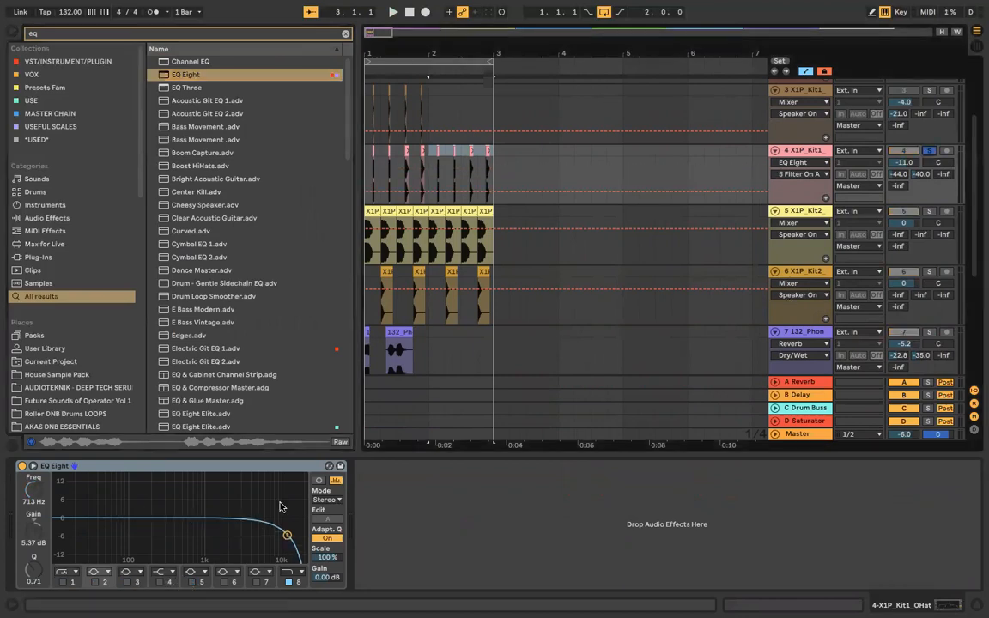
drag(287, 537, 232, 532)
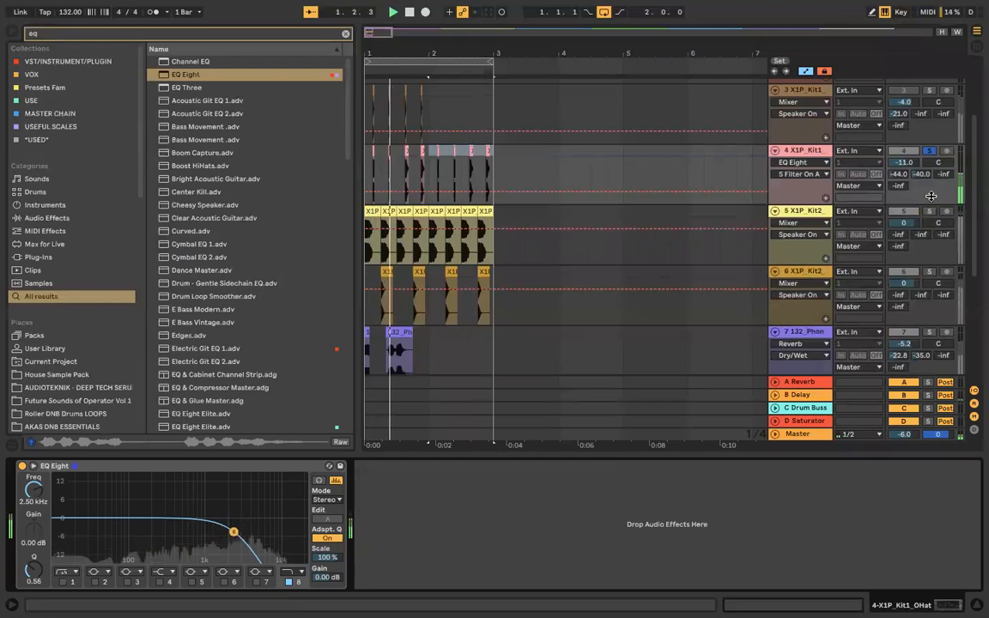
click(796, 153)
click(458, 150)
key(space)
Step: Search for "comp" and add the Compressor after EQ Eight on the X1P Kit1 OHat track
double_click(241, 35)
key(BackSpace)
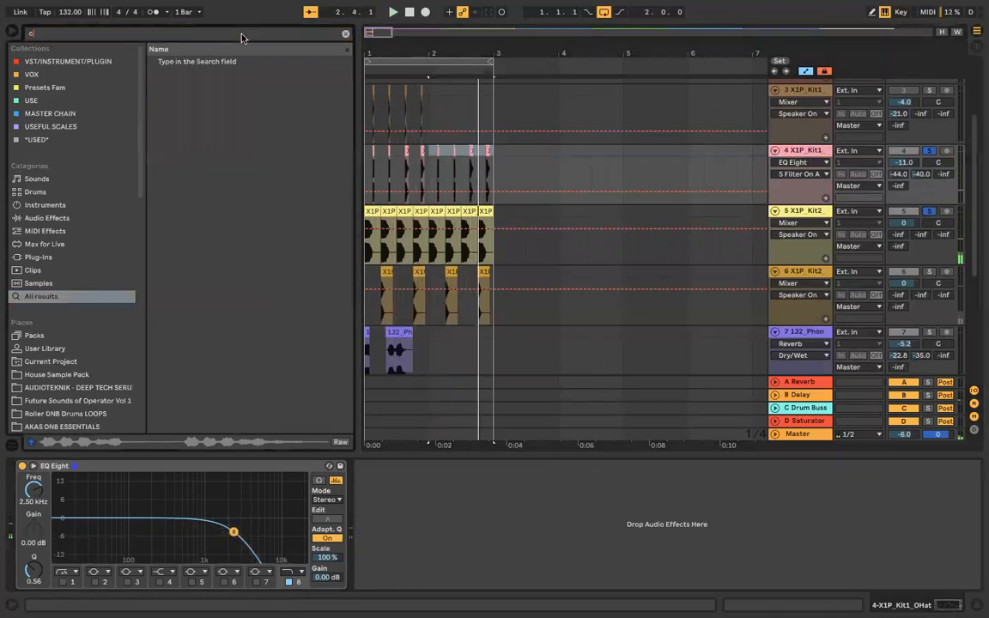
text(comp)
drag(194, 64, 281, 67)
drag(453, 211, 420, 466)
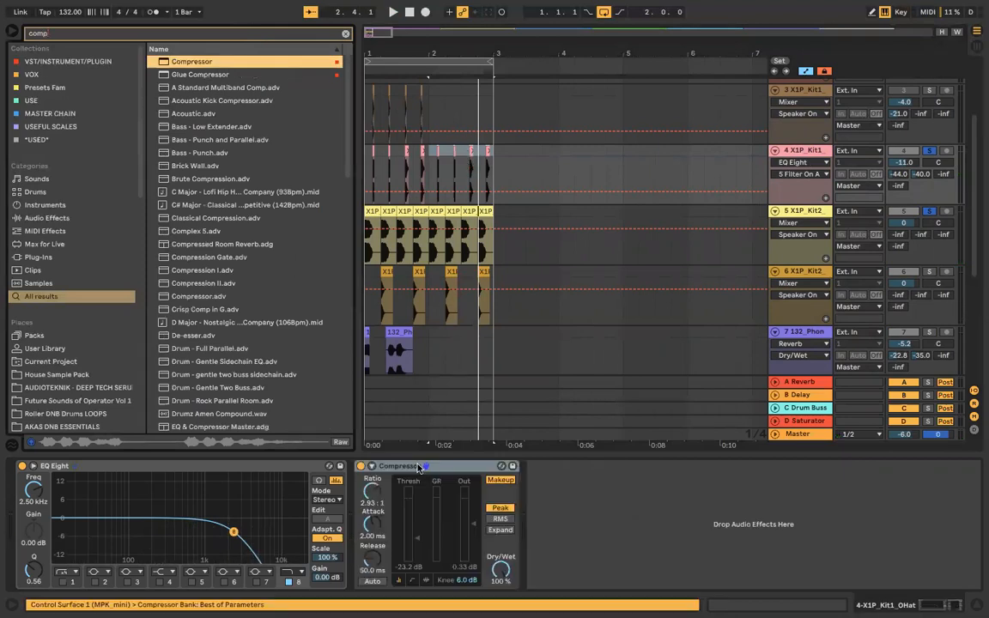
Step: Sidechain the open hat's Compressor to 5-X1P Kit2 Kick and enable its sidechain EQ during playback
click(374, 466)
click(382, 479)
click(381, 499)
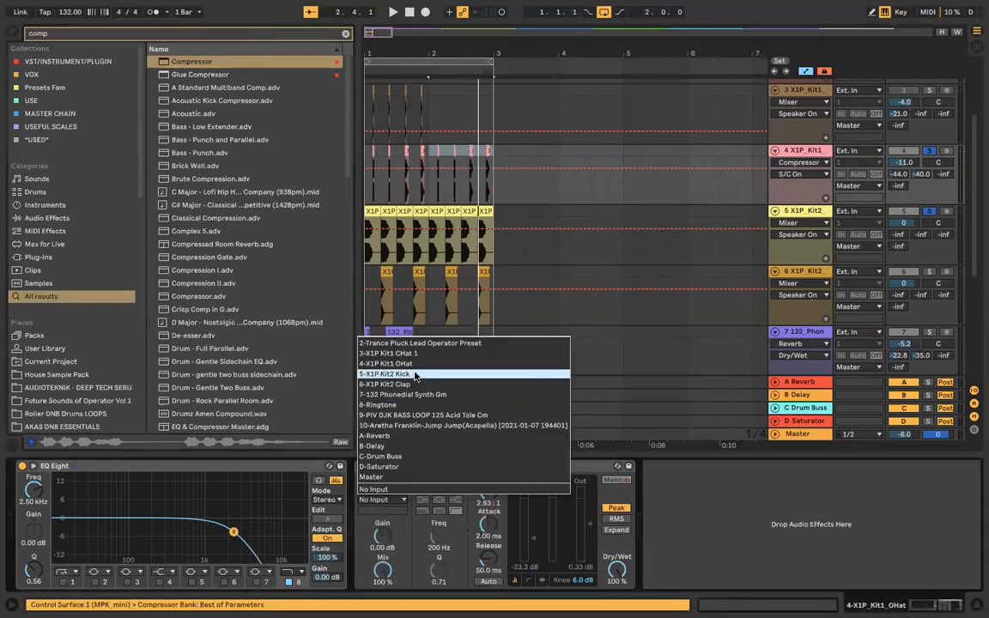
click(399, 374)
key(space)
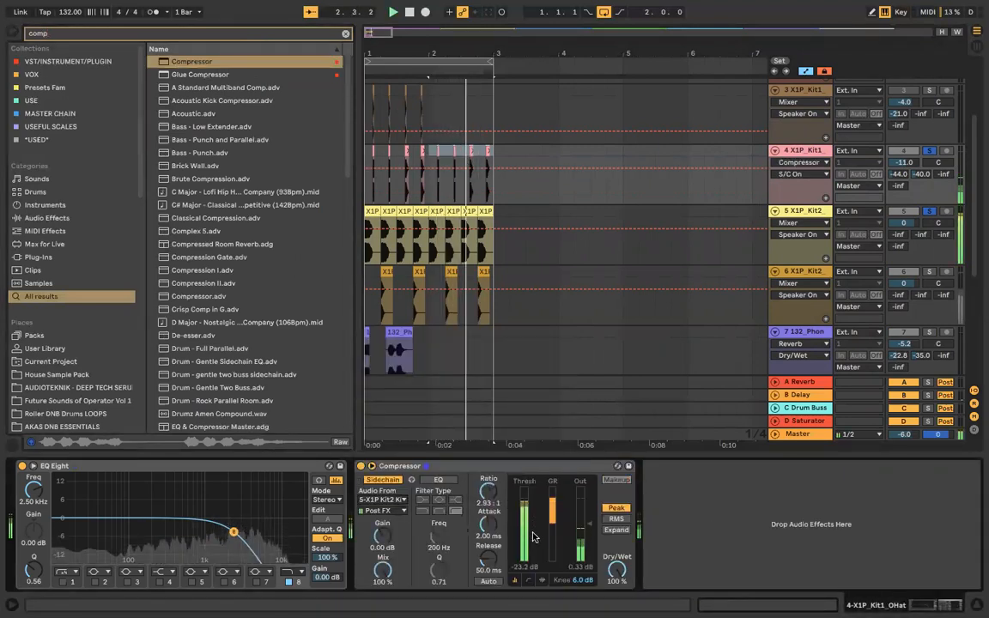
click(439, 481)
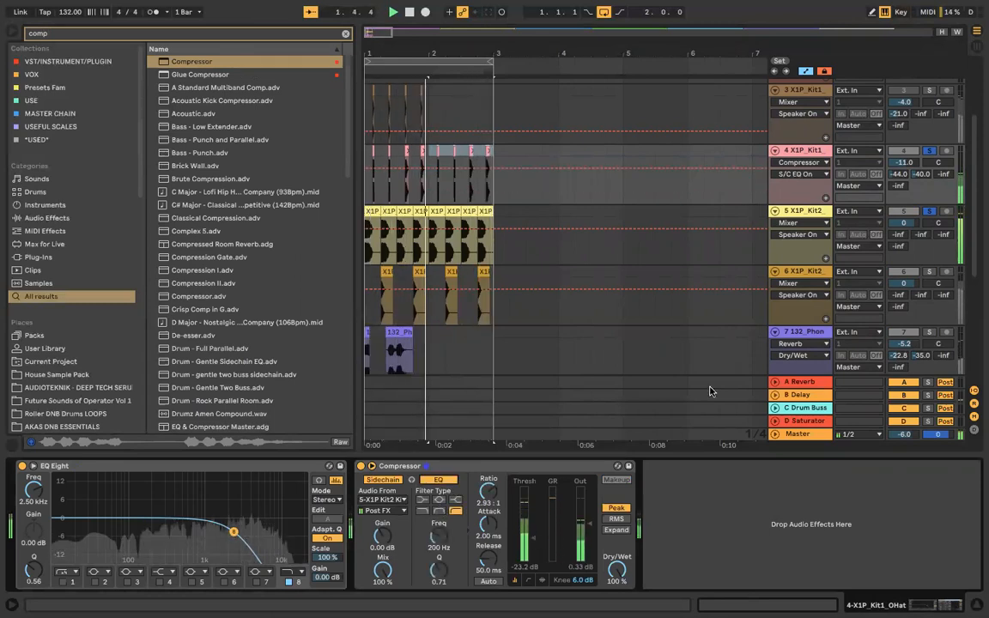
Step: Solo the X1P Kit2 Clap track to audition the mix, and delete the 132 Phonedial Synth track
click(927, 272)
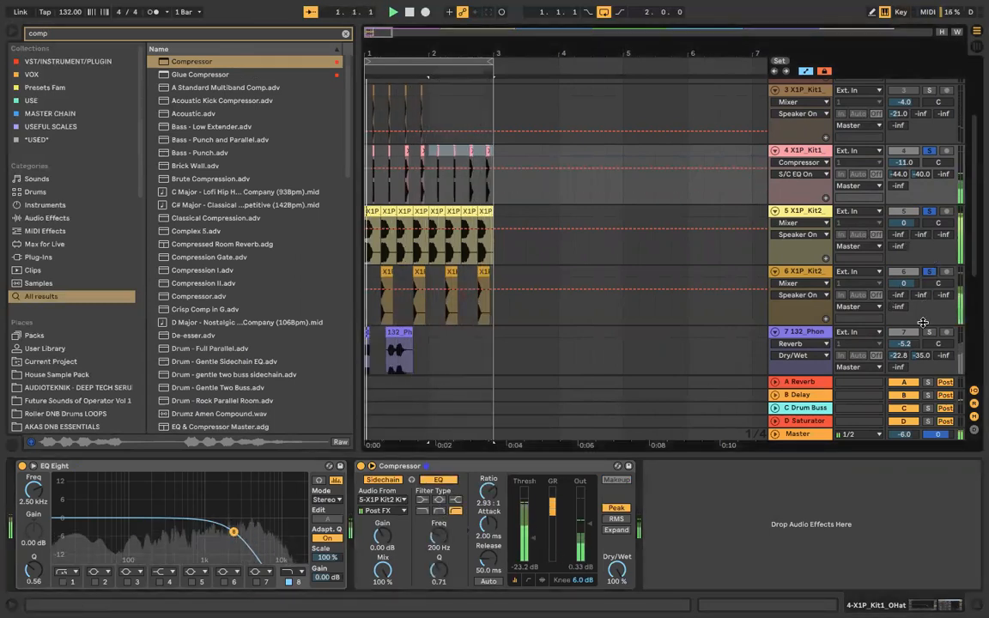
scroll(928, 283, down, 2)
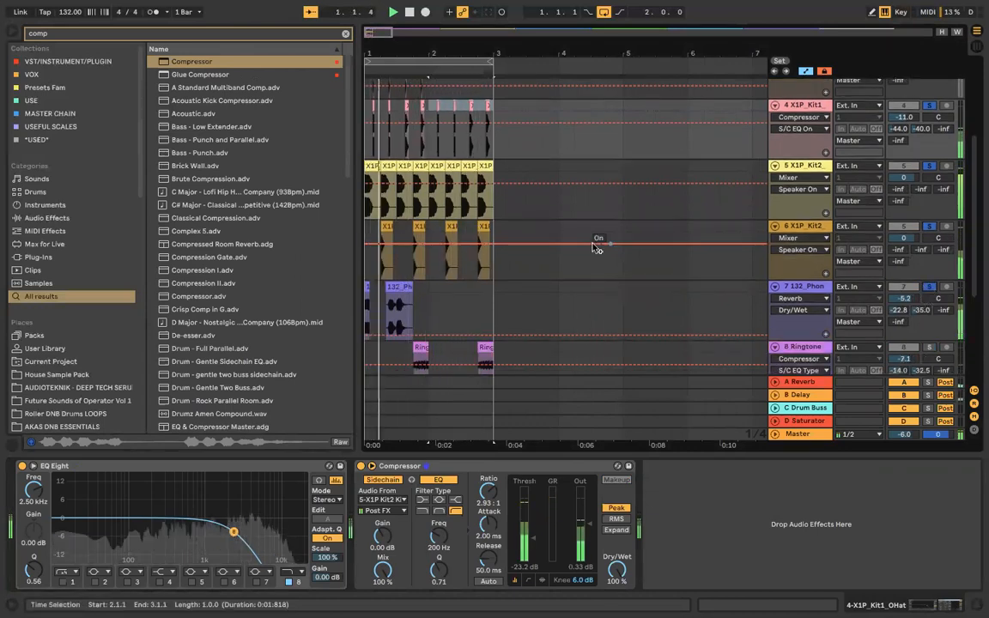
click(429, 291)
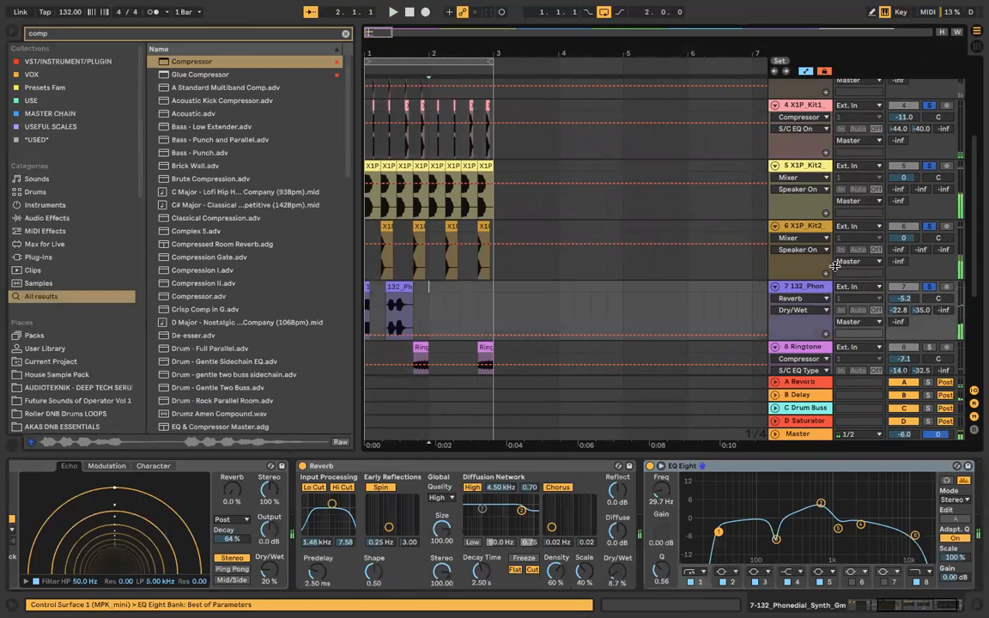
key(Delete)
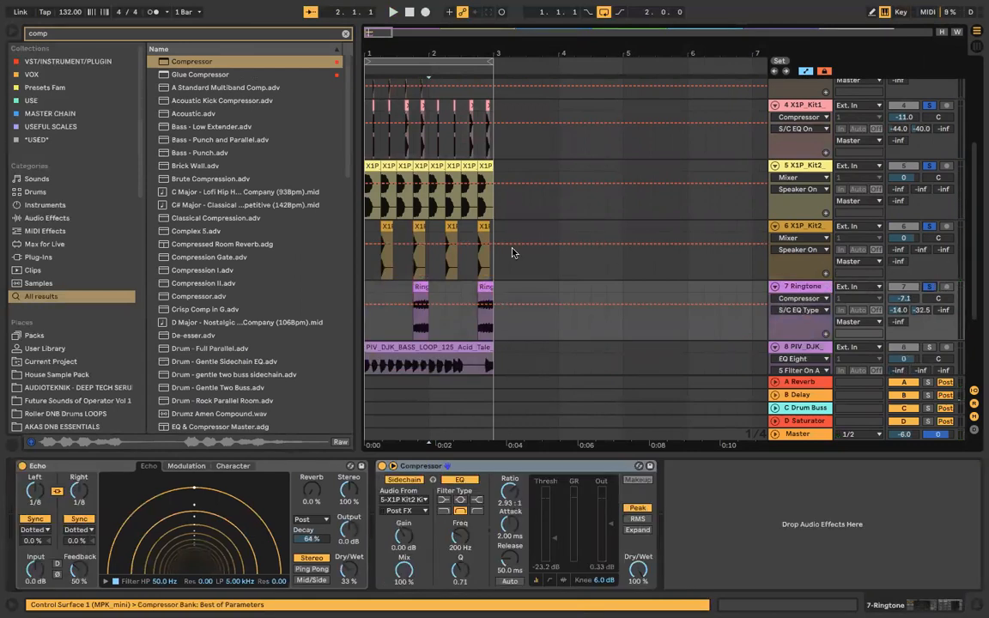
Step: Play the loop from bar 1 and add the PIV DJK acid bass loop track to the soloed tracks
click(367, 267)
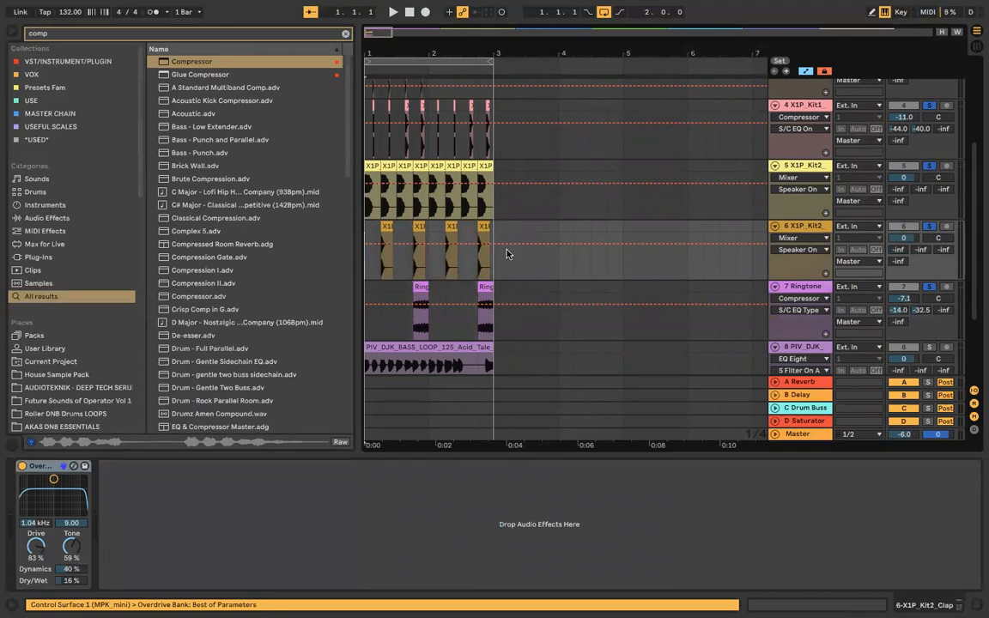
key(space)
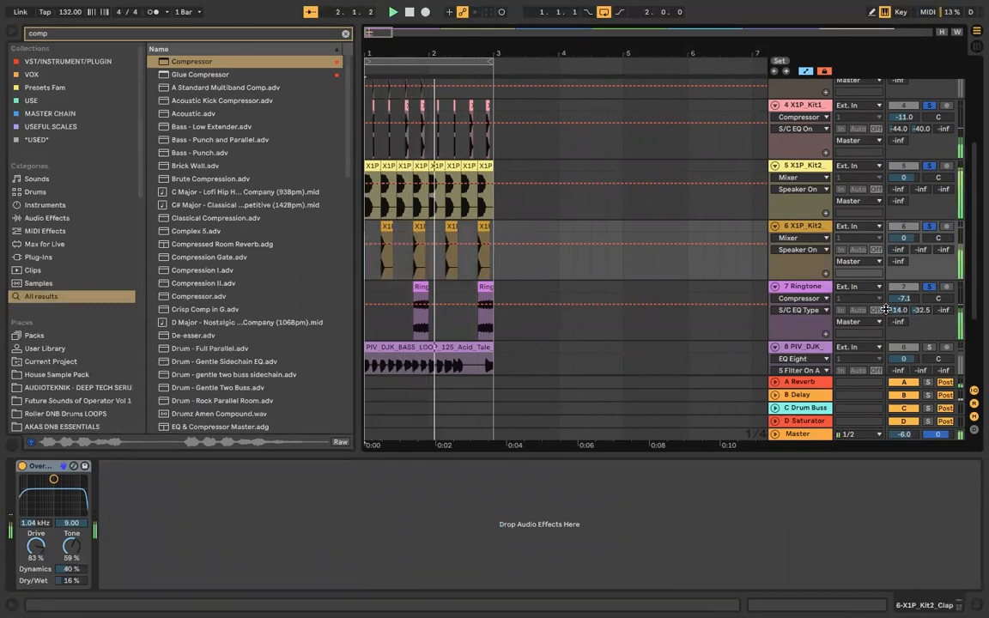
scroll(885, 309, down, 2)
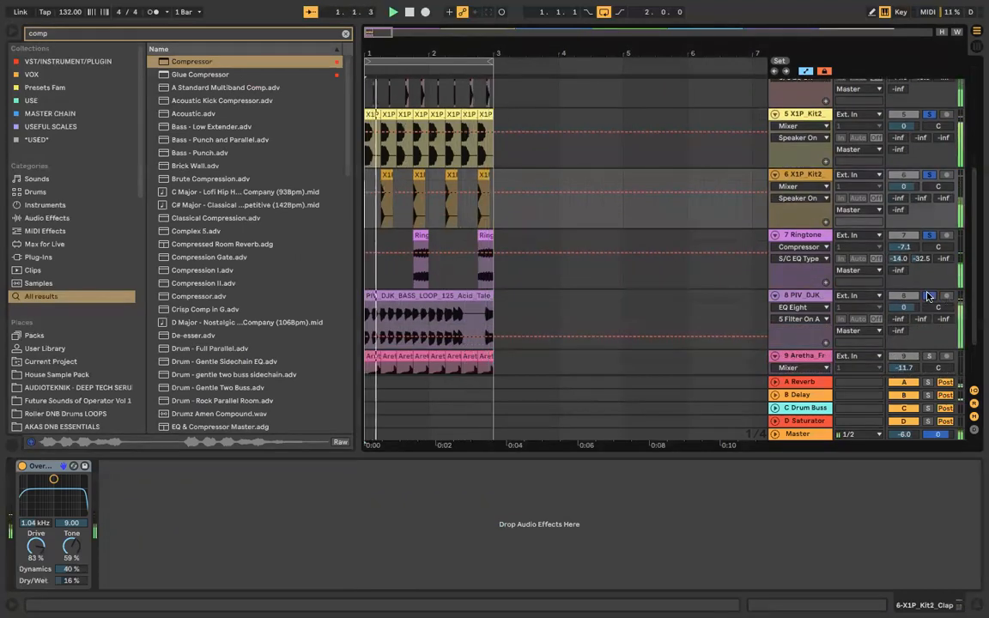
scroll(455, 225, down, 2)
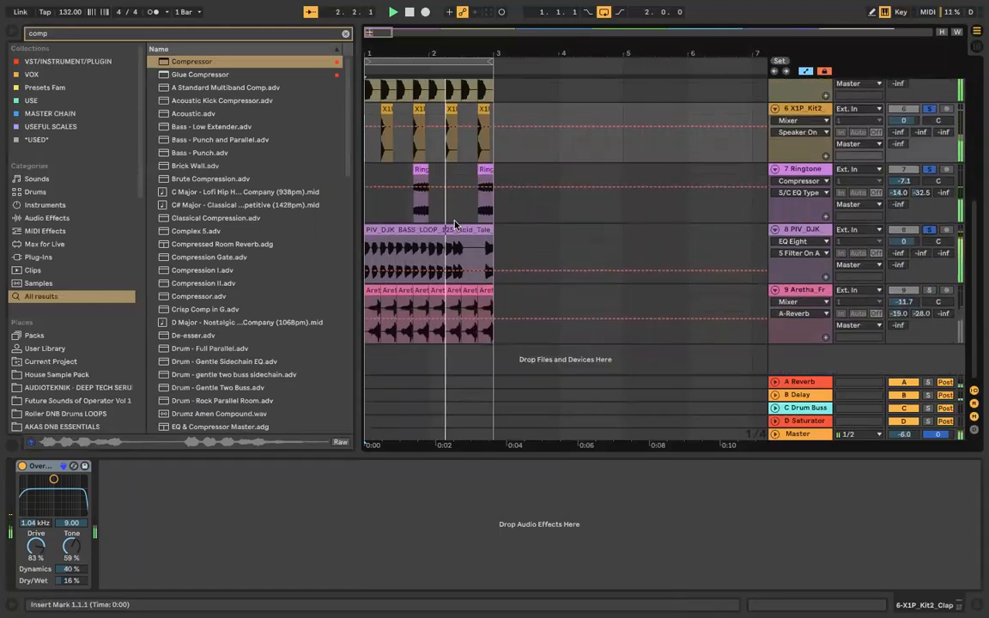
Step: Add a Compressor after EQ Eight on the PIV DJK bass track, sidechained to 5-X1P Kit2 Kick with its sidechain EQ enabled
click(828, 225)
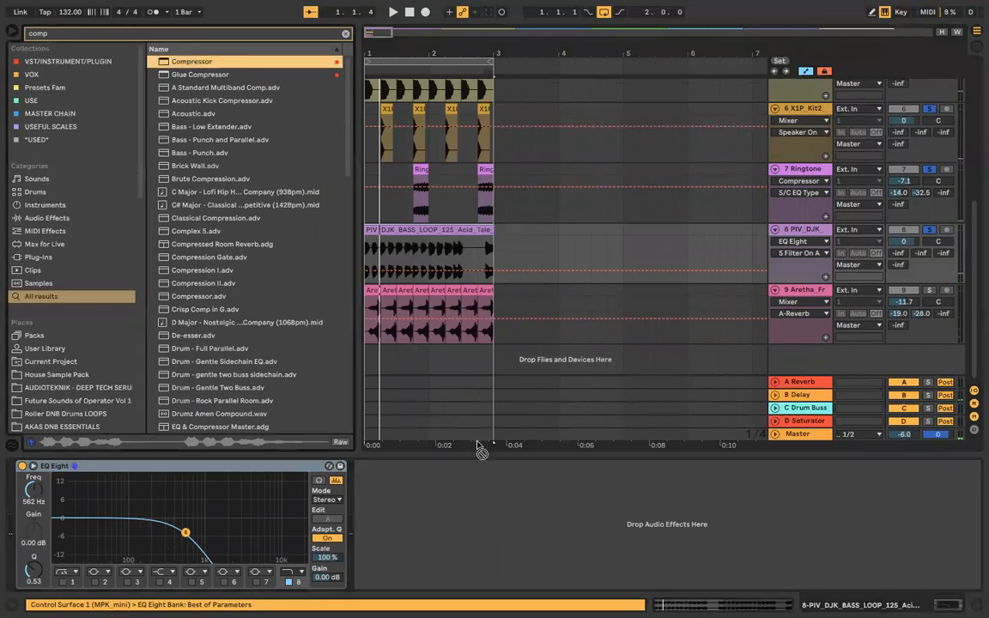
key(Return)
click(373, 468)
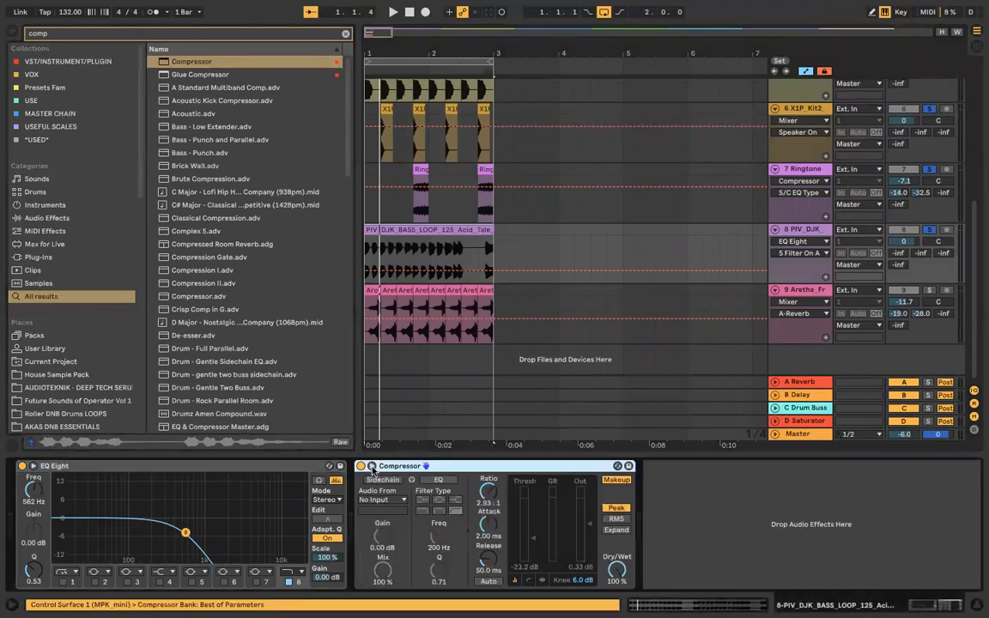
click(379, 499)
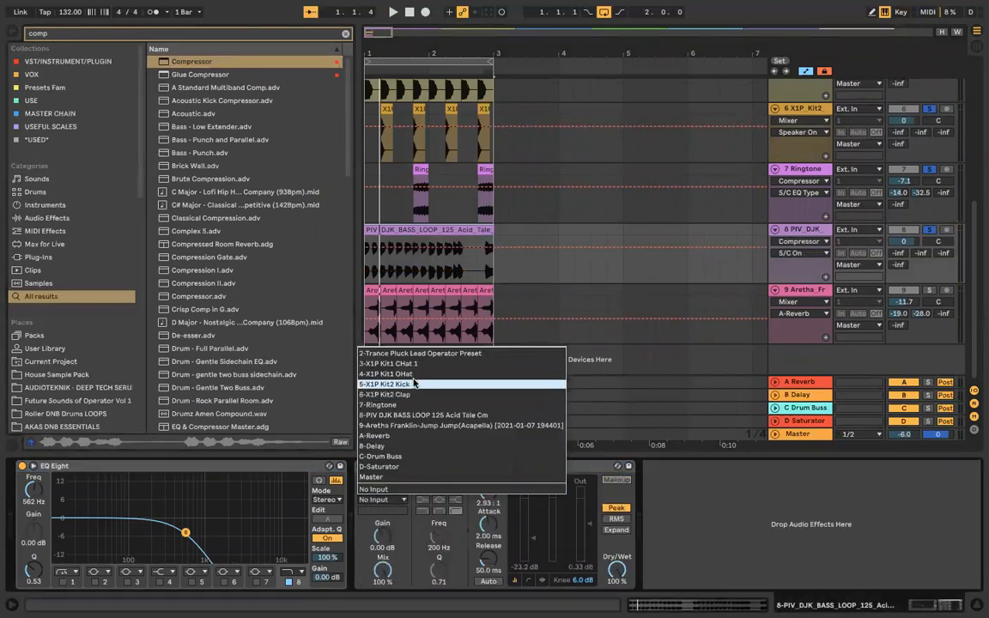
click(414, 384)
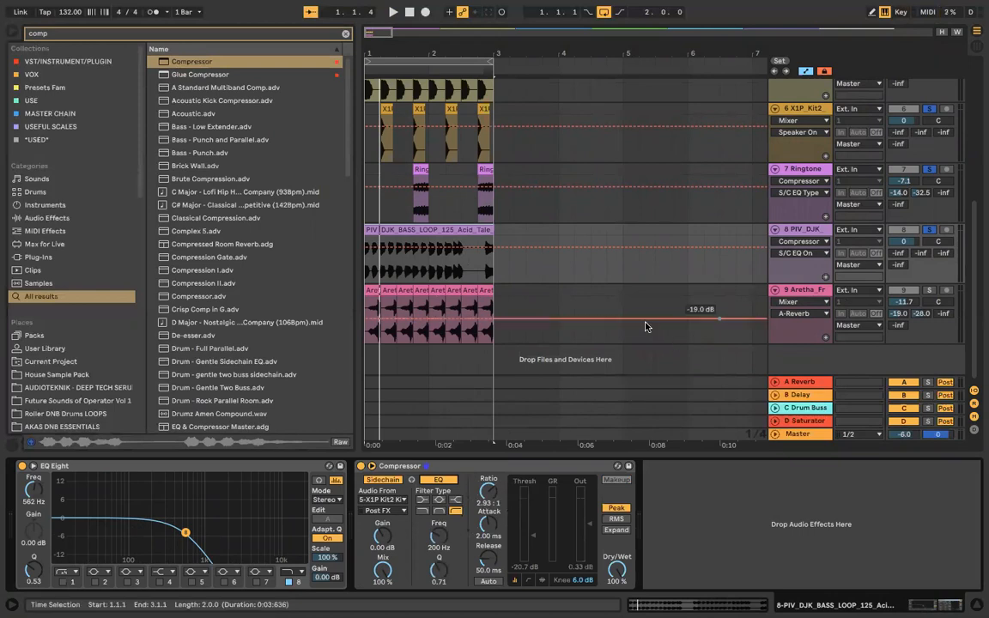
Step: Rename the PIV DJK acid bass loop clip to "Bass"
click(529, 465)
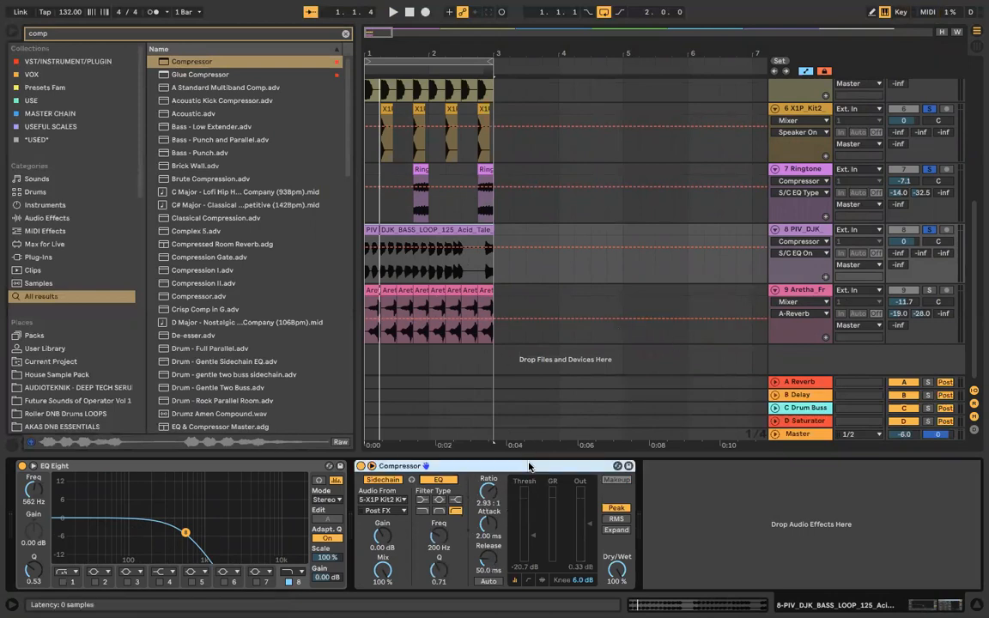
click(370, 250)
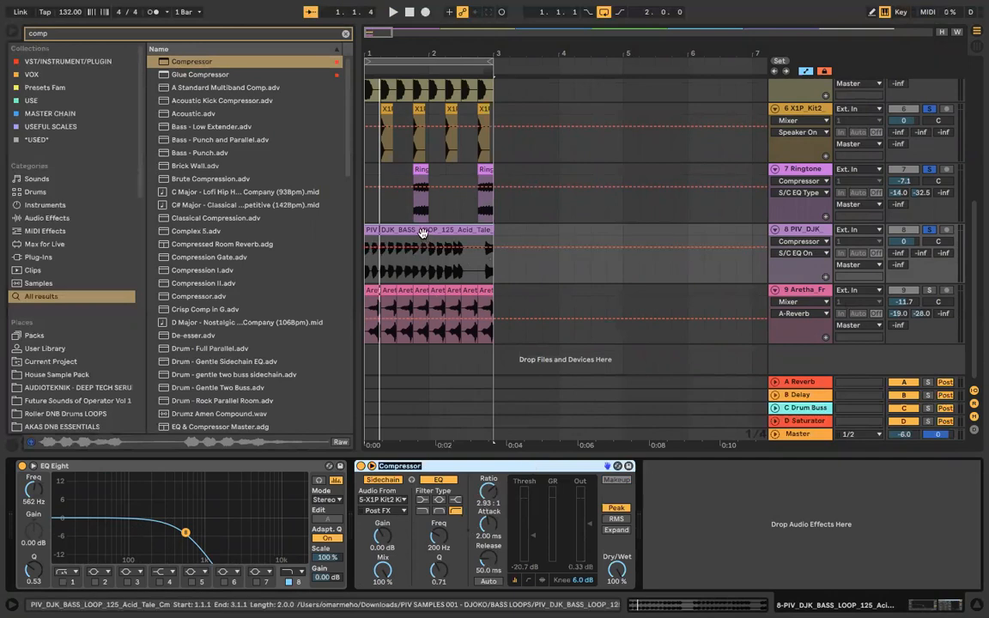
text(uss)
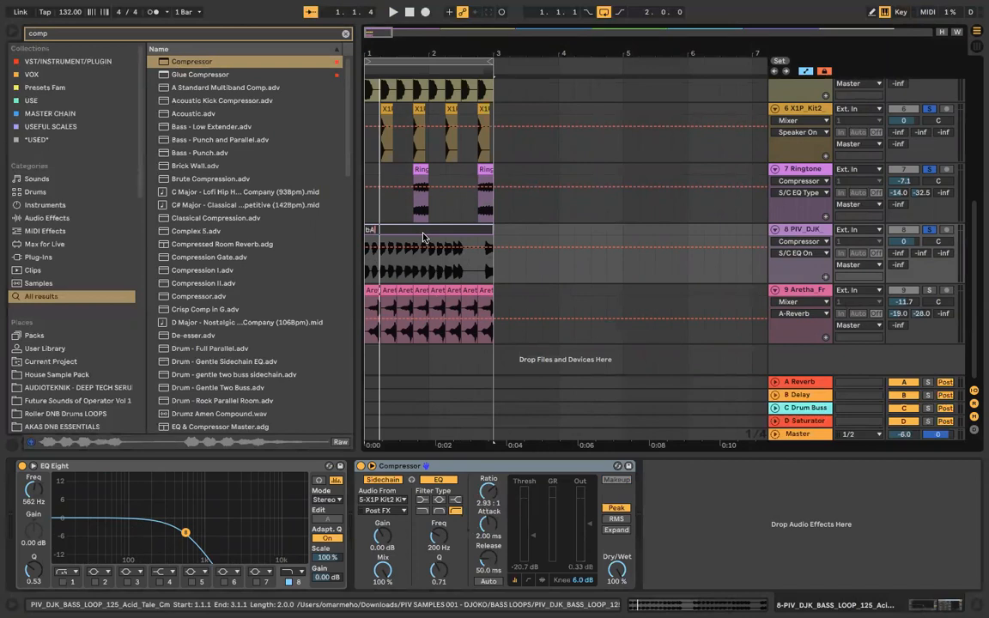
key(Return)
Step: Set the bass Compressor's threshold to -15.3 dB during playback and switch its sidechain filter type to band-pass
key(space)
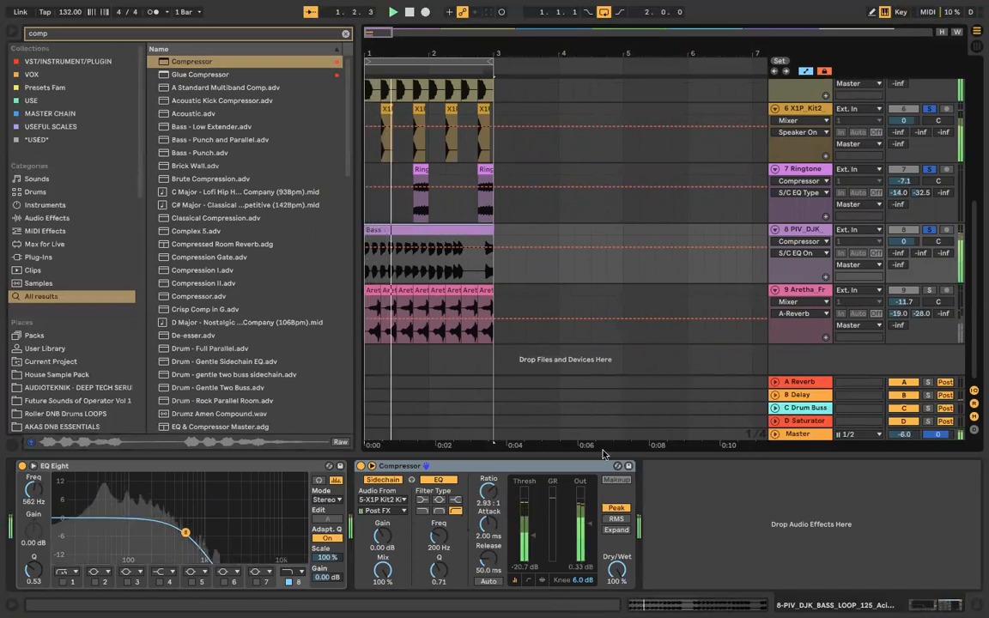
drag(533, 546, 534, 530)
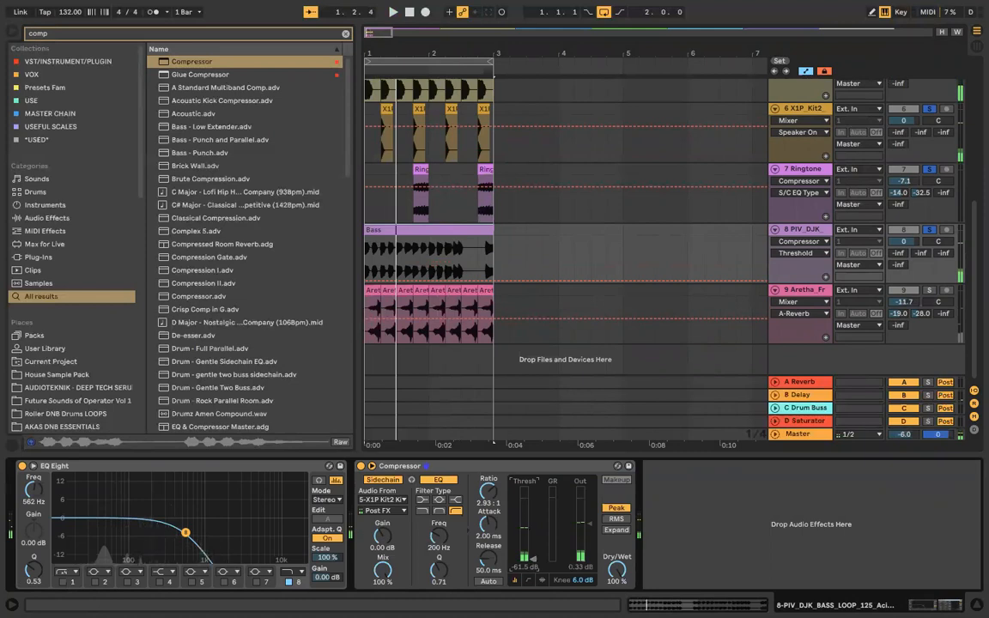
key(space)
drag(532, 518, 533, 529)
key(space)
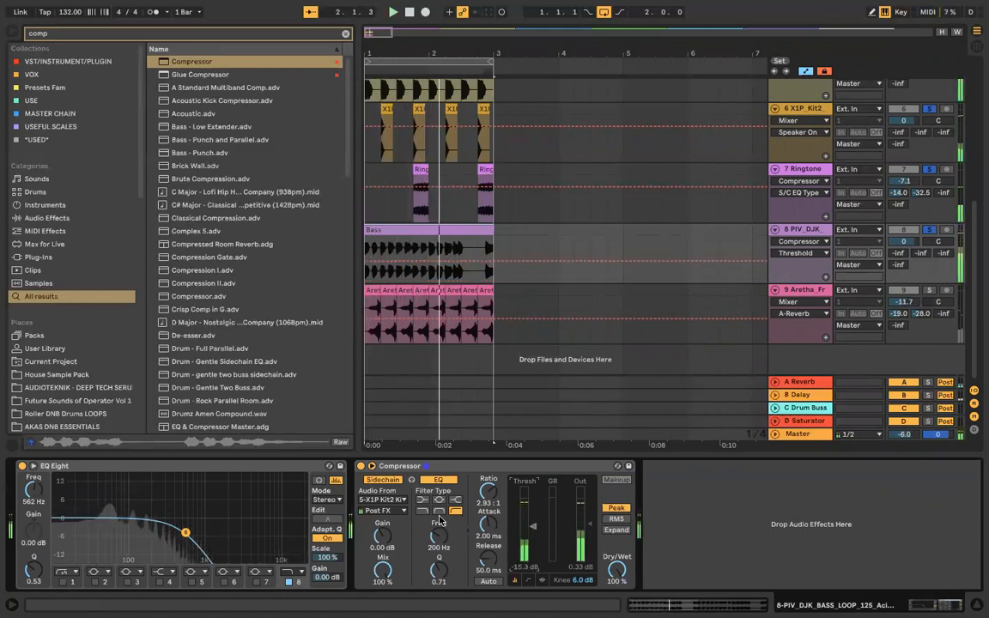
click(439, 511)
key(space)
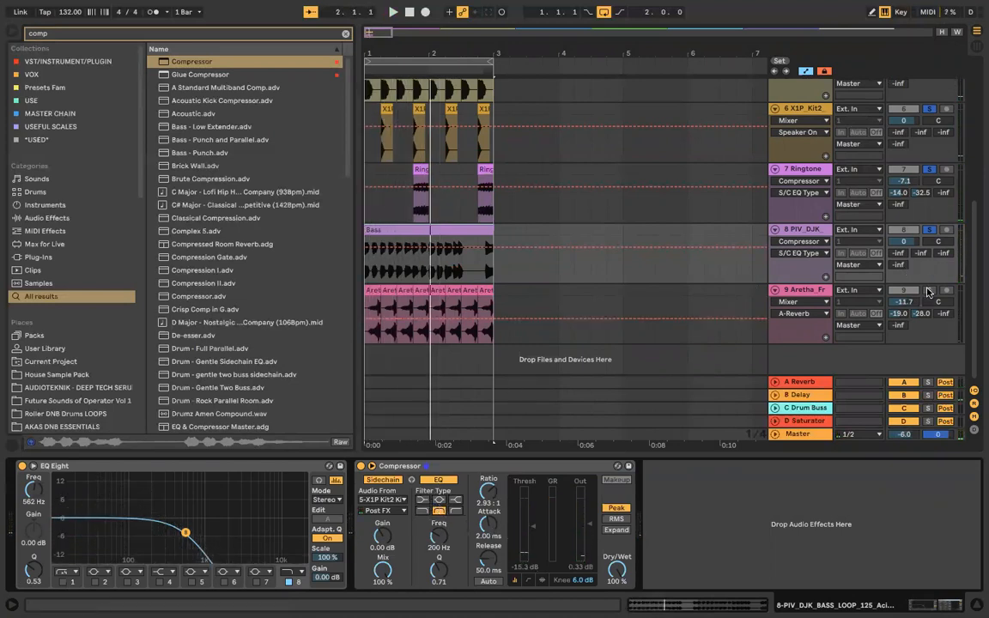
Step: Solo the Aretha Franklin acapella track, play the loop from bar 1, and lower the acapella's volume to -14.2 dB
click(364, 209)
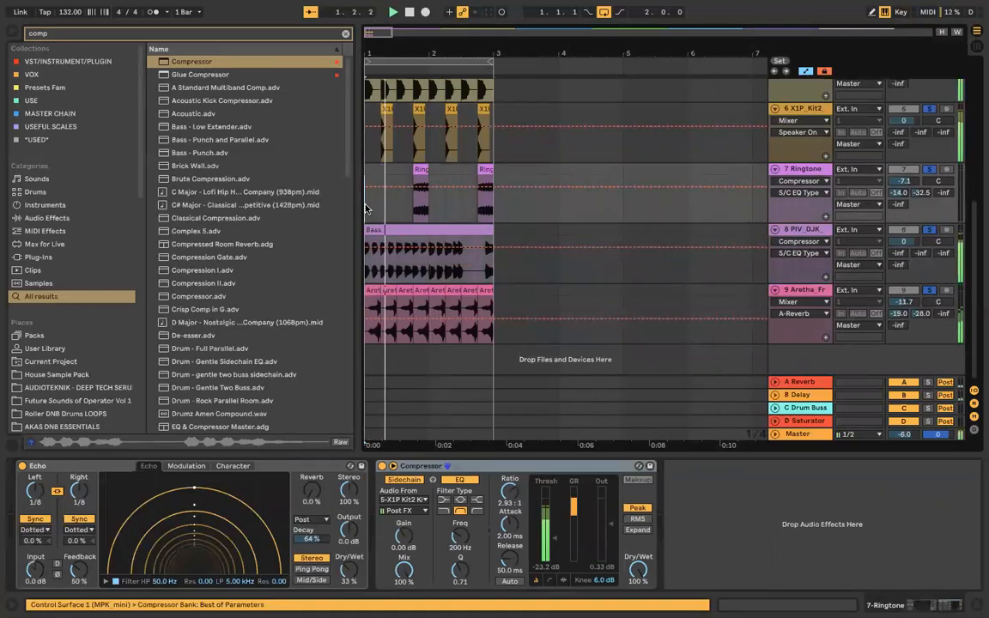
click(899, 312)
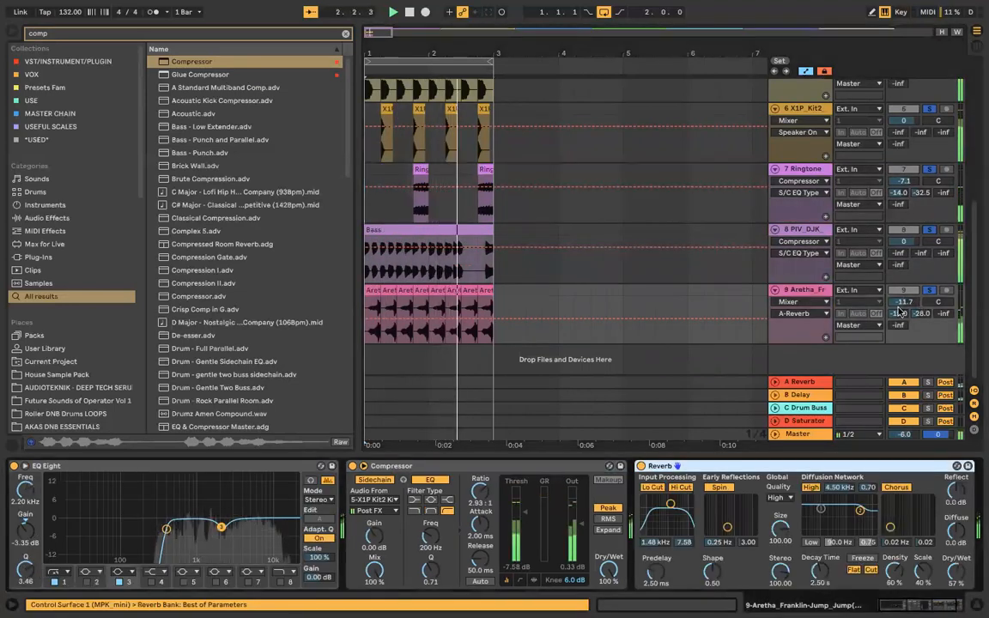
drag(904, 302, 904, 311)
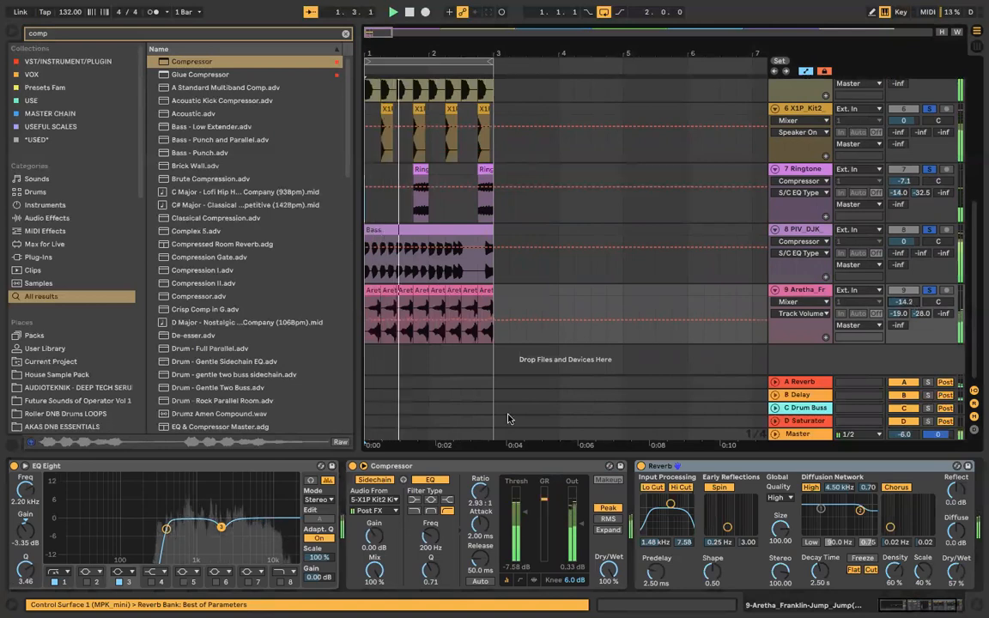
Step: Enable band 8 of the acapella's EQ Eight as a high cut at 8.80 kHz
click(281, 582)
drag(291, 518, 259, 525)
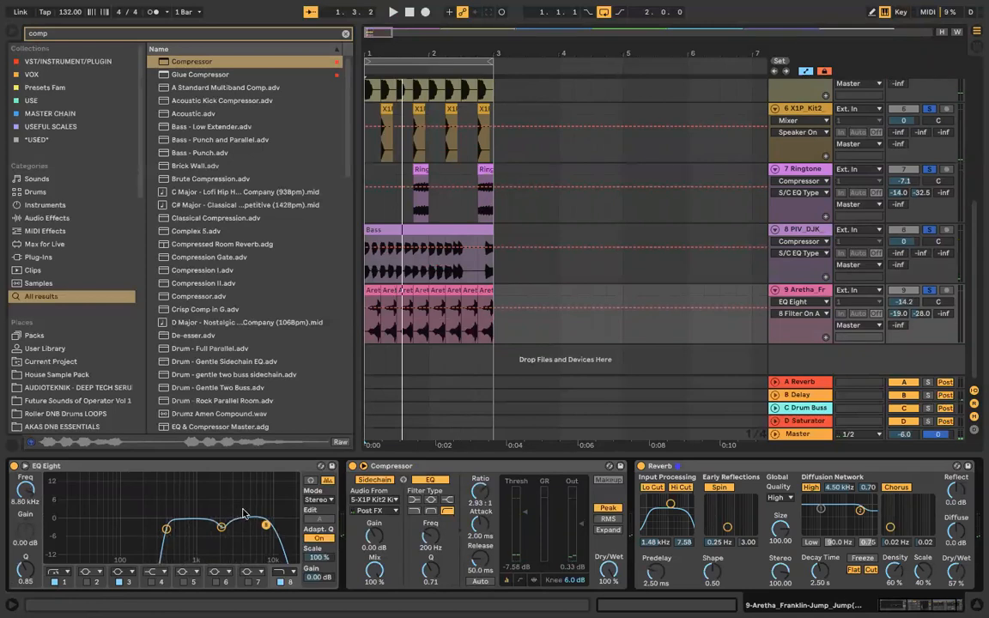
right_click(25, 490)
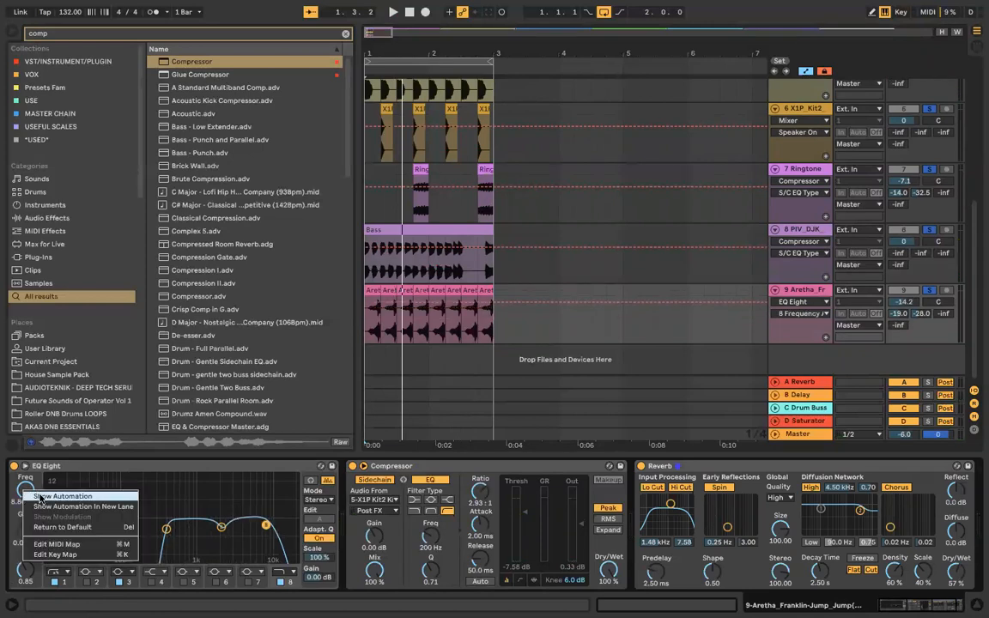
click(21, 486)
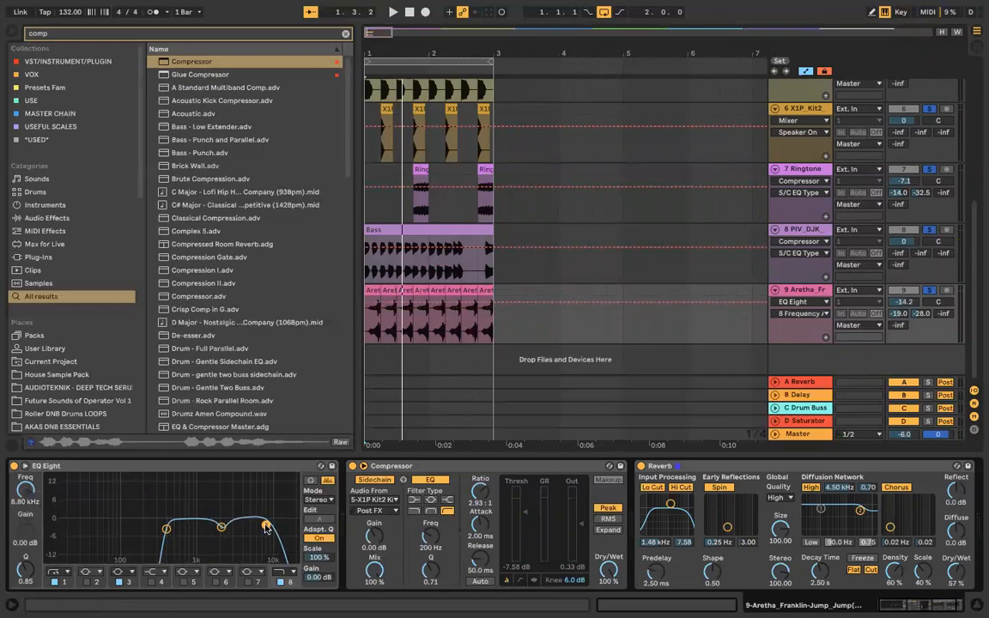
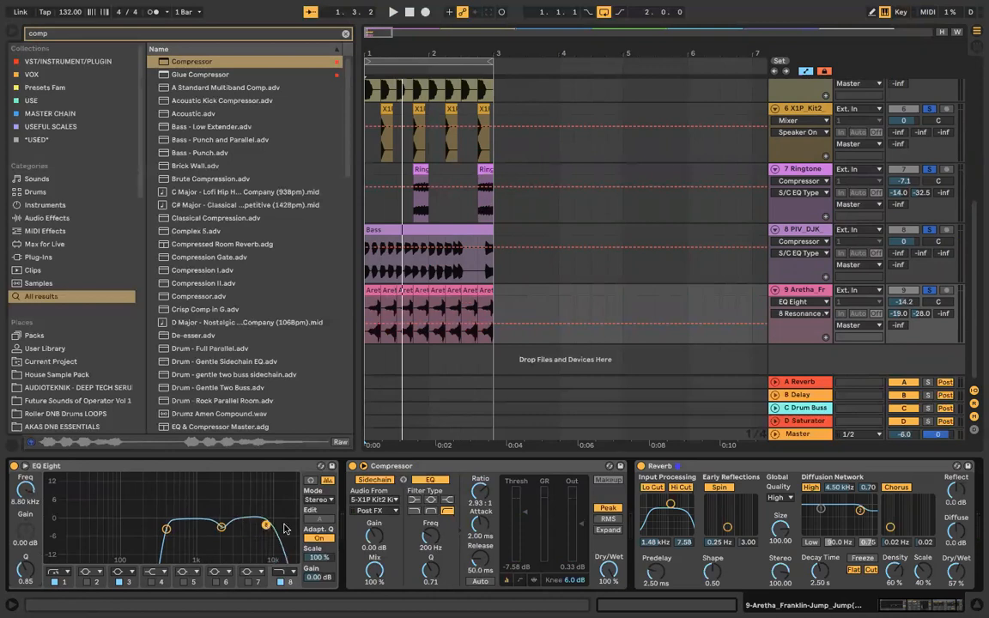
Step: Automate the acapella's EQ Eight band 8 frequency to sweep down from 8.80 kHz across the two-bar loop, and play it
right_click(29, 493)
click(41, 498)
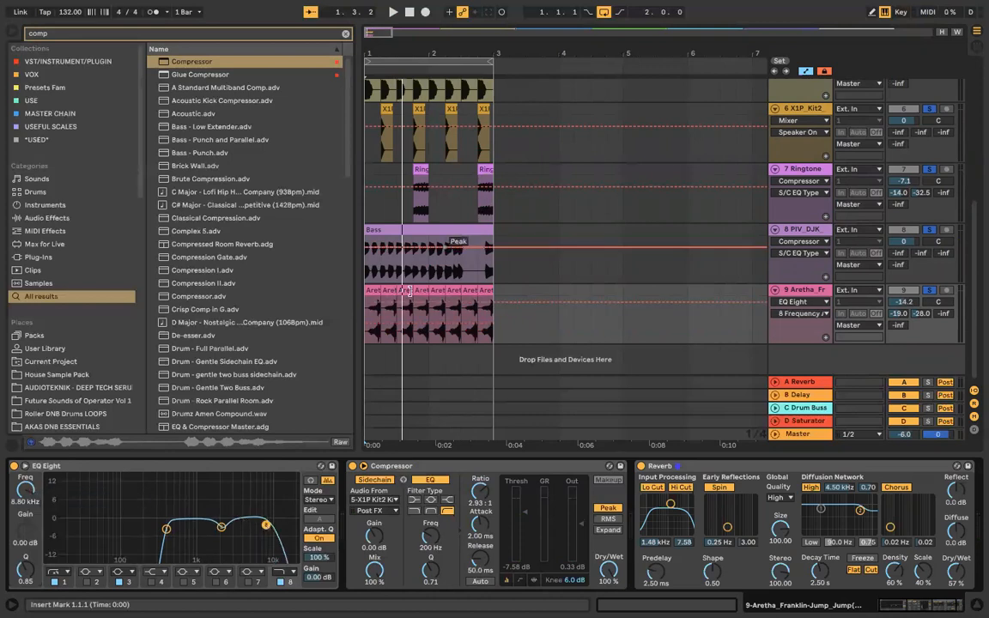
click(364, 305)
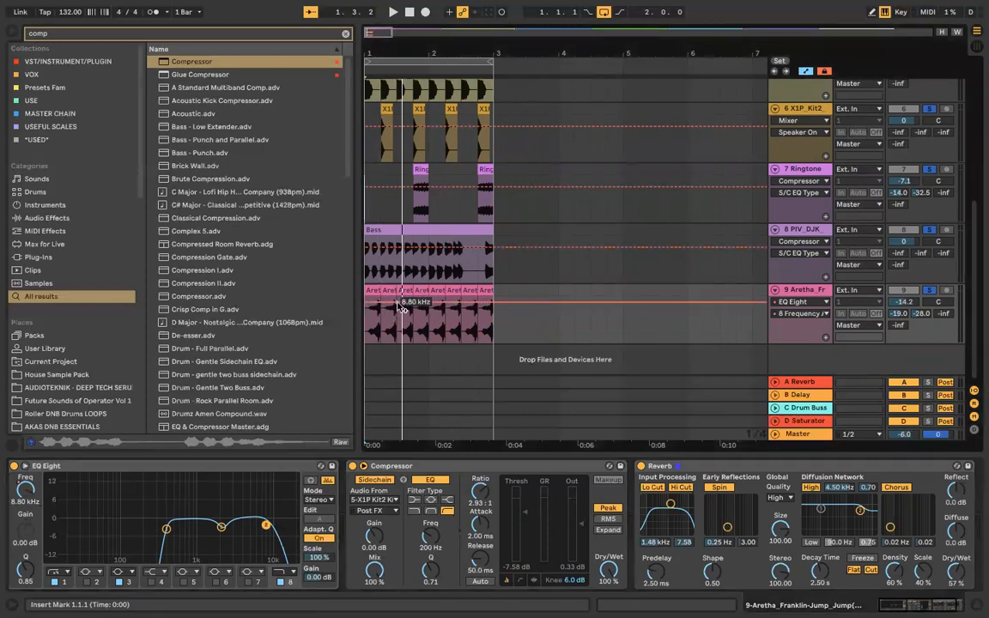
drag(493, 301, 494, 346)
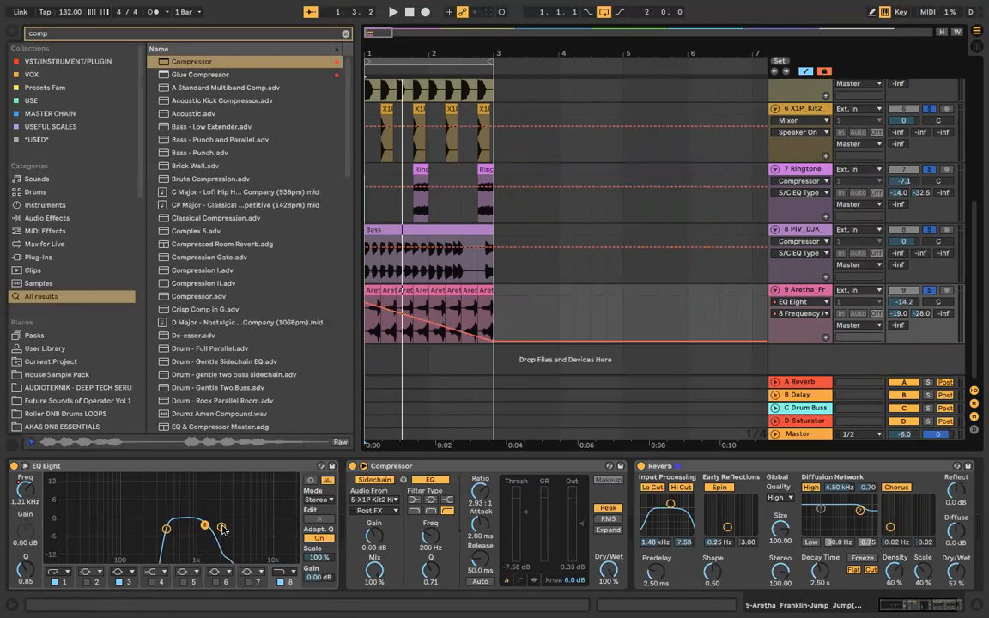
click(370, 331)
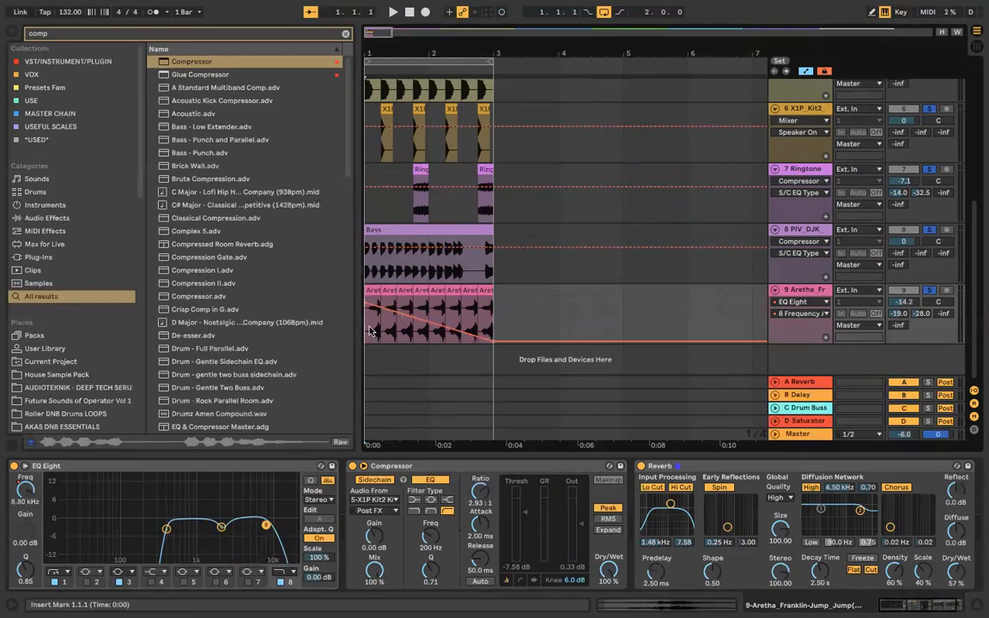
key(space)
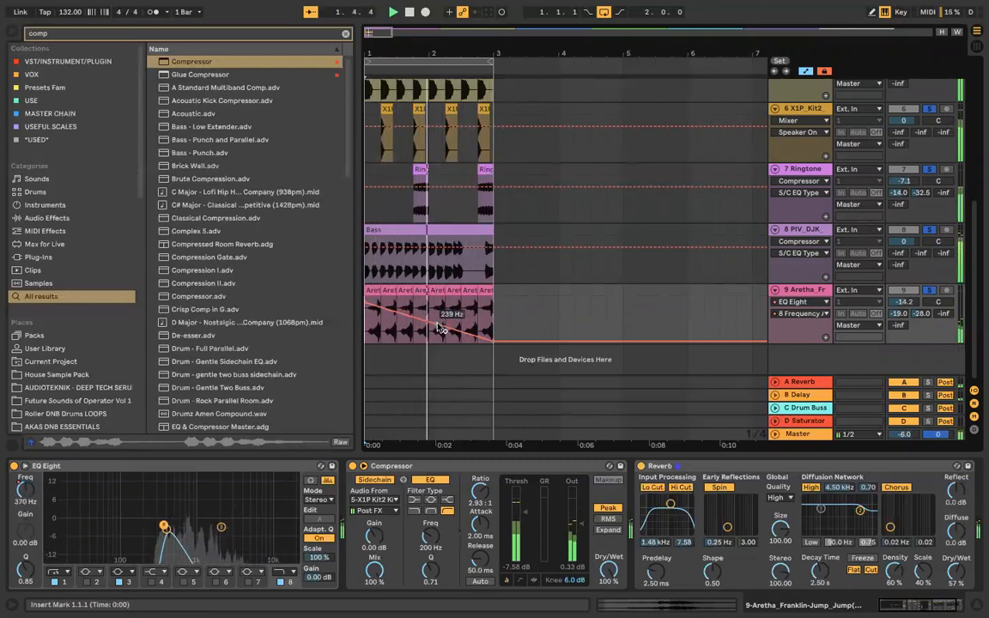
Step: Reshape the acapella's filter automation into a V dipping early in bar 2, then clear the solos and mute the Ringtone track
drag(493, 340, 493, 296)
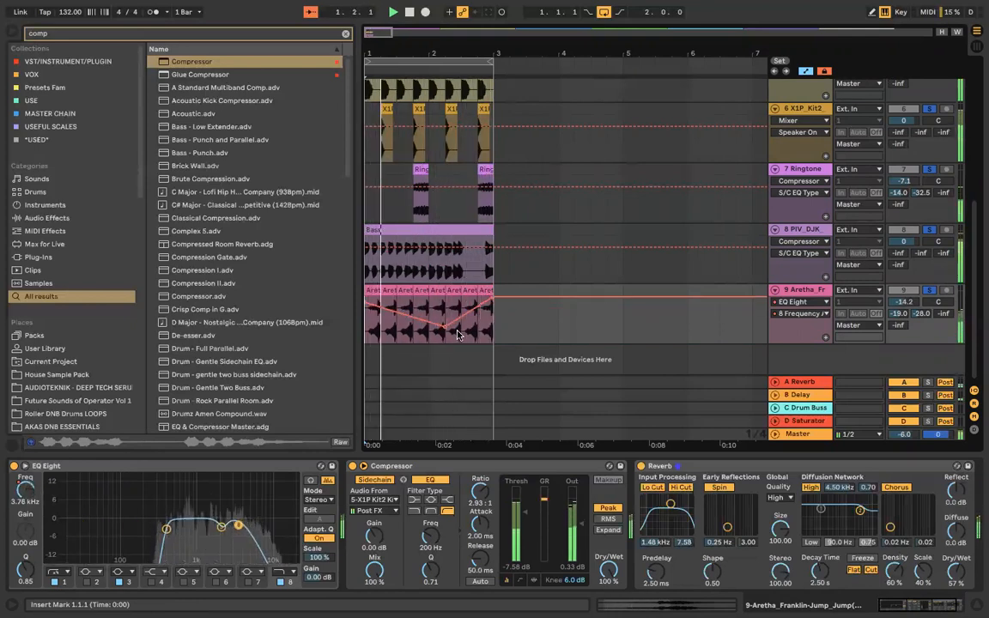
click(928, 171)
click(904, 170)
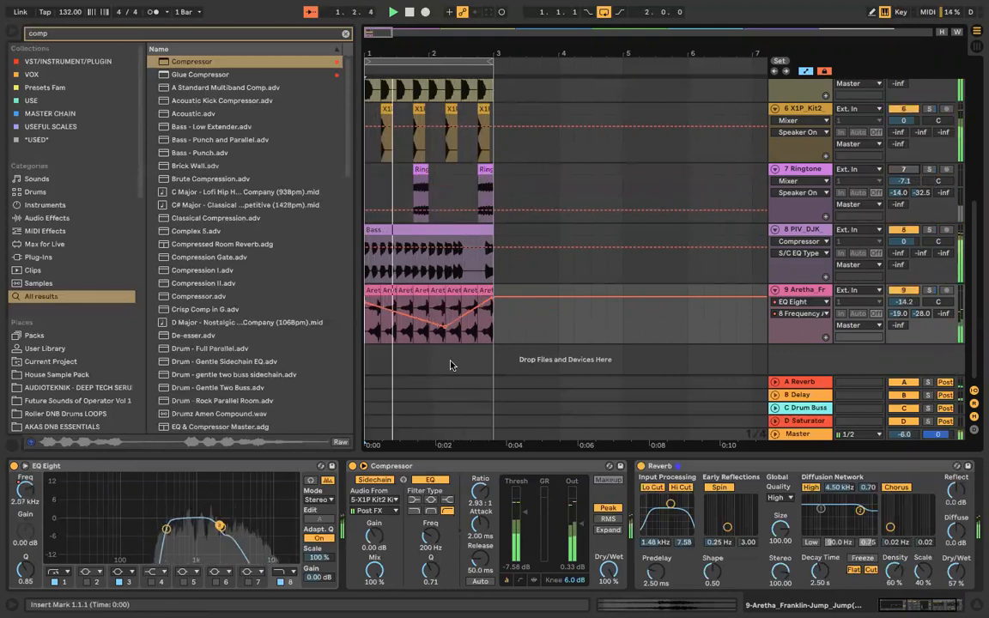
drag(429, 329, 446, 340)
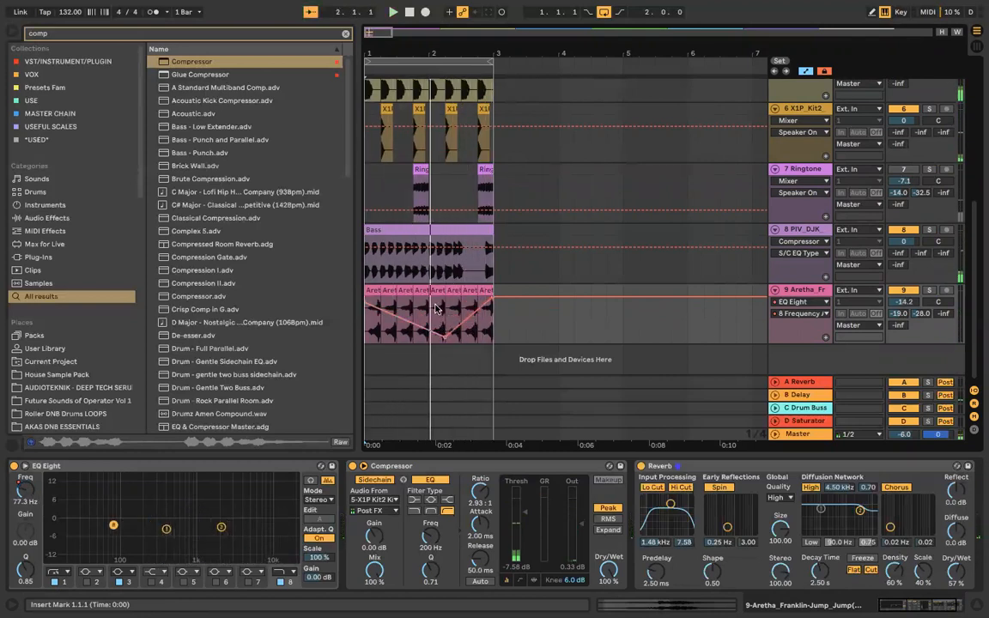
Step: Hide the automation lanes, and clear the browser search and hide the browser to widen the arrangement
key(minus)
key(minus)
key(a)
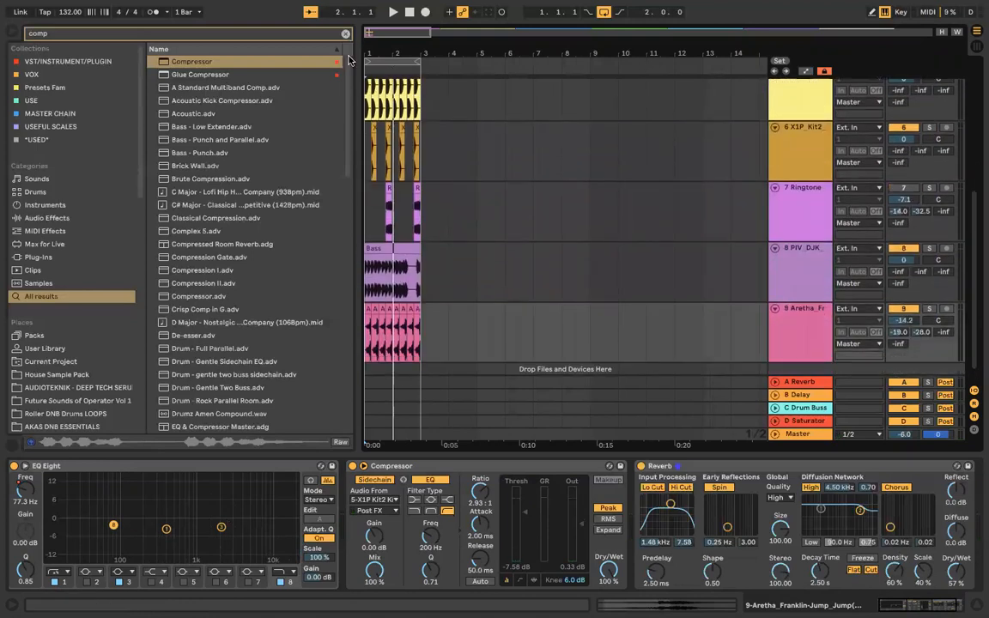
click(345, 34)
key(ctrl+alt+b)
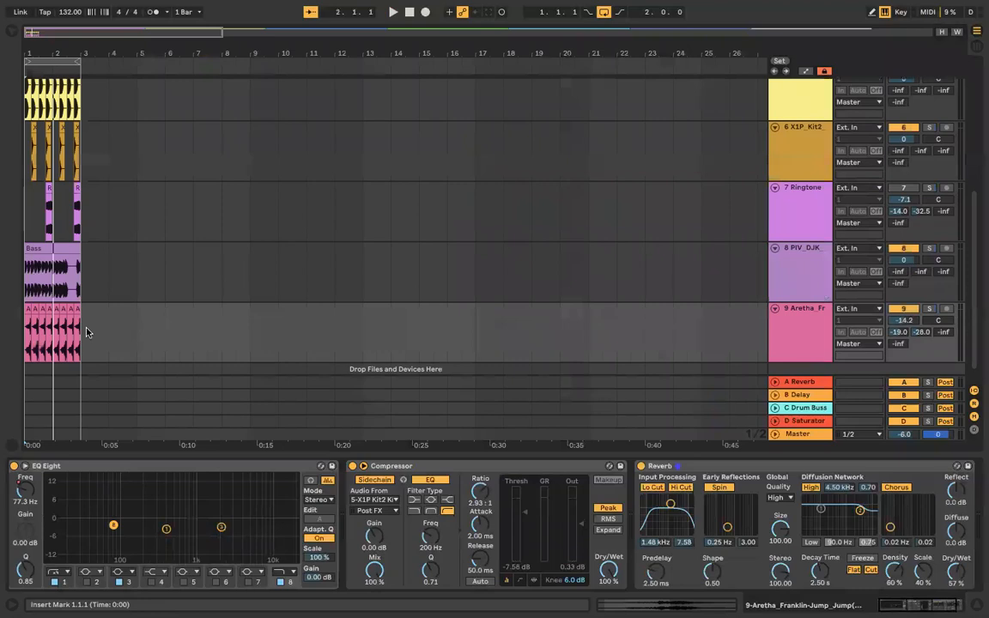
Step: Select the whole two-bar loop across all its tracks and duplicate it repeatedly until it fills the arrangement to bar 33
key(ctrl+a)
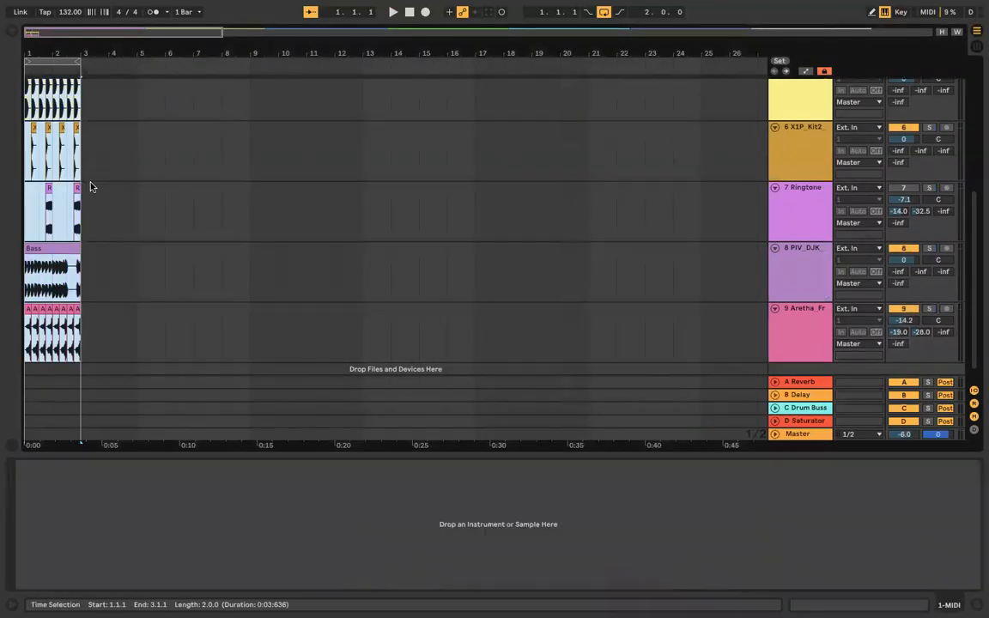
scroll(91, 187, up, 5)
click(165, 349)
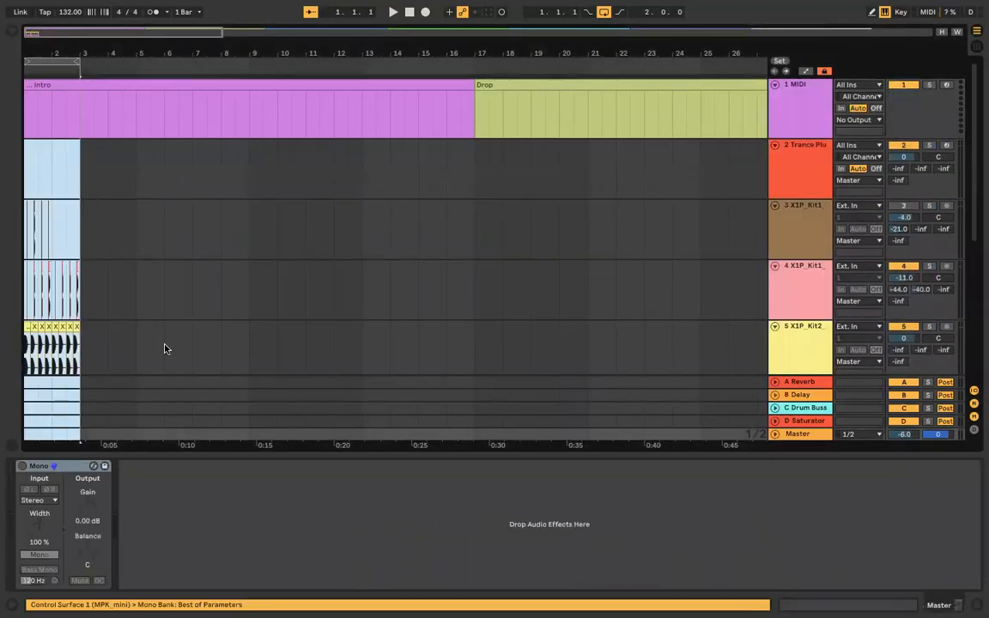
scroll(166, 348, down, 5)
scroll(165, 349, up, 4)
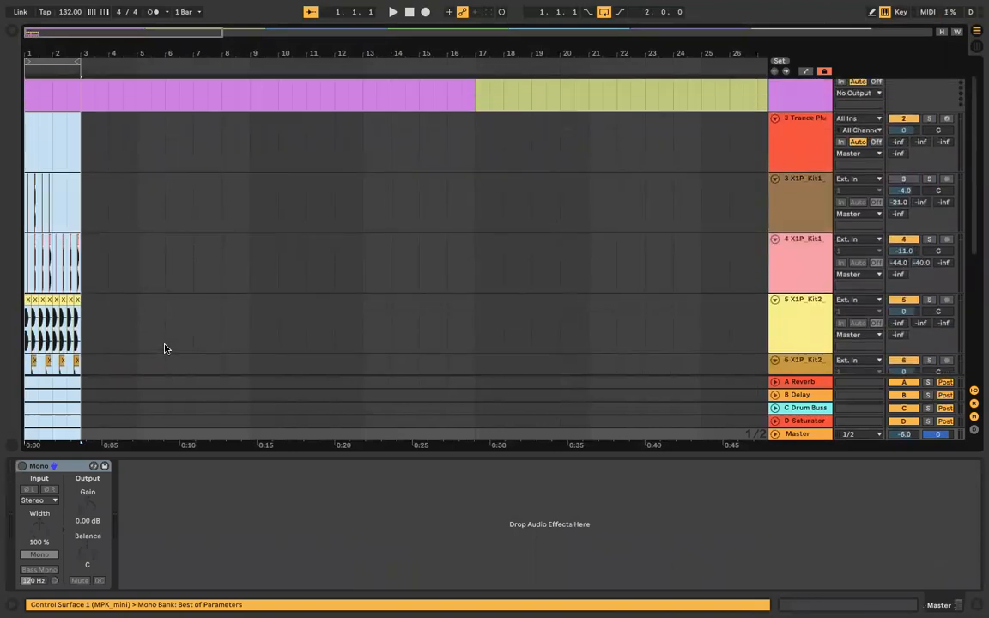
key(ctrl+d)
key(ctrl+d)
key(ctrl+d)
key(ctrl+d)
key(ctrl+d)
scroll(192, 319, down, 4)
key(ctrl+d)
key(ctrl+d)
key(ctrl+d)
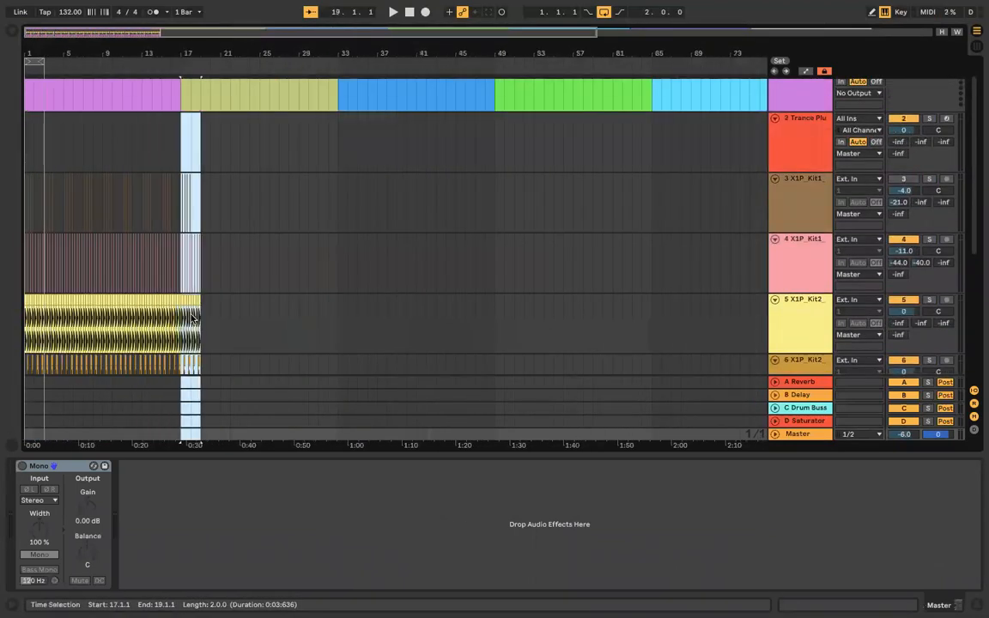
key(ctrl+d)
key(ctrl+d)
key(ctrl+d)
key(ctrl+d)
key(ctrl+d)
key(ctrl+d)
key(ctrl+d)
Step: Select the 32-bar section from bar 1 to 33 on all loop tracks and duplicate it up to bar 129
drag(337, 184, 141, 365)
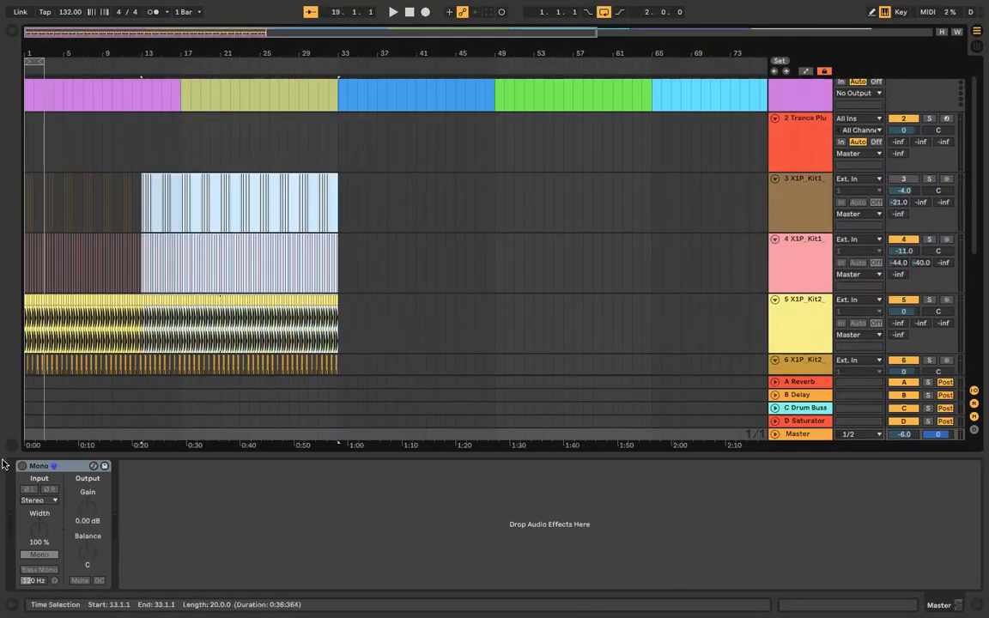
shift+click(24, 429)
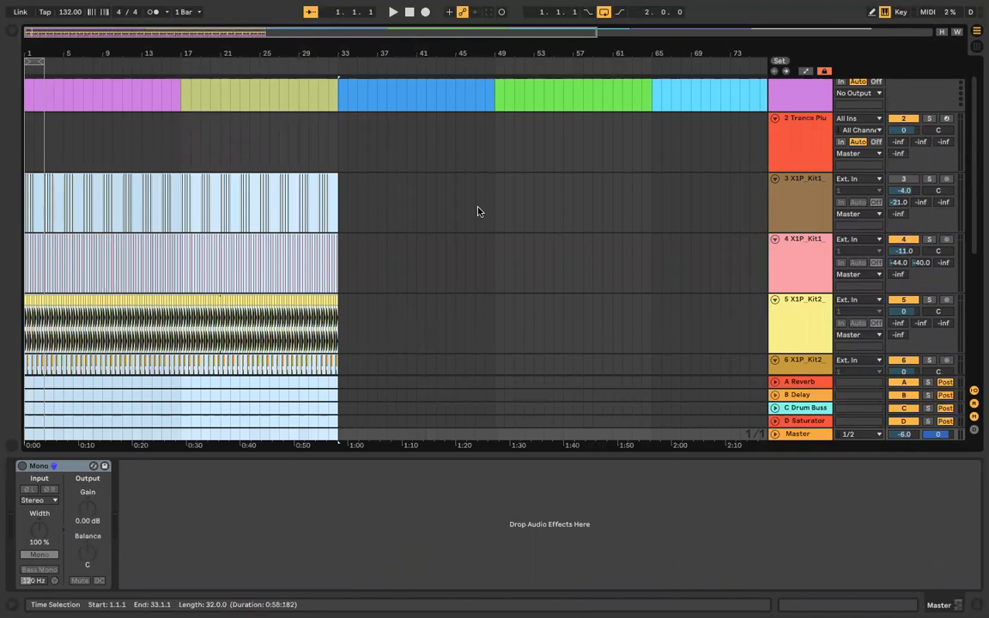
key(ctrl+d)
key(ctrl+d)
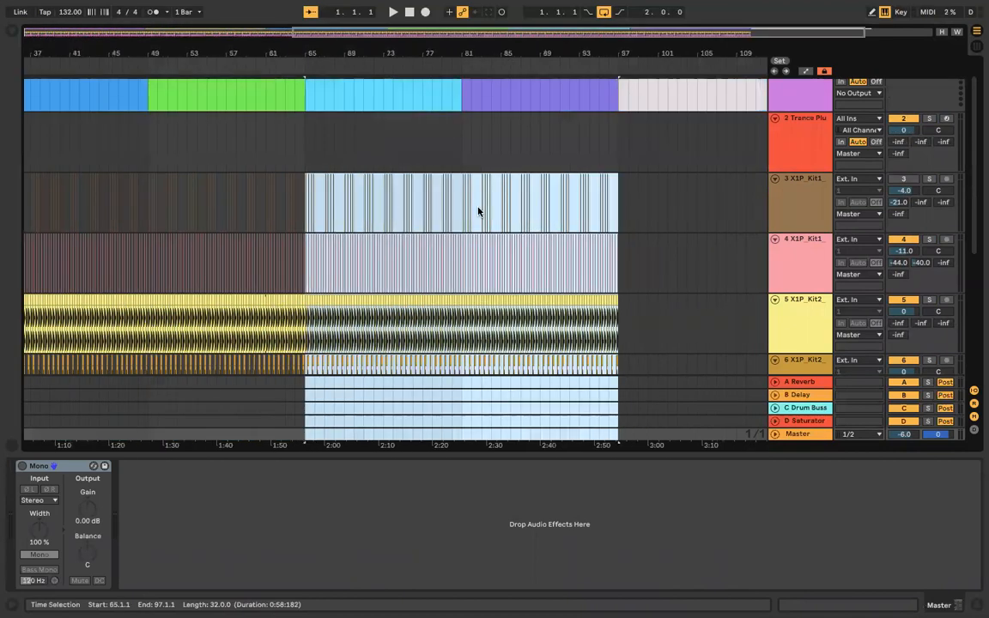
key(ctrl+d)
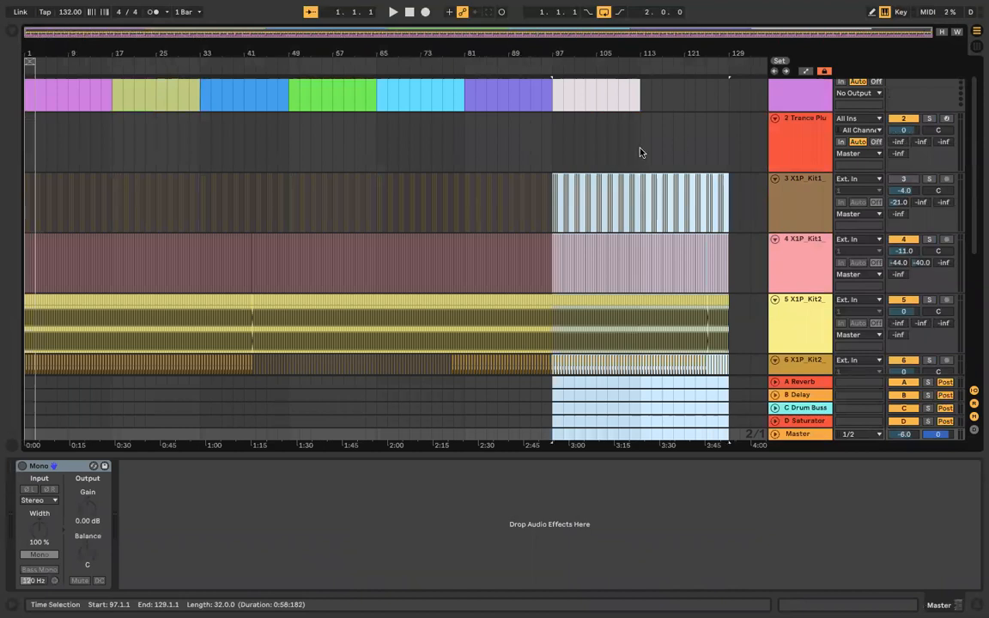
key(ctrl+d)
key(ctrl+z)
Step: Delete all loop material after bar 113 so the tracks end with the Outro section
drag(463, 154, 600, 461)
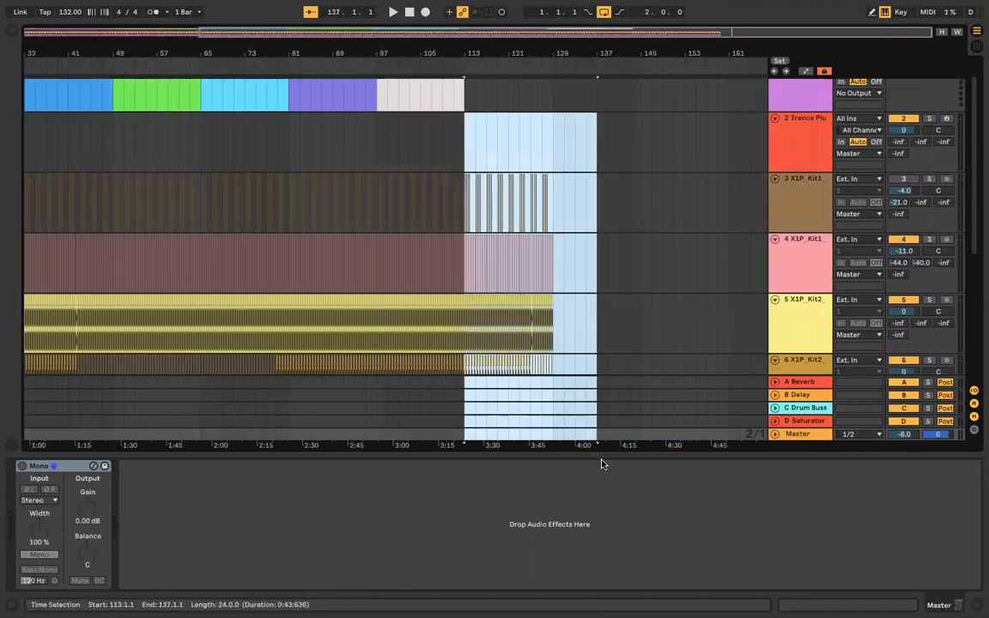
key(plus)
key(Delete)
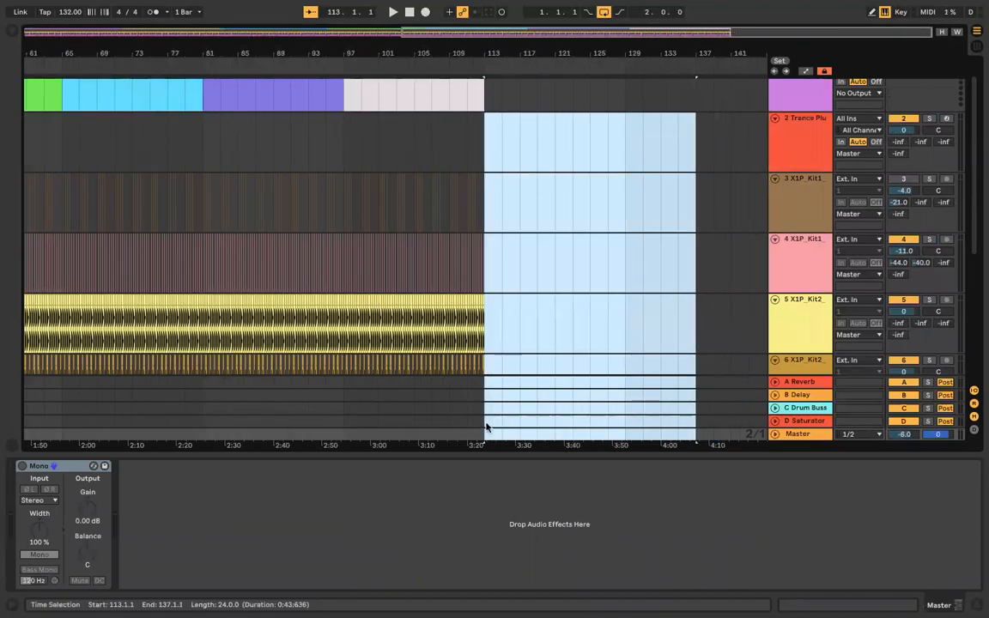
click(507, 367)
scroll(490, 163, down, 5)
scroll(486, 169, left, 5)
scroll(487, 169, up, 5)
key(minus)
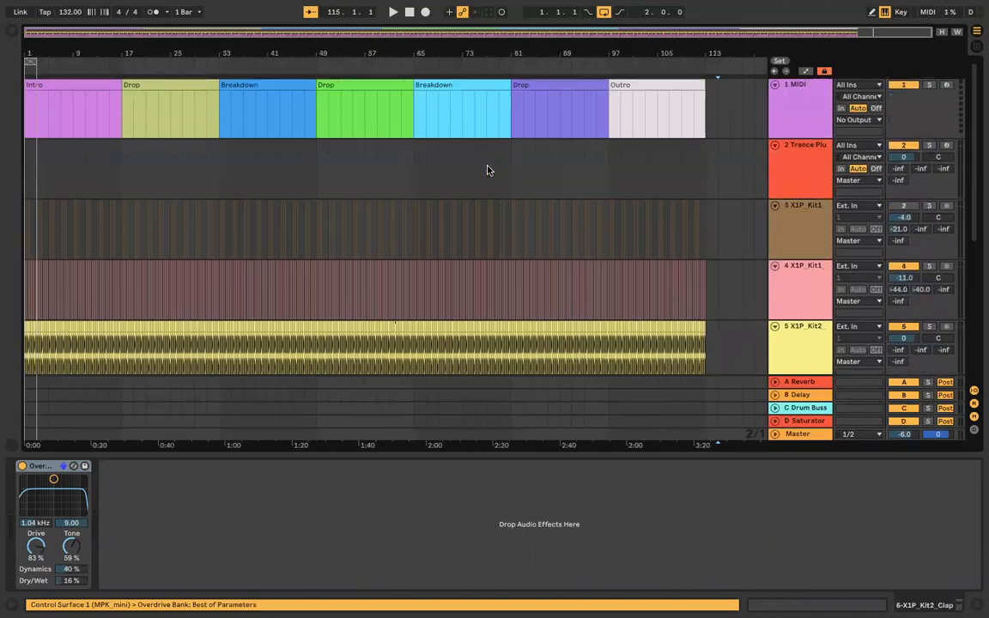
Step: Delete the muted brown X1P_Kit1 track and switch off the arrangement loop
click(784, 213)
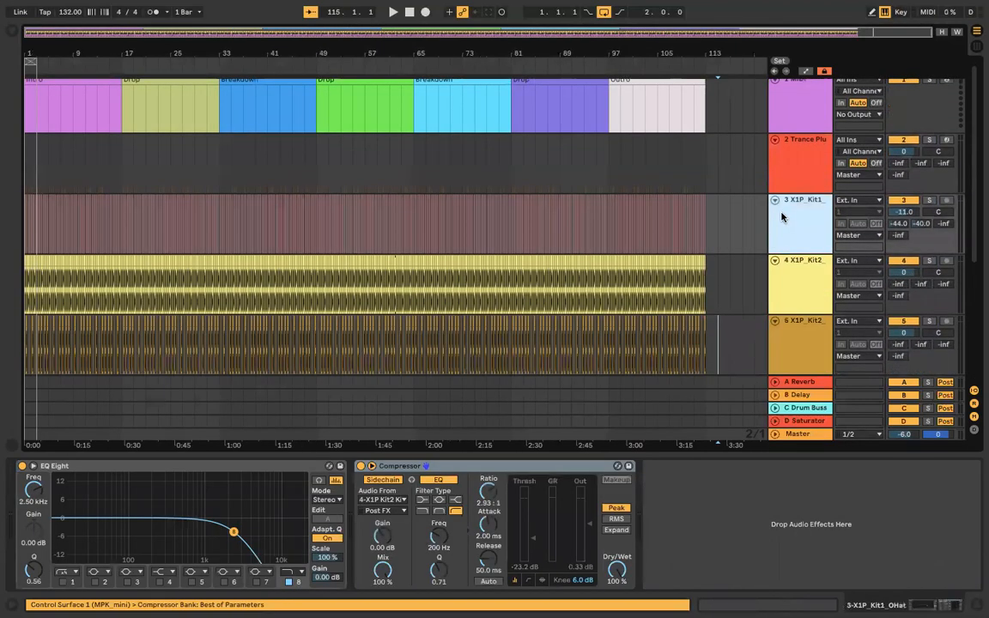
scroll(367, 165, down, 2)
key(plus)
key(plus)
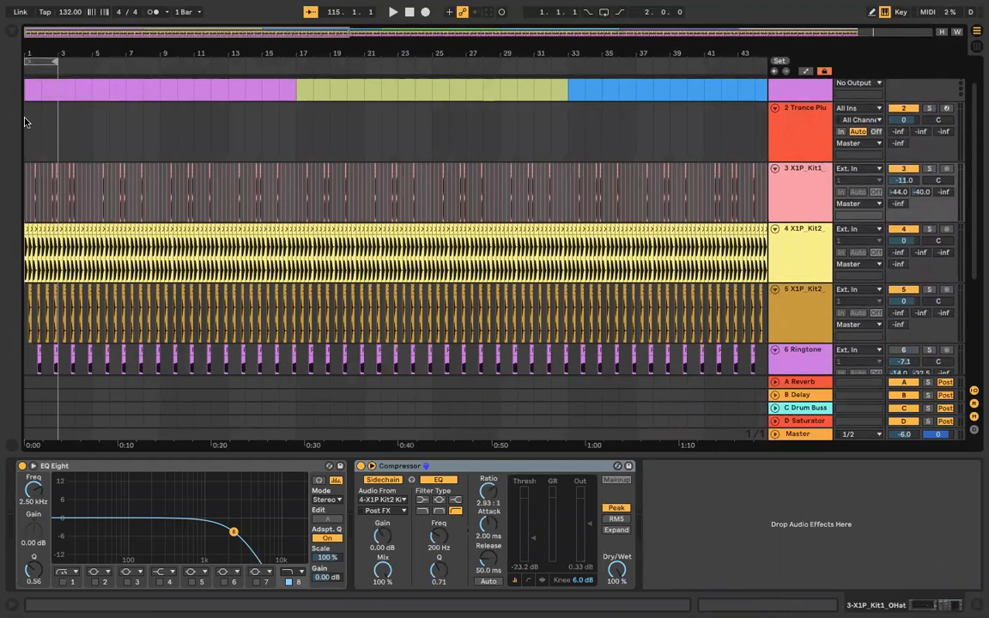
Step: Delete the empty Trance Pluck track beneath the MIDI section markers
click(28, 125)
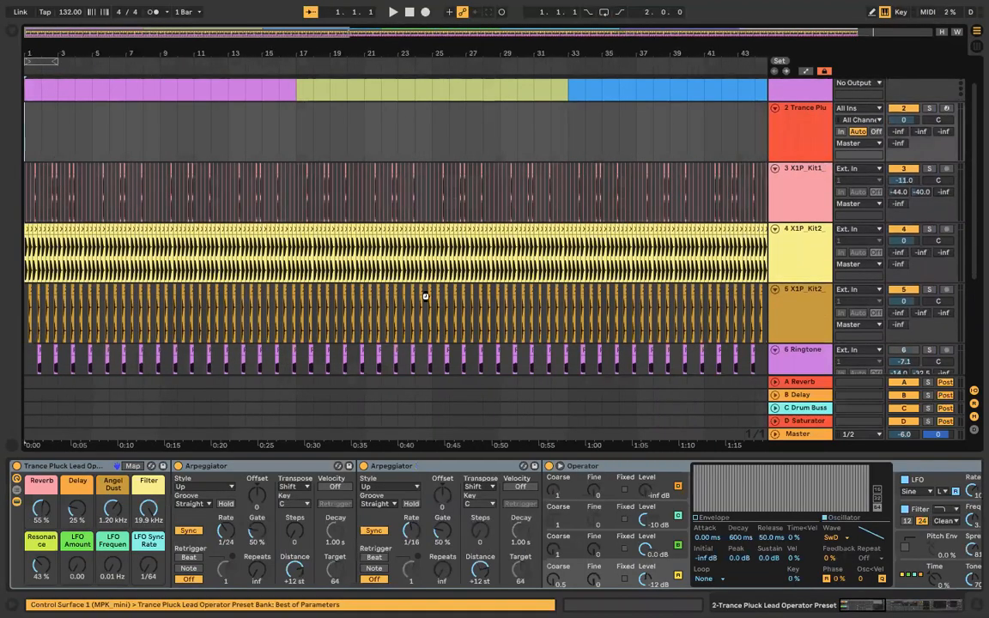
scroll(425, 300, down, 3)
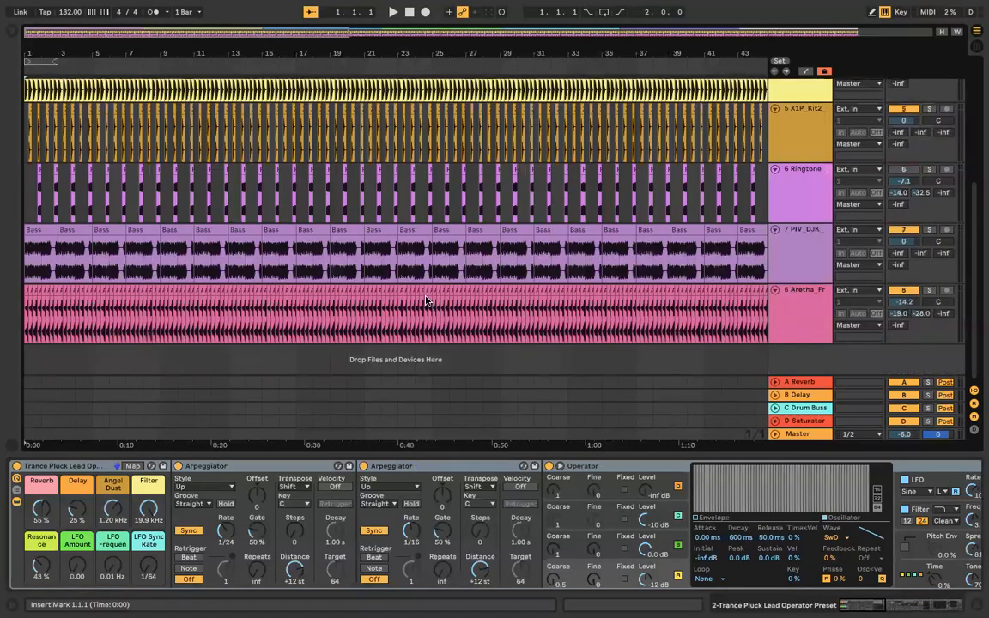
scroll(125, 225, down, 5)
scroll(125, 226, up, 5)
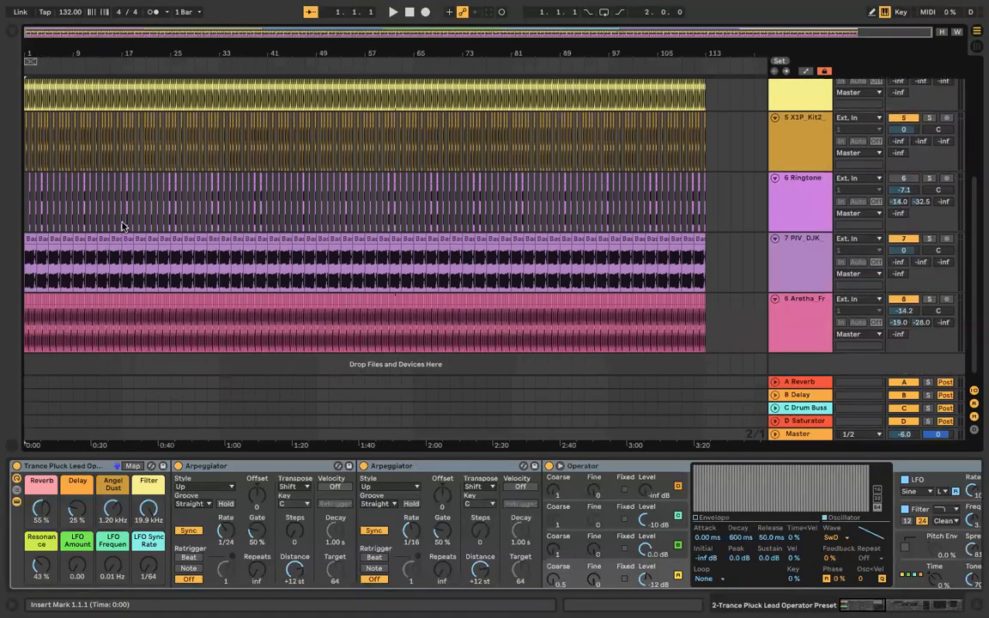
scroll(634, 126, down, 1)
scroll(645, 124, up, 1)
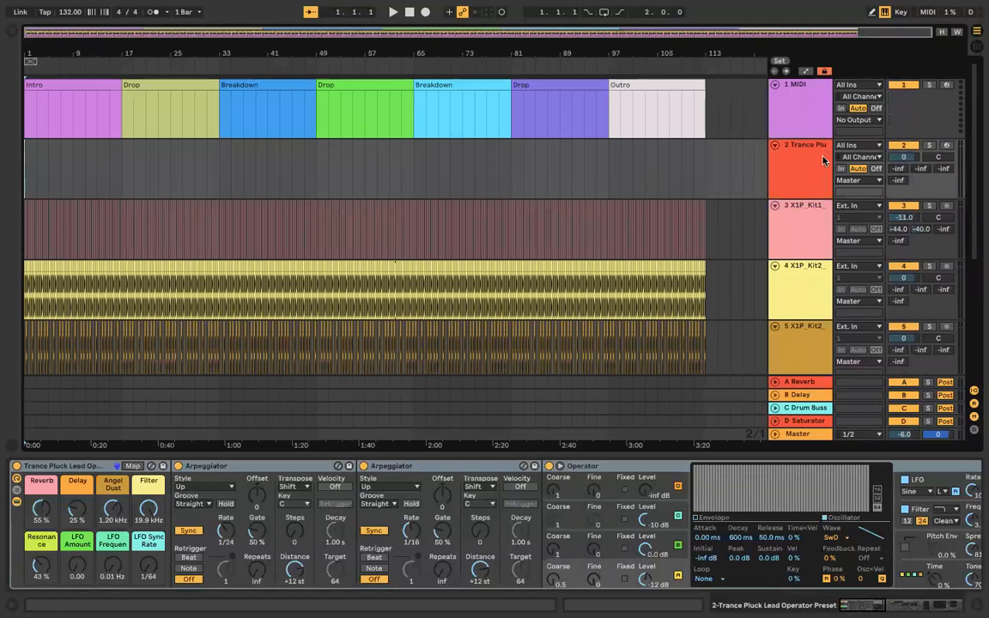
key(Delete)
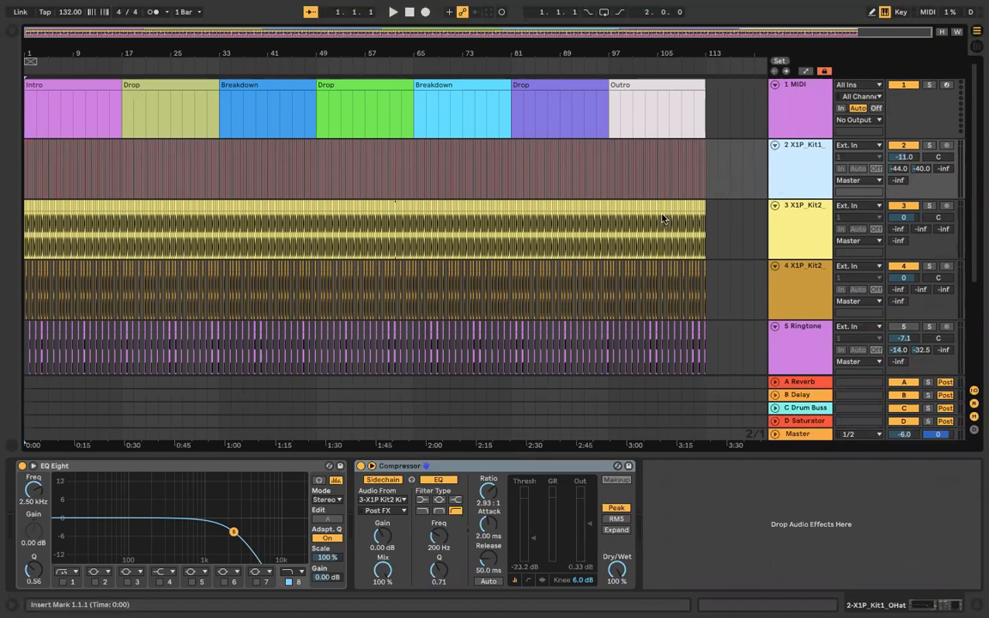
Step: Solo the PIV DJK bass track and play the arrangement from bar 1
scroll(662, 219, down, 5)
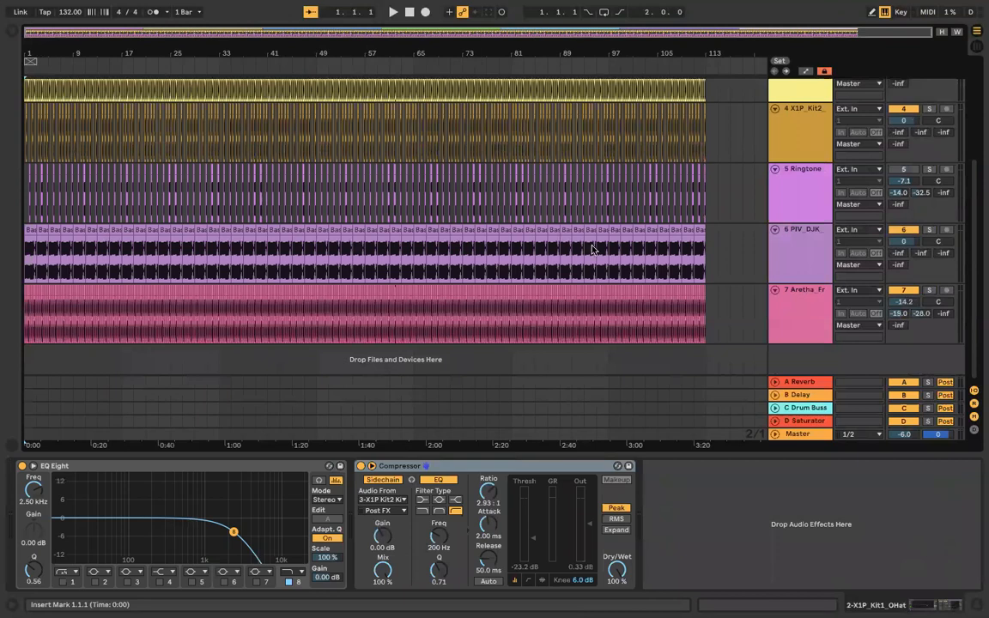
scroll(522, 230, up, 3)
scroll(522, 230, down, 1)
scroll(809, 236, down, 1)
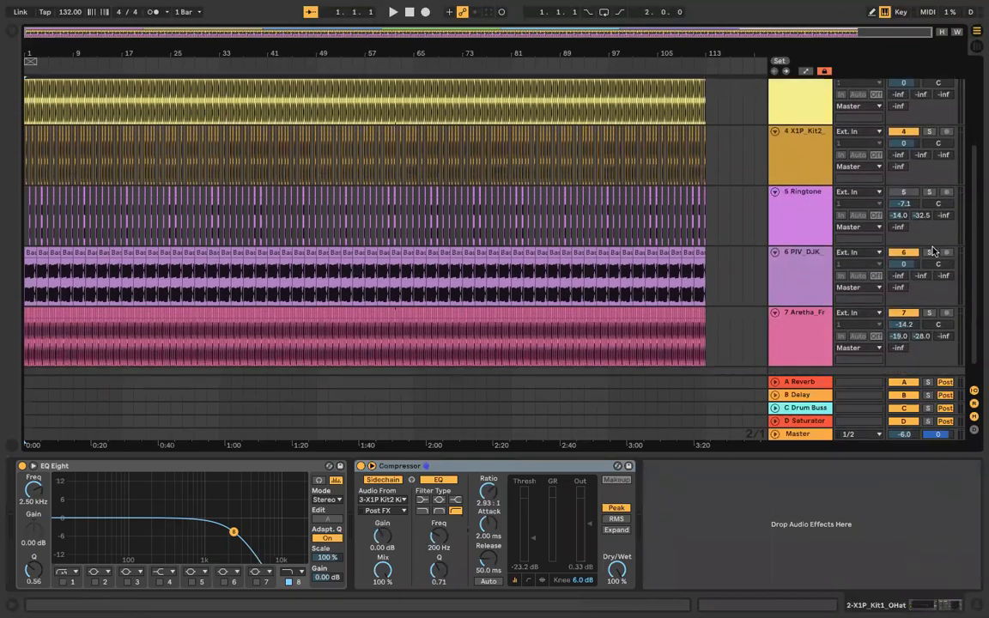
key(space)
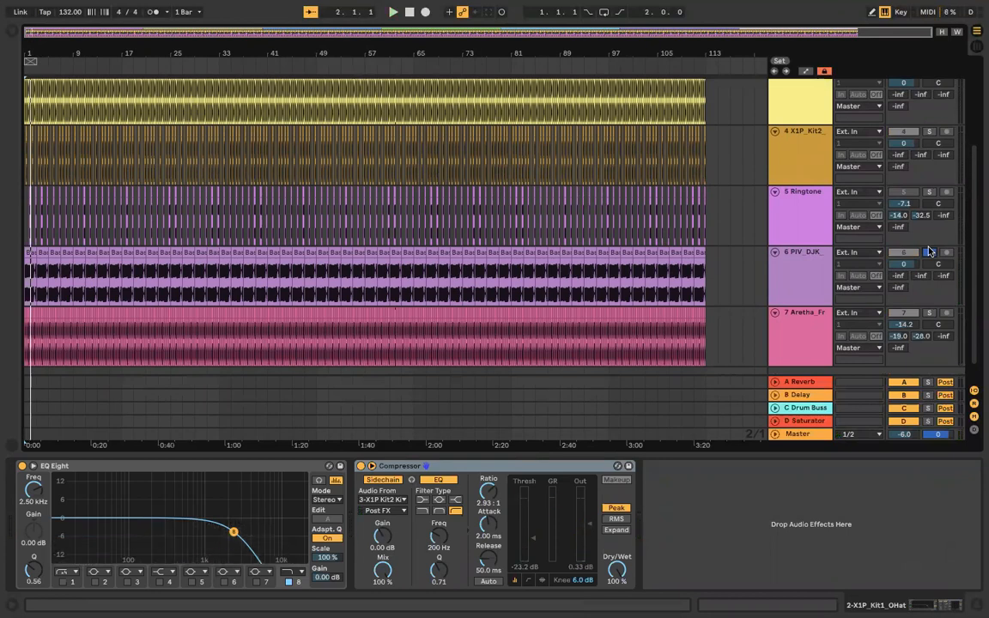
Step: Rename the pink X1P_Kit1 open hat track as "Hi Hat"
scroll(435, 322, up, 3)
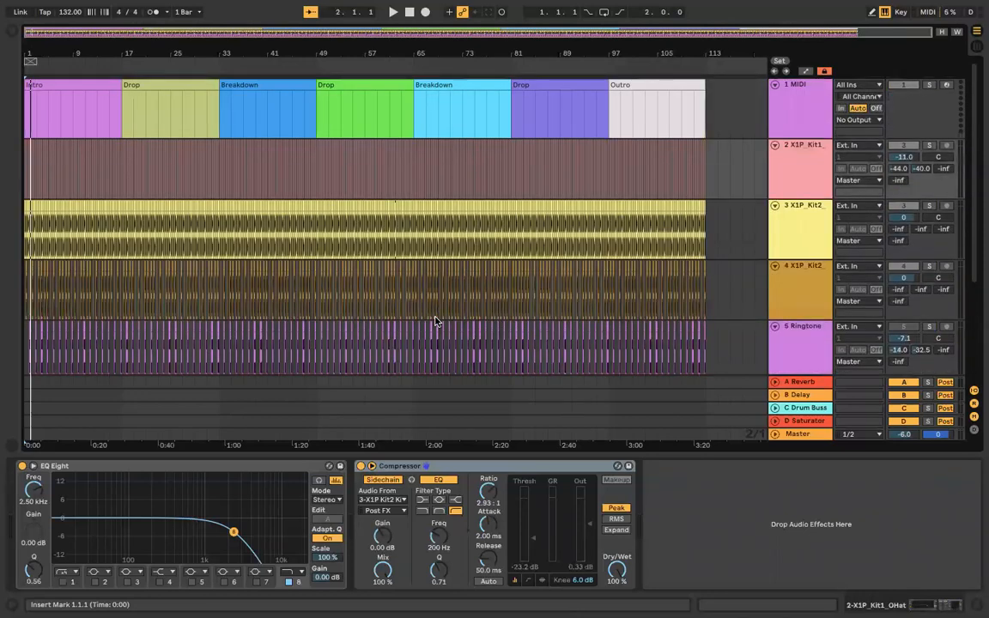
click(806, 183)
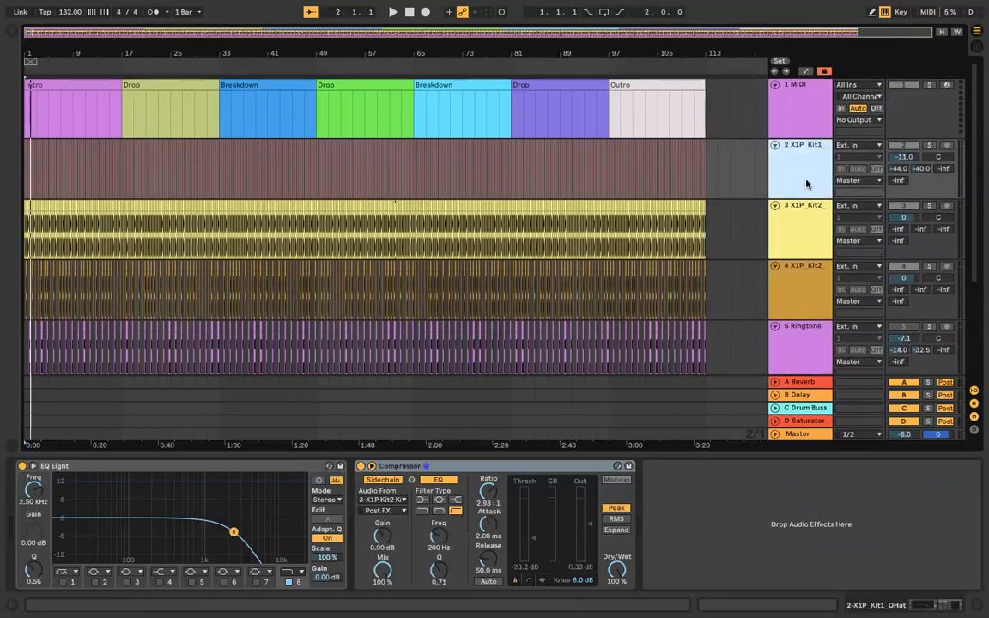
key(ctrl+r)
text(Hi Hat)
Step: Rename the yellow X1P_Kit2 track beneath Hi Hat as "Snare"
click(804, 218)
key(ctrl+r)
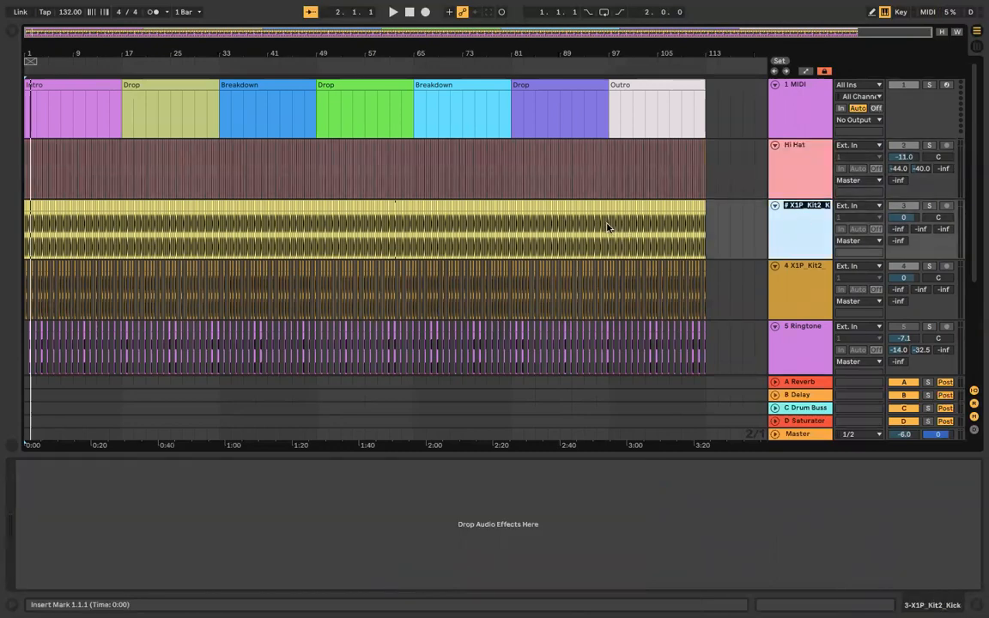
scroll(604, 228, up, 10)
scroll(603, 229, down, 6)
text(Snare)
key(Return)
click(697, 288)
scroll(697, 289, up, 12)
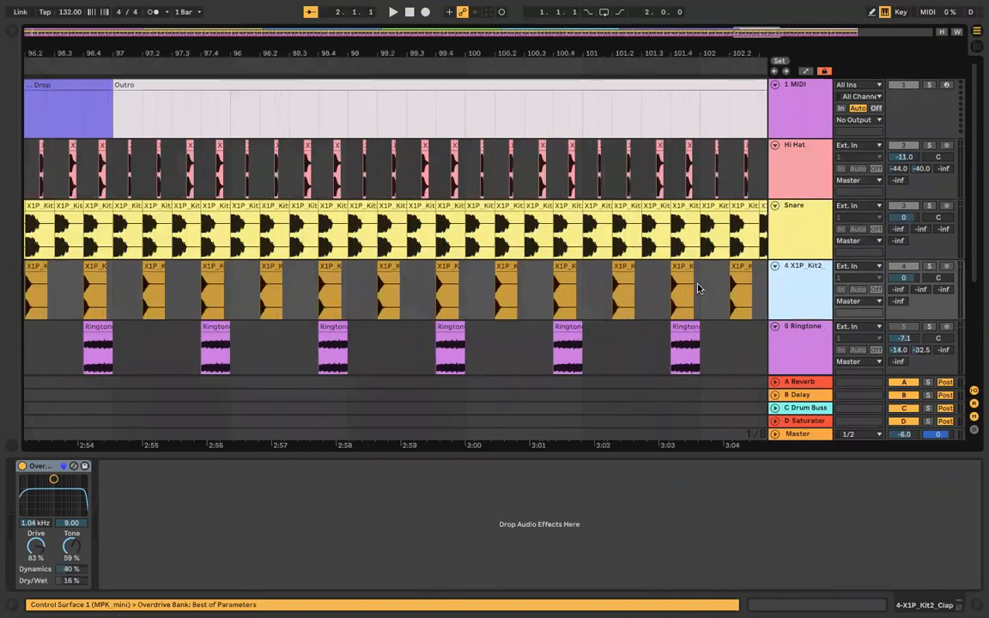
scroll(697, 288, down, 6)
key(ctrl+r)
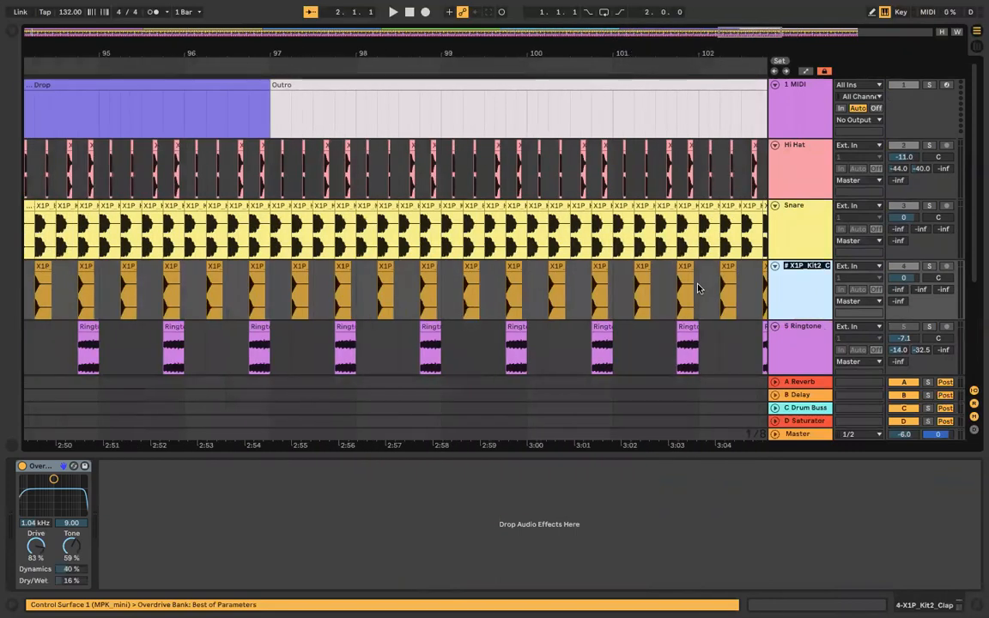
Step: Rename the yellow track with the X1P_Kit2_Kick clips as "Kick"
click(778, 243)
key(ctrl+r)
text(kIC)
key(BackSpace)
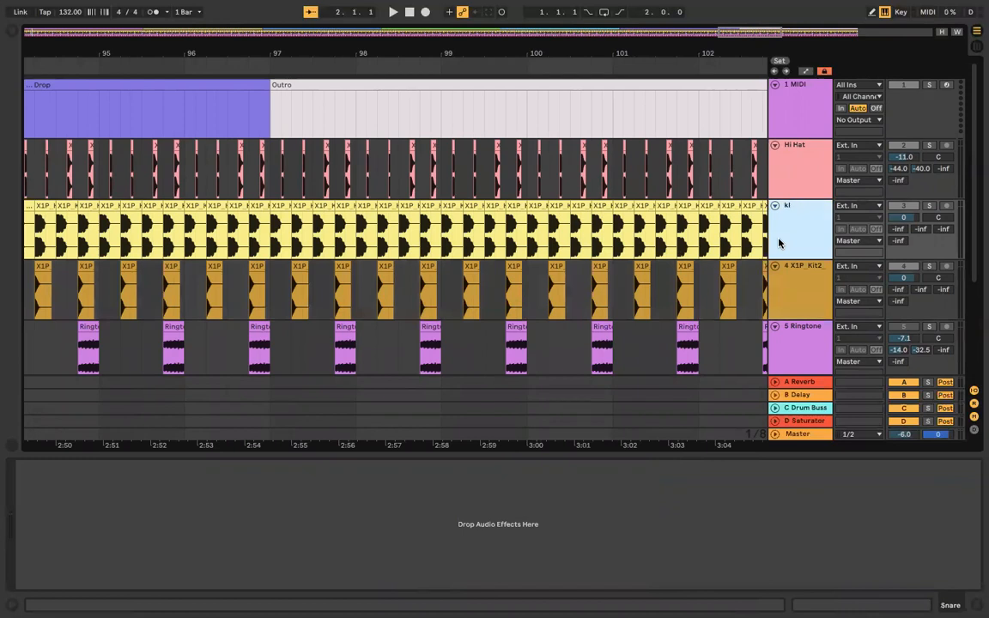
scroll(661, 266, up, 5)
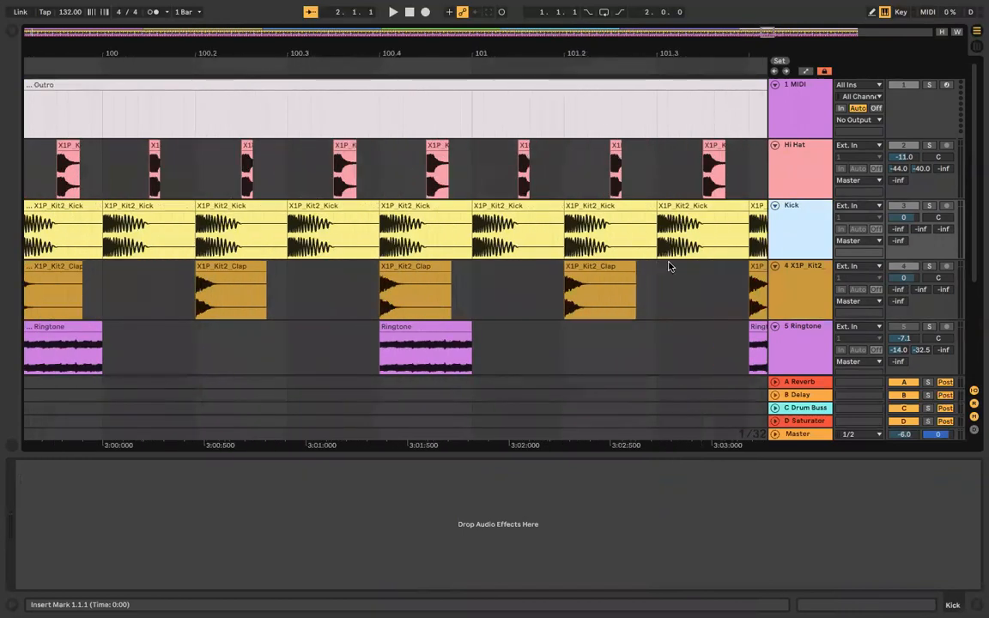
Step: Rename the orange X1P_Kit2 track beneath Kick as "Clap"
click(797, 288)
key(ctrl+r)
text(c)
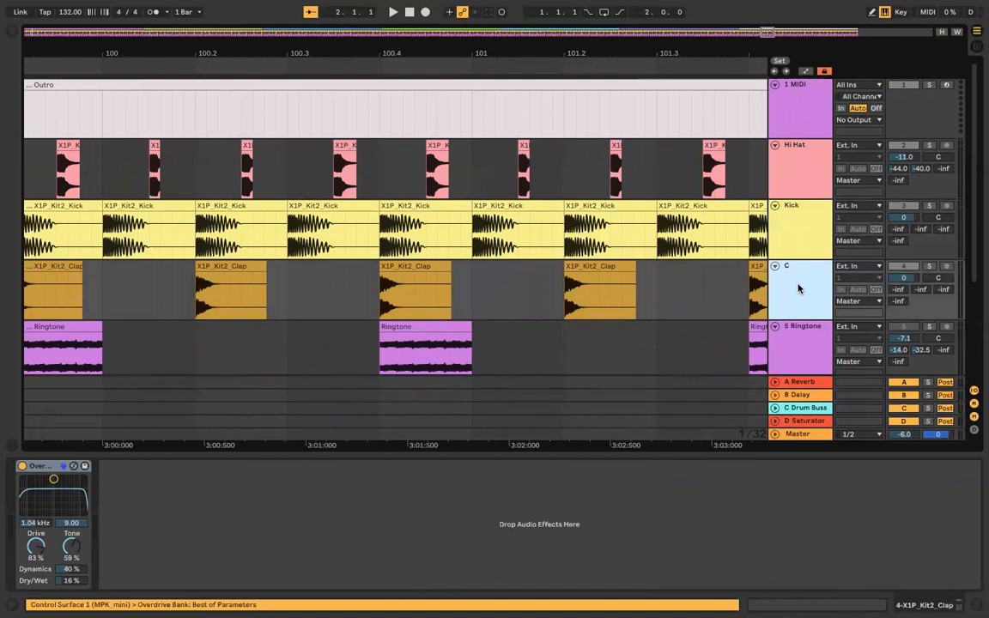
key(Return)
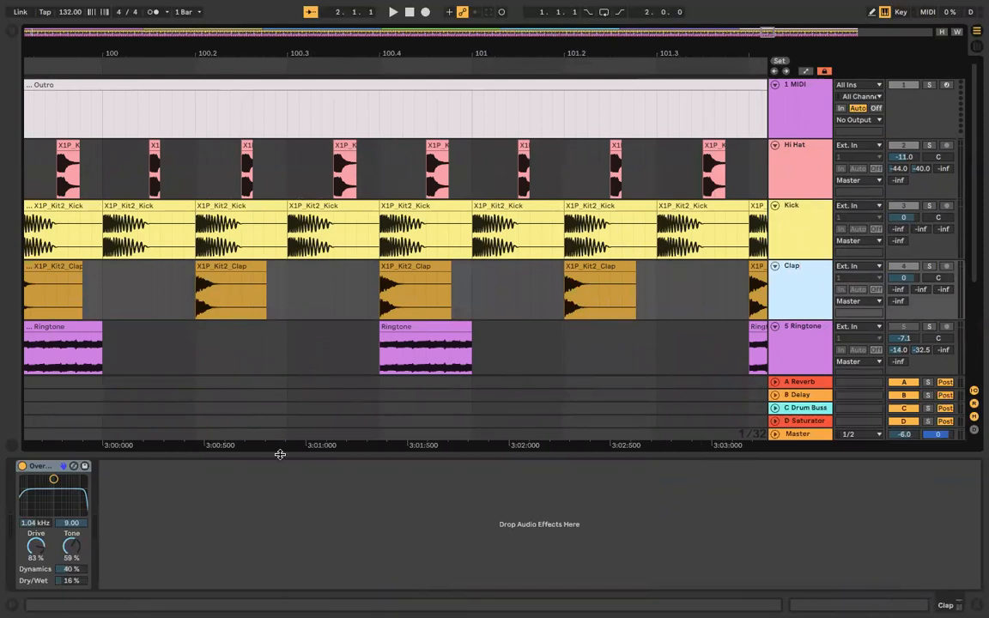
Step: Rename the Intro section marker clip at bar 1 of the MIDI track as "Transitions"
scroll(362, 144, down, 4)
scroll(362, 144, down, 10)
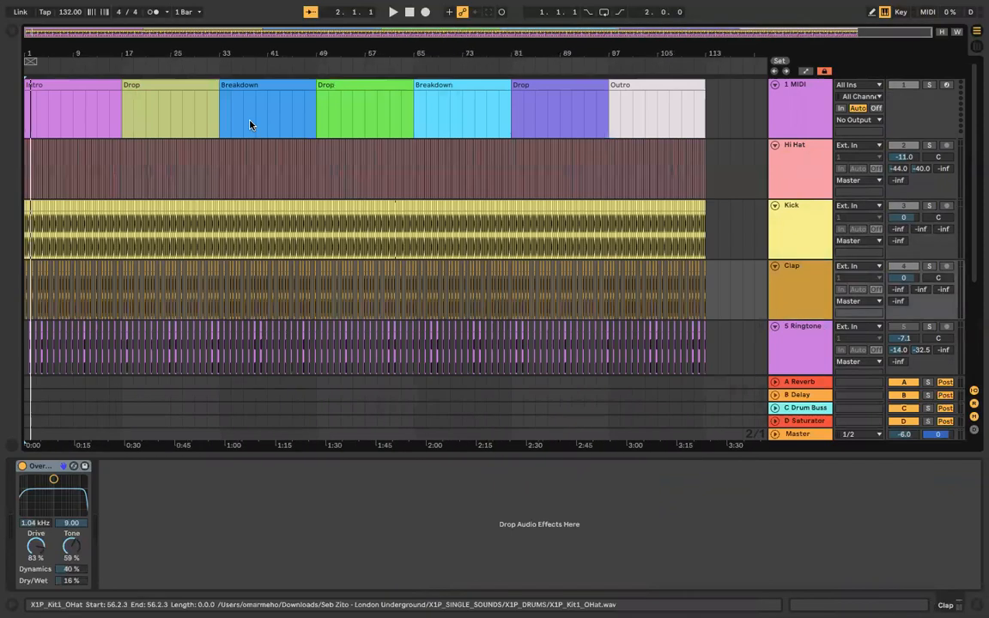
click(113, 85)
key(ctrl+r)
text(Transitions)
key(Return)
Step: Rename the first Drop section marker clip at bar 17 of the MIDI track as "FX"
click(146, 86)
key(ctrl+r)
text(FX)
key(Return)
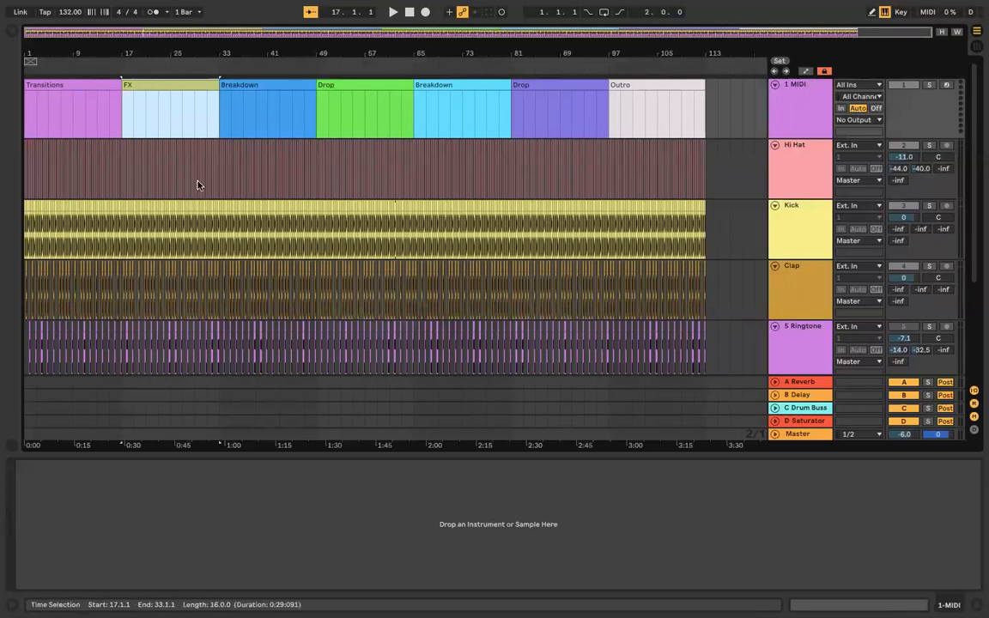
Step: Select the pink Aretha_Franklin track beneath the PIV DJK bass track and bring its clips near bar 108 into close view
click(781, 174)
scroll(739, 240, down, 3)
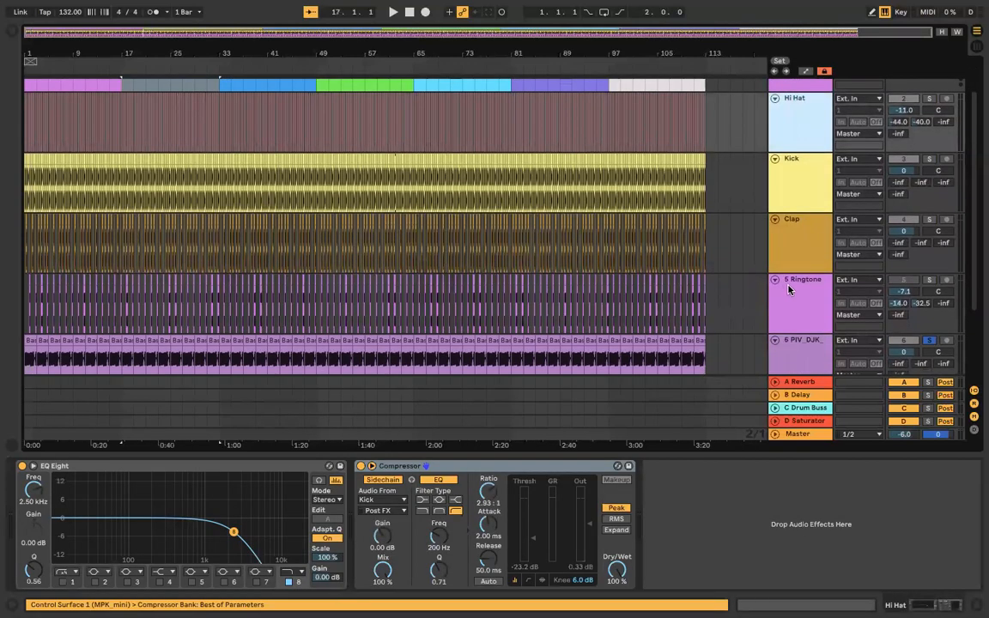
scroll(695, 296, down, 1)
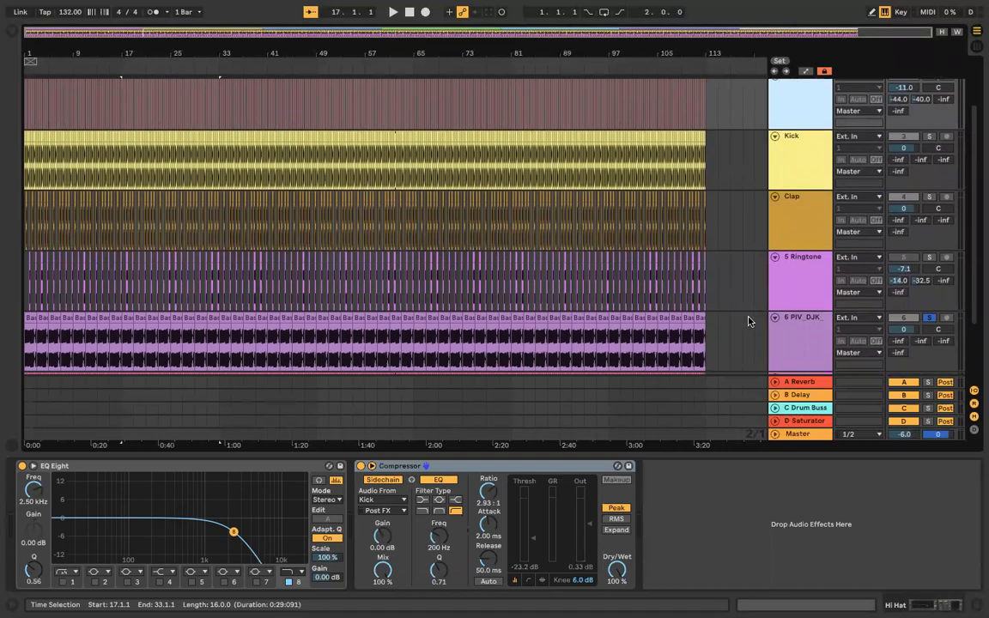
scroll(748, 321, up, 4)
scroll(747, 321, down, 4)
scroll(748, 321, left, 3)
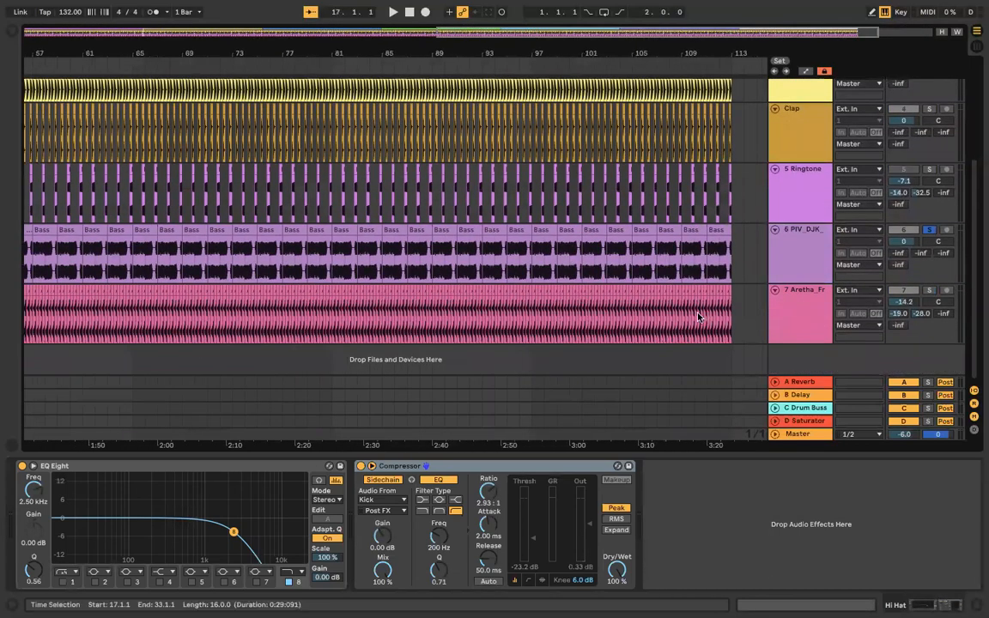
scroll(697, 318, up, 5)
click(793, 308)
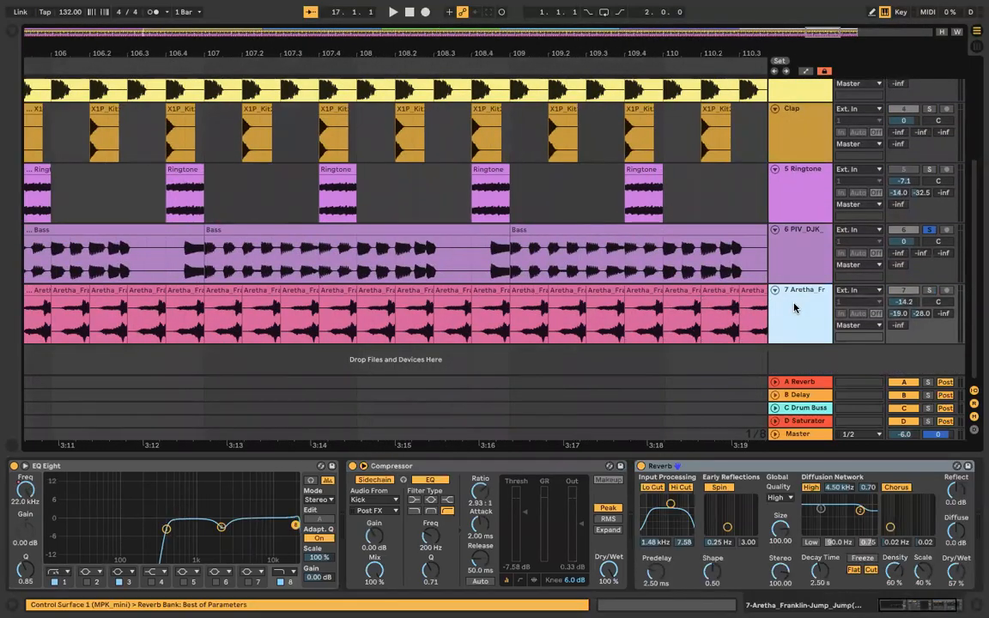
Step: Rename the Aretha Franklin sample track as Aretha Vocal and show the whole arrangement width
key(ctrl+r)
text(Arth)
key(BackSpace)
key(BackSpace)
text(e)
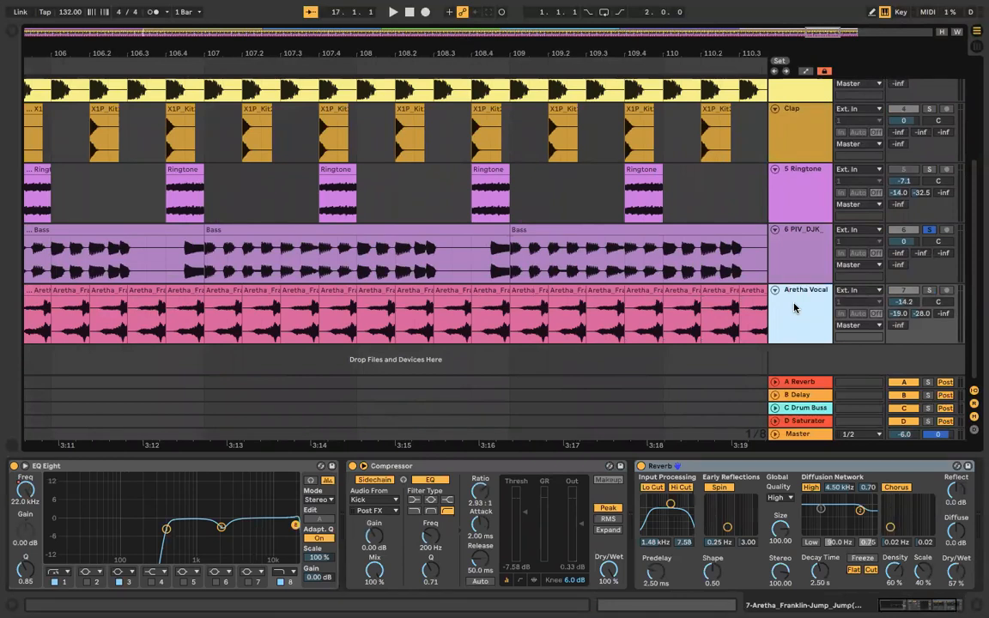
text(w)
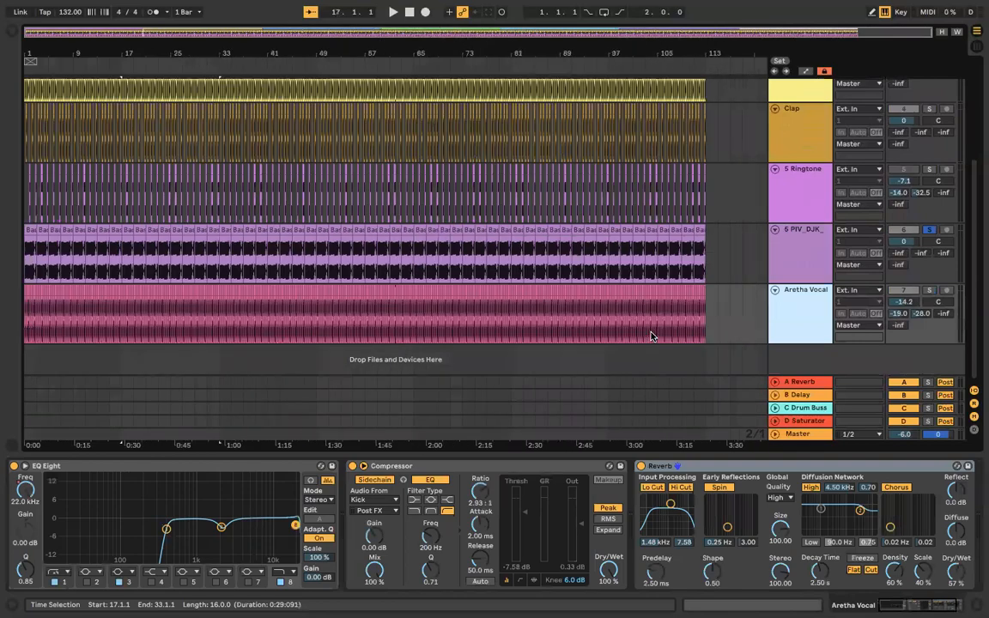
Step: Rename the Breakdown section clip at bar 33 as Drop
scroll(479, 329, up, 5)
scroll(479, 330, left, 10)
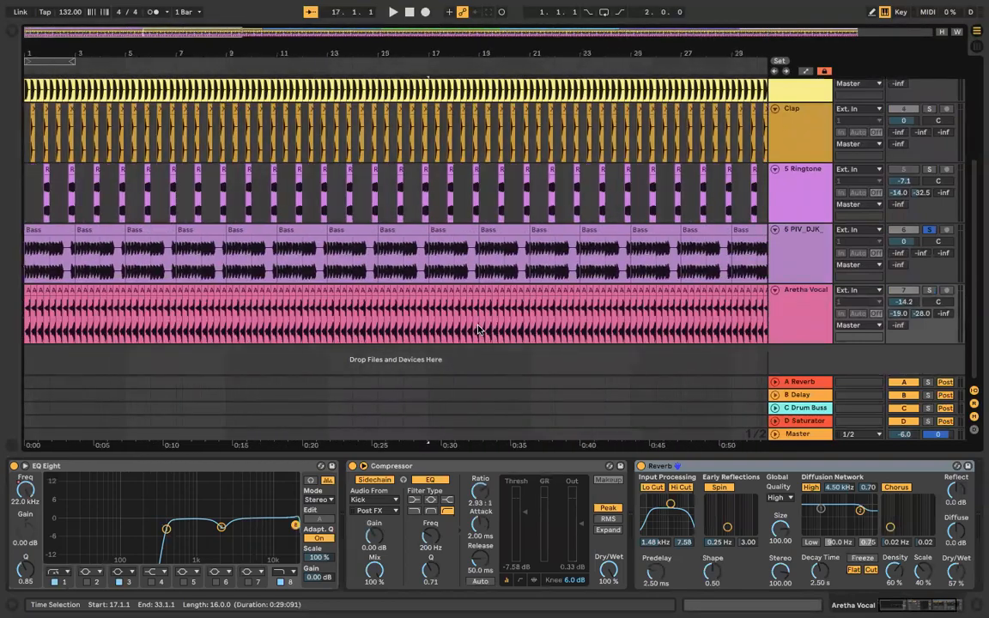
scroll(479, 329, down, 6)
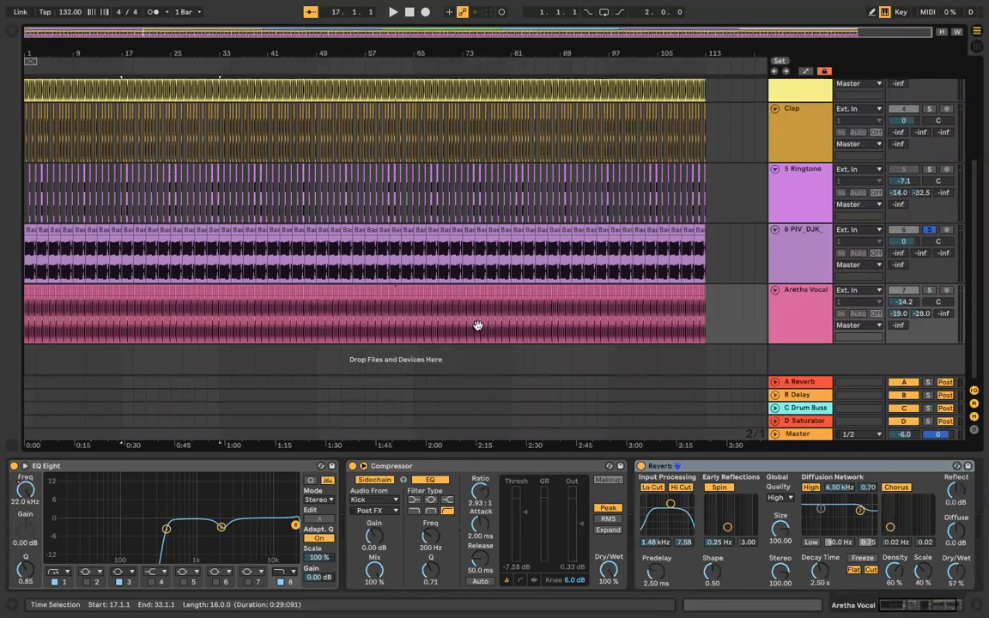
scroll(309, 223, up, 5)
click(257, 199)
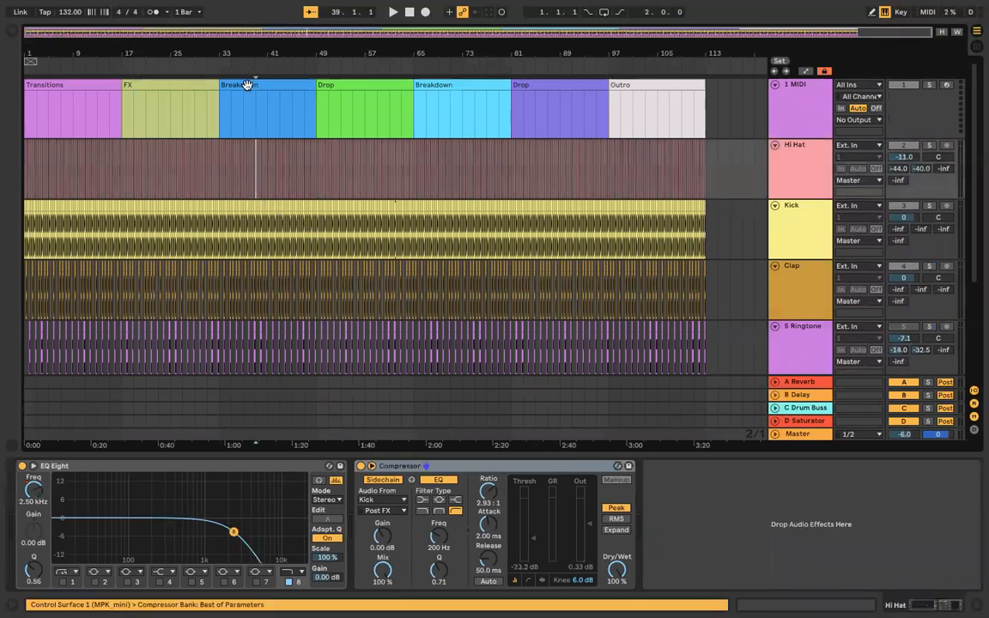
click(247, 85)
key(super+r)
text(Dr)
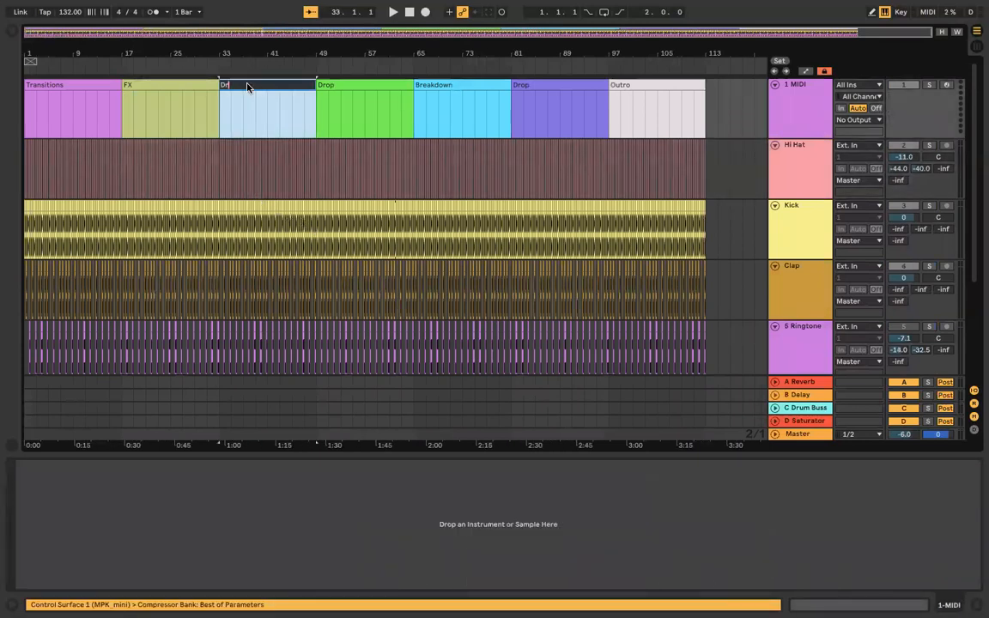
text(op)
key(Return)
Step: Copy the Breakdown section clip over the one at bar 49 and the Drop clip over the one at bar 65
click(417, 86)
click(381, 86)
key(super+v)
click(291, 85)
key(super+c)
click(431, 85)
key(super+v)
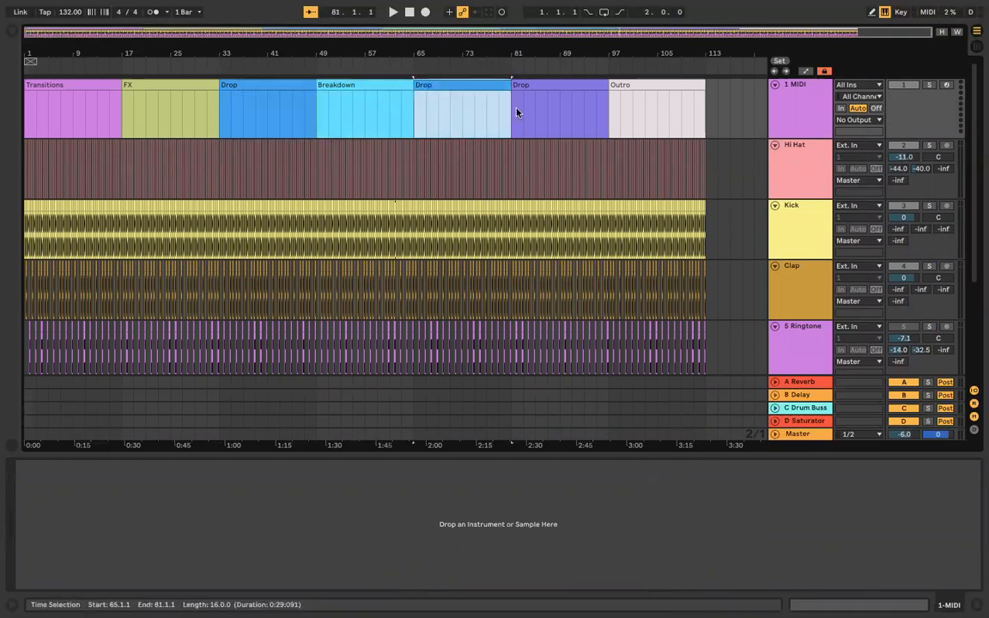
Step: Recolour the Breakdown clip at bar 49 green and the Drop clip at bar 65 light blue
right_click(364, 84)
click(427, 296)
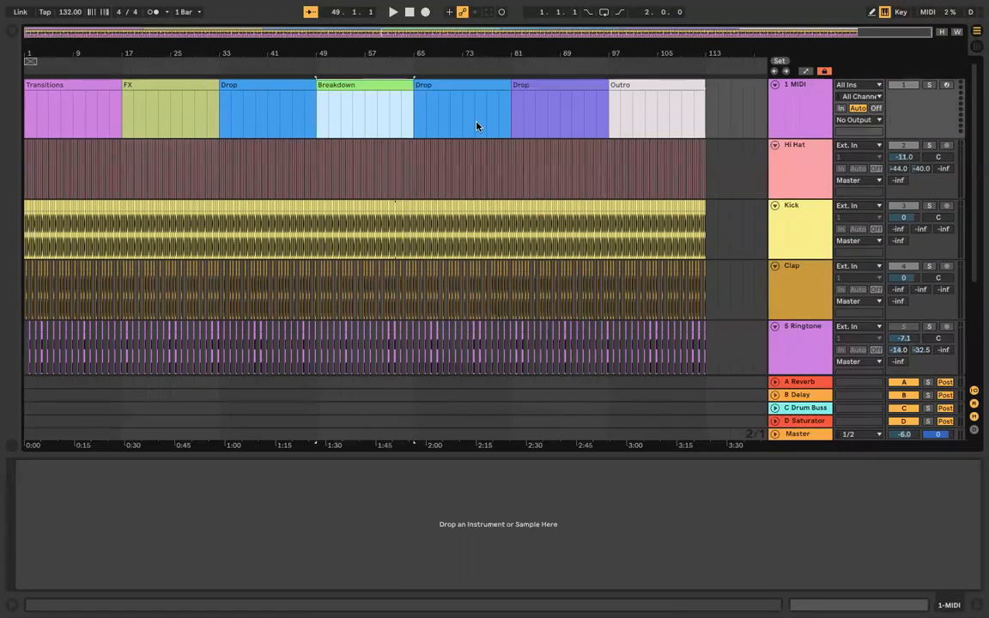
right_click(484, 83)
click(521, 293)
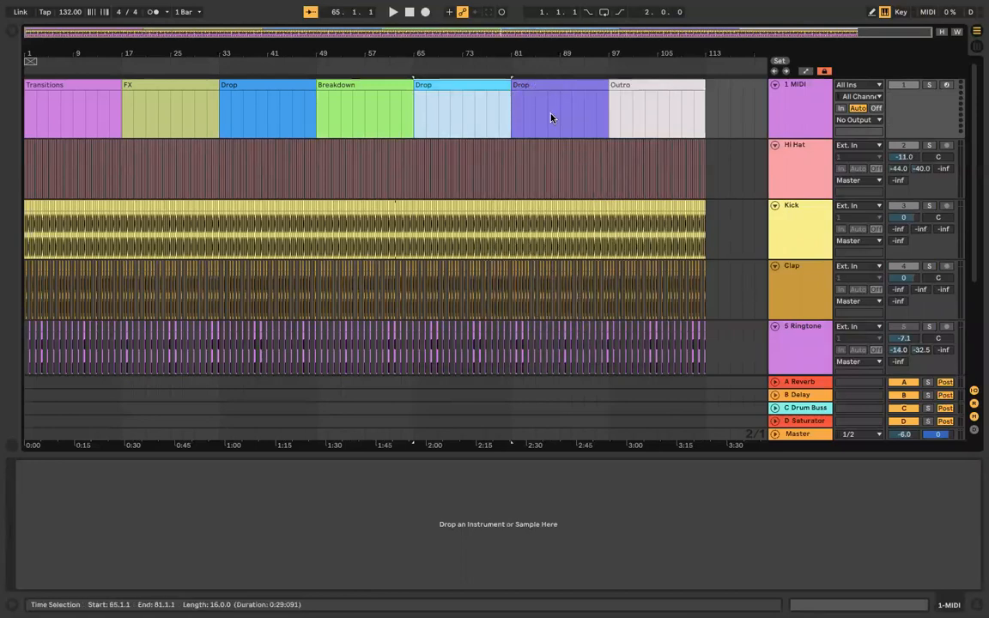
Step: Clear the track soloing so all tracks are active, and save the Live Set
click(927, 145)
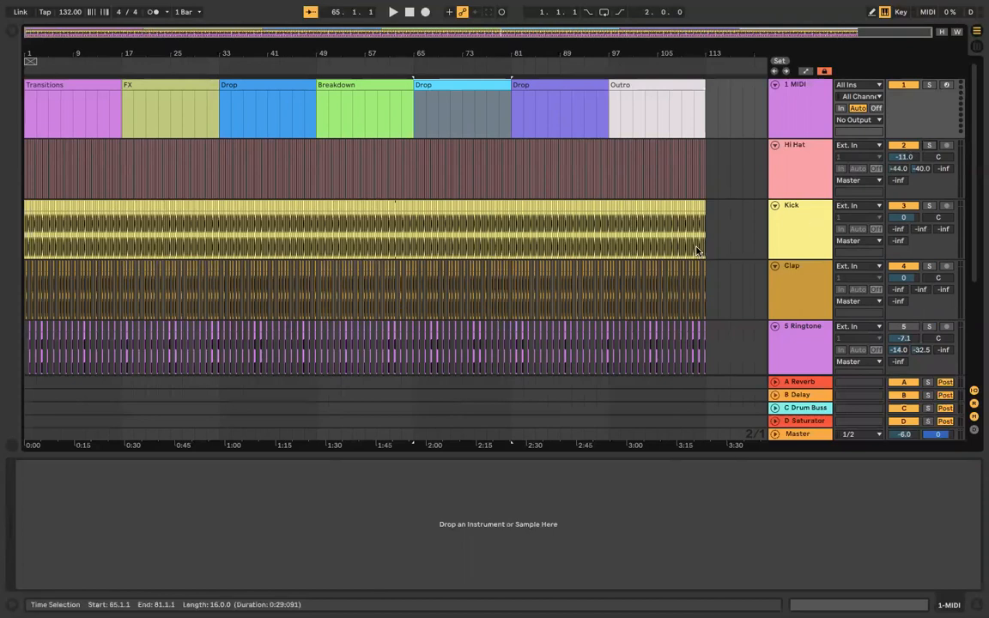
scroll(696, 252, down, 1)
scroll(696, 251, up, 5)
scroll(696, 251, left, 10)
scroll(696, 252, down, 2)
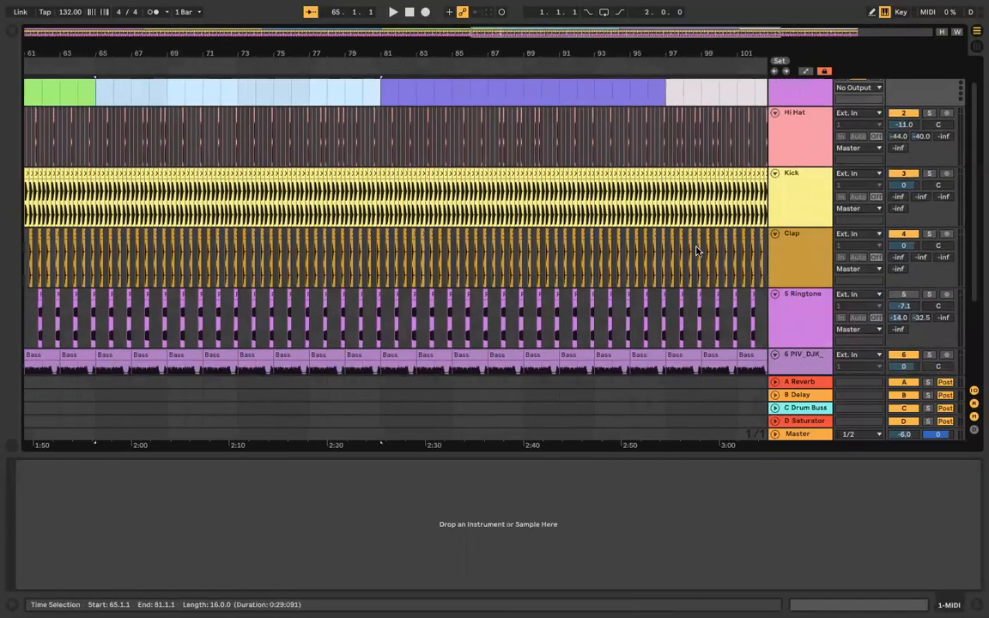
scroll(696, 251, down, 3)
scroll(696, 251, down, 3)
scroll(696, 251, down, 2)
scroll(696, 251, up, 3)
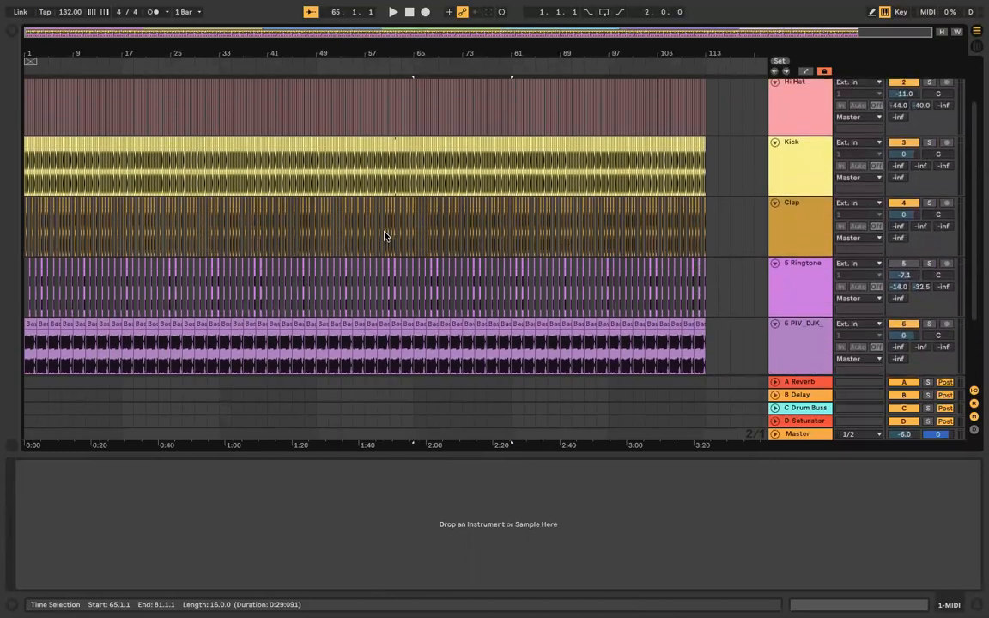
scroll(384, 235, up, 2)
key(ctrl+s)
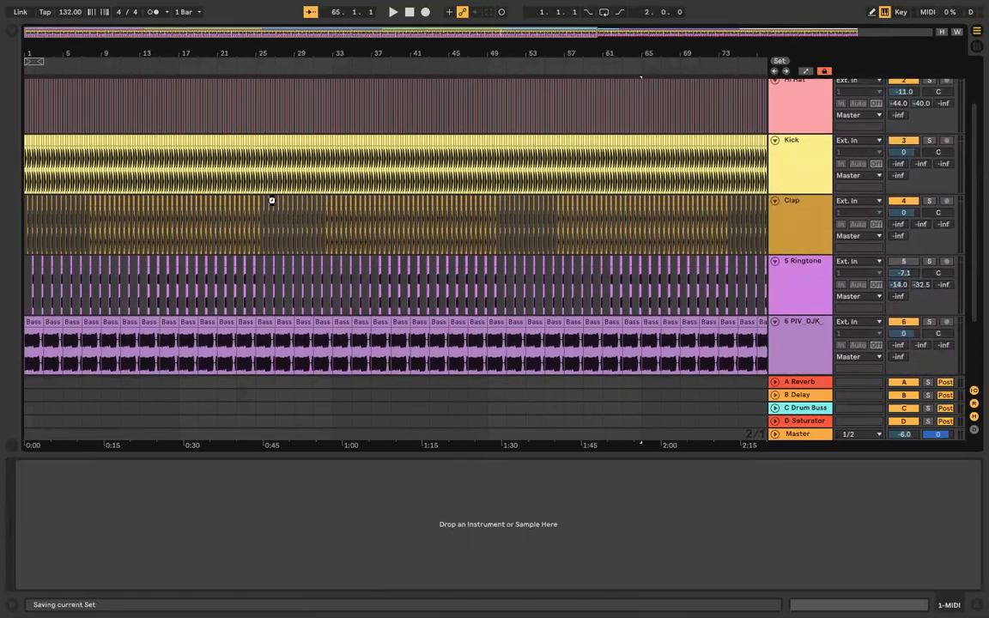
Step: Audition the Hi Hat, Kick, Clap and Ringtone tracks from bar 1 by soloing each in turn
scroll(273, 199, up, 1)
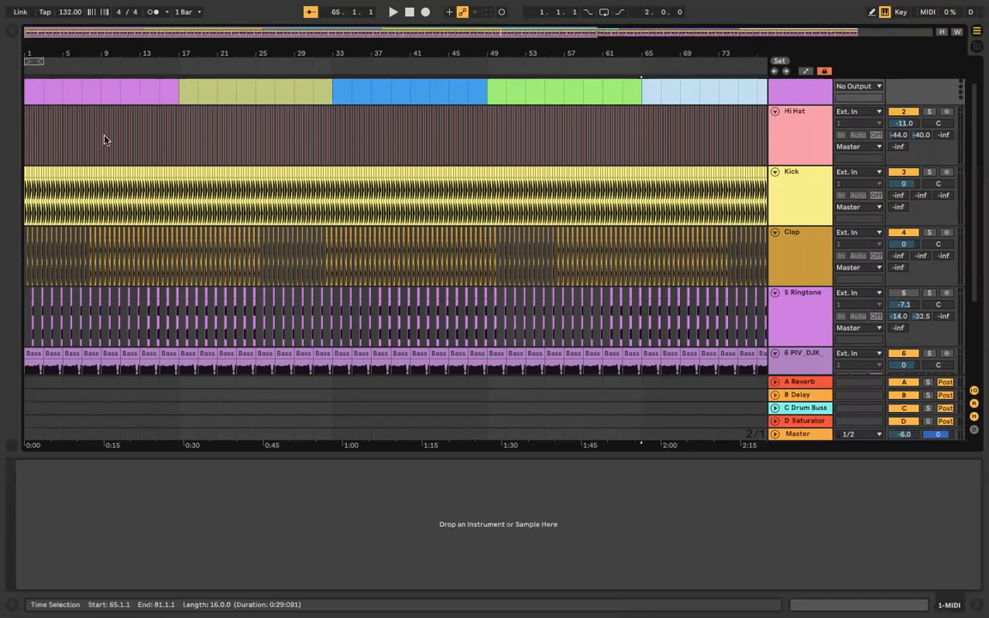
scroll(104, 138, down, 1)
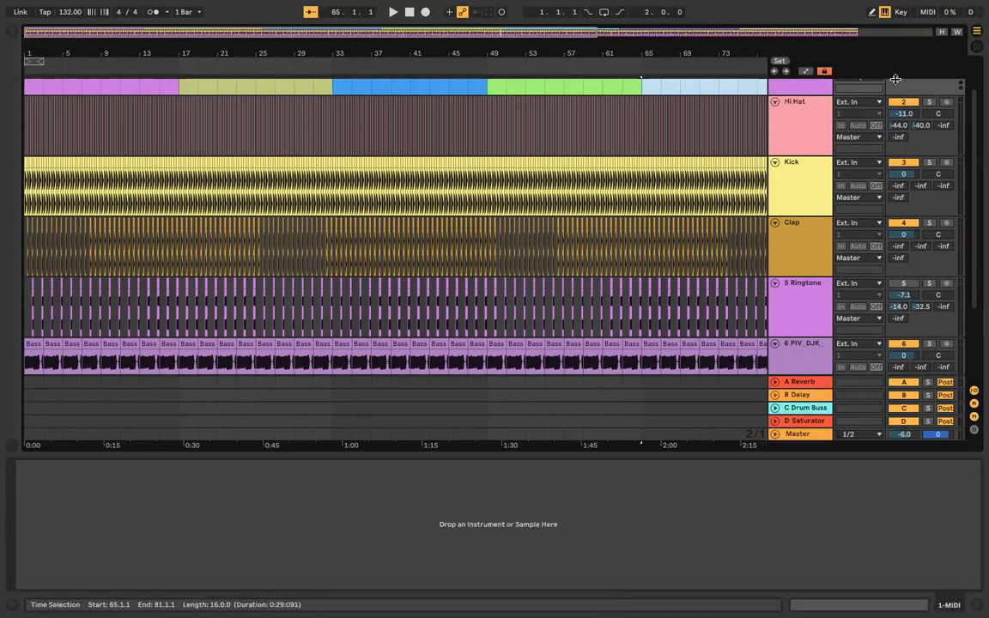
click(928, 102)
click(25, 116)
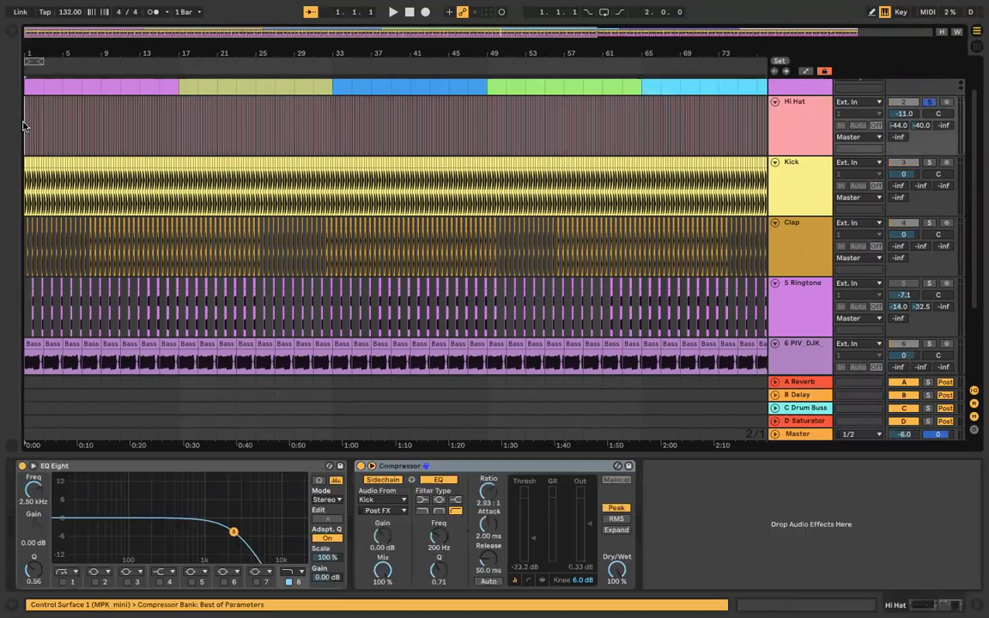
key(space)
key(space)
click(929, 163)
key(space)
click(929, 223)
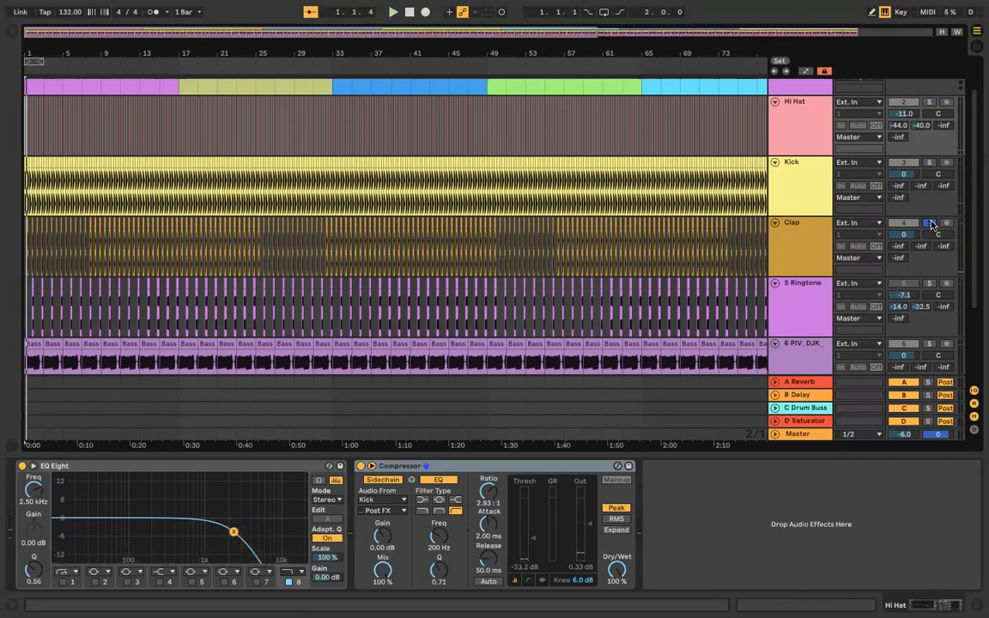
click(929, 283)
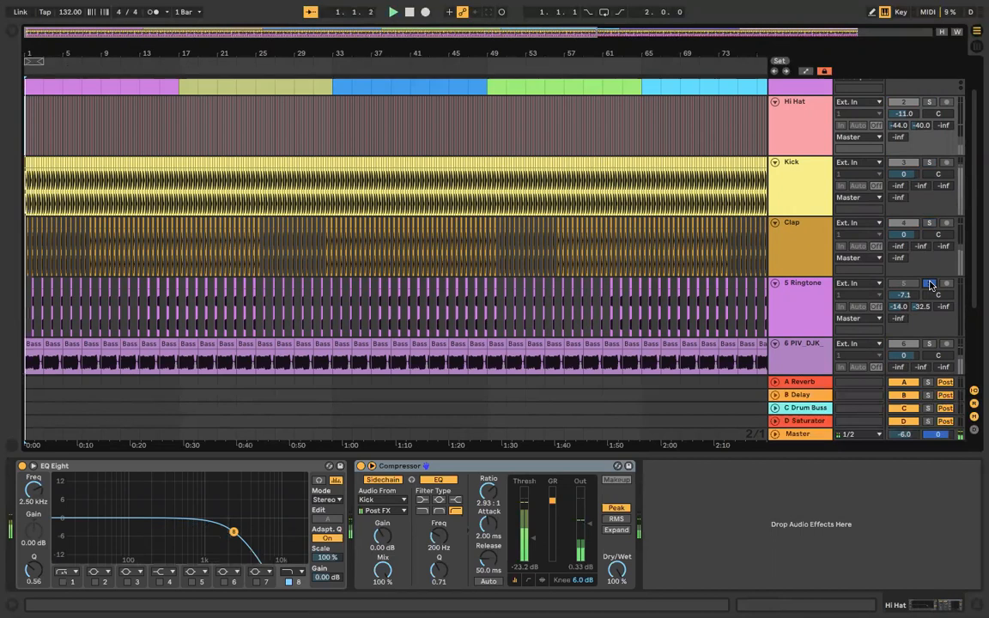
Step: Set the Clap track's volume to -3.0 dB while auditioning it soloed
scroll(928, 288, down, 2)
key(space)
drag(901, 220, 923, 209)
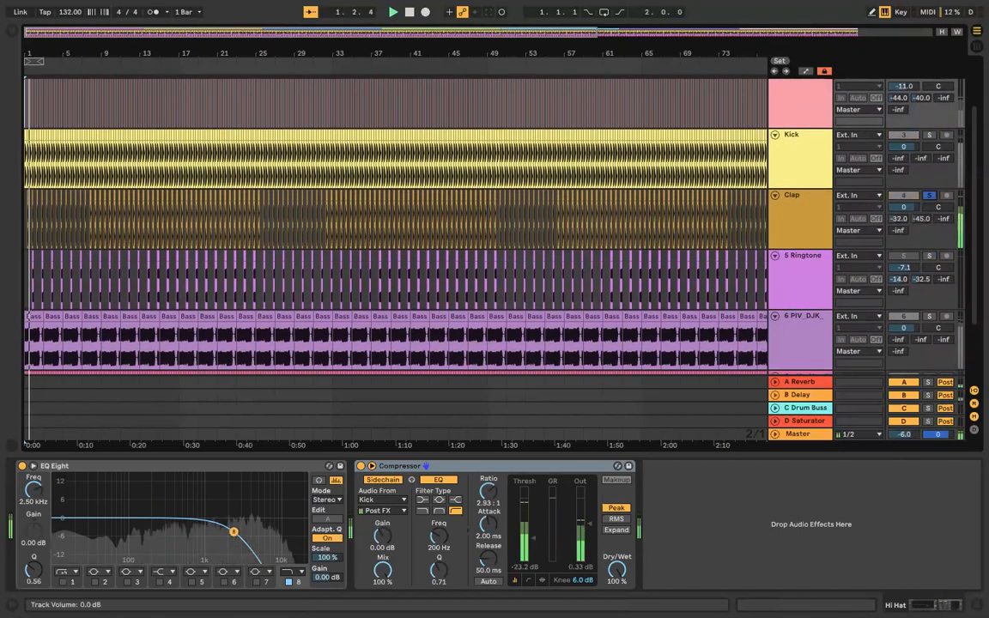
Step: Try an EQ Eight ahead of the Overdrive on the Clap track, toggle the Overdrive to compare, and delete the EQ
click(805, 215)
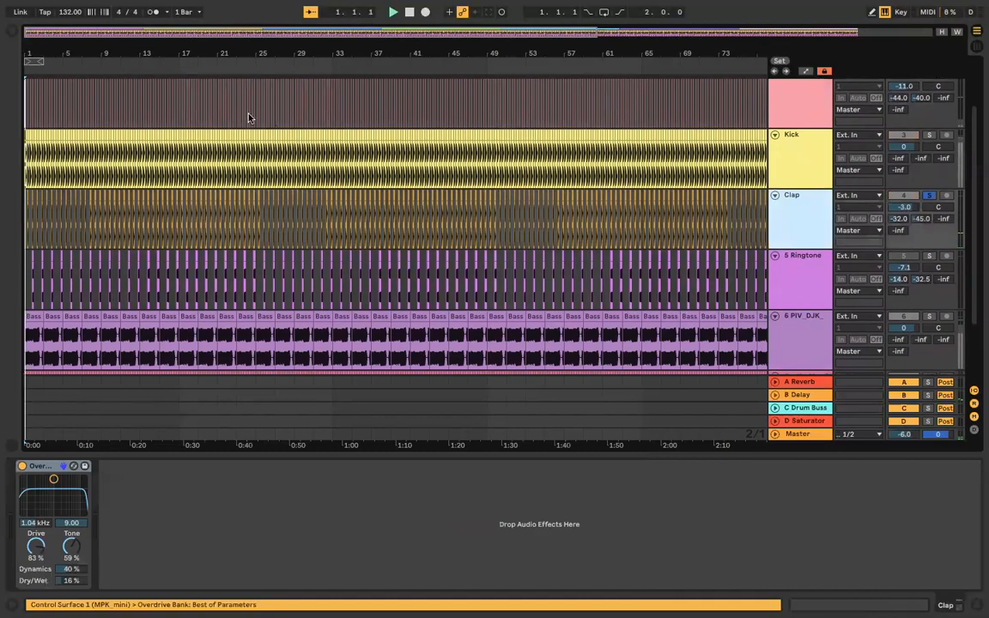
click(12, 32)
click(46, 38)
text(eq)
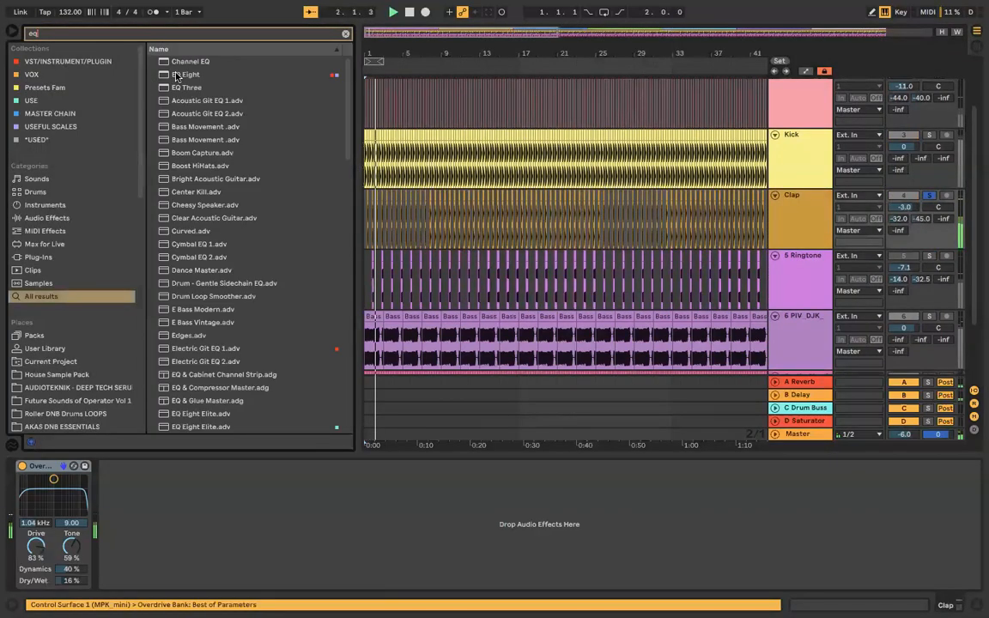
double_click(176, 75)
drag(214, 466, 36, 485)
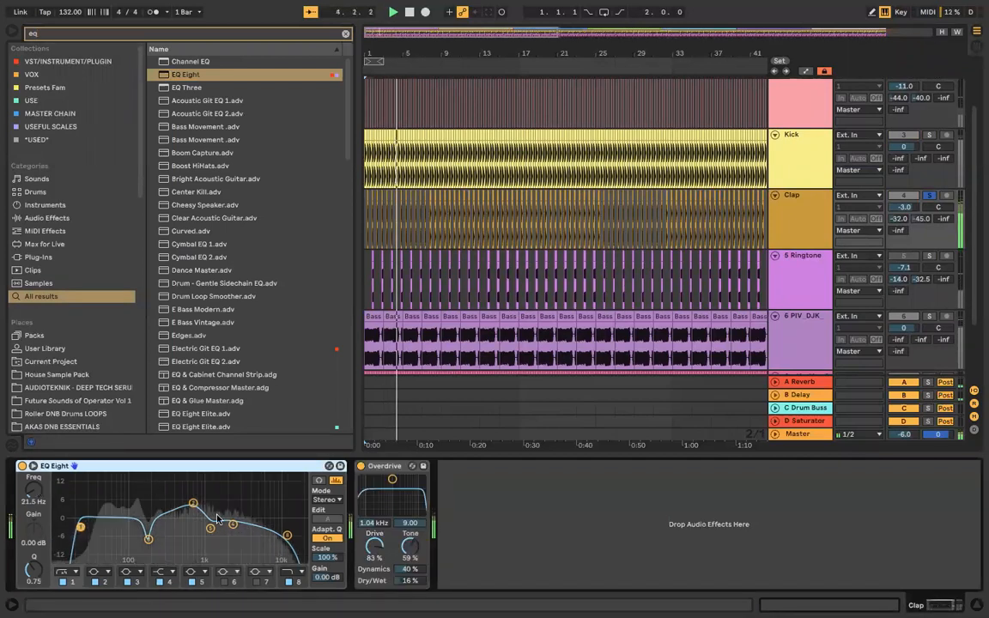
click(361, 466)
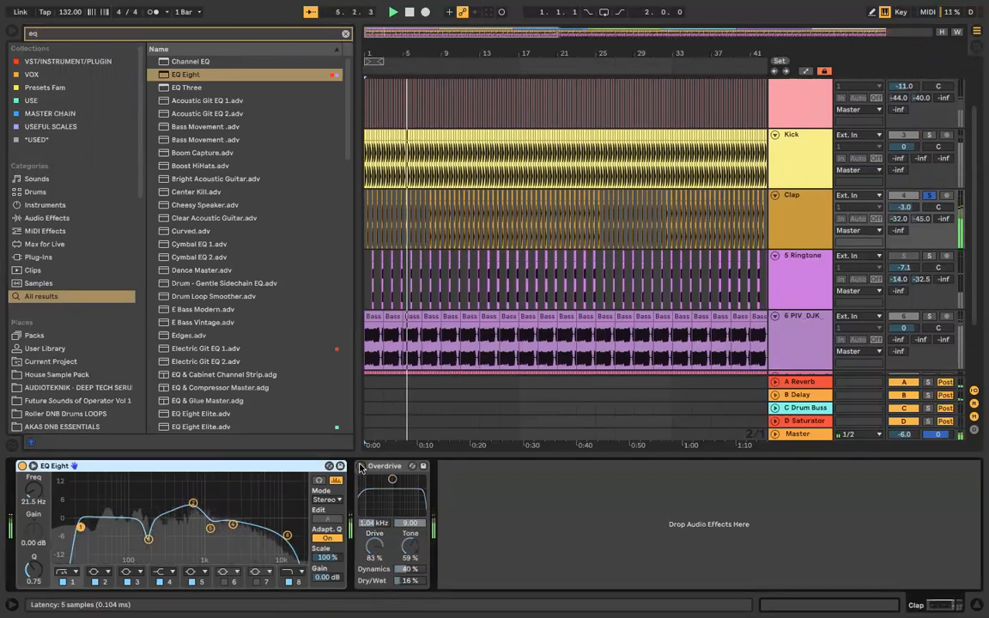
click(362, 466)
key(Delete)
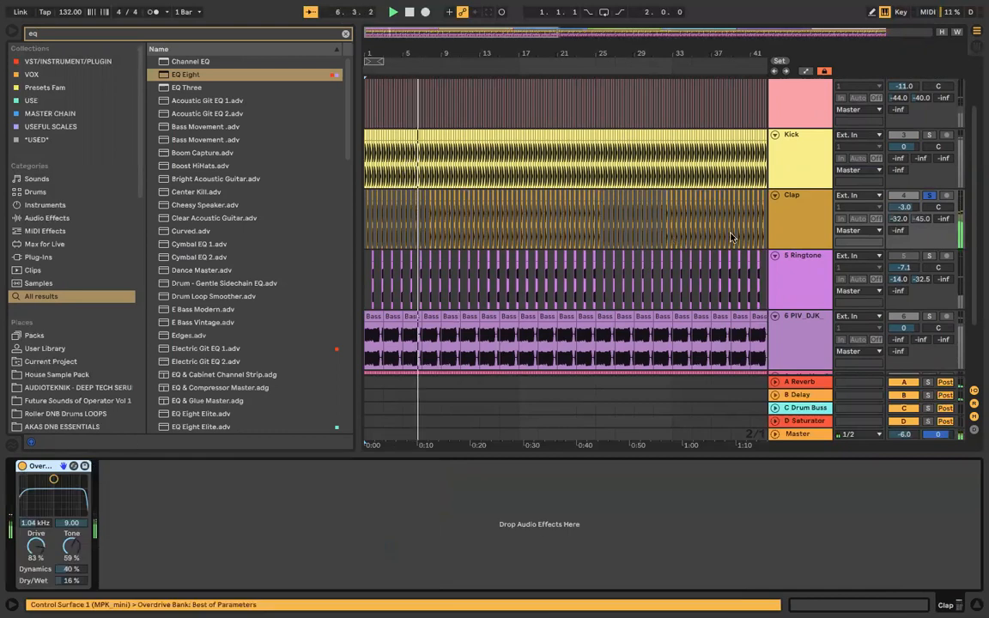
Step: Solo the Ringtone track and examine the effect chains on the Ringtone and bass tracks
click(775, 256)
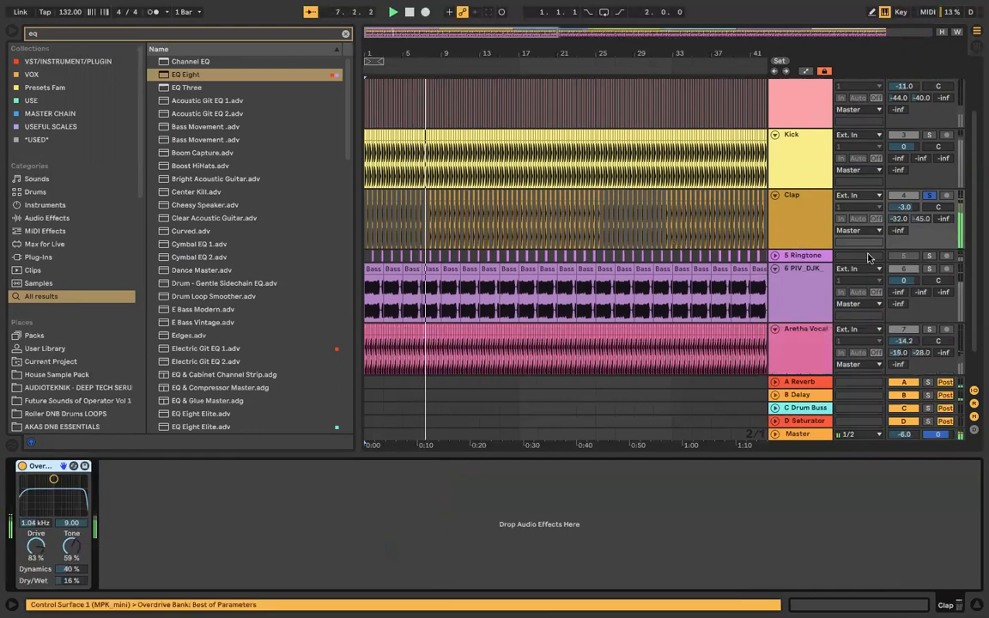
click(775, 256)
click(792, 283)
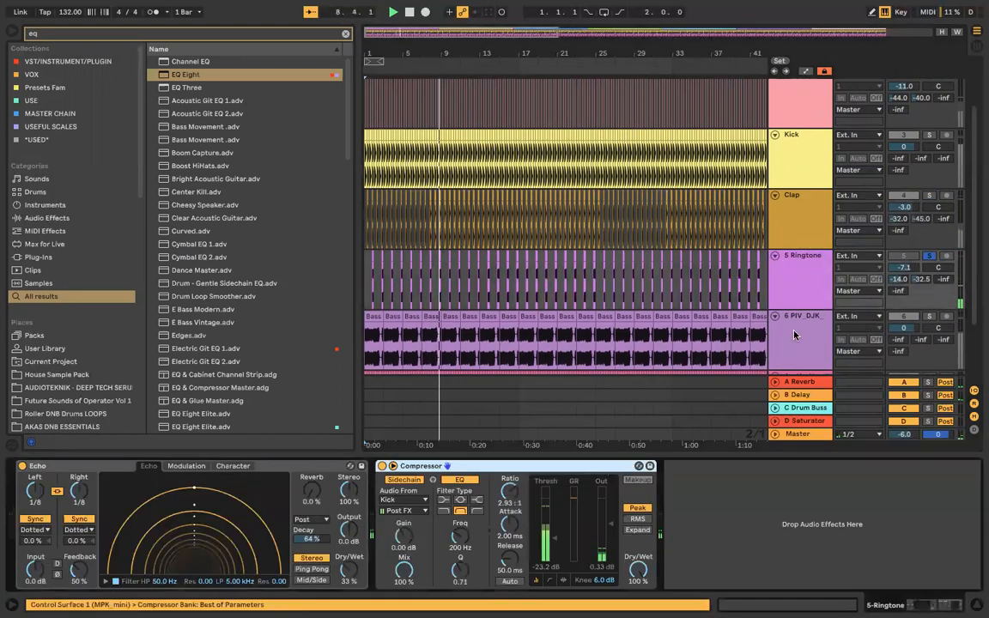
click(795, 338)
scroll(795, 339, down, 2)
Step: Search the effects for "com" and add a Compressor after the Overdrive on the Clap track
click(795, 214)
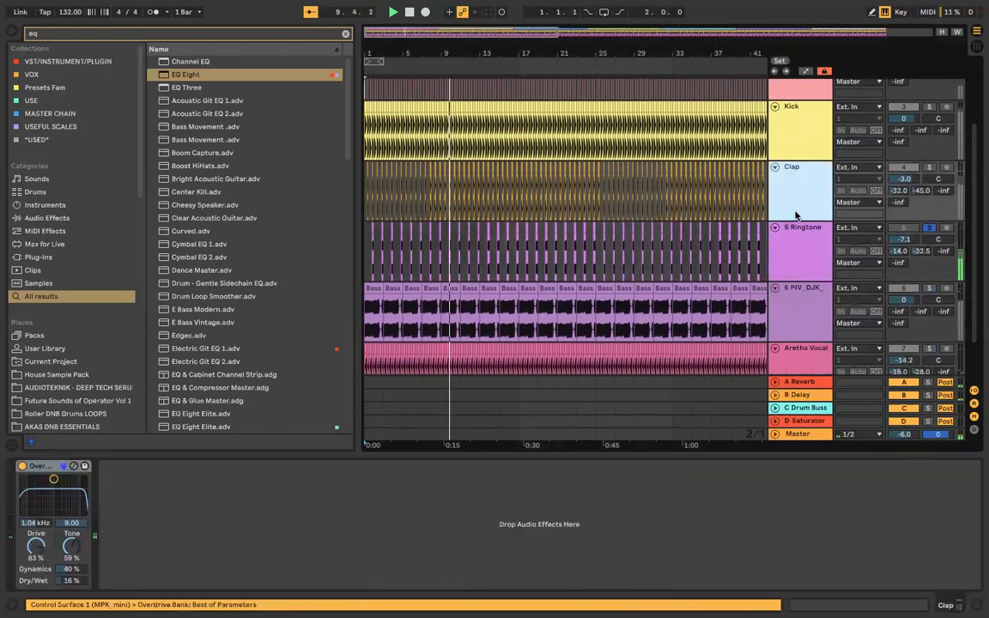
click(204, 32)
text(com)
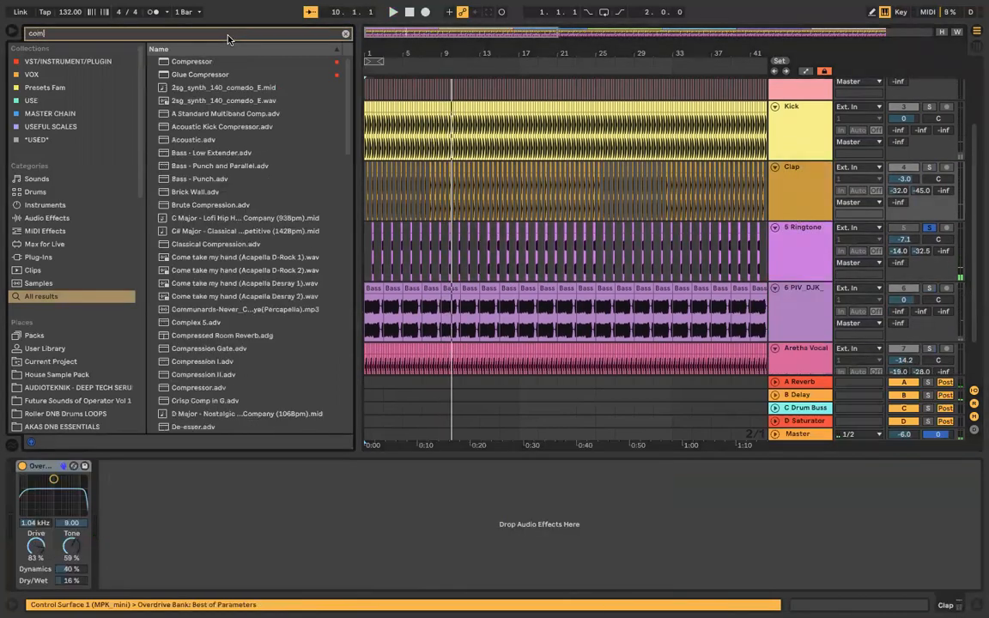
key(Down)
key(Return)
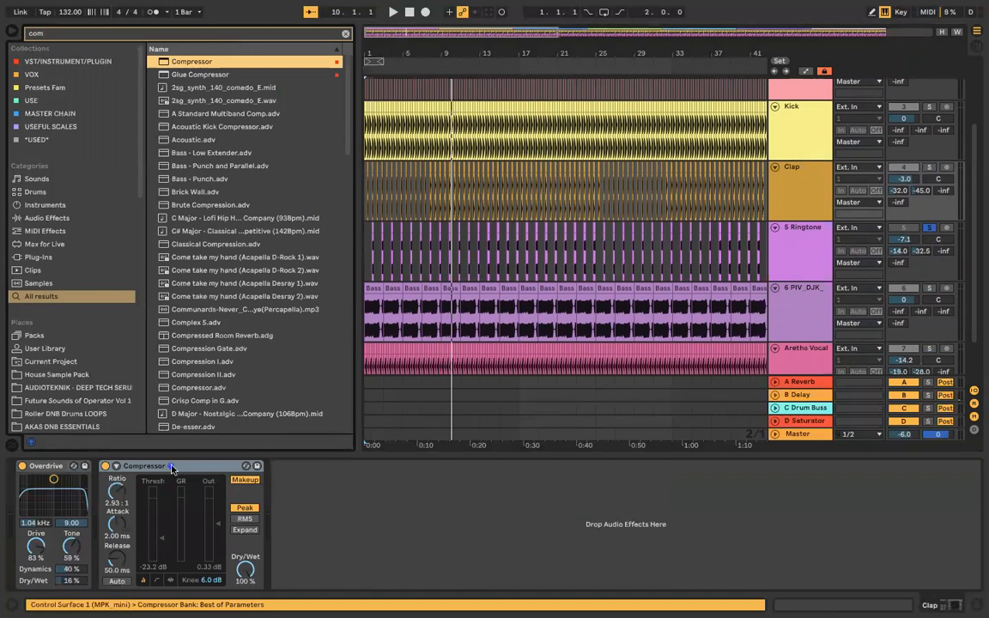
Step: Sidechain the Clap track's Compressor from the Kick, Post FX, and set its threshold to -16.4 dB
click(115, 467)
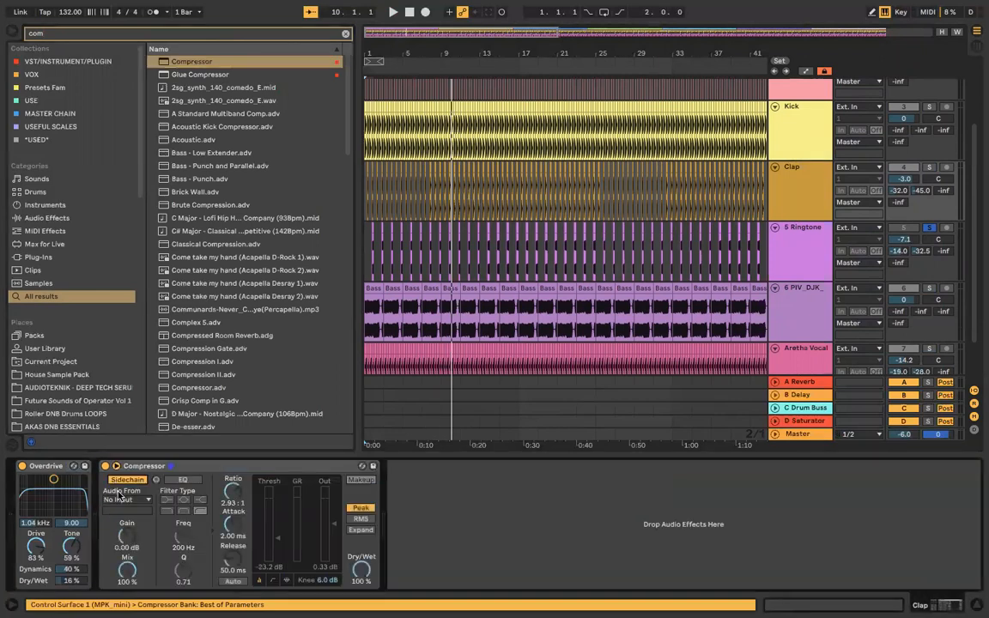
click(126, 500)
click(153, 385)
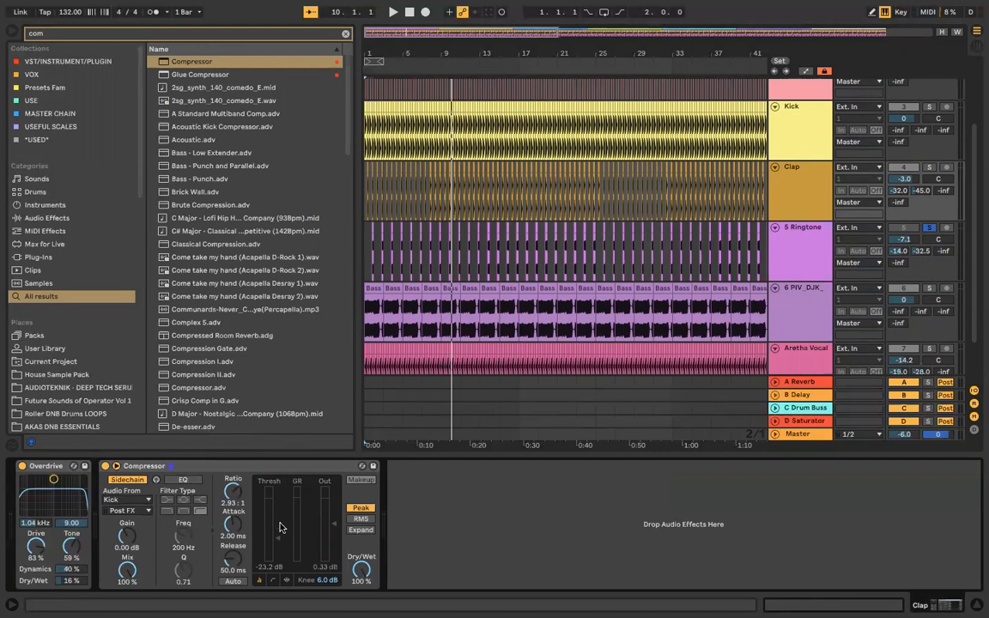
mouse_move(981, 7)
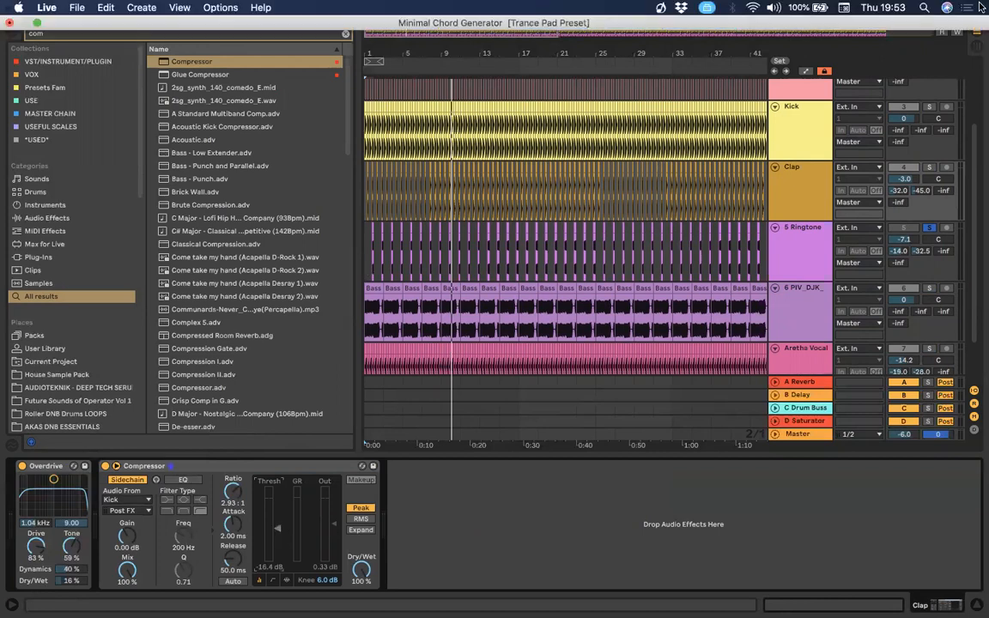
Step: Turn off the Ringtone track's solo and play the mix from bar 1
click(367, 148)
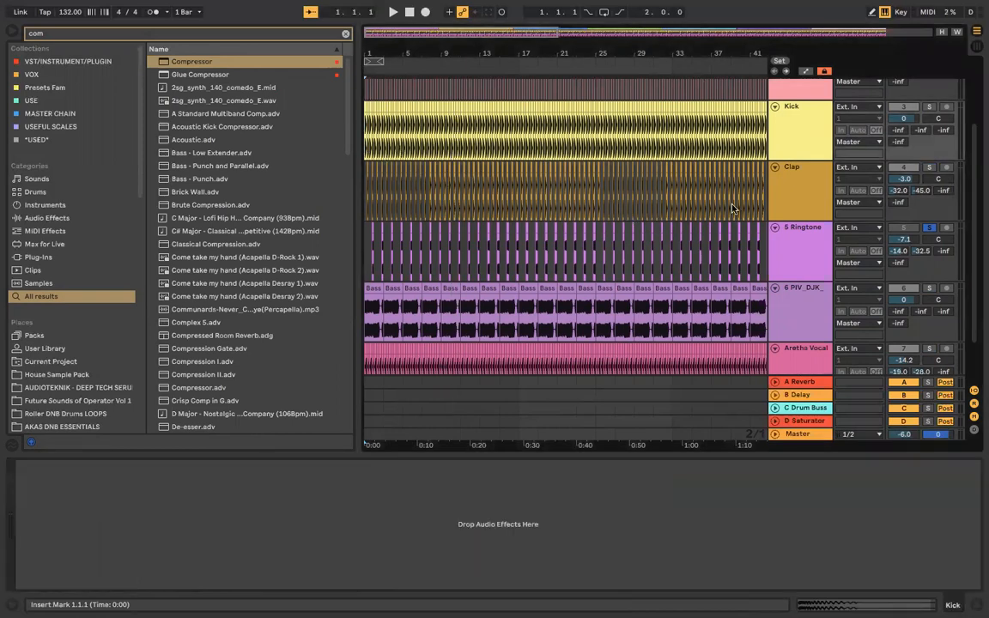
click(931, 230)
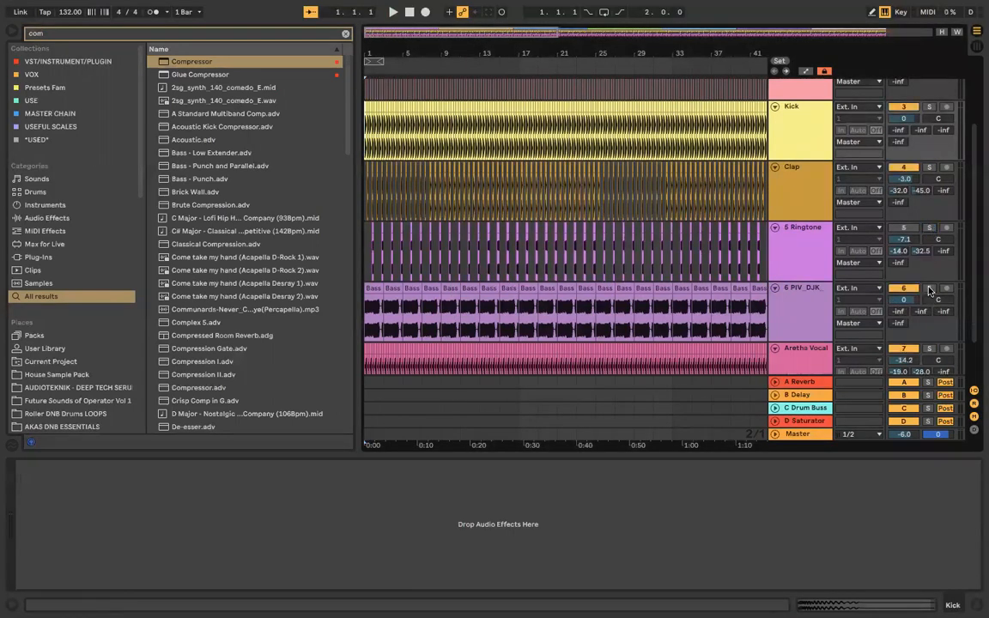
click(362, 238)
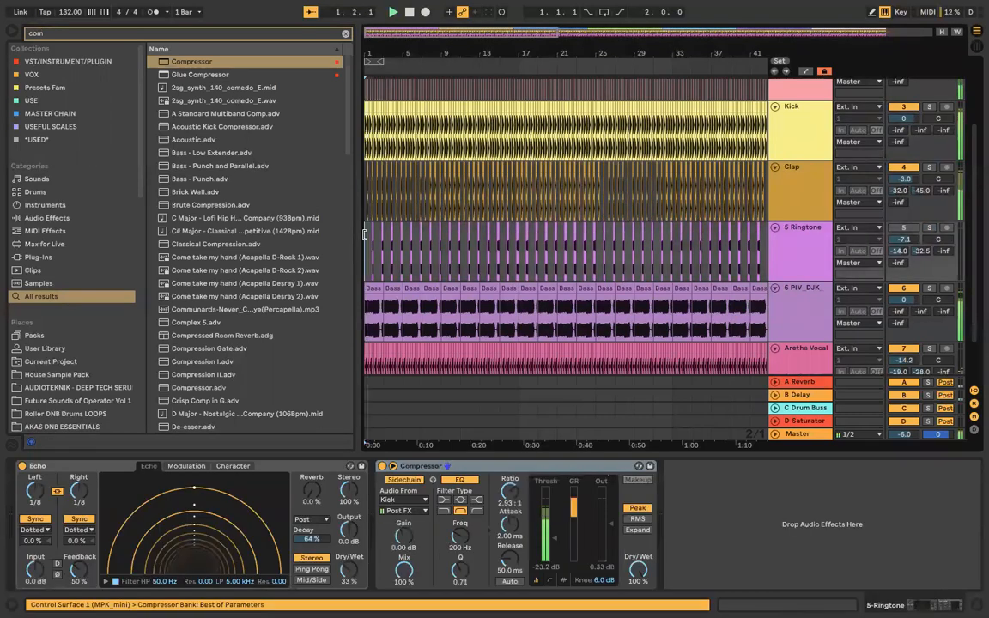
Step: Automate the Aretha Vocal track's volume to rise gradually from silence at bar 1 to its existing level at bar 33
scroll(371, 250, down, 2)
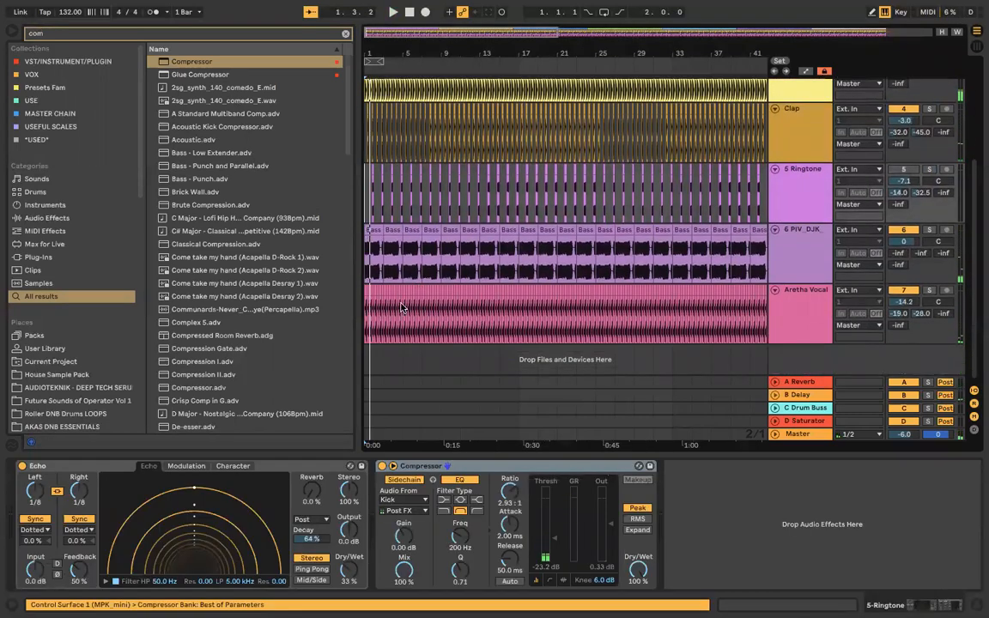
right_click(907, 298)
click(905, 297)
right_click(906, 299)
click(897, 305)
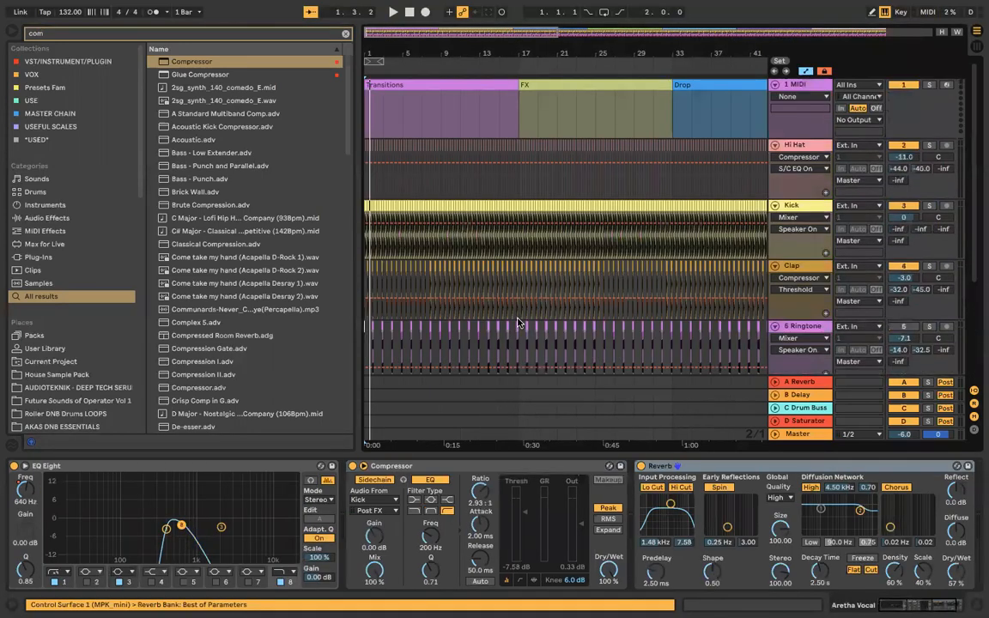
drag(557, 326, 672, 315)
drag(404, 318, 387, 342)
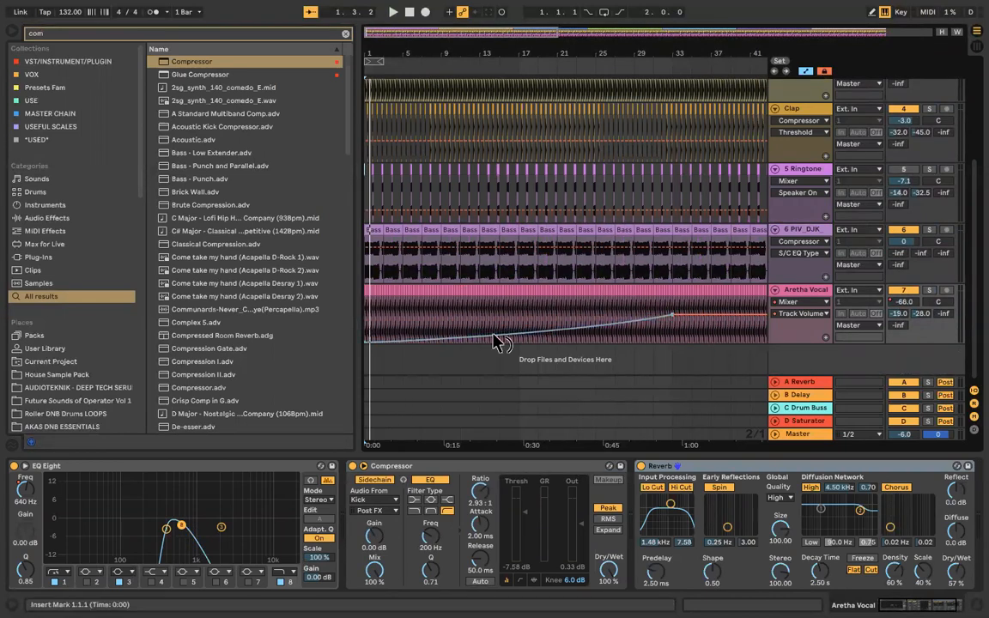
Step: Delete the Aretha Vocal clips between bars 1 and 17
click(499, 307)
drag(522, 303, 364, 291)
key(Delete)
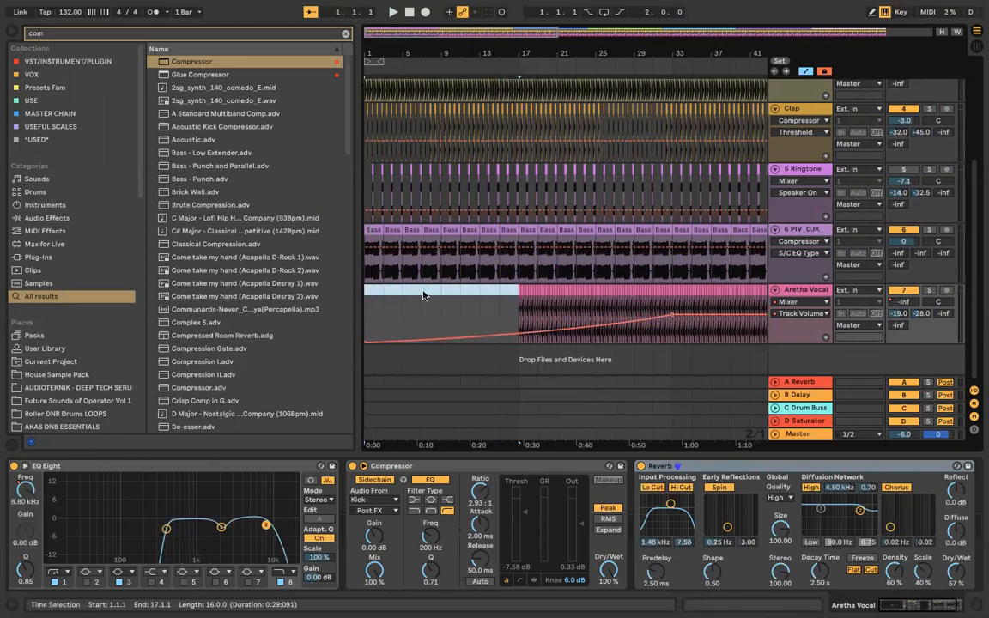
Step: Search the effects for "auto" and add an Auto Filter after the Compressor on the PIV_DJK bass track
scroll(421, 283, up, 1)
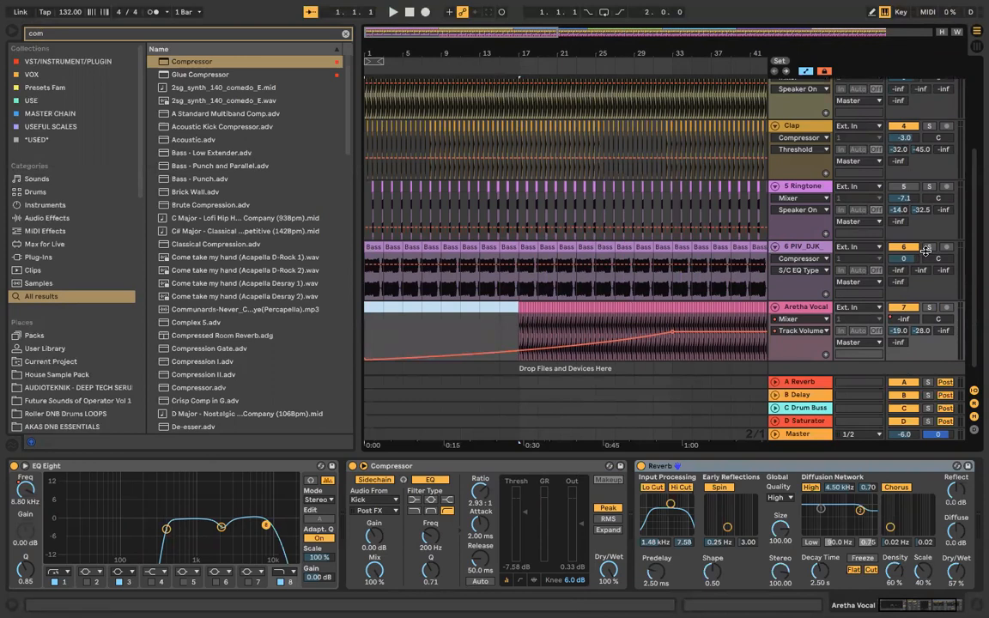
click(229, 29)
key(BackSpace)
key(BackSpace)
key(BackSpace)
text(auto)
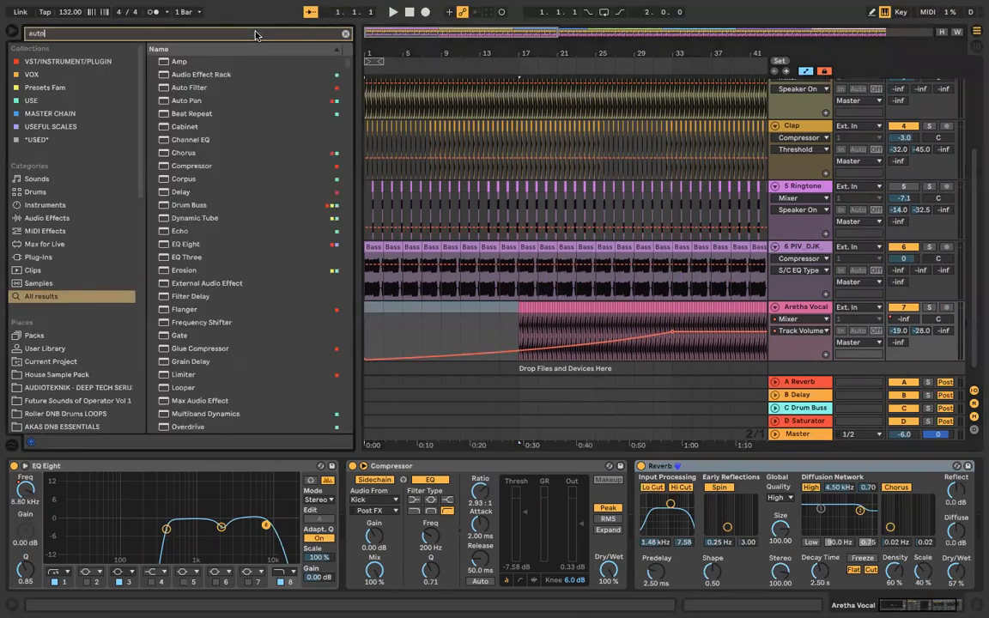
drag(448, 273, 450, 275)
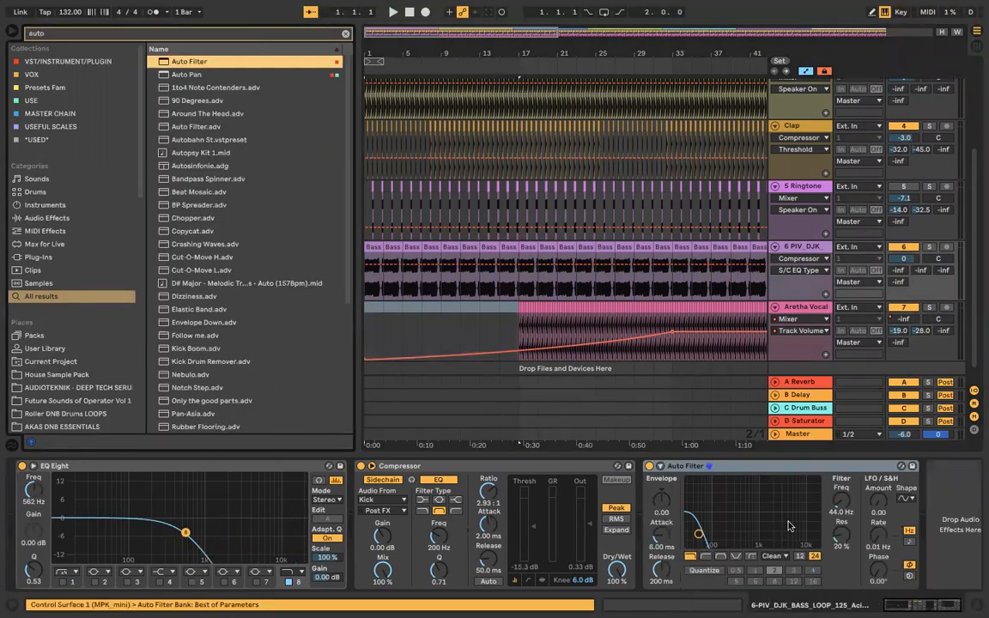
Step: Automate the bass Auto Filter's frequency with a curved rise from 44 Hz at bar 1 to 19.9 kHz at bar 33
right_click(848, 503)
click(815, 455)
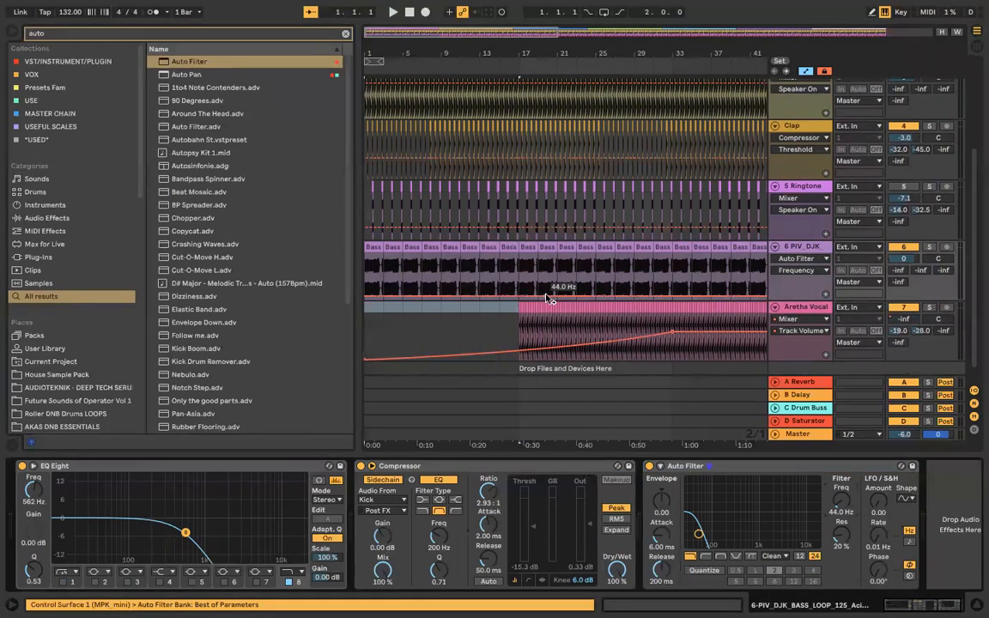
click(366, 297)
drag(520, 297, 620, 268)
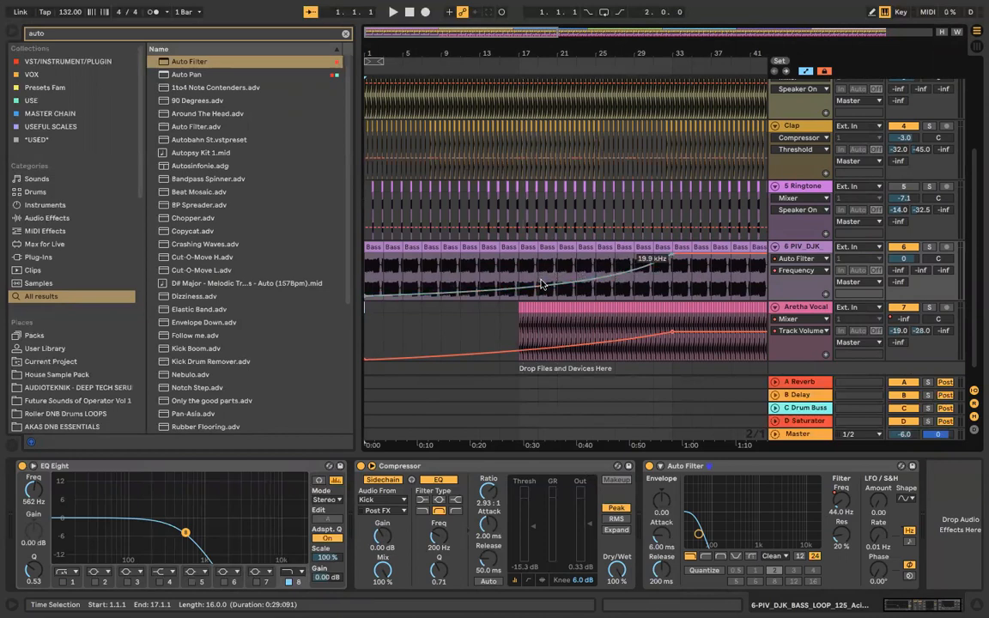
mouse_move(544, 283)
mouse_down()
mouse_move(544, 260)
mouse_move(544, 293)
mouse_up()
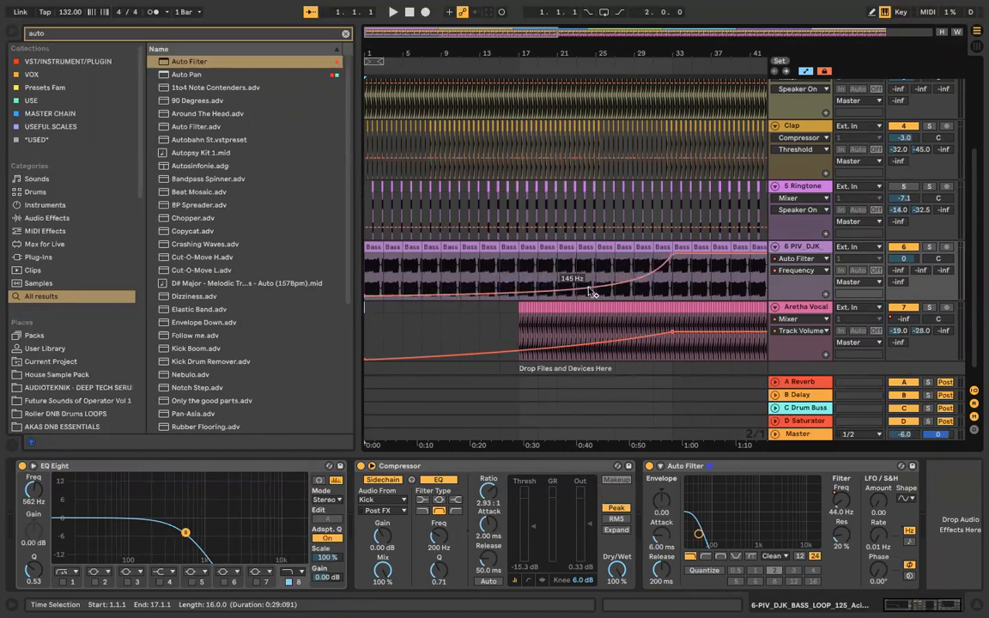
Step: Solo the Ringtone track, play it briefly from bar 1, and turn the solo off
scroll(589, 291, up, 1)
scroll(589, 291, up, 1)
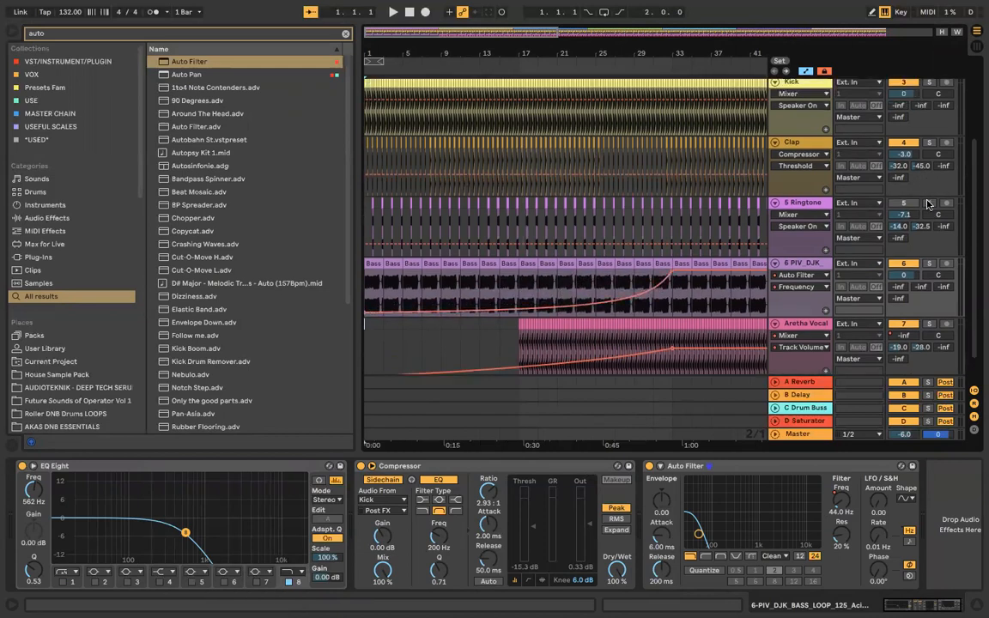
click(928, 204)
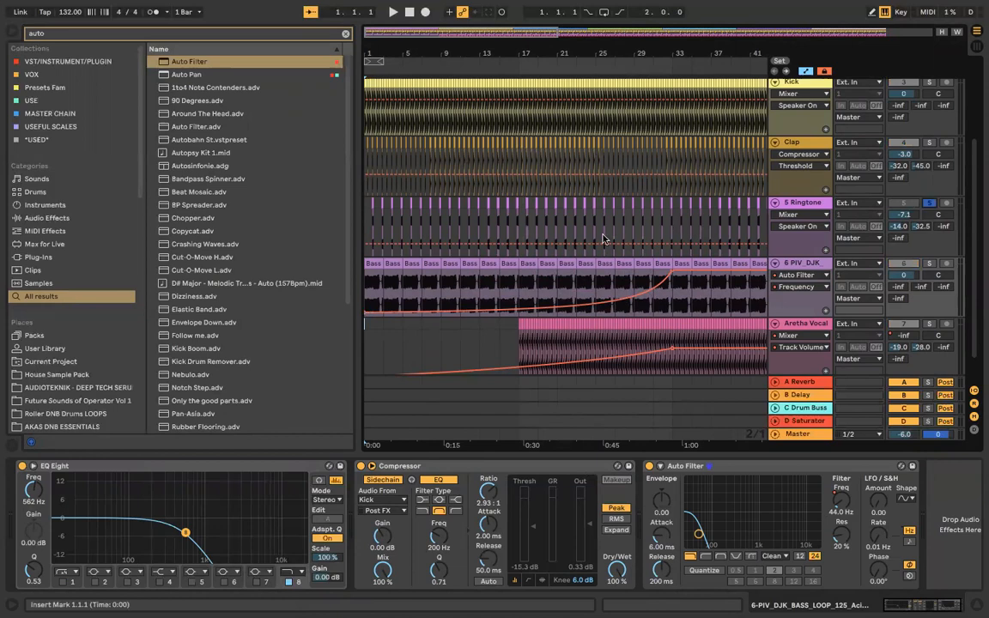
click(364, 211)
key(space)
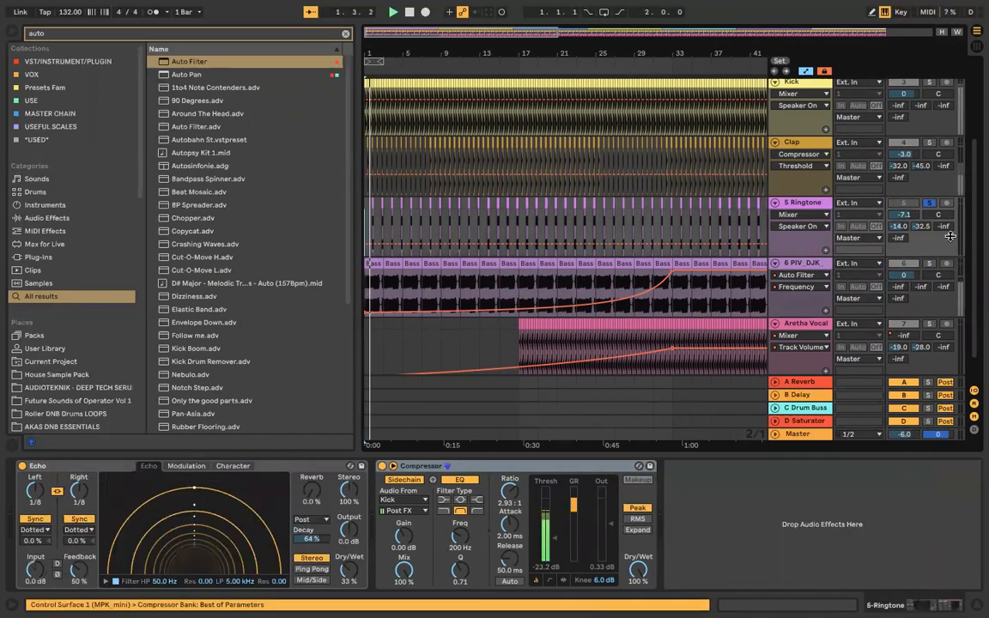
key(space)
click(929, 204)
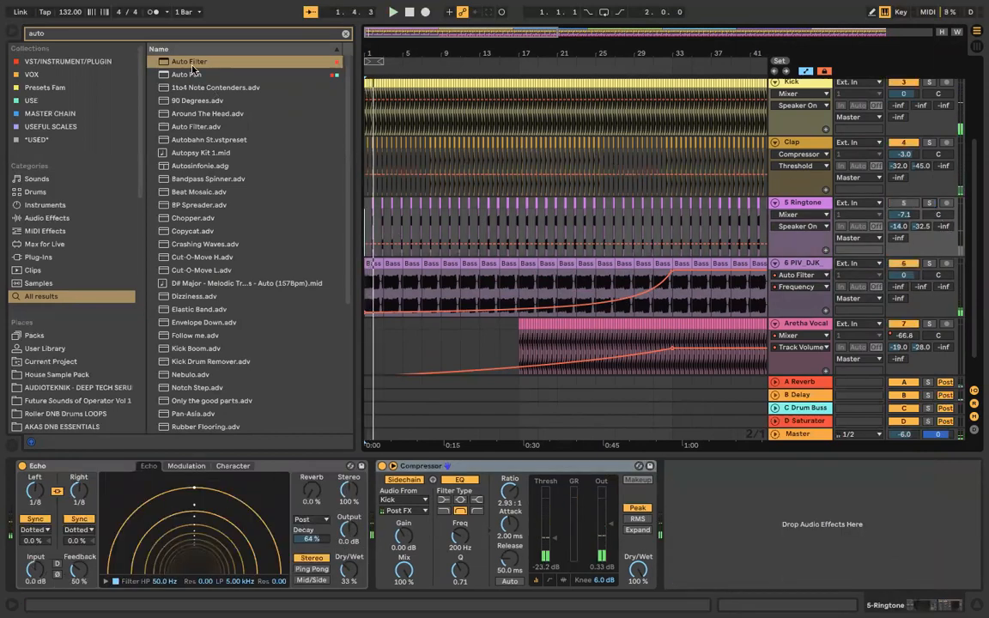
Step: Copy the bass track's Auto Filter with its frequency automation to the end of the Ringtone track's effect chain
click(800, 264)
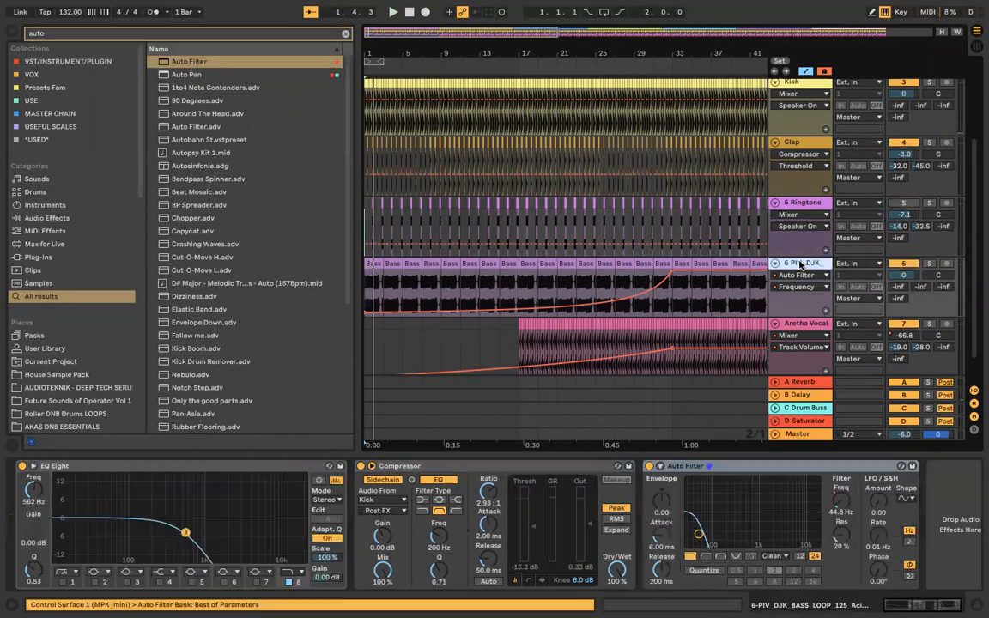
click(743, 468)
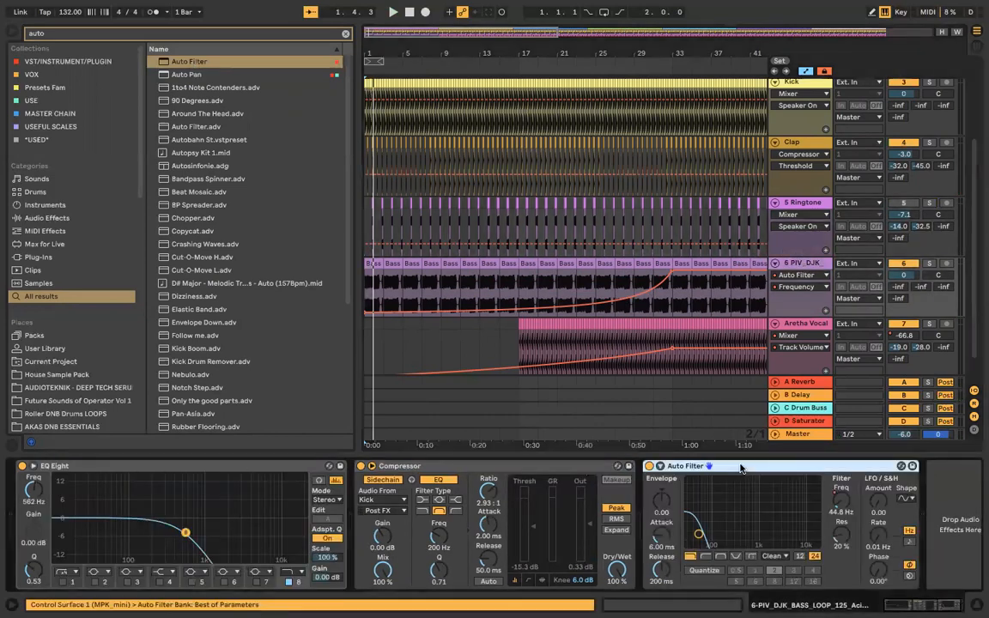
click(818, 202)
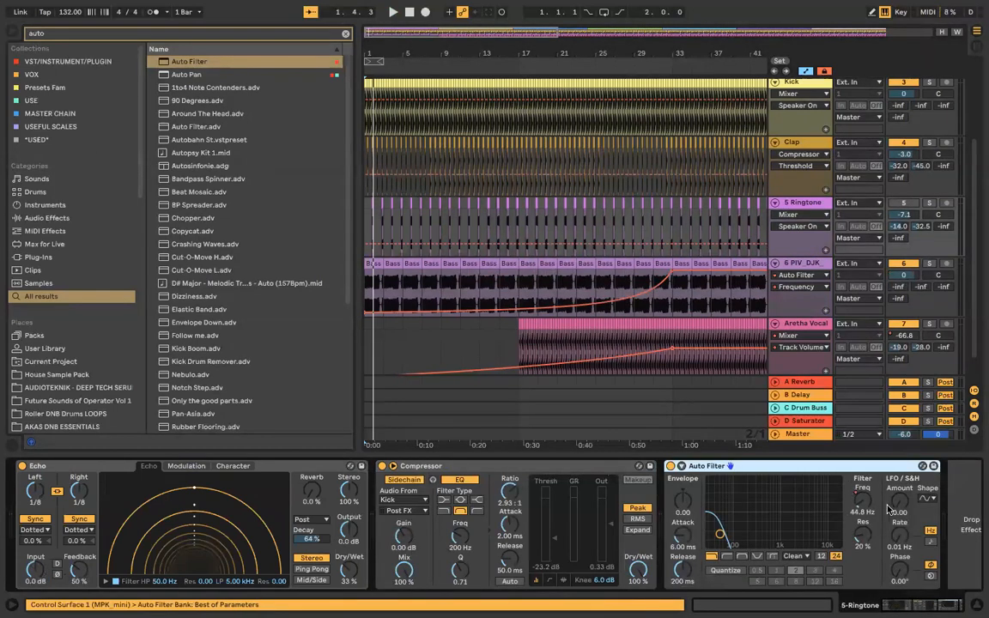
right_click(865, 503)
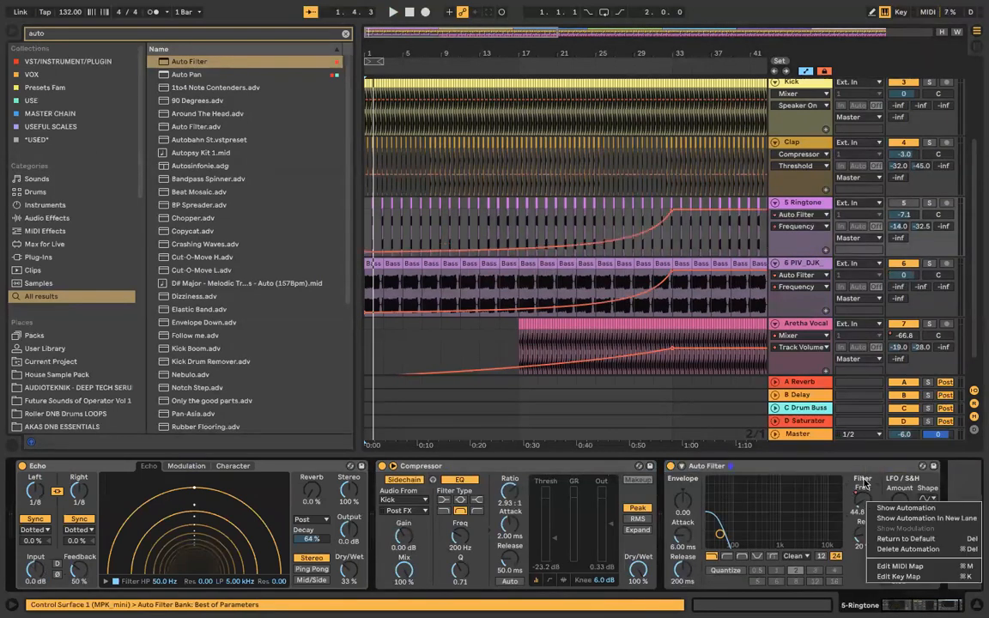
click(601, 232)
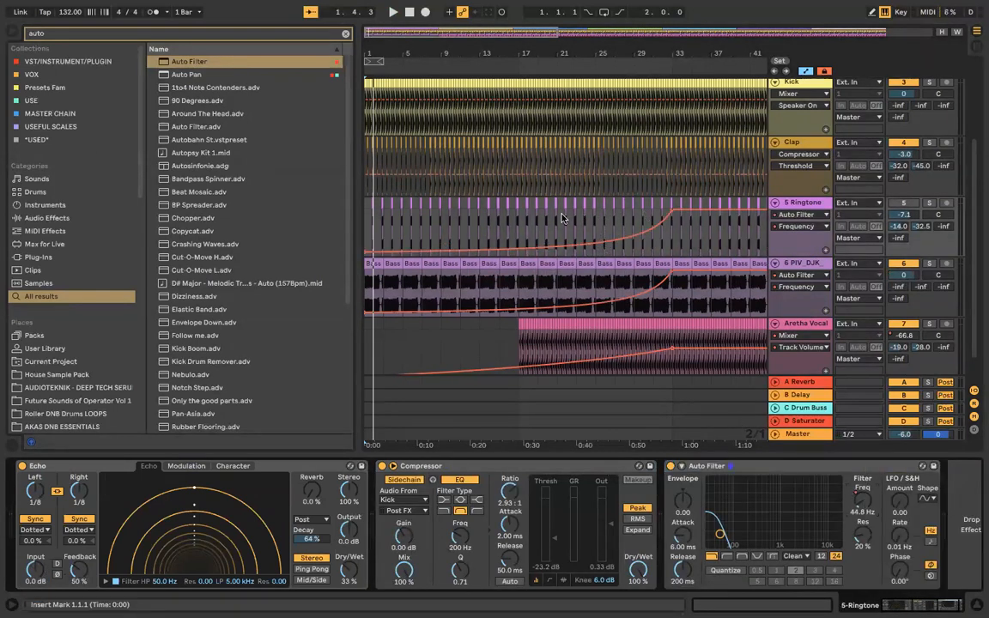
Step: Delete the Ringtone clips in the FX section, from bar 17.4.1 to bar 33
click(519, 212)
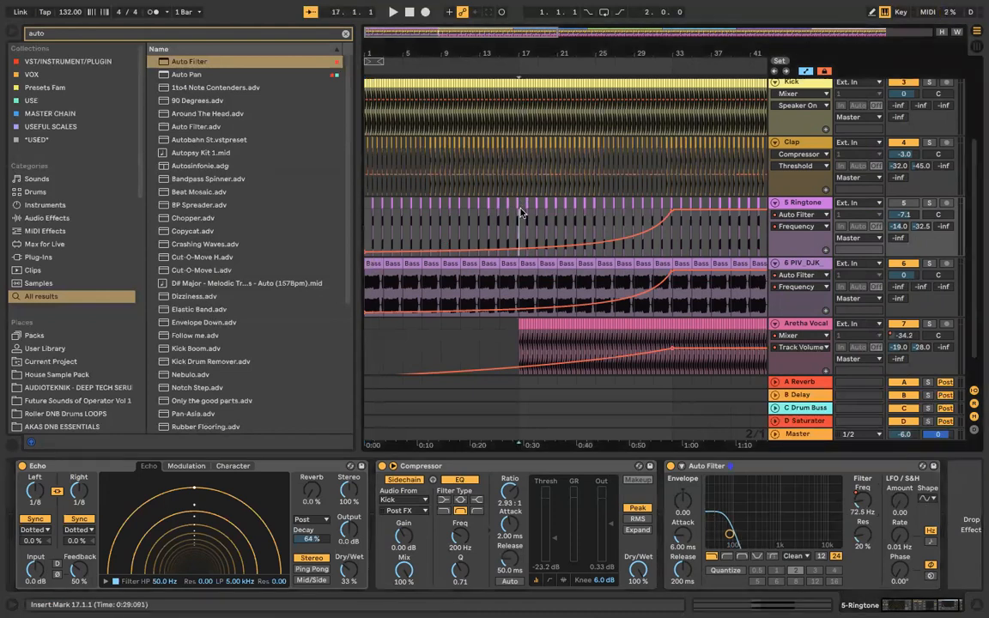
drag(522, 211, 672, 206)
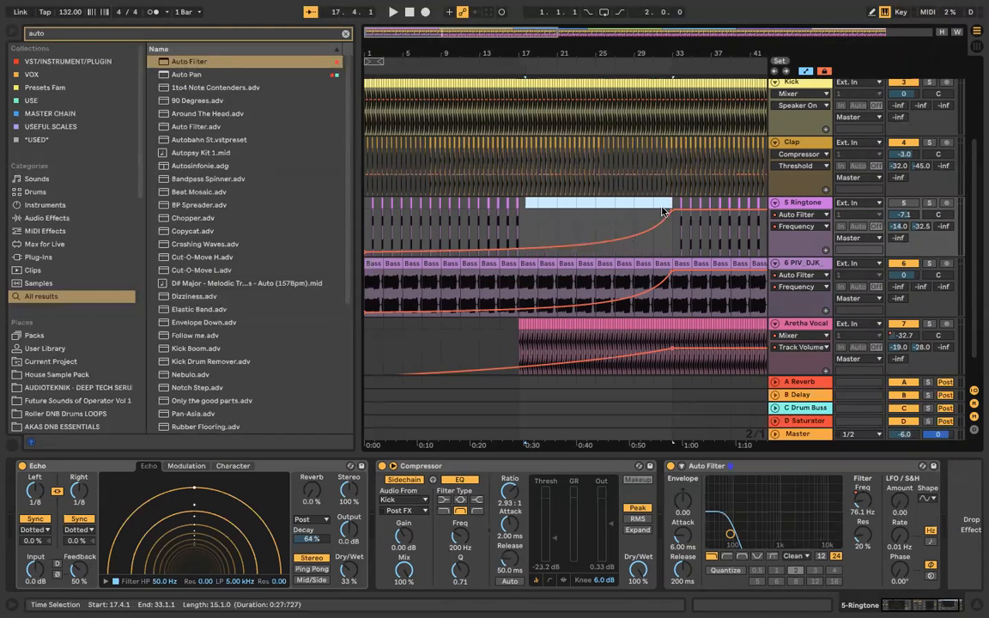
scroll(657, 208, up, 4)
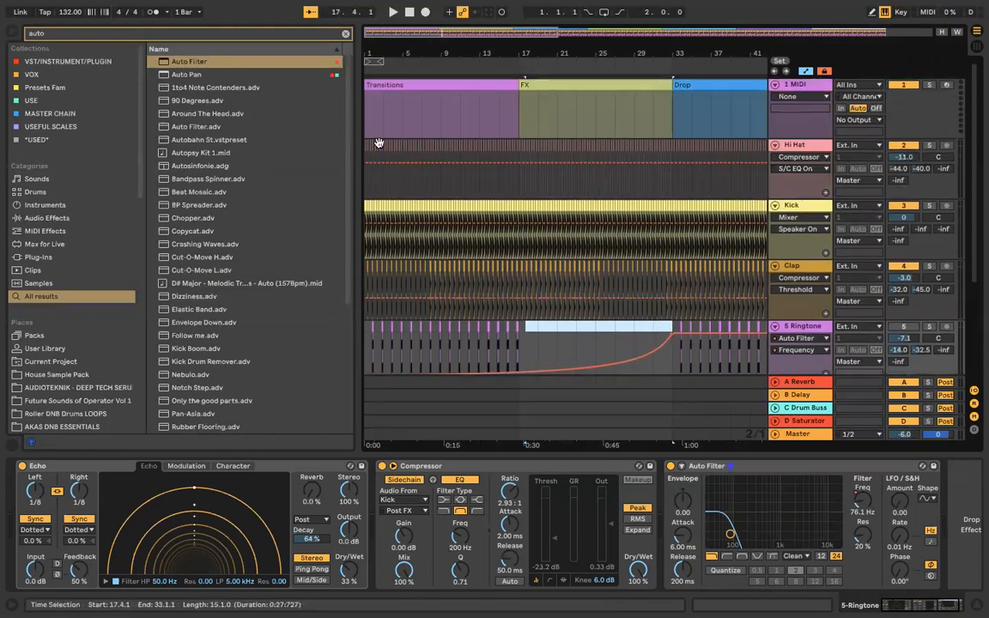
Step: Hide the automation and play the mix from bar 1 while examining the Hi Hat and Clap tracks' effect chains
click(378, 147)
click(810, 72)
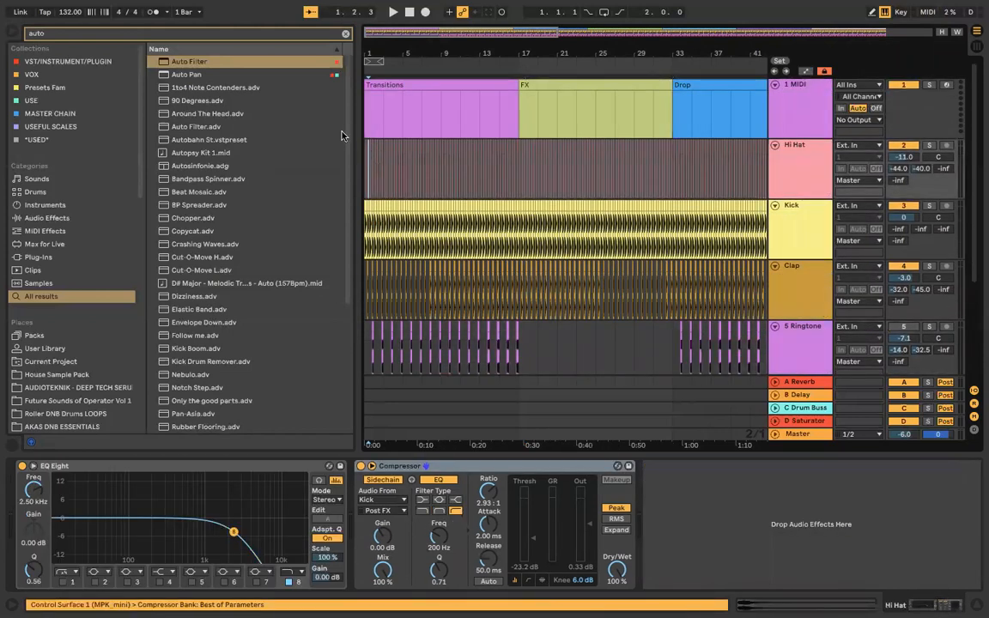
scroll(364, 163, down, 4)
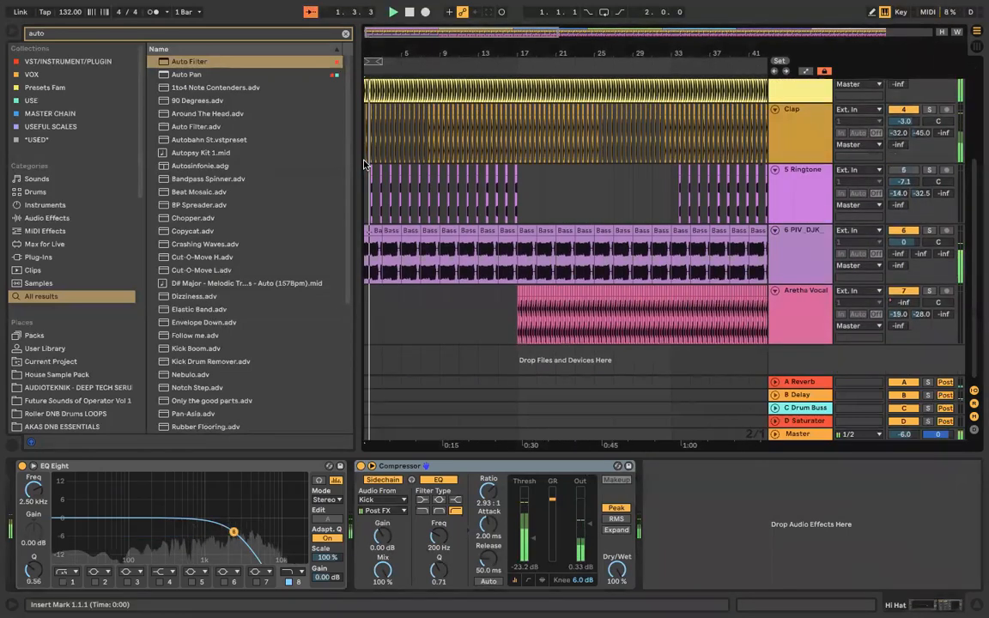
scroll(364, 164, up, 4)
click(814, 197)
click(806, 158)
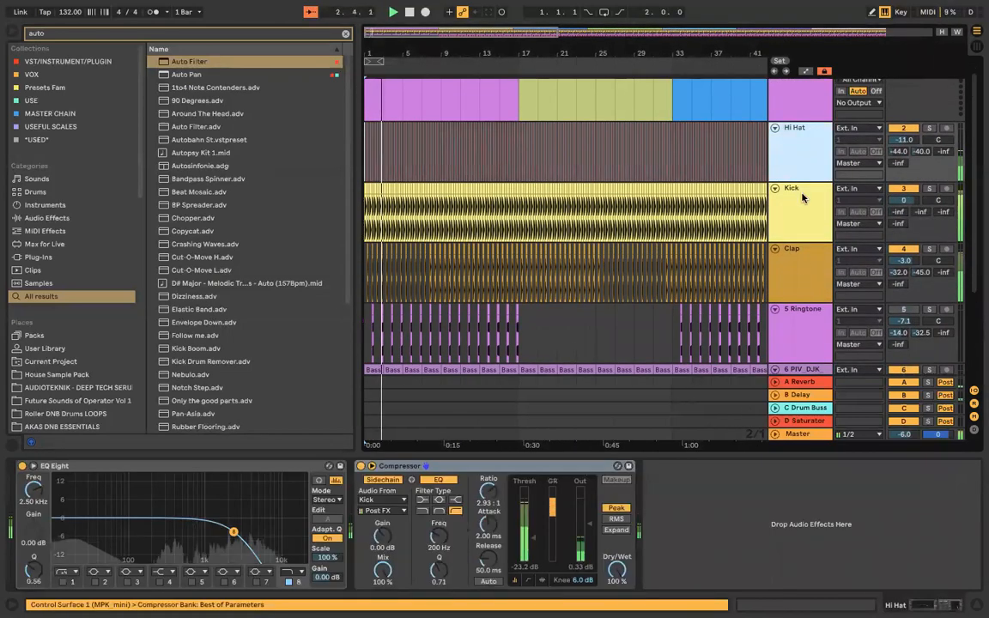
click(803, 273)
scroll(532, 288, down, 4)
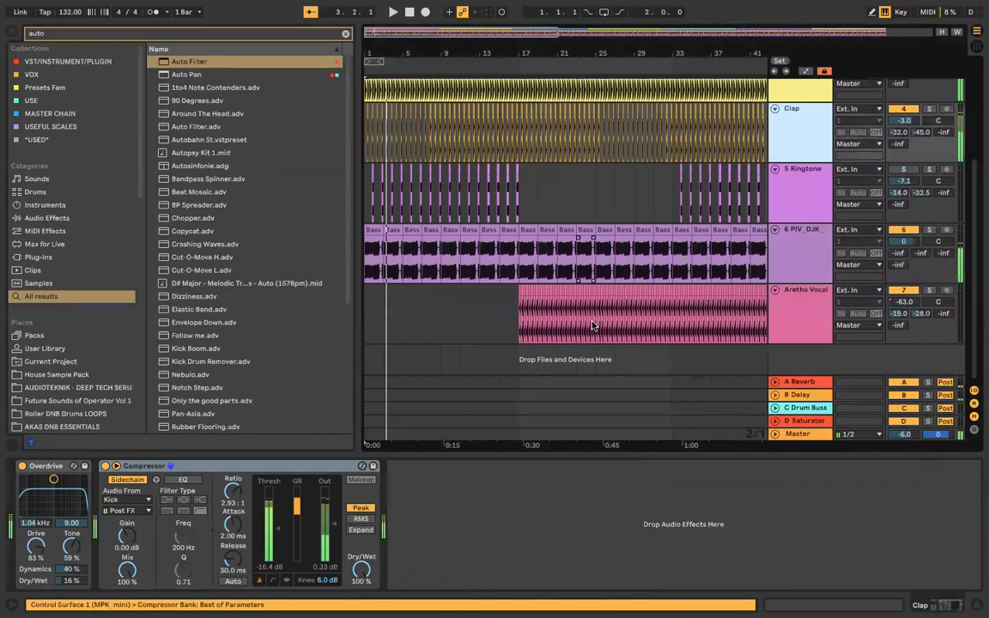
Step: Copy the first Aretha Vocal clip at bar 17 and paste it at bar 1 of the same track
click(519, 290)
scroll(519, 289, up, 3)
scroll(446, 296, left, 5)
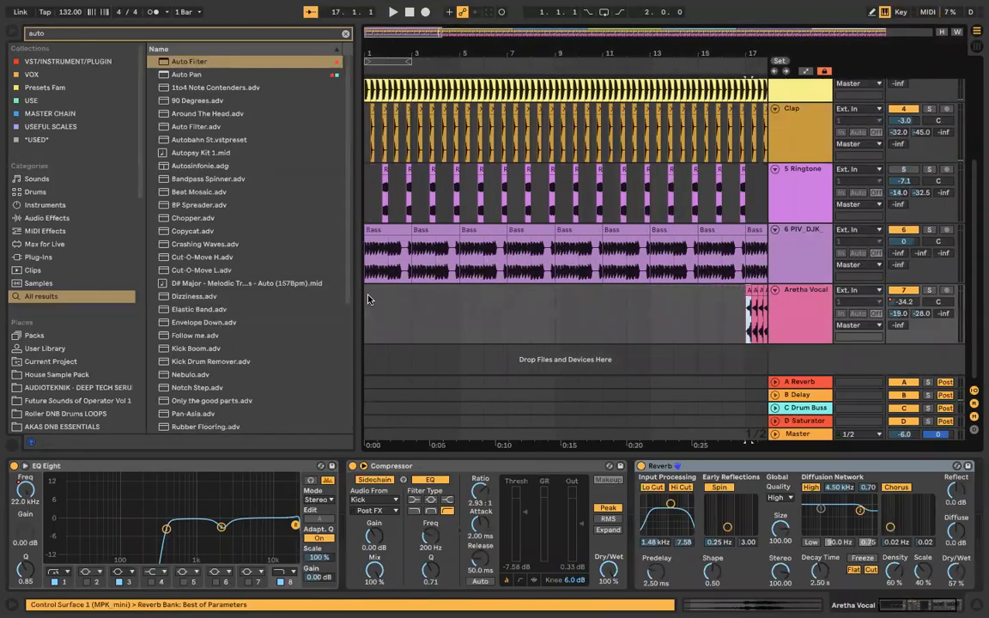
click(368, 300)
key(super+v)
click(372, 293)
drag(369, 291, 553, 289)
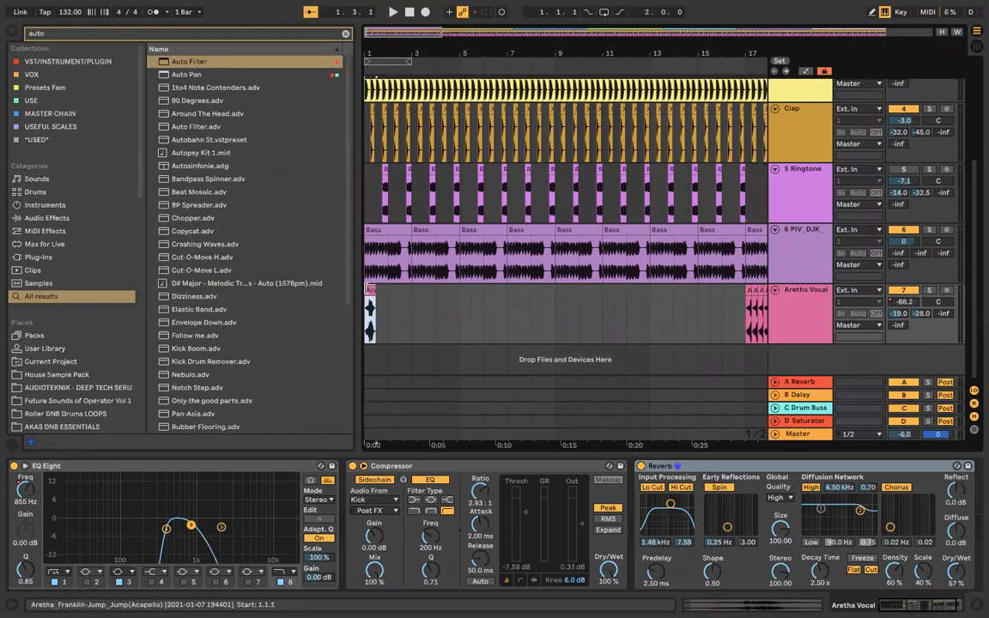
Step: Open the vocal clip at bar 1, remove its warp marker near 1.1.4, and play the stretched result
double_click(369, 291)
click(534, 374)
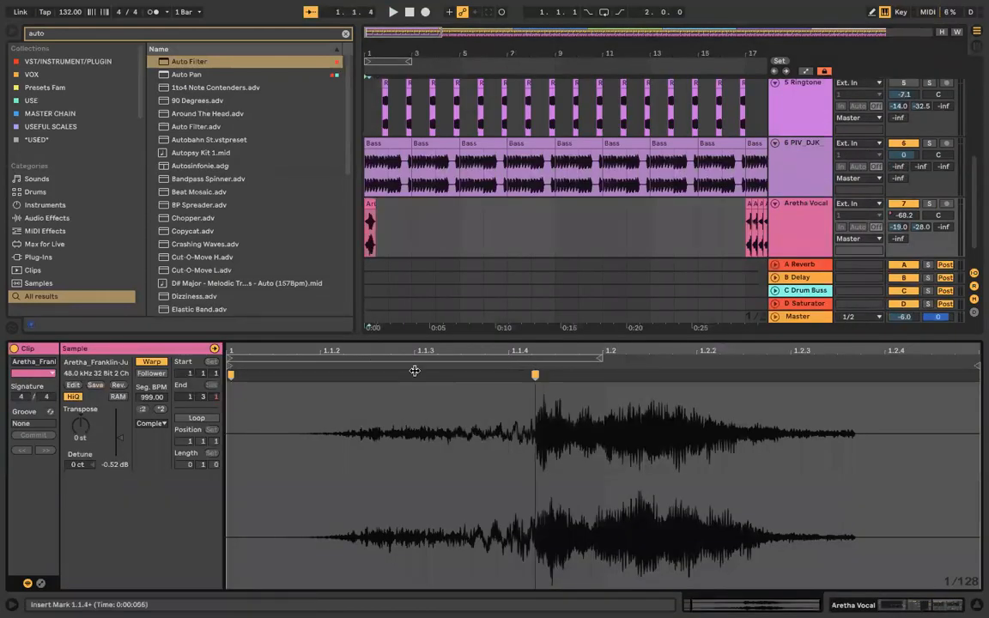
scroll(414, 371, left, 1)
double_click(541, 376)
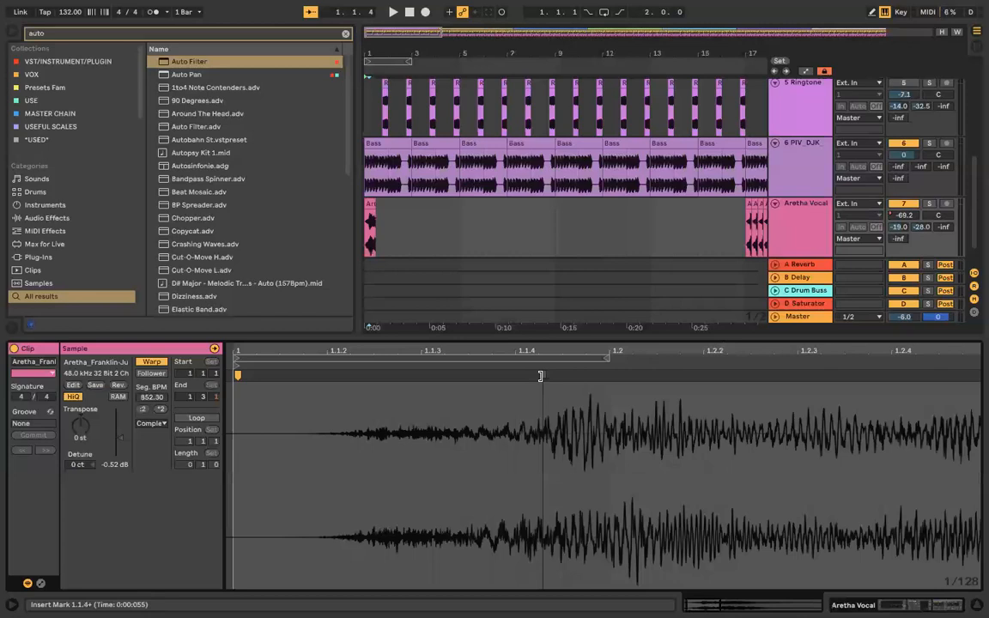
scroll(556, 432, down, 4)
key(space)
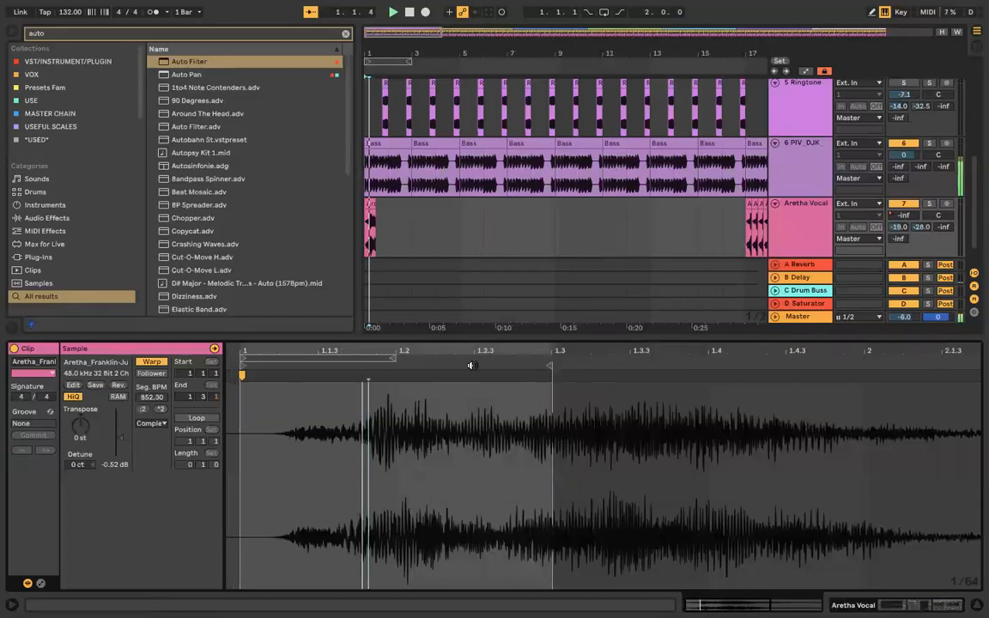
key(space)
Step: Draw the Aretha Vocal's track volume automation at -6.5 dB over roughly the first bar and a half and play it back
right_click(918, 219)
right_click(913, 217)
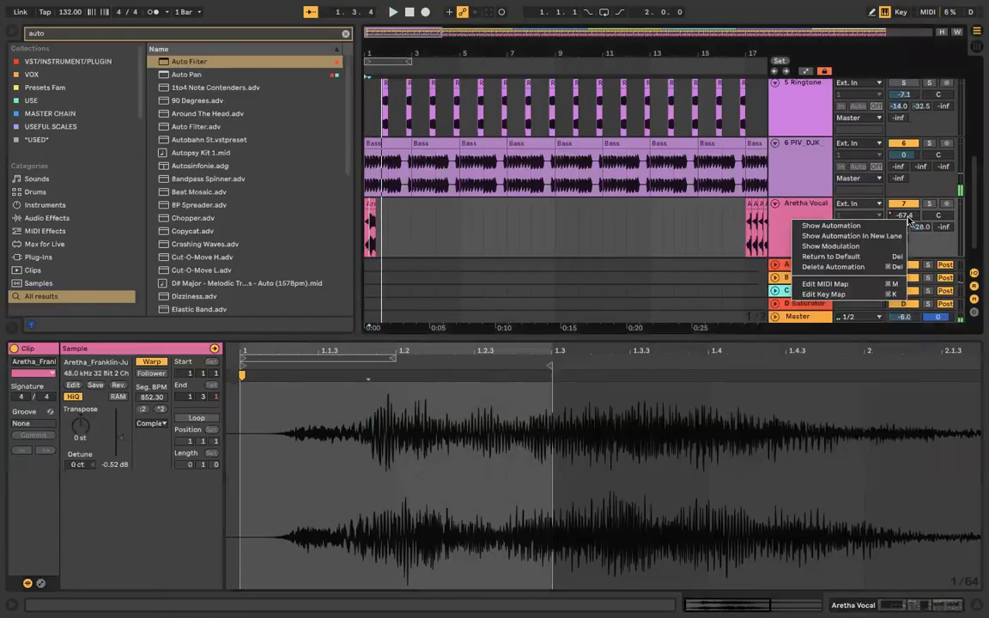
click(896, 225)
key(b)
drag(397, 225, 351, 223)
key(b)
key(space)
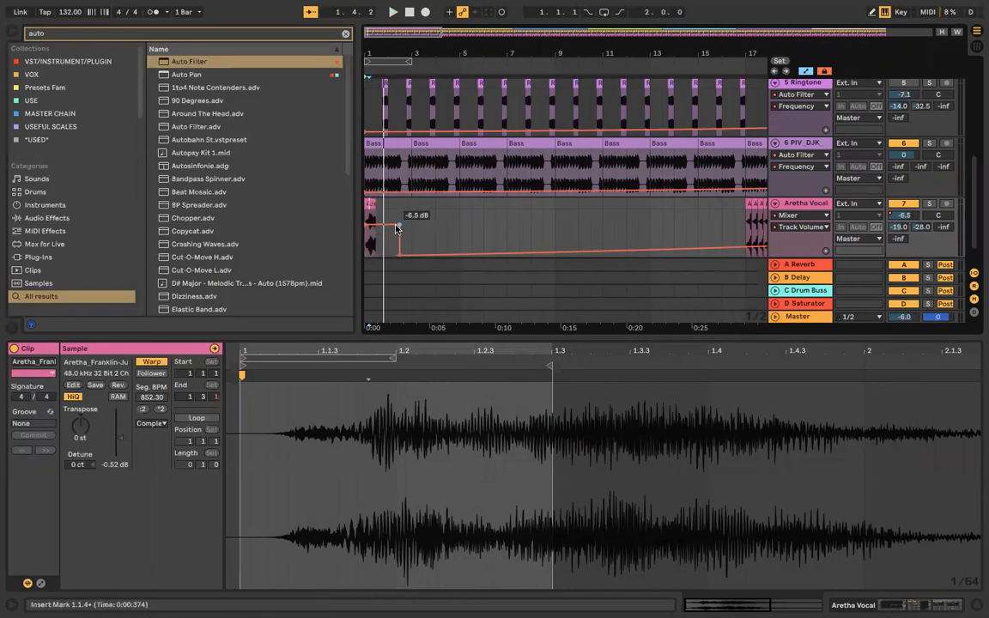
click(366, 213)
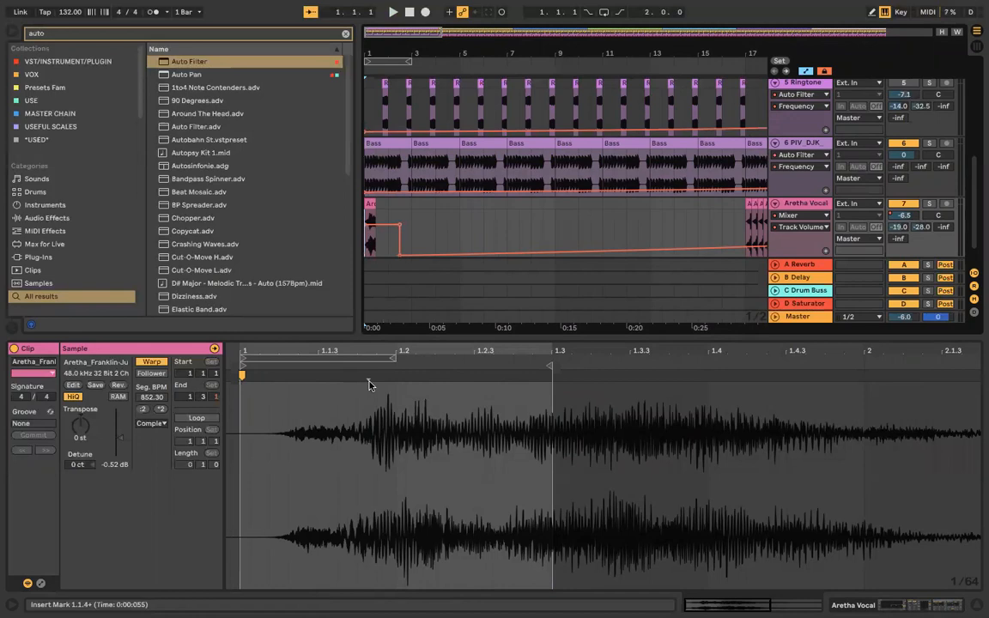
key(space)
key(space)
Step: Extend the end of the opening Aretha Vocal clip to about bar 2.4
key(plus)
drag(380, 204, 603, 207)
key(minus)
key(minus)
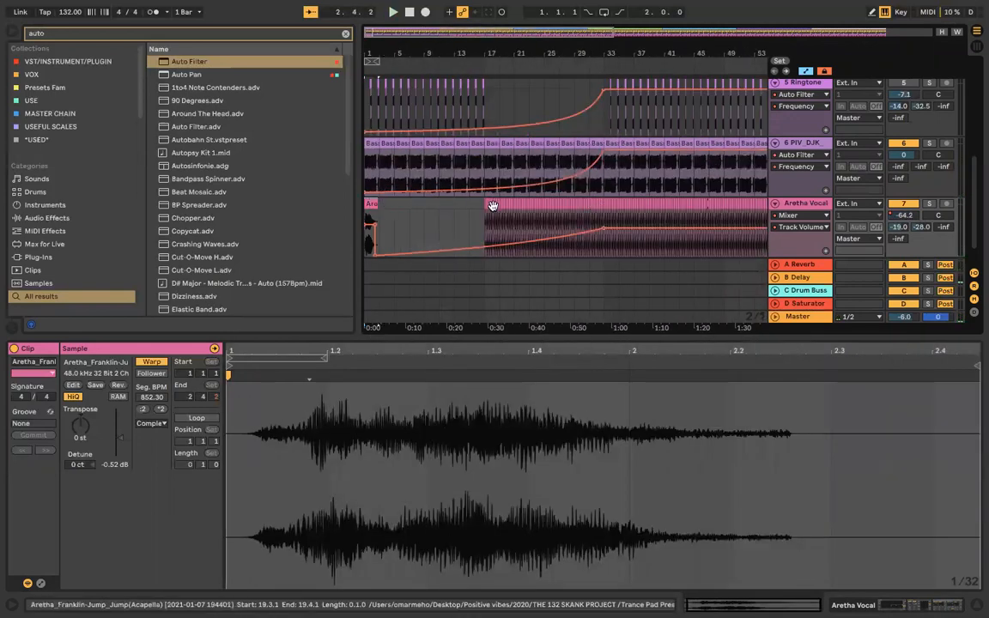
Step: Consolidate bars 1 to 17 of the Aretha Vocal track into one clip and stretch its sample using a warp marker near 2.1.3
drag(485, 204, 363, 206)
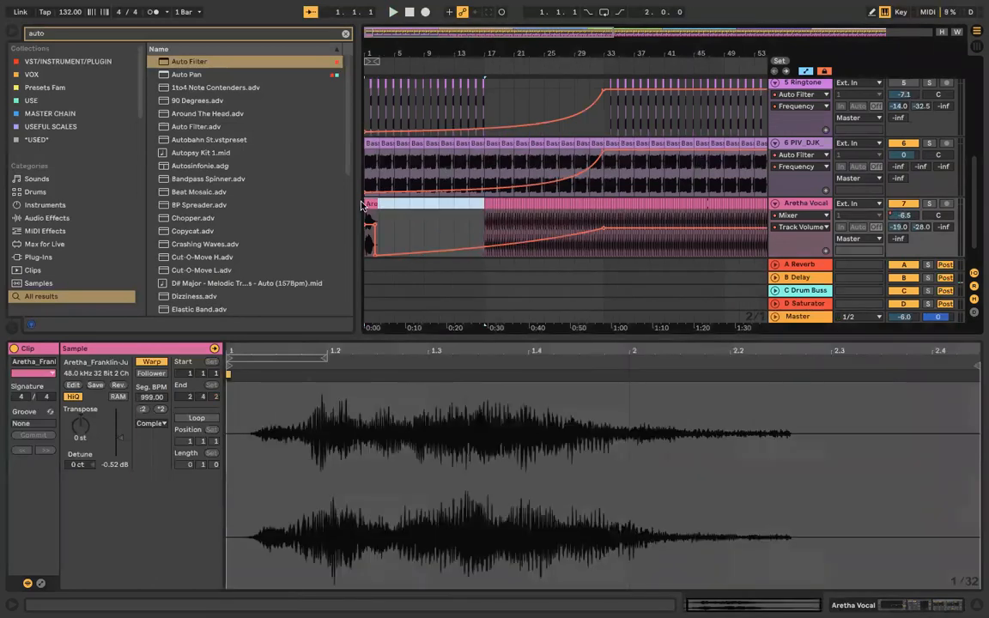
key(ctrl+j)
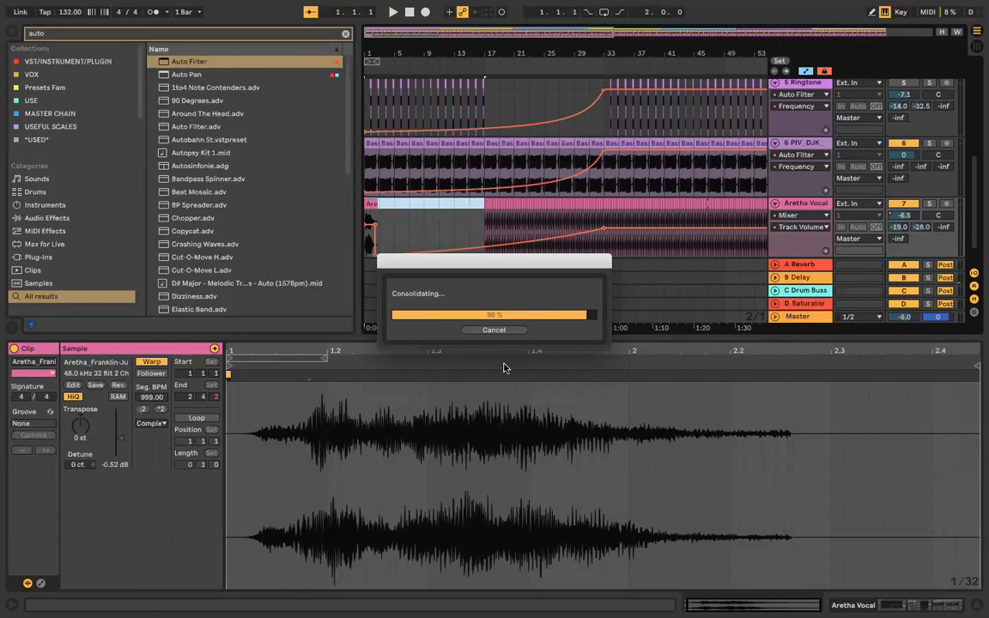
double_click(280, 375)
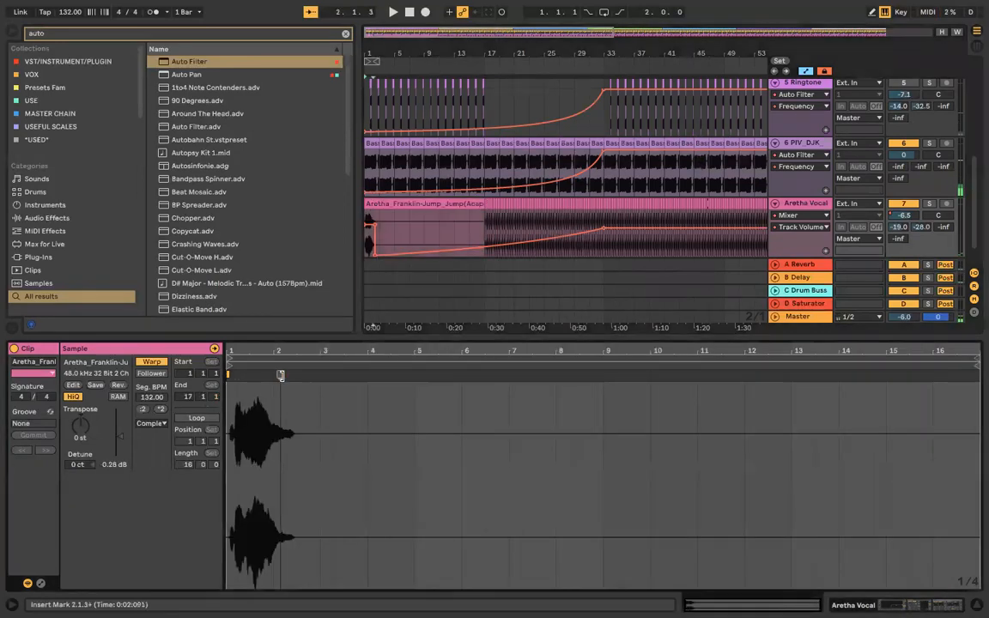
drag(281, 375, 814, 409)
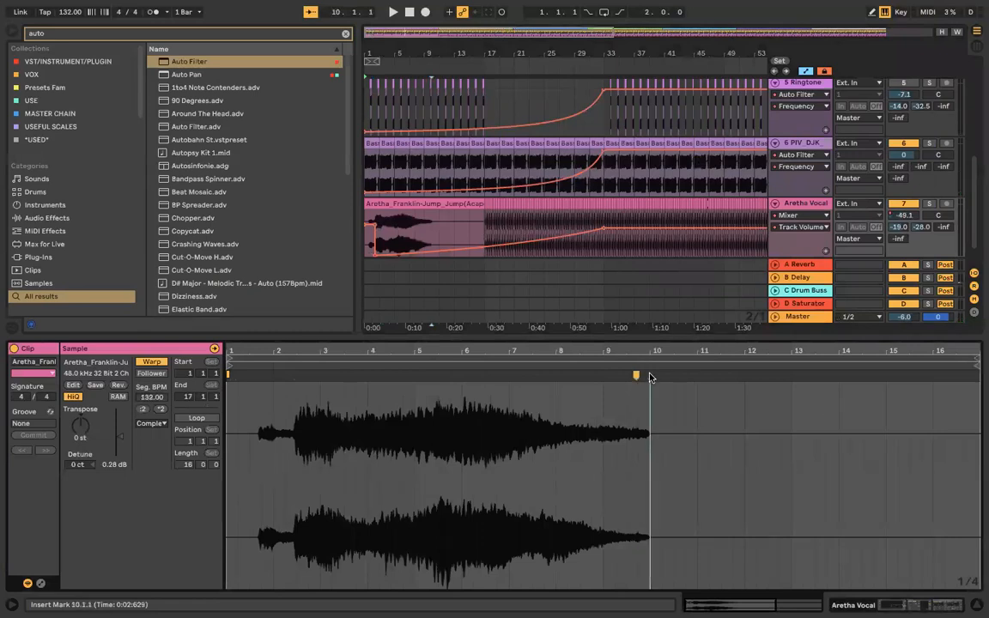
Step: Stretch the consolidated vocal further until its tail ends near bar 12, and remove the extra warp markers
drag(650, 382, 890, 393)
click(779, 469)
double_click(599, 384)
drag(600, 384, 933, 390)
double_click(636, 374)
double_click(598, 375)
double_click(563, 375)
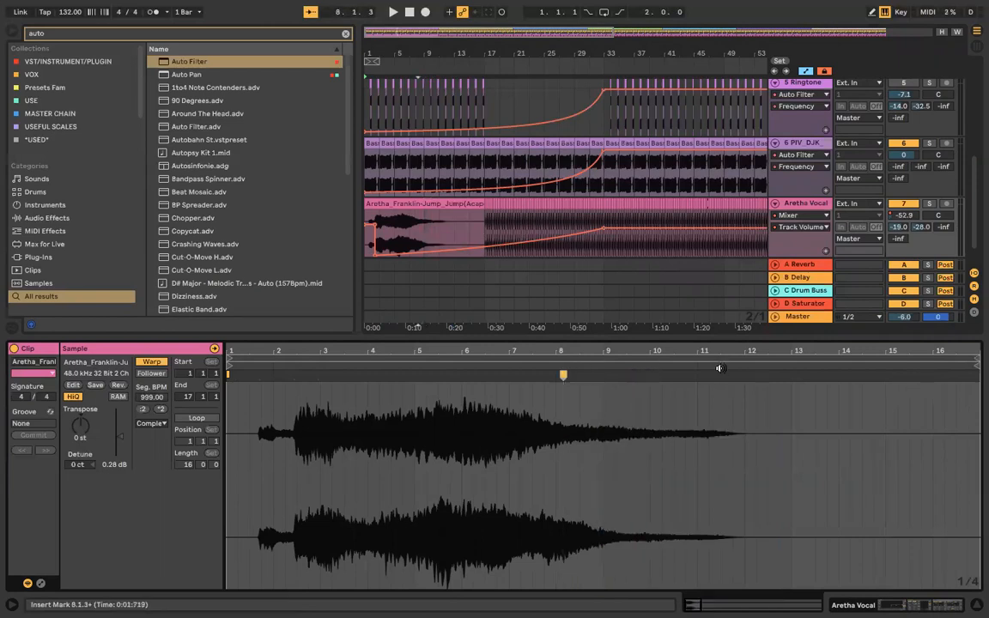
drag(570, 375, 689, 377)
click(672, 376)
click(563, 375)
Step: Try to adjust the vocal clip's first warp marker at 1.1.1
click(228, 375)
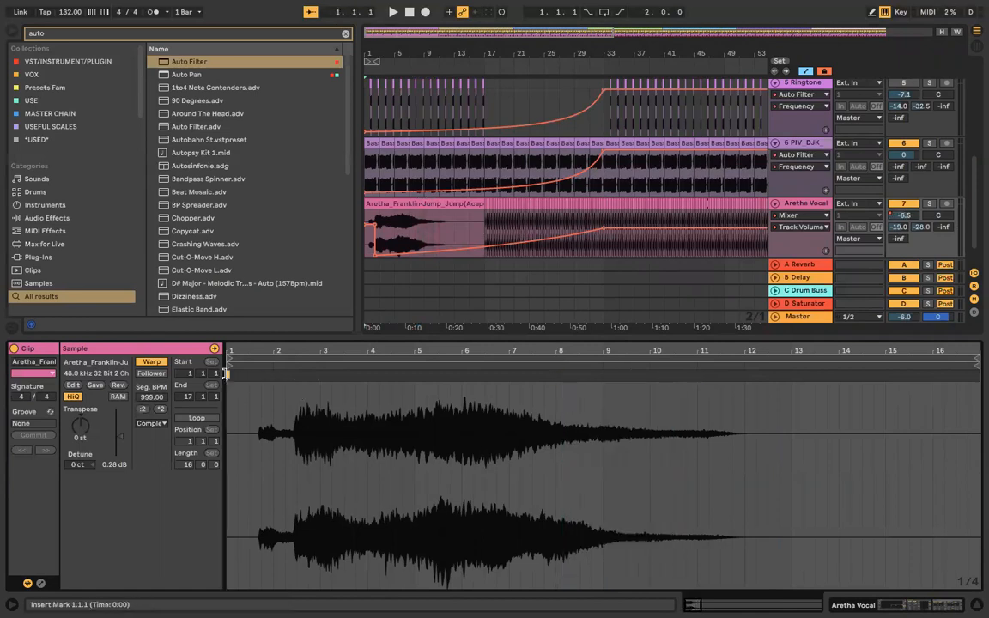
click(230, 375)
click(228, 374)
scroll(235, 402, up, 5)
click(230, 375)
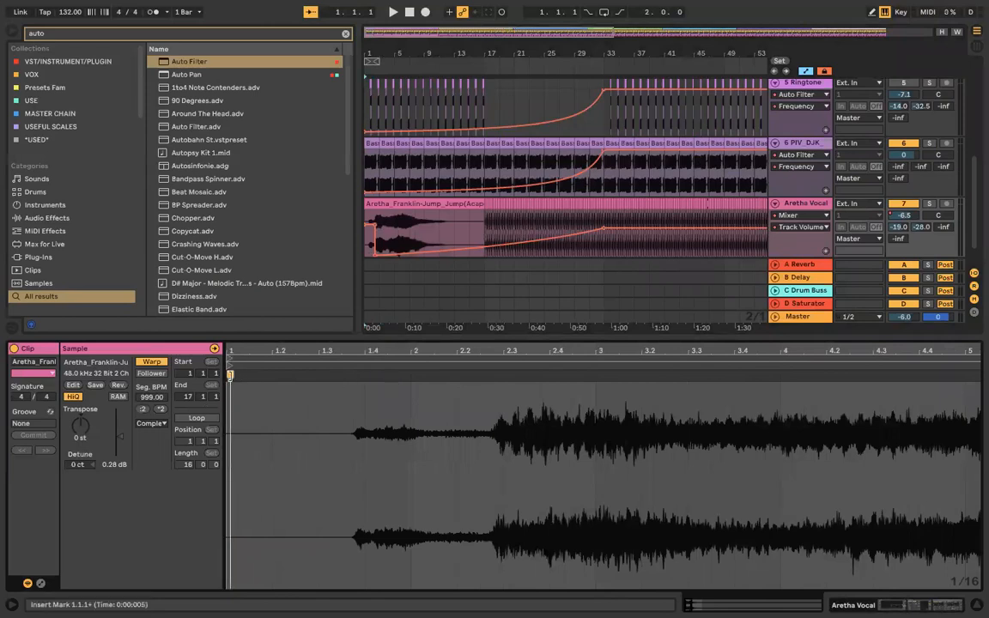
click(227, 375)
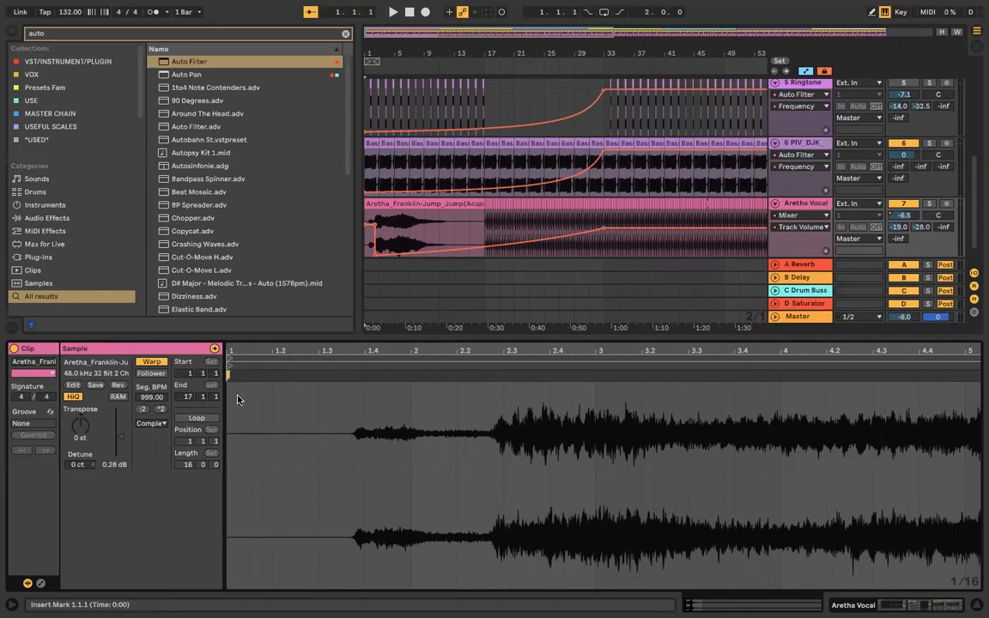
Step: Try to delete the vocal clip's first warp marker at 1.1.1 and reset the sample's transients
scroll(244, 408, up, 6)
right_click(228, 374)
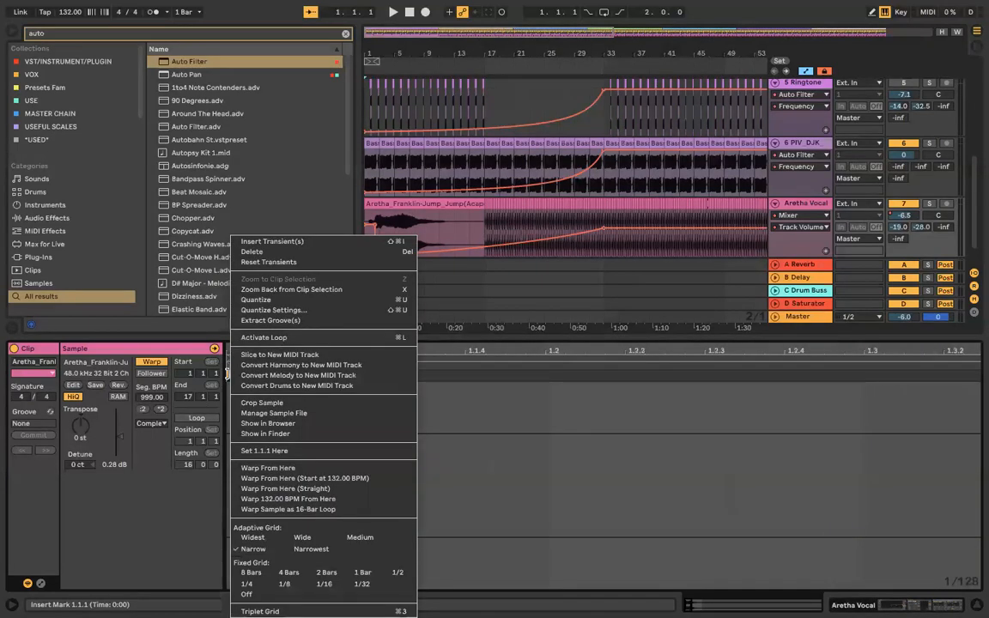
click(273, 252)
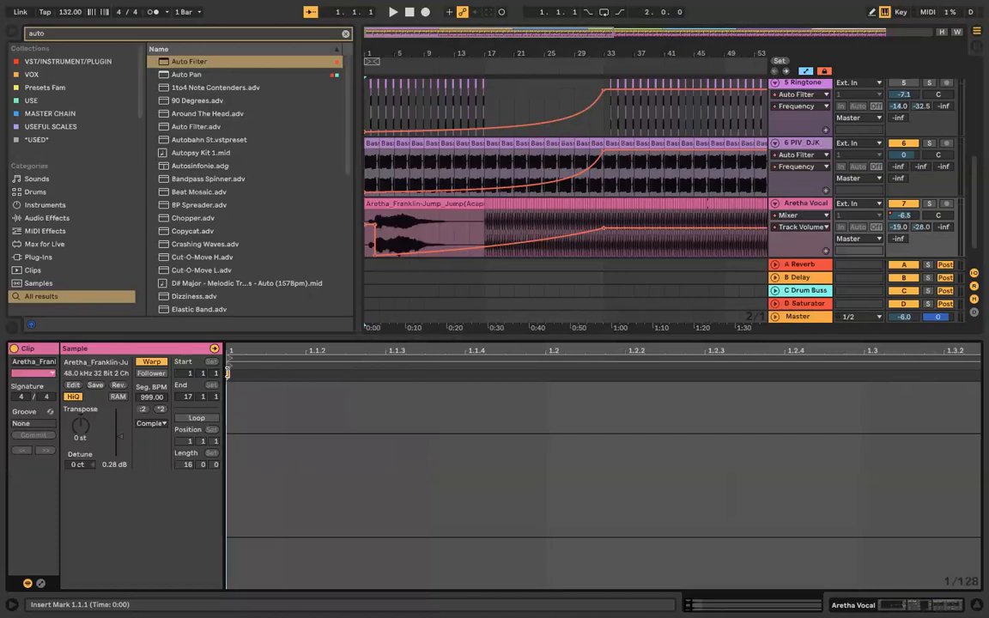
right_click(228, 374)
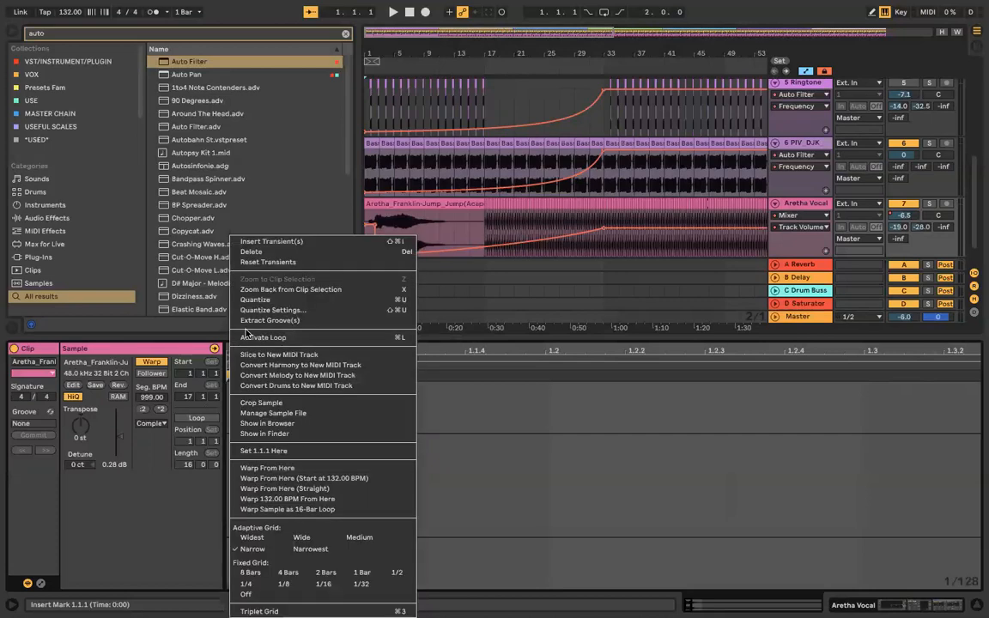
click(289, 263)
scroll(297, 434, down, 10)
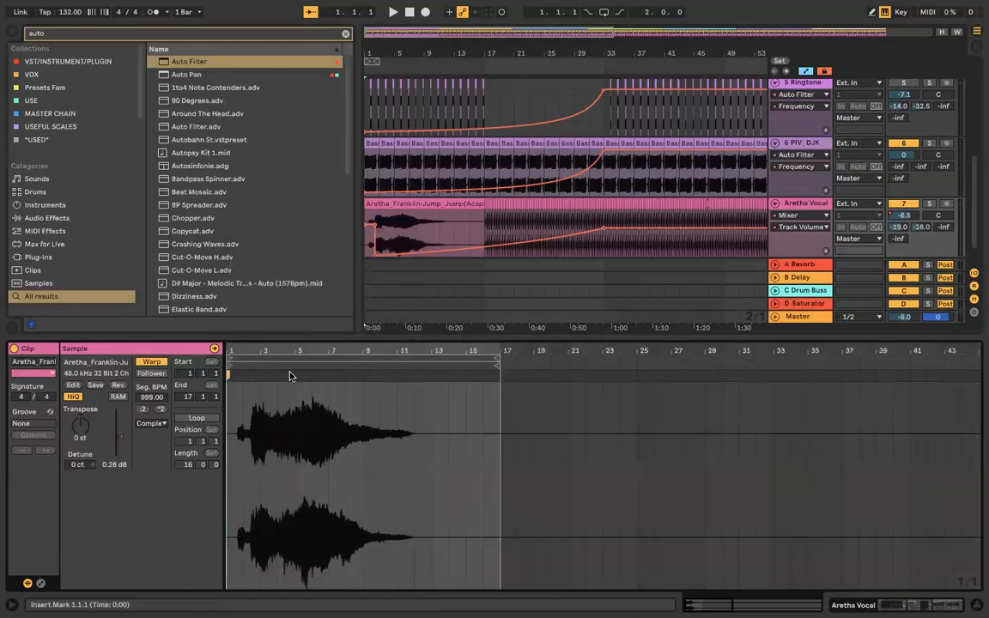
Step: Try to pull the opening vocal clip's start marker earlier than 1.1.1
click(287, 376)
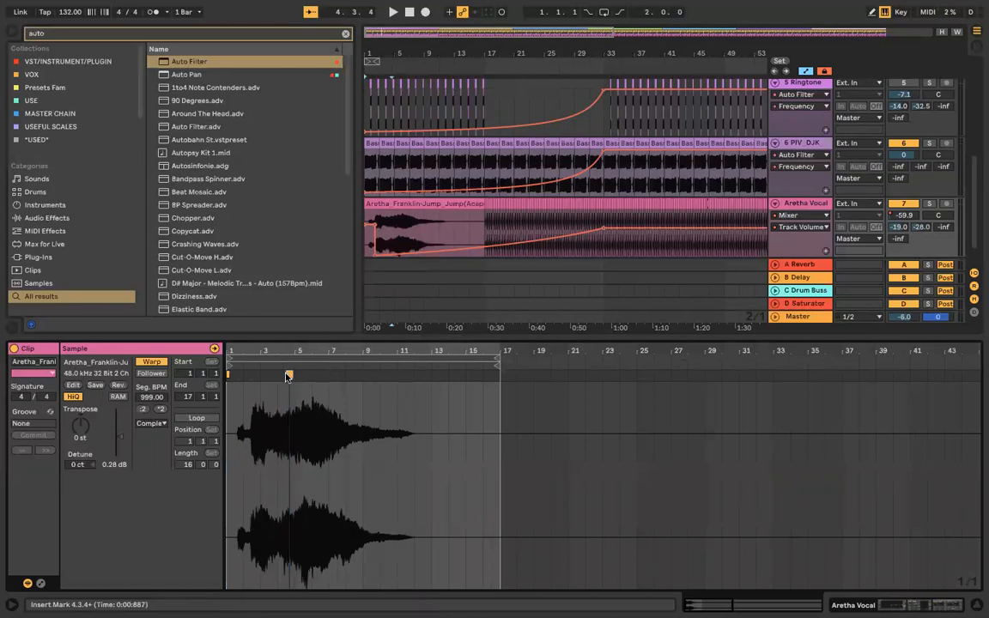
click(227, 375)
mouse_move(230, 365)
mouse_down()
mouse_move(262, 366)
mouse_move(201, 369)
mouse_up()
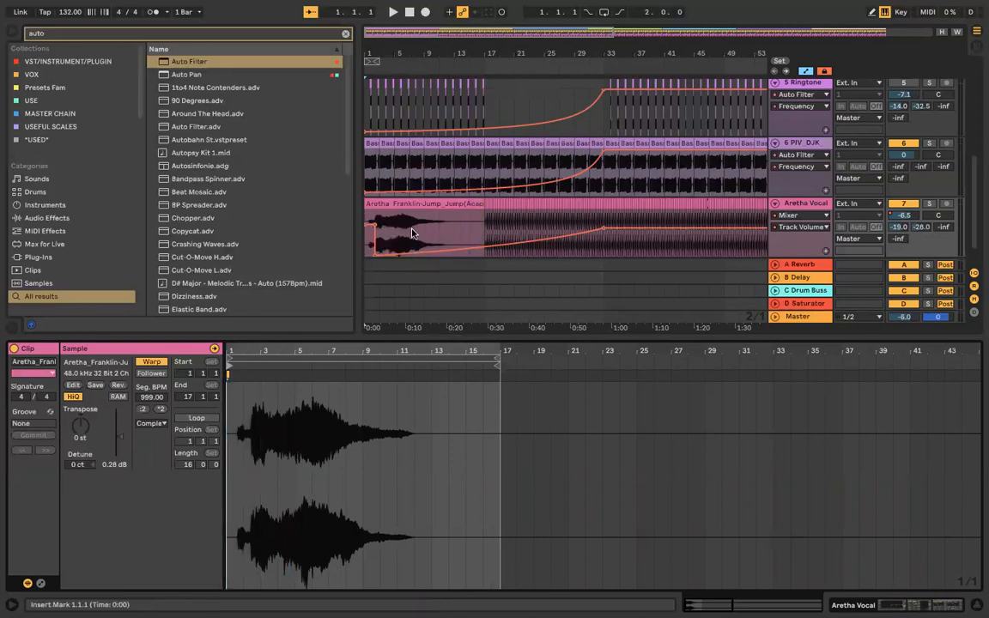
Step: Play the stretched opening vocal from bar 1
scroll(412, 233, up, 3)
scroll(369, 207, up, 1)
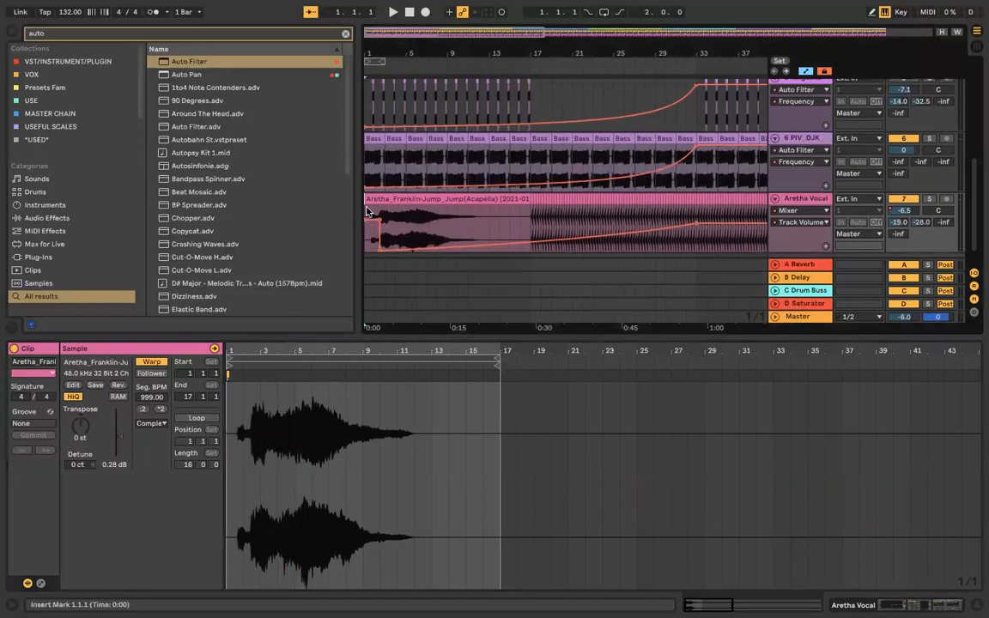
key(space)
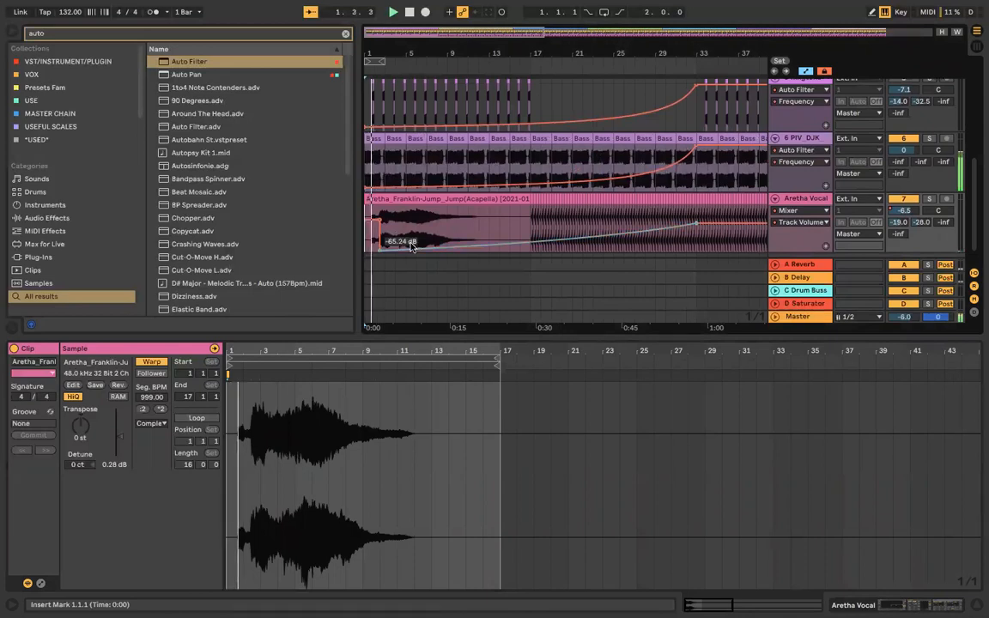
Step: Try moving the opening vocal clip's first warp marker to 2.4.1 and return it to 1.1.1
click(431, 200)
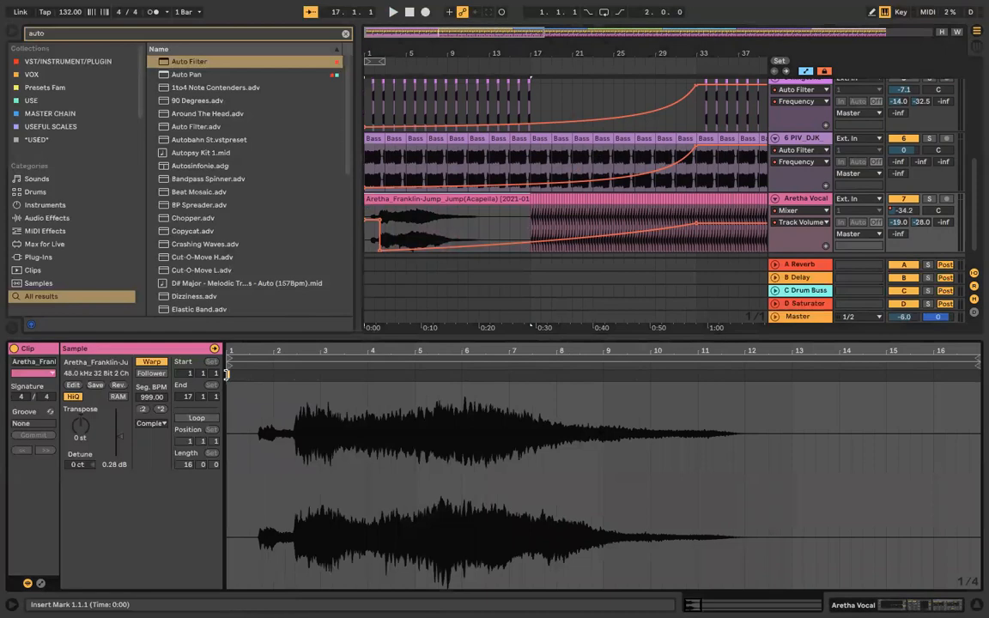
drag(229, 374, 305, 376)
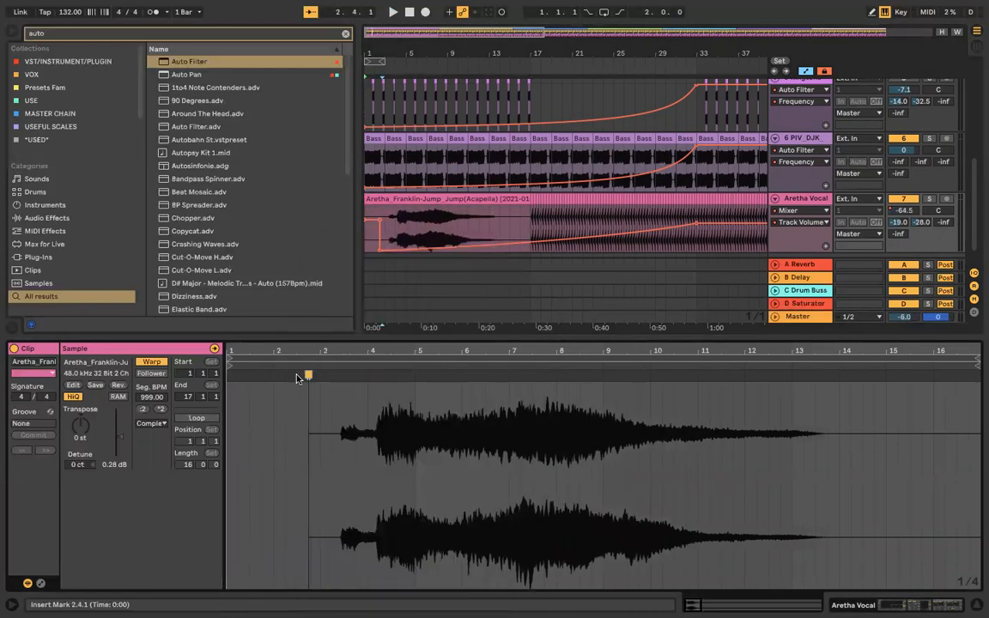
click(403, 227)
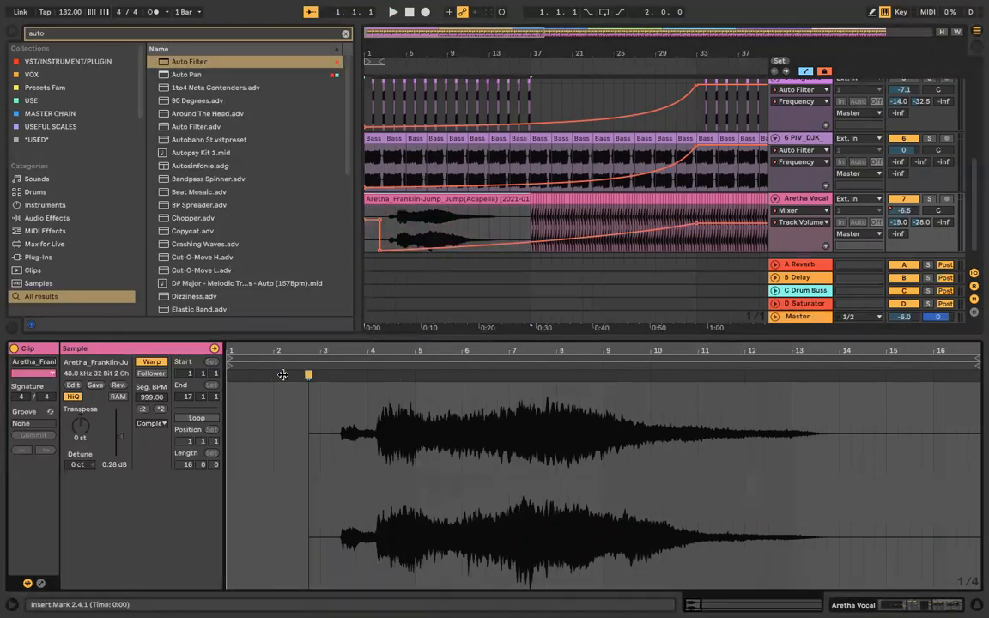
drag(283, 375, 225, 378)
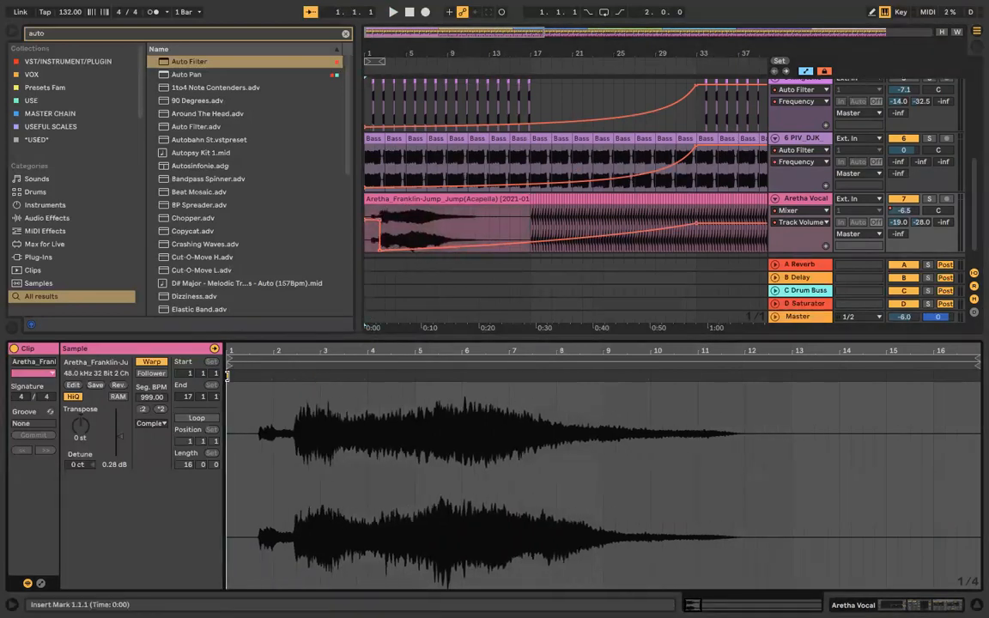
Step: Try splitting the opening Aretha Vocal clip at 1.4.1 and undo the split
scroll(418, 214, up, 5)
scroll(418, 214, left, 3)
click(406, 190)
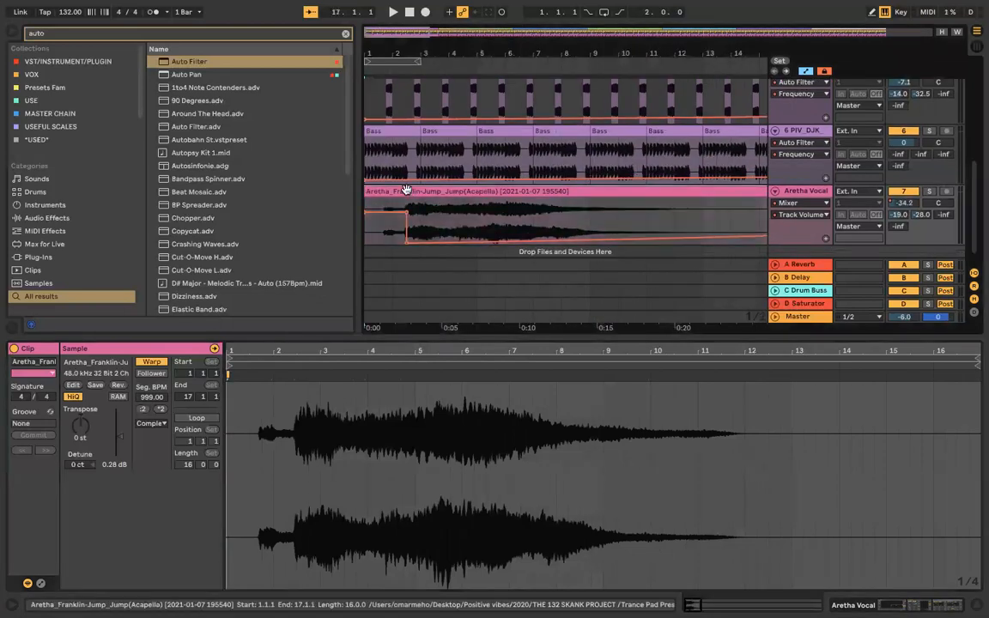
scroll(369, 204, up, 5)
scroll(369, 205, down, 1)
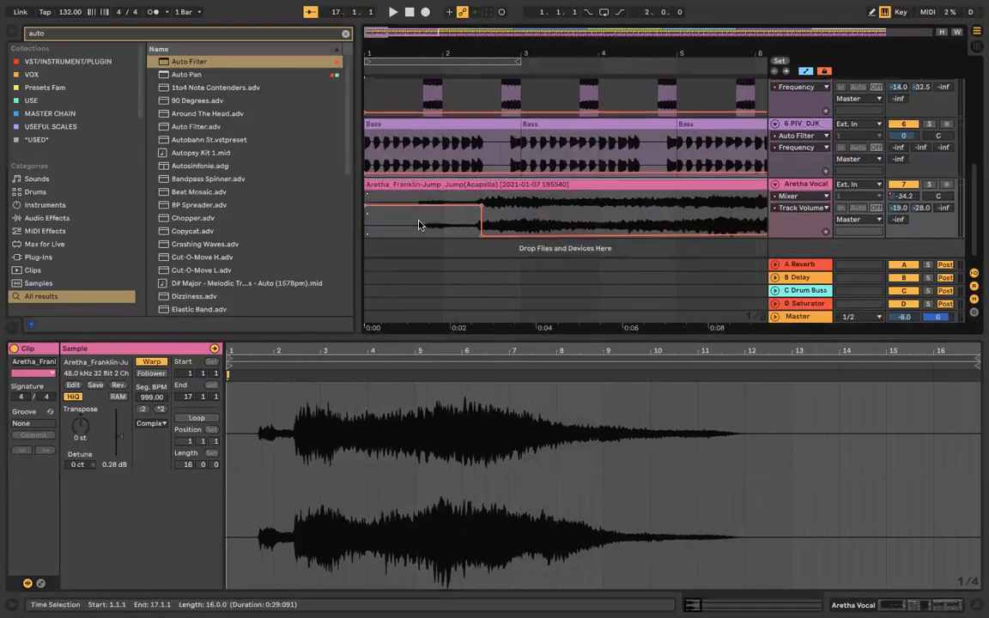
click(420, 226)
key(ctrl+e)
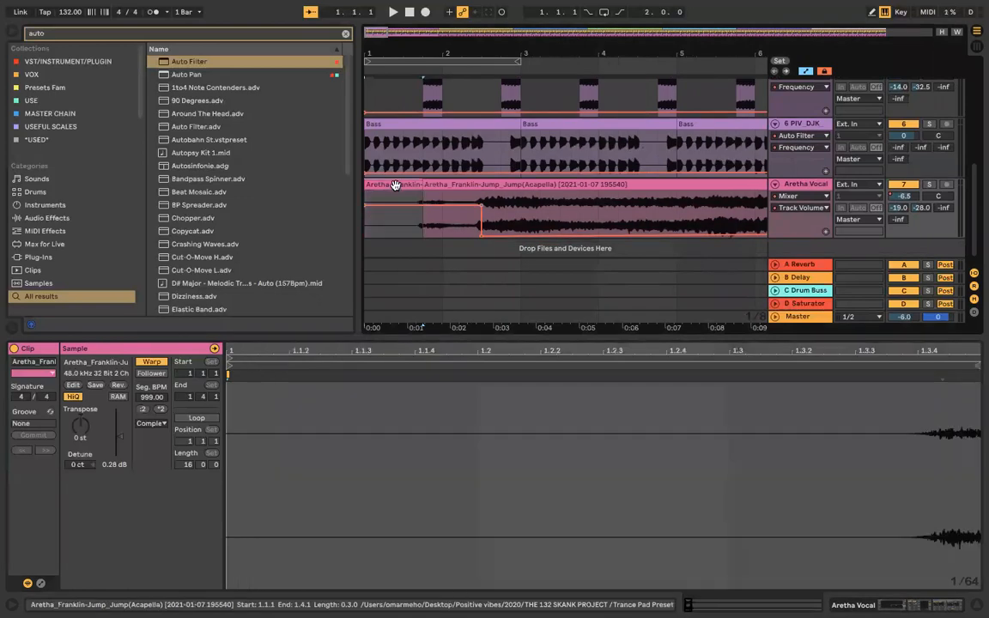
key(ctrl+z)
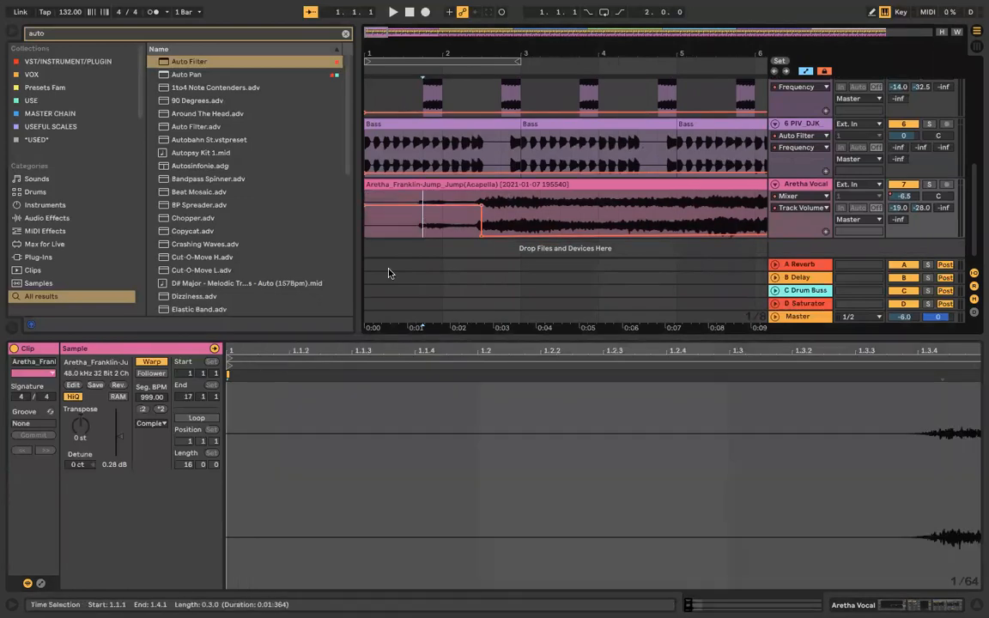
Step: Extend the Aretha Vocal's track volume automation at -6.5 dB to bar 17 and play it back from bar 1
key(minus)
key(minus)
key(minus)
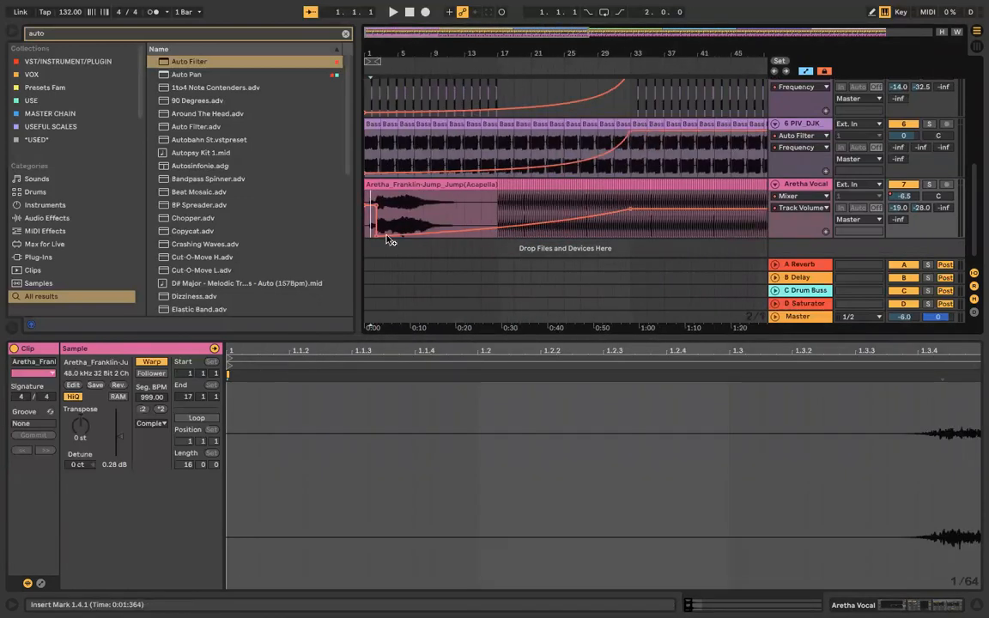
drag(375, 206, 497, 204)
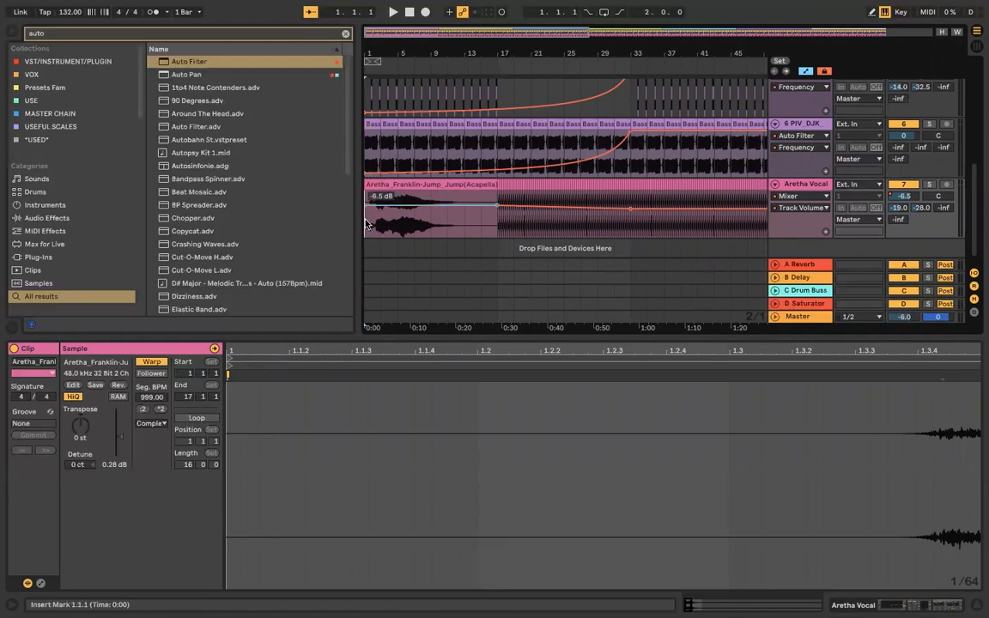
key(space)
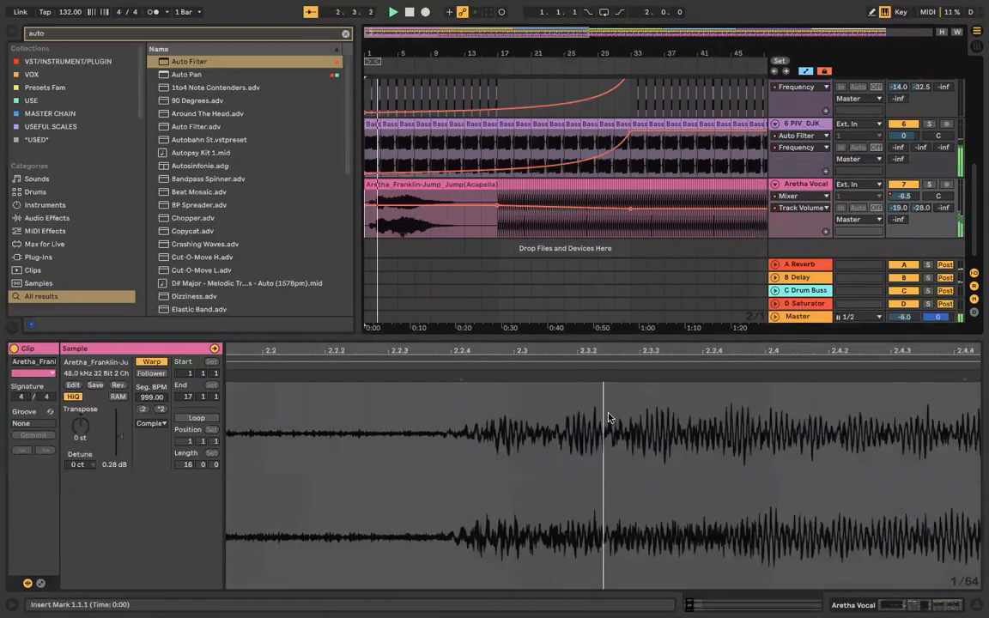
scroll(605, 413, down, 5)
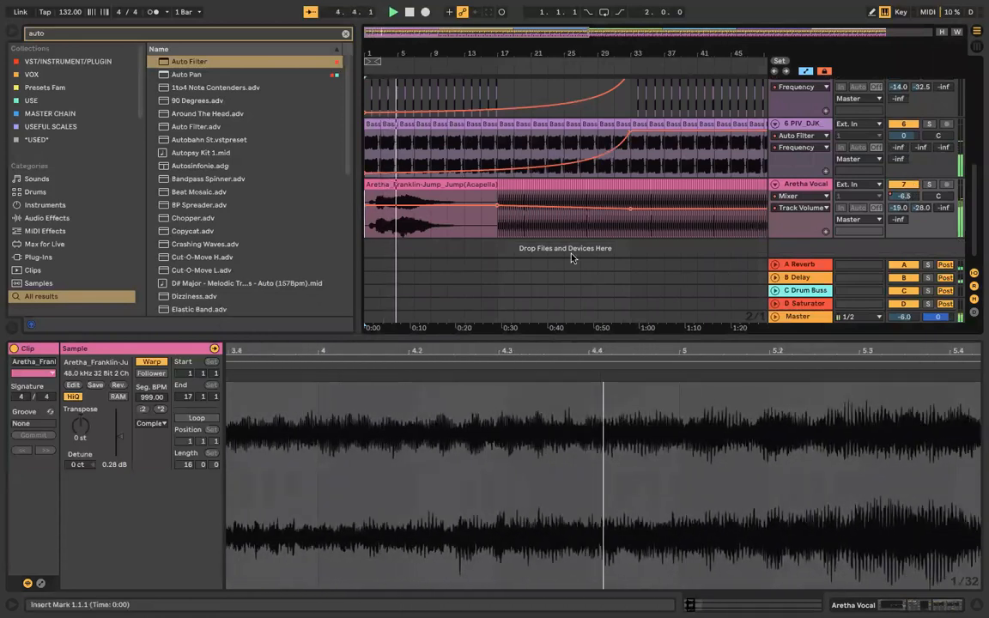
scroll(514, 229, up, 10)
scroll(569, 253, down, 8)
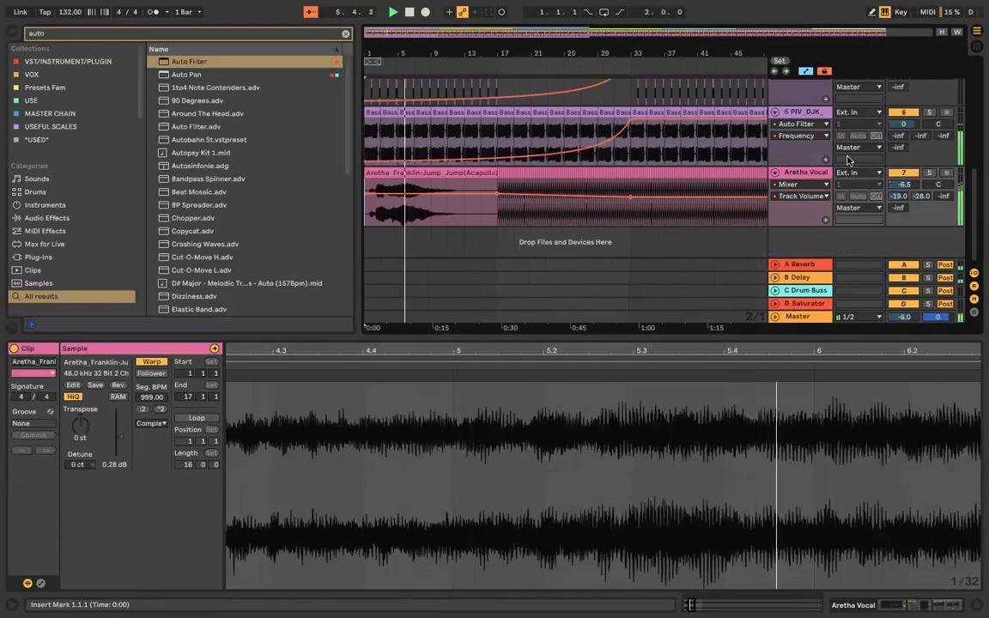
Step: Try lowering the Aretha Vocal's track volume automation to -13.7 dB at bar 1
drag(387, 203, 387, 208)
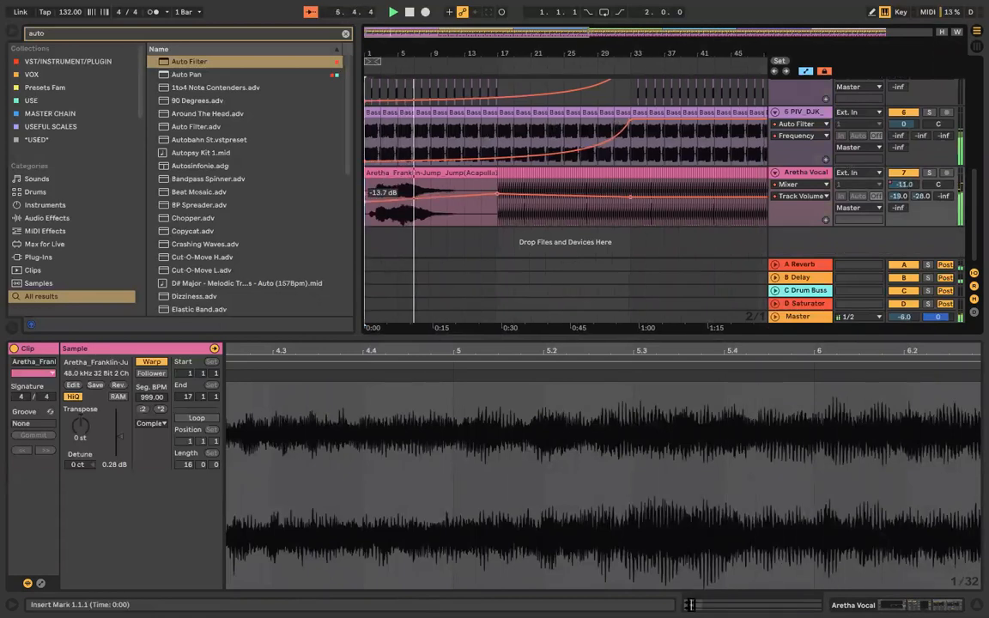
Step: Replace the browser's search text with "au"
key(BackSpace)
key(BackSpace)
key(BackSpace)
key(BackSpace)
text(ayt)
key(BackSpace)
key(BackSpace)
key(BackSpace)
text(au)
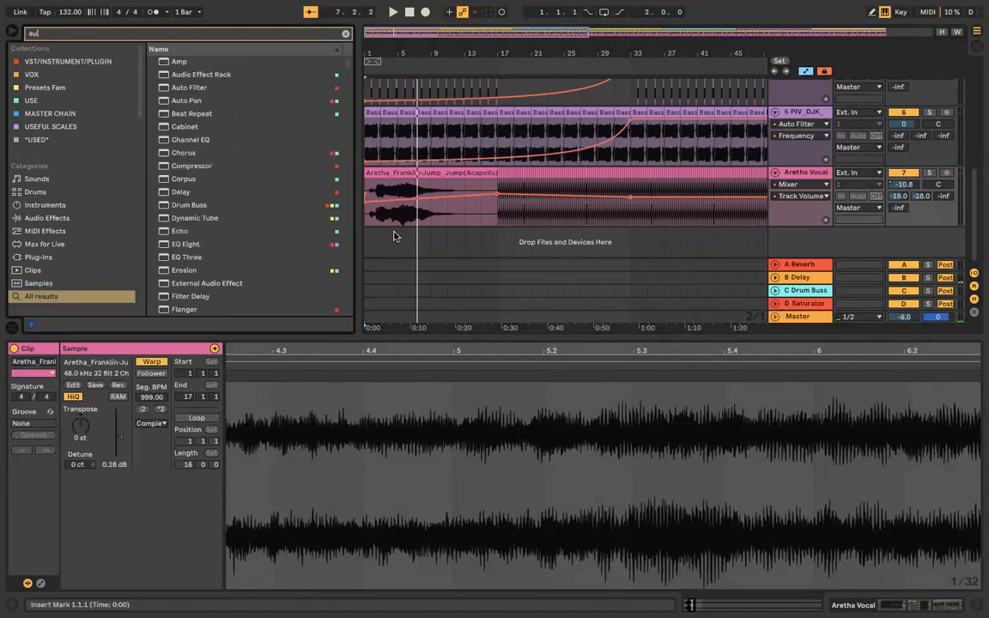
Step: Play the arrangement from bar 1 with the stretched vocal and review the other tracks during playback
click(395, 216)
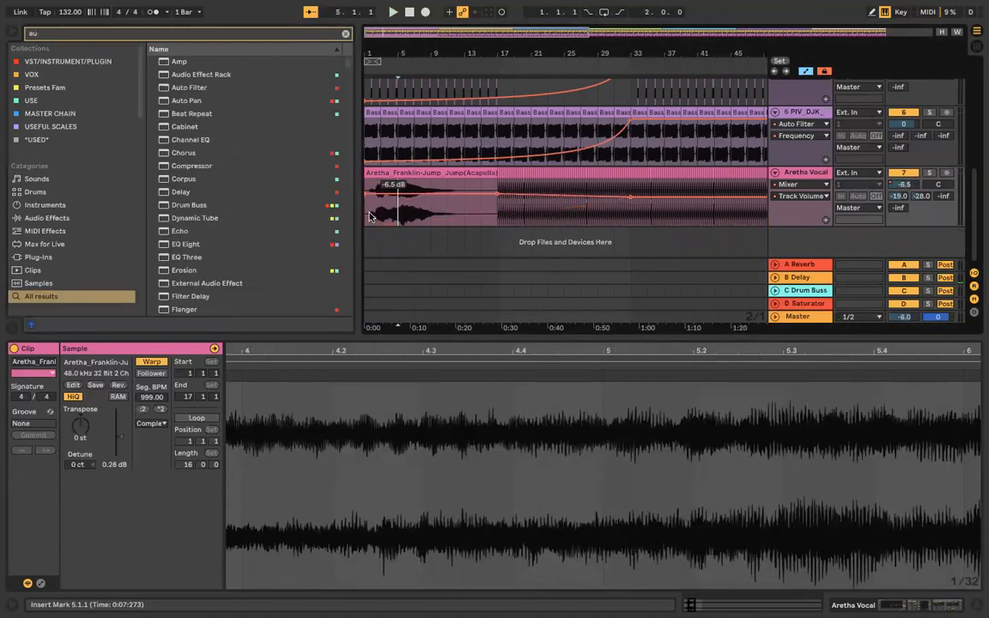
click(370, 216)
key(space)
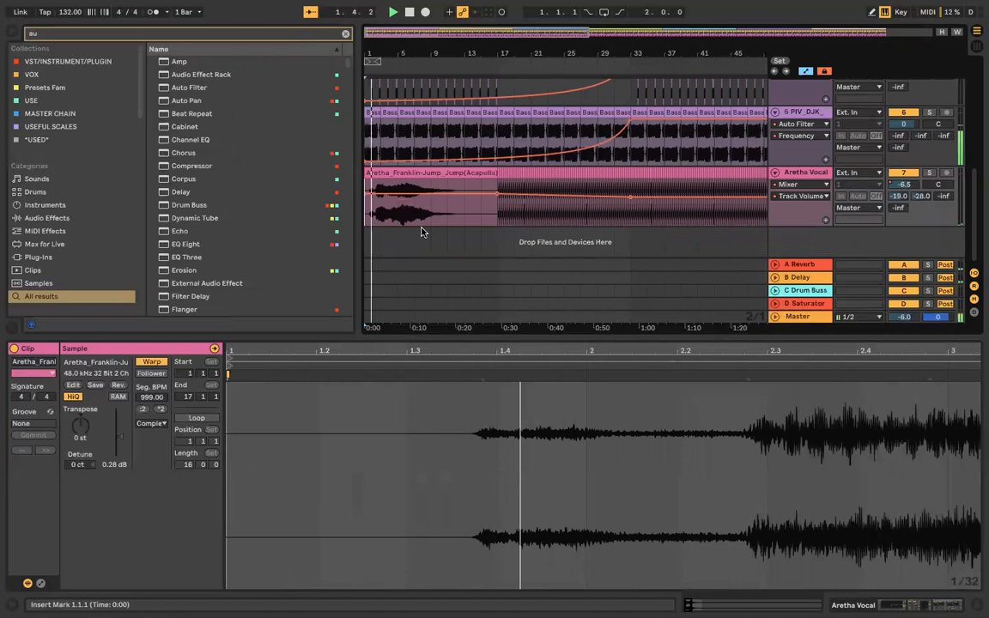
scroll(422, 231, up, 2)
scroll(421, 228, up, 1)
scroll(422, 230, down, 1)
scroll(422, 232, left, 1)
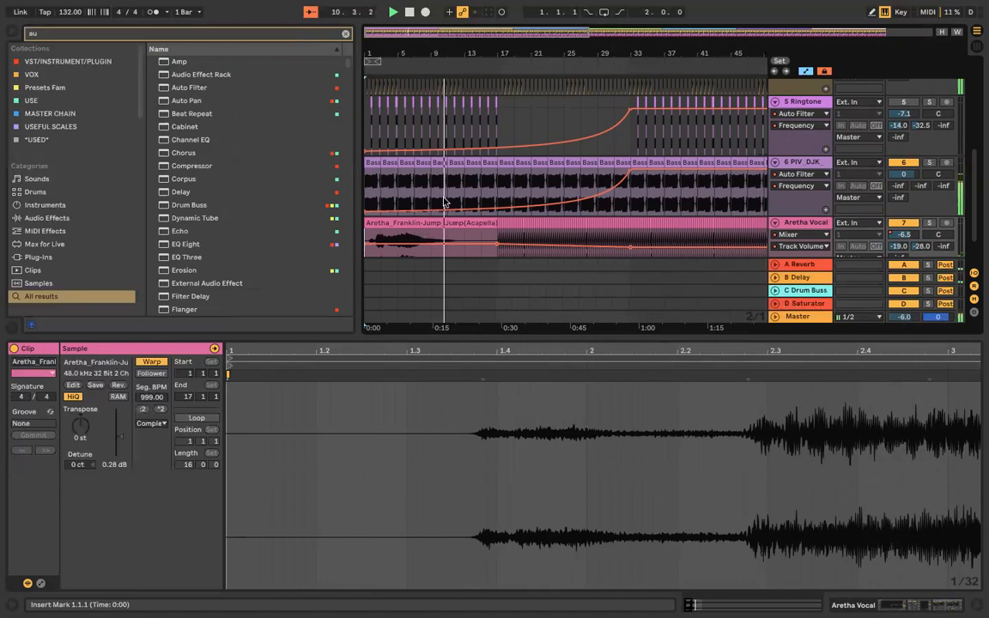
scroll(450, 189, up, 5)
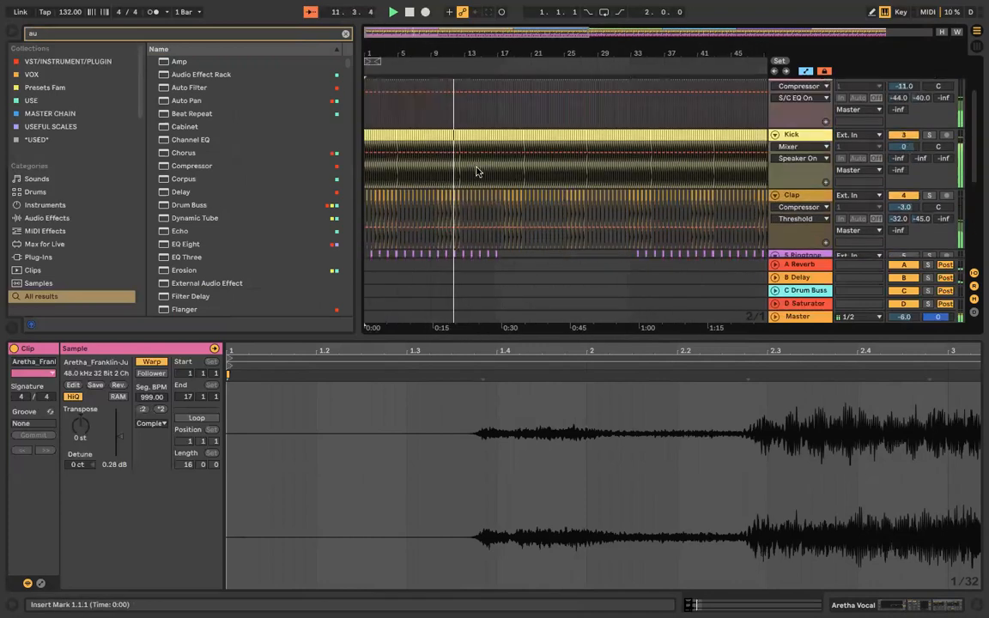
Step: Clear the Kick clips from bar 13, then paste and duplicate a four-bar kick section to refill bars 17 to 25
key(a)
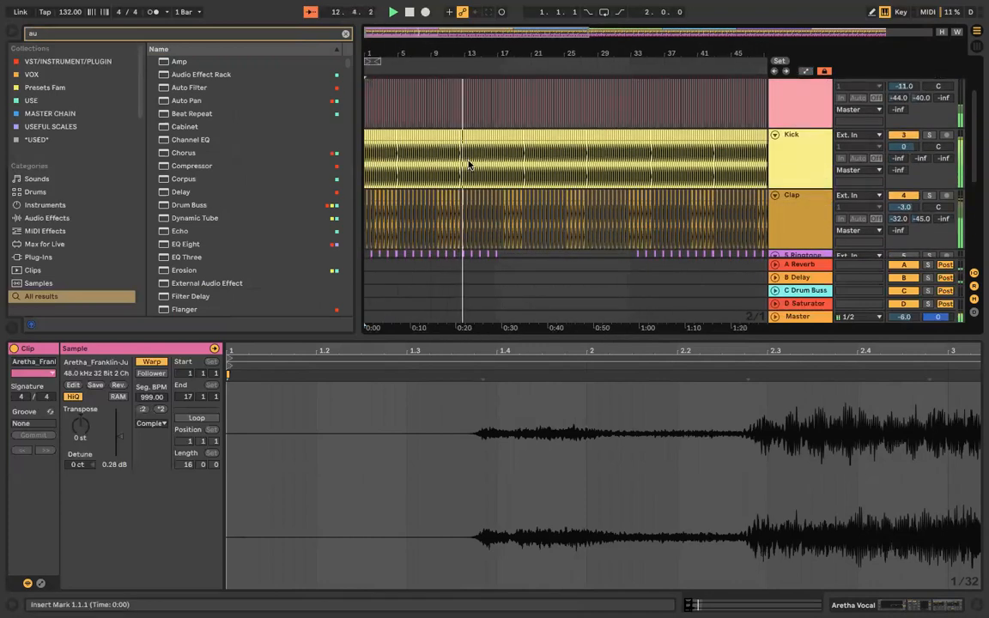
drag(466, 159, 594, 137)
key(Delete)
key(super+c)
click(497, 169)
key(super+v)
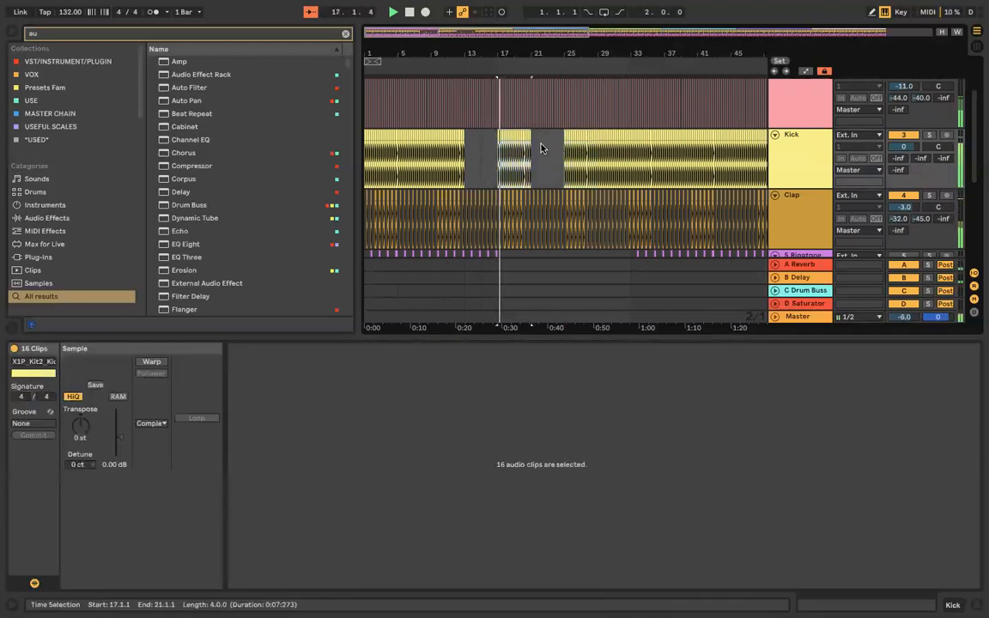
key(super+d)
Step: Duplicate the stretched Aretha vocal clip to bars 17–33 and play the transition from around bar 15
scroll(543, 141, down, 5)
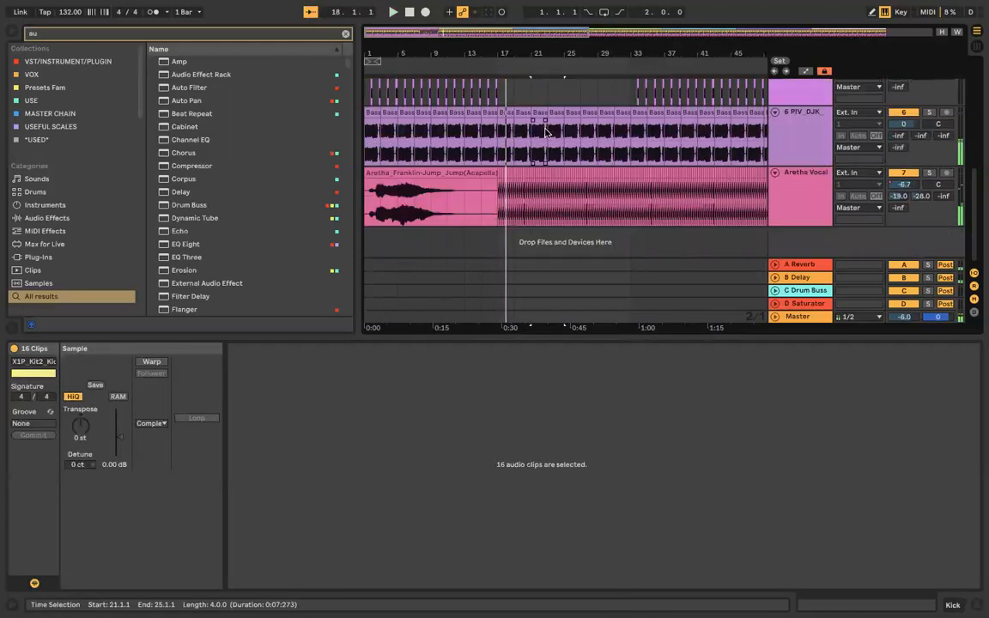
click(486, 173)
key(super+d)
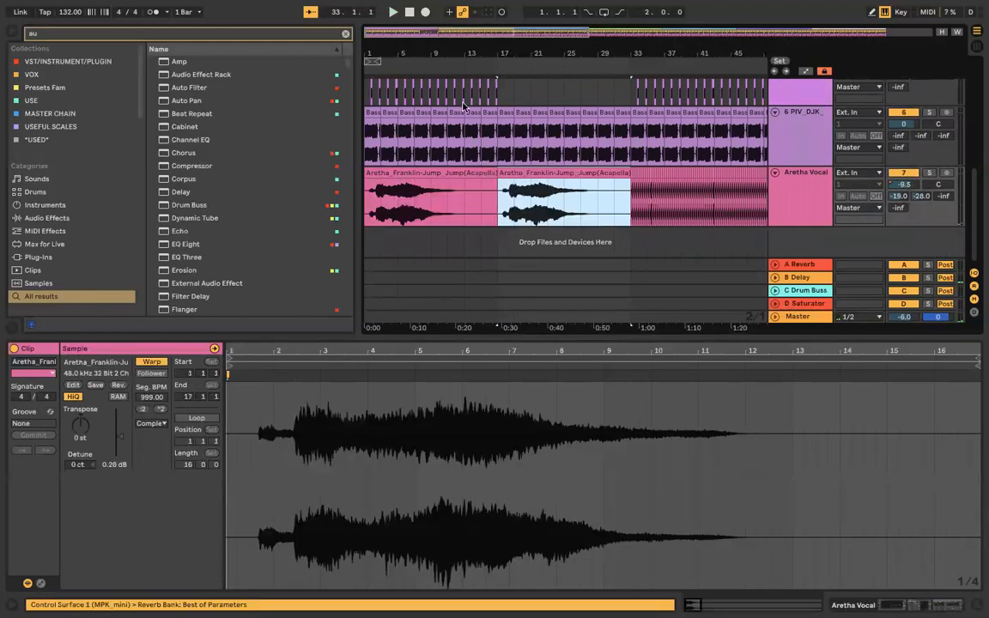
click(479, 61)
scroll(510, 302, up, 4)
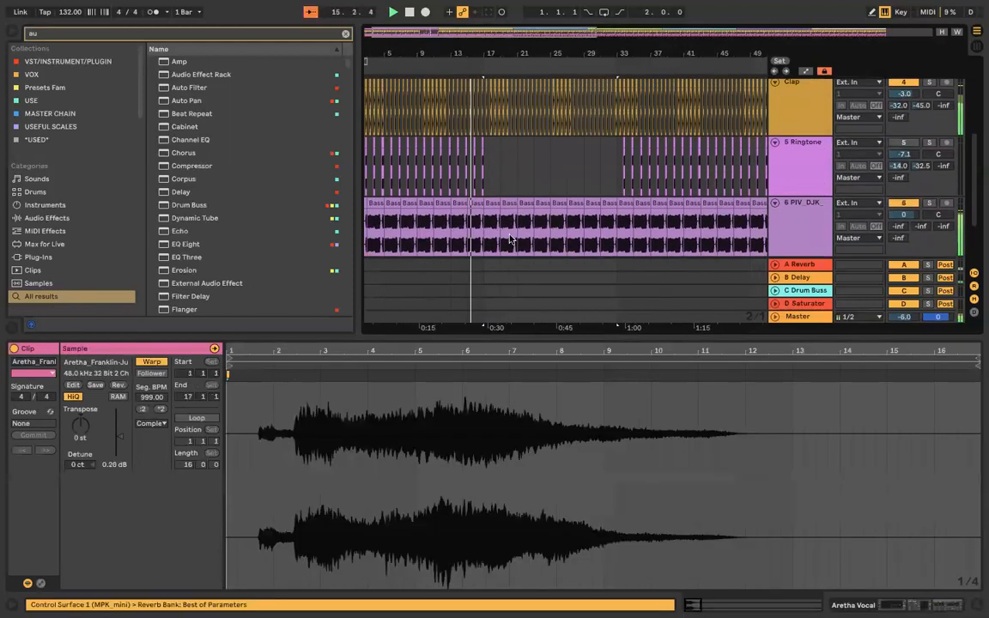
scroll(510, 239, down, 4)
key(minus)
key(minus)
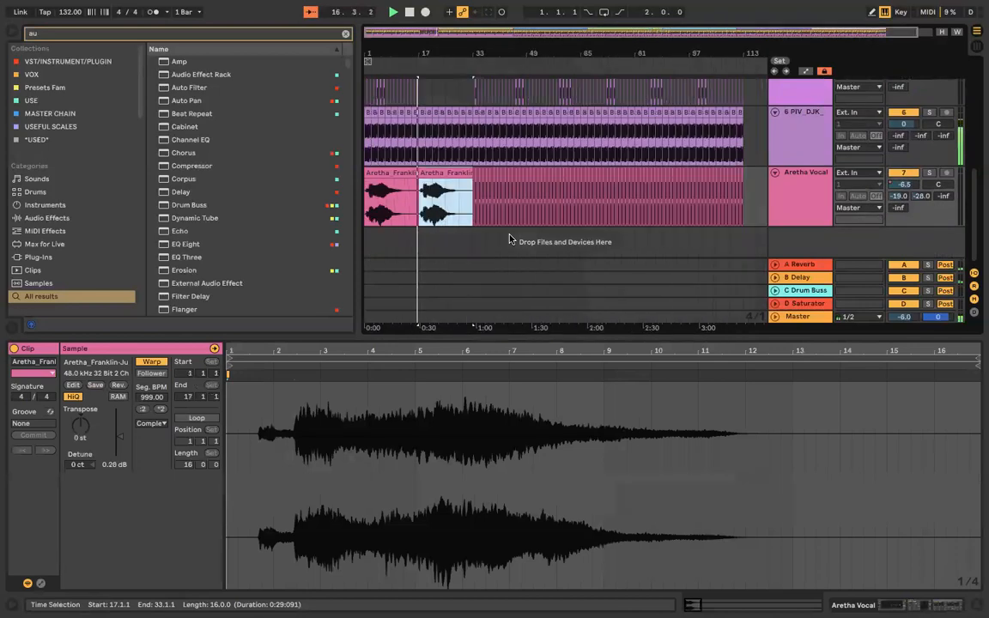
Step: Show the Auto Filter frequency automation of the 6 PIV_DJK bass track
double_click(807, 146)
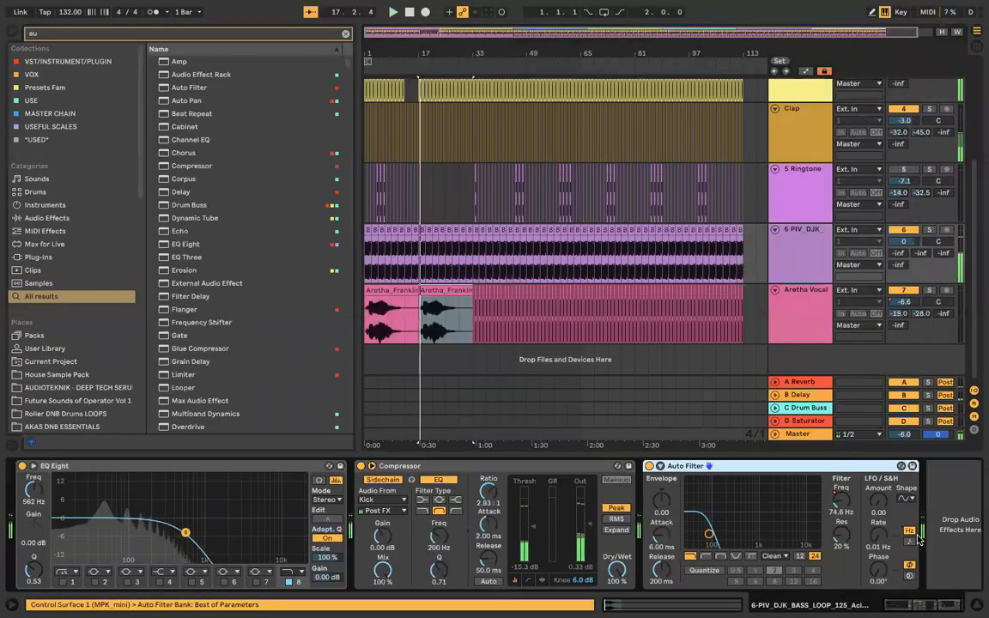
right_click(843, 502)
click(861, 510)
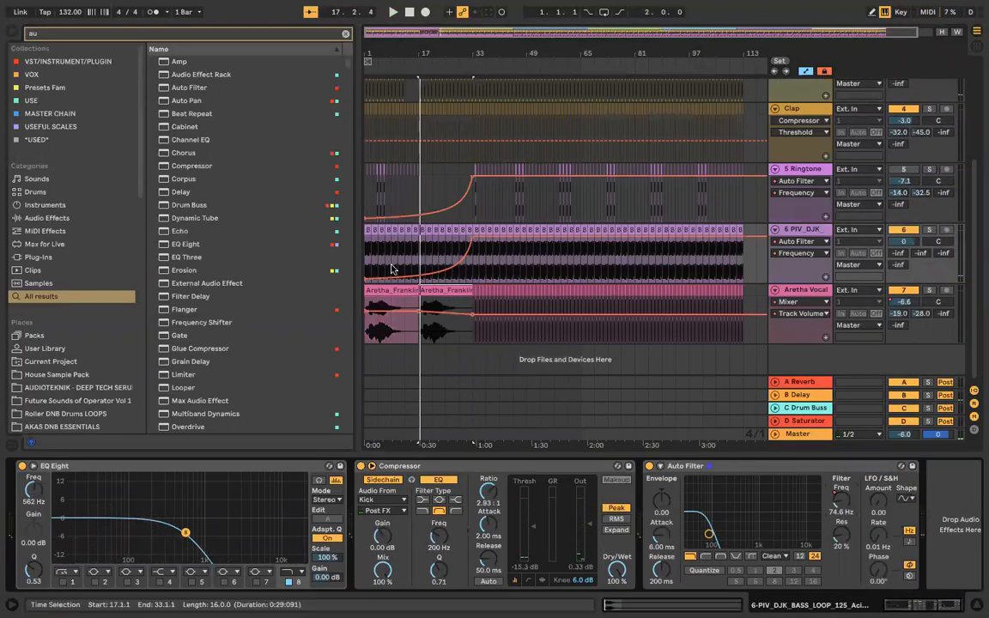
Step: Duplicate the Ringtone clips from bars 1–17 into bars 17–33 and play back from about bar 15
key(plus)
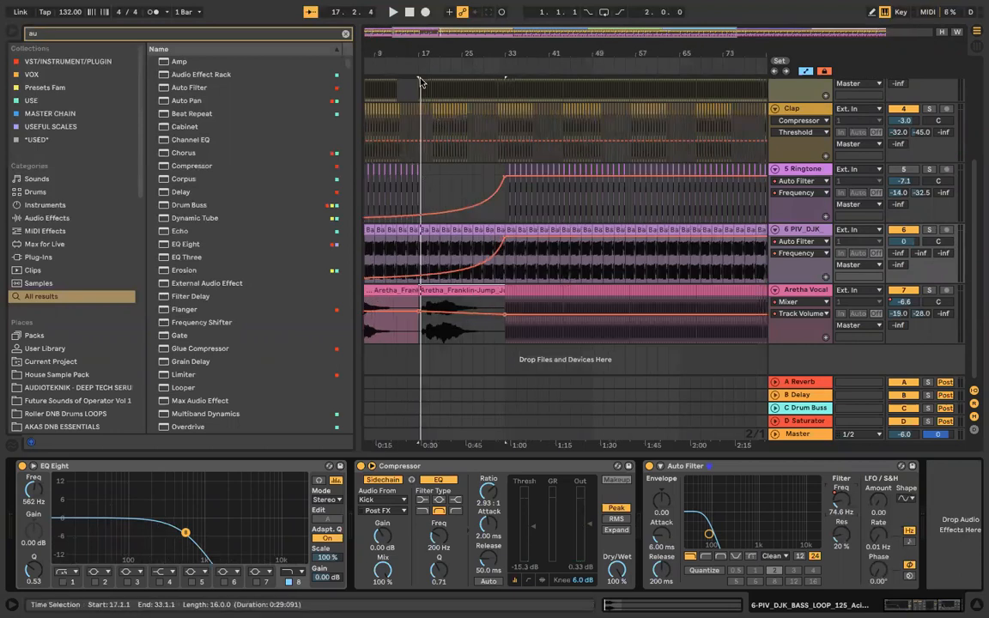
scroll(635, 113, left, 2)
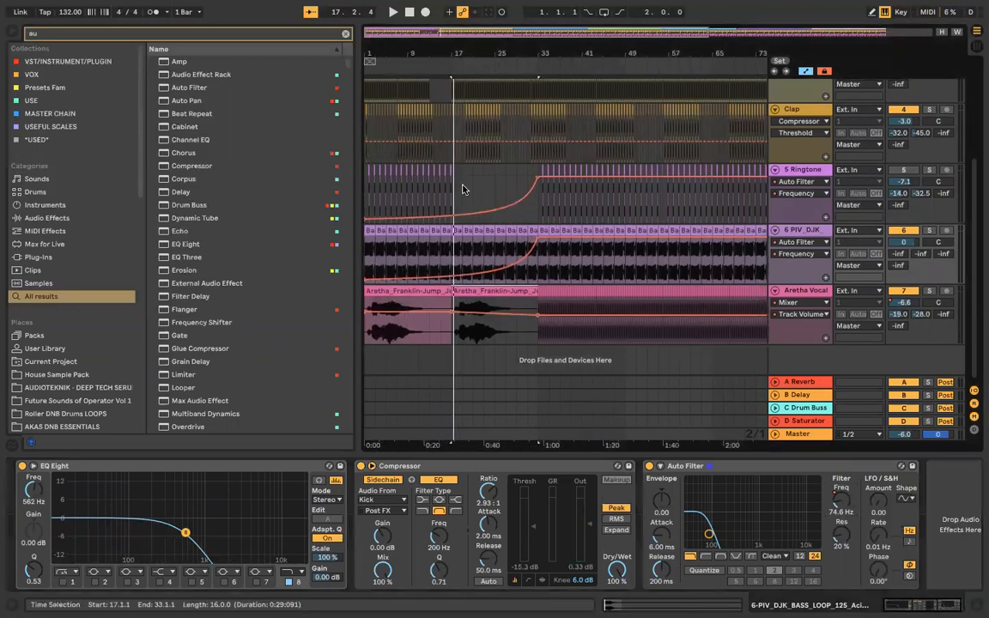
drag(455, 183, 365, 171)
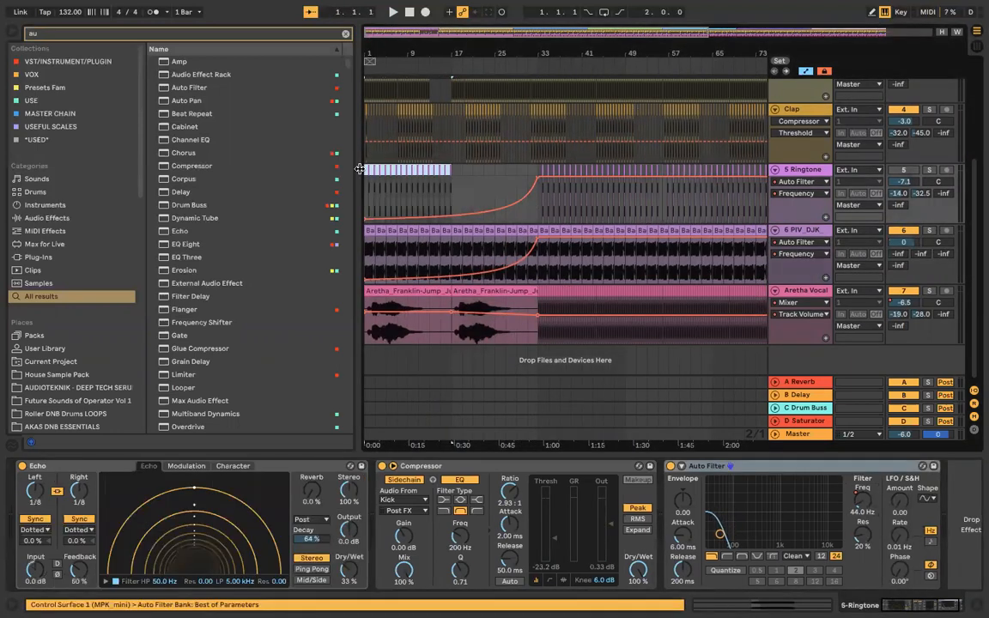
key(super+d)
click(441, 64)
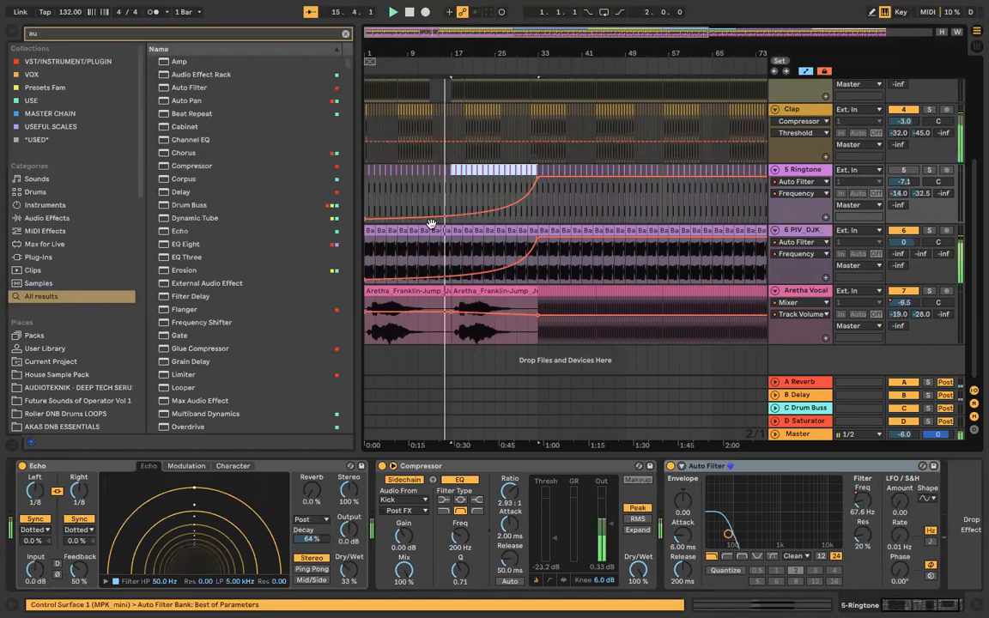
scroll(634, 143, up, 3)
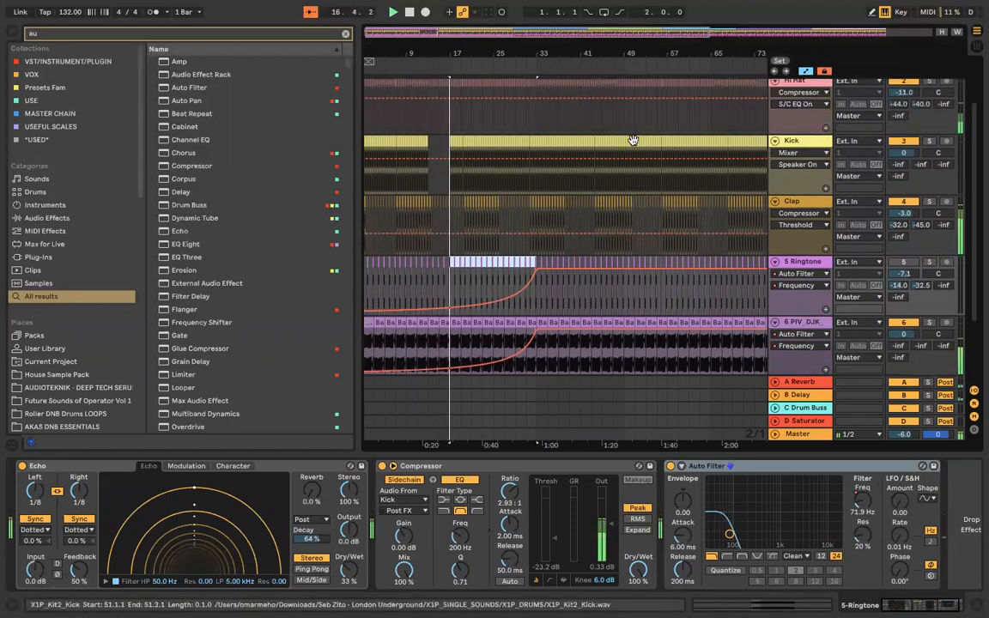
scroll(567, 240, down, 2)
scroll(558, 233, up, 3)
scroll(558, 239, down, 4)
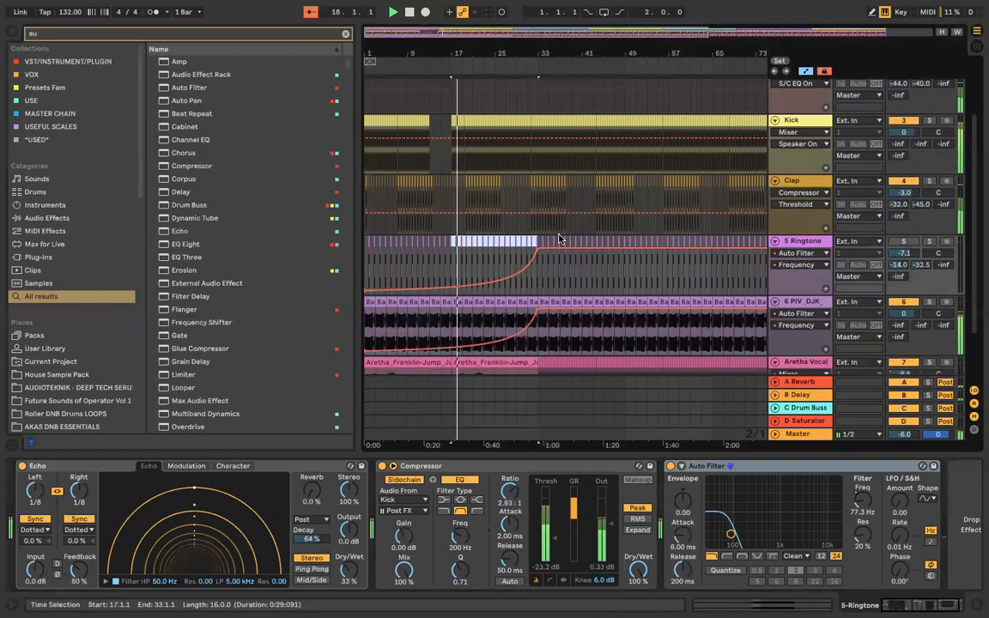
Step: Search the browser for "beat" and add Beat Repeat to the Aretha Vocal track
double_click(470, 297)
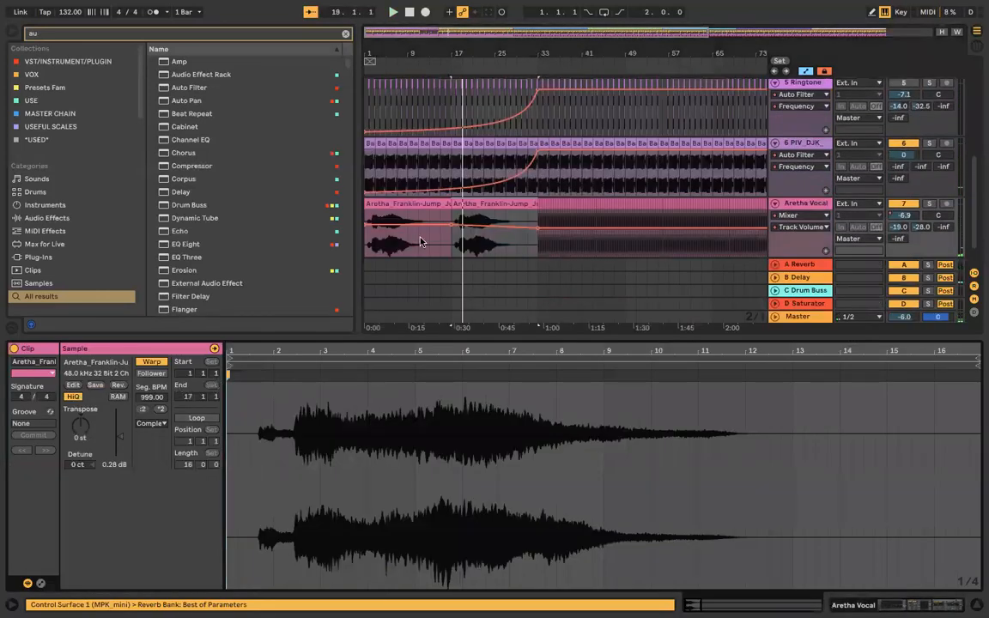
scroll(461, 262, up, 5)
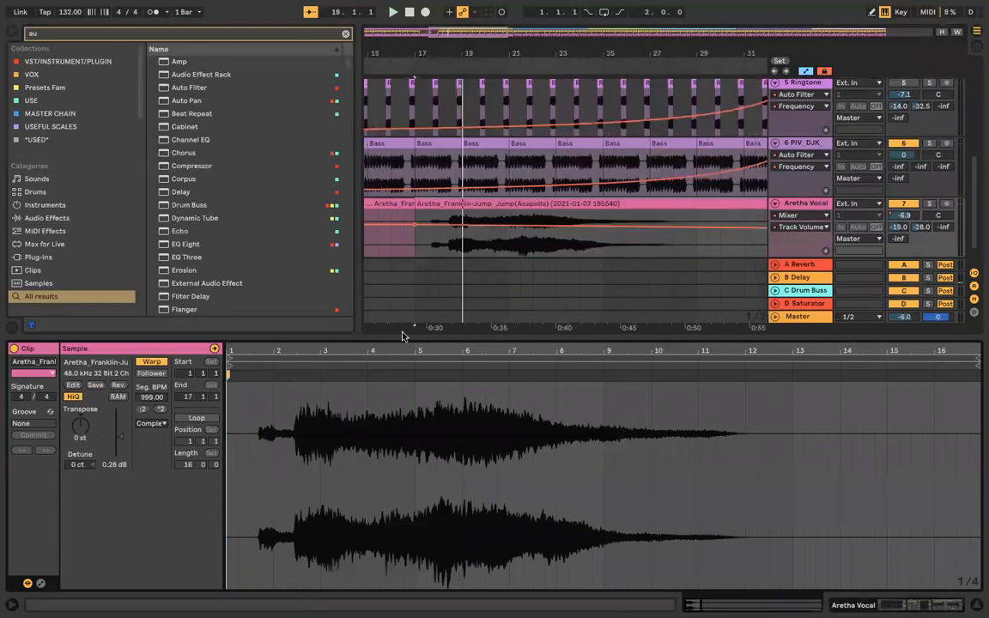
text(beat)
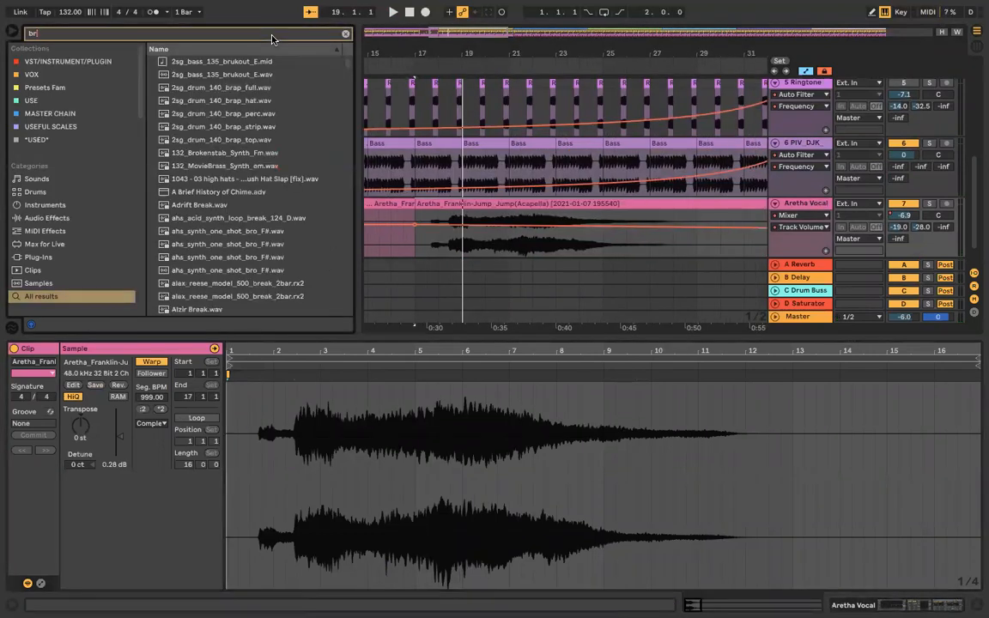
key(Down)
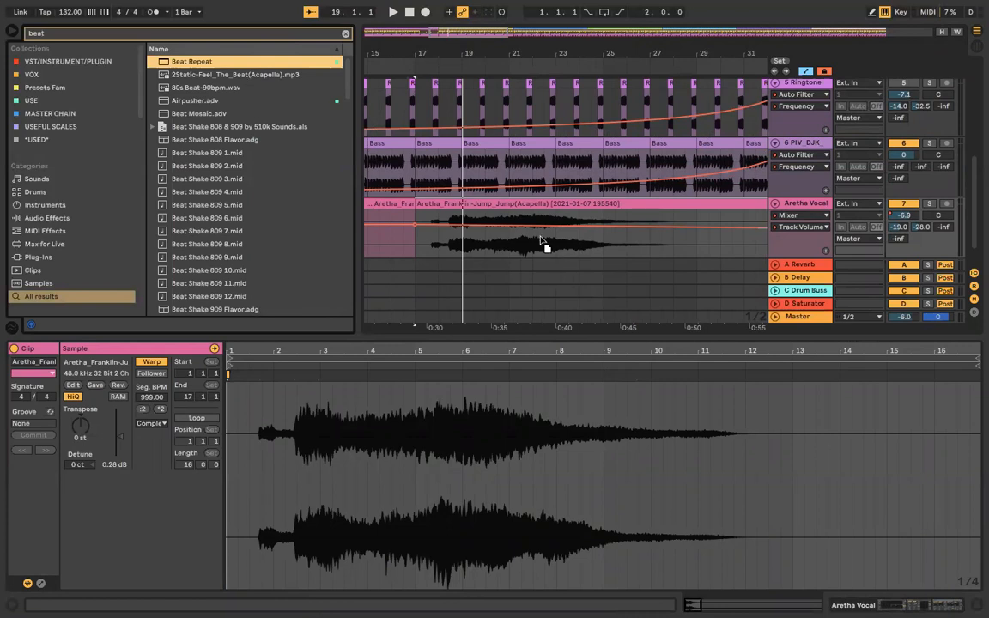
key(Return)
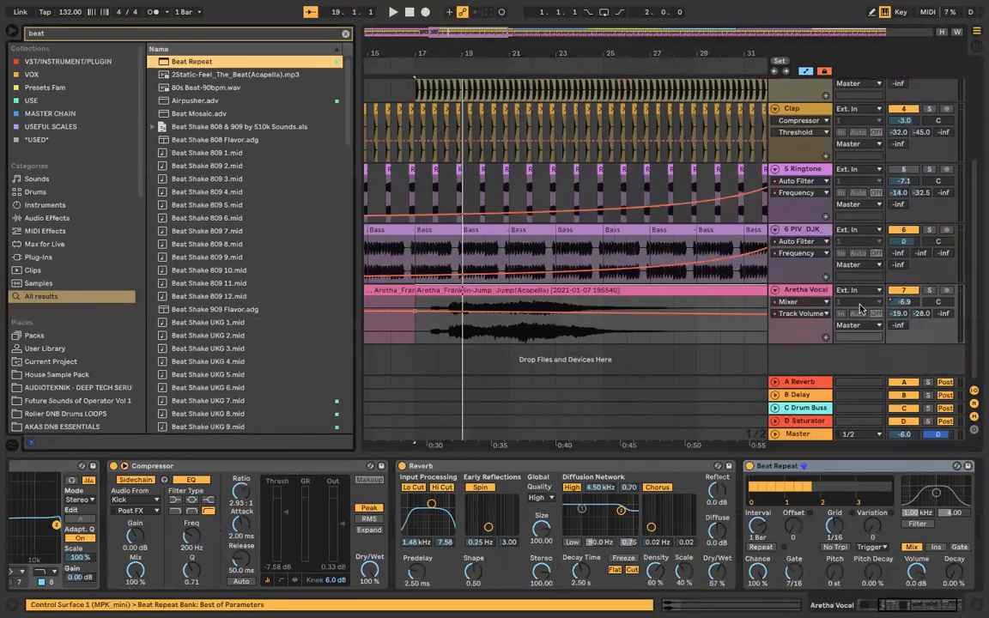
Step: Automate Beat Repeat's Device On so it is active only from bar 17 to bar 33 on the Aretha Vocal track
right_click(751, 467)
click(764, 475)
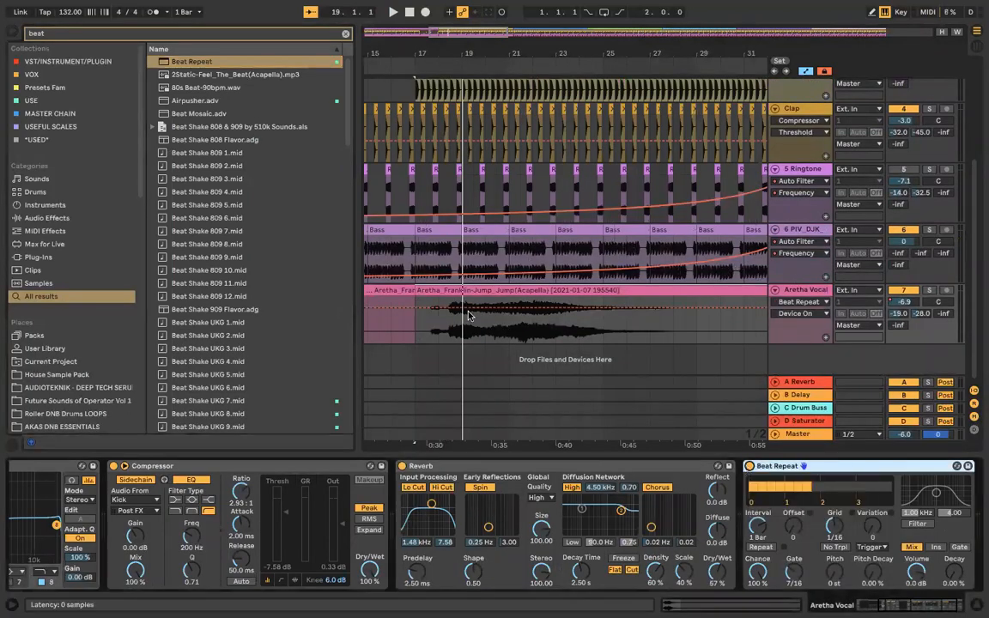
click(400, 310)
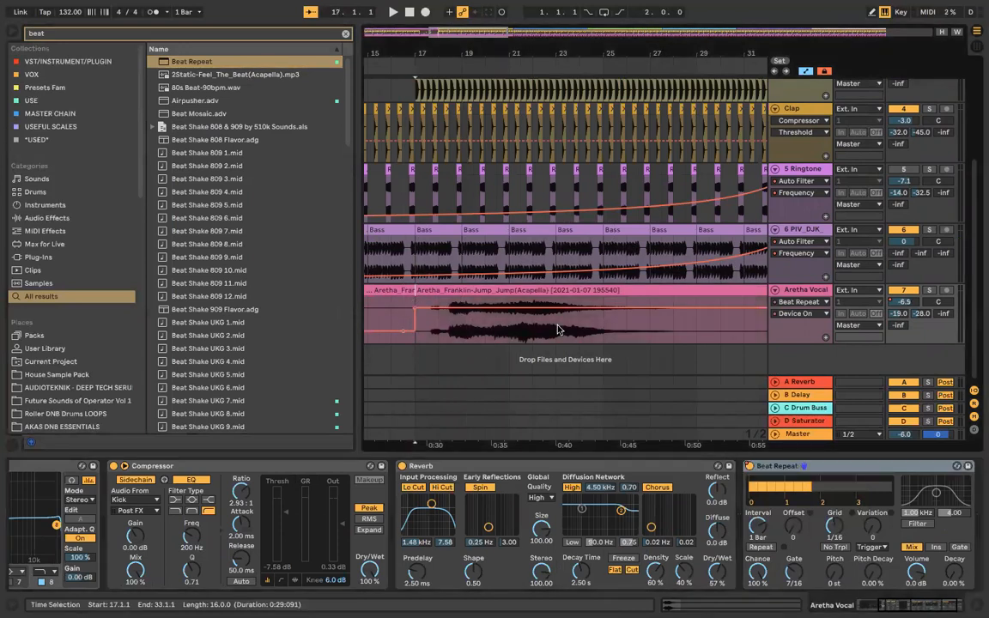
key(minus)
key(minus)
drag(630, 315, 629, 333)
Step: Play back the vocal with Beat Repeat, restarting from around bar 15
key(space)
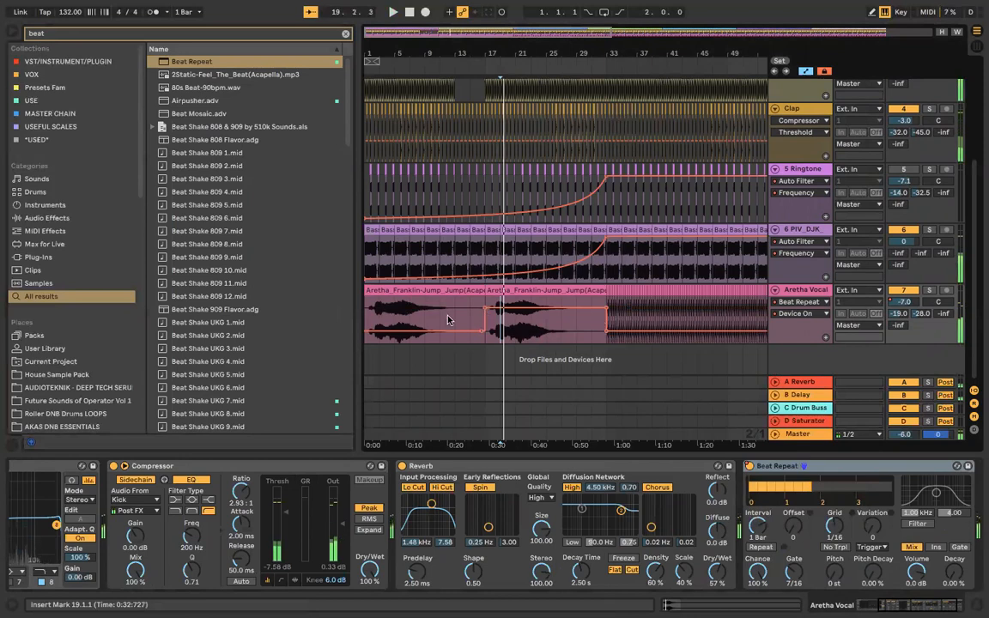
click(406, 310)
key(space)
key(space)
click(468, 311)
key(space)
key(space)
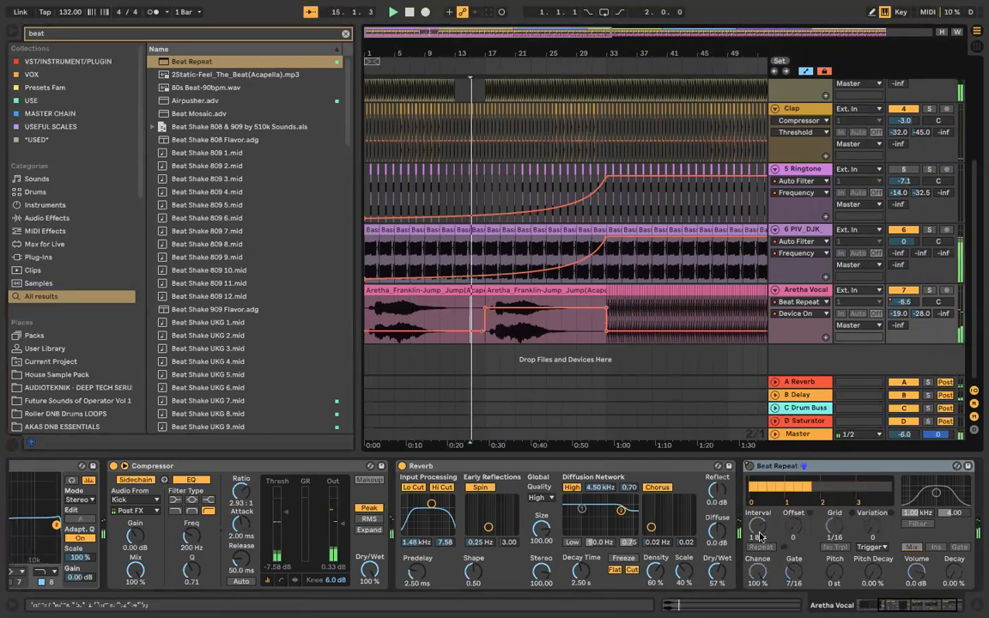
Step: Set Beat Repeat's interval to 1/8, offset to 10/16, variation to 6 and pitch to -9 st
drag(757, 526, 757, 556)
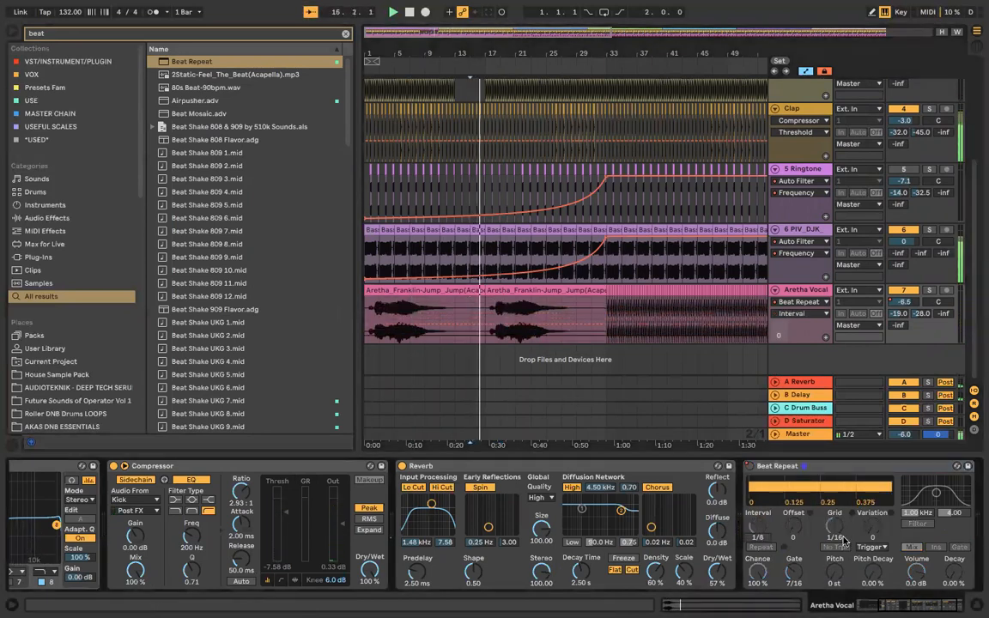
click(832, 572)
drag(796, 530, 796, 498)
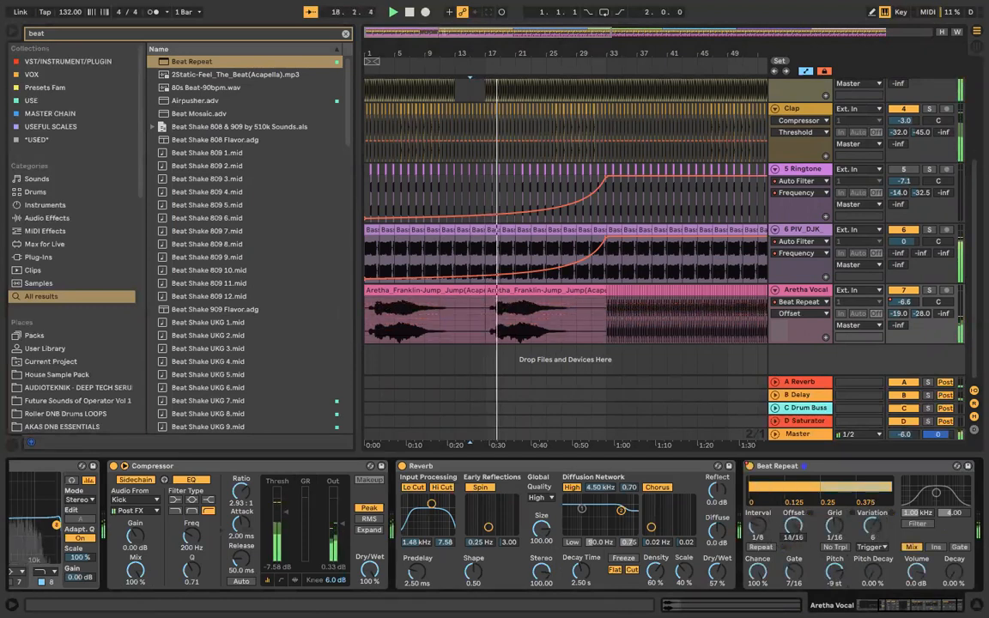
Step: Set Beat Repeat's chance to 87.3 % and gate to 7/16, and turn on its filter
click(759, 573)
drag(759, 572, 795, 560)
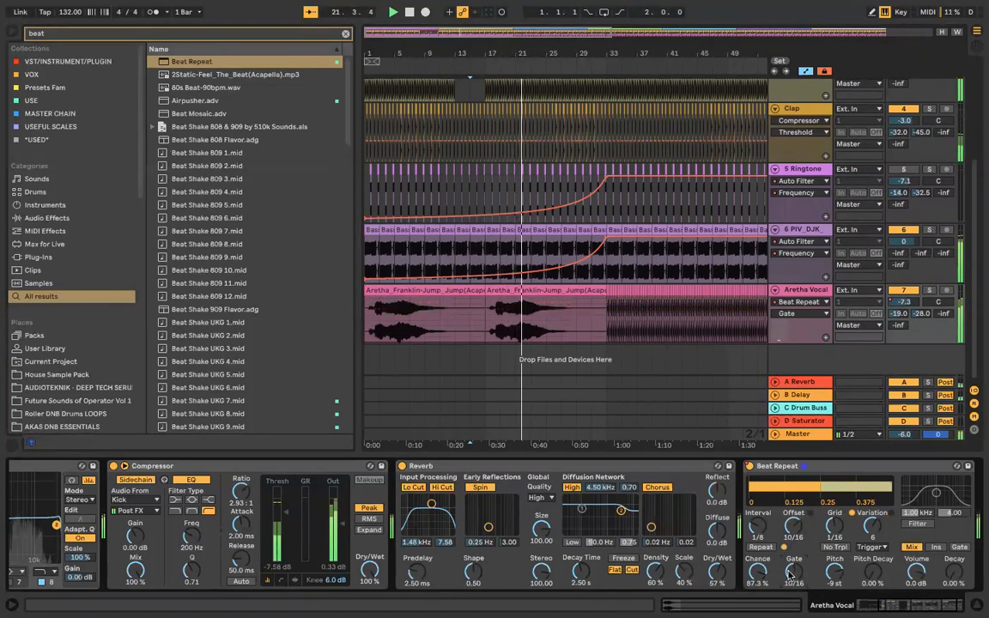
click(918, 524)
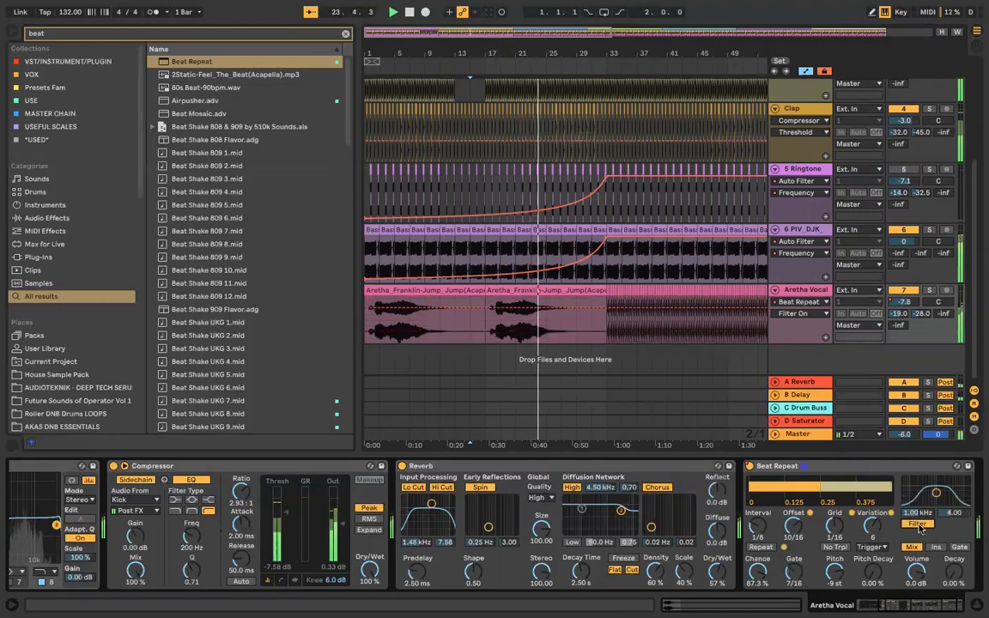
Step: Delete the Kick clips from bar 25 to bar 33 ahead of the drop
scroll(545, 230, up, 5)
drag(545, 231, 603, 206)
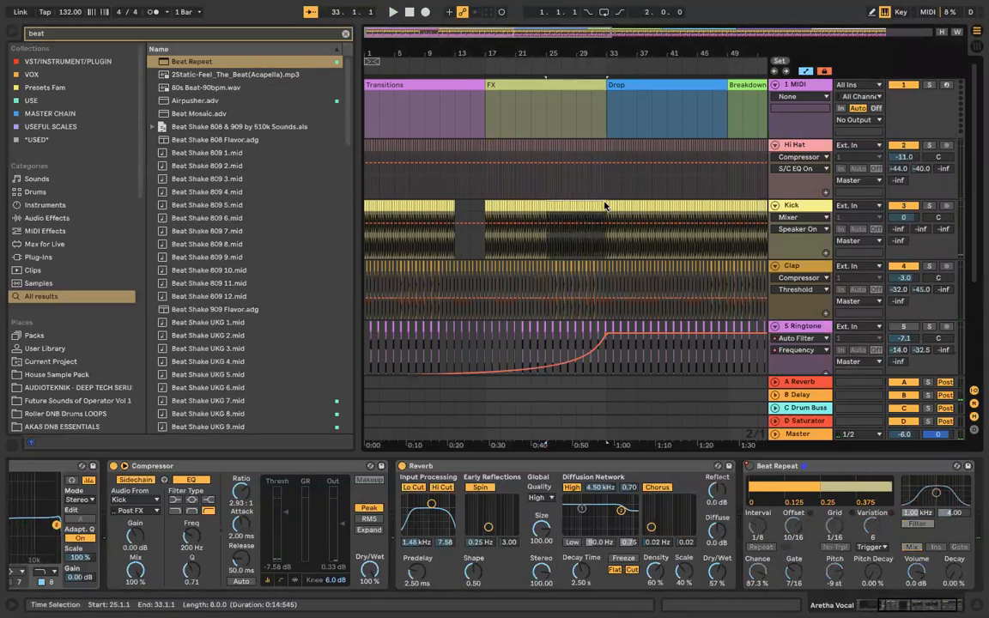
click(603, 202)
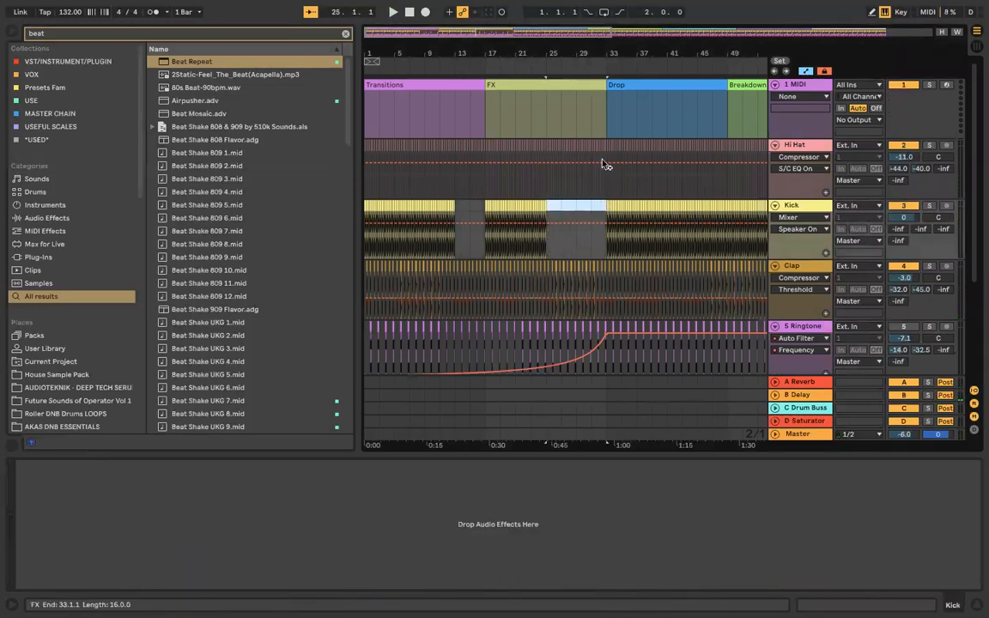
Step: Delete the Hi Hat clips in bars 29–33 and the Clap clips from 30.2.4 to bar 33
key(a)
drag(577, 164, 604, 143)
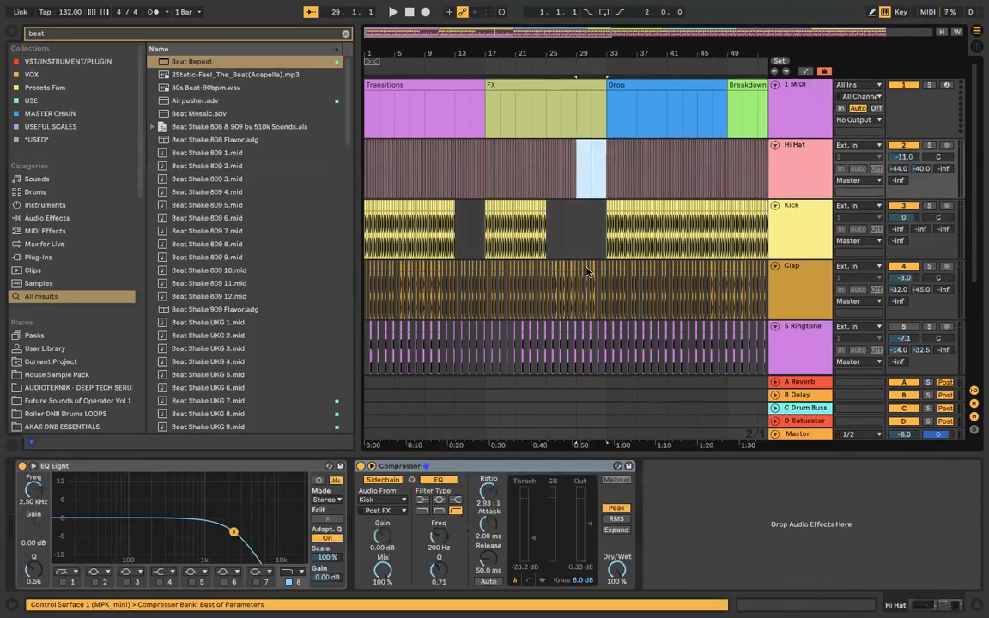
key(Delete)
drag(606, 264, 605, 263)
key(Delete)
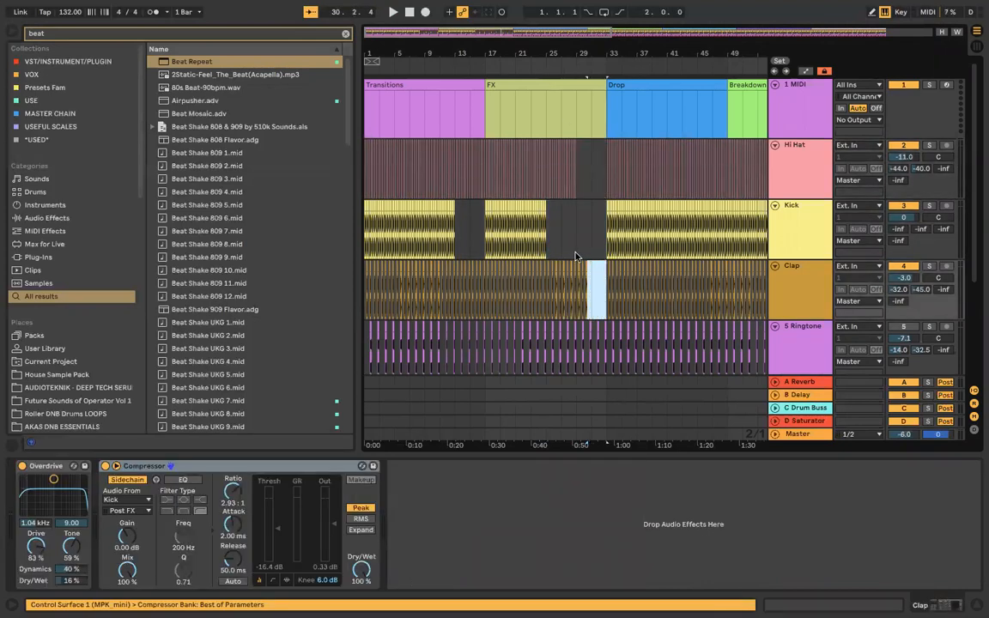
Step: Play the build-up from about bar 21 across all tracks and select the Ringtone track
scroll(576, 256, down, 1)
scroll(592, 279, up, 2)
click(506, 64)
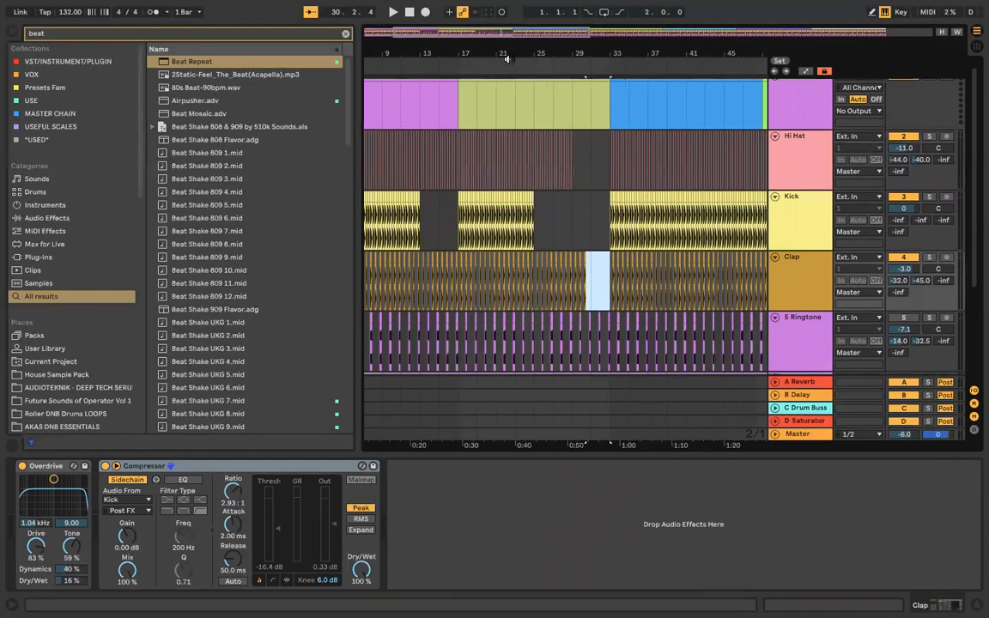
scroll(532, 172, down, 5)
scroll(486, 265, down, 3)
scroll(487, 265, down, 1)
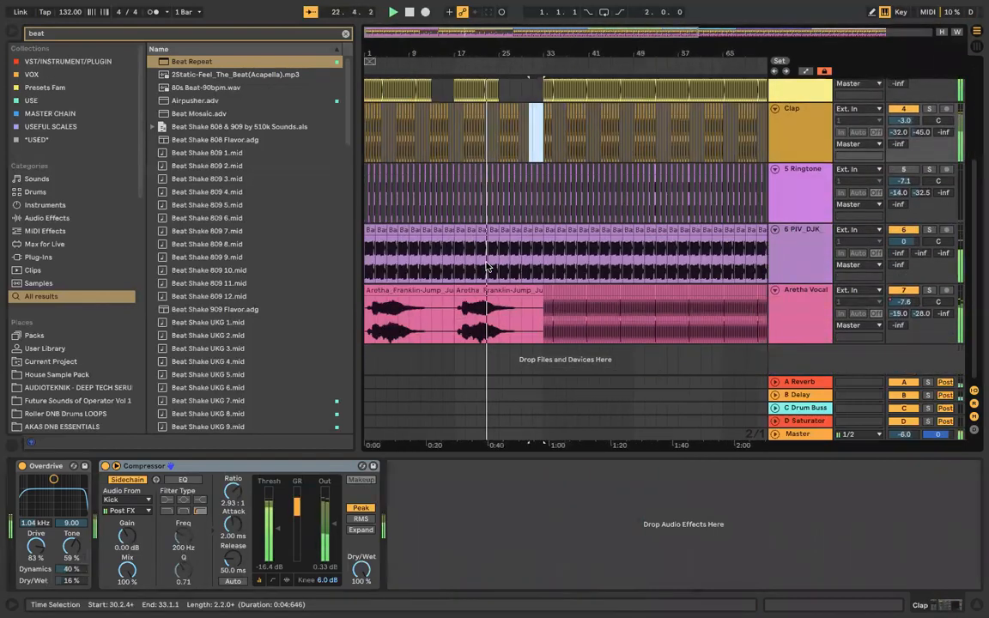
scroll(506, 281, up, 2)
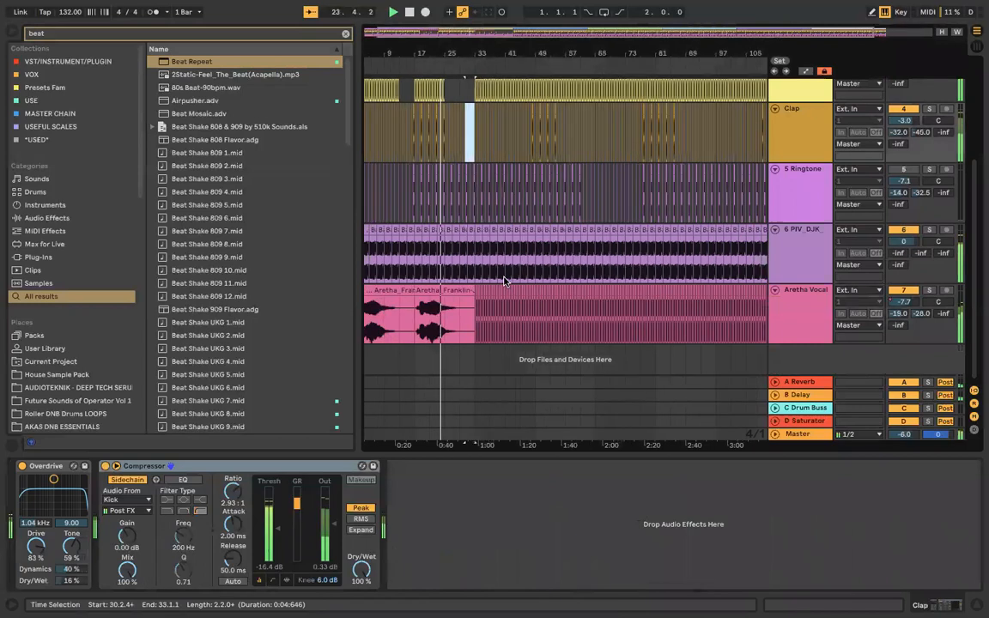
click(897, 167)
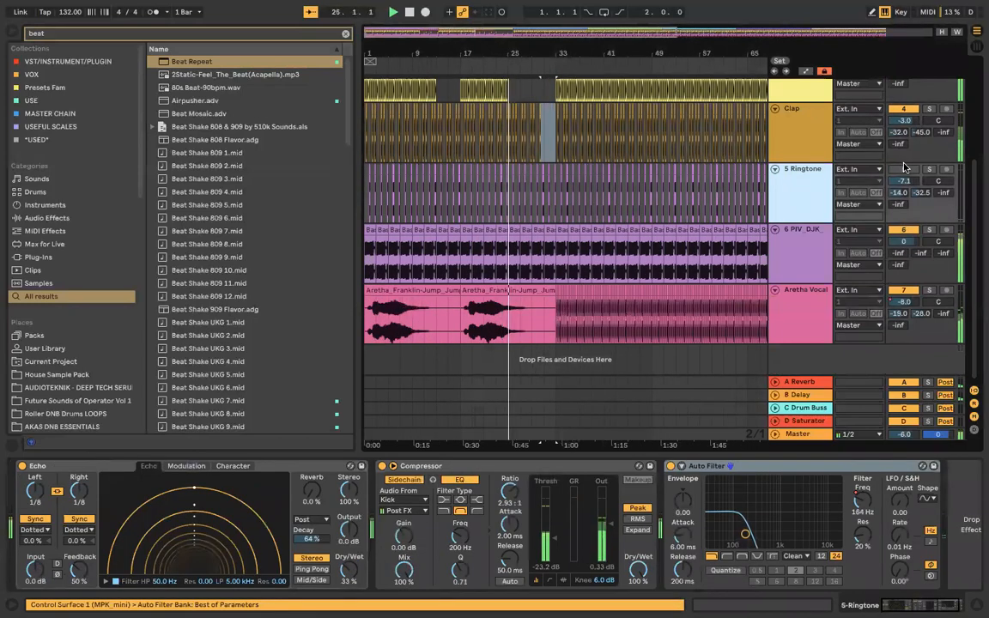
Step: Show the Auto Filter frequency automation on the Ringtone track while the build-up plays toward the drop at bar 33
right_click(858, 496)
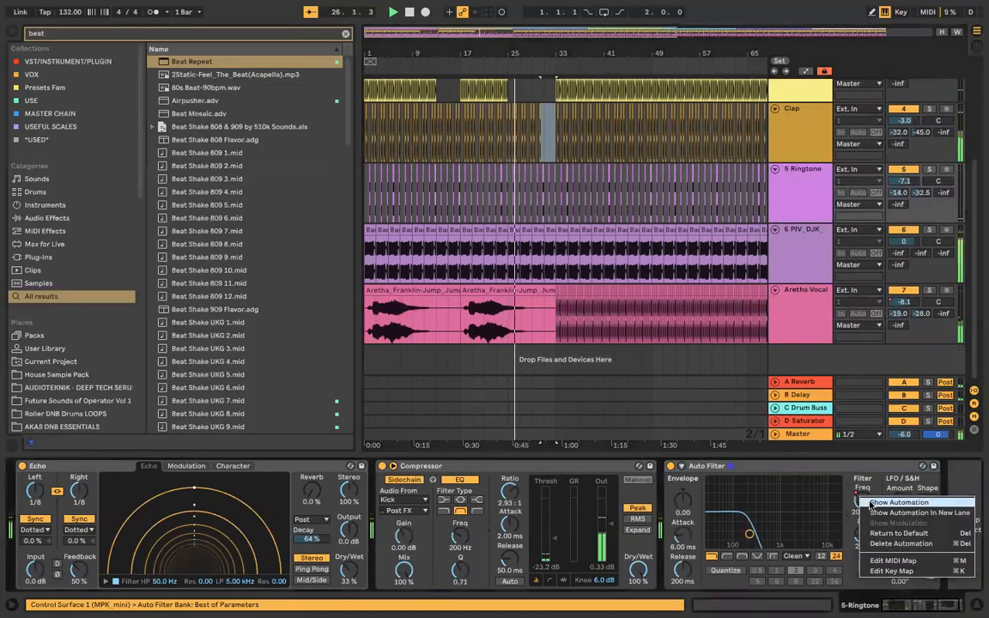
click(898, 502)
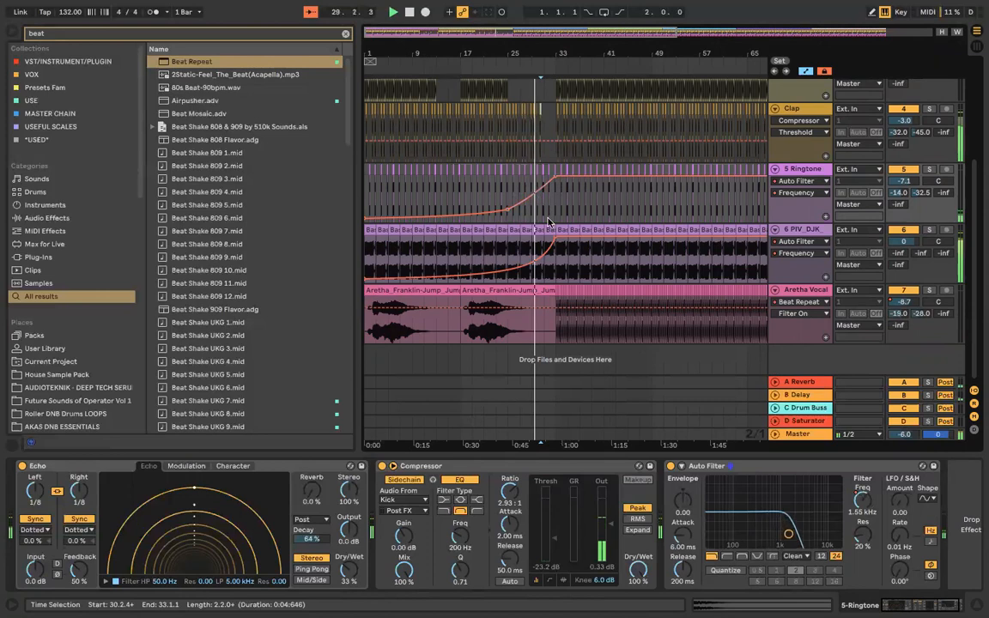
scroll(549, 223, up, 1)
scroll(549, 222, up, 2)
scroll(549, 222, up, 2)
scroll(547, 230, up, 2)
scroll(546, 230, up, 1)
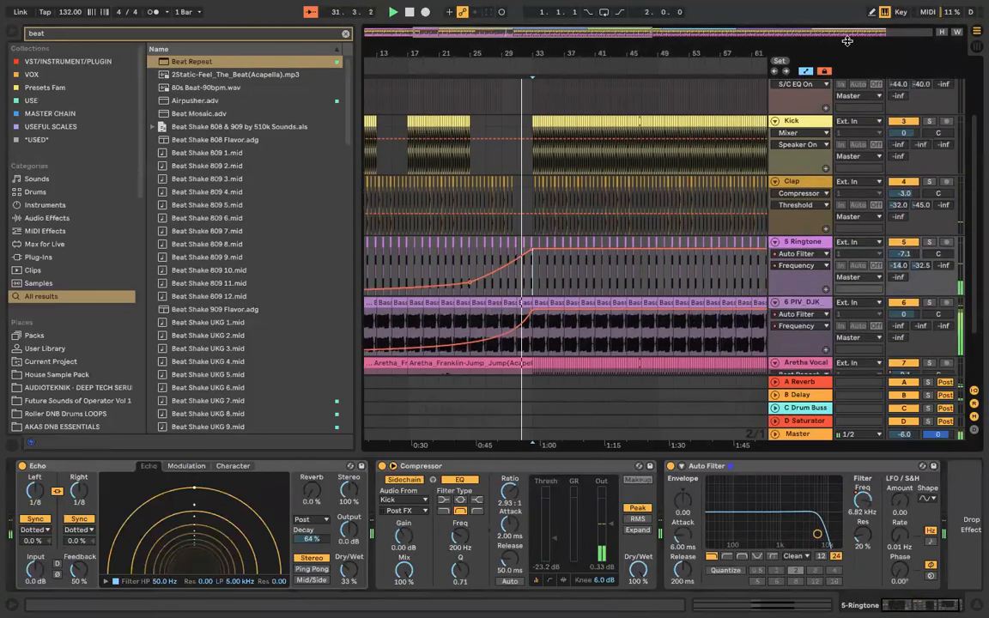
Step: Hide the automation lanes and delete the Ringtone clips from bar 33 to bar 57
click(804, 72)
drag(534, 249, 716, 247)
scroll(536, 302, down, 3)
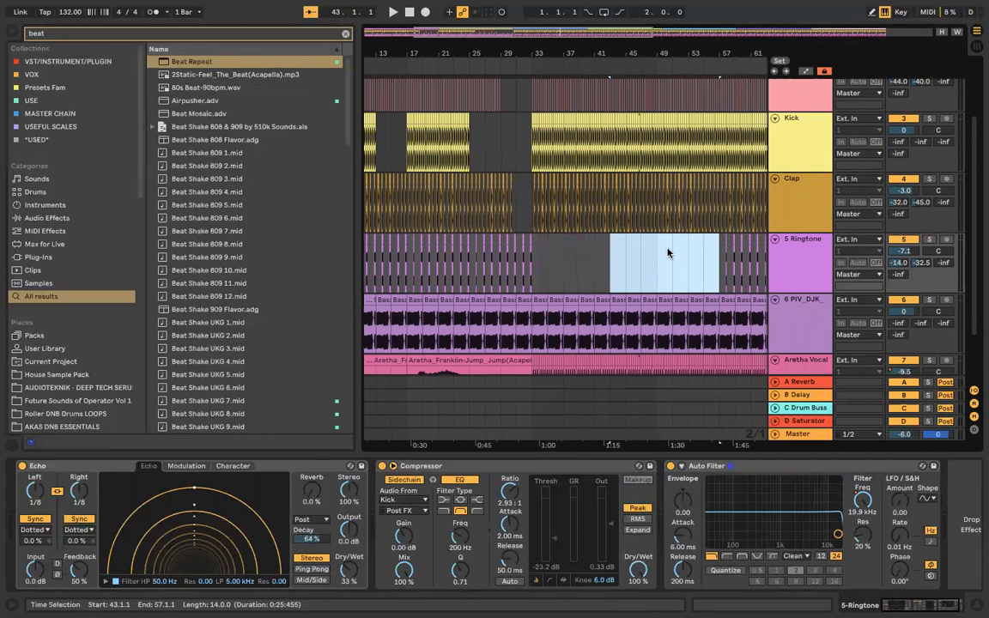
Step: Delete the Aretha Vocal clips from bar 33 to bar 49
drag(529, 307, 656, 293)
key(Delete)
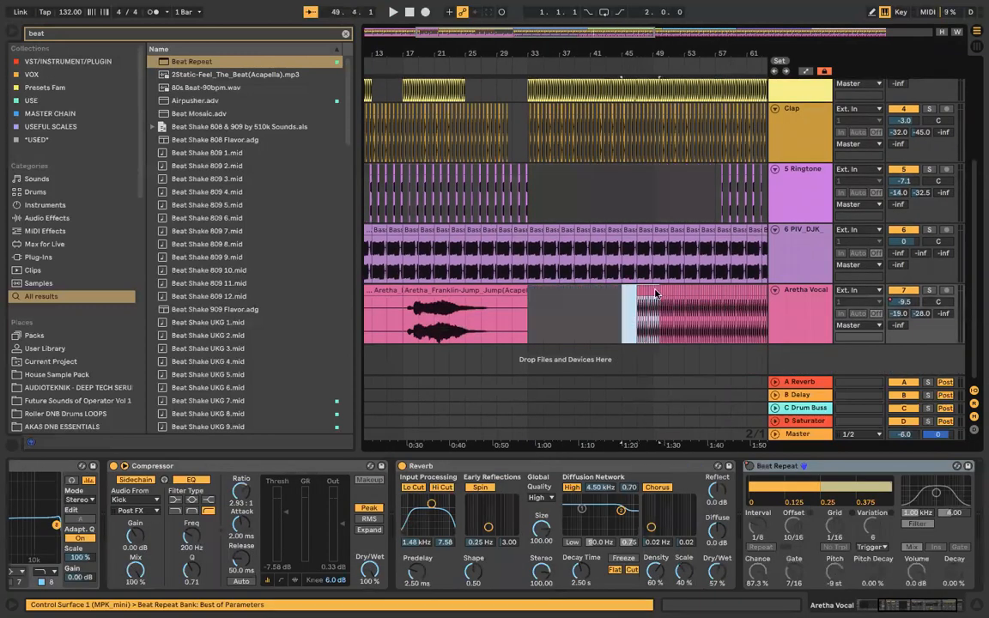
scroll(584, 256, up, 5)
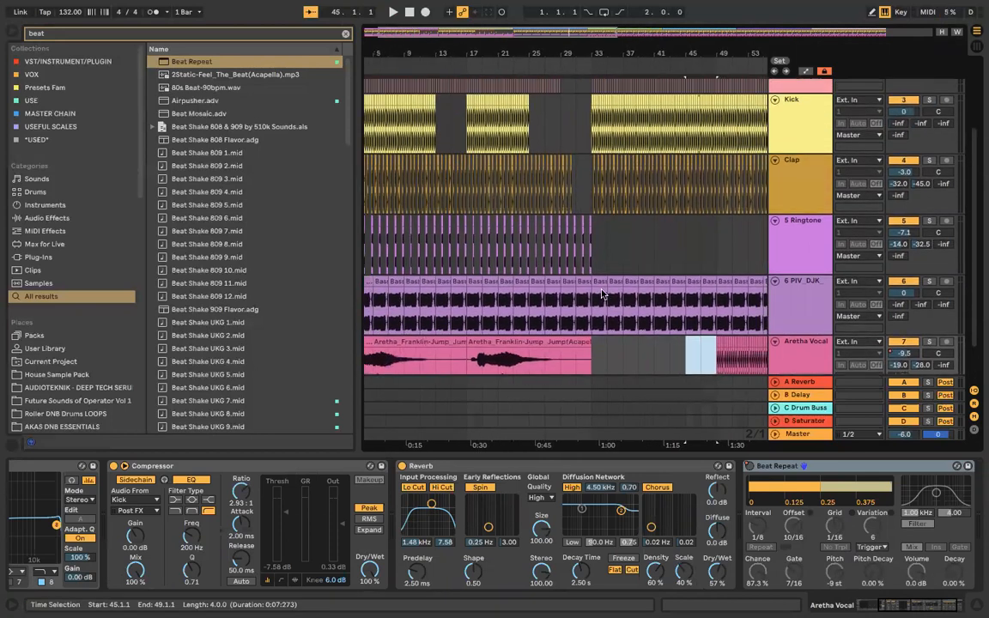
Step: Split the FX marker clip on the MIDI track at bar 29 and rename the bar 29–33 part as Bridge
scroll(584, 256, up, 1)
click(580, 110)
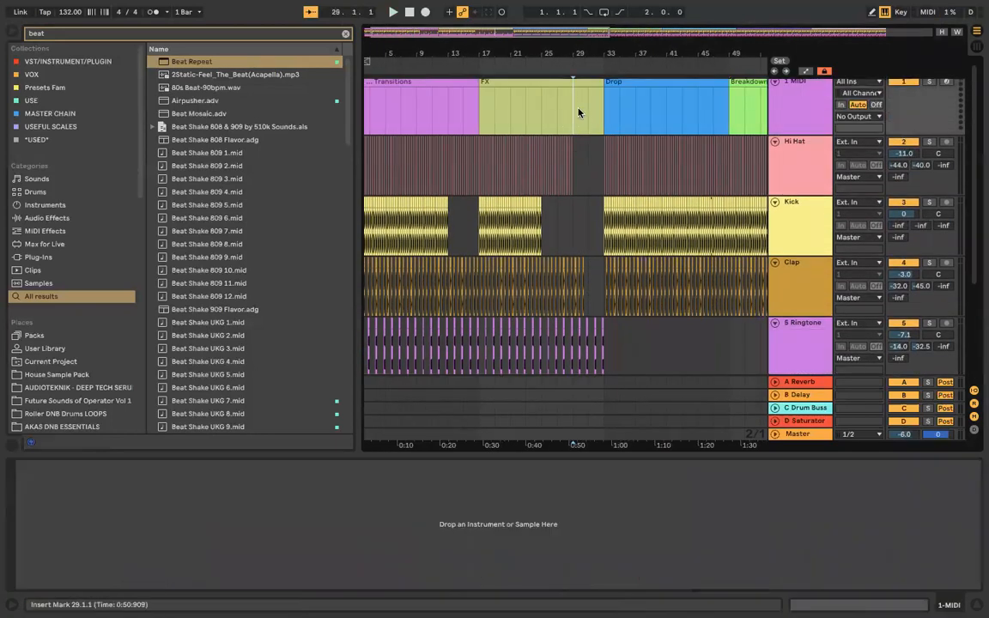
click(588, 81)
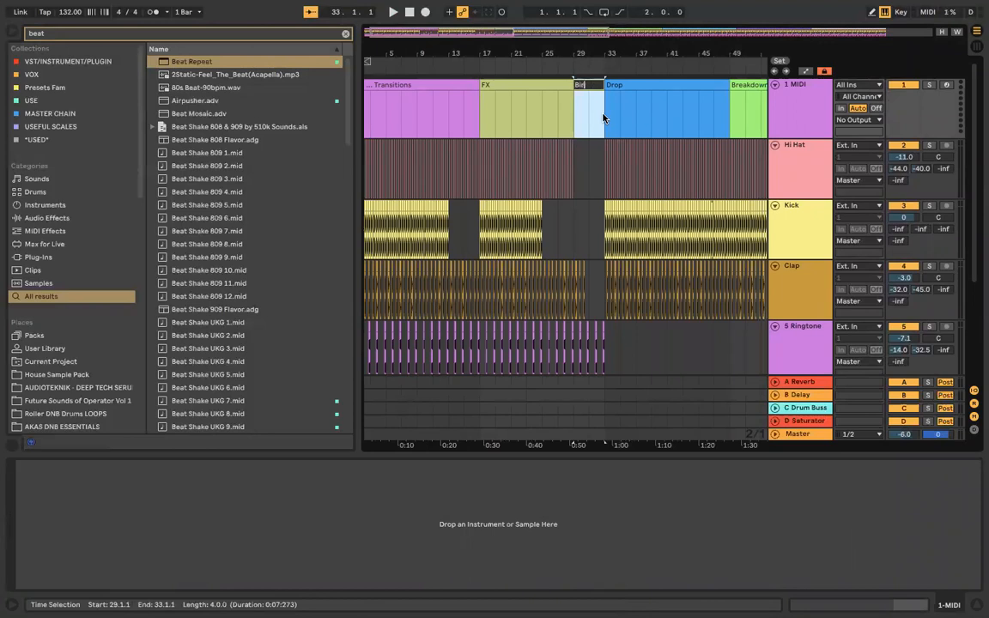
Step: Rename the marker clip in bars 17–29 as Buildup and the one in bars 1–17 as Intro
click(543, 83)
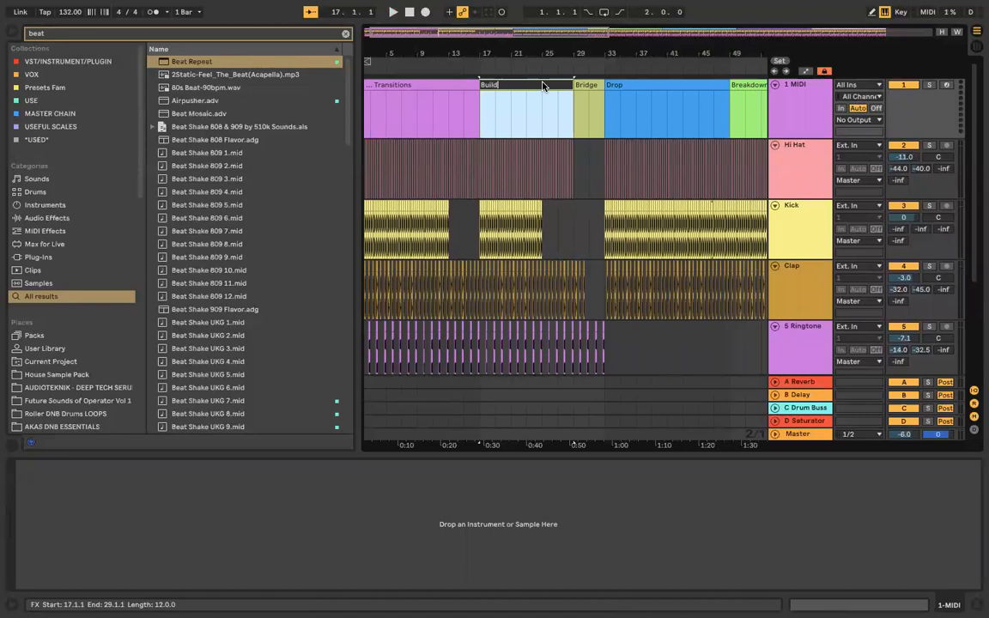
key(Return)
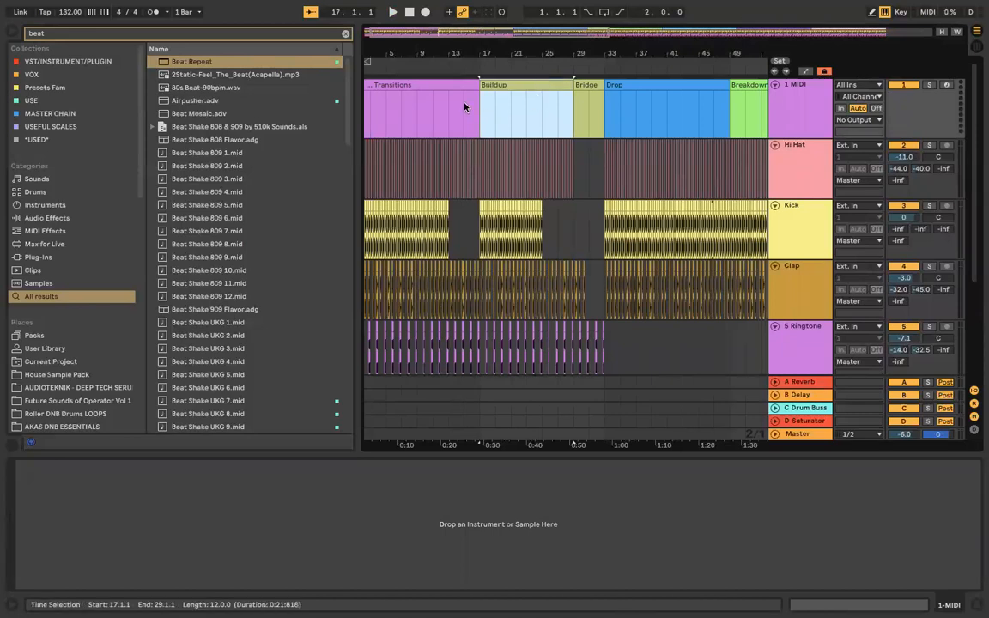
scroll(464, 107, left, 1)
key(minus)
text(Intro)
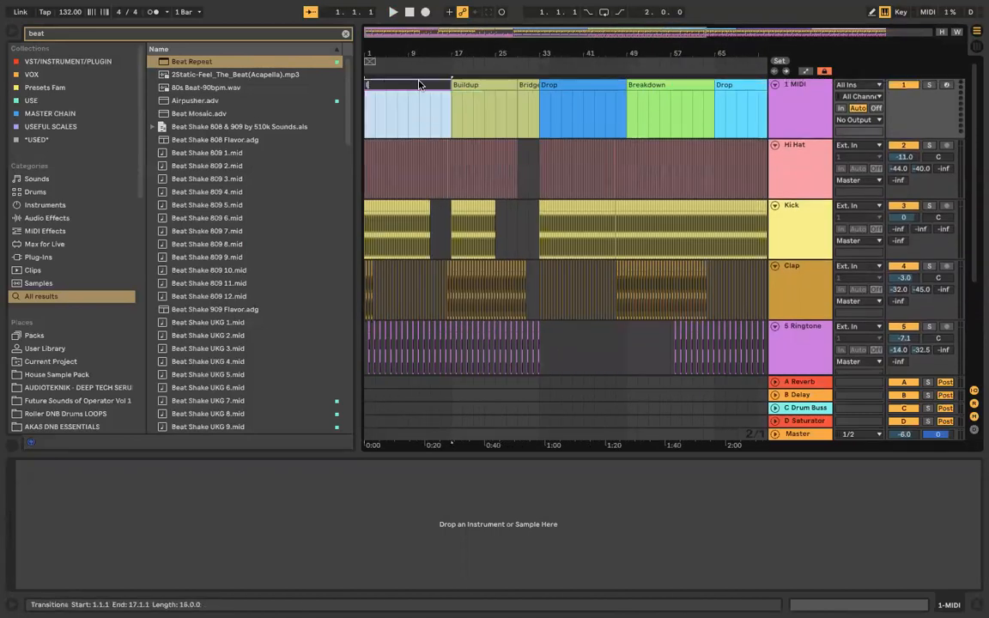
key(Return)
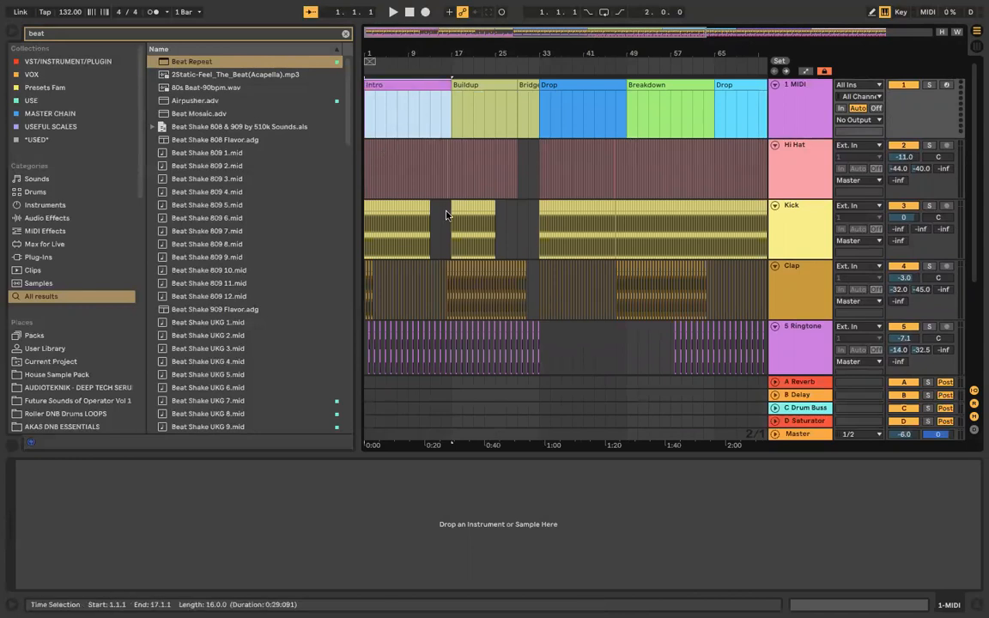
Step: Examine the Buildup, Bridge and Drop sections and the drum gaps in the Hi Hat and Clap tracks within bars 29–33
click(468, 91)
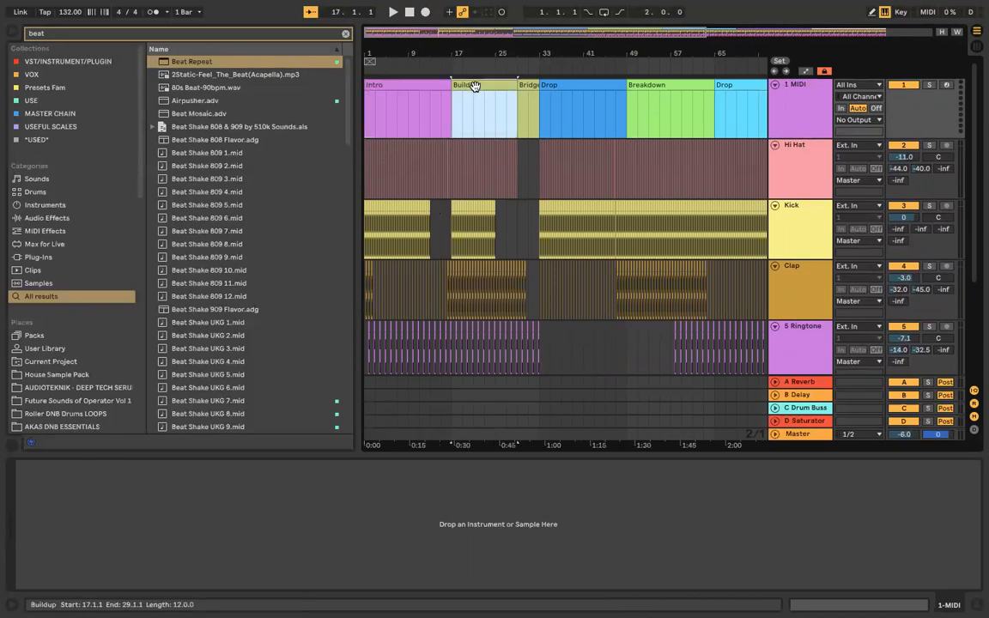
key(z)
click(525, 106)
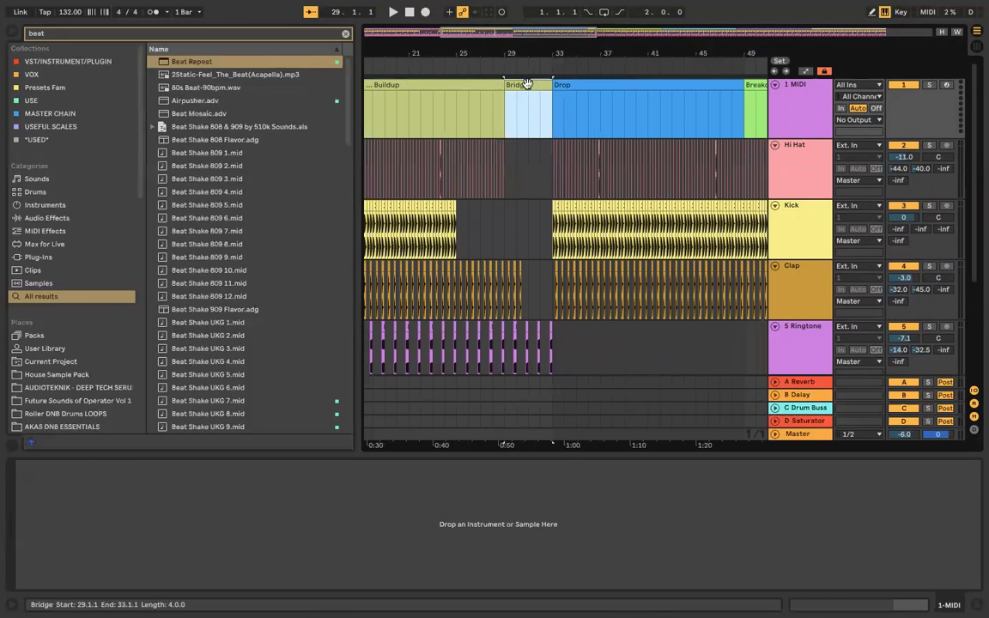
scroll(515, 91, up, 2)
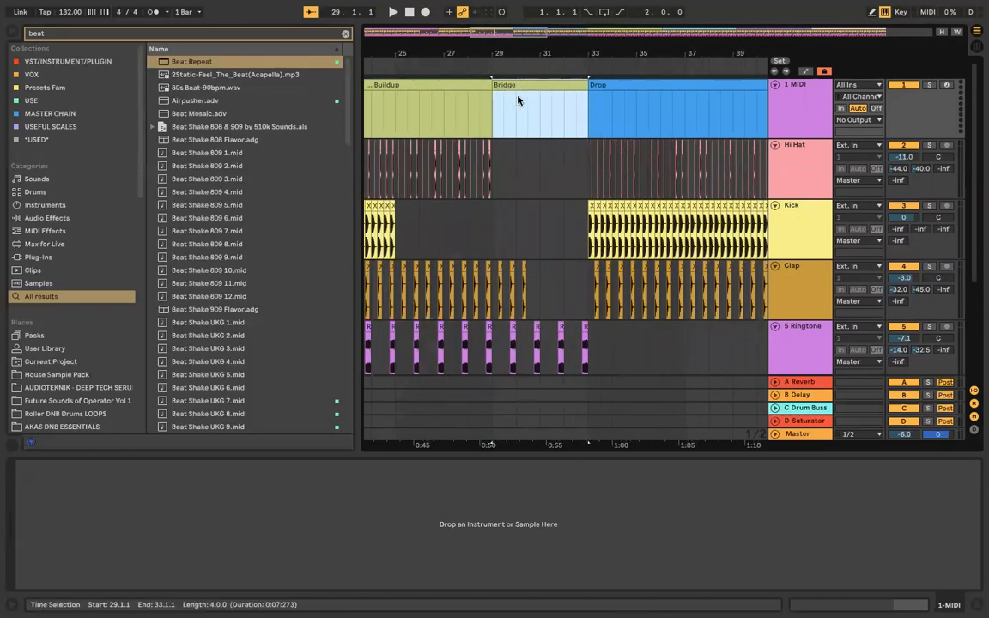
click(618, 86)
click(533, 86)
click(500, 161)
drag(545, 280, 566, 272)
click(503, 165)
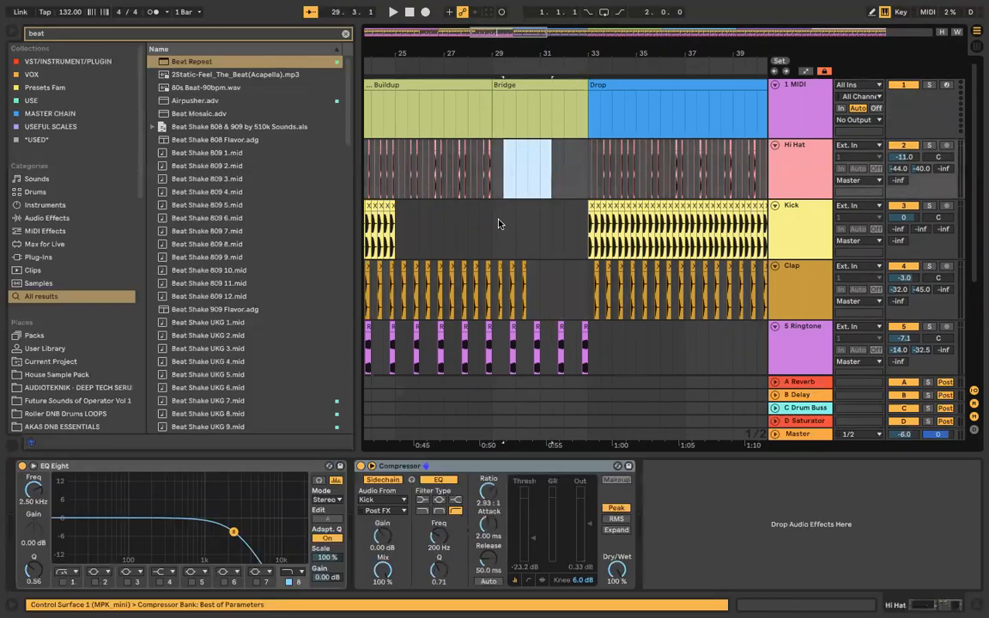
Step: Place the insert marker at bar 29 on the Kick track and insert a new audio track below Kick
click(498, 227)
scroll(503, 216, down, 2)
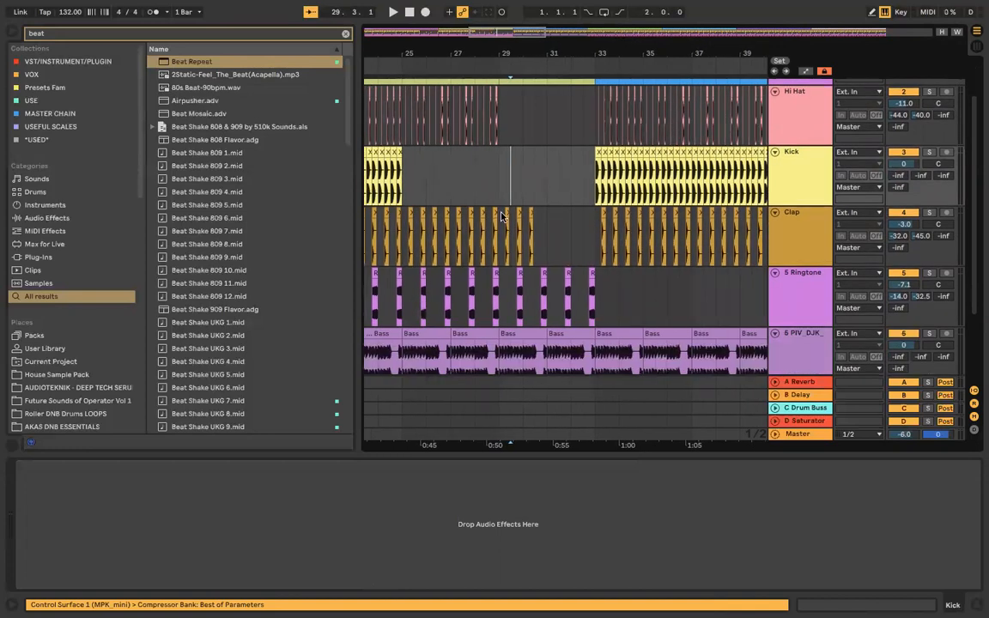
click(498, 176)
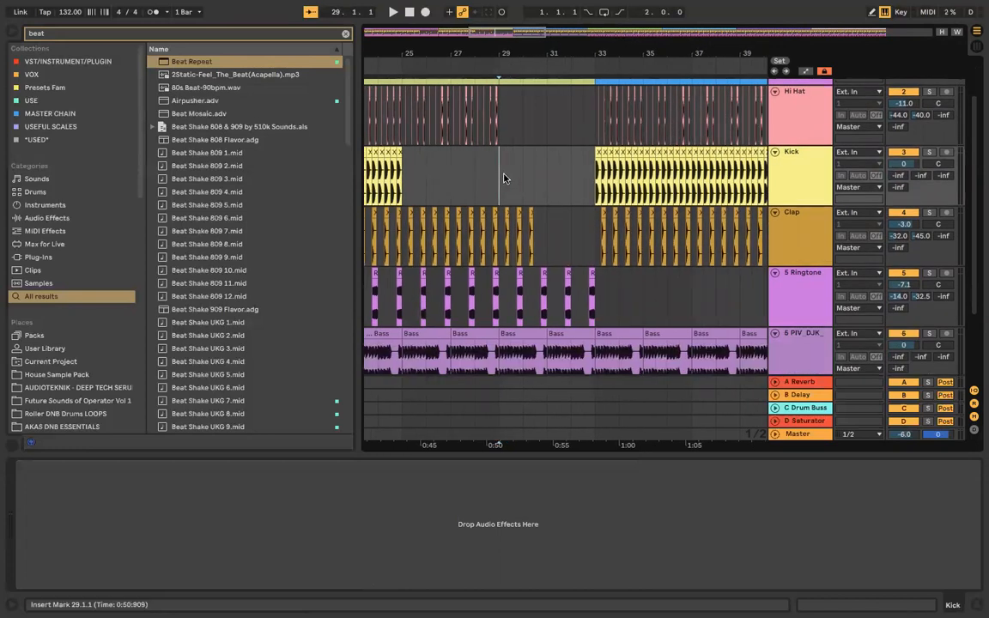
right_click(797, 166)
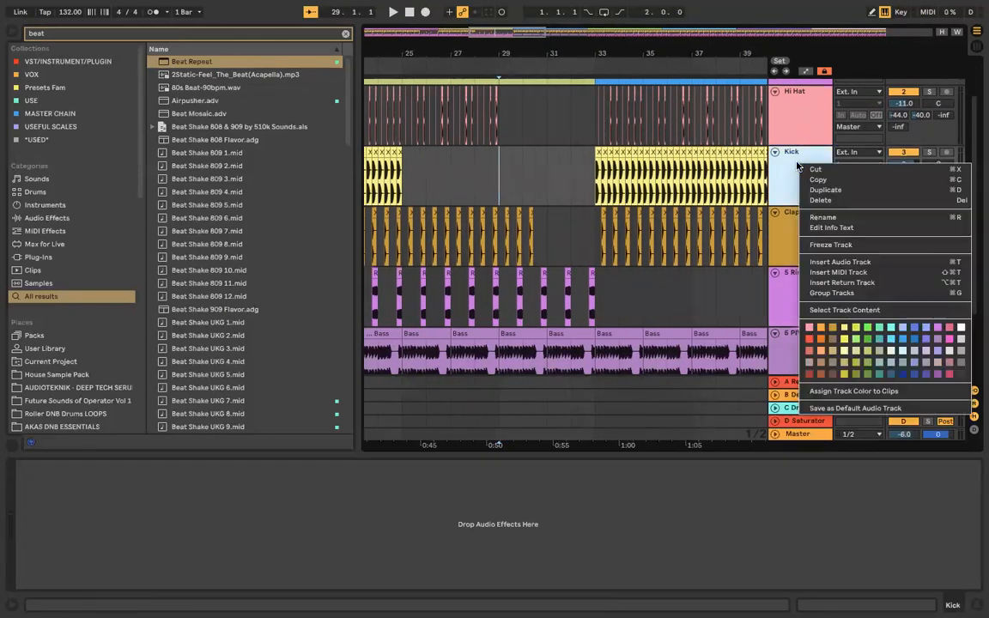
click(790, 239)
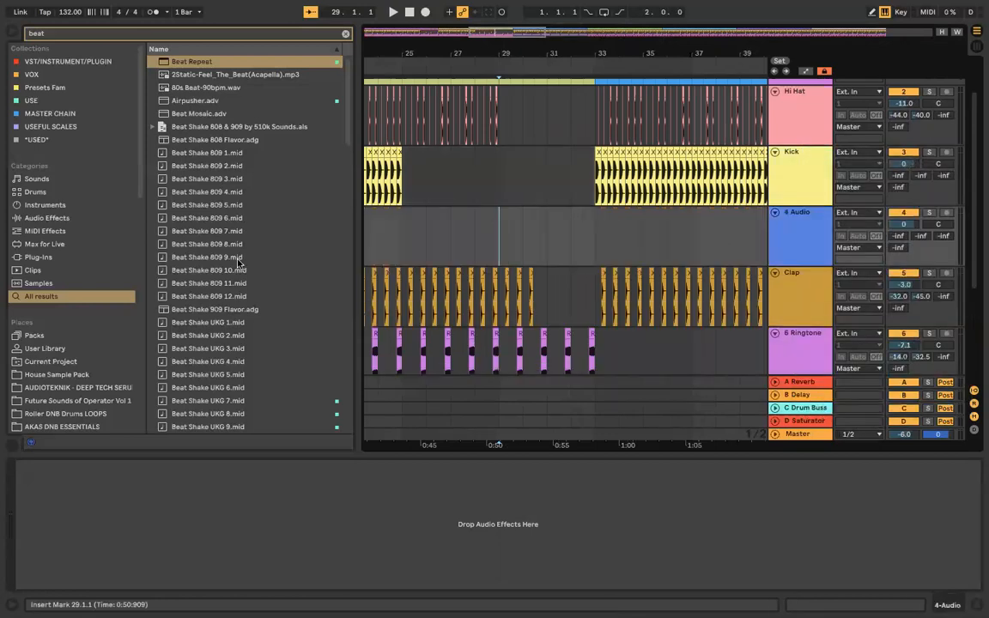
Step: Clear the browser search and open the FX + Background folder of the IQSounds - Minimal - Tech House pack
scroll(109, 275, down, 8)
scroll(118, 275, down, 5)
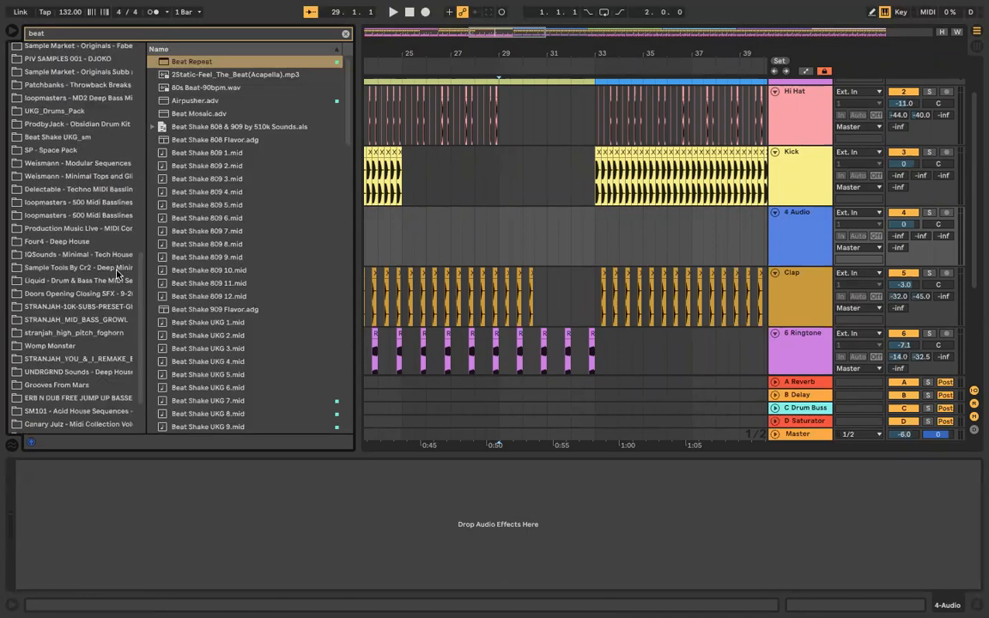
click(103, 254)
click(346, 34)
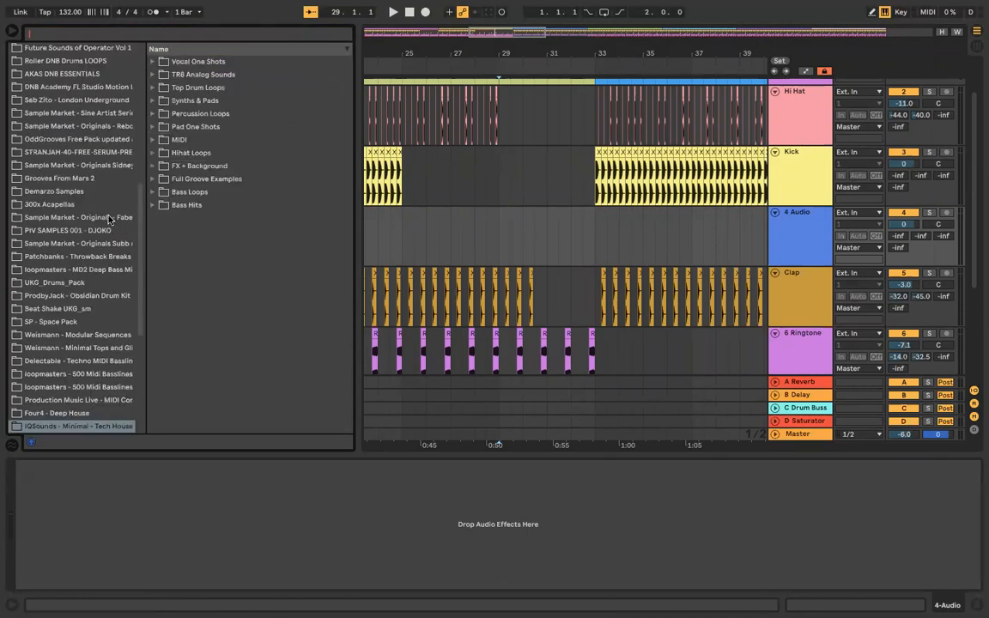
scroll(99, 281, down, 3)
click(152, 166)
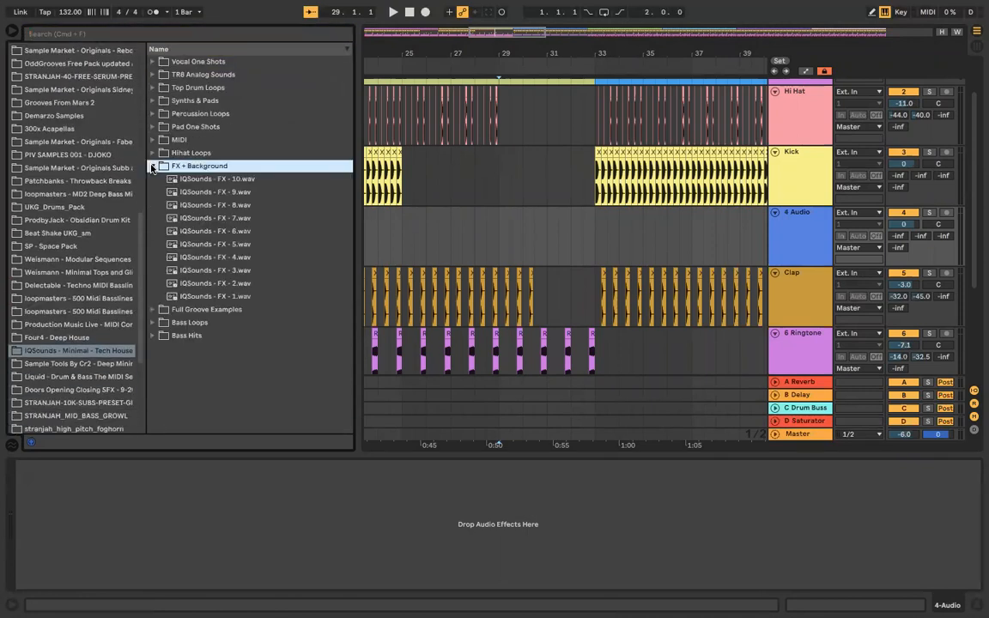
Step: Preview the IQSounds FX samples one after another, from FX - 1.wav to FX - 10.wav
click(193, 297)
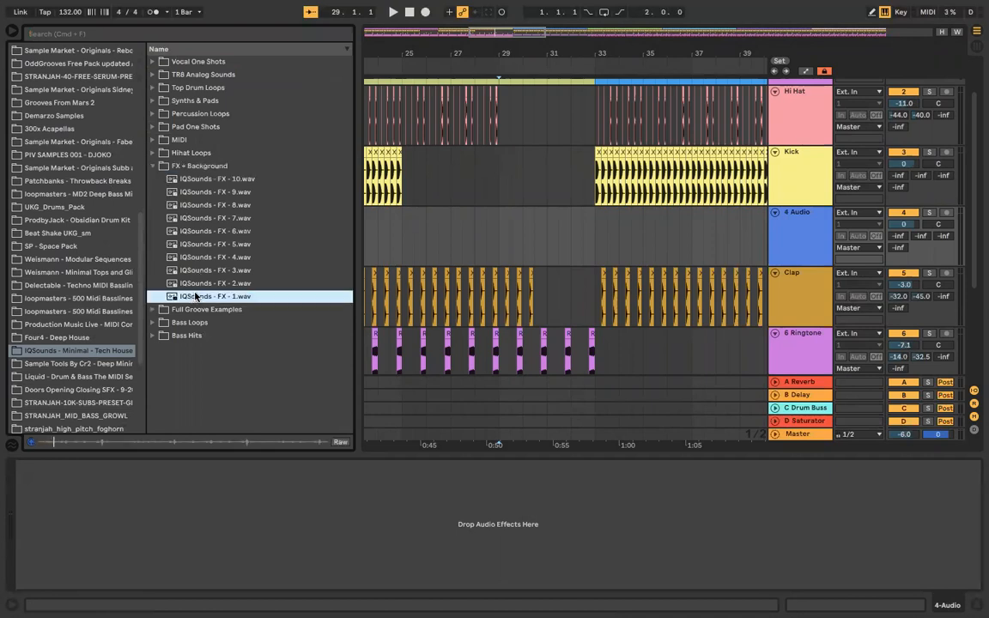
click(199, 283)
click(206, 270)
click(215, 258)
click(213, 245)
click(214, 232)
click(216, 219)
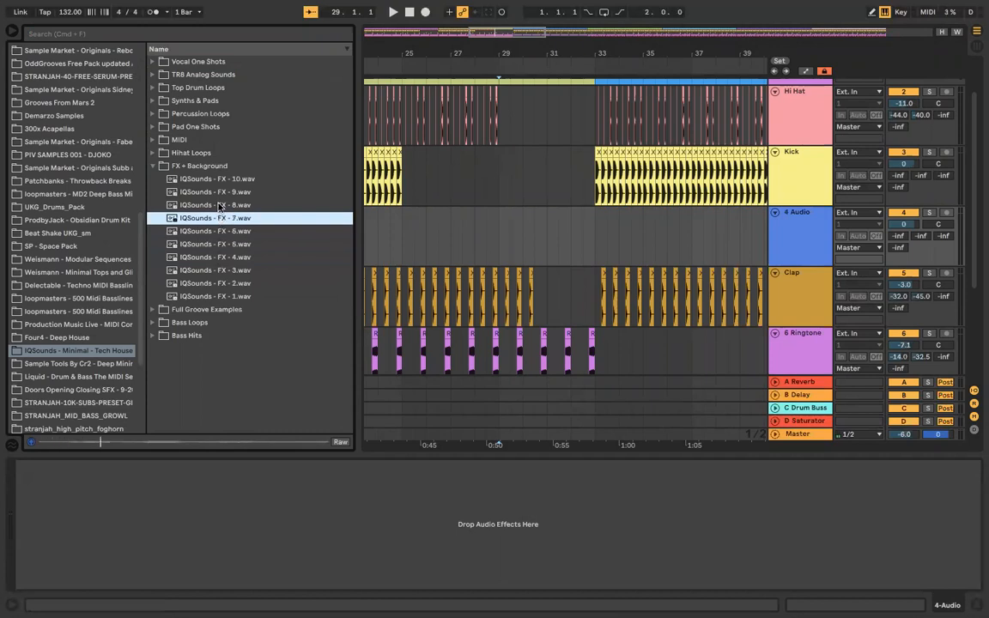
click(219, 206)
click(221, 192)
click(221, 180)
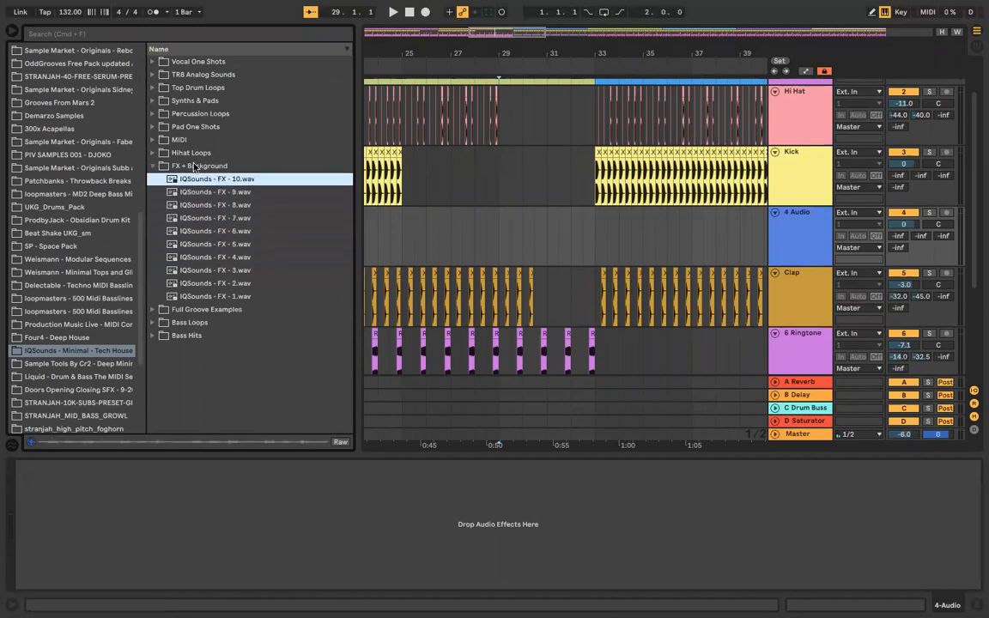
Step: Collapse FX + Background, expand the Wet folder under Vocal One Shots, and preview IQSounds - Vocal Shot WET - 10.wav
scroll(96, 346, down, 1)
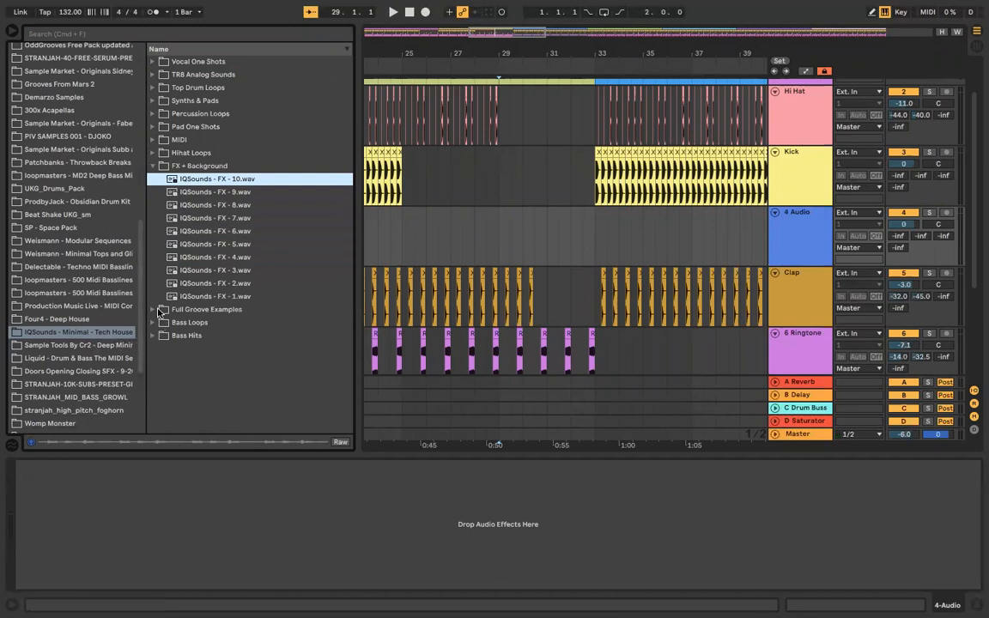
click(155, 166)
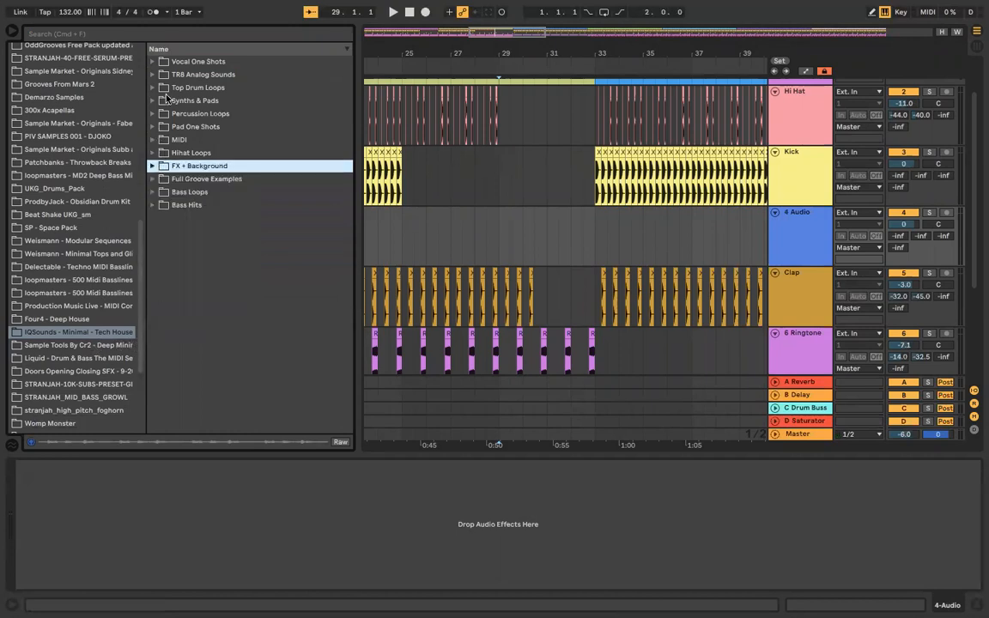
click(152, 61)
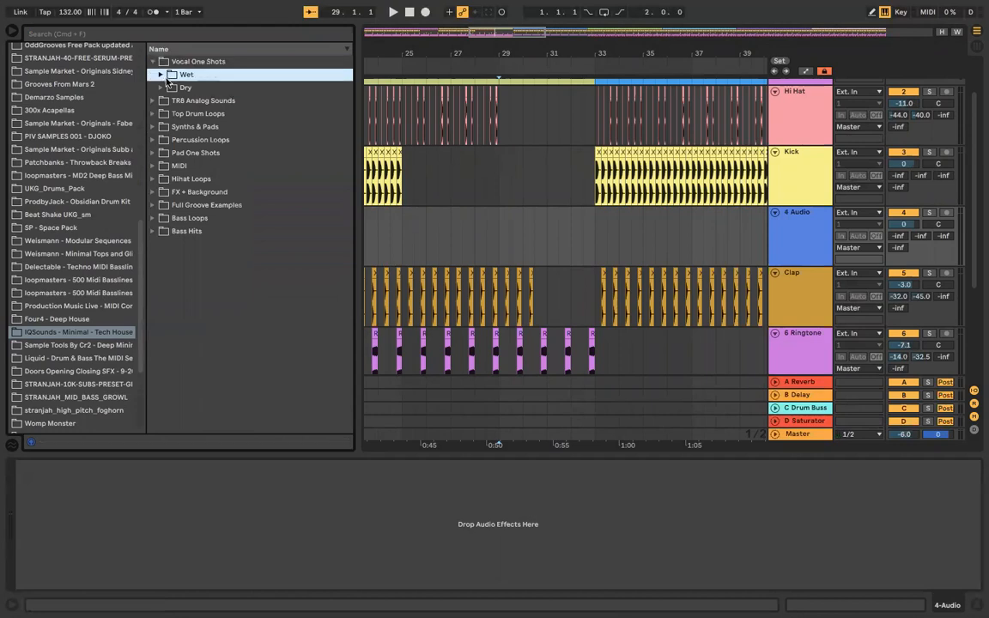
click(160, 74)
click(177, 96)
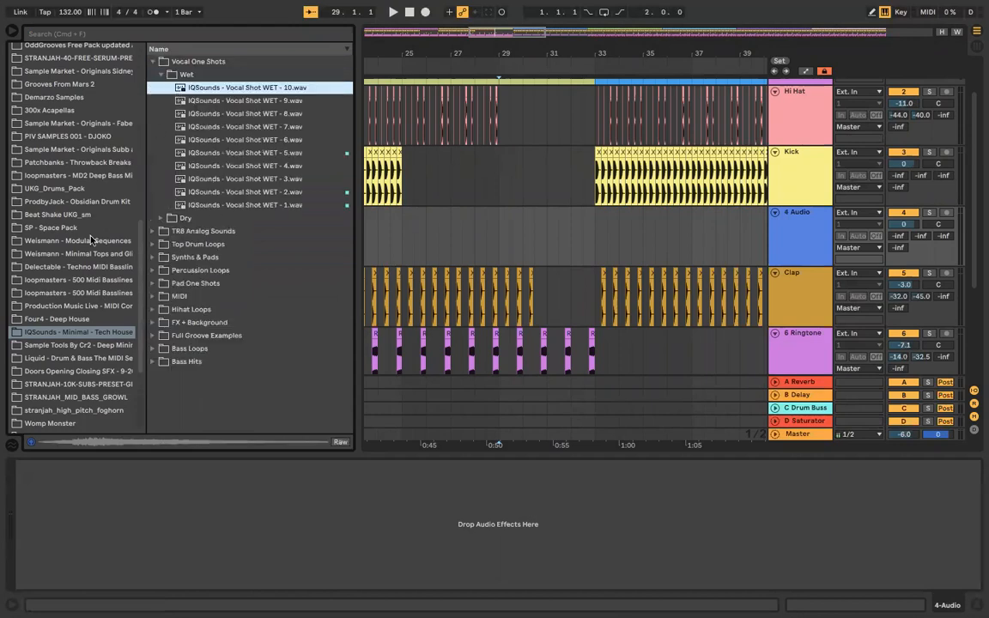
Step: Check the IQSounds pack's full folder name and look through the surrounding sample pack folders
right_click(99, 333)
click(105, 337)
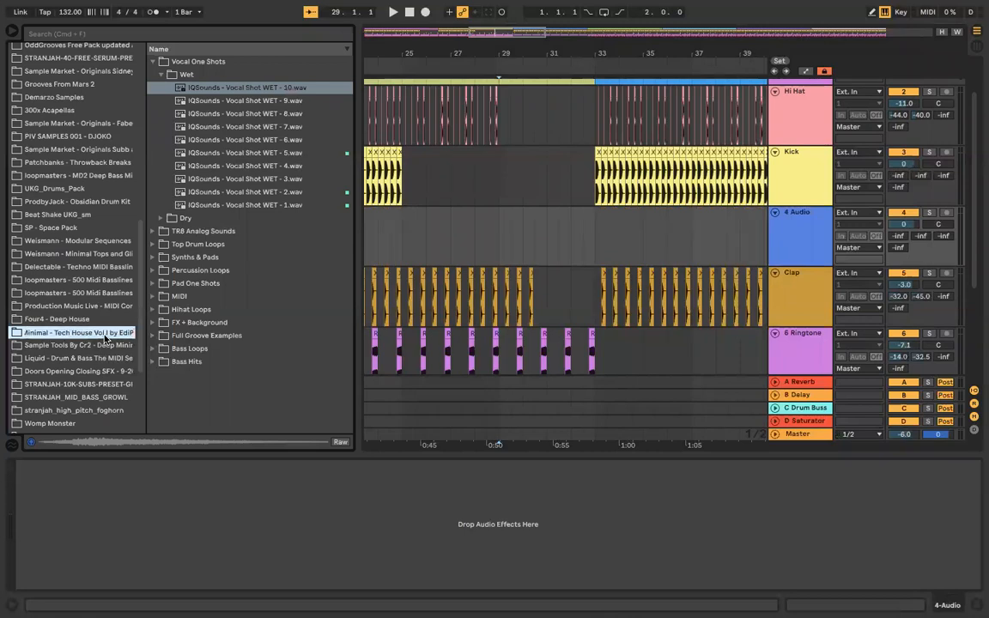
scroll(105, 339, up, 3)
scroll(107, 360, down, 3)
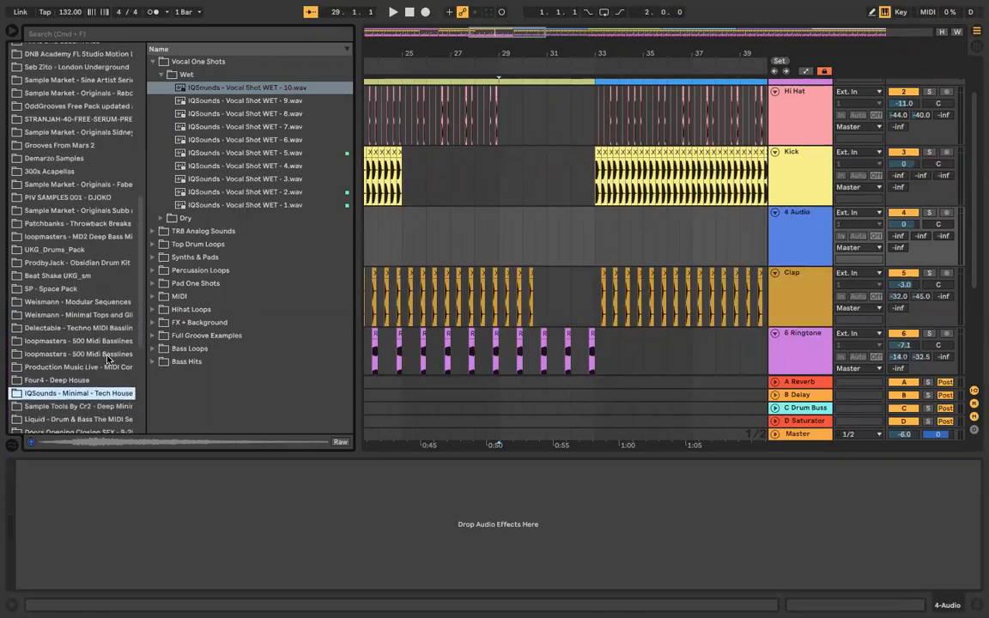
scroll(93, 369, down, 4)
scroll(89, 375, down, 3)
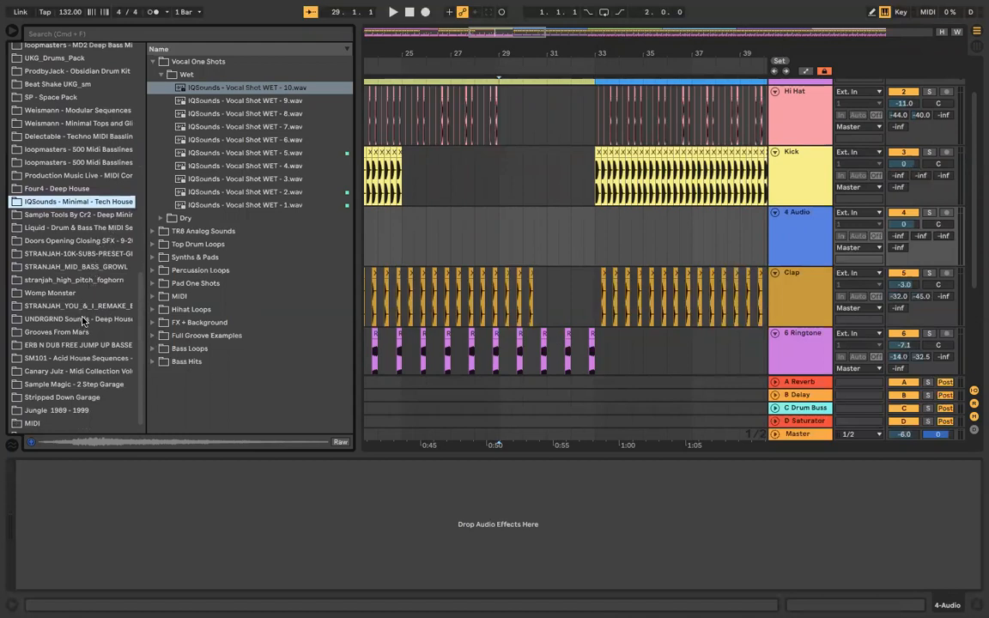
scroll(83, 320, up, 3)
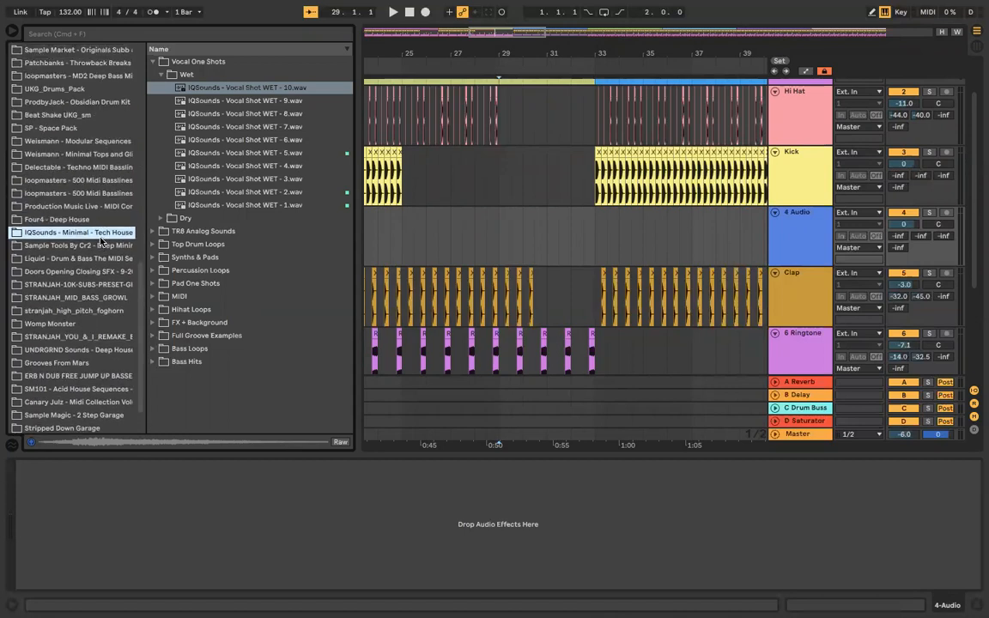
scroll(101, 226, up, 3)
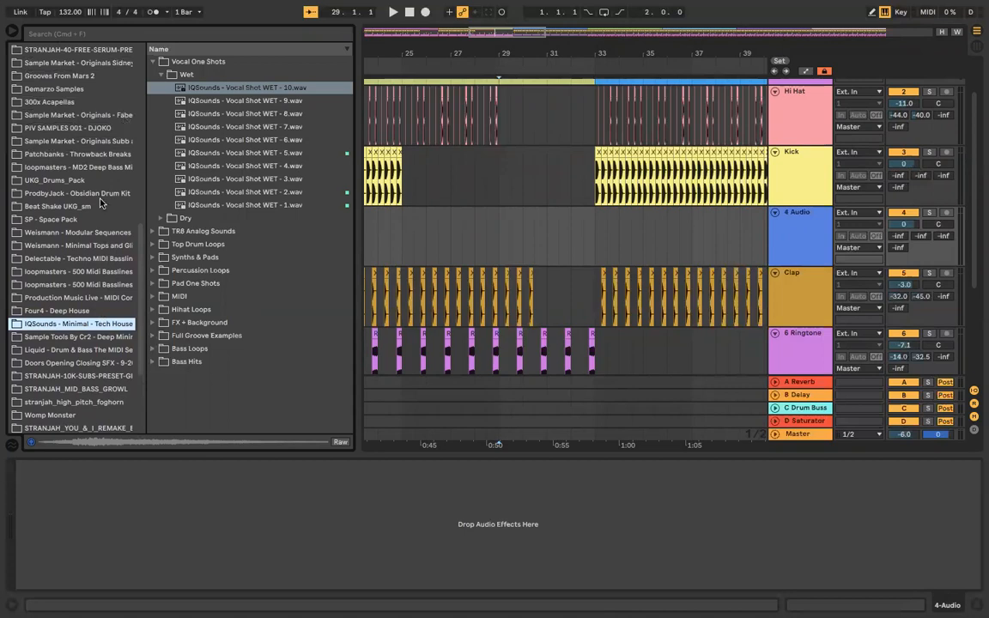
Step: Open the Weismann - Minimal Tops and Glitches pack and expand its Tops & Glitches folder
click(98, 245)
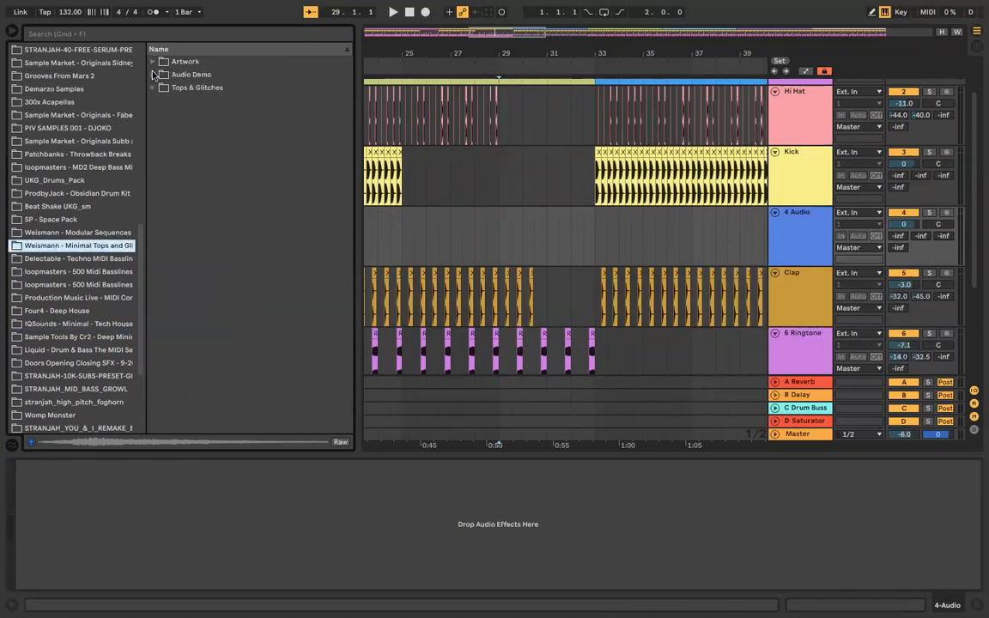
click(153, 62)
click(153, 63)
click(153, 75)
click(159, 101)
click(153, 101)
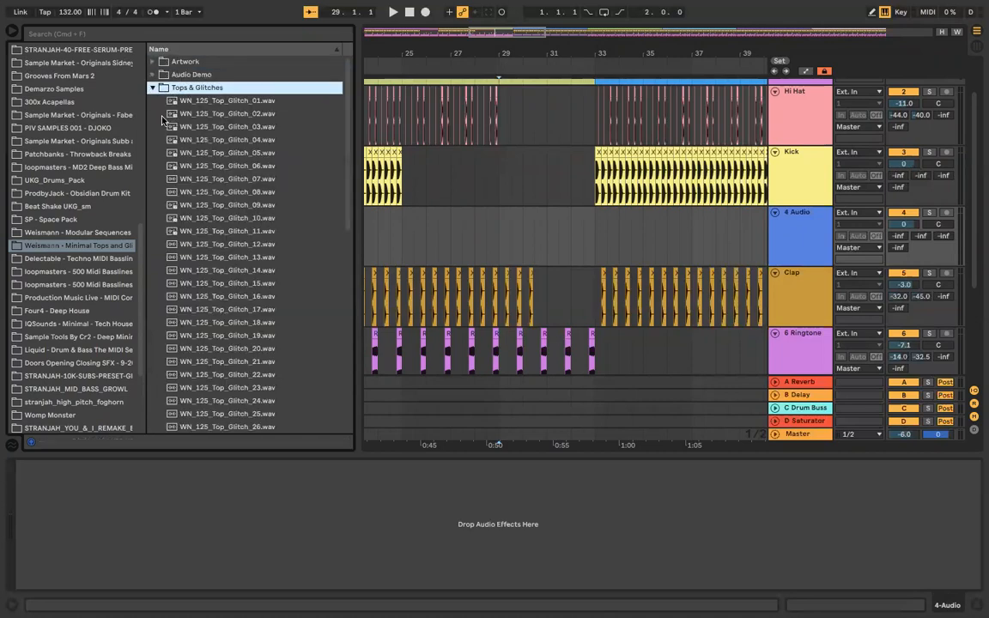
Step: Preview the first Tops & Glitches loops and place WN_125_Top_Glitch_02.wav on the 4 Audio track at bar 29
key(Down)
key(Down)
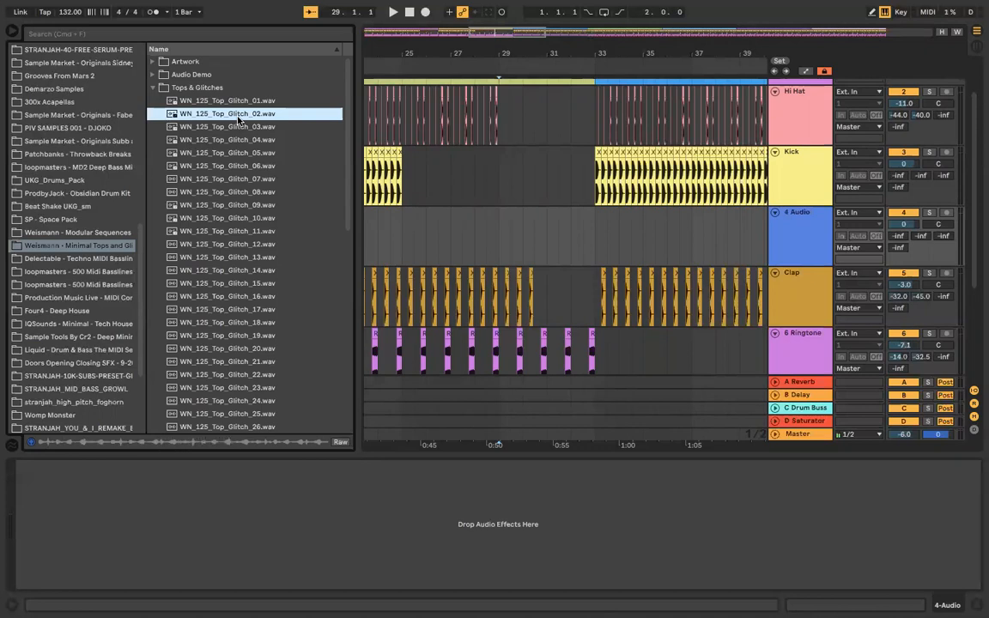
drag(236, 118, 718, 214)
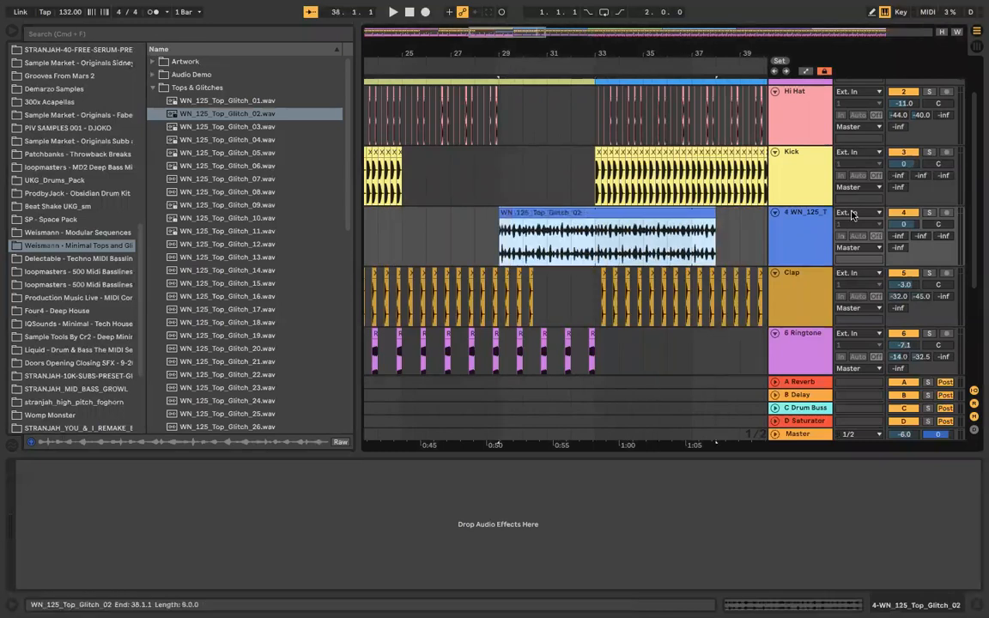
Step: Automate the glitch loop's track volume to rise from about -15.5 dB at bar 29 to about -8.6 dB at bar 33, removing the bar 38 breakpoint
key(a)
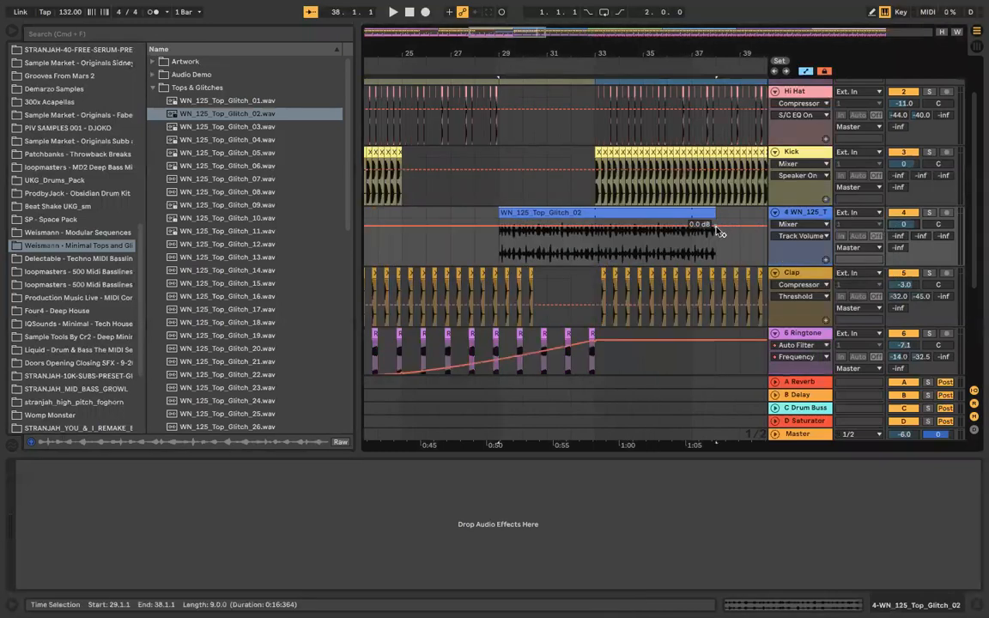
drag(500, 225, 499, 244)
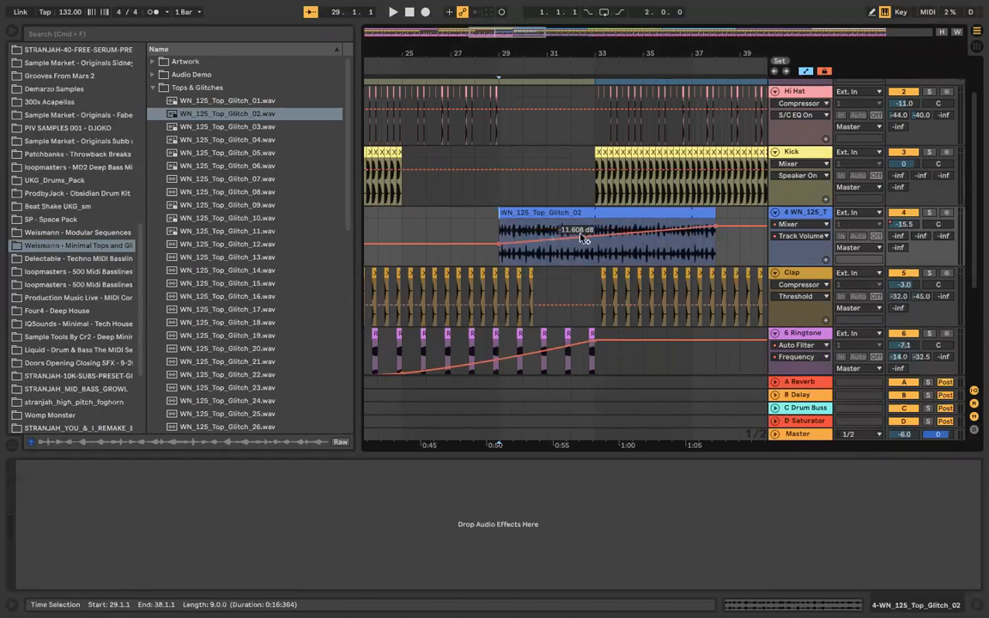
click(592, 237)
click(715, 226)
click(495, 102)
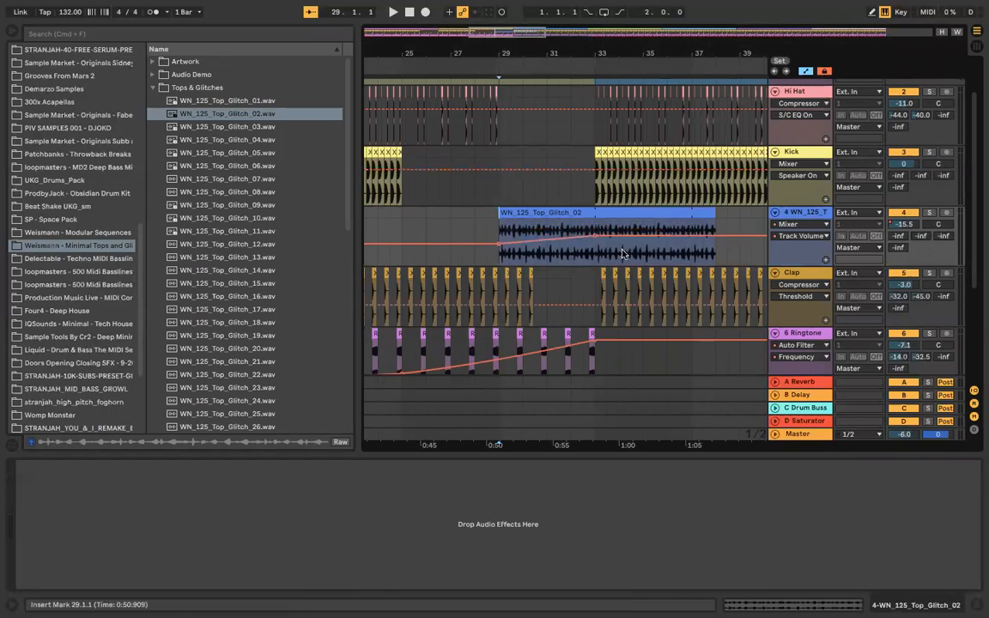
Step: Add a Compressor to the glitch loop track, sidechained from the Kick track, with Makeup off
click(281, 38)
text(comp)
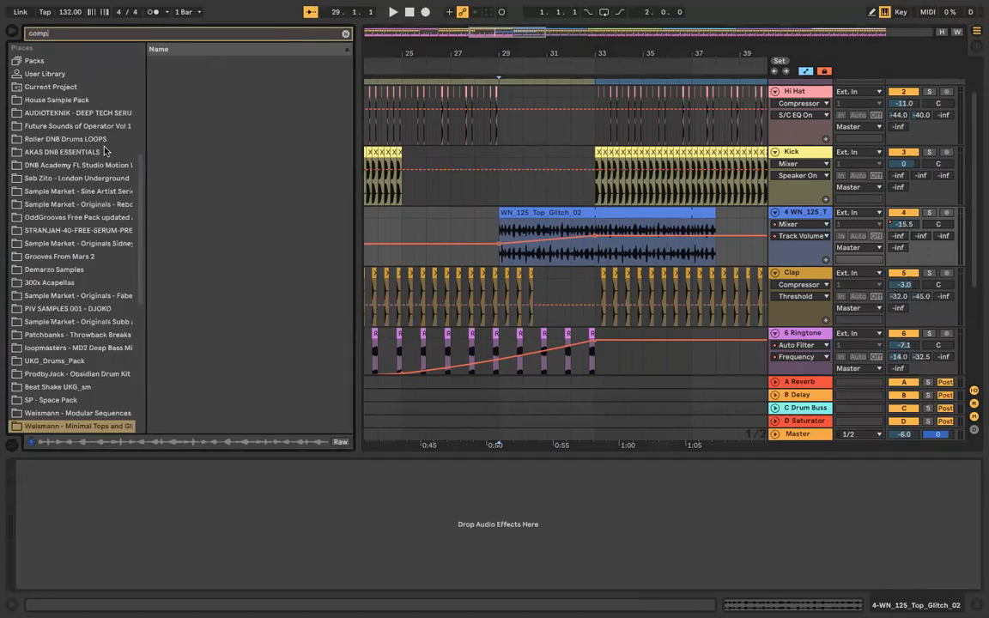
double_click(189, 62)
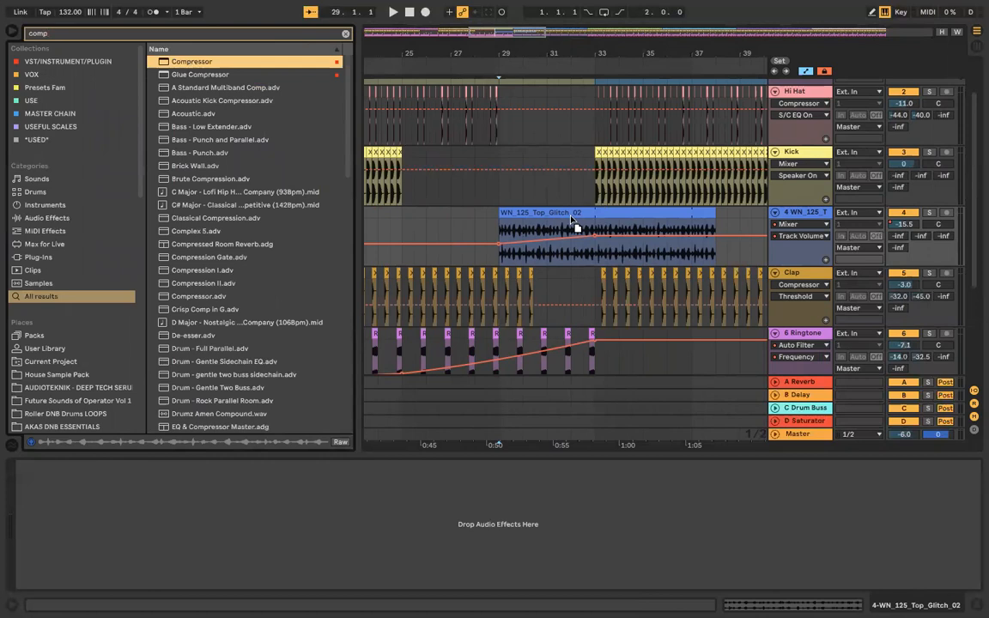
click(33, 467)
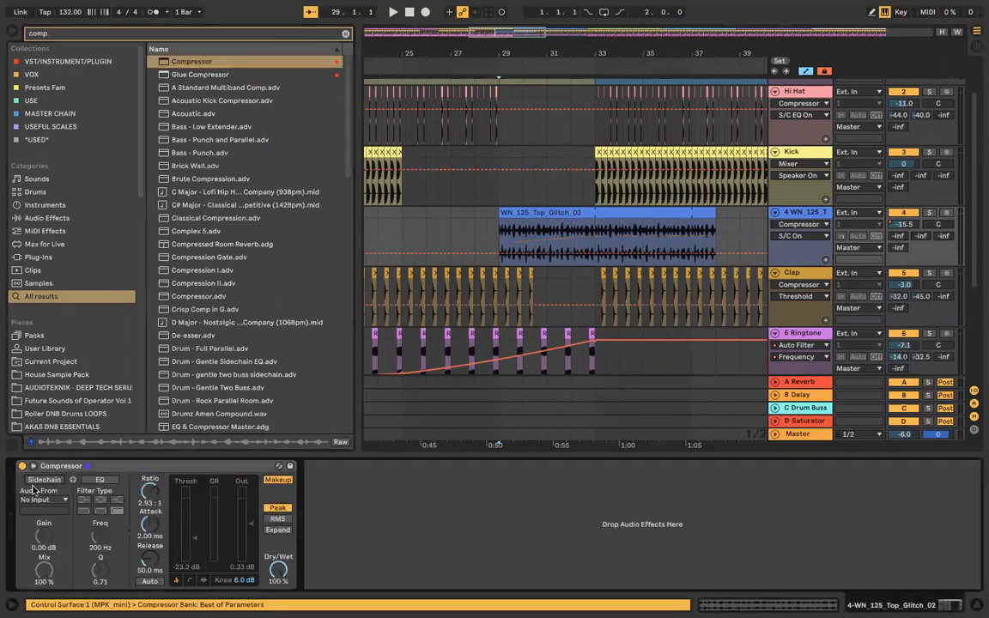
click(44, 499)
click(34, 373)
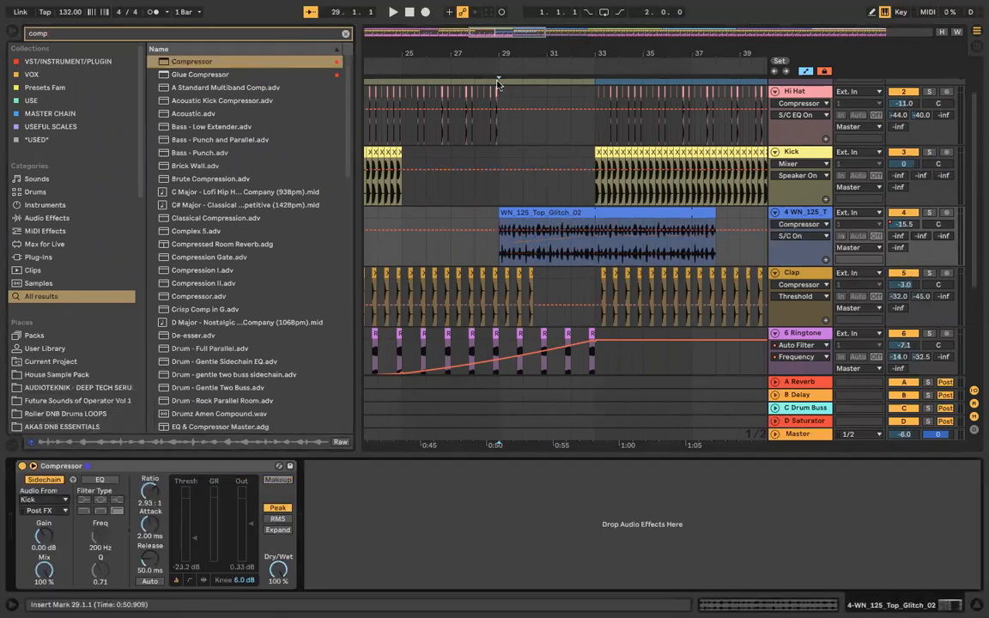
Step: Play from bar 29 while setting the glitch track's reverb send to -9.0 dB and delay send to -24.8 dB, and save the set
key(space)
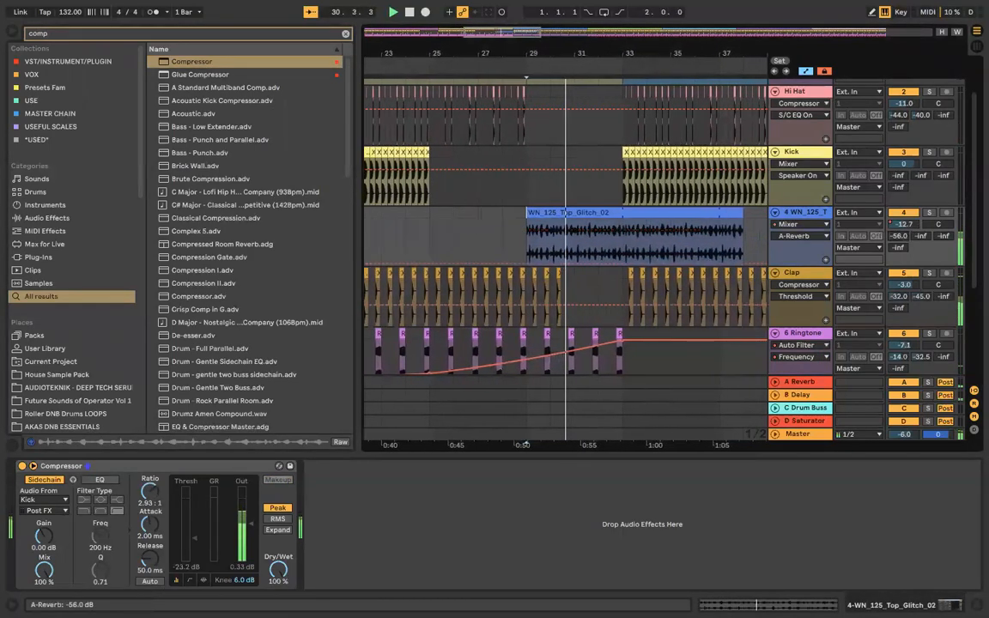
drag(921, 236, 921, 204)
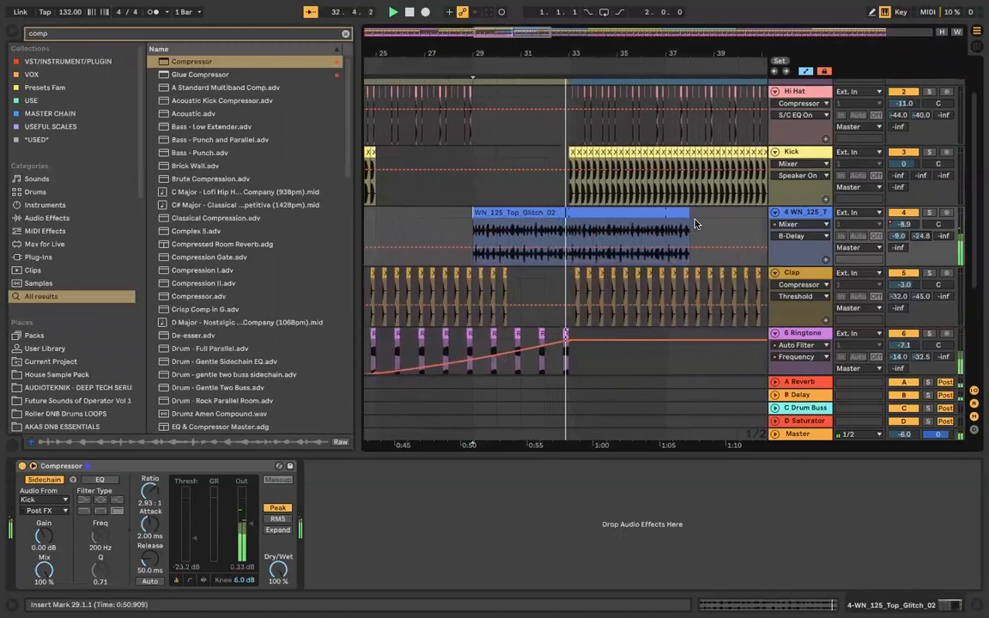
key(minus)
key(space)
key(super+s)
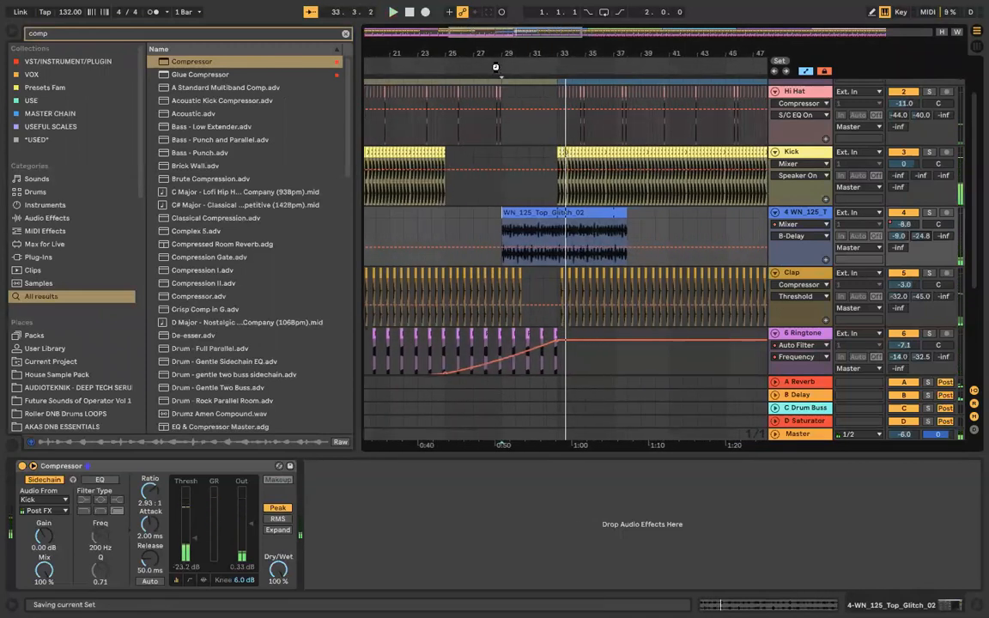
Step: Insert an empty audio track below the WN_125_Top_Glitch_02 track
right_click(799, 213)
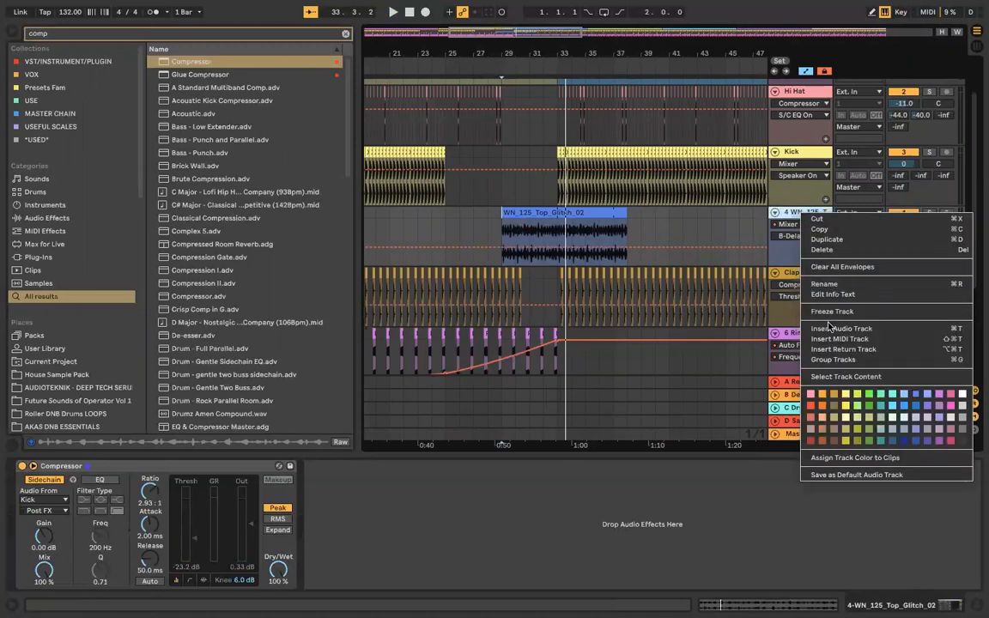
click(794, 295)
click(515, 284)
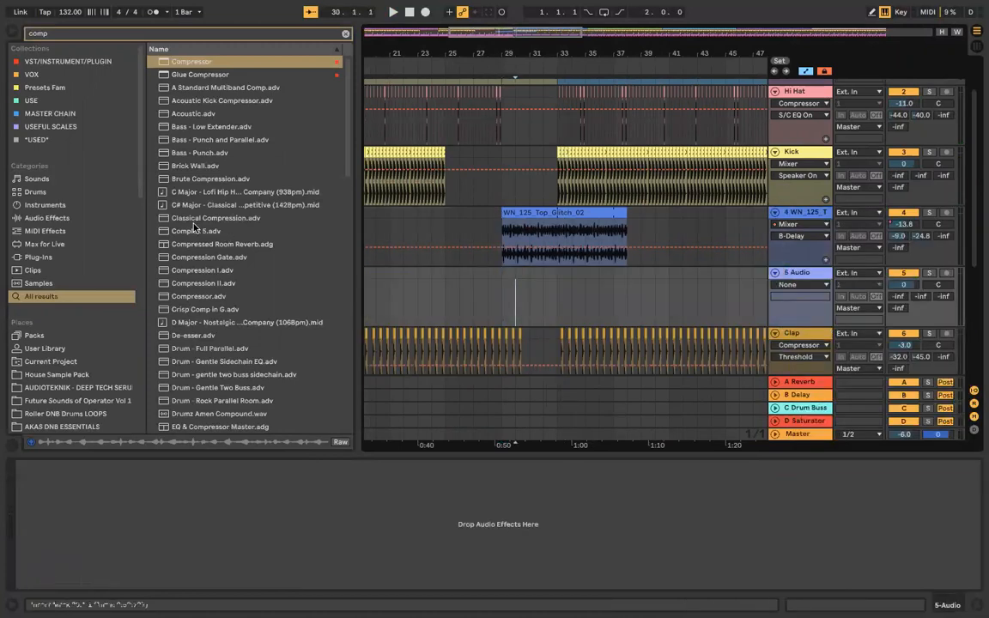
Step: Open the Sample Market - Originals Sidney pack, clear the browser search, and expand Single Hits and its Hi Hat folder
scroll(52, 296, down, 5)
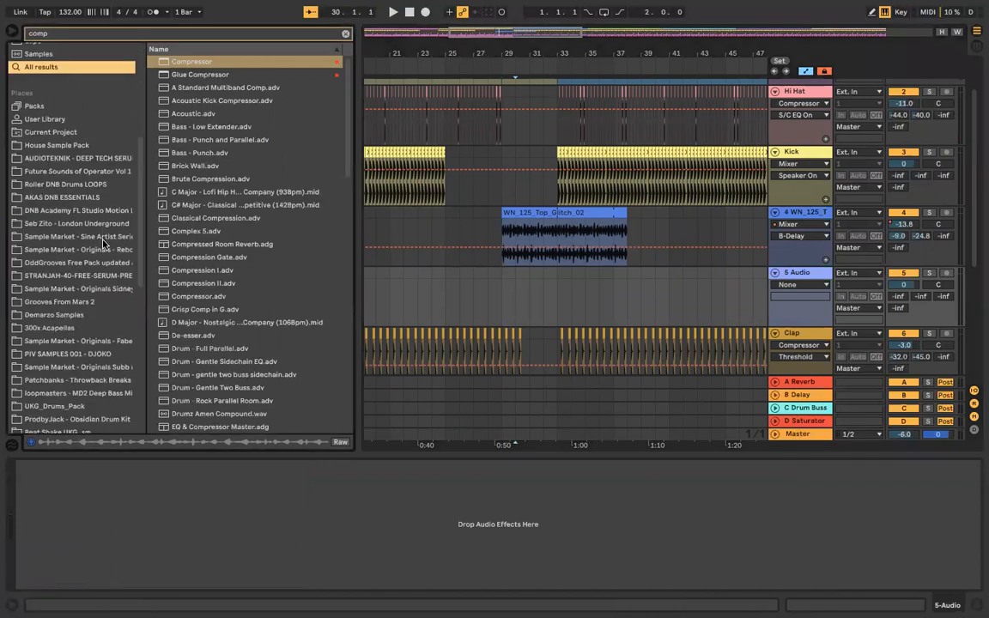
click(99, 289)
click(345, 33)
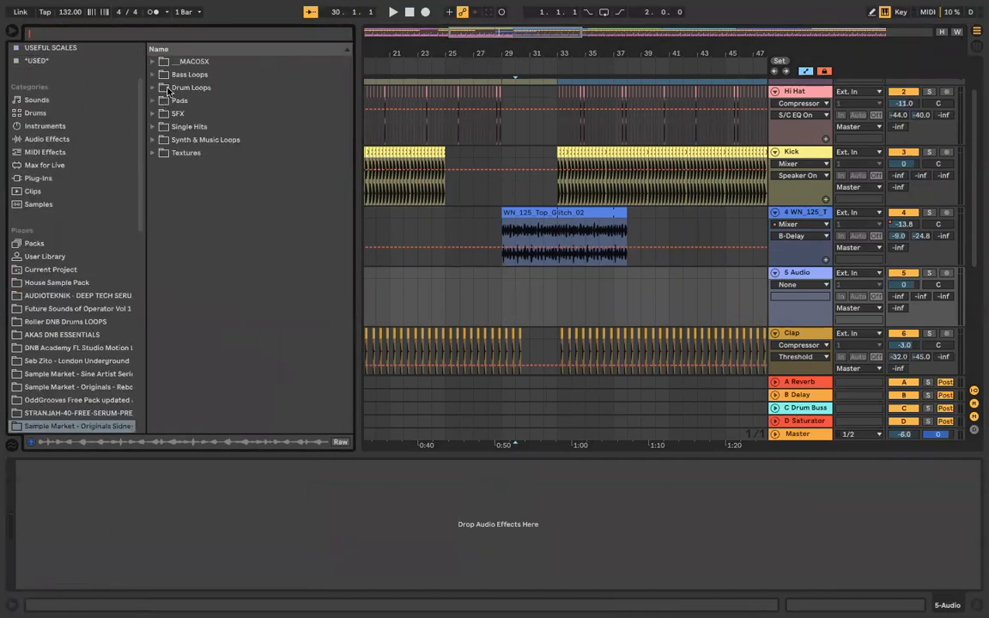
click(153, 126)
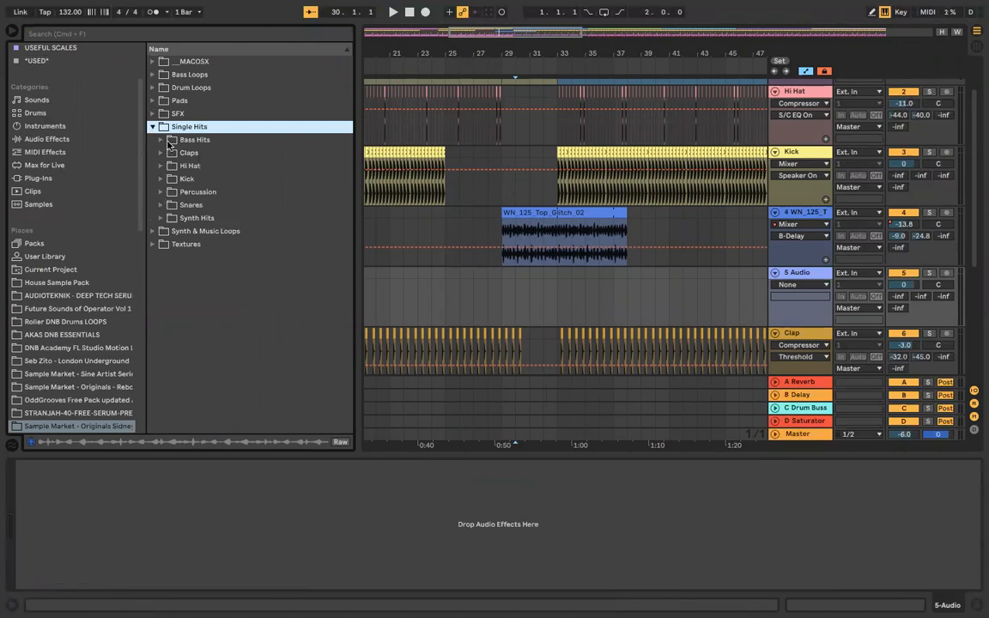
click(161, 166)
Step: Preview the SM_SC_Hat samples in the Hi Hat folder, comparing SM_SC_Hat_02.wav with SM_SC_Hat_03.wav
click(179, 180)
click(180, 204)
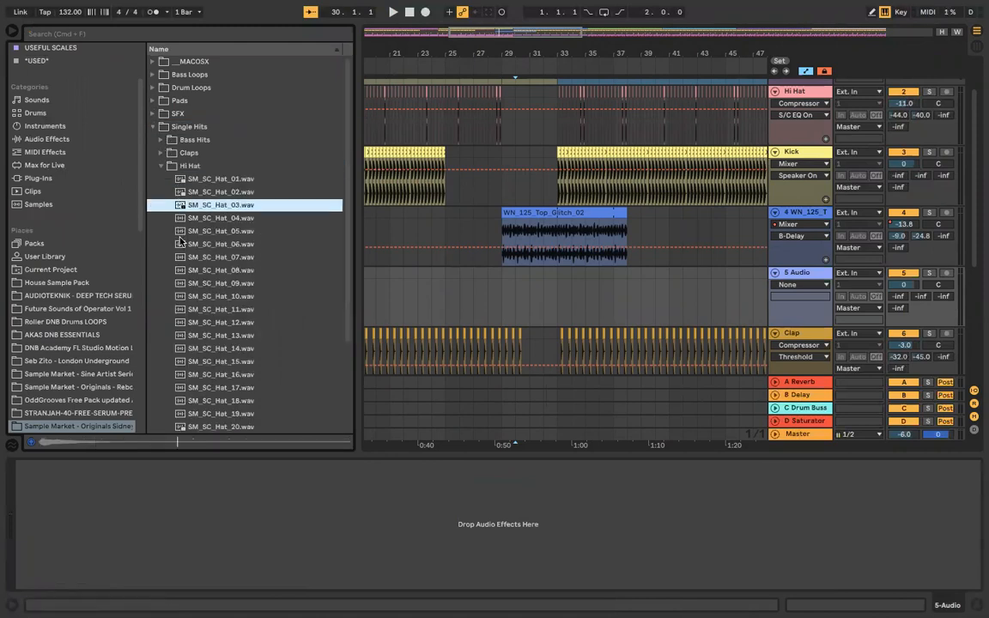
click(181, 242)
scroll(179, 238, down, 3)
click(180, 236)
click(193, 274)
click(219, 339)
click(225, 274)
click(225, 353)
click(225, 365)
click(237, 105)
click(240, 95)
click(239, 103)
click(240, 93)
click(240, 102)
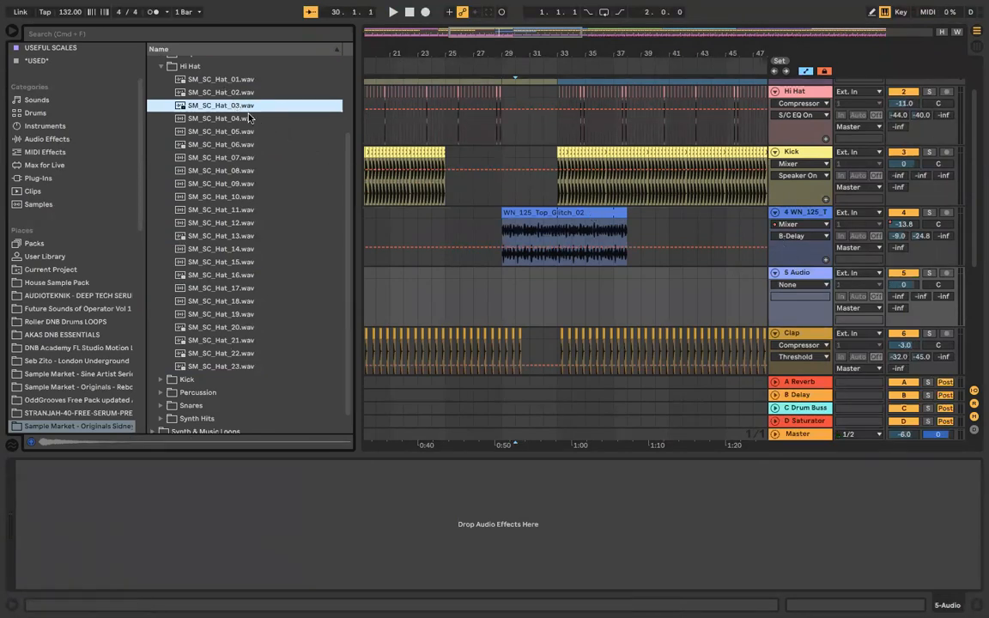
Step: Replace the empty 5 Audio track with a MIDI track and load a Drum Rack onto it
right_click(798, 276)
click(833, 383)
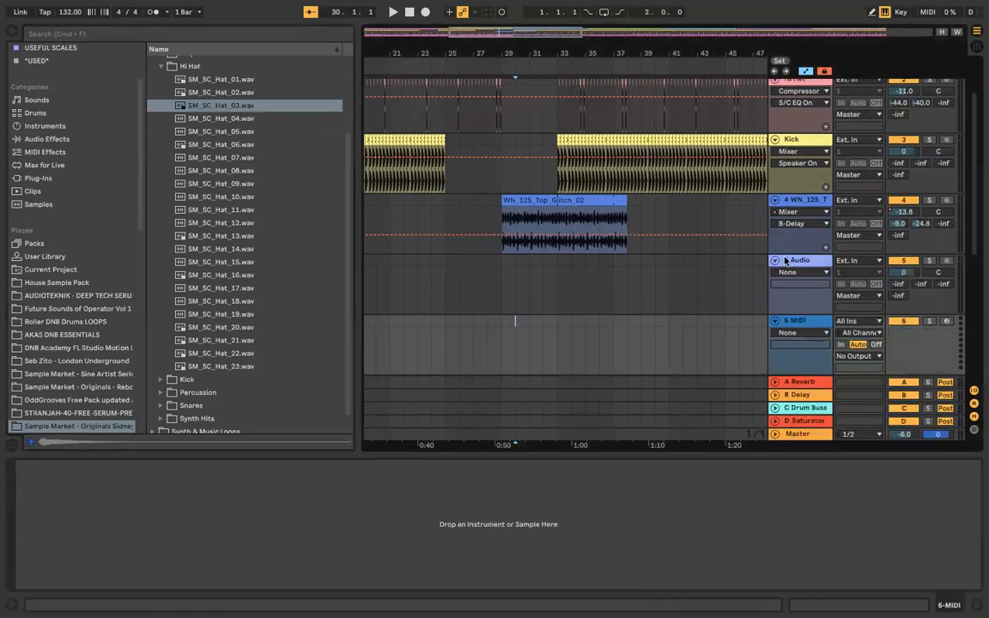
click(118, 26)
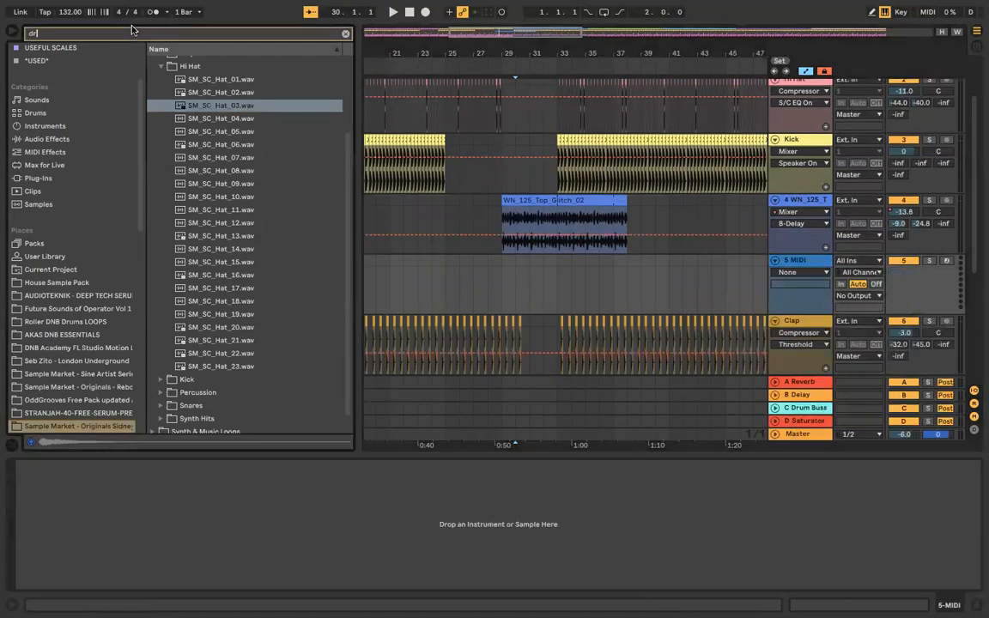
text(drum)
click(62, 199)
drag(193, 74, 479, 270)
Step: Return to the Sample Market - Originals Sidney hi-hat samples and load SM_SC_Hat_03.wav onto Drum Rack pad C1
scroll(86, 260, down, 1)
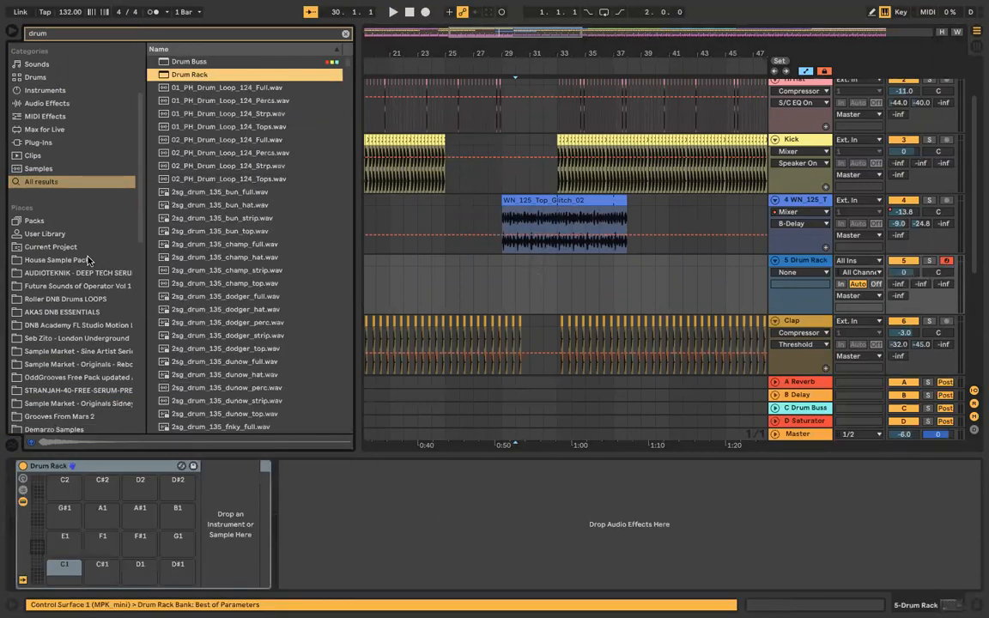
scroll(79, 322, down, 3)
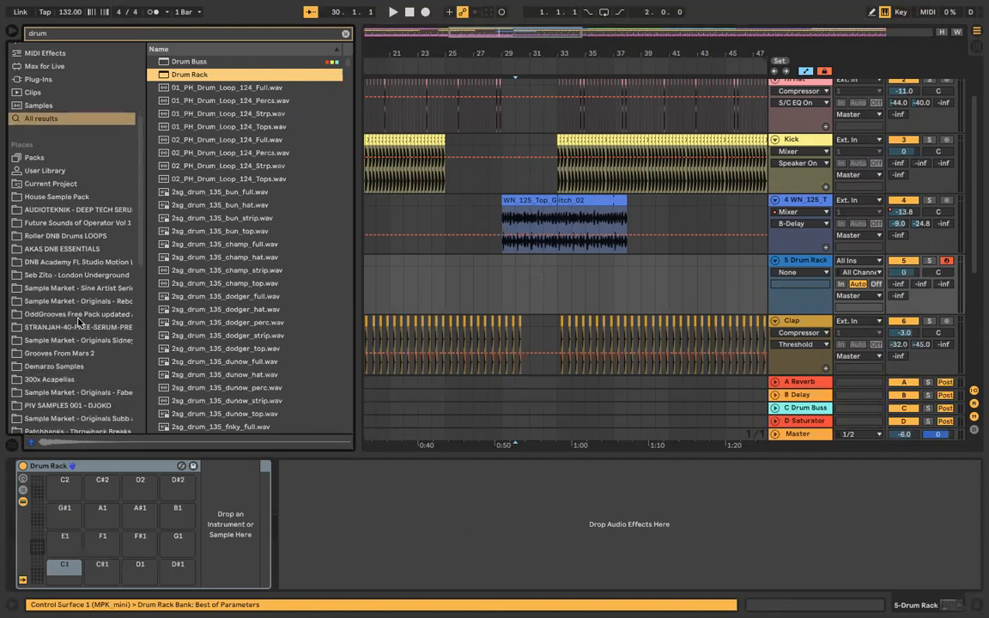
click(99, 340)
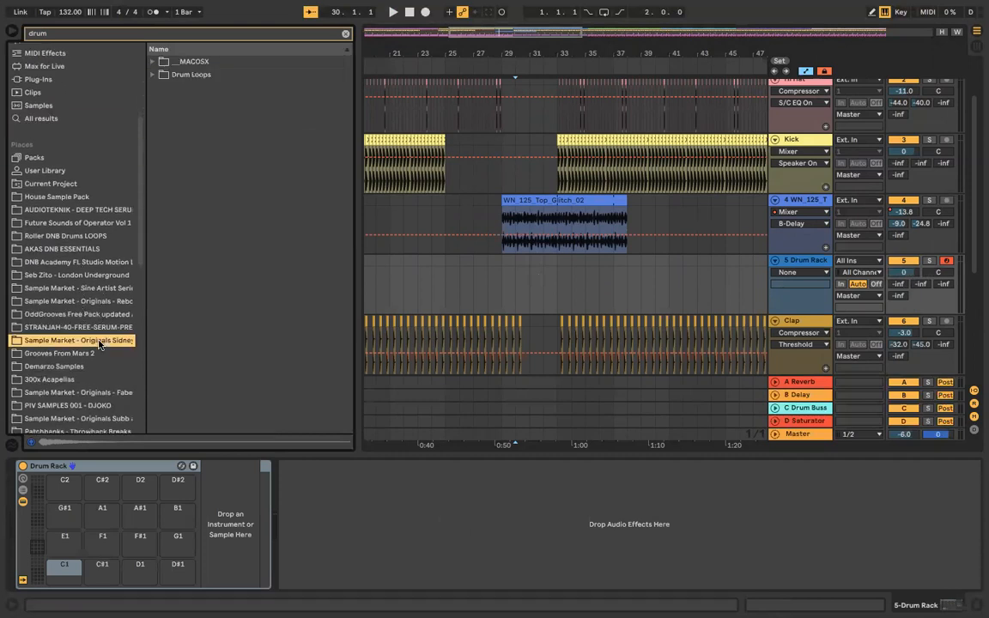
click(345, 34)
click(198, 104)
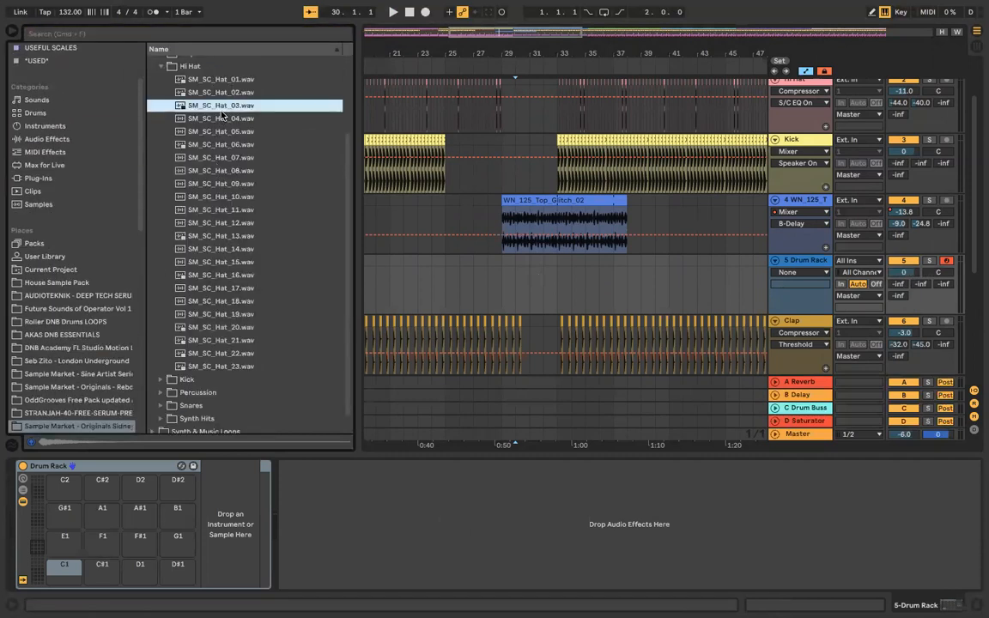
drag(85, 508, 64, 567)
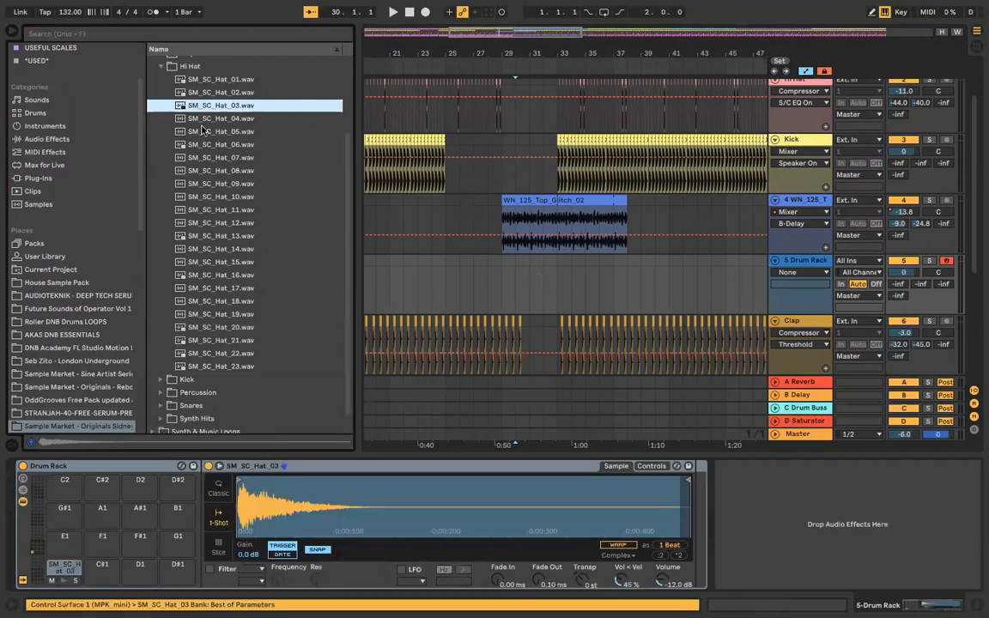
Step: Load SM_SC_Hat_02.wav onto pad C#1, SM_SC_Hat_04.wav onto D1, SM_SC_Hat_05.wav onto D#1 and SM_SC_Hat_06.wav onto E1
click(211, 92)
drag(212, 93, 102, 566)
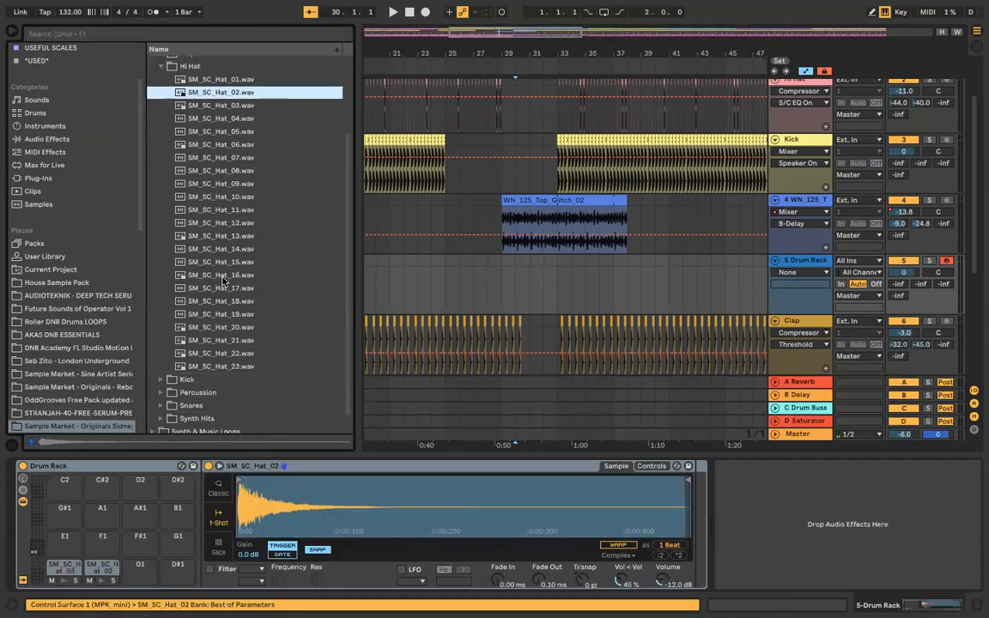
click(223, 105)
click(223, 117)
drag(221, 464, 140, 565)
click(240, 131)
drag(242, 131, 178, 565)
click(245, 146)
drag(246, 146, 64, 542)
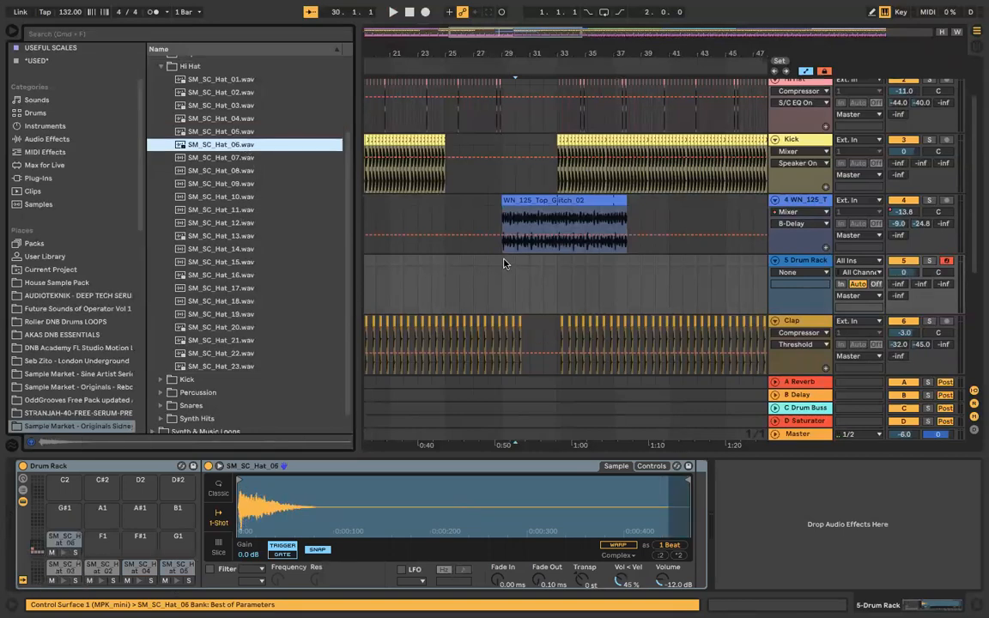
Step: Create an empty MIDI clip on the Drum Rack track spanning bars 29 to 33
double_click(505, 264)
drag(514, 204, 557, 205)
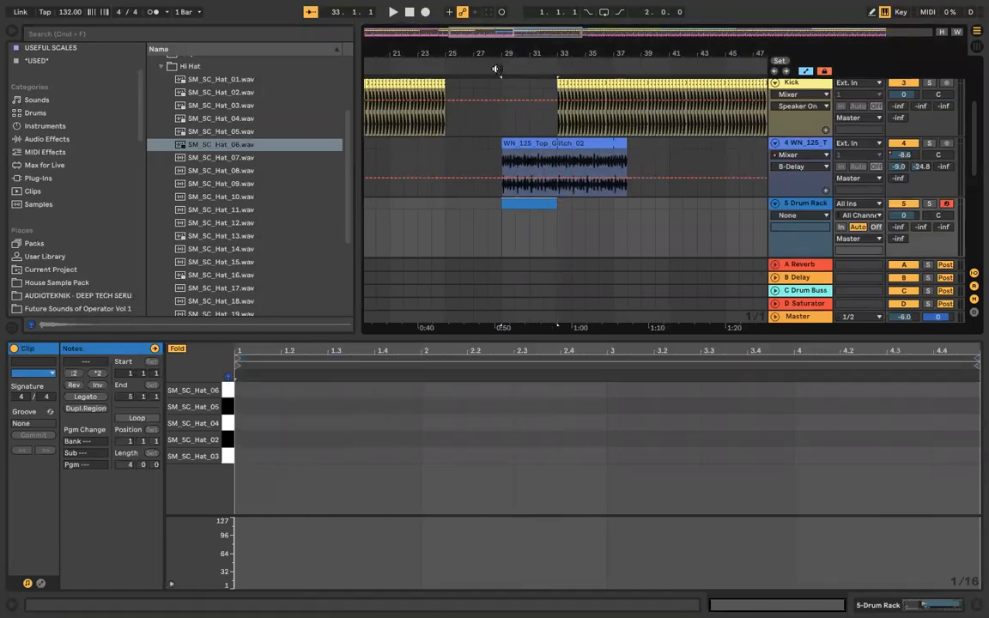
drag(495, 66, 557, 66)
Step: Add a one-beat SM_SC_Hat_05 note at the clip's start and set the track volume to -3.1 dB, reverb send -13.7 dB and delay send -27.0 dB
click(229, 391)
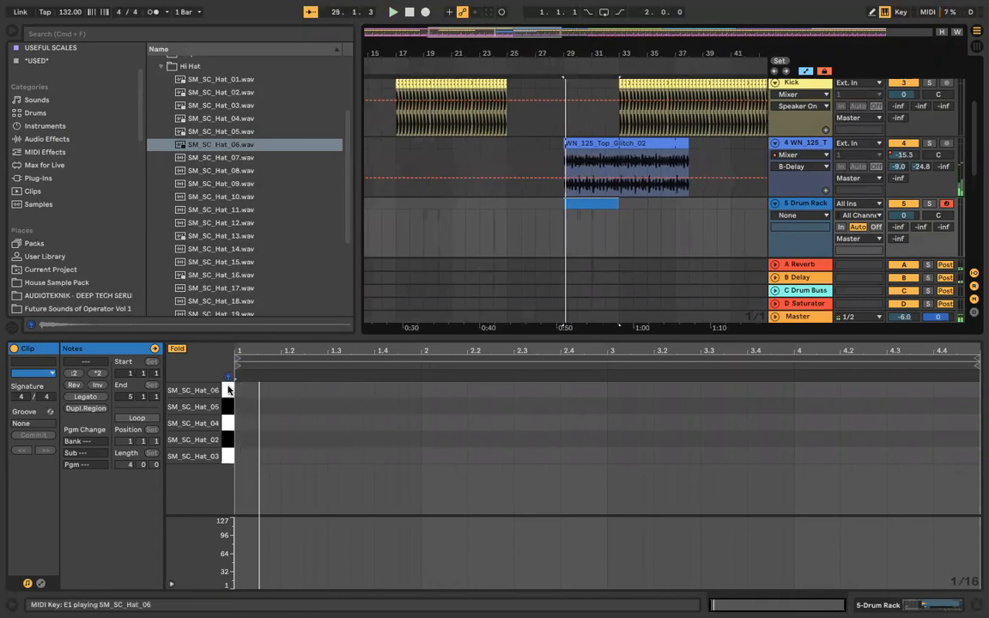
double_click(245, 406)
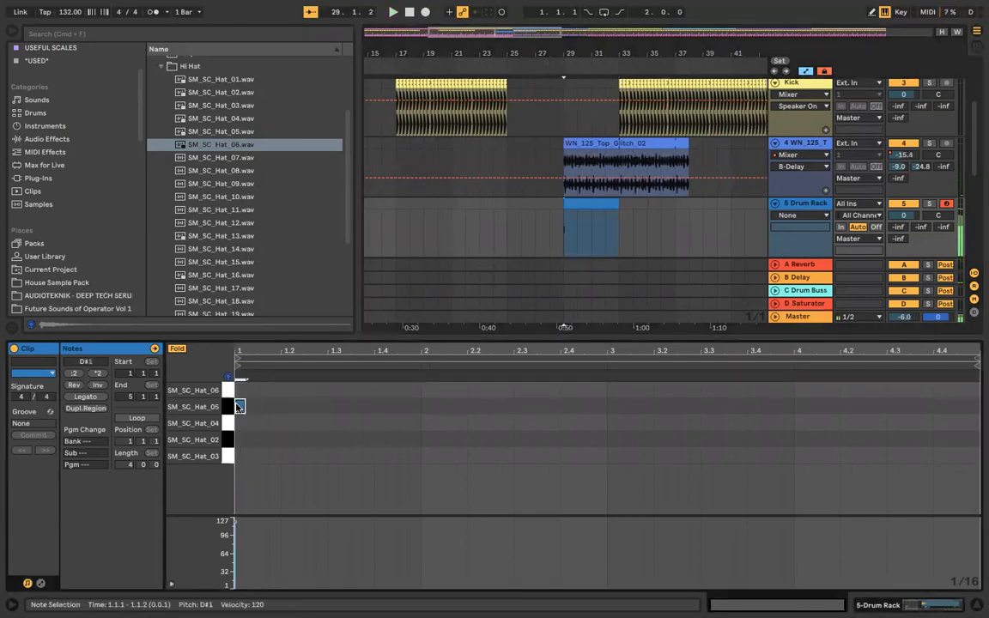
key(space)
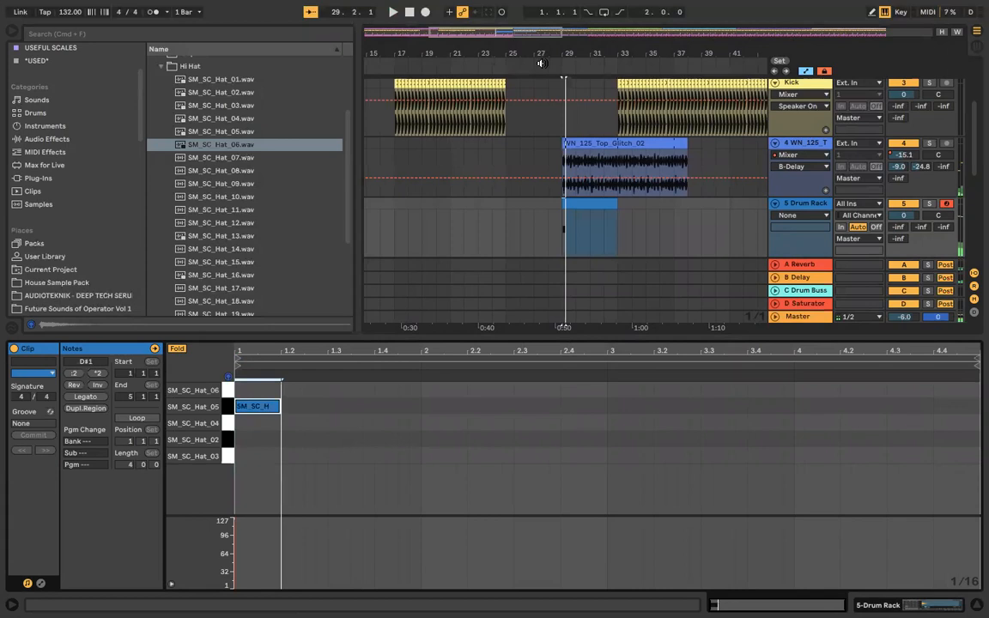
drag(905, 230, 903, 223)
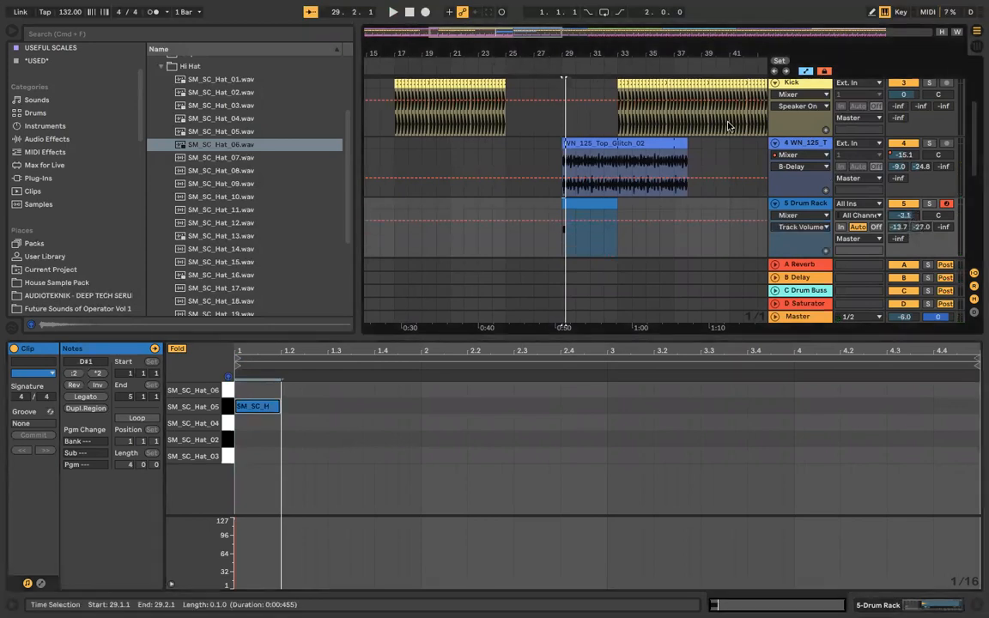
Step: Add a SM_SC_Hat_04 note from 1.3.4 to 2.1.1 and two sixteenth-note SM_SC_Hat_03 hits at 2.1.3 and 2.1.4
click(546, 65)
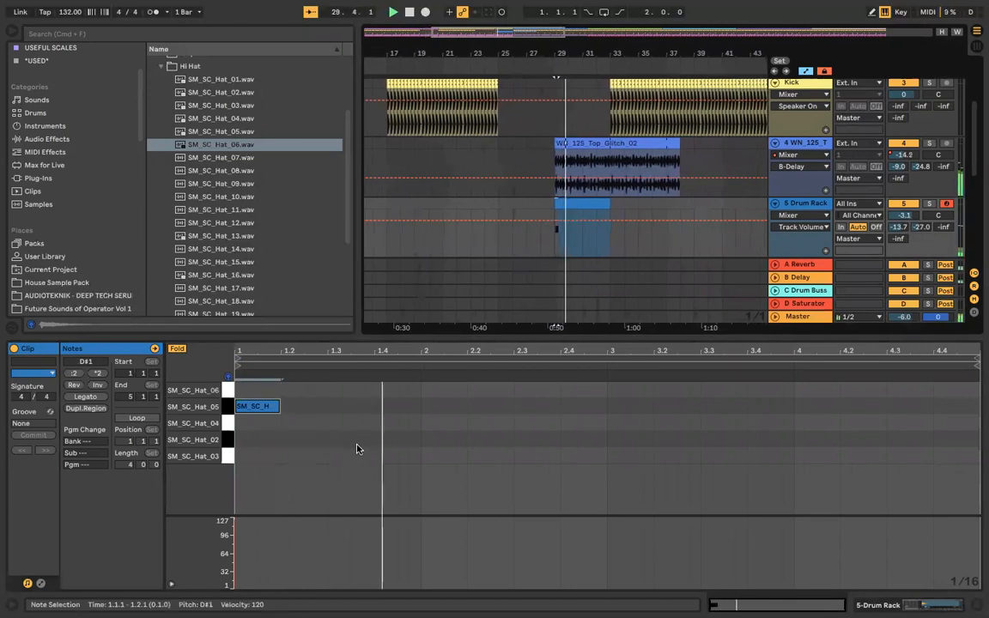
double_click(369, 423)
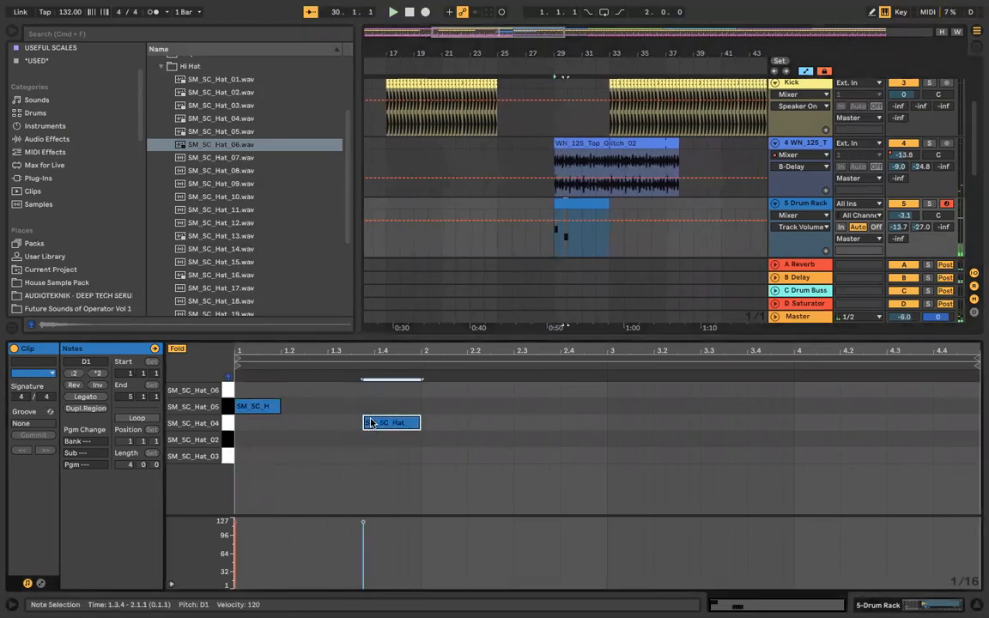
key(space)
double_click(454, 456)
double_click(460, 456)
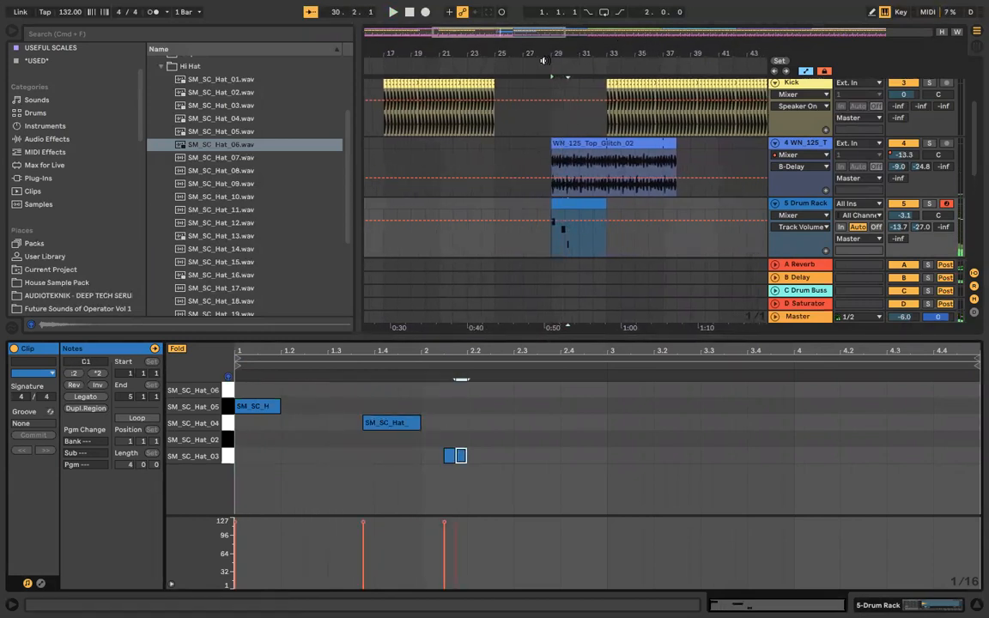
click(558, 219)
key(space)
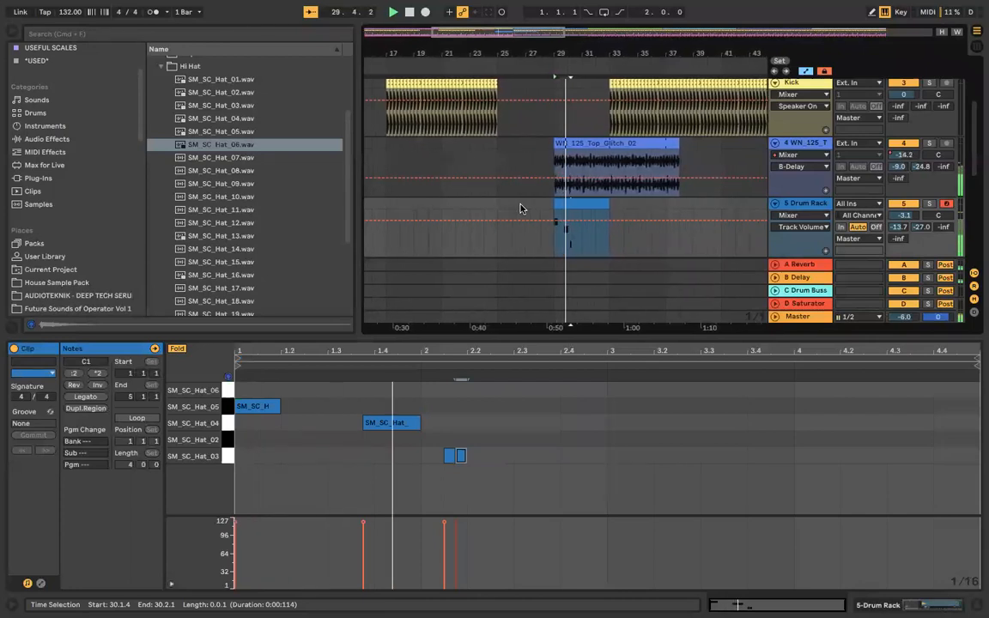
Step: Add a second pair of sixteenth-note SM_SC_Hat_03 hits, shift it one sixteenth later to 2.2.3 and 2.2.4, and play back the result
key(space)
double_click(484, 456)
double_click(496, 456)
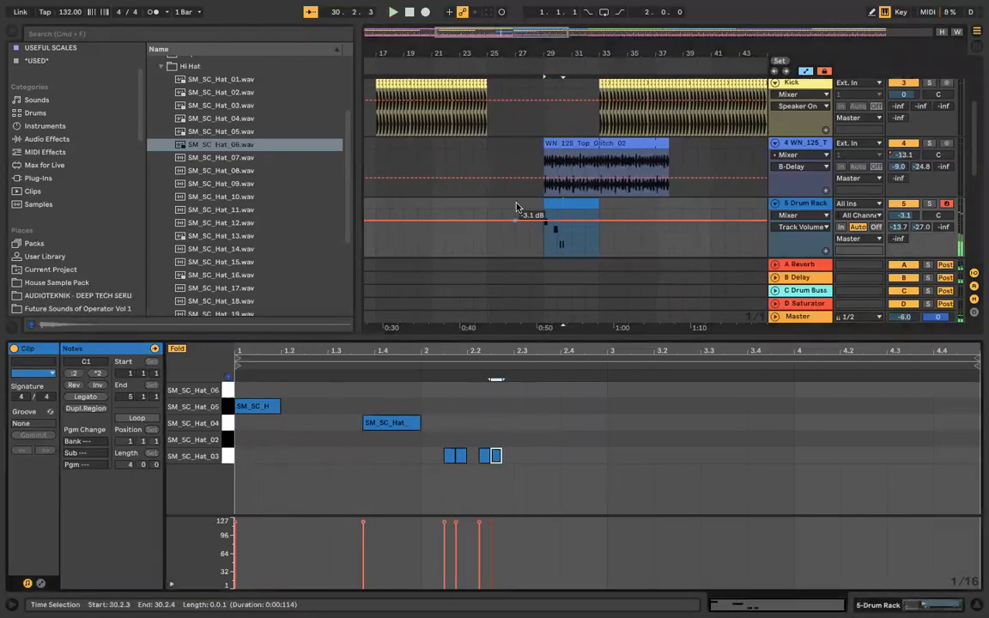
click(546, 78)
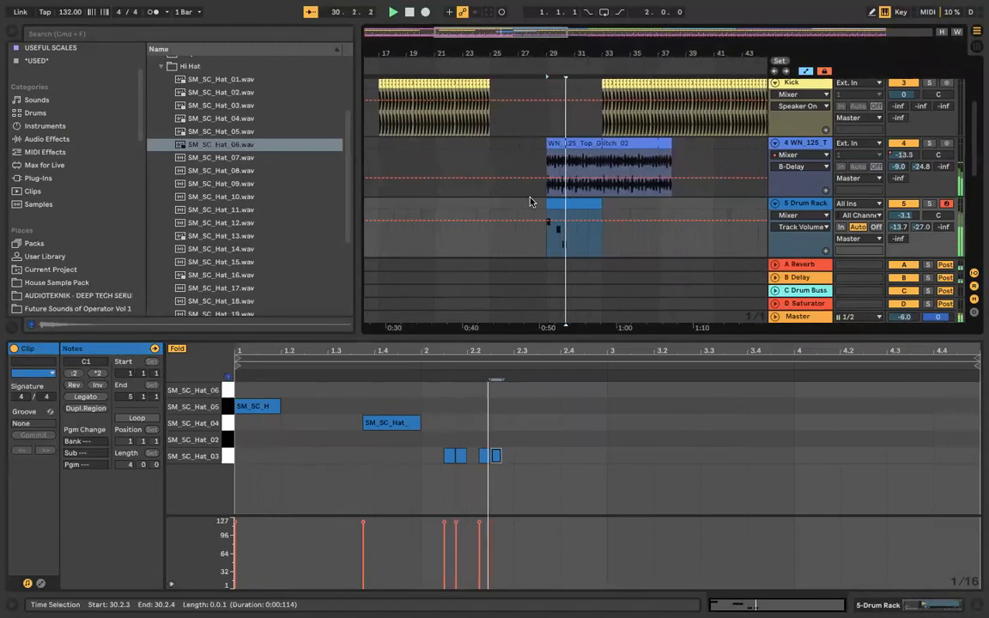
click(497, 456)
key(space)
drag(475, 461, 512, 460)
key(Right)
click(530, 61)
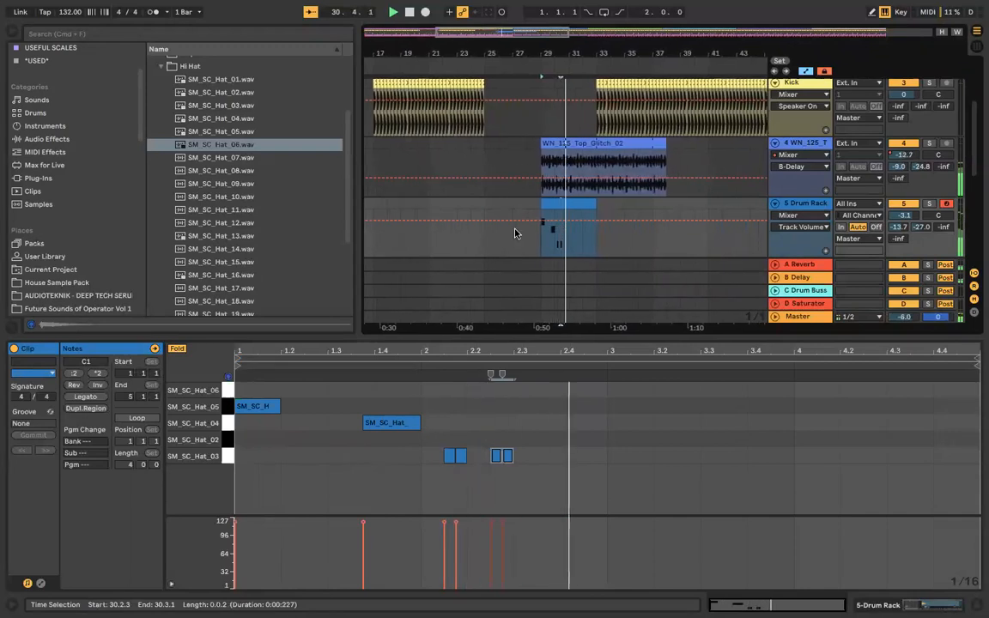
Step: Add one-beat SM_SC_Hat_02 notes at 3.1.3 and 3.3.2, auditioning the hat samples and pattern in between
double_click(646, 440)
drag(643, 439, 677, 440)
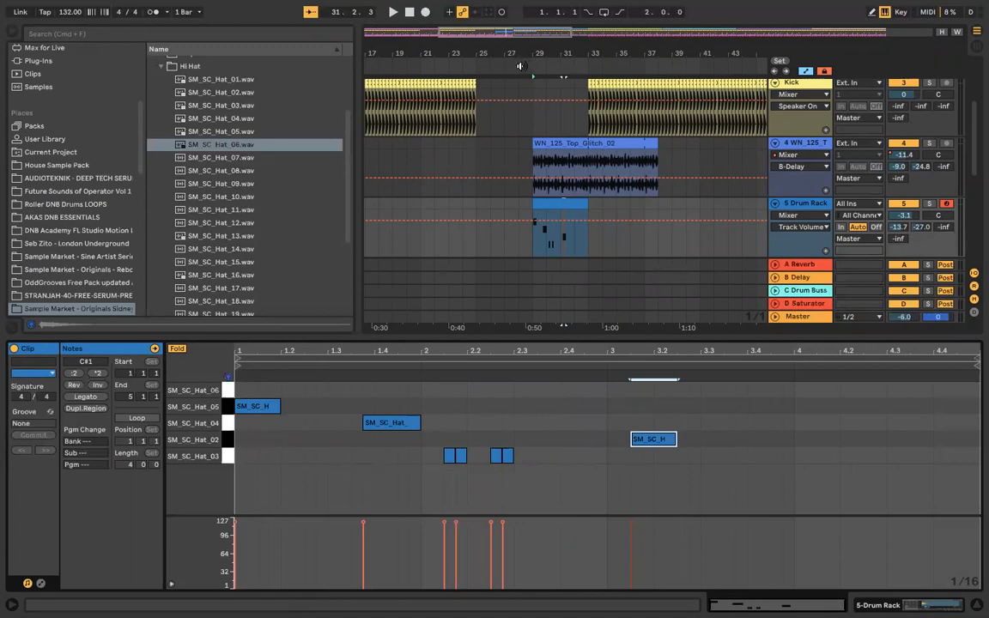
click(230, 440)
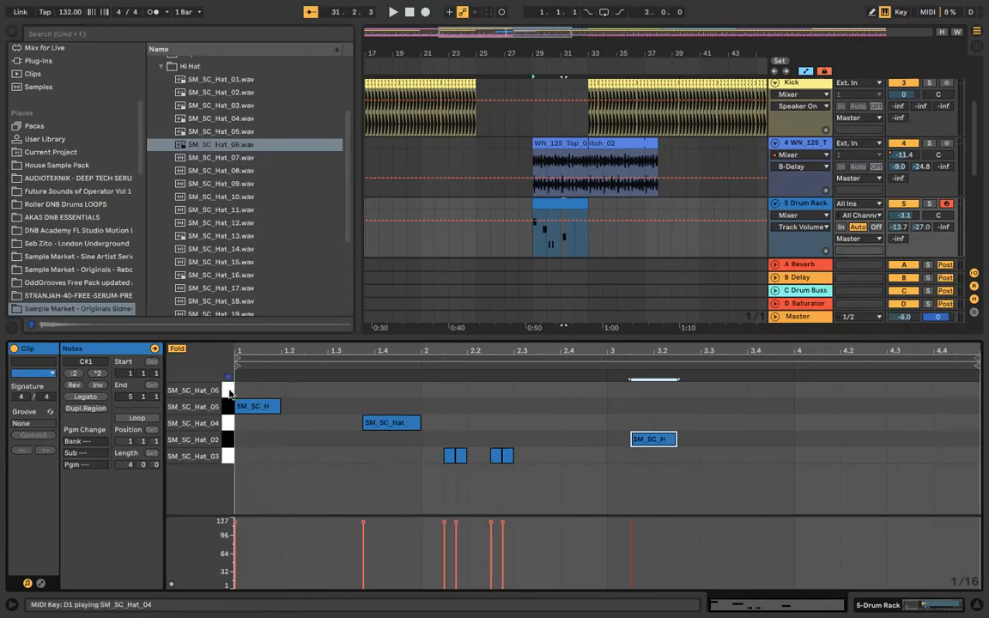
click(230, 455)
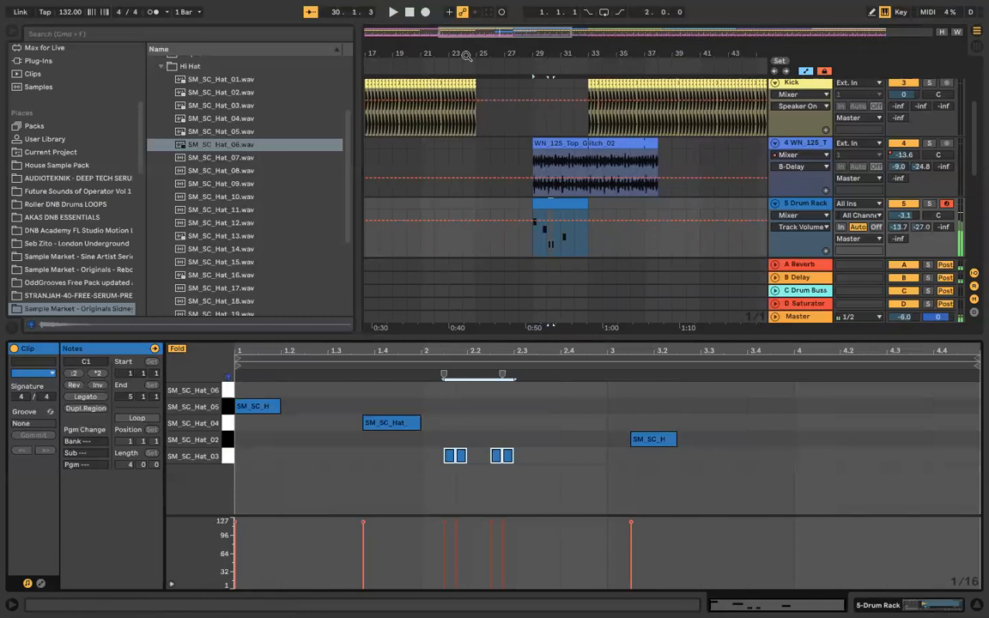
key(space)
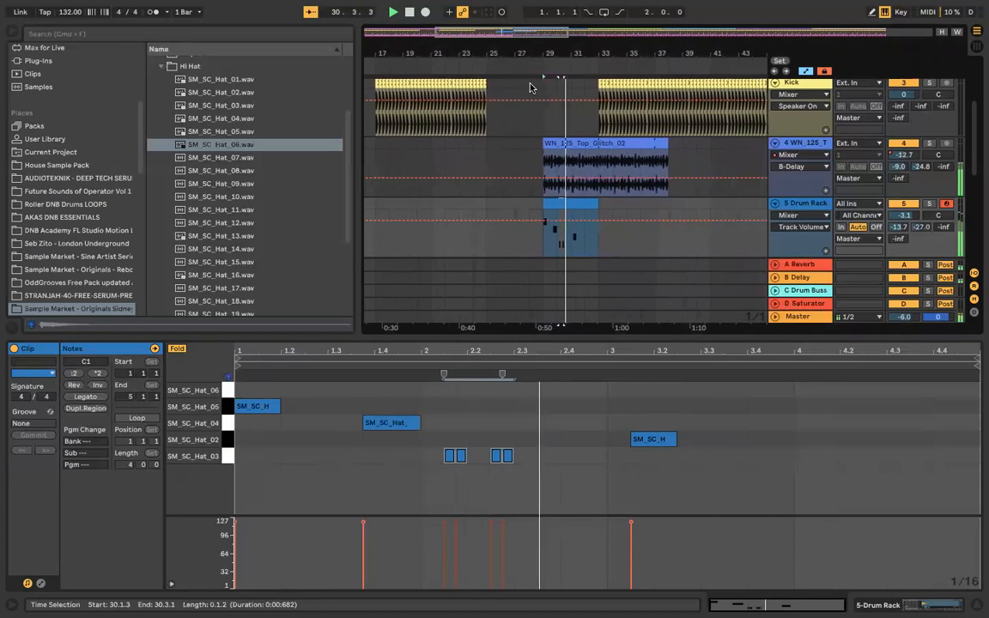
double_click(717, 440)
drag(717, 441, 761, 410)
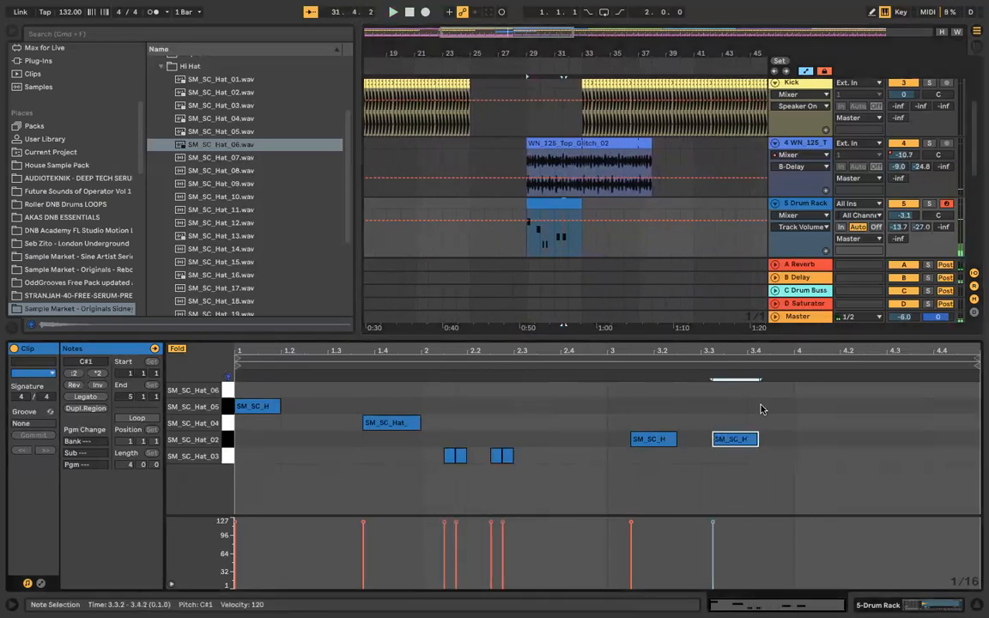
Step: Add two runs of four sixteenth-note SM_SC_Hat_06 hits, one starting at 4.1.1 and the other at 4.2.4
double_click(804, 390)
double_click(807, 390)
double_click(820, 391)
click(831, 391)
double_click(833, 391)
click(770, 491)
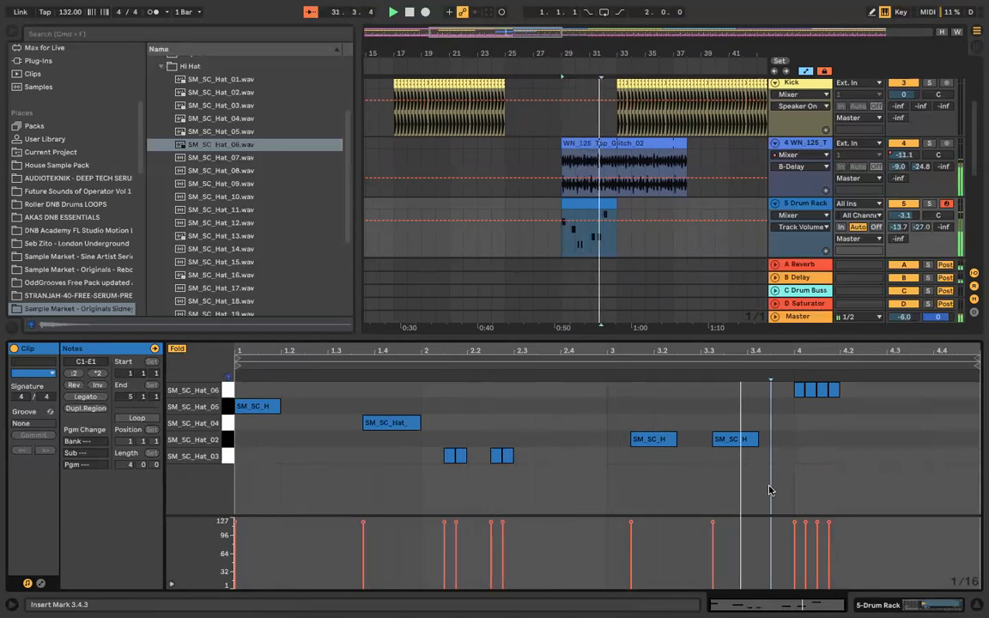
click(880, 391)
click(890, 390)
click(902, 391)
double_click(915, 392)
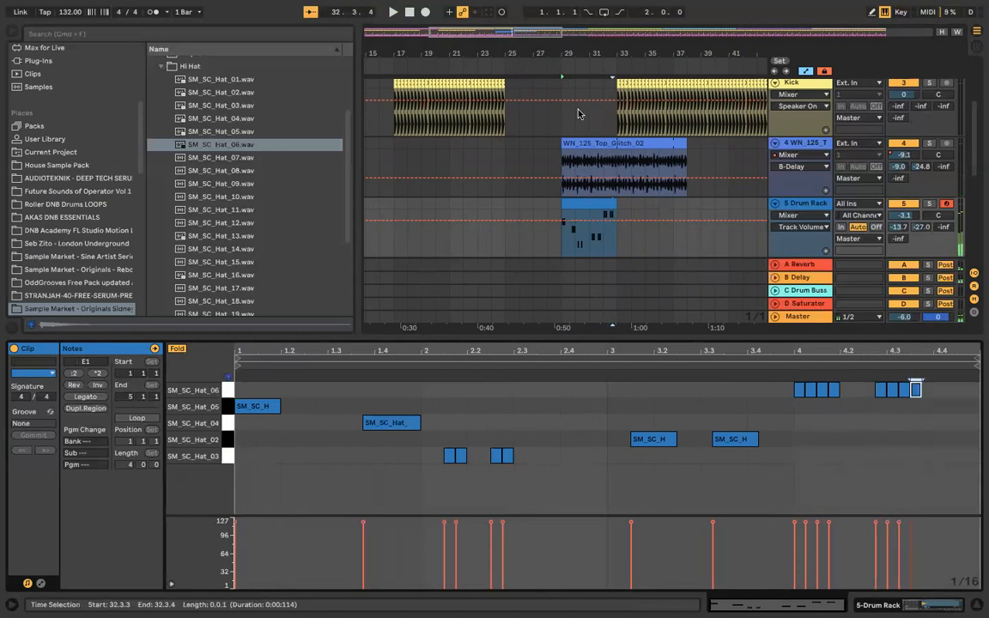
click(553, 70)
Step: Add two short notes at 4.4.2 and 4.4.3 on the SM_SC_Hat_03 row and transpose them up to SM_SC_Hat_04
click(945, 458)
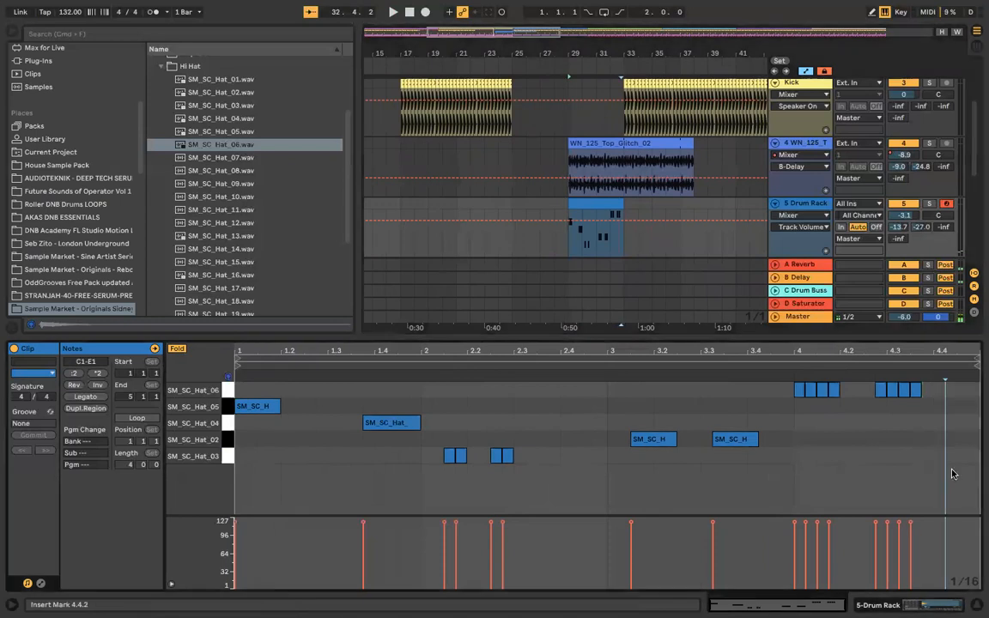
double_click(948, 458)
double_click(961, 456)
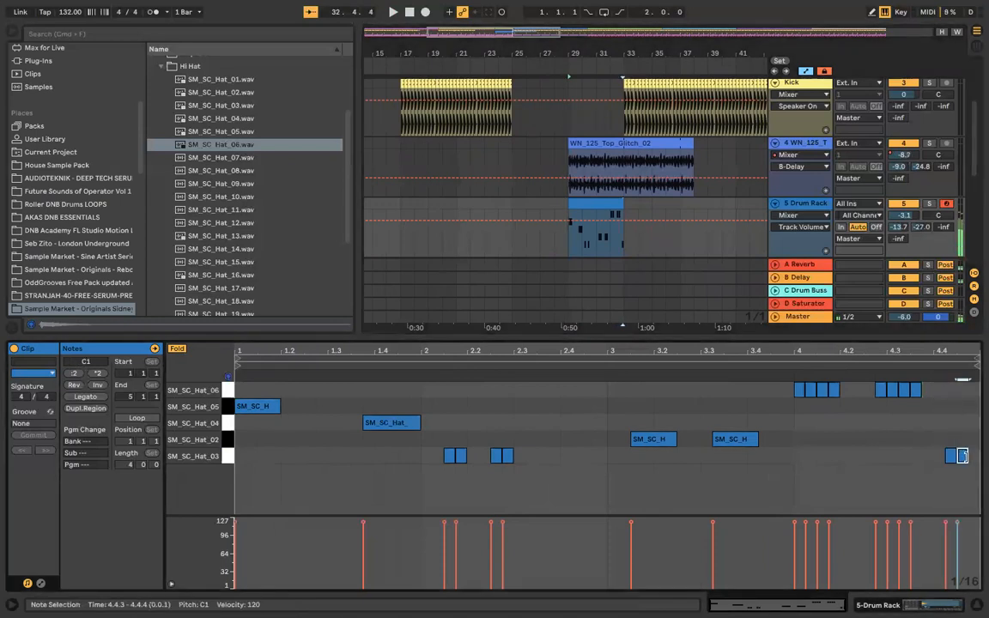
drag(952, 444, 959, 461)
key(Up)
key(Up)
key(Up)
key(Down)
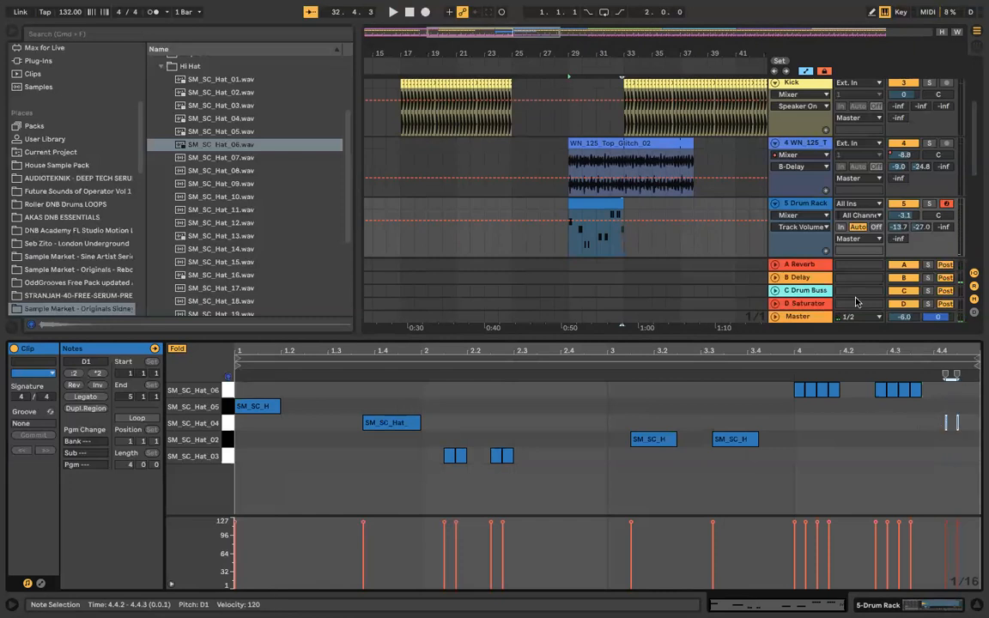
Step: Play the pattern, fill the SM_SC_Hat_04 row from 4.4.2 to the clip's end with consecutive 1/32 notes, and save the set
click(555, 67)
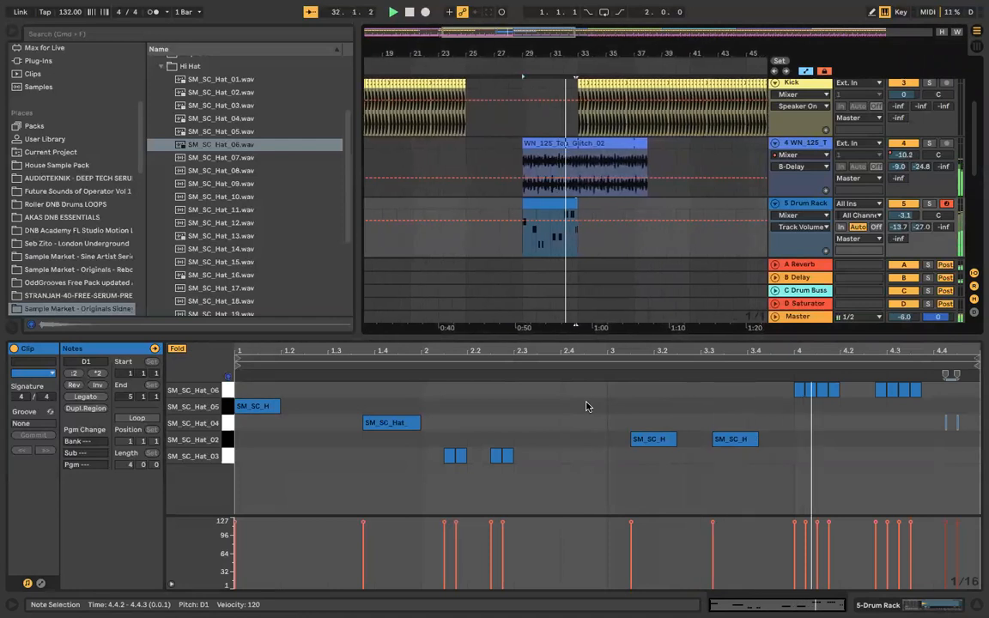
click(563, 213)
scroll(557, 216, up, 3)
key(space)
click(745, 455)
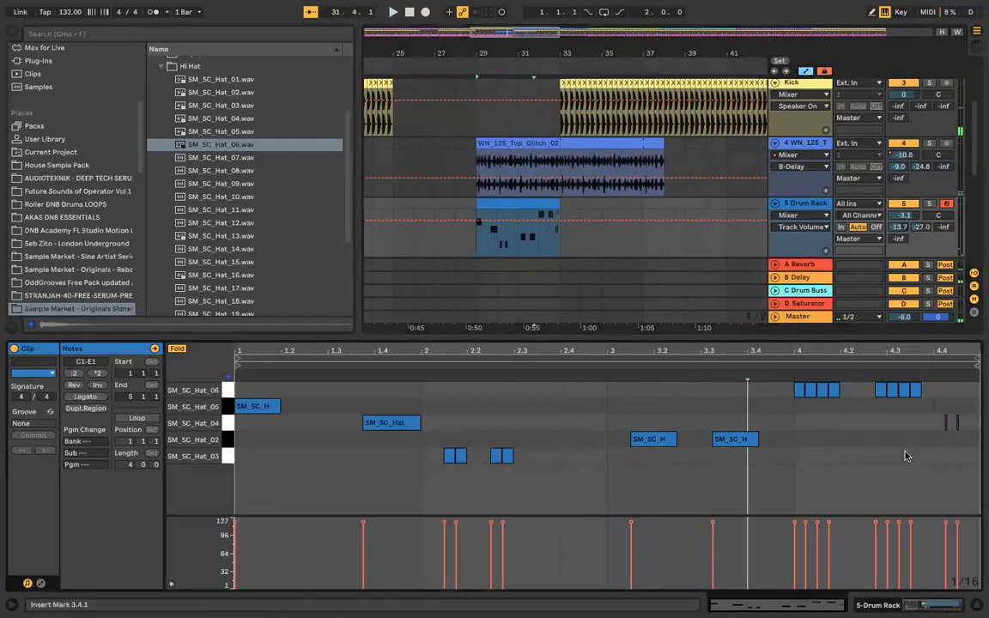
scroll(907, 455, up, 3)
scroll(907, 453, right, 2)
scroll(918, 434, up, 4)
click(930, 422)
scroll(918, 424, down, 5)
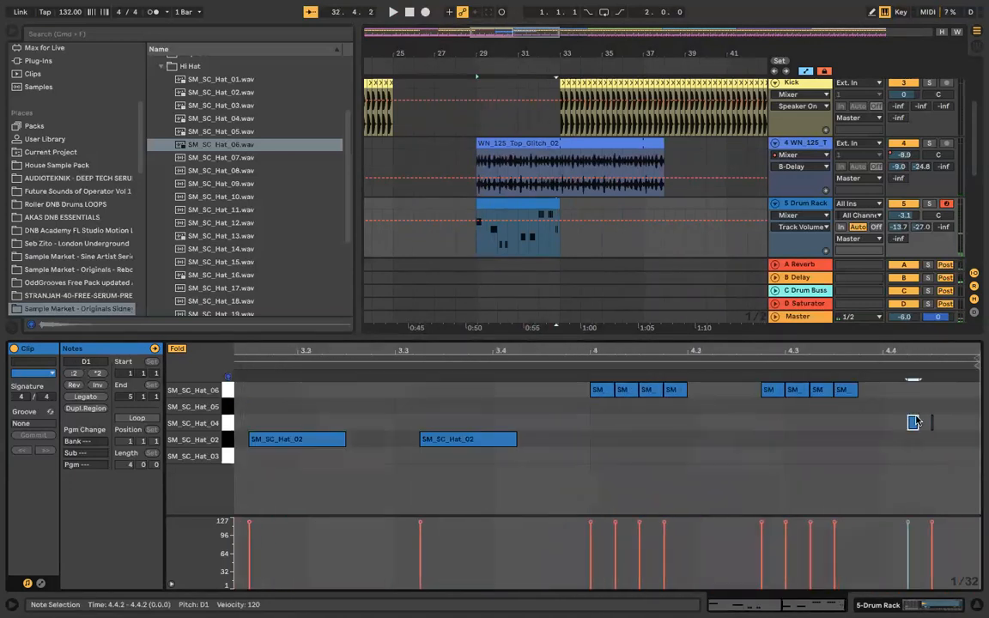
scroll(911, 434, down, 2)
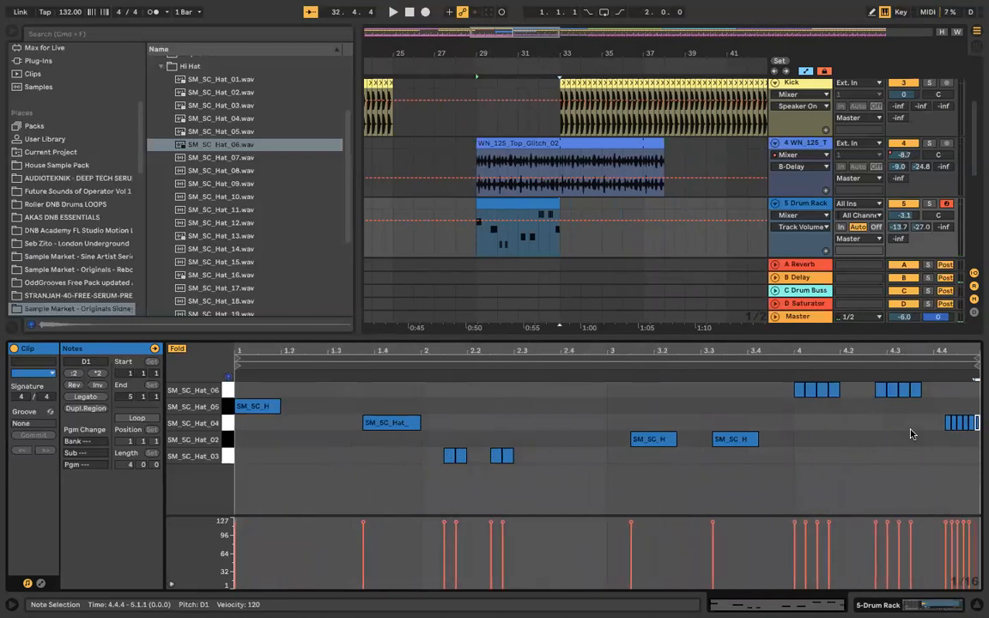
key(ctrl+s)
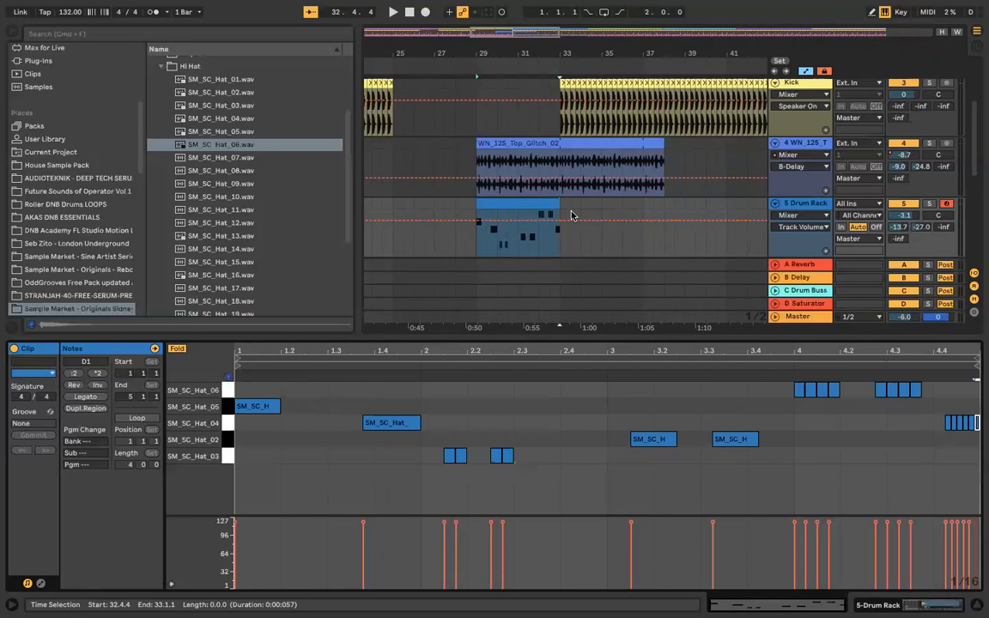
Step: Examine the Hi Hat track's clips at the transition from Bridge to Drop around bar 33
scroll(573, 216, down, 3)
scroll(554, 198, up, 5)
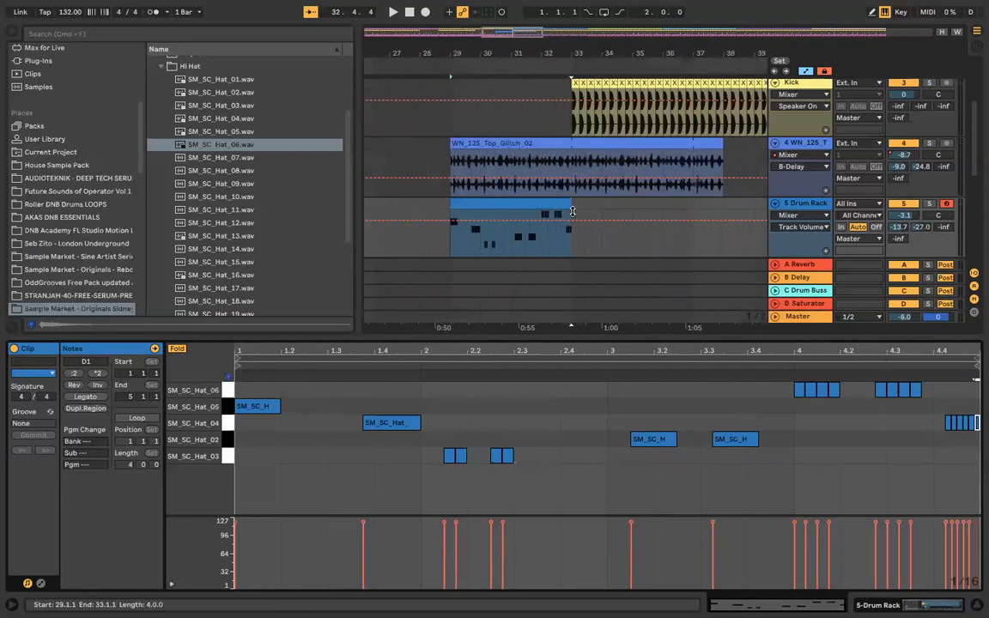
scroll(596, 139, down, 4)
scroll(596, 139, up, 5)
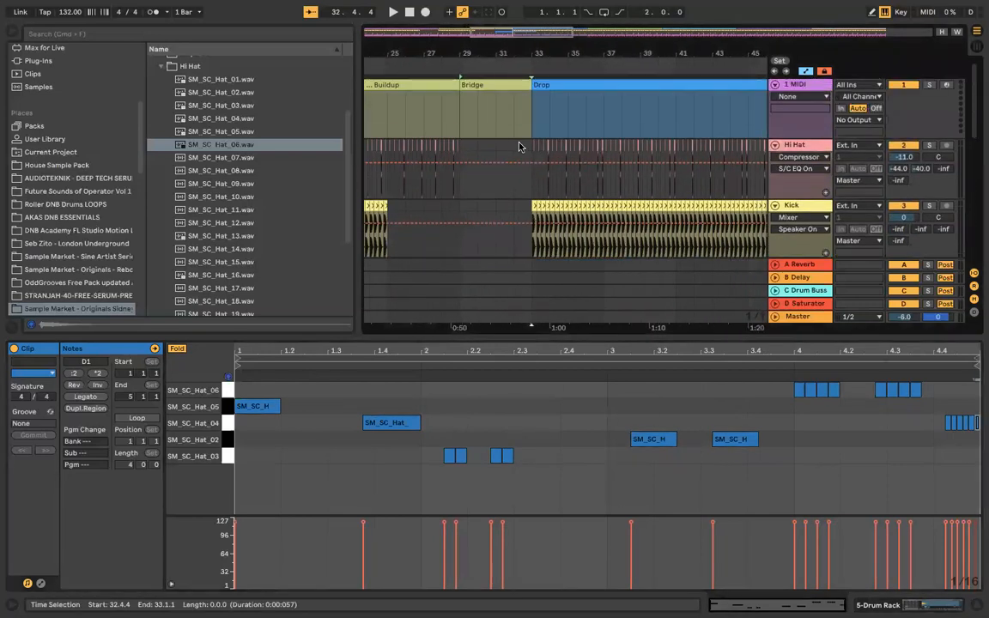
drag(530, 146, 620, 155)
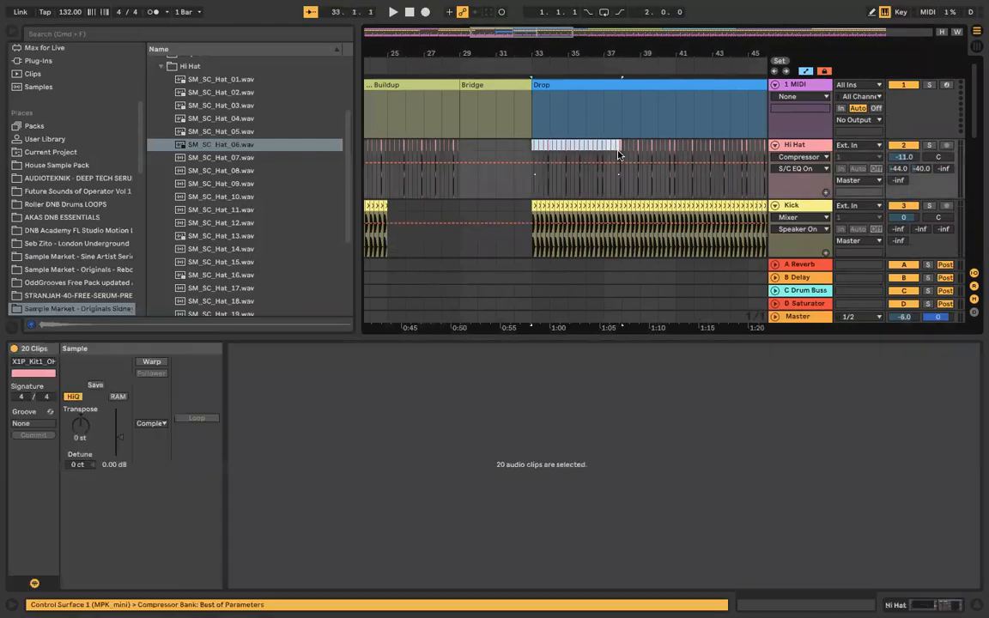
click(521, 148)
click(526, 150)
drag(526, 150, 547, 148)
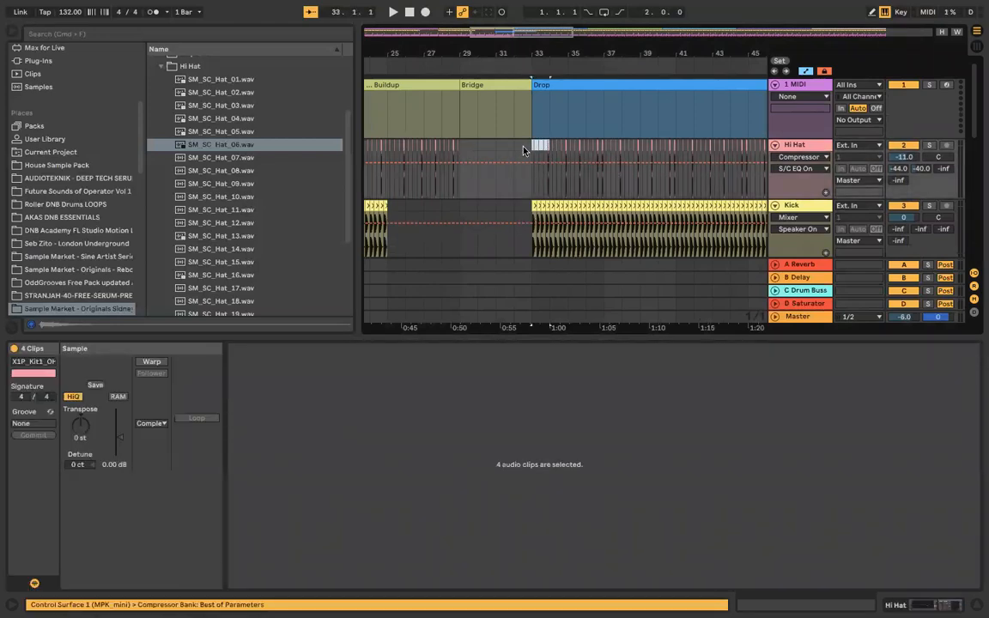
click(522, 150)
scroll(522, 150, up, 5)
scroll(523, 150, down, 3)
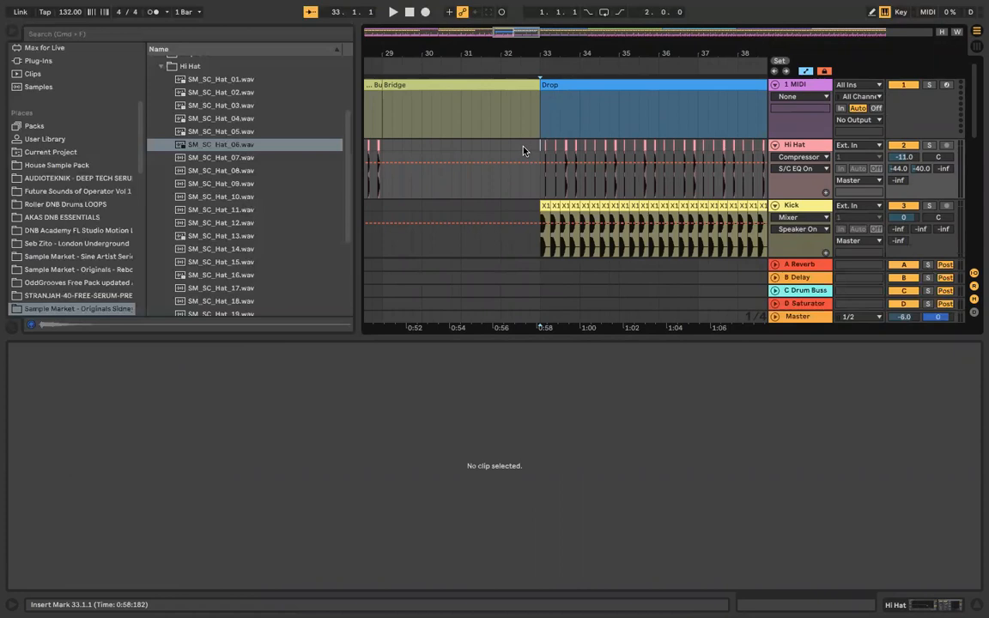
Step: Add a breakpoint at bar 25 to the bass track's Auto Filter frequency automation and reshape the curve rising to bar 33
scroll(524, 151, down, 5)
scroll(523, 150, down, 6)
scroll(524, 150, down, 4)
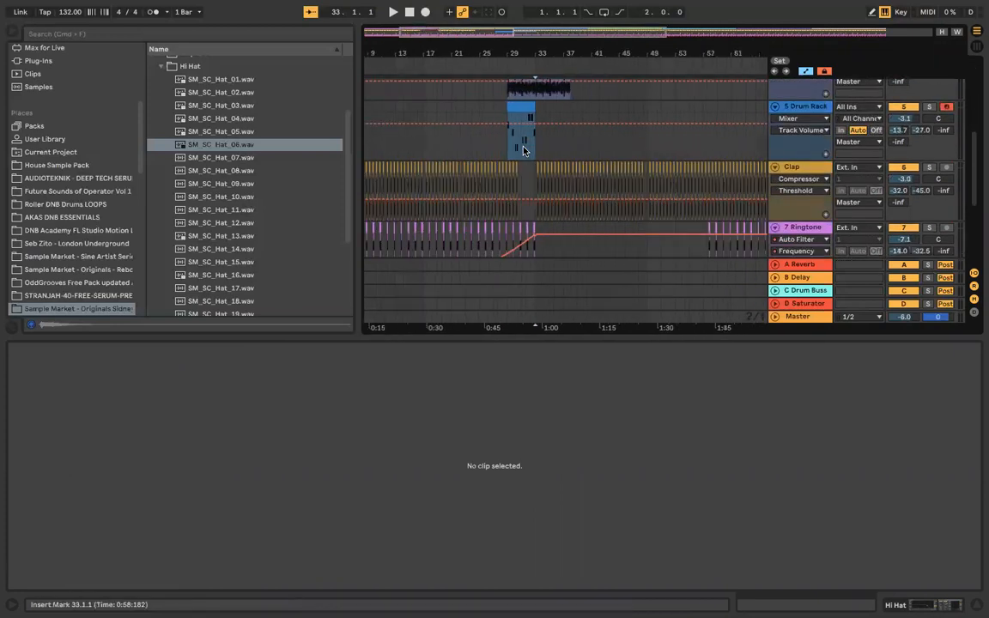
scroll(523, 150, down, 4)
scroll(524, 150, up, 3)
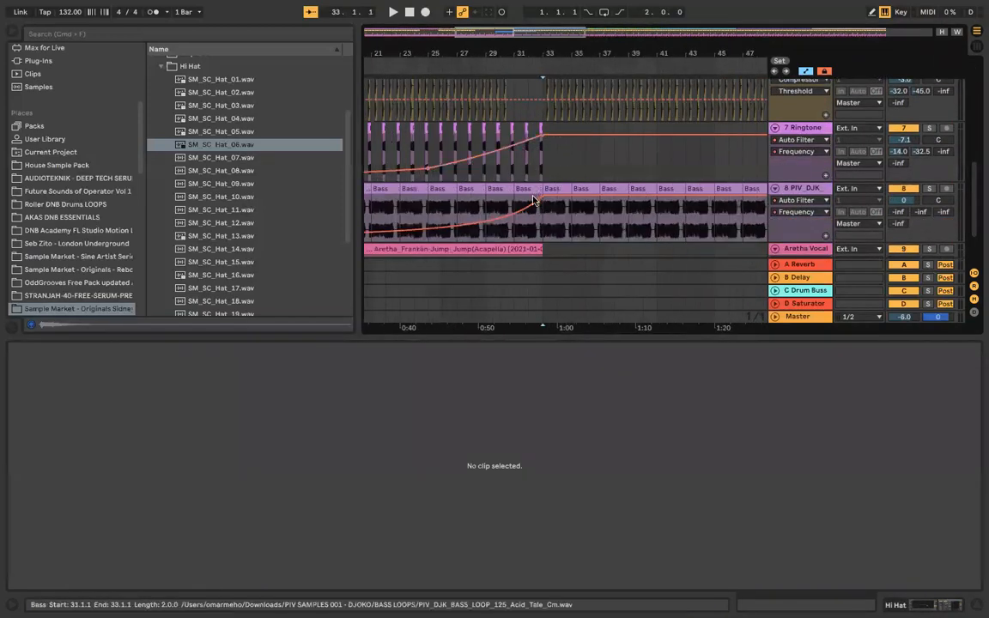
click(425, 229)
drag(488, 220, 488, 214)
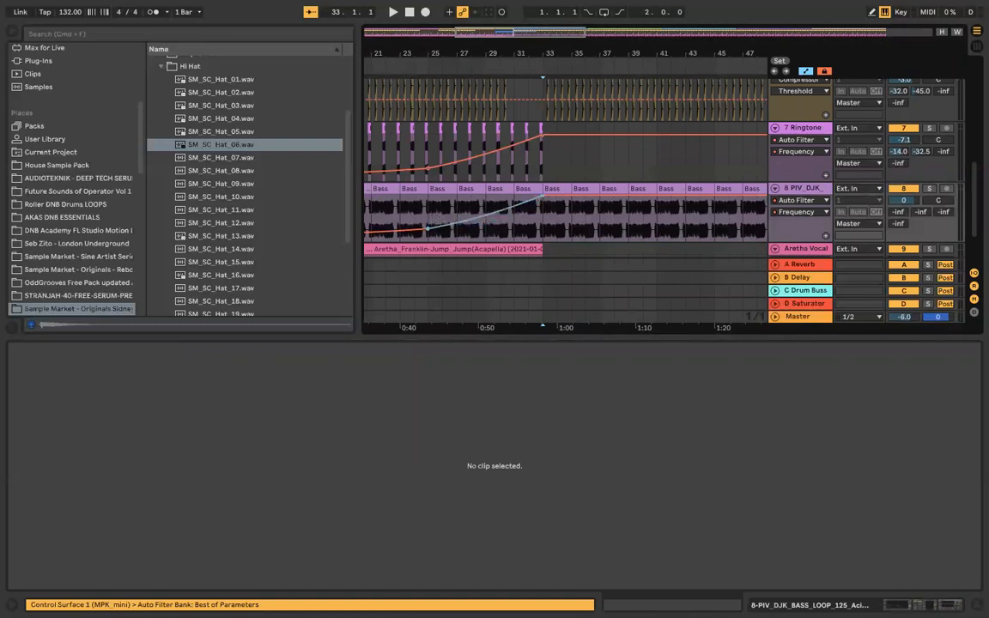
click(482, 215)
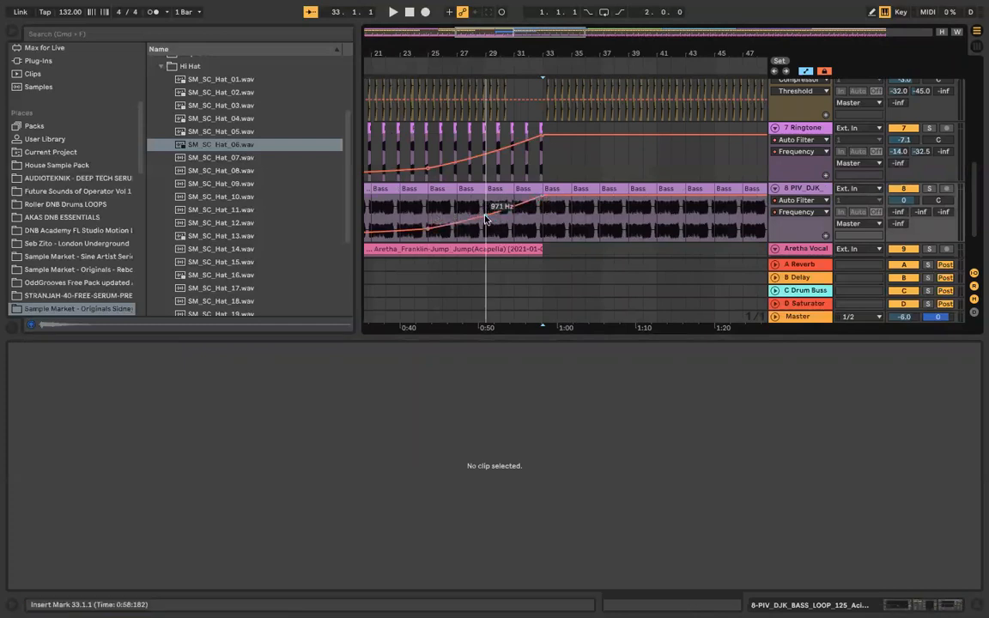
drag(455, 223, 455, 224)
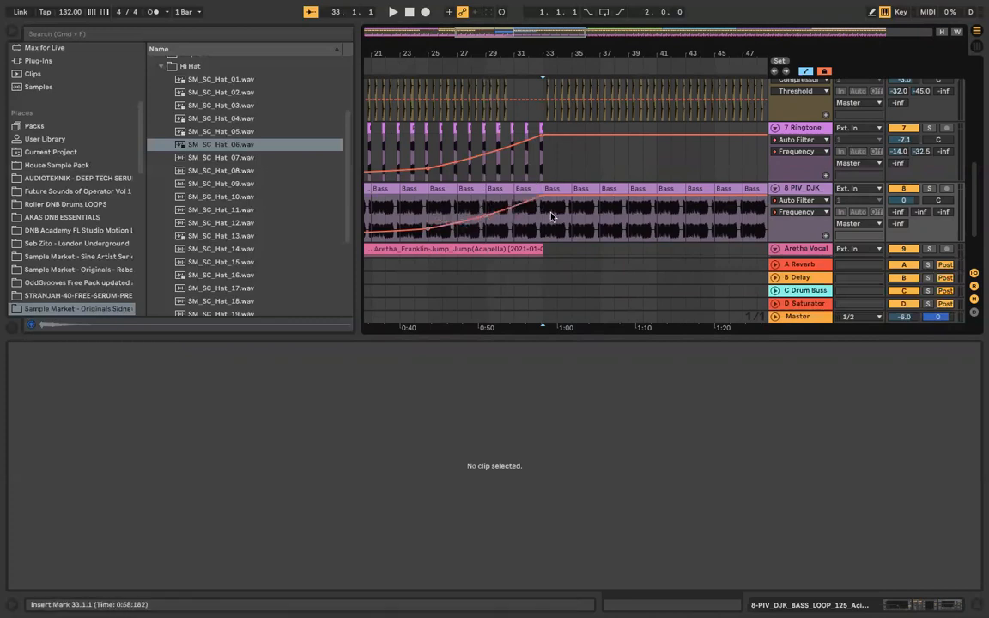
Step: Play the filter rise from around bar 25 and show the bass track's device chain
click(444, 66)
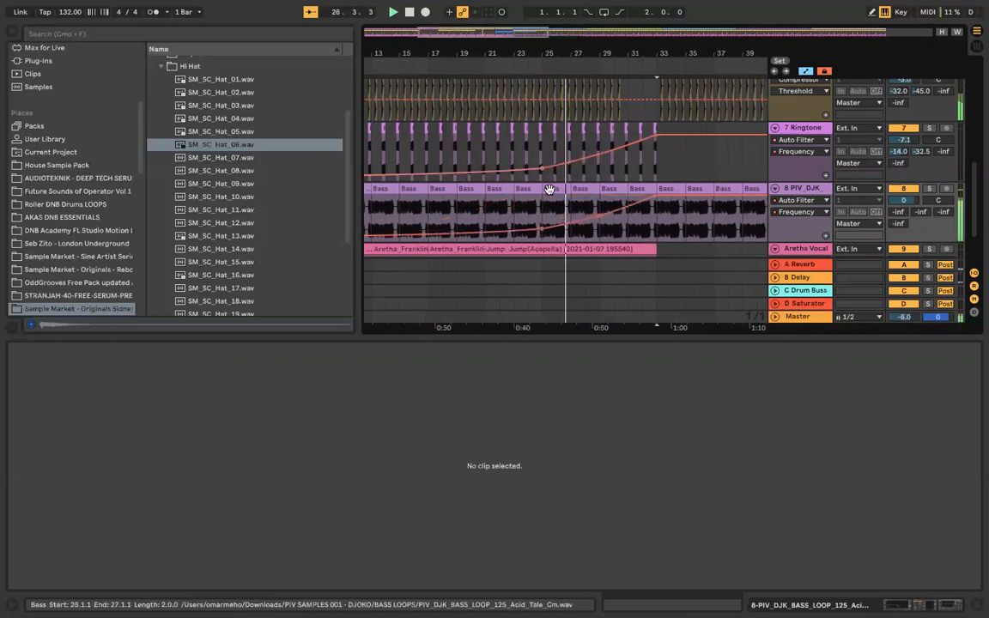
scroll(550, 196, right, 1)
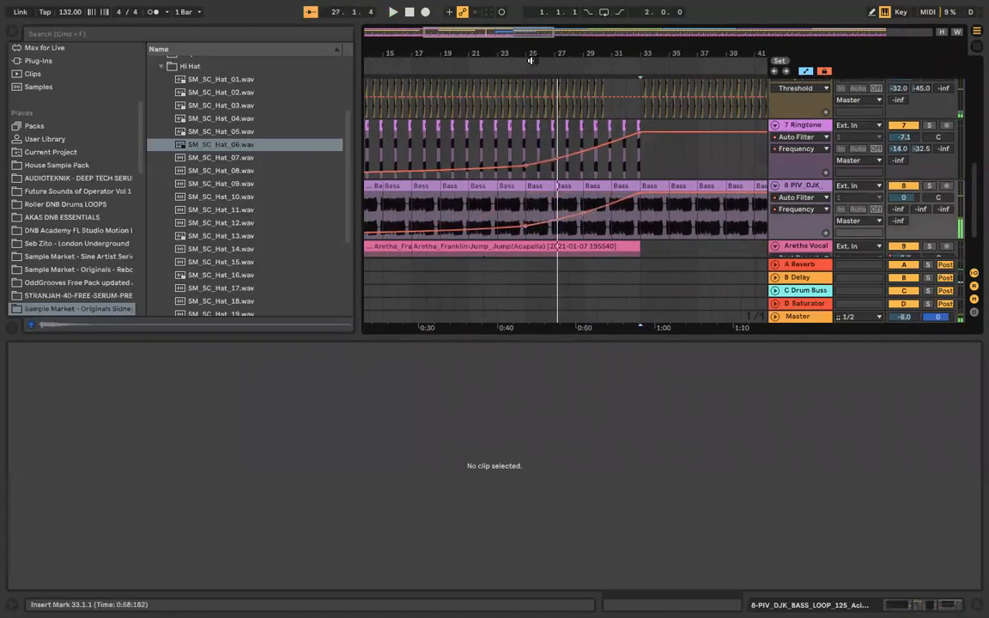
click(819, 186)
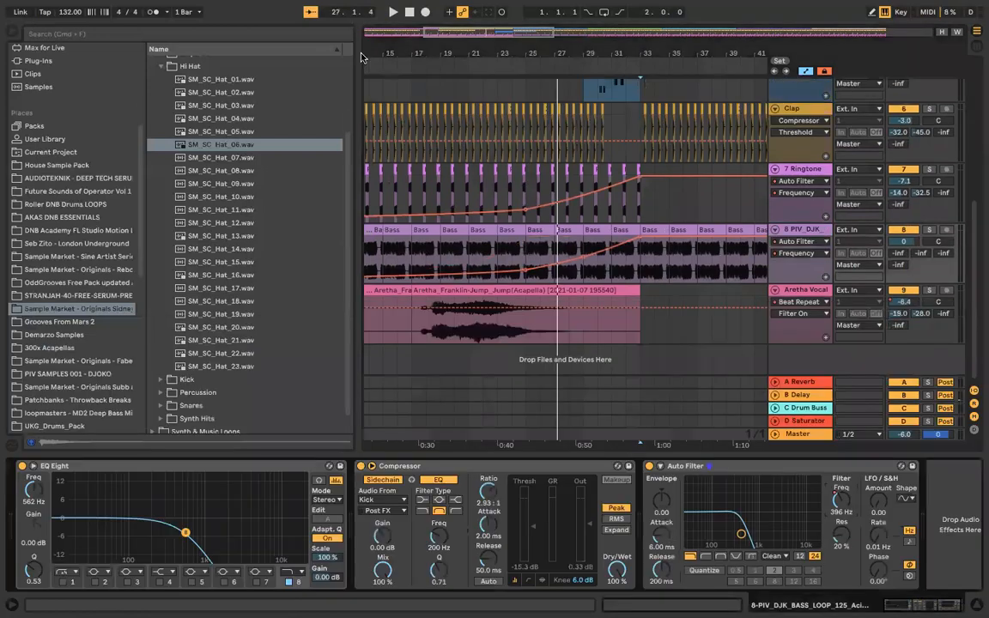
Step: Search the browser for Overdrive and add it to the end of the bass track's device chain
click(260, 33)
text(over)
click(65, 192)
click(64, 203)
double_click(187, 62)
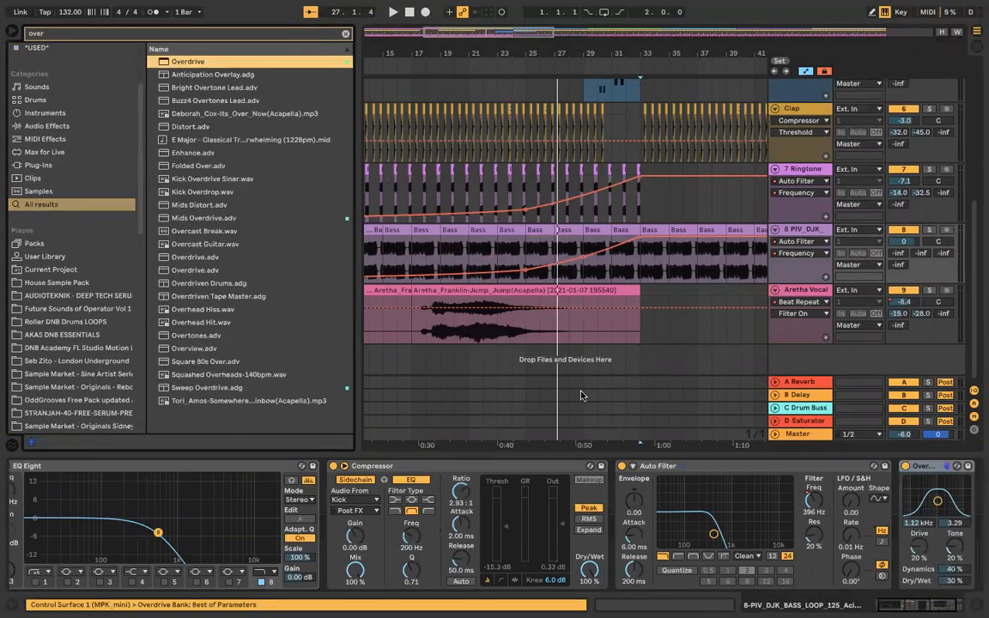
Step: Play into the drop, shift the Overdrive band to about 685 Hz with bandwidth 4.57, and save the set
key(space)
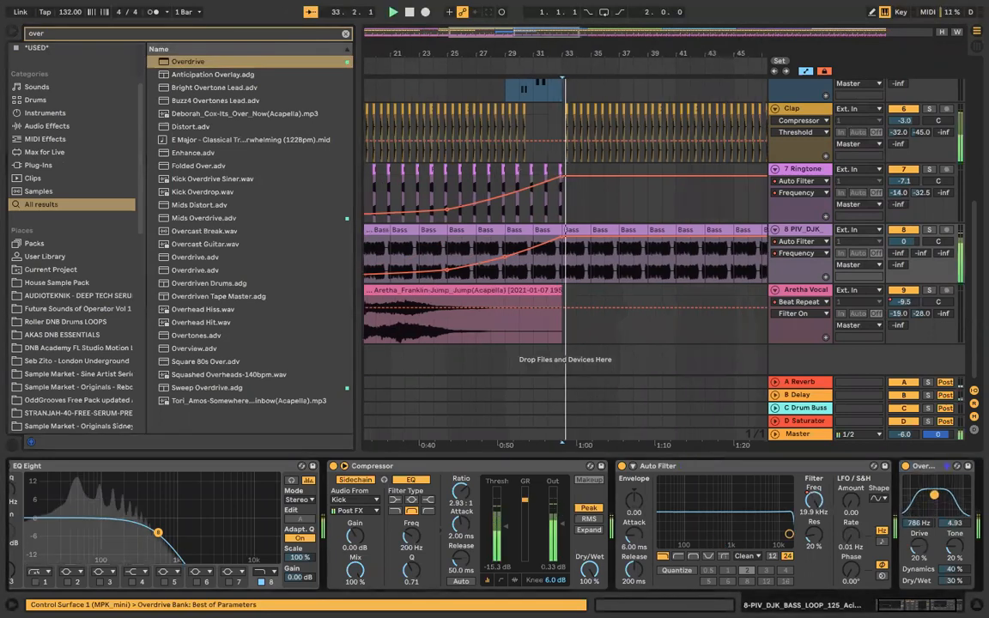
drag(939, 501, 932, 497)
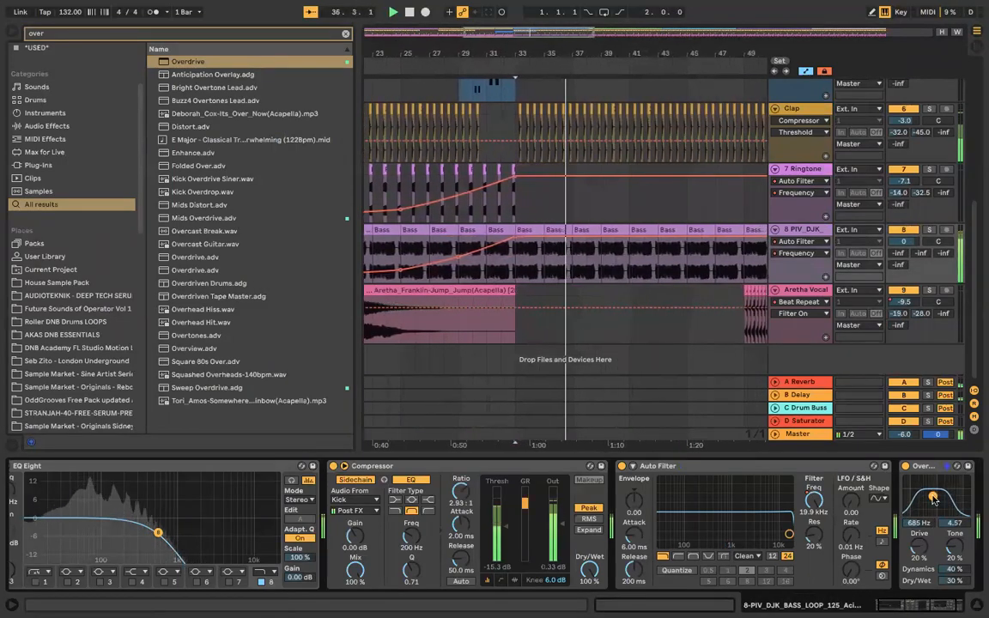
scroll(573, 268, left, 5)
key(ctrl+s)
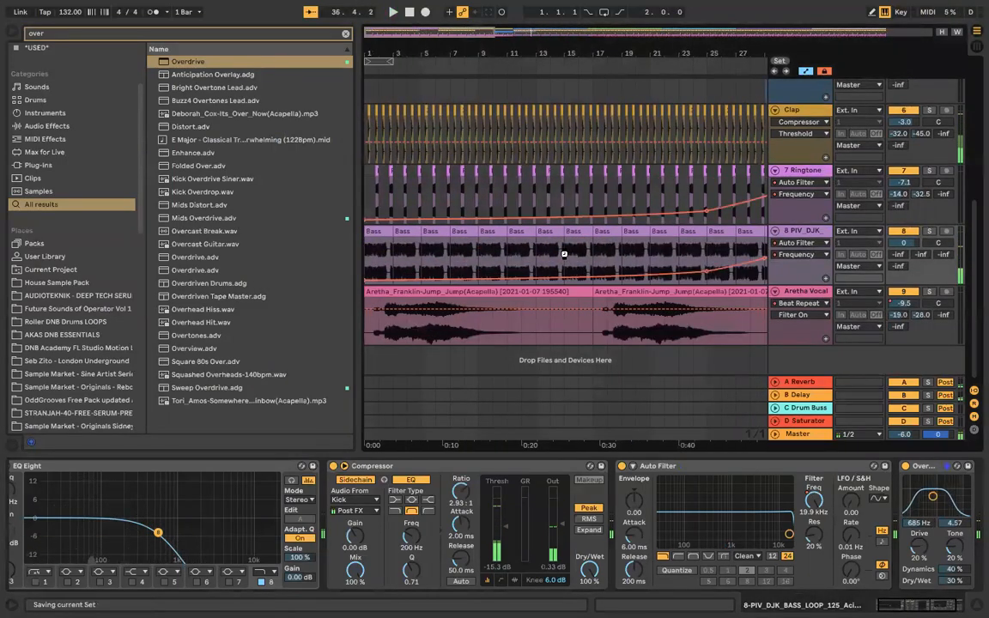
Step: Insert a MIDI track below the Drum Rack track and create one consolidated four-bar clip on it from bar 29 to 33
scroll(642, 177, up, 3)
scroll(642, 176, right, 3)
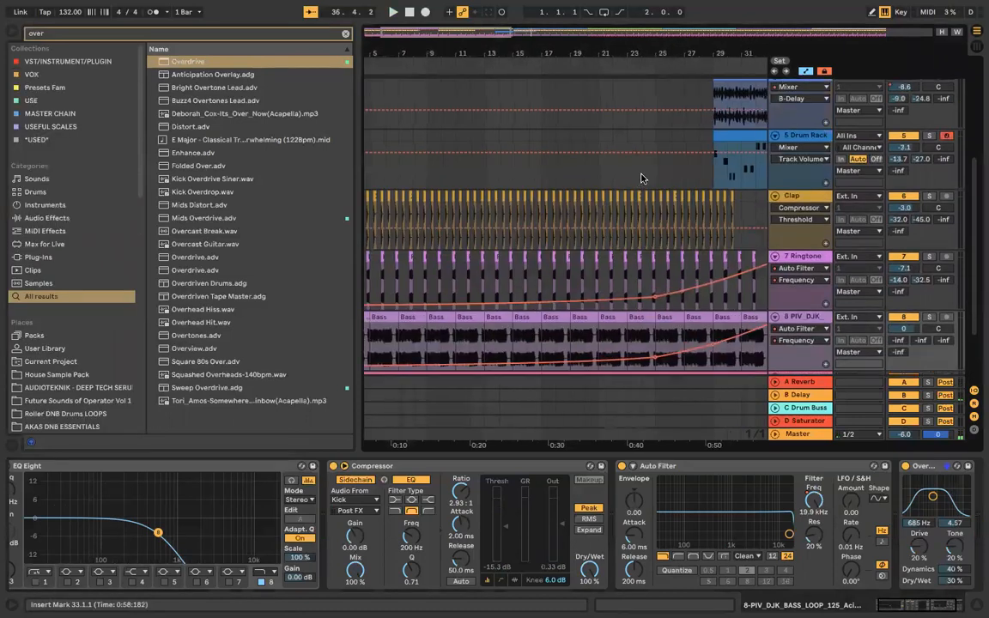
right_click(794, 178)
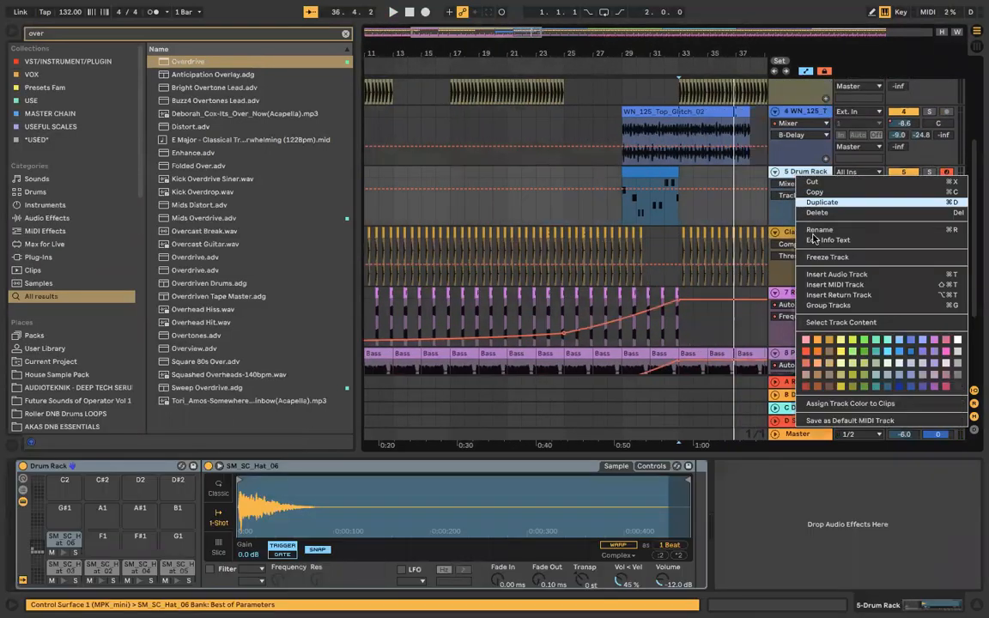
click(824, 284)
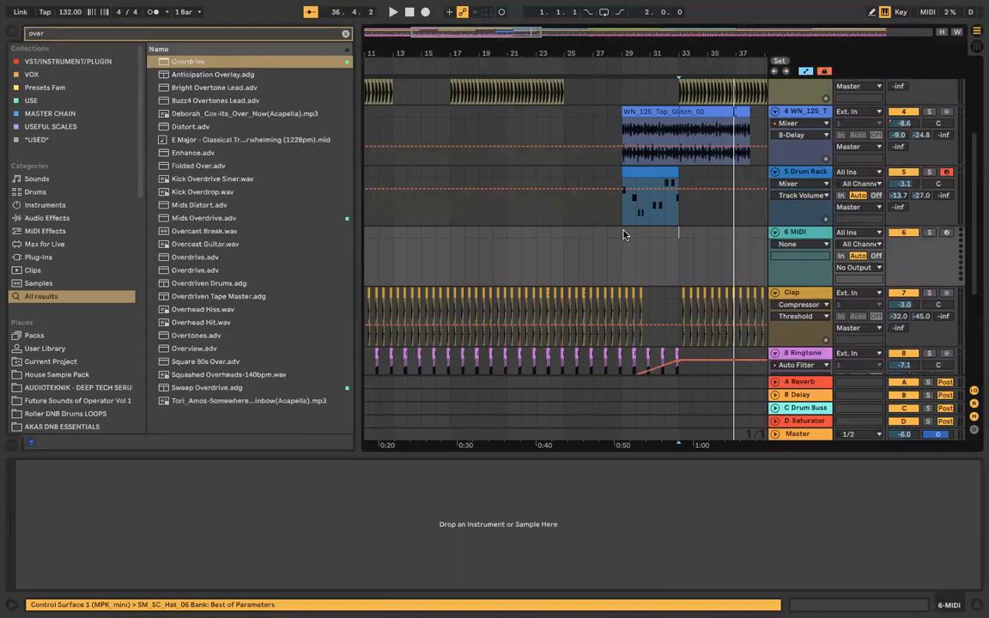
key(ctrl+shift+m)
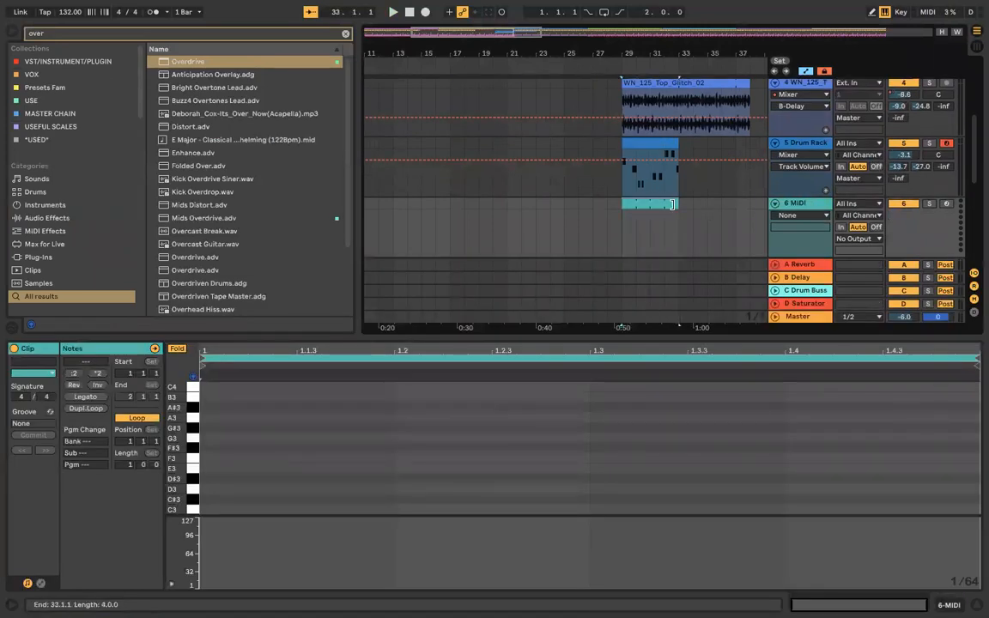
key(ctrl+j)
Step: Load Operator on the new MIDI track and set oscillator A's waveform to Noise White
click(275, 33)
text(oper)
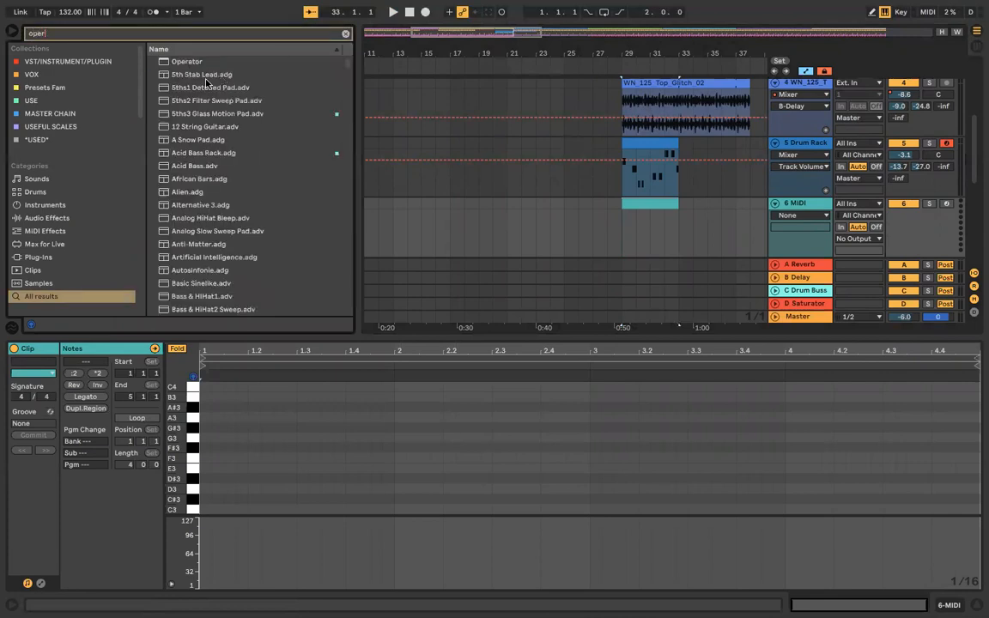
click(195, 73)
double_click(180, 61)
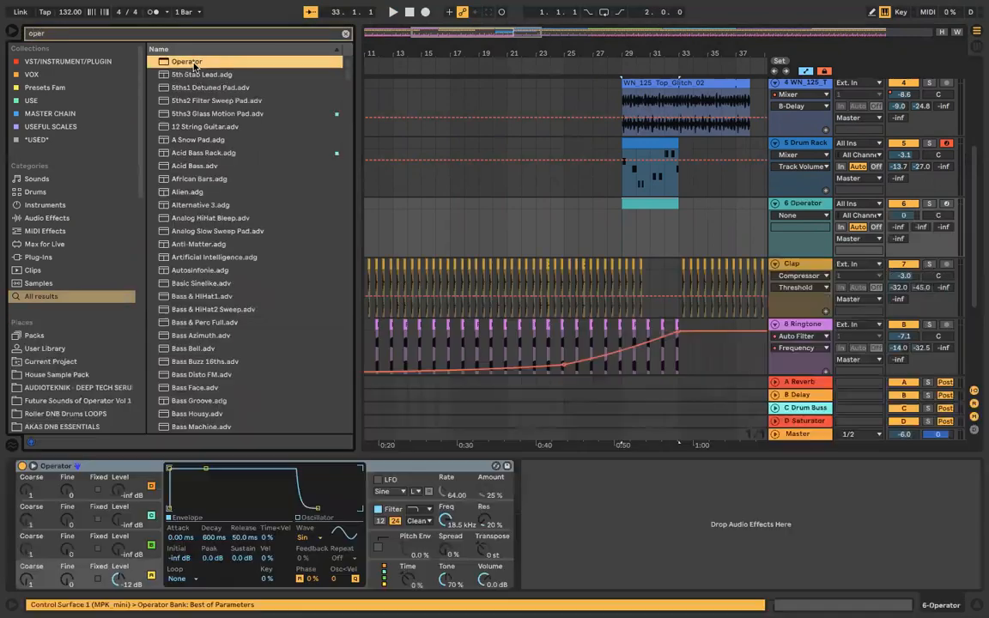
click(804, 205)
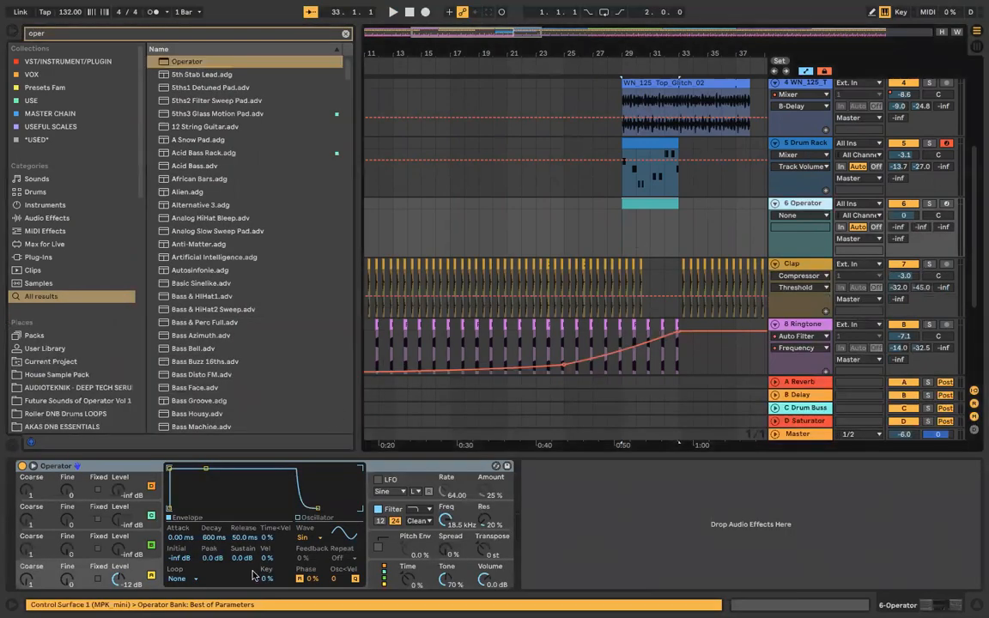
click(304, 537)
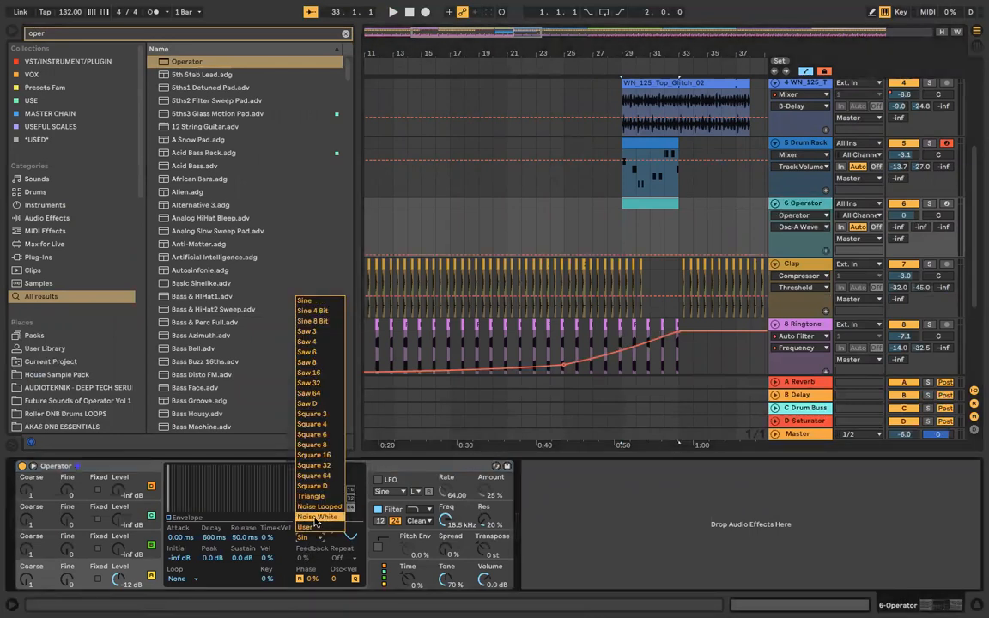
click(326, 519)
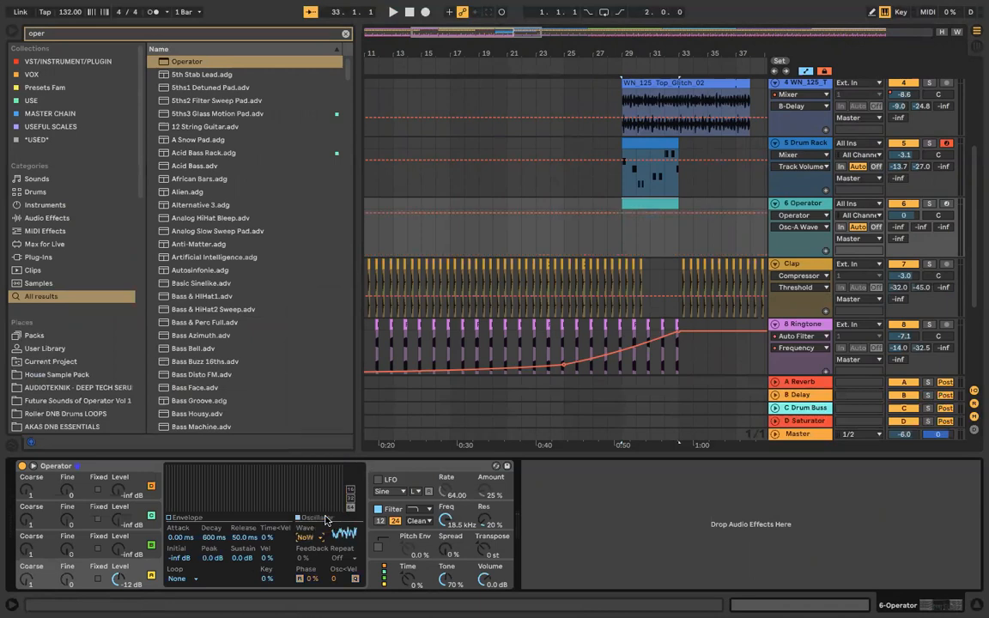
Step: Add a C4 note at the start of the Operator clip and extend it over the clip's full length with Legato
click(630, 203)
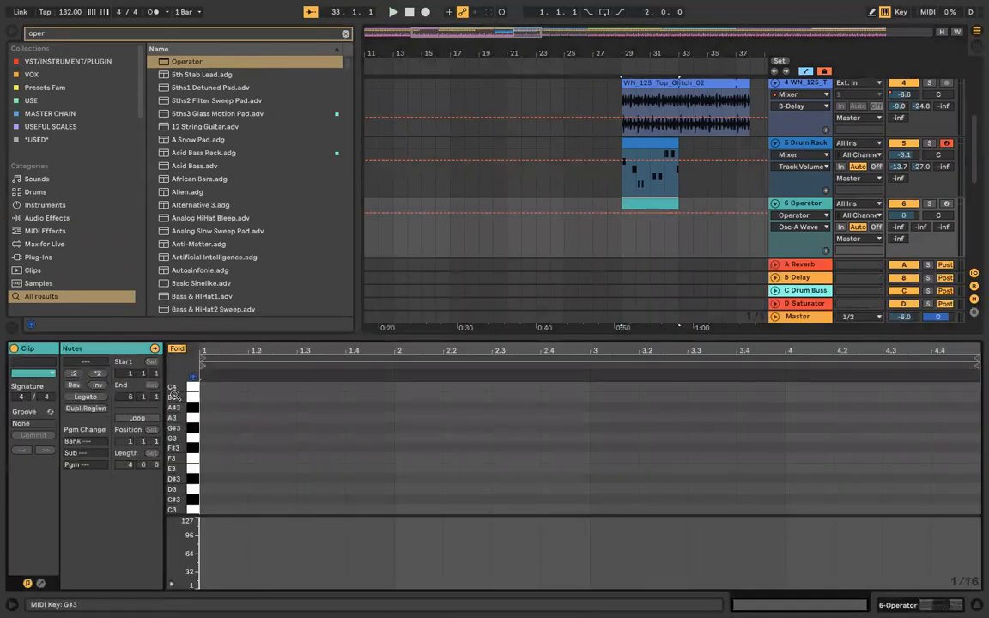
double_click(205, 387)
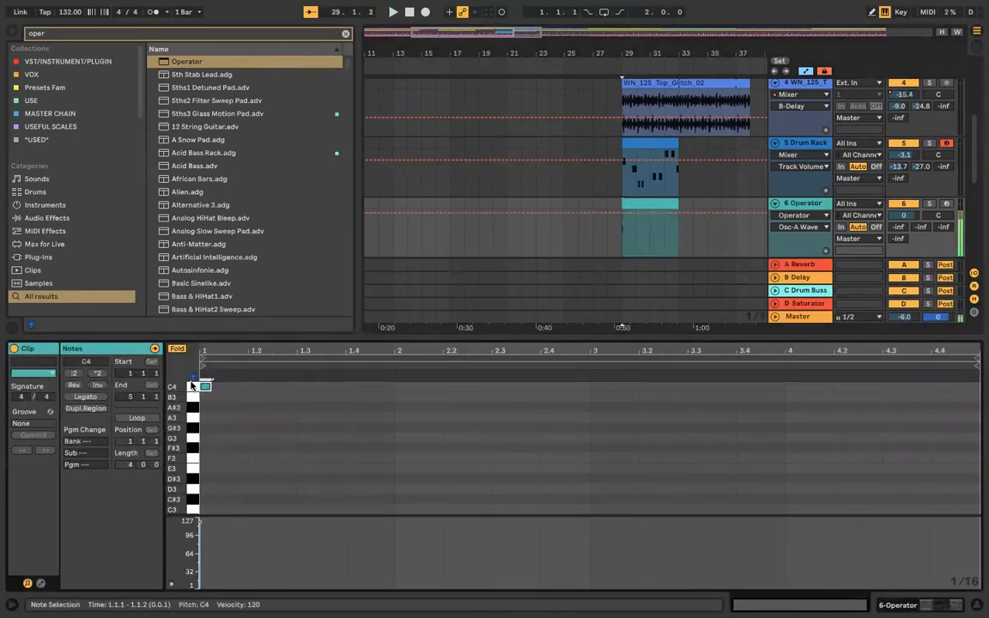
click(101, 396)
Step: Search the browser for Auto Filter and add it to the Operator track
click(276, 34)
key(BackSpace)
text(auto)
drag(176, 63, 647, 220)
Step: Set the Operator track's Auto Filter to band-pass at about 732 Hz with 55% resonance
click(629, 556)
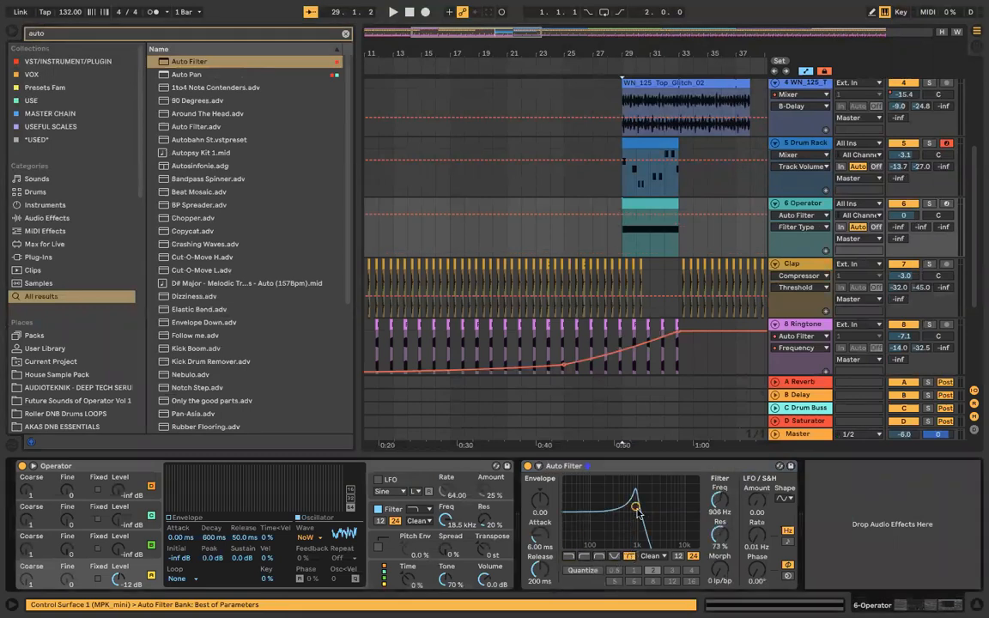
click(601, 555)
drag(635, 511, 631, 517)
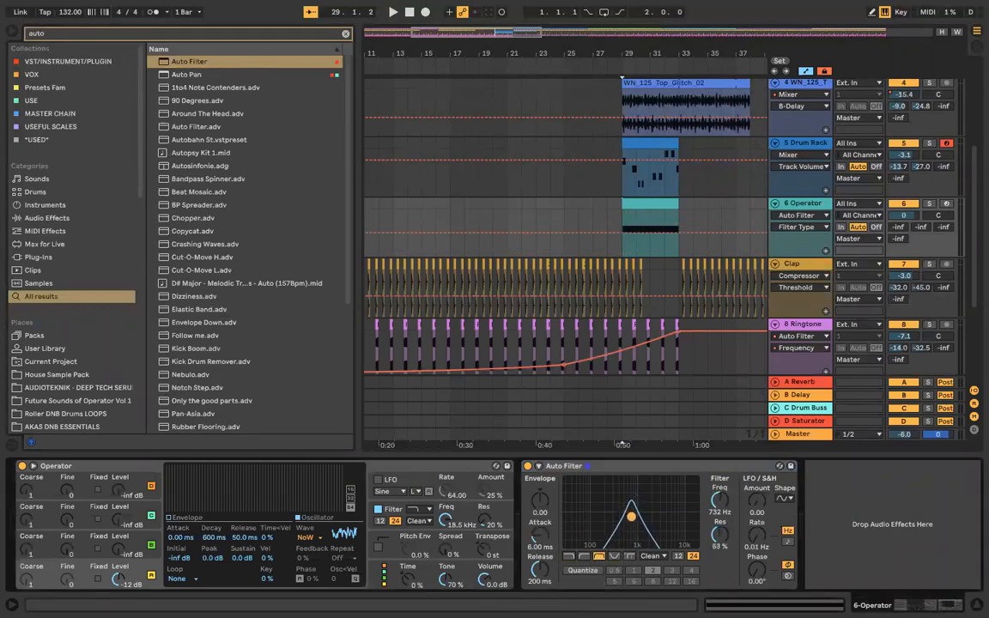
right_click(719, 499)
click(747, 506)
click(712, 532)
drag(719, 533, 719, 540)
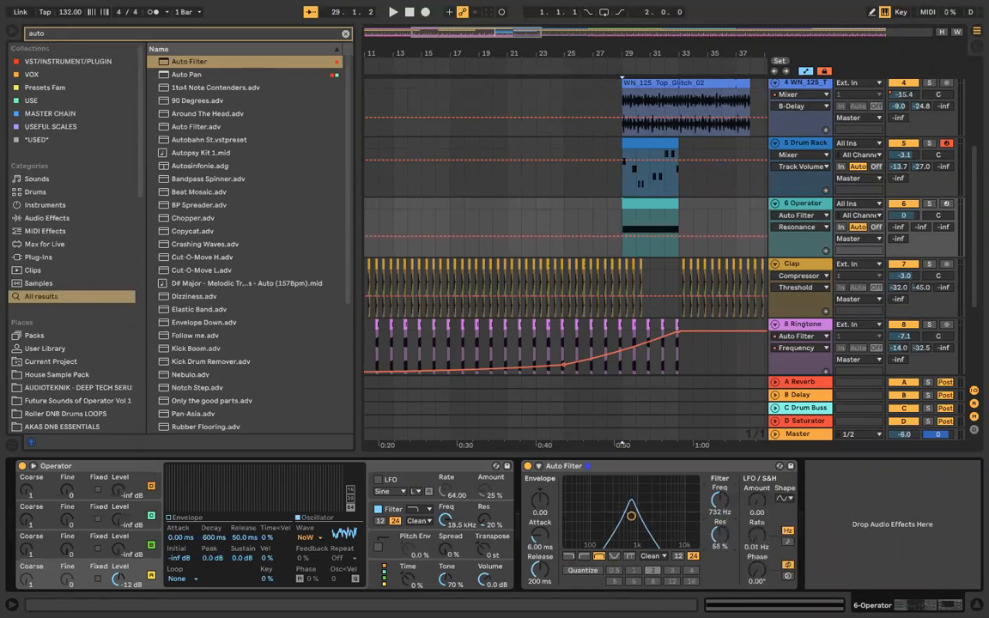
Step: Automate the Operator track's Auto Filter frequency to rise from 26 Hz at bar 29 to 19.9 kHz at bar 33
right_click(713, 515)
click(626, 248)
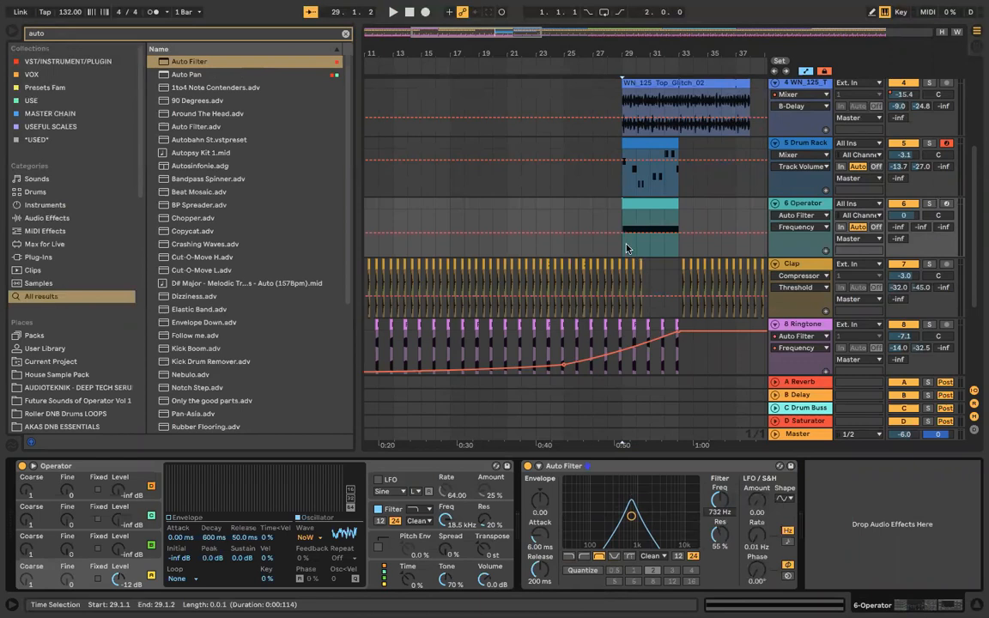
mouse_move(625, 238)
mouse_down()
mouse_move(666, 259)
mouse_move(615, 224)
mouse_up()
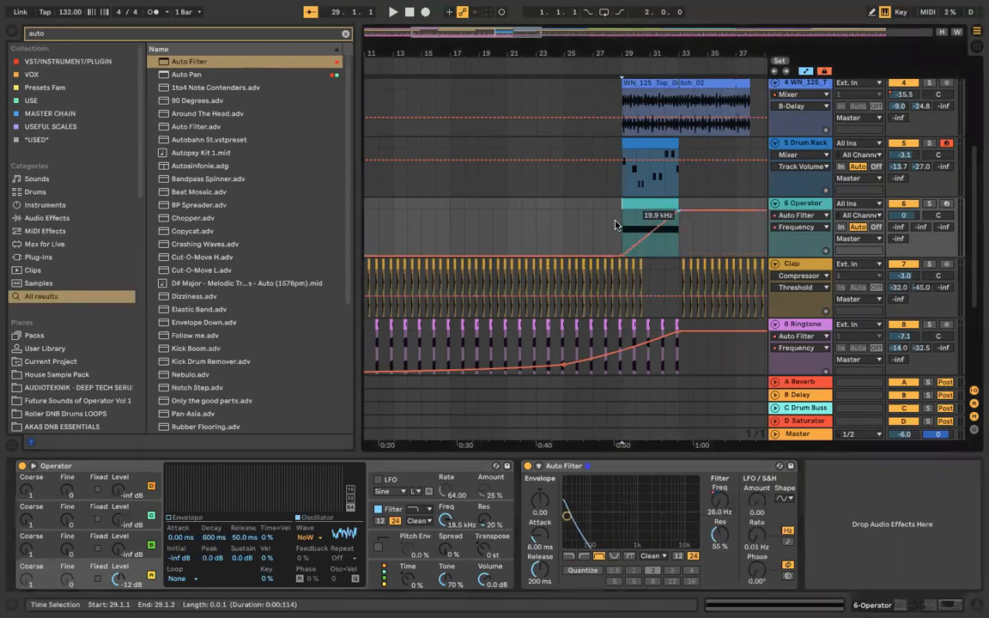
Step: Solo the Operator track, play the noise sweep, and lower the Auto Filter resonance to 41%
click(929, 203)
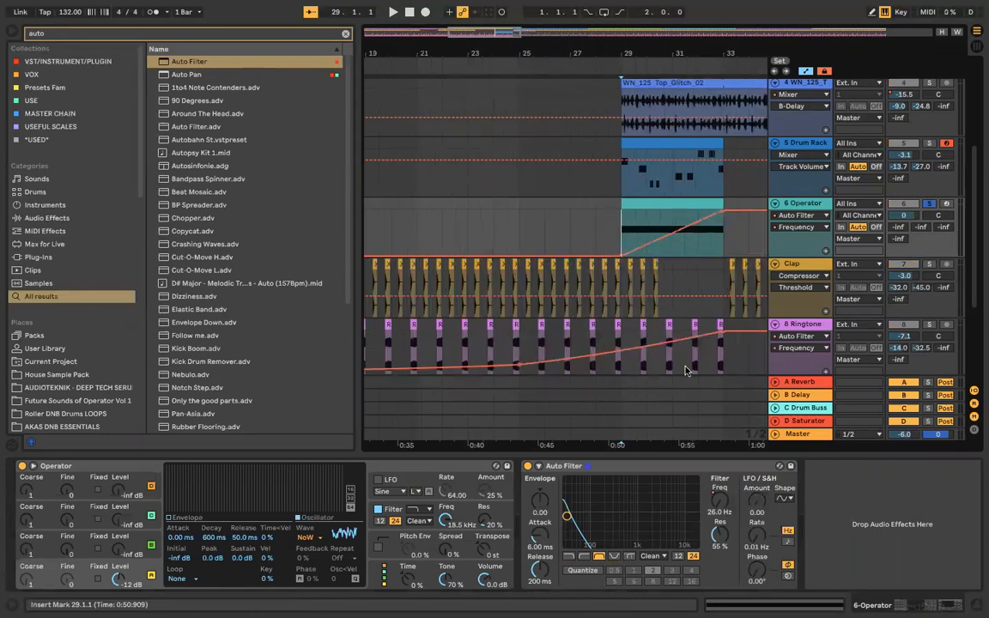
key(space)
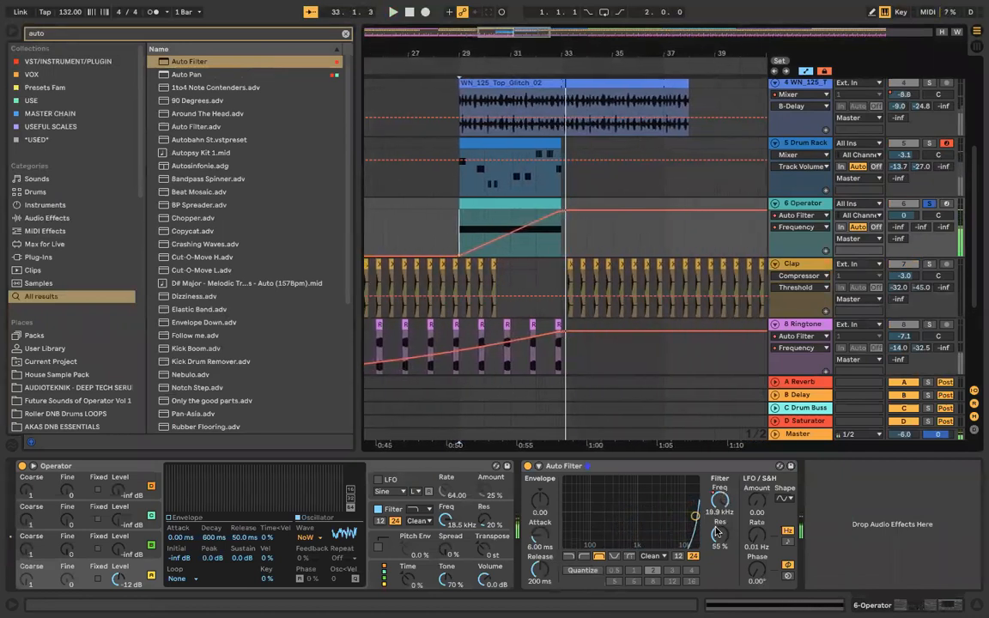
click(718, 533)
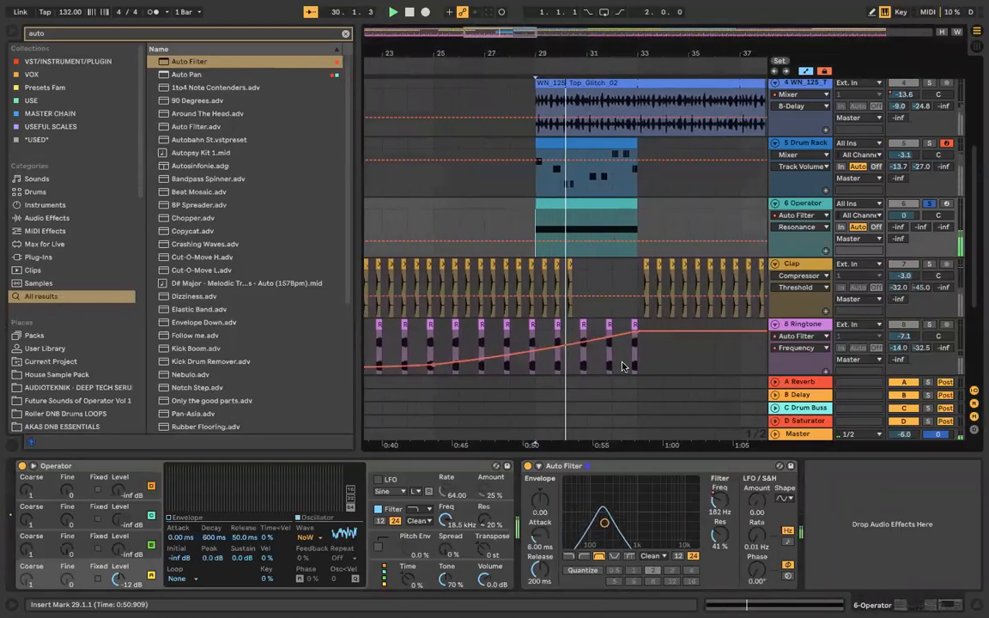
Step: Rename the Operator clip as Riser
click(606, 203)
key(ctrl+r)
text(Riser)
key(Return)
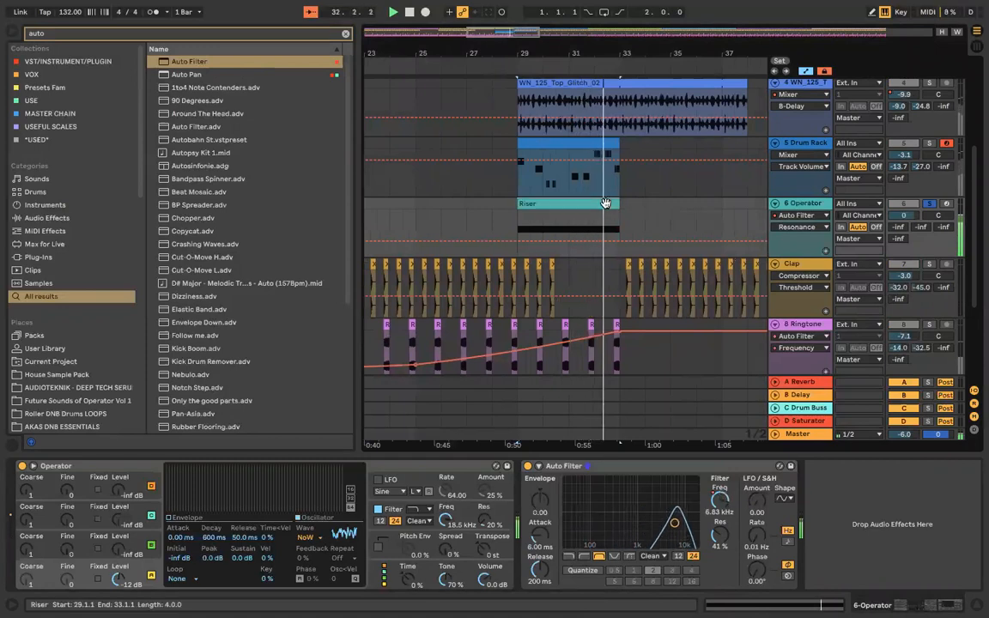
Step: Stop playback, search the browser for "white" and preview the ARP white.wav sample
click(507, 208)
scroll(86, 249, down, 10)
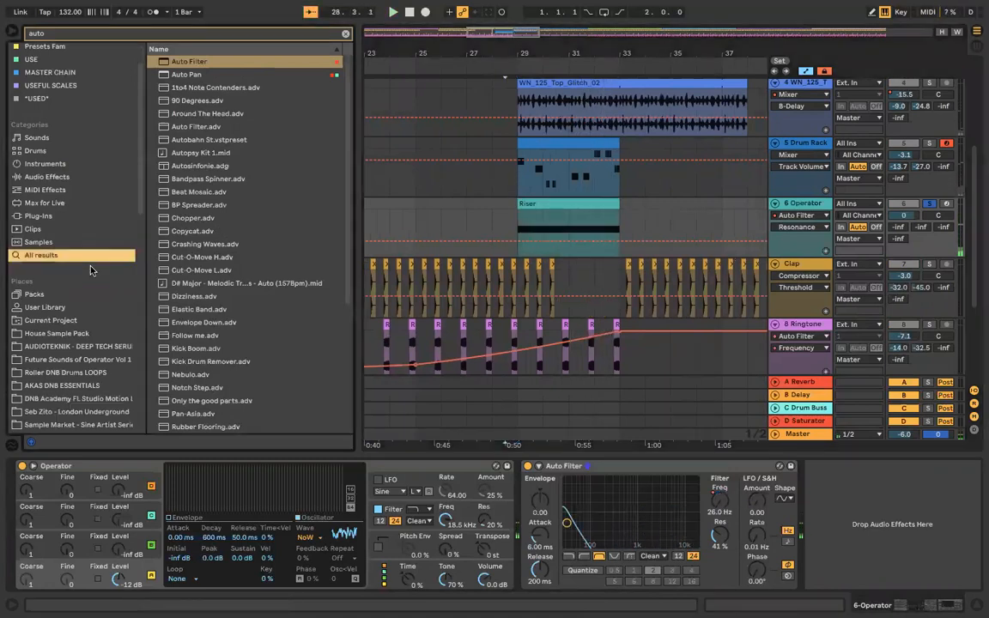
scroll(84, 246, up, 5)
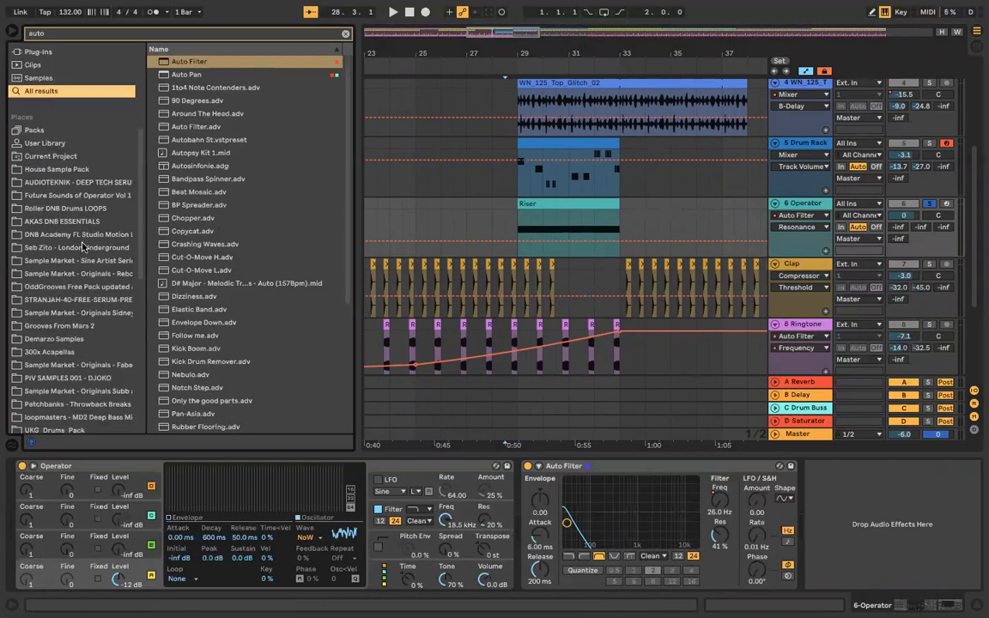
scroll(83, 247, up, 1)
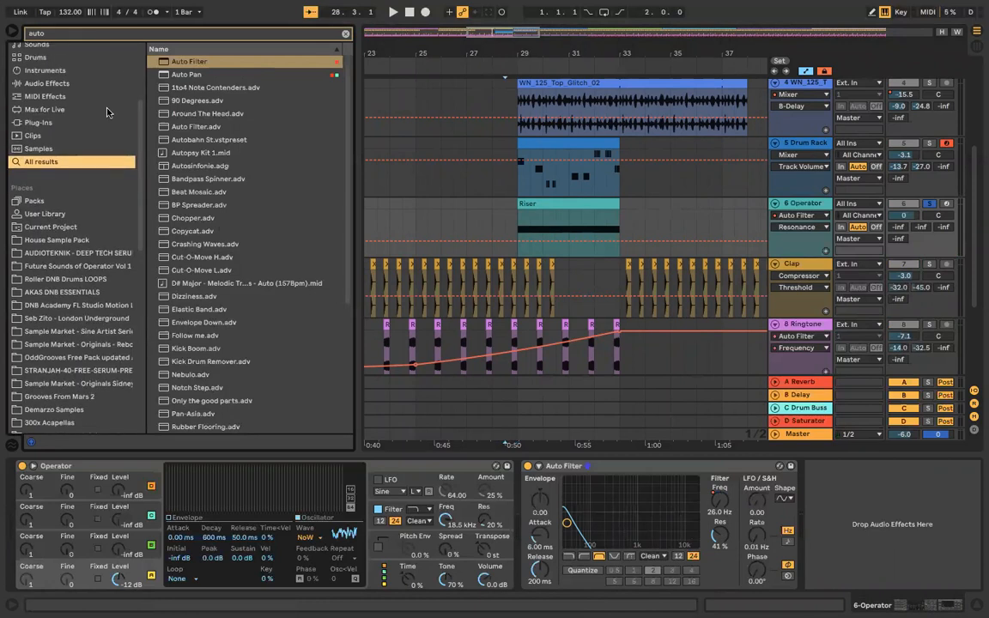
click(126, 37)
key(BackSpace)
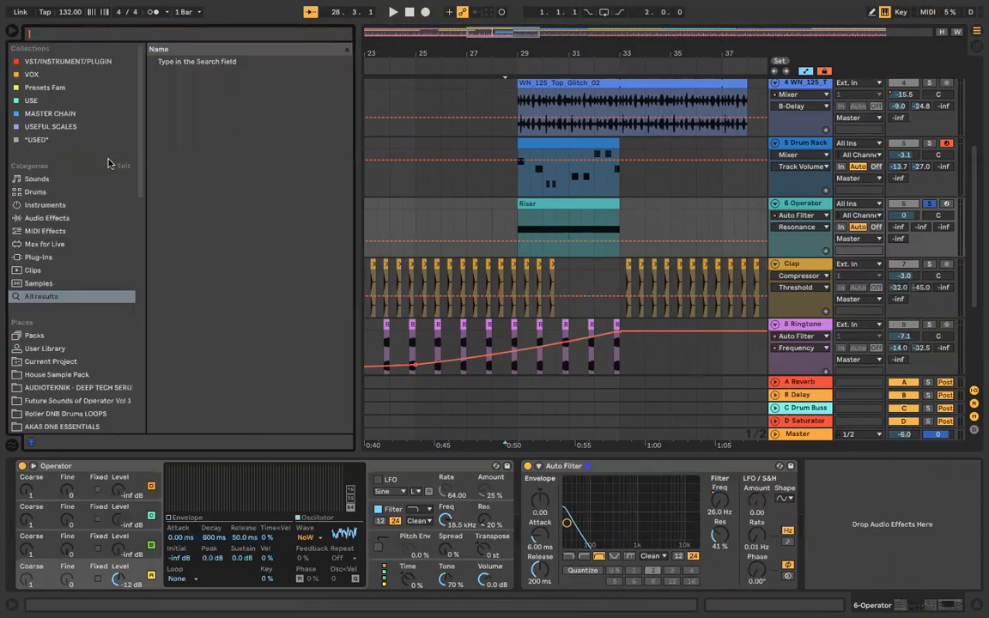
text(white)
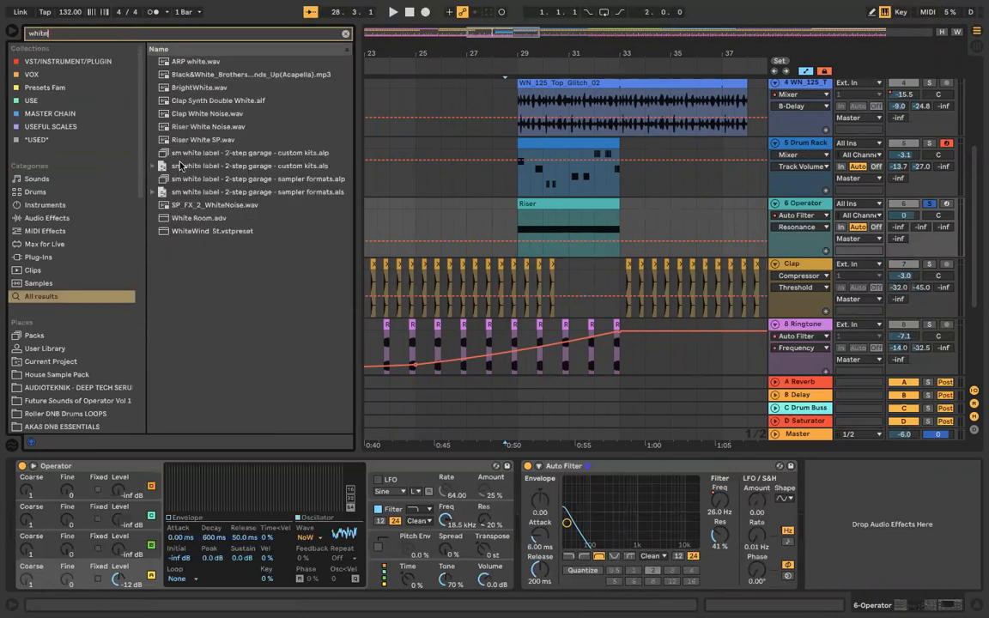
click(203, 63)
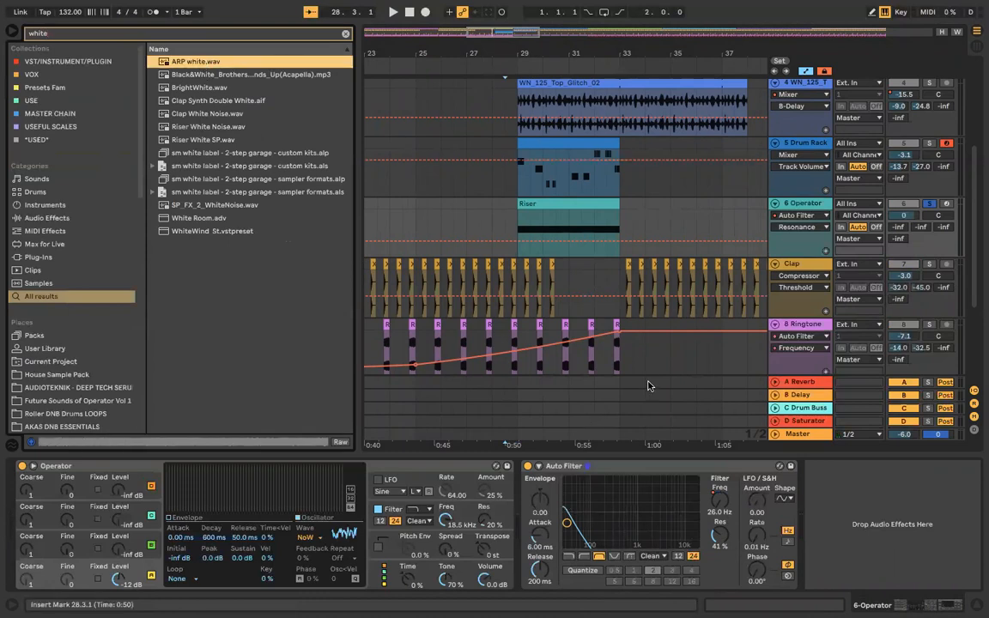
Step: Insert an audio track below the Operator track and place ARP white.wav on it at bar 29, looped to bar 33
right_click(806, 212)
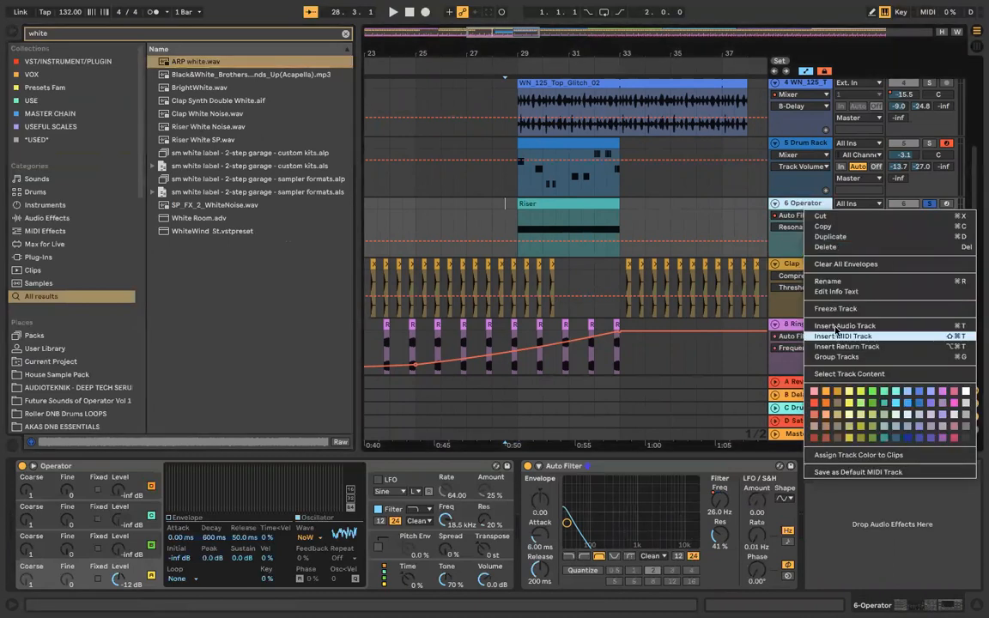
click(755, 302)
drag(266, 58, 520, 262)
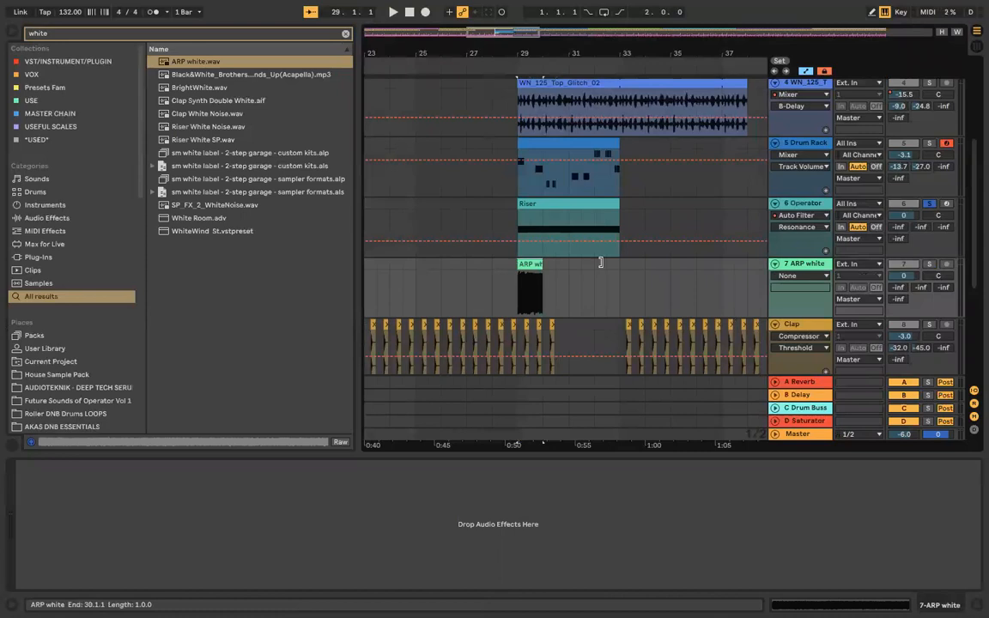
Step: Copy the Operator track's Auto Filter onto the ARP white track, then solo that track and play it
click(791, 208)
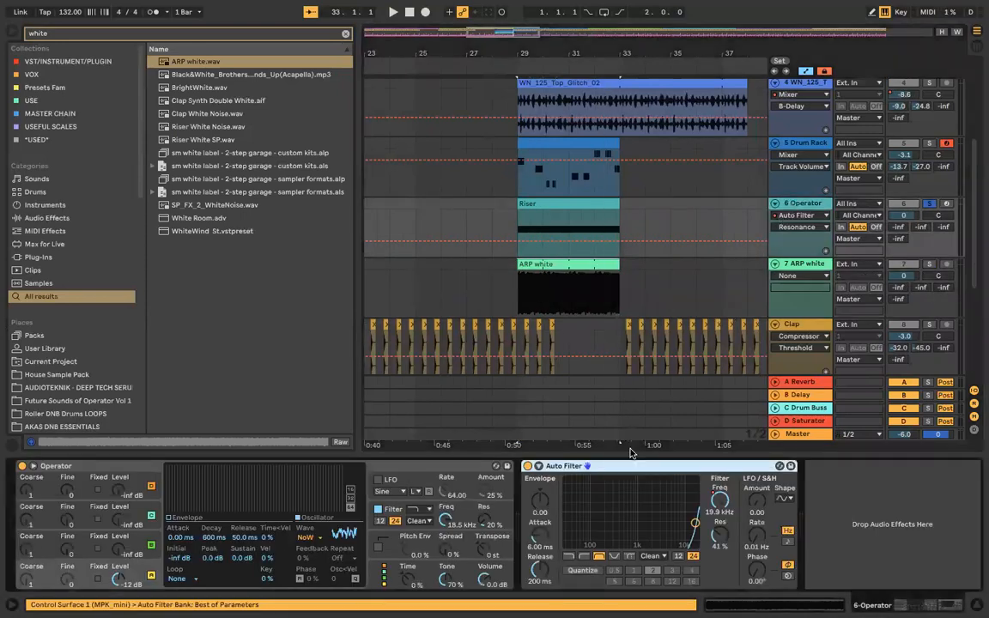
click(806, 272)
key(ctrl+v)
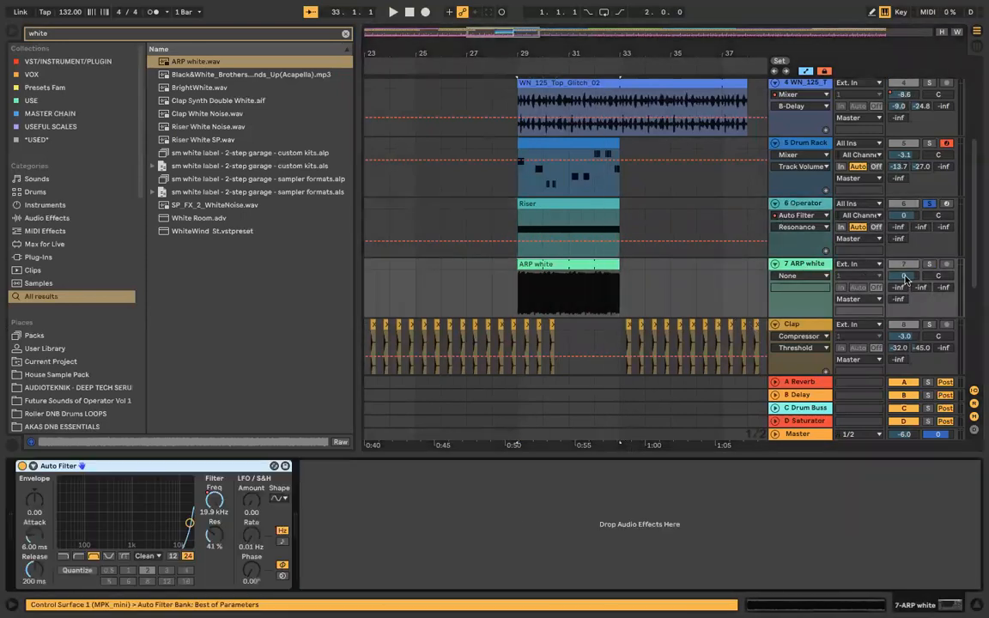
click(930, 265)
key(space)
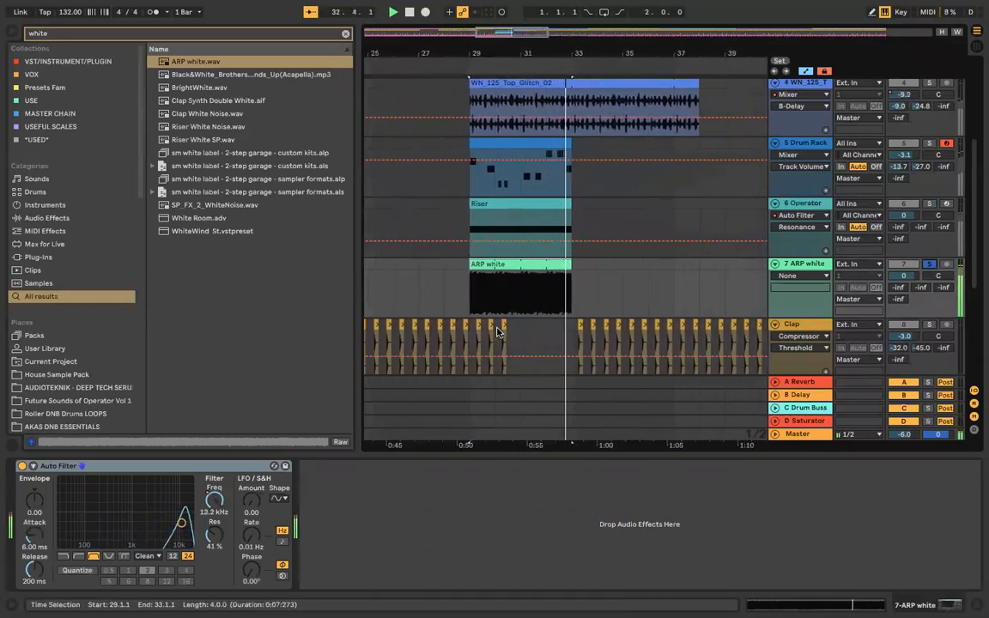
Step: Delete the Operator riser track and take the ARP white track out of solo
click(808, 206)
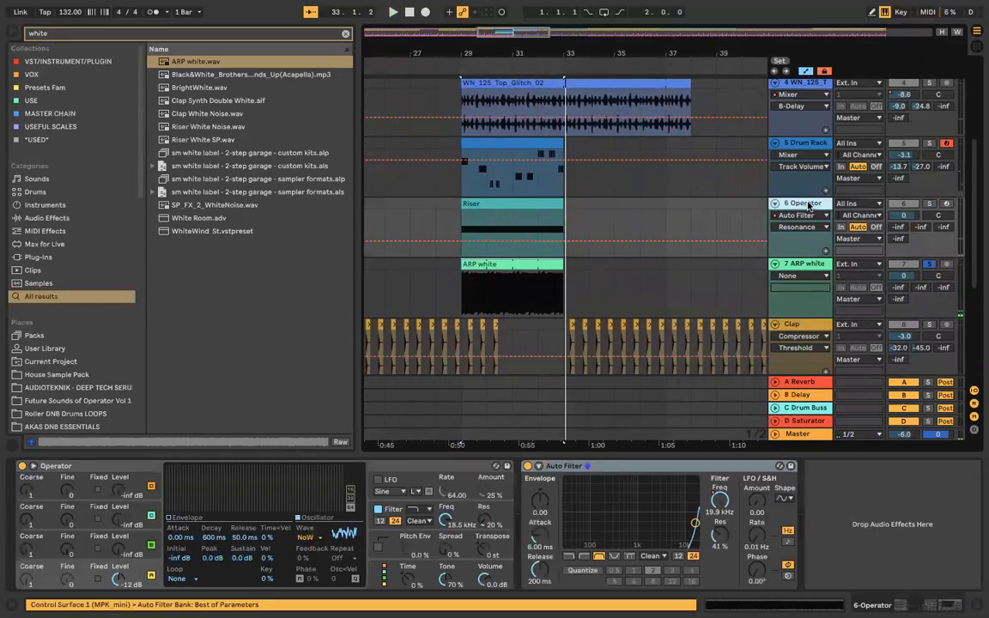
key(Delete)
click(930, 204)
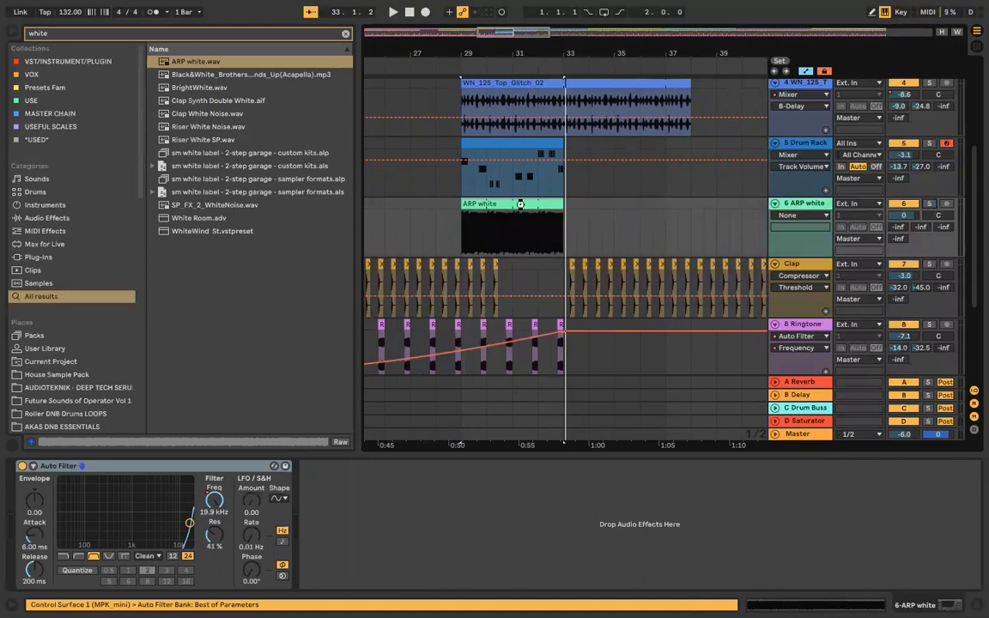
Step: Automate the ARP white track volume to rise from -3.6 dB at bar 29 to 0 dB at bar 33
right_click(892, 218)
click(824, 220)
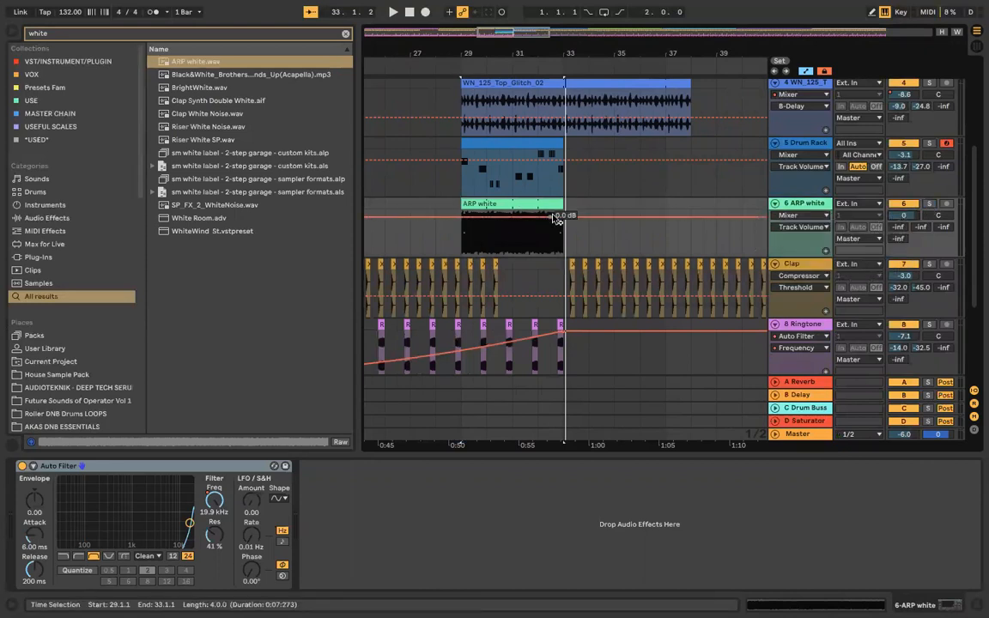
key(space)
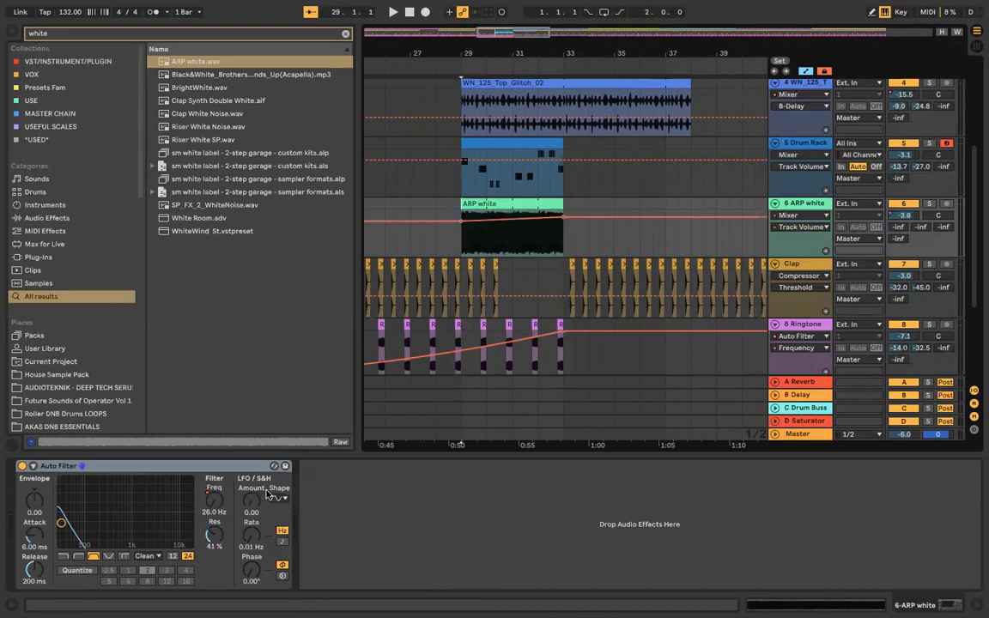
Step: Solo ARP white and, while playing it, set the Auto Filter LFO amount to 30 and its rate to 0.37 Hz
click(929, 204)
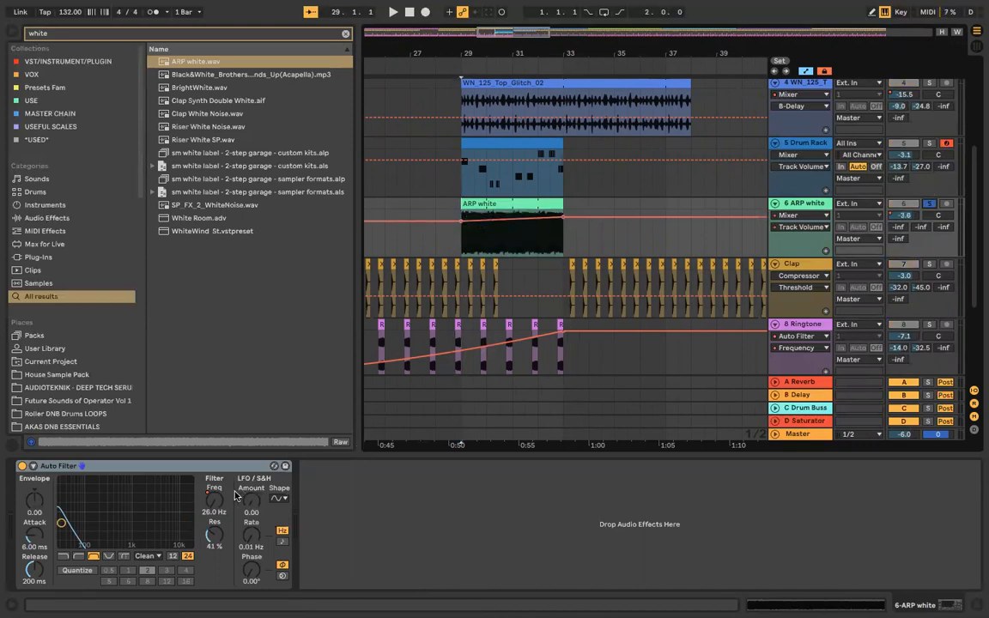
drag(251, 502, 251, 429)
key(space)
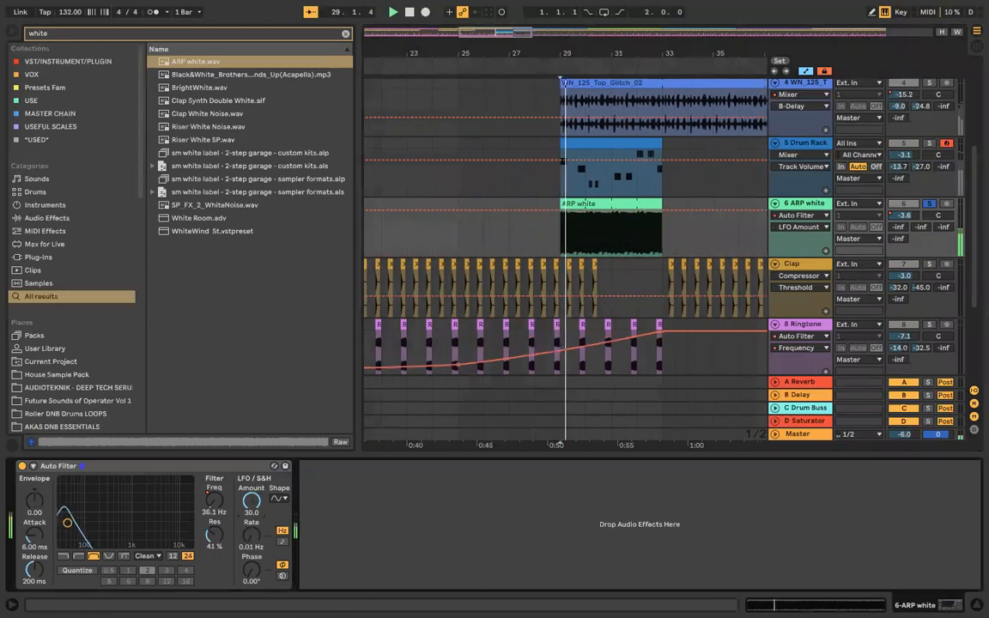
drag(249, 534, 249, 460)
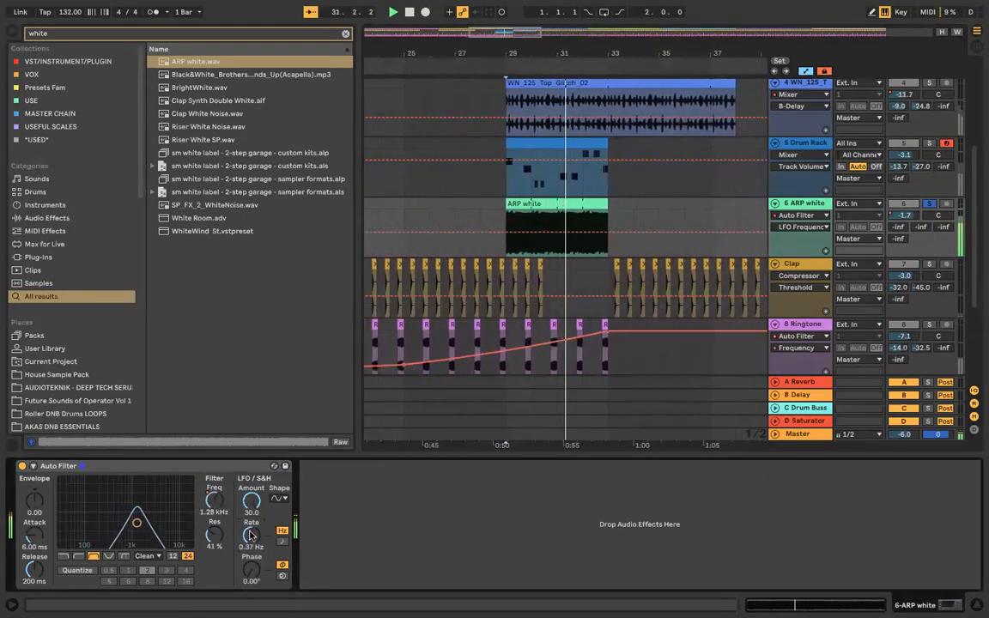
Step: Sync the Auto Filter LFO to tempo at rate 1/3, with a triangle waveform and an amount of 22.9
click(282, 542)
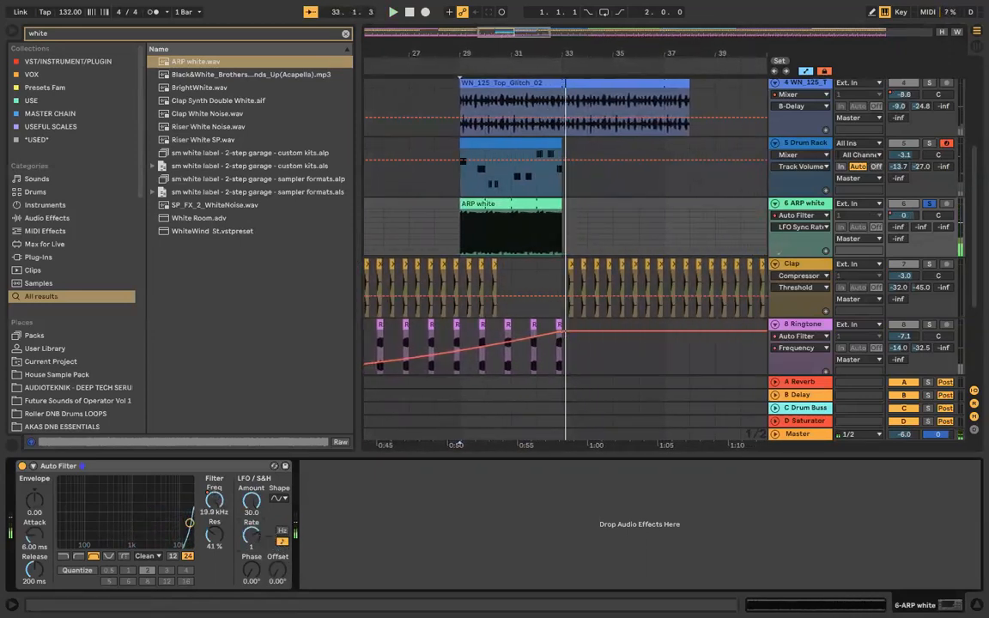
click(280, 498)
click(282, 532)
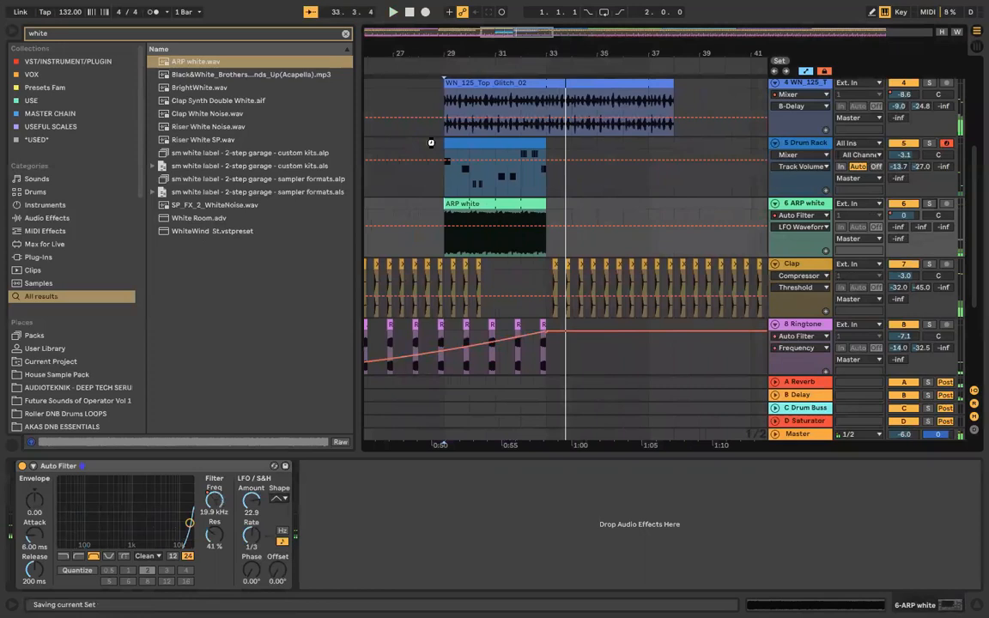
Step: Add a Reverb to the ARP white track and set its dry/wet to 35%
click(285, 36)
text(rev)
double_click(184, 62)
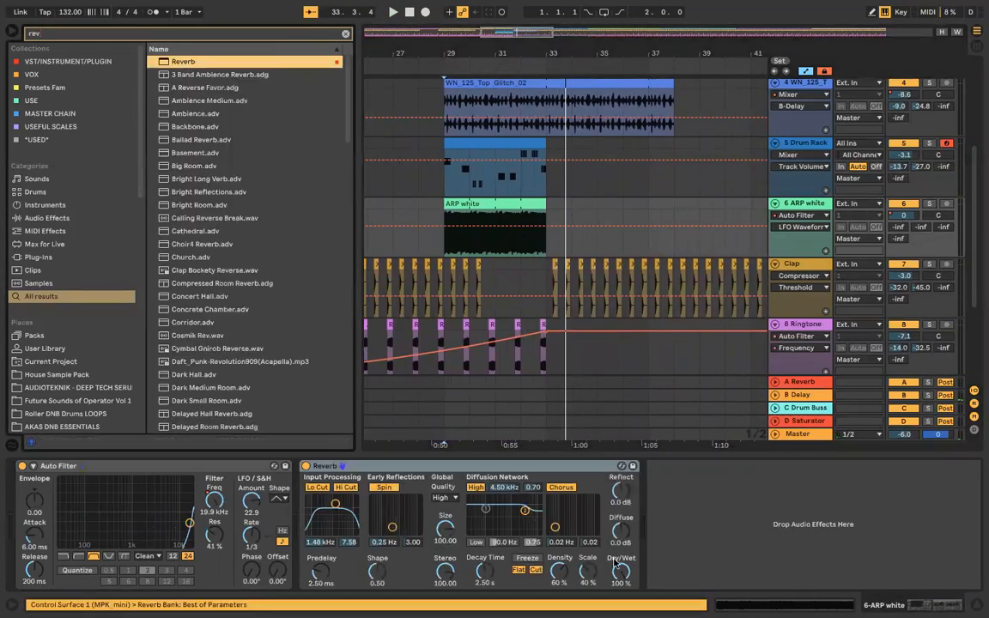
drag(617, 562, 616, 576)
Step: Add an Echo after the Reverb on the ARP white track and set its dry/wet to 29%
click(301, 35)
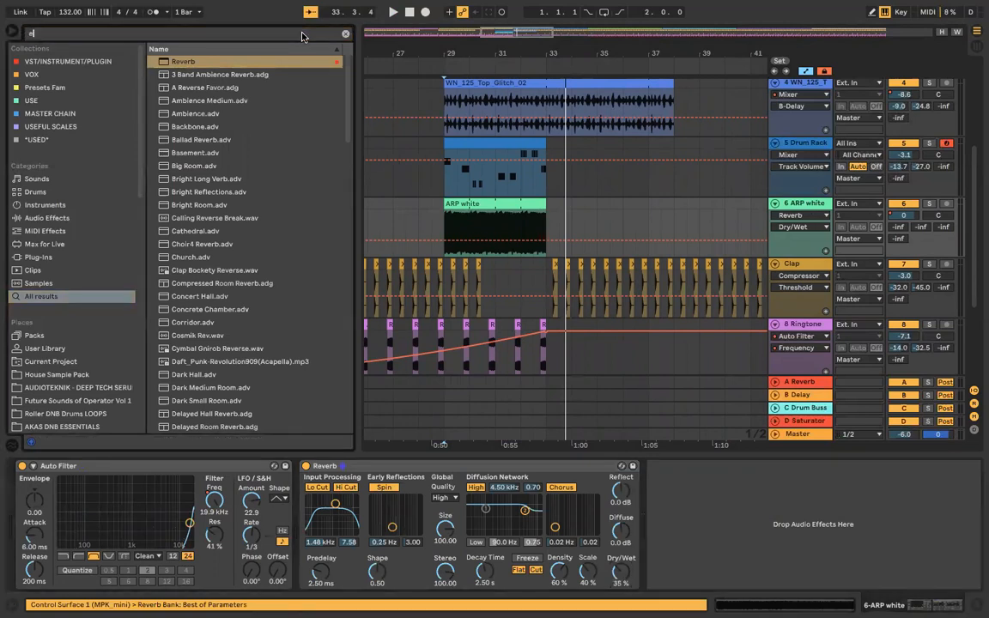
text(ec)
double_click(182, 62)
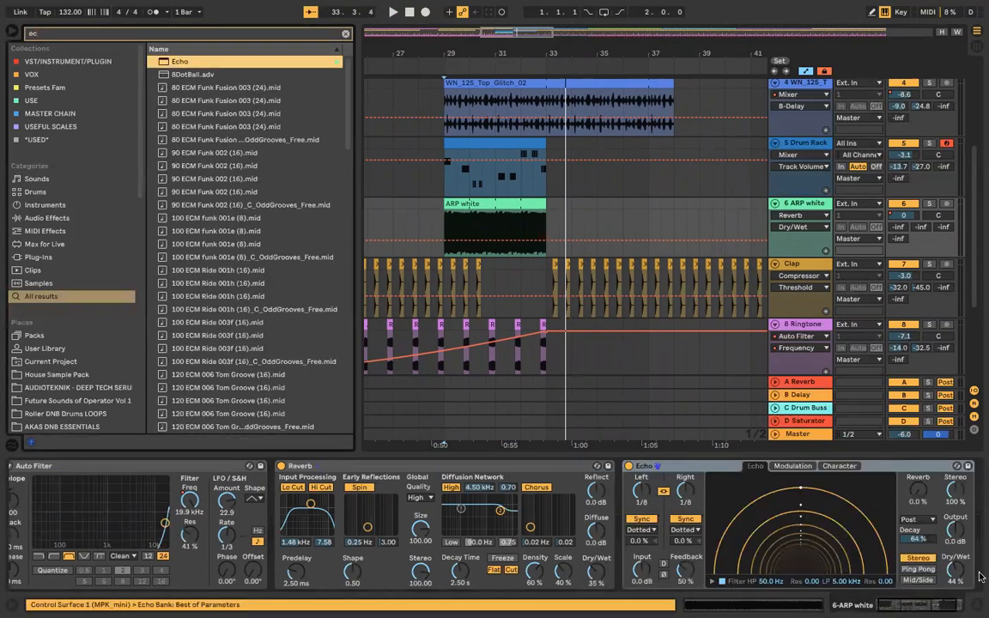
drag(956, 569, 955, 583)
Step: Set the ARP white Auto Filter's resonance to 25% and its envelope amount to 5.95
scroll(658, 325, left, 2)
scroll(658, 325, down, 1)
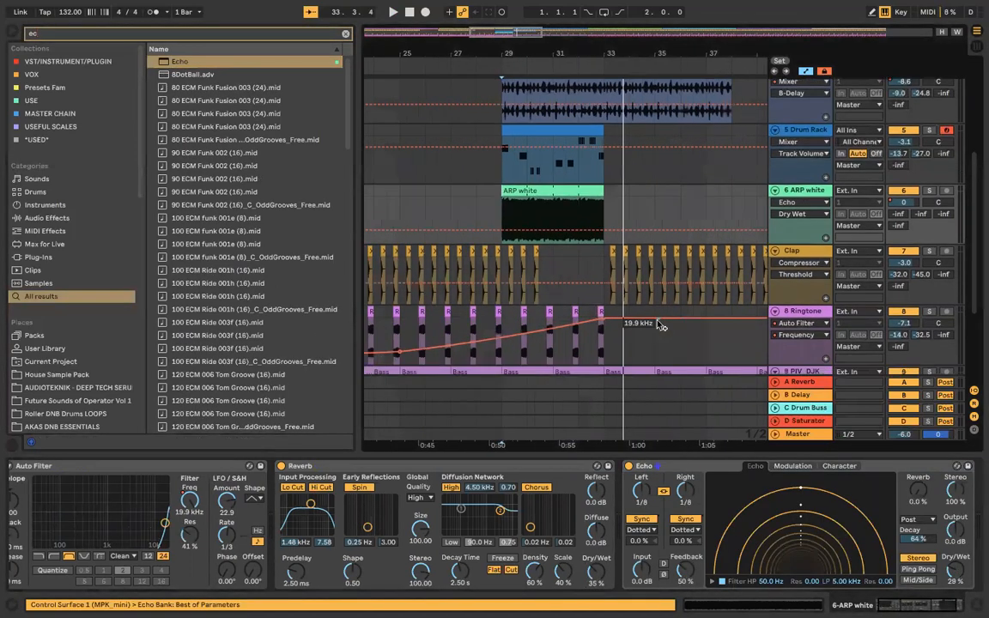
scroll(251, 477, left, 1)
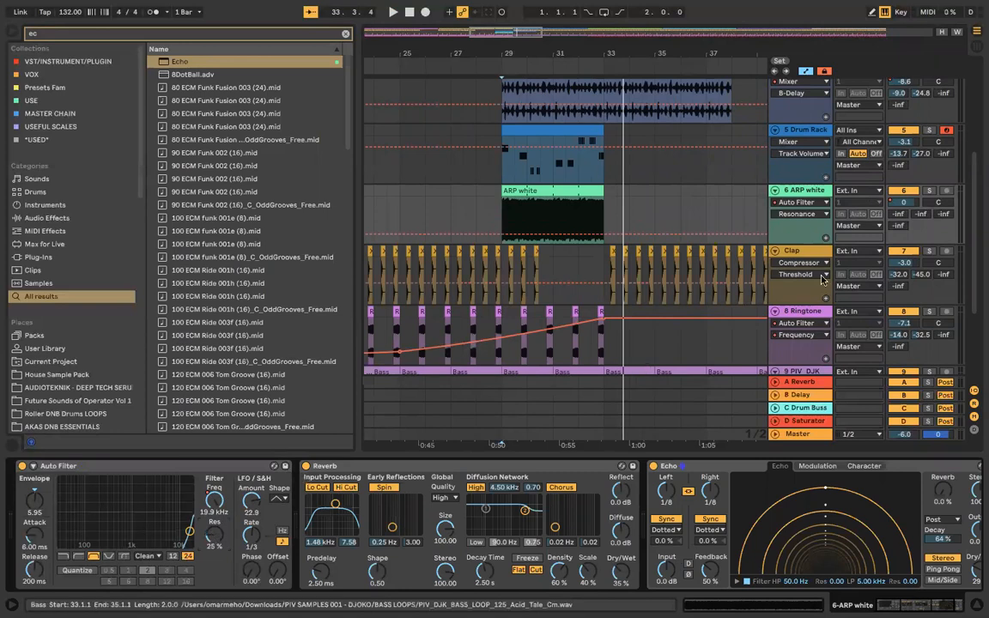
Step: Add a Utility to the end of the ARP white chain and set its gain to -7.78 dB
key(ctrl+f)
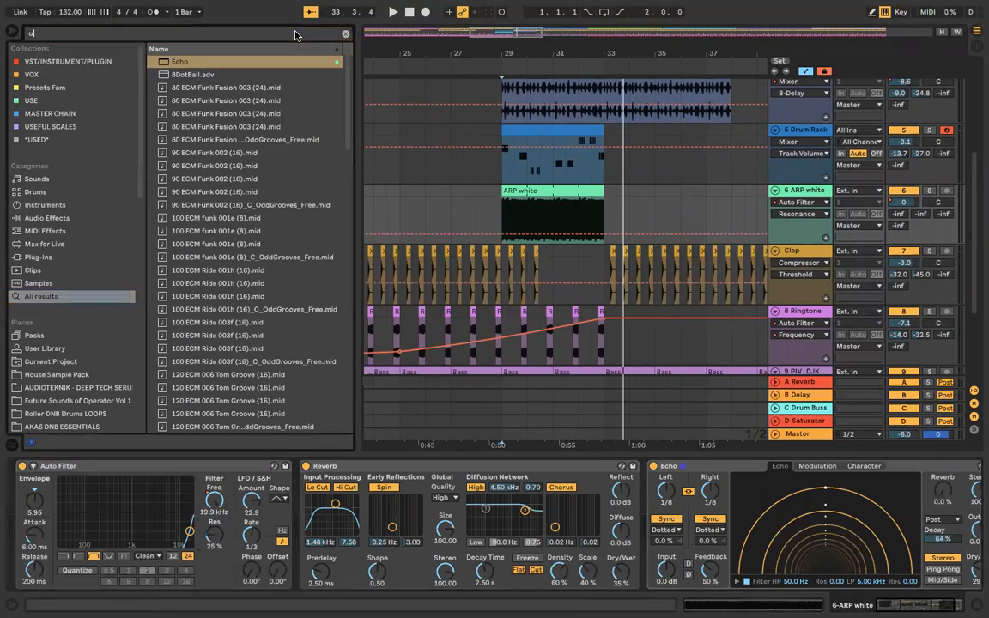
text(uti)
double_click(184, 65)
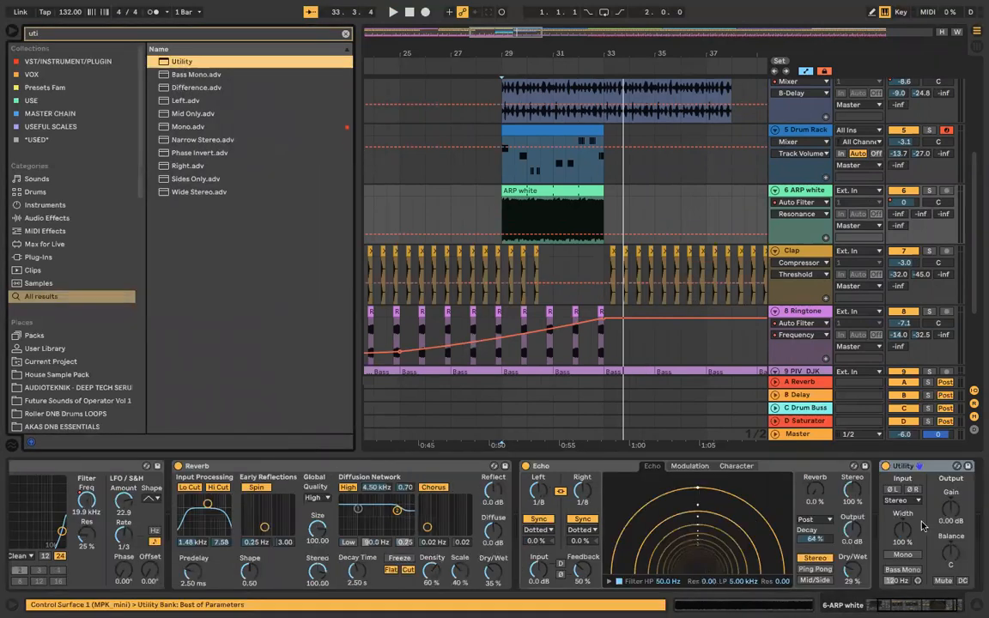
drag(950, 513, 950, 528)
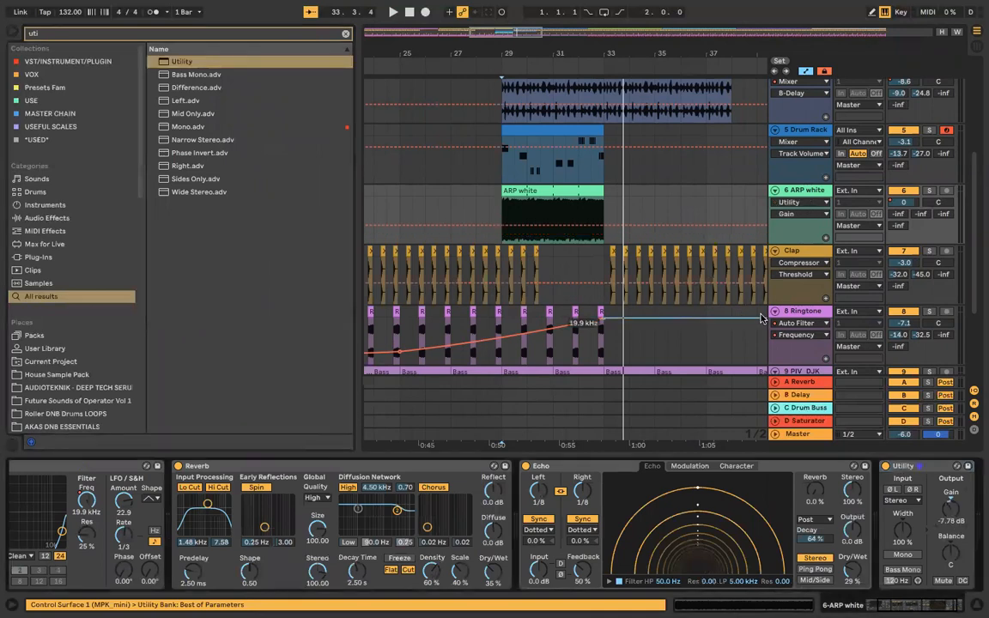
Step: Show the ARP white track's volume automation, play from just before bar 29 and save the set
right_click(894, 203)
click(876, 214)
drag(502, 73, 557, 74)
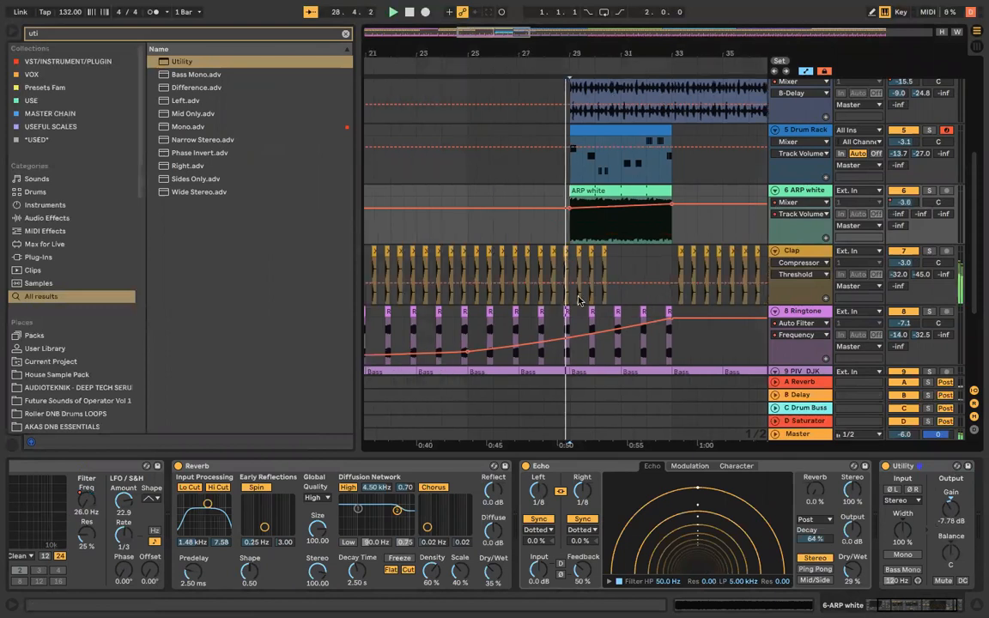
key(ctrl+s)
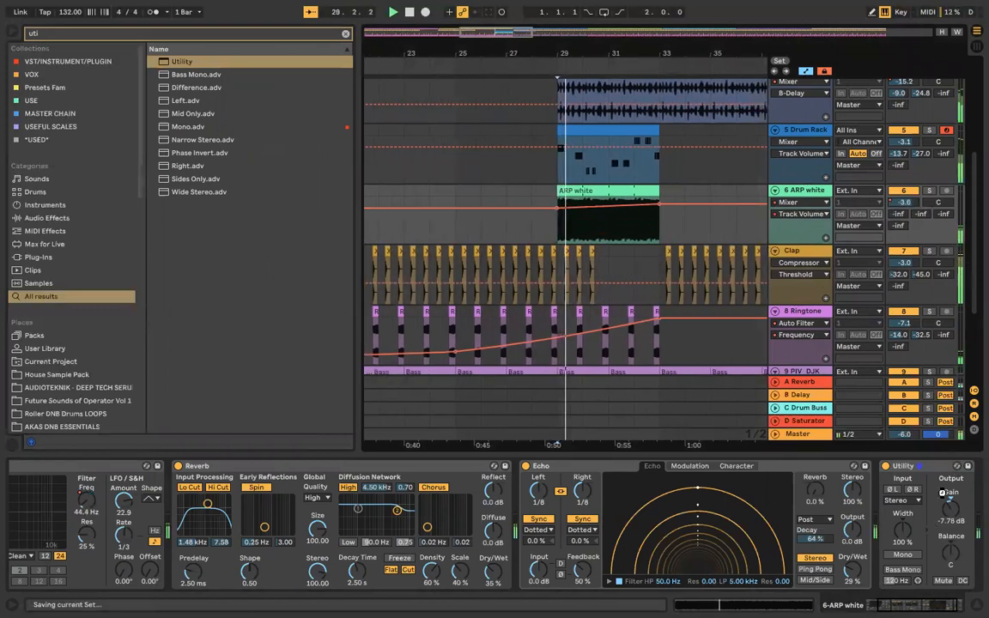
Step: Lower the ARP white Utility gain to -10 dB and set the track's sends A to -20.0 and B to -17.2, ending playback
drag(950, 513, 950, 518)
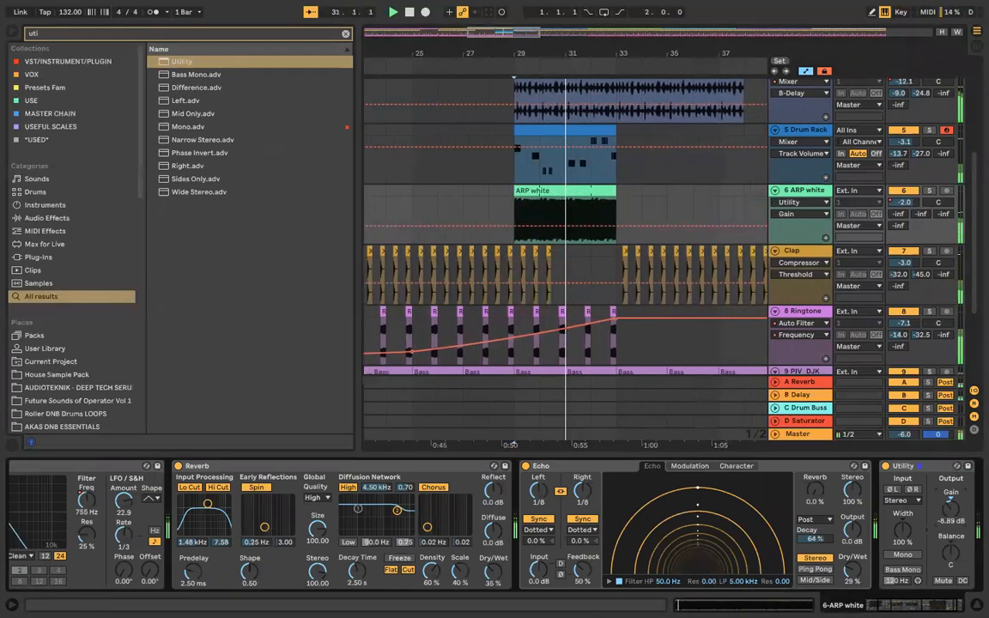
drag(899, 216, 920, 210)
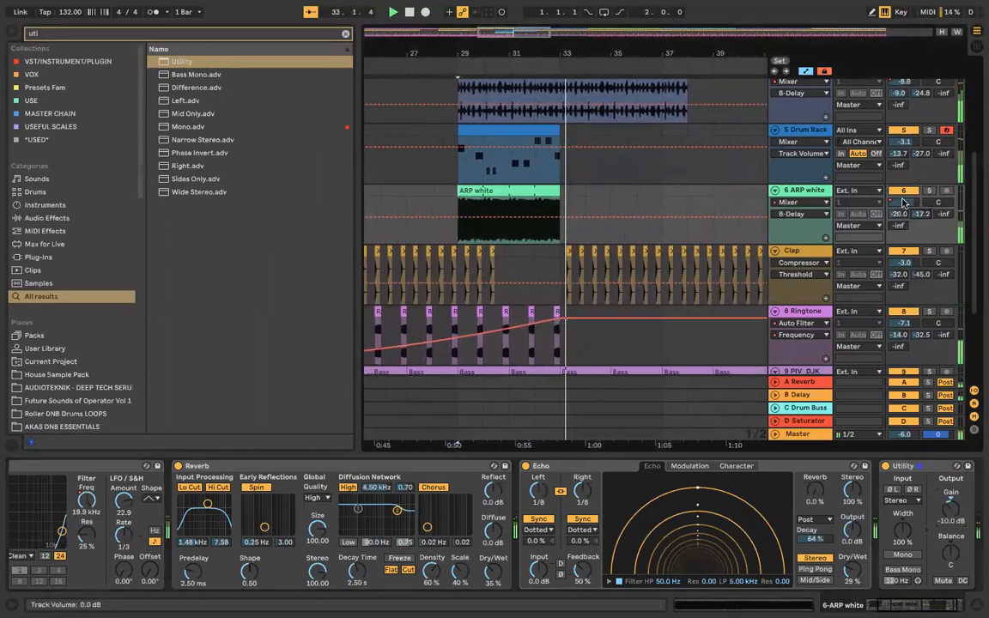
key(space)
Step: Add an Auto Pan to the ARP white track and set its amount to 34.1%
click(274, 37)
text(auto)
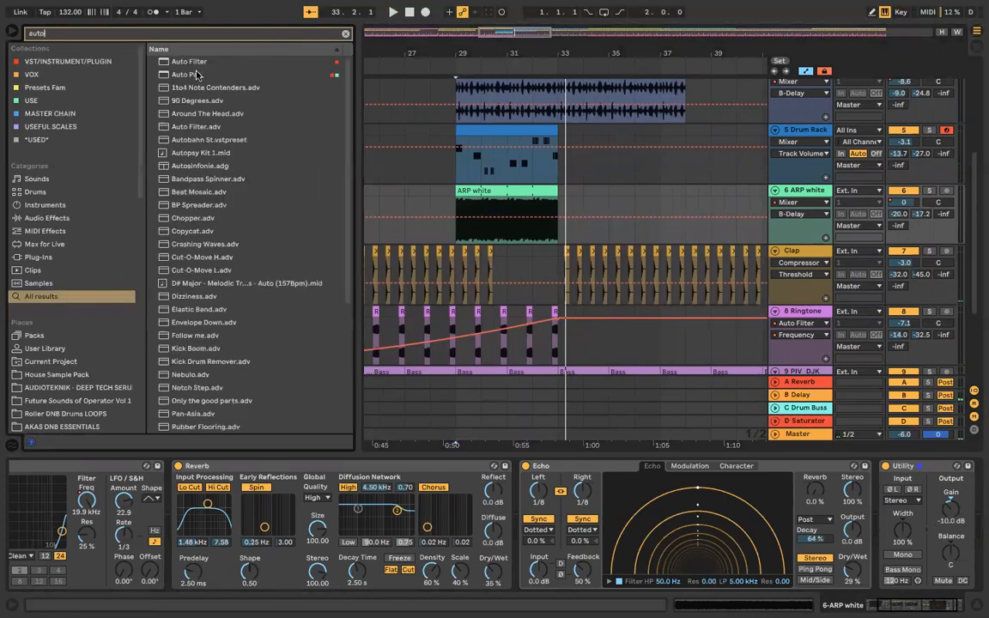
double_click(197, 73)
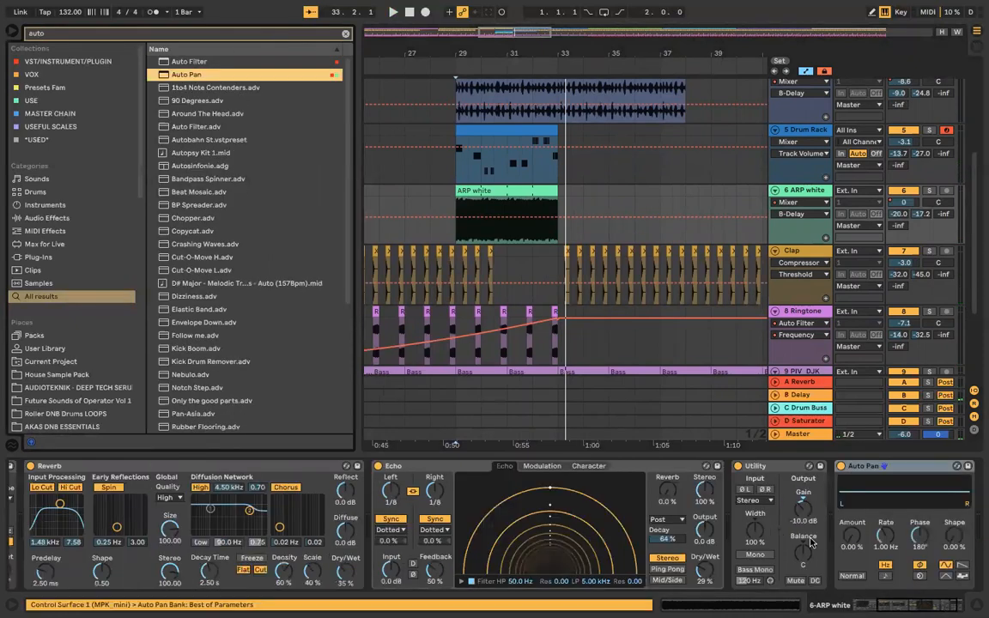
drag(852, 539, 852, 515)
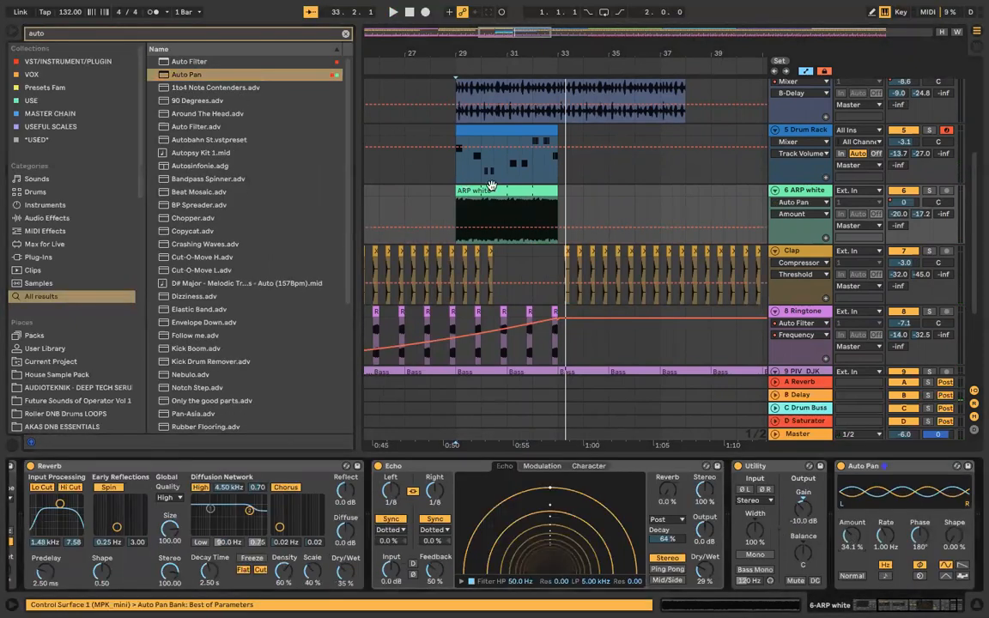
Step: Play the bridge into the drop from 28.3.1, lower the ARP white Utility gain to -15 dB and save the set
click(439, 201)
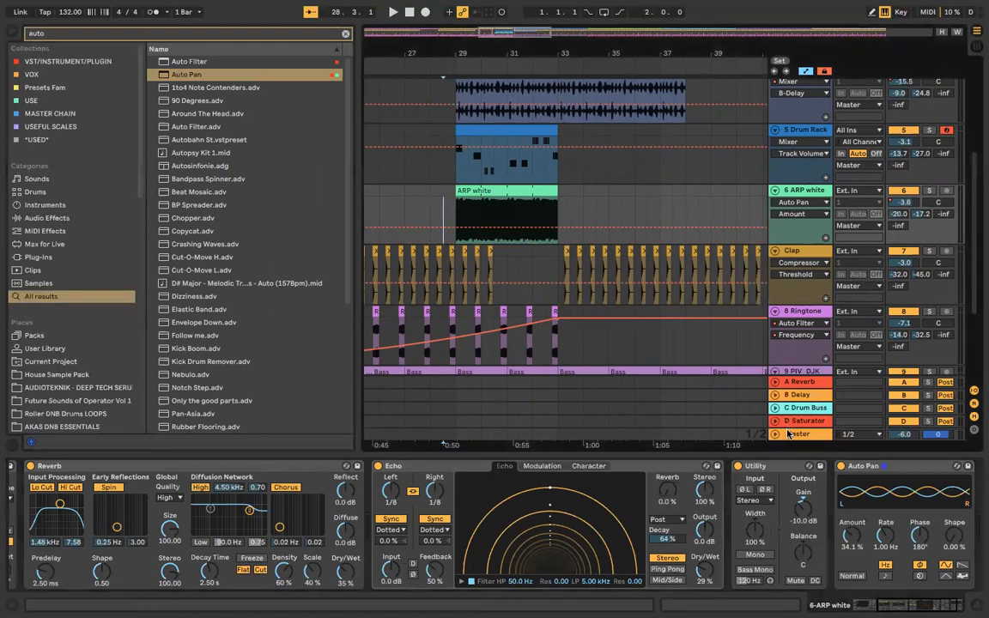
click(788, 434)
click(806, 193)
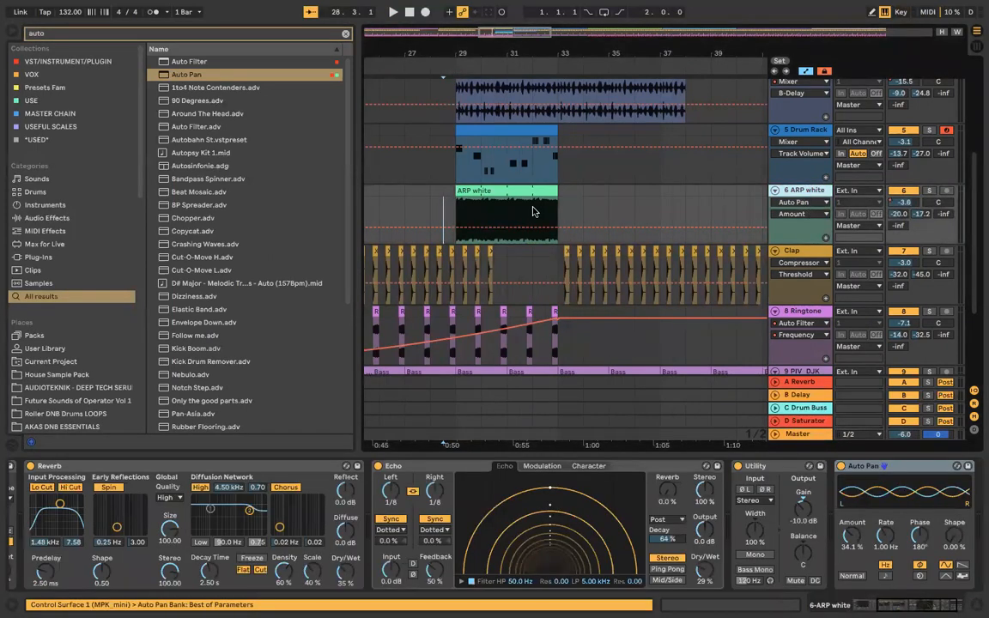
key(space)
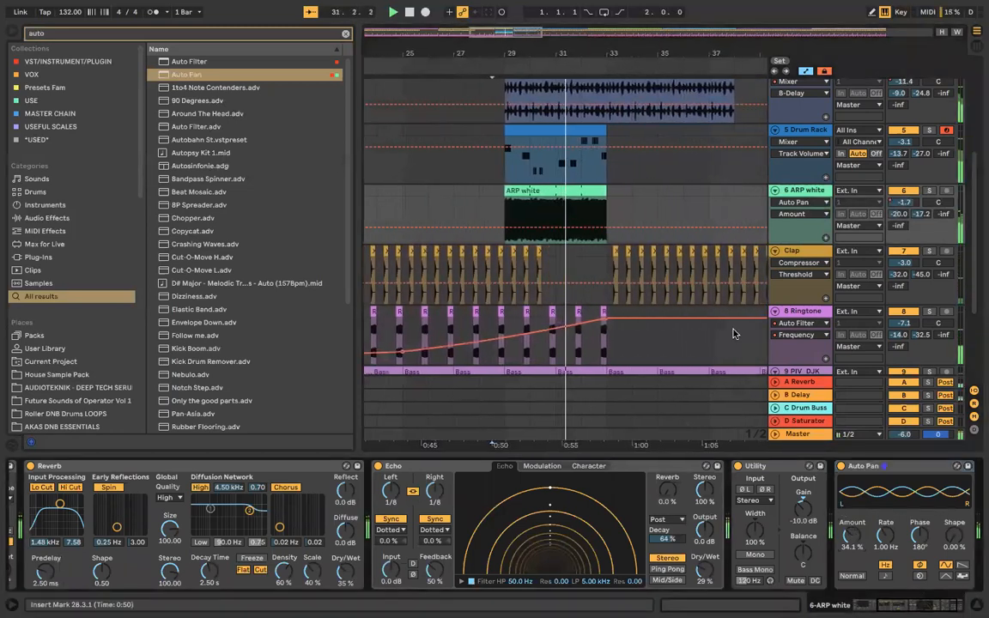
scroll(672, 269, up, 3)
scroll(672, 268, down, 3)
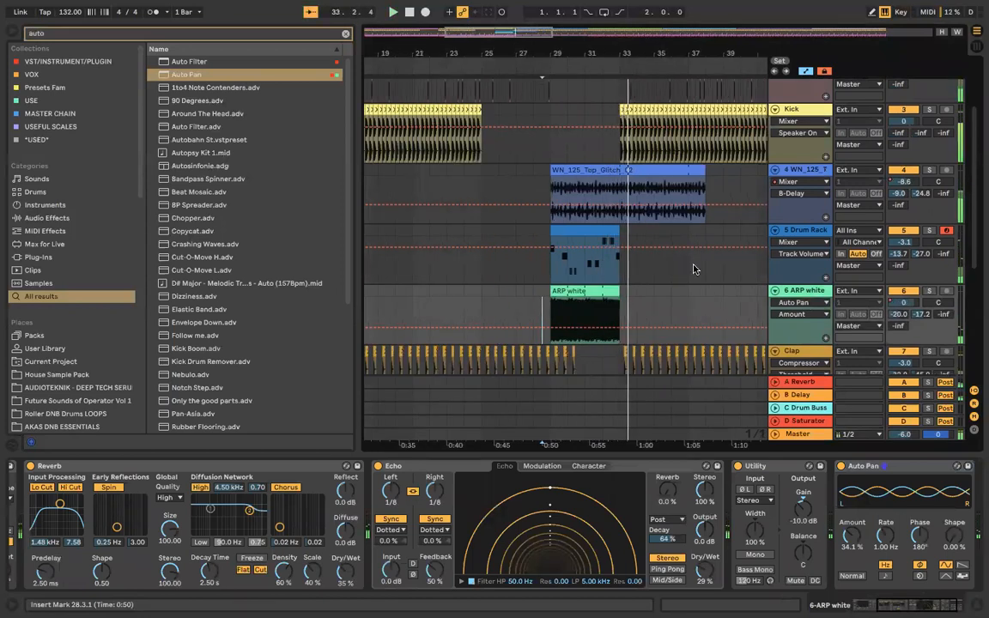
drag(788, 513, 788, 525)
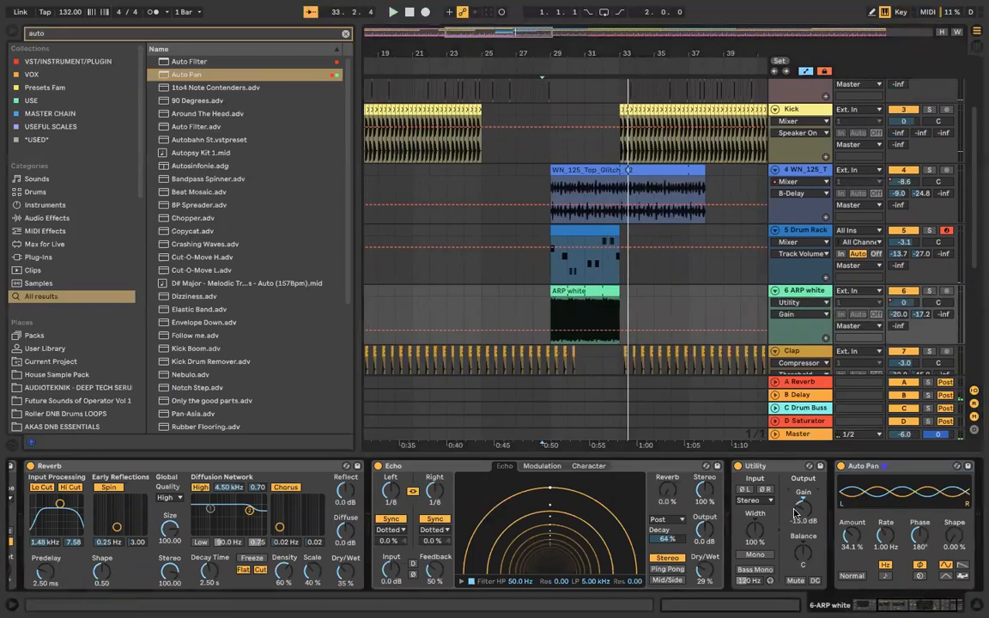
scroll(598, 347, right, 2)
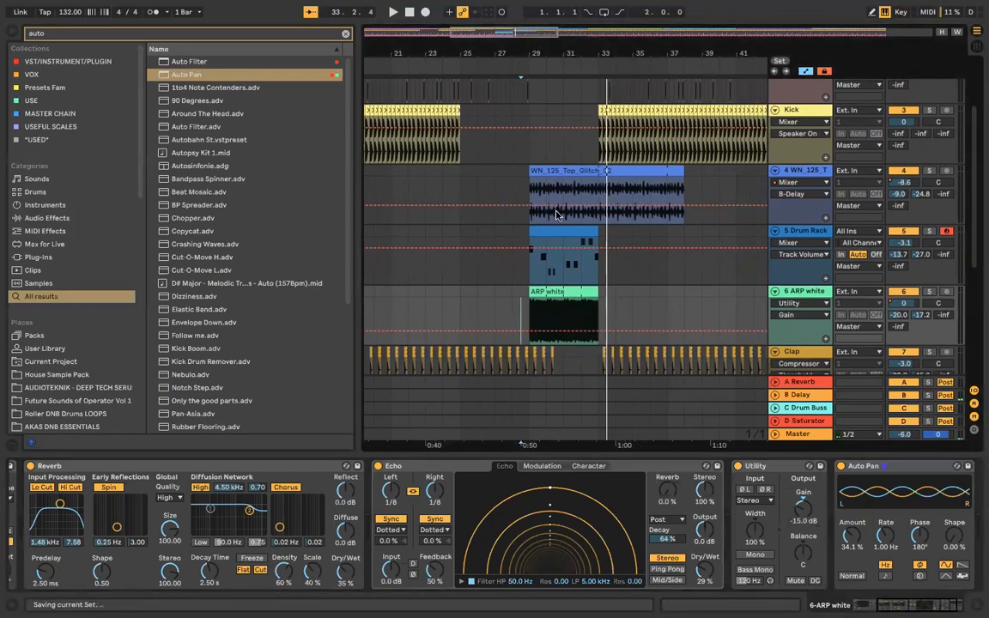
Step: Select the glitch loop, drum rack and ARP white clips in turn to review the bridge layers
click(556, 169)
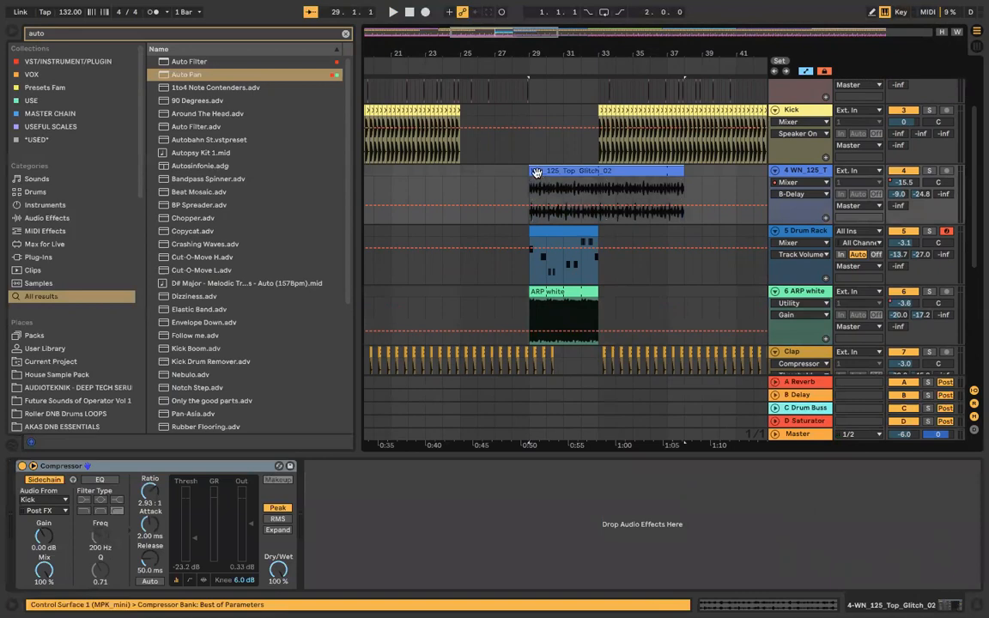
scroll(549, 240, up, 3)
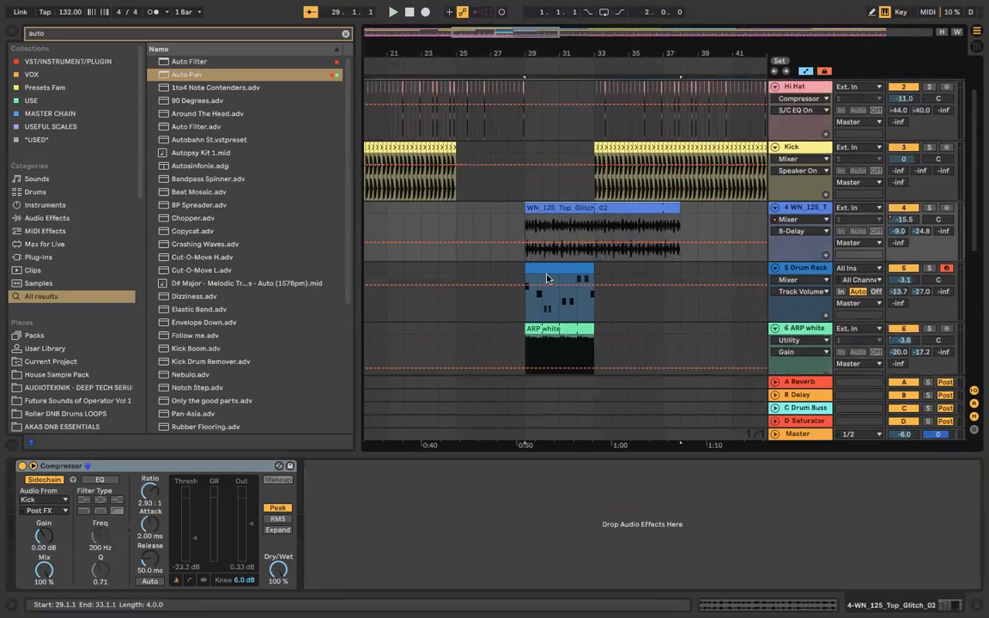
click(548, 279)
scroll(546, 279, down, 4)
click(544, 281)
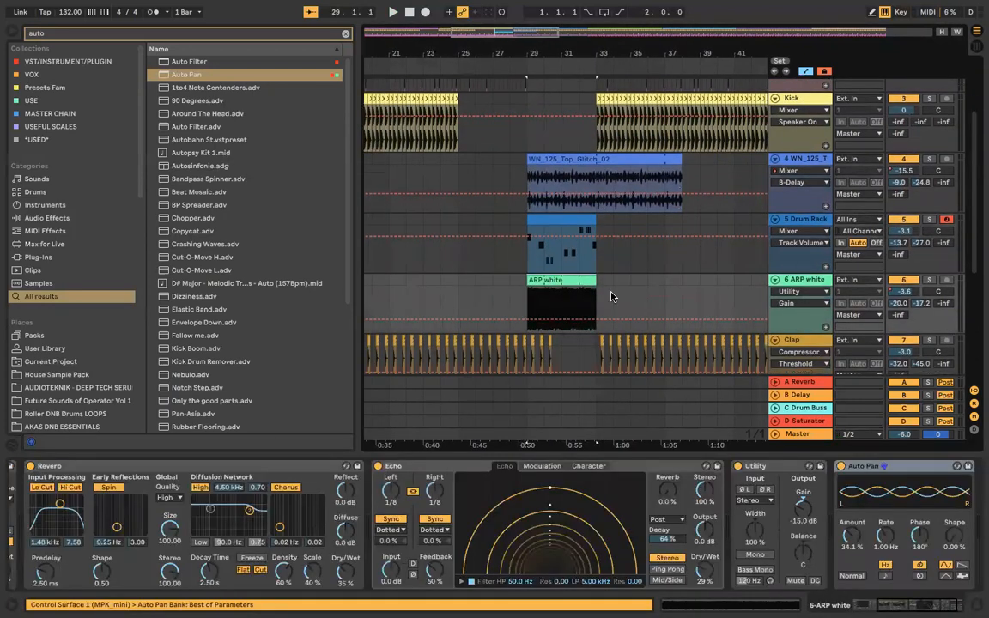
Step: Insert a new audio track below the ARP white track and search the browser for "crash"
right_click(794, 290)
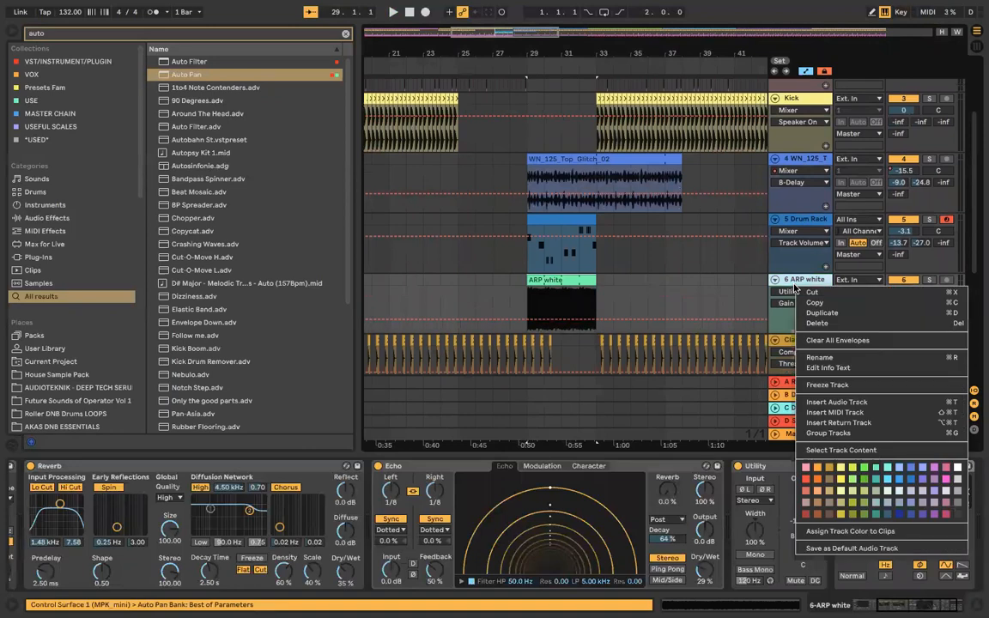
click(827, 402)
click(248, 35)
text(crash)
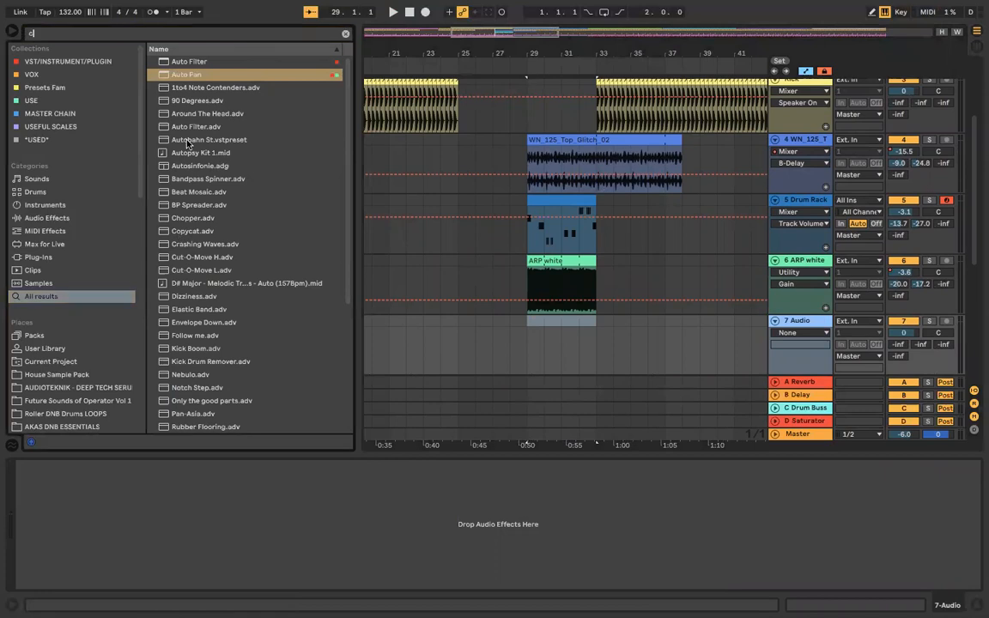
Step: Place Bass_Crash03.wav on the new track at 33.1.1, set its volume to -6.8 and send B to -24.8, and start playback
click(196, 116)
click(200, 320)
click(200, 300)
click(199, 318)
drag(200, 320, 594, 331)
drag(898, 344, 898, 283)
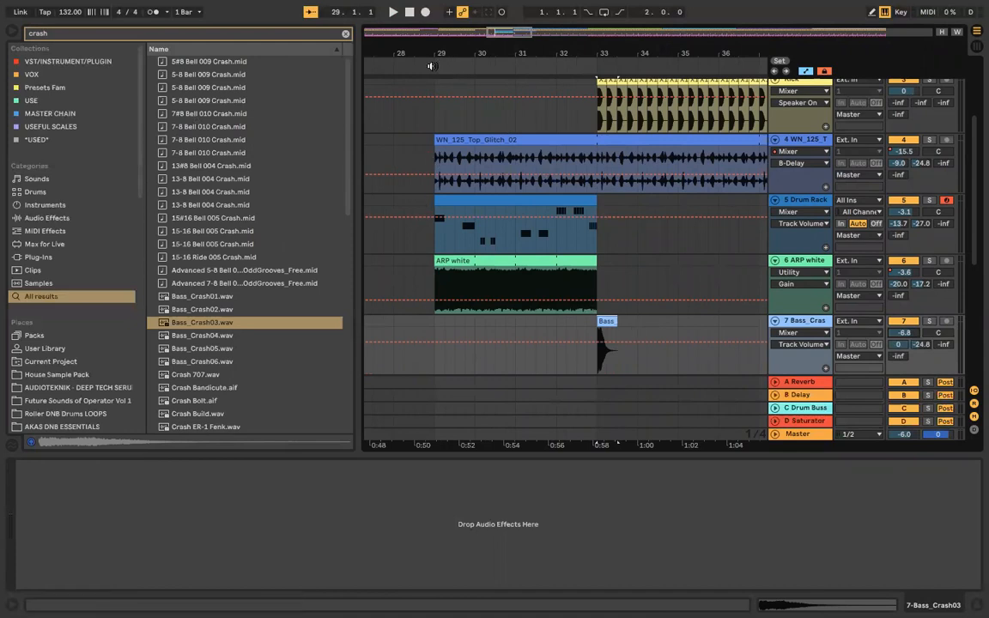
key(space)
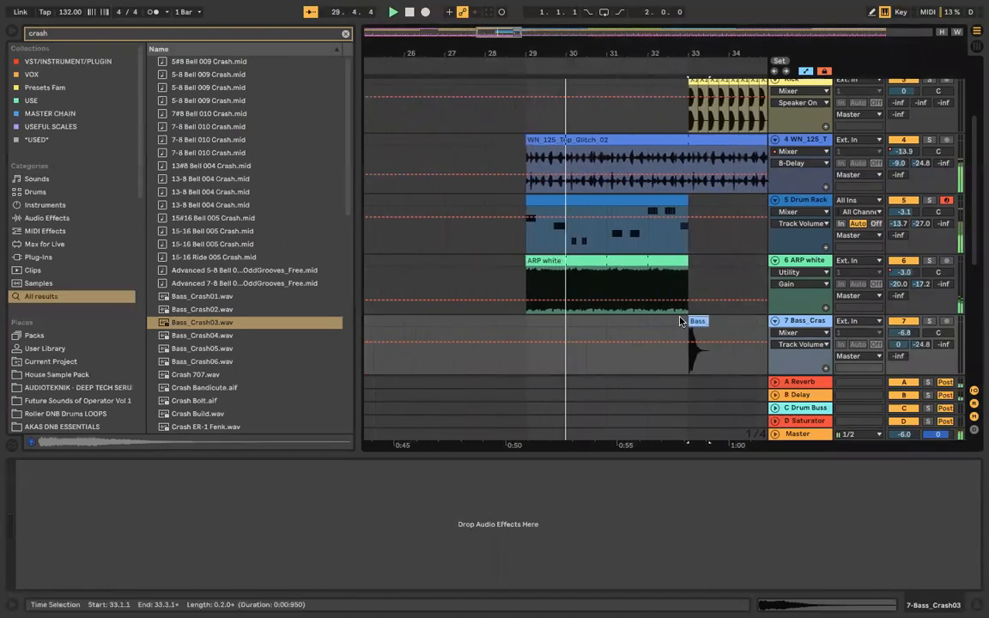
Step: Add a Compressor to the crash track, sidechained from the Kick with a -13.1 dB threshold, and save the set during playback
click(271, 33)
text(com)
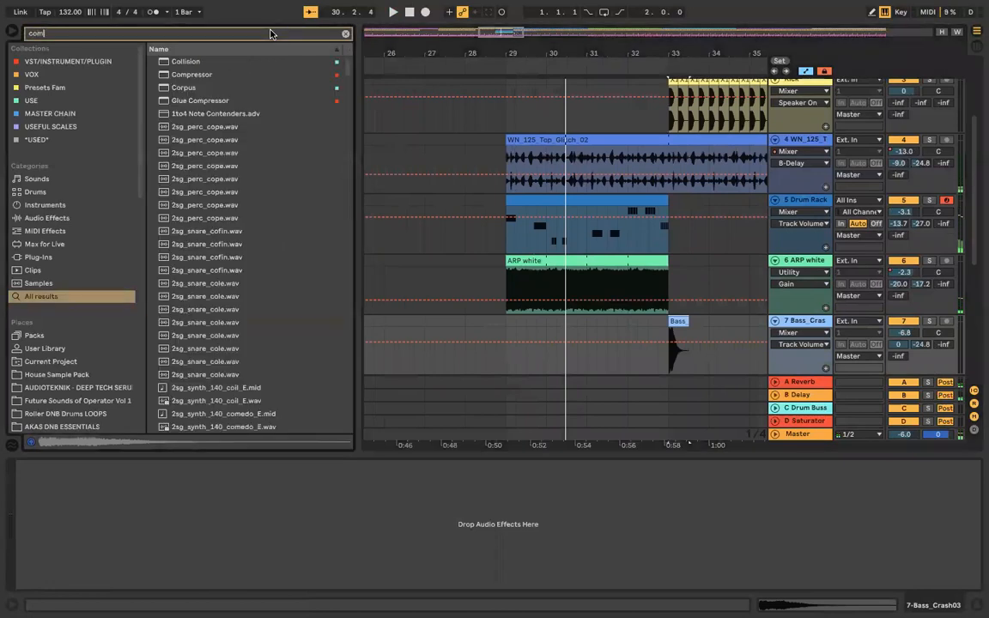
key(Down)
key(Return)
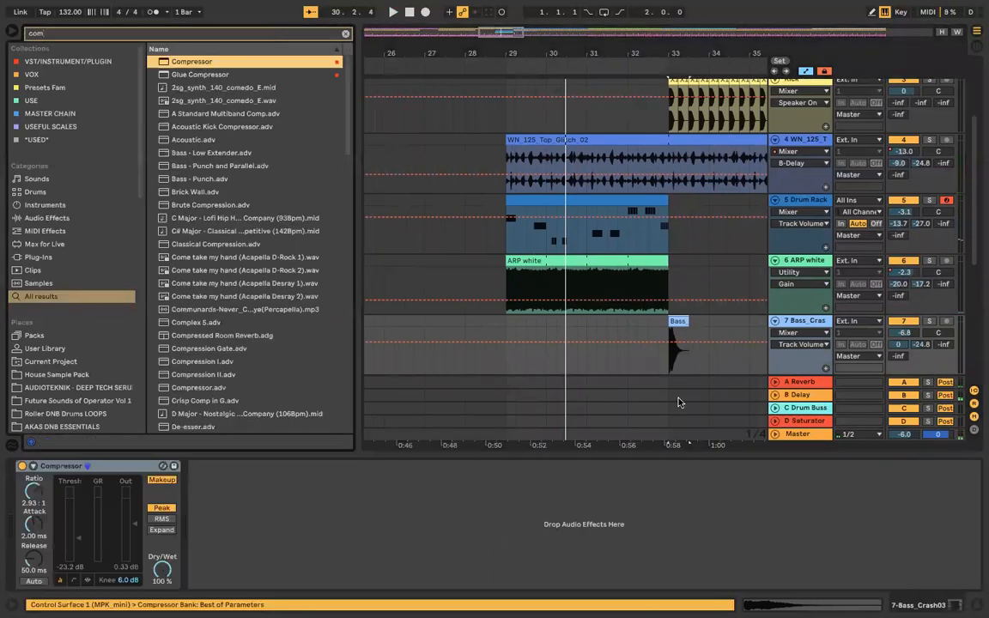
click(33, 466)
click(43, 488)
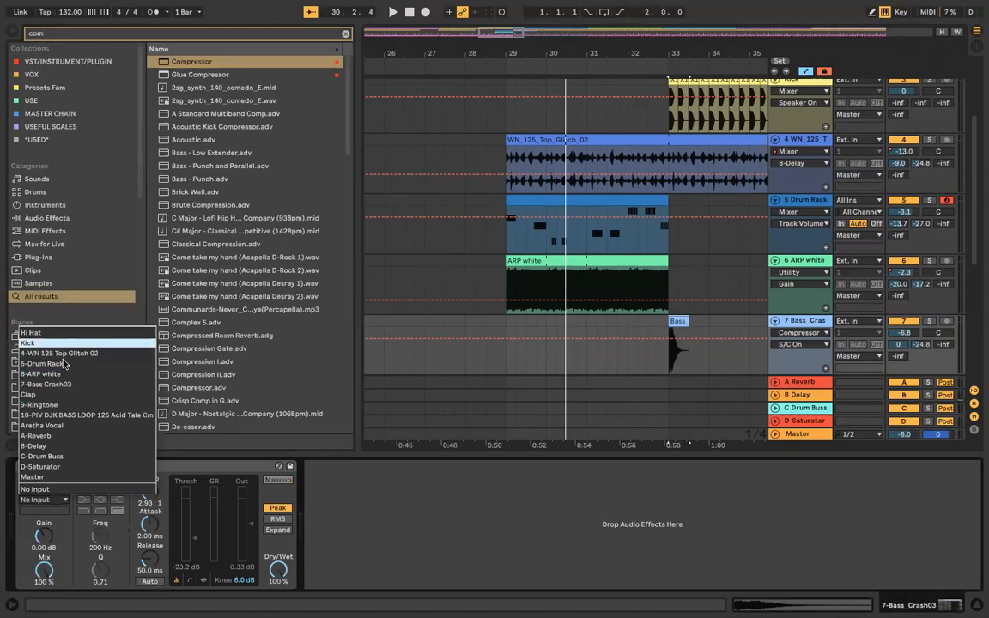
click(47, 342)
scroll(532, 241, left, 3)
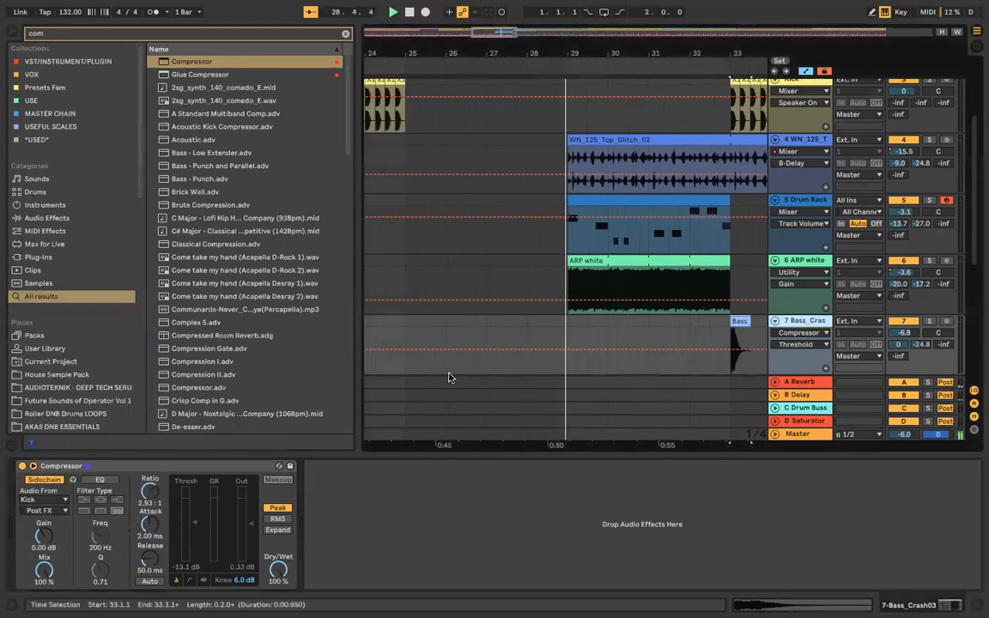
key(ctrl+s)
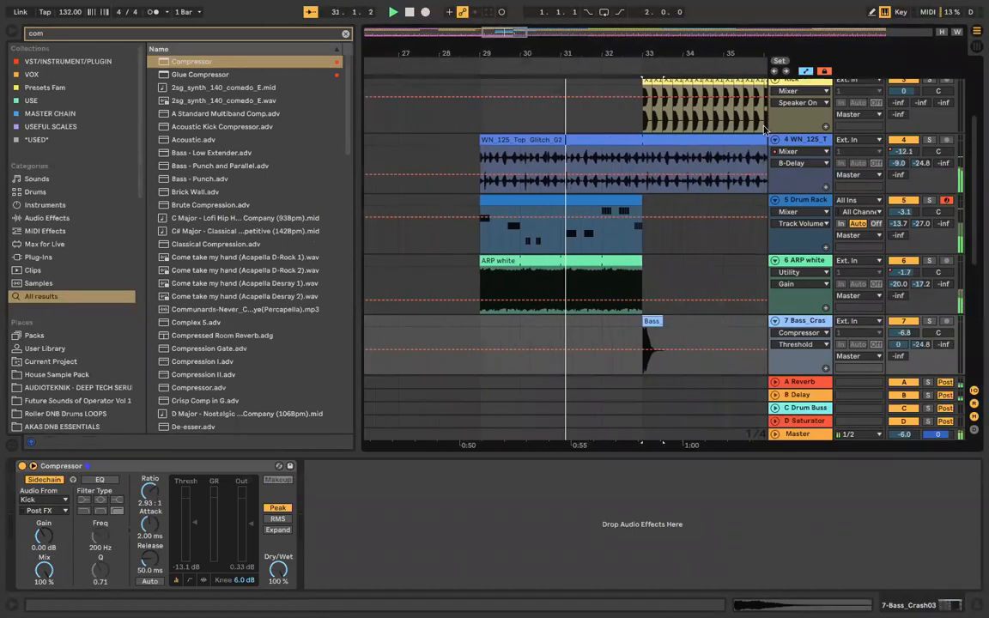
Step: Hide the automation lanes and extend the WN_125_Top_Glitch_02 clip to bar 54
click(805, 72)
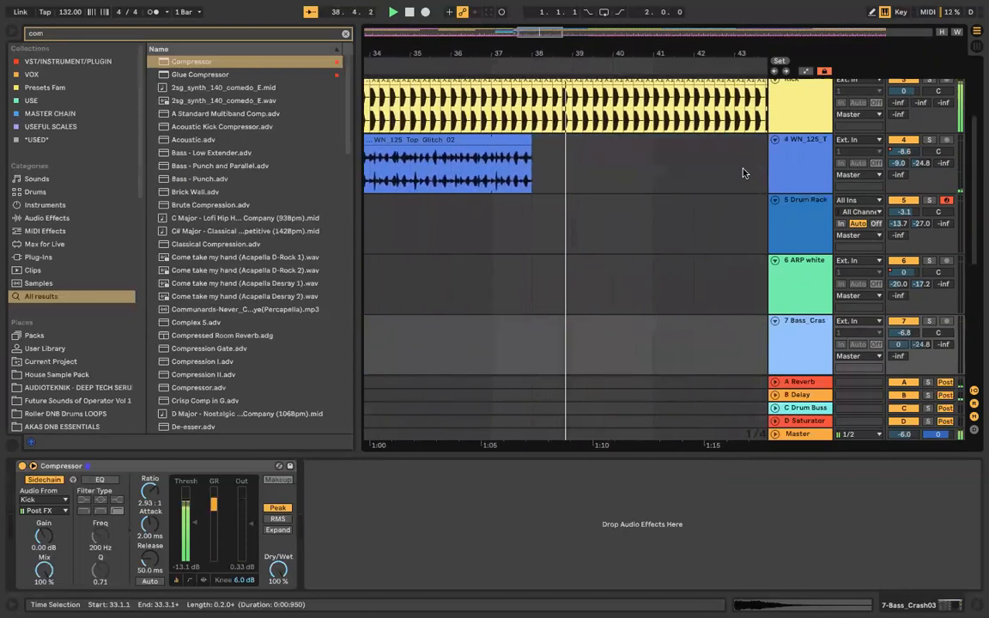
scroll(615, 167, down, 3)
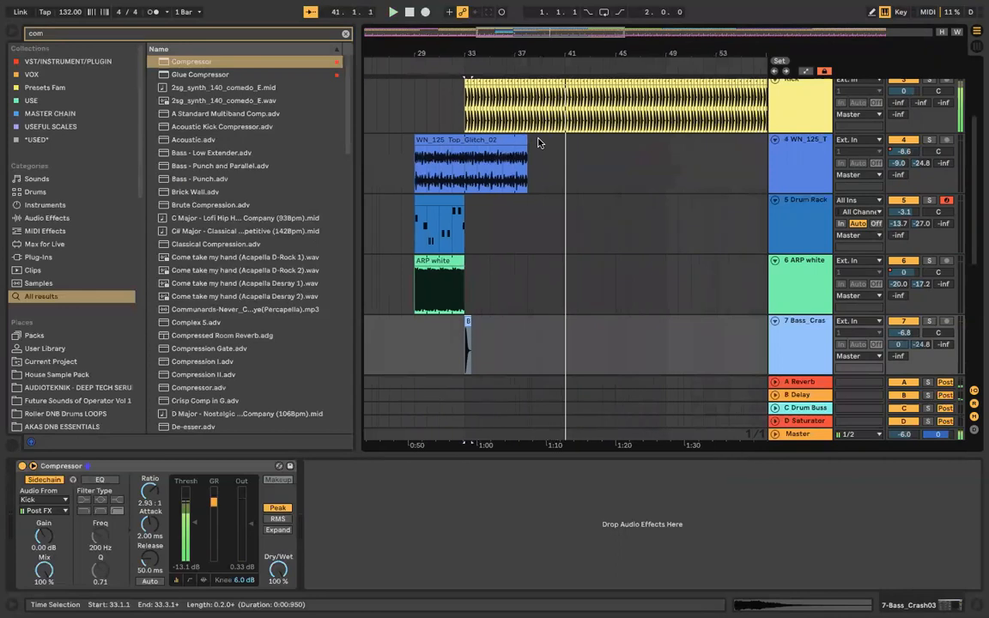
drag(526, 144, 728, 153)
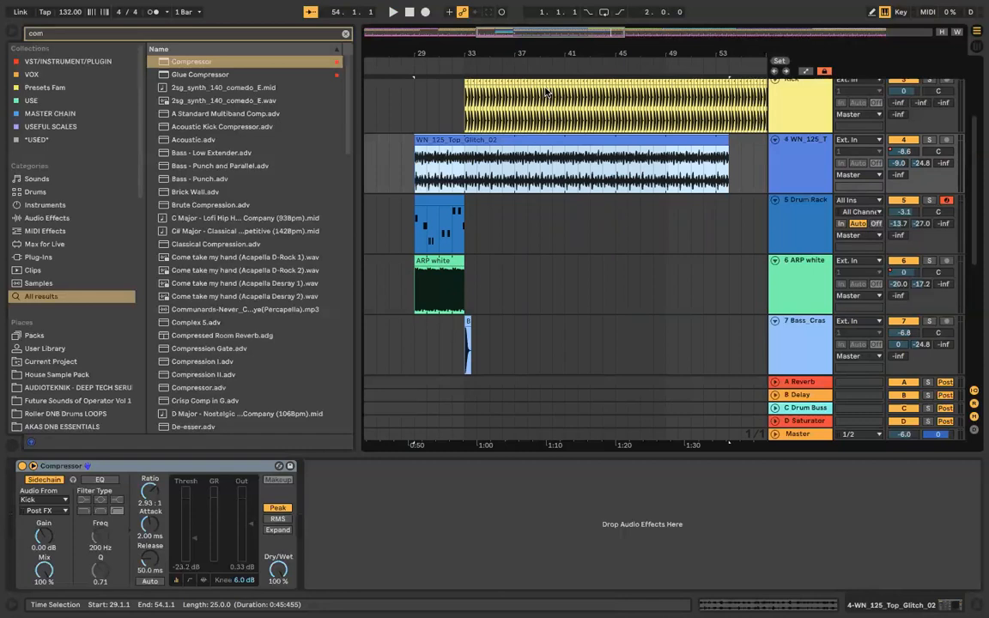
Step: Play the bridge into the drop to hear the extended glitch loop with the crash
click(437, 69)
scroll(497, 284, up, 3)
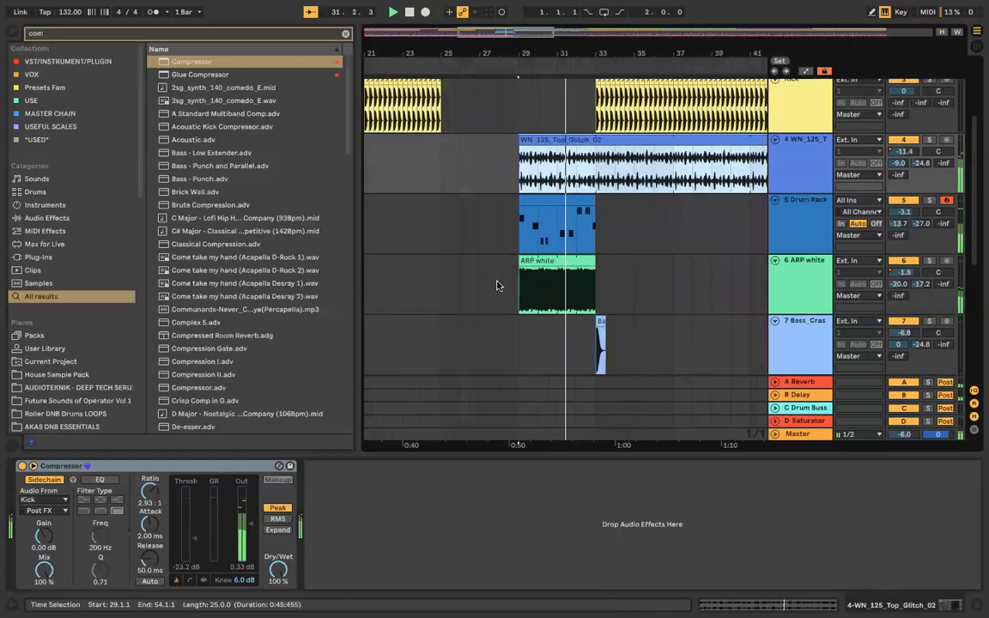
scroll(646, 336, down, 2)
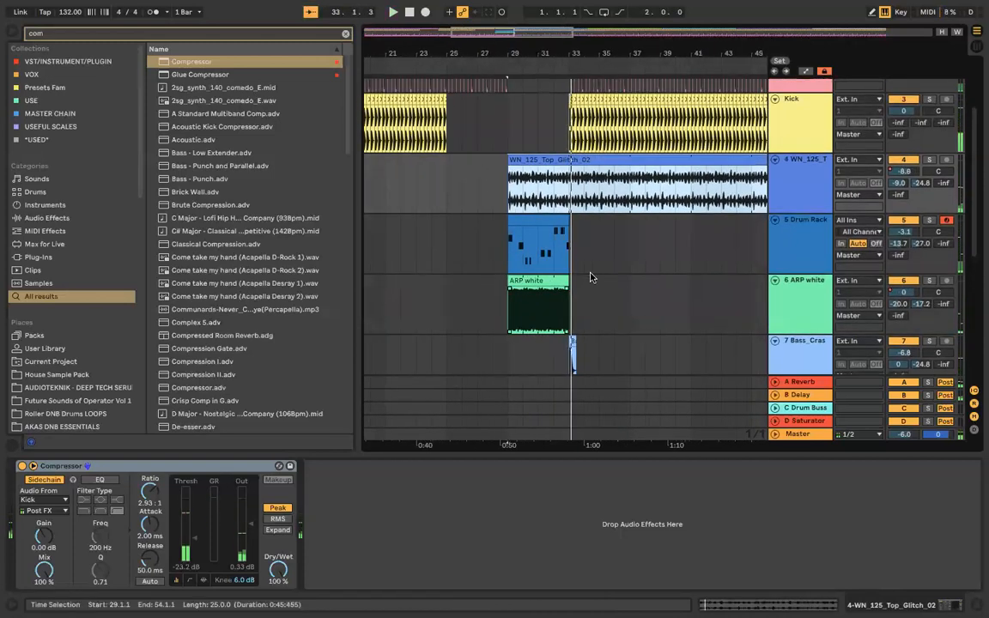
Step: Switch to Chrome, search YouTube for "josh butler call you back" and play the Josh Butler & Bontan video from blanc
mouse_move(126, 605)
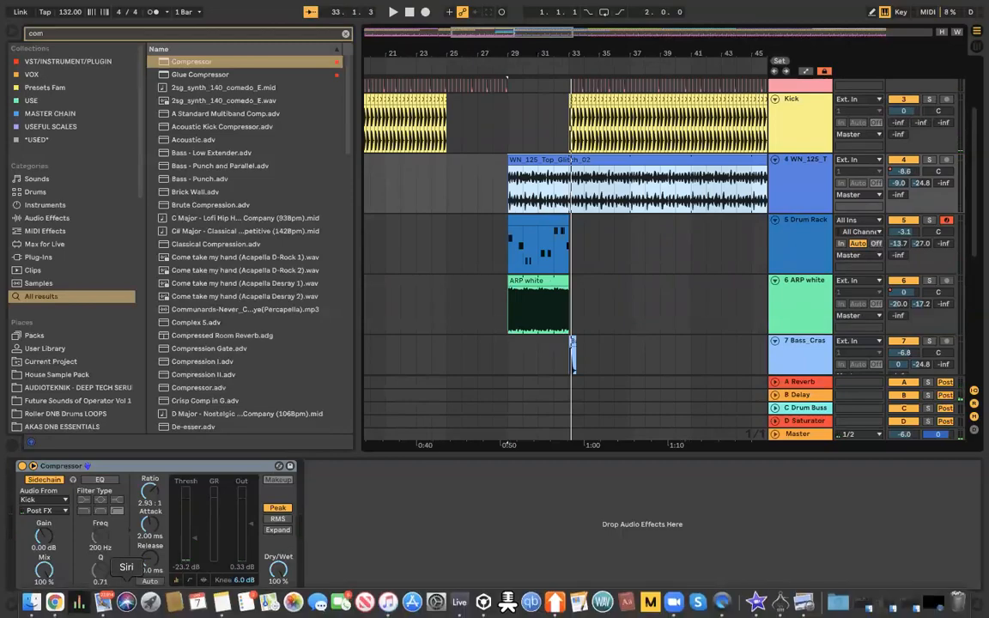
click(55, 601)
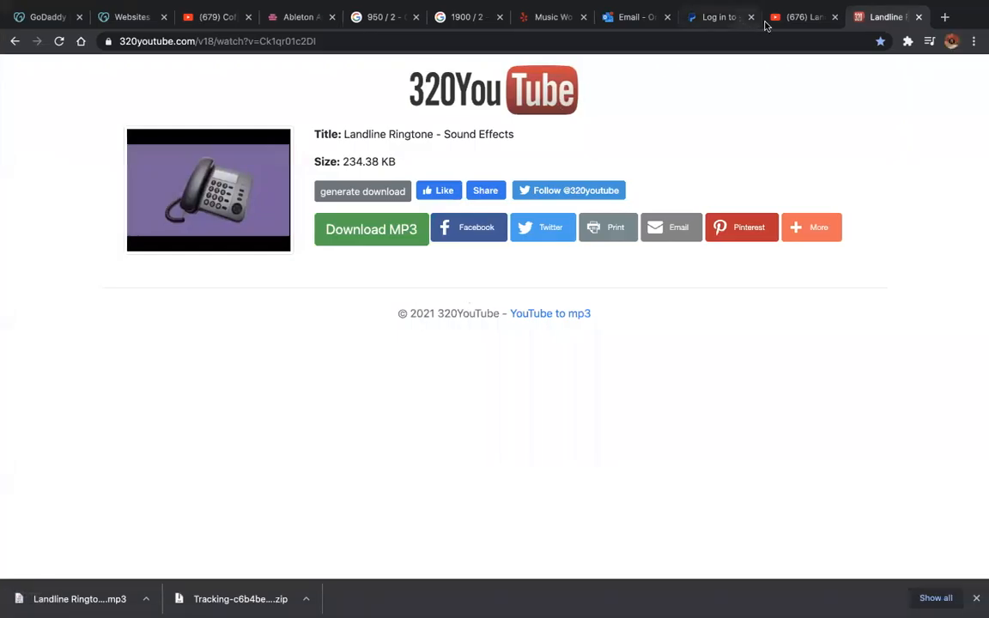
click(769, 20)
triple_click(432, 69)
text(he)
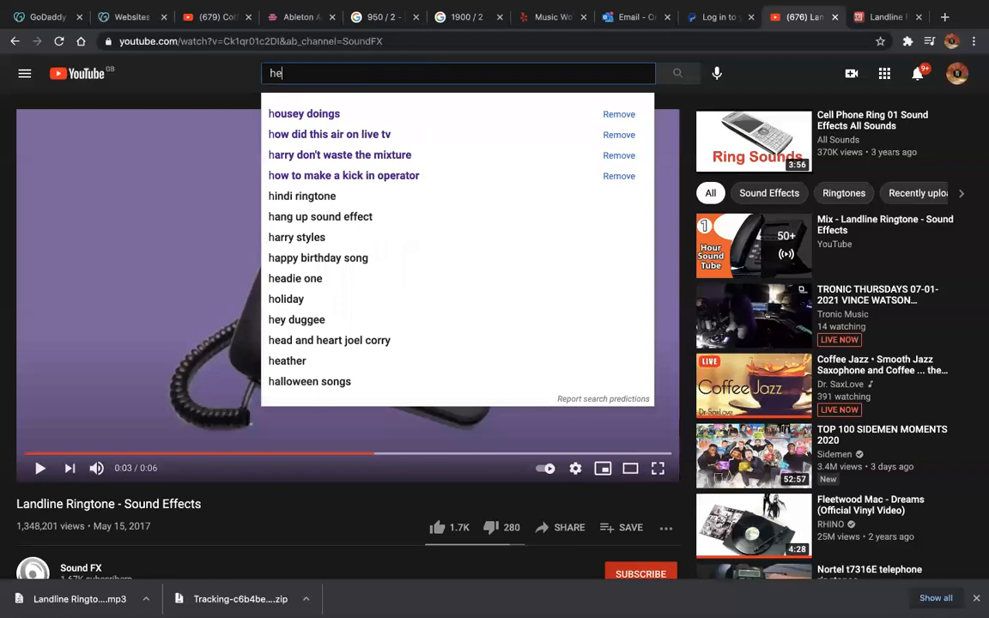
key(BackSpace)
text(josh b)
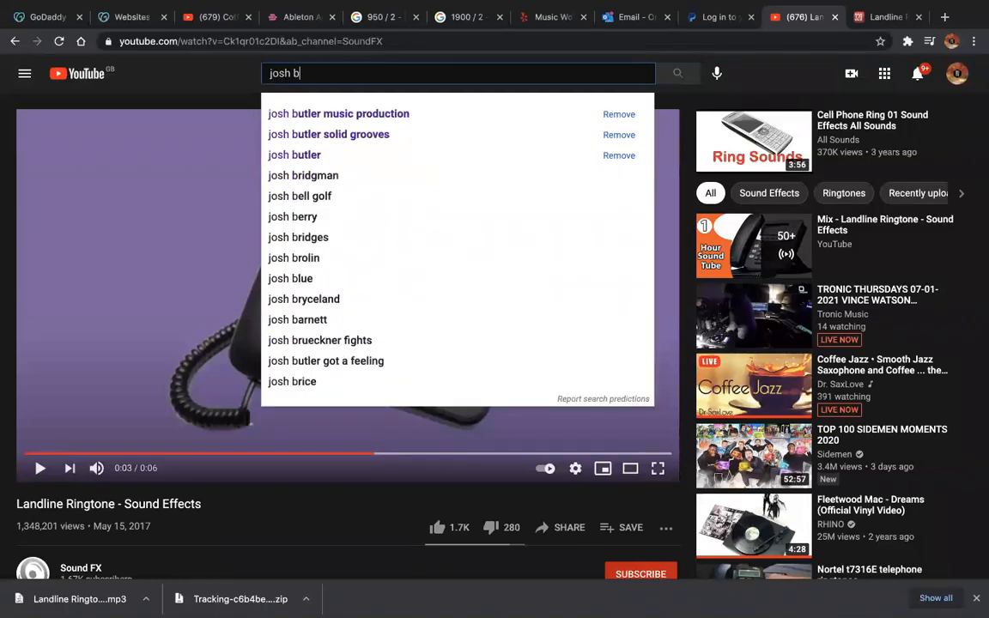
text(utler call)
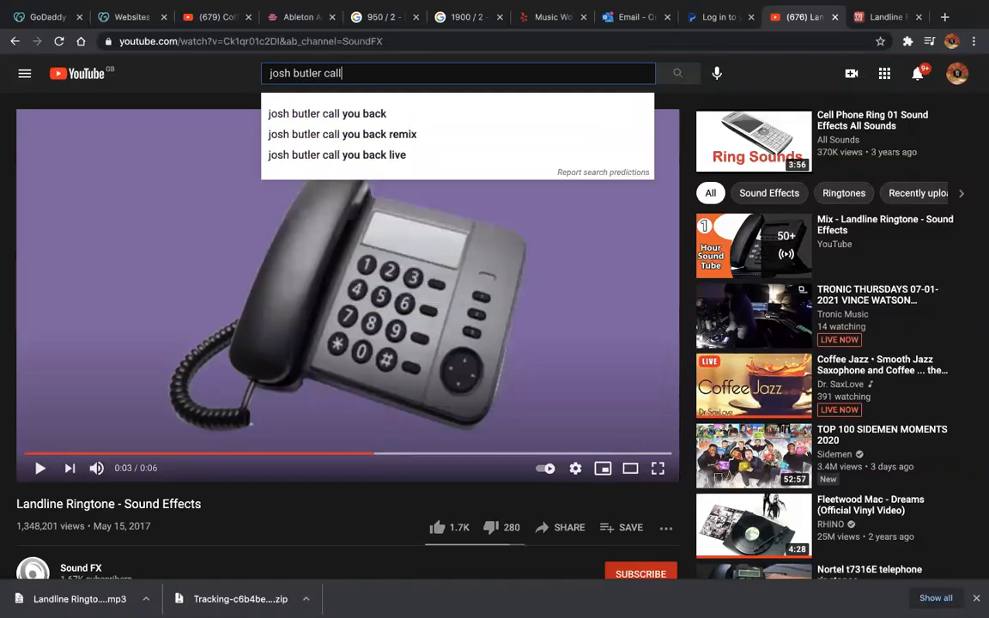
click(391, 113)
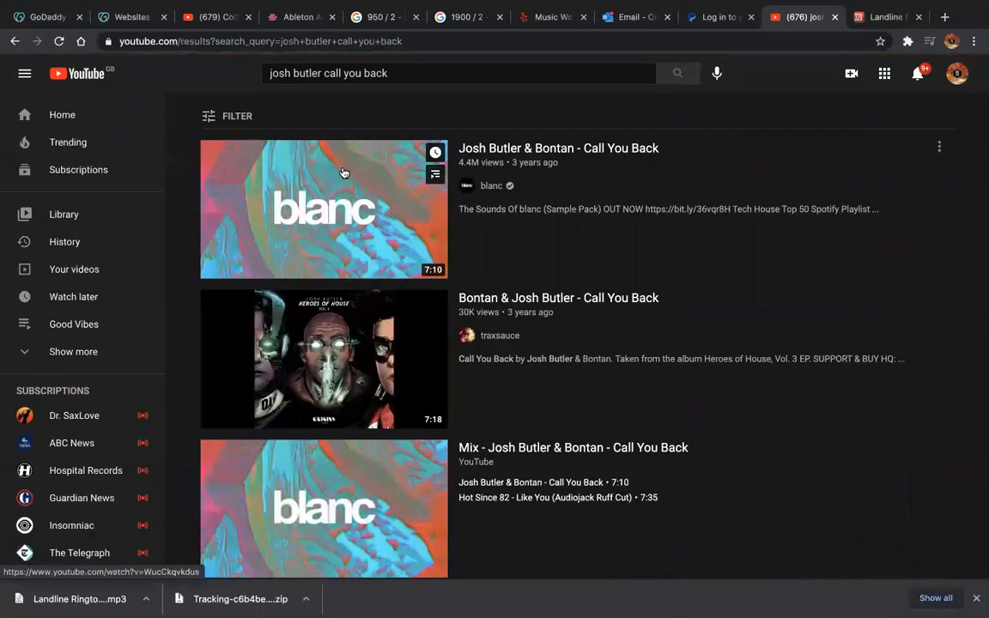
click(341, 222)
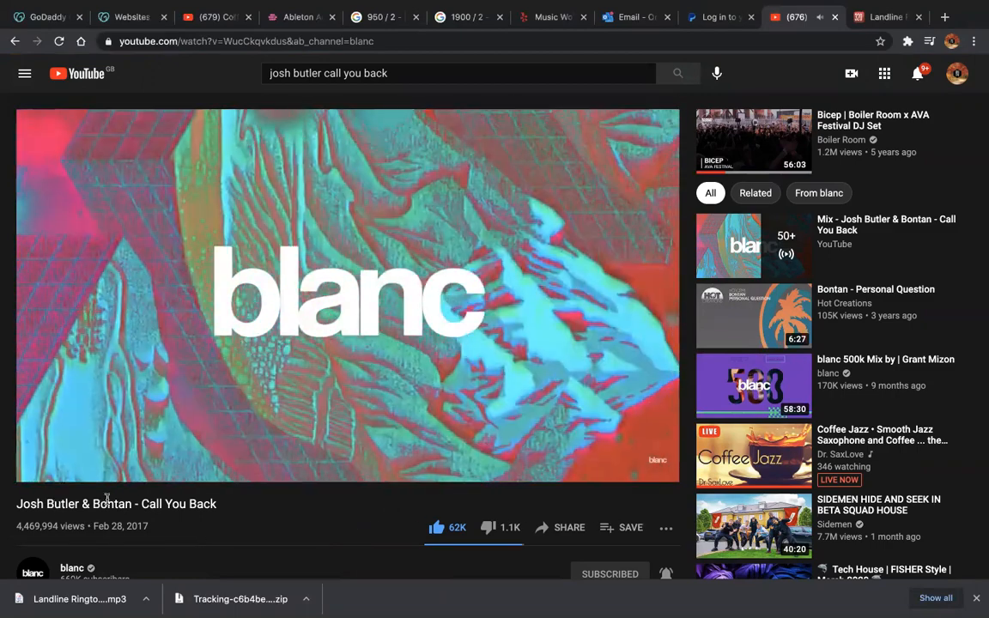
Step: Enter a YouTube search for a spoken greeting sample, choosing the suggestion "man saying hi sound effect"
scroll(193, 521, down, 3)
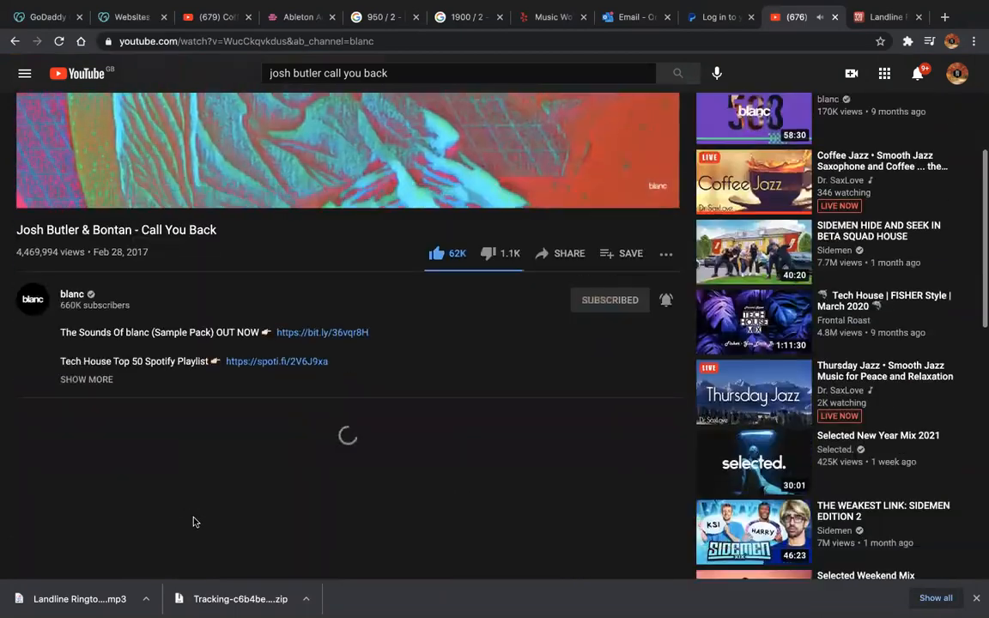
scroll(429, 72, up, 1)
triple_click(430, 72)
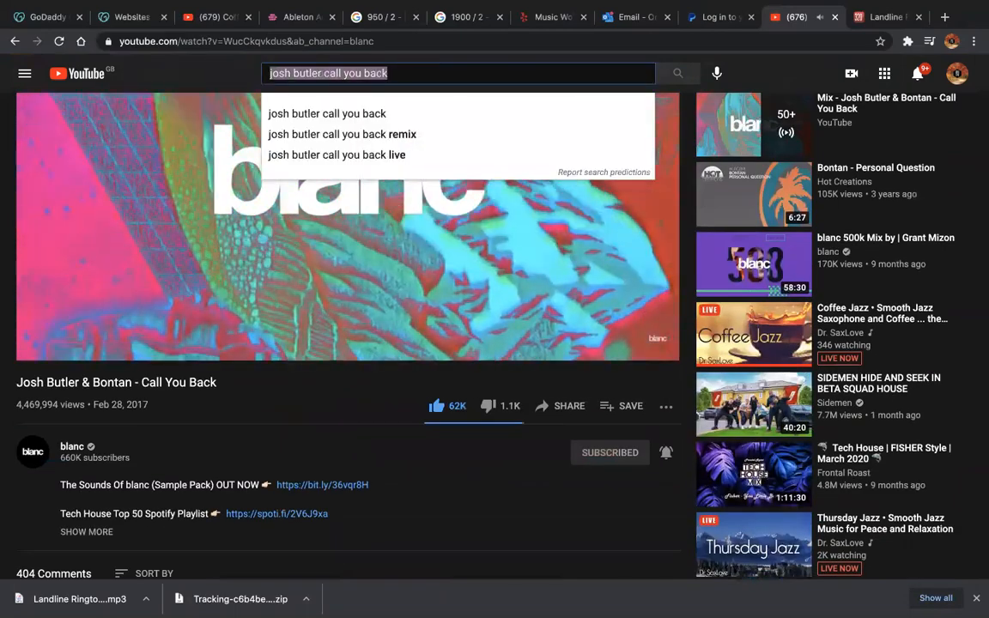
text(man saying )
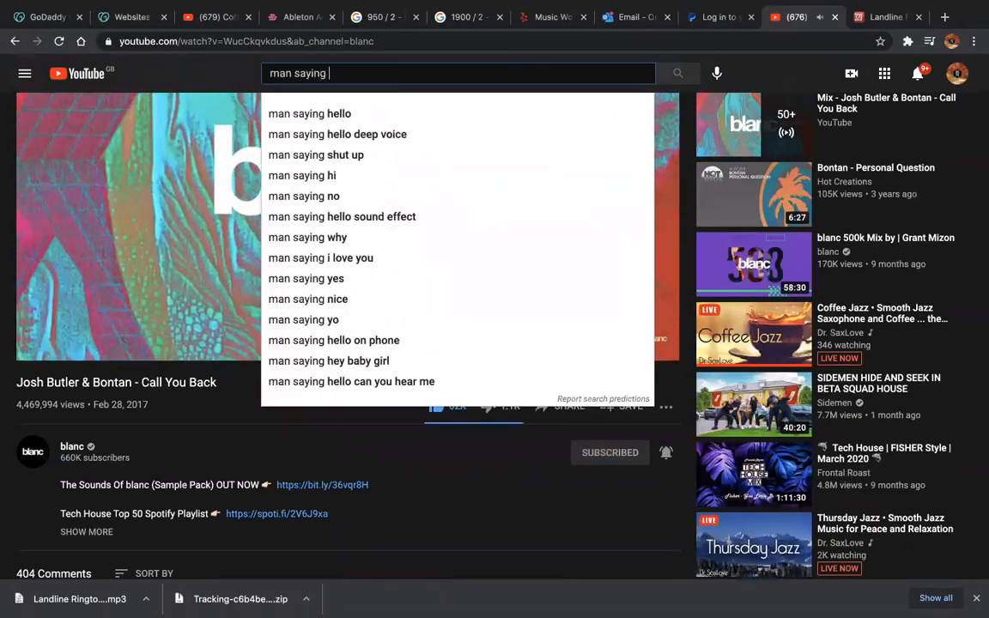
text(hello sample)
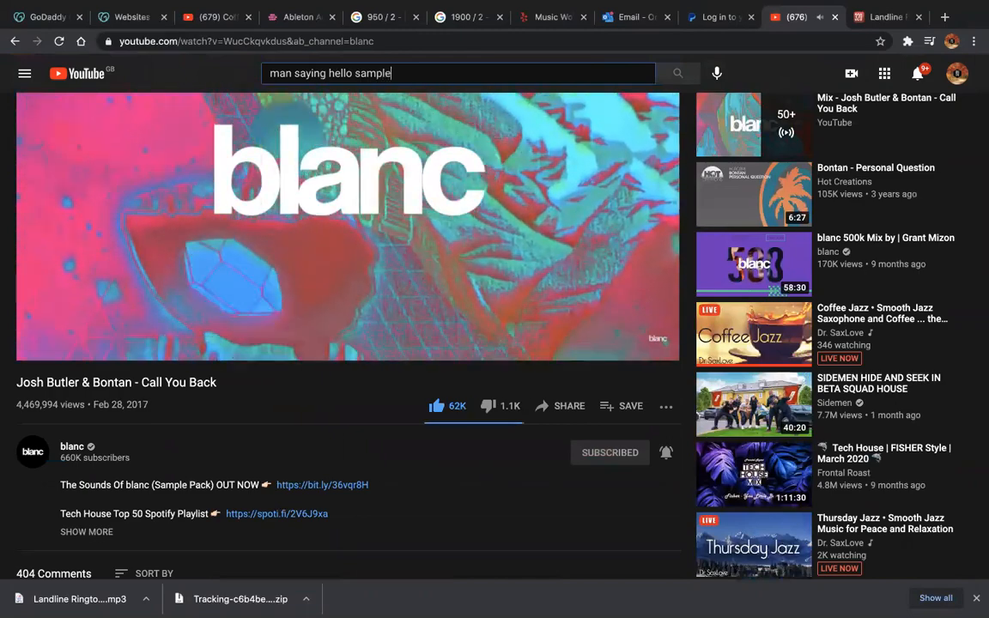
key(BackSpace)
key(BackSpace)
key(BackSpace)
key(BackSpace)
key(BackSpace)
key(BackSpace)
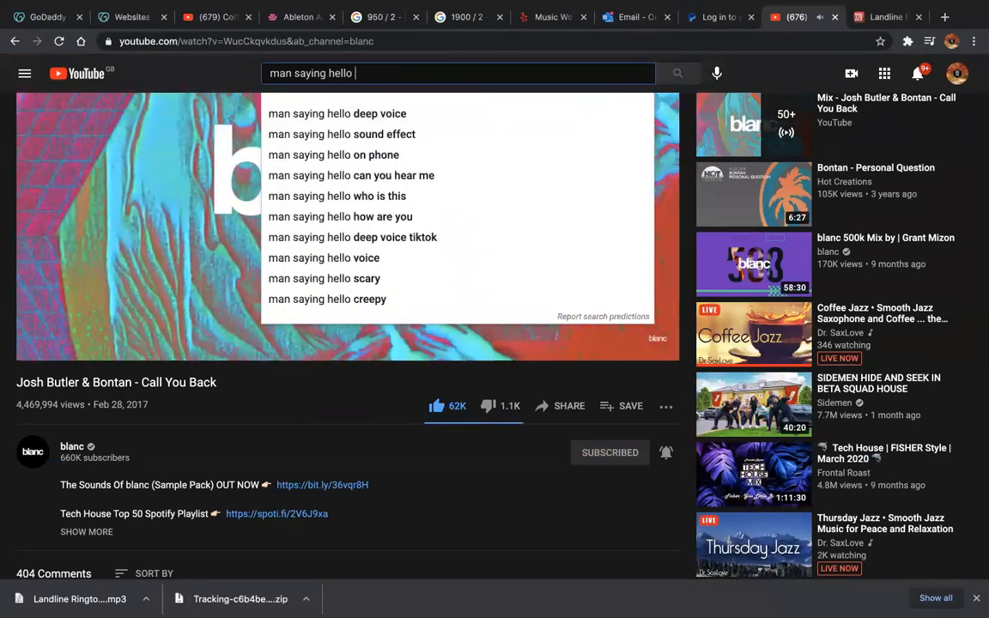
text(sound)
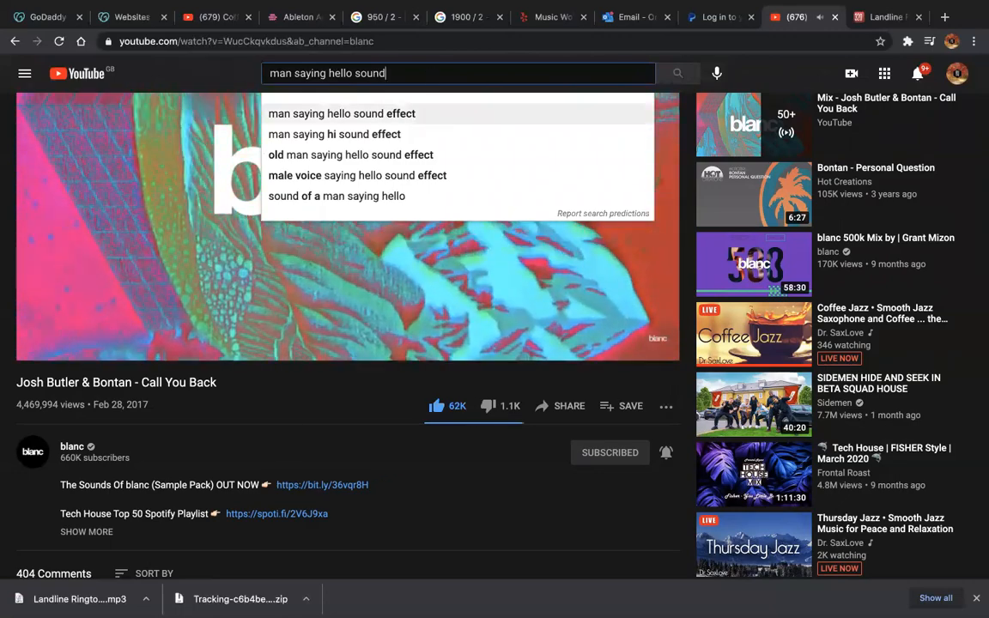
click(413, 135)
Step: Skip forward through the Call You Back video to 1:54 and listen to the reference track's arrangement
scroll(279, 352, up, 2)
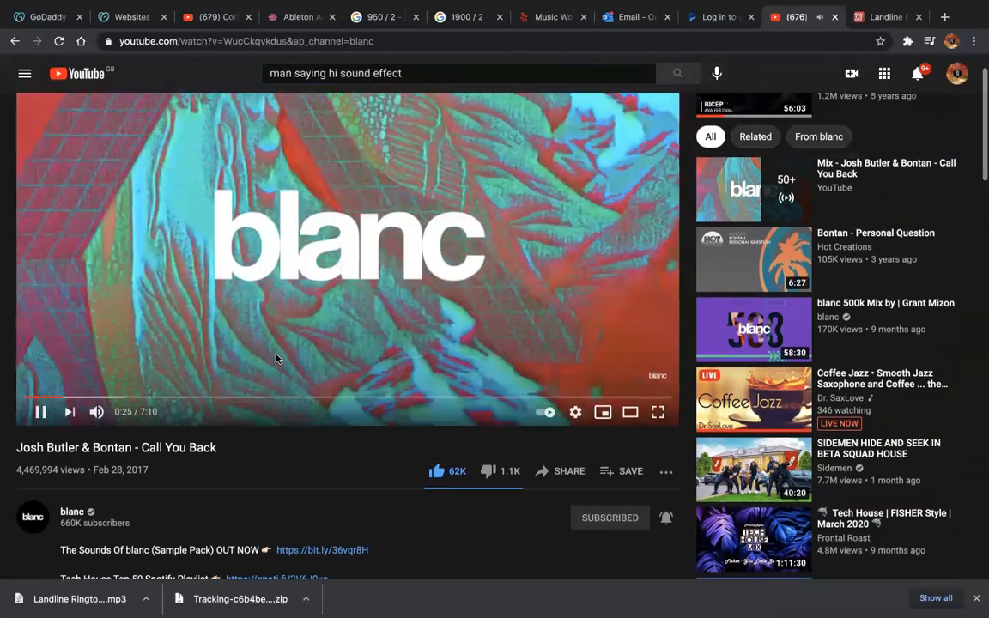
key(Right)
key(Right)
key(Right)
key(Right)
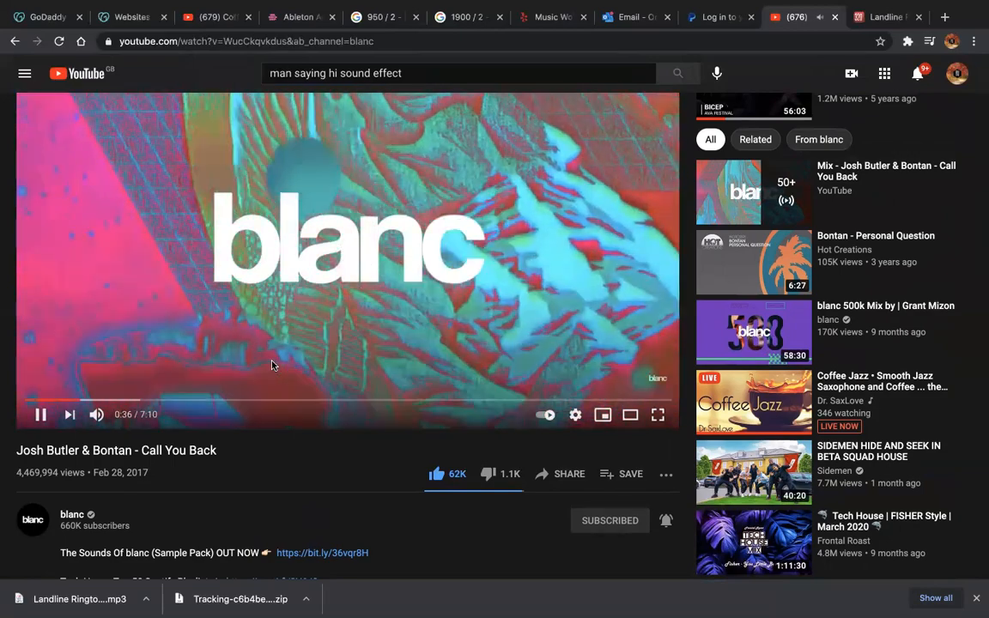
key(Right)
key(Right)
key(Right)
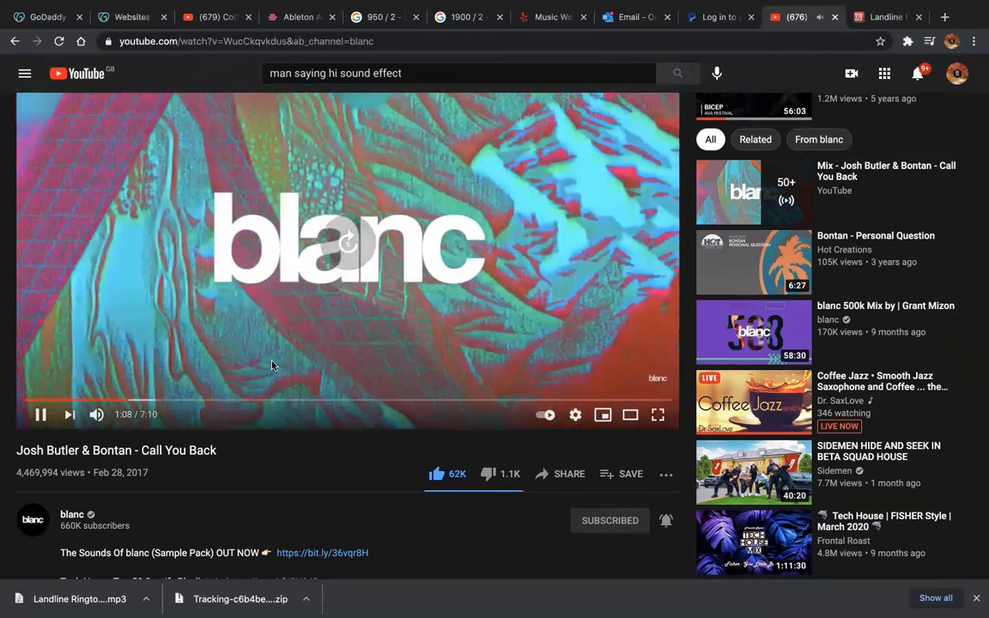
key(Left)
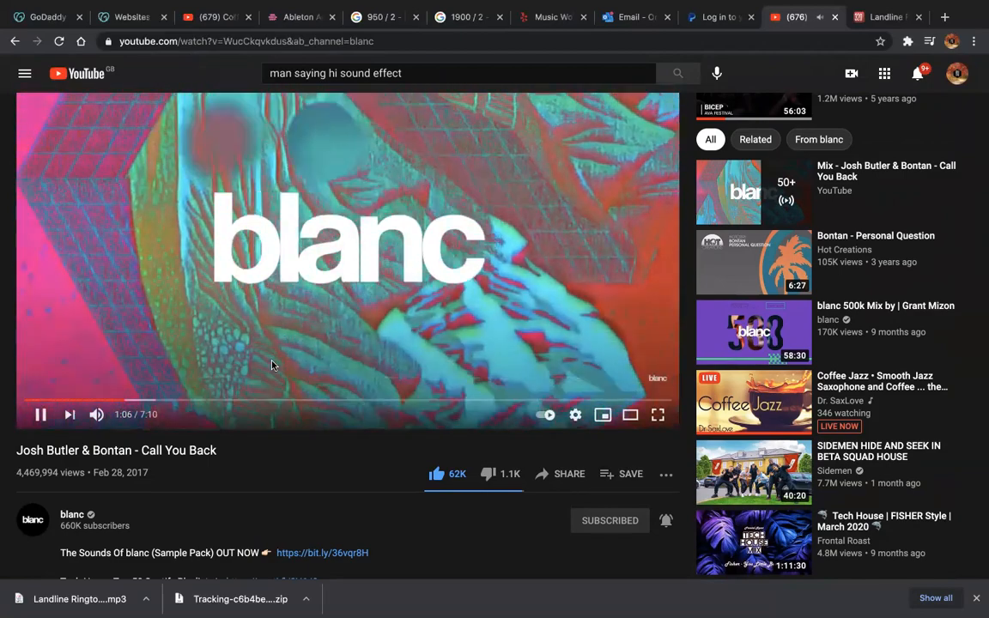
key(space)
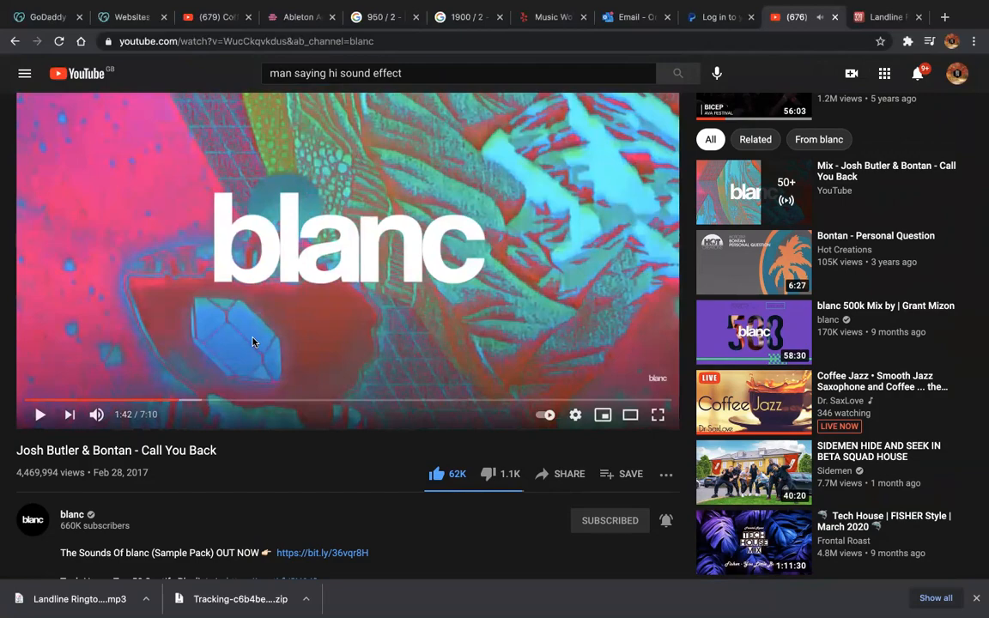
click(251, 339)
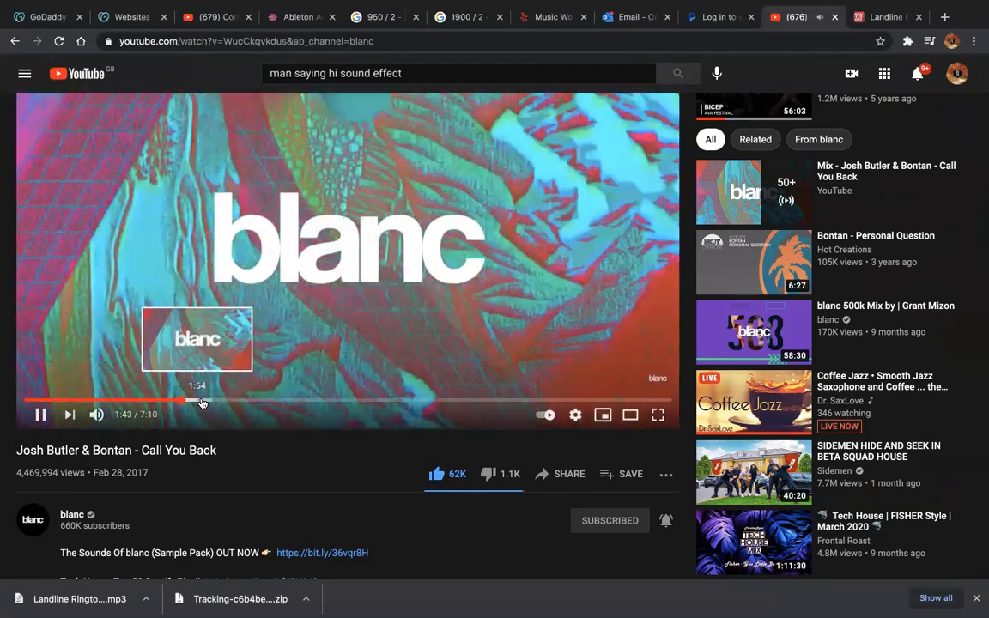
click(203, 401)
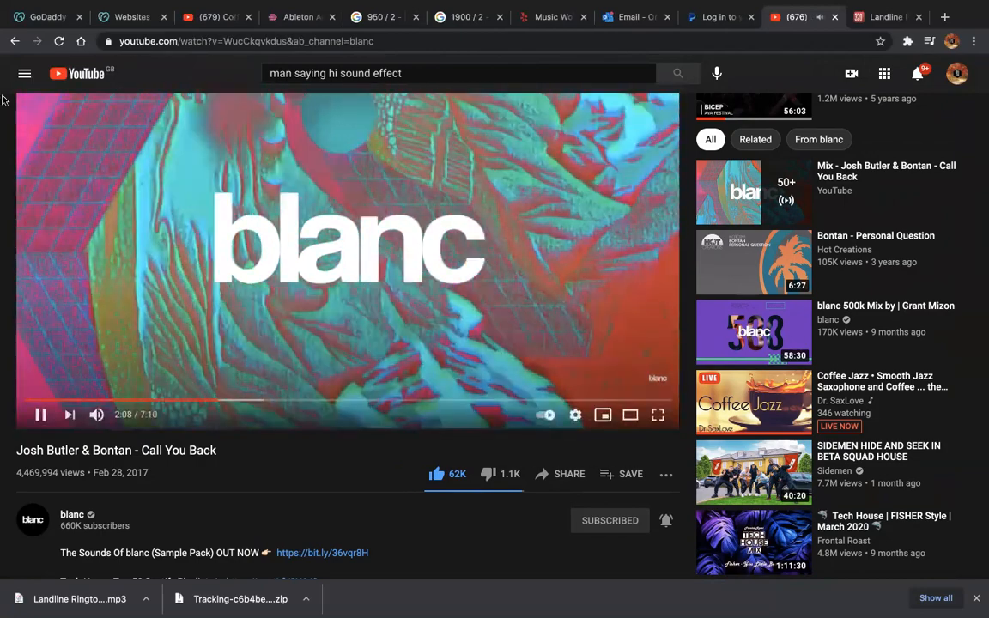
Step: Run the YouTube search for "man saying hi sound effect"
click(675, 73)
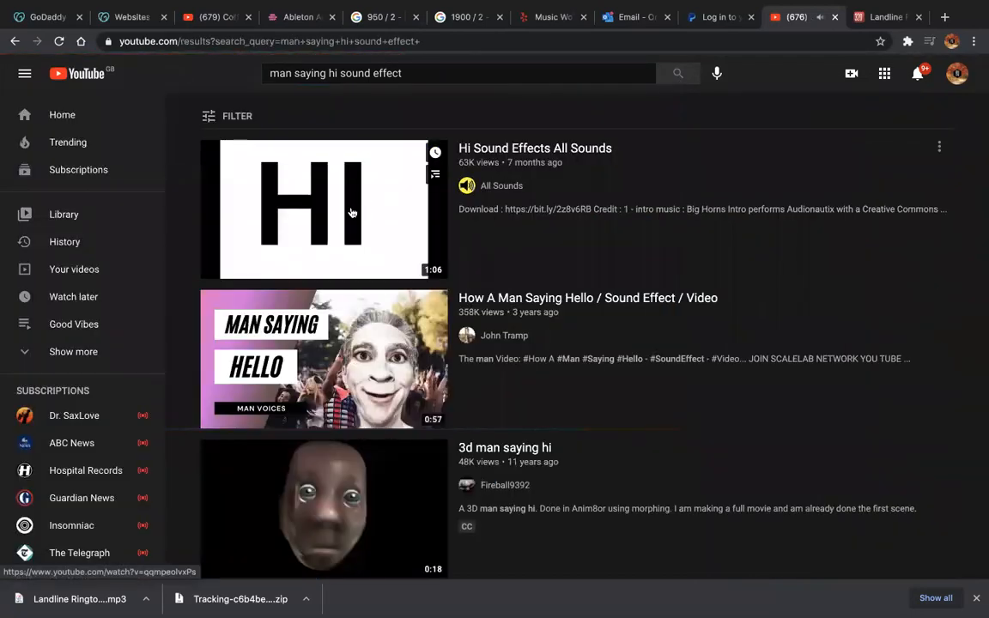
Step: Play the "3d man saying hi" video from the search results, add a like and raise the volume
scroll(448, 238, down, 3)
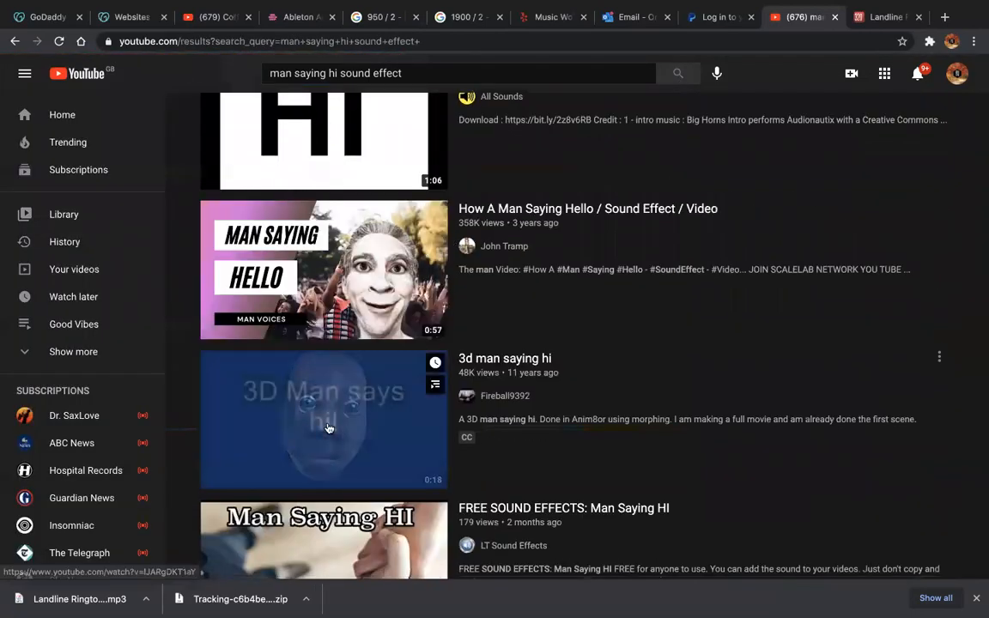
click(287, 394)
click(364, 531)
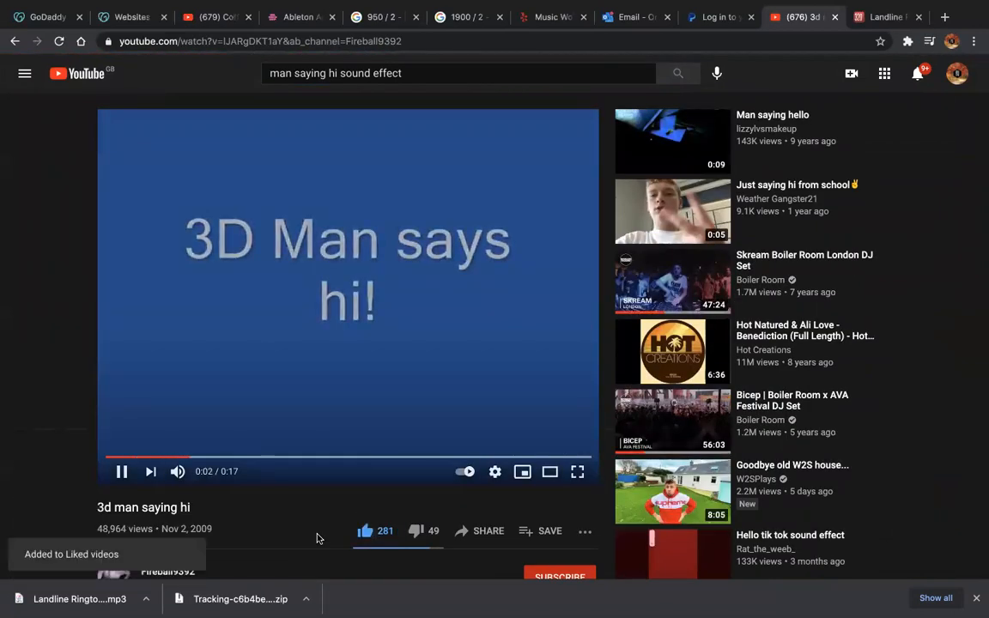
key(XF86AudioRaiseVolume)
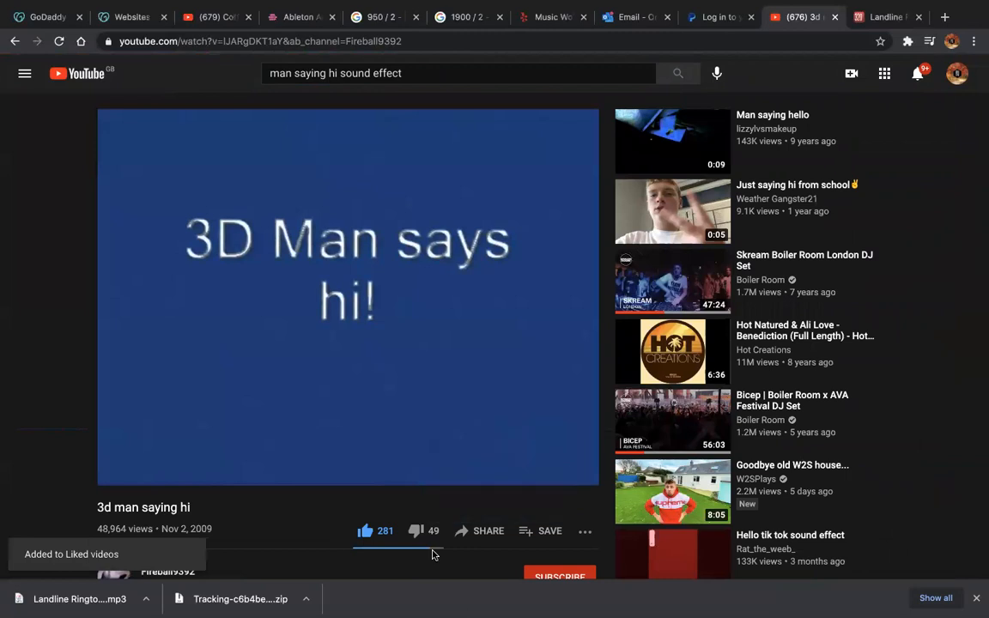
Step: Subscribe to the channel of the "3d man saying hi" video and pause playback at 0:13
scroll(434, 555, down, 1)
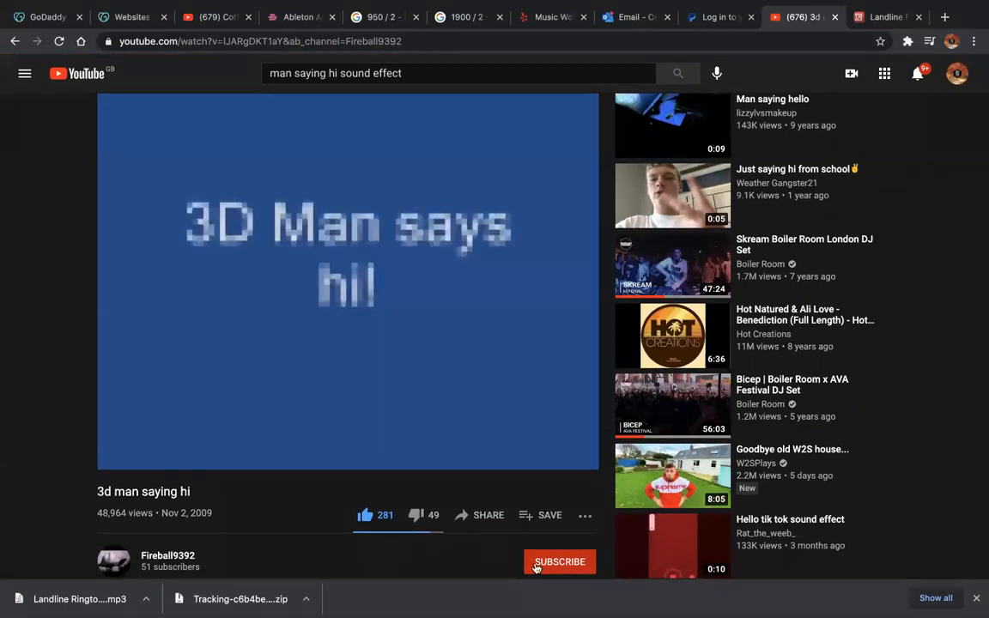
click(536, 565)
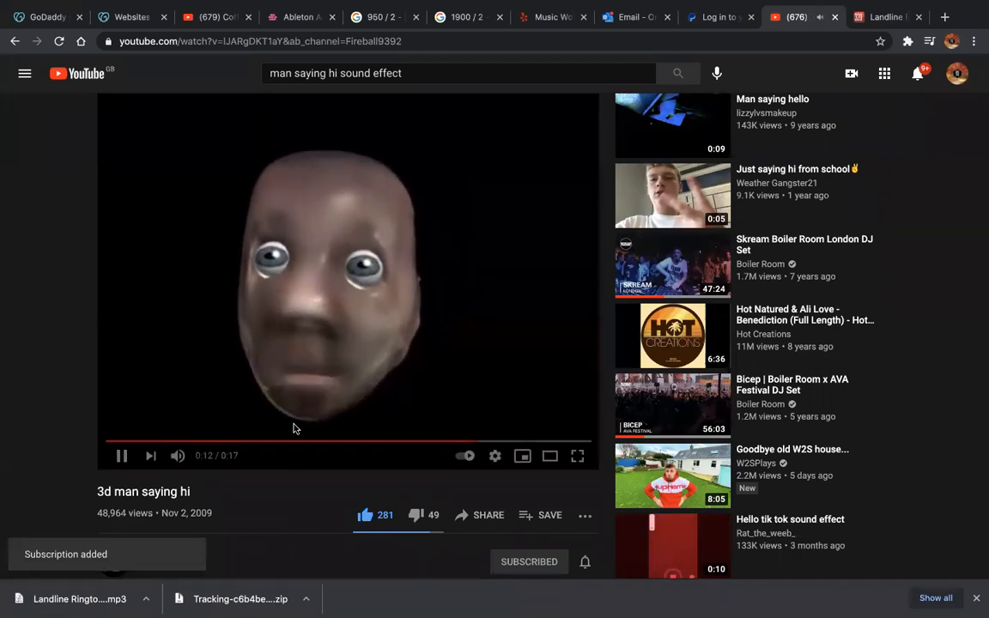
click(311, 309)
Step: Copy the URL of the "3d man saying hi" video and submit it for MP3 conversion on 320YouTube
right_click(326, 38)
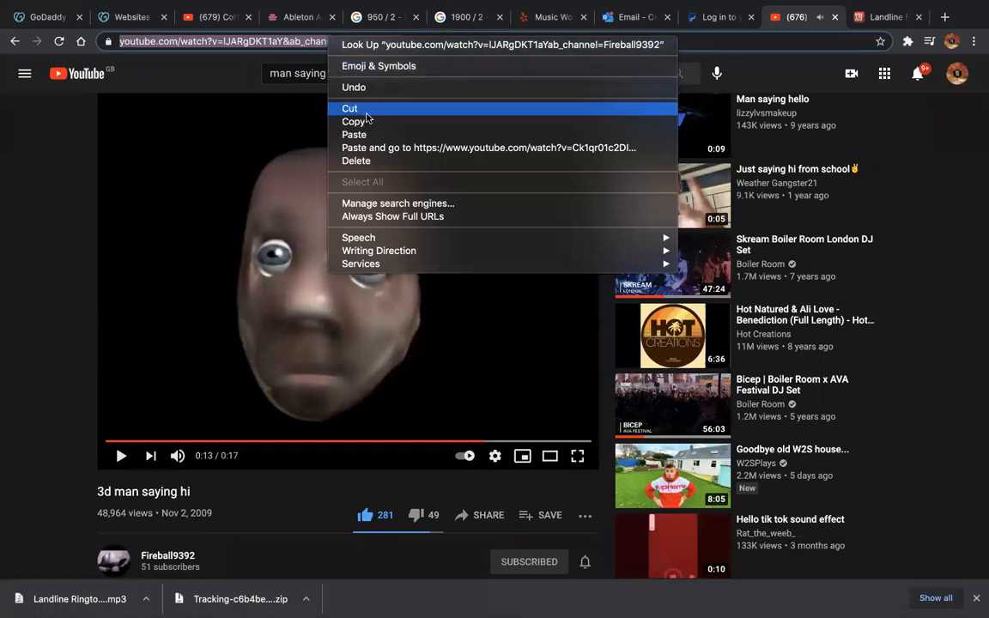
click(347, 134)
click(864, 18)
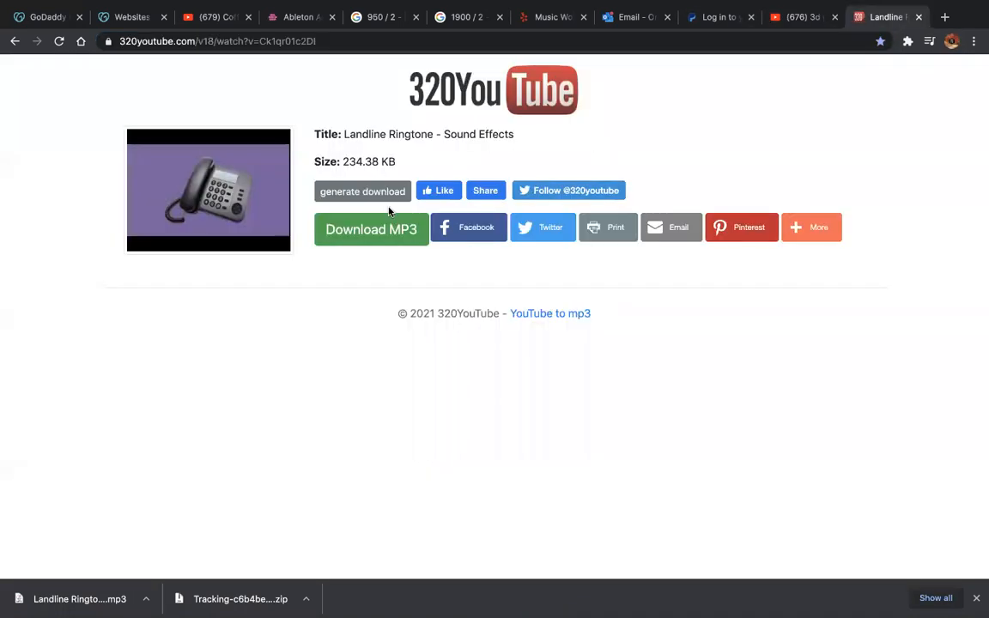
click(802, 20)
click(870, 22)
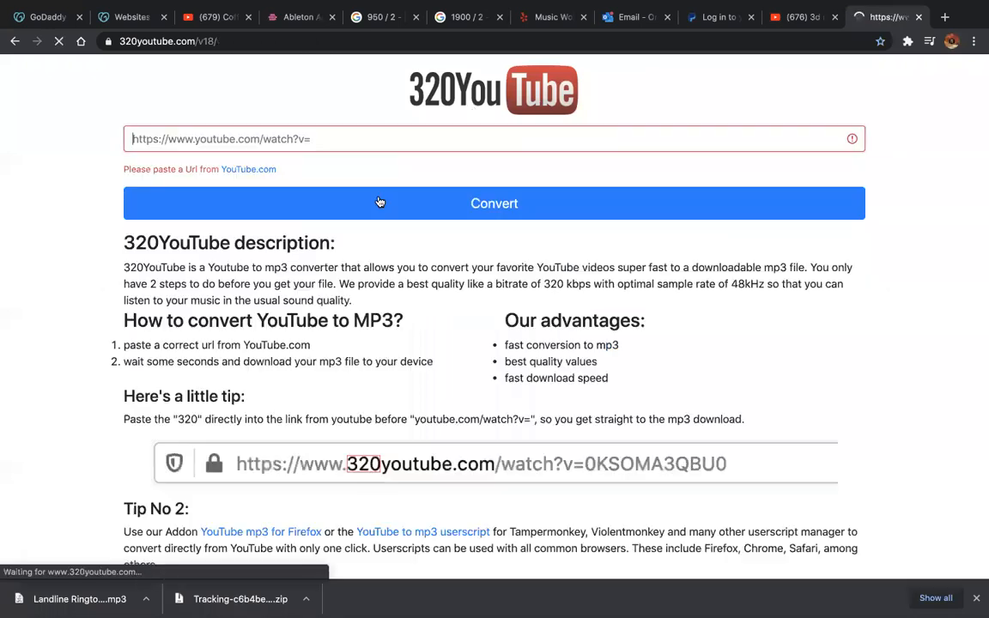
key(super+v)
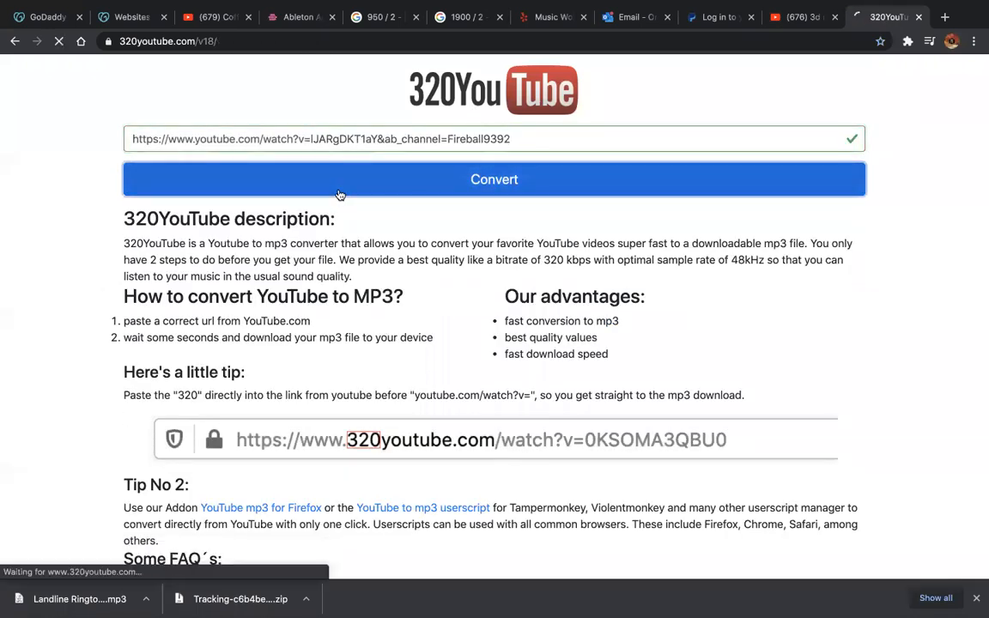
click(338, 192)
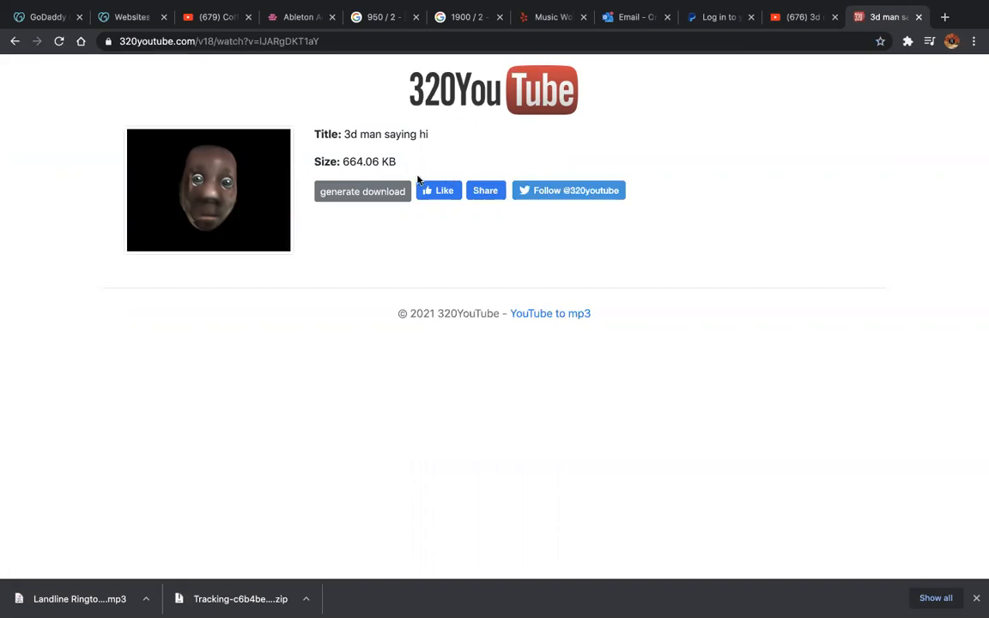
Step: Generate the download link for "3d man saying hi" and try to download the MP3
click(340, 192)
click(370, 222)
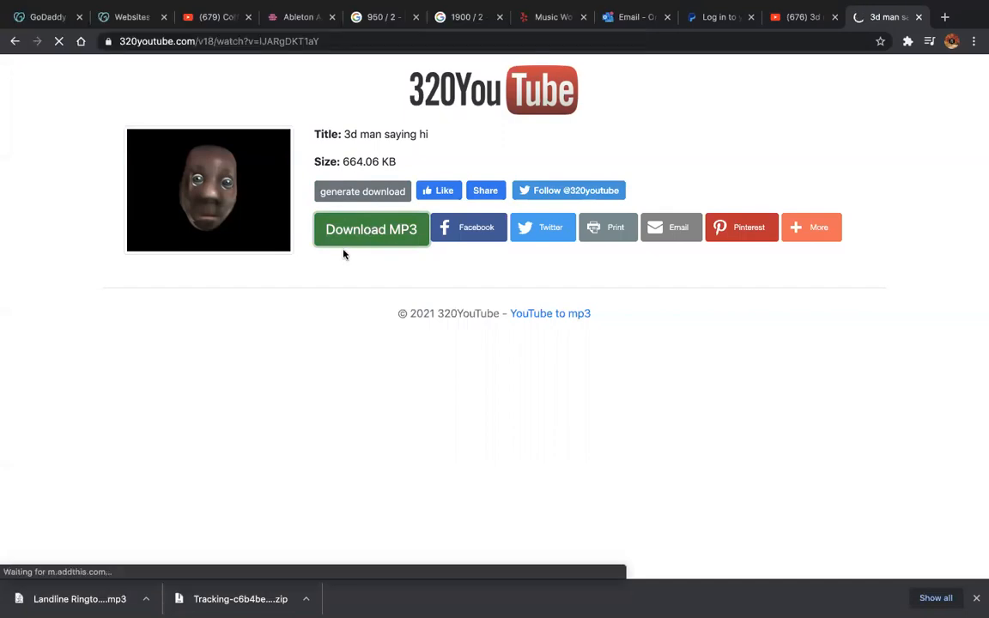
click(365, 230)
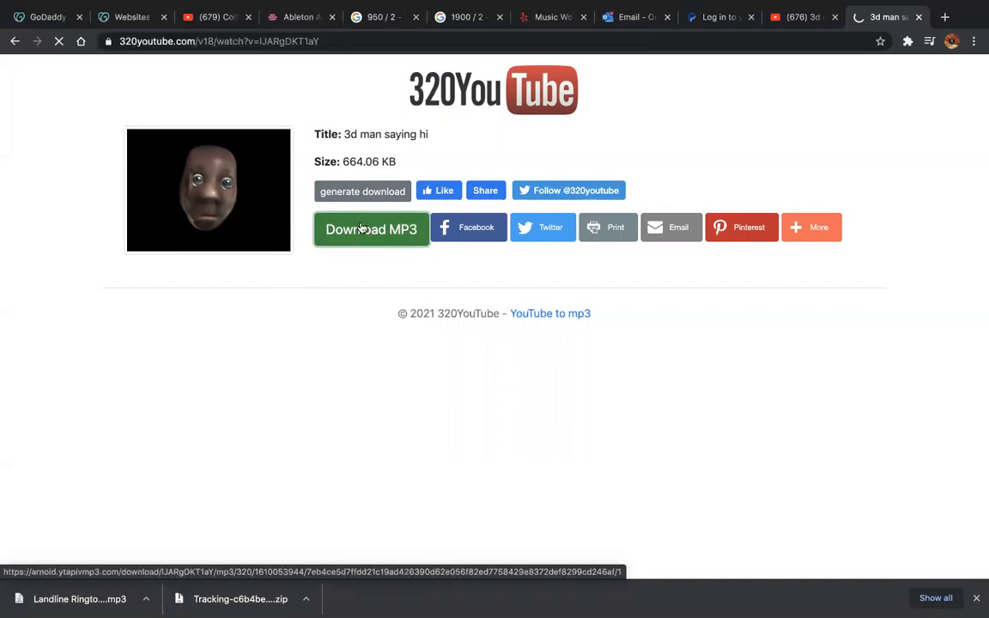
click(362, 227)
click(379, 249)
click(345, 233)
click(348, 201)
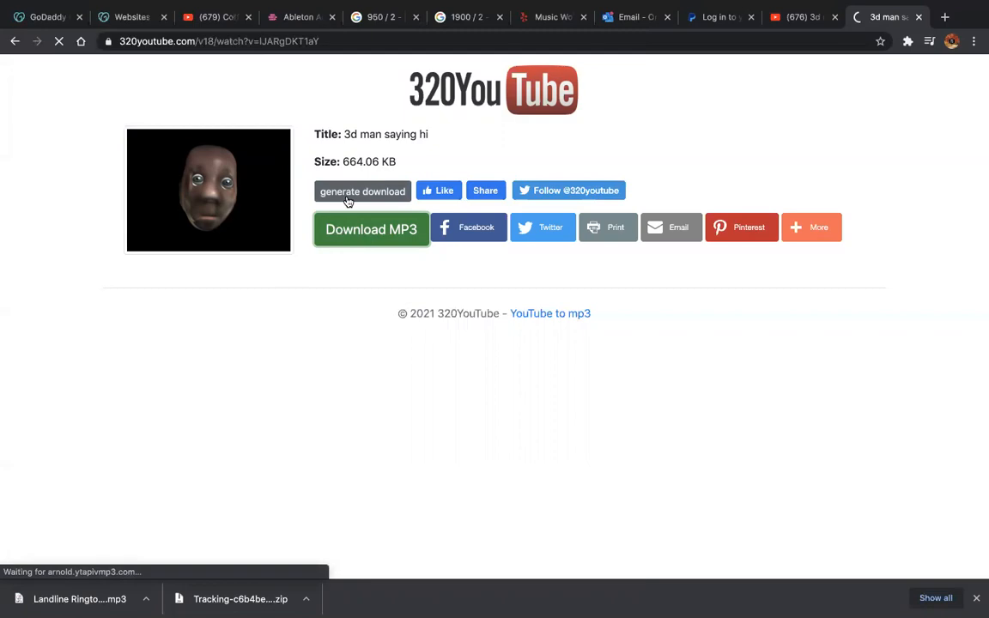
Step: Reload the 3d man saying hi conversion page, generate the download and download the MP3
click(292, 39)
key(Return)
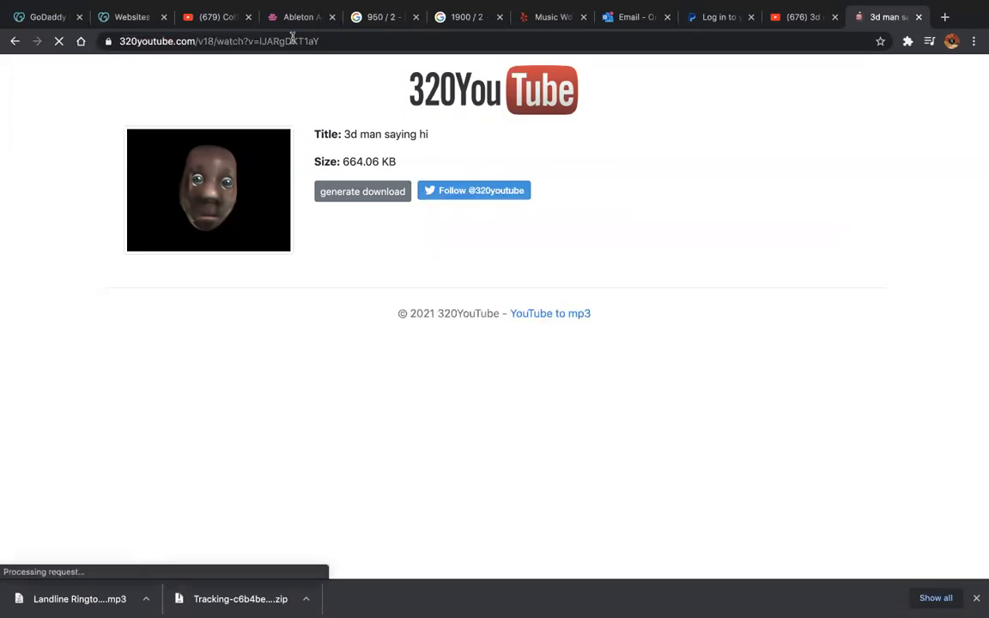
click(362, 192)
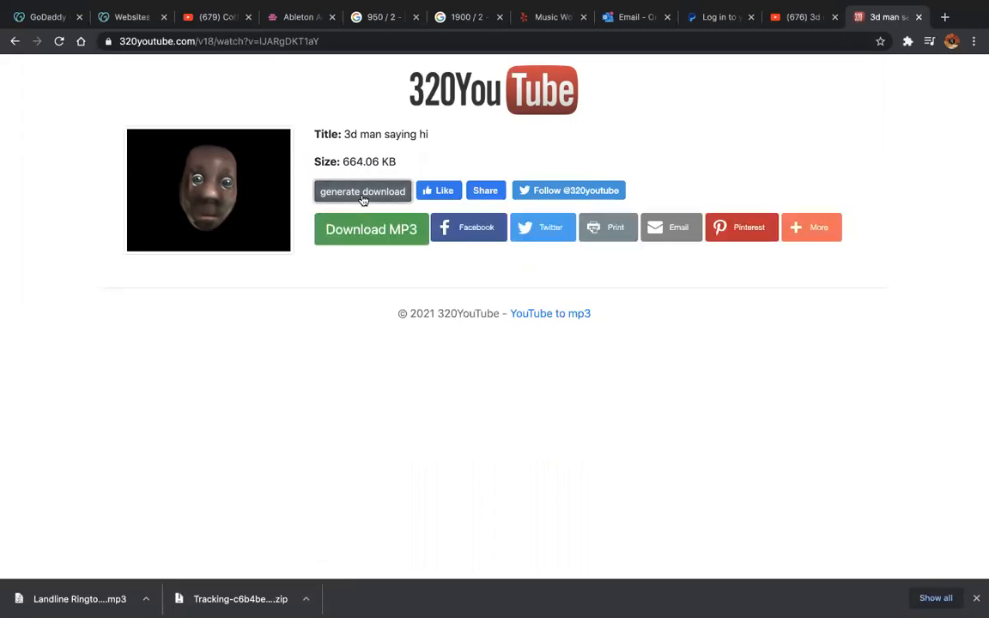
click(367, 227)
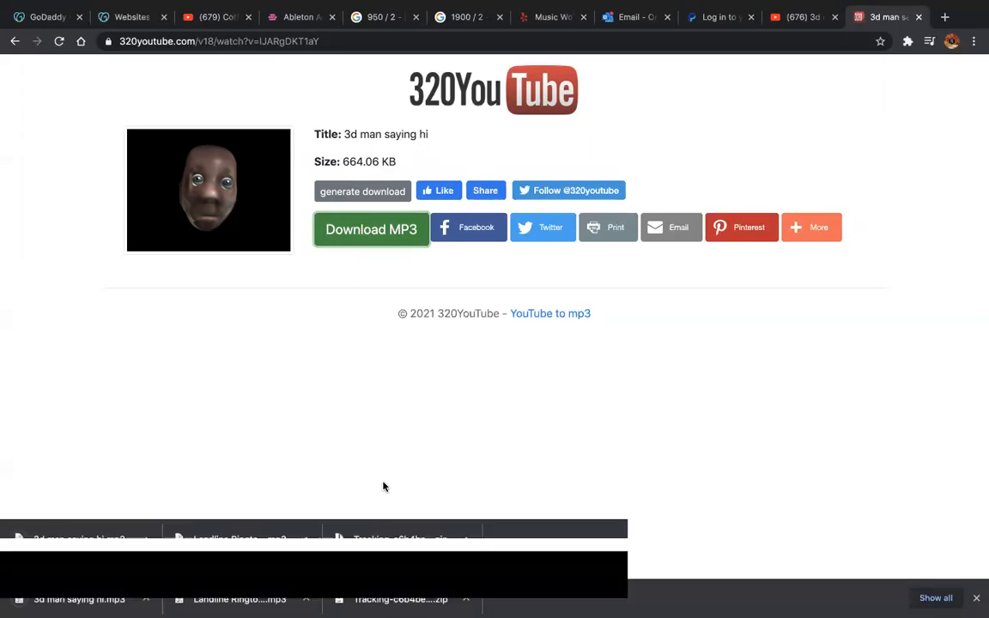
Step: Switch to Ableton Live, insert an audio track below the Bass_Crash track and place the downloaded 3d man saying hi MP3 at bar 33
mouse_move(388, 601)
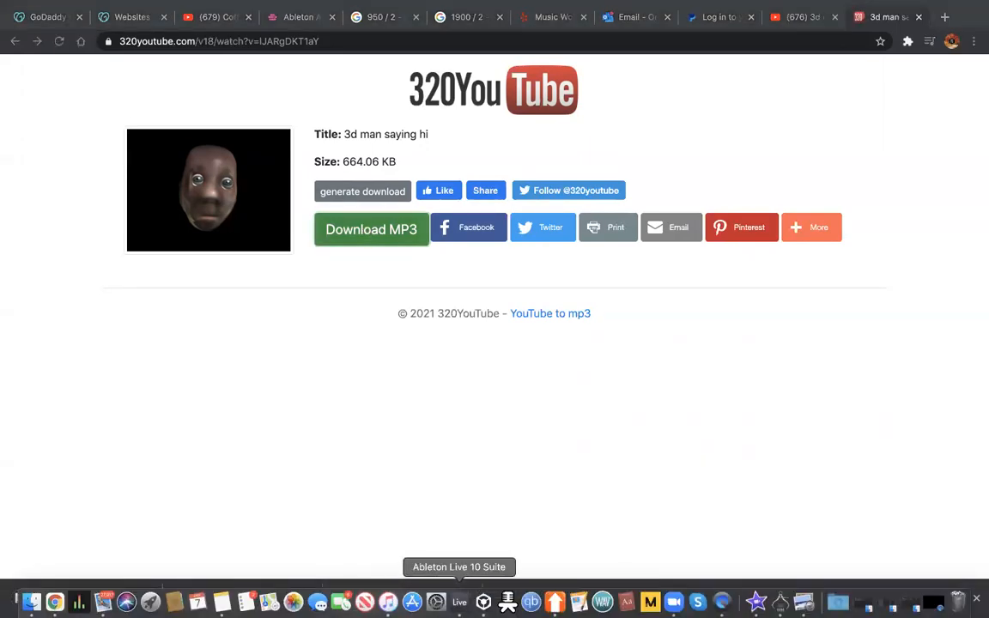
click(459, 601)
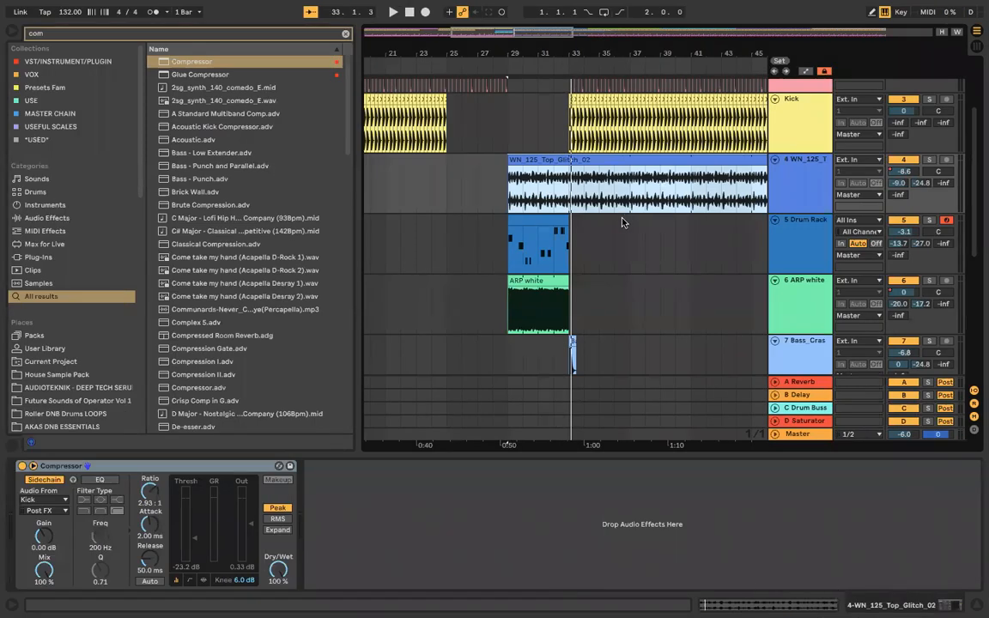
scroll(560, 196, down, 5)
right_click(778, 143)
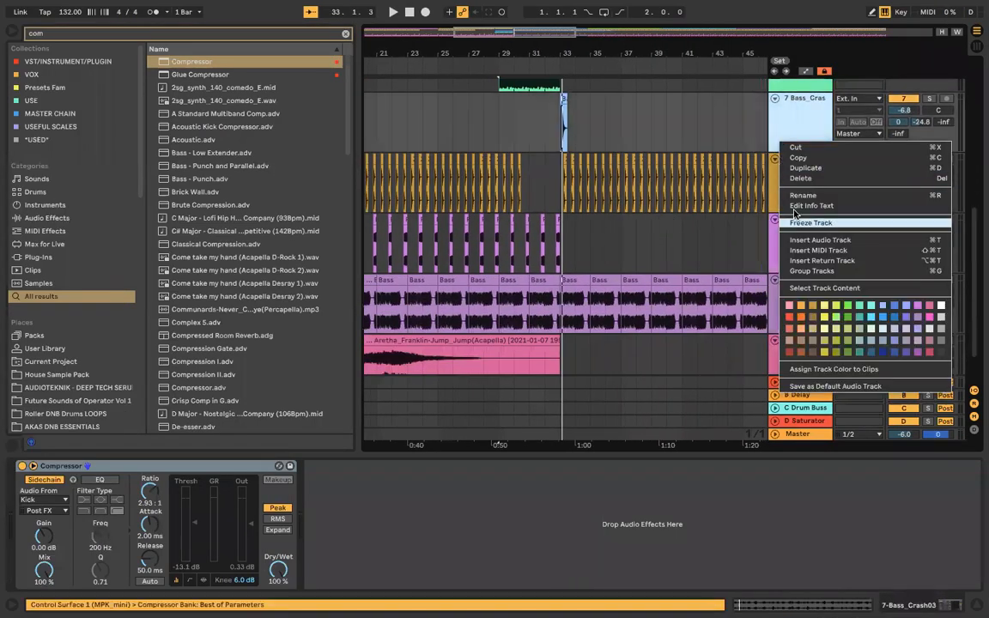
click(820, 240)
click(837, 602)
drag(393, 183, 557, 172)
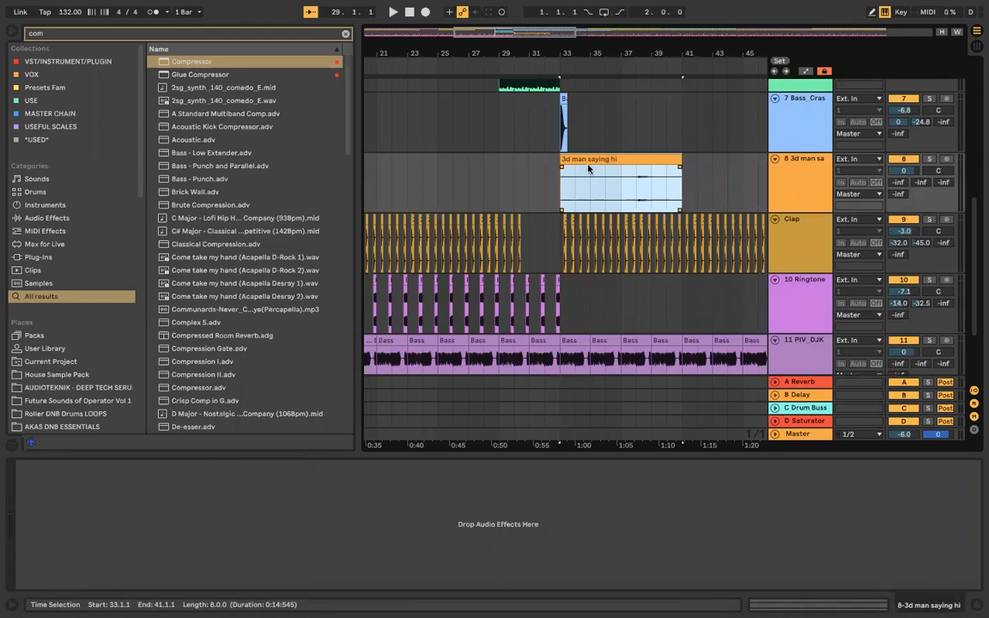
Step: Play the 3d man saying hi track soloed and raise its clip gain to 21.9 dB
click(902, 160)
key(space)
double_click(660, 159)
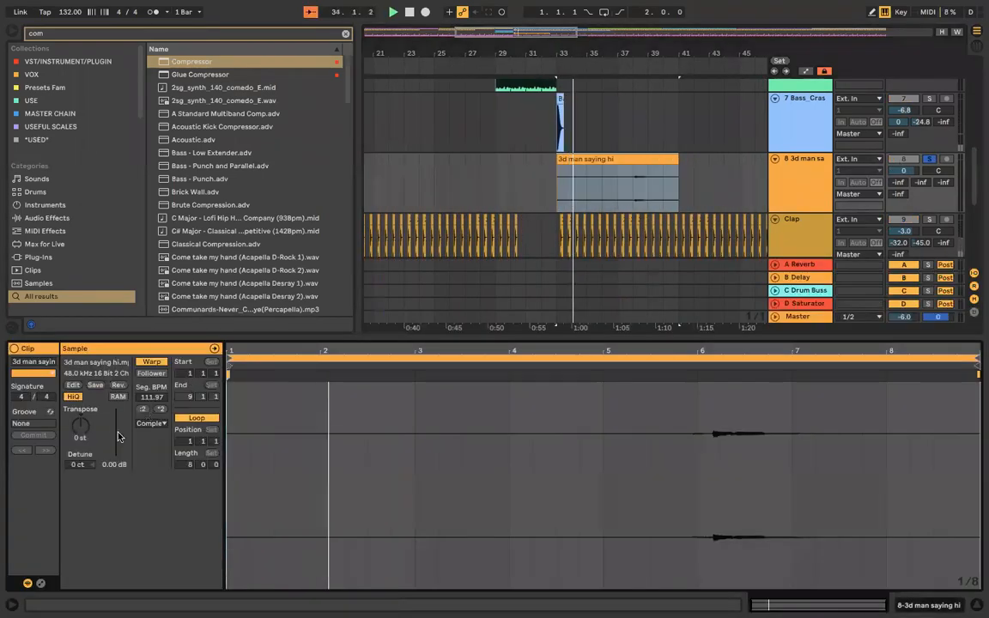
drag(118, 436, 121, 412)
drag(114, 467, 113, 465)
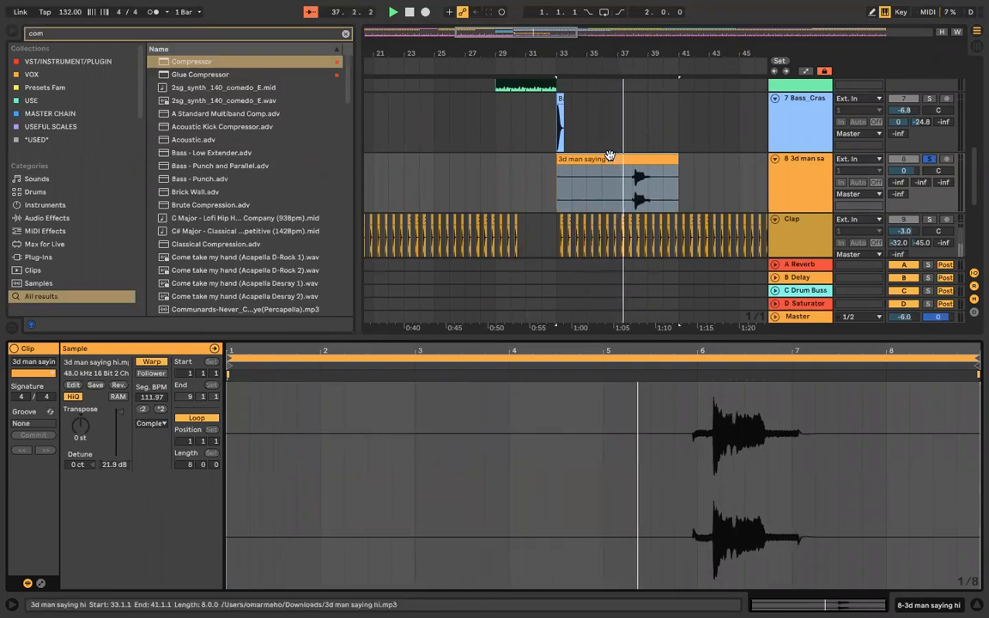
Step: Shift the 3d man saying hi clip so its voice starts at bar 33, split it there and delete the silent front part
drag(649, 172, 556, 172)
click(556, 168)
key(ctrl+e)
click(547, 156)
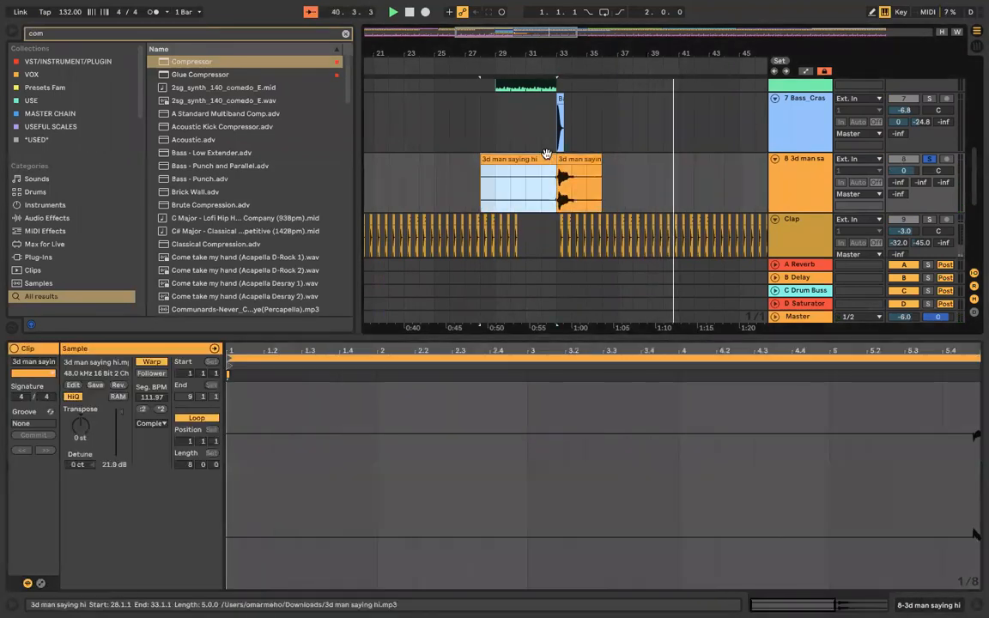
key(Delete)
Step: Play the arrangement from about bar 28 and turn off solo on the 3d man saying hi track
click(487, 70)
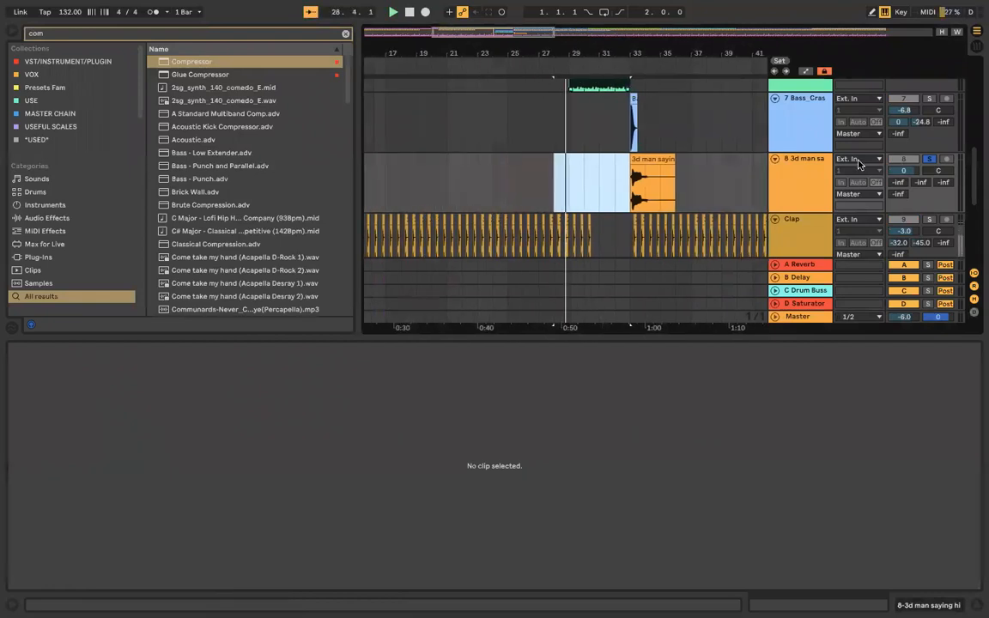
click(929, 160)
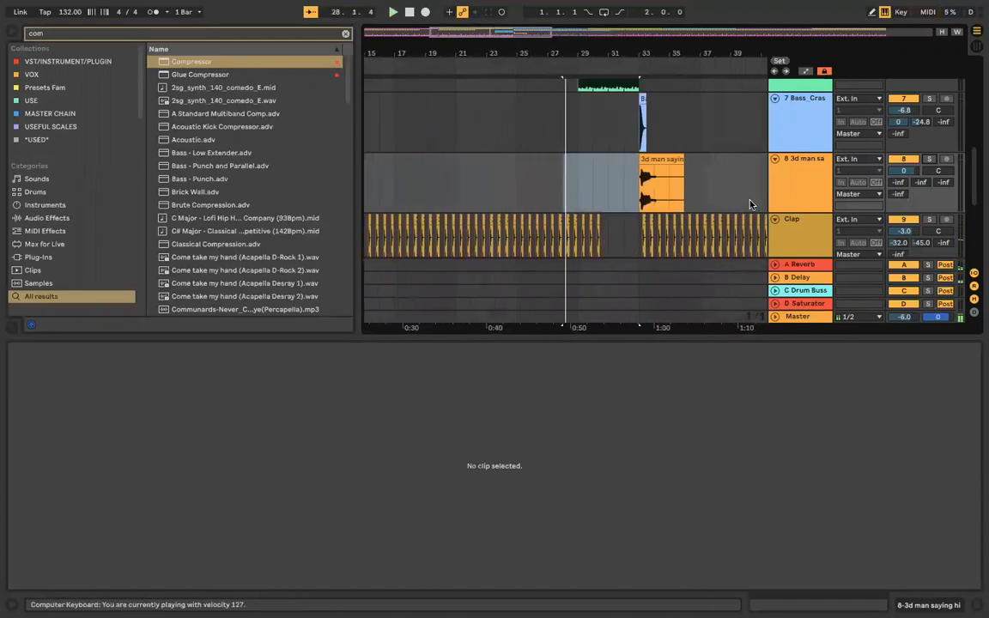
Step: Add a Compressor to the 3d man saying hi track, sidechained from the Kick track, with the threshold at -11.2 dB
click(232, 34)
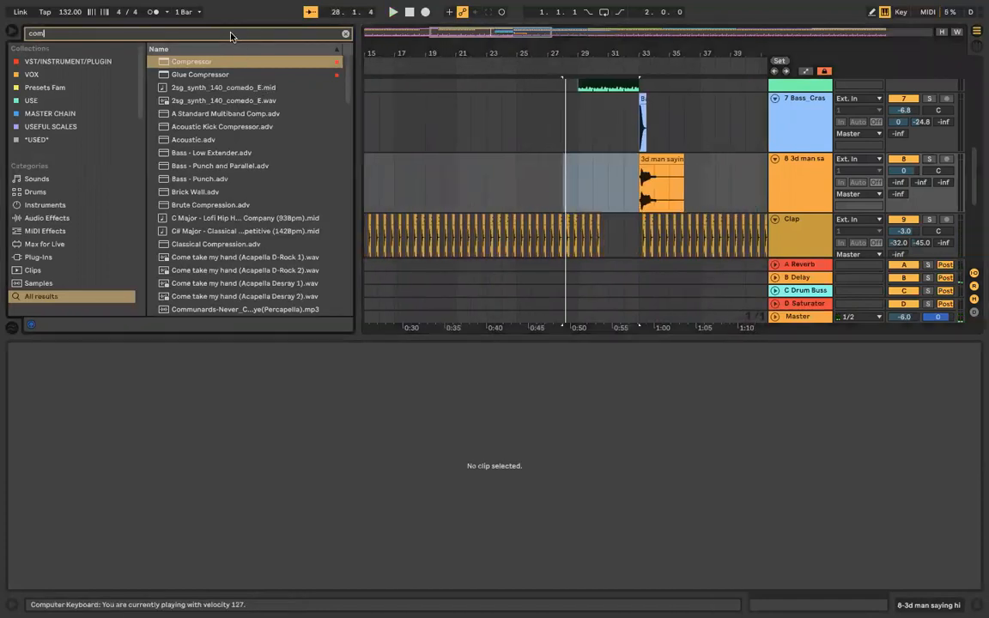
click(199, 63)
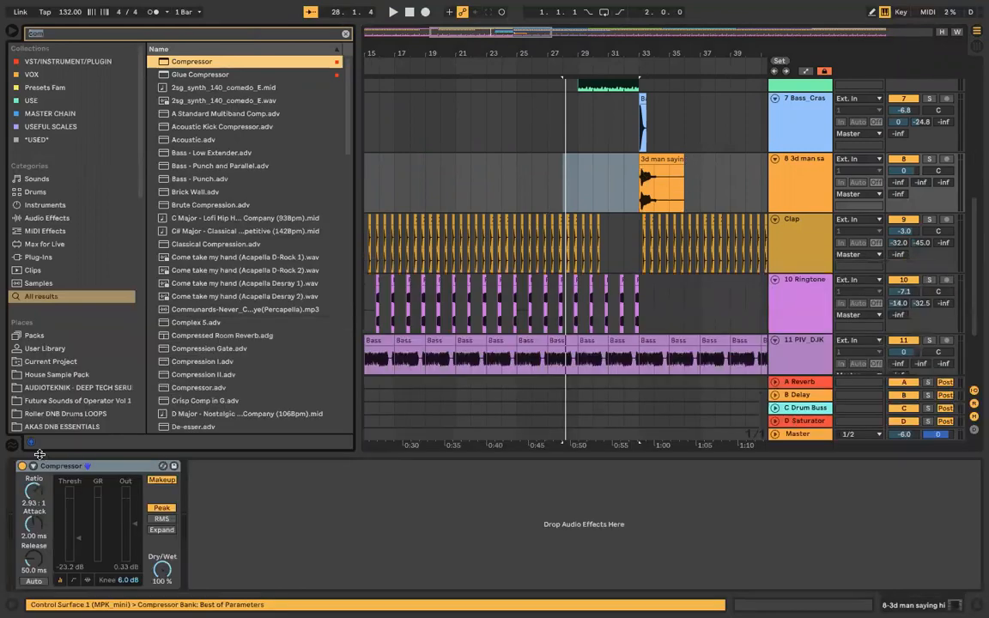
click(33, 466)
click(43, 496)
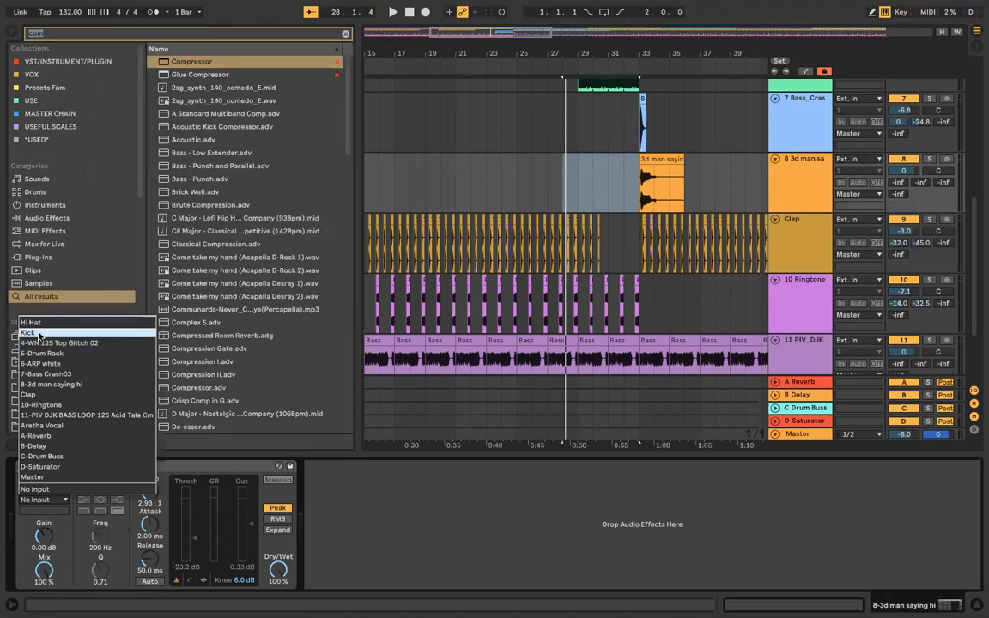
click(38, 304)
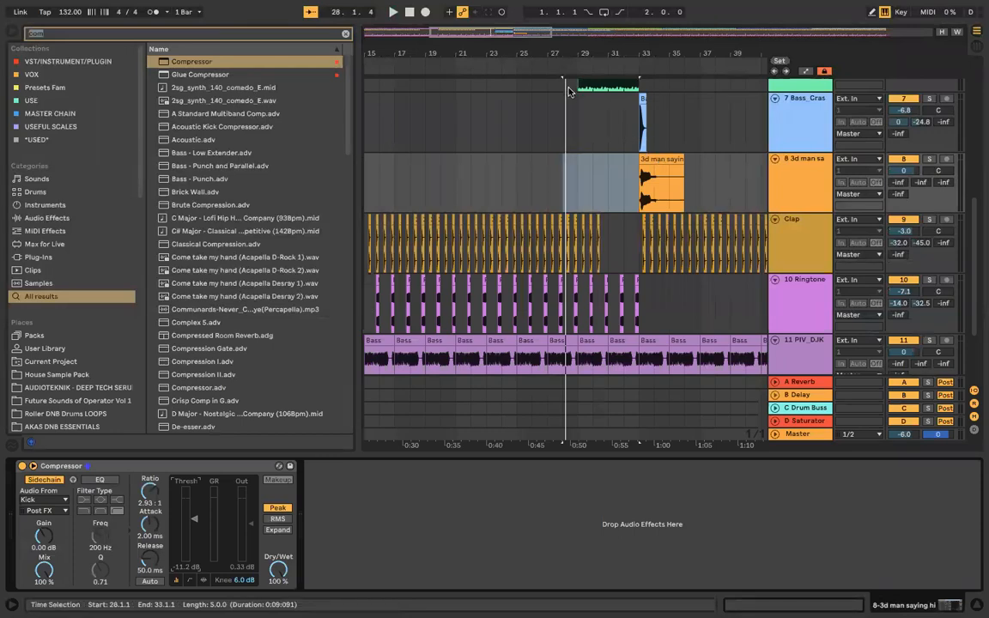
Step: Inspect the 3d man saying hi clip's waveform and its Compressor, and play the arrangement from just before bar 29
double_click(685, 176)
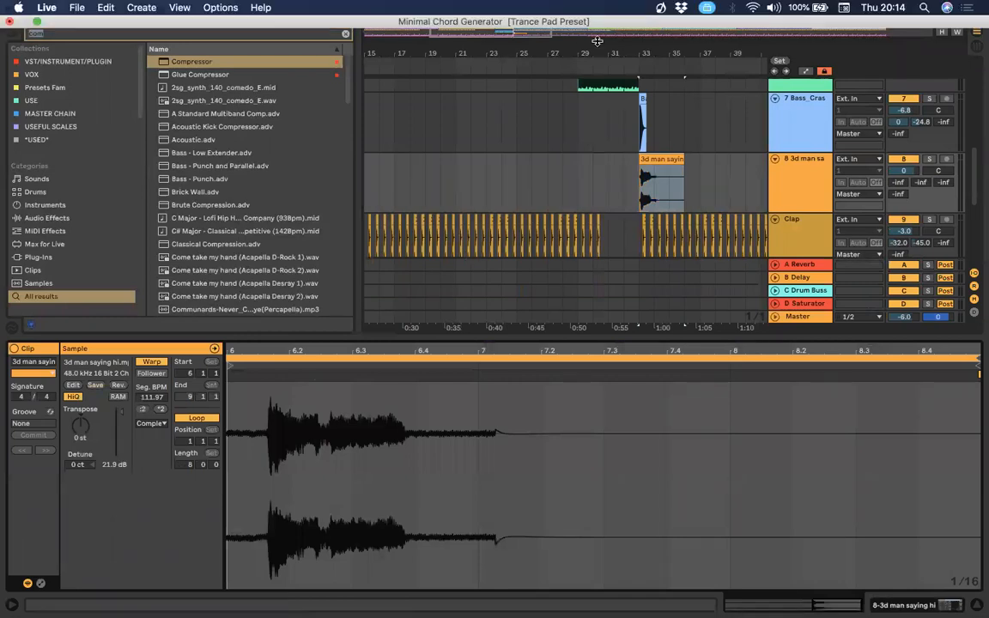
click(830, 169)
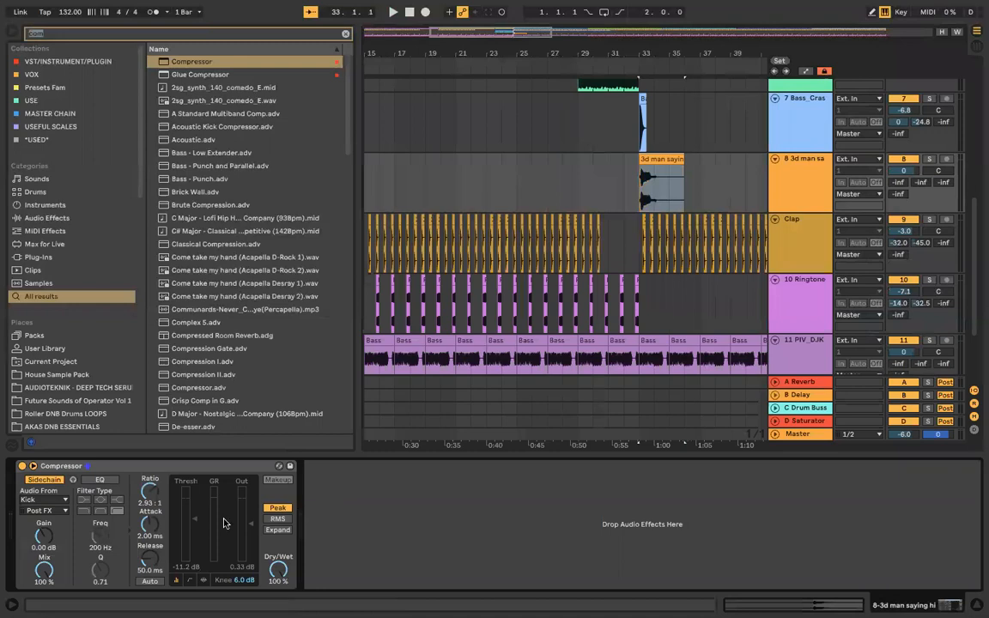
click(574, 70)
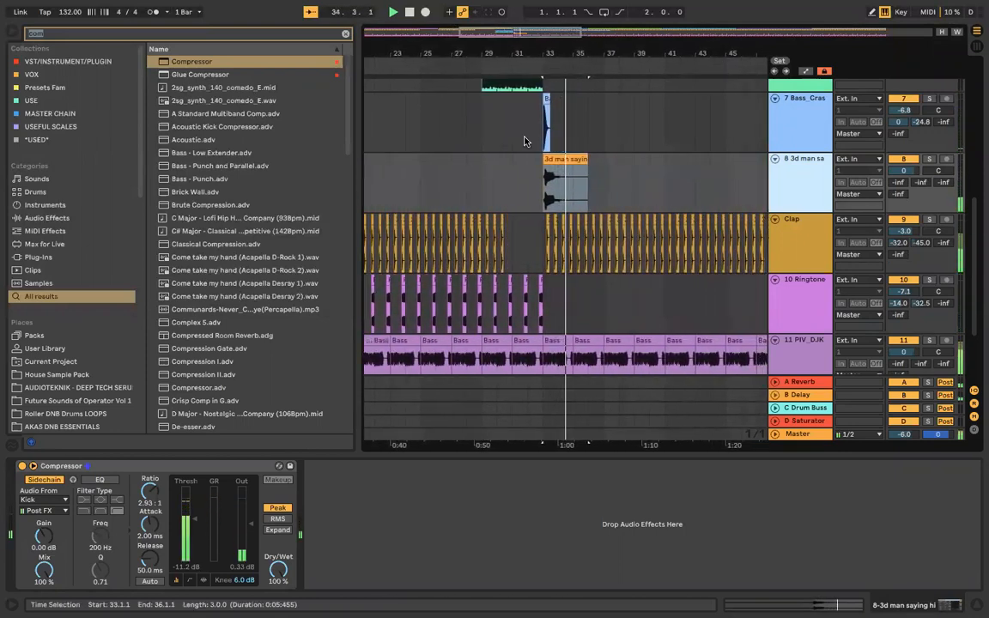
Step: Insert an audio track below the 3d man saying hi track, search for "hi hat" and place SP_Hi_Hat_9_707.wav on it at bar 34
right_click(804, 202)
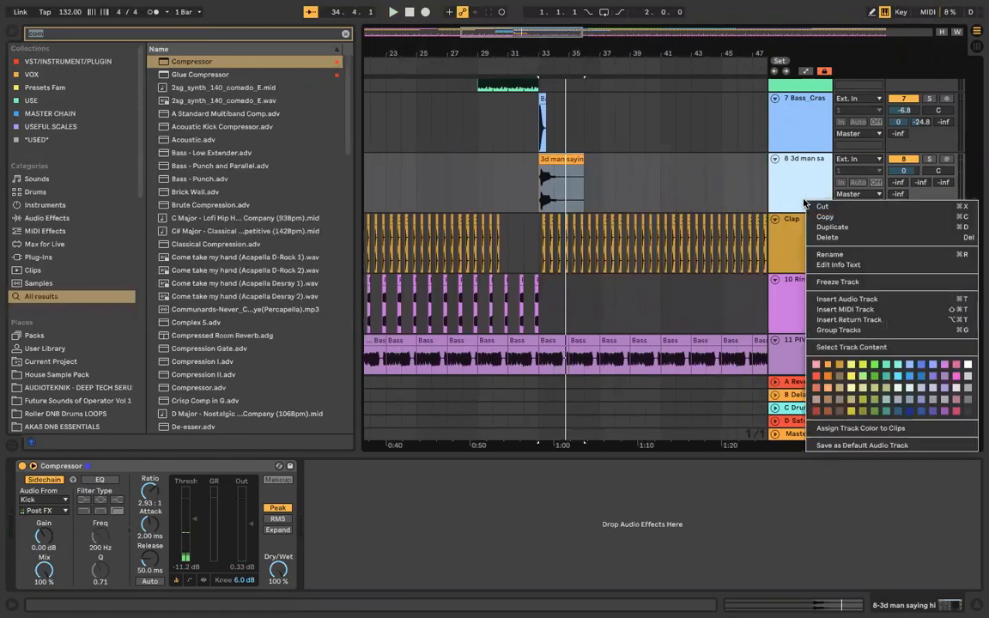
click(817, 299)
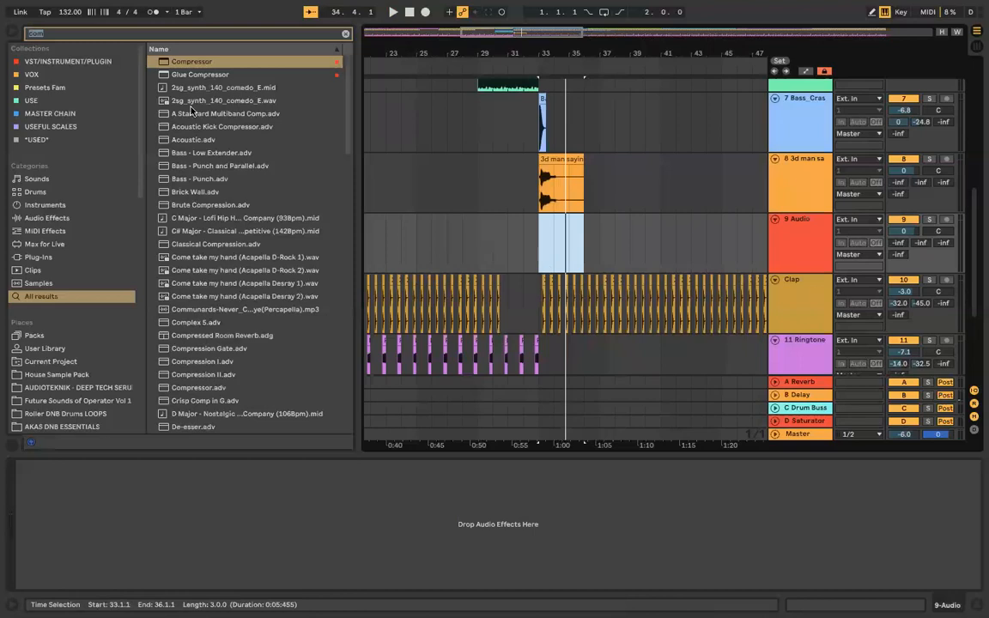
text(hi)
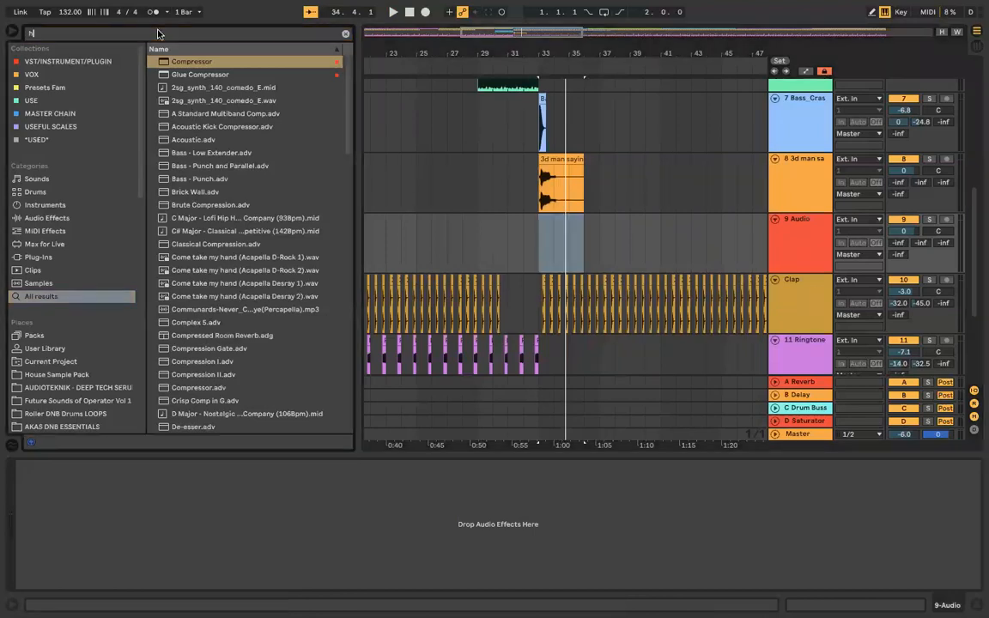
text( hat)
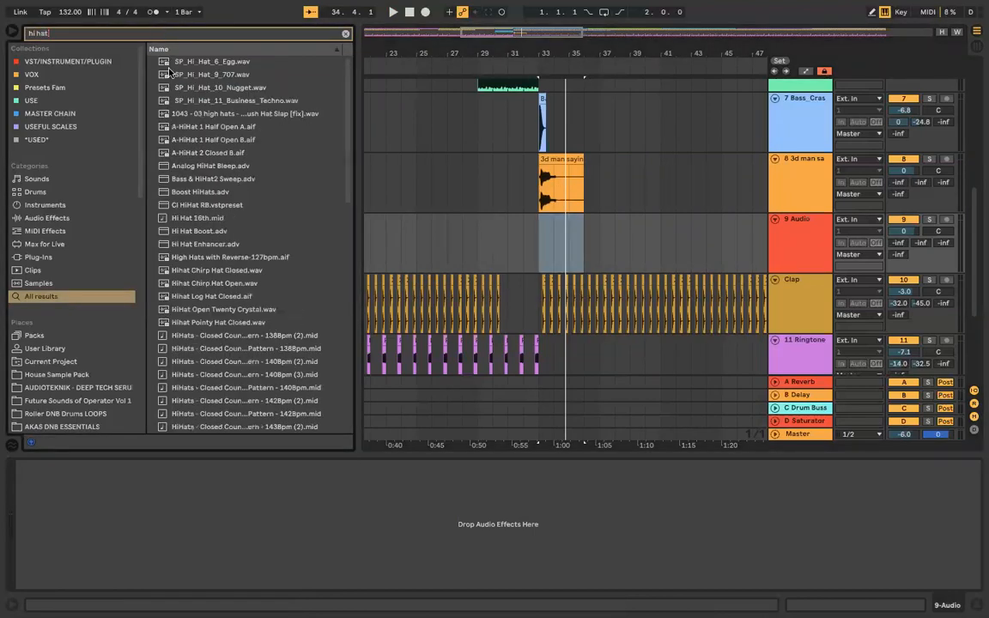
click(181, 75)
drag(257, 159, 554, 220)
Step: Split the hi-hat clip at 34.2.1, delete the remainder and move the one-beat clip to 33.3.1
scroll(553, 221, up, 5)
right_click(568, 240)
click(567, 241)
click(567, 237)
key(super+e)
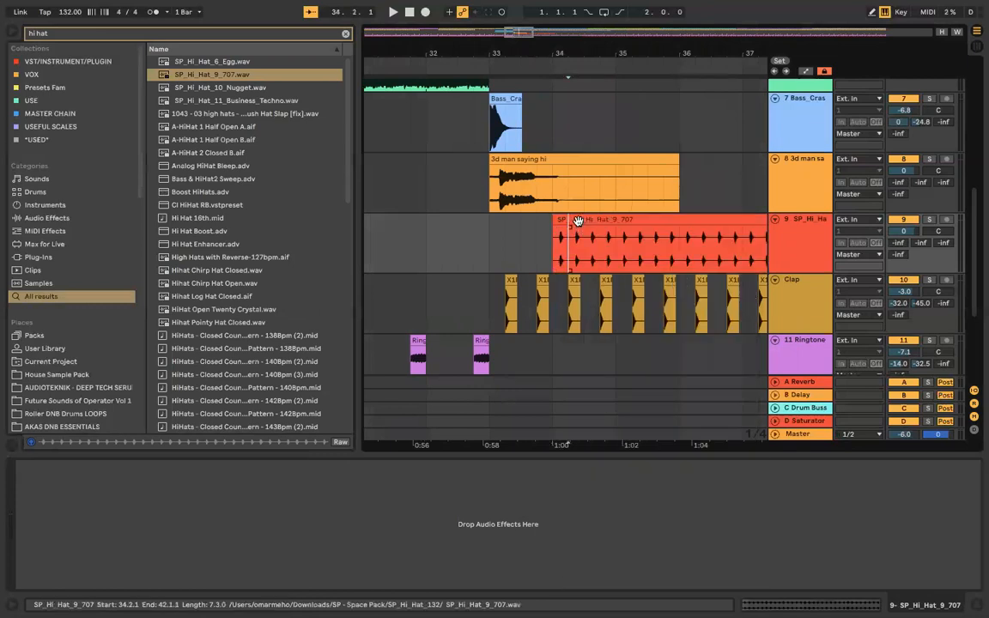
click(579, 220)
key(Delete)
drag(572, 225, 538, 225)
Step: Duplicate the one-beat hi-hat clip end to end until the row reaches 47.3.1
key(super+d)
key(super+d)
key(super+d)
key(super+d)
key(super+d)
key(super+d)
key(super+d)
key(super+d)
key(super+d)
key(super+d)
key(super+d)
key(super+d)
key(super+d)
key(super+d)
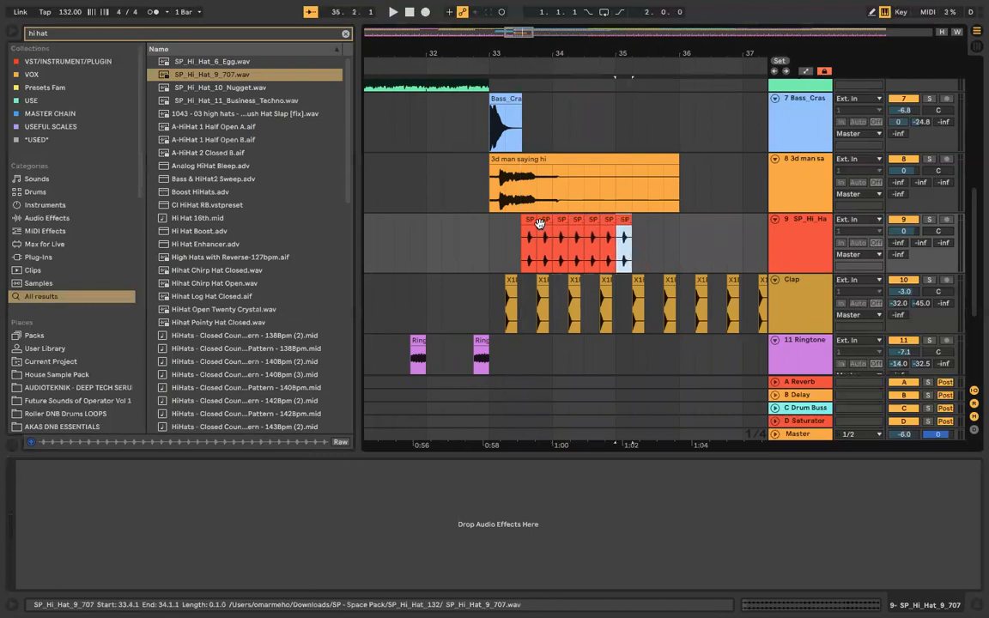
key(super+d)
key(super+d)
key(super+d)
key(super+d)
key(super+d)
key(super+d)
key(super+d)
key(super+d)
key(super+d)
key(super+d)
key(super+d)
key(super+d)
key(super+d)
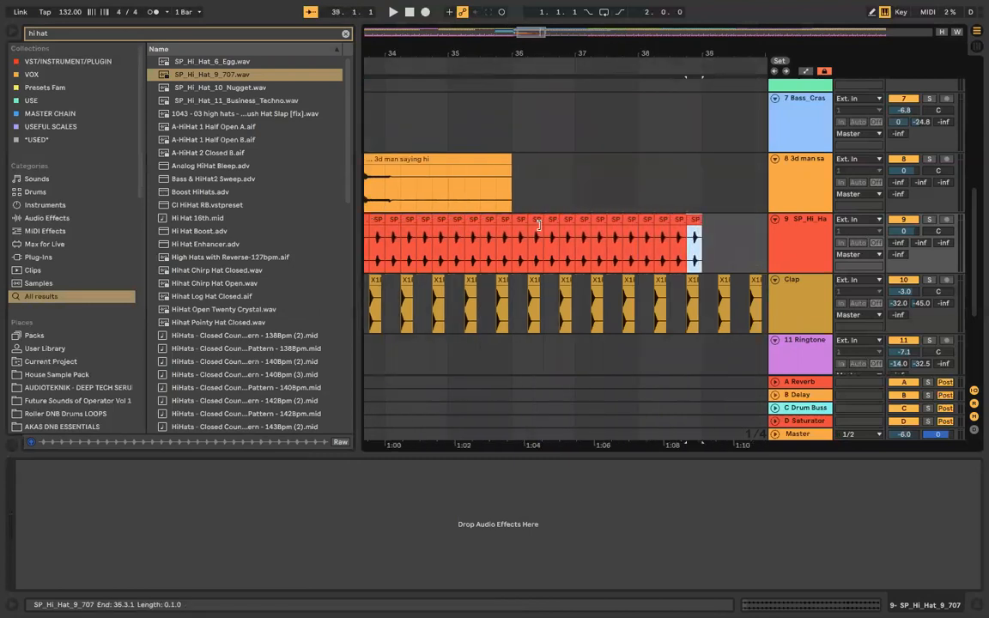
key(super+d)
key(super+d)
key(super+d)
key(super+d)
key(super+d)
key(super+d)
key(super+d)
key(super+d)
key(super+d)
key(super+d)
key(super+d)
key(super+d)
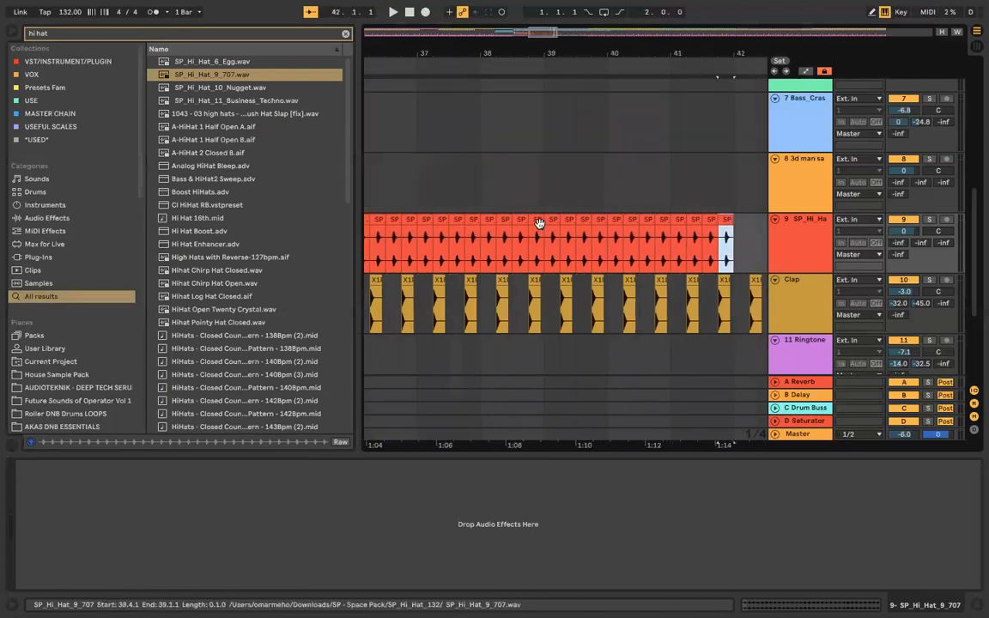
key(super+d)
key(super+d)
key(super+d)
key(super+d)
key(super+d)
key(super+d)
key(super+d)
key(super+d)
key(super+d)
key(super+d)
key(super+d)
key(super+d)
key(super+d)
key(super+d)
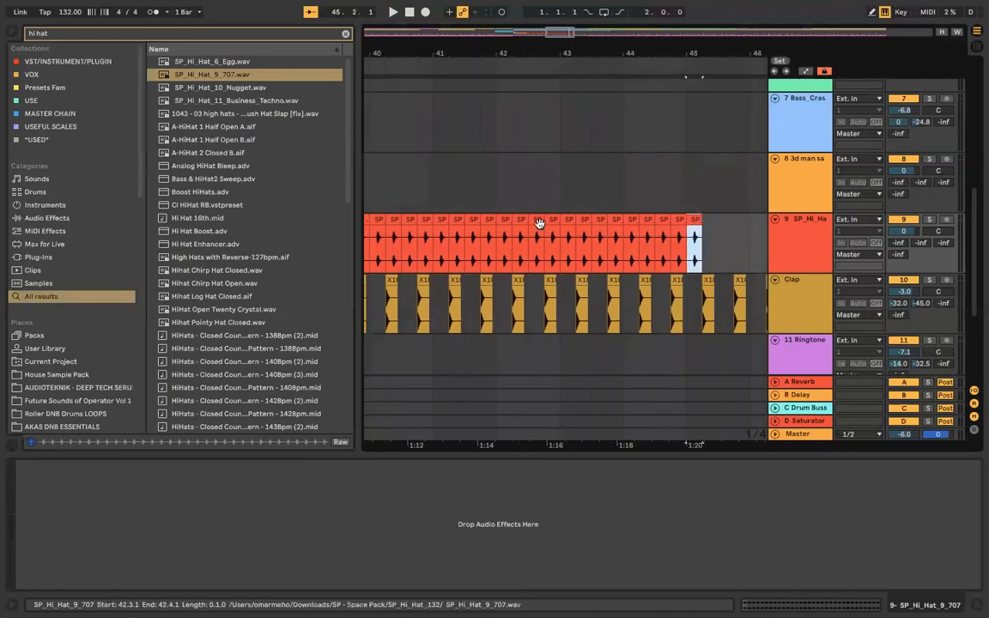
key(super+d)
key(super+d)
Step: Play the arrangement from just before bar 30 to hear the transition into the new hi-hats
scroll(550, 224, down, 10)
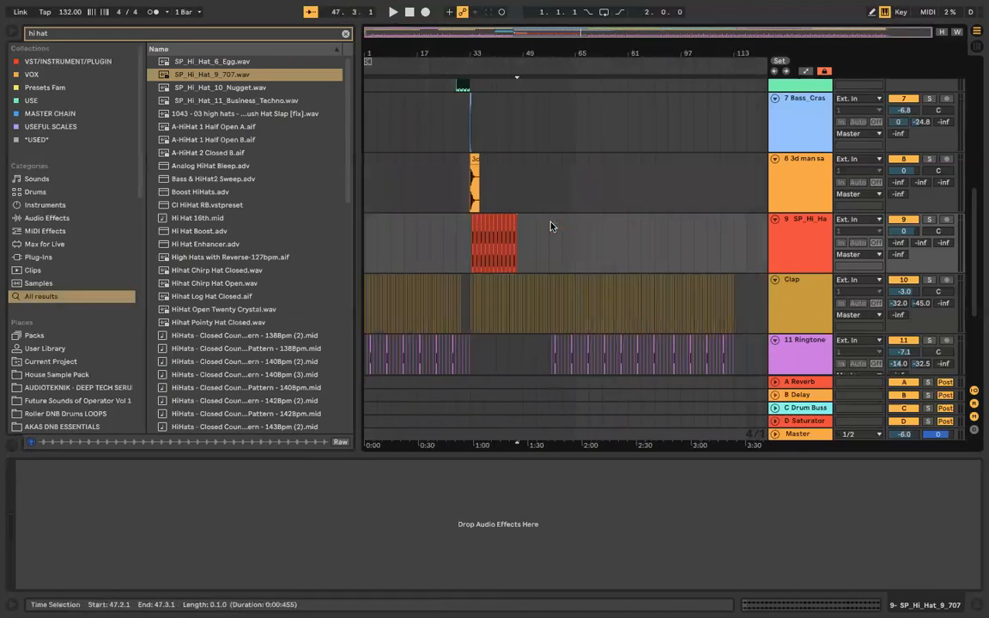
scroll(476, 229, up, 8)
scroll(476, 230, left, 5)
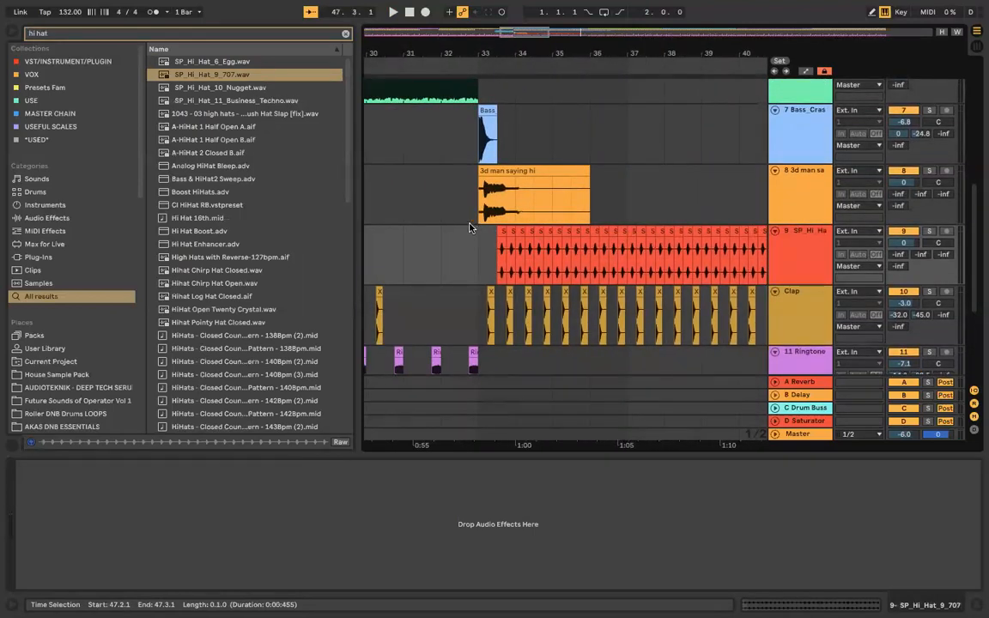
scroll(444, 170, up, 3)
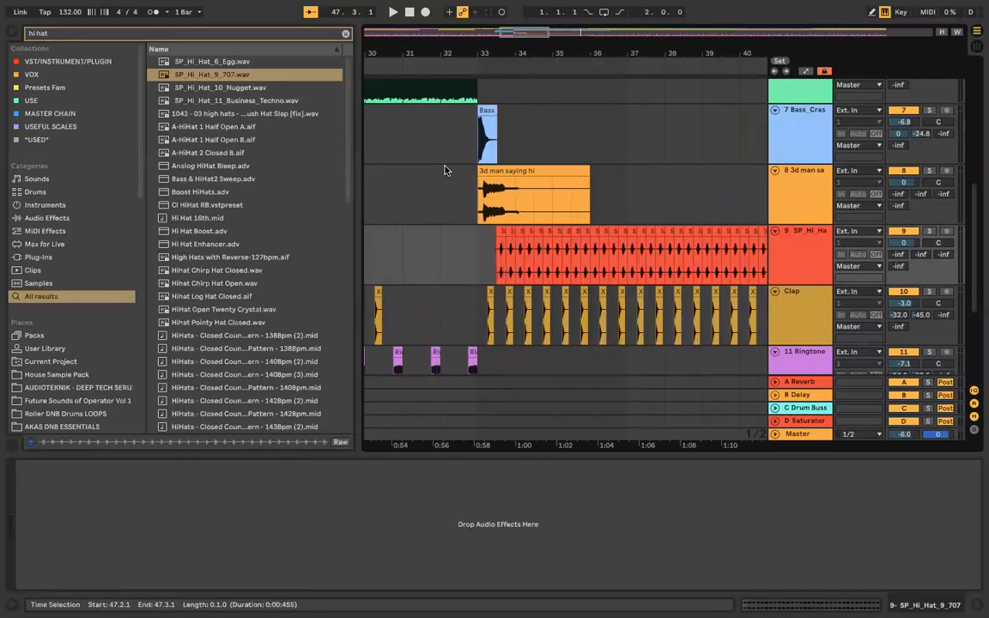
scroll(475, 181, left, 2)
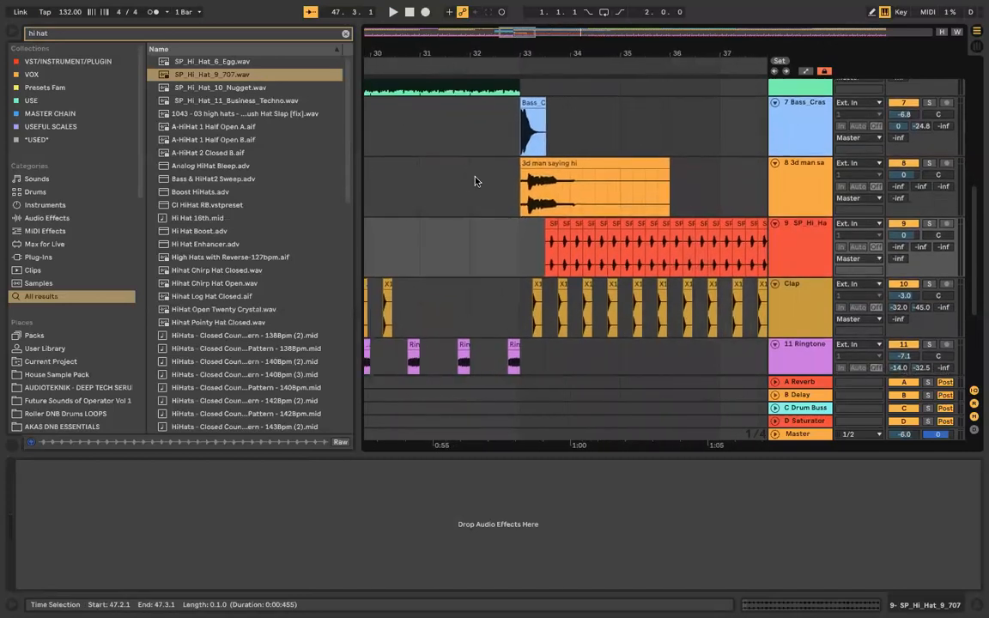
click(365, 62)
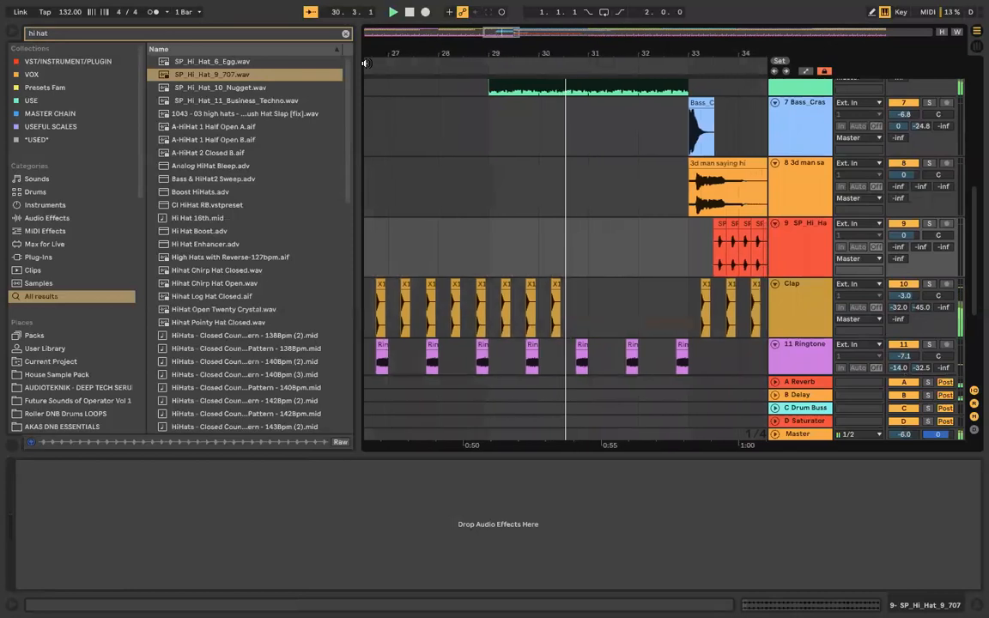
Step: Review the tracks around bars 29 to 37 while the transition into bar 33 plays
click(367, 32)
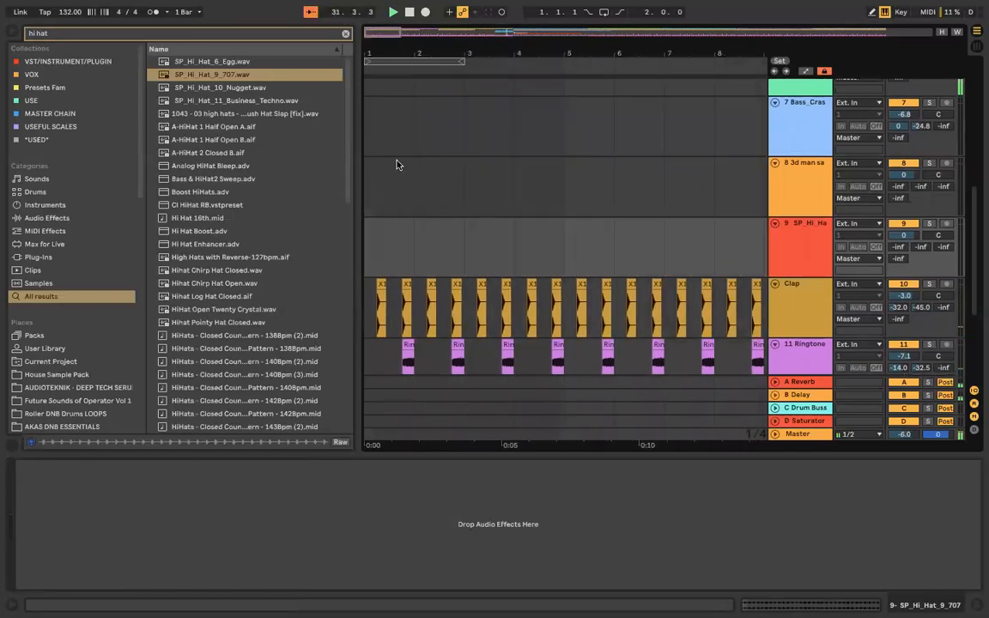
scroll(532, 220, down, 4)
scroll(532, 219, up, 8)
scroll(532, 220, right, 7)
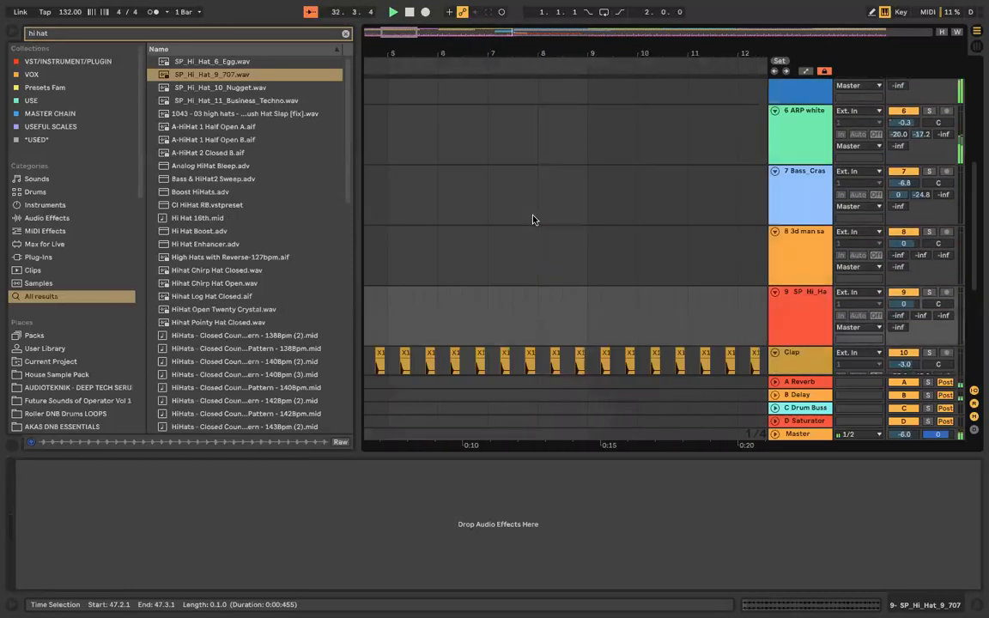
scroll(532, 219, down, 2)
scroll(532, 220, right, 15)
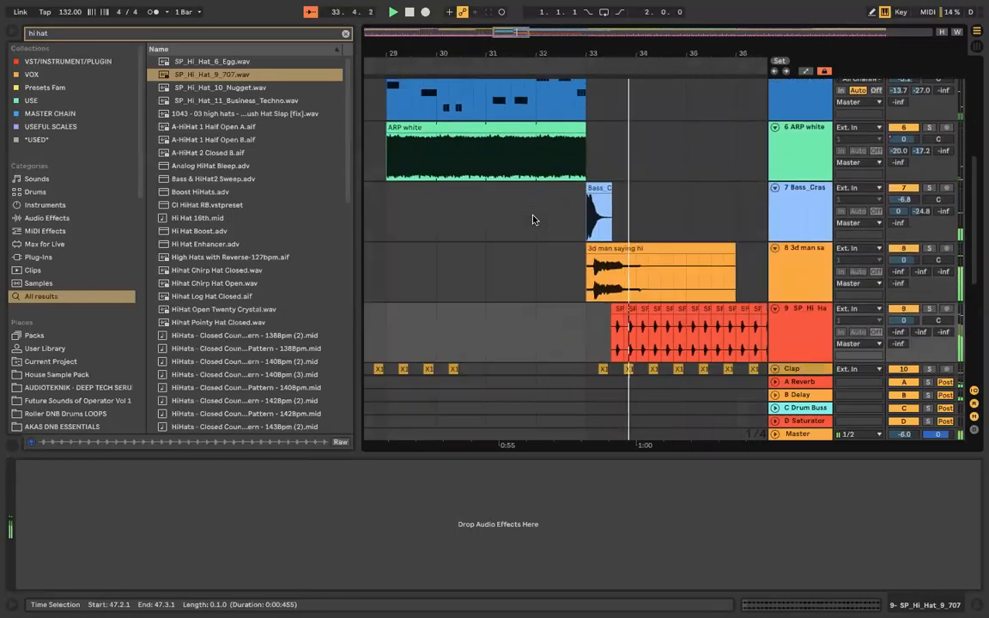
scroll(532, 220, right, 1)
scroll(532, 219, down, 1)
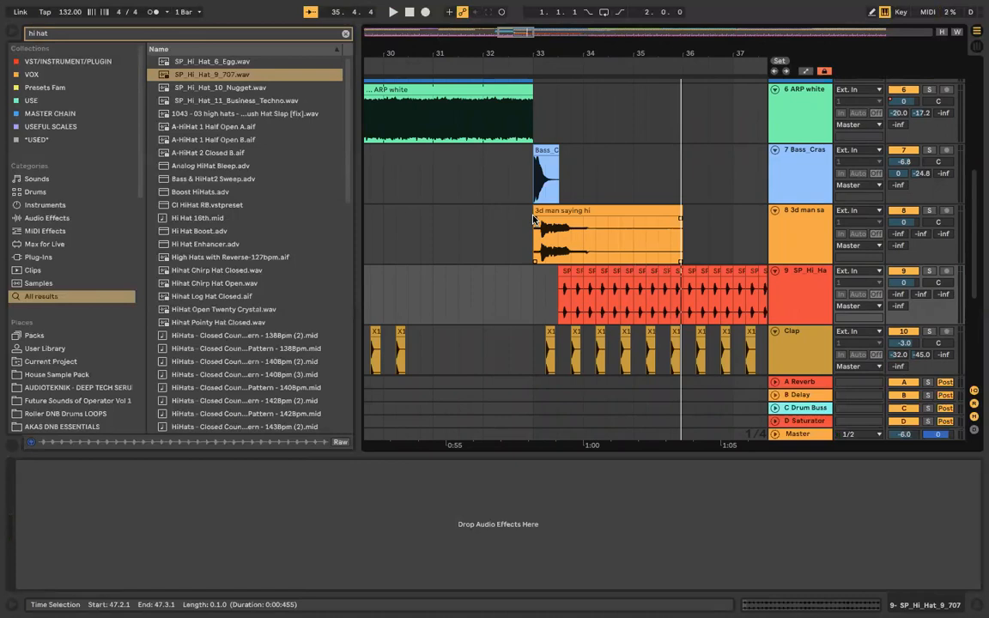
Step: Delete the four Kick clips in bar 33 so the kick pattern starts at bar 34
scroll(533, 220, up, 5)
scroll(529, 138, up, 1)
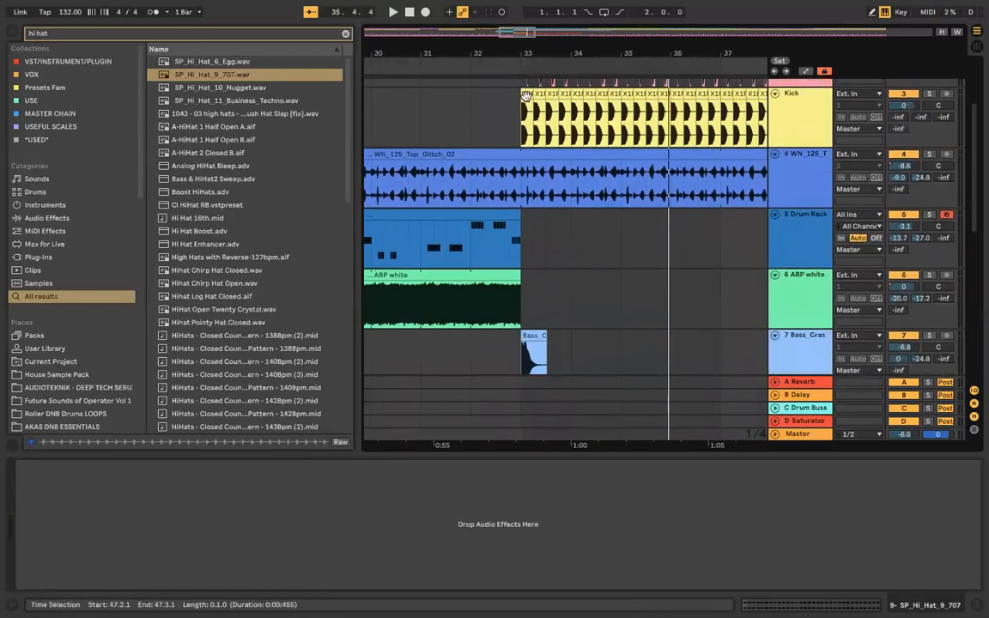
click(526, 96)
drag(526, 96, 565, 93)
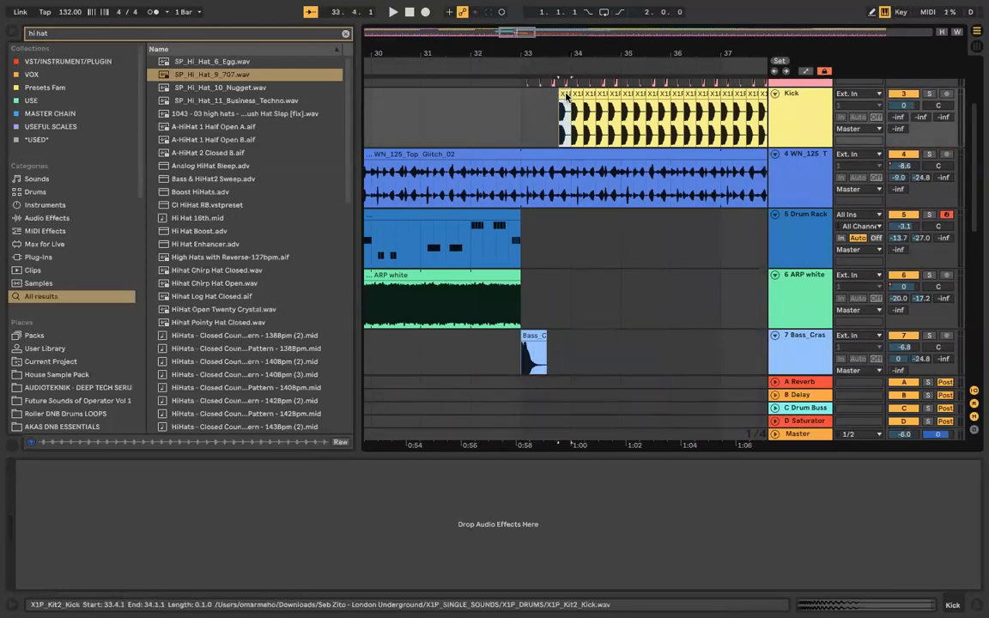
key(Delete)
Step: Play from about bar 29 and set the 3d man saying hi track's Reverb send to -17.8 dB and Delay send to -26.5 dB
scroll(567, 144, down, 3)
key(minus)
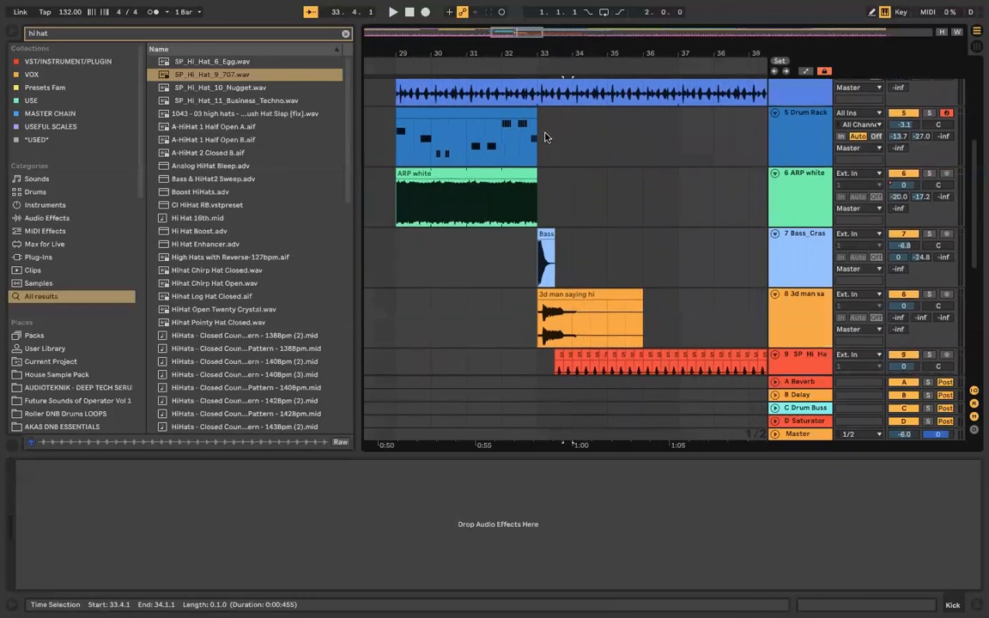
scroll(544, 136, up, 1)
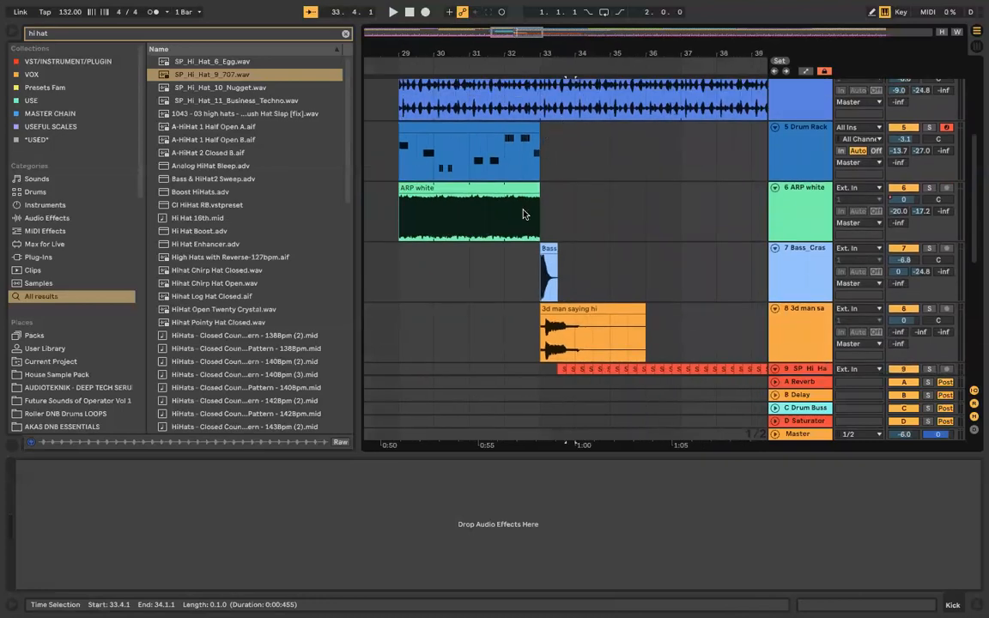
click(395, 65)
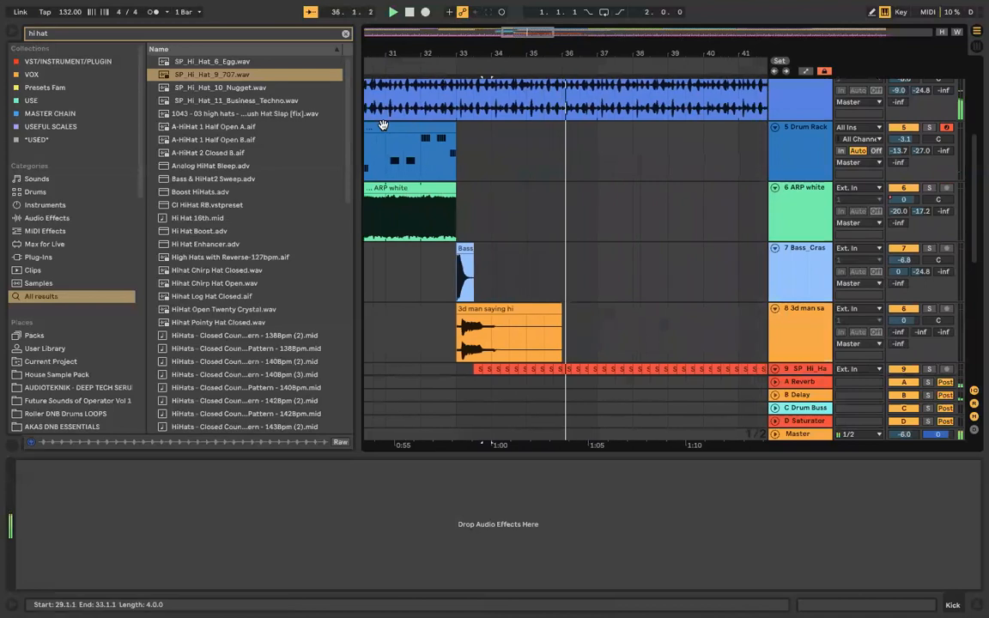
scroll(436, 83, left, 3)
scroll(436, 84, down, 1)
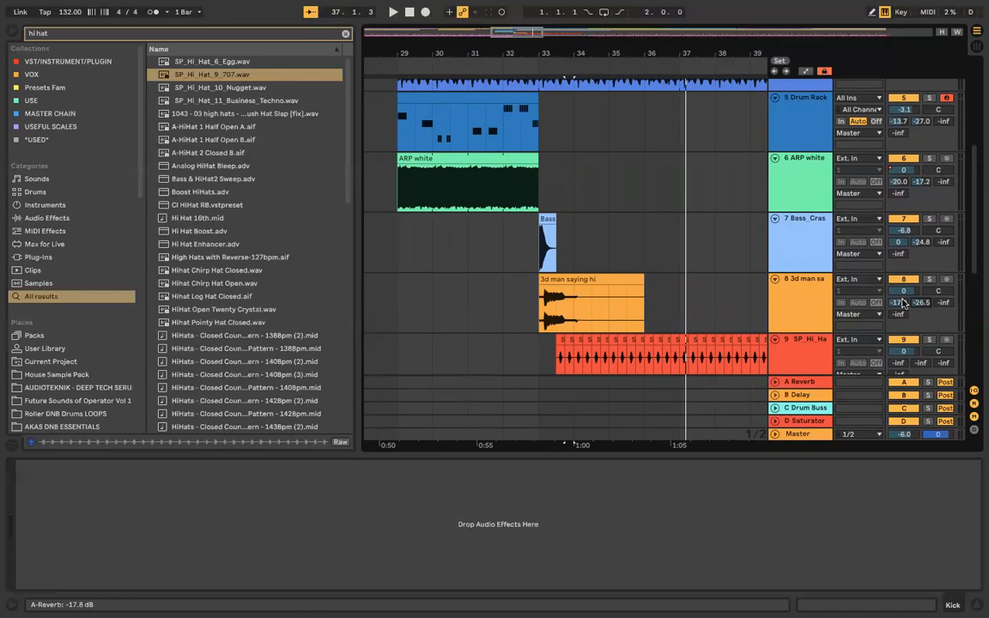
Step: Play the arrangement from just before bar 29 to hear the vocal with its sends and the kick-free bar 33
click(390, 63)
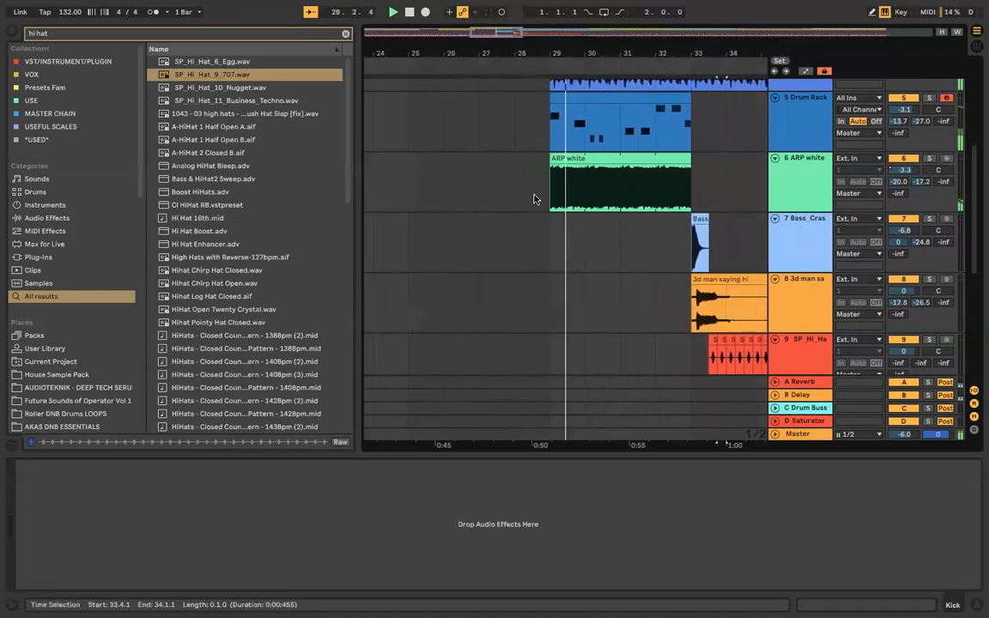
scroll(633, 249, down, 3)
scroll(633, 249, down, 1)
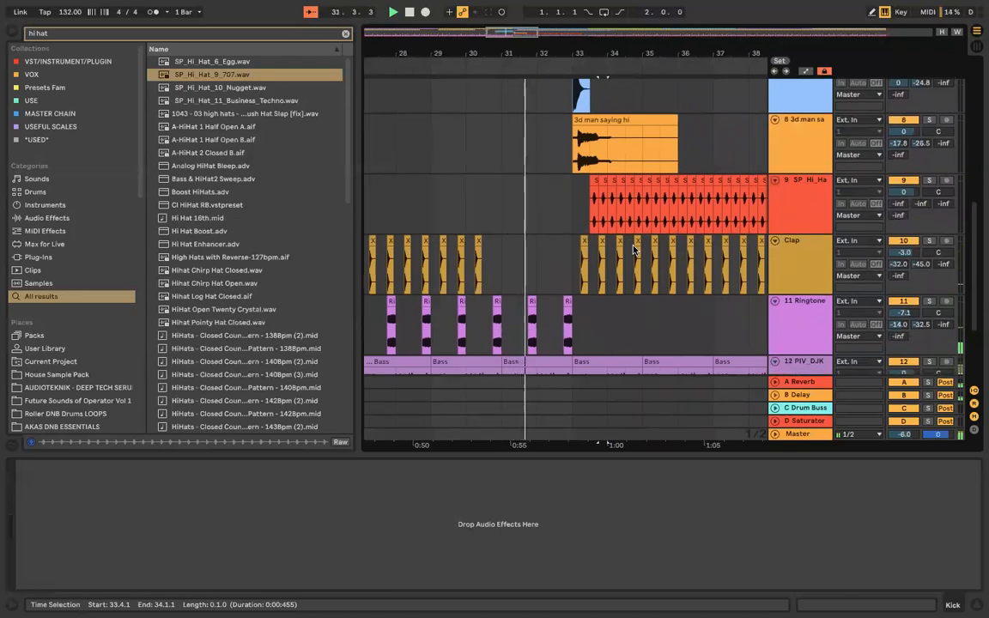
scroll(604, 267, up, 1)
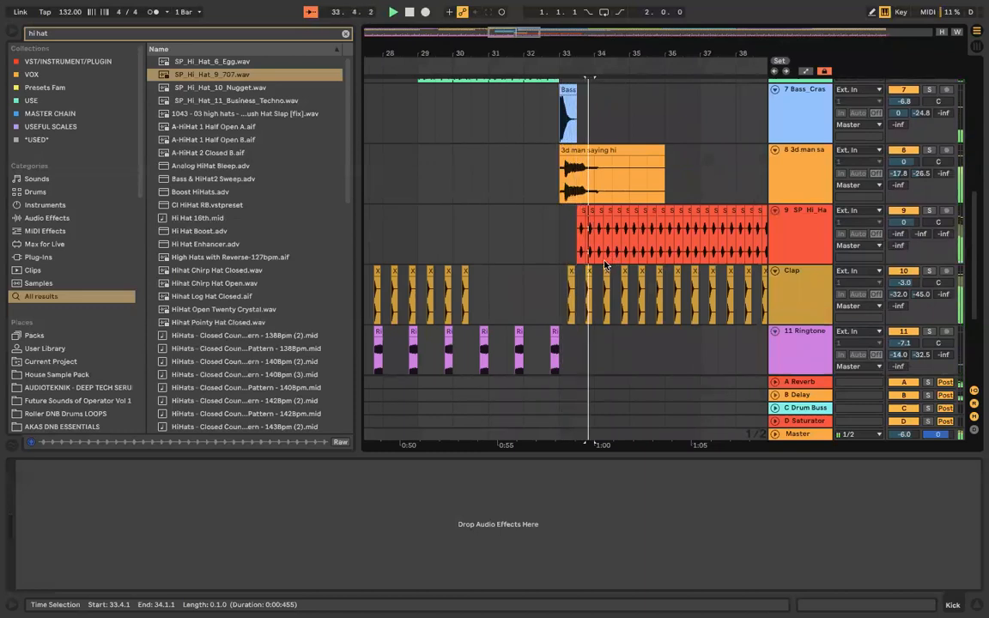
scroll(605, 267, up, 4)
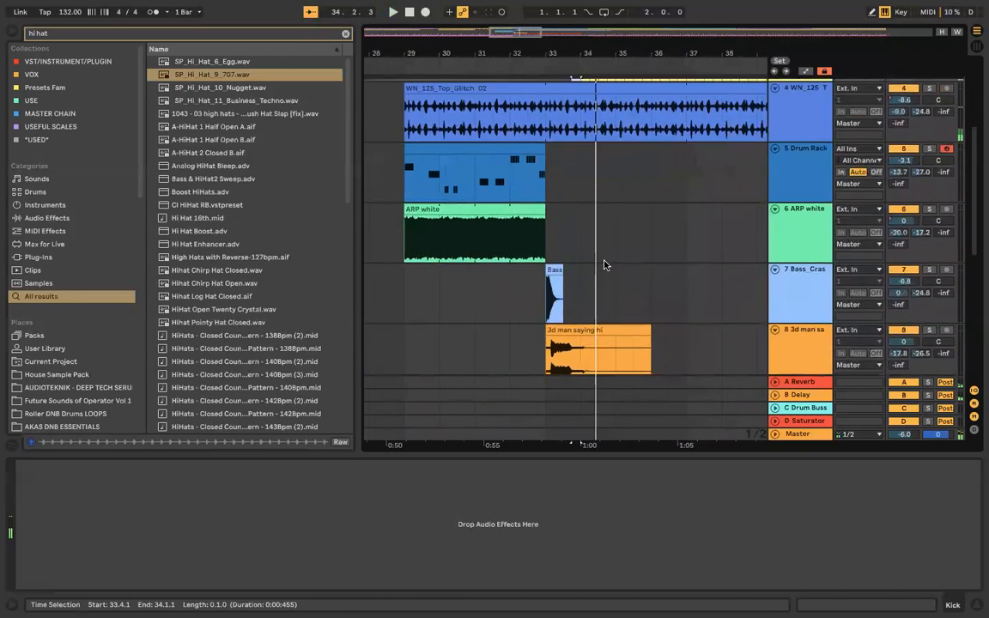
scroll(604, 266, up, 2)
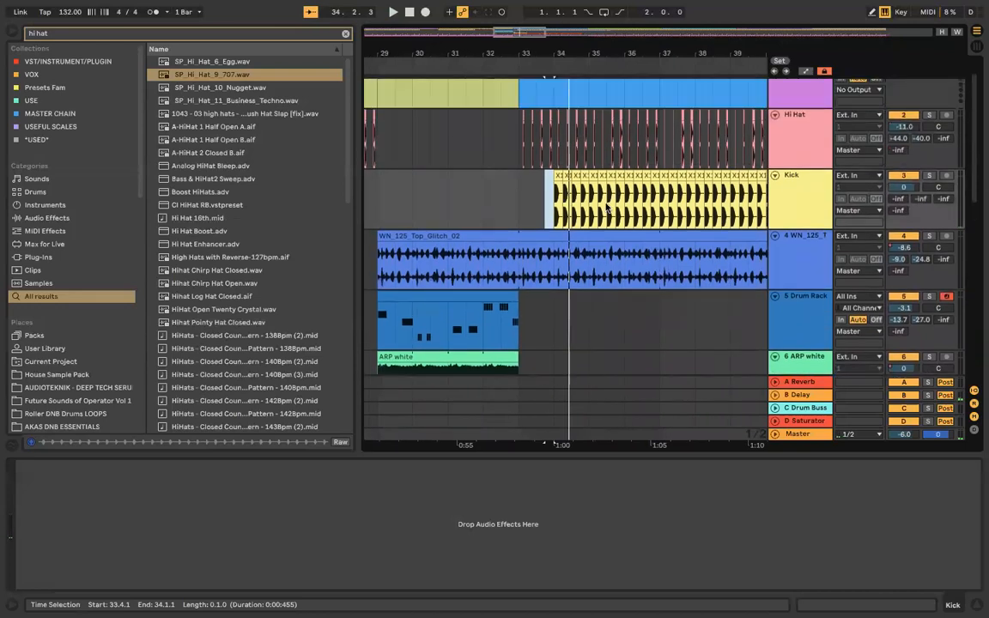
Step: Insert an audio track below the Bass_Crash track, copy the crash clip onto it at bar 33 and reverse the copy
scroll(544, 182, down, 6)
right_click(771, 140)
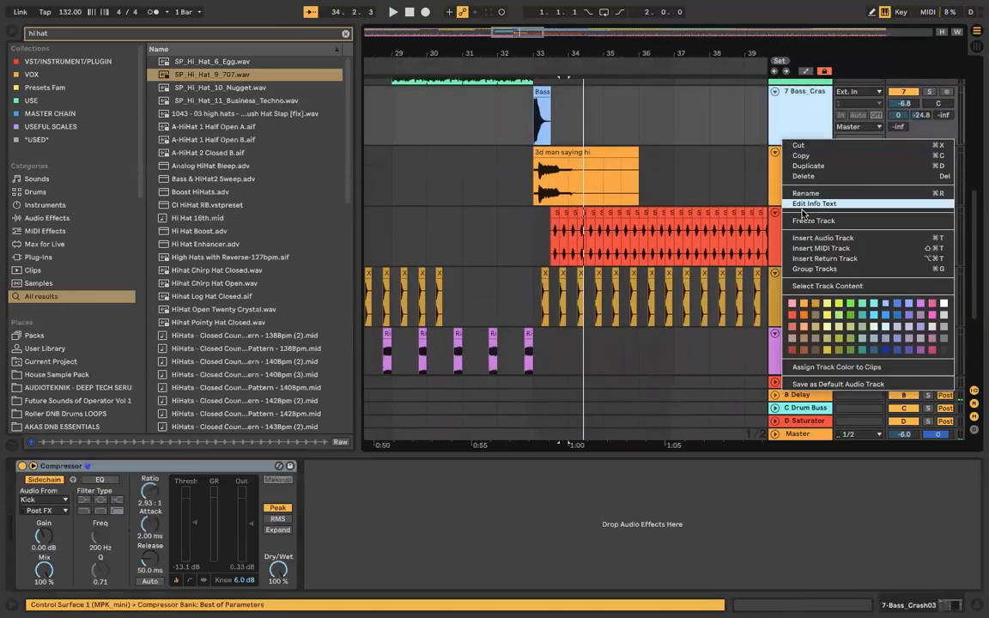
click(747, 309)
drag(537, 94, 541, 178)
scroll(537, 181, up, 3)
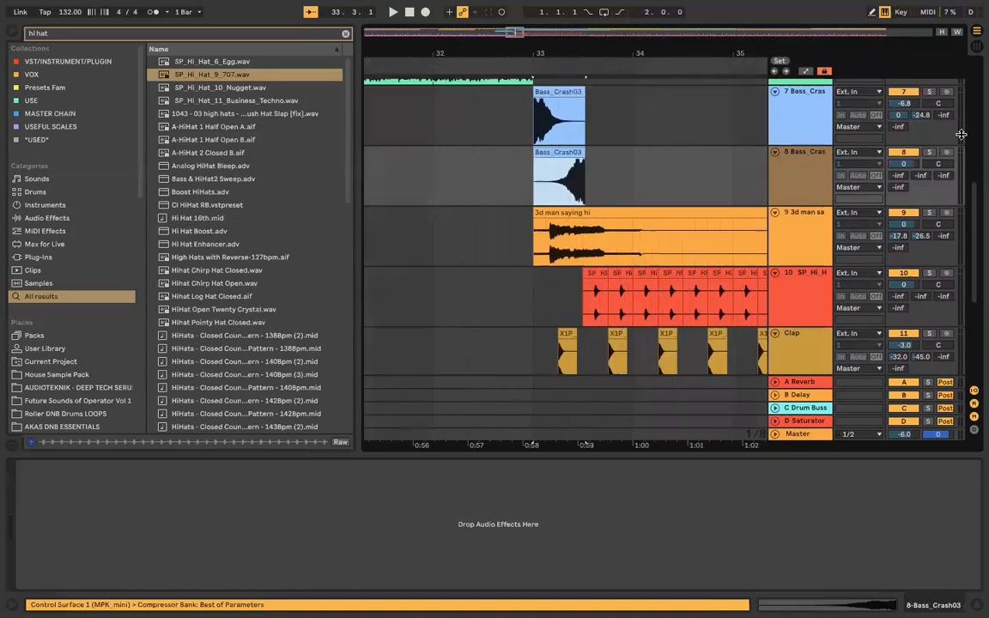
Step: Set the reversed crash track's volume to -5.1 dB, its Reverb send to -13.0 dB and its Delay send to -34.0 dB
drag(912, 165, 910, 165)
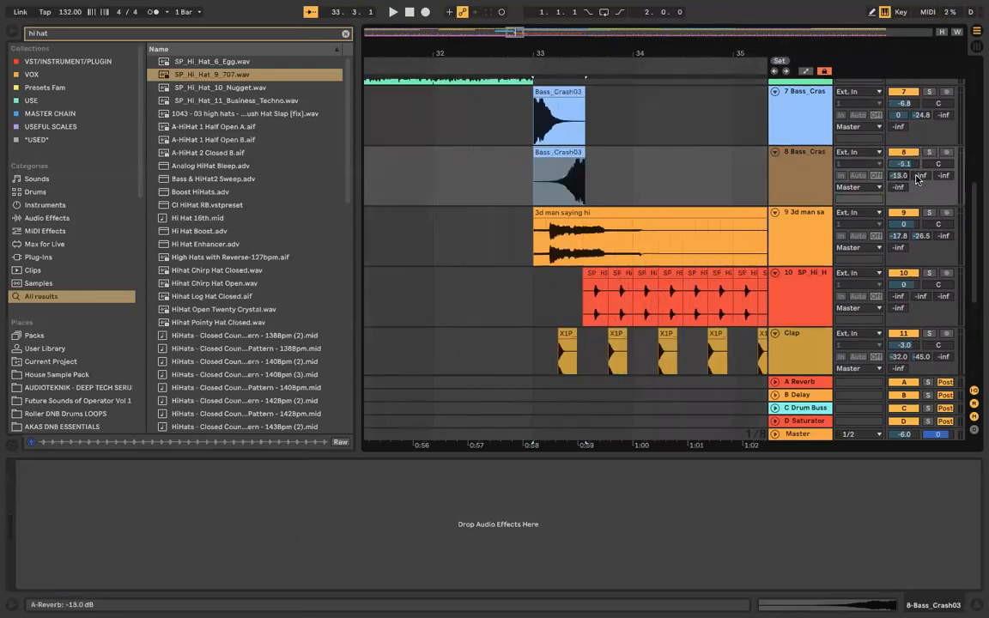
scroll(664, 214, down, 3)
scroll(556, 90, up, 1)
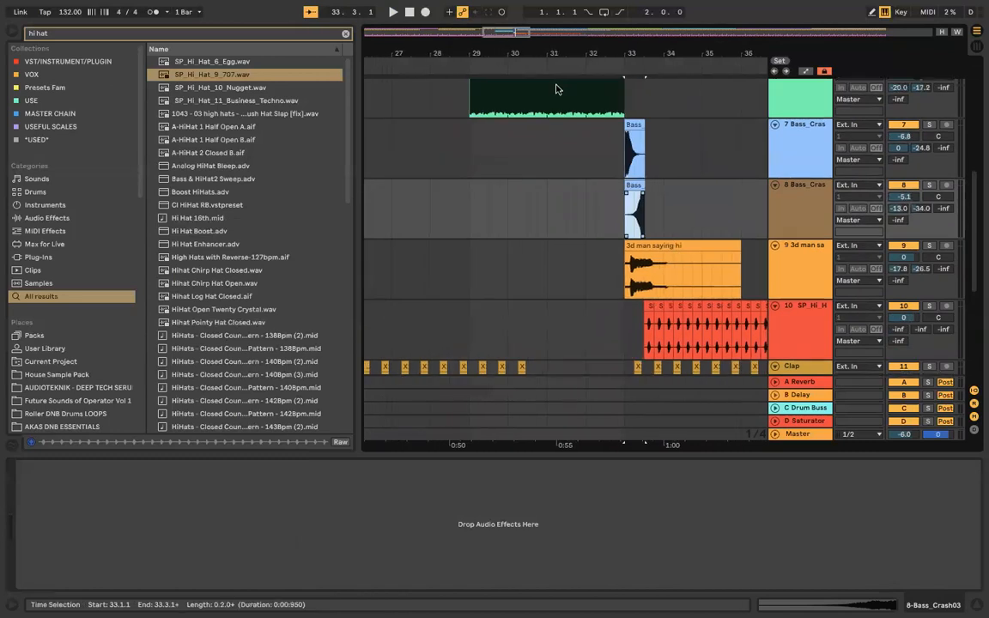
Step: Play from about bar 31 past bar 34 to hear the reversed crash in the transition
click(554, 66)
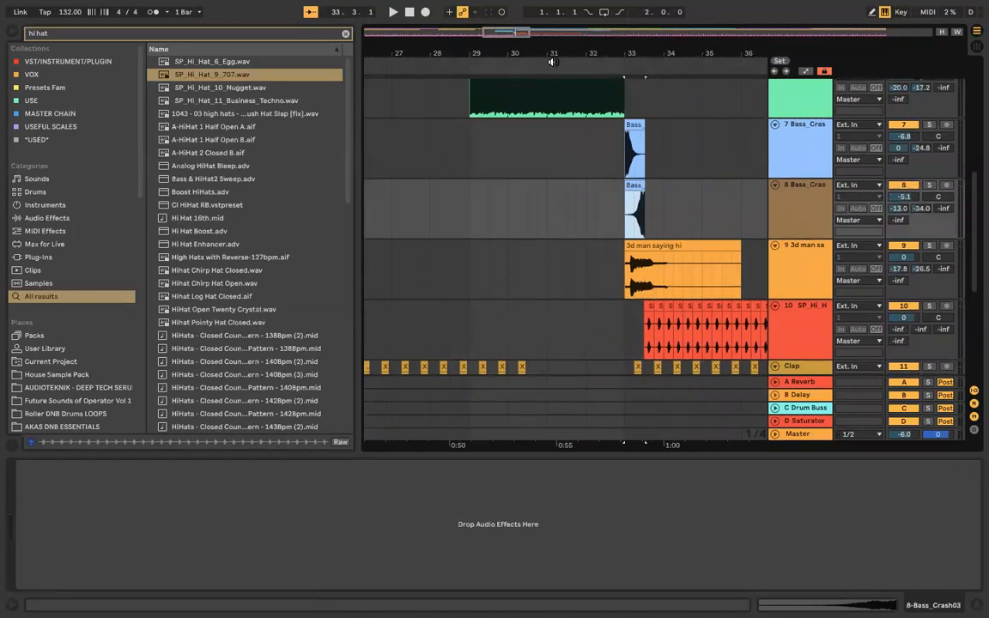
scroll(597, 217, up, 3)
scroll(597, 217, right, 3)
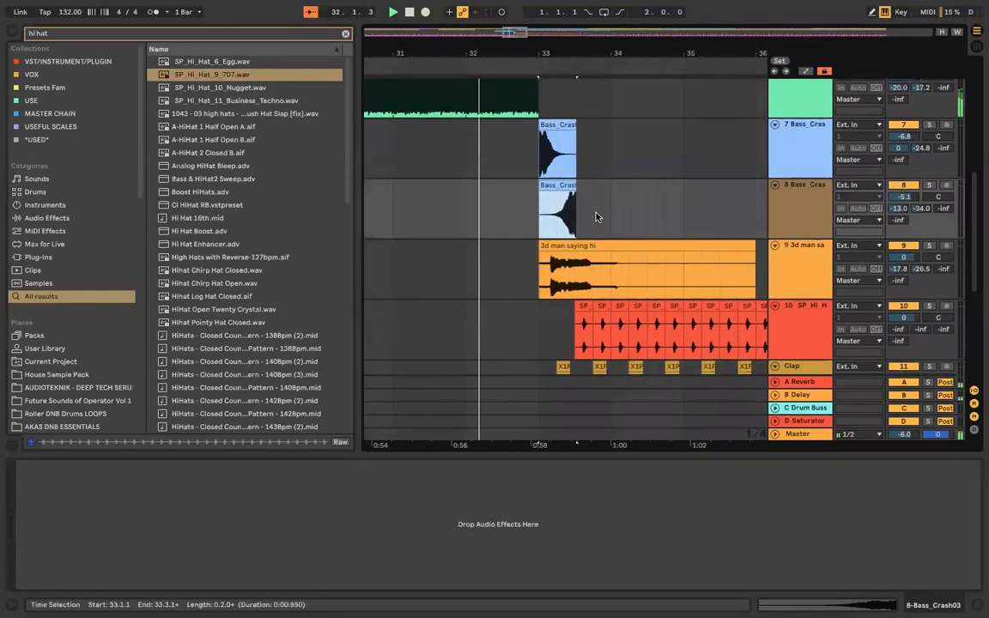
click(596, 216)
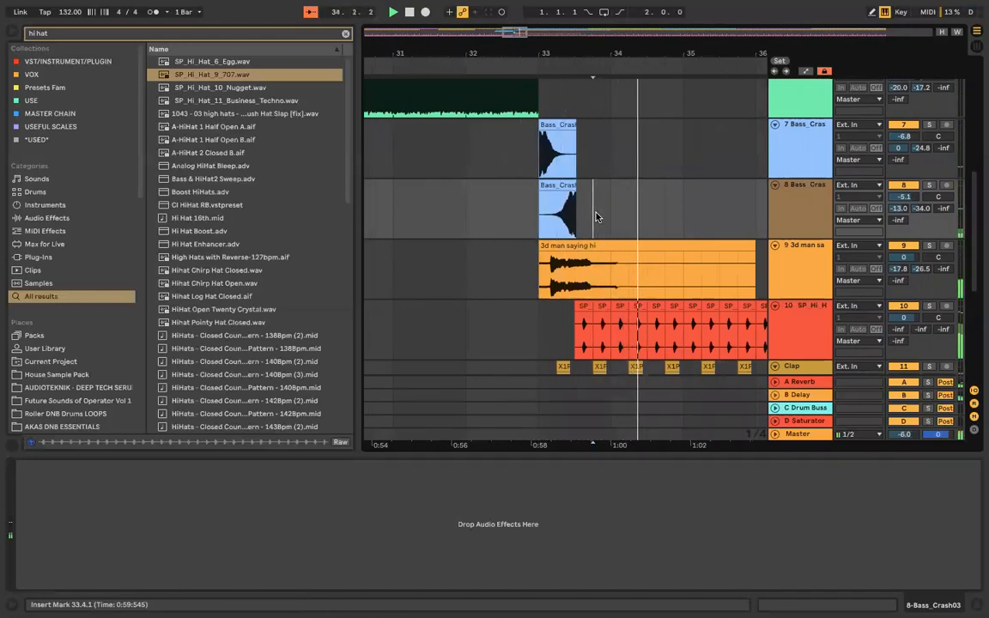
Step: Insert an audio track below Kick and place a reversed copy of the first kick clip on it at 33.4.1
click(556, 183)
scroll(670, 198, up, 10)
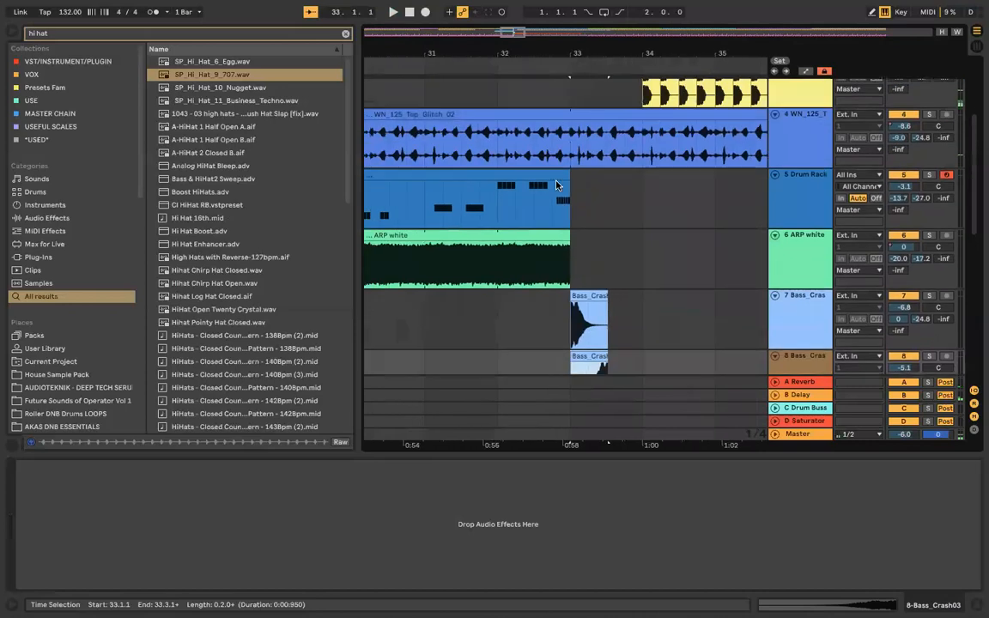
right_click(779, 197)
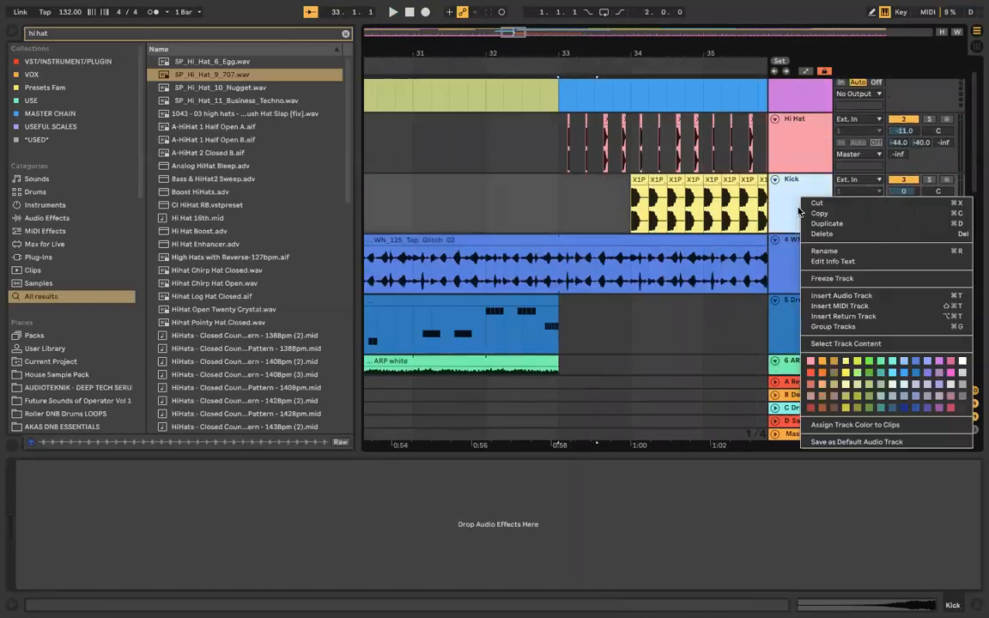
click(829, 293)
drag(639, 184, 604, 241)
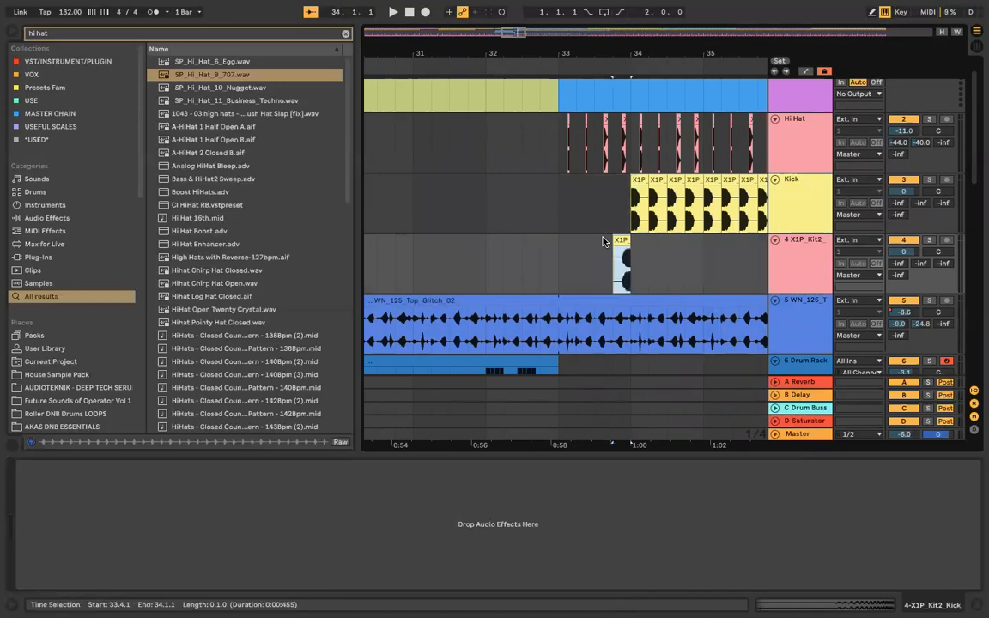
Step: Insert an audio track below the ARP white track and place a two-beat piece of the ARP white clip on it at bar 33
scroll(603, 241, down, 5)
scroll(603, 241, down, 3)
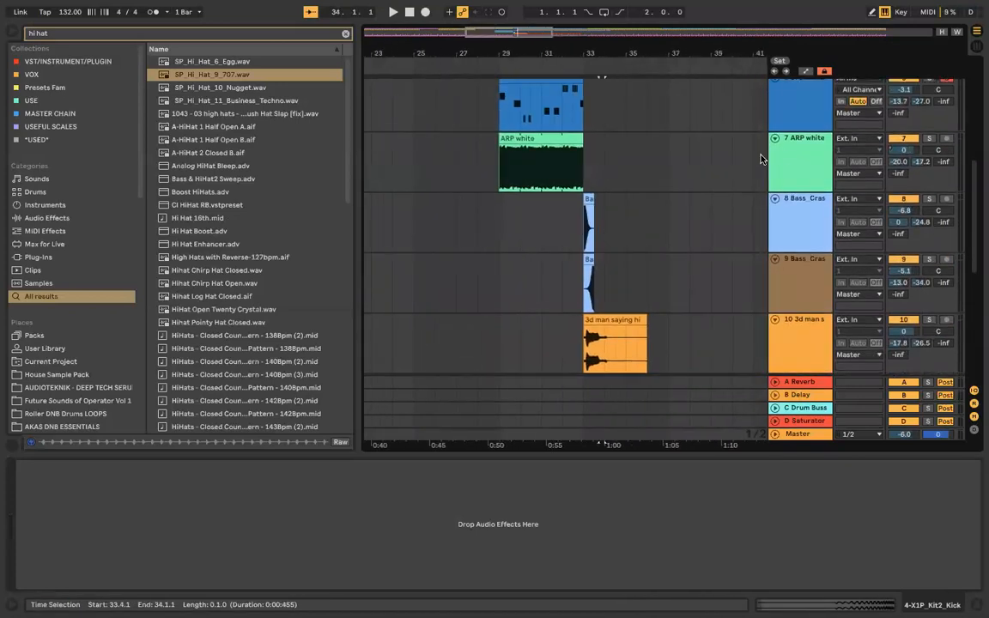
right_click(786, 142)
click(623, 228)
key(ctrl+t)
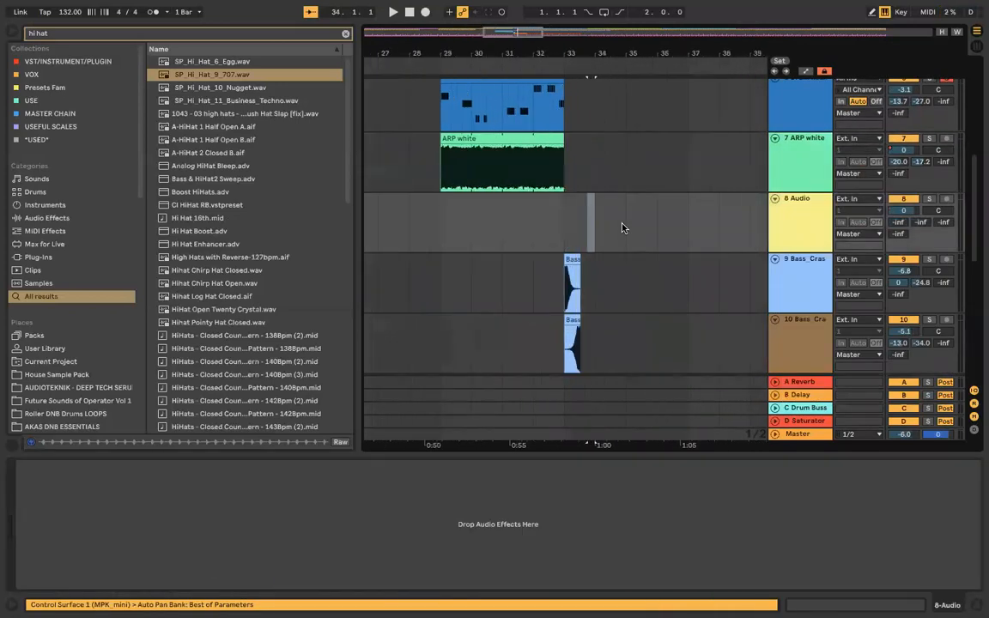
click(531, 169)
click(565, 215)
key(ctrl+v)
Step: Copy the ARP white track's whole effect chain onto the new track holding the two-beat ARP white clip
click(783, 160)
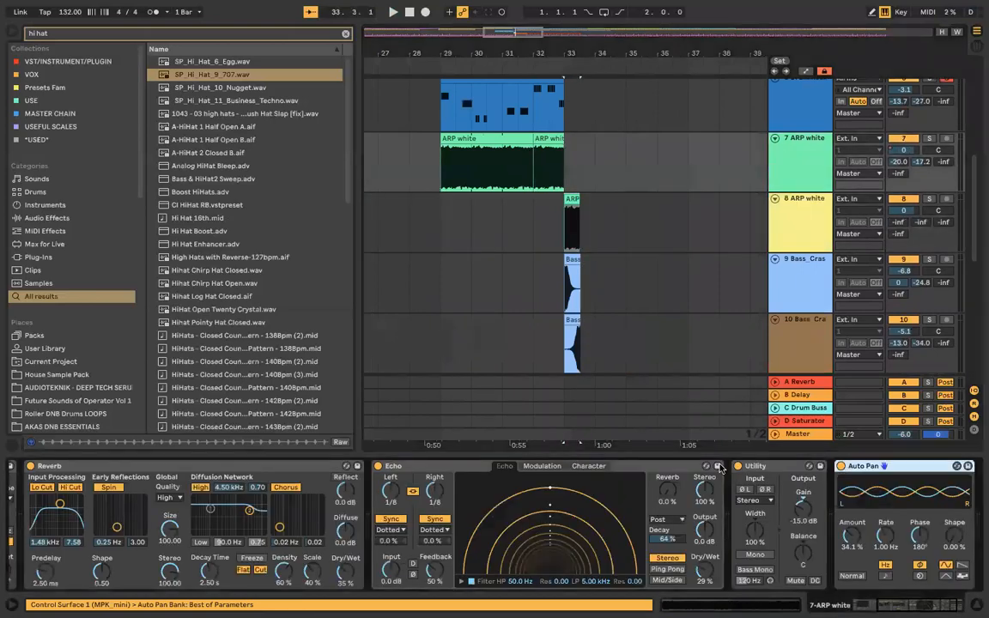
key(ctrl+a)
click(794, 208)
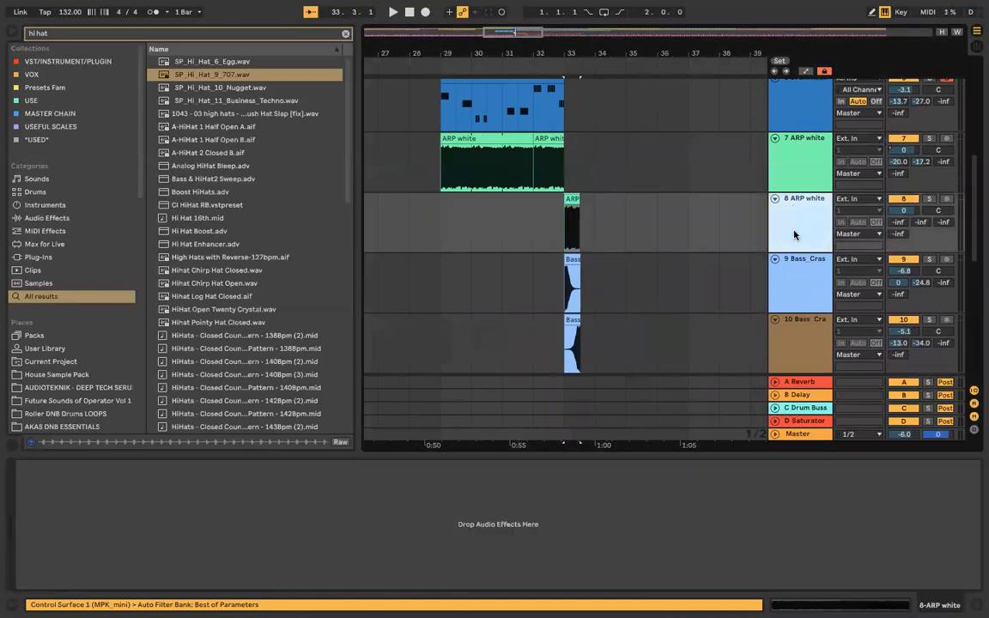
key(ctrl+v)
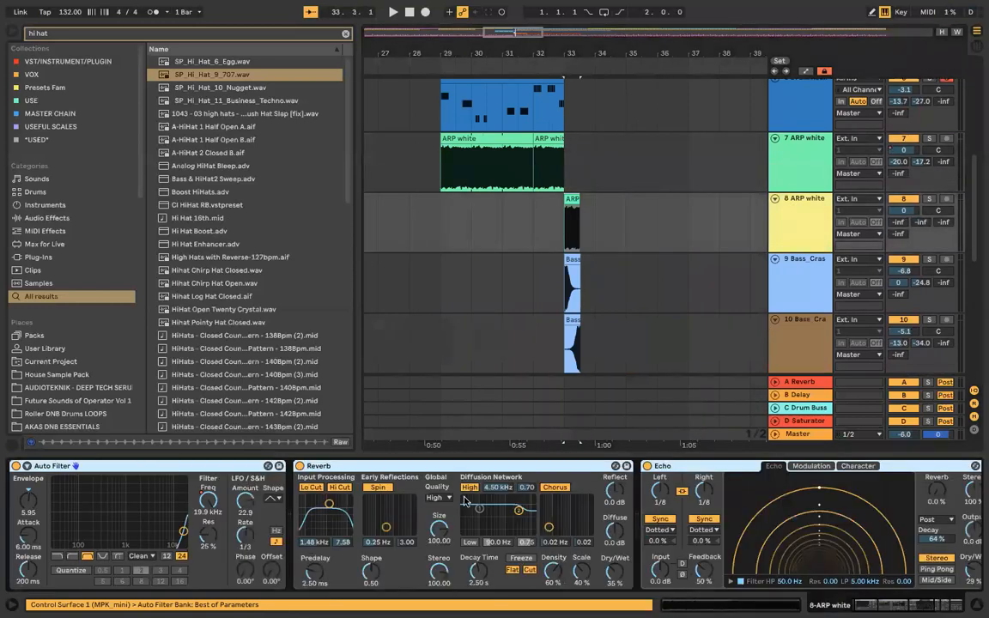
Step: Automate the new ARP white track's Auto Filter frequency to rise from 26.8 Hz to 19.9 kHz across its two-beat clip
right_click(207, 501)
click(225, 509)
drag(546, 218, 579, 205)
Step: Play the transition through bar 33 to hear the ARP white filter sweep
scroll(560, 185, left, 1)
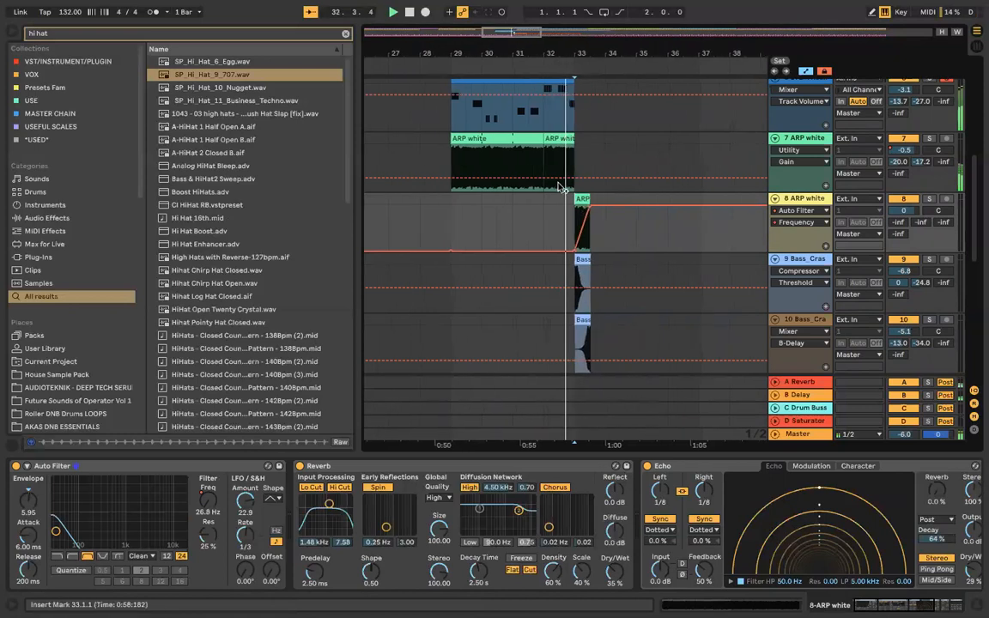
scroll(559, 184, up, 4)
scroll(558, 183, down, 3)
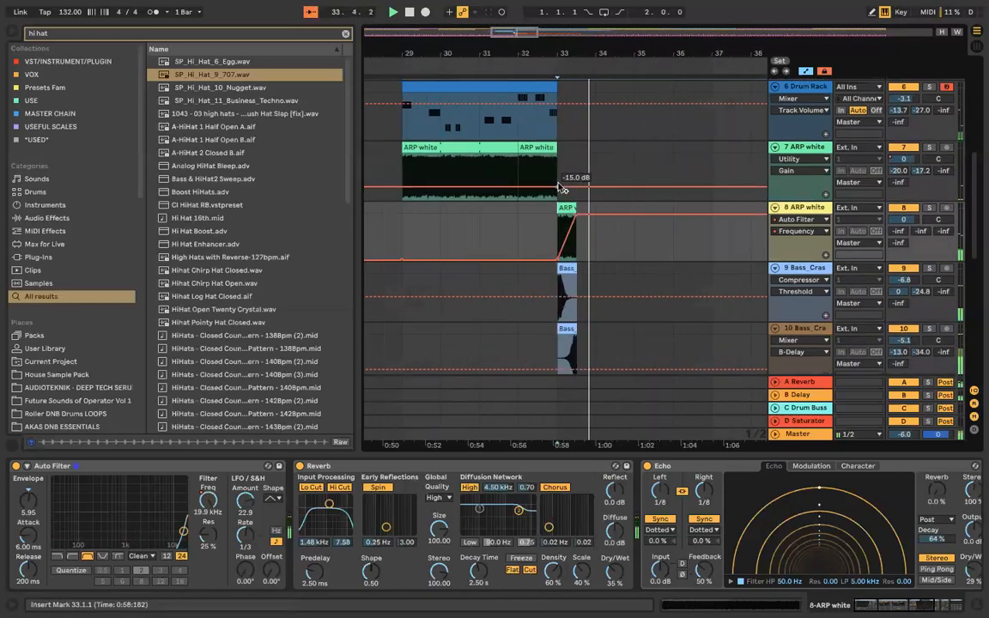
key(space)
Step: Lower the volume of the track with the filter-swept ARP white clip to -9.4 dB
scroll(562, 189, right, 1)
scroll(840, 212, up, 6)
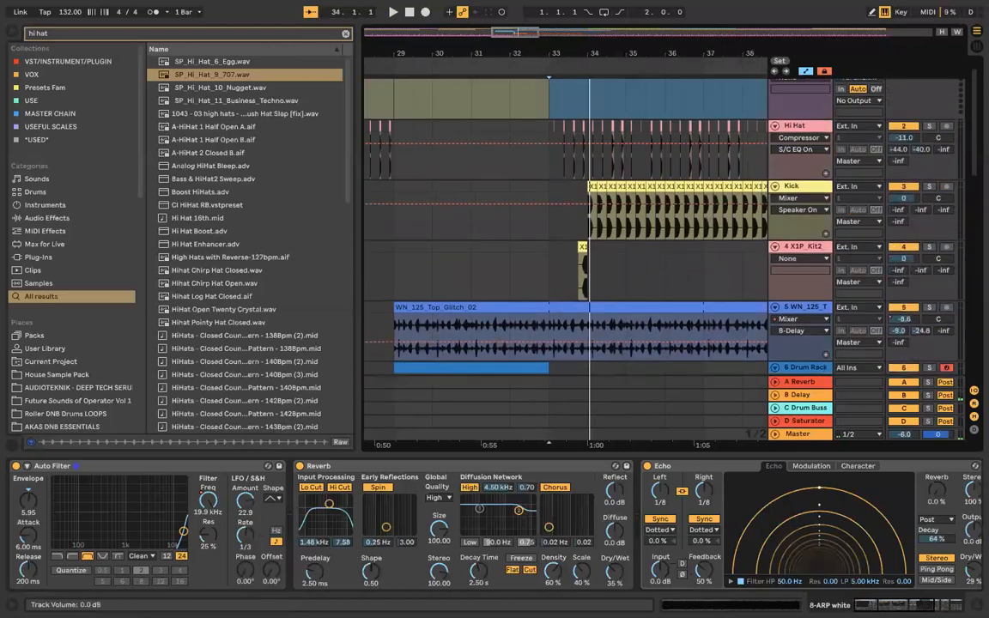
scroll(639, 259, down, 6)
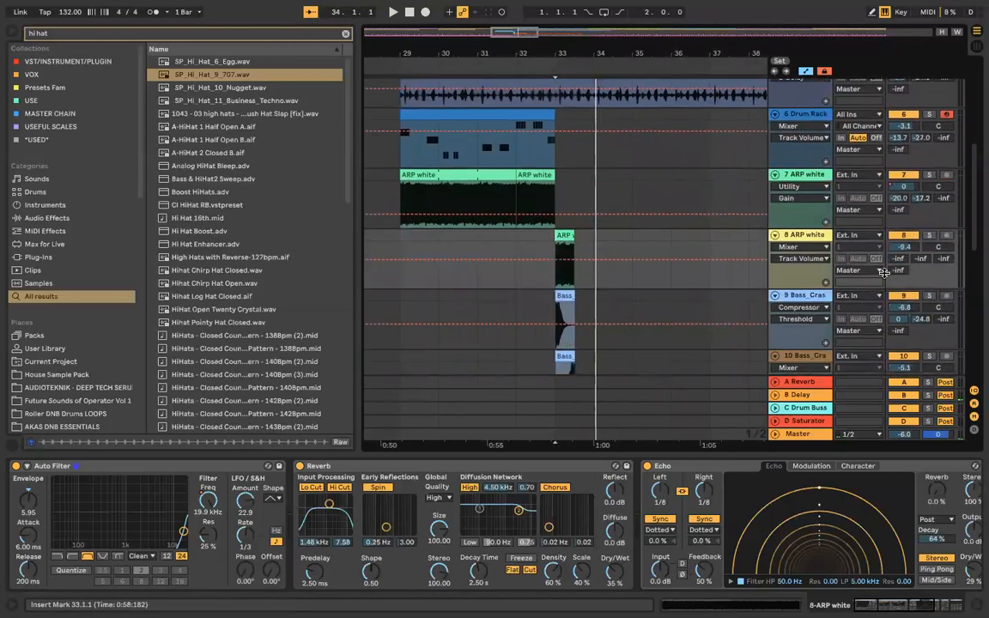
scroll(903, 310, down, 2)
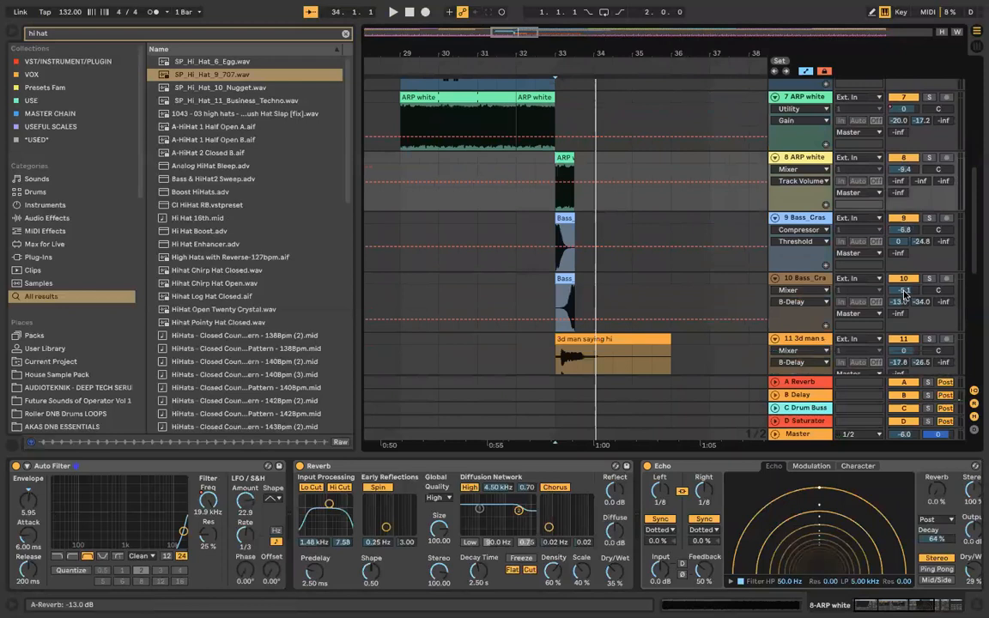
Step: Lower the reversed Bass_Crash03 track's volume to -16.0 dB and bring up its clip's transposition envelope
drag(903, 290, 901, 266)
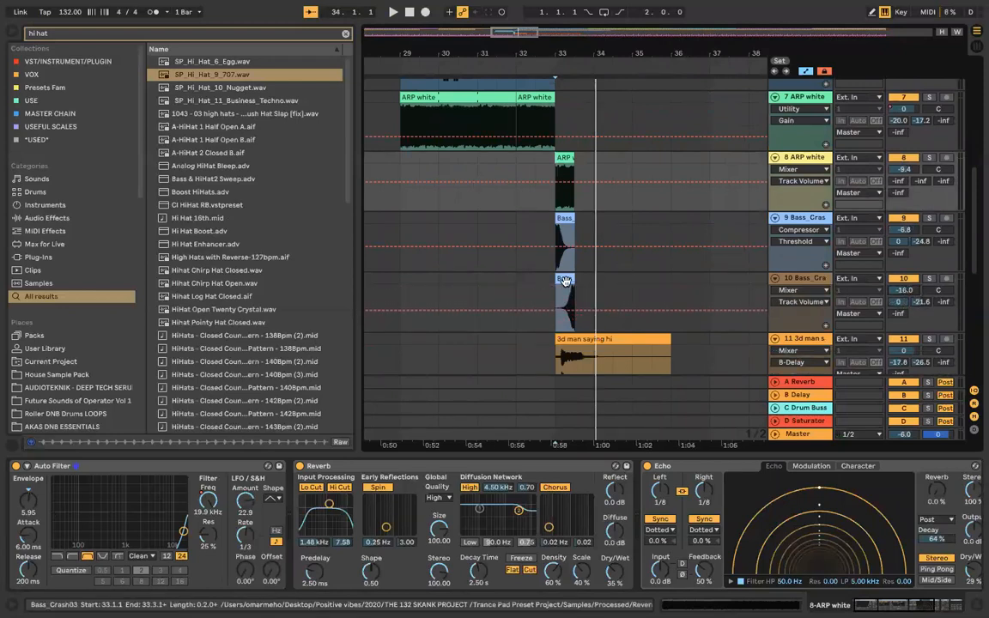
double_click(564, 292)
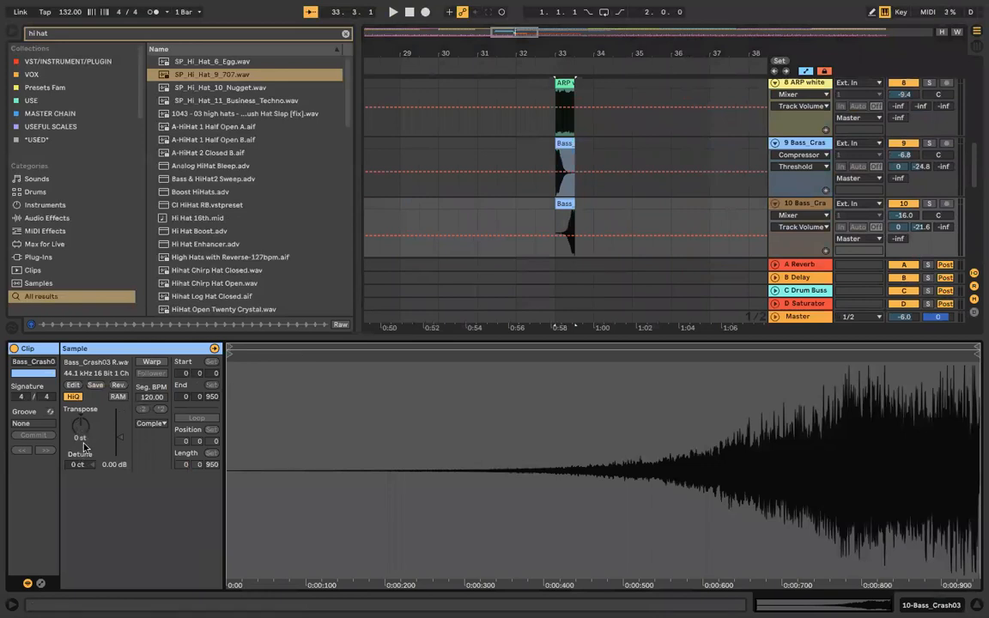
click(40, 583)
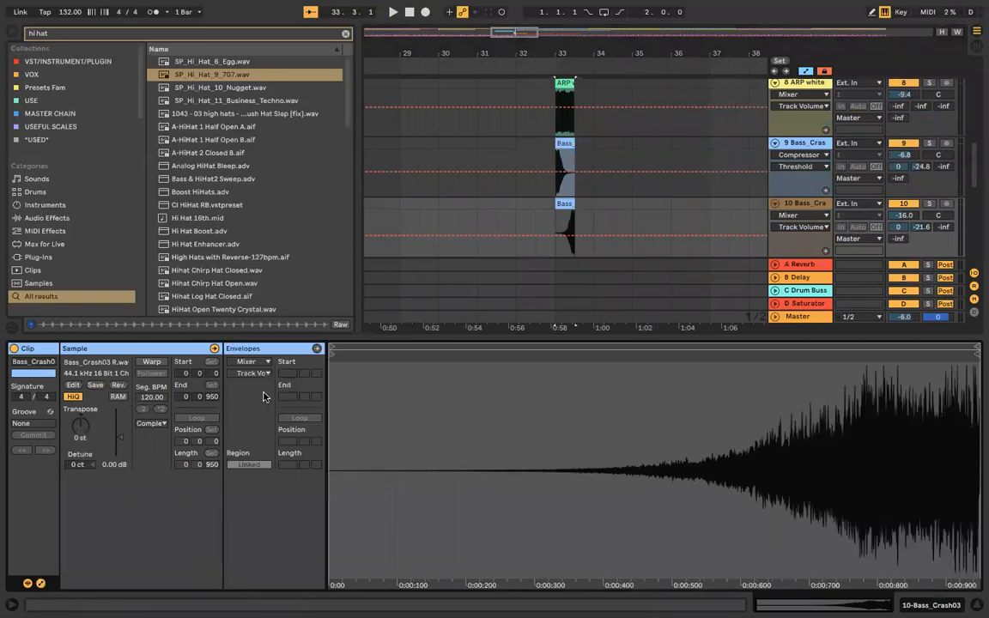
click(256, 359)
click(255, 361)
click(253, 371)
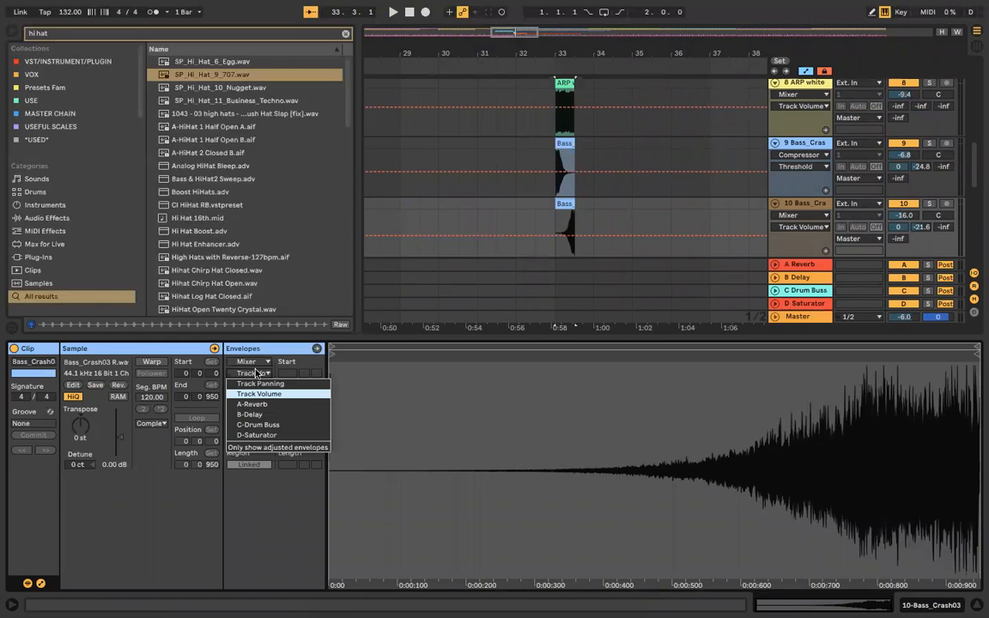
click(253, 364)
click(254, 363)
click(254, 371)
click(254, 373)
click(254, 393)
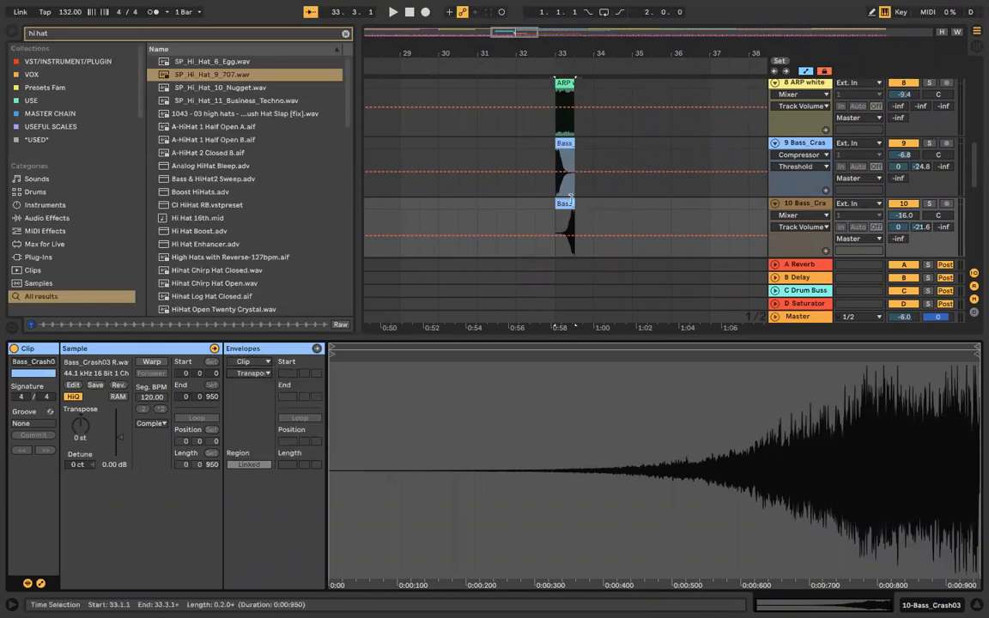
Step: Warp the reversed Bass_Crash03 clip and ramp its transposition envelope up to +48 semitones at the clip's end
key(b)
click(824, 71)
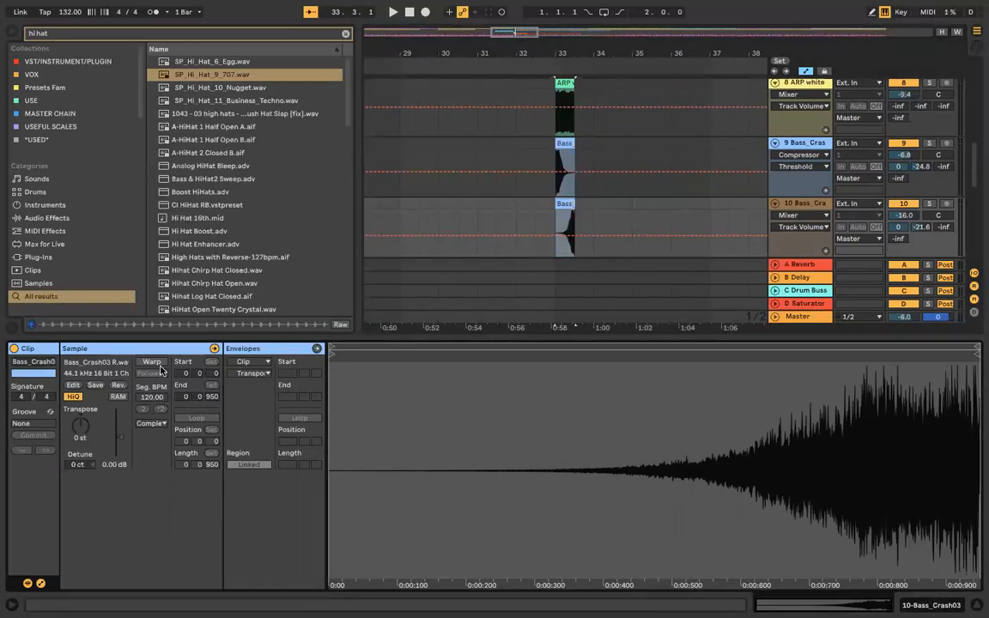
click(152, 361)
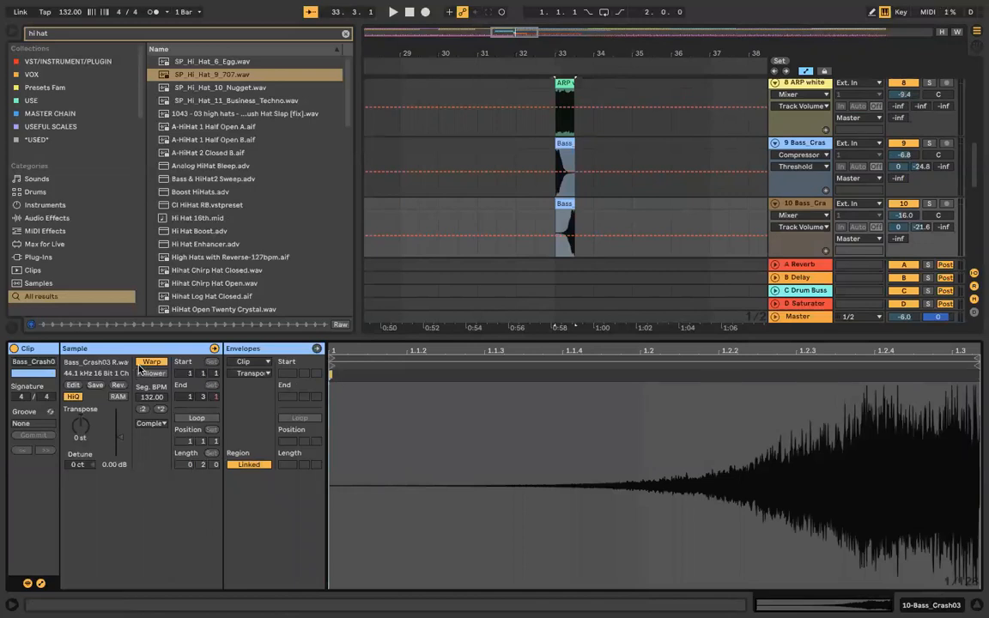
click(266, 379)
click(277, 391)
scroll(348, 473, up, 3)
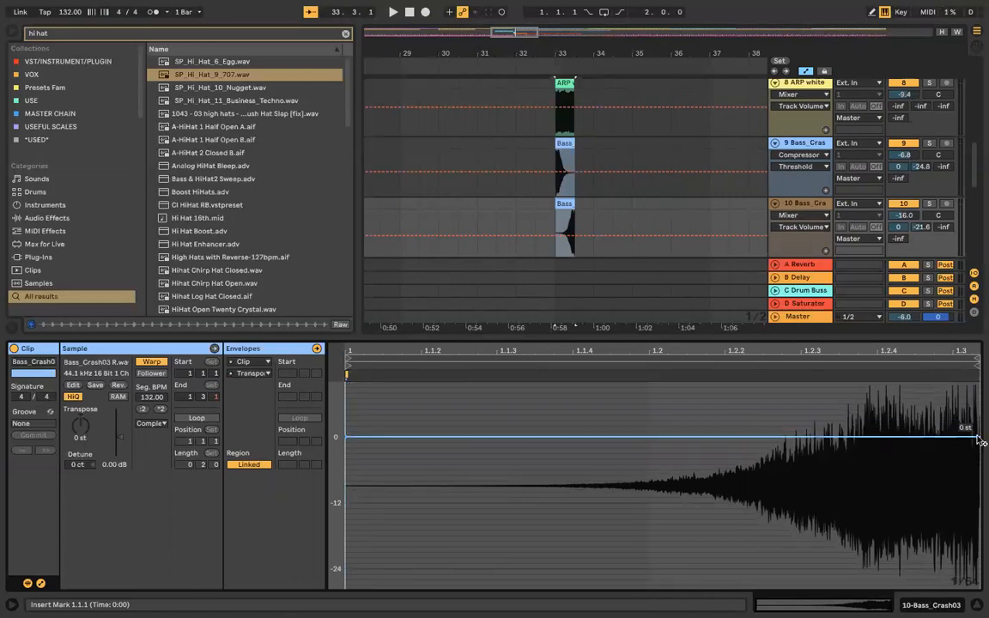
drag(979, 436, 978, 386)
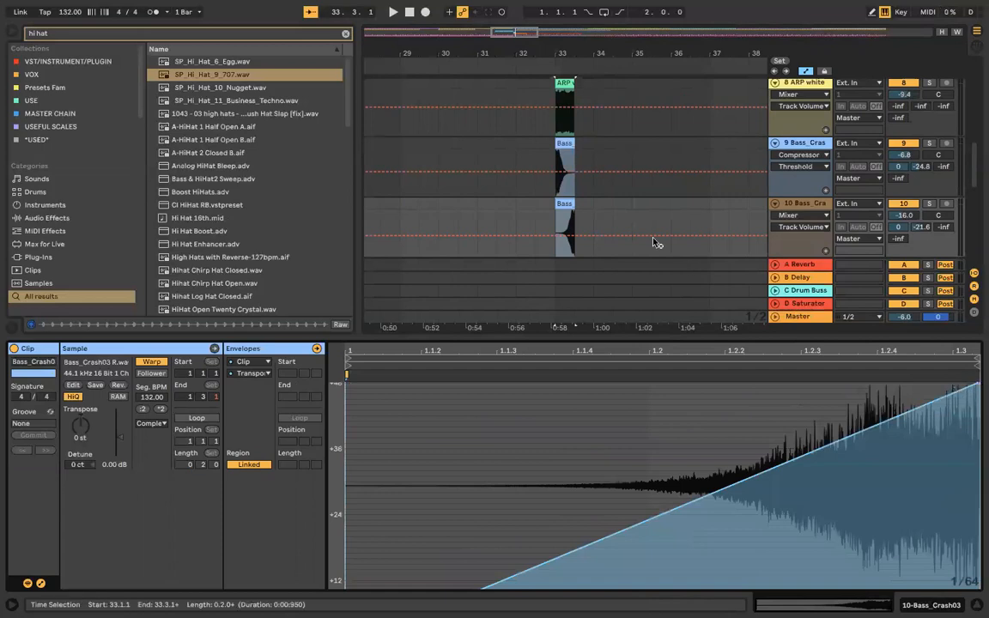
Step: Play the transition at bar 33 to hear the pitch-swept reversed crash
key(space)
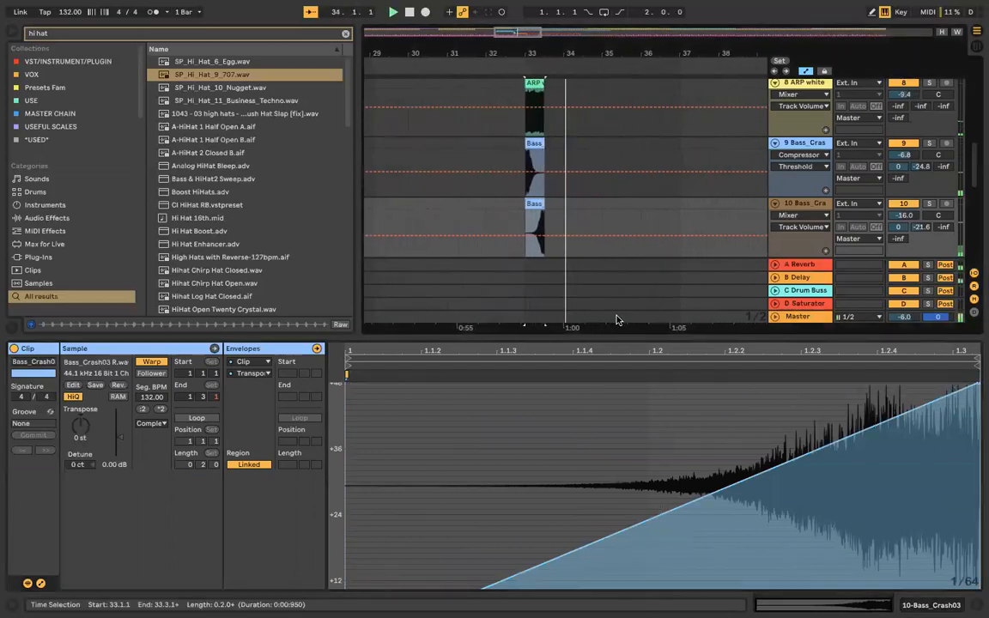
scroll(541, 238, down, 3)
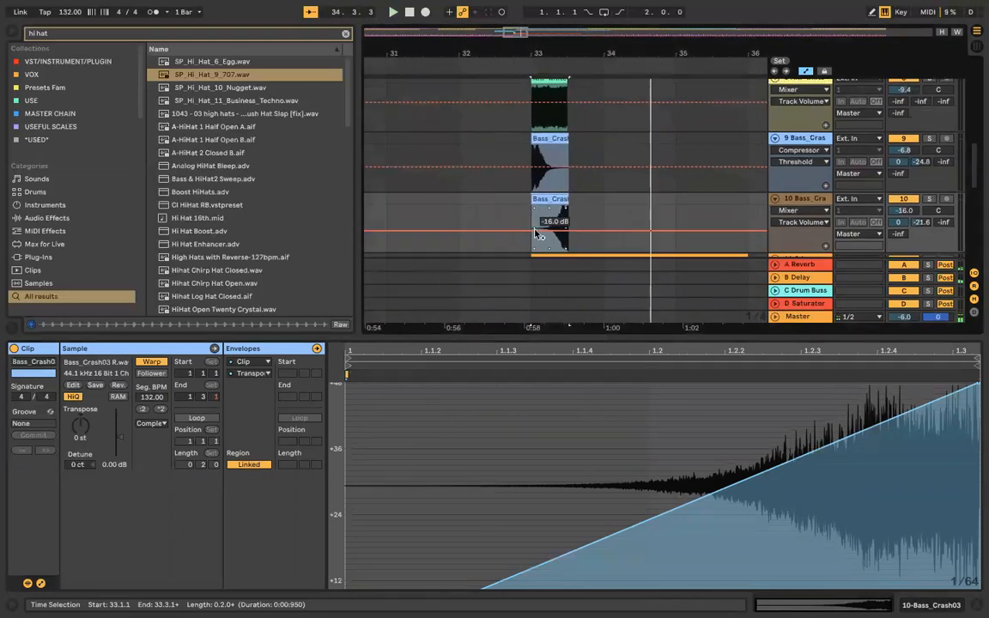
scroll(536, 232, down, 3)
scroll(550, 223, up, 5)
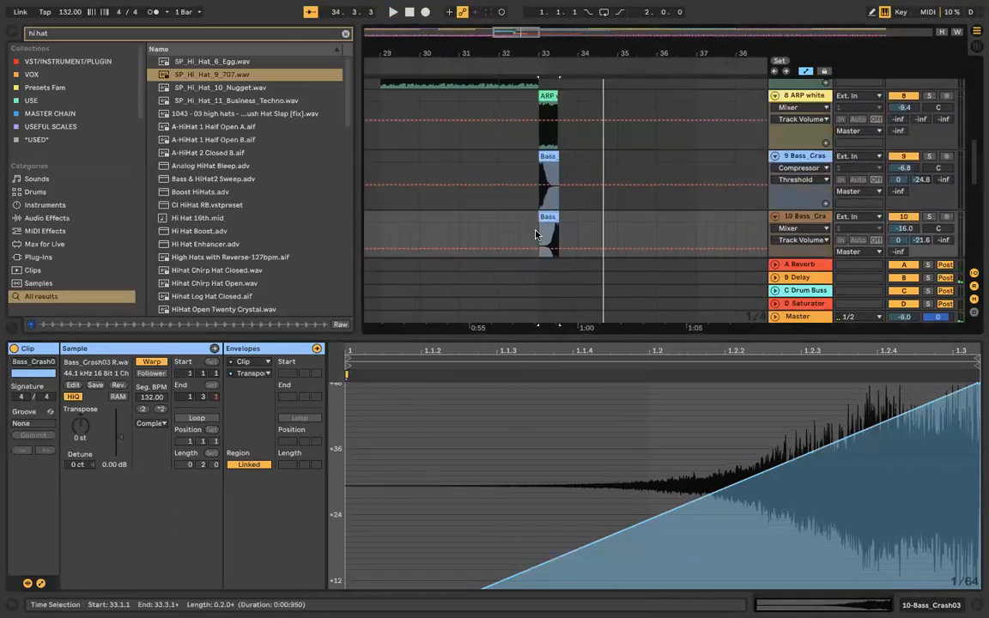
Step: Insert an audio track below the unreversed Bass_Crash03 track and copy its crash clip there, starting at 33.3
click(552, 138)
scroll(560, 148, up, 5)
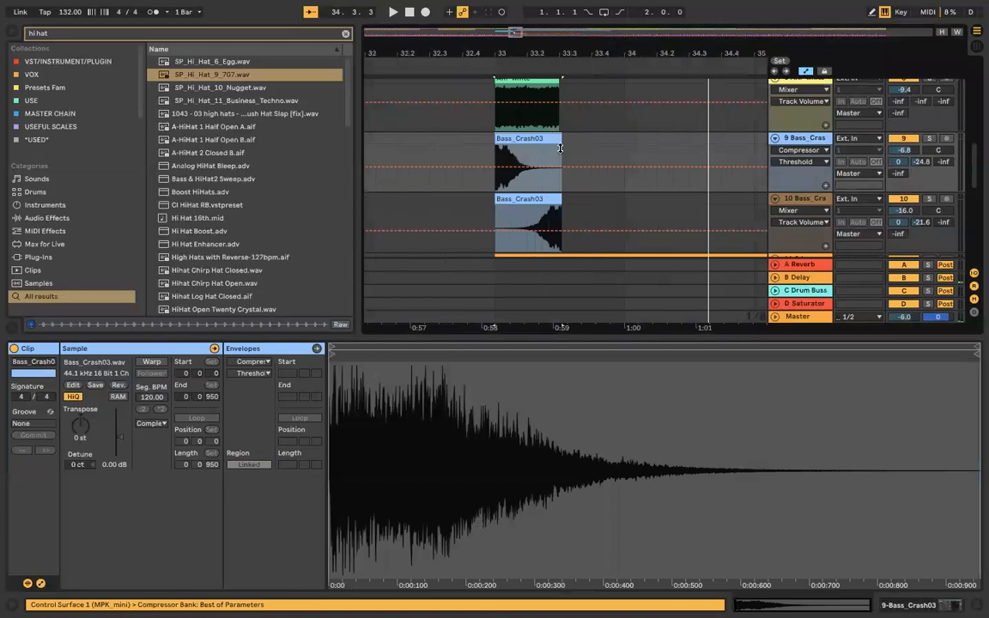
right_click(833, 131)
click(686, 212)
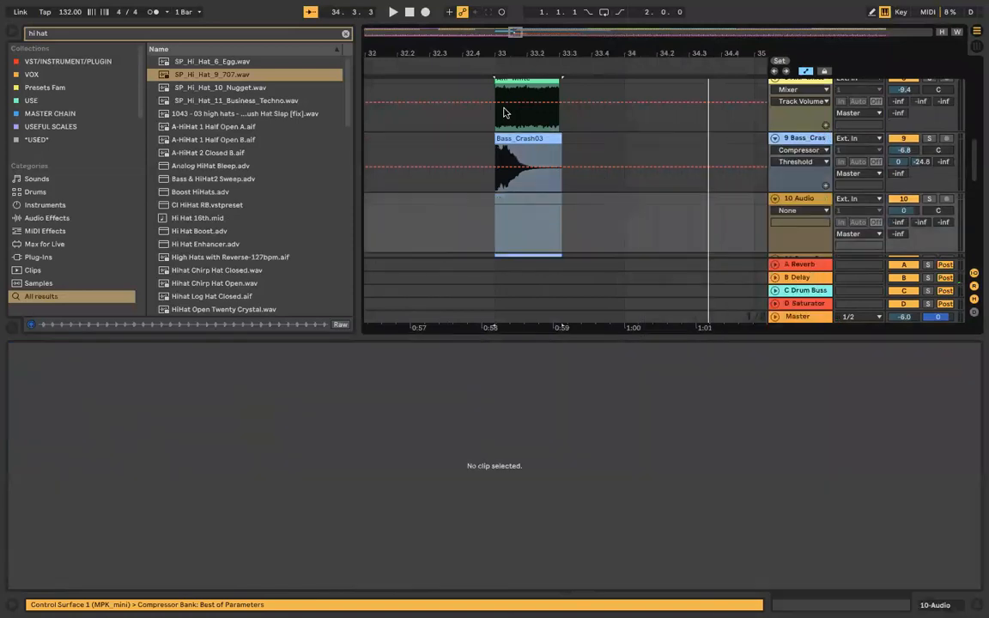
drag(519, 137, 558, 207)
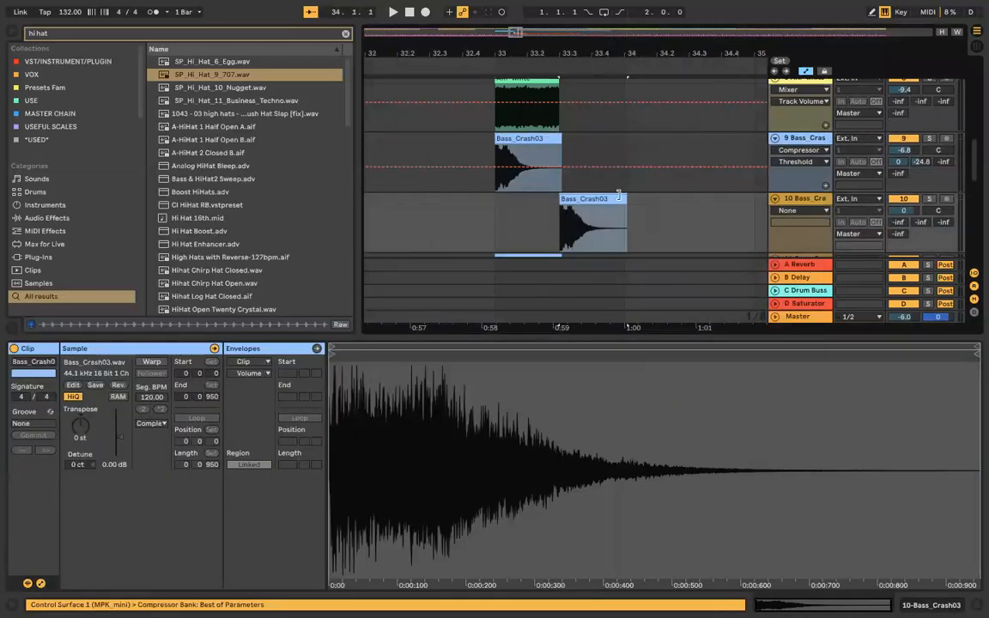
Step: Trim the original crash clip to end at 33.3 and fill 33.3 to bar 34 with four eighth-note crash chops on the new track
drag(626, 196, 525, 172)
scroll(575, 198, up, 5)
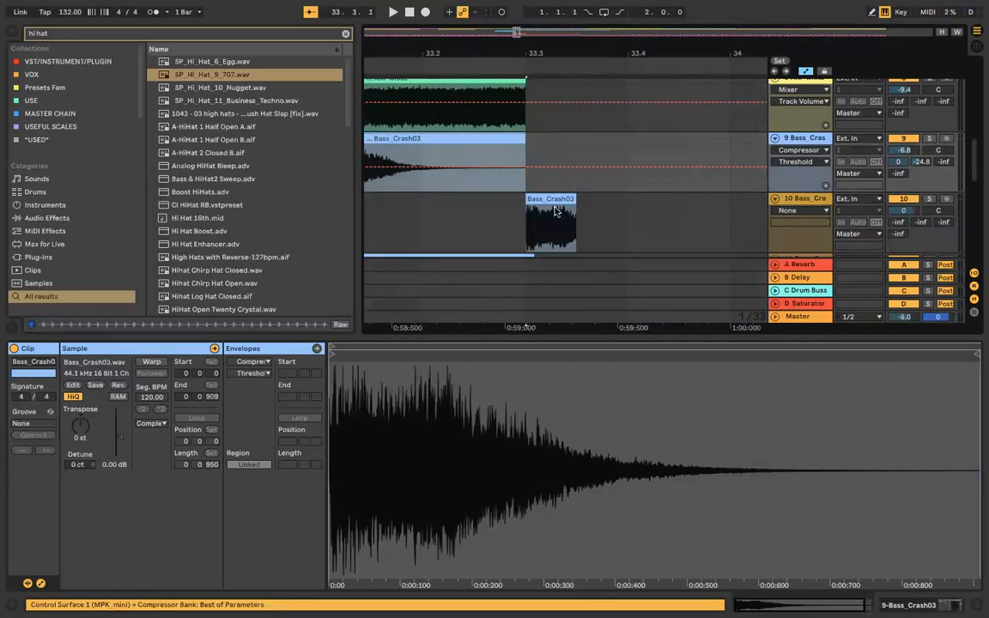
click(559, 201)
key(ctrl+d)
key(ctrl+d)
key(ctrl+d)
key(minus)
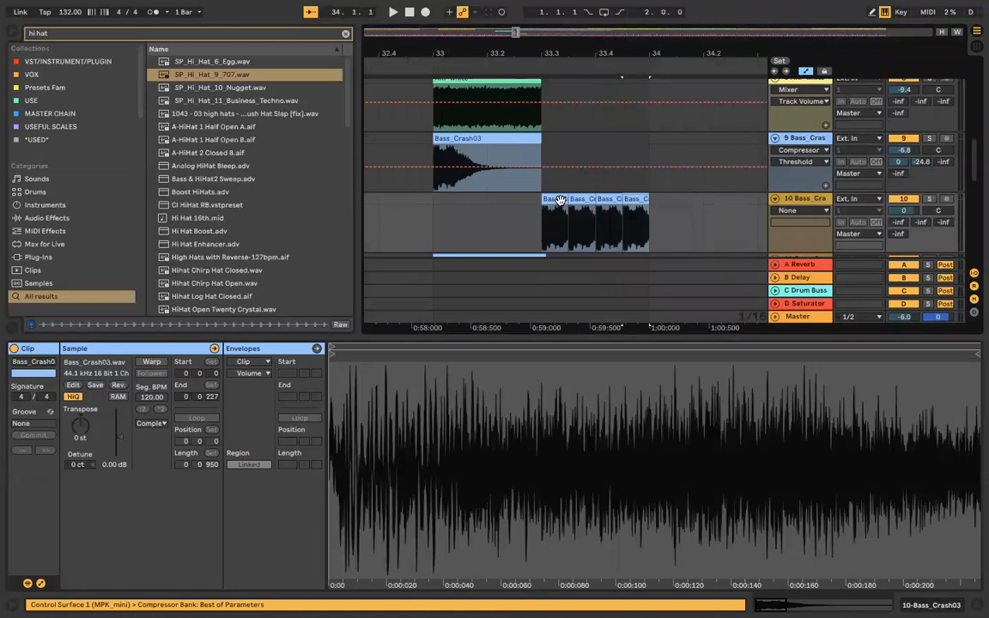
Step: Examine the device chains on the crash, vocal and hi-hat tracks
click(802, 153)
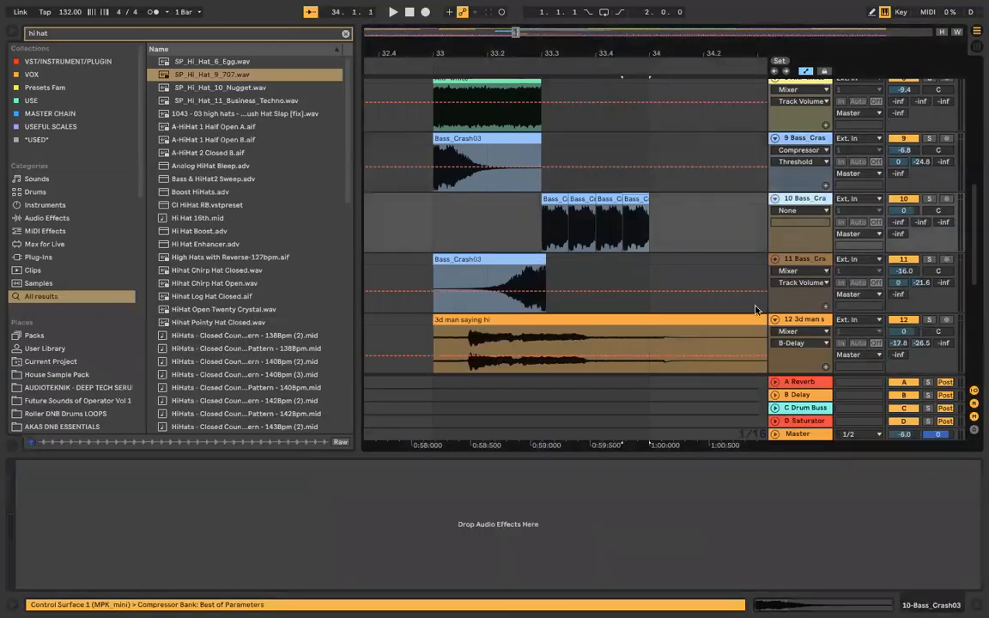
click(800, 260)
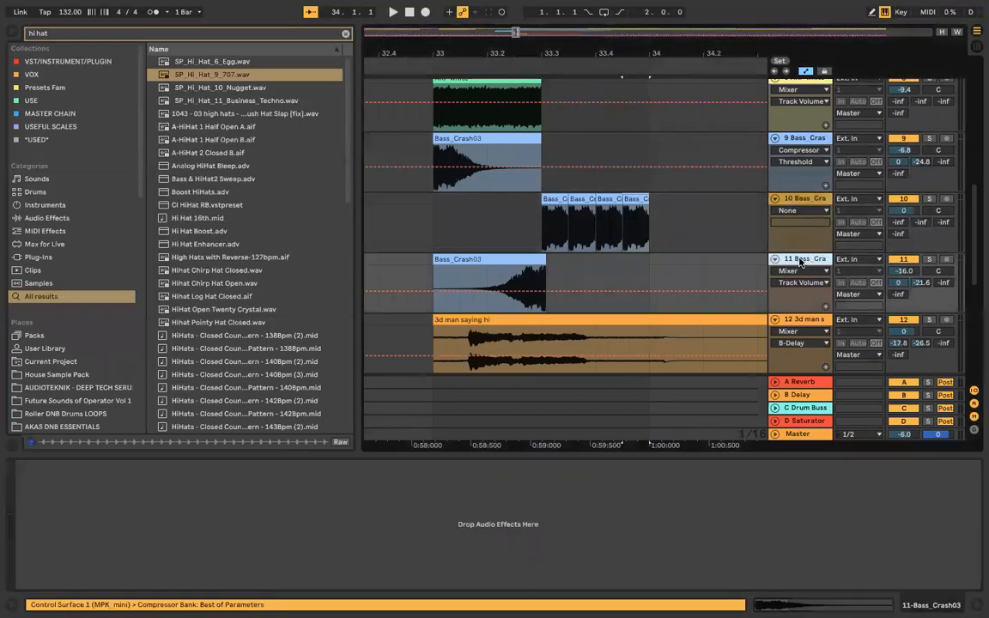
click(620, 320)
scroll(653, 338, down, 4)
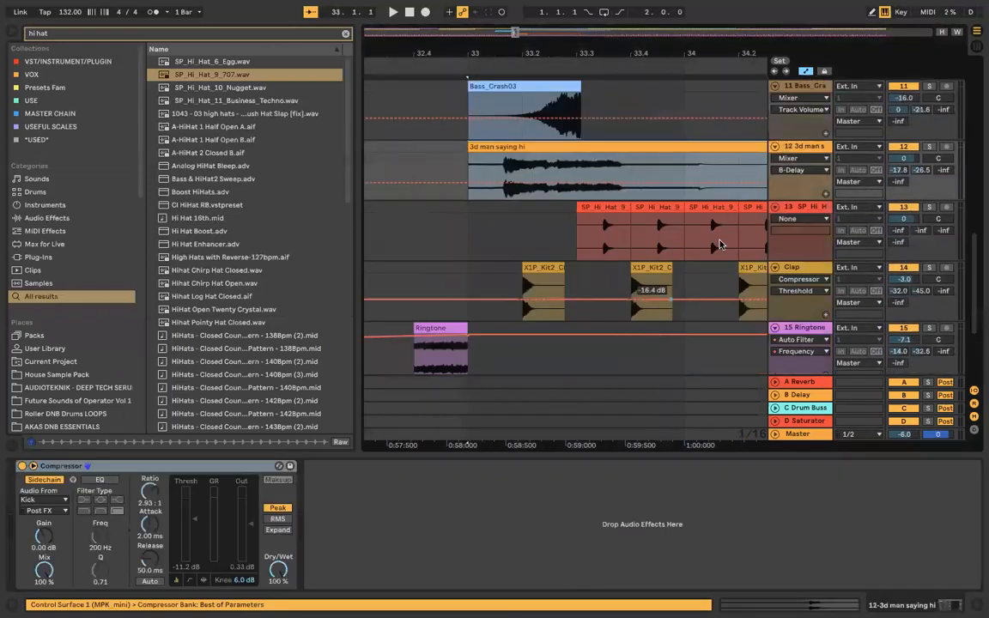
click(764, 227)
scroll(656, 130, up, 3)
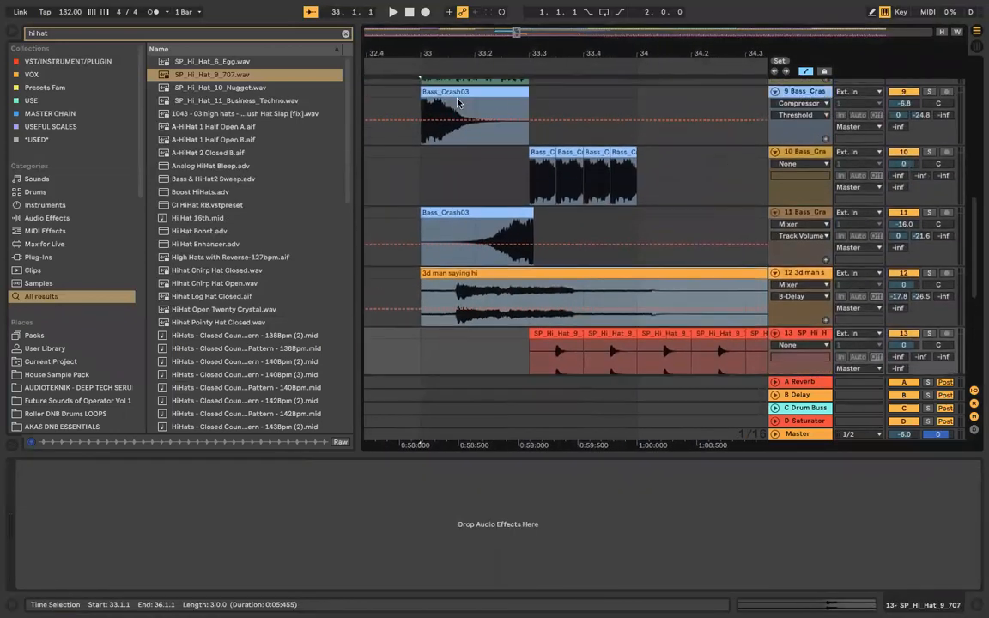
scroll(557, 156, up, 3)
Step: Copy the filter-swept ARP white track's effect chain onto the chopped crash track and delete the Auto Filter from the copy
click(451, 160)
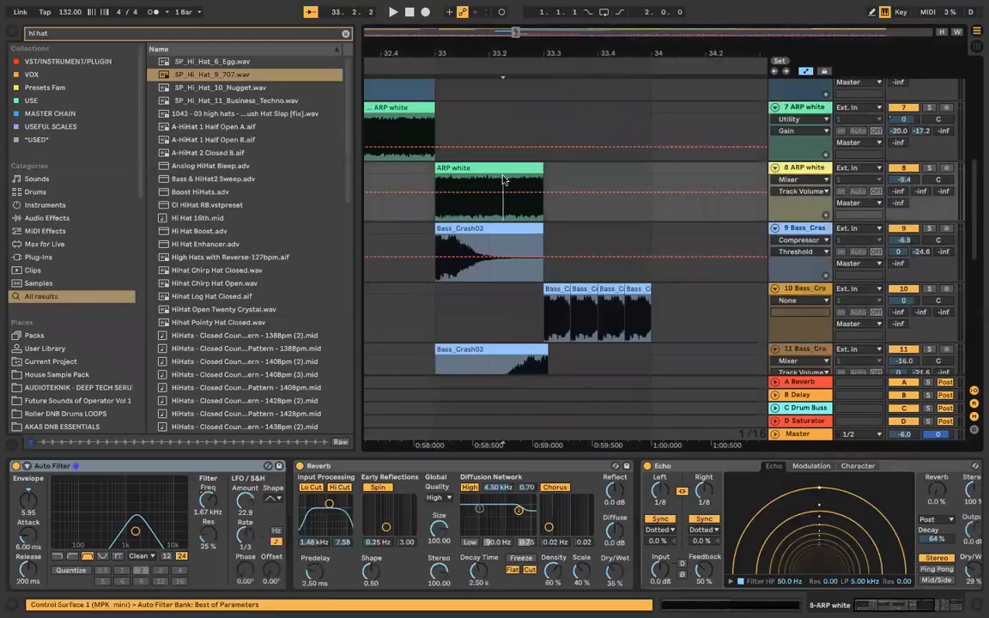
click(816, 289)
click(686, 520)
key(super+v)
scroll(644, 376, down, 2)
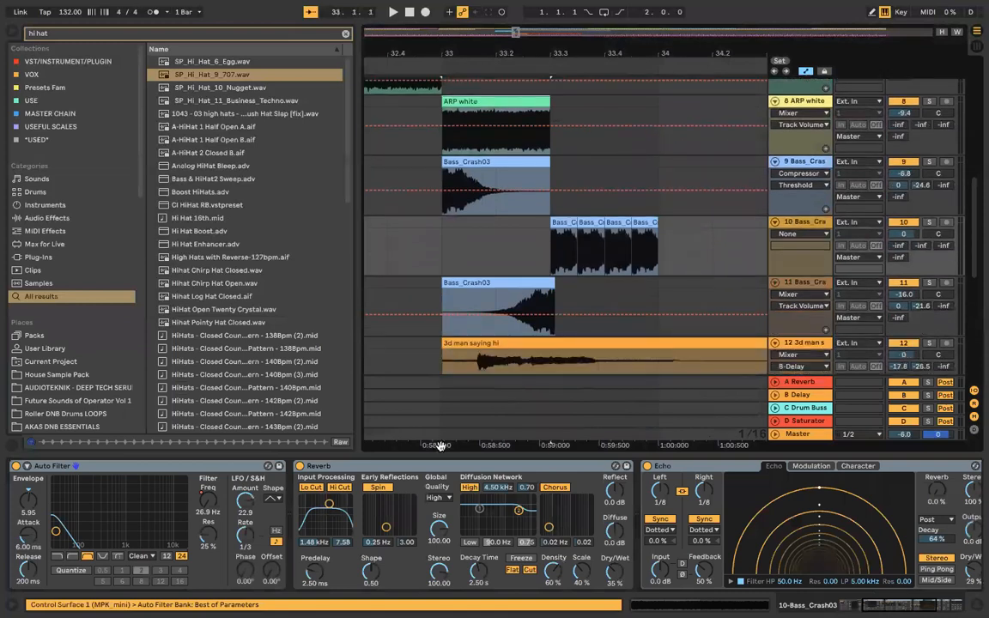
click(30, 464)
key(Delete)
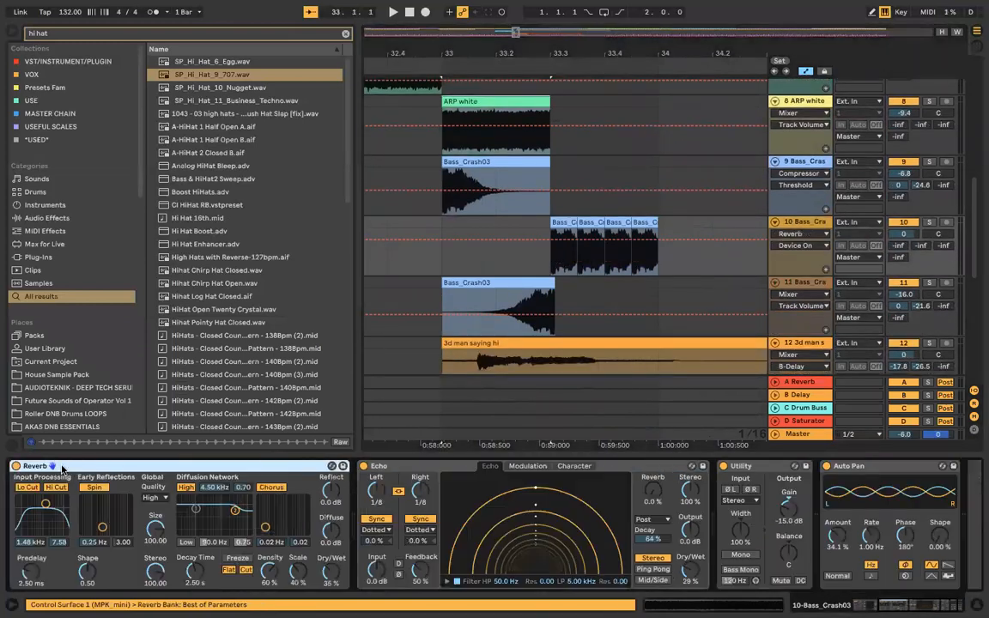
Step: Play from bar 33 to hear the chopped crash with its new effects
key(space)
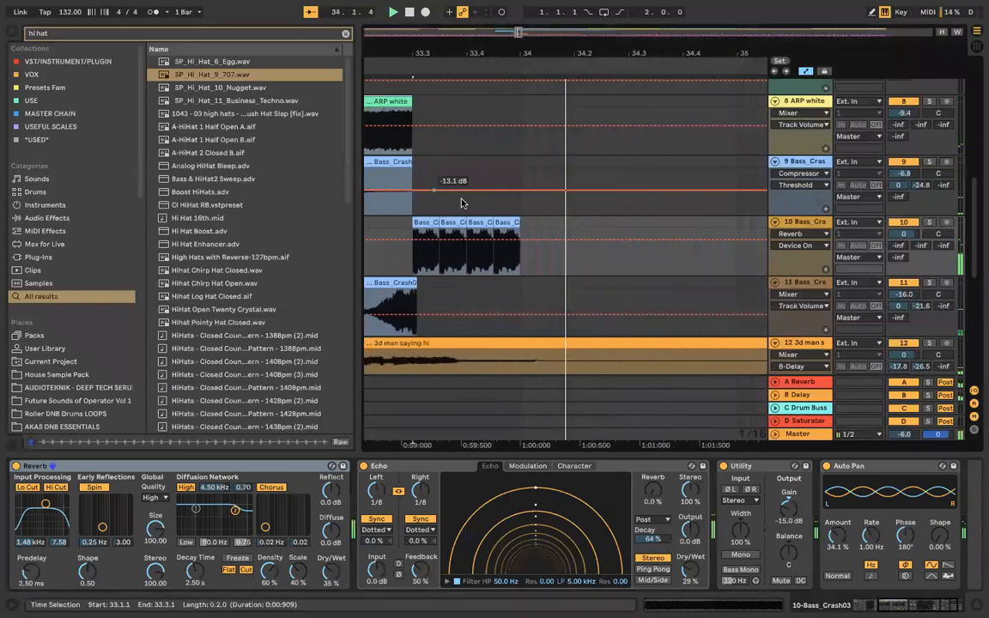
key(space)
scroll(470, 208, down, 3)
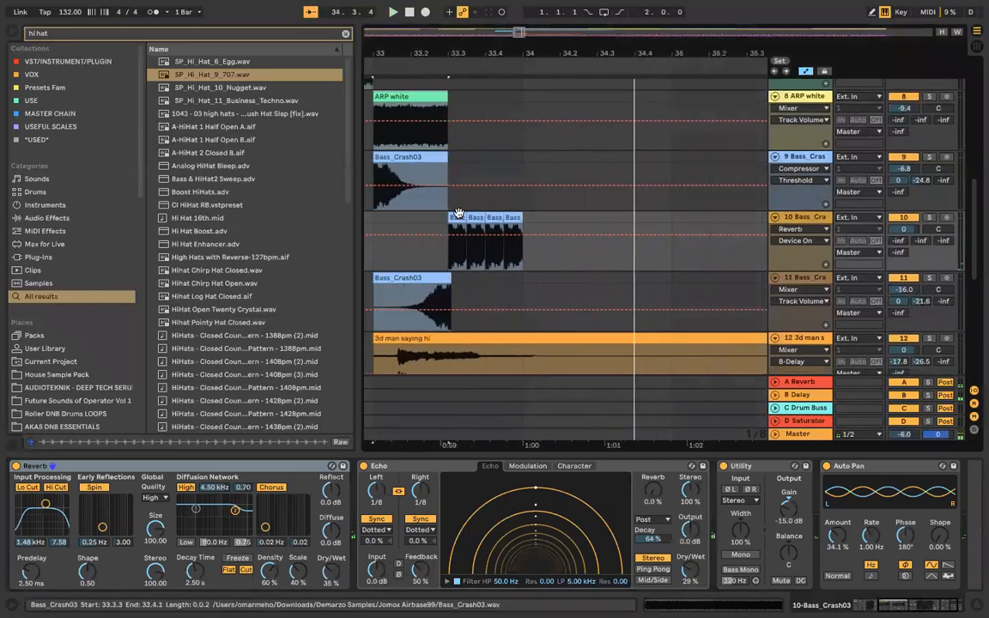
Step: Lower the gain of the second chopped Bass_Crash03 clip to -1.18 dB
scroll(458, 214, up, 3)
double_click(464, 216)
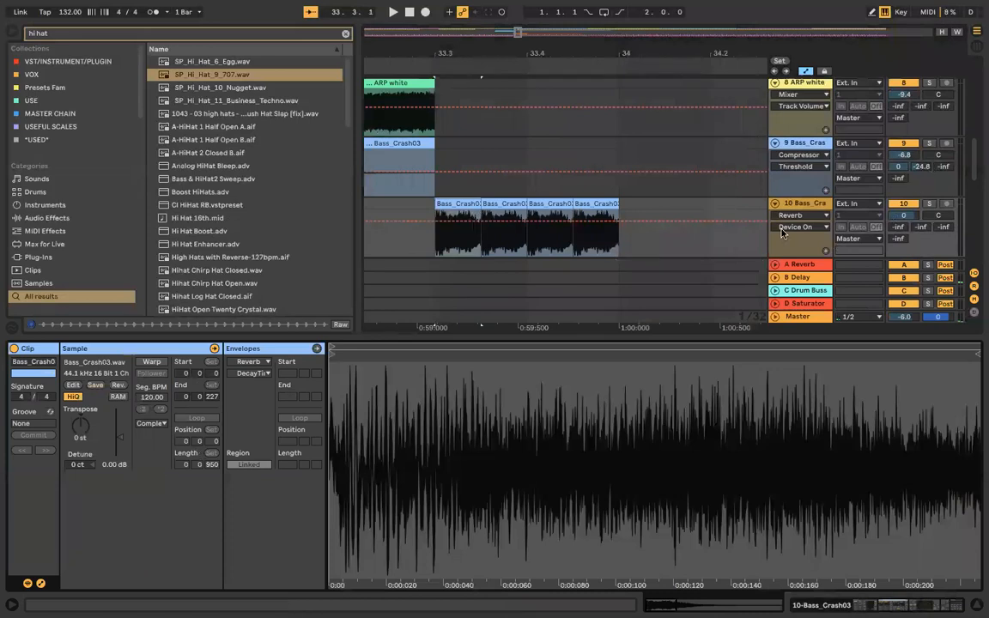
drag(115, 464, 124, 469)
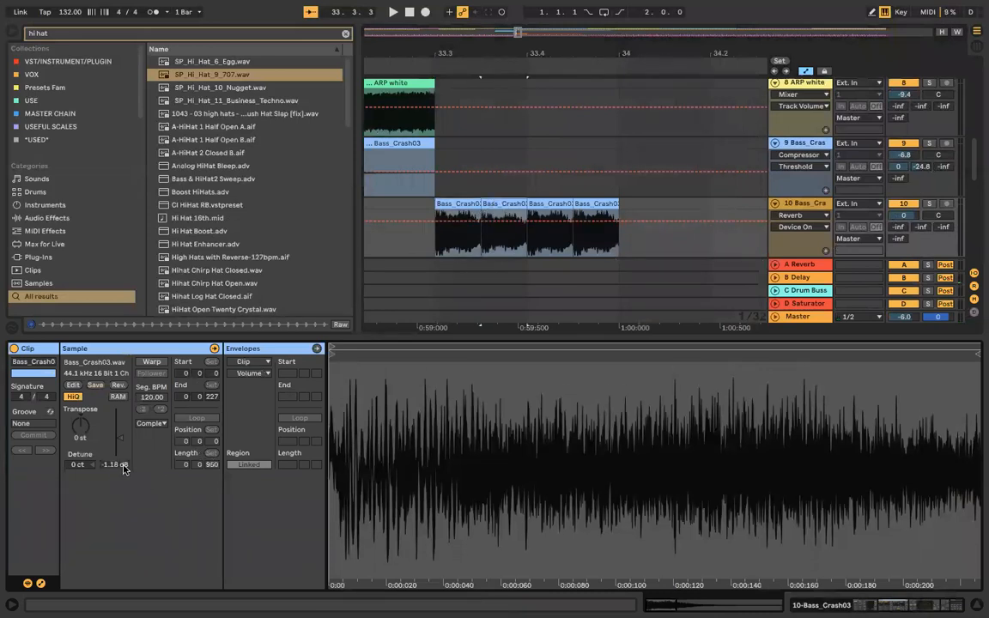
click(598, 205)
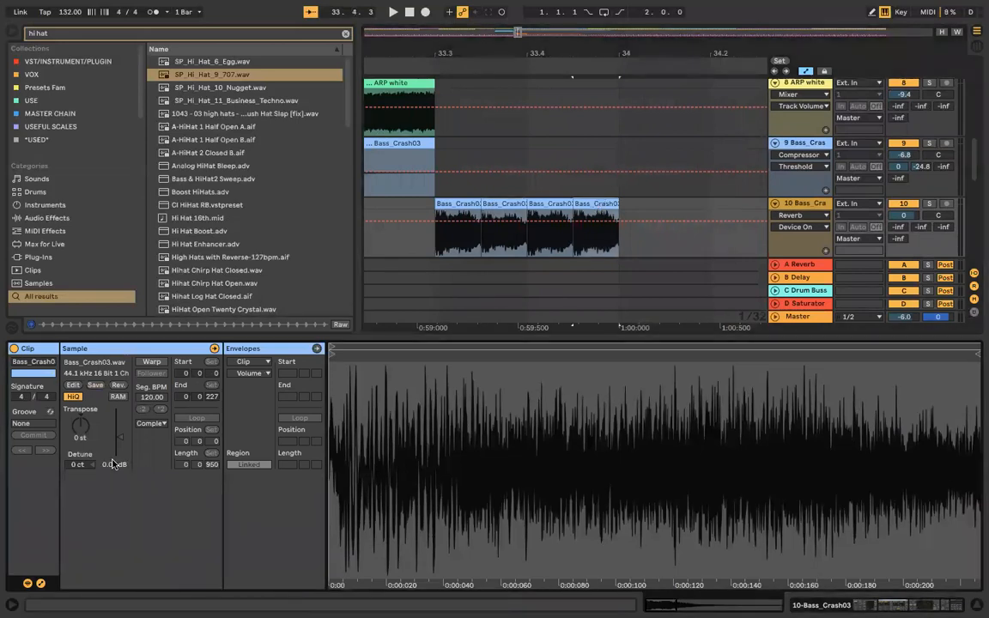
click(467, 225)
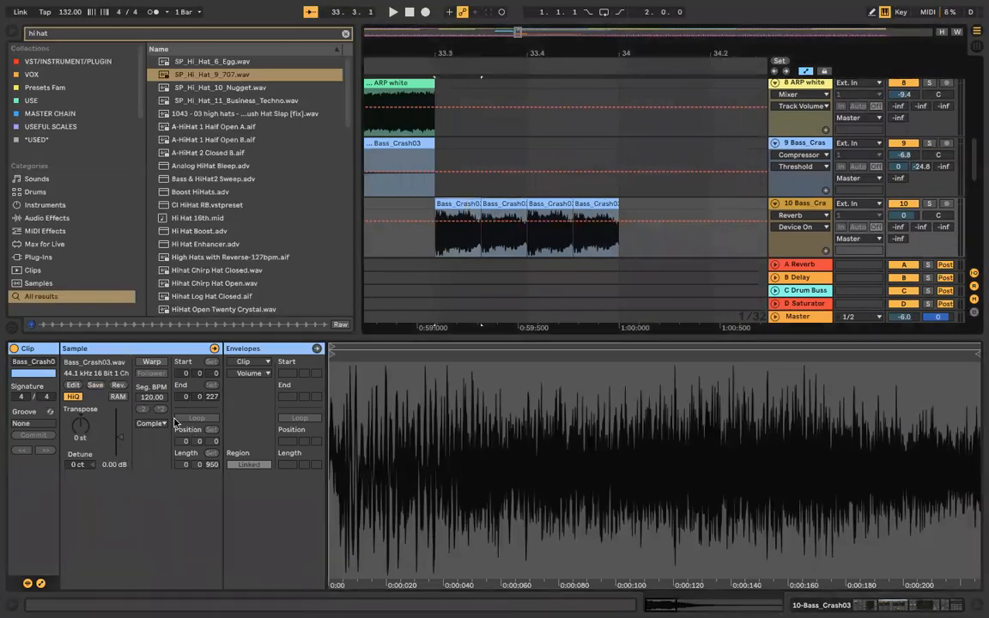
Step: Set the chopped crash track's volume to -6.0 dB, its reverb send to -7.0 dB and its delay send to -13.4 dB
scroll(443, 112, down, 5)
scroll(448, 115, left, 3)
drag(925, 212, 926, 215)
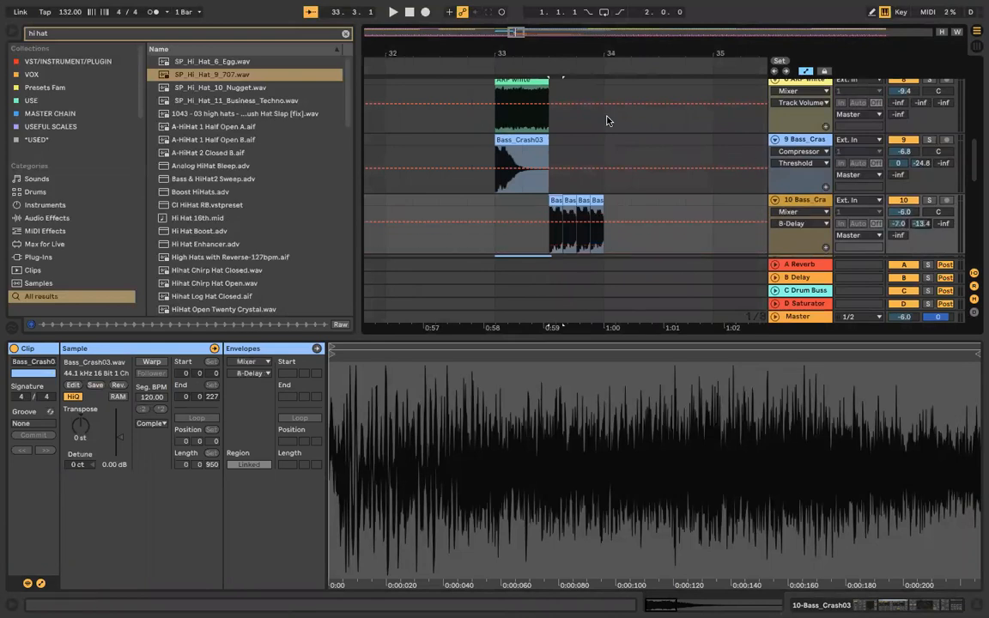
Step: Play the arrangement from before bar 29 through the bar 33 transition to hear all the tracks together
scroll(426, 117, down, 10)
scroll(425, 115, left, 3)
scroll(425, 115, up, 2)
click(422, 71)
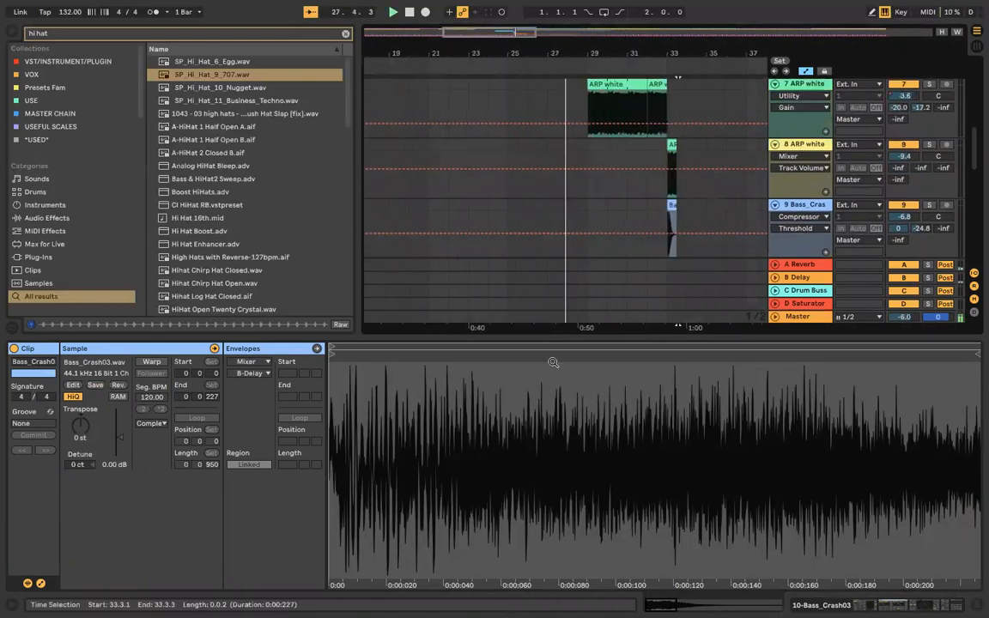
double_click(546, 335)
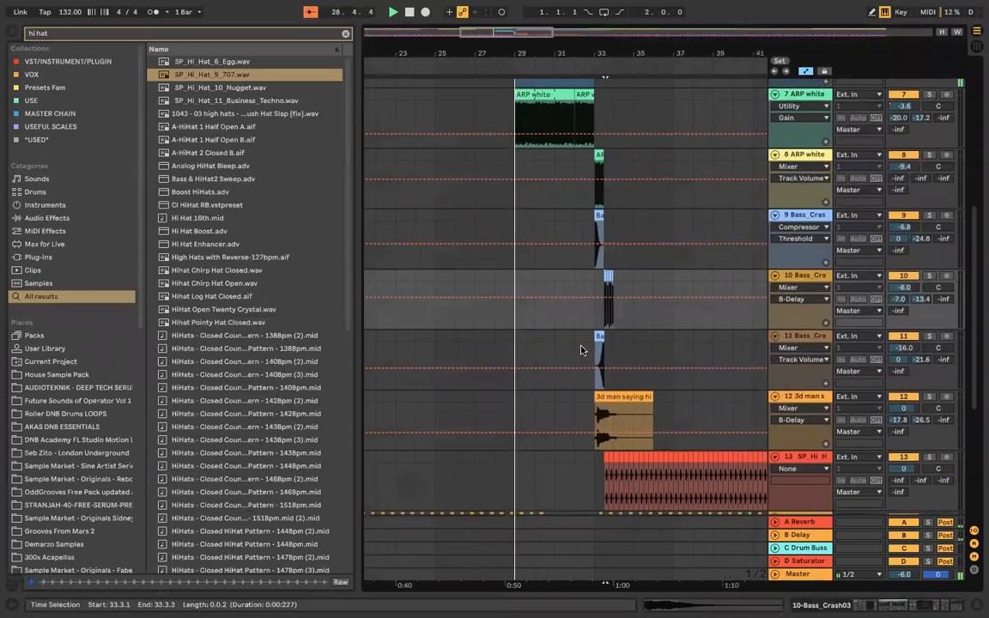
scroll(580, 349, up, 5)
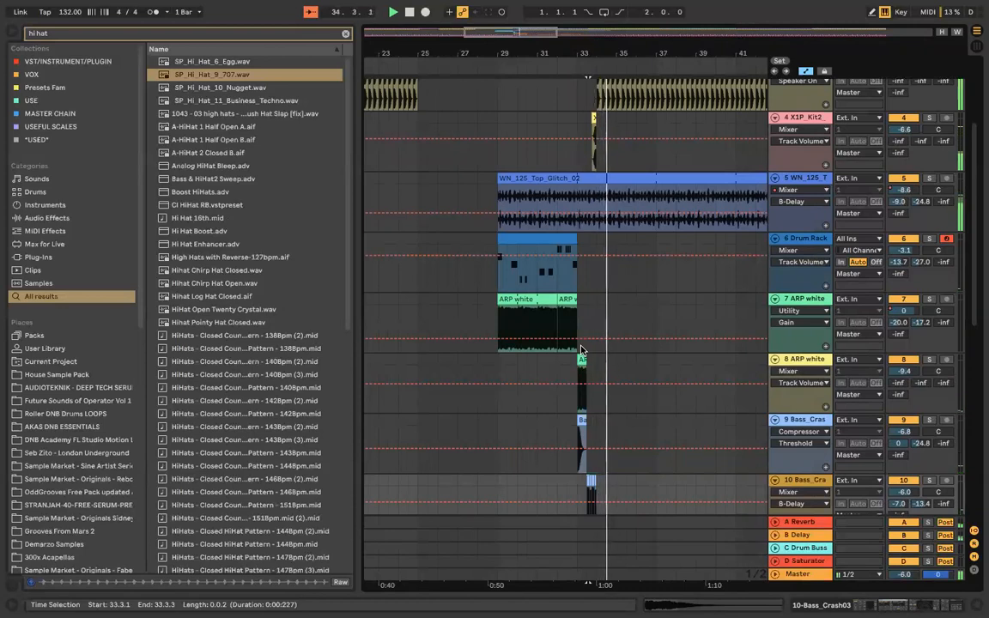
scroll(581, 349, down, 1)
scroll(581, 349, down, 4)
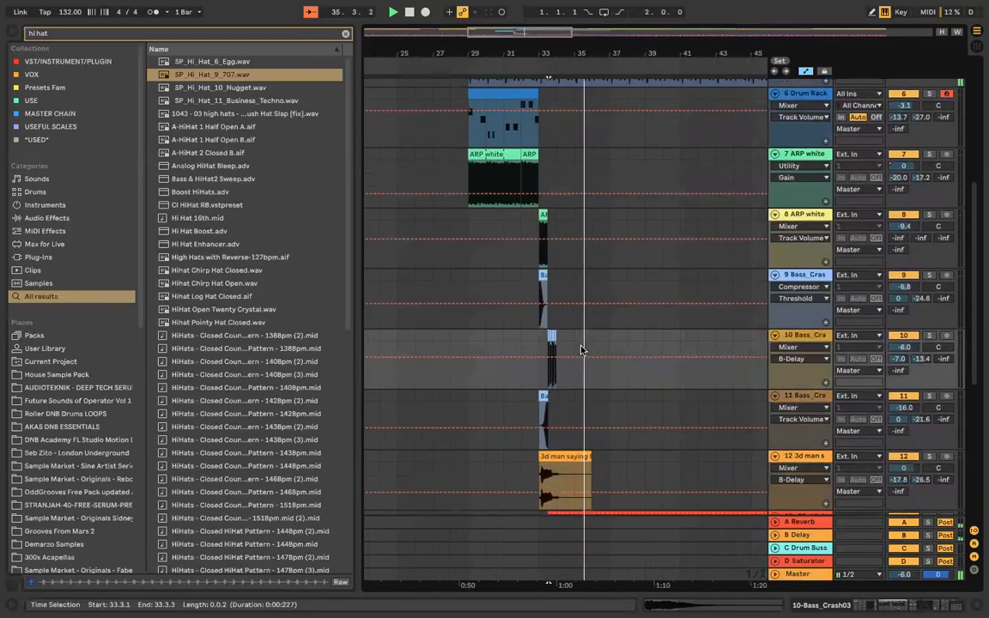
Step: Save the set and add an Echo effect to the "3d man saying hi" vocal track
key(super+s)
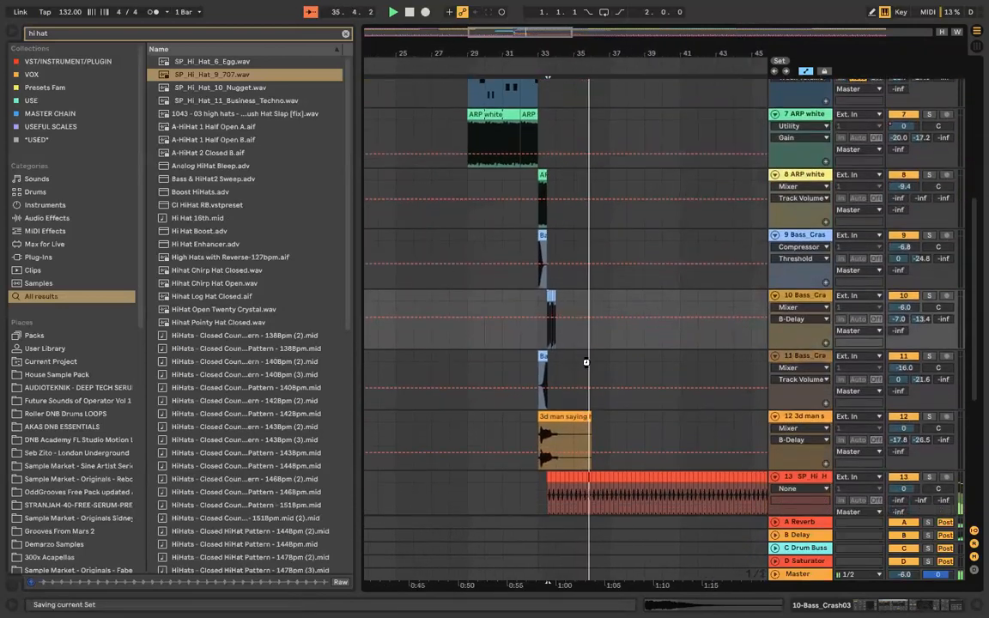
scroll(586, 363, down, 1)
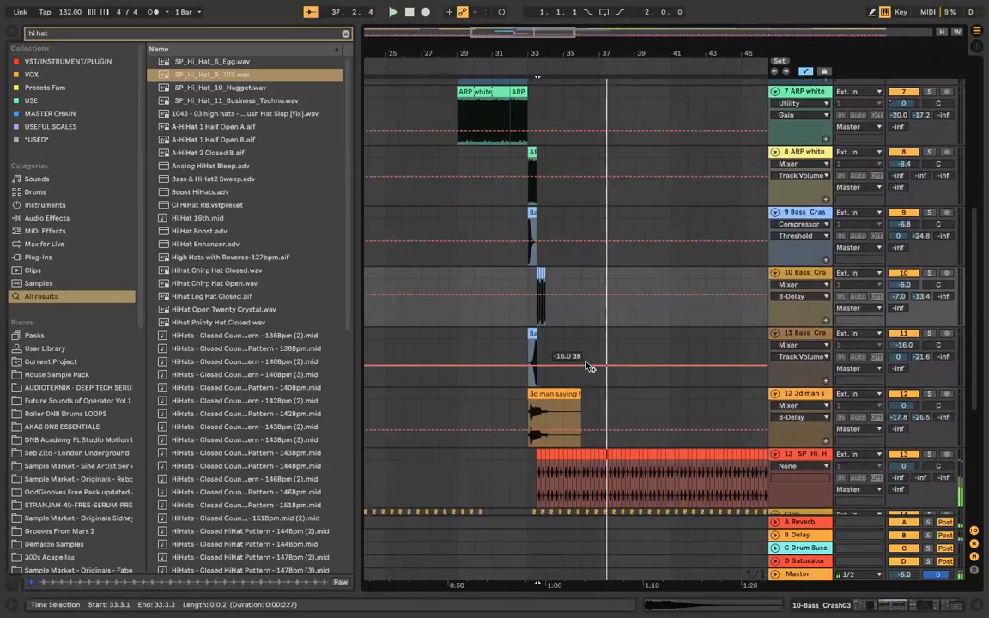
scroll(586, 367, up, 3)
click(805, 395)
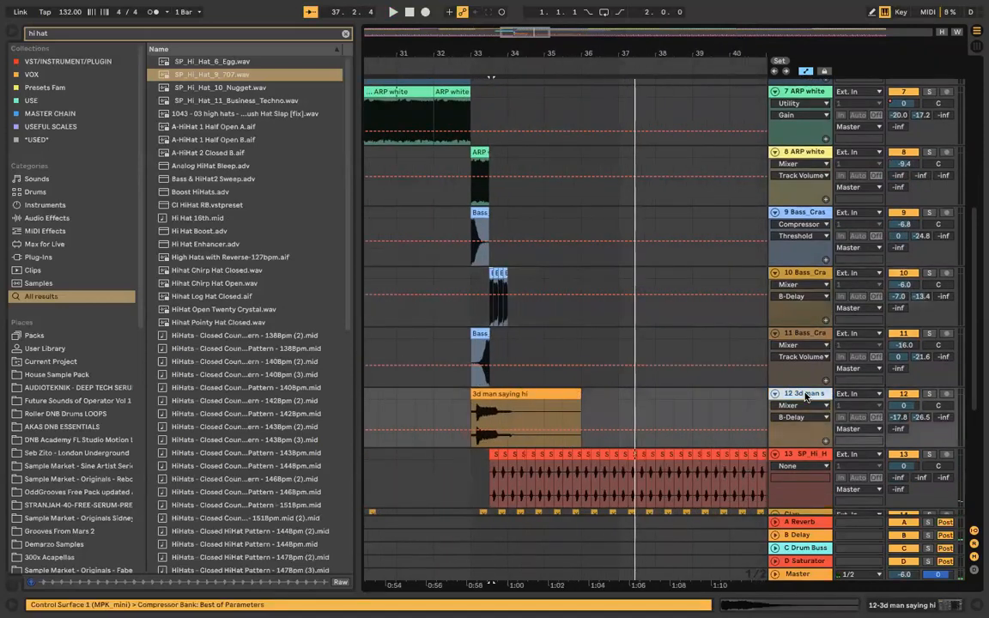
double_click(805, 395)
click(111, 33)
key(BackSpace)
key(BackSpace)
key(BackSpace)
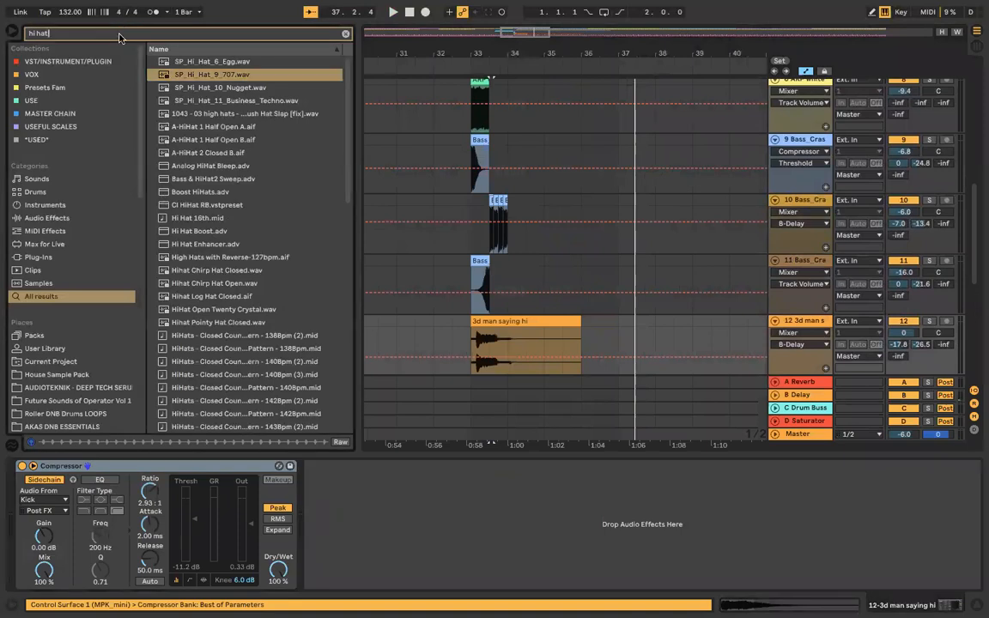
text(ecec)
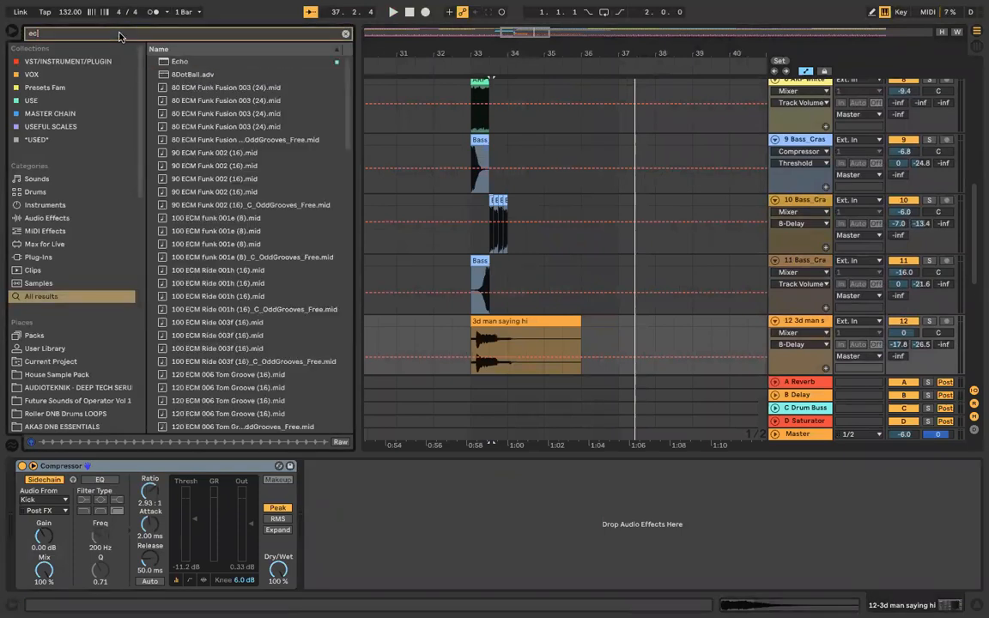
click(167, 61)
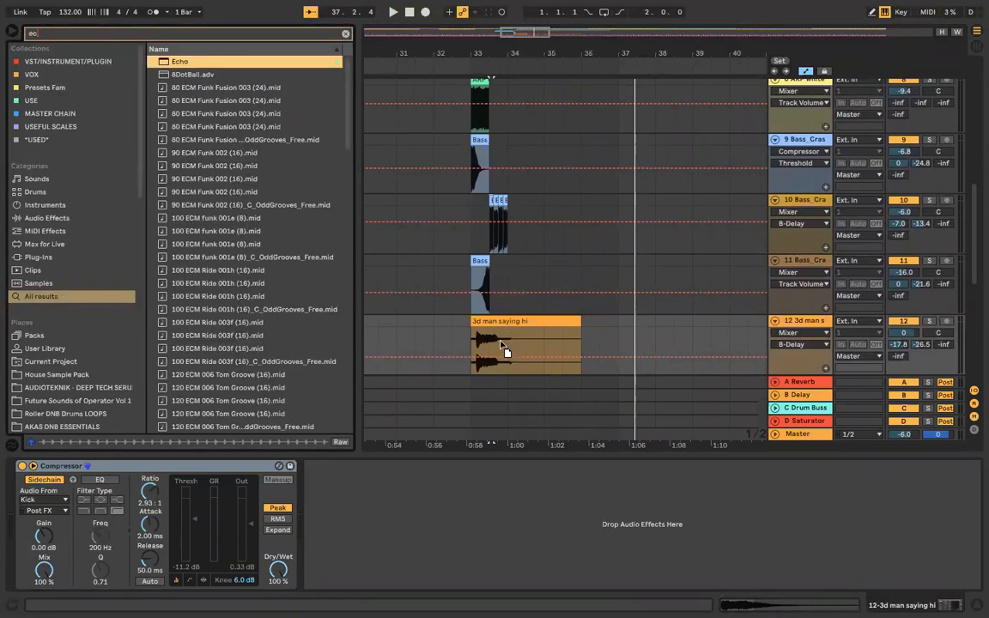
key(Return)
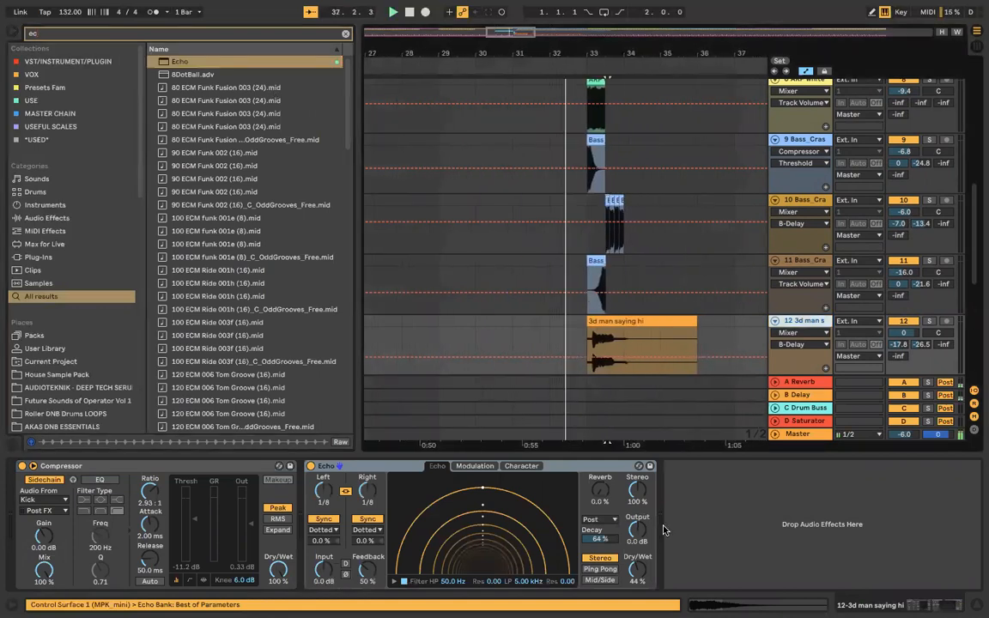
Step: Set the vocal's Echo to 63% reverb and 27% dry/wet, and lower the vocal track's volume to -5.3 dB
mouse_move(640, 566)
mouse_down()
mouse_move(641, 581)
mouse_move(640, 568)
mouse_up()
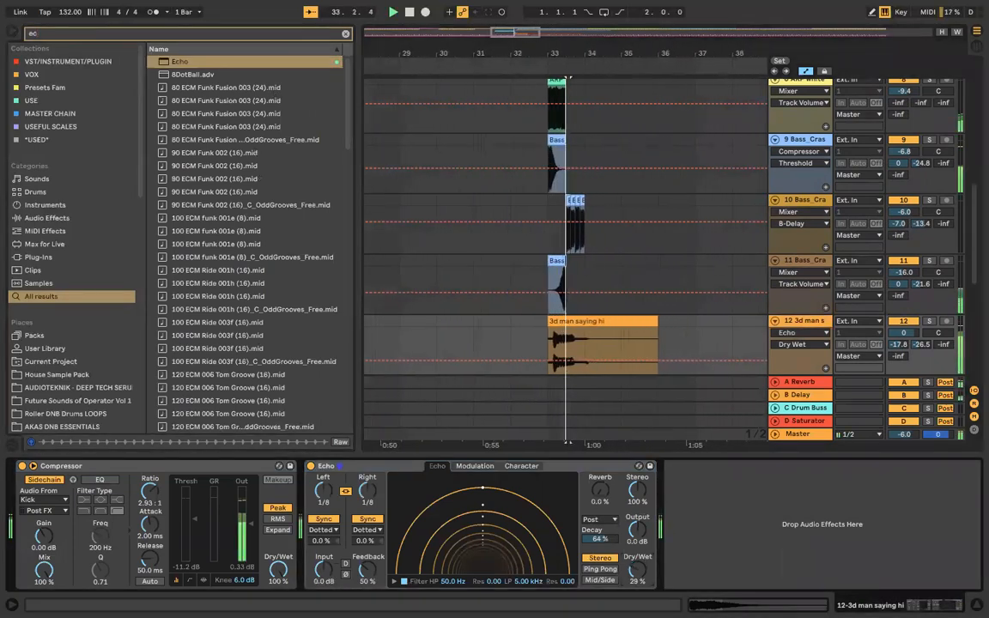
drag(598, 492, 598, 429)
key(space)
click(904, 333)
mouse_move(904, 333)
mouse_down()
mouse_move(914, 335)
mouse_move(904, 338)
mouse_up()
Step: Add an Auto Pan with 36.5% amount to the vocal track and set its compressor threshold to -15.3 dB
click(327, 34)
key(BackSpace)
key(BackSpace)
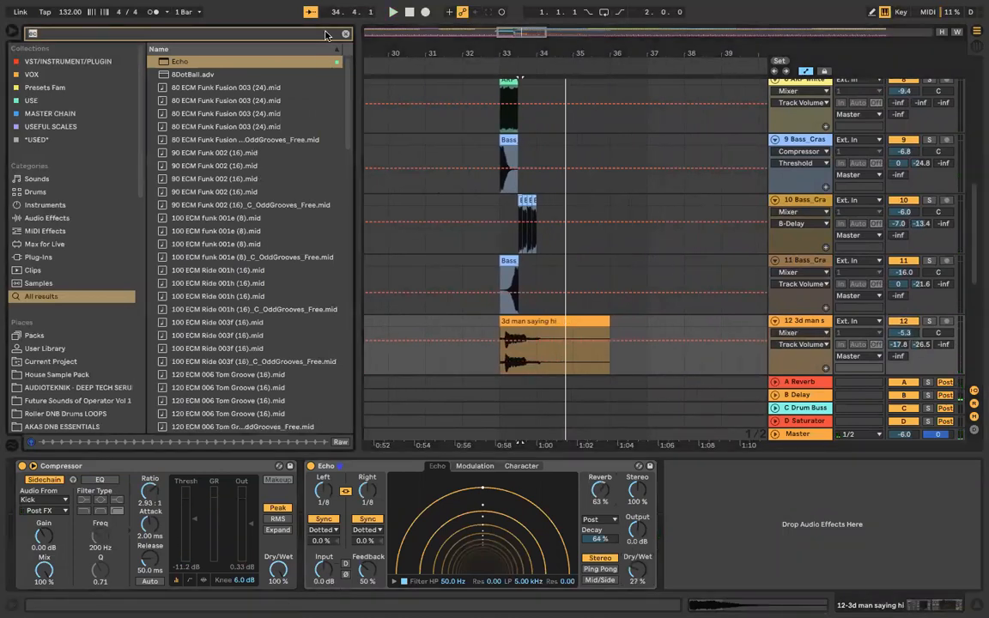
text(auto)
drag(194, 75, 534, 320)
drag(682, 535, 682, 526)
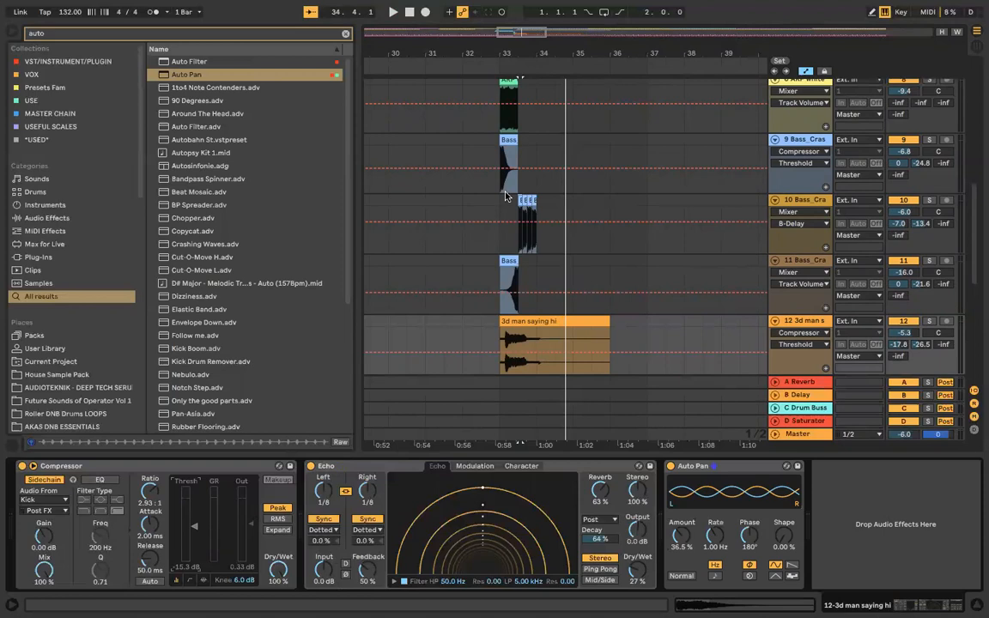
Step: Save the set and play through the bar 33 transition to hear the vocal with its new effects
click(468, 81)
key(super+s)
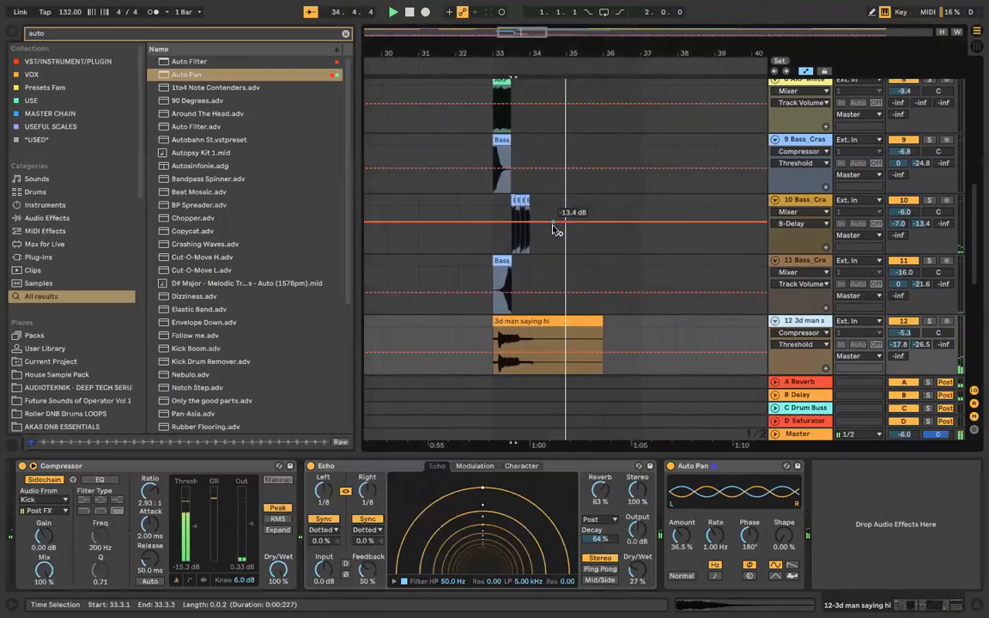
key(space)
click(904, 333)
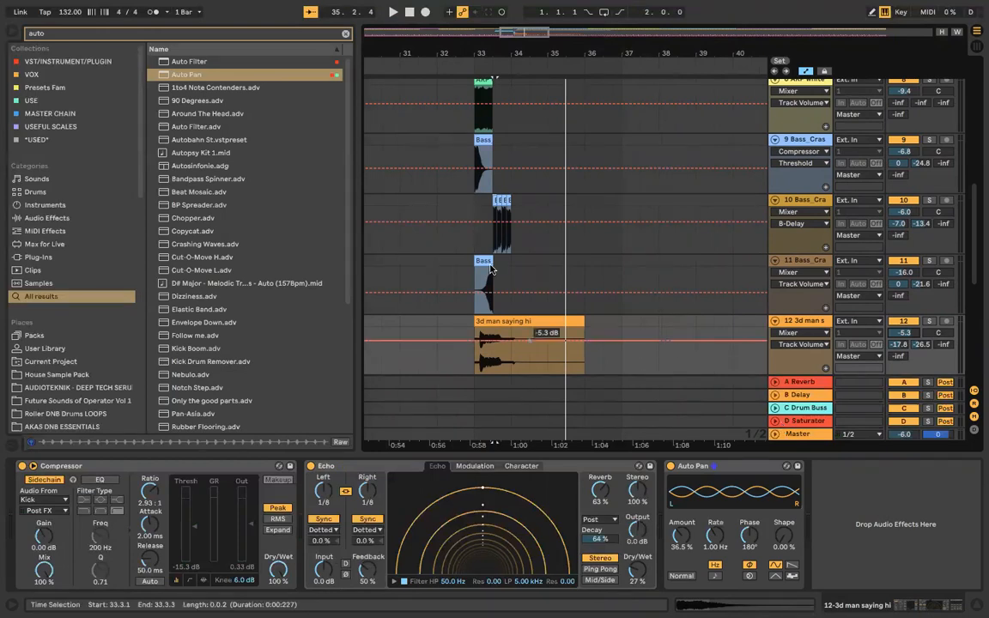
Step: Add a Compressor to the reversed crash track, sidechained from the Kick, with the threshold at -23.2 dB
click(798, 260)
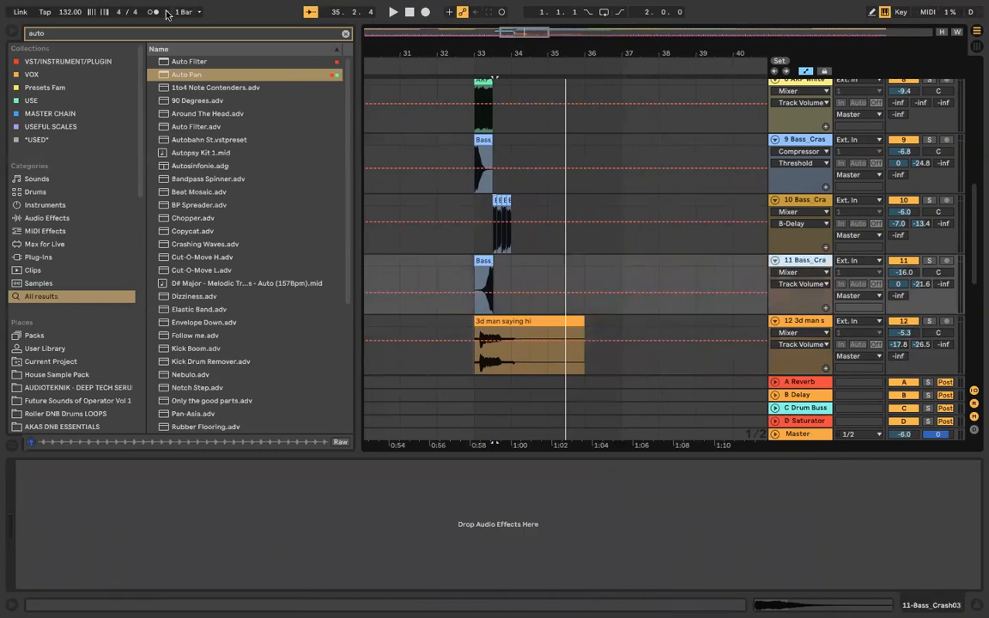
click(190, 34)
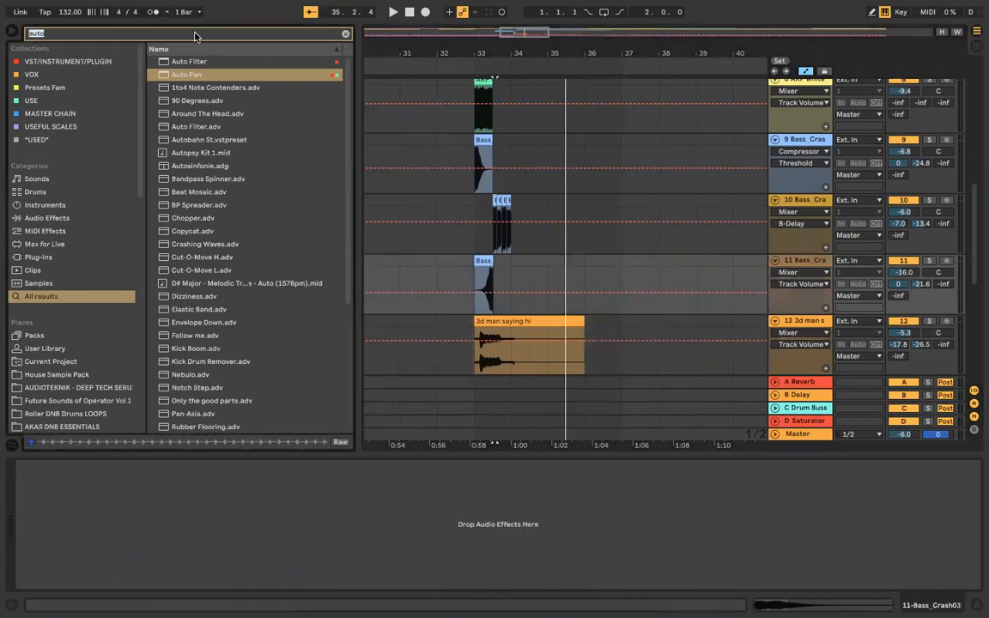
text(com)
drag(191, 61, 465, 262)
click(33, 466)
click(43, 500)
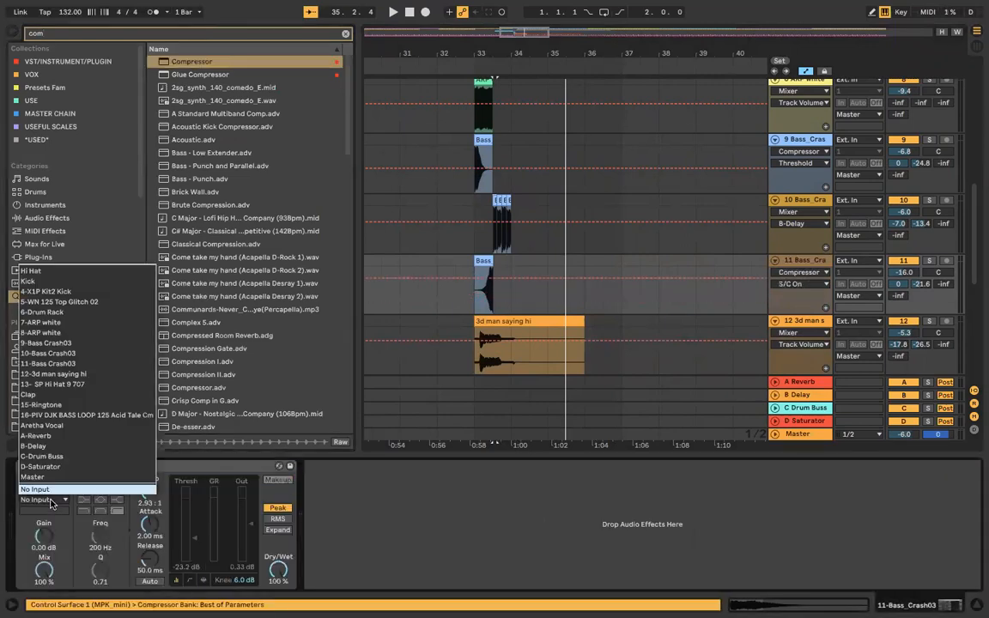
click(51, 280)
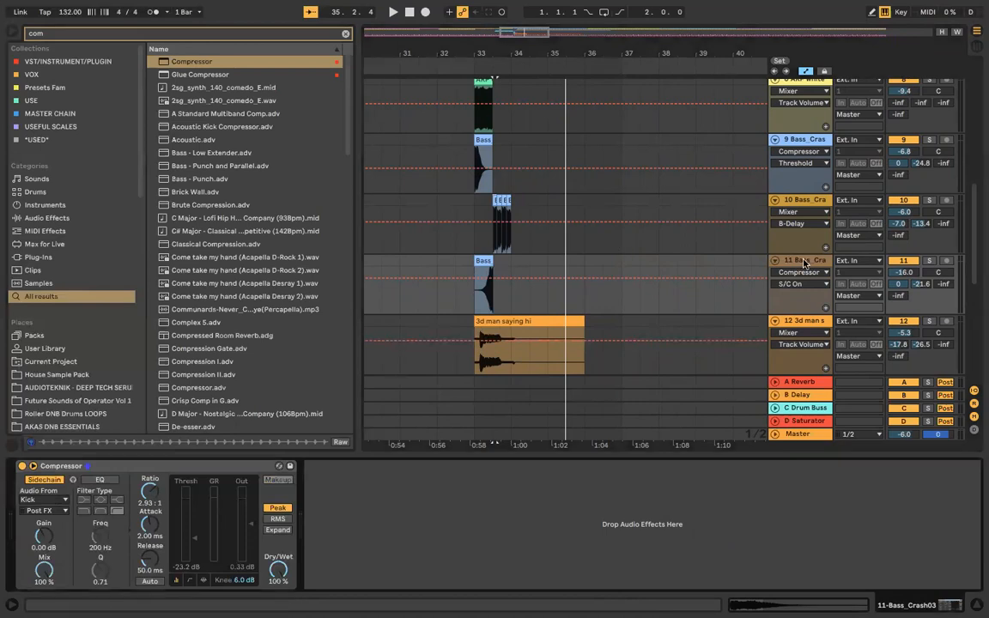
Step: Add an Echo to the reversed crash track after its compressor and set the dry/wet to 35%
key(ctrl+f)
text(ech)
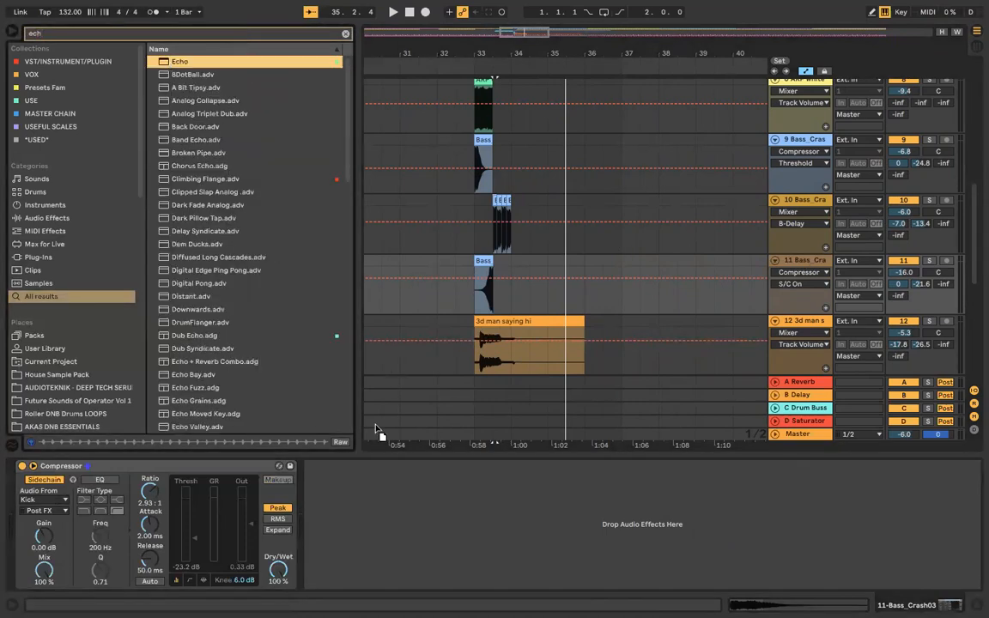
drag(375, 427, 410, 527)
click(639, 572)
scroll(517, 239, up, 3)
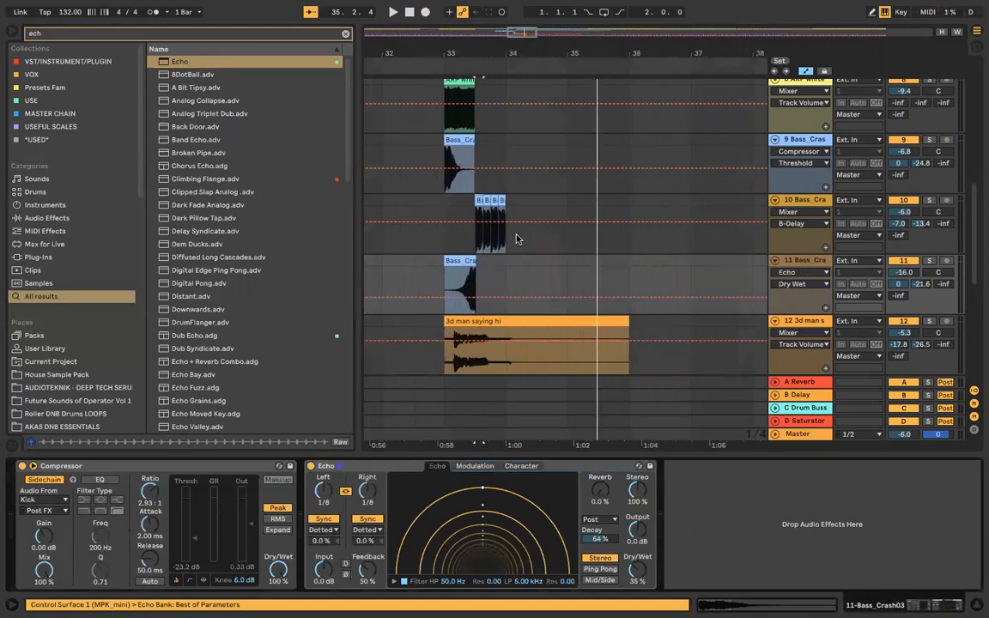
Step: Examine the effect chains on the first crash, chopped crash and short ARP white tracks
click(825, 140)
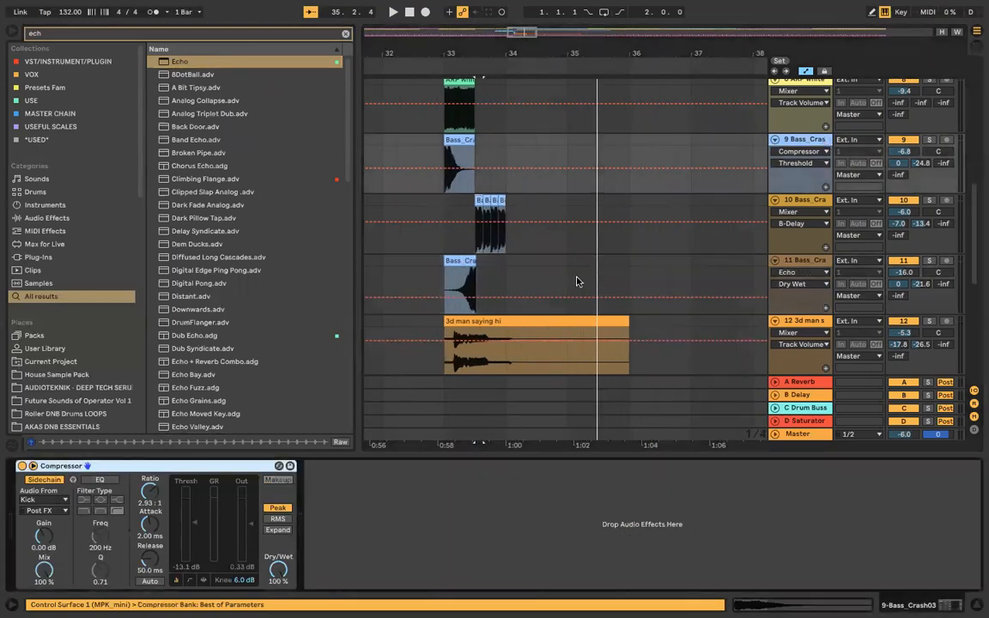
click(801, 197)
scroll(532, 568, left, 5)
scroll(532, 569, right, 5)
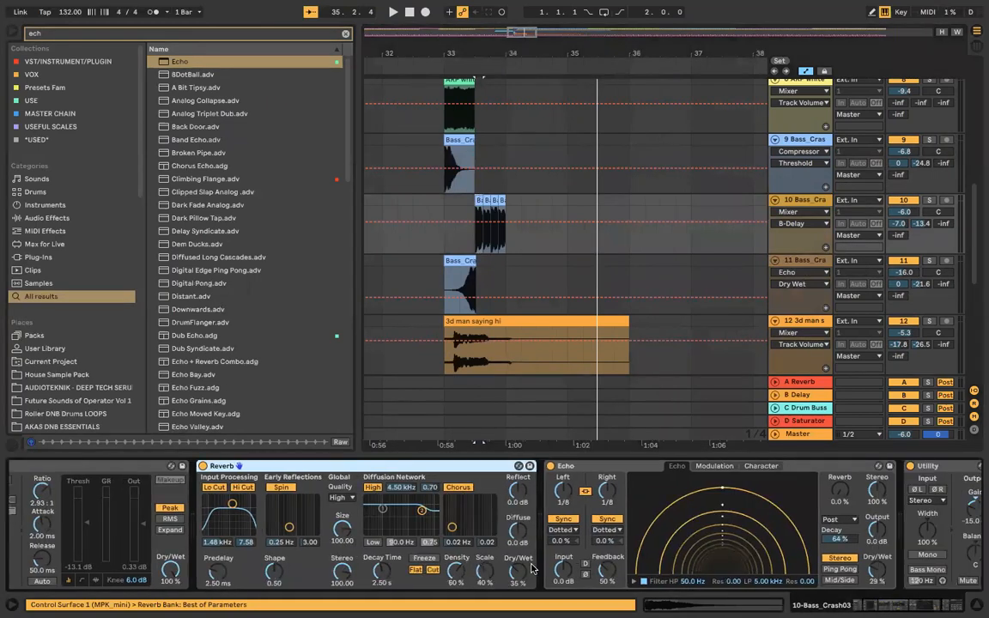
scroll(512, 352, up, 1)
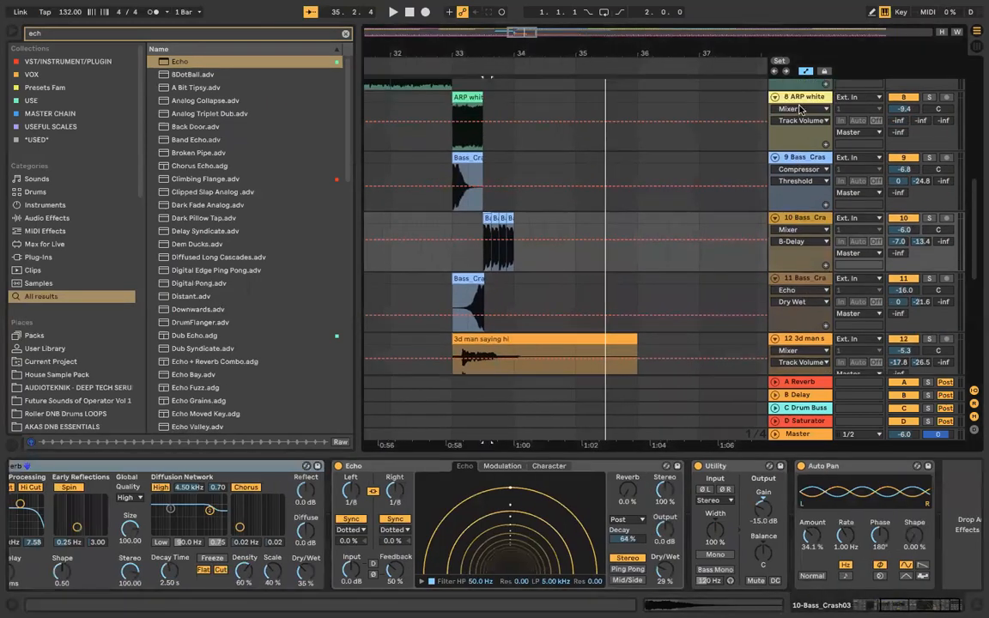
click(800, 100)
Step: Play the arrangement through bar 33 to hear the crash, vocal and arp effects together
scroll(493, 158, down, 5)
click(419, 146)
key(space)
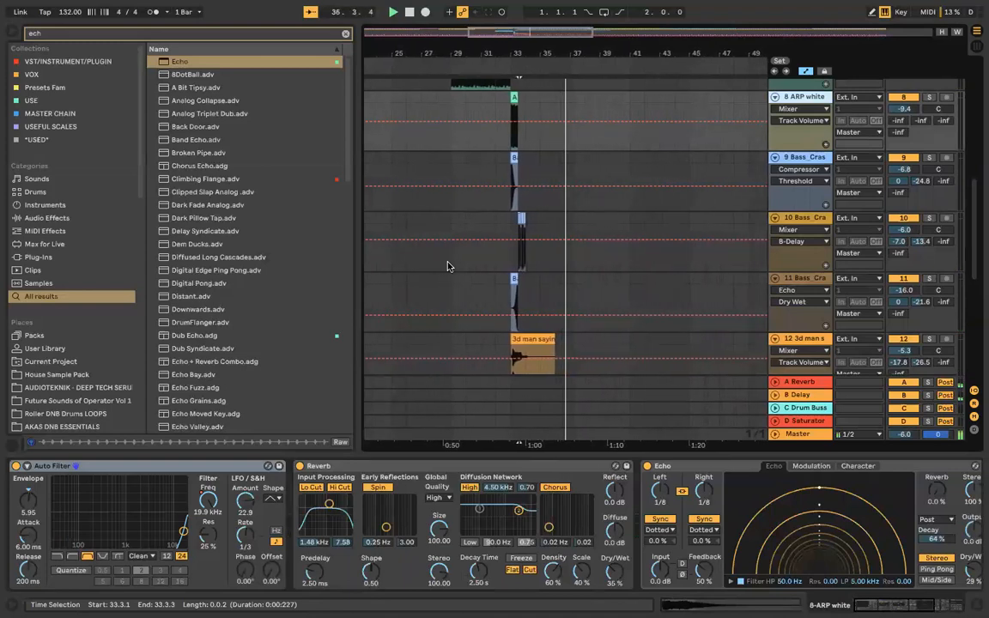
scroll(448, 266, up, 1)
scroll(448, 266, up, 2)
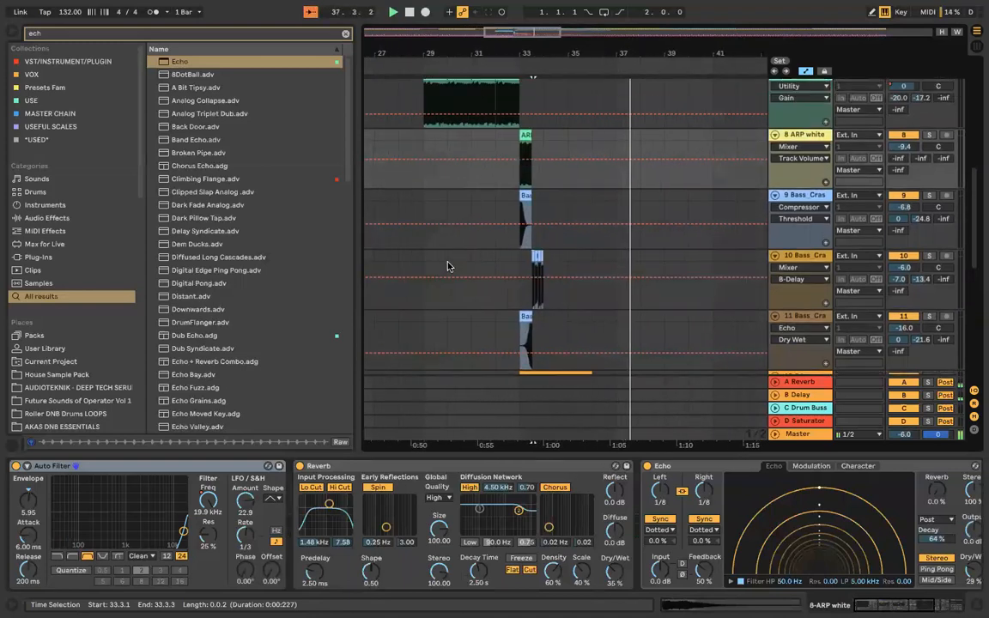
Step: Copy the Bass_Crash03 clip at bar 33 to 34.1.1 on the same track
click(514, 198)
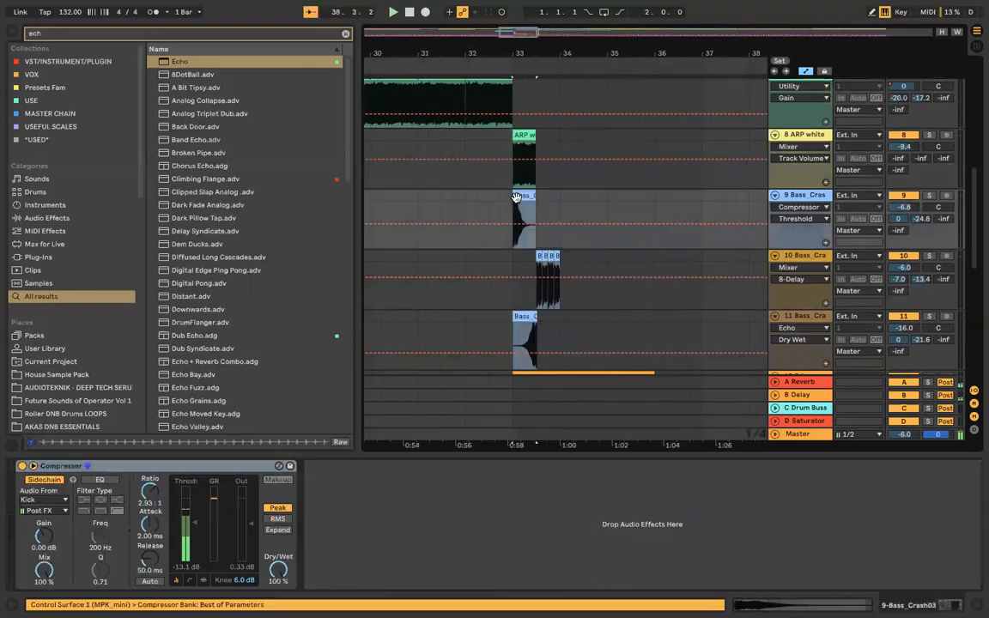
click(561, 199)
key(super+v)
scroll(563, 198, down, 4)
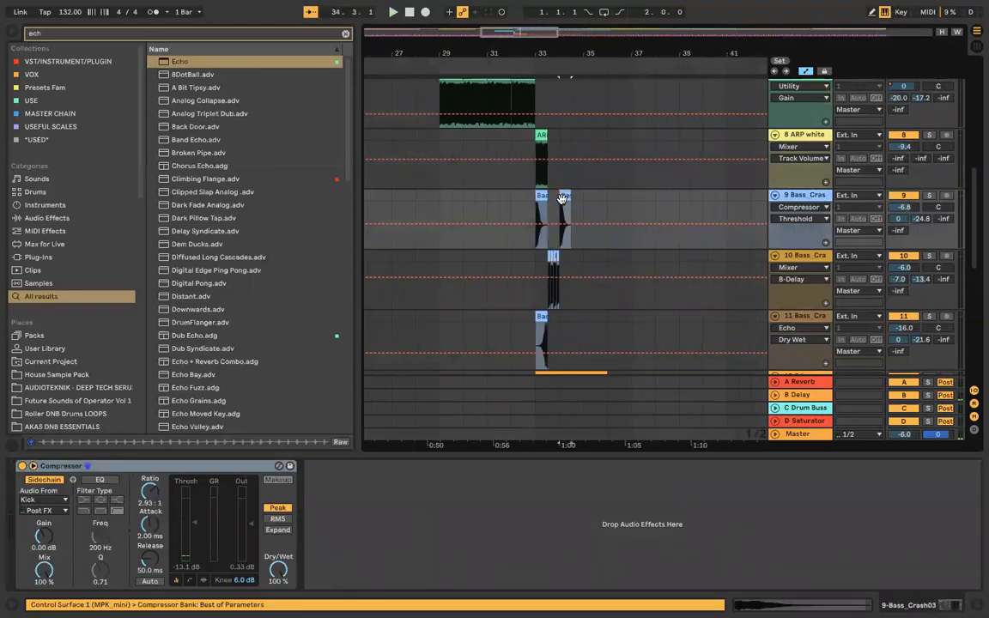
scroll(584, 223, up, 2)
scroll(582, 232, up, 2)
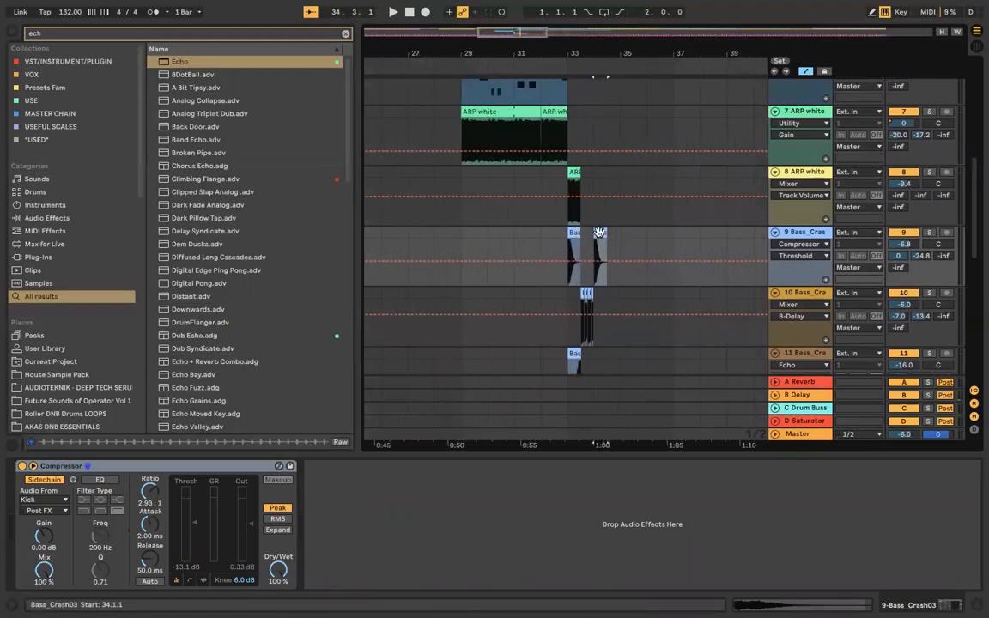
Step: Save the set, play from before bar 29 through the copied crash, and hide the automation lanes
click(466, 71)
key(super+s)
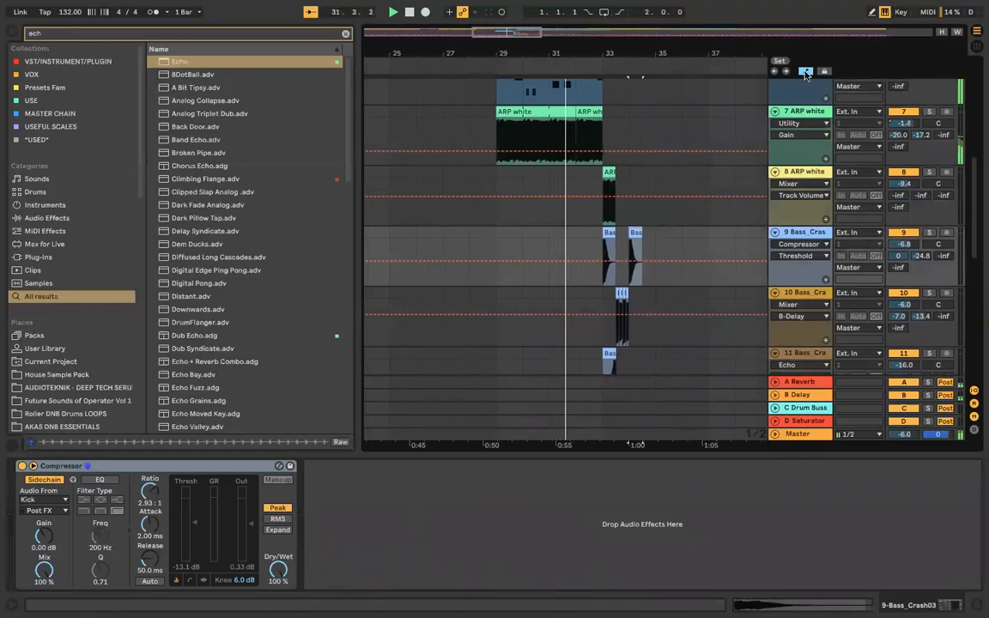
key(a)
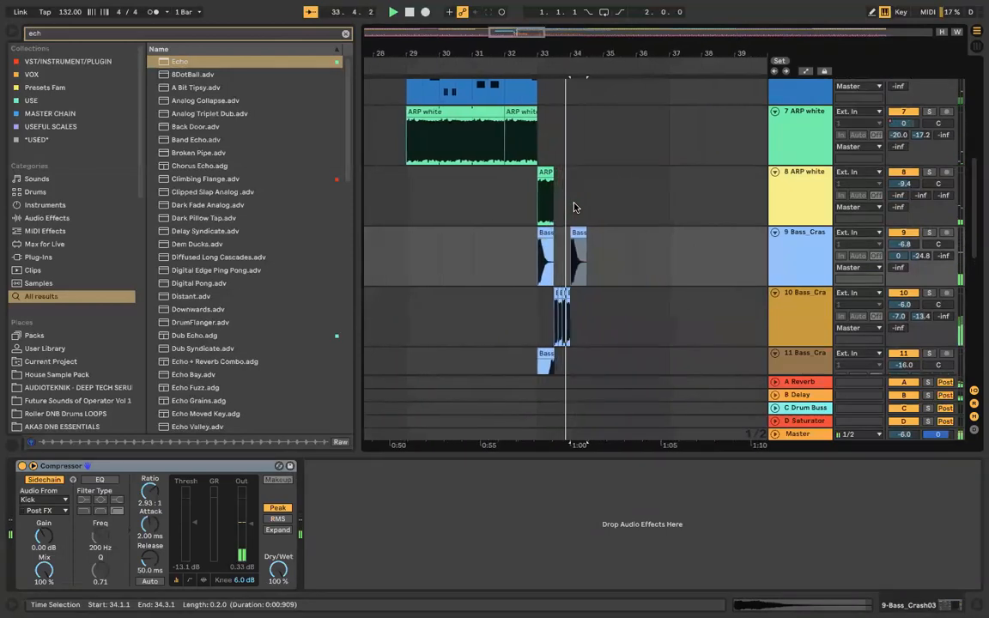
key(space)
Step: Open the copied Bass_Crash03 clip at bar 34 in the clip view and solo its track
double_click(556, 231)
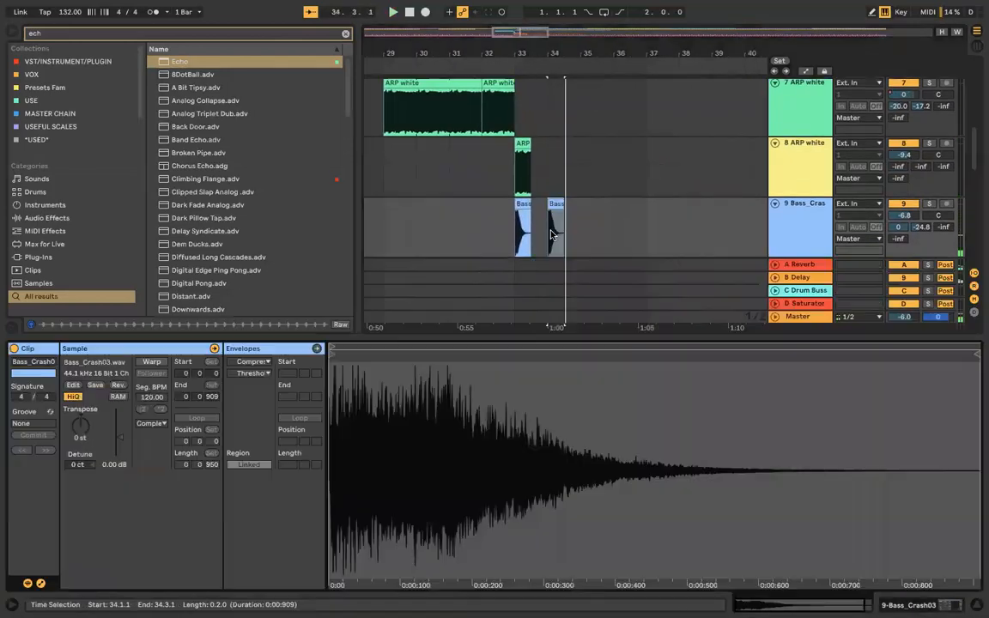
click(69, 431)
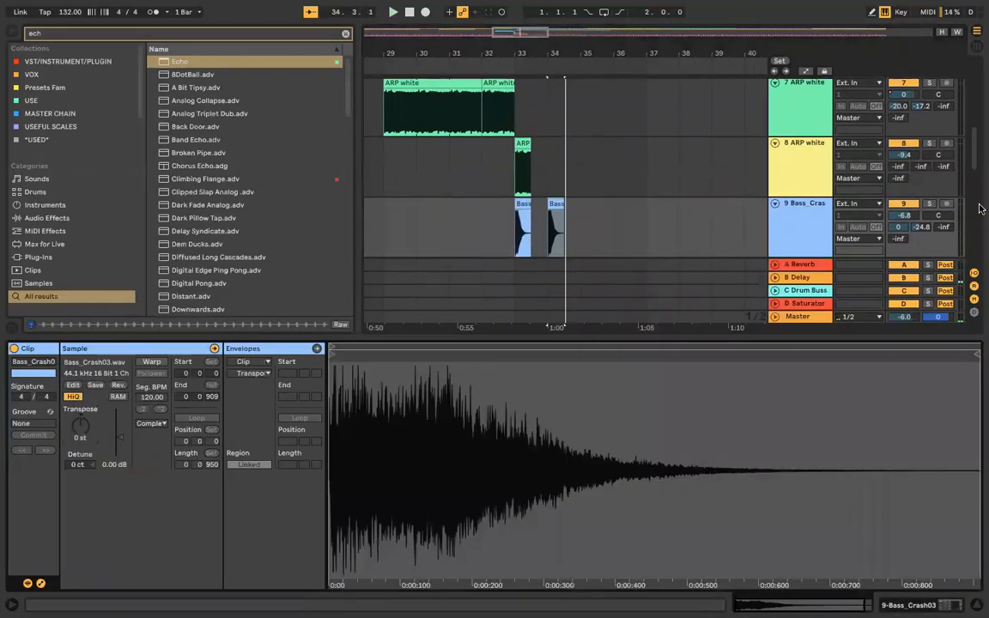
click(916, 203)
click(929, 203)
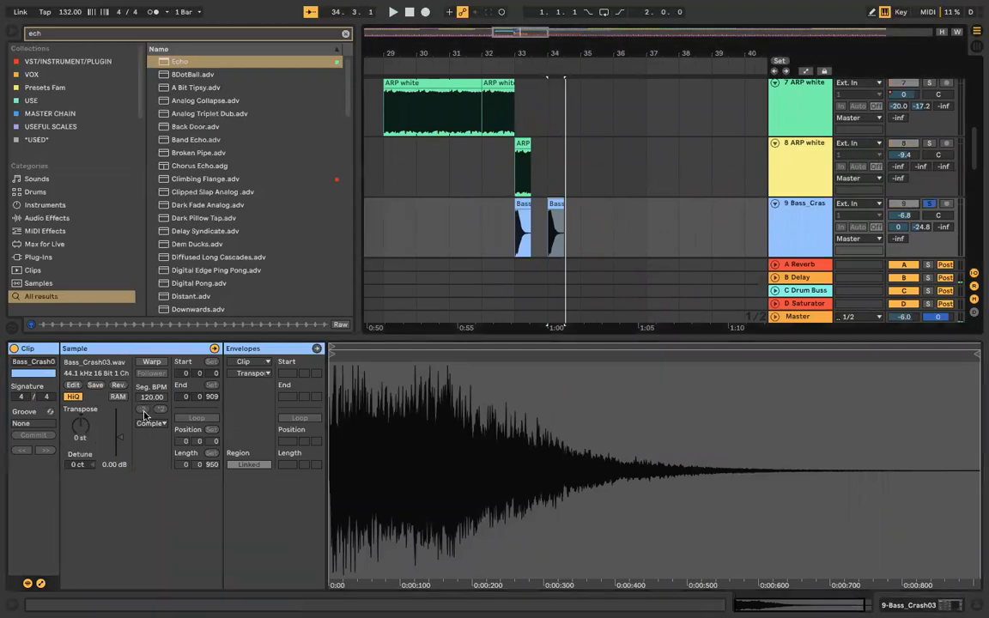
Step: Transpose the copied crash clip to -1 st while auditioning it repeatedly, and turn off its track's solo
key(space)
key(space)
key(space)
drag(84, 427, 84, 431)
key(space)
key(space)
key(space)
key(space)
key(space)
key(space)
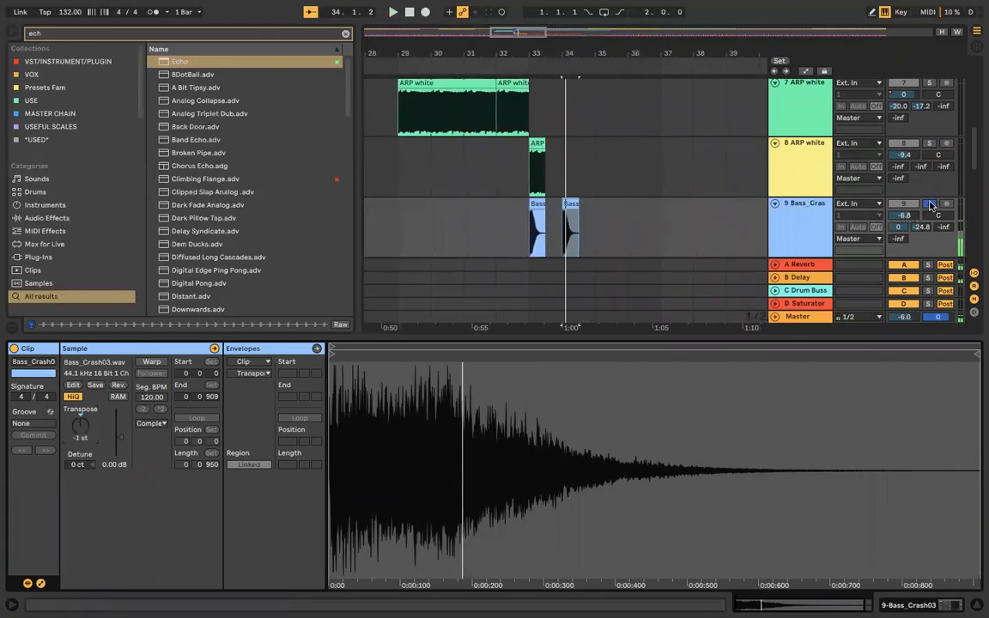
scroll(507, 139, up, 3)
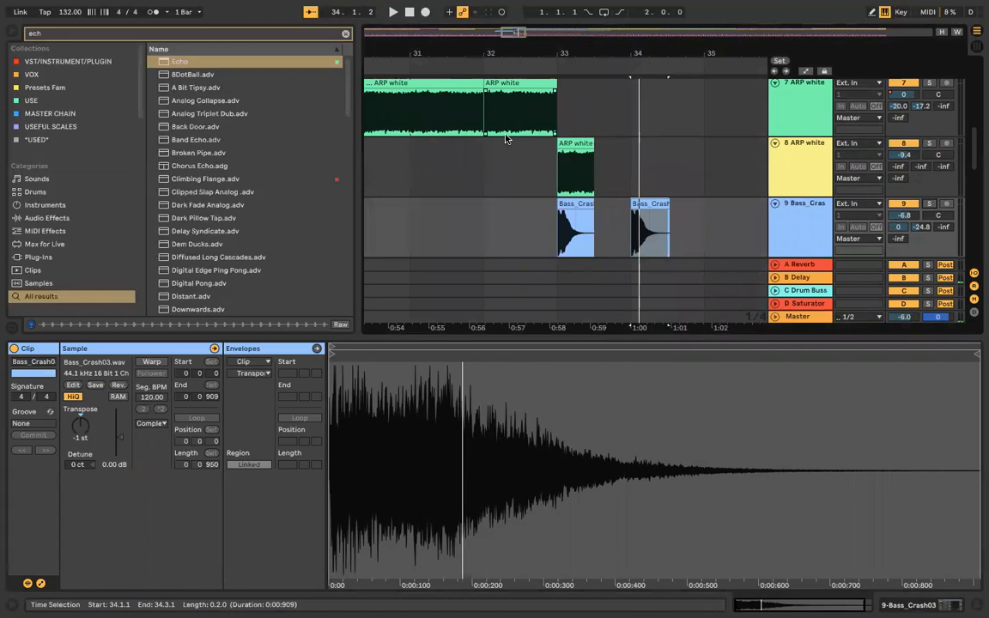
scroll(553, 133, down, 4)
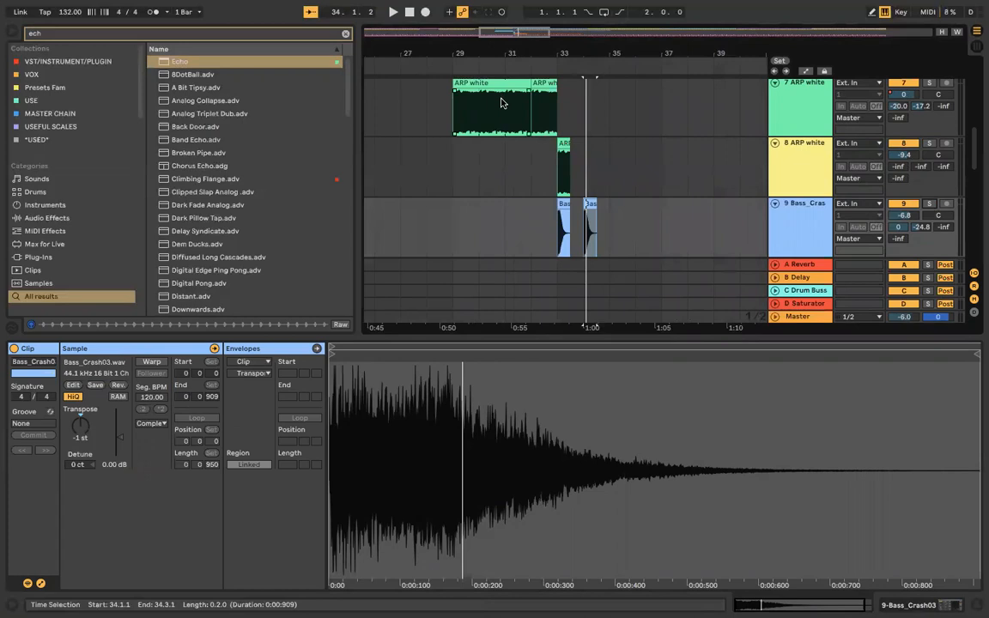
scroll(503, 103, up, 5)
scroll(503, 103, down, 3)
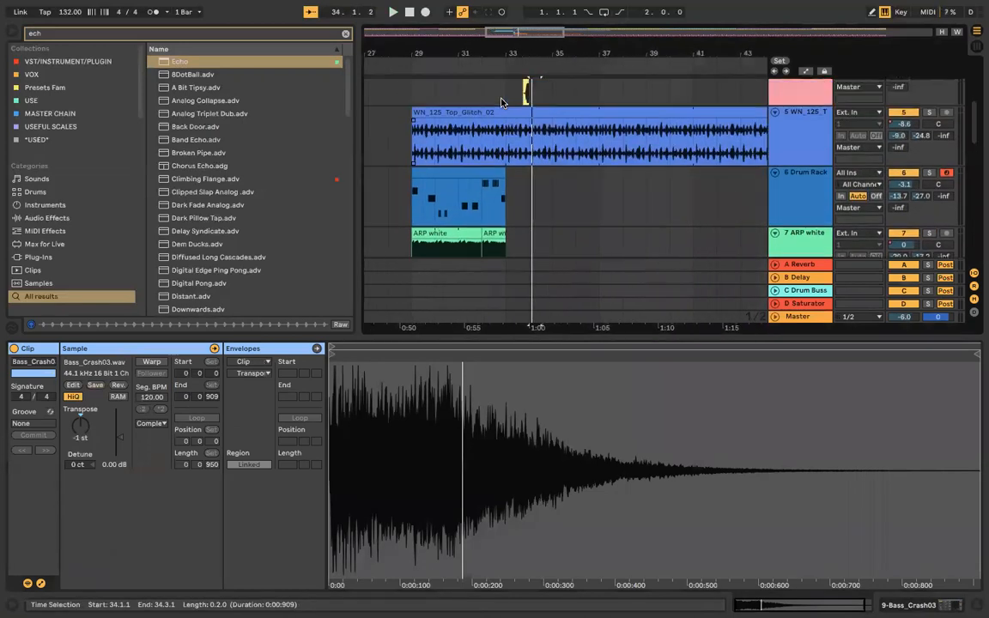
Step: Play the arrangement from before bar 29 through the copied Bass_Crash03 clip at bar 34
scroll(502, 103, up, 5)
scroll(502, 103, down, 1)
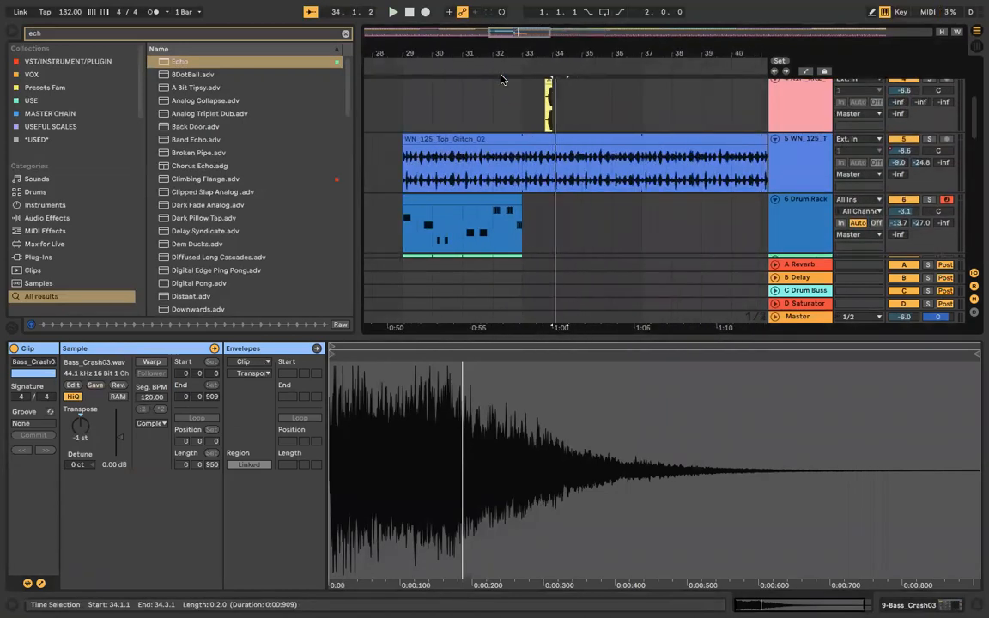
scroll(484, 110, left, 2)
scroll(483, 111, down, 1)
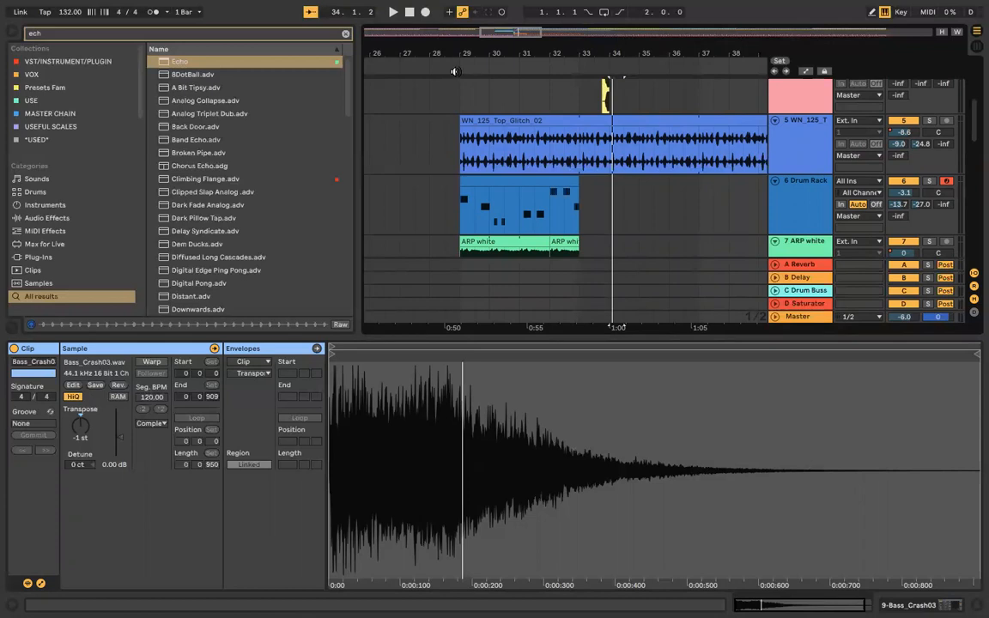
click(453, 69)
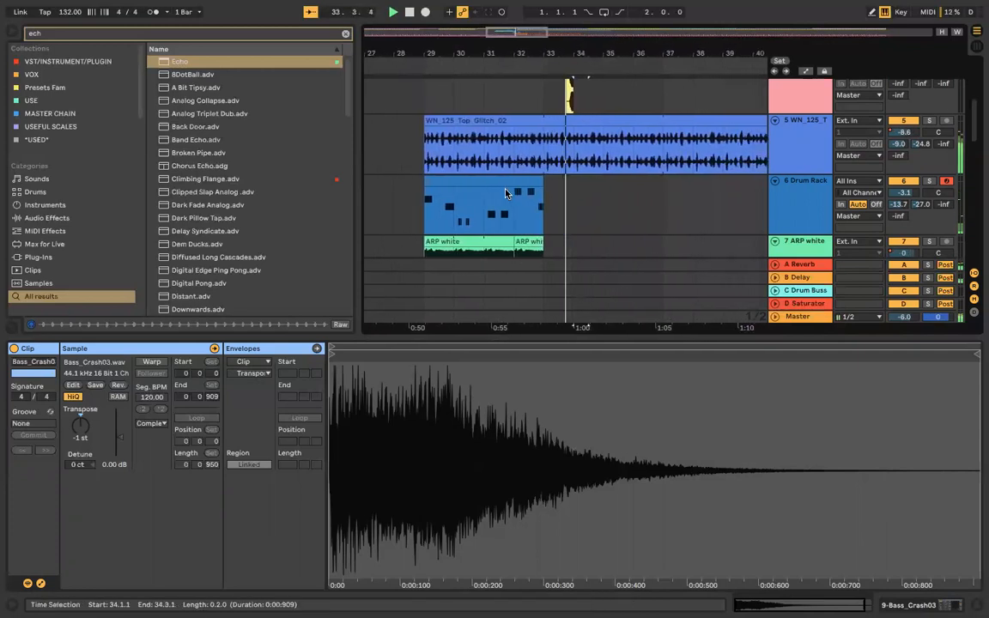
scroll(549, 206, down, 3)
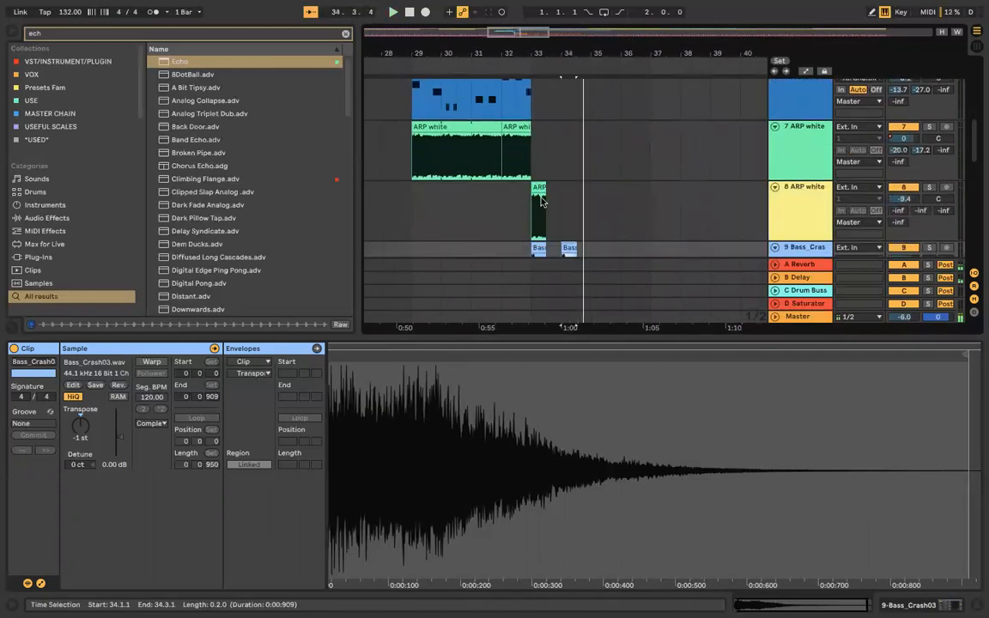
Step: Stop playback, set the bar 34 Bass_Crash03 clip's transposition to 0 st and audition it
scroll(604, 212, down, 1)
scroll(603, 212, down, 1)
key(space)
double_click(570, 192)
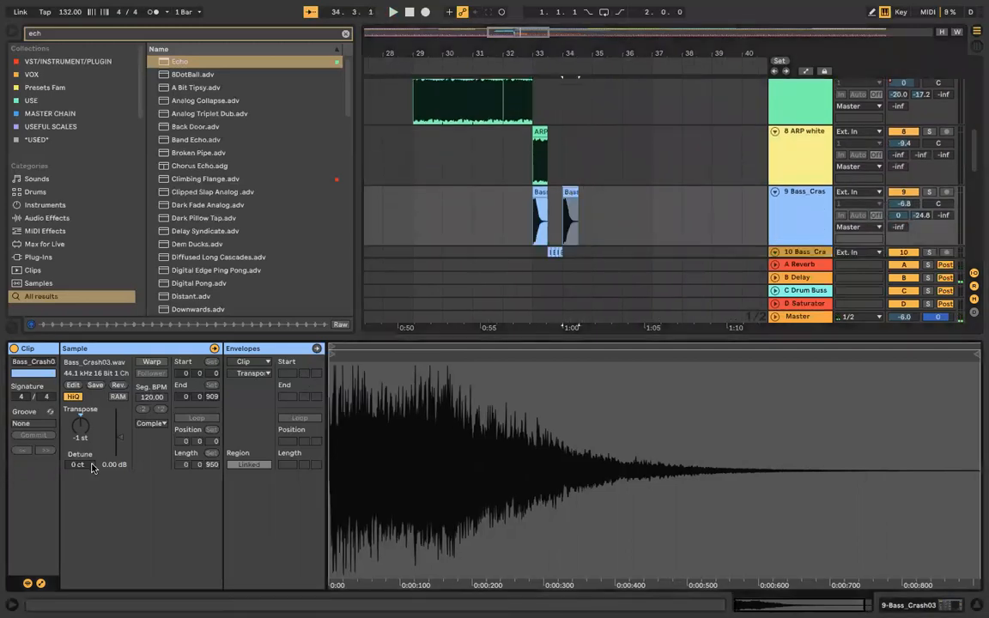
click(550, 69)
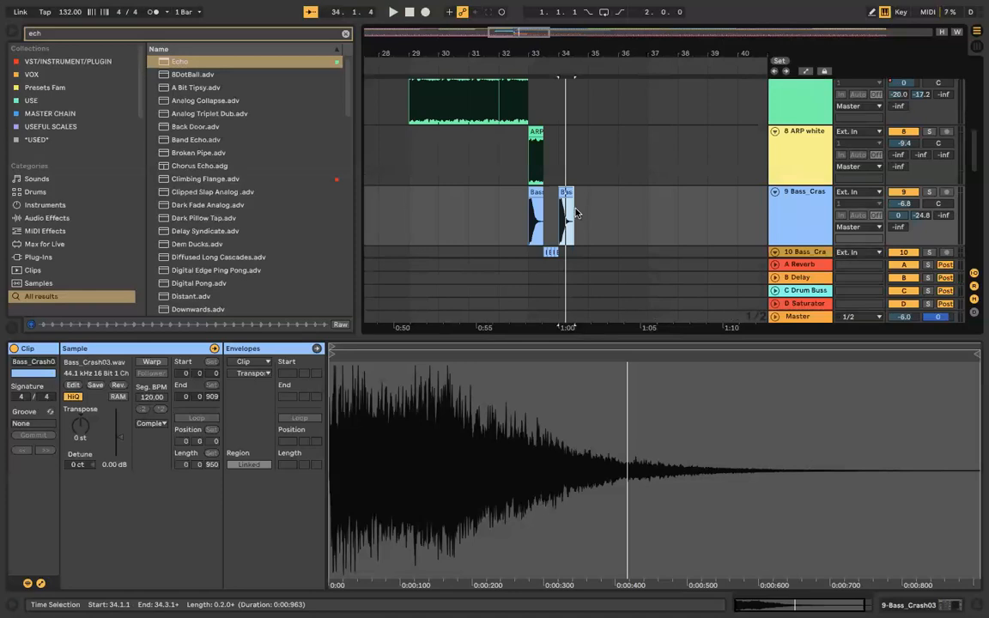
Step: Replay the arrangement from before bar 29 to check the untransposed crash at bar 34
scroll(521, 95, down, 3)
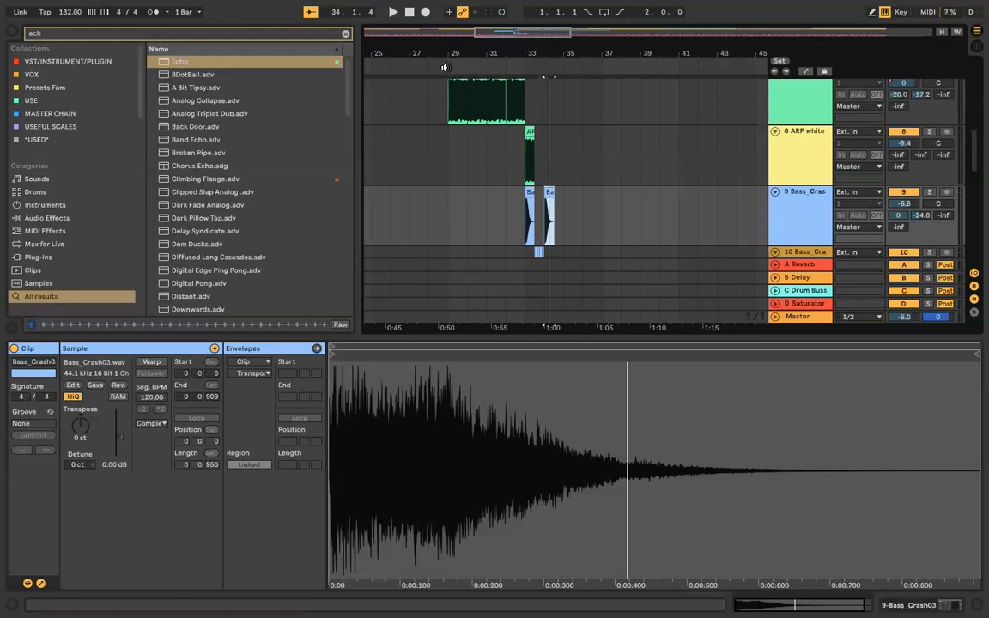
click(445, 67)
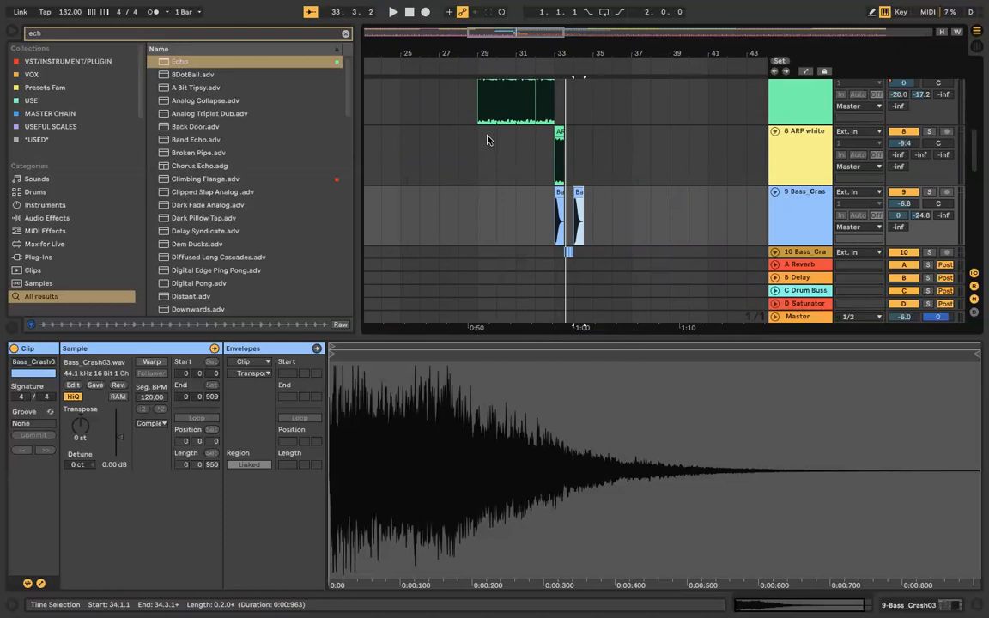
scroll(486, 137, up, 1)
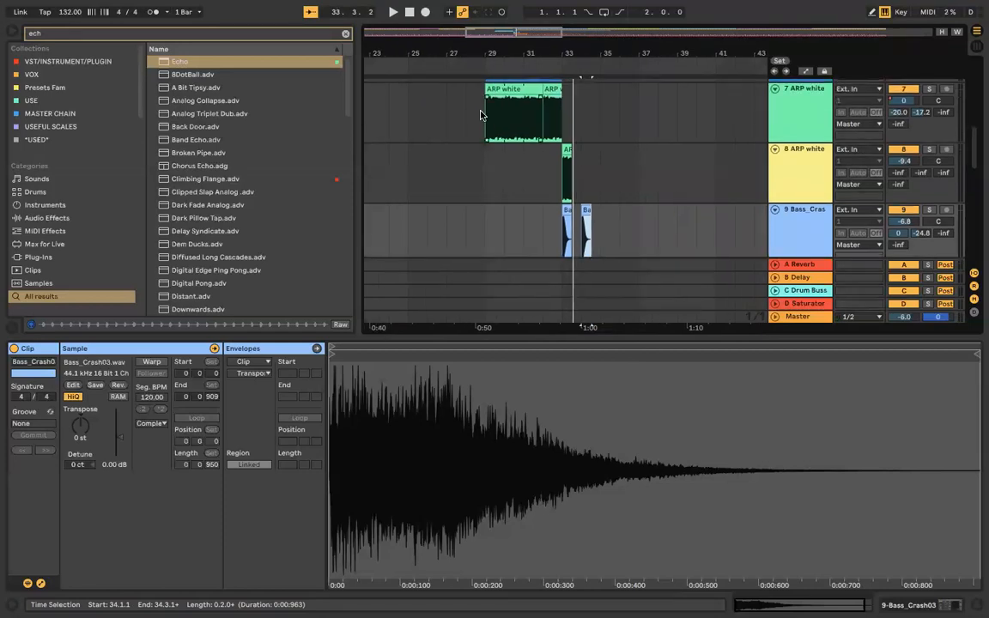
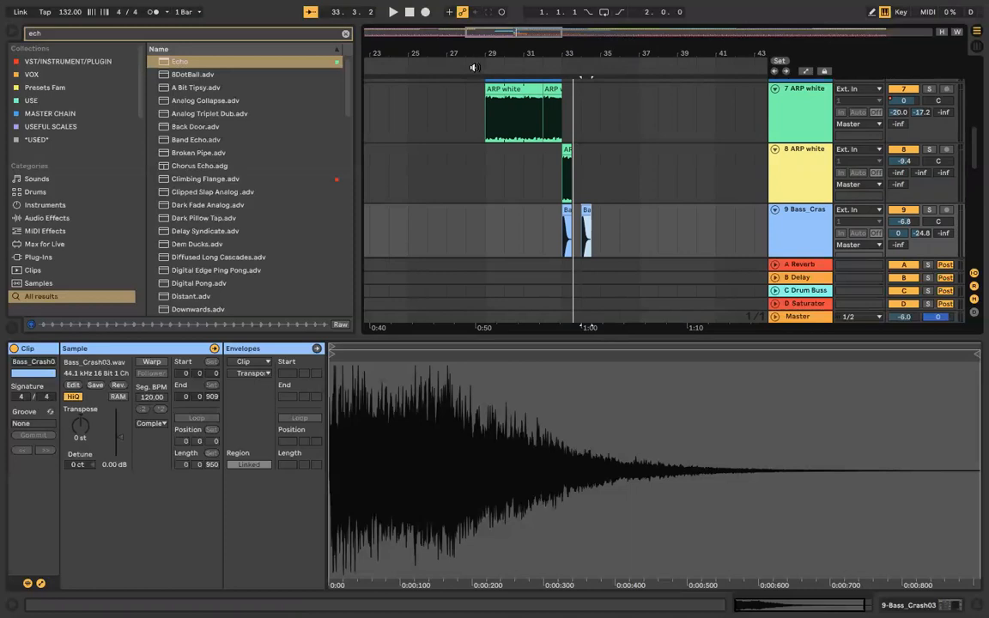
click(469, 72)
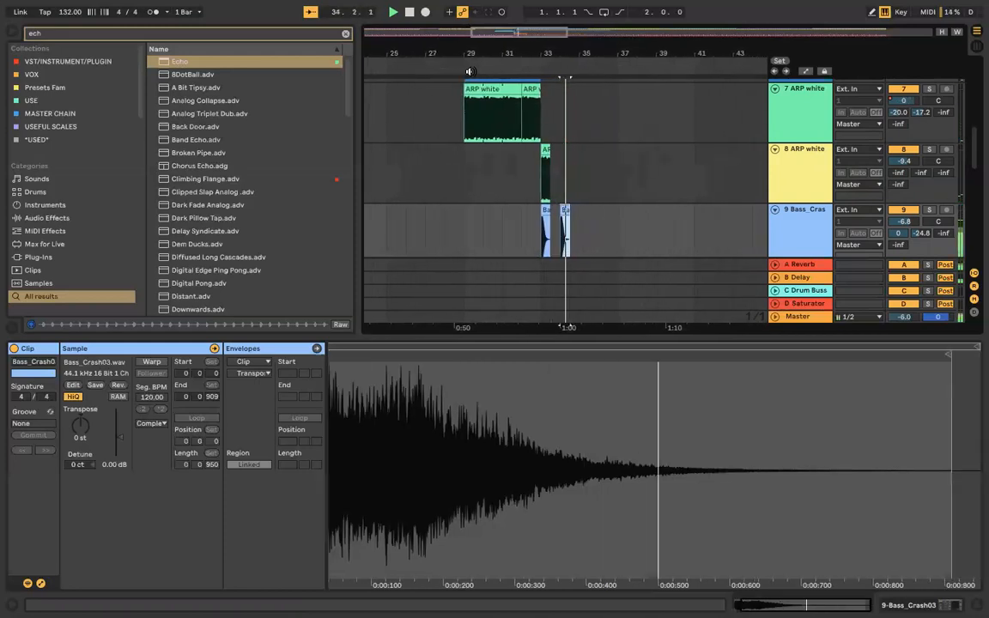
scroll(550, 183, down, 1)
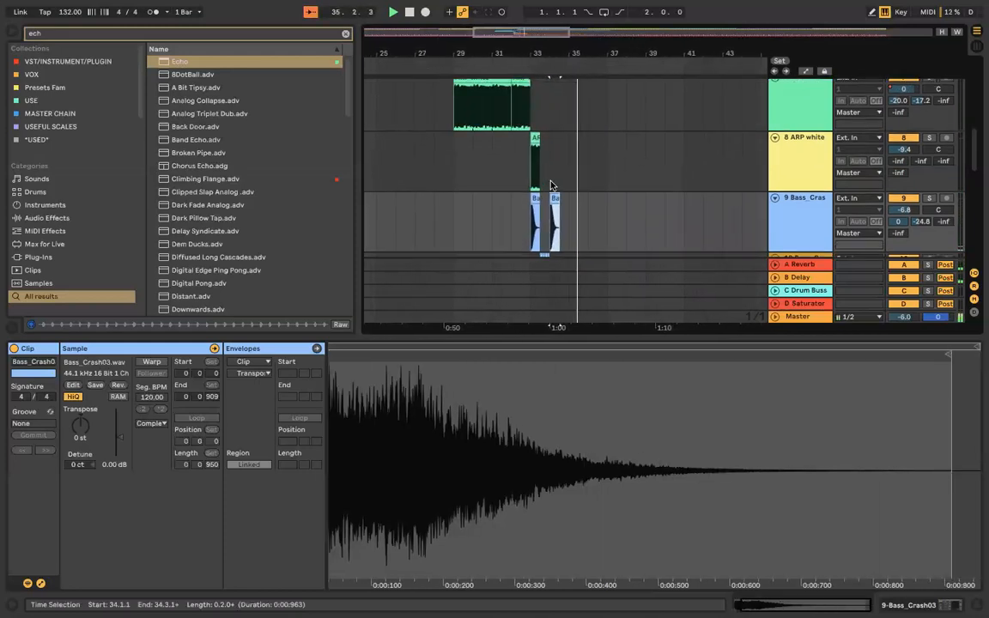
Step: Hide the clip view and look through the arrangement's tracks while playback continues past bar 37
click(505, 307)
key(super+alt+l)
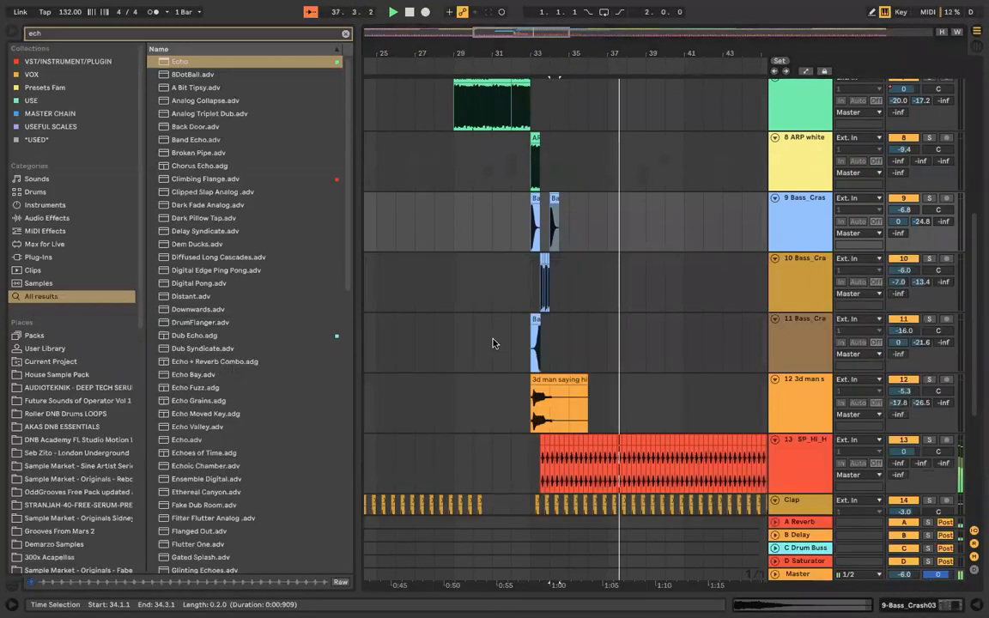
scroll(618, 335, down, 5)
scroll(631, 333, down, 4)
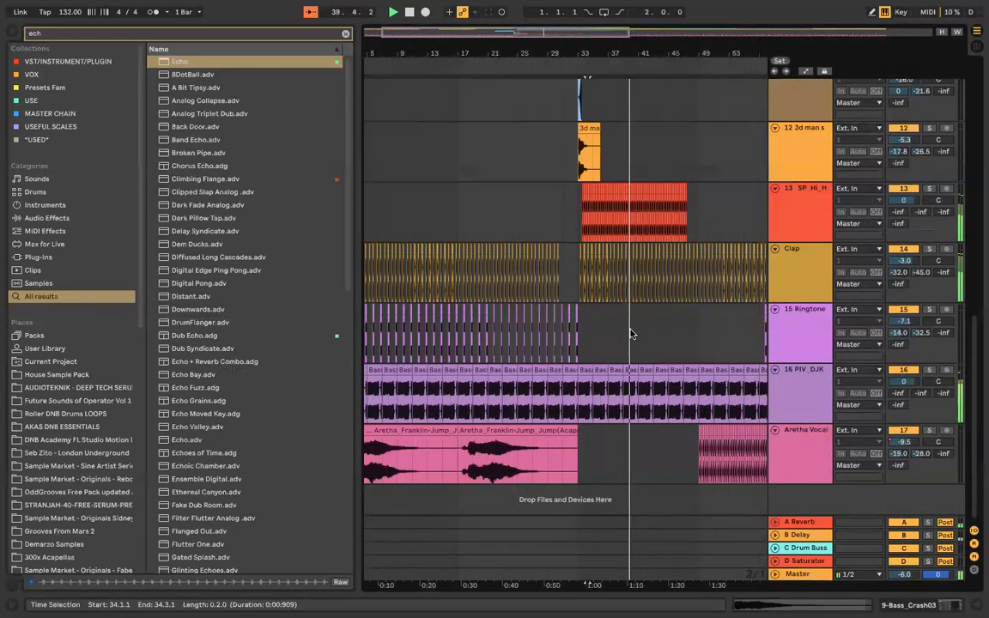
scroll(630, 333, up, 15)
scroll(549, 304, up, 5)
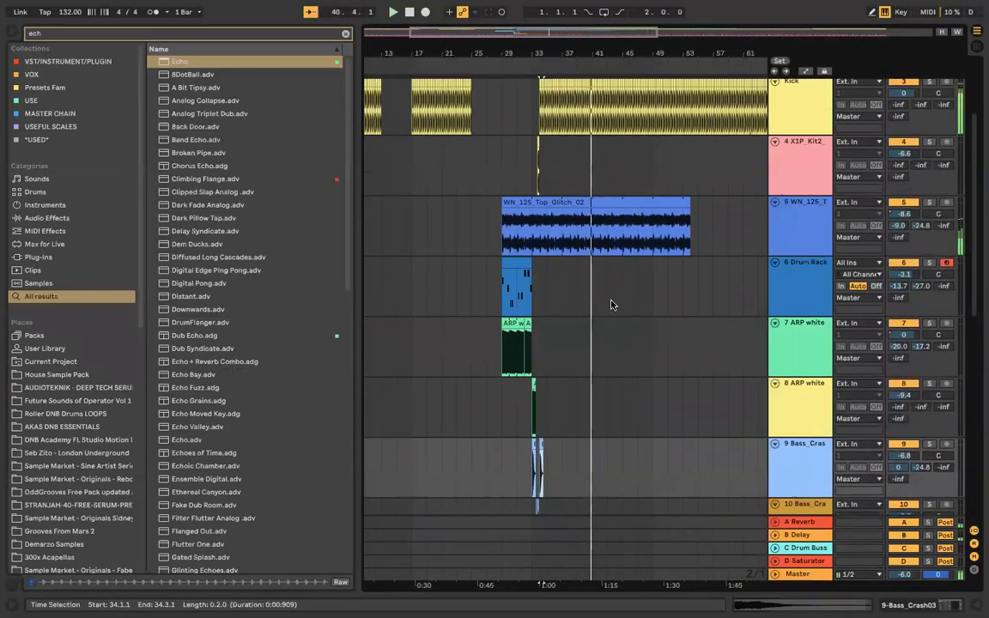
Step: Delete the Kick clips at 40.2.1 and 40.3.1 and copy the reversed kick clip from 33.4.1 to 40.3.1 on its track
scroll(551, 305, up, 5)
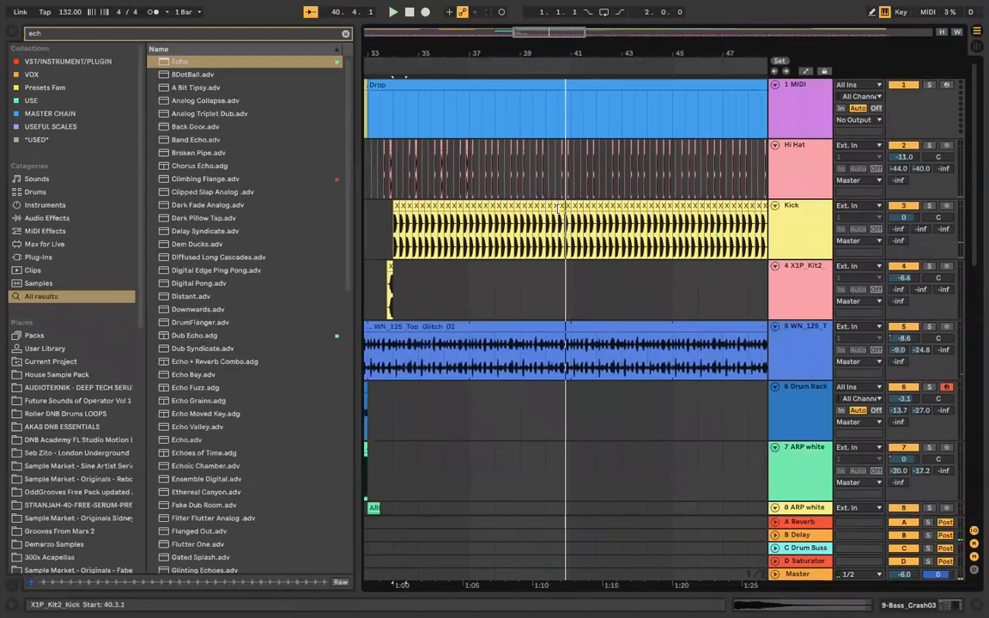
scroll(559, 206, up, 3)
click(565, 208)
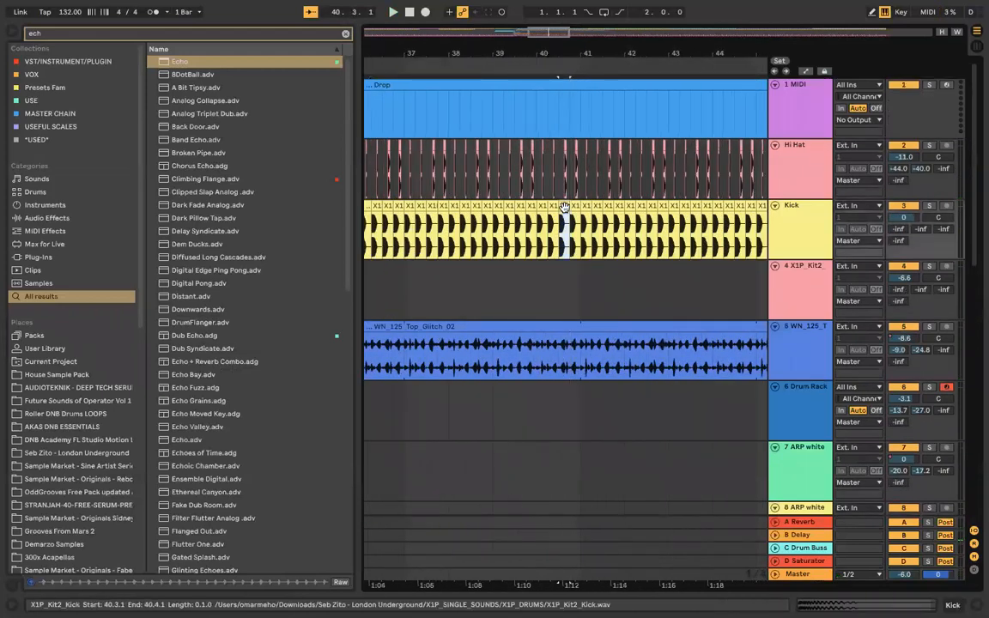
scroll(555, 221, down, 2)
scroll(554, 222, left, 3)
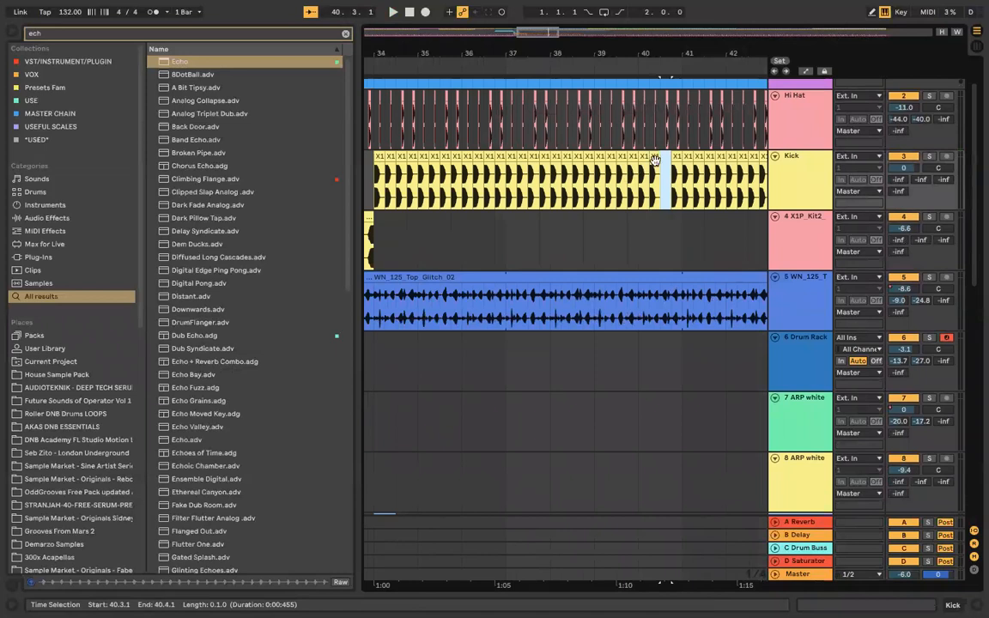
scroll(545, 208, down, 3)
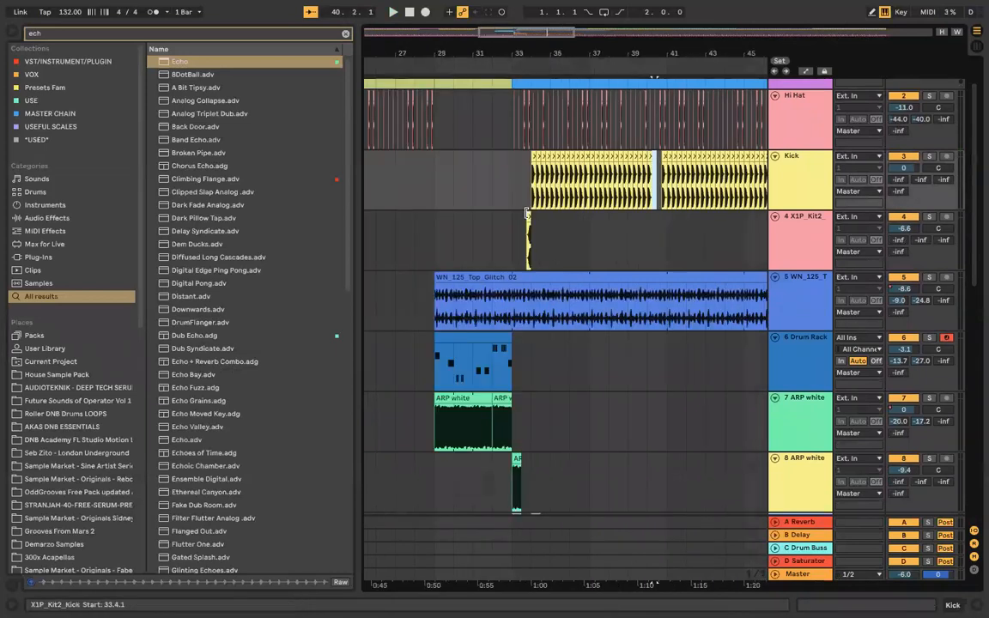
scroll(630, 200, up, 5)
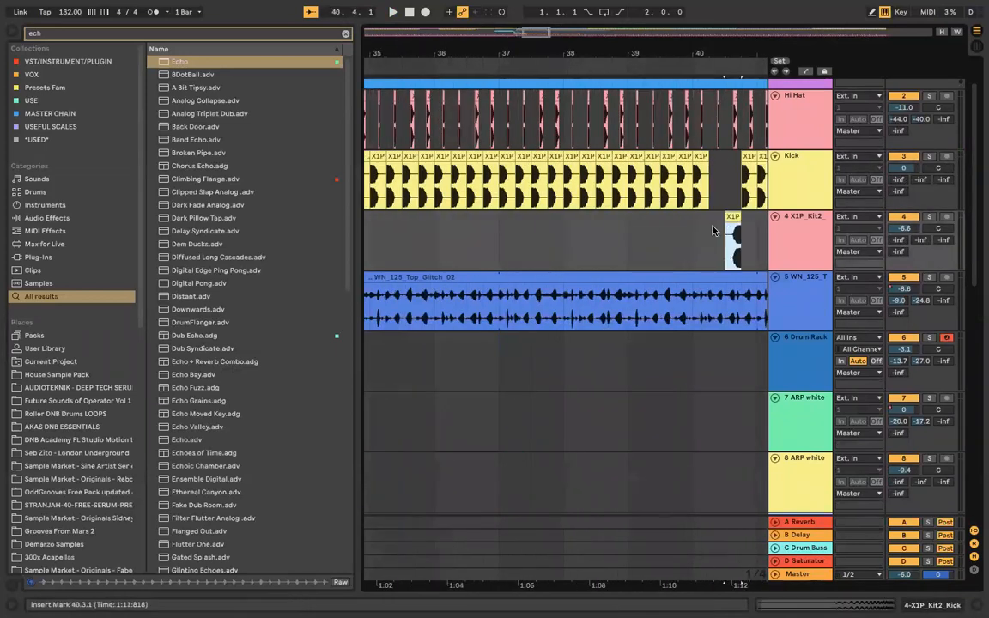
Step: Copy the Bass_Crash03 clip at 33.1.1 to 41.1.1 on the same track
scroll(712, 230, down, 5)
scroll(599, 418, down, 4)
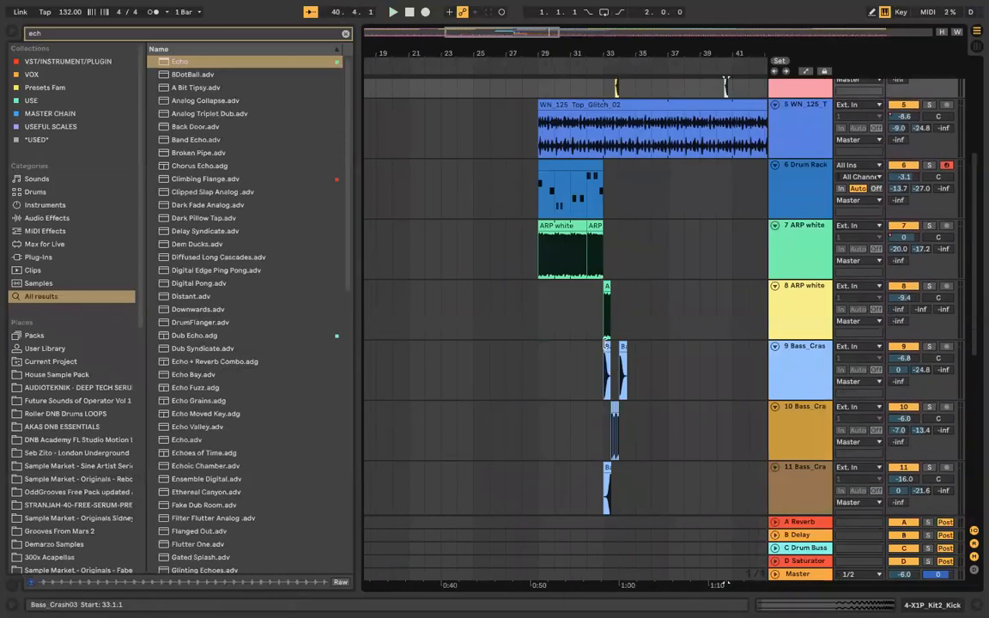
click(606, 346)
key(super+c)
scroll(615, 352, right, 3)
click(633, 365)
key(super+v)
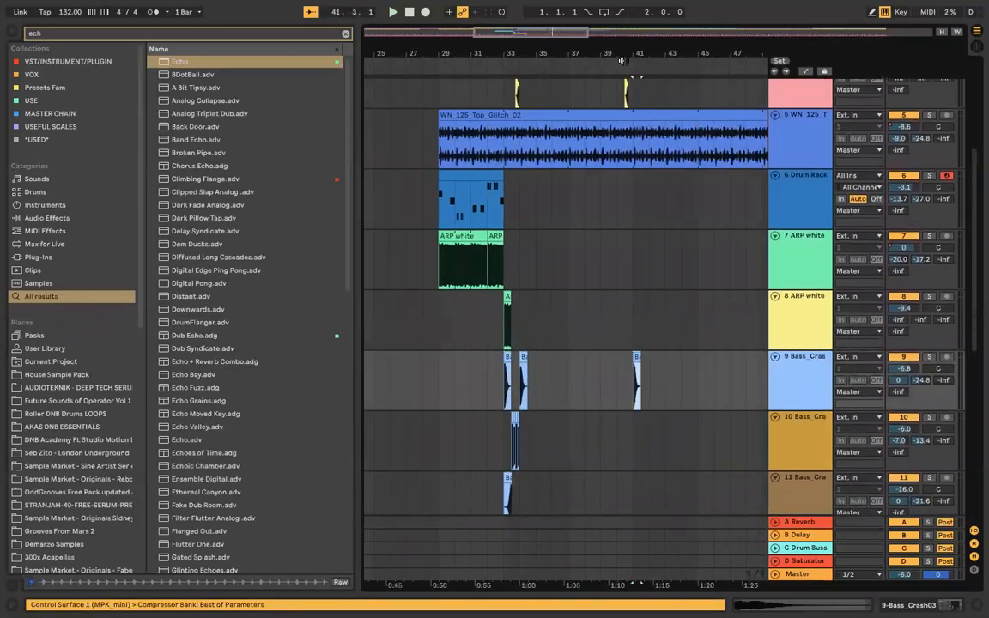
Step: Play from about bar 39 through the kick gap, reversed kick and crash at bar 41
click(606, 62)
scroll(603, 191, up, 7)
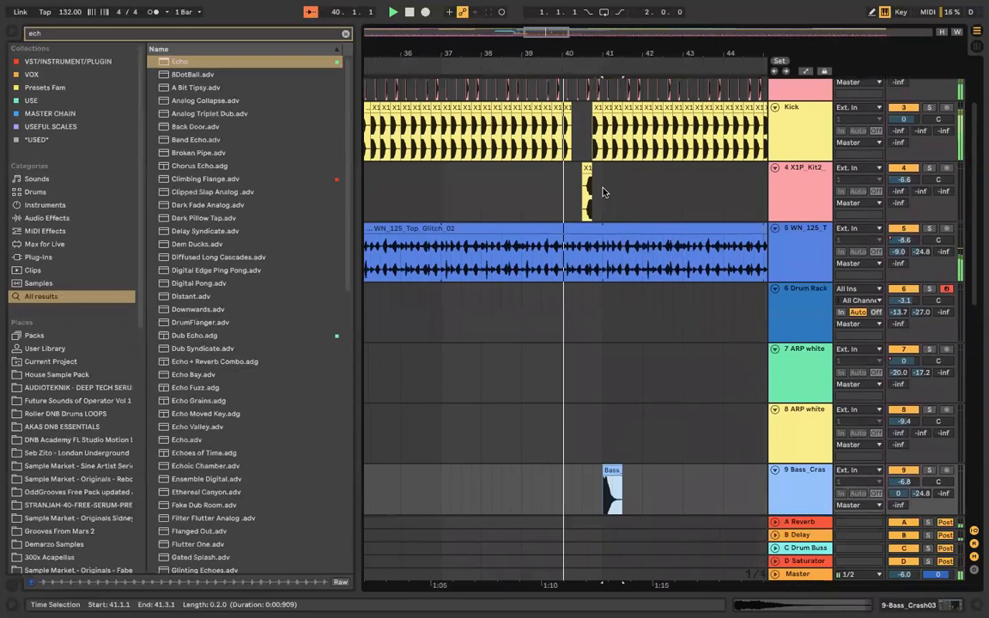
scroll(605, 192, down, 3)
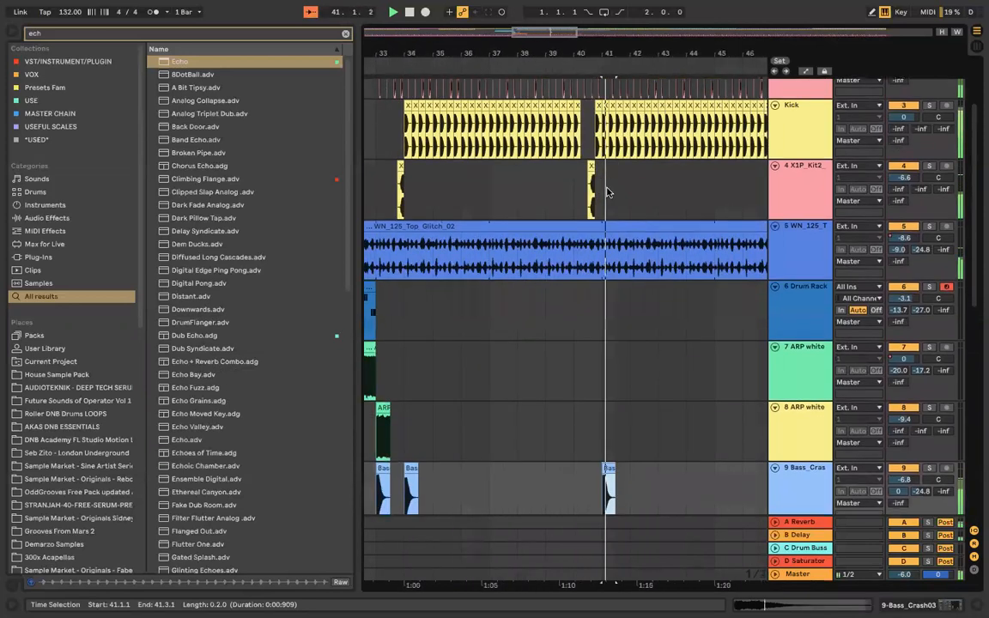
scroll(606, 192, up, 4)
scroll(592, 181, down, 1)
key(space)
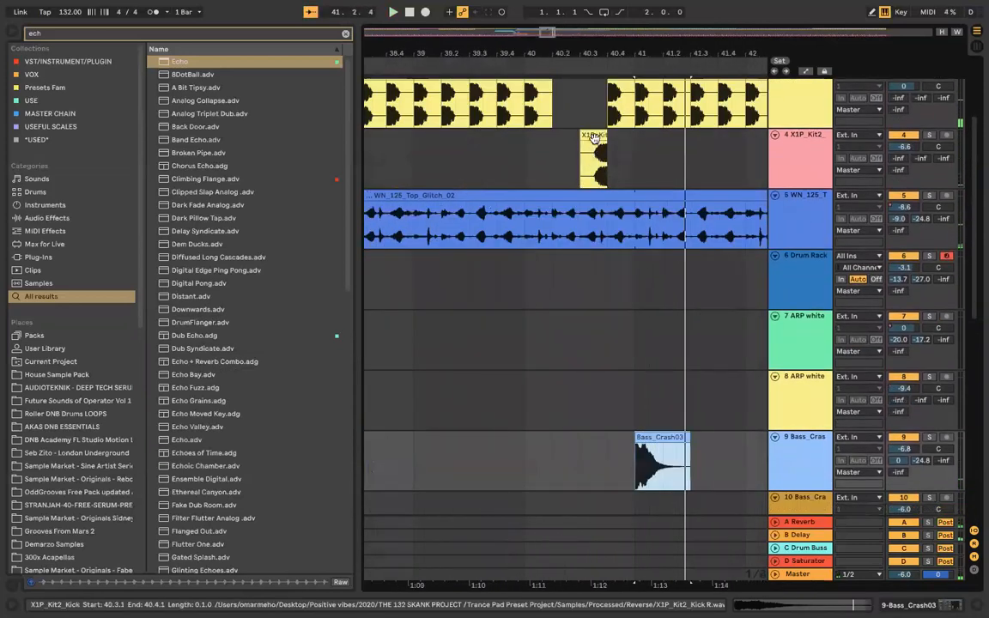
Step: Open the device chain of the reversed kick track, search for the Compressor and add it
click(593, 136)
double_click(782, 157)
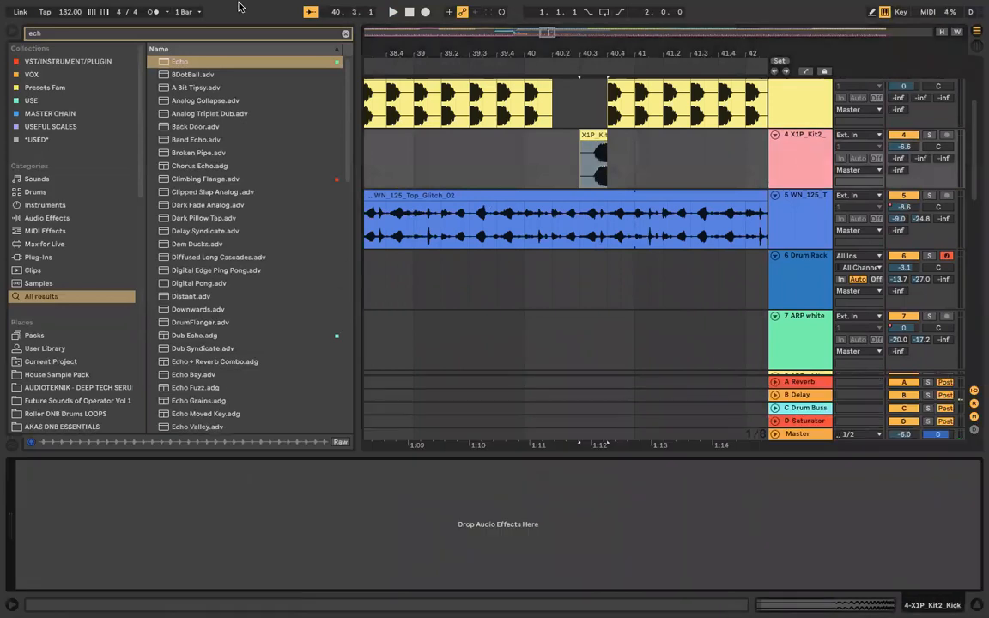
click(205, 28)
key(BackSpace)
key(BackSpace)
key(BackSpace)
text(com)
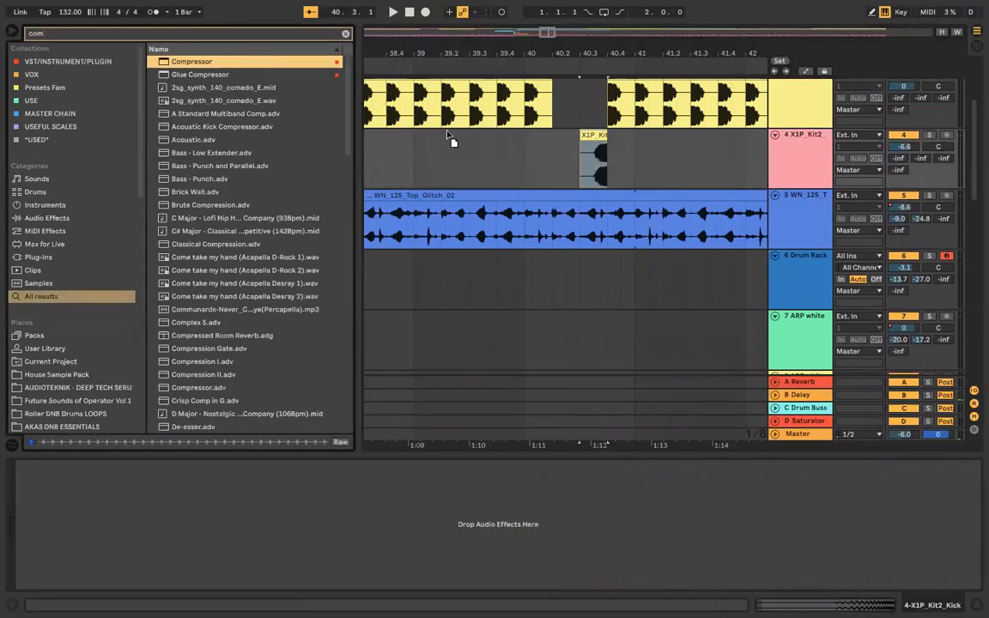
drag(475, 157, 245, 486)
Step: Expand the Compressor's sidechain settings and use the Kick track as the sidechain input
click(33, 466)
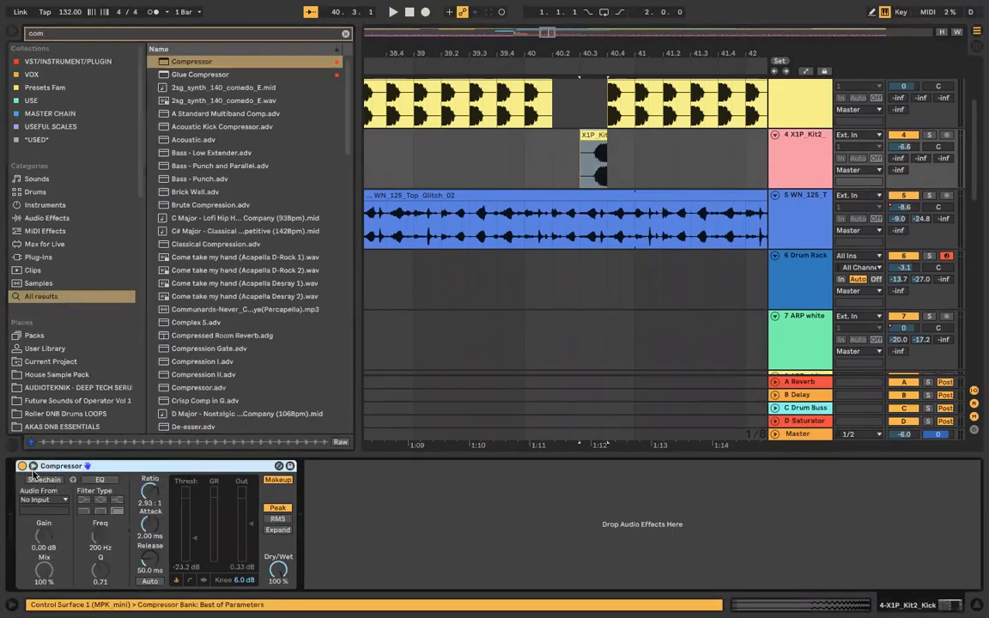
click(43, 500)
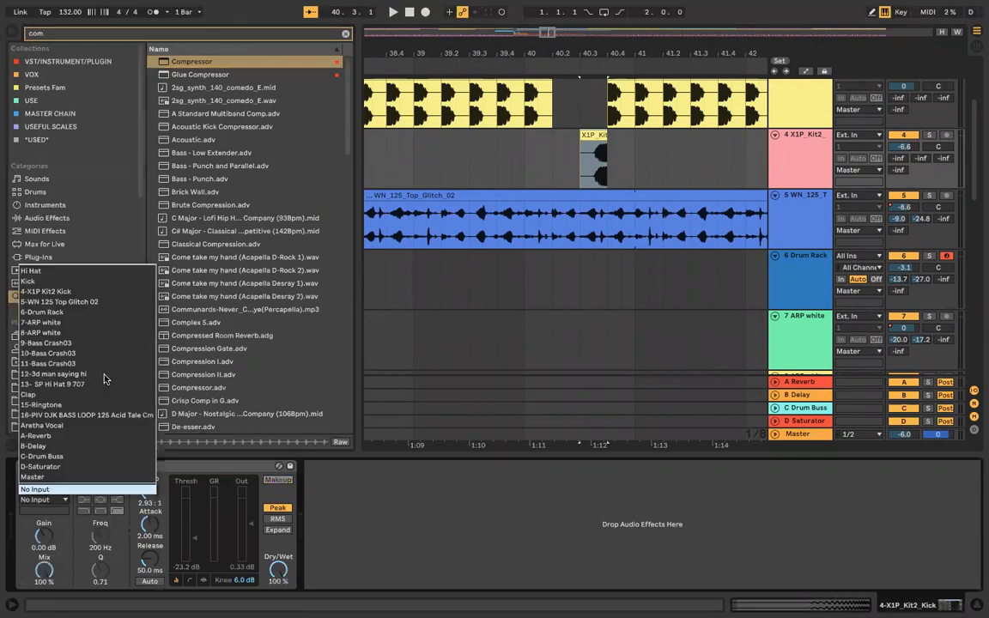
click(109, 282)
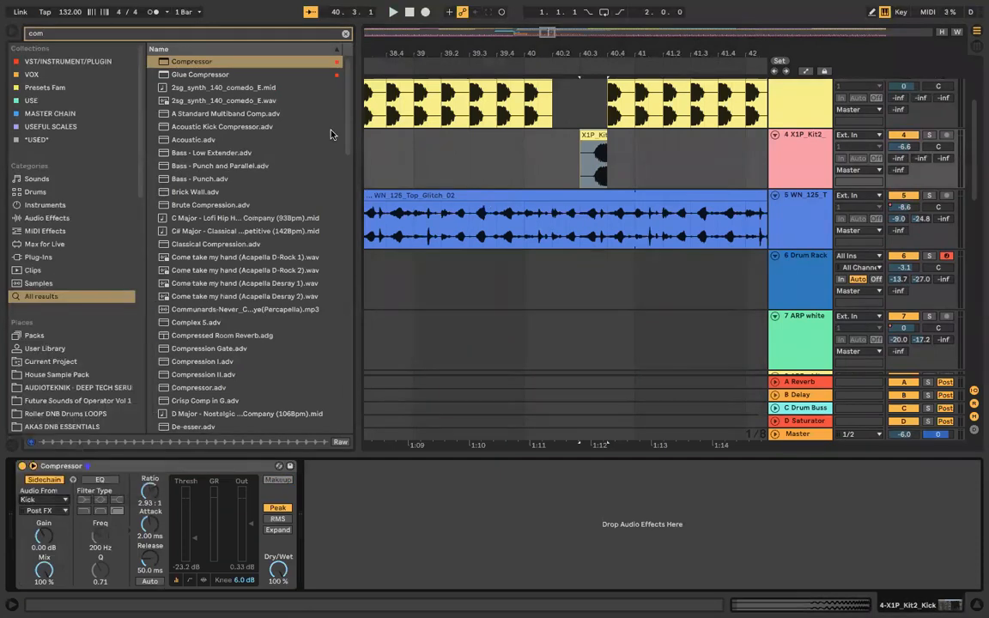
Step: Add an Echo after the Compressor on the reversed kick track and play the bar 40 transition
click(289, 36)
text(ec)
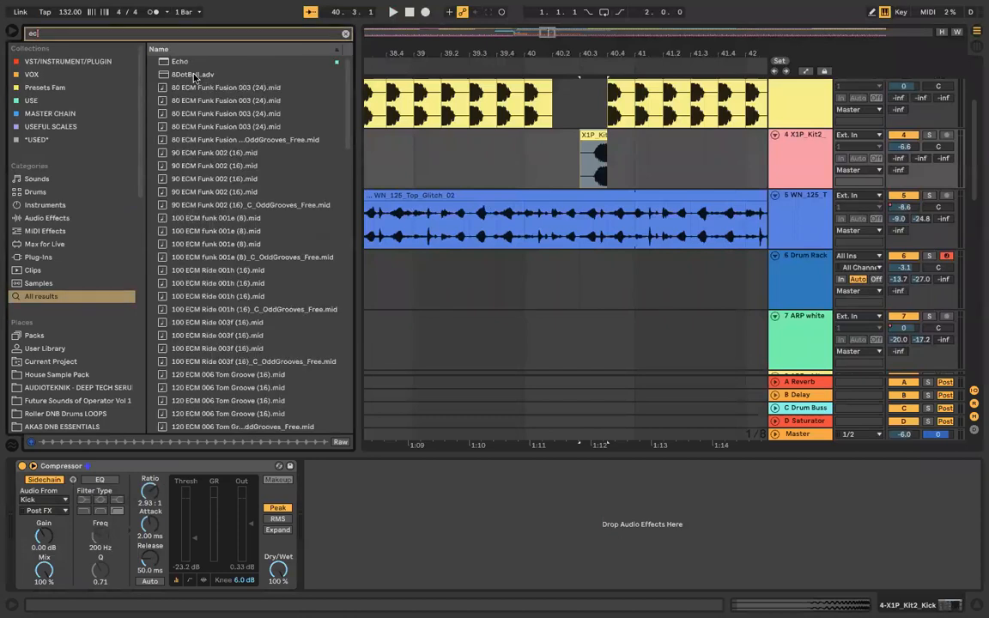
click(196, 60)
drag(427, 148, 429, 151)
key(space)
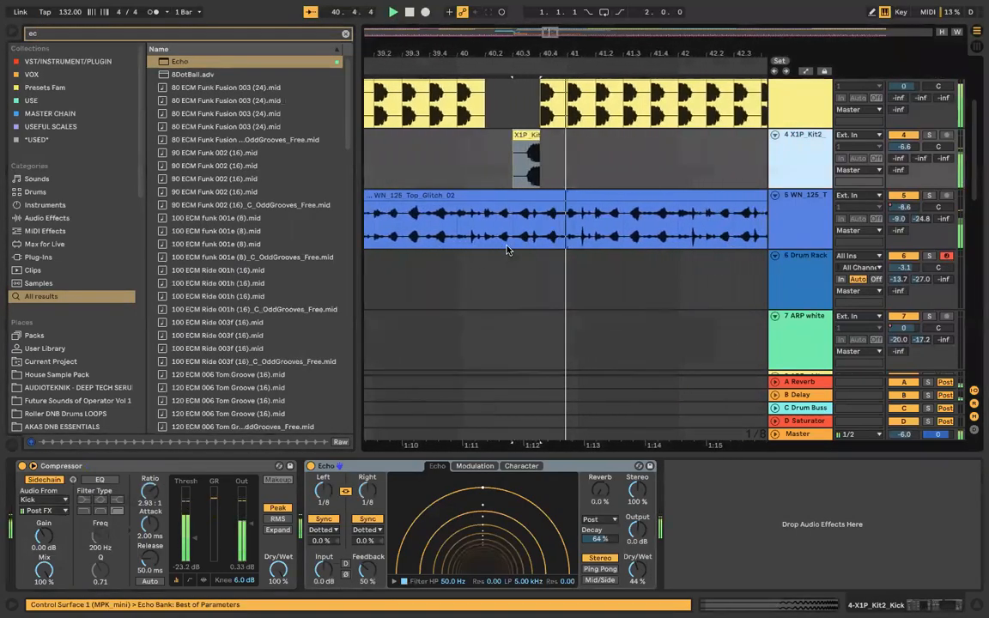
key(minus)
key(minus)
scroll(507, 250, down, 4)
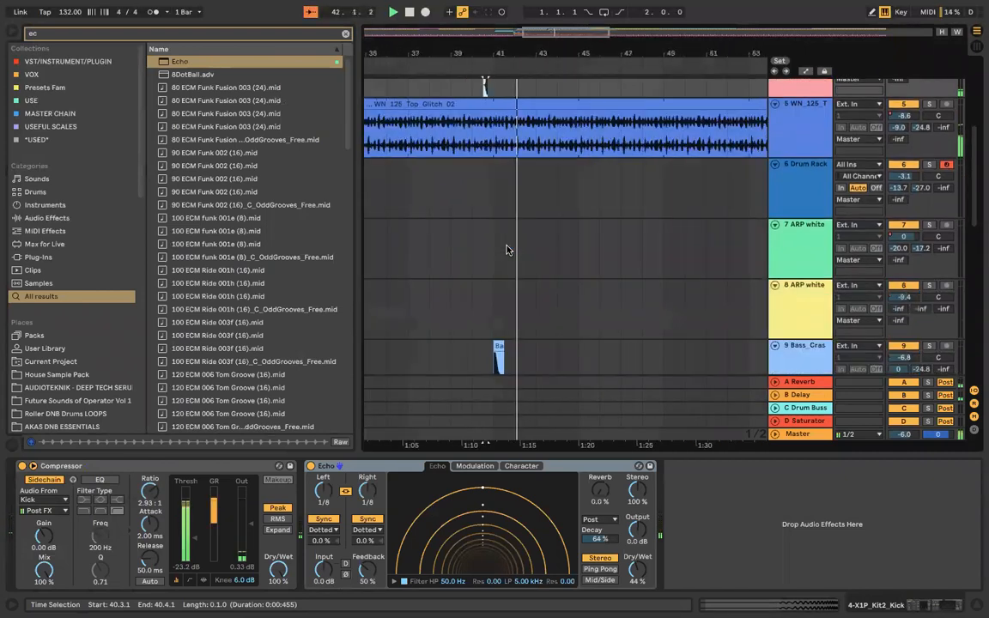
Step: Delete the Kick clip at 40.4.1, move the reversed kick clip to that position and play the transition
scroll(507, 250, up, 6)
scroll(497, 207, up, 4)
click(490, 139)
key(space)
key(Delete)
drag(466, 199, 488, 204)
key(minus)
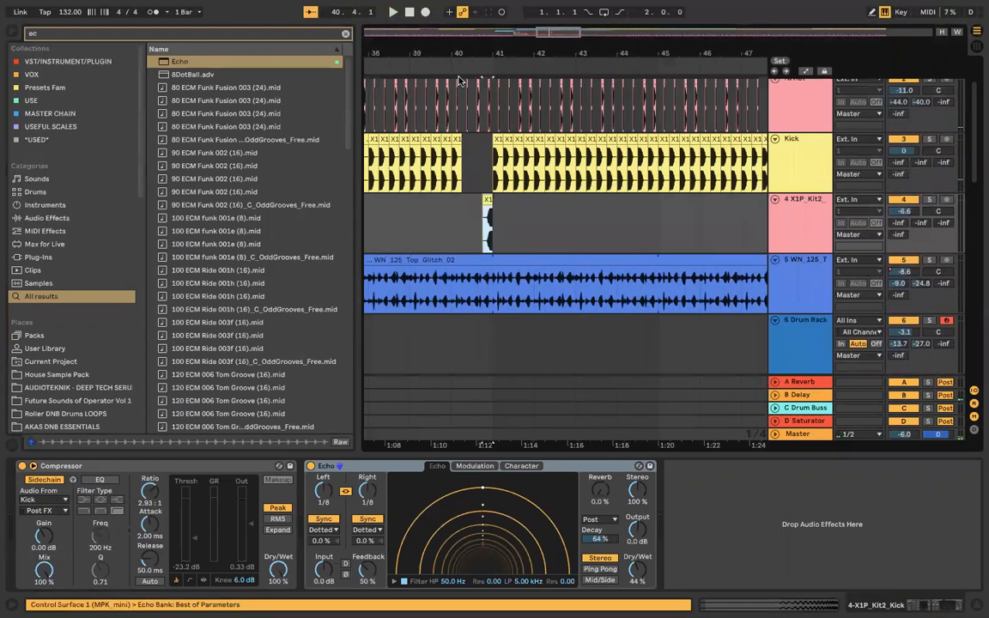
key(space)
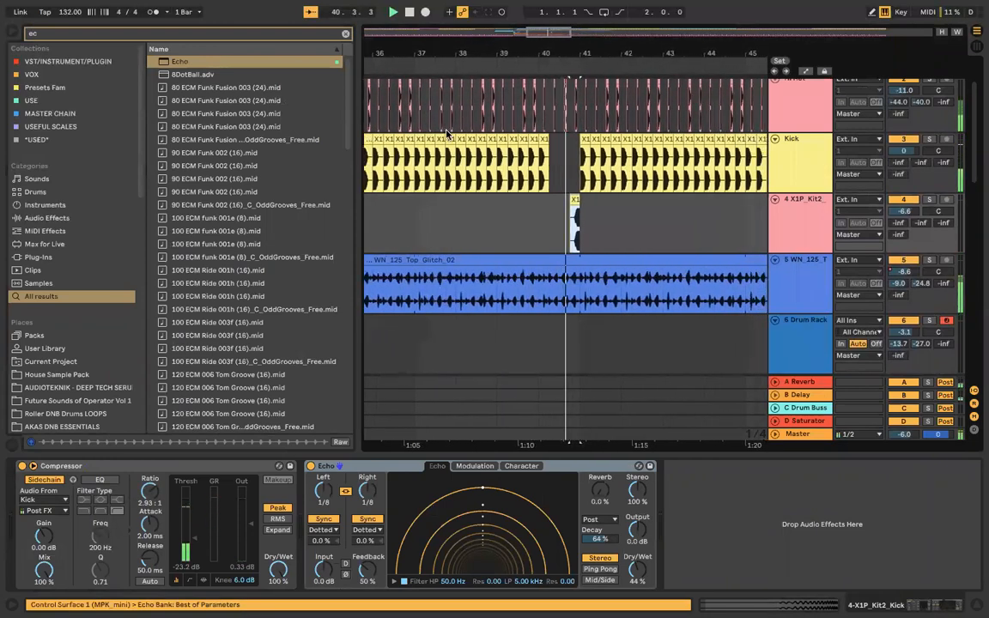
Step: Play past the bar 41 transition and review the clips on all tracks down to Aretha Vocal
key(plus)
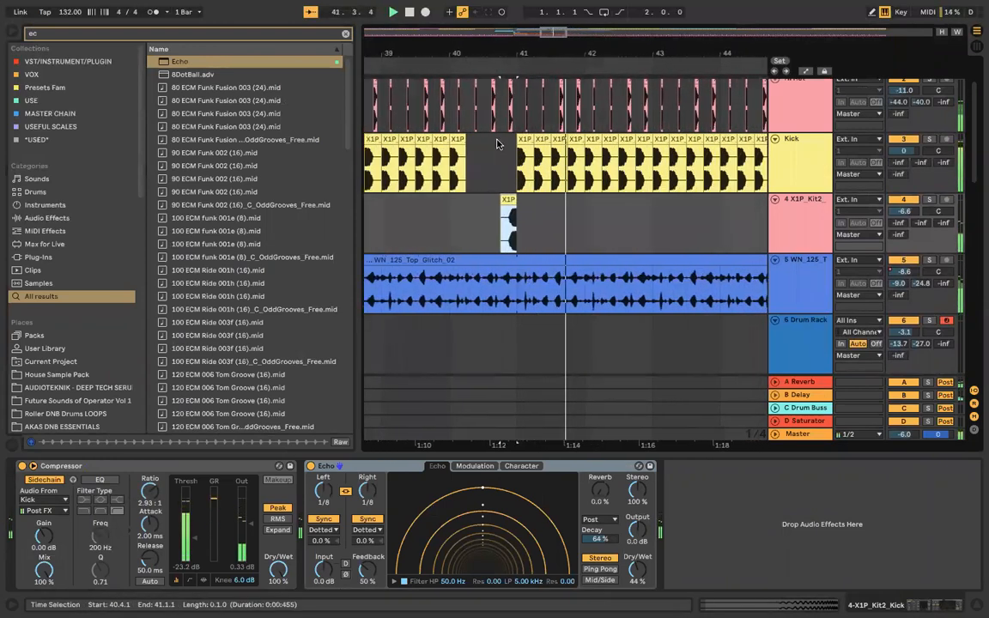
scroll(496, 144, down, 8)
key(minus)
key(minus)
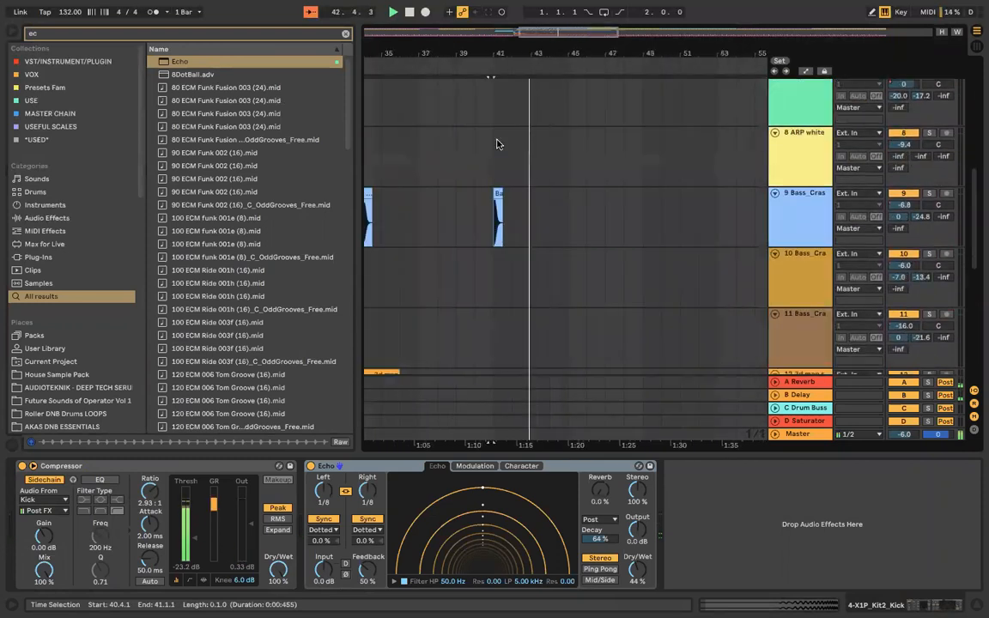
key(minus)
scroll(496, 144, down, 1)
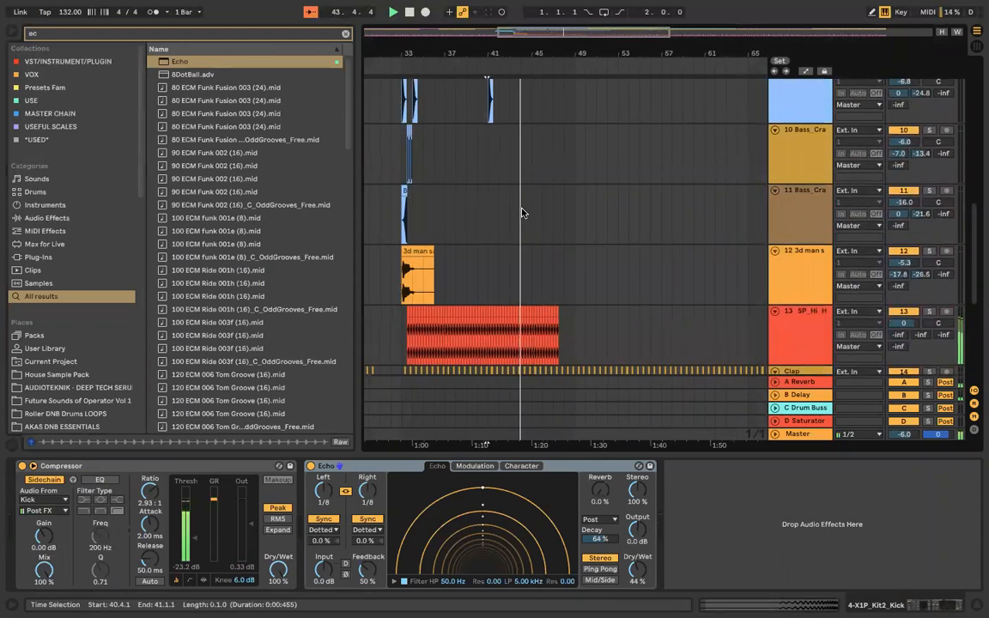
scroll(530, 252, down, 2)
scroll(530, 251, down, 5)
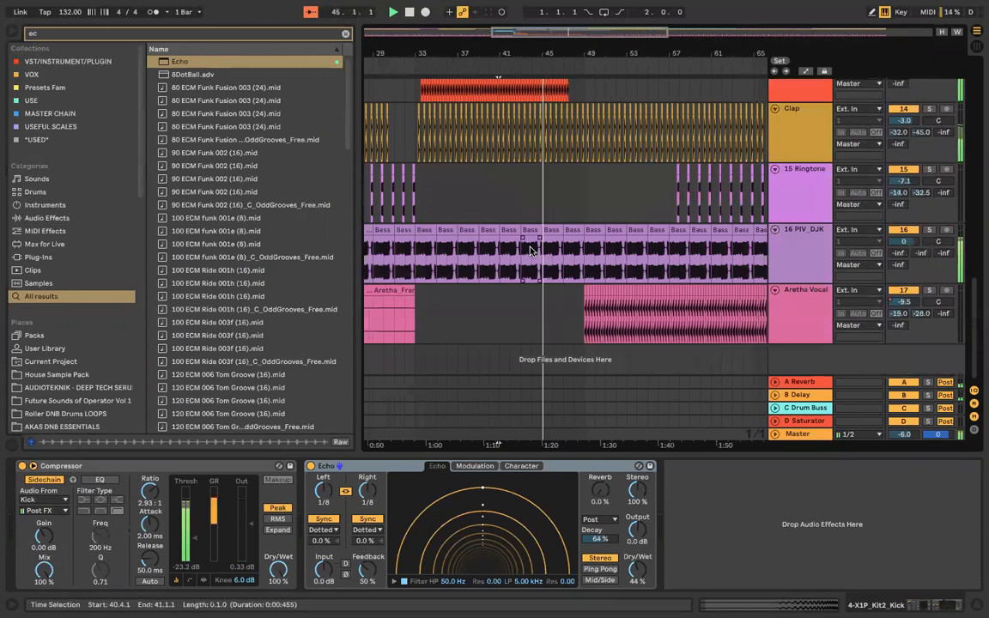
scroll(563, 287, up, 4)
scroll(562, 287, up, 10)
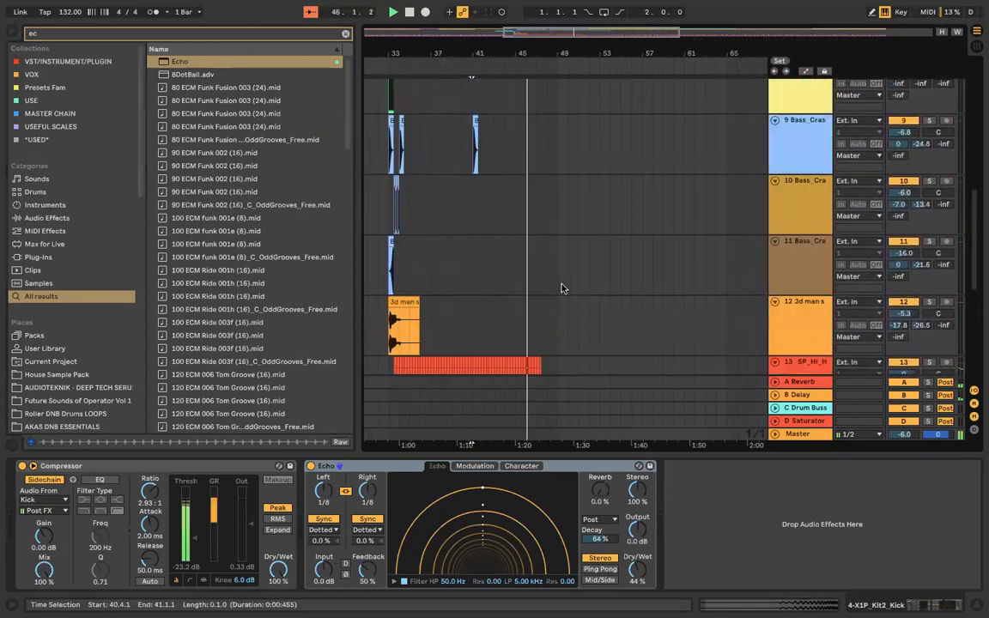
Step: Extend the WN_125_Top_Glitch_02 clip so it ends at bar 65
drag(608, 238, 696, 241)
scroll(690, 244, down, 5)
scroll(643, 240, right, 2)
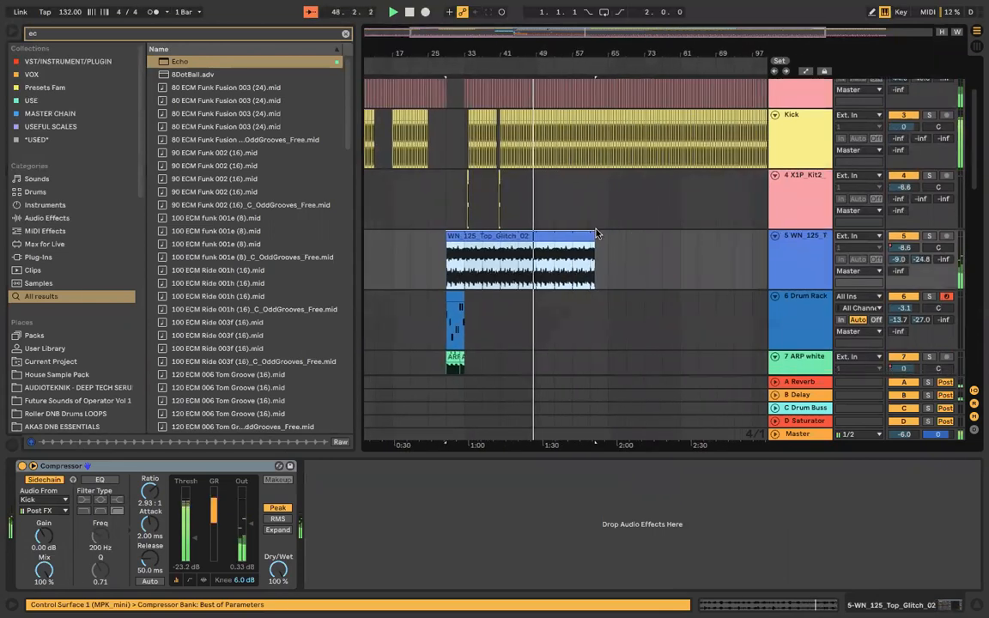
drag(593, 234, 606, 235)
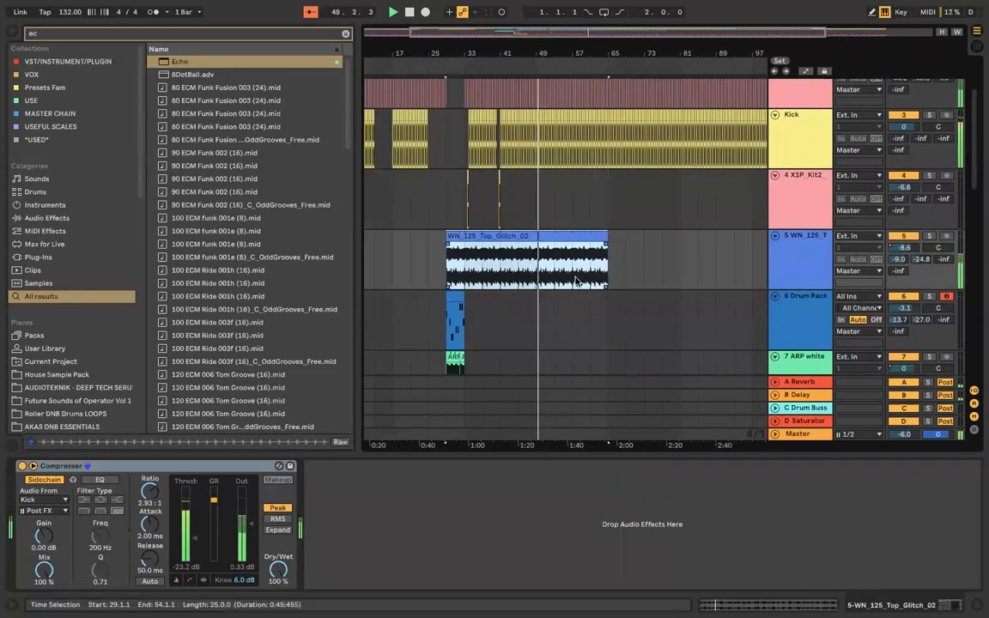
Step: Show the Aretha Vocal track's volume automation and add breakpoints at bars 49 and 81
scroll(577, 279, down, 5)
scroll(575, 279, down, 6)
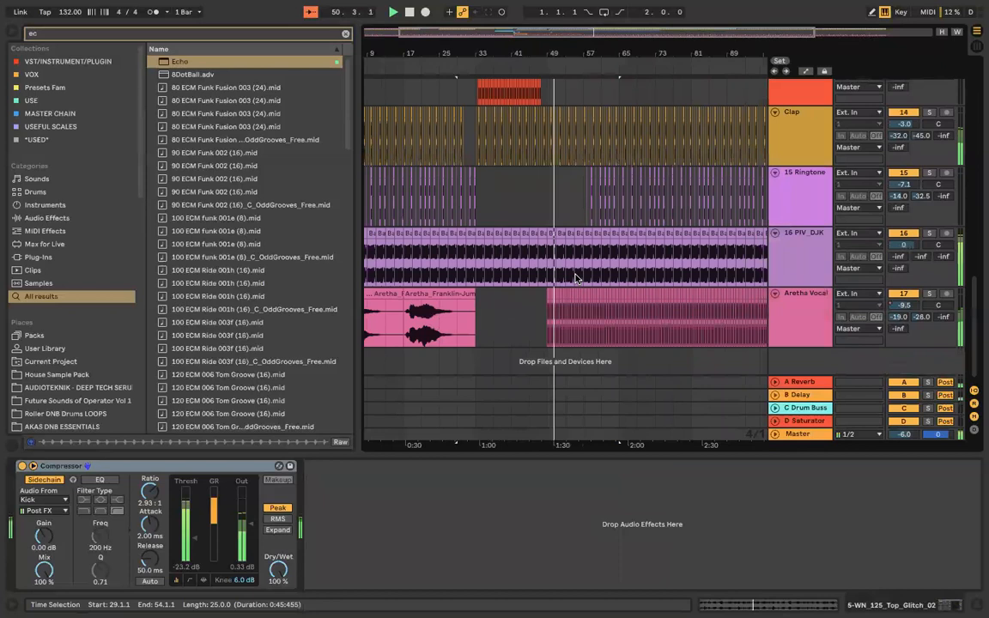
scroll(718, 281, left, 2)
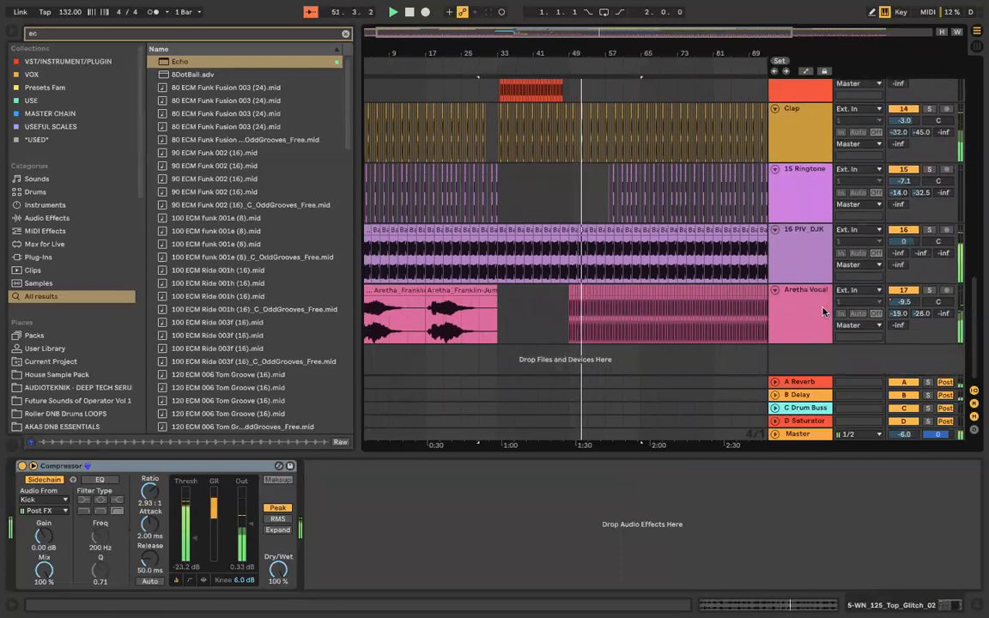
click(686, 303)
right_click(911, 302)
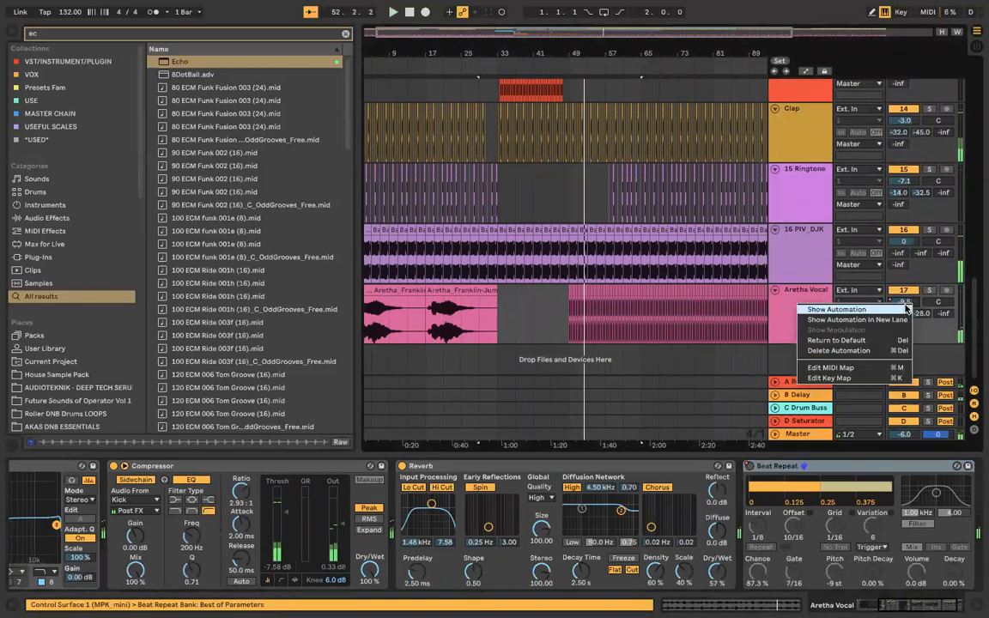
click(907, 309)
click(568, 314)
click(617, 314)
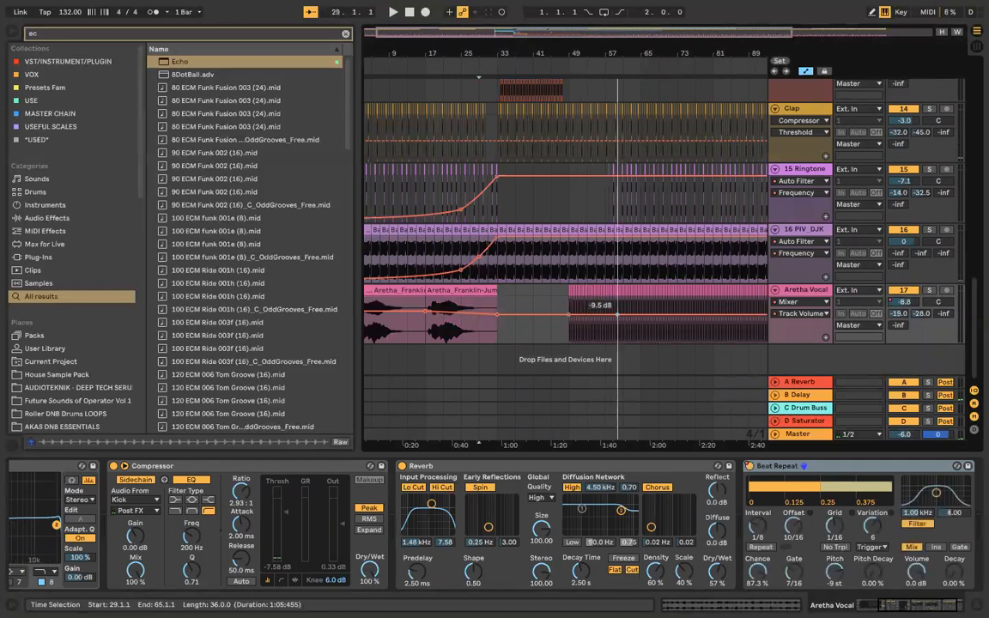
drag(658, 315, 712, 315)
scroll(526, 530, left, 3)
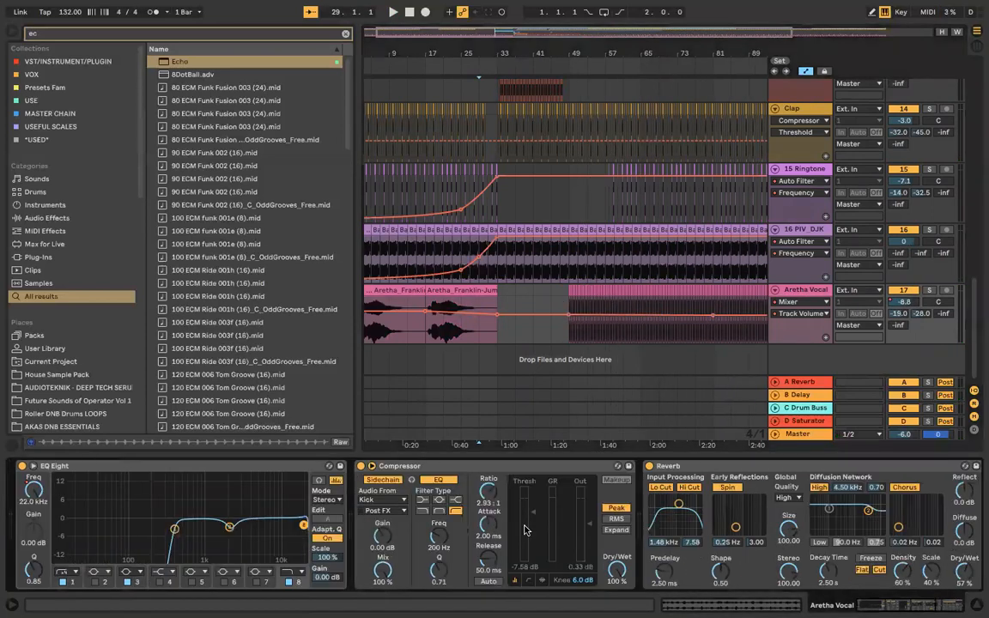
Step: Search the browser for "filt" and add an Auto Filter after the Beat Repeat on the Aretha Vocal track
key(BackSpace)
key(BackSpace)
text(filt)
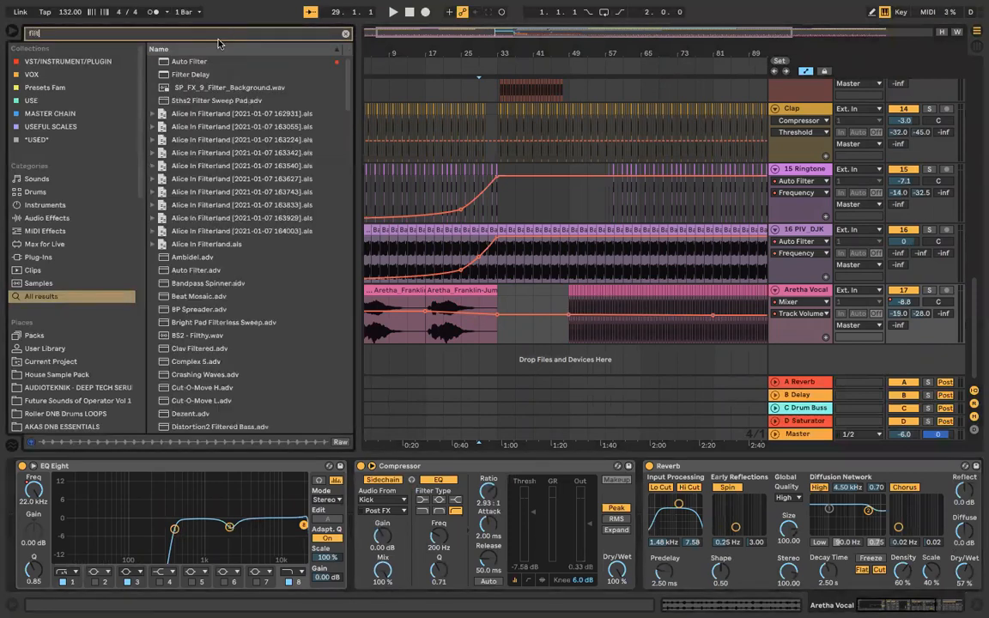
click(199, 62)
double_click(200, 62)
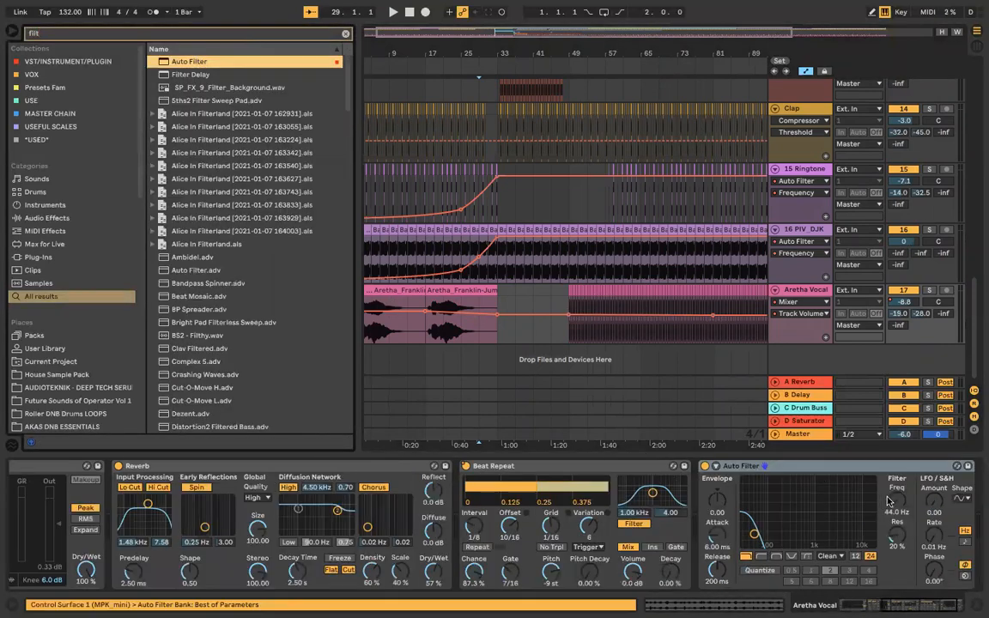
Step: Set the vocal's Auto Filter frequency to 19.9 kHz and automate the device to be off until bar 49 and on from there
right_click(889, 501)
click(845, 504)
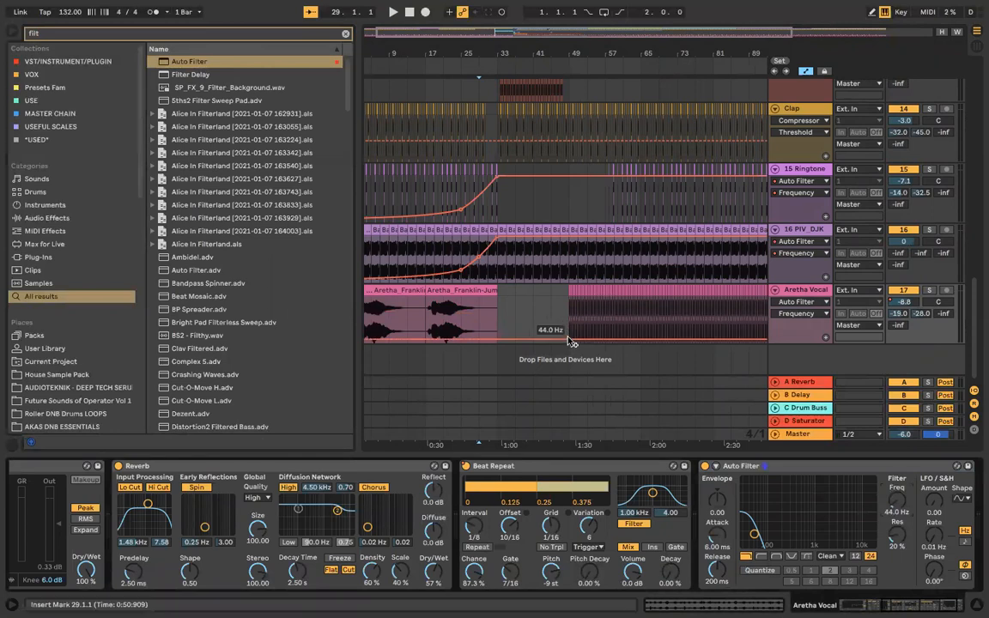
key(super+z)
click(705, 466)
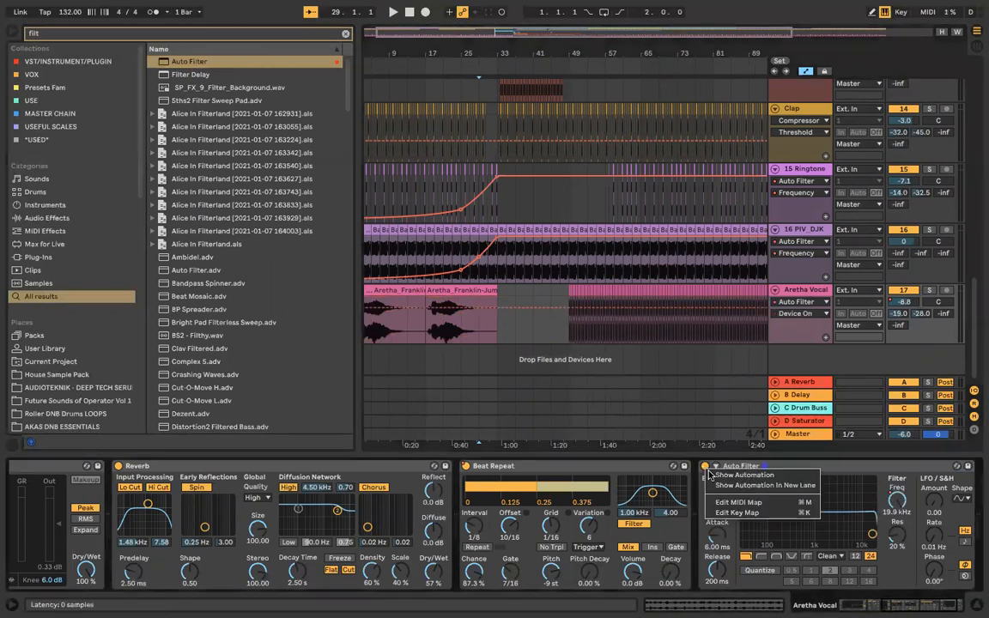
drag(582, 307, 568, 330)
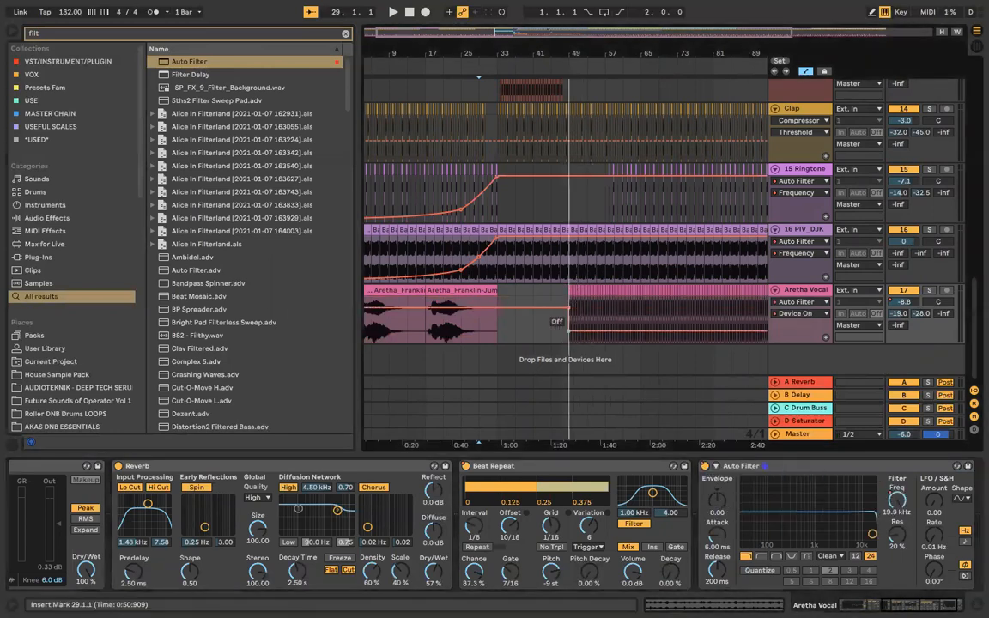
click(567, 308)
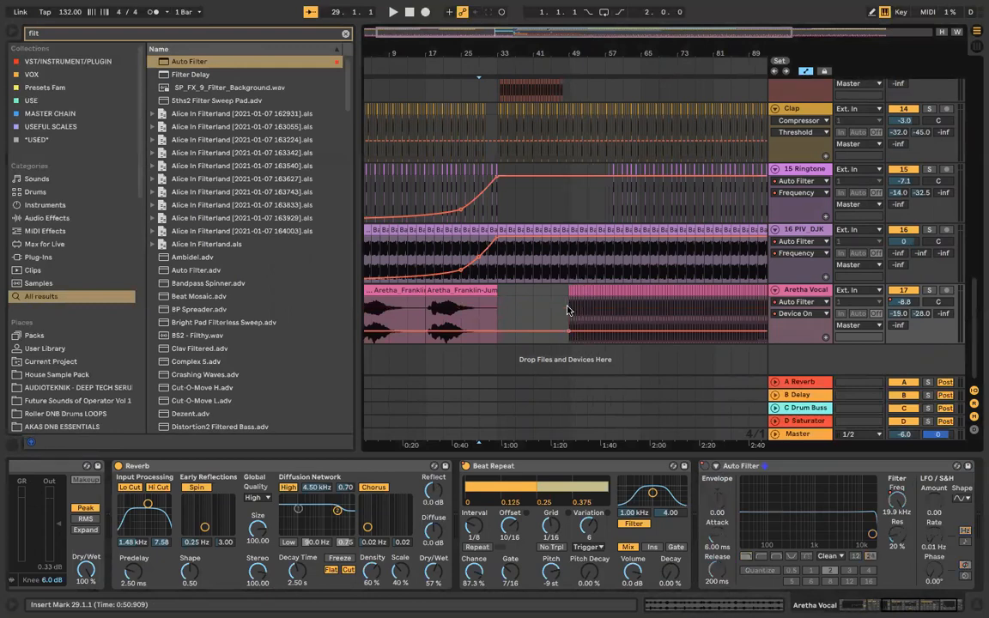
mouse_move(568, 331)
mouse_down()
mouse_move(568, 308)
mouse_move(559, 332)
mouse_up()
Step: Draw an Auto Filter frequency sweep on the vocal rising from bar 49 to bar 81, and raise its starting point above 400 Hz during playback
right_click(874, 536)
click(886, 513)
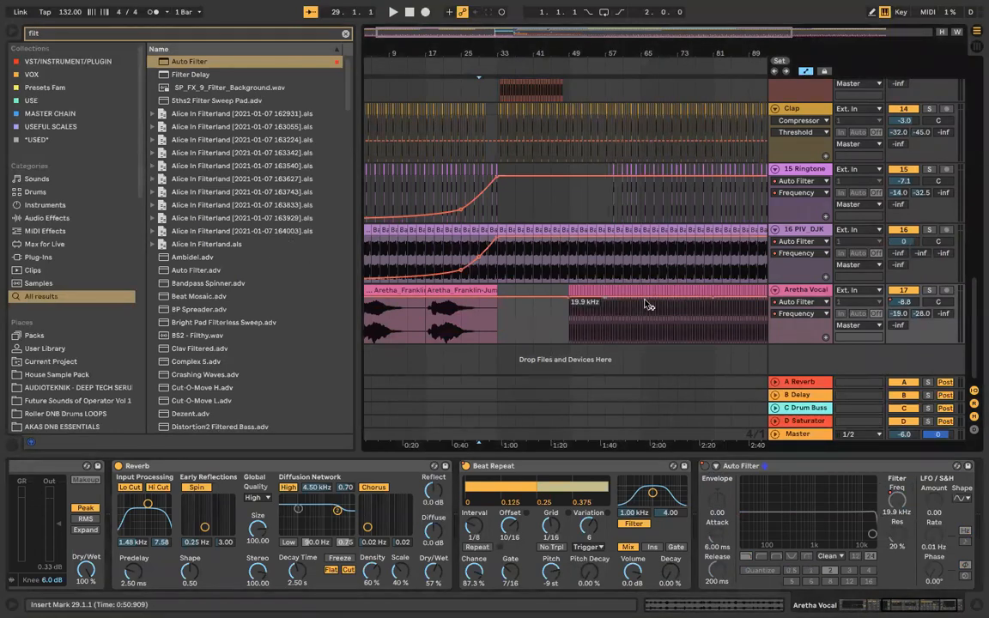
drag(569, 299, 569, 341)
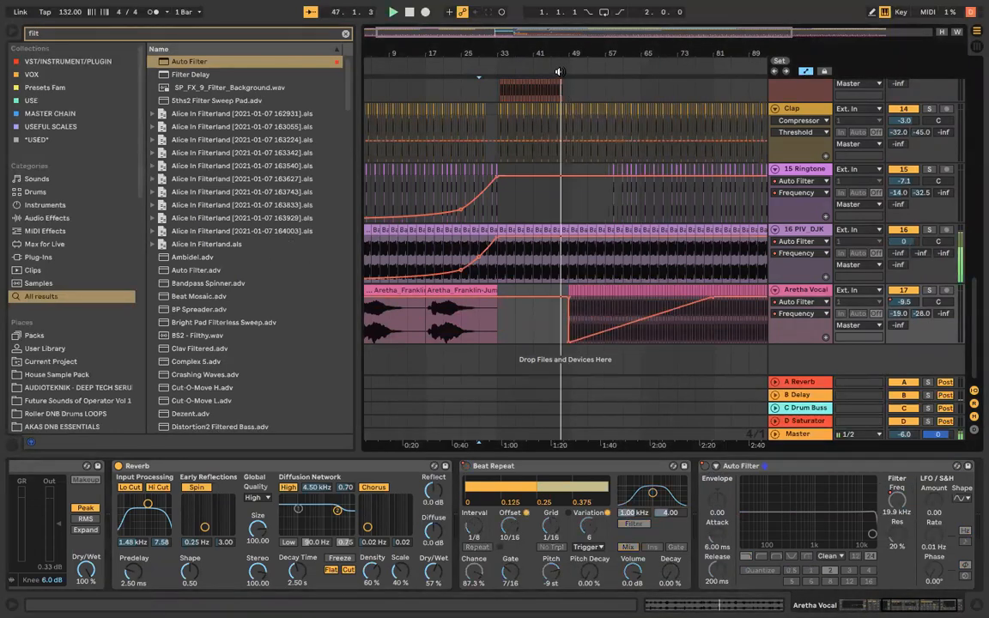
key(space)
drag(596, 331, 570, 327)
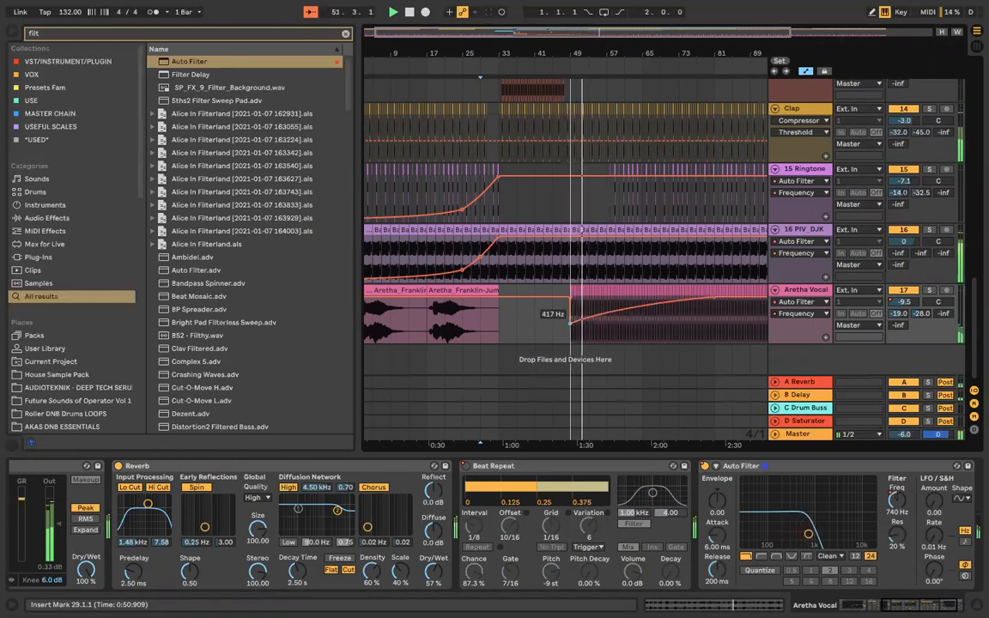
Step: Mark the Breakdown at bars 49 to 65 on the Hi Hat track and trim the WN_125_Top_Glitch_02 clip to end at bar 49
scroll(568, 323, up, 5)
scroll(549, 258, up, 8)
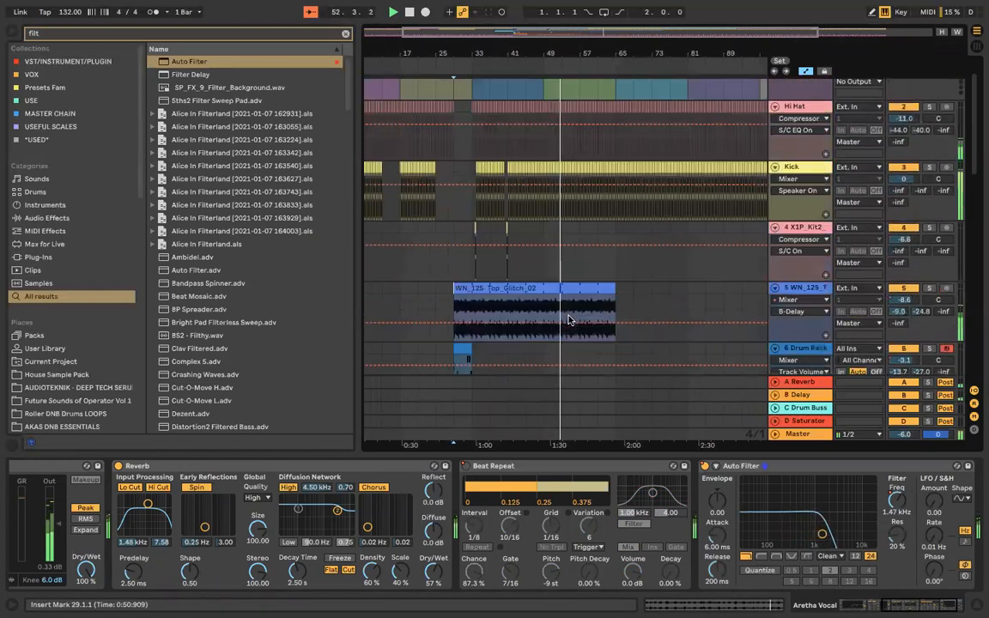
drag(529, 181, 598, 146)
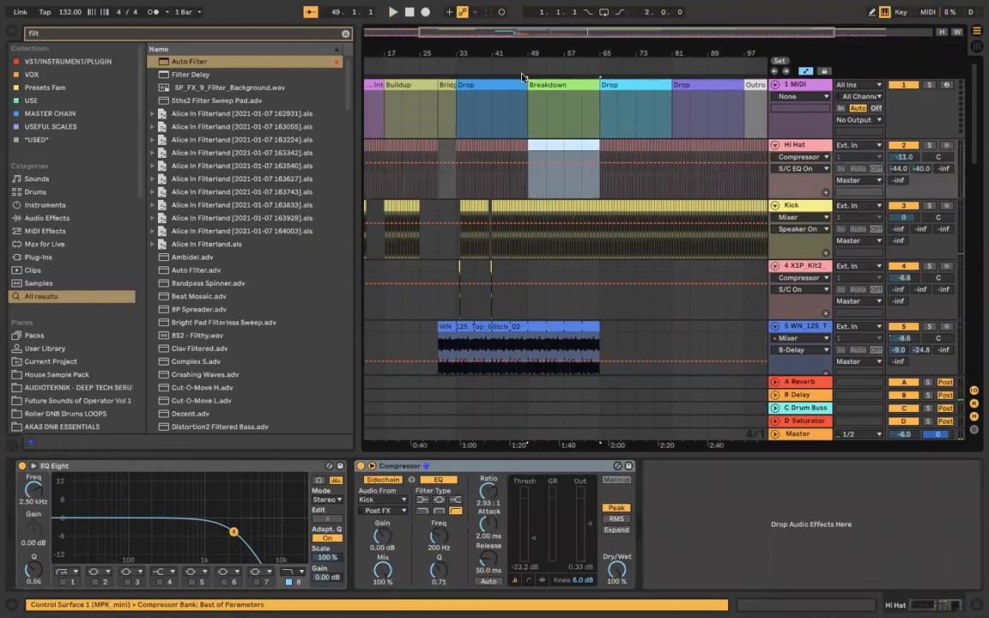
click(521, 228)
scroll(521, 228, down, 5)
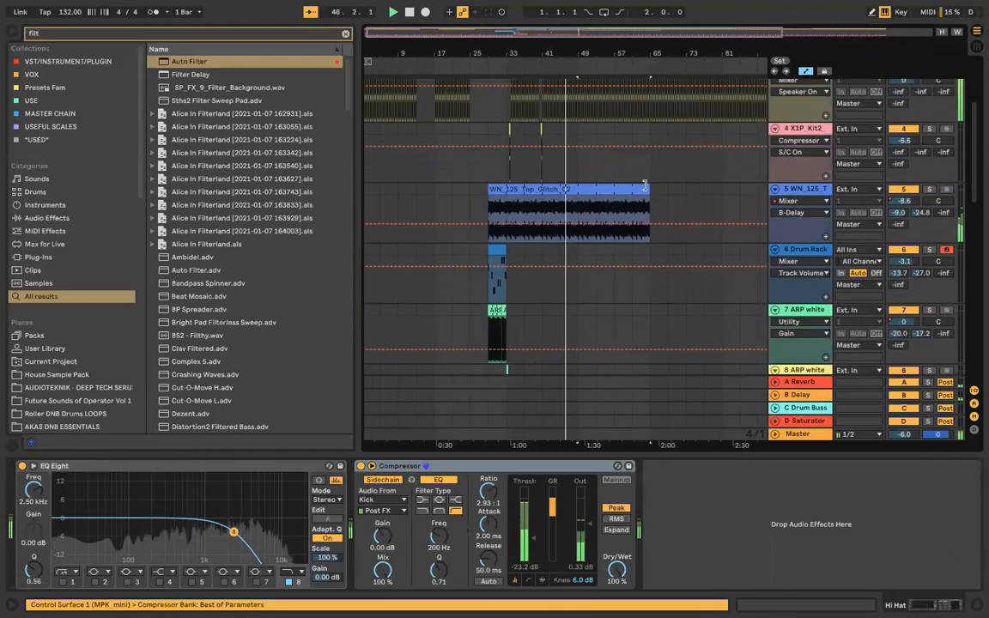
drag(644, 185, 583, 191)
Step: Delete the bass loop clips on the PIV_DJK track from bar 49 up to bar 59 and stop playback
scroll(580, 190, down, 5)
scroll(580, 190, down, 5)
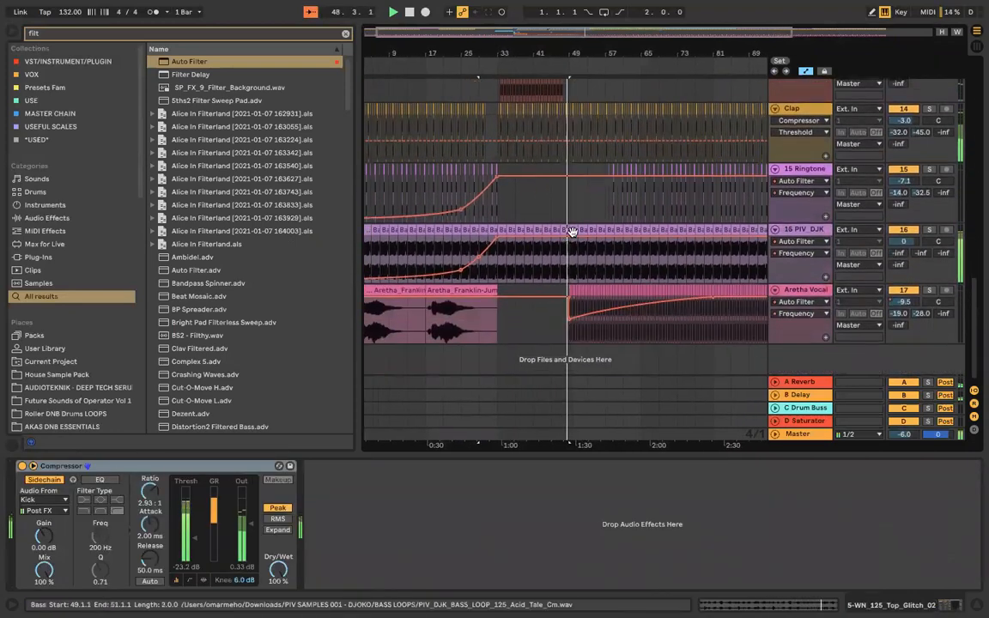
click(572, 232)
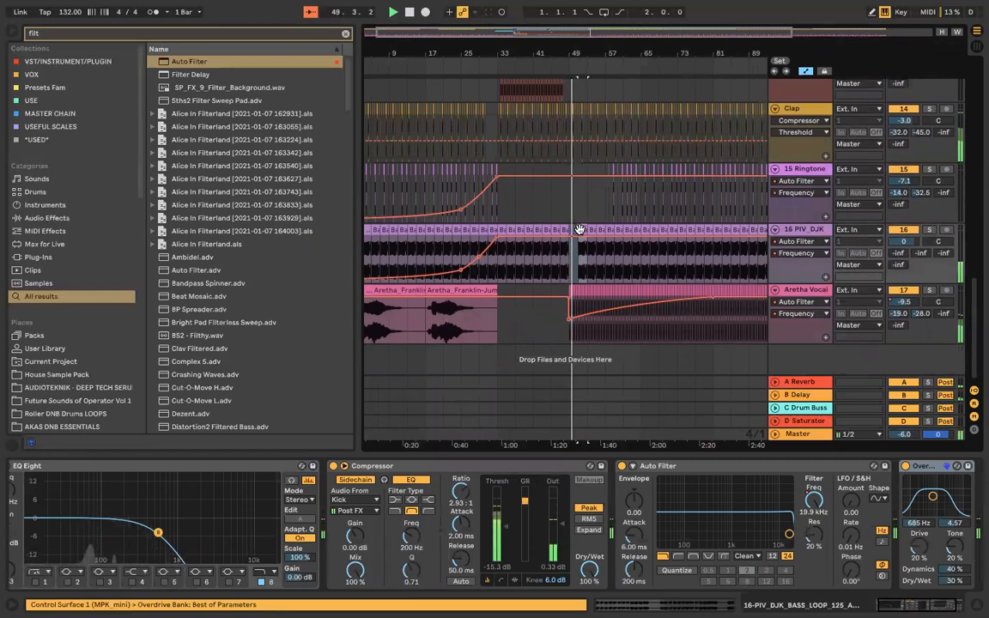
drag(580, 231, 617, 232)
scroll(589, 236, up, 1)
key(space)
Step: Copy the reversed Bass_Crash03 clip at bar 33 on track 11 and paste it twice in a row from bar 51
scroll(574, 241, up, 3)
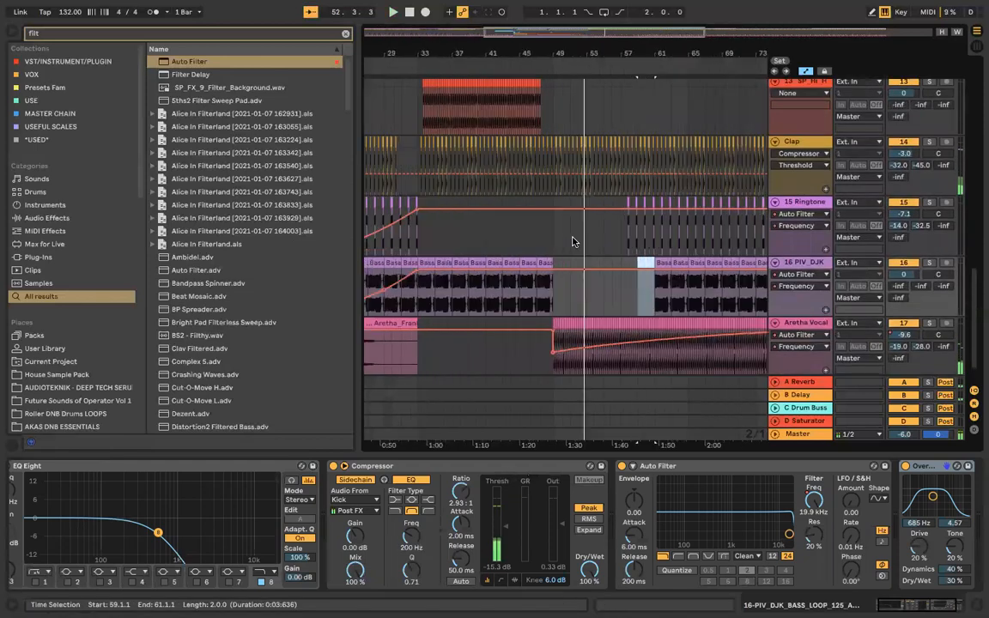
scroll(574, 242, up, 9)
scroll(427, 245, up, 8)
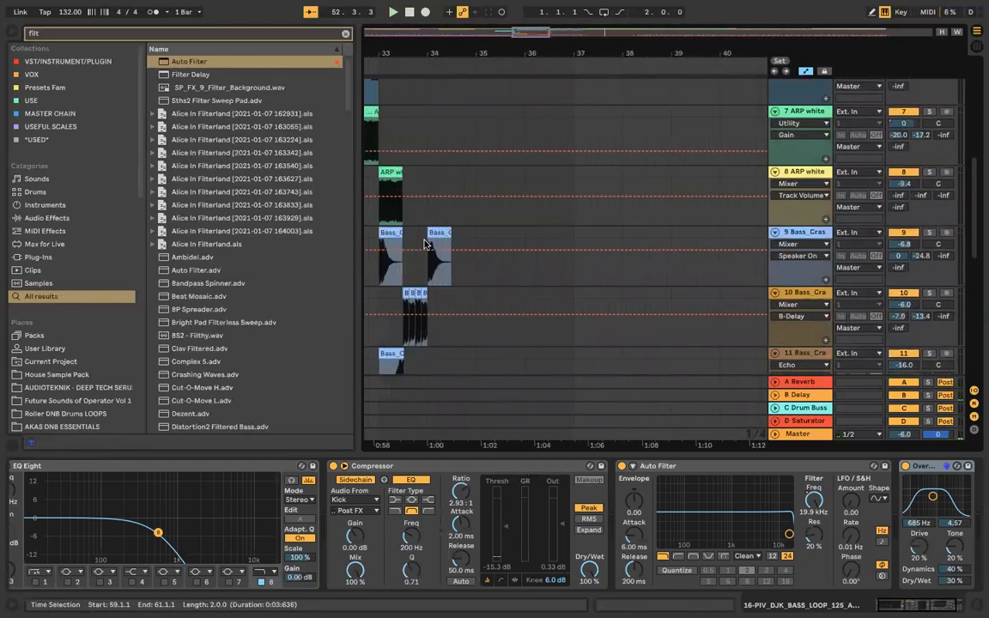
scroll(438, 275, down, 3)
click(446, 285)
scroll(444, 285, down, 5)
scroll(447, 288, right, 4)
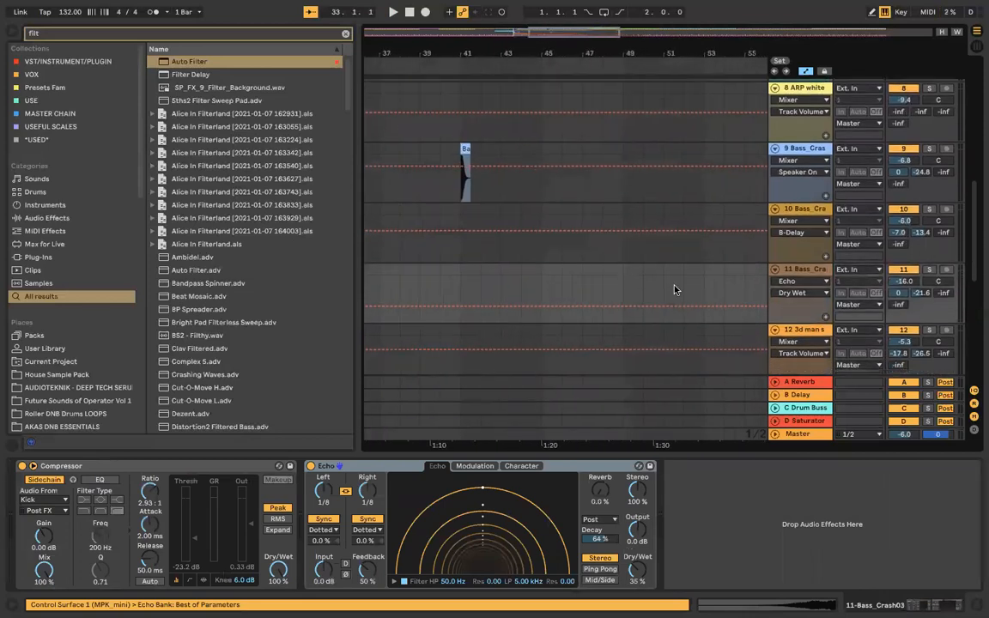
click(663, 283)
key(ctrl+v)
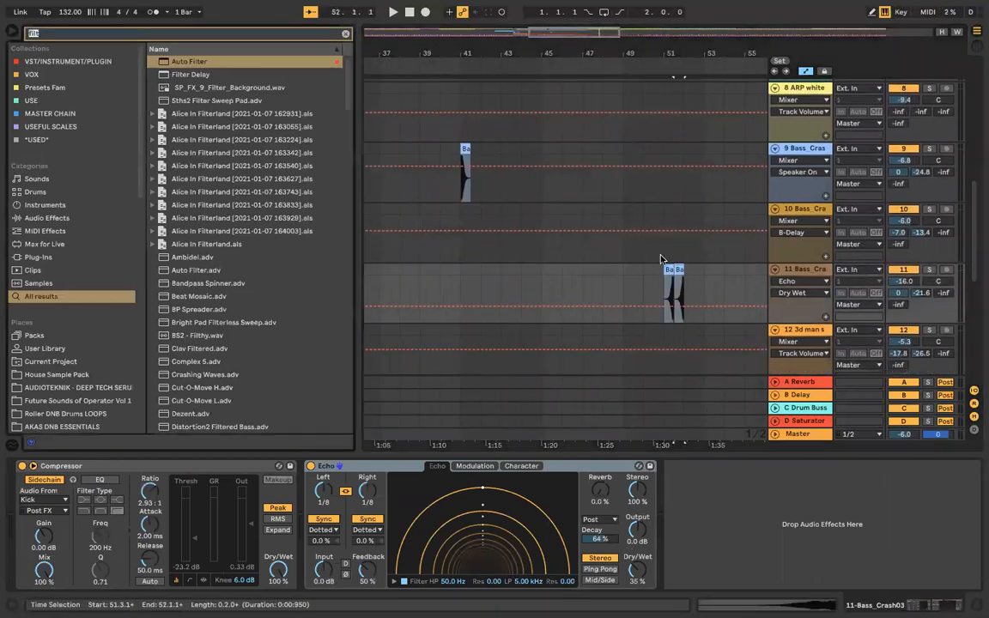
Step: Shorten the pasted crash clip to one beat and repeat it four times across bar 51
scroll(662, 258, up, 4)
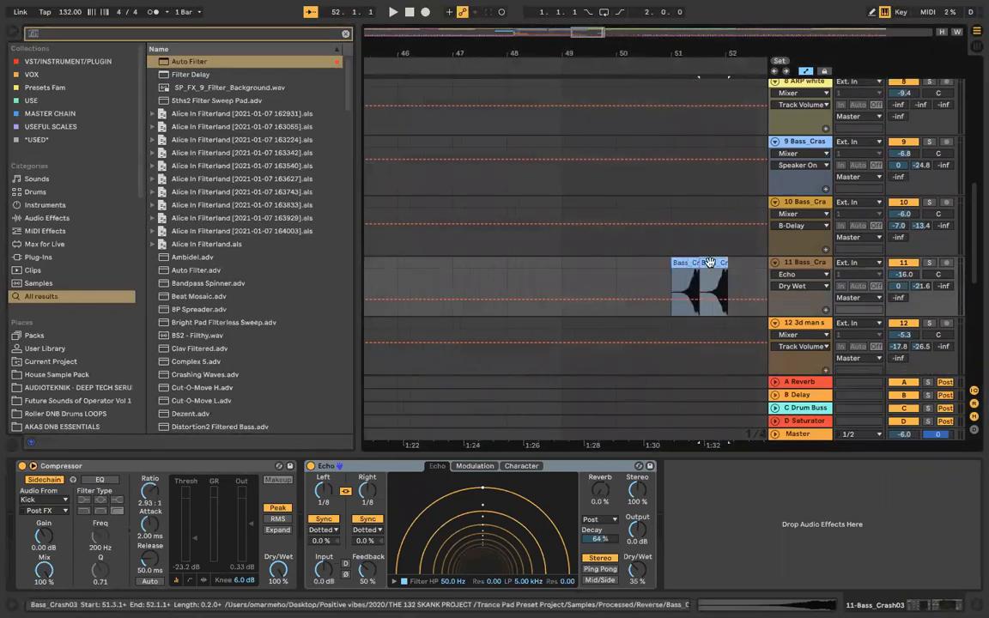
drag(693, 263, 686, 263)
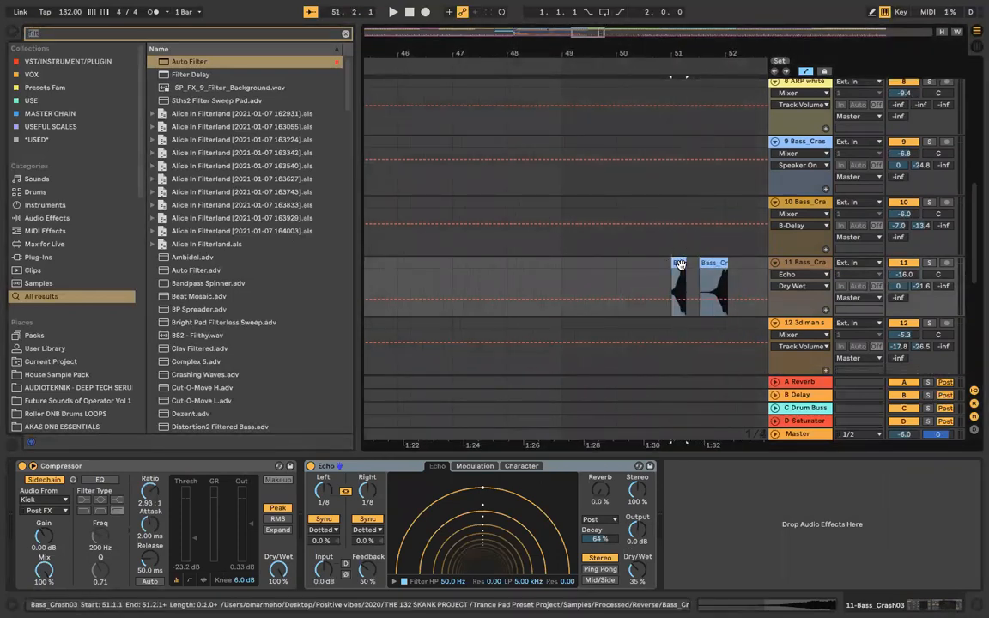
click(721, 264)
Step: Play the Breakdown from bar 49 to check the repeated reversed crashes in bar 51
click(603, 71)
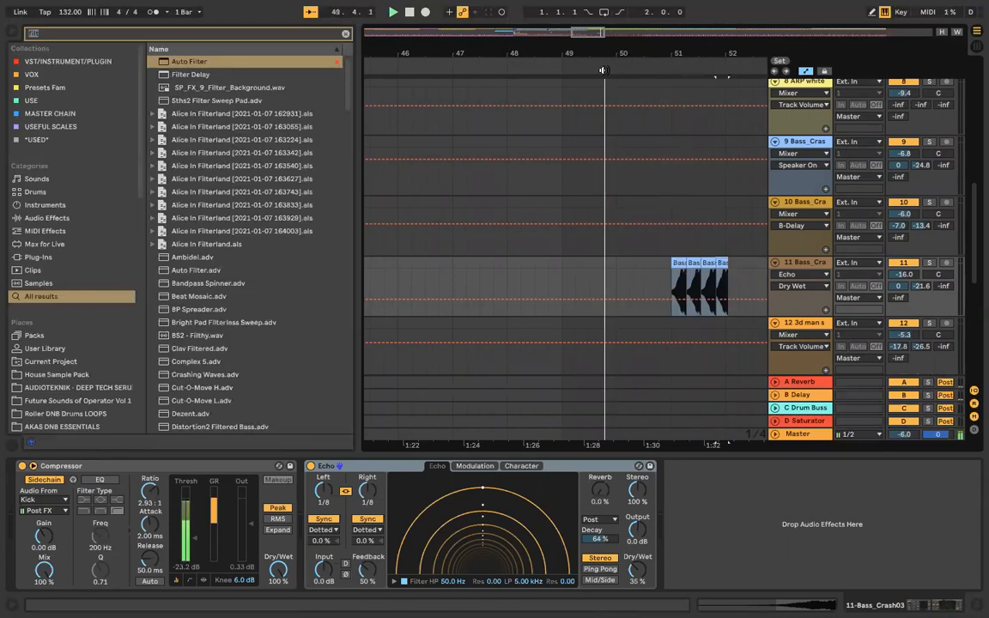
scroll(587, 212, down, 3)
scroll(586, 211, down, 3)
scroll(586, 211, up, 2)
scroll(587, 212, down, 1)
scroll(587, 212, down, 2)
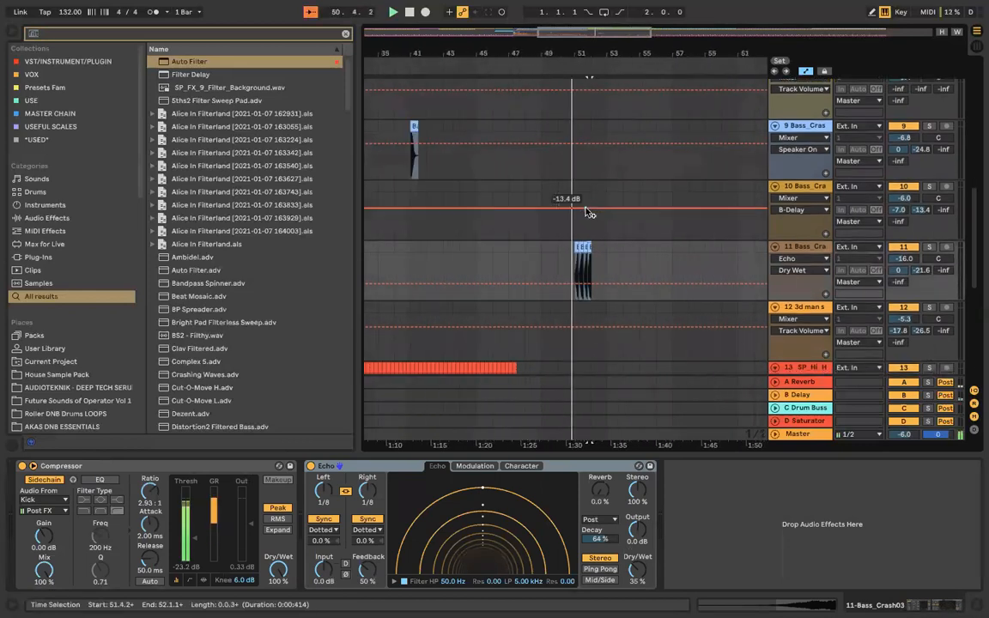
scroll(587, 212, right, 2)
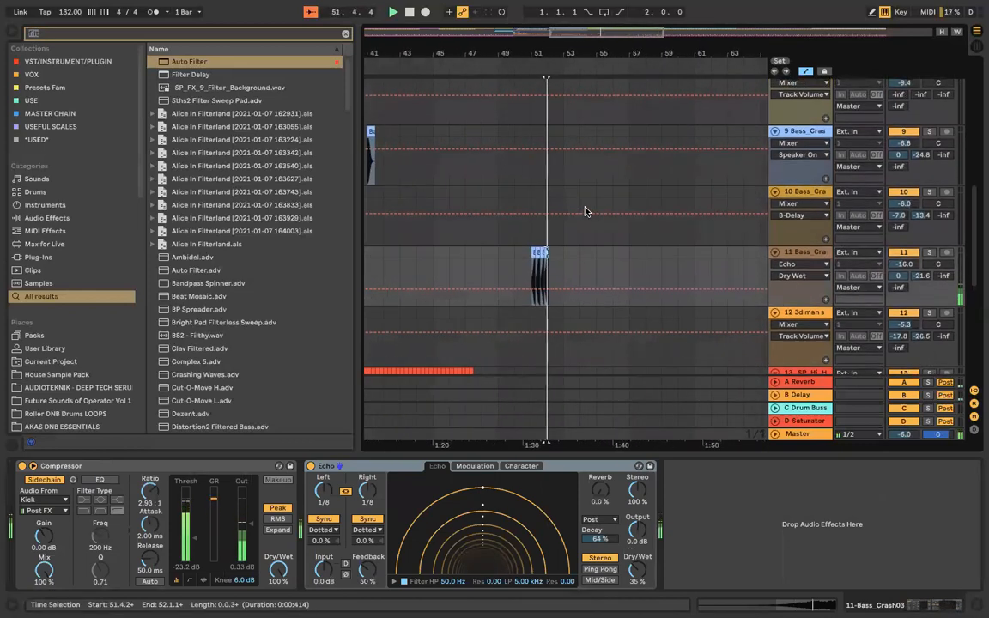
Step: Delete the second of the four one-beat reversed crash clips in bar 51 on track 11 and play the result
scroll(521, 269, up, 3)
scroll(521, 268, right, 2)
click(501, 258)
key(space)
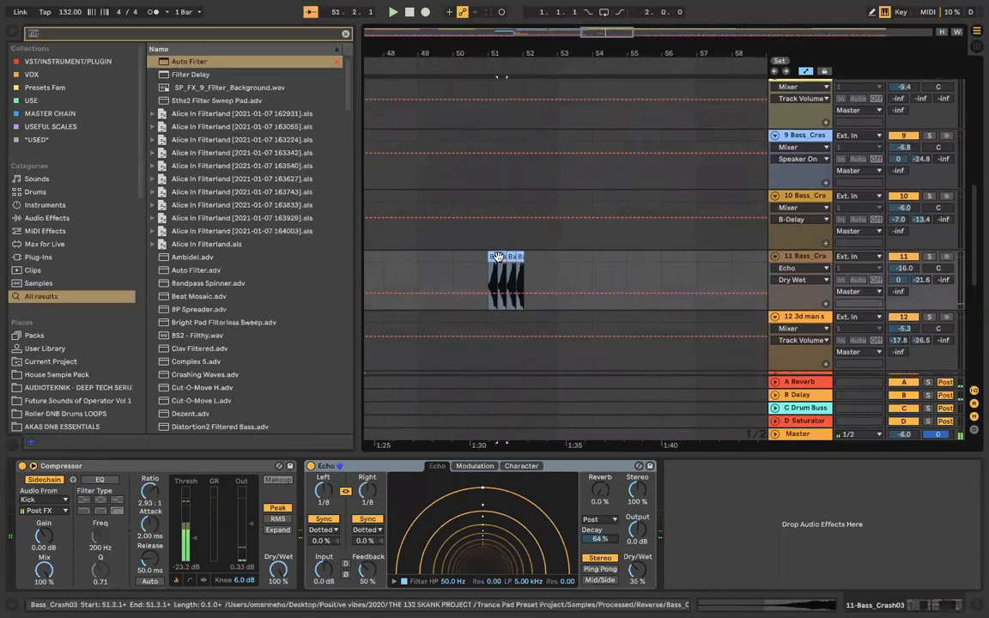
key(Delete)
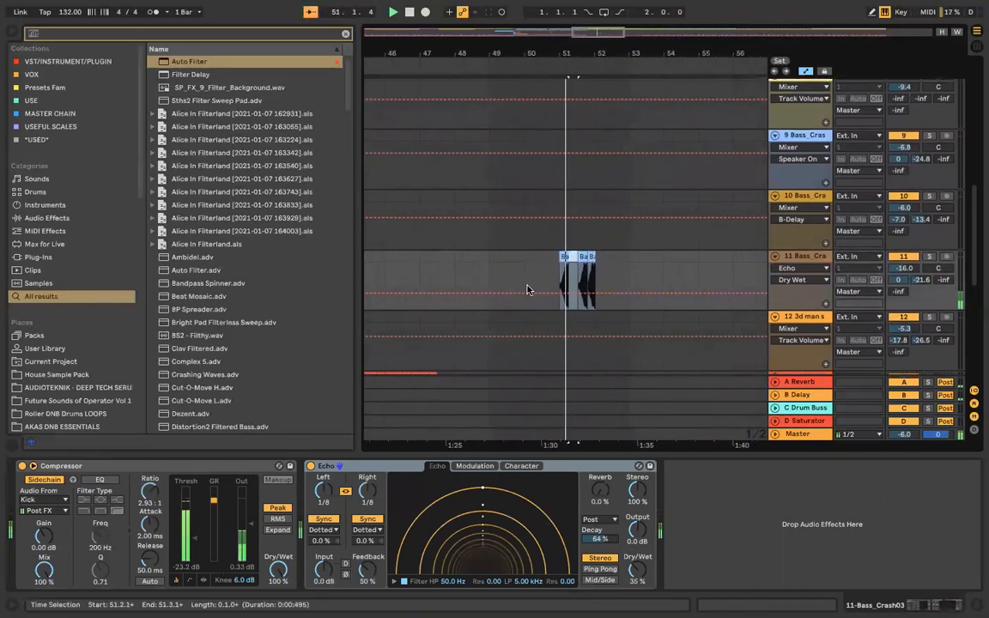
scroll(527, 289, down, 2)
scroll(527, 289, down, 3)
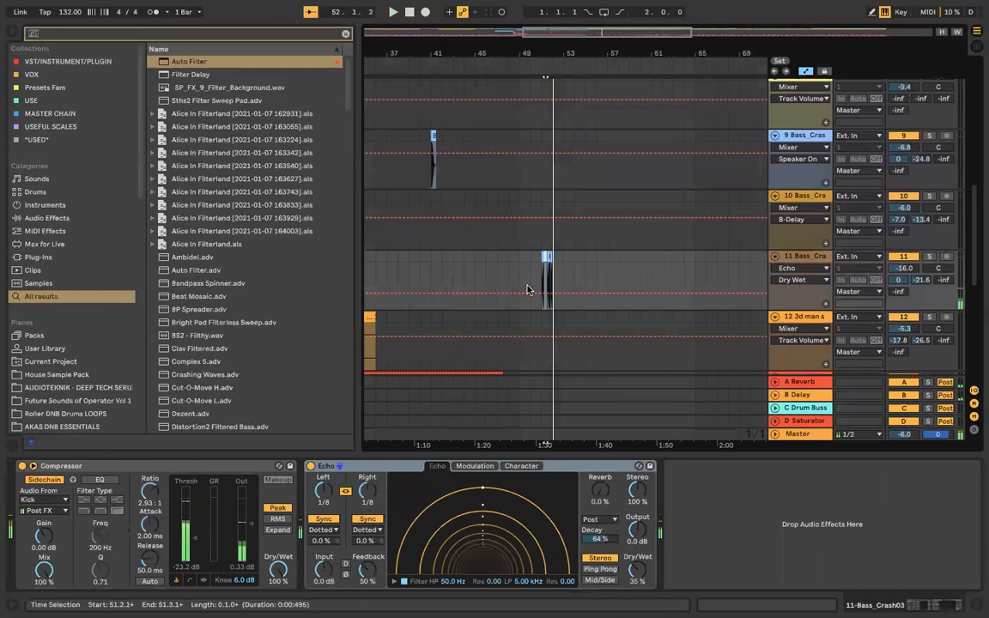
Step: Hide the automation lanes in the arrangement and play from just before bar 49
scroll(527, 290, up, 6)
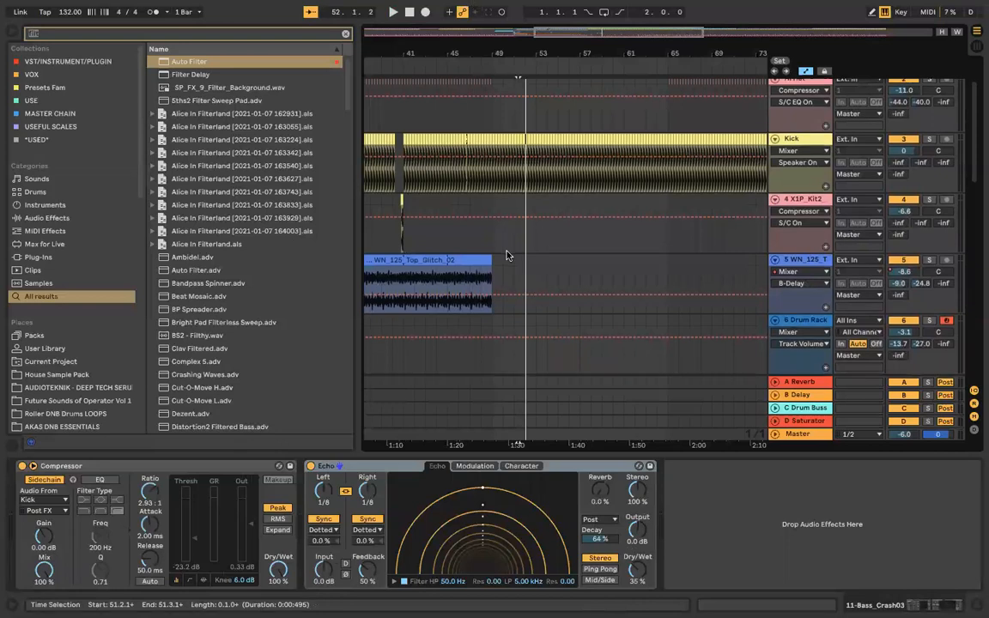
scroll(455, 225, down, 5)
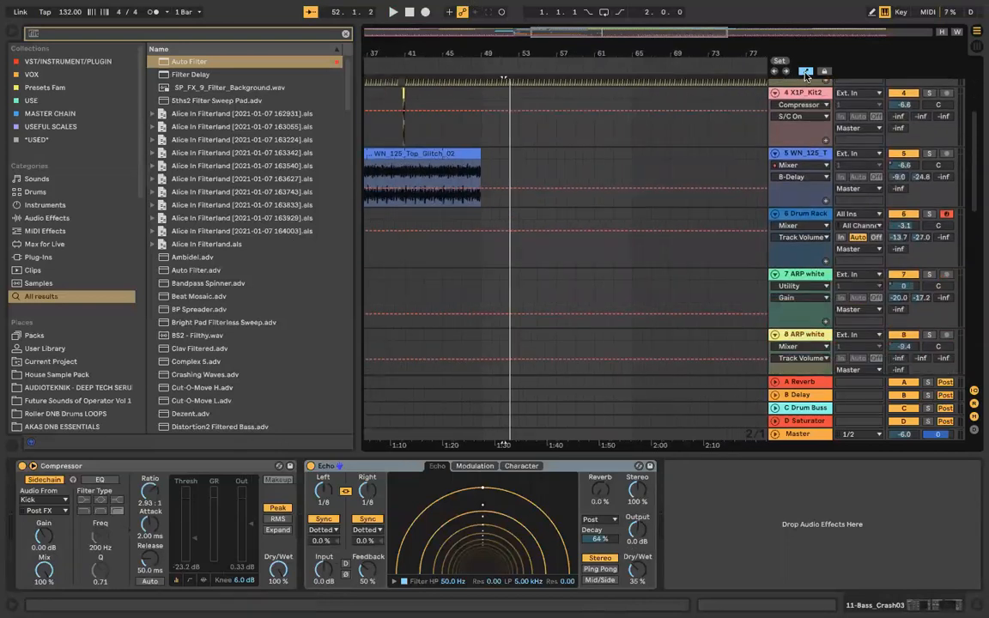
click(805, 73)
click(471, 73)
scroll(490, 210, left, 3)
scroll(490, 210, right, 2)
scroll(456, 208, down, 1)
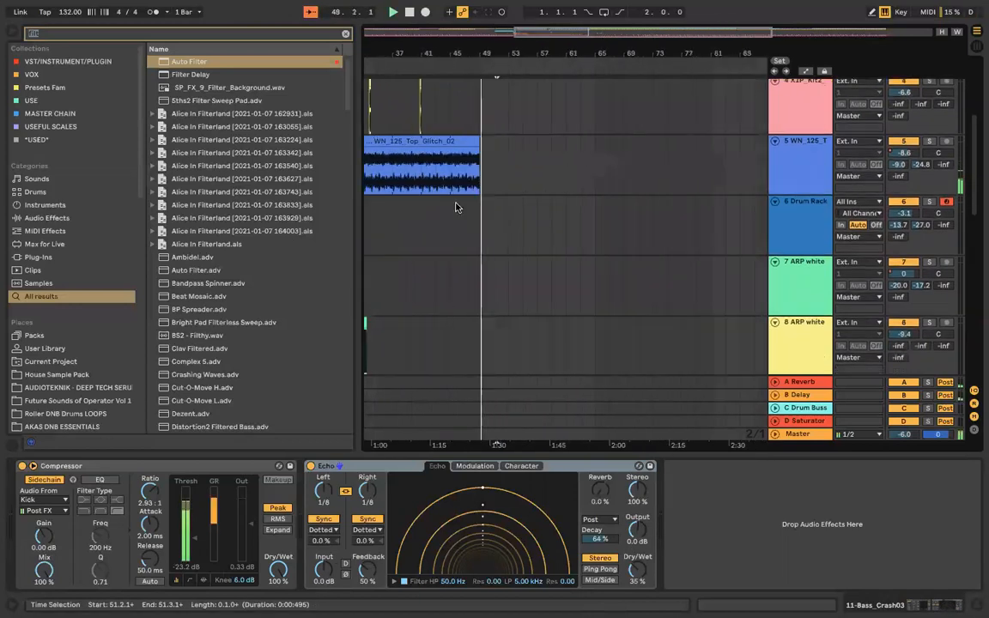
Step: Copy the four-bar Drum Rack and ARP white clips that lead into bar 33 to bar 61 on their tracks
click(510, 214)
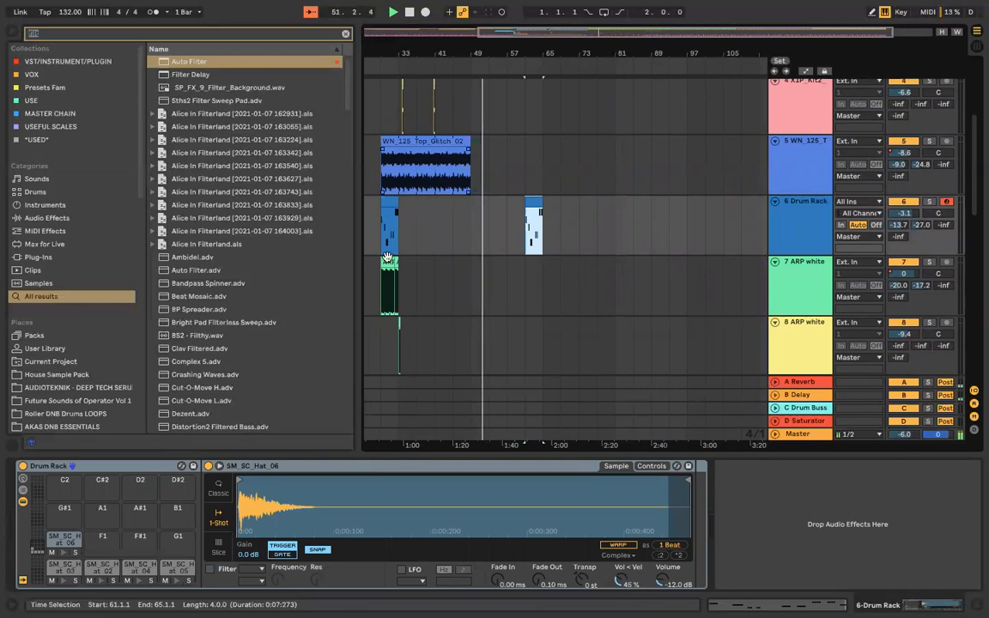
drag(389, 273, 403, 265)
click(479, 262)
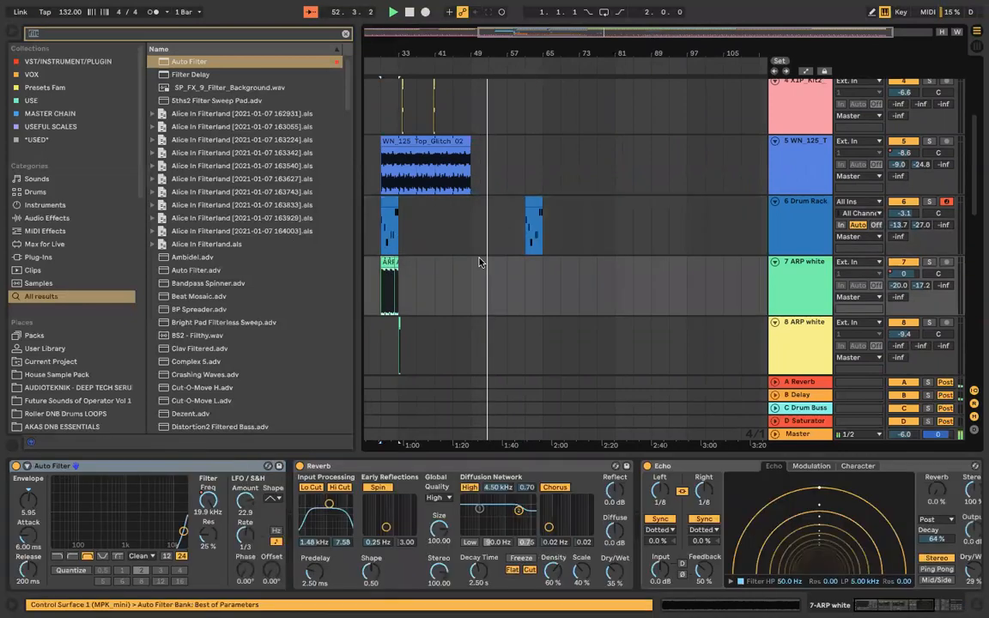
click(525, 266)
key(super+v)
scroll(527, 270, up, 3)
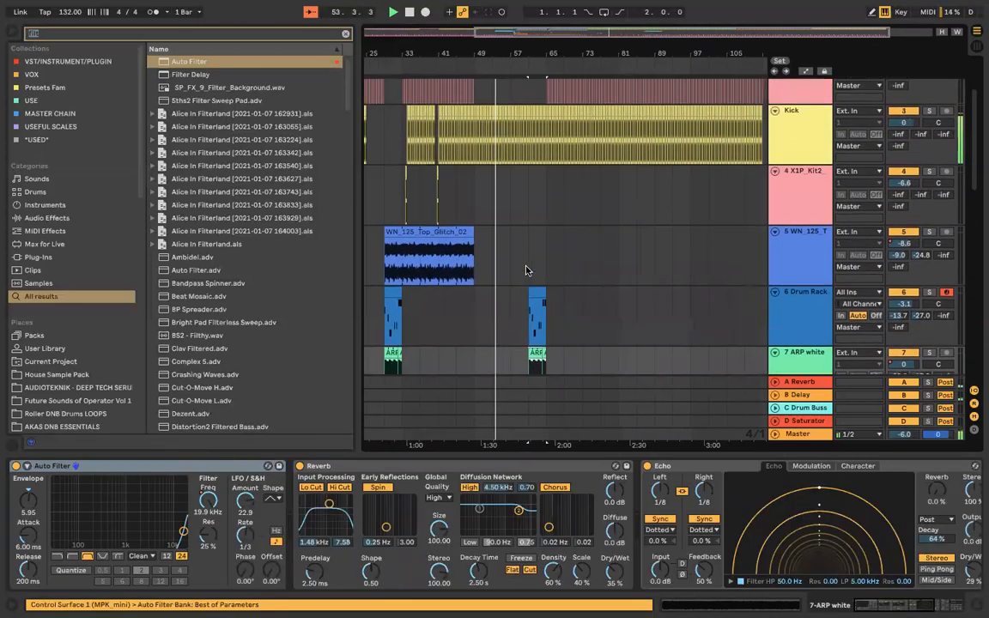
Step: Clear the Kick track from bar 57 to bar 65 and the Clap track from bar 61 to bar 65
drag(495, 142, 530, 129)
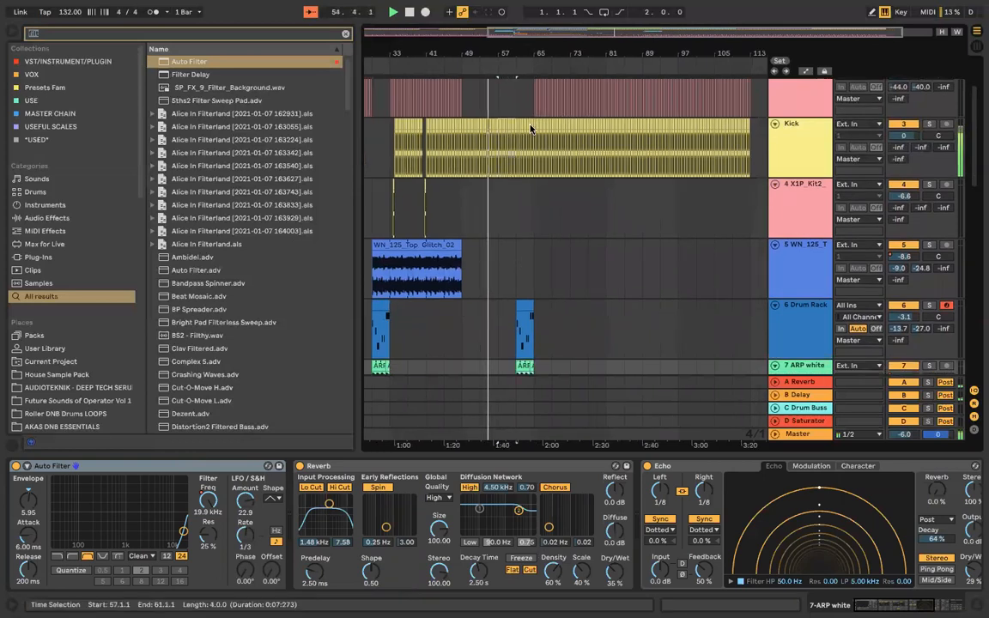
click(533, 124)
scroll(530, 129, down, 10)
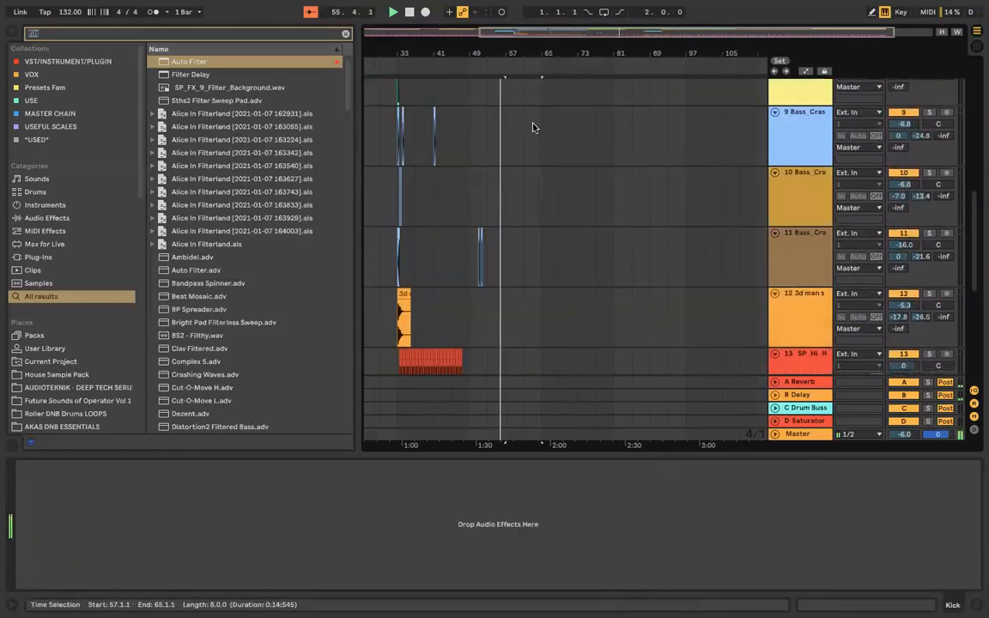
scroll(530, 144, down, 1)
drag(527, 142, 544, 142)
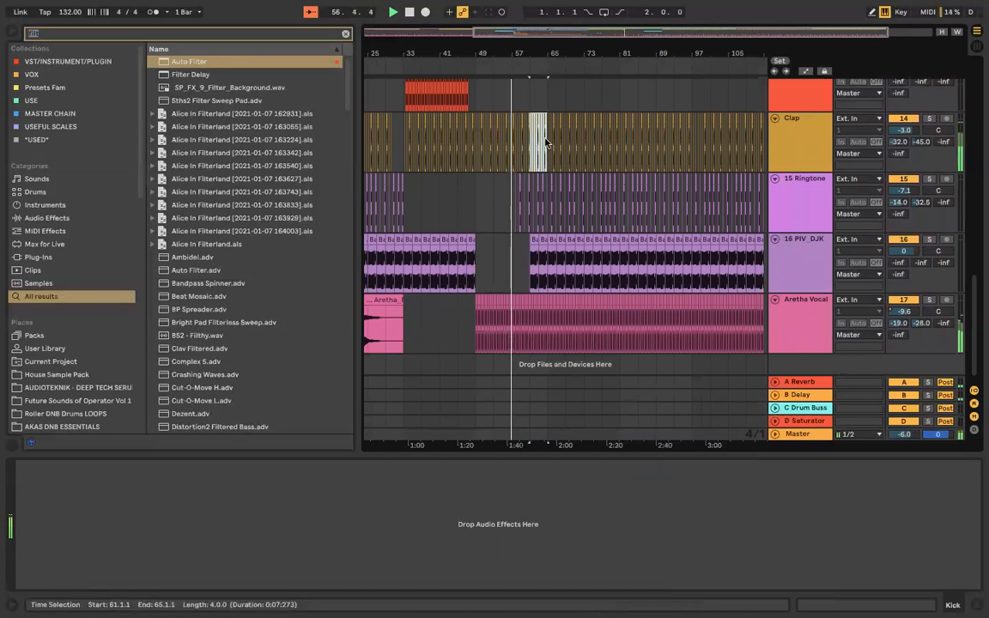
drag(528, 197, 550, 198)
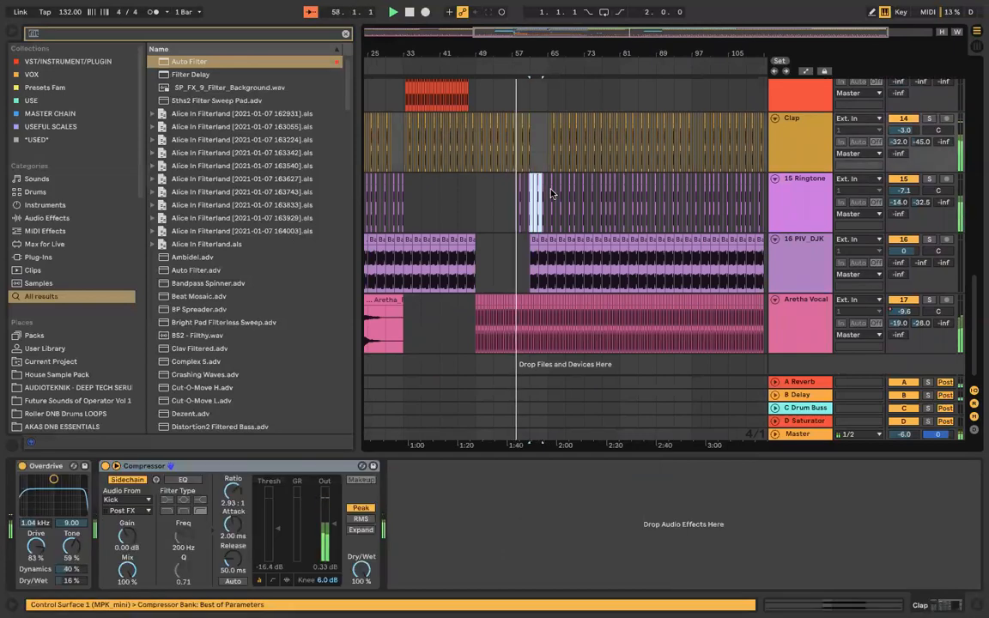
drag(529, 255, 547, 256)
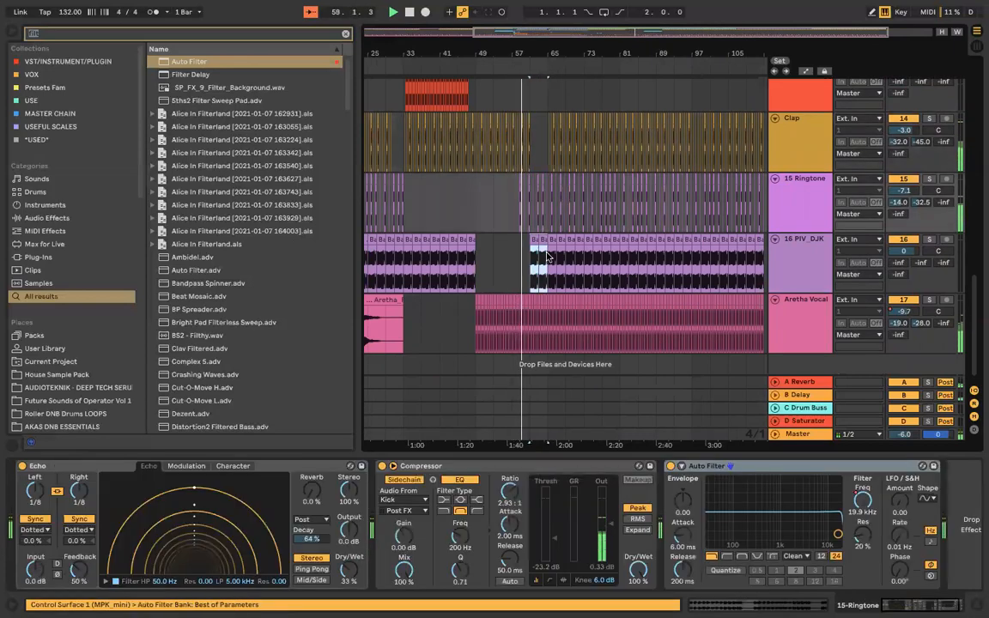
Step: Copy the 20-bar WN_125_Top_Glitch_02 clip on track 5 to bar 65, then stop playback
scroll(547, 256, up, 7)
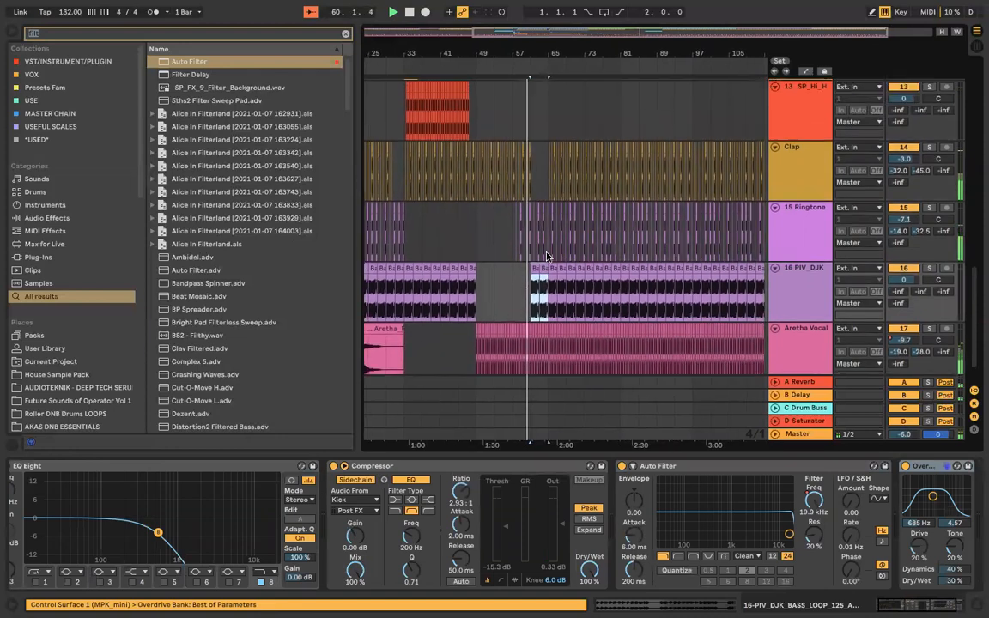
scroll(547, 256, up, 8)
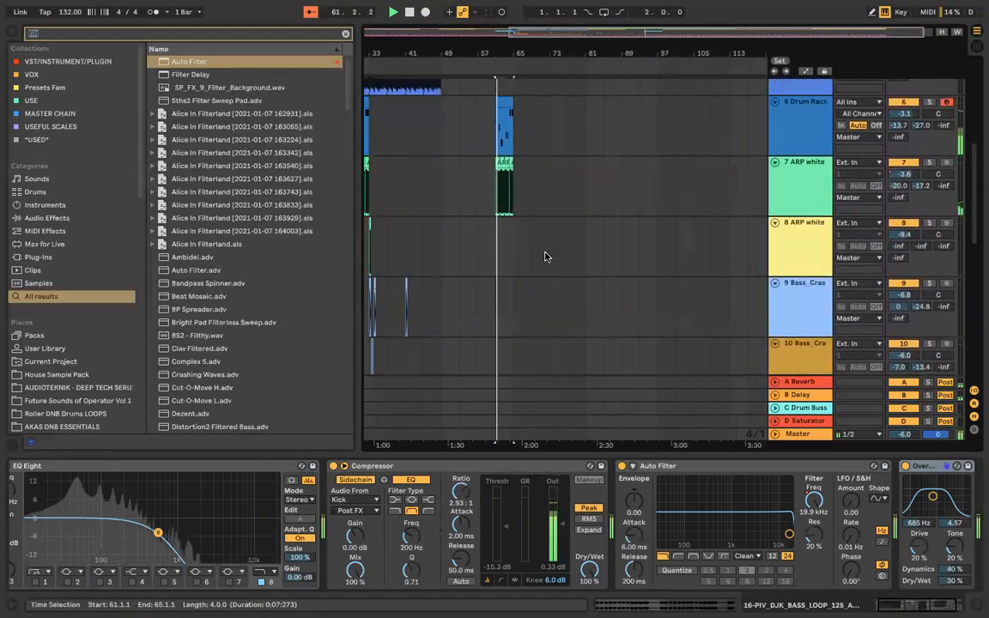
scroll(545, 256, up, 5)
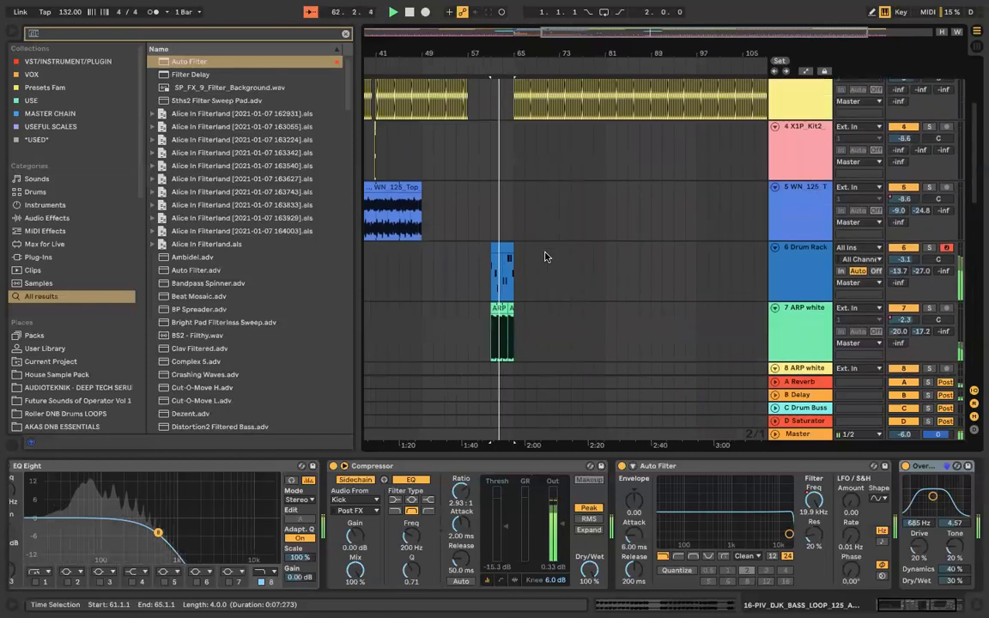
scroll(587, 225, up, 4)
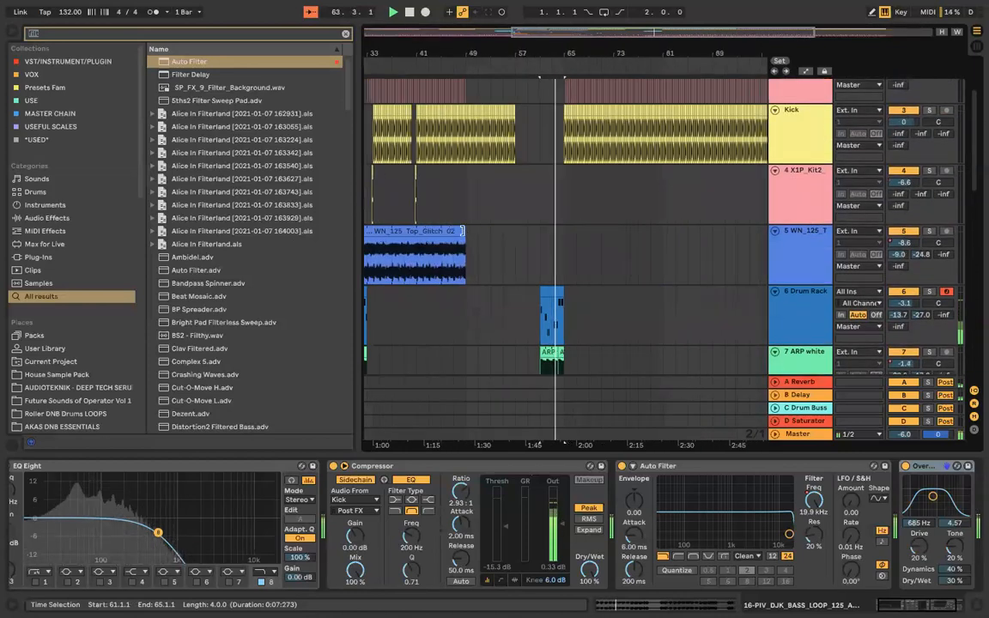
click(542, 237)
scroll(565, 243, down, 10)
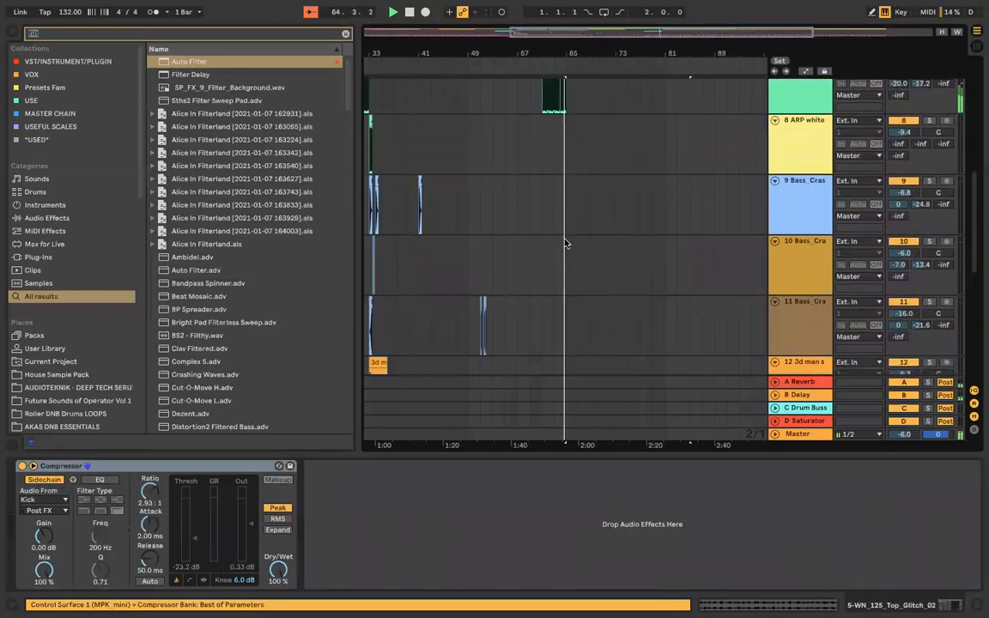
scroll(564, 243, down, 3)
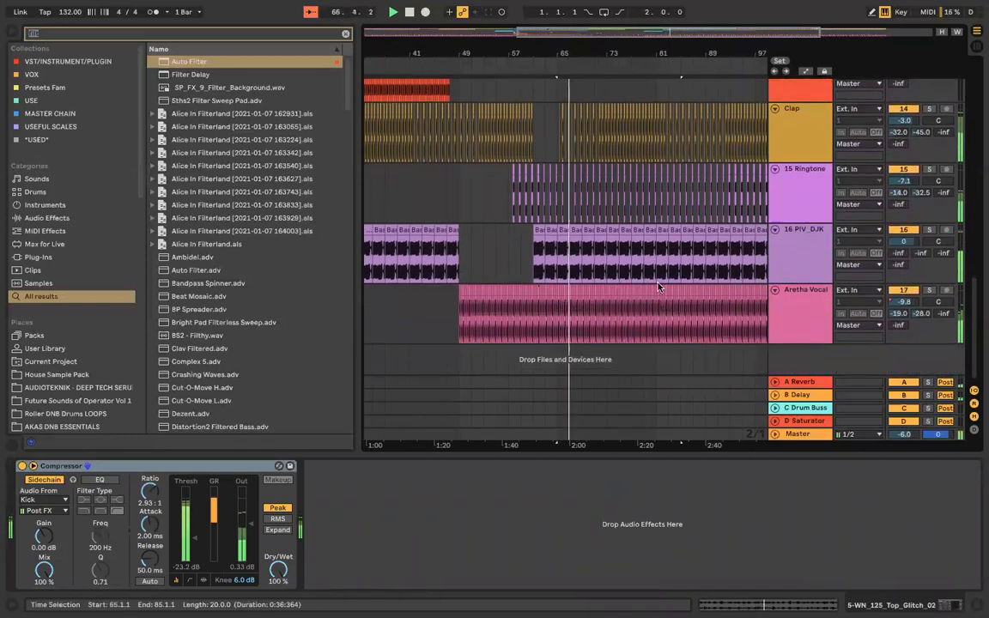
scroll(626, 288, up, 4)
scroll(627, 287, up, 12)
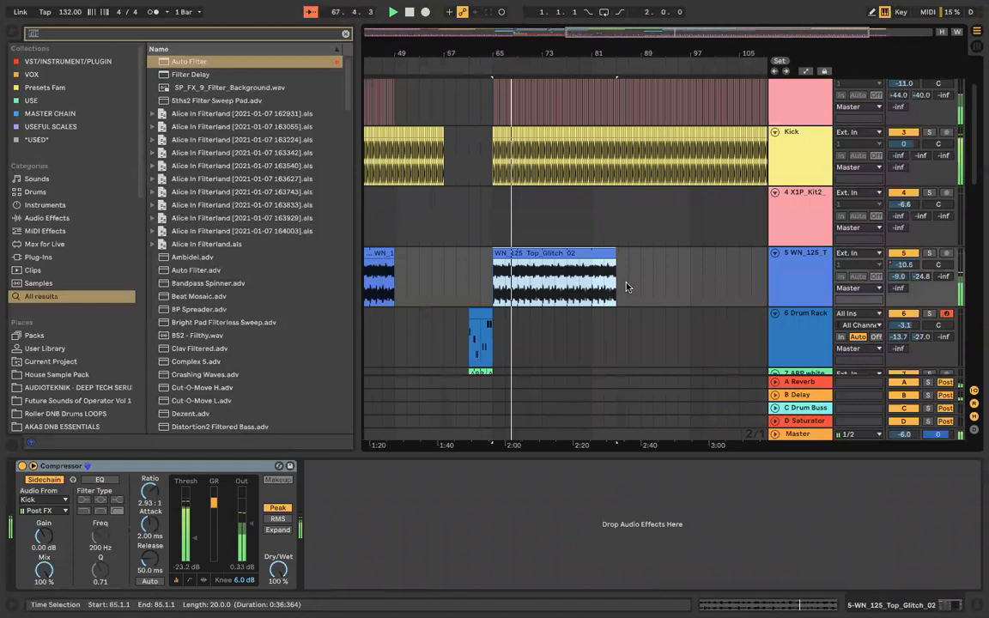
scroll(459, 239, up, 1)
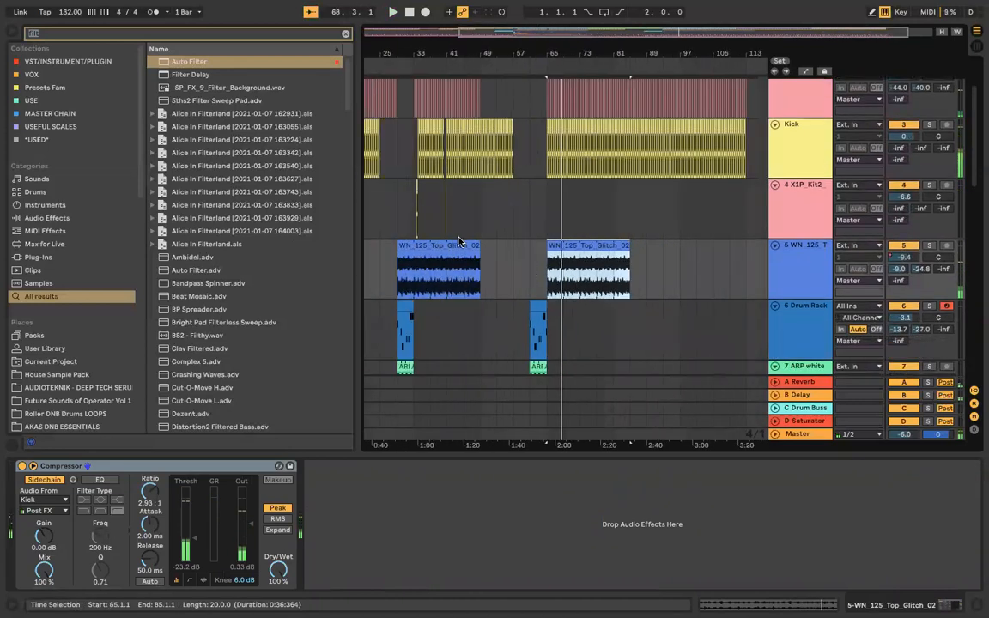
Step: Automate the Aretha Vocal track's Beat Repeat to switch on at bar 65 and play the section
scroll(457, 238, down, 12)
scroll(661, 285, down, 4)
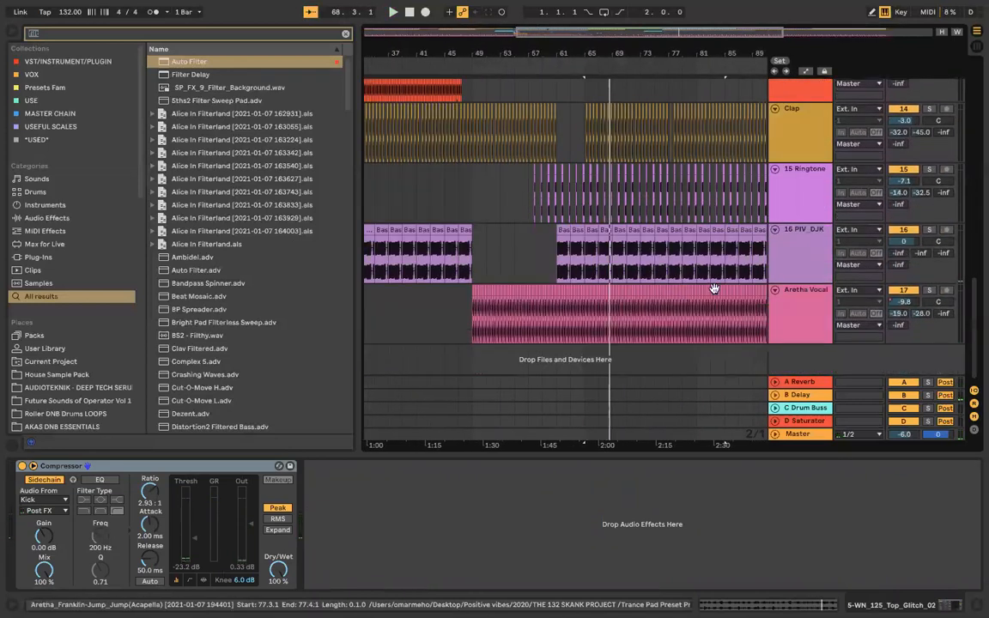
click(710, 292)
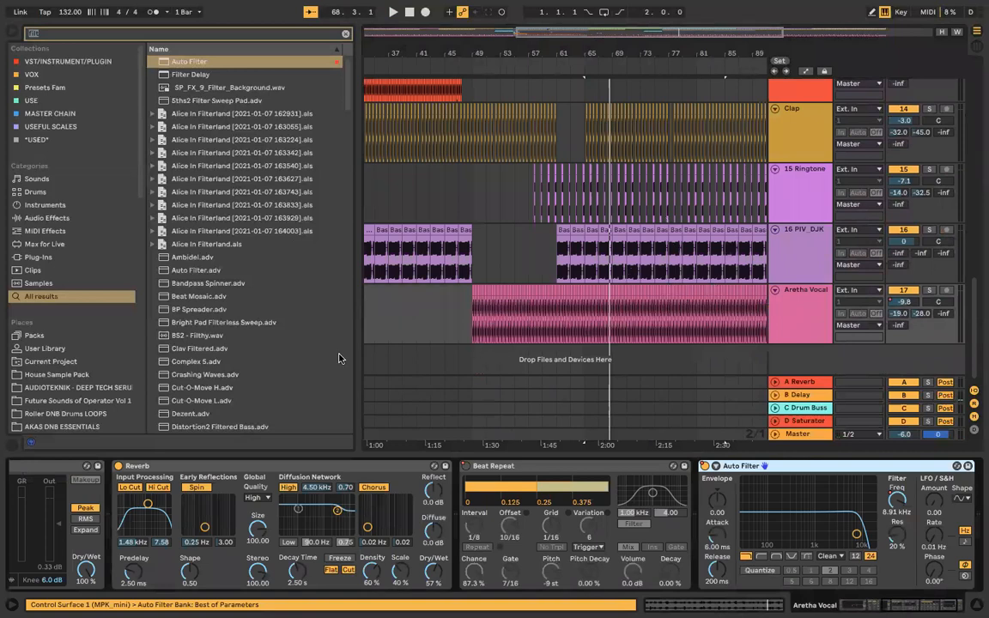
key(a)
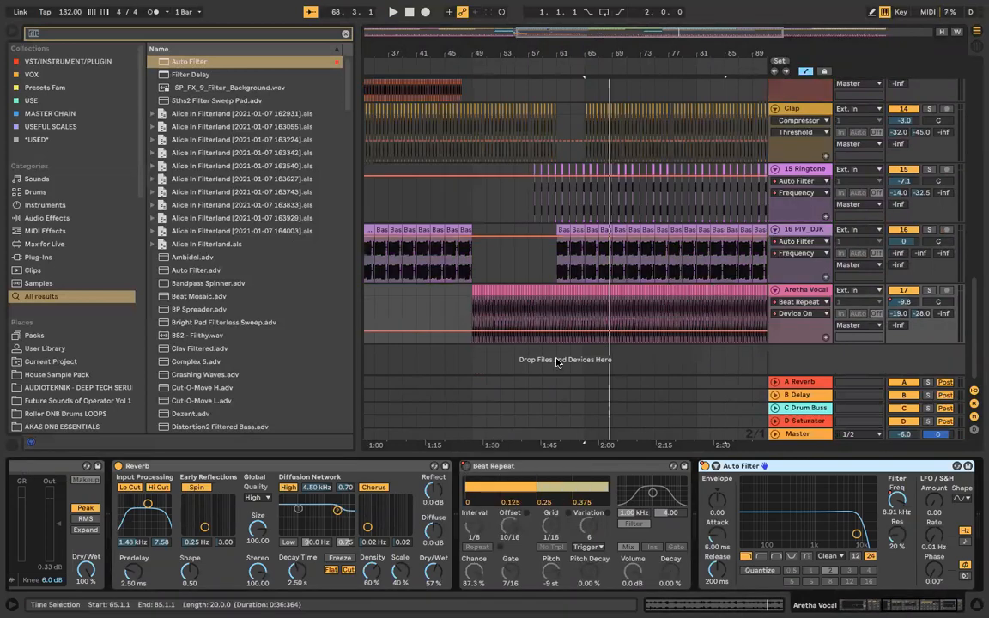
click(584, 334)
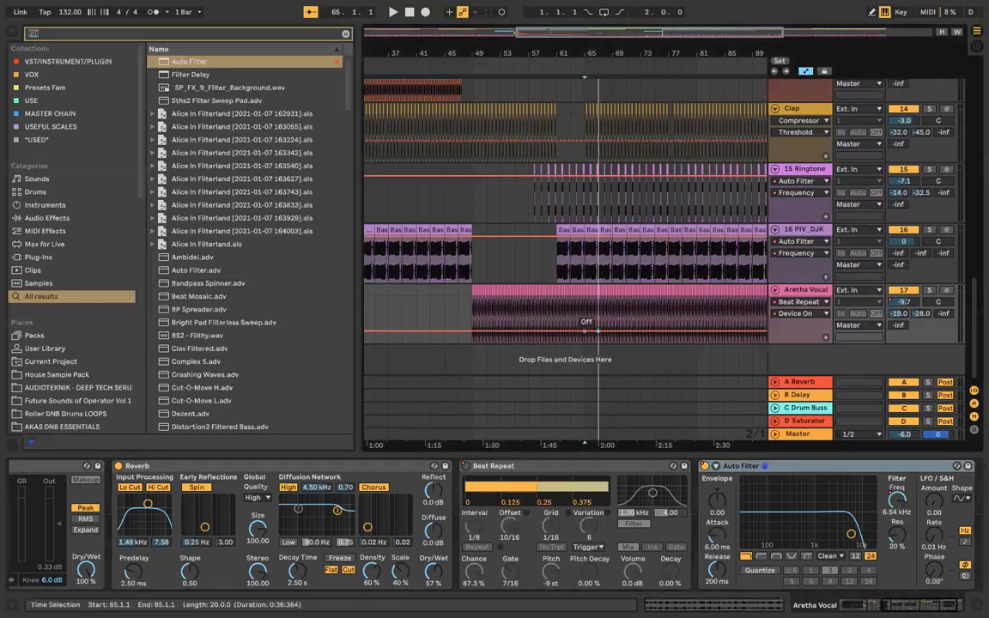
drag(598, 307, 583, 308)
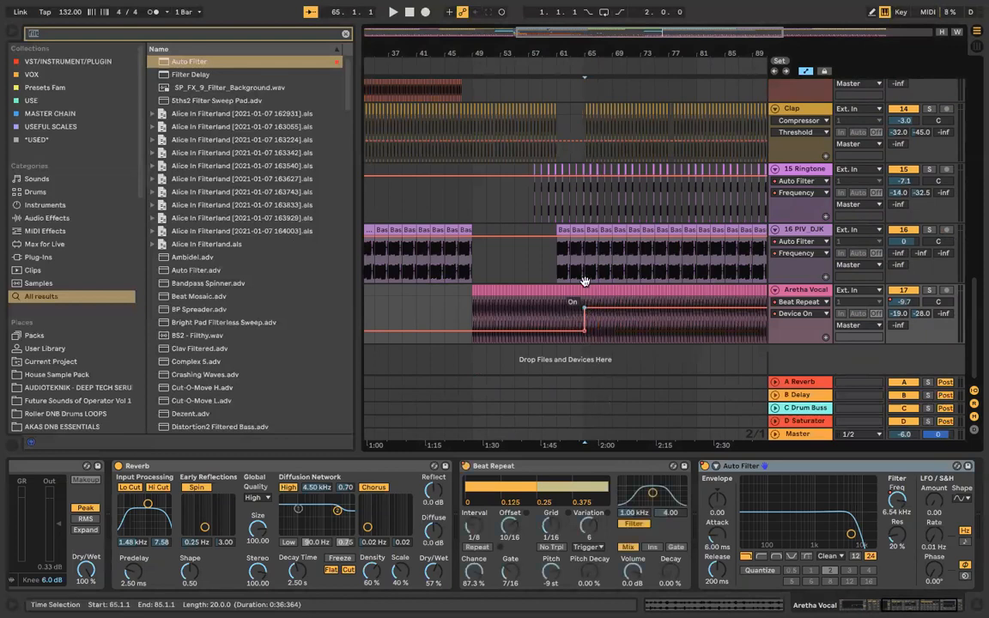
click(575, 67)
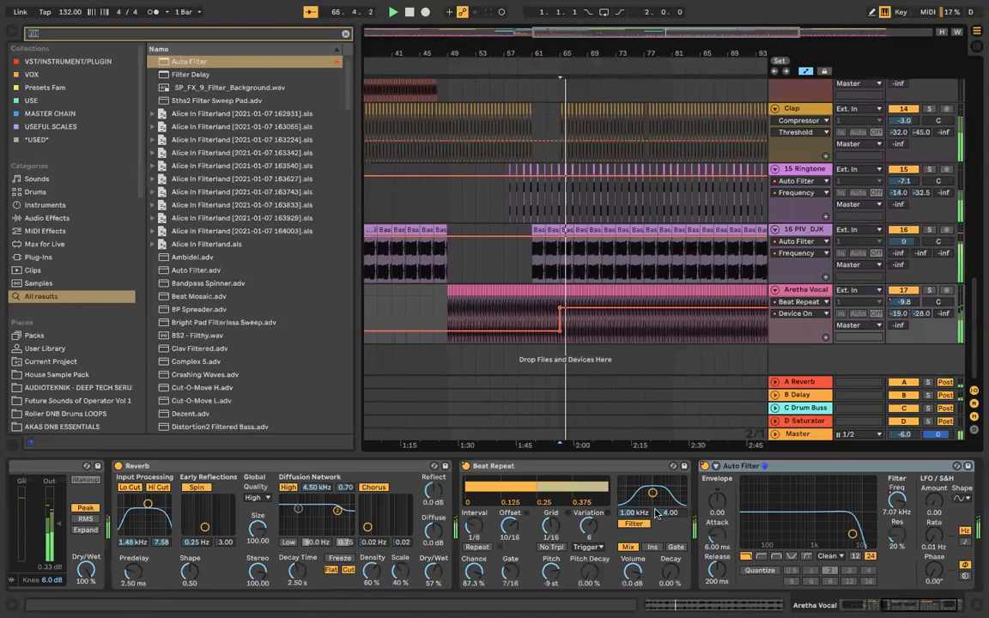
Step: Delete the Aretha Vocal track's Beat Repeat, undo the deletion, and remove its switch-on automation at bar 65
click(551, 465)
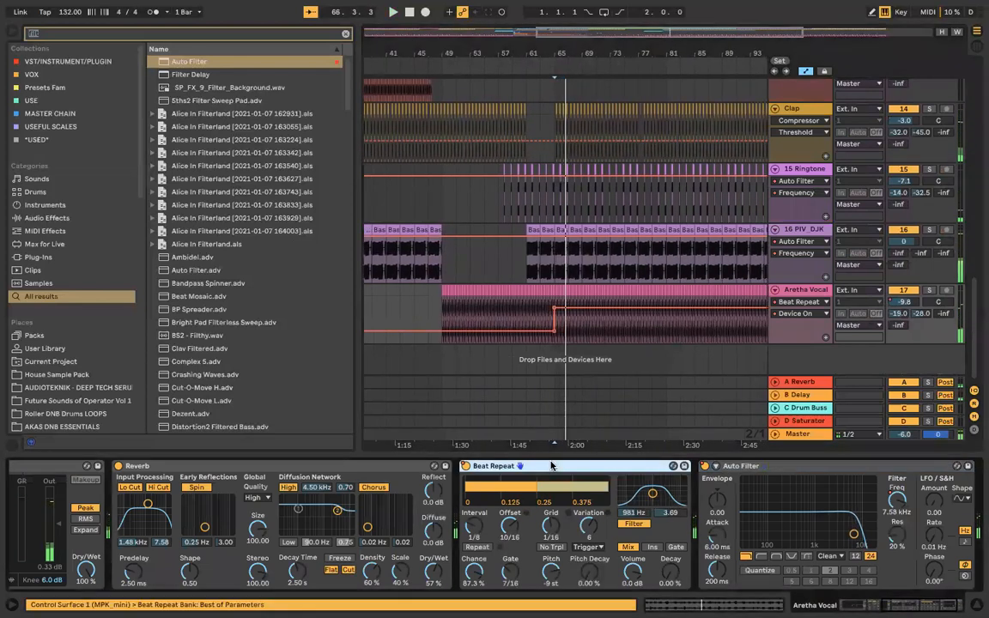
key(Delete)
key(ctrl+z)
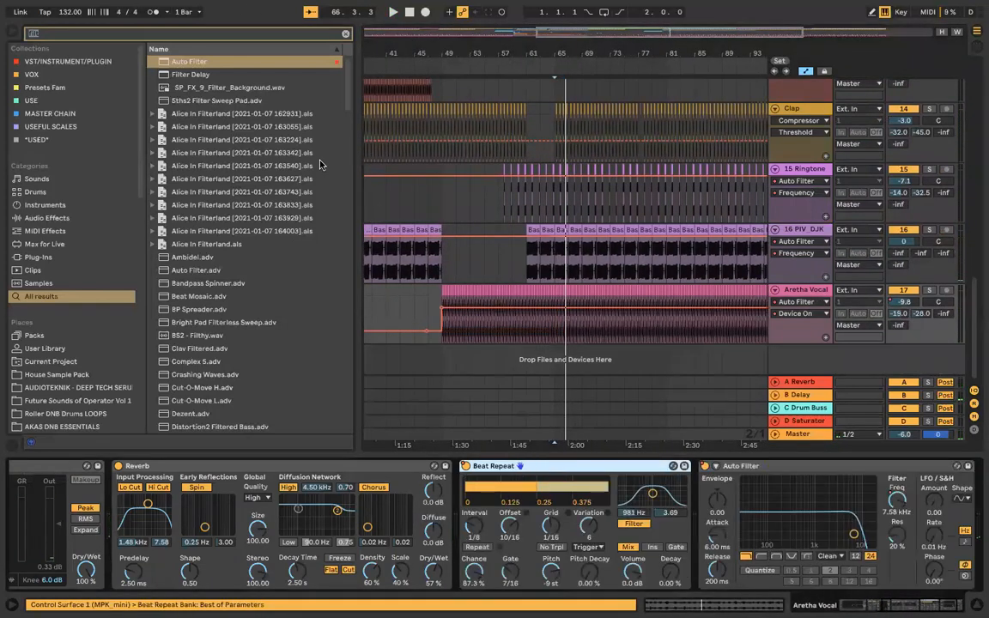
click(464, 466)
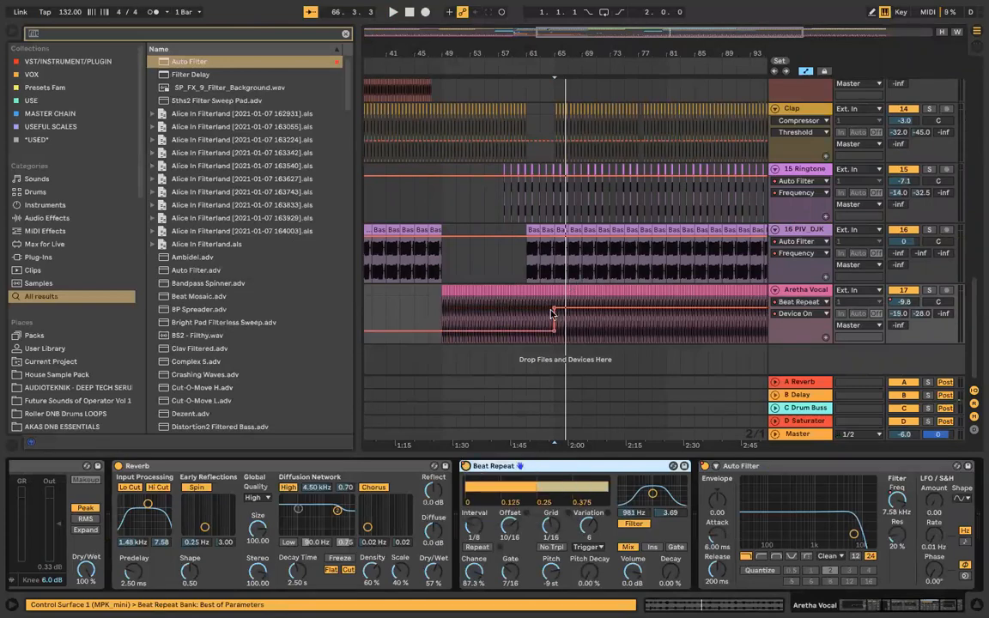
Step: Search the audio effects for "beat re", add the Chopping Block preset to the Aretha Vocal track, and show its Device On automation
click(233, 33)
text(beat re)
click(62, 190)
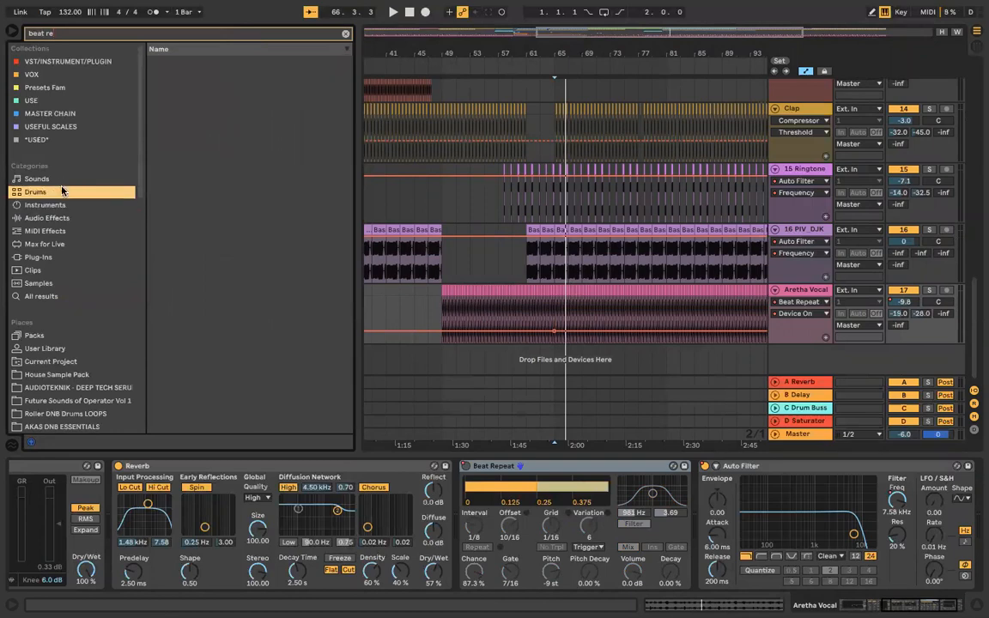
click(65, 217)
click(154, 75)
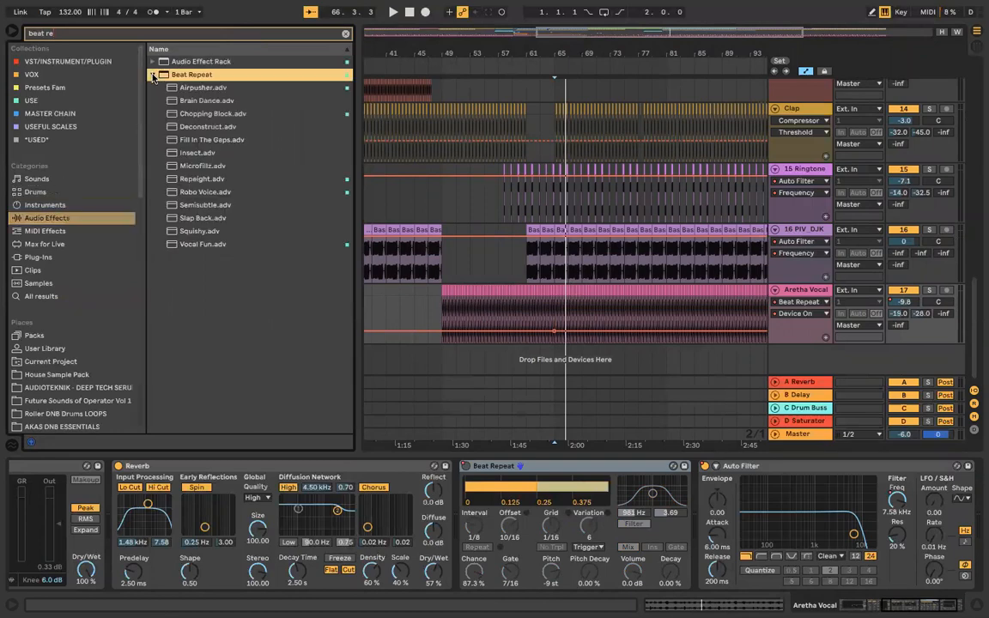
click(220, 114)
drag(541, 307, 542, 309)
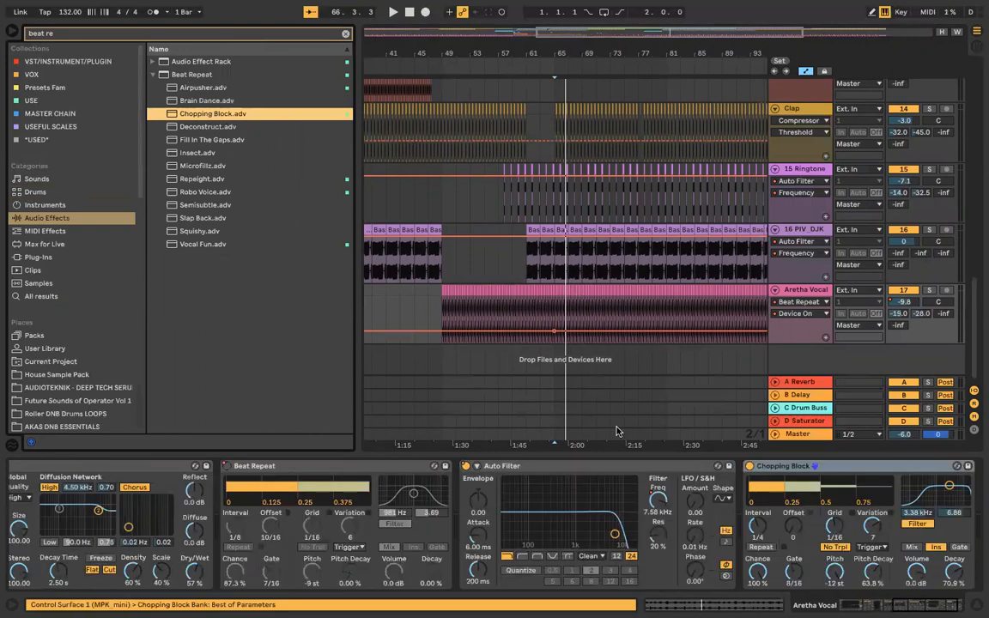
click(756, 471)
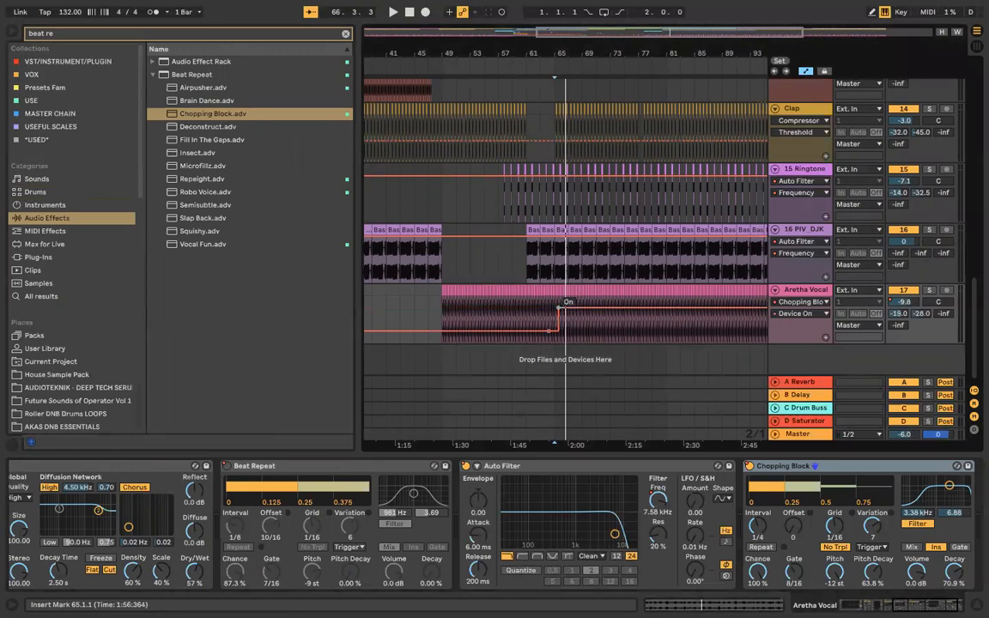
Step: Move Chopping Block's switch-on point to bar 65, and automate the Aretha Vocal track's A-Reverb send to step up to about -8.4 dB there
drag(547, 306, 554, 307)
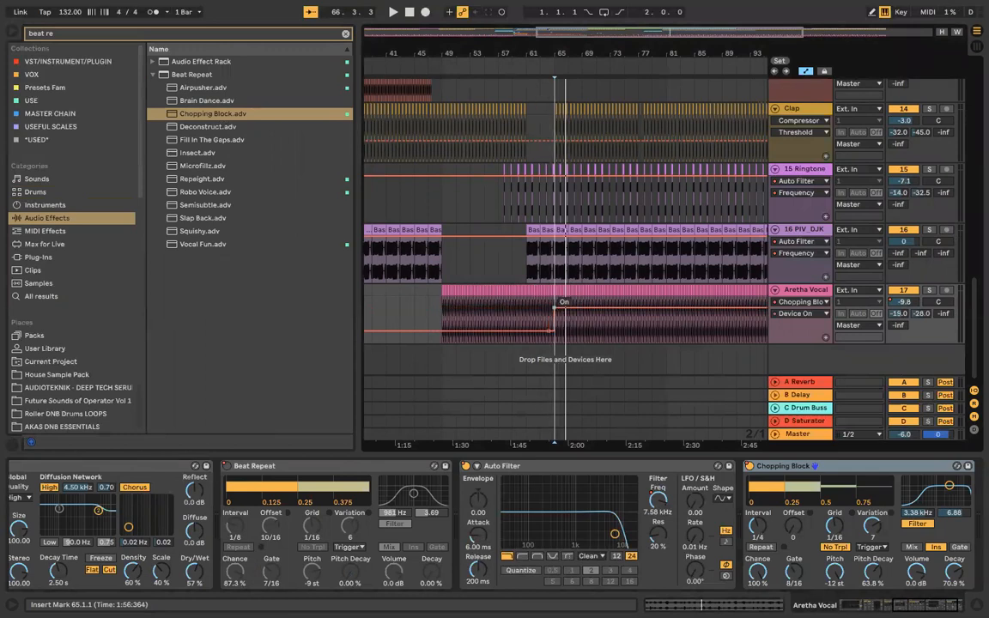
click(541, 70)
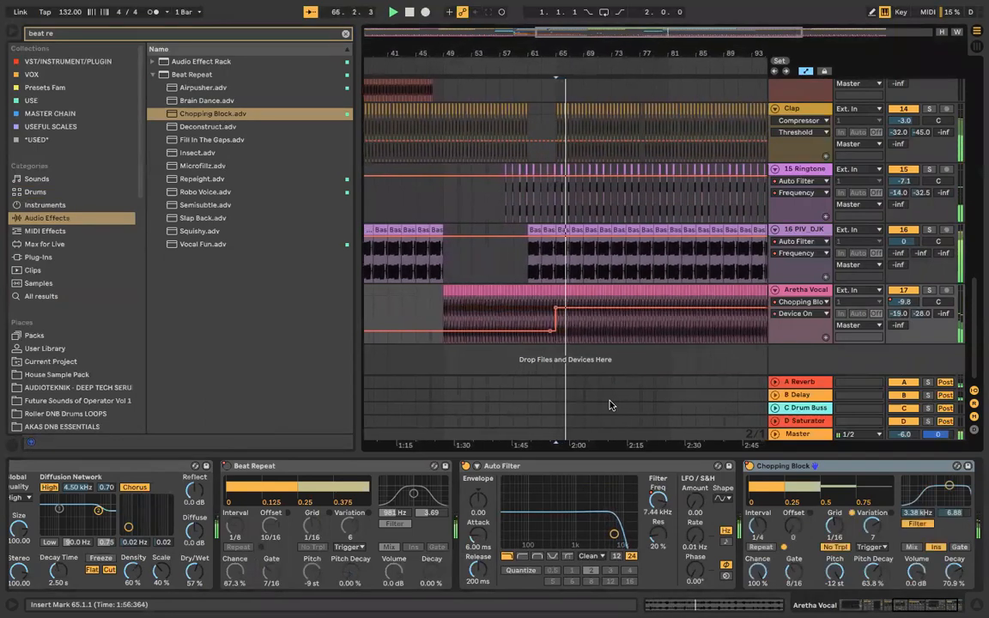
right_click(889, 315)
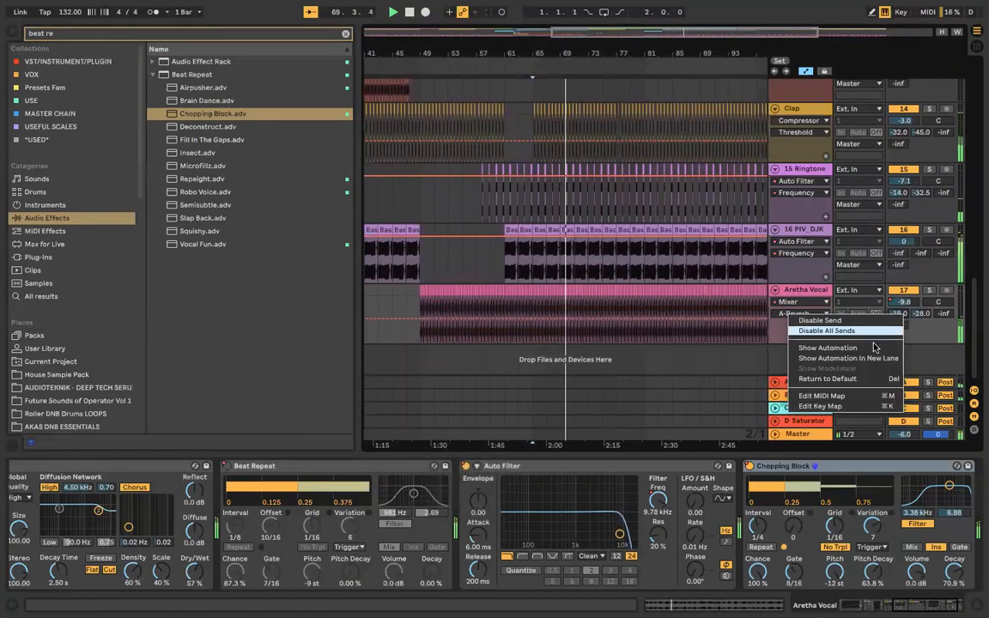
click(874, 347)
drag(540, 319, 573, 307)
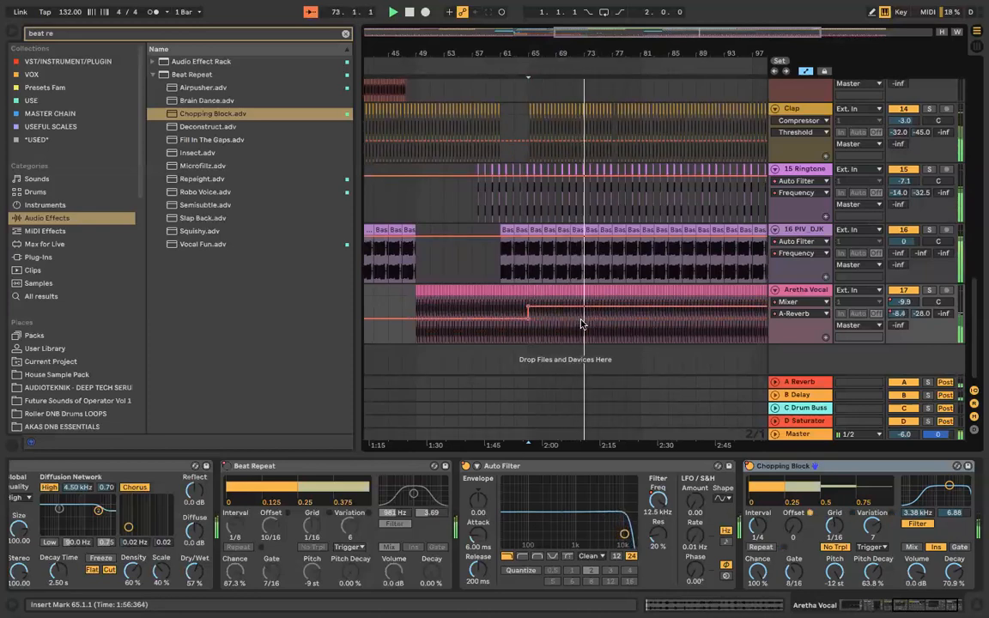
Step: Select the hi-hat clips on track 13 from bar 41 to bar 47 for copying and play the surrounding section
scroll(583, 325, up, 3)
scroll(585, 326, down, 3)
click(408, 161)
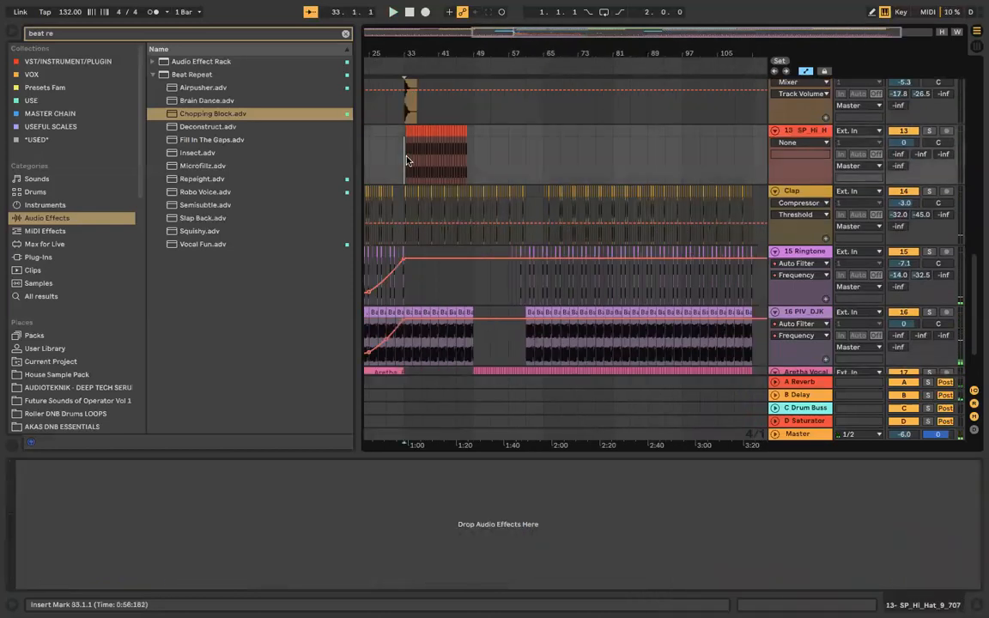
scroll(408, 161, up, 3)
click(592, 151)
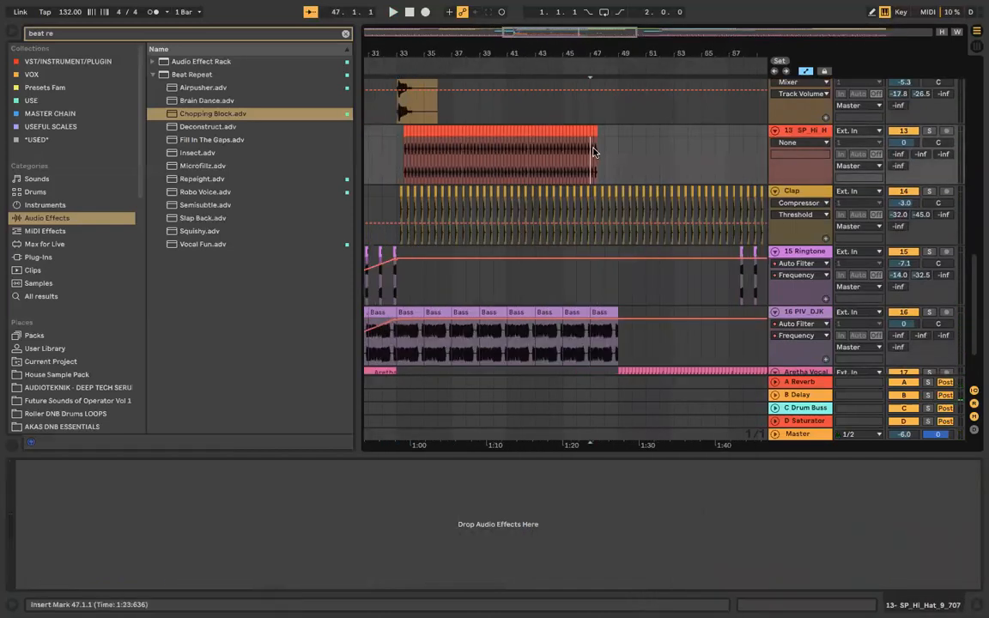
drag(591, 151, 508, 128)
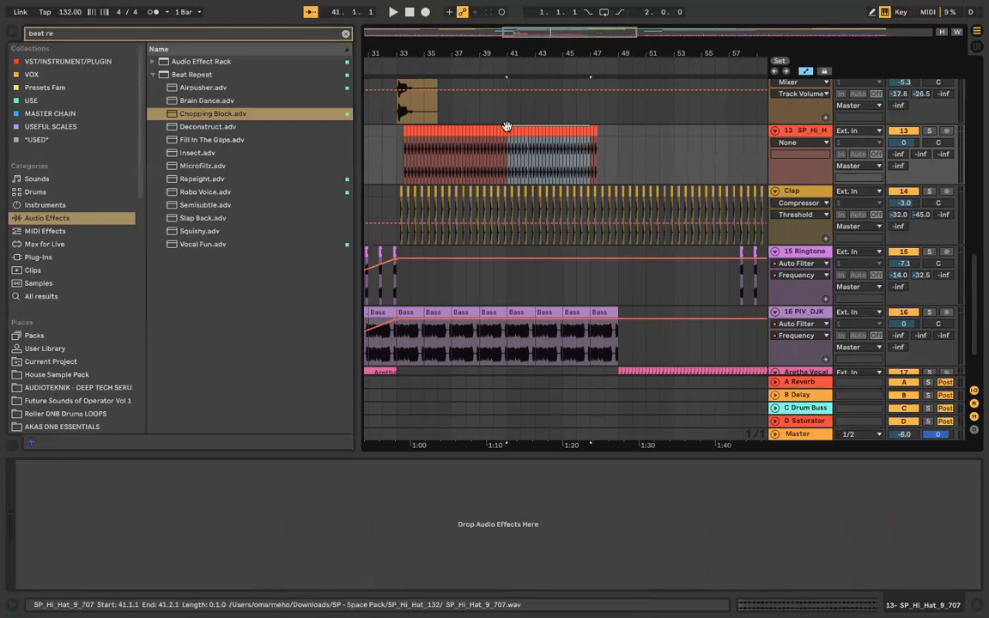
scroll(507, 128, right, 3)
click(494, 69)
scroll(513, 180, left, 2)
scroll(513, 179, down, 3)
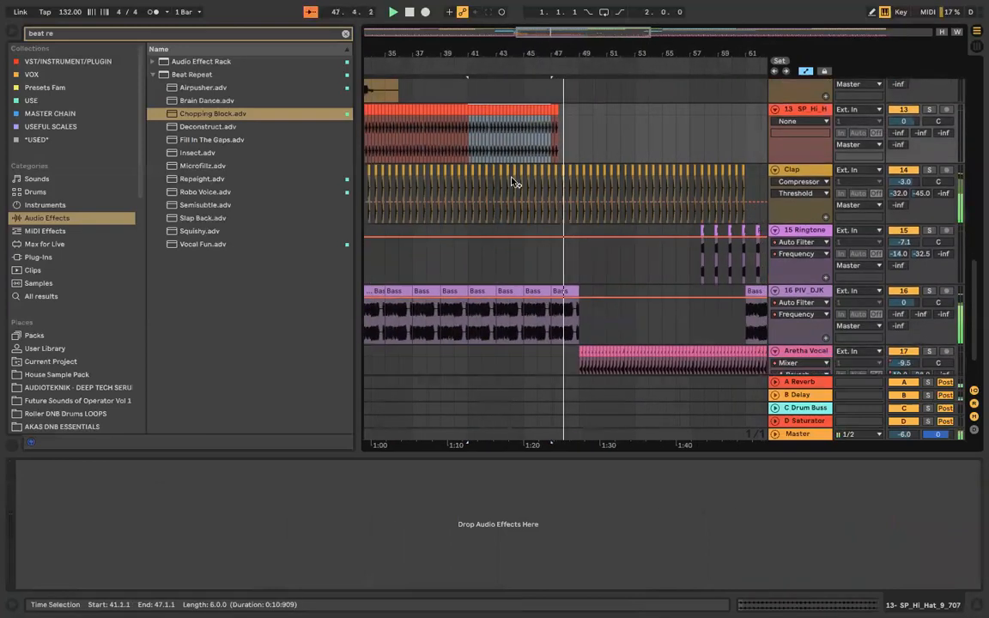
scroll(513, 179, right, 3)
scroll(577, 105, up, 1)
scroll(576, 104, right, 2)
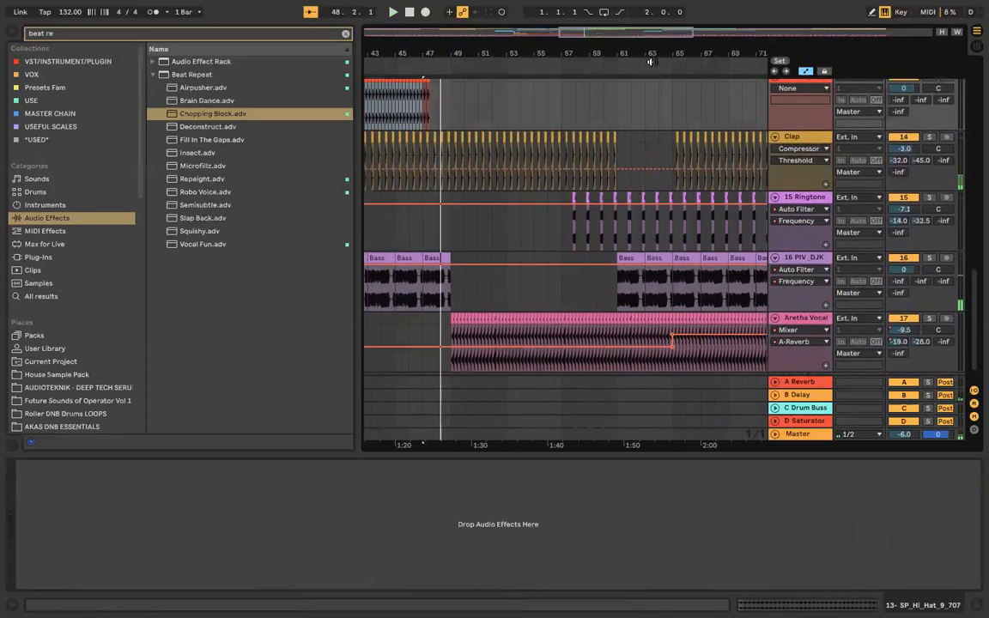
Step: Paste the copied six-bar hi-hat section on track 13 so that it starts at bar 67
click(623, 72)
scroll(615, 148, up, 5)
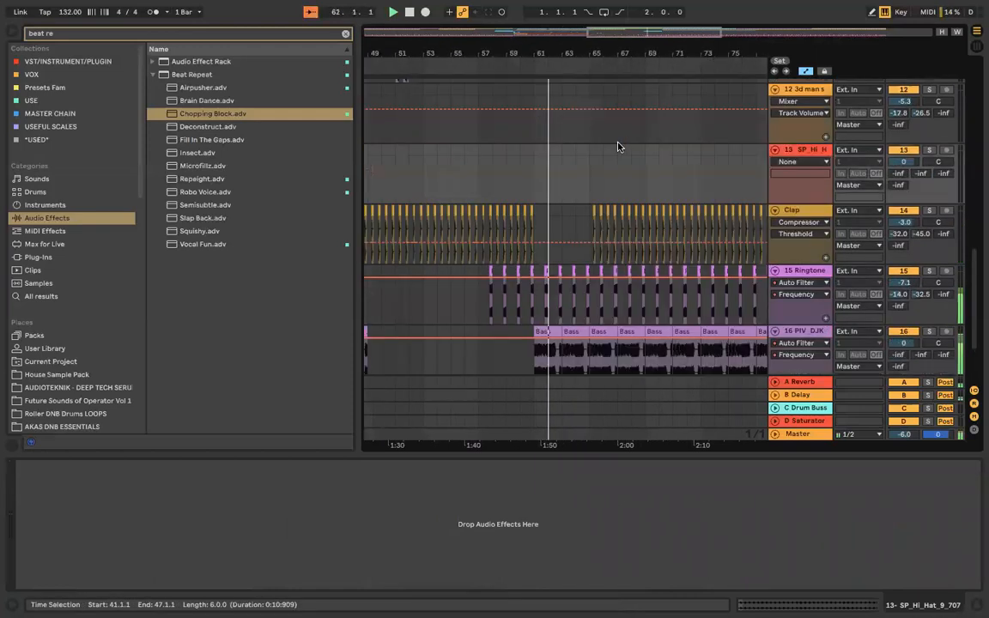
scroll(618, 147, right, 3)
scroll(596, 201, up, 2)
scroll(597, 201, right, 1)
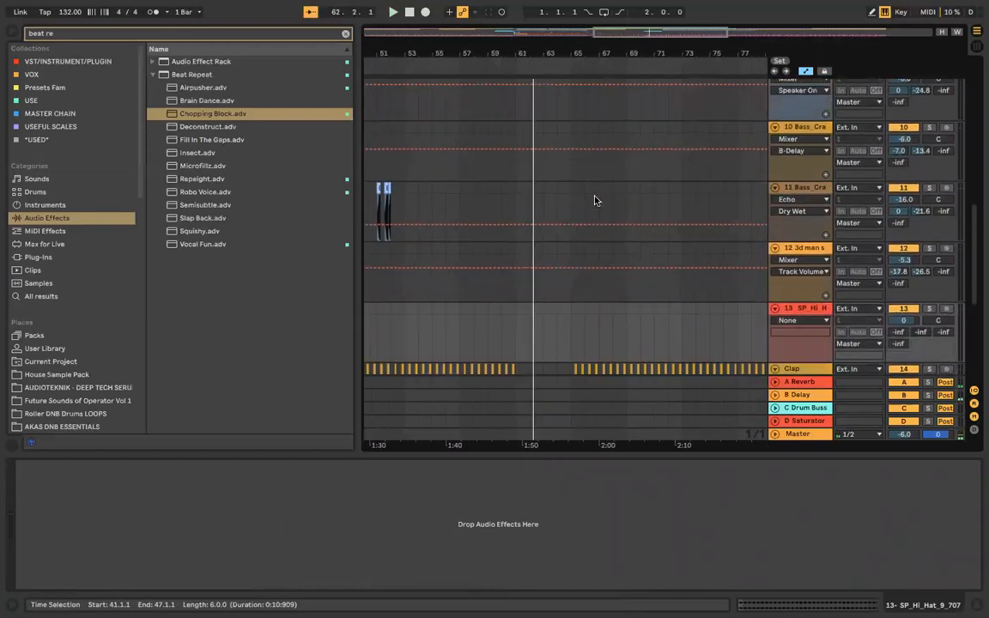
scroll(596, 201, down, 1)
click(573, 289)
key(ctrl+v)
key(Right)
key(Right)
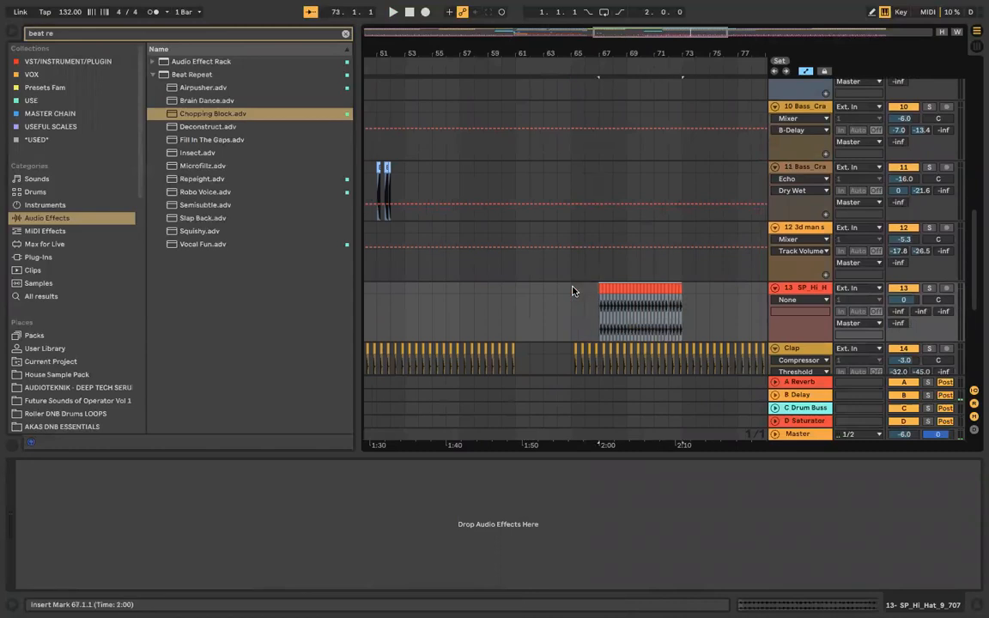
key(Left)
key(Left)
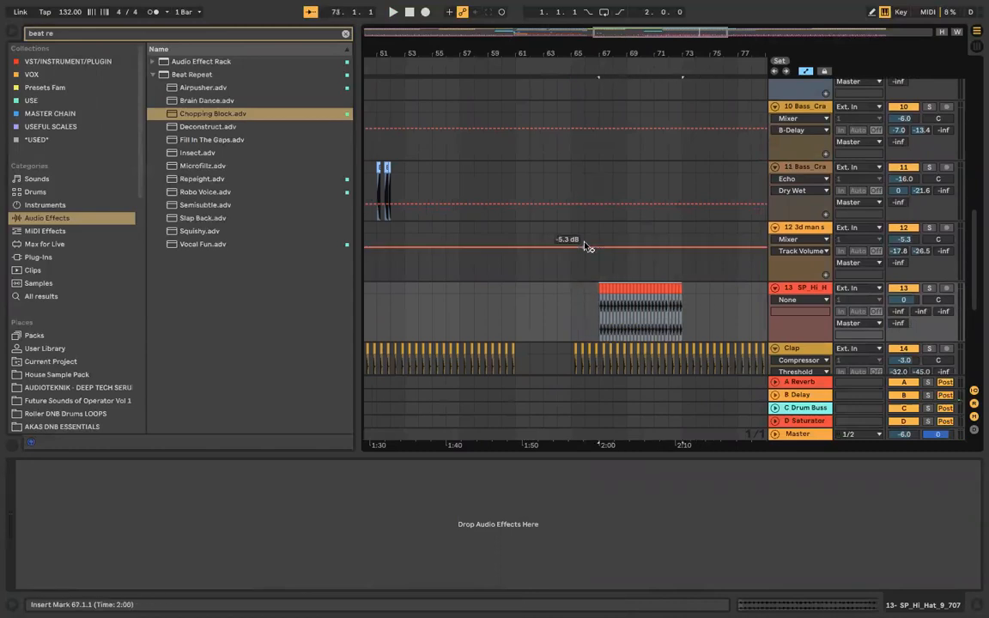
Step: Shift the pasted hi-hat section to bar 69 during playback and duplicate it to fill bars 75 to 81
click(563, 66)
scroll(556, 194, down, 2)
scroll(556, 194, right, 1)
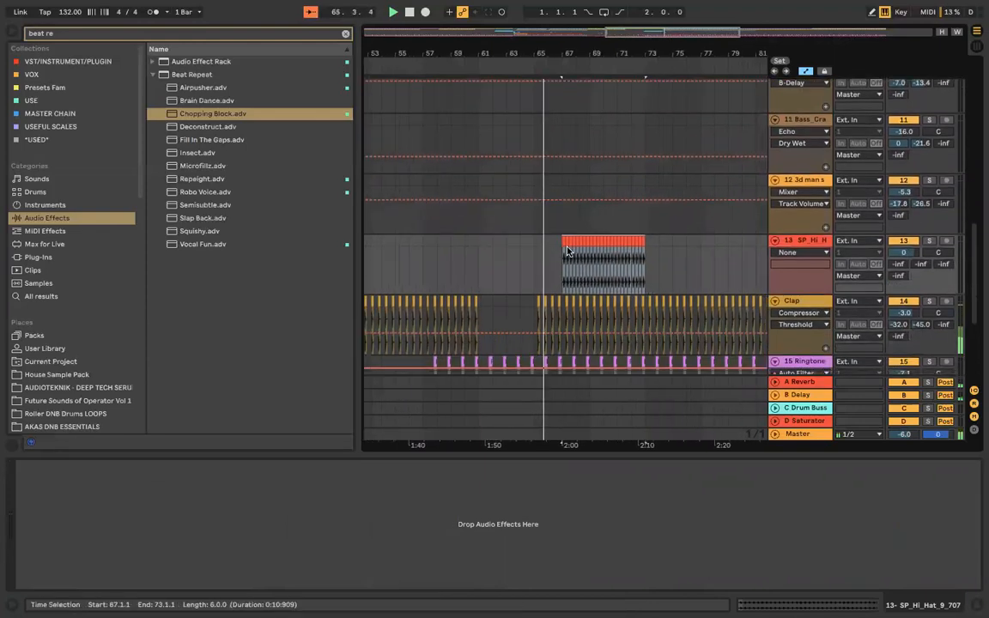
scroll(566, 251, right, 2)
scroll(566, 250, down, 1)
key(Right)
key(Right)
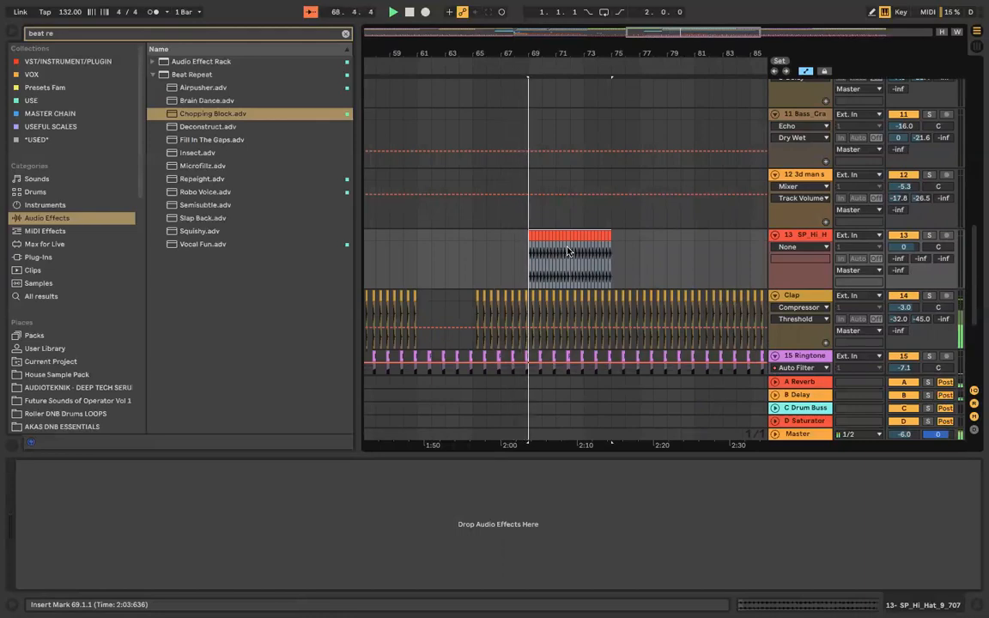
scroll(567, 251, down, 5)
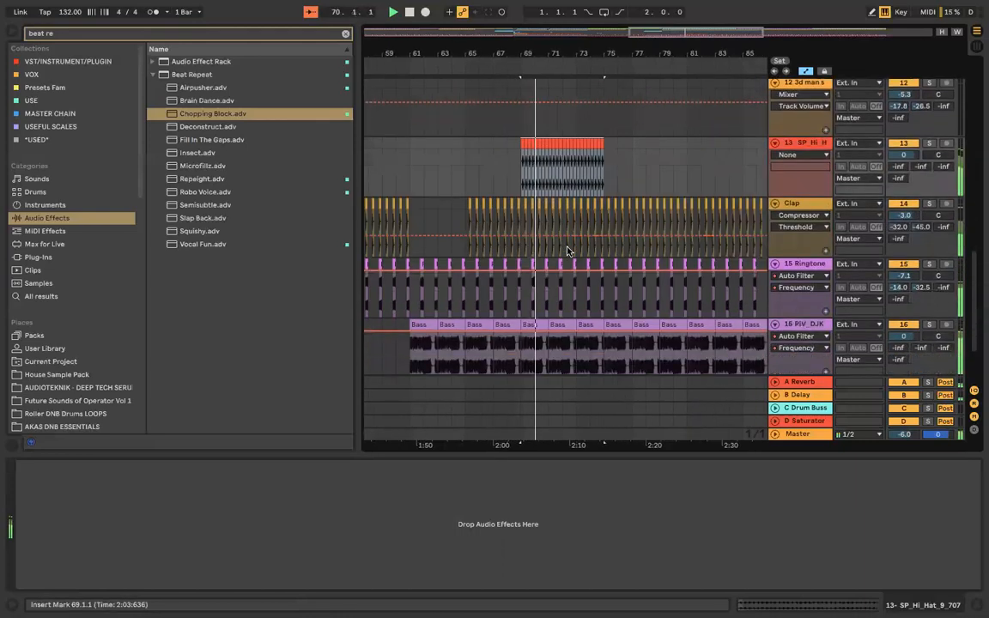
key(ctrl+d)
Step: Examine the Kick track's last hit in bar 72 and review the other tracks of the second drop during playback
scroll(566, 251, up, 10)
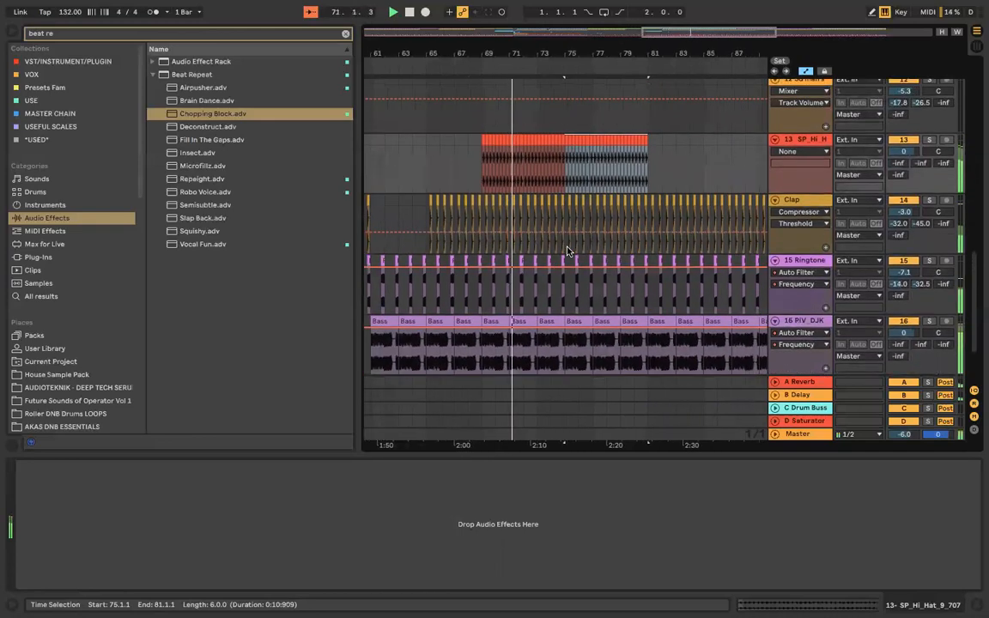
scroll(558, 220, up, 3)
click(520, 132)
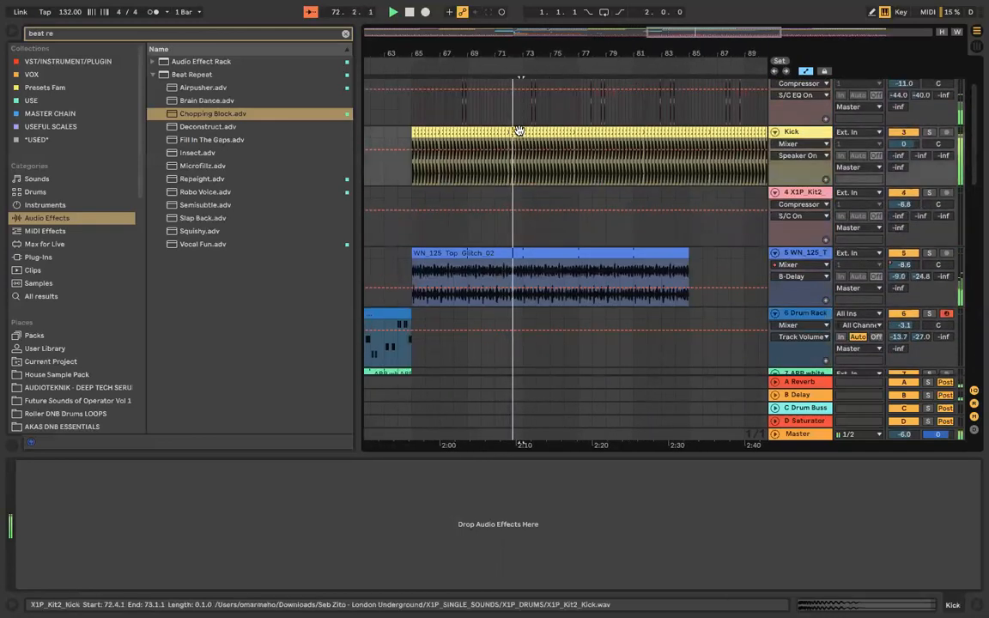
scroll(549, 215, down, 1)
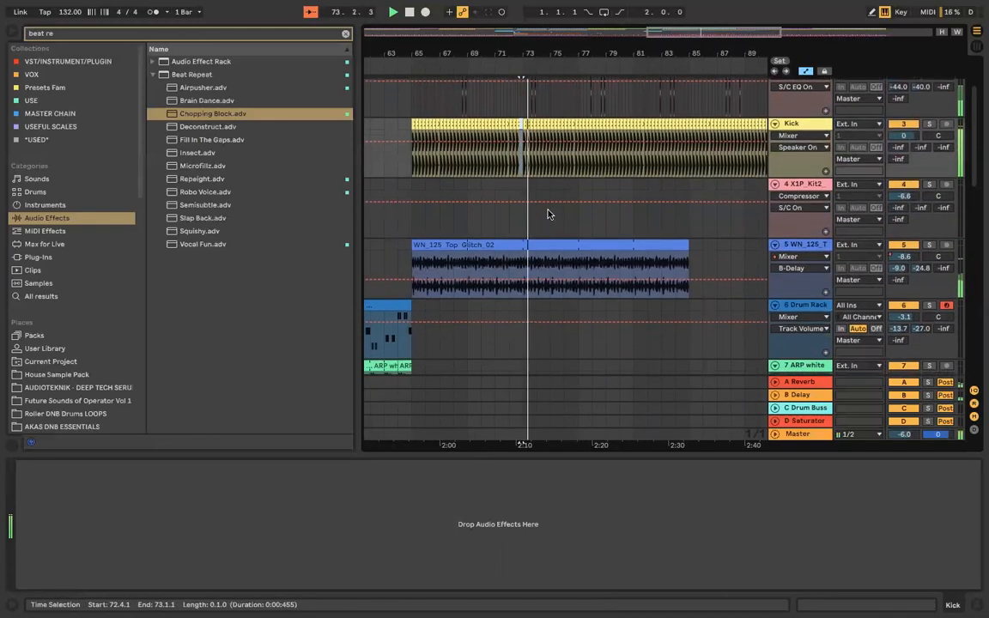
scroll(515, 139, up, 5)
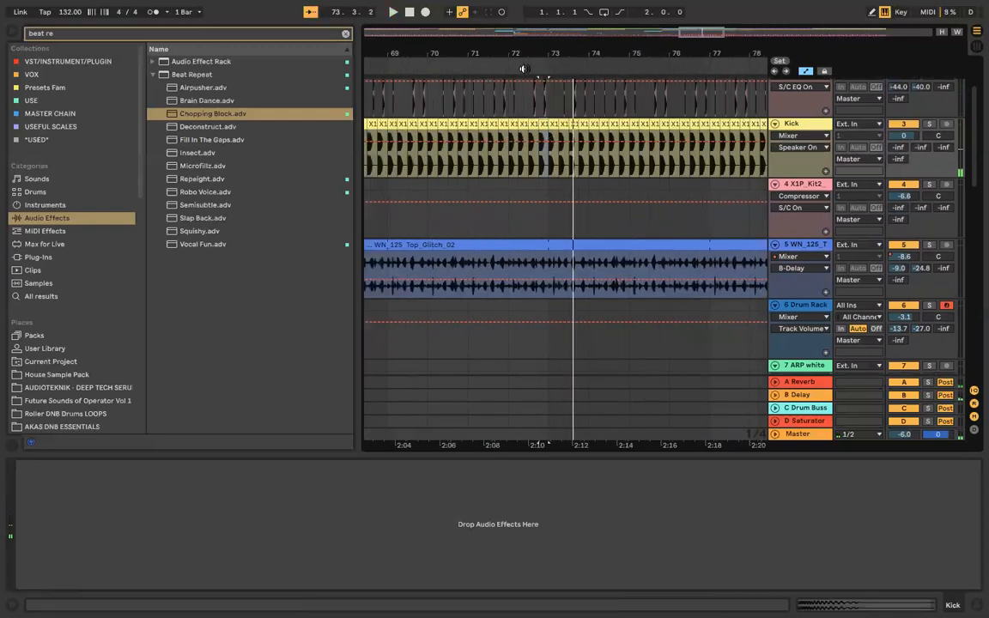
scroll(521, 164, down, 3)
scroll(521, 165, down, 3)
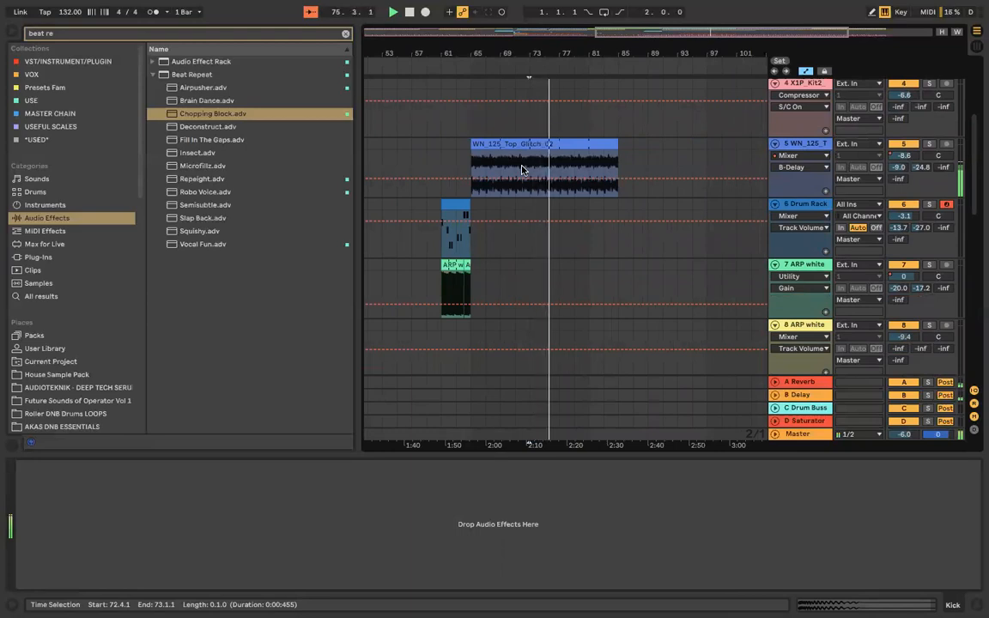
scroll(521, 169, down, 8)
scroll(521, 170, down, 8)
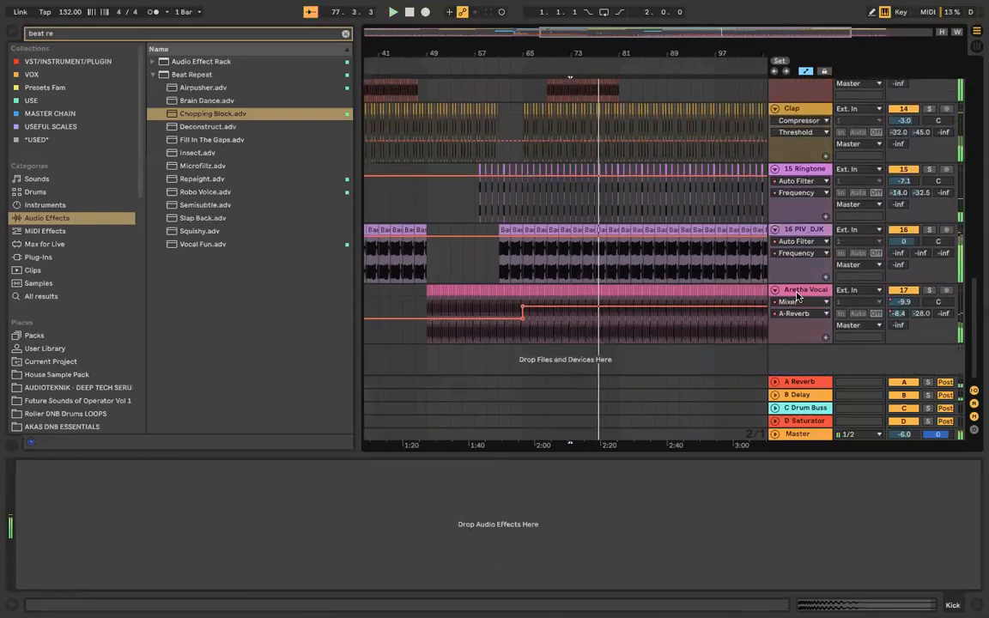
Step: Search the audio effects for "dela" and add Delay after Chopping Block on the Aretha Vocal track
click(796, 296)
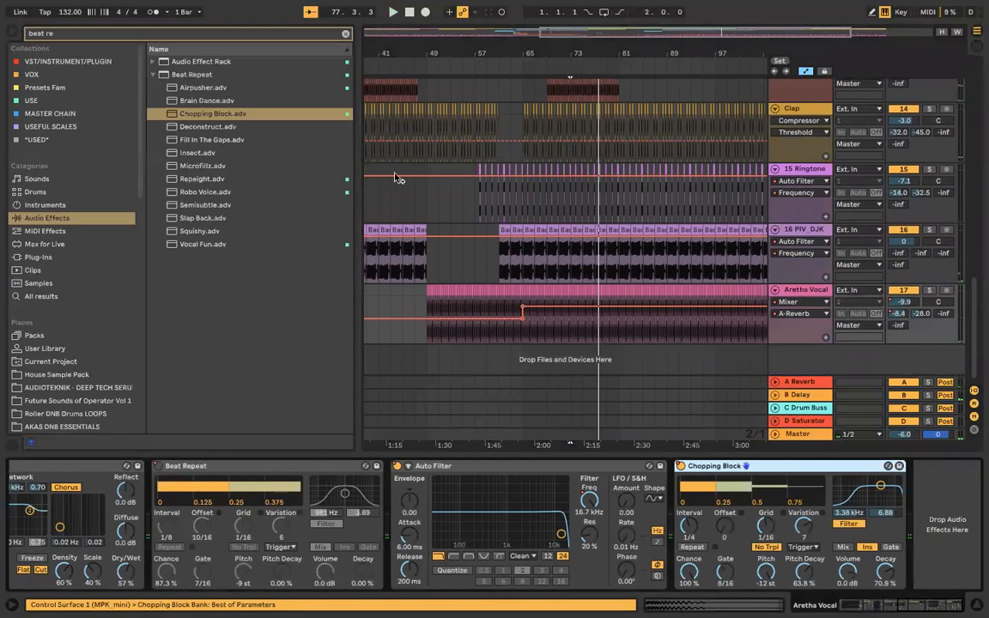
double_click(298, 35)
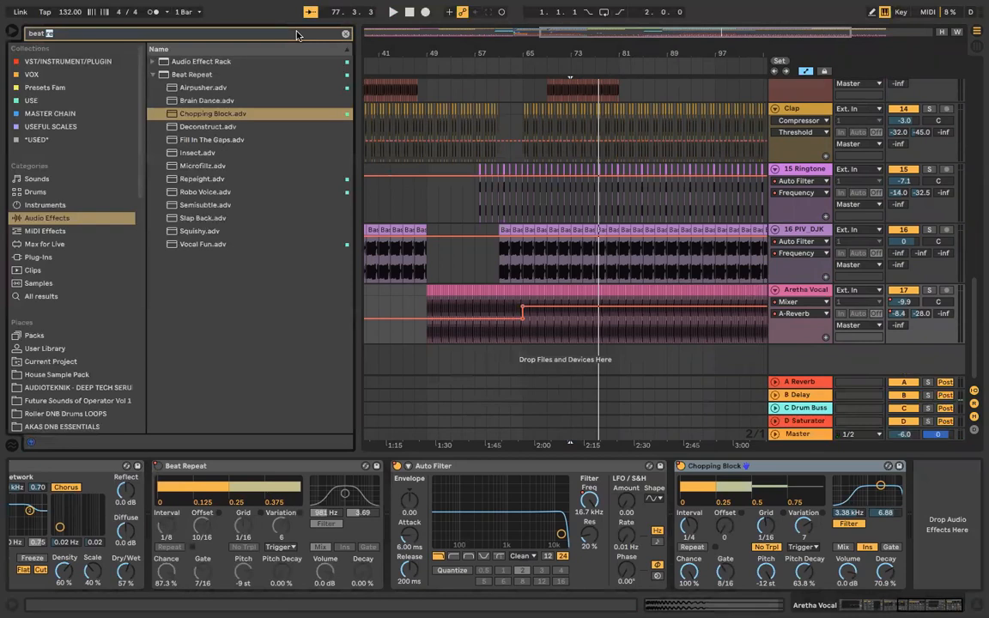
text(dela)
double_click(176, 74)
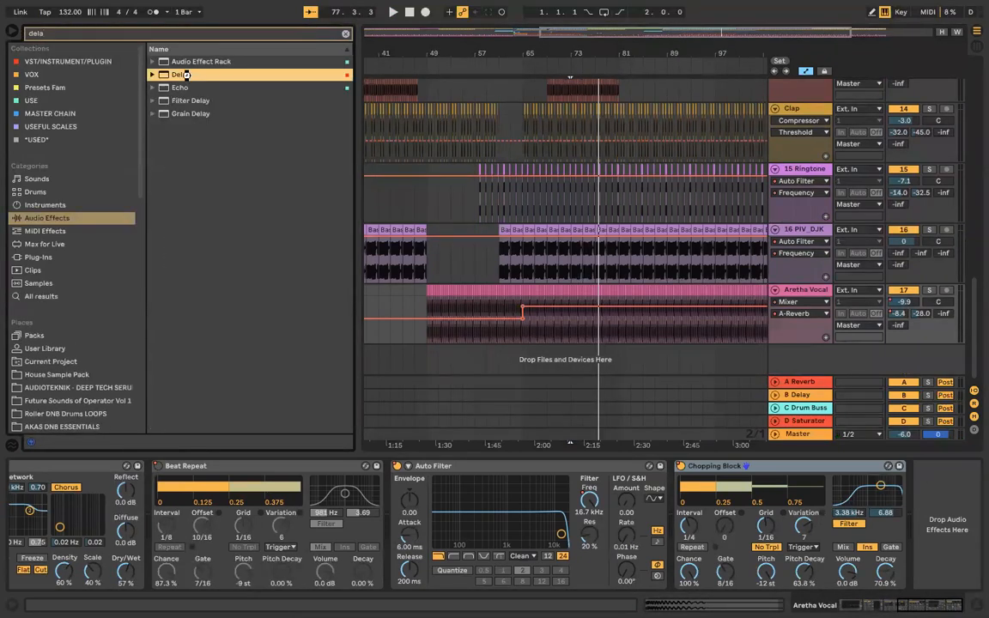
Step: Set the vocal's Delay to Ping Pong and Jump mode, with unlinked channels and a right delay time of 3 sixteenths
click(551, 67)
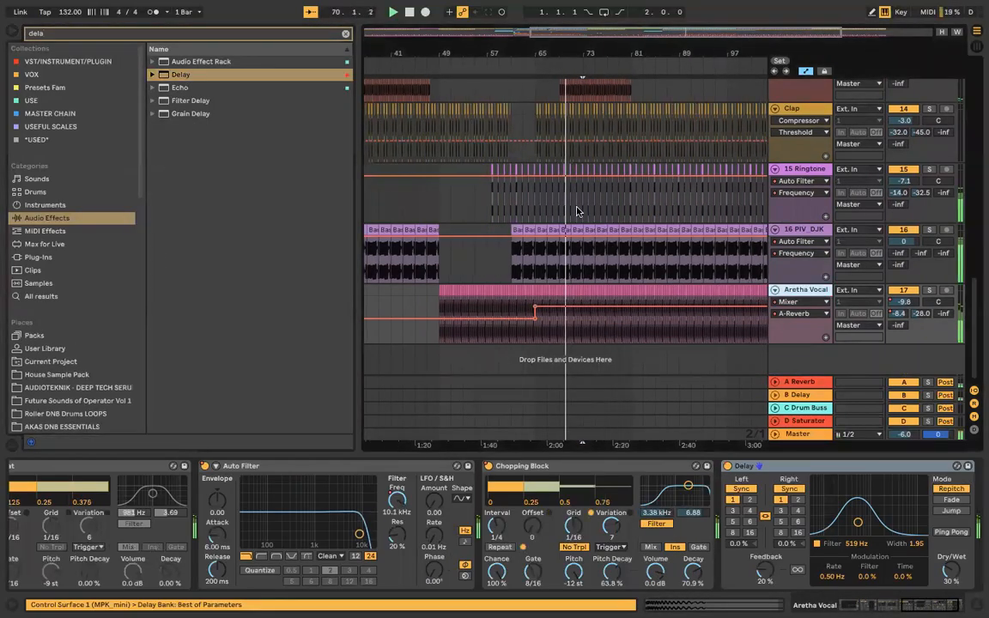
click(951, 532)
click(951, 510)
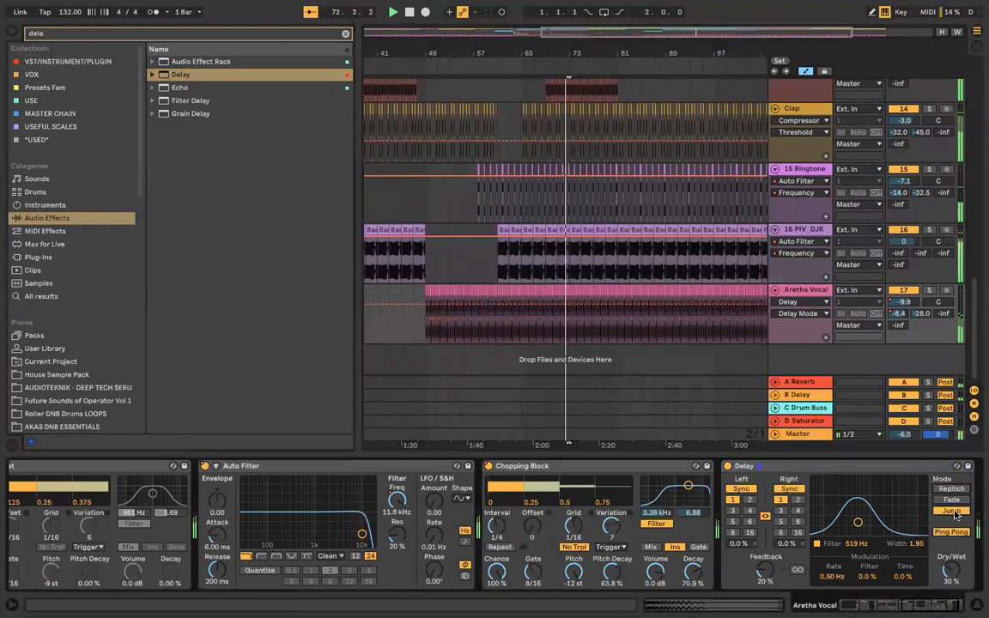
click(765, 516)
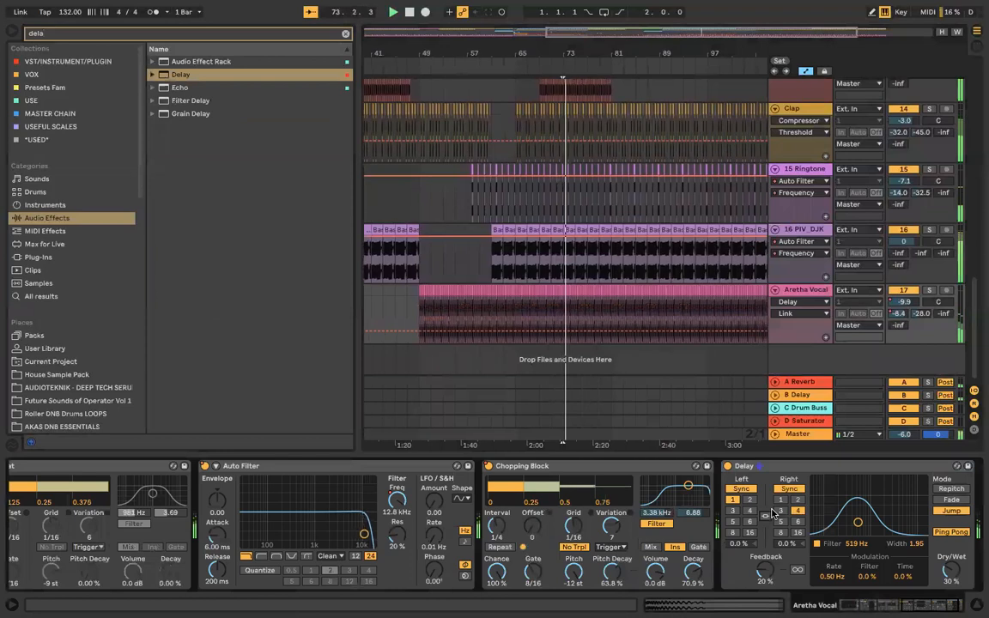
click(780, 510)
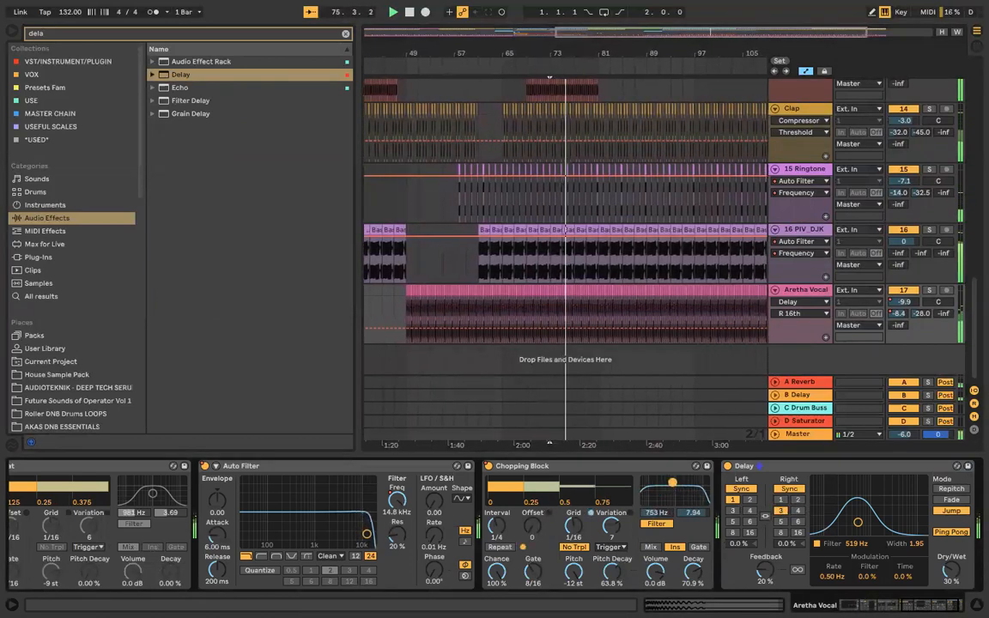
Step: Set Chopping Block's offset to 3/16 and its output mode to Mix
drag(533, 525, 532, 501)
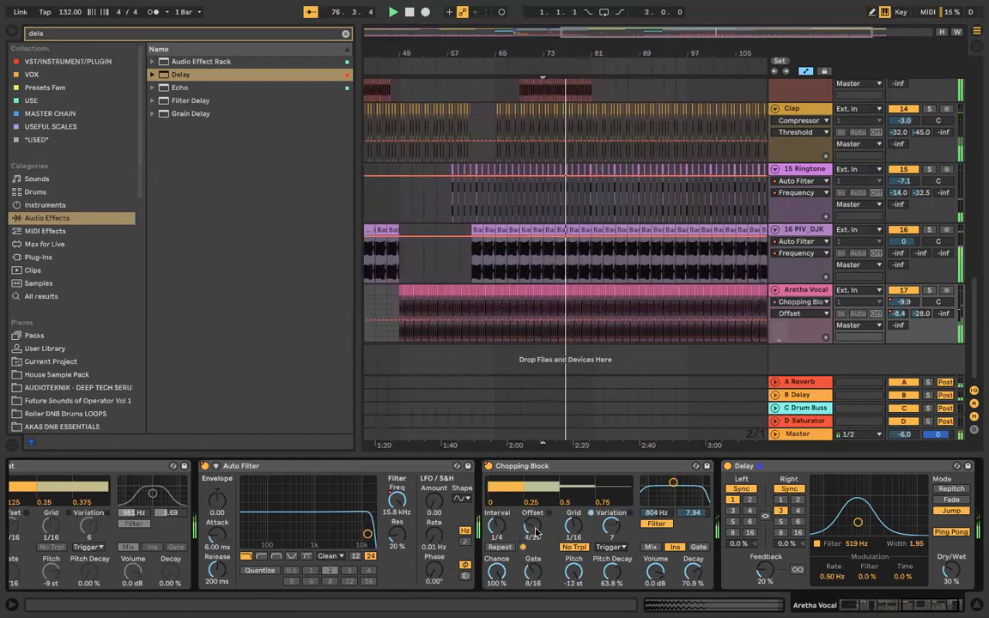
click(698, 547)
double_click(536, 529)
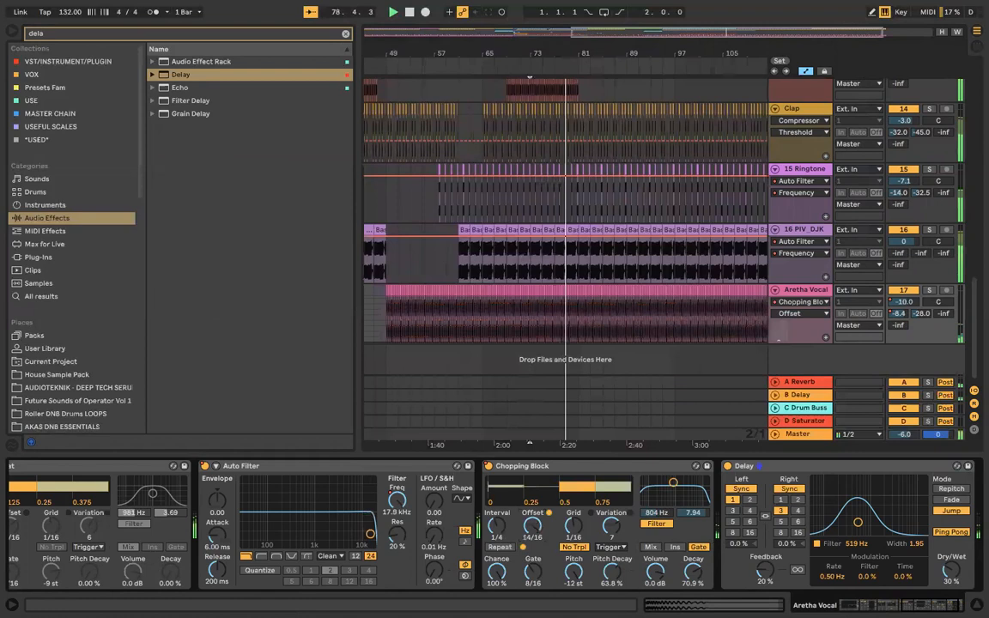
click(653, 547)
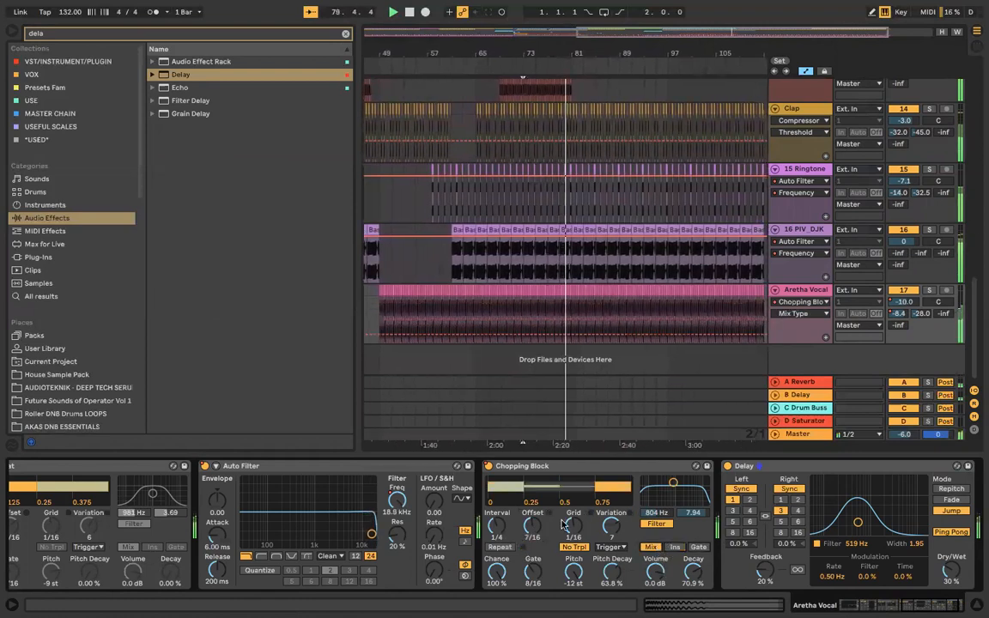
drag(534, 524, 535, 526)
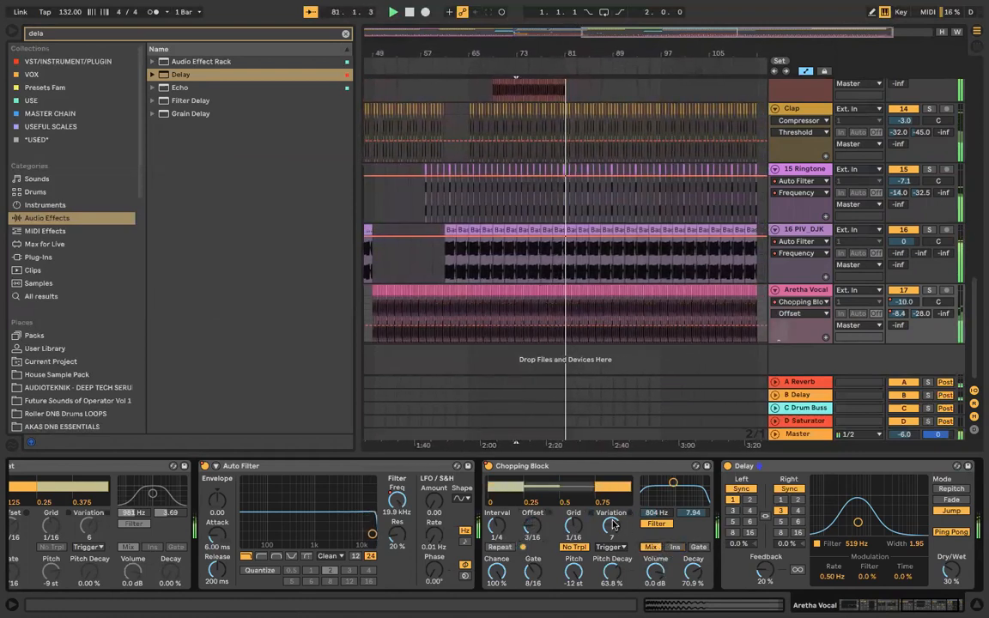
Step: Automate Chopping Block's Mix Type to switch from Mix to Ins for two bars at bars 73, 79, 85 and 89
right_click(682, 551)
click(711, 554)
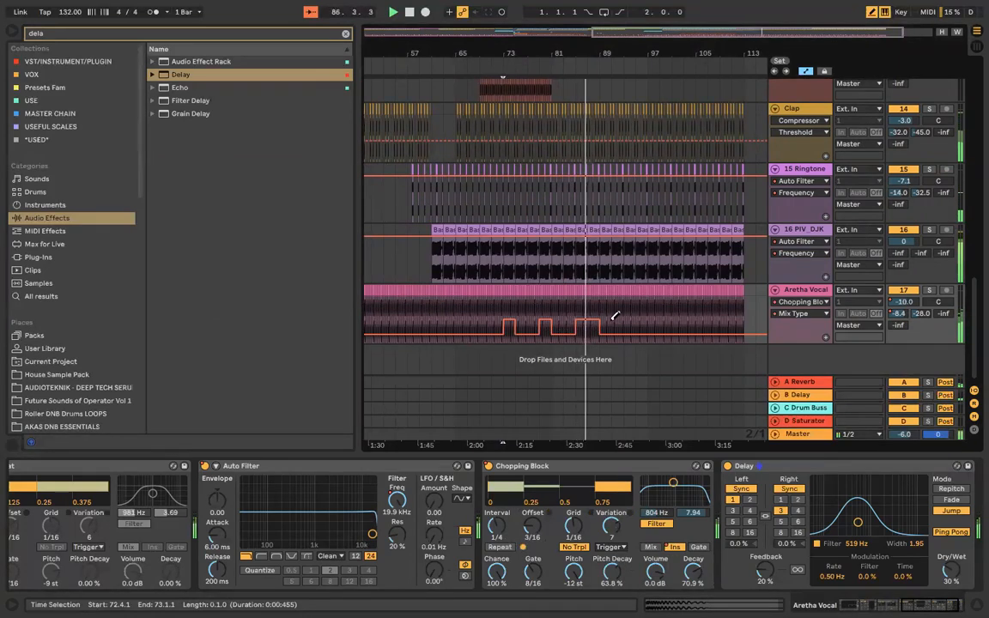
click(623, 319)
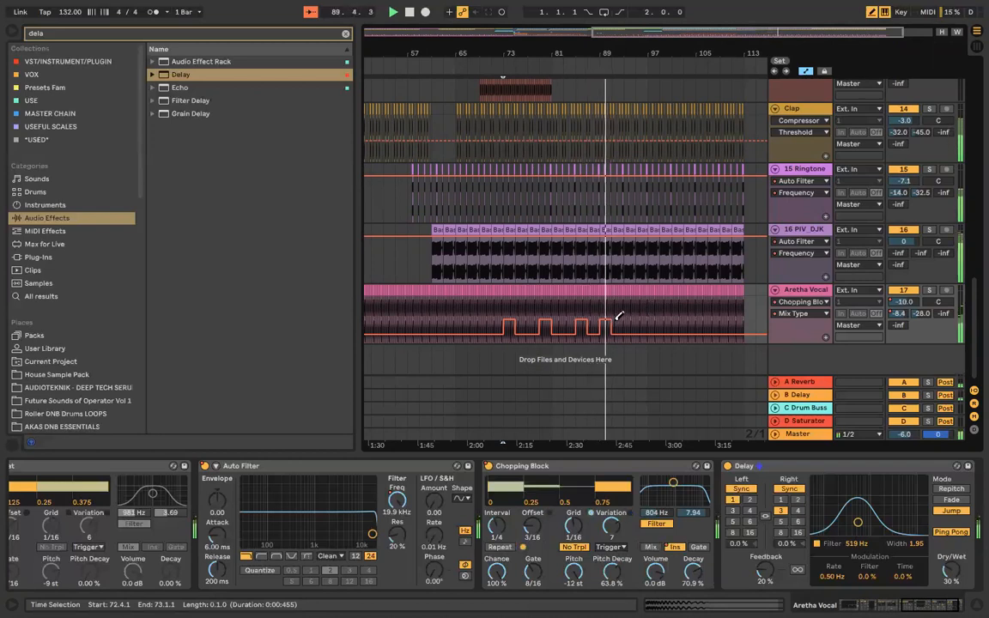
Step: Copy the hi-hat clips spanning bars 69 to 81 on the SP_Hi_Hat track and paste them at bar 97
scroll(651, 317, up, 1)
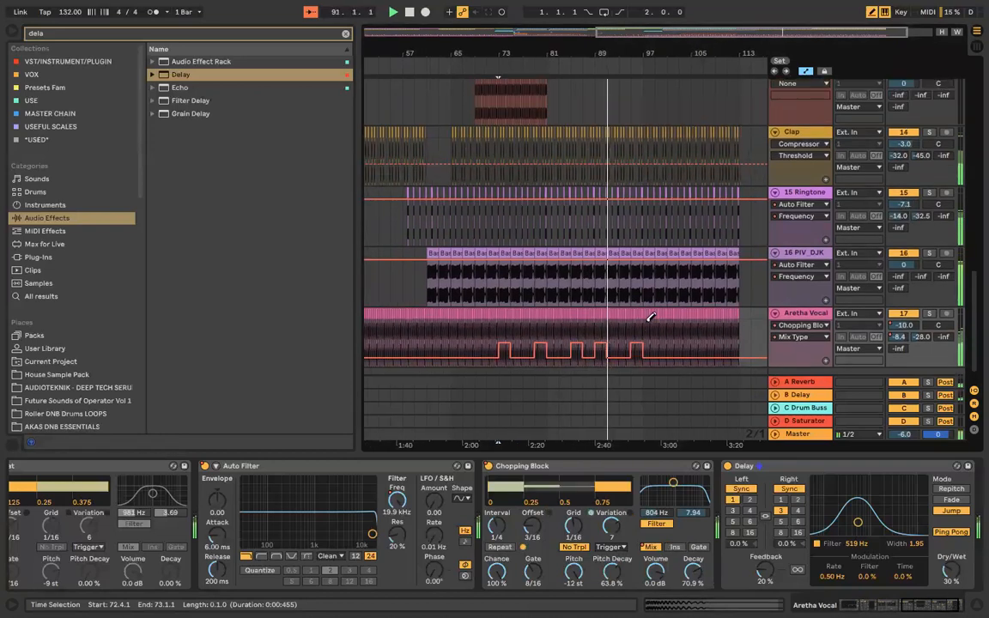
scroll(645, 326, up, 15)
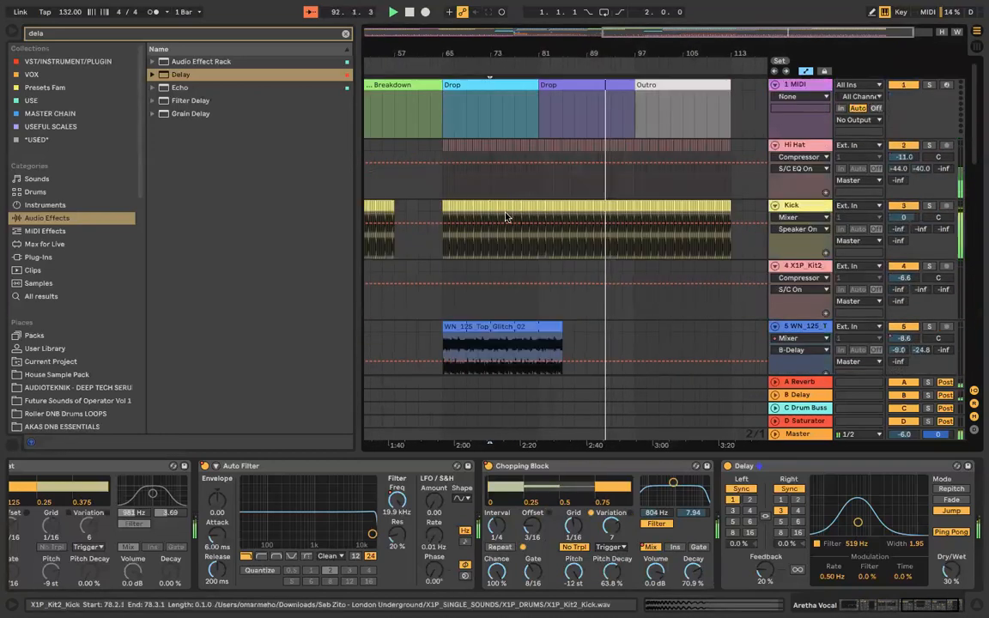
scroll(578, 264, down, 14)
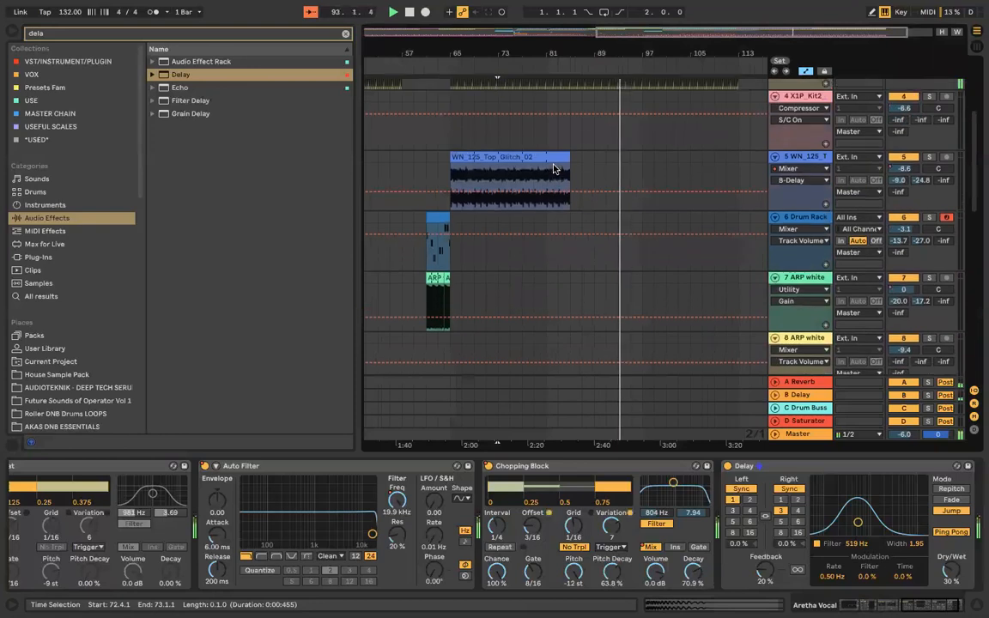
scroll(553, 168, down, 10)
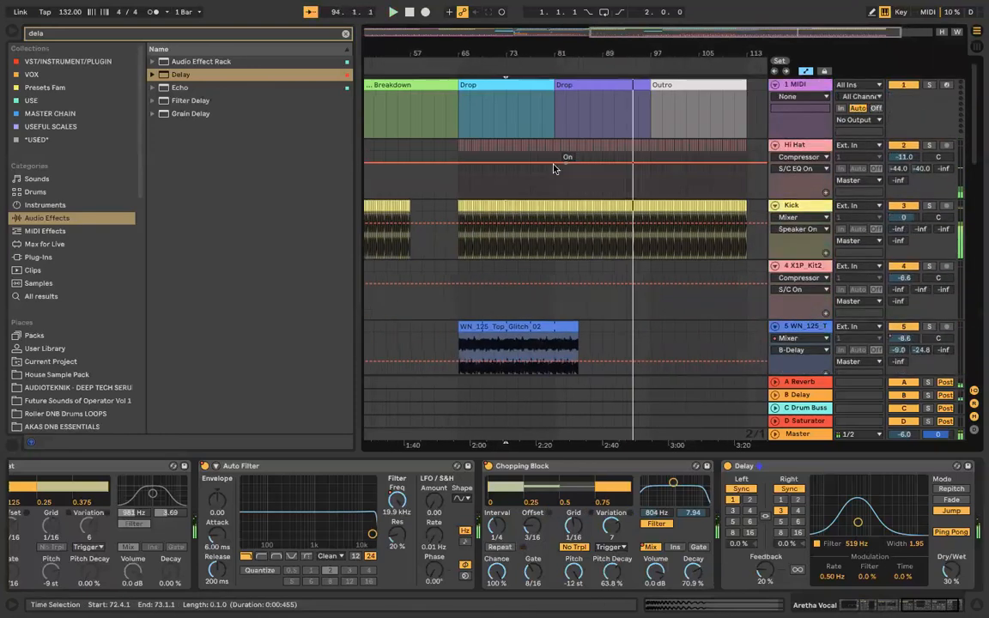
scroll(549, 189, down, 15)
scroll(538, 208, down, 2)
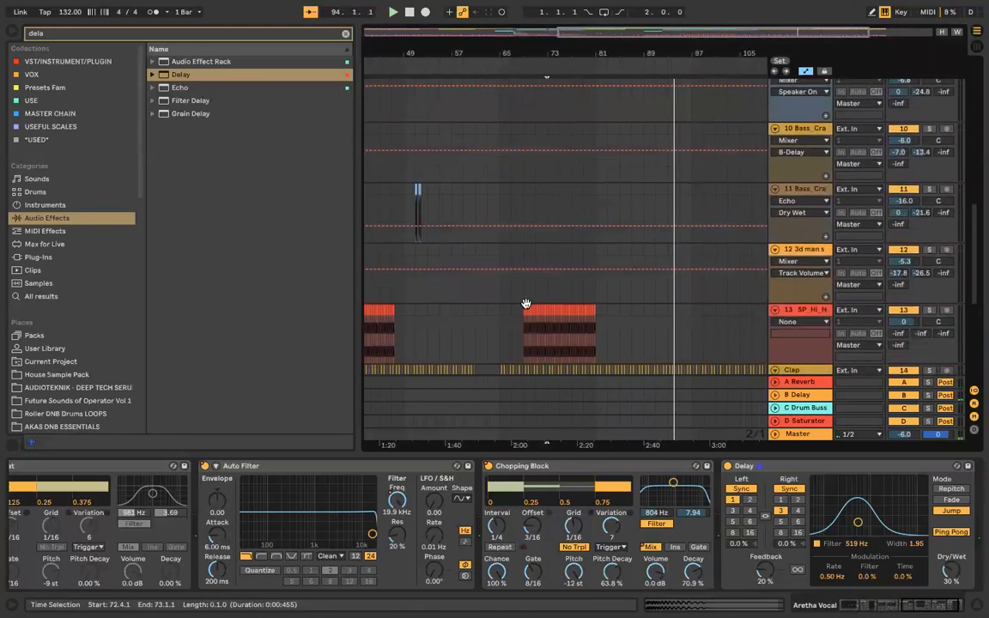
drag(525, 311, 595, 310)
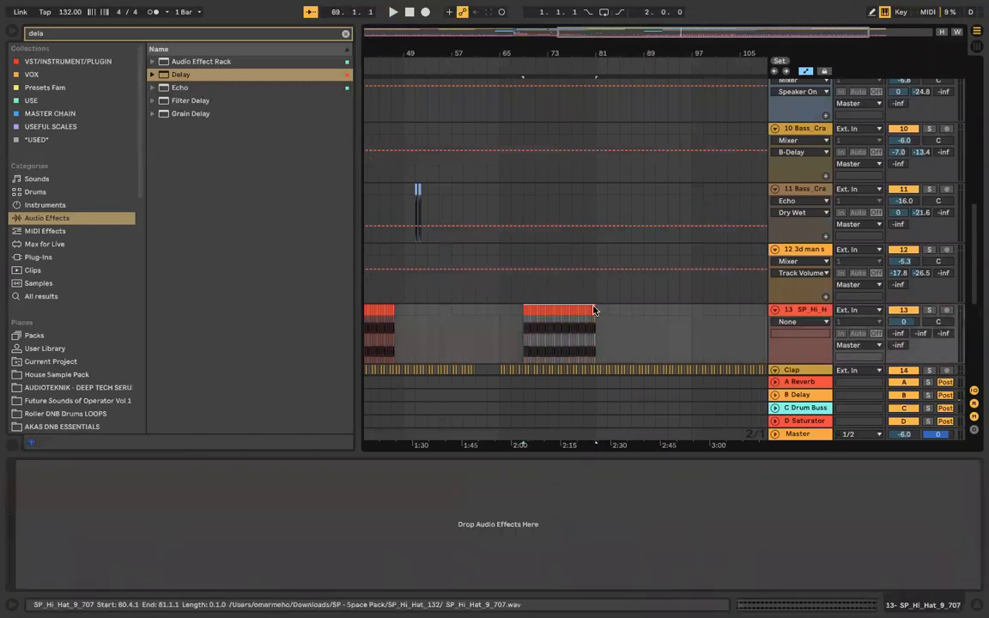
scroll(597, 309, up, 1)
scroll(596, 309, right, 1)
click(658, 333)
key(ctrl+v)
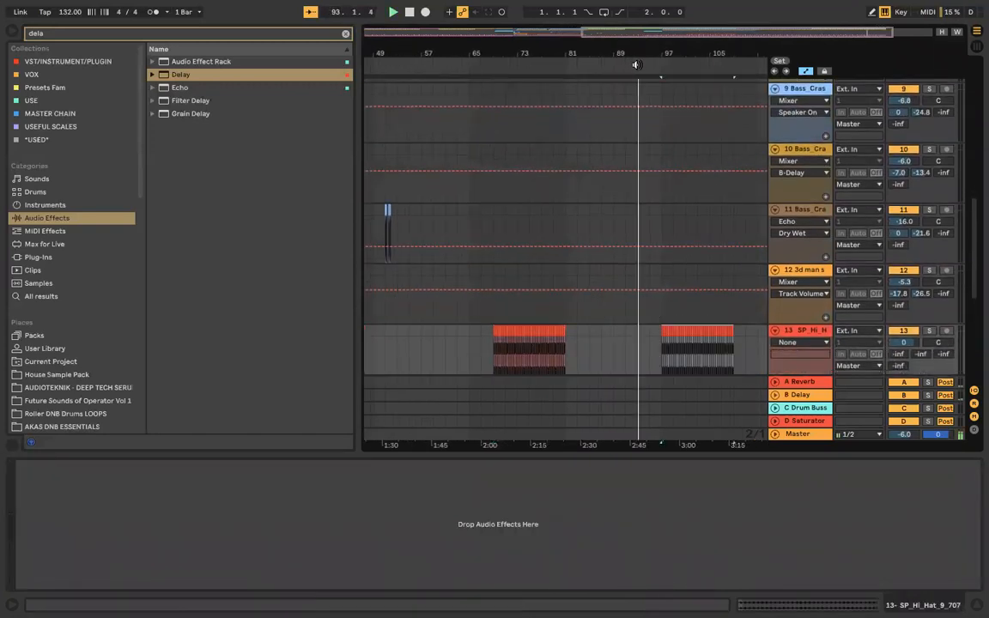
Step: Automate Chopping Block's Mix Type on the Aretha Vocal track to switch to Ins for two bars at bars 101, 105 and 109
scroll(613, 227, up, 10)
scroll(613, 228, right, 2)
scroll(613, 227, down, 15)
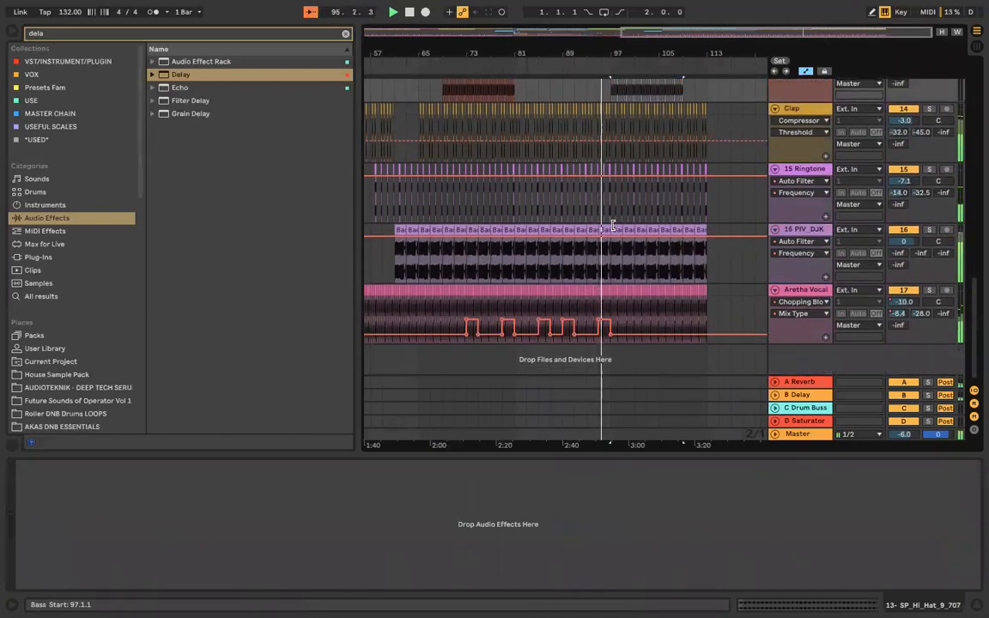
click(633, 318)
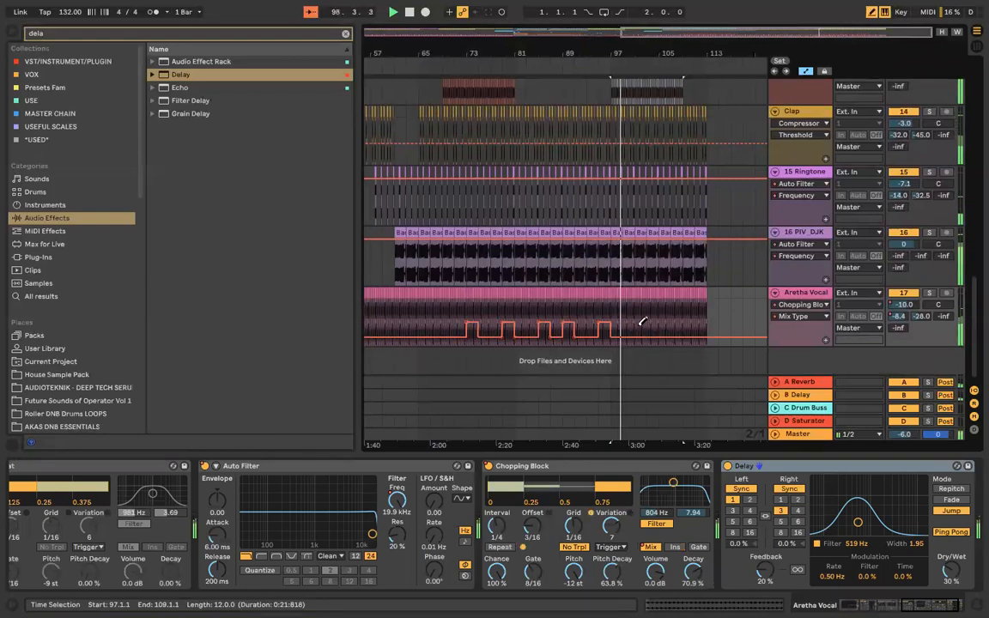
click(644, 320)
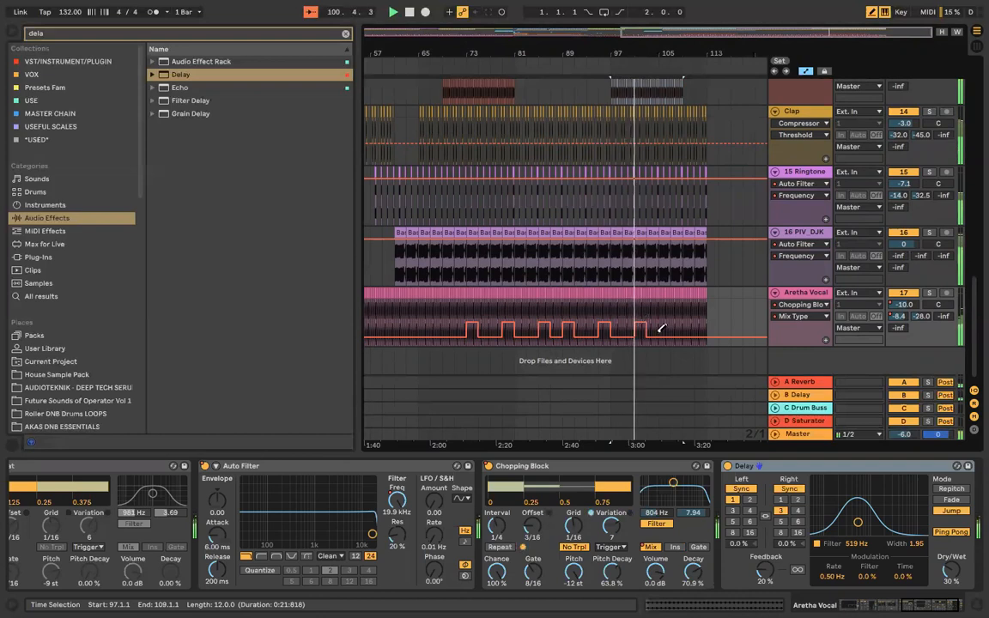
click(666, 325)
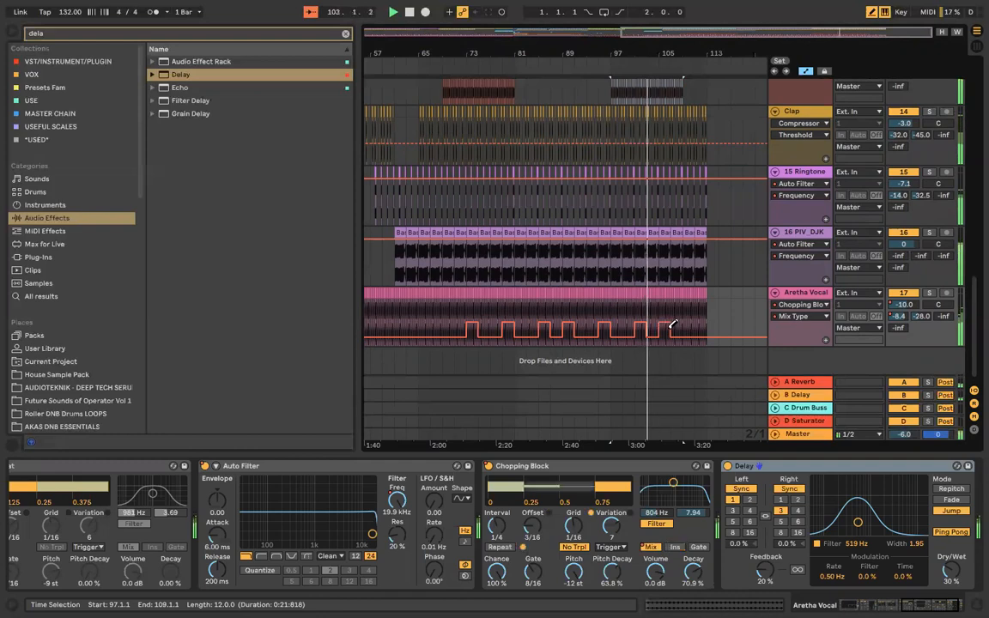
scroll(691, 316, up, 3)
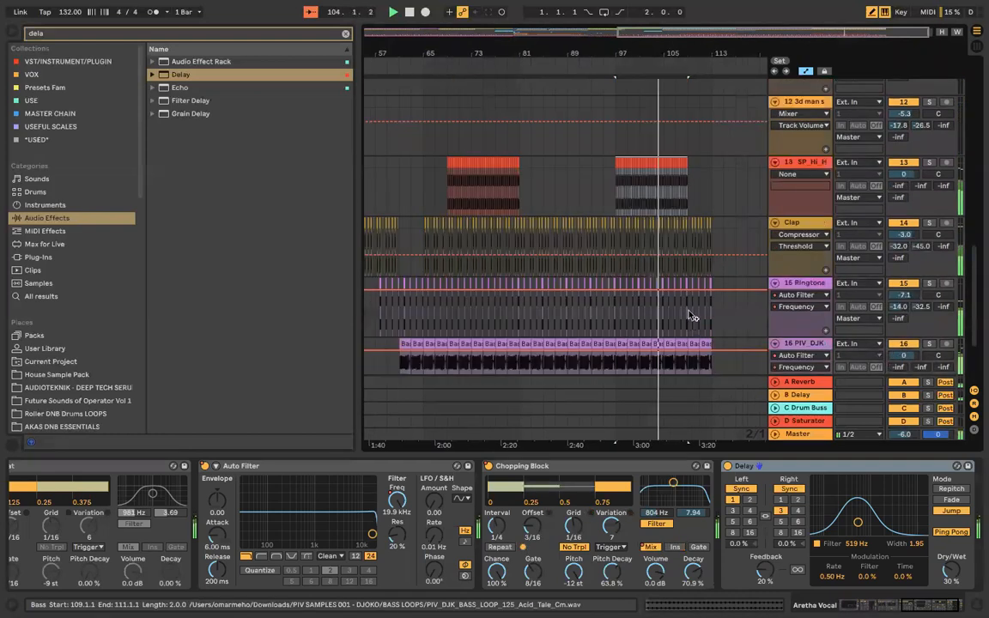
scroll(689, 310, up, 5)
scroll(689, 287, down, 3)
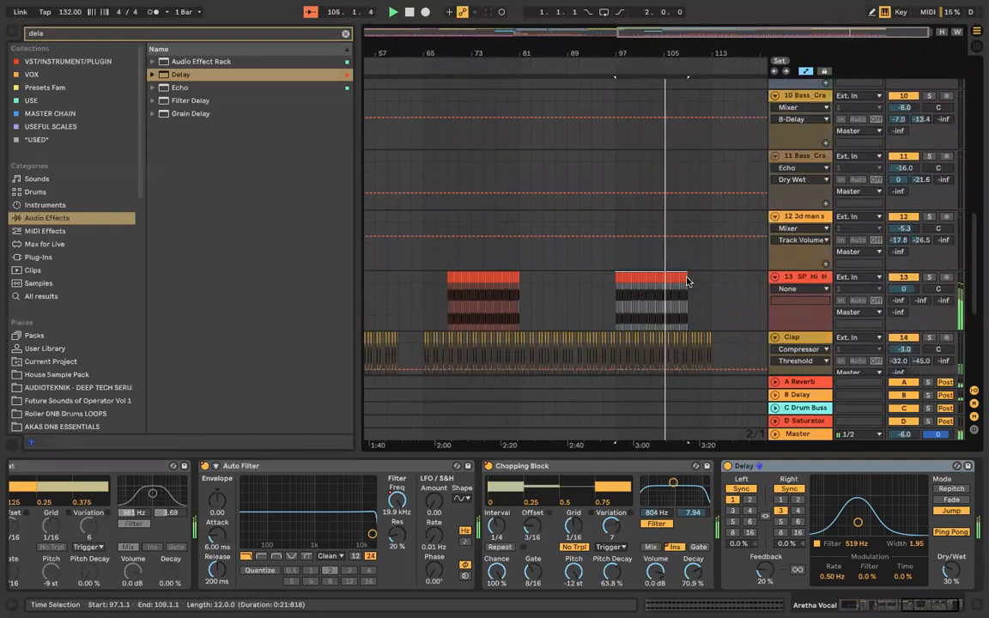
click(693, 285)
scroll(695, 290, down, 5)
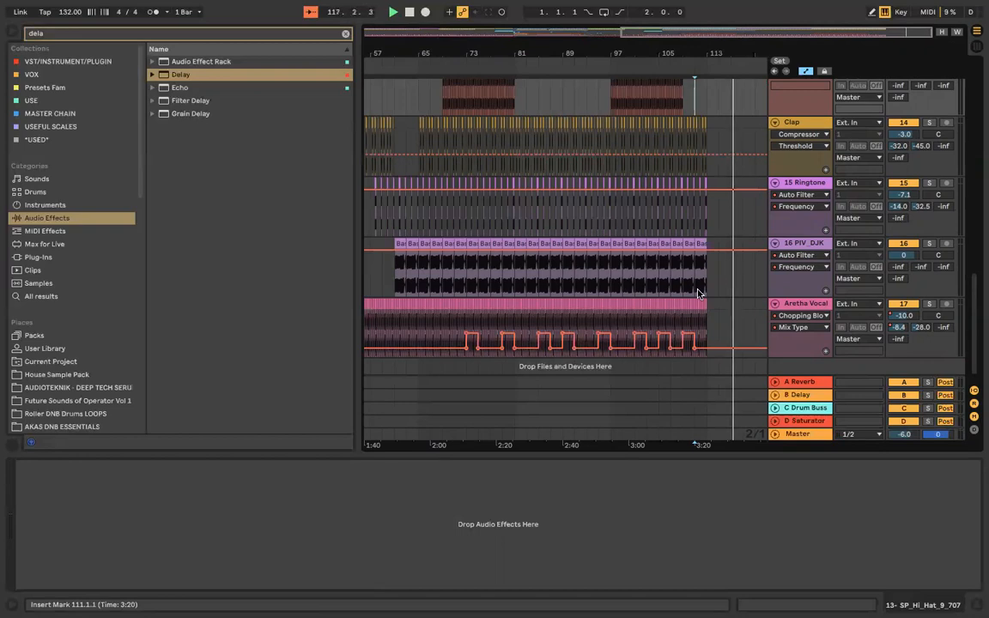
Step: Return the song position to bar 1 and hide the automation in the arrangement
scroll(614, 276, down, 3)
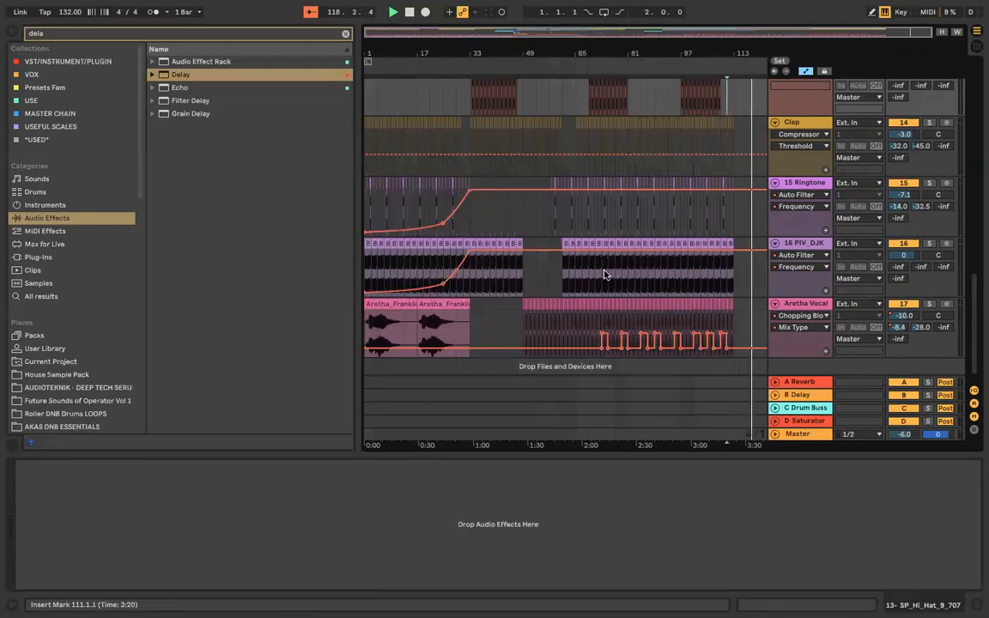
scroll(600, 268, up, 1)
double_click(410, 12)
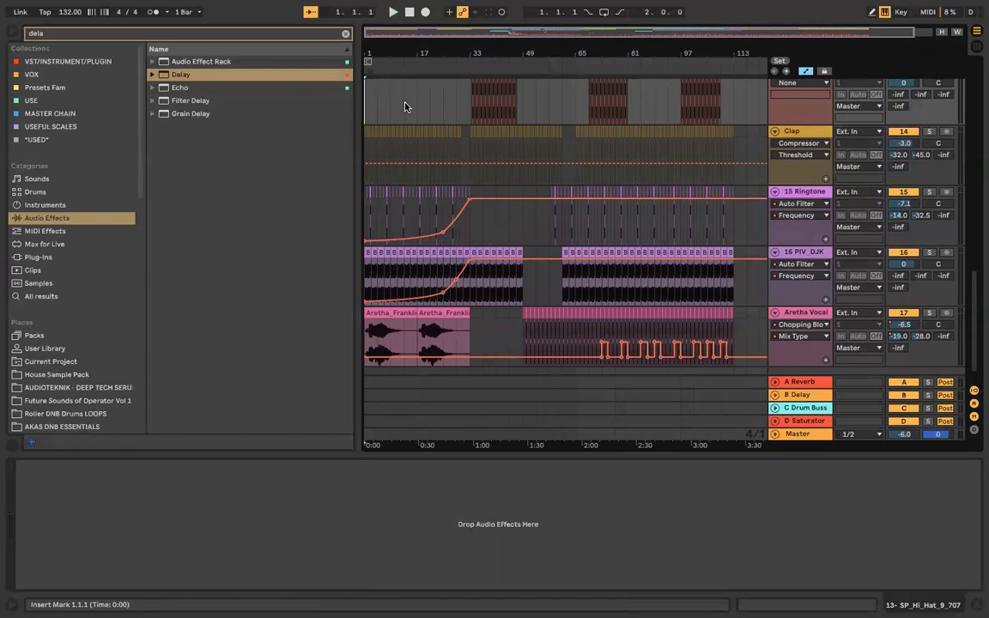
key(space)
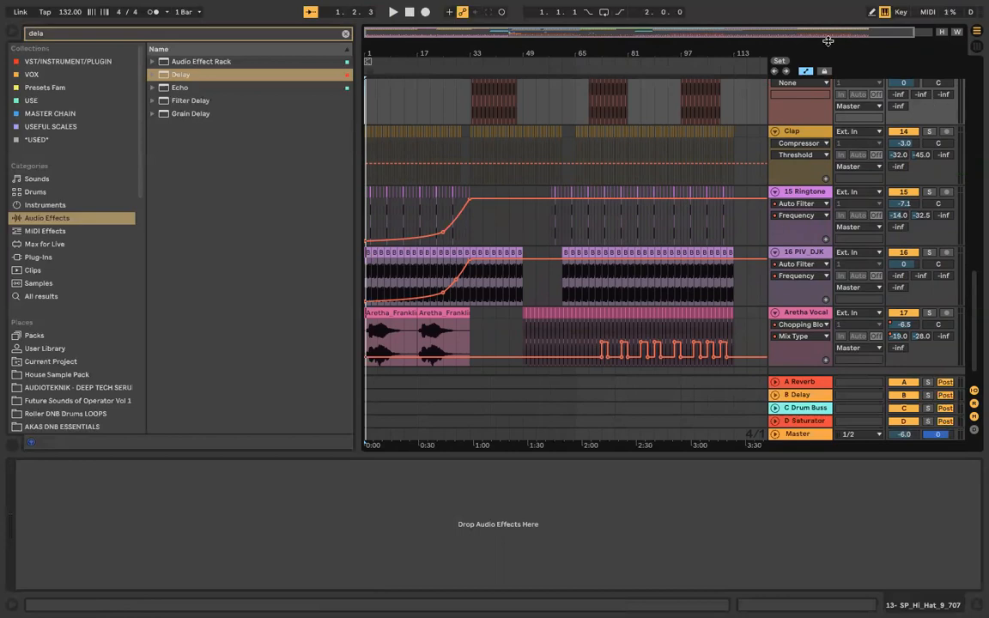
click(806, 71)
Step: Look over the full arrangement and play it back from bar 1
scroll(712, 154, up, 3)
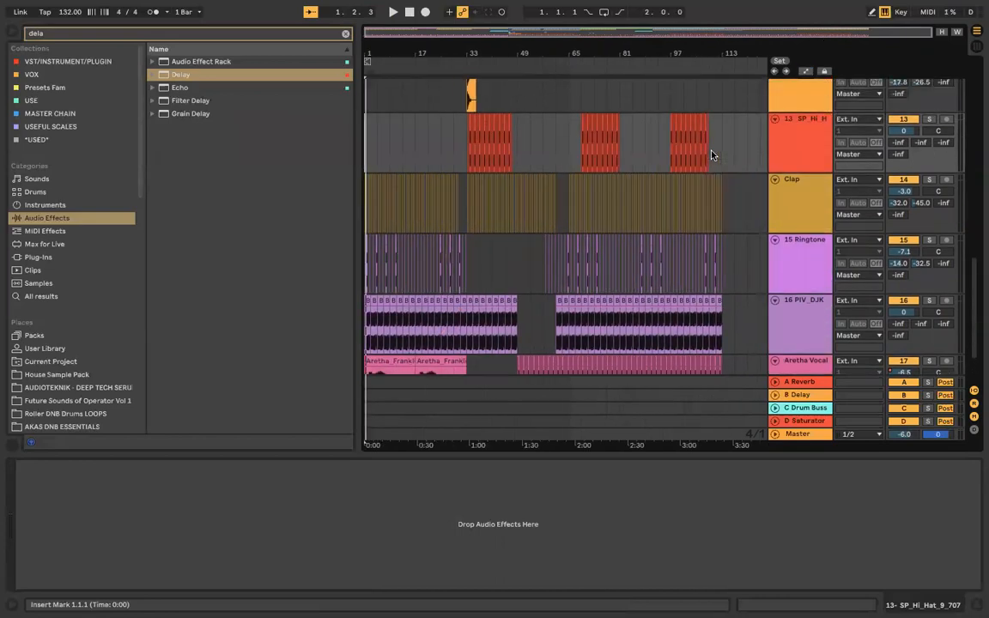
scroll(712, 155, down, 4)
scroll(711, 155, up, 3)
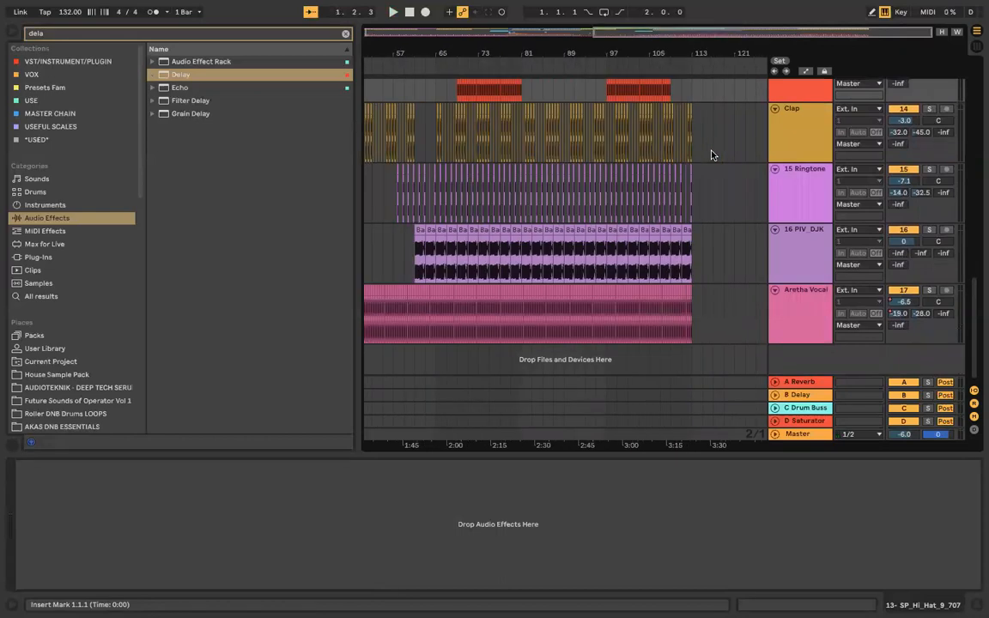
scroll(711, 155, up, 5)
scroll(711, 156, up, 5)
scroll(625, 146, down, 3)
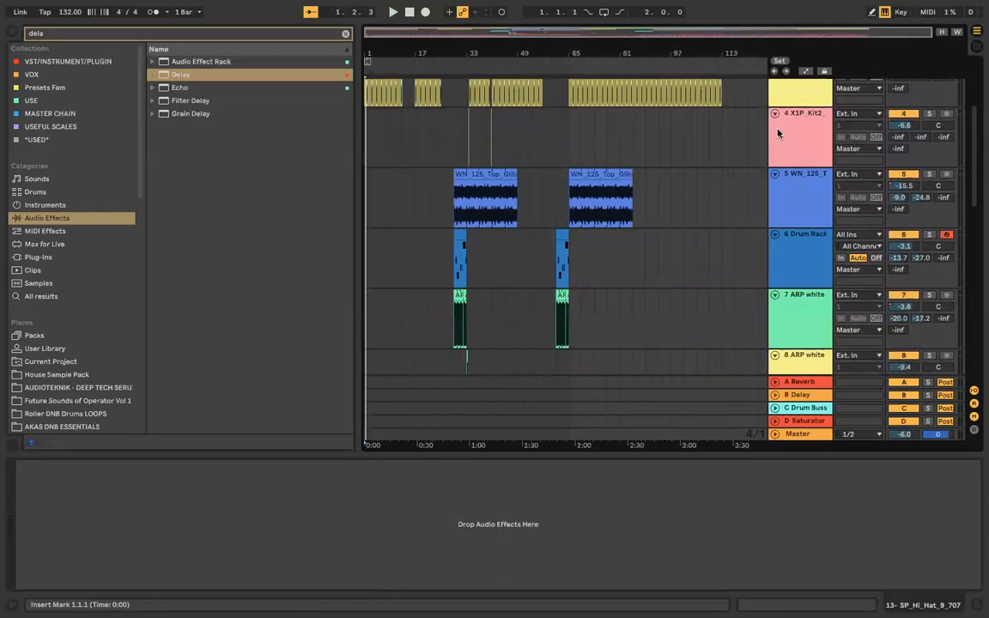
click(721, 127)
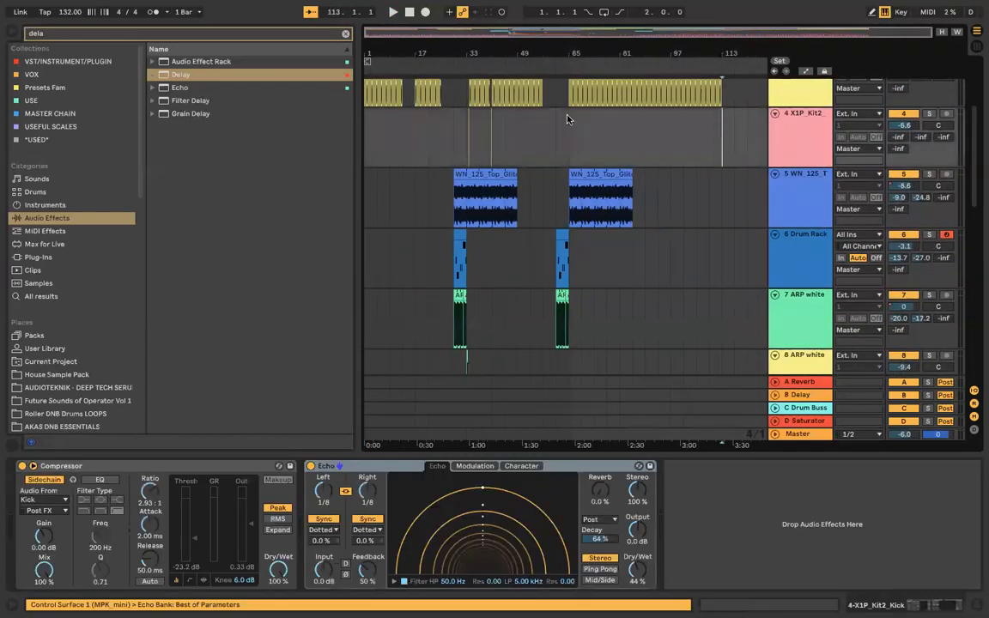
click(366, 121)
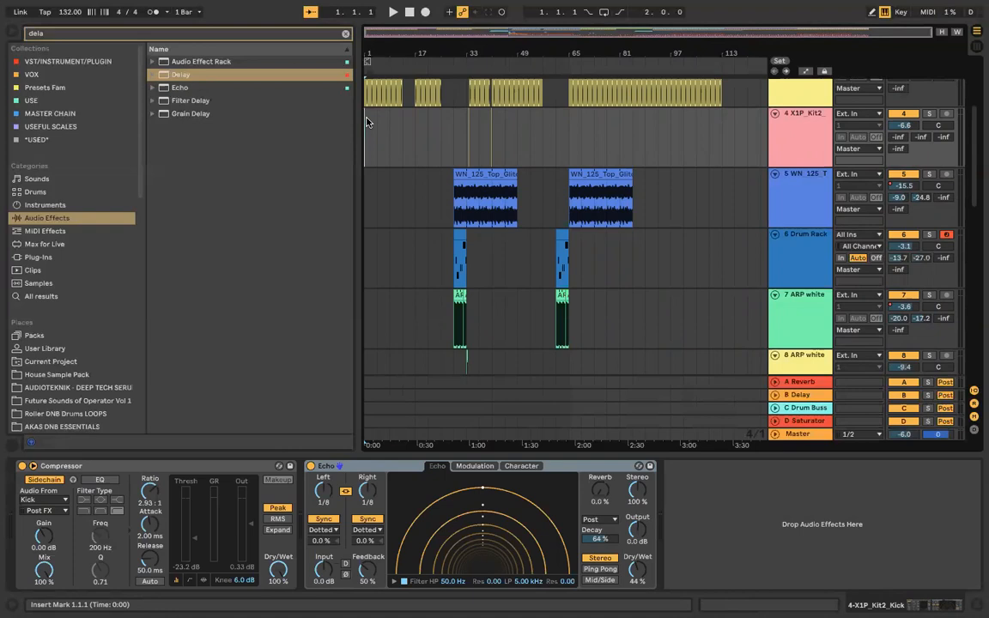
key(space)
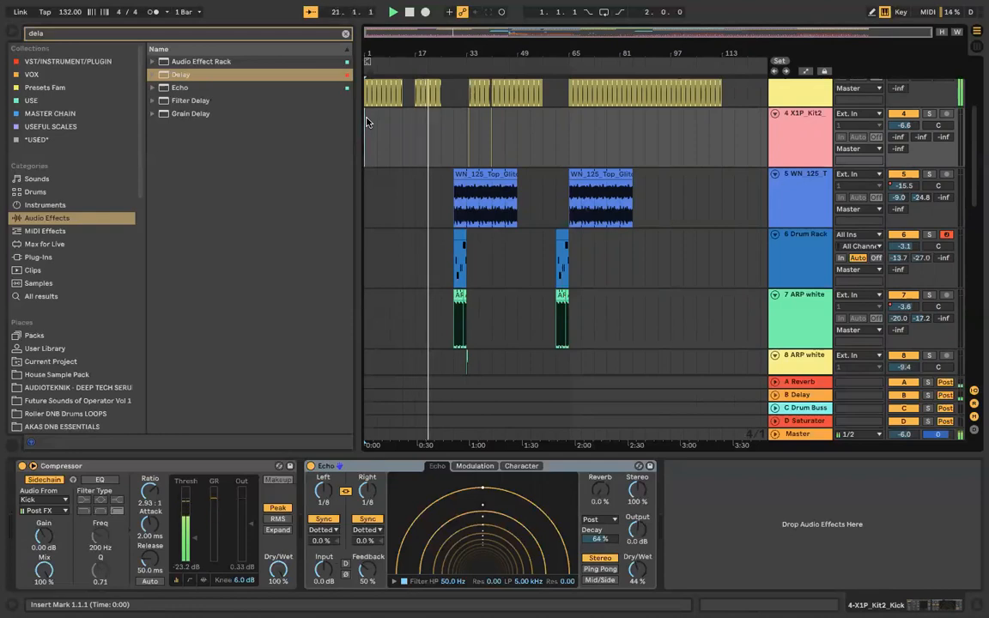
Step: Examine the Aretha Vocal track's effect chain from Delay back to Beat Repeat during playback
scroll(498, 255, down, 10)
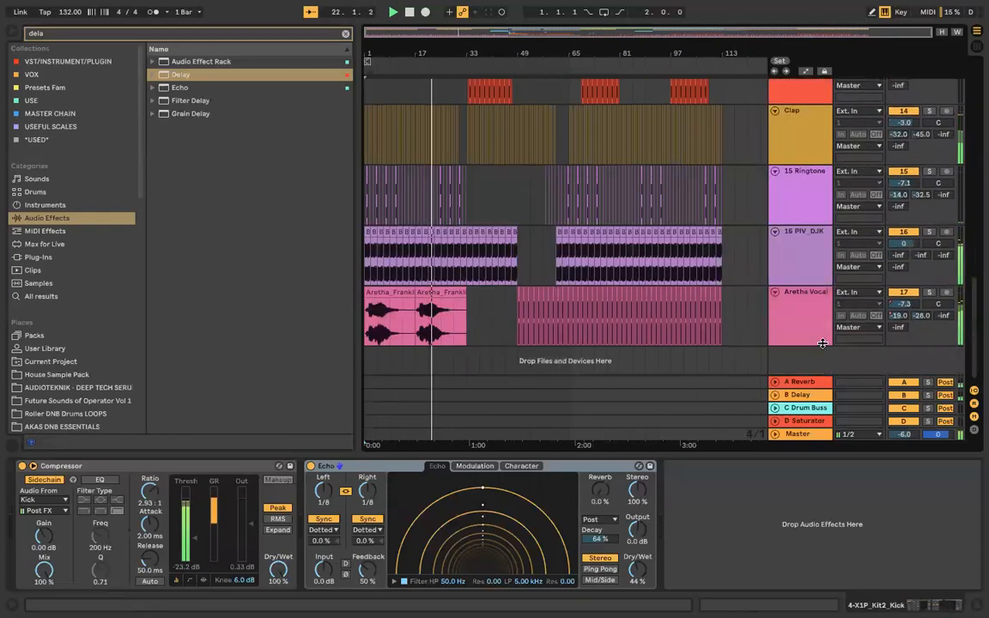
click(811, 331)
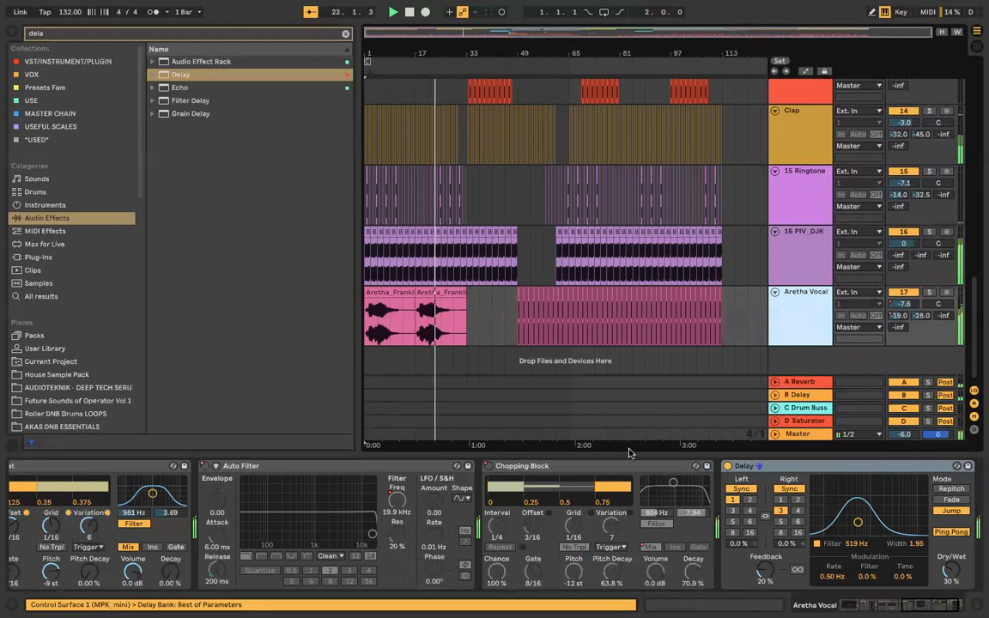
scroll(577, 518, up, 3)
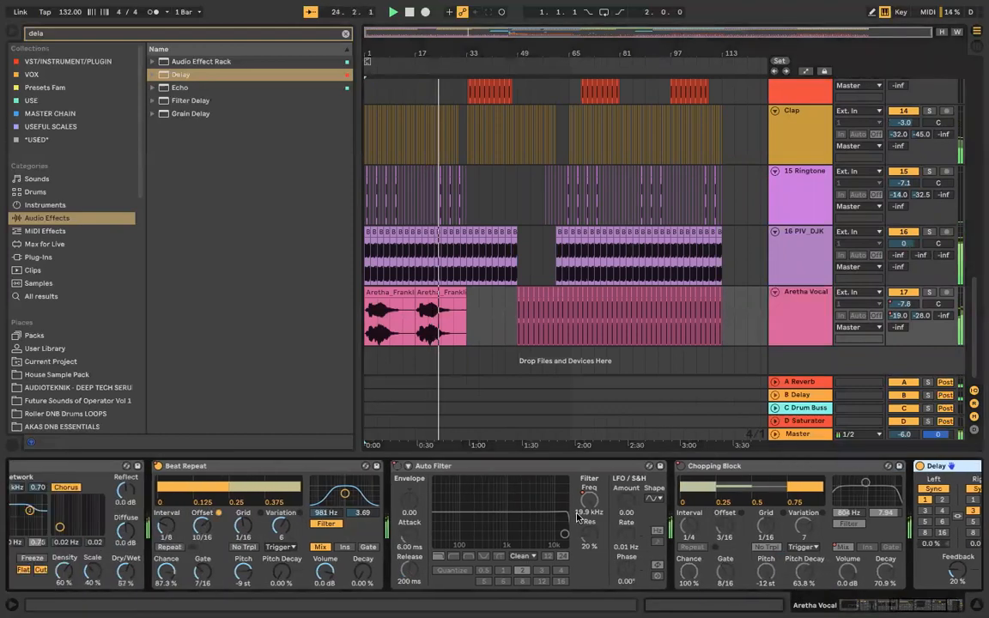
scroll(578, 518, up, 2)
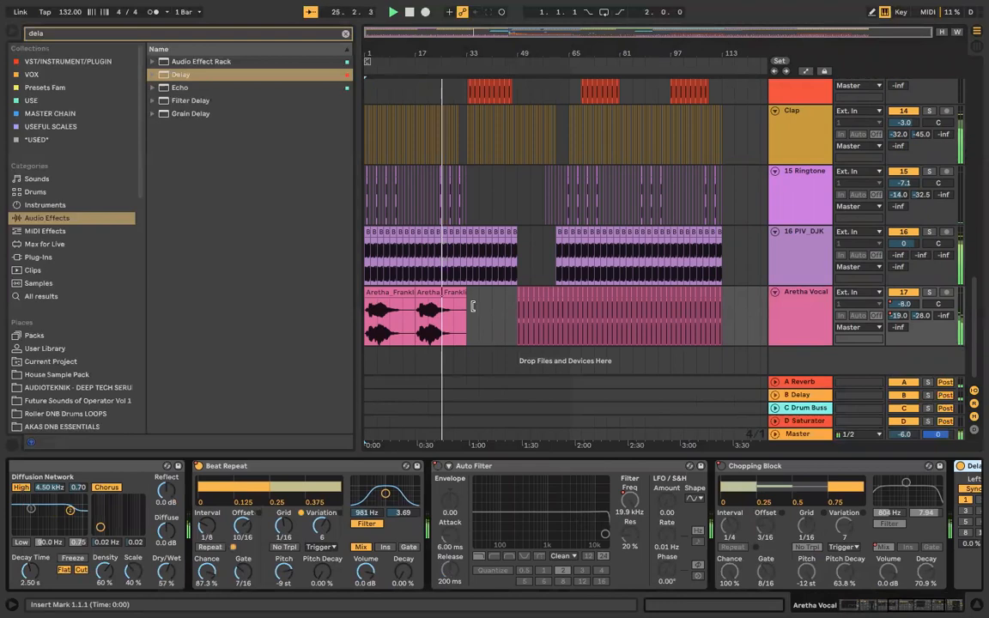
Step: Examine all arrangement tracks while the buildup, bridge and first drop play
scroll(471, 307, up, 15)
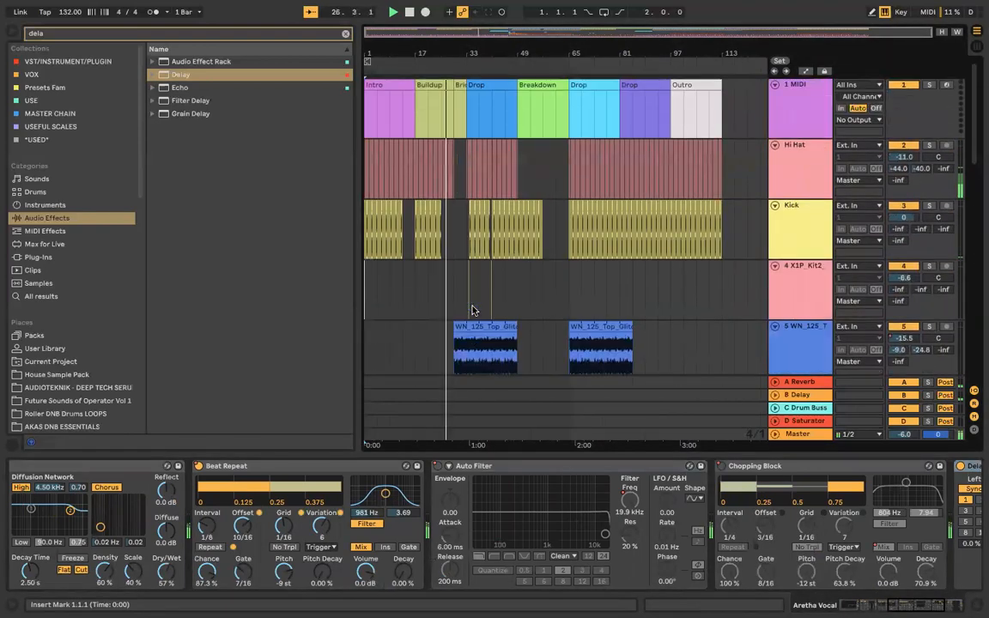
scroll(472, 309, up, 3)
scroll(473, 309, down, 1)
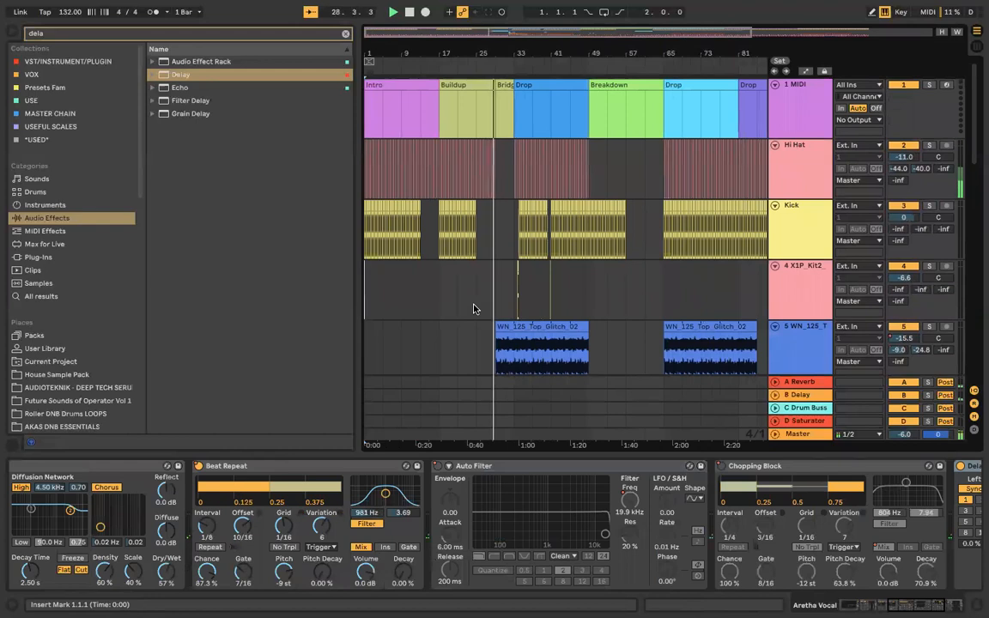
scroll(473, 309, down, 2)
scroll(473, 309, down, 3)
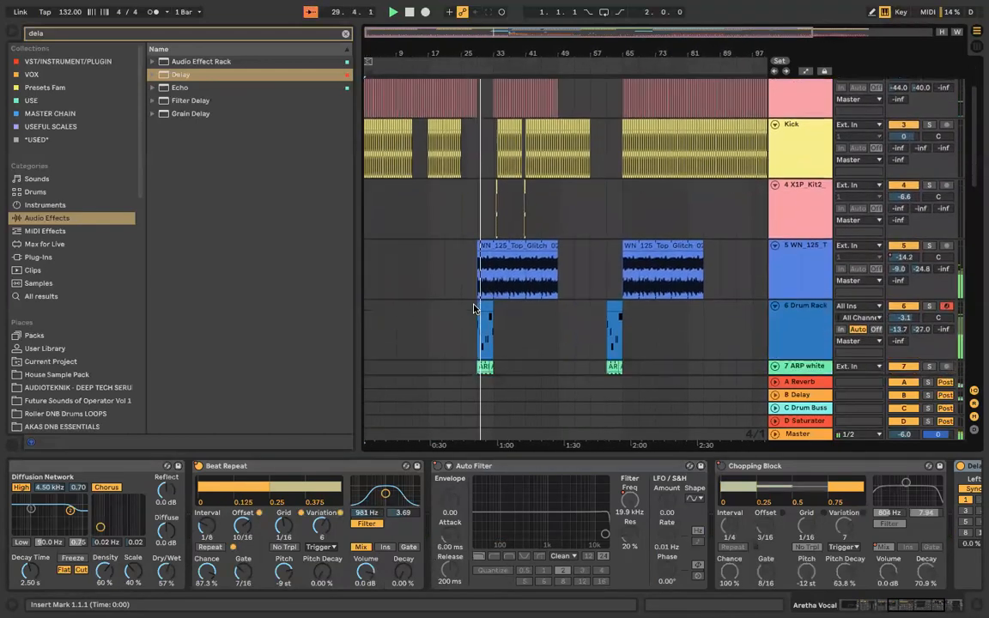
scroll(473, 309, down, 3)
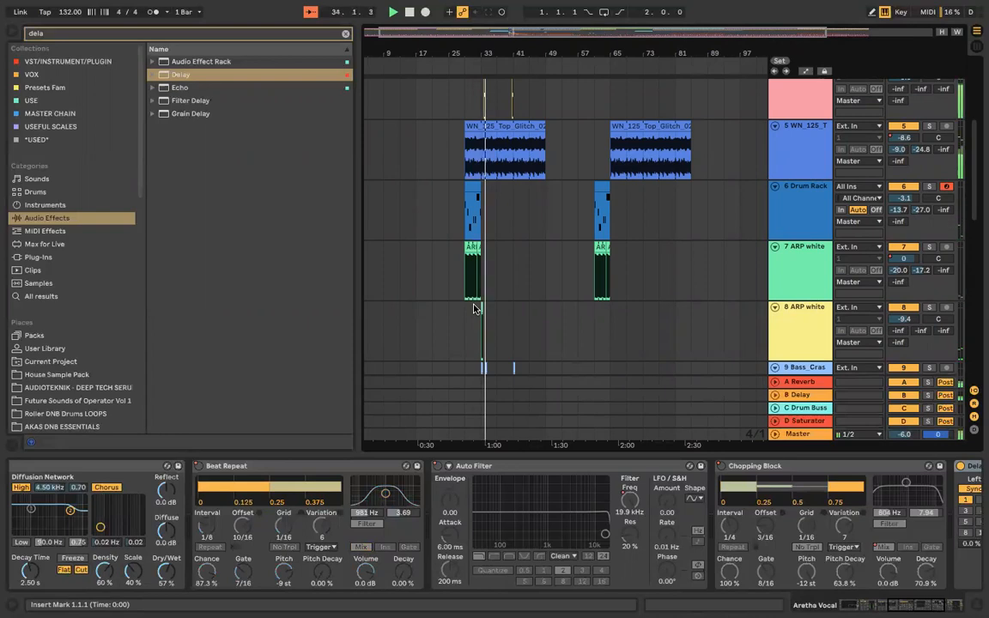
scroll(472, 309, down, 5)
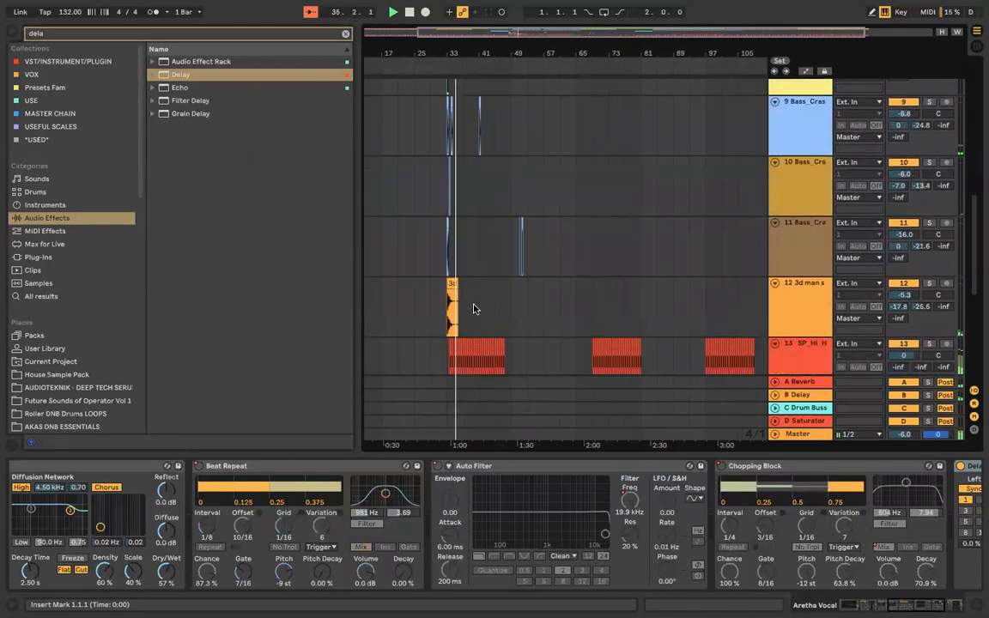
scroll(473, 309, down, 2)
scroll(473, 309, down, 2)
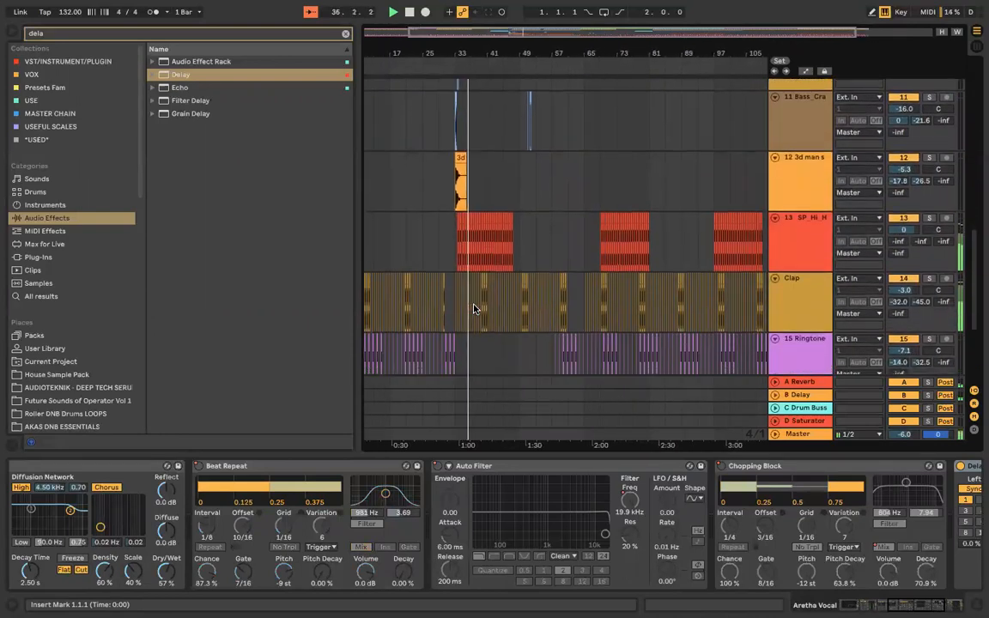
scroll(473, 309, down, 4)
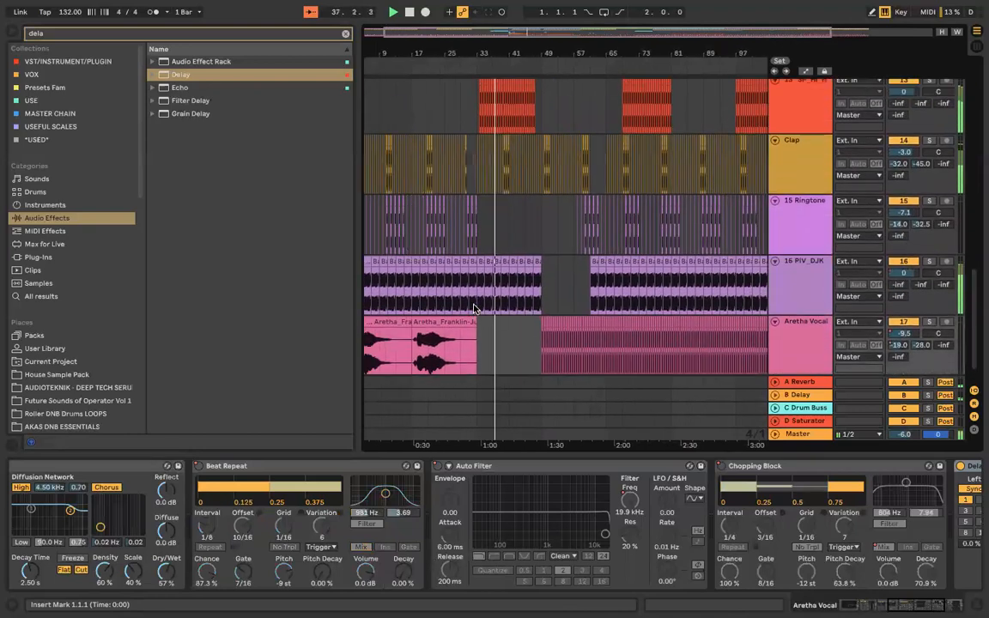
scroll(473, 309, up, 10)
scroll(476, 310, down, 7)
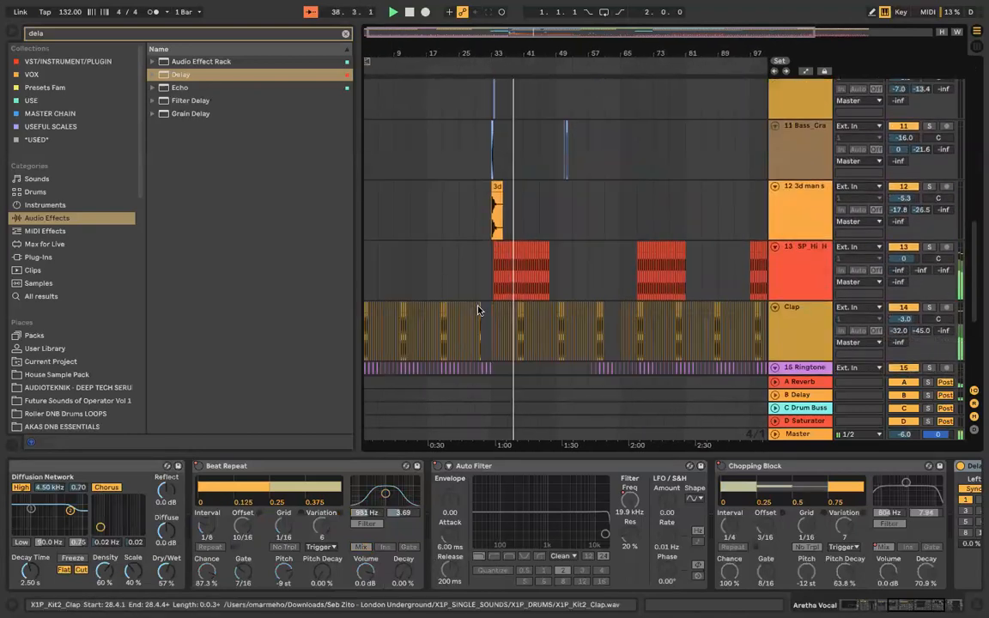
Step: Set the A Reverb send of the SP_Hi_Hat track to -50.0 dB
scroll(481, 310, down, 2)
scroll(480, 311, right, 1)
drag(897, 232, 897, 221)
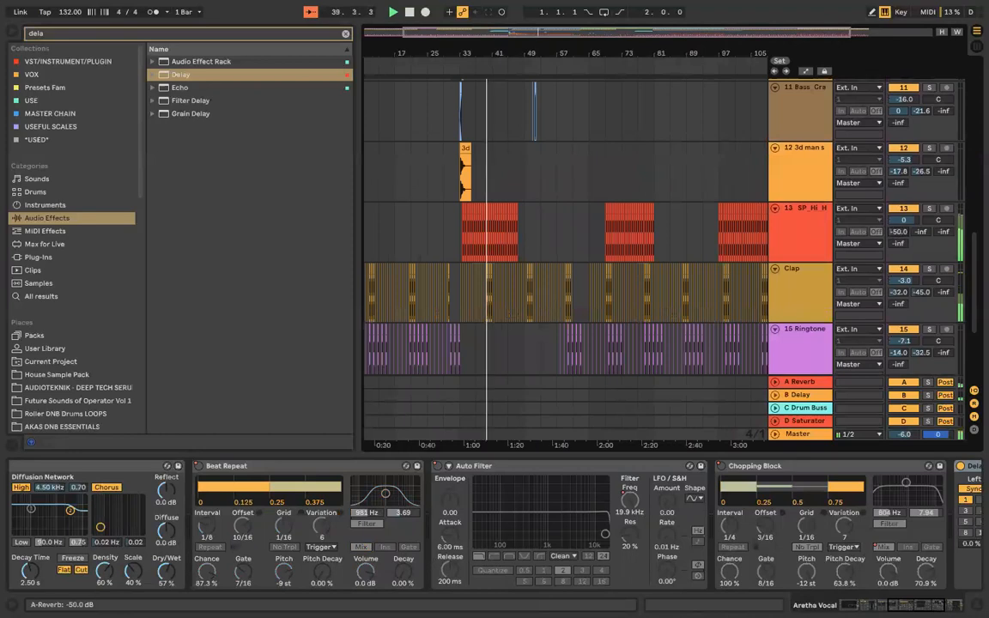
Step: Find the Compressor among the audio effects and add it to the SP_Hi_Hat track
click(701, 202)
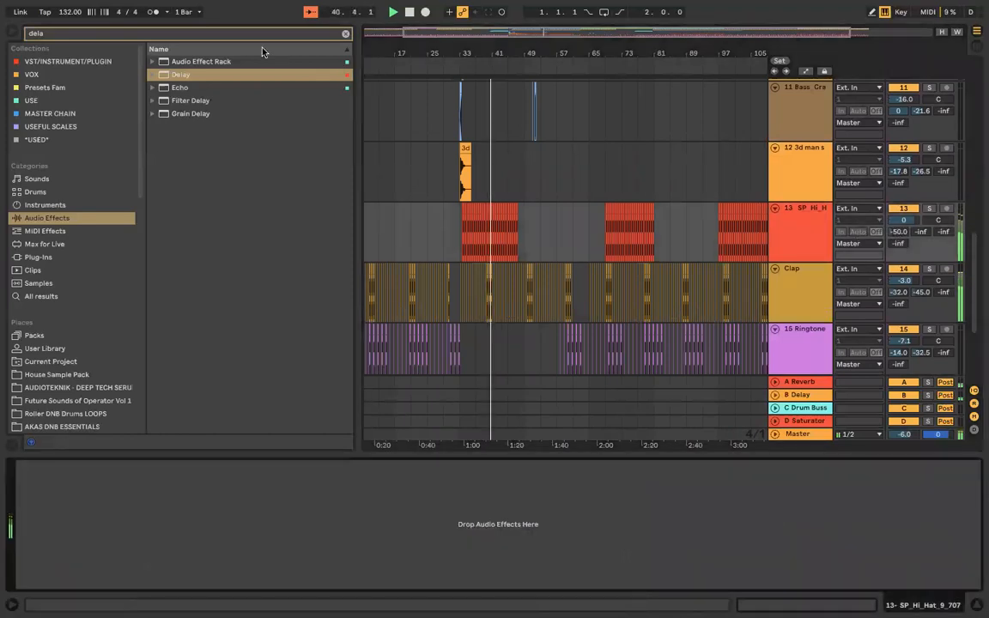
key(ctrl+f)
text(com)
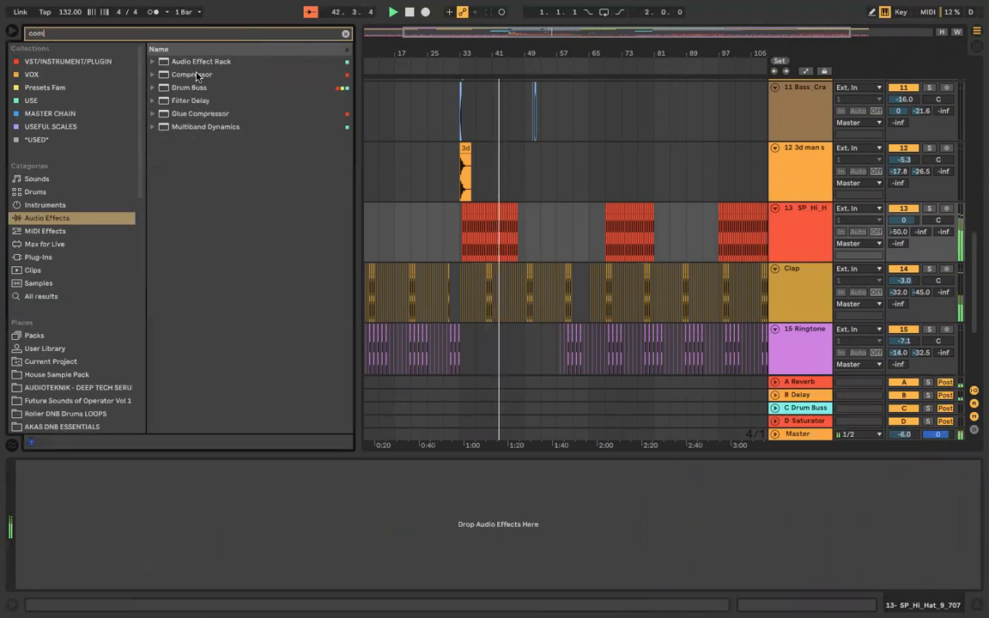
drag(197, 76, 477, 255)
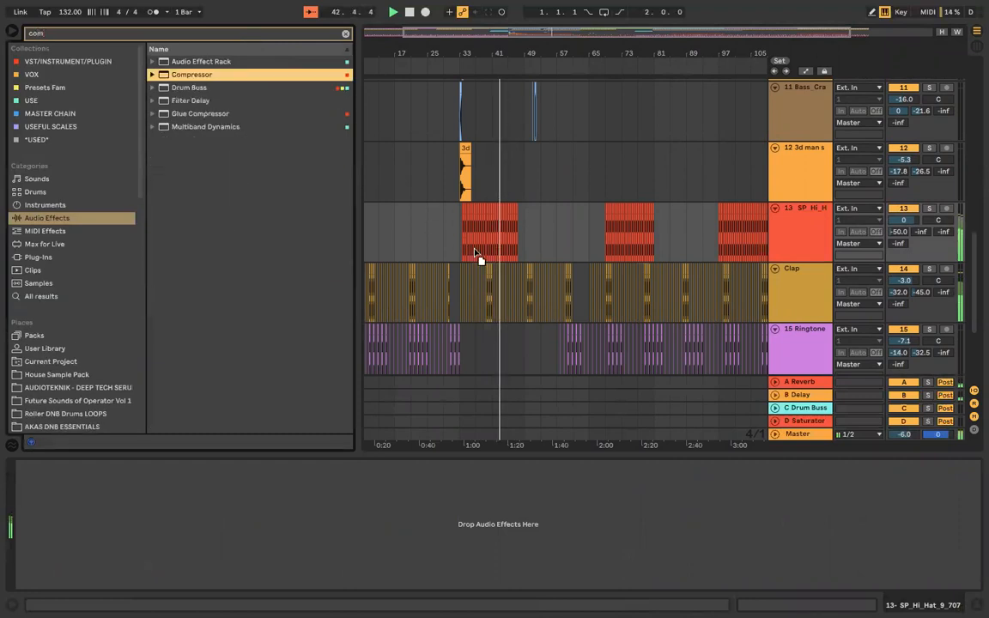
Step: Sidechain the hi-hat Compressor to the Kick, enable its EQ with the low-pass filter, and set the threshold to -19.6 dB
click(30, 466)
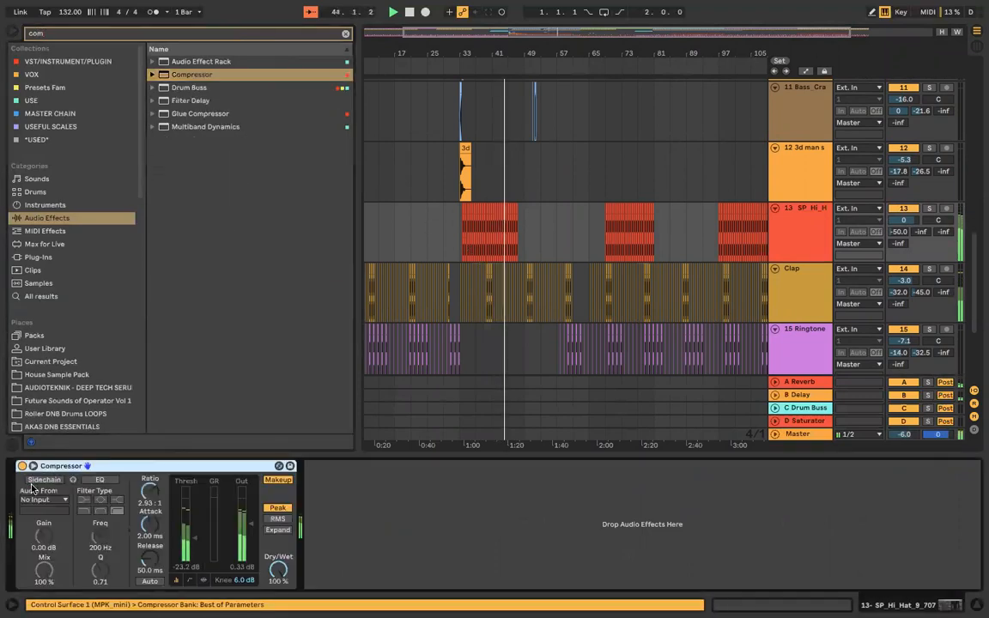
click(39, 432)
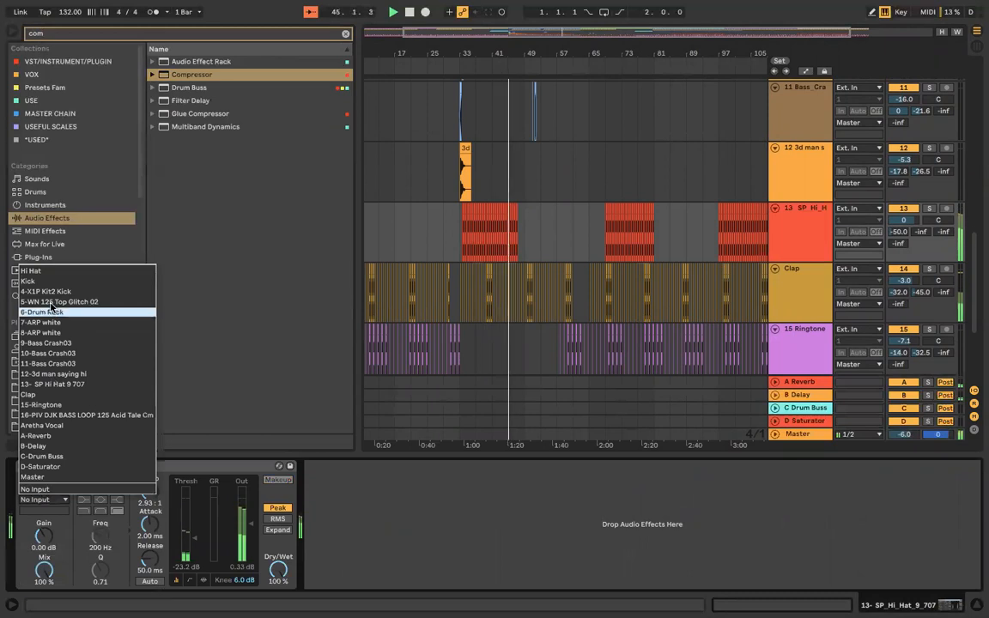
click(38, 281)
drag(194, 538, 194, 504)
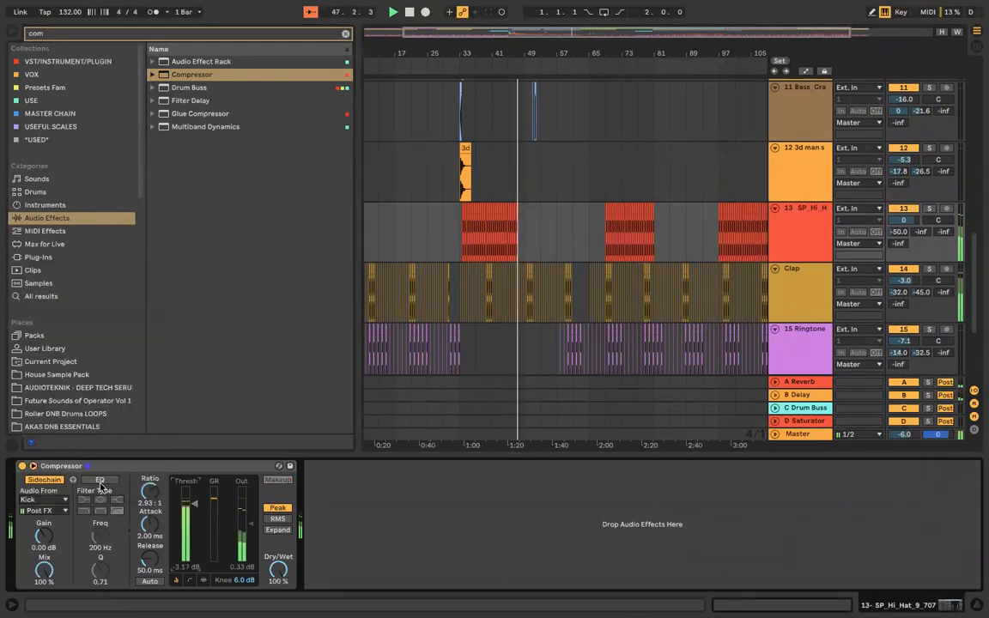
click(88, 480)
click(85, 510)
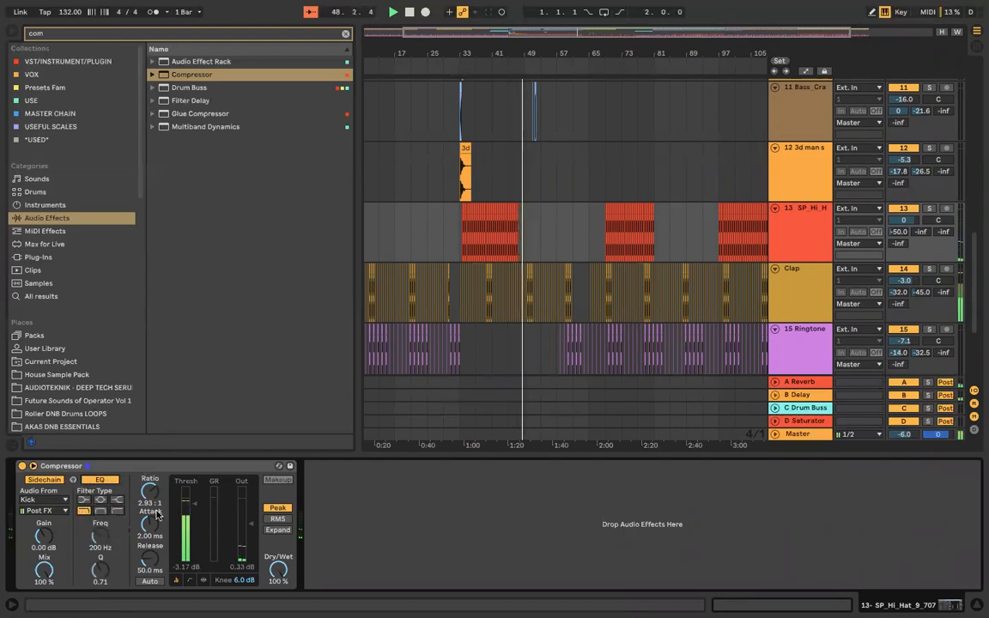
drag(195, 504, 194, 532)
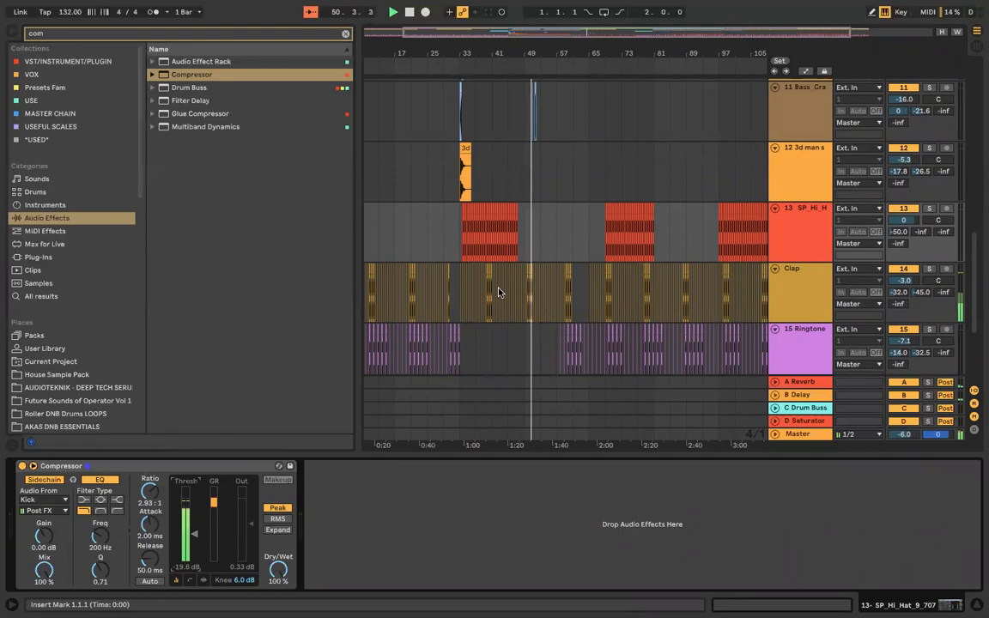
Step: Copy the Bass_Crash03 clip at bar 33 on track 9 to bar 49 of the same track
scroll(499, 287, down, 2)
scroll(507, 296, down, 2)
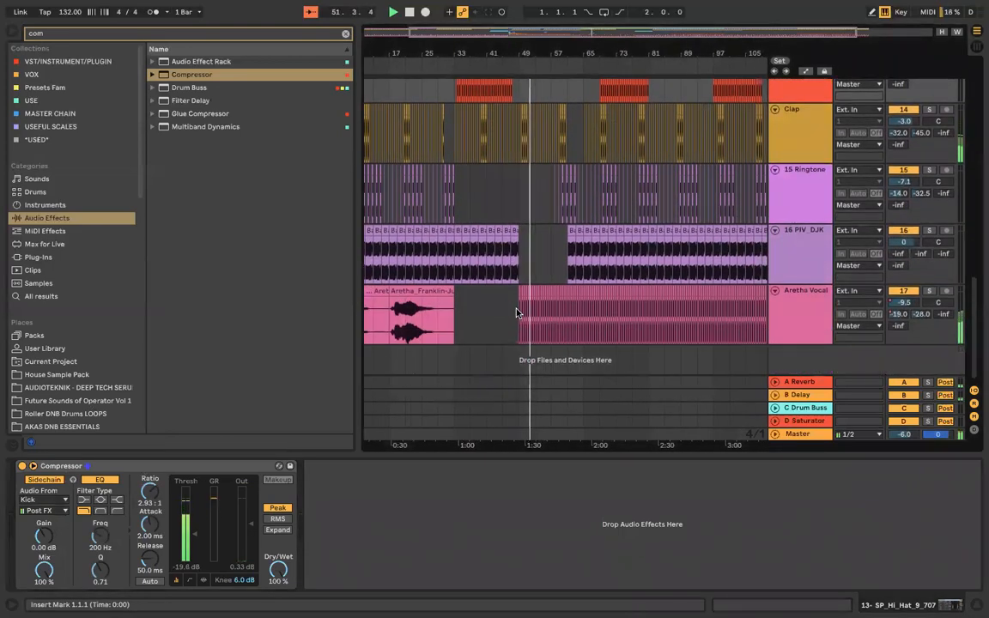
scroll(516, 312, up, 5)
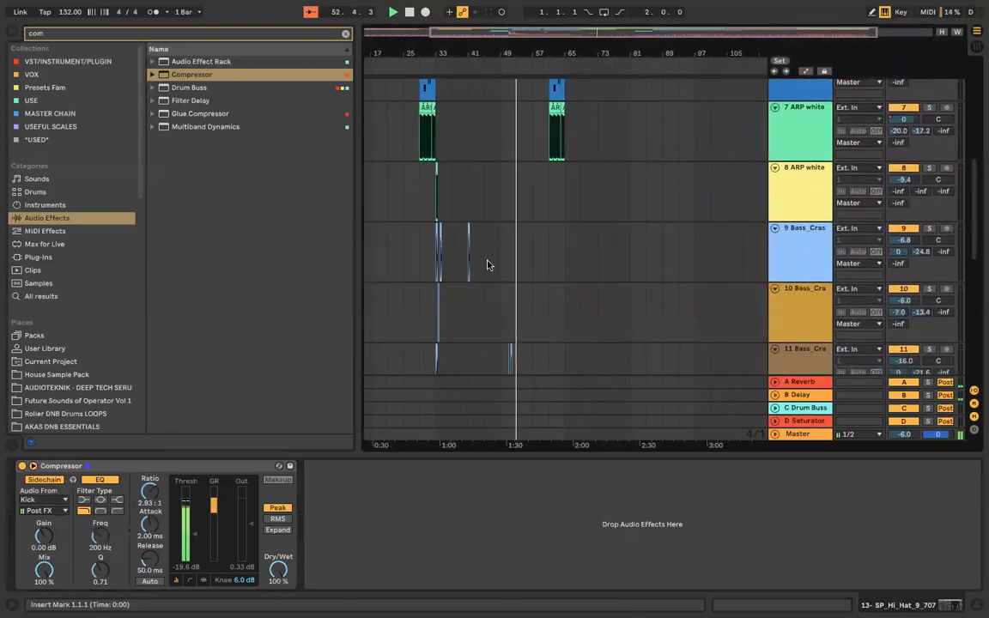
scroll(436, 229, up, 4)
click(438, 230)
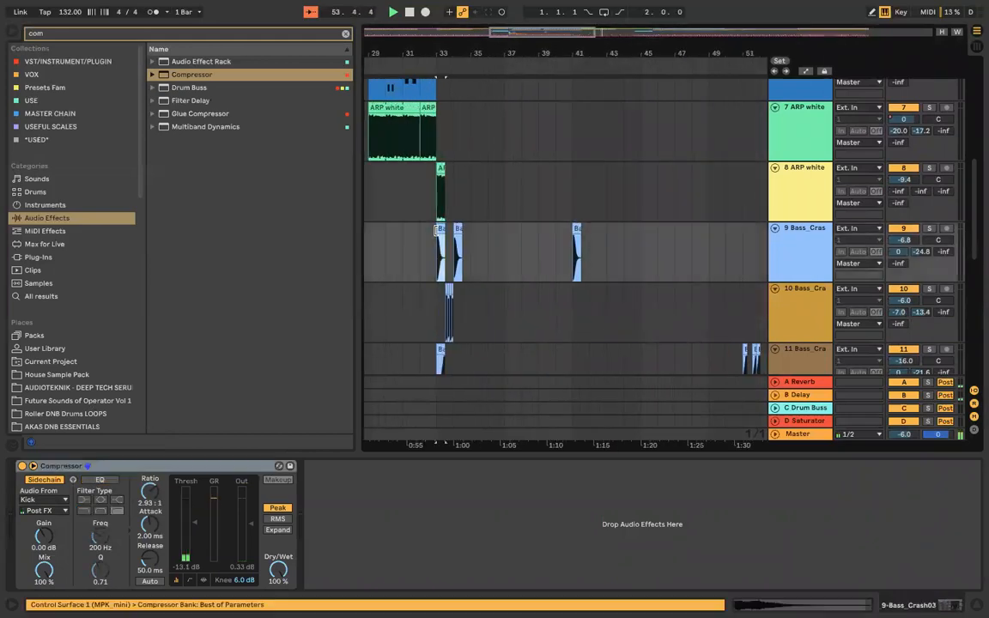
scroll(436, 231, down, 2)
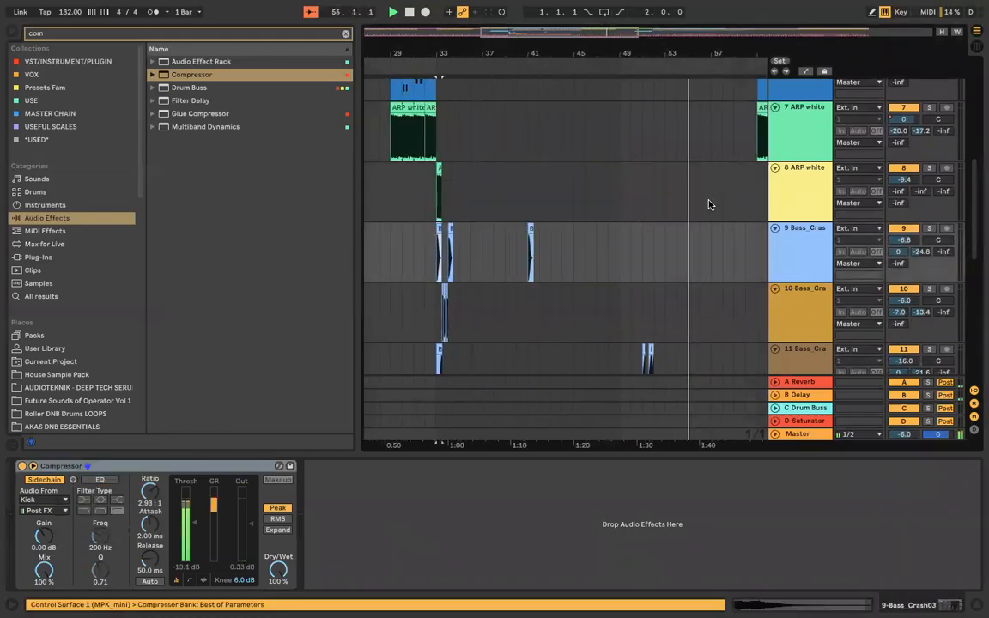
click(623, 239)
key(ctrl+v)
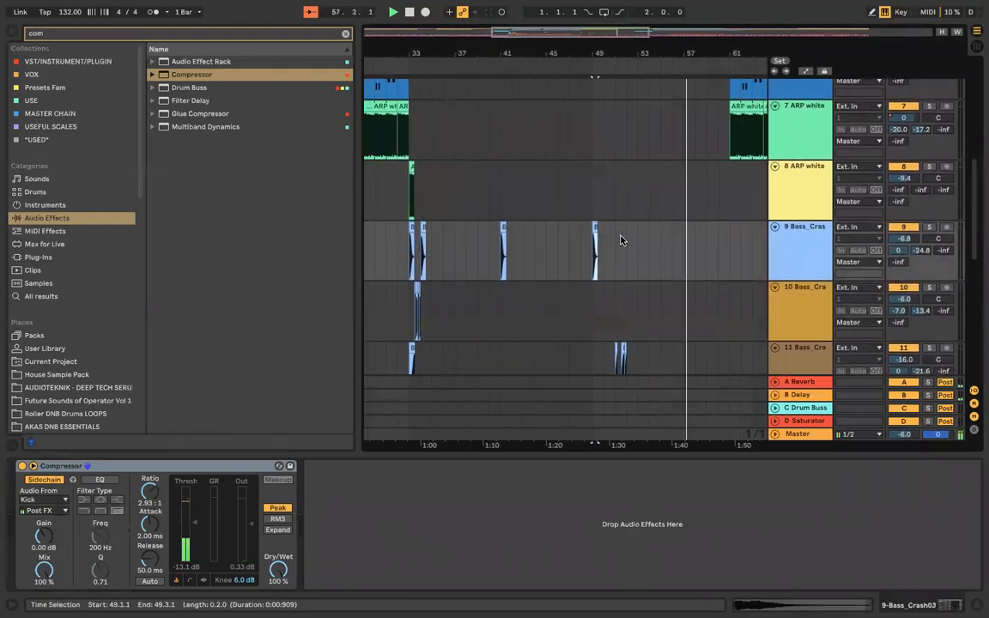
Step: Paste the crash clip at bar 60 on track 9 and duplicate it so a second copy starts at 60.3.1
scroll(623, 241, up, 2)
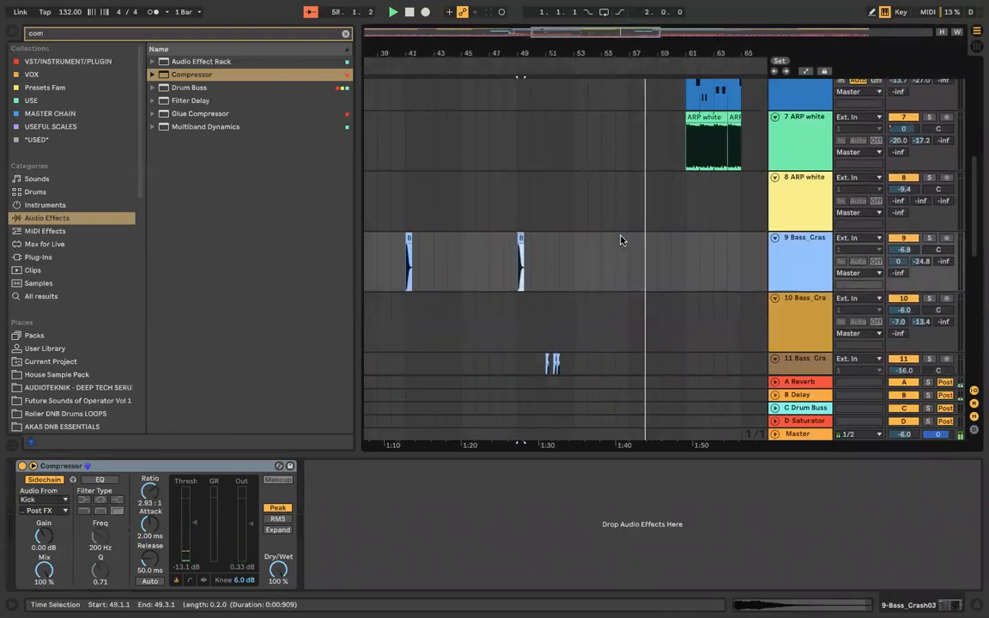
click(672, 248)
key(ctrl+v)
key(ctrl+d)
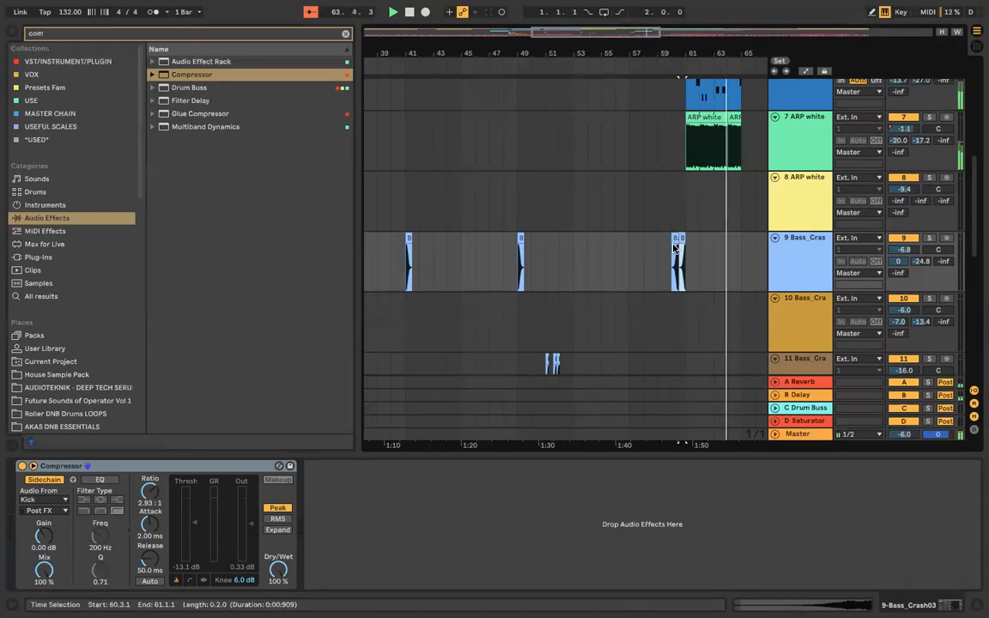
Step: Try placing a copy of the earlier long Aretha Franklin clip over bars 65 to 81 of the Aretha Vocal track
scroll(749, 148, right, 1)
scroll(747, 148, right, 2)
scroll(747, 149, down, 5)
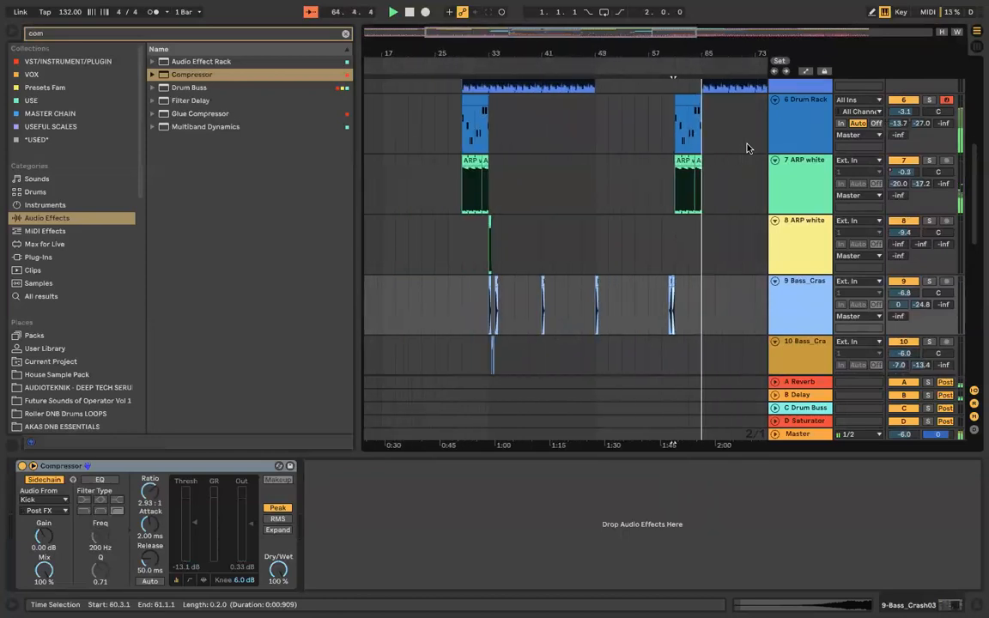
scroll(747, 148, right, 3)
scroll(747, 148, up, 3)
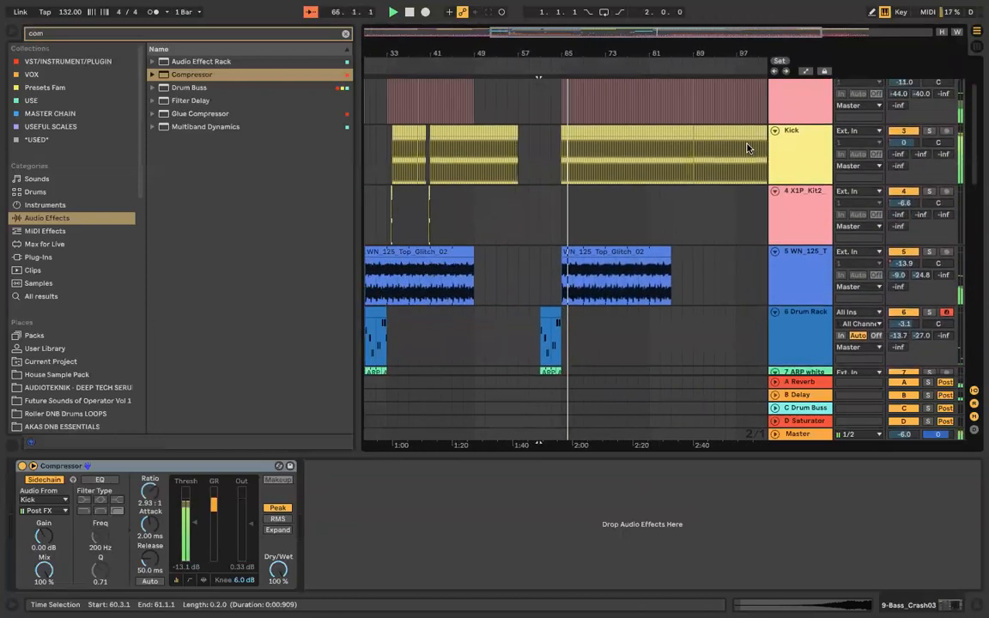
scroll(747, 149, down, 10)
scroll(747, 148, down, 5)
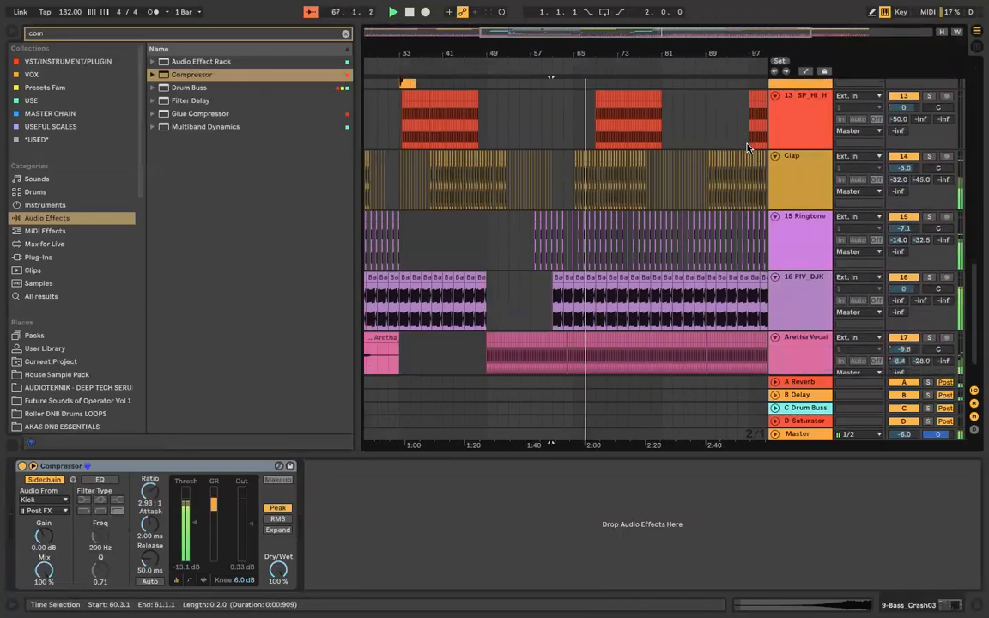
click(383, 287)
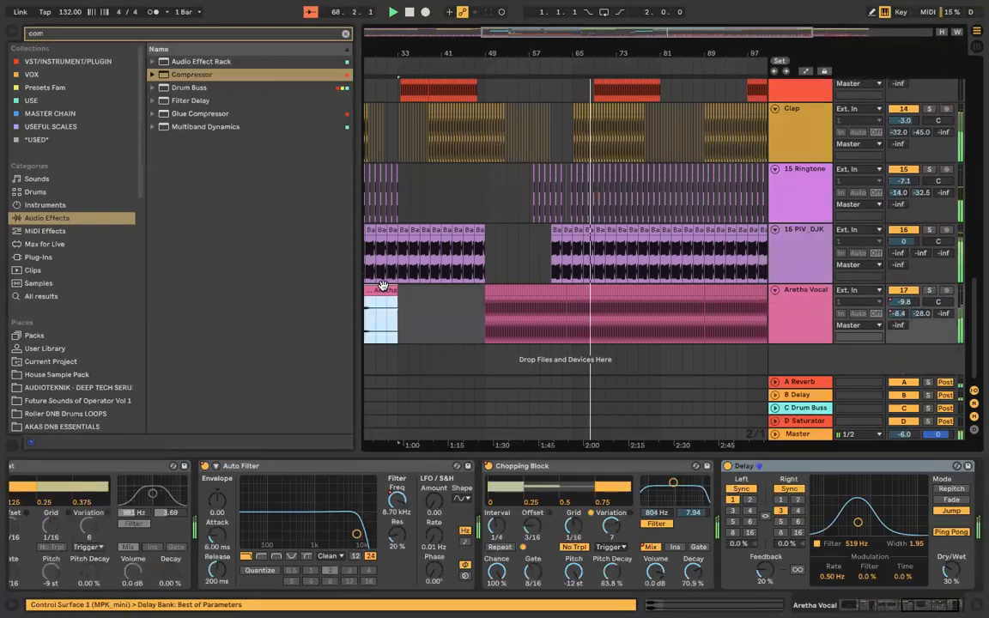
click(572, 329)
drag(572, 330, 660, 330)
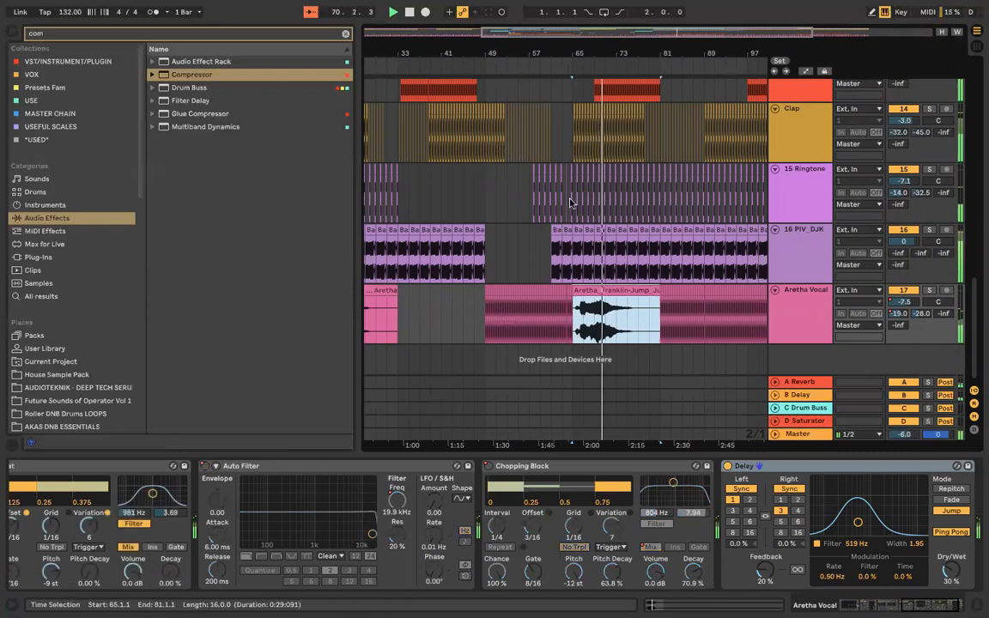
key(space)
key(super+z)
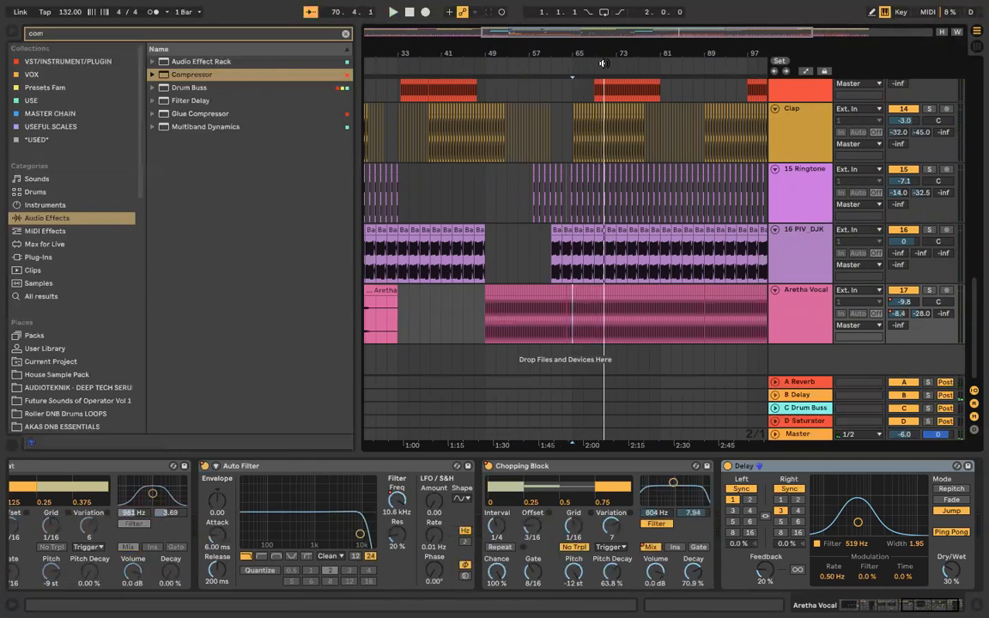
Step: Clear the browser search, add the Squishy Beat Repeat preset to the Aretha Vocal track, and play from around bar 65
key(space)
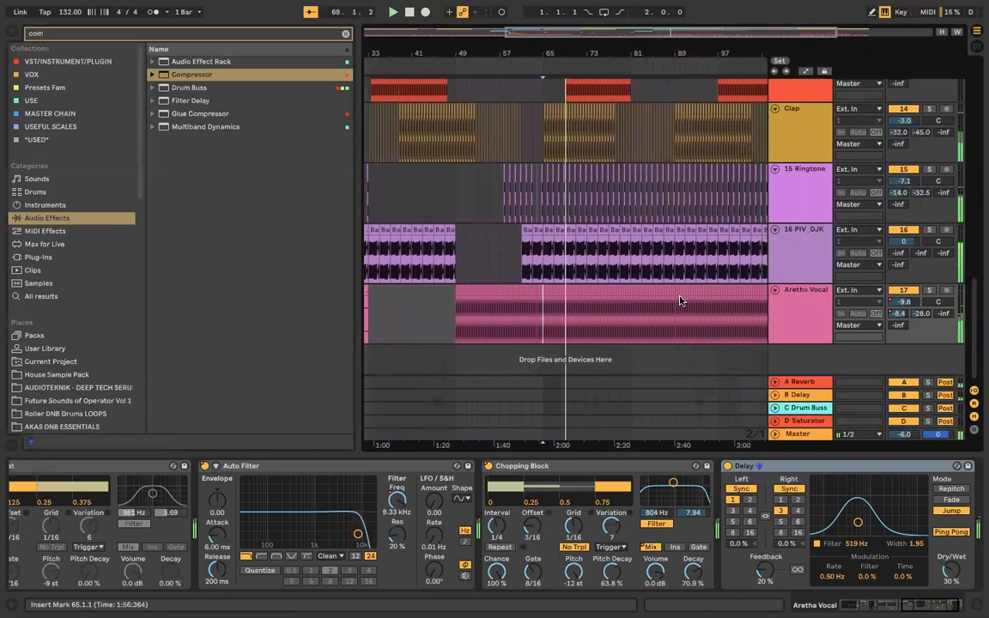
scroll(538, 311, right, 5)
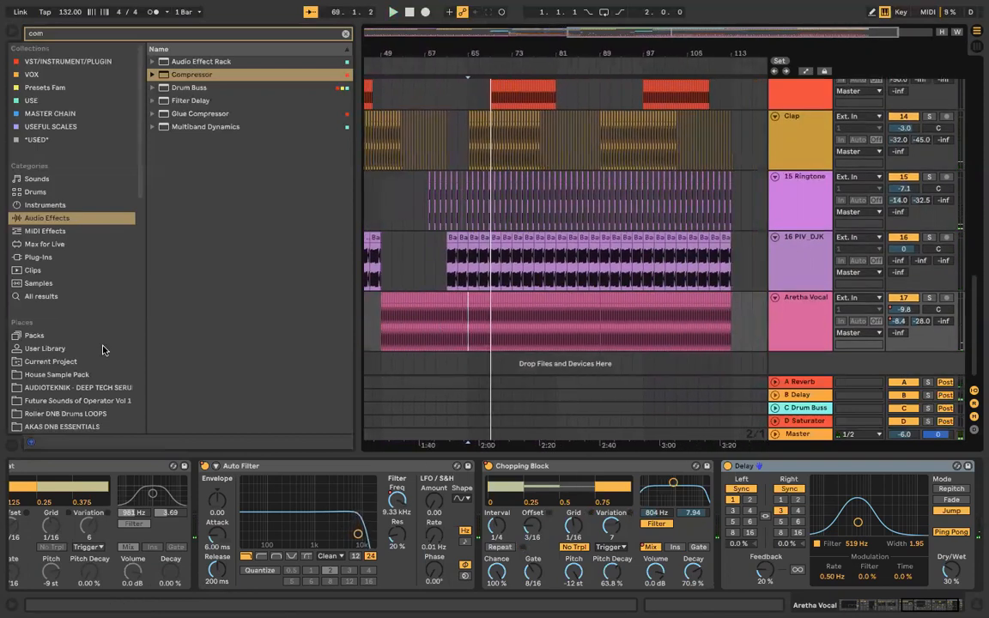
click(346, 34)
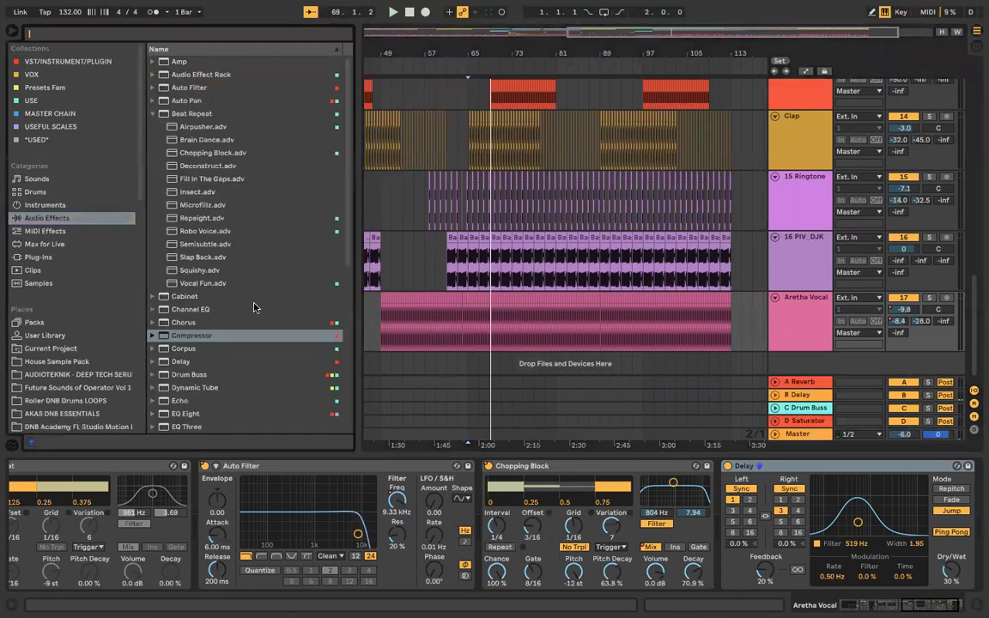
click(203, 273)
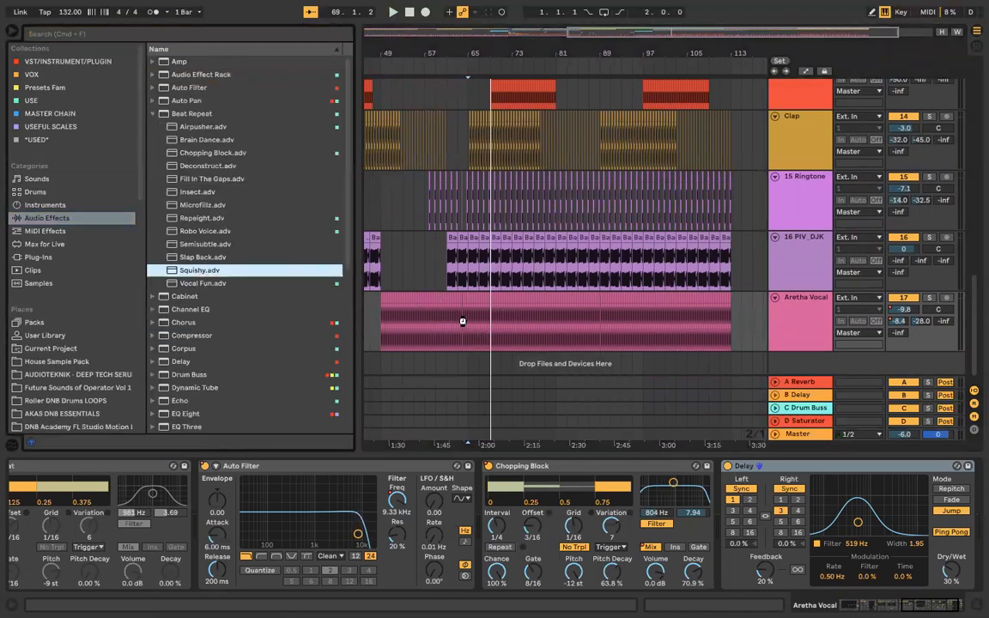
drag(462, 322, 460, 320)
click(482, 60)
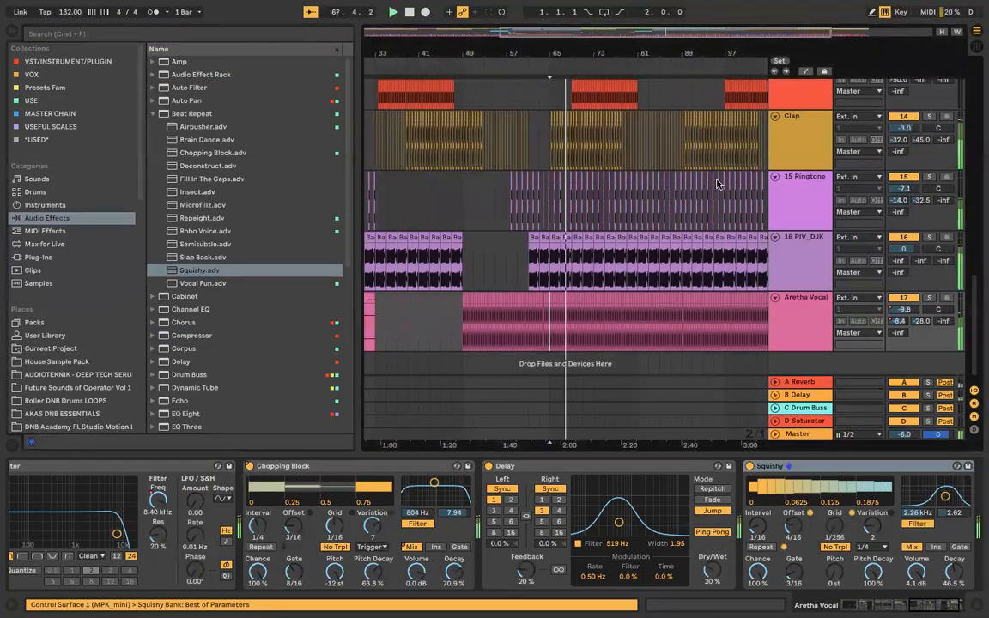
Step: Add the Robo Voice preset to the Aretha Vocal track, audition it with the track soloed, and switch the solo off
click(930, 298)
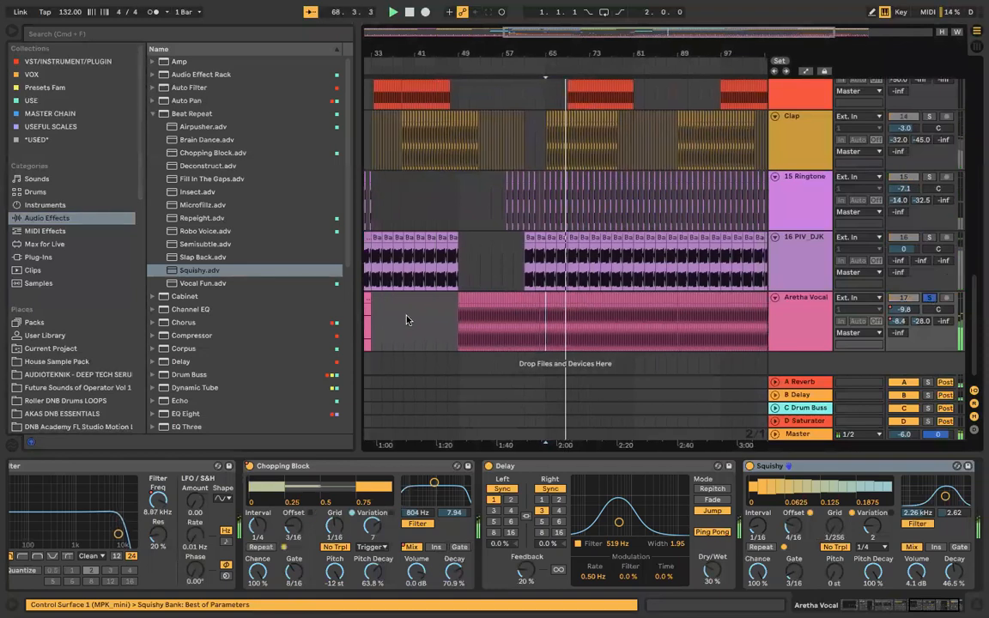
double_click(200, 232)
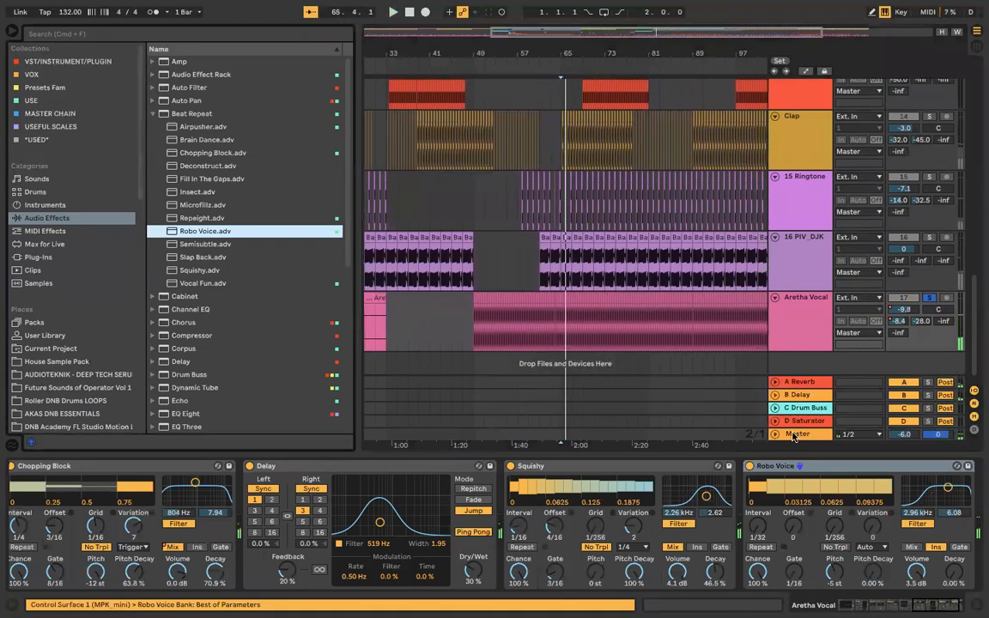
key(space)
click(765, 466)
key(space)
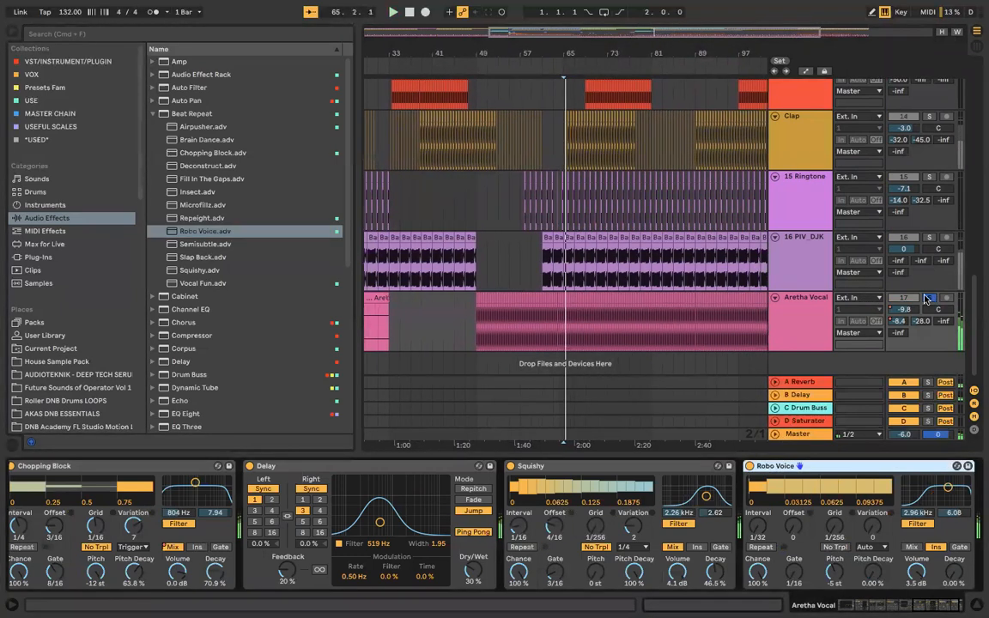
click(928, 298)
key(space)
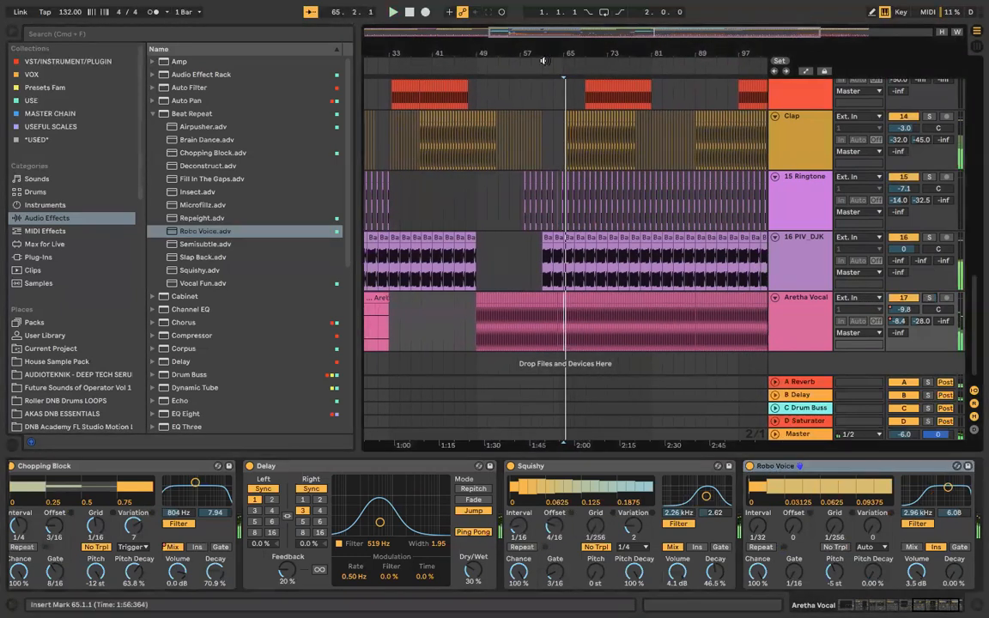
Step: Automate the Robo Voice Chance on the Aretha Vocal track to rise in a curve from bar 49 to 100 % at bar 65
right_click(760, 573)
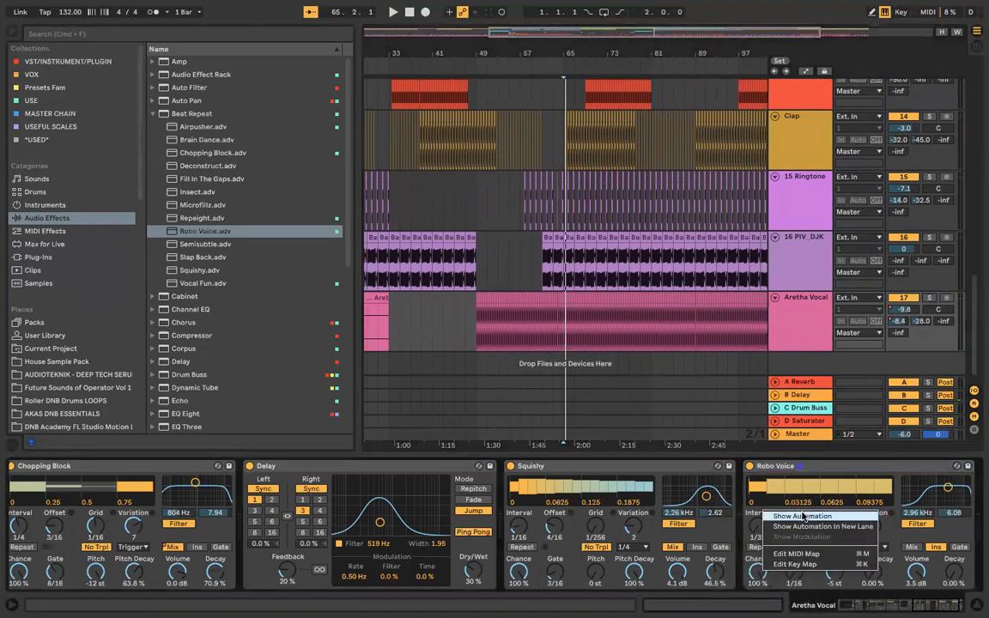
click(803, 516)
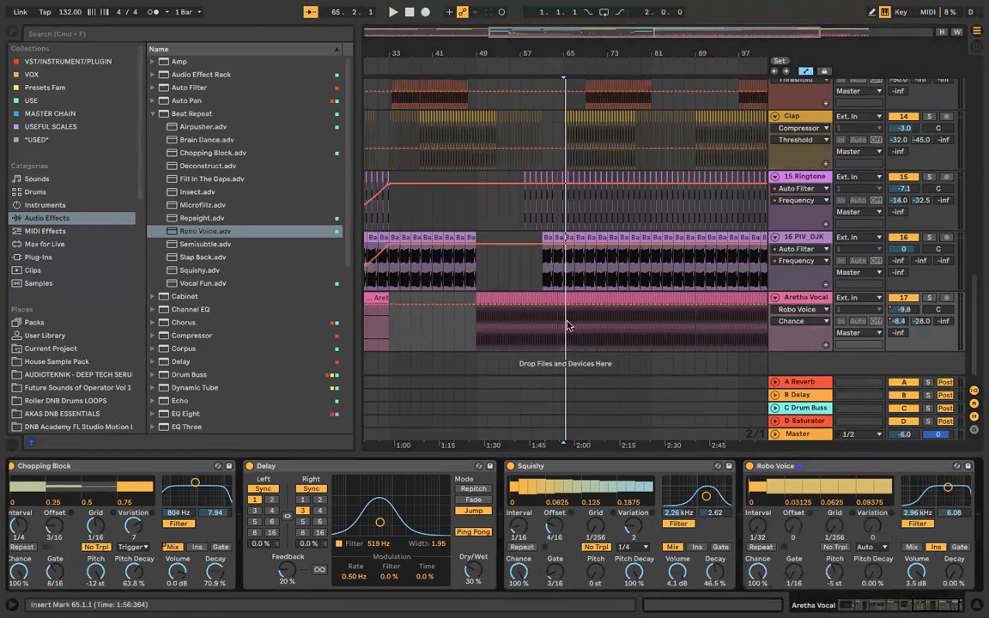
drag(479, 305, 479, 350)
mouse_move(553, 350)
mouse_down()
mouse_move(554, 303)
mouse_move(541, 339)
mouse_up()
click(547, 75)
mouse_move(568, 302)
mouse_down()
mouse_move(580, 300)
mouse_move(570, 311)
mouse_up()
key(space)
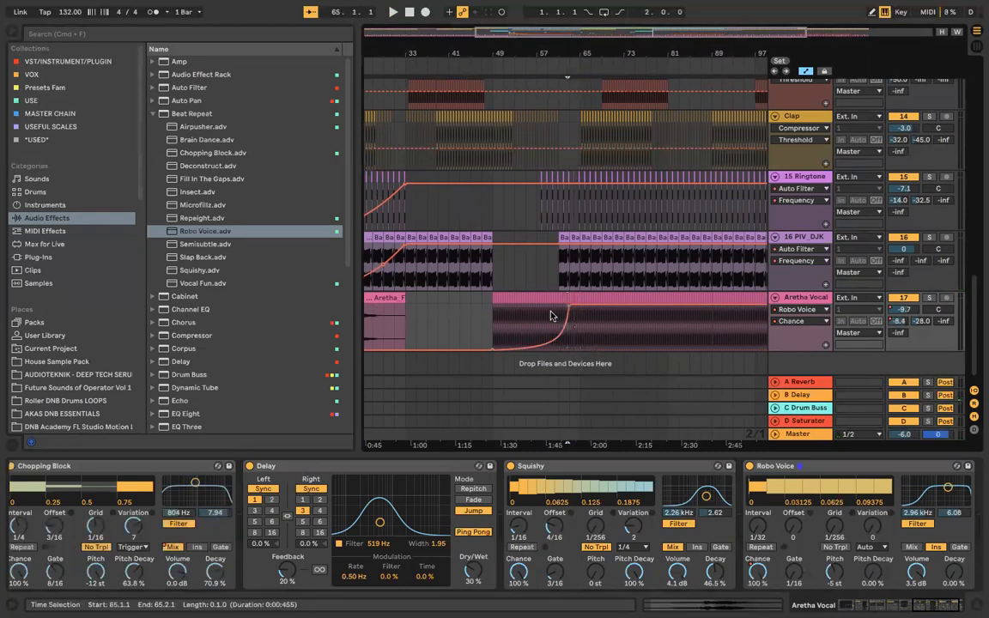
click(552, 316)
drag(569, 306, 580, 307)
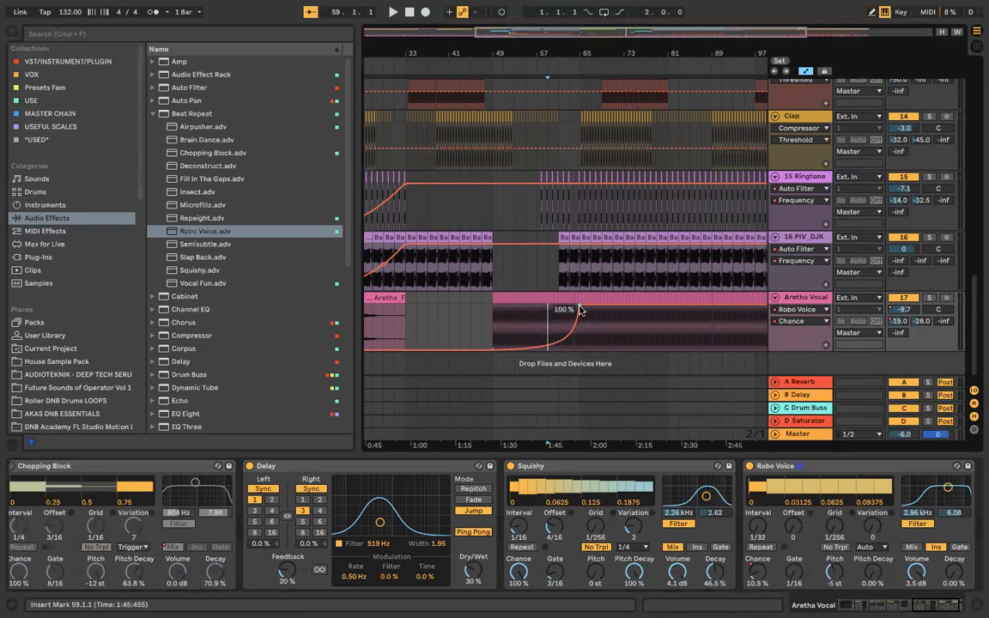
Step: Play from around bar 53 and set the Robo Voice filter on the Aretha Vocal track to 1.90 kHz with a width of 5.28
scroll(580, 309, up, 5)
scroll(544, 333, up, 2)
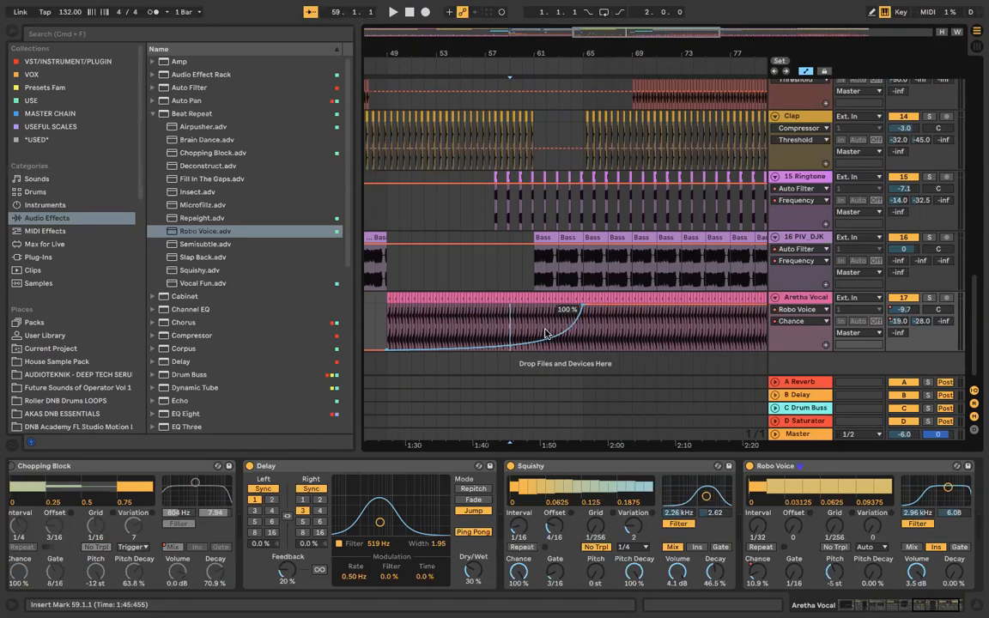
click(436, 67)
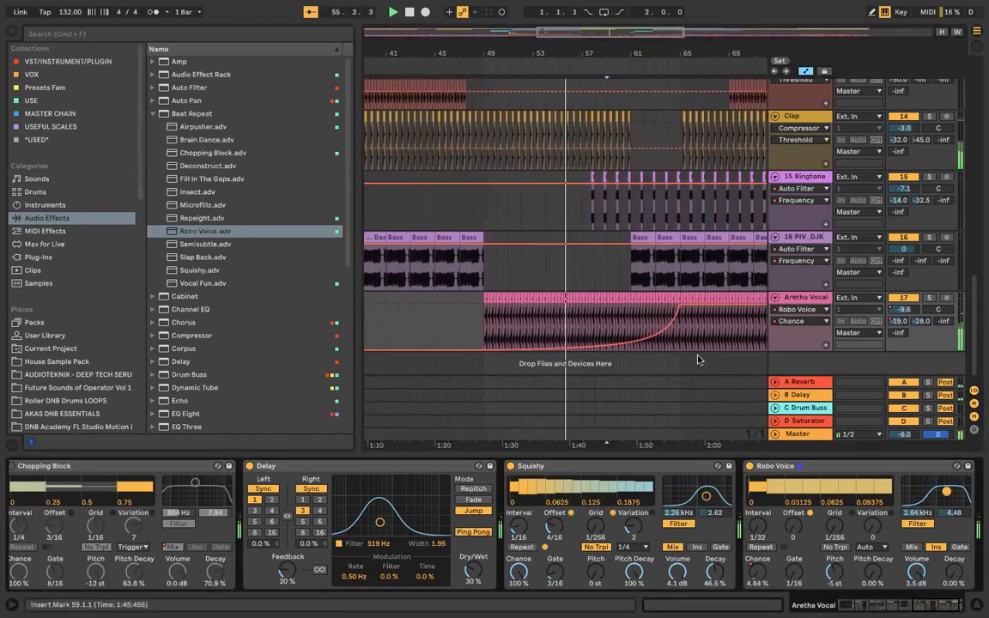
click(781, 467)
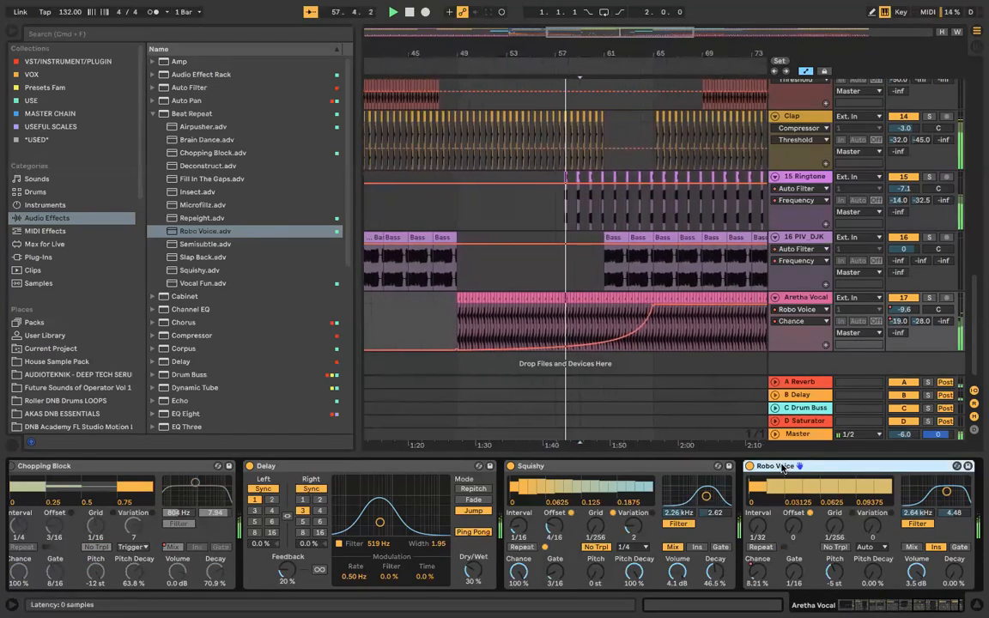
drag(919, 499, 943, 490)
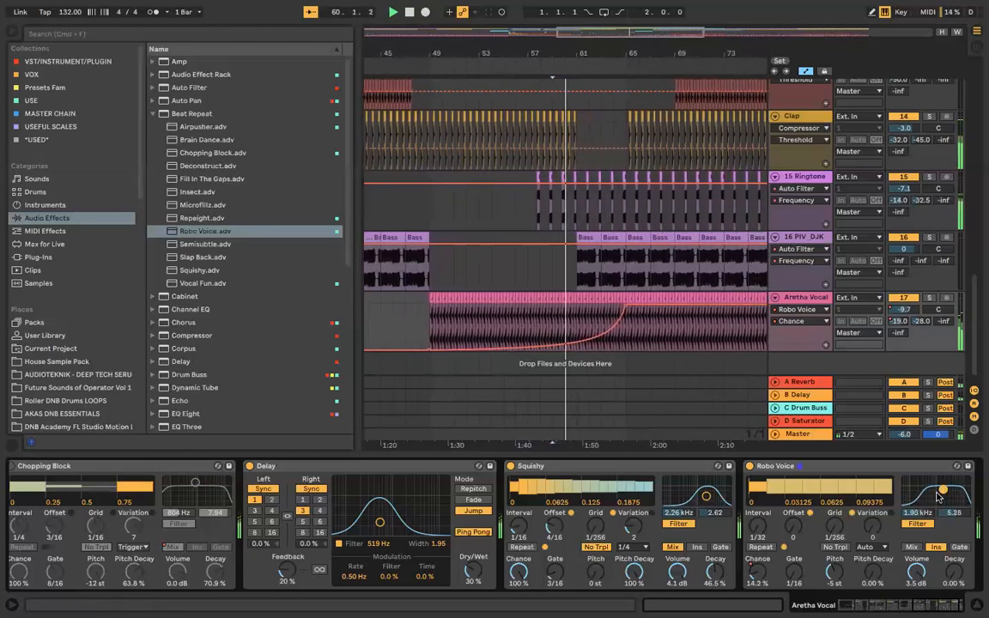
Step: Automate the Robo Voice Filter Freq on the Aretha Vocal track to rise gently from around bar 53 through about 242 Hz at bar 65
right_click(924, 514)
click(907, 523)
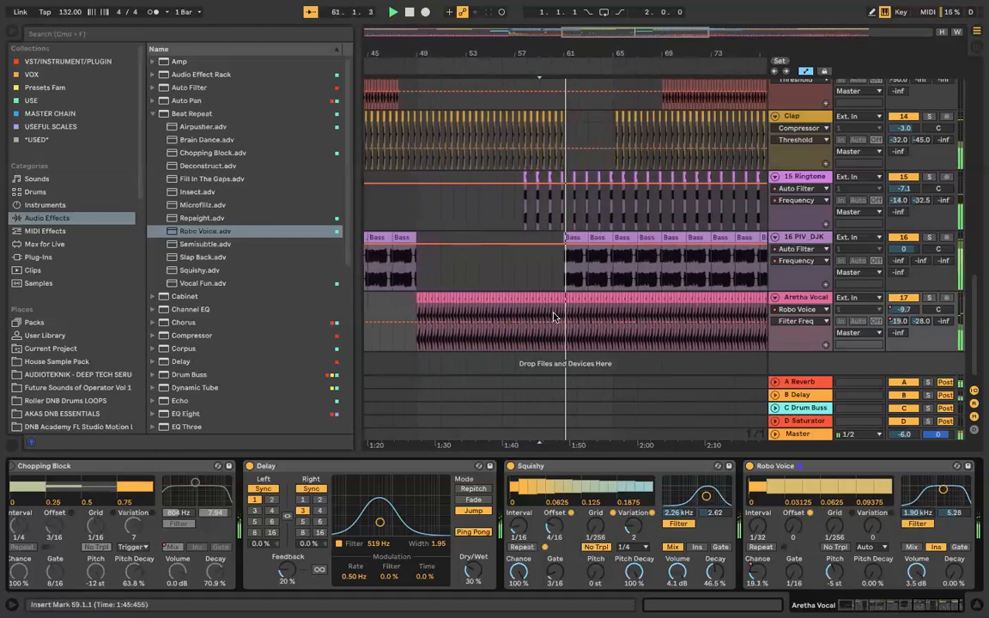
click(599, 322)
click(635, 321)
drag(598, 322, 475, 350)
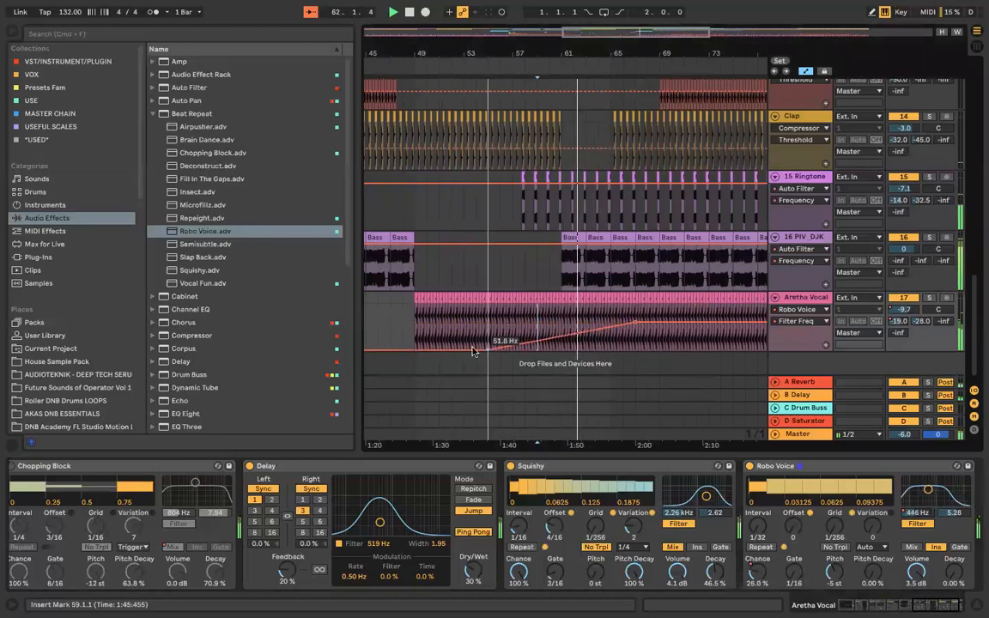
drag(635, 322, 659, 333)
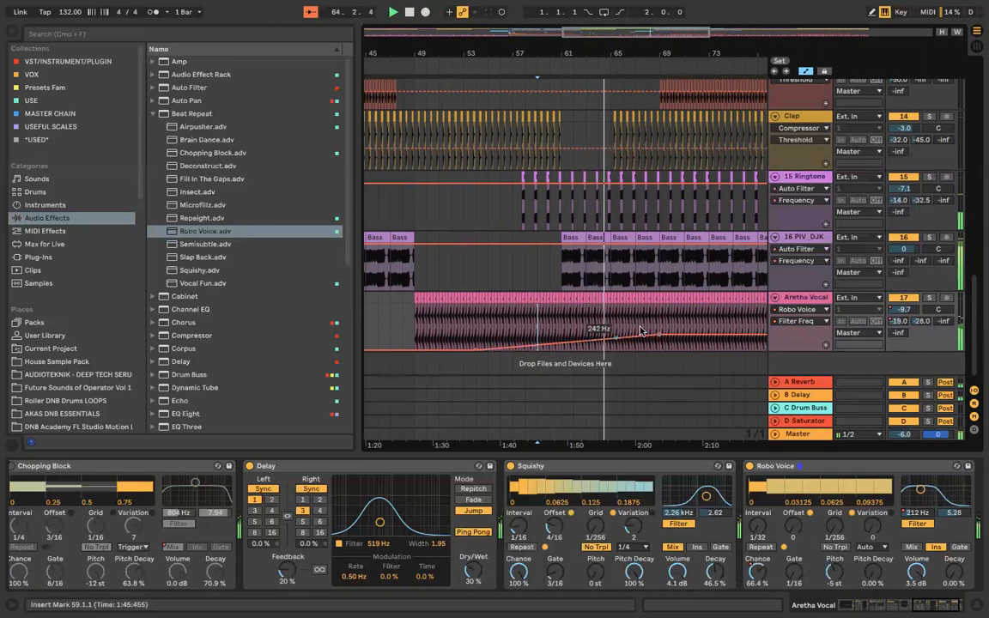
Step: Show the Robo Voice Filter Width automation, set the filter width to 3.25 and lower the device's volume to -3.0 dB
right_click(934, 517)
click(934, 517)
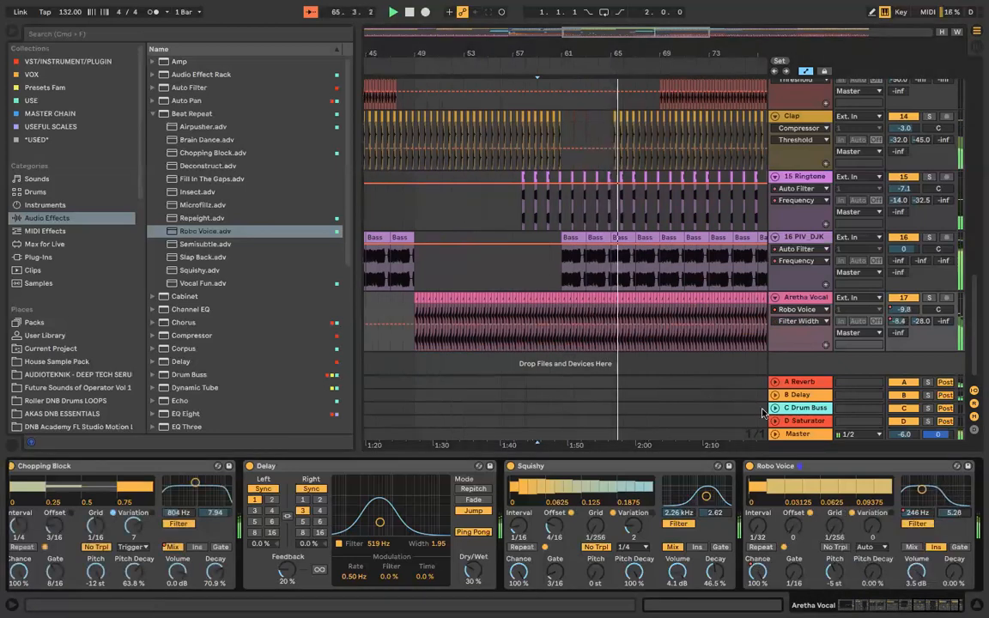
drag(603, 336, 623, 329)
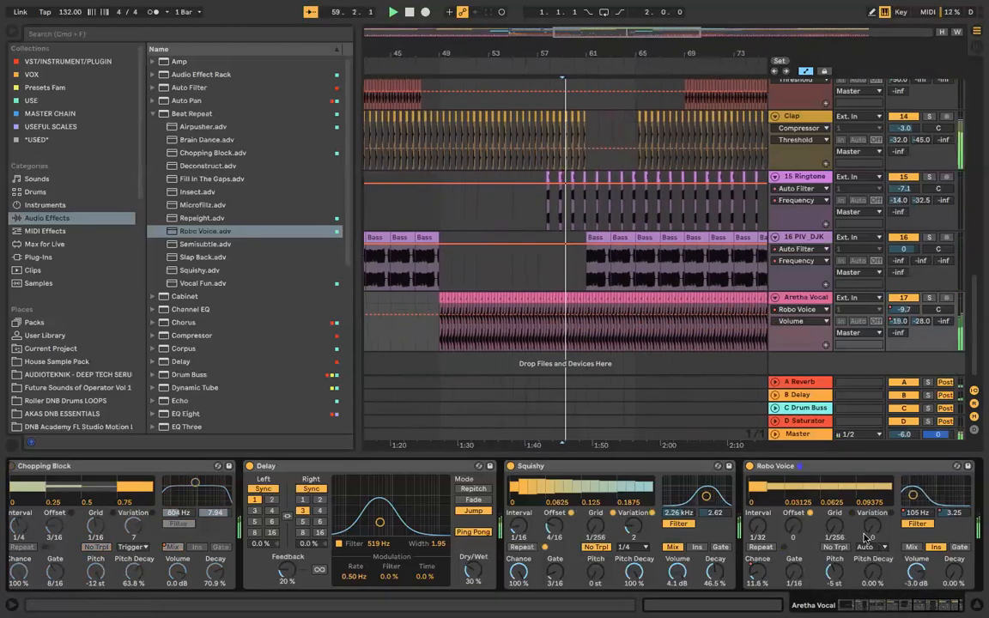
Step: Lower the Squishy volume and set the Chopping Block volume to -6.4 dB on the Aretha Vocal track
drag(677, 572, 684, 592)
scroll(684, 576, left, 5)
drag(503, 572, 503, 591)
scroll(503, 572, left, 6)
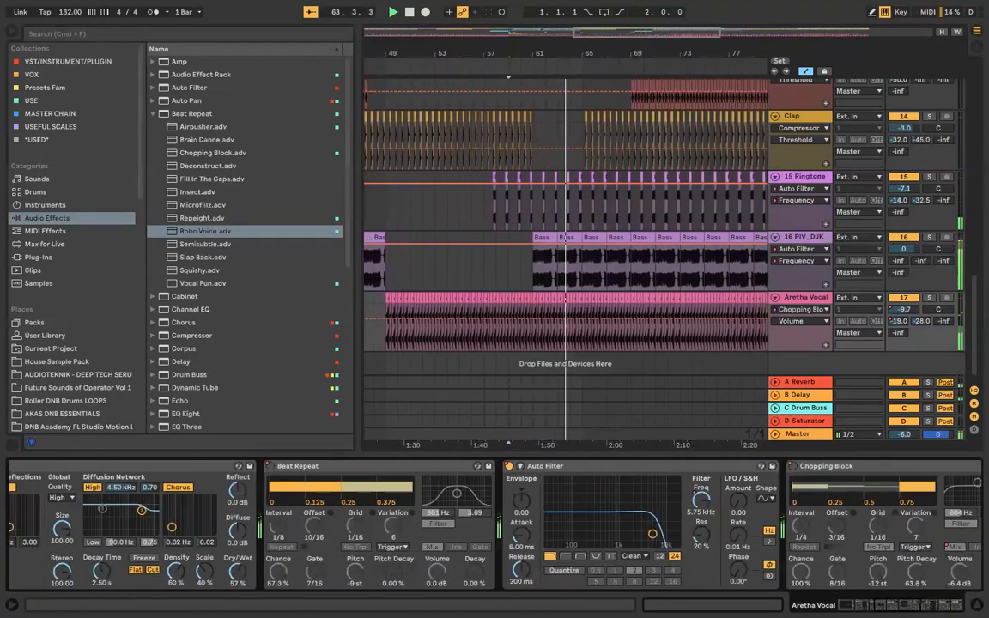
Step: Set band 8 of the Aretha Vocal track's EQ Eight to 20.2 kHz with a Q of 0.63
scroll(441, 573, left, 8)
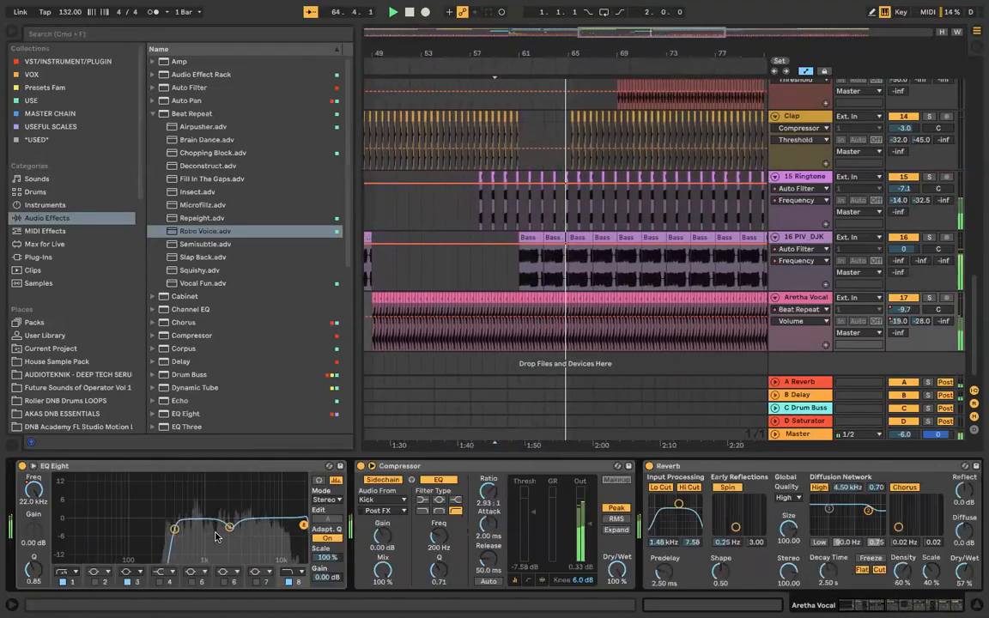
mouse_move(303, 524)
mouse_down()
mouse_move(238, 528)
mouse_move(302, 529)
mouse_up()
scroll(590, 321, right, 3)
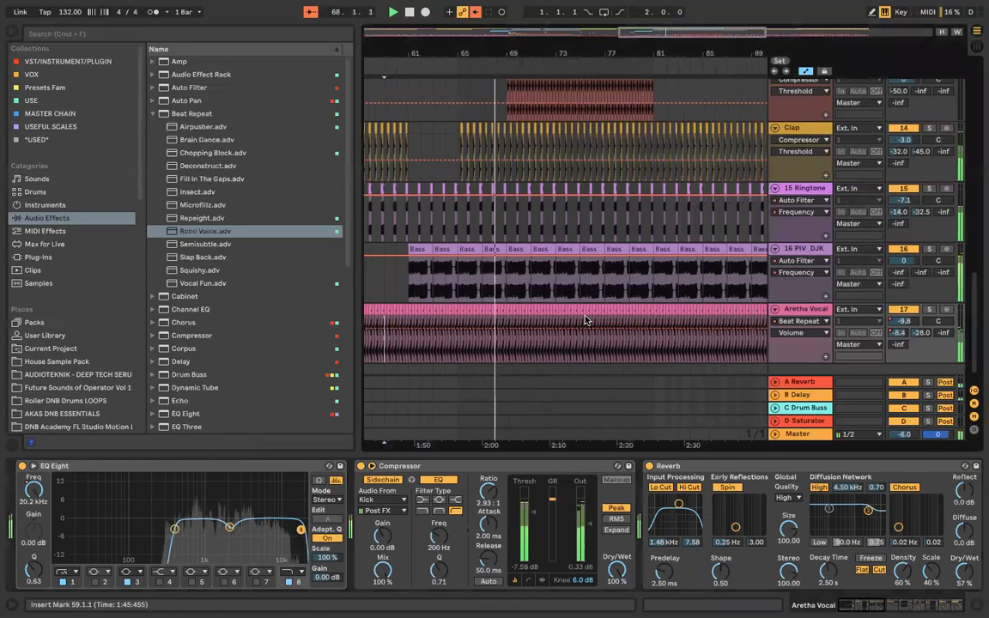
scroll(586, 320, up, 4)
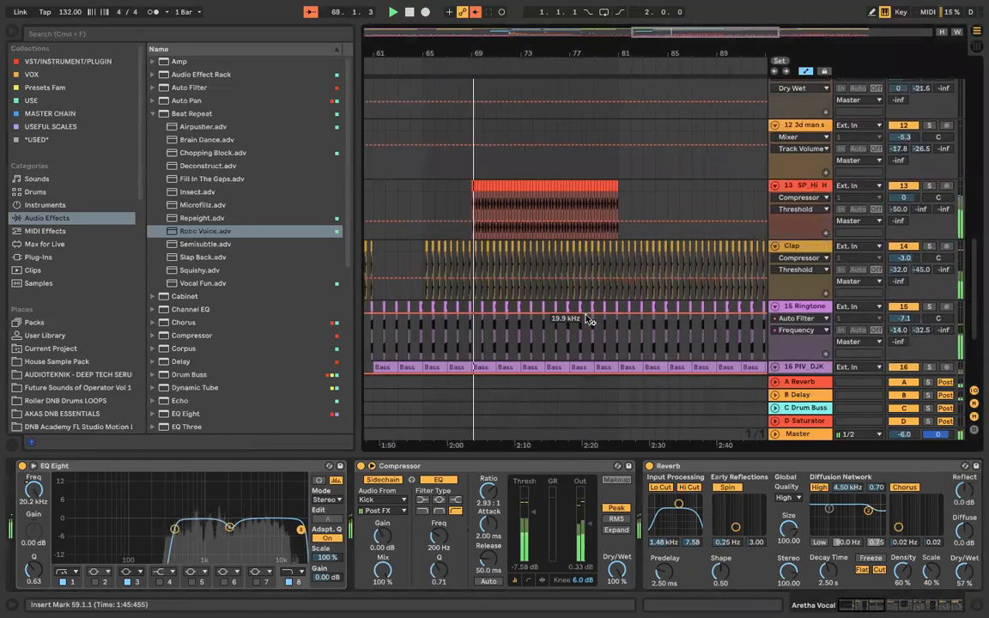
Step: Raise the SP_Hi_Hat track's B Delay send to -67.0 dB
drag(919, 210, 914, 213)
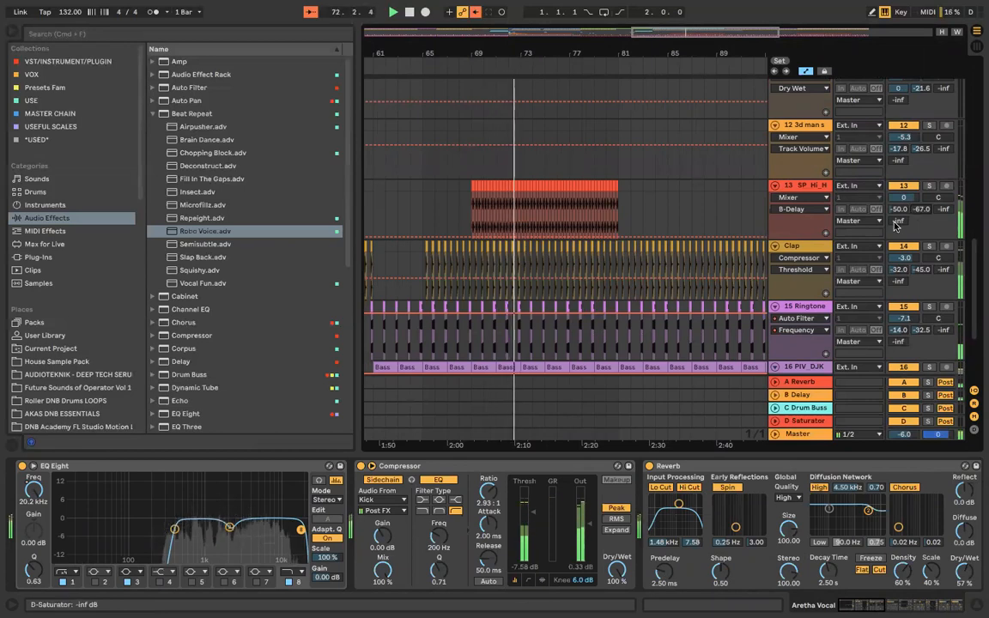
scroll(616, 201, up, 10)
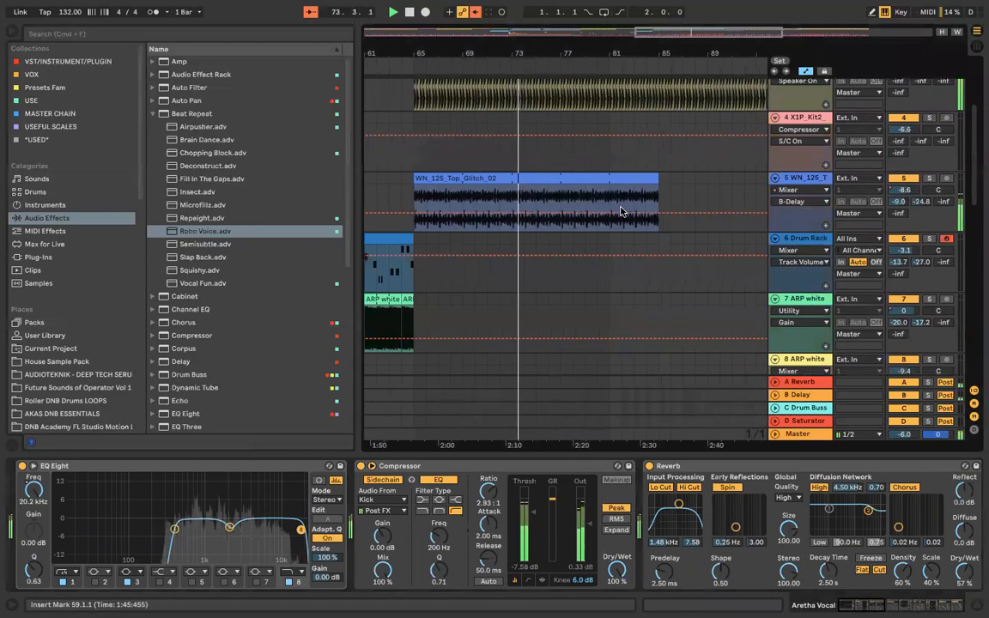
scroll(620, 210, down, 10)
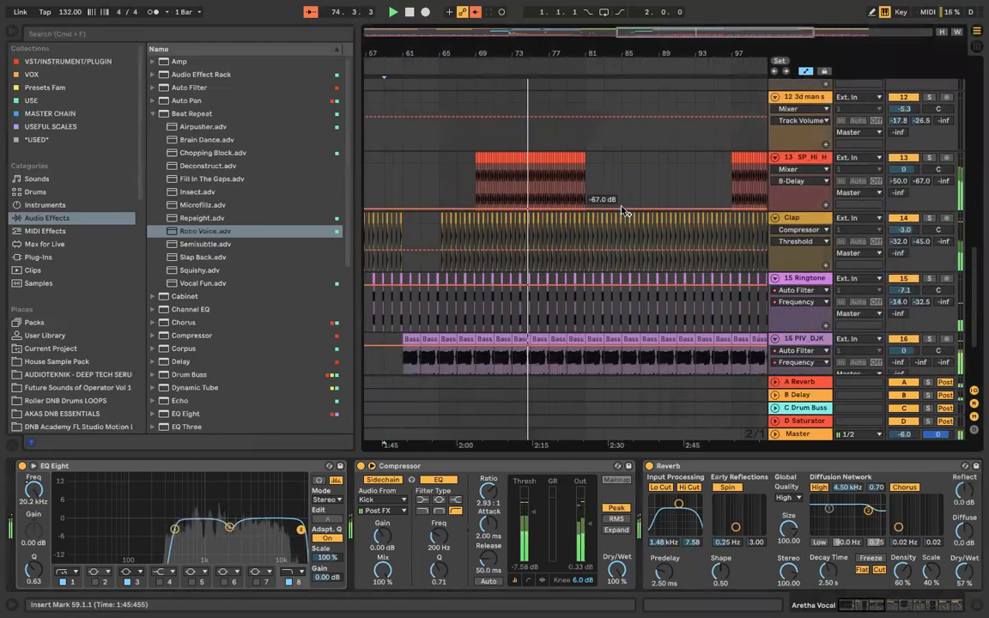
Step: Automate Robo Voice's Gate on the Aretha Vocal track so it rises sharply to 4 Bar at about bar 79
scroll(623, 248, down, 2)
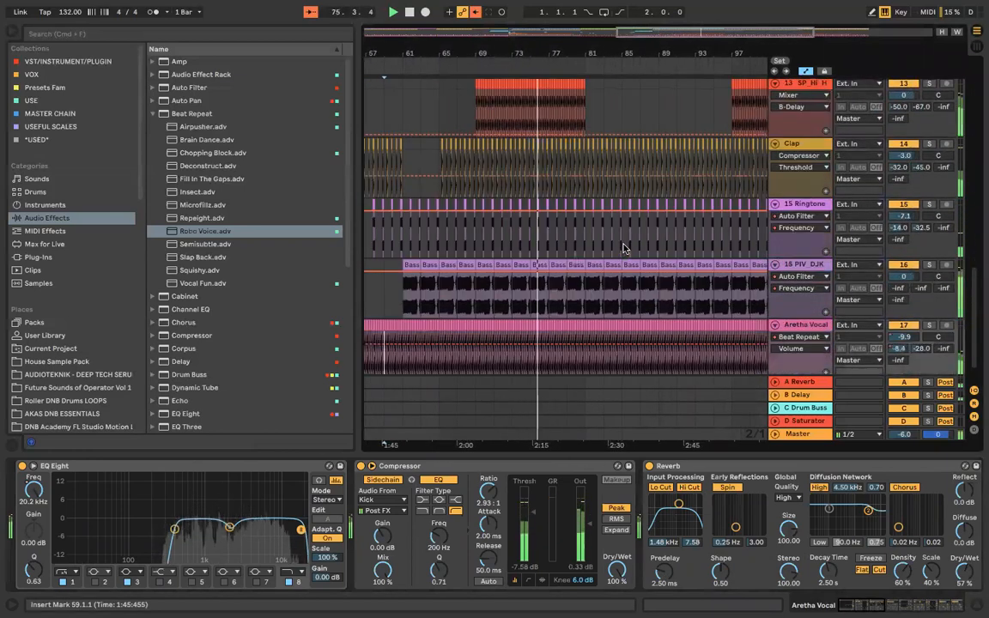
scroll(623, 248, down, 1)
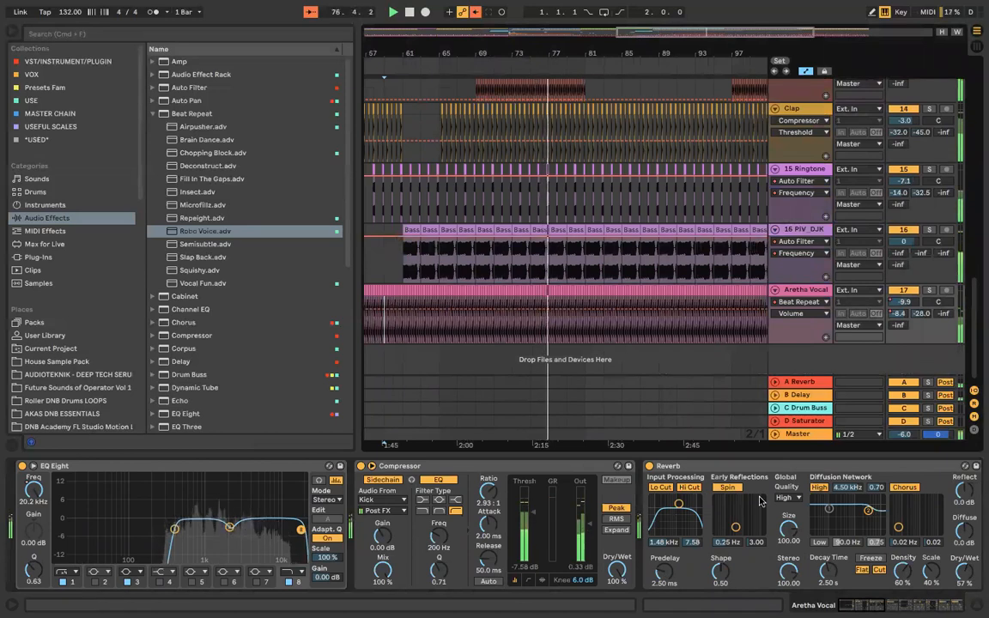
drag(862, 605, 942, 606)
right_click(730, 569)
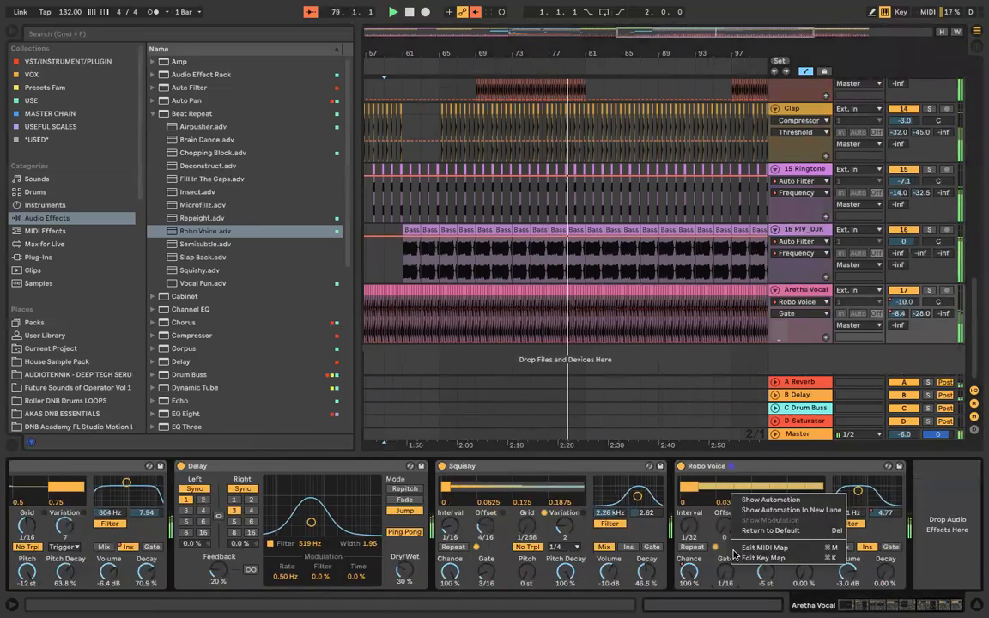
click(760, 502)
click(566, 342)
drag(566, 341, 566, 297)
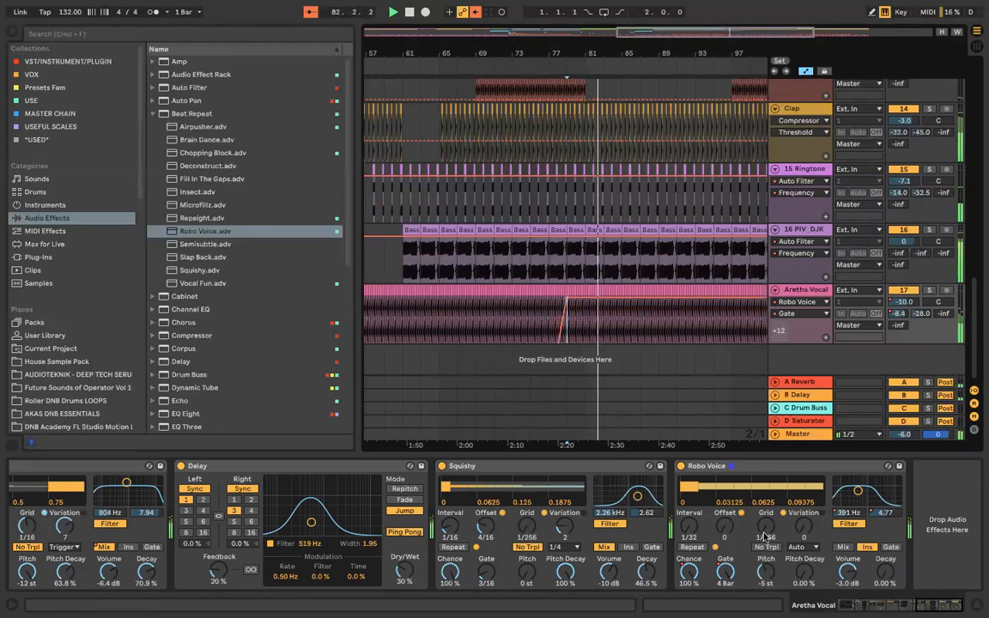
Step: Automate Robo Voice's Grid on the Aretha Vocal track with a gradual ramp reaching 1/48 at bar 97
right_click(766, 529)
click(794, 538)
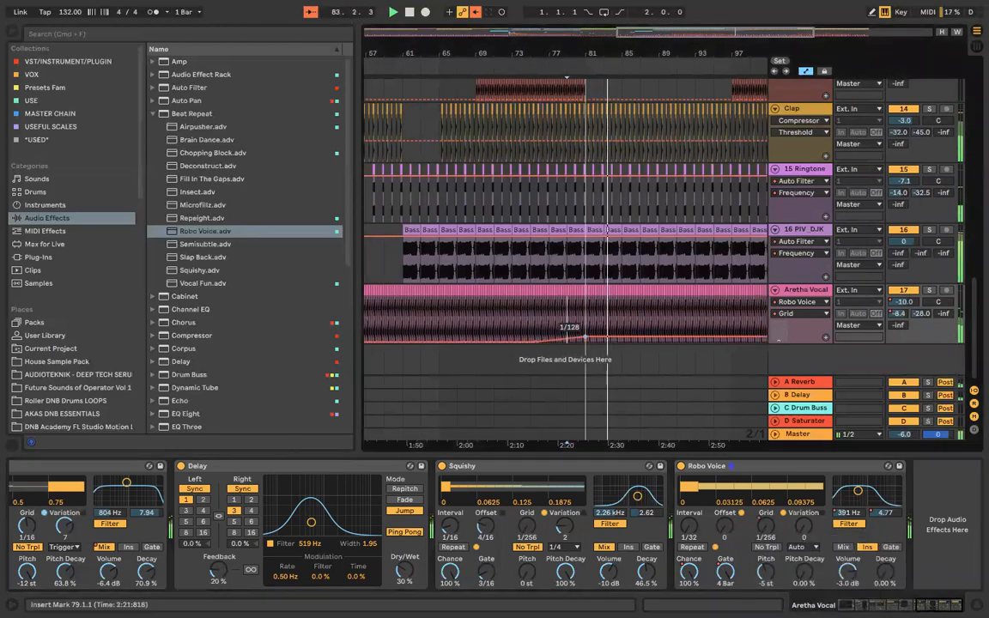
drag(566, 334, 732, 324)
scroll(704, 324, right, 1)
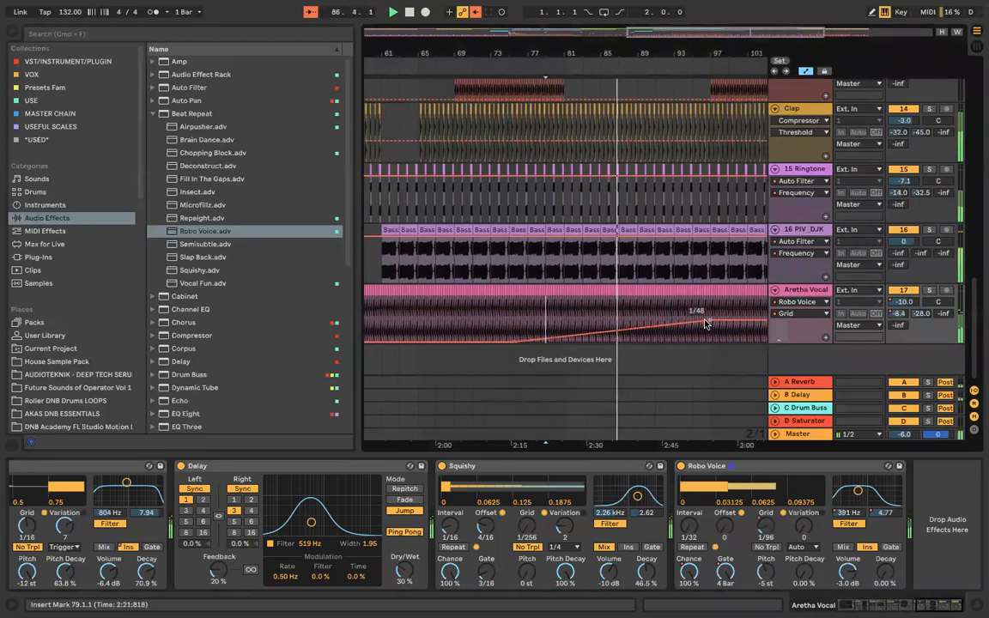
Step: Automate the Aretha Vocal track's A Reverb send to rise from bar 81 to 0.0 dB at bar 97
right_click(897, 319)
right_click(897, 315)
click(857, 350)
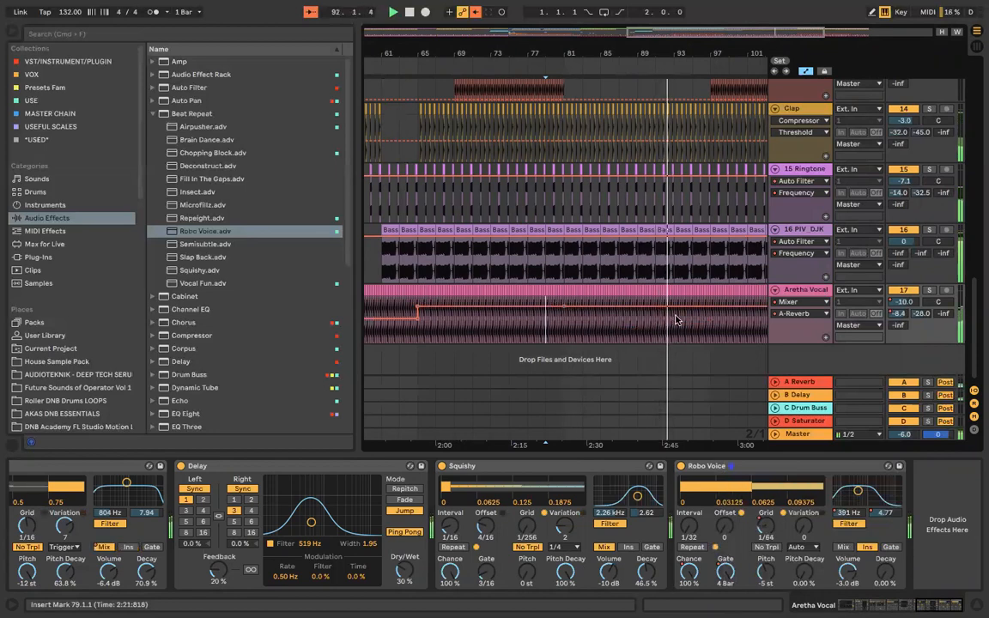
drag(580, 307, 666, 300)
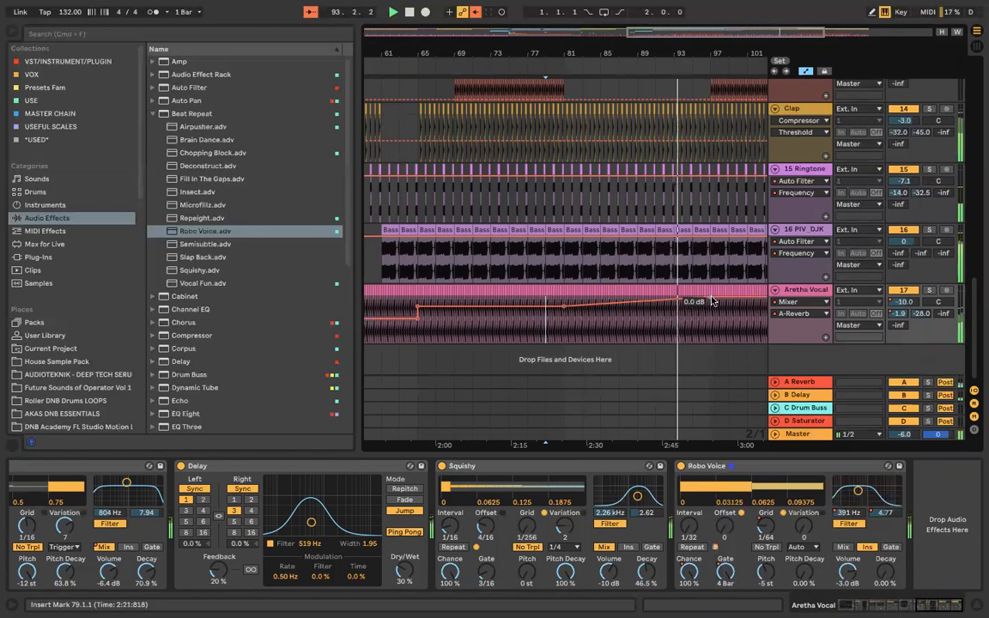
Step: Automate Squishy's Grid on the Aretha Vocal track to rise from bar 81 to 1/12 at bar 97, and hide the automation lanes
right_click(526, 527)
click(554, 536)
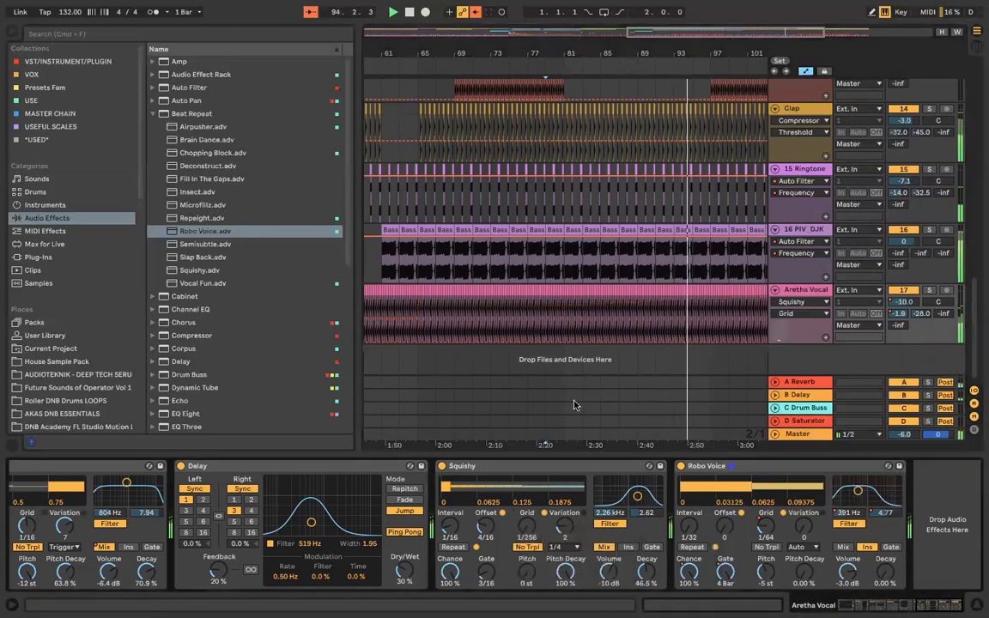
drag(566, 341, 710, 321)
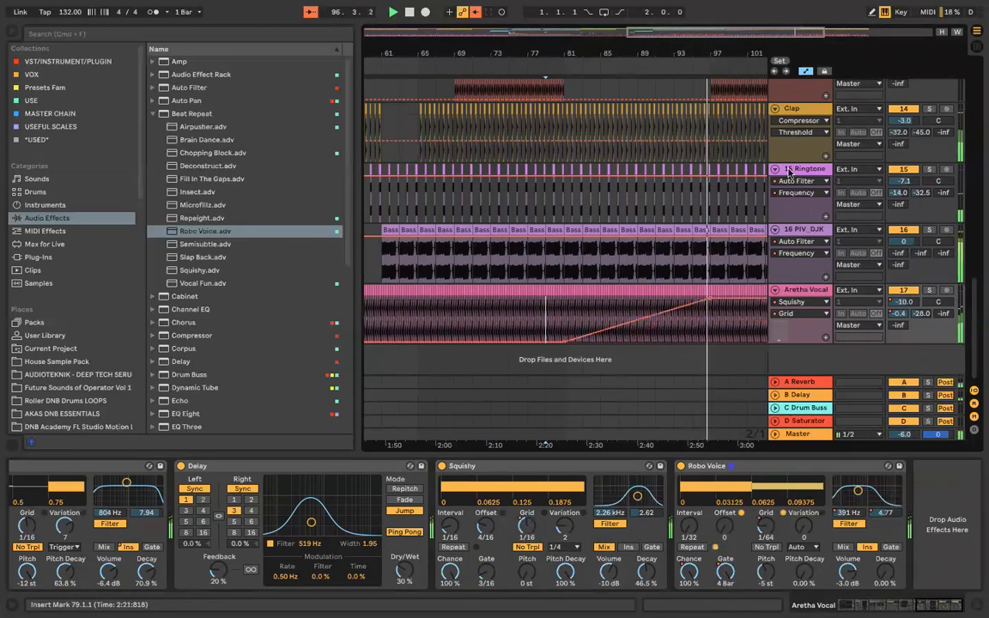
key(a)
Step: Switch band 8 of the Aretha Vocal track's EQ Eight to a steeper low-pass and set it to 22.0 kHz with Q 0.10
scroll(690, 170, down, 1)
scroll(689, 169, right, 1)
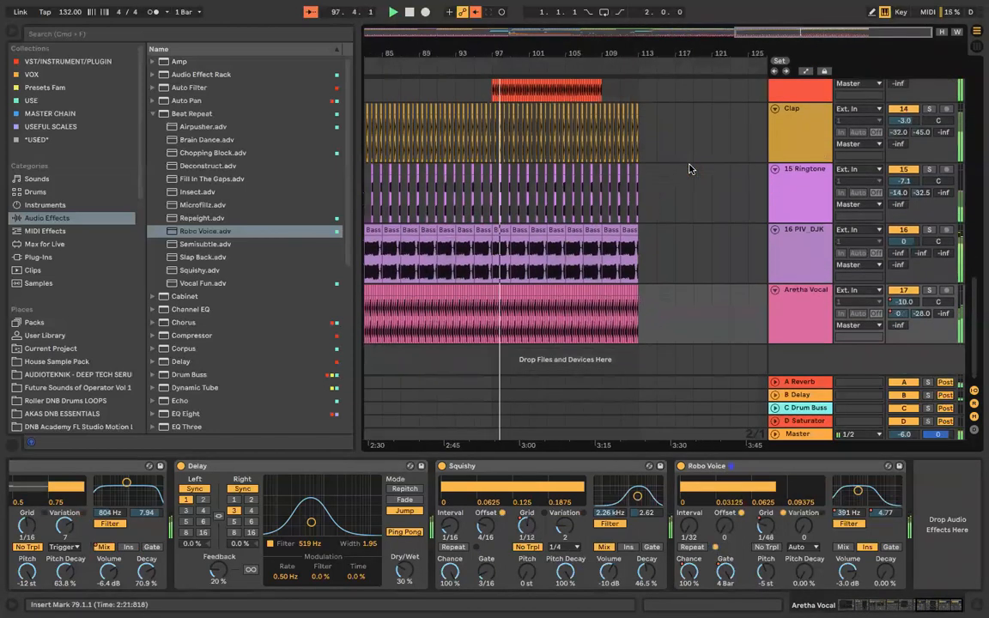
click(809, 298)
scroll(544, 566, left, 15)
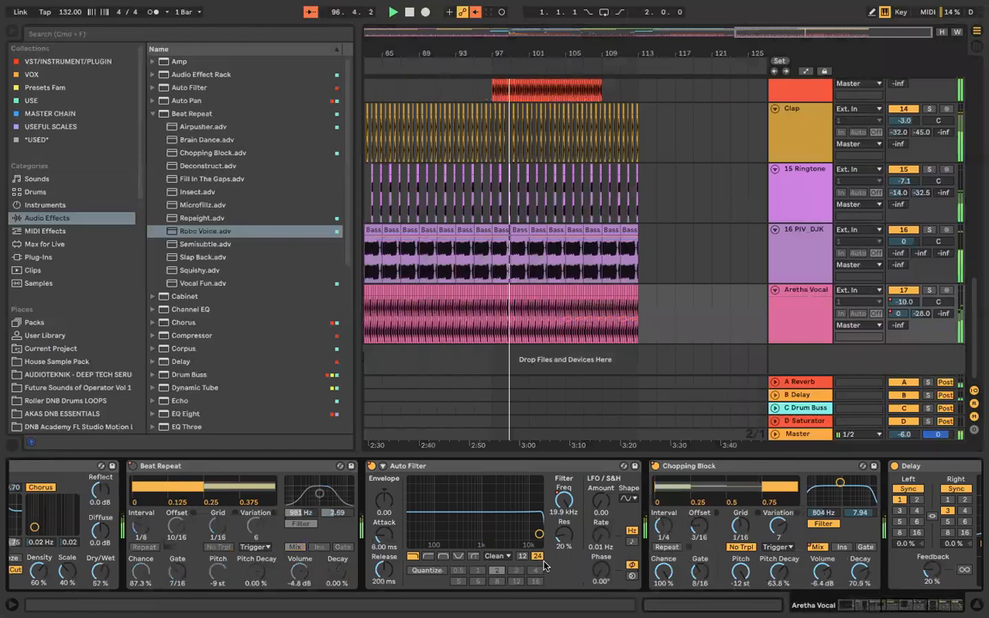
drag(300, 529, 282, 528)
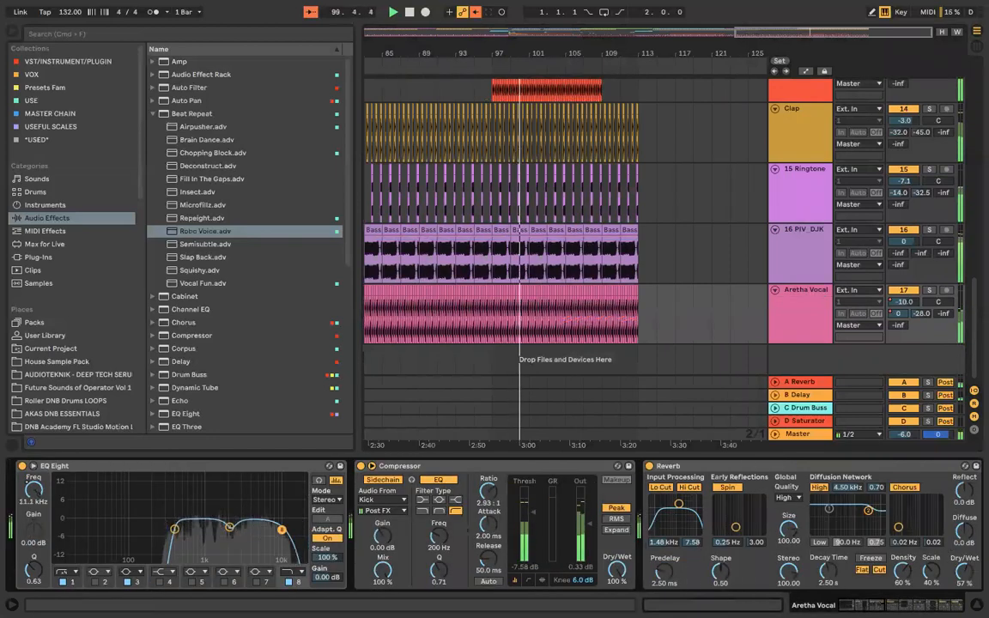
click(293, 572)
click(288, 564)
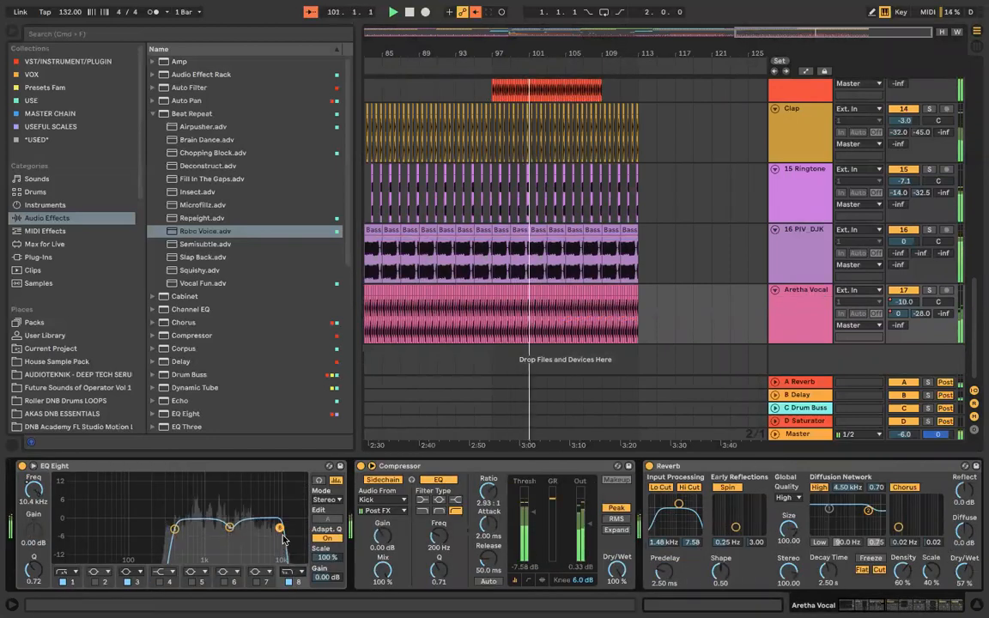
drag(302, 559, 304, 559)
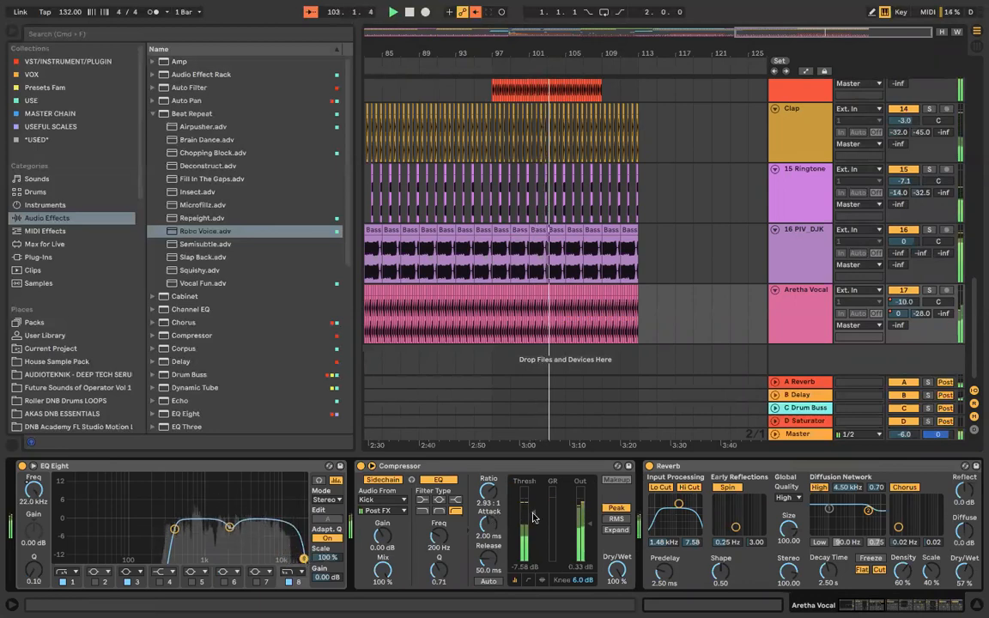
Step: Lower the Aretha Vocal compressor's threshold to -20.1 dB and raise its Reverb's chorus rate to 1.17 Hz
scroll(491, 521, right, 3)
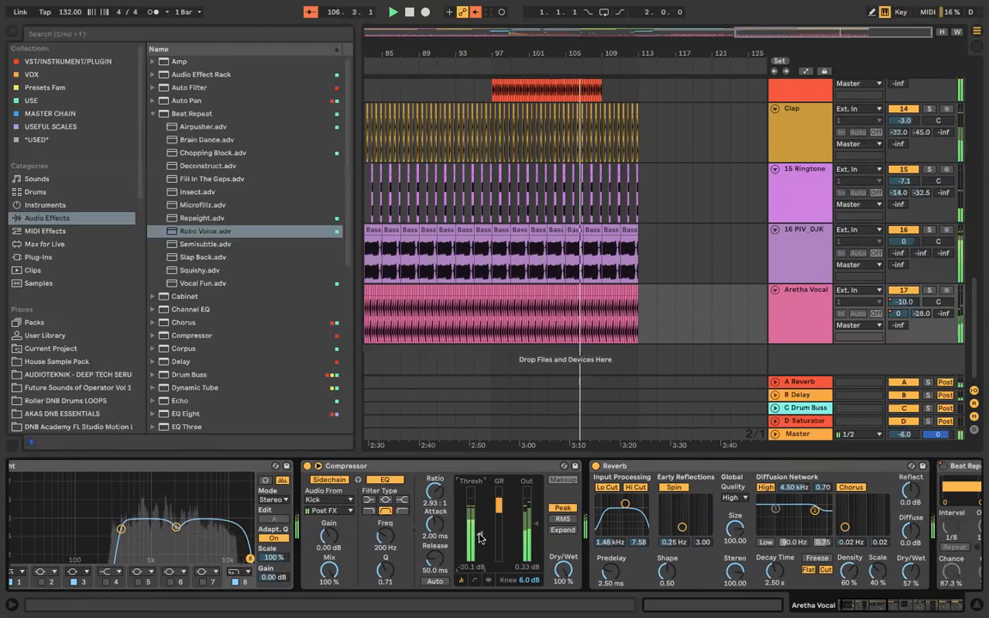
scroll(480, 538, right, 8)
scroll(479, 538, right, 13)
scroll(197, 519, right, 4)
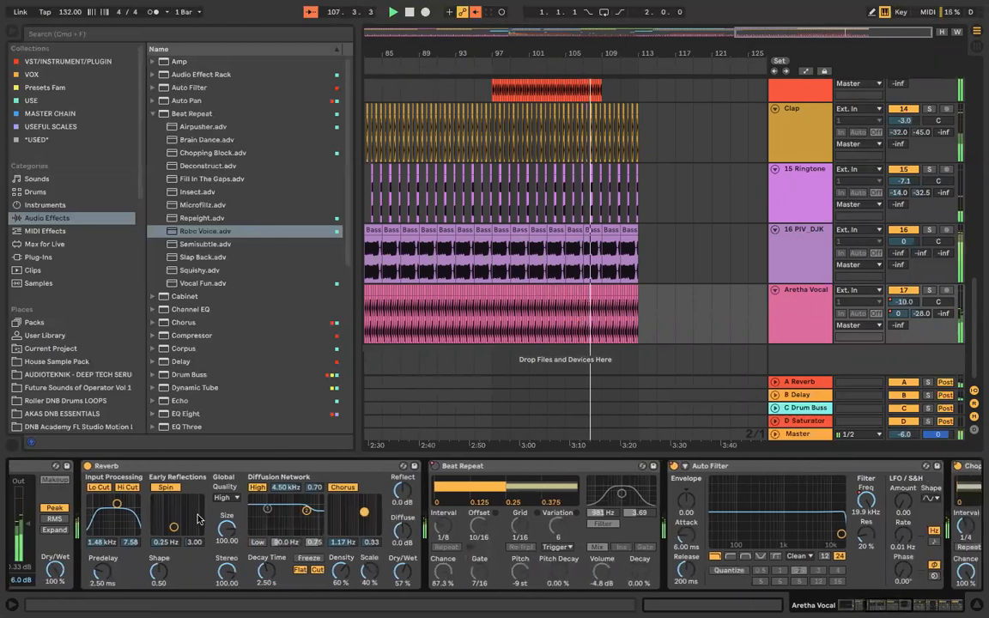
Step: Set Auto Filter's resonance to 27 %, LFO amount to 8.44 and rate to 0.61 Hz, and the Delay's filter to 748 Hz, width 4.53
scroll(496, 537, right, 19)
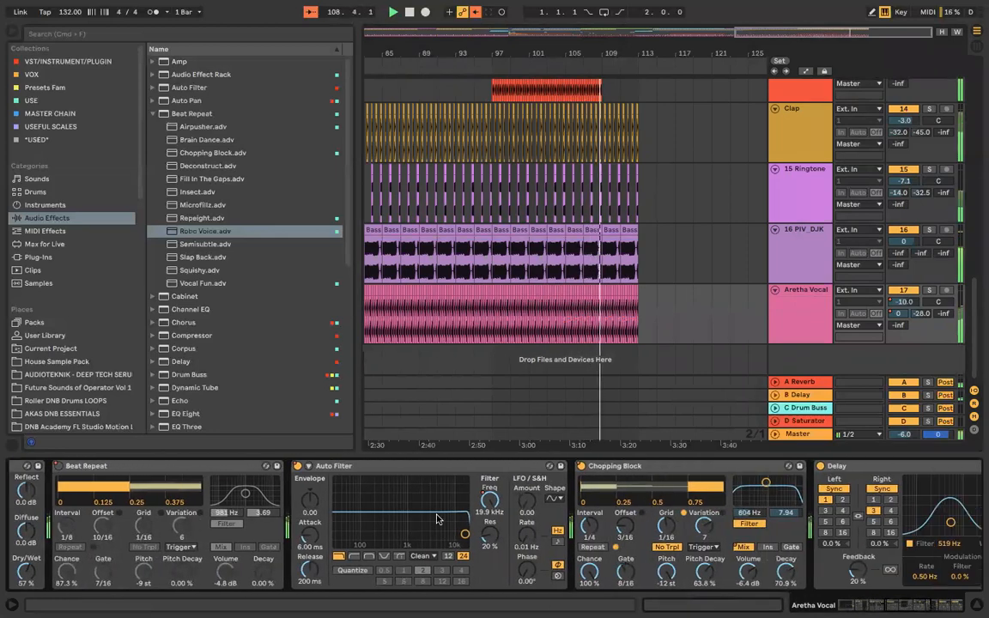
drag(492, 533, 527, 478)
drag(526, 535, 526, 487)
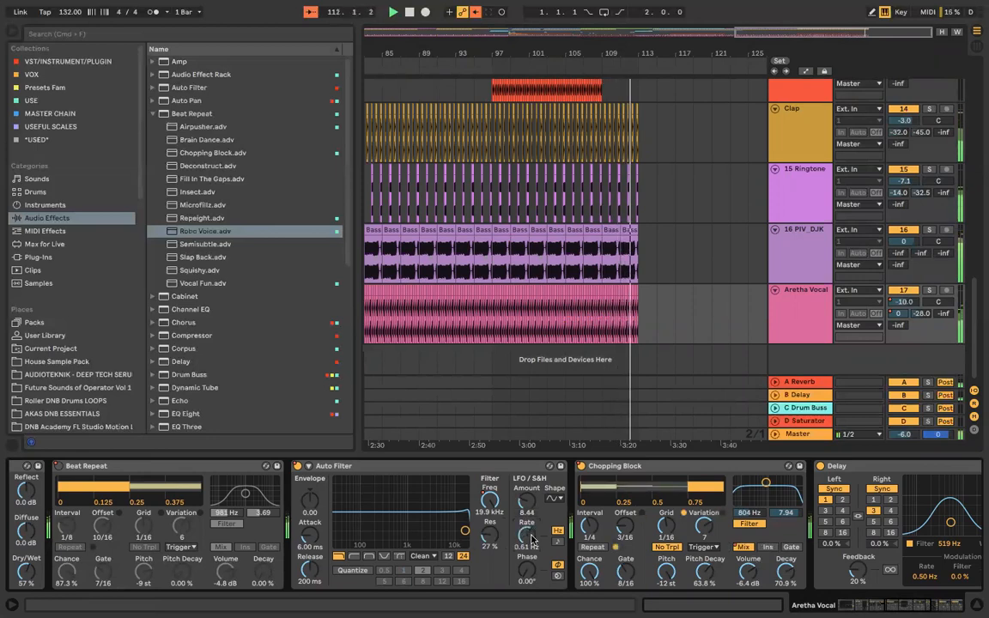
scroll(476, 474, right, 8)
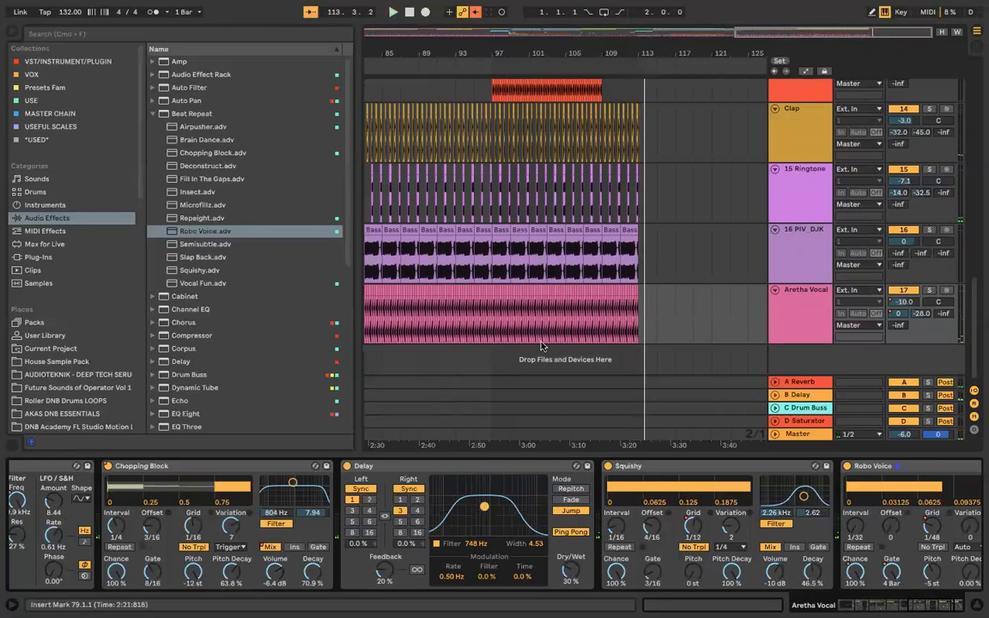
Step: Stop playback, return to bar 1 and play the whole arrangement from the start to review the tracks
scroll(672, 194, down, 5)
scroll(672, 195, left, 2)
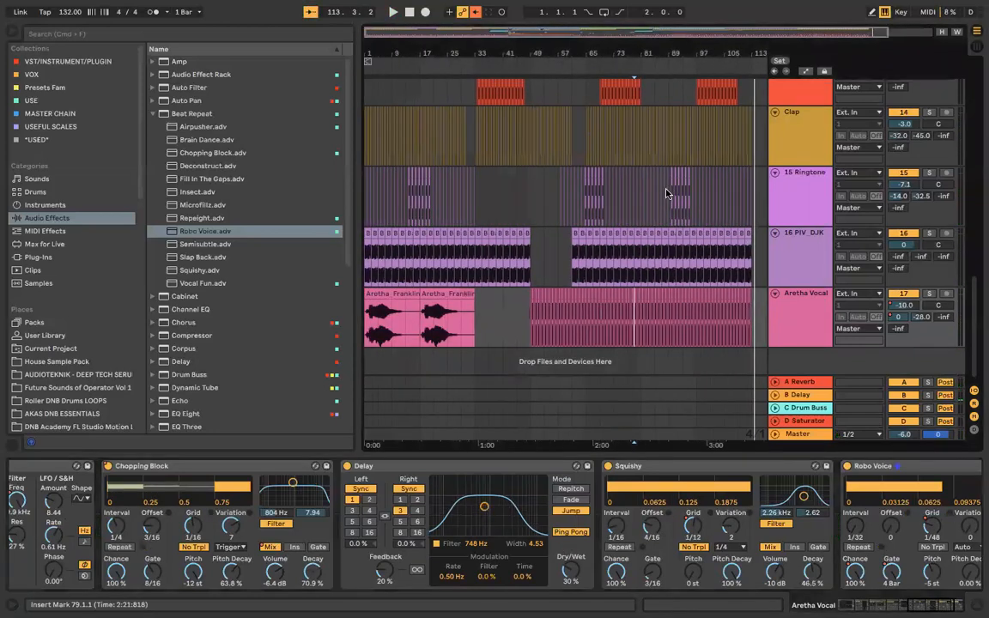
click(410, 12)
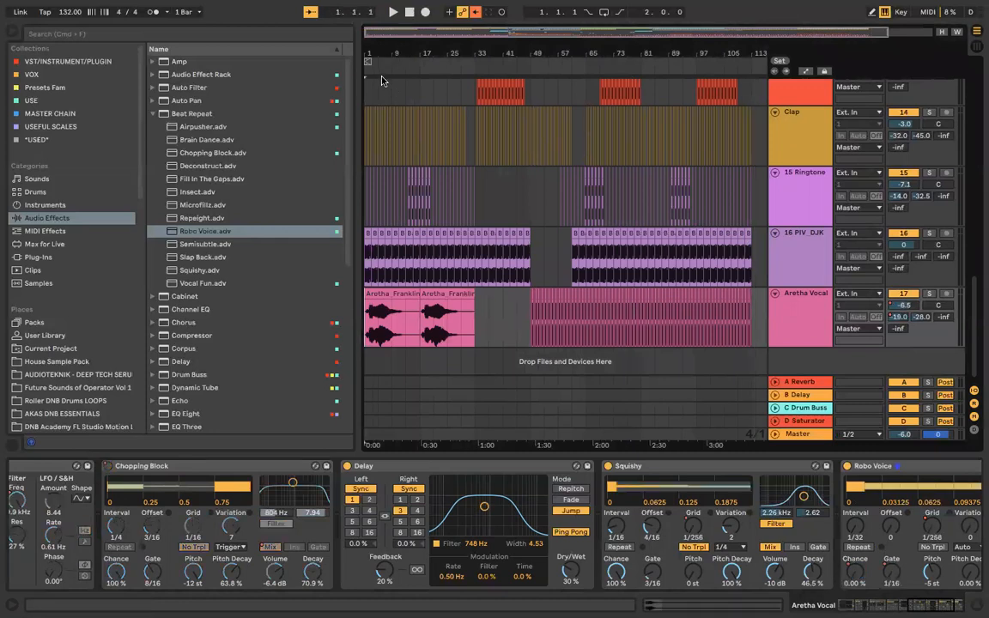
click(365, 96)
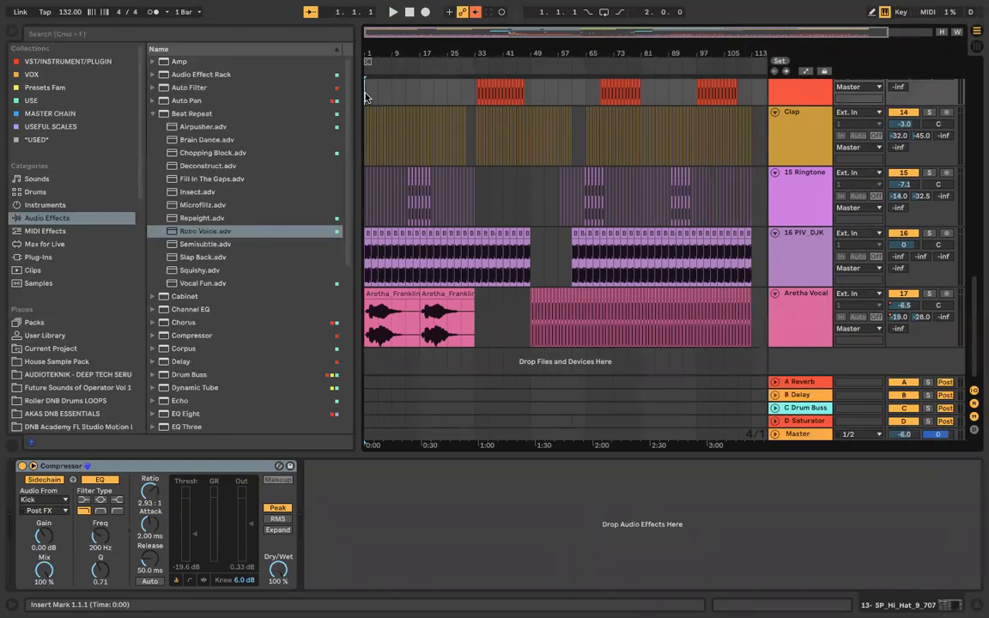
scroll(421, 158, up, 10)
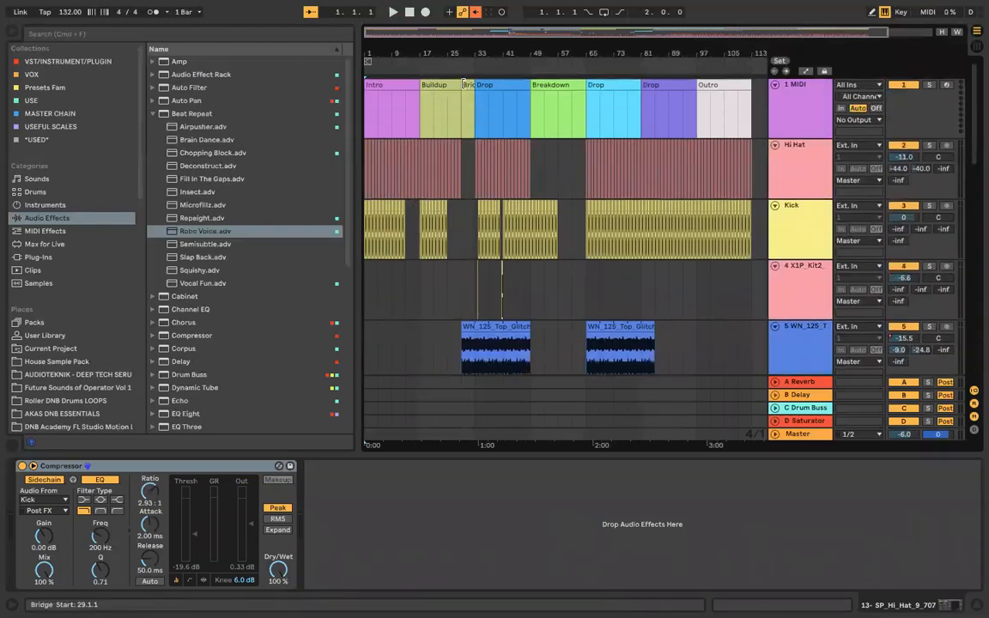
click(392, 12)
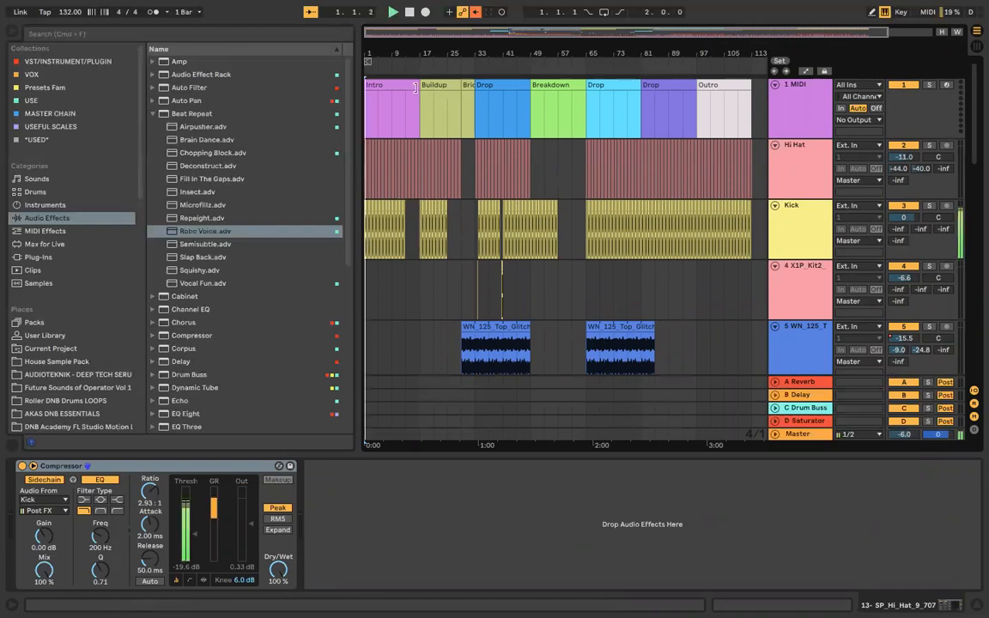
scroll(400, 275, down, 10)
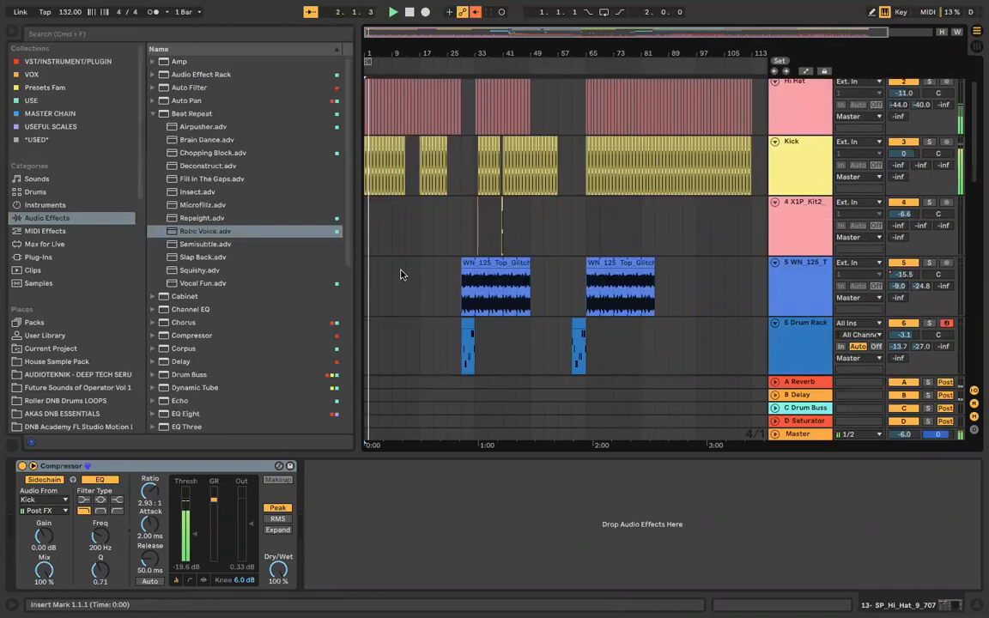
scroll(400, 275, down, 2)
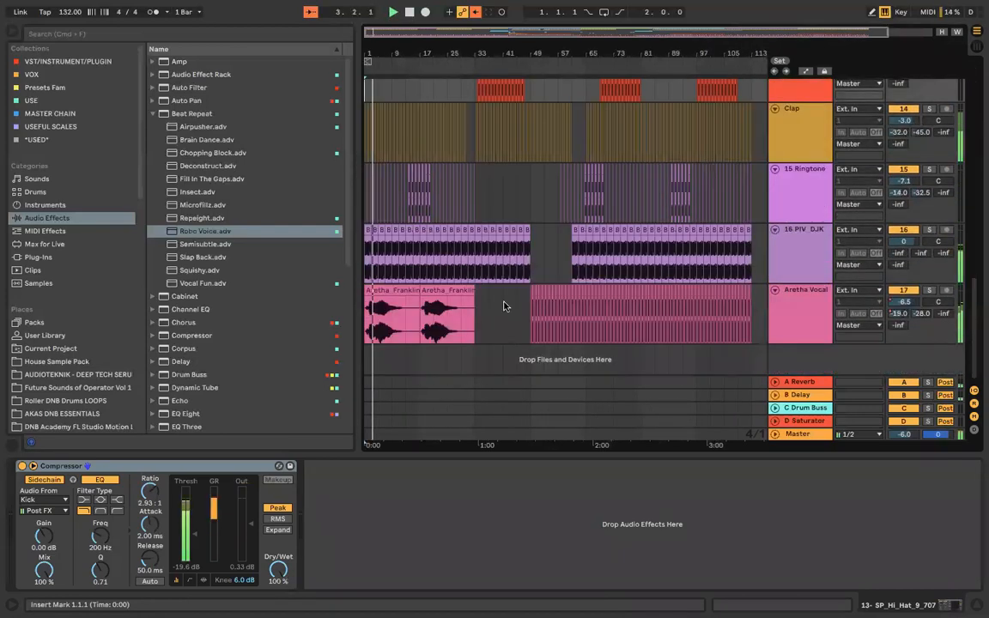
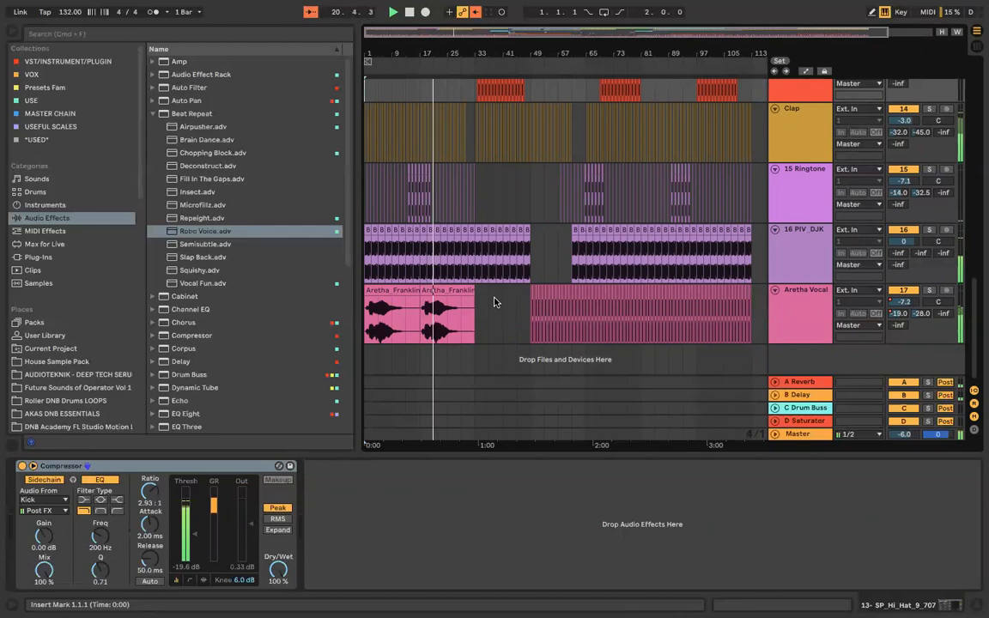
Step: Hide the browser and the device view so the arrangement fills the window, with its full track stack in reach
scroll(493, 301, up, 10)
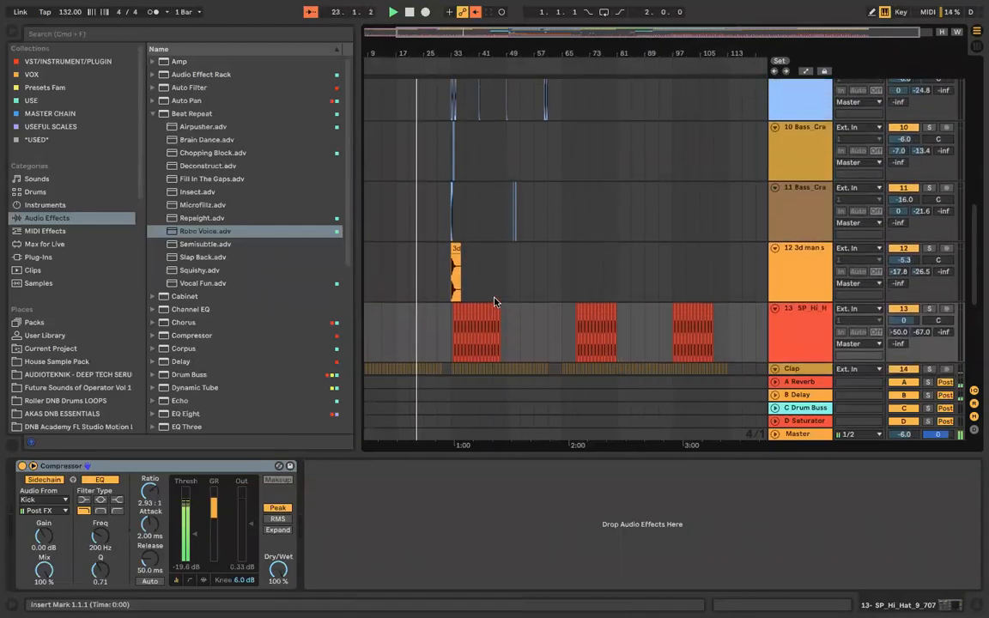
scroll(494, 301, up, 10)
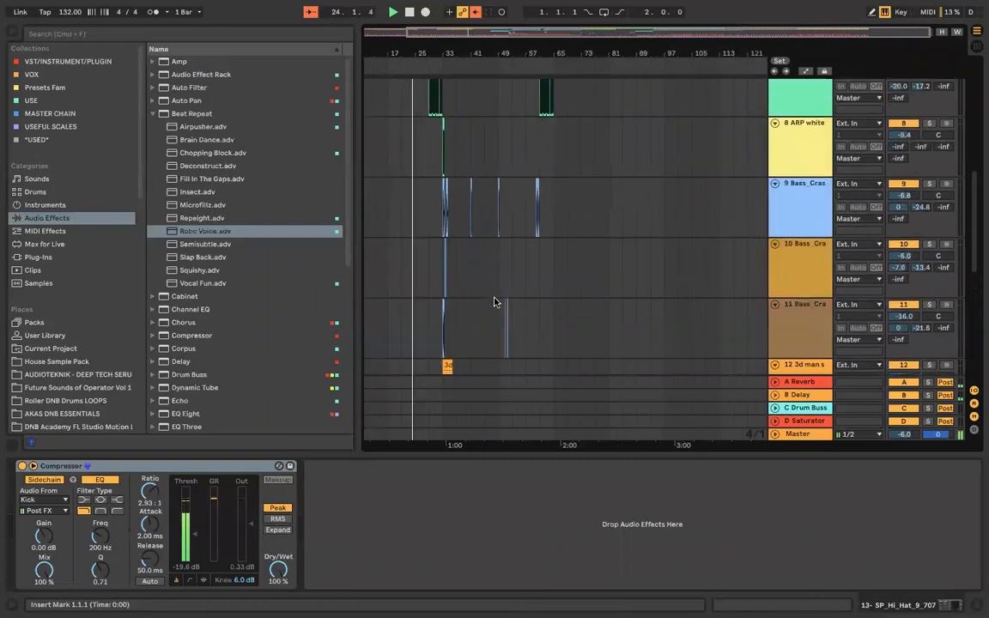
scroll(448, 272, up, 8)
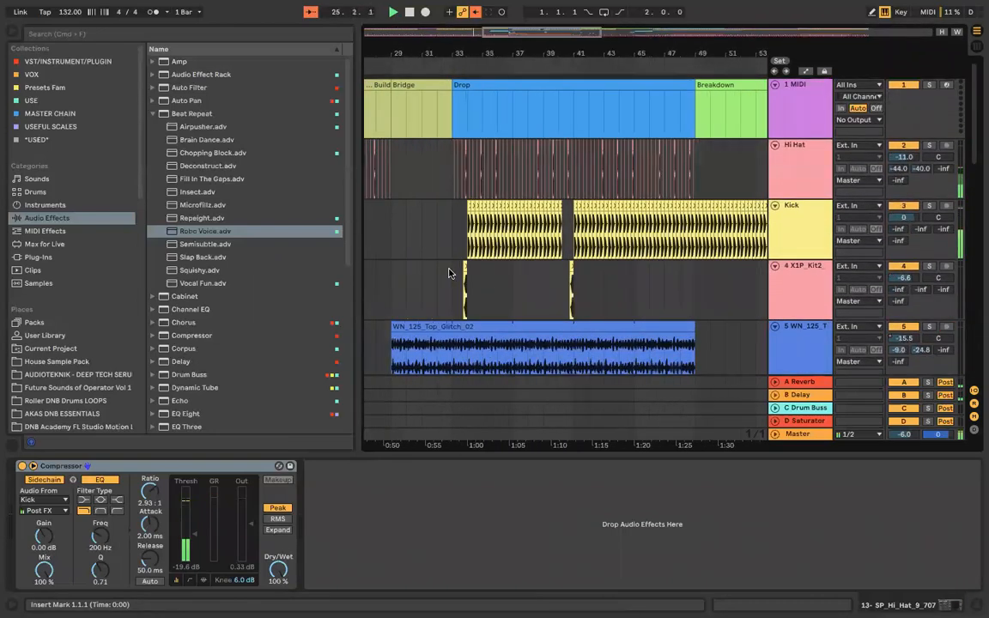
scroll(434, 290, right, 1)
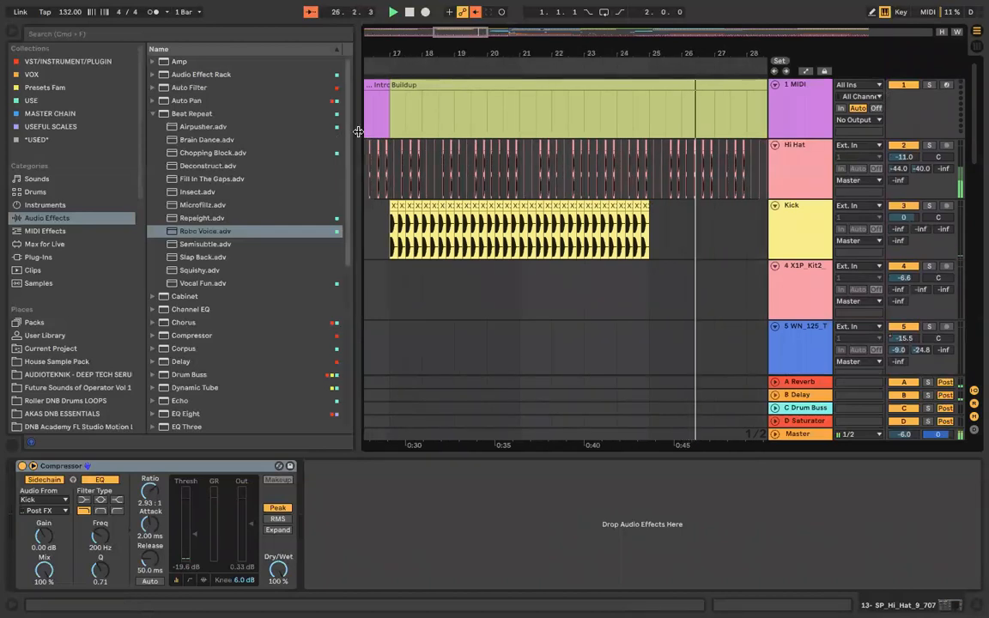
key(alt+super+b)
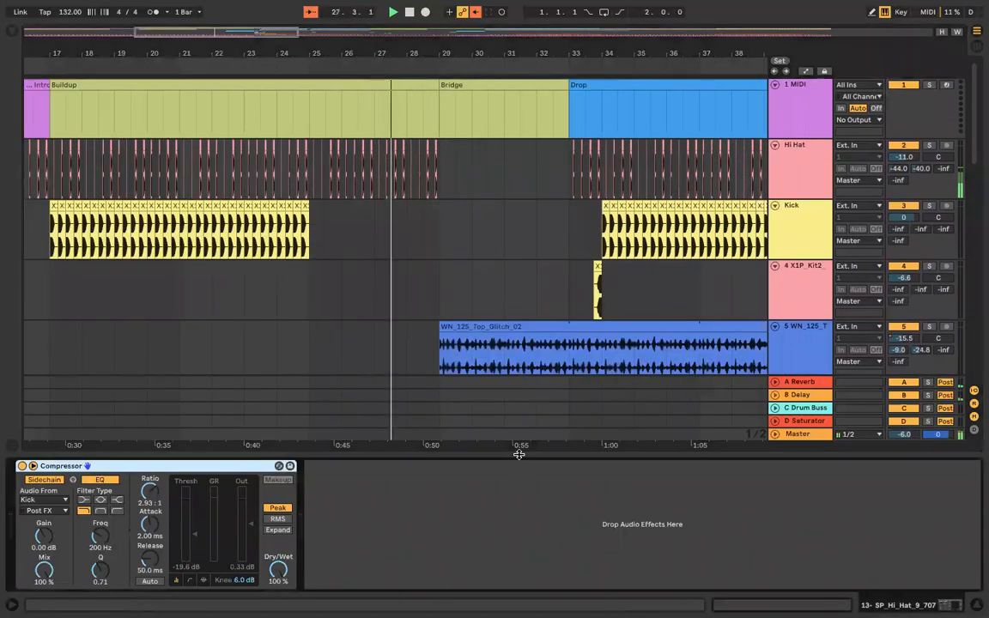
key(alt+super+l)
scroll(519, 458, down, 10)
scroll(519, 459, left, 2)
scroll(519, 459, down, 1)
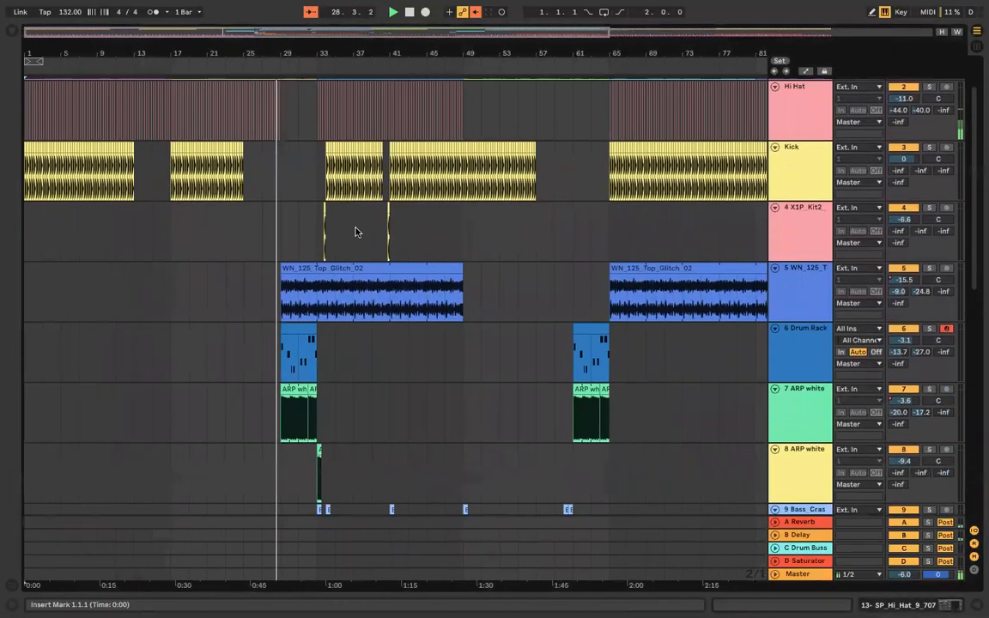
Step: Examine the clips and levels of all tracks through the bridge, drop and start of the breakdown during playback
click(311, 12)
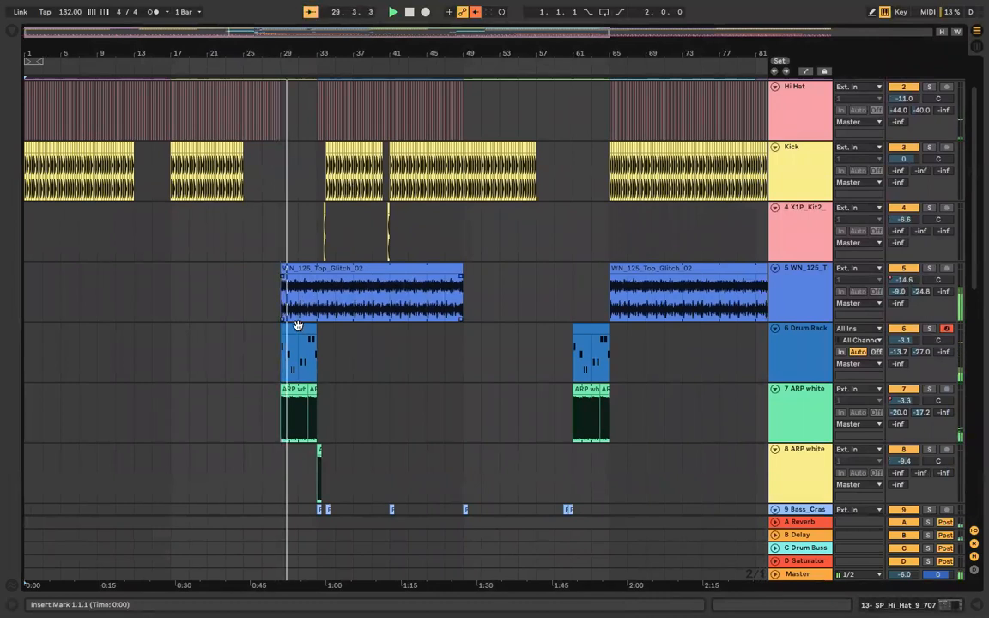
scroll(299, 339, down, 3)
scroll(299, 339, down, 1)
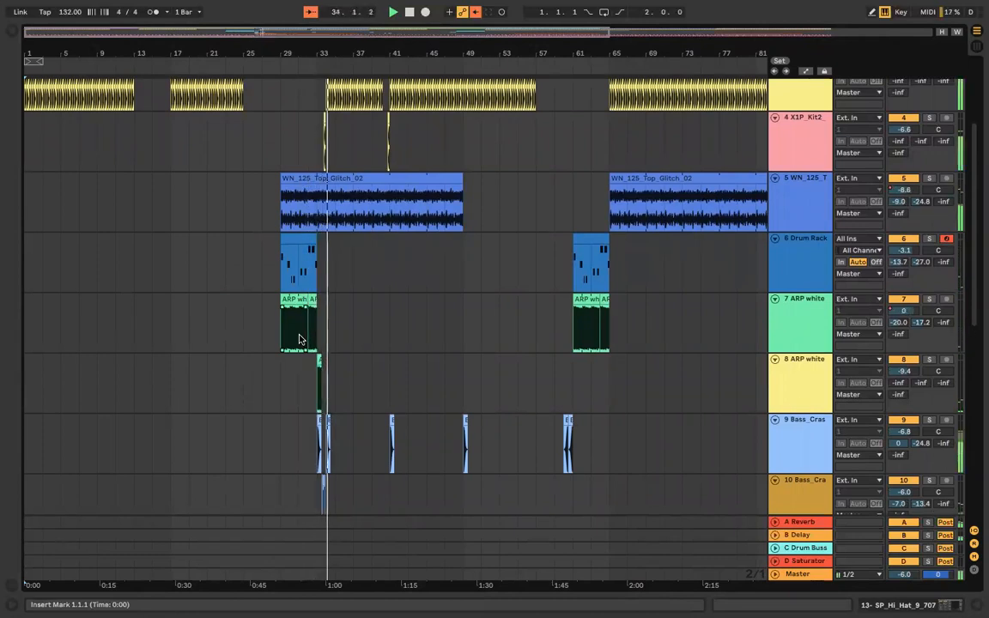
scroll(299, 340, down, 8)
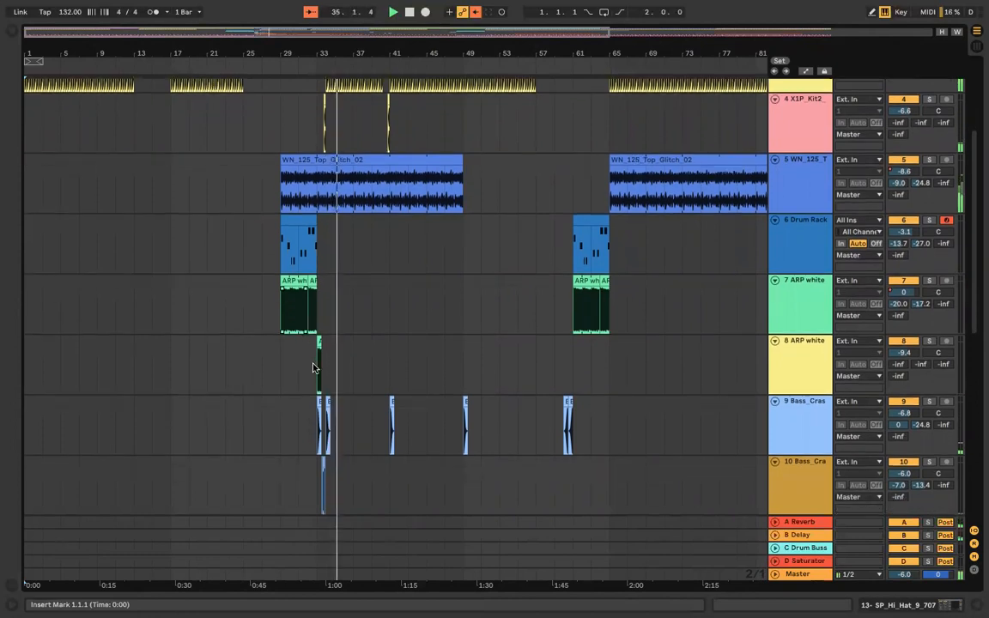
ctrl+scroll(328, 300, up, 5)
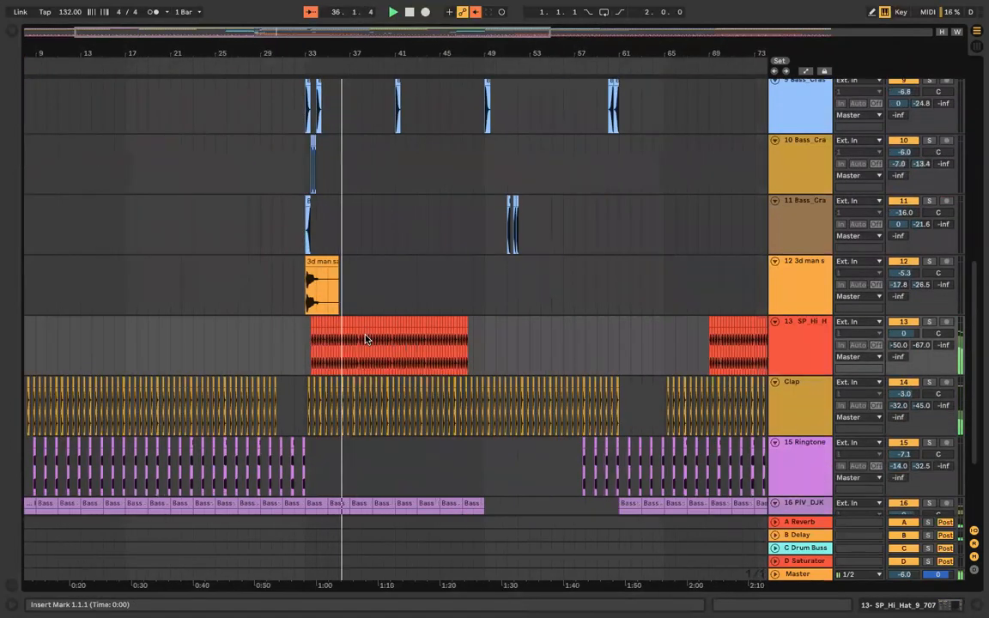
scroll(353, 298, up, 2)
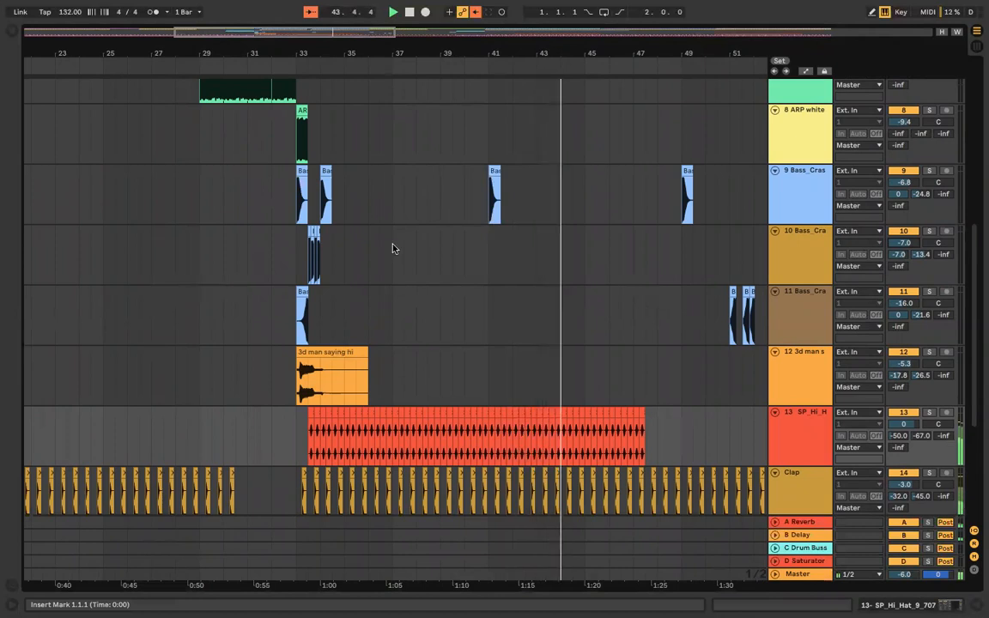
scroll(394, 247, up, 1)
scroll(394, 247, right, 5)
scroll(393, 247, up, 6)
scroll(393, 247, right, 5)
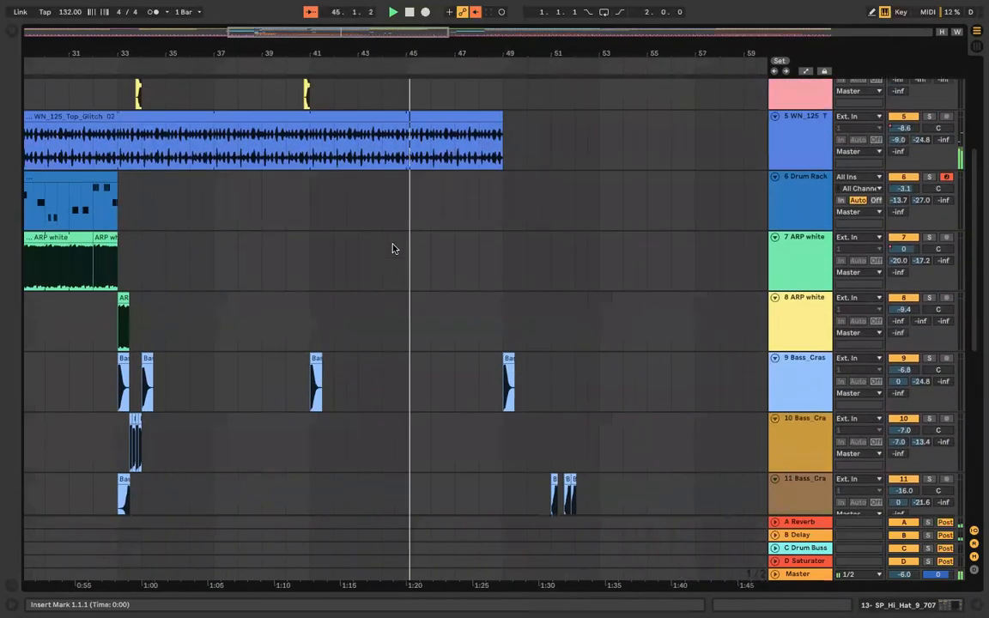
scroll(393, 247, down, 3)
scroll(393, 247, right, 4)
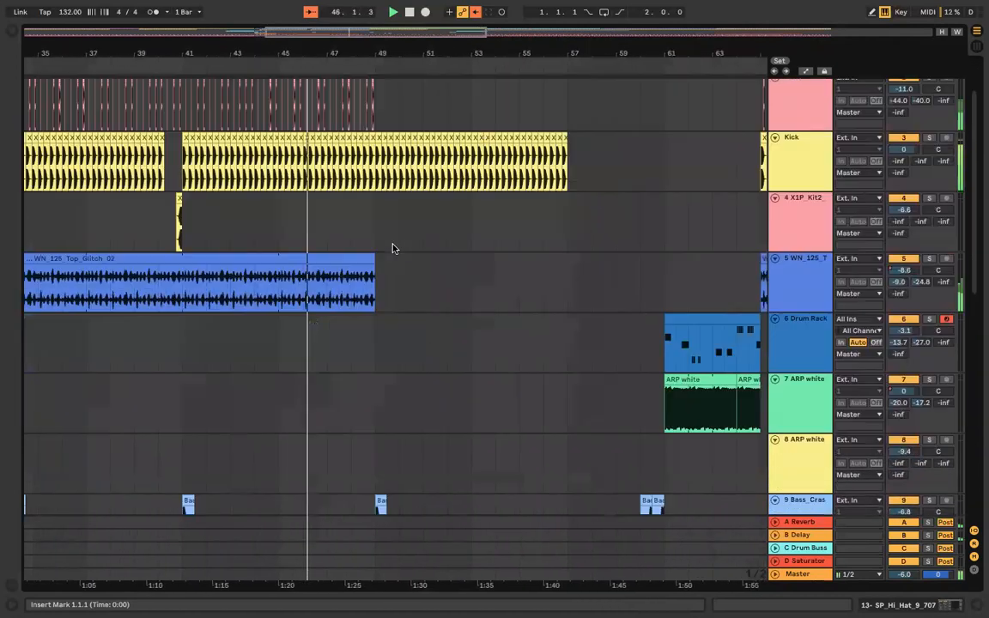
scroll(393, 248, down, 1)
scroll(393, 248, left, 1)
scroll(393, 248, down, 3)
scroll(393, 248, right, 1)
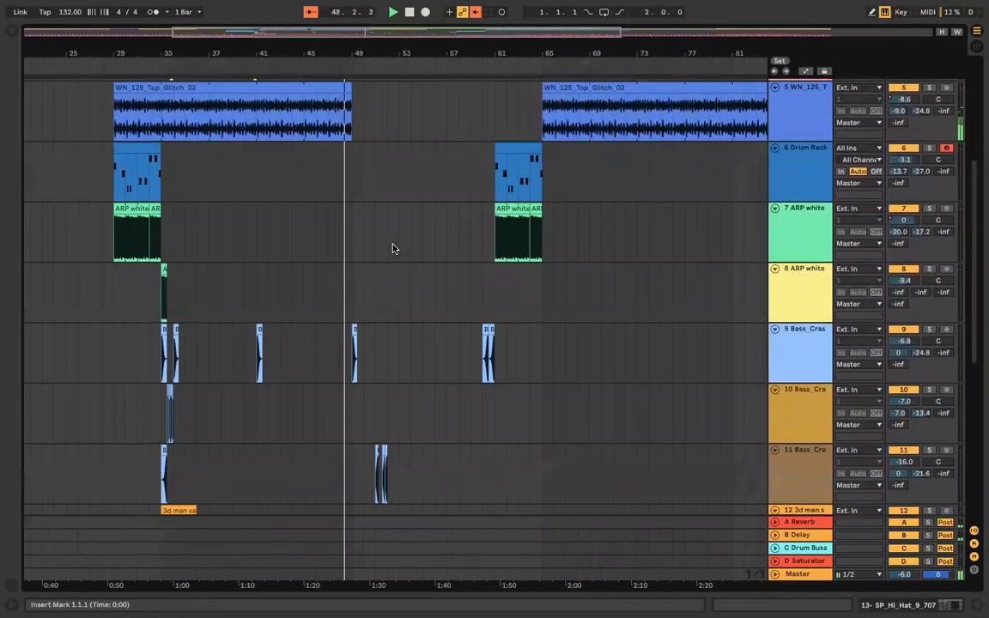
scroll(393, 248, down, 2)
scroll(393, 248, right, 1)
scroll(393, 248, down, 4)
scroll(393, 248, right, 1)
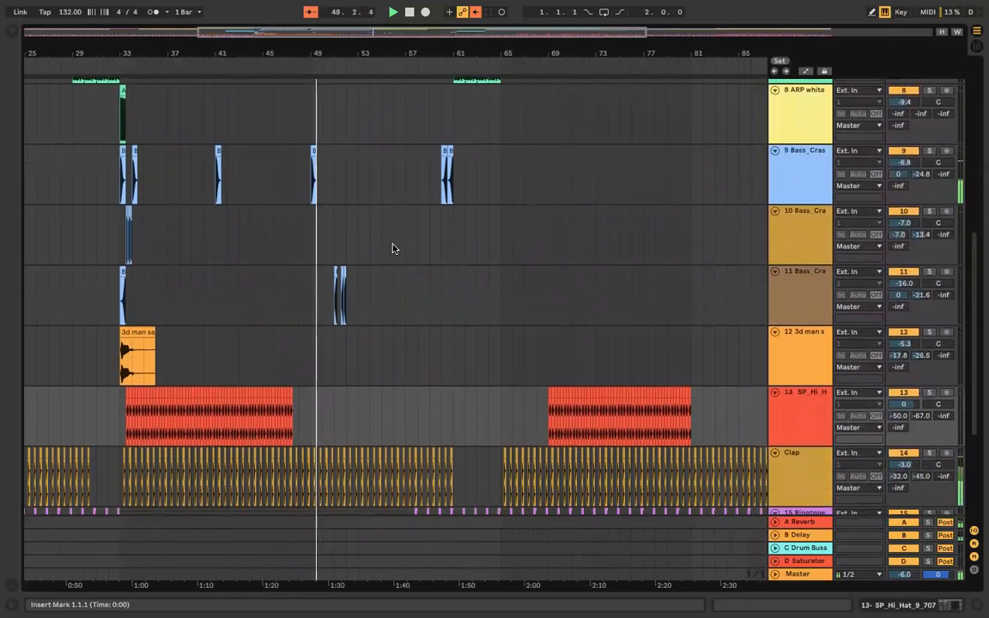
Step: Bring back the device view, check the 16 PIV_DJK effects and show the Aretha Vocal track's device chain
double_click(797, 409)
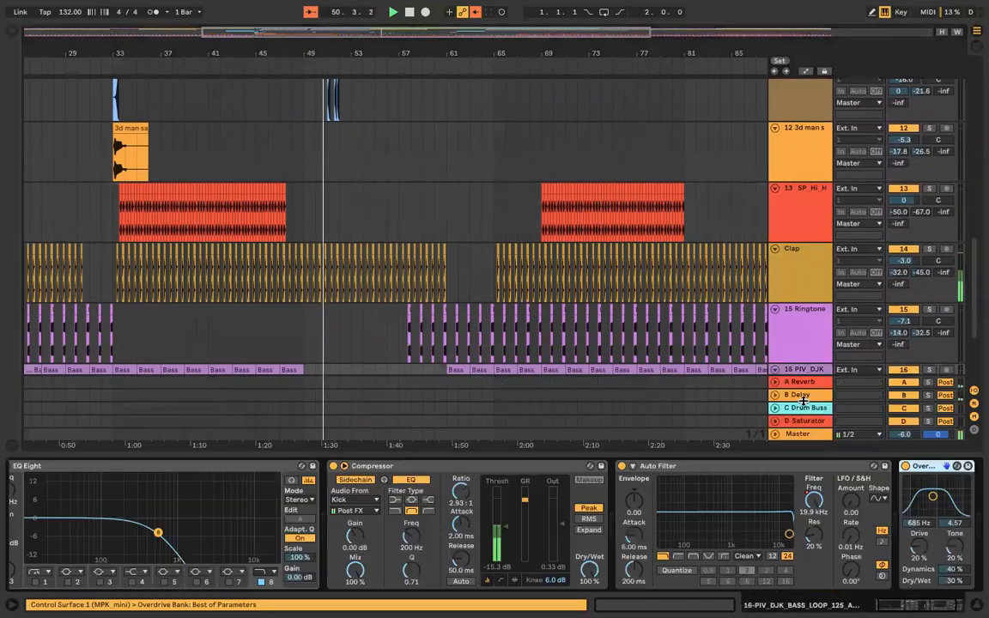
scroll(607, 520, right, 3)
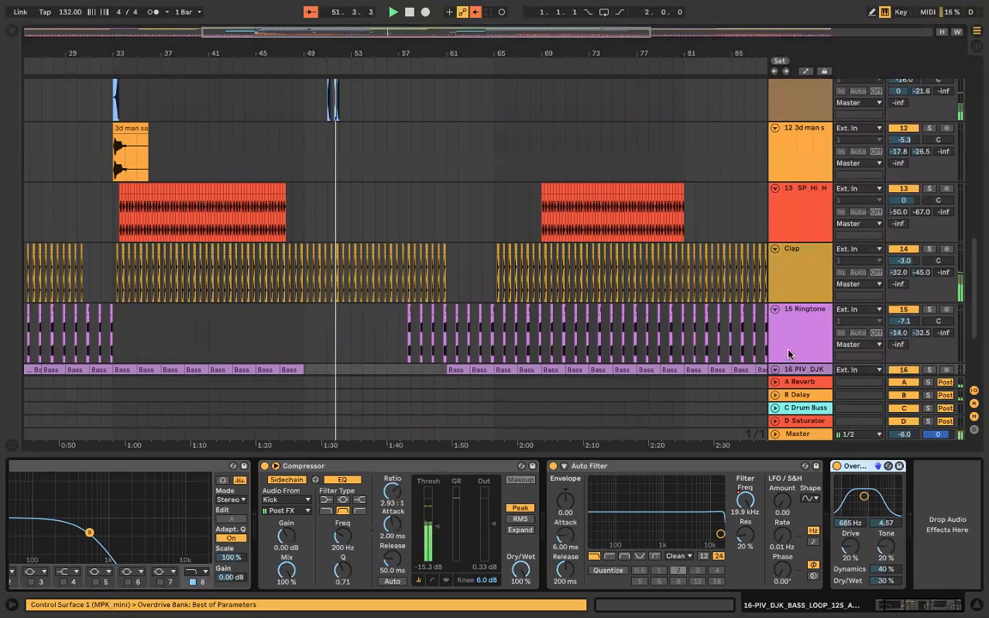
scroll(534, 313, down, 5)
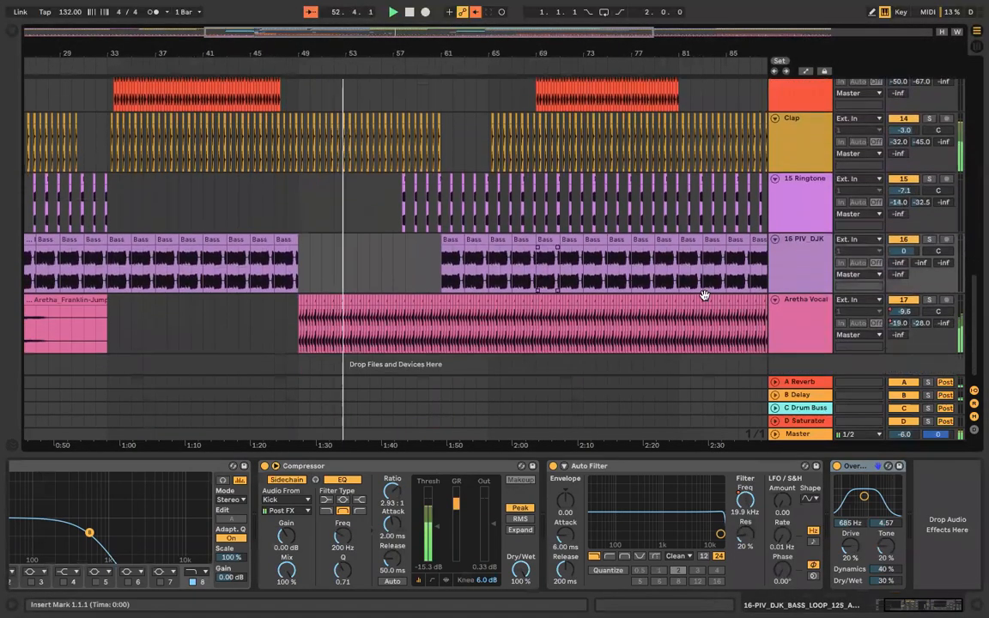
click(805, 315)
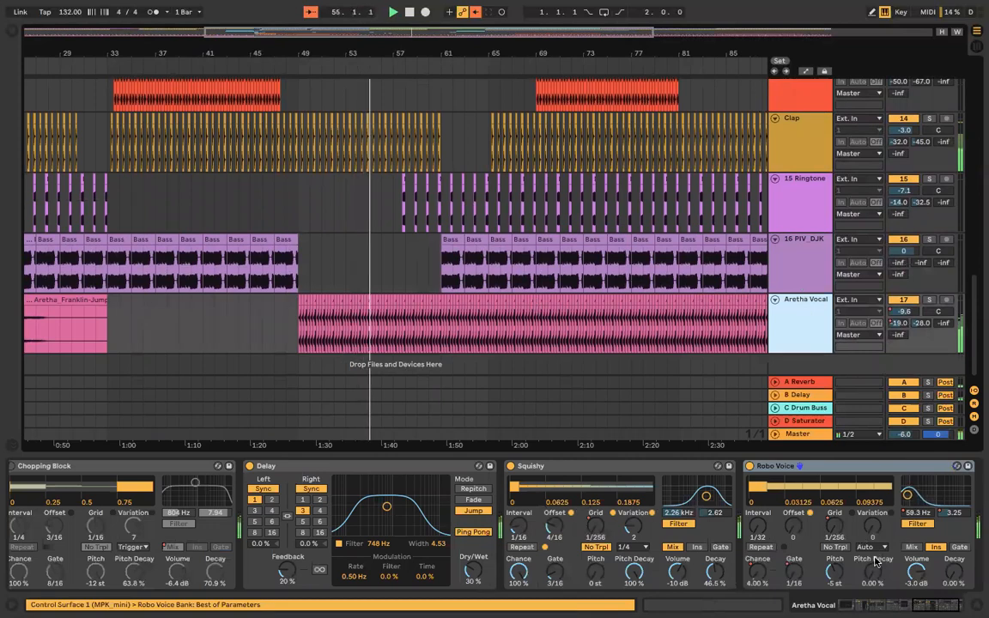
Step: Automate Robo Voice's Pitch Decay on the Aretha Vocal track as a ramp rising from bar 49 to bar 113
right_click(910, 512)
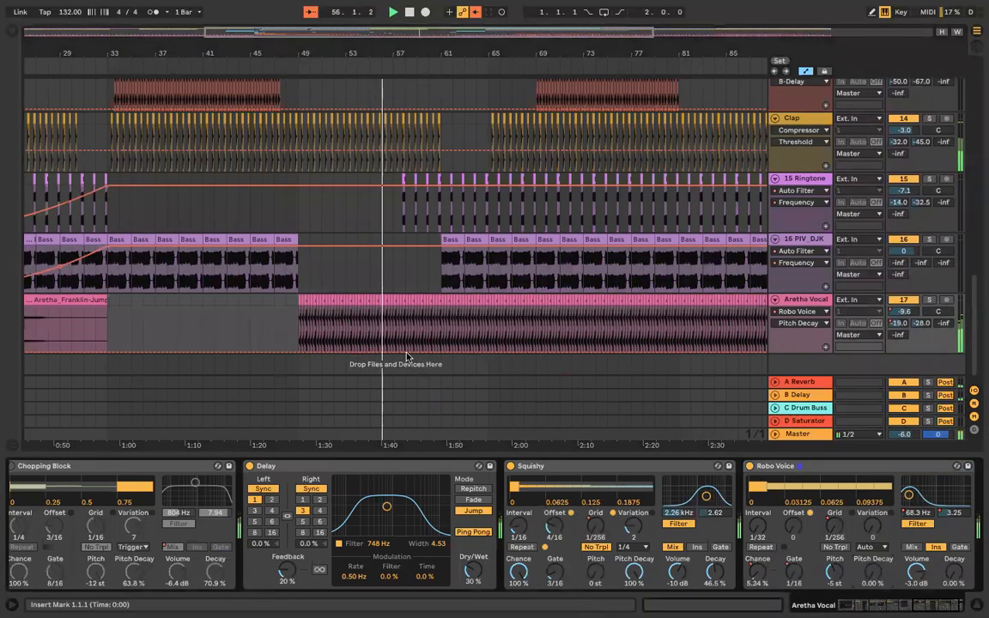
drag(400, 348, 299, 356)
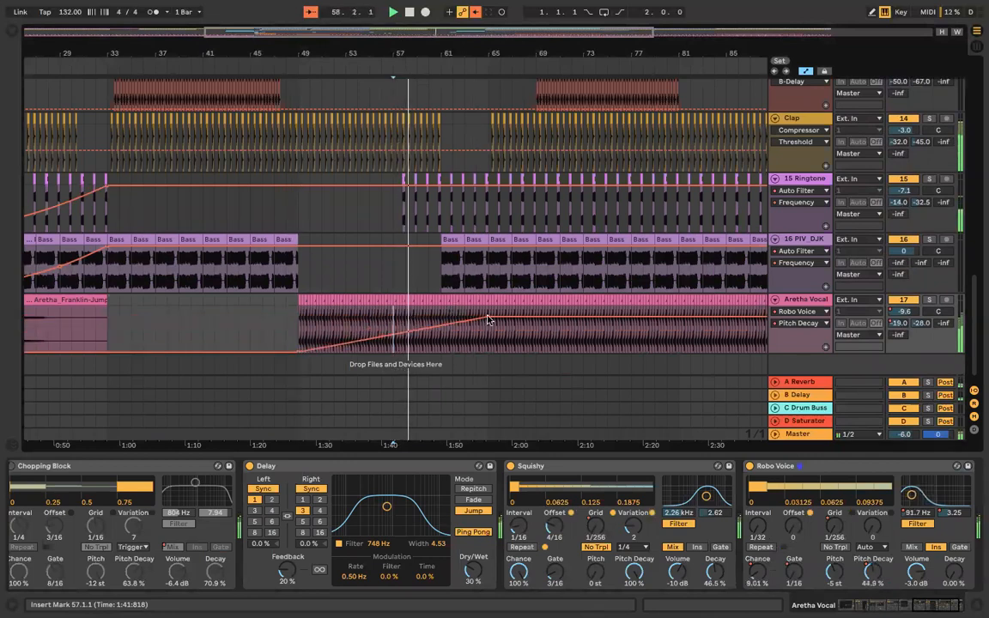
key(minus)
drag(403, 316, 684, 317)
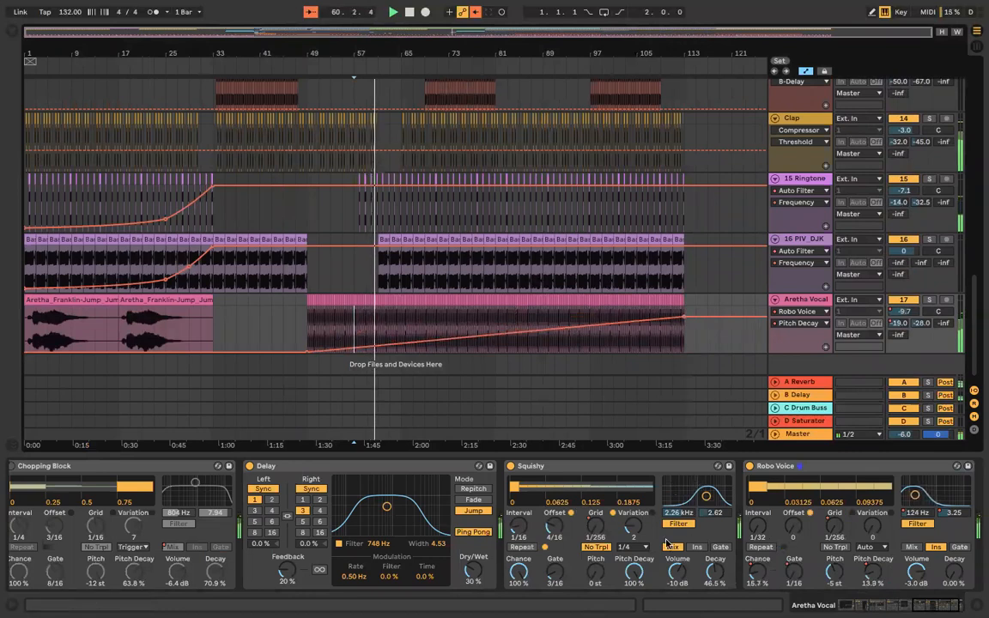
Step: Show the Delay's R 16th automation on the Aretha Vocal track and add breakpoints at about bars 60 and 65
scroll(458, 547, left, 1)
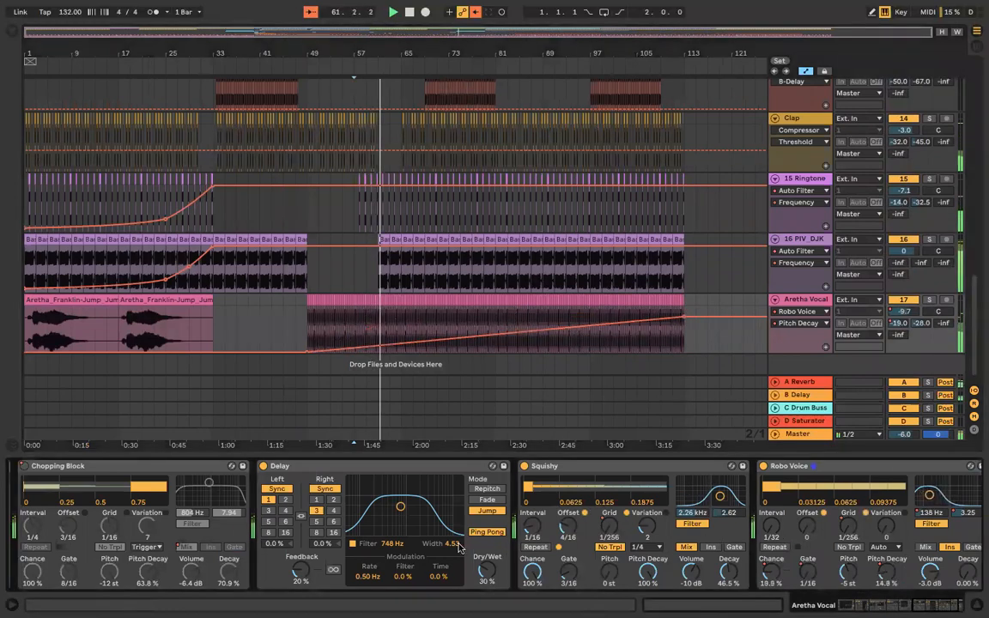
right_click(322, 513)
click(344, 396)
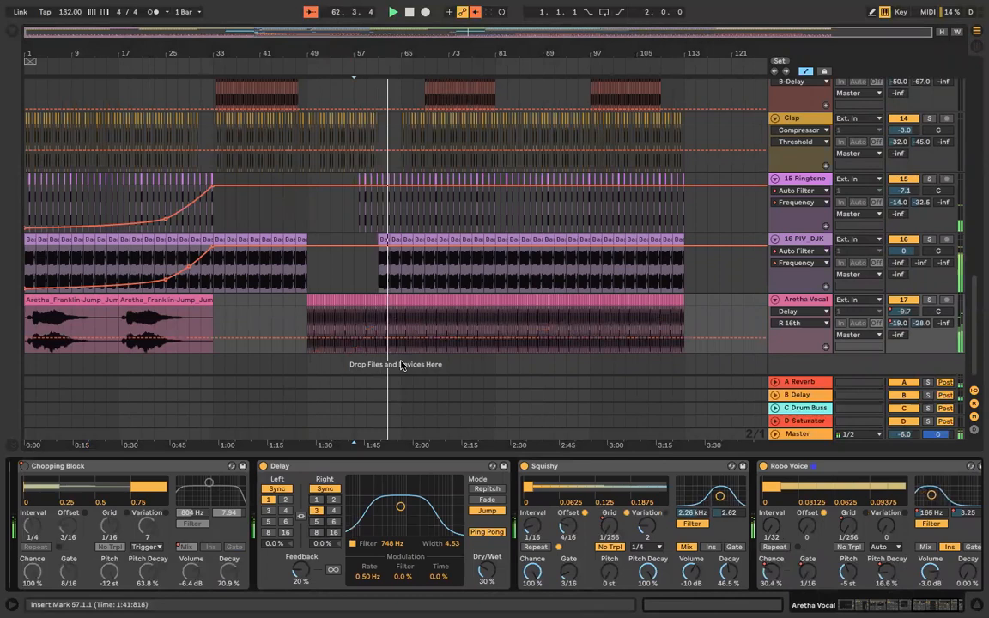
mouse_move(420, 337)
mouse_down()
mouse_move(420, 314)
mouse_move(419, 324)
mouse_move(378, 331)
mouse_move(412, 337)
mouse_up()
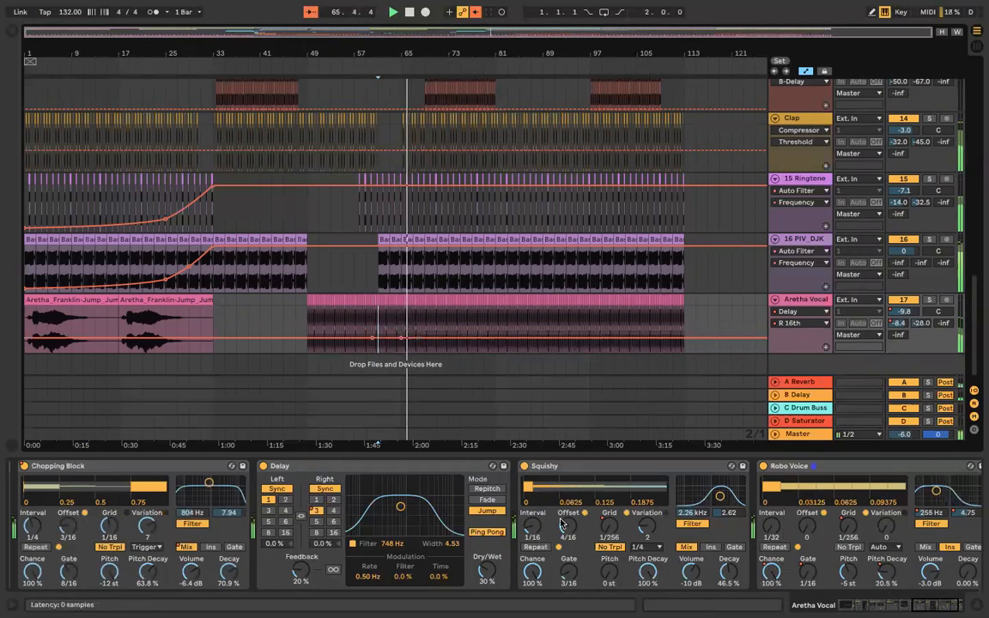
scroll(559, 555, right, 3)
scroll(558, 555, left, 8)
scroll(559, 555, left, 10)
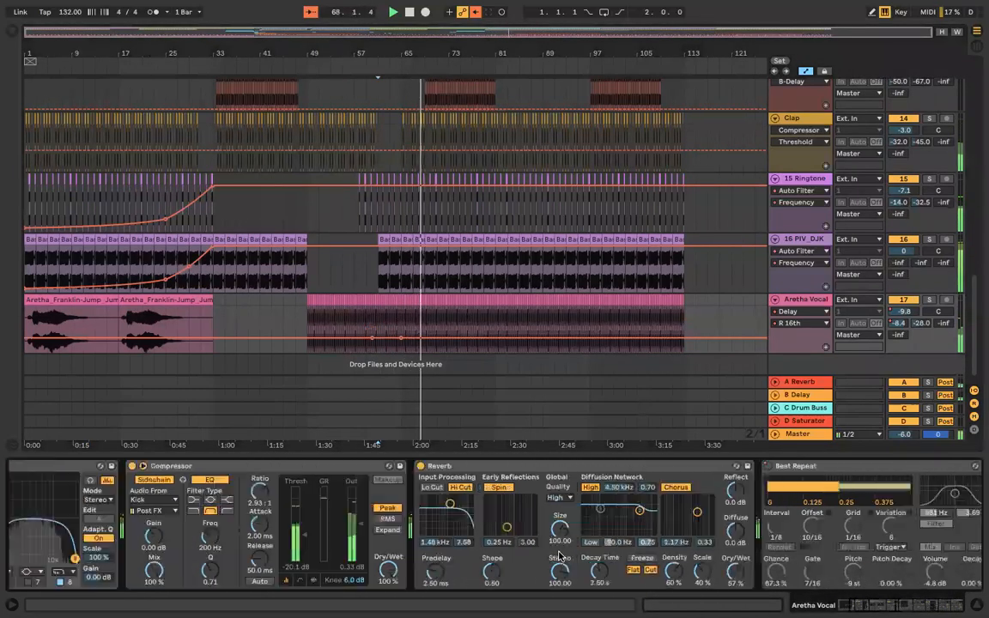
scroll(559, 556, right, 10)
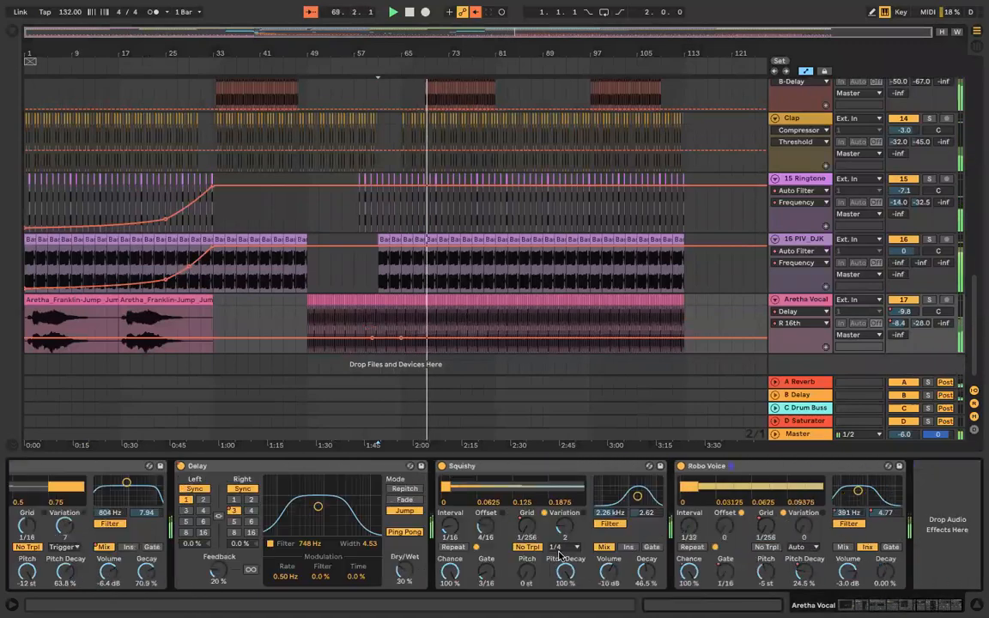
Step: Copy the "3d man saying hi" clip from bar 33 to bar 69 on track 12 and play it in place
scroll(512, 333, up, 8)
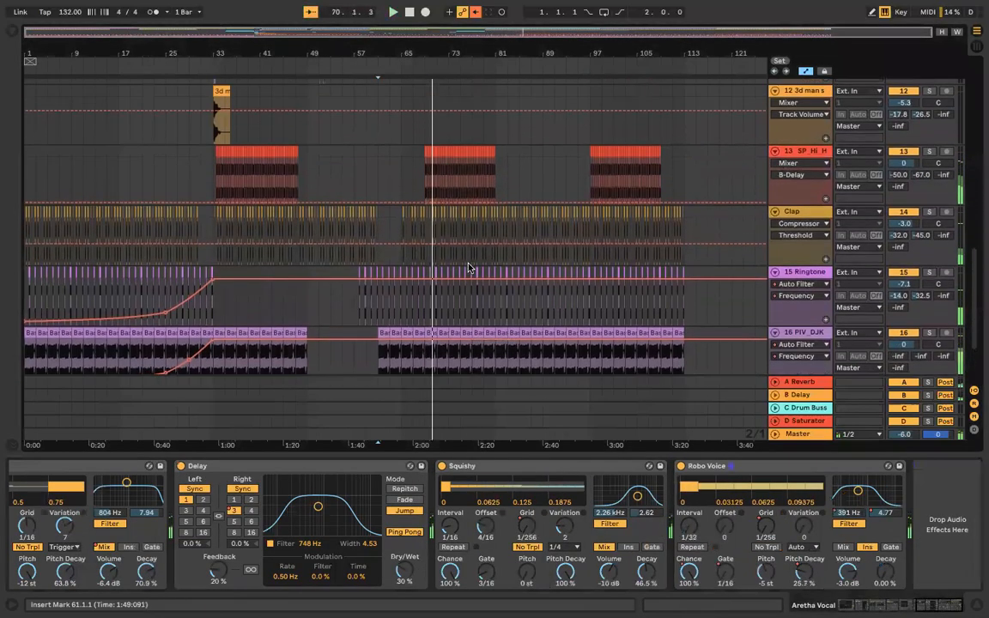
click(276, 239)
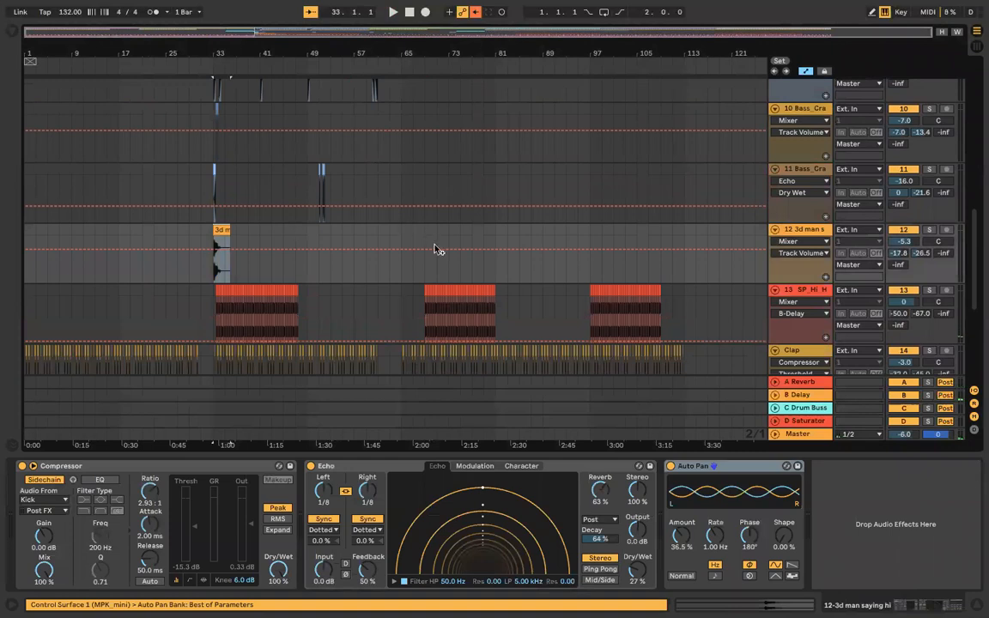
click(424, 243)
key(ctrl+v)
click(418, 65)
scroll(419, 140, up, 4)
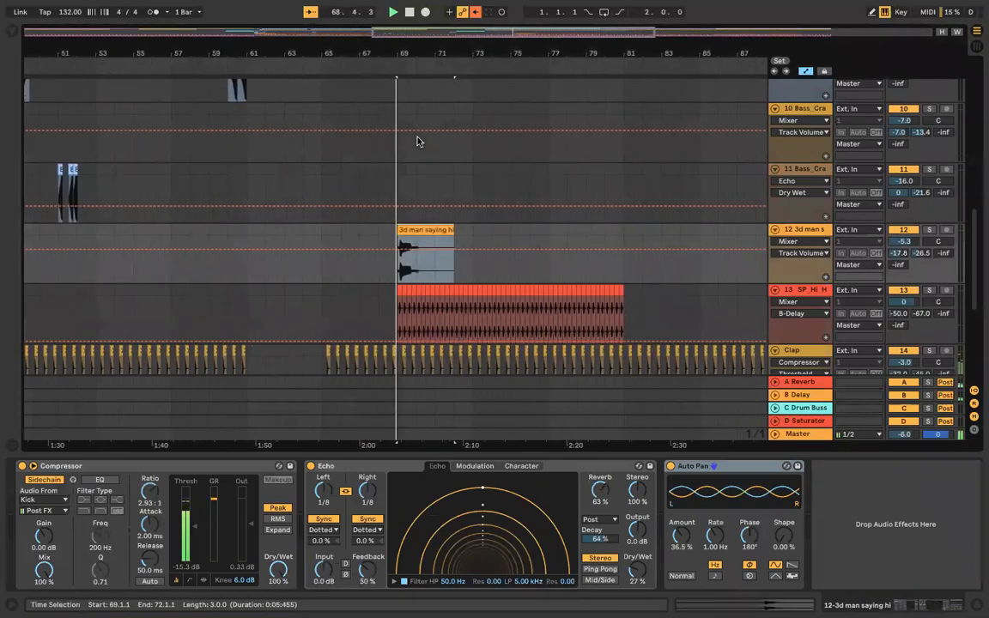
scroll(418, 141, down, 3)
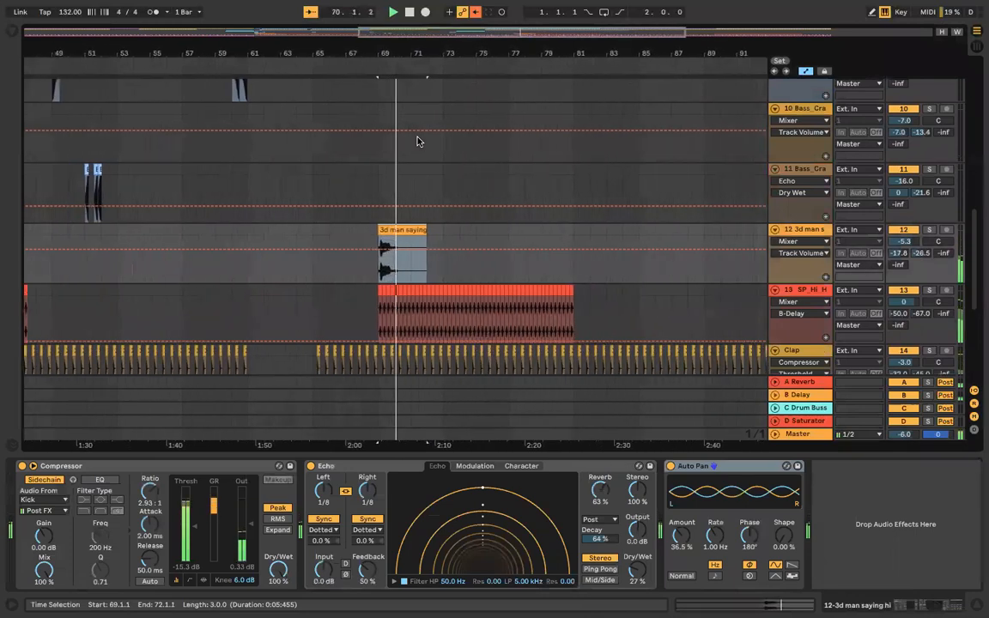
scroll(419, 141, down, 3)
Step: Split the bar 69 "3d man saying hi" clip at 69.1.3, duplicate its opening slice six times and audition it from bar 68
scroll(383, 240, up, 5)
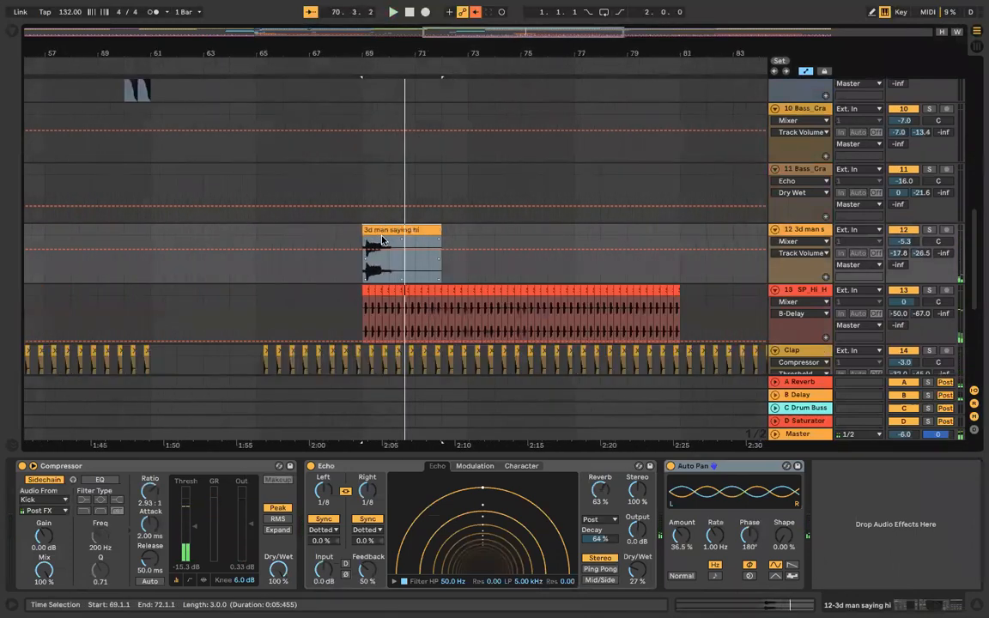
scroll(382, 239, up, 5)
click(360, 274)
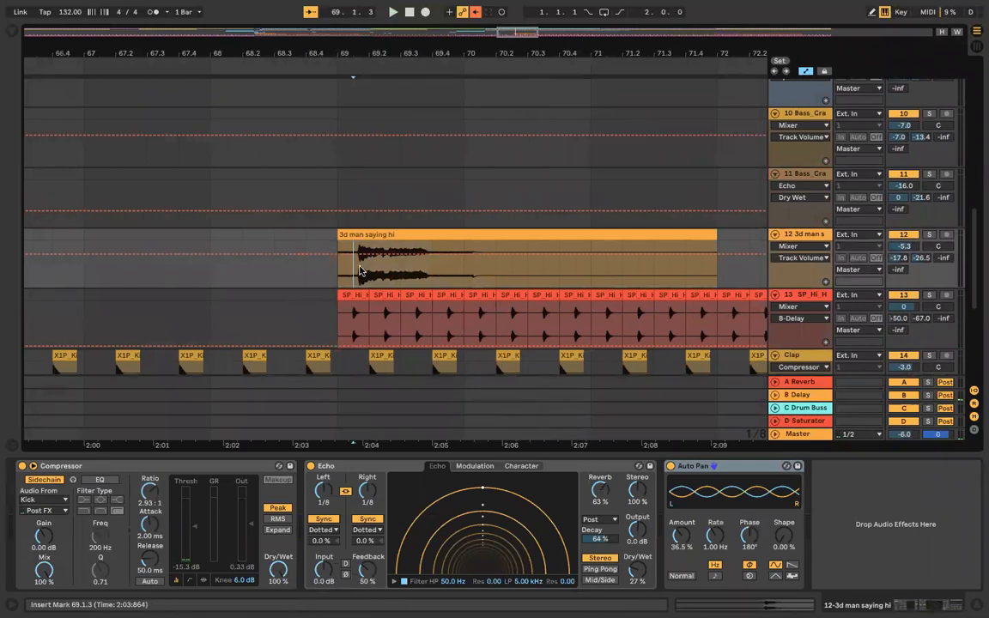
scroll(358, 273, up, 3)
key(ctrl+e)
click(331, 236)
key(ctrl+d)
key(ctrl+d)
key(ctrl+d)
key(ctrl+d)
key(ctrl+d)
key(ctrl+d)
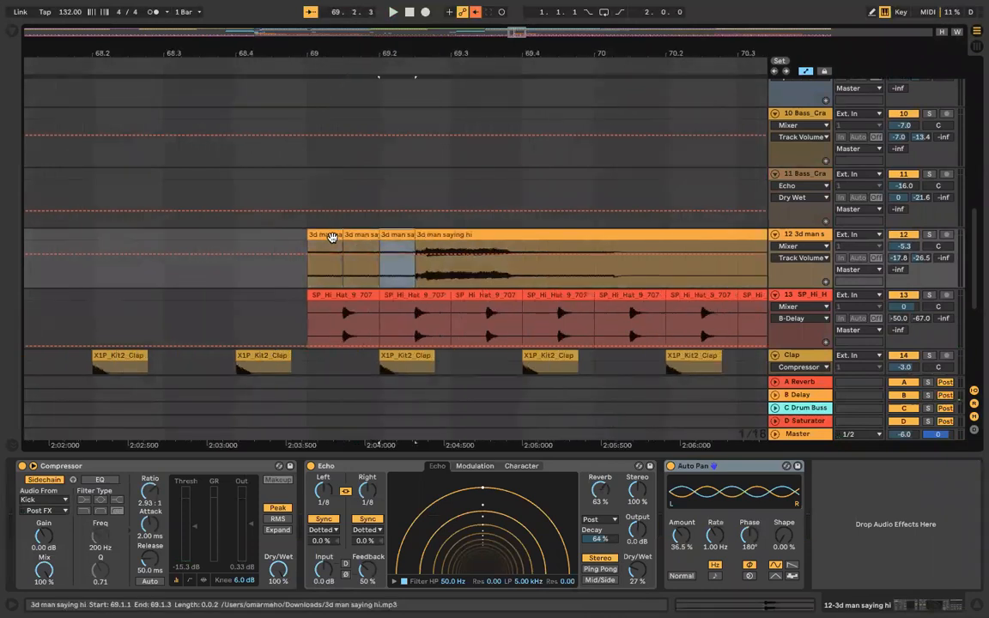
scroll(326, 235, down, 5)
click(304, 231)
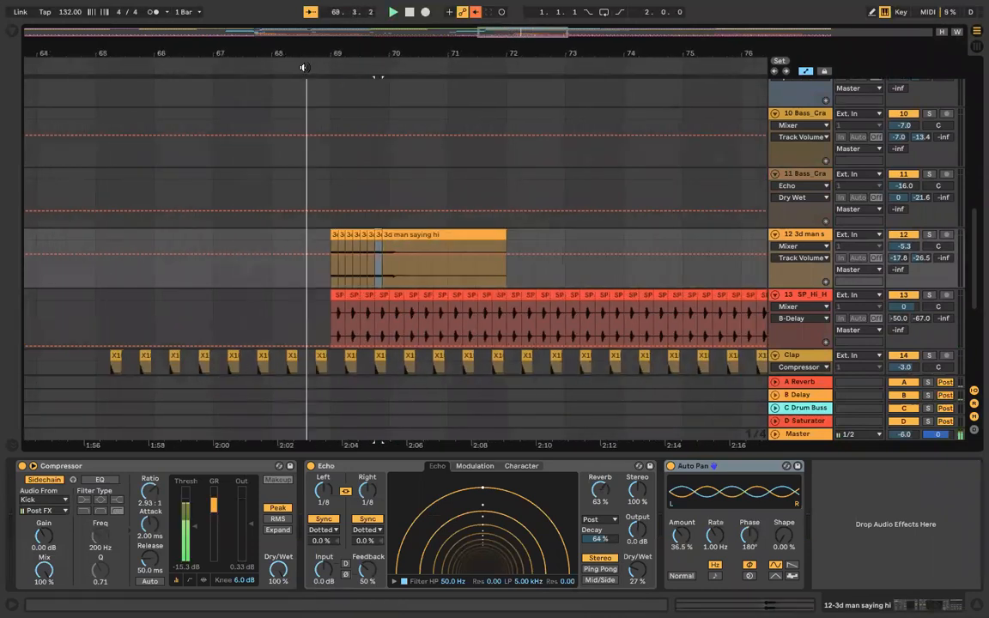
Step: Undo the duplicates of the opening slice of the "3d man saying hi" clip at bar 69
scroll(302, 228, down, 3)
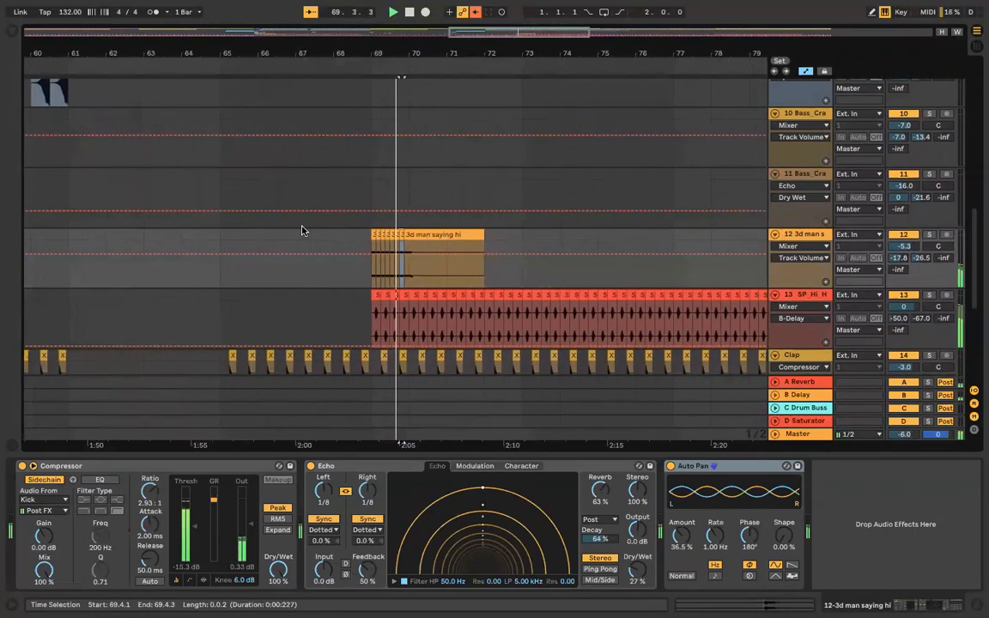
key(ctrl+z)
key(ctrl+z)
key(ctrl+z)
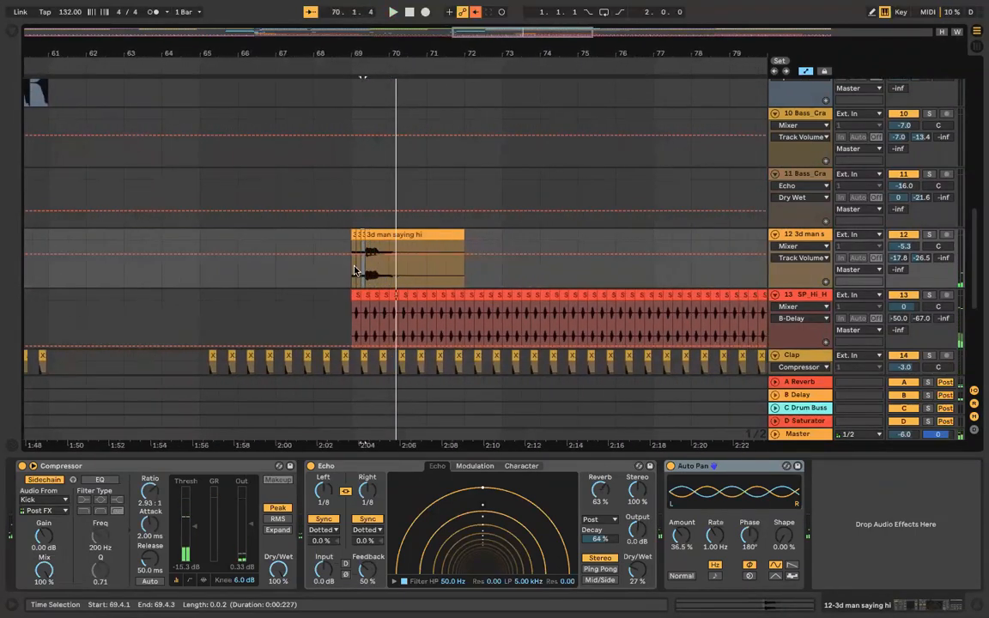
Step: Split the "3d man saying hi" clip at 69.2.1, duplicate the slice starting at 69.1.3 twice and audition it from bar 68
scroll(353, 273, up, 3)
click(381, 275)
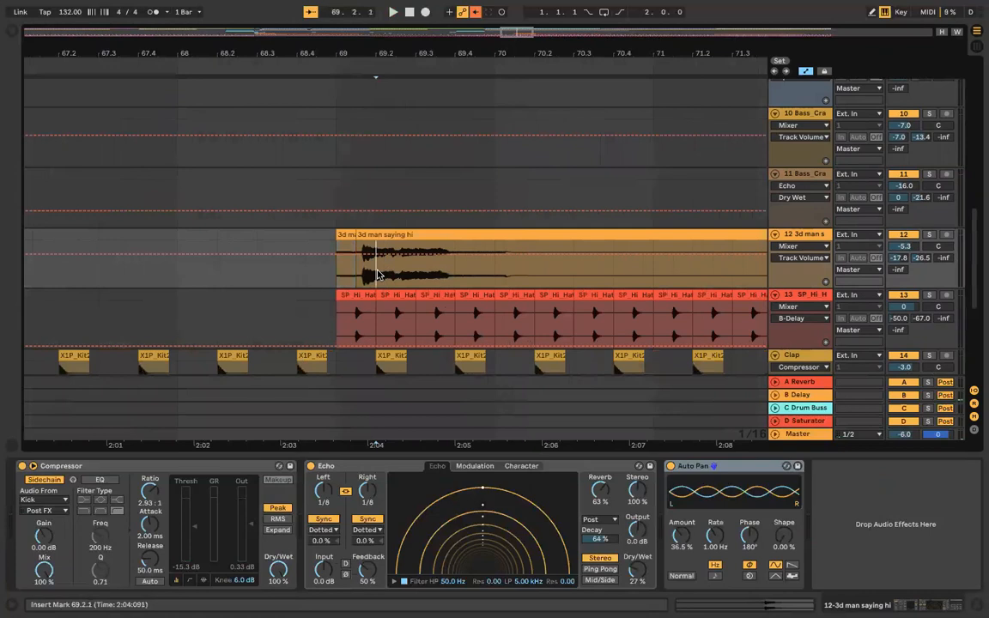
click(369, 236)
key(ctrl+d)
key(ctrl+d)
click(314, 67)
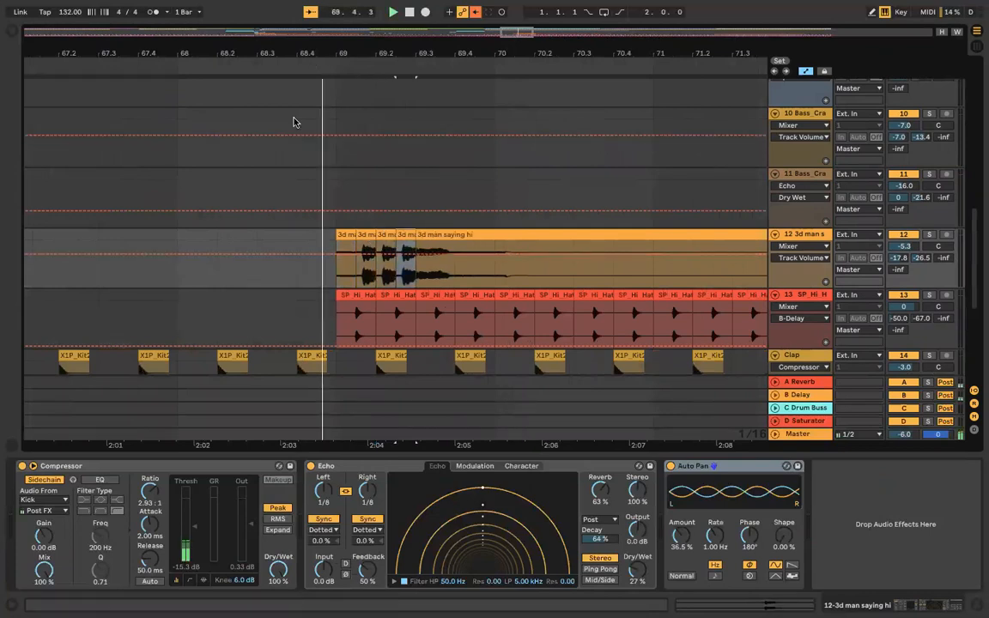
key(minus)
key(minus)
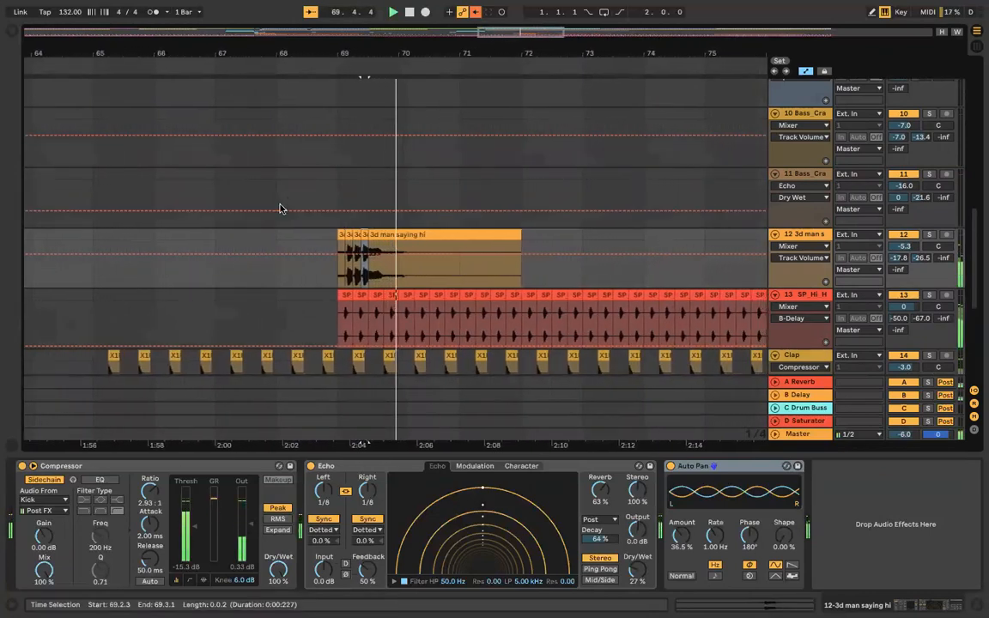
Step: Delete the leftover "3d man saying hi" section from 69.3.1 and duplicate the last short slice four times, up to bar 70
click(370, 236)
key(Delete)
click(355, 233)
key(ctrl+d)
key(ctrl+d)
key(ctrl+d)
key(ctrl+d)
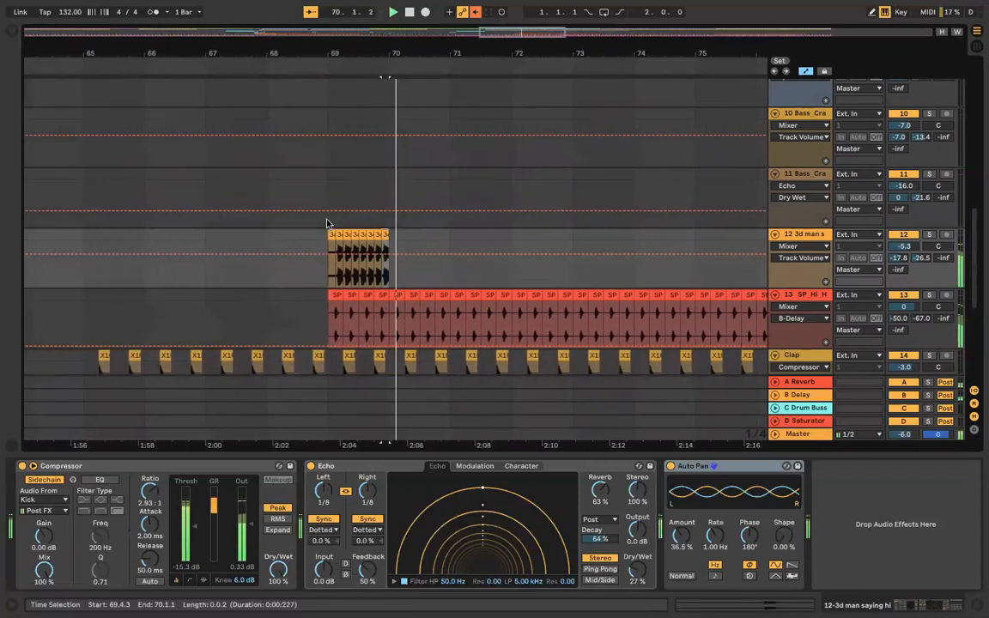
key(space)
Step: Delete the "3d man saying hi" slices from 69.3.1 onward, play the shortened stutter and save the set
key(Delete)
click(344, 233)
key(Delete)
click(343, 235)
click(335, 234)
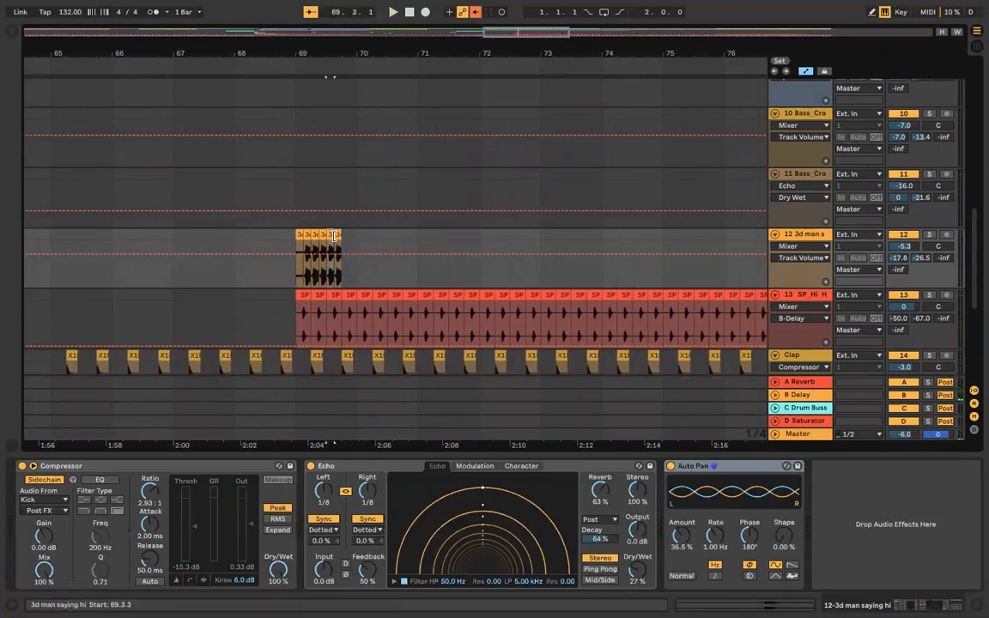
key(Delete)
key(space)
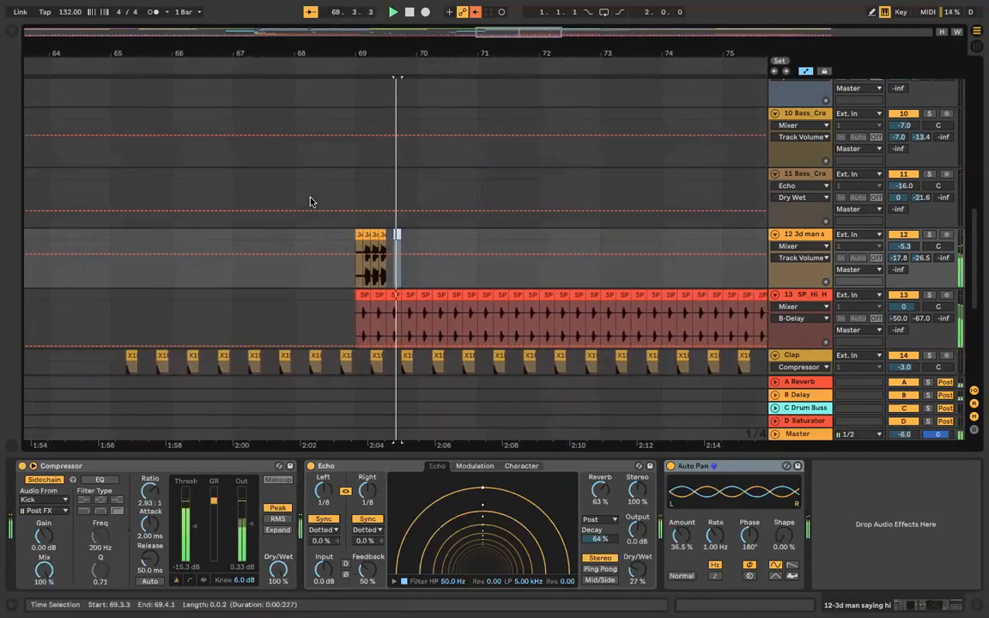
scroll(349, 232, down, 4)
key(super+s)
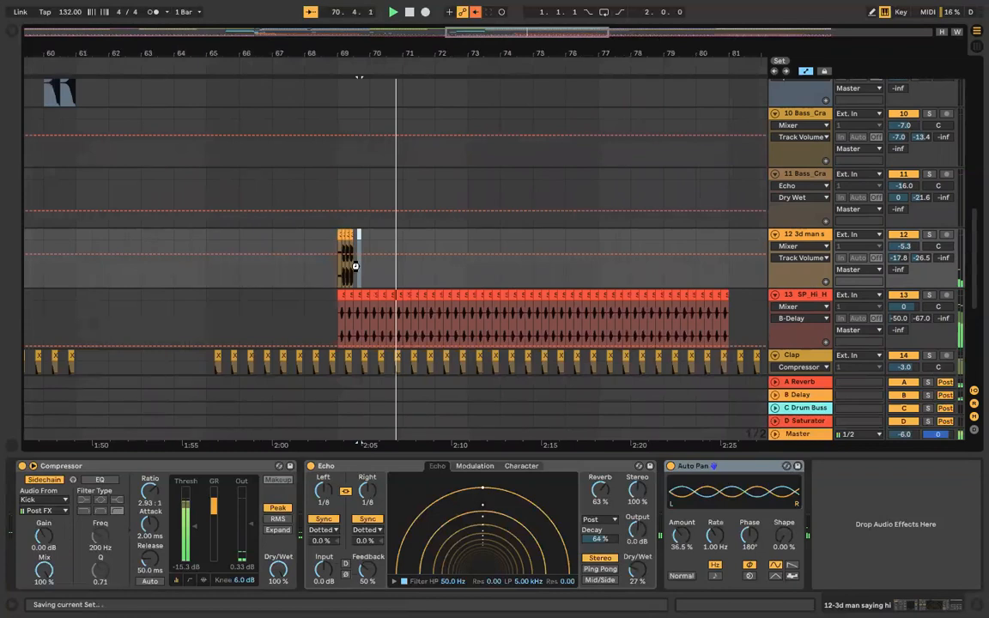
Step: Search the audio effects for "auto" and add Auto Pan to the end of the Aretha Vocal track's device chain
scroll(356, 269, down, 5)
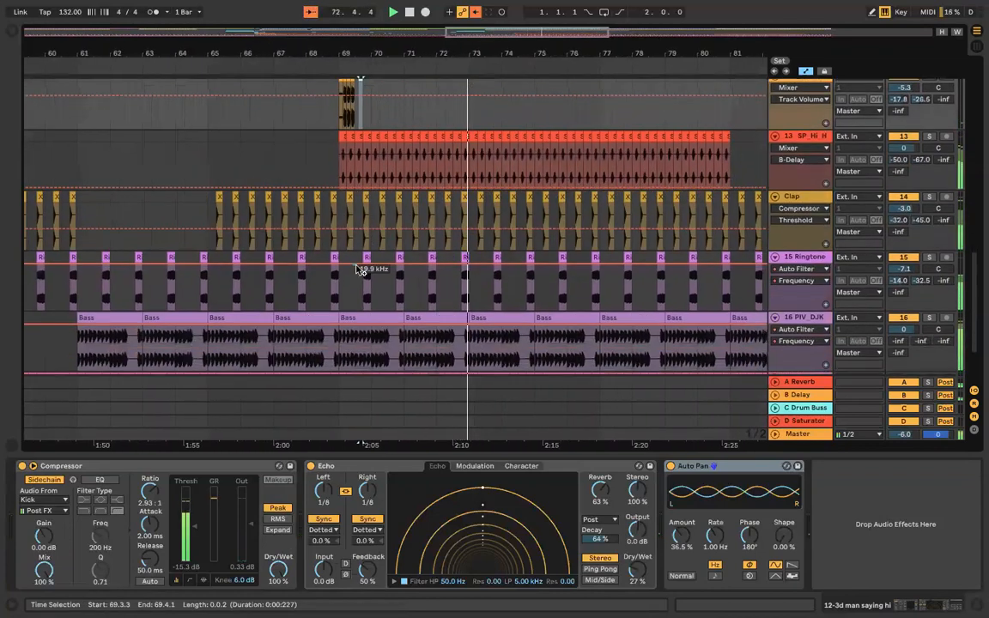
click(777, 330)
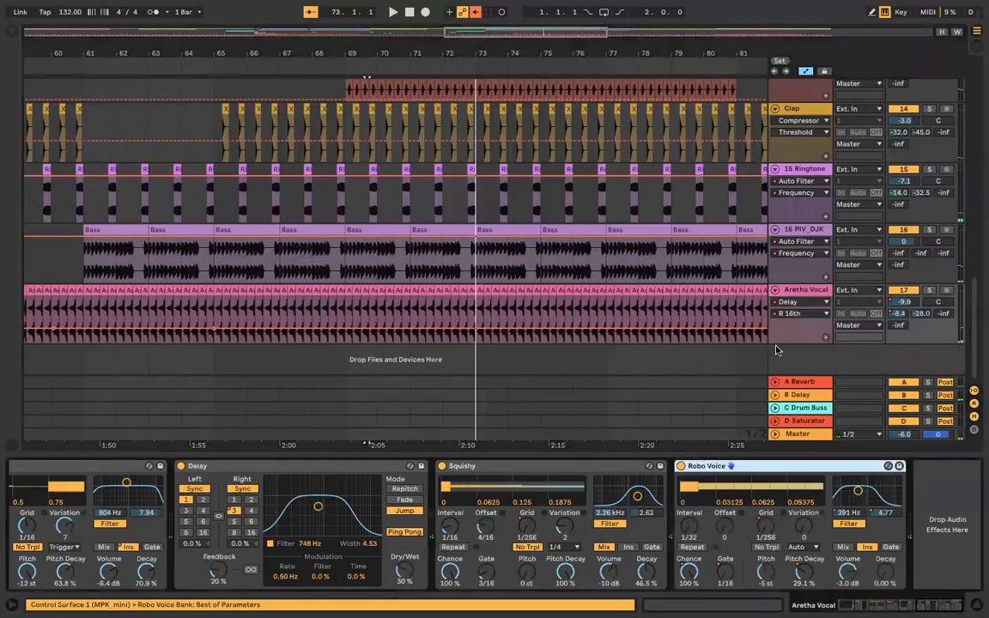
scroll(676, 489, up, 6)
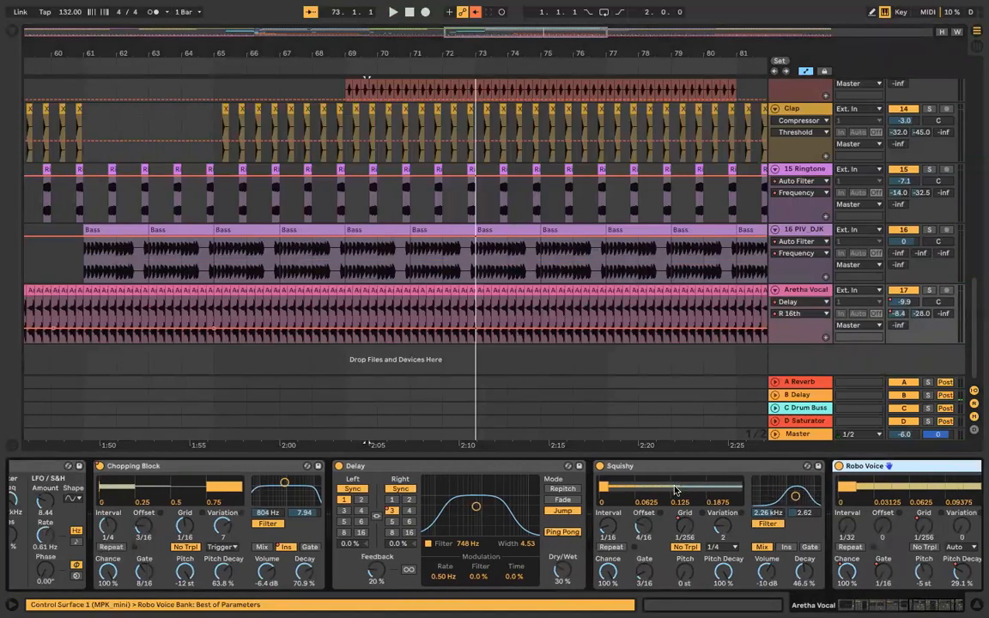
scroll(675, 490, up, 15)
scroll(676, 489, down, 15)
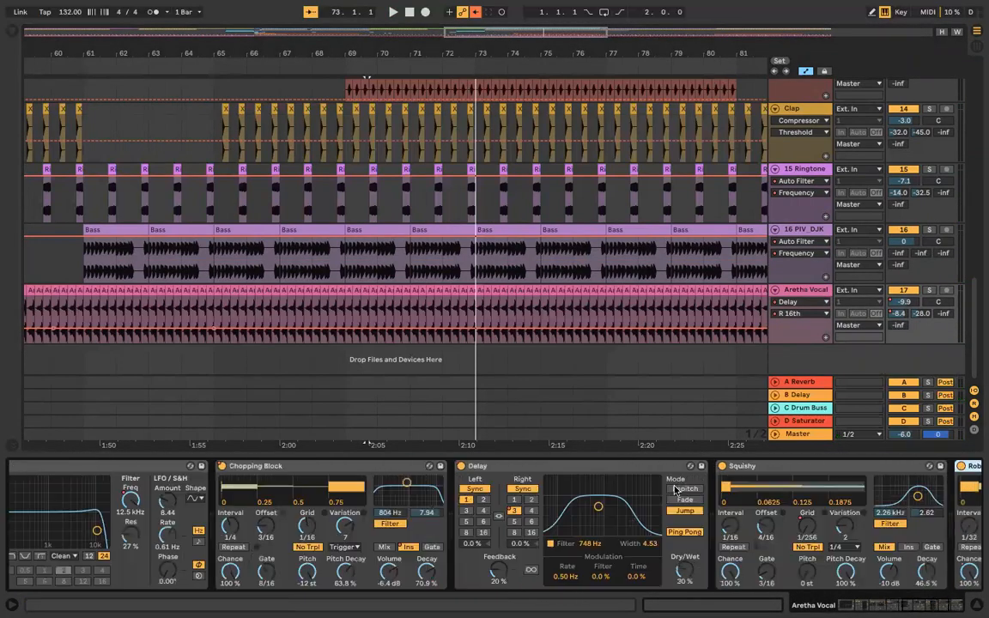
scroll(676, 490, up, 12)
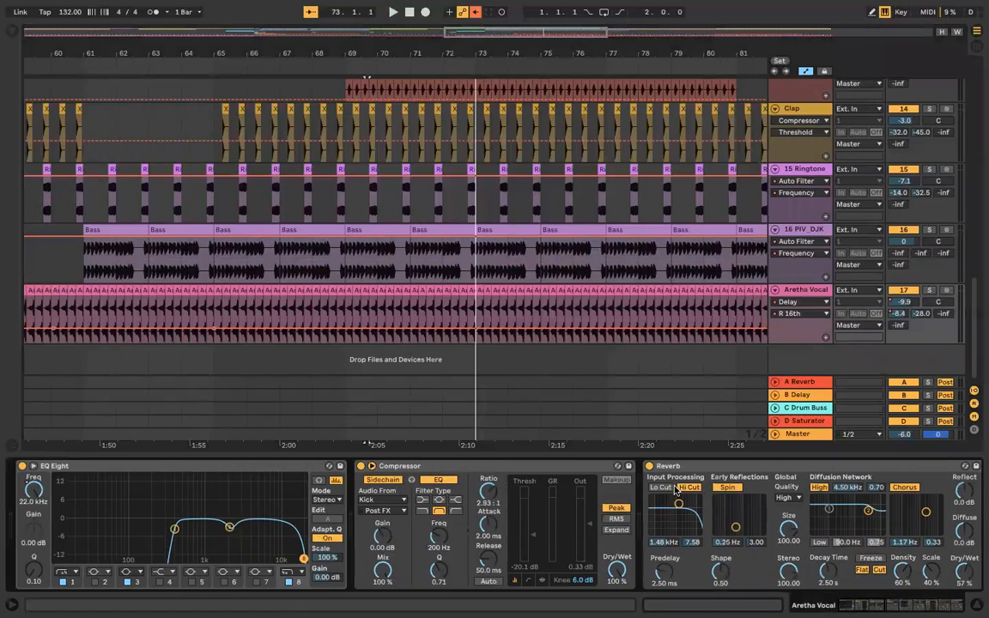
key(ctrl+f)
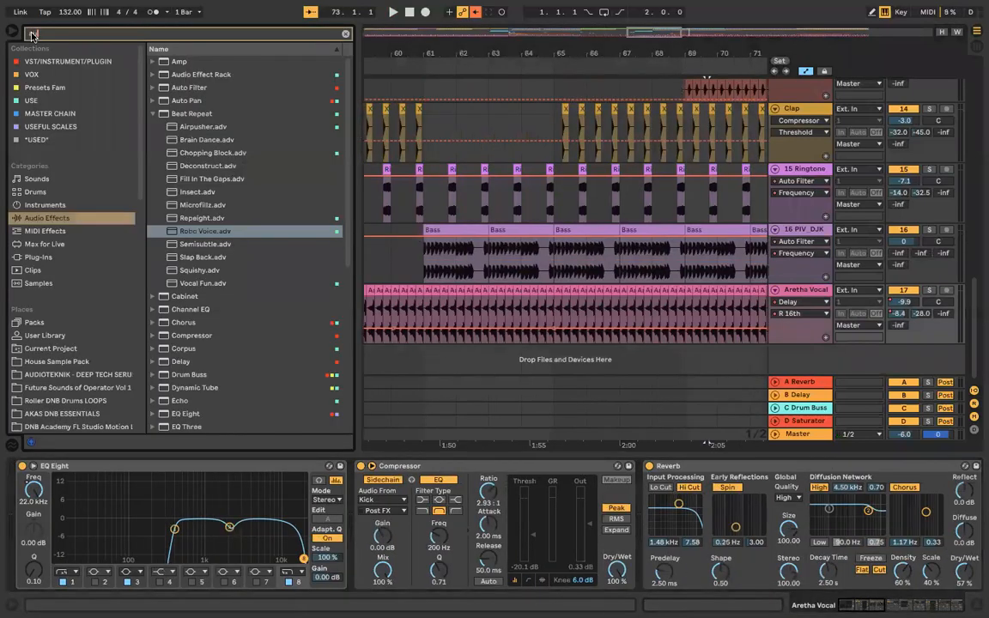
text(auto)
double_click(180, 74)
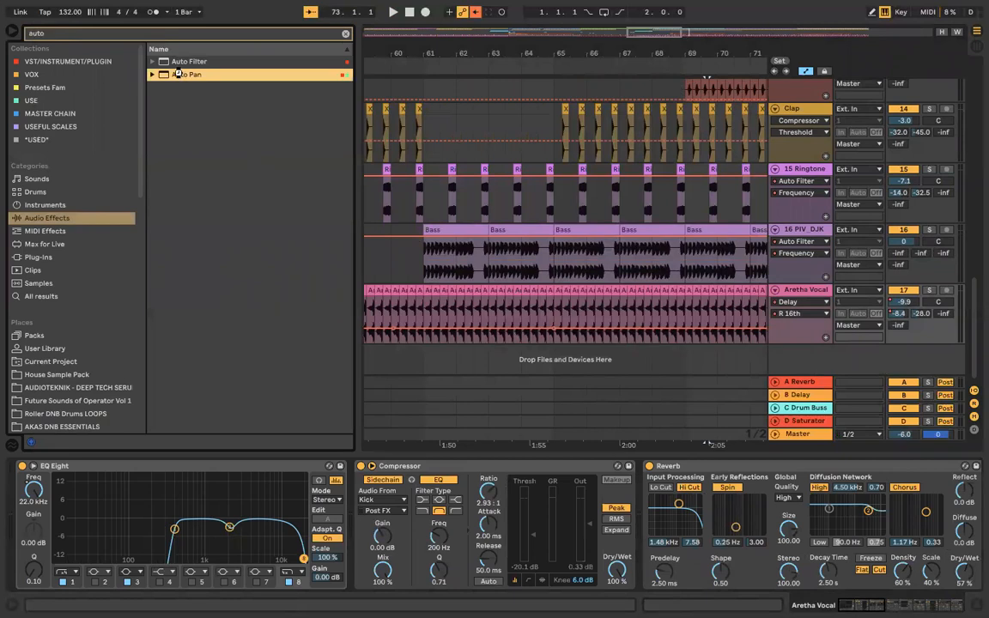
Step: Set Auto Pan to 42.1% amount, 2.54 Hz rate, 234° phase and 23% shape with a triangle waveform
drag(849, 536, 848, 534)
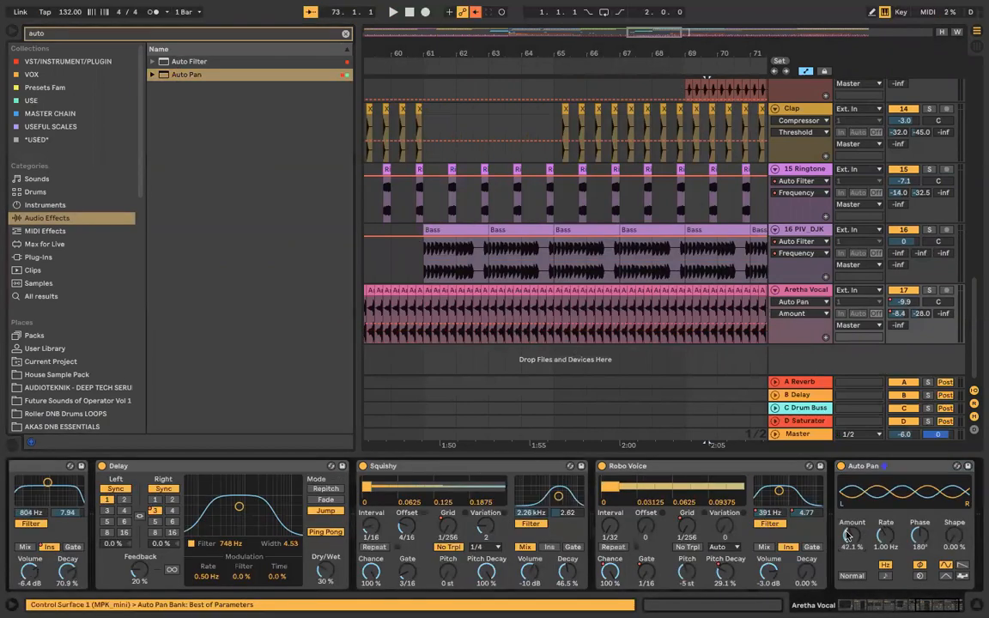
drag(923, 538, 923, 525)
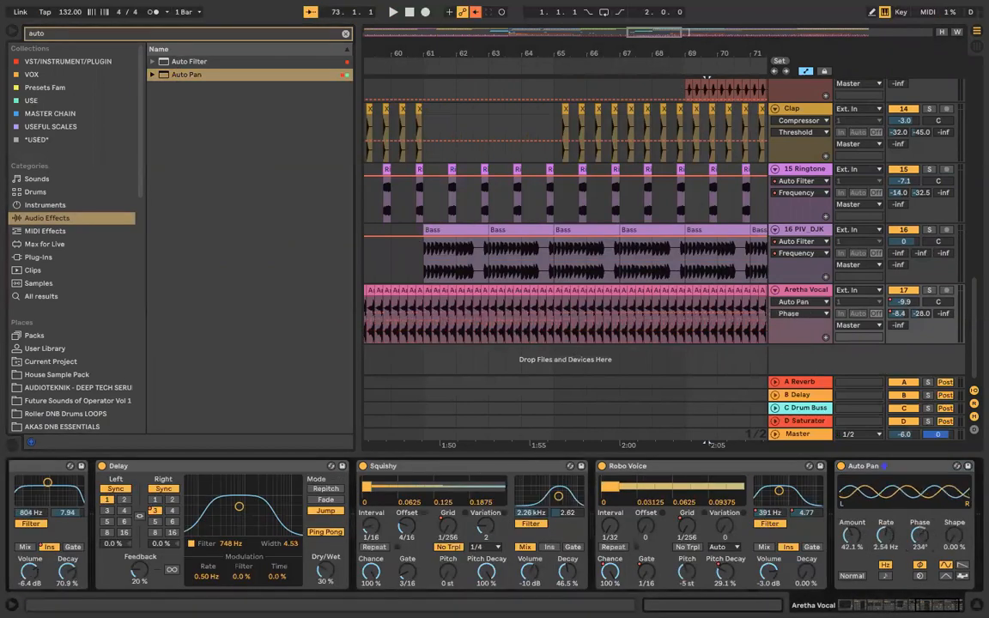
click(961, 565)
click(947, 575)
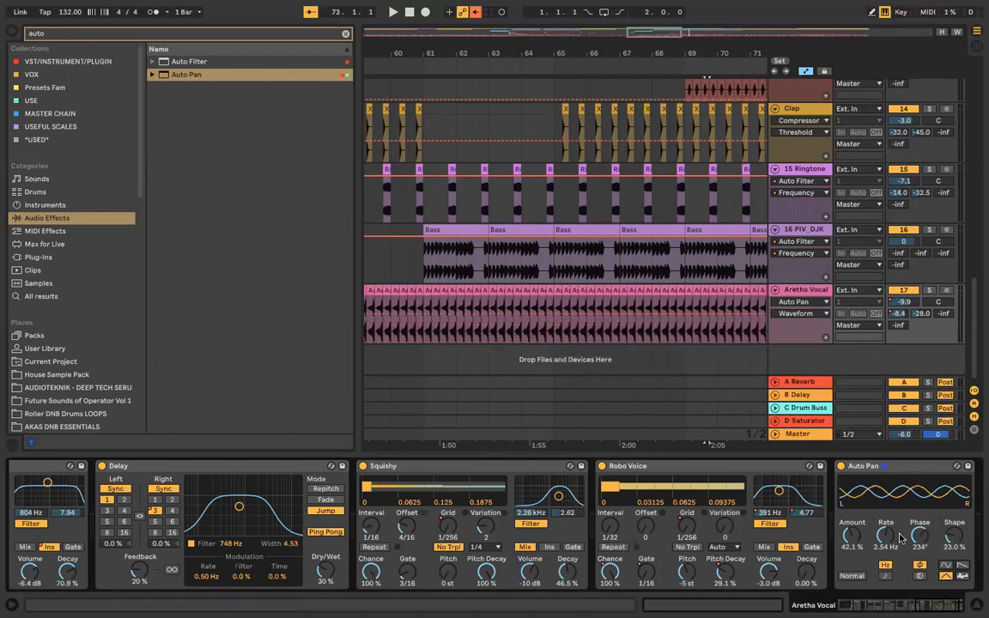
Step: Open the Aretha Vocal clip at bar 65 and examine its waveform and warp markers
click(554, 293)
scroll(555, 292, down, 3)
scroll(556, 292, up, 3)
double_click(558, 289)
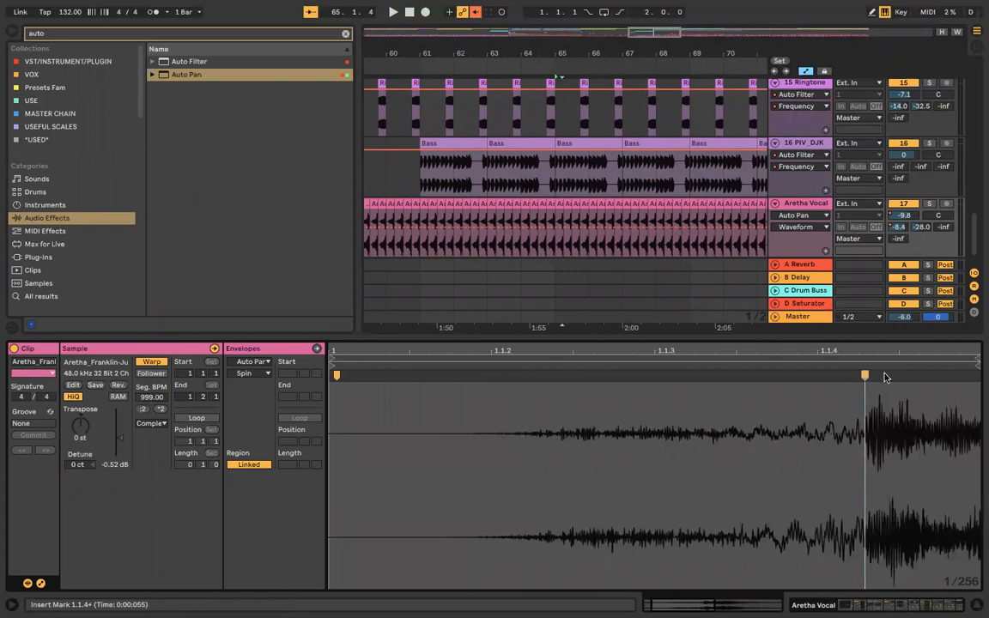
scroll(575, 217, right, 2)
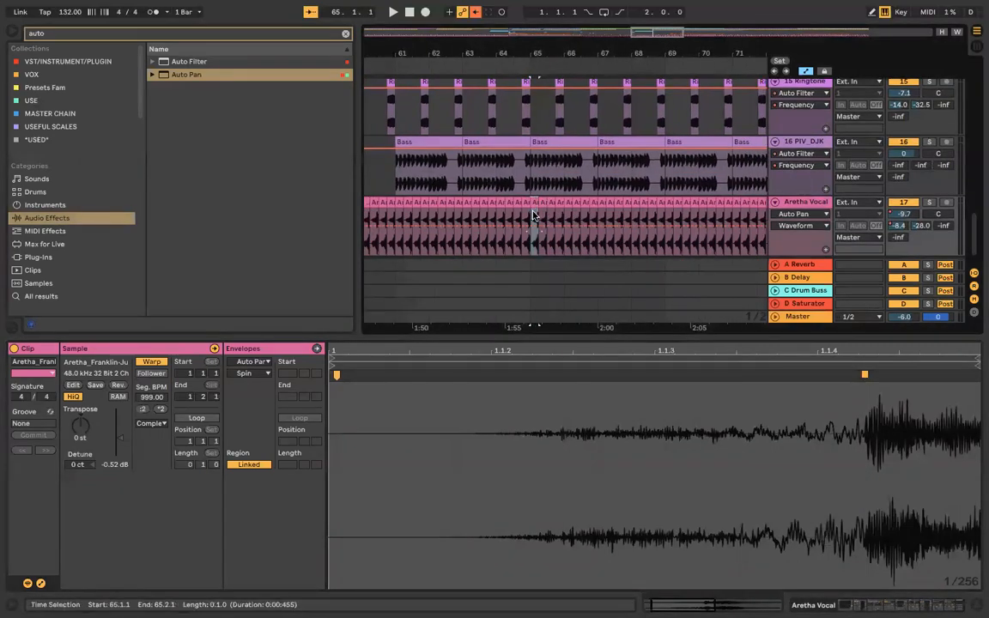
Step: Duplicate the Aretha Vocal track with its clips and effects
drag(532, 215, 753, 205)
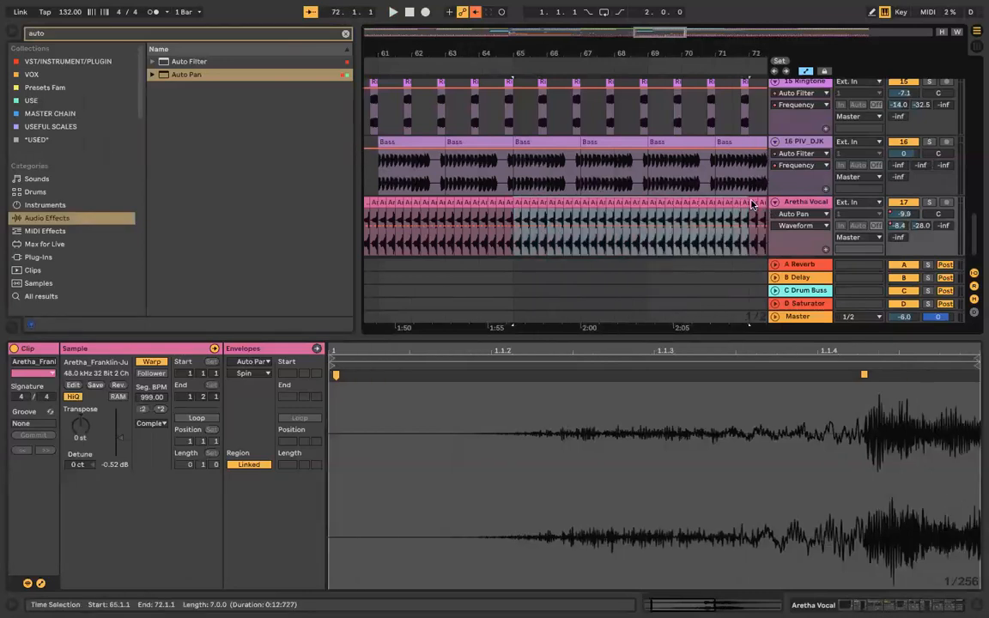
click(524, 203)
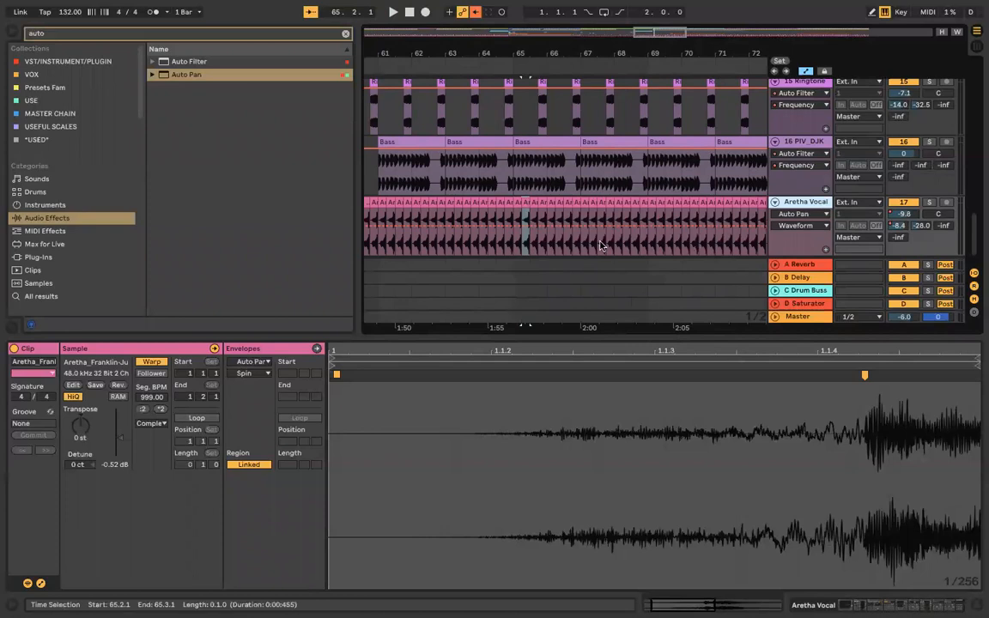
key(ctrl+d)
Step: Delete all clips before bar 65 on the duplicated Aretha Vocal track 18
scroll(601, 246, down, 5)
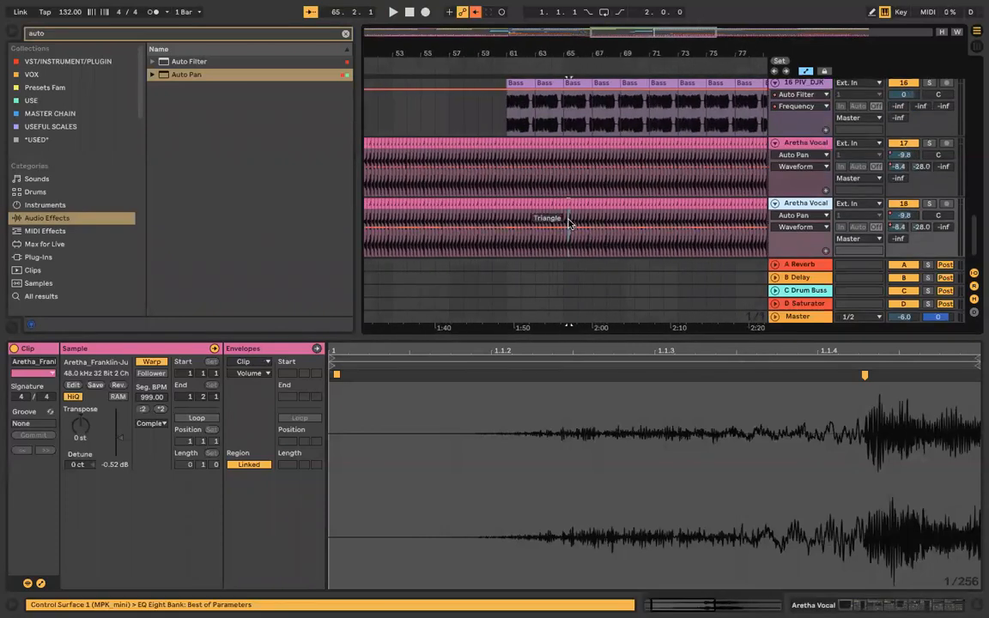
click(564, 216)
drag(565, 215, 327, 204)
key(Delete)
scroll(413, 223, down, 10)
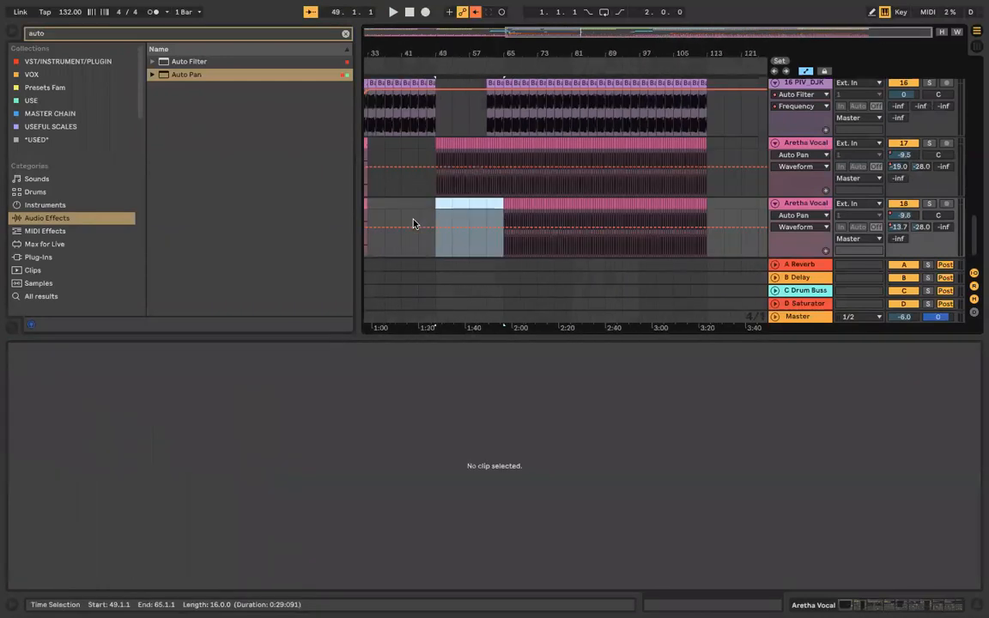
drag(515, 209, 362, 209)
key(Delete)
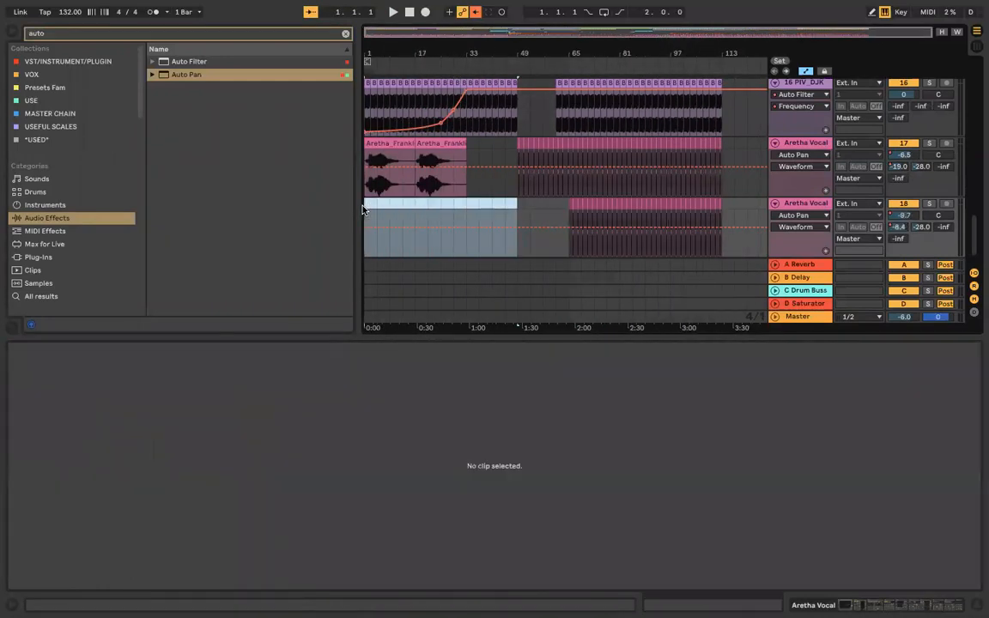
Step: Delete the clips from bar 65 to bar 113 on the original Aretha Vocal track 17
mouse_move(615, 216)
mouse_down()
mouse_move(742, 216)
mouse_move(725, 208)
mouse_up()
click(722, 205)
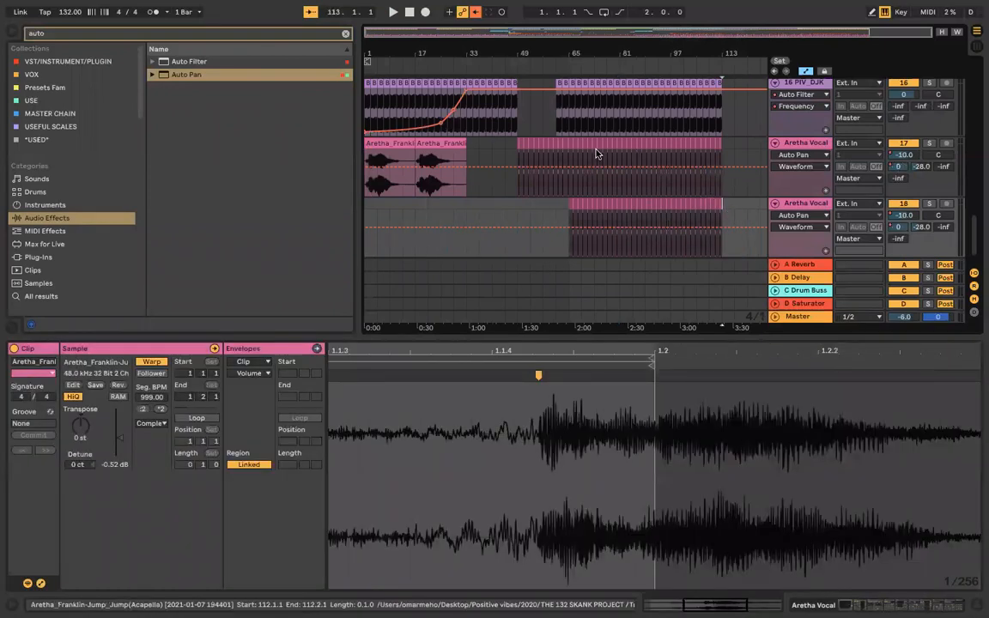
click(568, 184)
drag(728, 139, 723, 143)
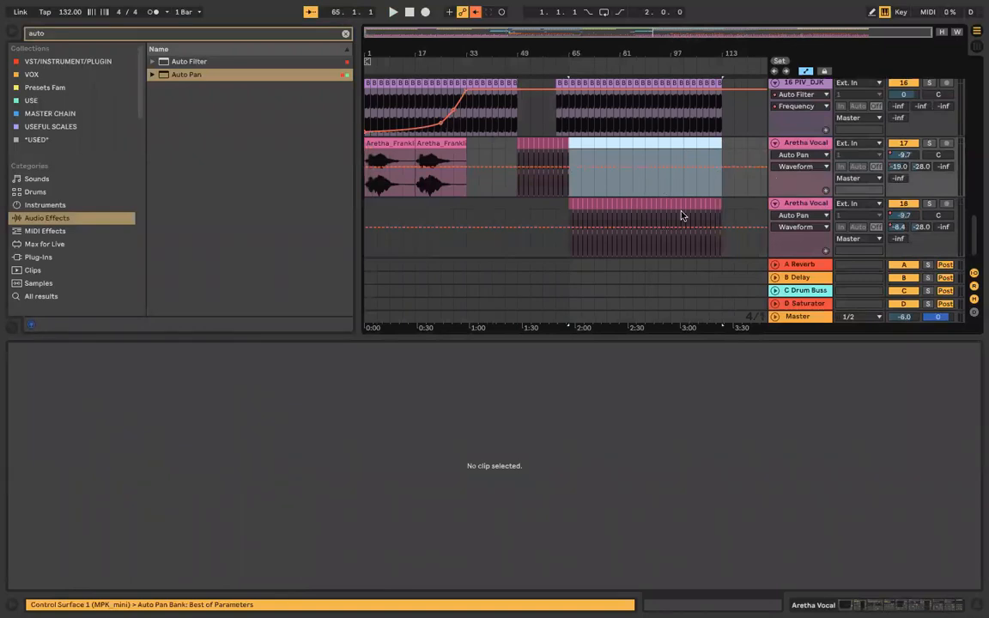
Step: Move the second warp marker of track 18's first clip at bar 65 earlier to 1.1.4 and audition the change
scroll(682, 215, up, 5)
scroll(514, 222, left, 5)
scroll(599, 206, up, 3)
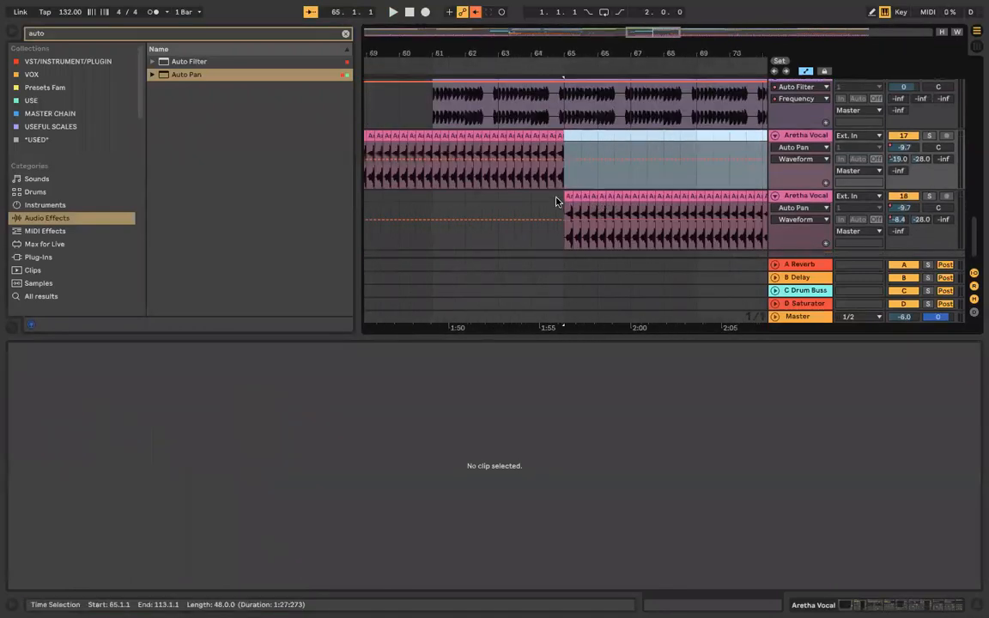
click(567, 197)
mouse_move(863, 376)
mouse_down()
mouse_move(766, 391)
mouse_move(929, 381)
mouse_move(775, 381)
mouse_move(362, 471)
mouse_move(605, 457)
mouse_move(740, 463)
mouse_up()
key(ctrl+z)
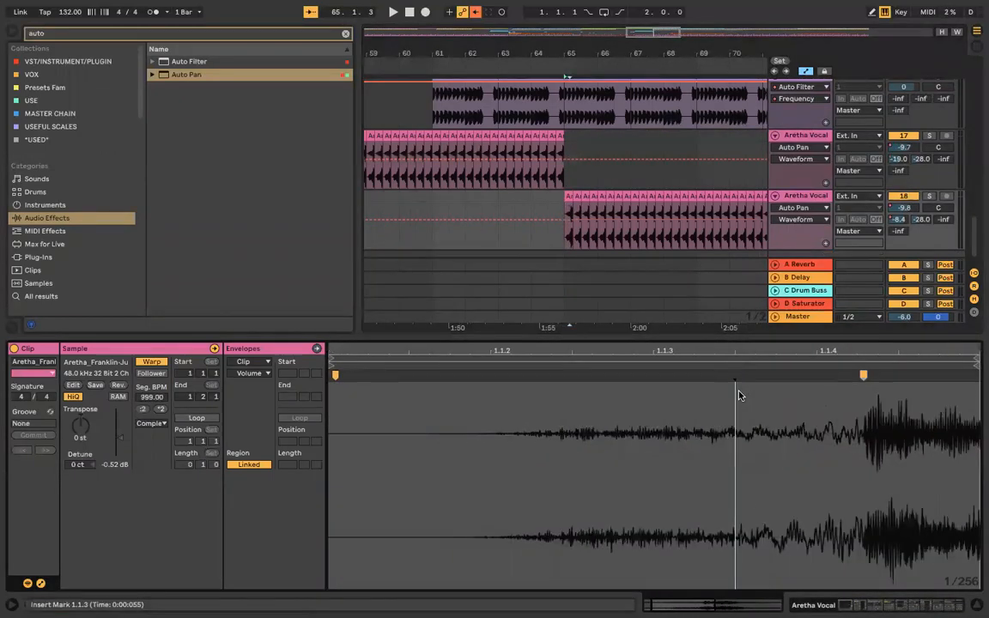
scroll(760, 423, down, 5)
drag(612, 374, 589, 378)
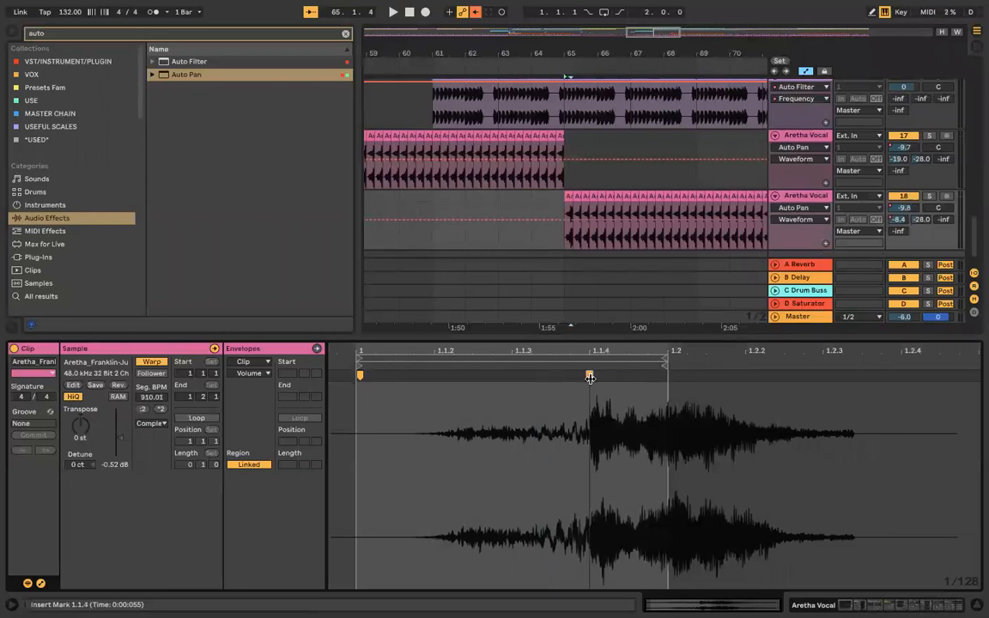
click(562, 212)
key(space)
key(space)
Step: Duplicate the re-warped Aretha clip at bar 65 repeatedly along track 18, replacing the following clips
click(554, 197)
drag(568, 204, 575, 209)
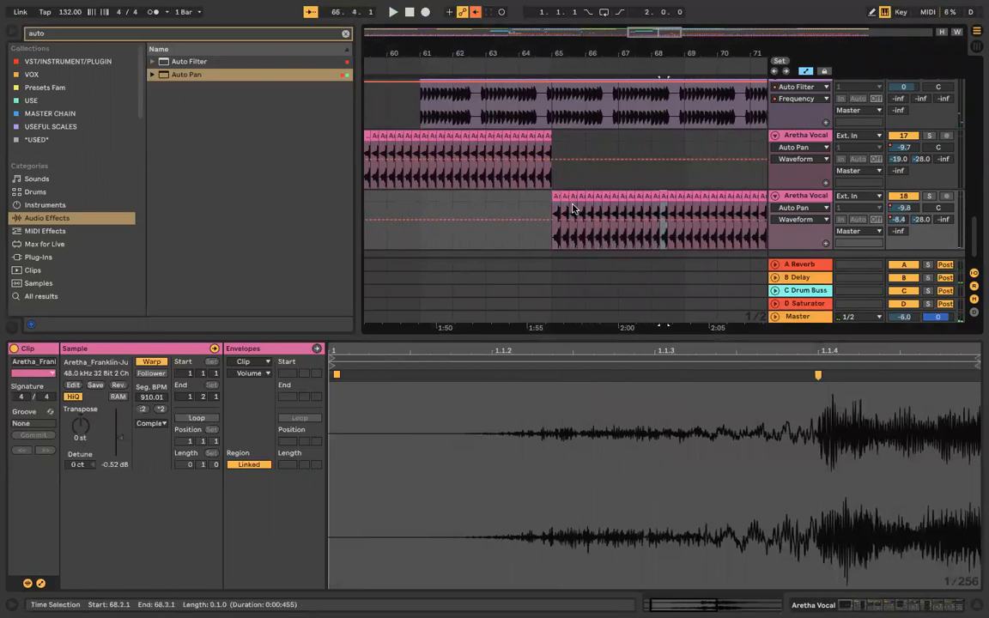
key(ctrl+d)
key(ctrl+d)
key(ctrl+d)
key(ctrl+d)
Step: Duplicate the re-warped clips of bars 65 to 71 on track 18 to bars 71 to 77 and play from bar 62
scroll(576, 207, down, 5)
drag(645, 208, 564, 200)
key(ctrl+d)
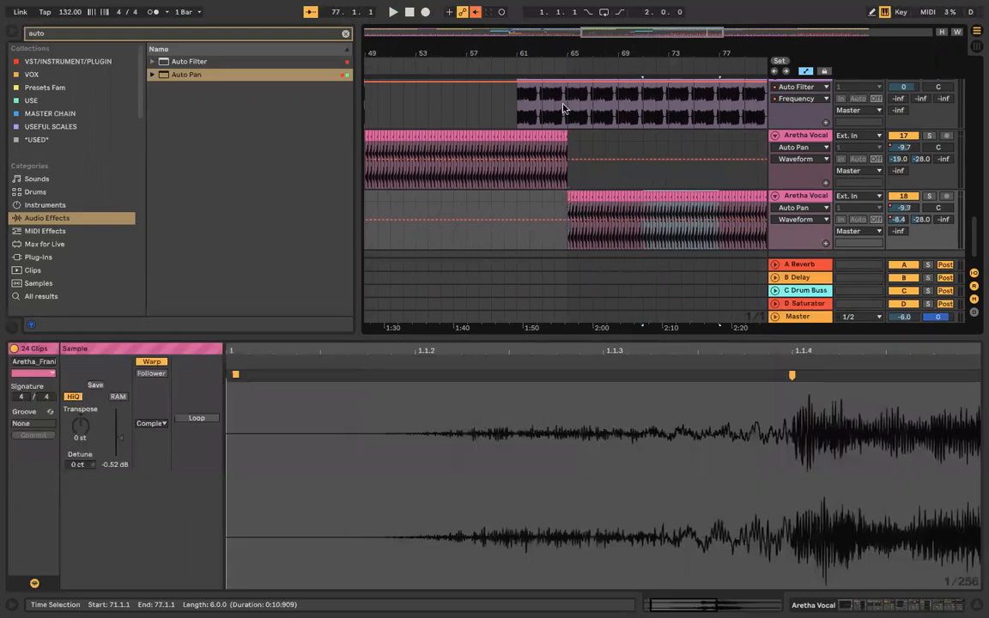
click(530, 64)
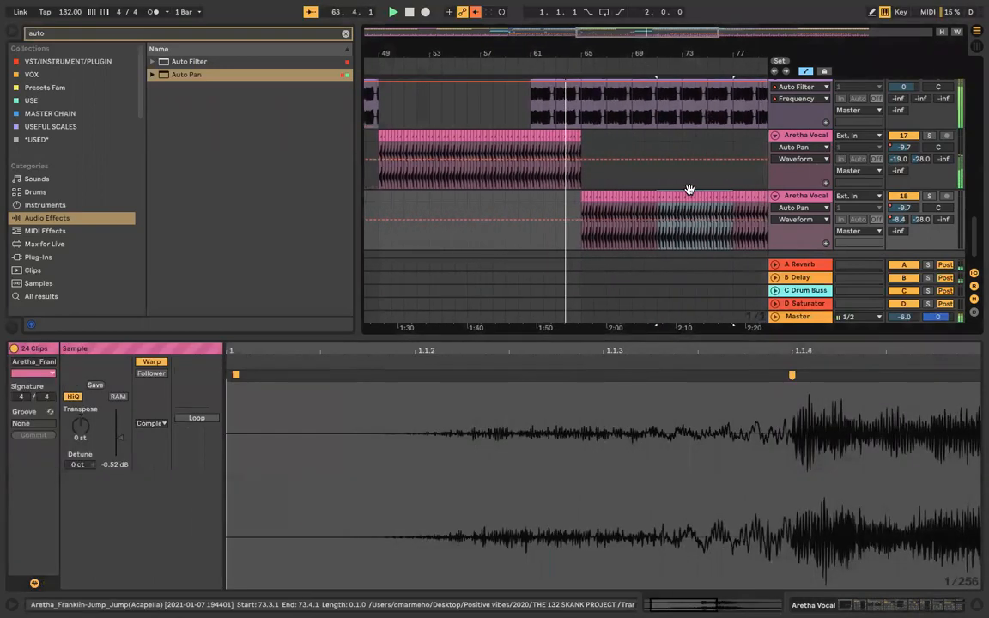
scroll(688, 192, down, 2)
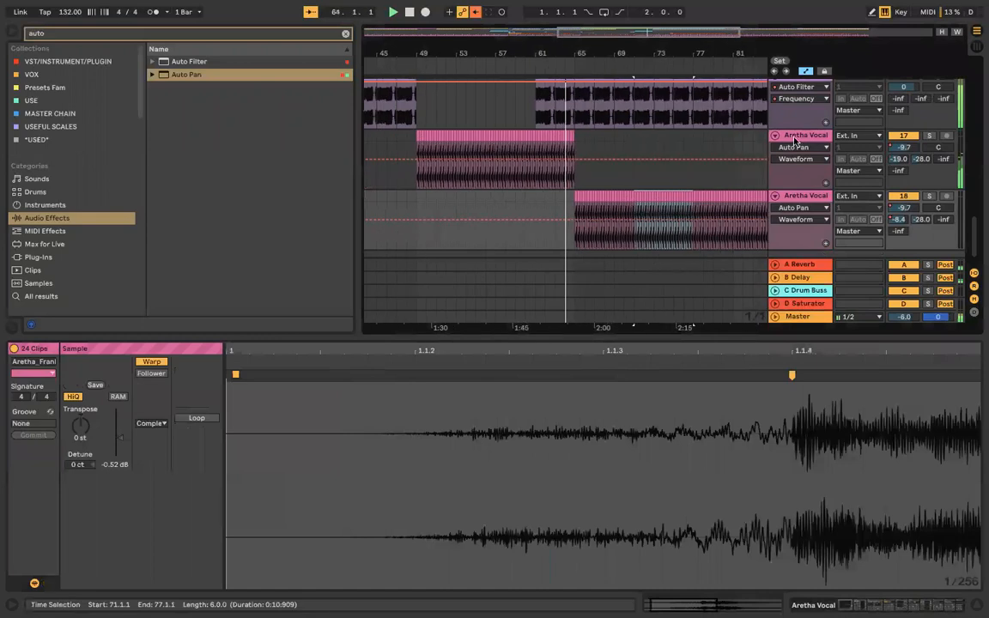
Step: Show the device chain of Aretha Vocal track 18 and display its Robo Voice Interval automation
click(805, 198)
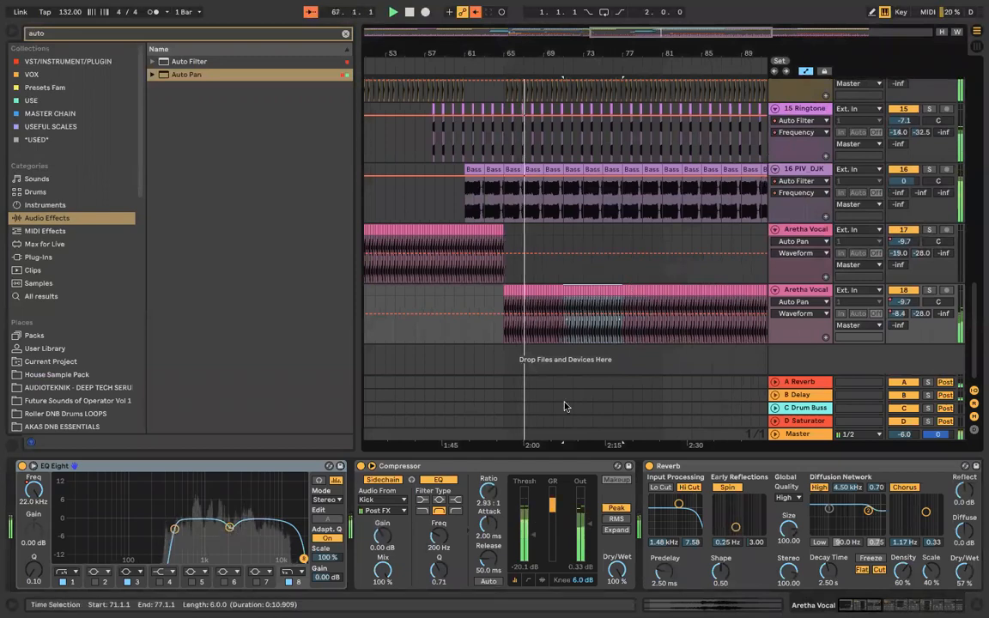
scroll(638, 543, down, 10)
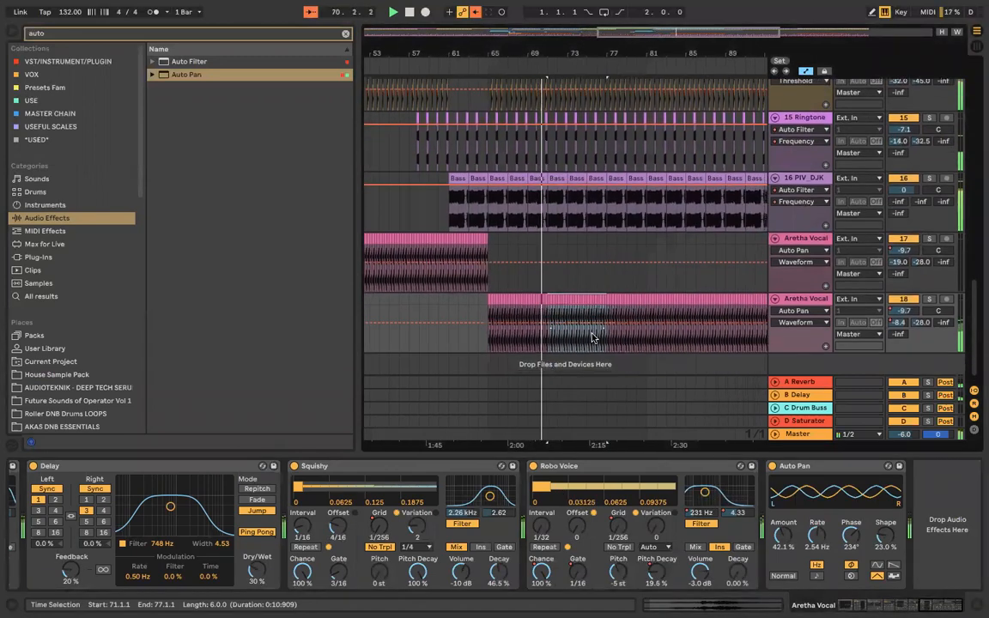
click(547, 332)
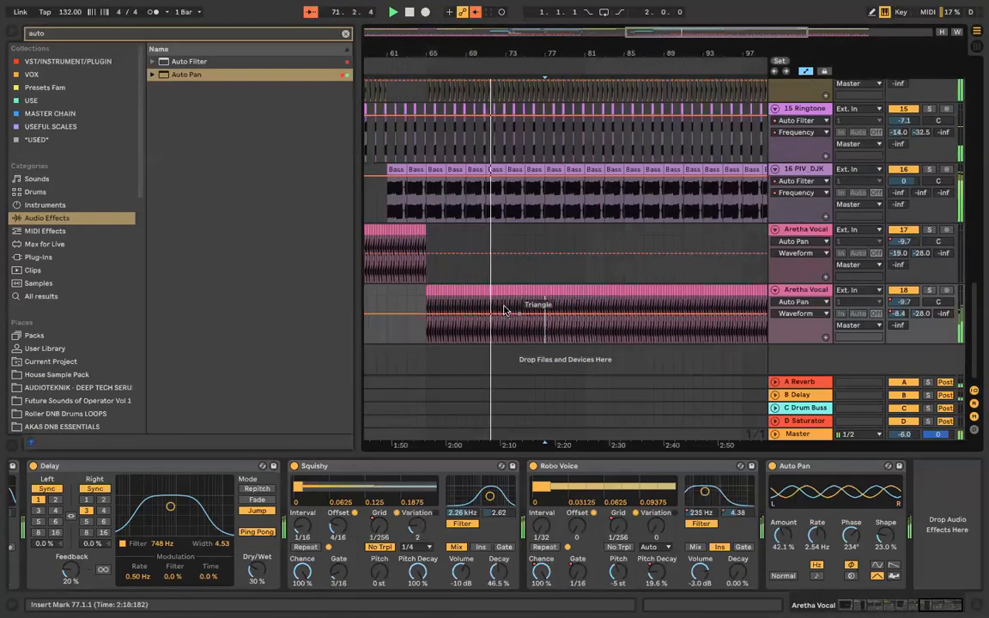
right_click(549, 525)
click(563, 484)
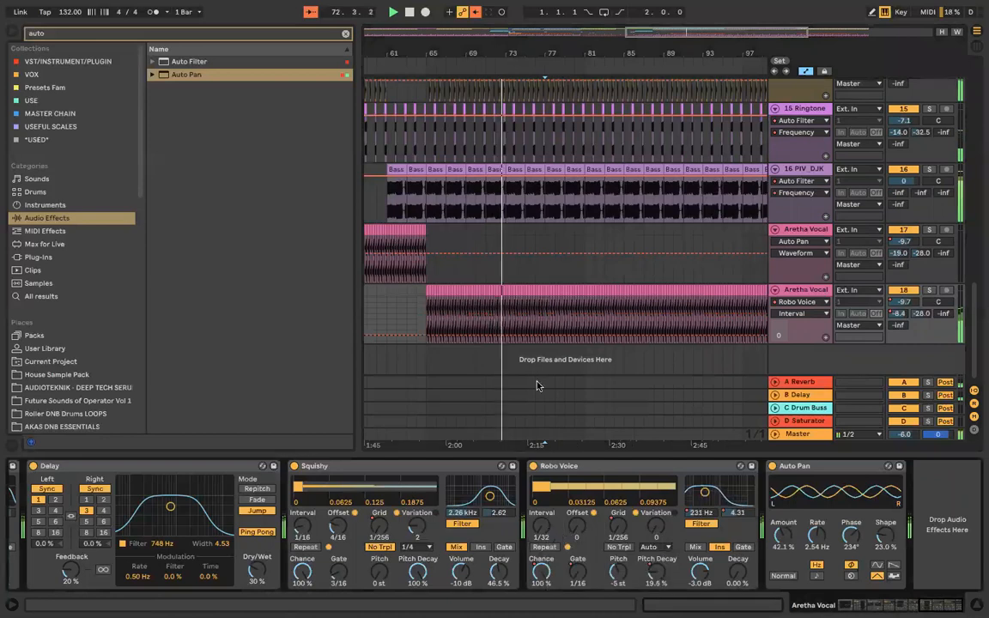
Step: Draw stepped Robo Voice Interval automation on track 18, rising from 1/32 at about bar 73 to 4 Bar near bar 91
mouse_move(506, 337)
mouse_down()
mouse_move(515, 316)
mouse_move(507, 331)
mouse_move(546, 334)
mouse_move(644, 307)
mouse_move(633, 312)
mouse_up()
click(635, 314)
scroll(653, 320, right, 2)
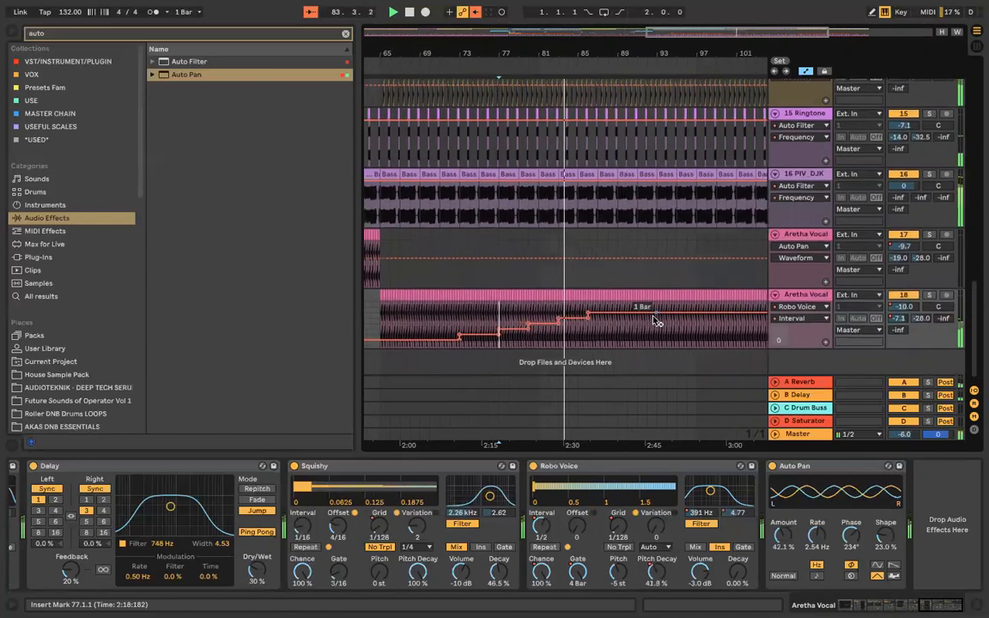
mouse_move(638, 318)
mouse_down()
mouse_move(617, 314)
mouse_move(638, 304)
mouse_up()
scroll(633, 335, right, 1)
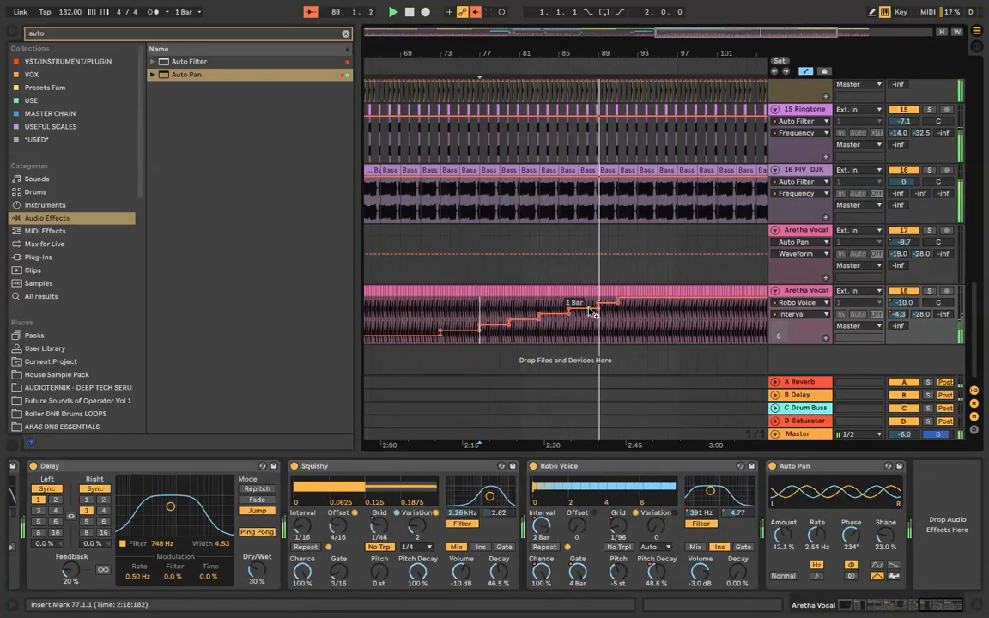
Step: Try Robo Voice's Offset automation around bar 88 on track 18 and bring up its Variation automation
scroll(609, 310, down, 3)
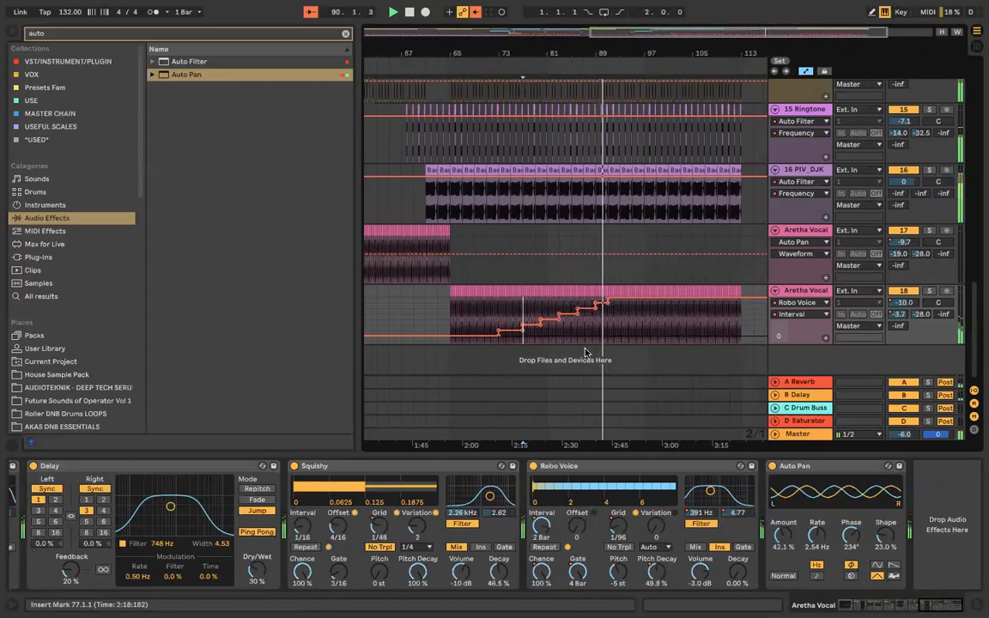
right_click(569, 531)
click(592, 471)
click(588, 343)
mouse_move(596, 343)
mouse_down()
mouse_move(598, 299)
mouse_move(596, 345)
mouse_up()
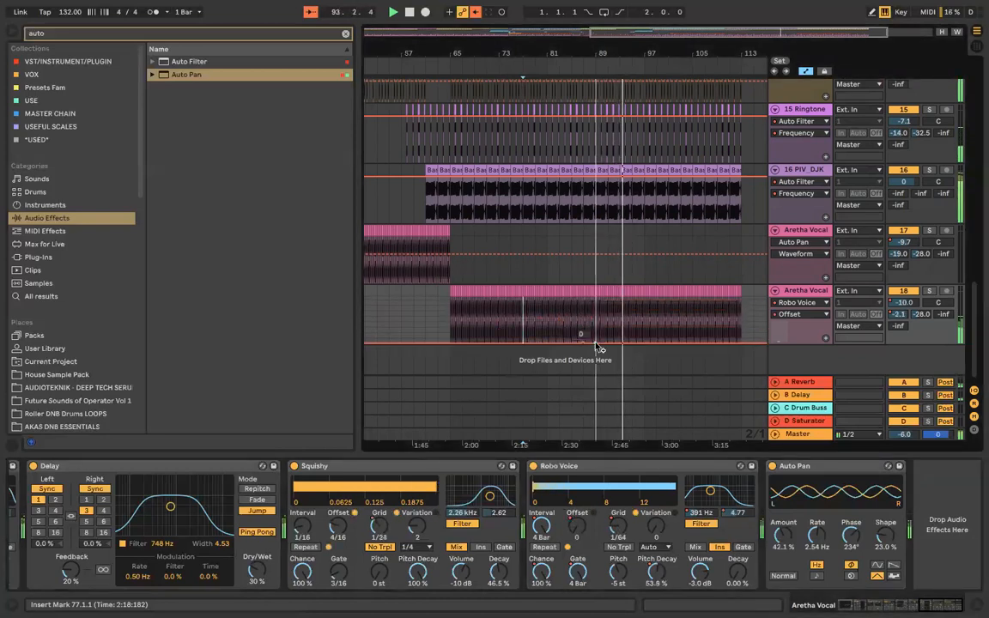
right_click(642, 533)
click(660, 535)
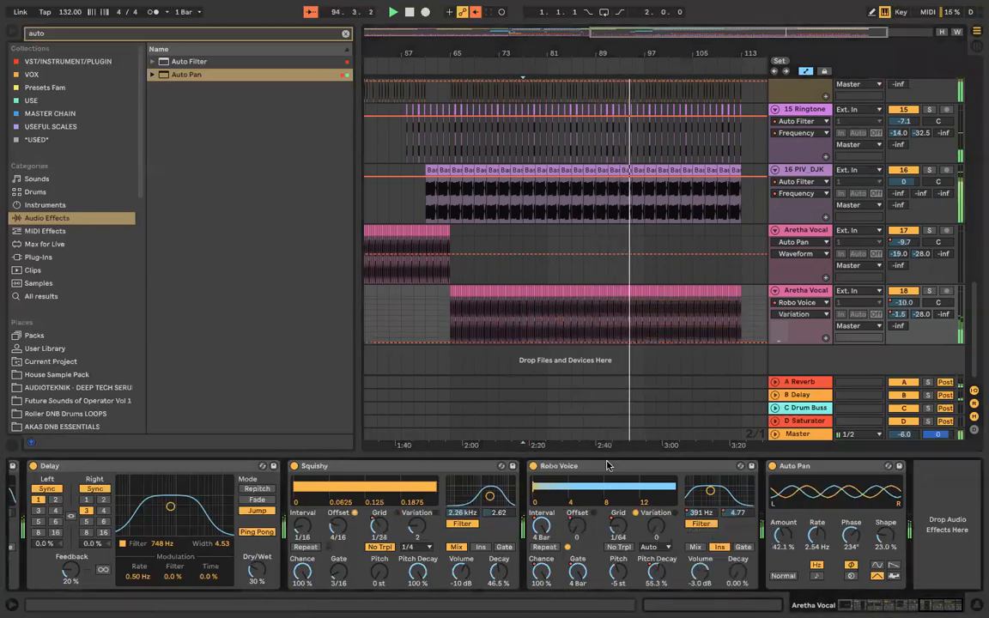
Step: Return to Robo Voice's Interval automation and draw an uneven descent from 4 Bar near bar 93 down to 1/32 before bar 110
right_click(540, 522)
click(551, 527)
click(625, 298)
drag(632, 299, 742, 339)
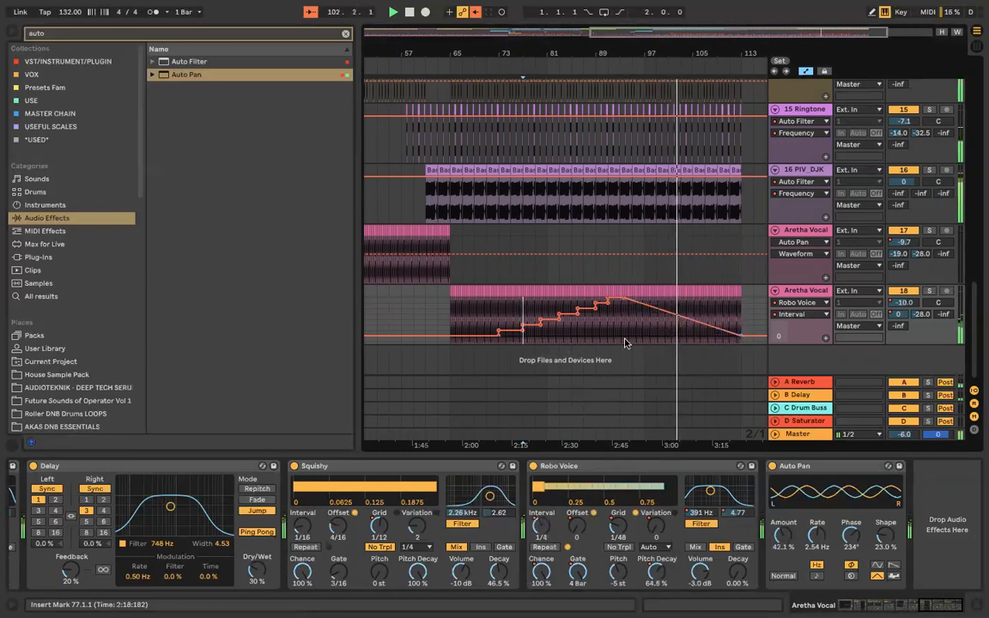
drag(642, 309, 739, 335)
Step: Delete track 18's vocal clips after the first hit at bar 110 and consolidate 110.1.1 to 113.1.1 into one clip
scroll(730, 317, up, 5)
scroll(727, 317, up, 2)
click(714, 292)
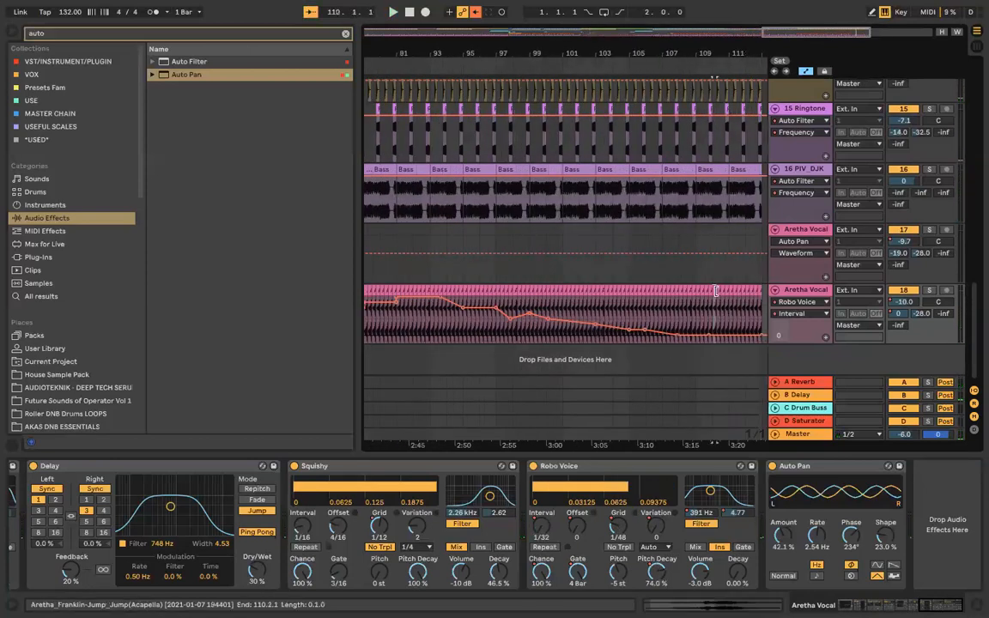
drag(736, 292, 759, 291)
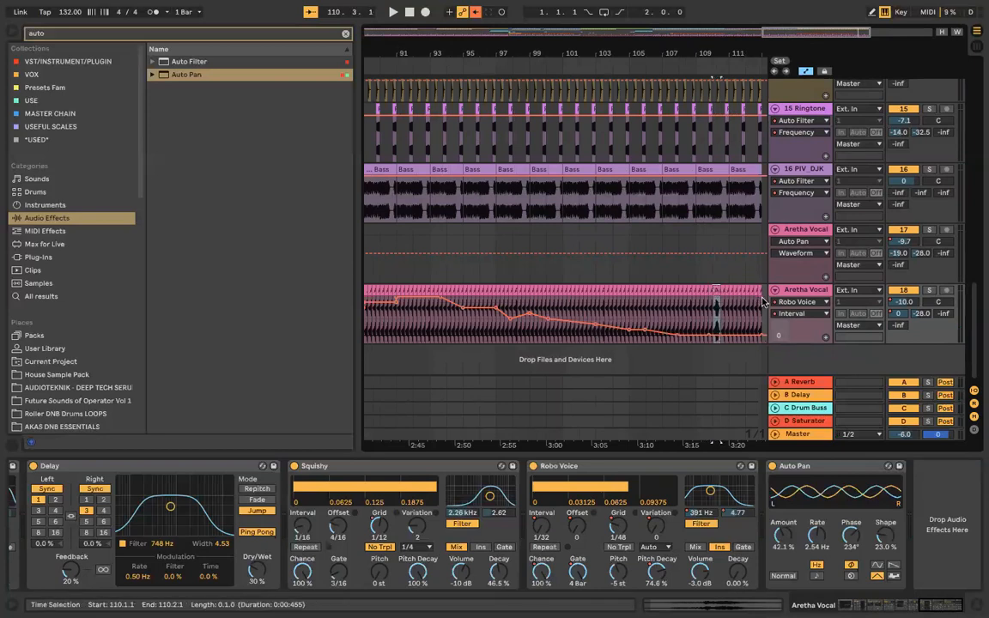
drag(762, 301, 721, 294)
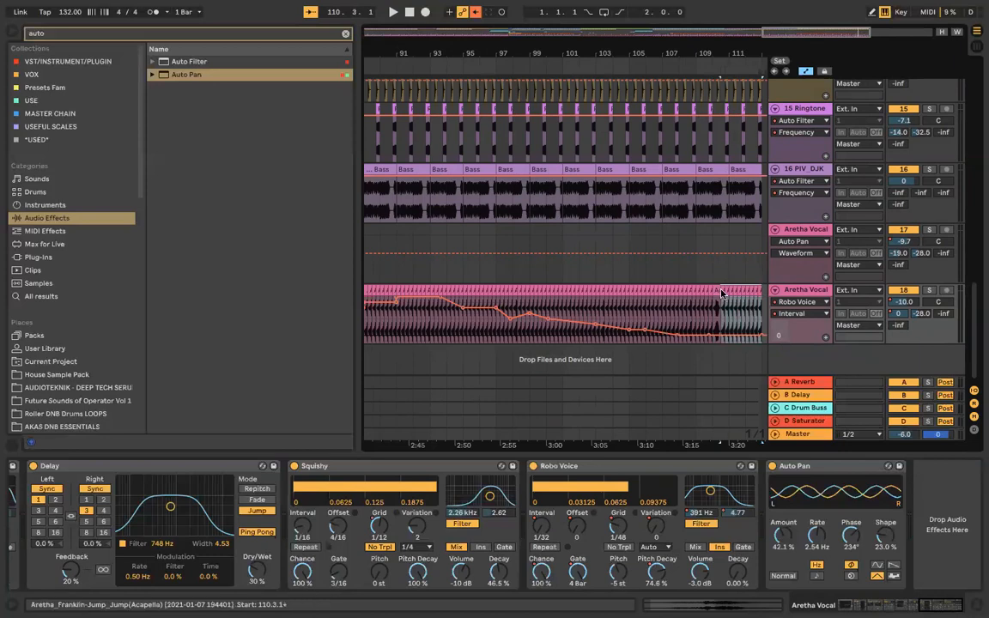
key(Delete)
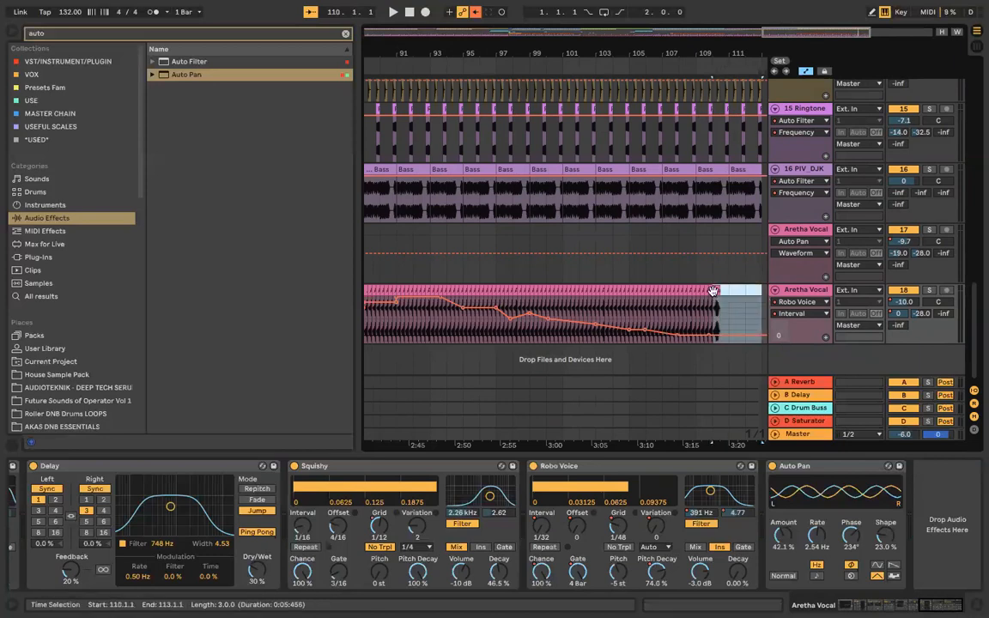
key(ctrl+j)
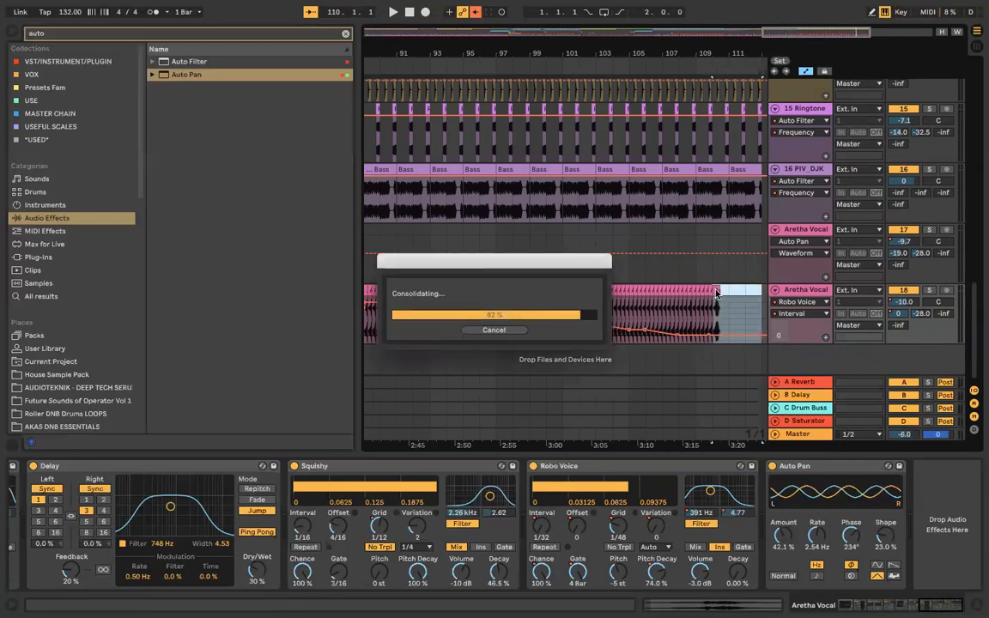
Step: Stretch the consolidated vocal clip with warp markers at its onset near 1.3.4, around 3.2 and at 4.1.2, auditioning from bar 108
double_click(723, 293)
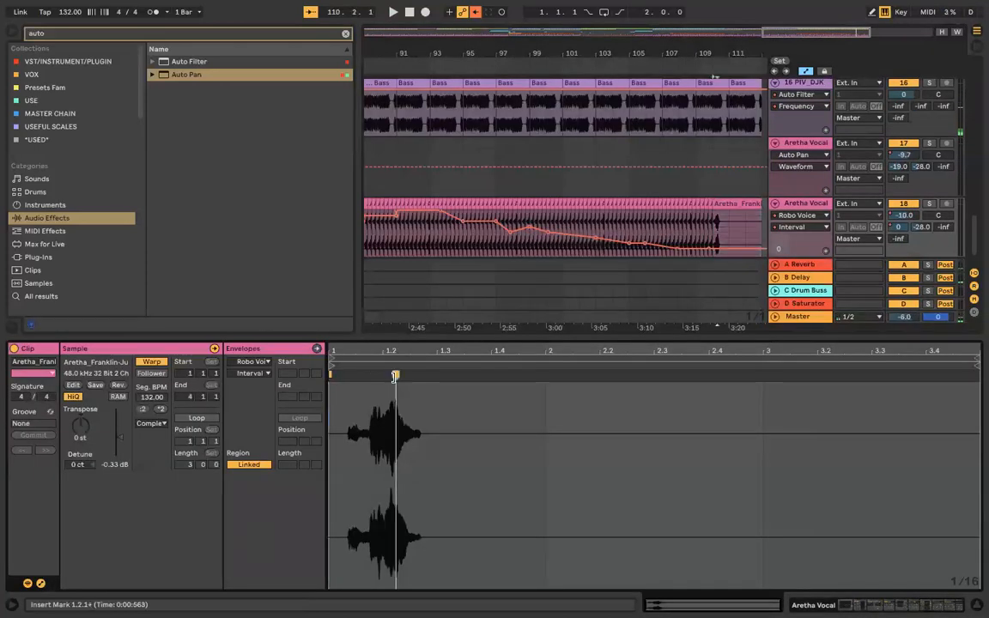
click(688, 63)
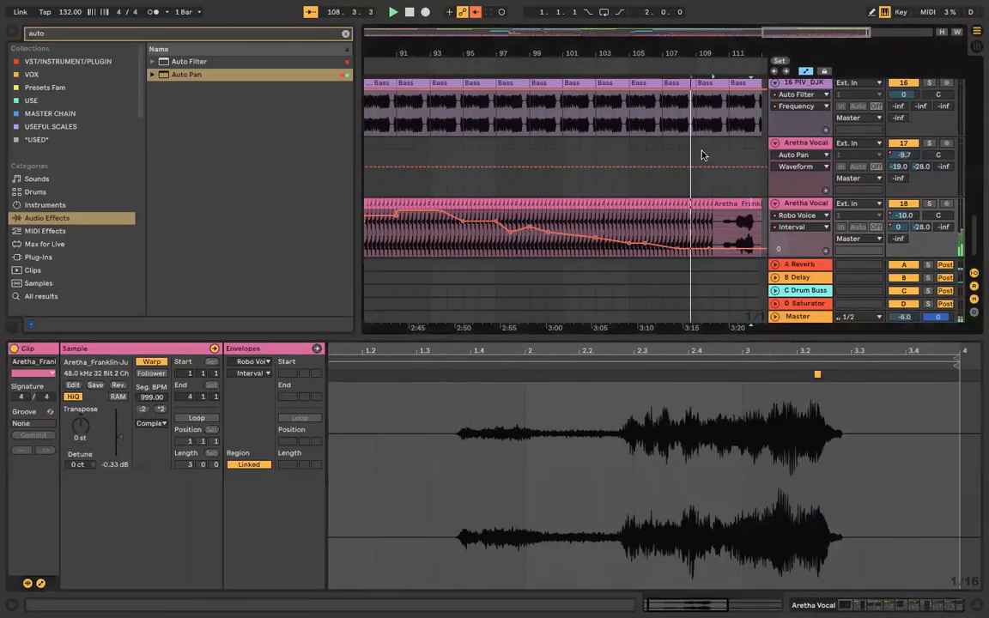
double_click(462, 374)
scroll(340, 403, left, 2)
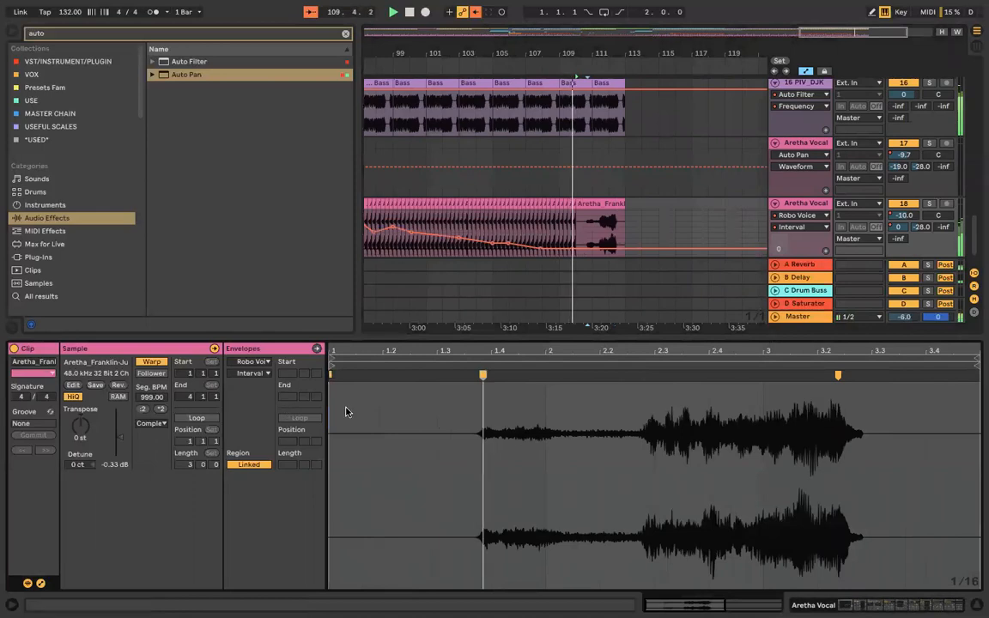
scroll(400, 412, down, 3)
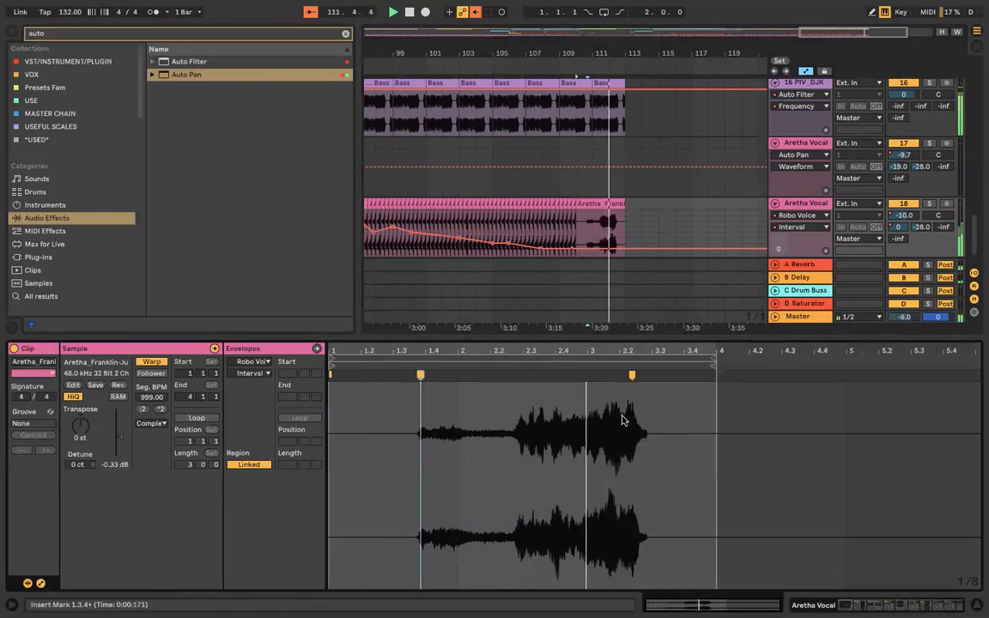
drag(657, 375, 744, 380)
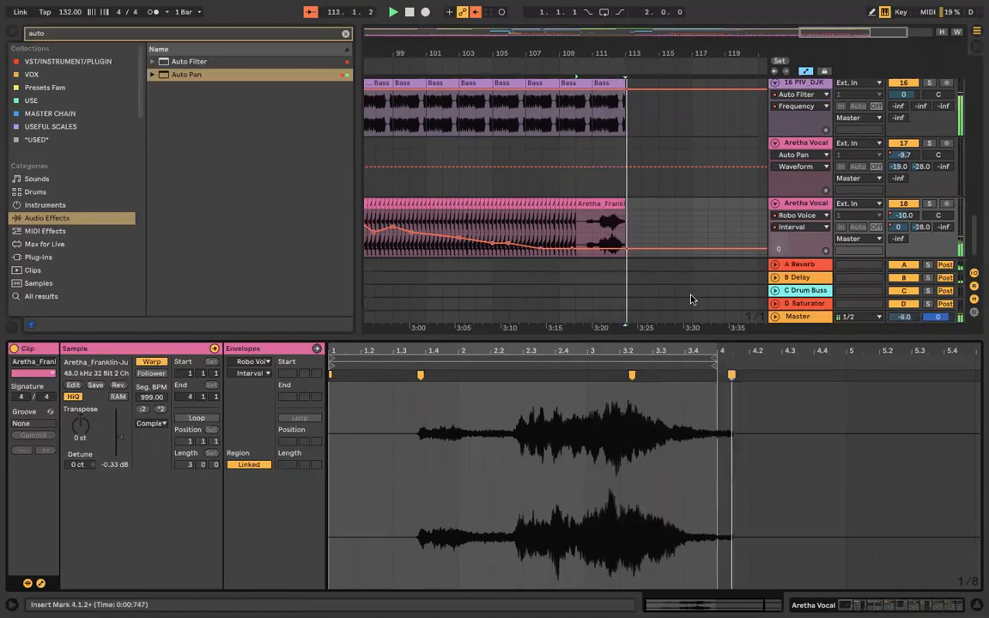
Step: Extend the stretched vocal clip on track 18 to end at bar 114, stop playback and save the set
scroll(660, 236, down, 3)
scroll(633, 221, up, 5)
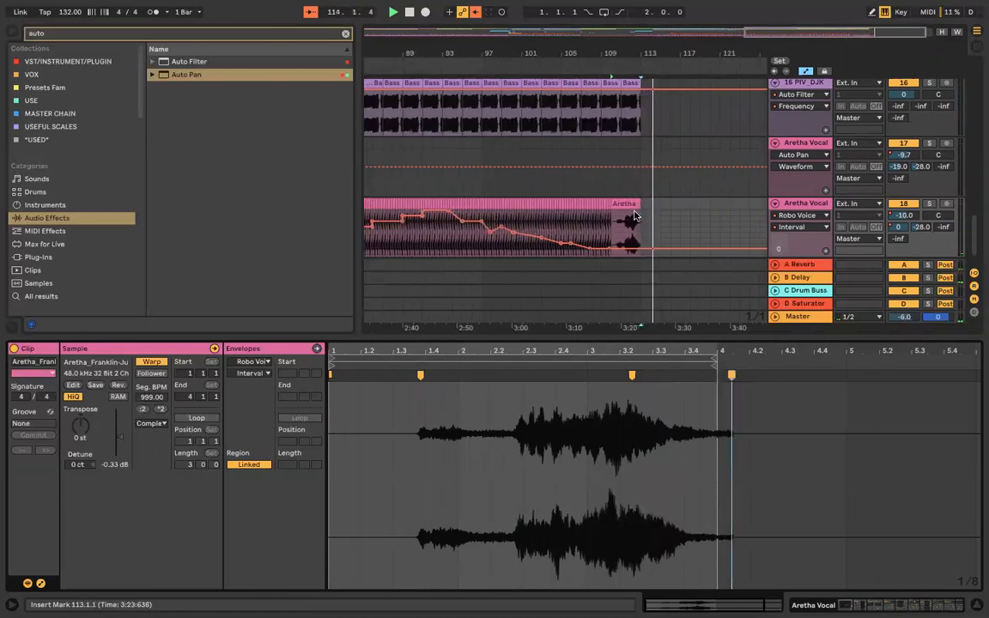
drag(651, 204, 673, 203)
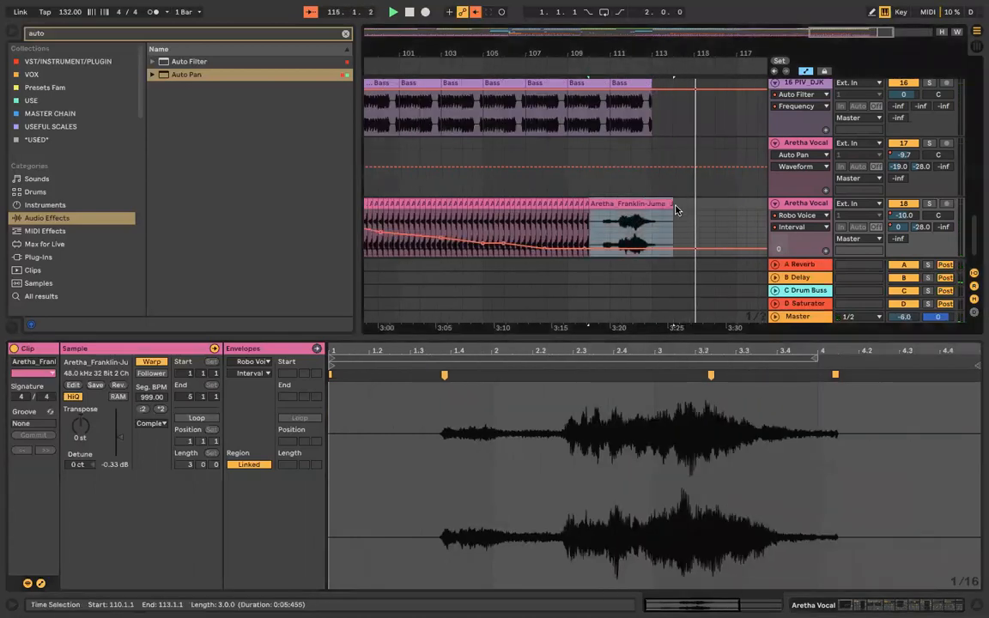
double_click(840, 377)
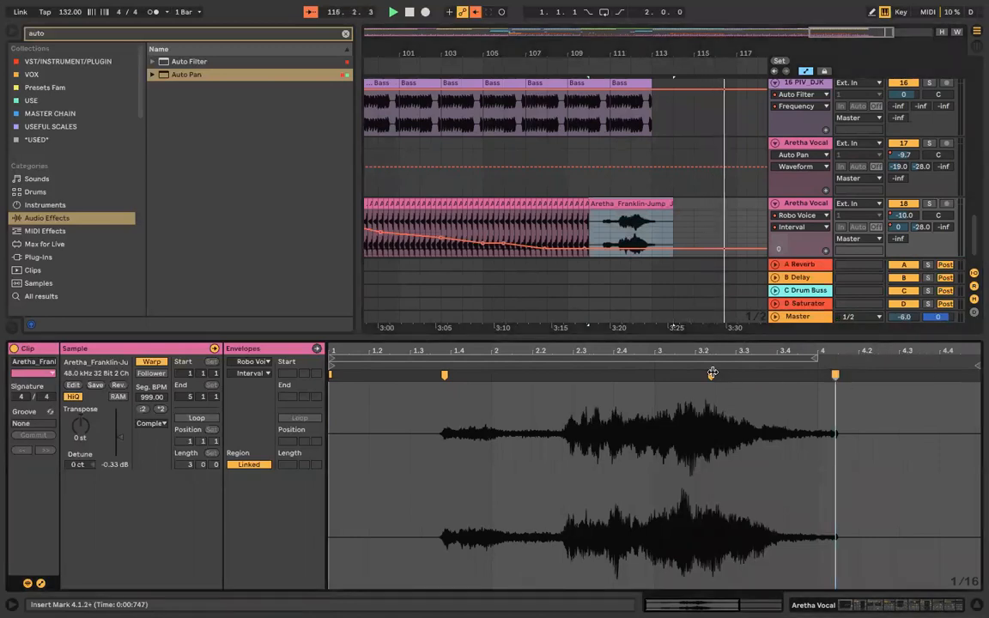
key(space)
scroll(709, 296, down, 5)
key(ctrl+s)
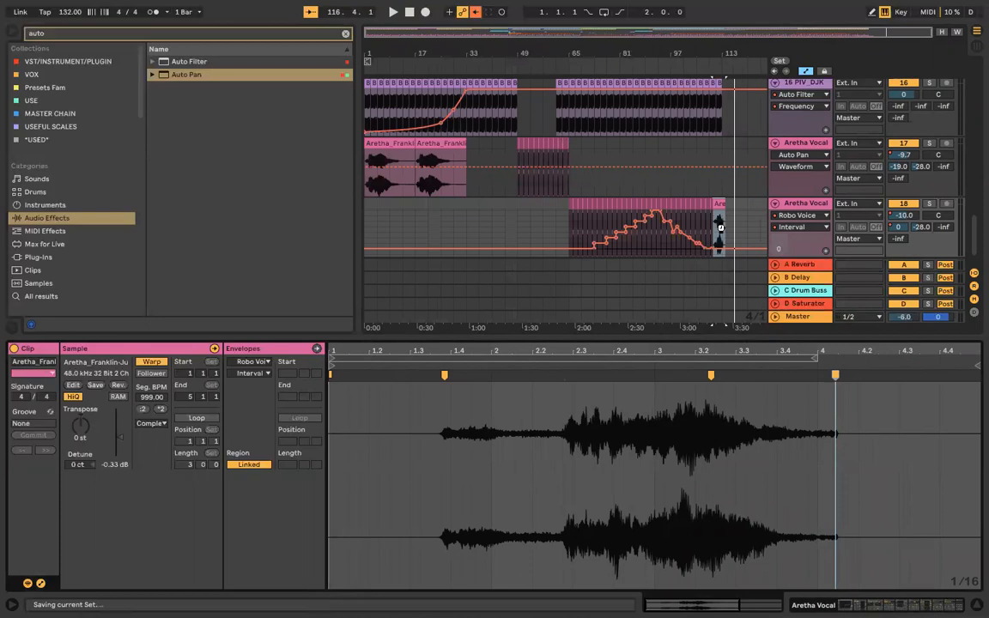
Step: Hide the automation and examine how the clips on all tracks are laid out up to bar 113
scroll(721, 230, up, 4)
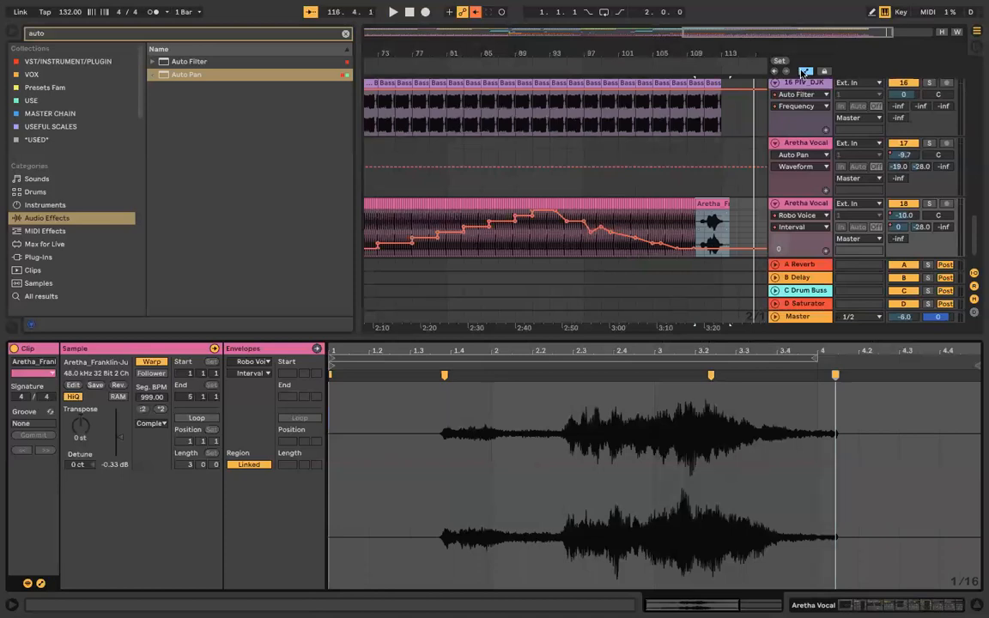
scroll(640, 177, up, 12)
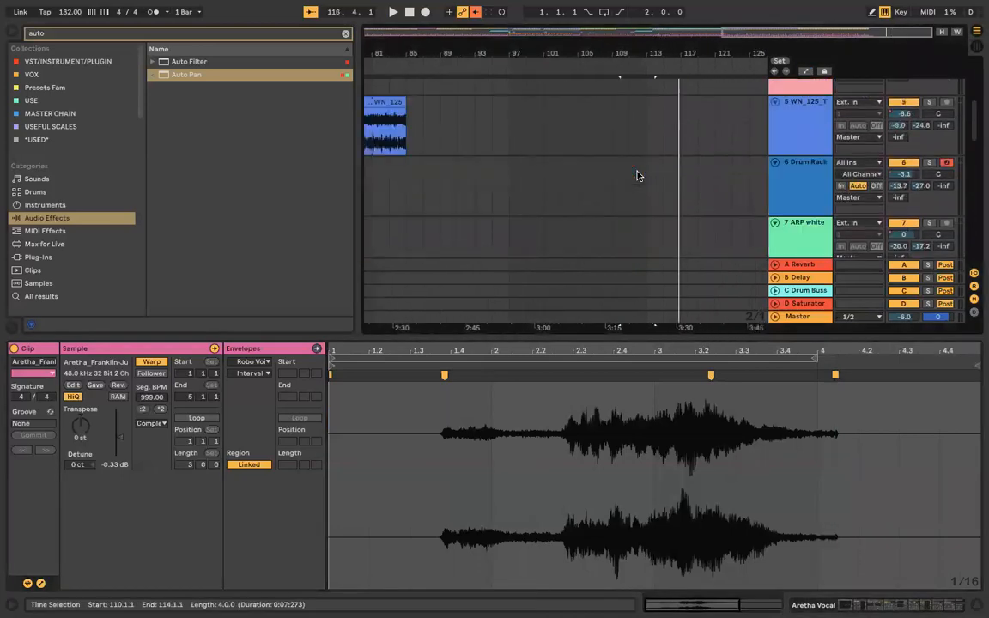
key(minus)
key(minus)
scroll(638, 175, up, 2)
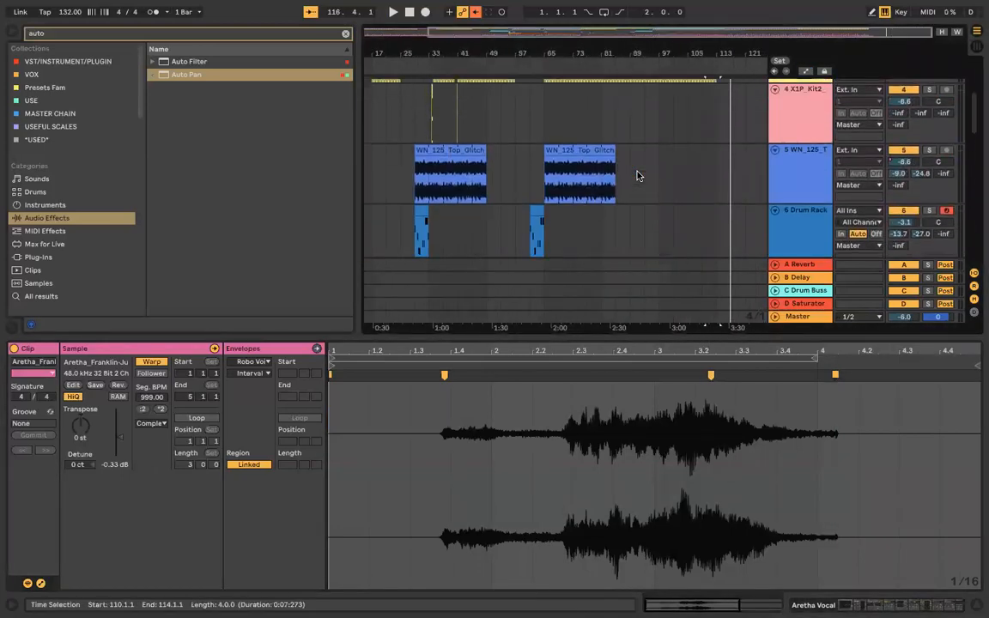
scroll(638, 176, down, 12)
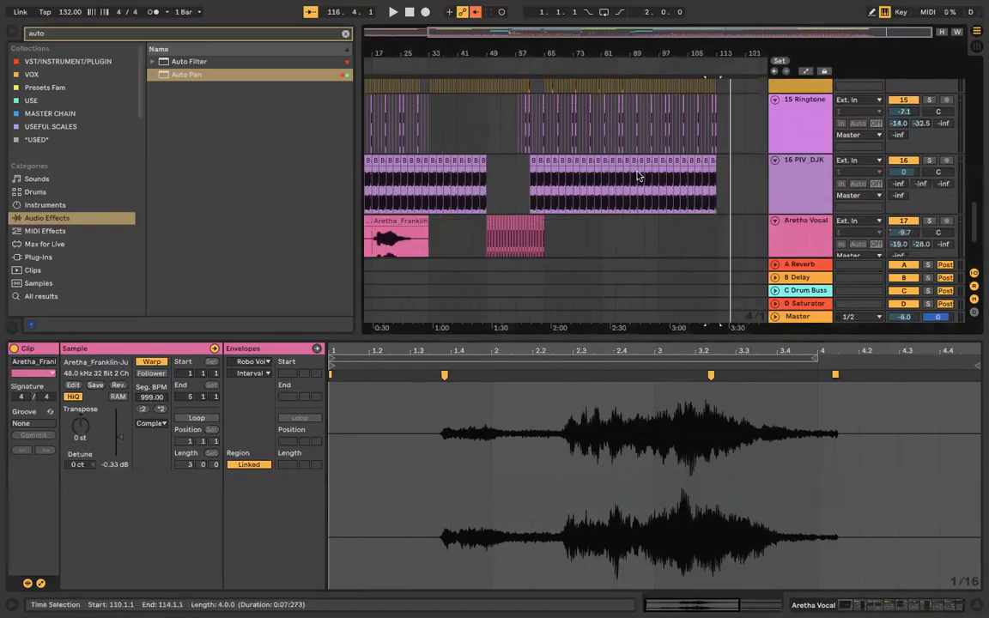
scroll(638, 176, up, 2)
scroll(638, 175, down, 4)
scroll(639, 174, up, 2)
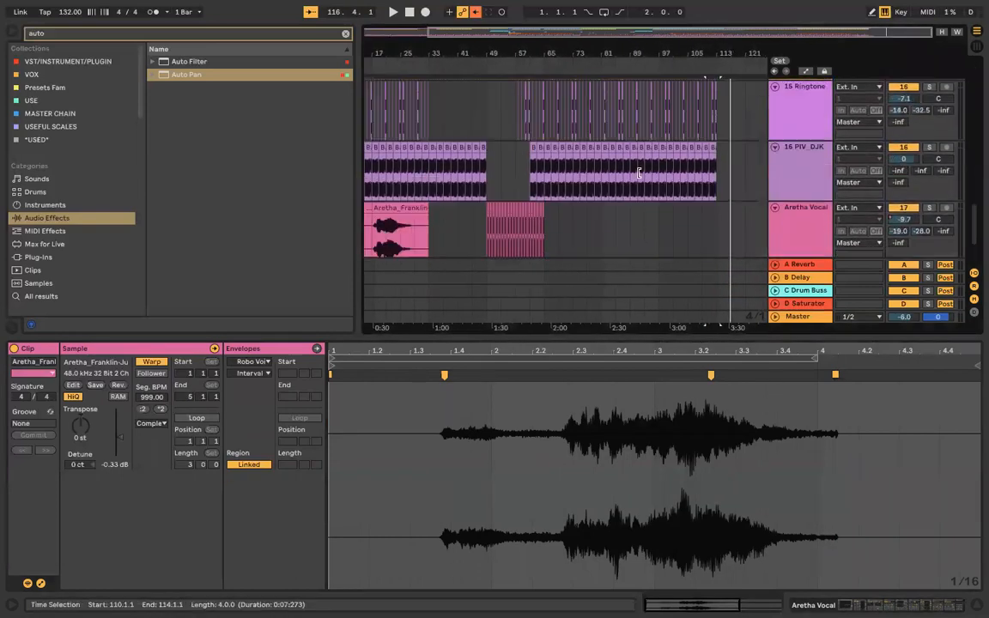
scroll(639, 174, up, 6)
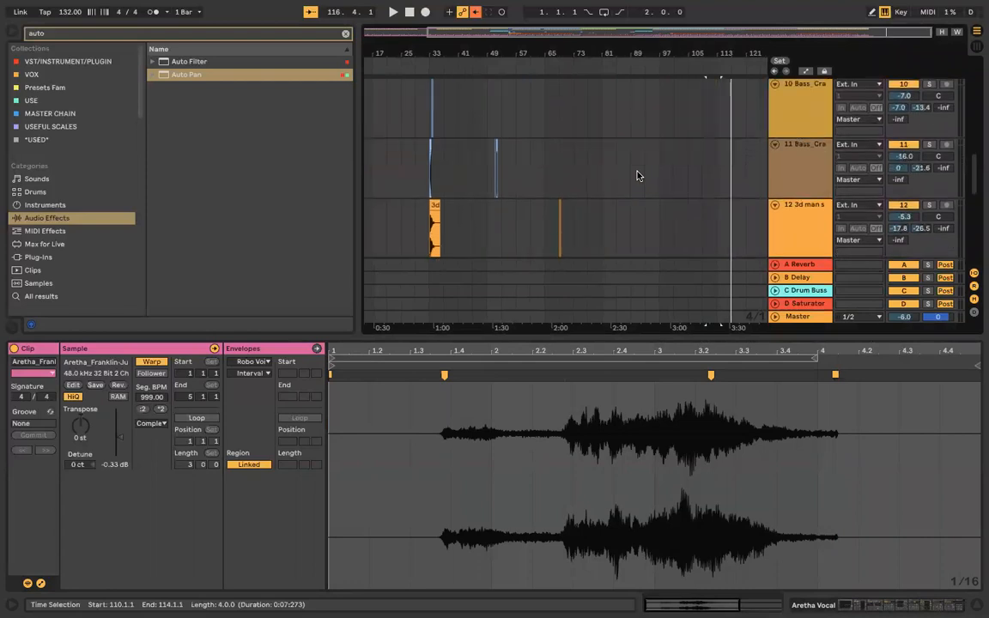
scroll(639, 176, down, 2)
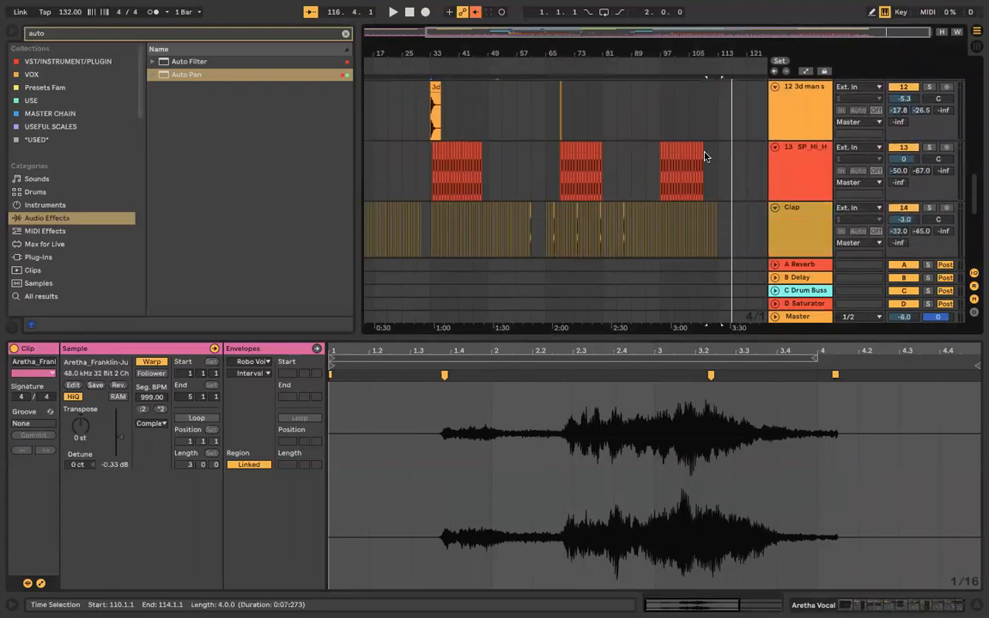
Step: Duplicate the Hi Hat and Kick clips of bars 97 to 113 so they continue to bar 129
scroll(704, 156, up, 10)
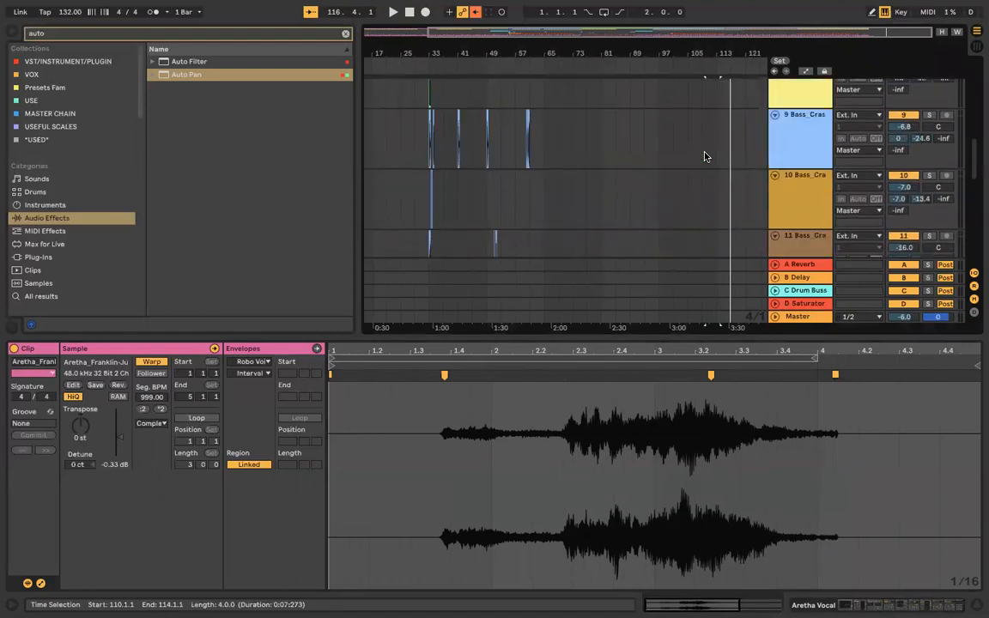
scroll(717, 162, down, 1)
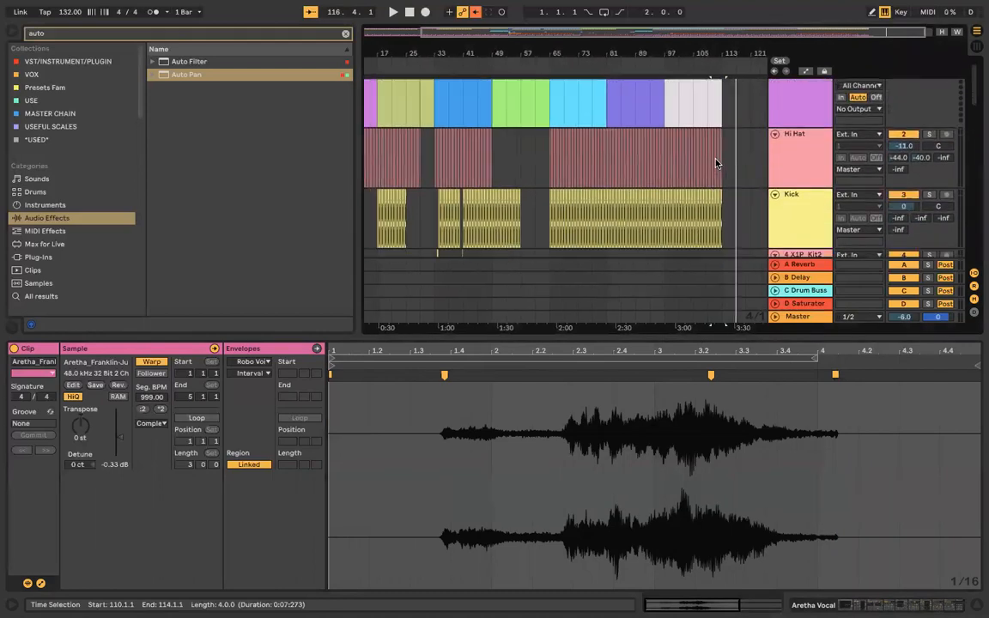
drag(721, 161, 660, 223)
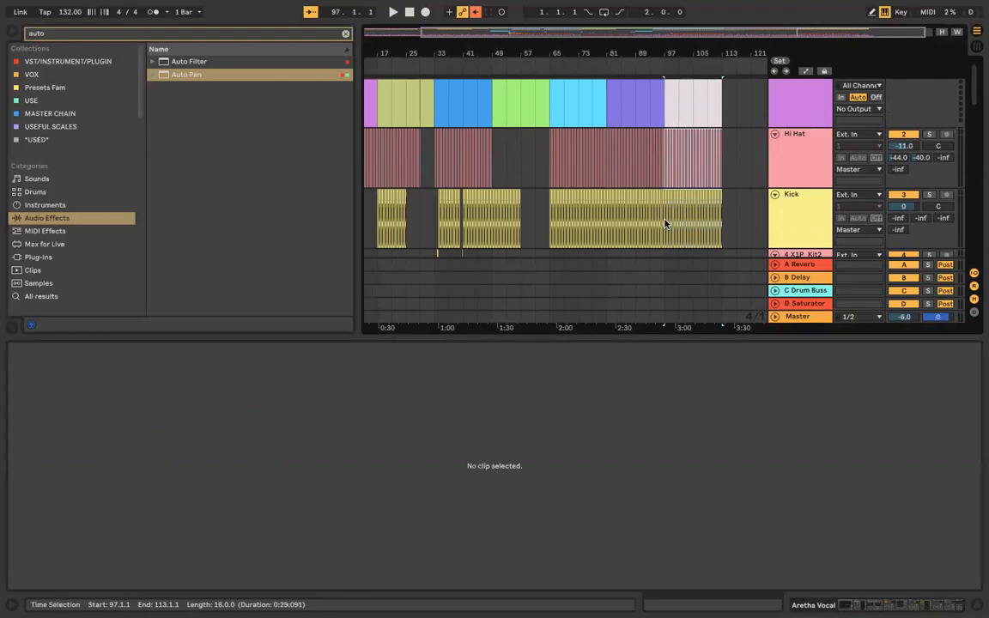
key(ctrl+d)
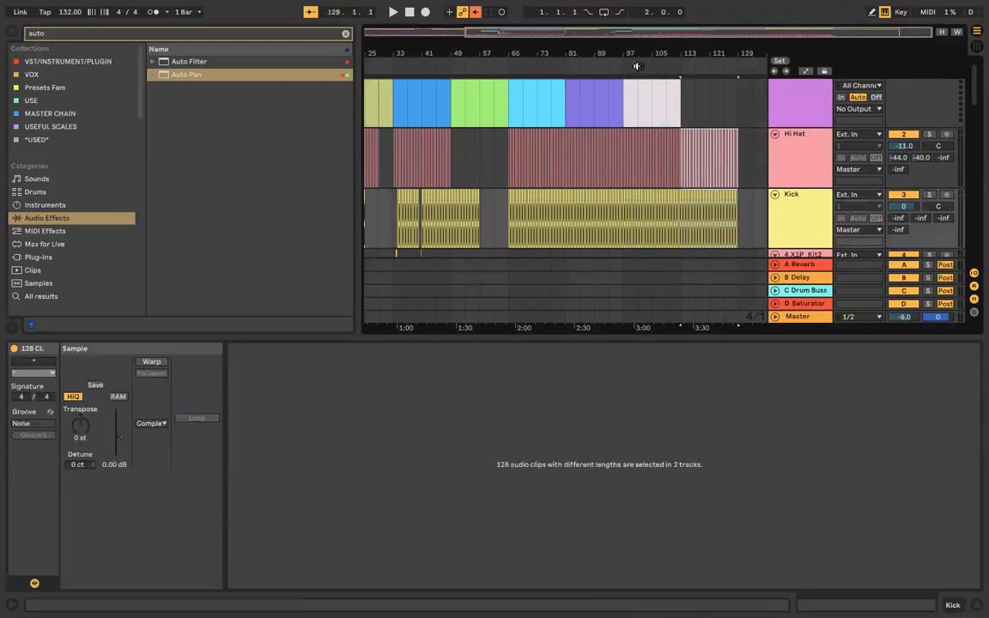
Step: Play the arrangement from around bar 108, save the set and enlarge the arrangement area
click(660, 68)
key(ctrl+s)
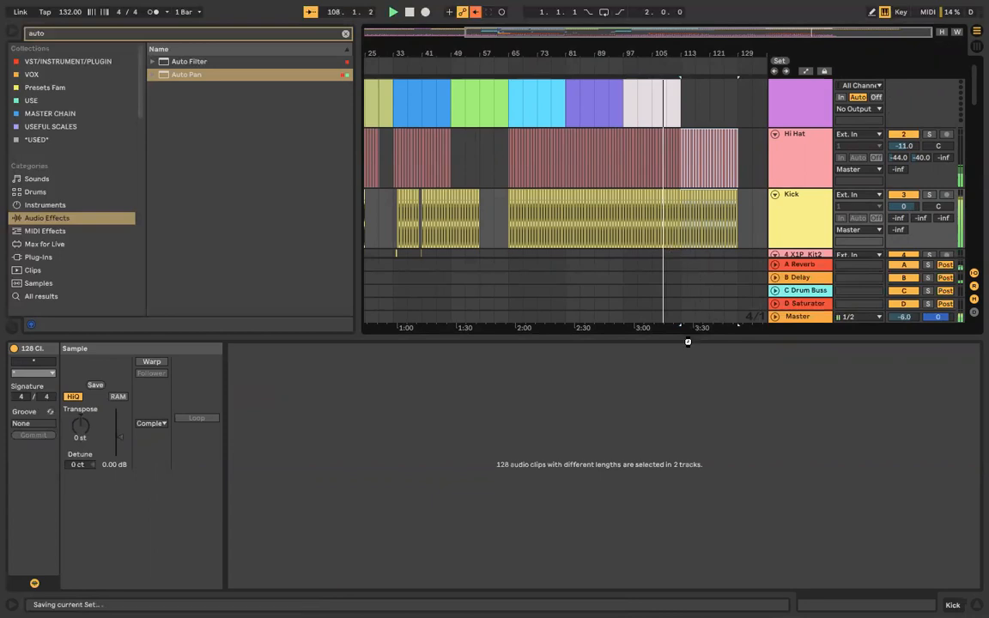
drag(685, 337, 687, 459)
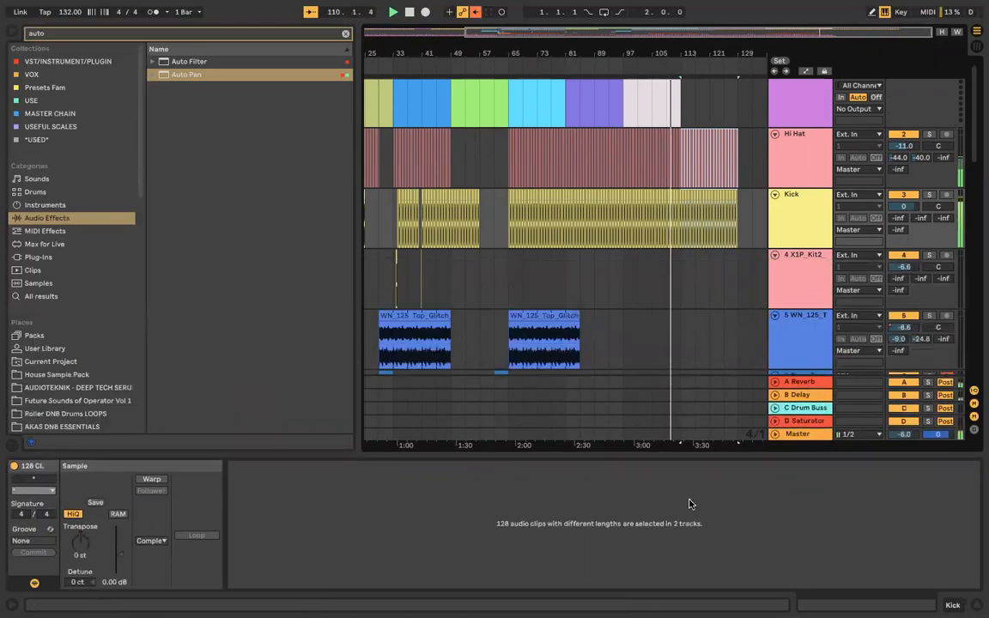
Step: Extend the stretched Aretha vocal clip on track 18 to end at about bar 115
scroll(686, 363, down, 5)
scroll(685, 364, down, 8)
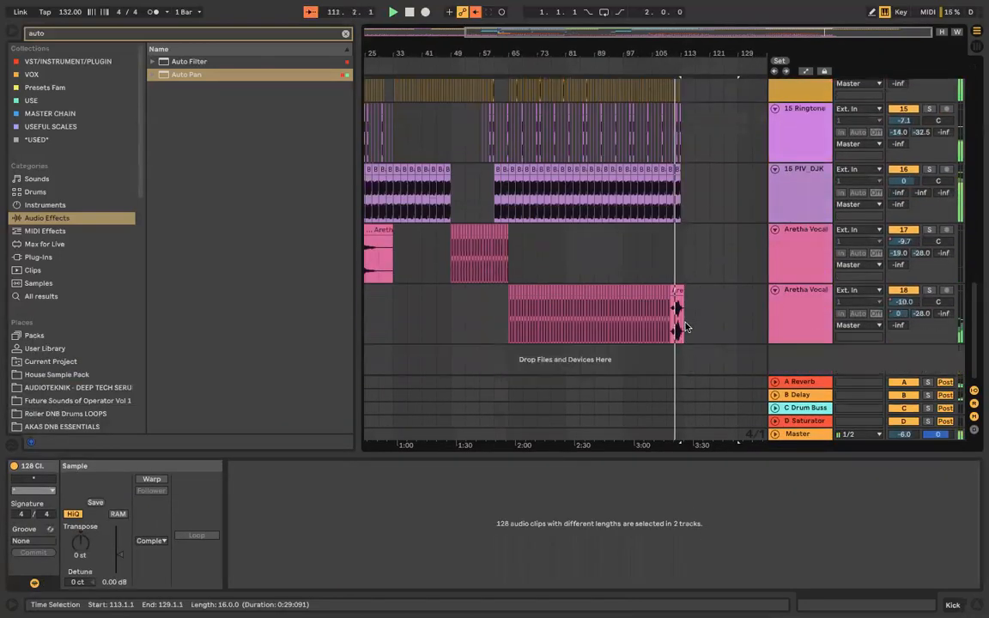
click(677, 294)
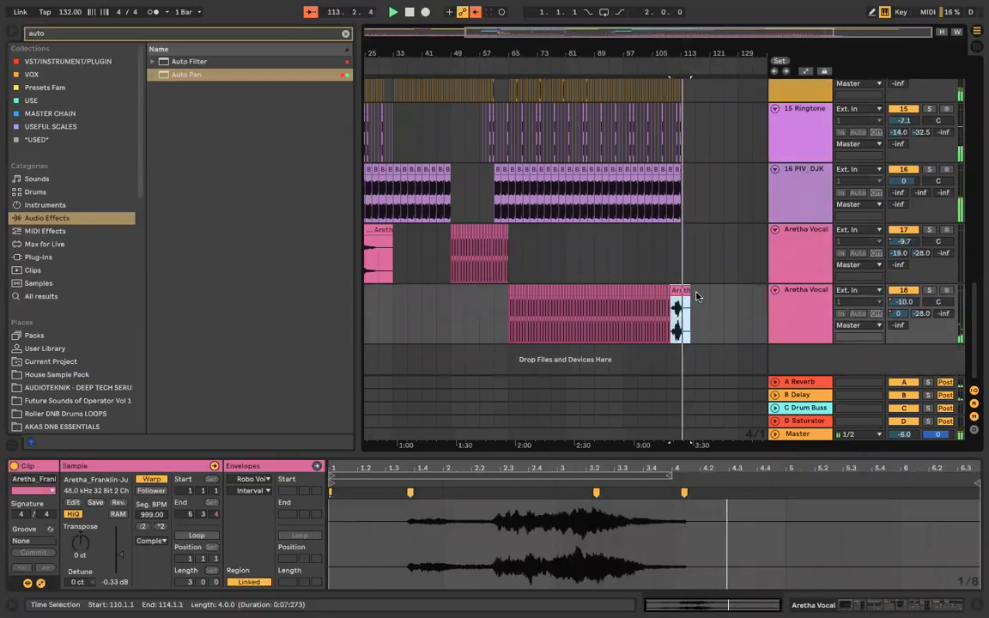
Step: Delete the Hi Hat clips from bar 124 to bar 129 so the hats drop out before the kick
scroll(696, 296, up, 1)
scroll(696, 297, up, 15)
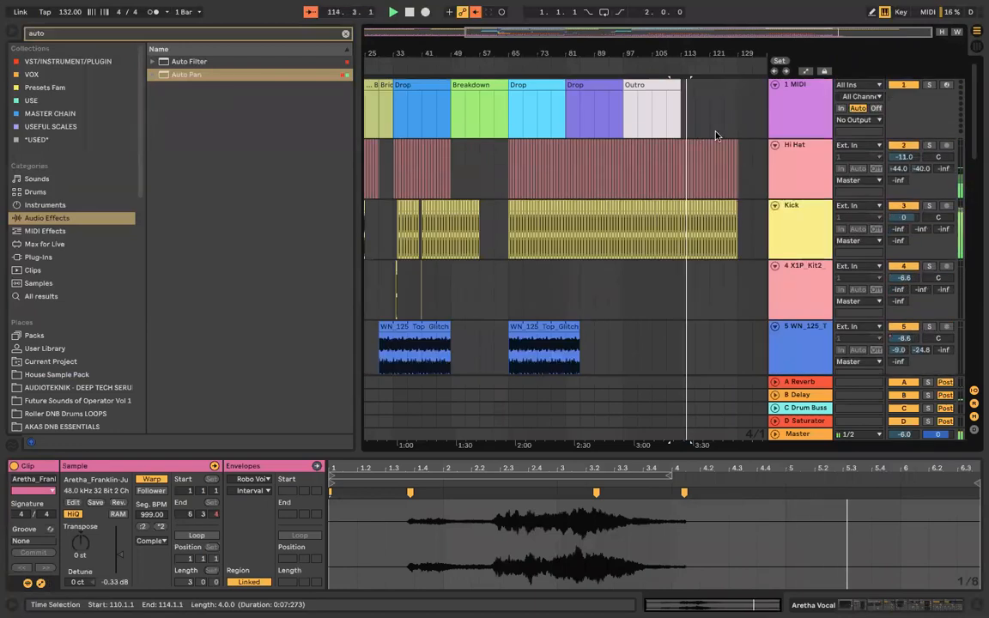
scroll(676, 290, down, 10)
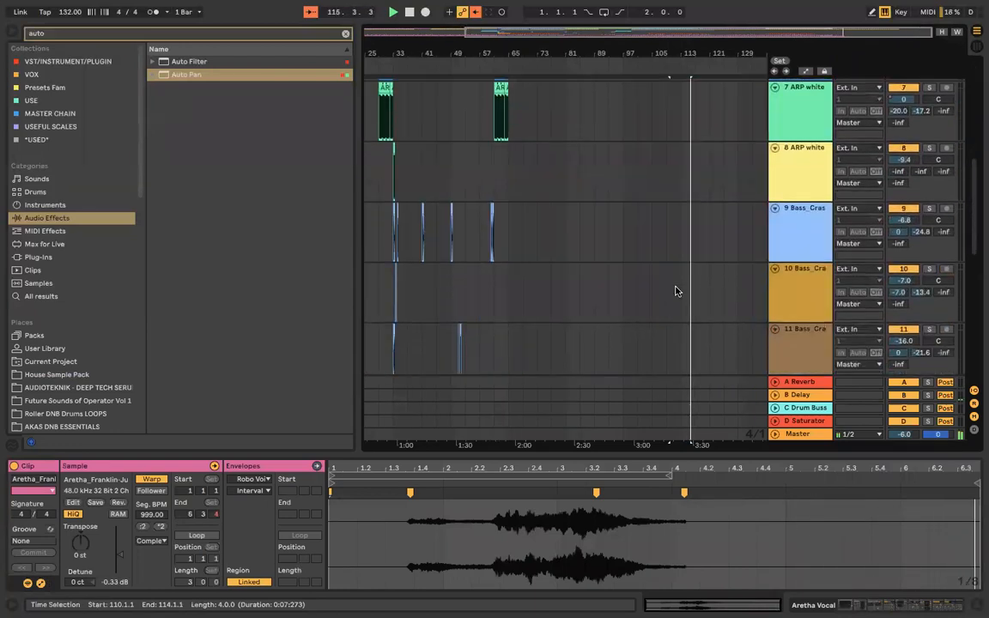
scroll(441, 162, up, 4)
drag(439, 225, 466, 224)
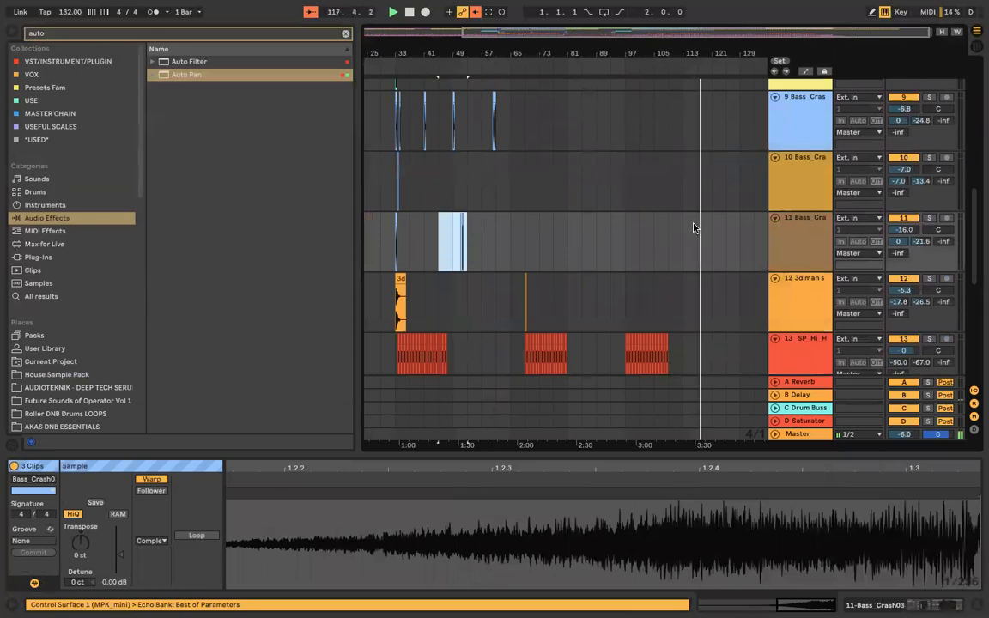
scroll(695, 214, up, 8)
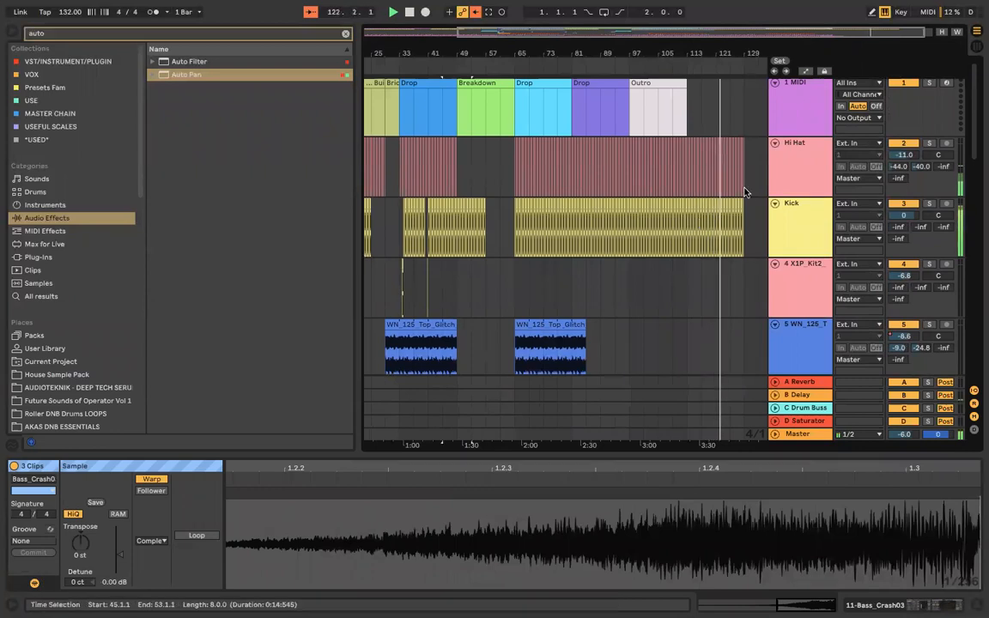
drag(744, 179, 725, 178)
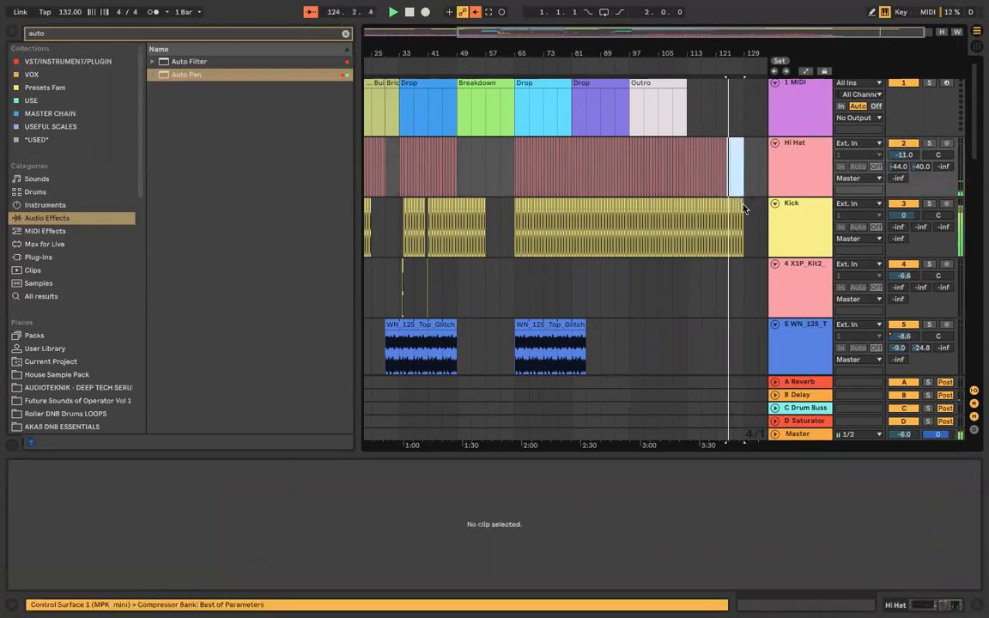
Step: Audition the ending of the Kick clips up to bar 129 and stop playback
click(743, 207)
scroll(745, 208, up, 3)
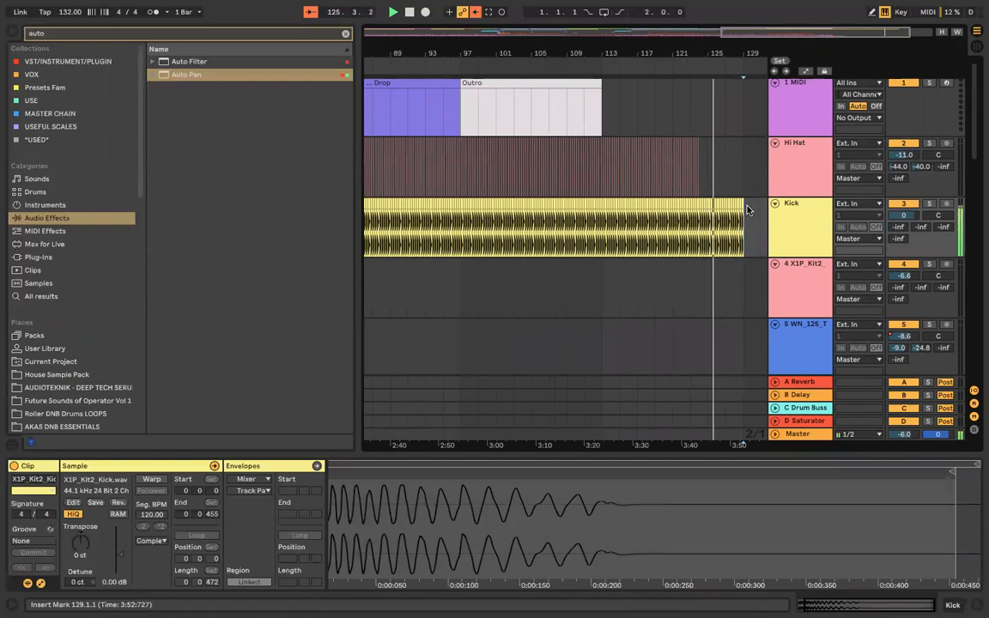
drag(742, 210, 726, 208)
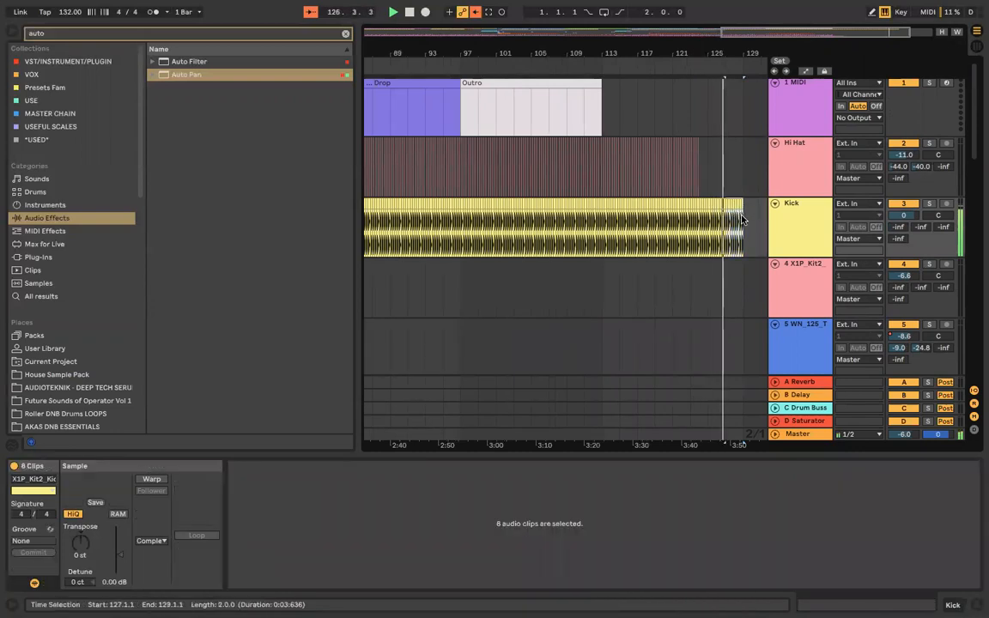
click(745, 220)
scroll(745, 222, up, 8)
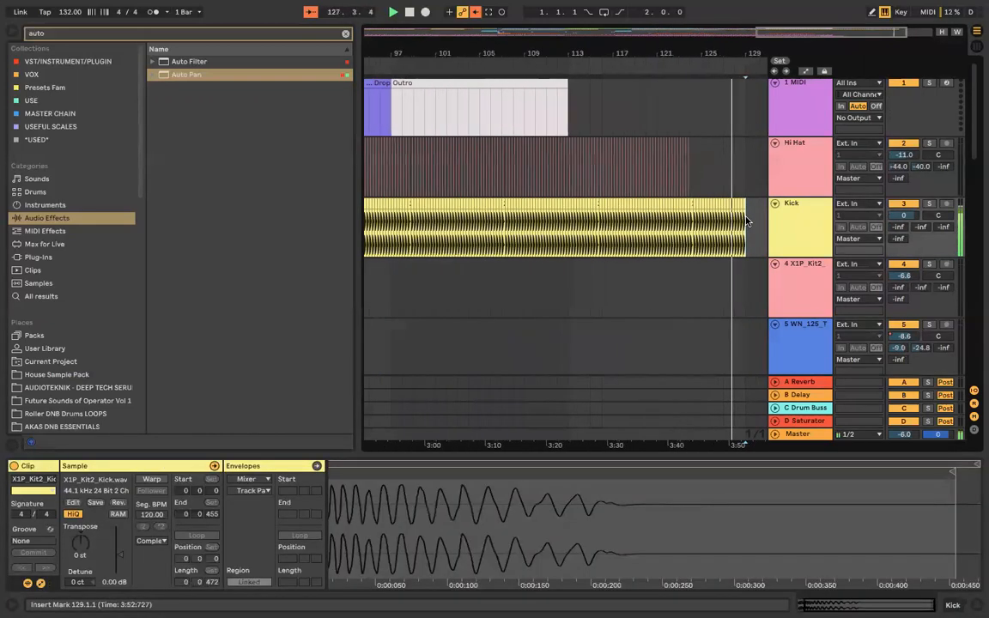
scroll(744, 224, up, 5)
scroll(744, 224, down, 10)
key(space)
Step: Paste a copy of the stretched vocal clip at bar 129 on track 18 and audition the ending
scroll(745, 223, down, 10)
scroll(744, 222, down, 5)
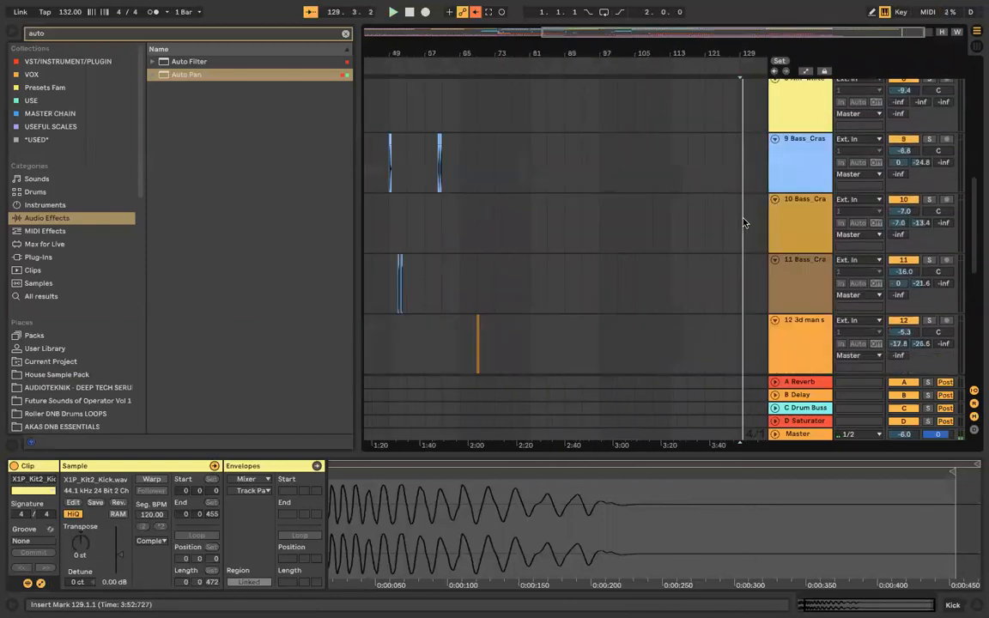
click(662, 302)
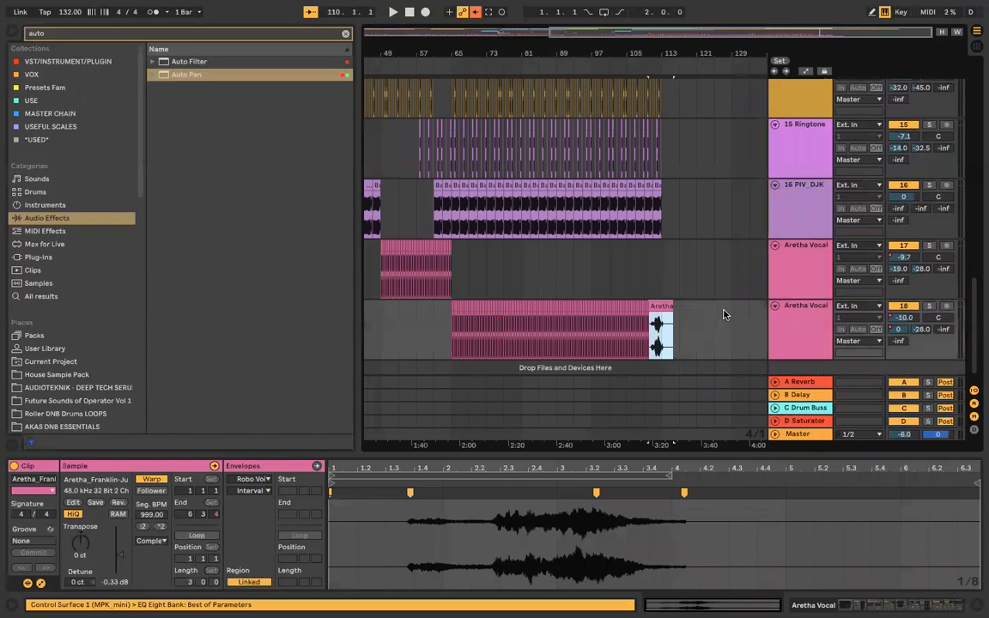
click(729, 312)
key(ctrl+v)
click(722, 72)
scroll(716, 180, right, 1)
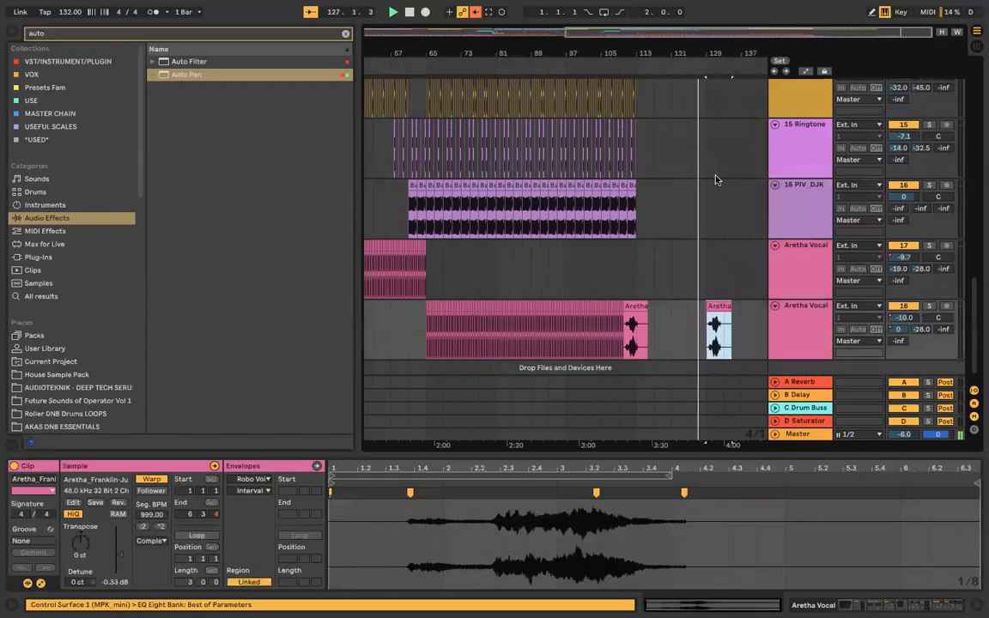
scroll(717, 179, up, 4)
scroll(716, 179, down, 4)
scroll(718, 180, up, 1)
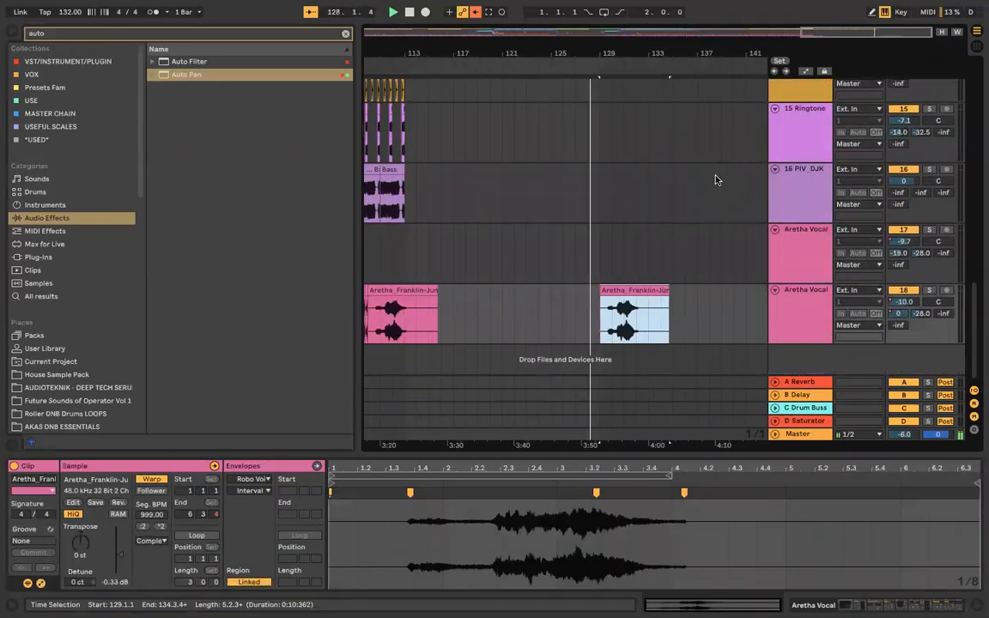
key(plus)
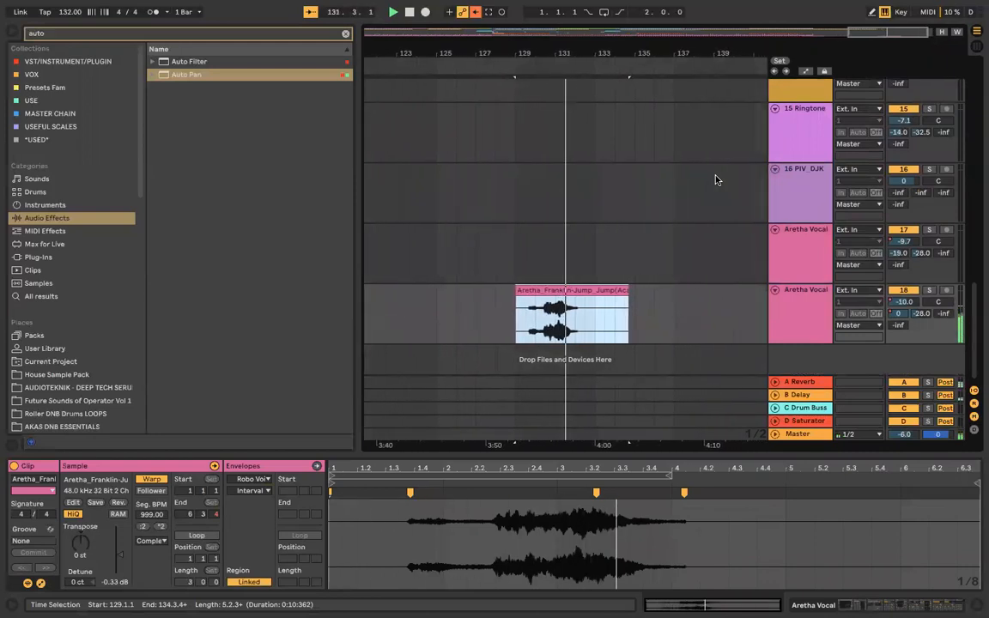
key(minus)
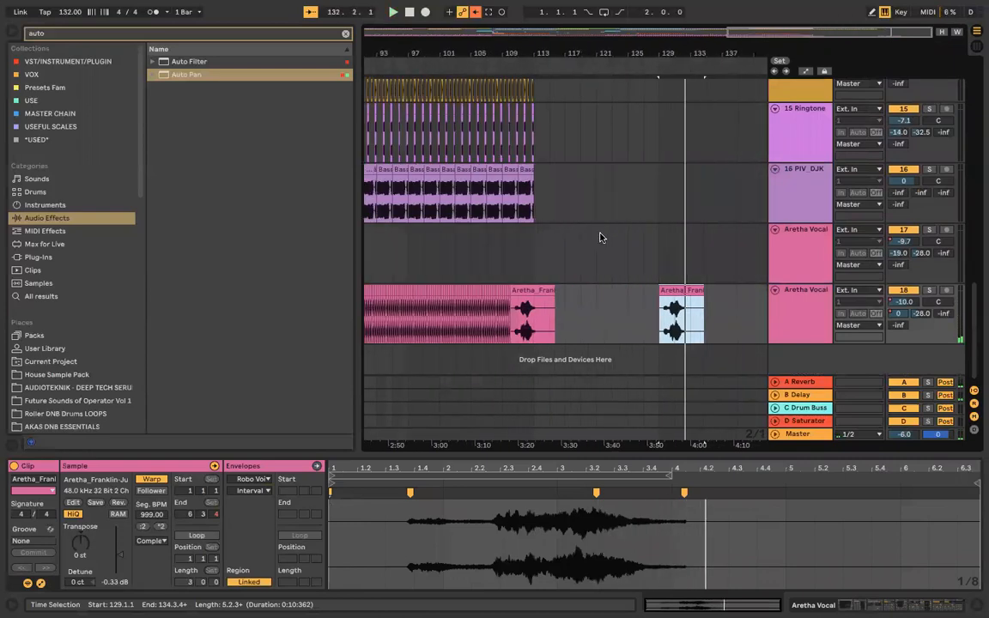
Step: Copy the track 17 vocal clip at bar 17 to bar 129 and delete the pasted vocal clip below it on track 18
key(minus)
click(400, 233)
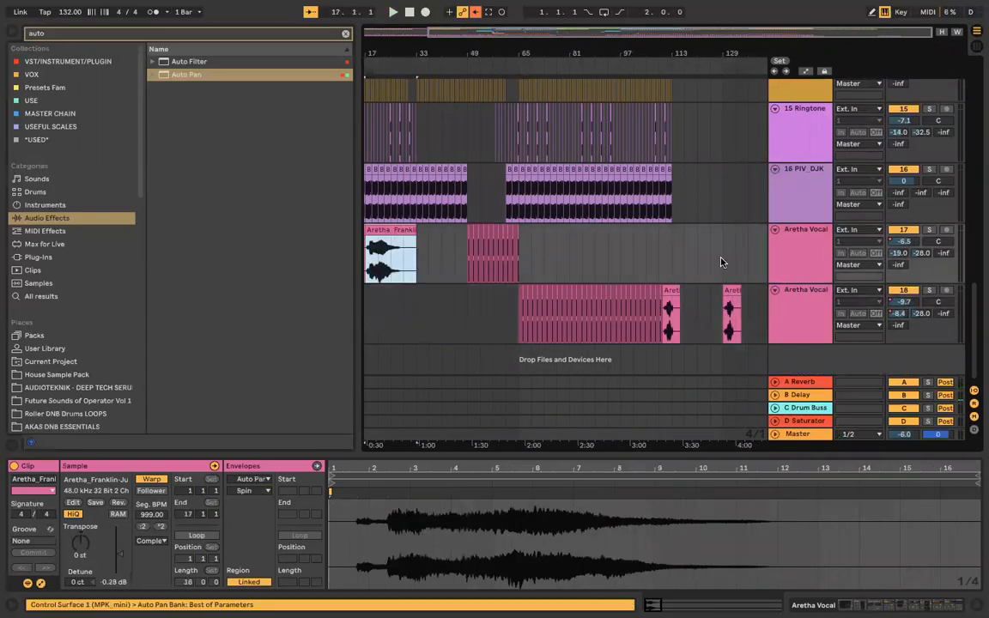
click(722, 262)
key(super+v)
click(728, 290)
key(Delete)
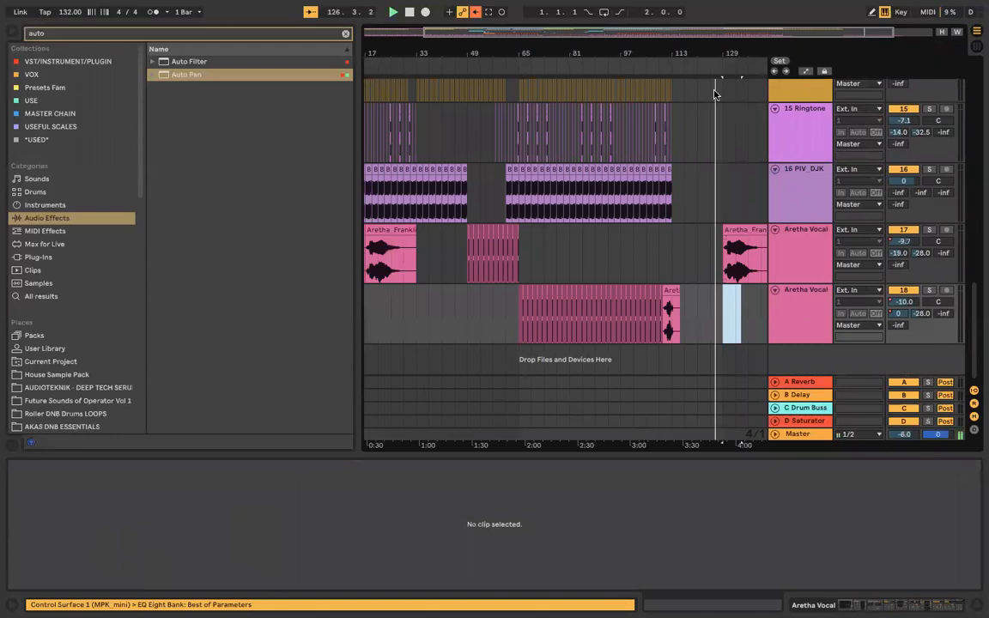
Step: Audition the pasted vocal clip on track 17 and shorten it to end at bar 137
scroll(714, 93, right, 3)
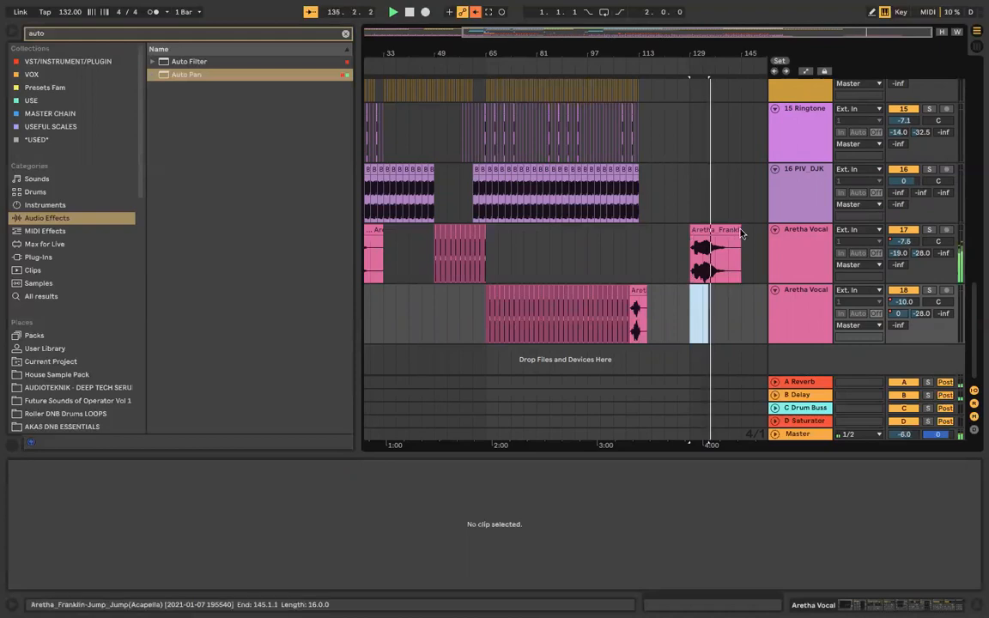
click(728, 240)
drag(727, 230, 716, 230)
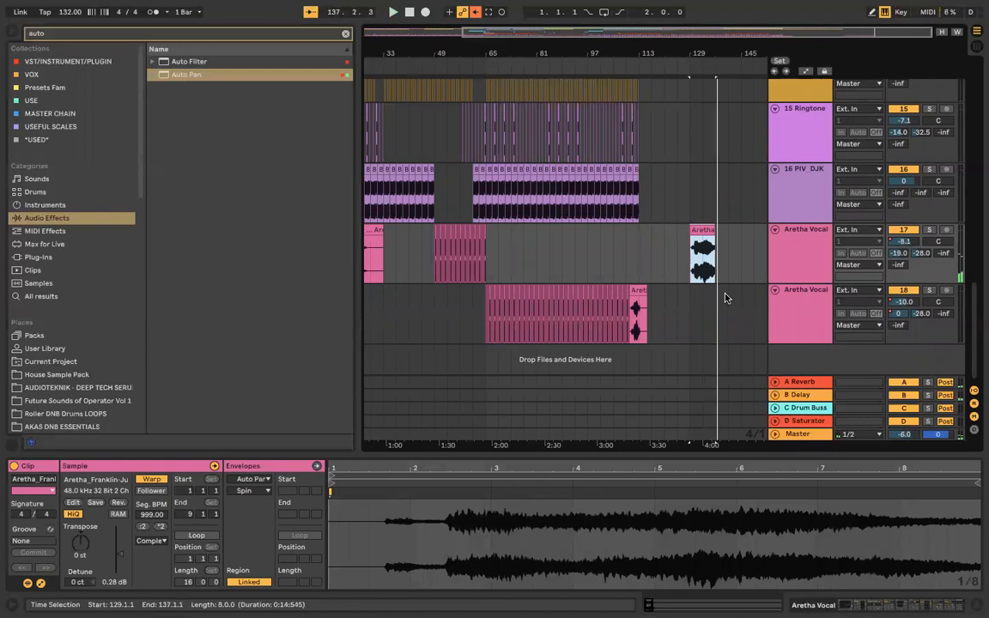
Step: Return the playback position to the start and insert a new audio track below track 18
scroll(713, 257, up, 10)
scroll(716, 171, down, 10)
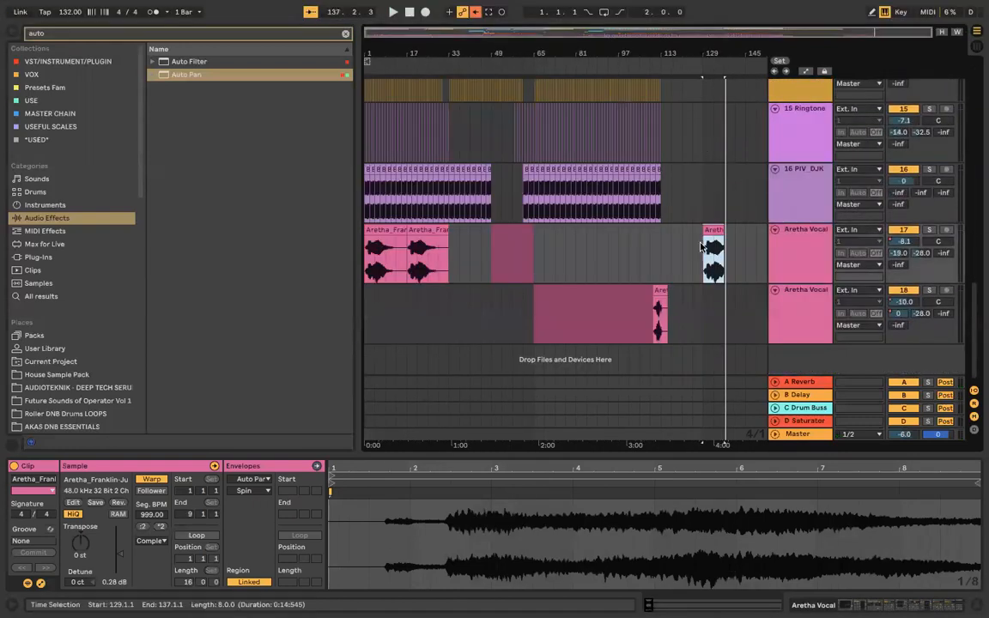
click(410, 12)
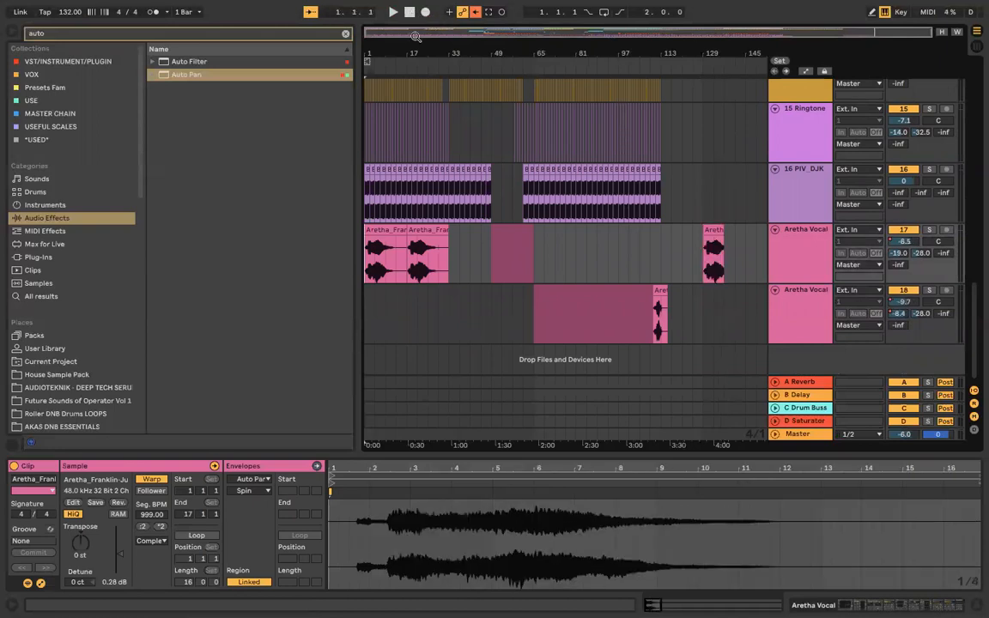
scroll(421, 182, up, 10)
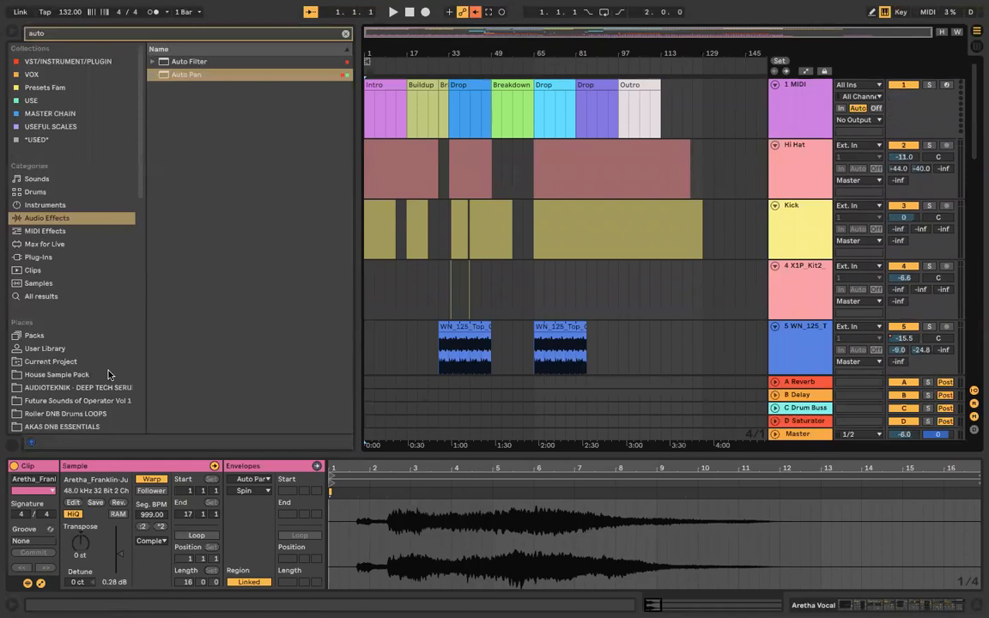
scroll(413, 359, down, 10)
right_click(831, 361)
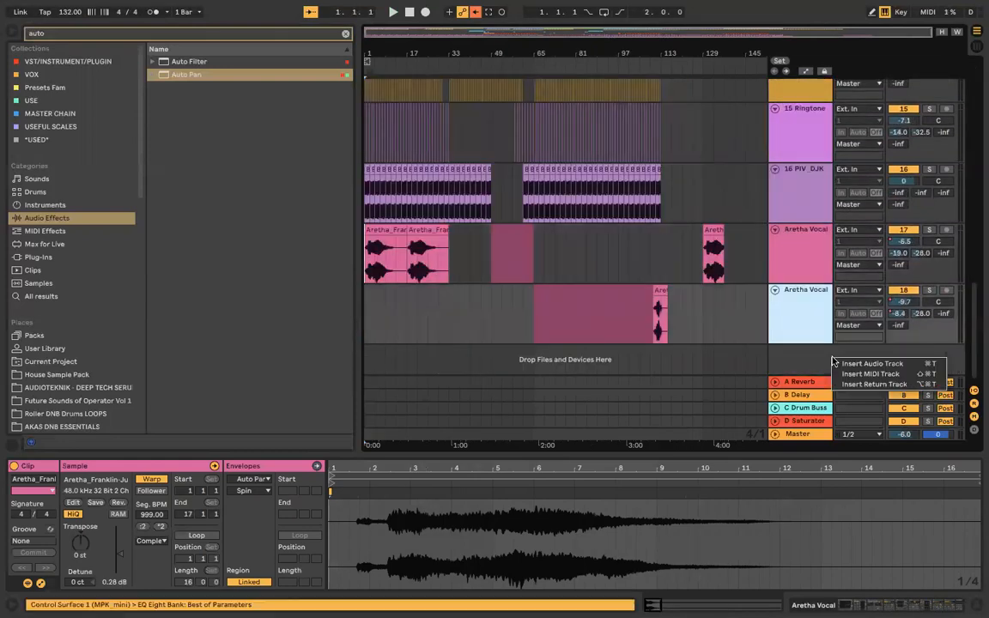
key(super+t)
Step: Search the browser for "vinyl" across all results and preview 2sg_kick_vinyl.wav and 2sg_fx_vinylcrackle.wav
key(BackSpace)
key(BackSpace)
key(BackSpace)
key(BackSpace)
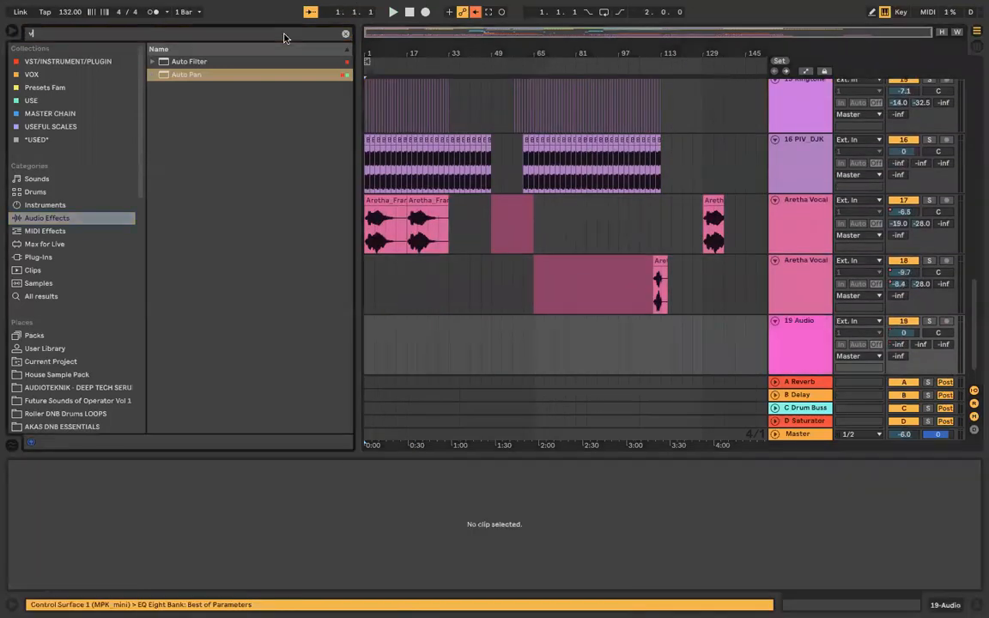
text(vinyl)
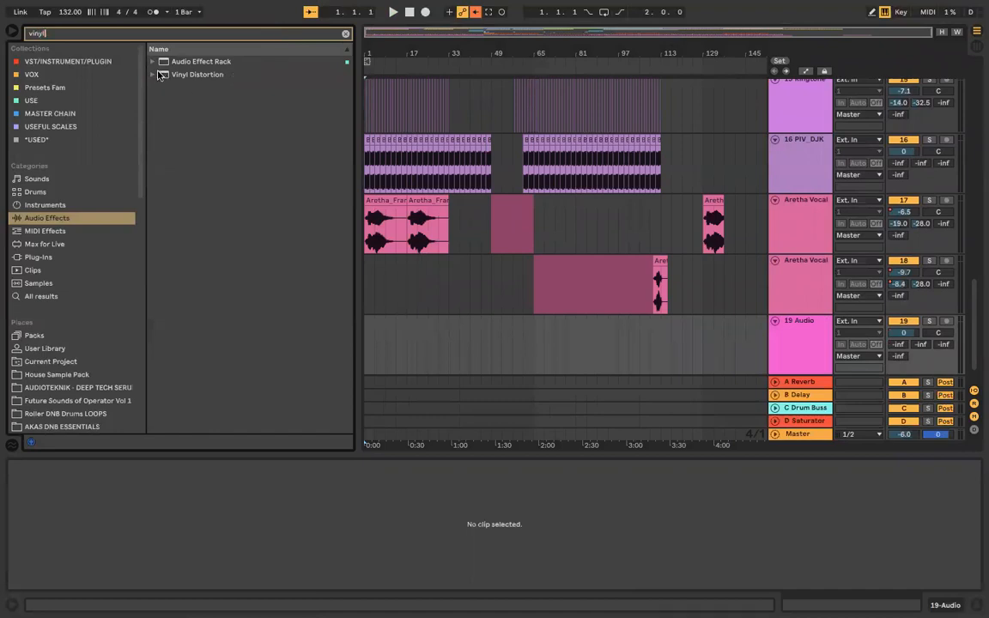
click(155, 75)
click(155, 75)
click(151, 65)
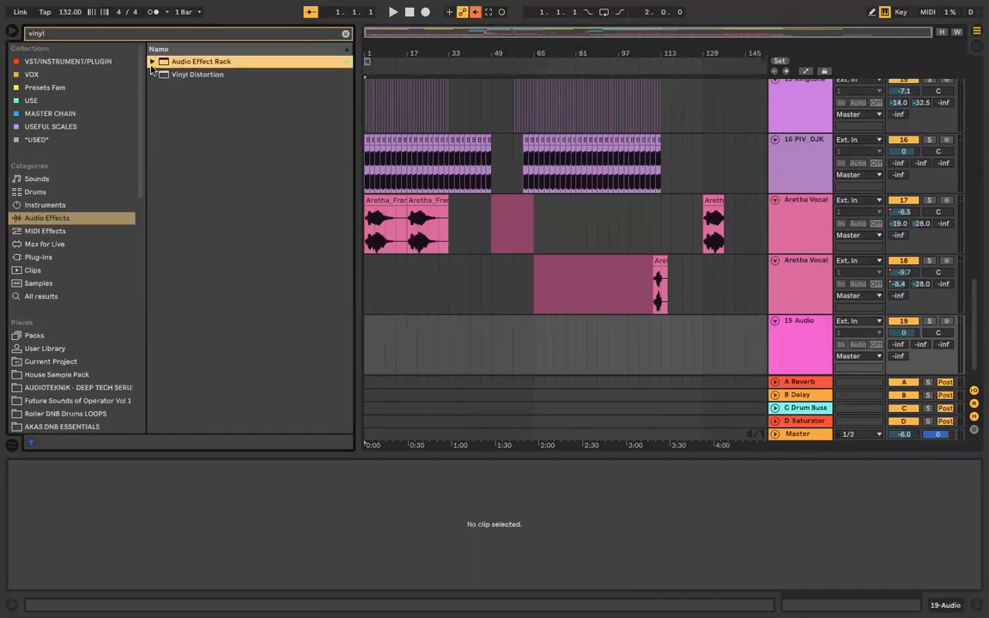
click(40, 296)
click(249, 88)
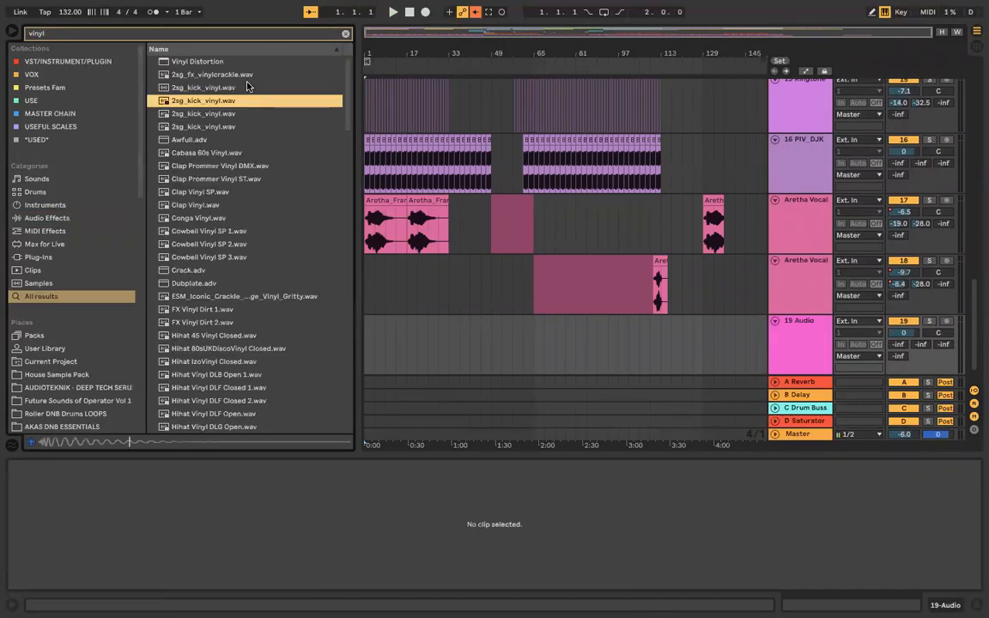
click(246, 75)
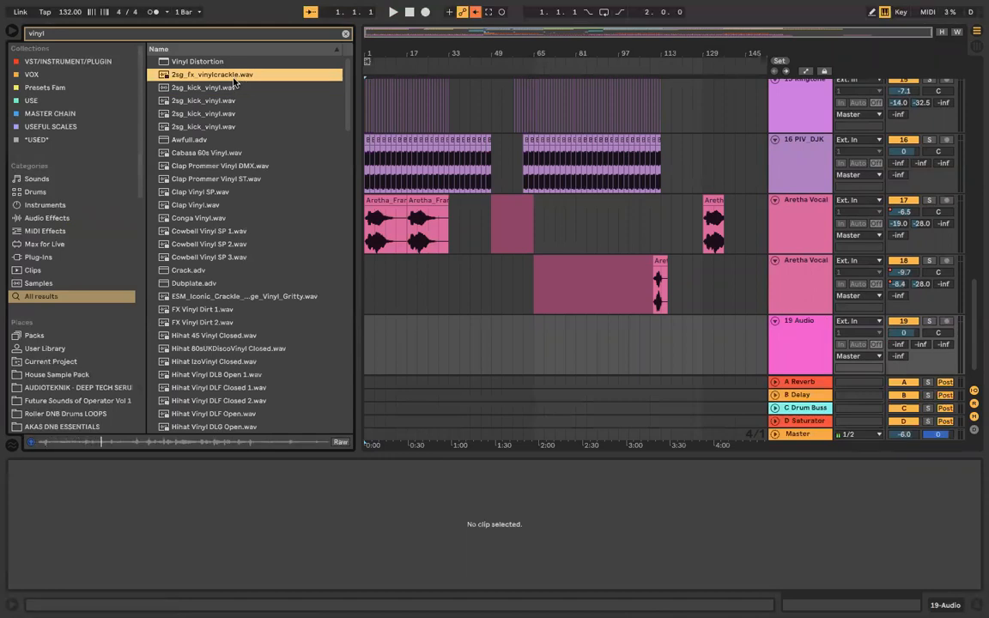
Step: Place 2sg_fx_vinylcrackle.wav on track 19 from bar 1 to bar 137 and lower the track volume to -10.6 dB
drag(233, 77, 369, 326)
drag(526, 320, 723, 320)
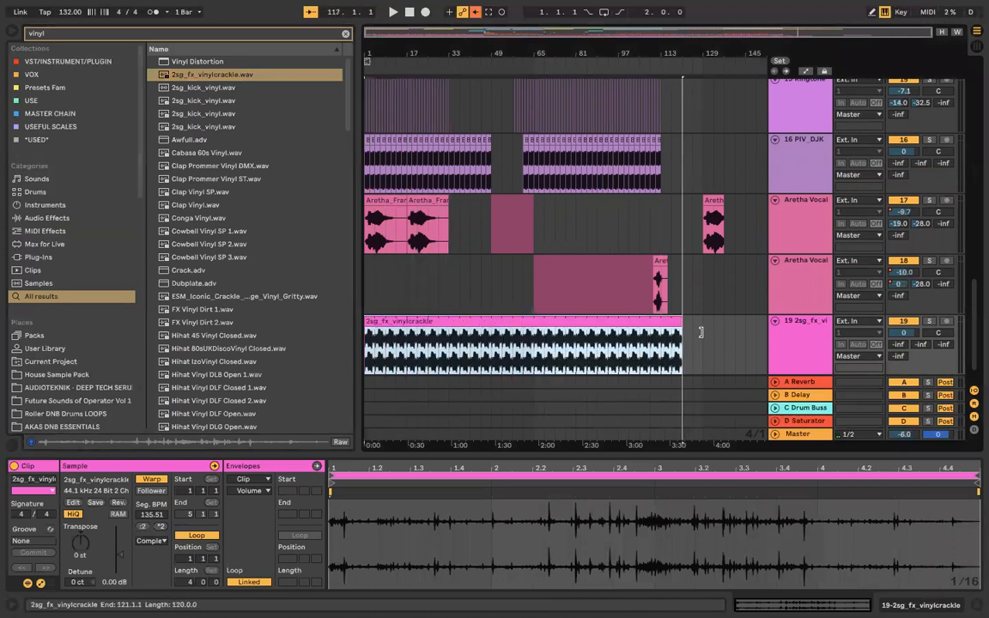
drag(904, 333, 904, 342)
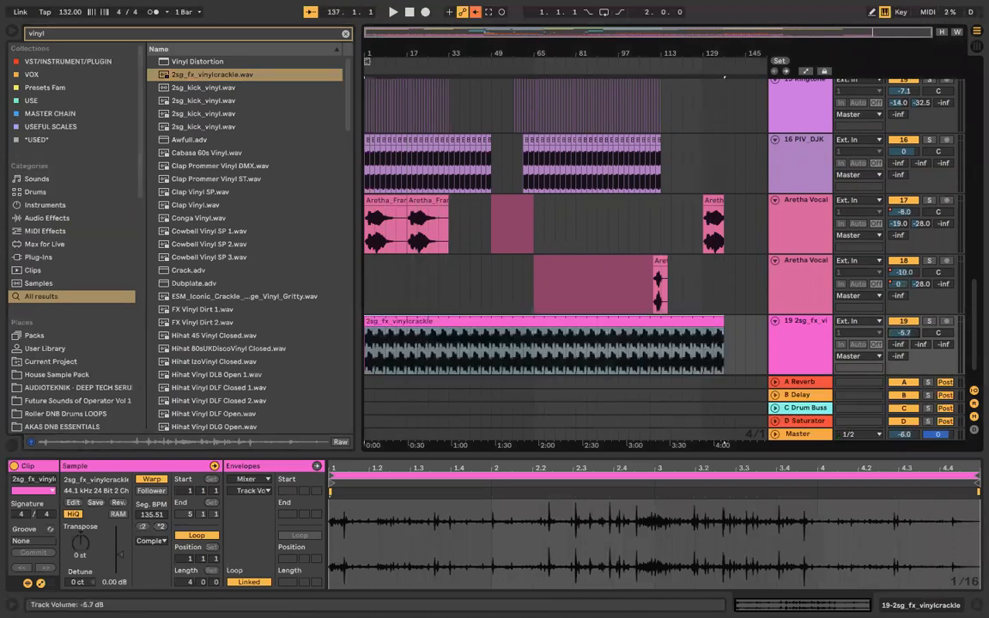
Step: Find EQ Eight in the browser and add it to the vinyl crackle track
click(345, 33)
text(eq)
drag(201, 74, 511, 356)
drag(326, 489, 130, 516)
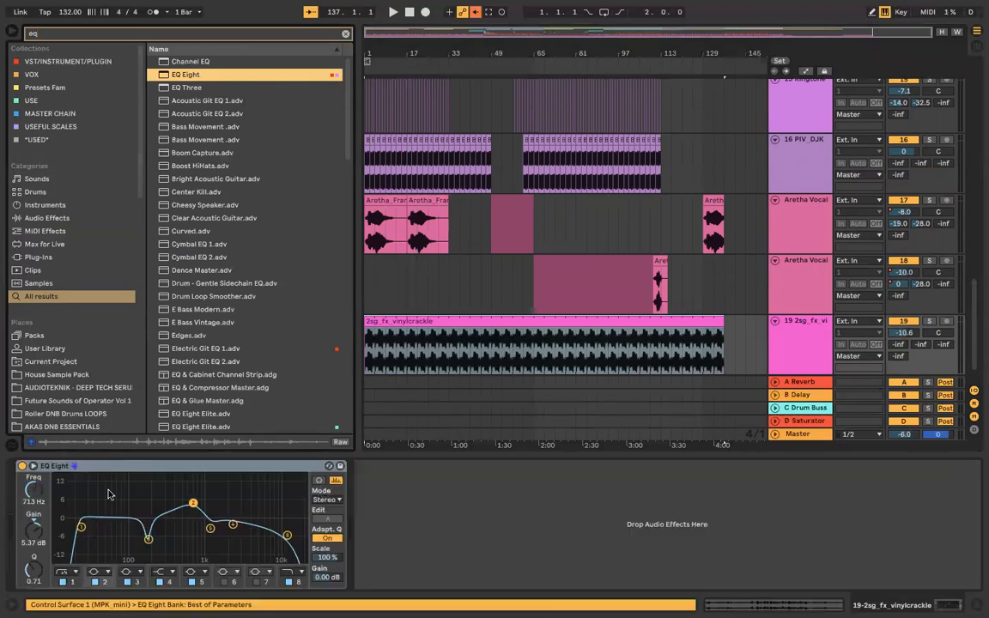
Step: Find Compressor in the browser, add it to the vinyl crackle track and sidechain it from the Kick track
key(ctrl+a)
key(BackSpace)
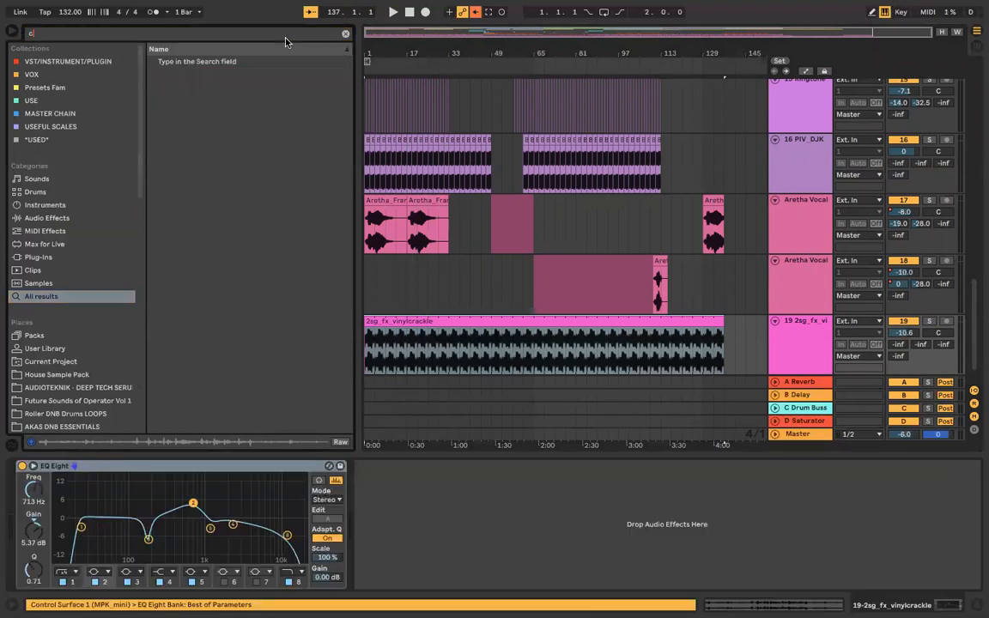
text(com)
drag(198, 67, 438, 452)
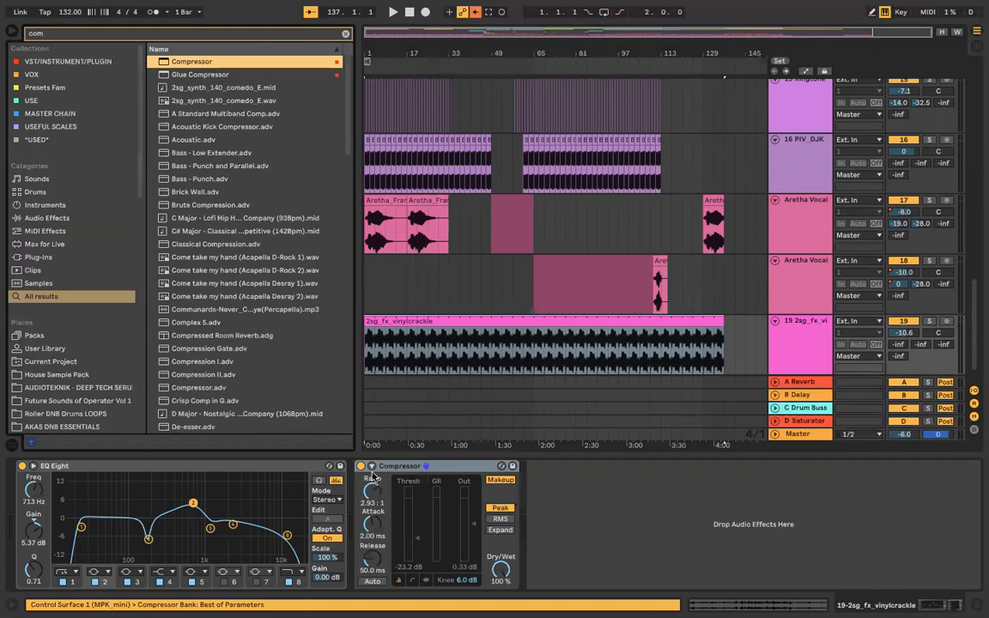
click(372, 466)
click(382, 489)
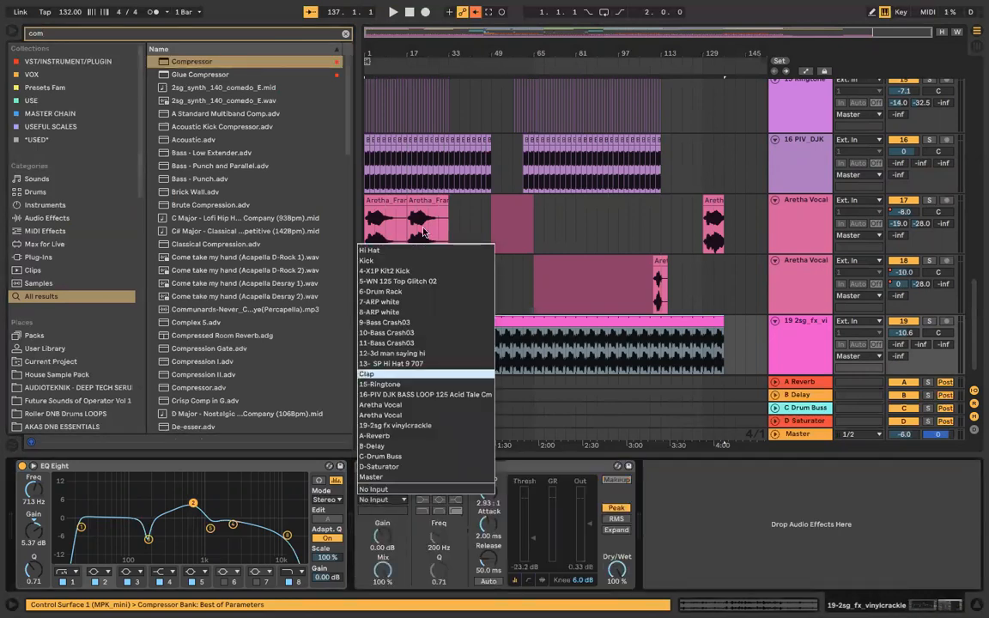
click(369, 260)
Step: During playback, set track 19's volume to -10.7 dB, its Reverb send to -27.5 dB and its Delay send to -13.0 dB
key(space)
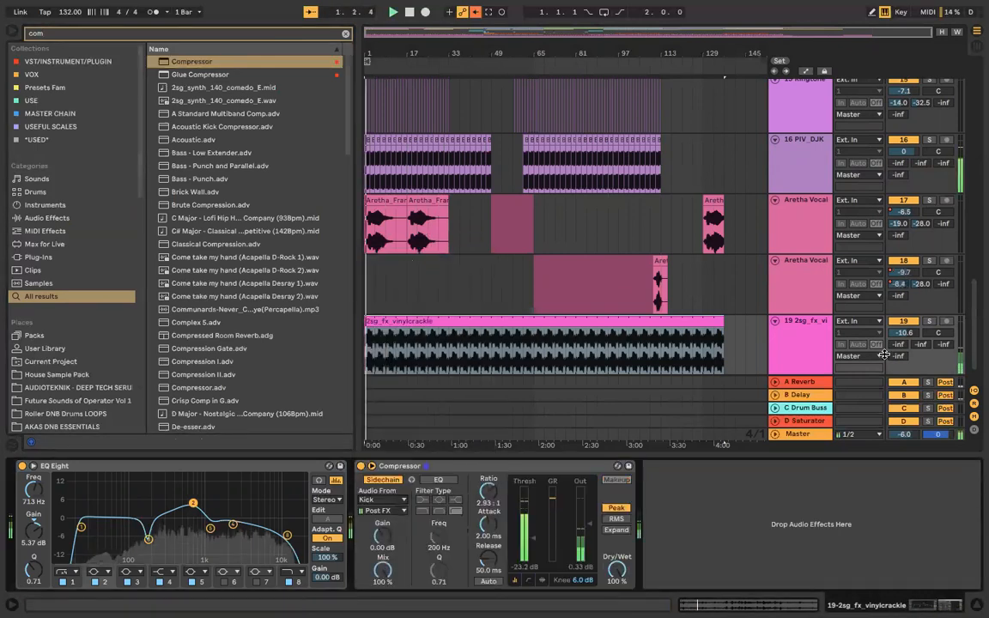
drag(901, 333, 898, 342)
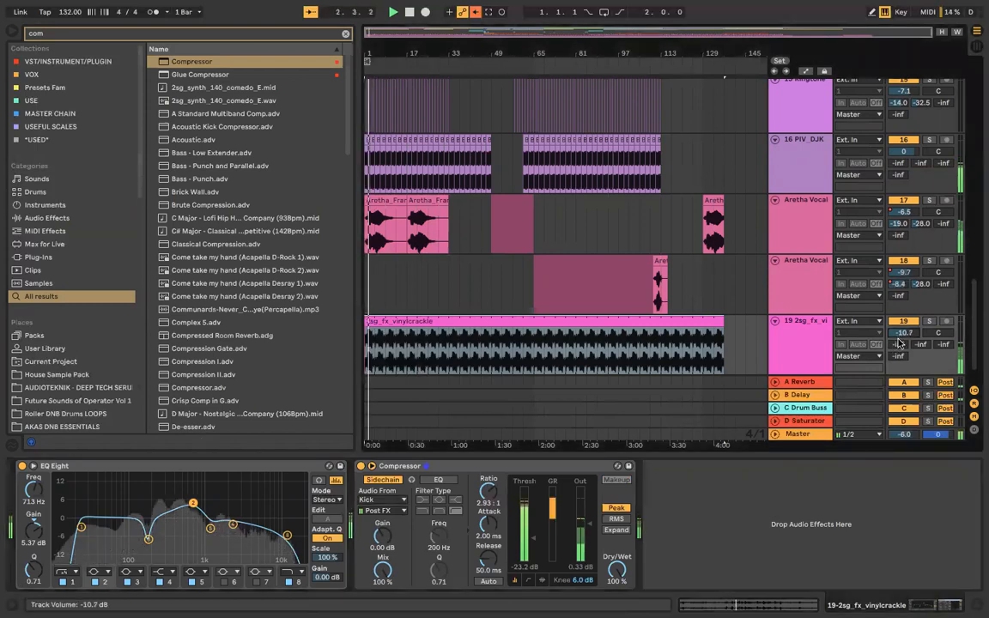
key(alt+super+l)
key(alt+super+l)
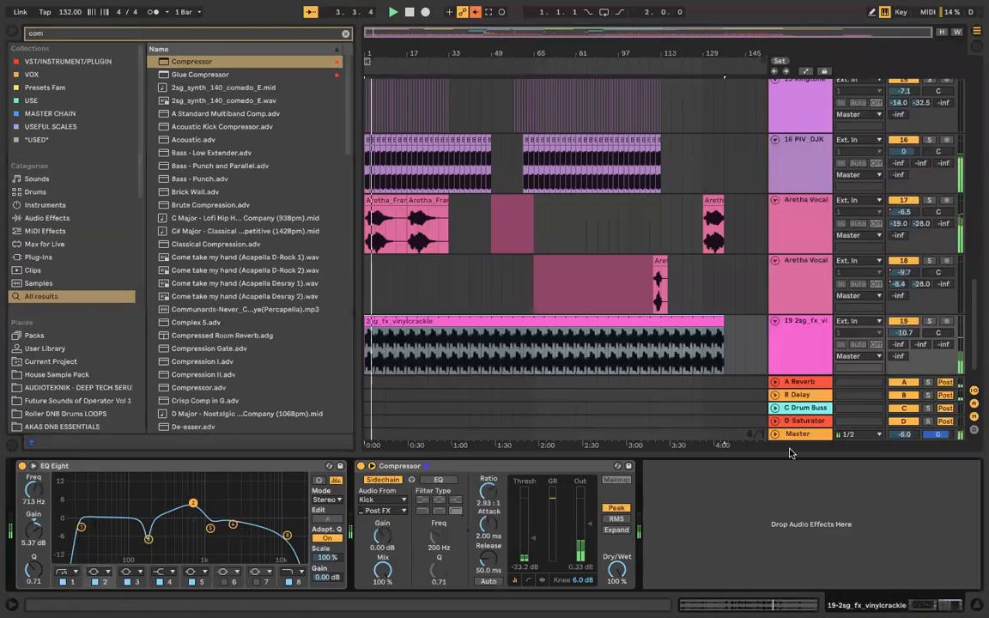
key(alt+super+l)
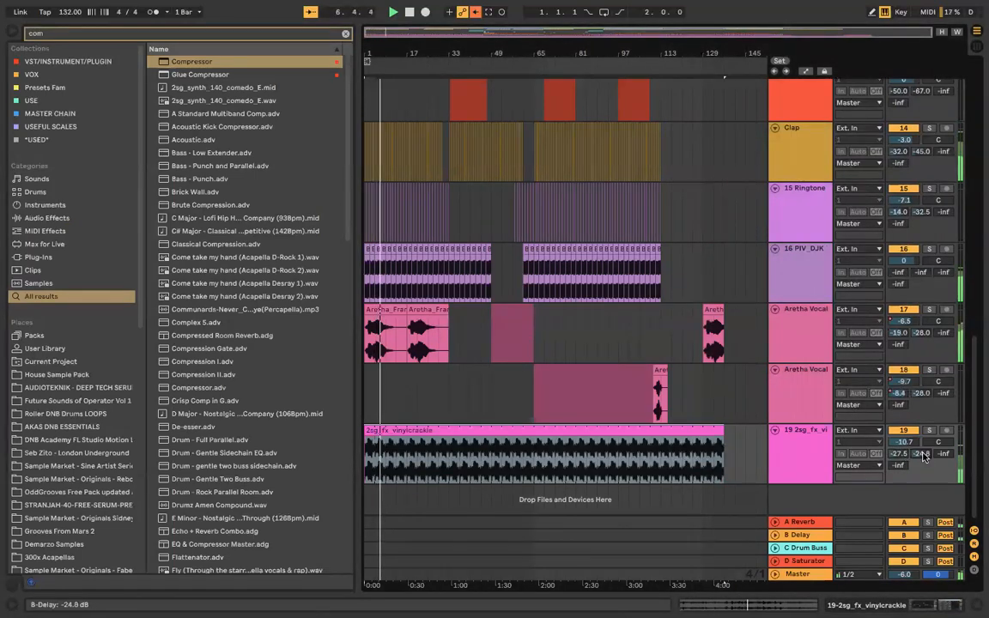
Step: Fold the vinyl crackle track in the arrangement and save the set
drag(798, 483, 798, 461)
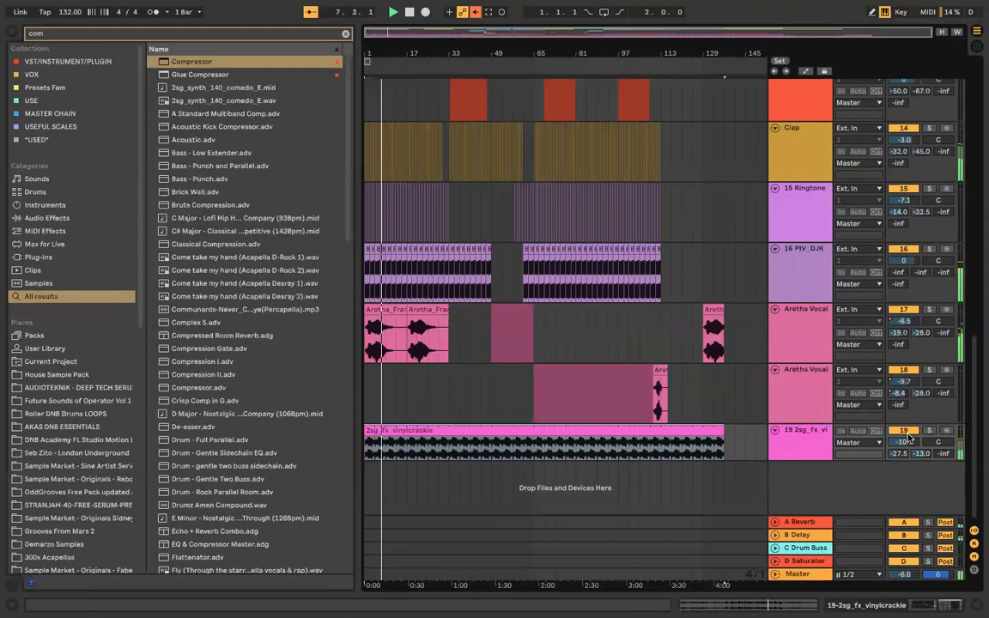
click(775, 430)
key(ctrl+s)
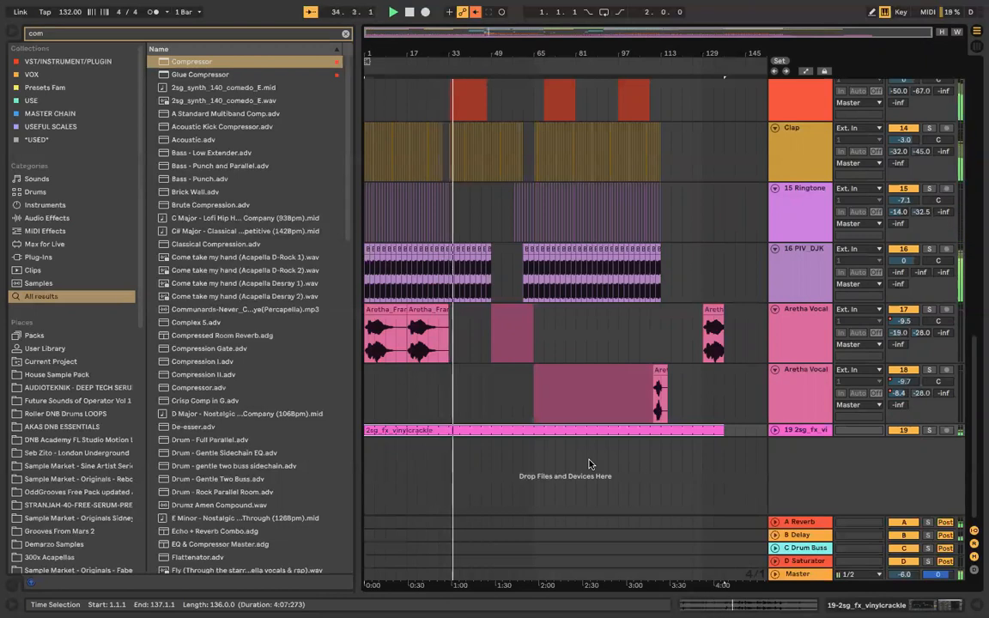
Step: Delete the crash clip at bar 41 on track 9
scroll(558, 464, up, 8)
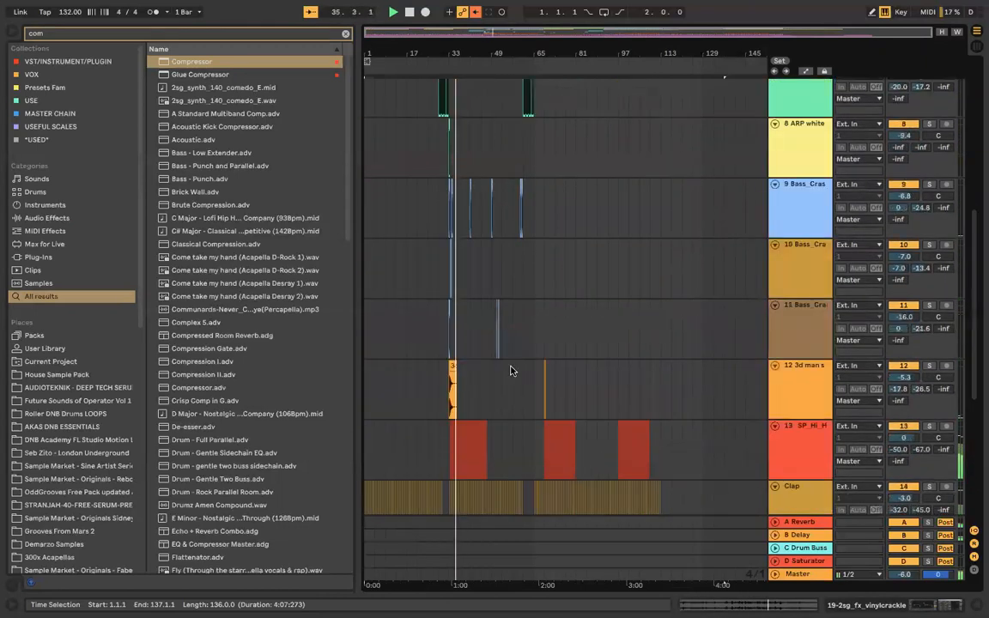
ctrl+scroll(510, 355, up, 5)
ctrl+scroll(512, 353, up, 6)
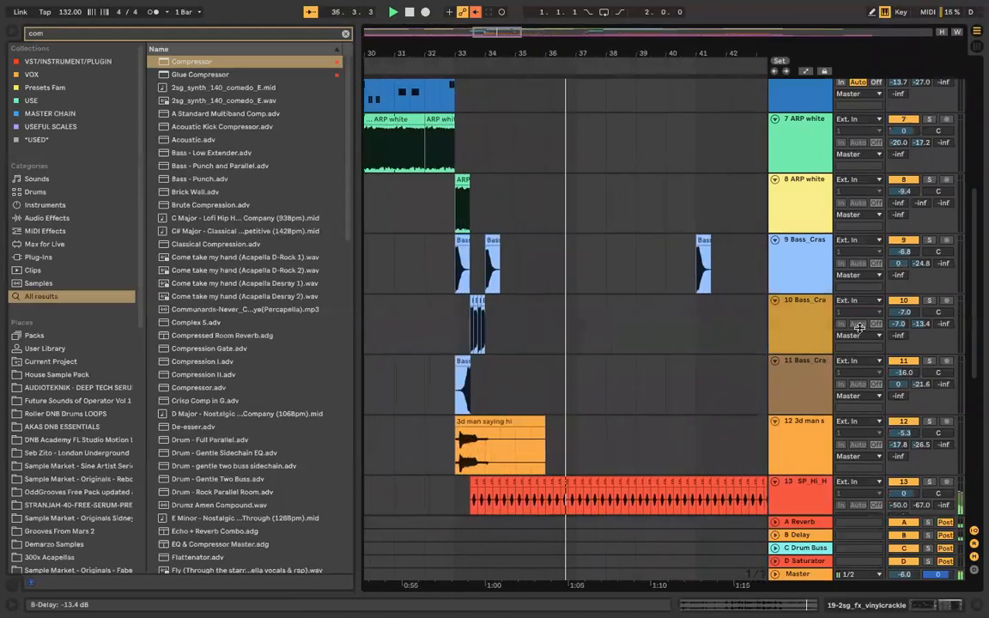
scroll(873, 361, up, 3)
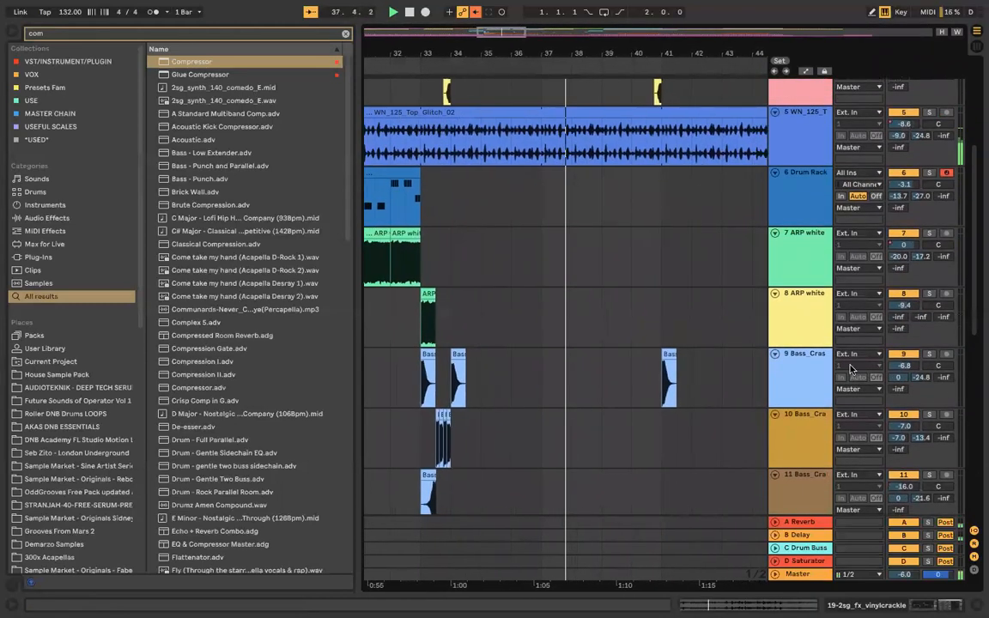
ctrl+scroll(755, 353, down, 2)
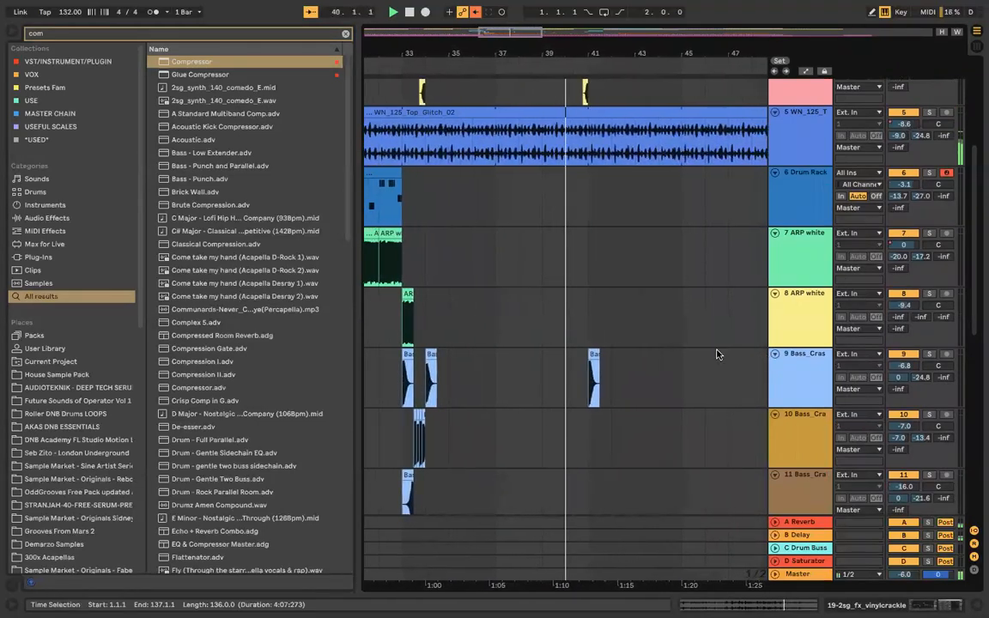
scroll(718, 354, up, 2)
scroll(717, 354, up, 1)
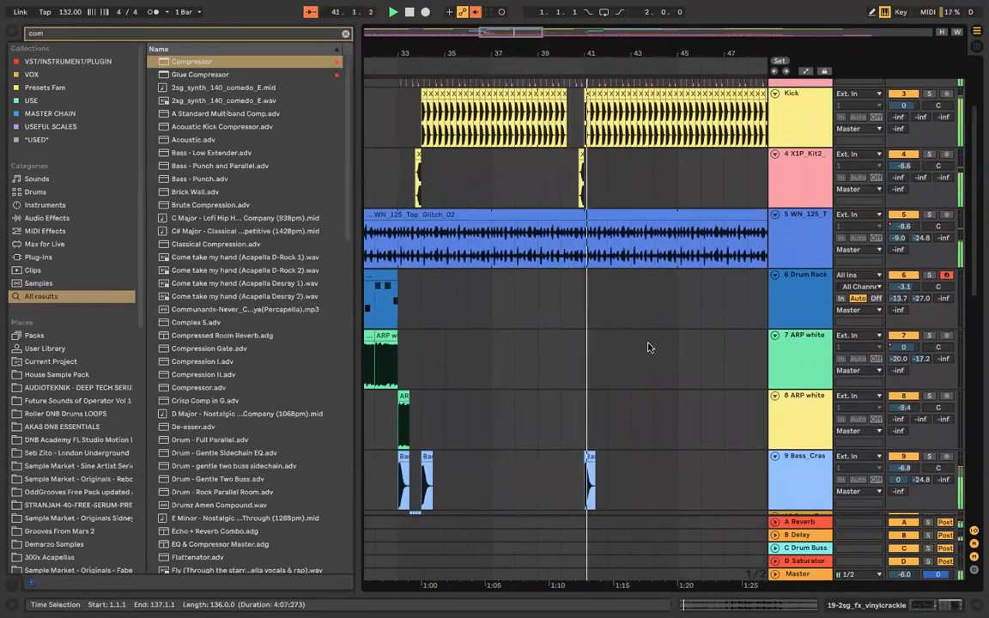
click(644, 346)
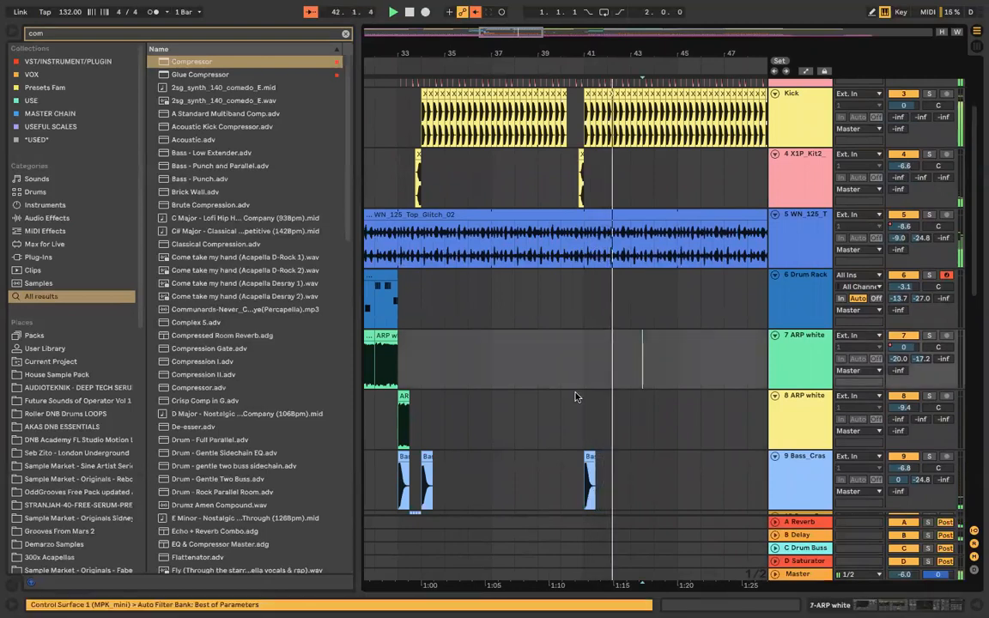
scroll(575, 397, down, 2)
scroll(575, 397, down, 1)
click(589, 380)
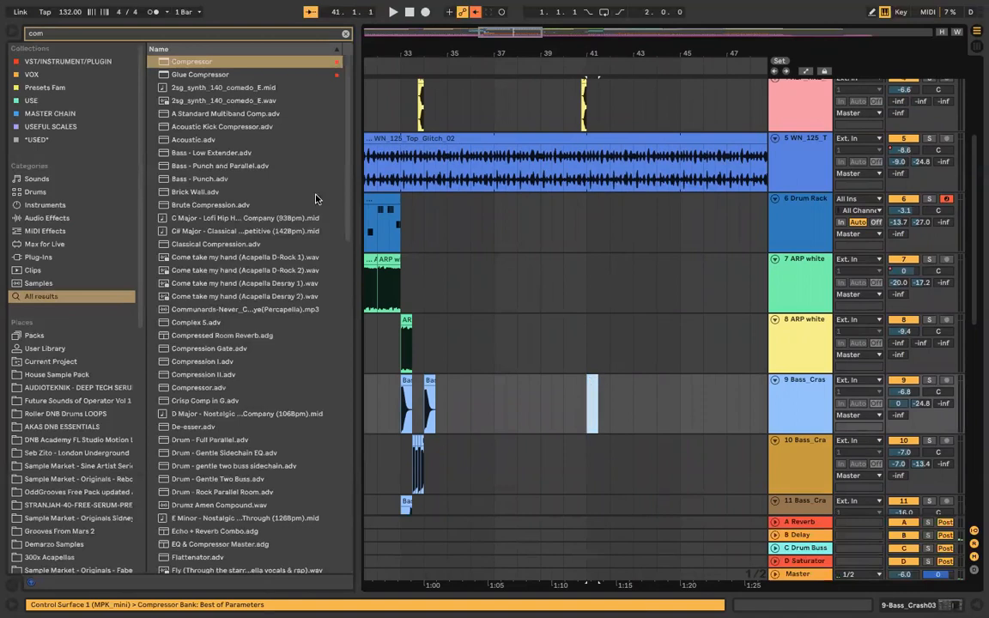
Step: Search the browser for "crash" and place Bass_Crash05.wav at bar 41 on track 9
click(209, 28)
text(crash)
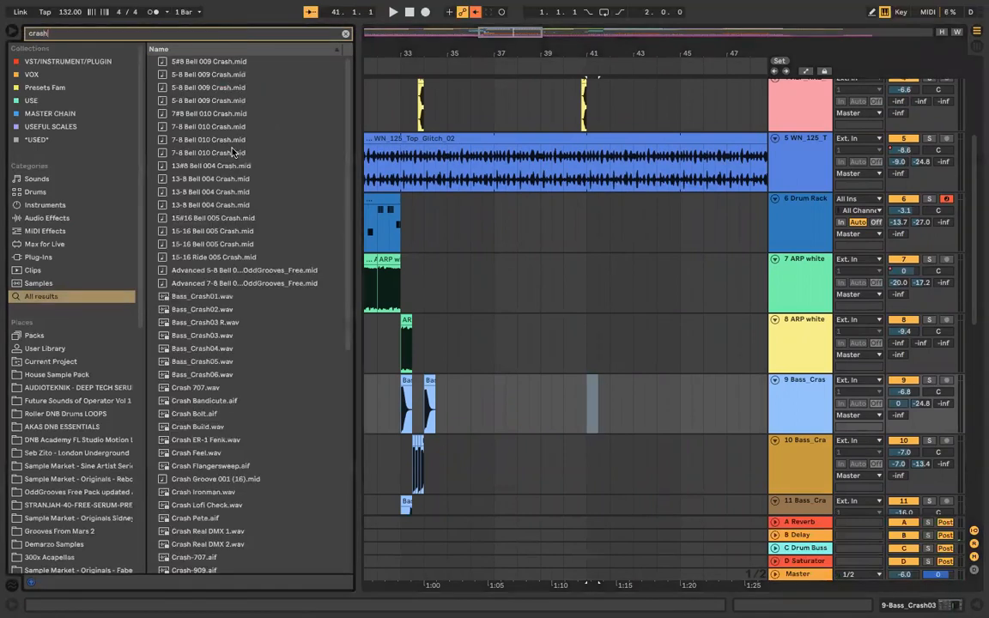
click(210, 139)
click(217, 361)
drag(218, 361, 575, 410)
click(575, 411)
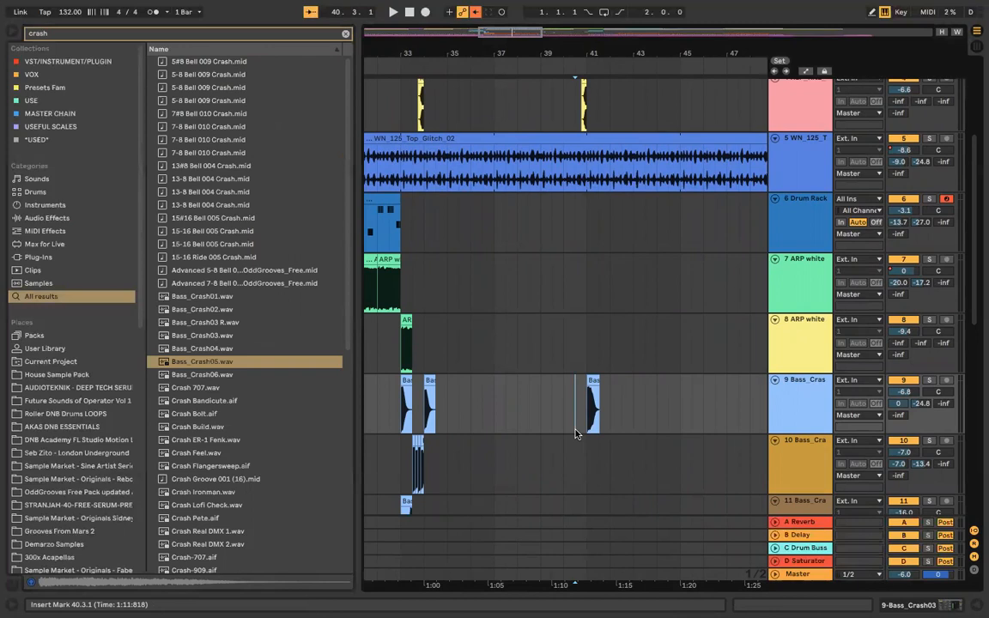
Step: Convert the melody of the bass loop clip at bar 61 on track 16 to a new MIDI track
scroll(575, 434, down, 5)
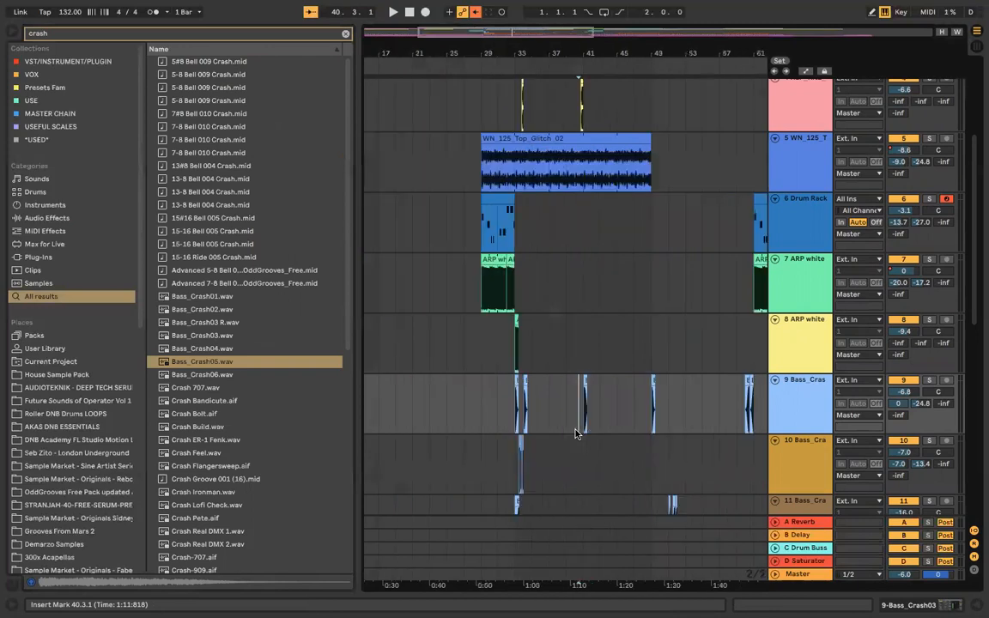
scroll(575, 434, down, 10)
click(791, 329)
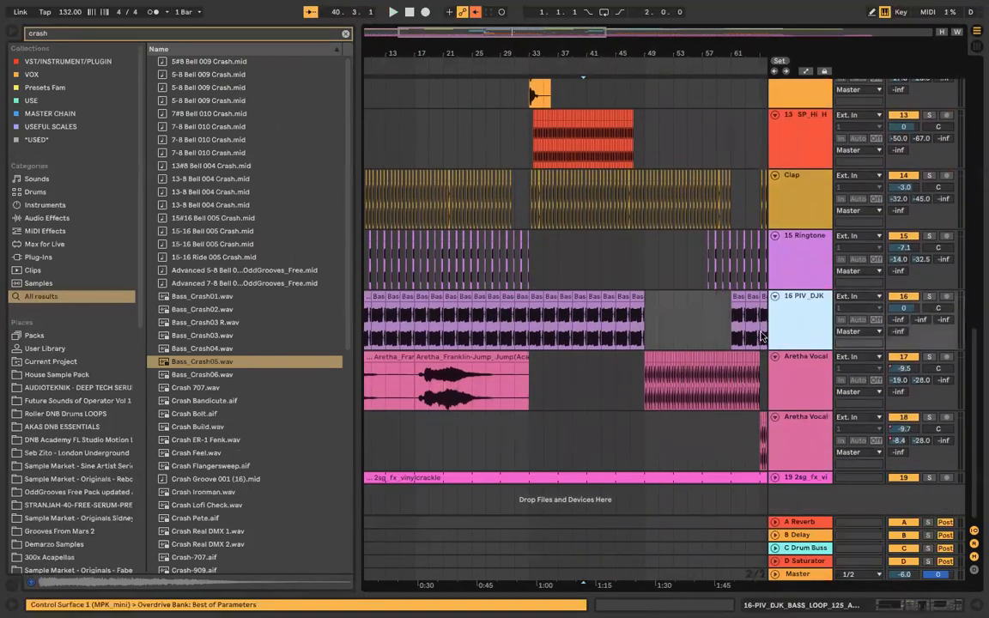
scroll(739, 339, down, 3)
click(661, 318)
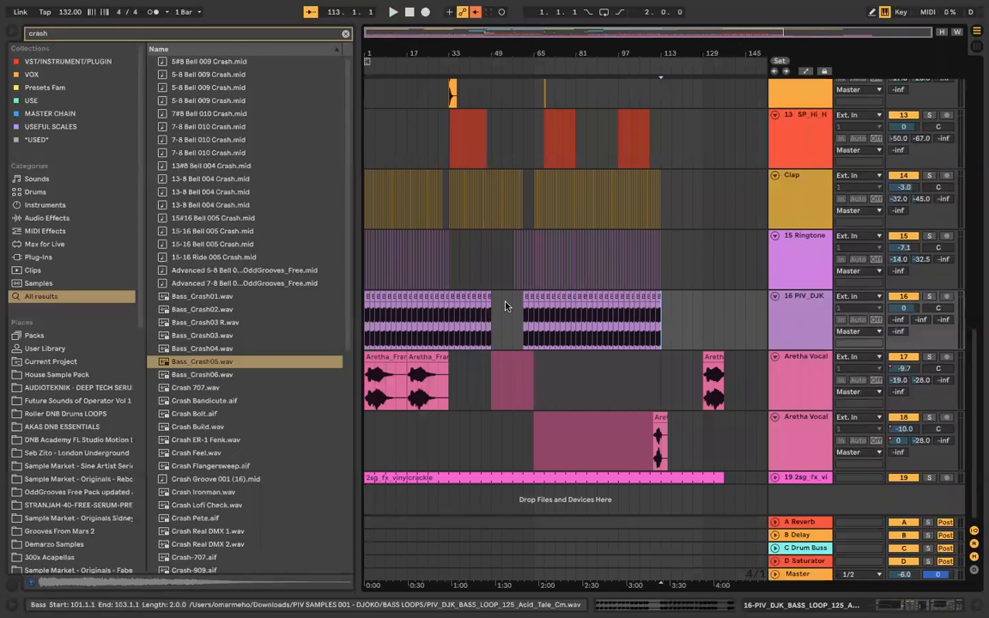
scroll(513, 305, up, 5)
right_click(569, 309)
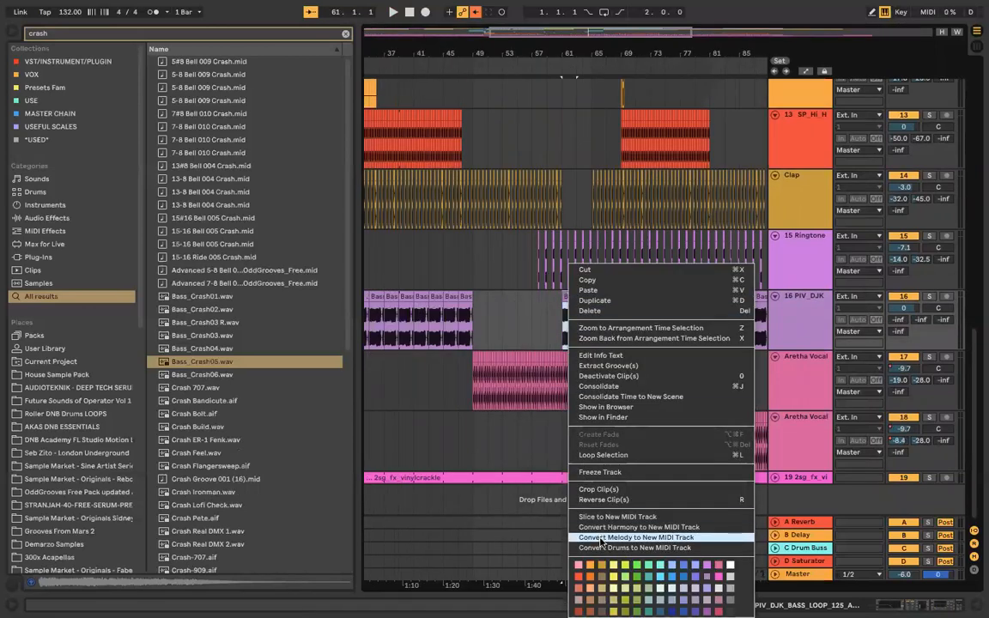
click(665, 537)
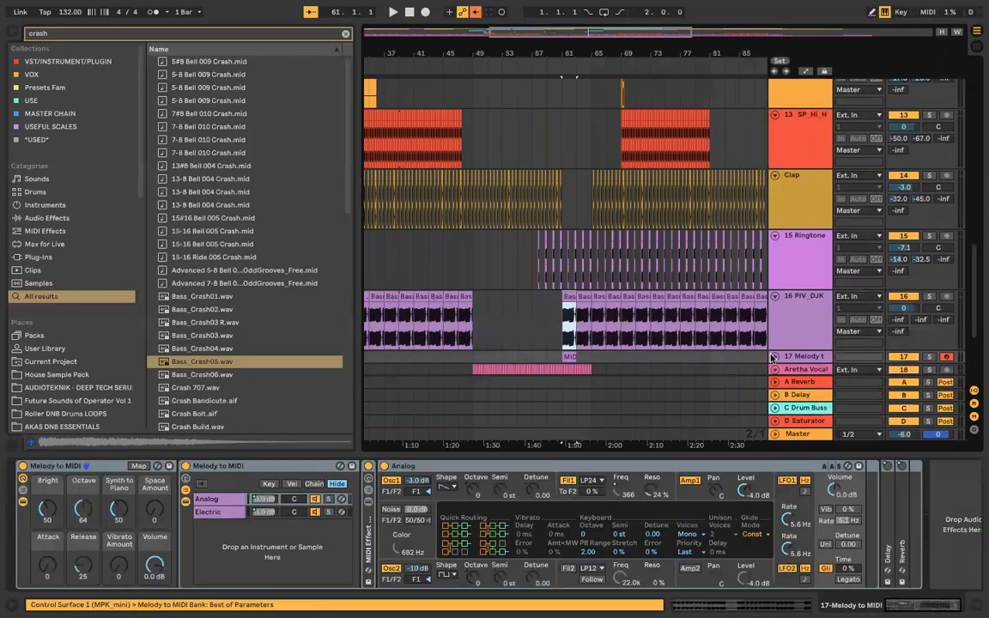
Step: Search for "808", load 808 - Custom 04.wav as the instrument on the converted MIDI track, and play the track soloed
click(773, 357)
scroll(706, 356, down, 2)
click(790, 291)
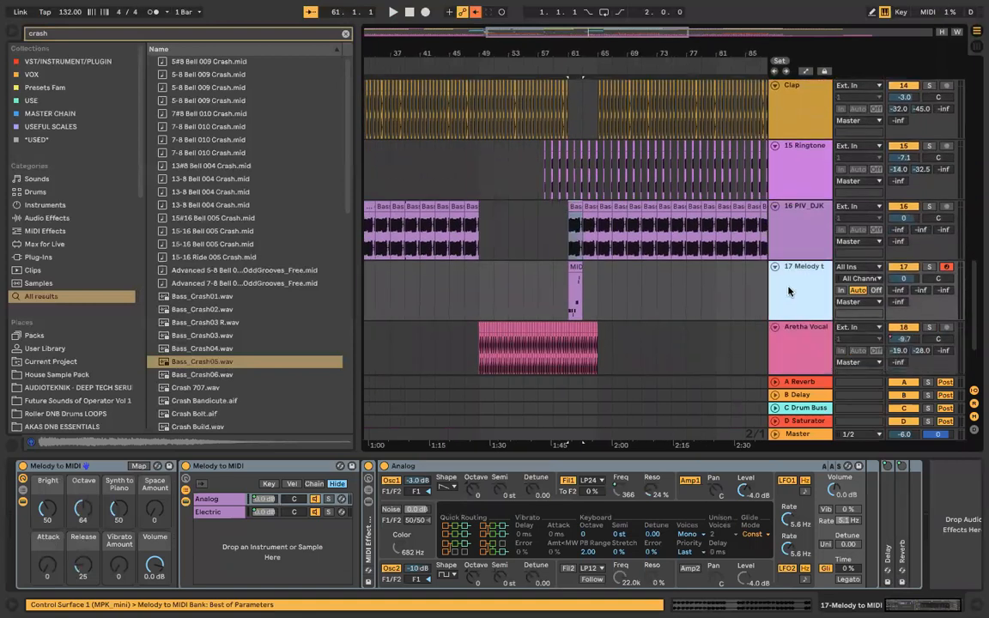
click(220, 36)
text(808)
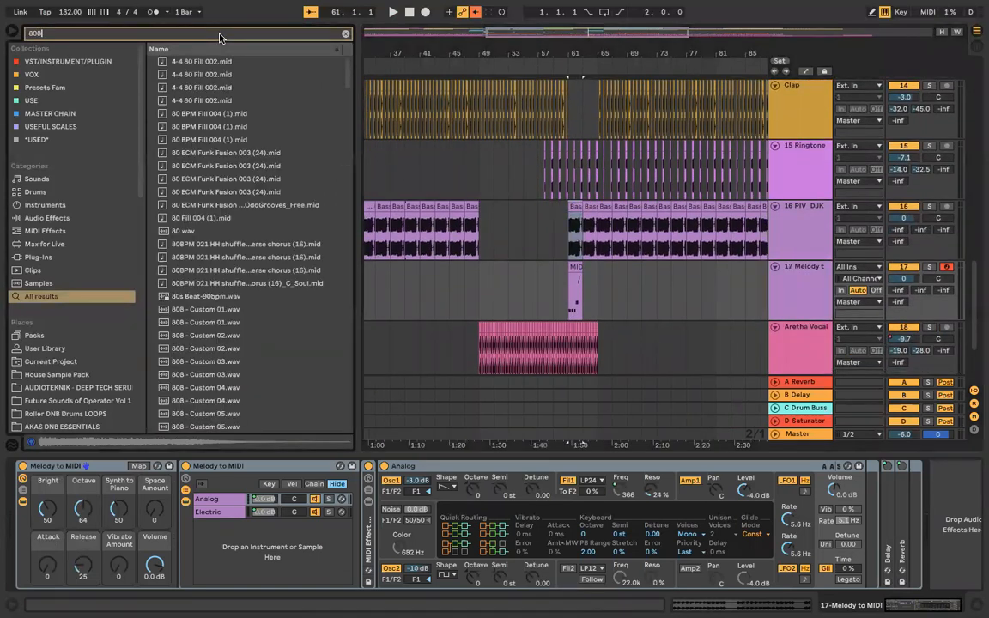
click(207, 142)
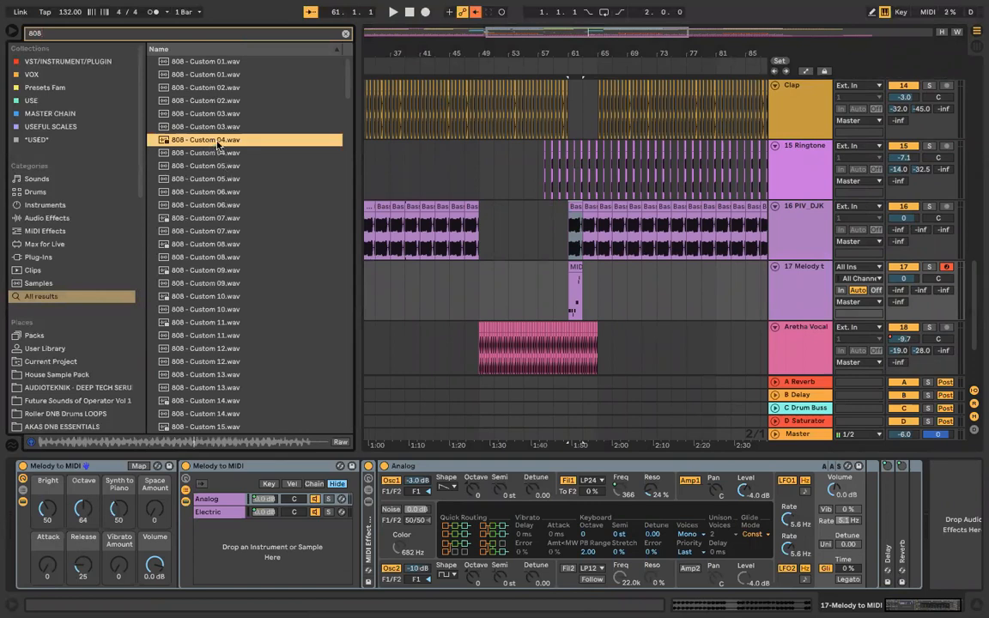
drag(225, 139, 460, 269)
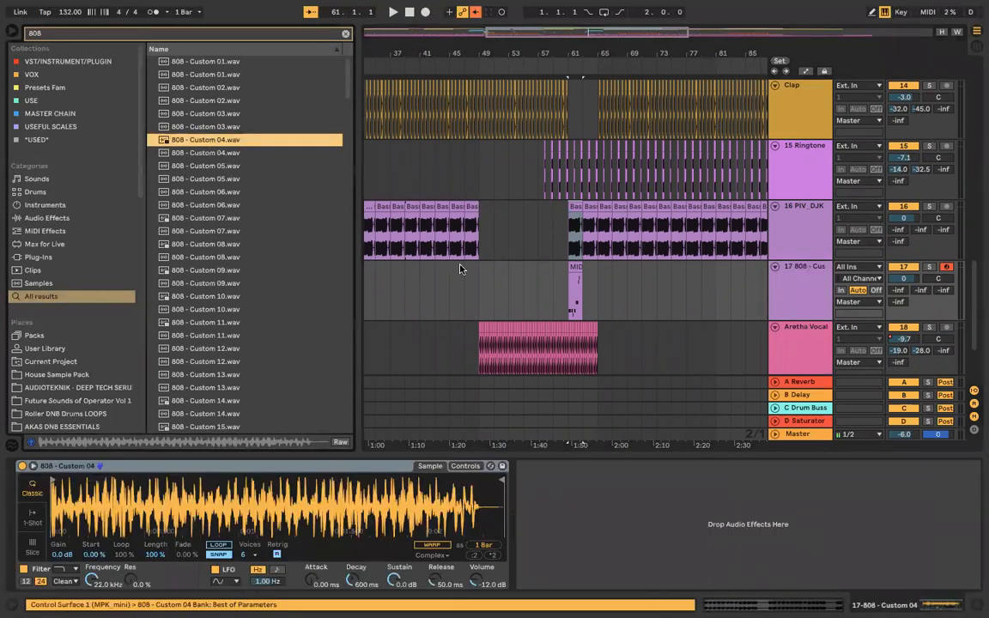
click(928, 267)
key(space)
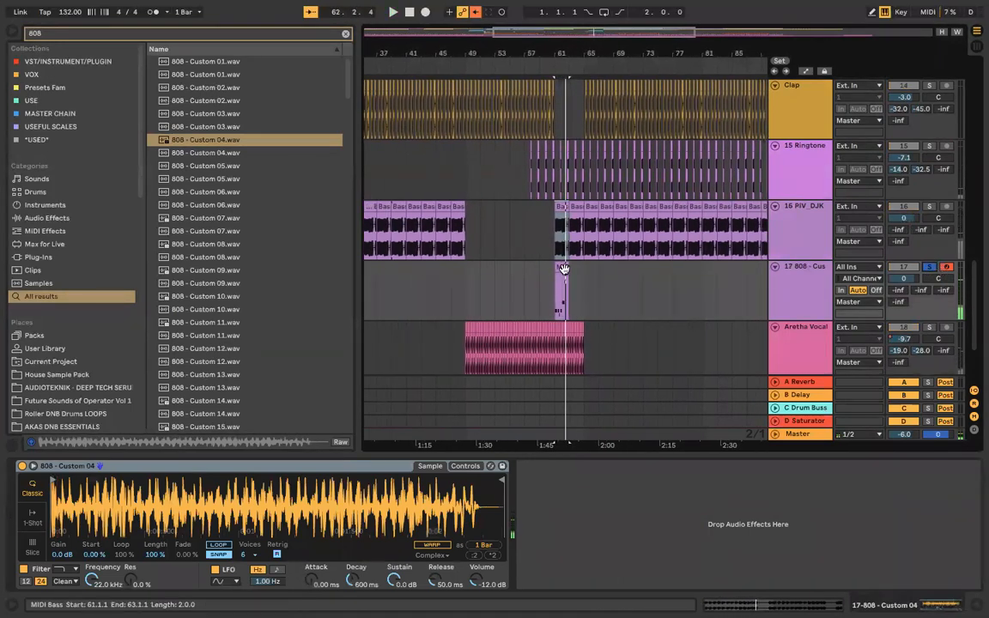
Step: Extend the MIDI Bass clip on track 17 to bar 113 and paste a copy spanning bars 1 to 49
scroll(562, 268, down, 2)
drag(565, 268, 712, 268)
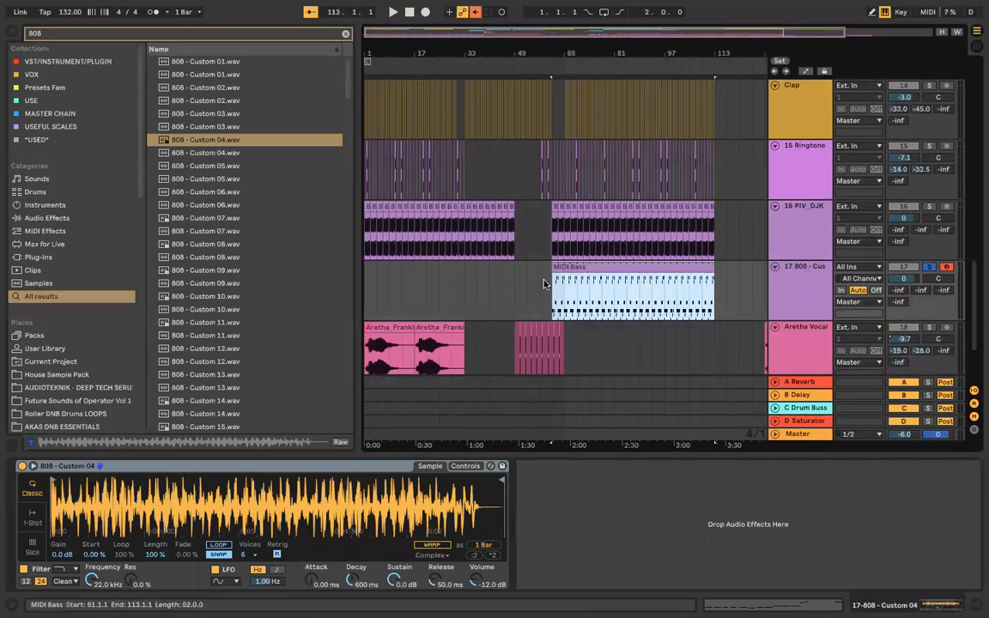
scroll(407, 288, down, 1)
click(365, 279)
key(super+v)
drag(525, 261, 515, 261)
Step: Copy the full effects chain from bass loop track 16 and paste it after the sampler on track 17
click(807, 246)
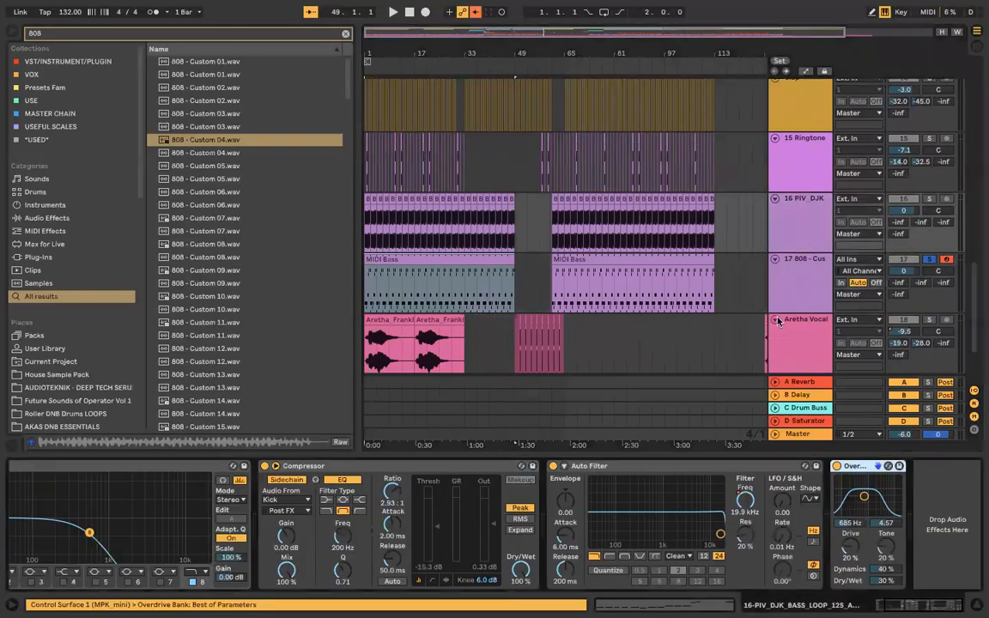
click(738, 468)
key(super+a)
click(816, 291)
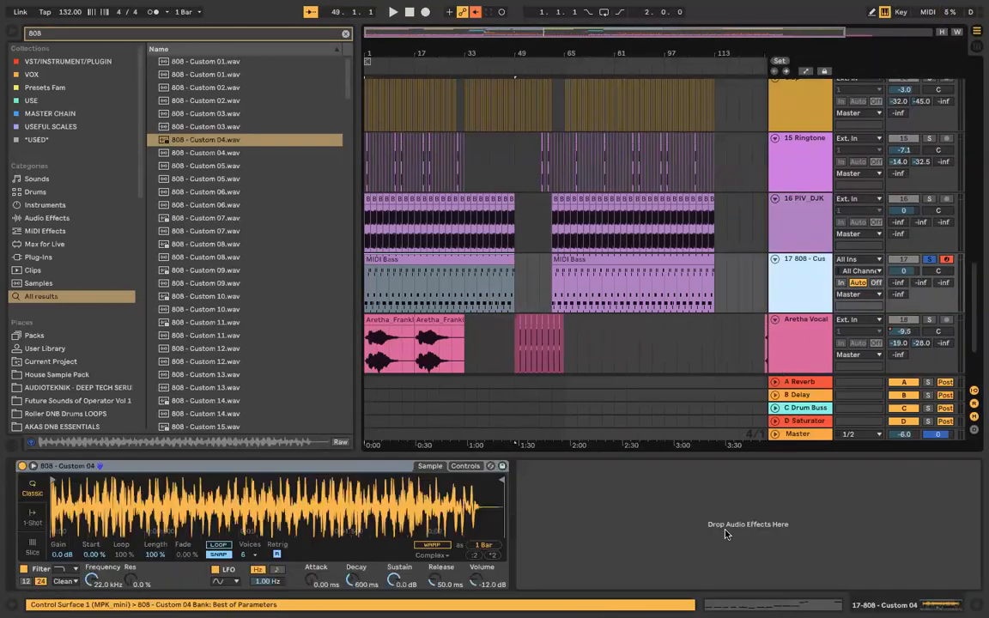
click(726, 533)
key(super+v)
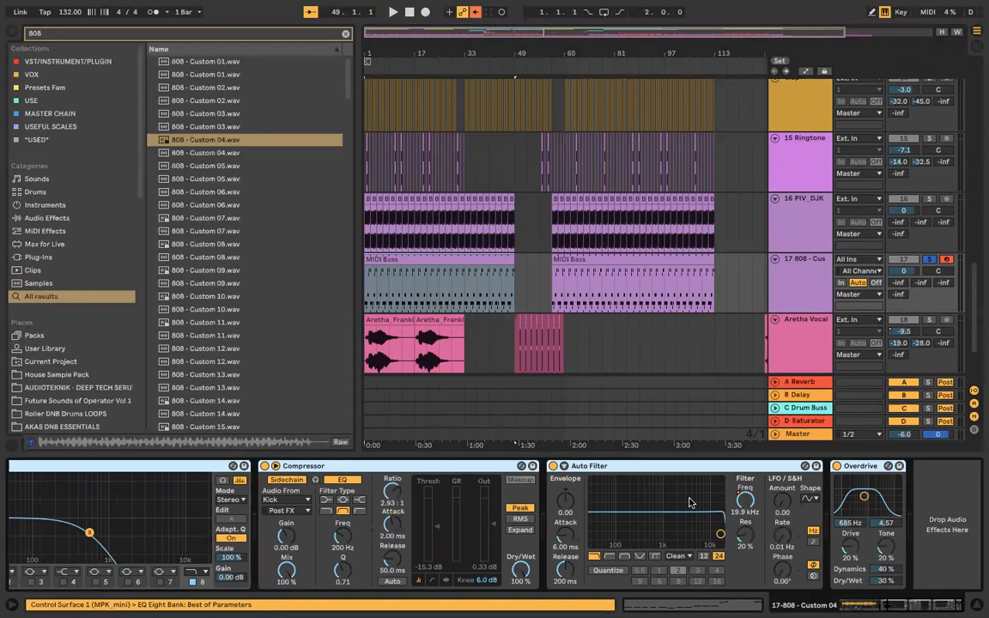
Step: Play from bar 61 and set track 17's volume to -6.8 dB and its sends A to D to -28.0, -33.0, -29.0 and -20.6 dB
scroll(576, 296, up, 3)
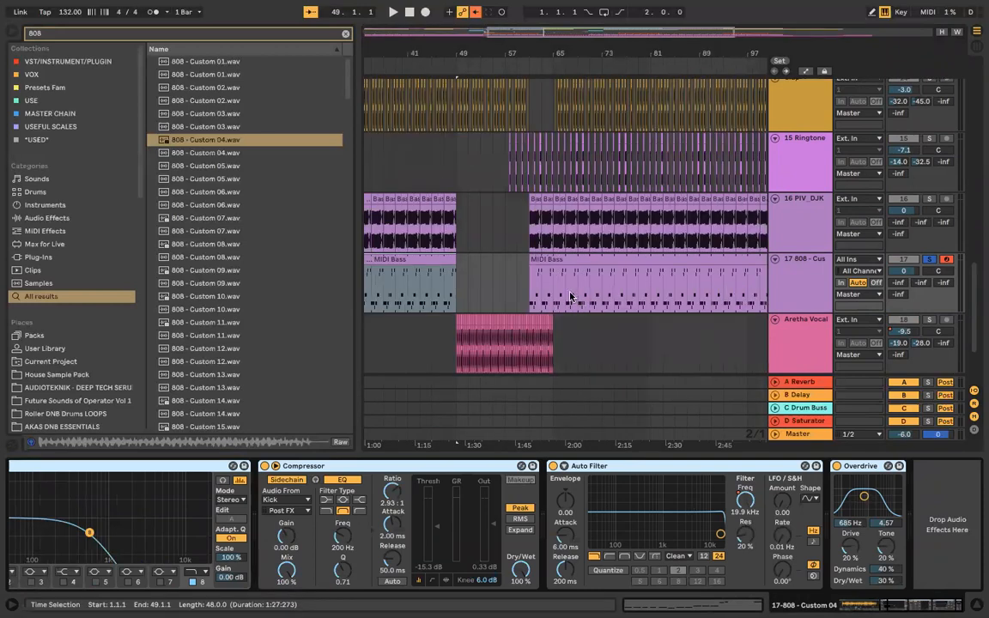
click(531, 297)
key(space)
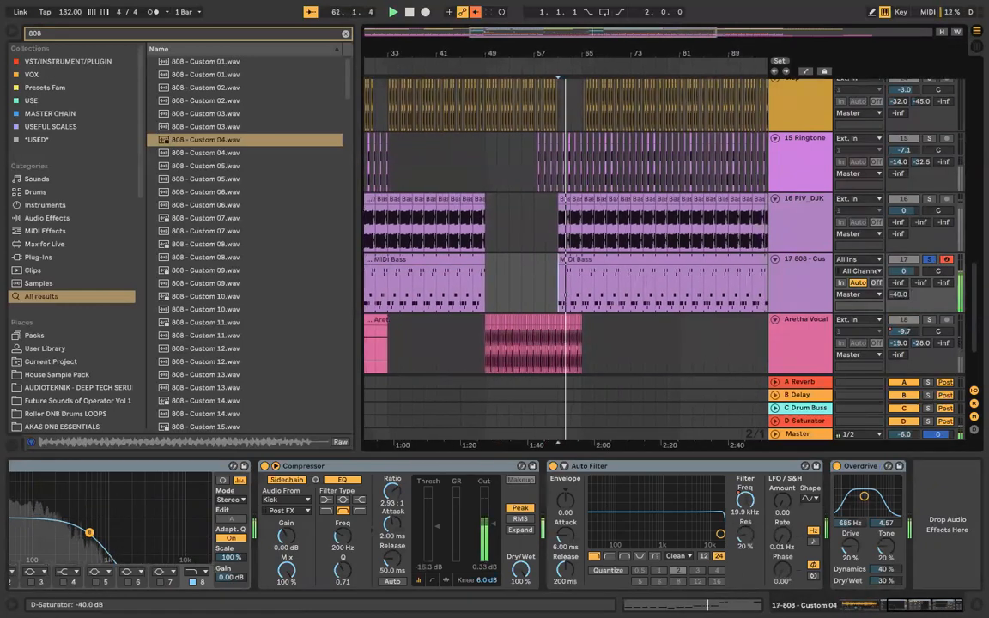
drag(944, 283, 903, 275)
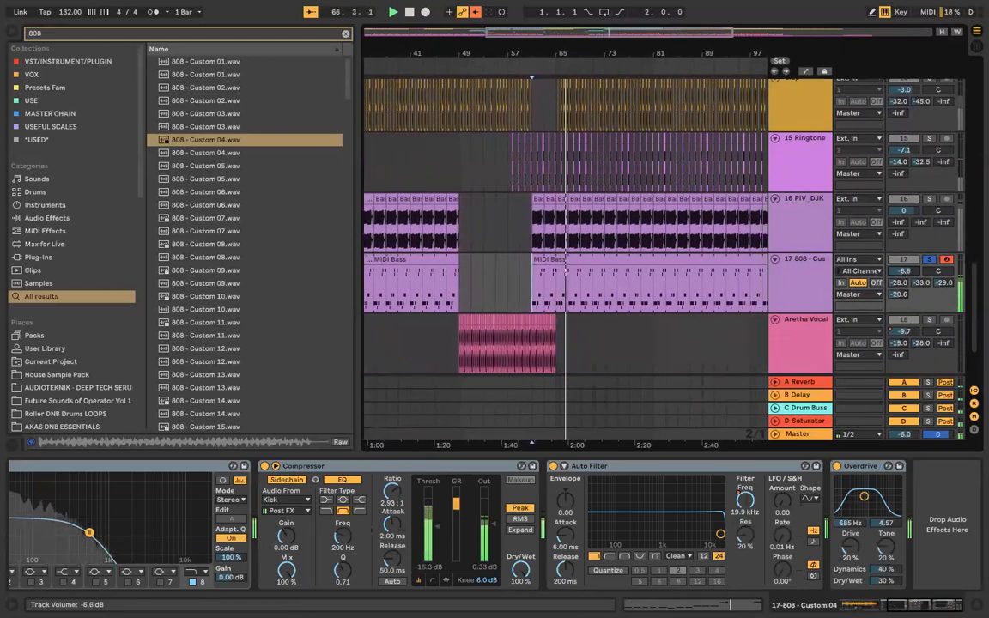
Step: Lower track 17's volume to -7.0 dB, save the set and hide the device view
key(ctrl+s)
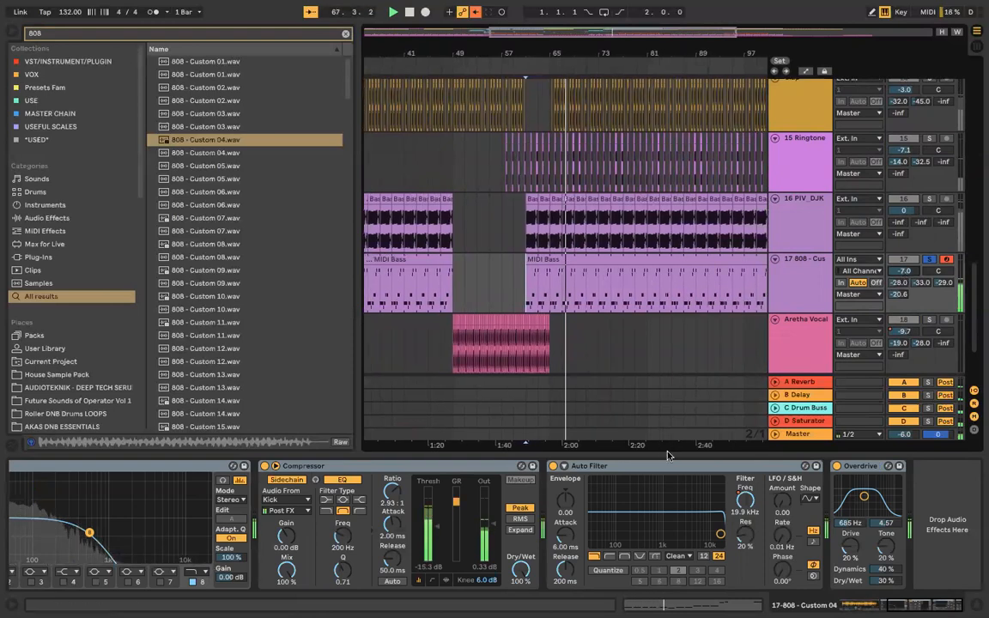
key(ctrl+alt+l)
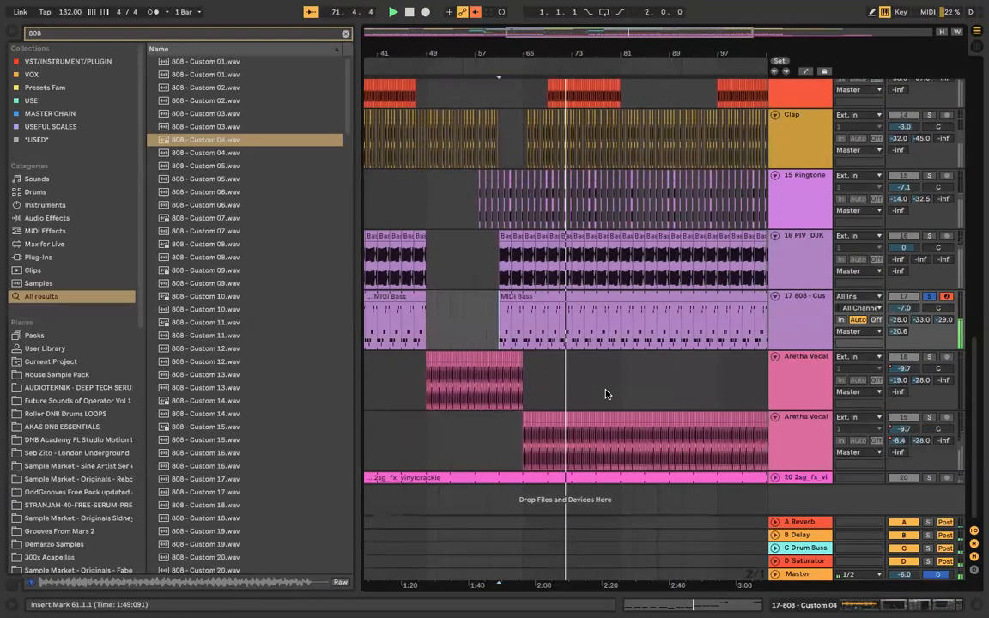
scroll(925, 260, up, 2)
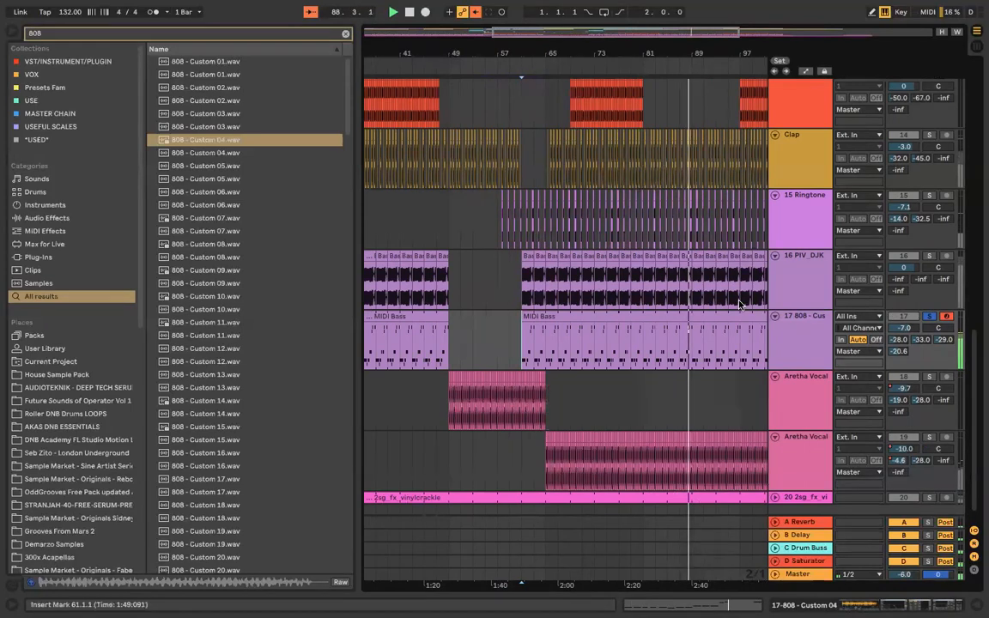
Step: Take 808 track 17 out of solo and show its EQ Eight and Compressor while the full mix plays
key(minus)
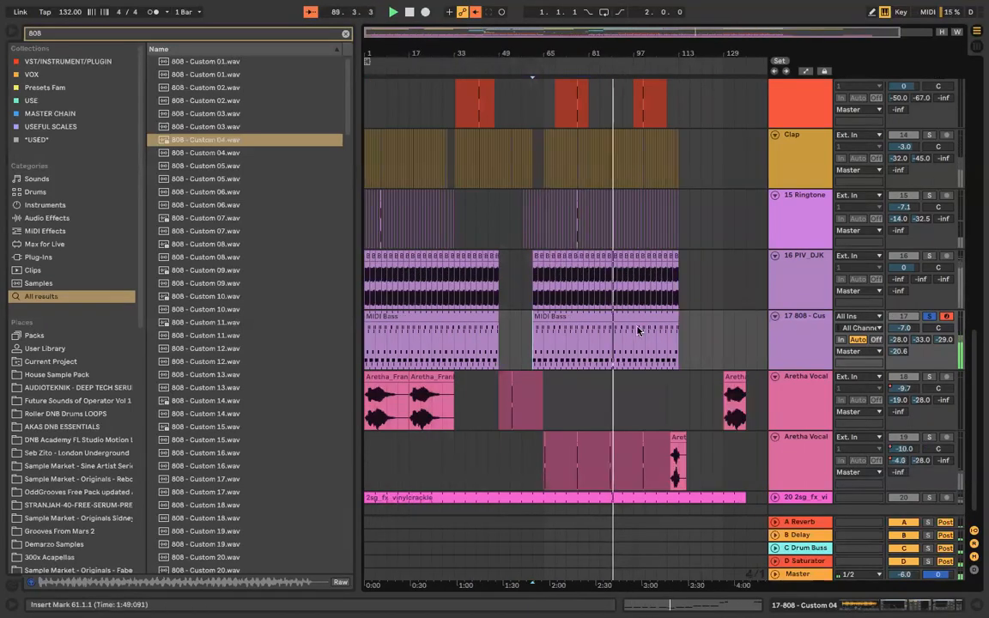
key(plus)
key(plus)
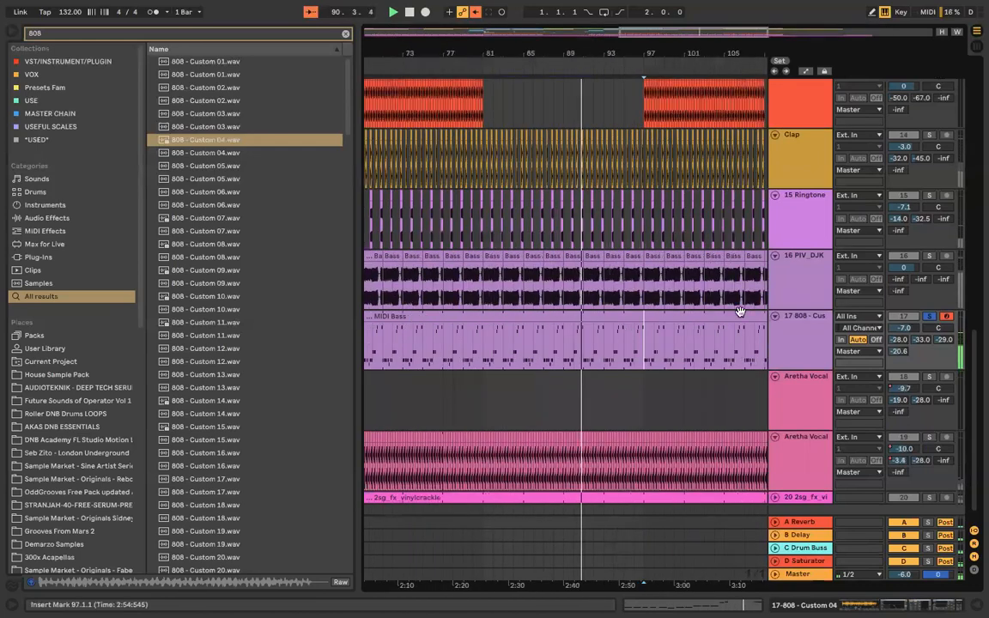
click(930, 316)
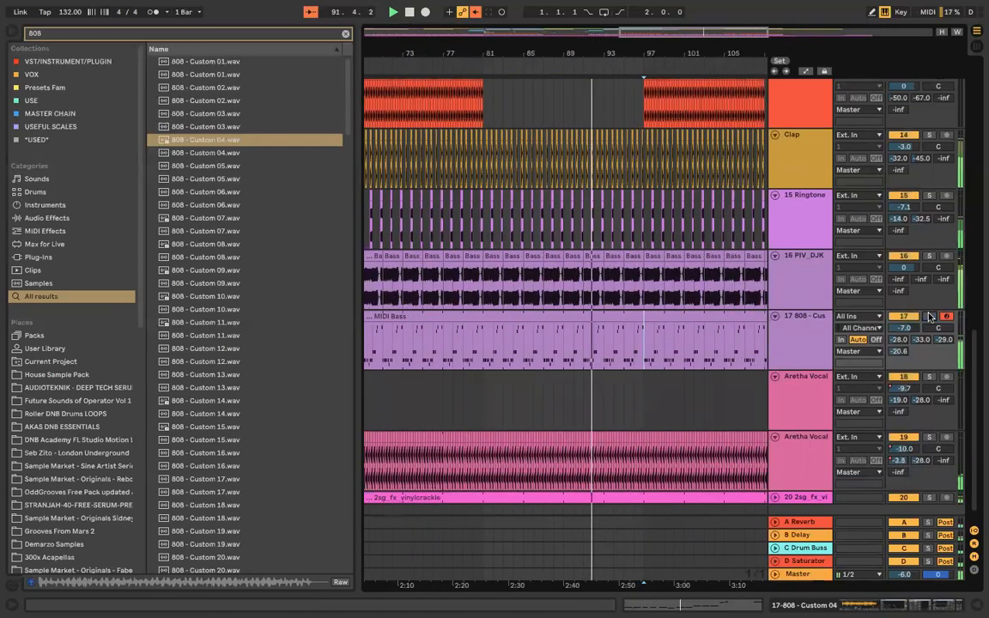
double_click(811, 330)
scroll(706, 473, left, 6)
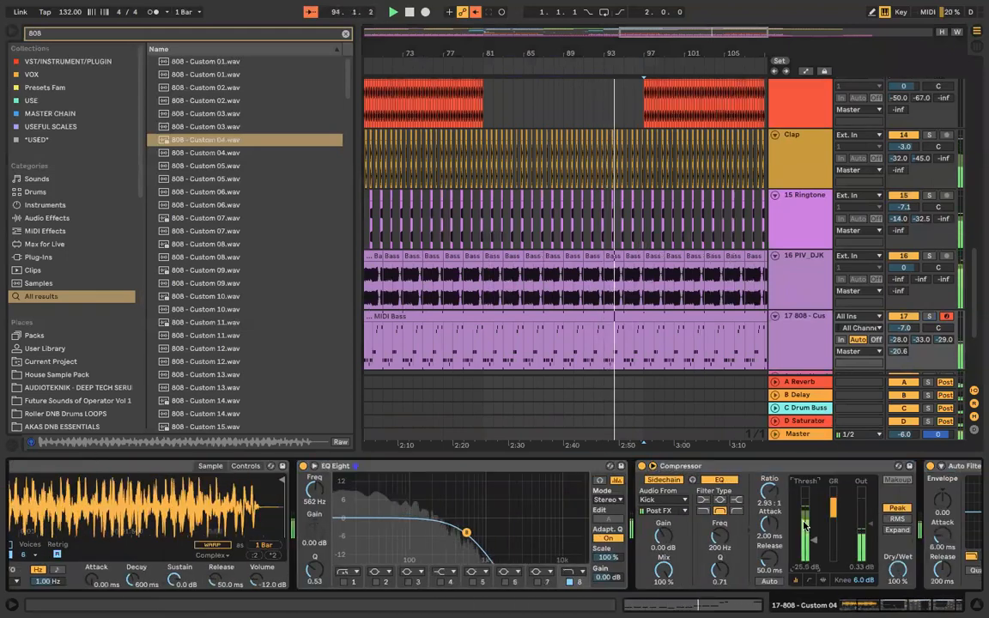
Step: Copy the 3d man voice clip ending at bar 69 on track 12 and paste it so it ends at bar 97
scroll(478, 163, up, 3)
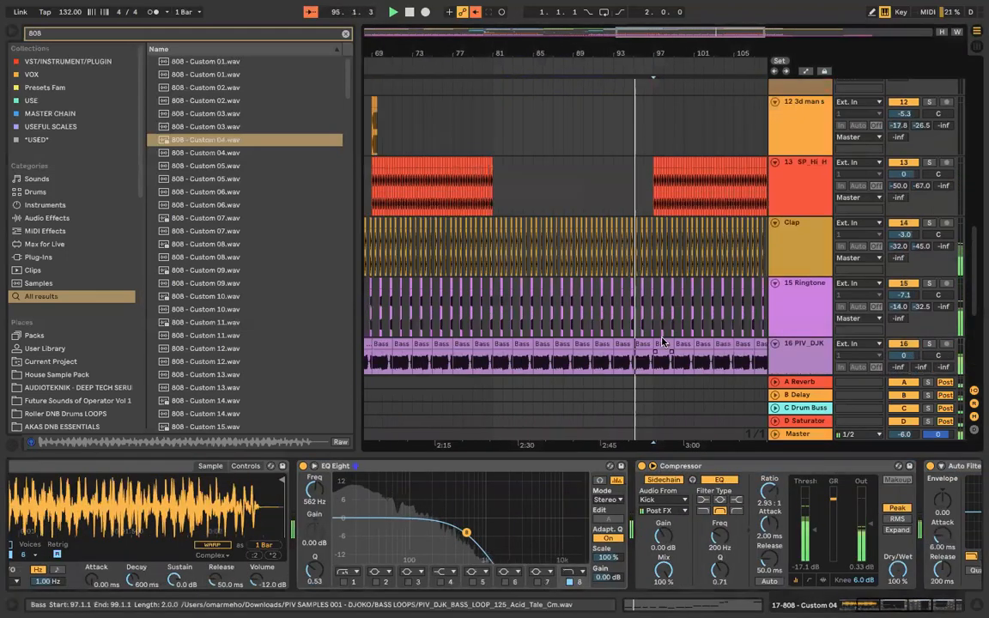
scroll(478, 163, left, 4)
click(485, 163)
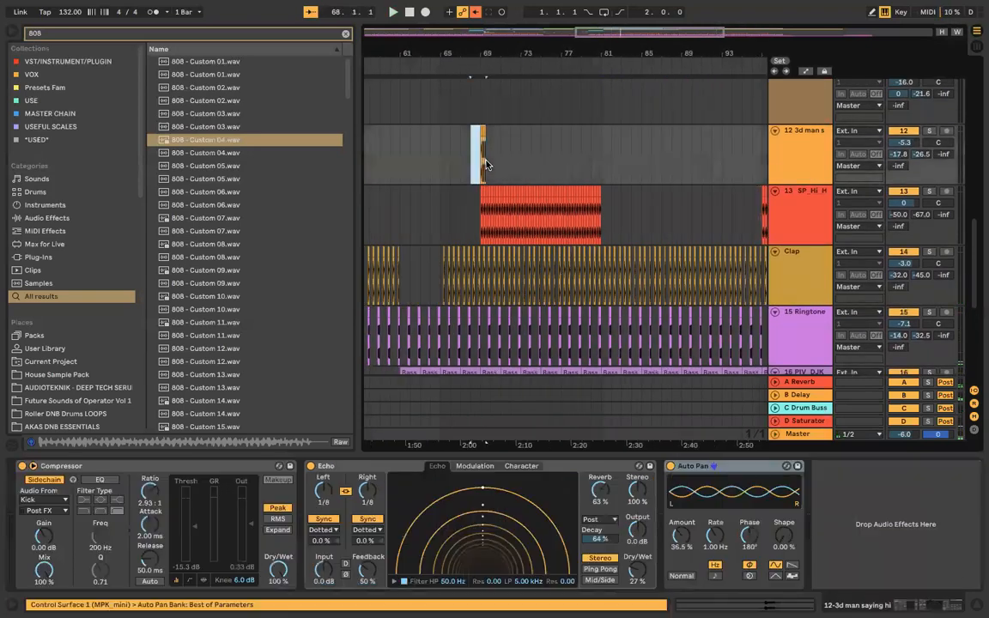
scroll(678, 167, right, 3)
click(674, 169)
key(super+v)
scroll(674, 169, up, 3)
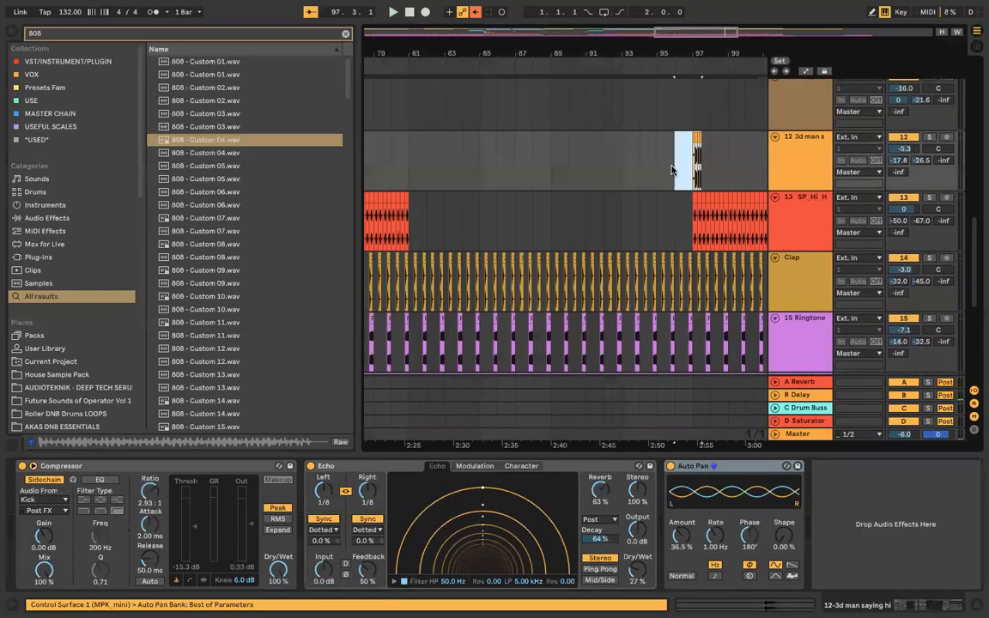
key(Left)
scroll(636, 186, up, 2)
key(Right)
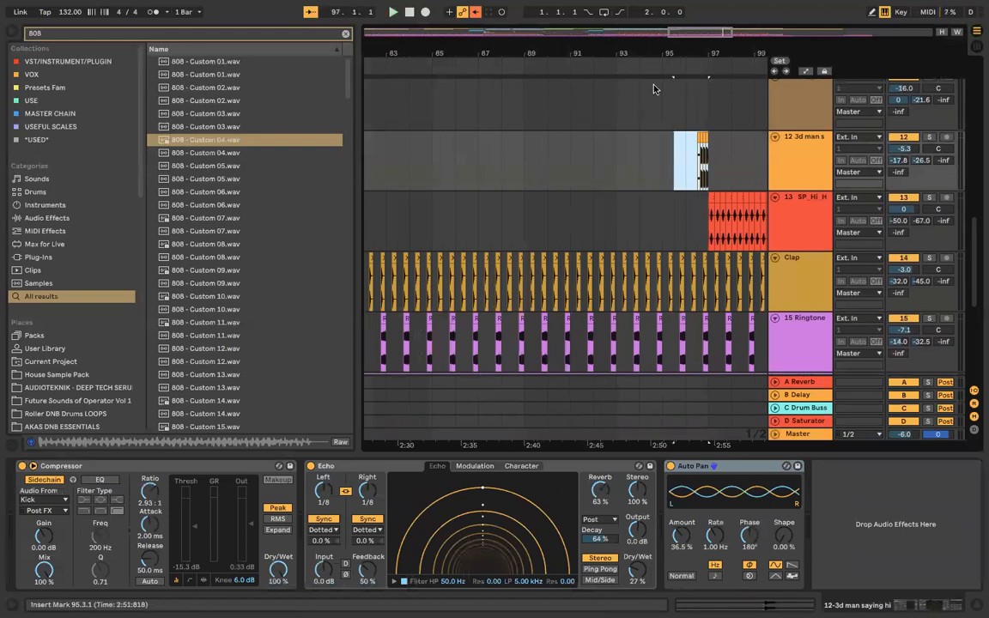
Step: Play the arrangement from just before bar 97 to hear the pasted voice clip on track 12
click(682, 63)
scroll(641, 176, right, 3)
click(641, 176)
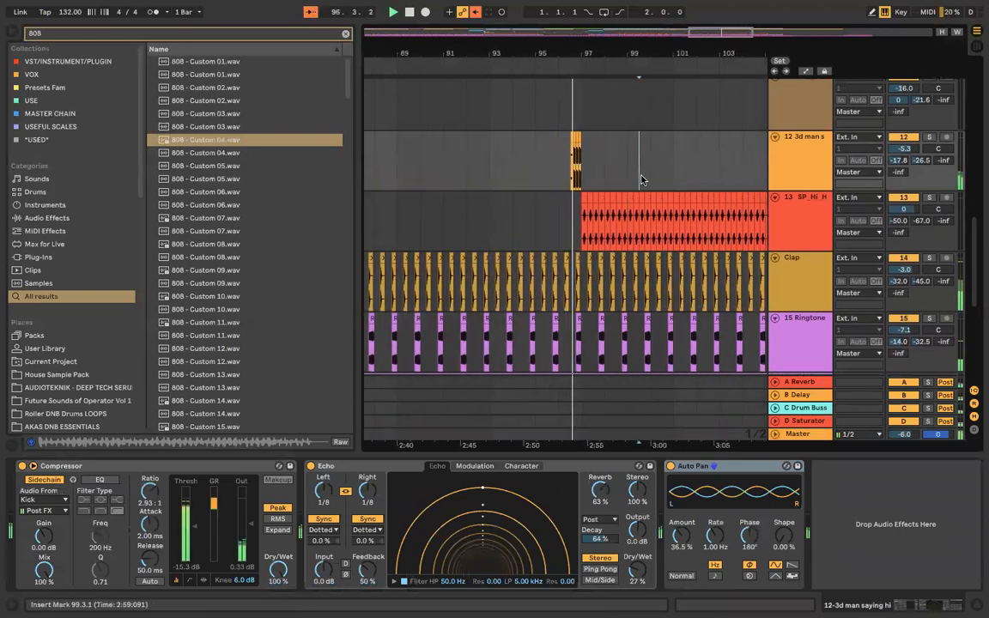
scroll(640, 181, down, 2)
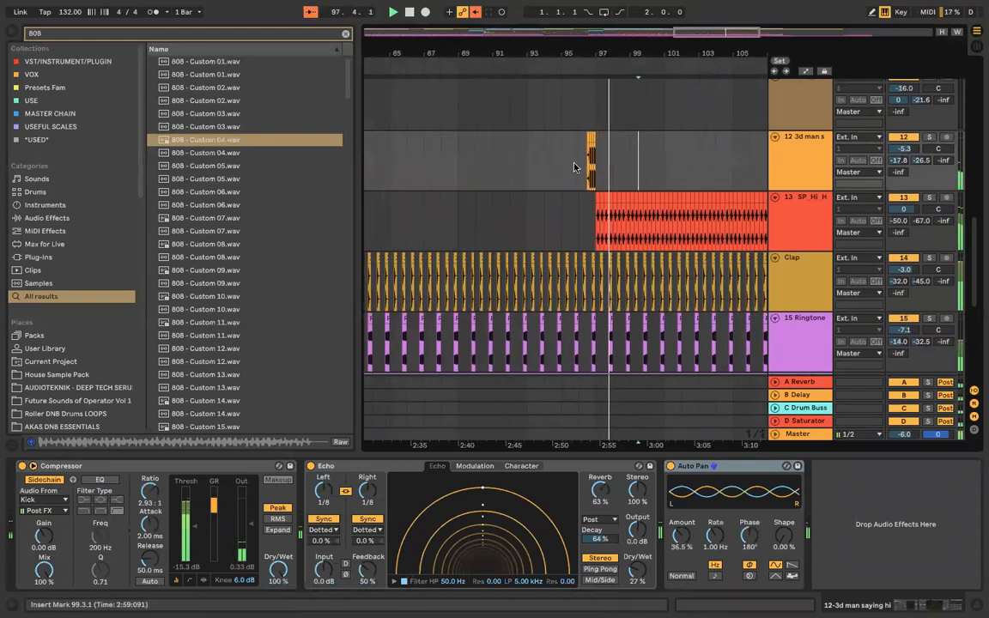
scroll(582, 162, up, 2)
scroll(530, 190, up, 2)
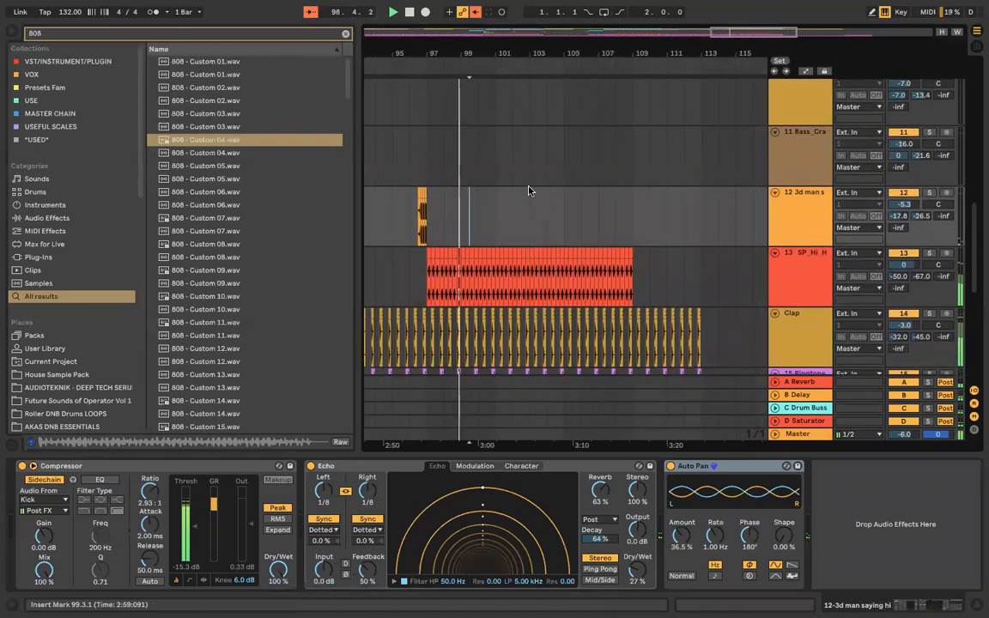
scroll(438, 213, left, 3)
Step: Copy bars 96 to 97 on track 12, including the voice clip, and paste them at bar 128
drag(447, 209, 478, 209)
scroll(478, 209, down, 5)
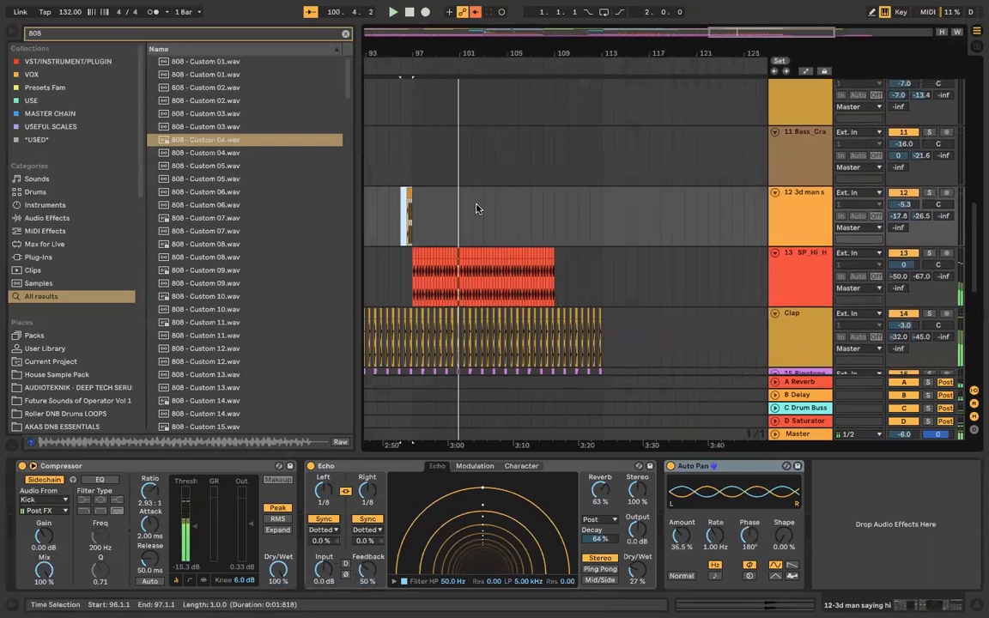
scroll(478, 209, down, 5)
scroll(478, 209, up, 2)
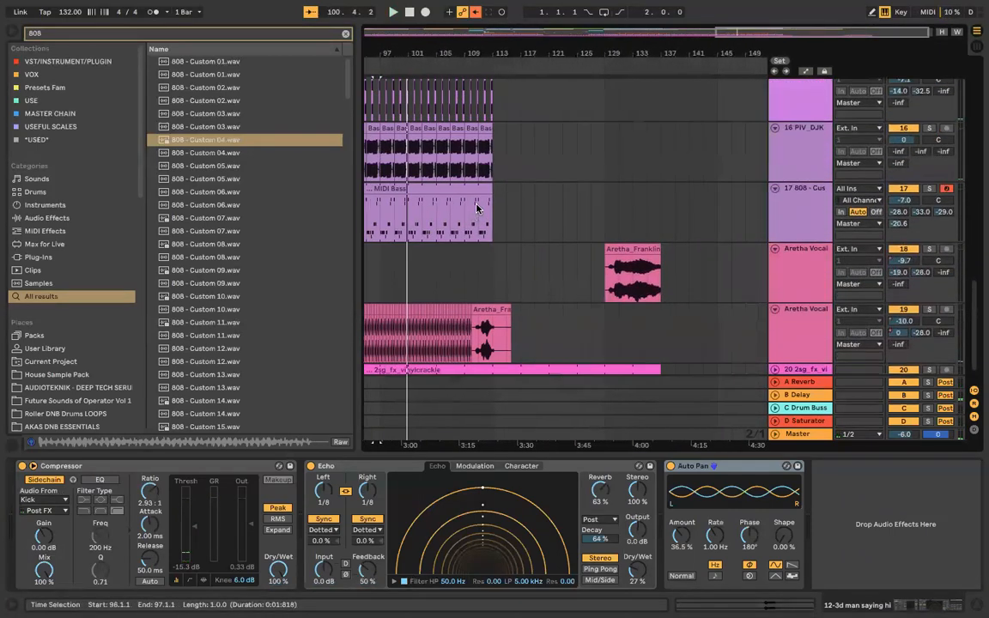
scroll(479, 121, up, 4)
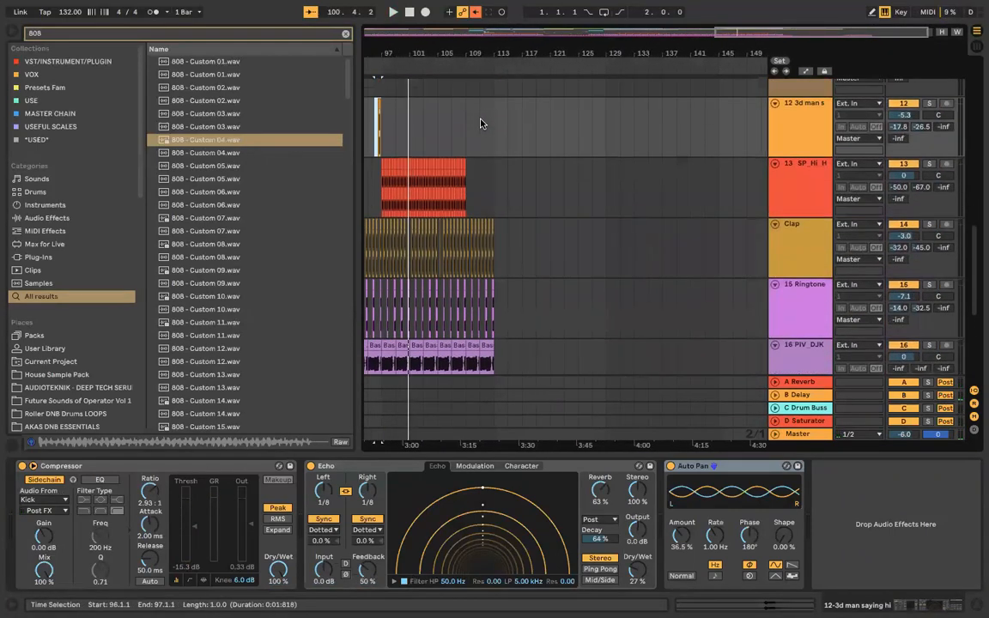
click(478, 124)
scroll(549, 131, down, 3)
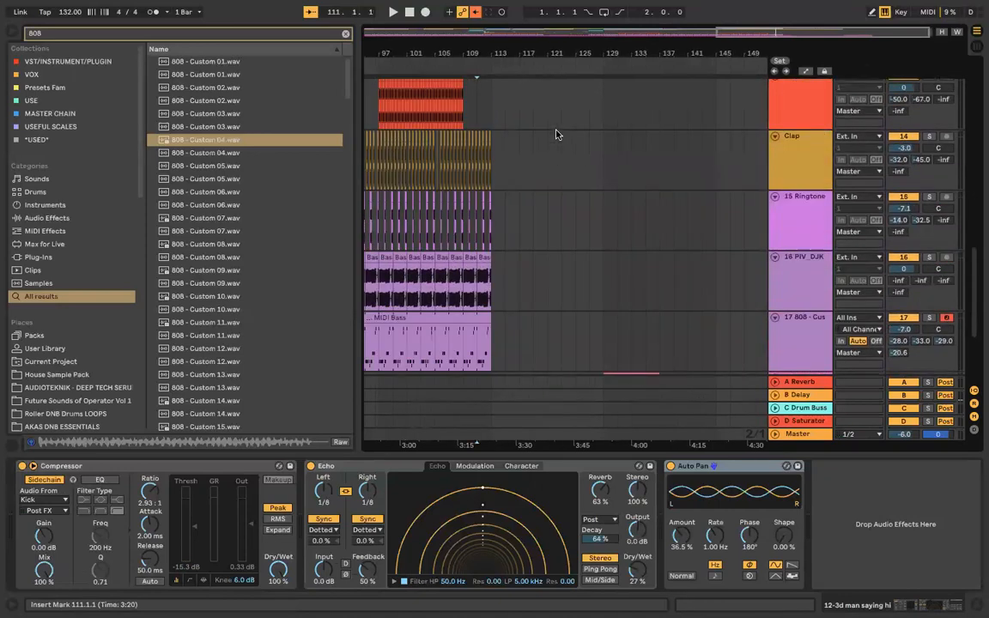
scroll(583, 123, up, 3)
click(583, 124)
key(super+v)
scroll(583, 124, up, 4)
key(Right)
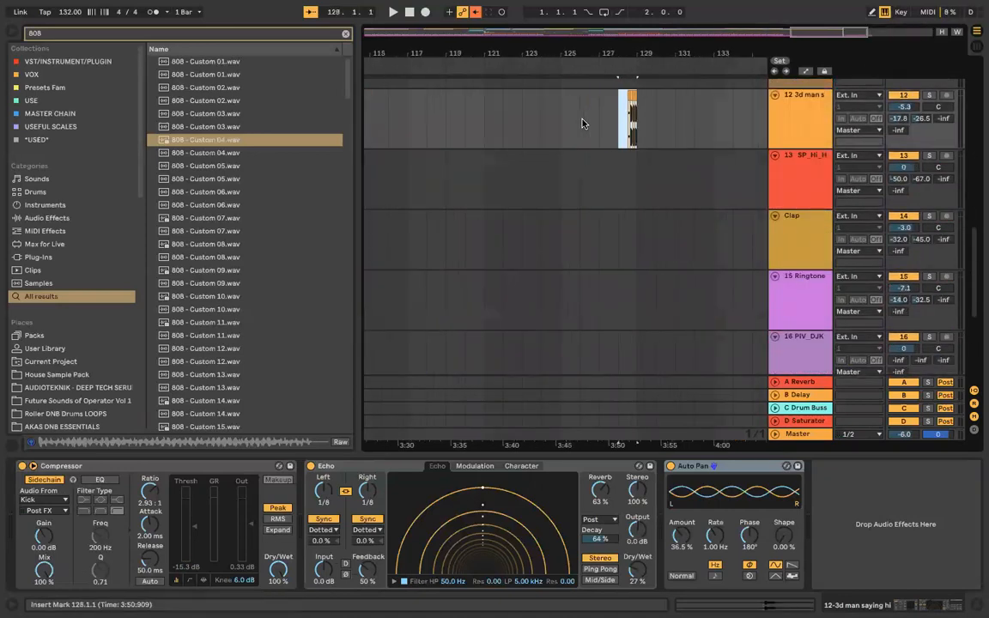
Step: Return the playback position to the start of the arrangement and save the set
scroll(583, 124, down, 5)
click(410, 12)
scroll(492, 185, down, 5)
scroll(492, 186, up, 10)
key(super+s)
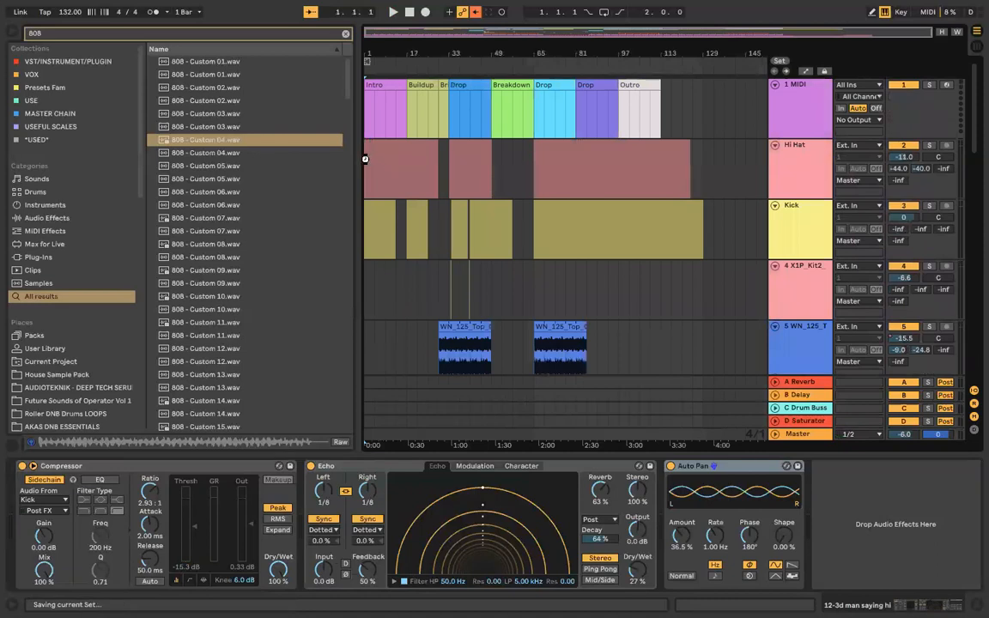
click(366, 160)
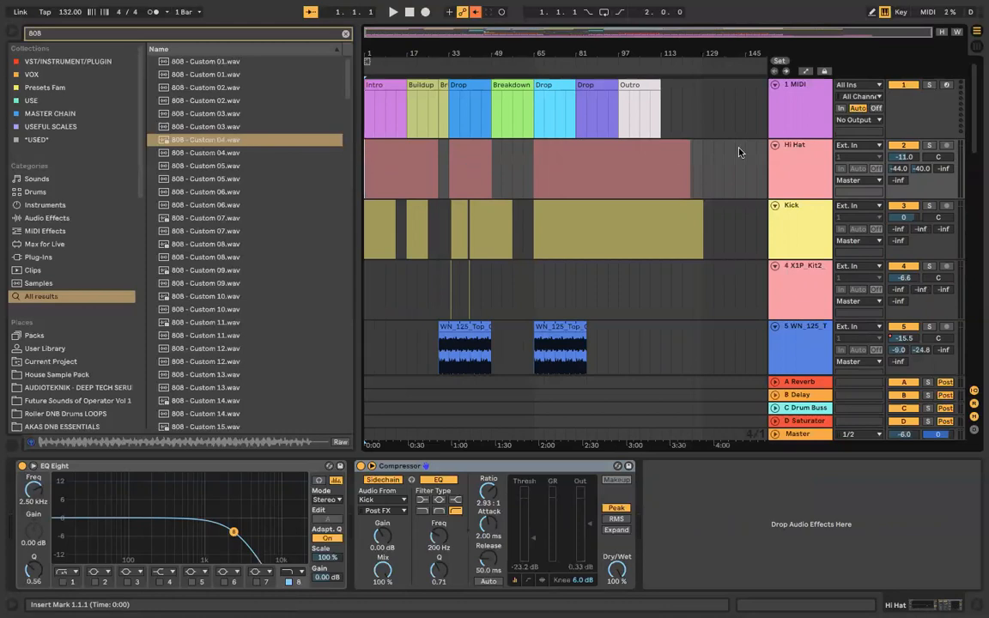
drag(701, 161, 649, 160)
drag(501, 161, 544, 163)
click(525, 161)
click(526, 161)
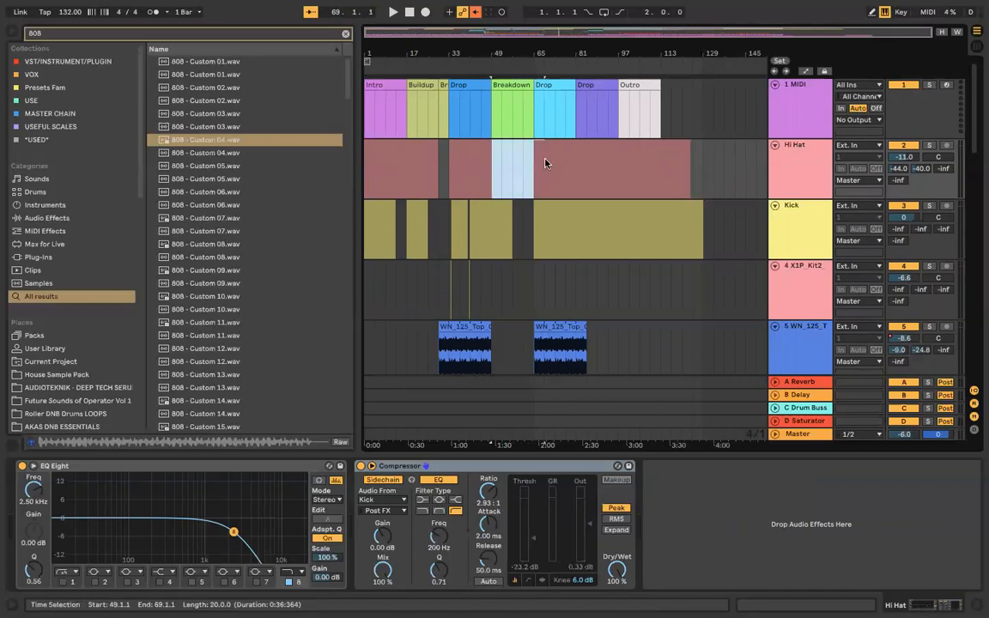
click(494, 166)
scroll(464, 167, down, 1)
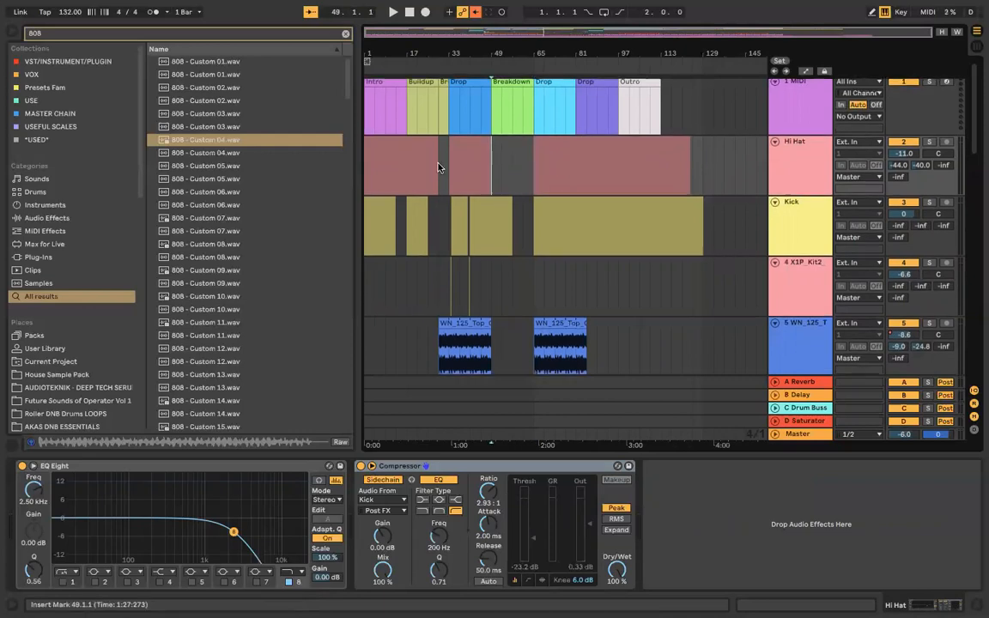
Step: Play the arrangement from bar 1 and clear the browser search
click(367, 176)
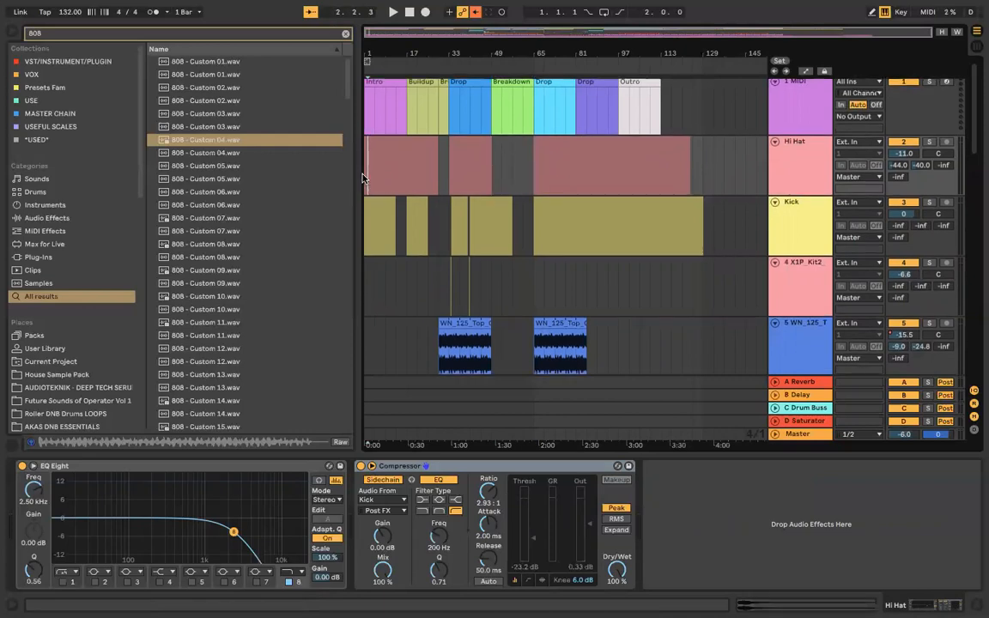
key(space)
click(342, 34)
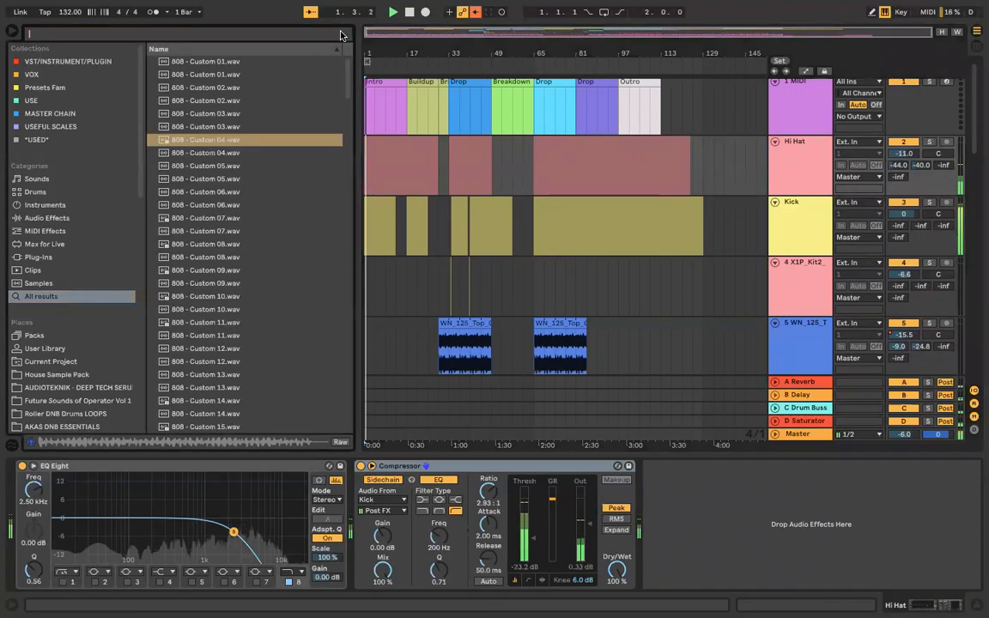
click(364, 155)
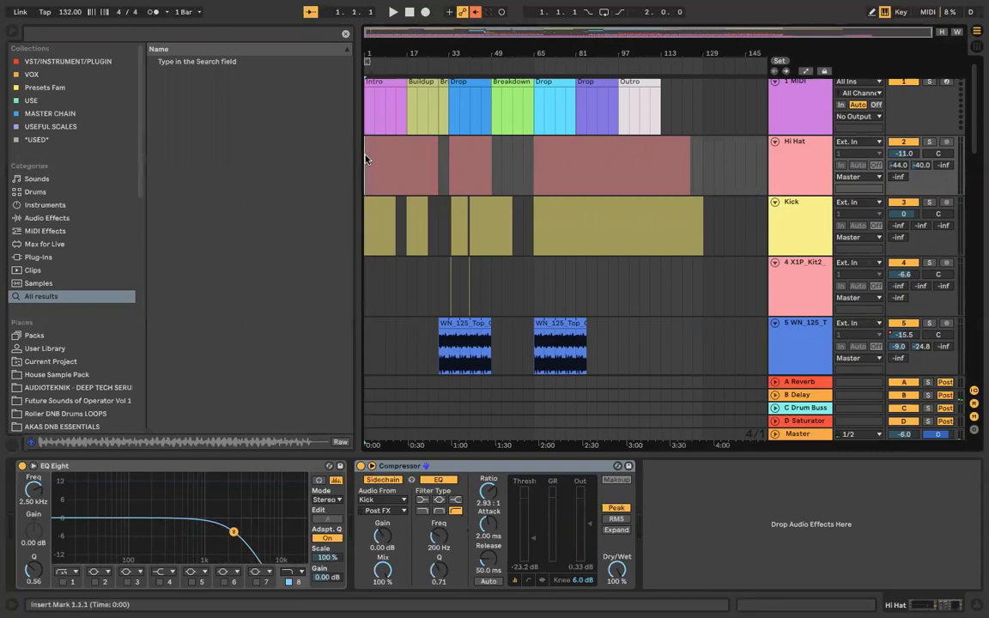
Step: Search for "auto", add Auto Filter to the end of Aretha Vocal track 18's chain and set its frequency to 44.0 Hz
scroll(369, 158, down, 15)
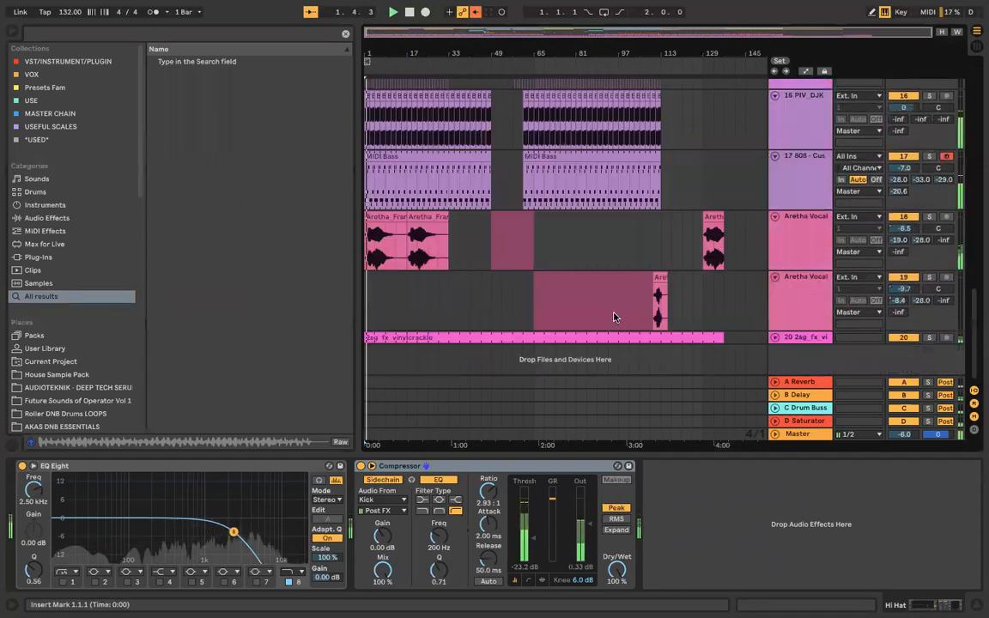
click(822, 239)
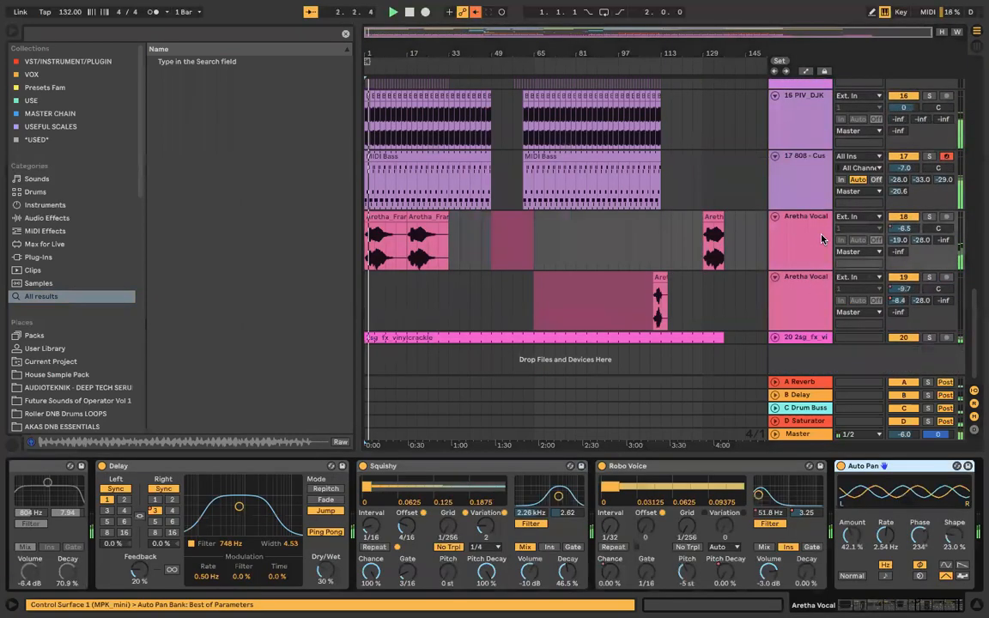
click(203, 28)
text(auto)
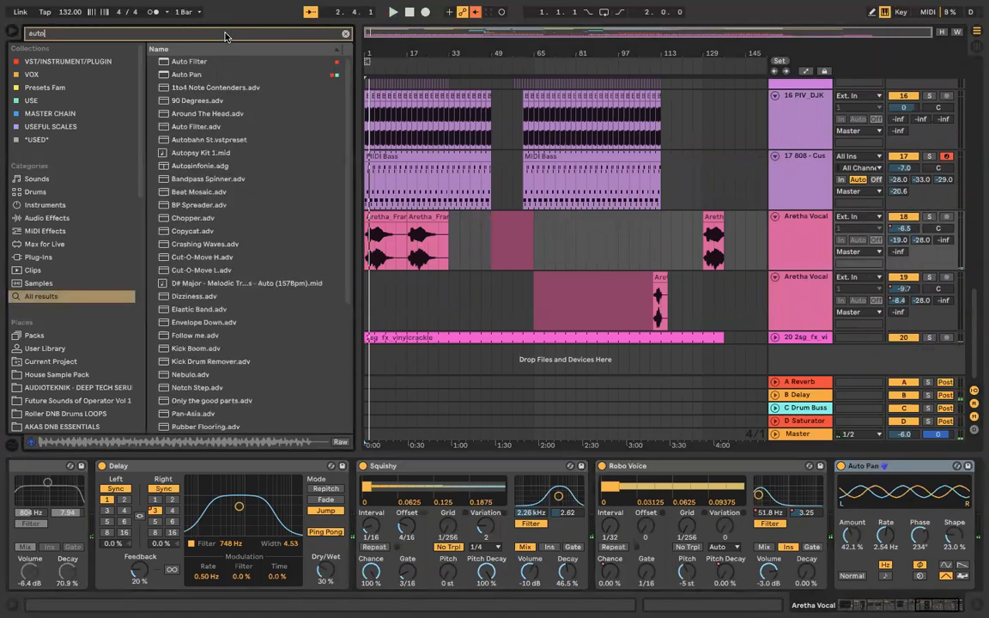
drag(186, 66, 436, 251)
drag(885, 580, 889, 573)
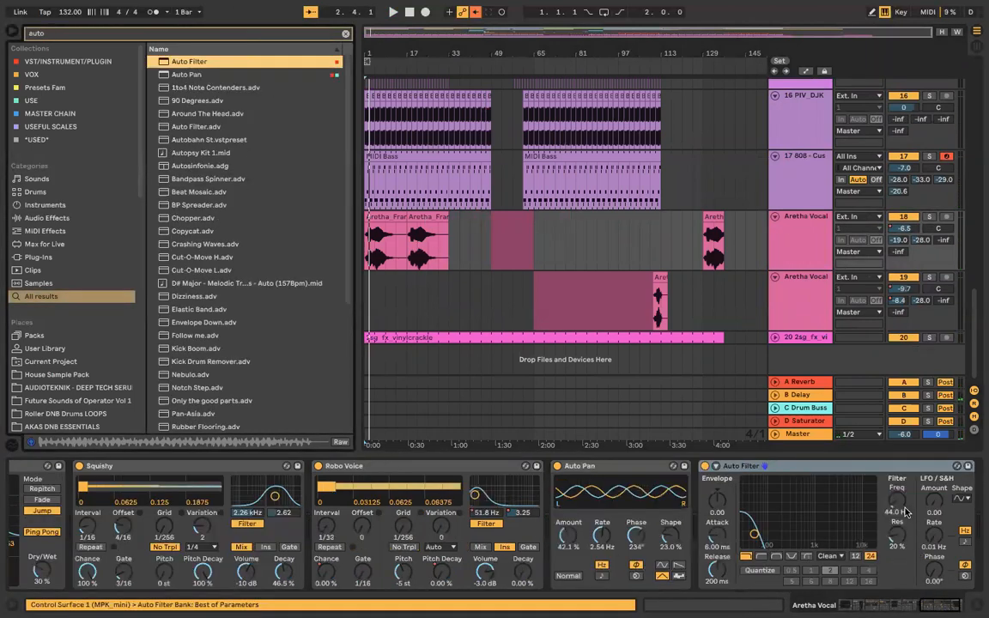
Step: Show the Auto Filter Frequency automation on track 18 and raise its line to 16.9 kHz
right_click(900, 505)
click(875, 515)
drag(447, 265, 428, 238)
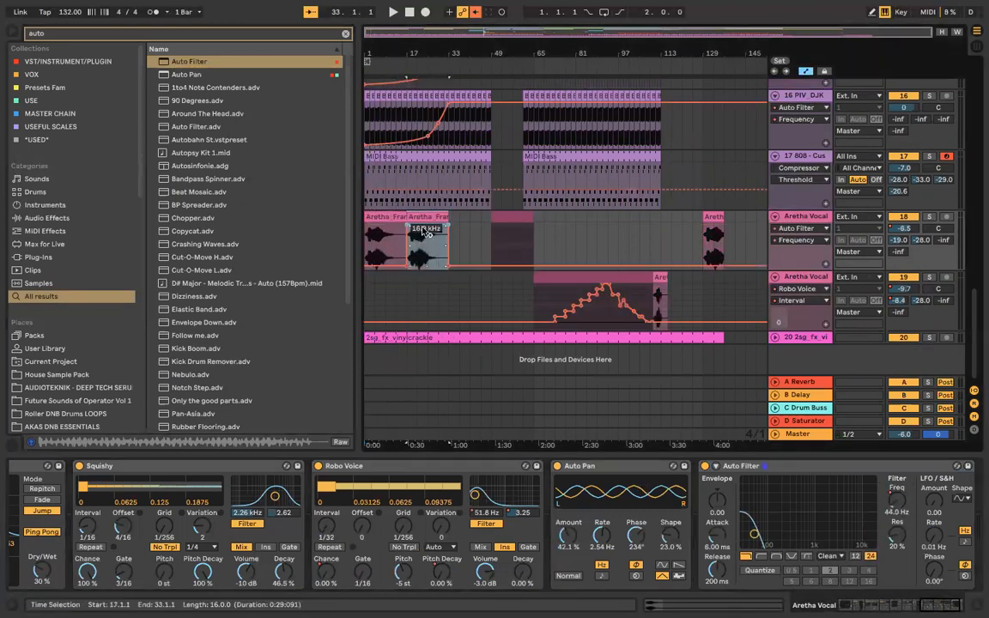
key(space)
key(super+z)
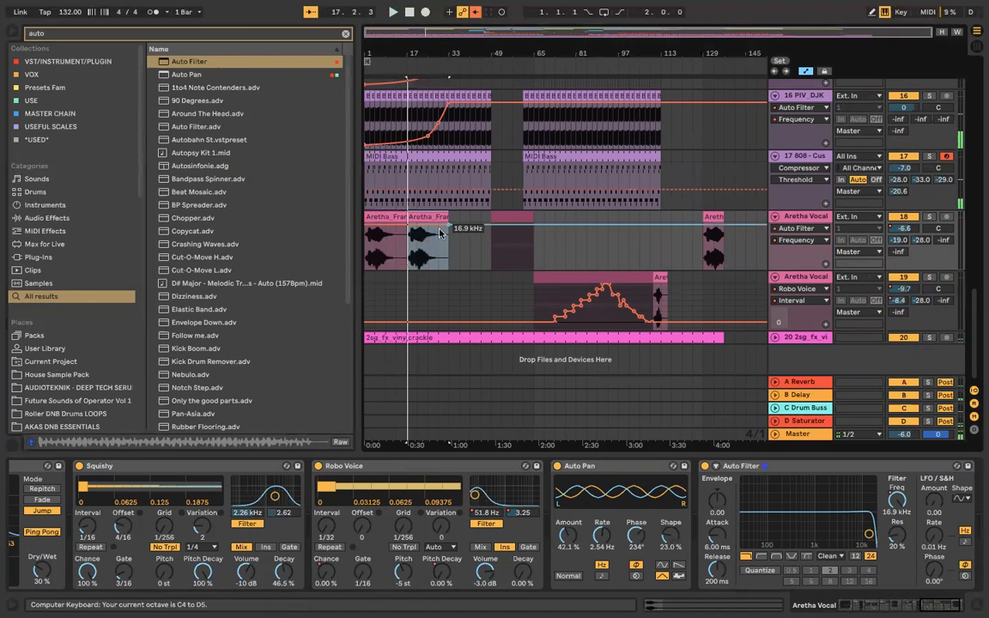
Step: Shape track 18's filter frequency automation into a curve rising from a low value at bar 1 to 16.9 kHz at bar 33
click(448, 225)
drag(365, 225, 365, 256)
key(space)
key(space)
drag(407, 244, 380, 238)
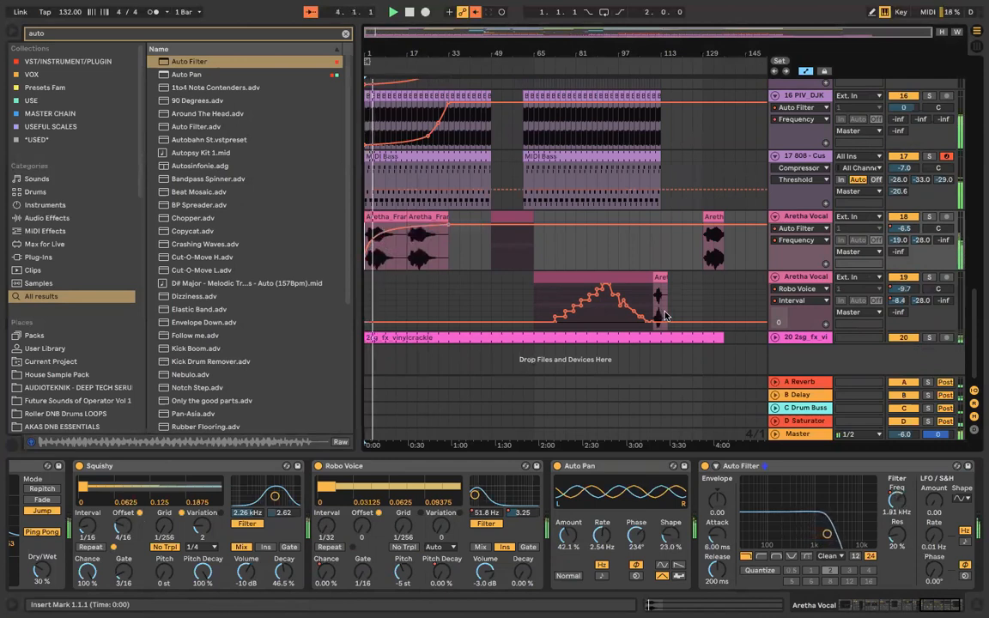
Step: Show the Track Volume automation of Aretha Vocal track 18
key(a)
scroll(675, 198, up, 1)
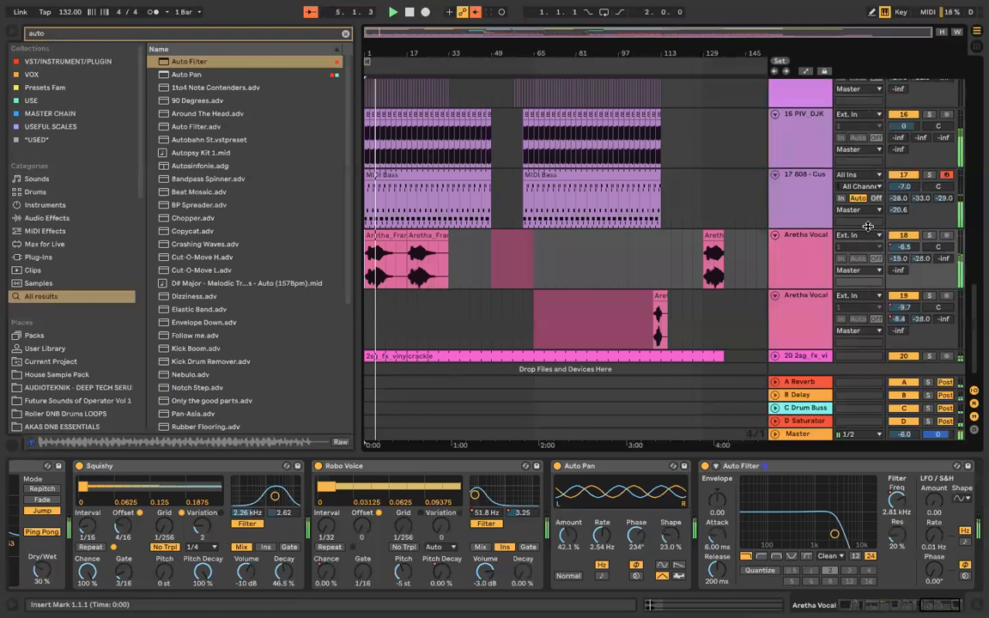
right_click(897, 245)
click(845, 250)
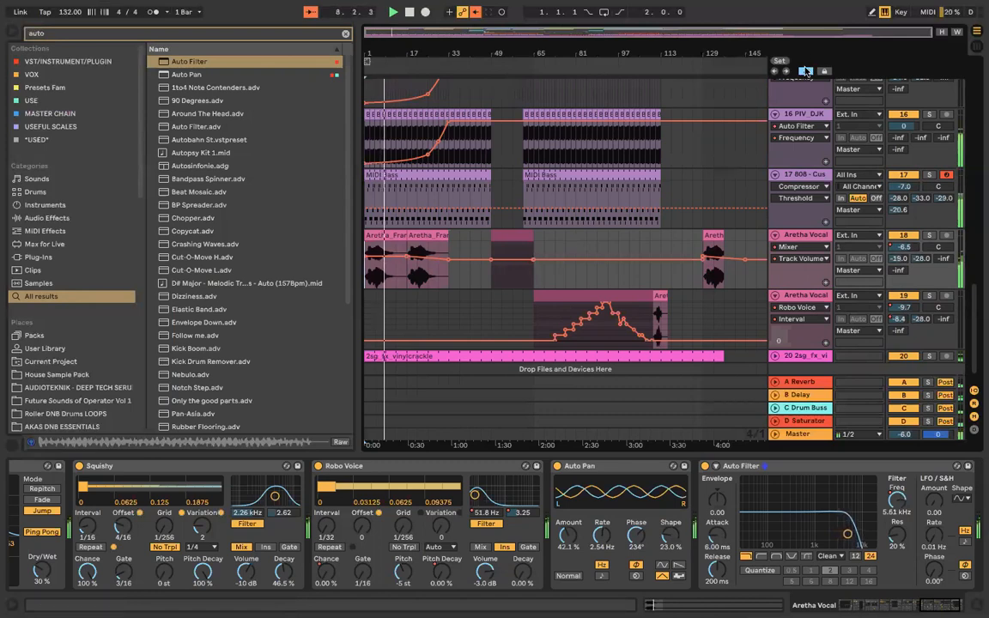
Step: Unfold the vinyl crackle track 20, search for "ech" and add Echo to the end of its chain
scroll(488, 289, up, 8)
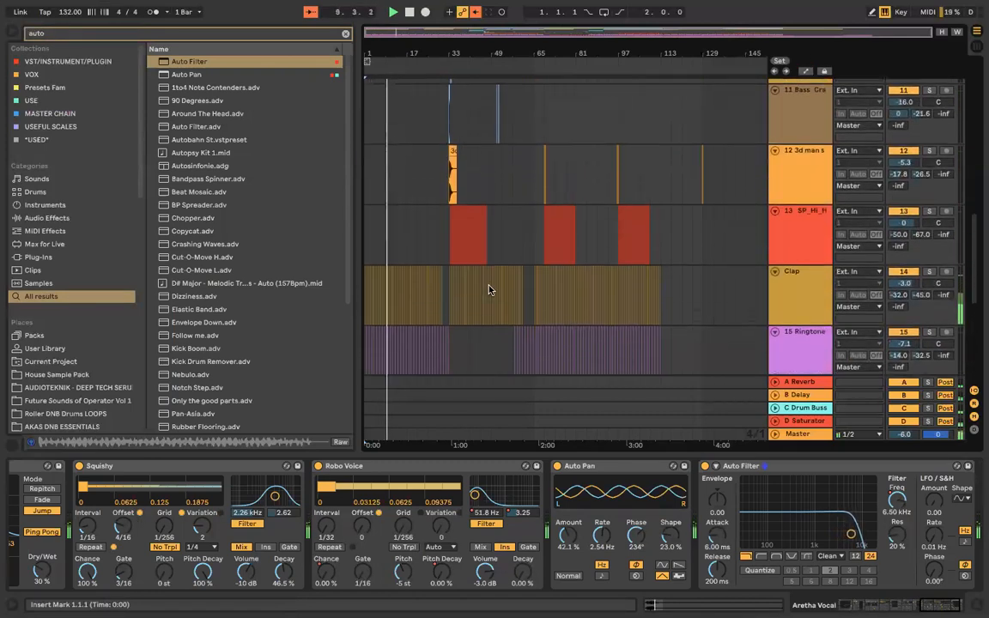
scroll(702, 280, down, 8)
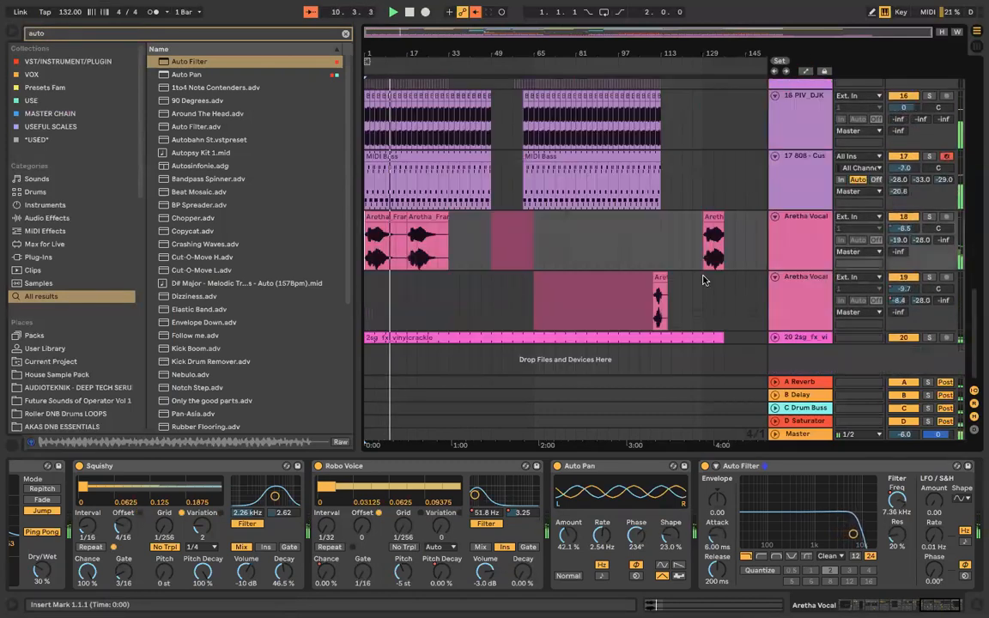
click(782, 338)
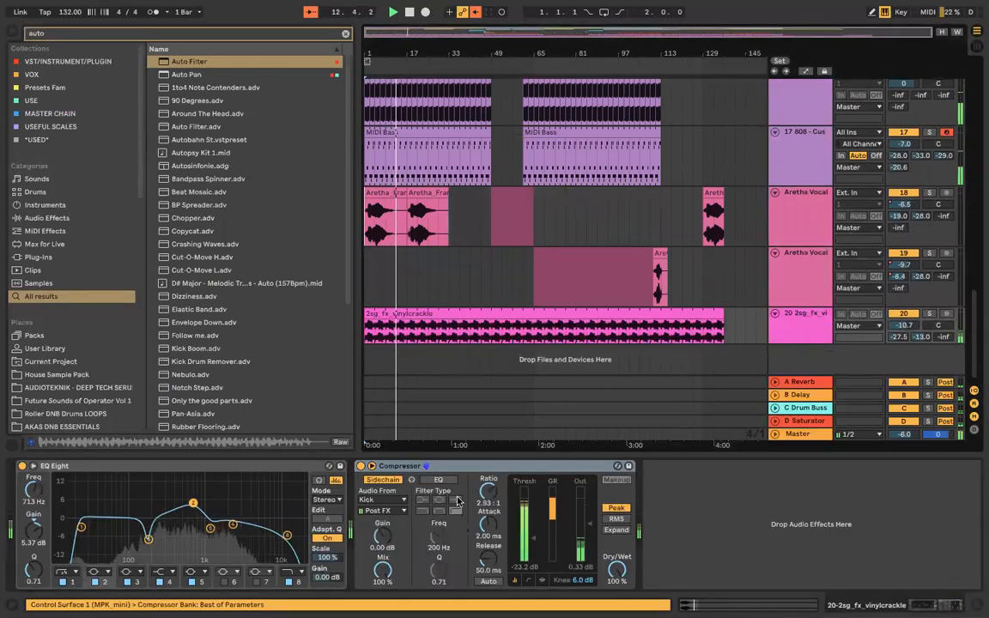
click(243, 34)
text(ech)
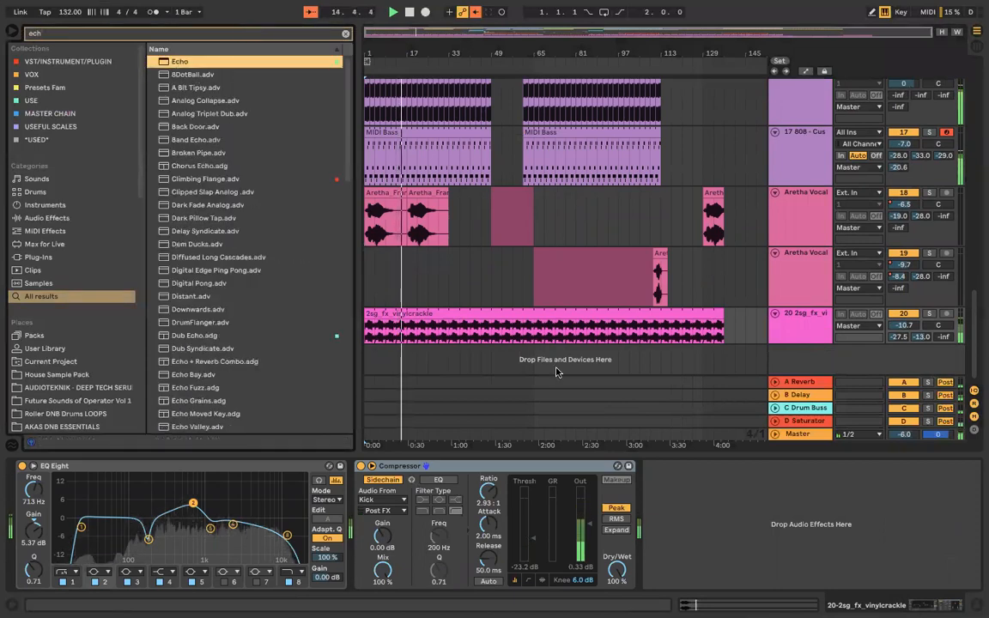
key(Return)
Step: Switch track 20's Echo to Mid/Side mode with 1/32 delay times, 20% reverb and 7.1% dry/wet
click(917, 580)
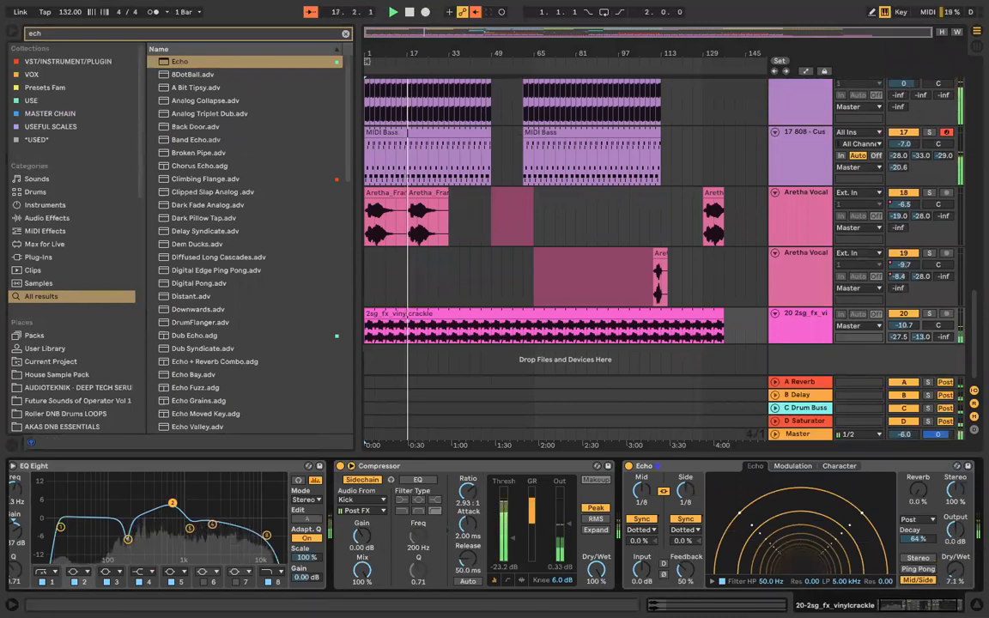
drag(690, 490, 692, 496)
drag(918, 492, 918, 477)
drag(685, 489, 685, 484)
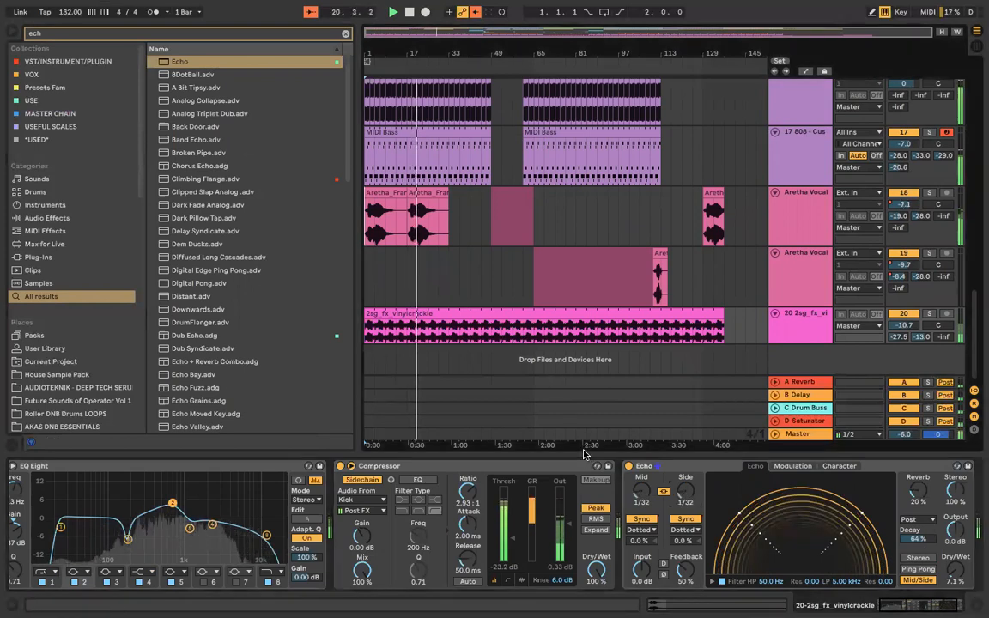
Step: Hide the device view and the browser to enlarge the arrangement
drag(584, 452, 584, 472)
click(348, 344)
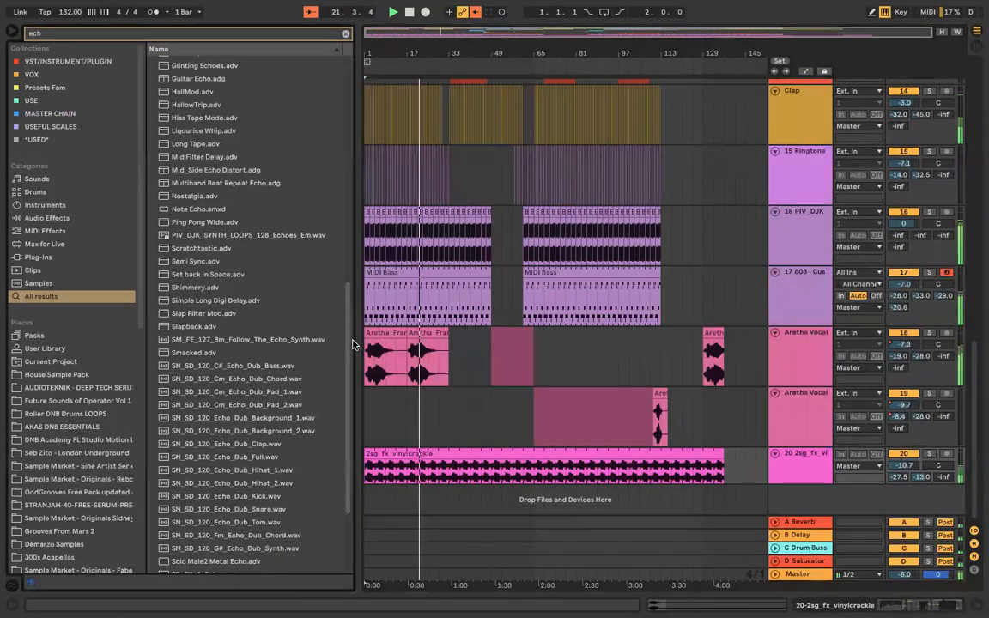
drag(357, 343, 302, 353)
scroll(287, 356, up, 5)
scroll(287, 357, left, 5)
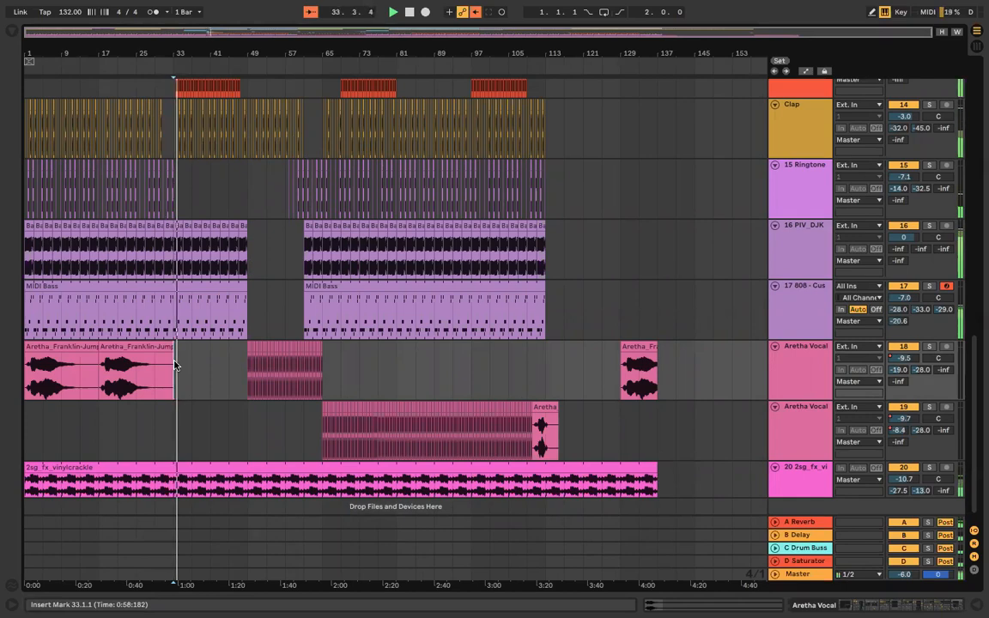
Step: Solo the bass crash track 9 and set the gain of its crash clip at bar 33 to -1.26 dB
scroll(174, 364, up, 15)
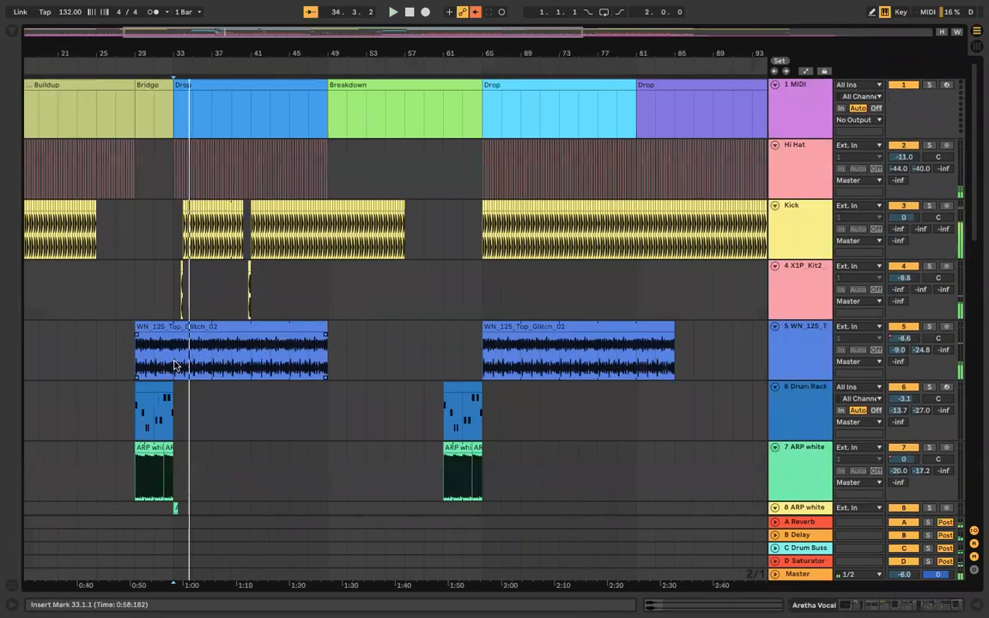
scroll(175, 365, down, 10)
scroll(214, 360, up, 5)
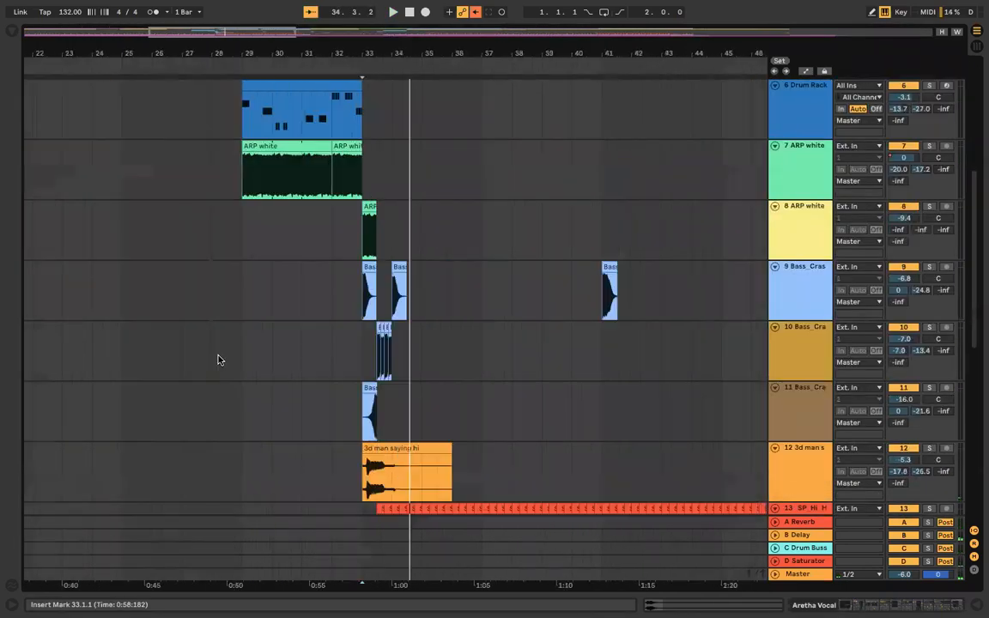
click(930, 267)
double_click(369, 267)
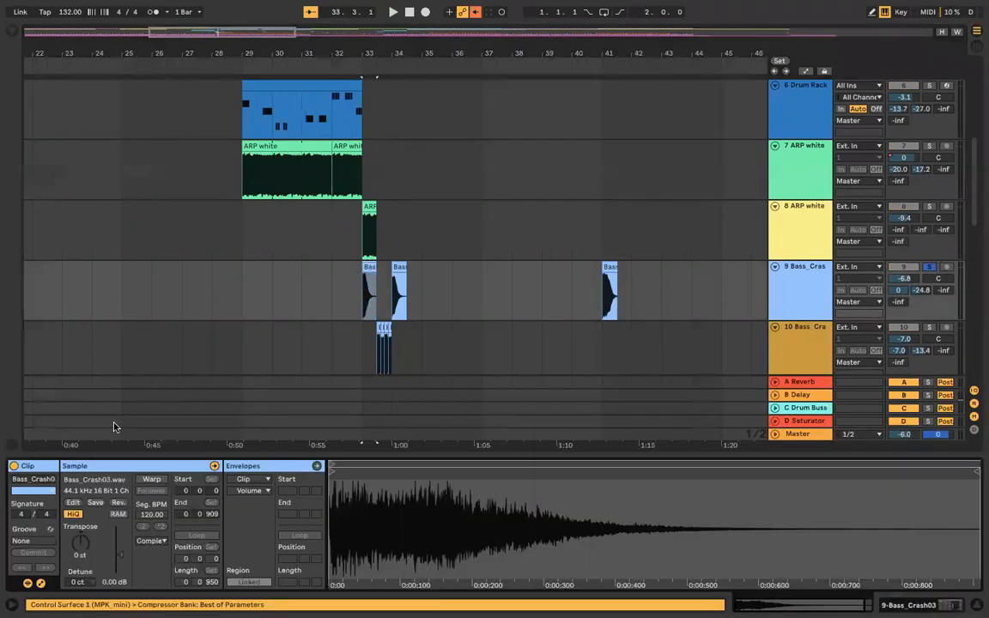
drag(120, 554, 120, 556)
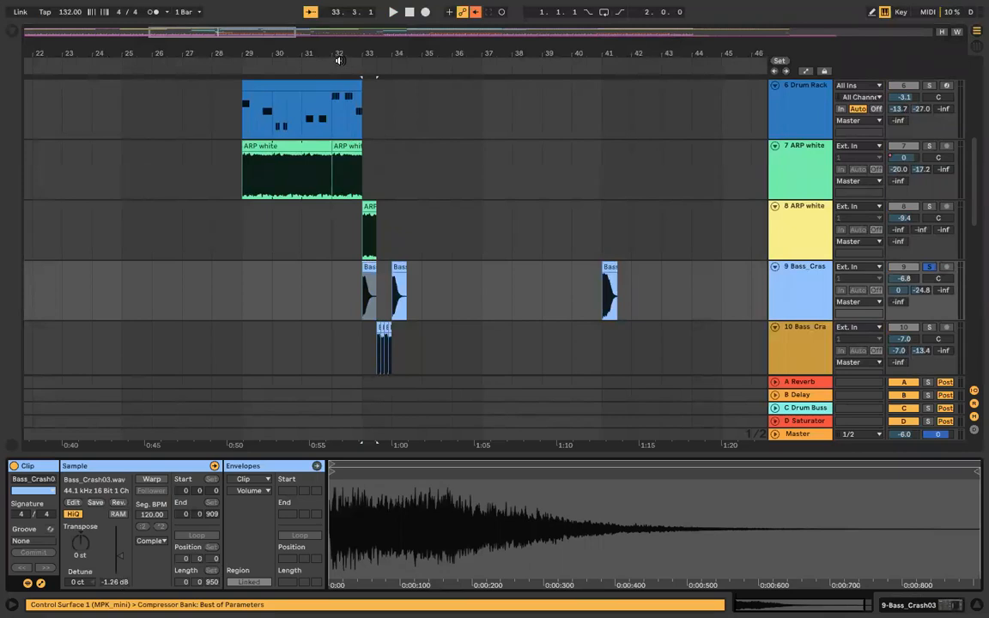
Step: Replace the crash clip at bar 34 on track 9 with Bass_Crash02.wav, found by searching for "crash"
click(339, 60)
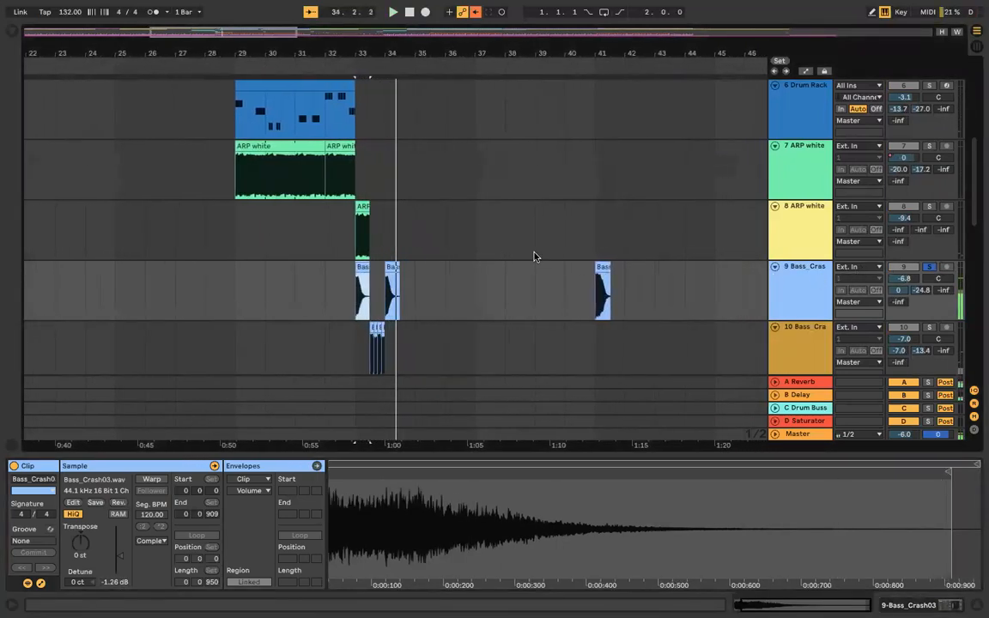
key(Delete)
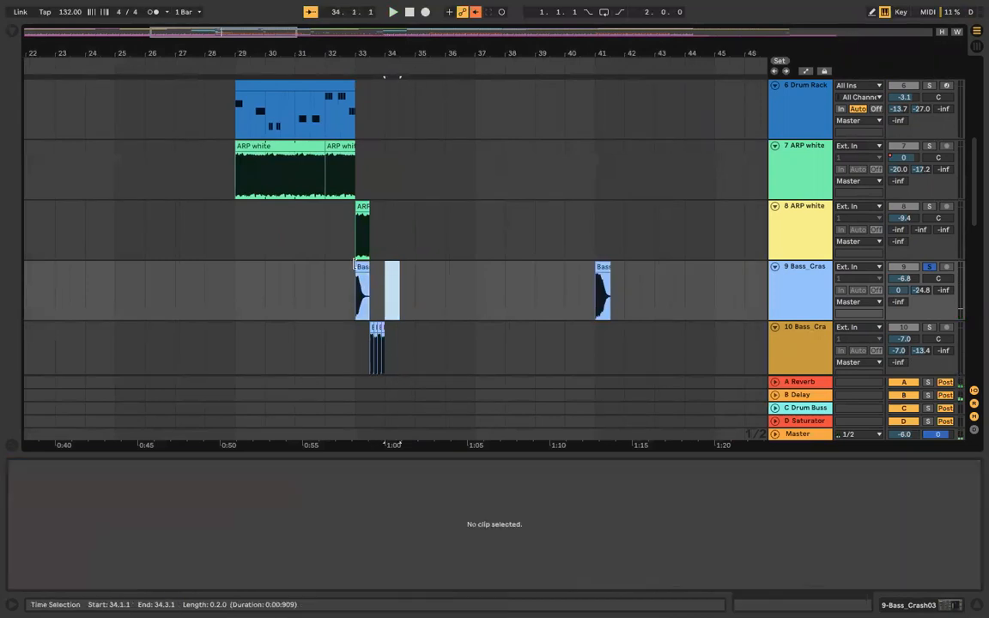
click(11, 32)
click(162, 32)
text(crash)
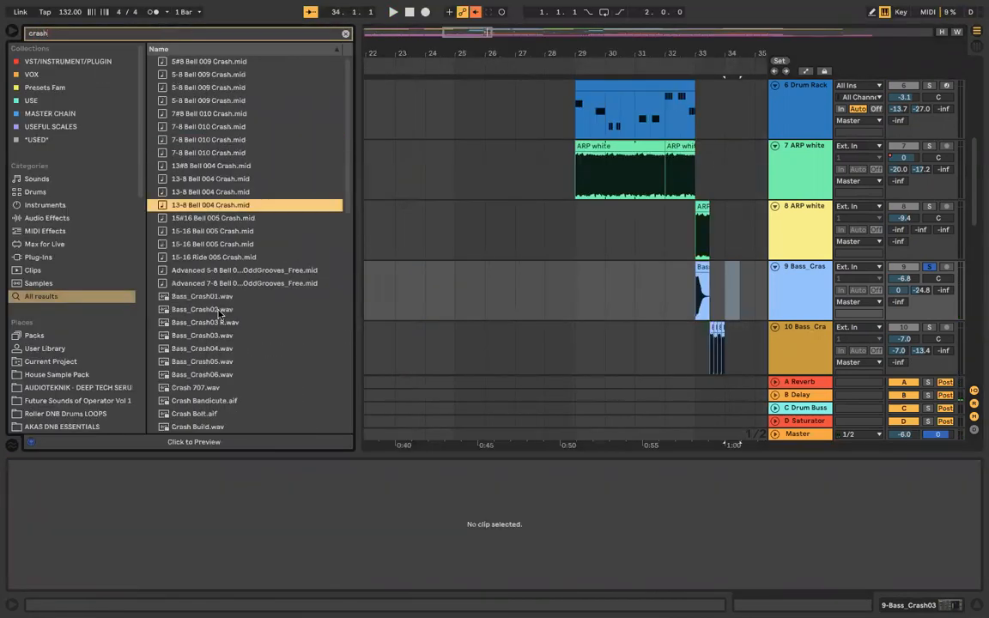
click(218, 311)
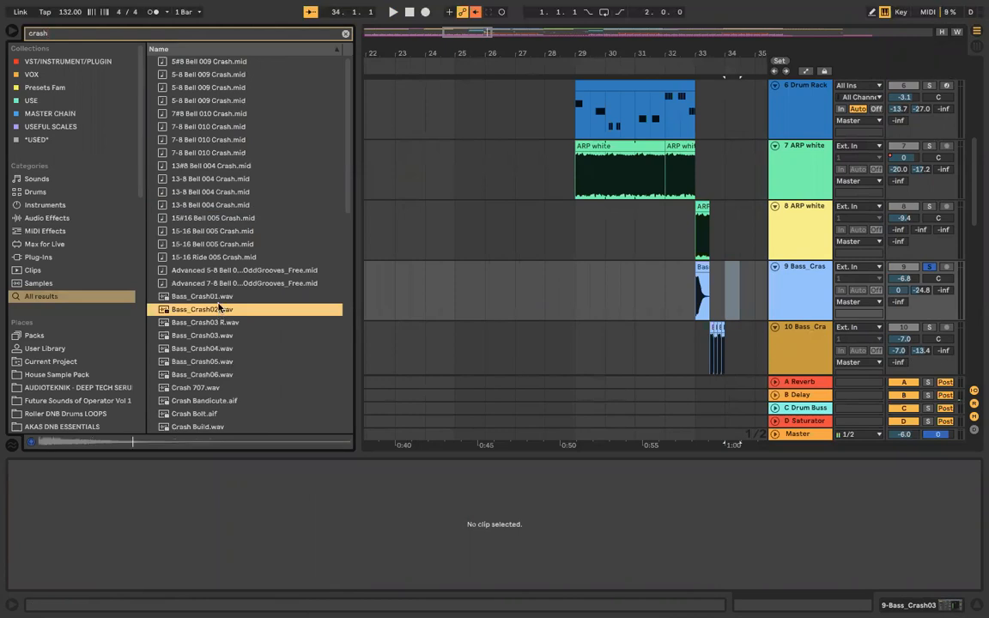
drag(685, 321, 728, 283)
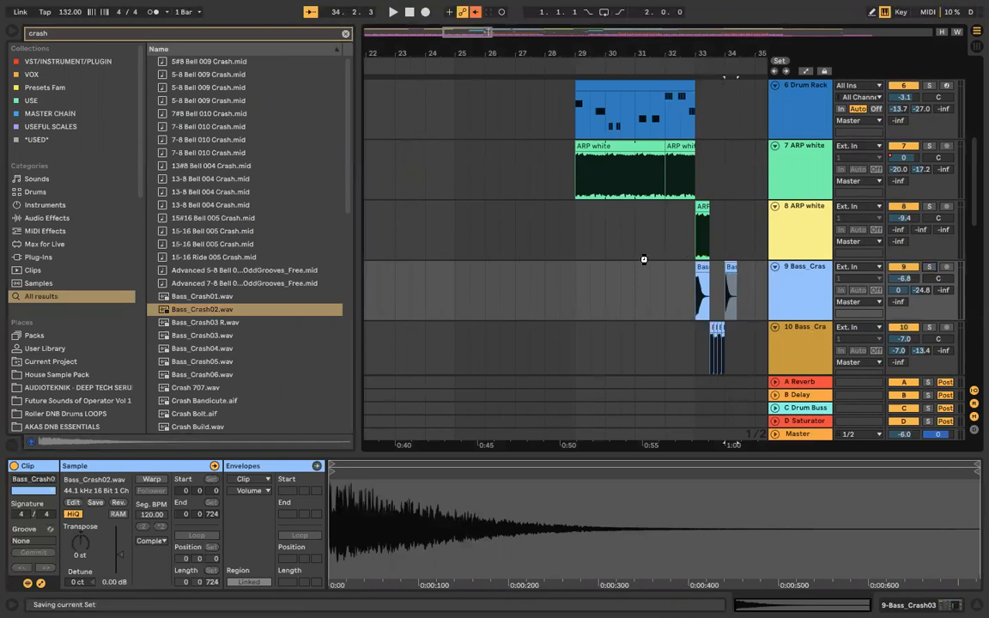
Step: Clear the browser search and play the arrangement from about bar 28 to check the crashes in the drop
click(556, 62)
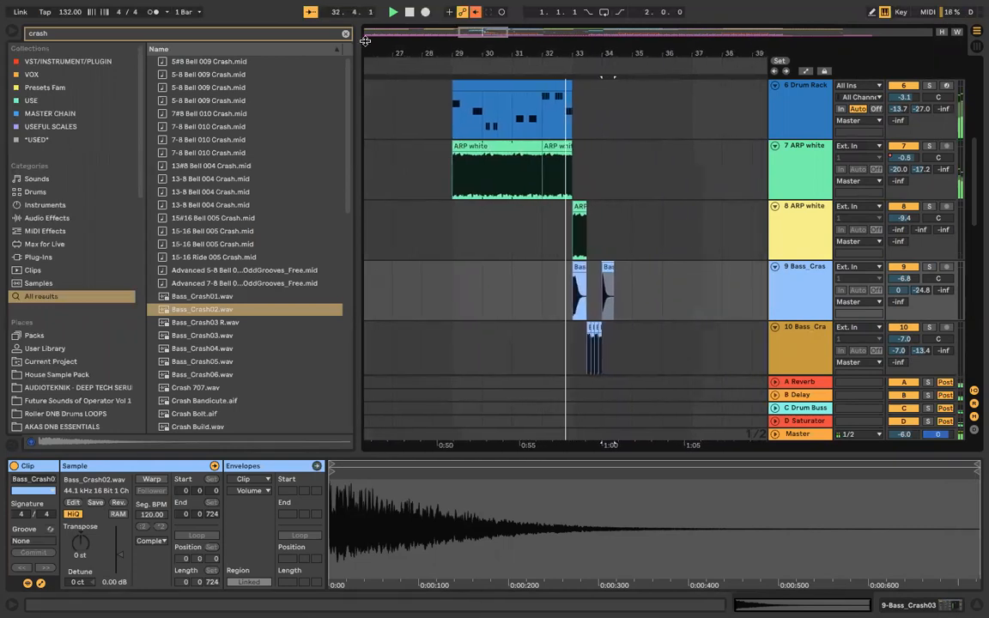
click(345, 33)
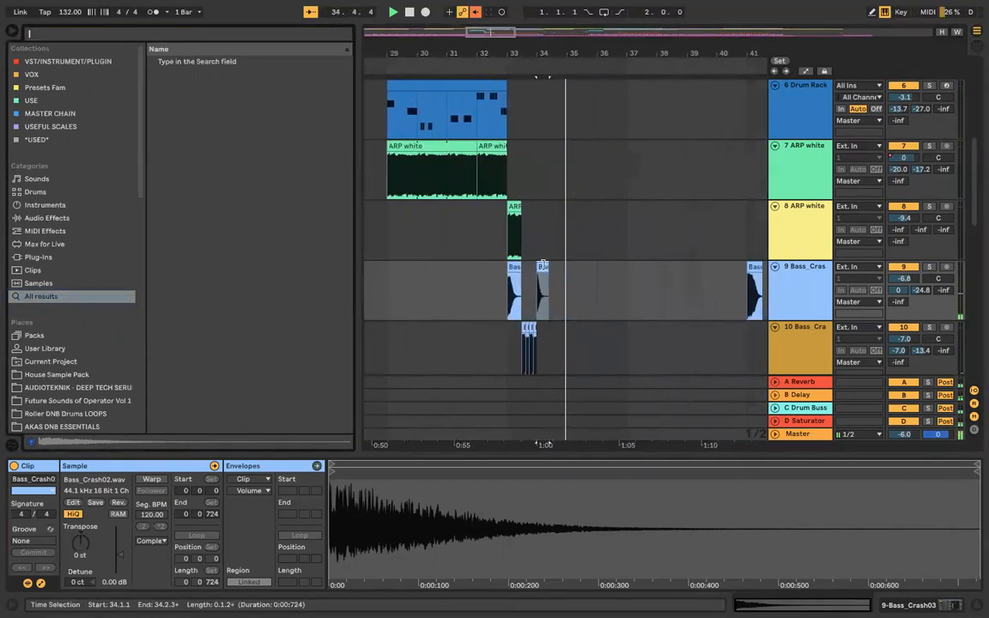
click(553, 276)
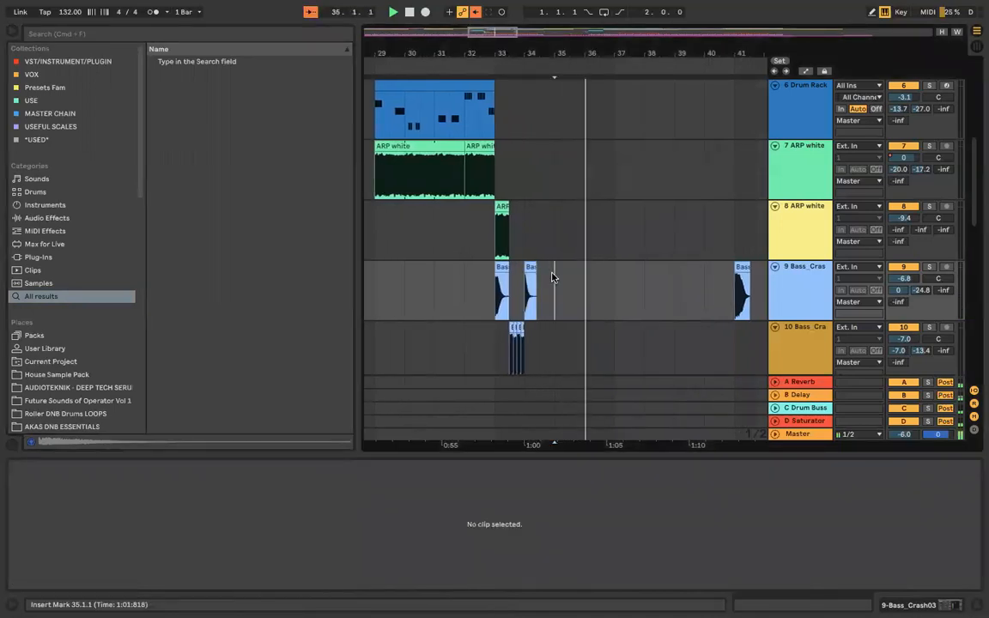
scroll(552, 276, up, 5)
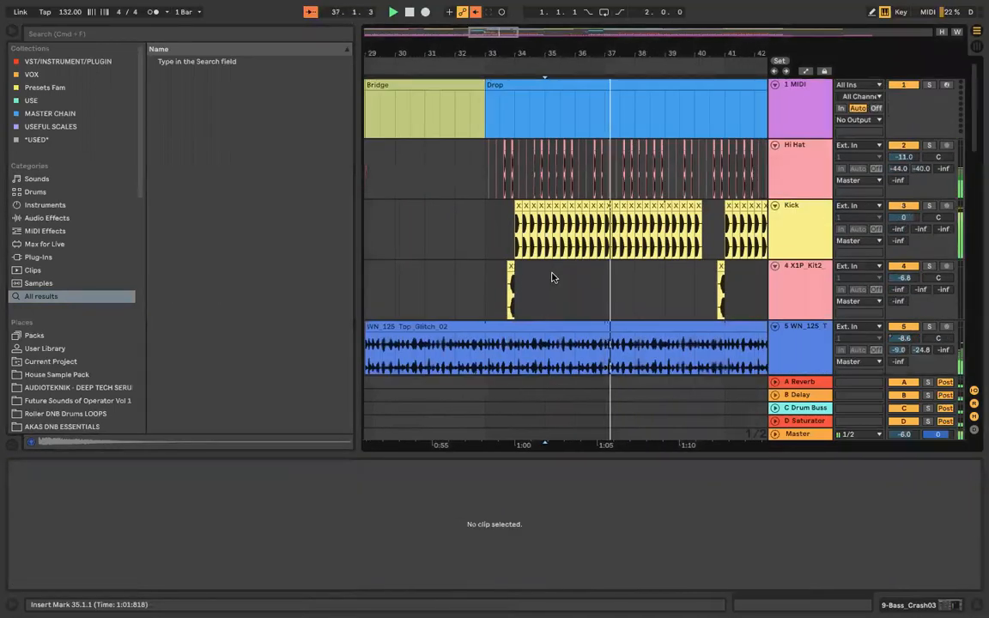
scroll(553, 276, down, 5)
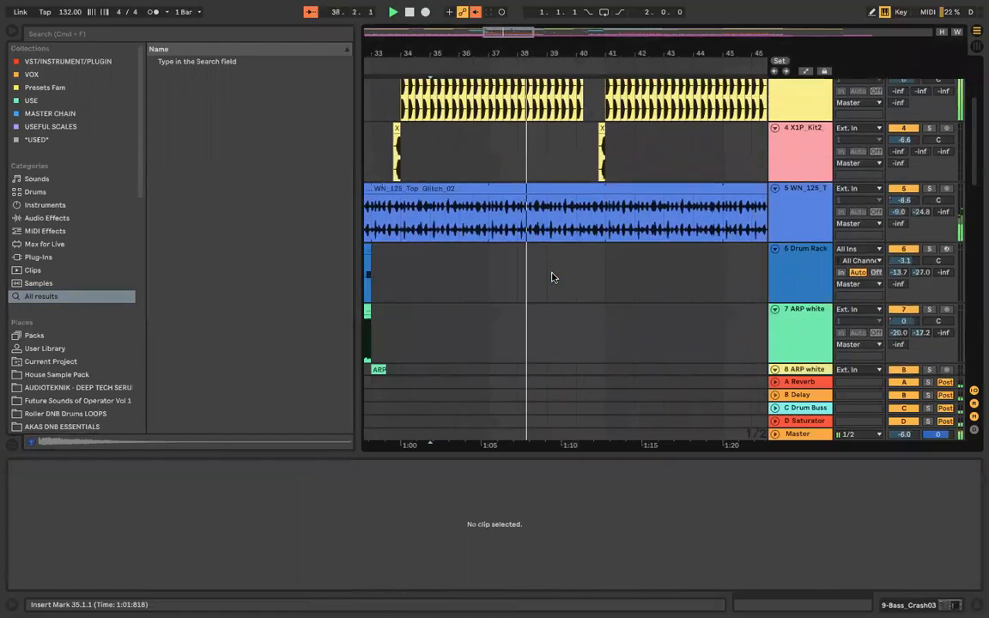
scroll(553, 277, down, 2)
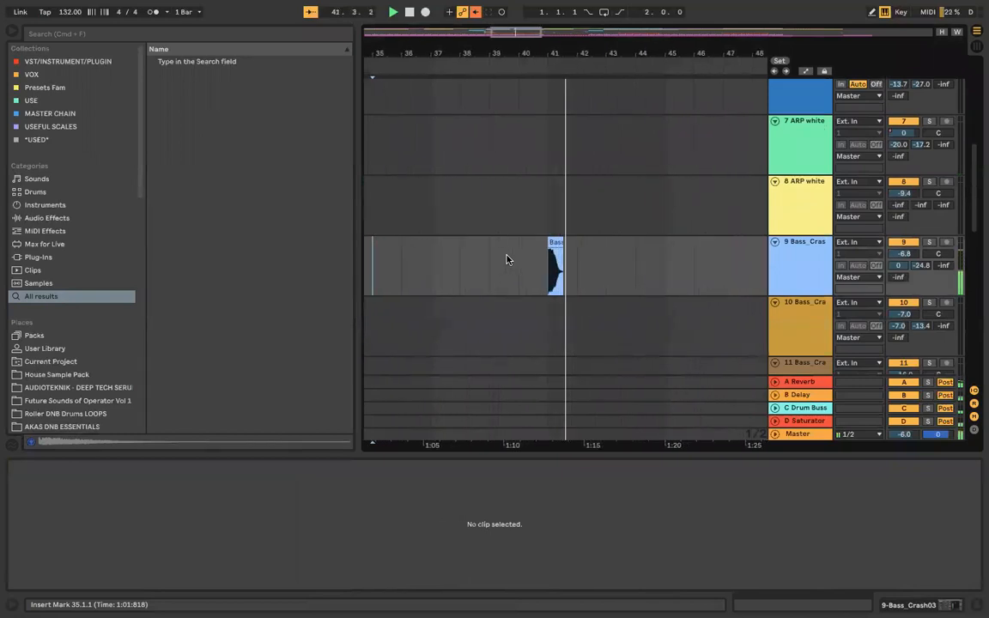
Step: Set the gain of the crash clip at bar 49 on track 9 to -1.59 dB and save the set
click(539, 254)
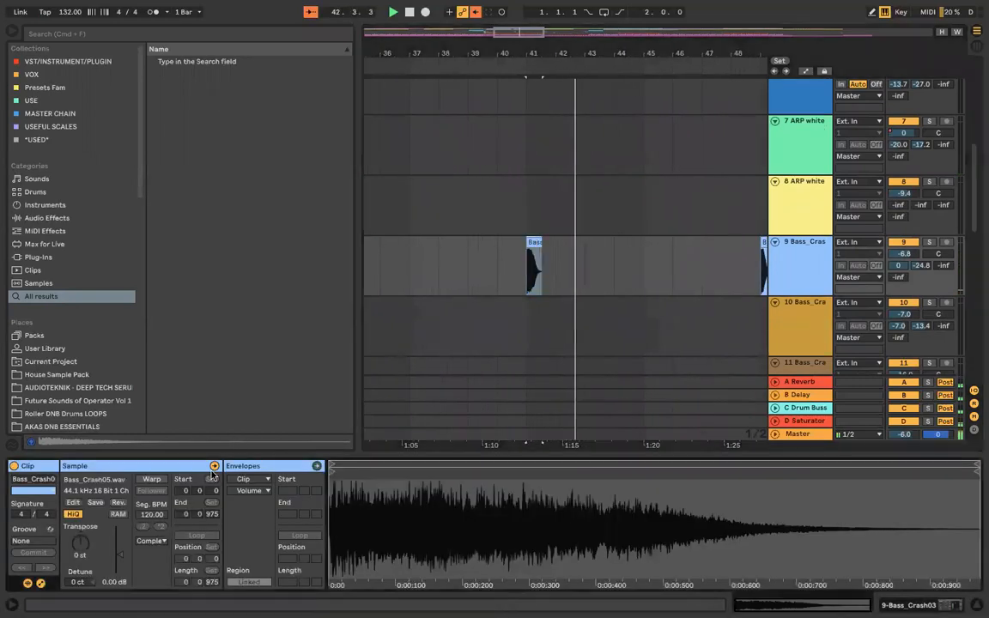
click(613, 333)
click(682, 233)
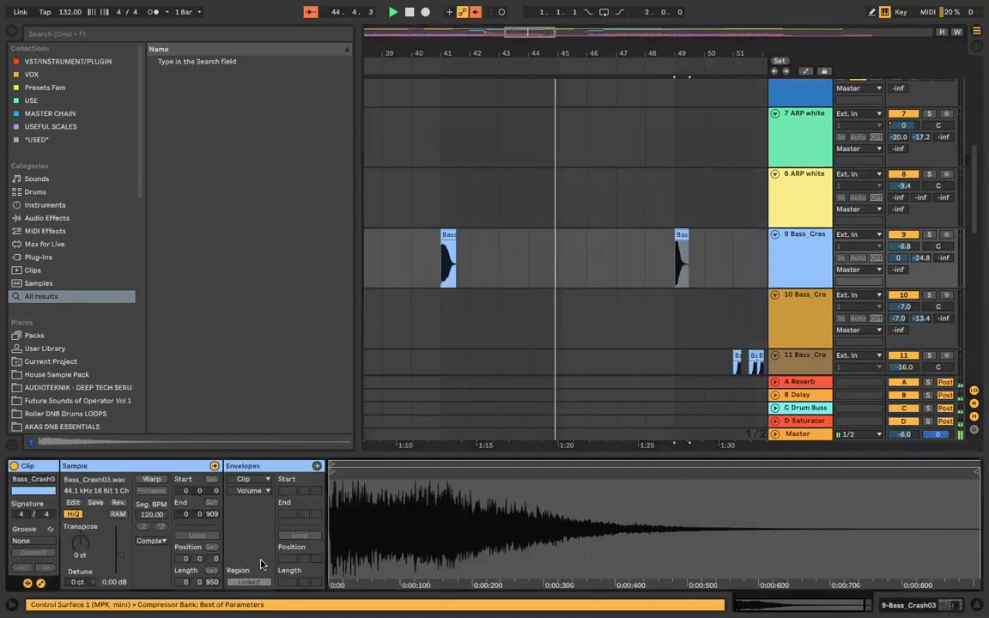
drag(121, 554, 121, 556)
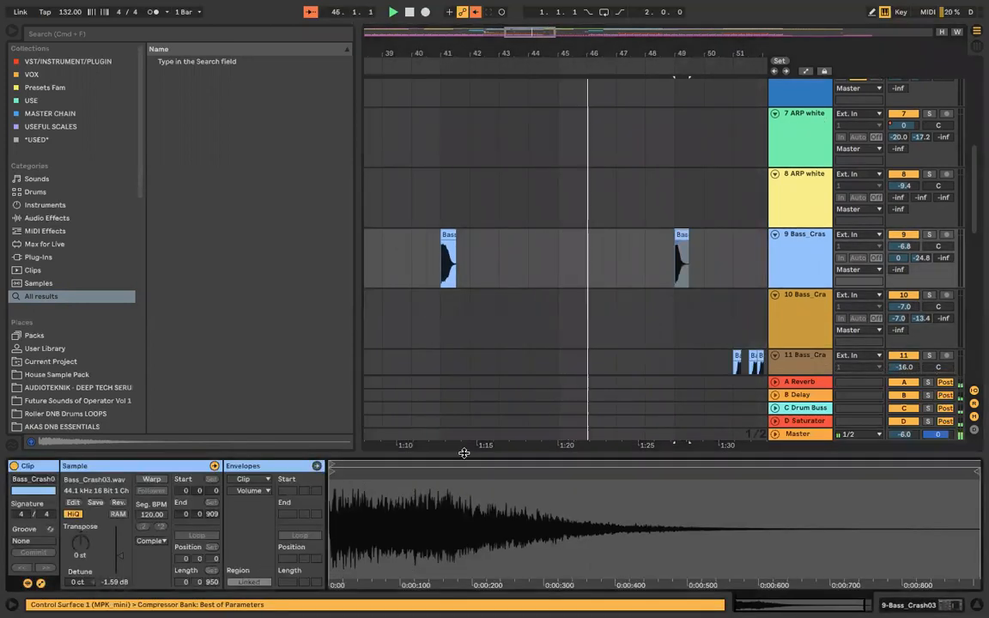
key(super+alt+l)
scroll(466, 456, right, 5)
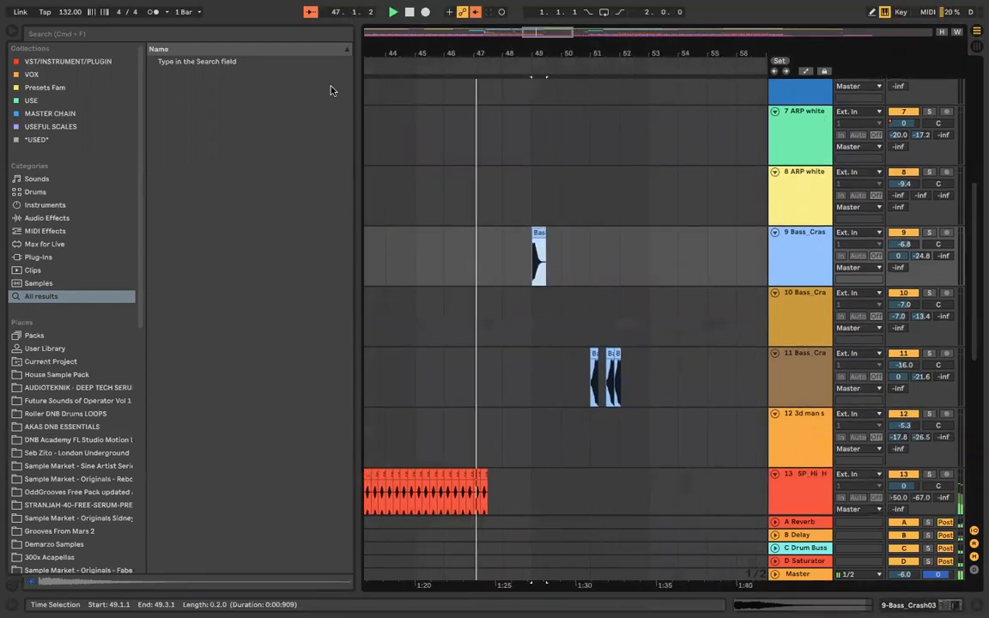
key(super+s)
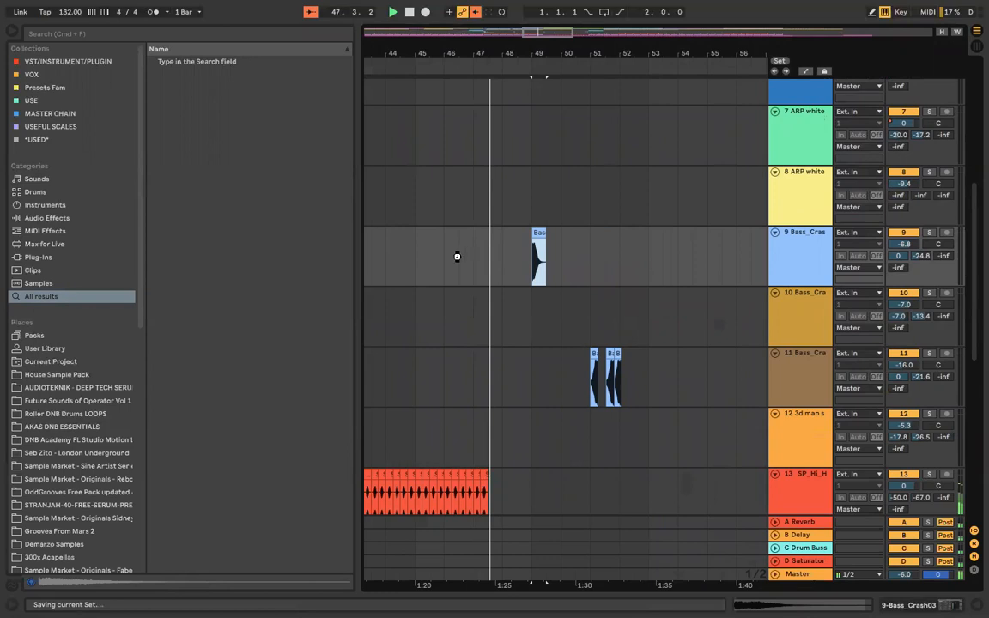
Step: Raise the Drum Buss and Saturator sends to -32.5 and -21.6 dB on track 18, and to -14.7 and -19.4 dB on track 19
scroll(458, 255, right, 4)
scroll(458, 256, down, 3)
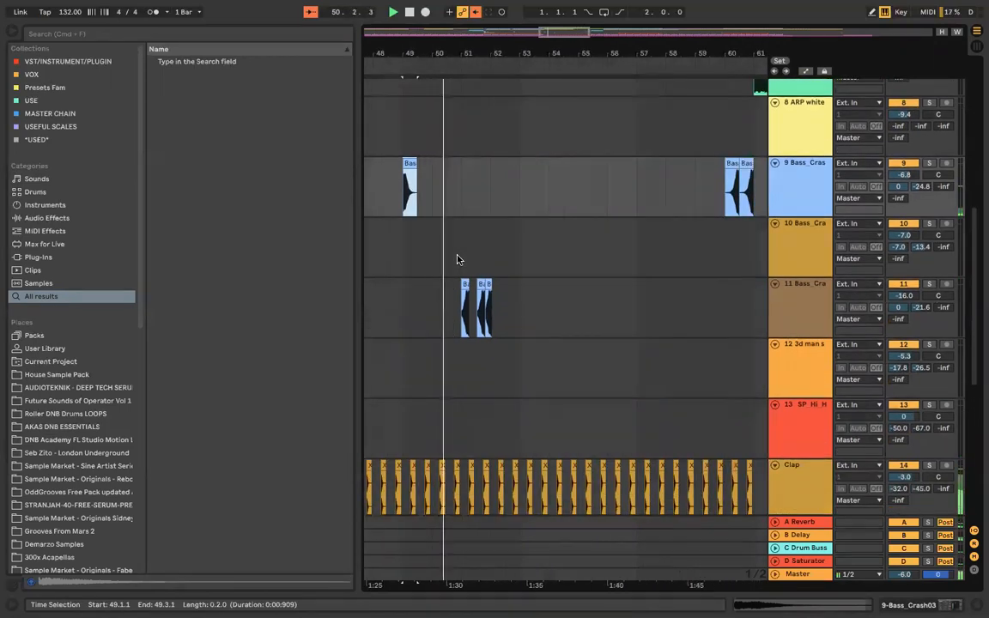
scroll(458, 256, down, 4)
scroll(457, 260, down, 4)
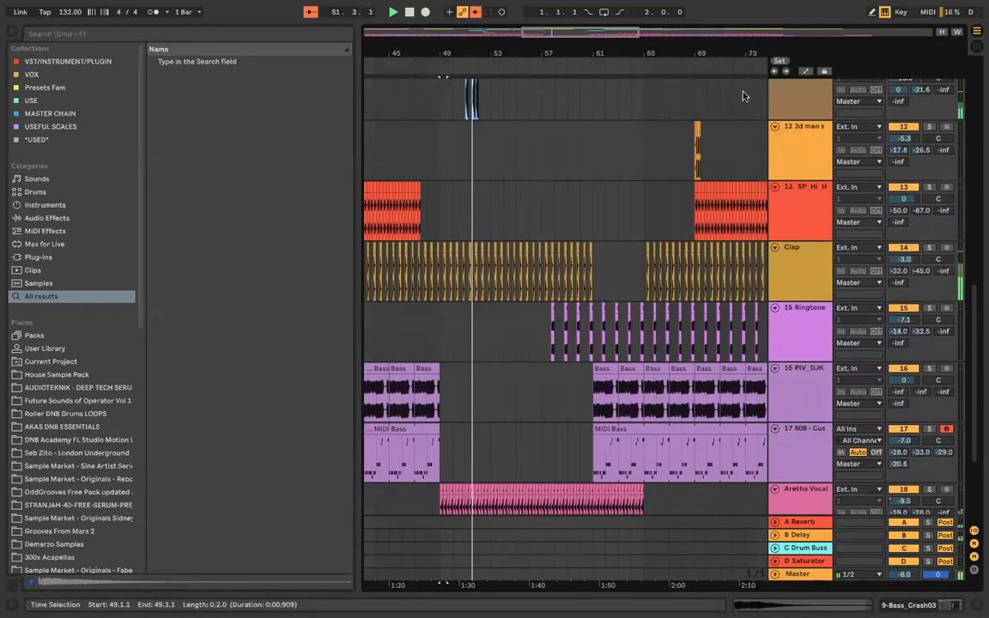
scroll(648, 216, down, 5)
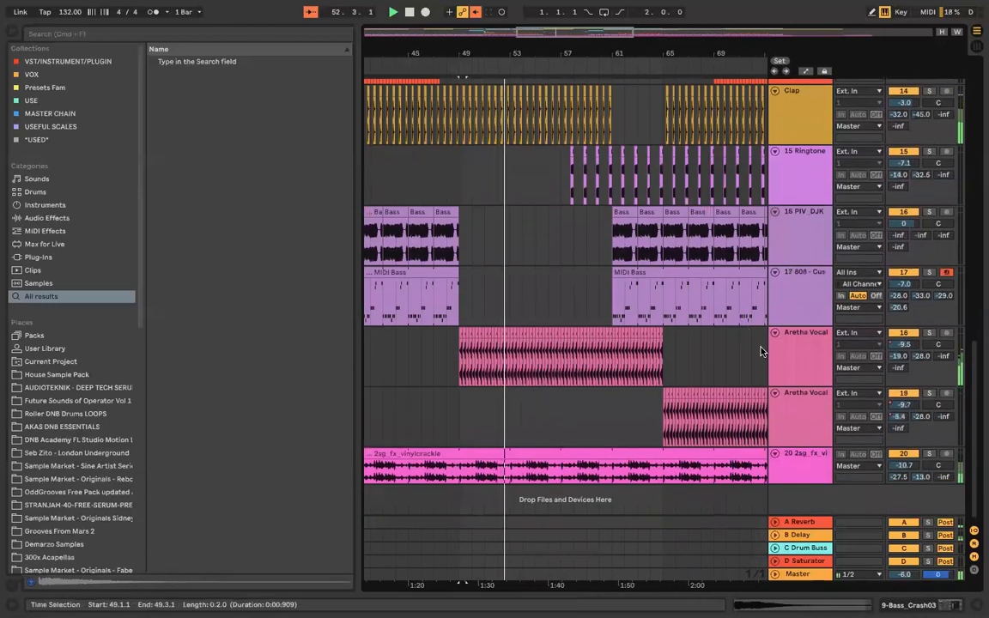
drag(897, 368, 897, 343)
drag(908, 433, 908, 407)
Step: Show the devices of Aretha Vocal track 18, search for "ec" and add Echo to the end of its chain
click(810, 372)
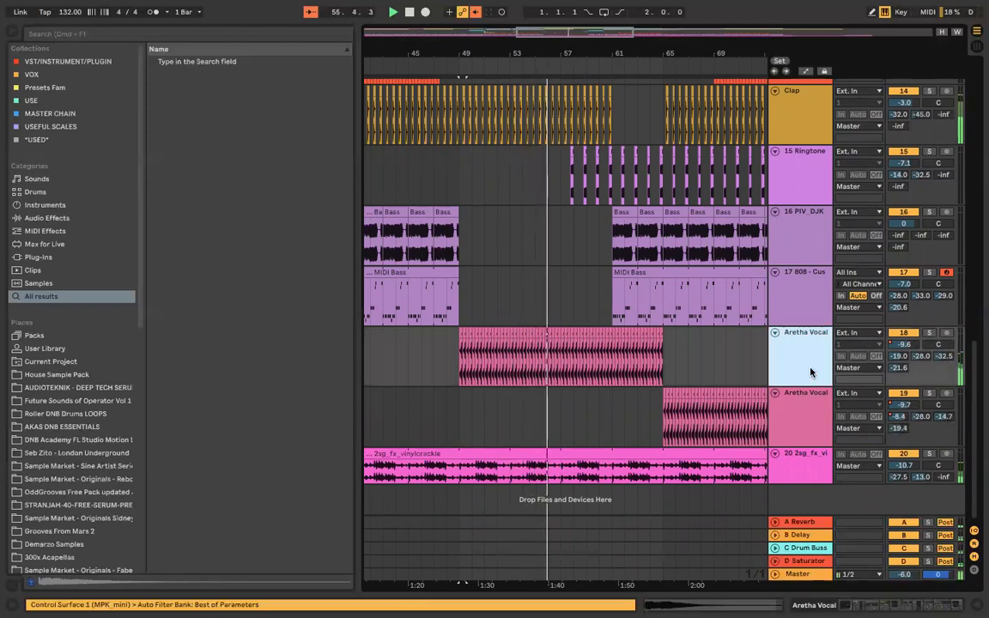
double_click(810, 372)
scroll(702, 532, right, 2)
scroll(702, 532, left, 10)
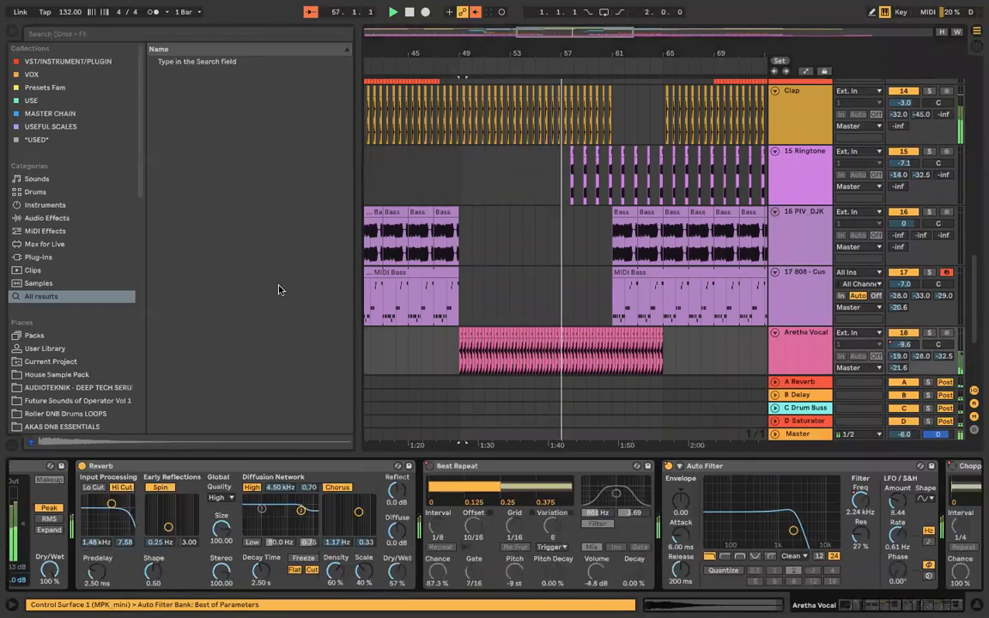
key(super+f)
text(ec)
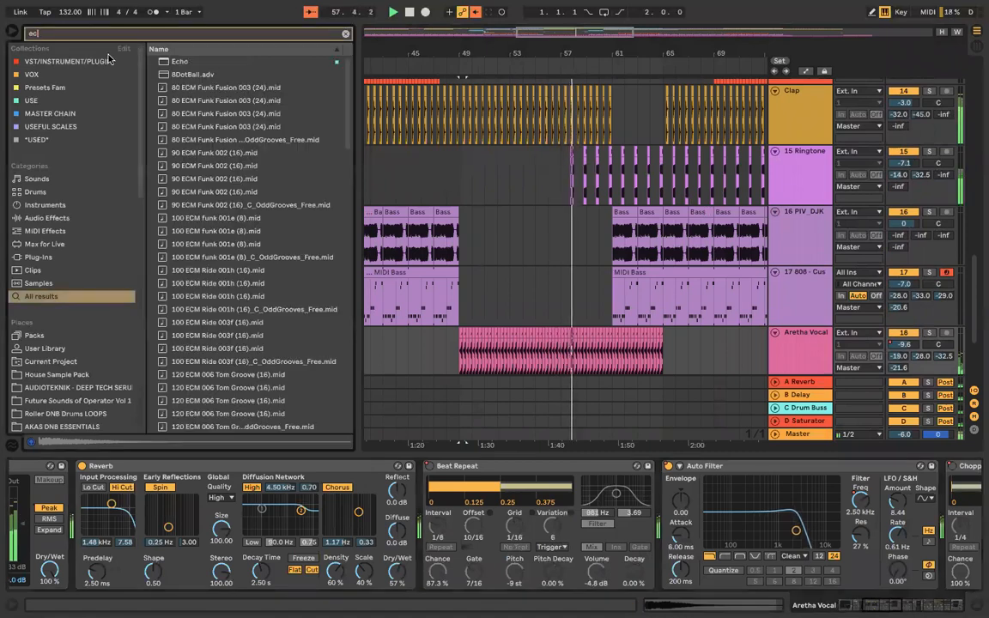
double_click(172, 63)
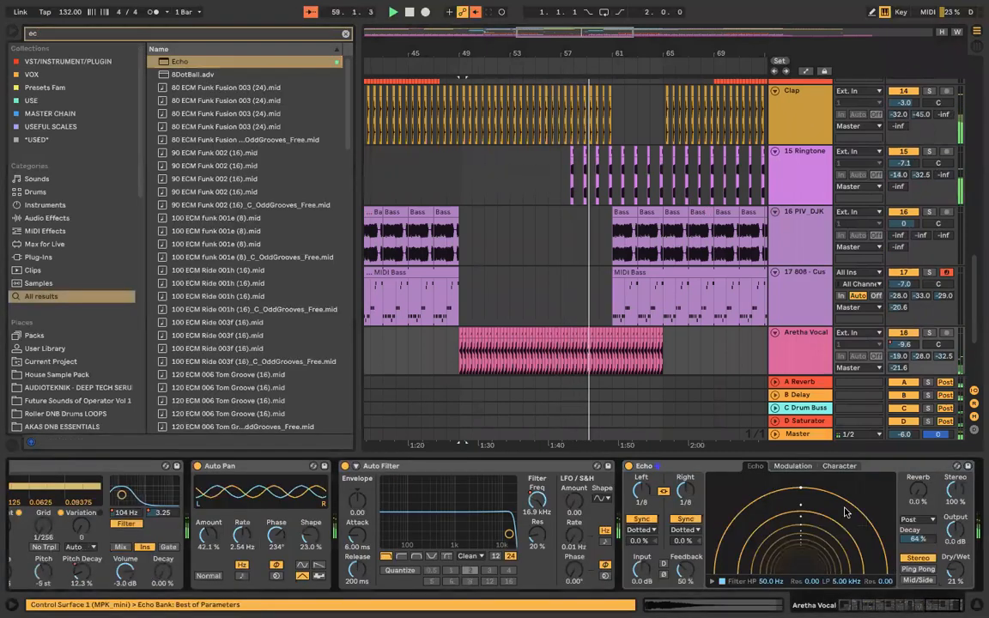
Step: Switch the Echo on Aretha Vocal to Ping Pong with 9.5% reverb and 86% decay, and stop playback
click(919, 569)
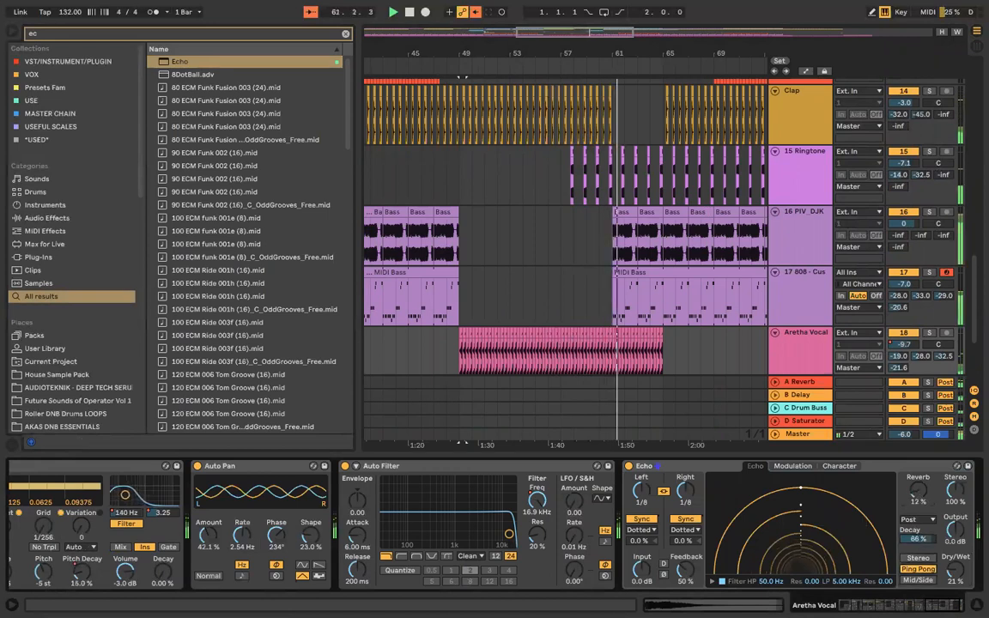
scroll(682, 353, right, 1)
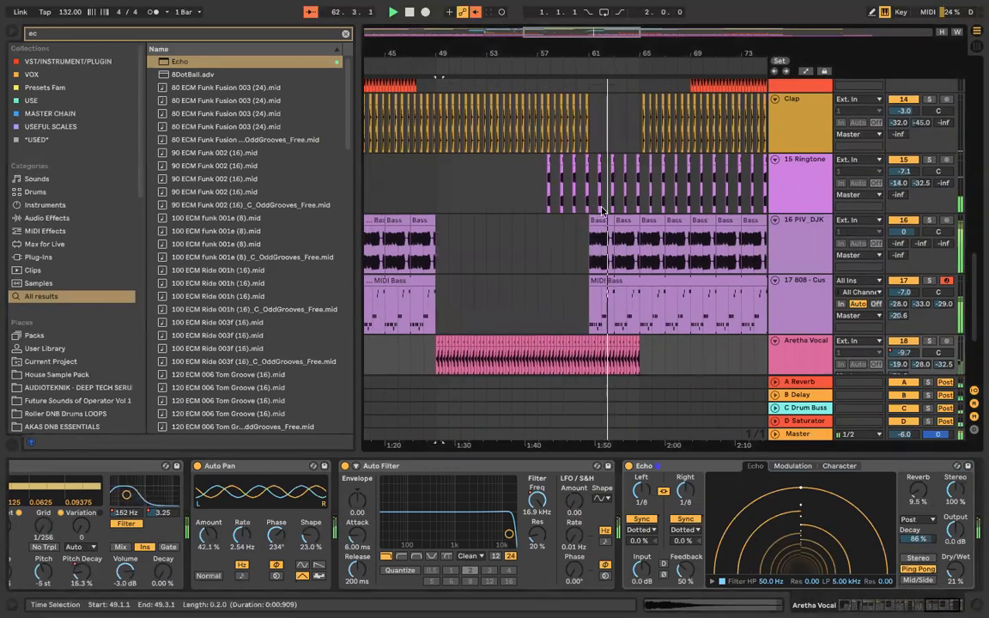
scroll(592, 138, right, 1)
scroll(583, 111, up, 1)
click(584, 136)
scroll(584, 133, up, 2)
scroll(584, 133, right, 1)
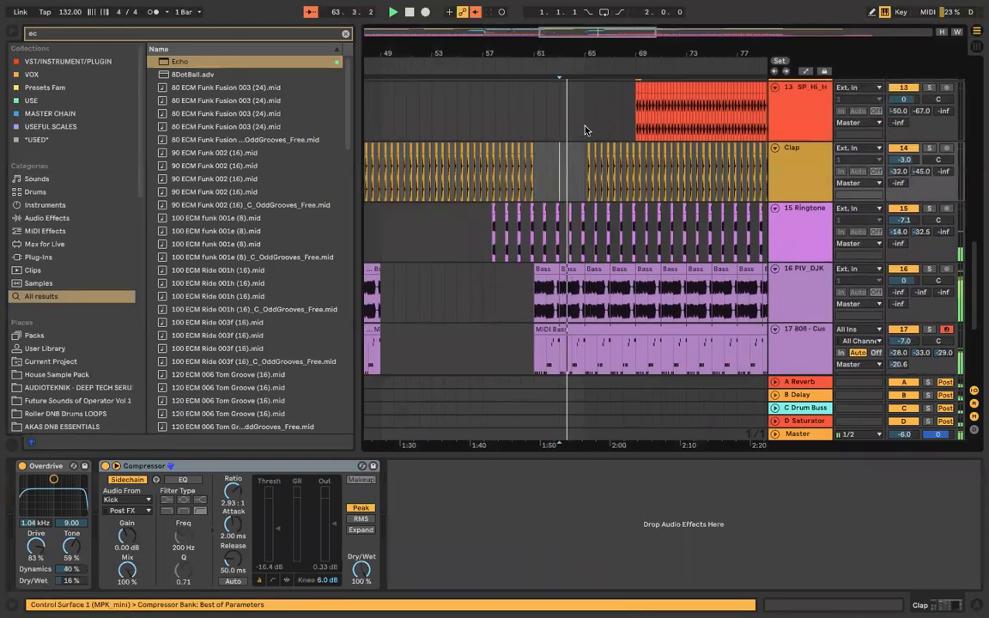
scroll(585, 129, up, 3)
scroll(585, 130, right, 1)
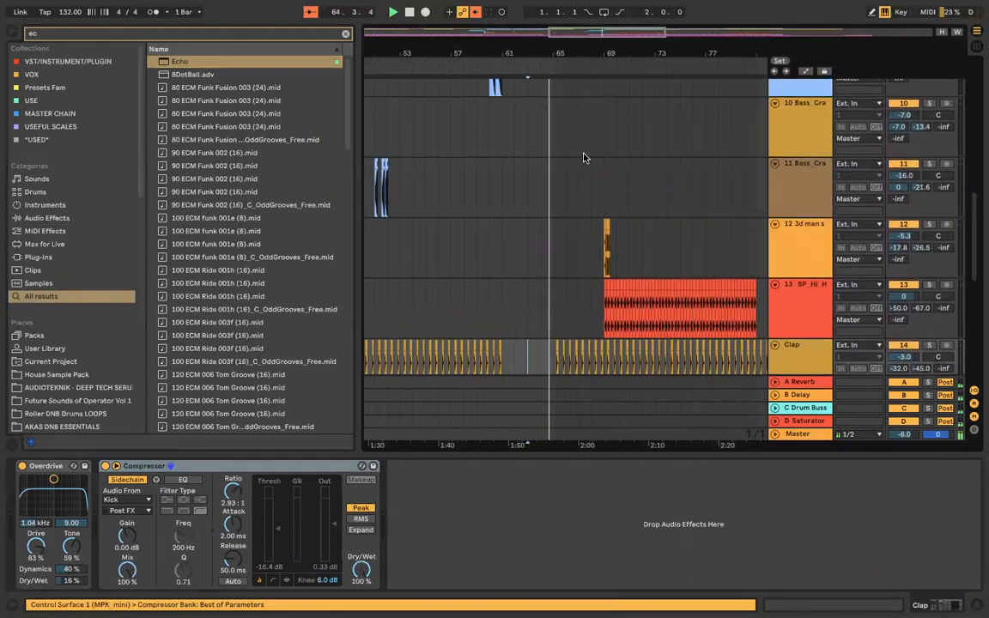
key(space)
Step: Copy the "3d man saying hi" clip from bar 33 on track 12 to bar 65 of the same track
scroll(597, 238, left, 3)
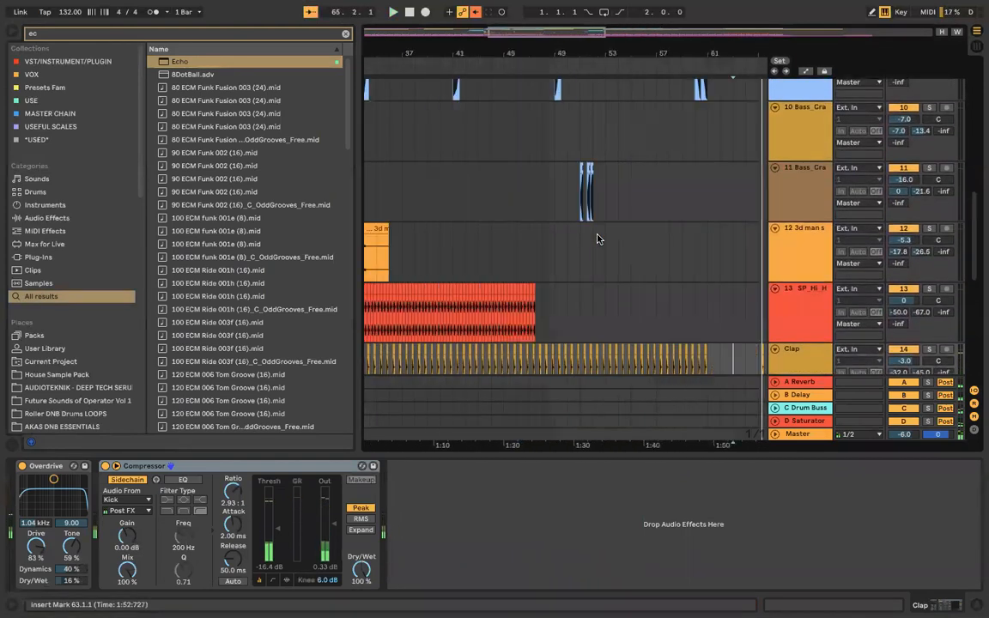
scroll(601, 239, down, 1)
click(411, 230)
scroll(661, 255, right, 1)
scroll(667, 257, right, 2)
scroll(657, 255, up, 3)
click(618, 259)
key(super+v)
scroll(618, 258, up, 3)
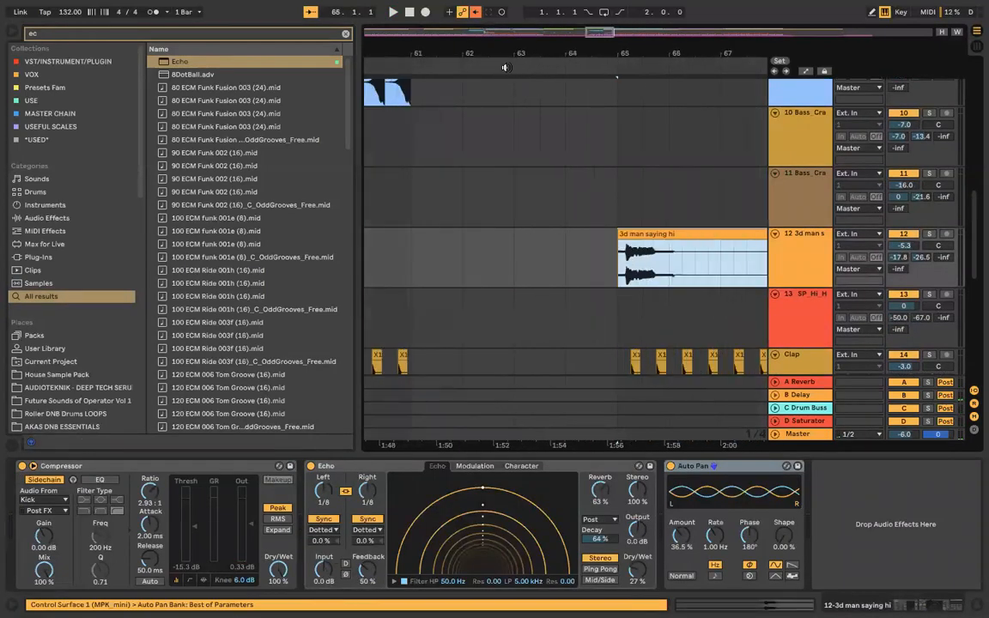
Step: Play the arrangement from about bar 63 to check the vocal clip at bar 65 against the other tracks
click(560, 214)
scroll(639, 243, down, 5)
scroll(640, 243, down, 3)
scroll(639, 243, up, 2)
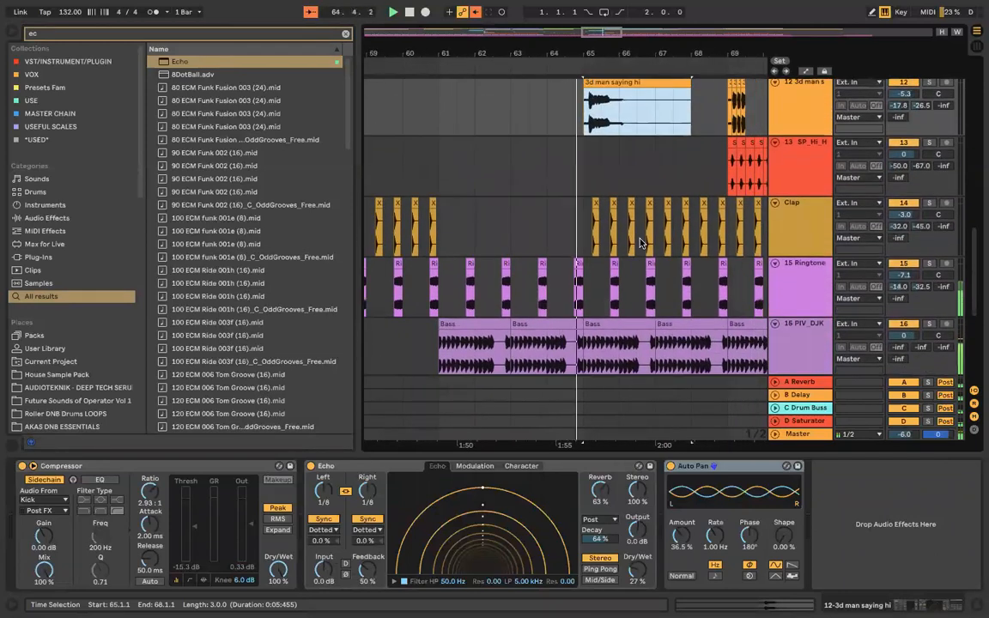
scroll(639, 243, down, 5)
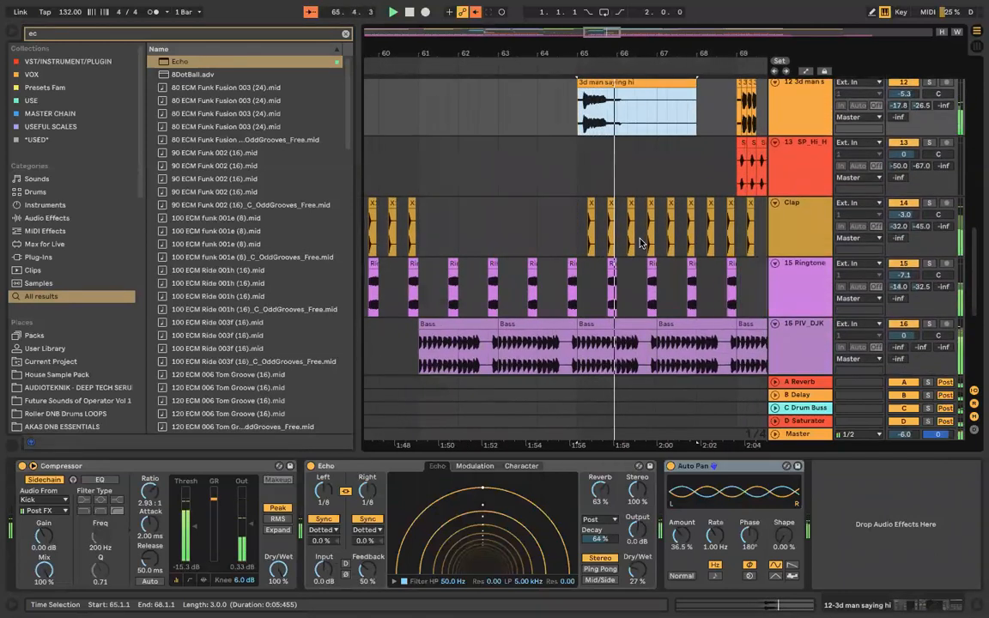
scroll(639, 243, up, 3)
Step: Copy bar 33 of the Hi Hat, Kick and X1P_Kit2 tracks to bar 65, and play the transition from bar 63.3
scroll(640, 243, up, 7)
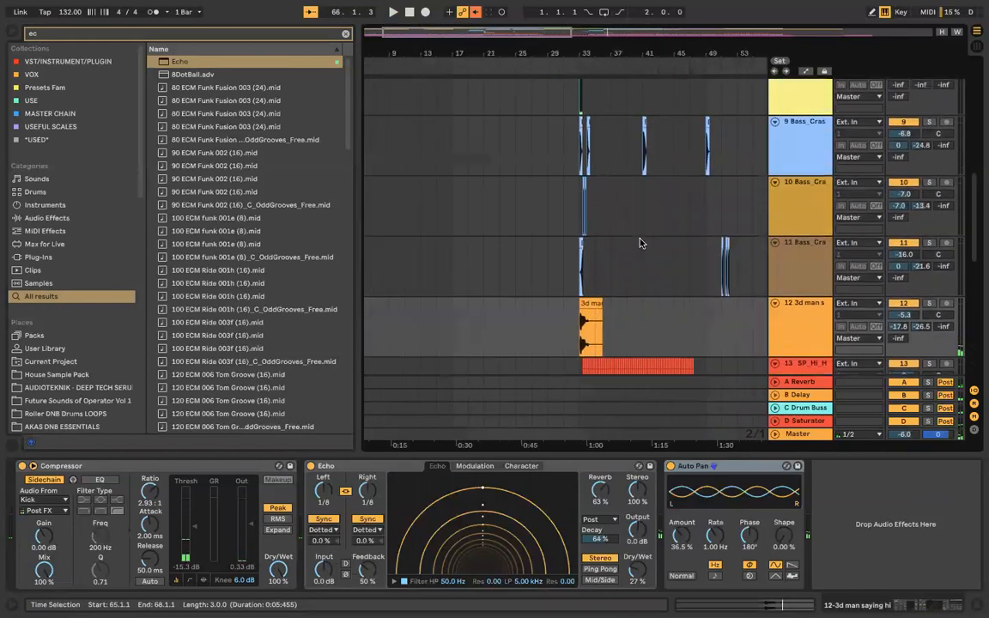
scroll(575, 214, up, 3)
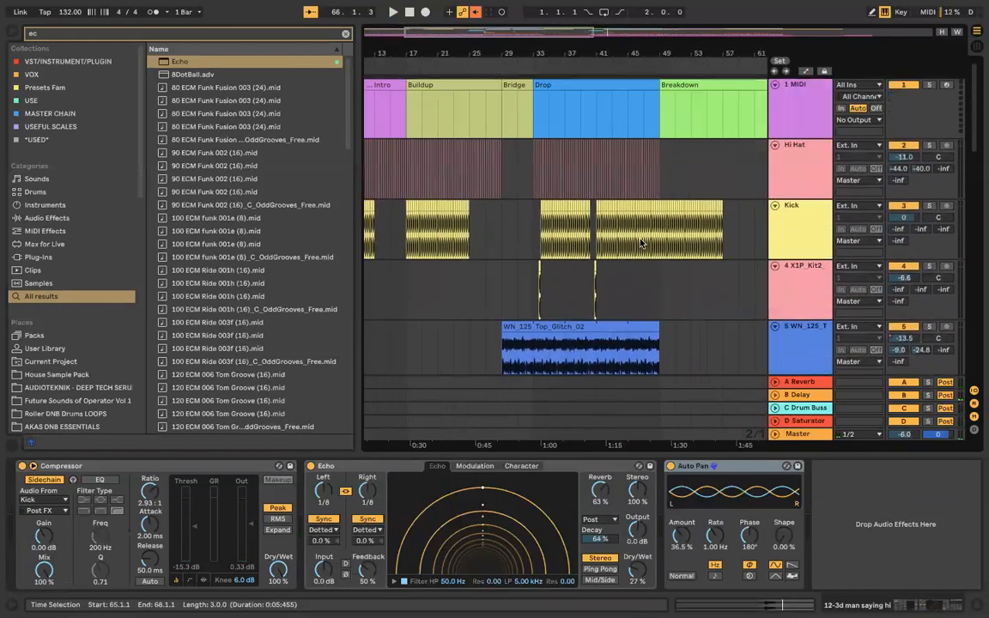
scroll(482, 197, up, 5)
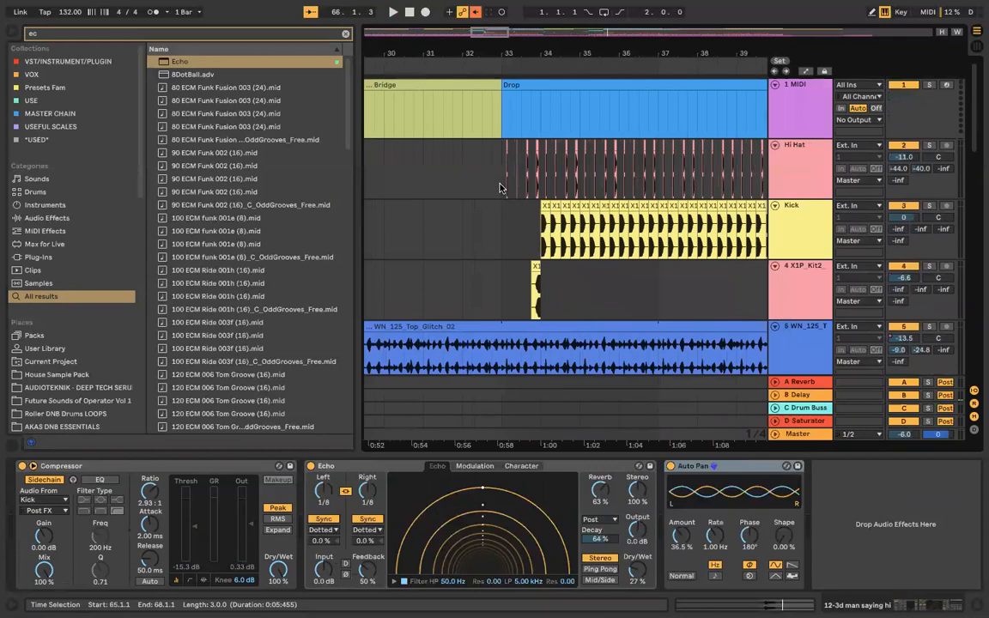
scroll(502, 187, down, 2)
drag(505, 185, 520, 292)
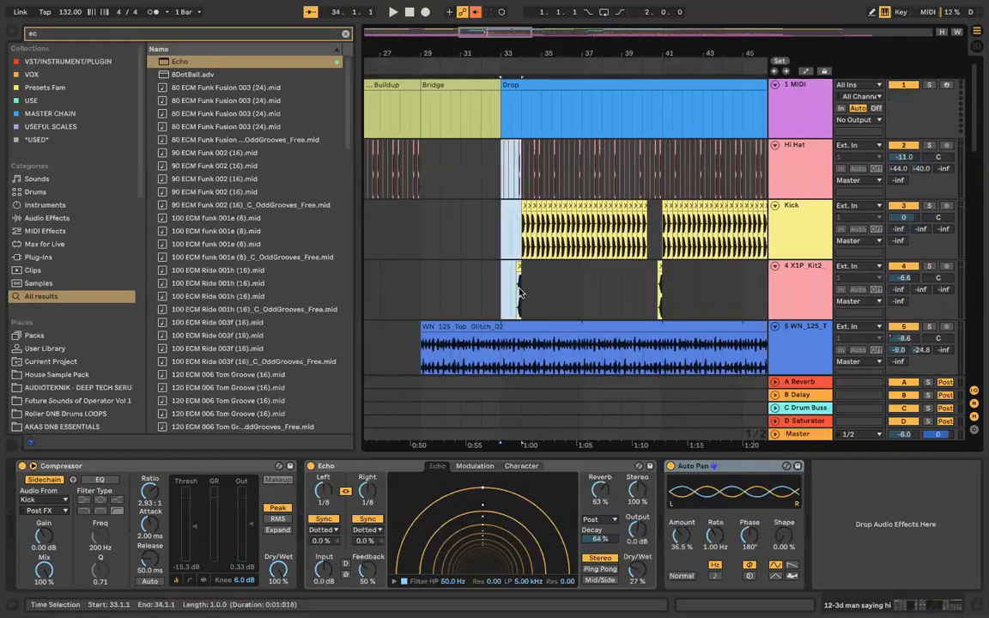
scroll(519, 292, right, 10)
scroll(519, 292, down, 1)
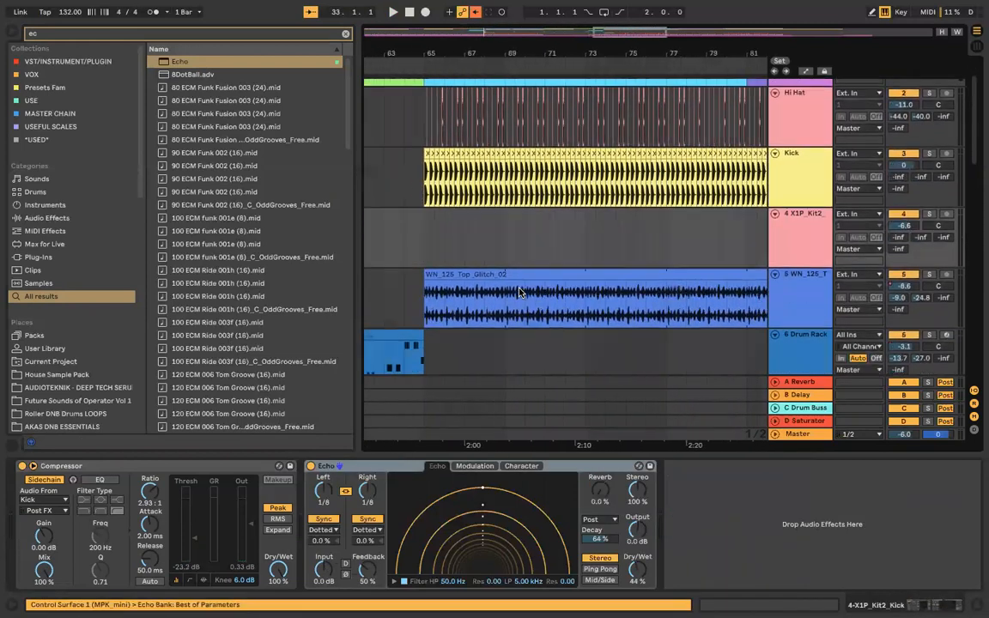
scroll(519, 291, left, 5)
scroll(519, 292, up, 1)
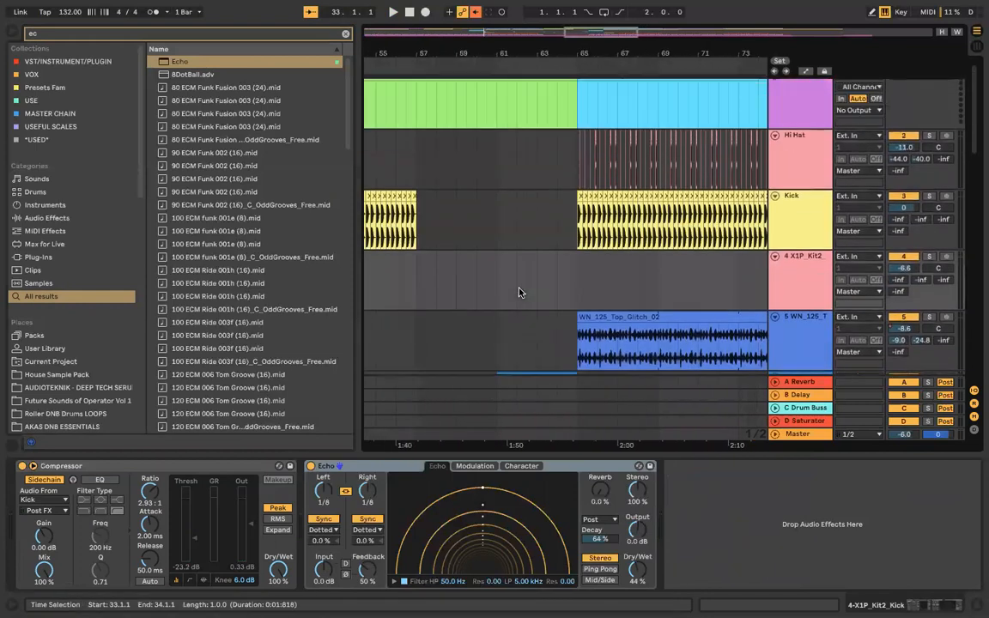
scroll(518, 292, up, 1)
drag(574, 150, 593, 237)
key(super+v)
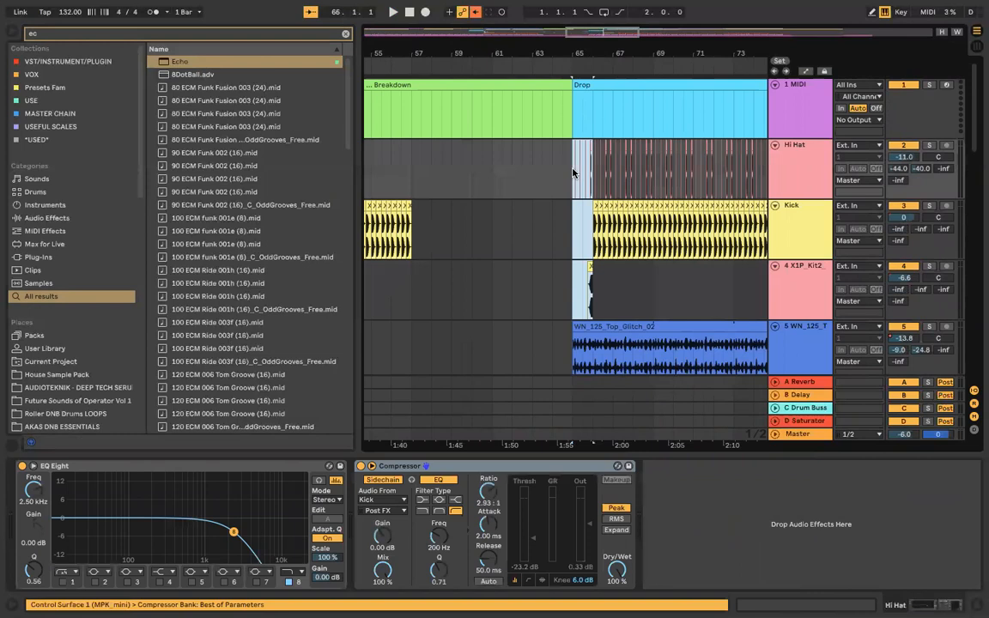
click(543, 266)
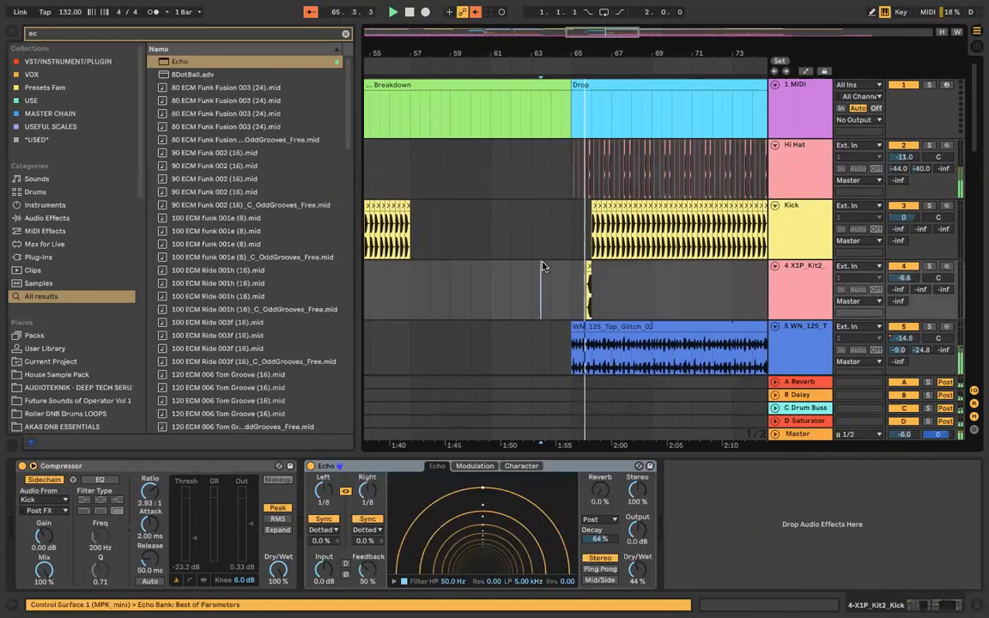
scroll(541, 266, down, 3)
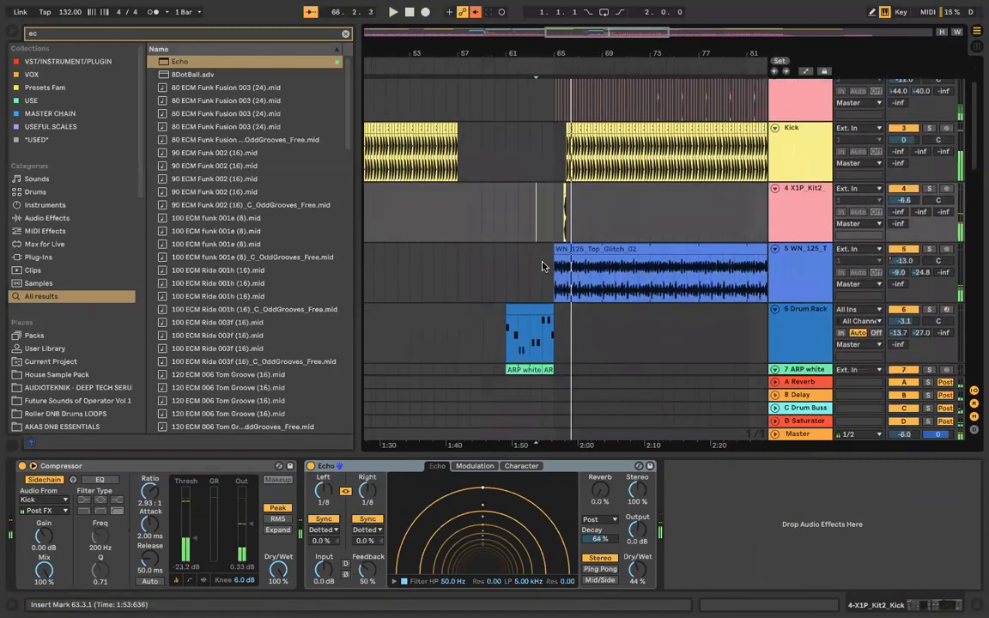
Step: Copy the crash clip at bar 33 on track 11 to bar 64, shifting it to end at the start of bar 65
scroll(541, 266, down, 8)
scroll(542, 266, left, 5)
scroll(547, 260, right, 3)
scroll(547, 260, down, 2)
scroll(548, 260, left, 3)
scroll(437, 268, up, 4)
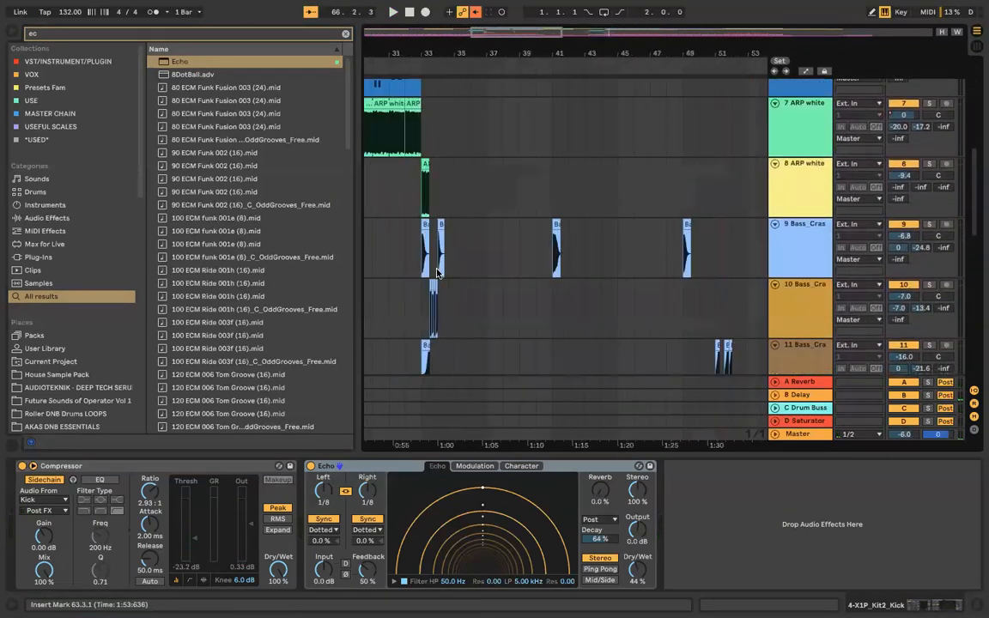
scroll(439, 275, left, 2)
scroll(439, 274, down, 1)
click(454, 331)
scroll(473, 330, right, 10)
scroll(472, 331, down, 1)
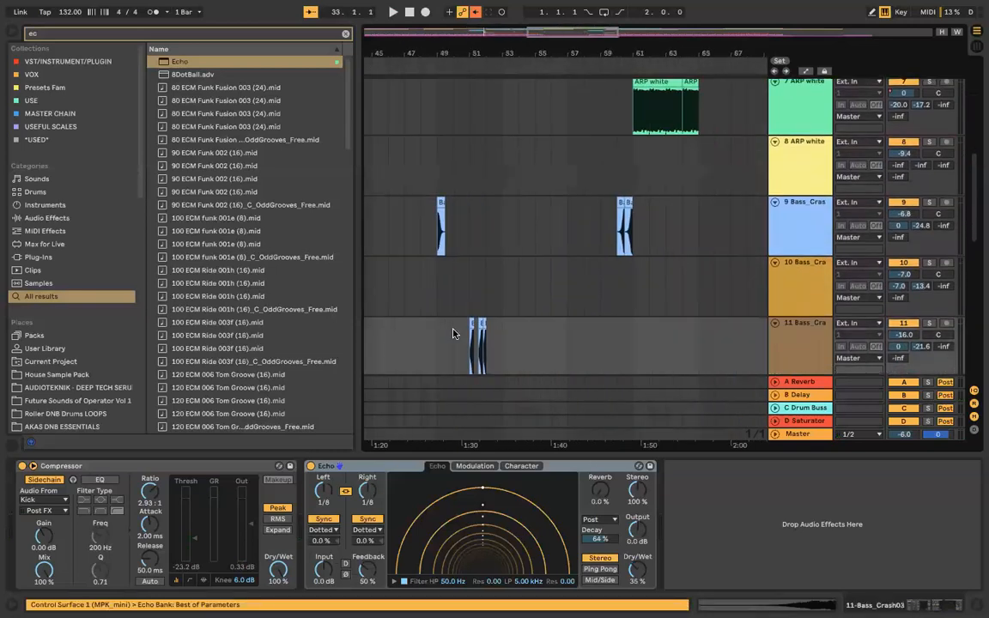
click(616, 346)
key(super+v)
scroll(616, 346, up, 4)
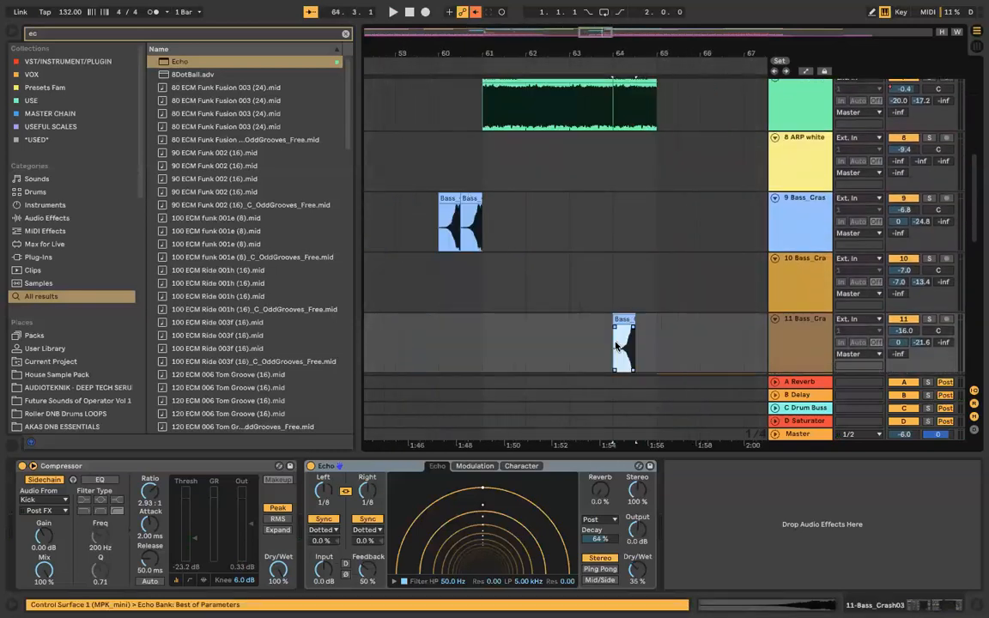
key(Right)
Step: Change the colour of crash track 11 to turquoise
scroll(616, 346, down, 4)
right_click(811, 346)
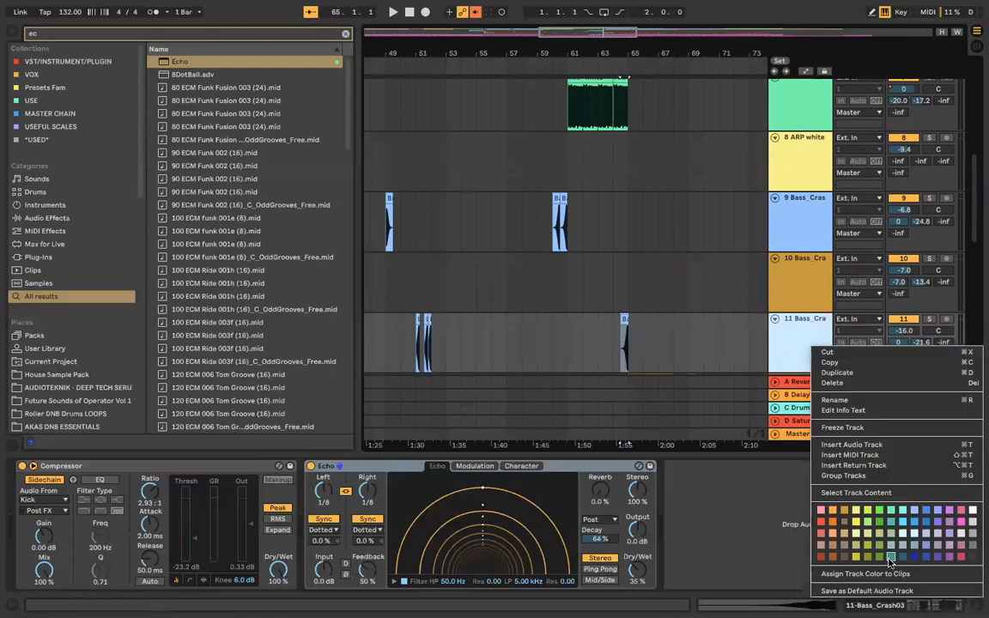
click(903, 512)
click(700, 331)
Step: Play from about bar 61 and compare the second drop's clips with those of the first drop around bar 33
click(567, 70)
scroll(615, 127, up, 6)
scroll(615, 127, right, 1)
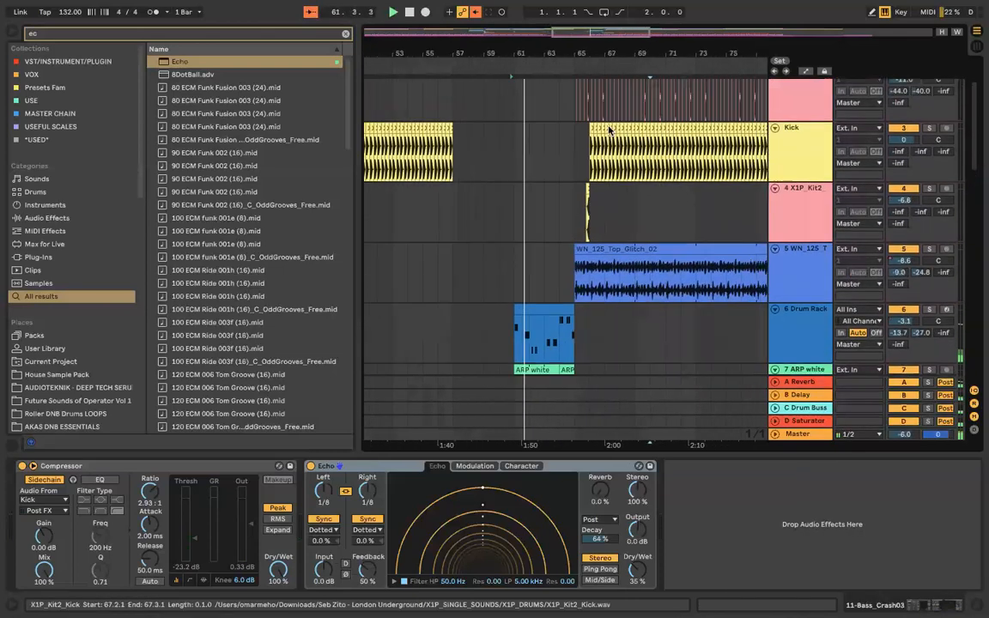
scroll(609, 130, up, 2)
scroll(610, 131, left, 10)
scroll(609, 131, down, 4)
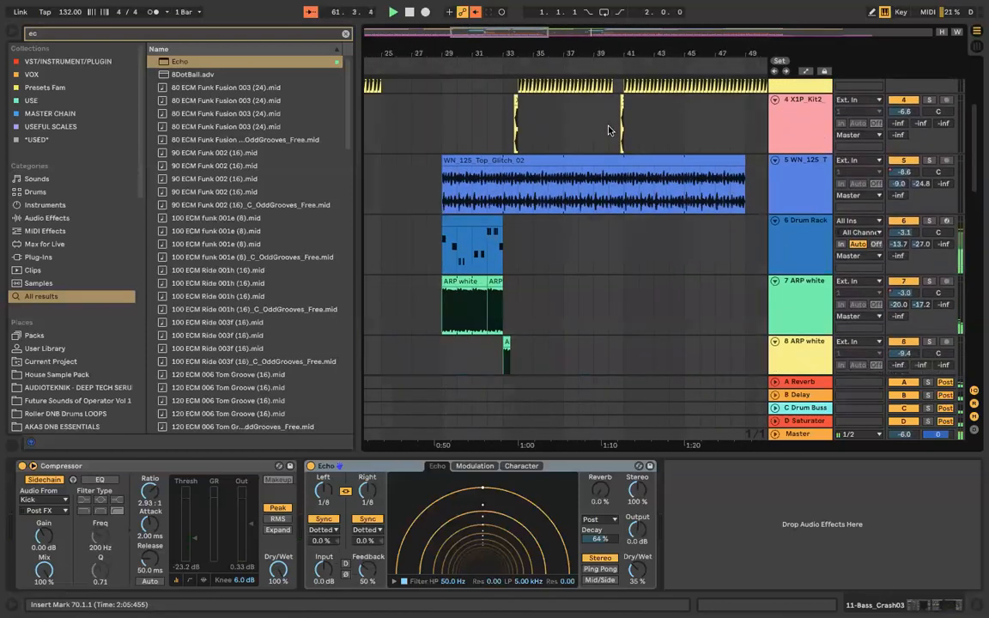
scroll(607, 130, up, 1)
scroll(607, 128, down, 5)
scroll(549, 125, left, 1)
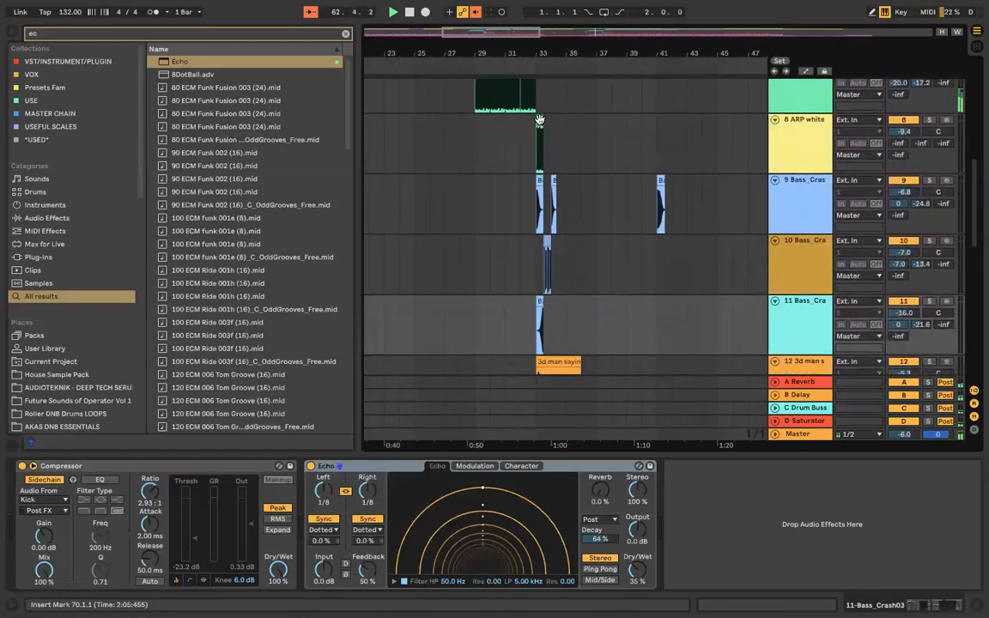
Step: Copy the short ARP white clip on track 8 from bar 33 to bar 65
click(540, 120)
scroll(485, 107, right, 12)
scroll(485, 106, up, 1)
click(465, 178)
key(super+v)
Step: Copy the two crash clips in bars 33 and 34 of track 9 to bar 65
scroll(465, 178, left, 12)
scroll(465, 179, down, 1)
scroll(466, 179, right, 2)
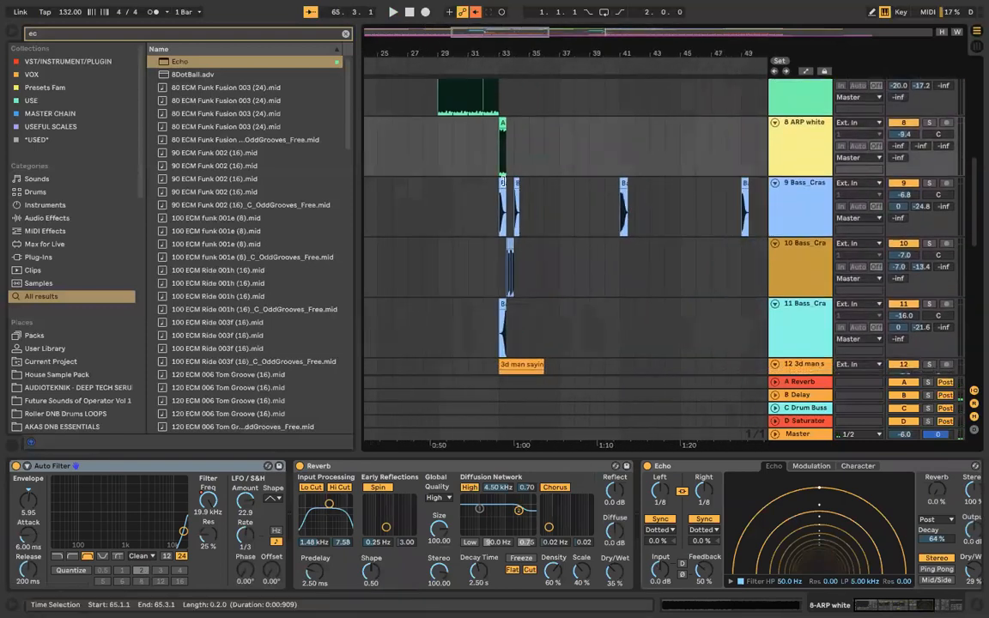
drag(500, 198, 527, 198)
scroll(527, 199, right, 10)
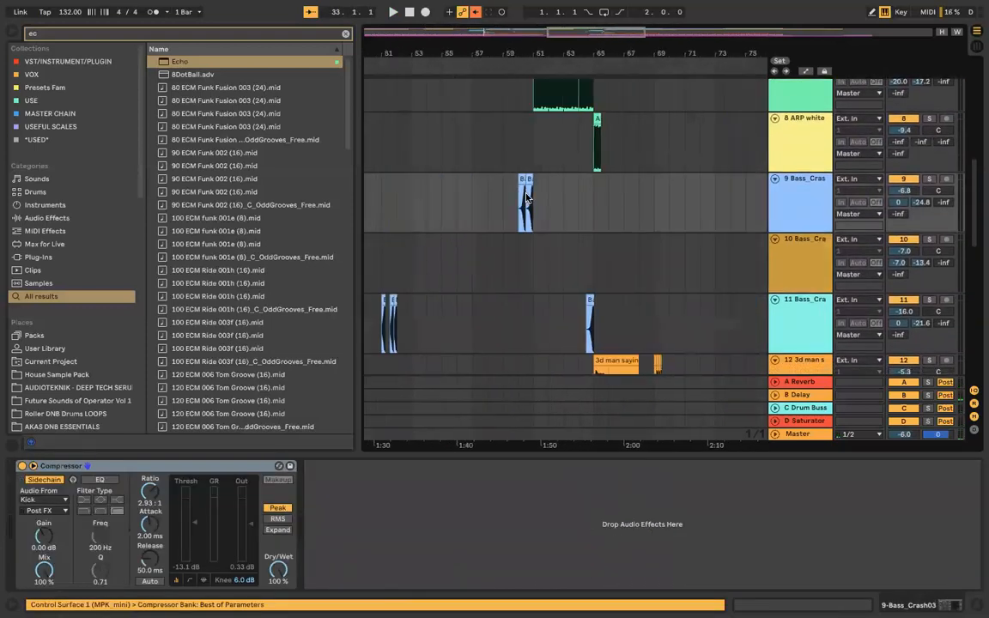
scroll(526, 199, right, 2)
click(542, 198)
Step: Copy the two-bar section with the short crash clips on track 10 from bar 33 to bar 65
scroll(544, 198, left, 15)
scroll(545, 198, down, 1)
drag(521, 232, 541, 232)
scroll(541, 233, right, 15)
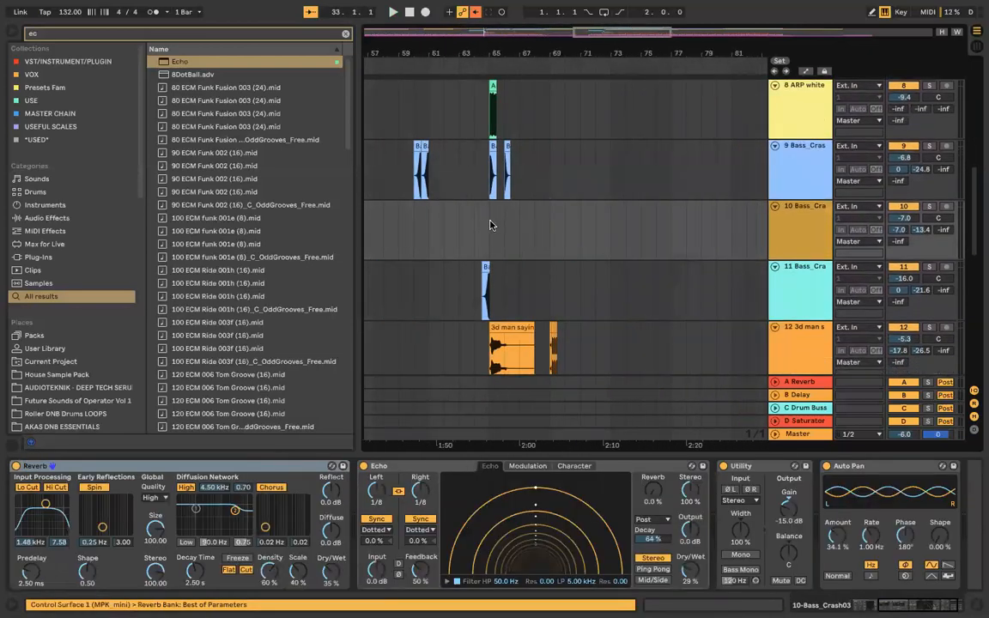
scroll(489, 224, down, 1)
scroll(489, 225, left, 11)
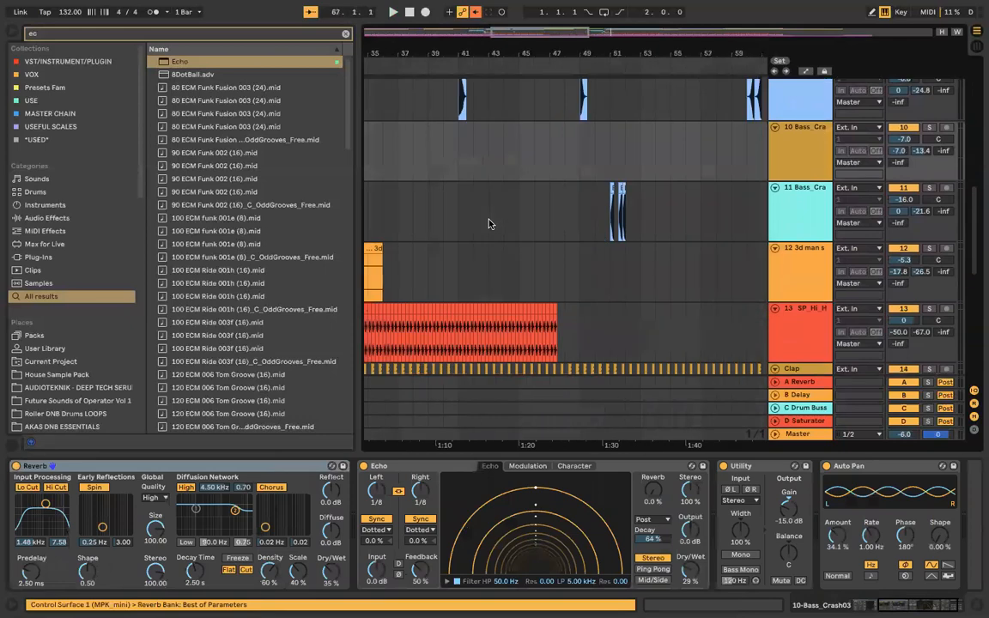
scroll(490, 224, down, 3)
scroll(489, 225, left, 5)
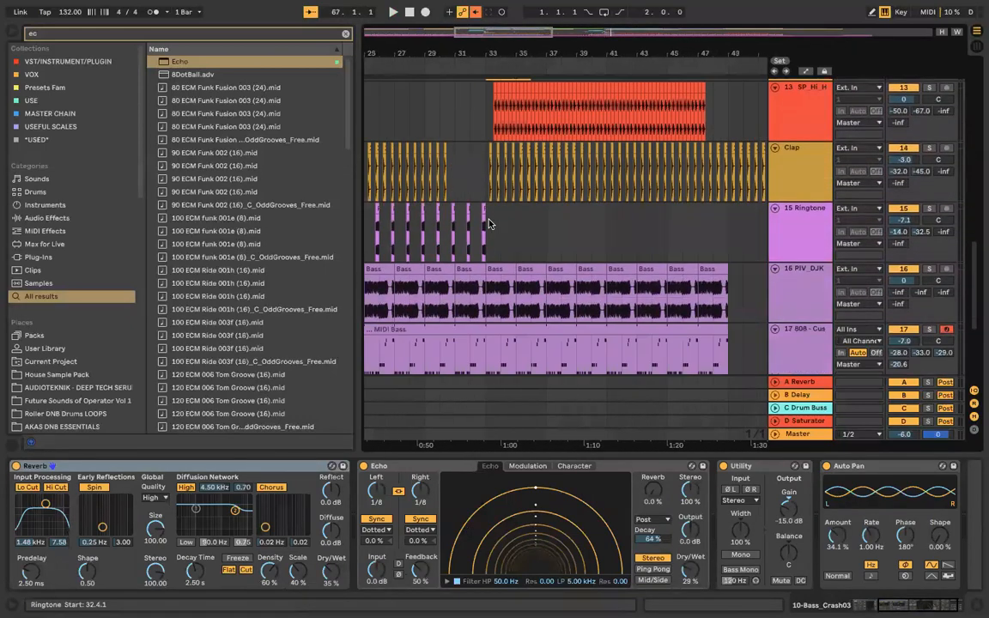
scroll(490, 225, up, 5)
scroll(489, 225, right, 13)
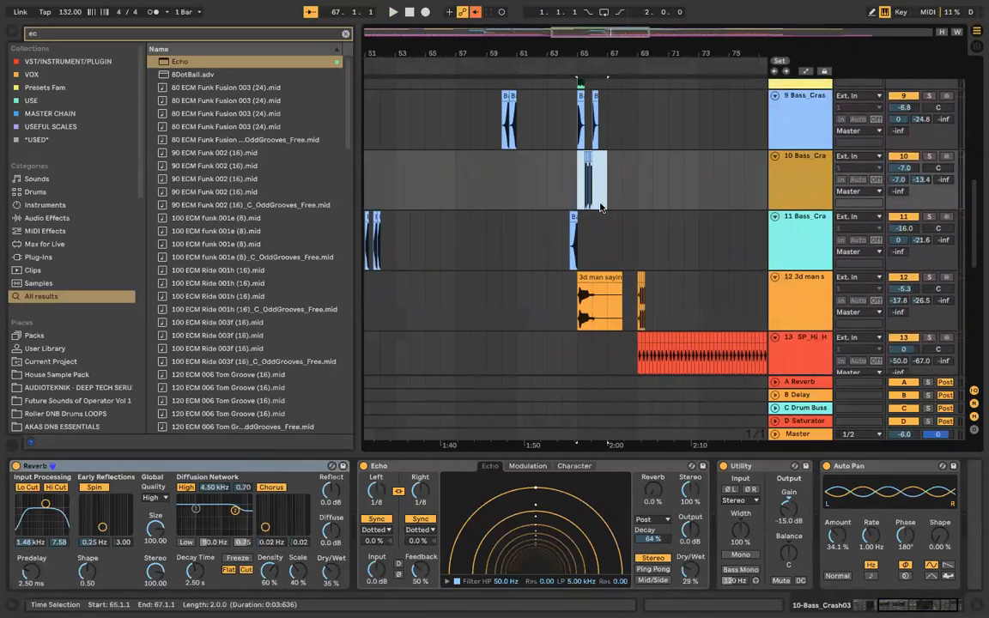
Step: Duplicate the crash clip before bar 65 on track 11 so the copy starts at bar 65
scroll(601, 207, up, 5)
click(529, 217)
key(super+d)
scroll(530, 220, down, 2)
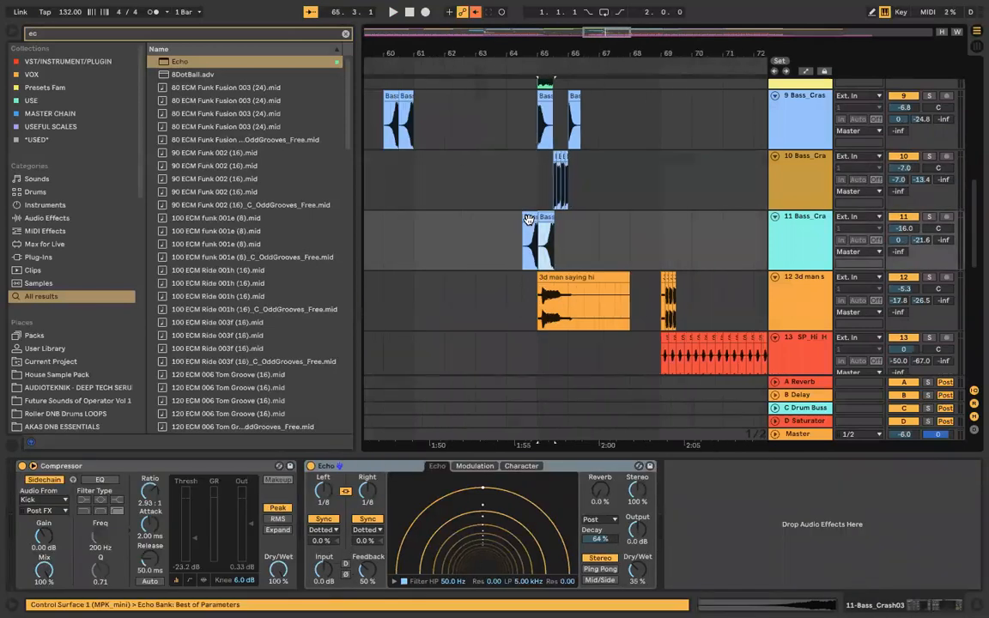
Step: Save the set and play from about bar 60 to check the transition into the second drop
scroll(529, 230, up, 3)
scroll(453, 104, up, 2)
scroll(453, 103, left, 5)
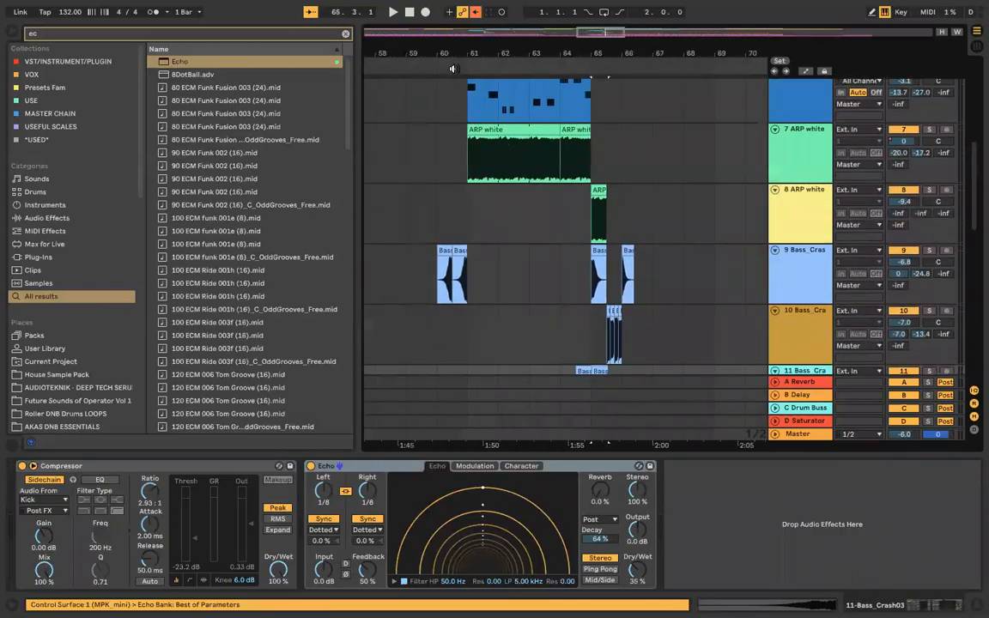
click(564, 220)
key(super+s)
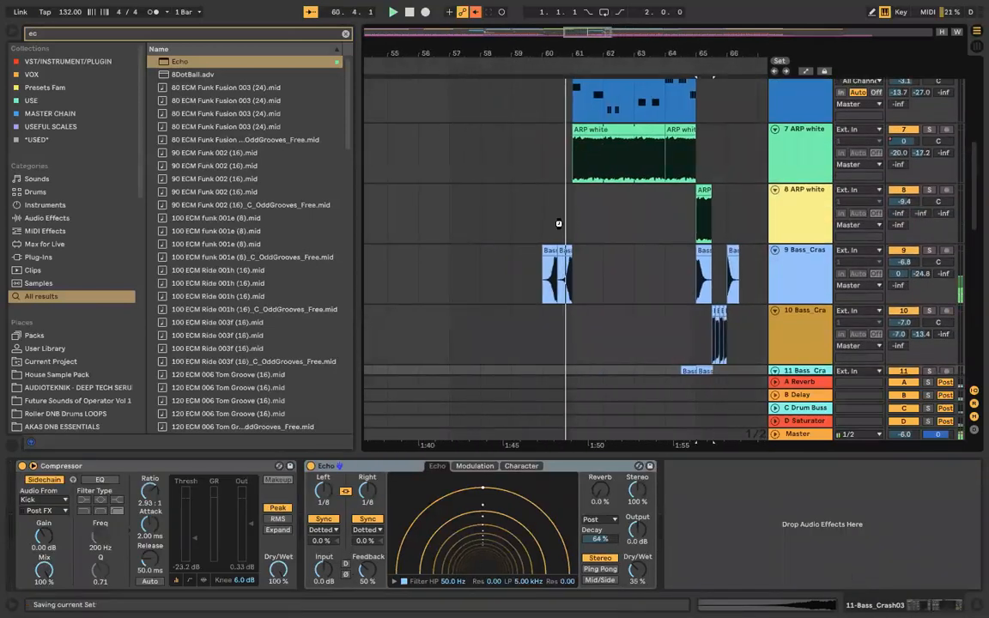
scroll(554, 213, right, 2)
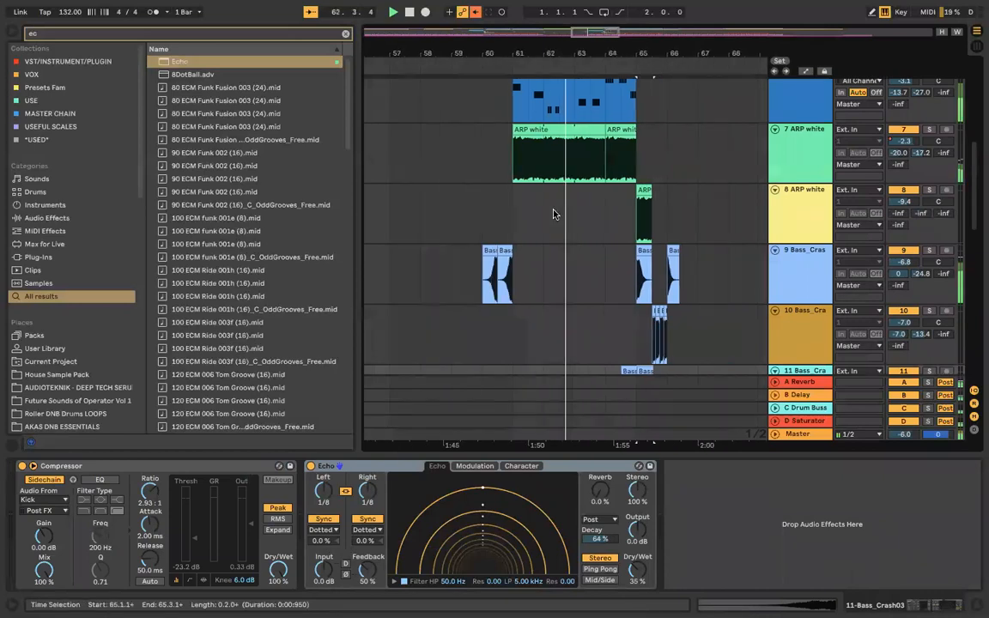
click(554, 212)
scroll(555, 213, right, 3)
scroll(485, 223, up, 3)
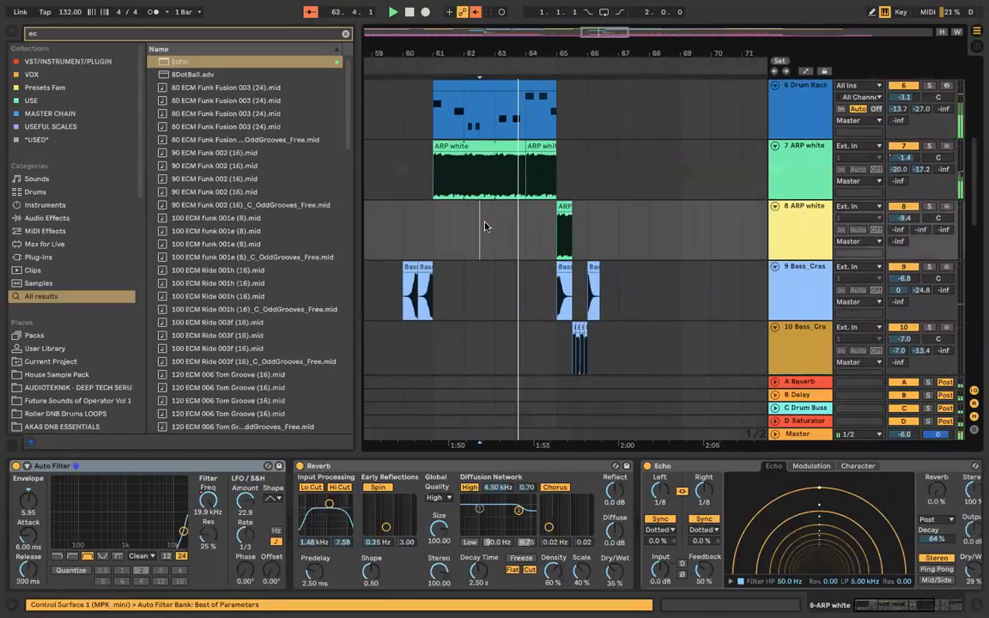
Step: Solo the Aretha Vocal on track 19 and play it from just before bar 65
scroll(484, 221, right, 1)
scroll(483, 218, down, 3)
click(312, 13)
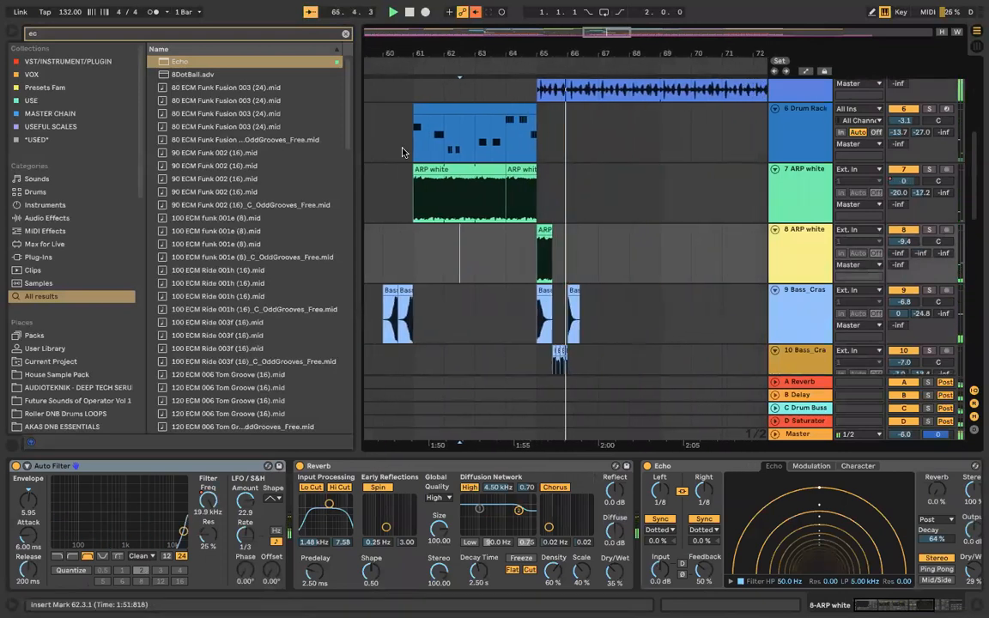
scroll(461, 212, down, 10)
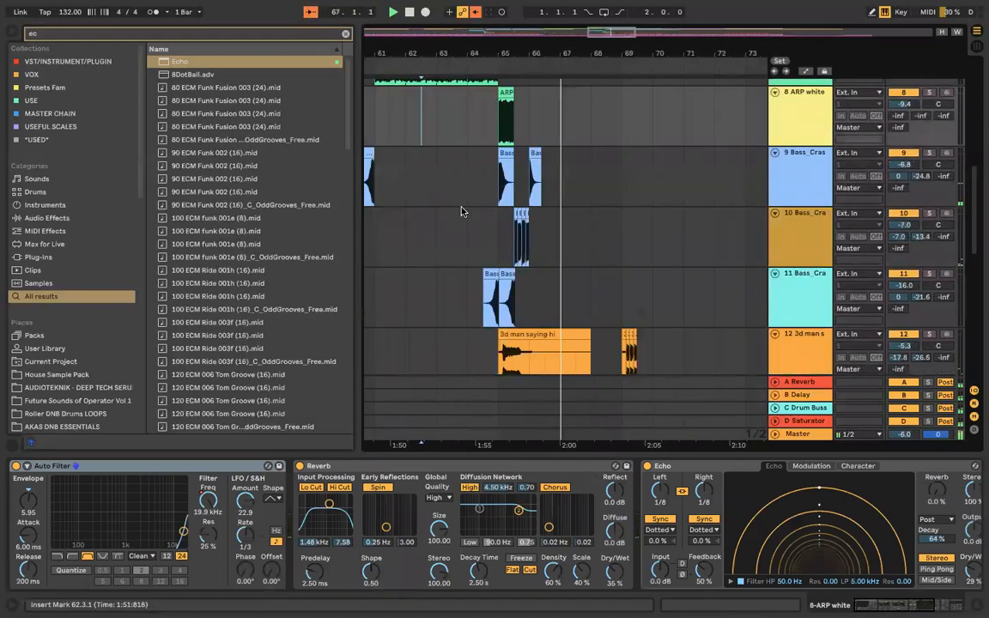
scroll(500, 278, down, 3)
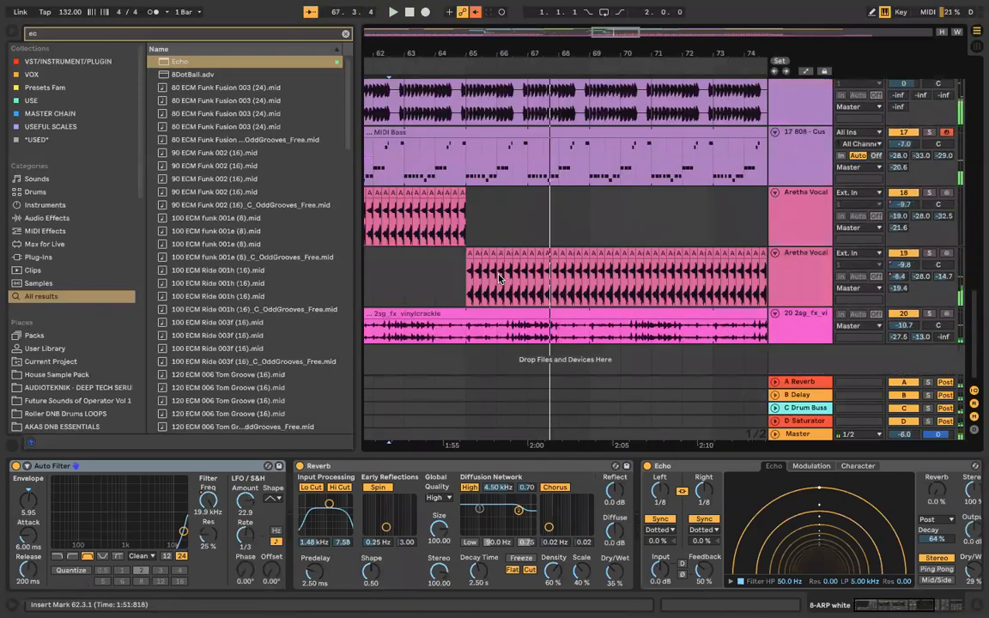
click(928, 259)
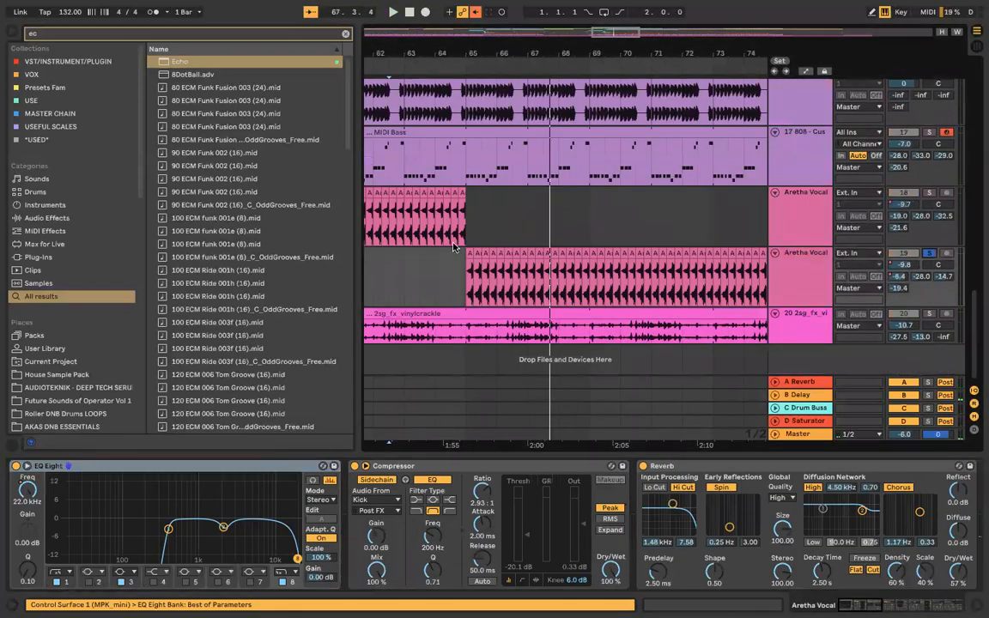
click(452, 265)
key(space)
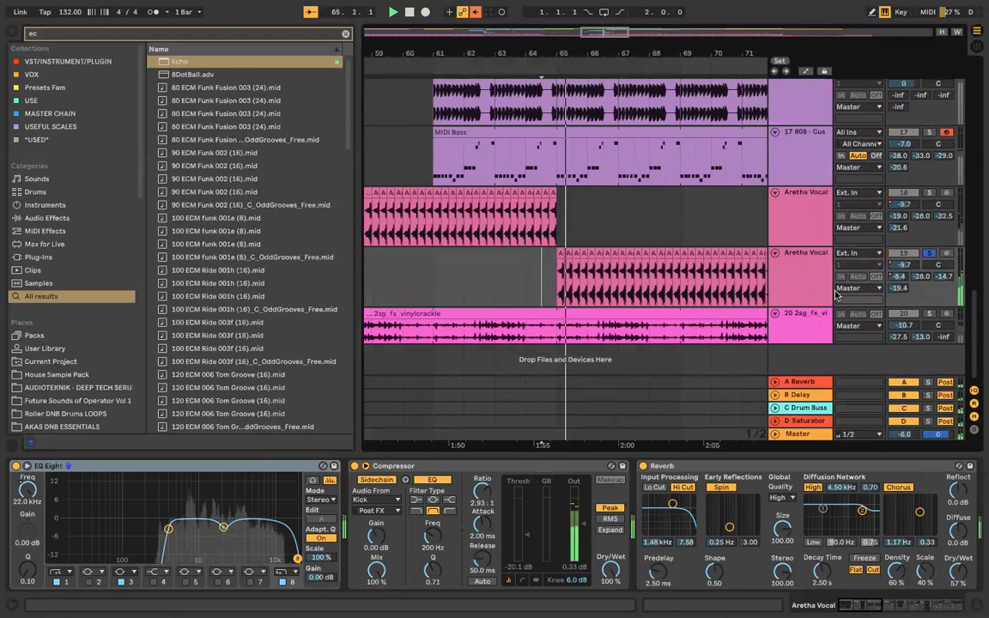
key(space)
Step: Enable the low cut on track 19's Reverb and set its input filter width to 6.88
click(825, 291)
scroll(728, 553, right, 5)
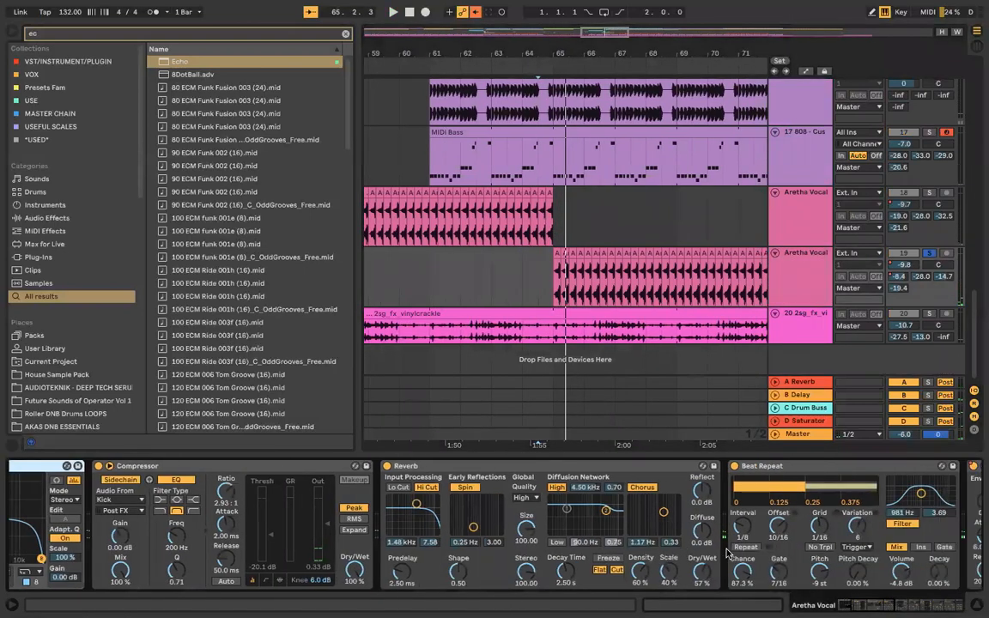
click(310, 488)
key(space)
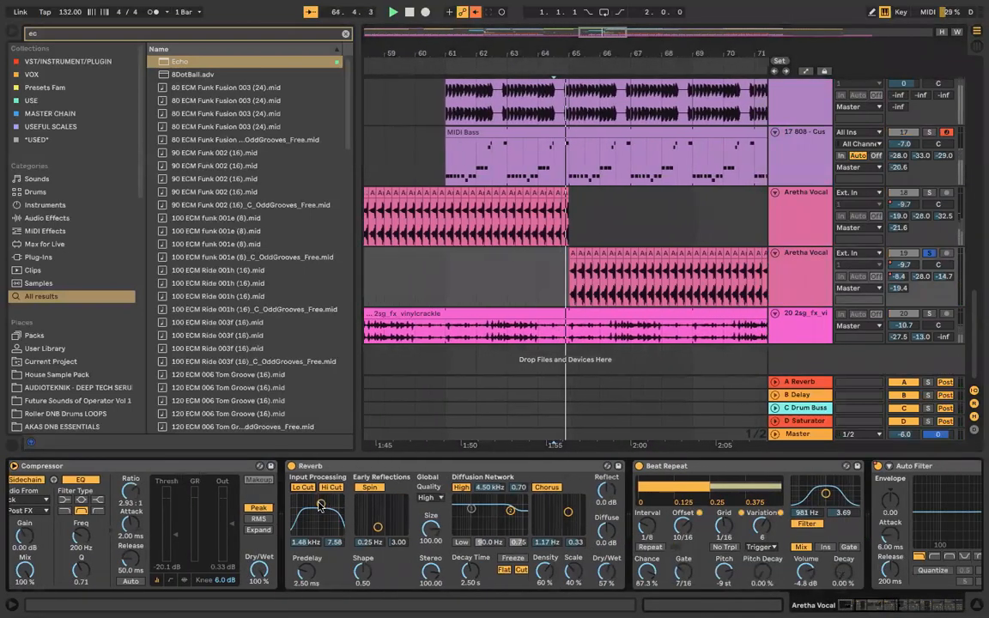
drag(321, 505, 321, 508)
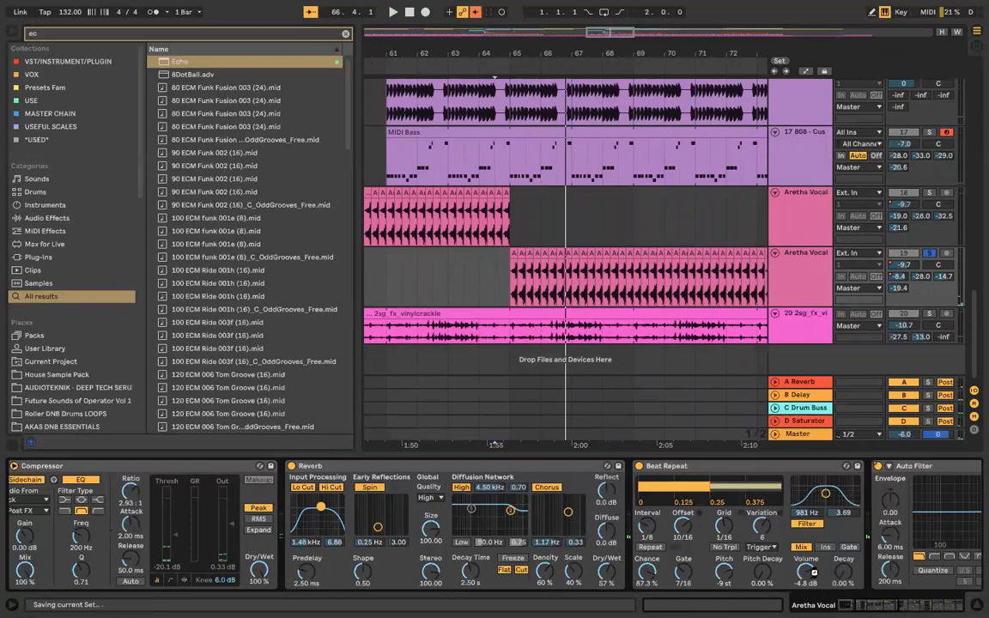
Step: Try a tempo-synced rate on track 19's Auto Pan, return it to Hz, and set the waveform to Invert
scroll(814, 573, right, 10)
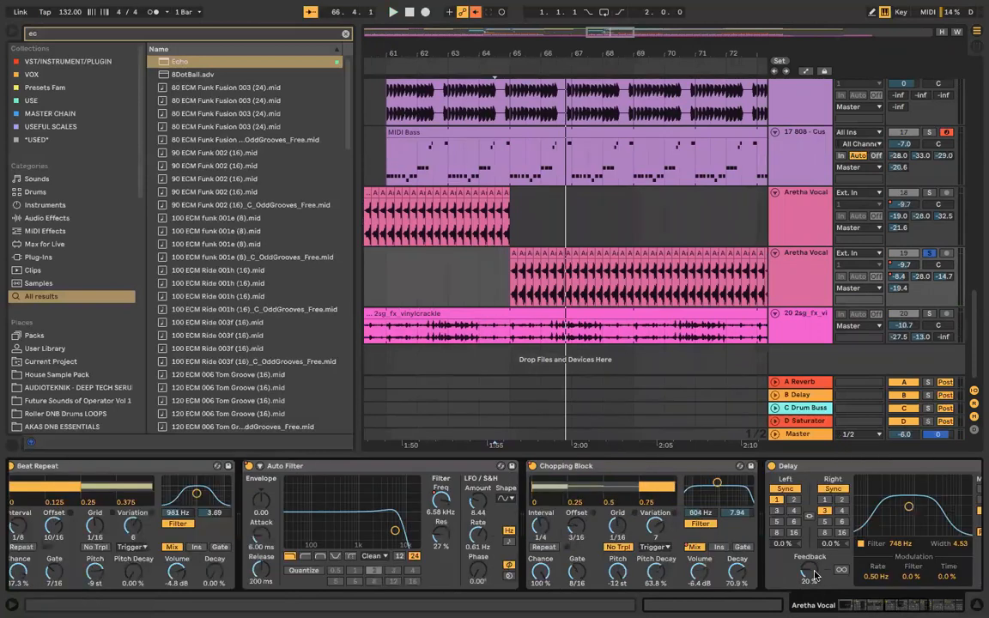
scroll(813, 575, right, 15)
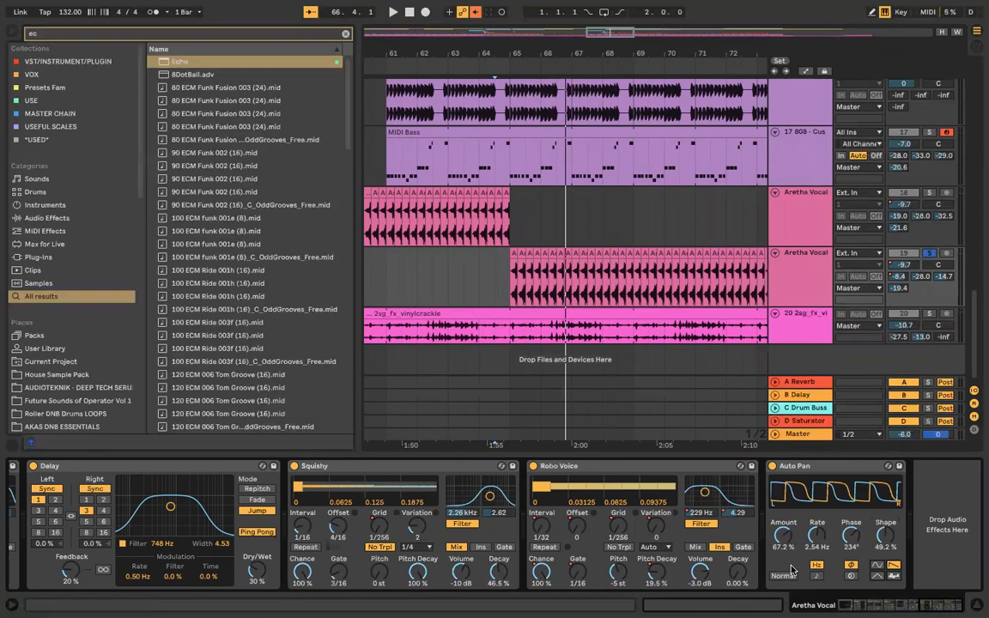
click(815, 577)
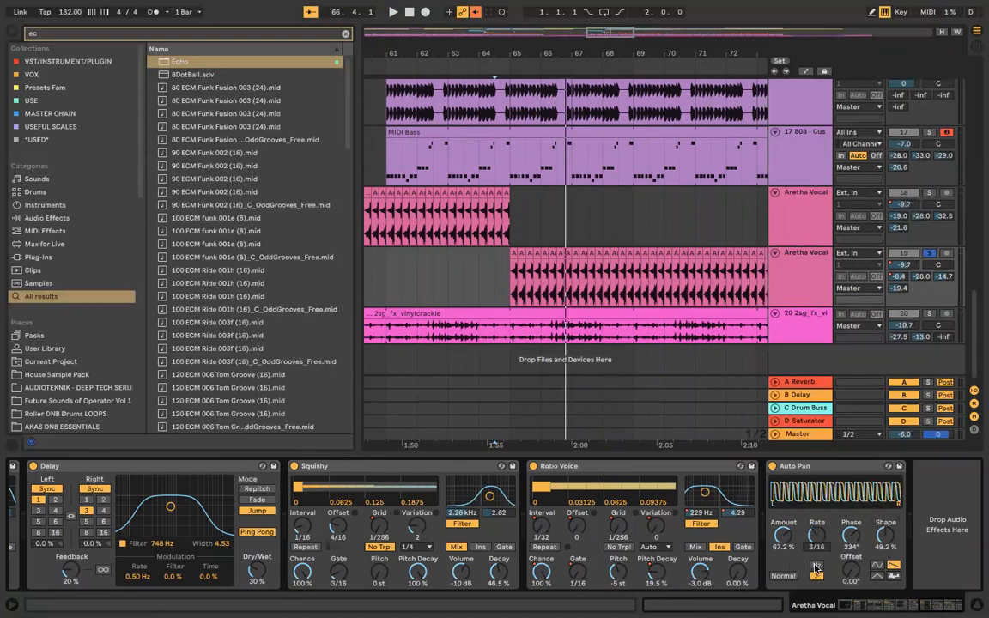
click(817, 566)
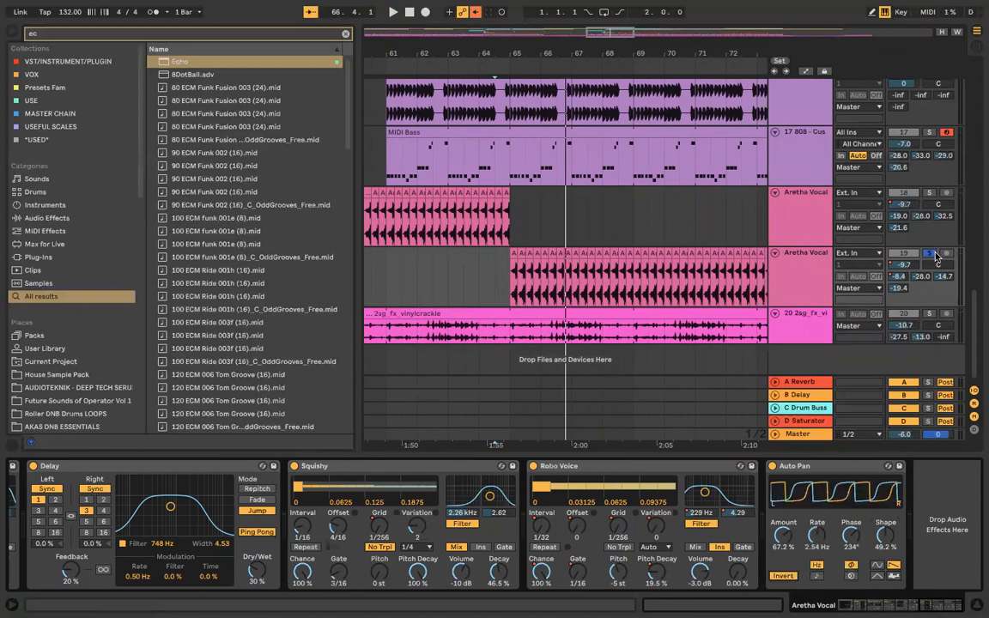
Step: Unsolo track 19 and play the full mix through the transition at bar 65
click(930, 253)
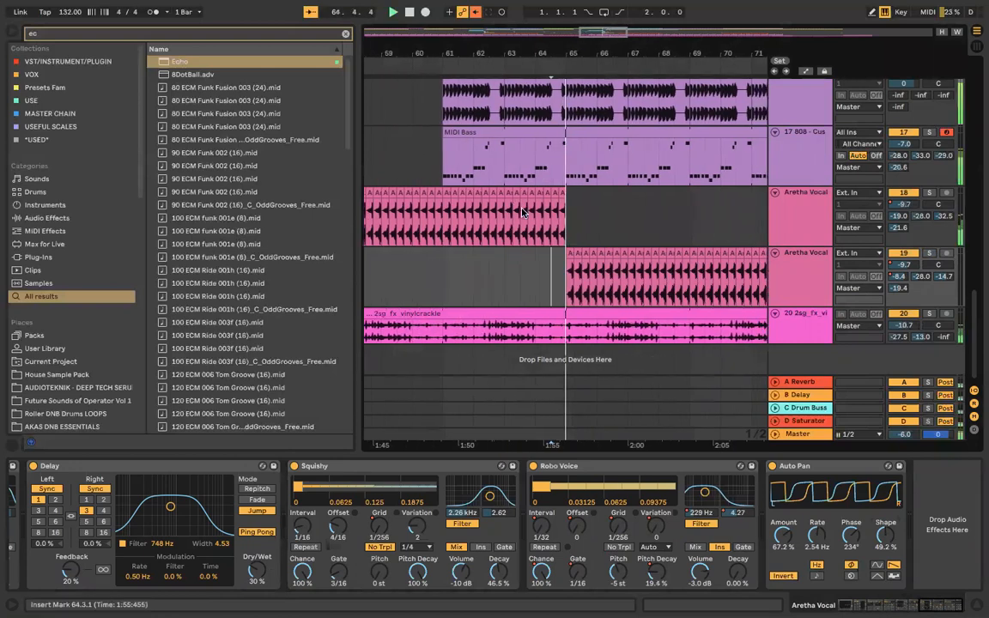
click(557, 228)
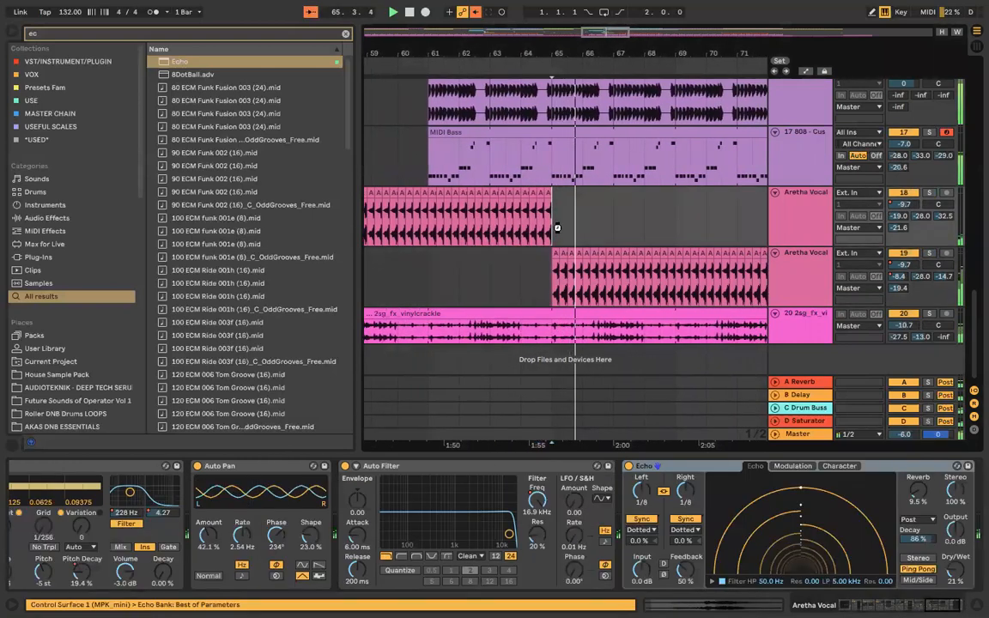
scroll(557, 230, right, 5)
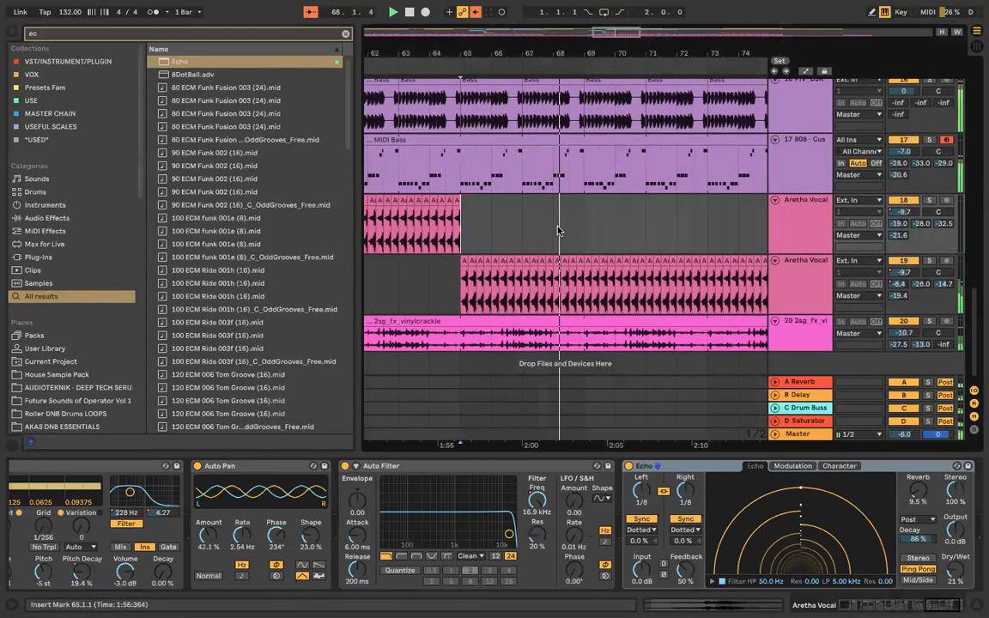
click(556, 227)
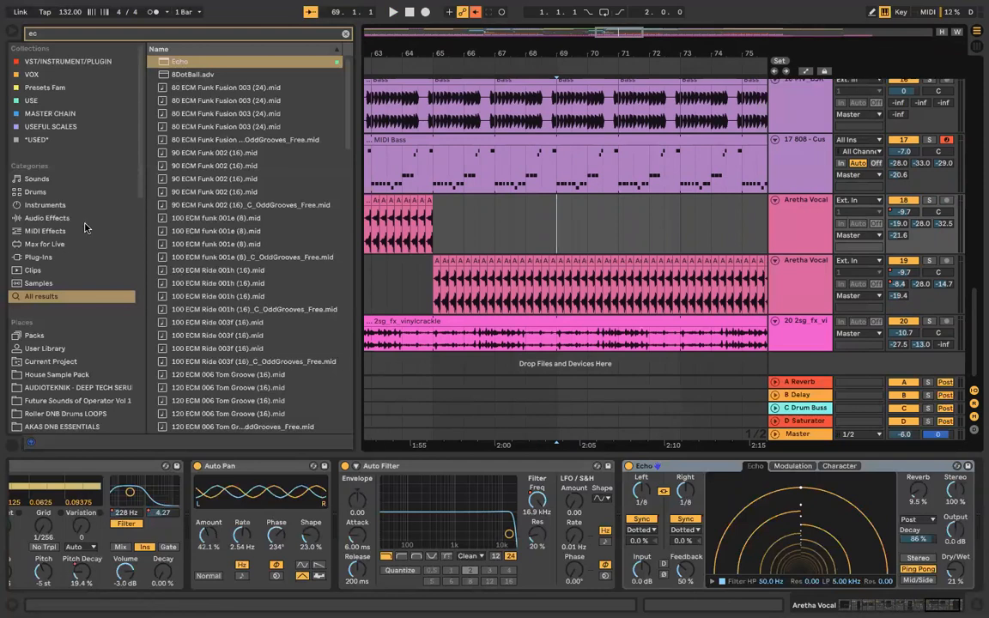
Step: Clear the browser search and look through the audio effects, including the Beat Repeat presets
click(345, 35)
click(103, 206)
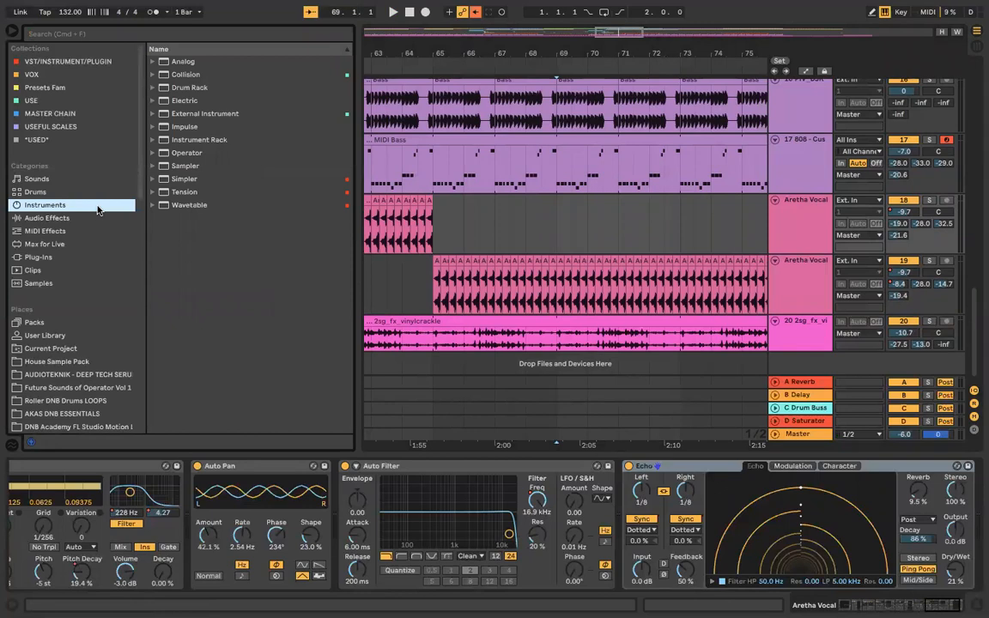
click(77, 219)
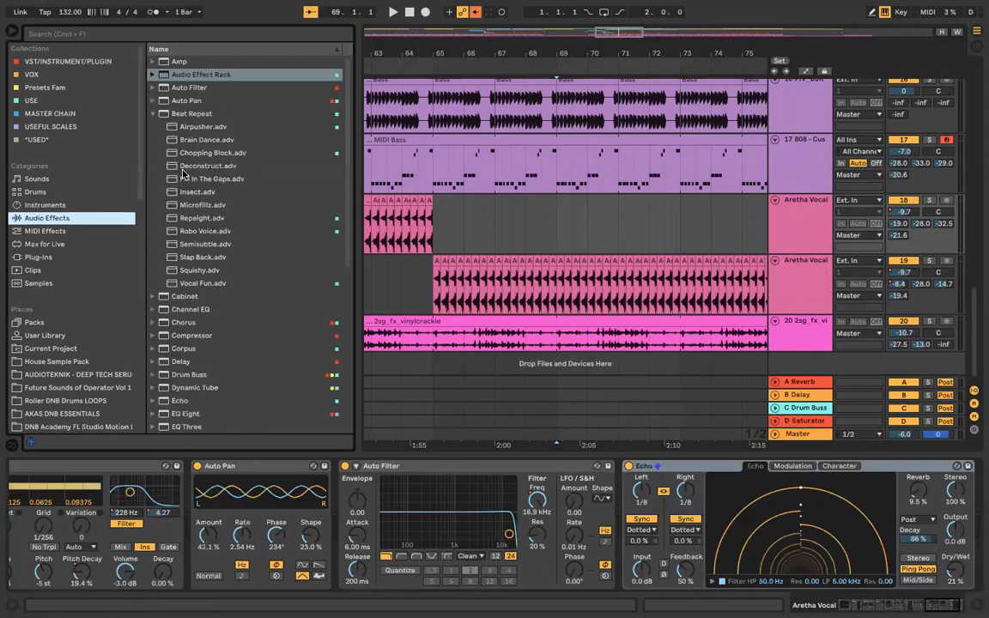
click(153, 112)
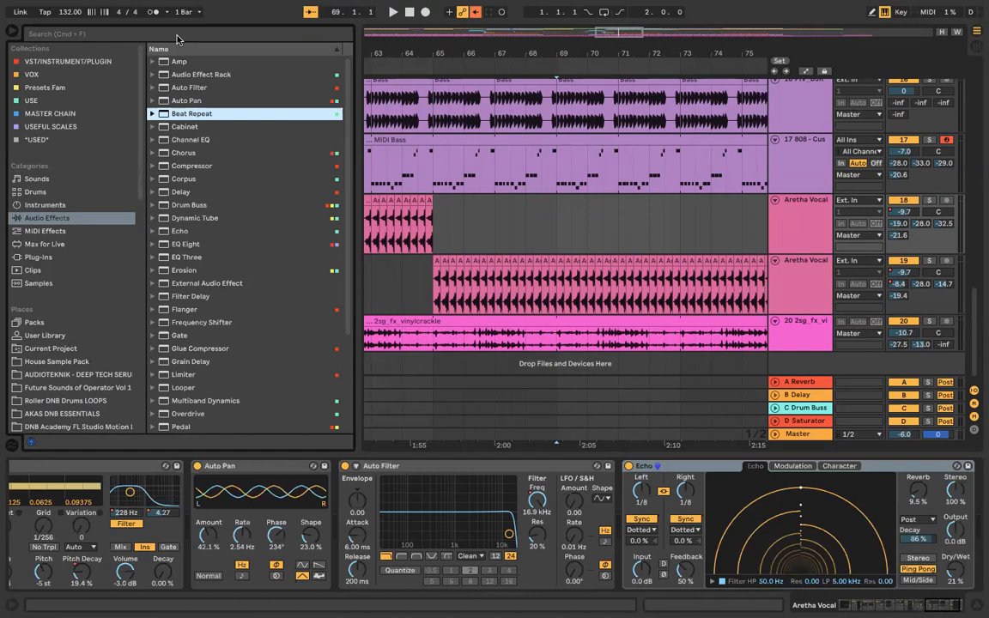
Step: Search all browser content for "tantr" and add the Tantra plug-in to the Aretha Vocal on track 19
click(176, 34)
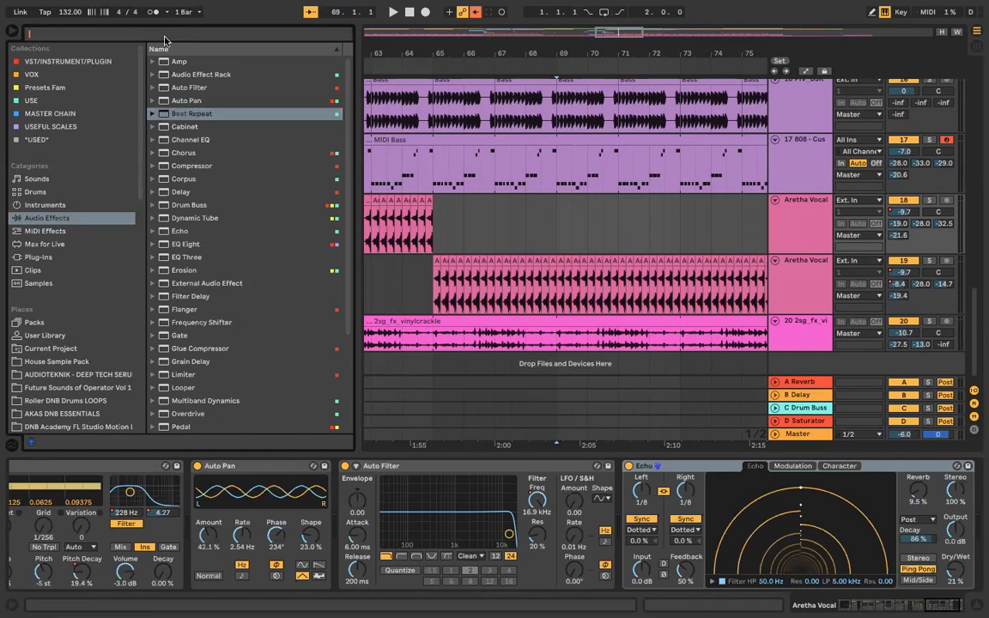
text(tantr)
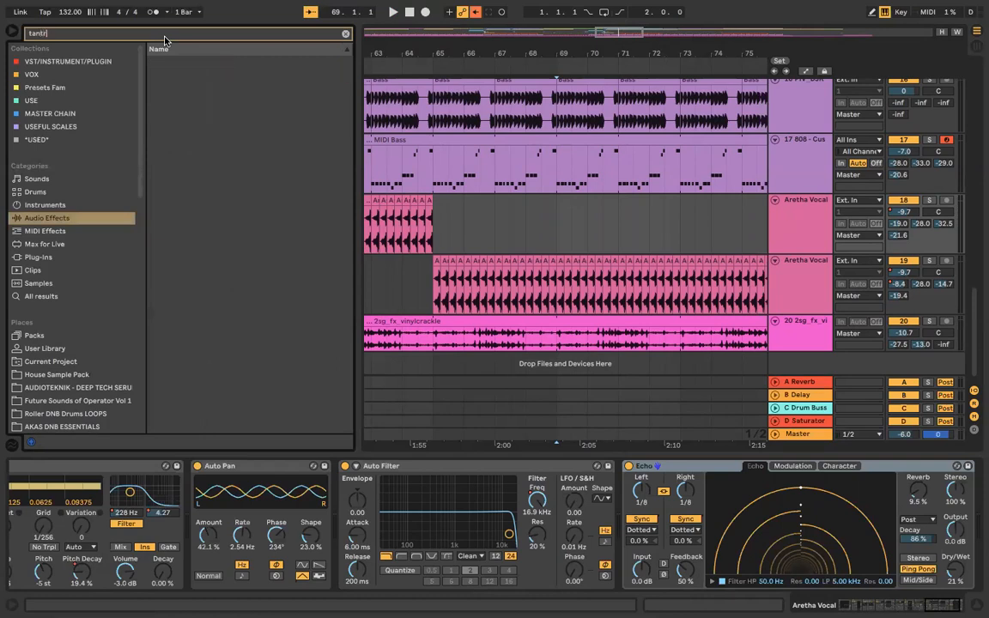
click(41, 296)
click(171, 61)
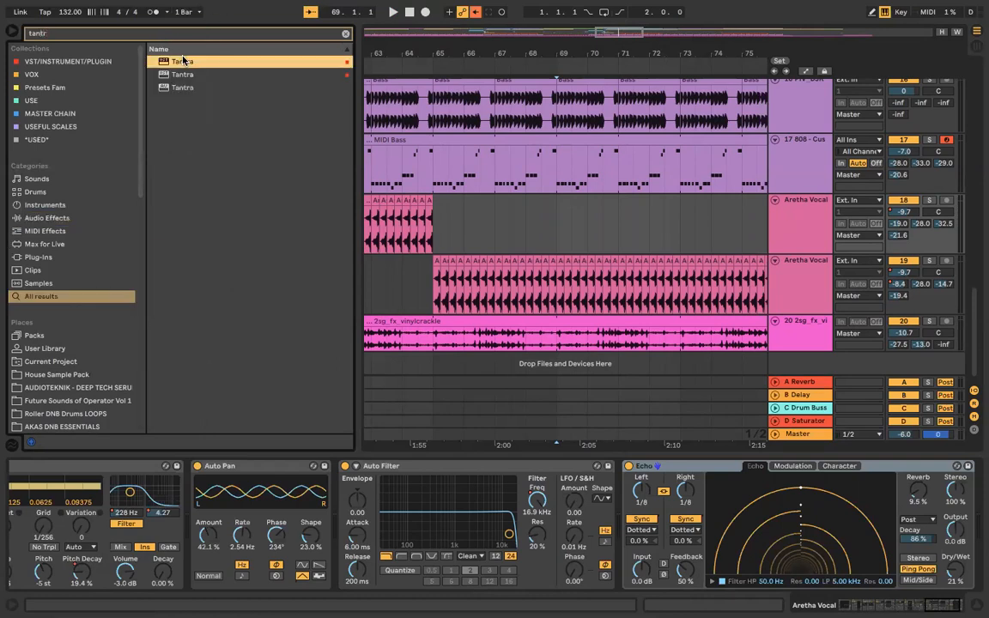
drag(531, 278, 521, 276)
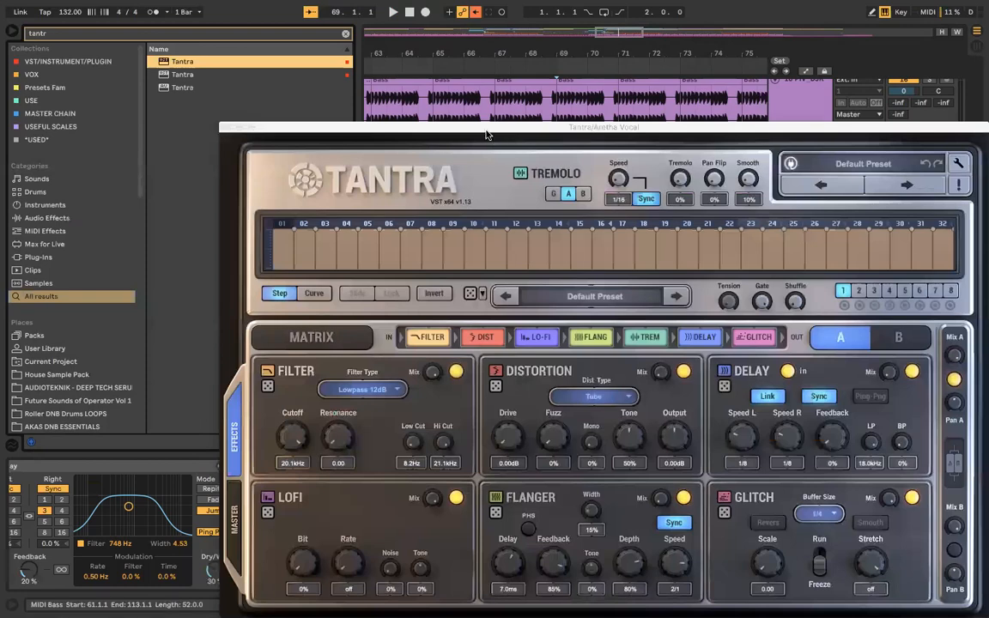
drag(440, 125, 259, 348)
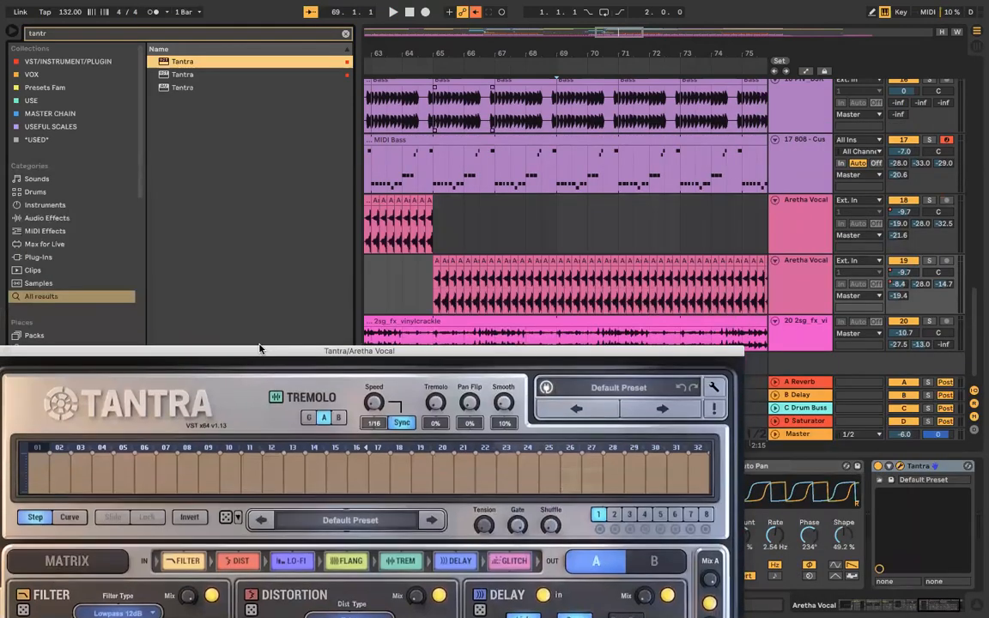
Step: Play from bar 65 with track 19 soloed and audition Tantra's PAD Moonlight preset
click(435, 287)
key(space)
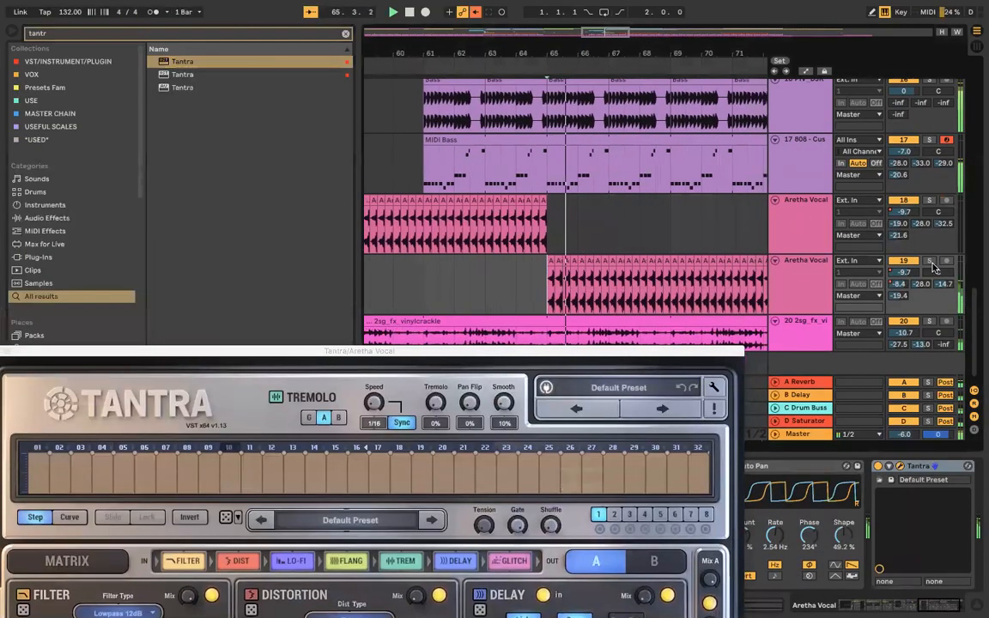
click(930, 261)
click(673, 410)
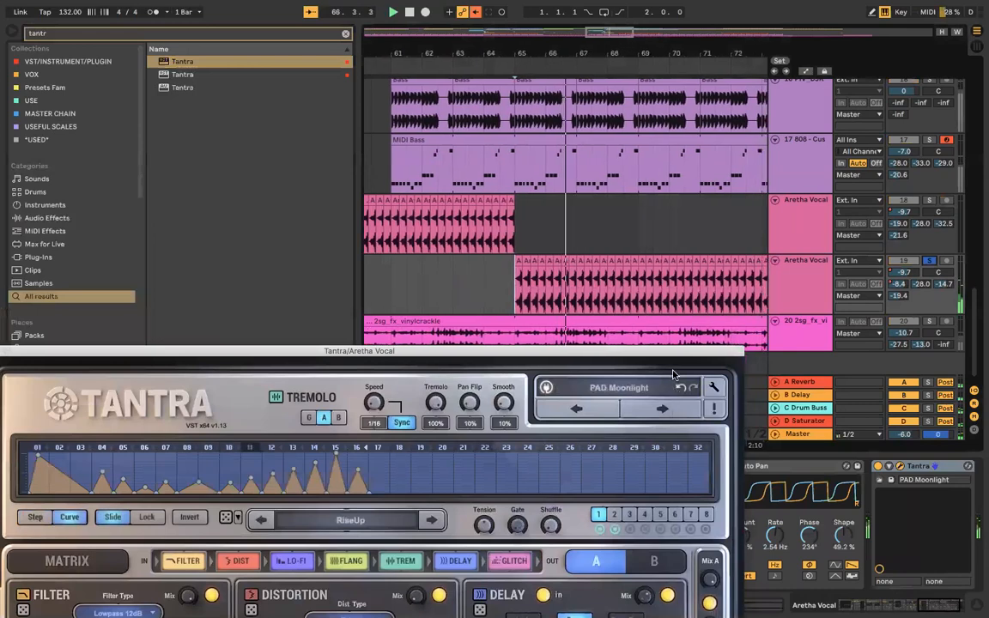
drag(681, 351, 704, 165)
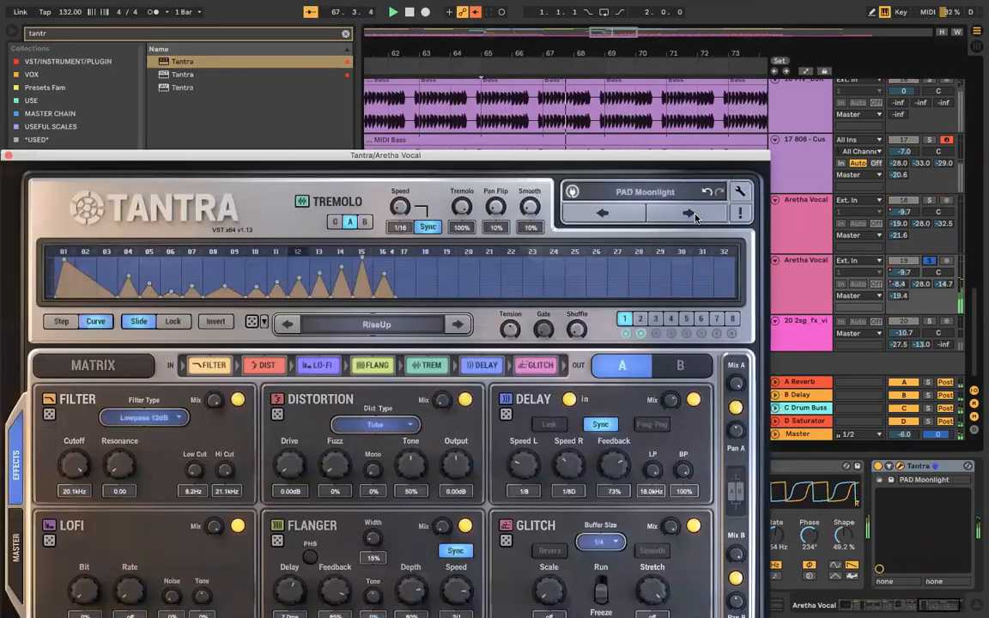
click(930, 261)
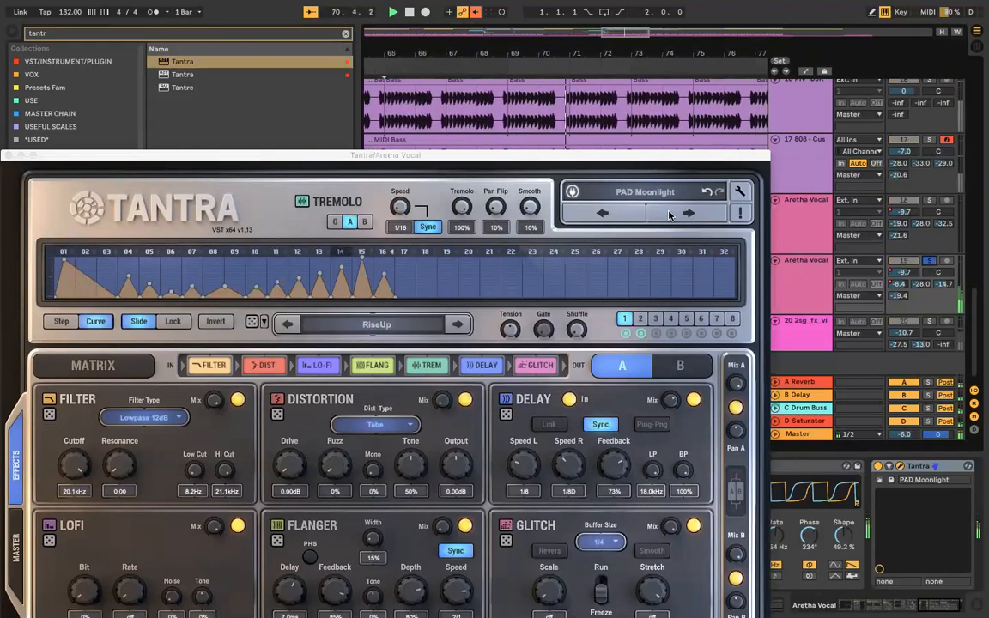
Step: Load Tantra's PAD Fireworks preset and audition track 19 soloed and in the full mix
click(673, 215)
click(928, 262)
click(928, 262)
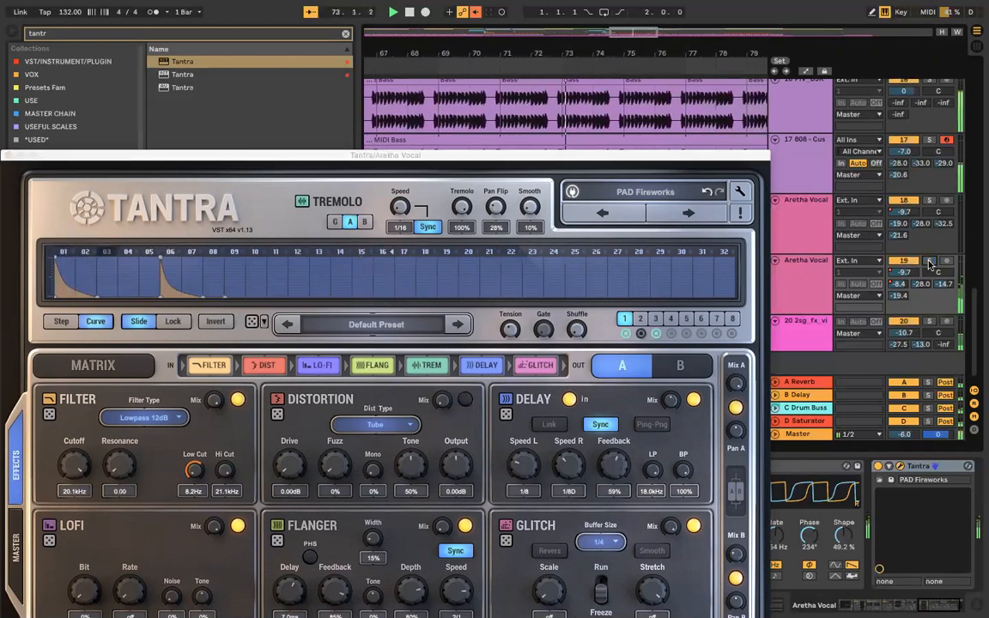
Step: Audition Tantra's SEQ Chopper and SEQ Voidwalker presets on track 19, toggling its solo to compare with the full mix
click(929, 261)
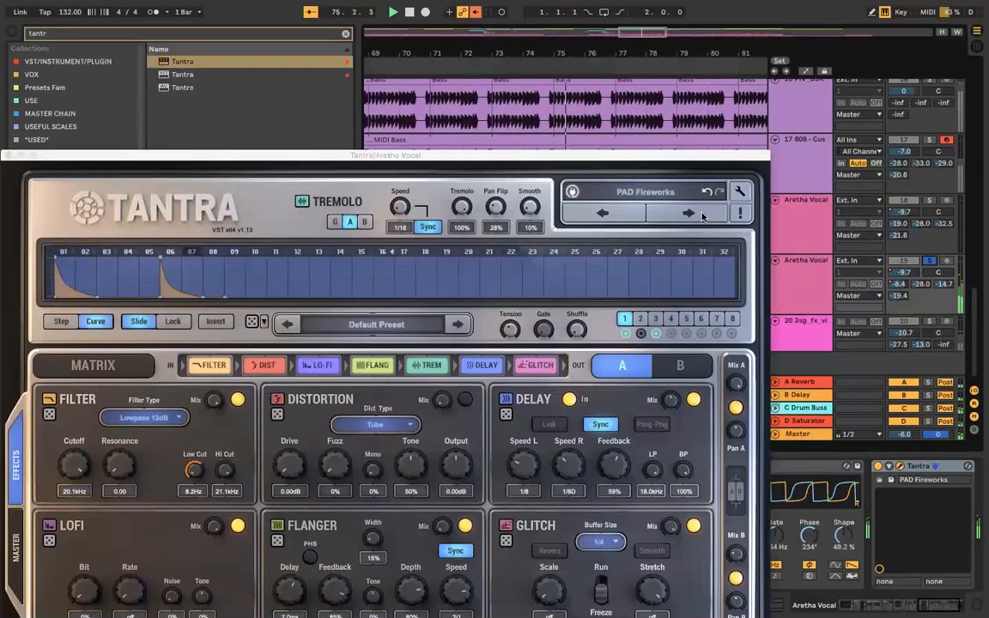
click(702, 215)
click(701, 215)
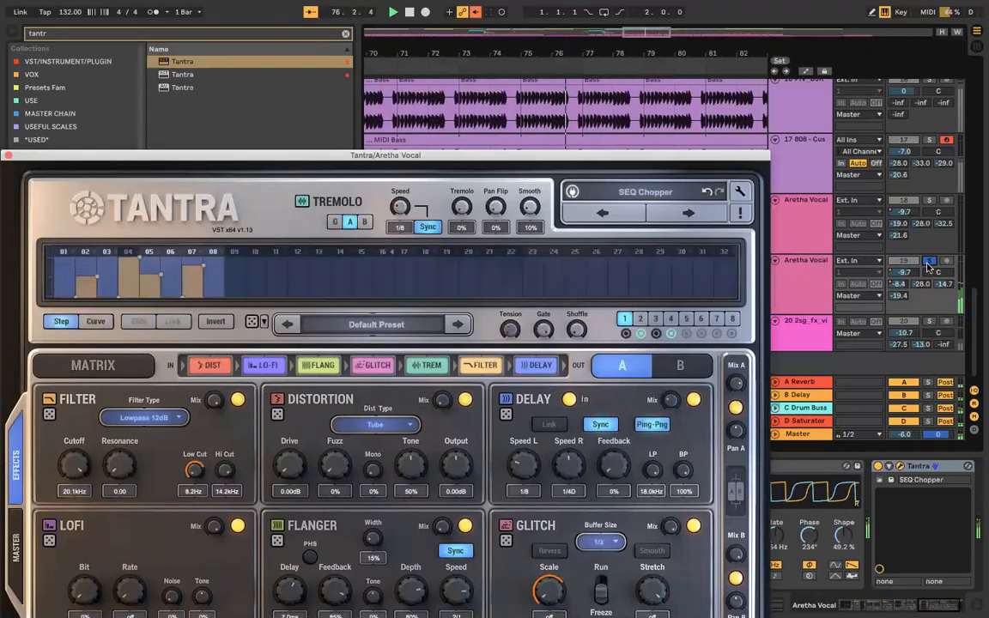
click(929, 261)
click(694, 210)
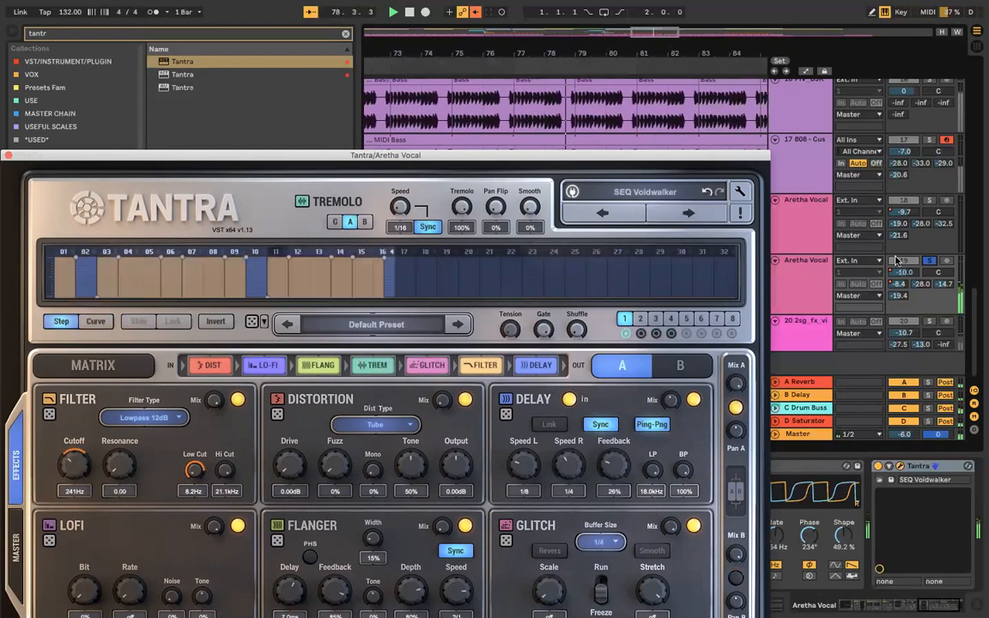
click(928, 261)
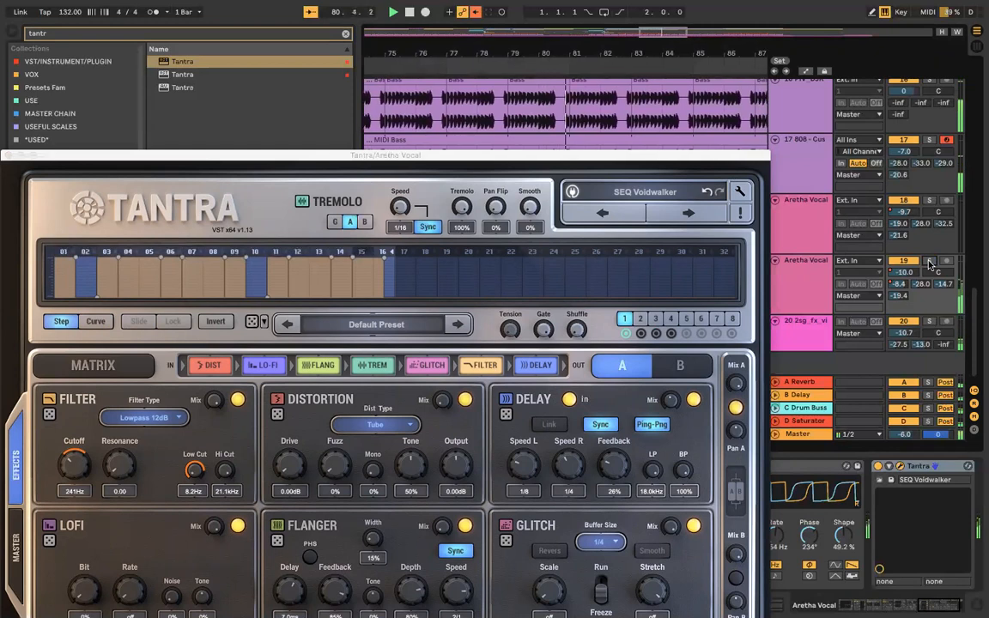
Step: Load Tantra's FLT Ghosts preset with track 19 soloed and unsolo the track to hear it in the full mix
click(929, 260)
click(689, 213)
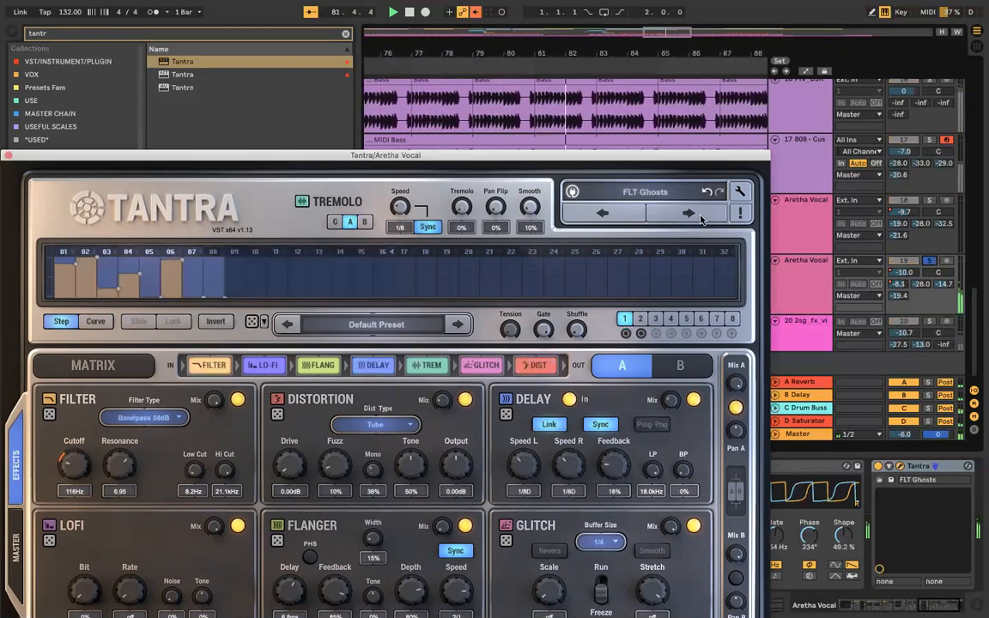
click(928, 262)
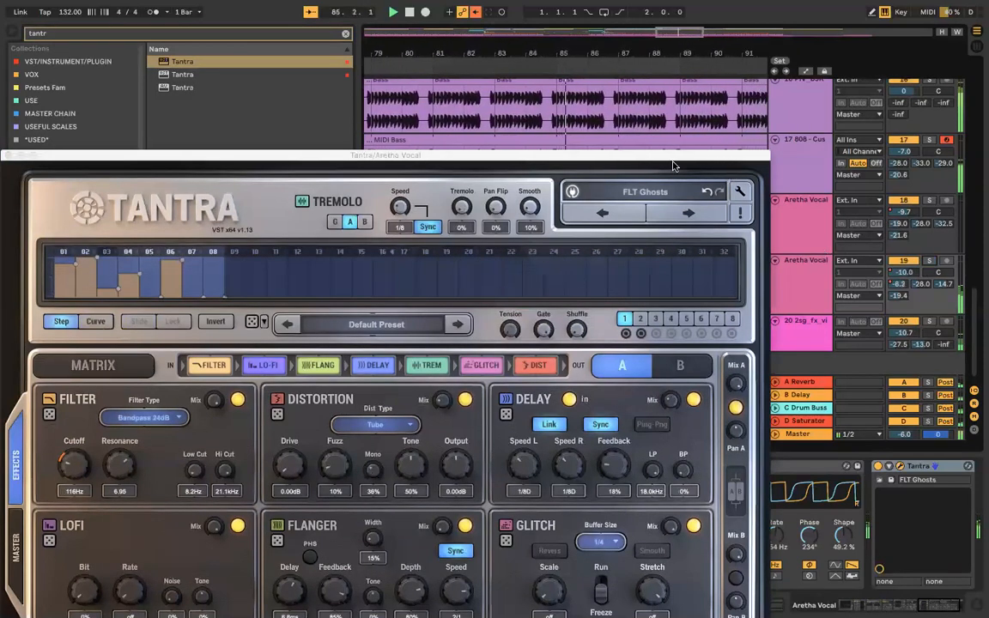
Step: Play from bar 65 with track 19 soloed and audition Tantra's FLT Whispers and GL Terminal presets
drag(671, 164, 710, 127)
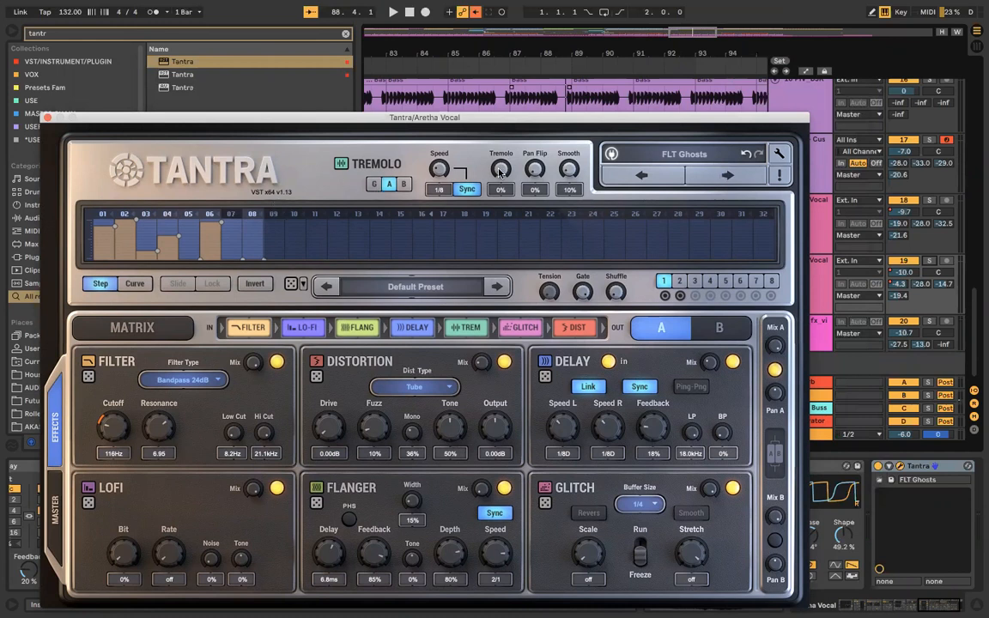
click(714, 176)
key(space)
click(928, 260)
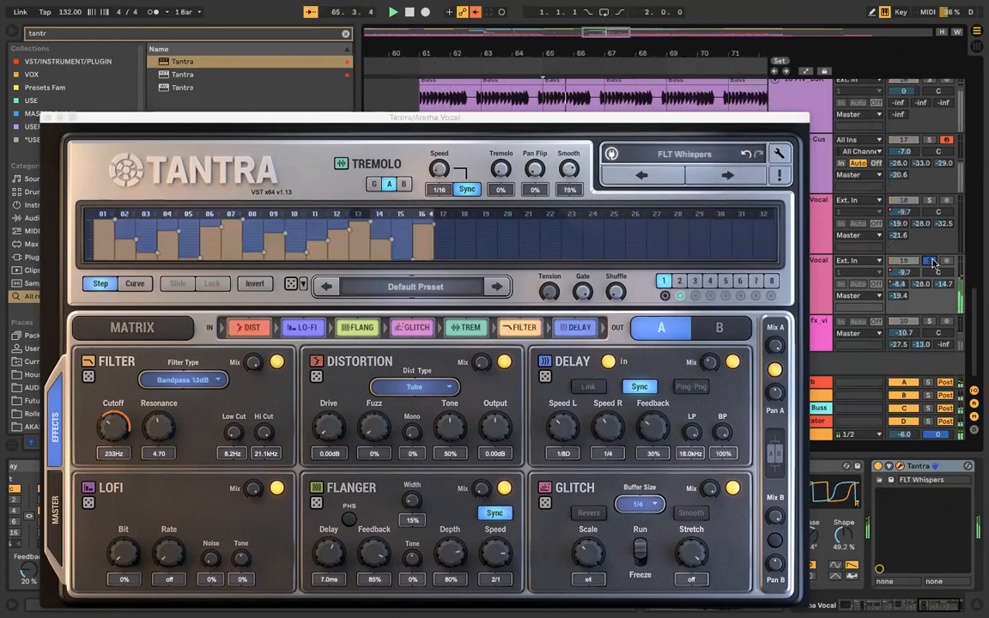
click(708, 174)
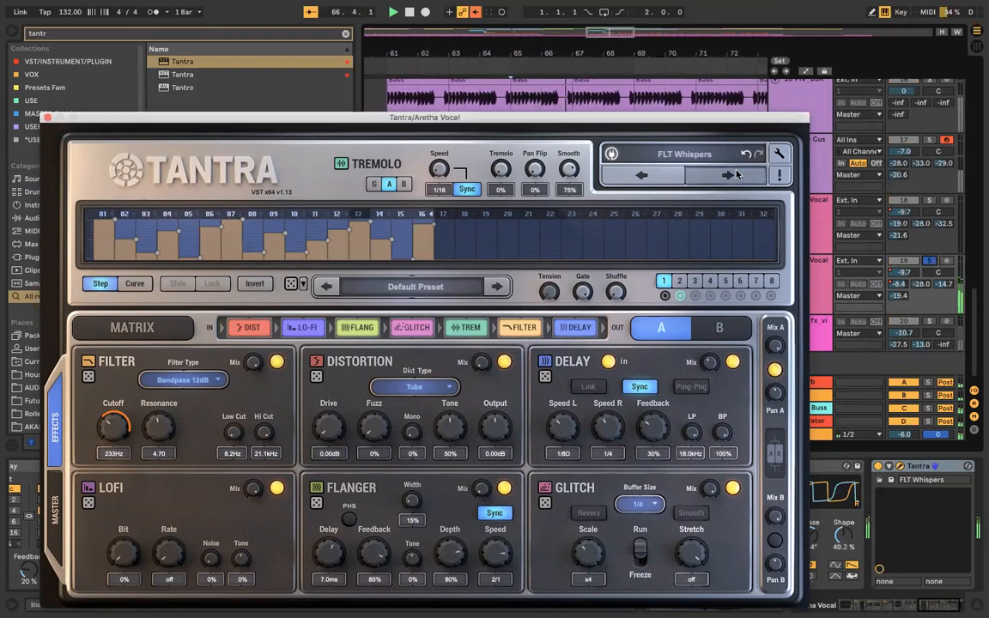
click(705, 174)
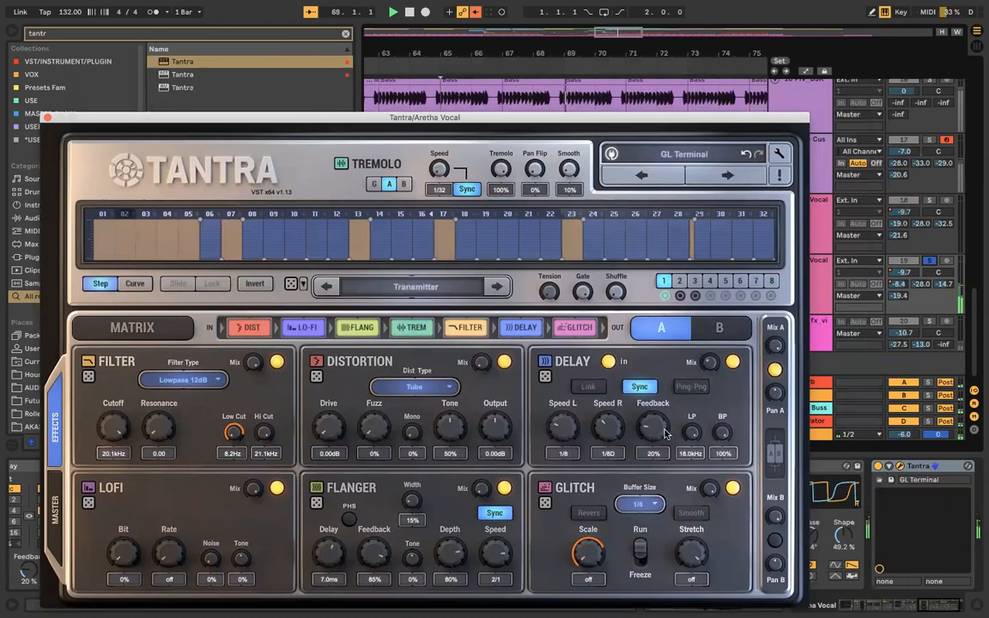
Step: Reshape GL Terminal's tremolo pattern: shorten the first block to steps 1–4, narrow the step 13 block, and widen the blocks starting at 7, 17, 23 and 29
drag(200, 220, 179, 225)
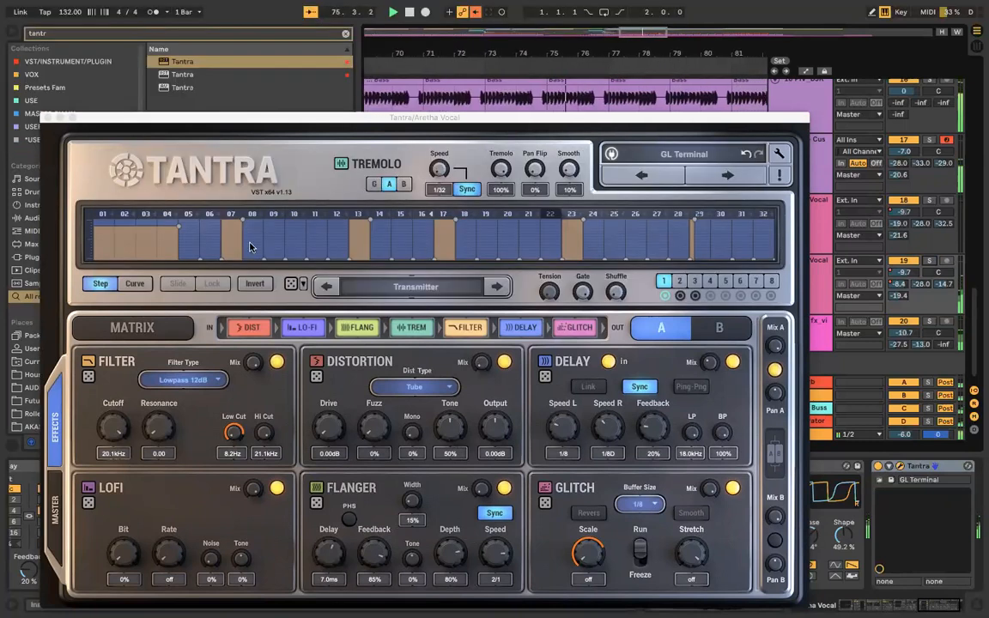
drag(242, 223, 291, 249)
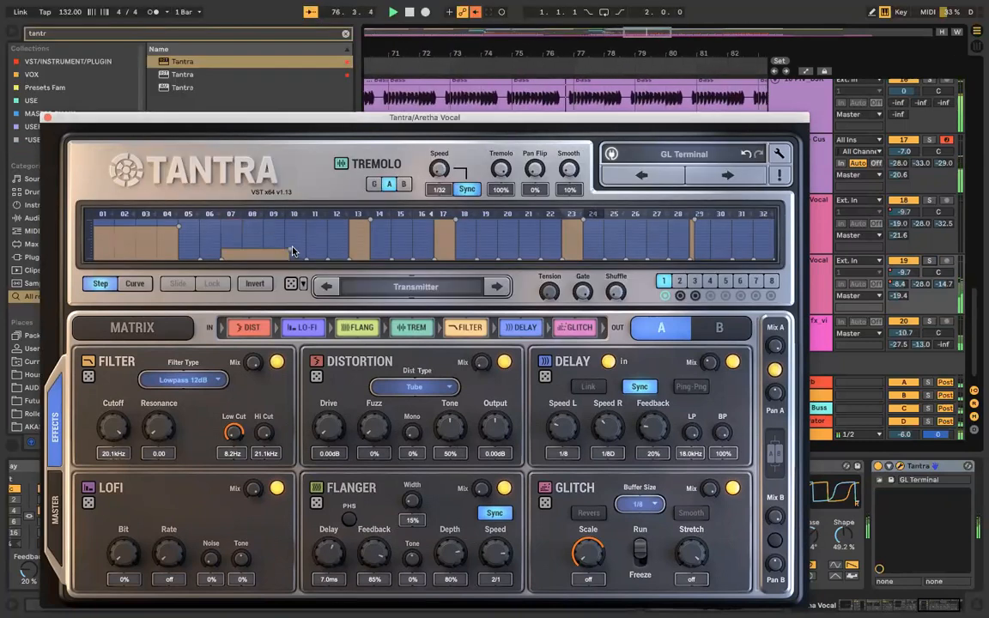
drag(365, 223, 320, 227)
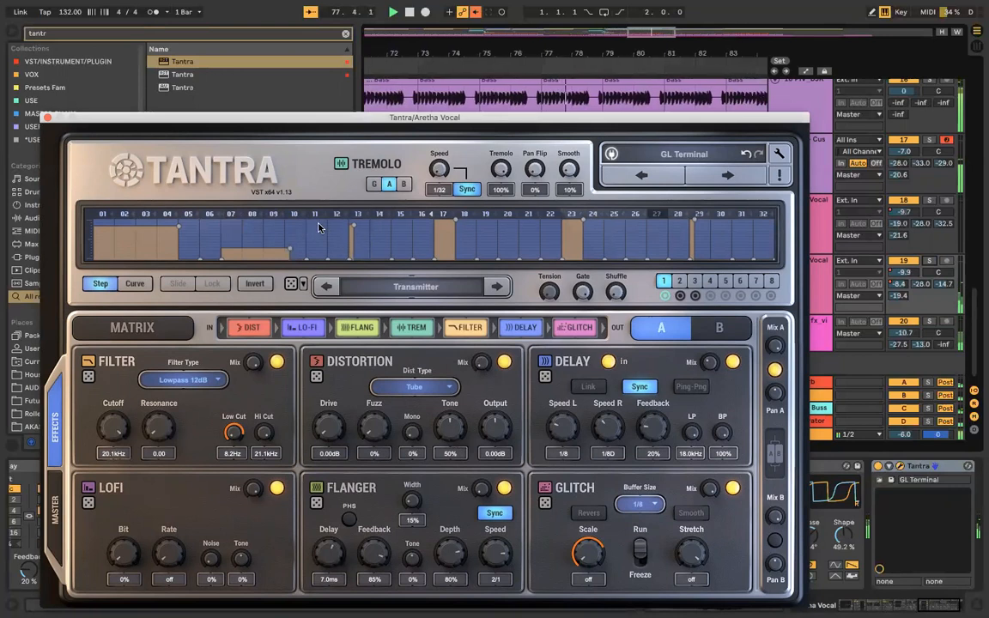
drag(453, 224, 634, 246)
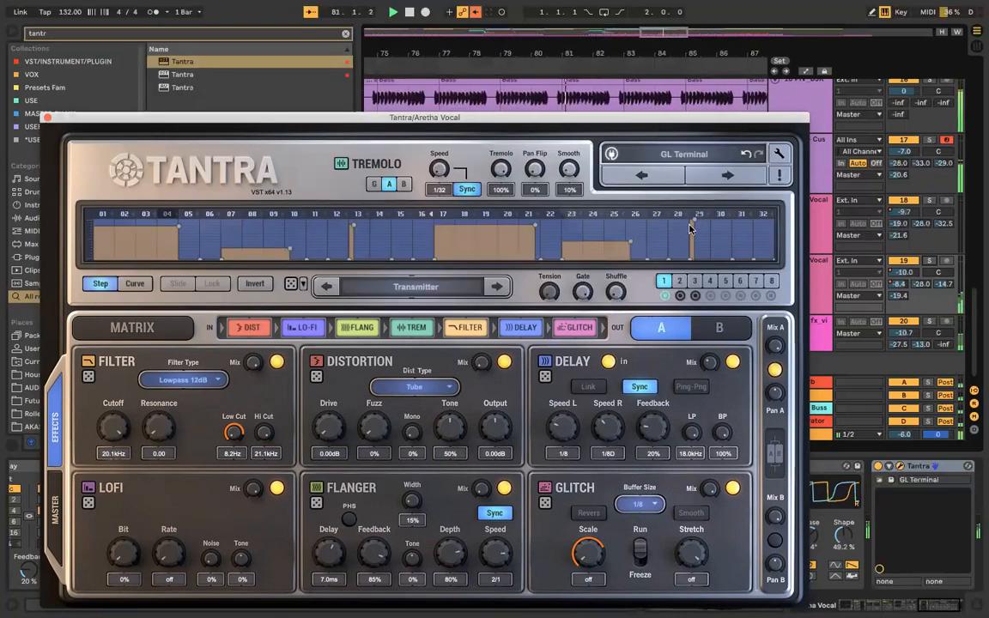
drag(694, 221, 741, 223)
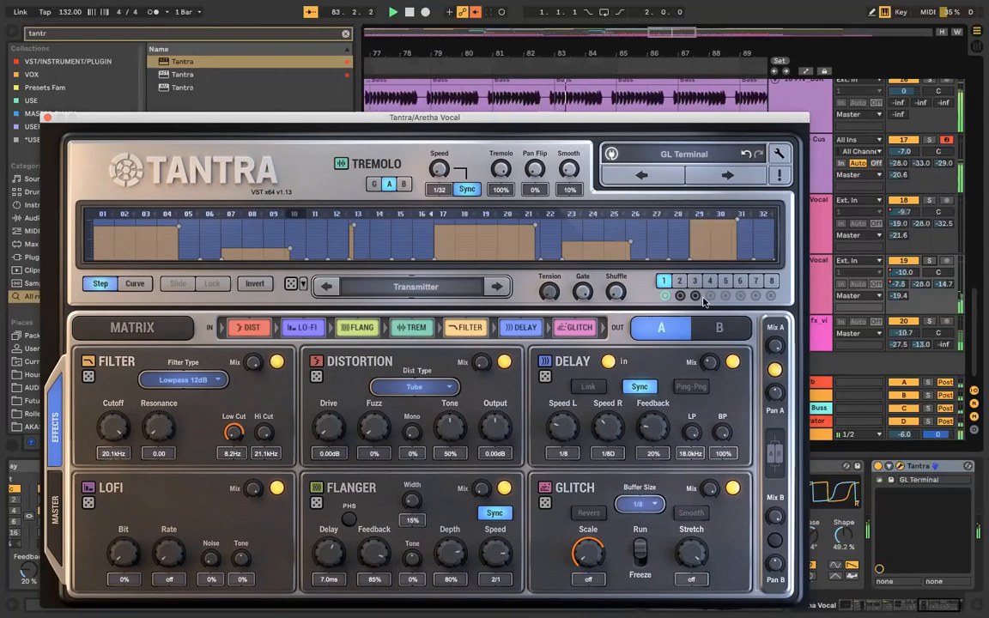
Step: Close the Tantra plug-in window and delete Tantra from the Aretha Vocal effects chain on track 19
click(45, 116)
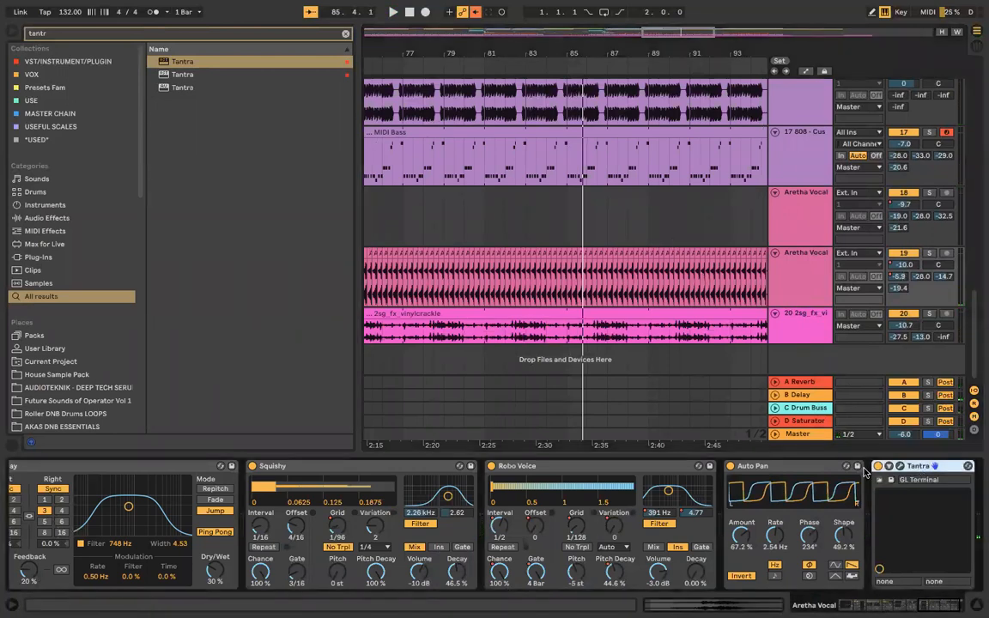
key(Delete)
scroll(537, 182, up, 3)
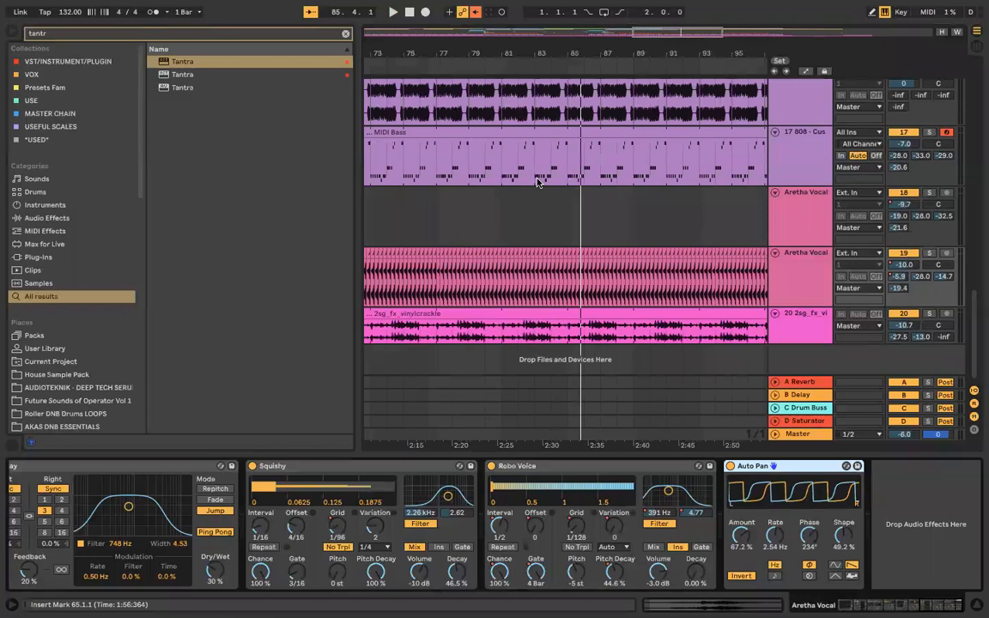
Step: Set the insert mark at bar 79 on track 18 and save the project
scroll(537, 182, down, 3)
scroll(638, 228, up, 1)
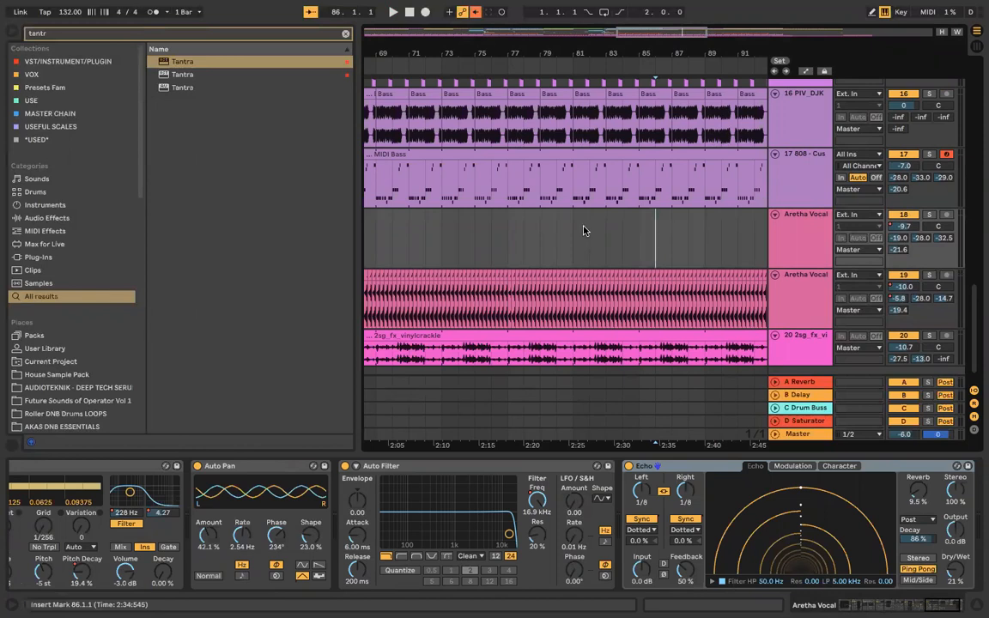
drag(577, 228, 544, 227)
click(545, 227)
scroll(544, 229, down, 5)
scroll(544, 228, left, 3)
scroll(541, 226, up, 2)
key(super+s)
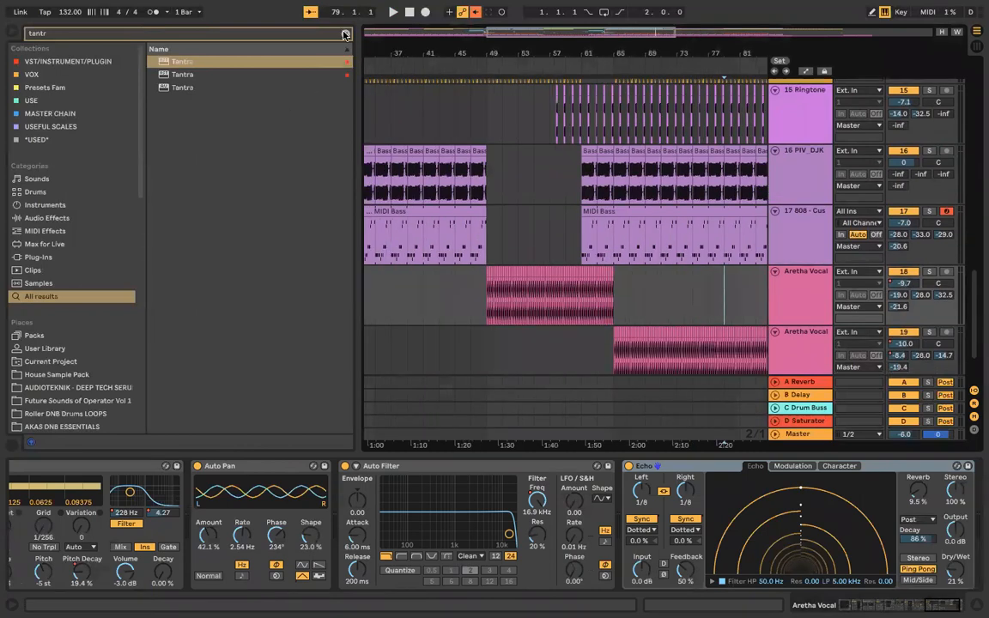
Step: Clear the browser search and set the insert mark at bar 81 on Aretha Vocal track 18
click(344, 34)
scroll(438, 260, right, 5)
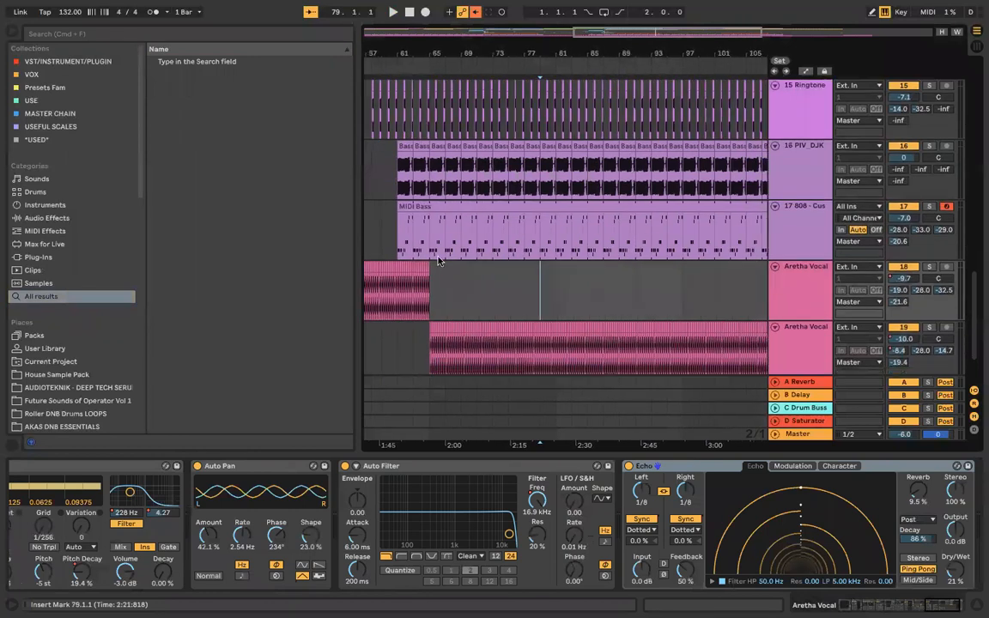
scroll(400, 283, down, 1)
scroll(399, 283, right, 1)
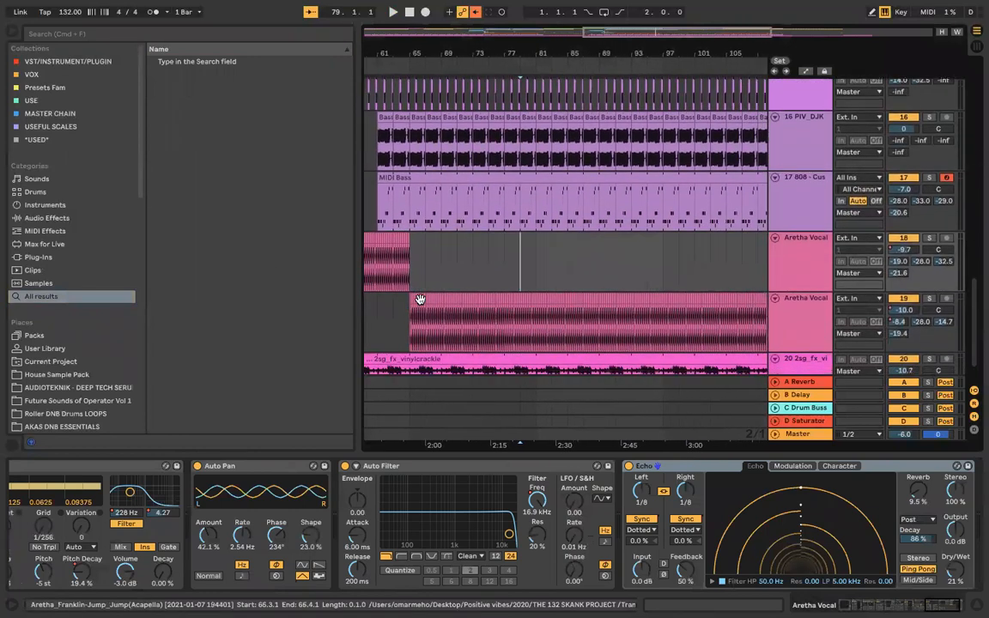
click(537, 268)
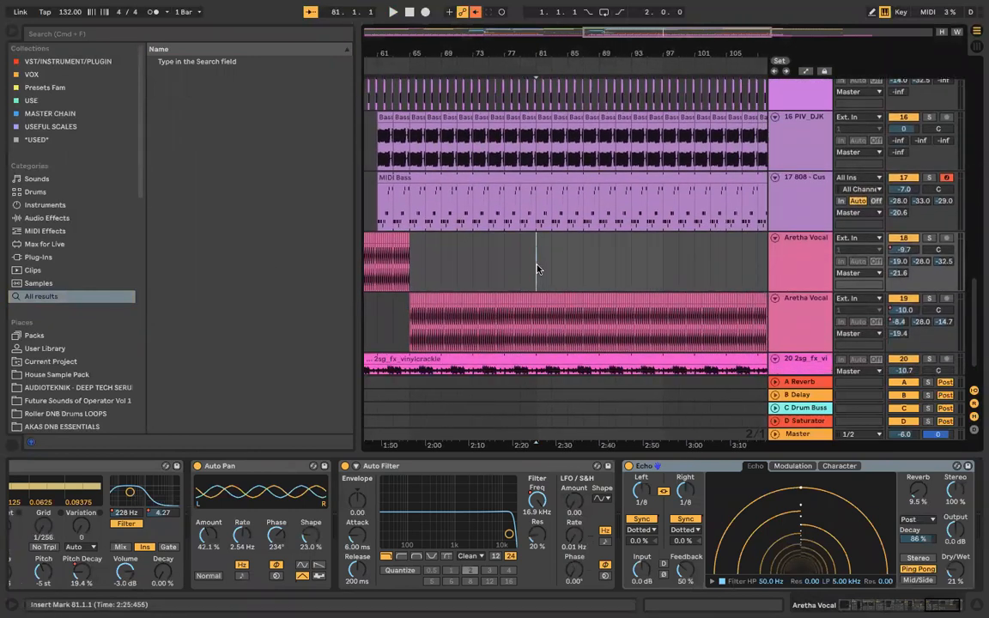